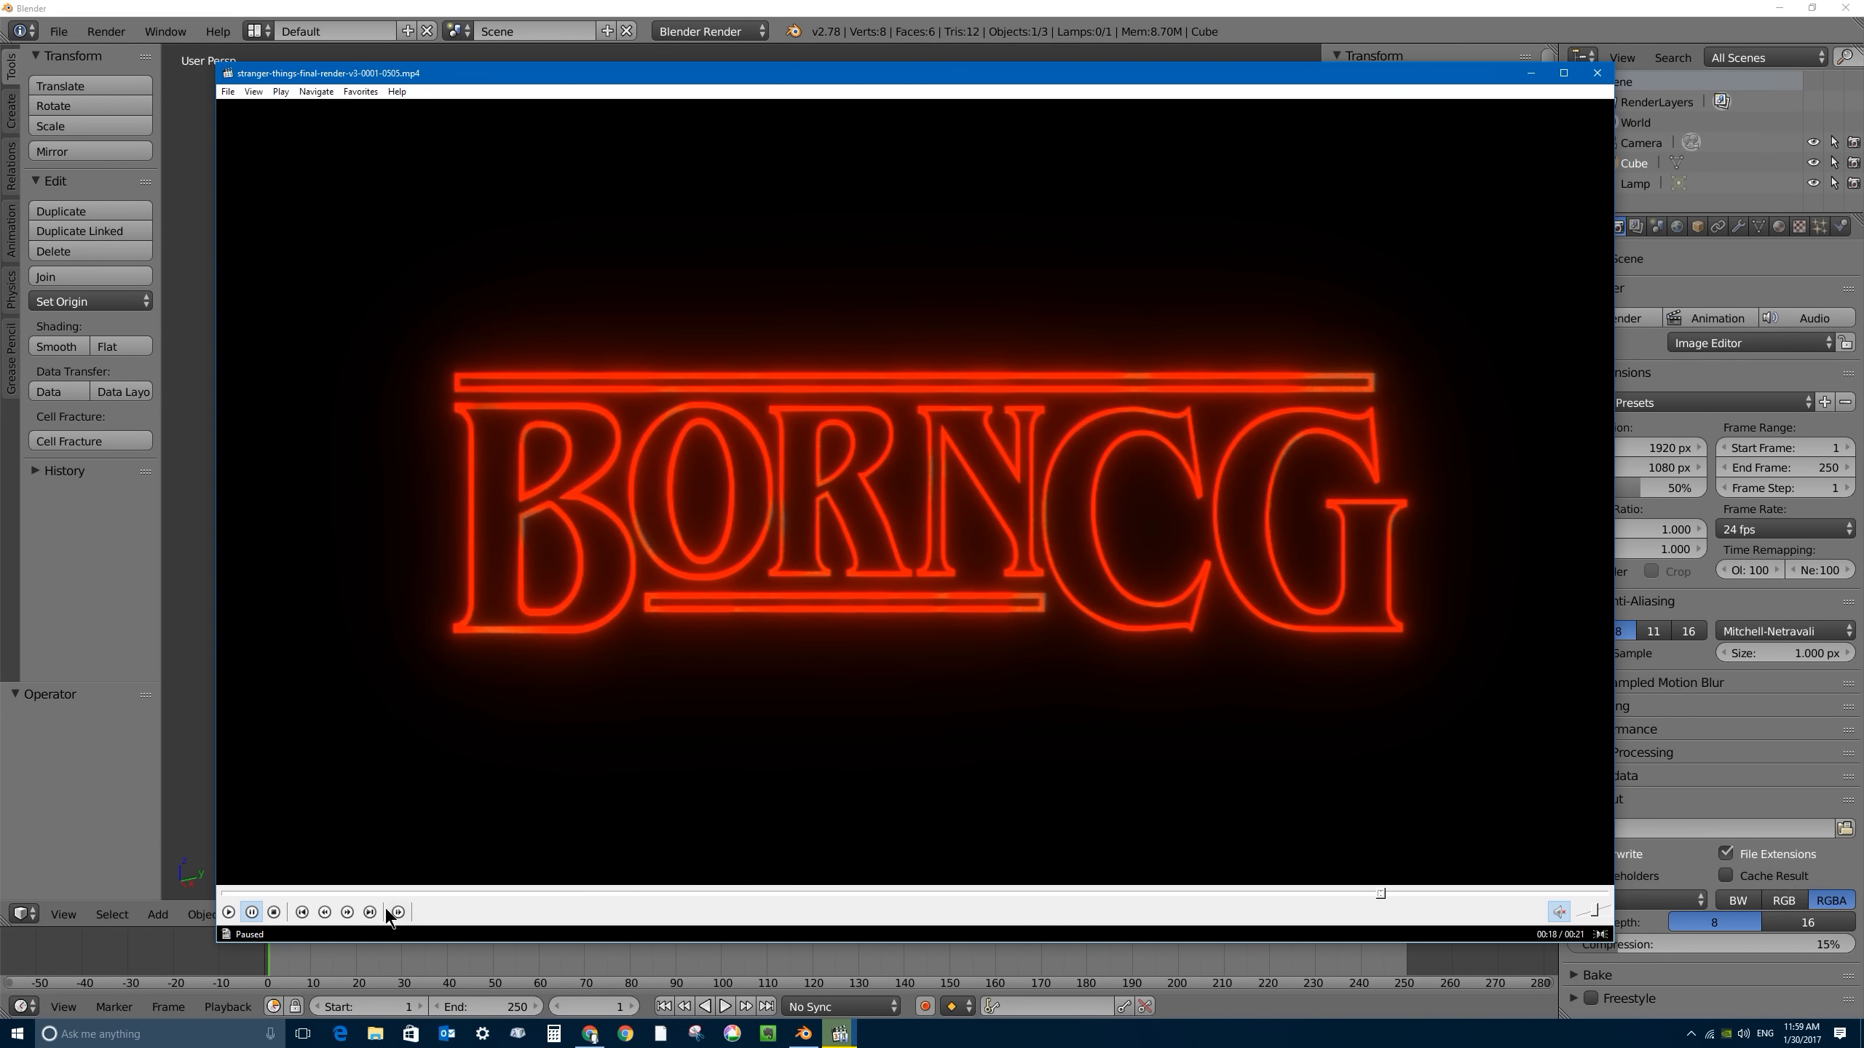
- Seek back to near the start of the finished title animation and dismiss the splash screen
{"action": "left_click", "coordinate": [307, 894]}
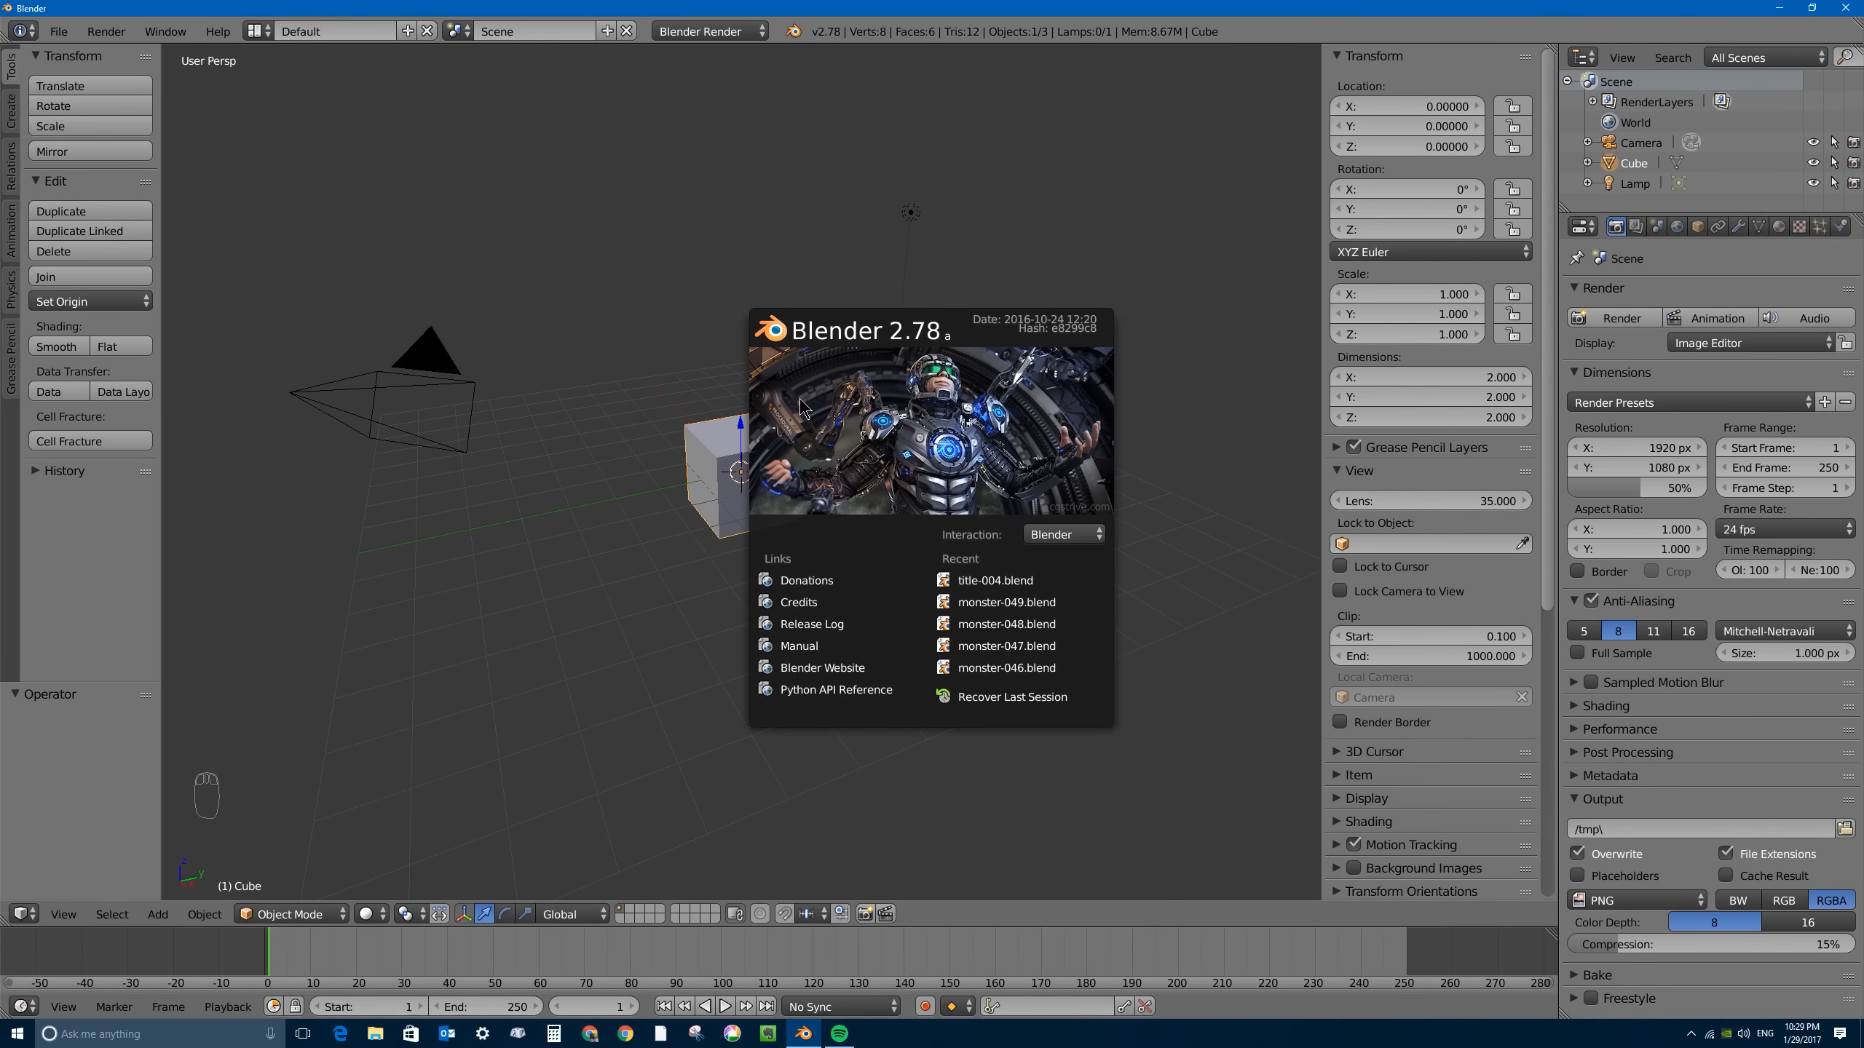
{"action": "left_click", "coordinate": [968, 405]}
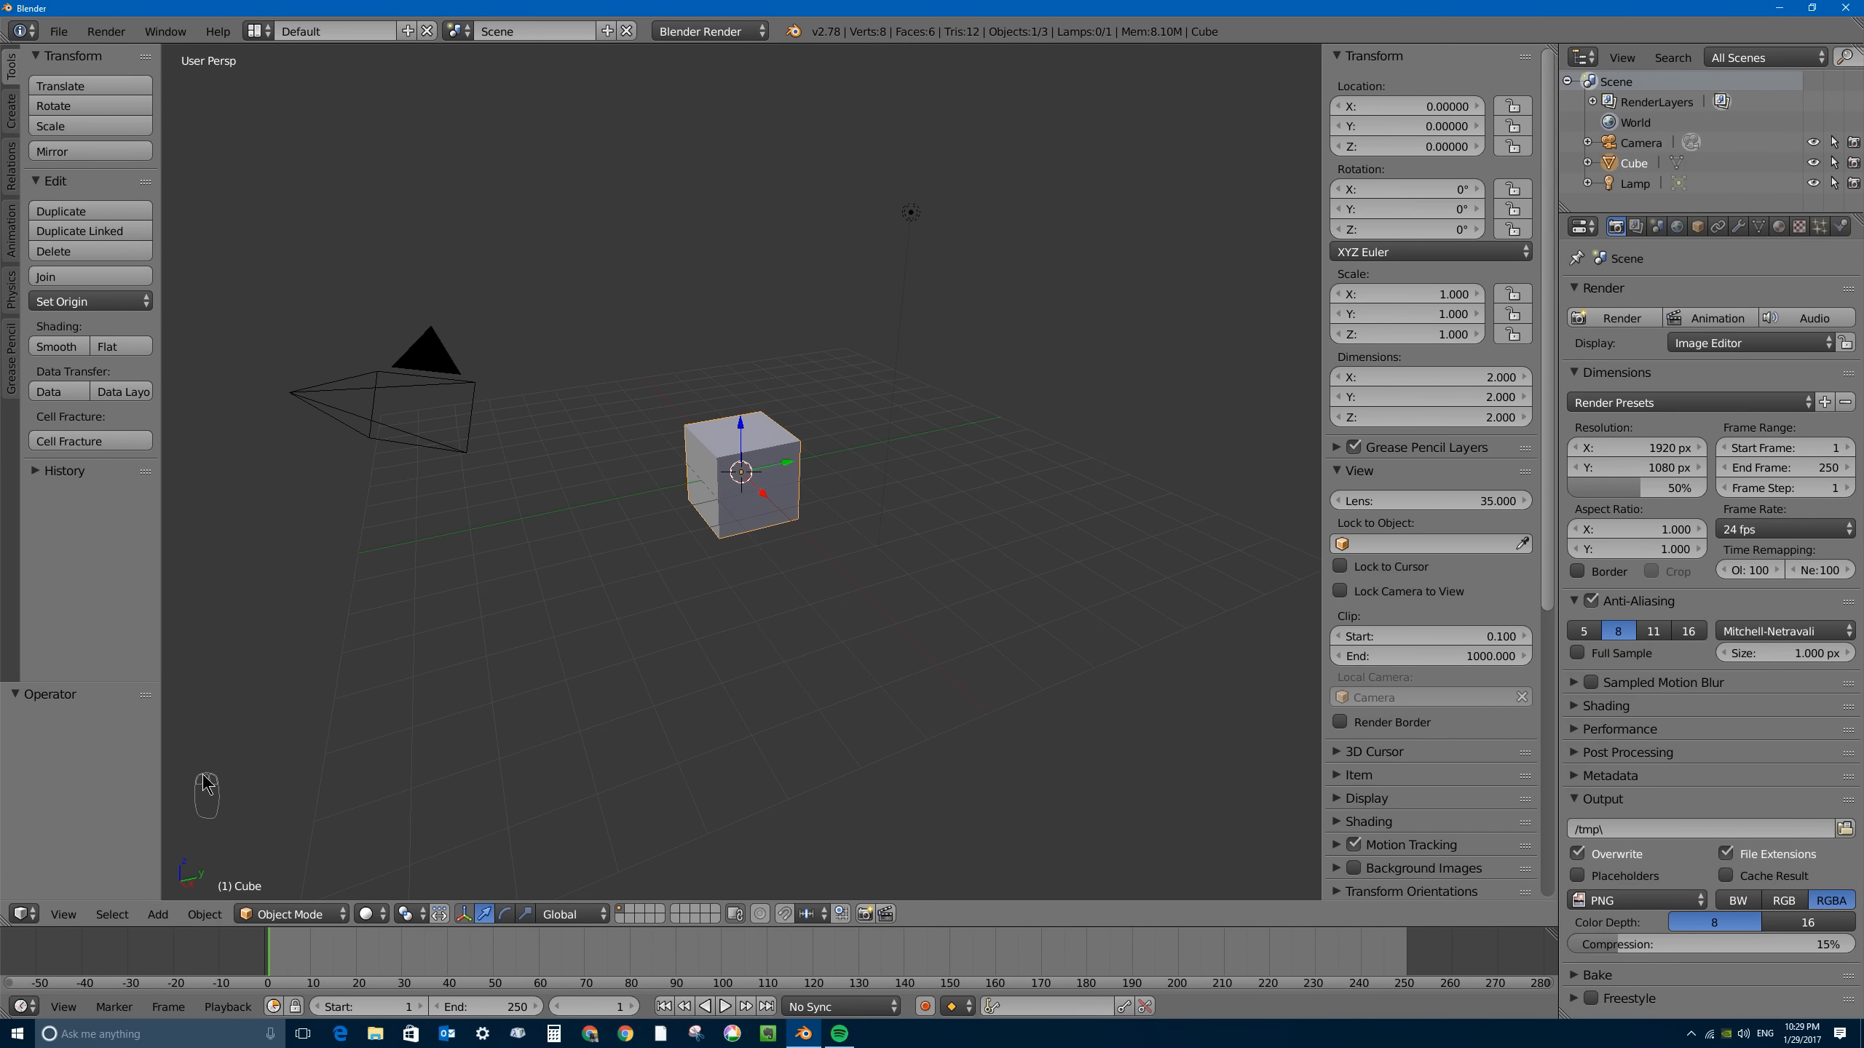
{"action": "left_click", "coordinate": [267, 778]}
{"action": "key", "text": "space"}
- Minimise Blender, move Benguiat Bold.ttf to an open area of the desktop and copy the font file
{"action": "left_click", "coordinate": [1779, 7]}
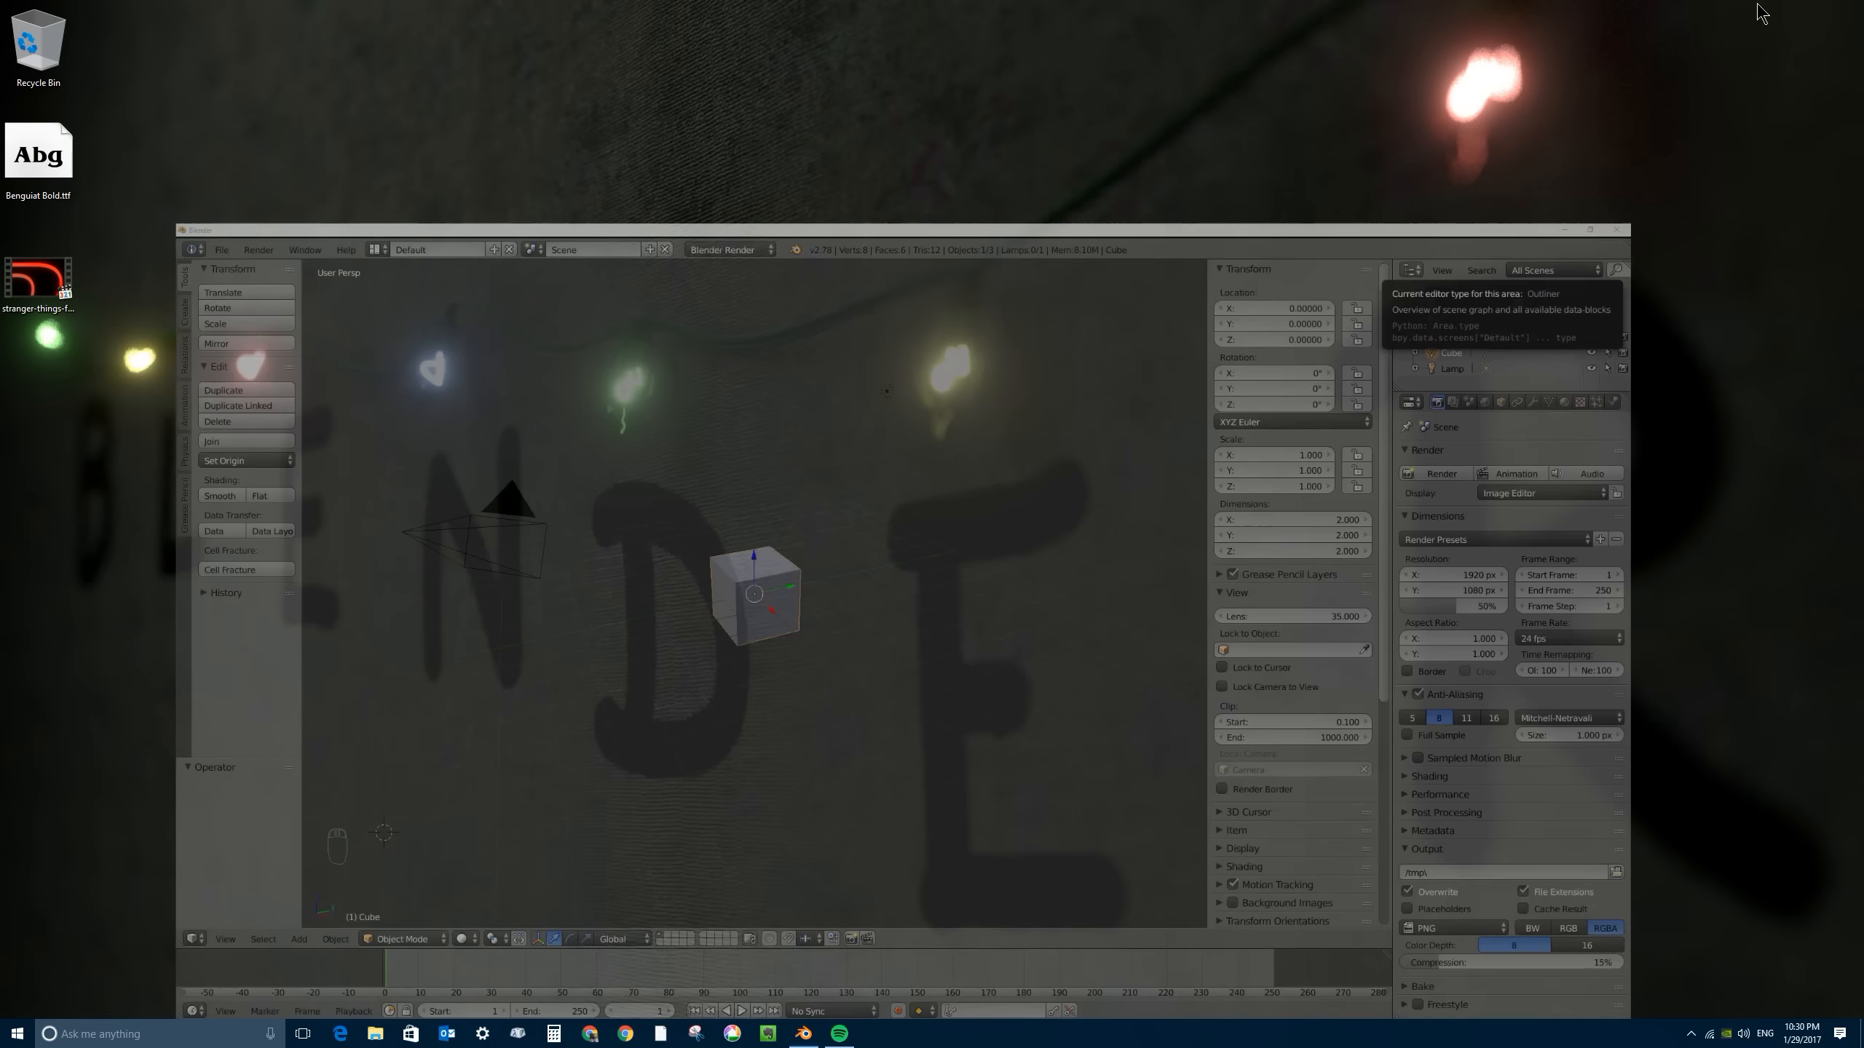
{"action": "left_click_drag", "start_coordinate": [59, 170], "coordinate": [332, 213]}
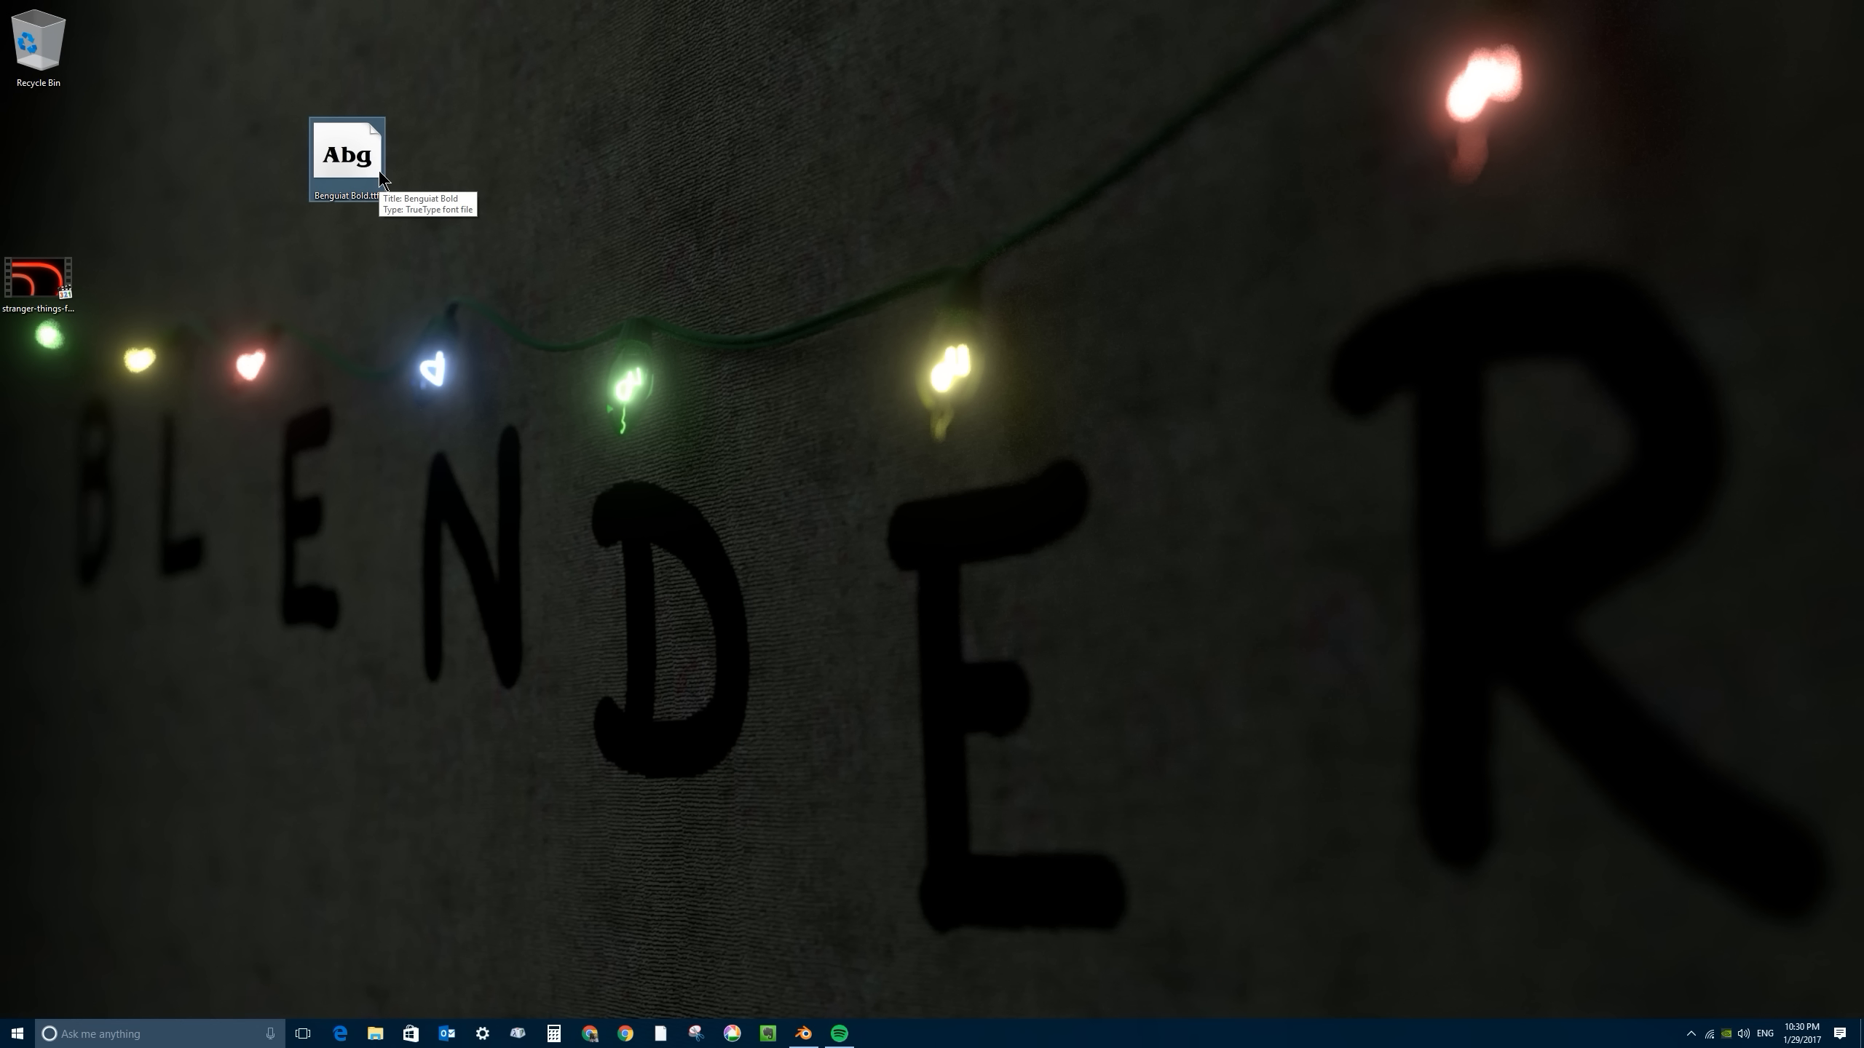
{"action": "right_click", "coordinate": [345, 138]}
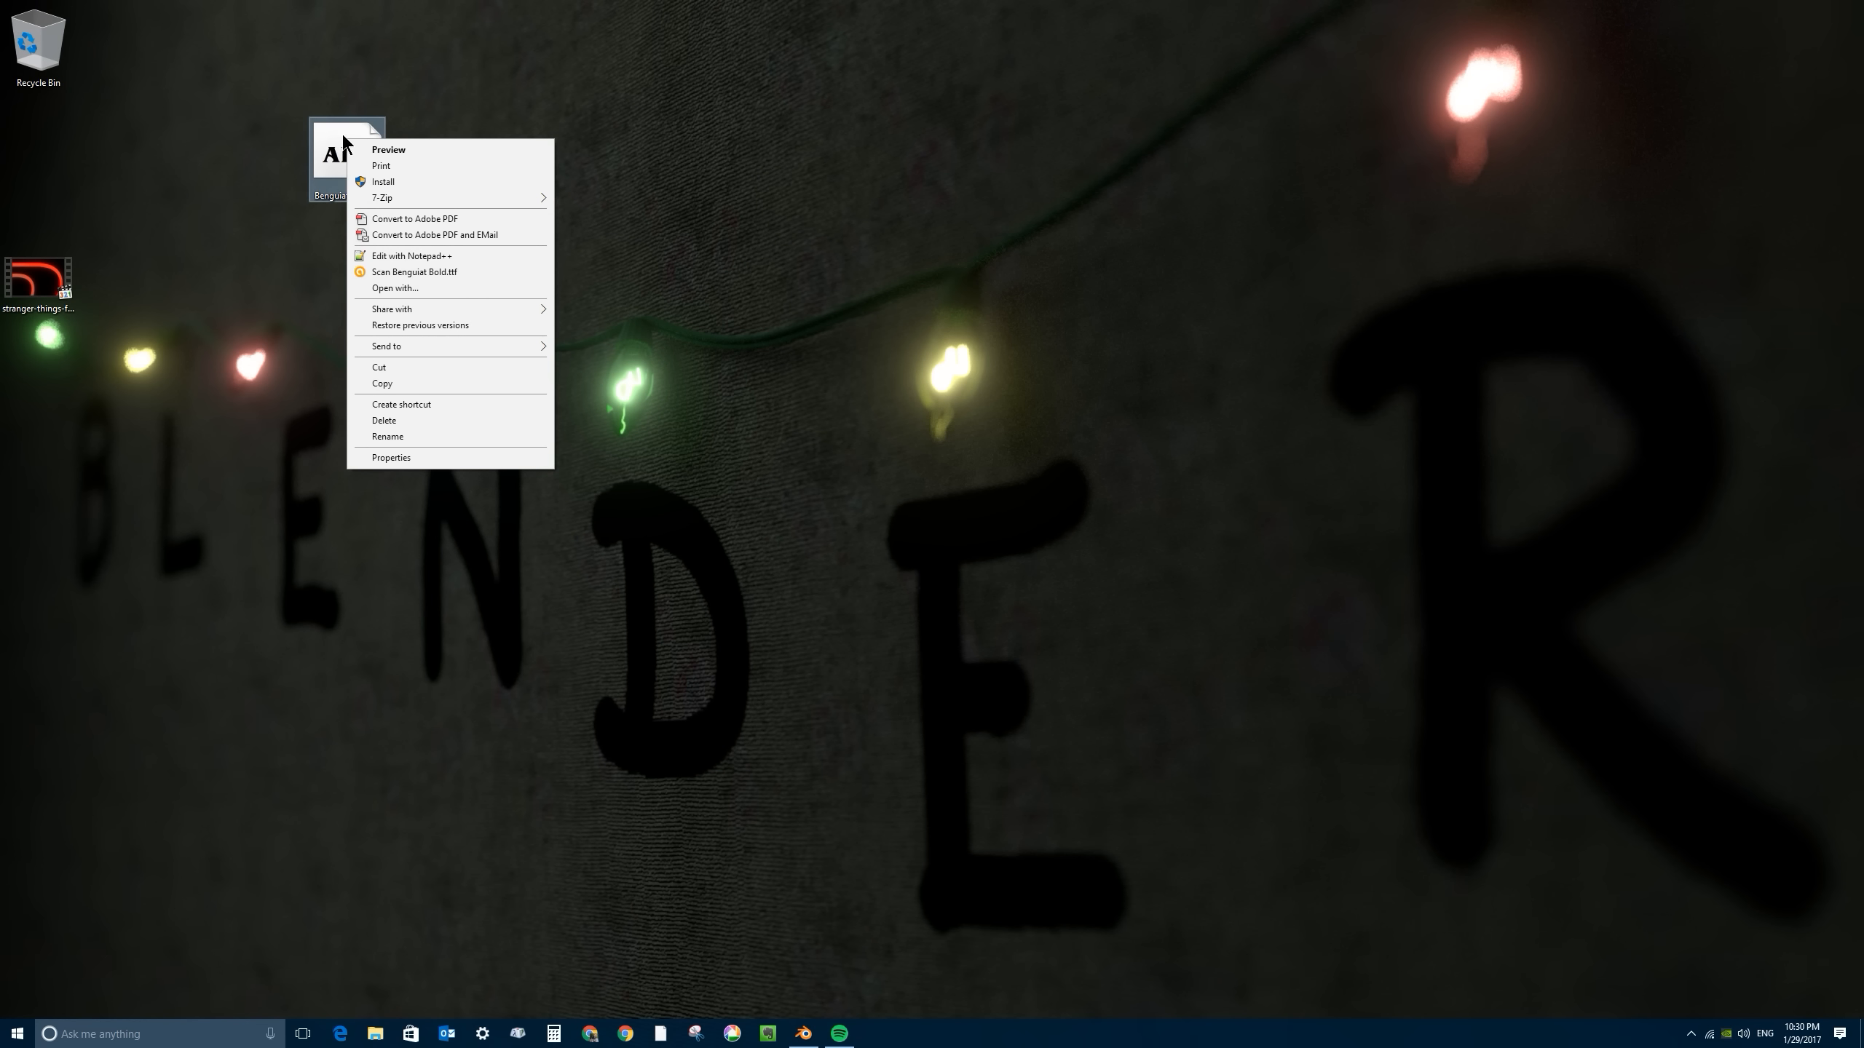
{"action": "left_click", "coordinate": [387, 383]}
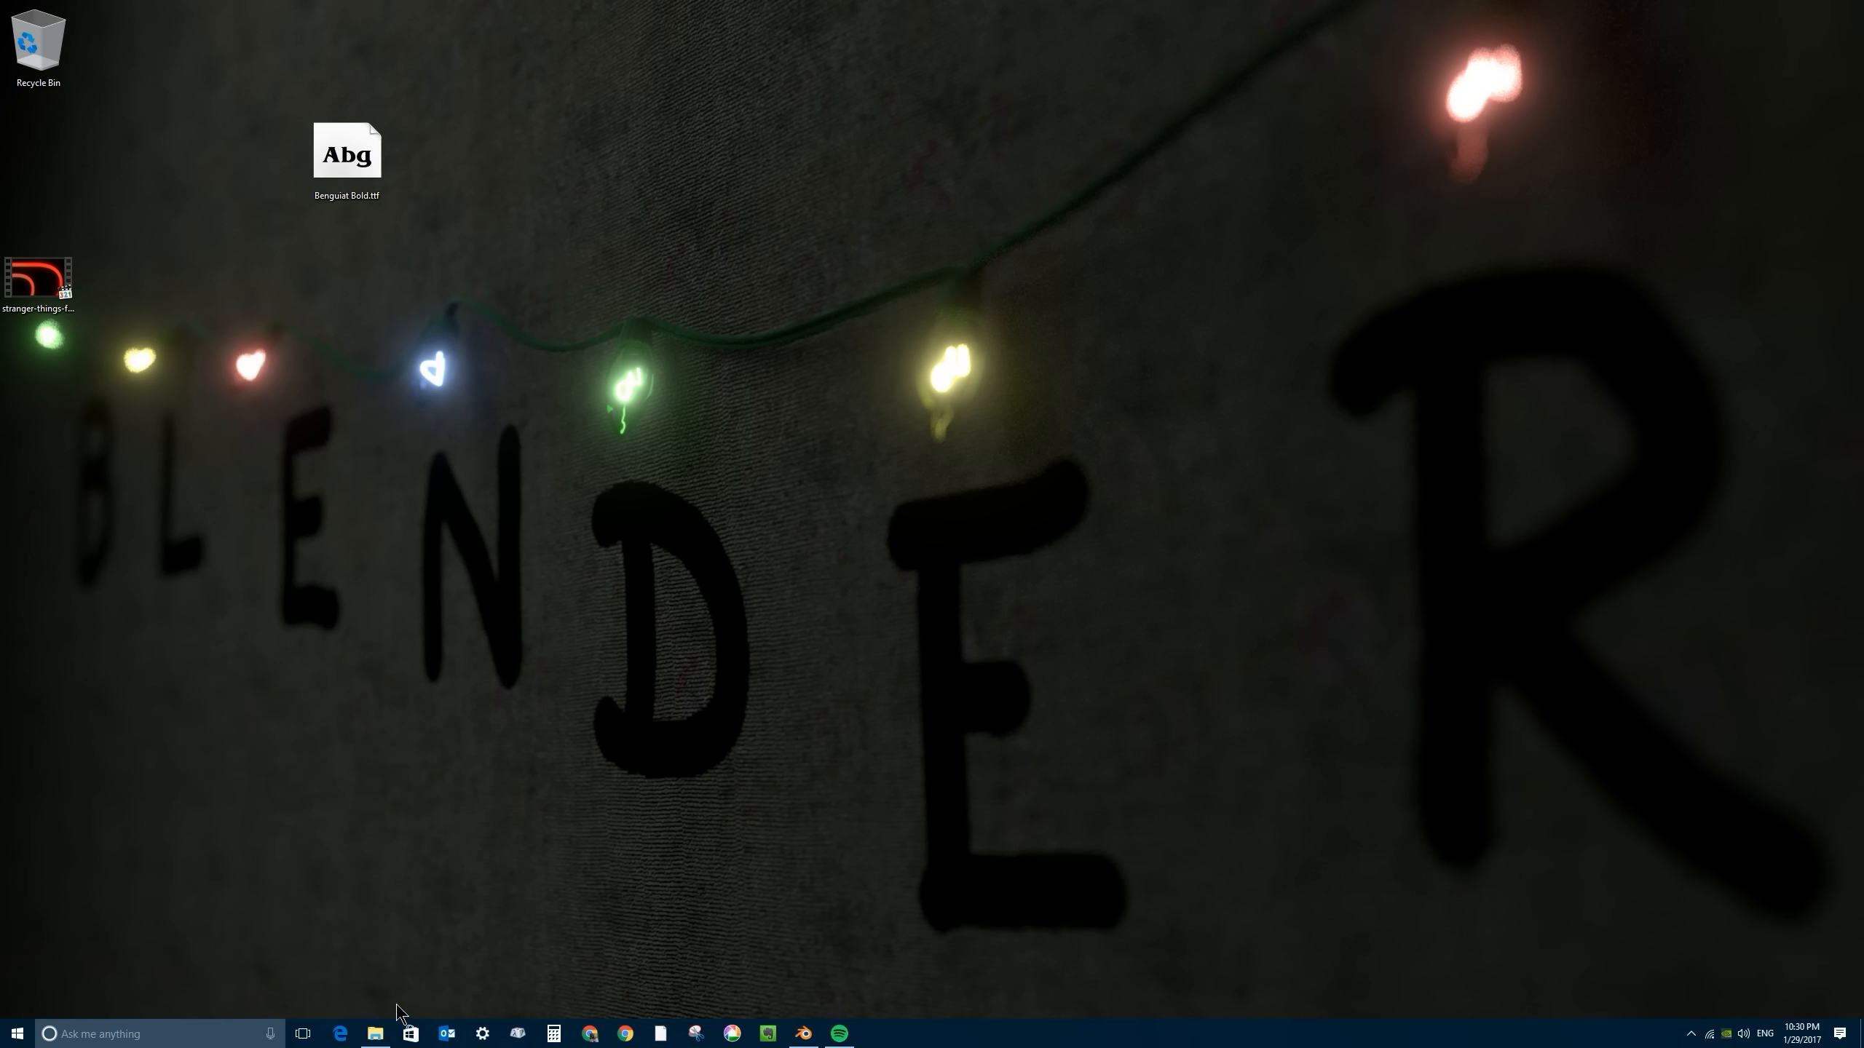
- Open the C:\Windows\Fonts folder in File Explorer
{"action": "left_click", "coordinate": [374, 1034]}
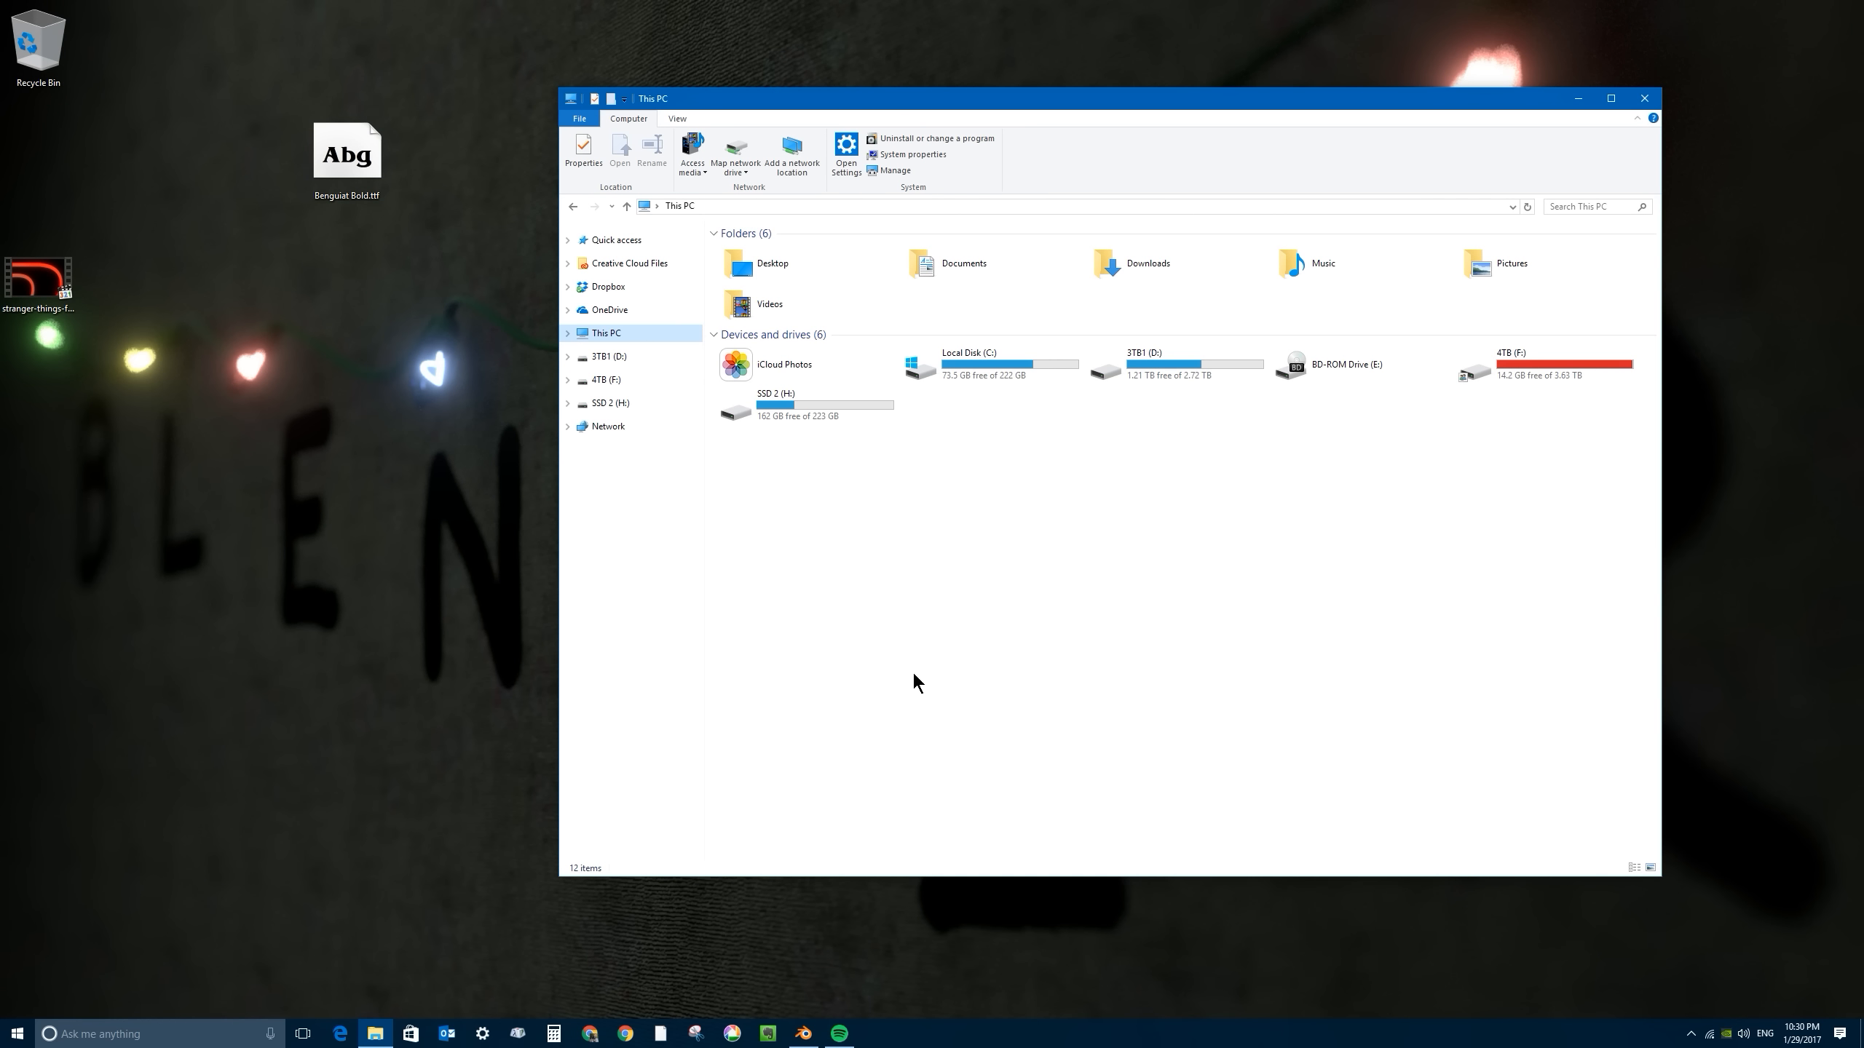
{"action": "double_click", "coordinate": [976, 356]}
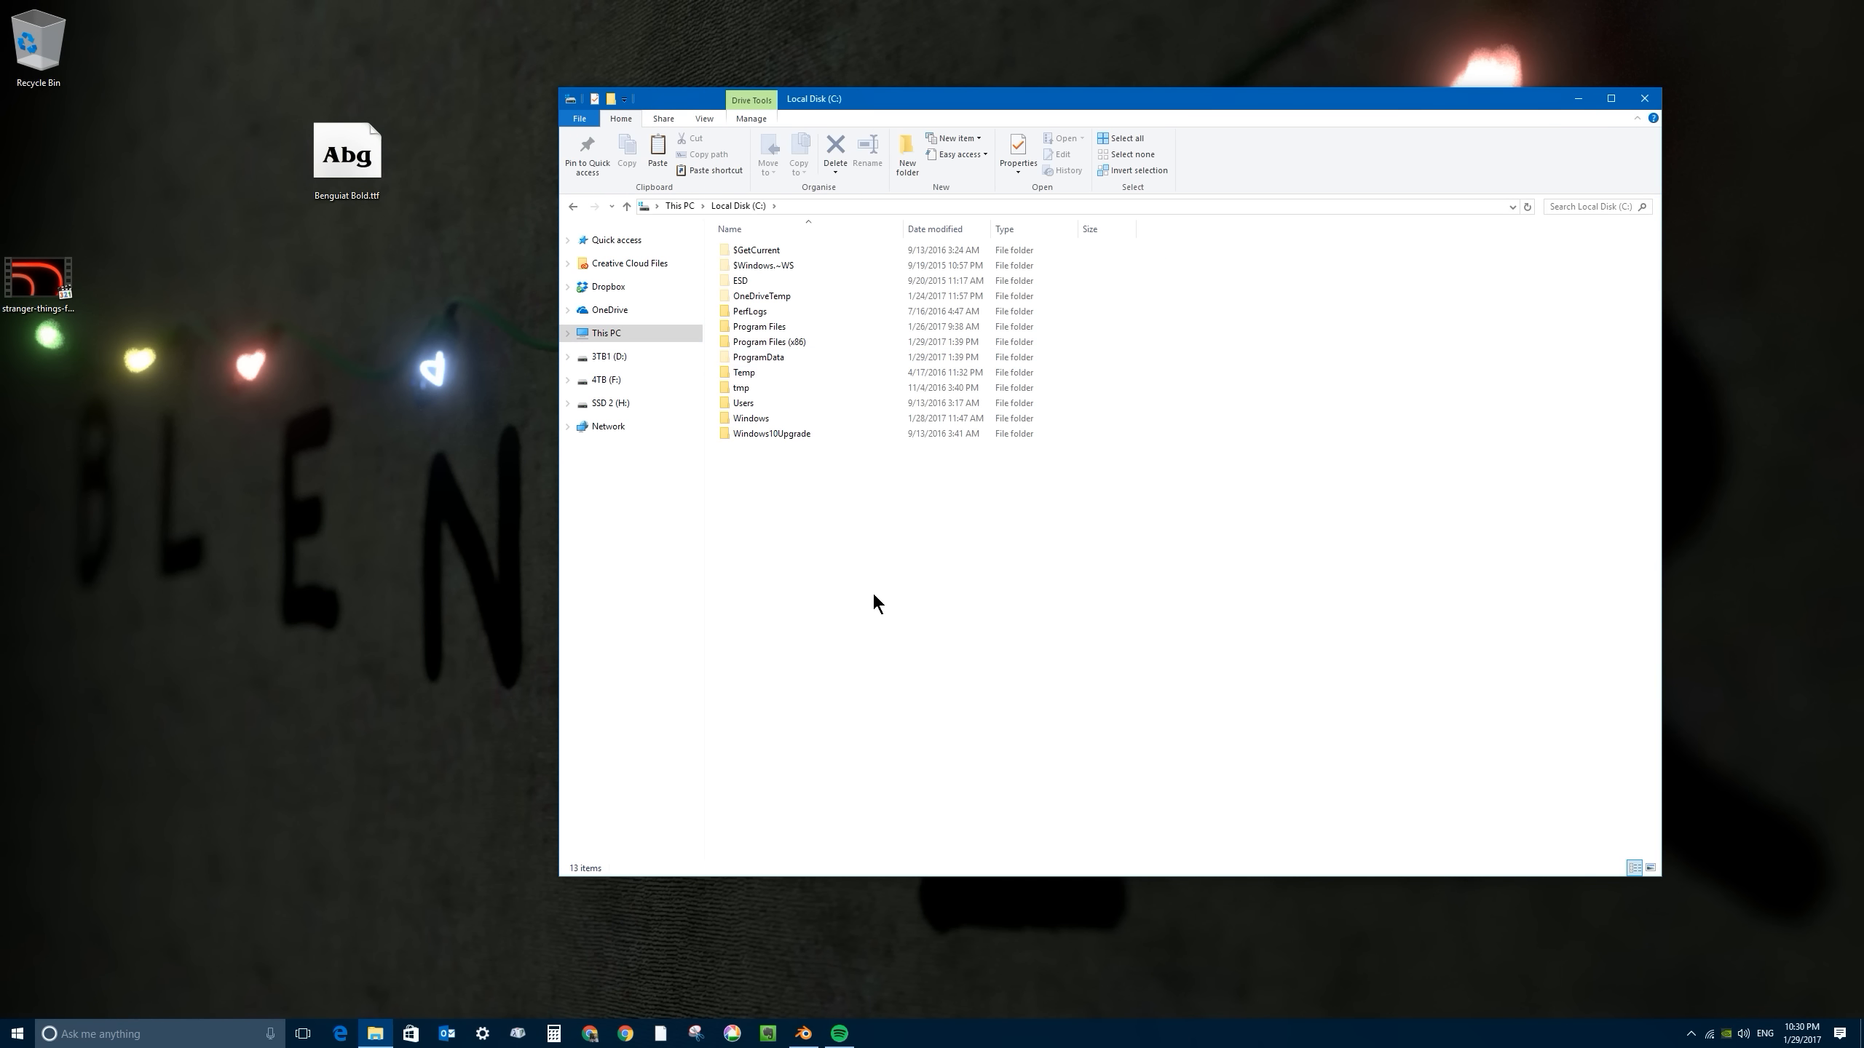
{"action": "double_click", "coordinate": [745, 419]}
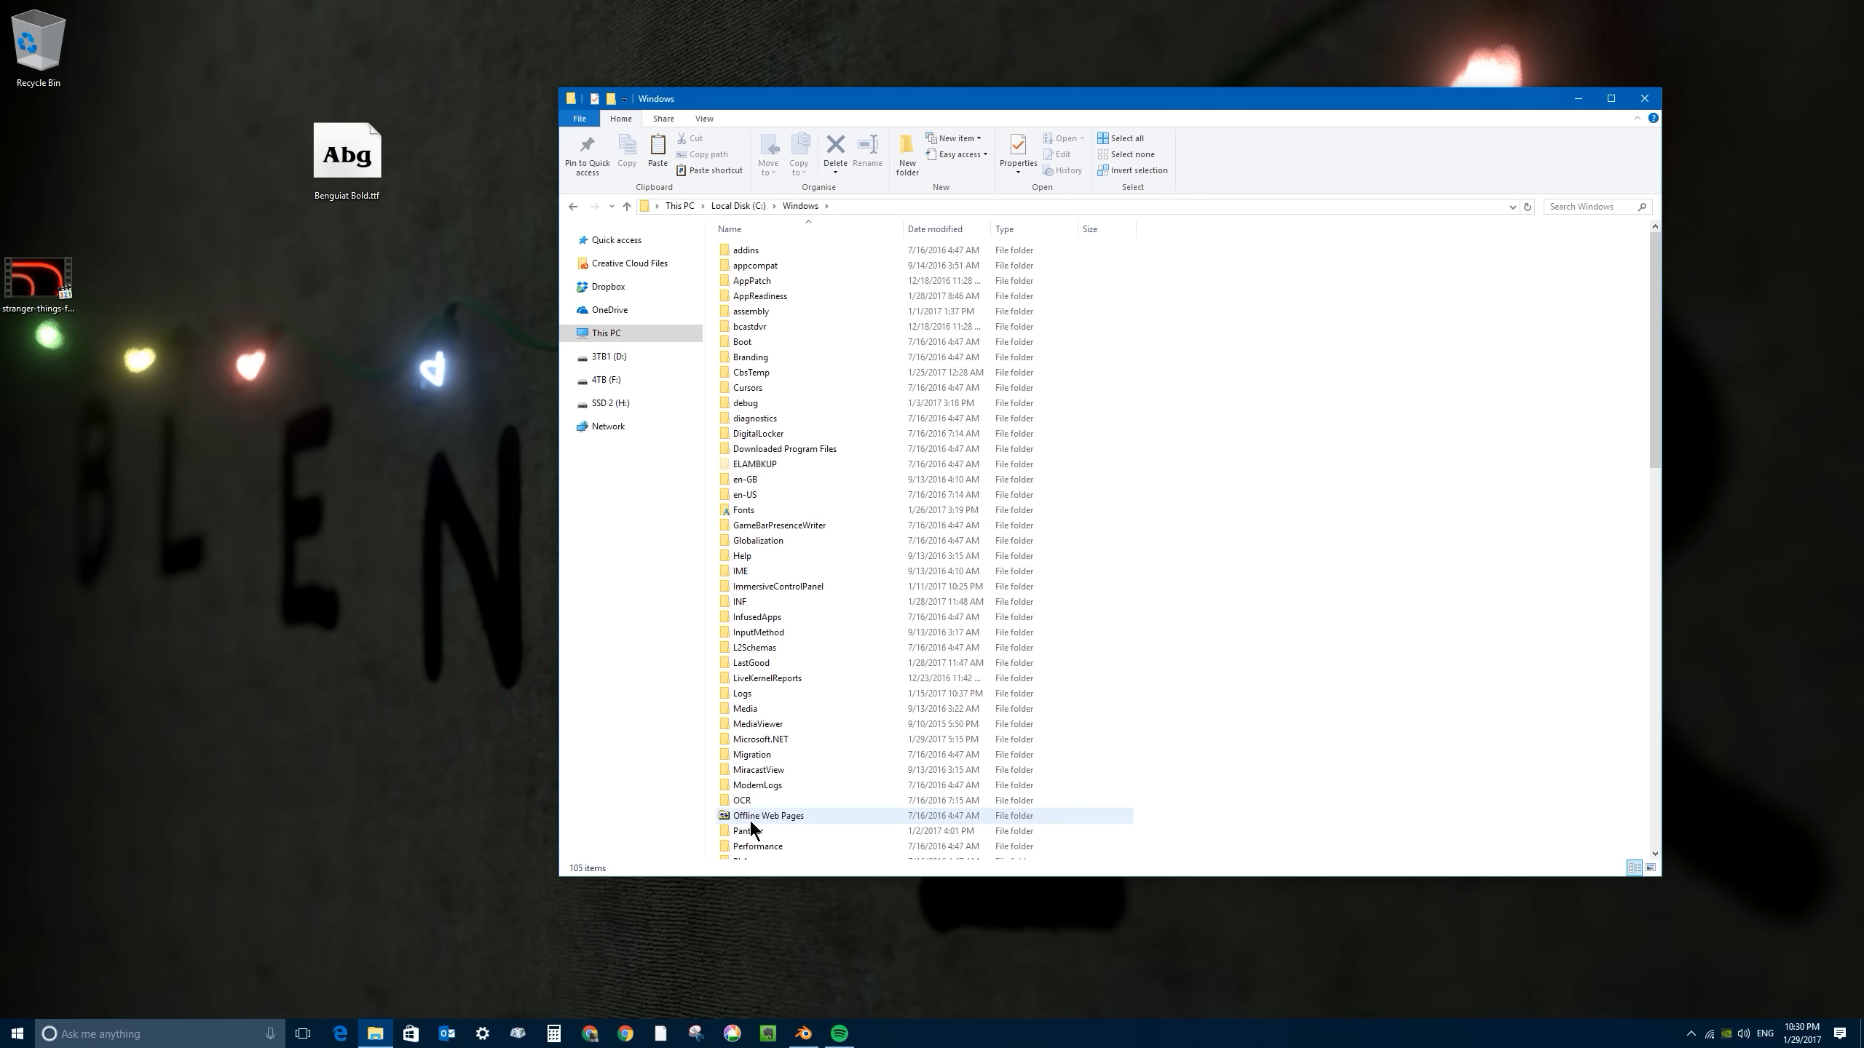
{"action": "left_click", "coordinate": [750, 509]}
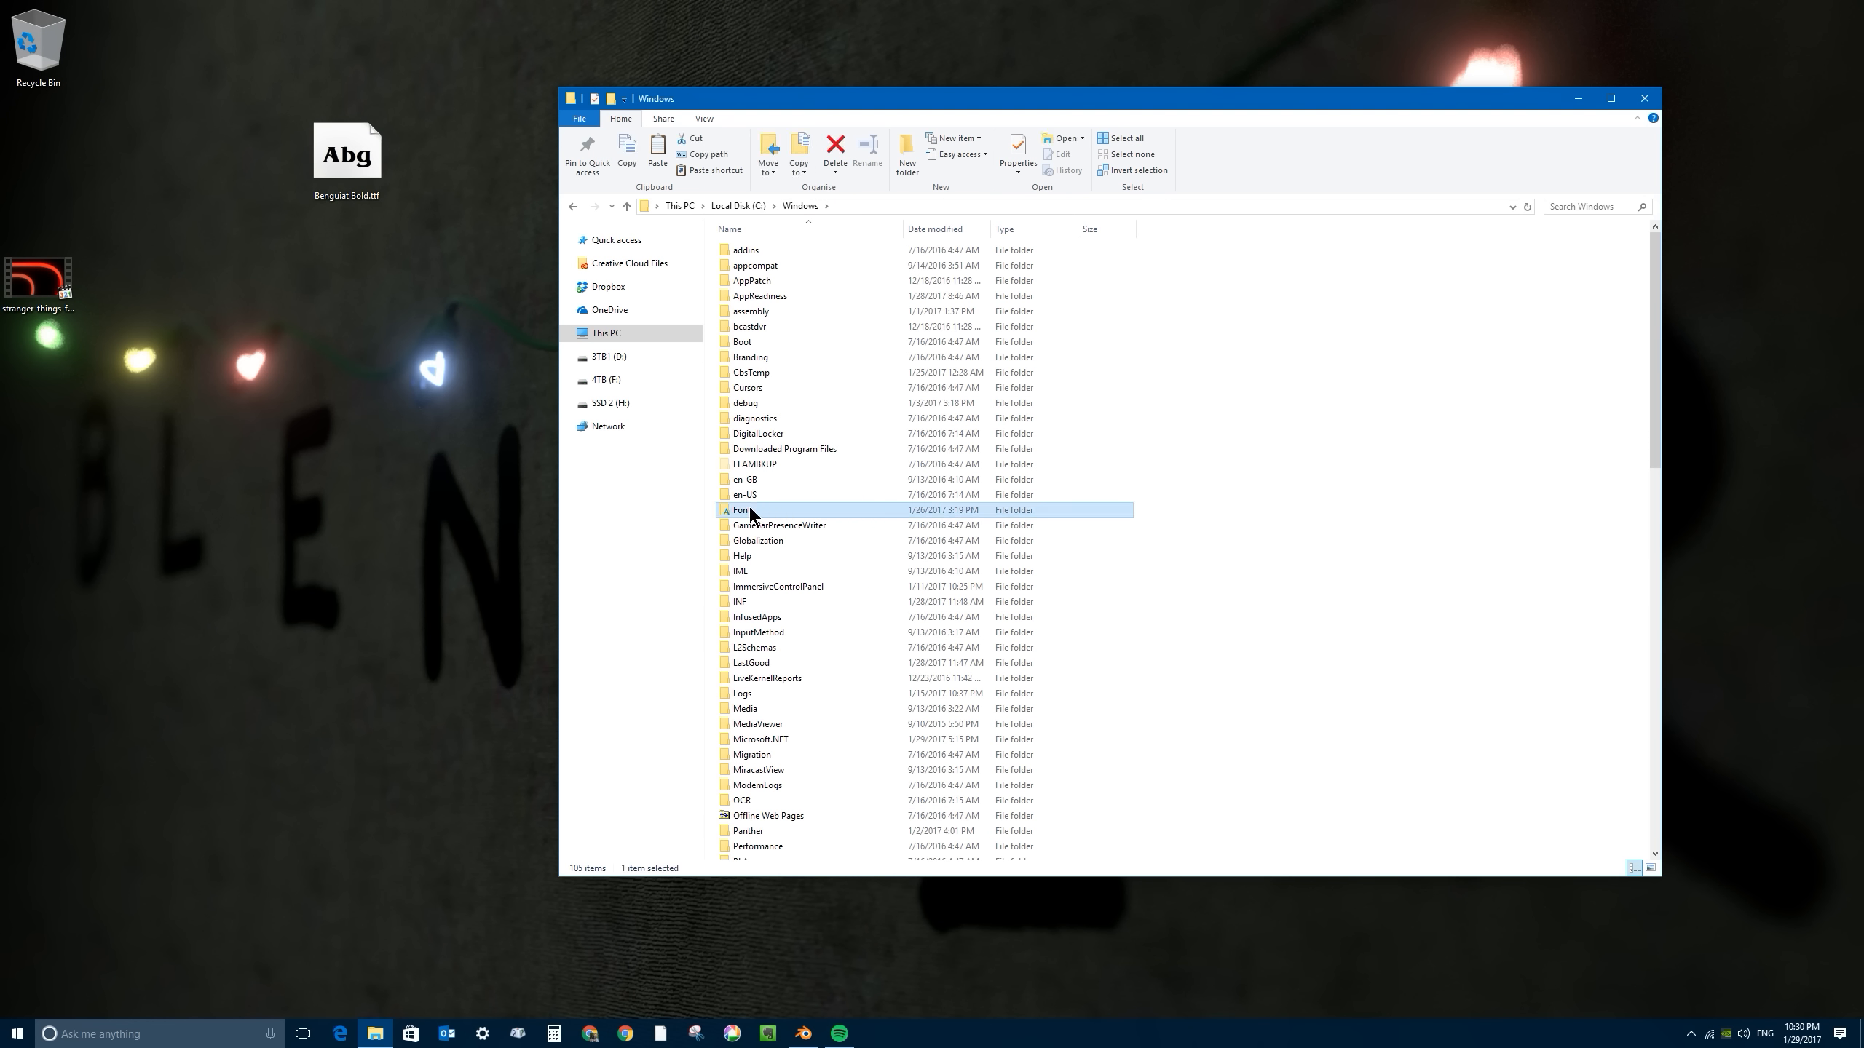
{"action": "double_click", "coordinate": [741, 511]}
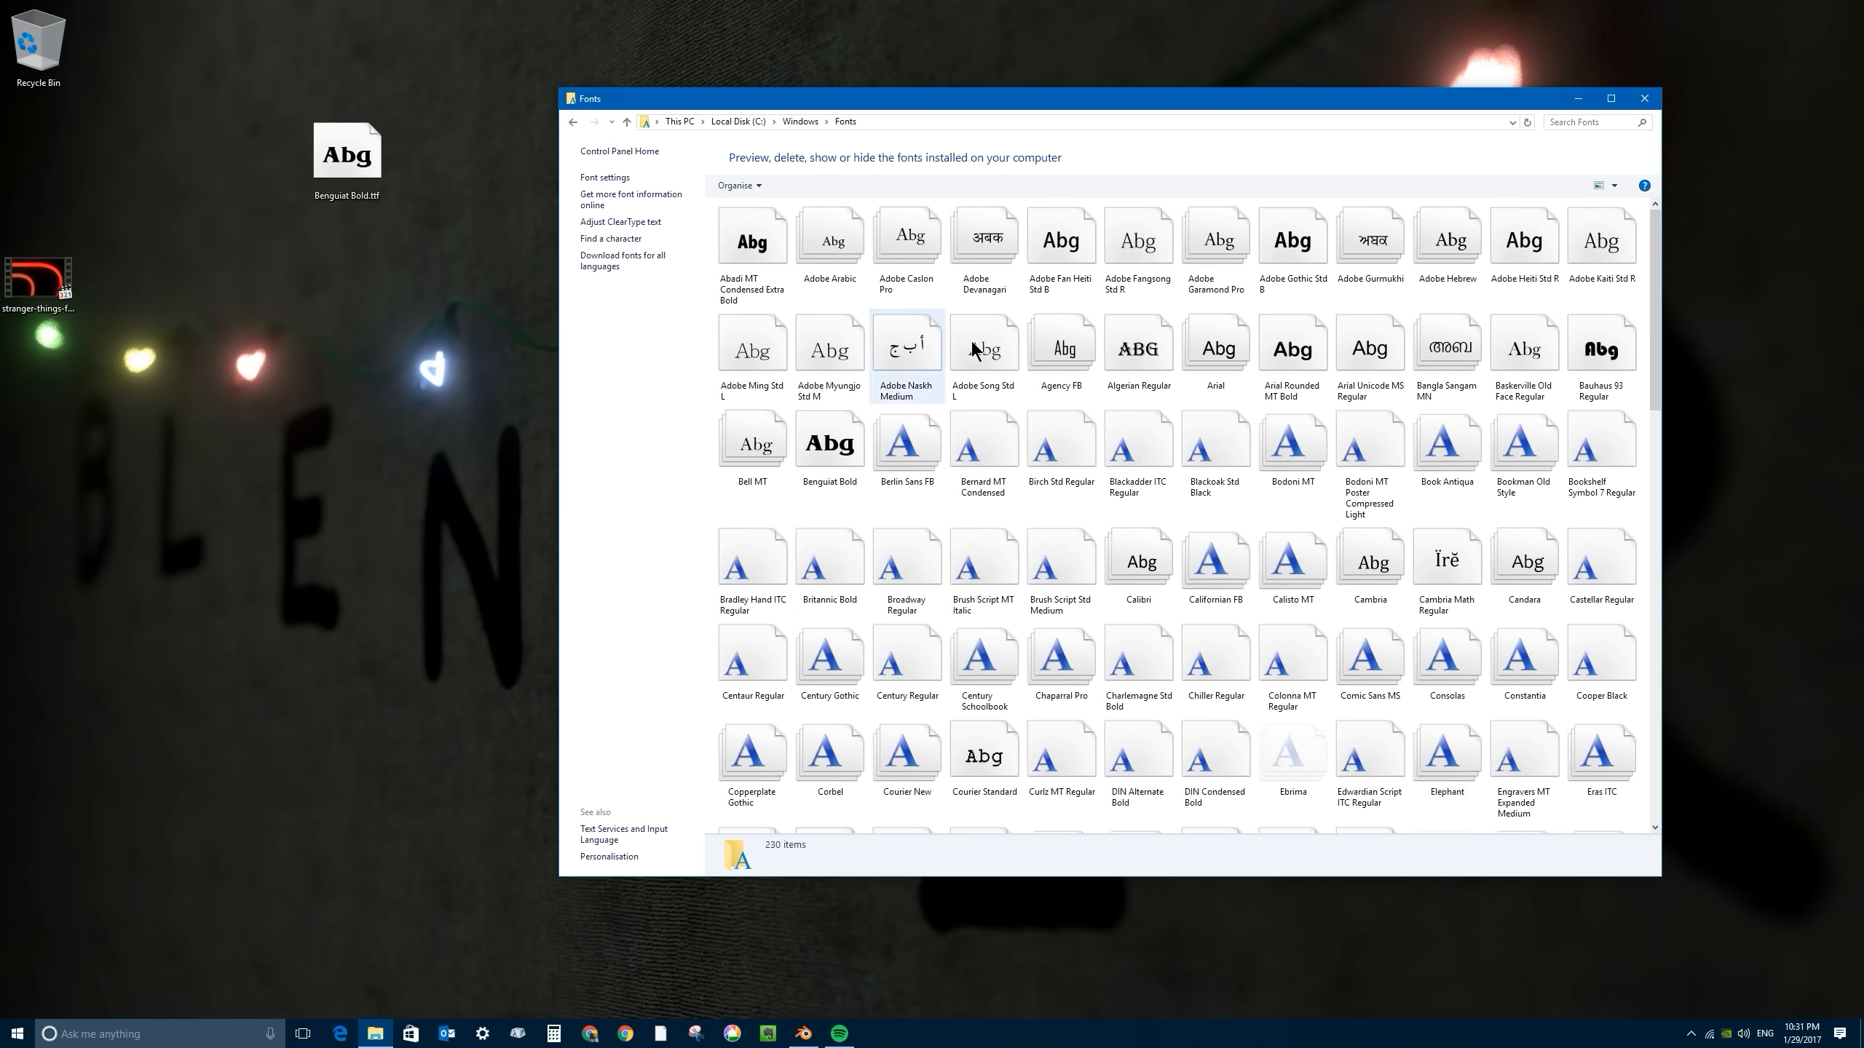
- Try to install the copied Benguiat Bold font in the Fonts folder, decline replacing the existing font and close the folder
{"action": "right_click", "coordinate": [1176, 504]}
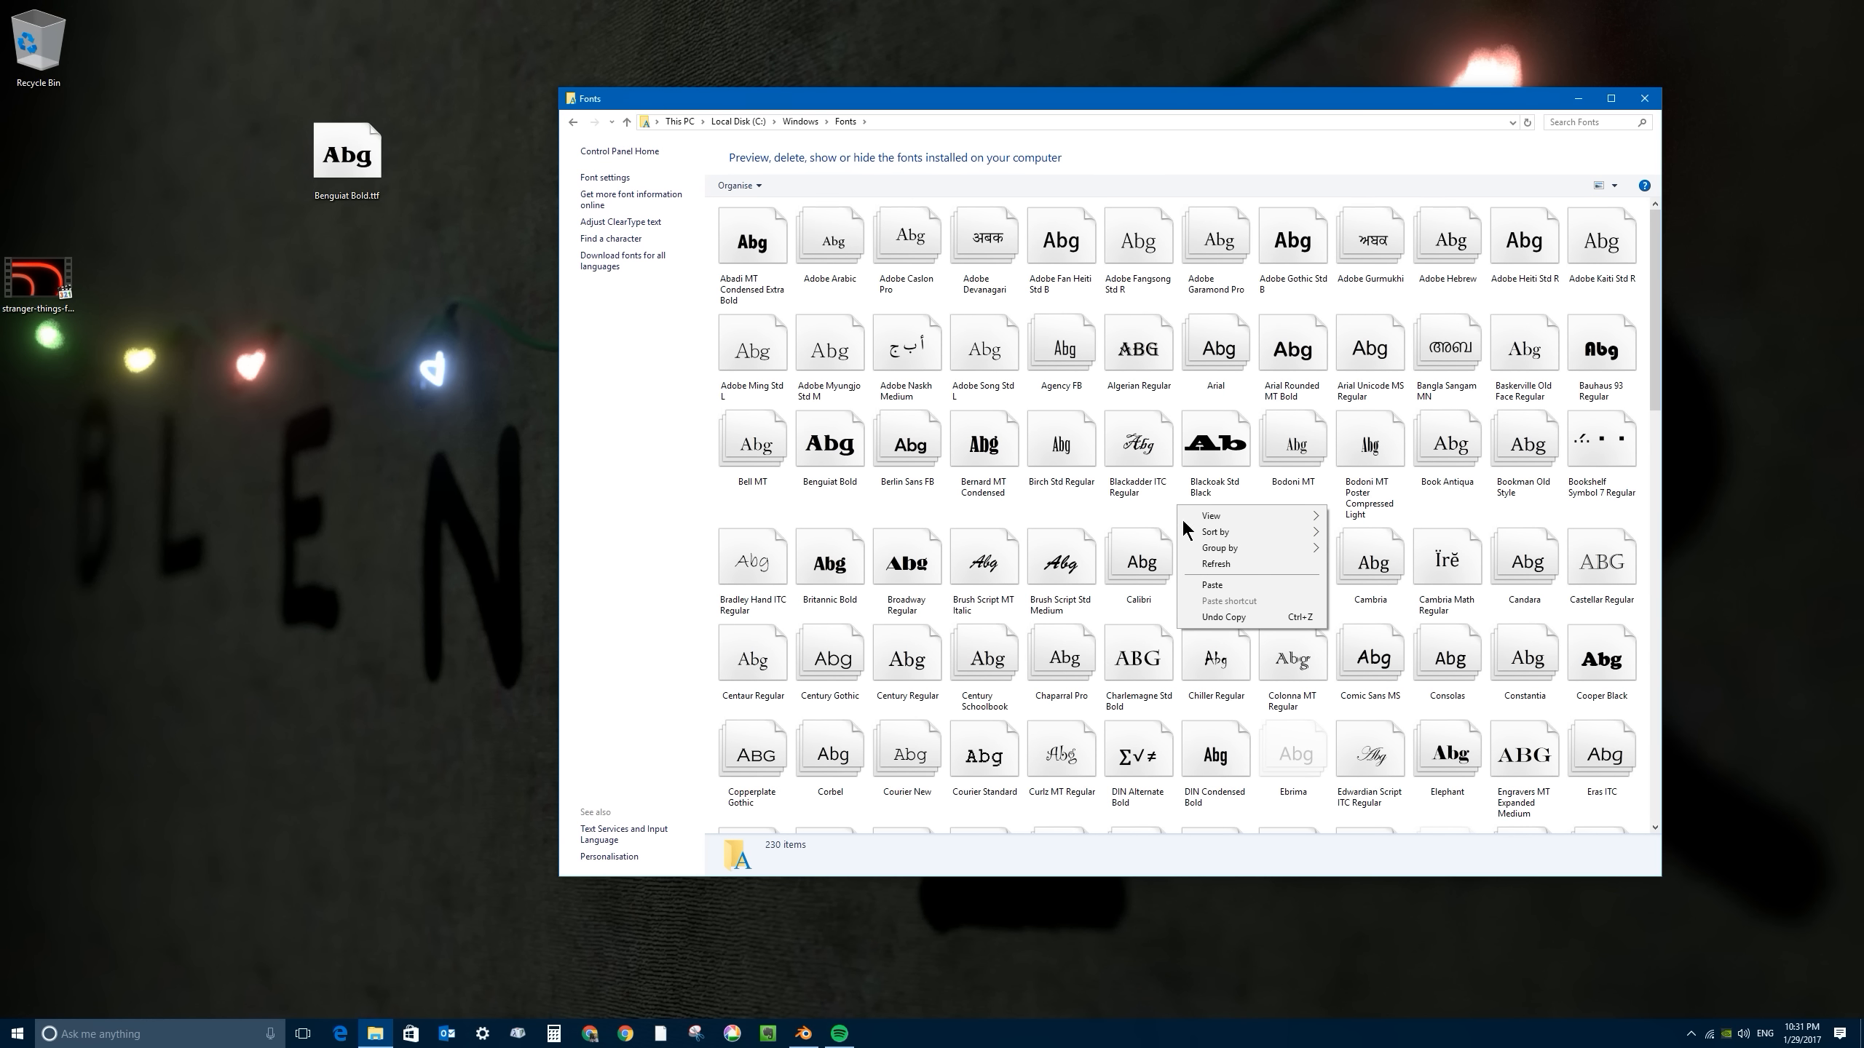
{"action": "left_click", "coordinate": [1230, 585]}
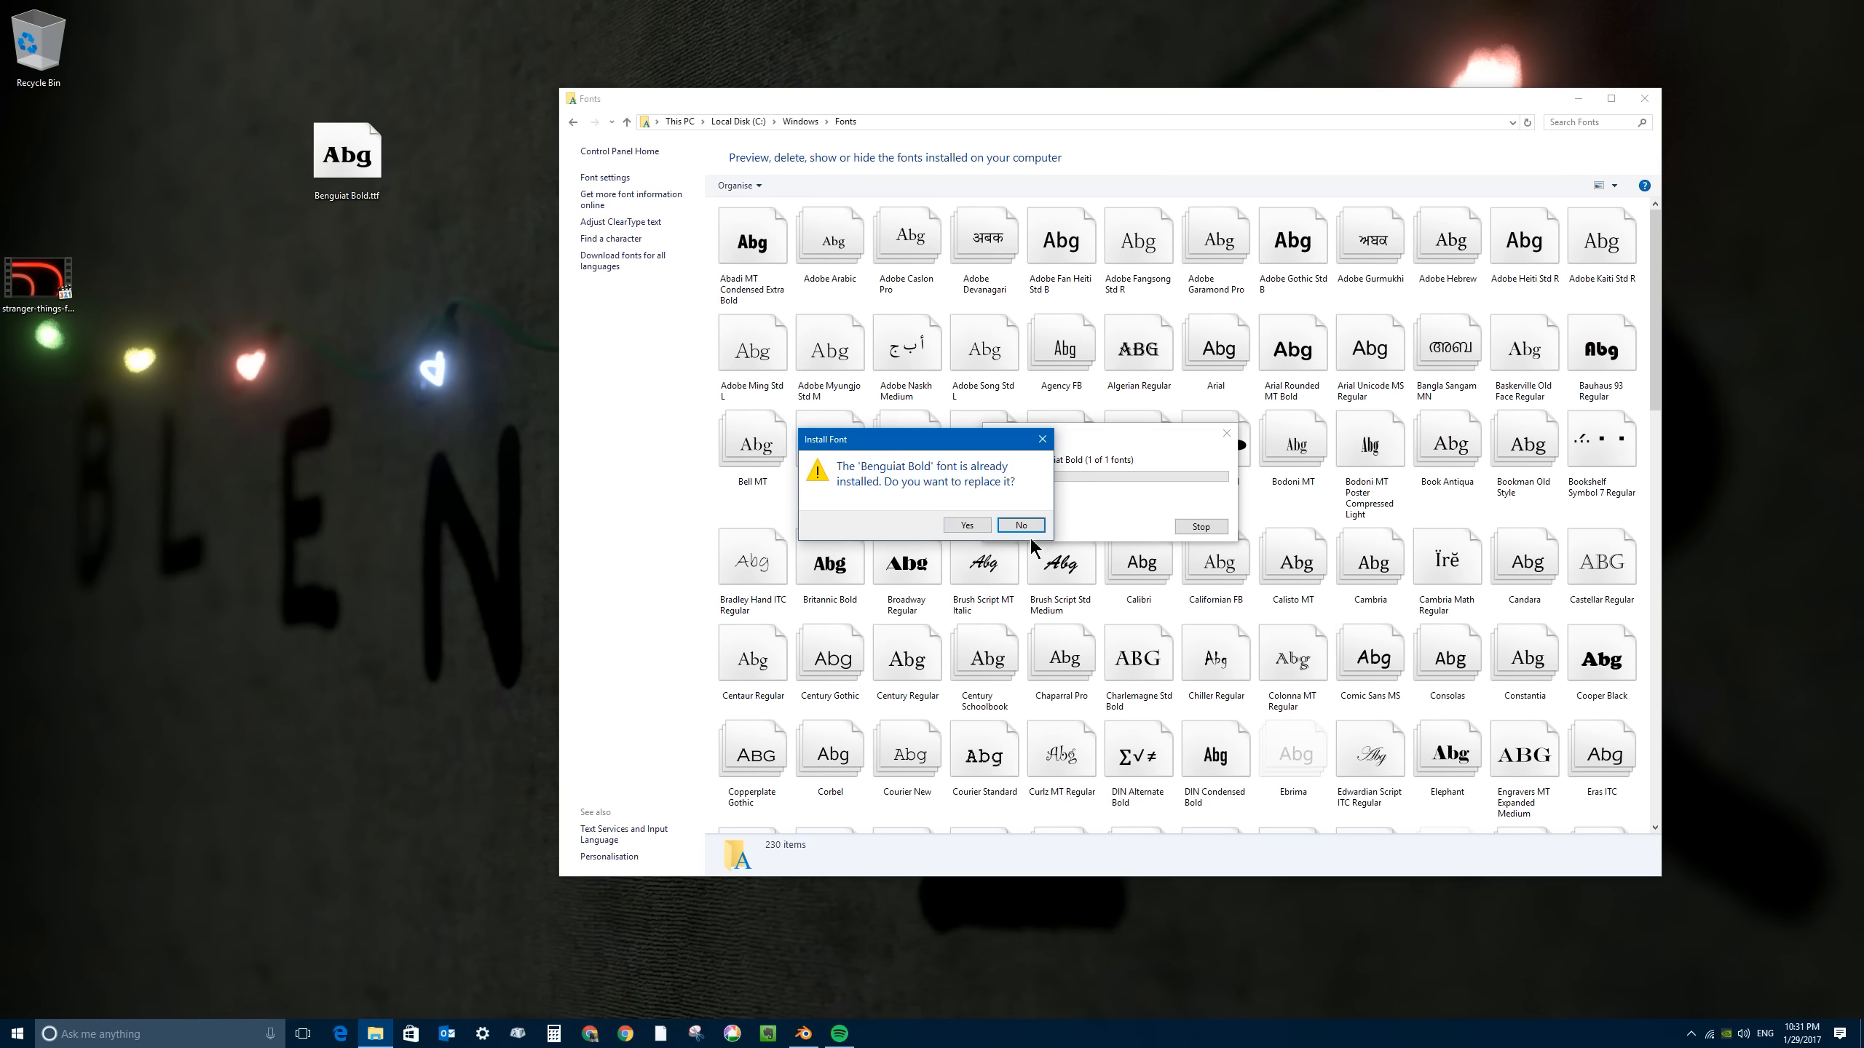
{"action": "left_click", "coordinate": [1022, 526]}
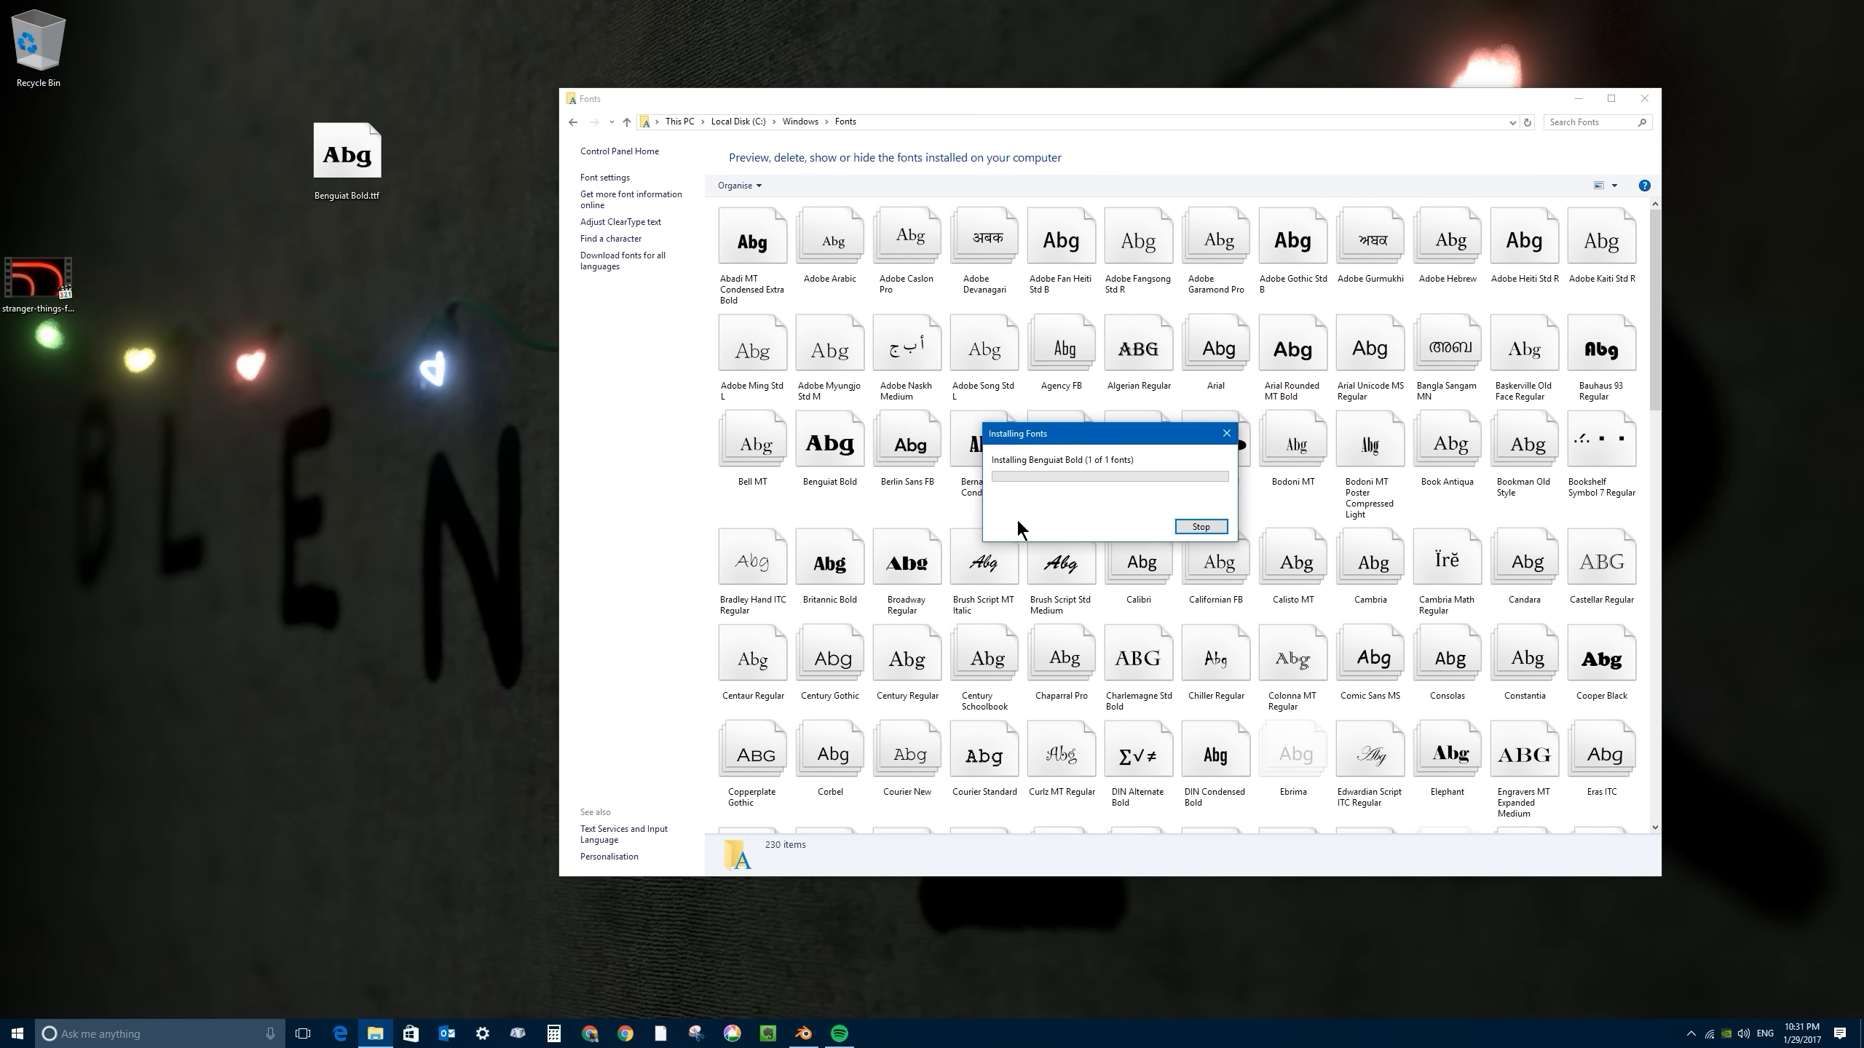
{"action": "left_click", "coordinate": [1227, 434]}
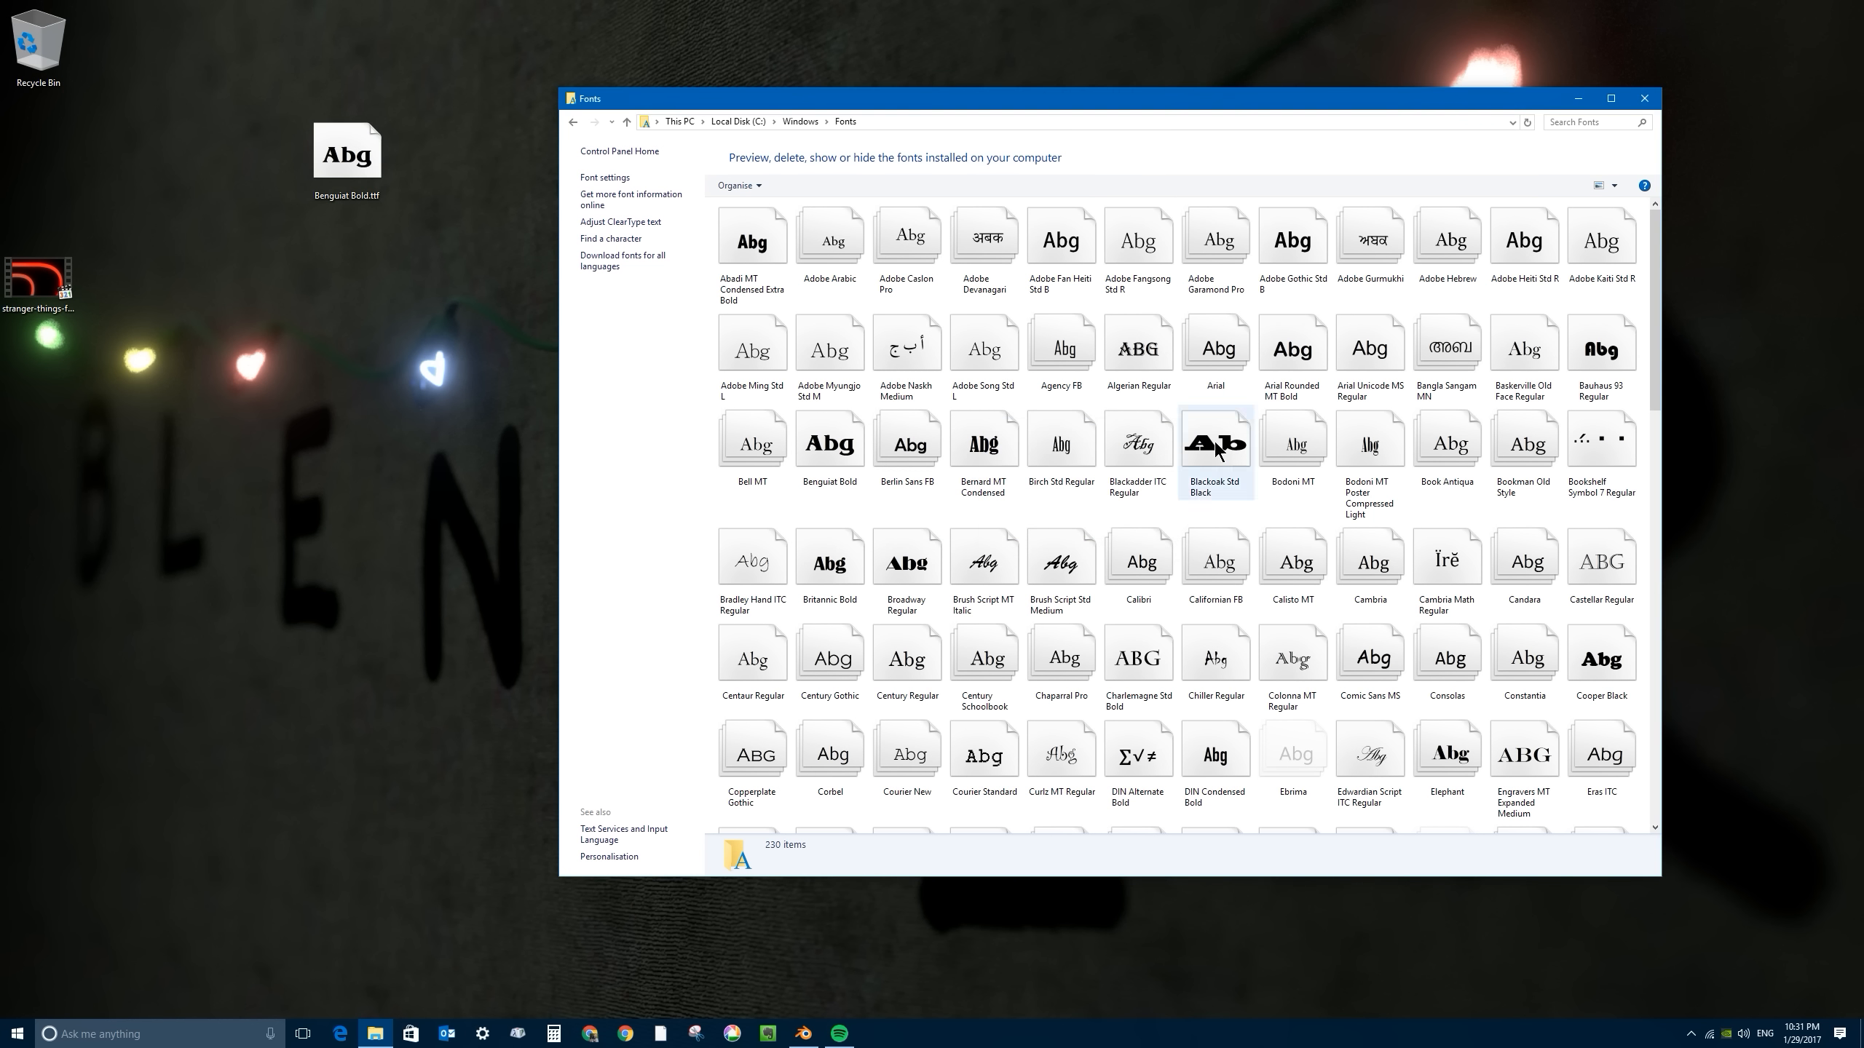
{"action": "left_click", "coordinate": [1644, 100]}
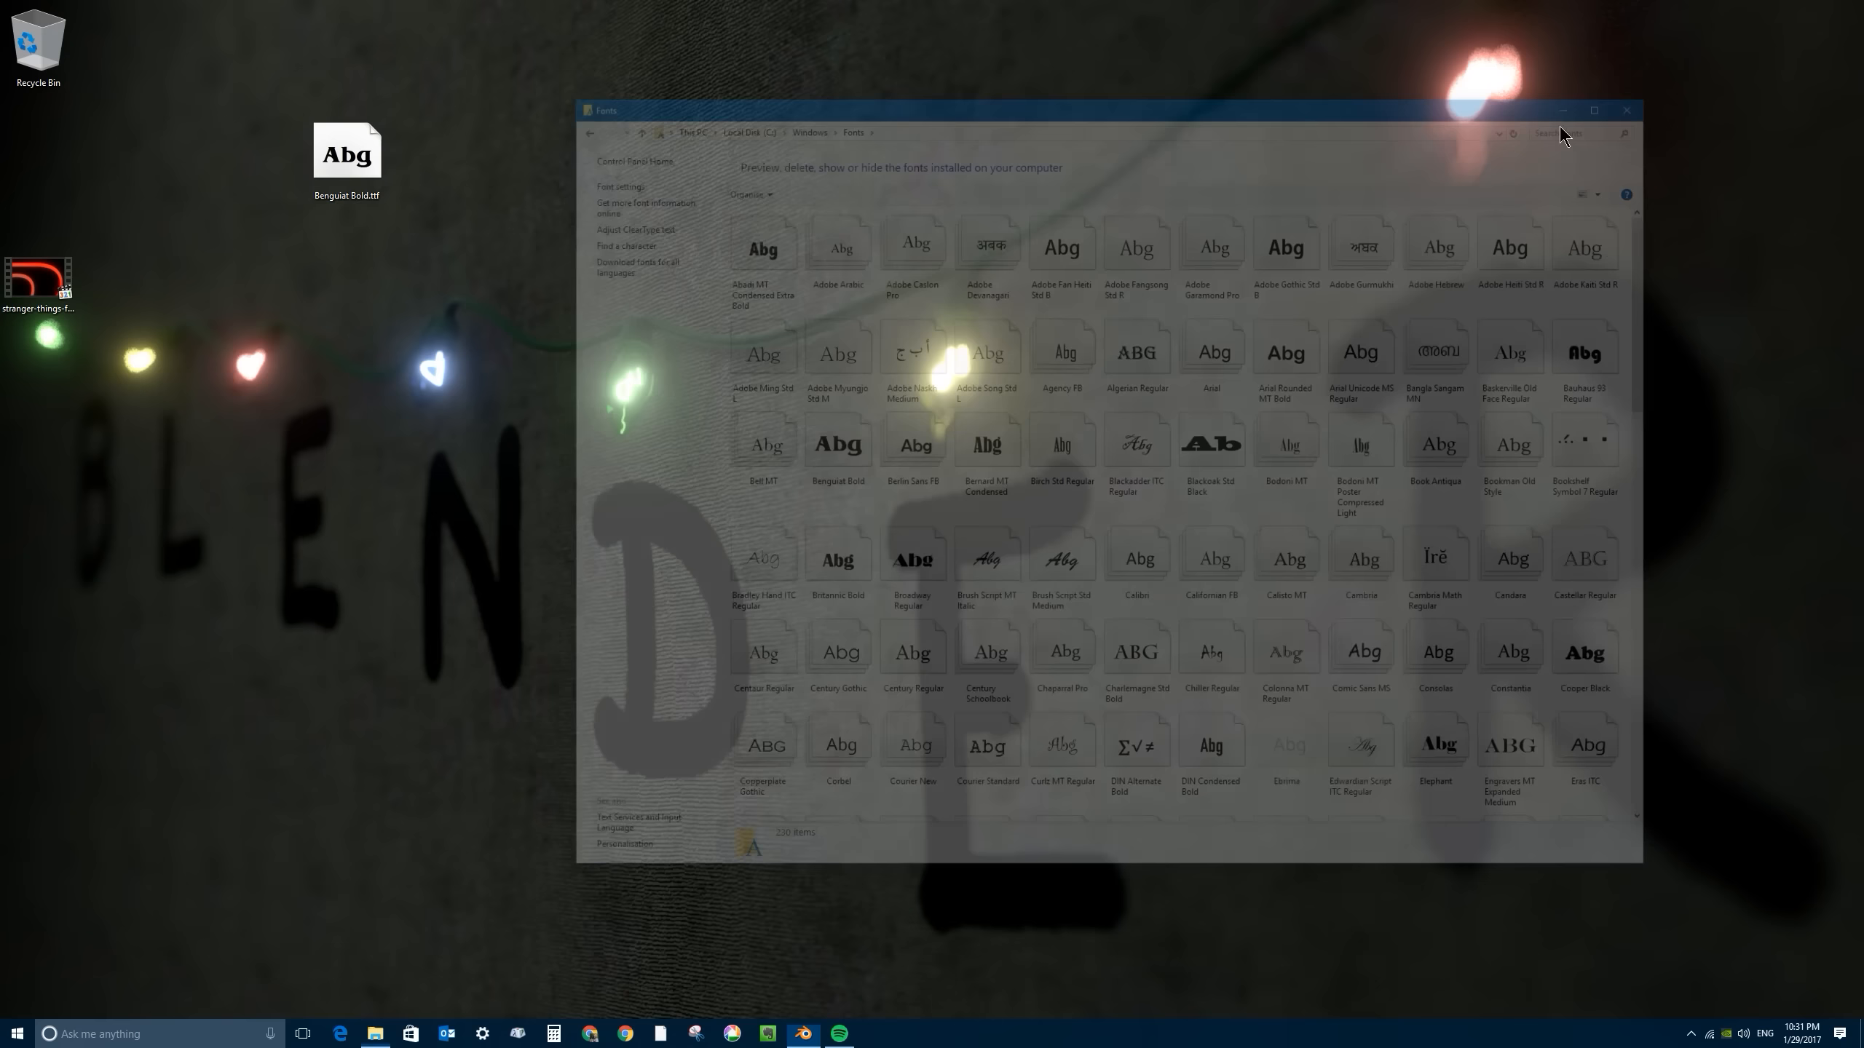
- Switch back to Blender and delete the default cube
{"action": "left_click", "coordinate": [803, 1034]}
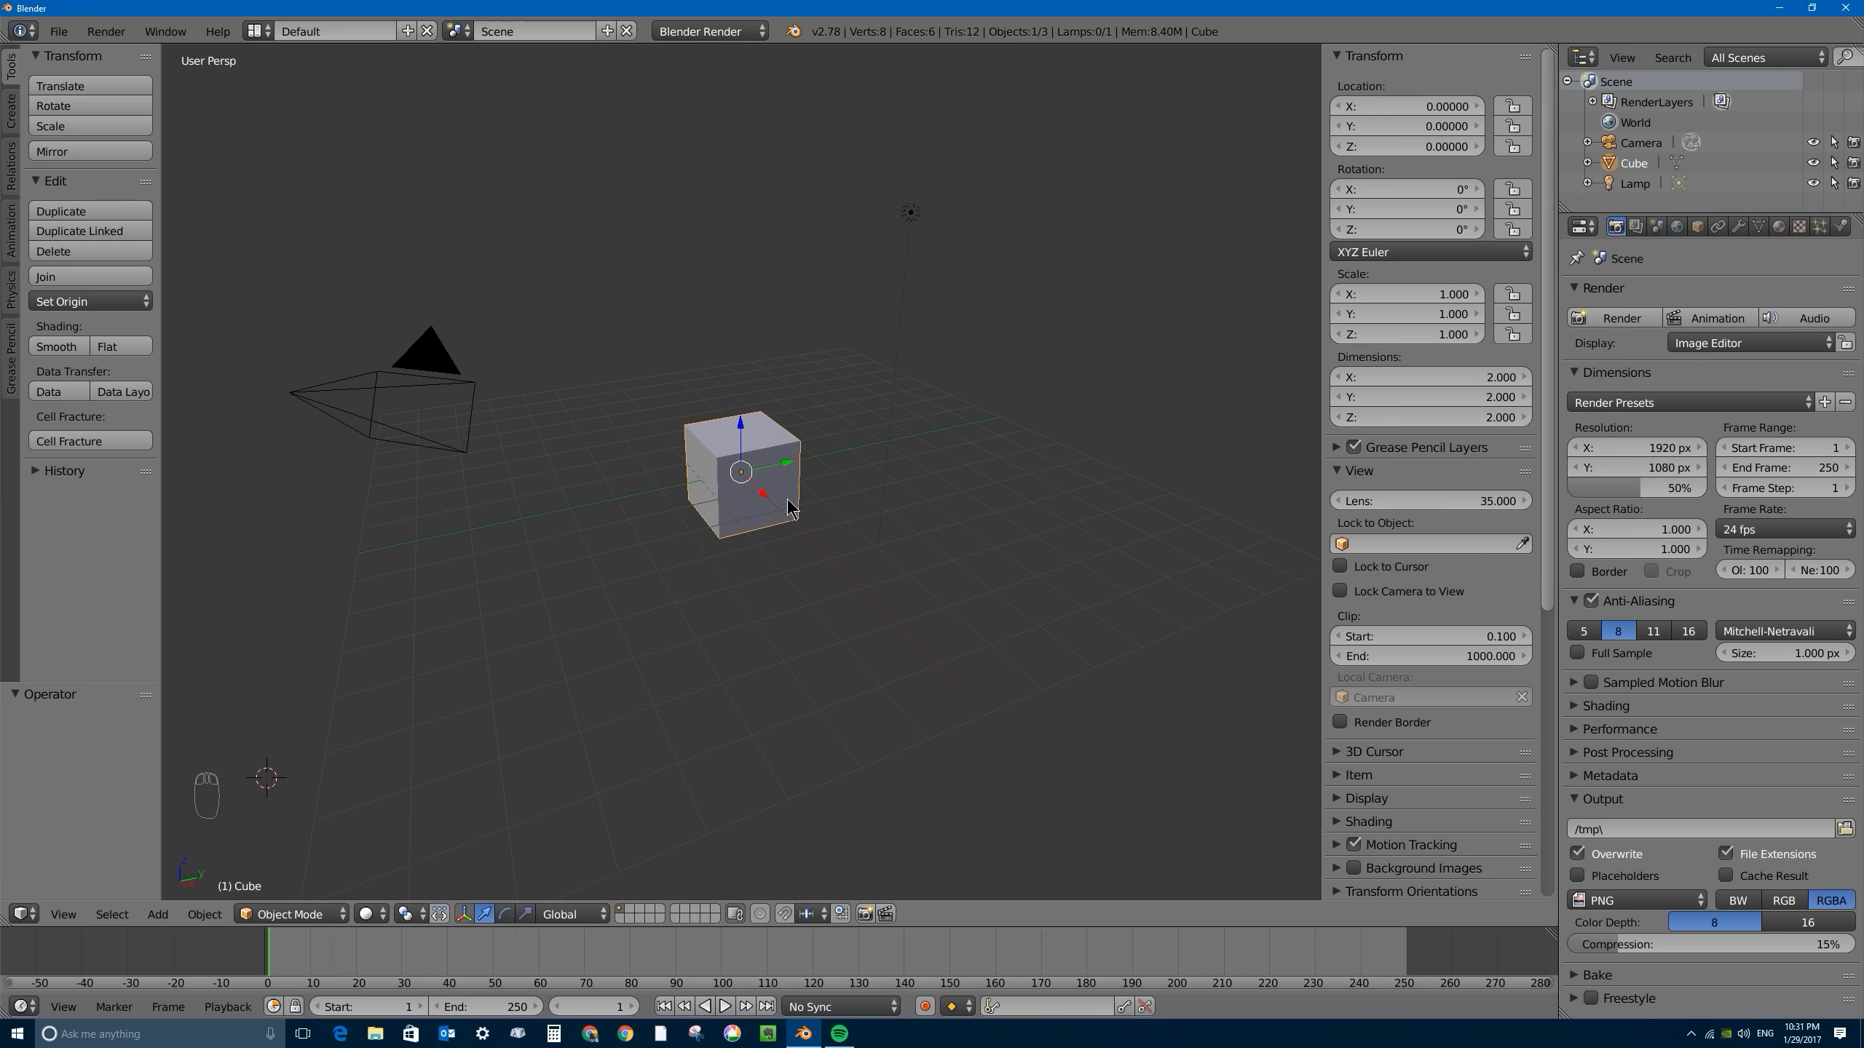
{"action": "middle_click_drag", "start_coordinate": [780, 422], "coordinate": [778, 462]}
{"action": "scroll", "coordinate": [777, 462], "scroll_direction": "up", "scroll_amount": 4}
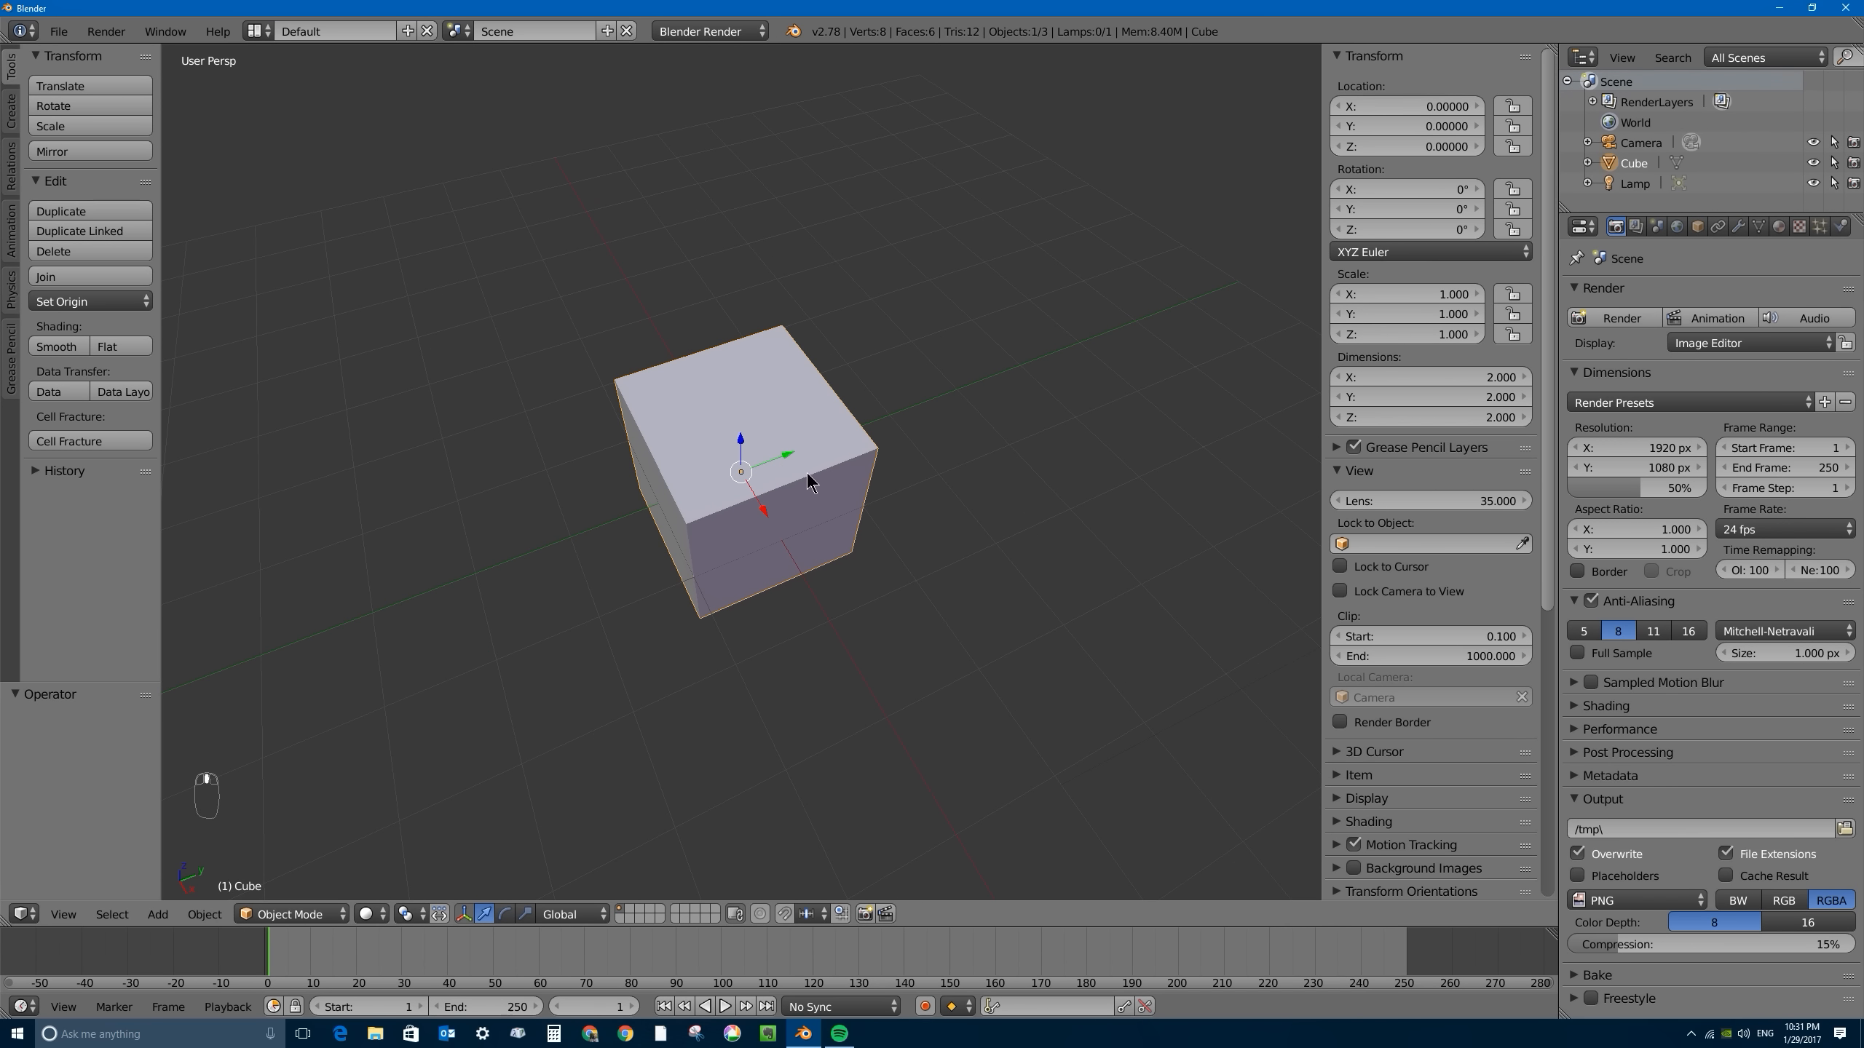
{"action": "key", "text": "x"}
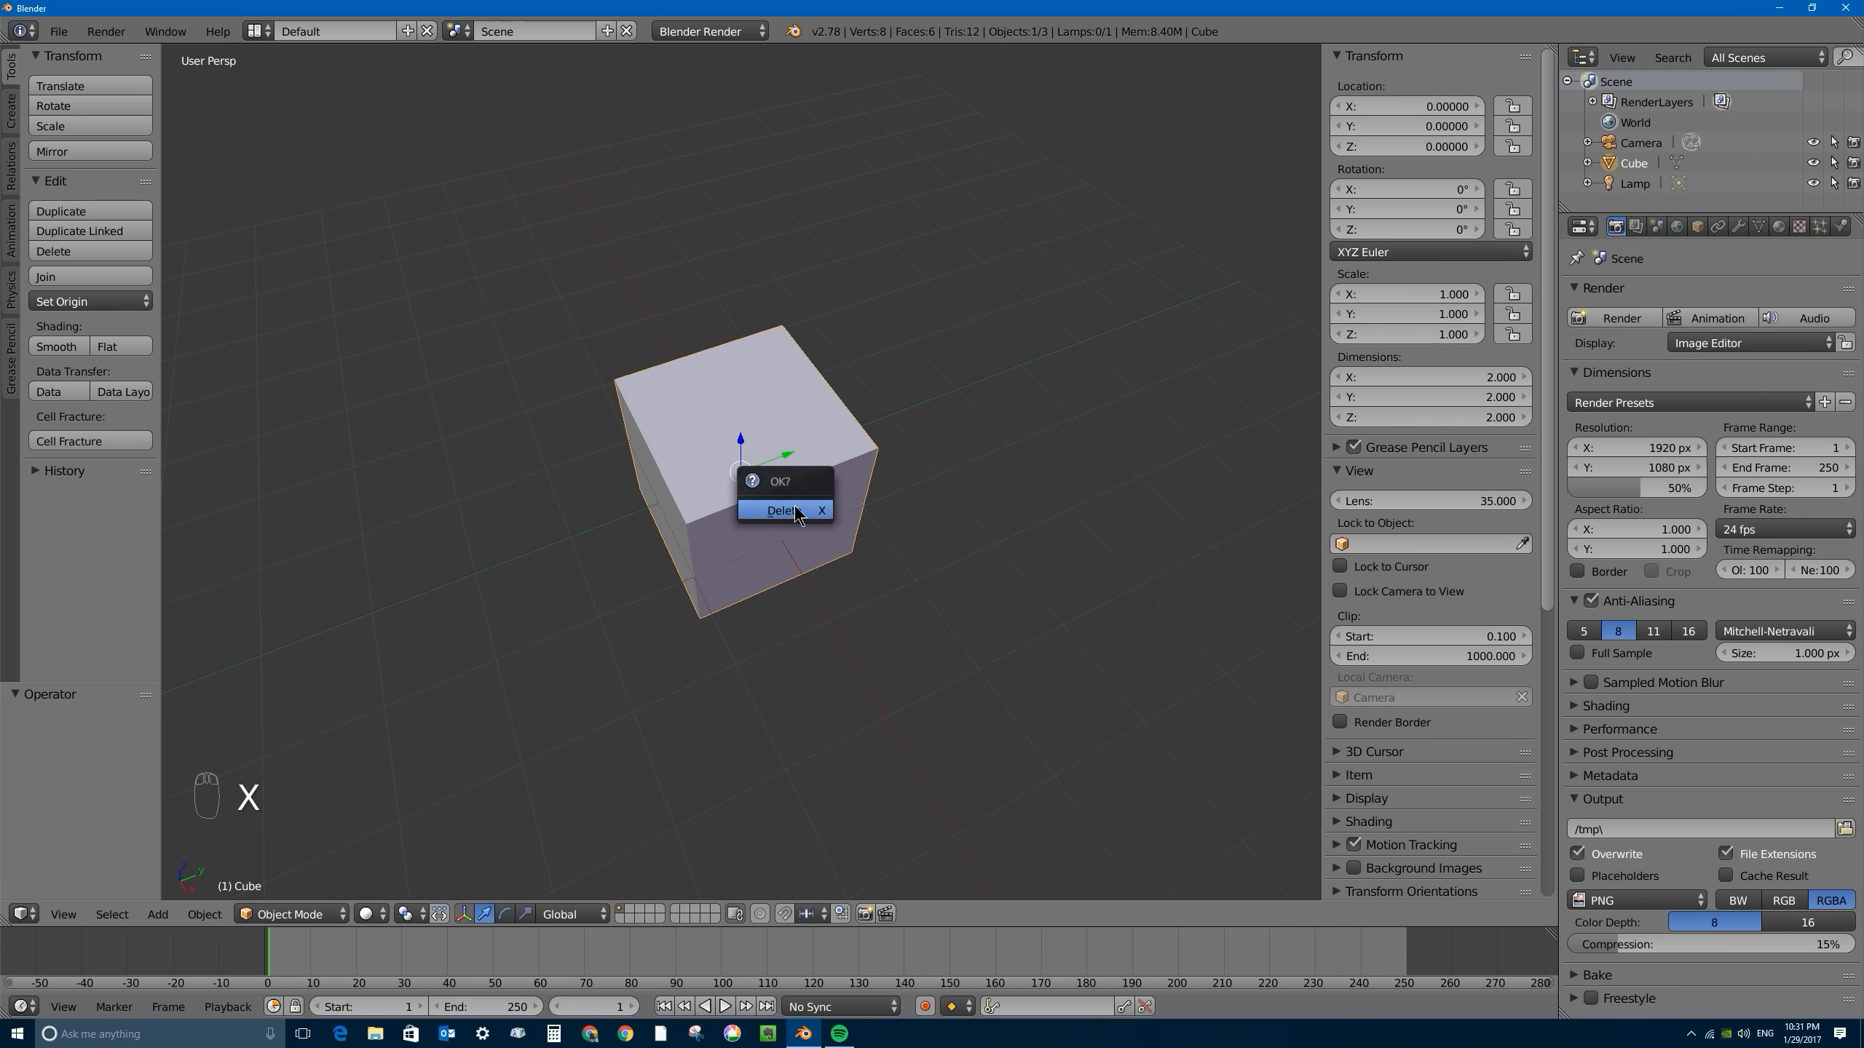
{"action": "left_click", "coordinate": [807, 516]}
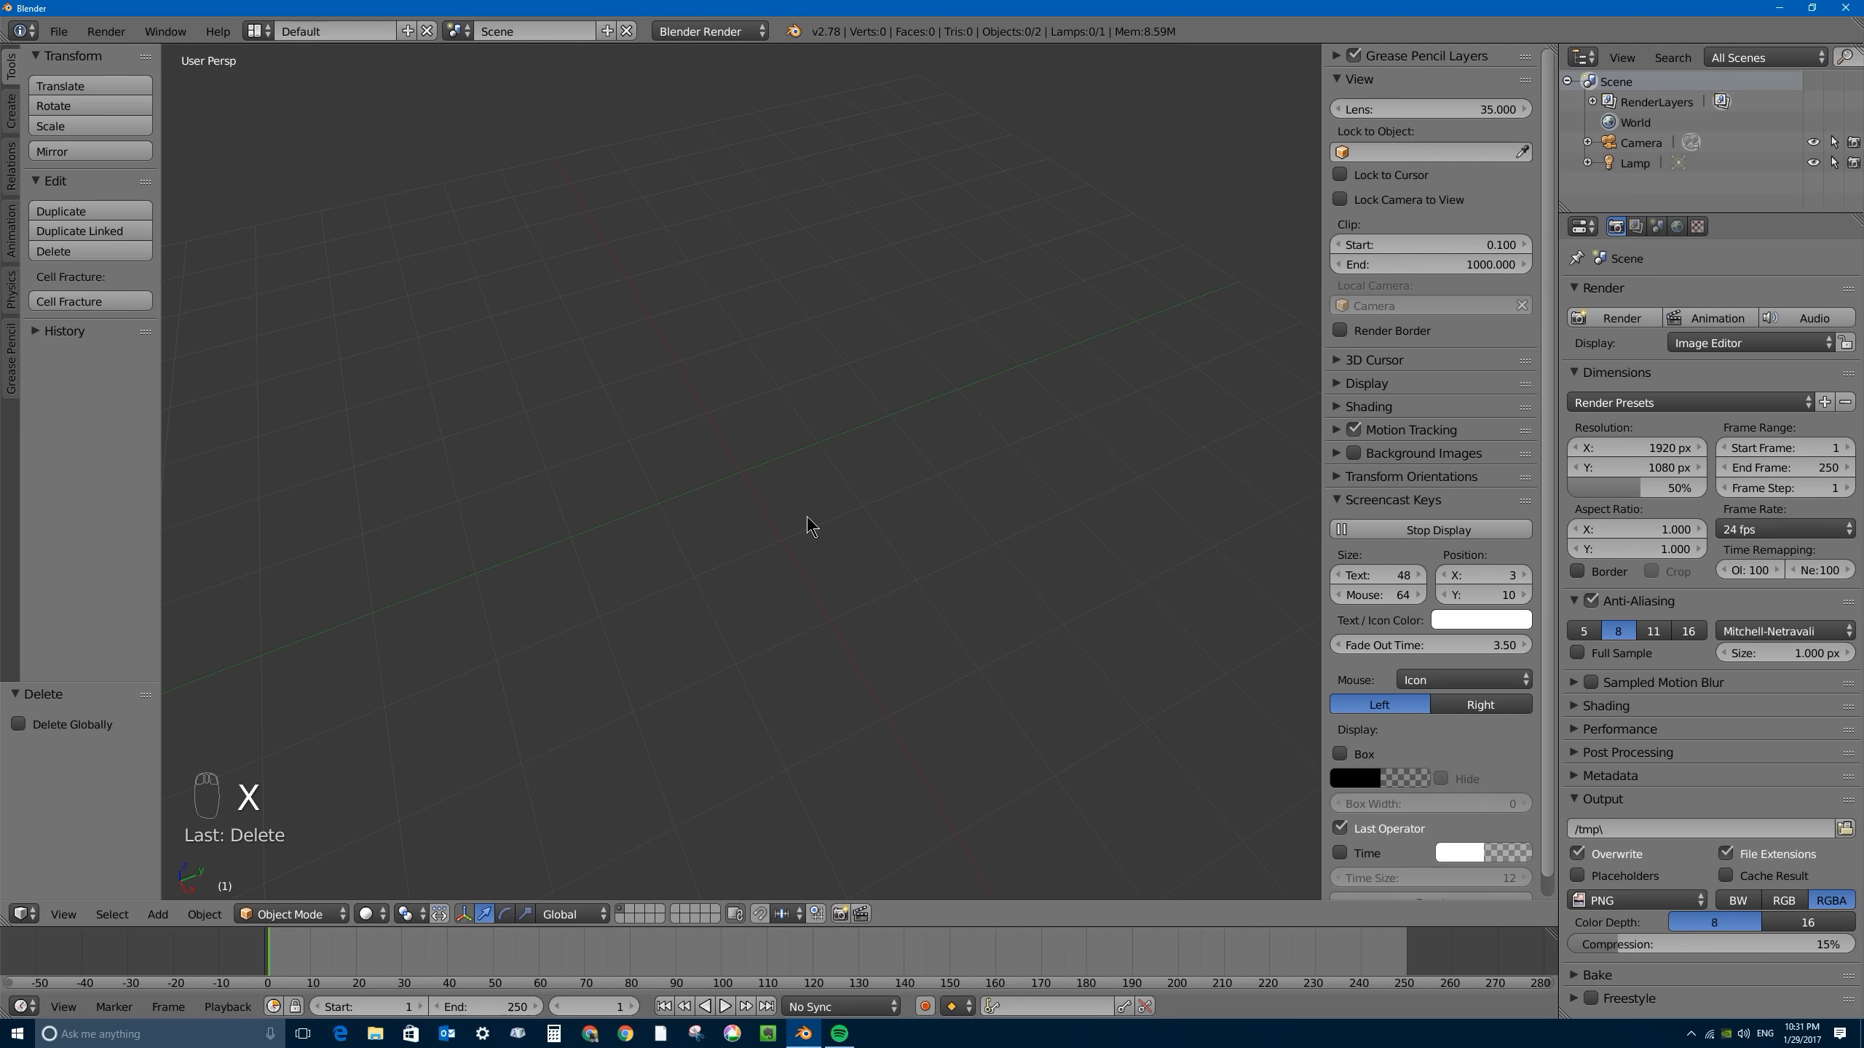
- Snap the 3D cursor to the centre of the scene
{"action": "scroll", "coordinate": [789, 507], "scroll_direction": "down", "scroll_amount": 5}
{"action": "left_click", "coordinate": [654, 416]}
{"action": "key", "text": "shift+s"}
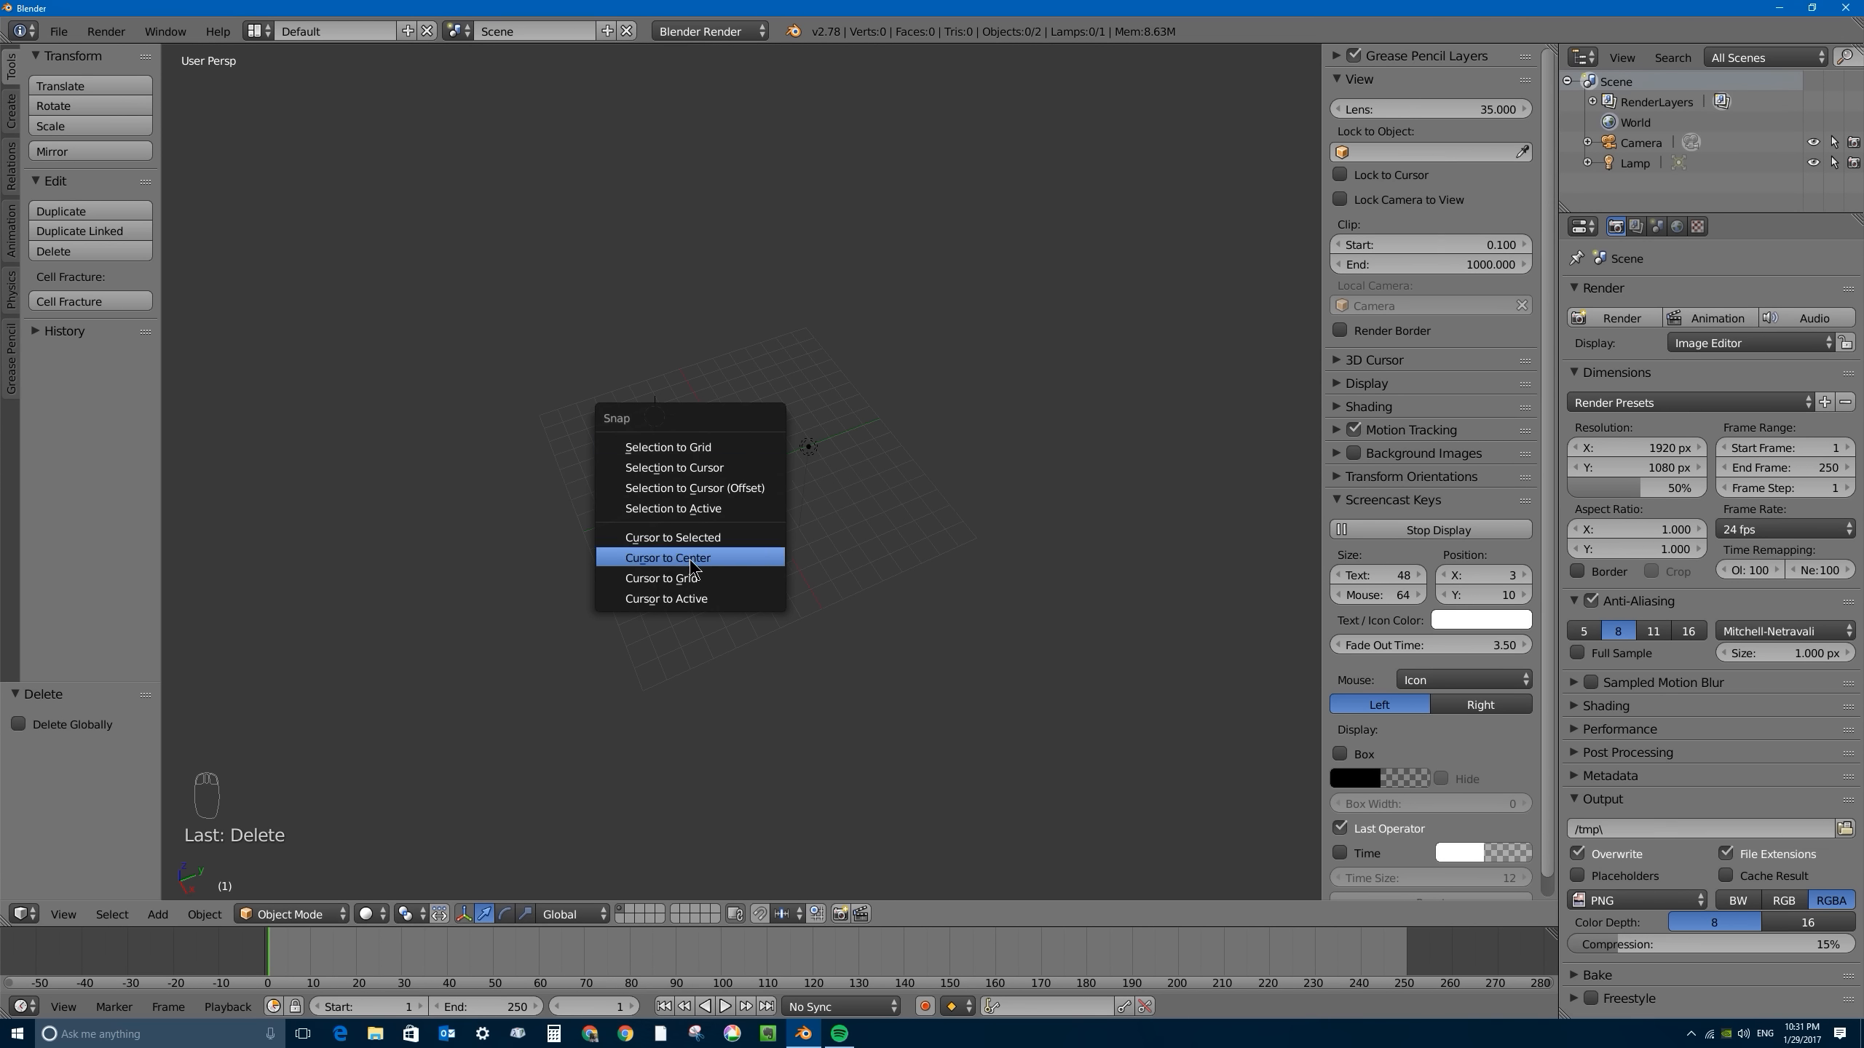
{"action": "left_click", "coordinate": [716, 557]}
{"action": "scroll", "coordinate": [736, 470], "scroll_direction": "up", "scroll_amount": 5}
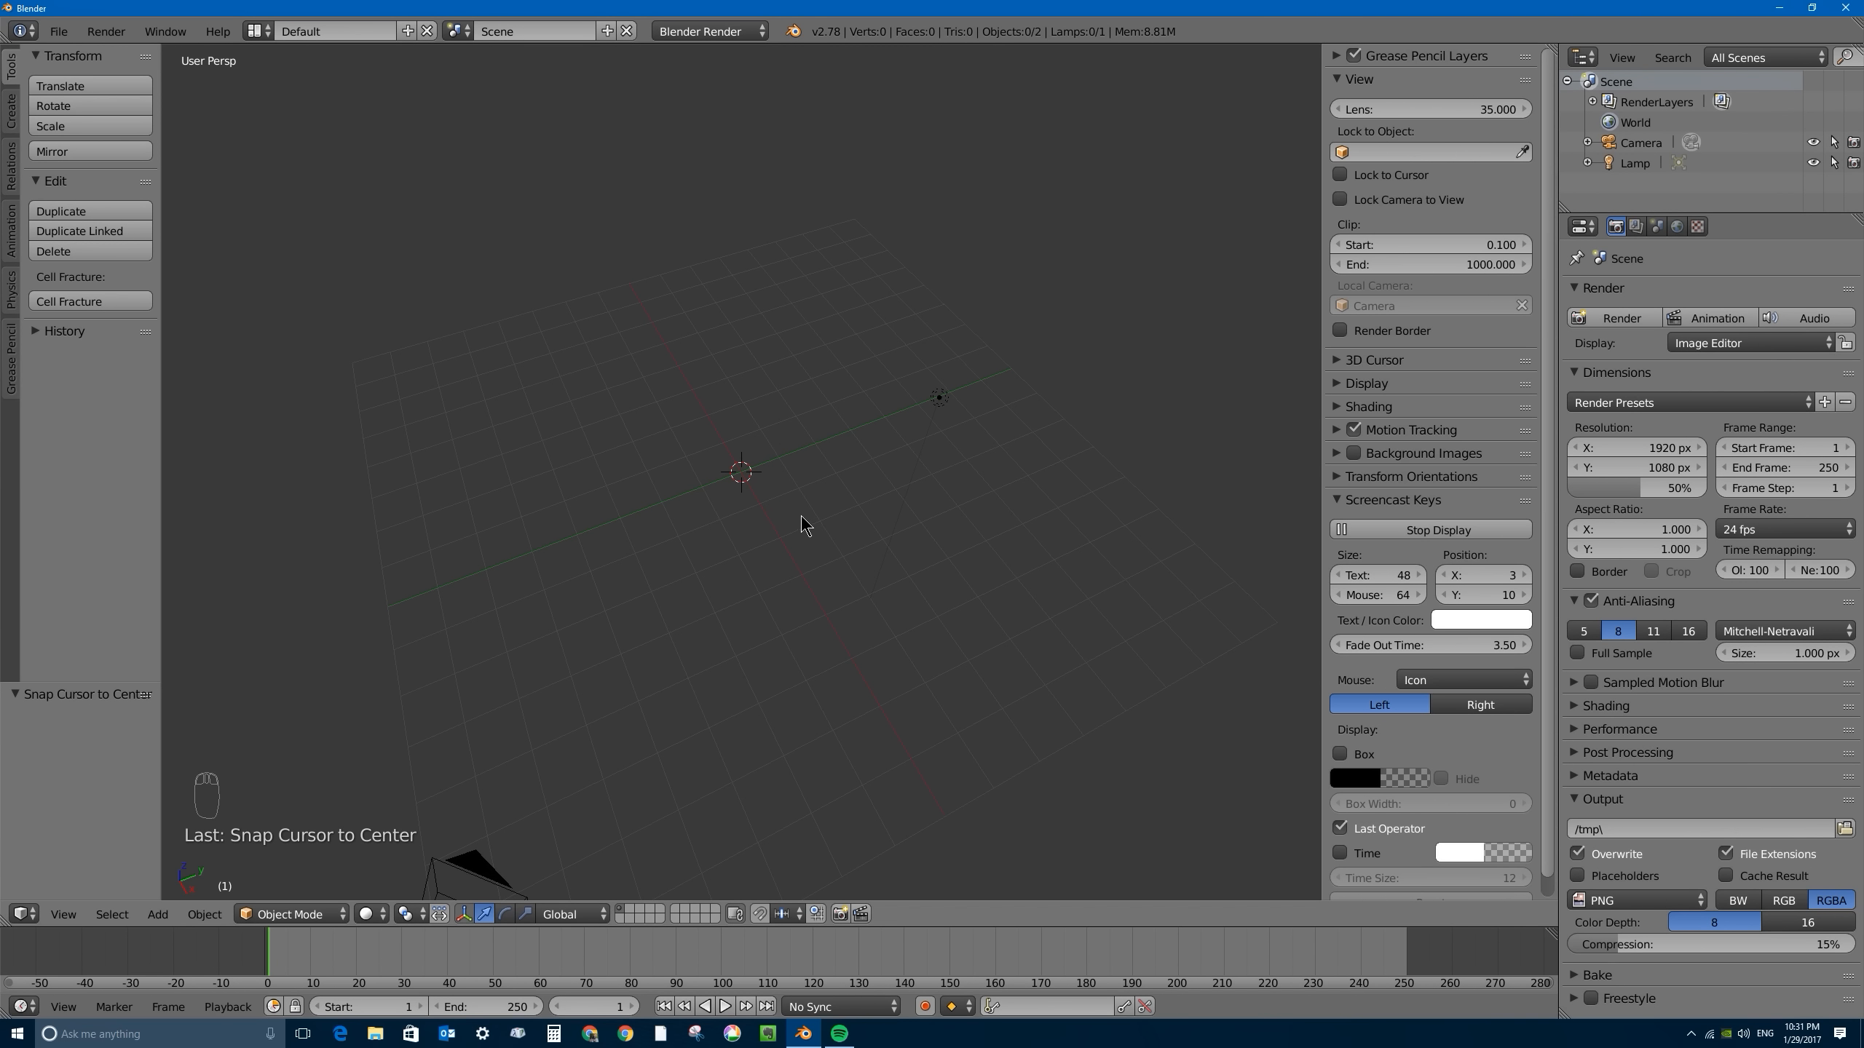
- Add a text object at the 3D cursor
{"action": "key", "text": "shift+a"}
{"action": "mouse_move", "coordinate": [802, 518]}
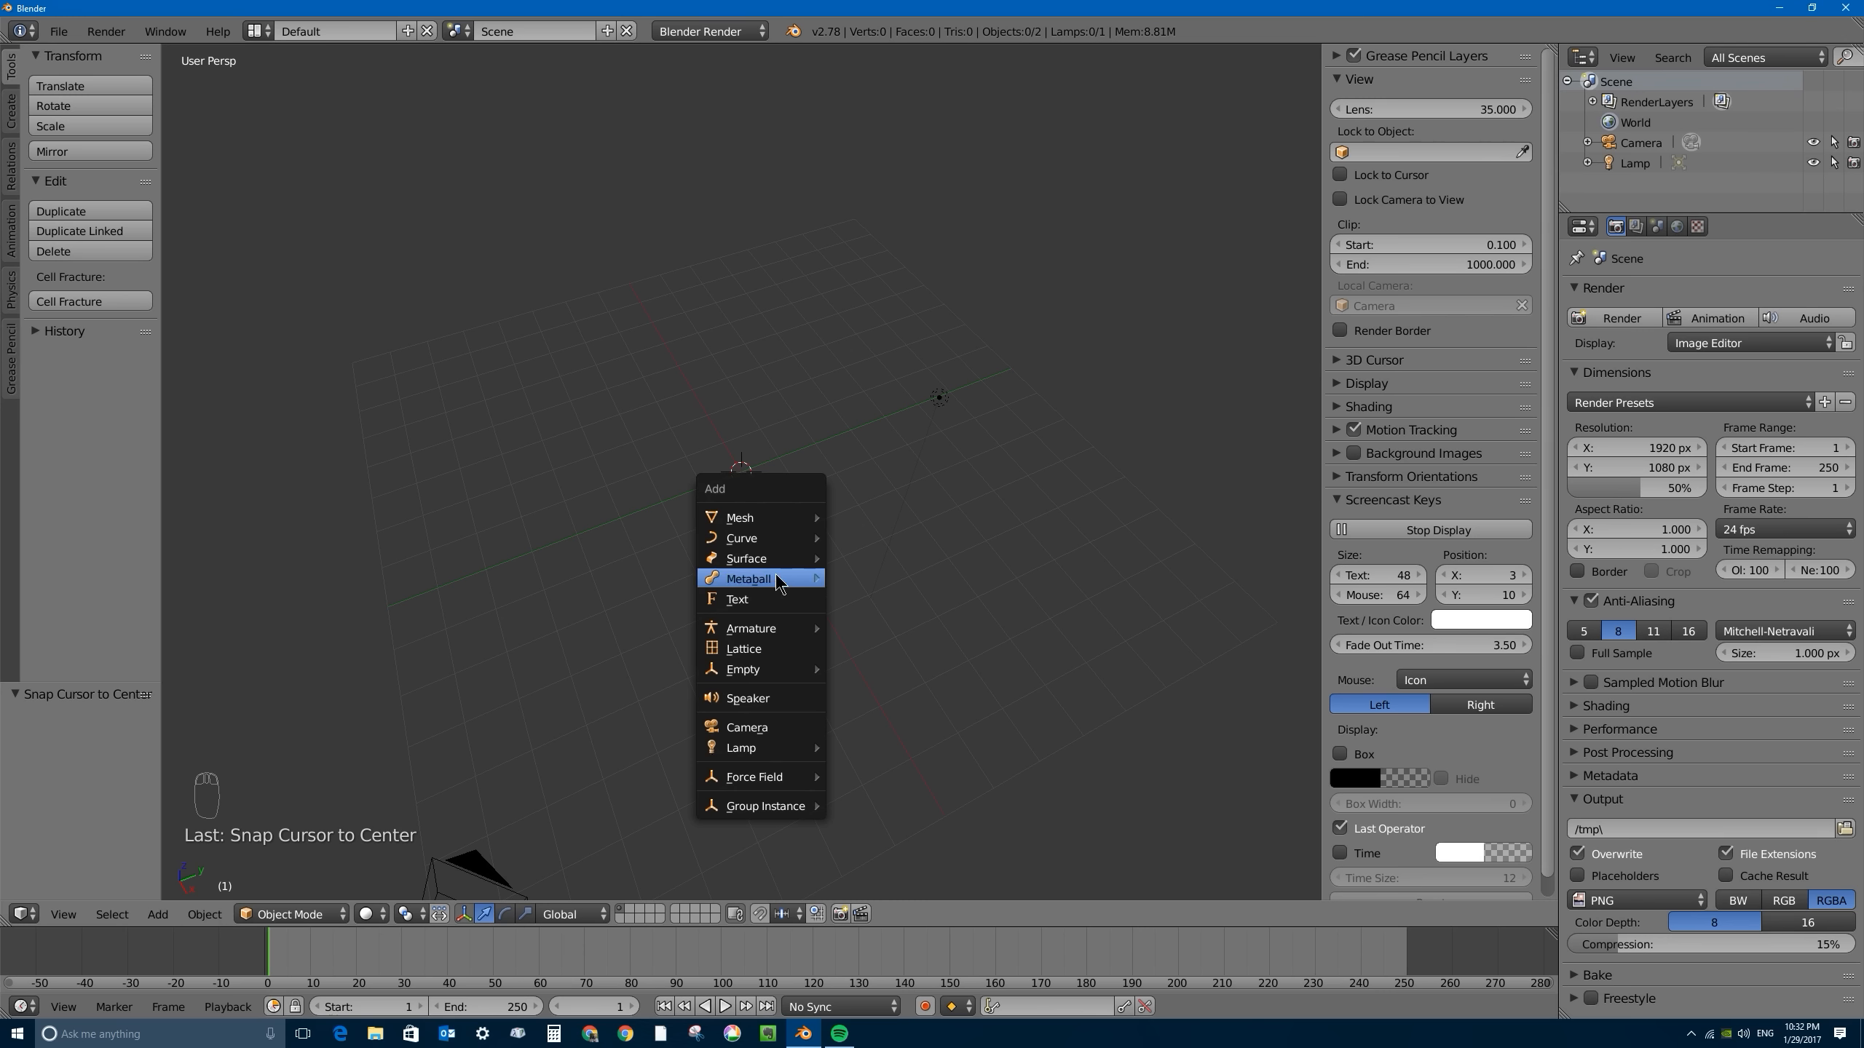
{"action": "left_click", "coordinate": [742, 599]}
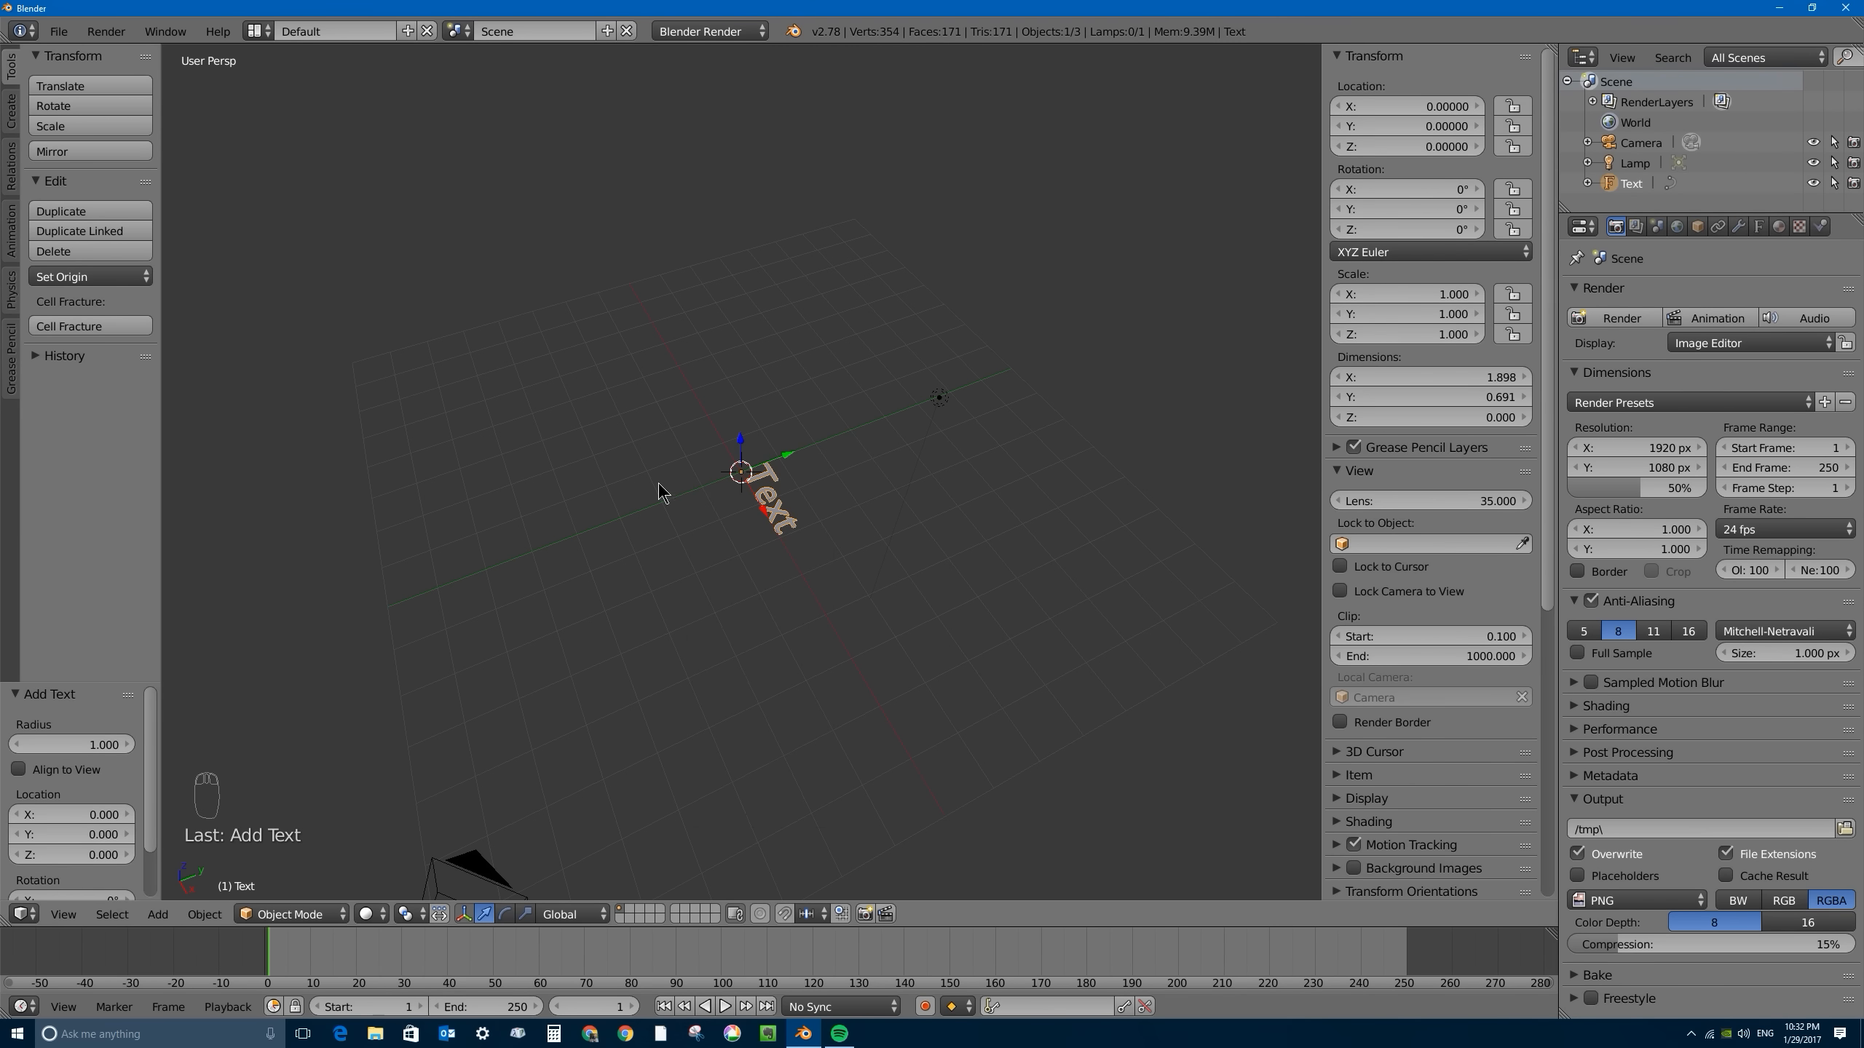
{"action": "middle_click_drag", "start_coordinate": [658, 484], "coordinate": [769, 524]}
{"action": "scroll", "coordinate": [769, 524], "scroll_direction": "up", "scroll_amount": 6}
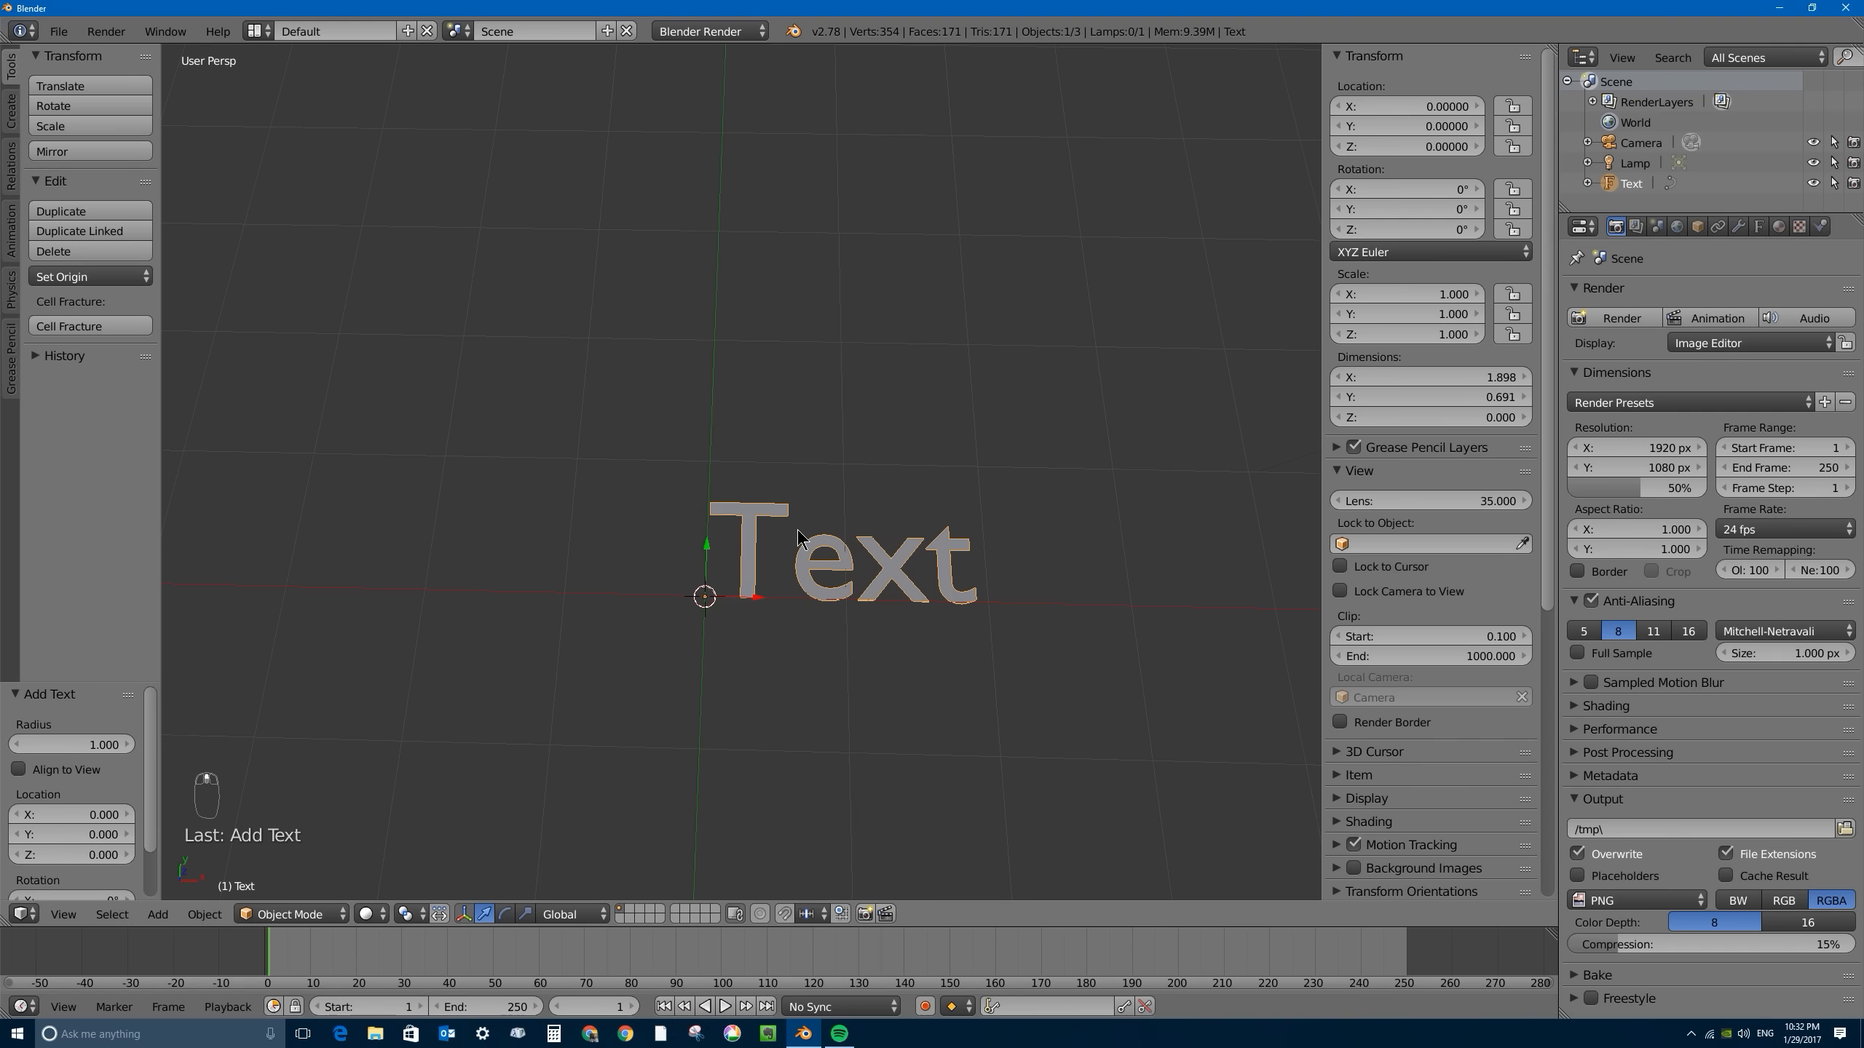
- Replace the text object's default wording with BORNCG and return to Object Mode
{"action": "key", "text": "Tab"}
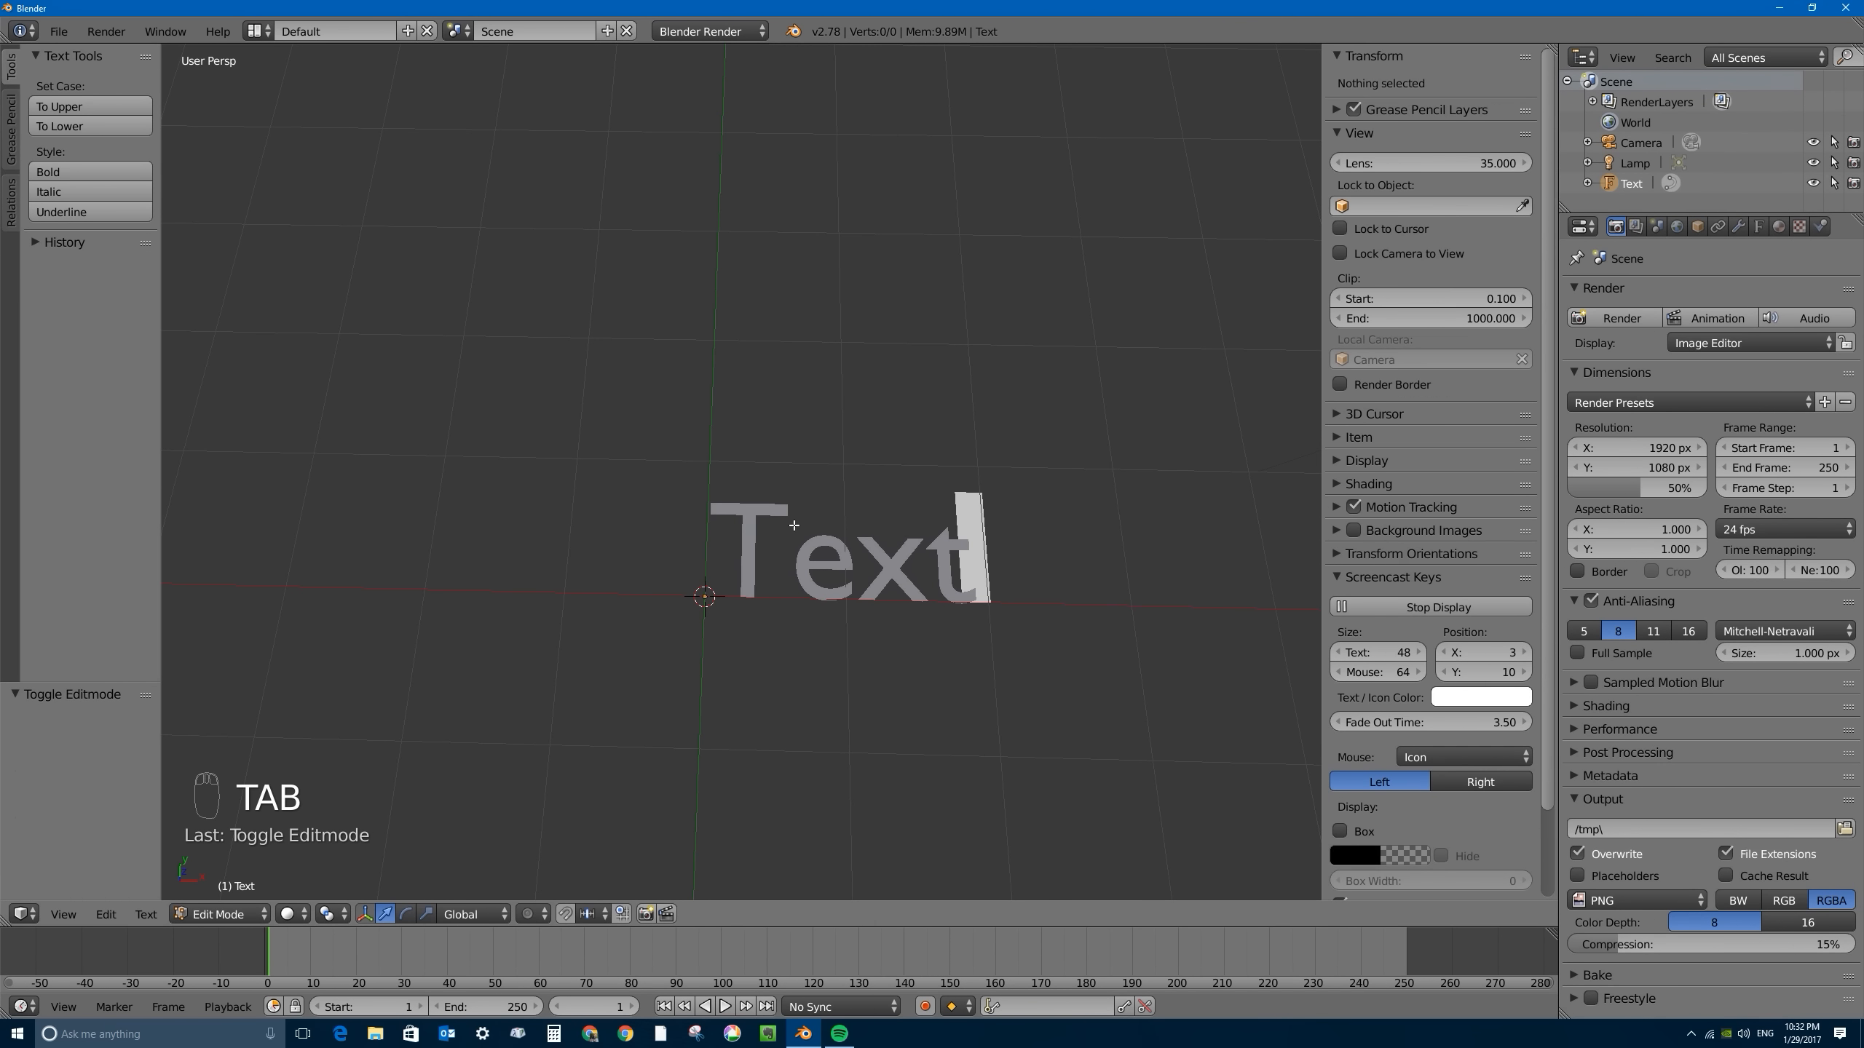
{"action": "key", "text": "BackSpace"}
{"action": "key", "text": "BackSpace"}
{"action": "key", "text": "BackSpace"}
{"action": "key", "text": "BackSpace"}
{"action": "key", "text": "BackSpace"}
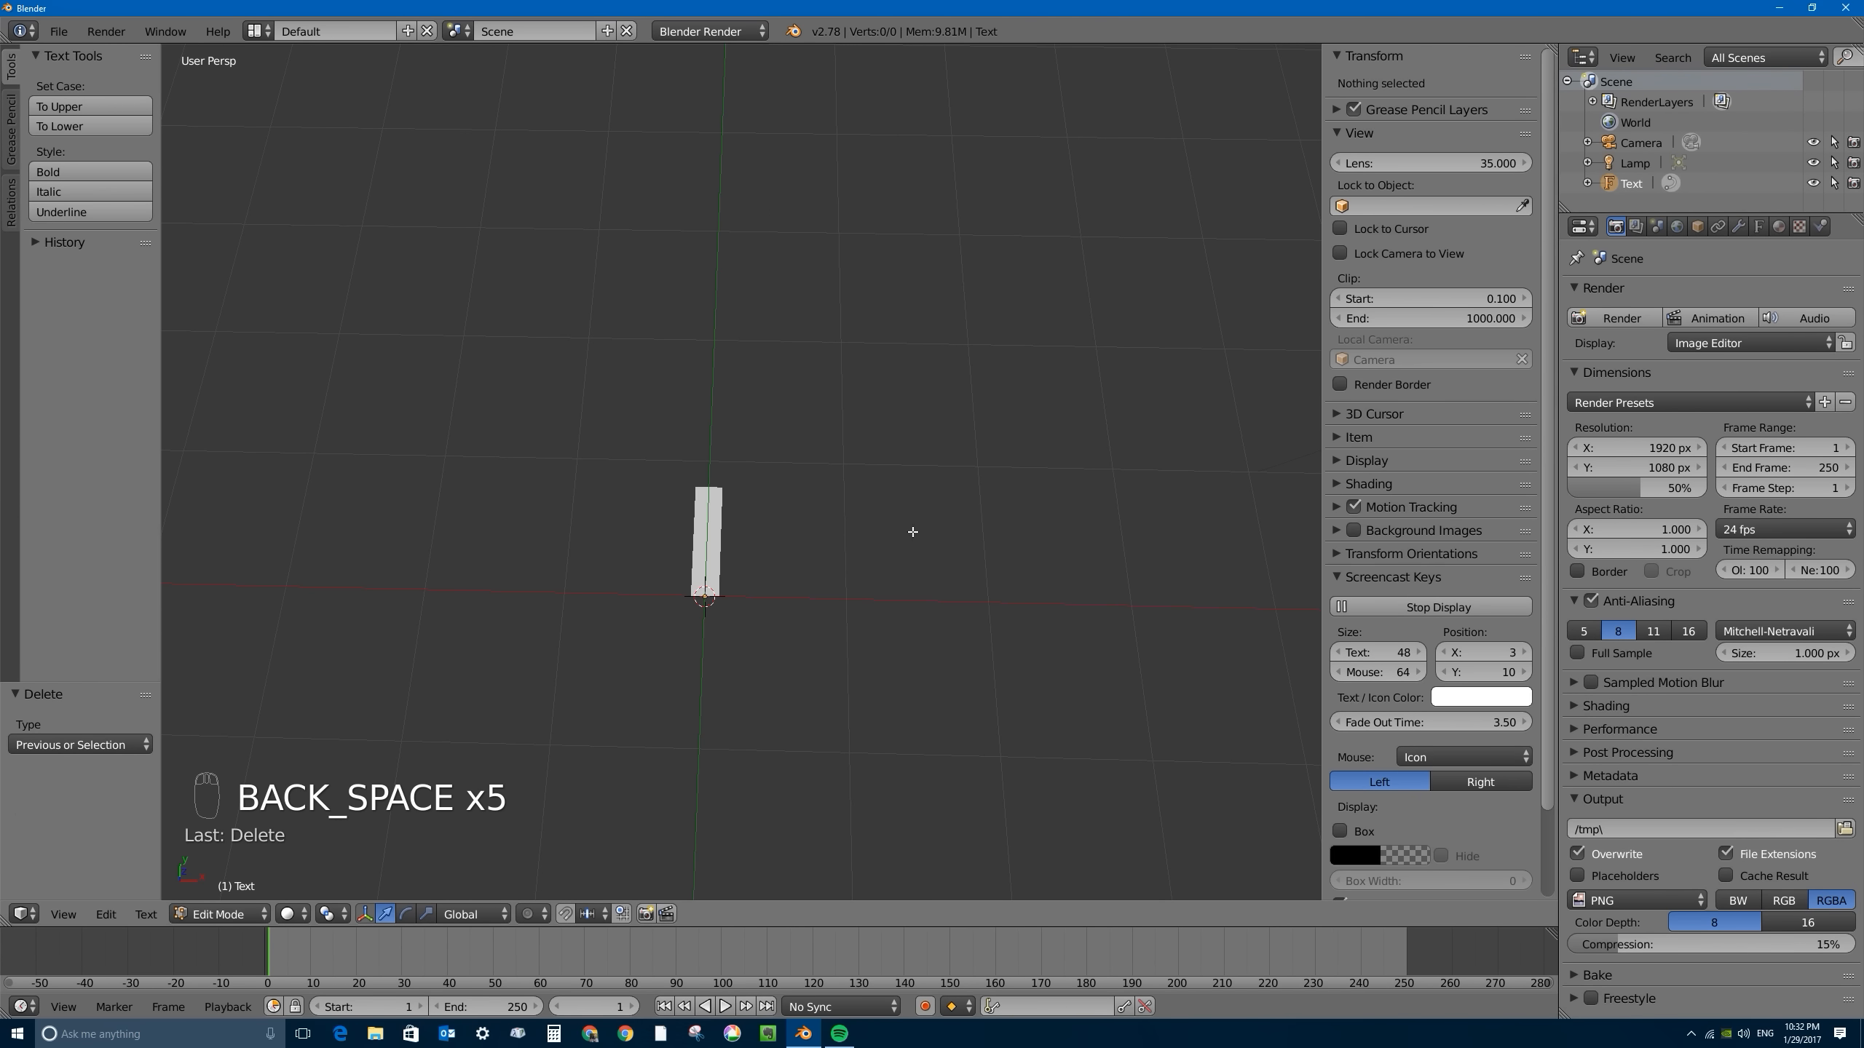
{"action": "key", "text": "BackSpace"}
{"action": "key", "text": "BackSpace"}
{"action": "key", "text": "BackSpace"}
{"action": "key", "text": "BackSpace"}
{"action": "key", "text": "BackSpace"}
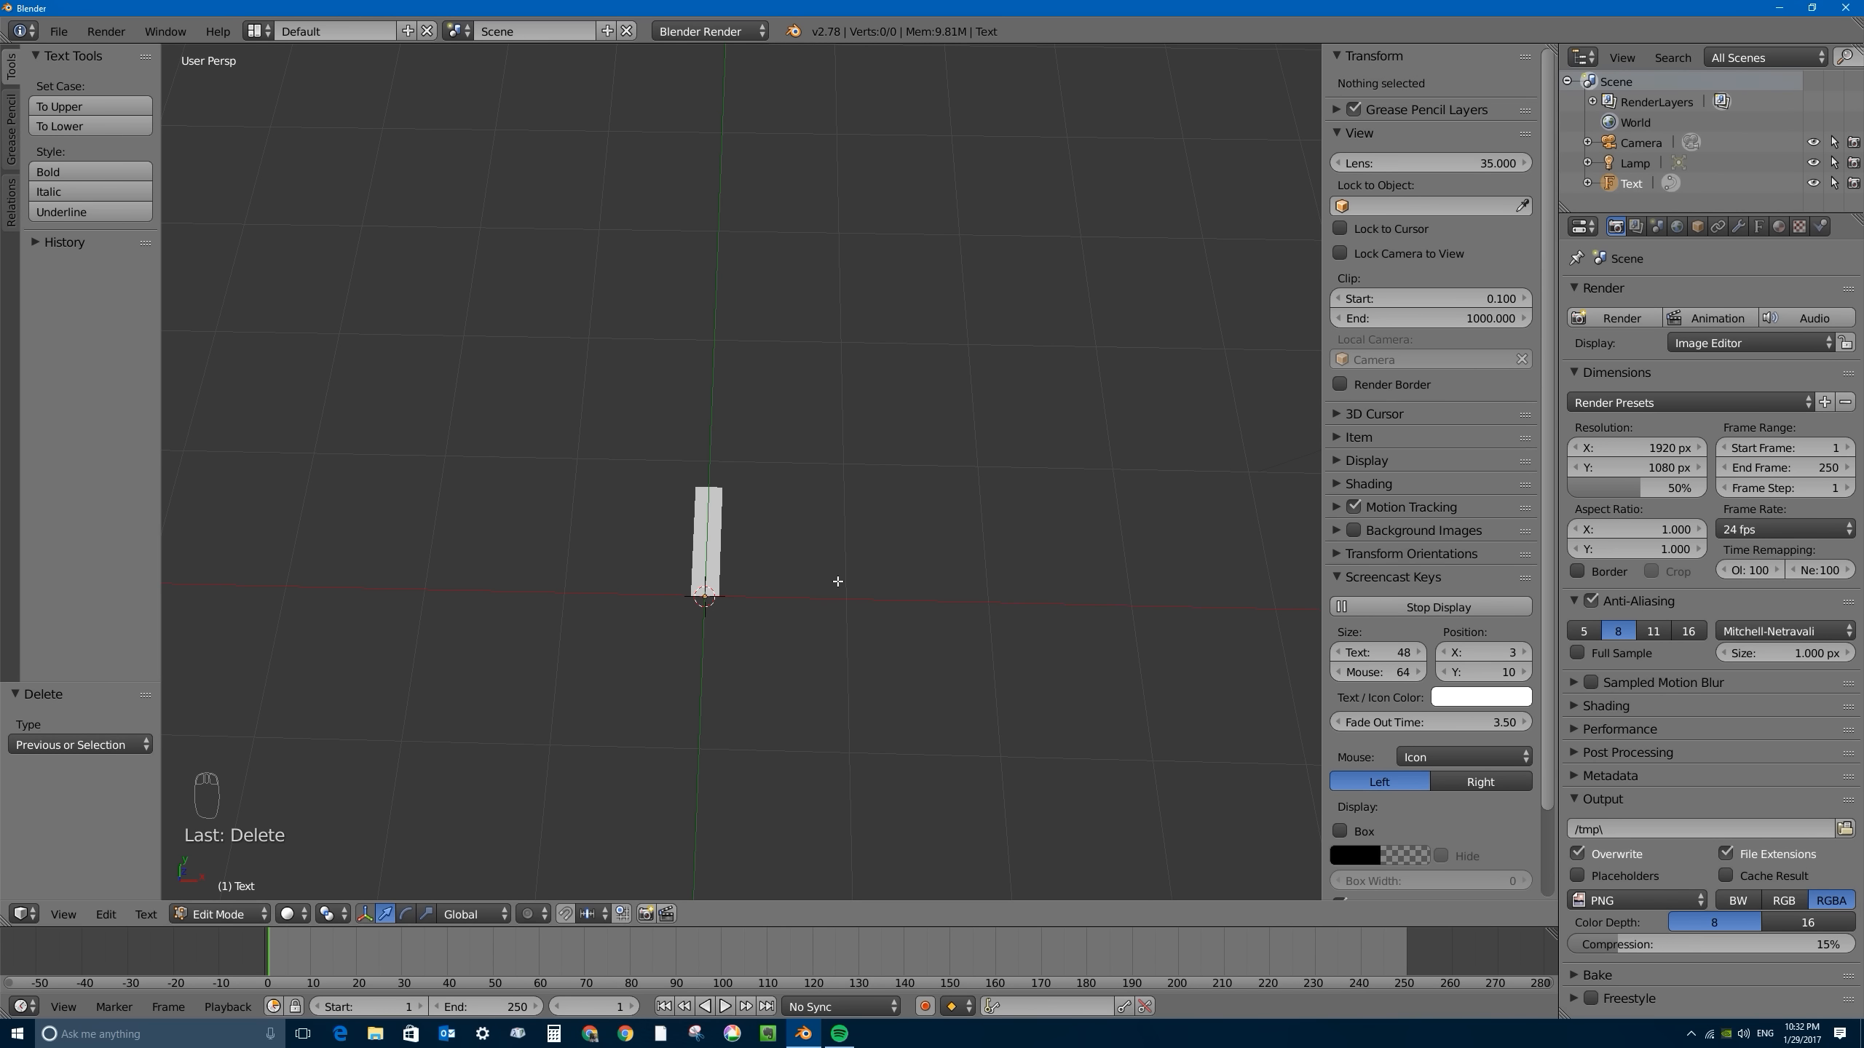
{"action": "type", "text": "BORNCG"}
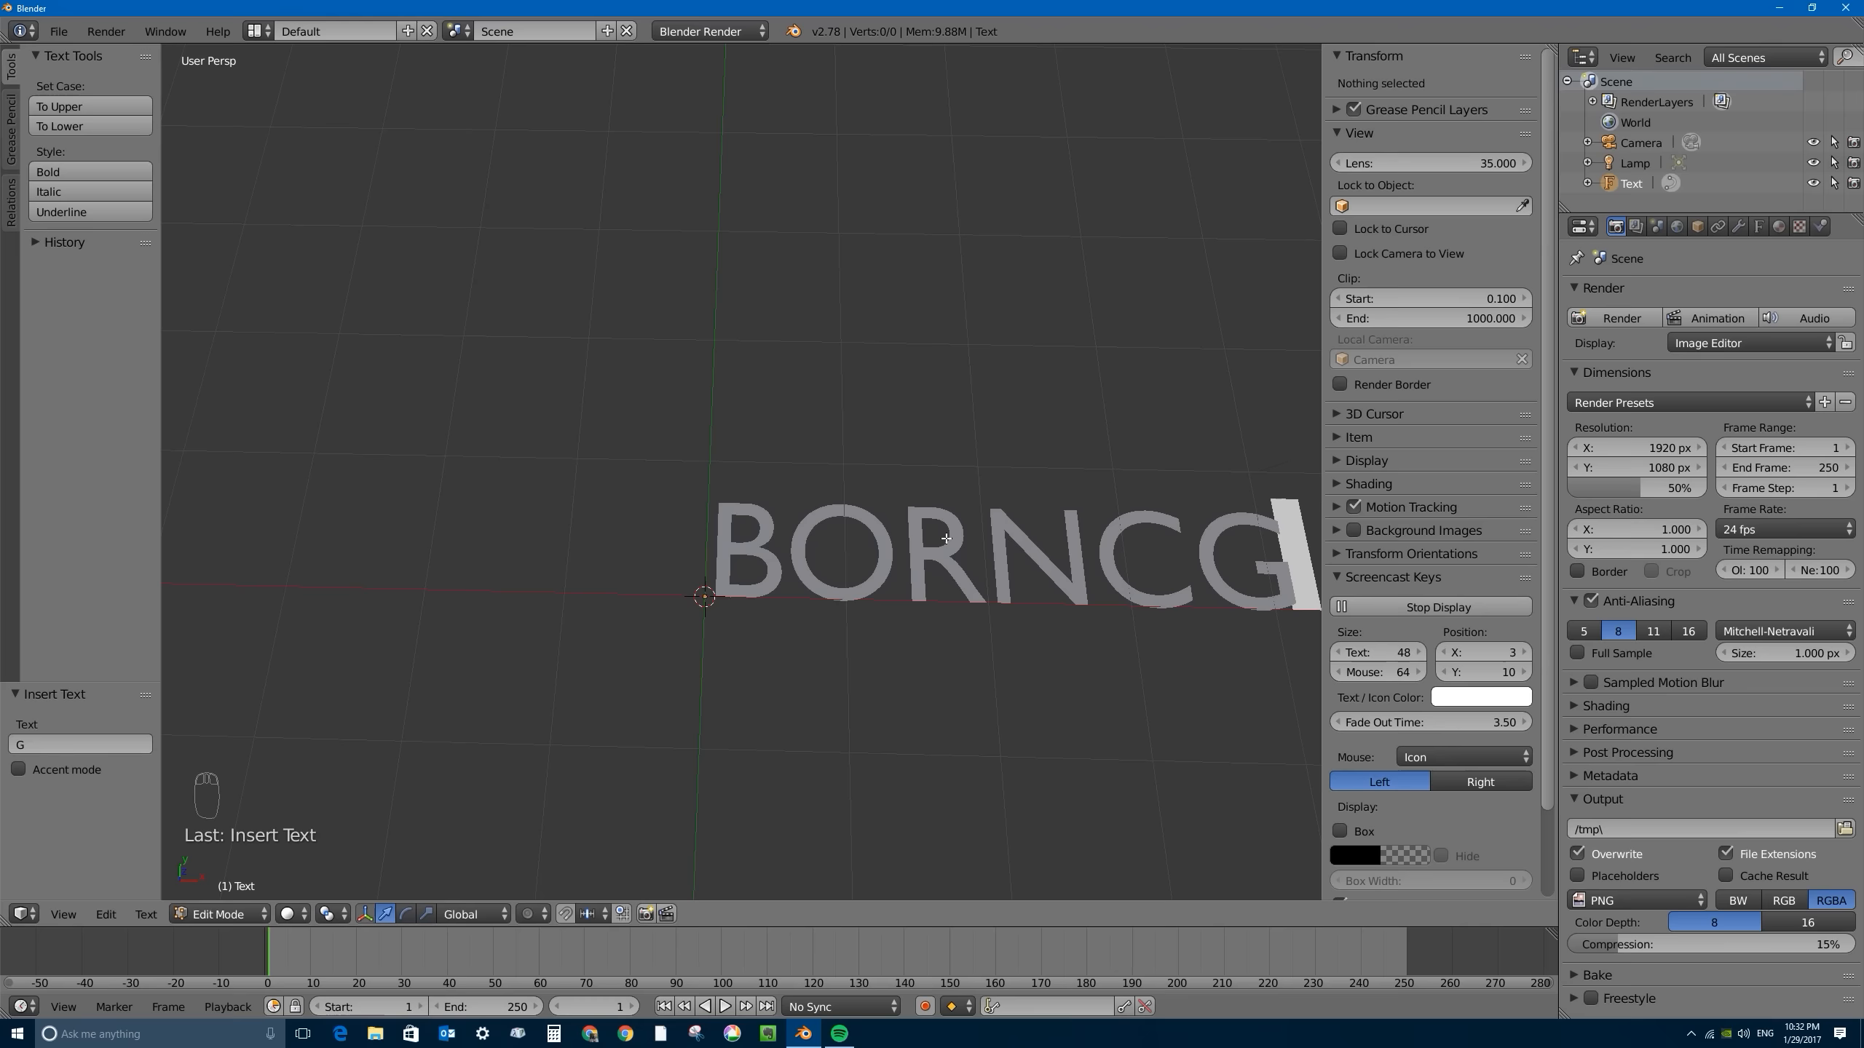
{"action": "key", "text": "Tab"}
- Load Benguiat Bold.ttf from C:\Windows\Fonts as the regular font of the BORNCG text
{"action": "middle_click_drag", "start_coordinate": [1031, 523], "coordinate": [876, 569]}
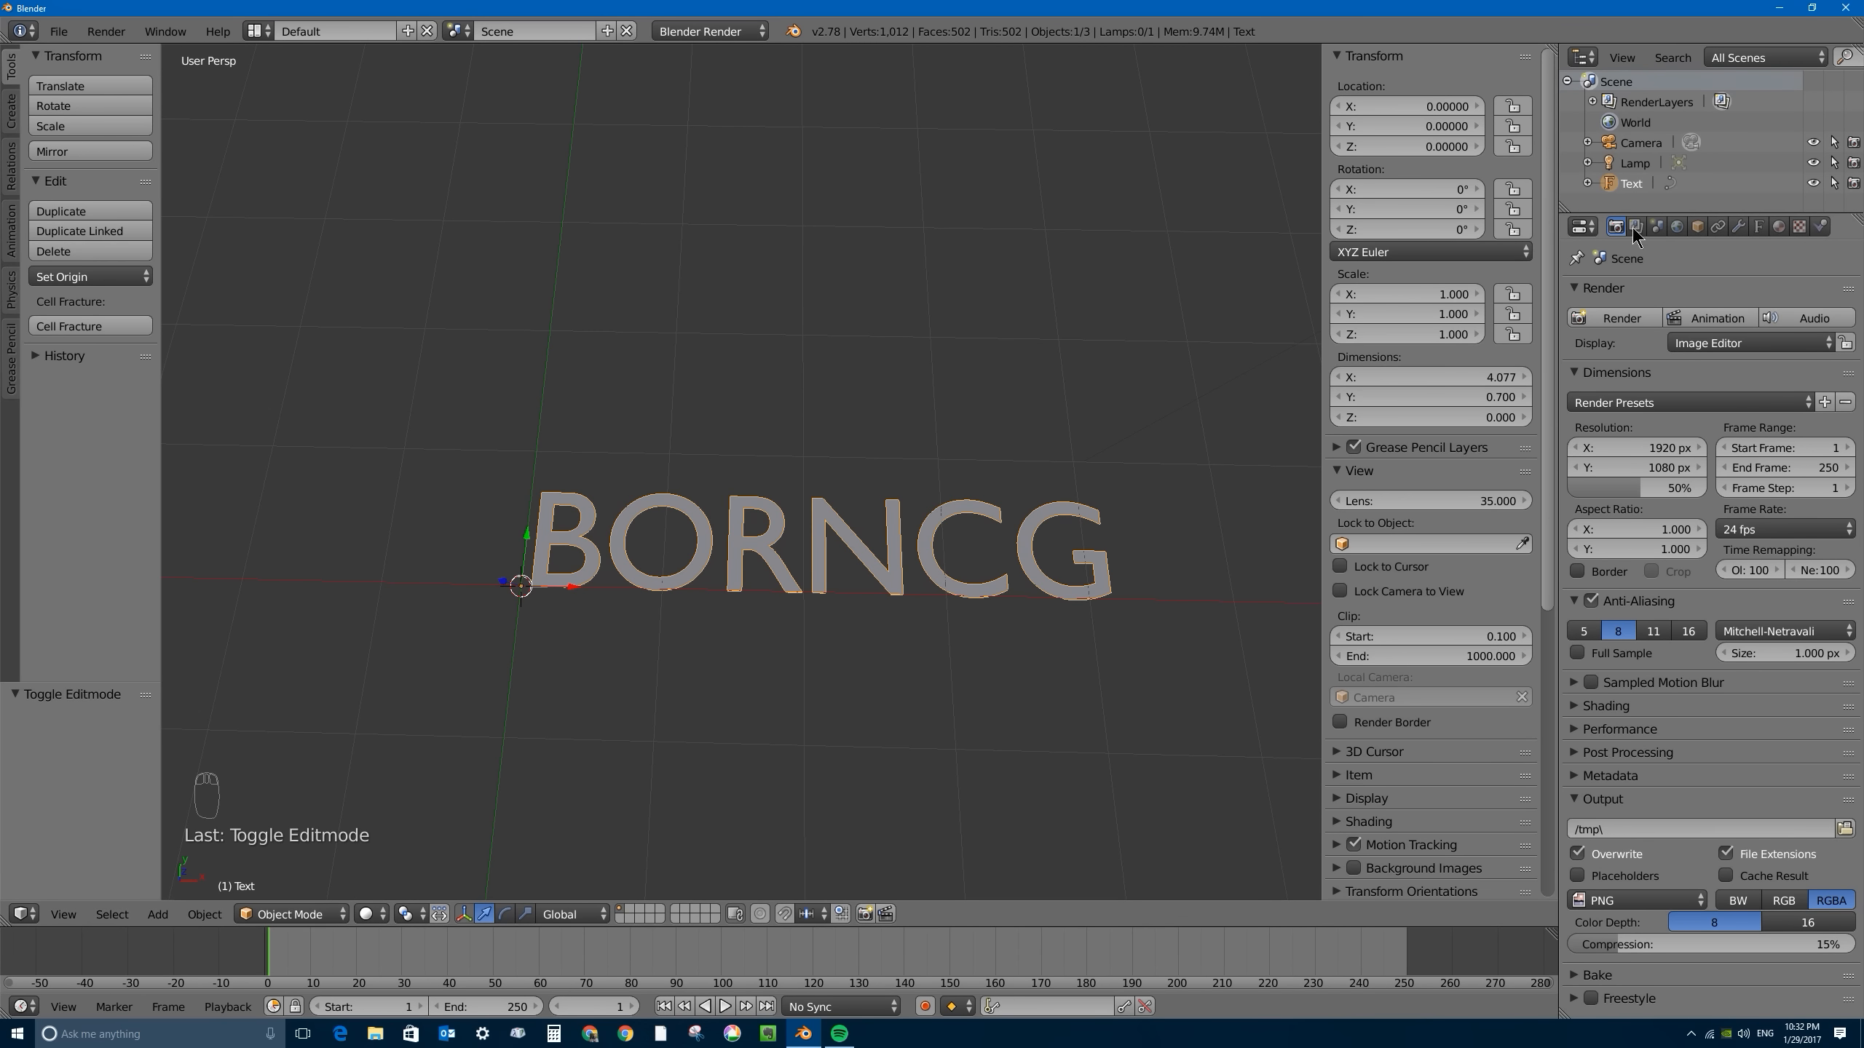
{"action": "left_click", "coordinate": [1756, 225]}
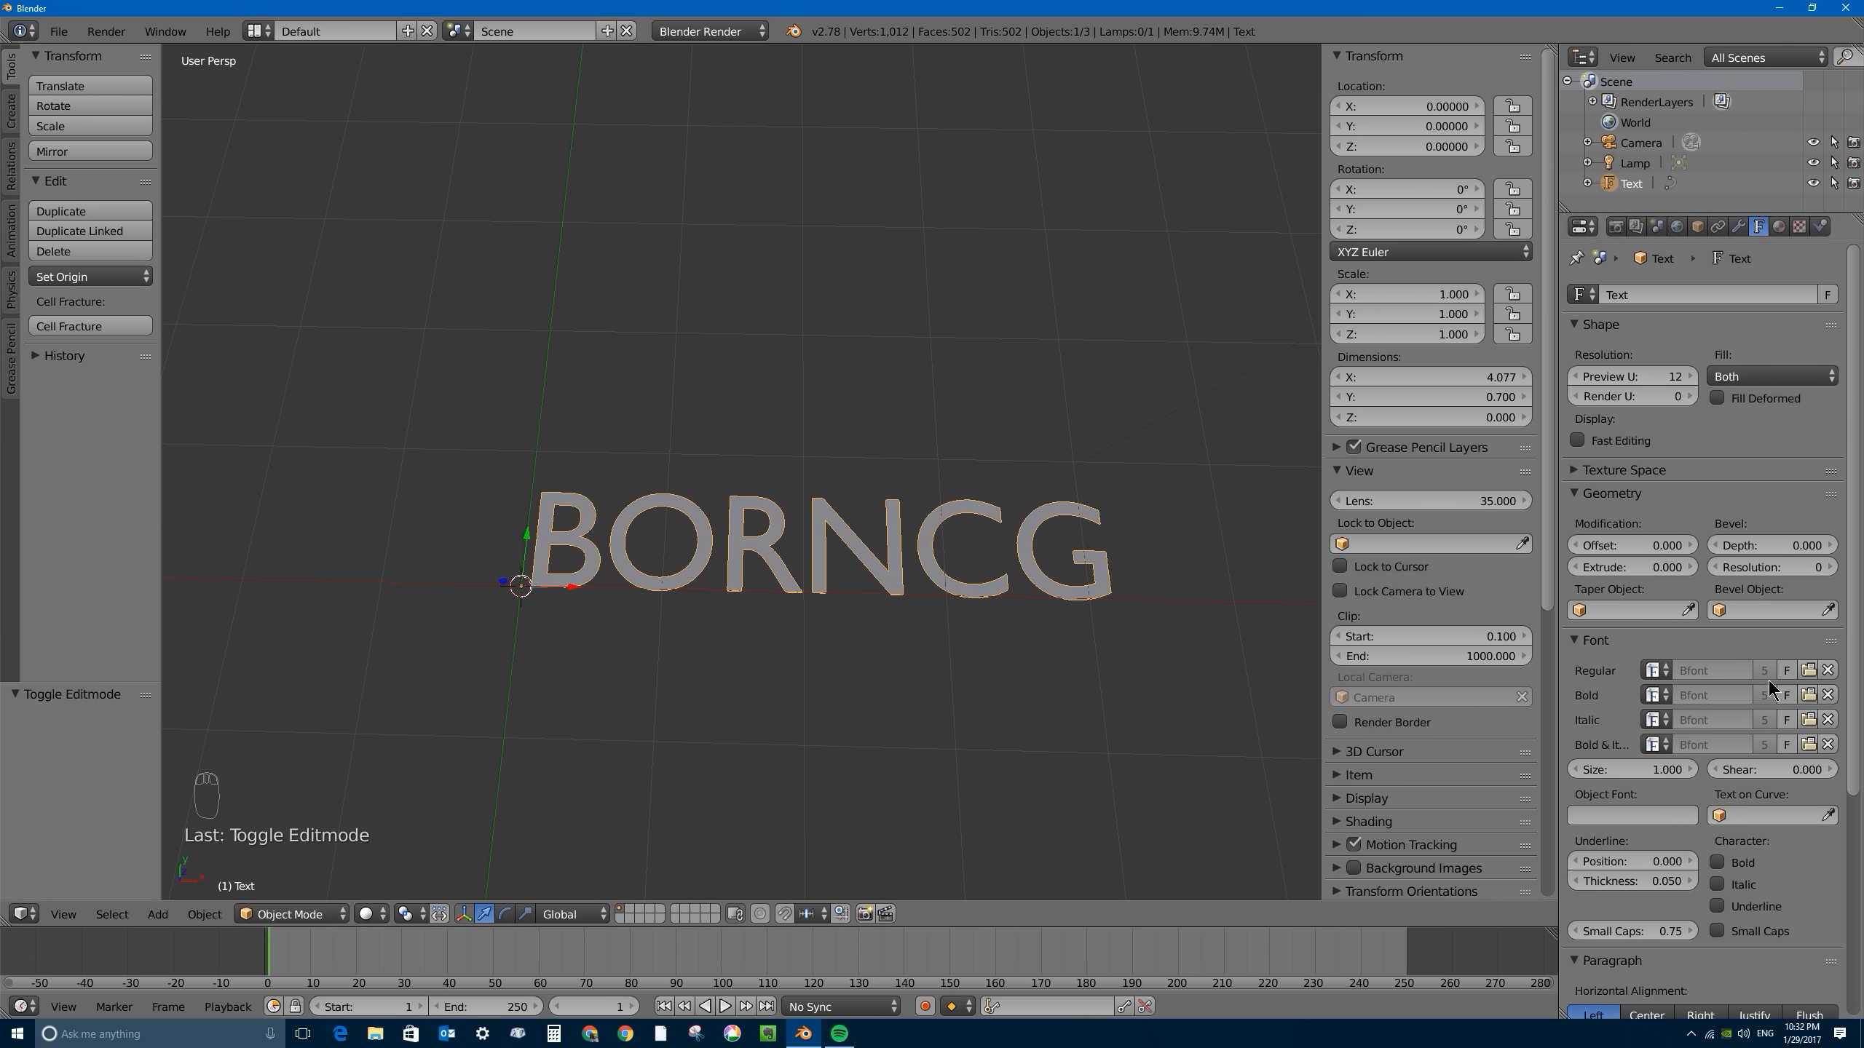
{"action": "left_click", "coordinate": [1808, 670]}
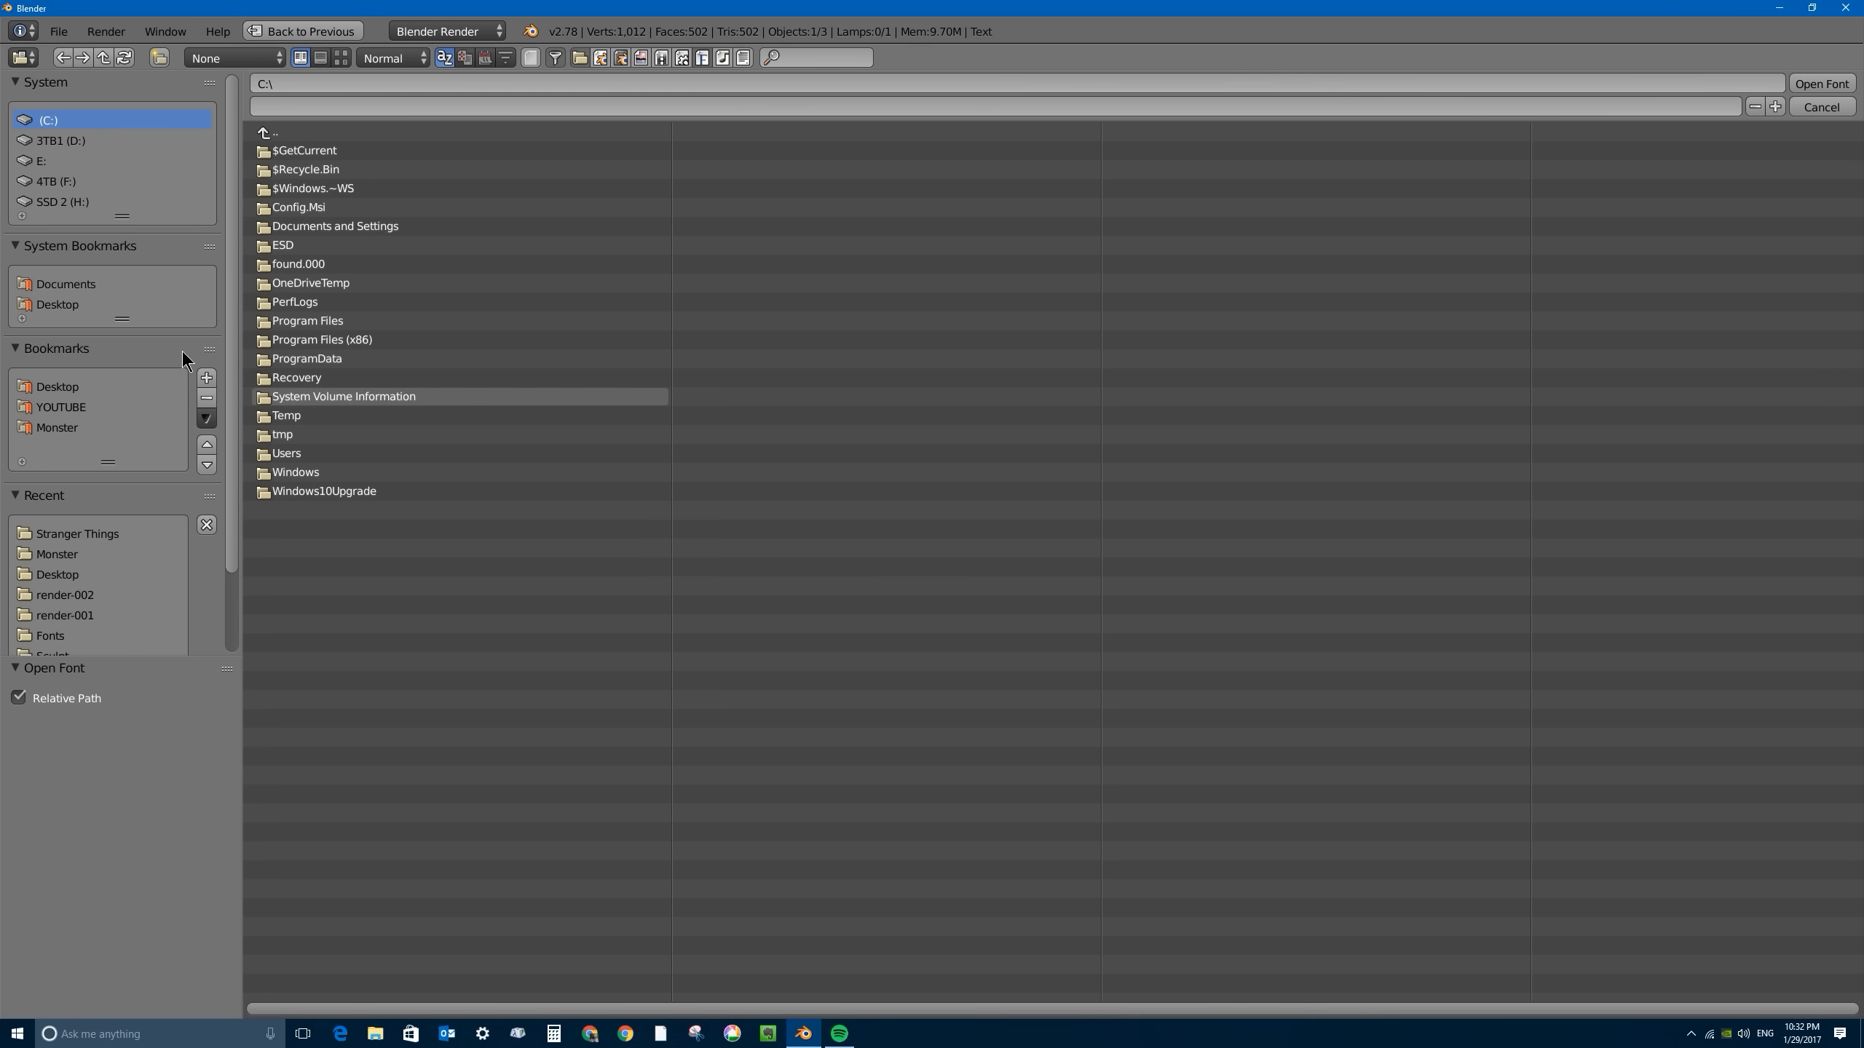
{"action": "left_click", "coordinate": [62, 201]}
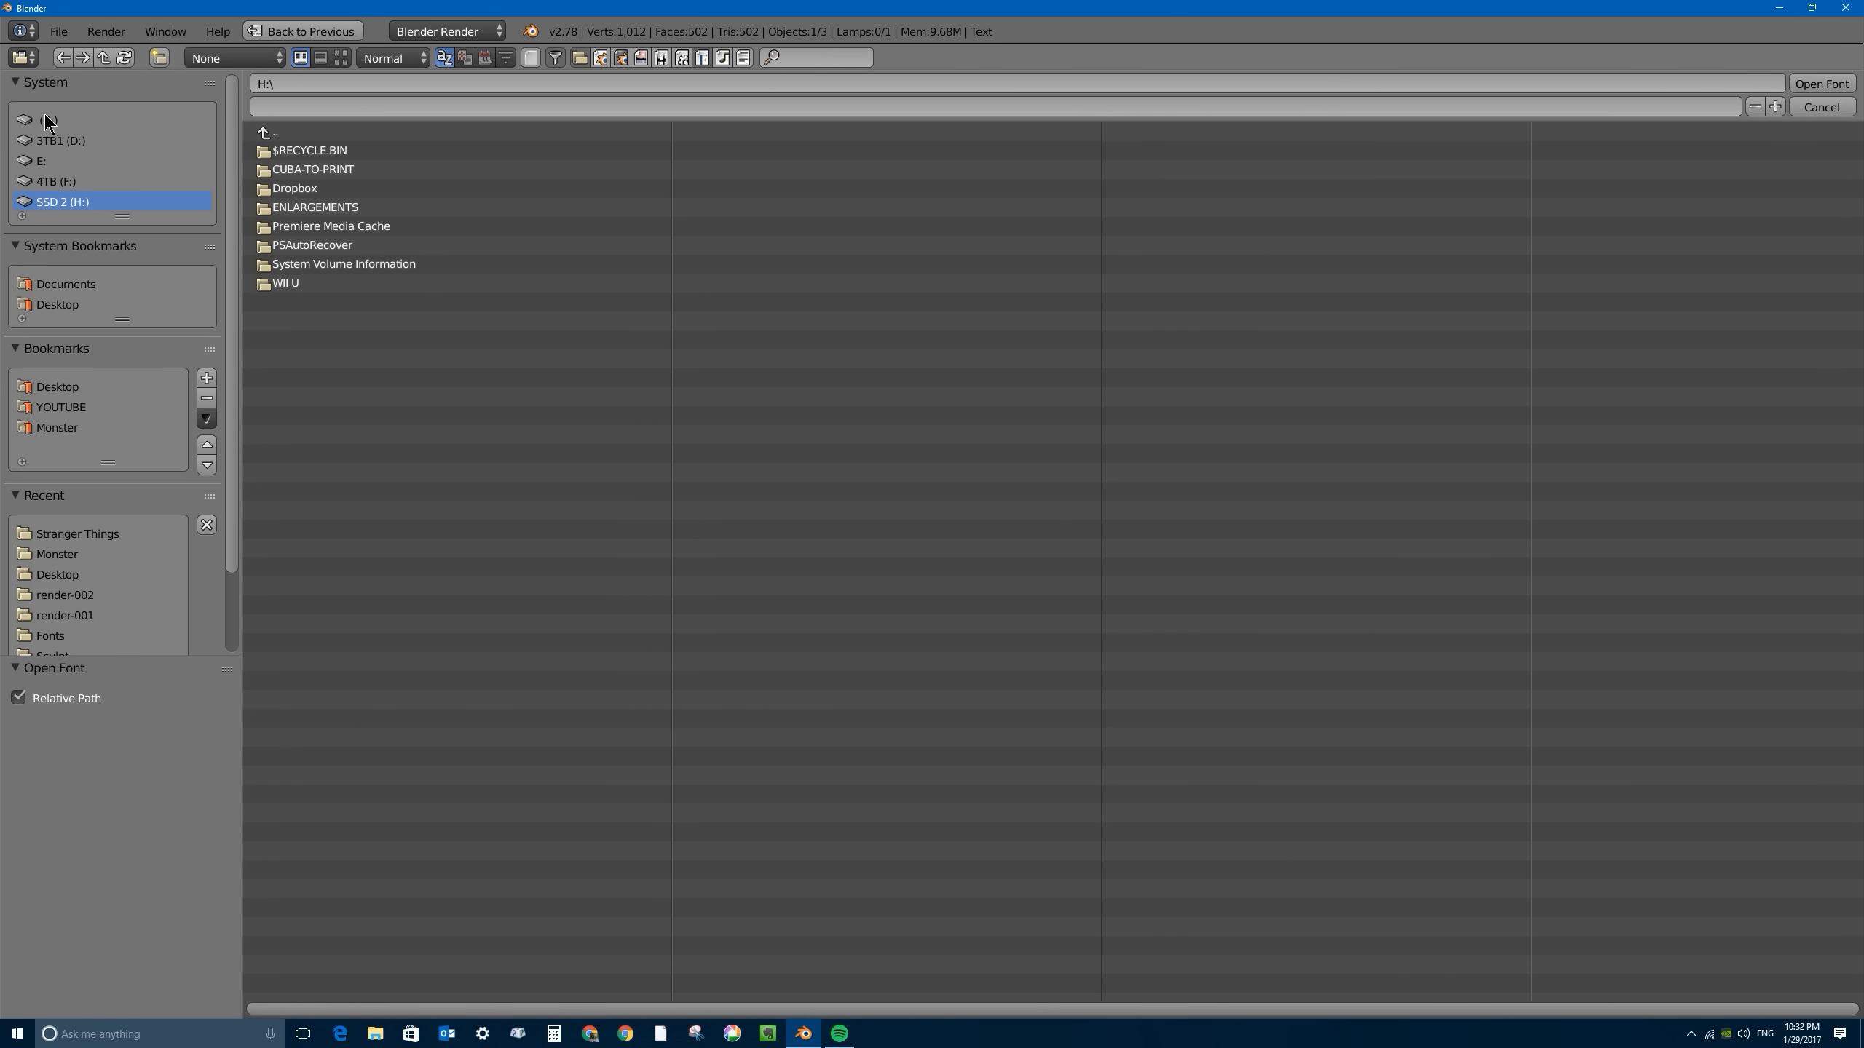
{"action": "left_click", "coordinate": [45, 118]}
{"action": "left_click", "coordinate": [293, 473]}
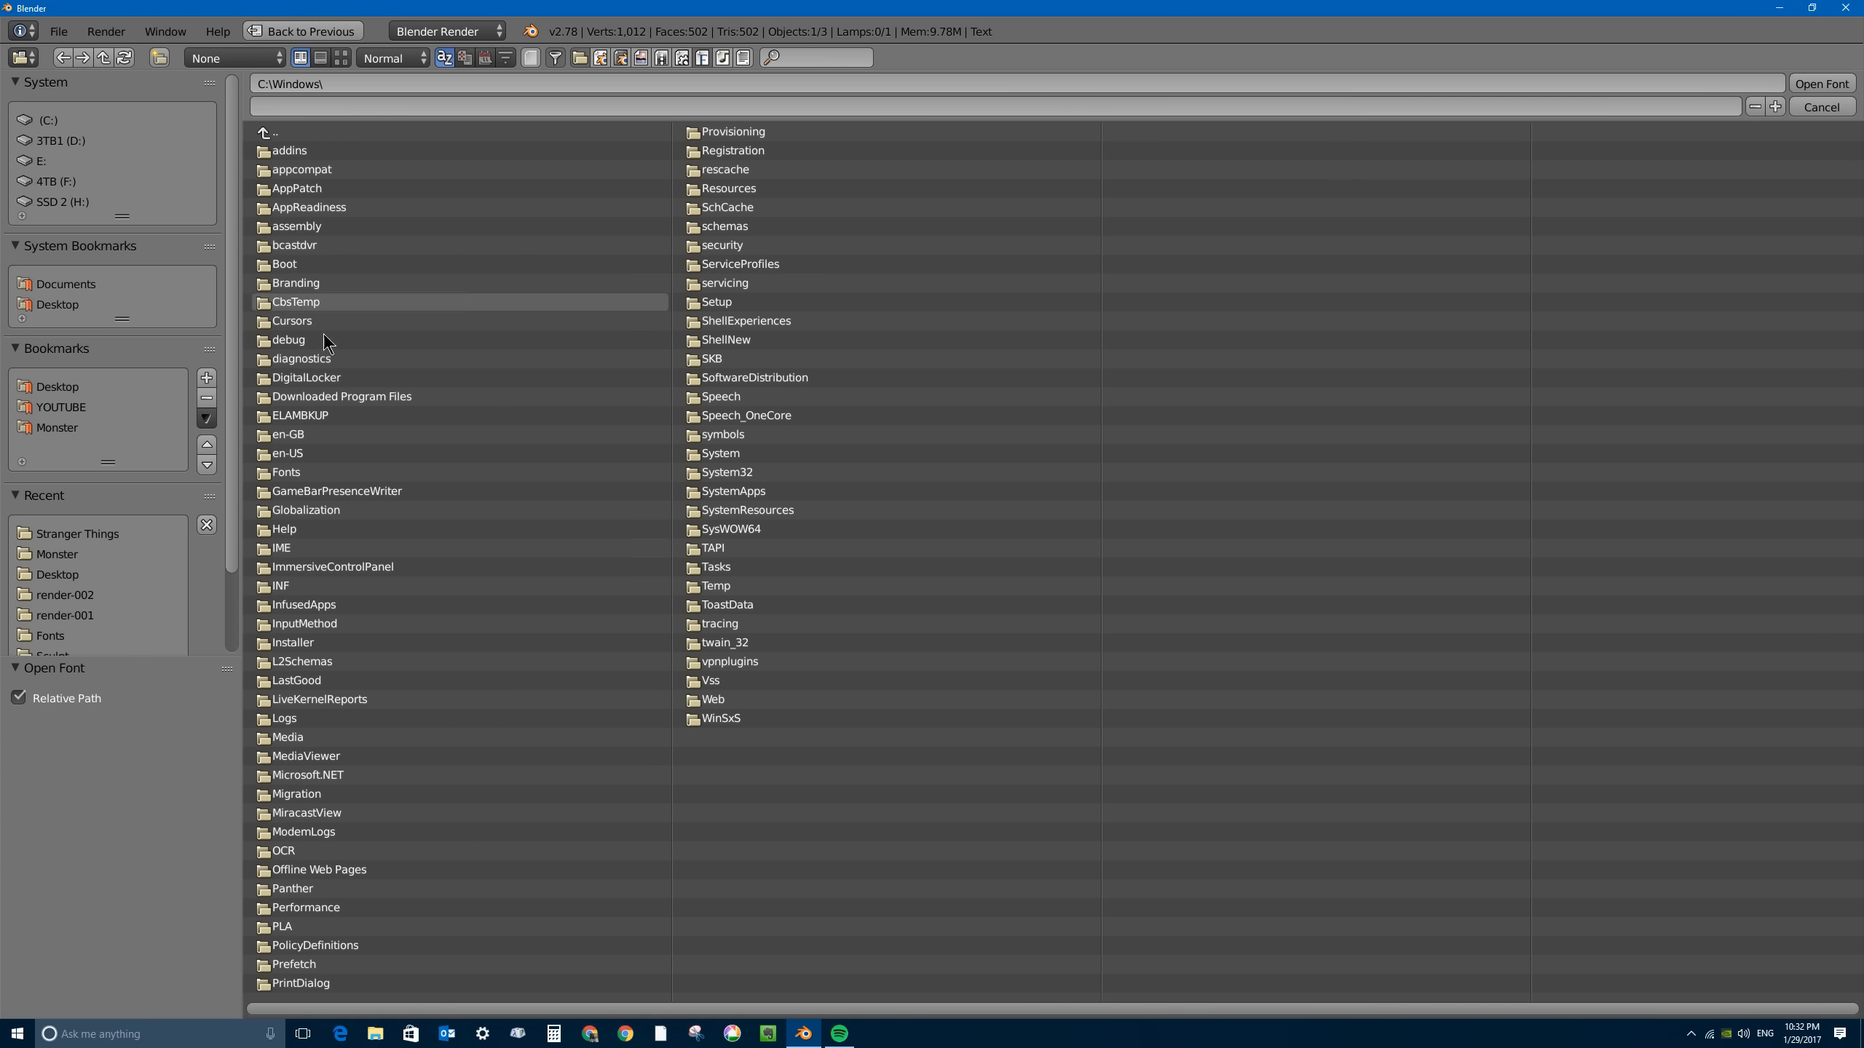
{"action": "left_click", "coordinate": [295, 474]}
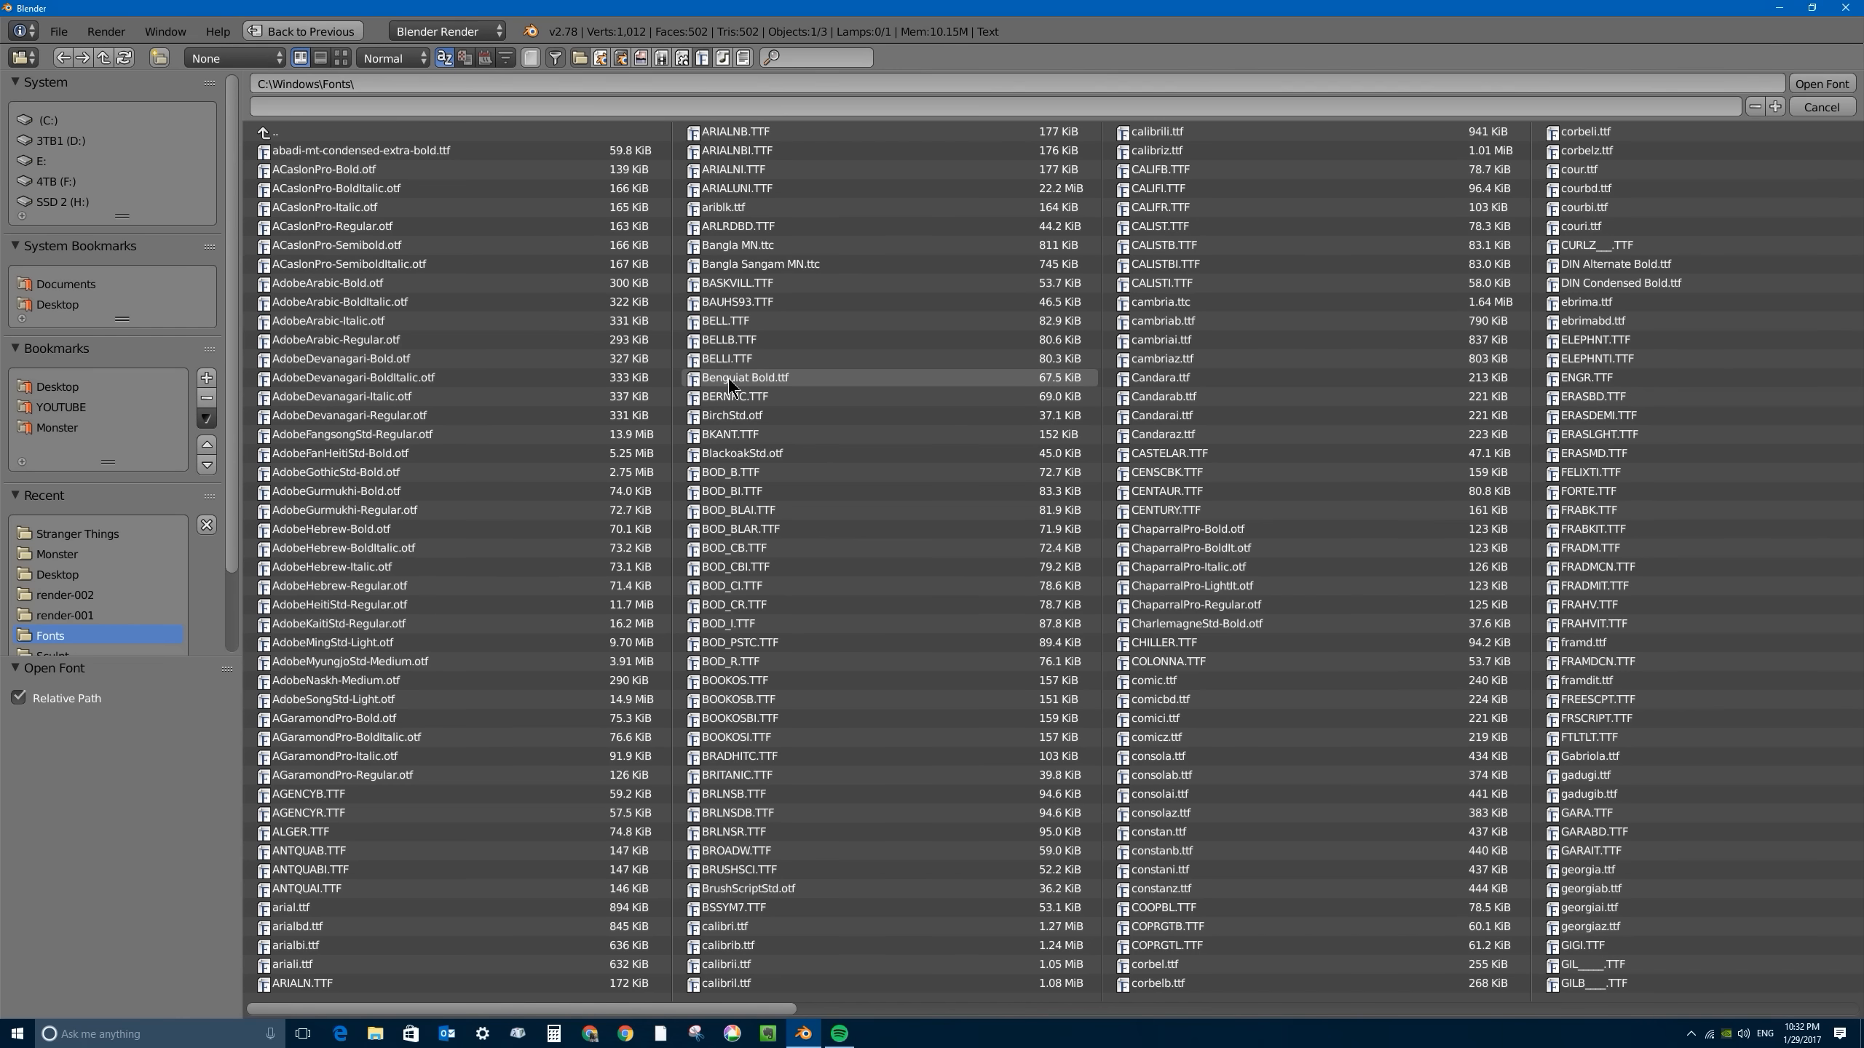
{"action": "left_click", "coordinate": [749, 380]}
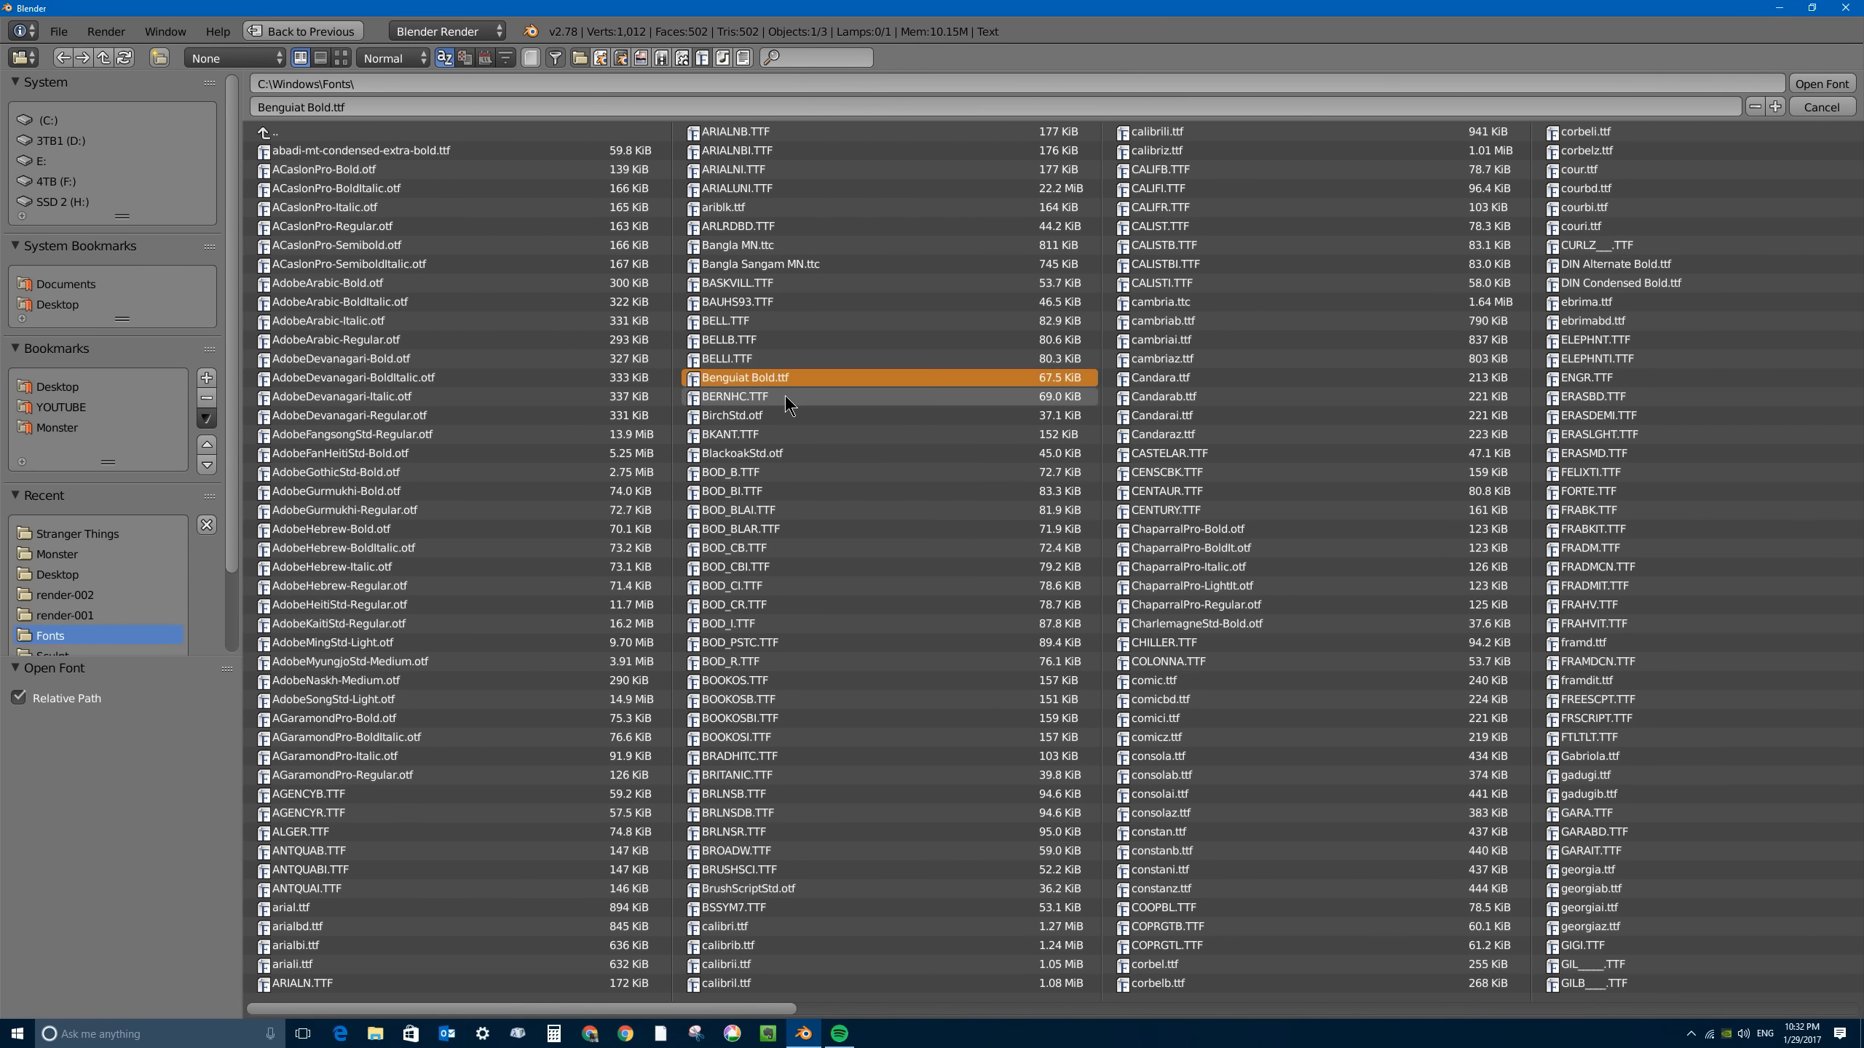
{"action": "left_click", "coordinate": [1817, 87]}
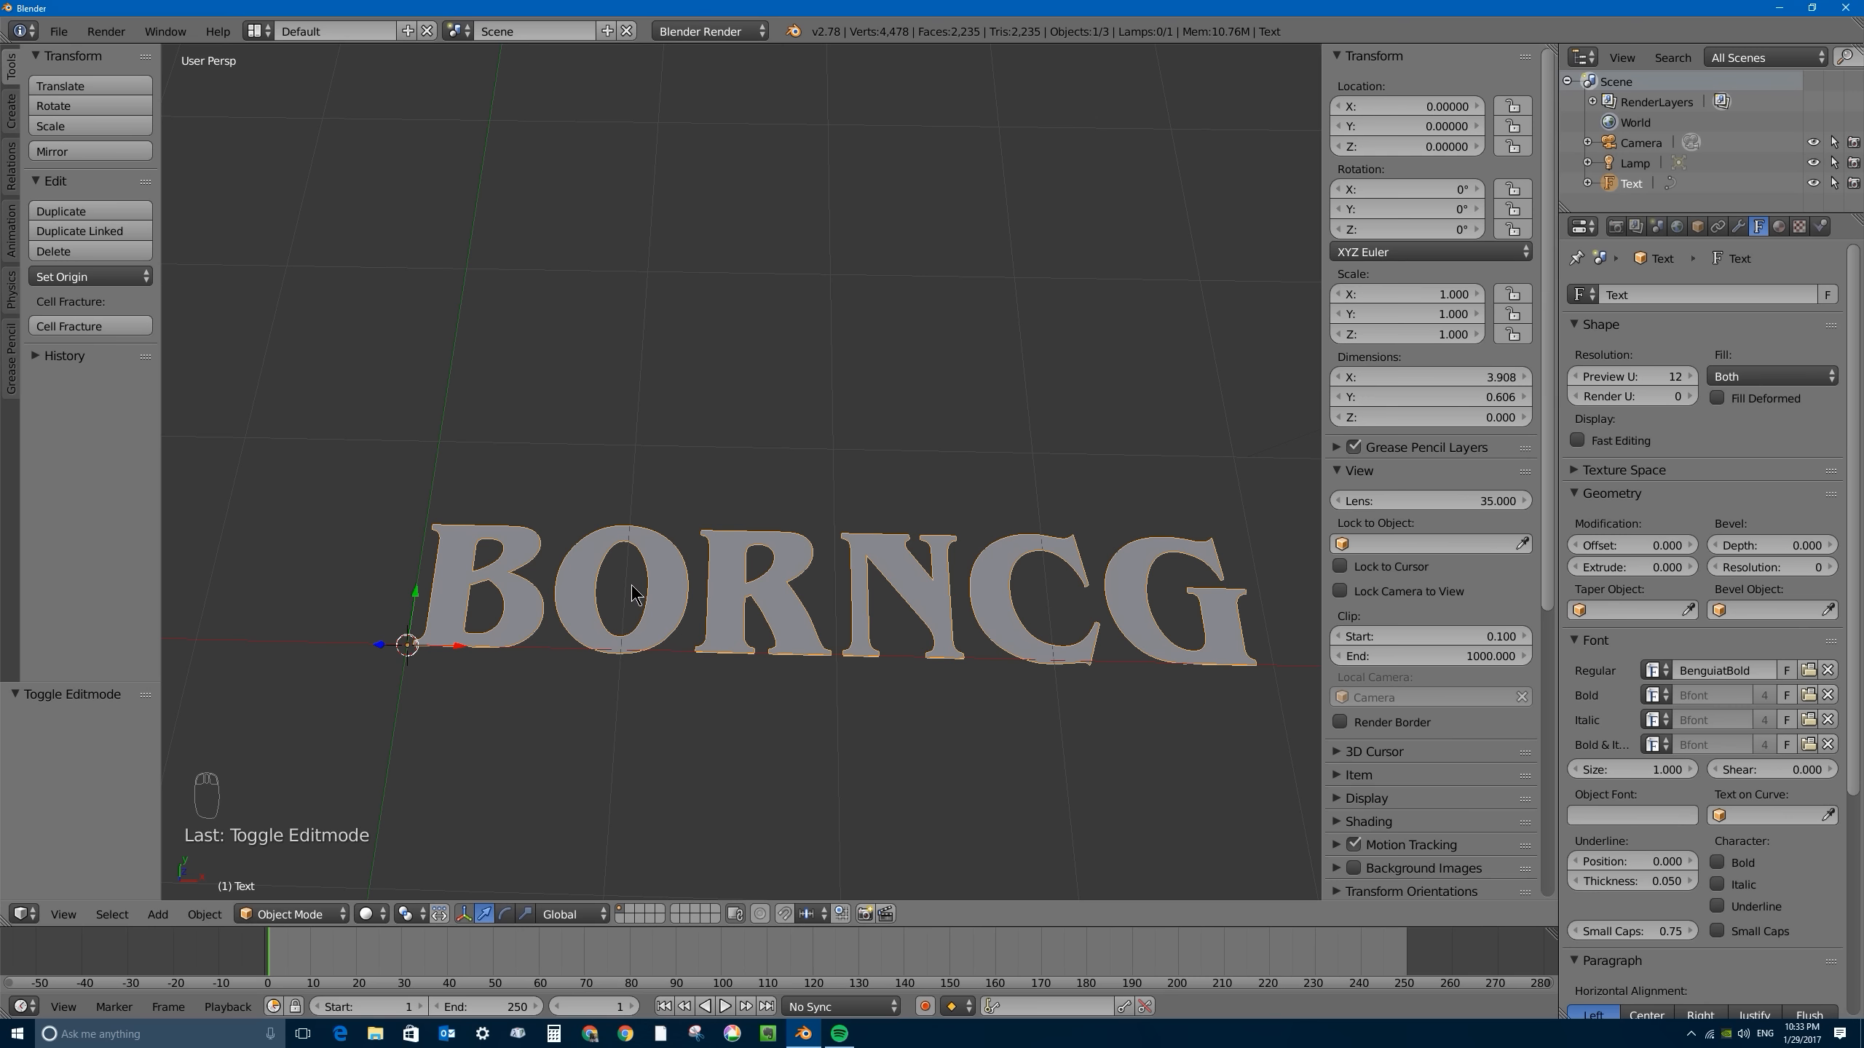
- Raise the preview resolution of the BORNCG text to 24 to smooth its curved outlines
{"action": "middle_click_drag", "start_coordinate": [635, 591], "coordinate": [640, 606]}
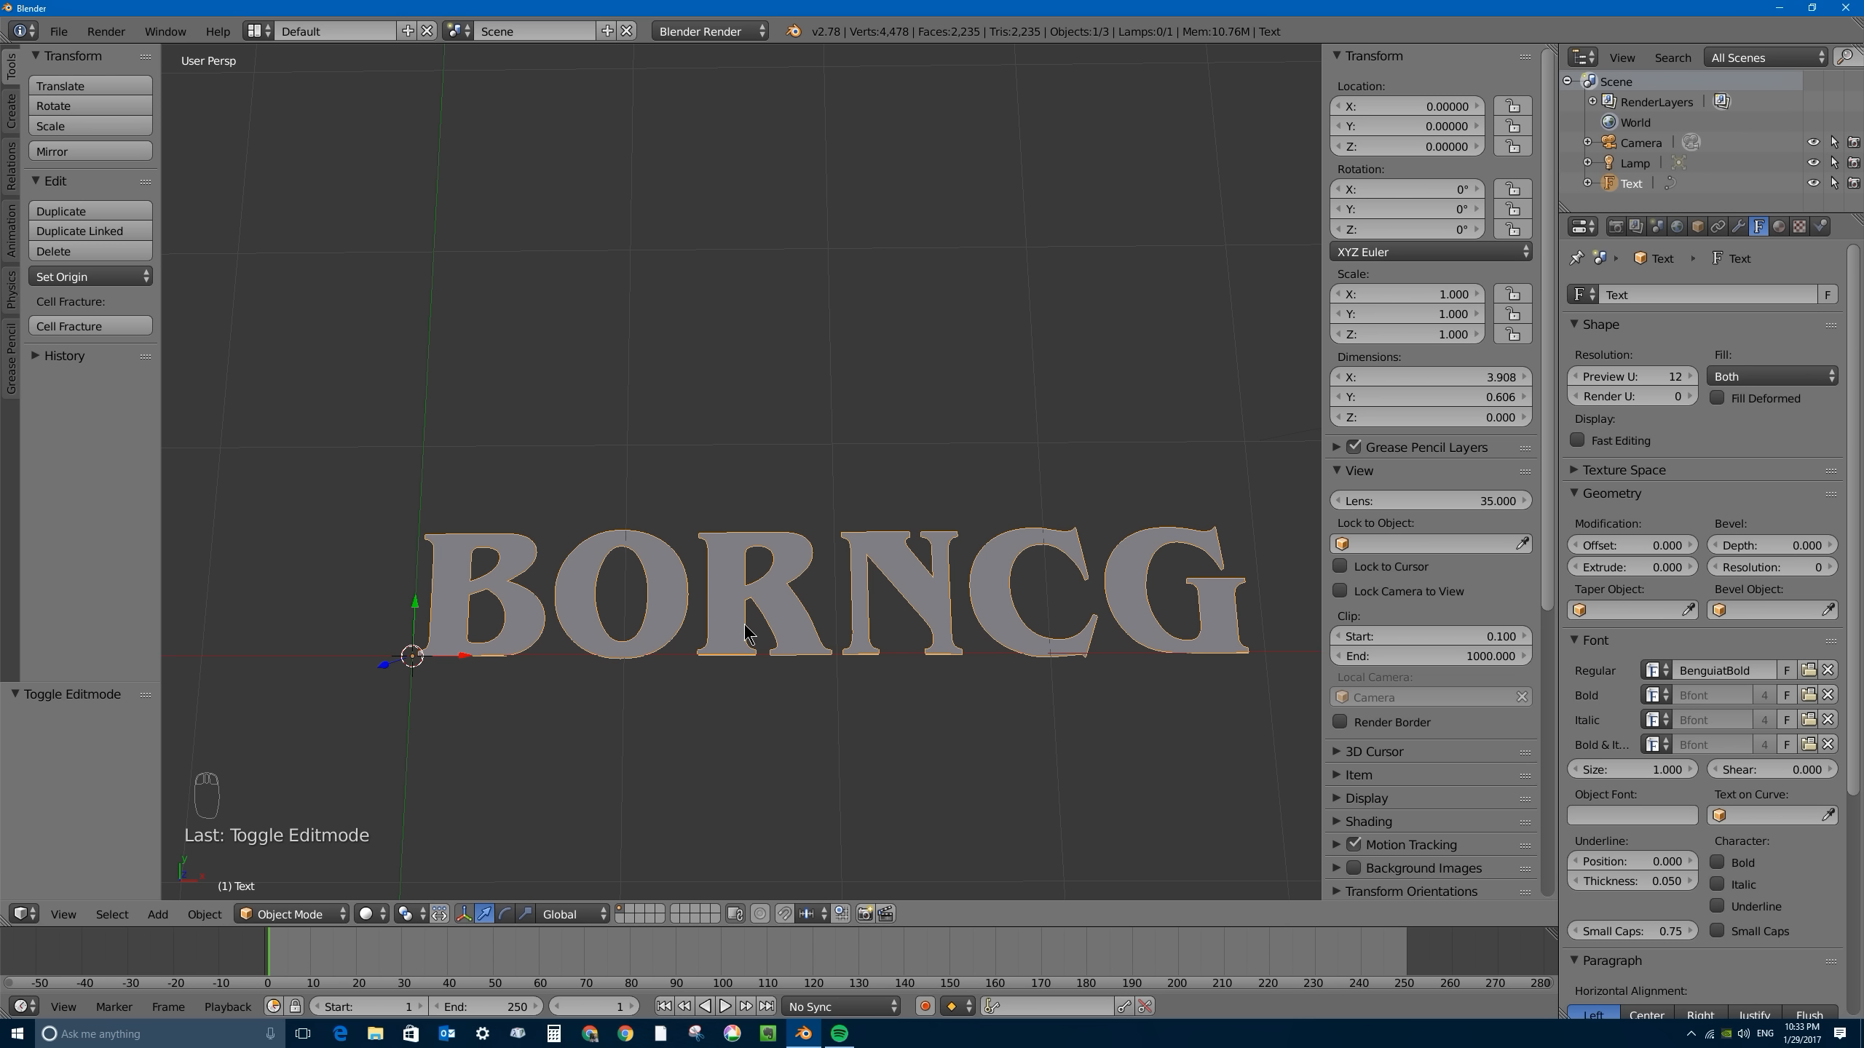
{"action": "scroll", "coordinate": [514, 547], "scroll_direction": "up", "scroll_amount": 3}
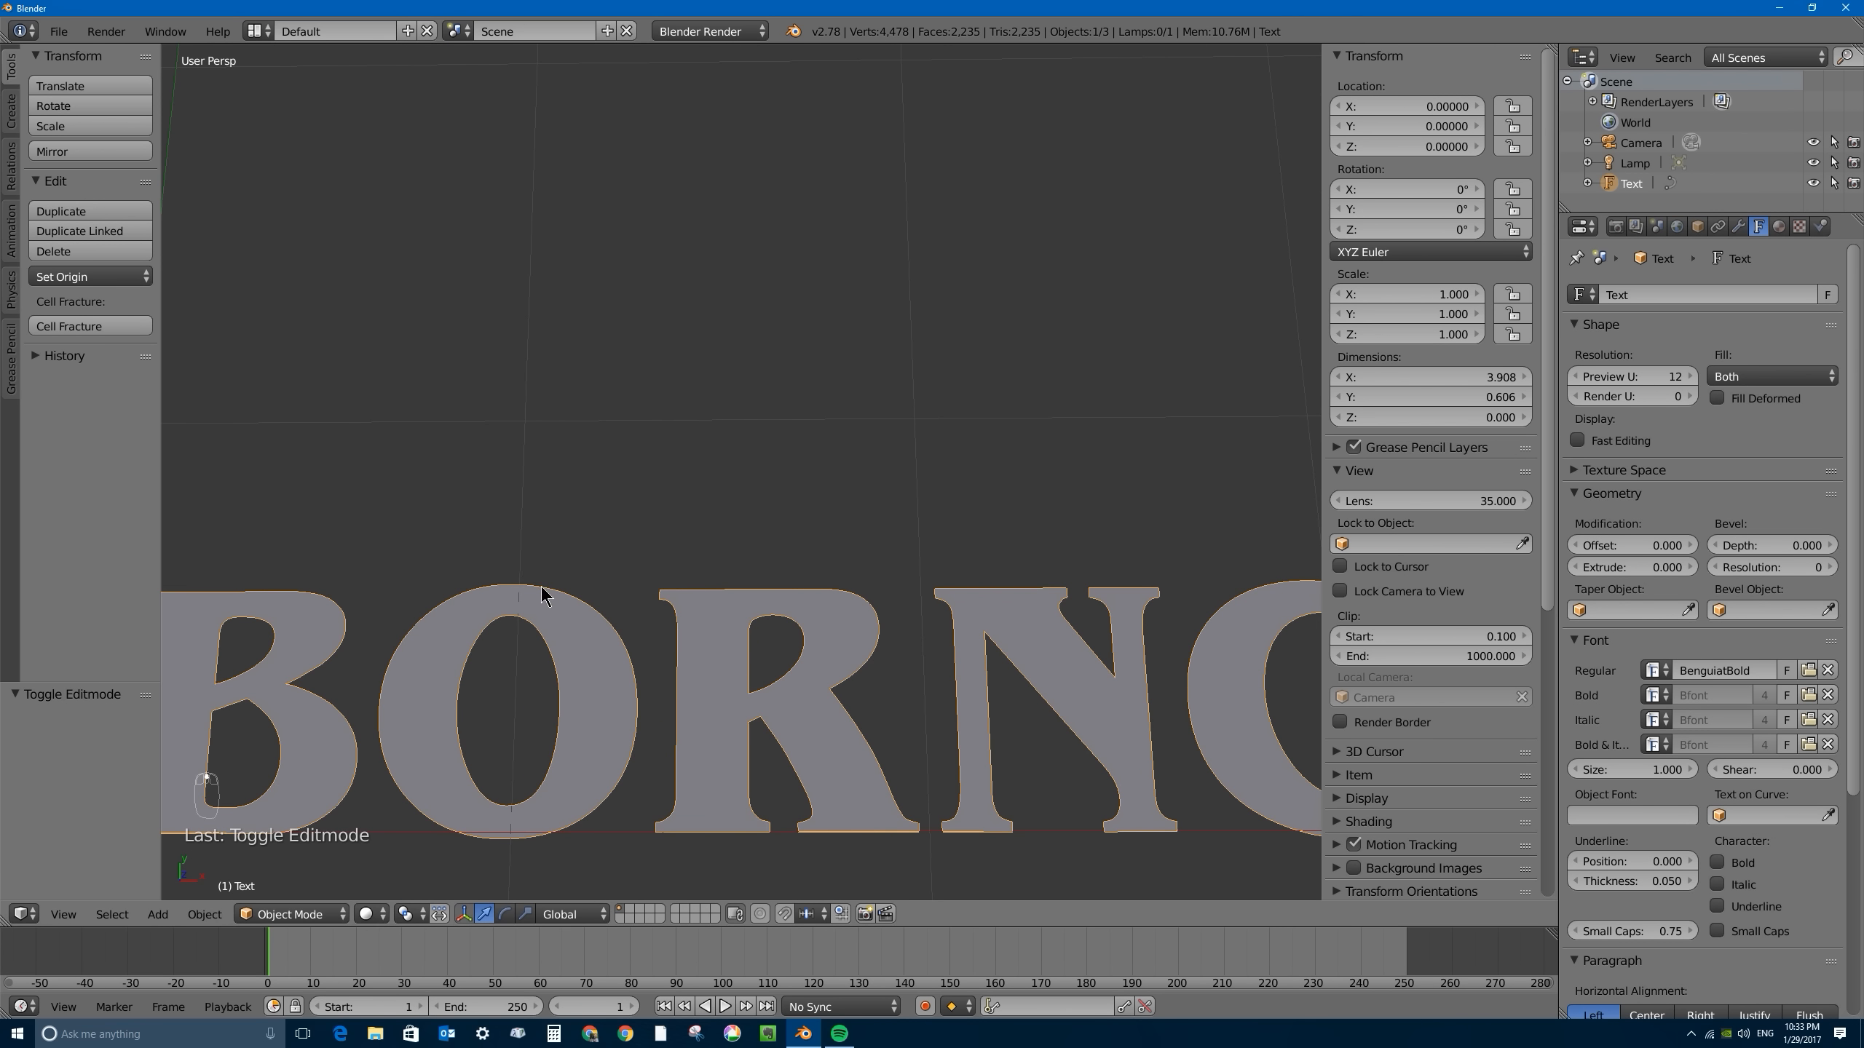
{"action": "scroll", "coordinate": [572, 588], "scroll_direction": "down", "scroll_amount": 1}
{"action": "middle_click_drag", "start_coordinate": [574, 587], "coordinate": [700, 404], "text": "shift"}
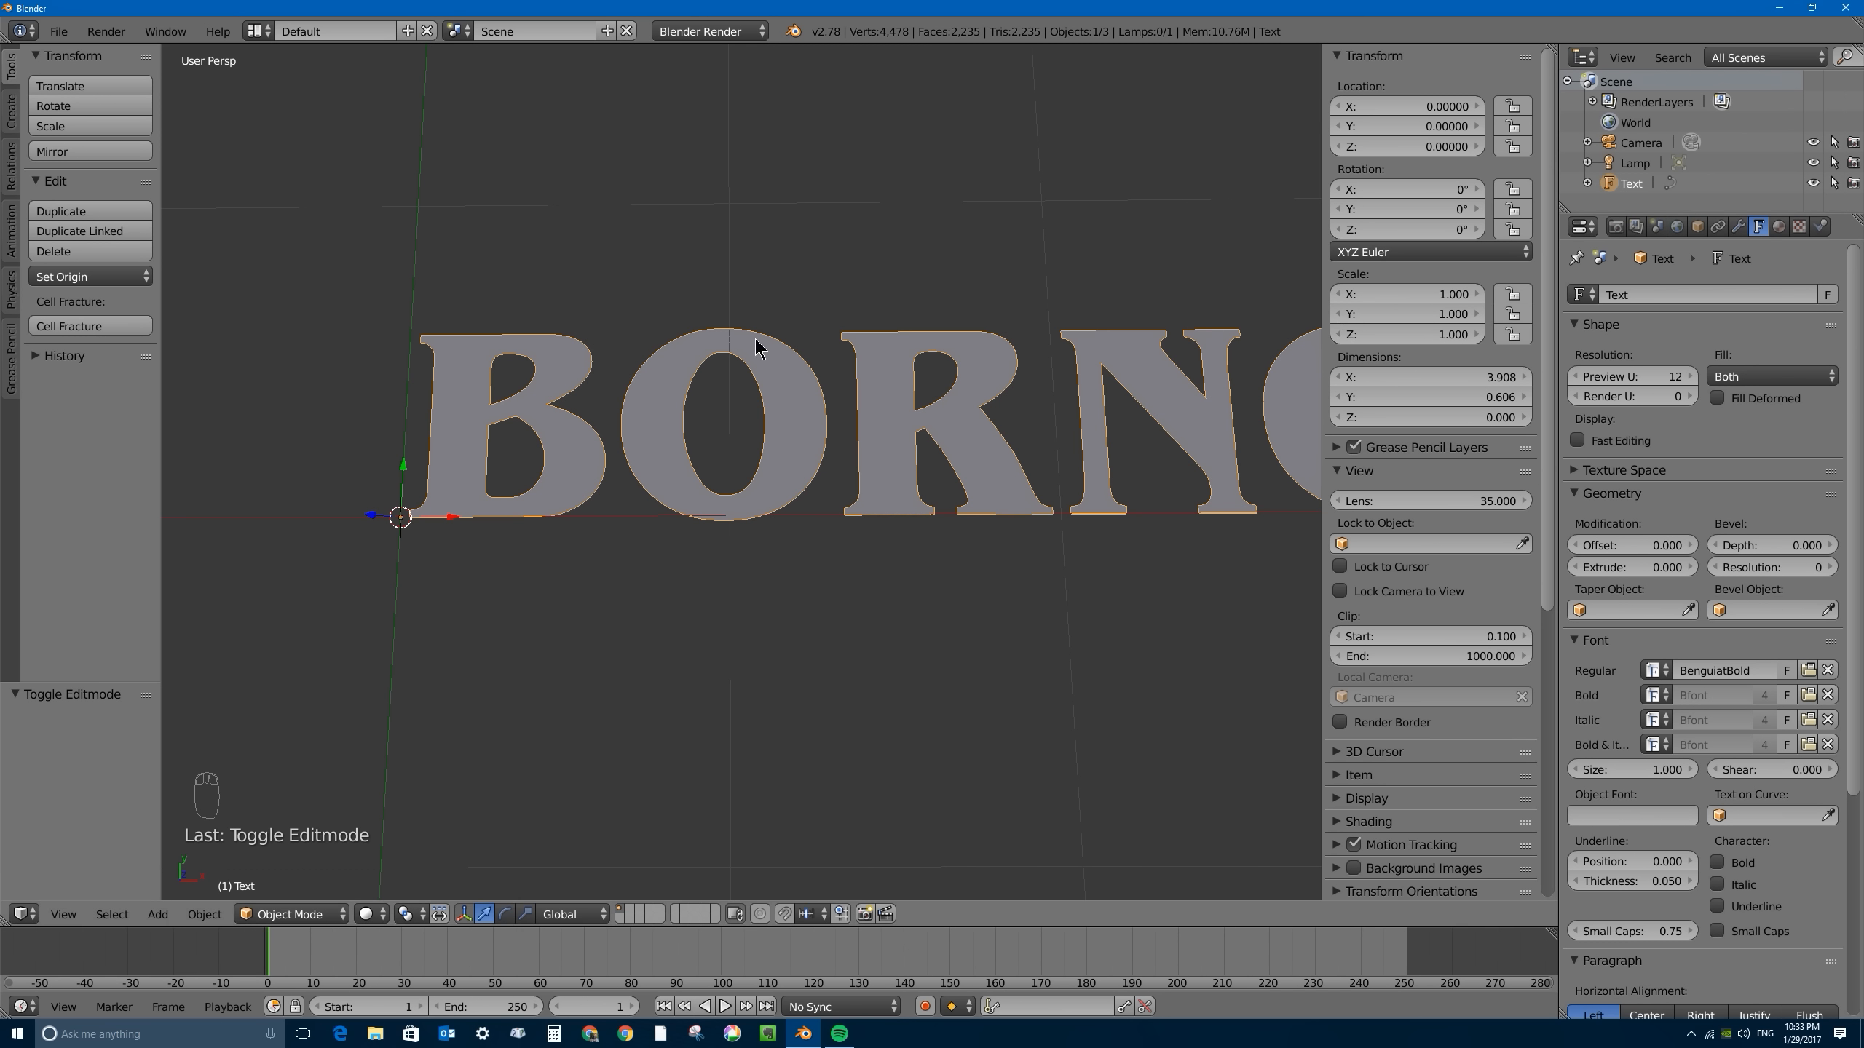
{"action": "left_click", "coordinate": [1669, 378]}
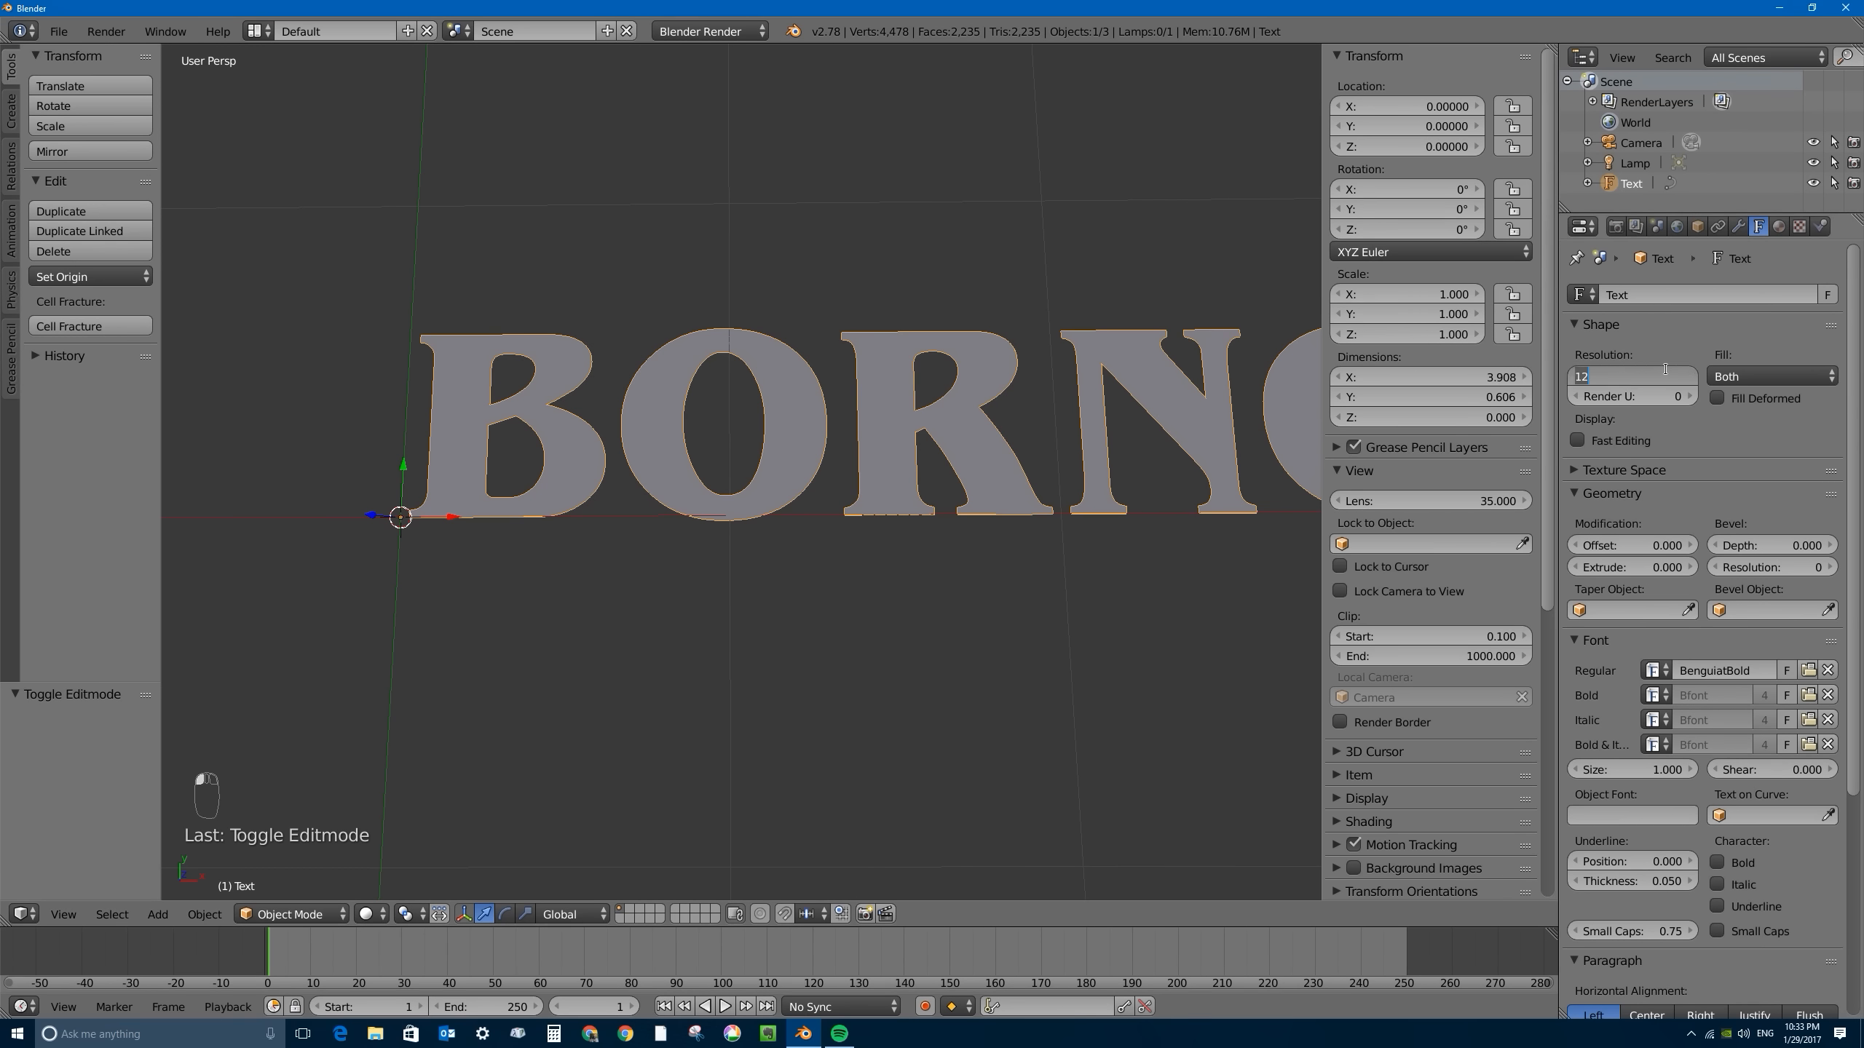
{"action": "type", "text": "2"}
{"action": "key", "text": "Return"}
{"action": "scroll", "coordinate": [991, 344], "scroll_direction": "up", "scroll_amount": 4}
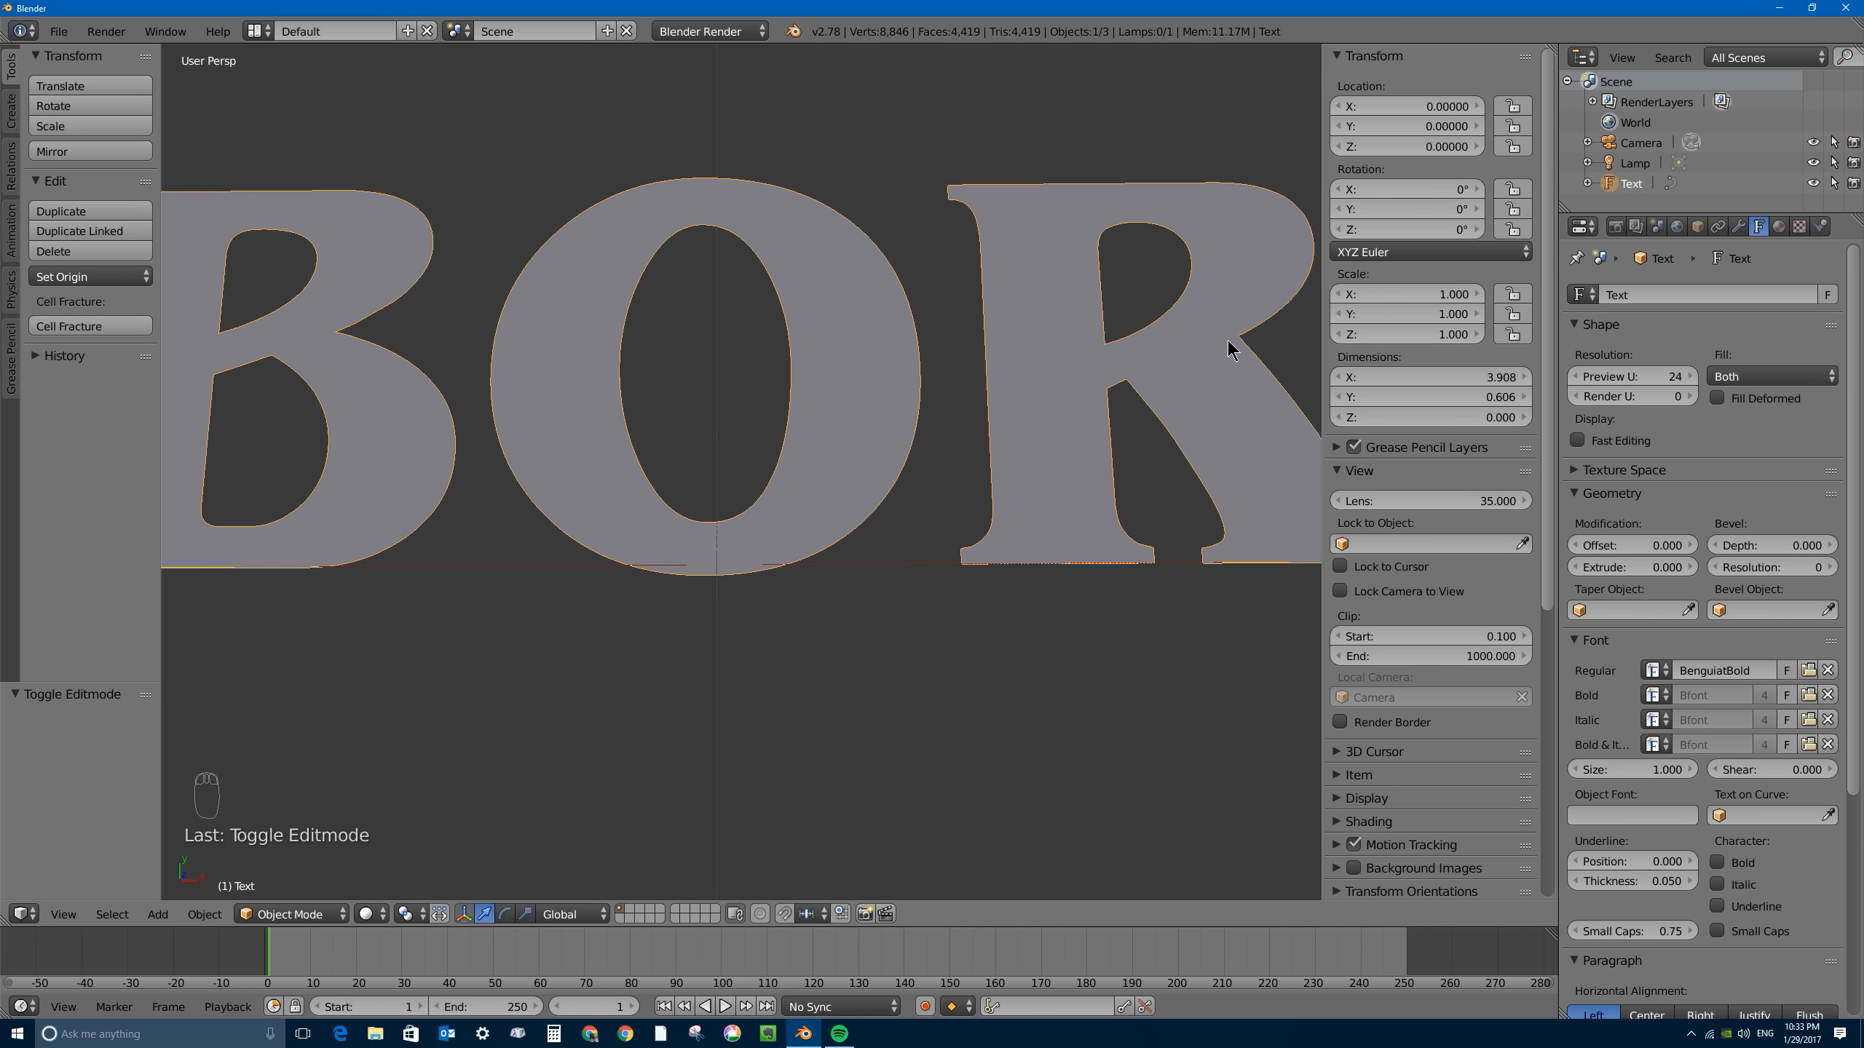
{"action": "scroll", "coordinate": [1095, 325], "scroll_direction": "down", "scroll_amount": 3}
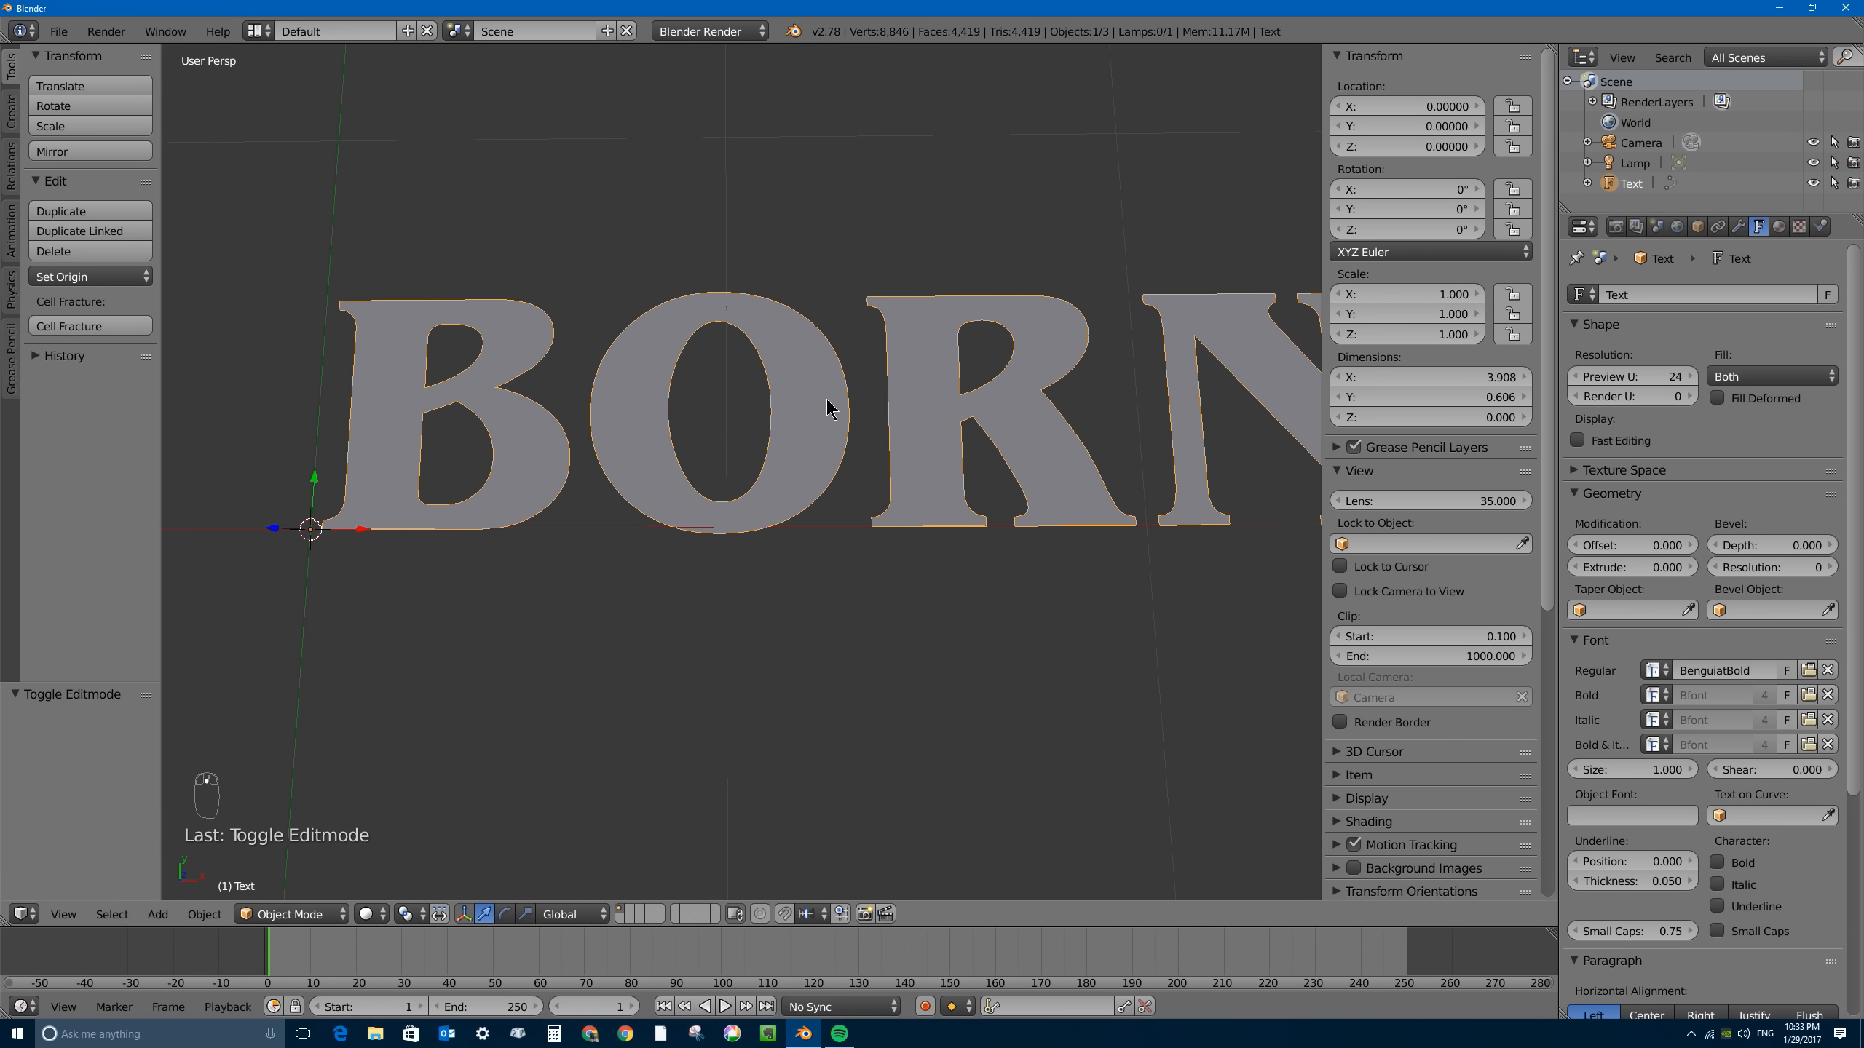
{"action": "scroll", "coordinate": [827, 399], "scroll_direction": "down", "scroll_amount": 1}
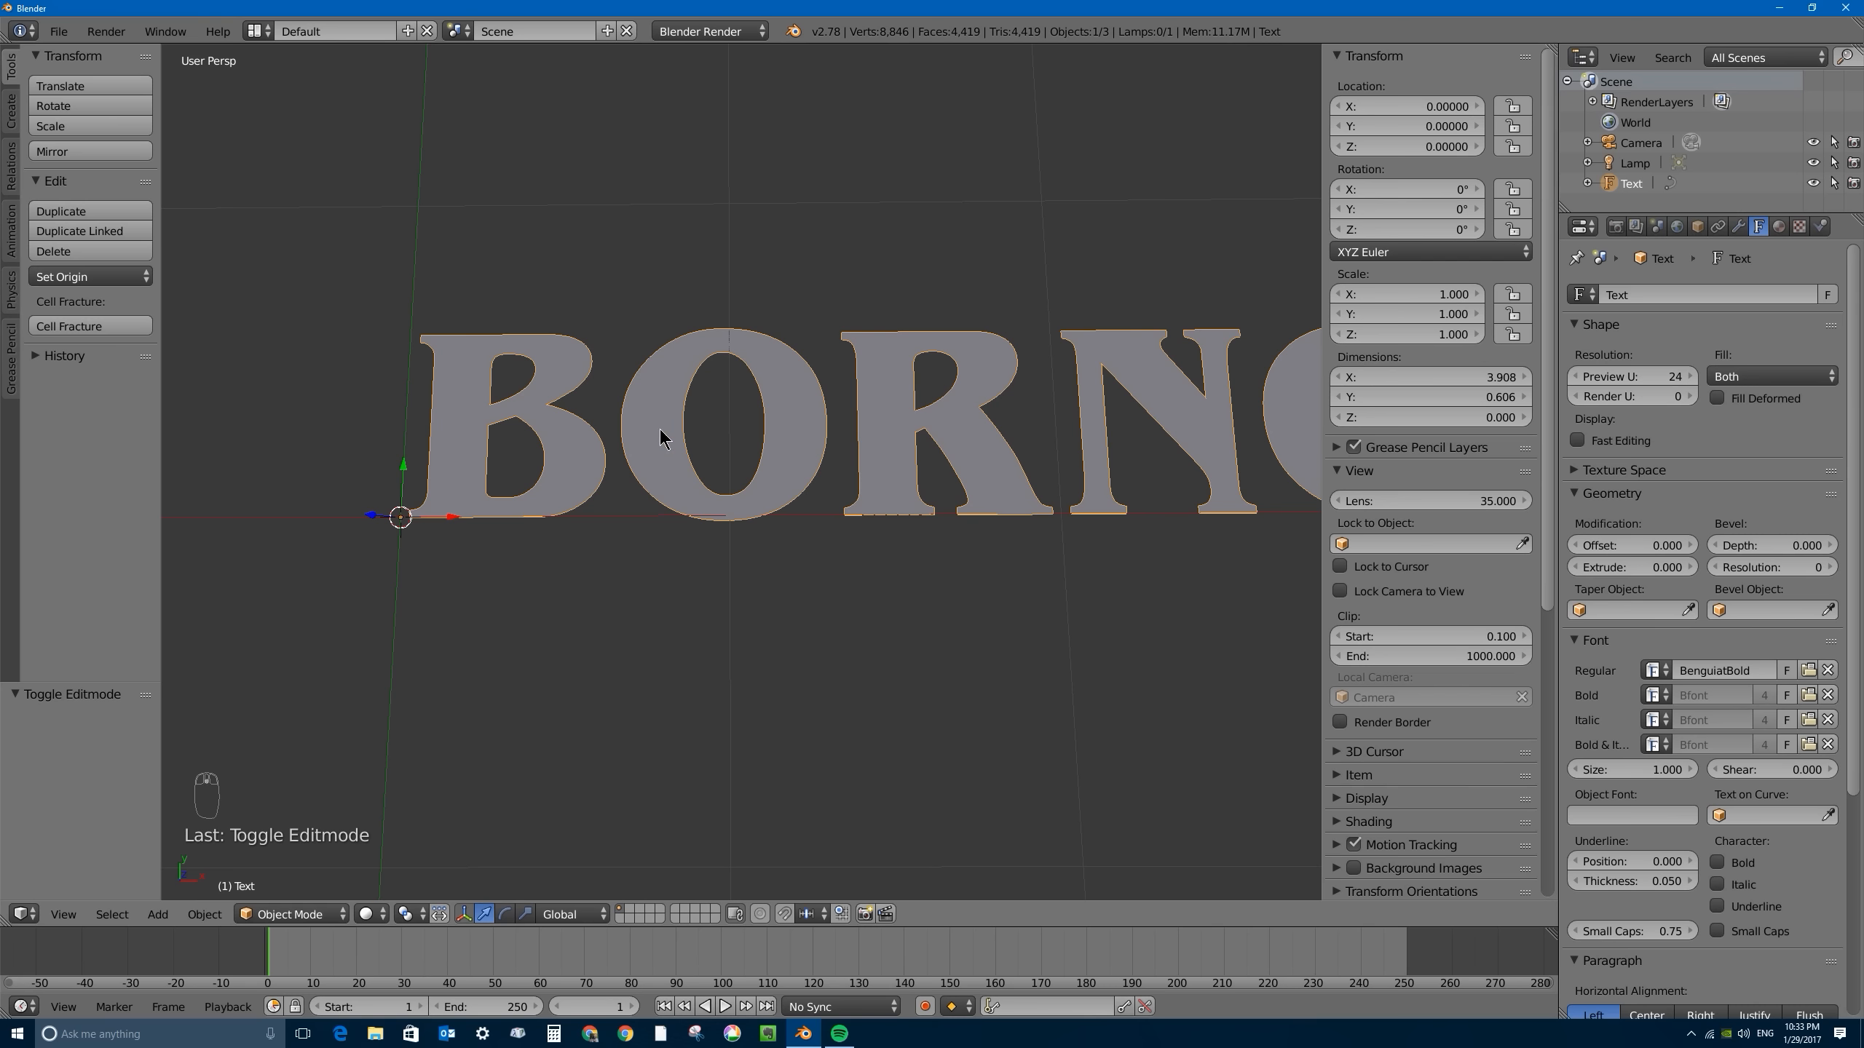
- Convert the BORNCG text object to a mesh
{"action": "key", "text": "alt+c"}
{"action": "key", "text": "alt+c"}
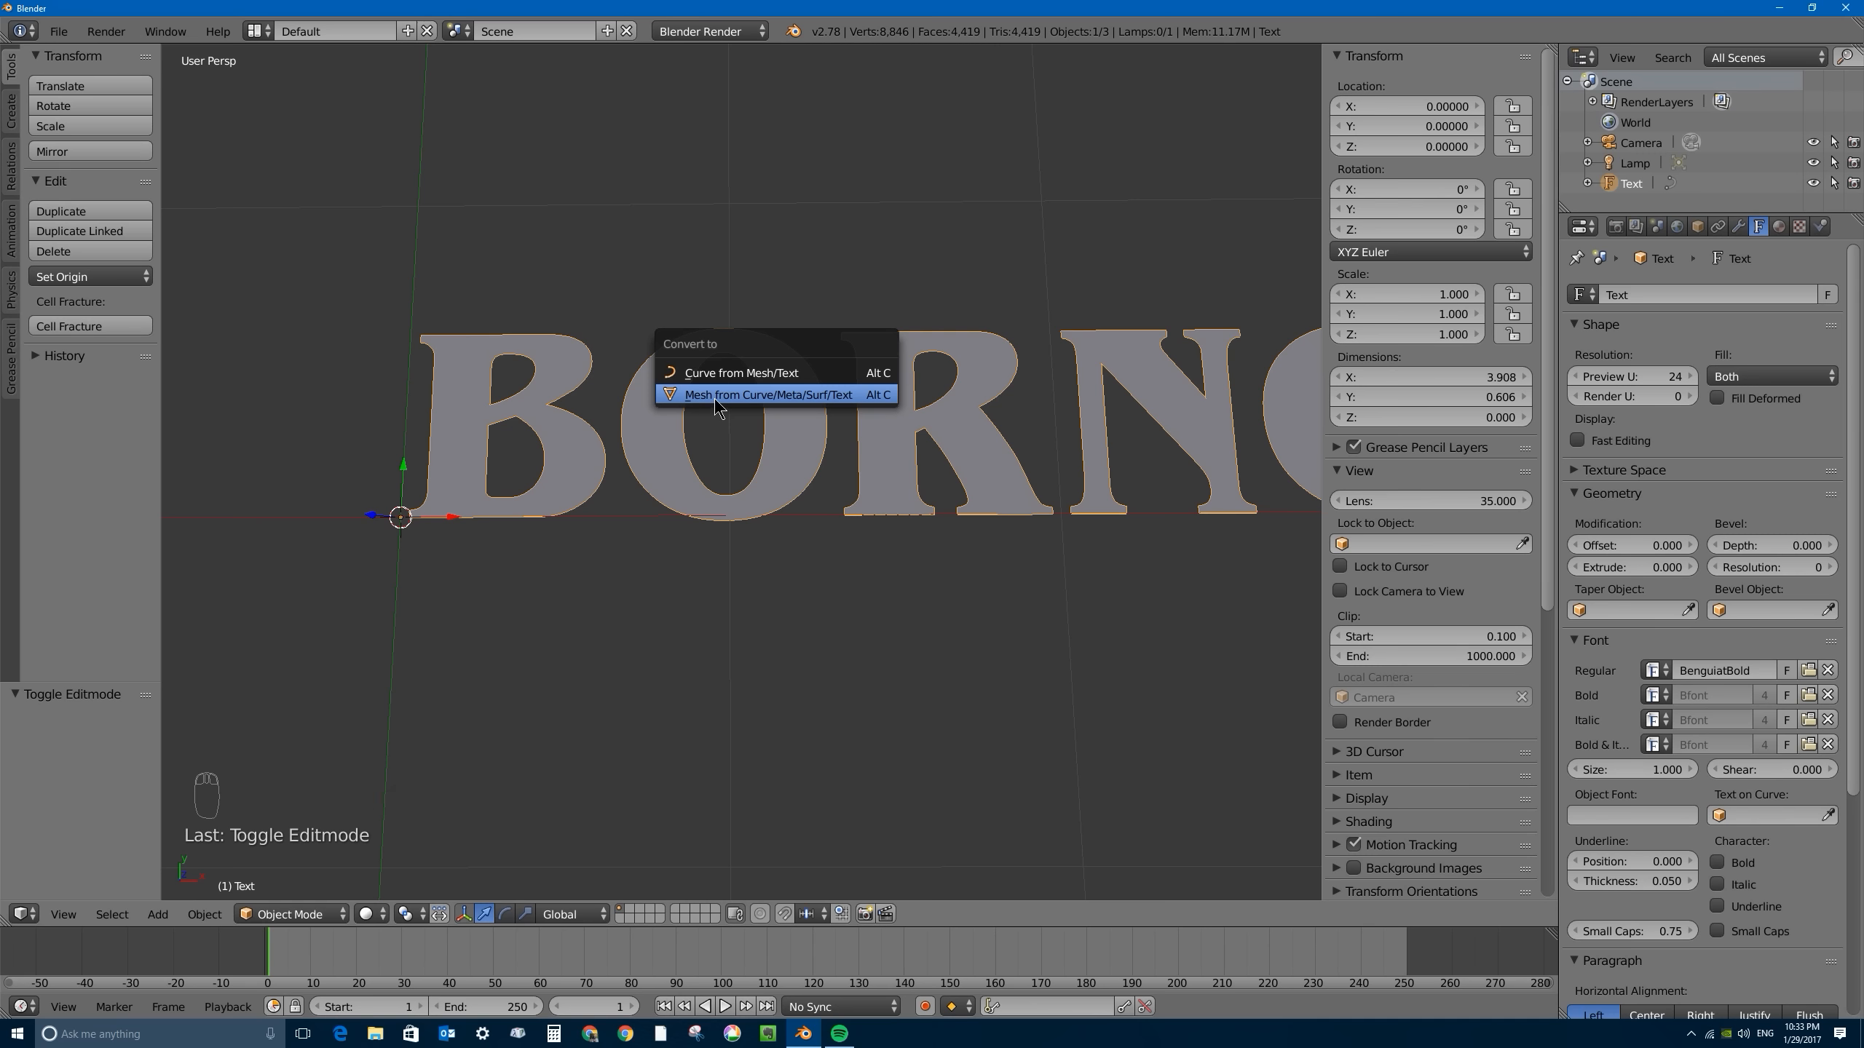
{"action": "left_click", "coordinate": [757, 397]}
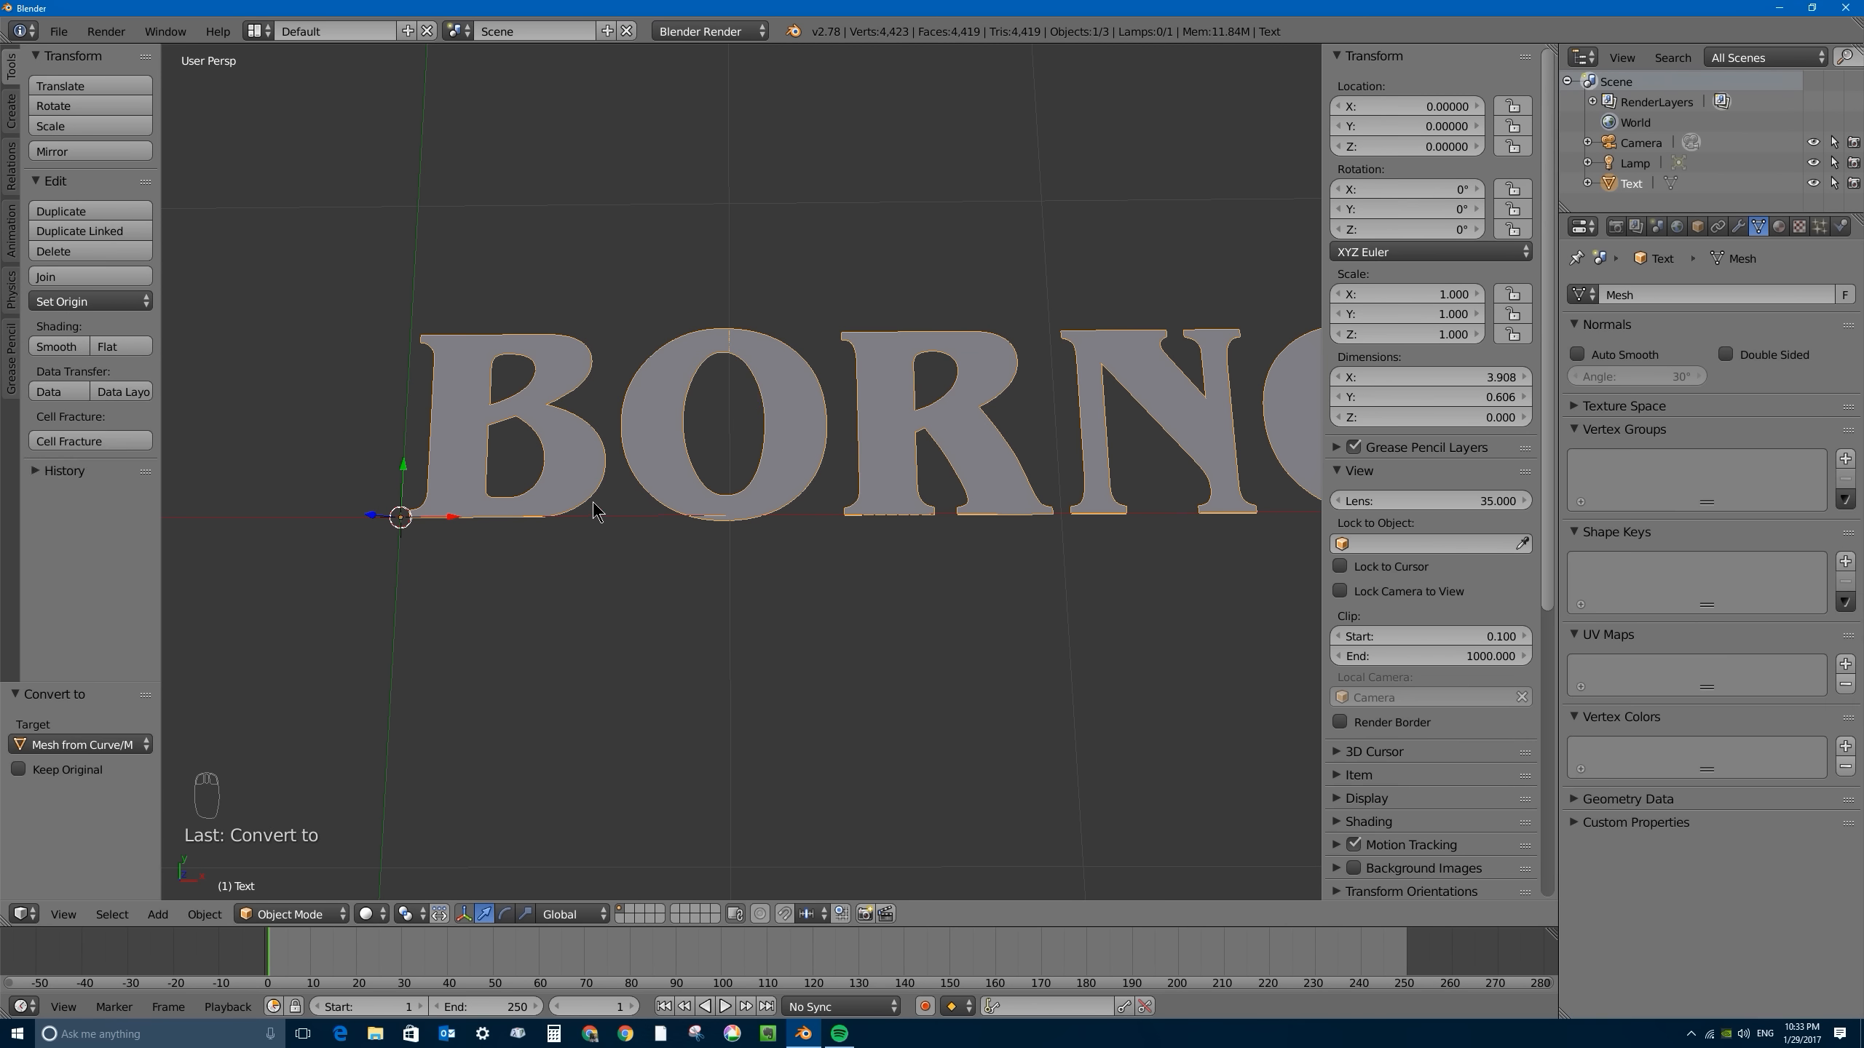
- Enter Edit Mode on the text mesh, switch to edge selection and select a single edge across the letter O
{"action": "key", "text": "Tab"}
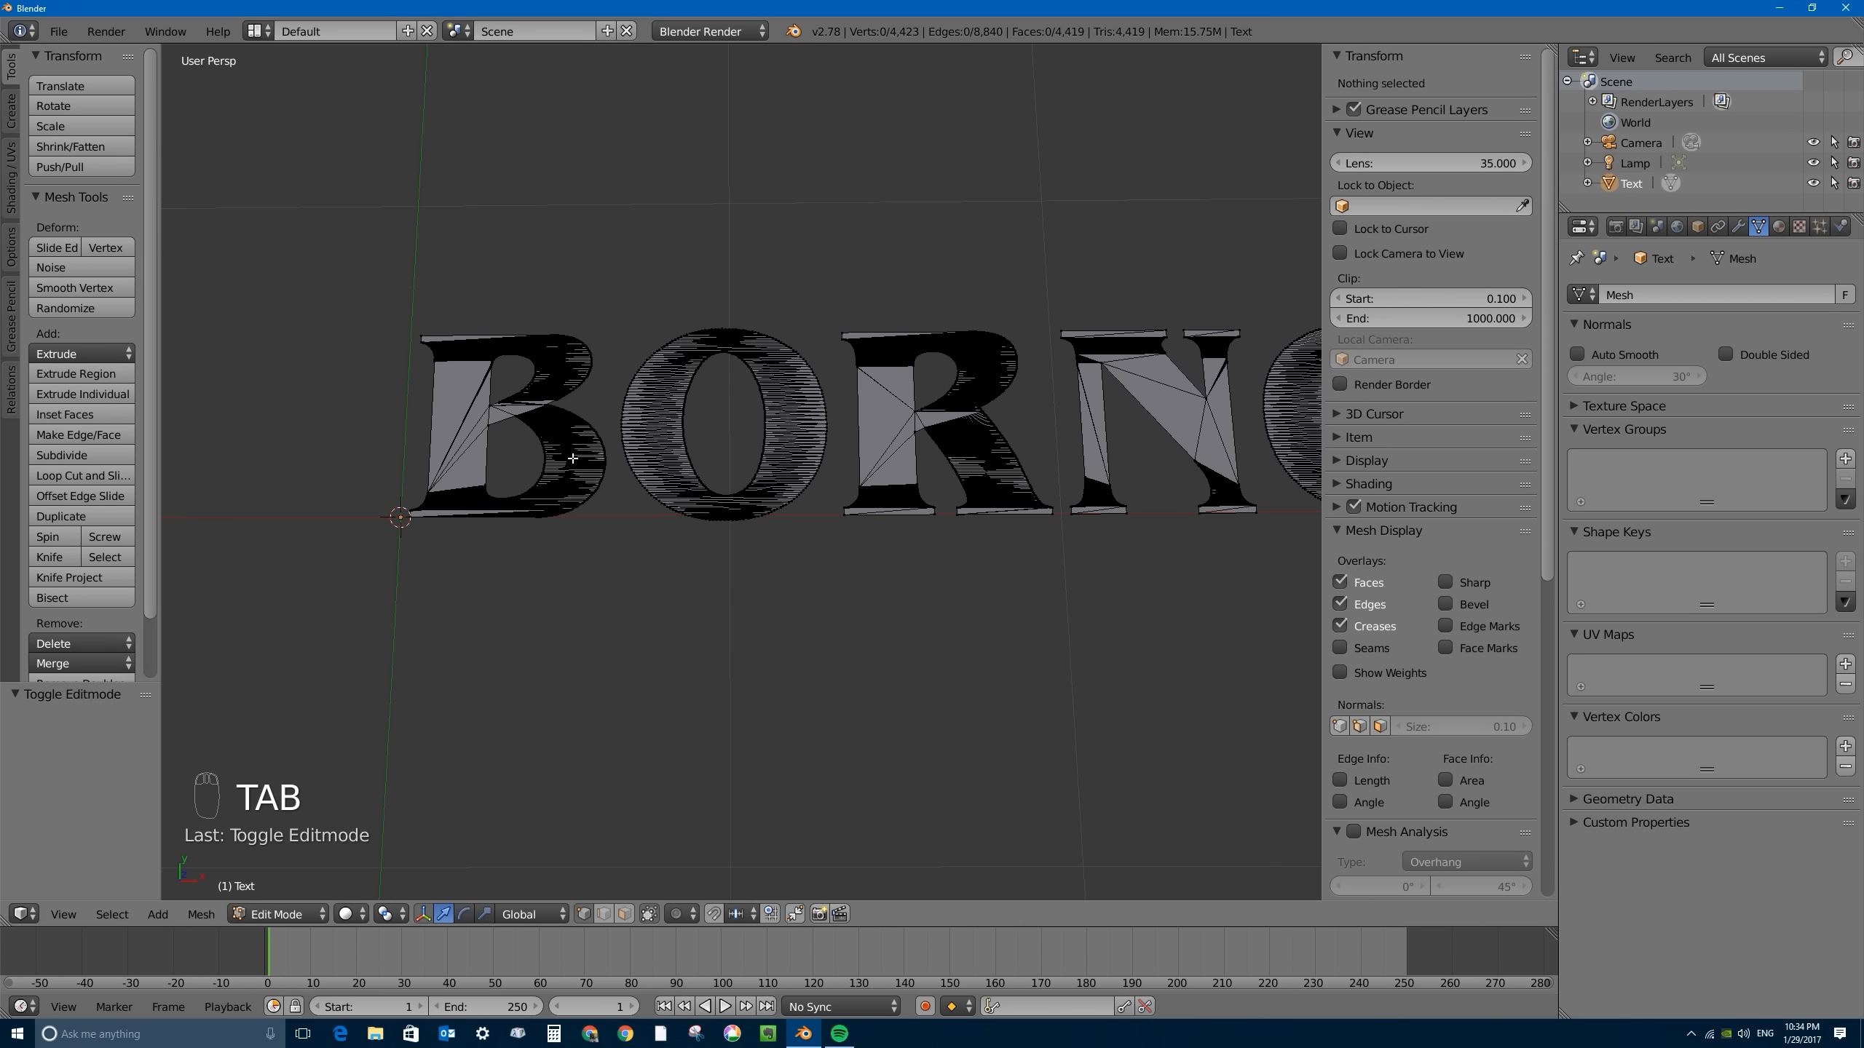
{"action": "scroll", "coordinate": [650, 466], "scroll_direction": "up", "scroll_amount": 7}
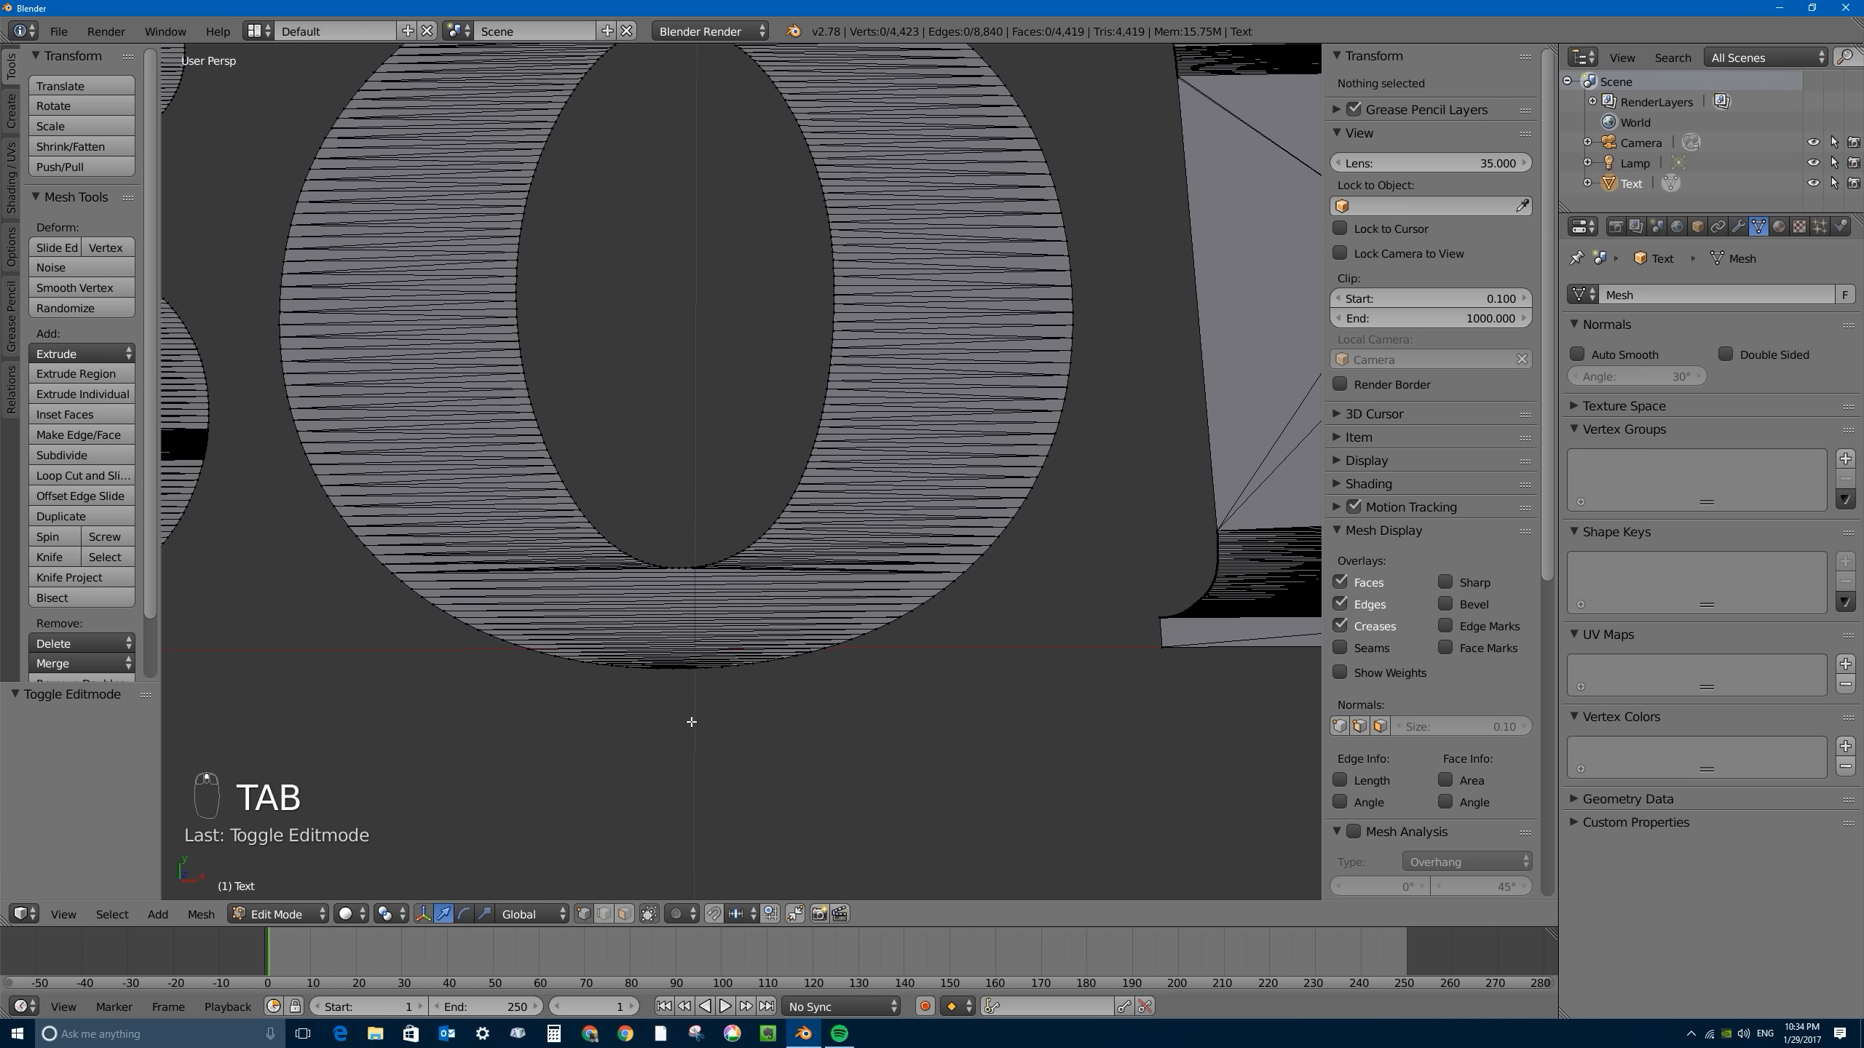
{"action": "left_click", "coordinate": [605, 915]}
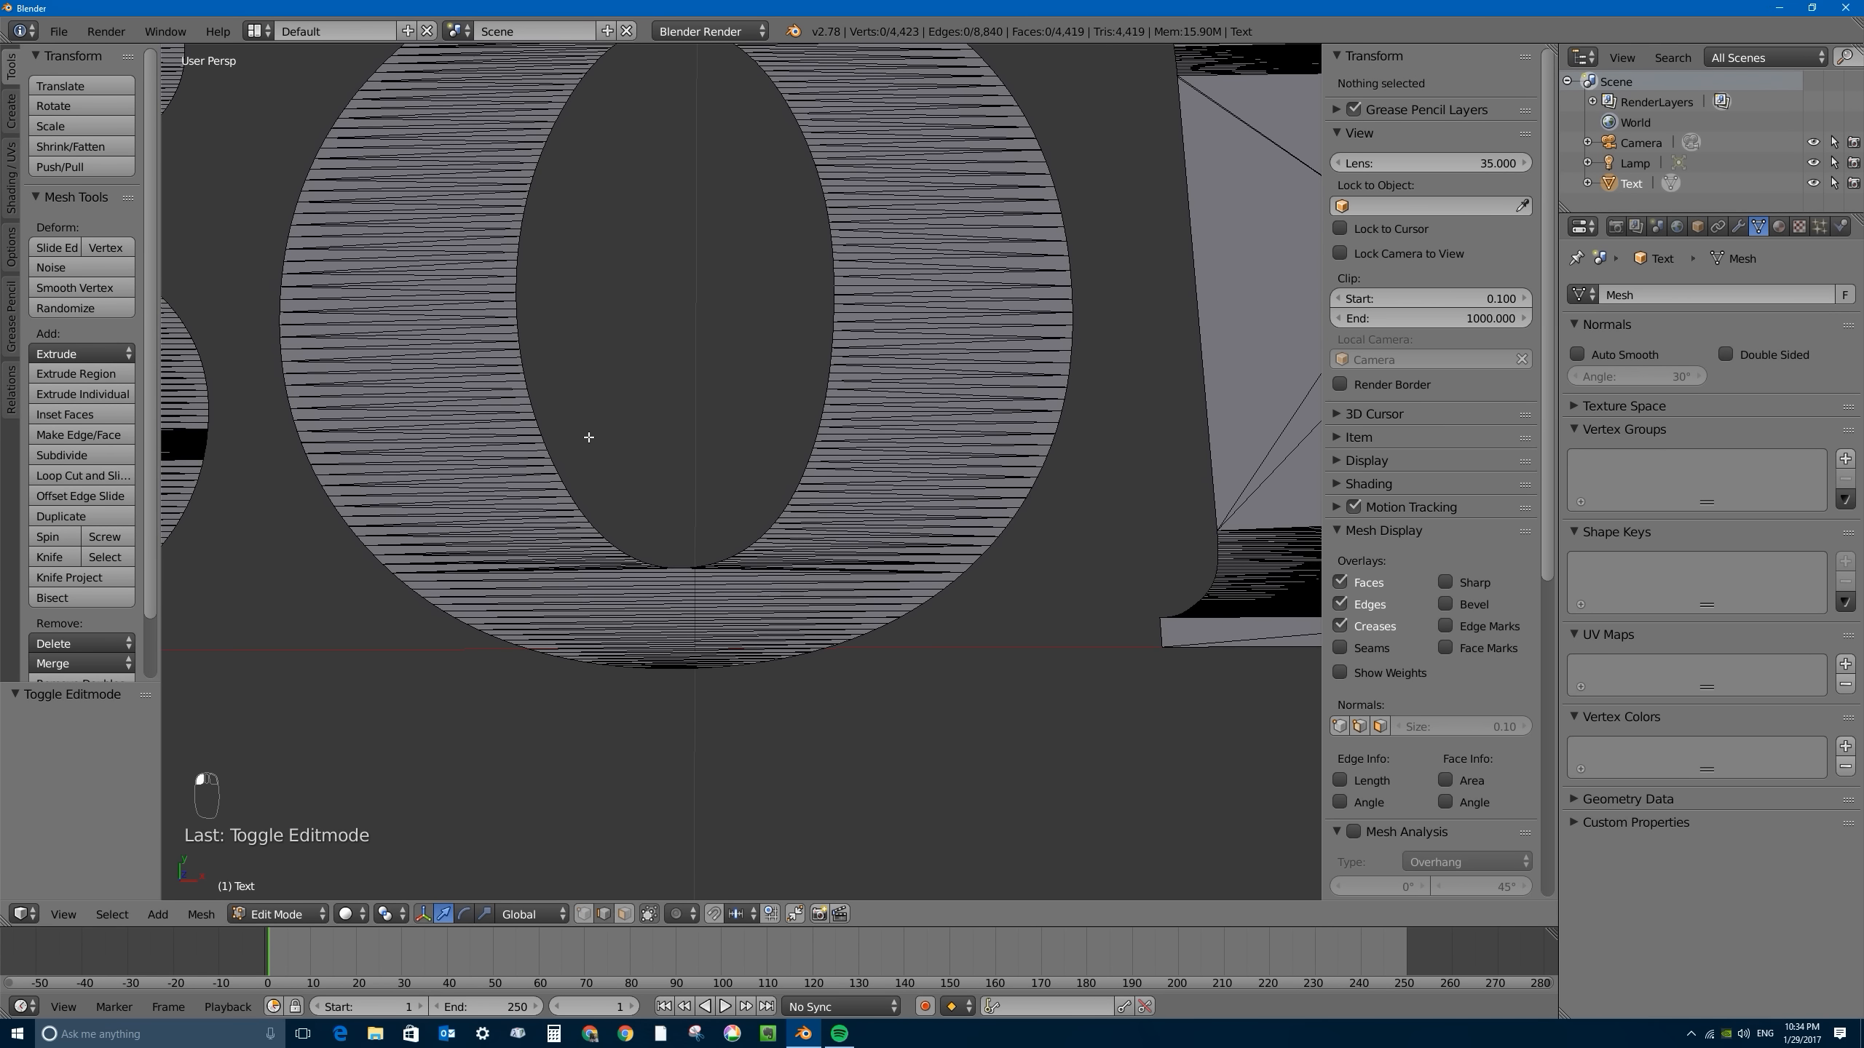
{"action": "scroll", "coordinate": [588, 437], "scroll_direction": "down", "scroll_amount": 6}
{"action": "scroll", "coordinate": [638, 391], "scroll_direction": "up", "scroll_amount": 6}
{"action": "right_click", "coordinate": [330, 300]}
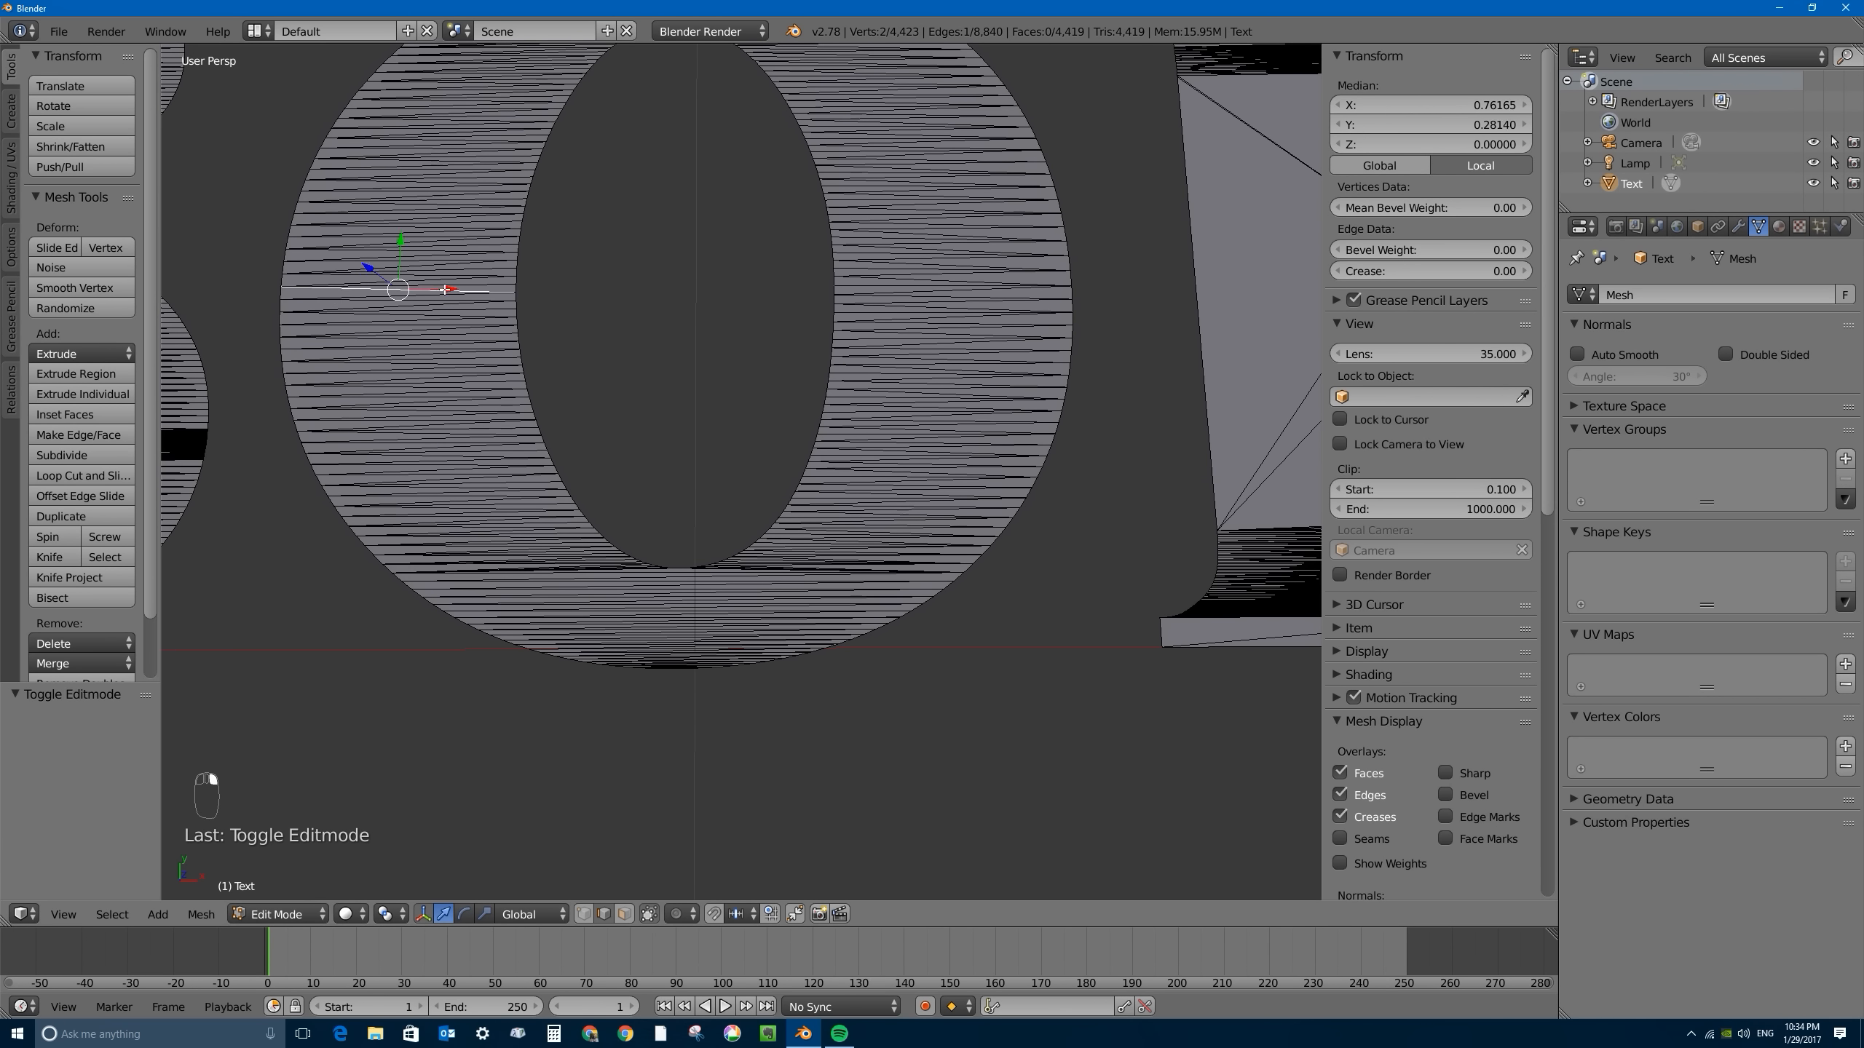
{"action": "scroll", "coordinate": [443, 291], "scroll_direction": "down", "scroll_amount": 6}
{"action": "scroll", "coordinate": [982, 351], "scroll_direction": "up", "scroll_amount": 1}
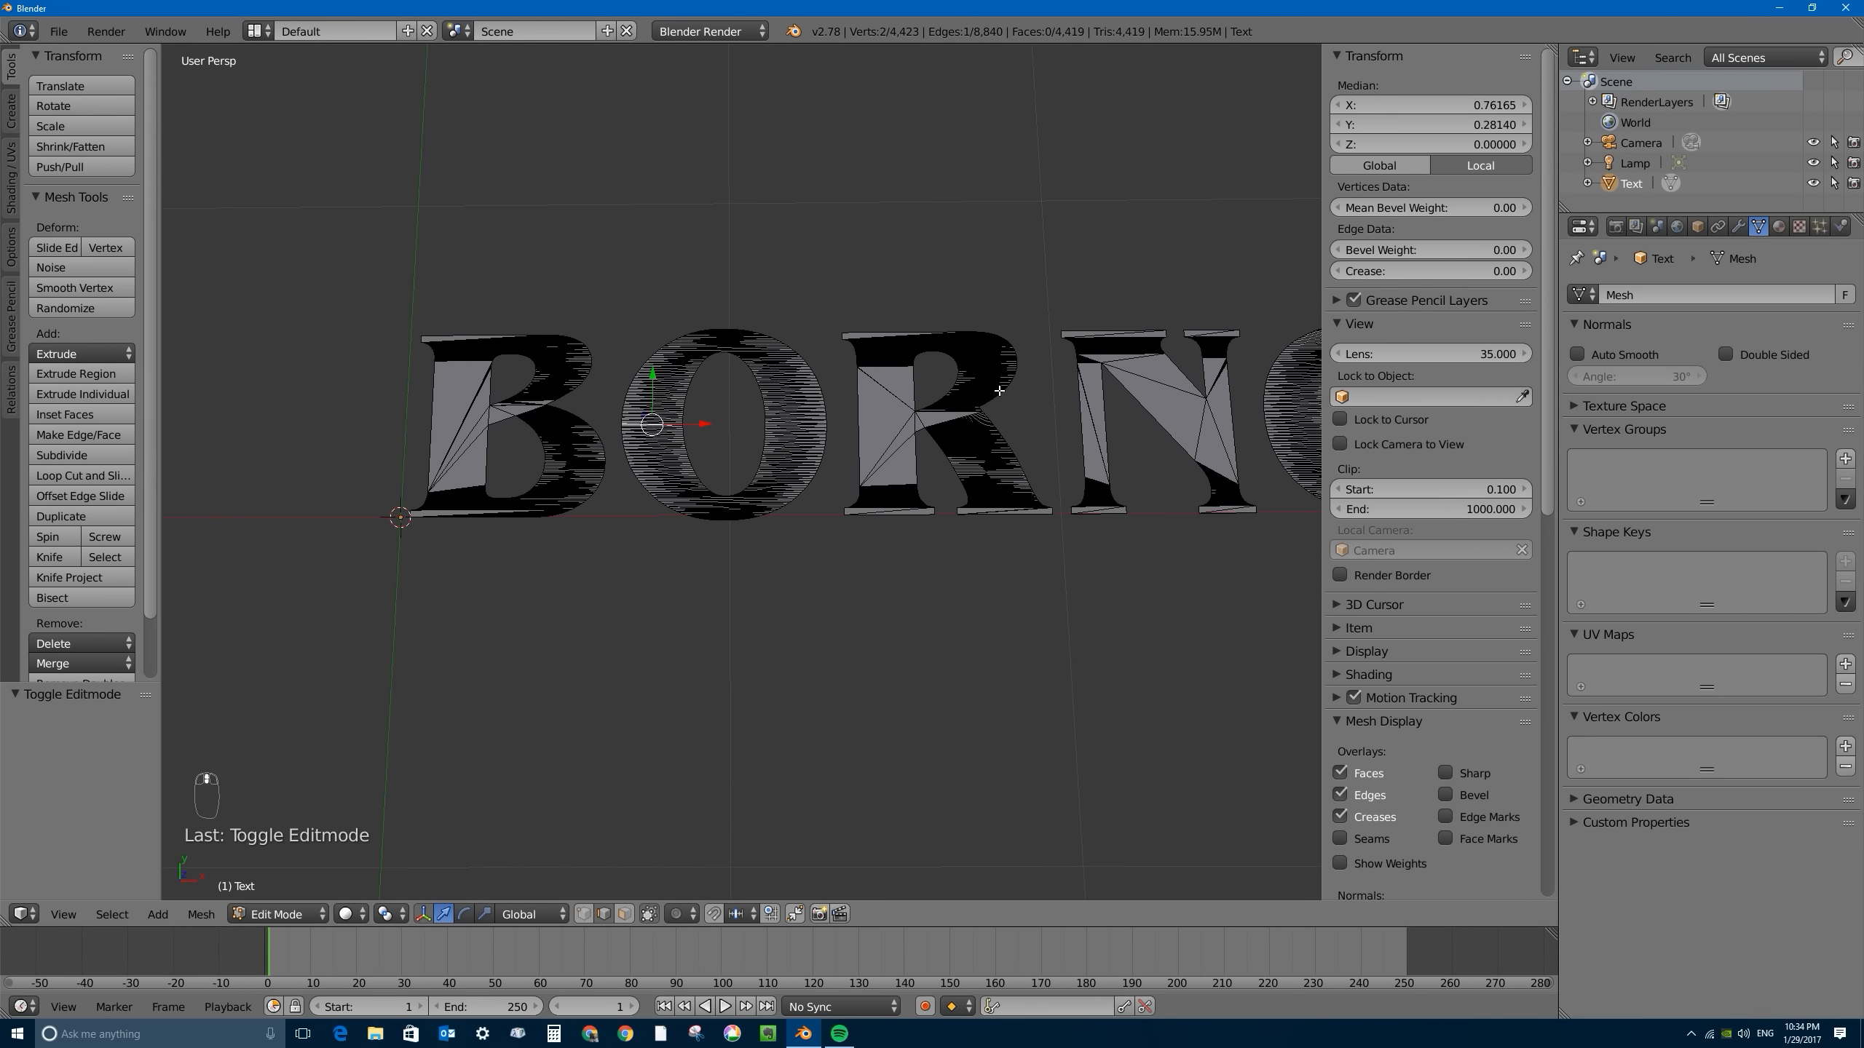
- Select the entire text mesh and simplify it with Limited Dissolve
{"action": "key", "text": "a"}
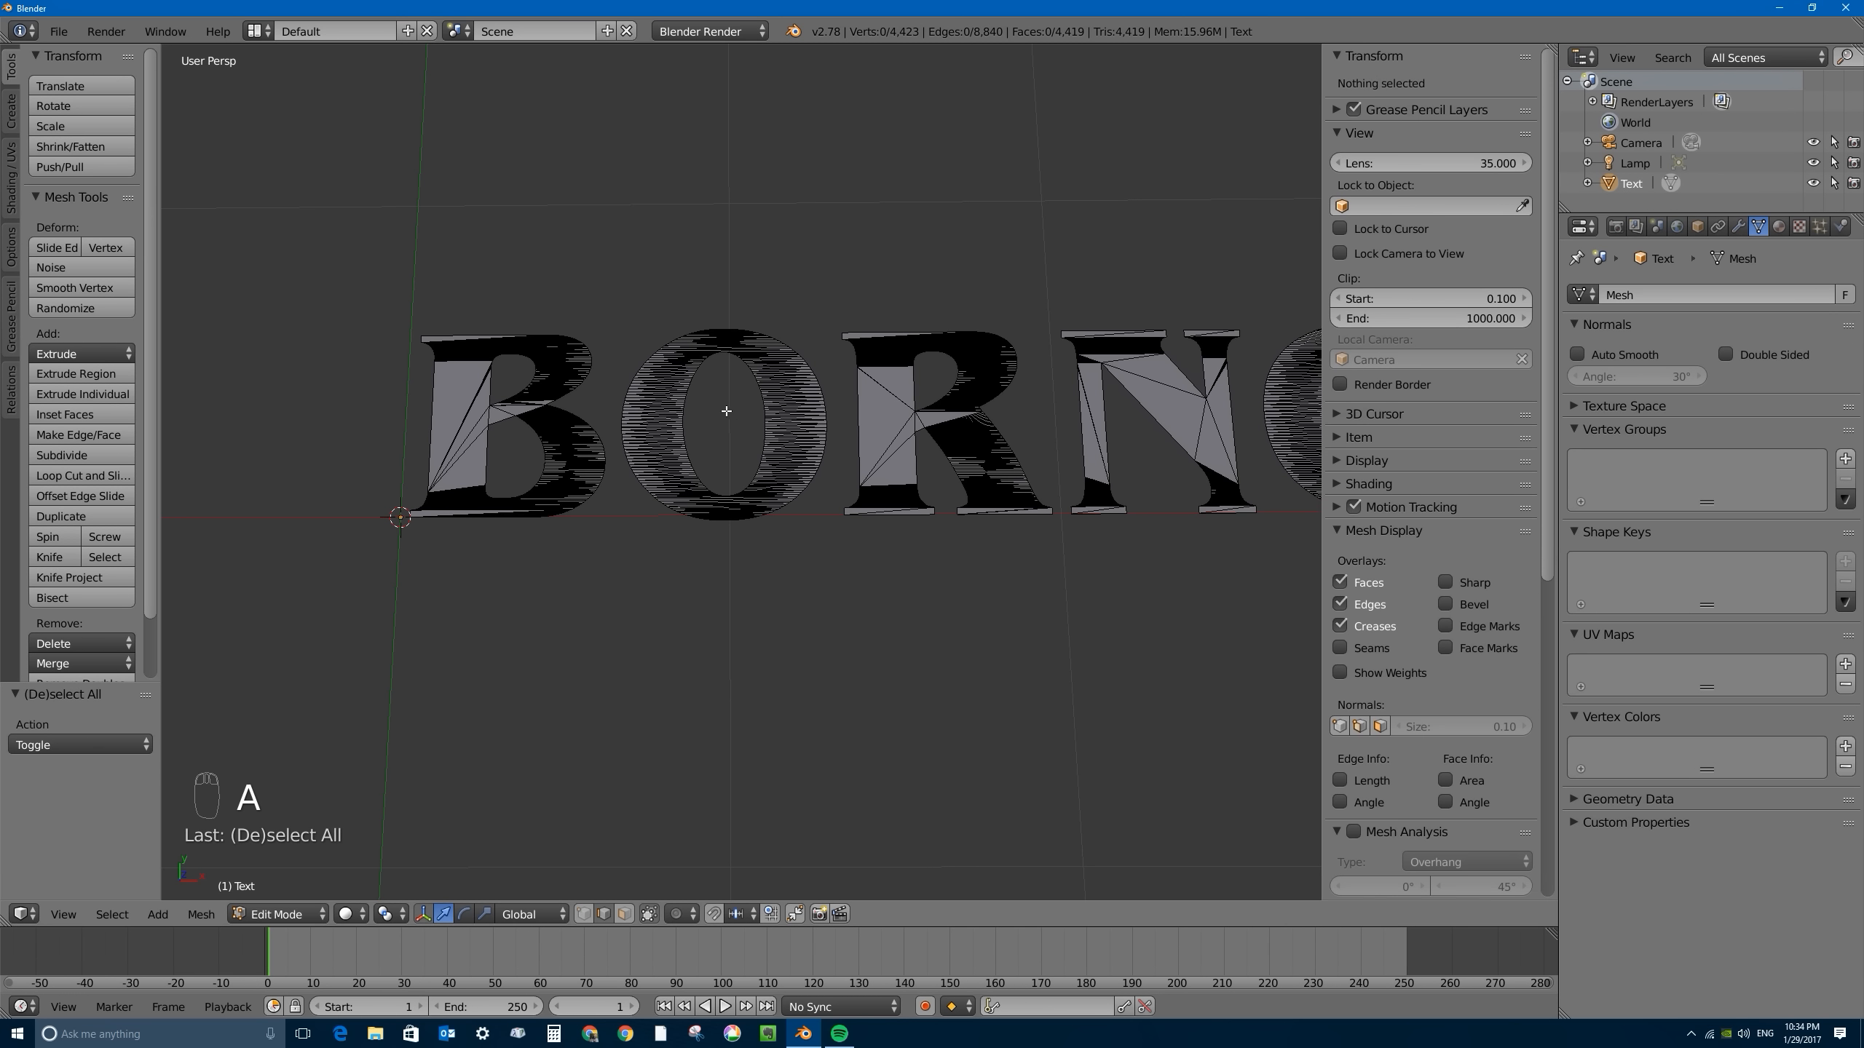
{"action": "key", "text": "a"}
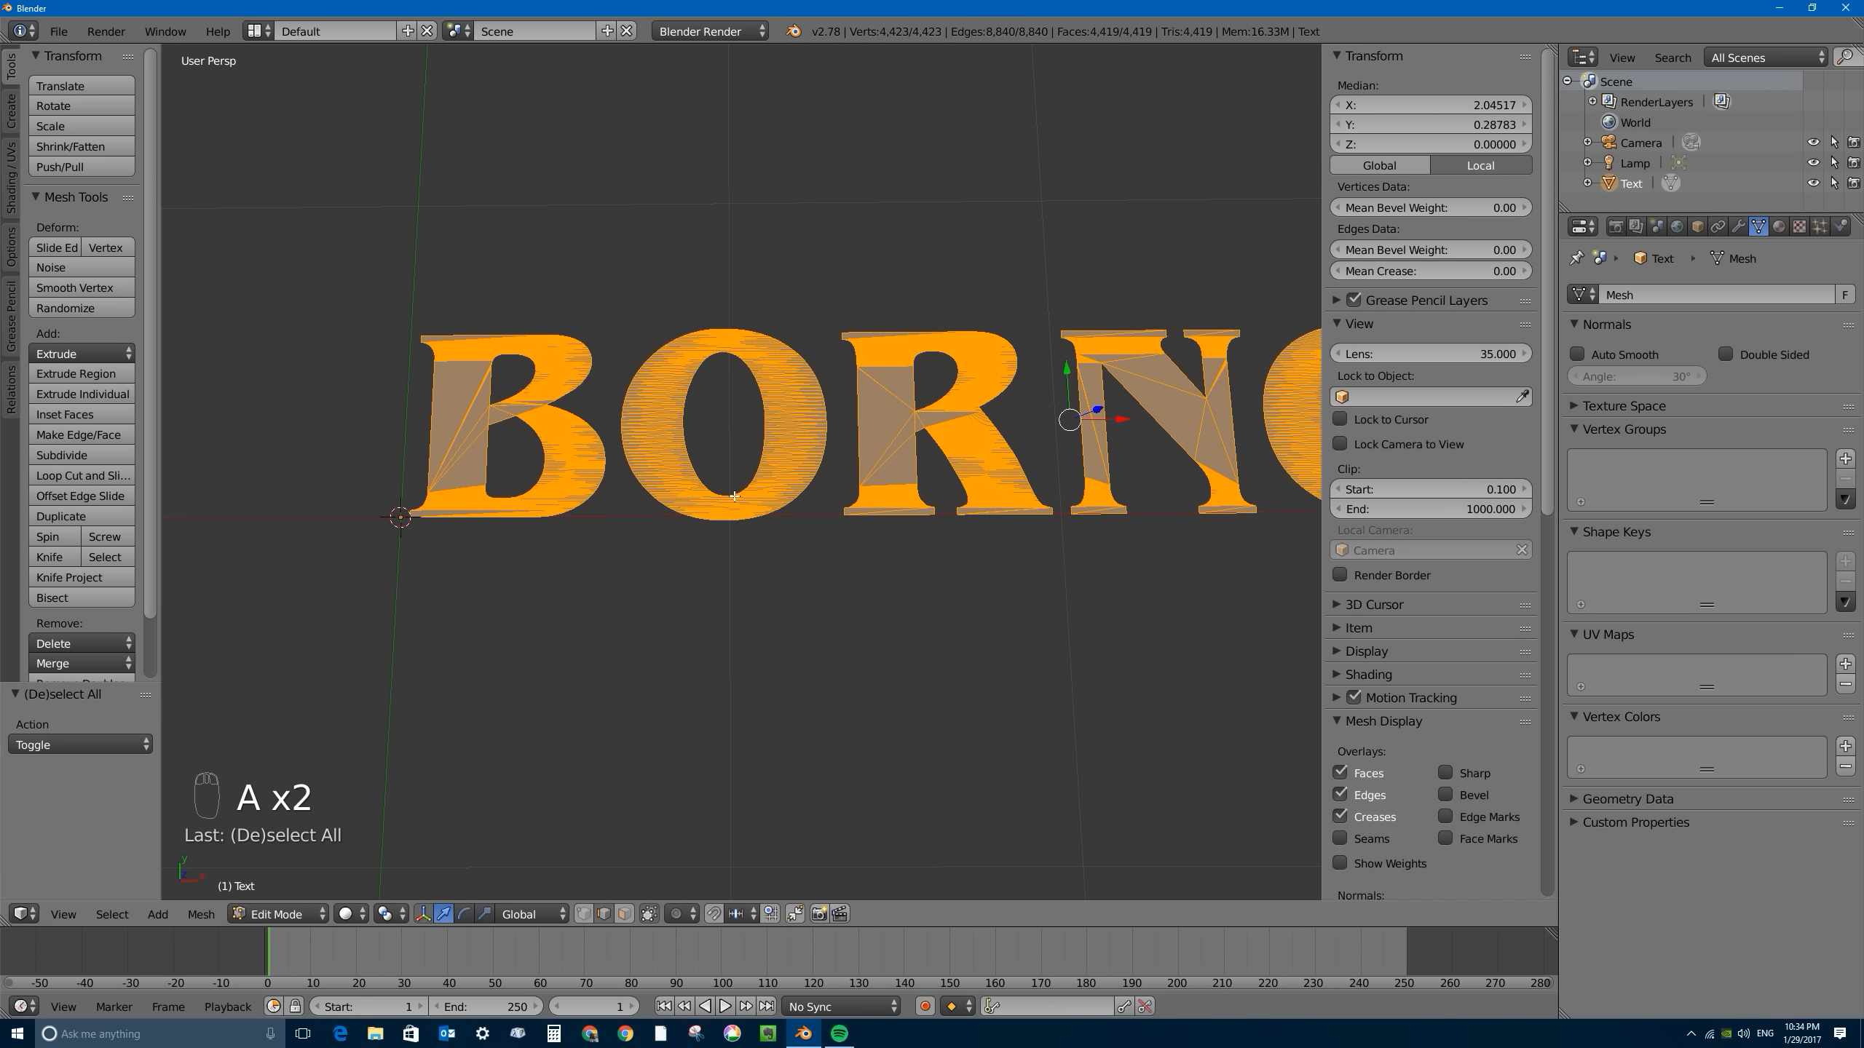
{"action": "key", "text": "a"}
{"action": "key", "text": "a"}
{"action": "key", "text": "a"}
{"action": "key", "text": "a"}
{"action": "key", "text": "a"}
{"action": "key", "text": "a"}
{"action": "key", "text": "a"}
{"action": "key", "text": "x"}
{"action": "key", "text": "x"}
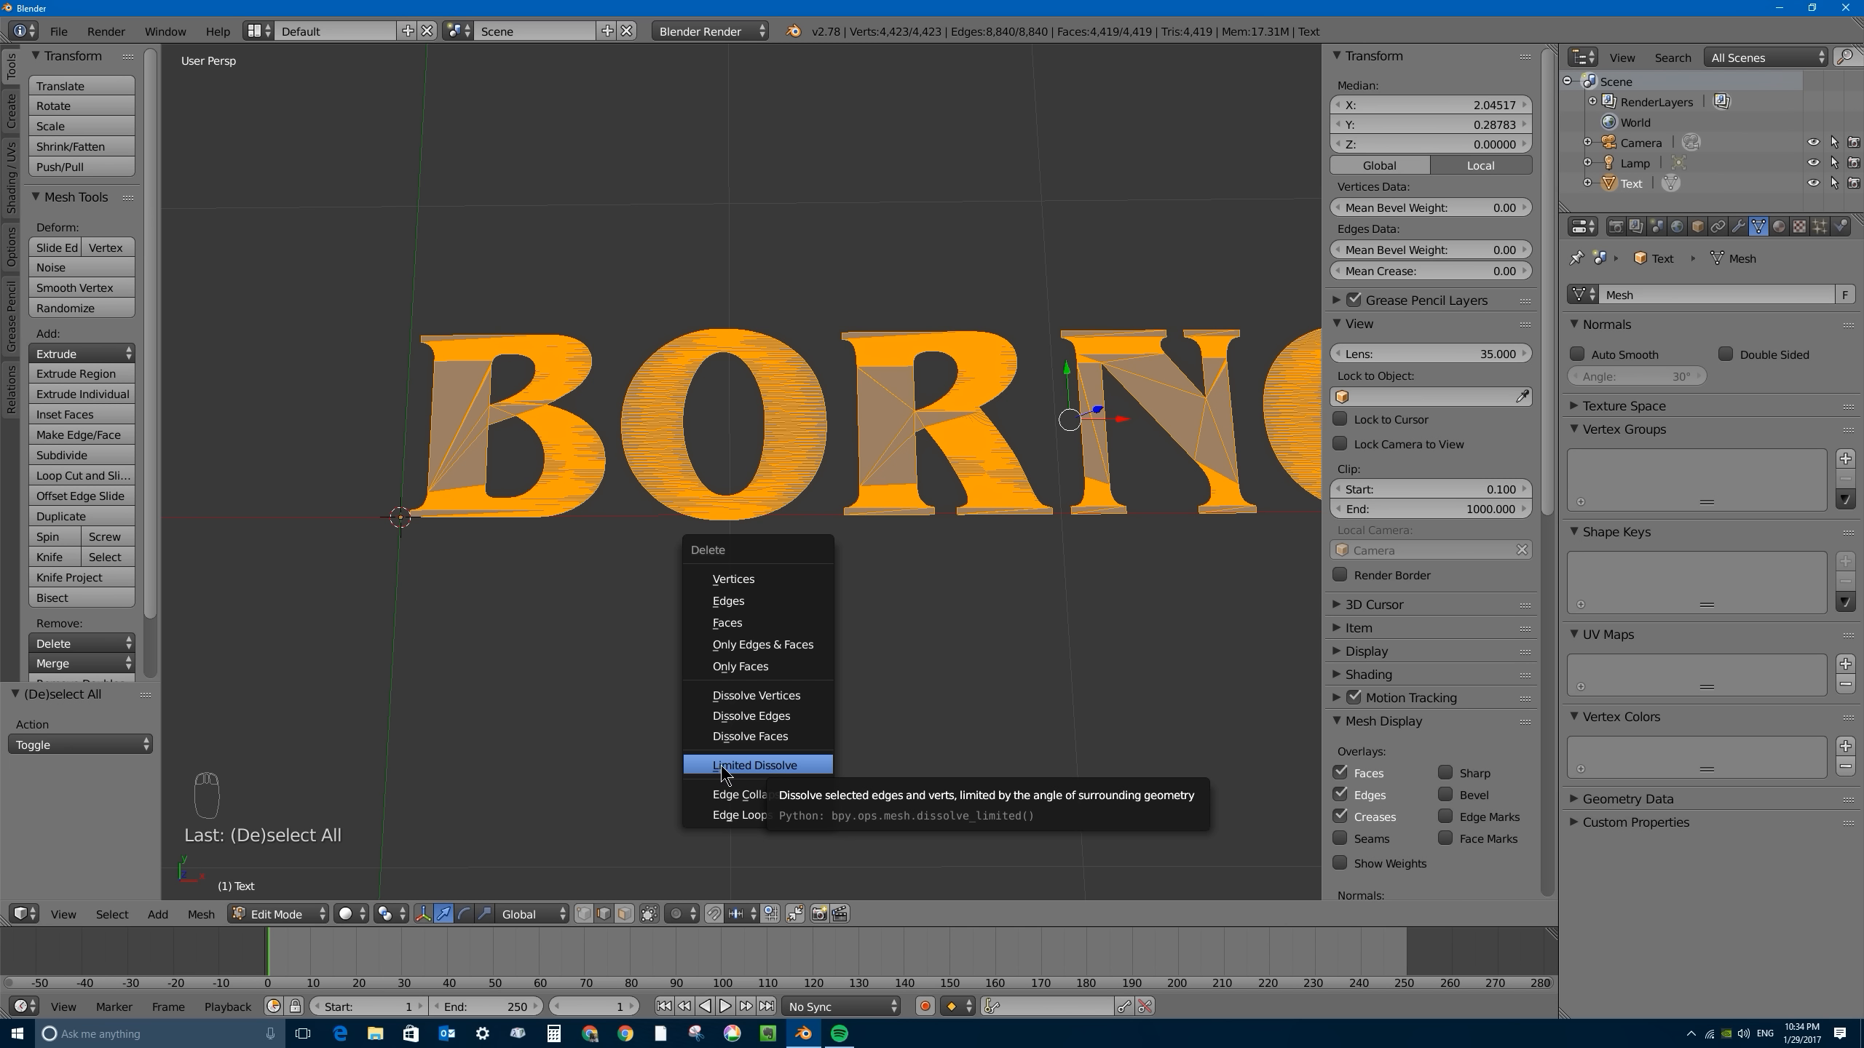
{"action": "left_click", "coordinate": [722, 767]}
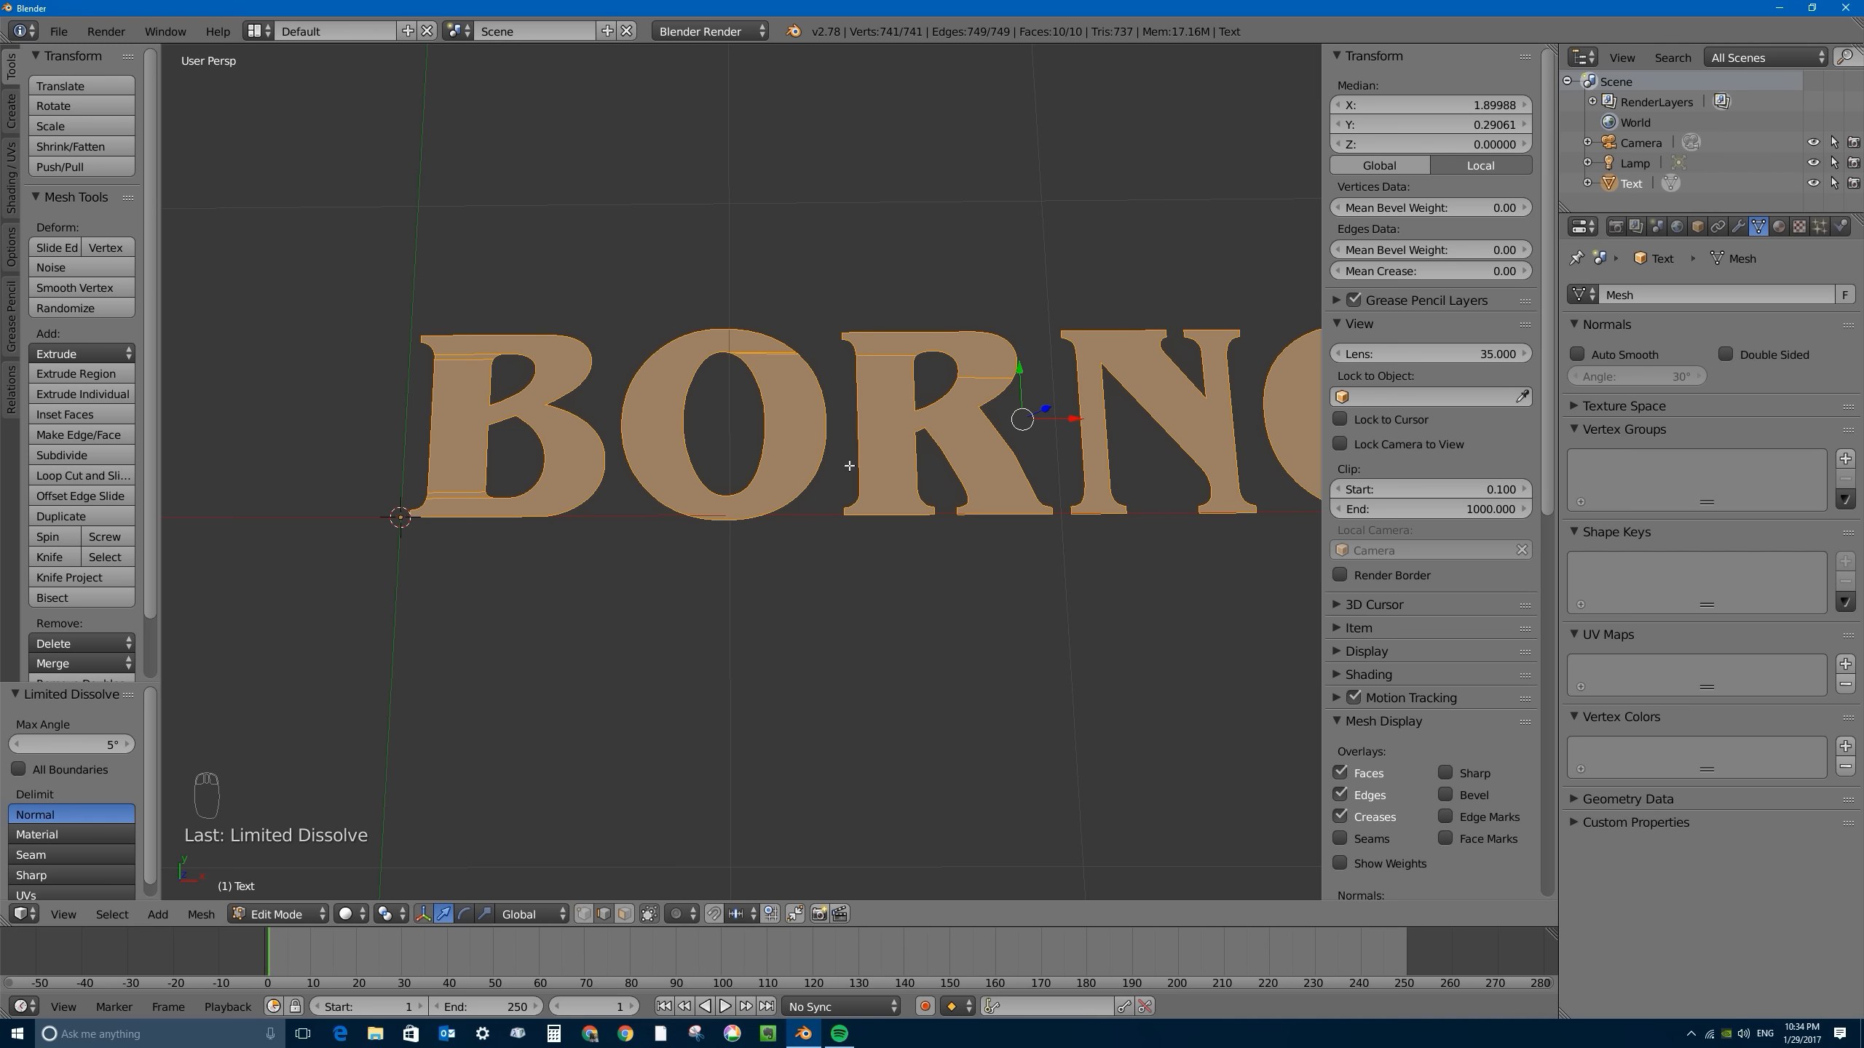
- Inspect the dissolved letters from B through C, checking how smooth the curved outlines are
{"action": "scroll", "coordinate": [736, 412], "scroll_direction": "up", "scroll_amount": 2}
{"action": "scroll", "coordinate": [712, 445], "scroll_direction": "up", "scroll_amount": 3}
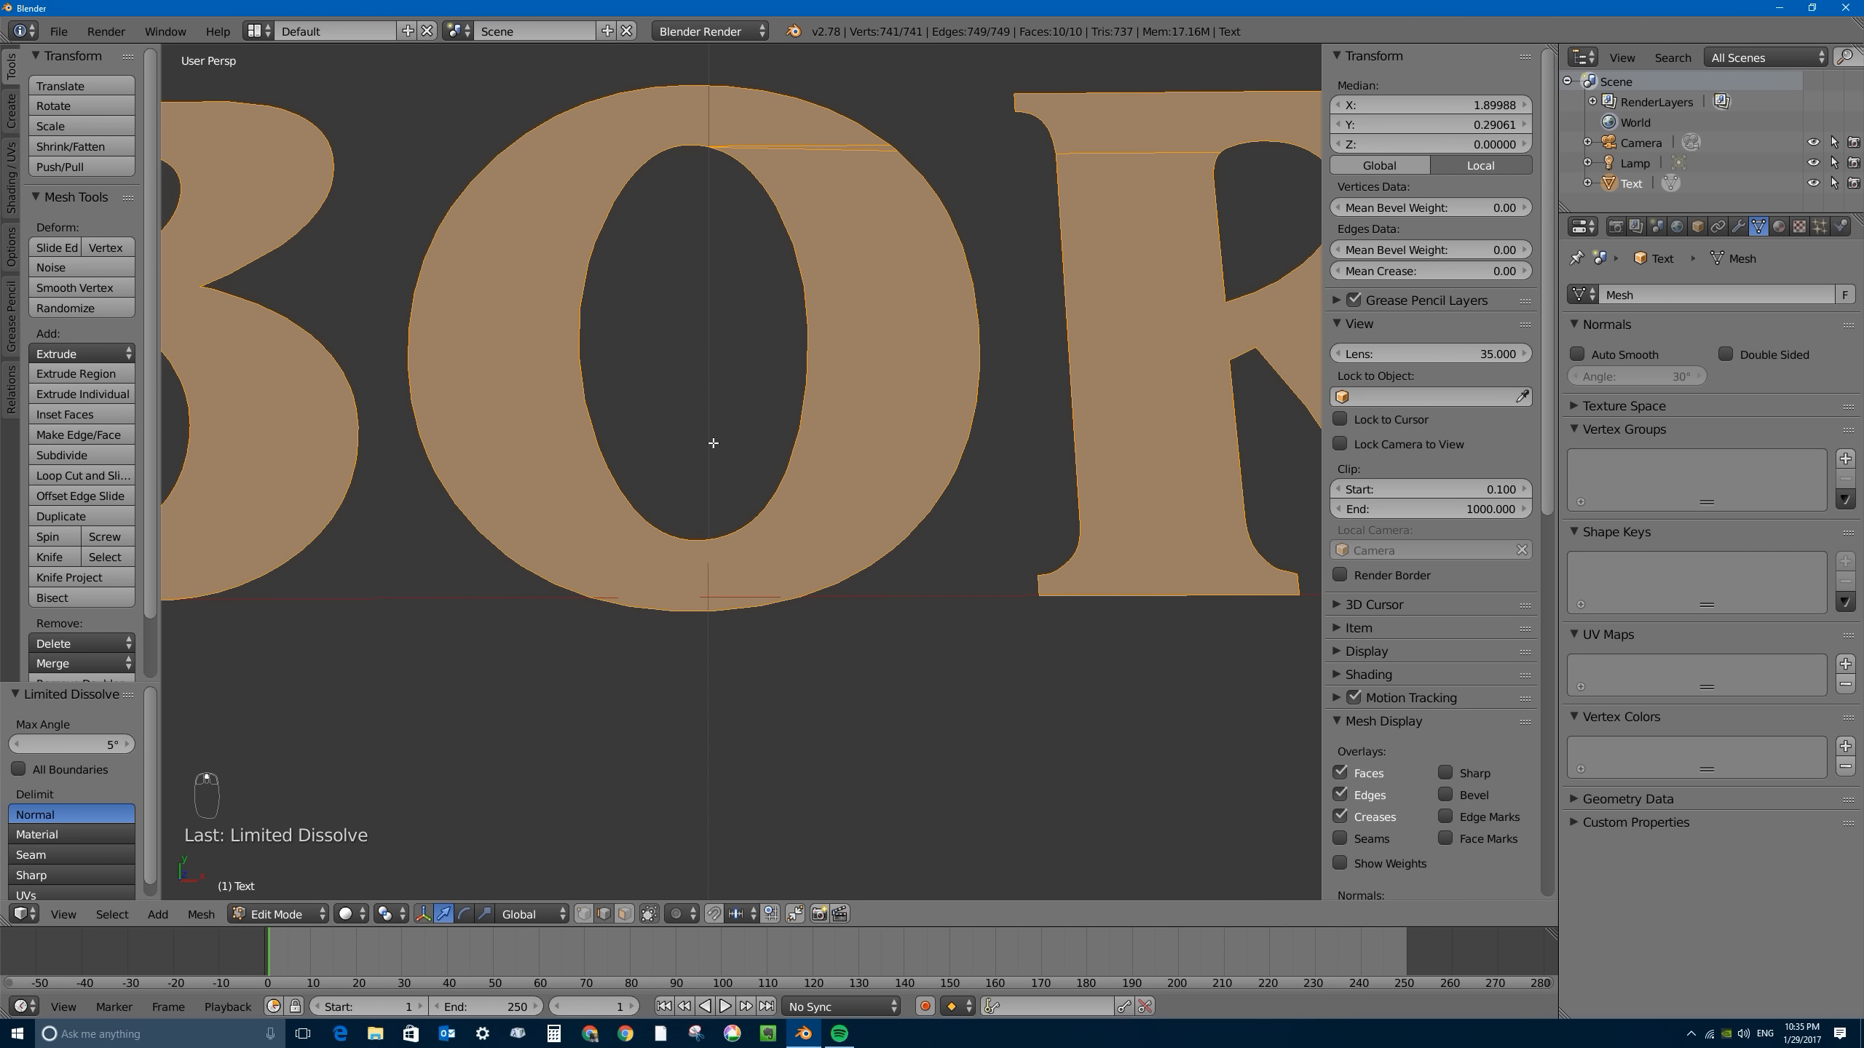
{"action": "scroll", "coordinate": [608, 541], "scroll_direction": "down", "scroll_amount": 3}
{"action": "scroll", "coordinate": [799, 443], "scroll_direction": "up", "scroll_amount": 1}
{"action": "middle_click_drag", "start_coordinate": [799, 443], "coordinate": [778, 485], "text": "shift"}
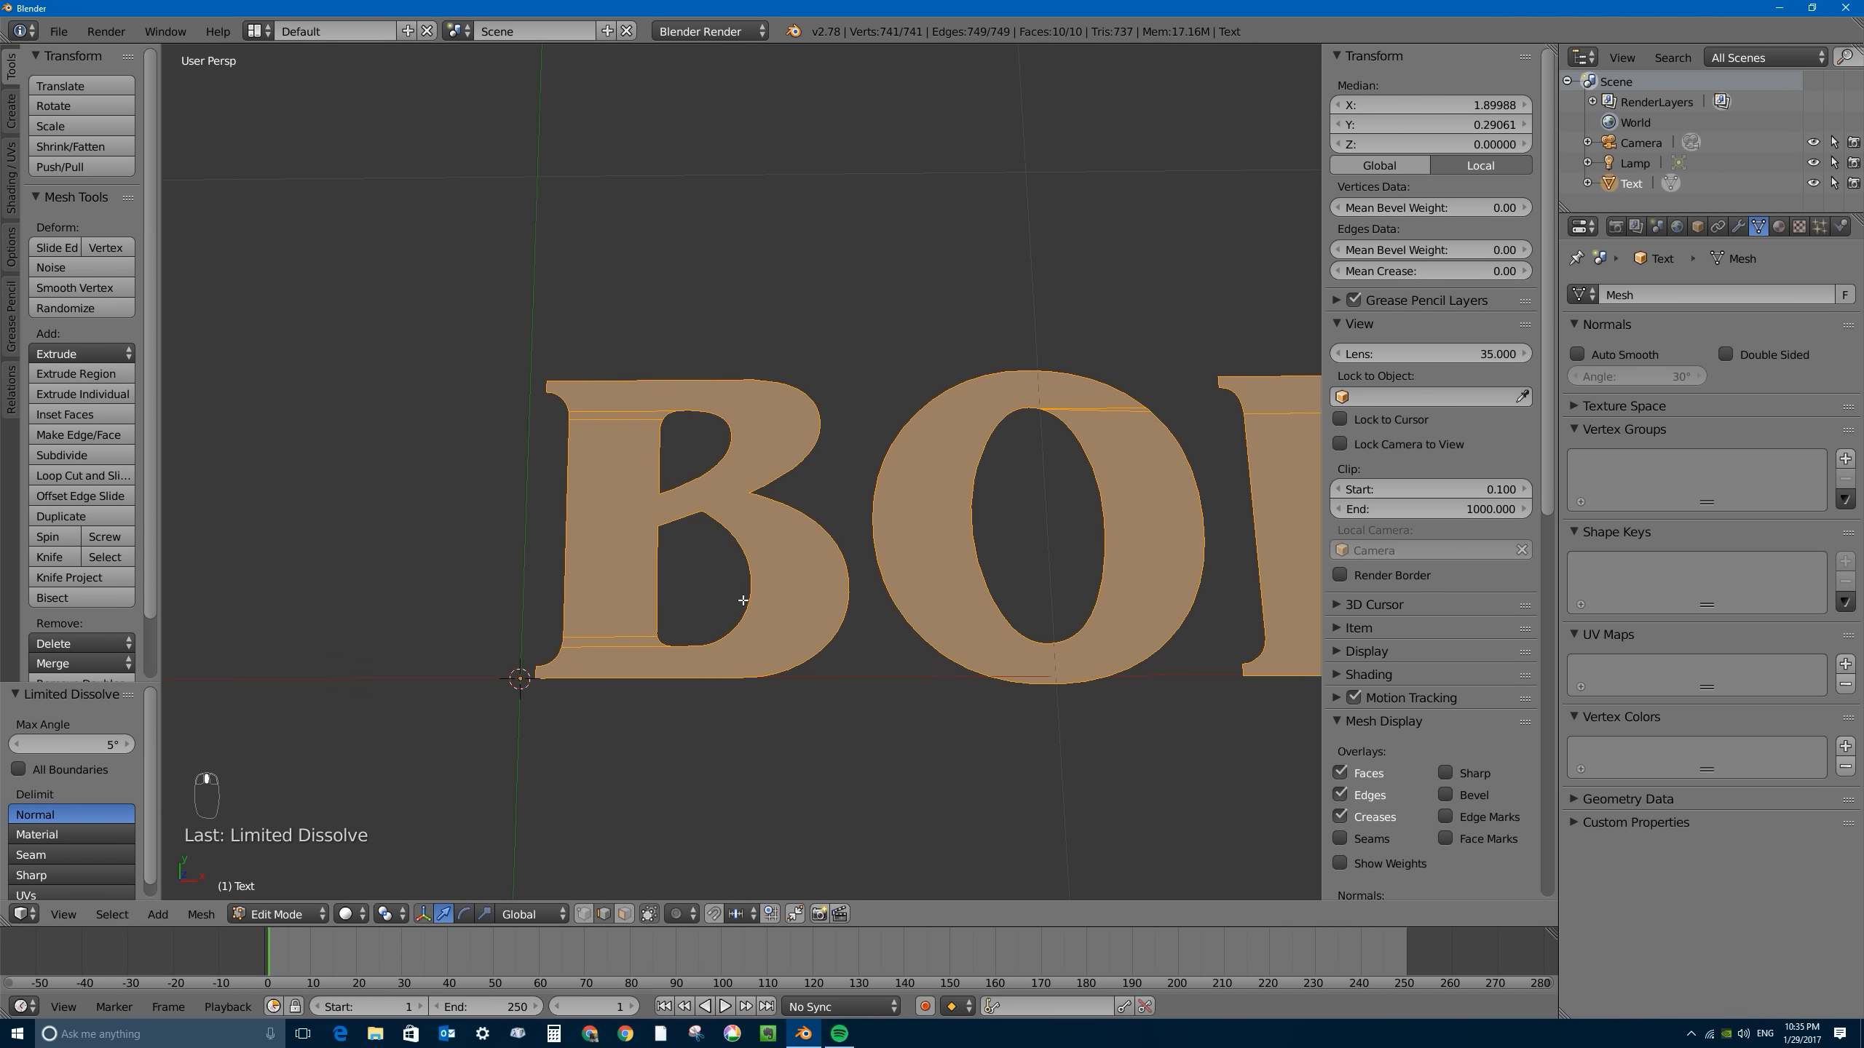
{"action": "middle_click_drag", "start_coordinate": [1183, 544], "coordinate": [415, 516], "text": "shift"}
{"action": "middle_click_drag", "start_coordinate": [595, 549], "coordinate": [403, 536], "text": "shift"}
{"action": "scroll", "coordinate": [868, 394], "scroll_direction": "up", "scroll_amount": 1}
{"action": "scroll", "coordinate": [873, 382], "scroll_direction": "up", "scroll_amount": 2}
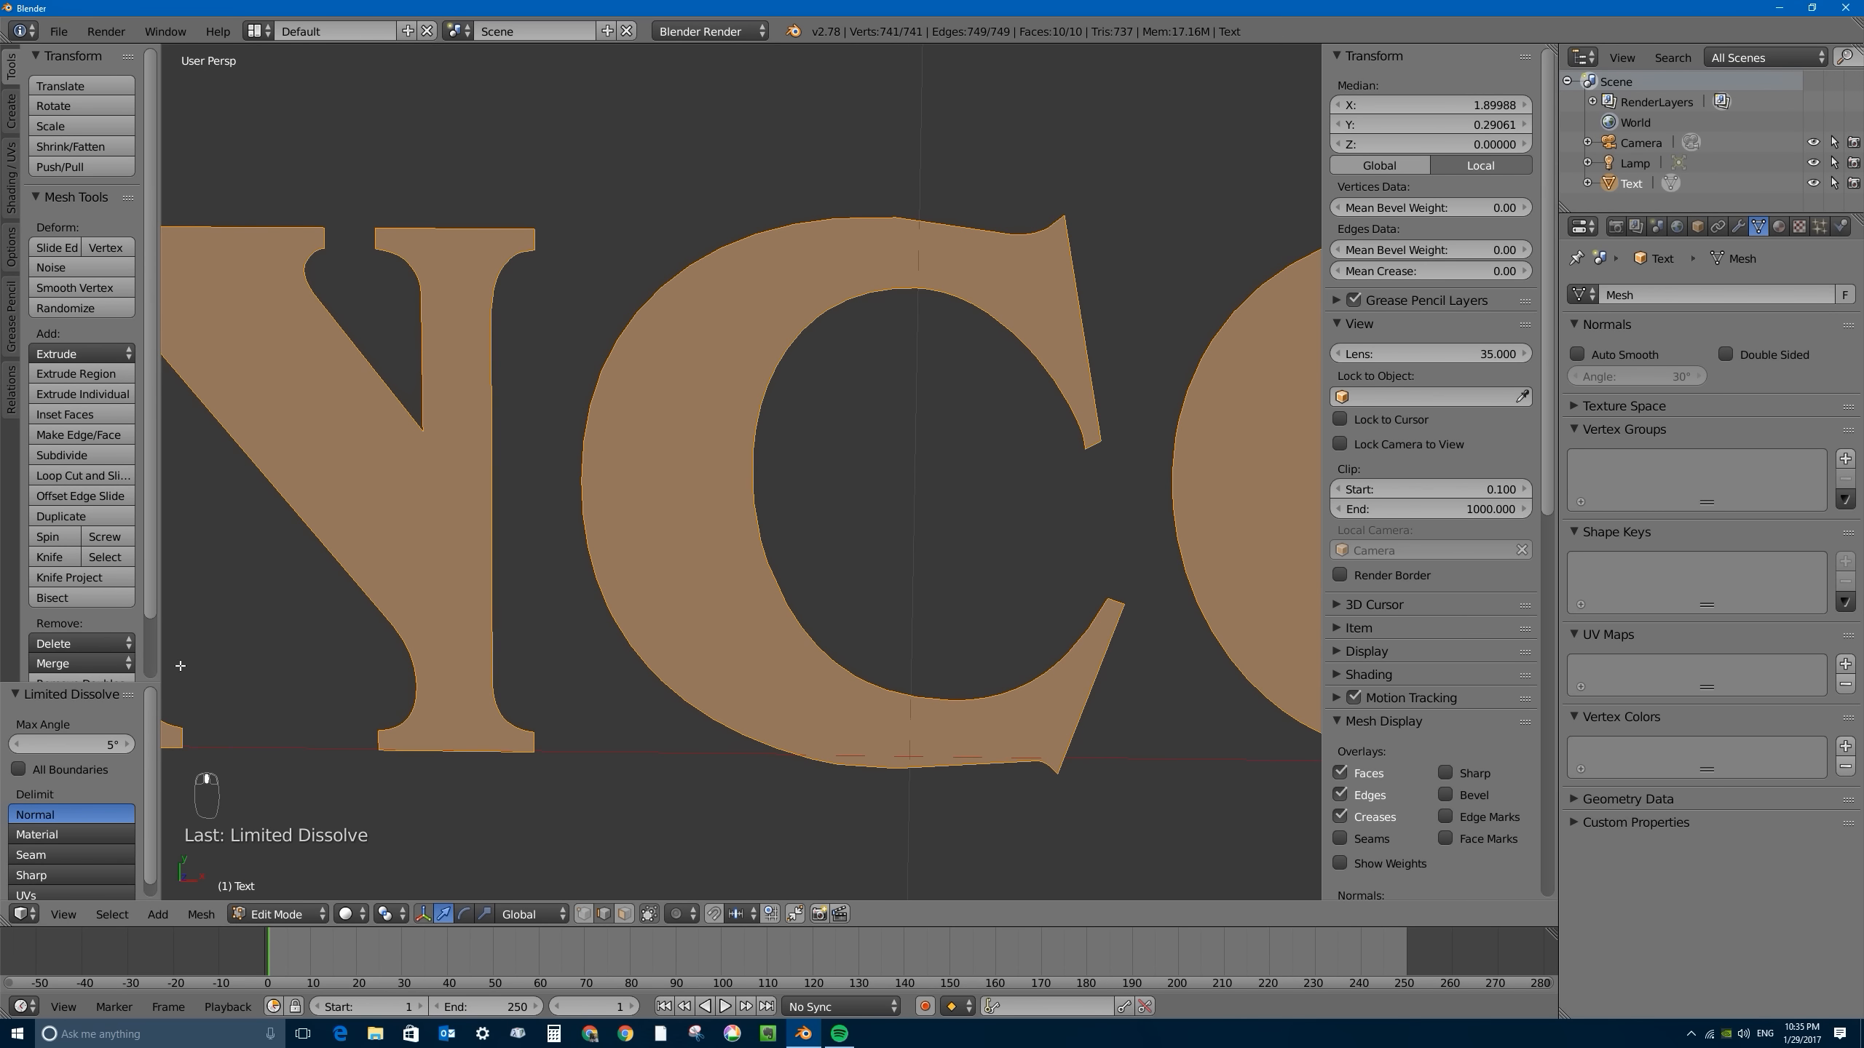
- Try a max angle of 15° for the Limited Dissolve, and restore it to 5°
{"action": "mouse_move", "coordinate": [74, 745]}
{"action": "left_mouse_down"}
{"action": "mouse_move", "coordinate": [121, 744]}
{"action": "mouse_move", "coordinate": [97, 744]}
{"action": "left_mouse_up"}
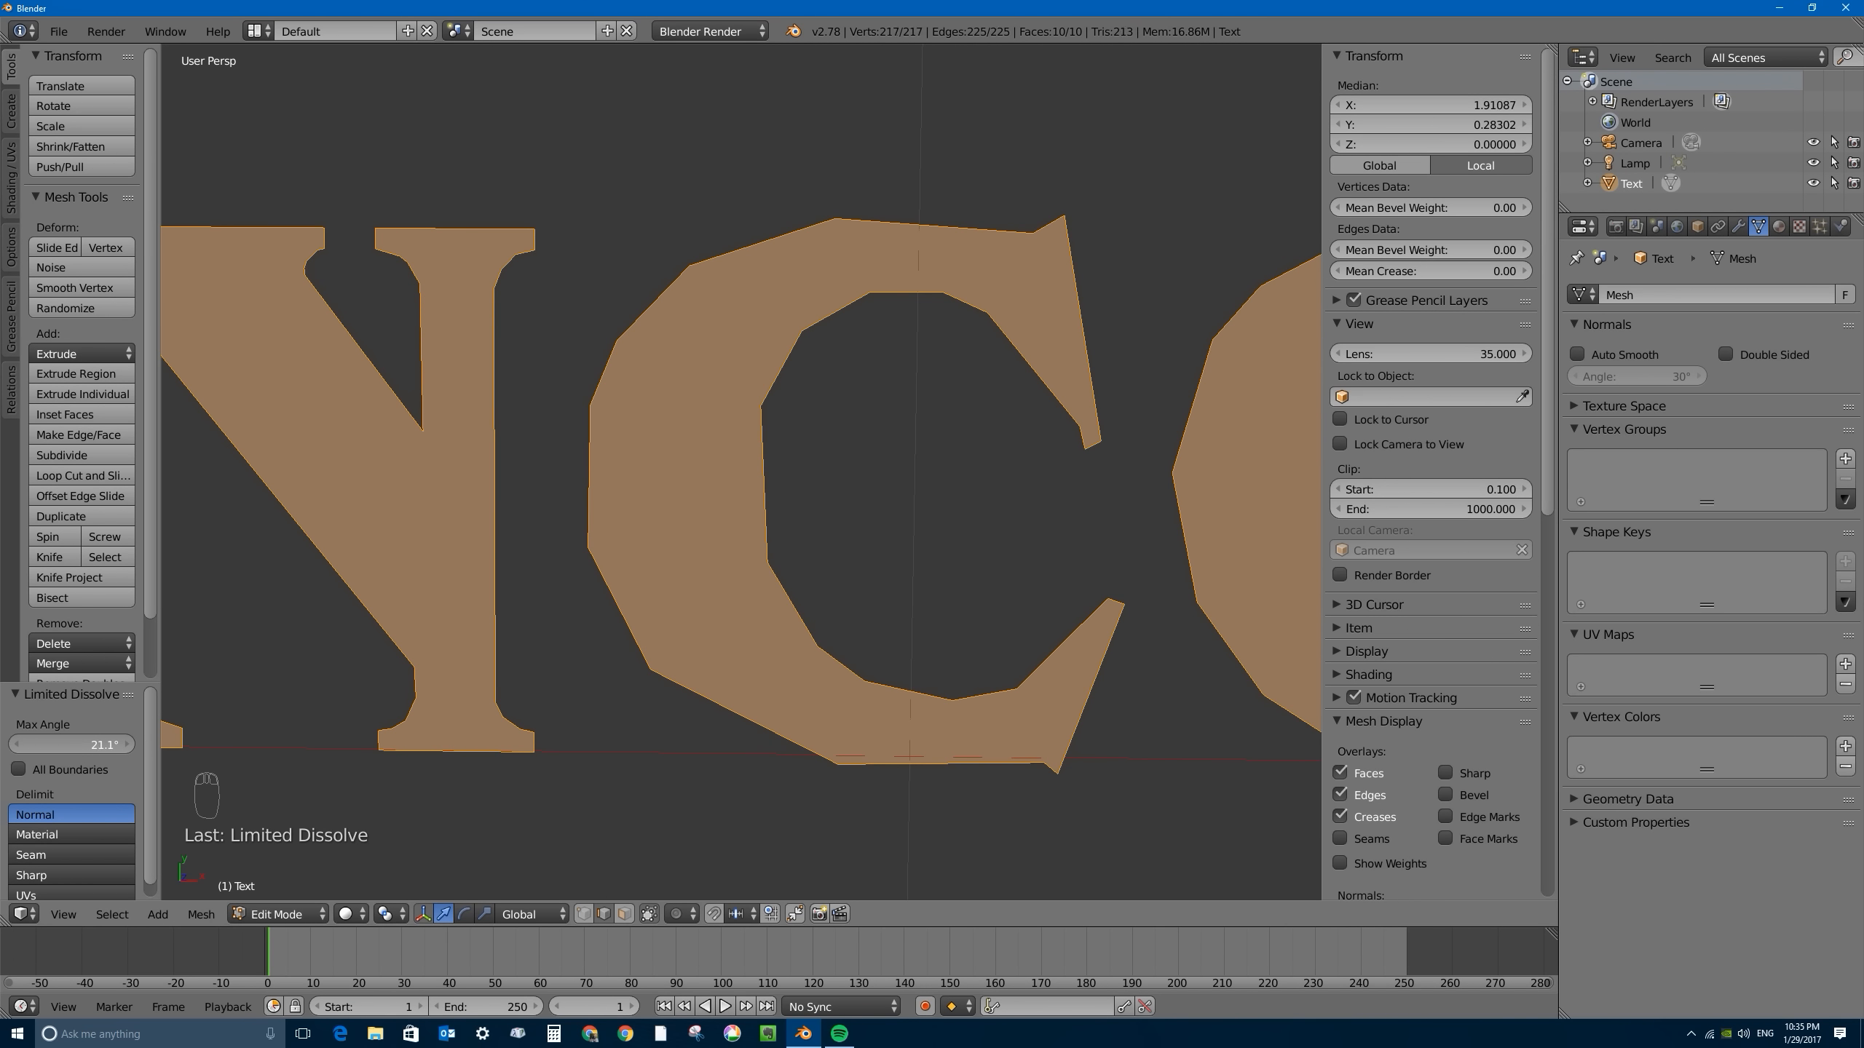
{"action": "left_click", "coordinate": [96, 742]}
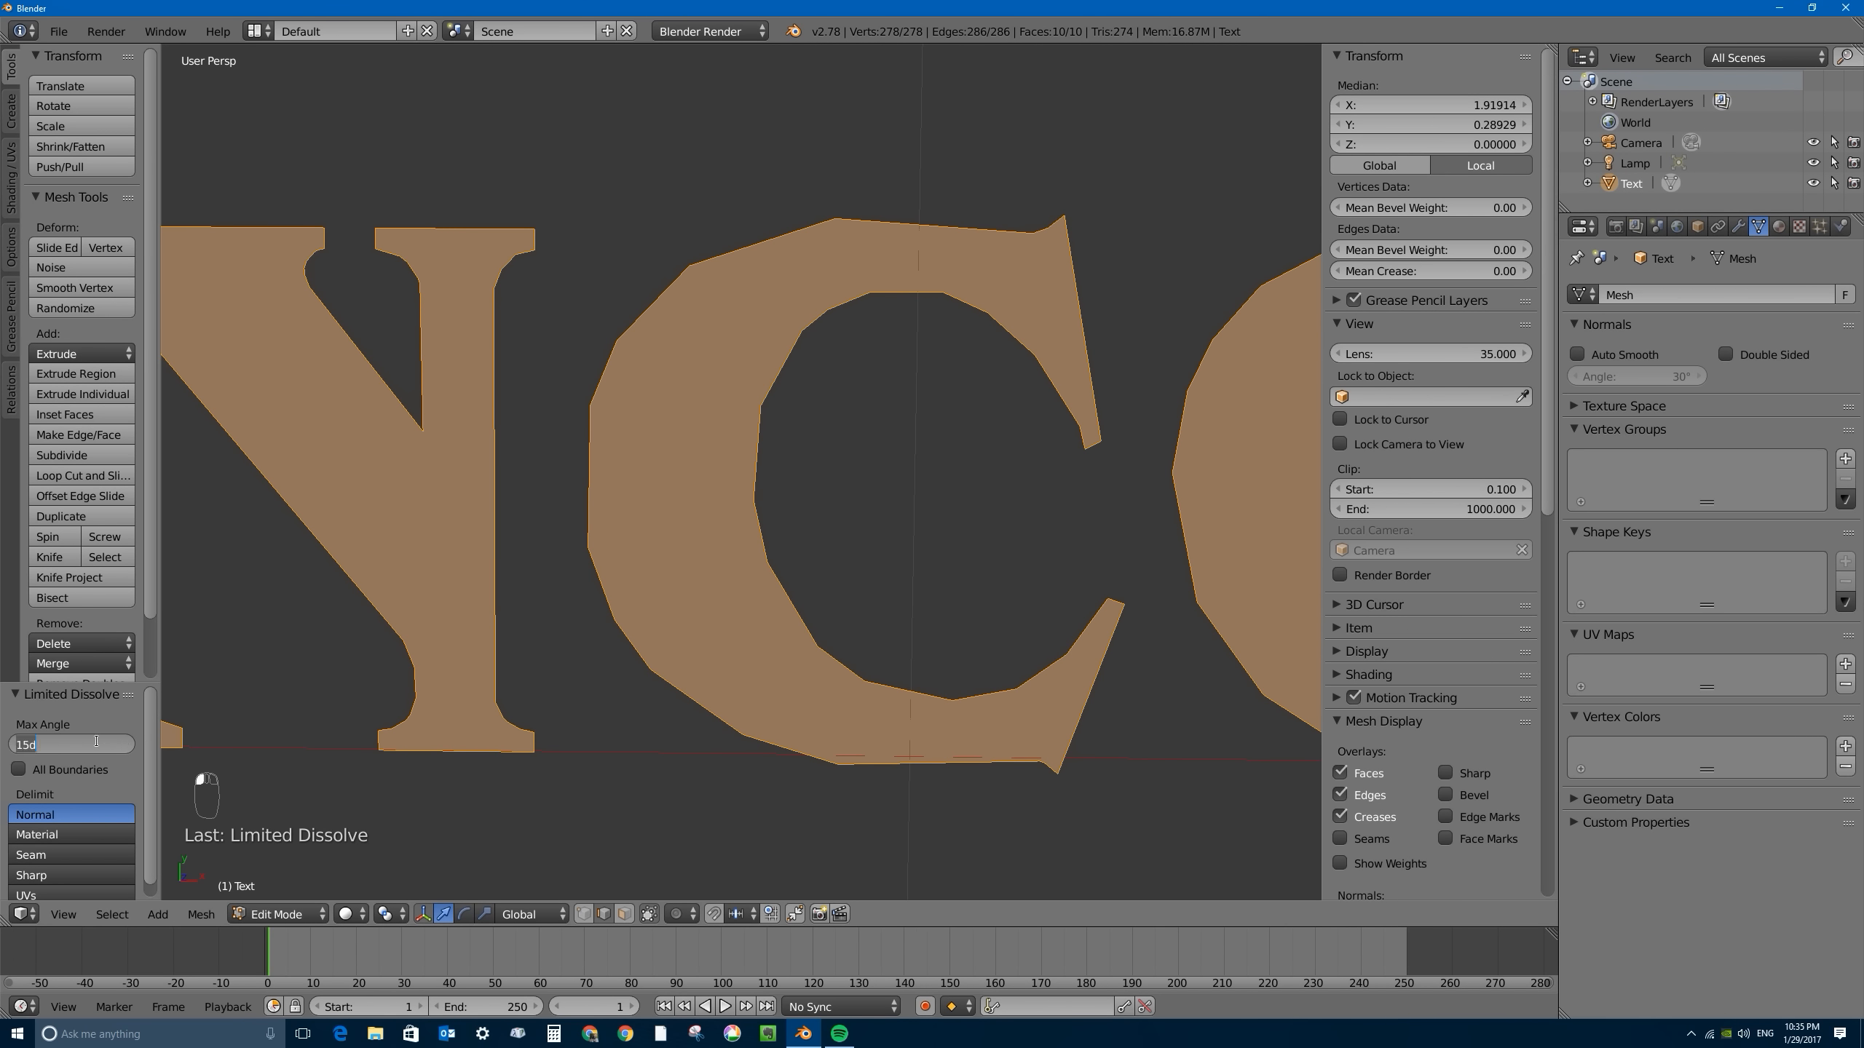
{"action": "type", "text": "5"}
{"action": "key", "text": "Return"}
- Set the max angle of the Limited Dissolve to 4°
{"action": "left_click", "coordinate": [77, 745]}
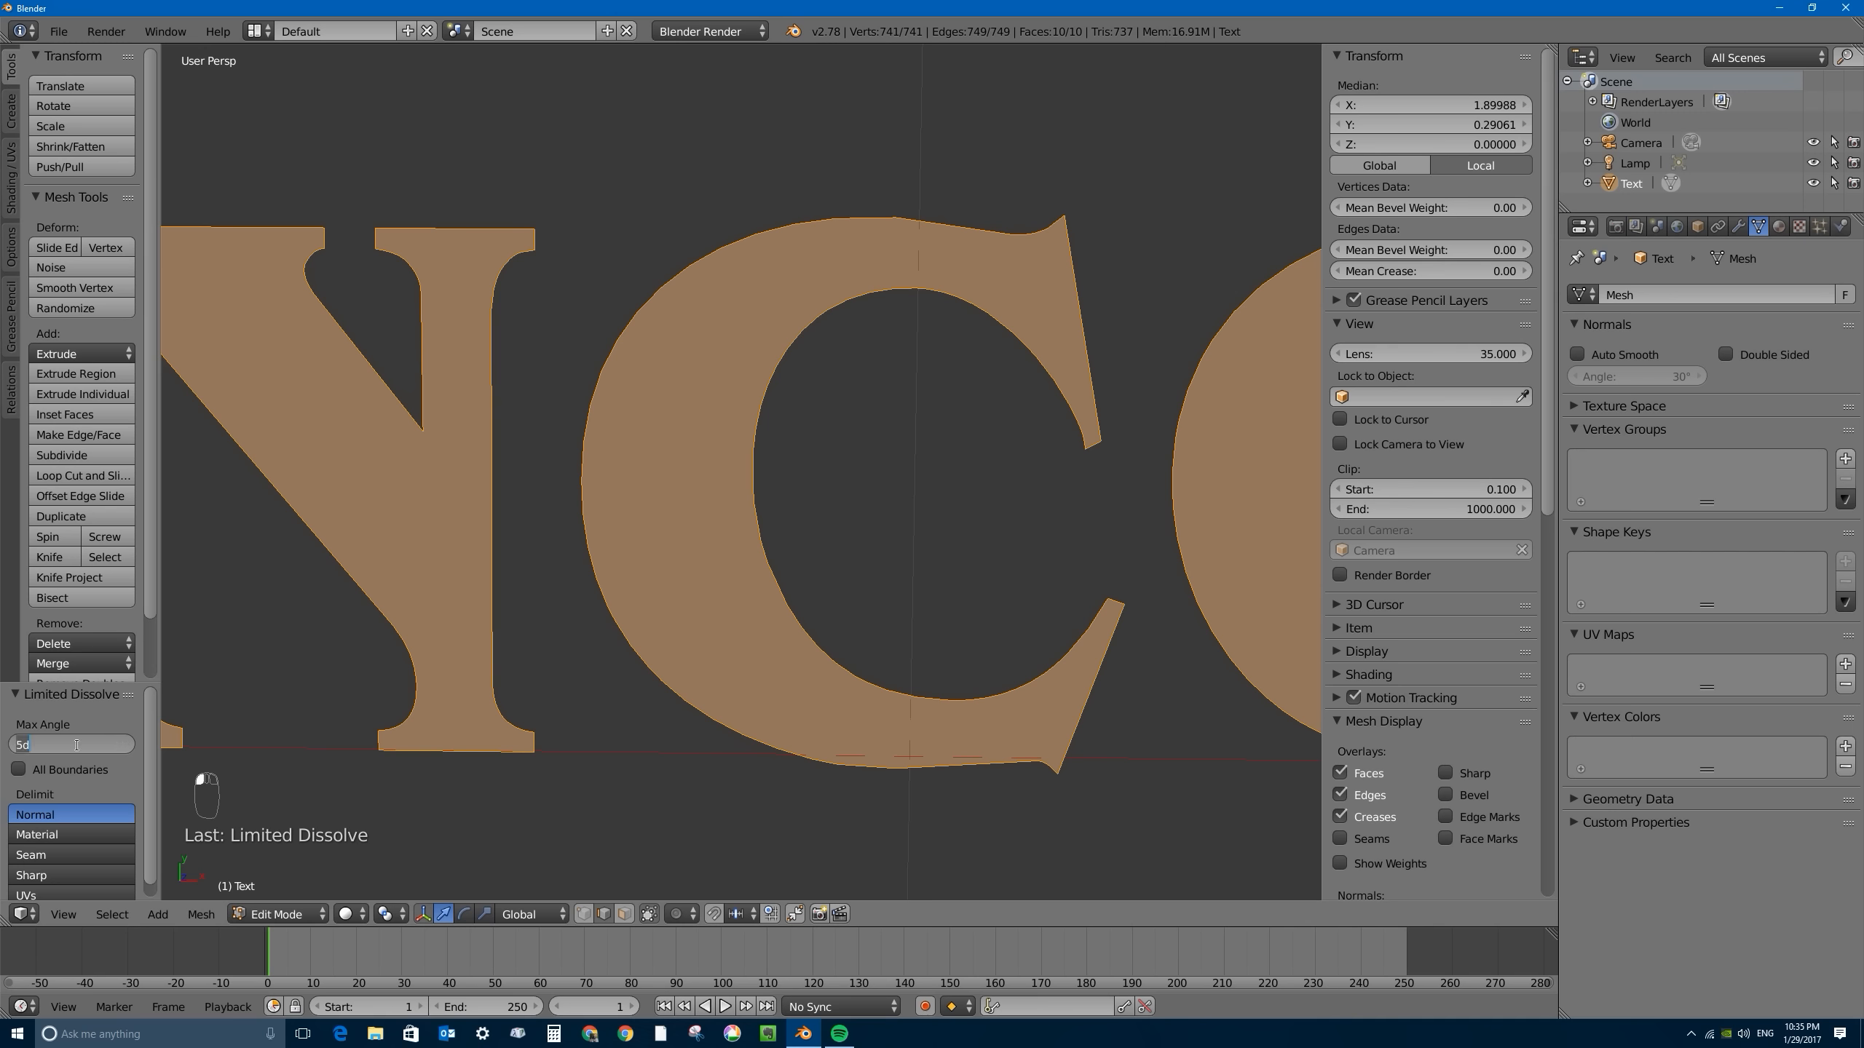
{"action": "type", "text": "4"}
{"action": "key", "text": "Return"}
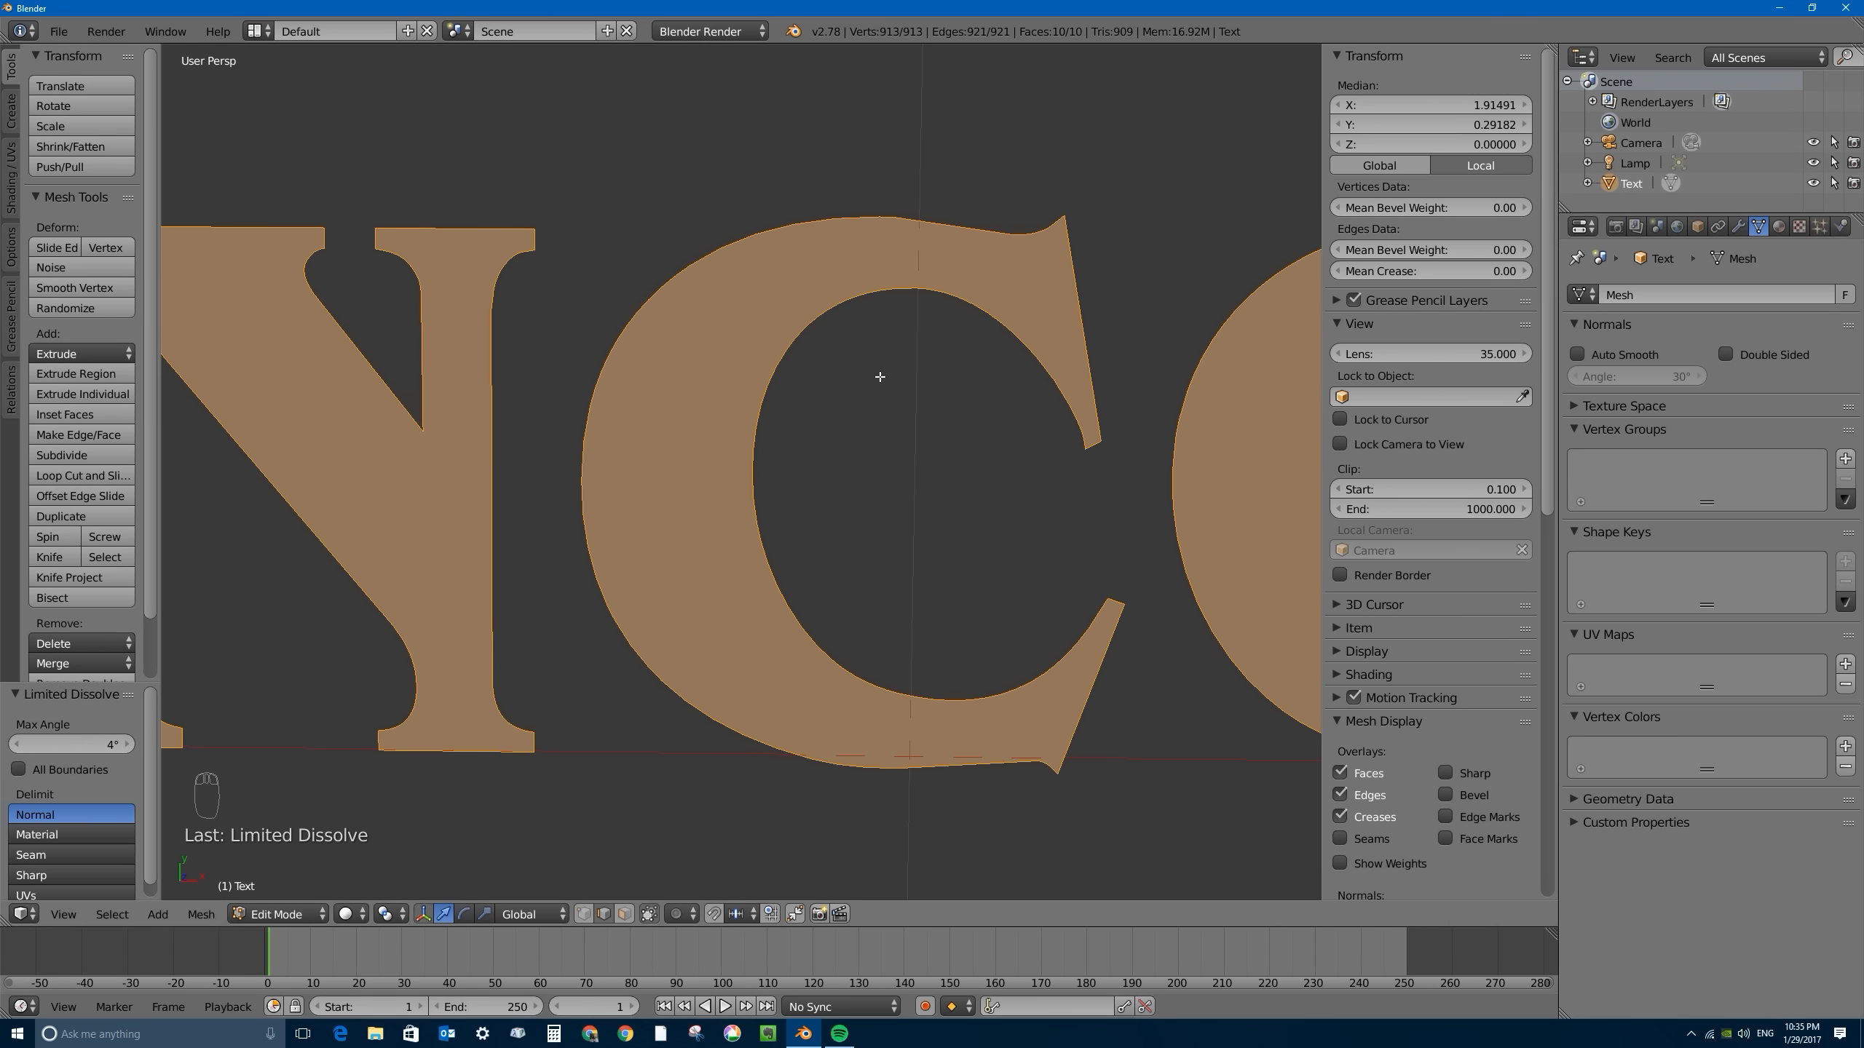
- Leave and re-enter Edit Mode, and examine the simplified mesh from the G back to the B for stray edges inside the letters
{"action": "key", "text": "Tab"}
{"action": "key", "text": "Tab"}
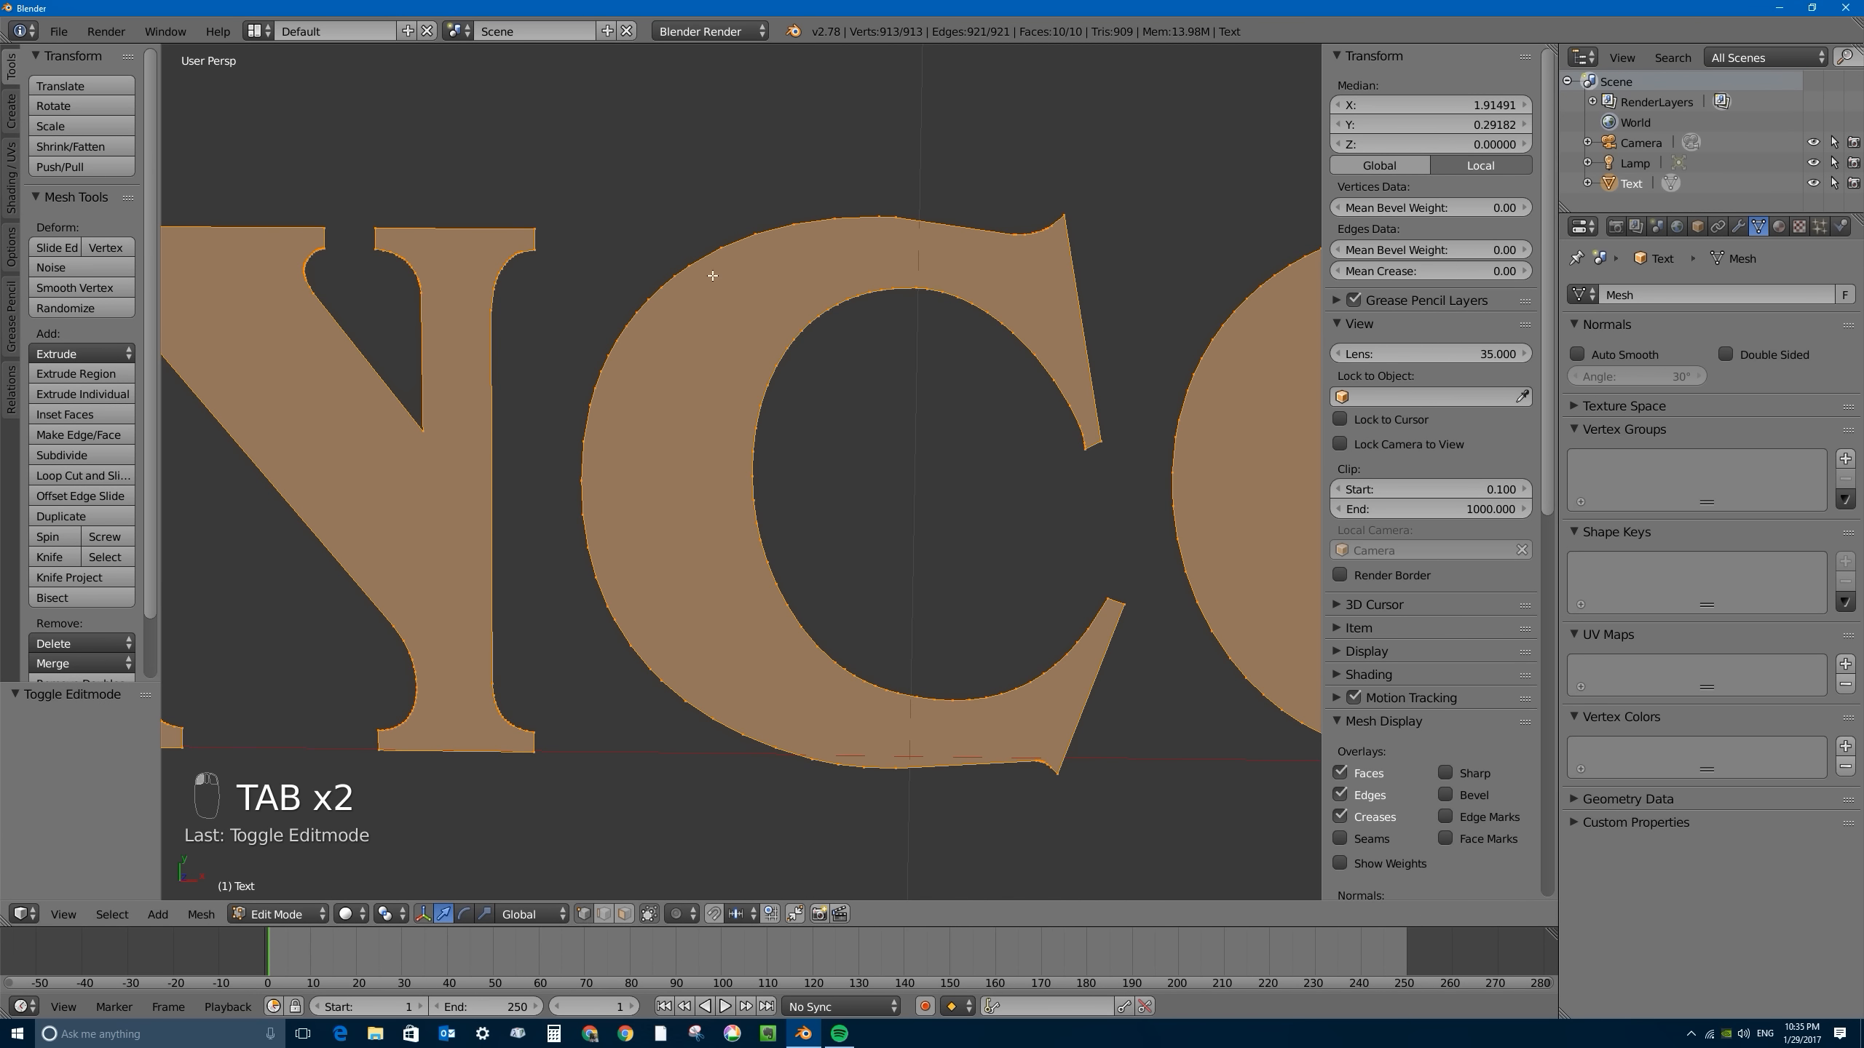
{"action": "scroll", "coordinate": [874, 618], "scroll_direction": "down", "scroll_amount": 5}
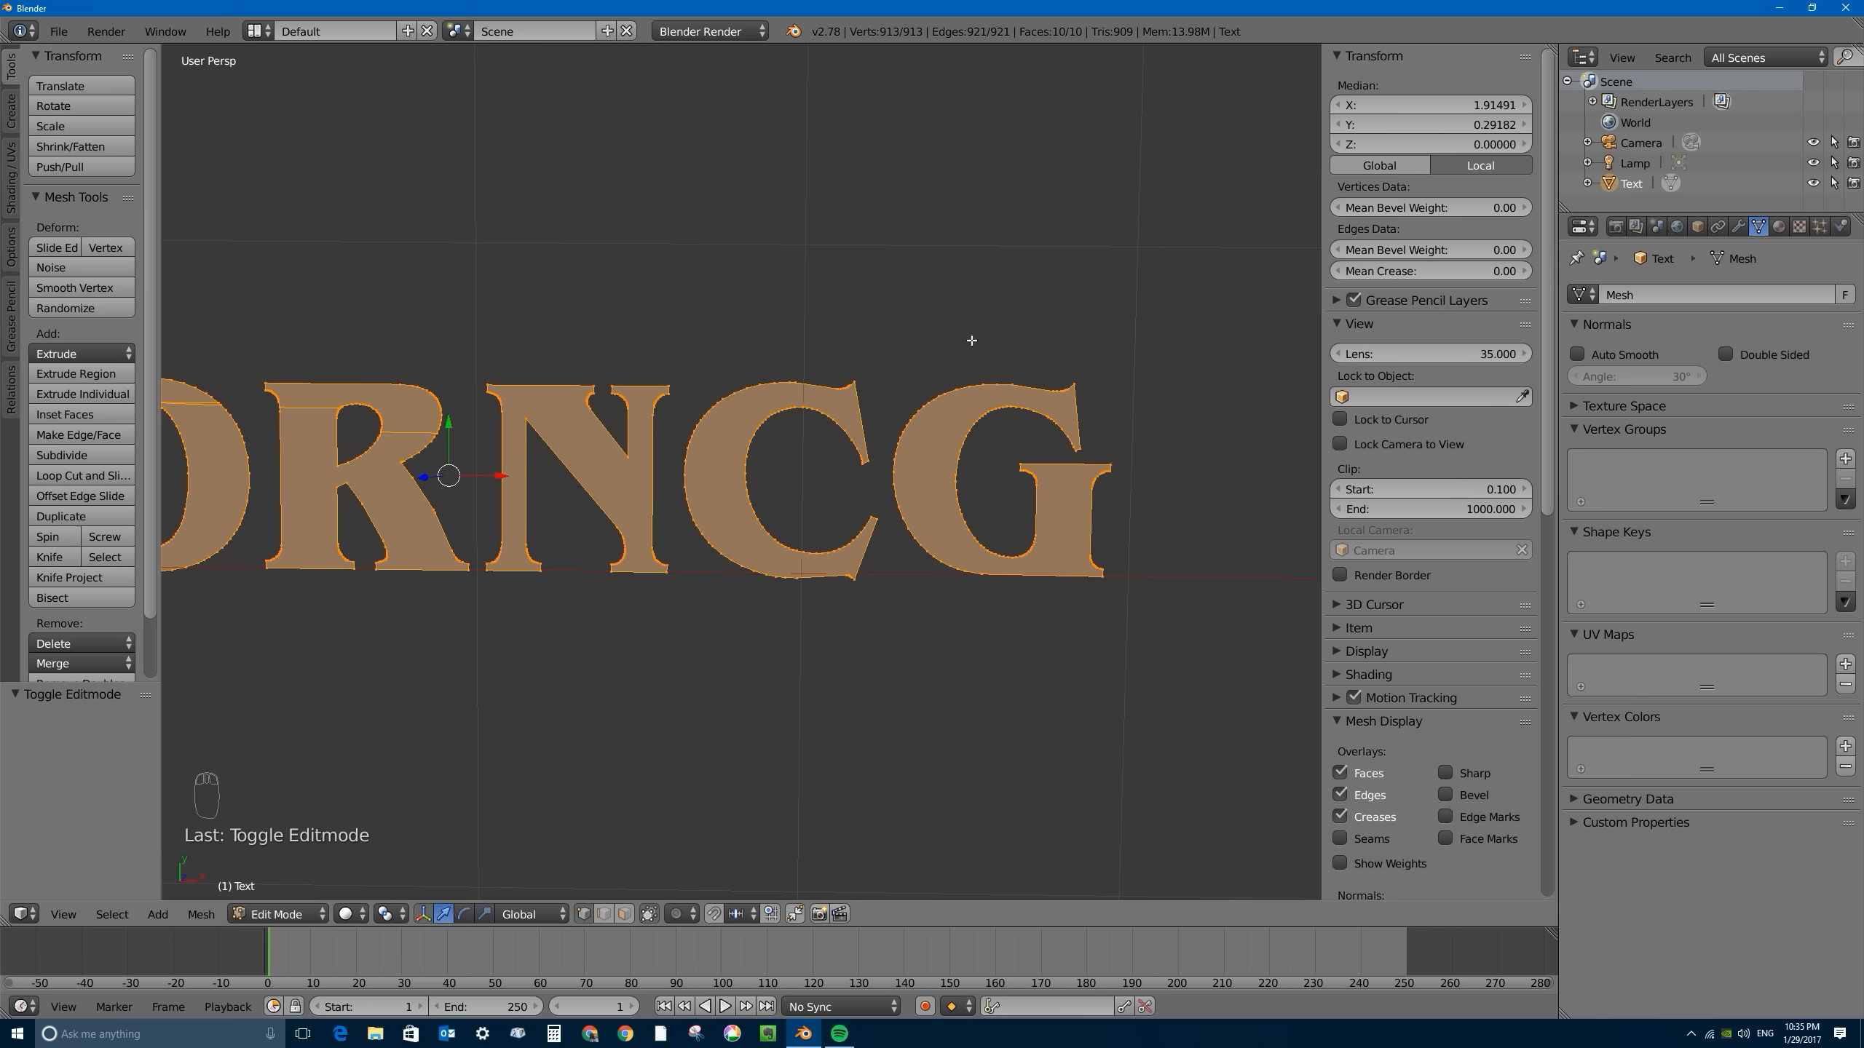
{"action": "scroll", "coordinate": [849, 397], "scroll_direction": "up", "scroll_amount": 6}
{"action": "scroll", "coordinate": [861, 415], "scroll_direction": "down", "scroll_amount": 5}
{"action": "middle_click_drag", "start_coordinate": [534, 427], "coordinate": [1050, 420], "text": "shift"}
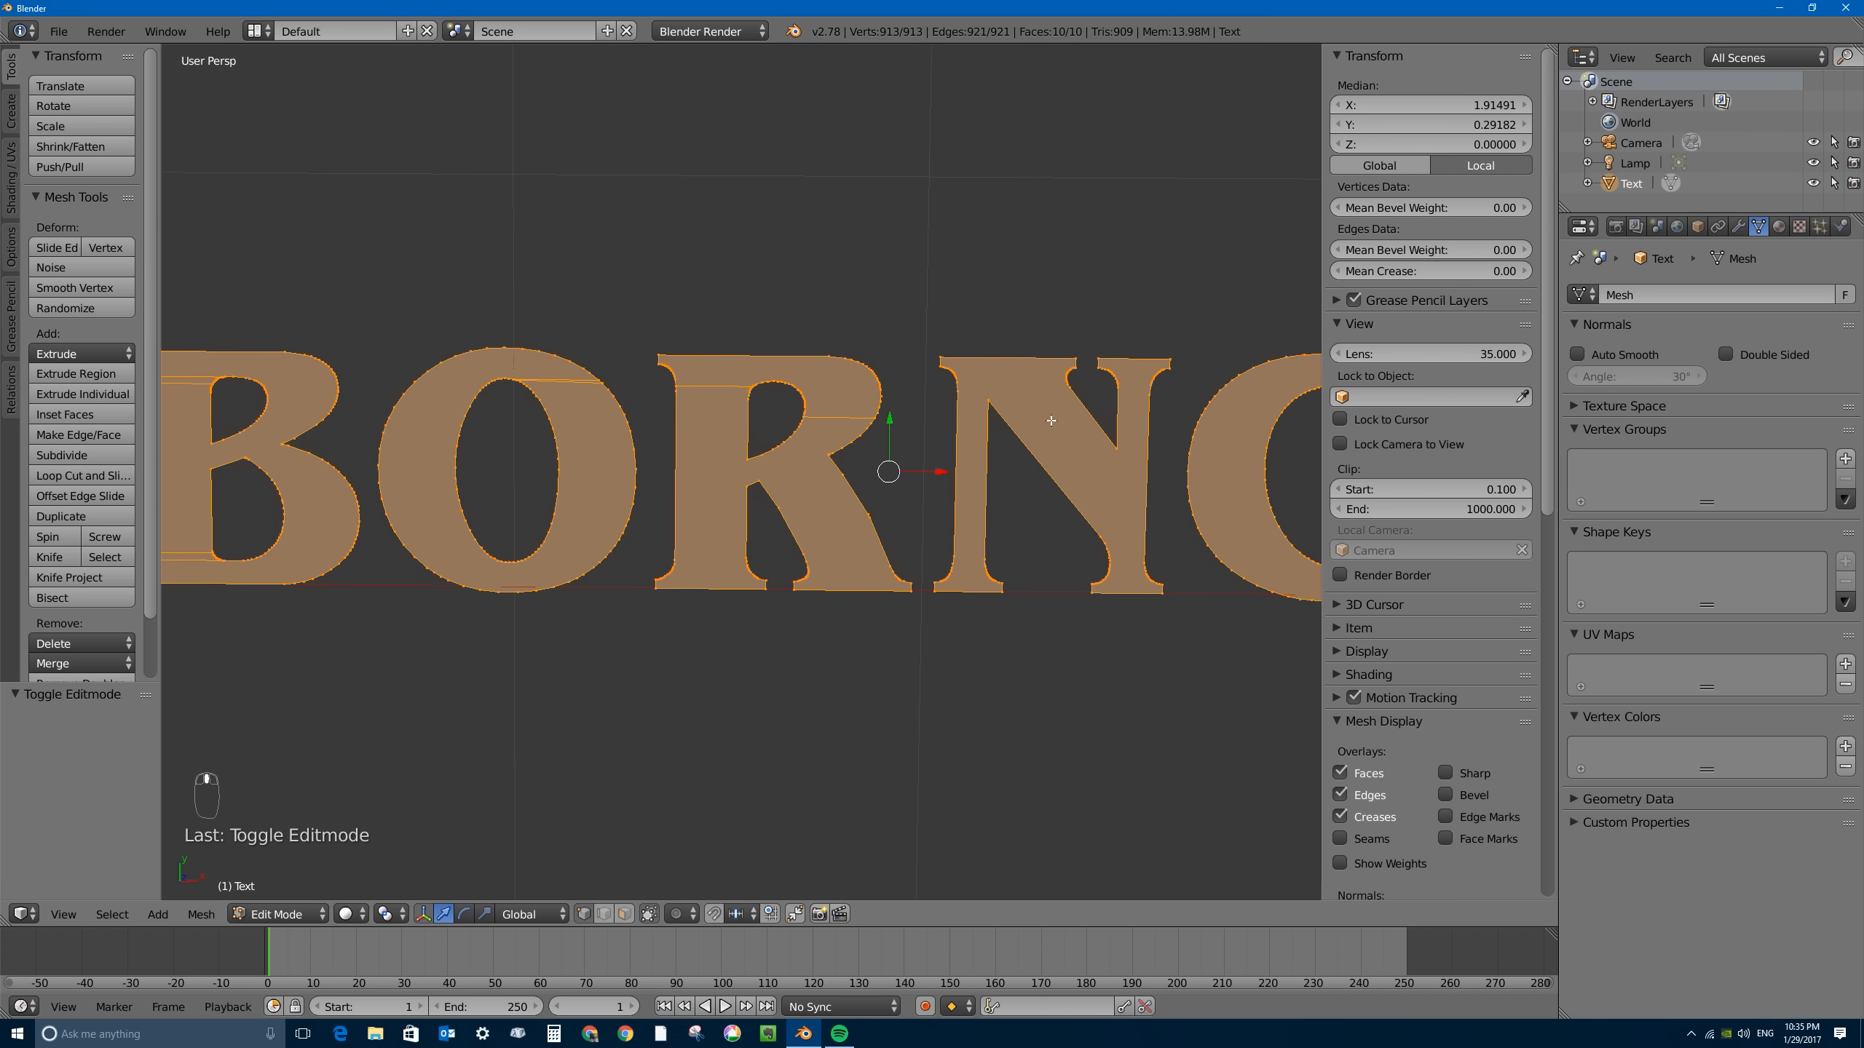
{"action": "middle_click_drag", "start_coordinate": [614, 429], "coordinate": [1053, 454], "text": "shift"}
{"action": "scroll", "coordinate": [653, 434], "scroll_direction": "up", "scroll_amount": 3}
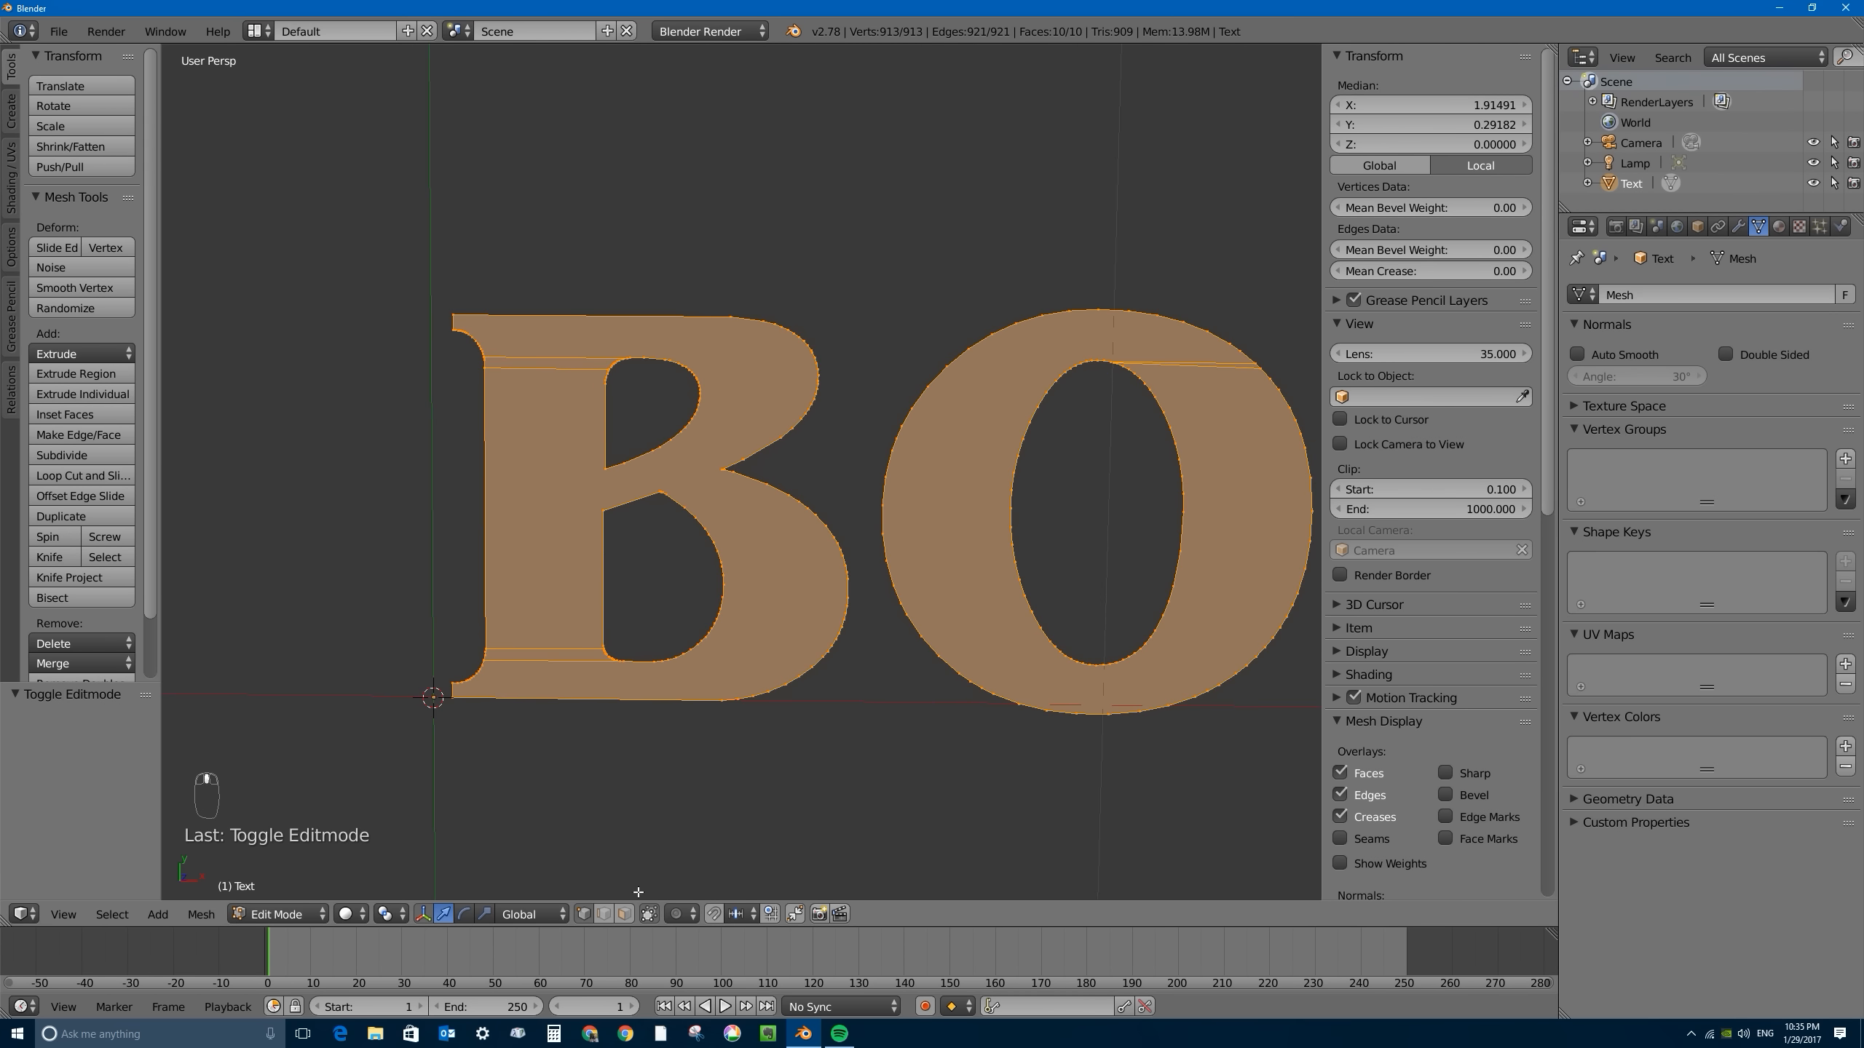
- Check how the B is divided by selecting one of its edges, its main face and the thin strips across its stem
{"action": "left_click", "coordinate": [603, 913]}
{"action": "right_click", "coordinate": [522, 358]}
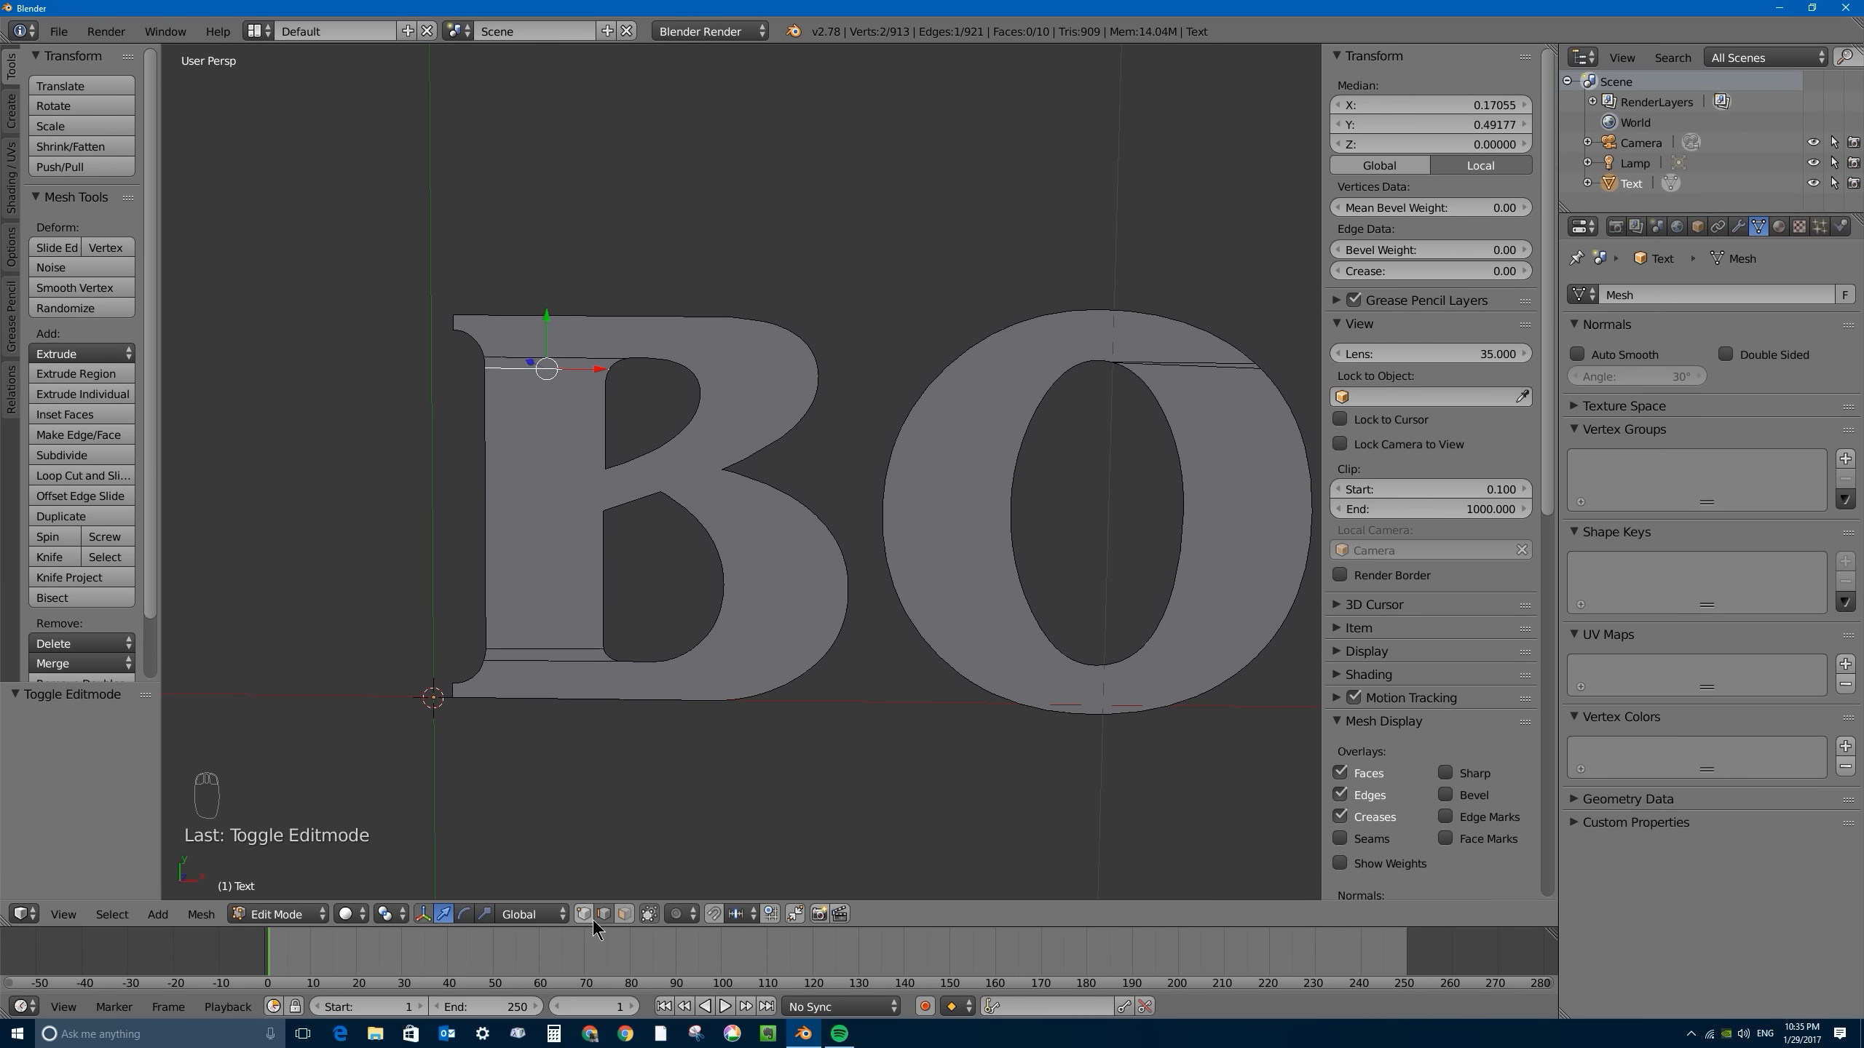
{"action": "left_click", "coordinate": [624, 913]}
{"action": "right_click", "coordinate": [745, 351]}
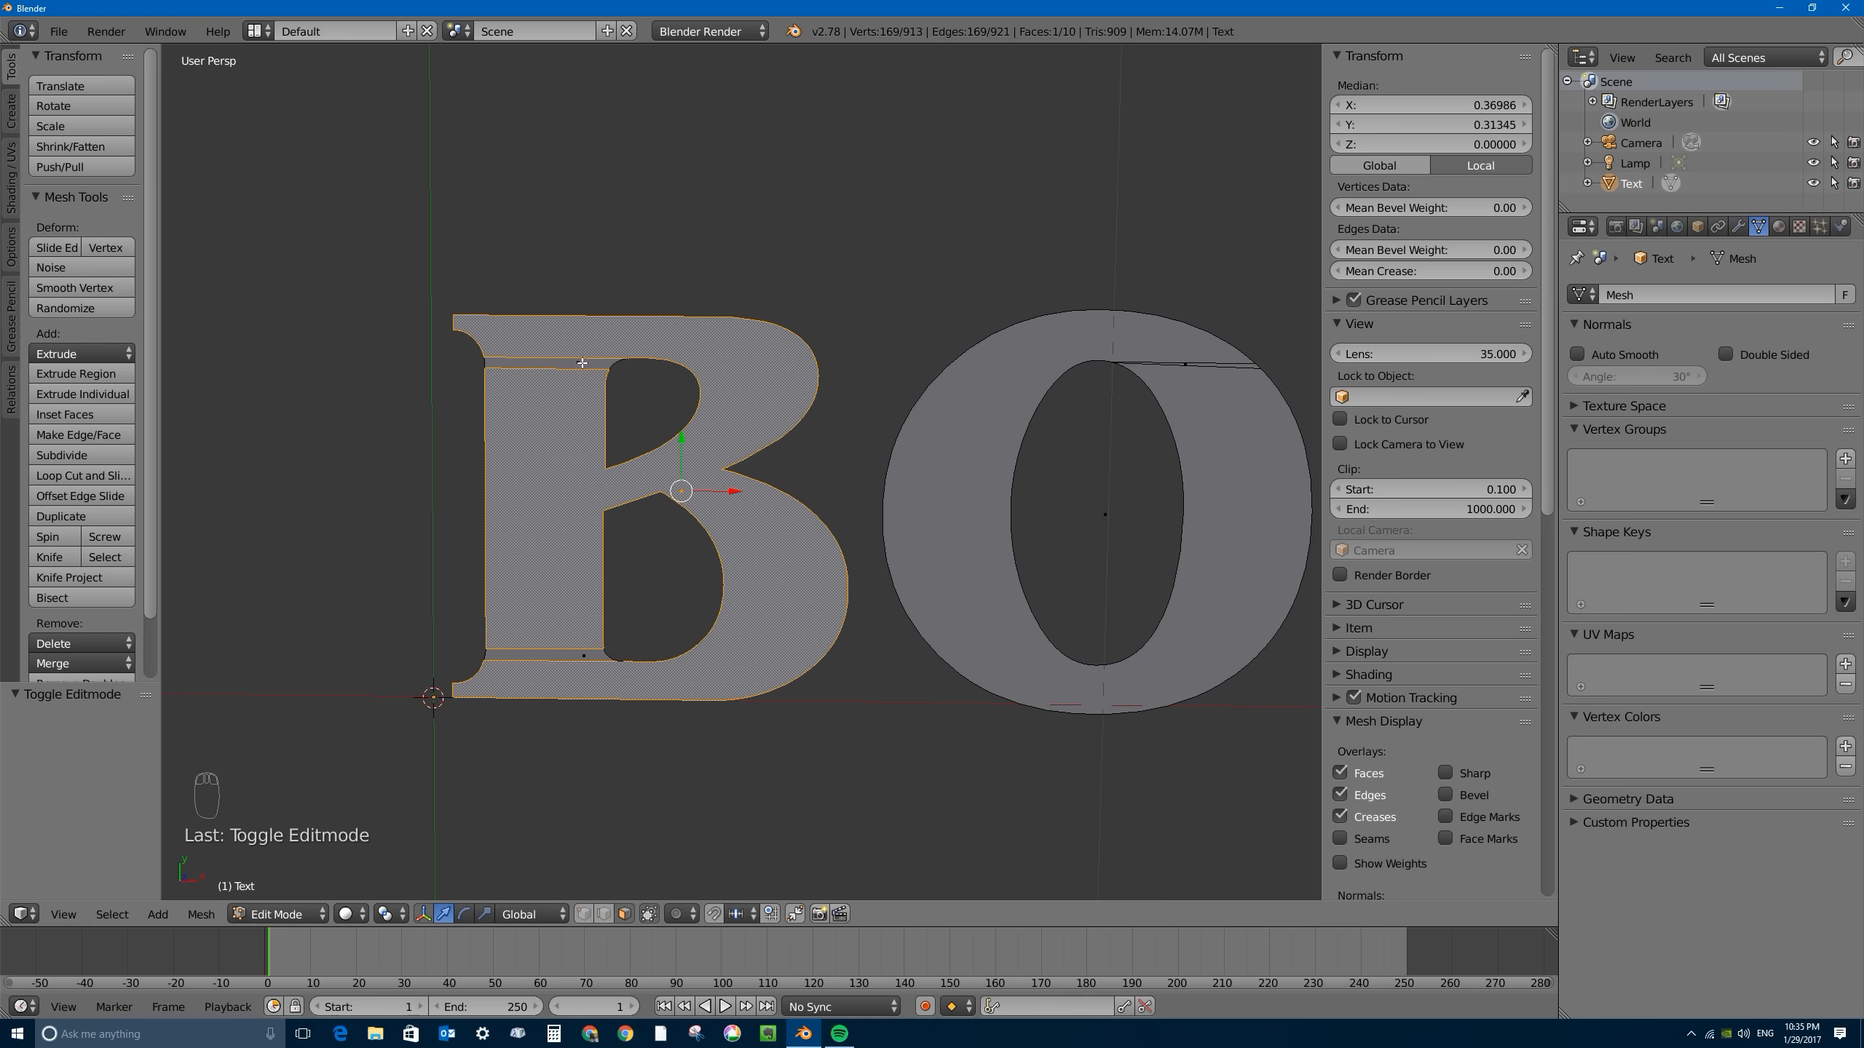
{"action": "right_click", "coordinate": [582, 362]}
{"action": "right_click", "coordinate": [556, 654]}
{"action": "right_click", "coordinate": [567, 365]}
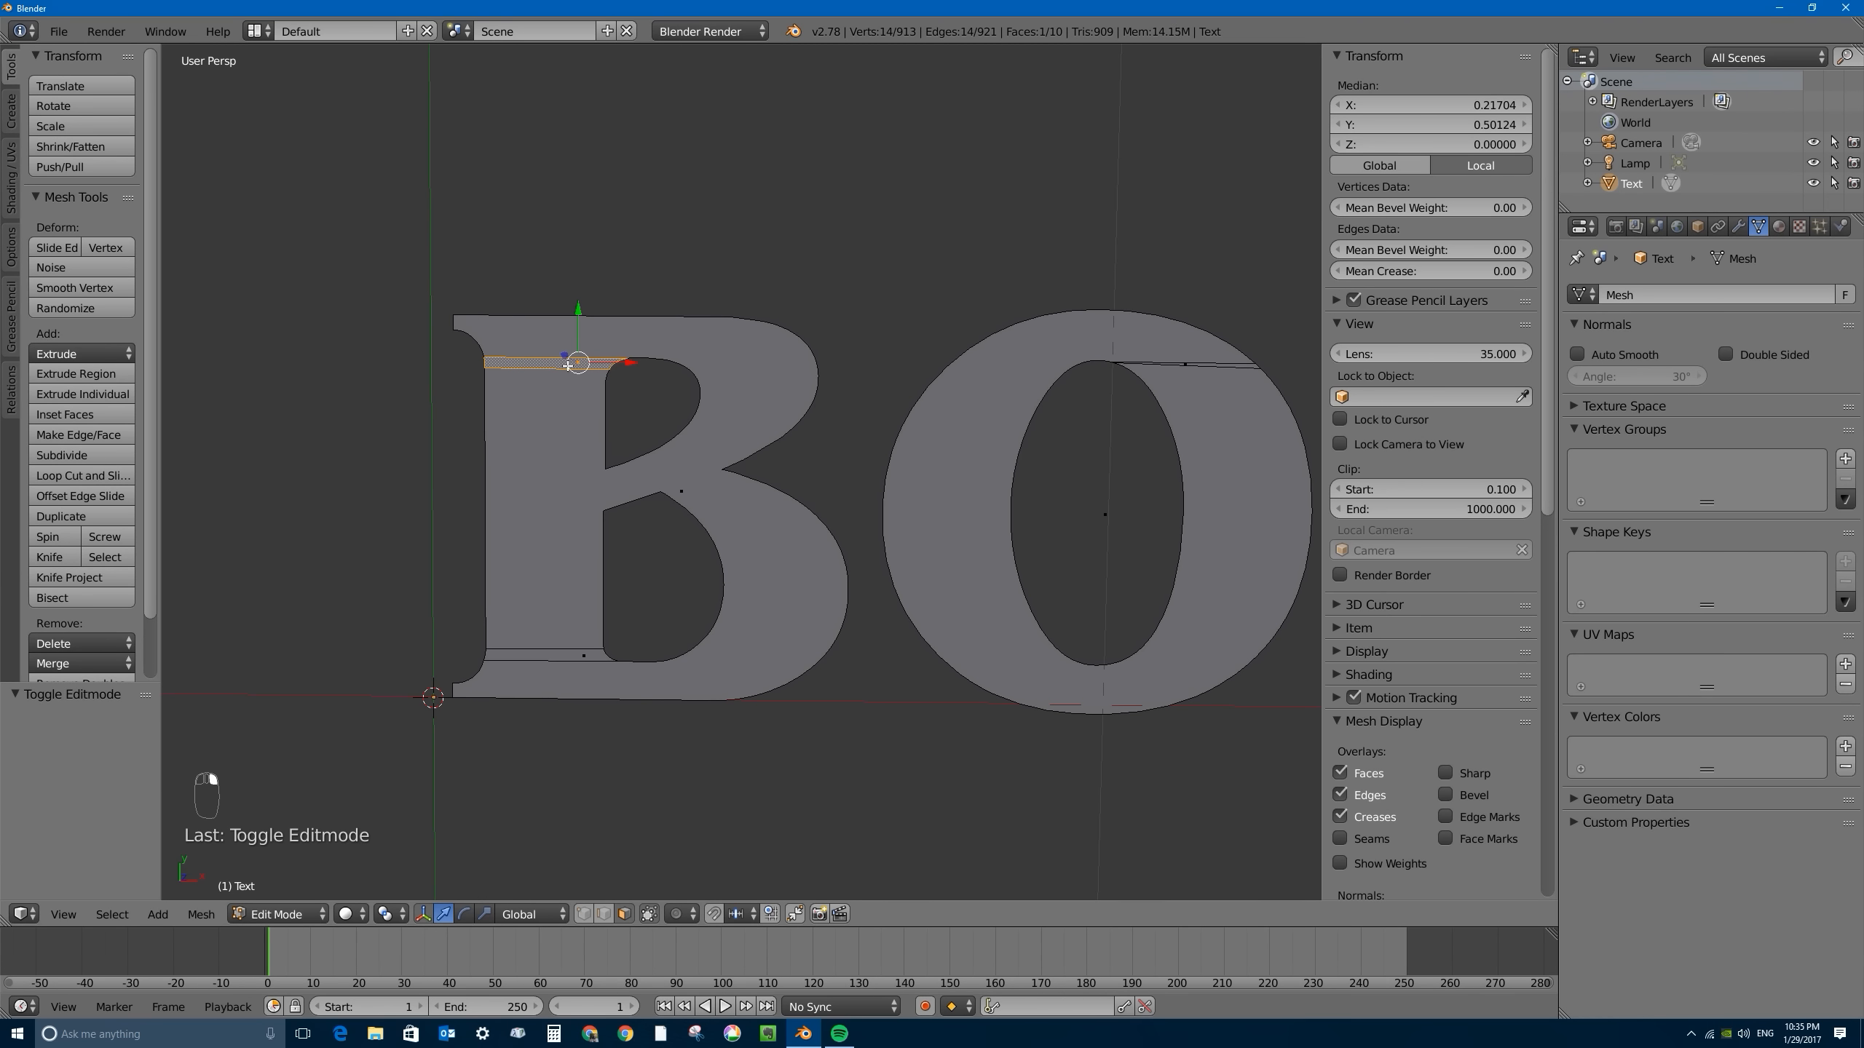
{"action": "right_click", "coordinate": [579, 663]}
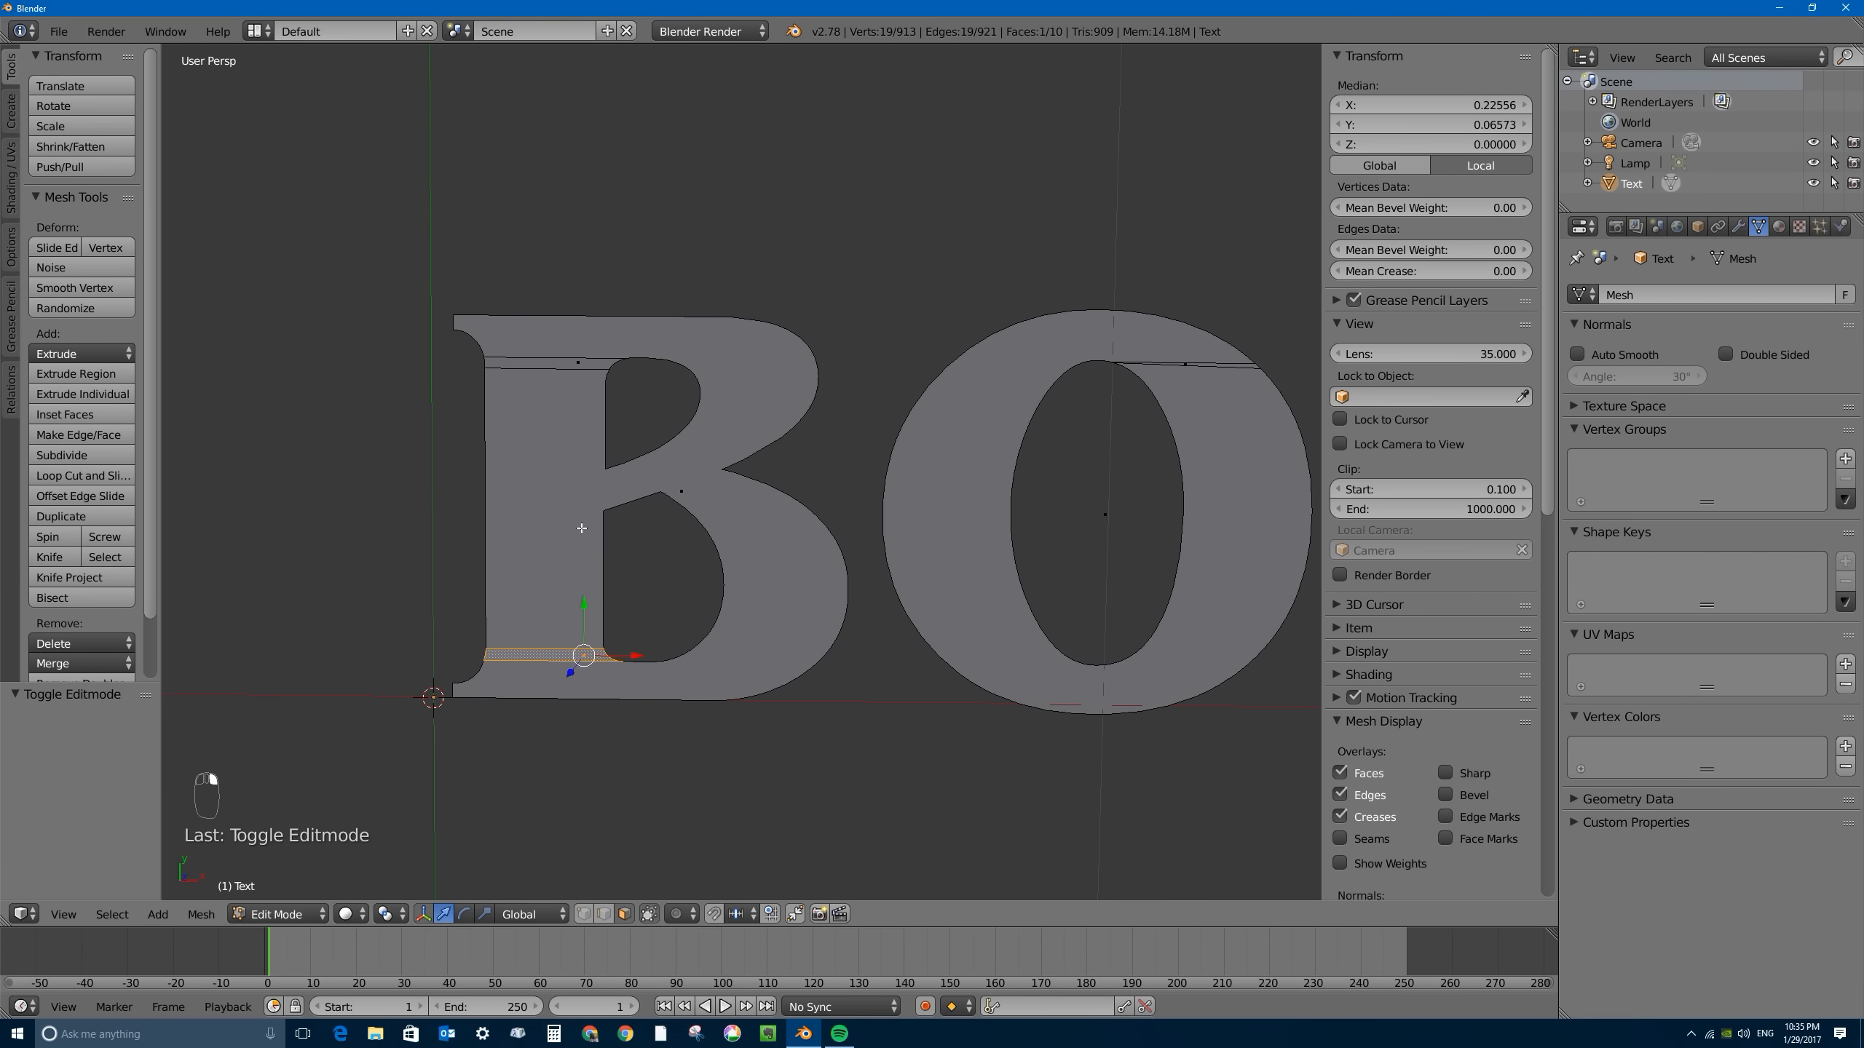
{"action": "right_click", "coordinate": [583, 482]}
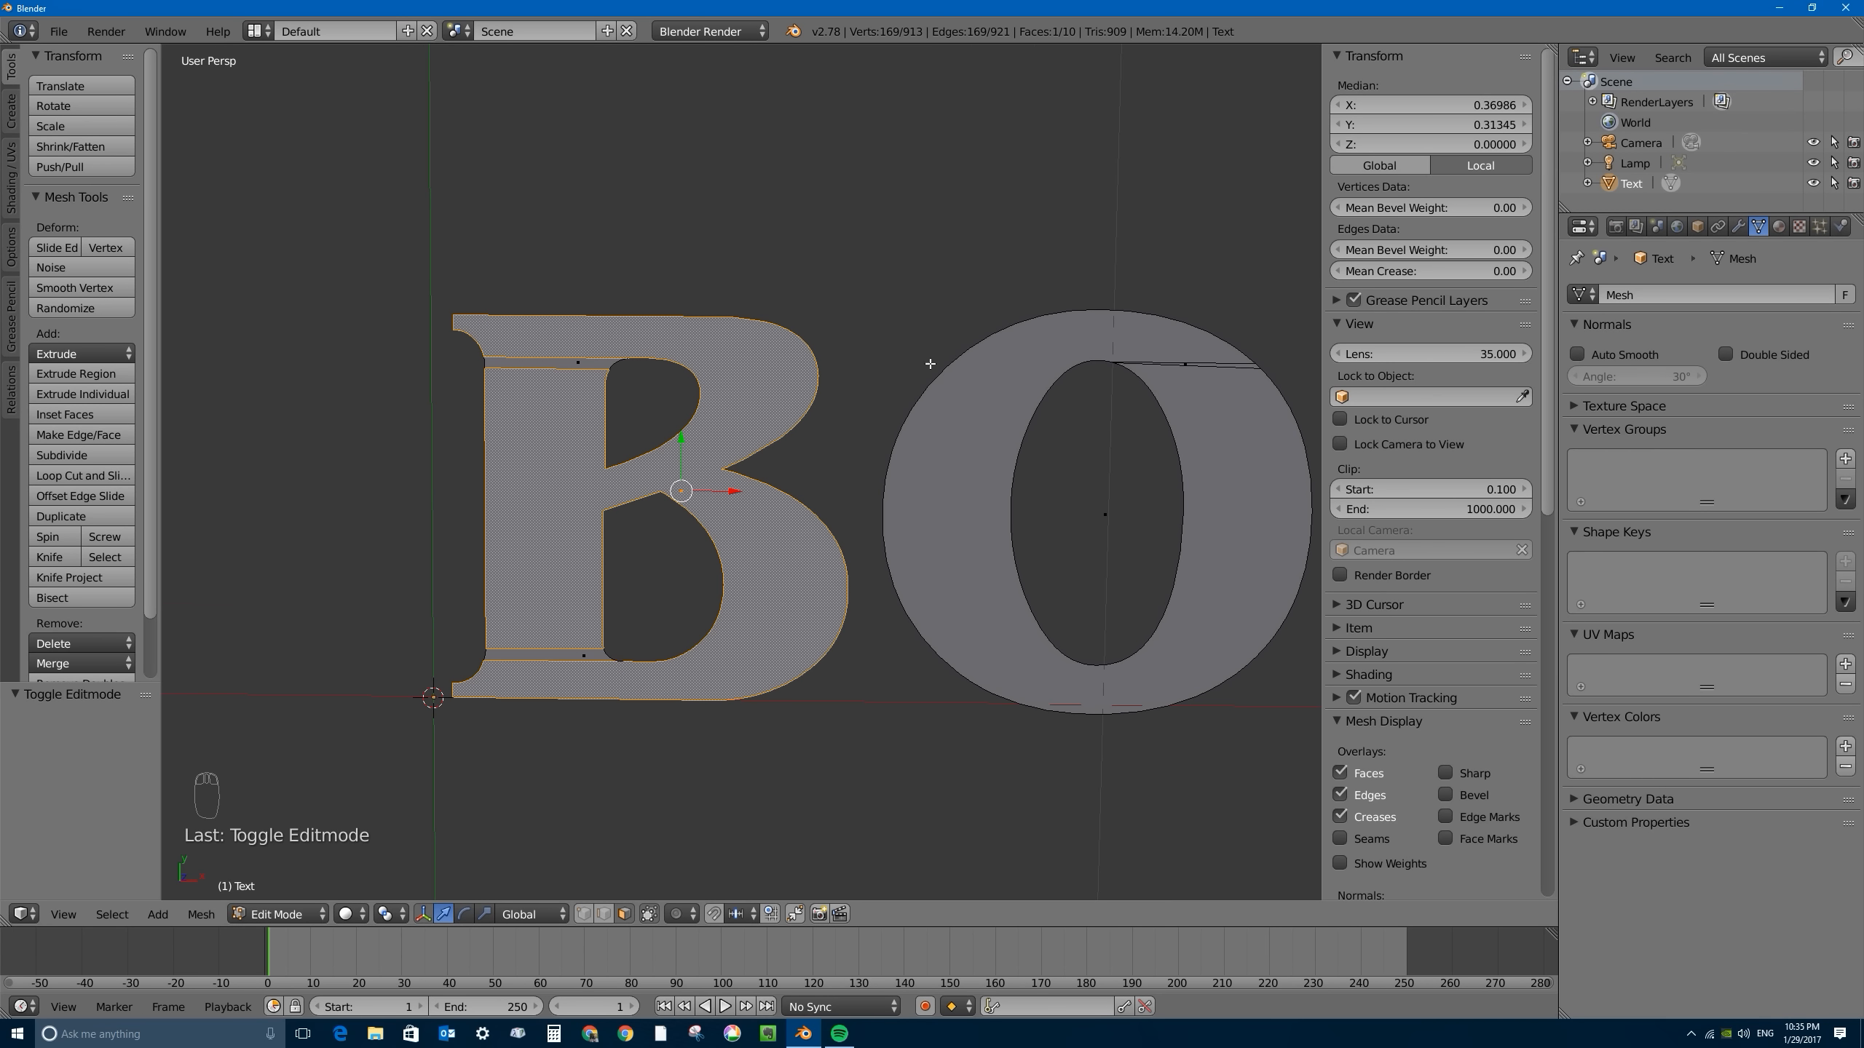
{"action": "scroll", "coordinate": [930, 364], "scroll_direction": "down", "scroll_amount": 3}
{"action": "middle_click_drag", "start_coordinate": [1088, 411], "coordinate": [861, 374], "text": "shift"}
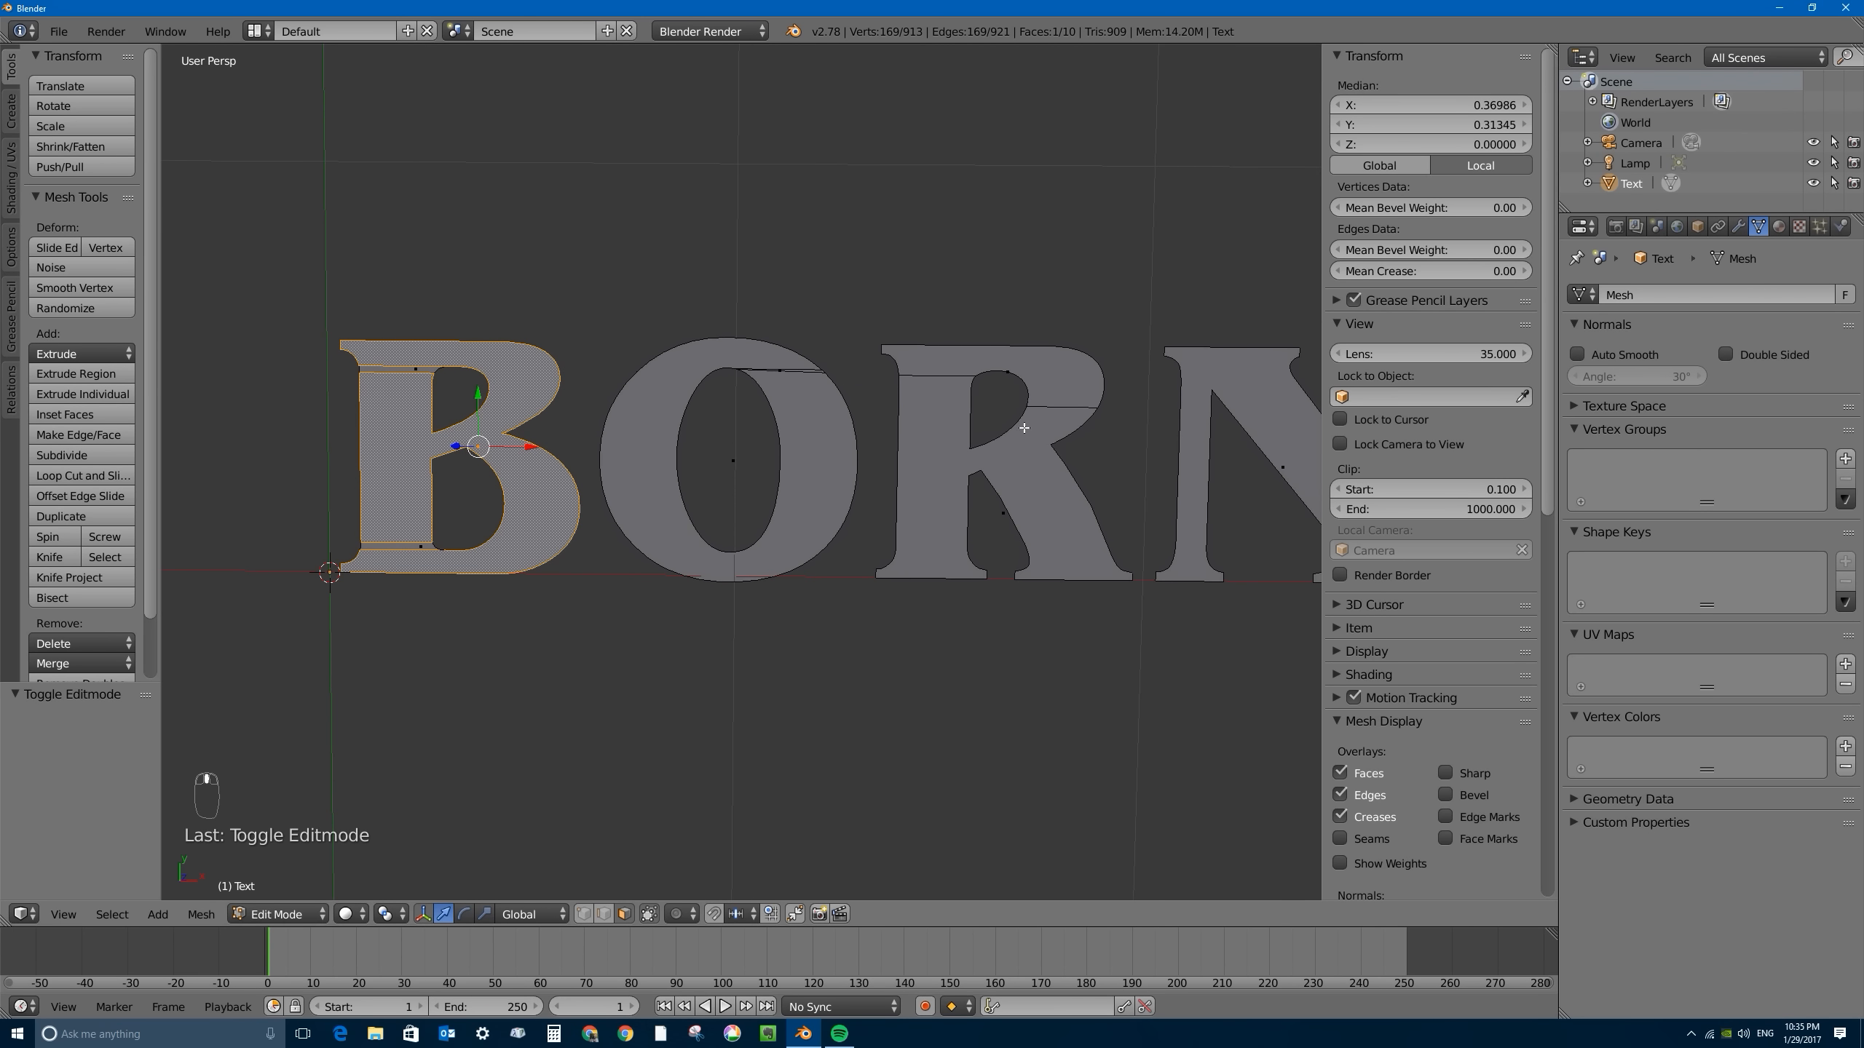
- Leave Edit Mode and apply the rotation and scale of the text object
{"action": "key", "text": "Tab"}
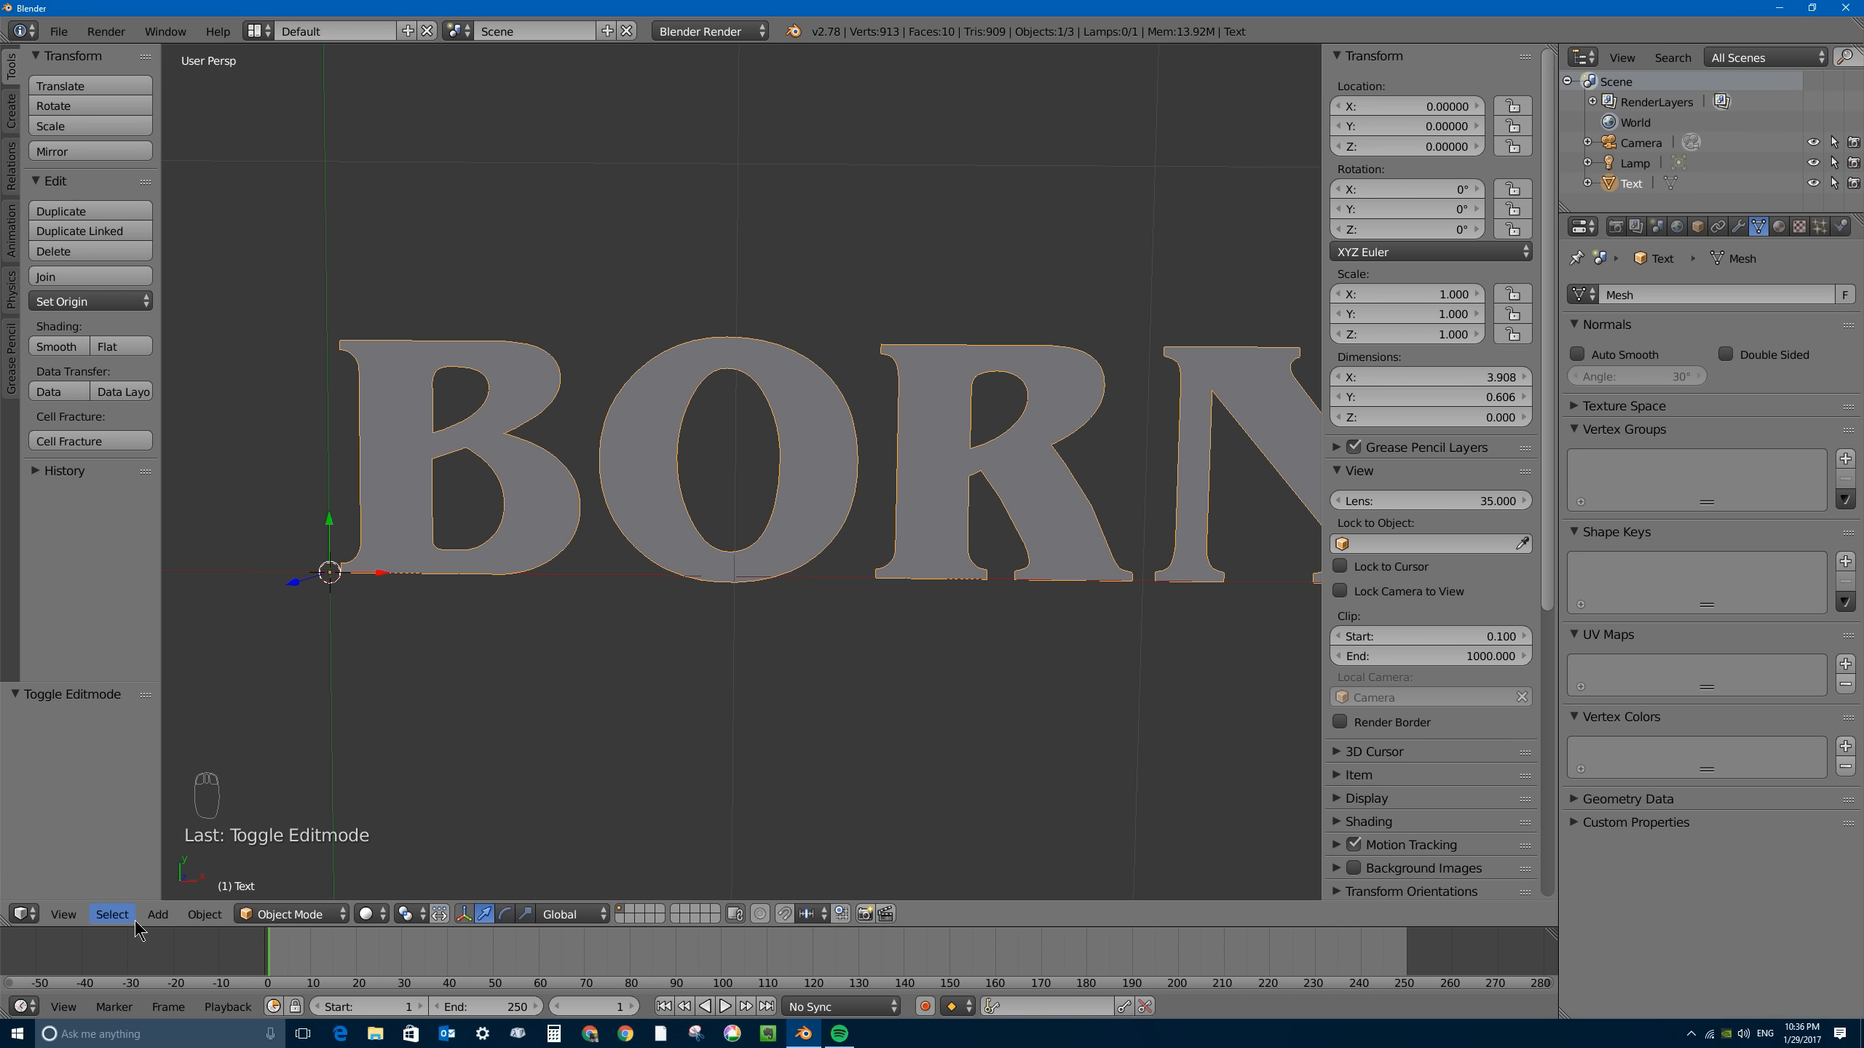
{"action": "left_click", "coordinate": [202, 918]}
{"action": "mouse_move", "coordinate": [349, 763]}
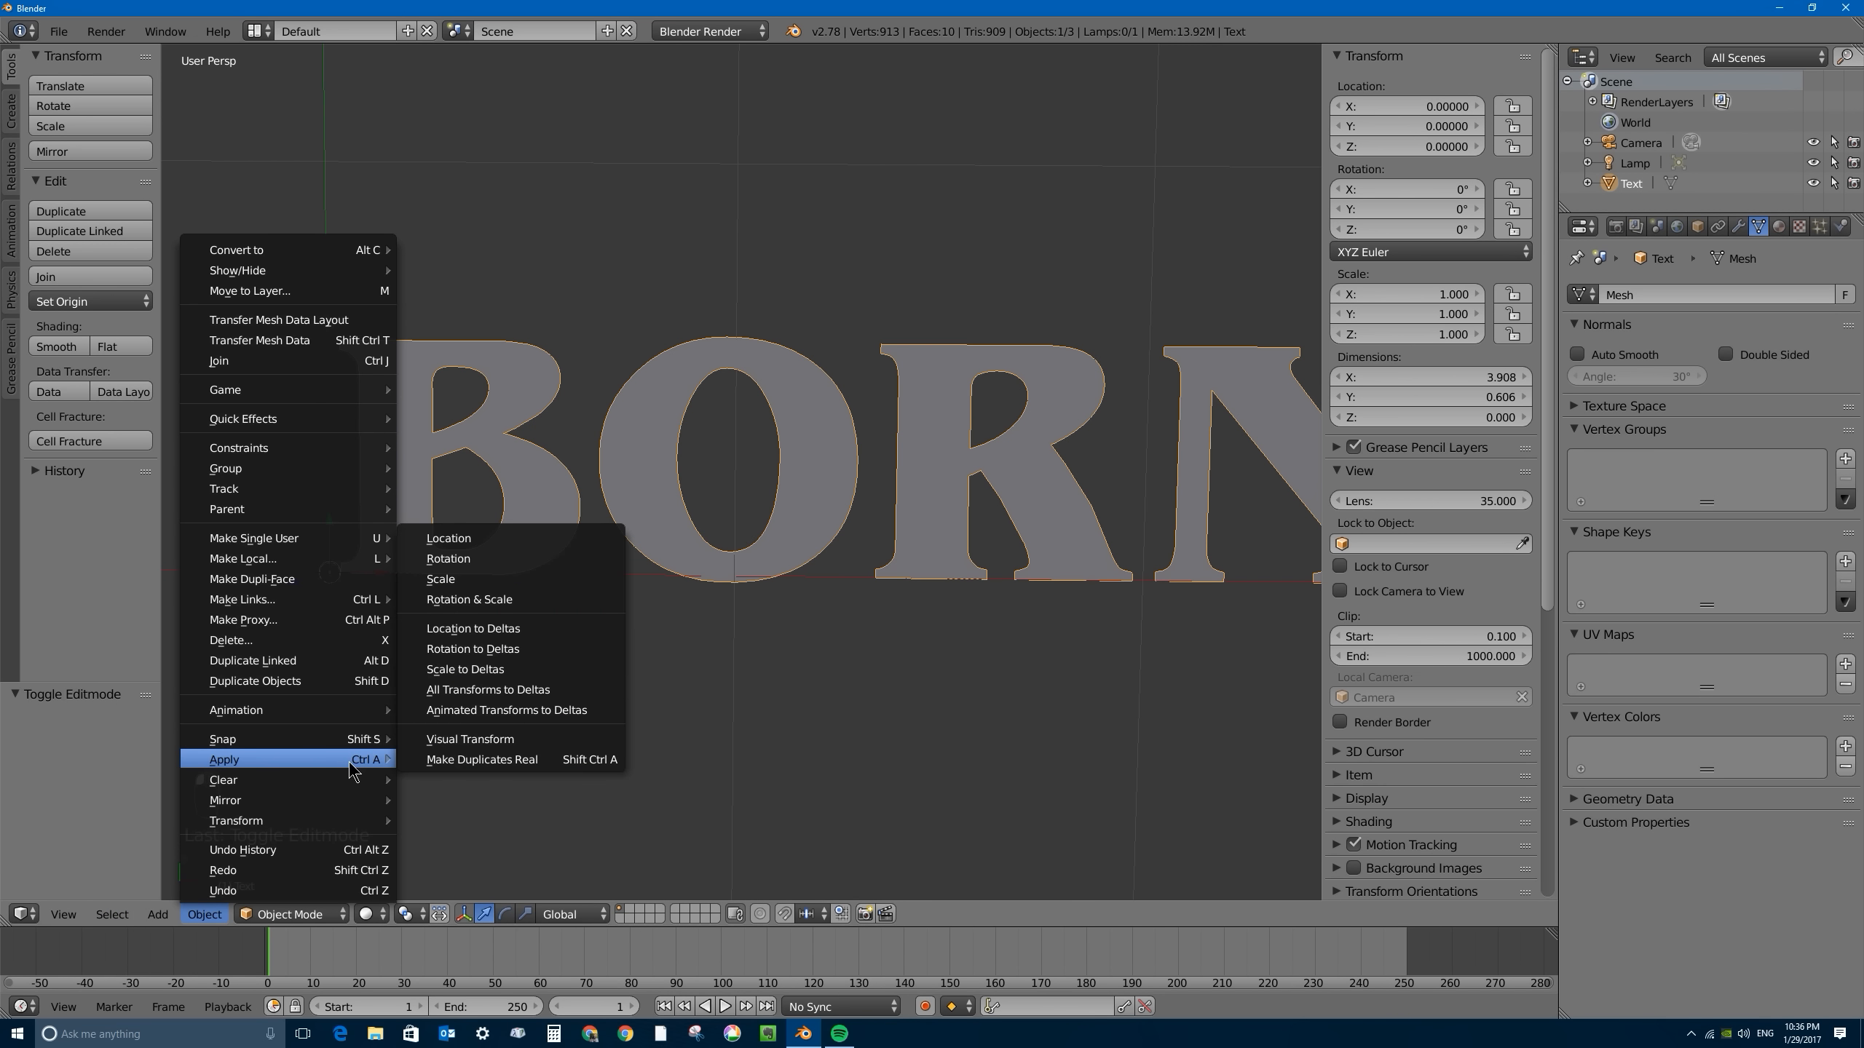
{"action": "left_click", "coordinate": [499, 600]}
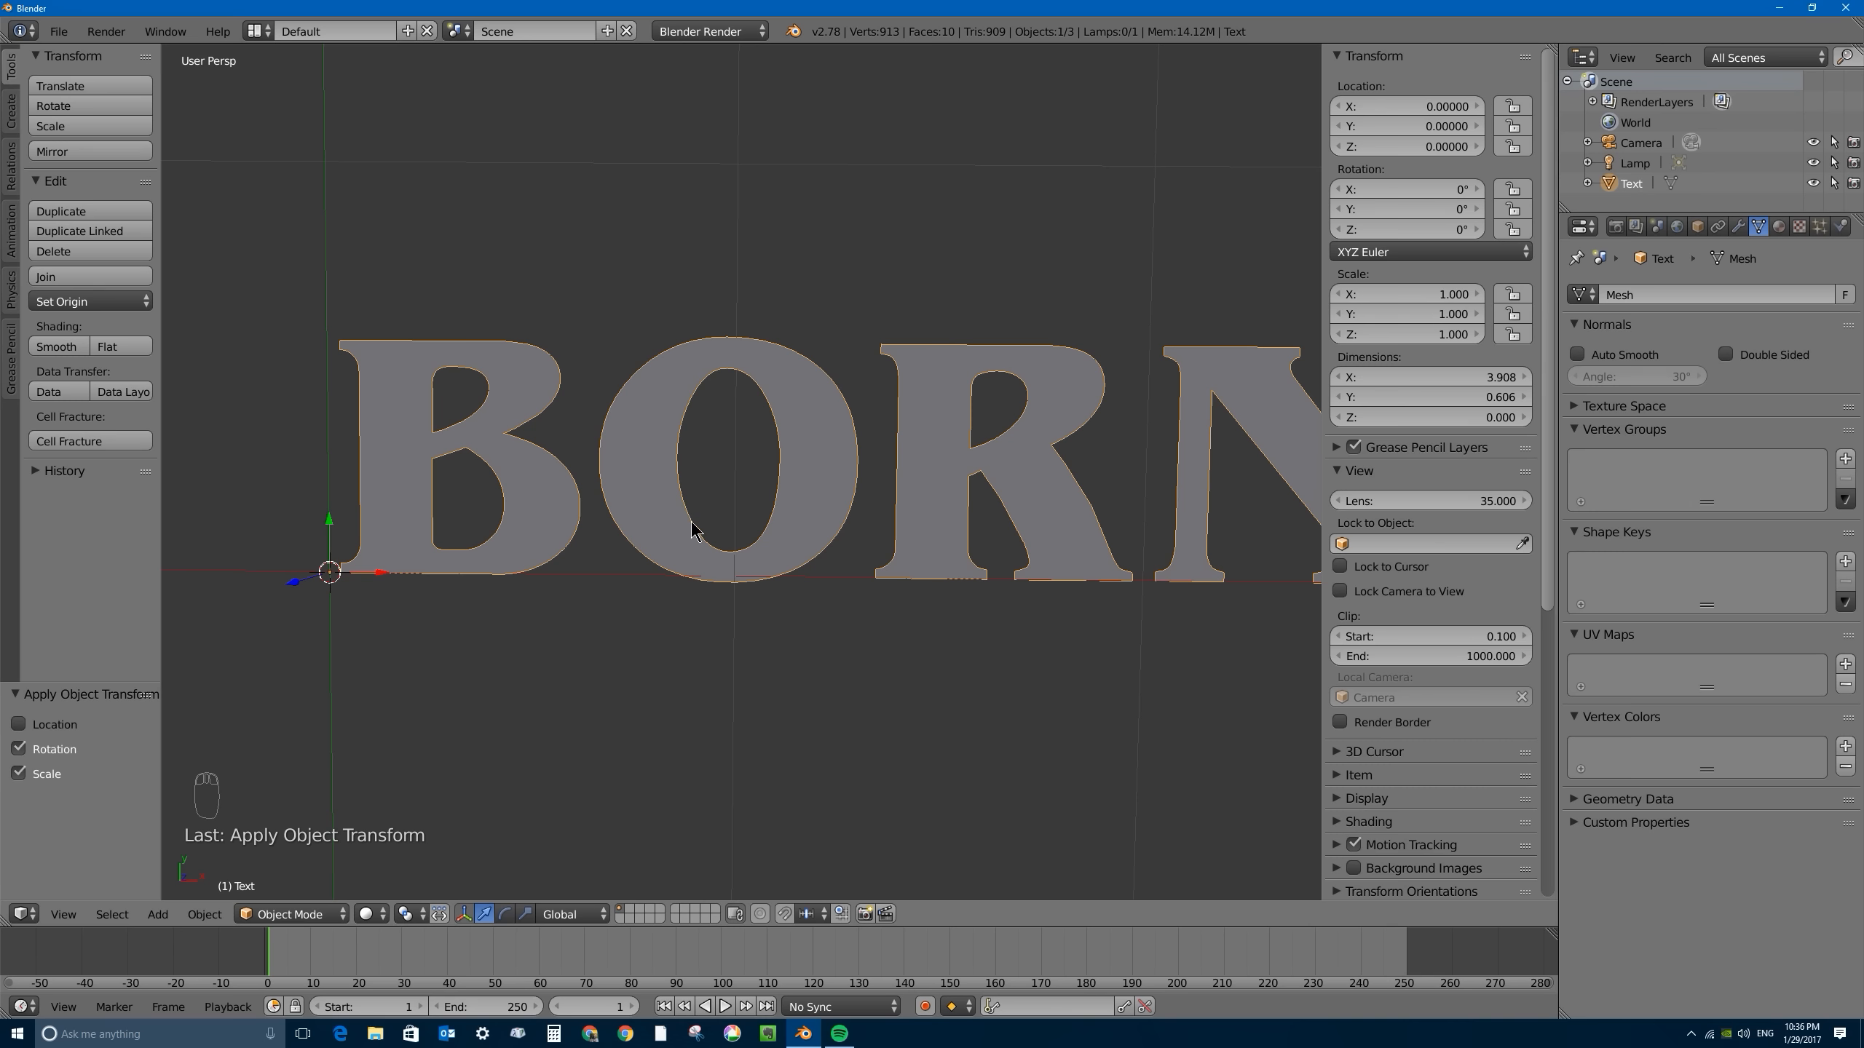
- Enter Edit Mode again and select all faces of the BORNCG letters
{"action": "key", "text": "Tab"}
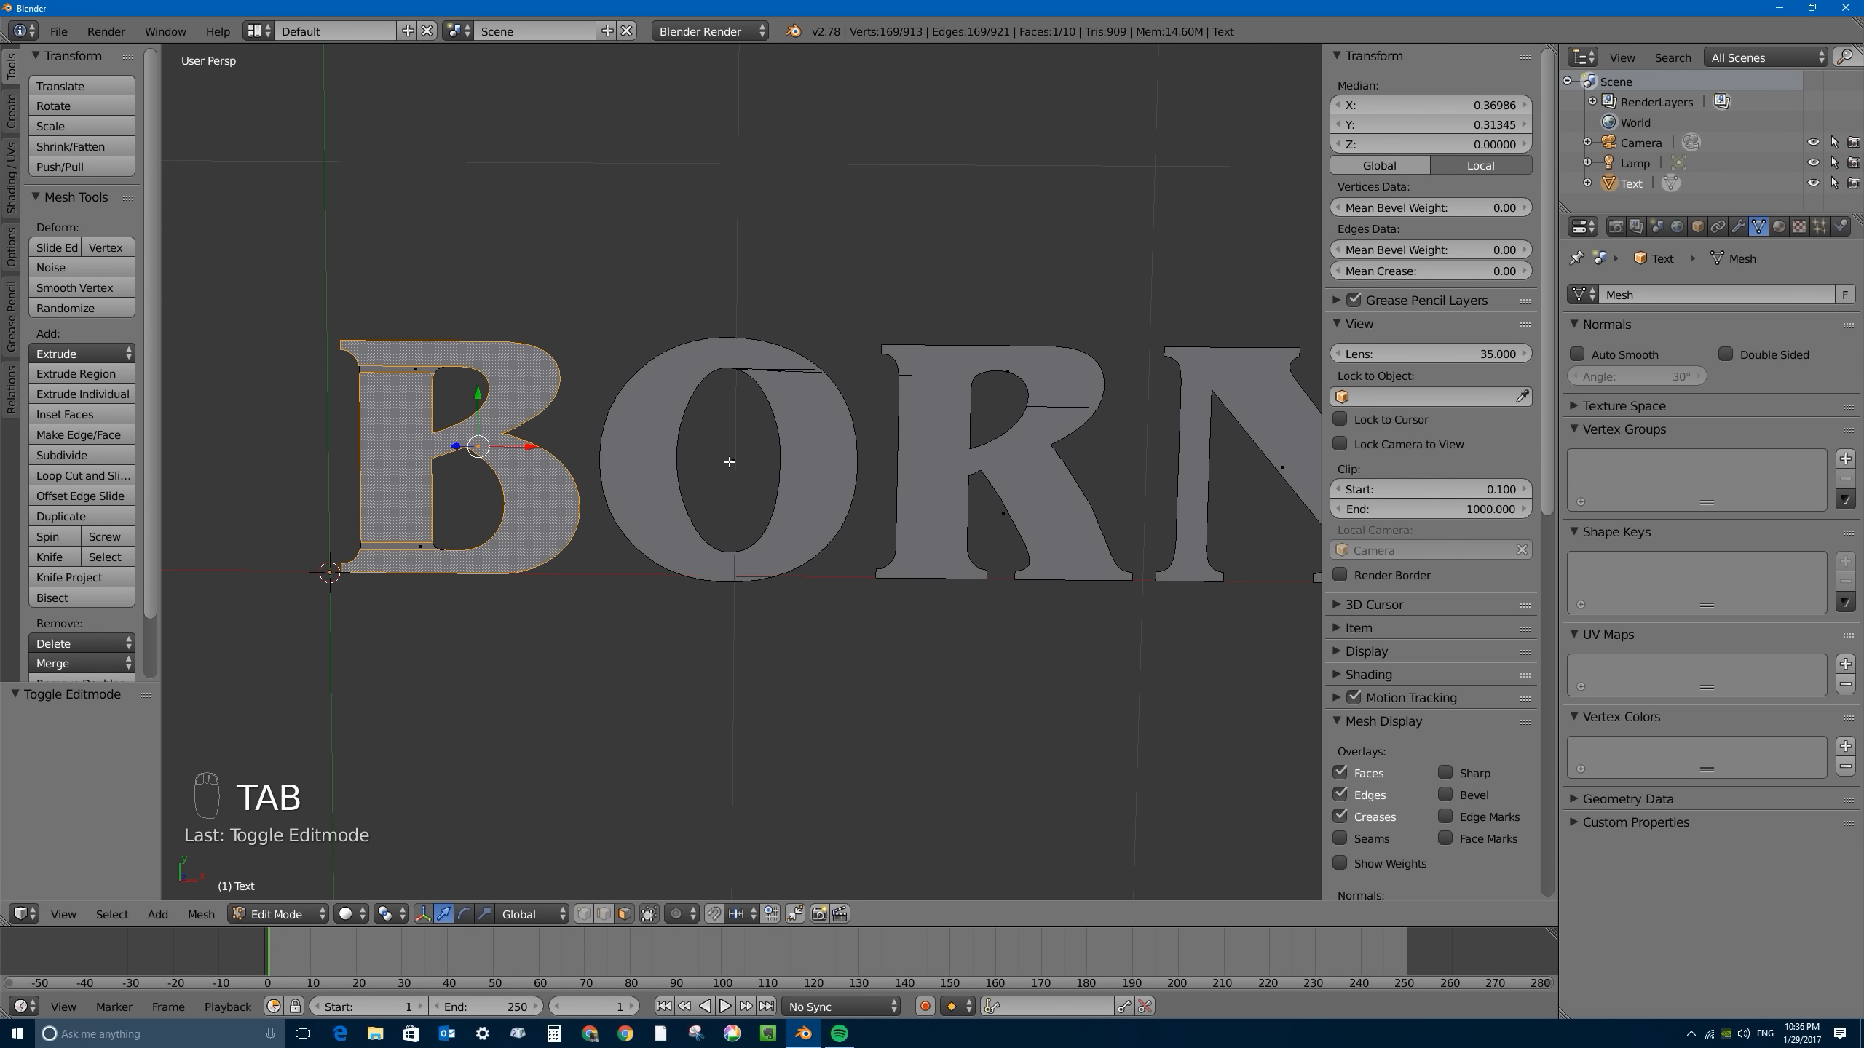
{"action": "key", "text": "a"}
{"action": "key", "text": "a"}
{"action": "key", "text": "a"}
{"action": "key", "text": "a"}
{"action": "scroll", "coordinate": [914, 417], "scroll_direction": "down", "scroll_amount": 5}
{"action": "middle_click_drag", "start_coordinate": [972, 420], "coordinate": [841, 419], "text": "shift"}
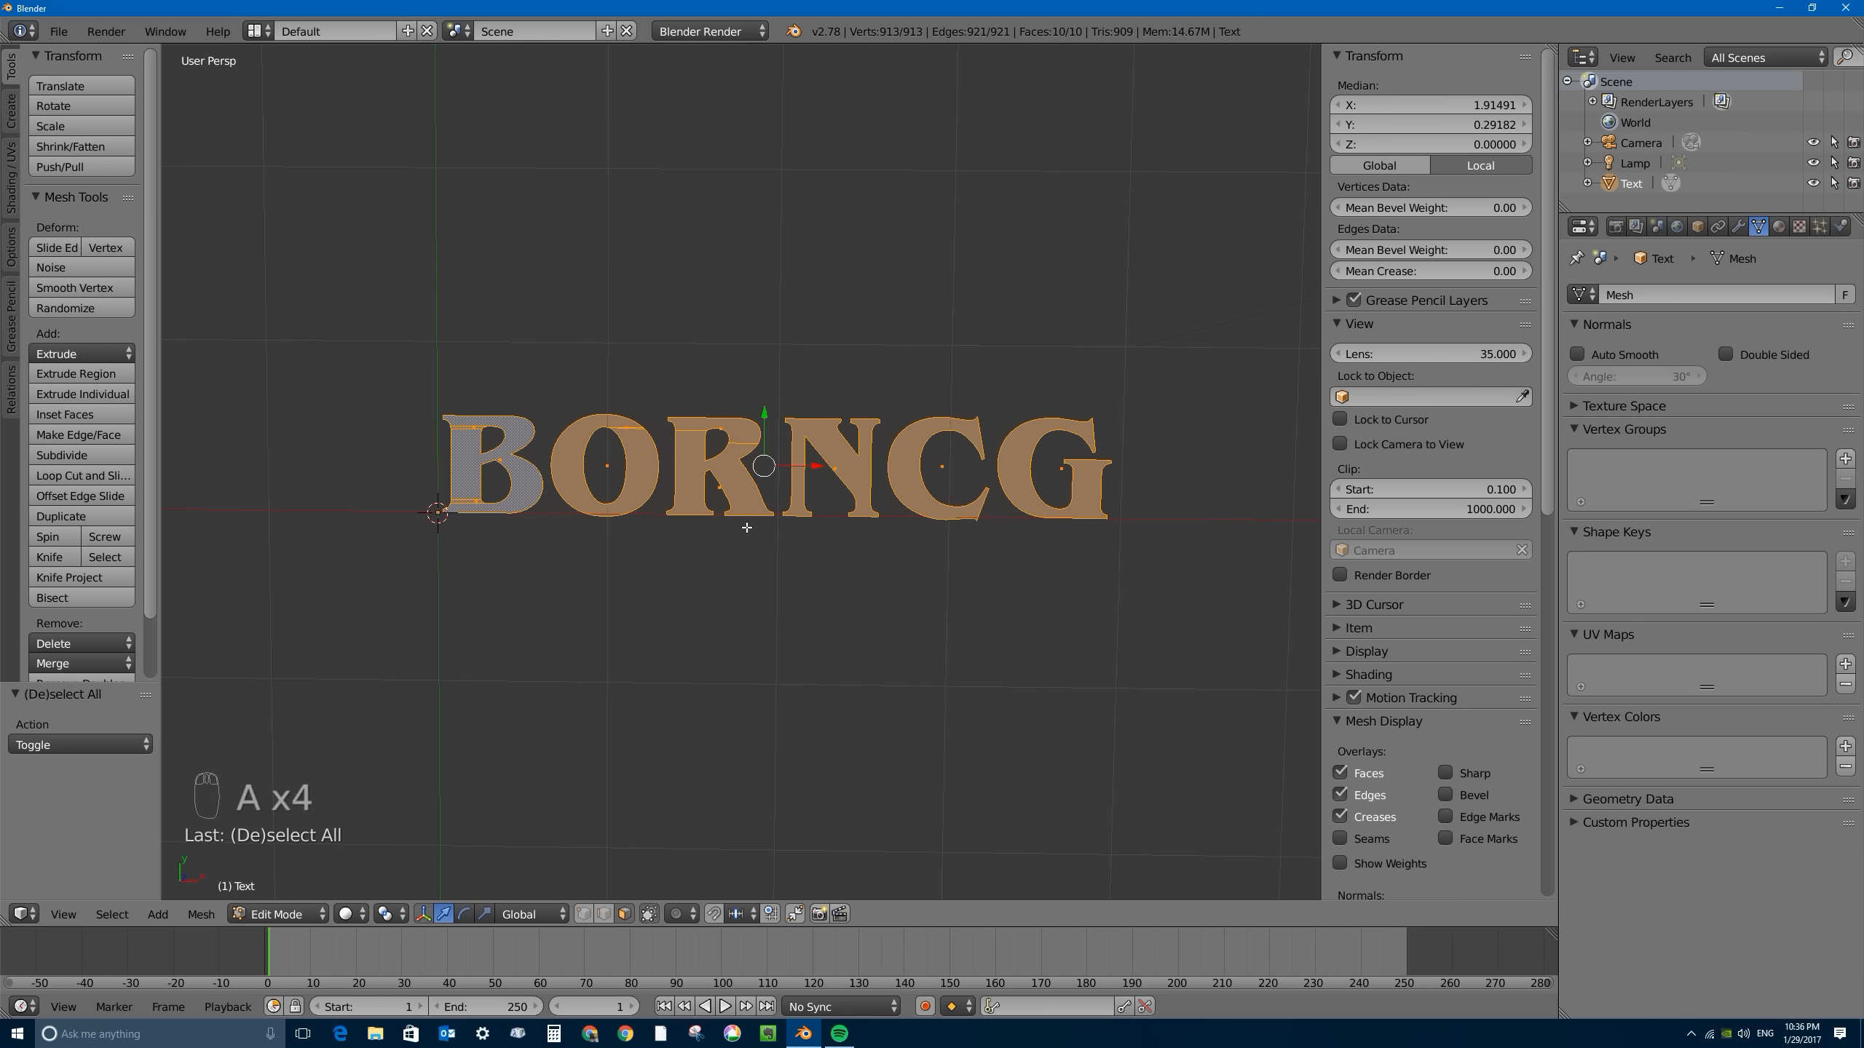
{"action": "scroll", "coordinate": [745, 516], "scroll_direction": "up", "scroll_amount": 1}
- Try an inset of about 0.0168 on all letter faces, check the corners of the B, and undo it
{"action": "key", "text": "i"}
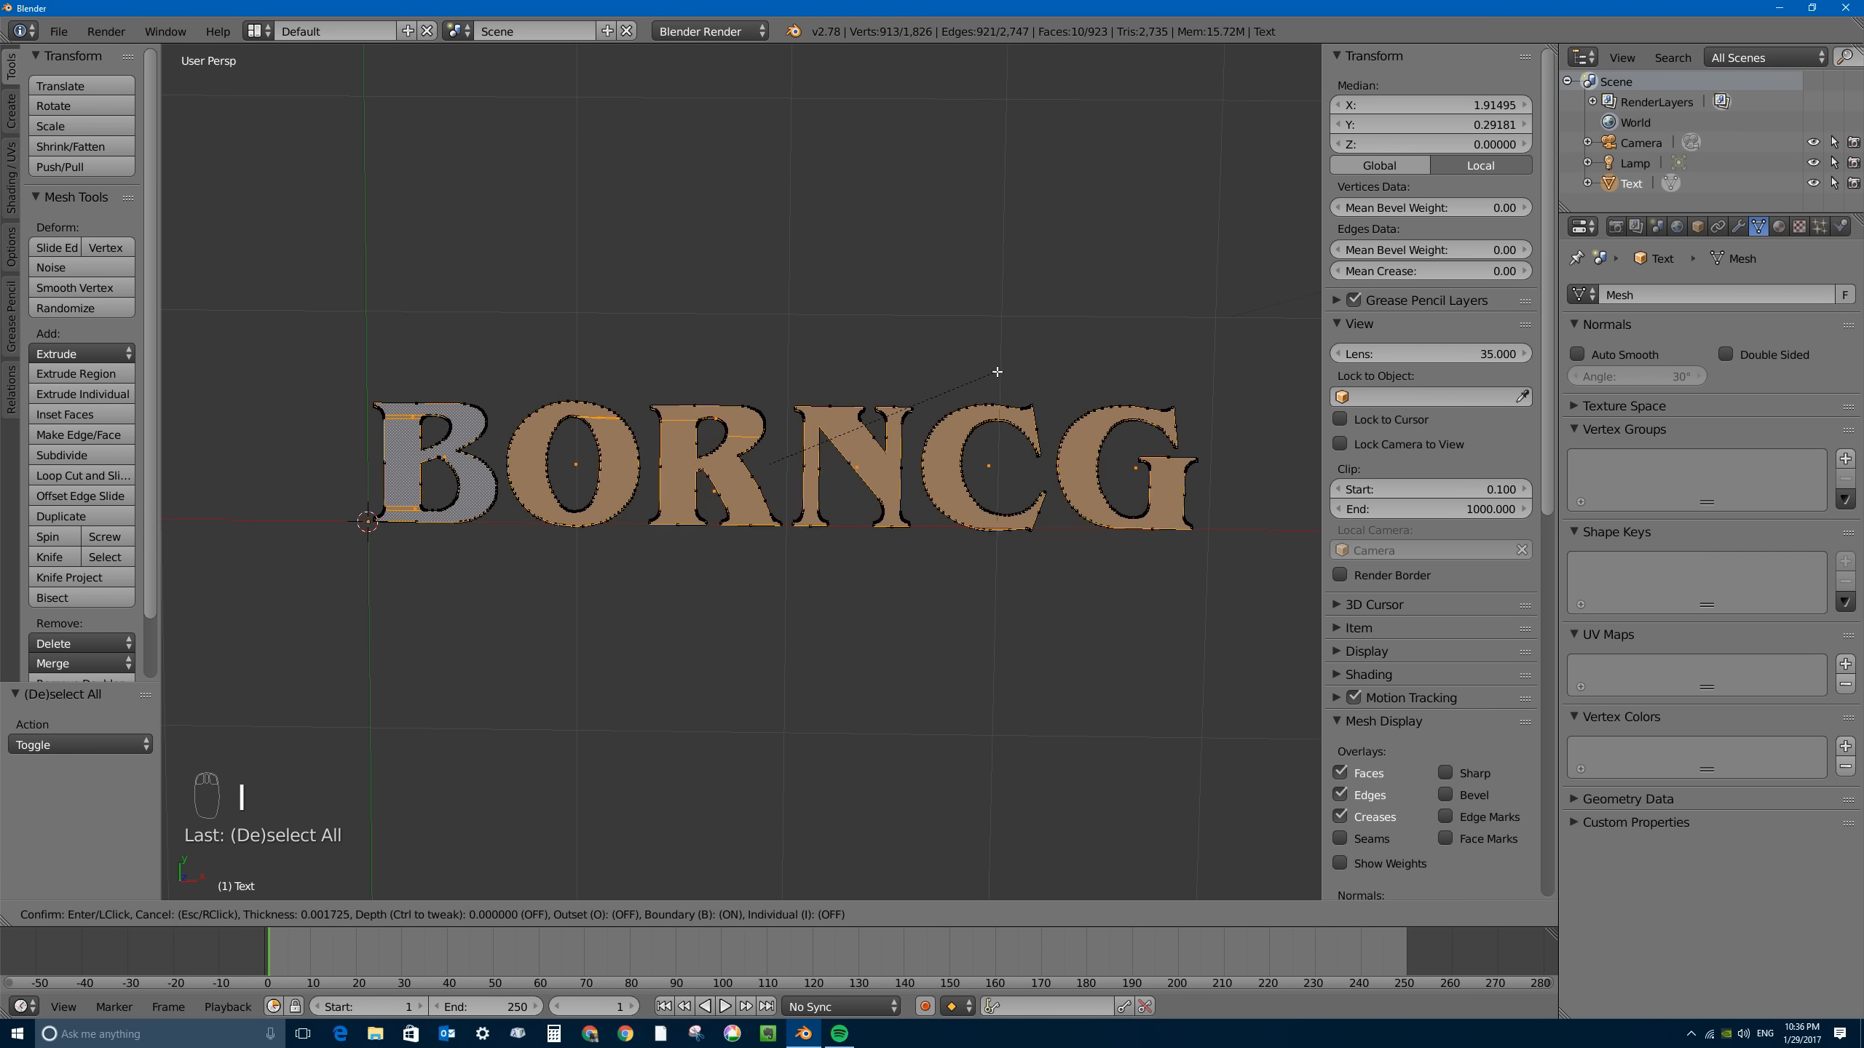
{"action": "right_click", "coordinate": [1015, 361]}
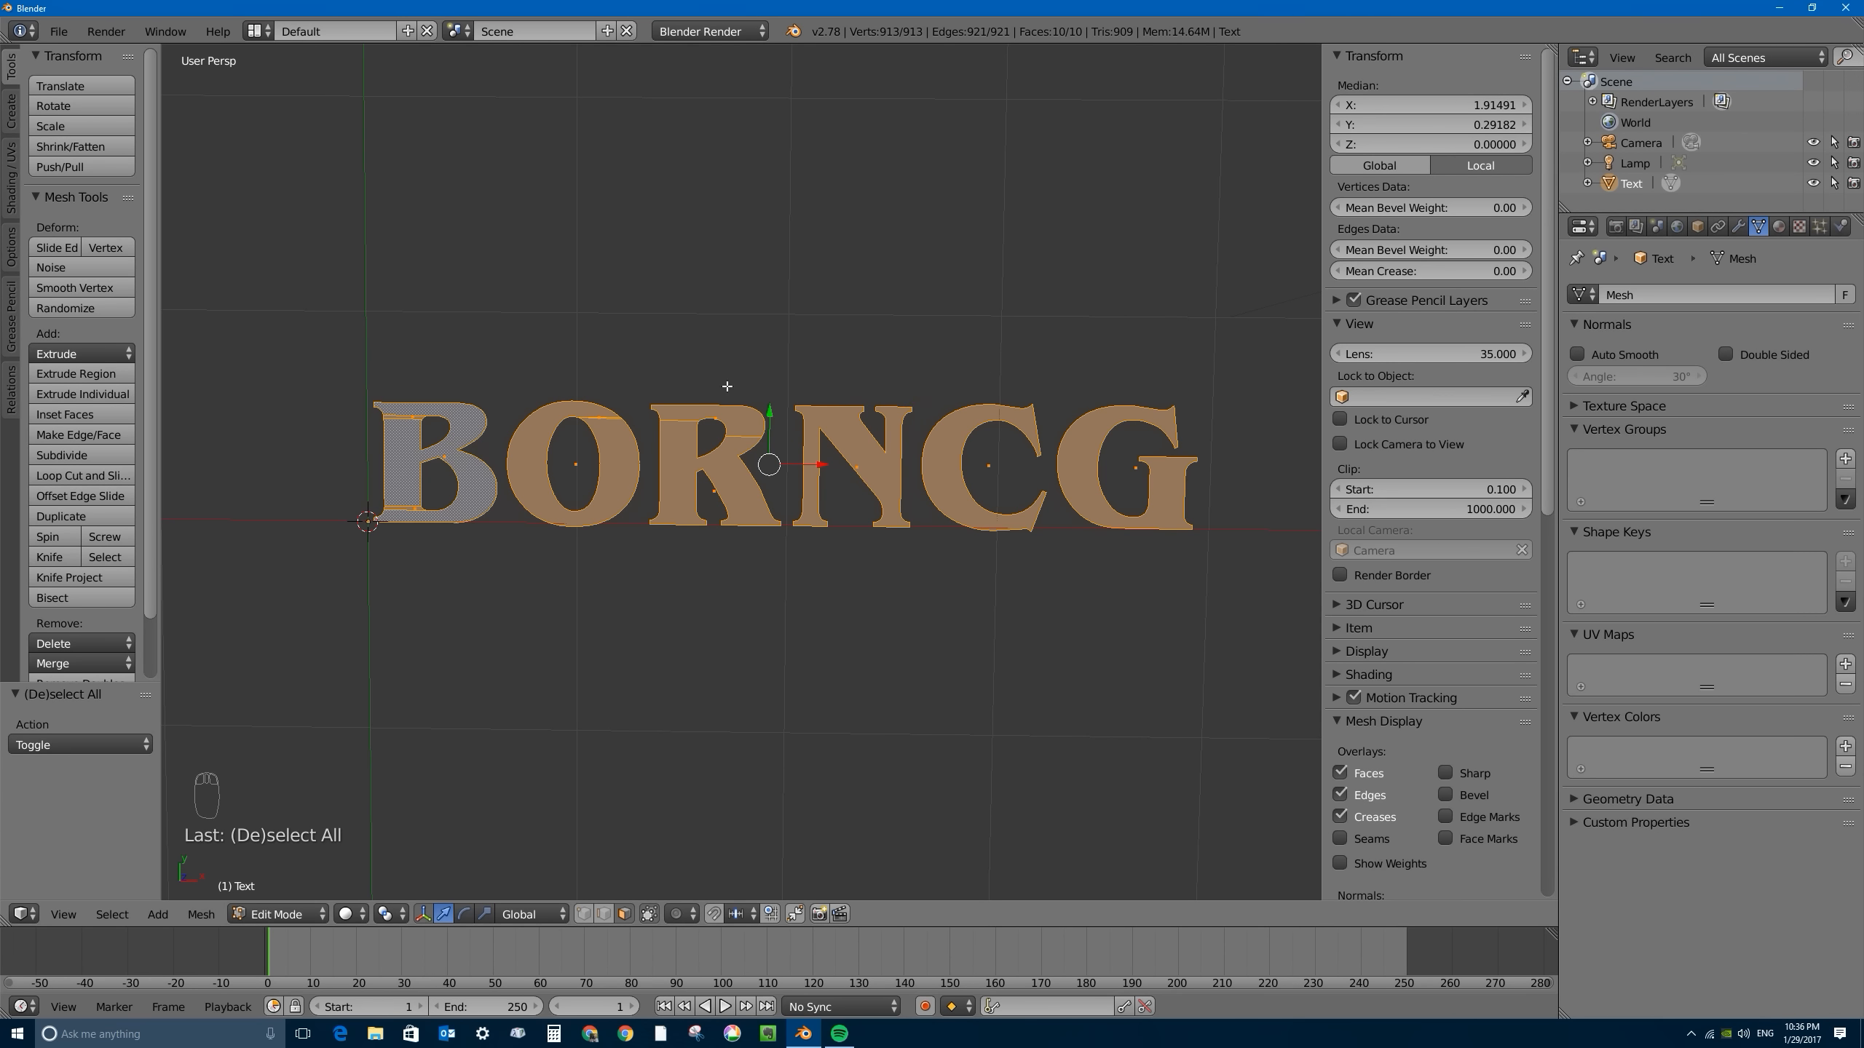
{"action": "scroll", "coordinate": [726, 385], "scroll_direction": "up", "scroll_amount": 8}
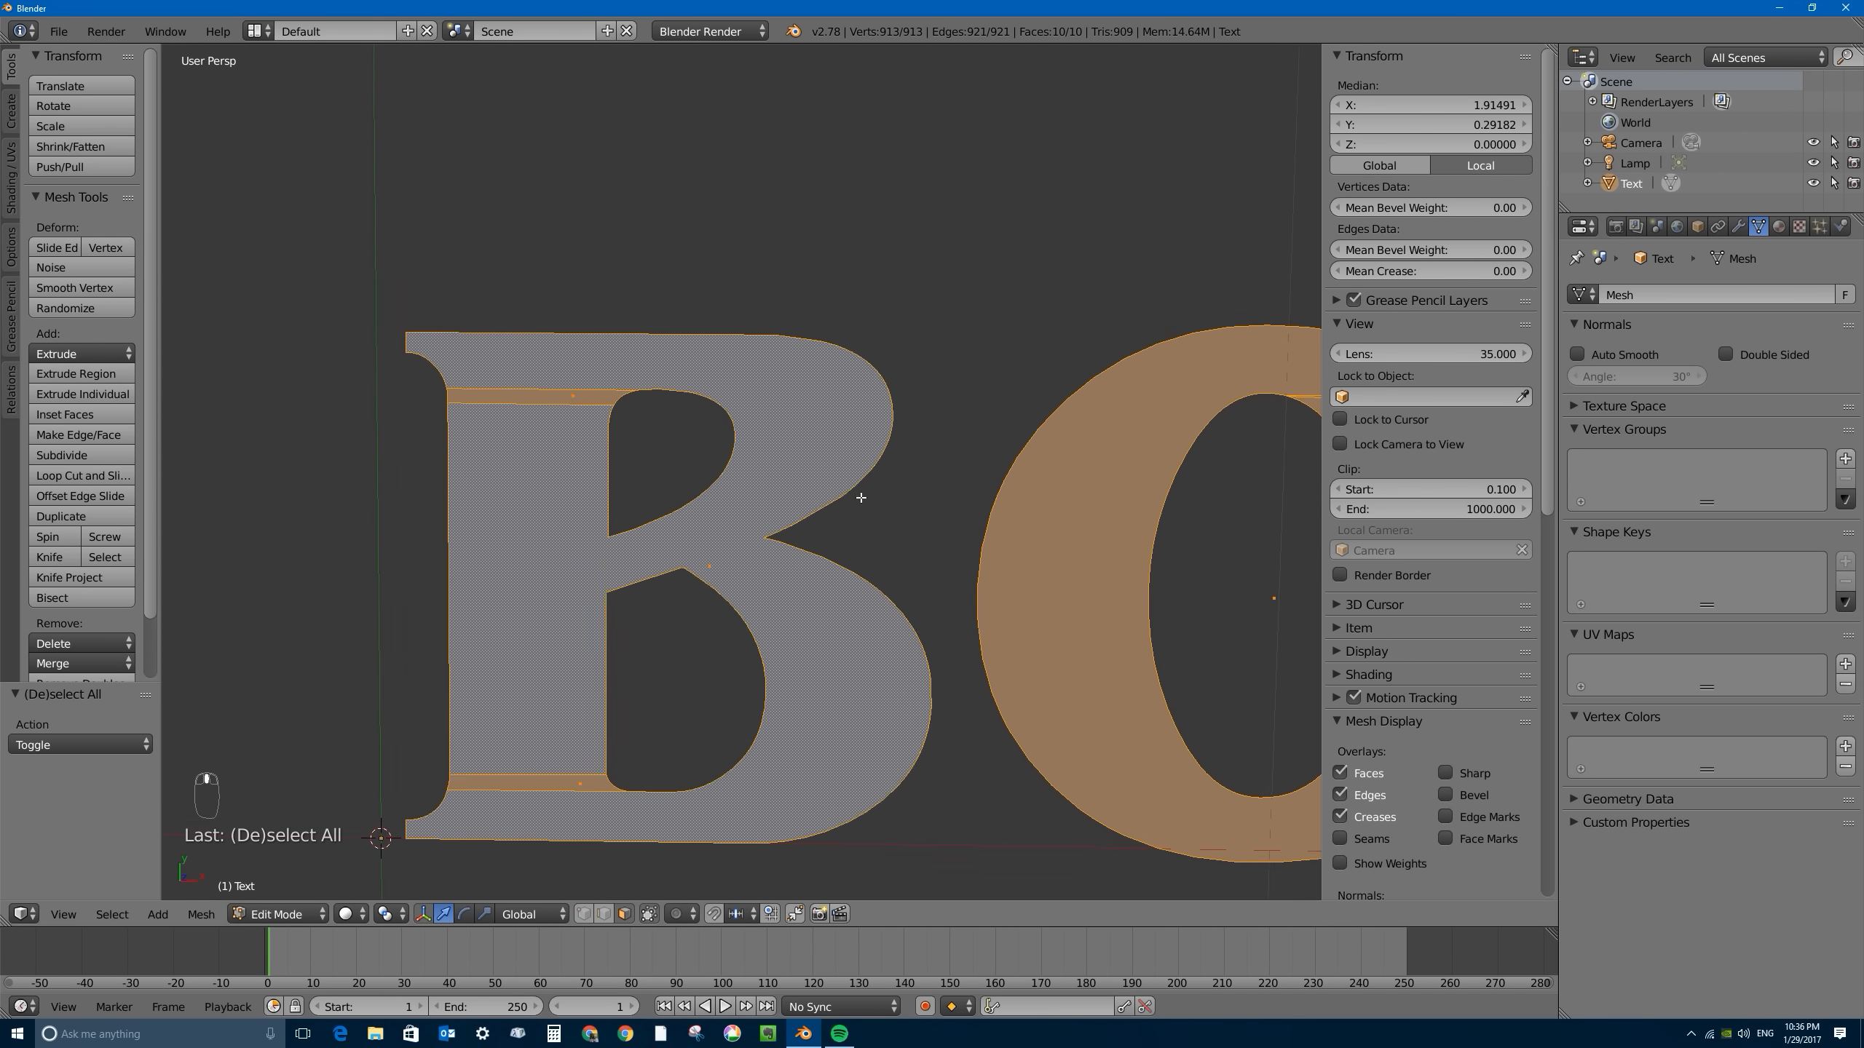
{"action": "middle_click_drag", "start_coordinate": [860, 498], "coordinate": [993, 531], "text": "shift"}
{"action": "key", "text": "i"}
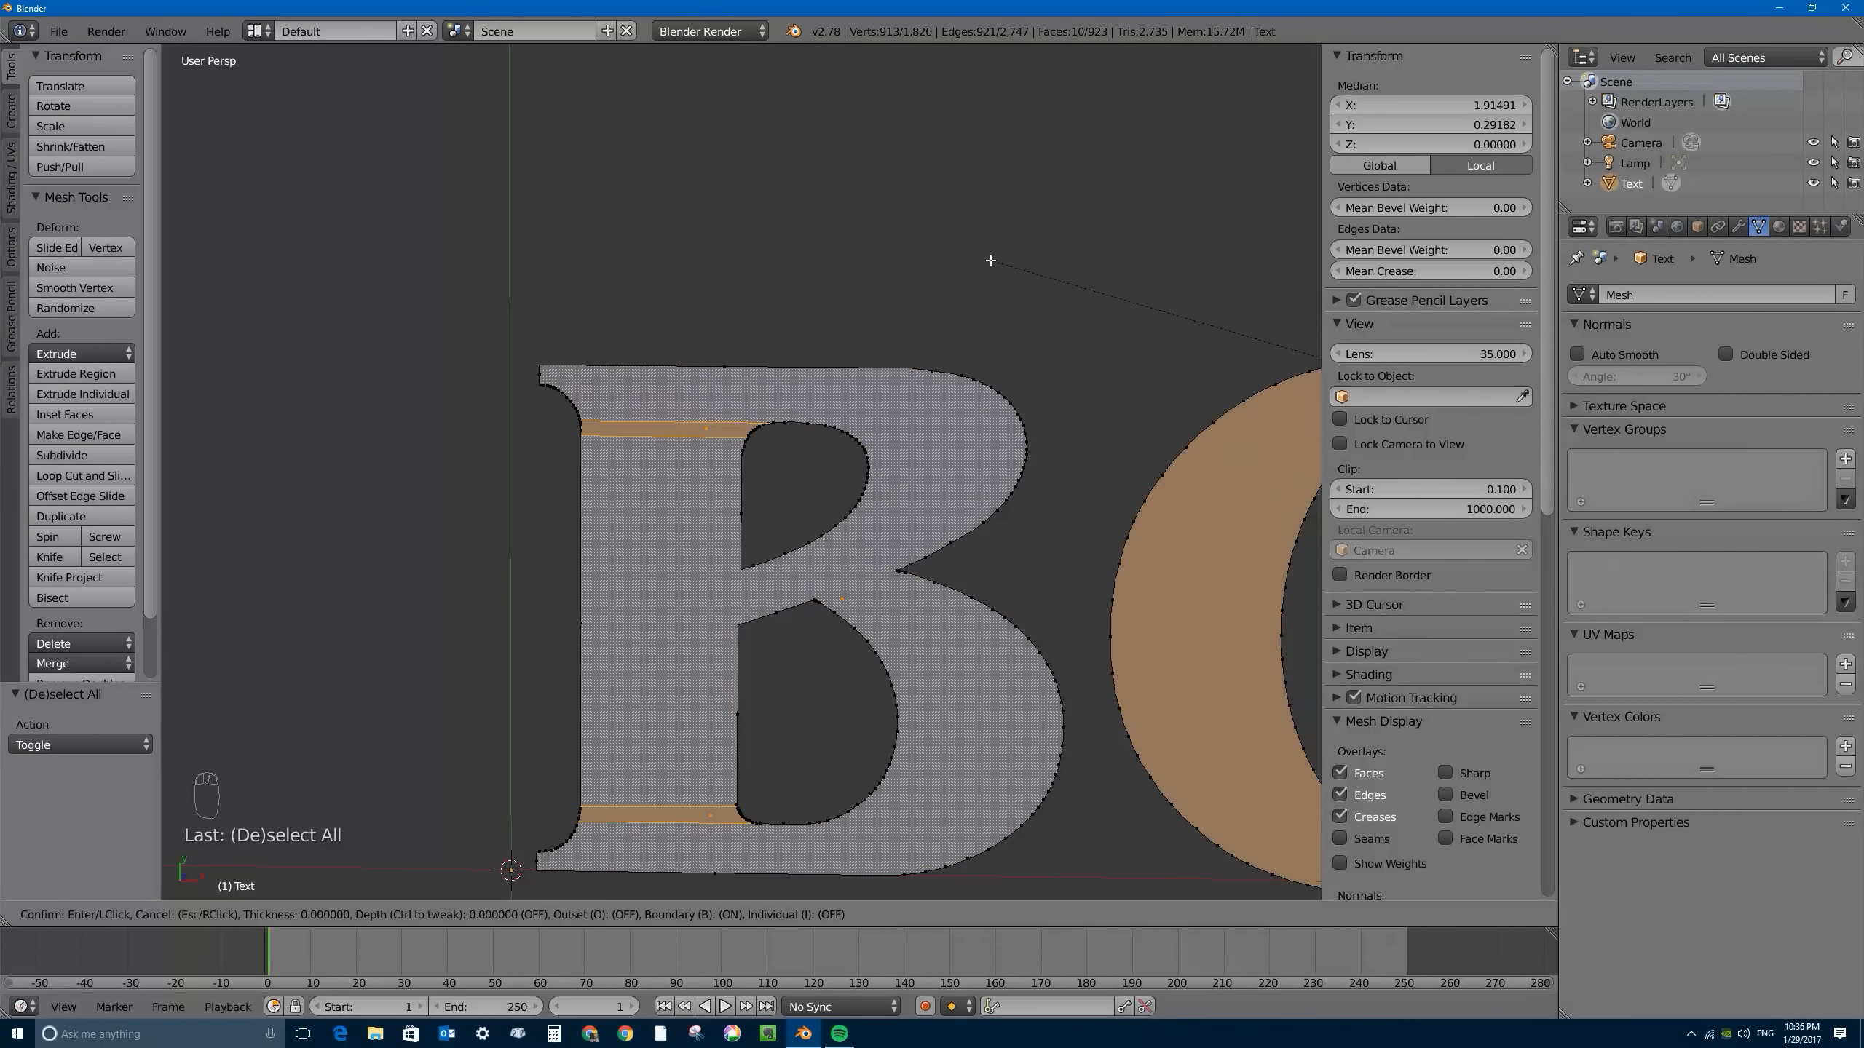
{"action": "left_click", "coordinate": [1013, 266]}
{"action": "scroll", "coordinate": [1069, 304], "scroll_direction": "down", "scroll_amount": 7}
{"action": "scroll", "coordinate": [1181, 523], "scroll_direction": "up", "scroll_amount": 1}
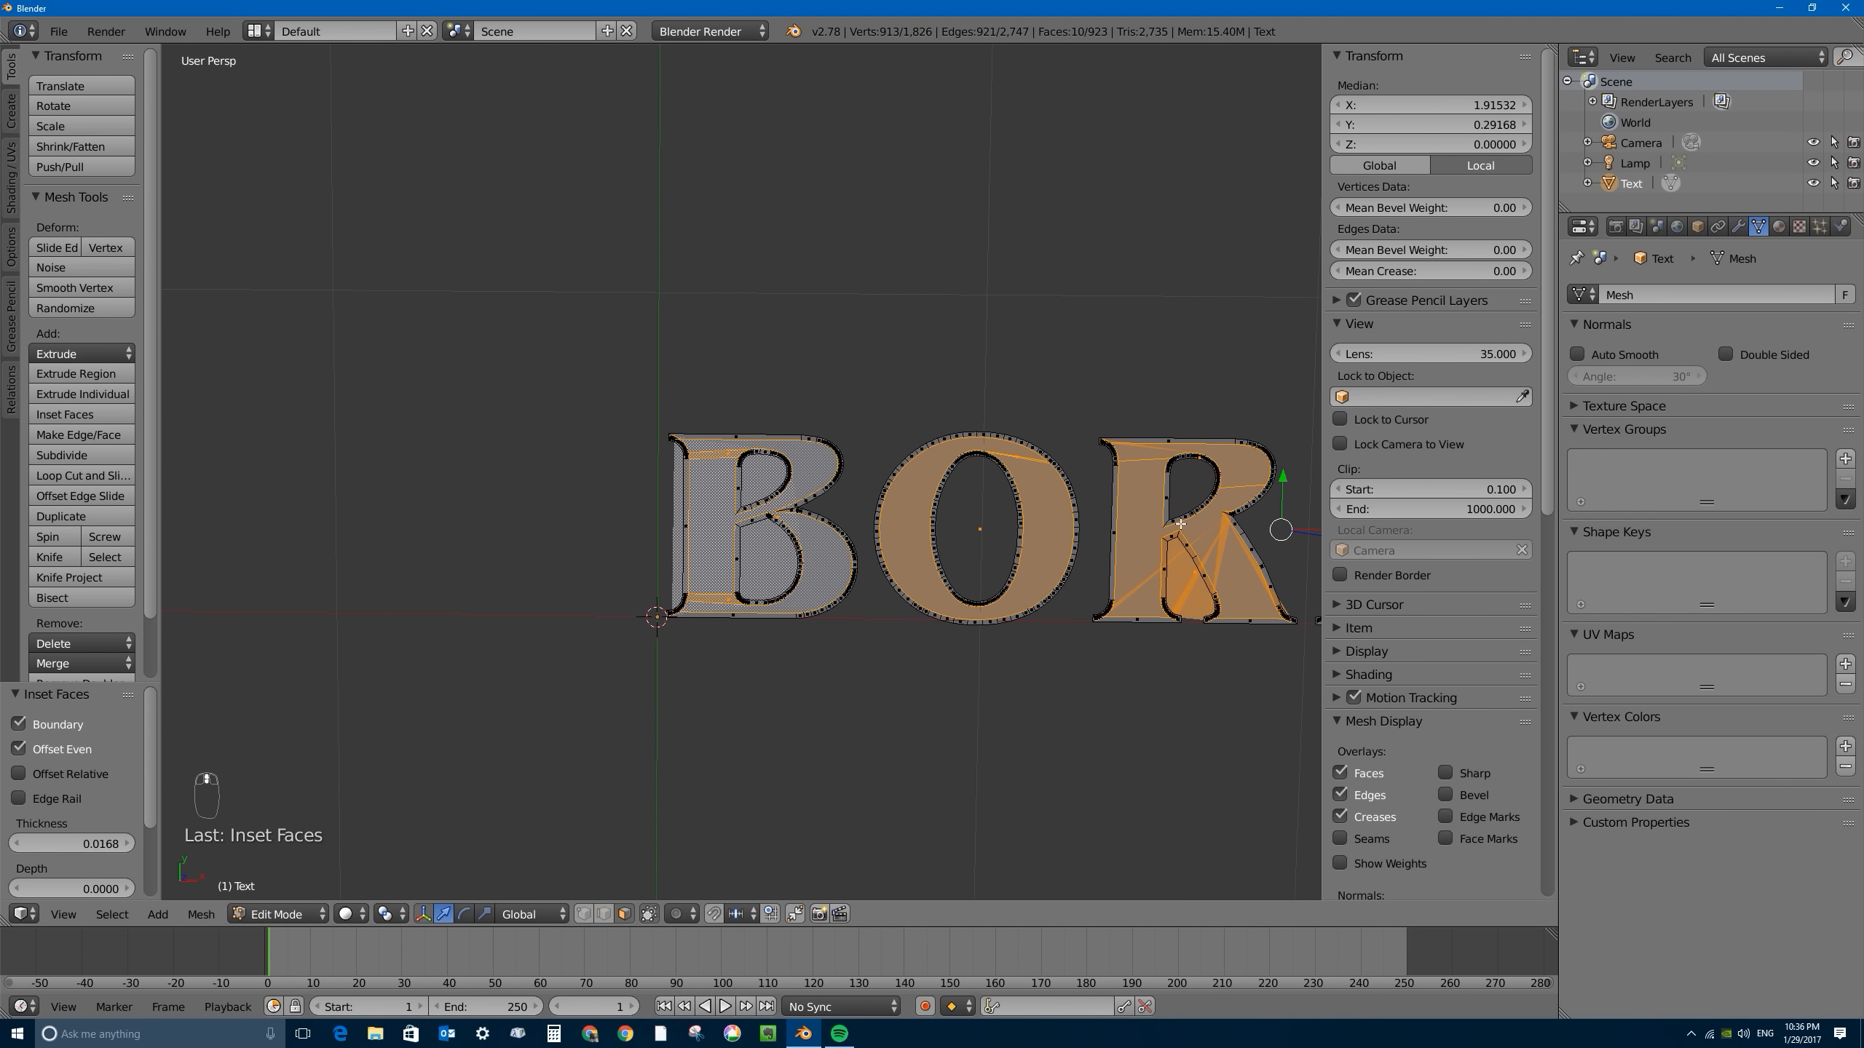
{"action": "scroll", "coordinate": [1269, 534], "scroll_direction": "down", "scroll_amount": 1}
{"action": "scroll", "coordinate": [727, 500], "scroll_direction": "up", "scroll_amount": 6}
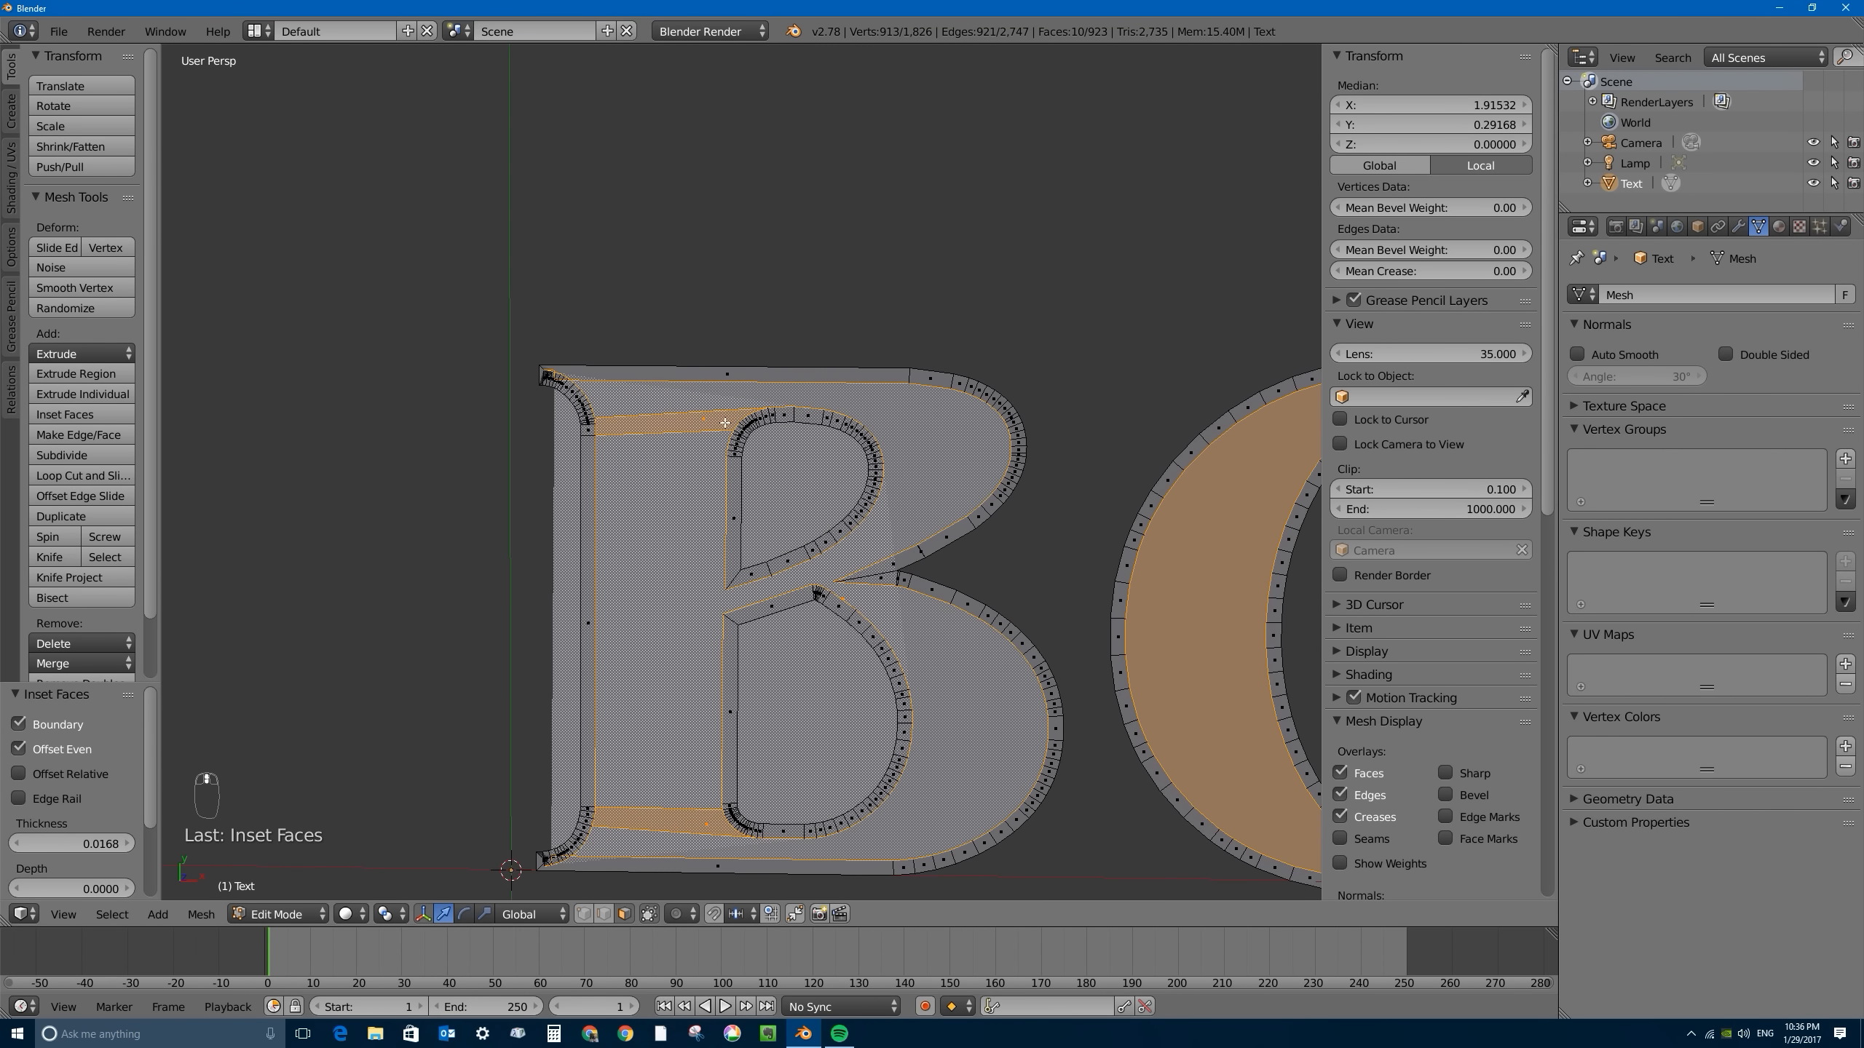
{"action": "key", "text": "ctrl+z"}
- Try a thinner inset of about 0.0065 on all letter faces, and undo it
{"action": "key", "text": "i"}
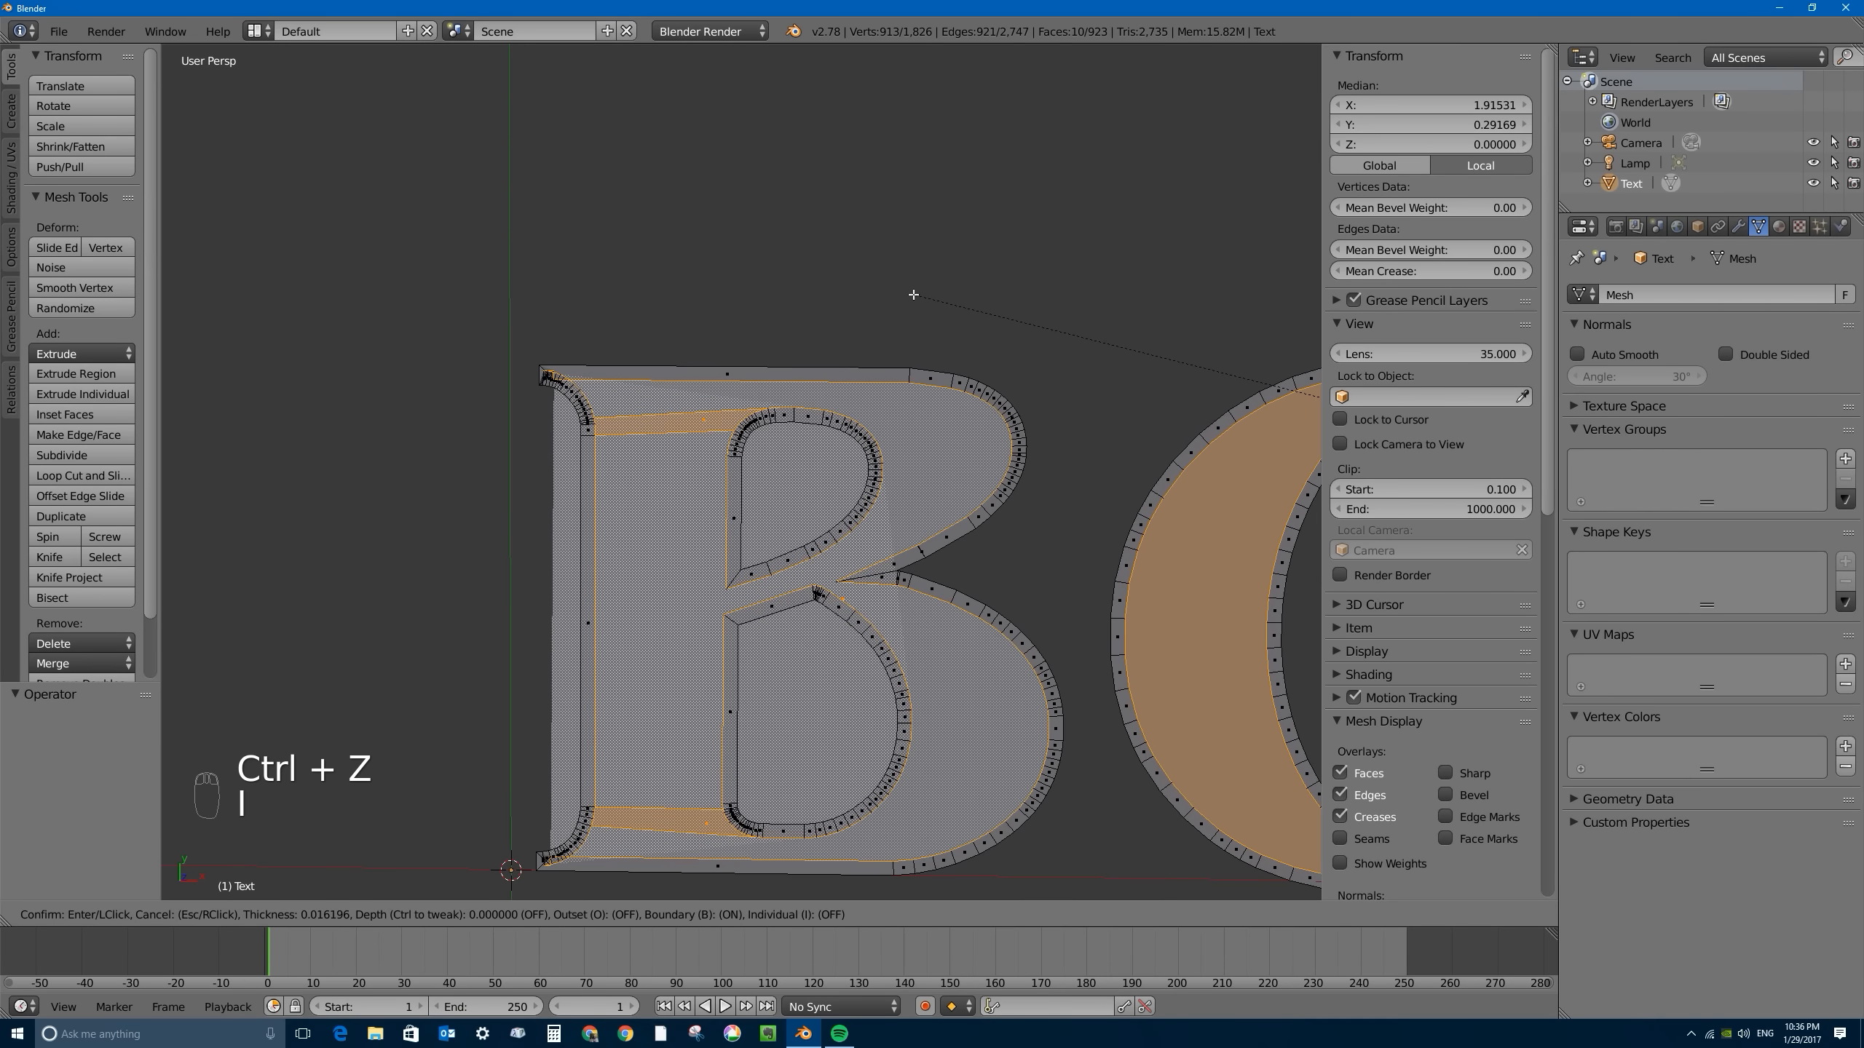
{"action": "left_click", "coordinate": [826, 363]}
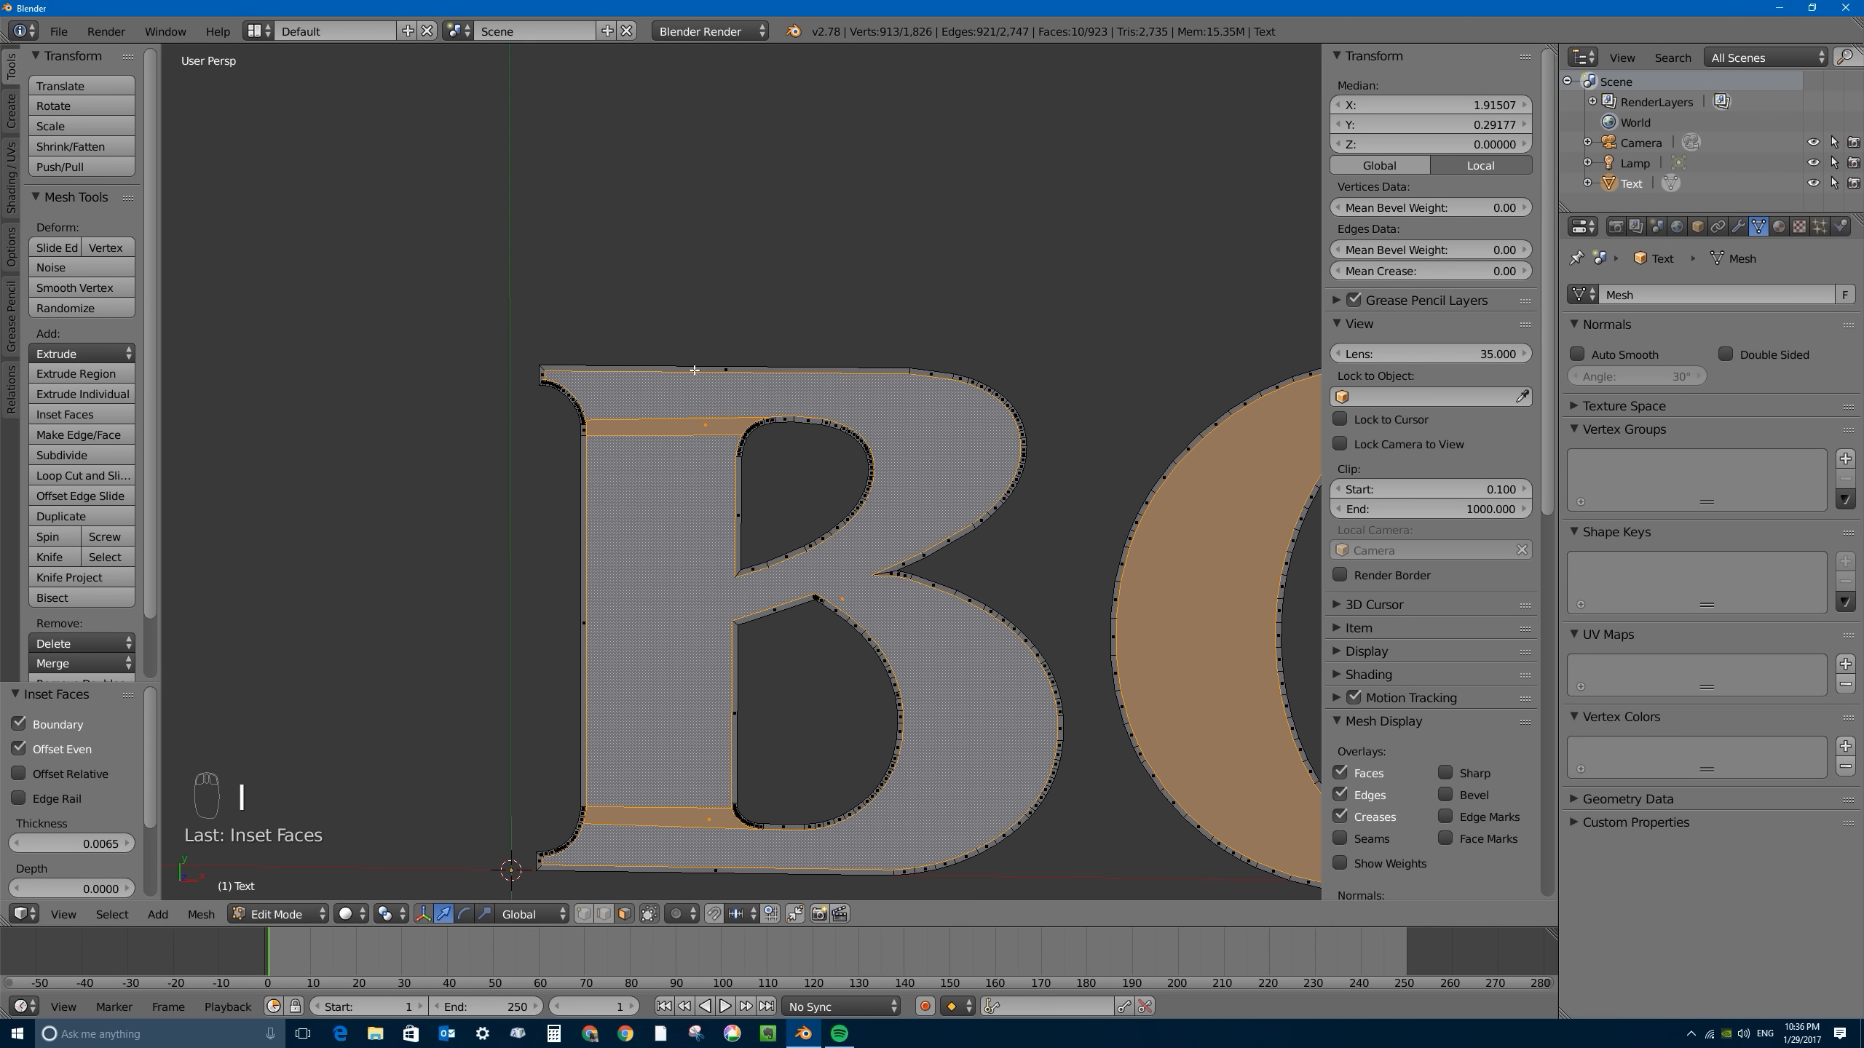
{"action": "key", "text": "ctrl+z"}
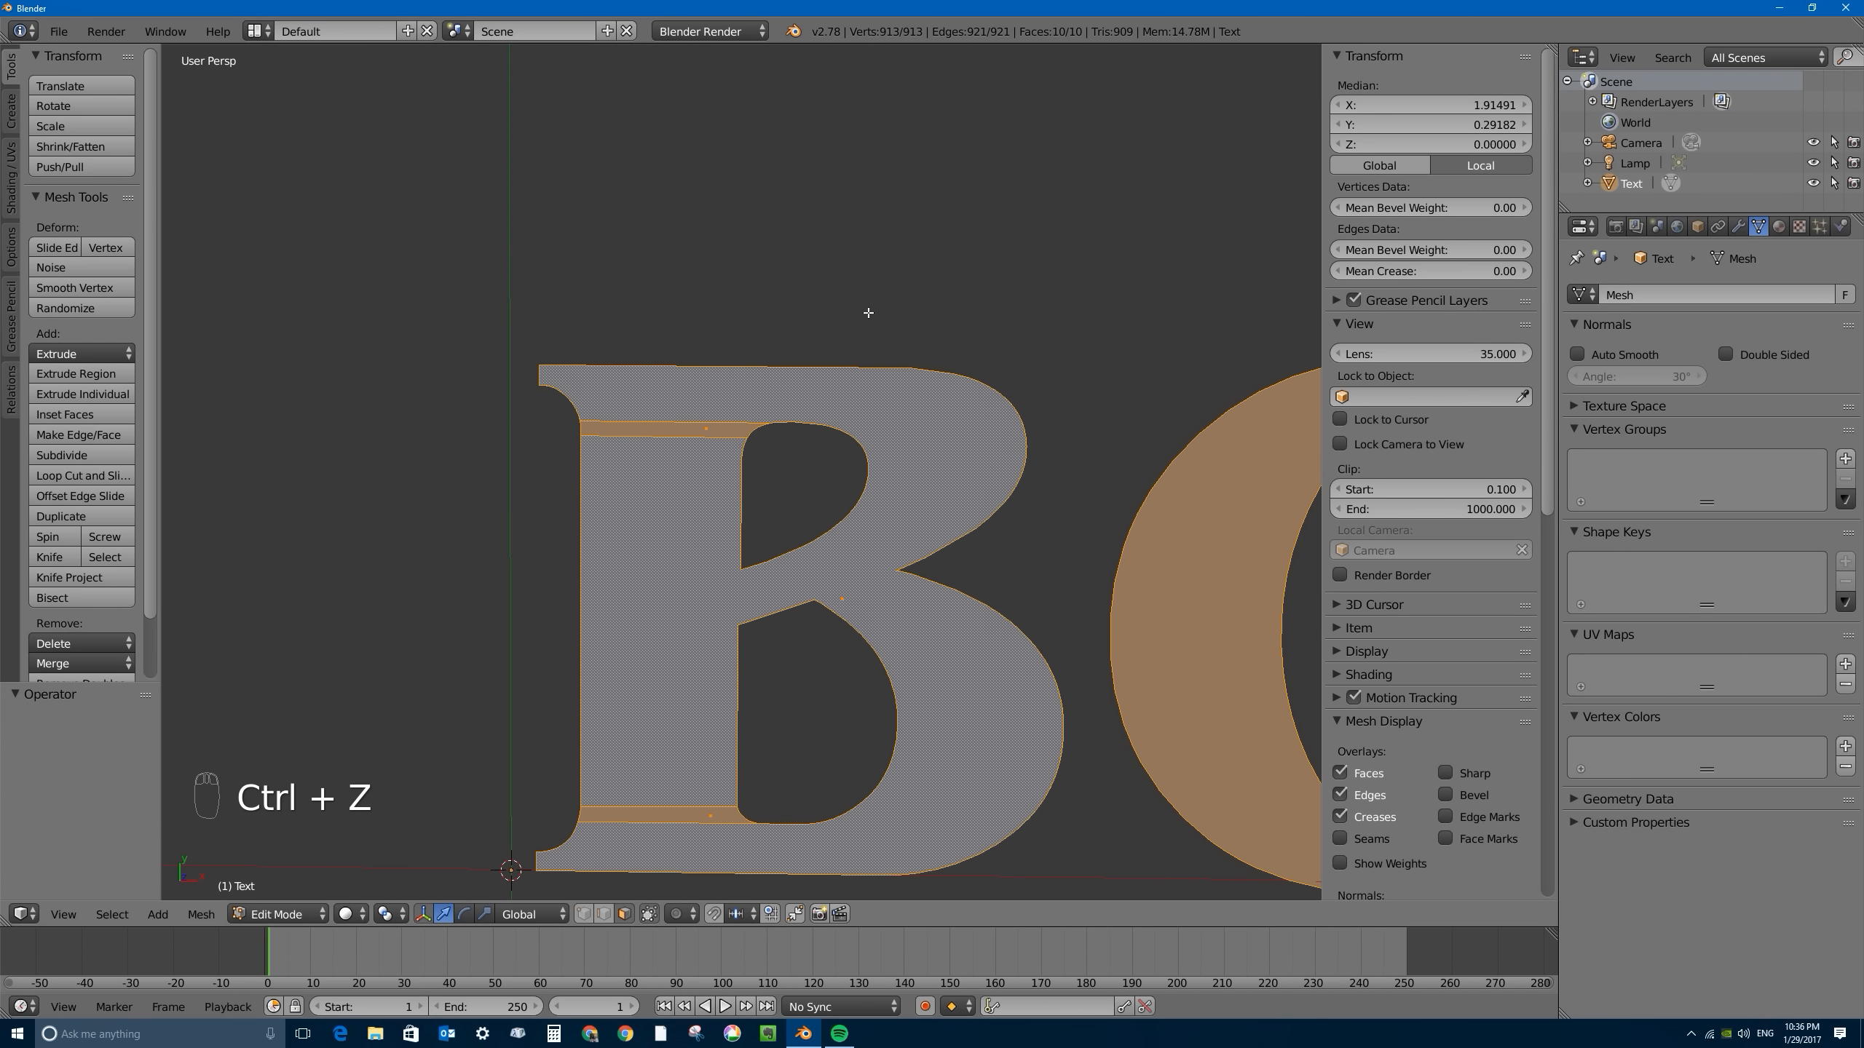
- Inset all letter faces with a thickness of about 0.0114, and check the new borders from the B to the G
{"action": "key", "text": "i"}
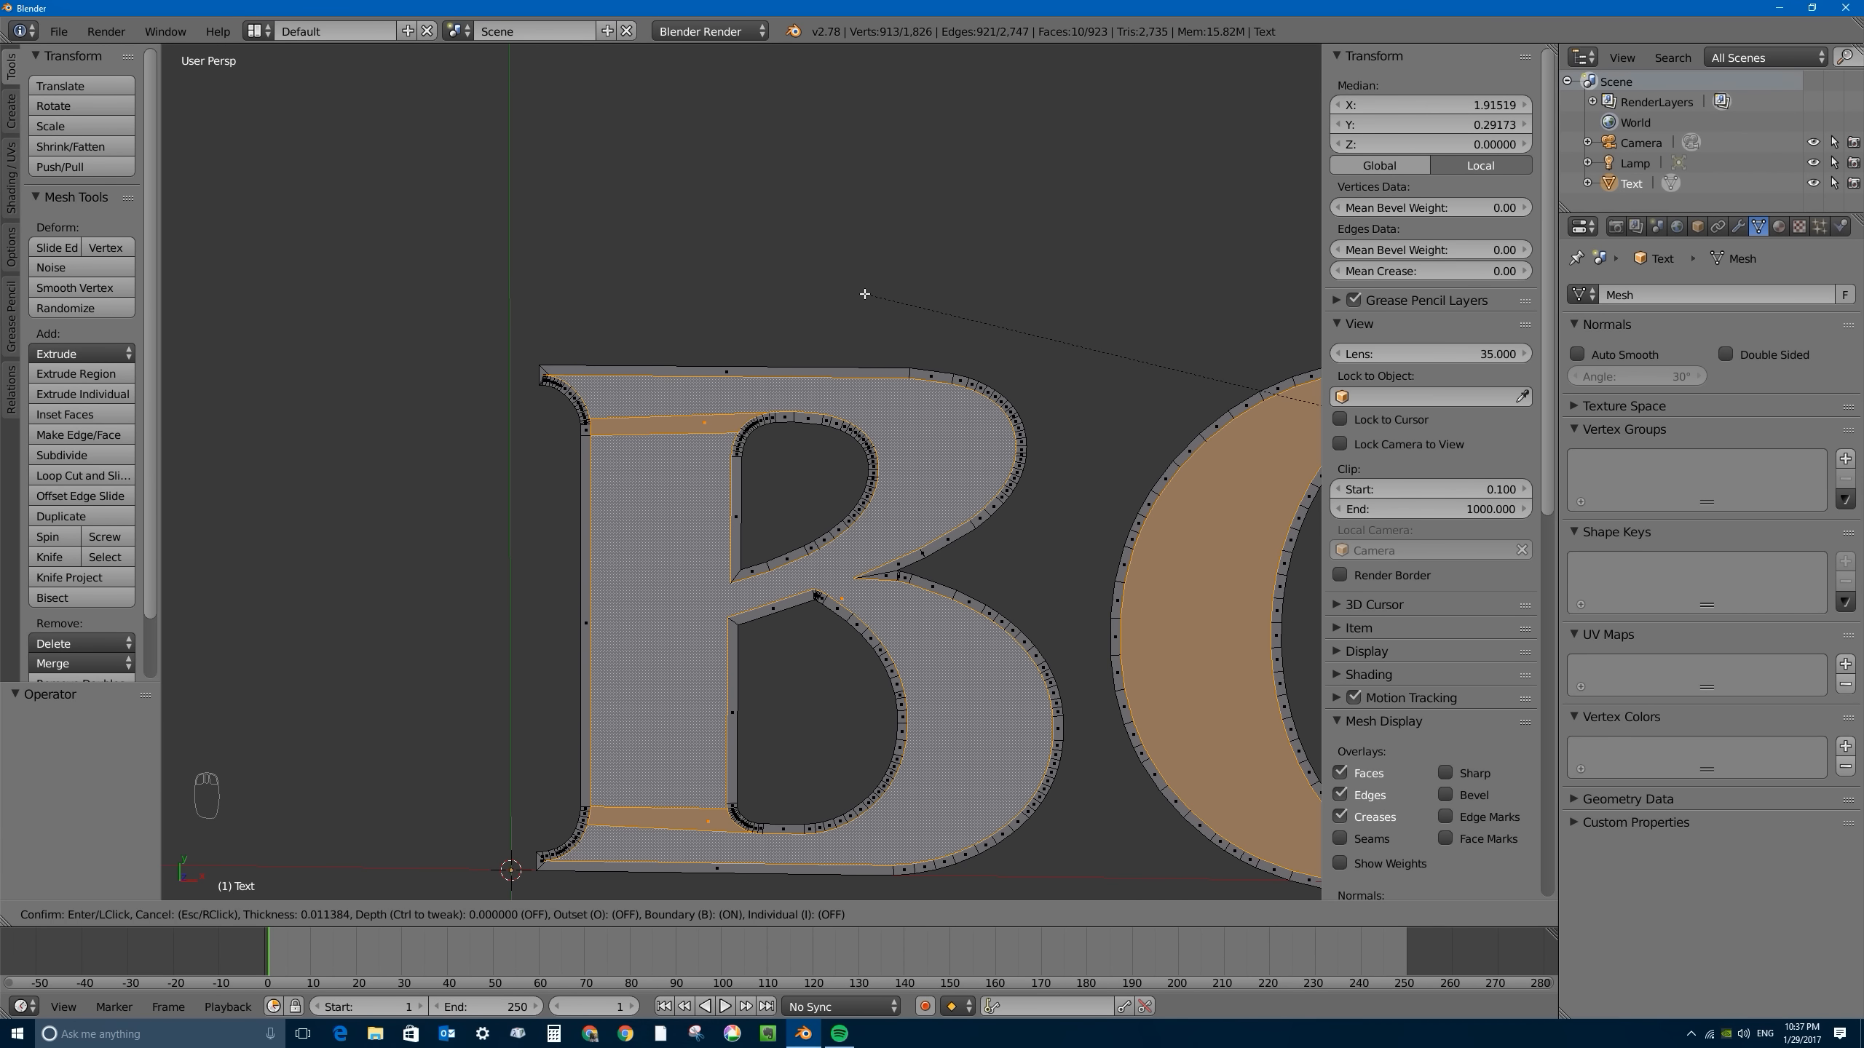
{"action": "left_click", "coordinate": [864, 294]}
{"action": "scroll", "coordinate": [993, 405], "scroll_direction": "down", "scroll_amount": 5}
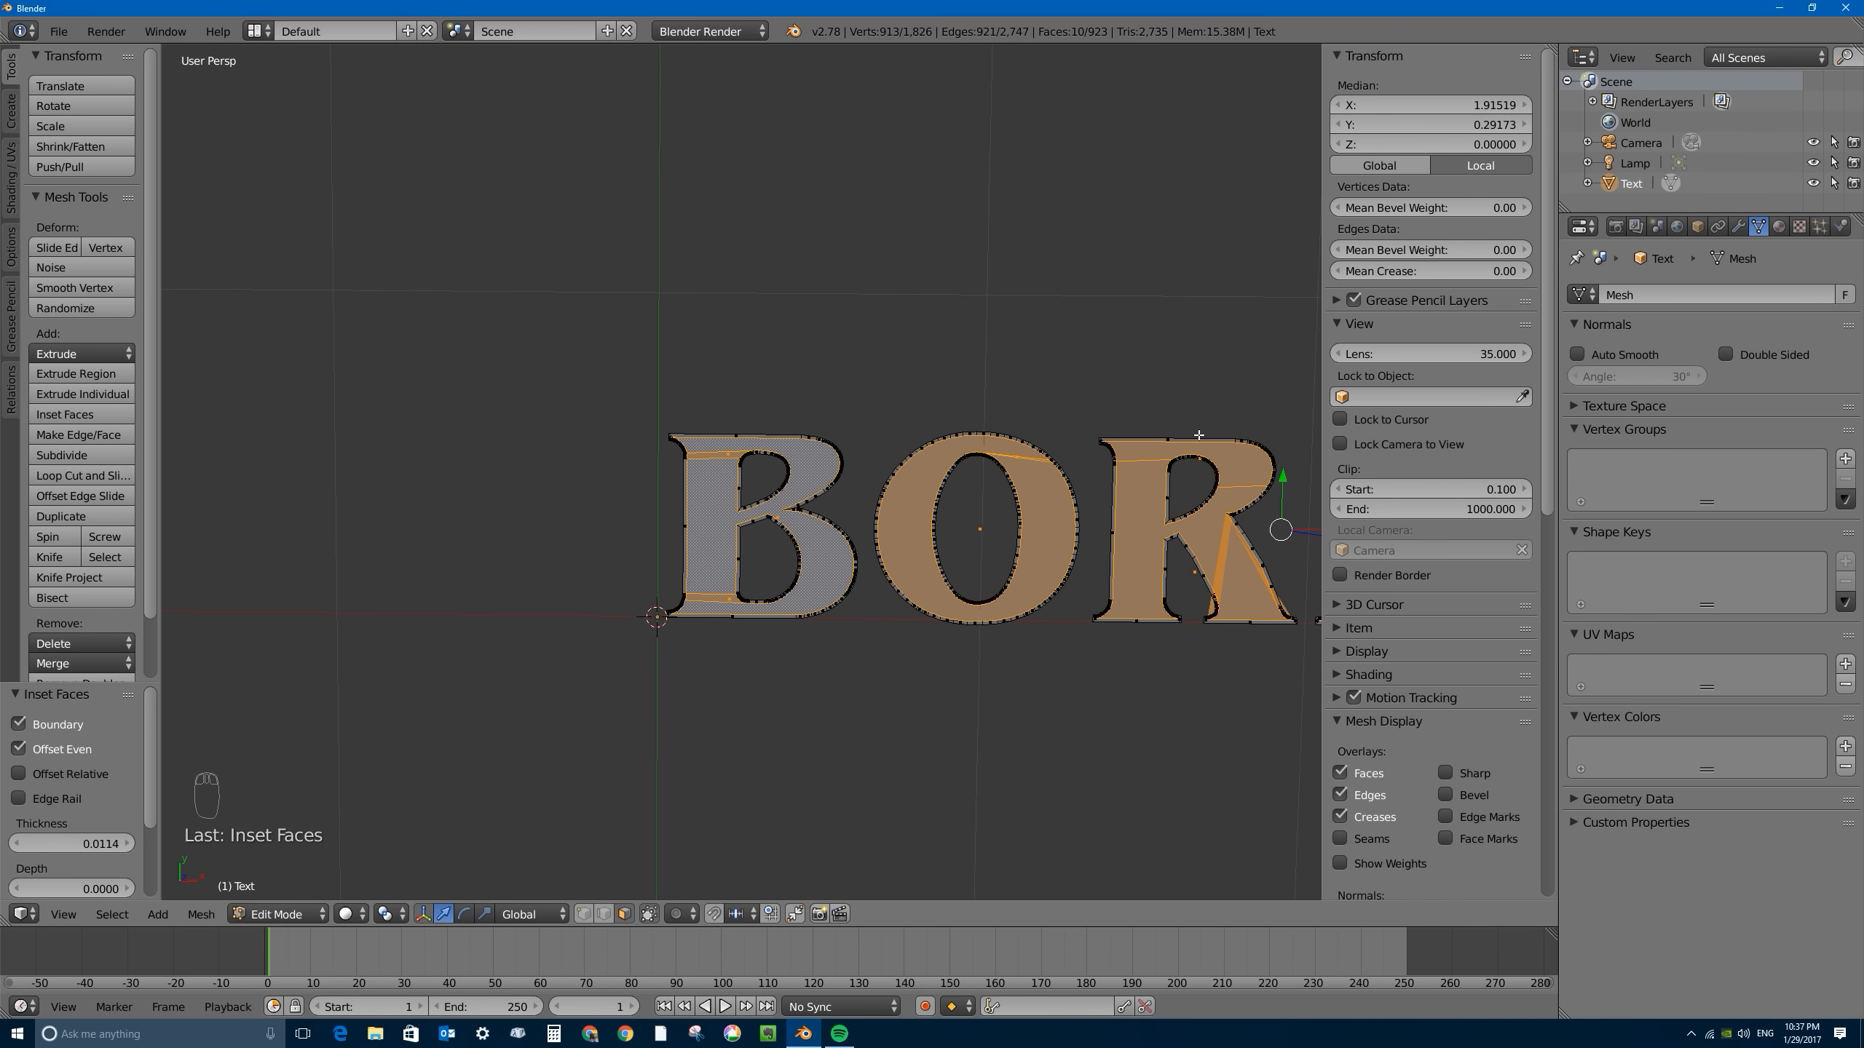
{"action": "middle_click_drag", "start_coordinate": [1189, 429], "coordinate": [571, 382], "text": "shift"}
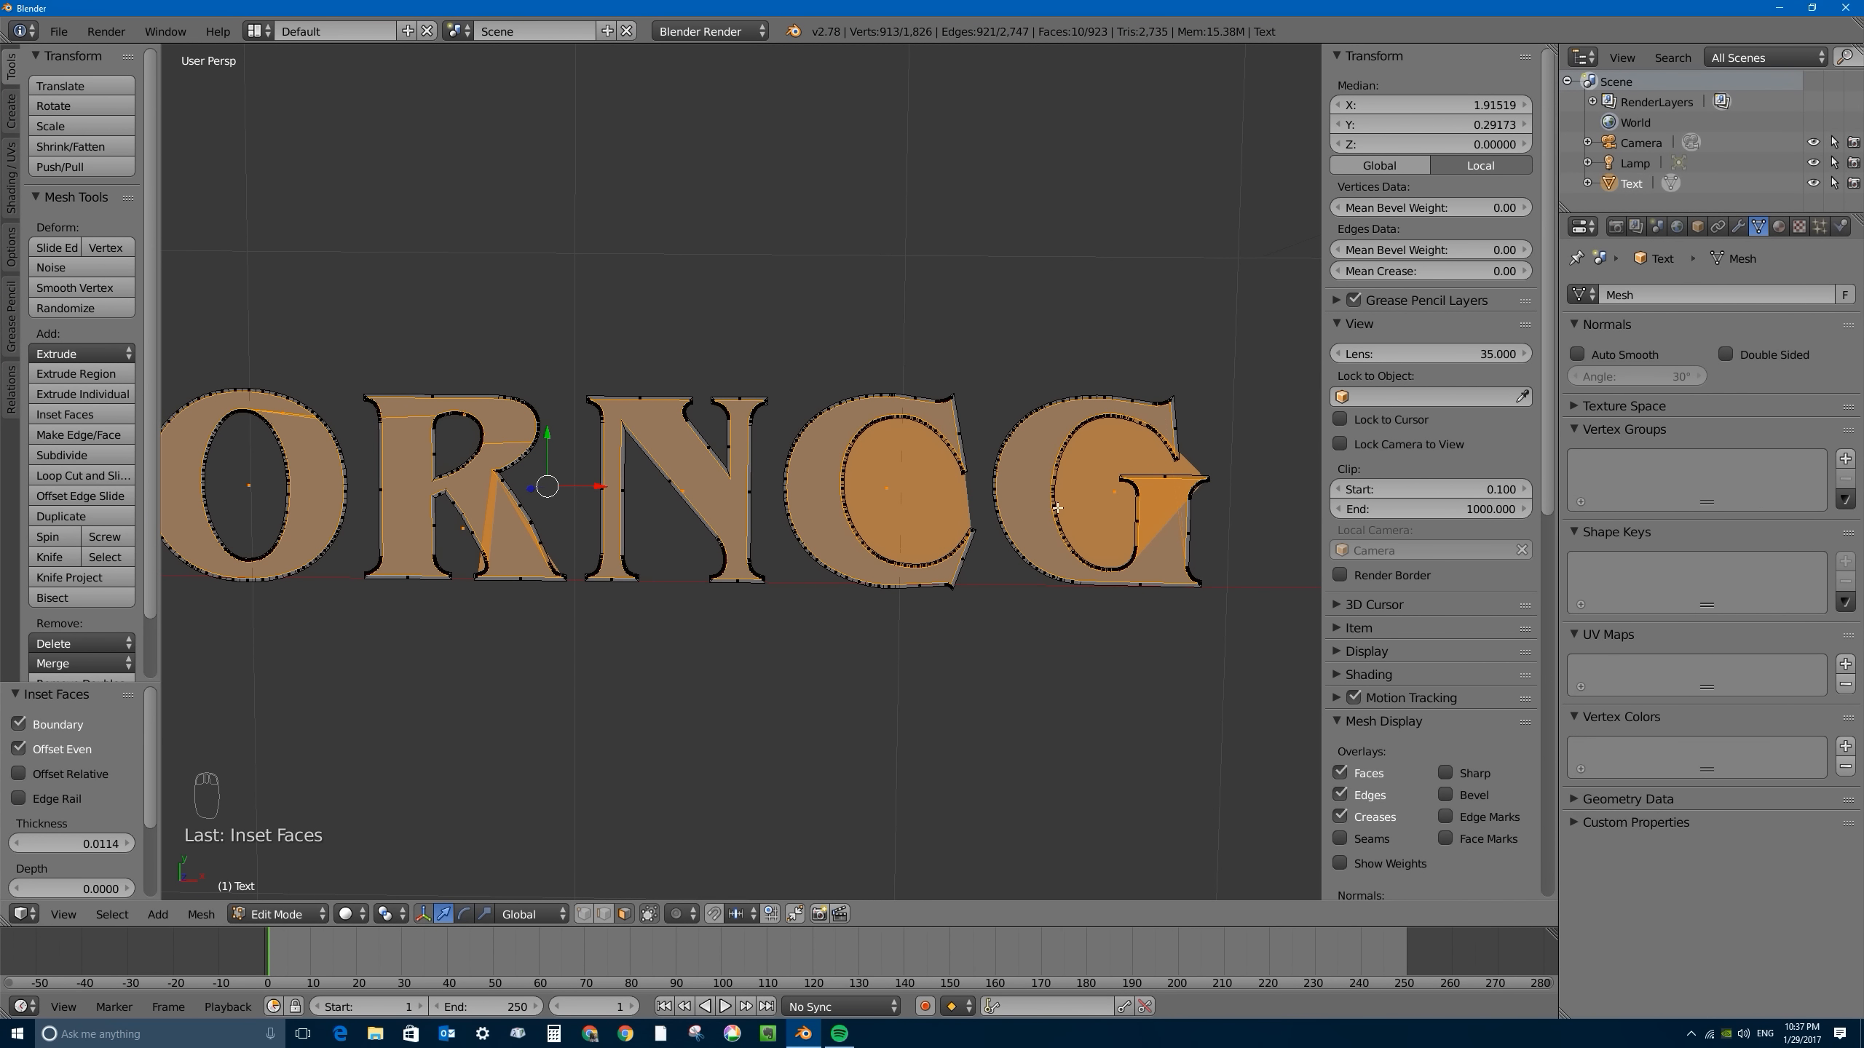
{"action": "middle_click_drag", "start_coordinate": [824, 445], "coordinate": [985, 448], "text": "shift"}
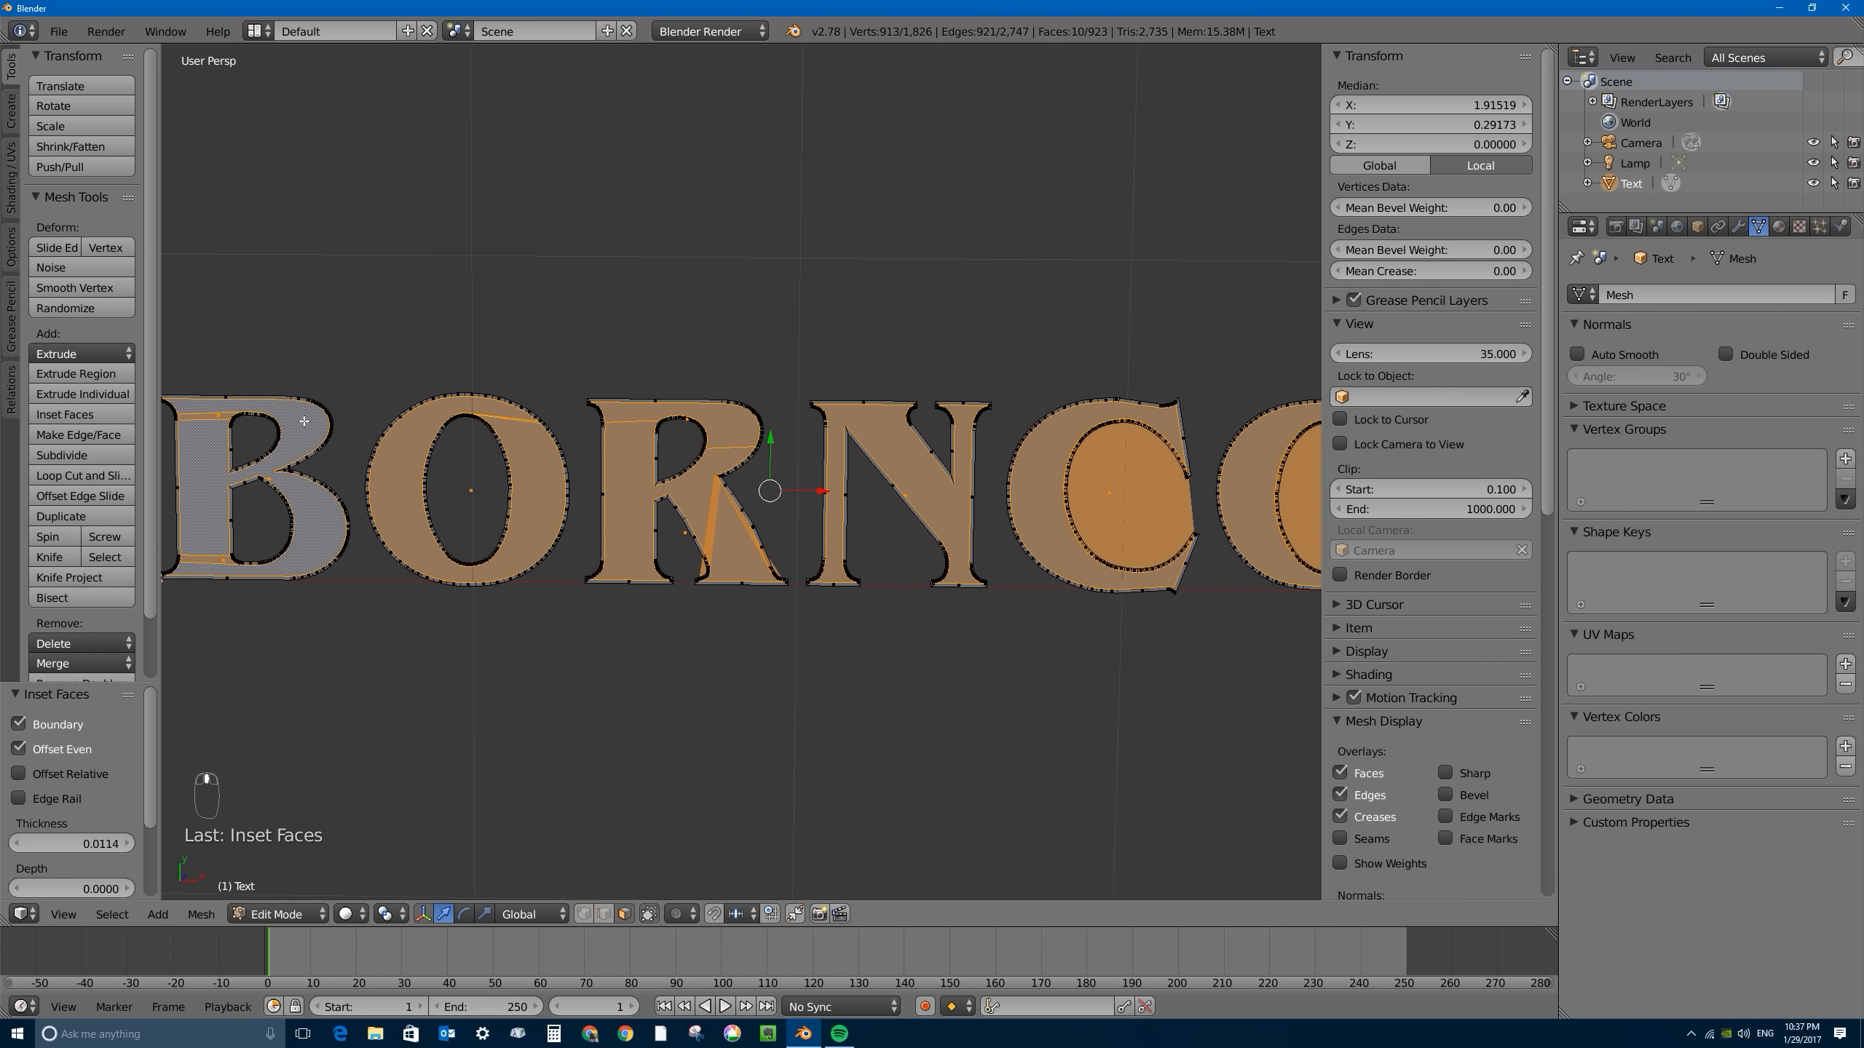
- Delete the selected inner faces of all letters, keeping only the thin inset borders
{"action": "key", "text": "x"}
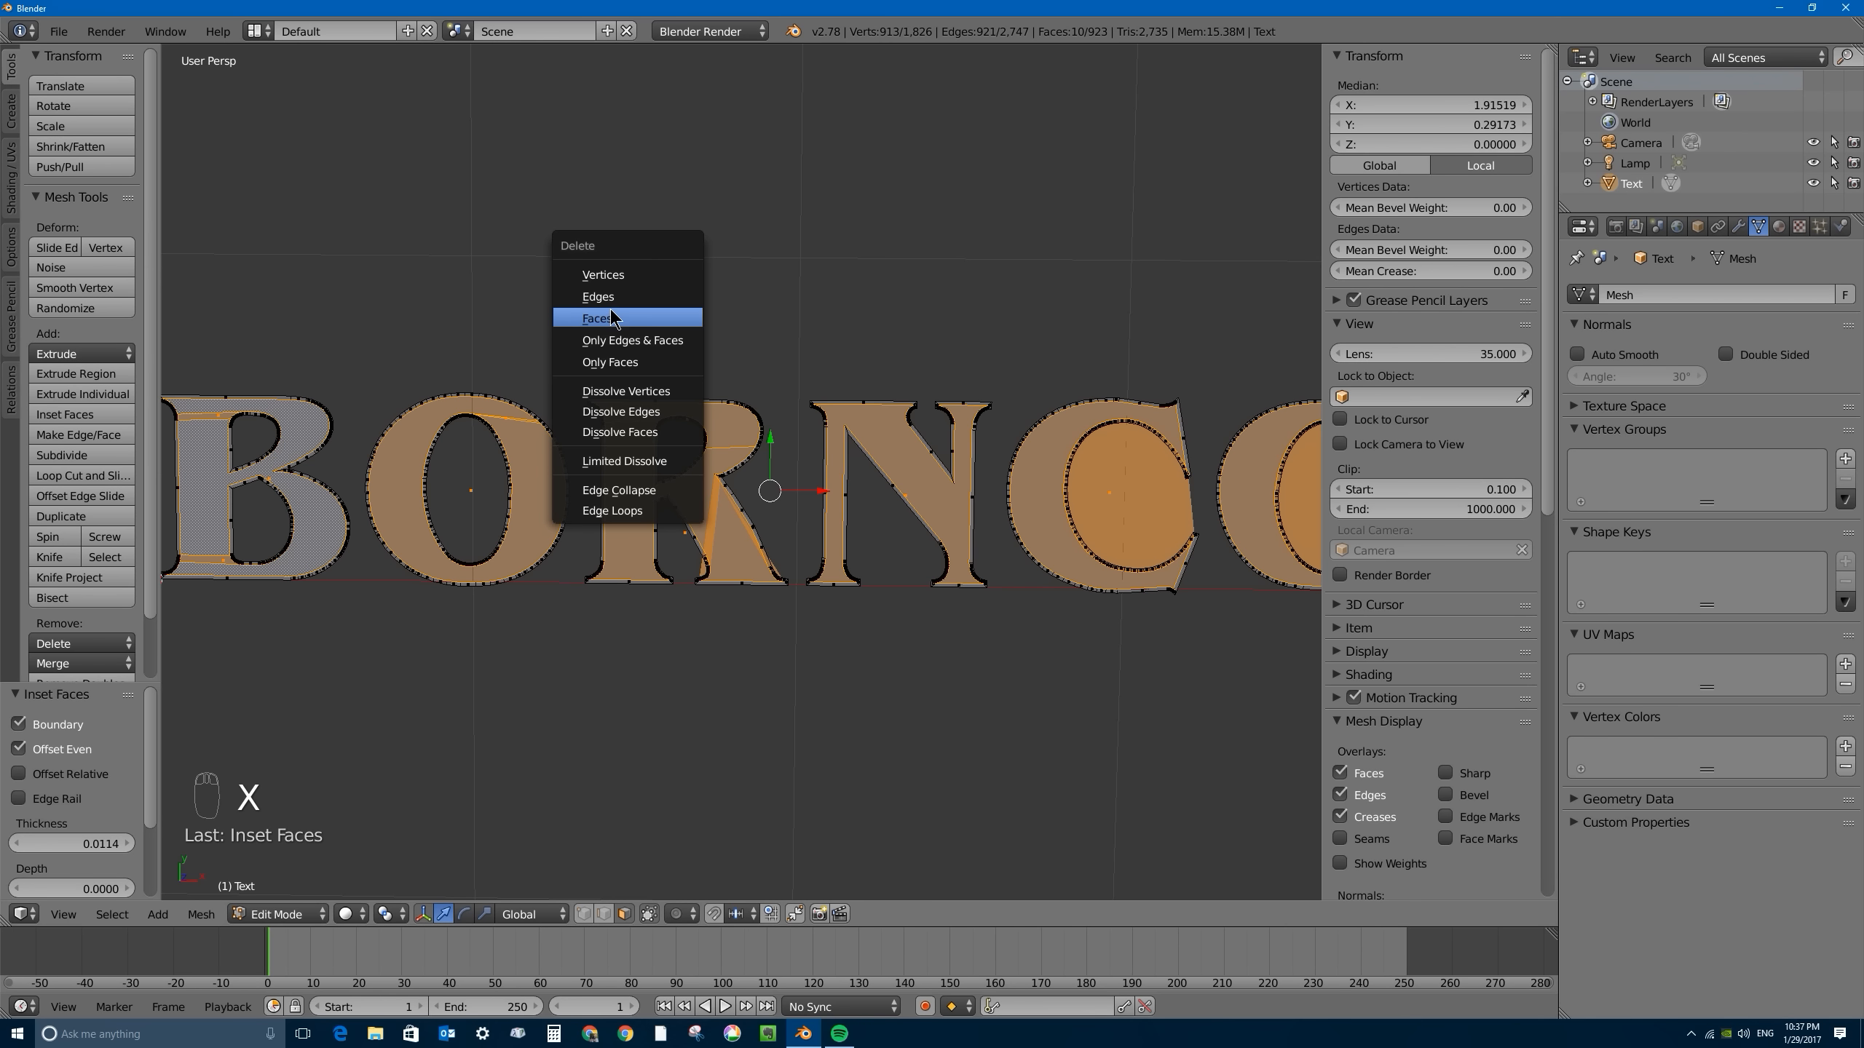
{"action": "left_click", "coordinate": [613, 318]}
{"action": "scroll", "coordinate": [353, 436], "scroll_direction": "up", "scroll_amount": 10}
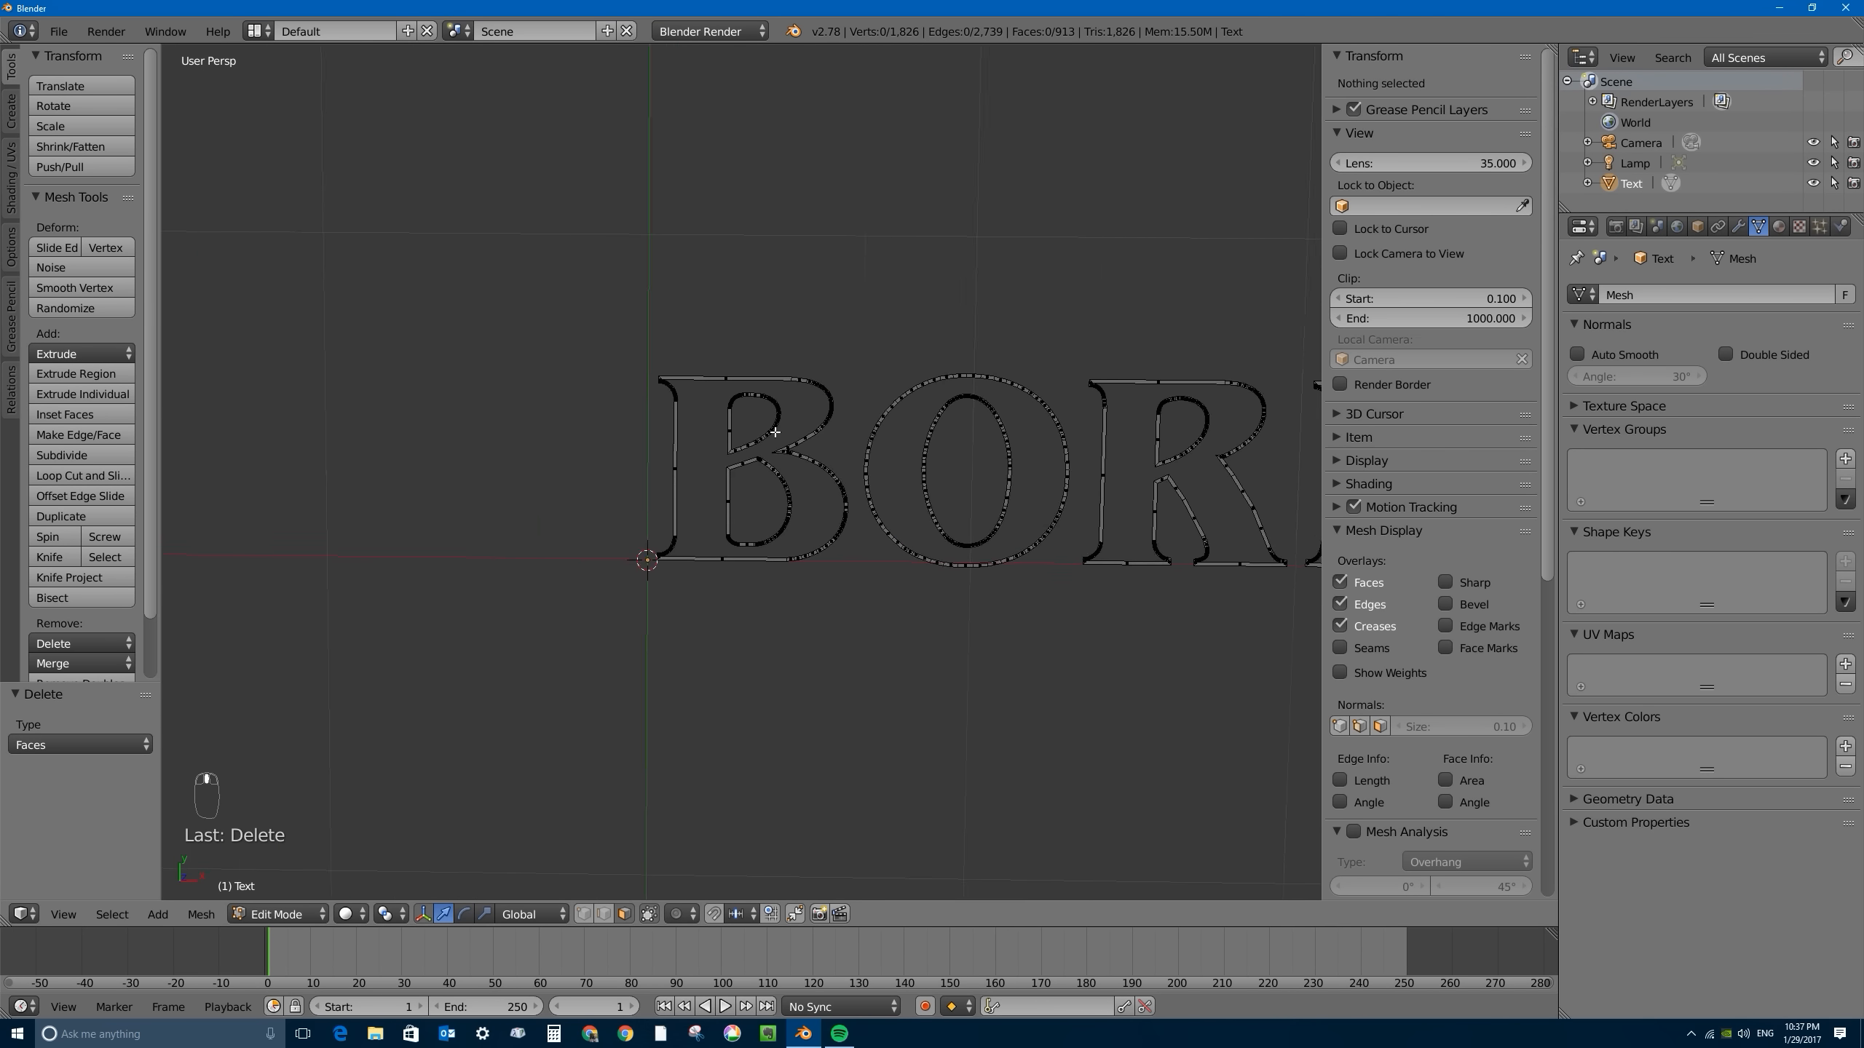
{"action": "middle_click_drag", "start_coordinate": [879, 544], "coordinate": [921, 548], "text": "shift"}
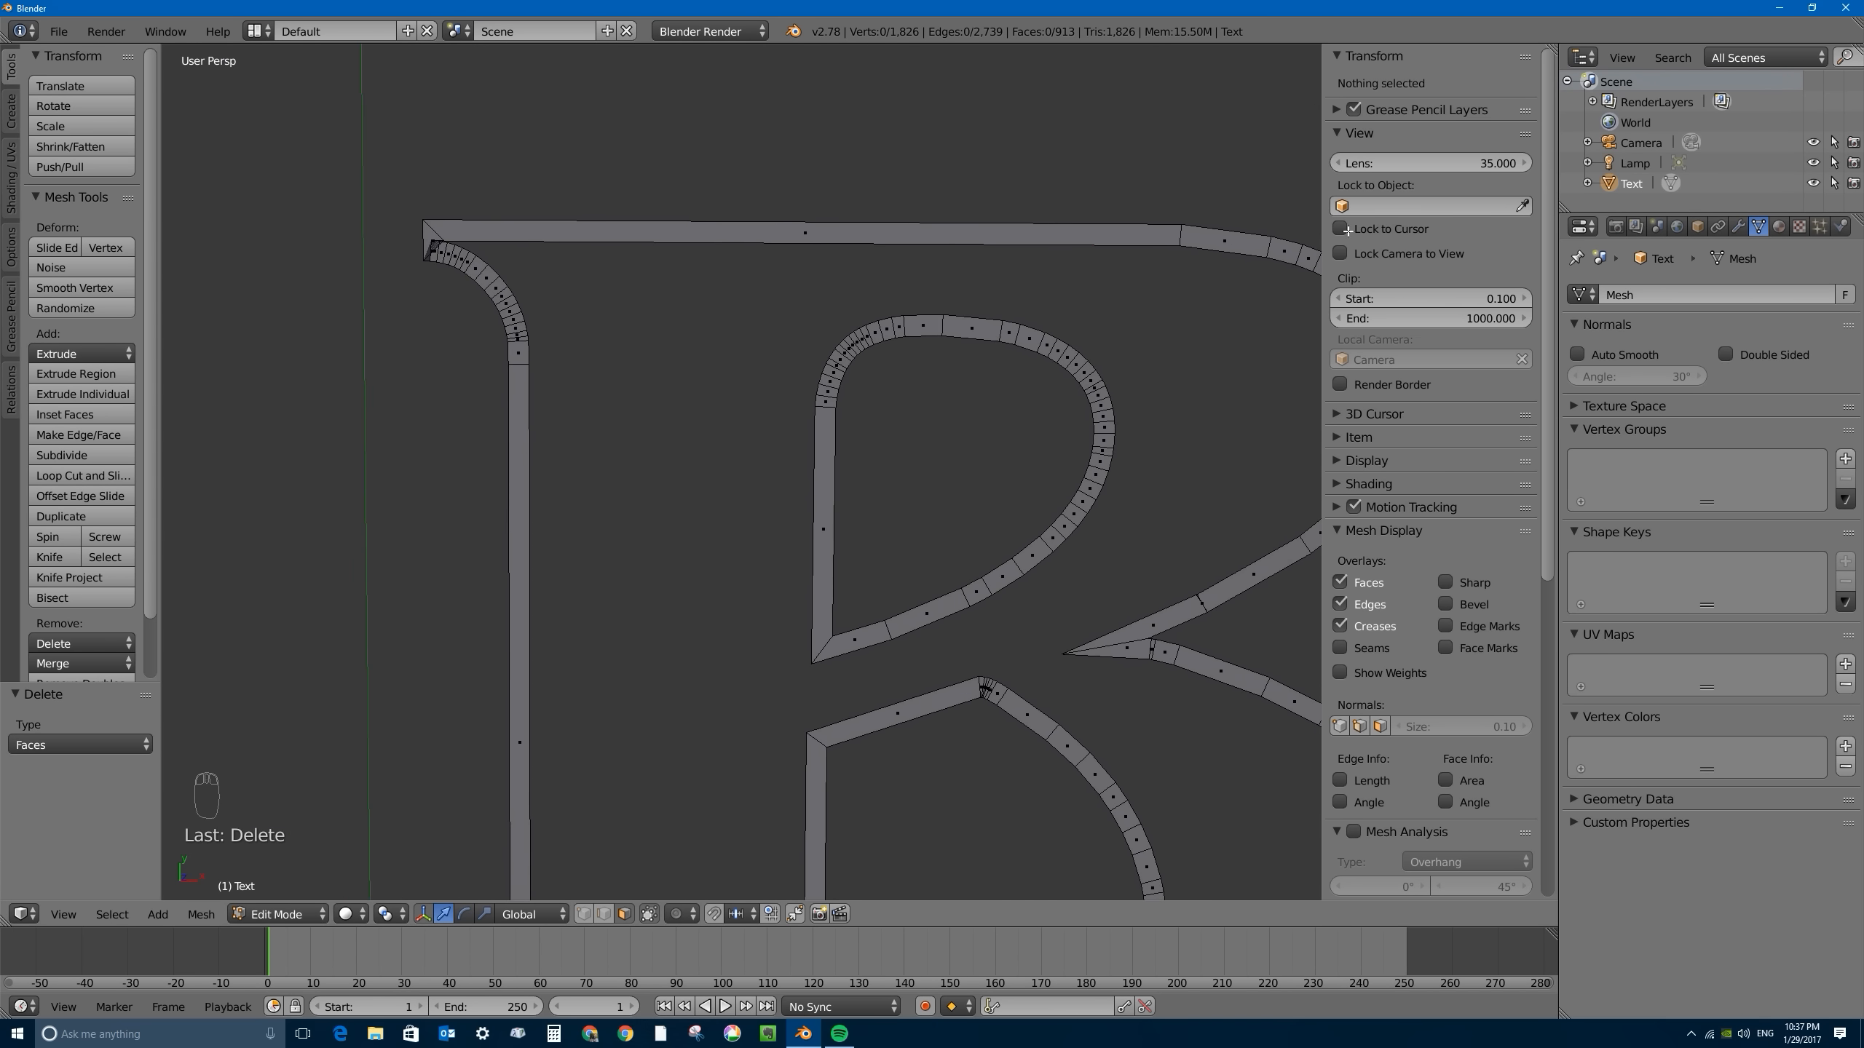
- Examine the border geometry of the B close up around its stem, inner corners and upper serif
{"action": "scroll", "coordinate": [433, 254], "scroll_direction": "up", "scroll_amount": 2}
{"action": "middle_click_drag", "start_coordinate": [359, 229], "coordinate": [616, 336], "text": "shift"}
{"action": "scroll", "coordinate": [616, 335], "scroll_direction": "down", "scroll_amount": 5}
{"action": "middle_click_drag", "start_coordinate": [824, 418], "coordinate": [673, 321], "text": "shift"}
{"action": "scroll", "coordinate": [674, 321], "scroll_direction": "up", "scroll_amount": 4}
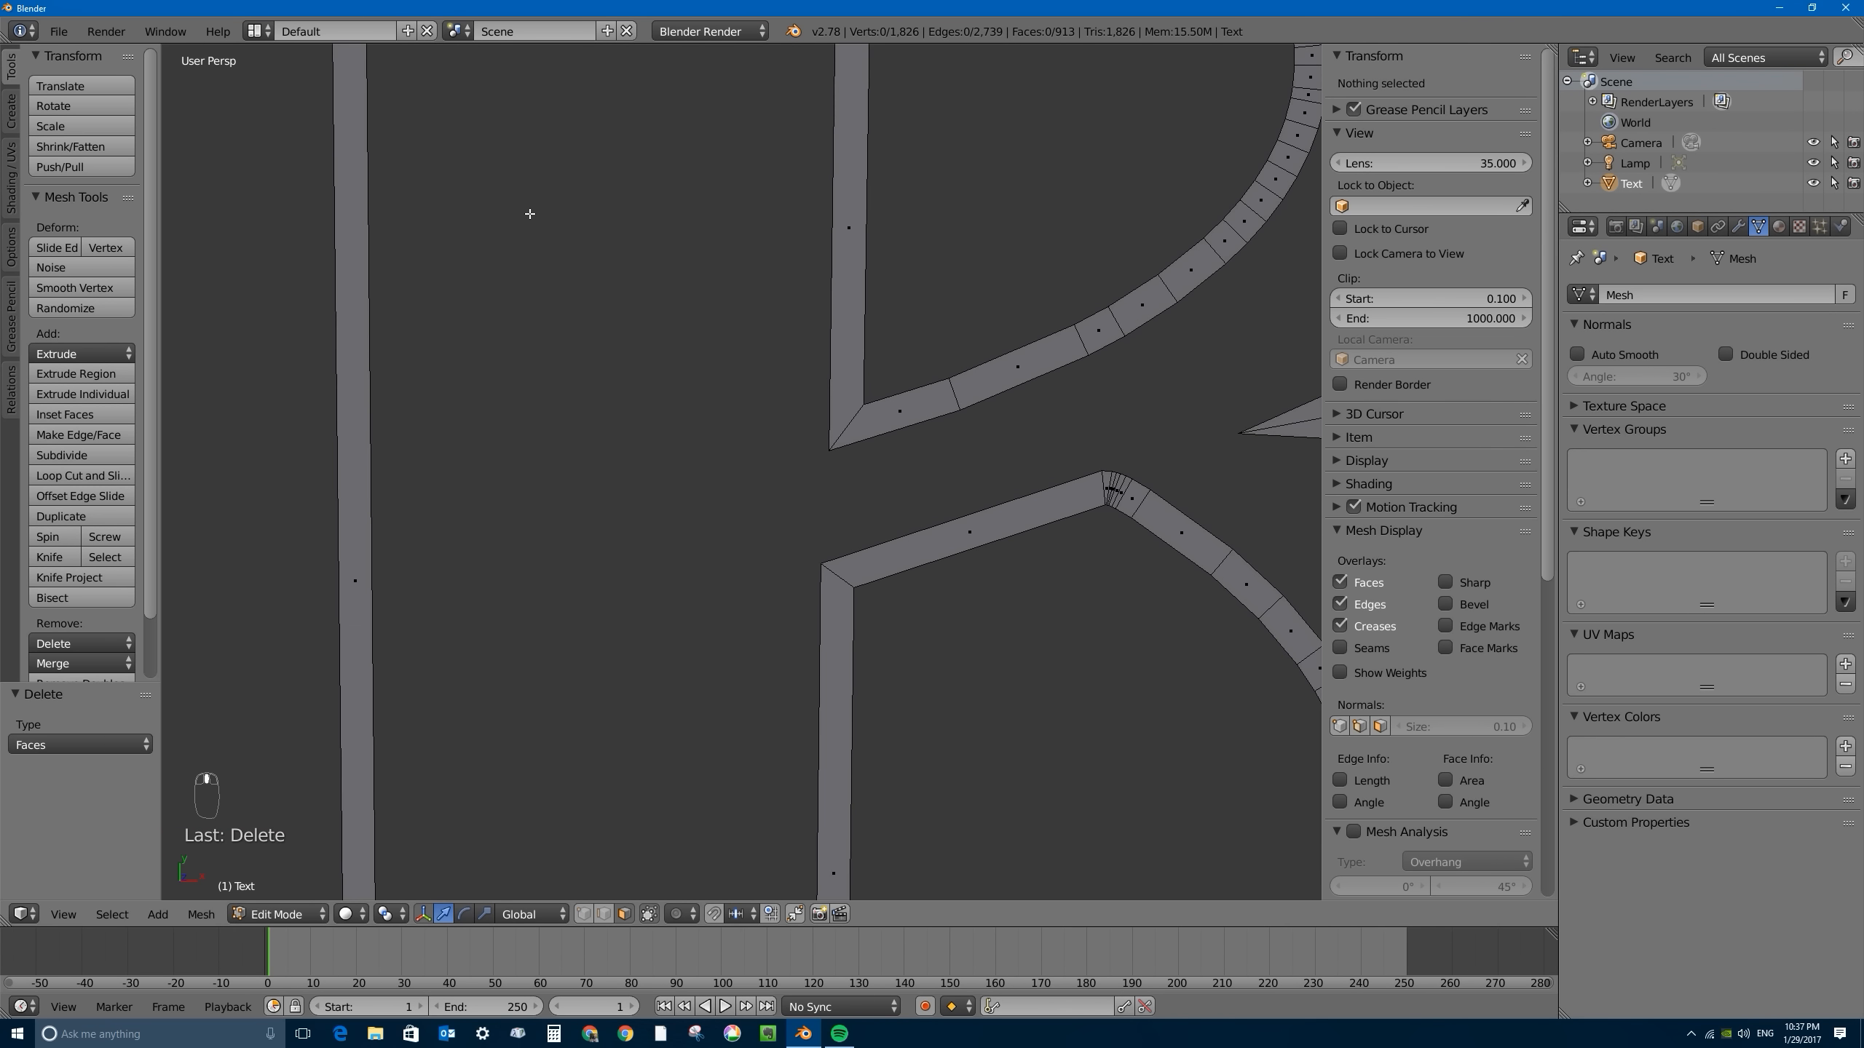
{"action": "middle_click_drag", "start_coordinate": [529, 212], "coordinate": [657, 436], "text": "shift"}
{"action": "scroll", "coordinate": [588, 442], "scroll_direction": "up", "scroll_amount": 2}
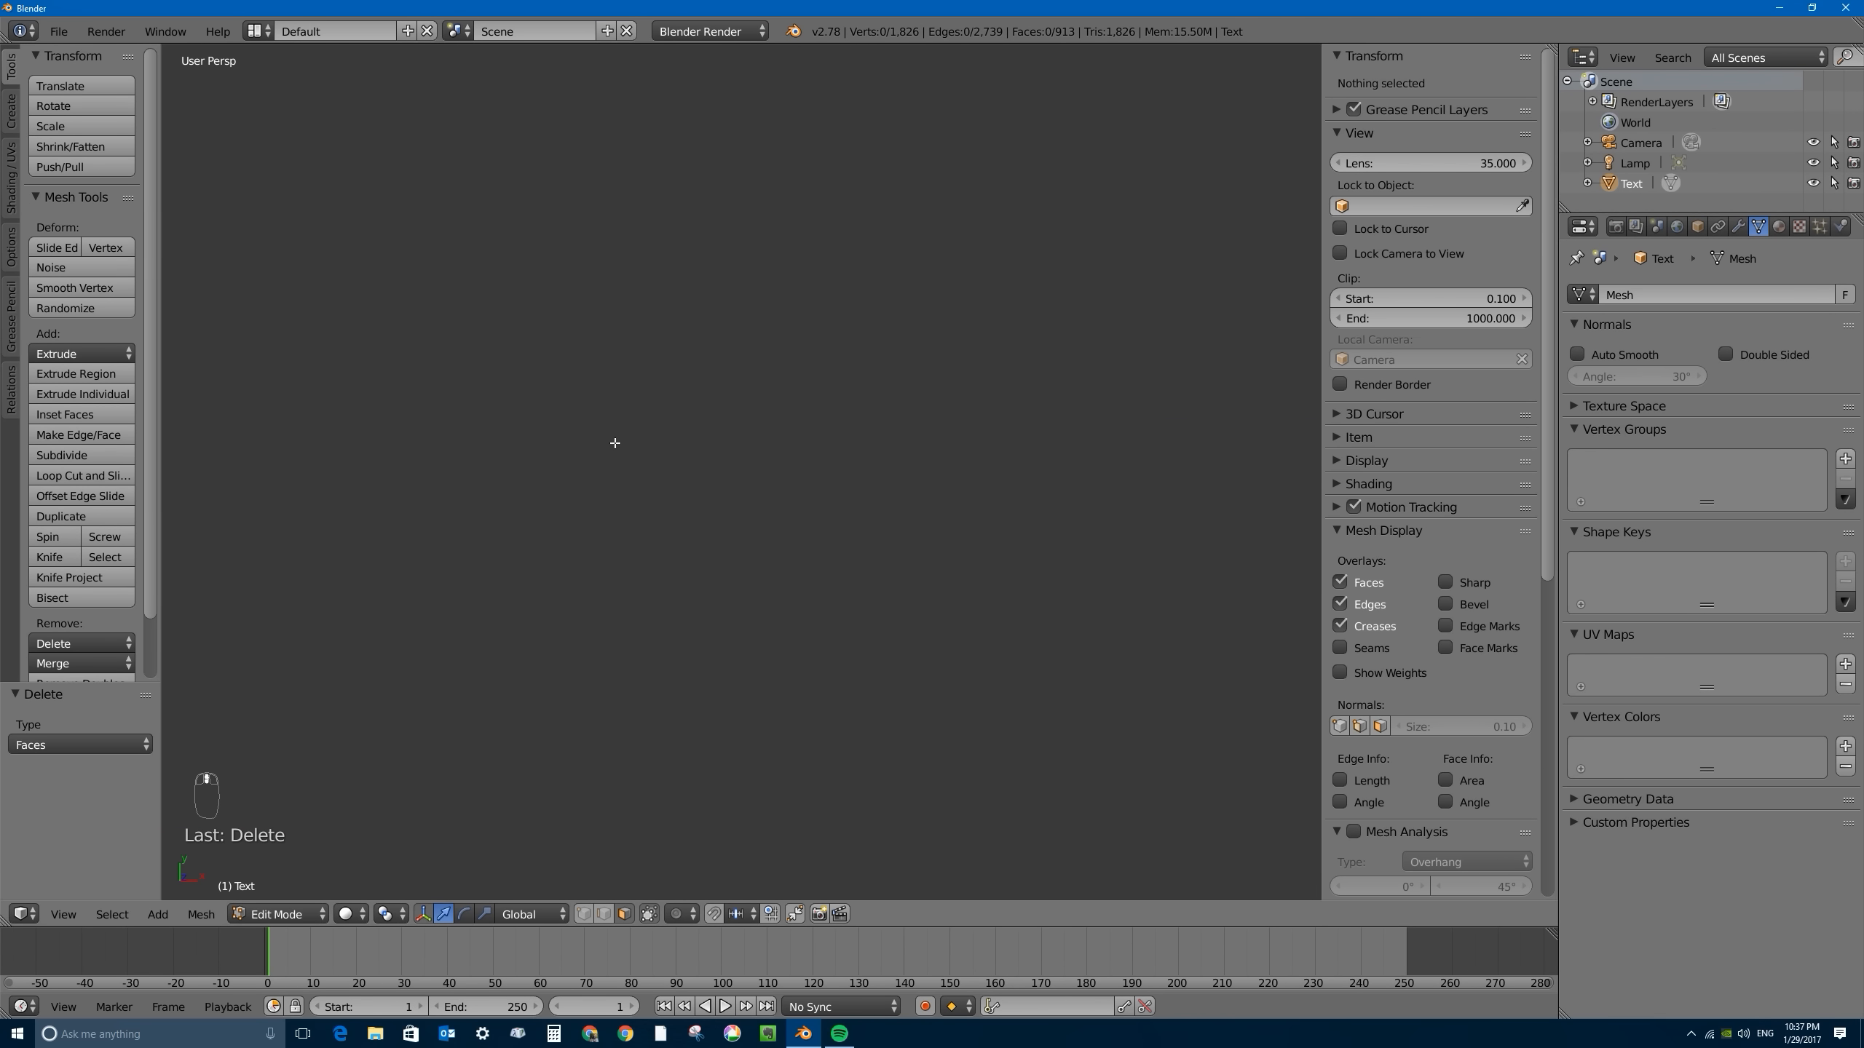
{"action": "scroll", "coordinate": [615, 443], "scroll_direction": "down", "scroll_amount": 2}
- Select the small end face at the B's upper serif corner and centre the view on the selection
{"action": "right_click", "coordinate": [619, 456]}
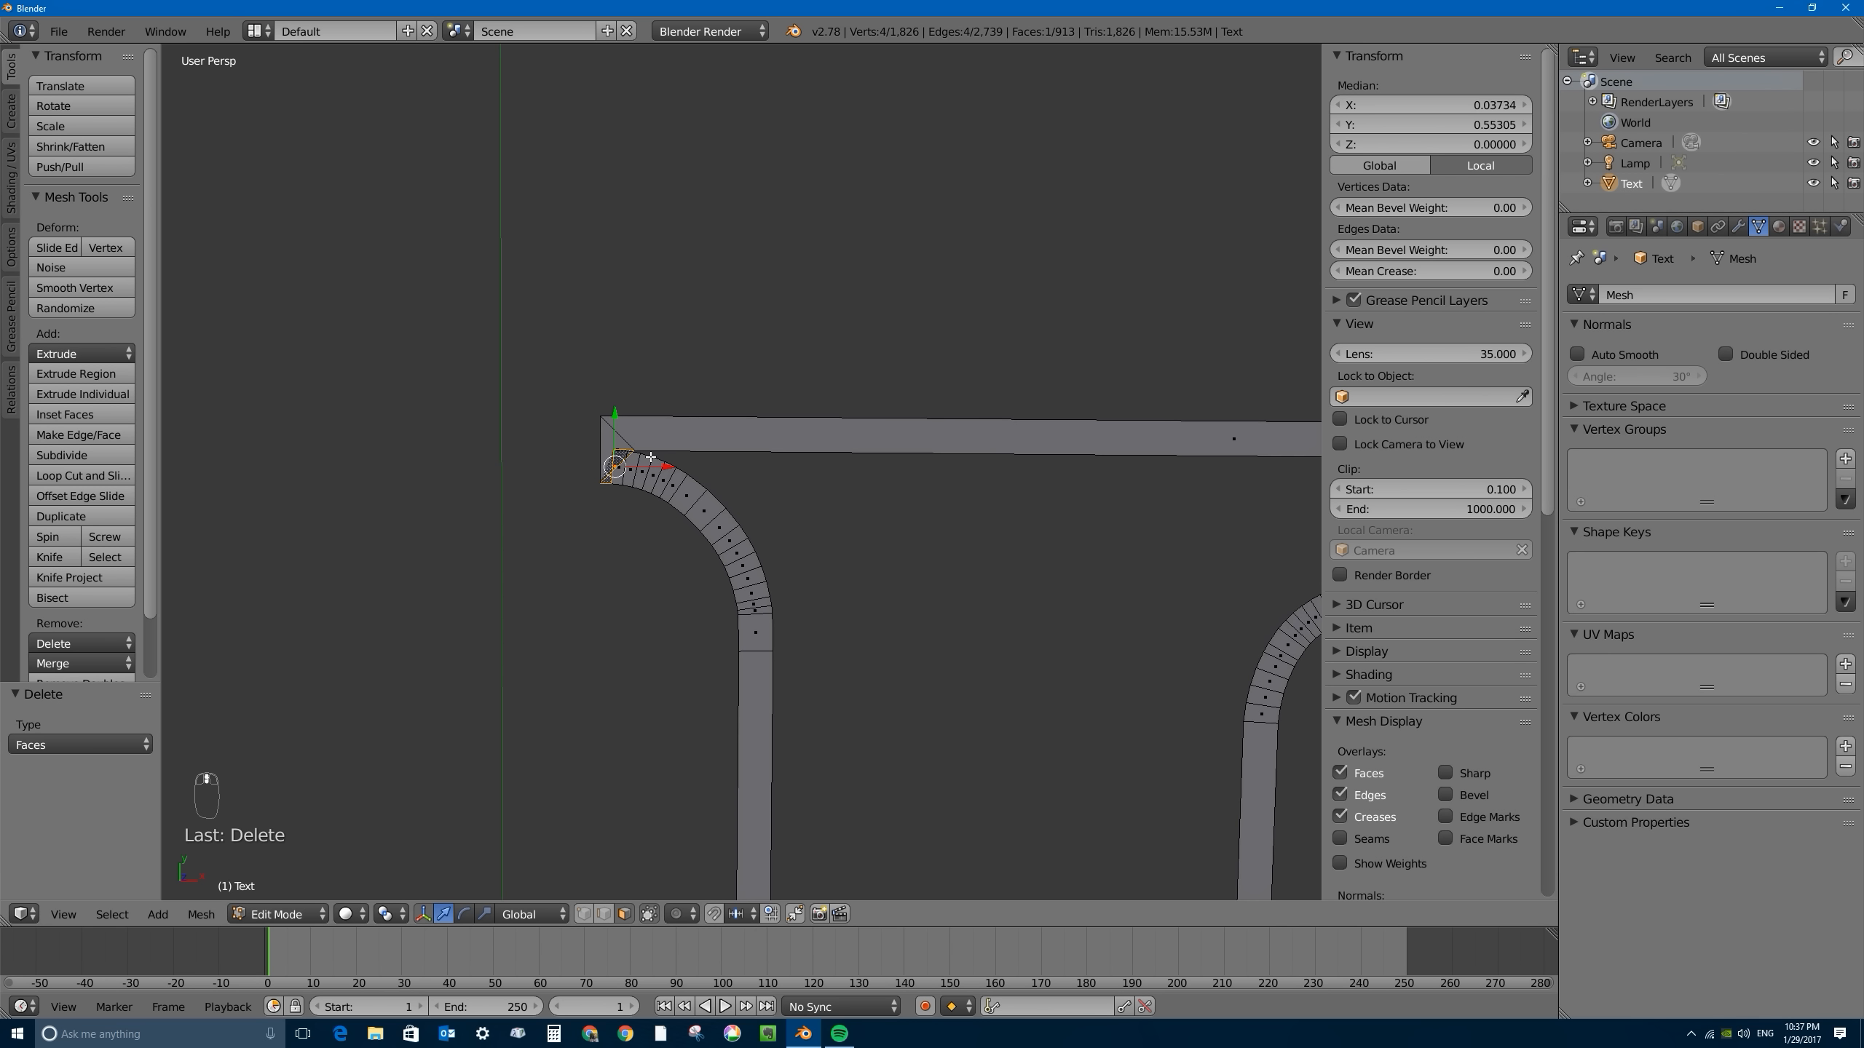
{"action": "scroll", "coordinate": [651, 456], "scroll_direction": "down", "scroll_amount": 2}
{"action": "scroll", "coordinate": [653, 461], "scroll_direction": "up", "scroll_amount": 2}
{"action": "left_click", "coordinate": [74, 918]}
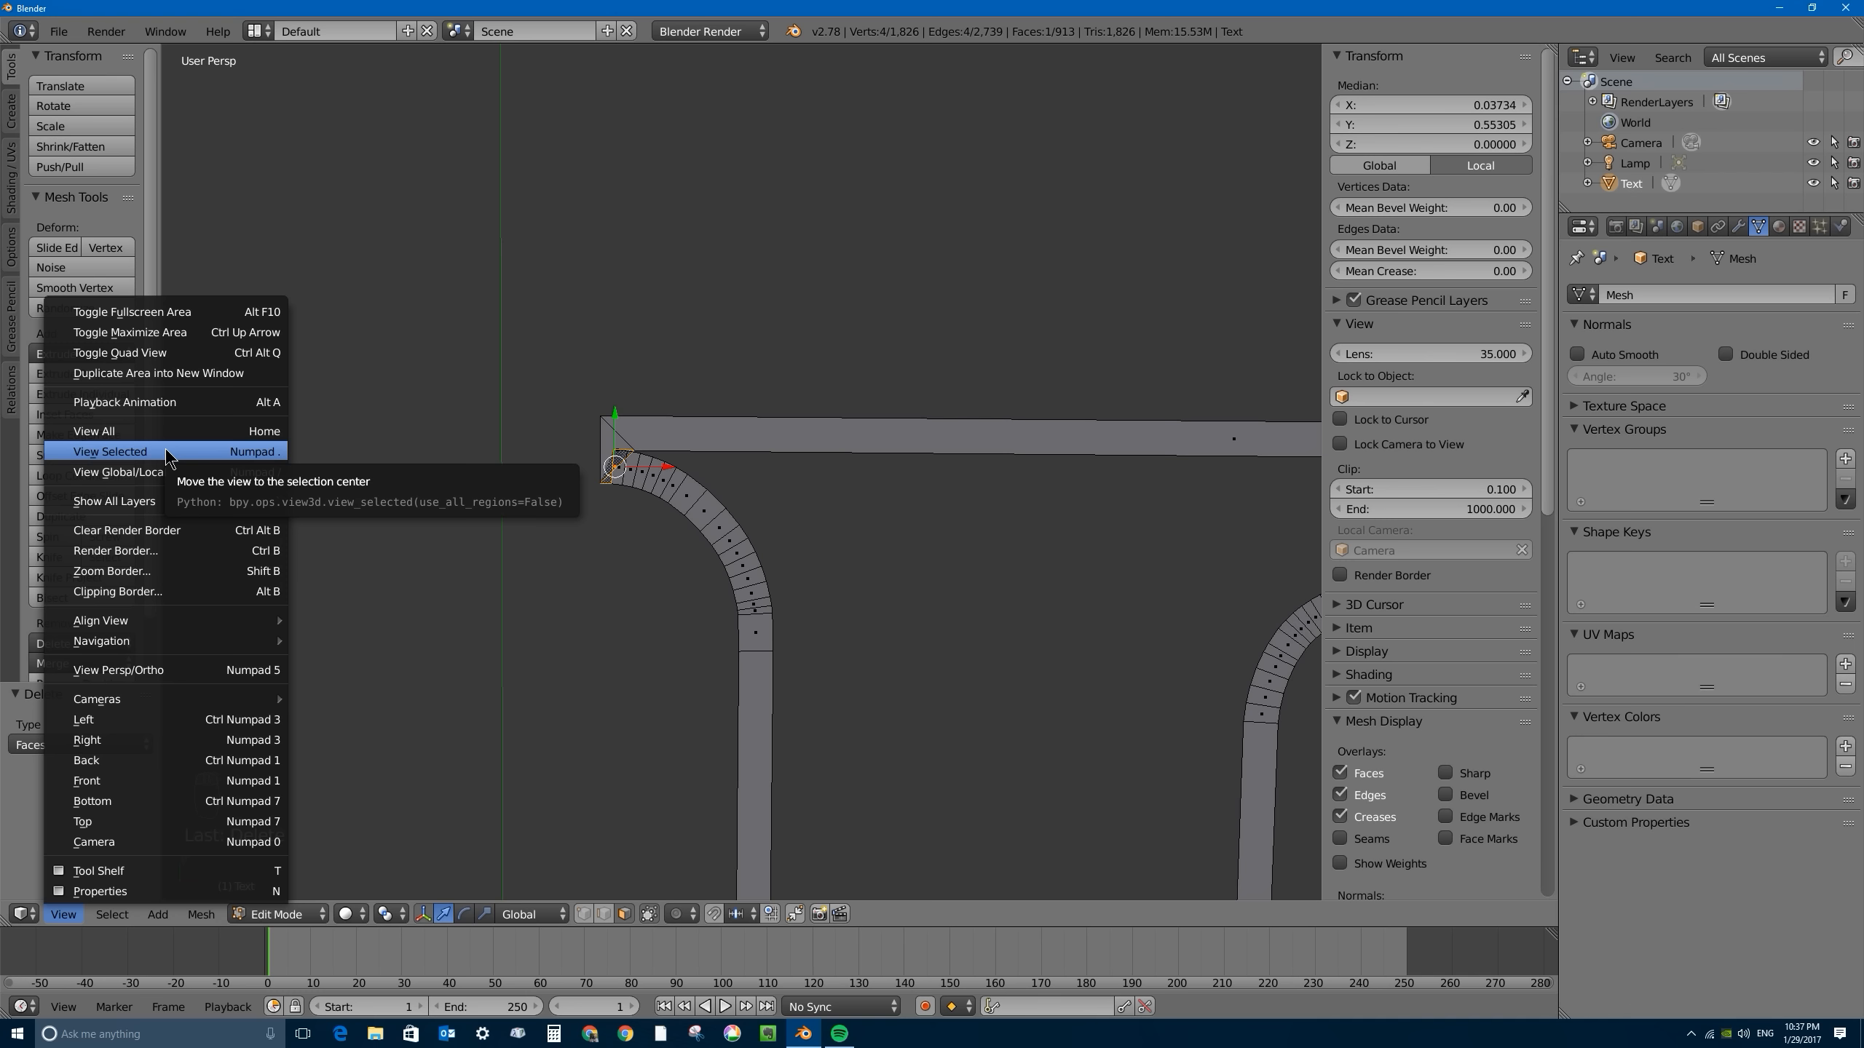
{"action": "left_click", "coordinate": [116, 453]}
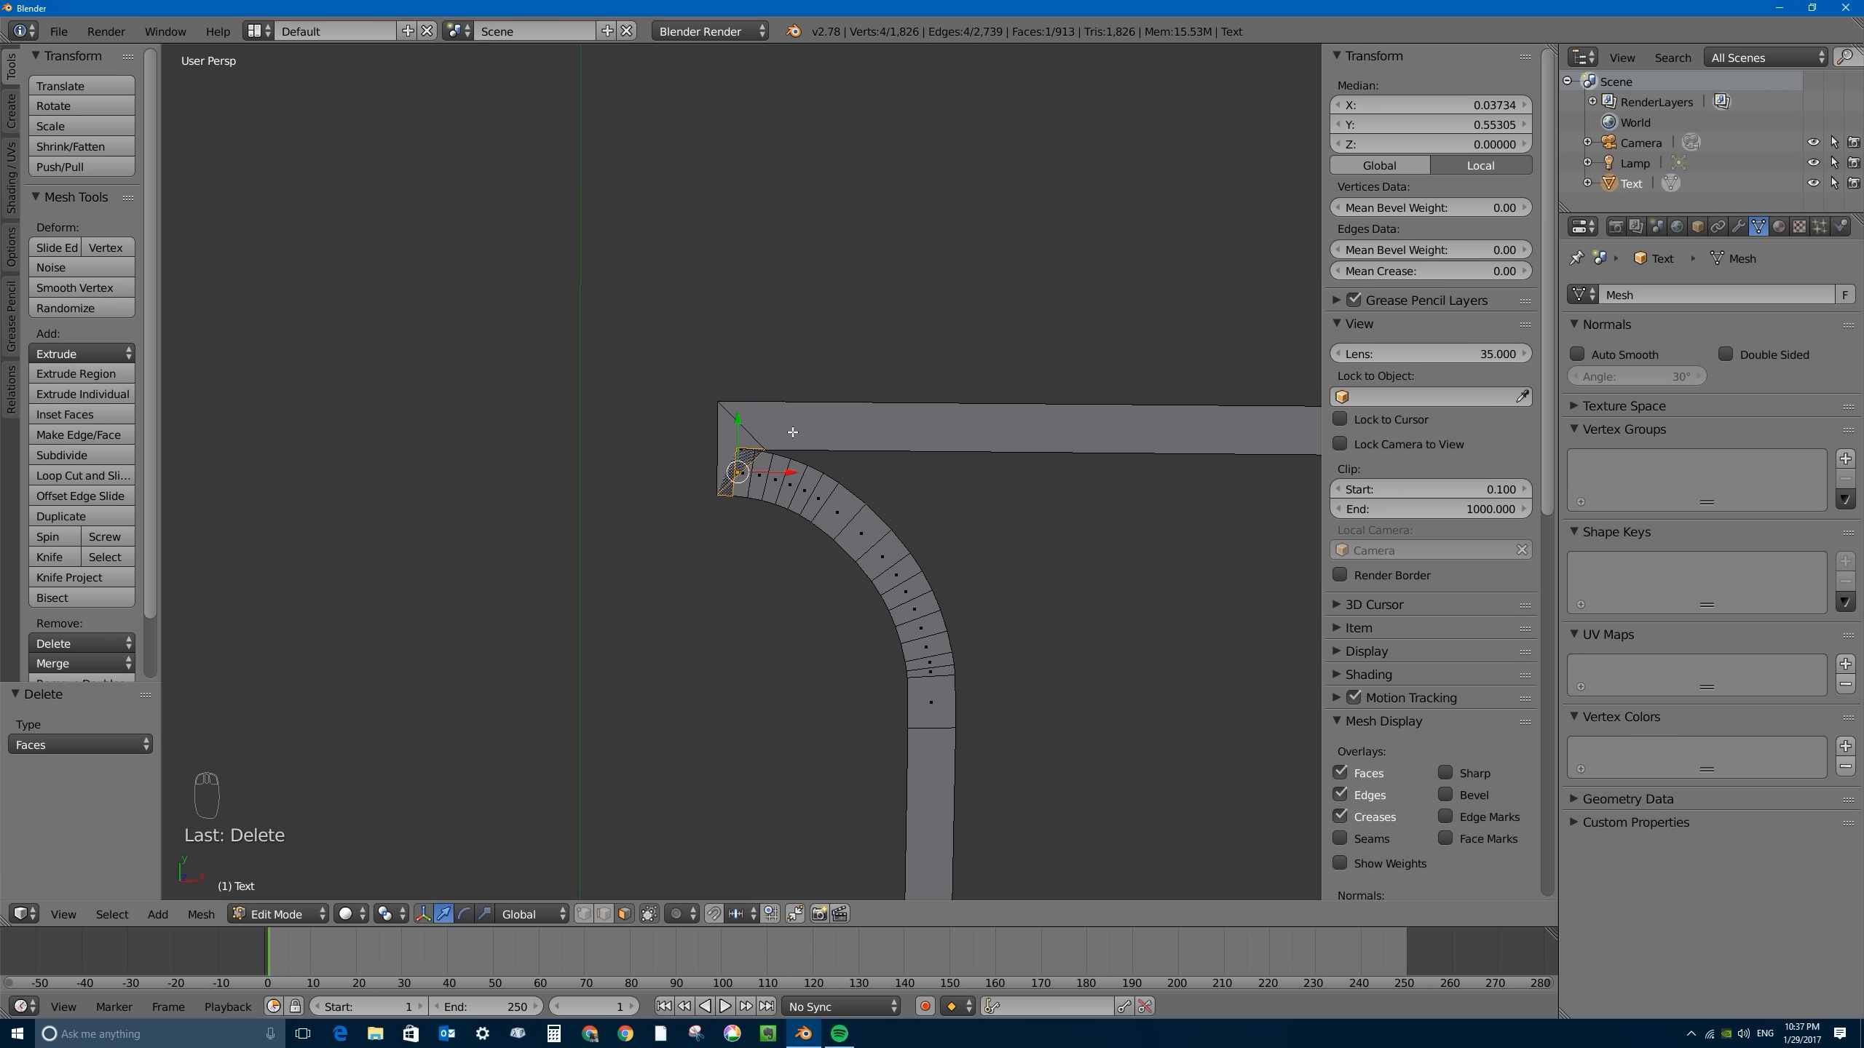
- Set the view's clip start distance to 0.001 for close-up work on the serif corner
{"action": "scroll", "coordinate": [793, 432], "scroll_direction": "down", "scroll_amount": 5}
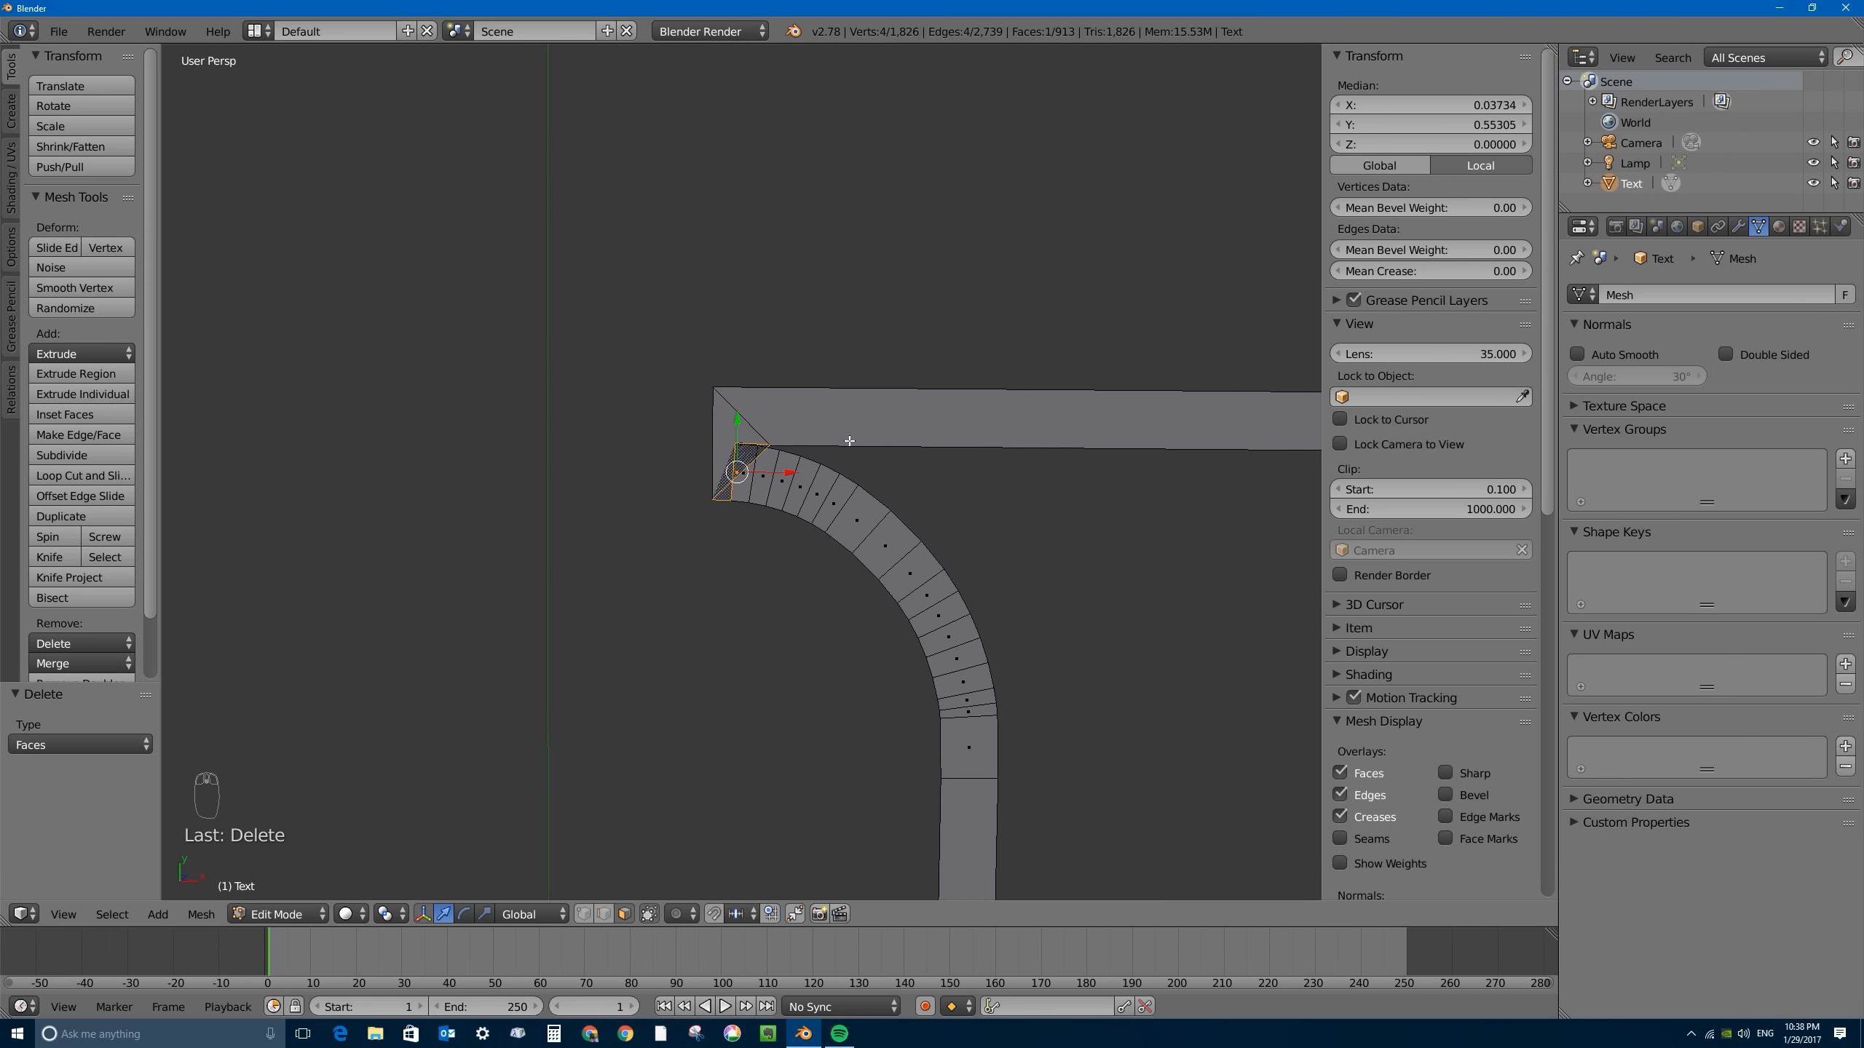
{"action": "scroll", "coordinate": [748, 440], "scroll_direction": "up", "scroll_amount": 1}
{"action": "left_click", "coordinate": [1446, 497]}
{"action": "type", "text": "0.001"}
{"action": "key", "text": "Return"}
- Switch to vertex selection and shift the overlapping inner corner vertex of the B's upper serif slightly inward
{"action": "scroll", "coordinate": [903, 507], "scroll_direction": "up", "scroll_amount": 7}
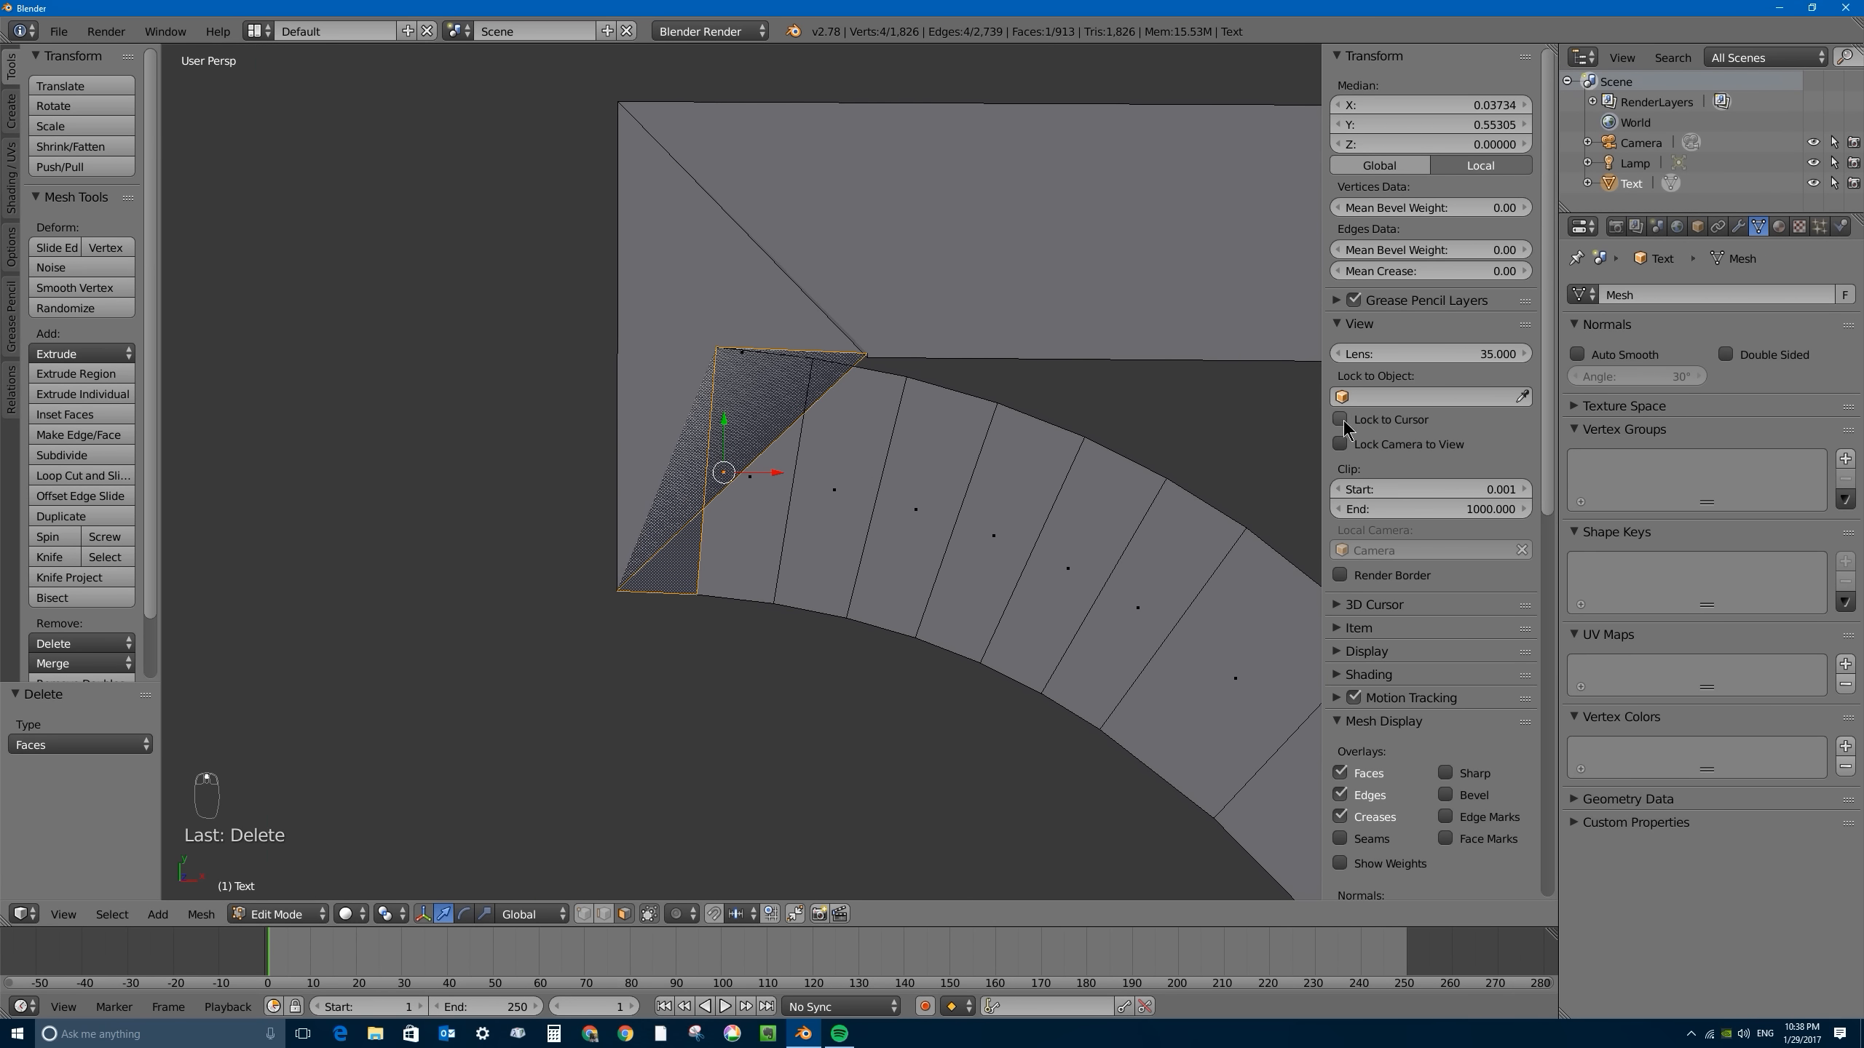
{"action": "left_click", "coordinate": [1338, 325]}
{"action": "left_click_drag", "start_coordinate": [1322, 309], "coordinate": [1307, 311]}
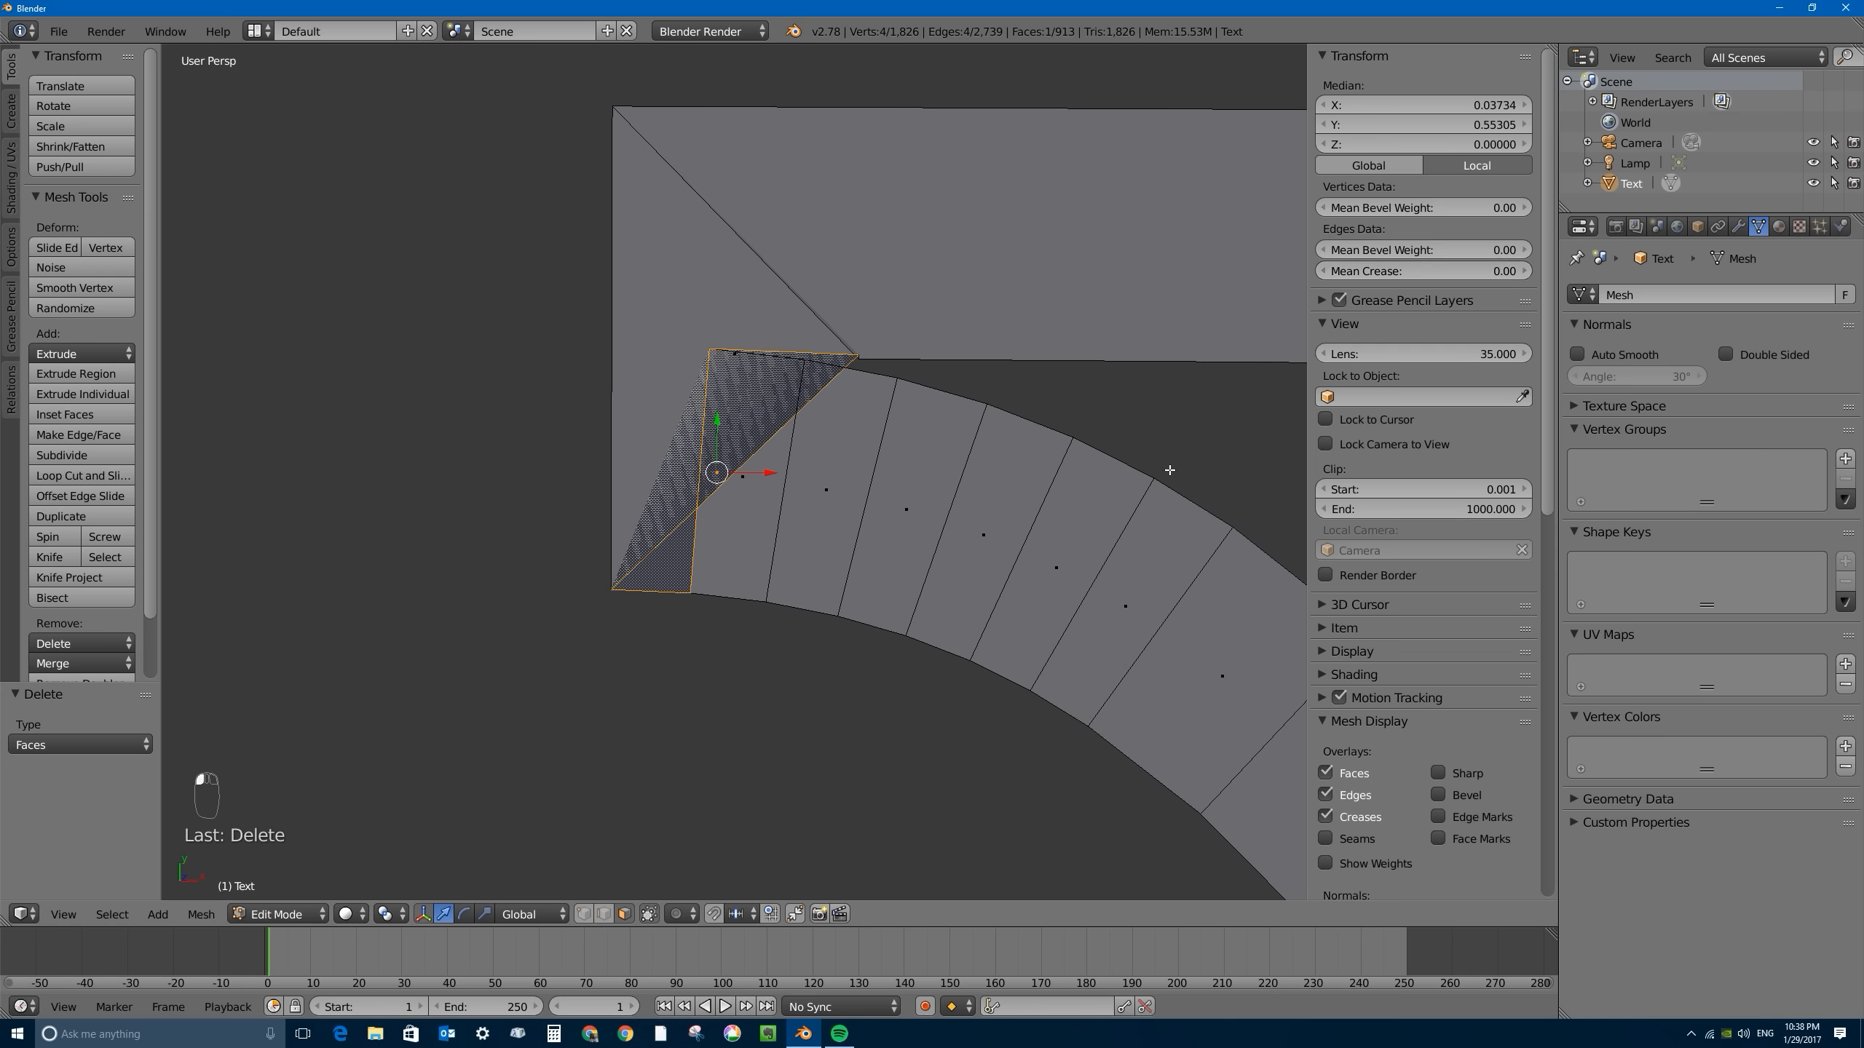
{"action": "scroll", "coordinate": [704, 367], "scroll_direction": "down", "scroll_amount": 2}
{"action": "scroll", "coordinate": [723, 385], "scroll_direction": "up", "scroll_amount": 3}
{"action": "scroll", "coordinate": [761, 507], "scroll_direction": "down", "scroll_amount": 1}
{"action": "left_click", "coordinate": [583, 913]}
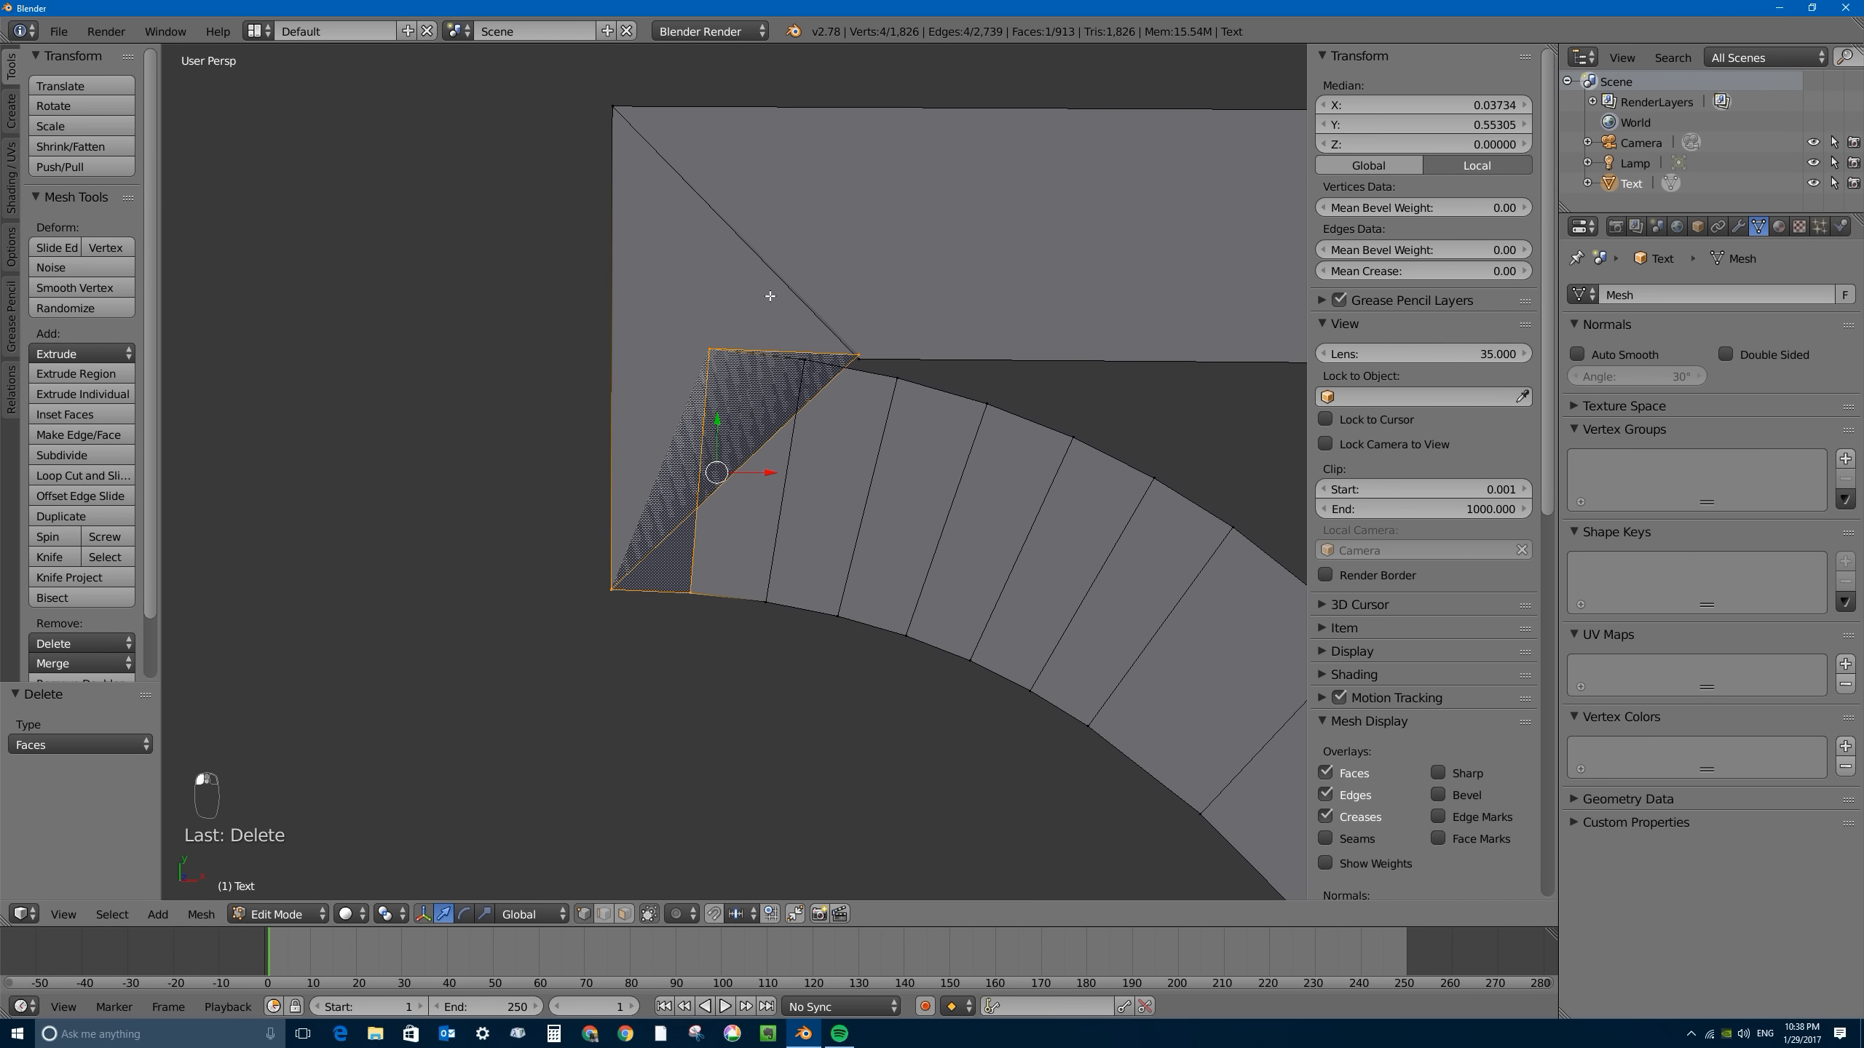
{"action": "right_click", "coordinate": [858, 344]}
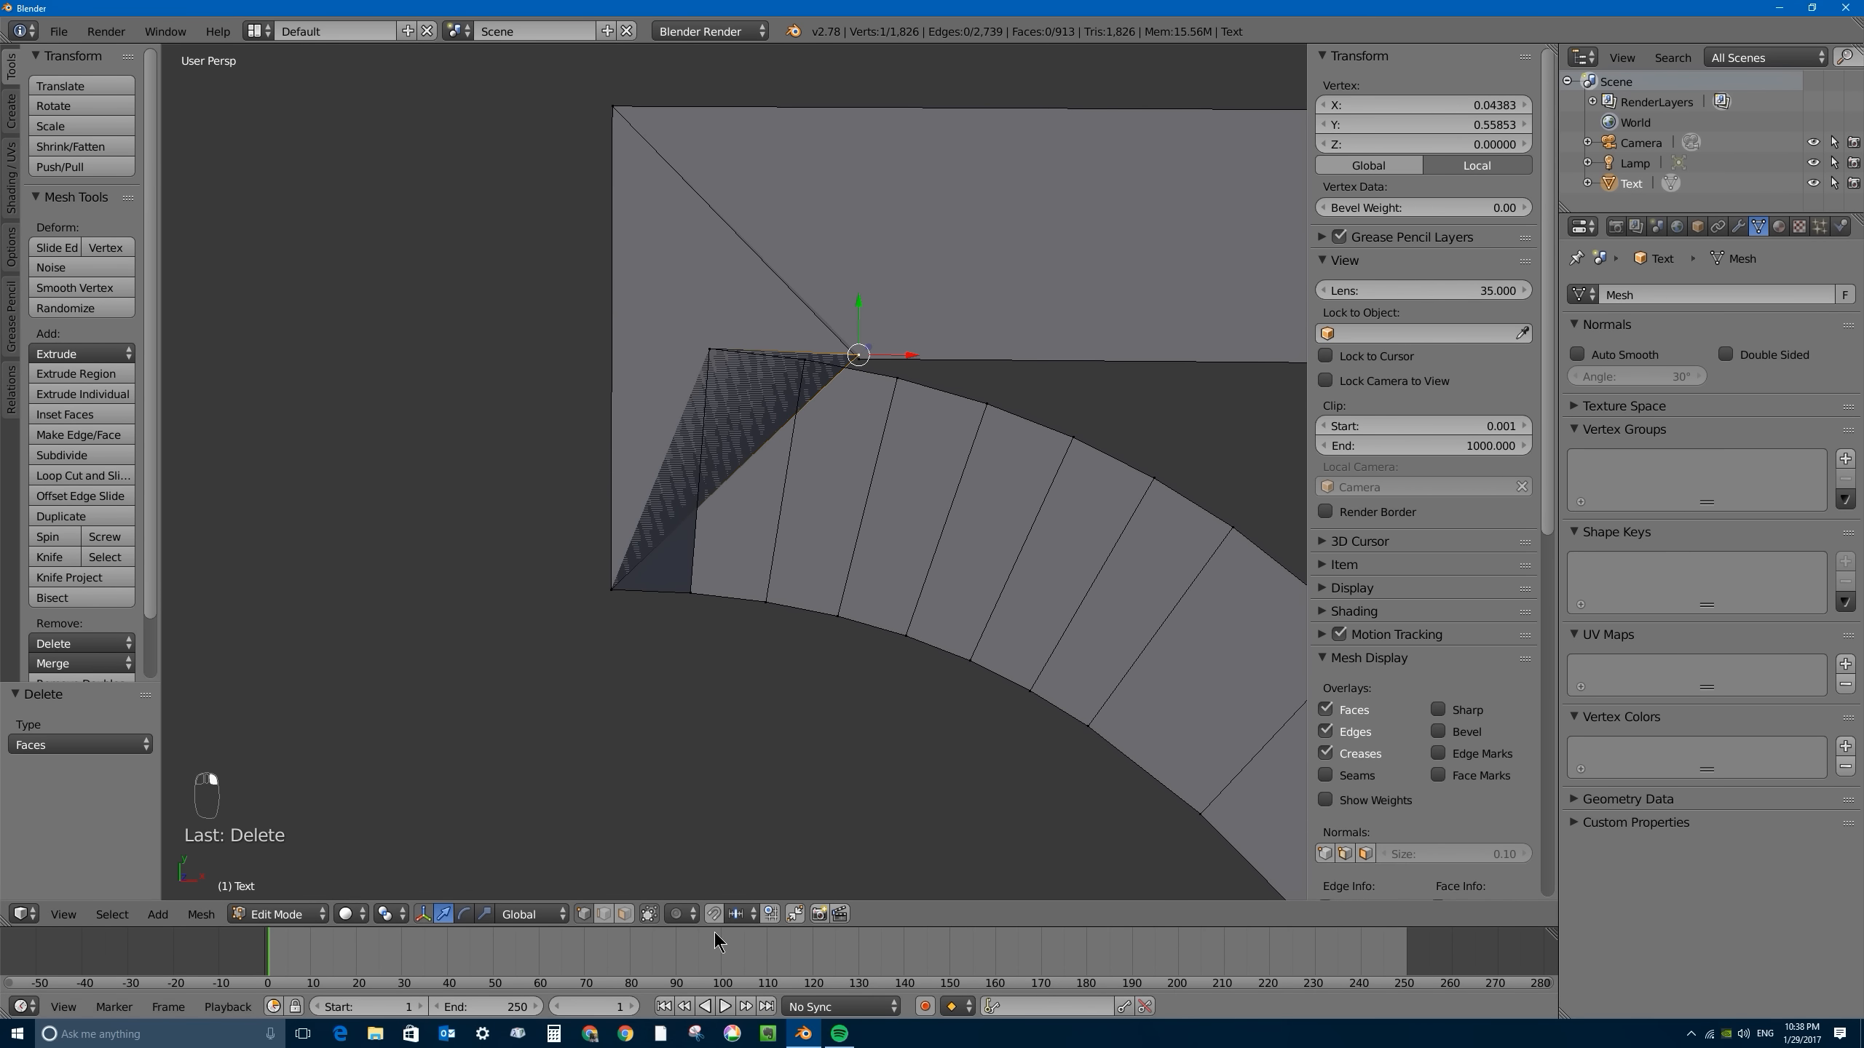
{"action": "key", "text": "h"}
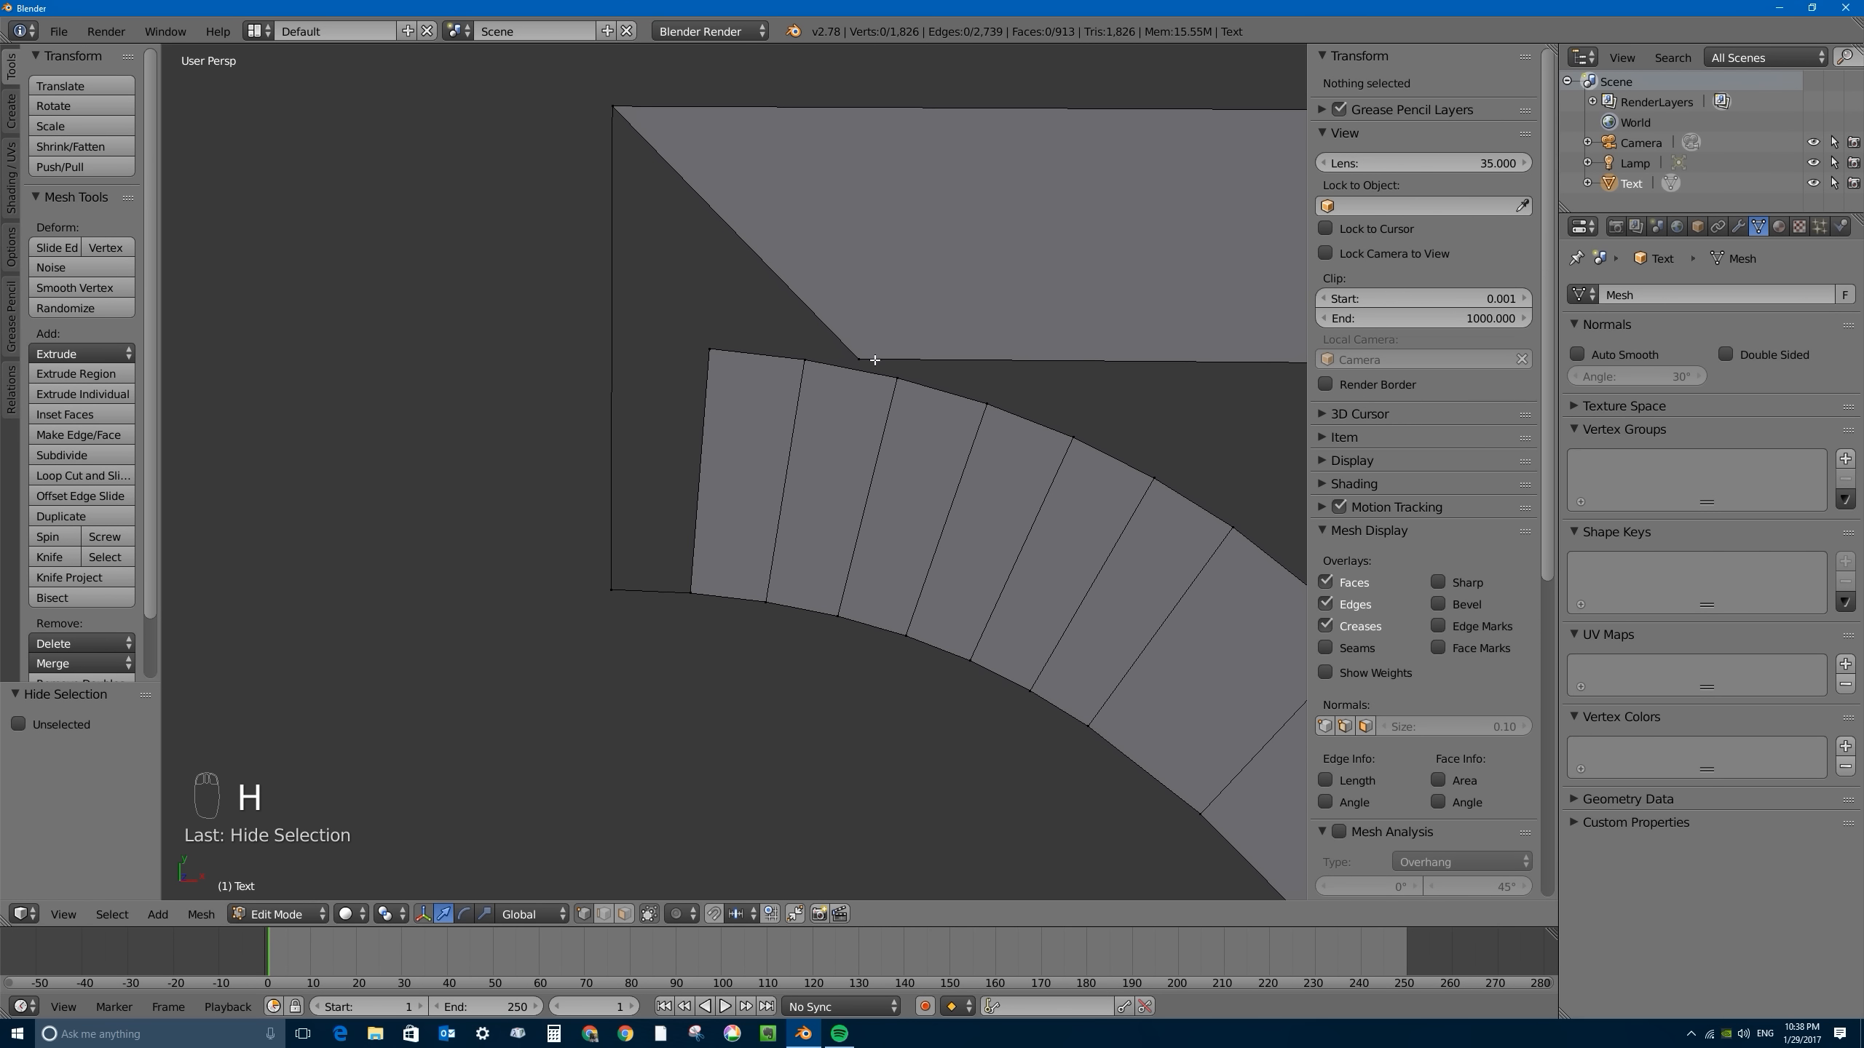
{"action": "key", "text": "ctrl+z"}
{"action": "key", "text": "g"}
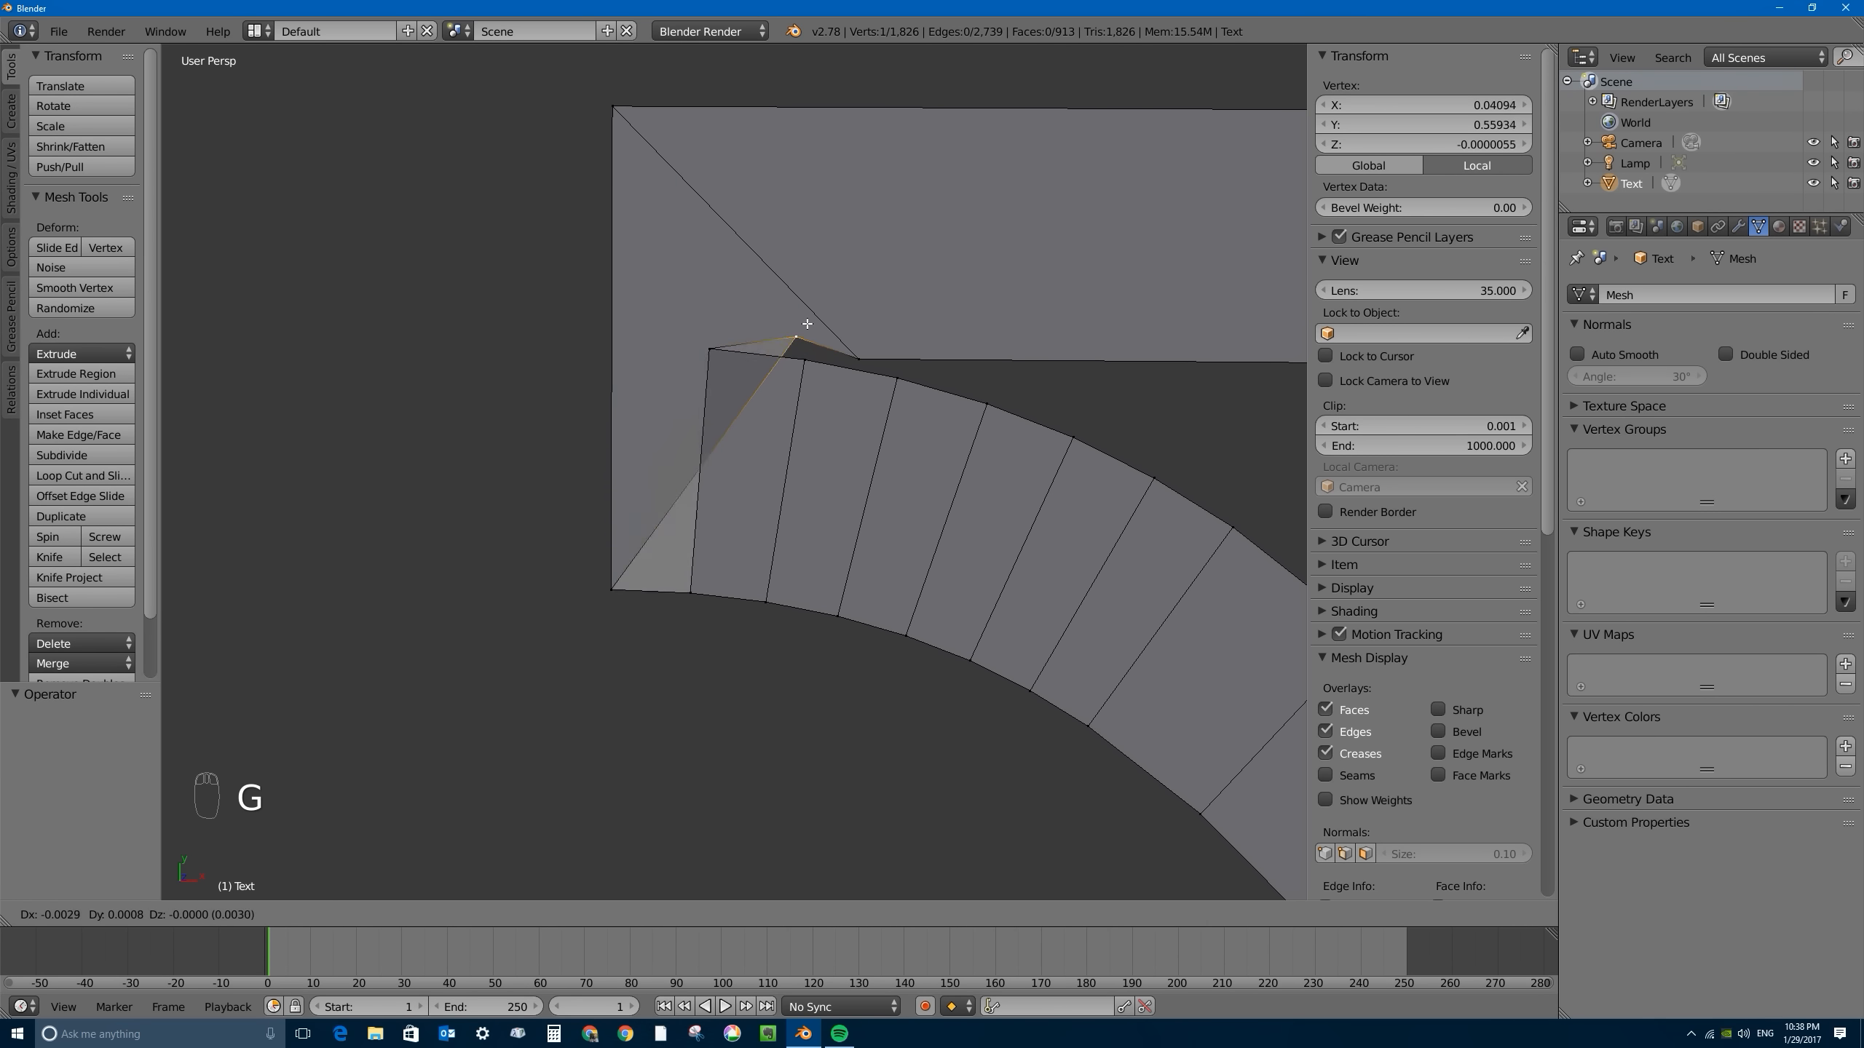
{"action": "left_click", "coordinate": [843, 350]}
- Slide the two curve vertices beside the B's serif corner along the outline by factors of 0.791 and 0.830 to remove the overlap
{"action": "right_click", "coordinate": [805, 360]}
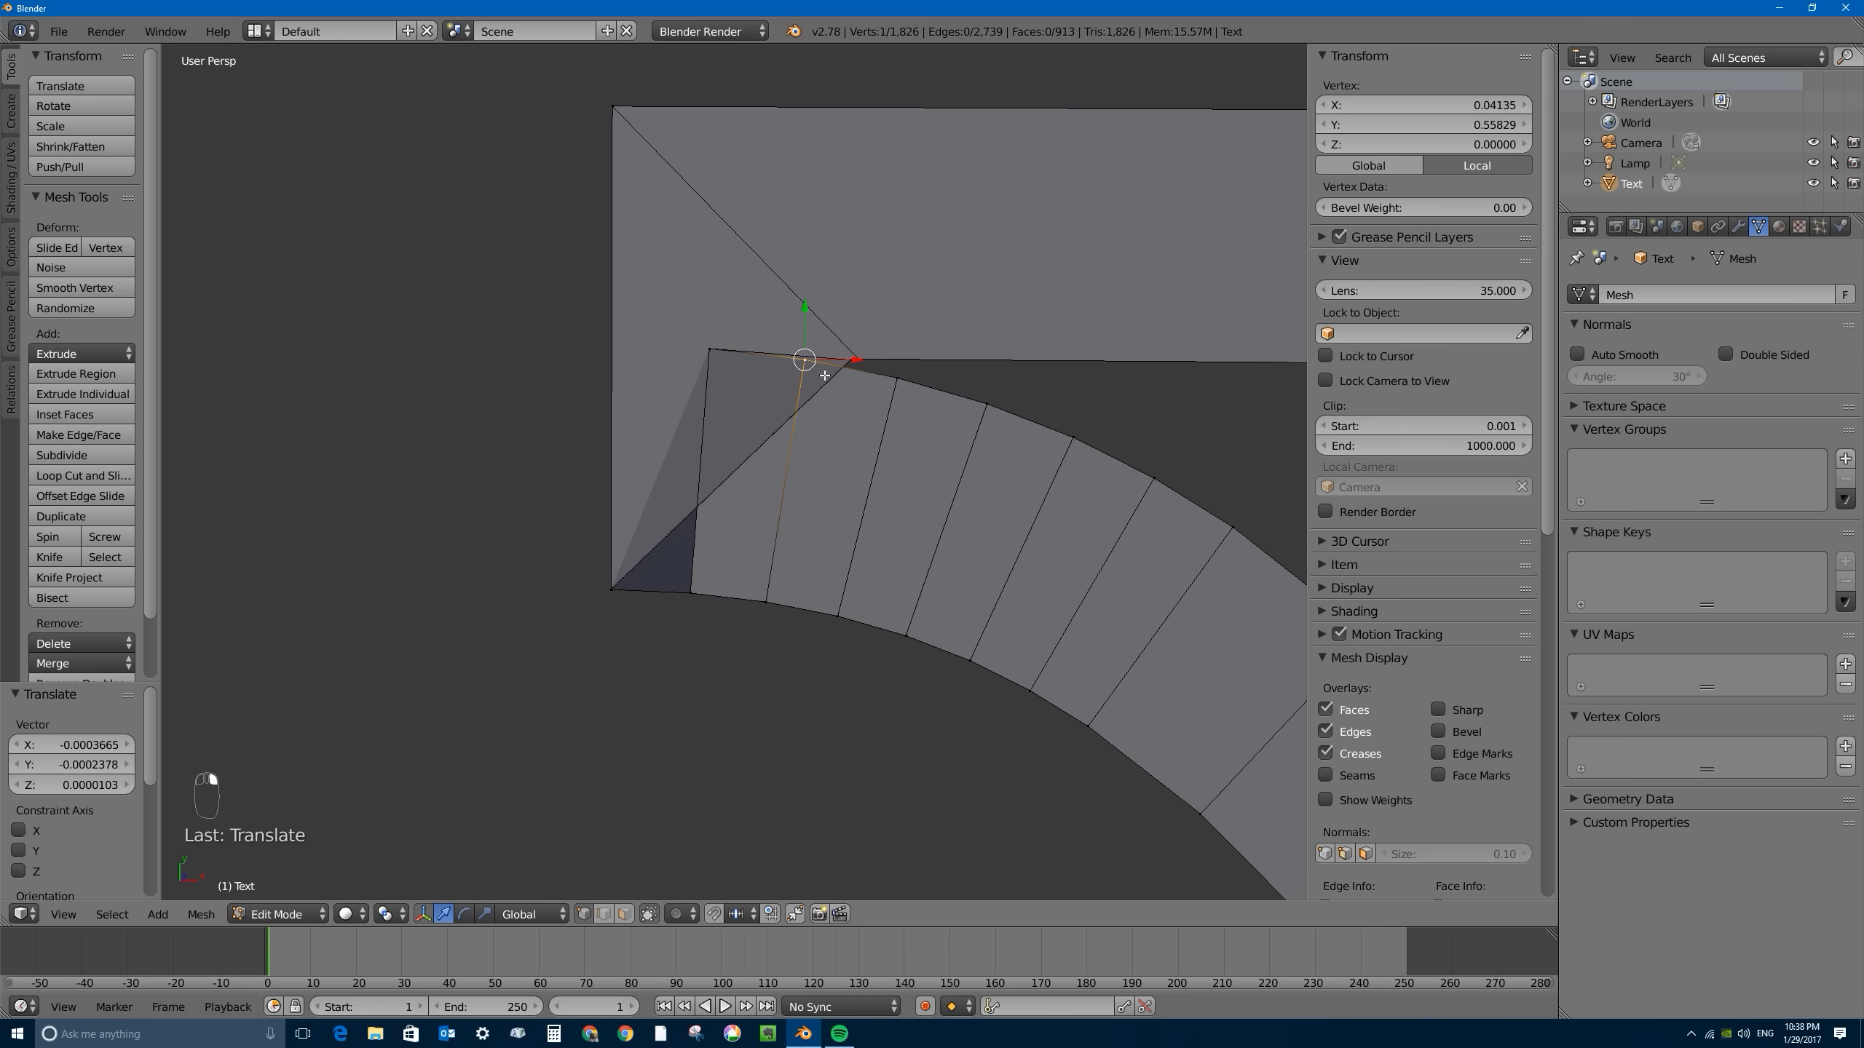
{"action": "key", "text": "g"}
{"action": "key", "text": "g"}
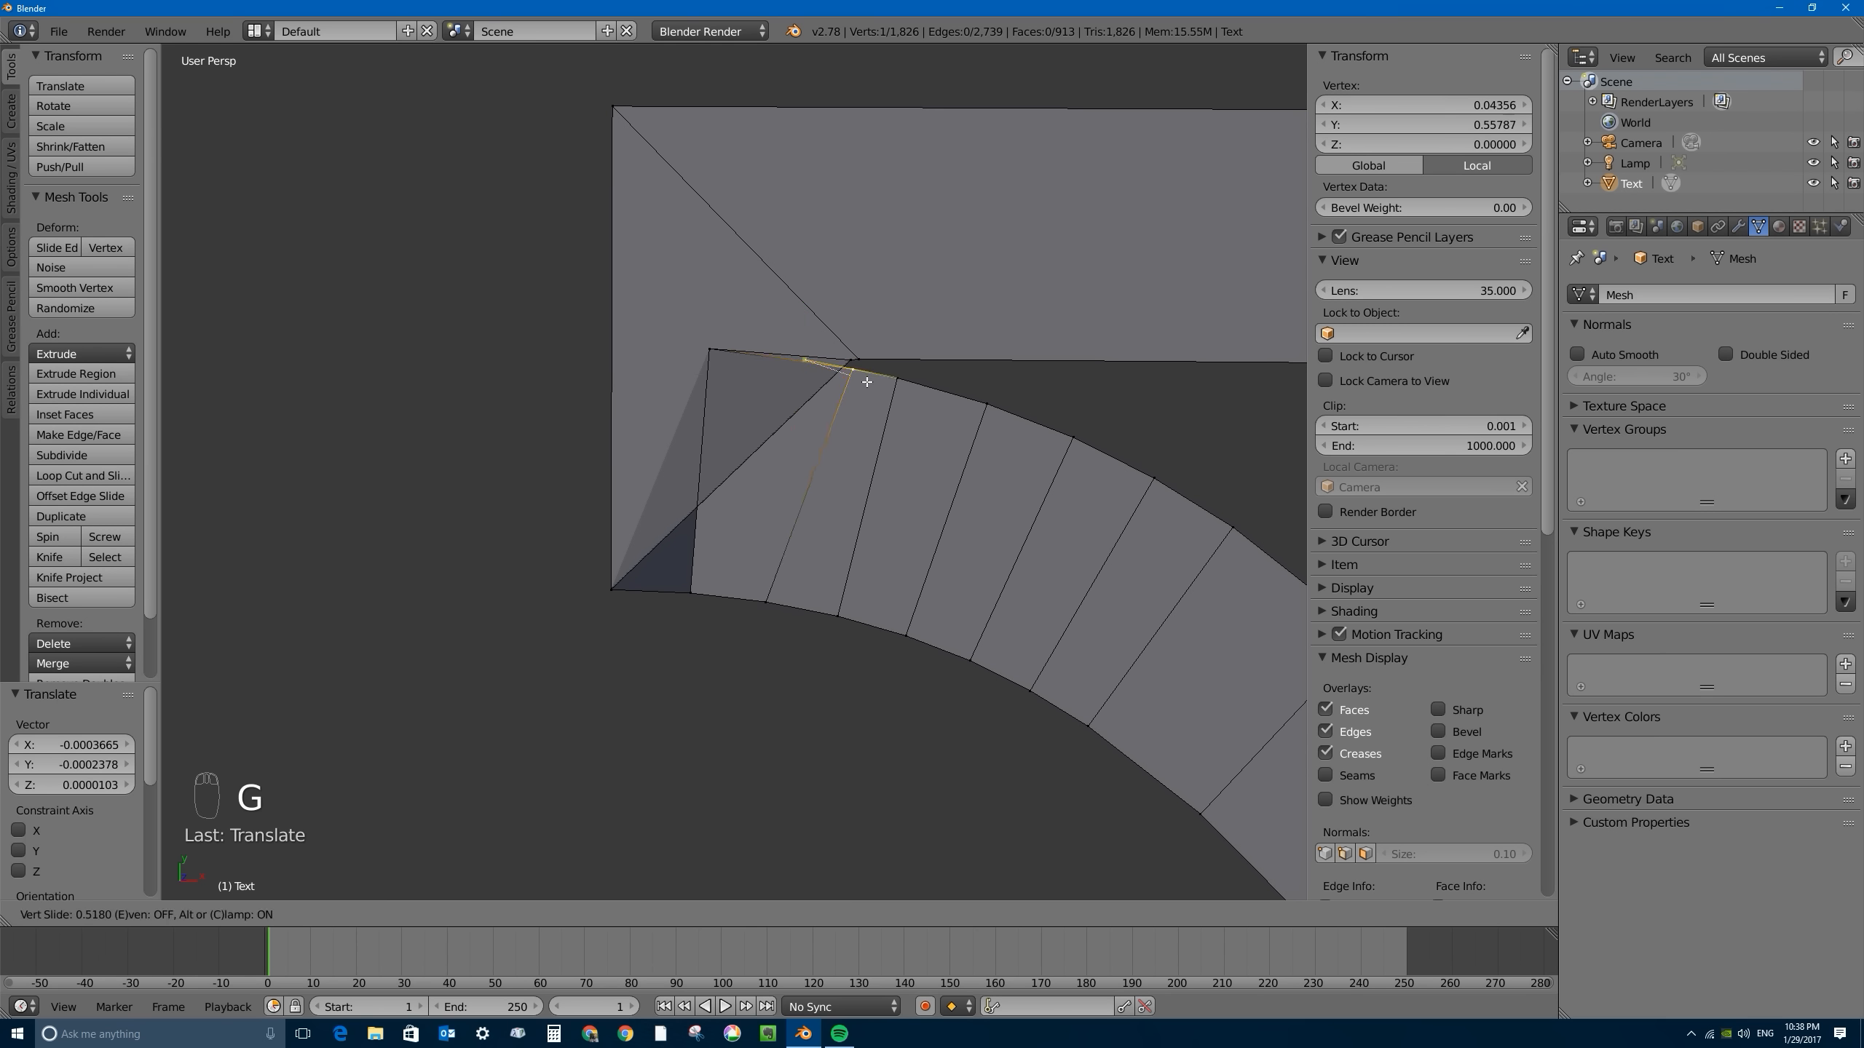
{"action": "left_click", "coordinate": [890, 381]}
{"action": "right_click", "coordinate": [709, 349]}
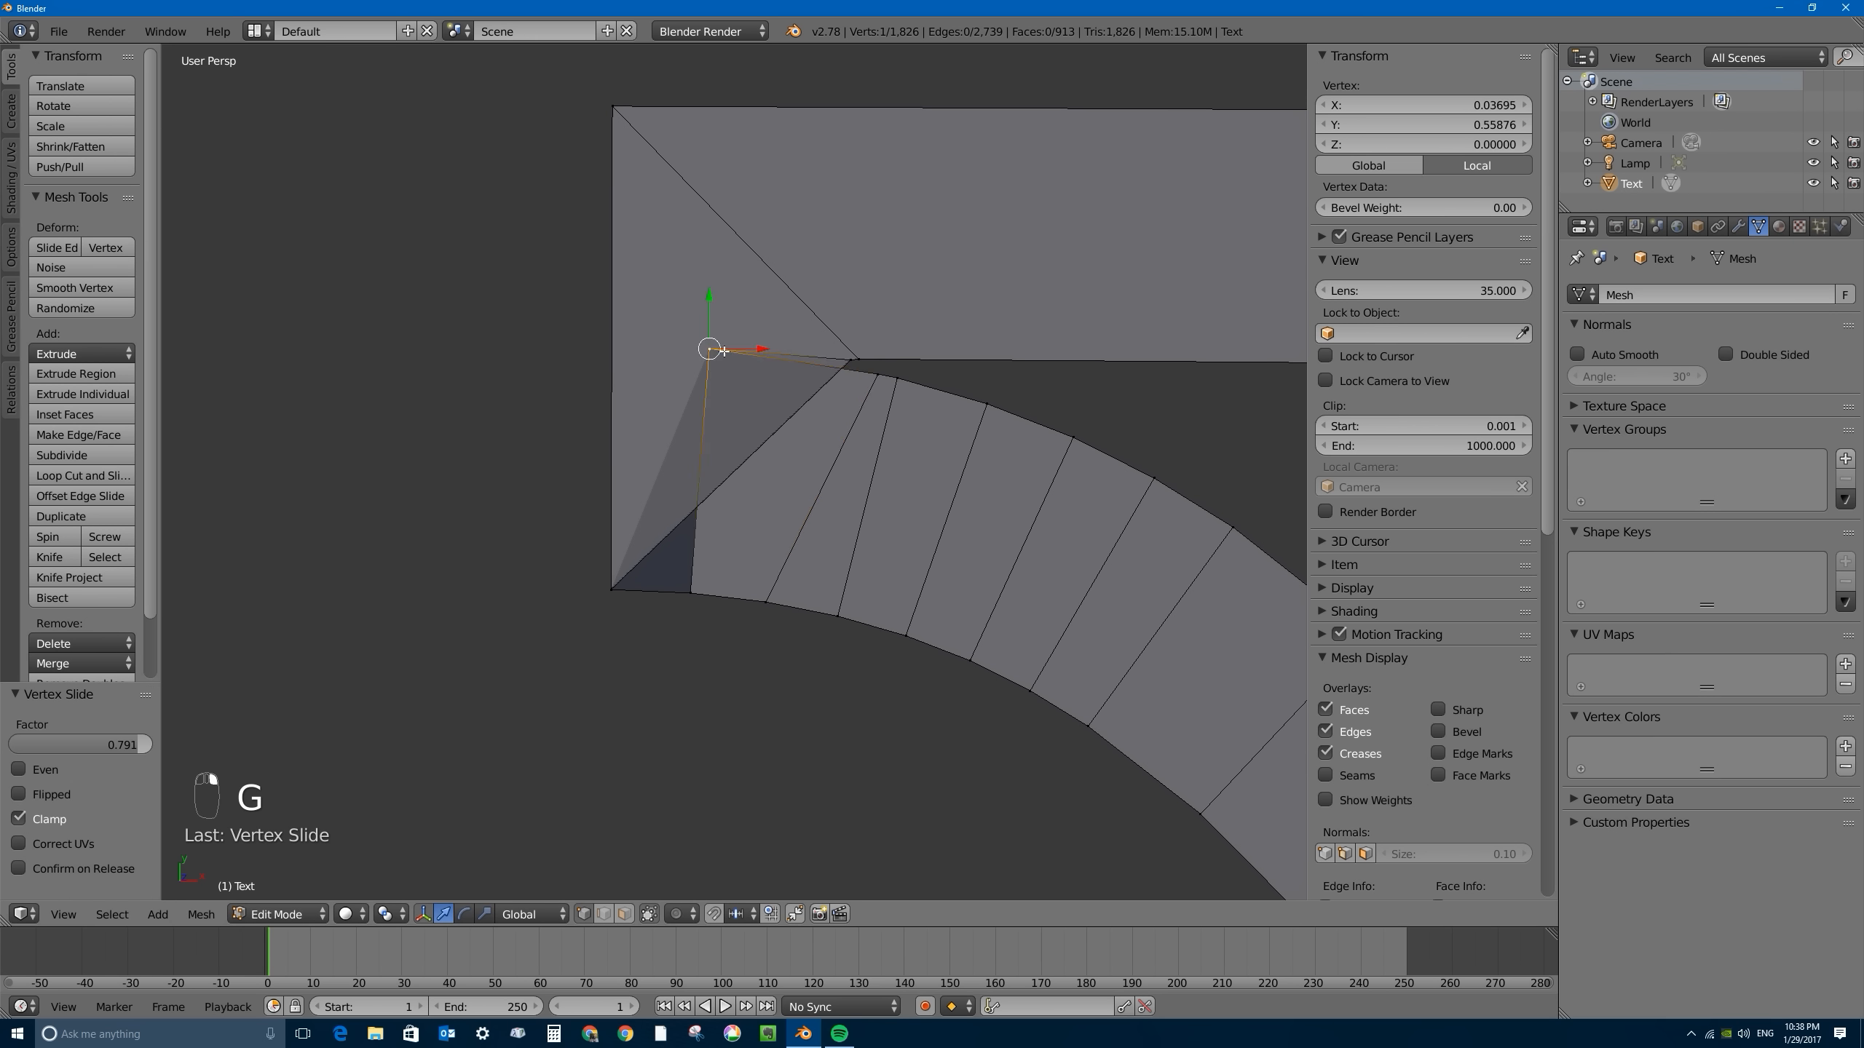
{"action": "key", "text": "g"}
{"action": "key", "text": "g"}
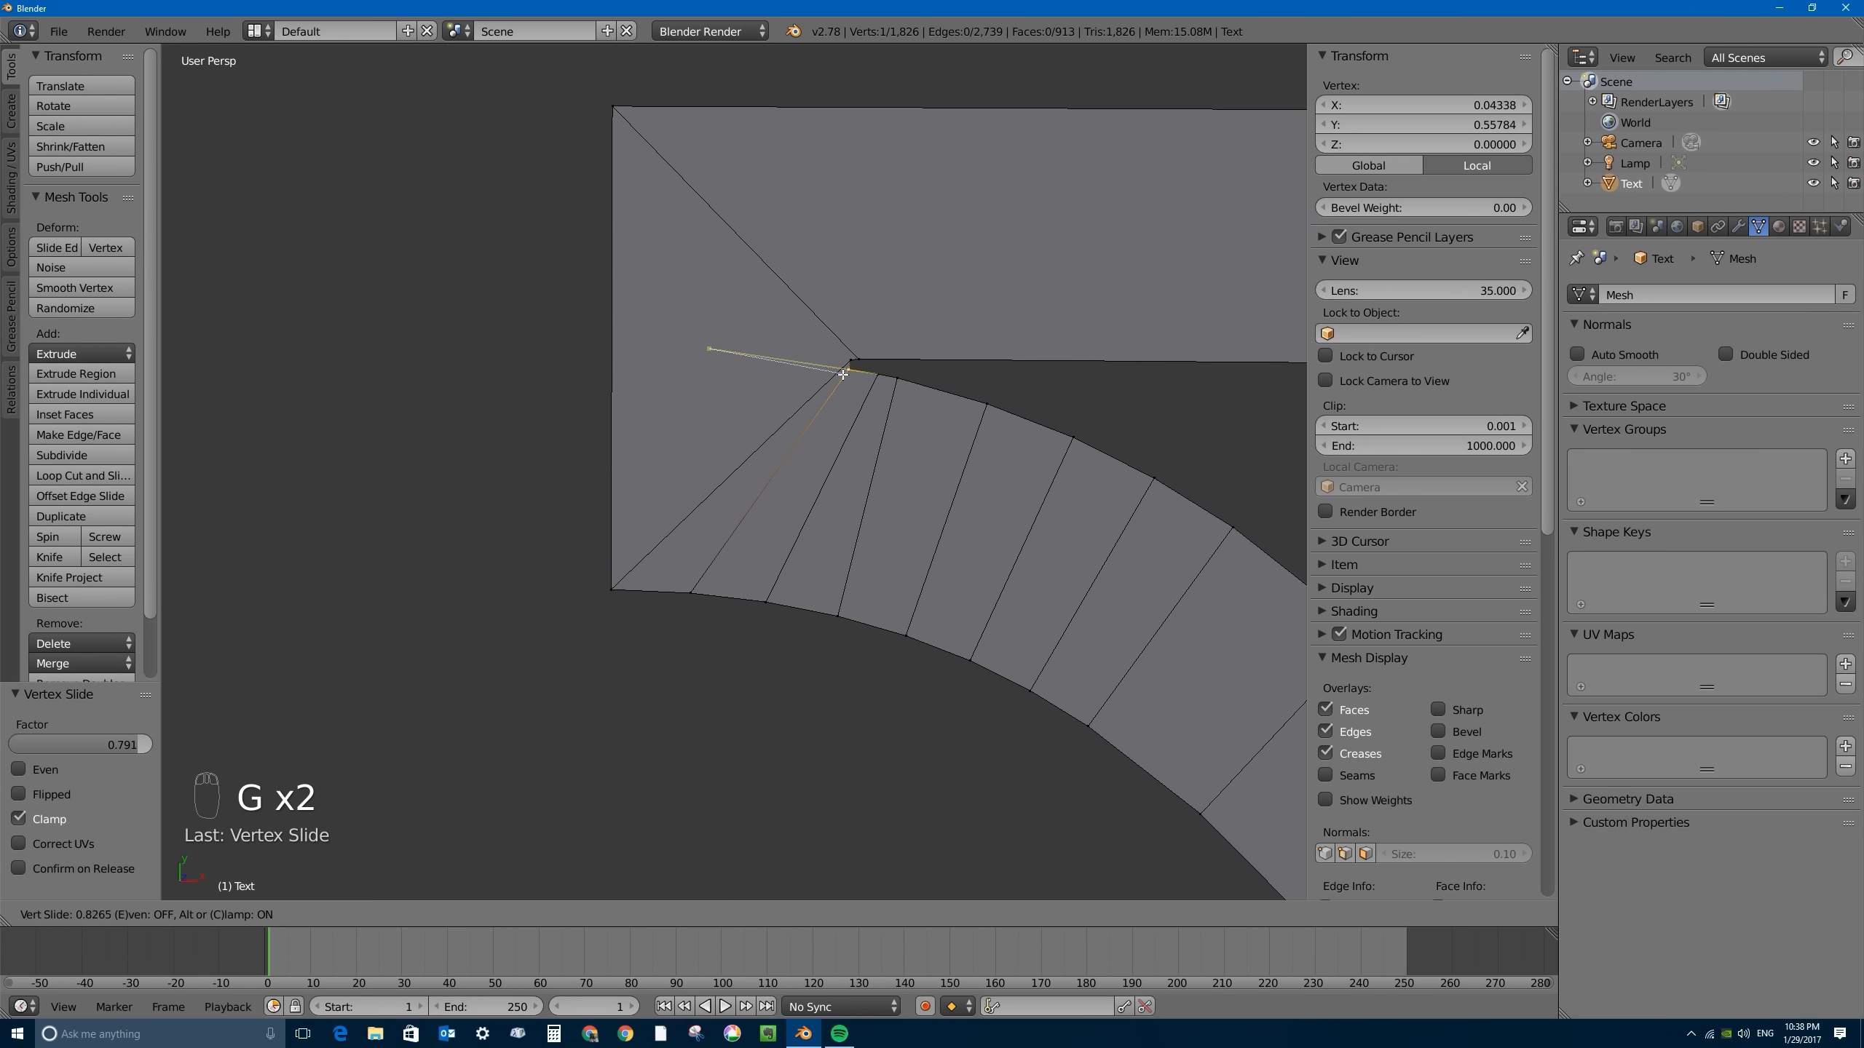
{"action": "left_click", "coordinate": [845, 373]}
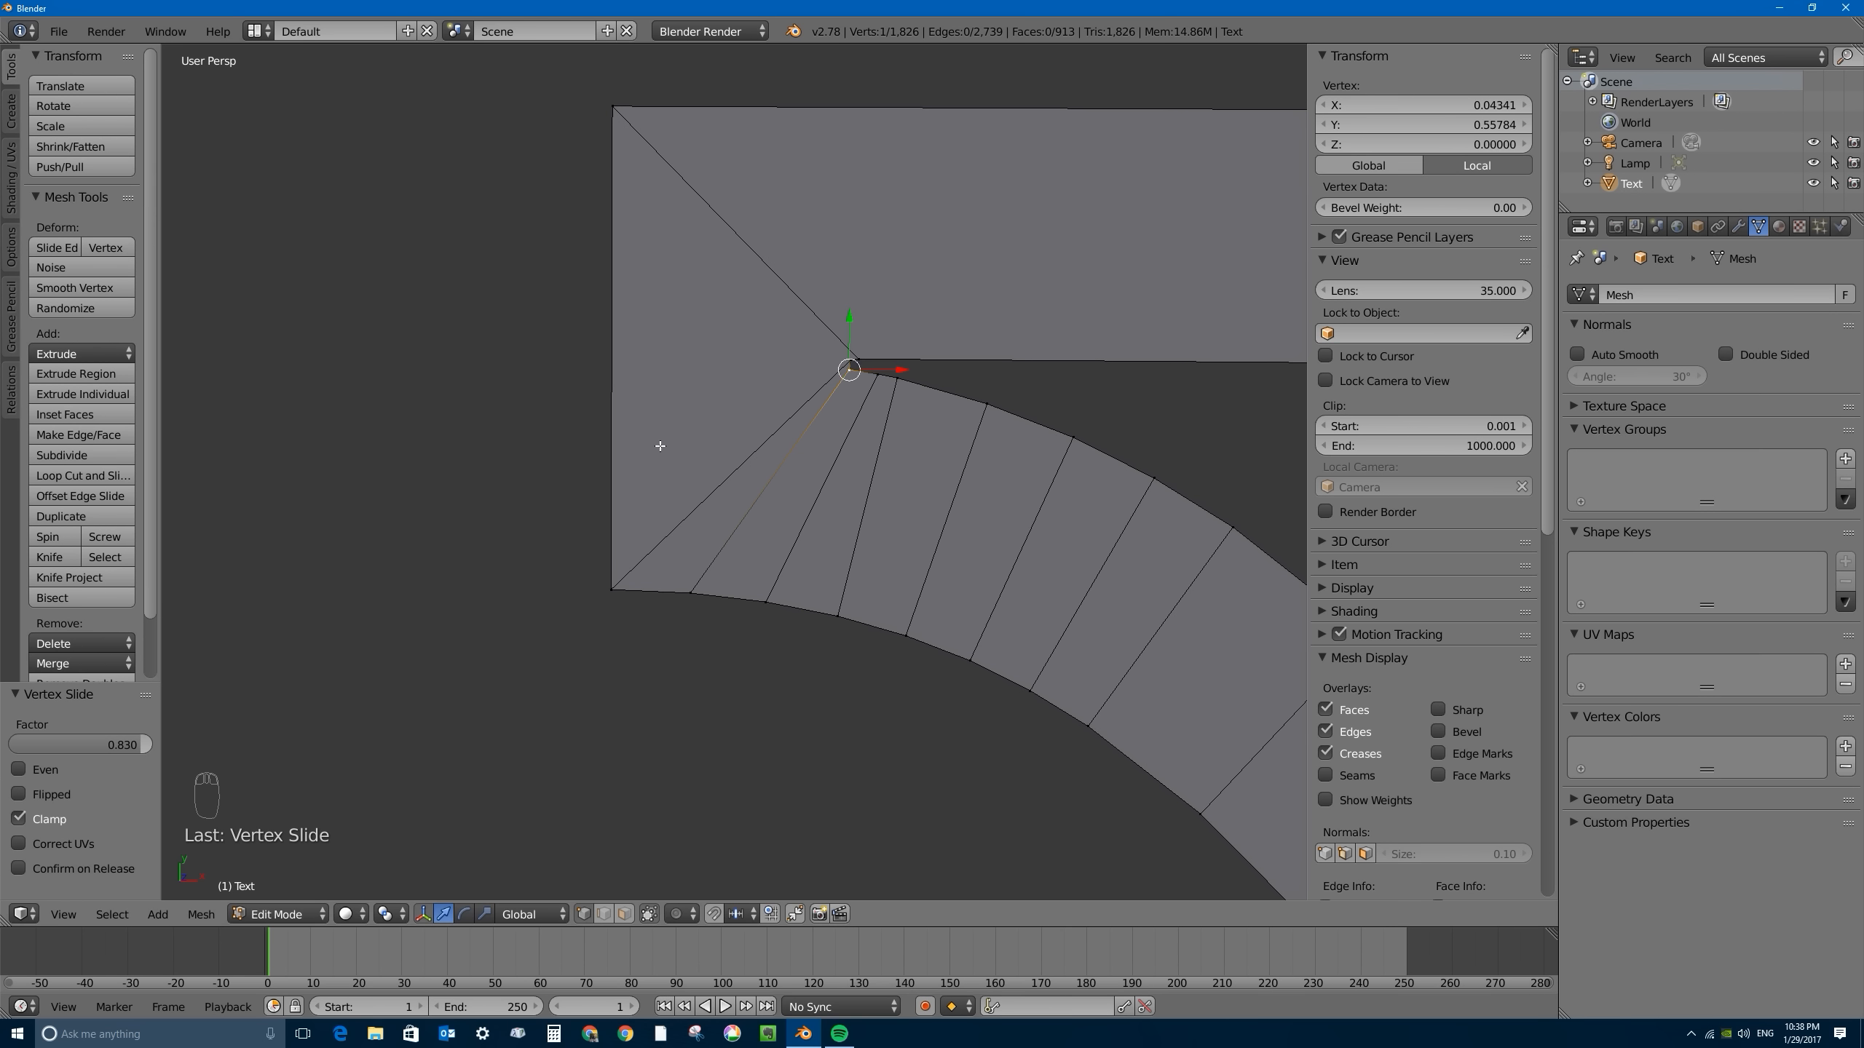
- At the N's upper serif corner, slide the overlapping inner vertex fully onto the curve's end vertex with a factor of 1.000
{"action": "scroll", "coordinate": [1043, 534], "scroll_direction": "down", "scroll_amount": 7}
{"action": "scroll", "coordinate": [1038, 652], "scroll_direction": "down", "scroll_amount": 8}
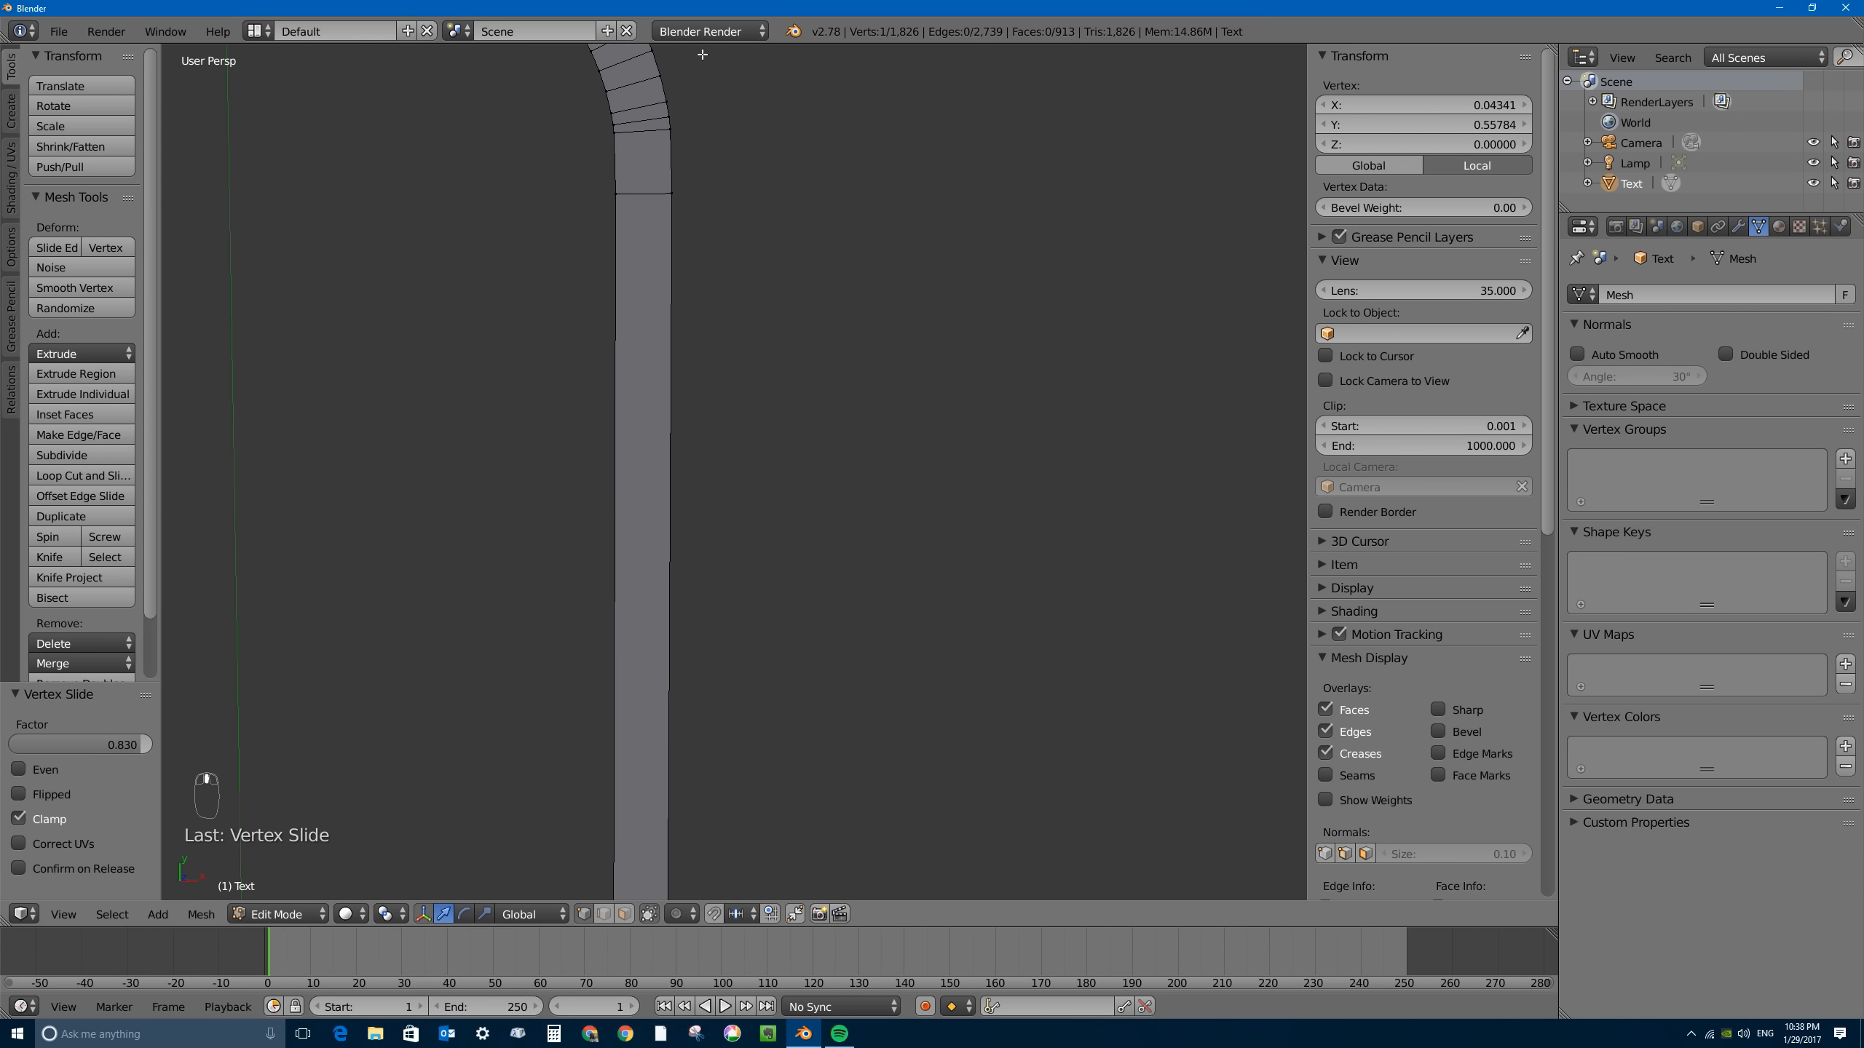
{"action": "middle_click_drag", "start_coordinate": [987, 364], "coordinate": [354, 363], "text": "shift"}
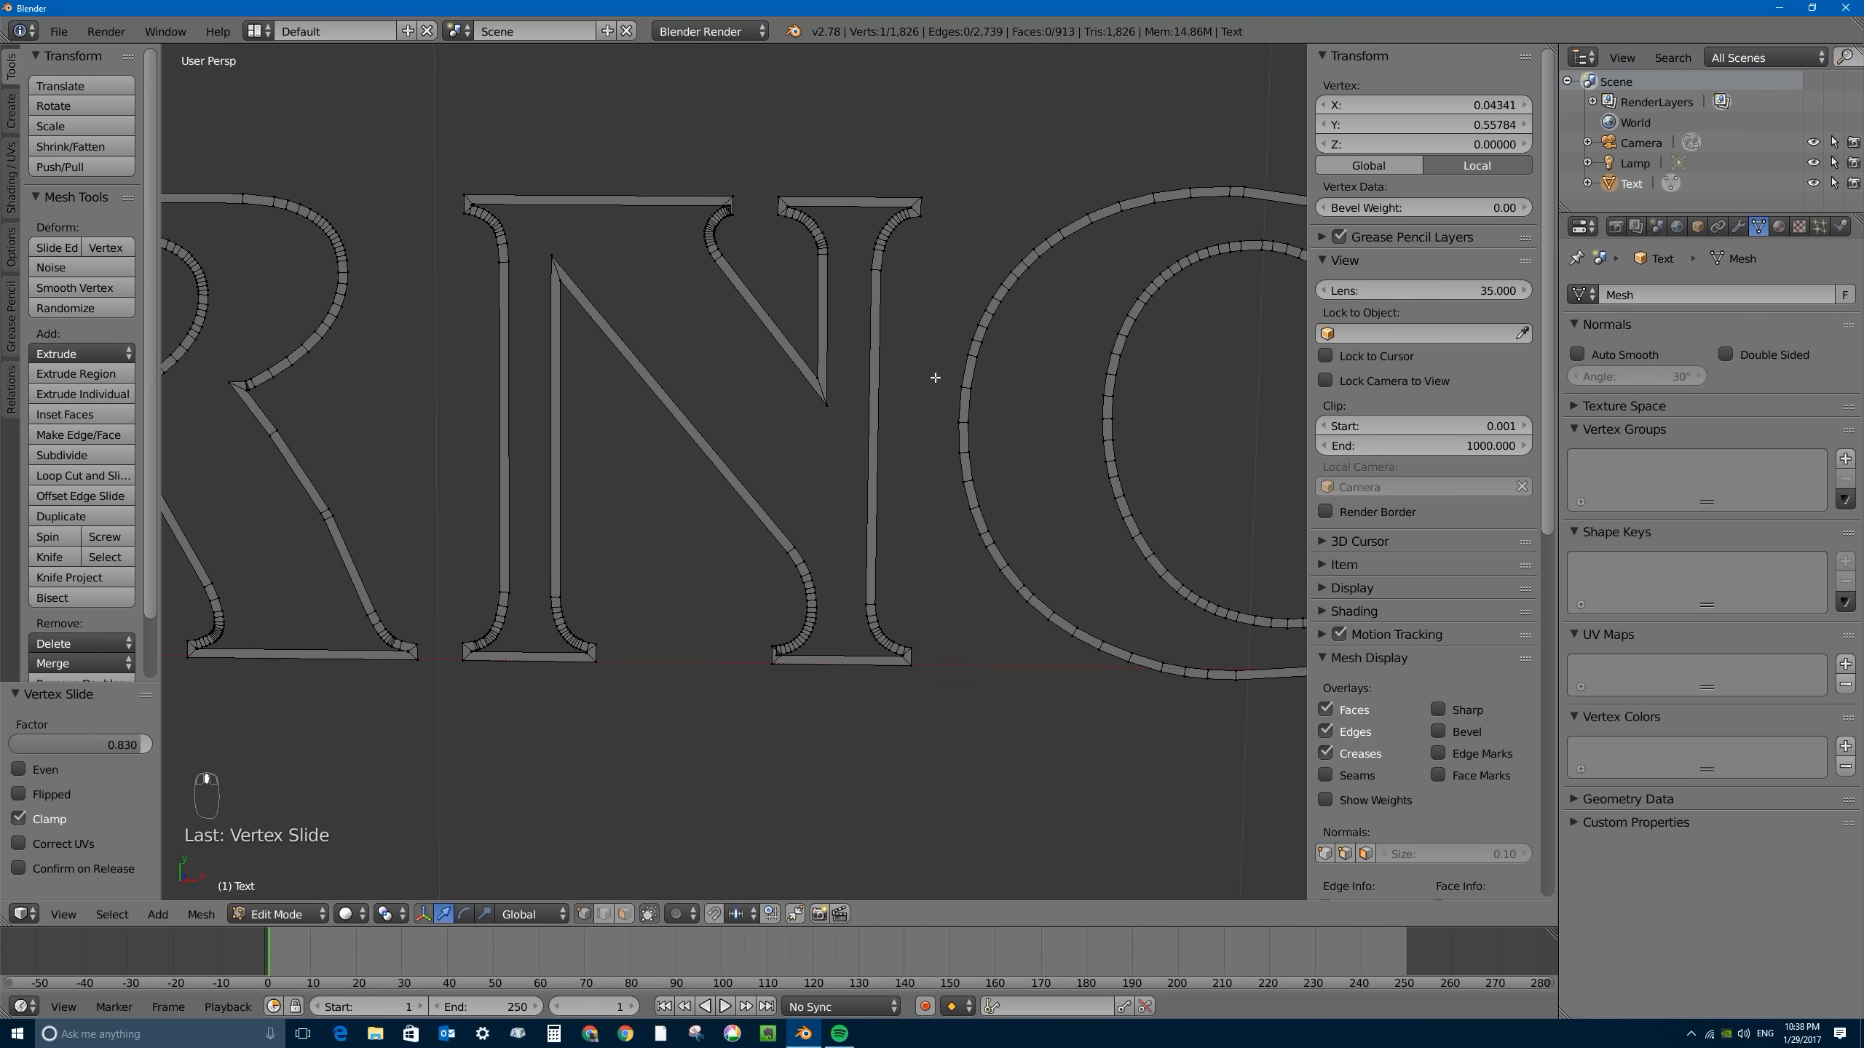
{"action": "middle_click_drag", "start_coordinate": [936, 374], "coordinate": [982, 545], "text": "shift"}
{"action": "scroll", "coordinate": [781, 388], "scroll_direction": "up", "scroll_amount": 6}
{"action": "scroll", "coordinate": [780, 388], "scroll_direction": "up", "scroll_amount": 10}
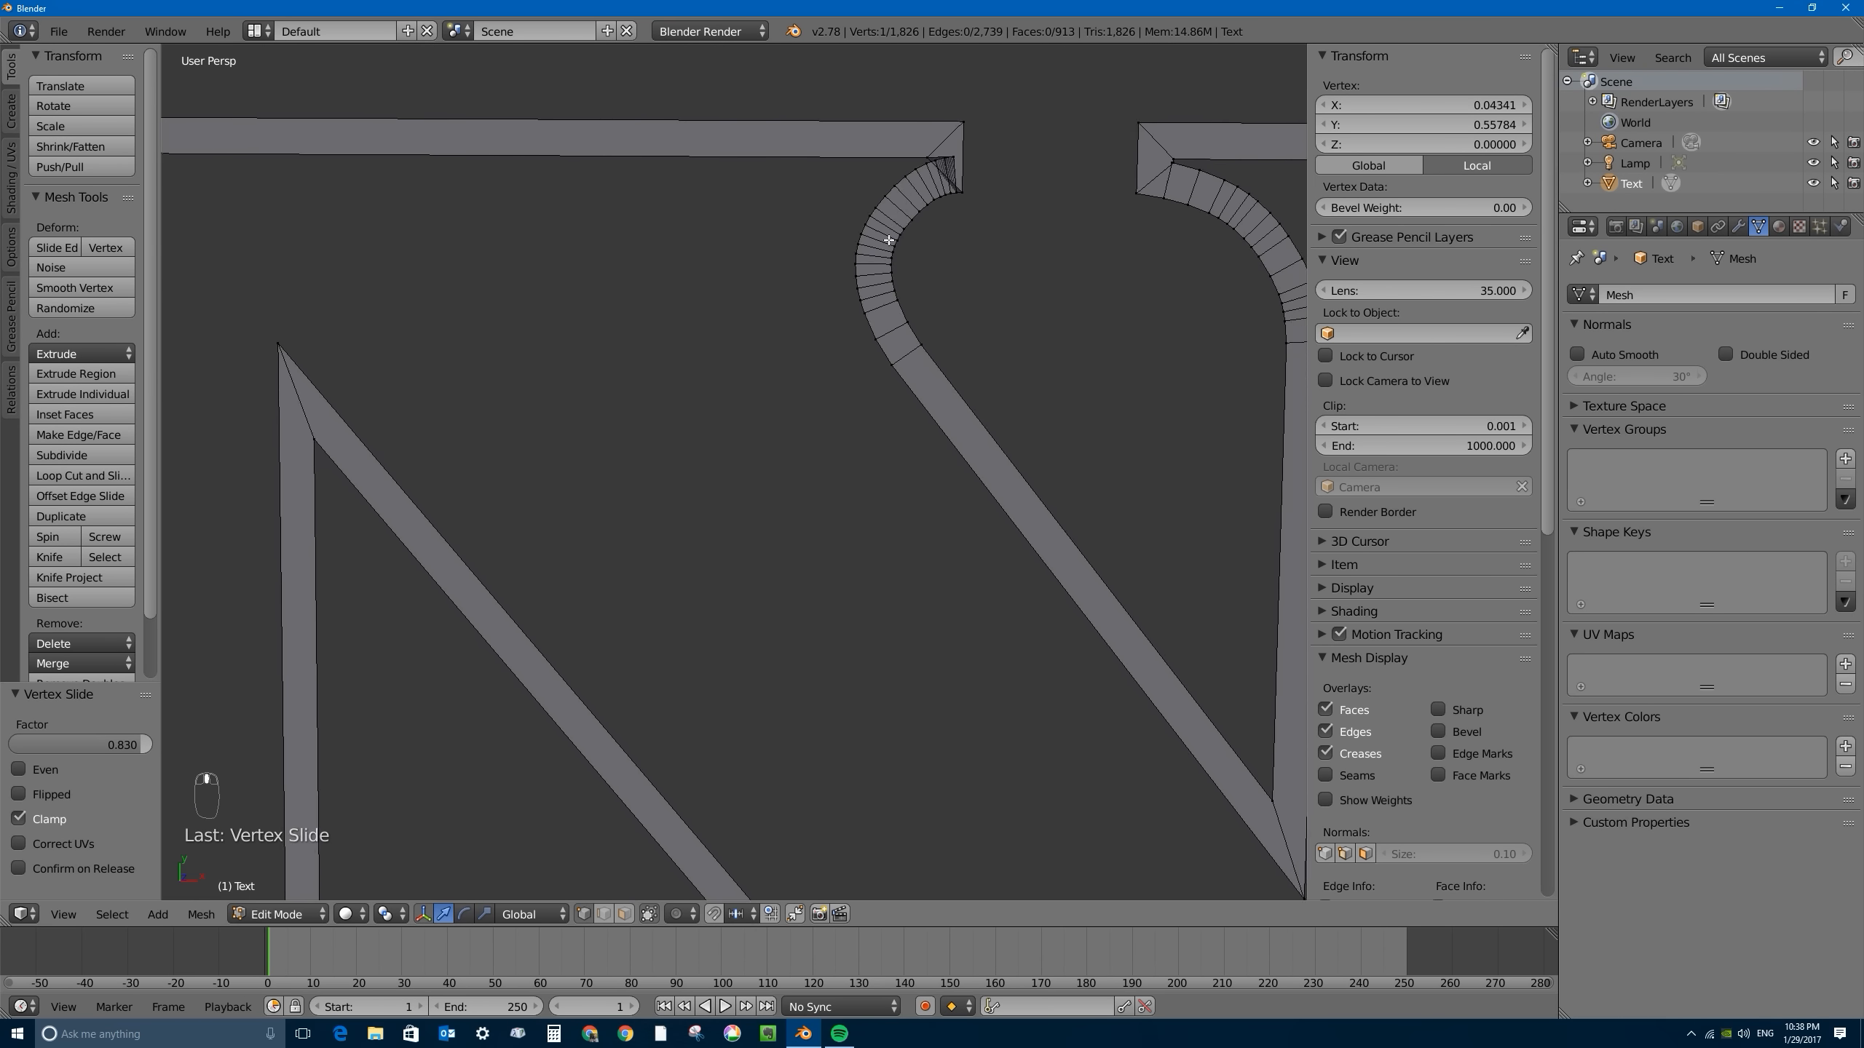
{"action": "middle_click_drag", "start_coordinate": [715, 440], "coordinate": [685, 440], "text": "shift"}
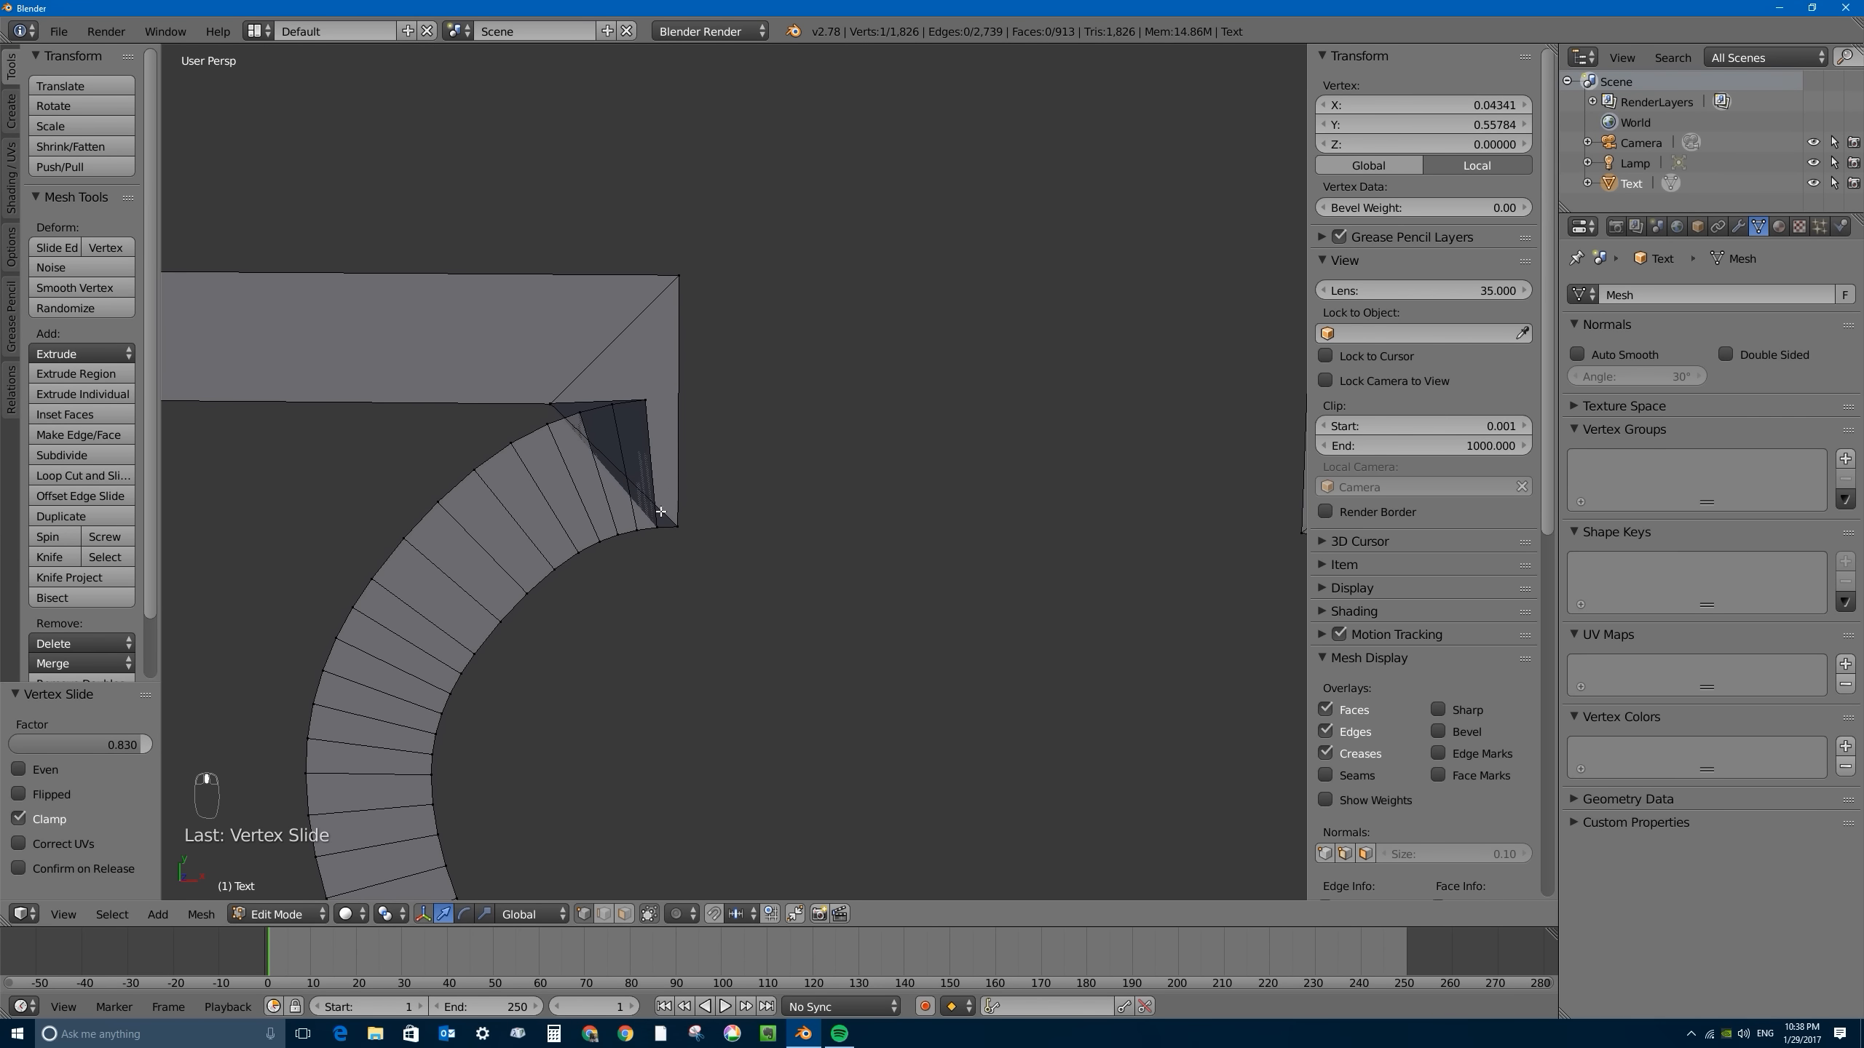
{"action": "right_click", "coordinate": [554, 400]}
{"action": "key", "text": "g"}
{"action": "key", "text": "g"}
{"action": "left_click", "coordinate": [693, 410]}
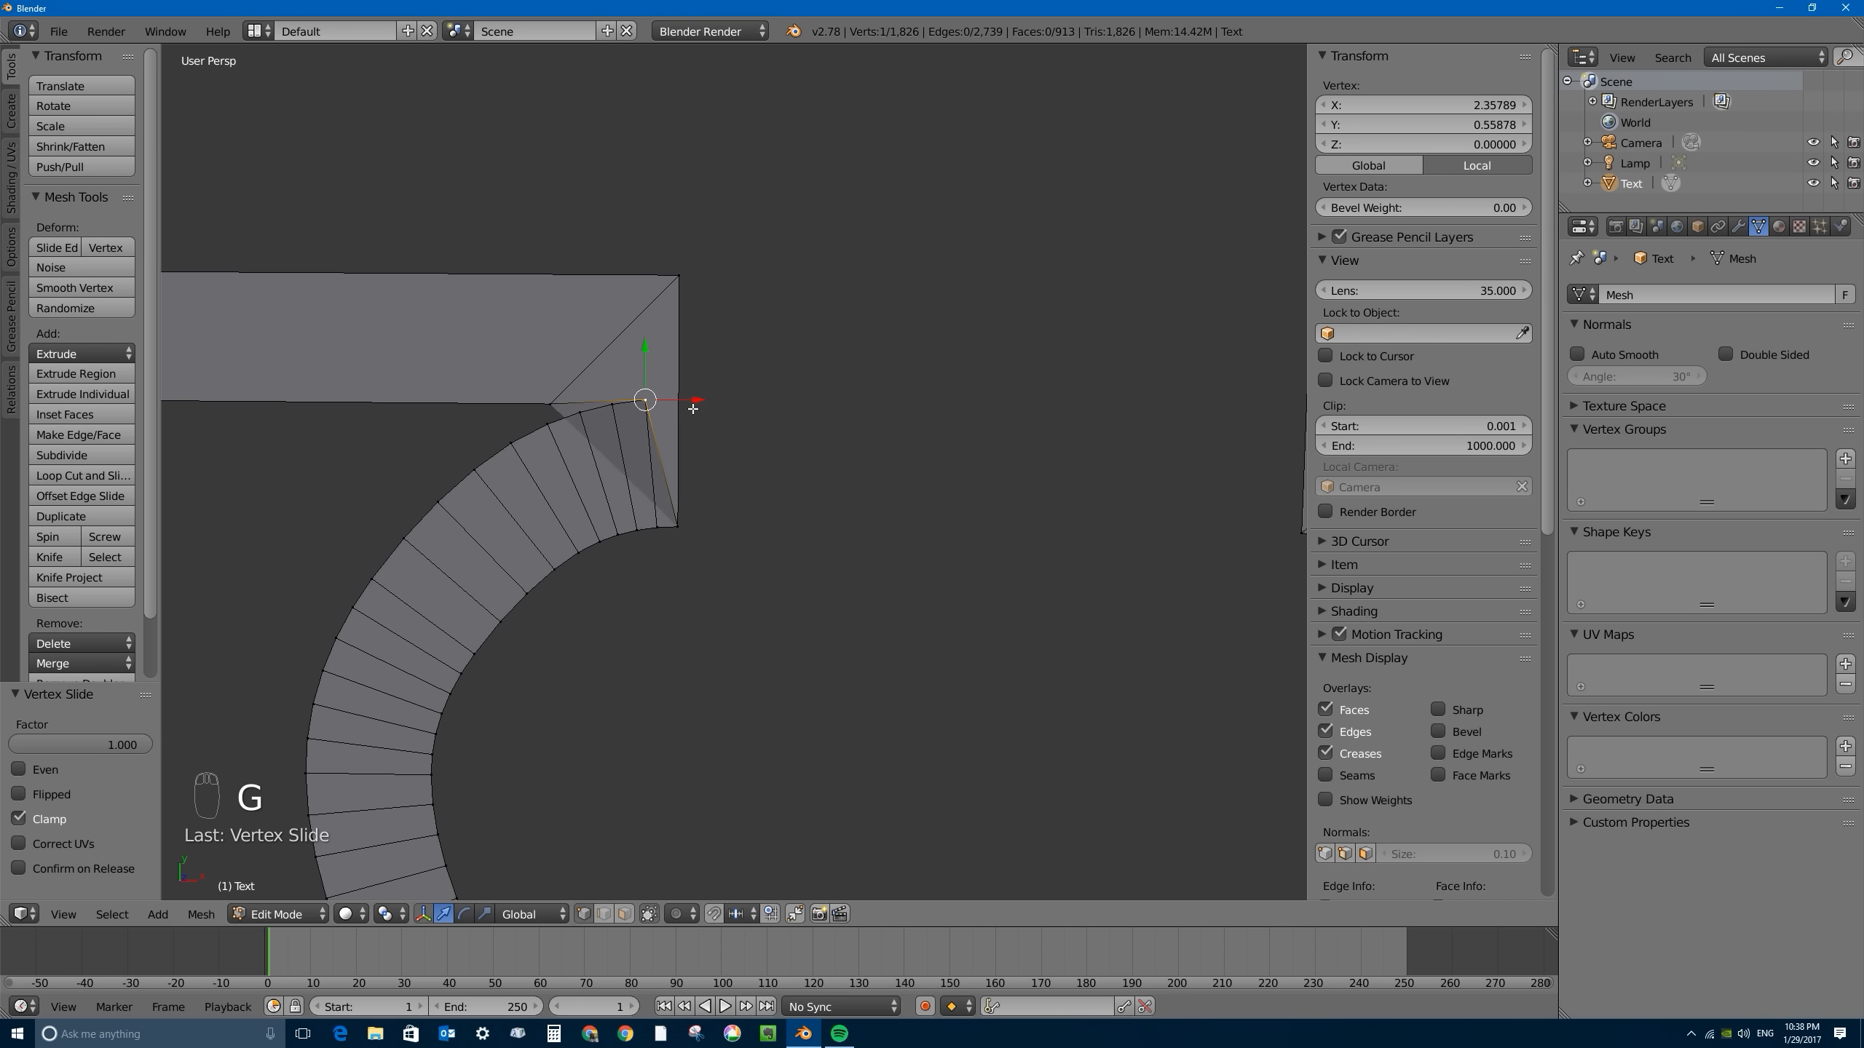
- Slide the inner corner vertex of the N's top bar to meet the end of the serif curve
{"action": "key", "text": "g"}
{"action": "key", "text": "g"}
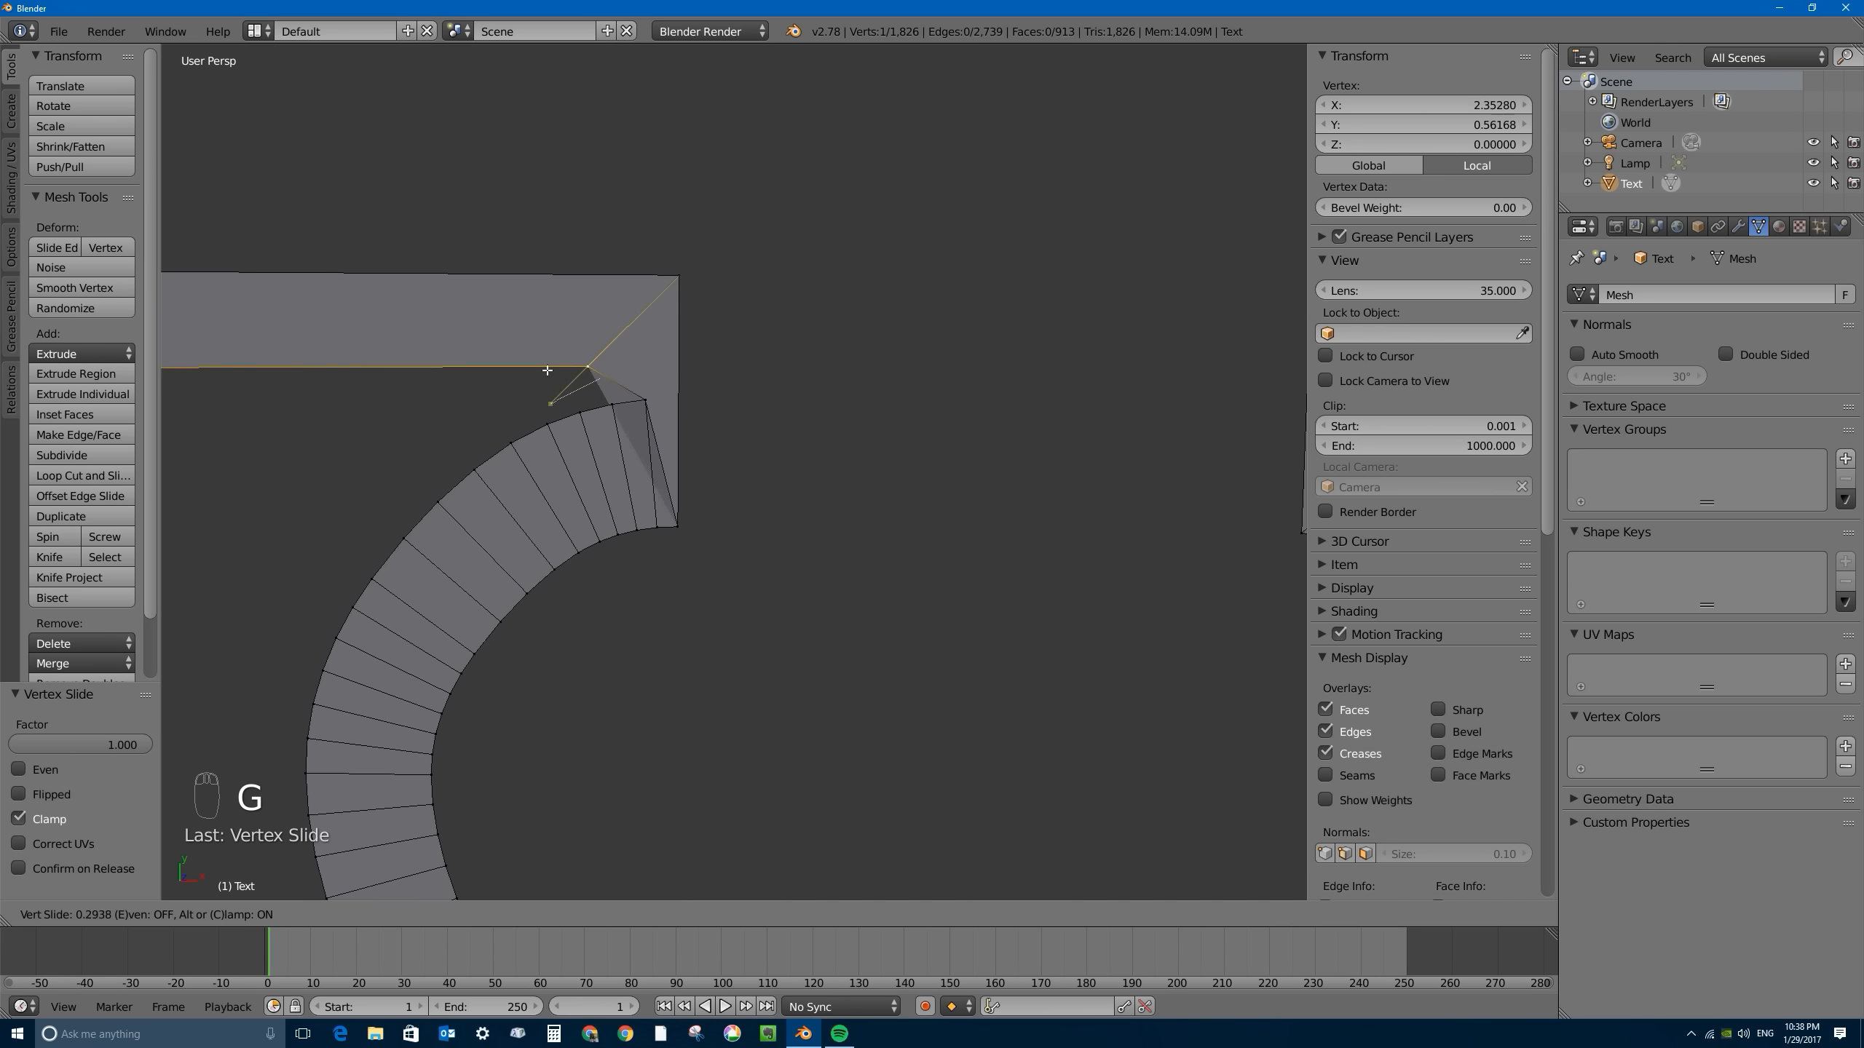
{"action": "left_click", "coordinate": [695, 396]}
{"action": "key", "text": "g"}
{"action": "key", "text": "g"}
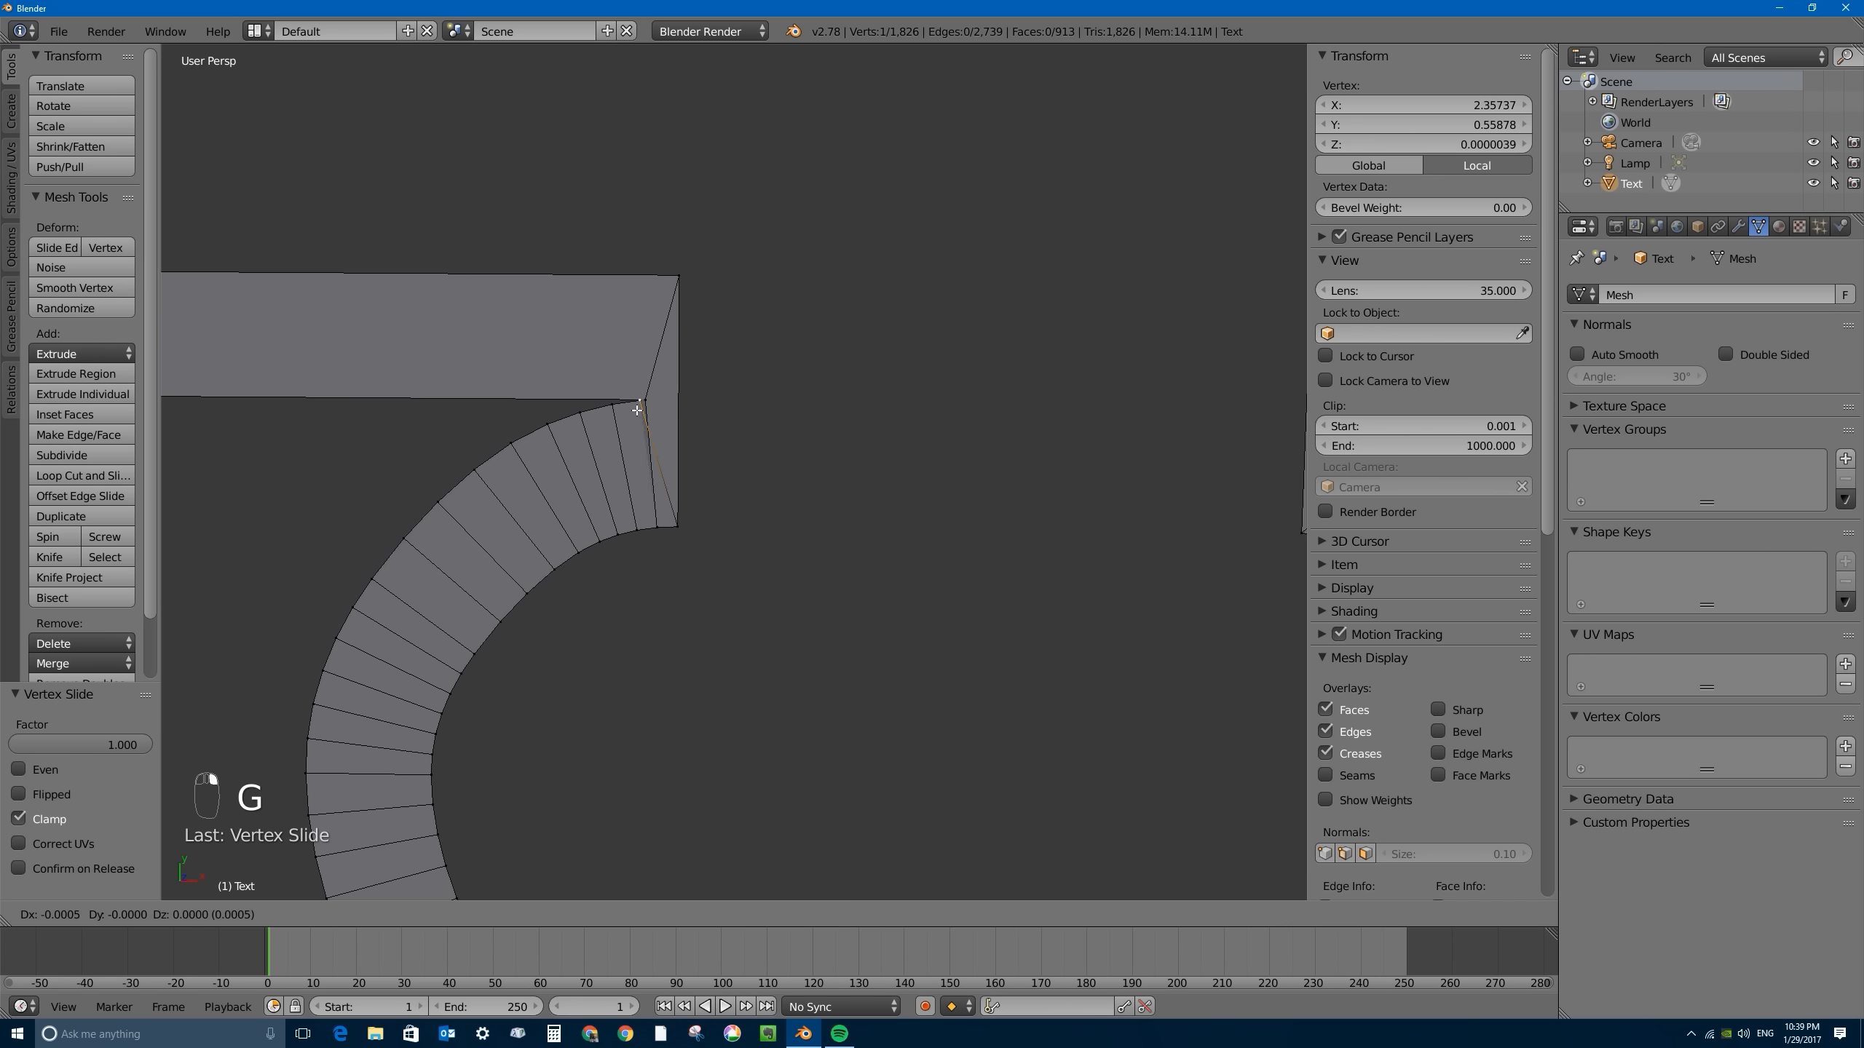
{"action": "right_click", "coordinate": [616, 407]}
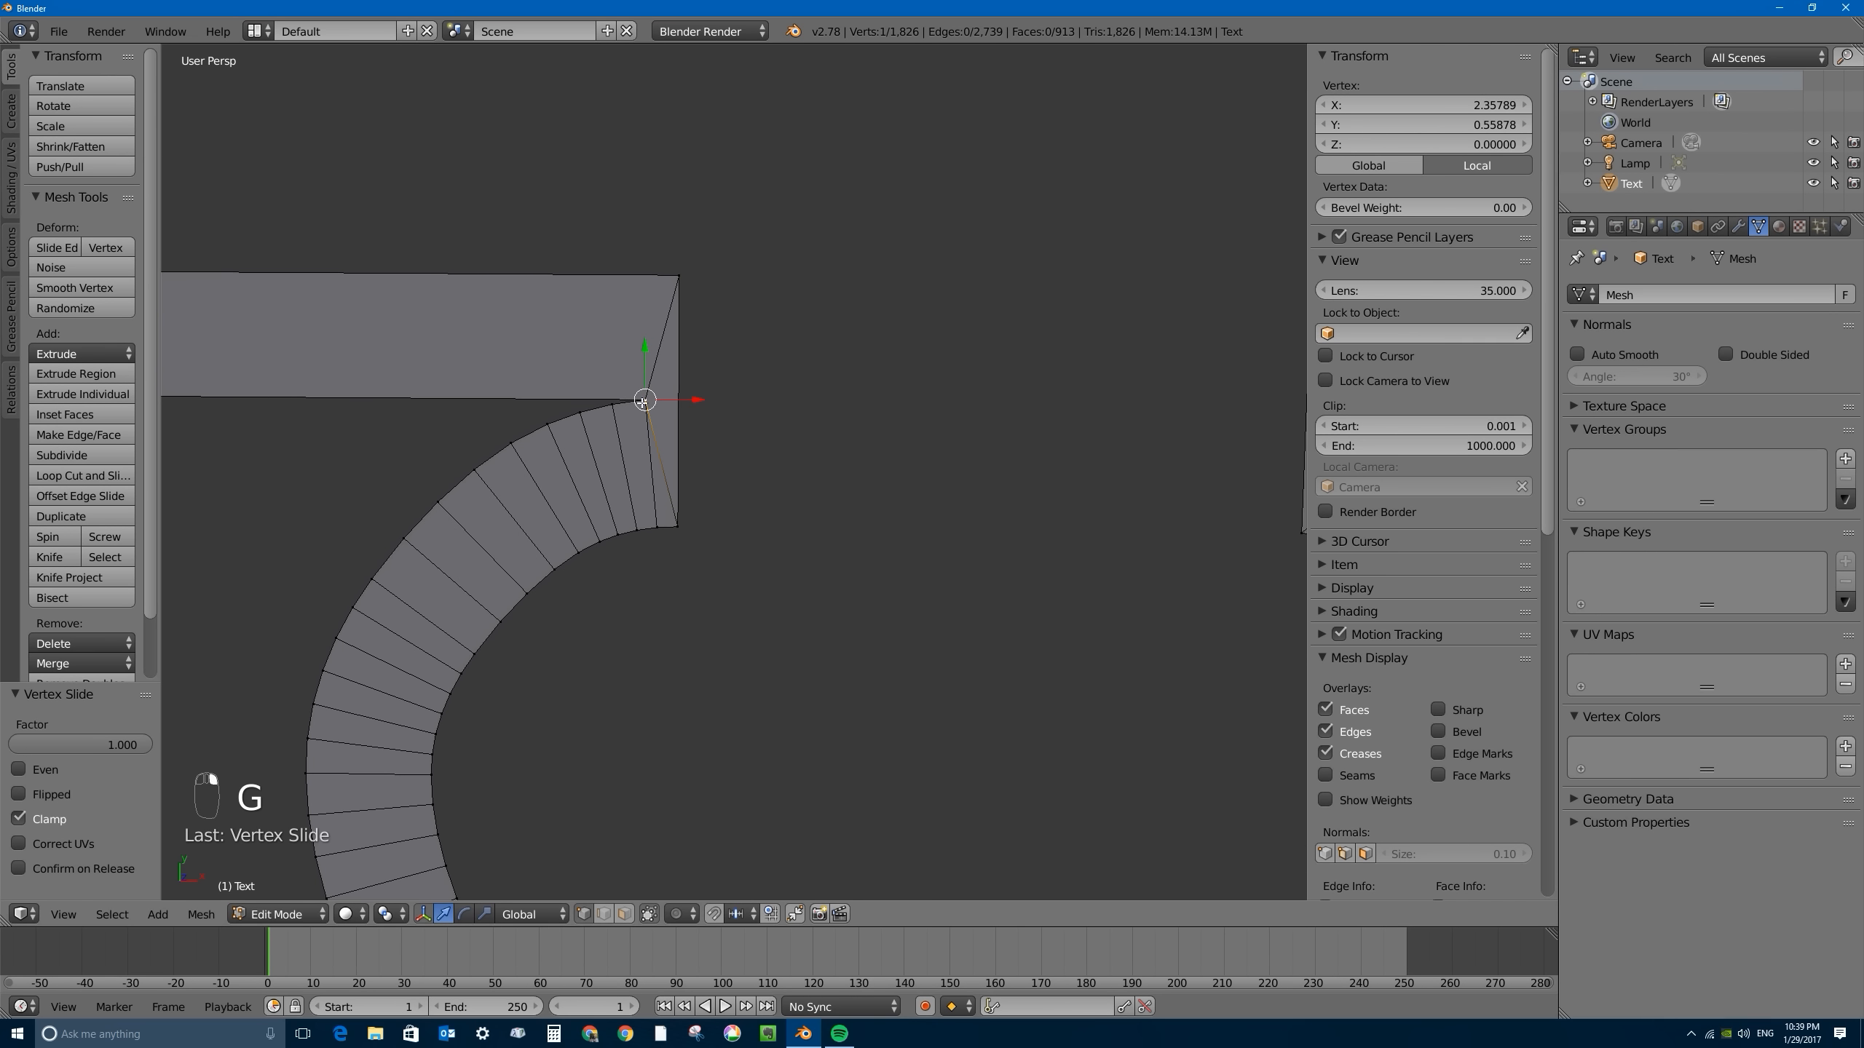
{"action": "scroll", "coordinate": [645, 397], "scroll_direction": "up", "scroll_amount": 6}
{"action": "middle_click_drag", "start_coordinate": [421, 274], "coordinate": [882, 552], "text": "shift"}
- Return to Object Mode and bring the whole BORNCG outline into view
{"action": "scroll", "coordinate": [921, 574], "scroll_direction": "down", "scroll_amount": 3}
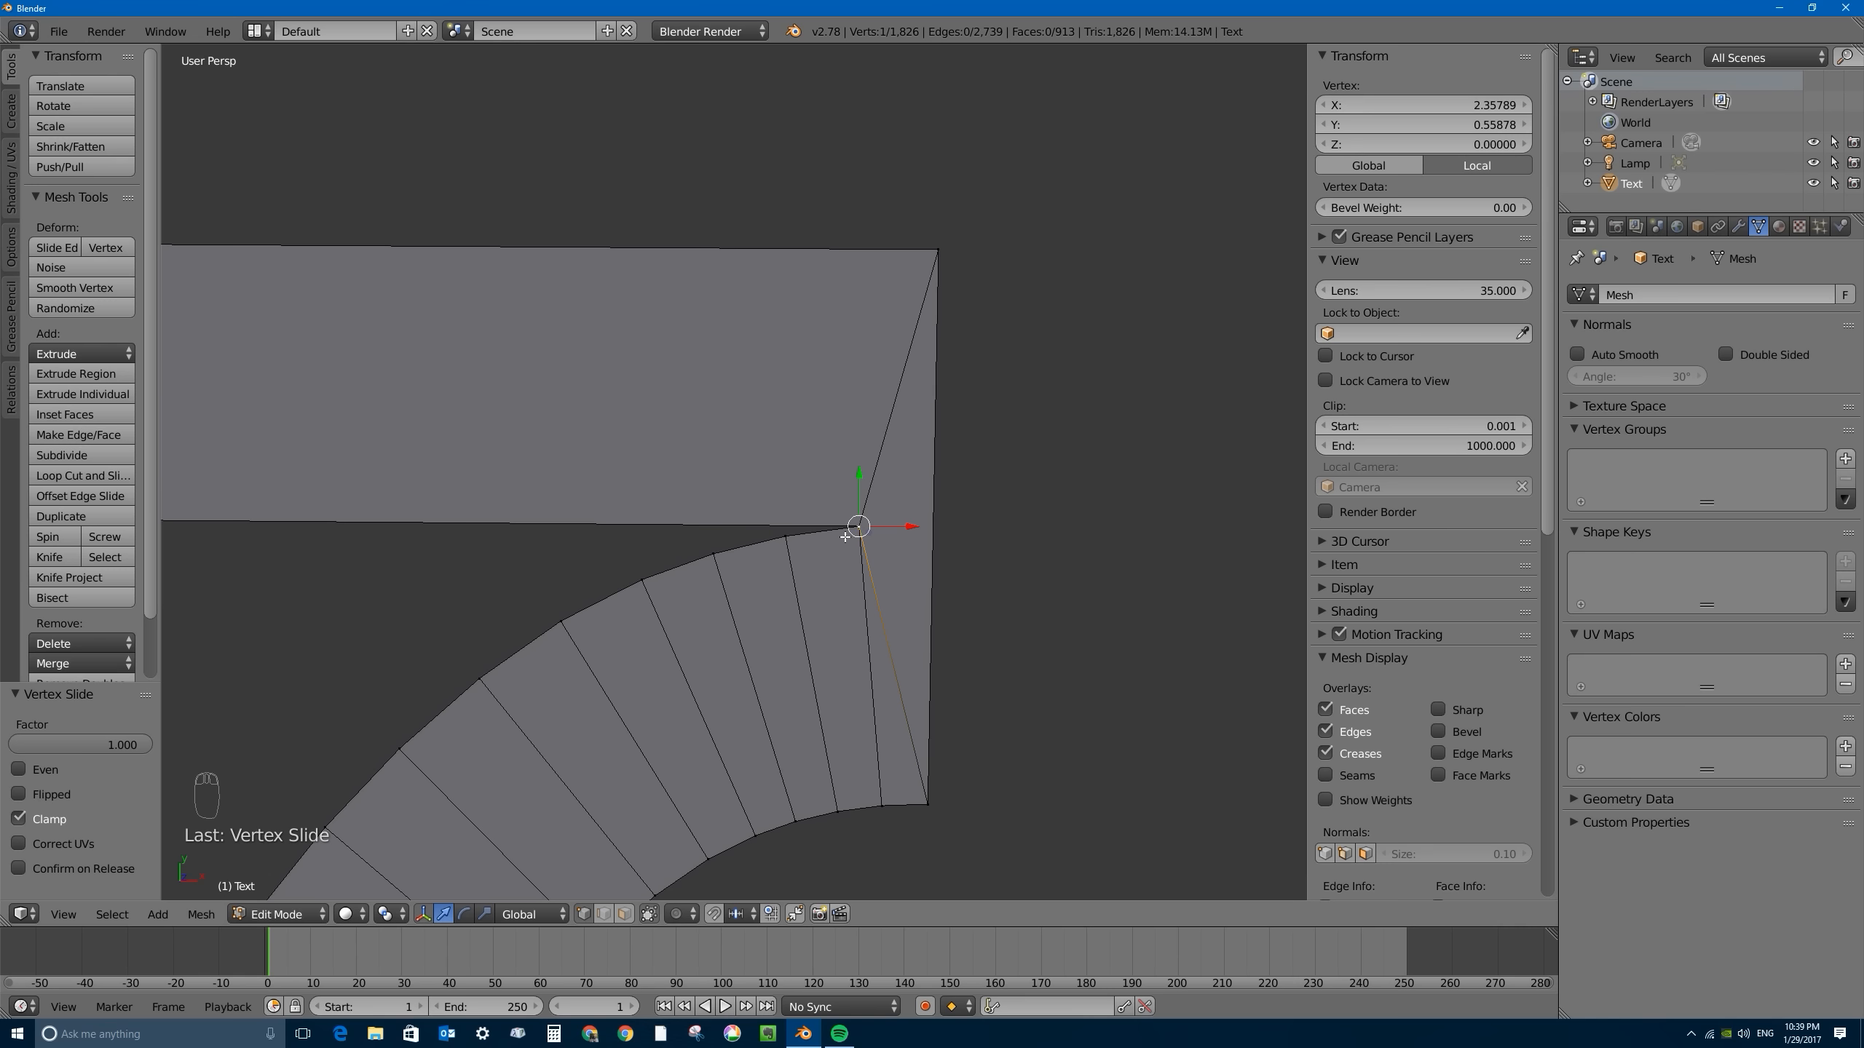
{"action": "scroll", "coordinate": [845, 537], "scroll_direction": "down", "scroll_amount": 5}
{"action": "key", "text": "Tab"}
{"action": "scroll", "coordinate": [811, 521], "scroll_direction": "down", "scroll_amount": 2}
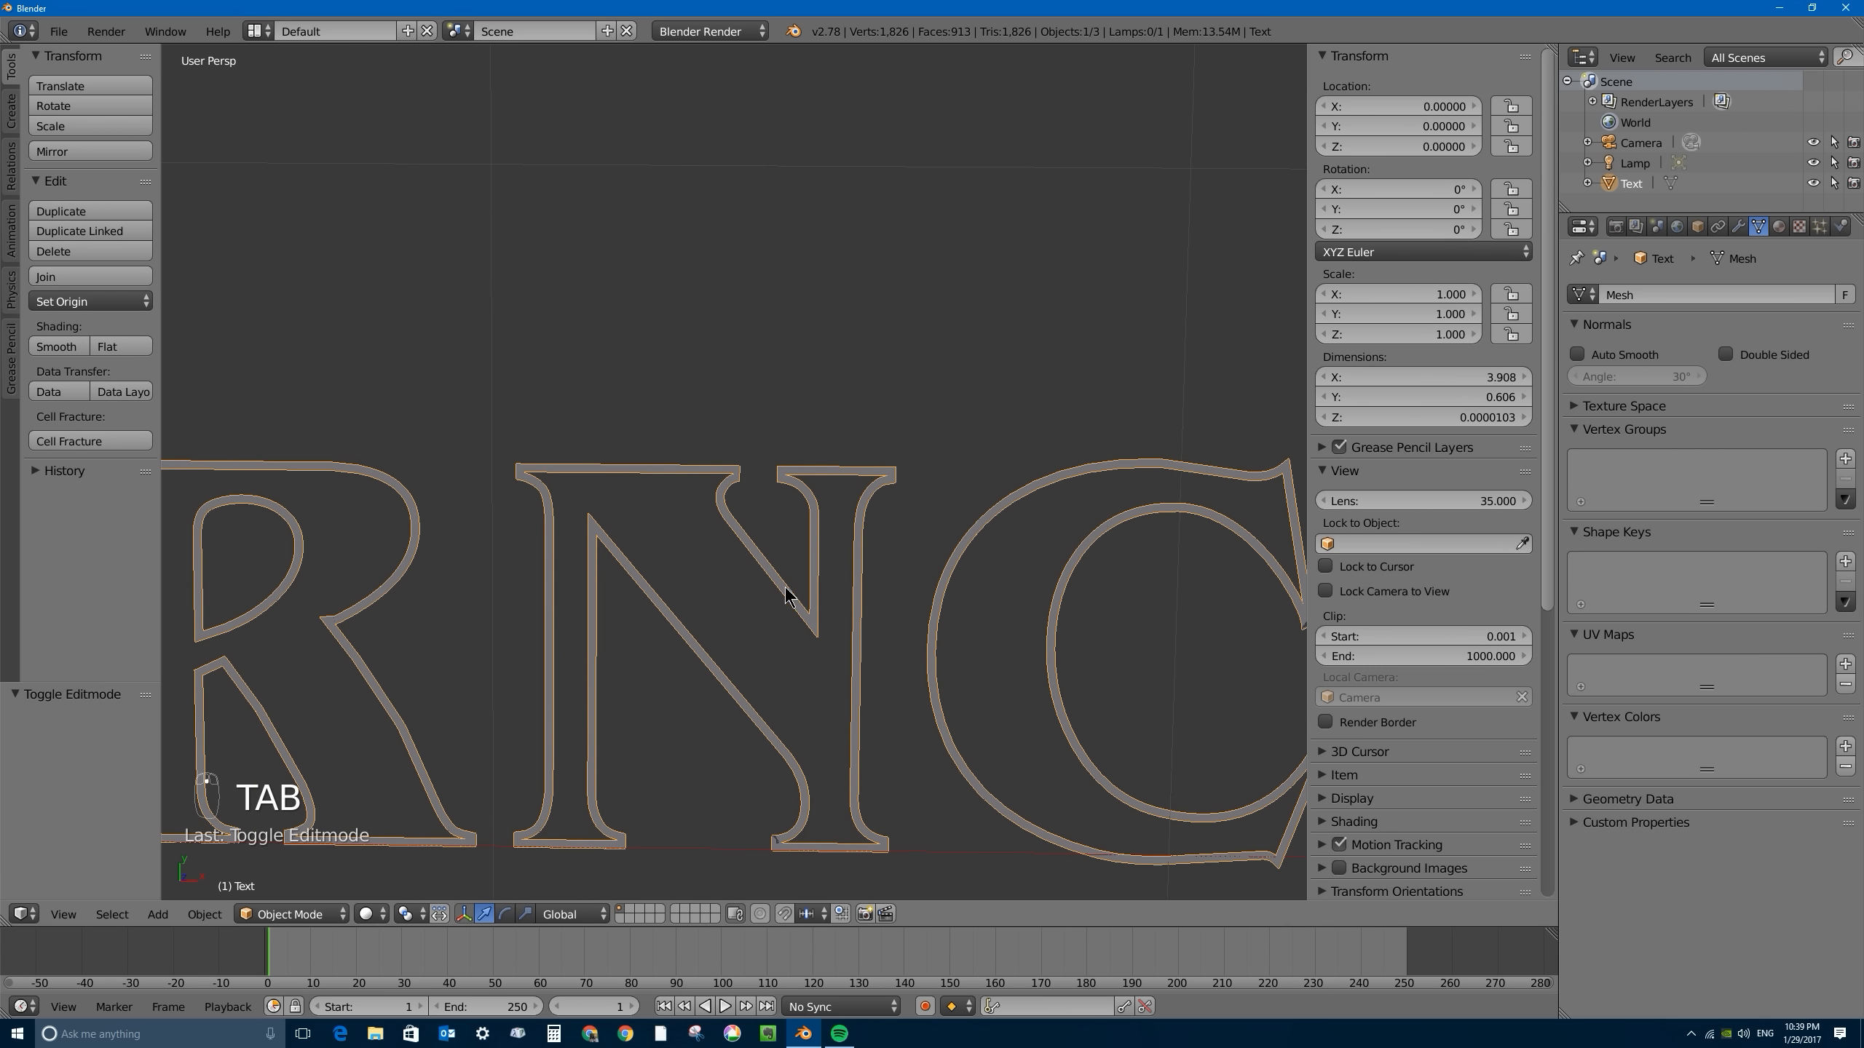
{"action": "scroll", "coordinate": [844, 383], "scroll_direction": "down", "scroll_amount": 6}
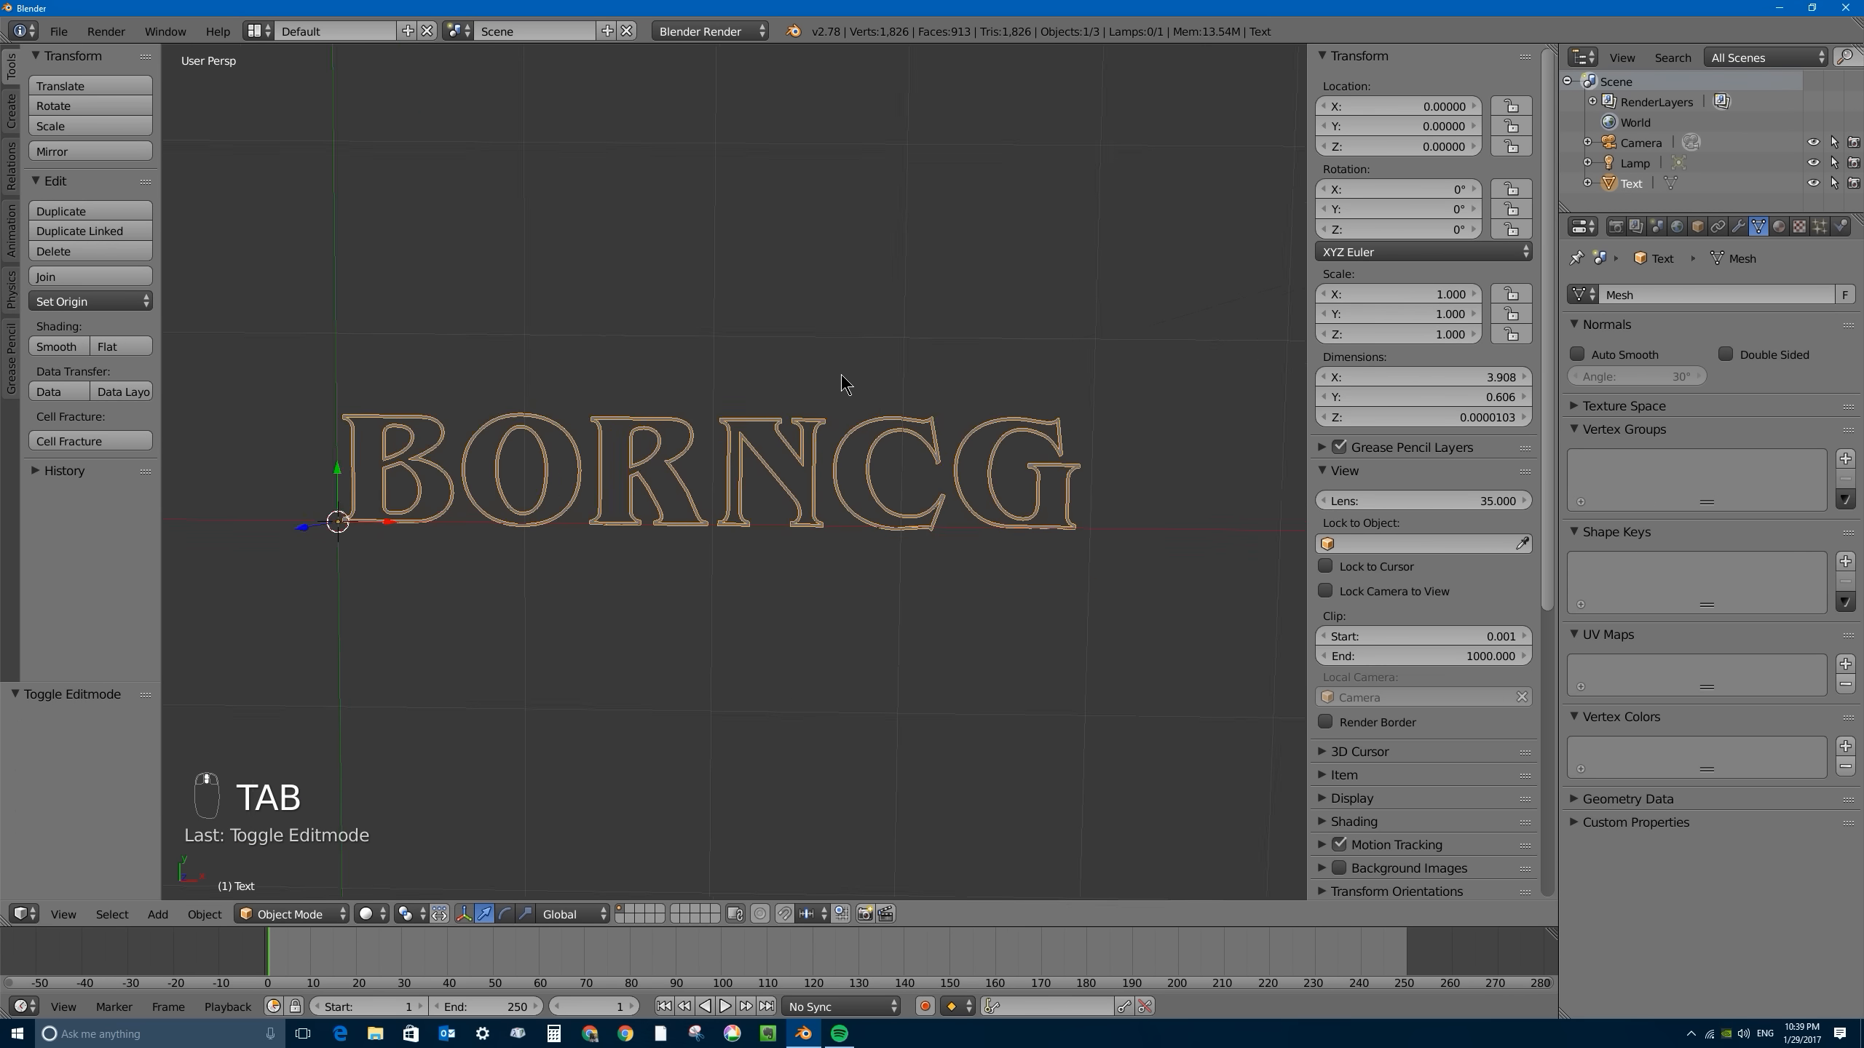
{"action": "scroll", "coordinate": [844, 383], "scroll_direction": "up", "scroll_amount": 1}
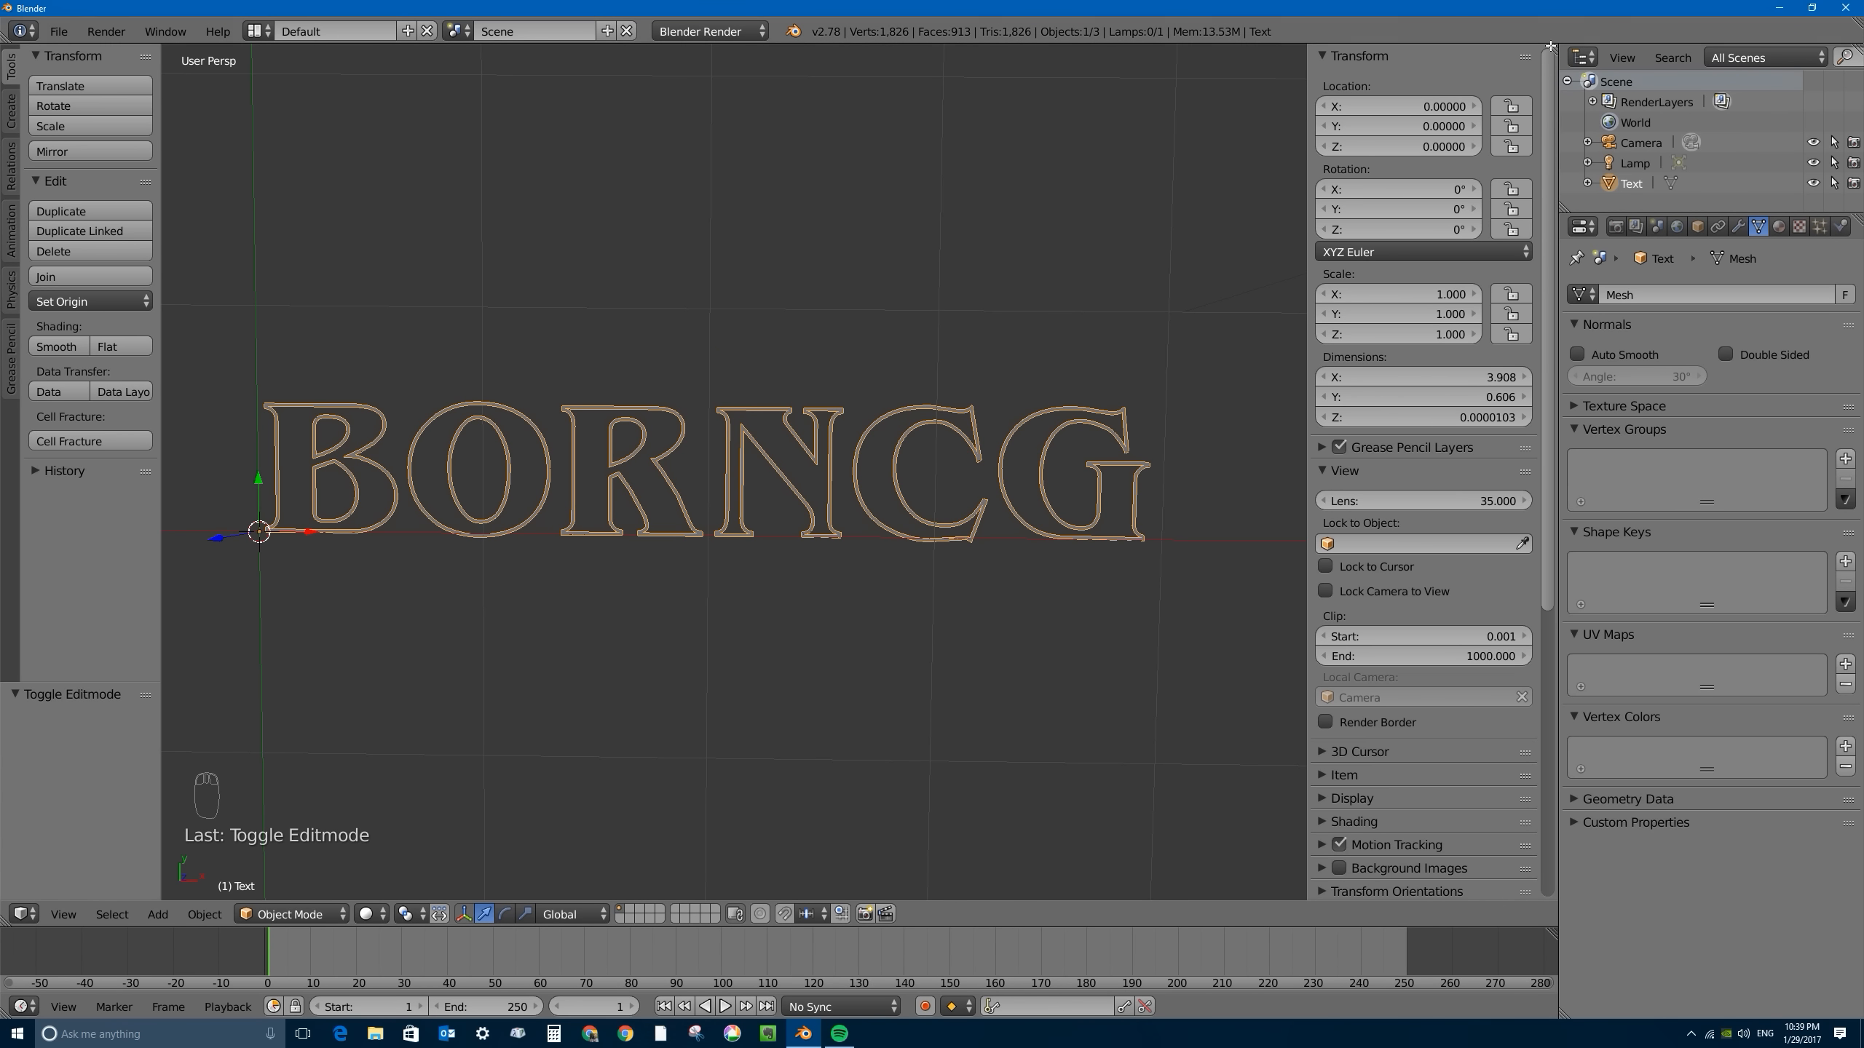
- Divide the 3D view into a wide lower viewport and two upper areas, one a Node Editor and the other a UV/Image Editor
{"action": "left_click_drag", "start_coordinate": [1550, 60], "coordinate": [1518, 556]}
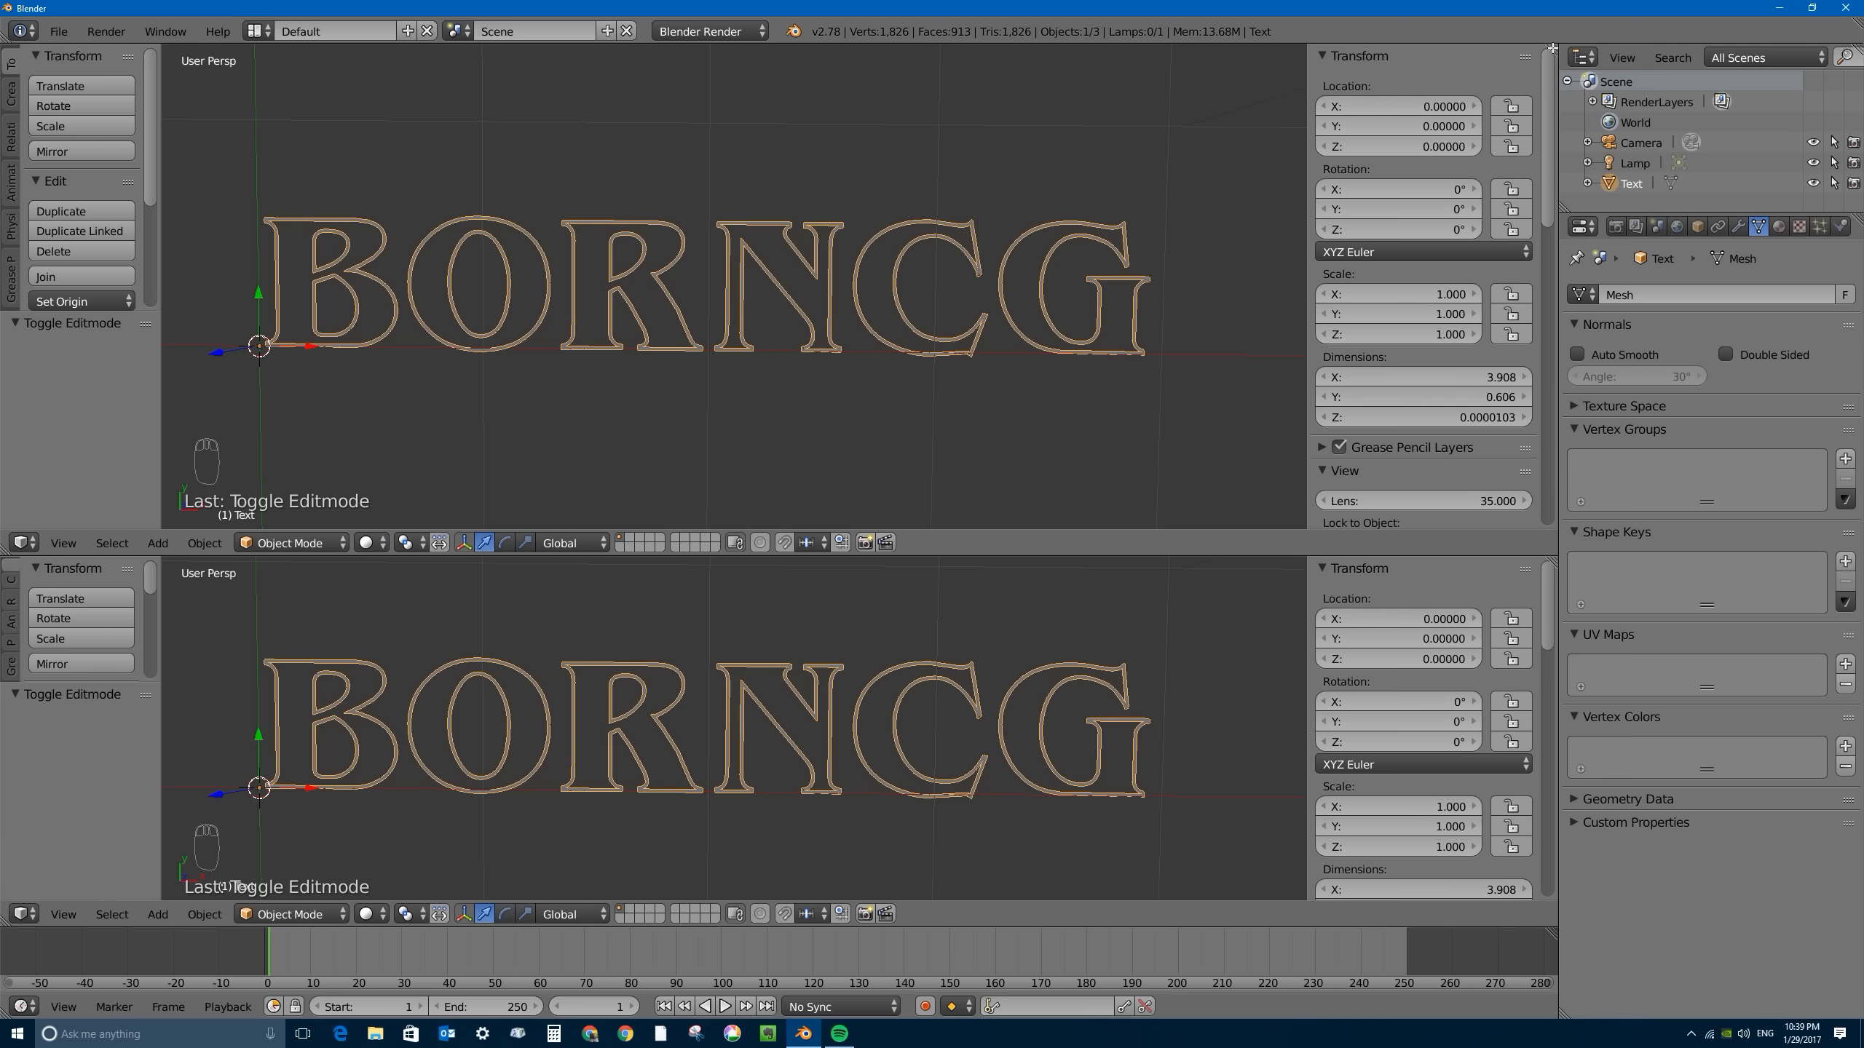
{"action": "left_click_drag", "start_coordinate": [1551, 49], "coordinate": [832, 46]}
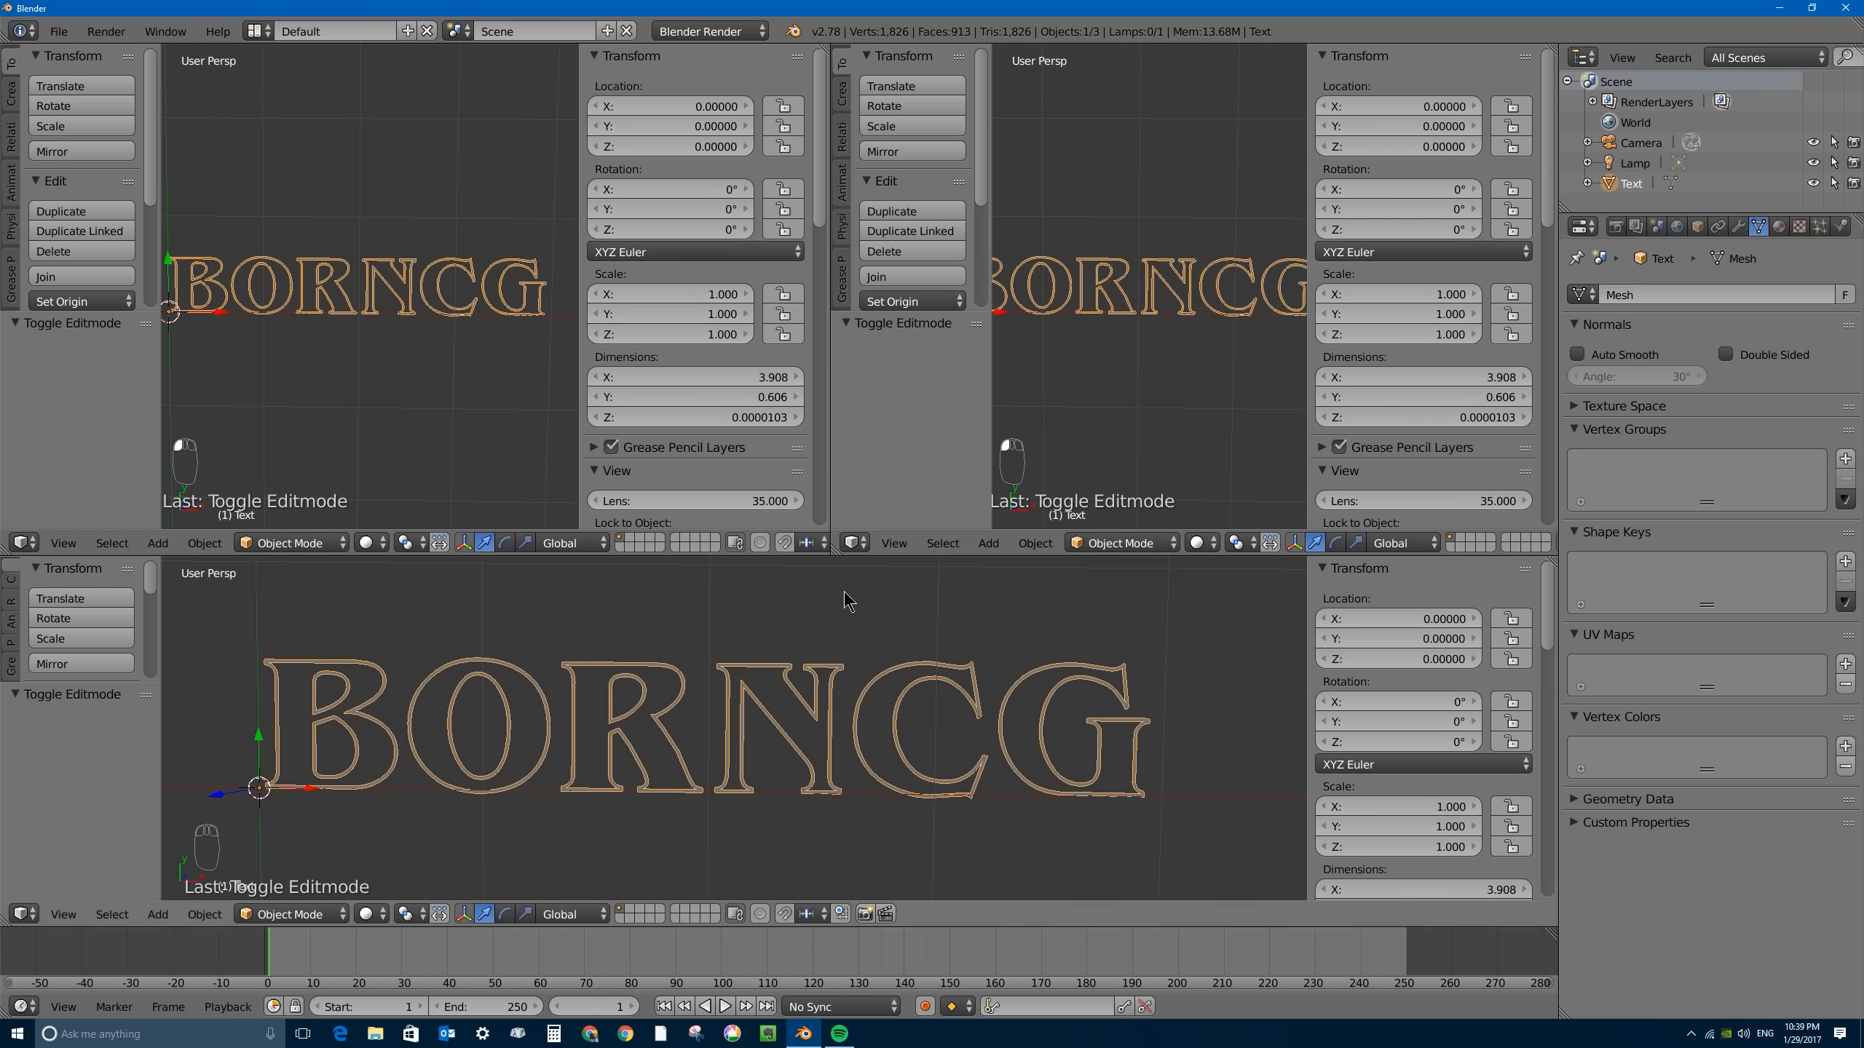
{"action": "left_click", "coordinate": [22, 543]}
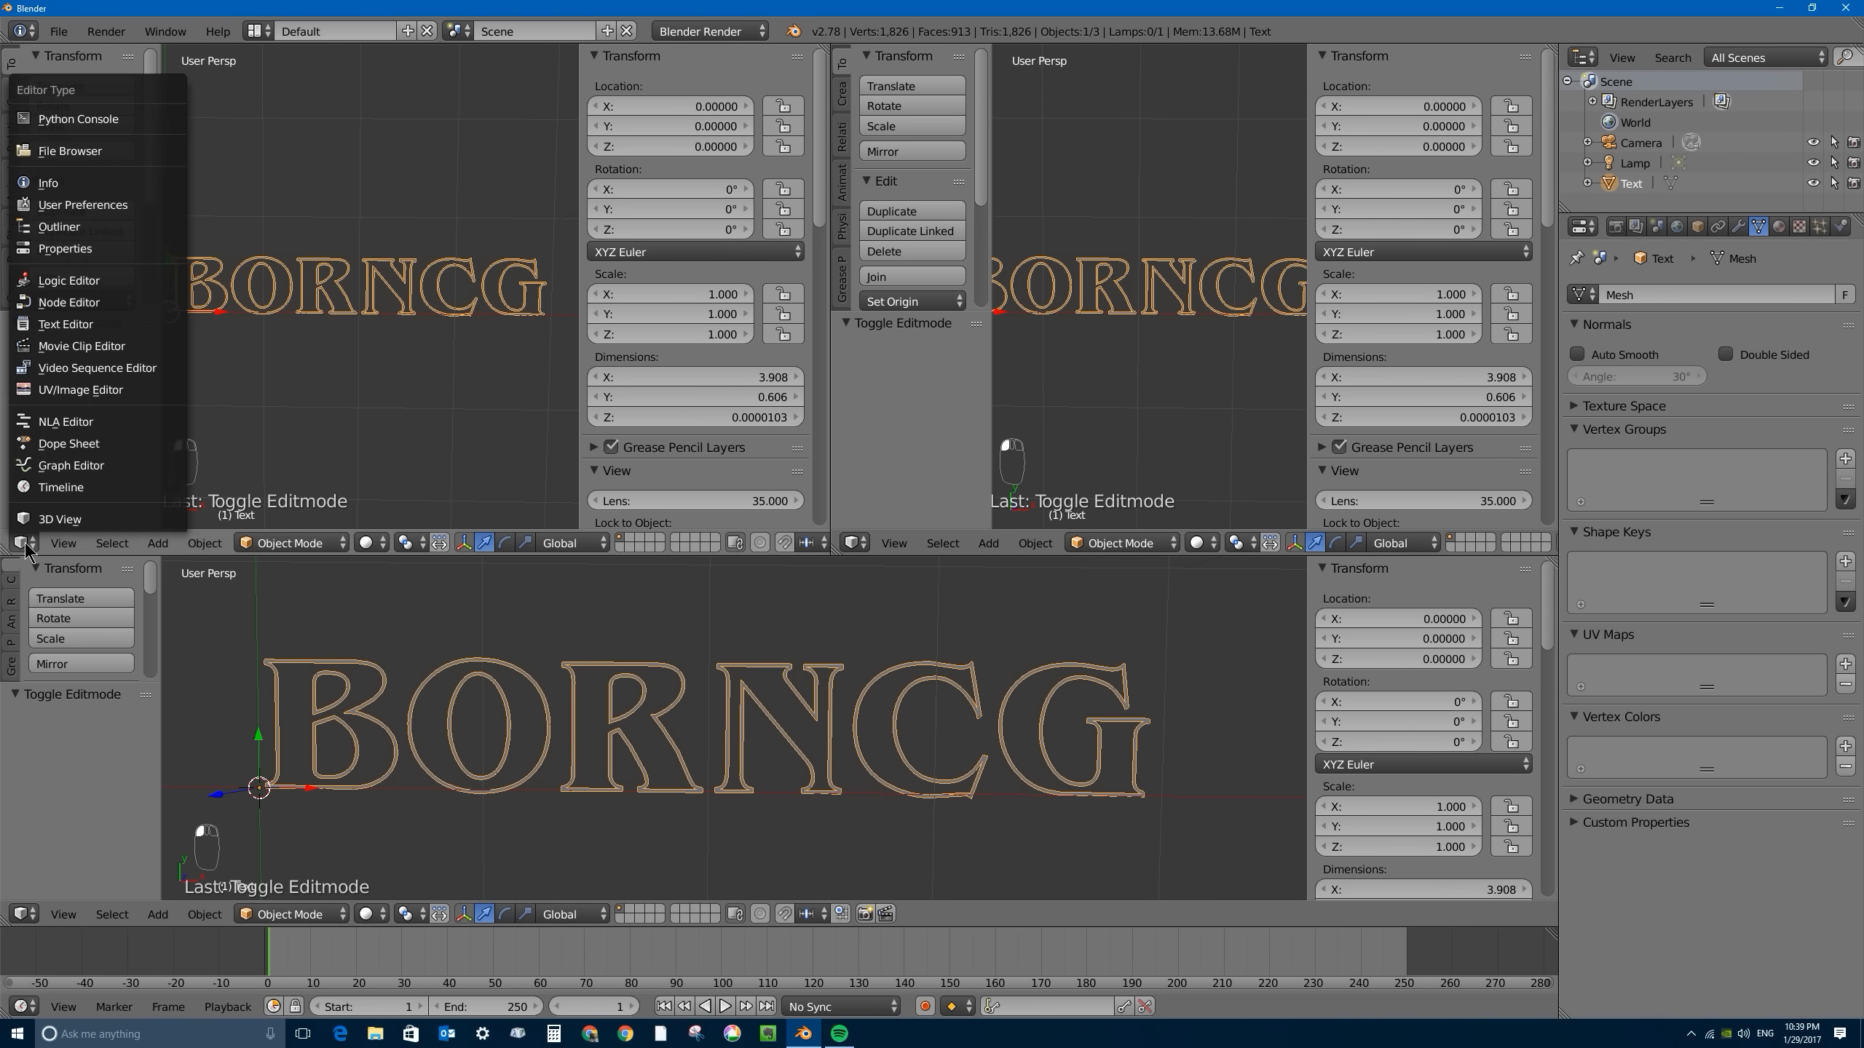
{"action": "left_click", "coordinate": [79, 307]}
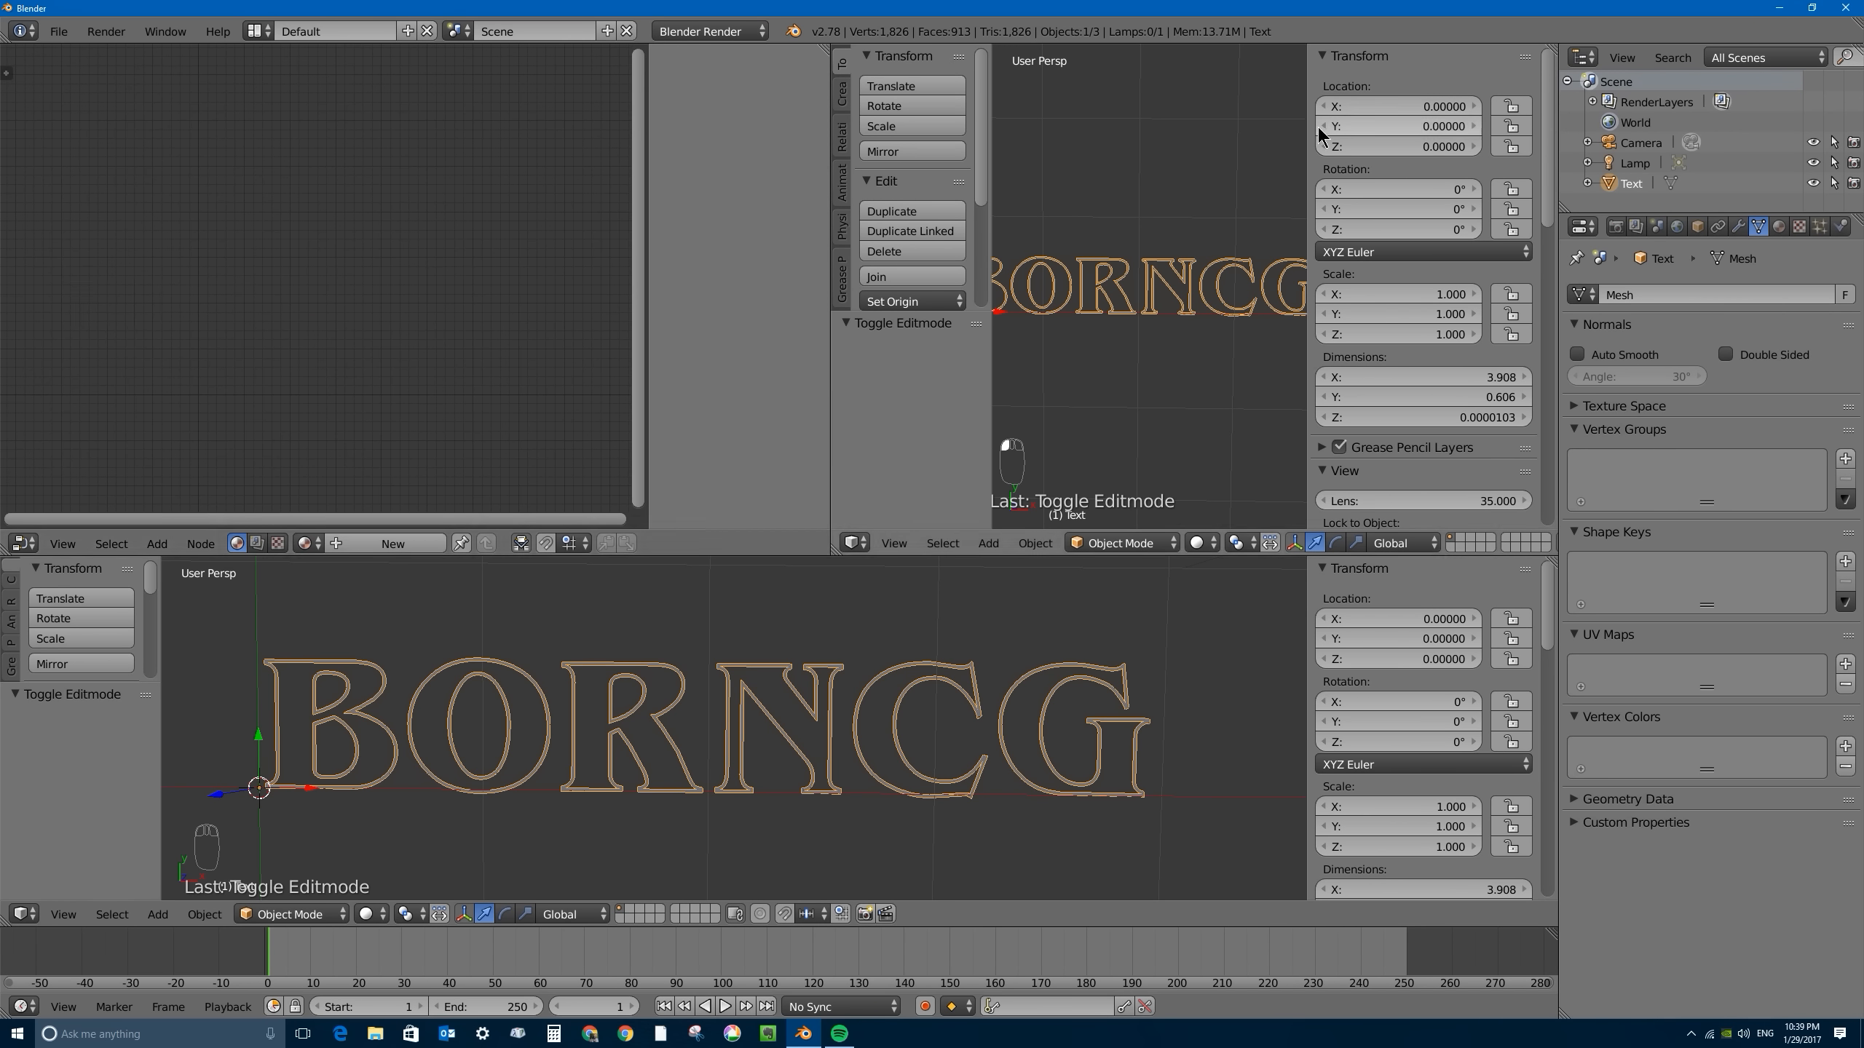
{"action": "left_click", "coordinate": [855, 543]}
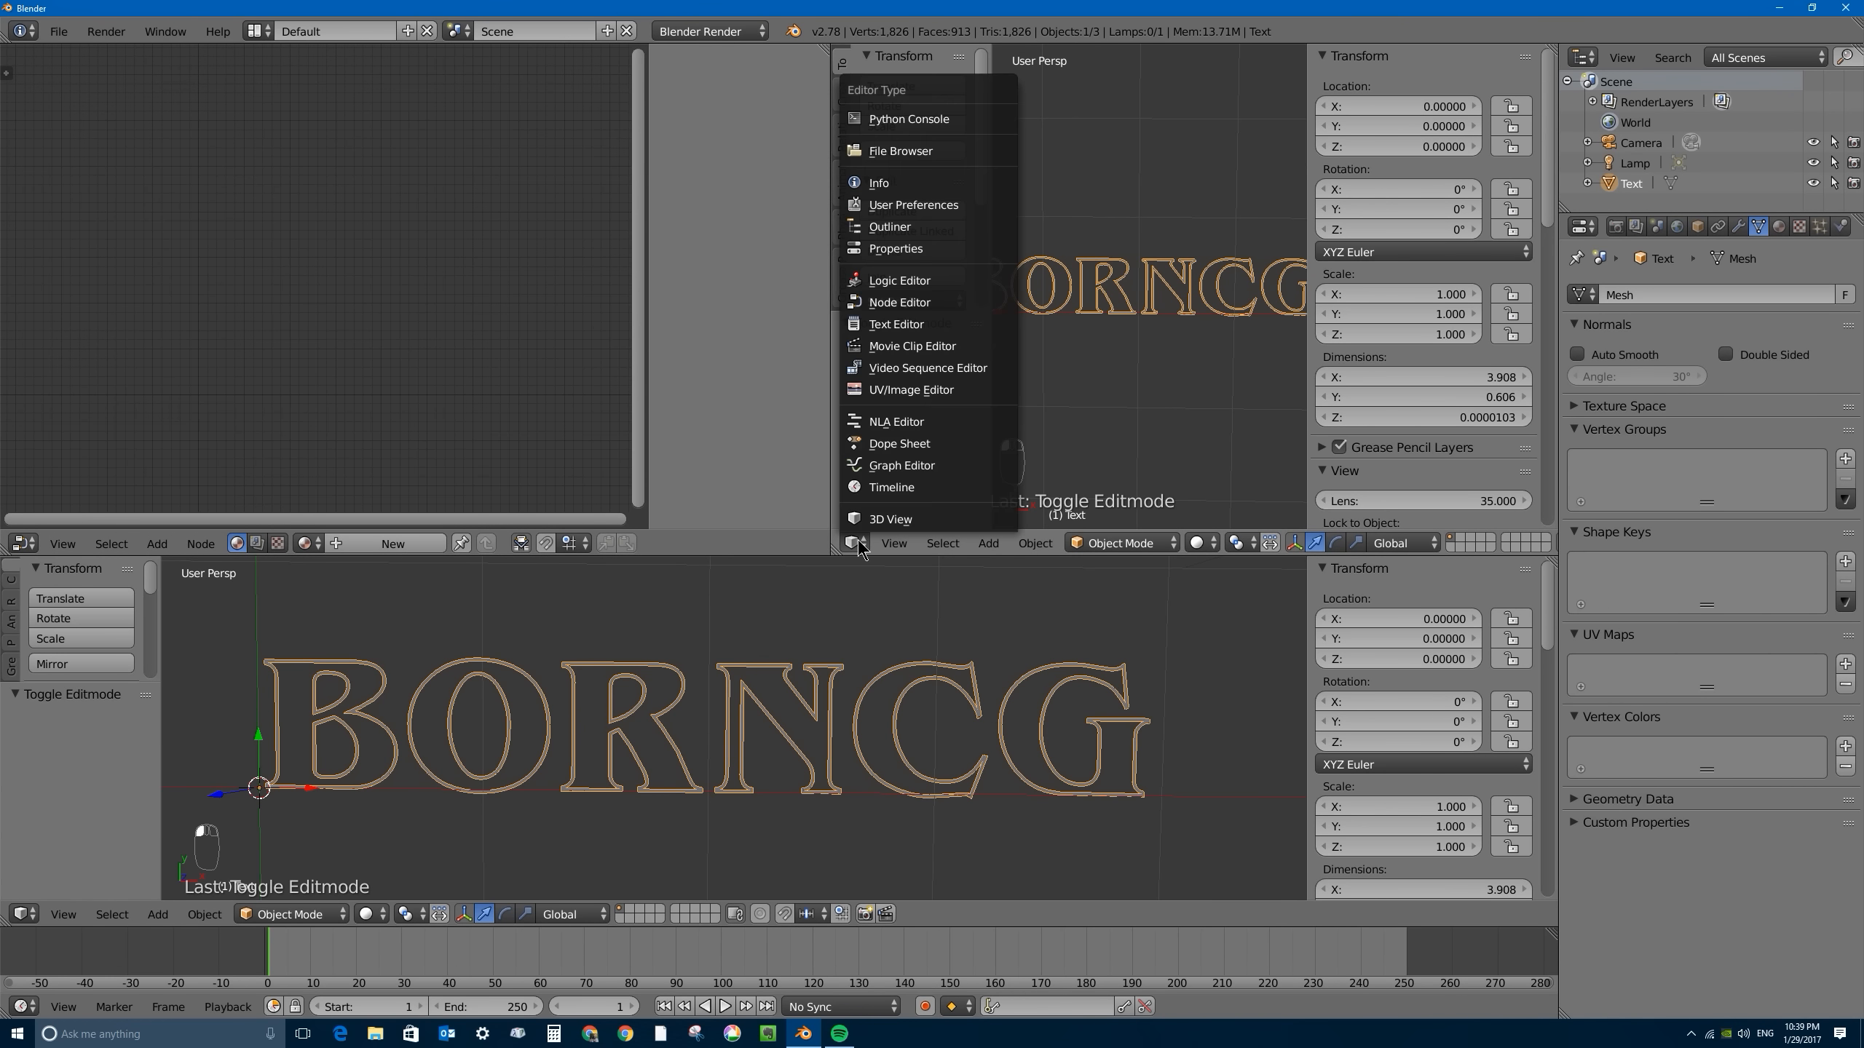
{"action": "left_click", "coordinate": [939, 394]}
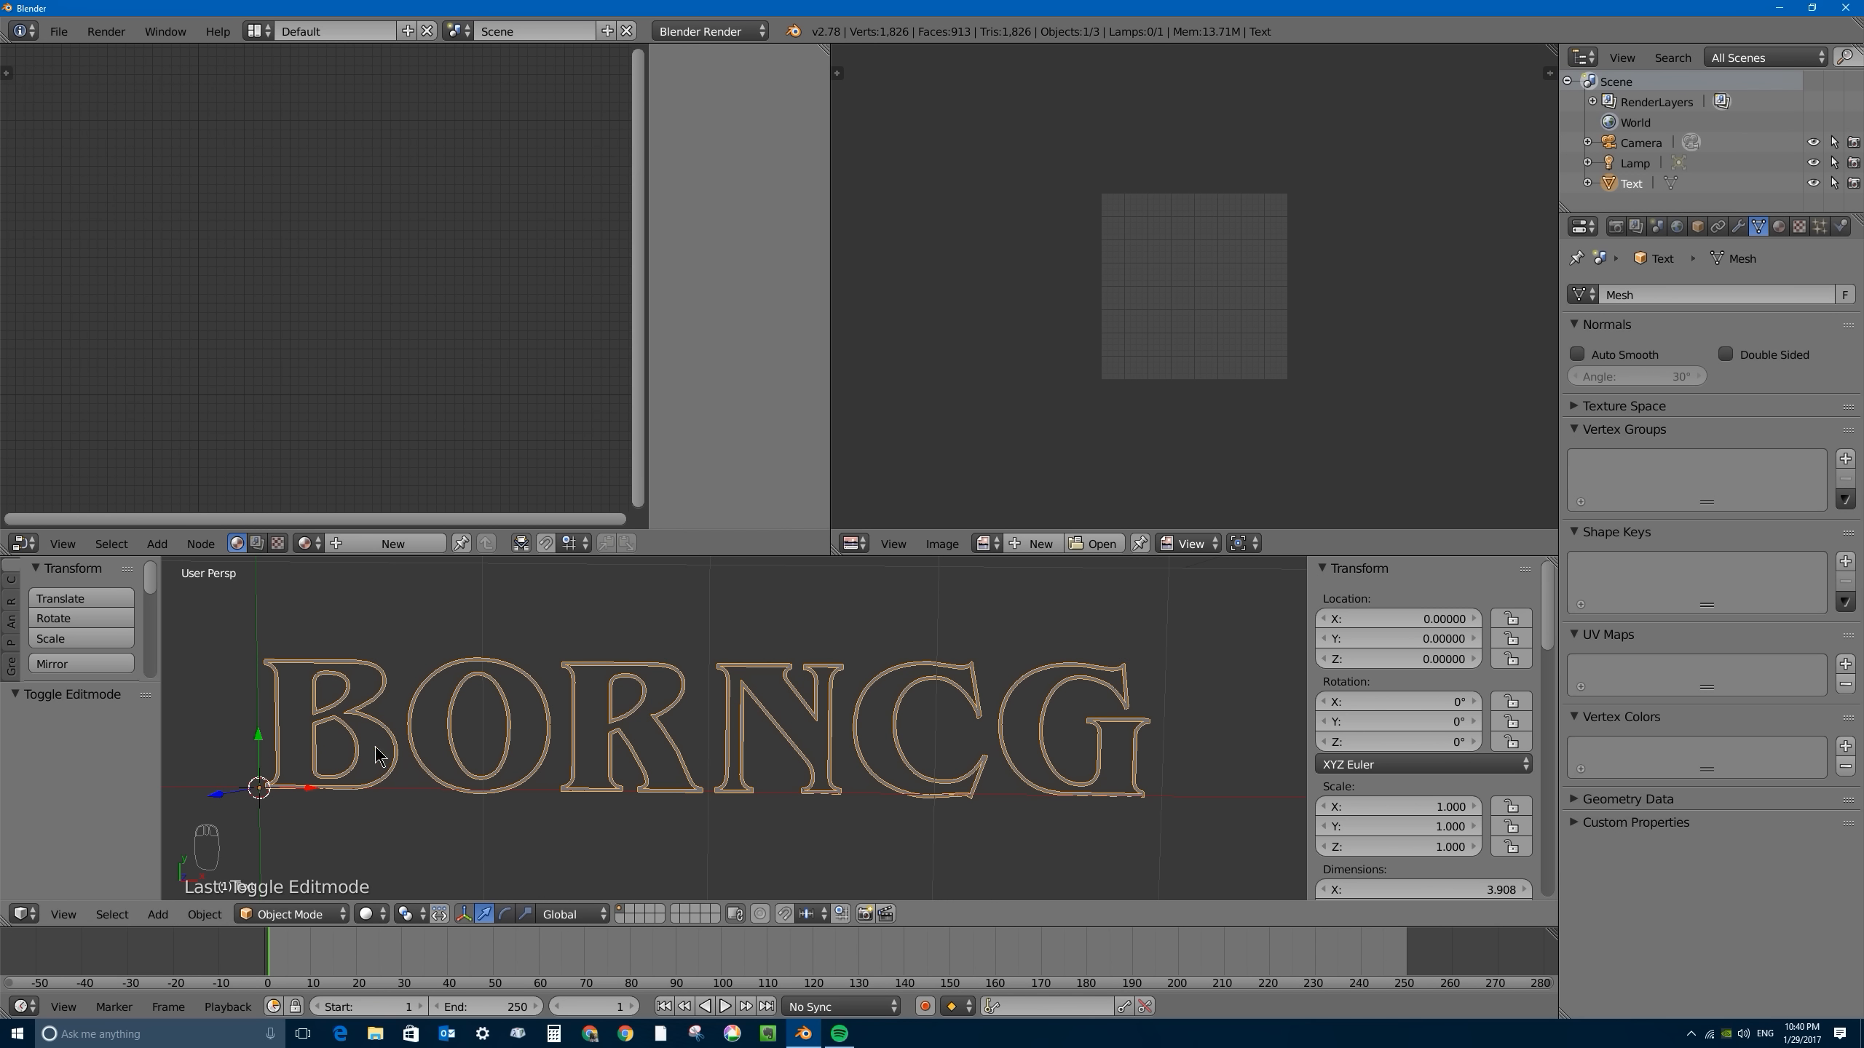
- Enter Edit Mode on the text mesh and select all of its geometry
{"action": "key", "text": "Tab"}
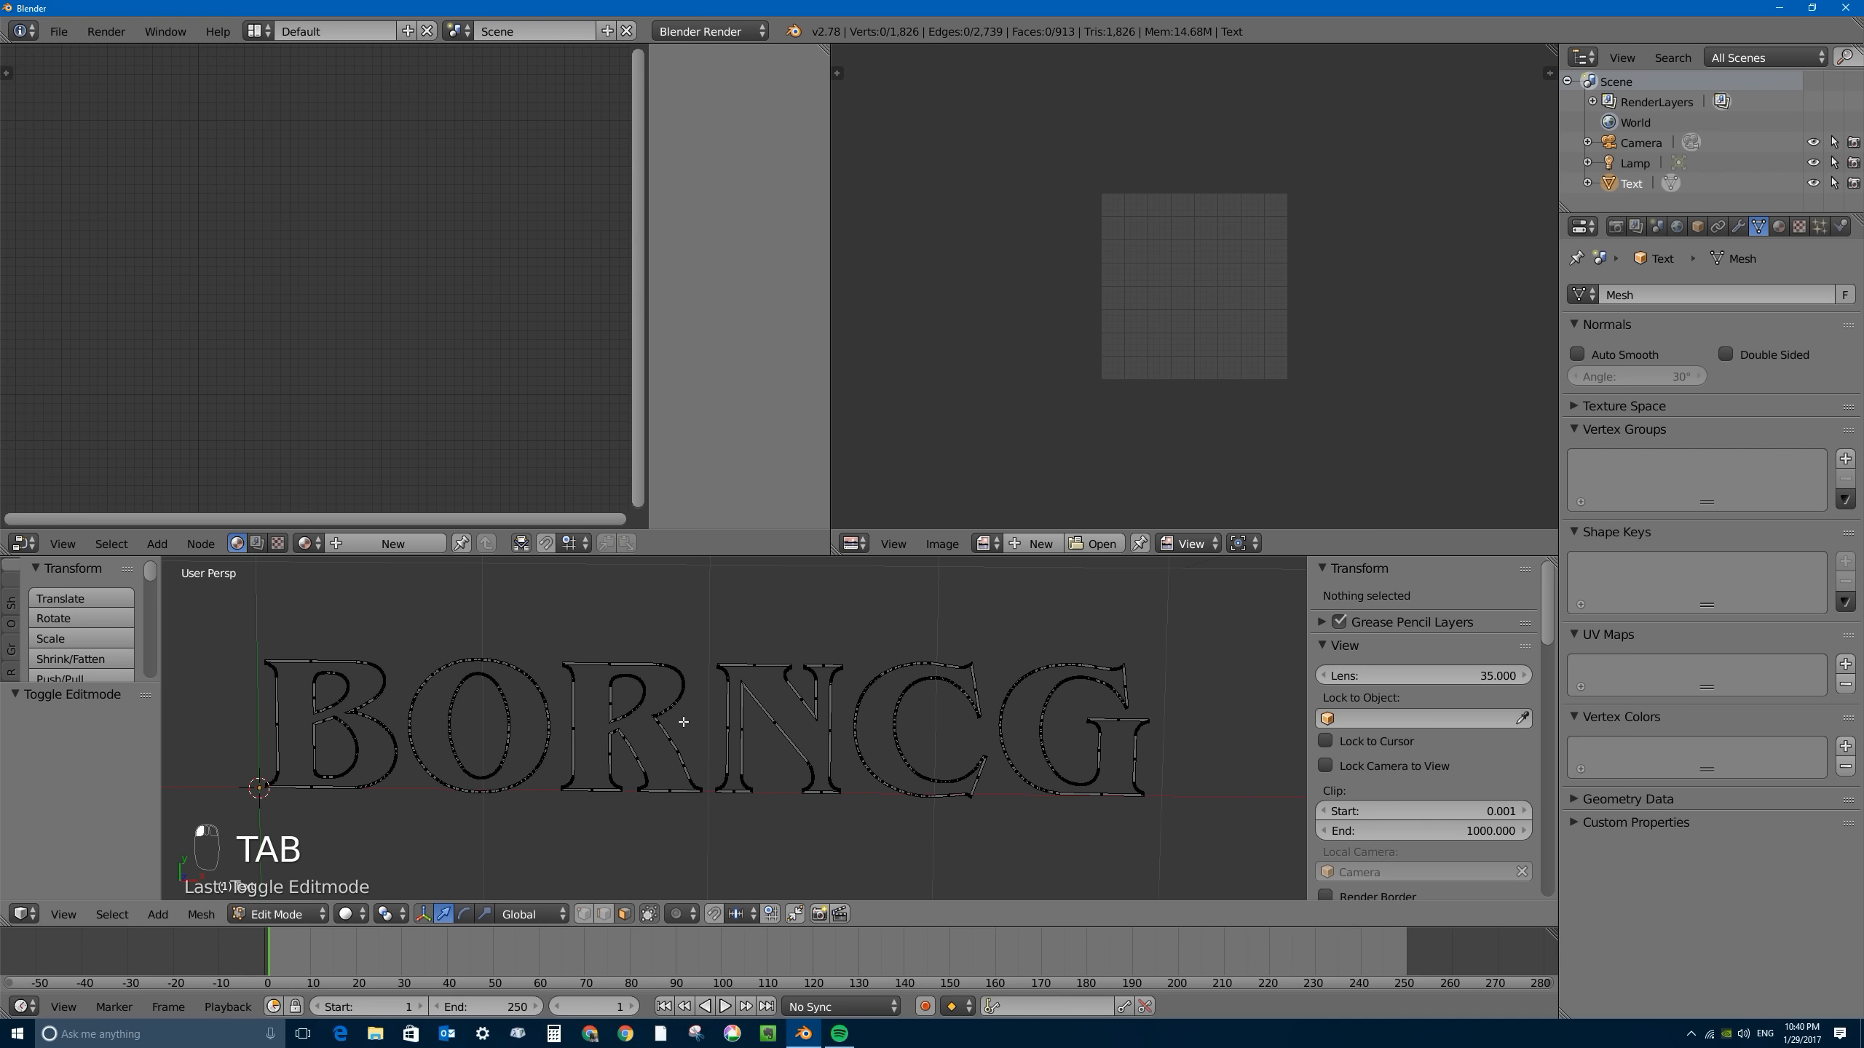
{"action": "key", "text": "a"}
{"action": "key", "text": "a"}
{"action": "key", "text": "a"}
{"action": "key", "text": "a"}
{"action": "key", "text": "a"}
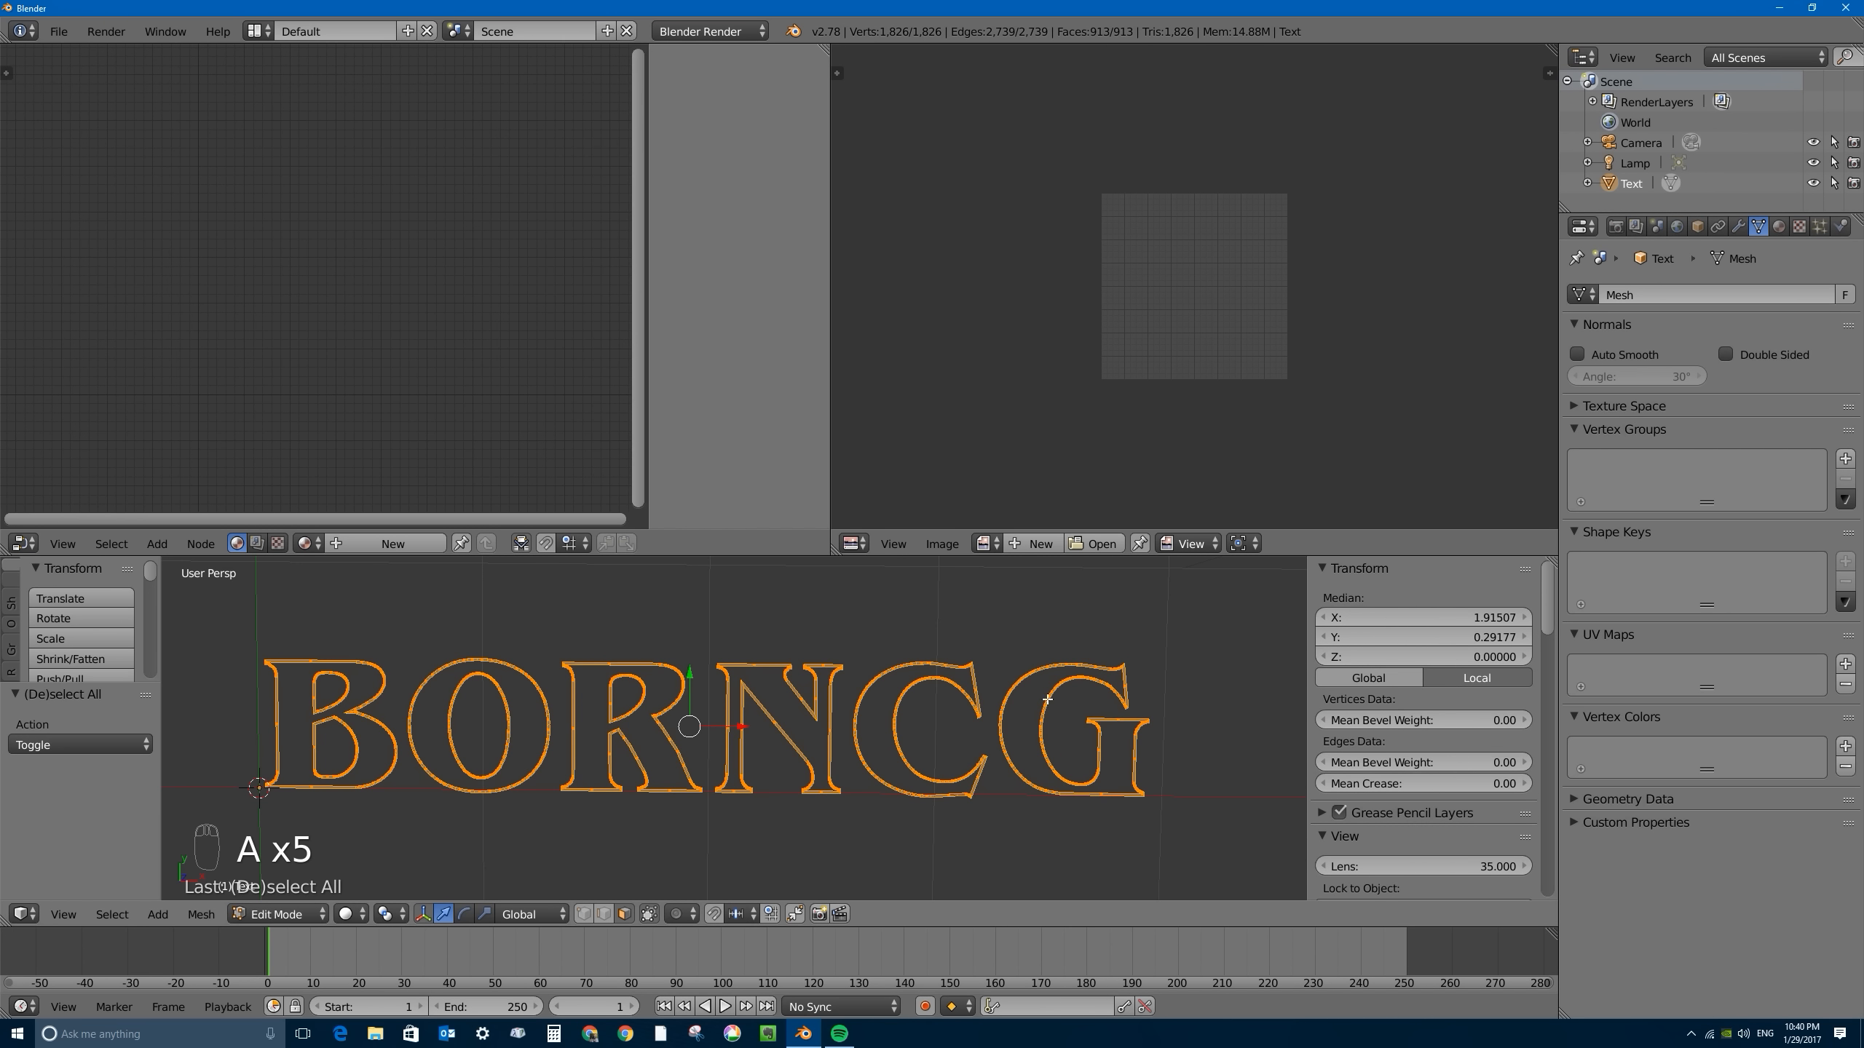
- Set the 3D view to a top orthographic view of the letters
{"action": "key", "text": "u"}
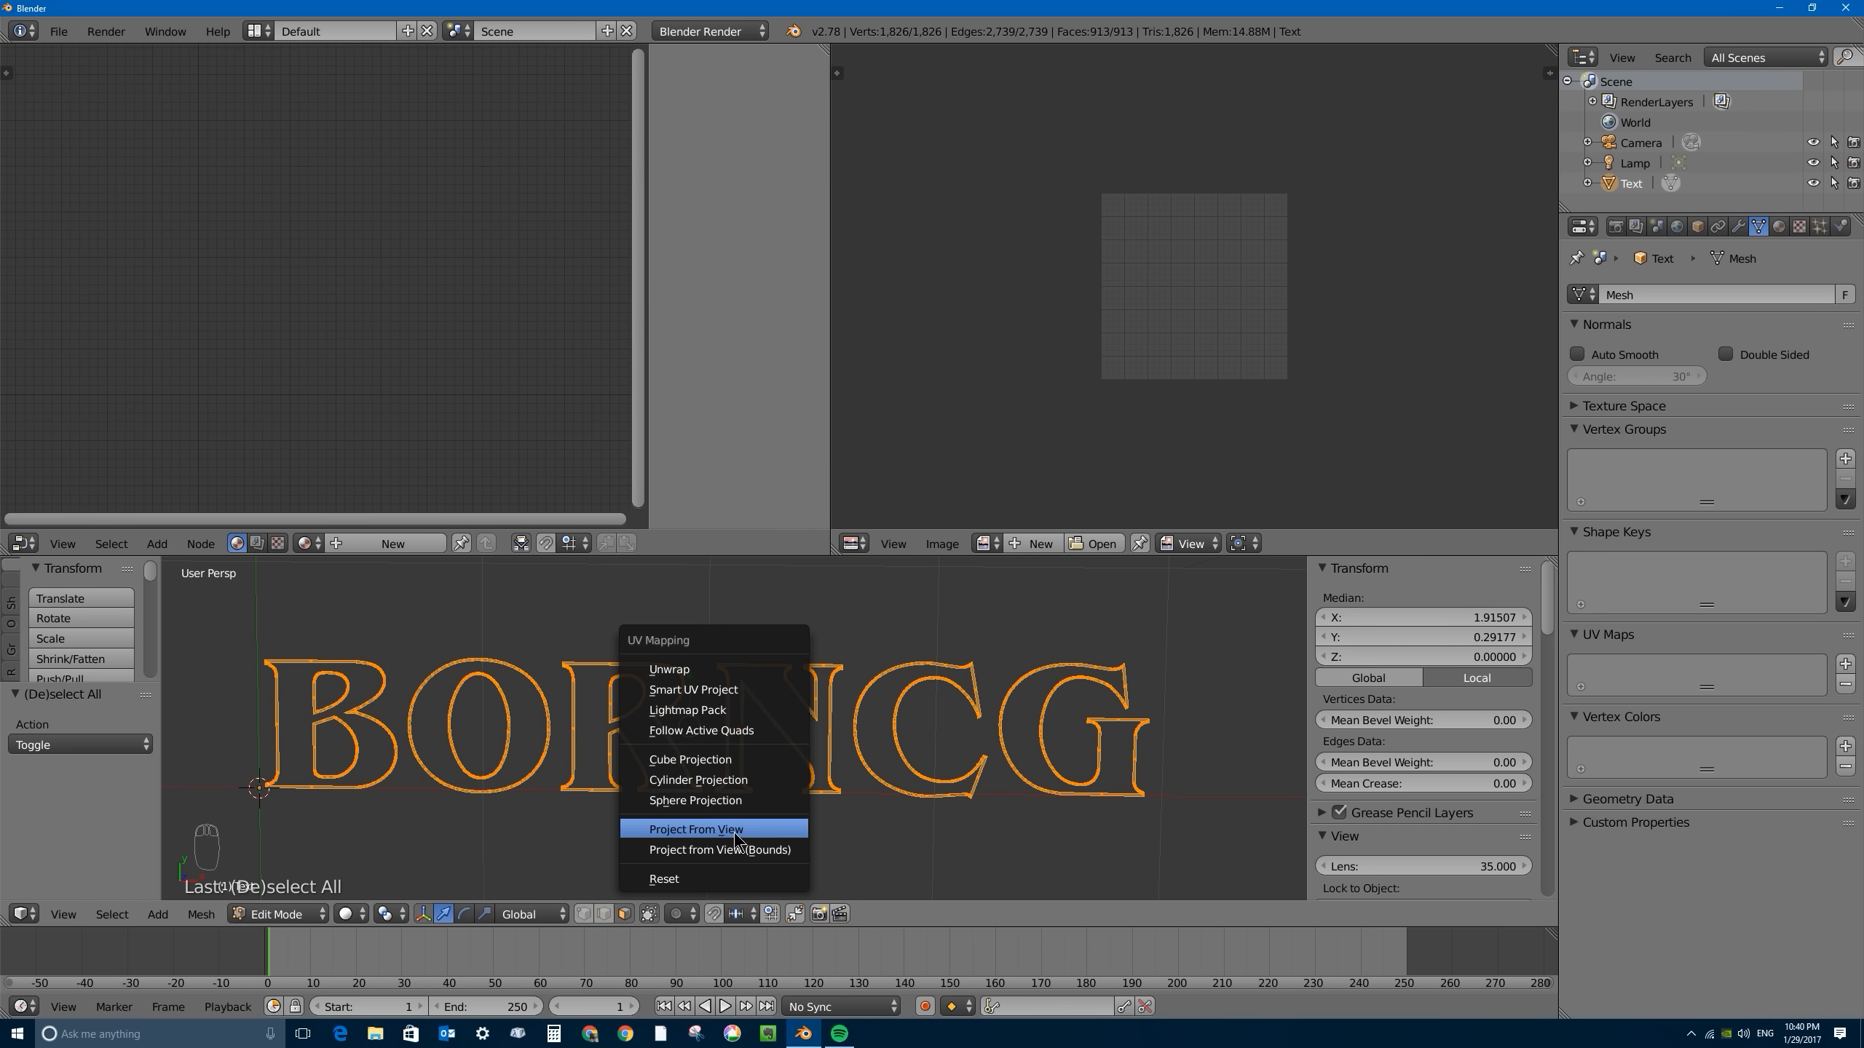
{"action": "left_click", "coordinate": [752, 850]}
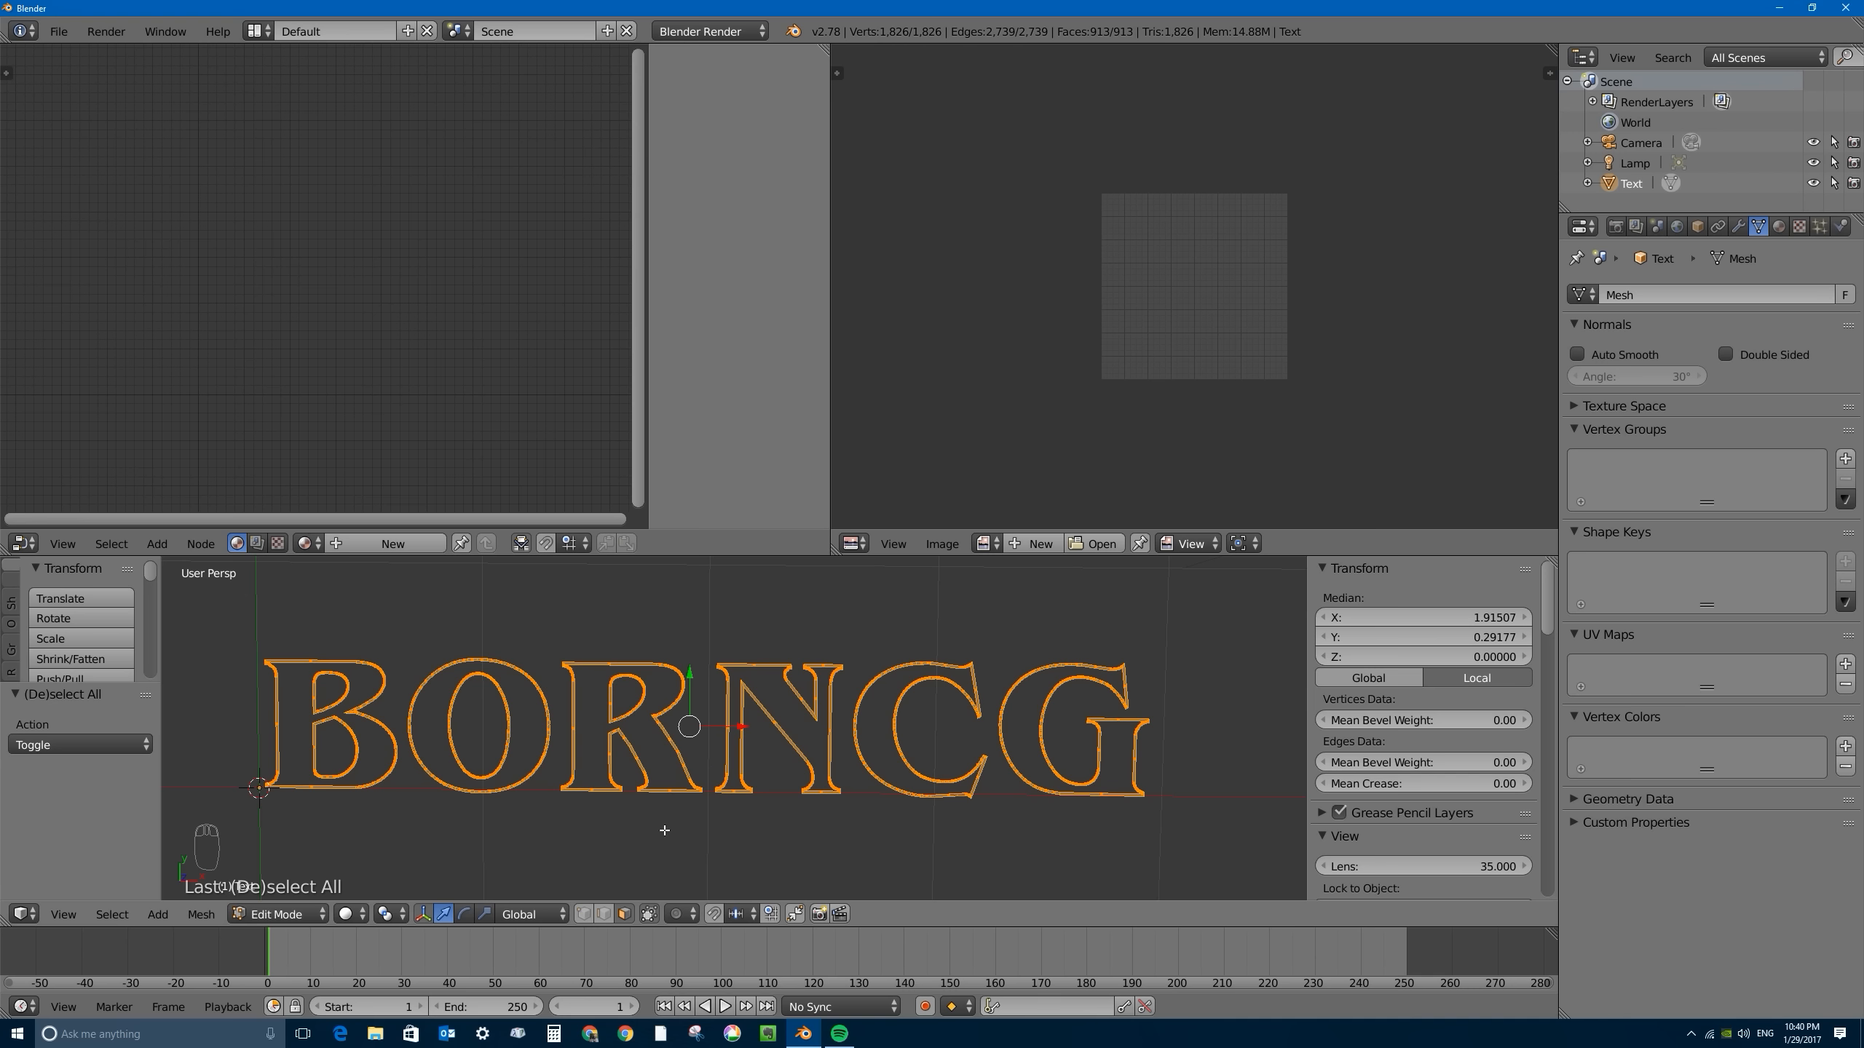
{"action": "key", "text": "KP_7"}
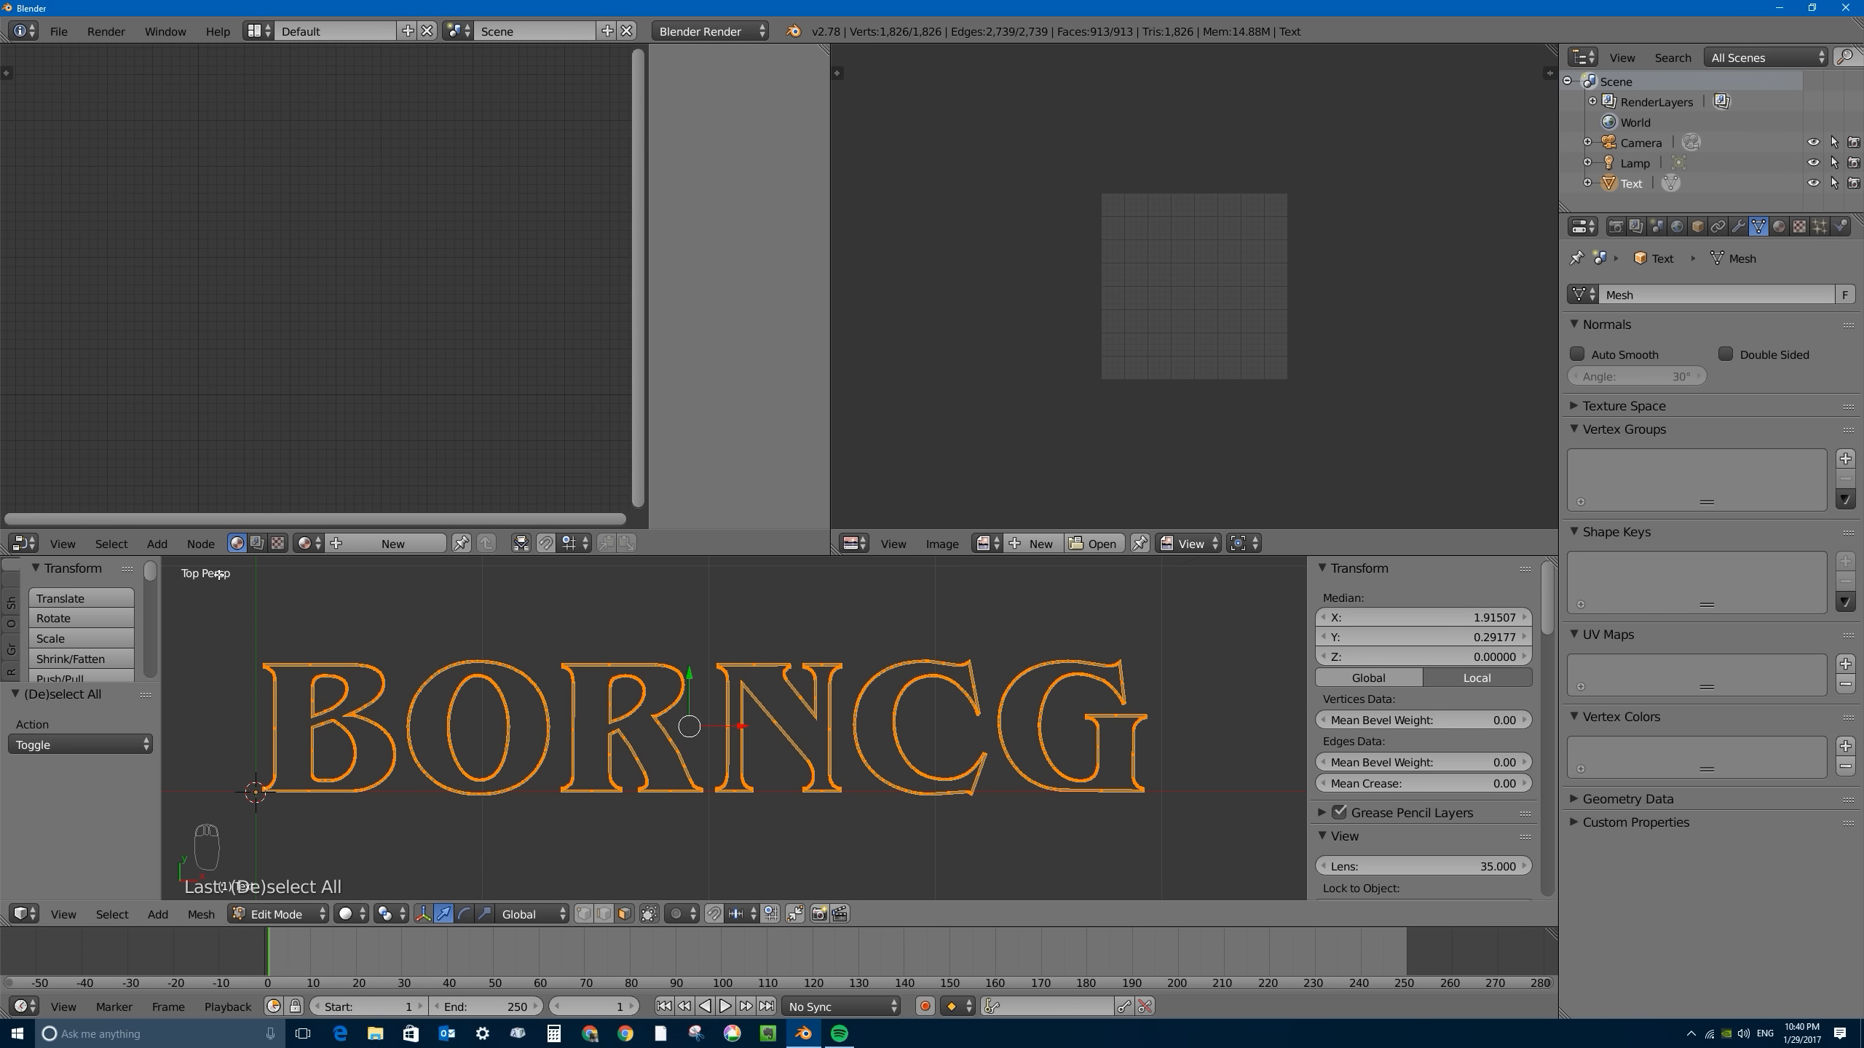
{"action": "key", "text": "KP_5"}
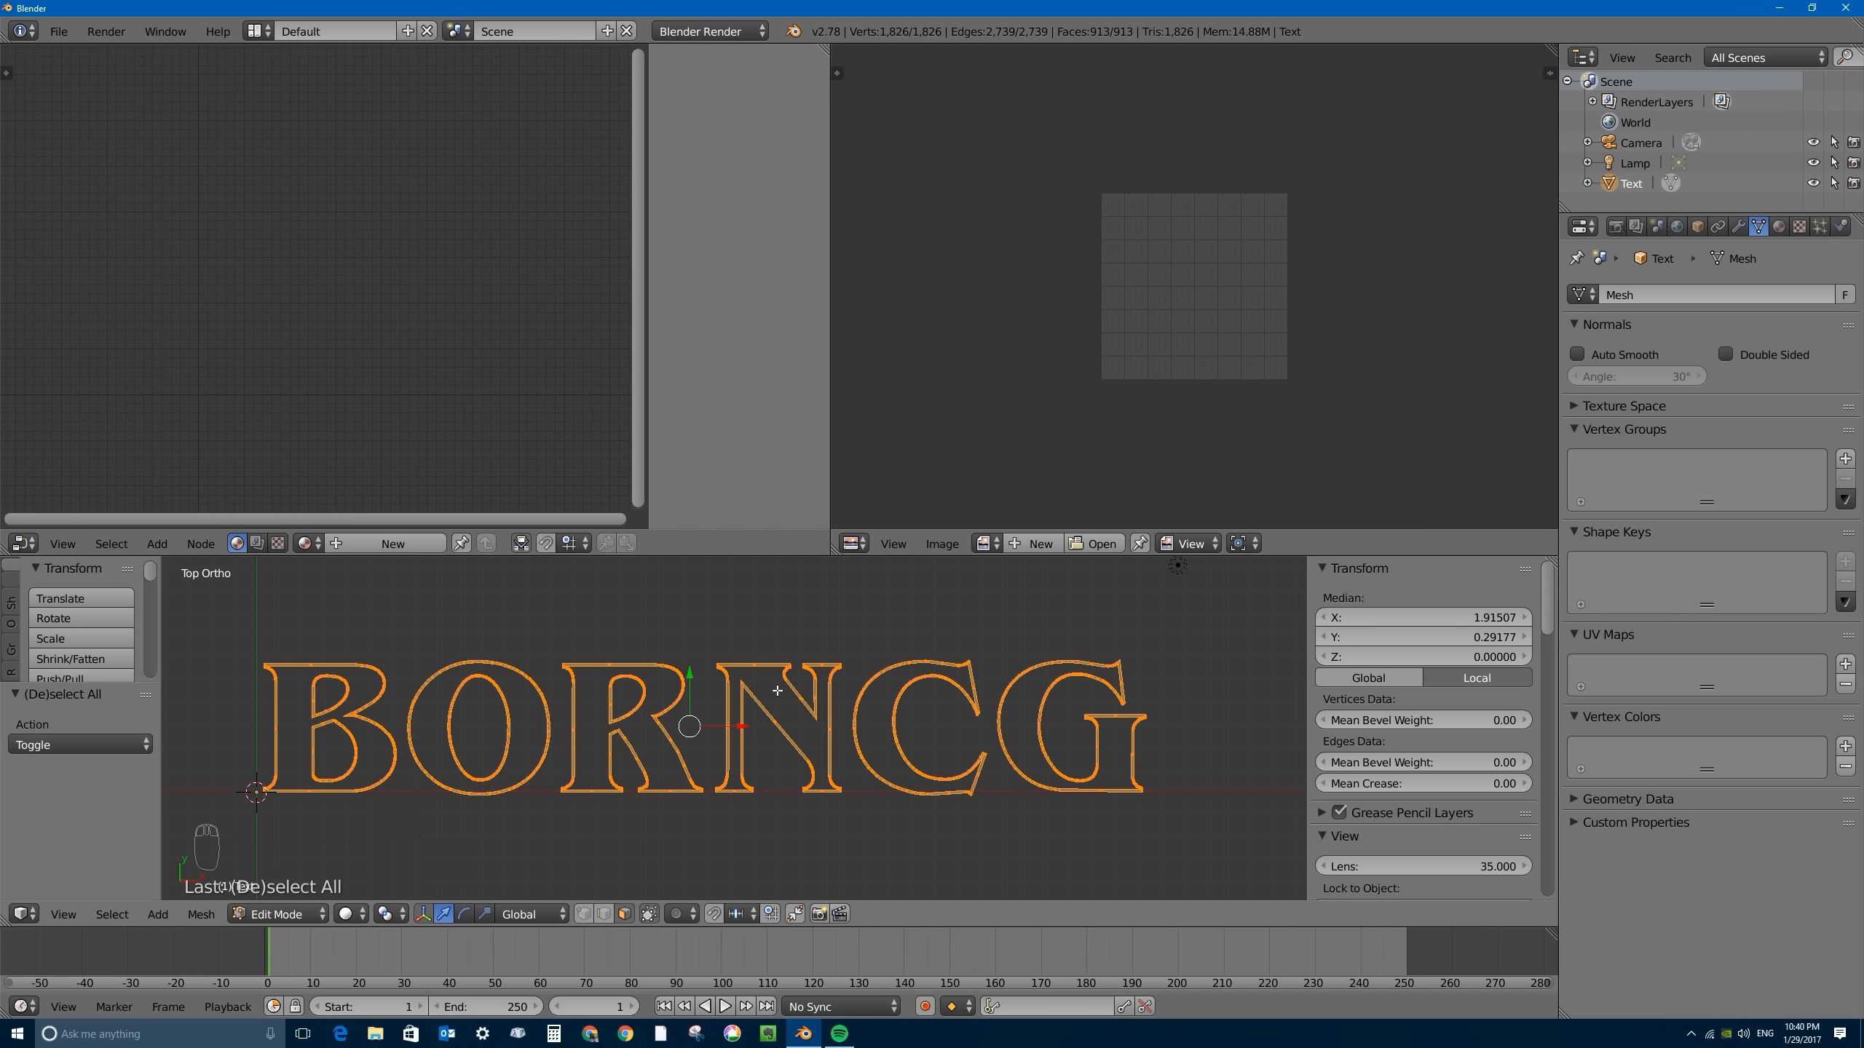
- Unwrap all of the selected letter geometry with Project From View and fit the UV layout in the UV/Image Editor
{"action": "key", "text": "a"}
{"action": "key", "text": "a"}
{"action": "key", "text": "a"}
{"action": "key", "text": "u"}
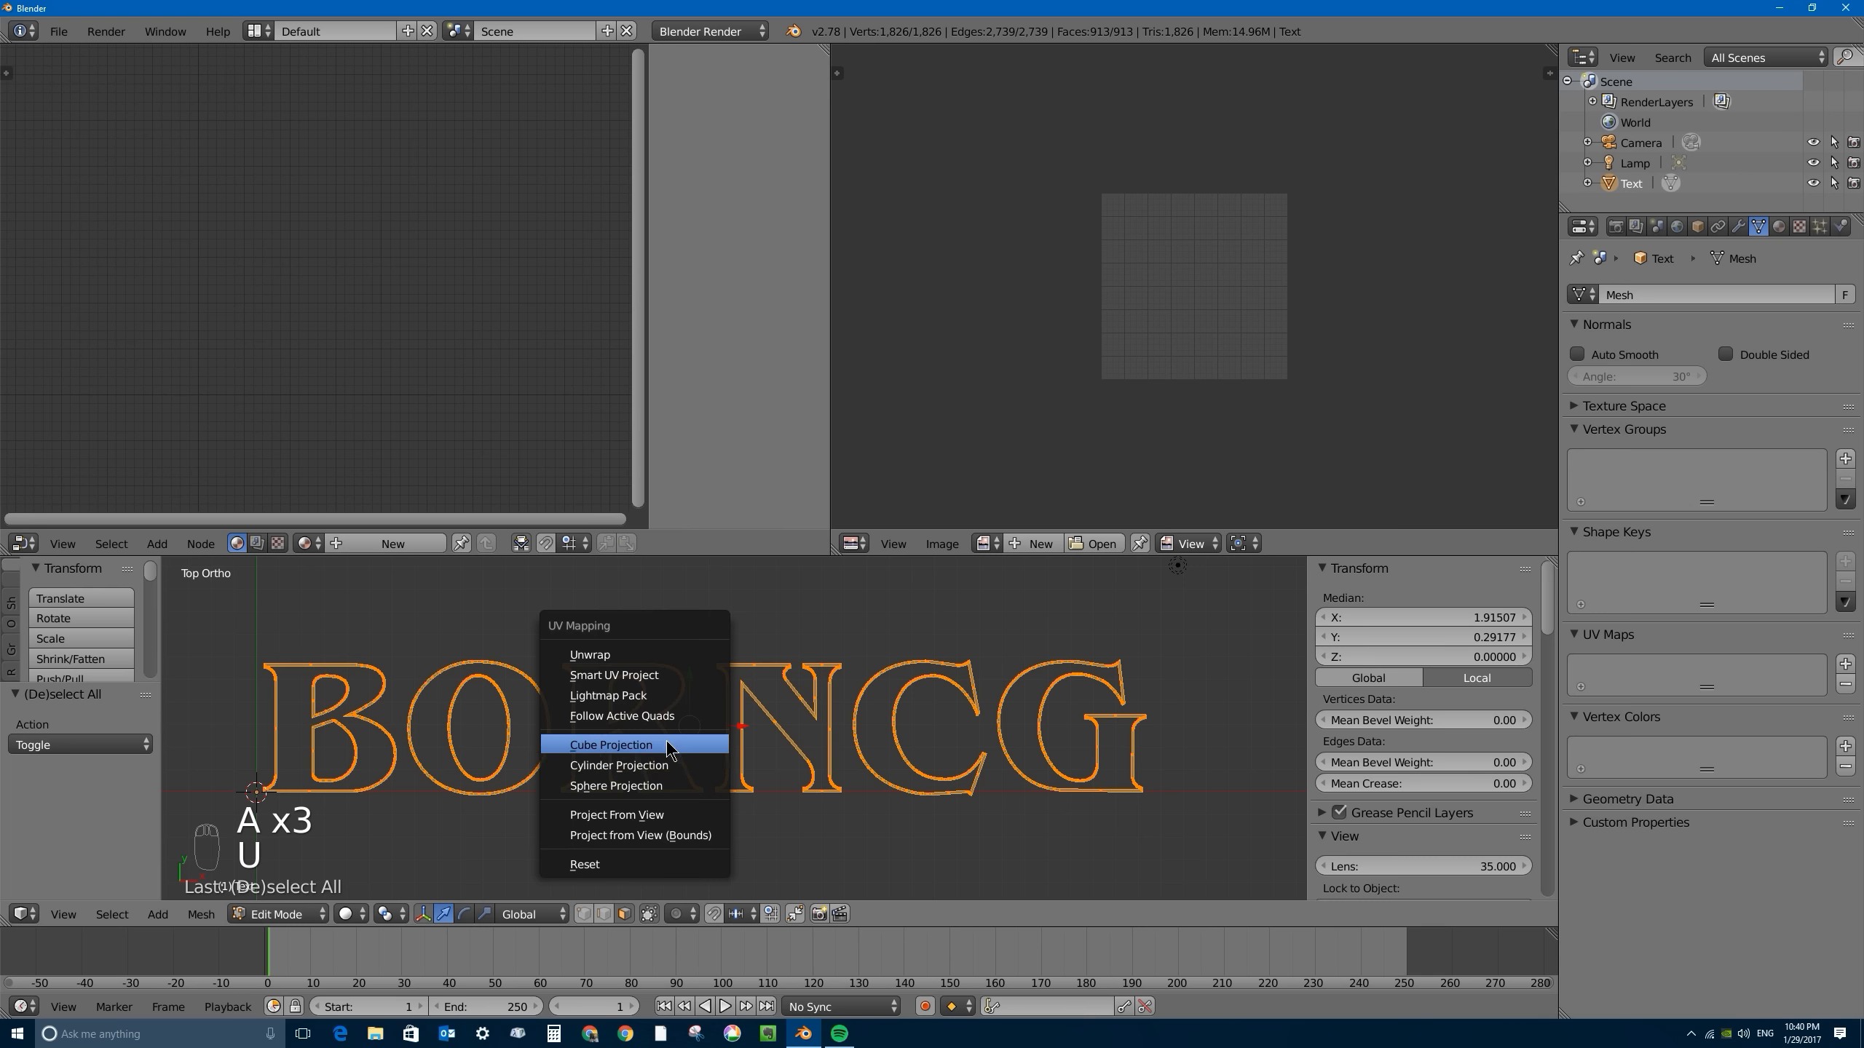
{"action": "left_click", "coordinate": [647, 815]}
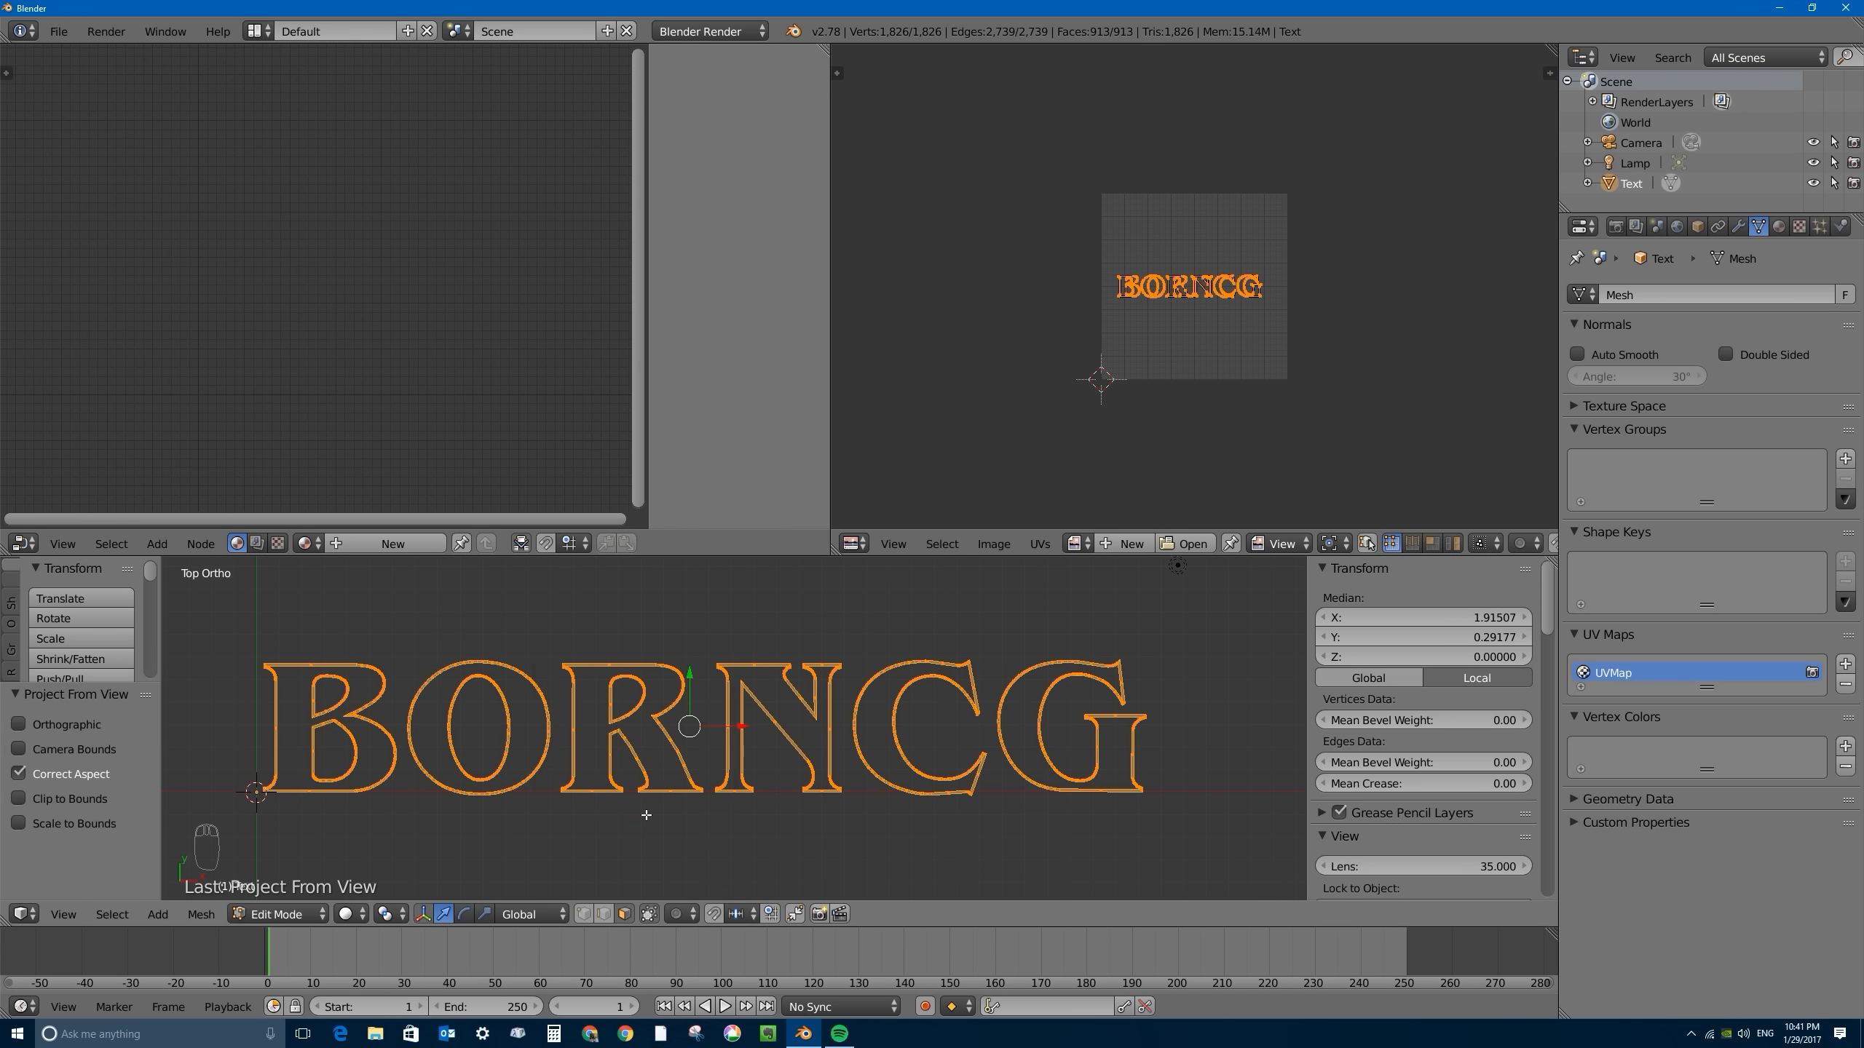
{"action": "key", "text": "Home"}
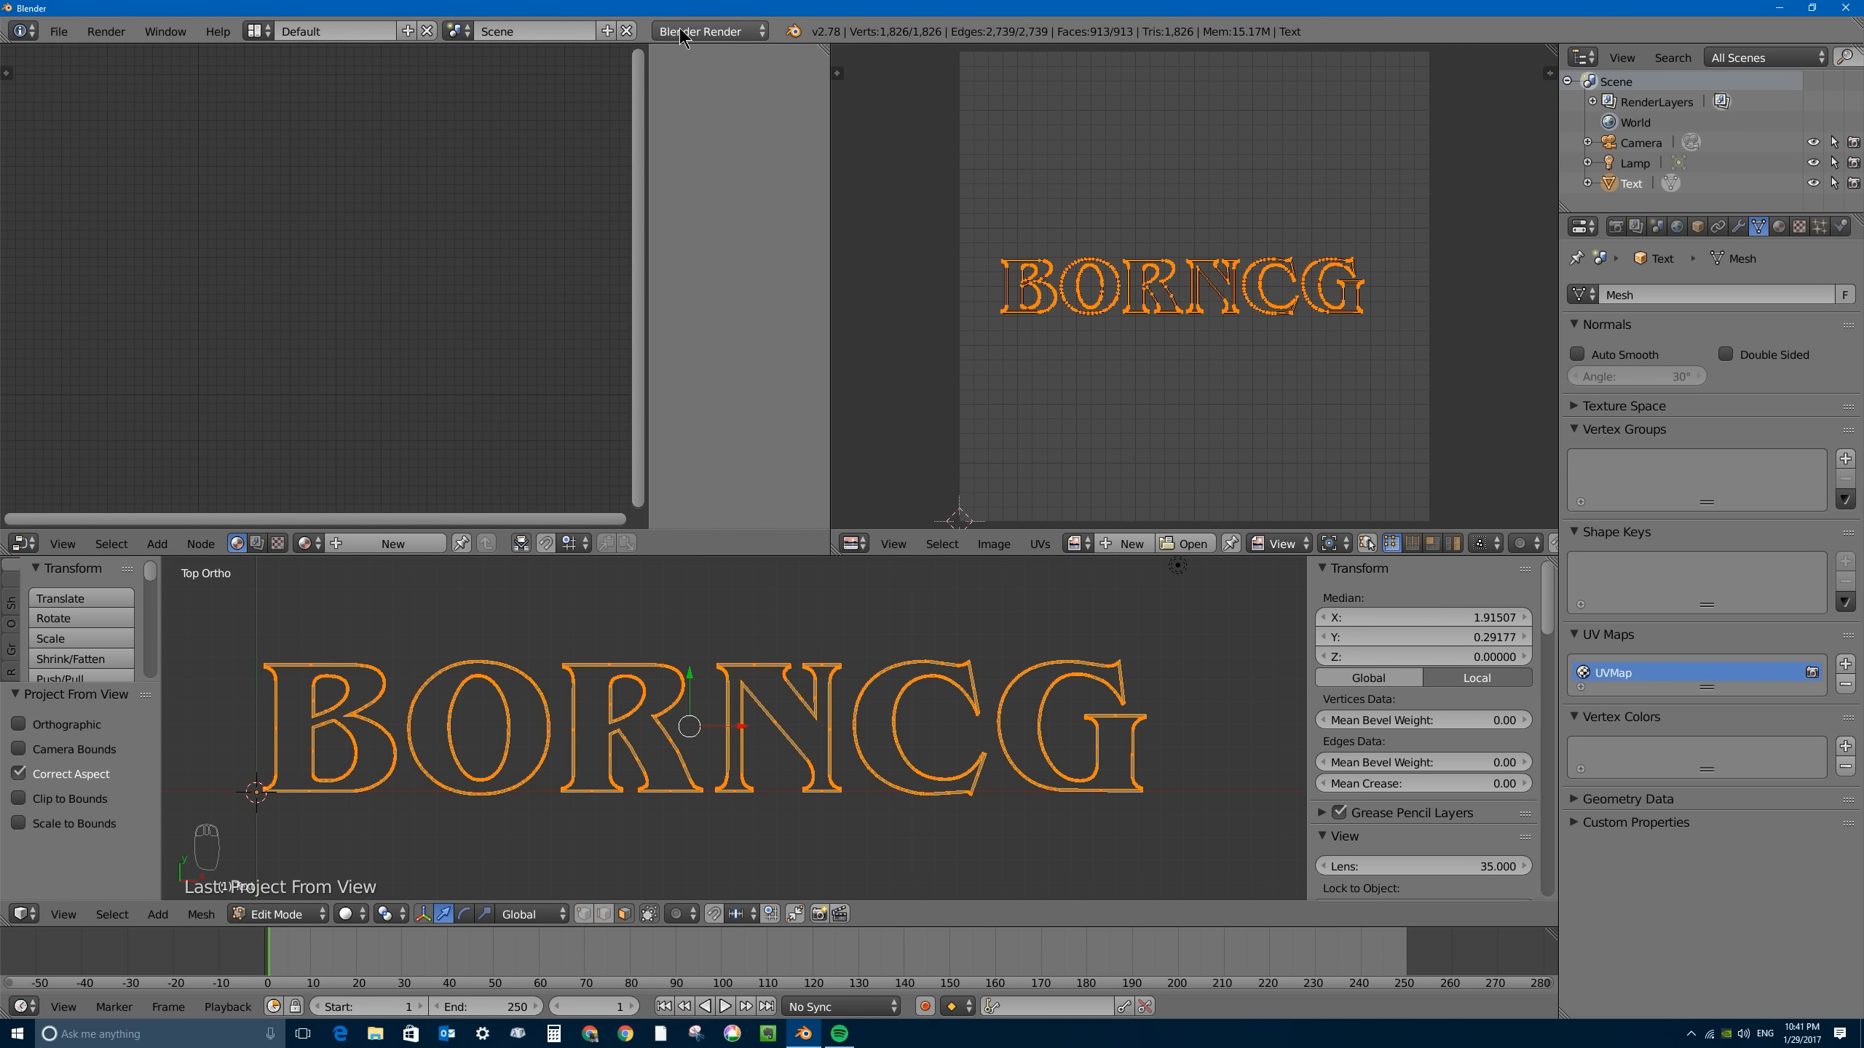
- Switch the render engine to Cycles Render and create a new material on the text object in Object Mode
{"action": "left_click", "coordinate": [711, 31]}
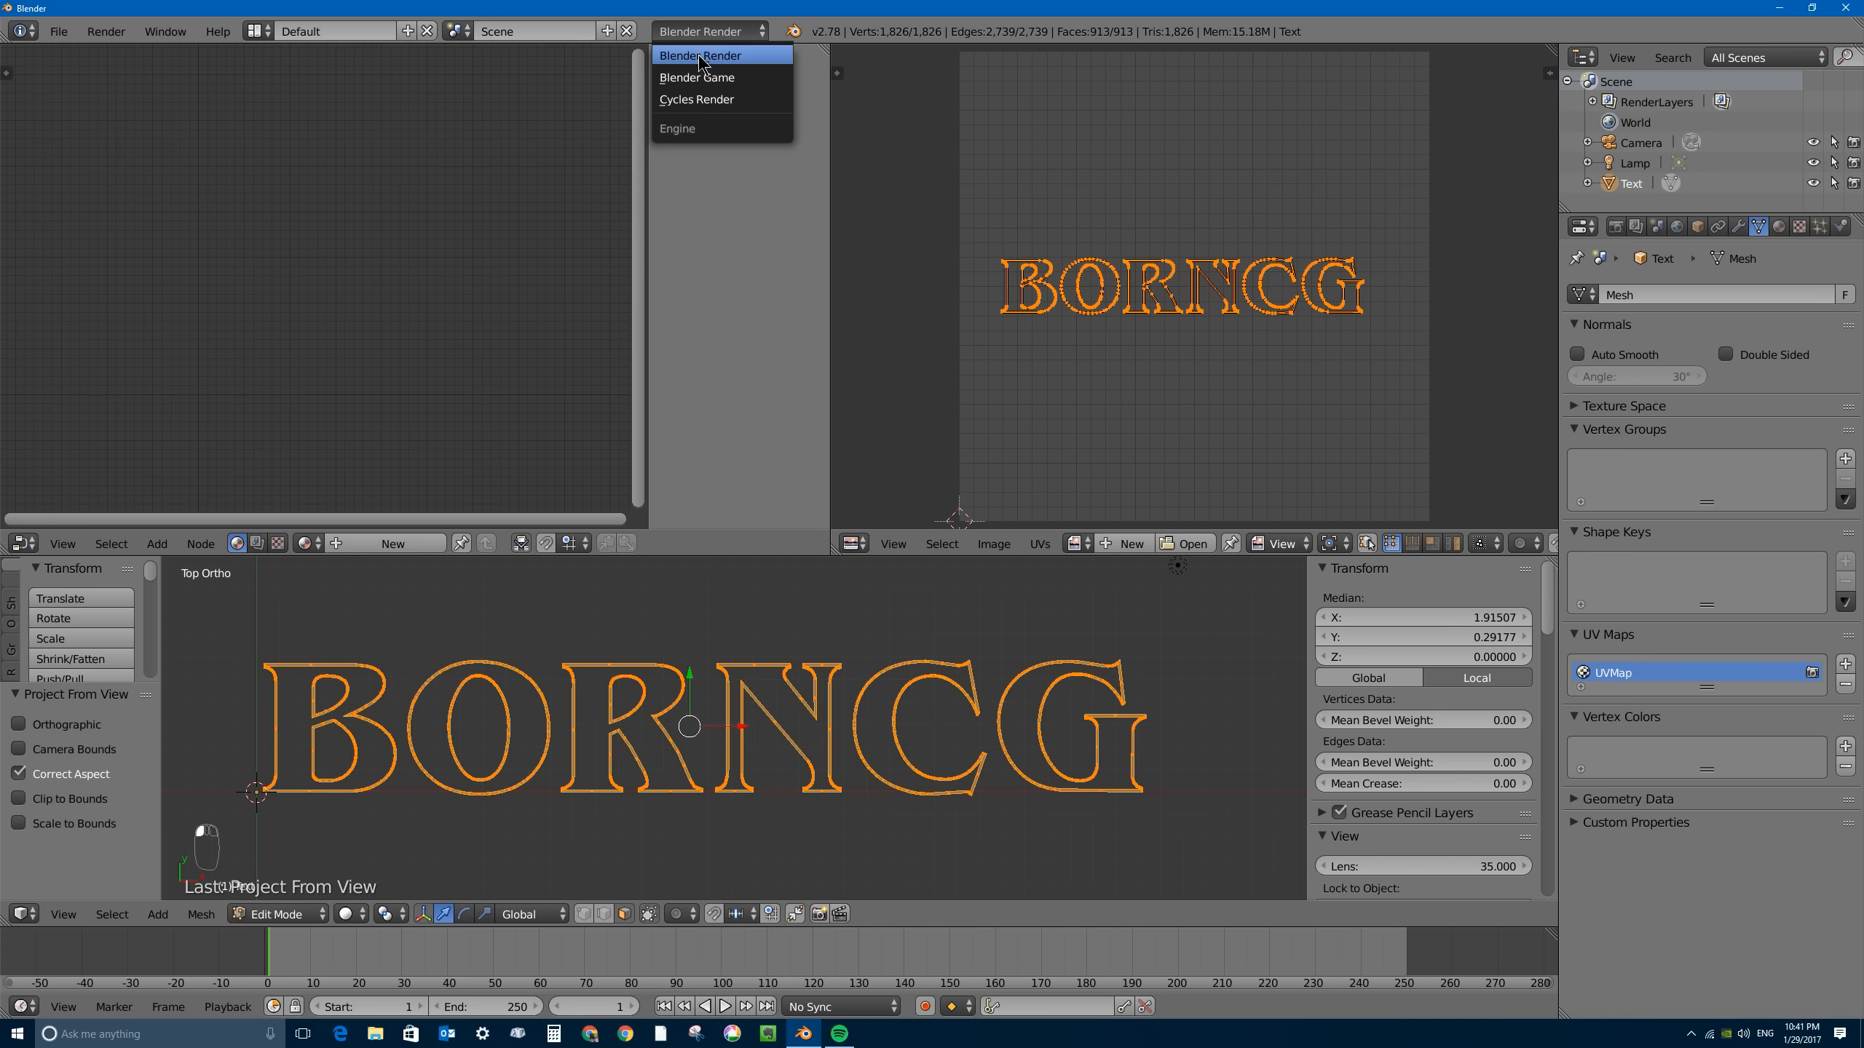
{"action": "left_click", "coordinate": [714, 103]}
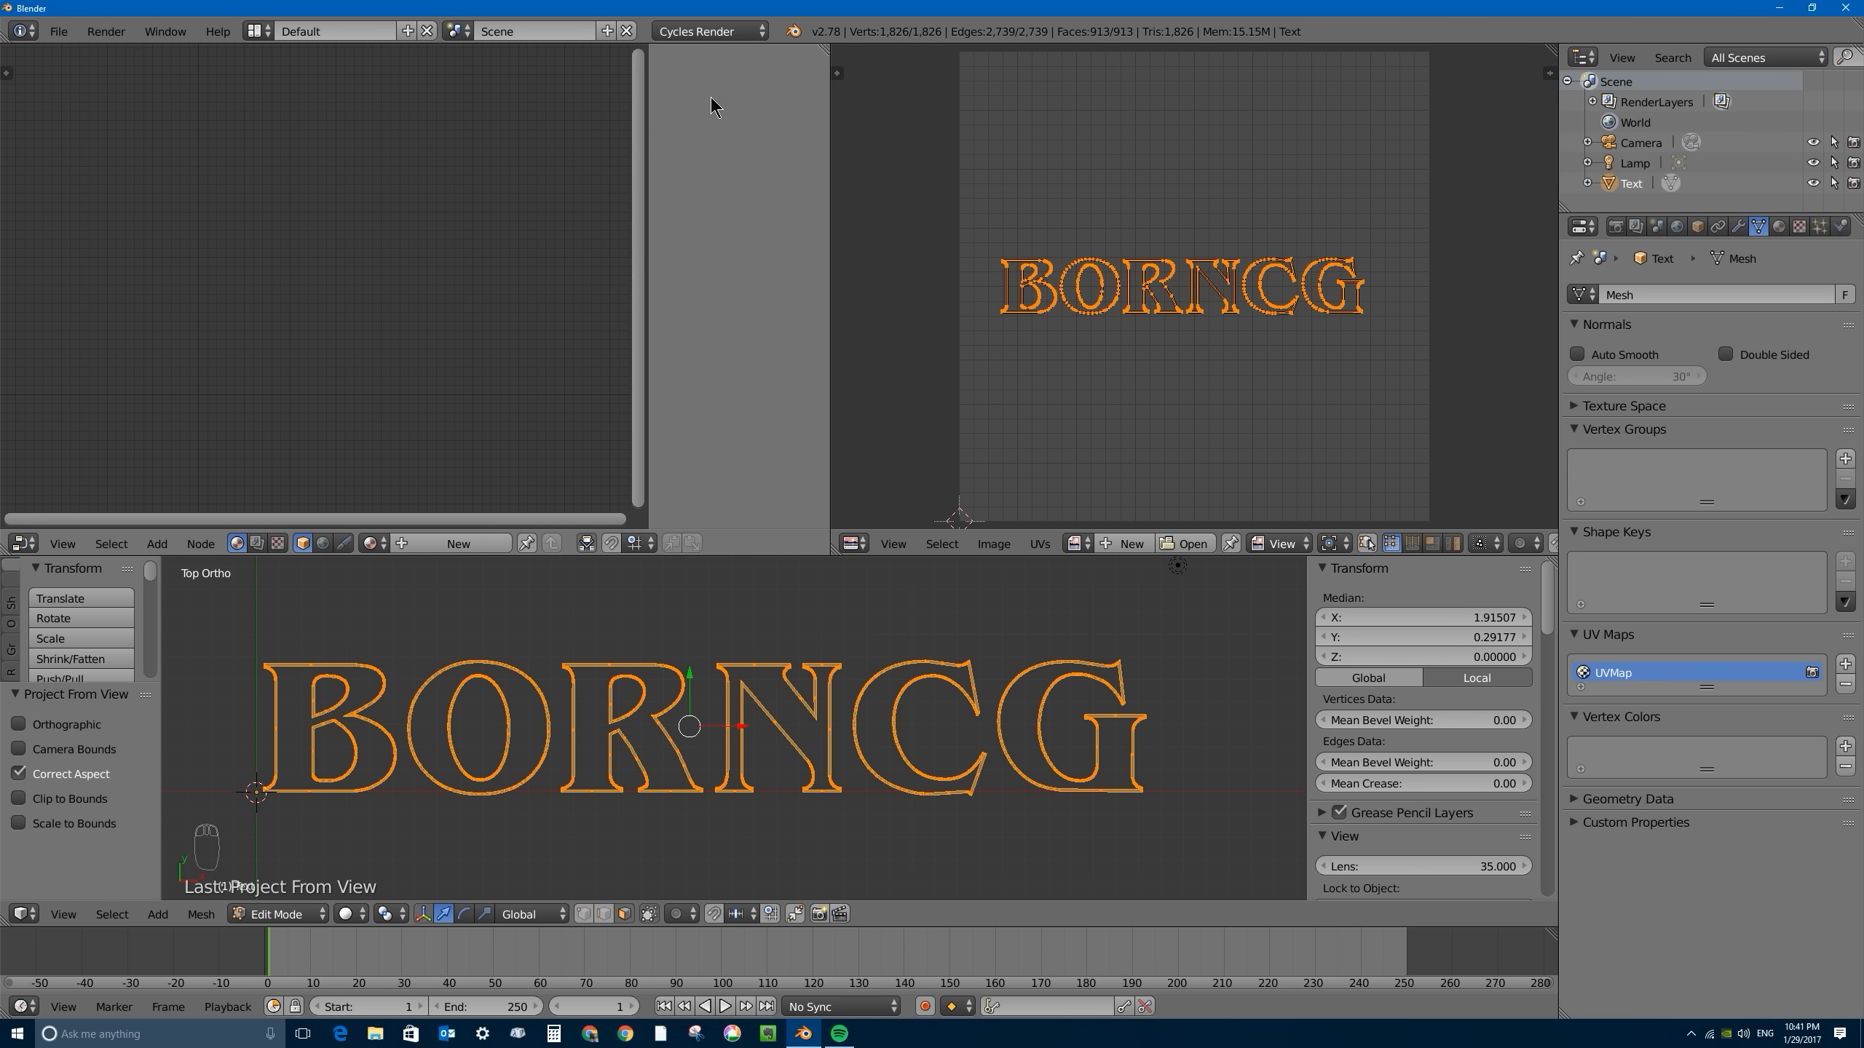
{"action": "left_click", "coordinate": [1783, 234]}
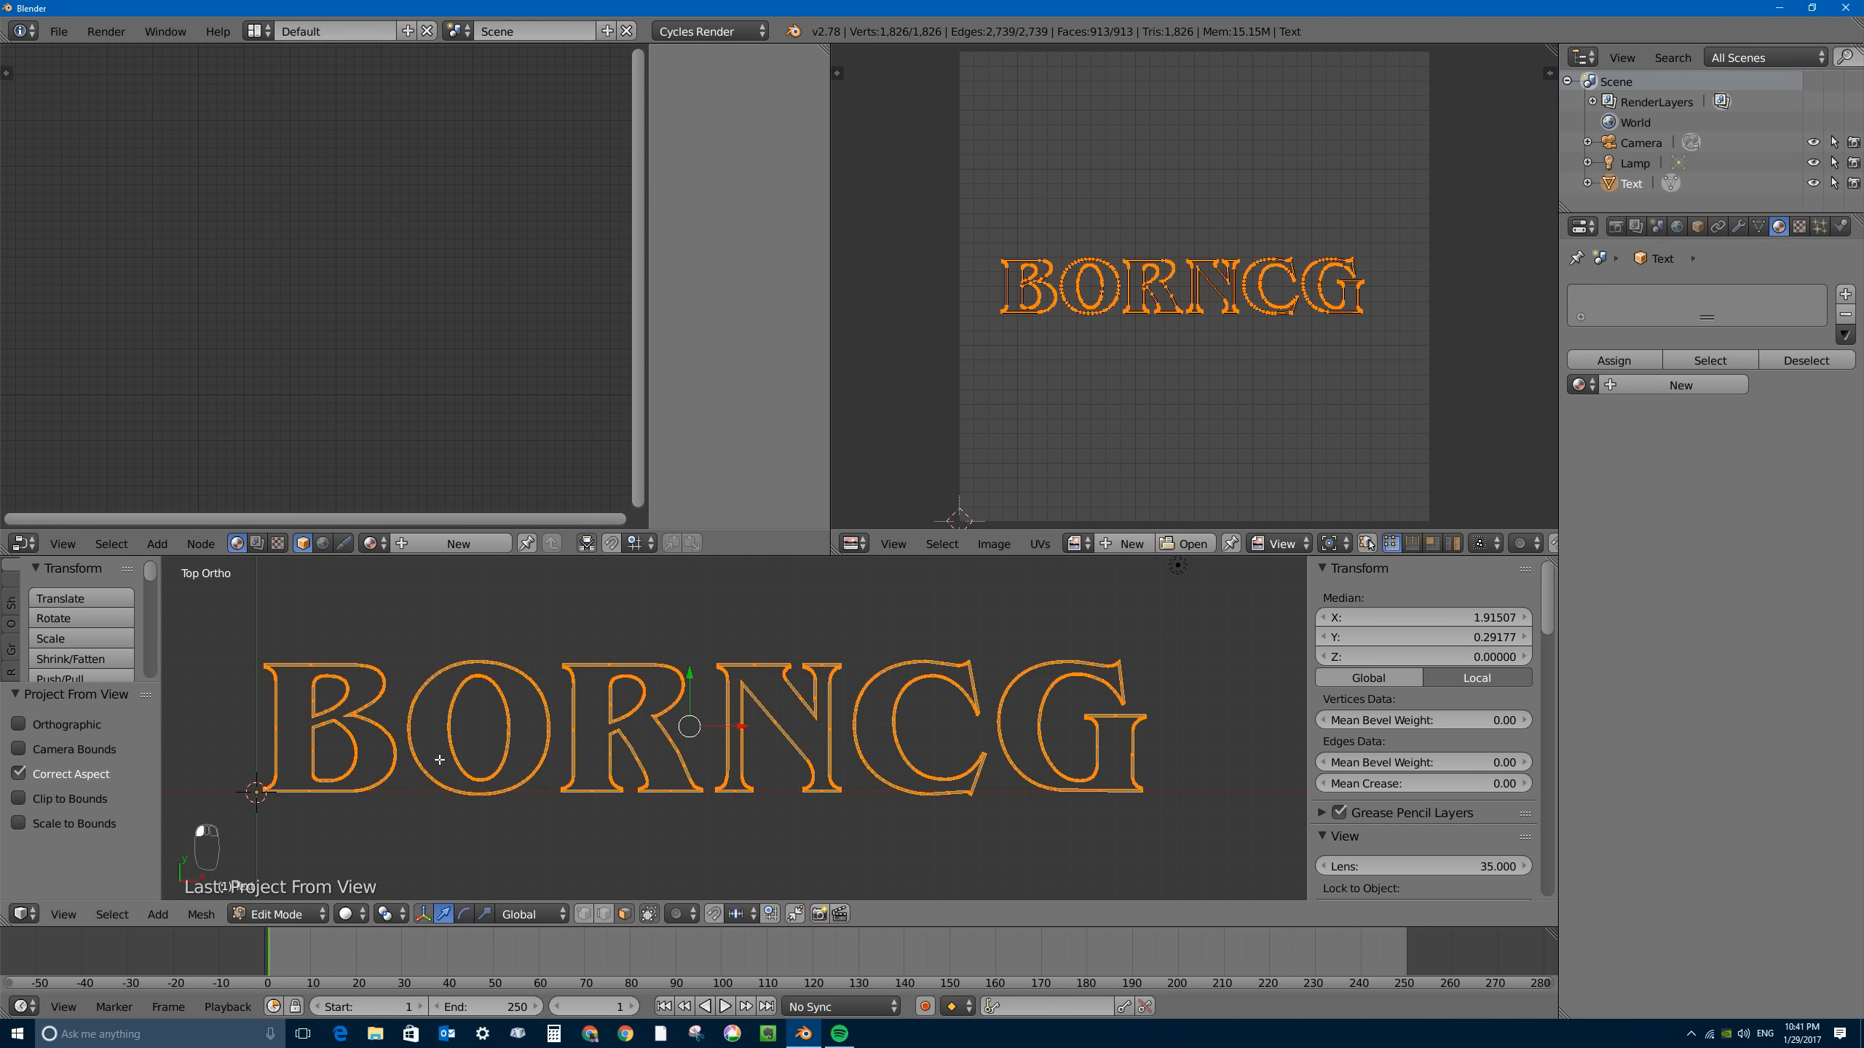
{"action": "left_click", "coordinate": [277, 914]}
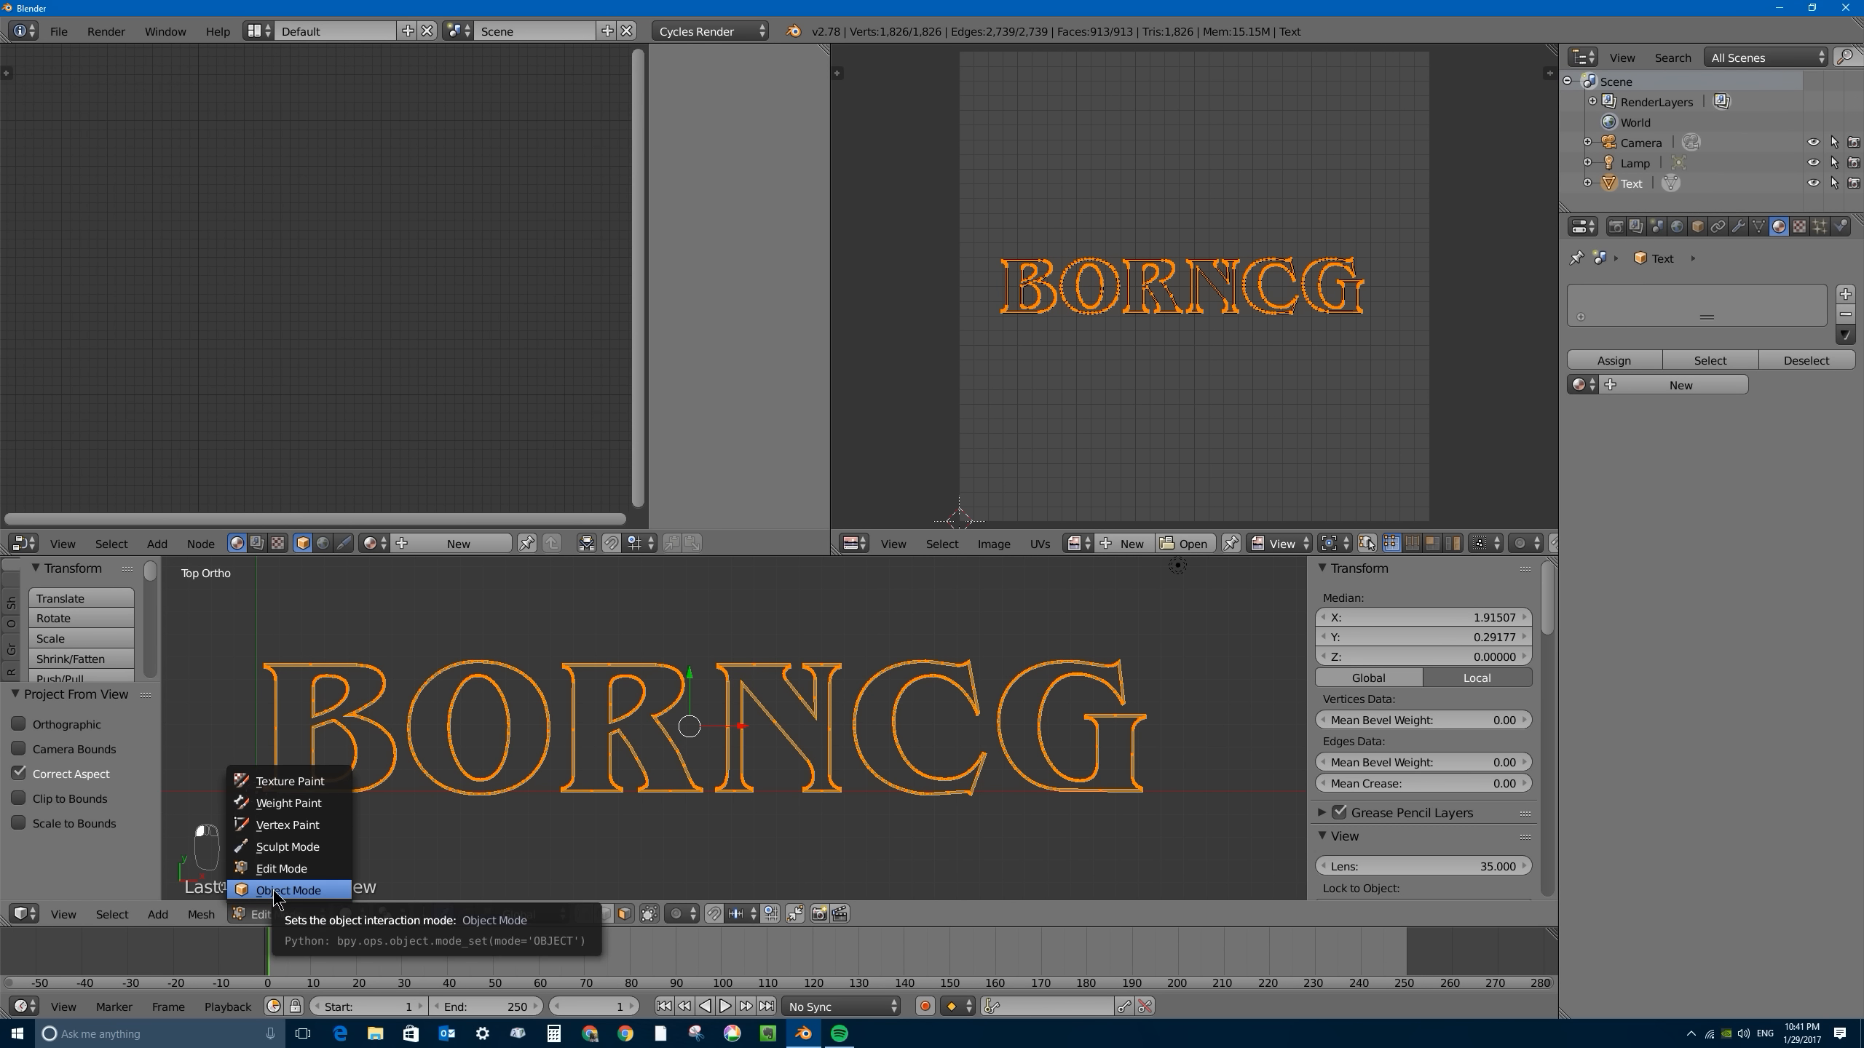
{"action": "left_click", "coordinate": [277, 891]}
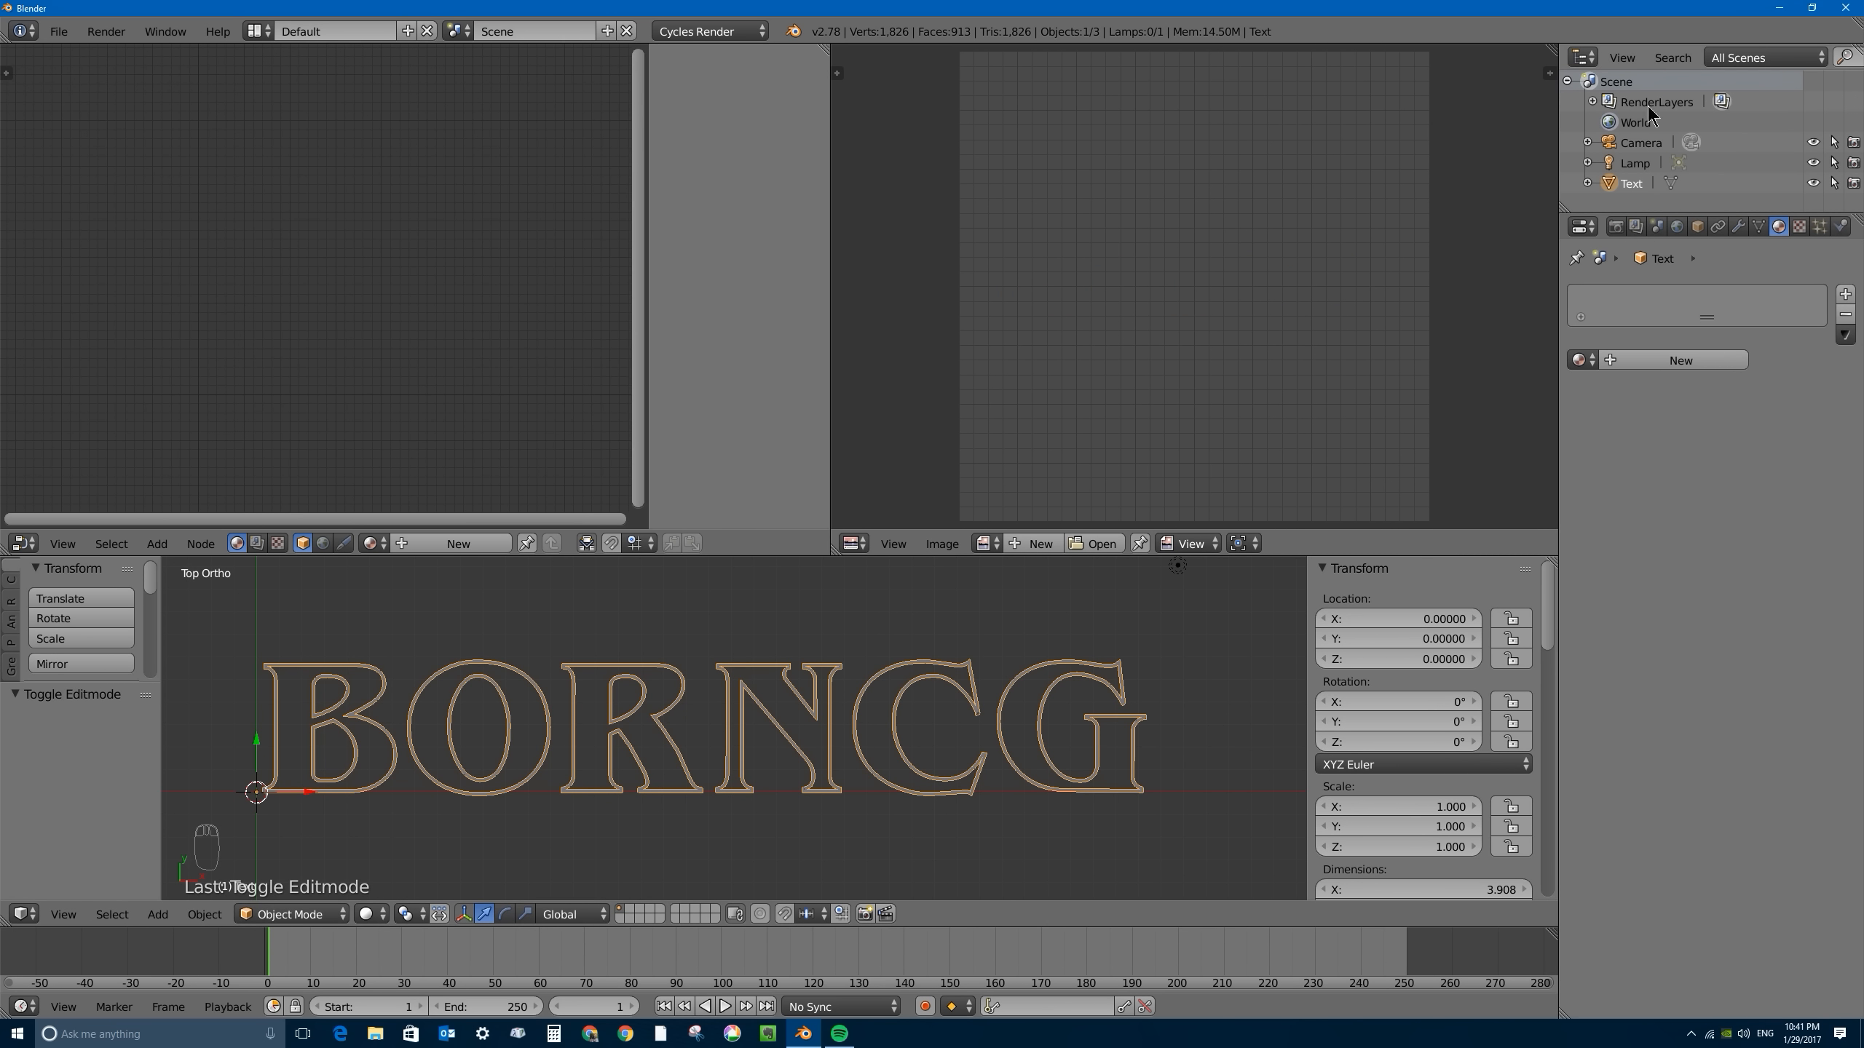
{"action": "left_click", "coordinate": [1678, 361]}
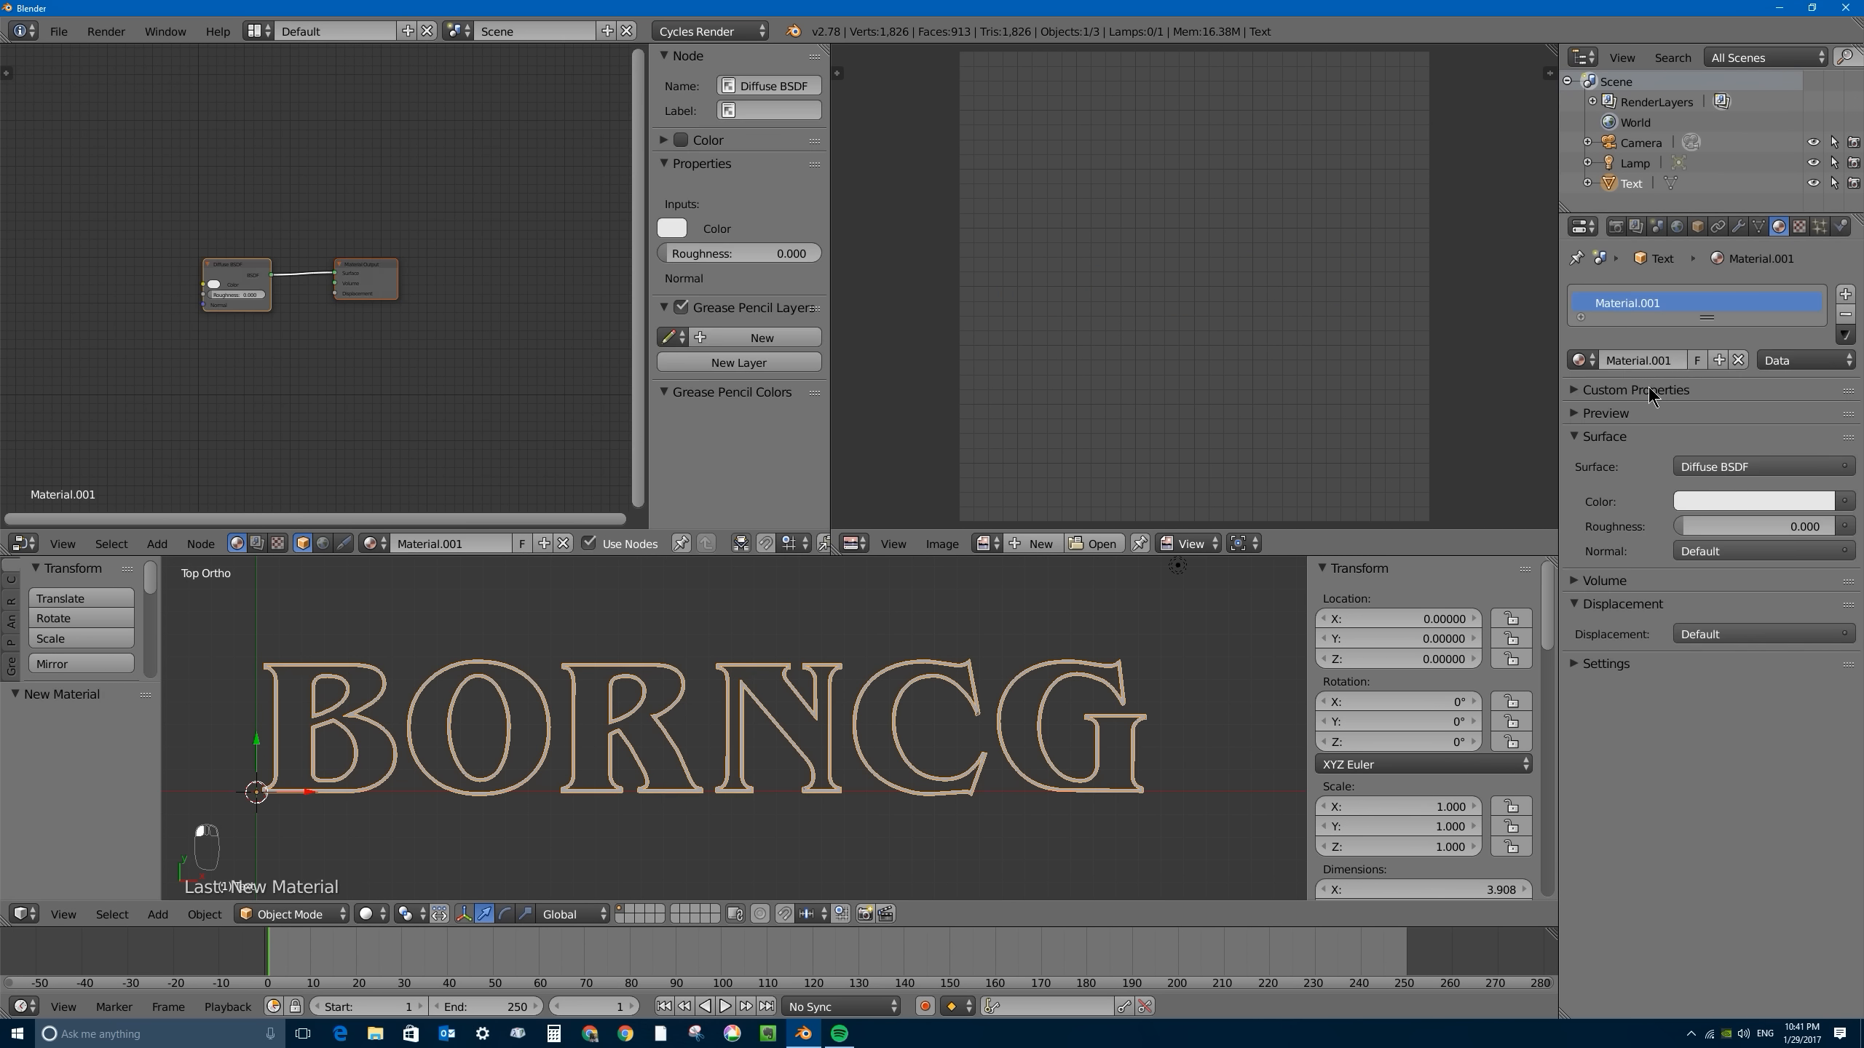
- Shift the Material Output node slightly and widen the Node Editor across nearly the whole upper area, over the UV/Image Editor
{"action": "scroll", "coordinate": [220, 300], "scroll_direction": "up", "scroll_amount": 4}
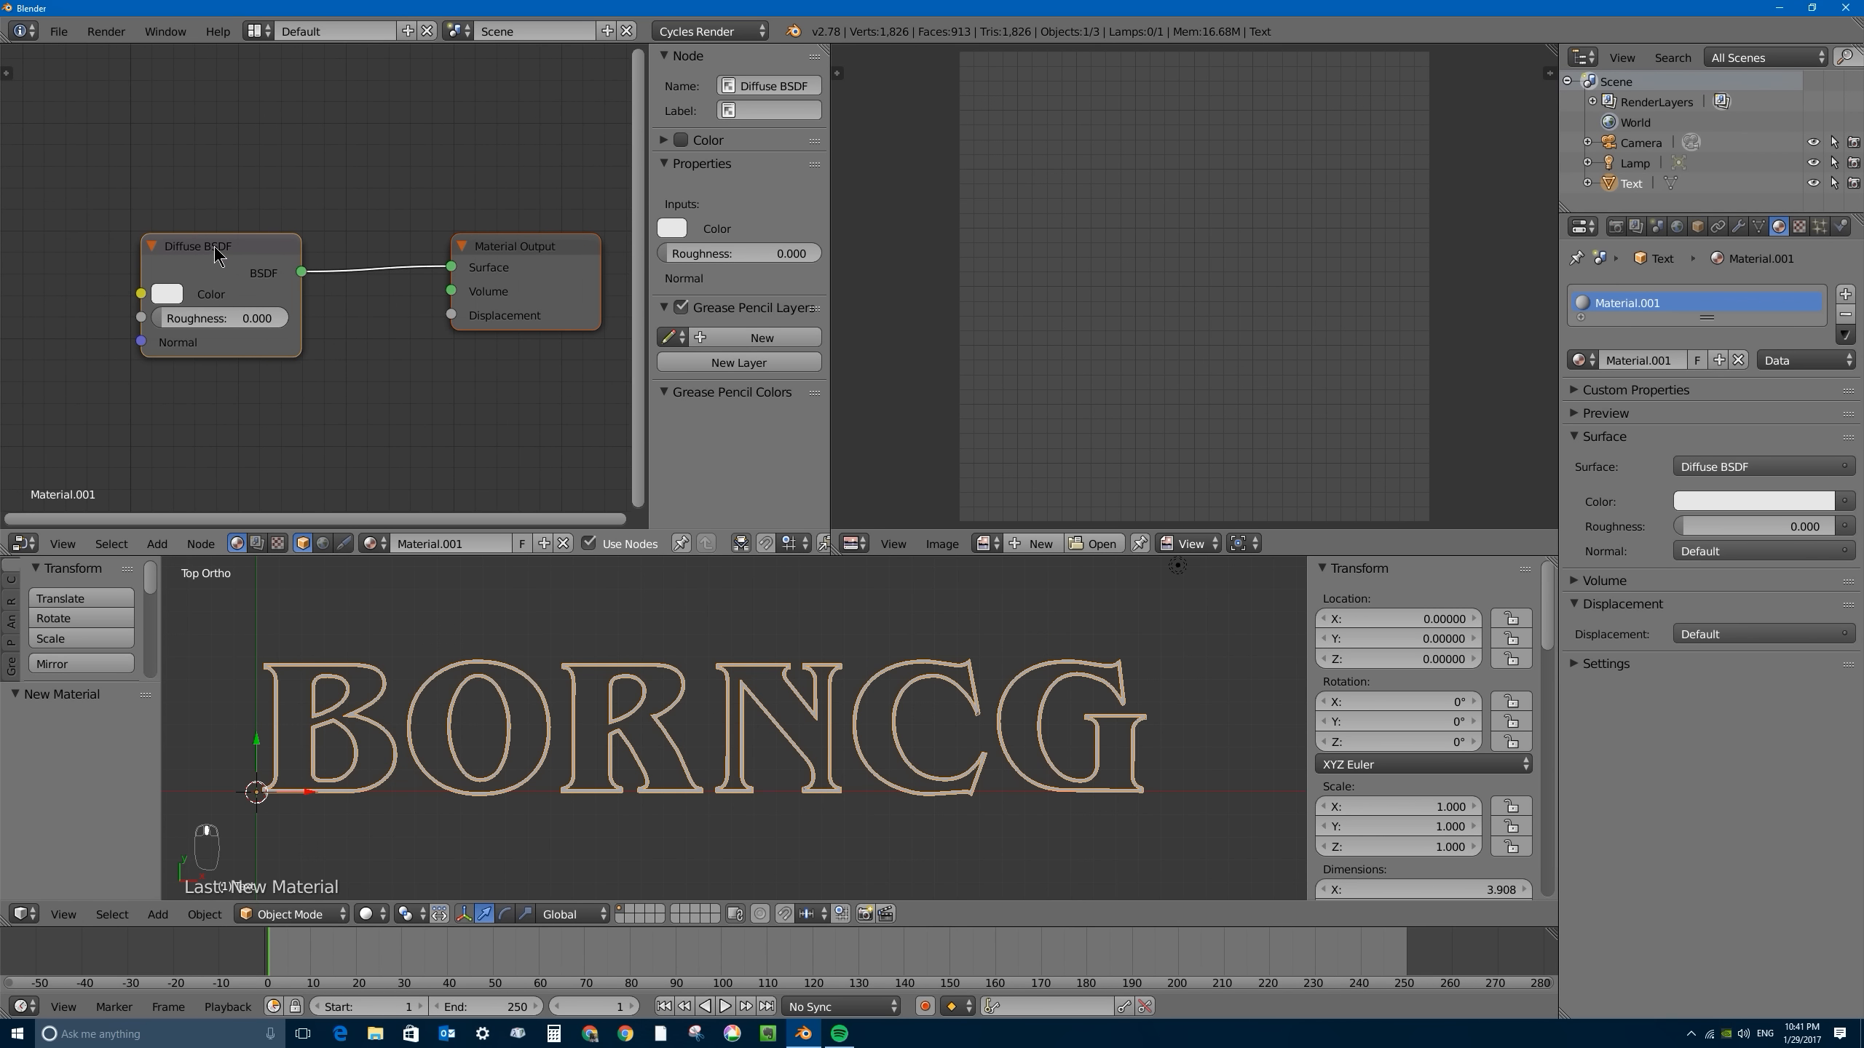
{"action": "mouse_move", "coordinate": [523, 253]}
{"action": "left_mouse_down"}
{"action": "mouse_move", "coordinate": [539, 272]}
{"action": "mouse_move", "coordinate": [512, 264]}
{"action": "left_mouse_up"}
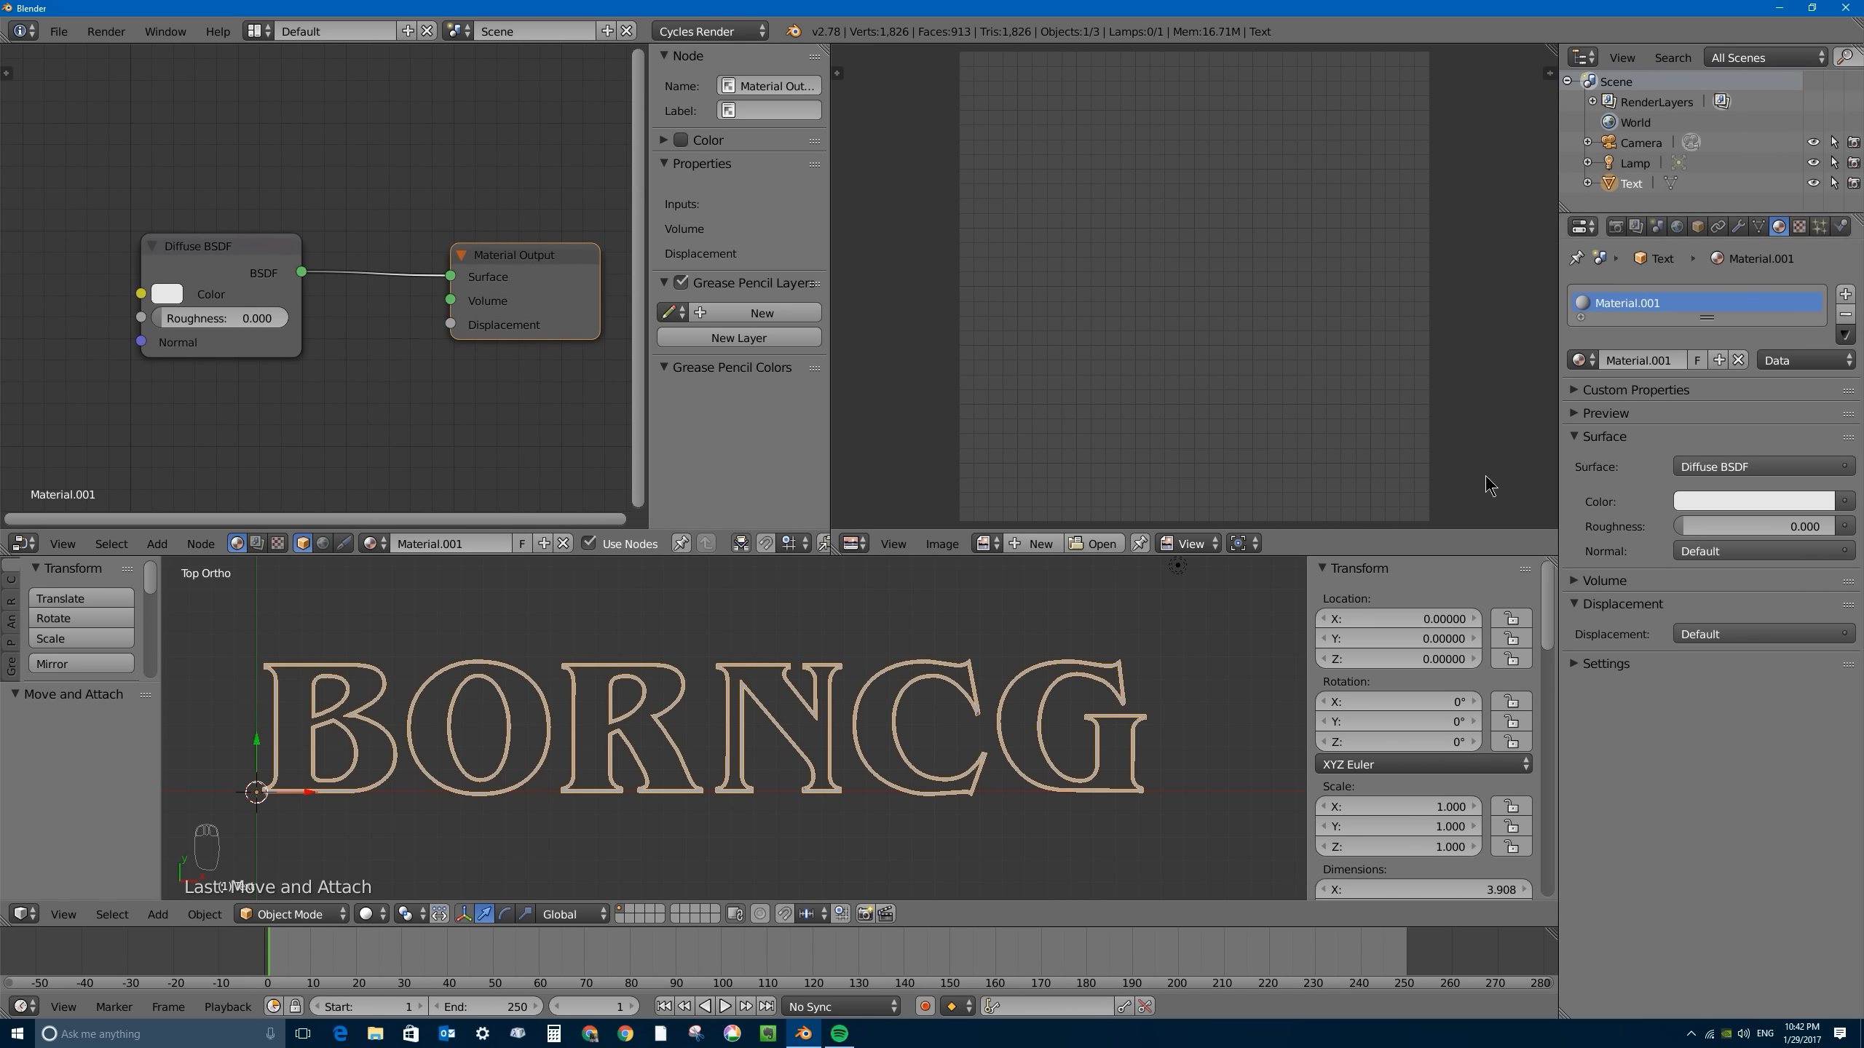
{"action": "scroll", "coordinate": [587, 339], "scroll_direction": "down", "scroll_amount": 2}
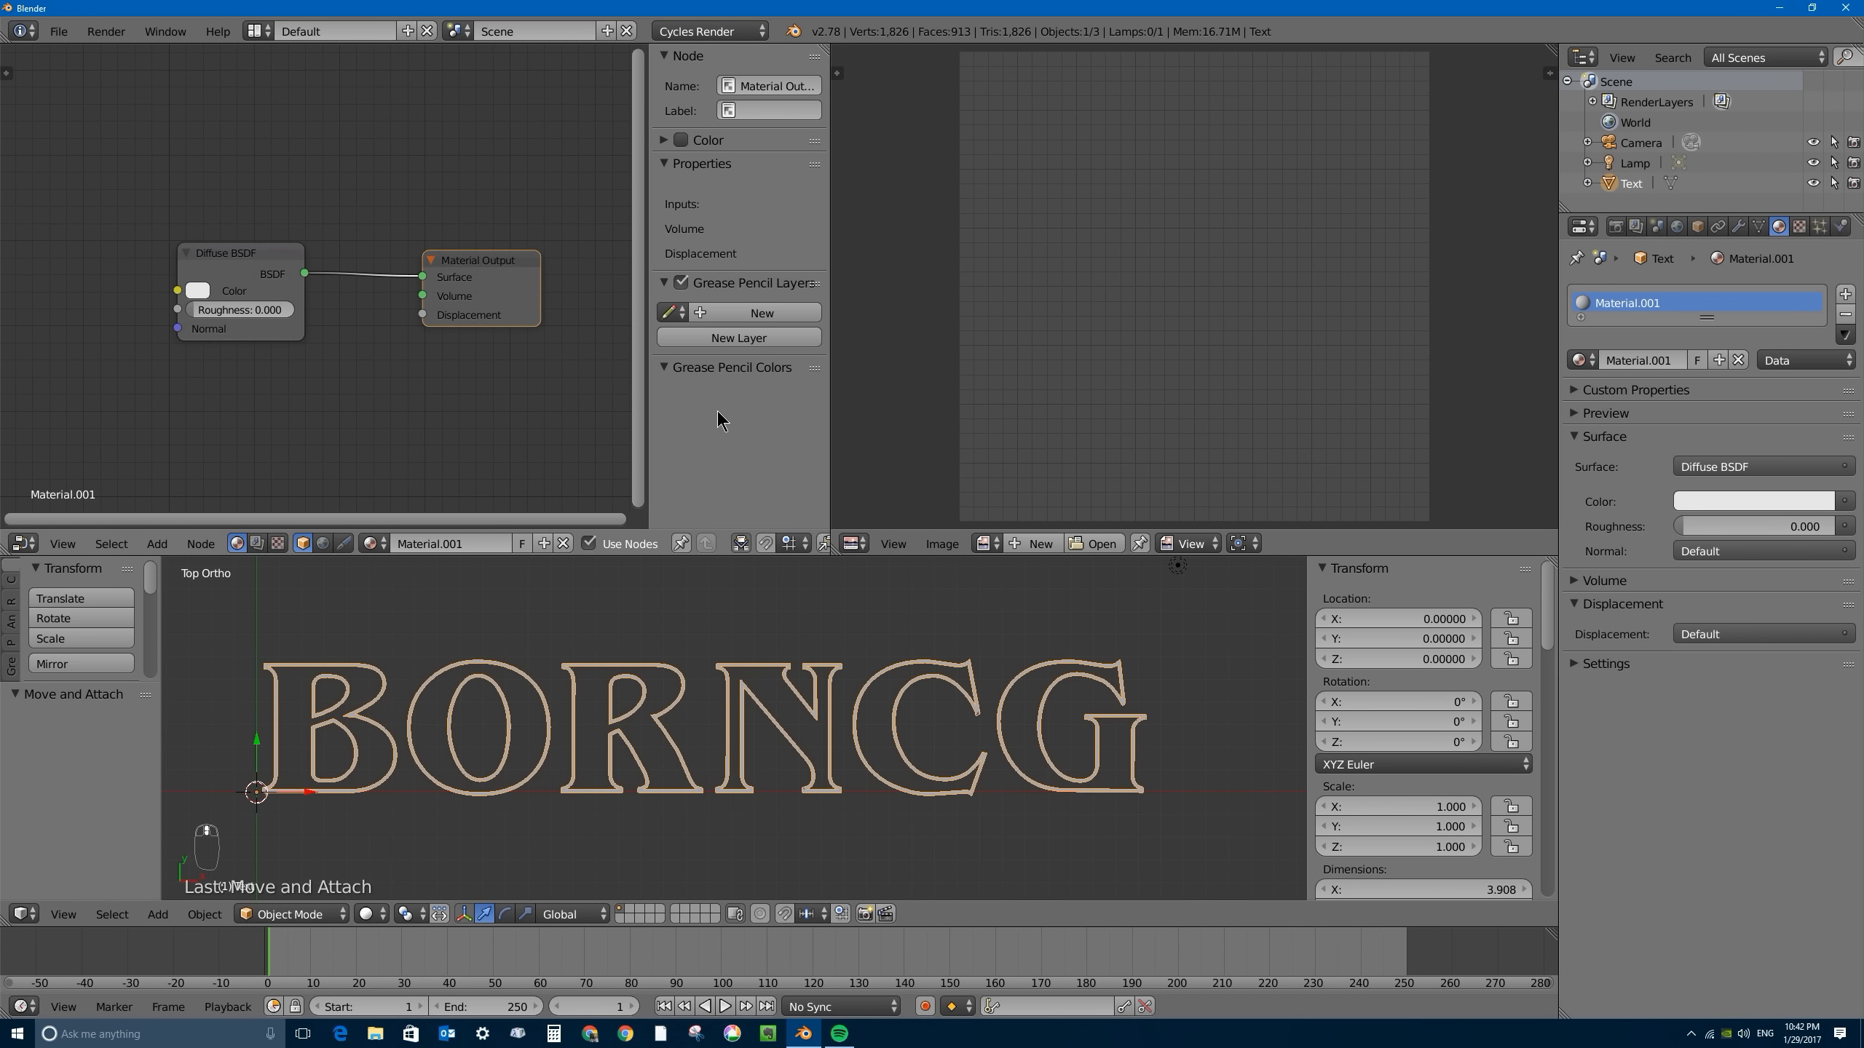
{"action": "left_click_drag", "start_coordinate": [650, 288], "coordinate": [1513, 269]}
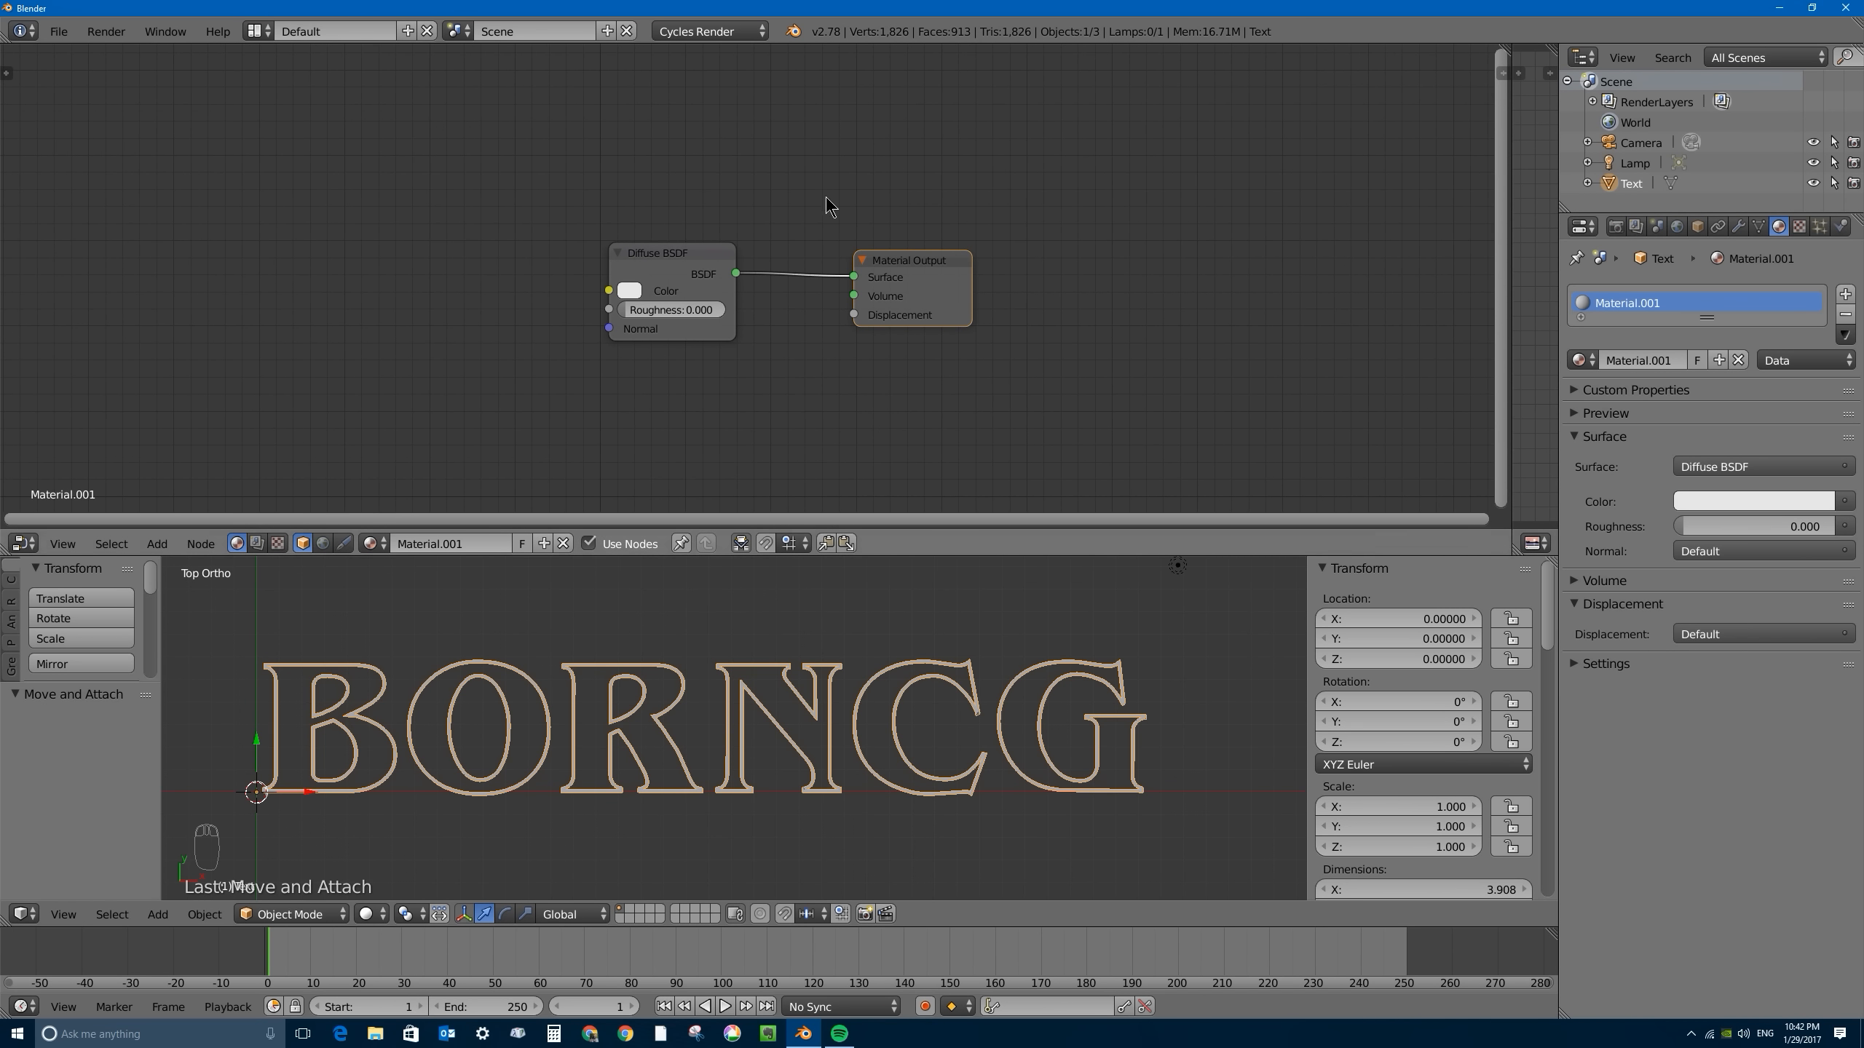
{"action": "scroll", "coordinate": [436, 232], "scroll_direction": "up", "scroll_amount": 1}
{"action": "scroll", "coordinate": [626, 268], "scroll_direction": "down", "scroll_amount": 1}
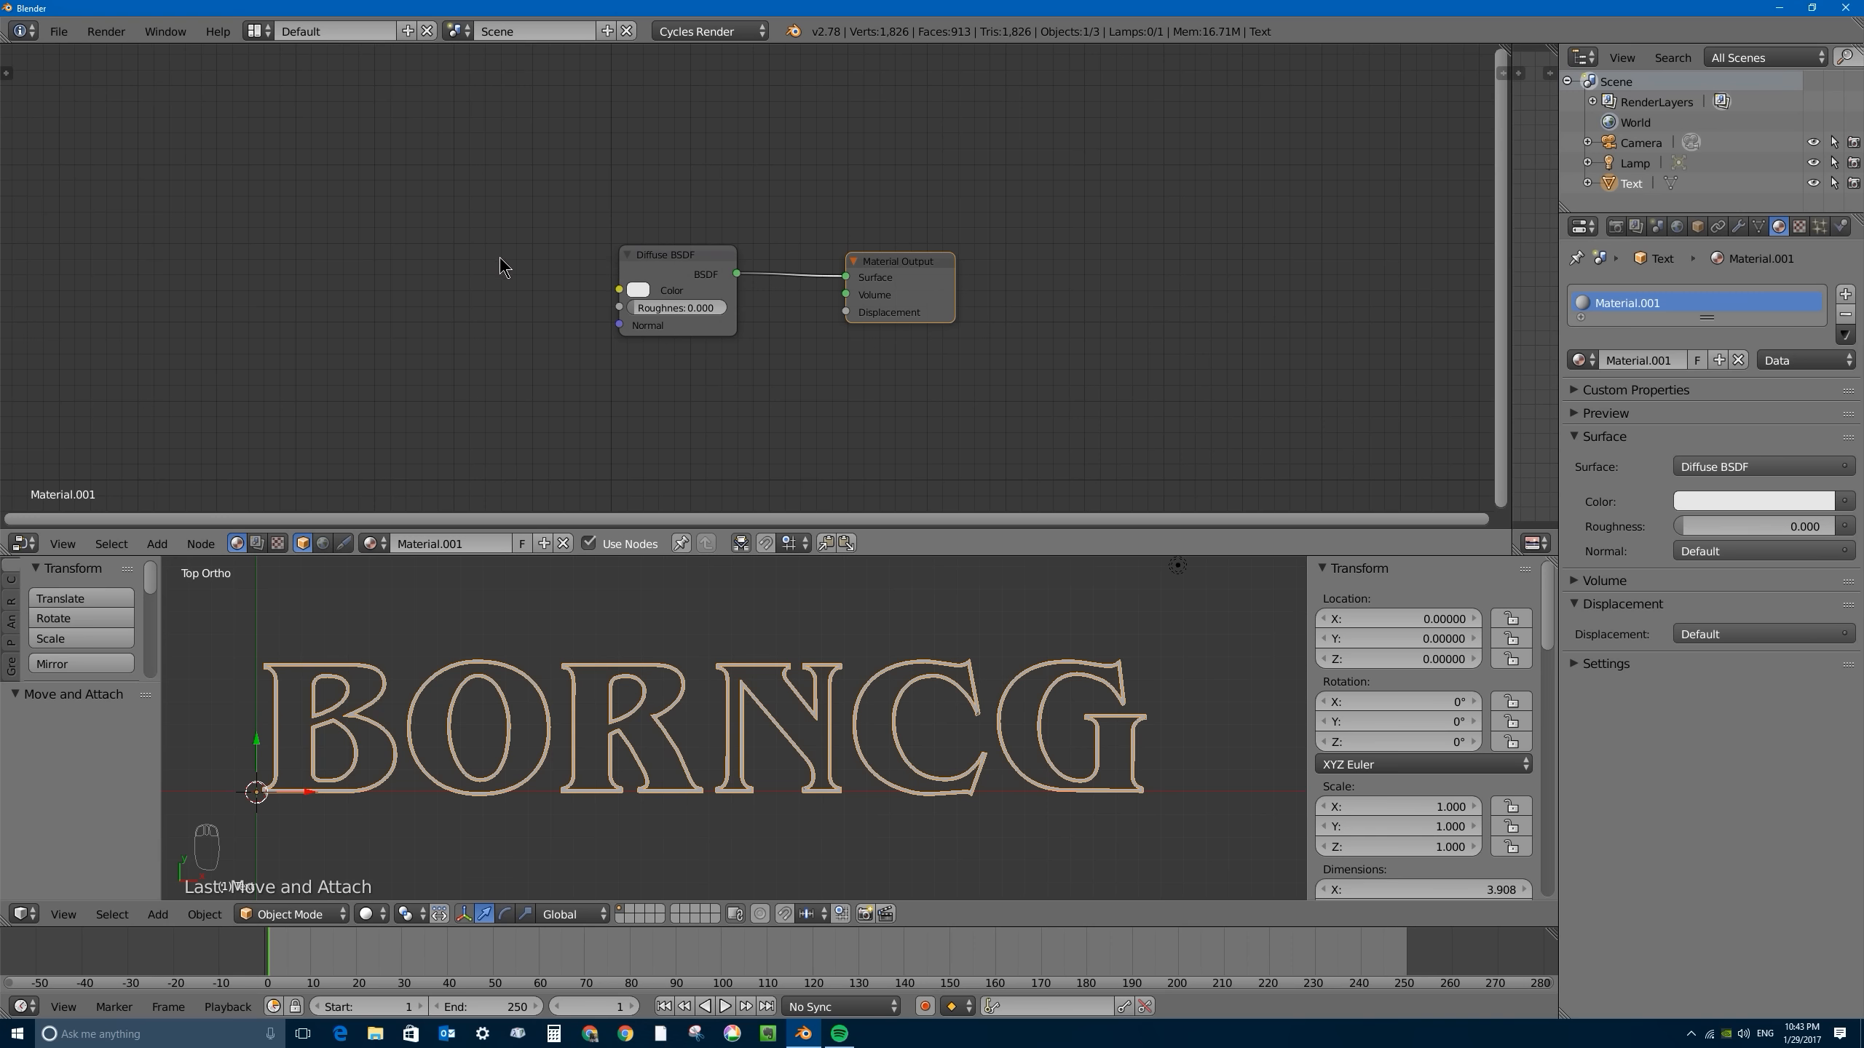
- Add a Noise Texture node before the Diffuse BSDF and link its Color output to the shader's Color input
{"action": "key", "text": "shift+a"}
{"action": "mouse_move", "coordinate": [475, 352]}
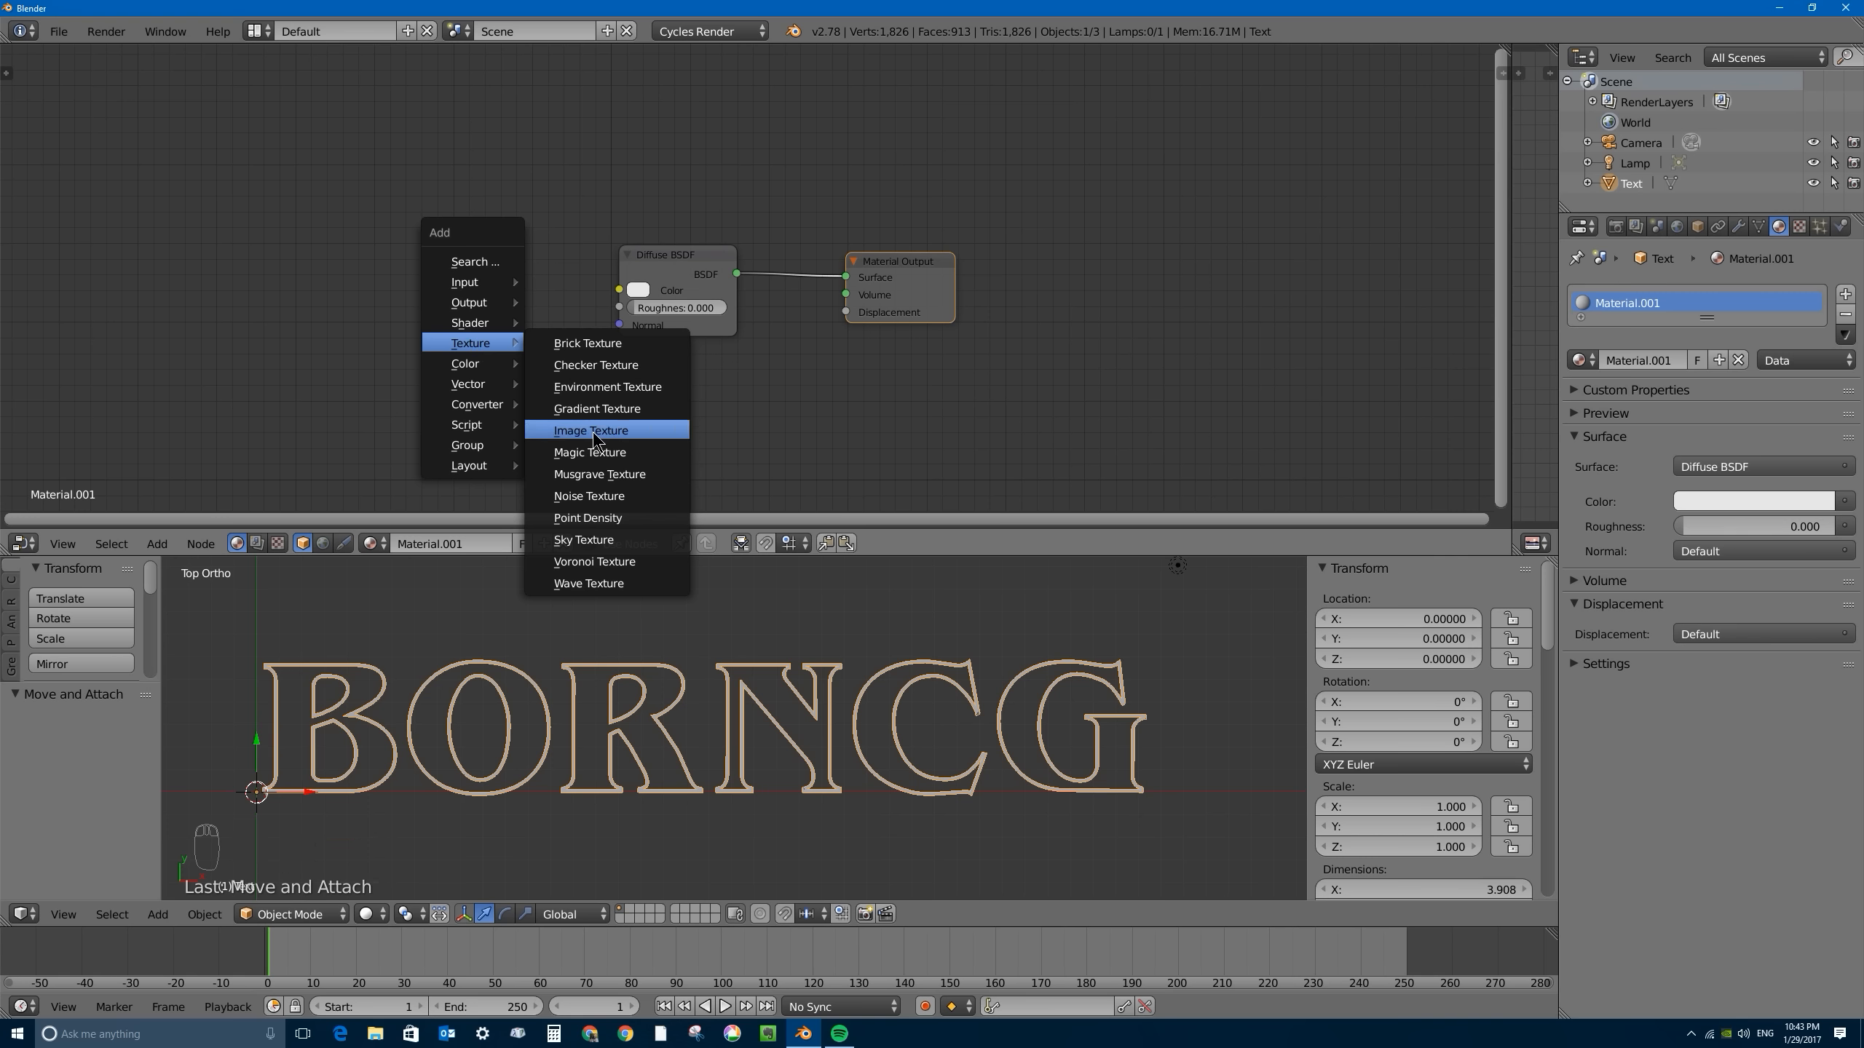
{"action": "left_click", "coordinate": [587, 494]}
{"action": "left_click", "coordinate": [591, 477]}
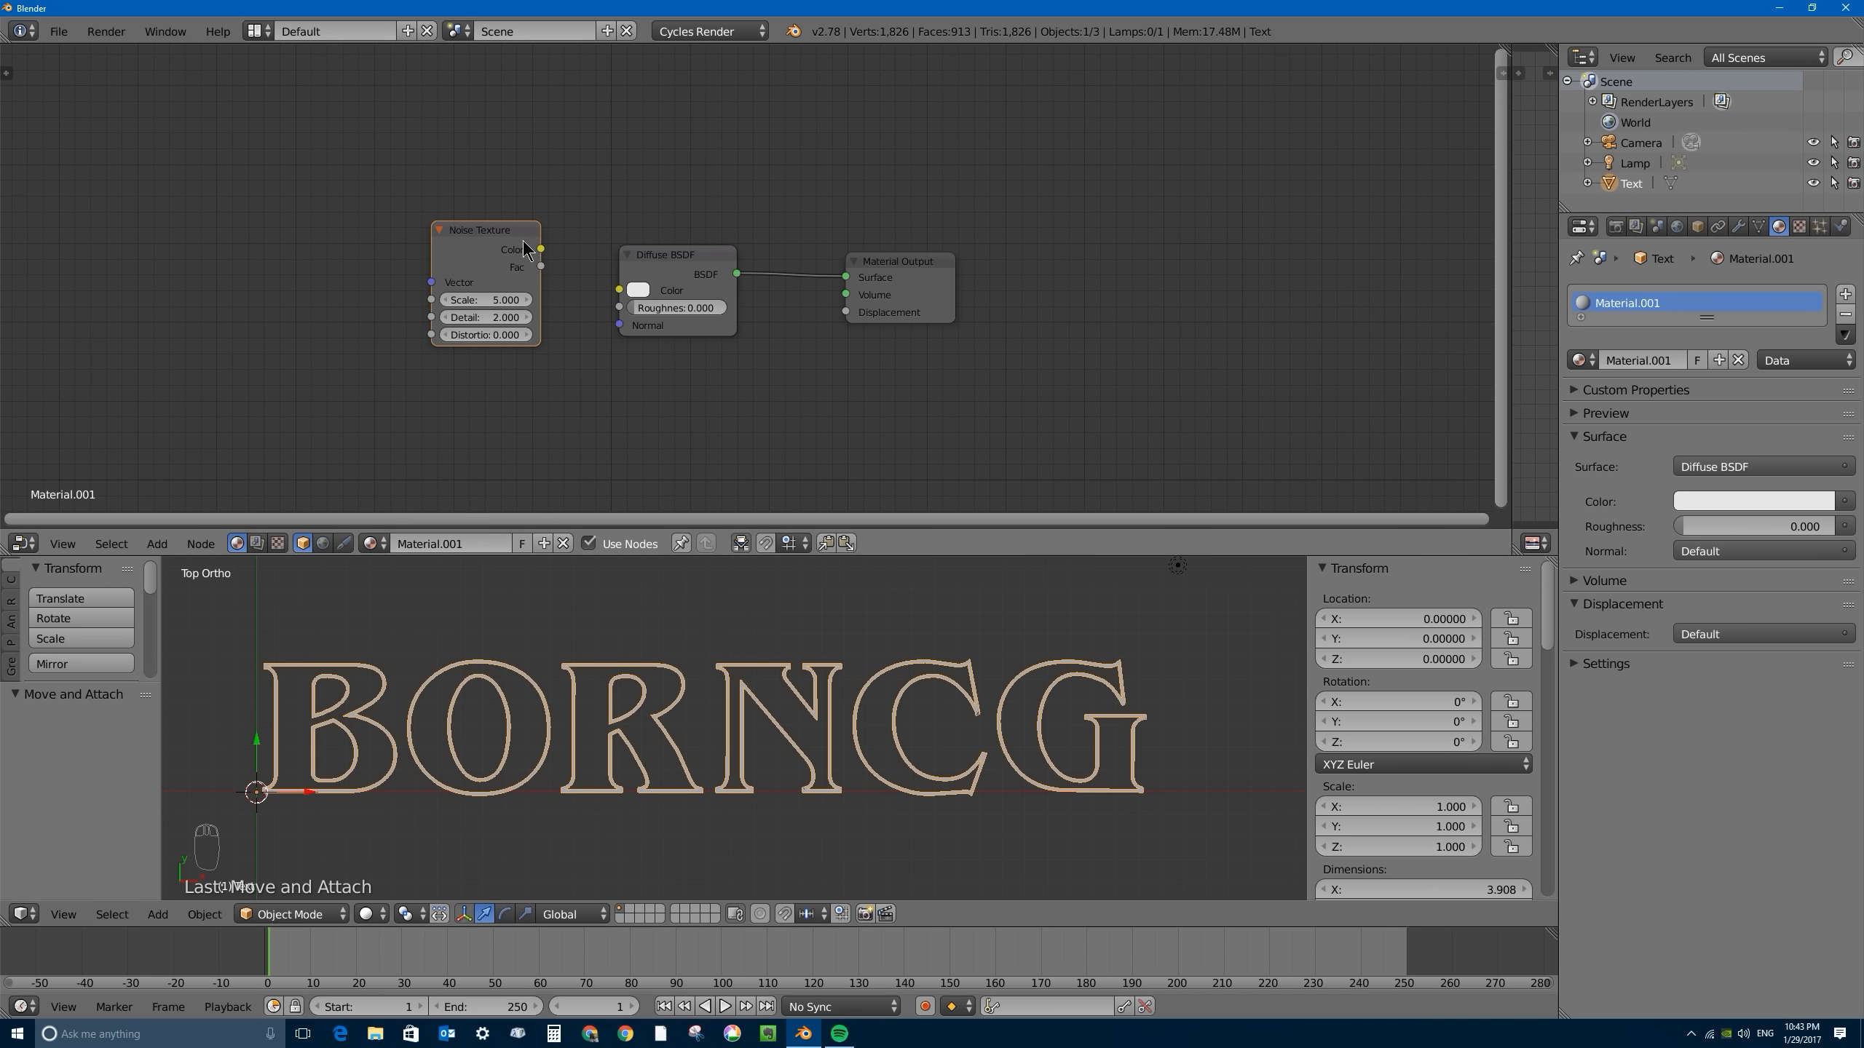
{"action": "left_click_drag", "start_coordinate": [494, 233], "coordinate": [622, 291]}
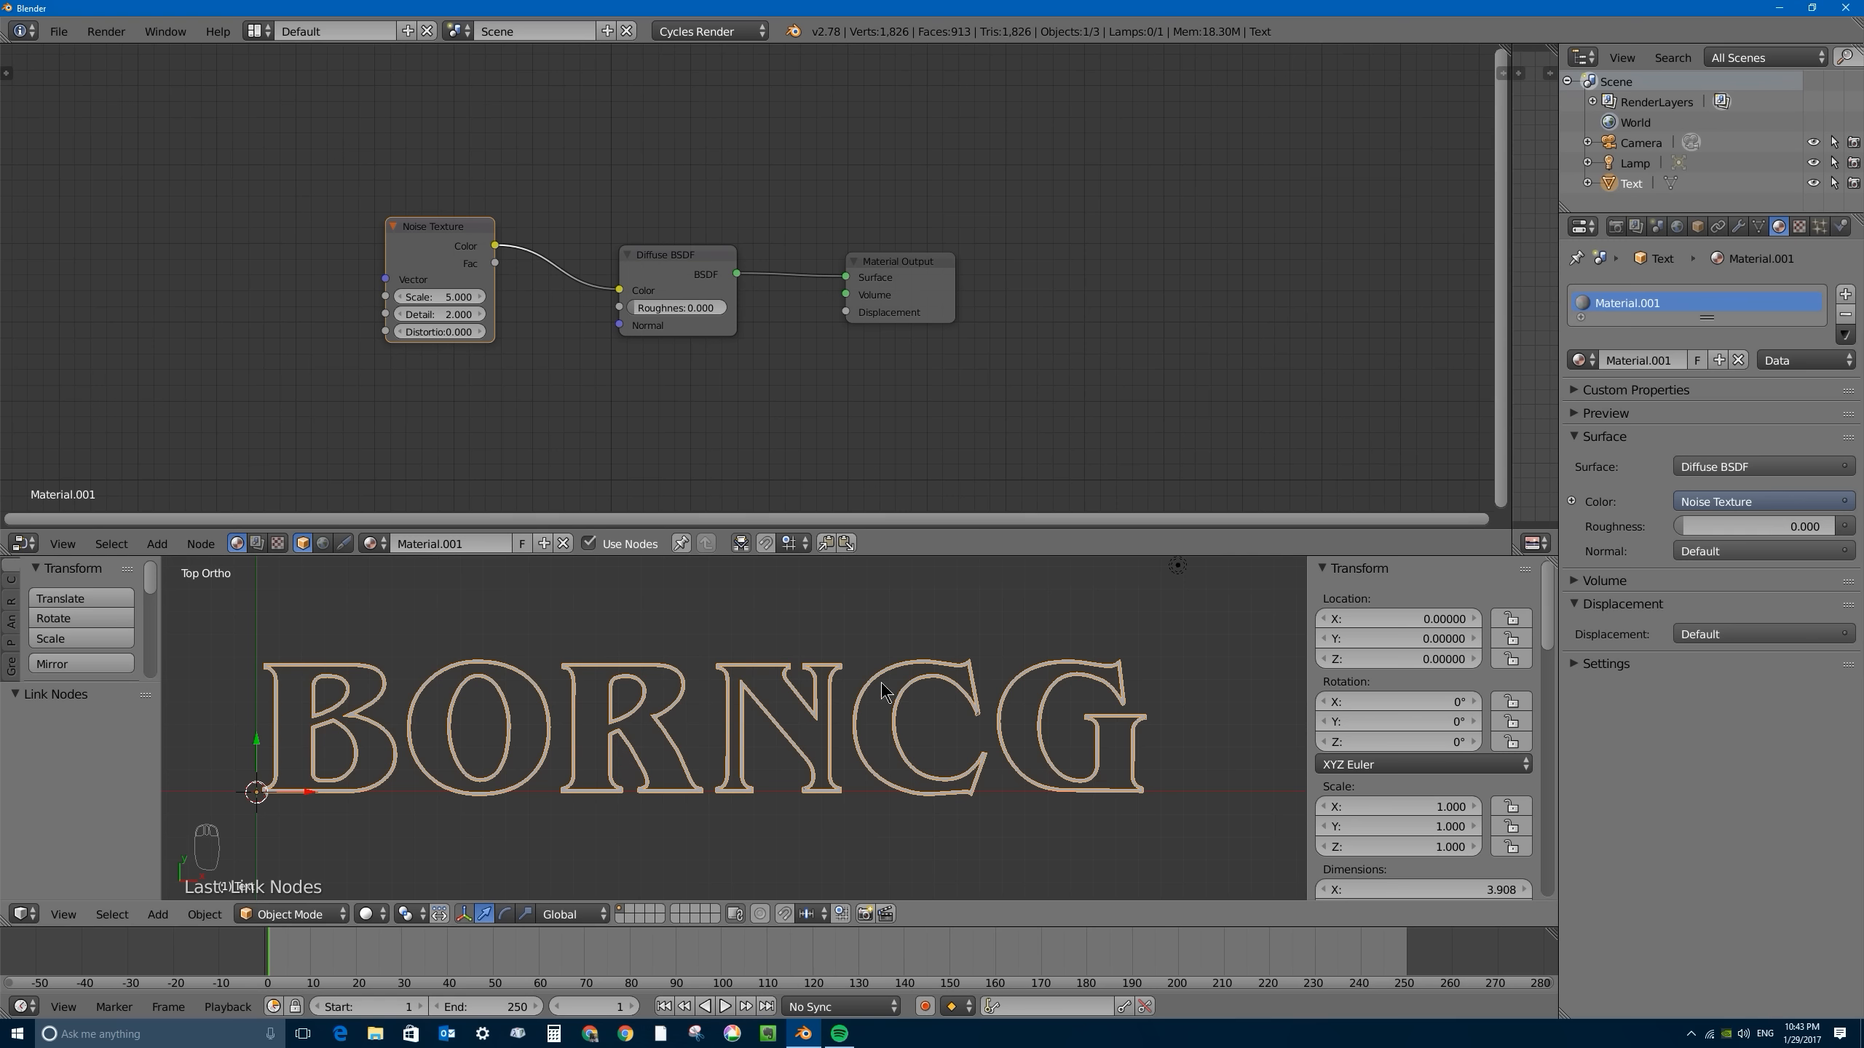
- Set the 3D view's shading to Material and frame the letters more closely
{"action": "left_click", "coordinate": [367, 914]}
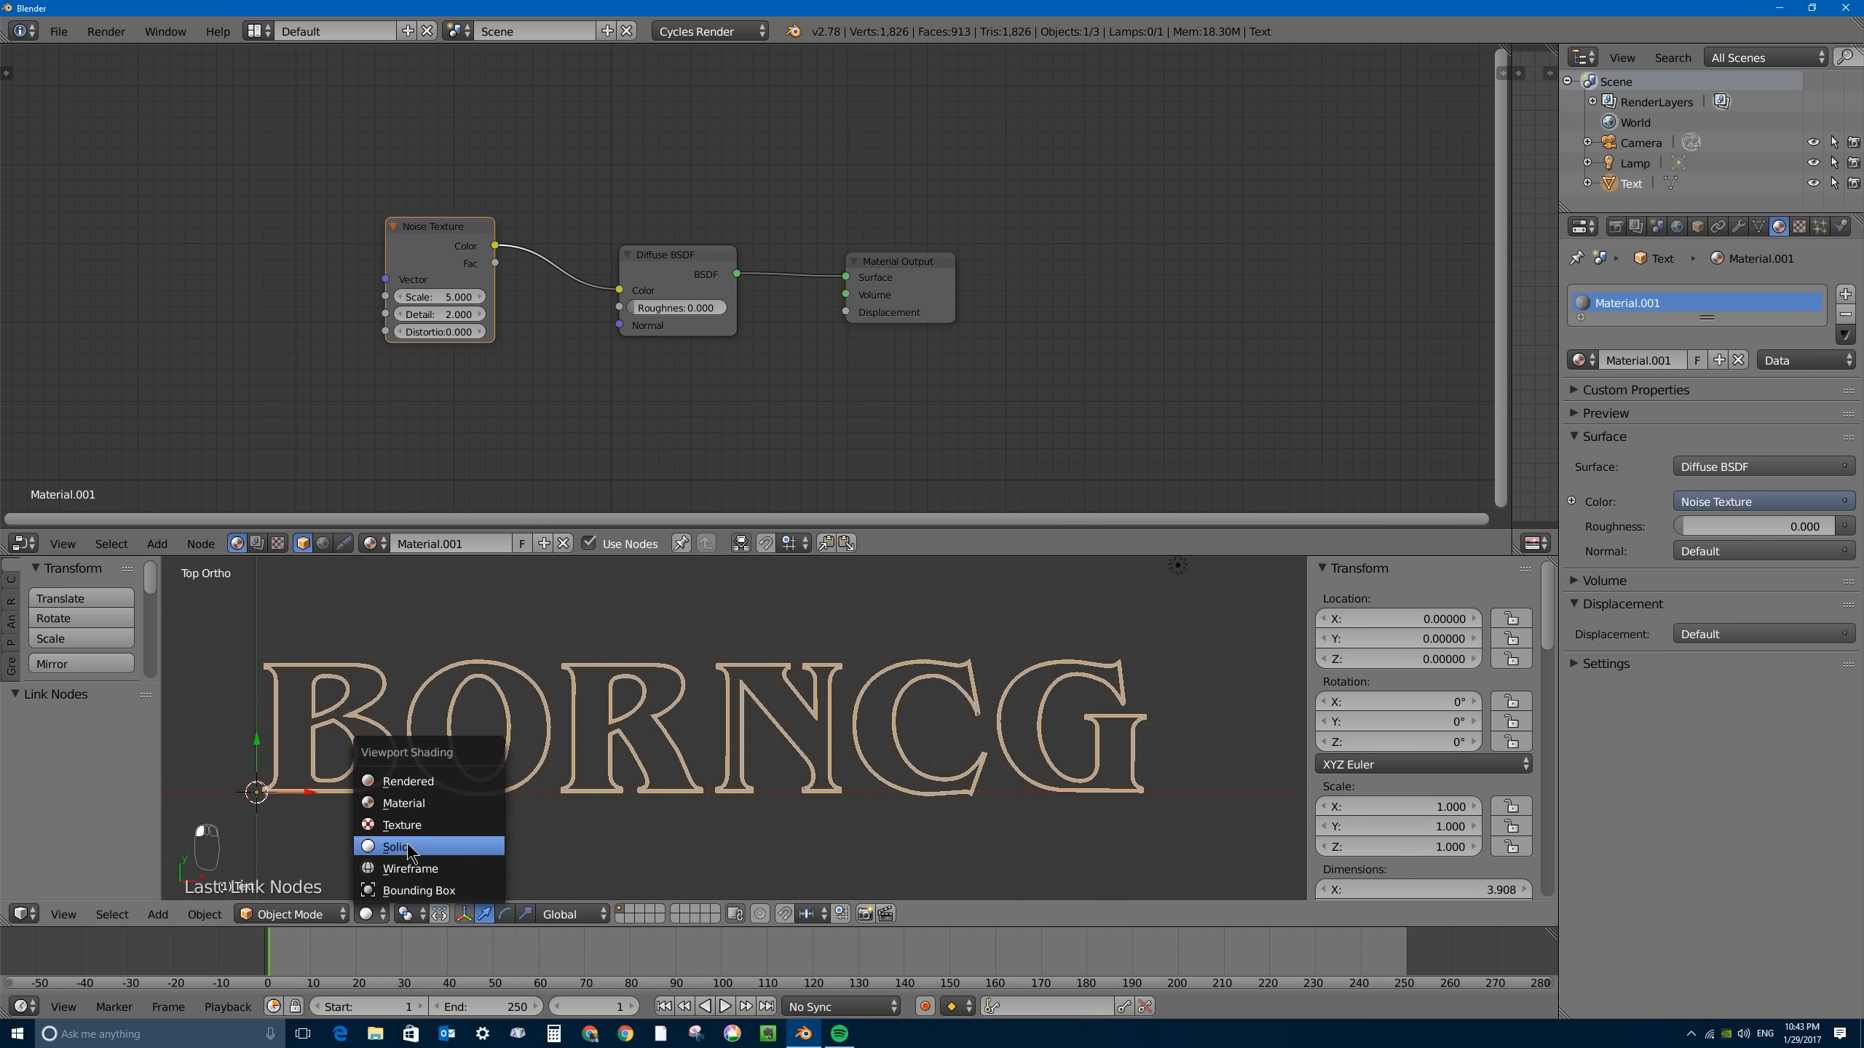
{"action": "left_click", "coordinate": [411, 805]}
{"action": "scroll", "coordinate": [682, 727], "scroll_direction": "up", "scroll_amount": 1}
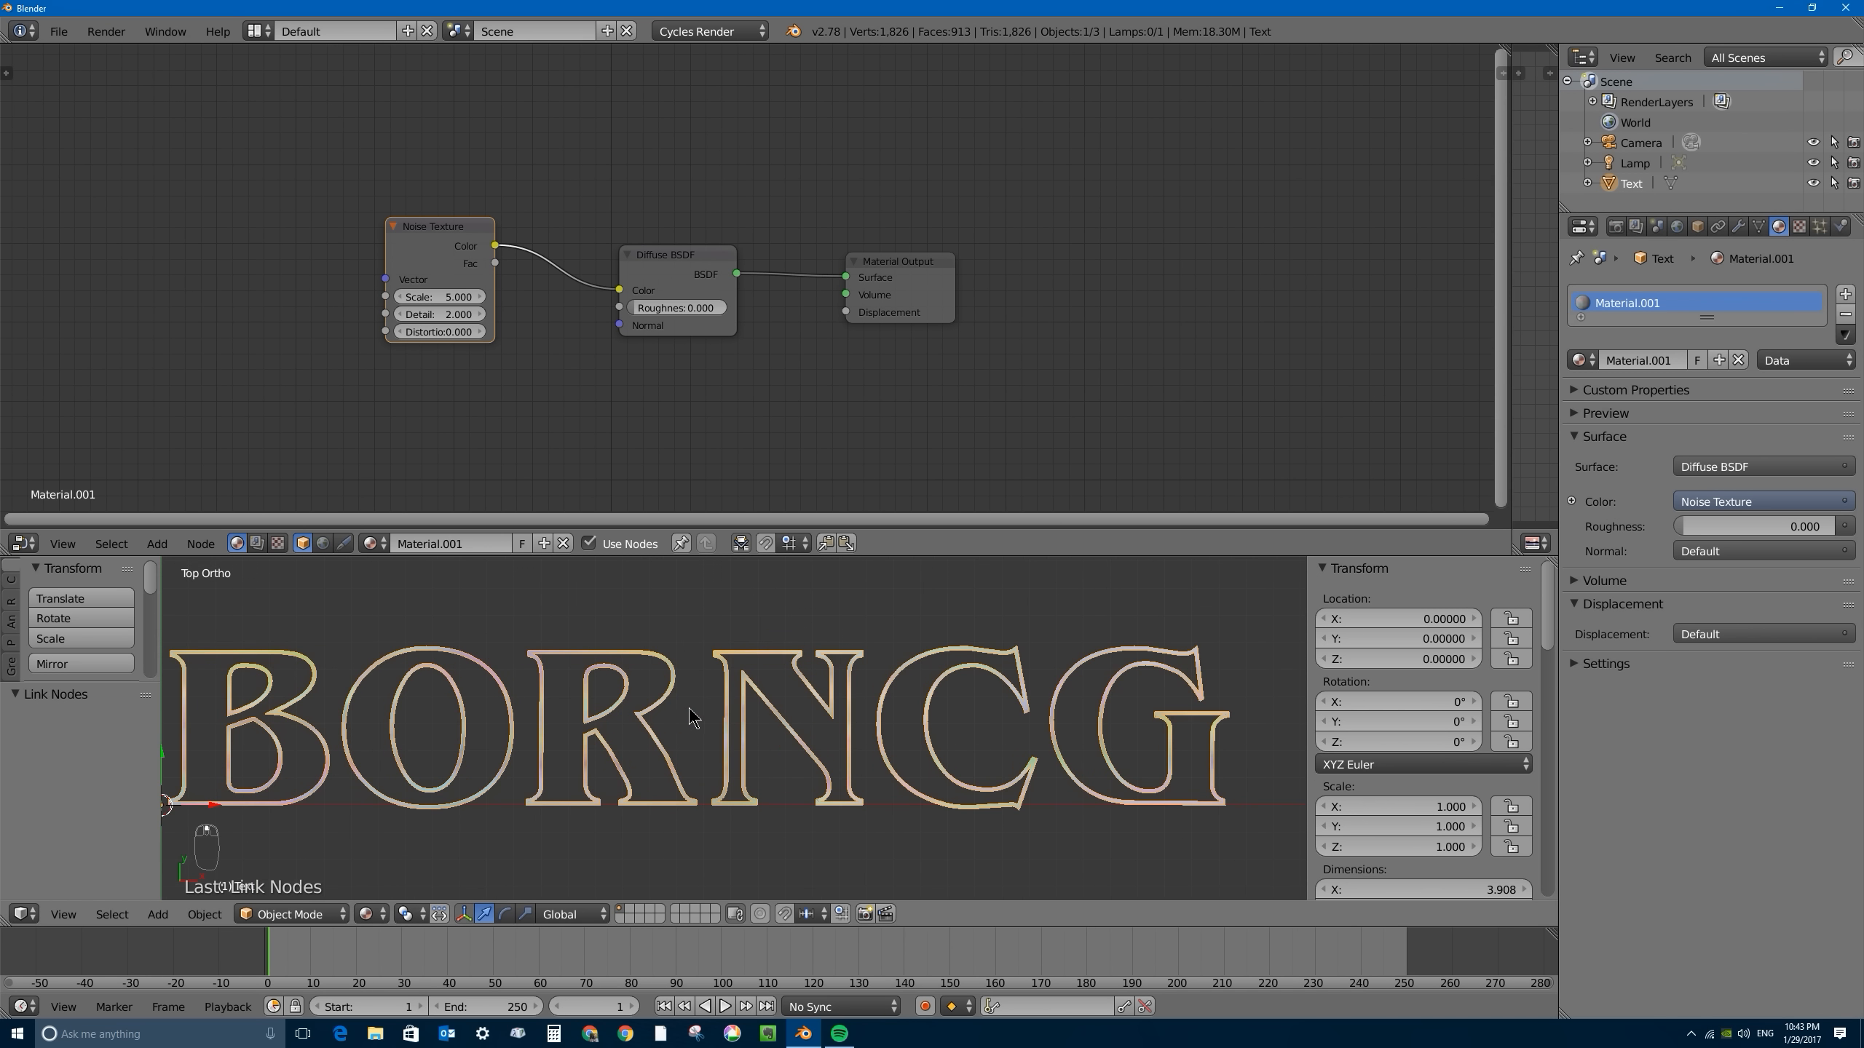
{"action": "middle_click_drag", "start_coordinate": [734, 697], "coordinate": [807, 698], "text": "shift"}
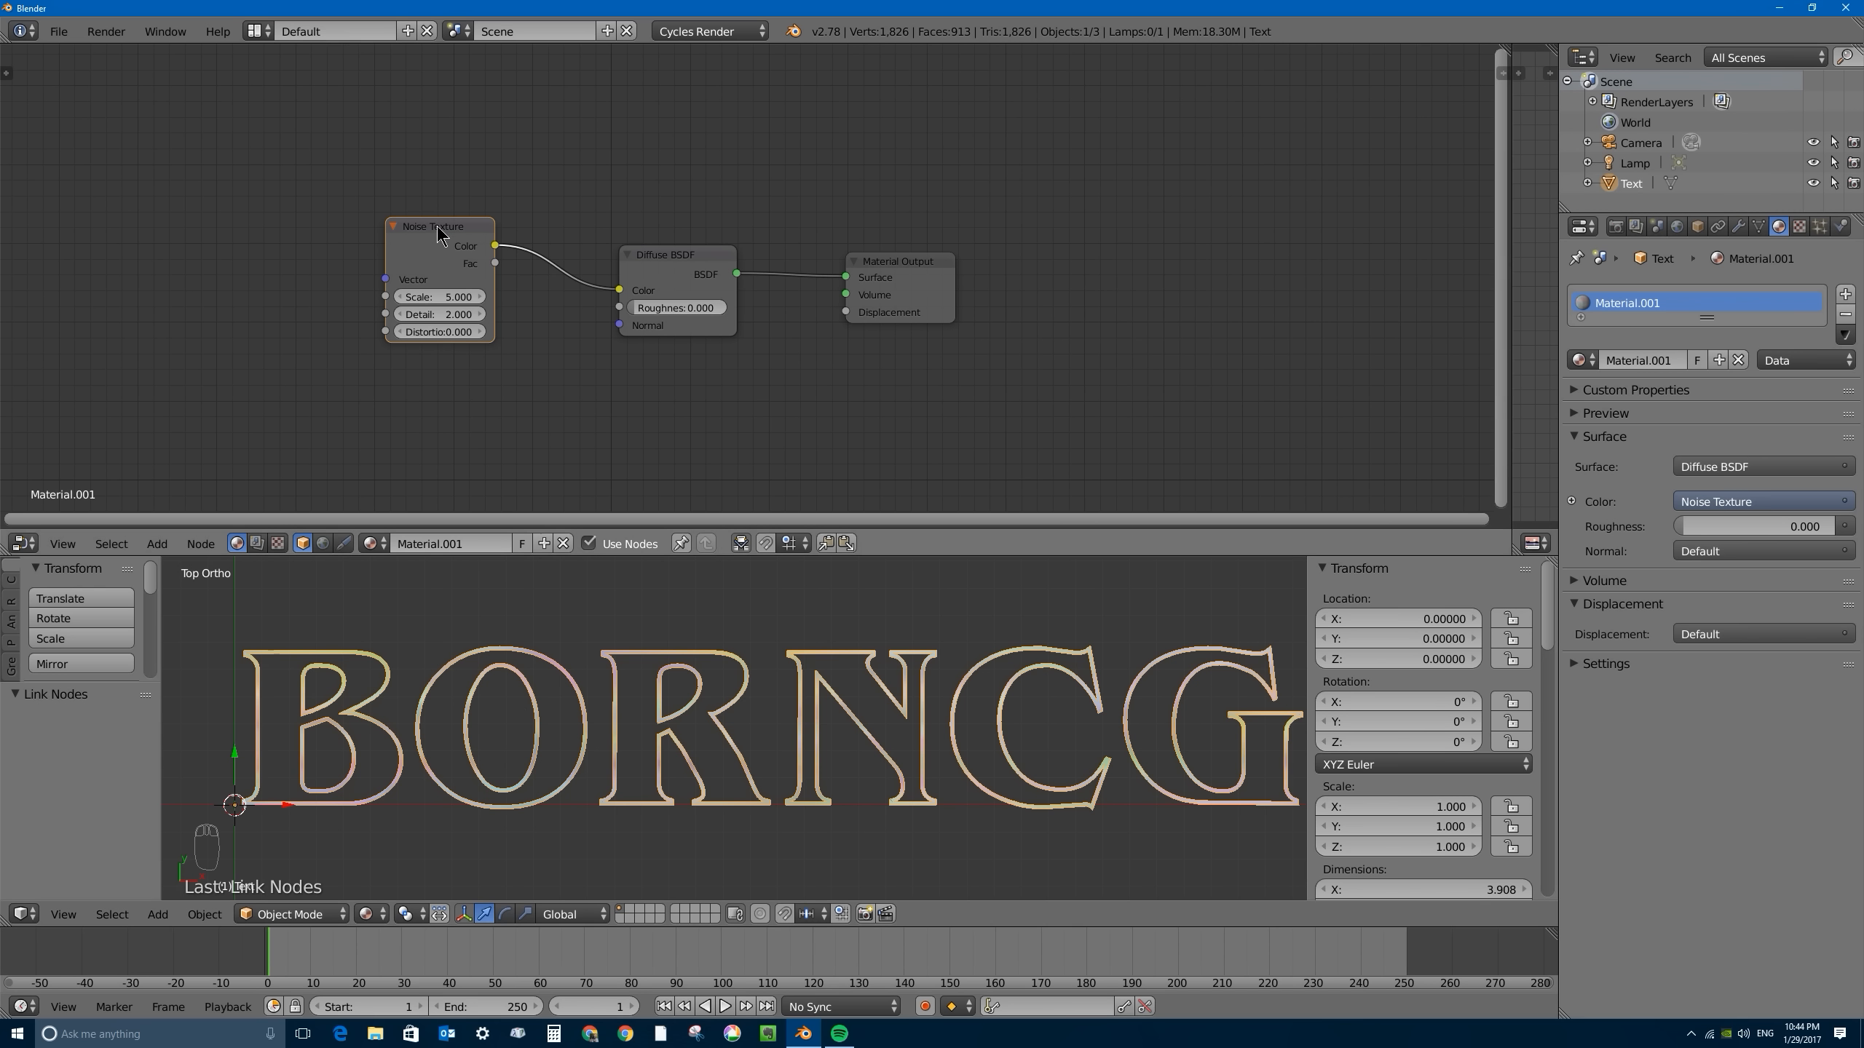
- Move the Noise Texture node away from the shader and insert an RGB to BW node on the link between them
{"action": "left_click_drag", "start_coordinate": [450, 241], "coordinate": [358, 242]}
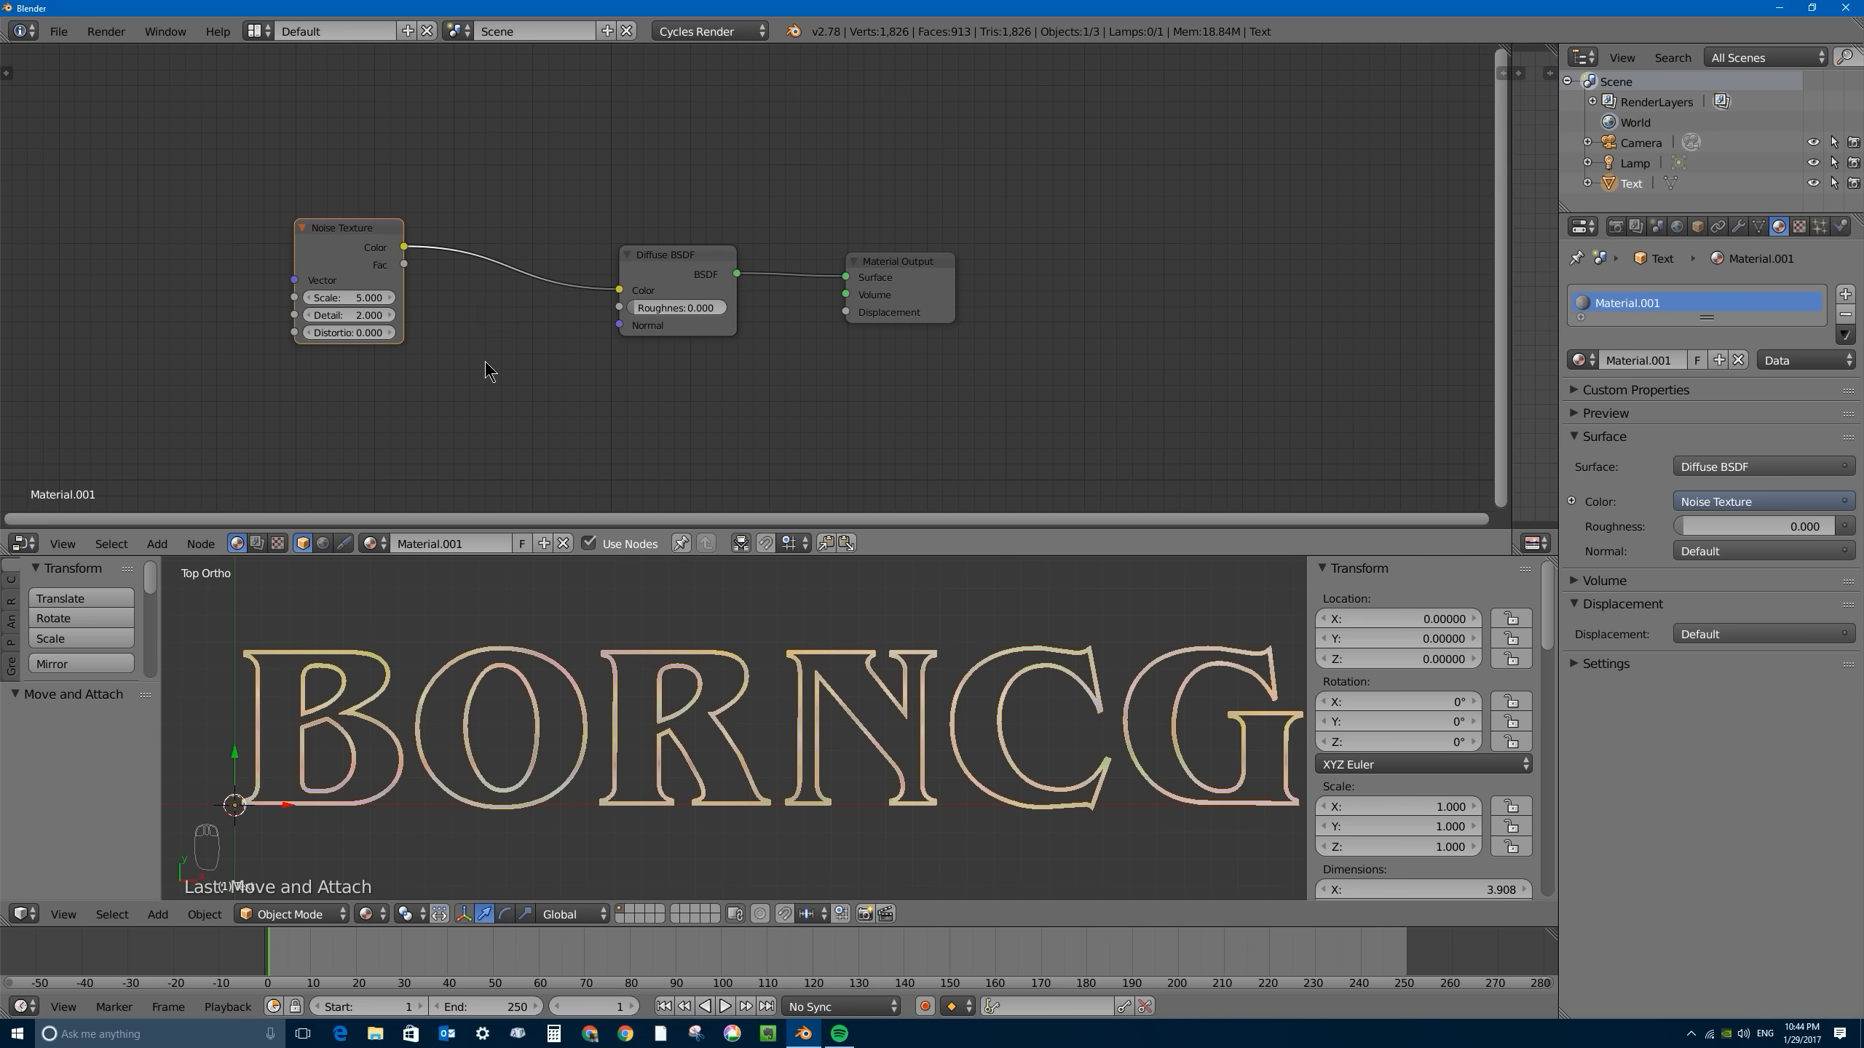
{"action": "key", "text": "shift+a"}
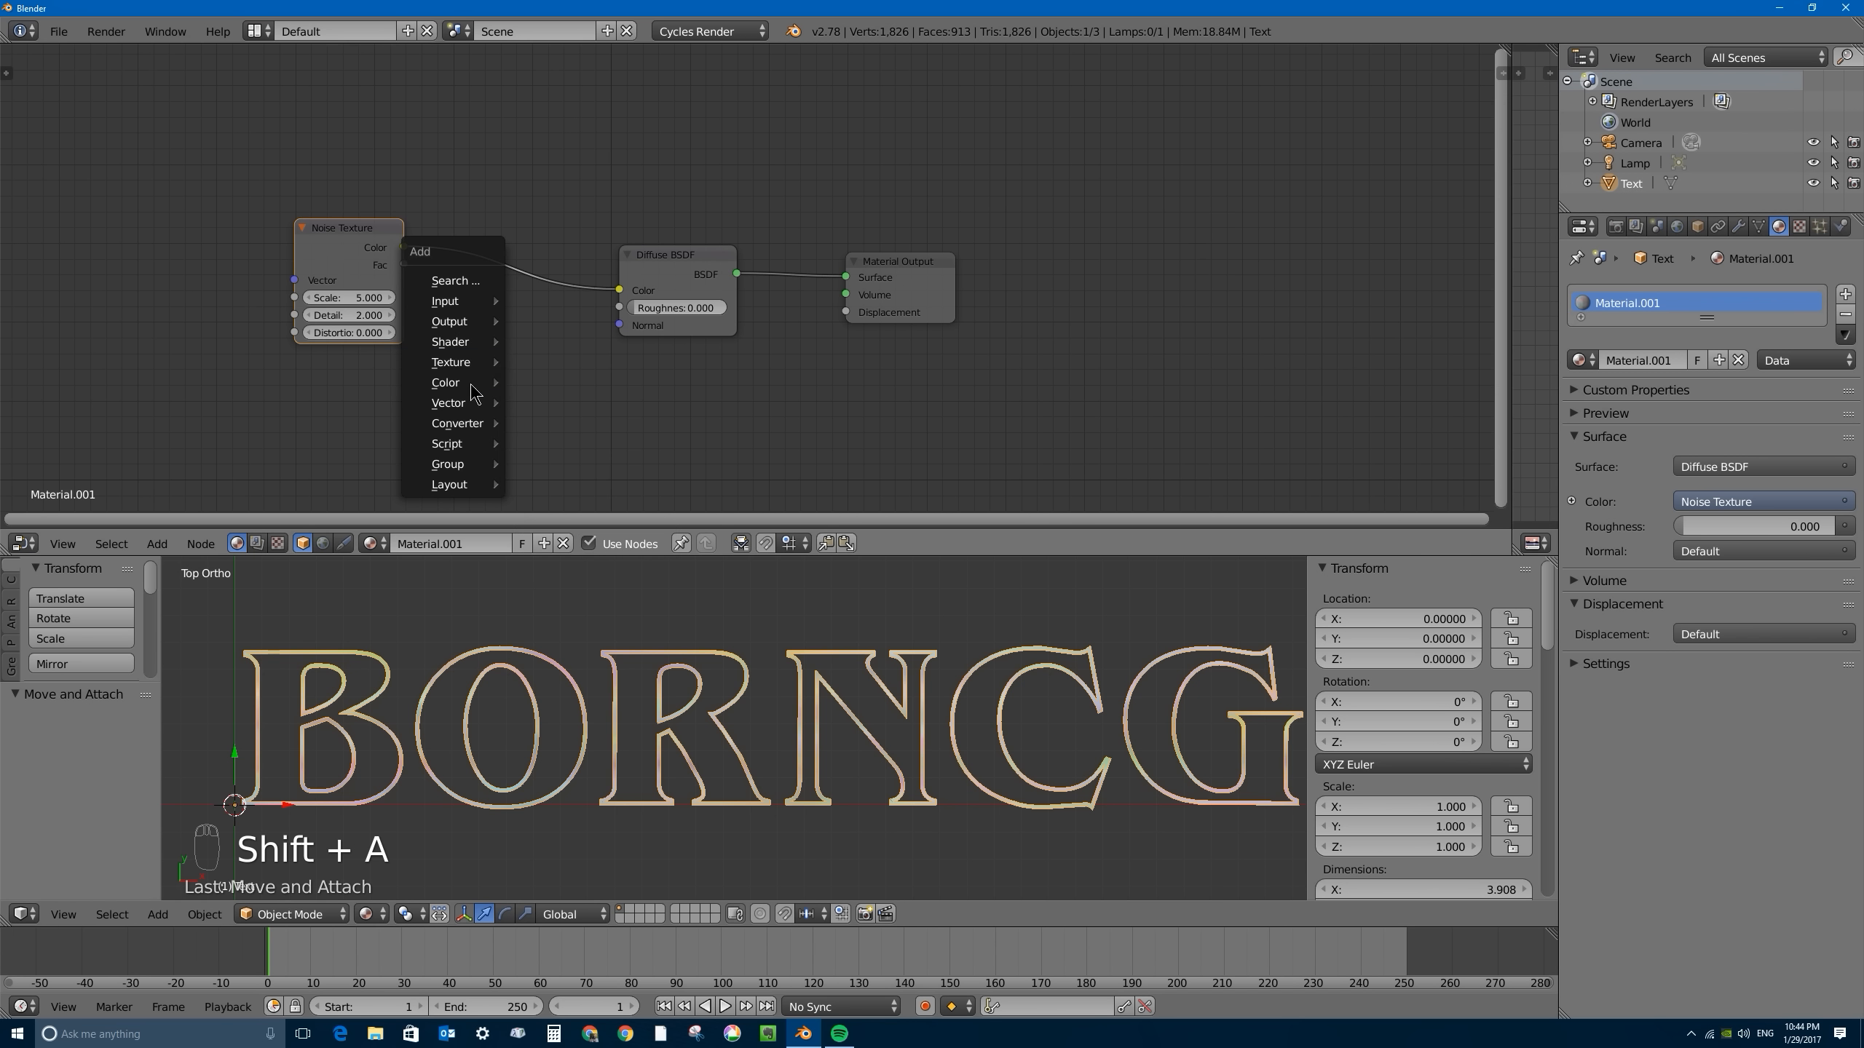
{"action": "mouse_move", "coordinate": [460, 422]}
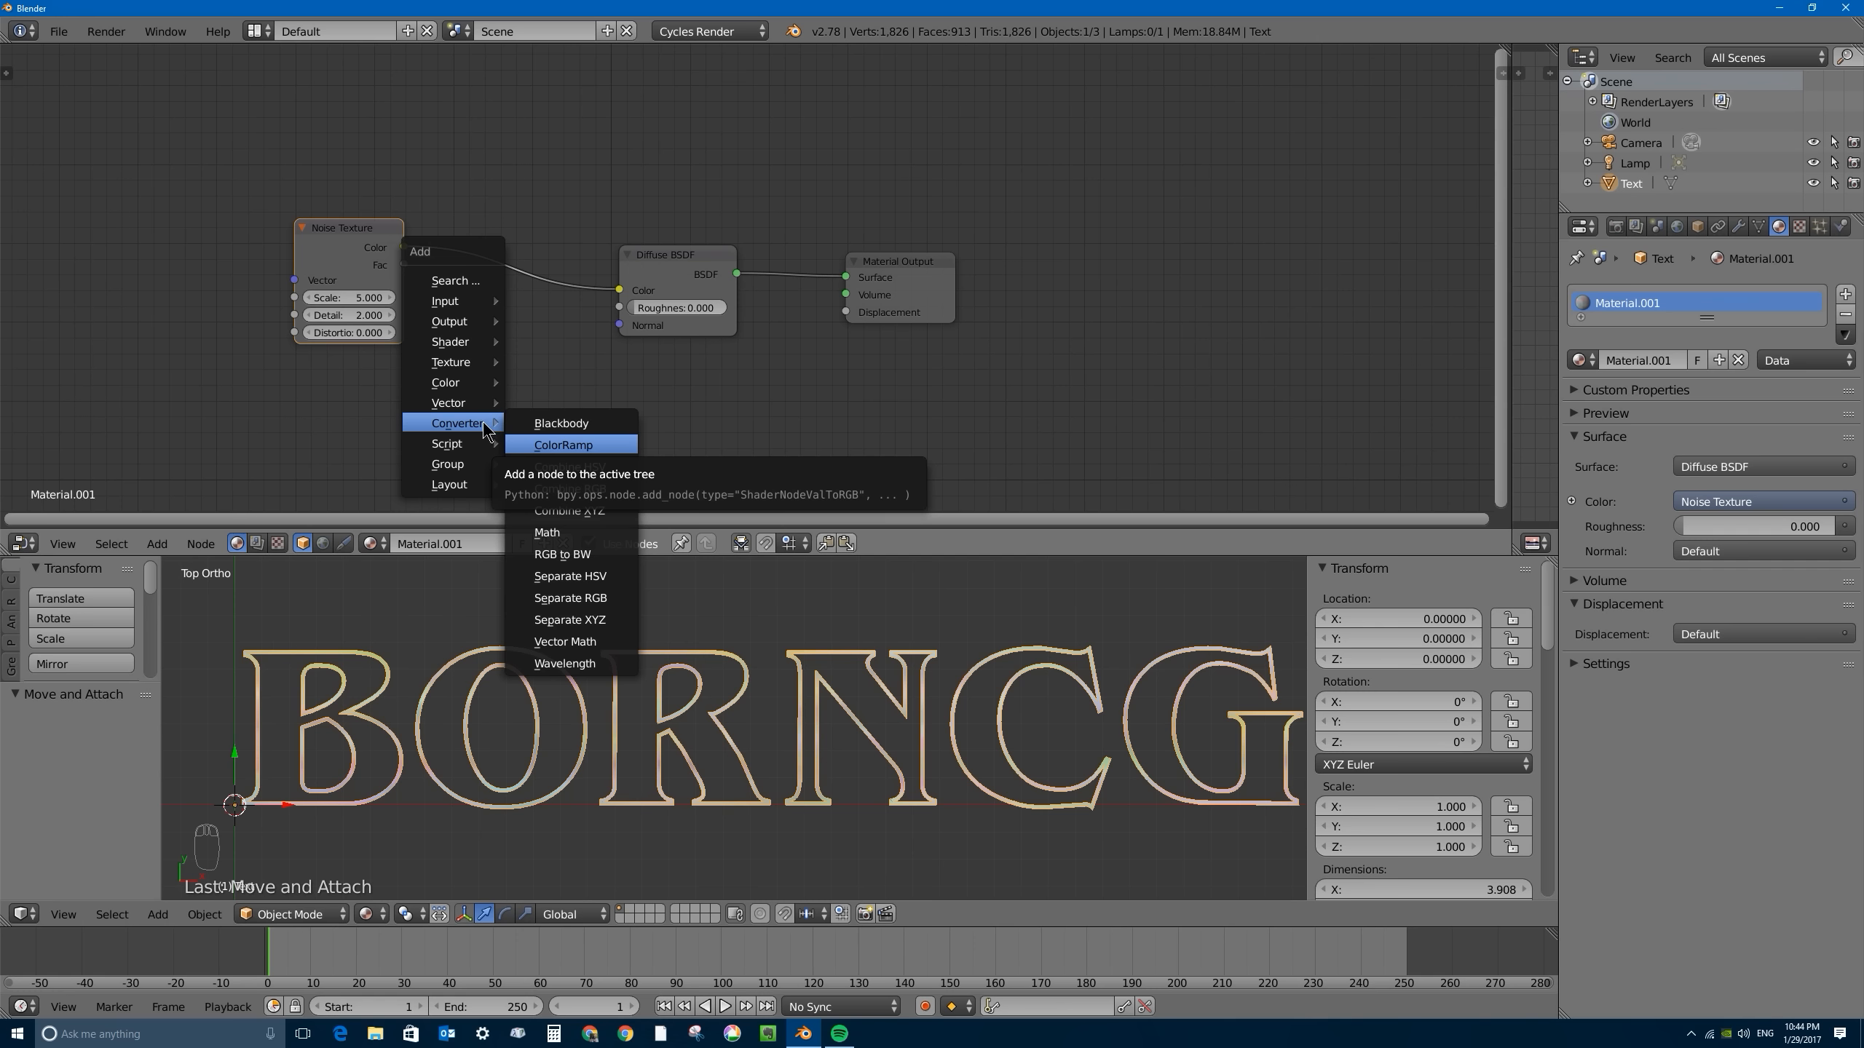
{"action": "left_click", "coordinate": [568, 554]}
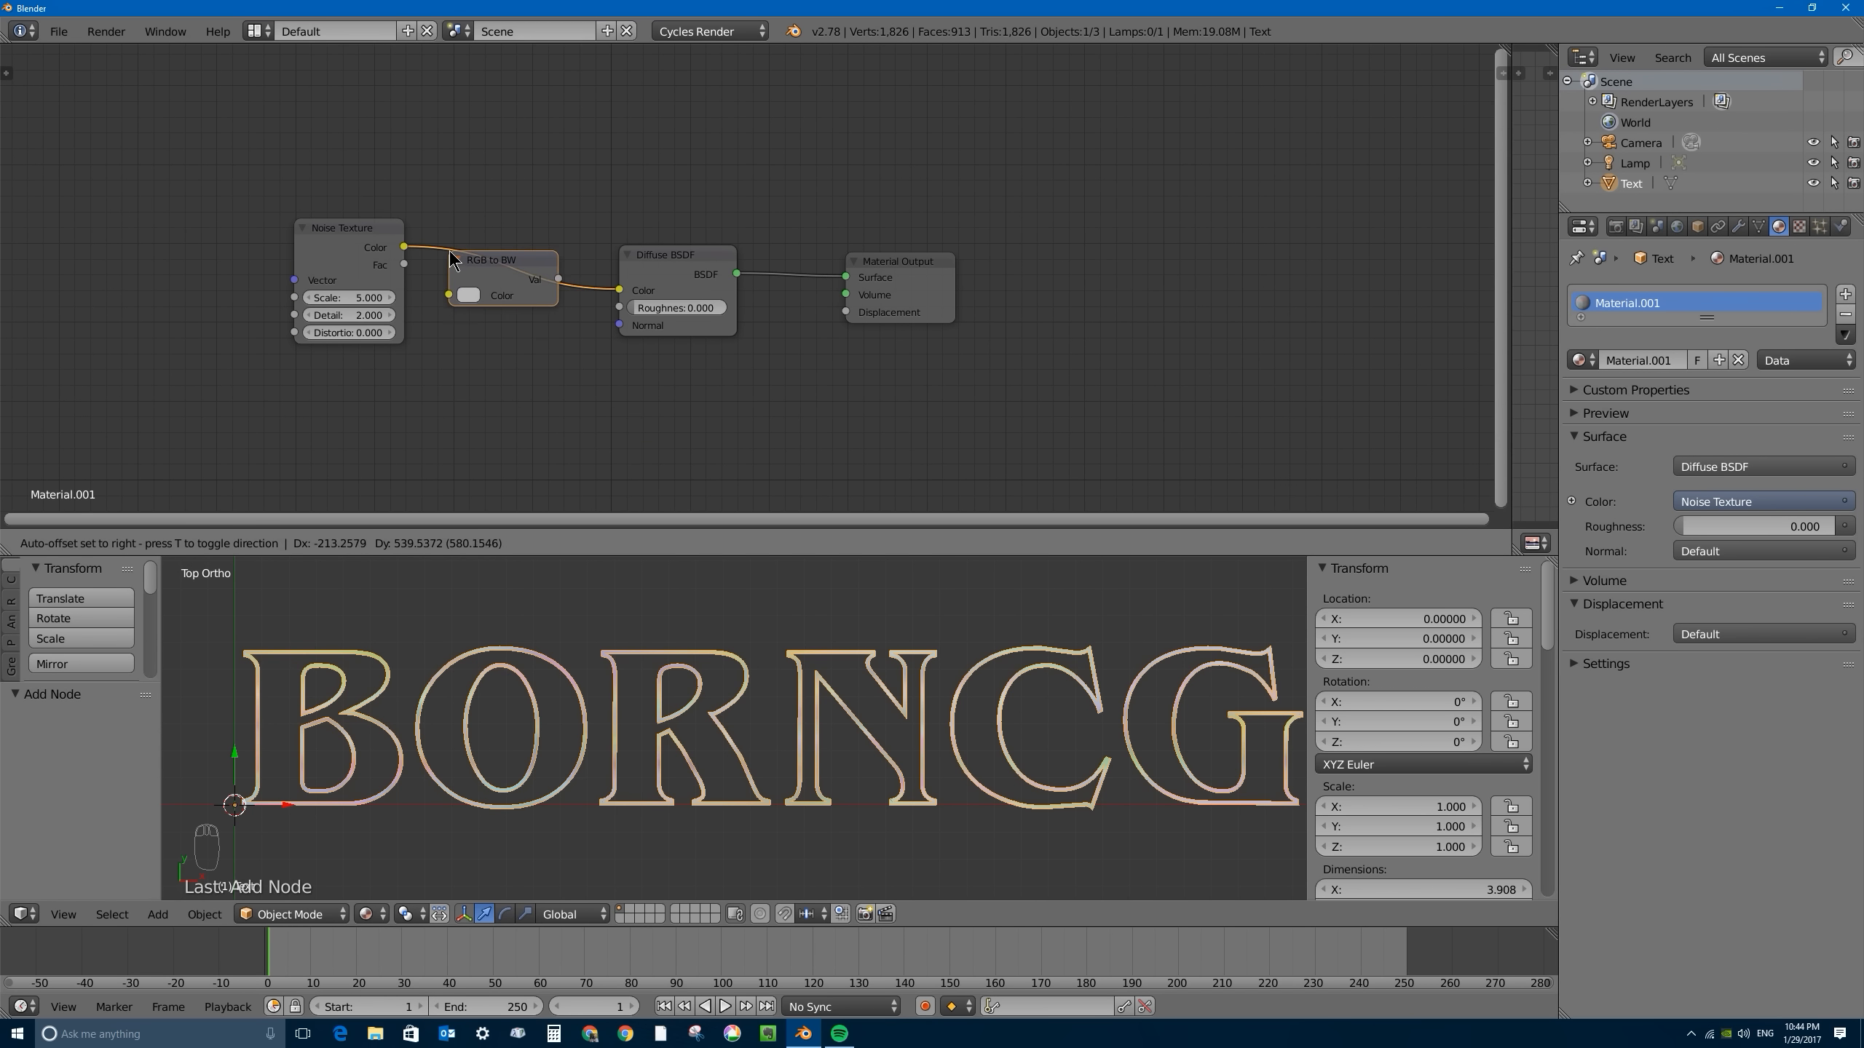
{"action": "left_click", "coordinate": [455, 255]}
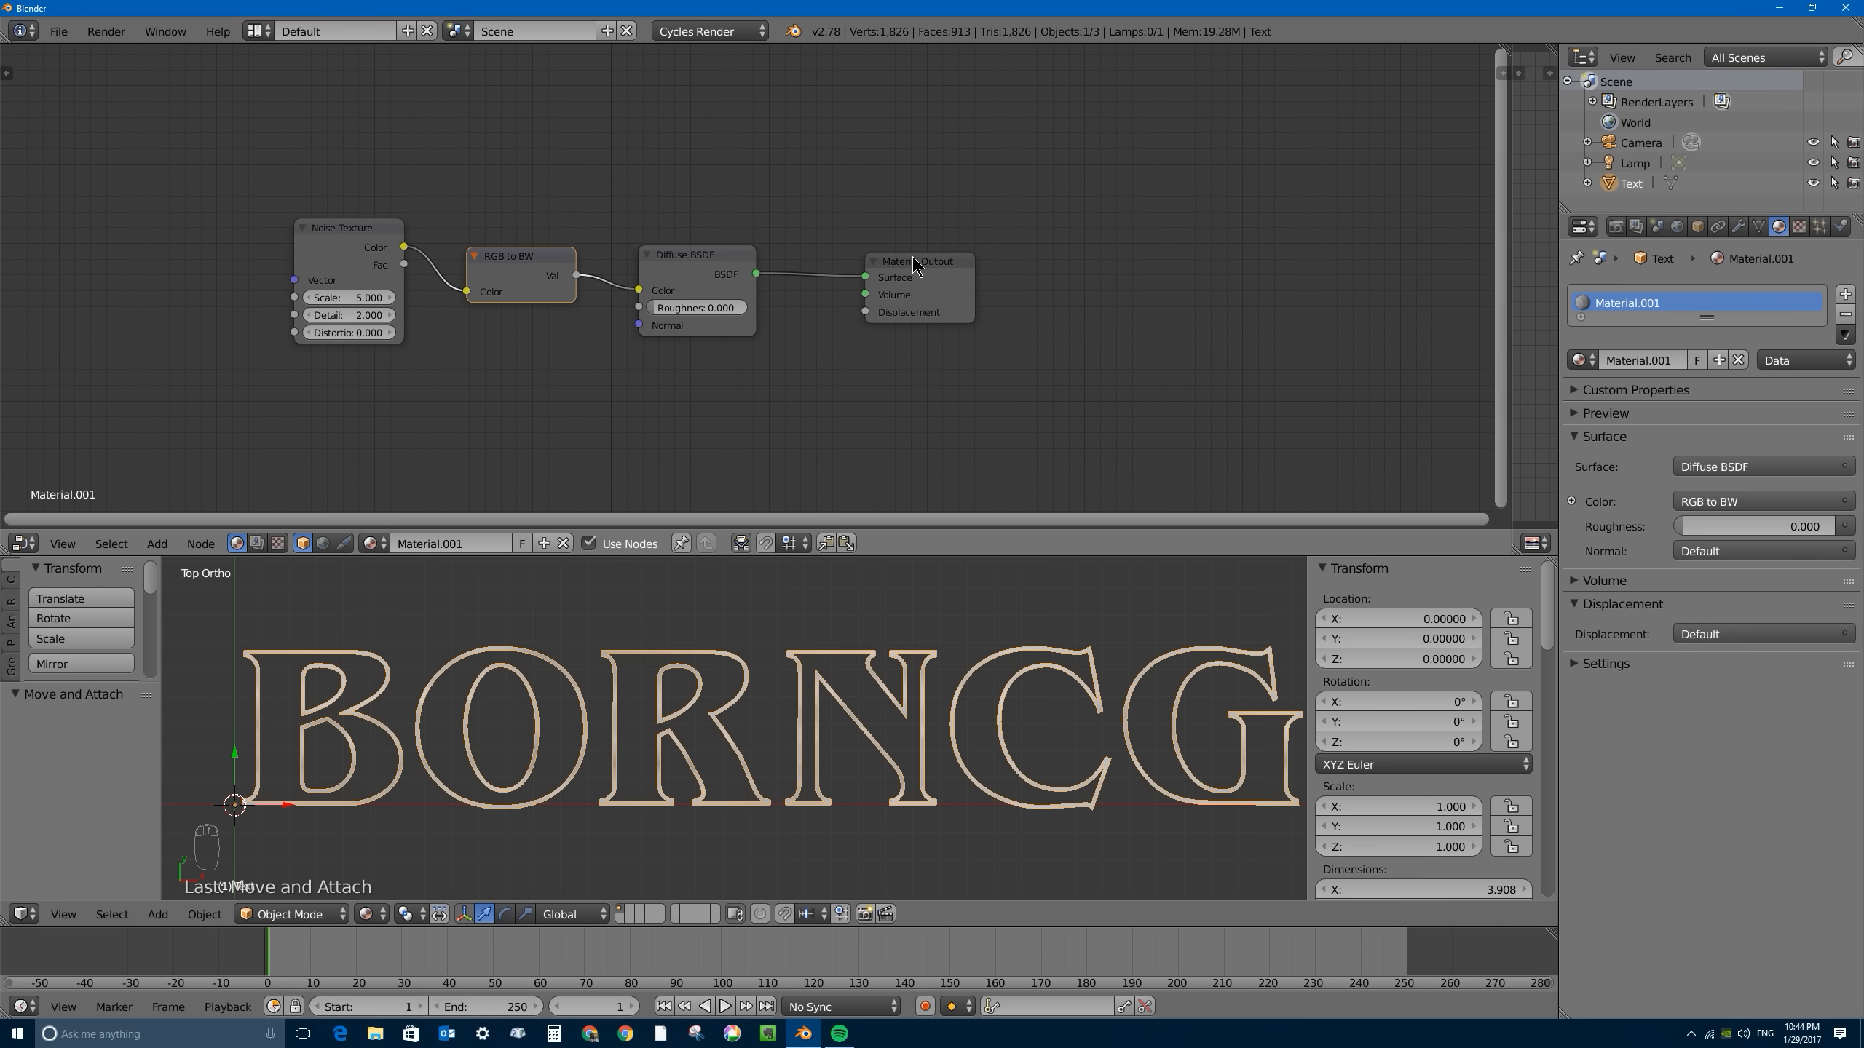
- Make room before the Diffuse BSDF, insert a Bright/Contrast node after RGB to BW, and set Bright to -0.240 and Contrast to -1.000
{"action": "left_click_drag", "start_coordinate": [915, 266], "coordinate": [1048, 258]}
{"action": "left_click_drag", "start_coordinate": [697, 257], "coordinate": [866, 256]}
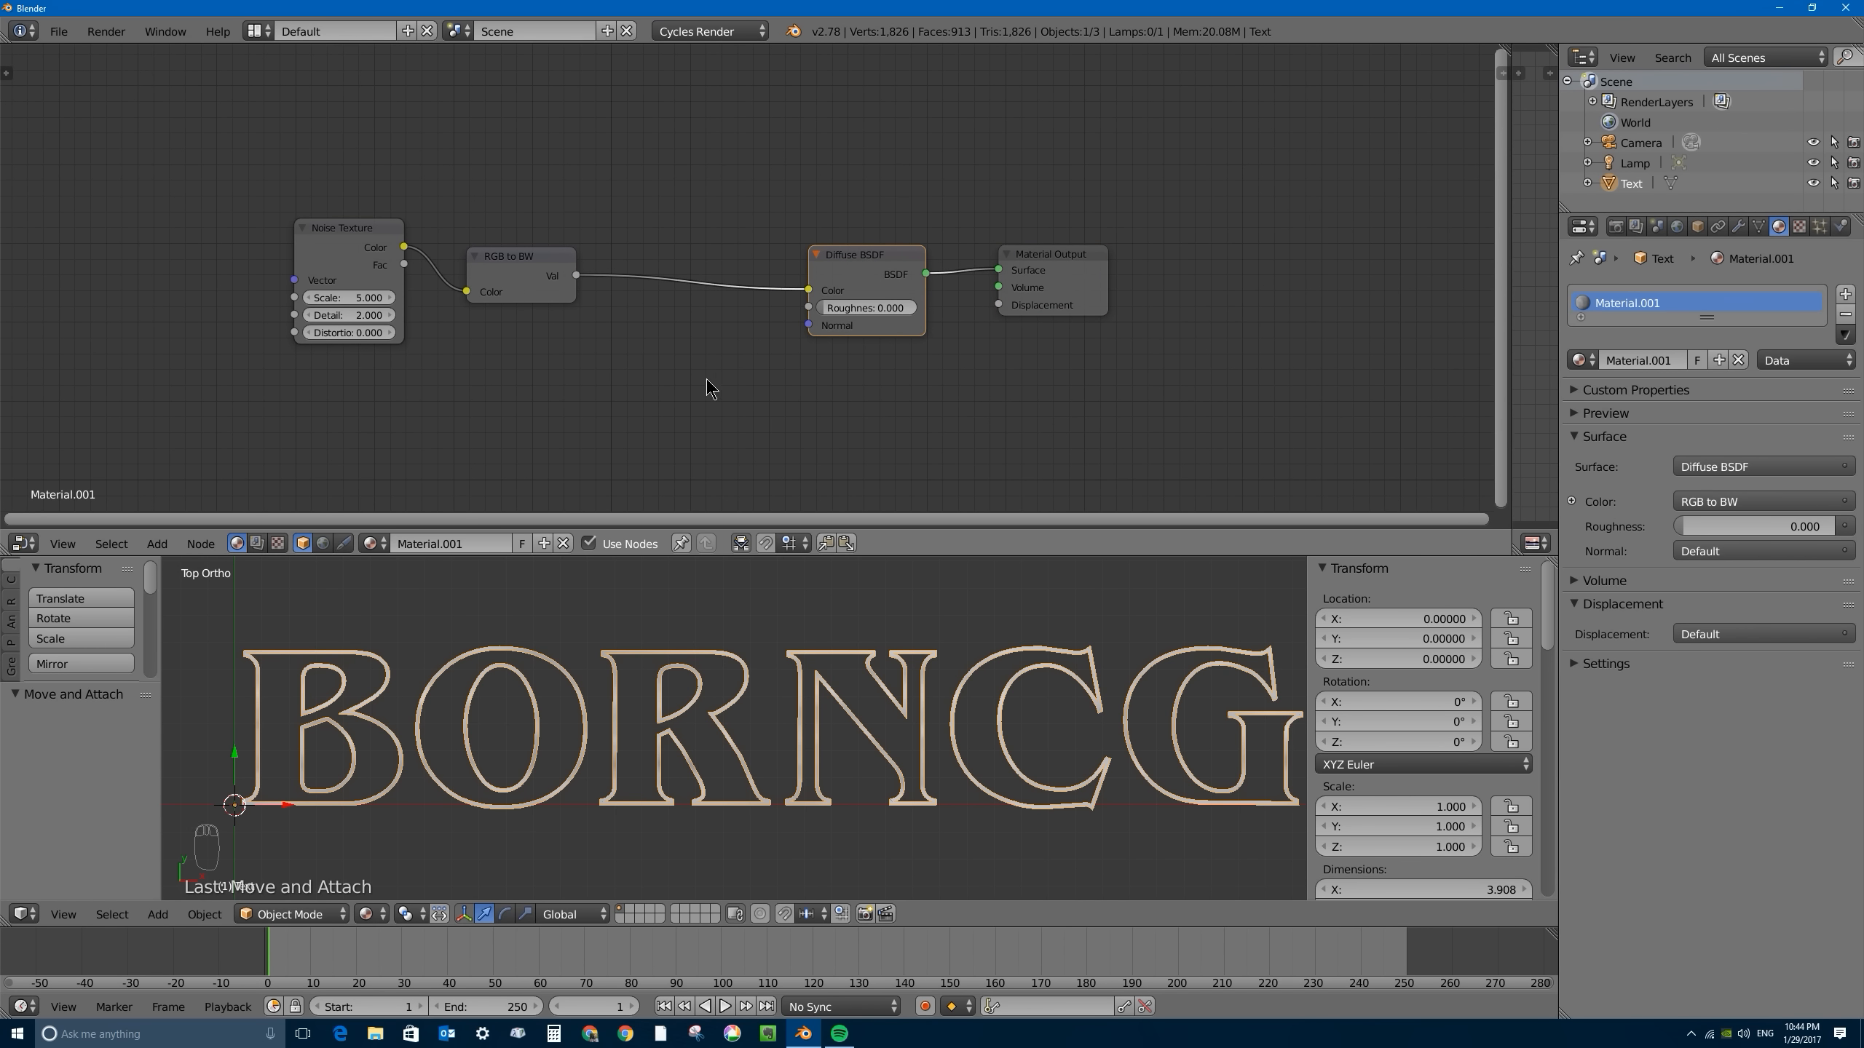
{"action": "key", "text": "shift+a"}
{"action": "mouse_move", "coordinate": [698, 373]}
{"action": "mouse_move", "coordinate": [691, 331]}
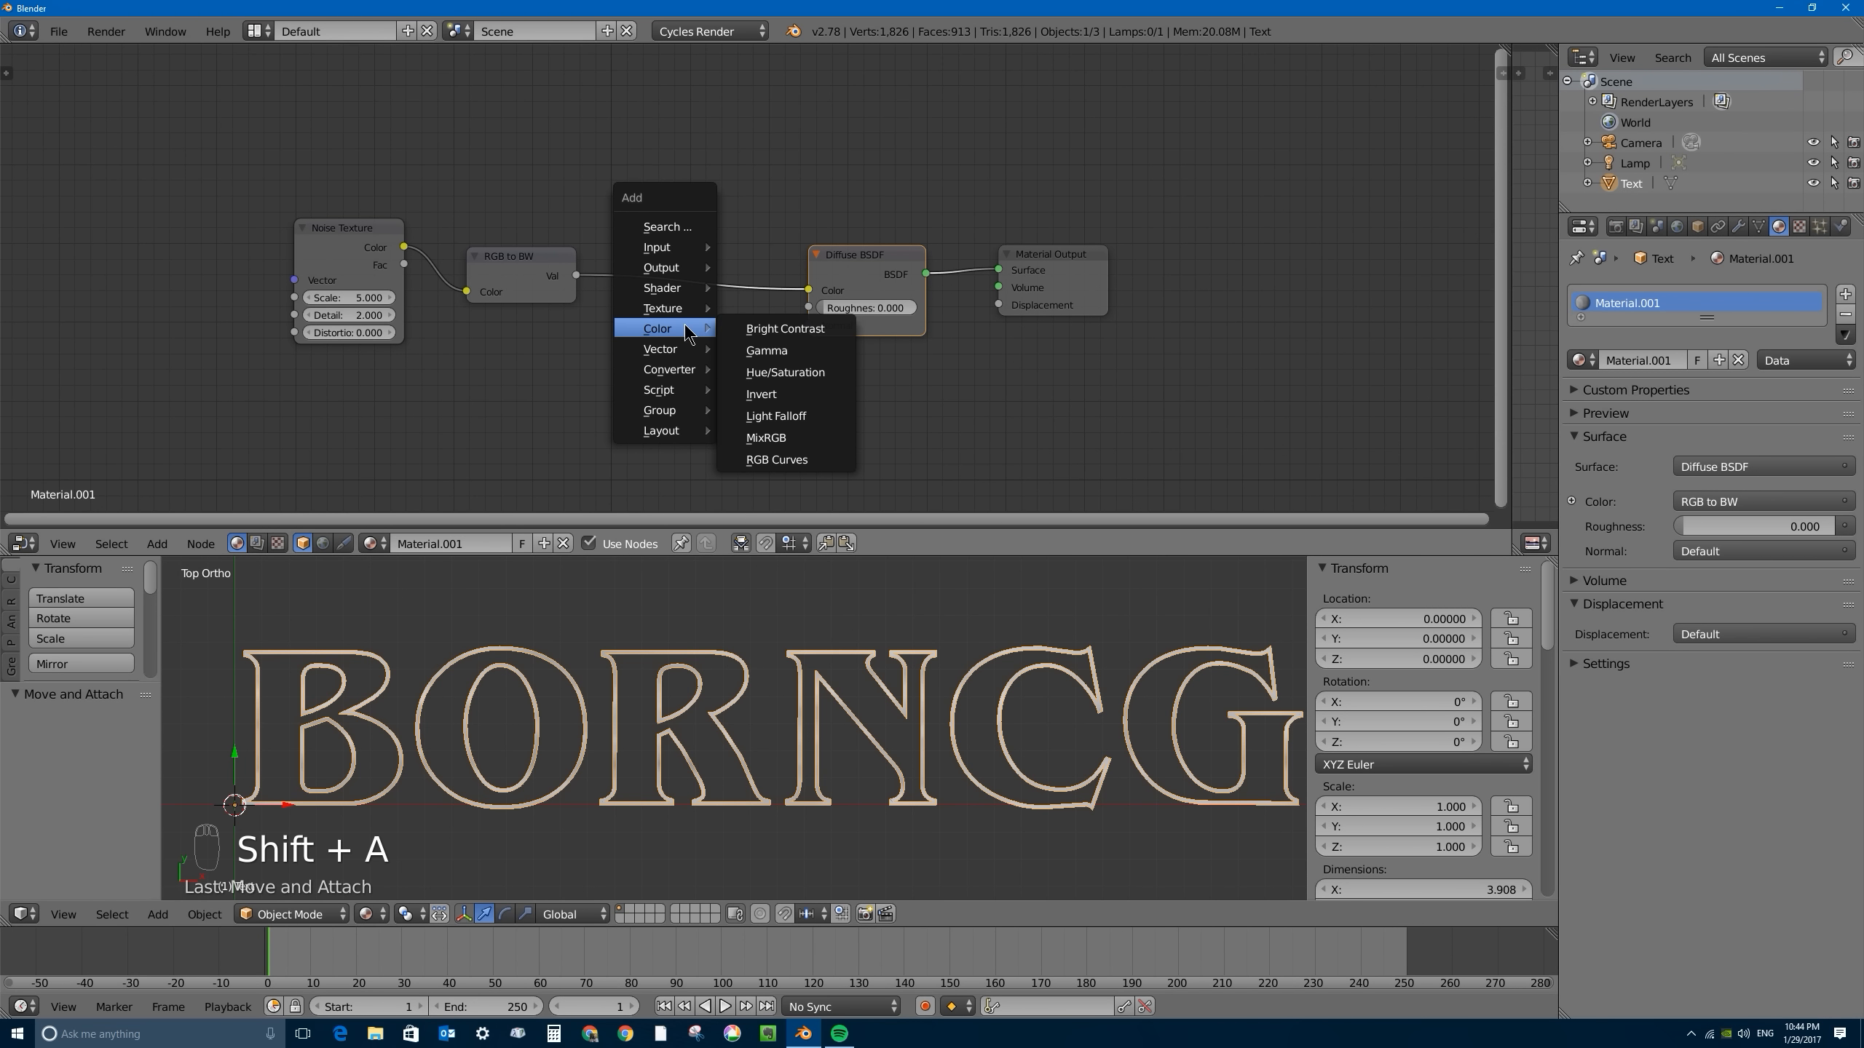
{"action": "left_click", "coordinate": [791, 330]}
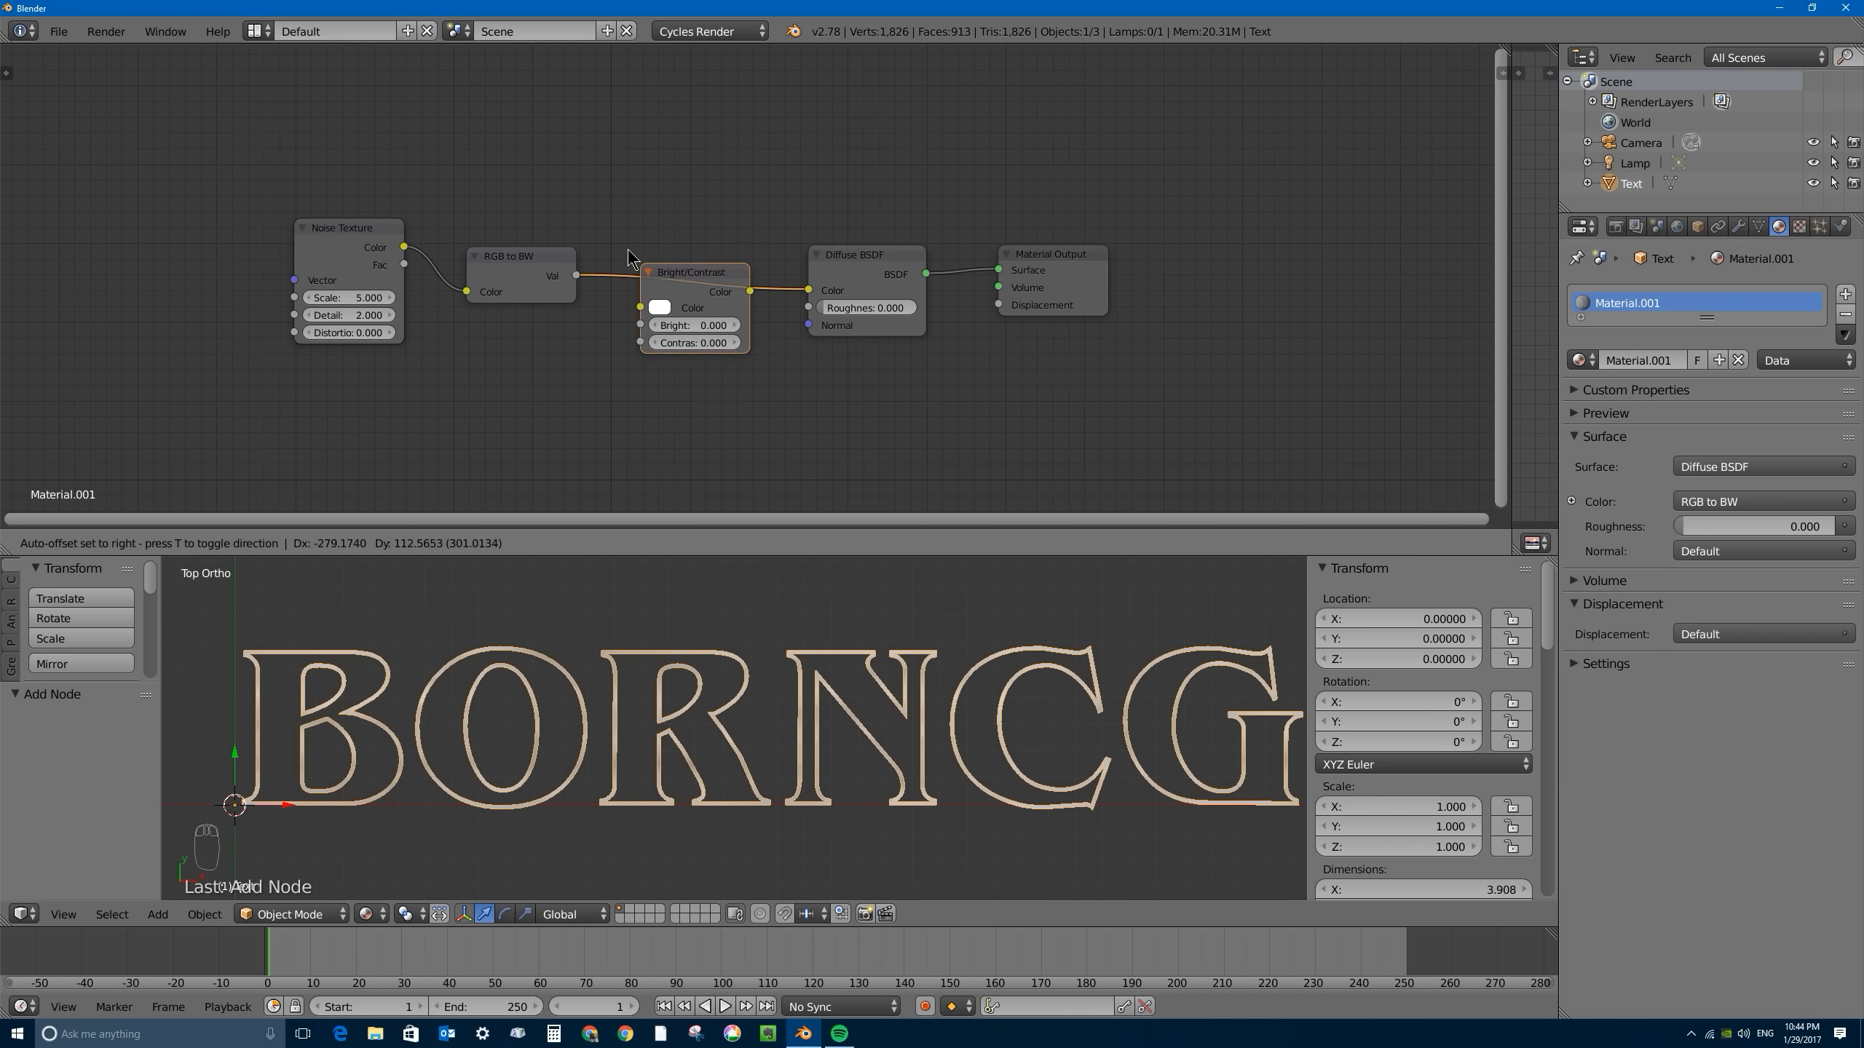
{"action": "left_click", "coordinate": [648, 256]}
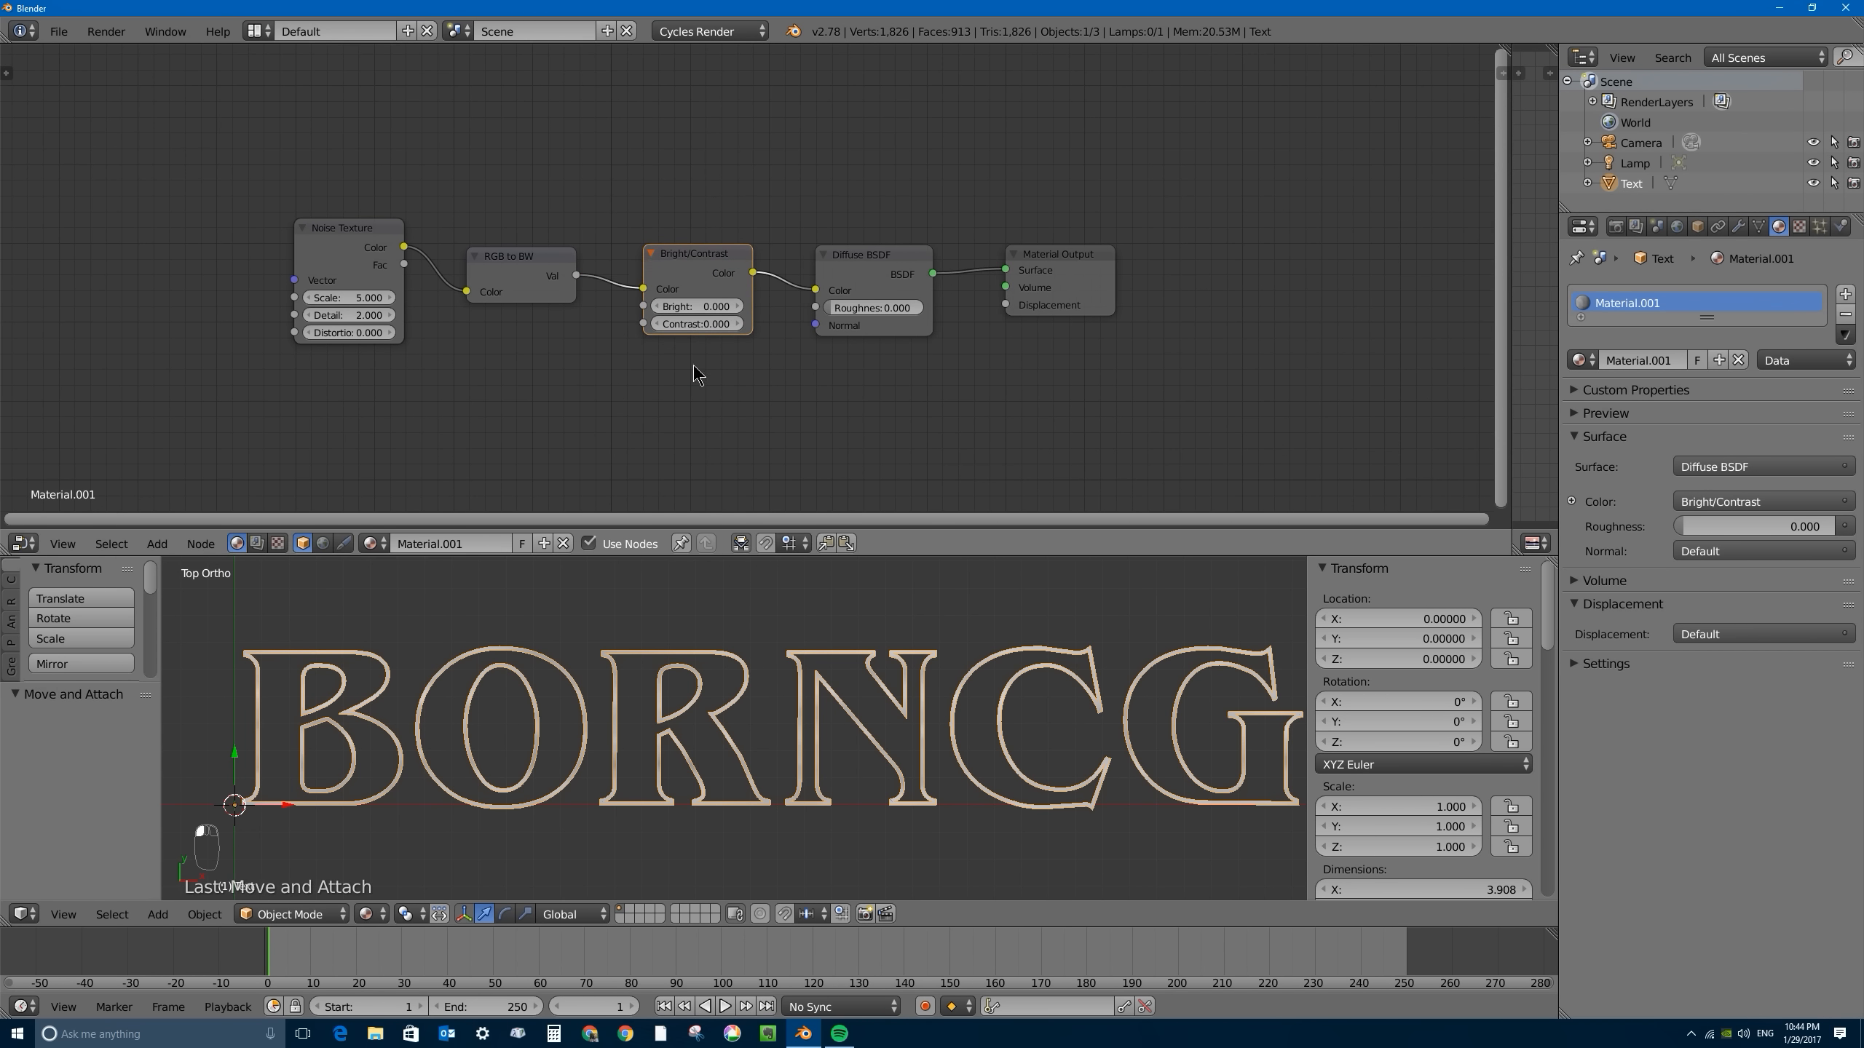
{"action": "mouse_move", "coordinate": [676, 330]}
{"action": "left_mouse_down"}
{"action": "mouse_move", "coordinate": [752, 331]}
{"action": "mouse_move", "coordinate": [662, 308]}
{"action": "mouse_move", "coordinate": [683, 308]}
{"action": "mouse_move", "coordinate": [743, 328]}
{"action": "mouse_move", "coordinate": [631, 328]}
{"action": "mouse_move", "coordinate": [711, 338]}
{"action": "mouse_move", "coordinate": [706, 306]}
{"action": "left_mouse_up"}
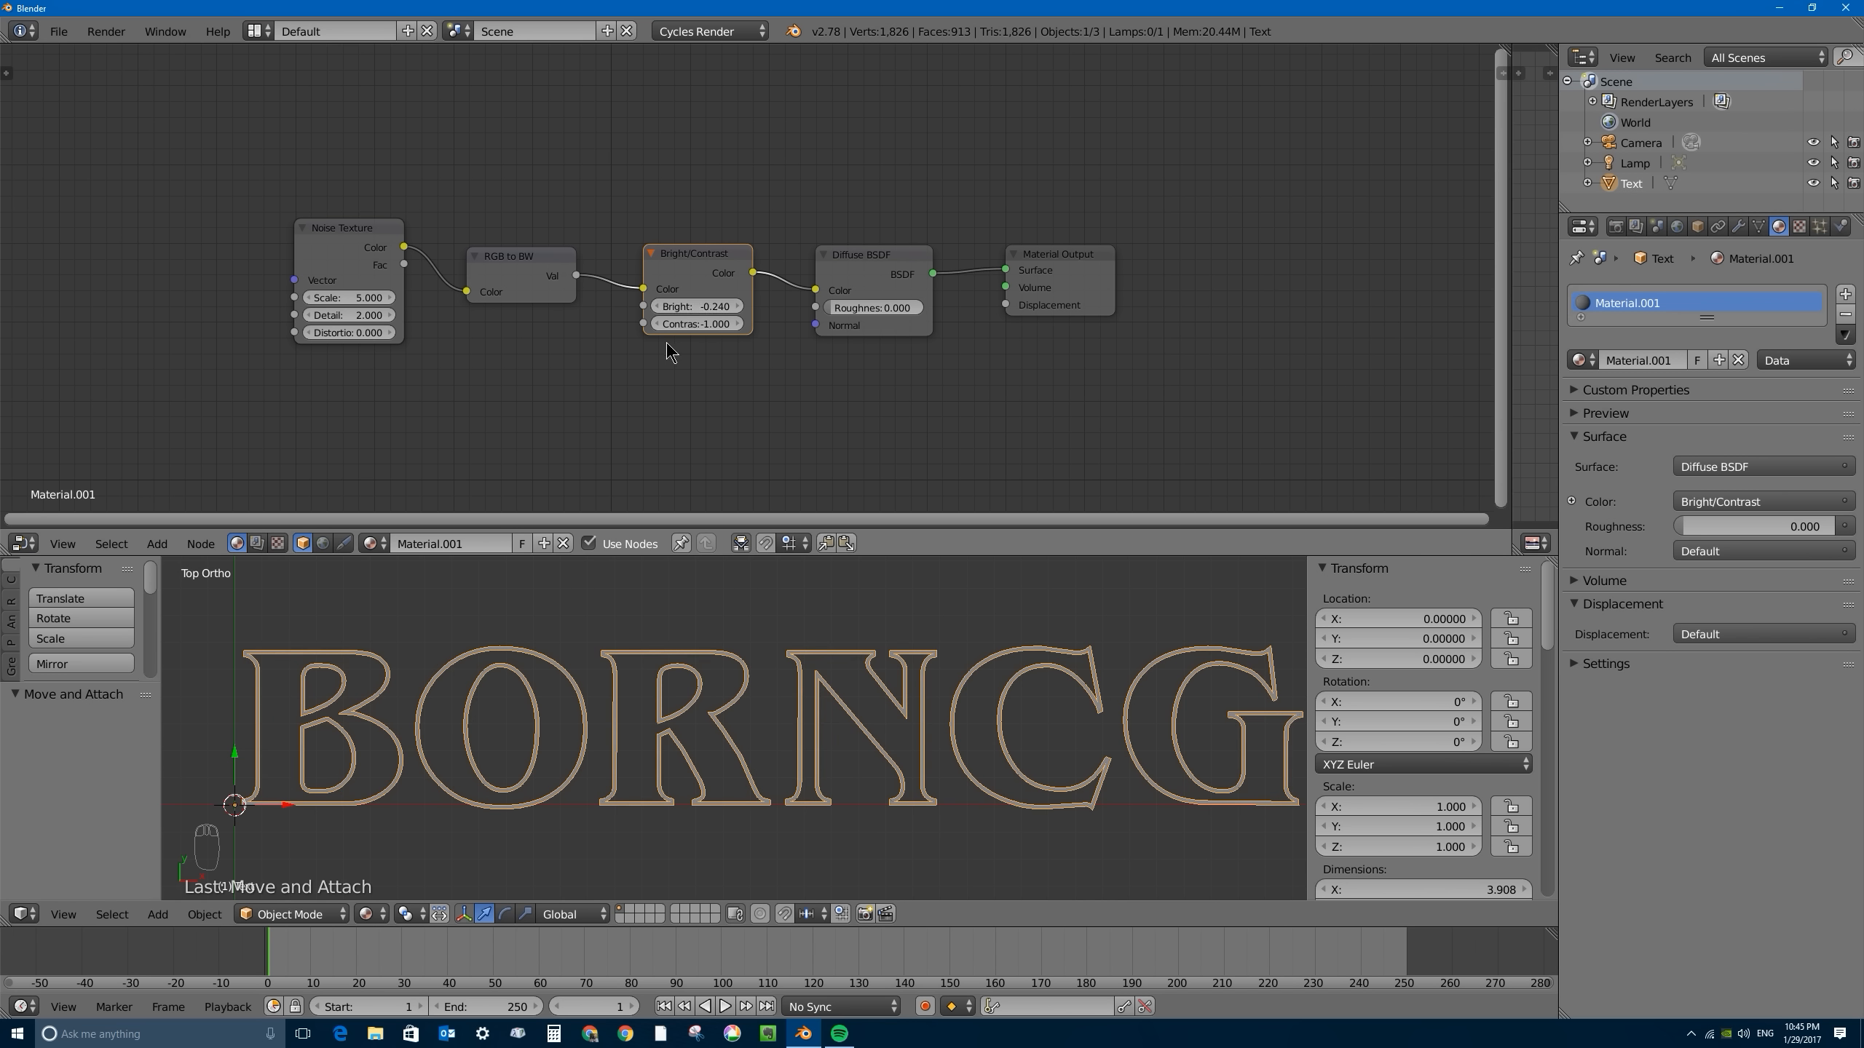
- Set the Noise Texture scale to 3 and mute the Bright/Contrast and RGB to BW nodes
{"action": "left_click", "coordinate": [340, 298]}
{"action": "key", "text": "m"}
{"action": "left_click", "coordinate": [532, 279]}
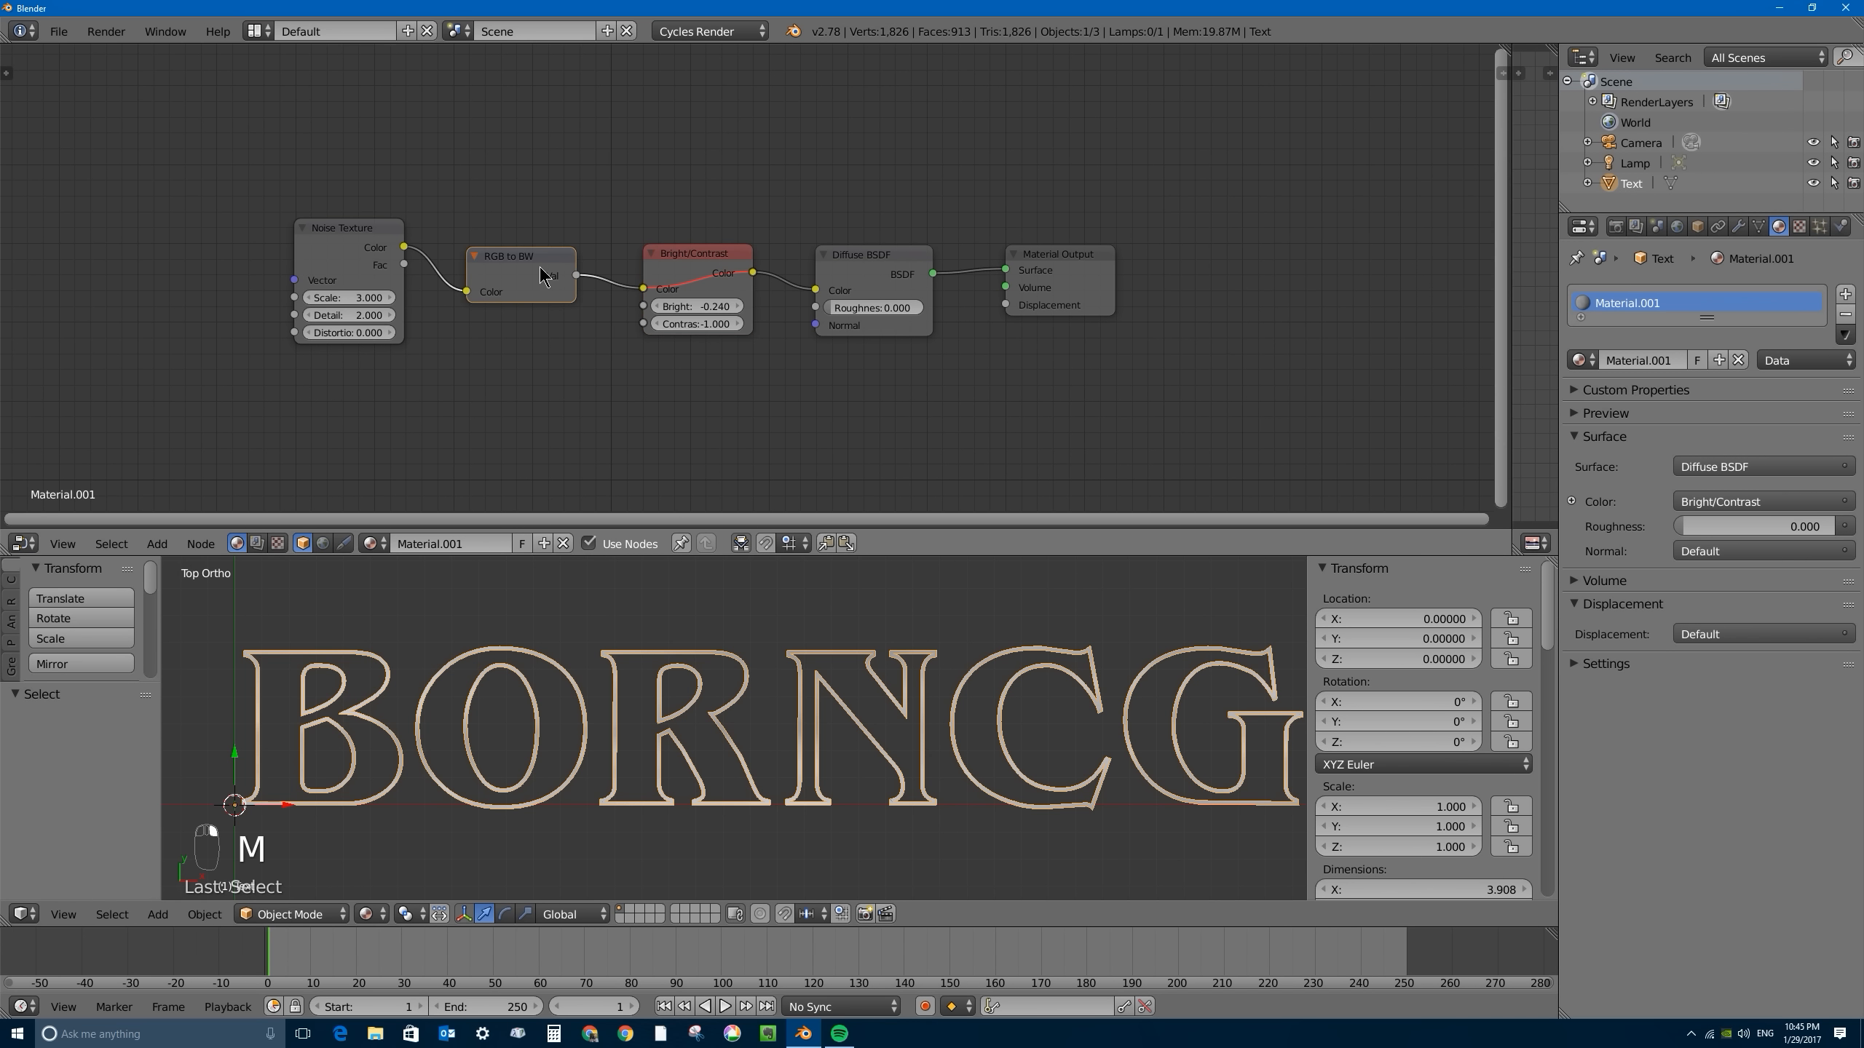
{"action": "key", "text": "m"}
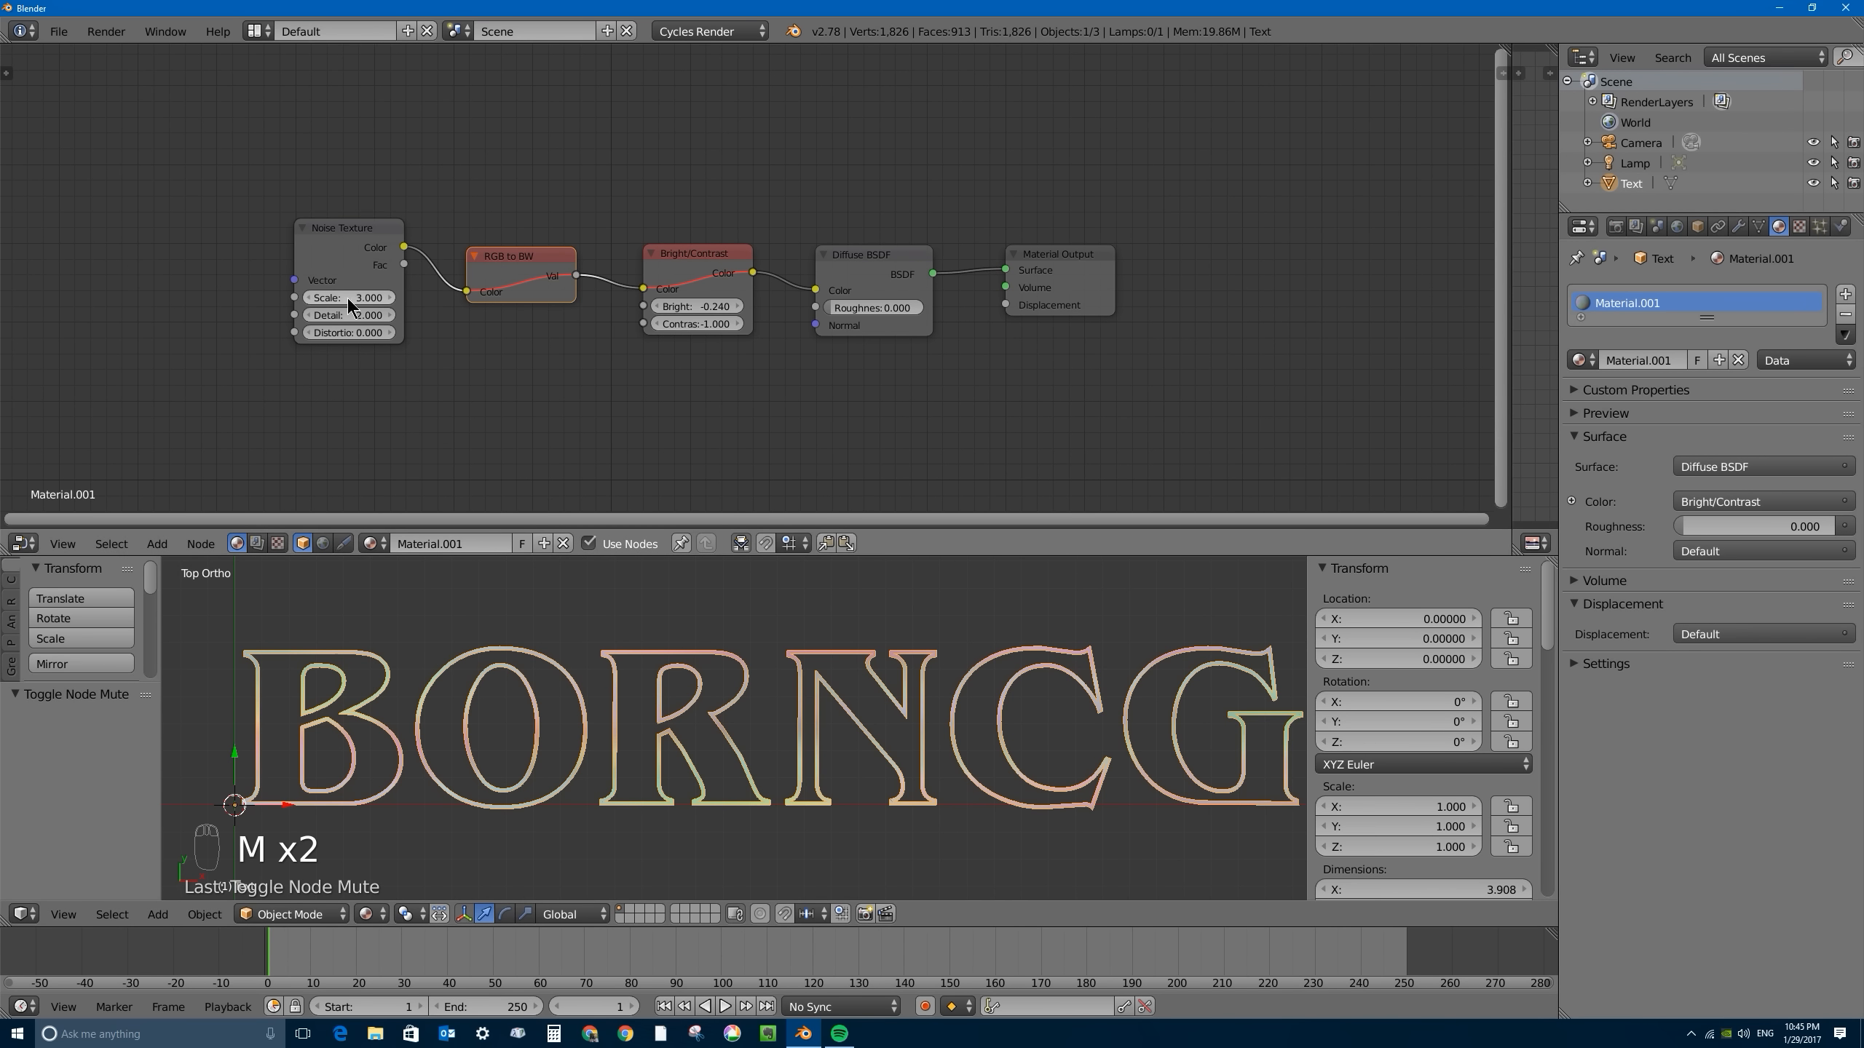
- Try a Noise Texture scale of 9.6, and settle on a scale of 6
{"action": "mouse_move", "coordinate": [369, 299]}
{"action": "left_mouse_down"}
{"action": "mouse_move", "coordinate": [339, 298]}
{"action": "mouse_move", "coordinate": [414, 299]}
{"action": "mouse_move", "coordinate": [343, 295]}
{"action": "left_mouse_up"}
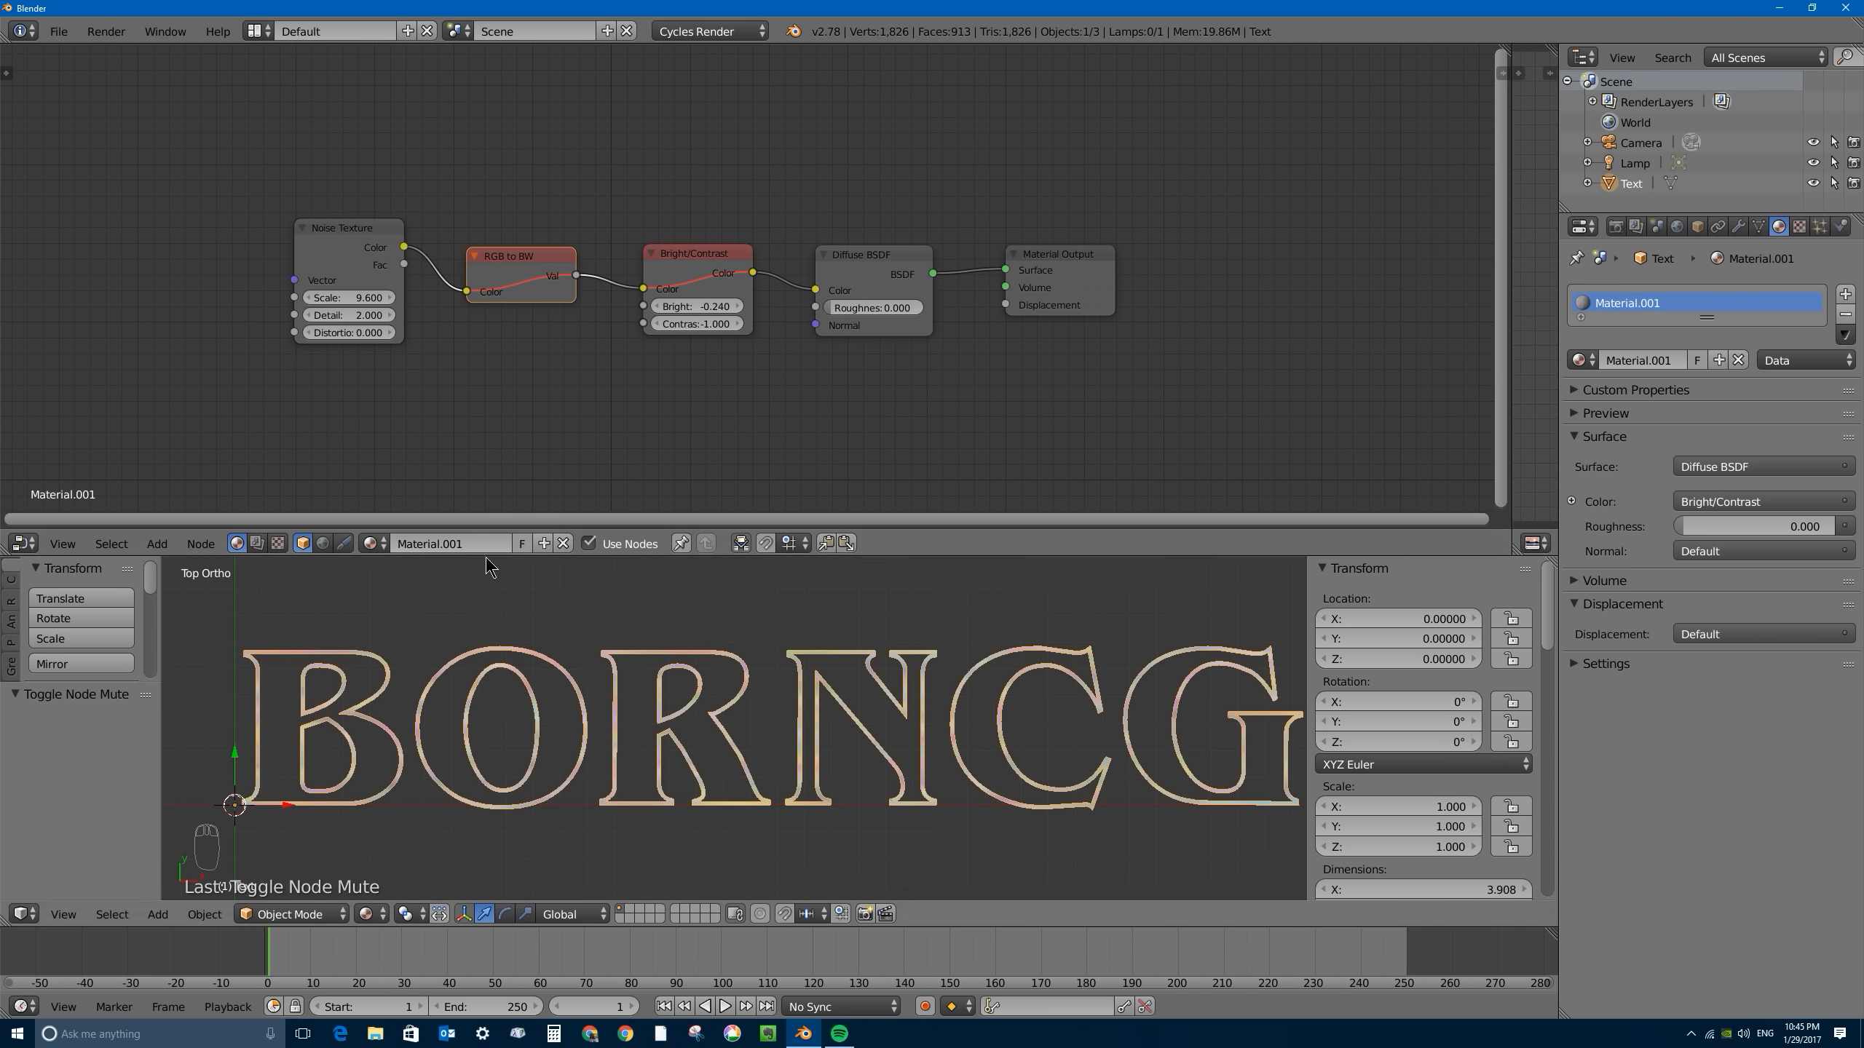
{"action": "left_click", "coordinate": [340, 297]}
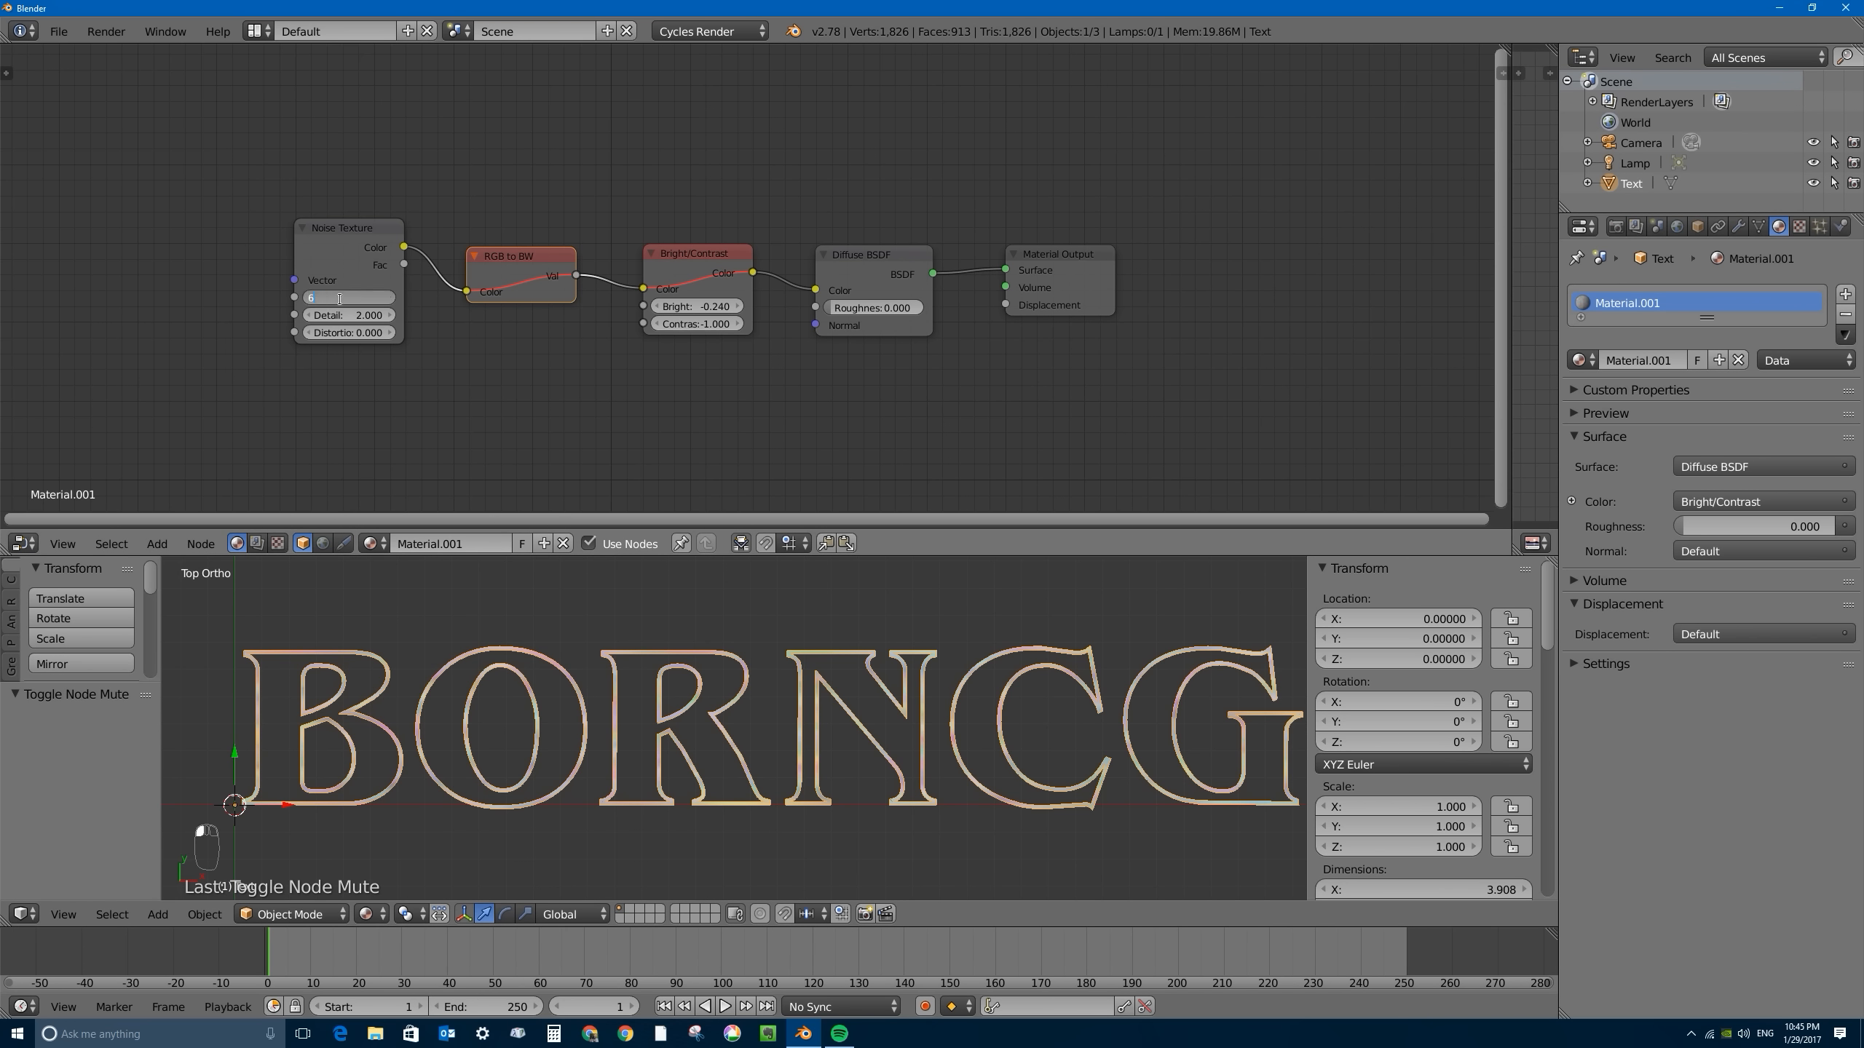
{"action": "type", "text": "6"}
{"action": "key", "text": "Return"}
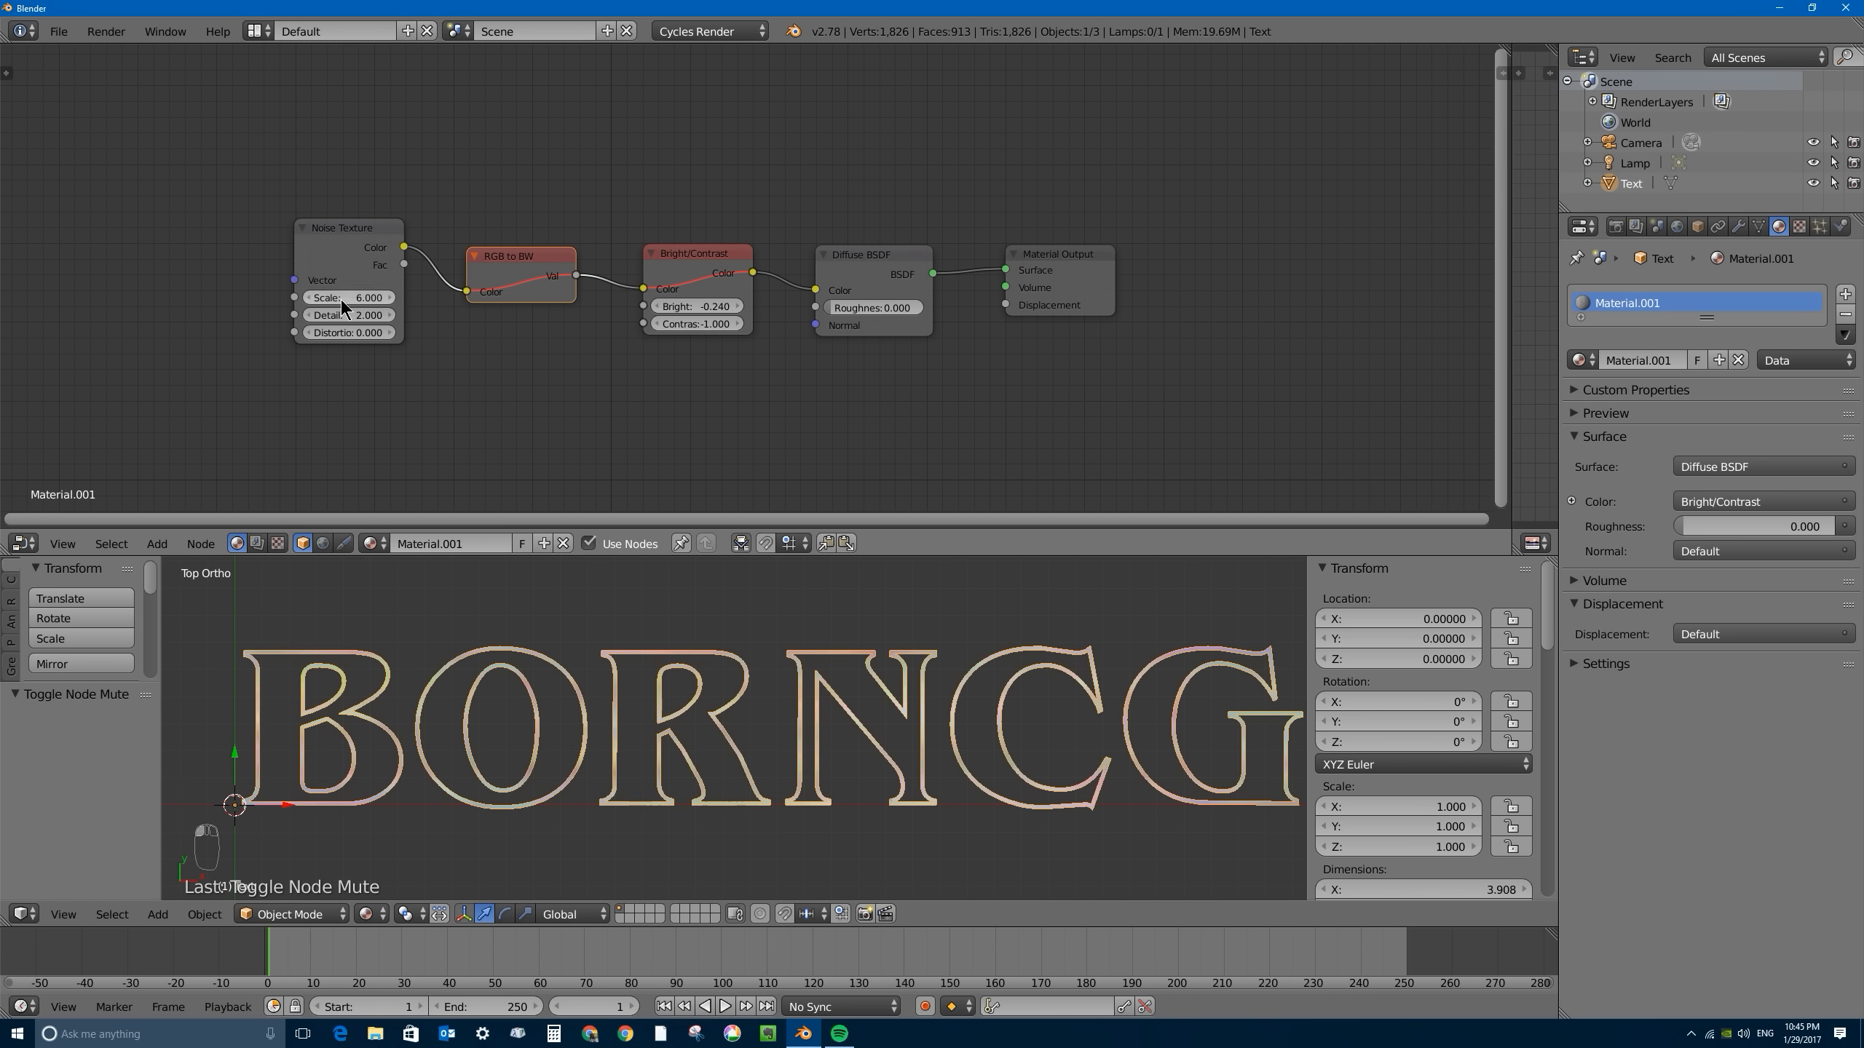
- Unmute the RGB to BW and Bright/Contrast nodes and set Contrast to 0.200
{"action": "right_click", "coordinate": [490, 292]}
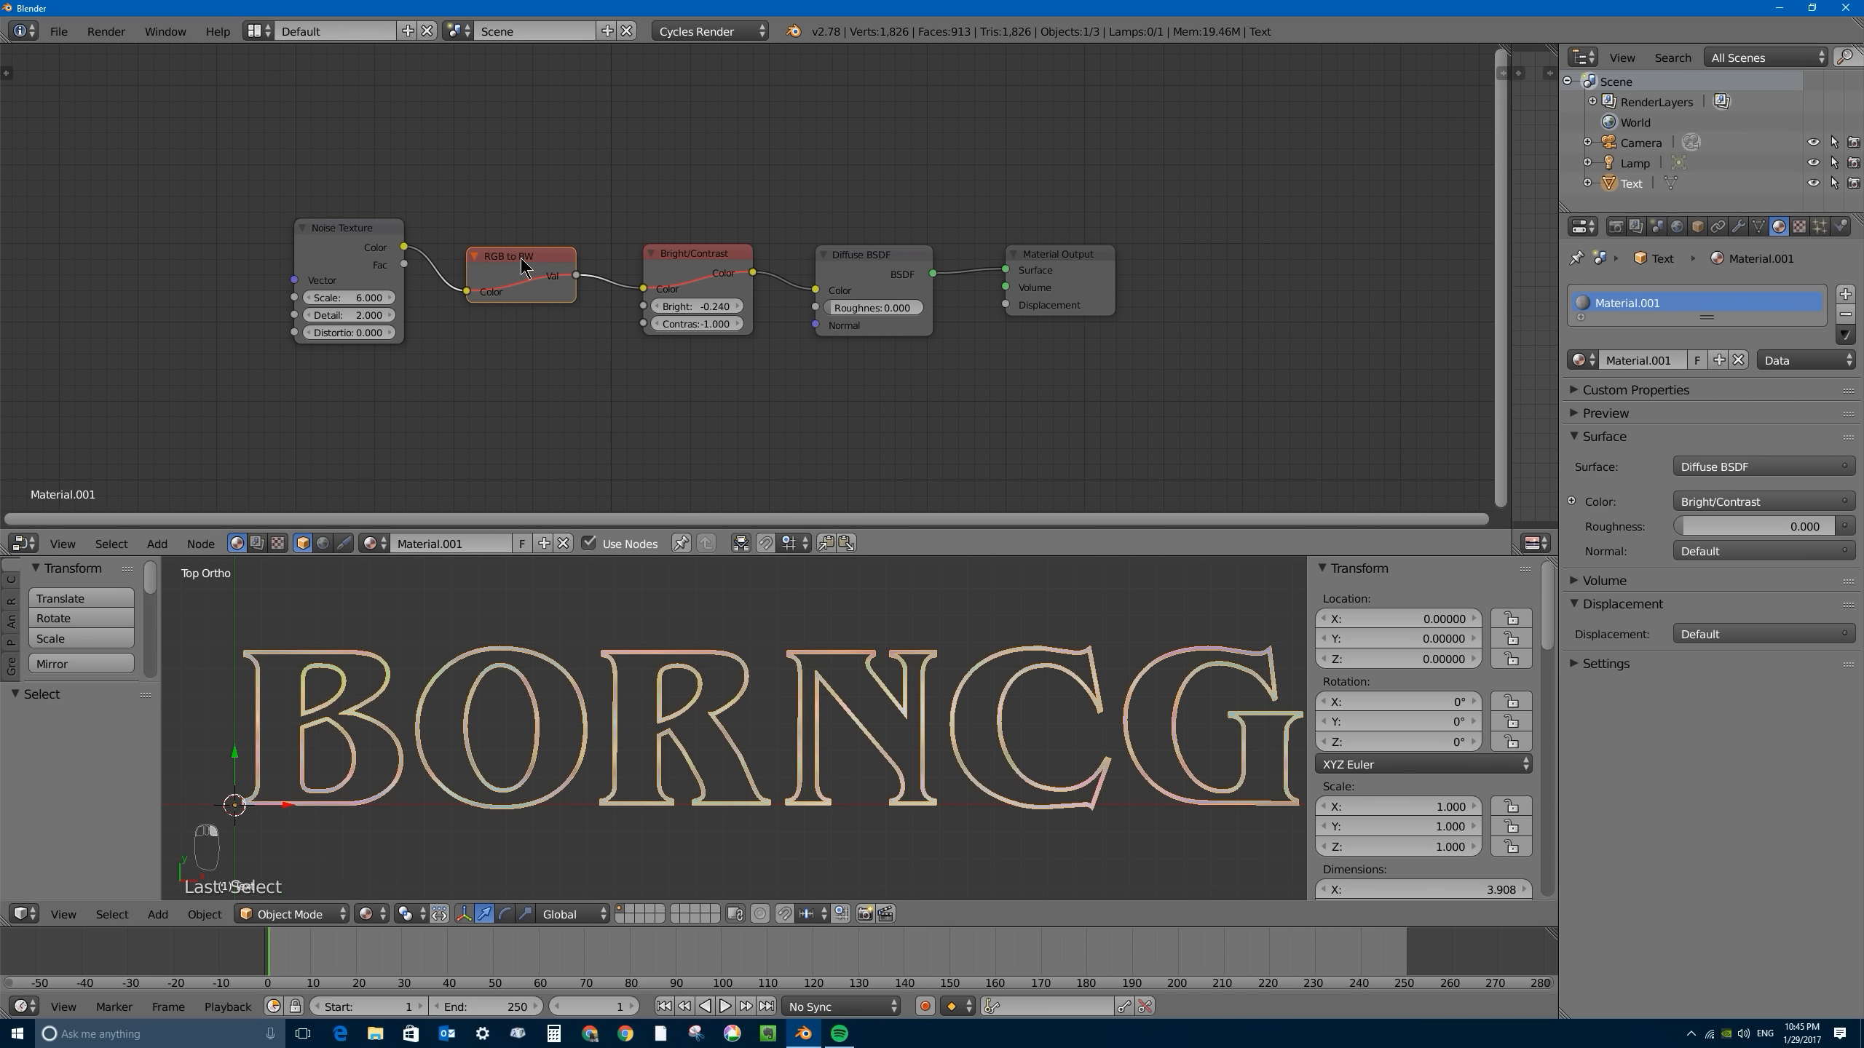
{"action": "key", "text": "m"}
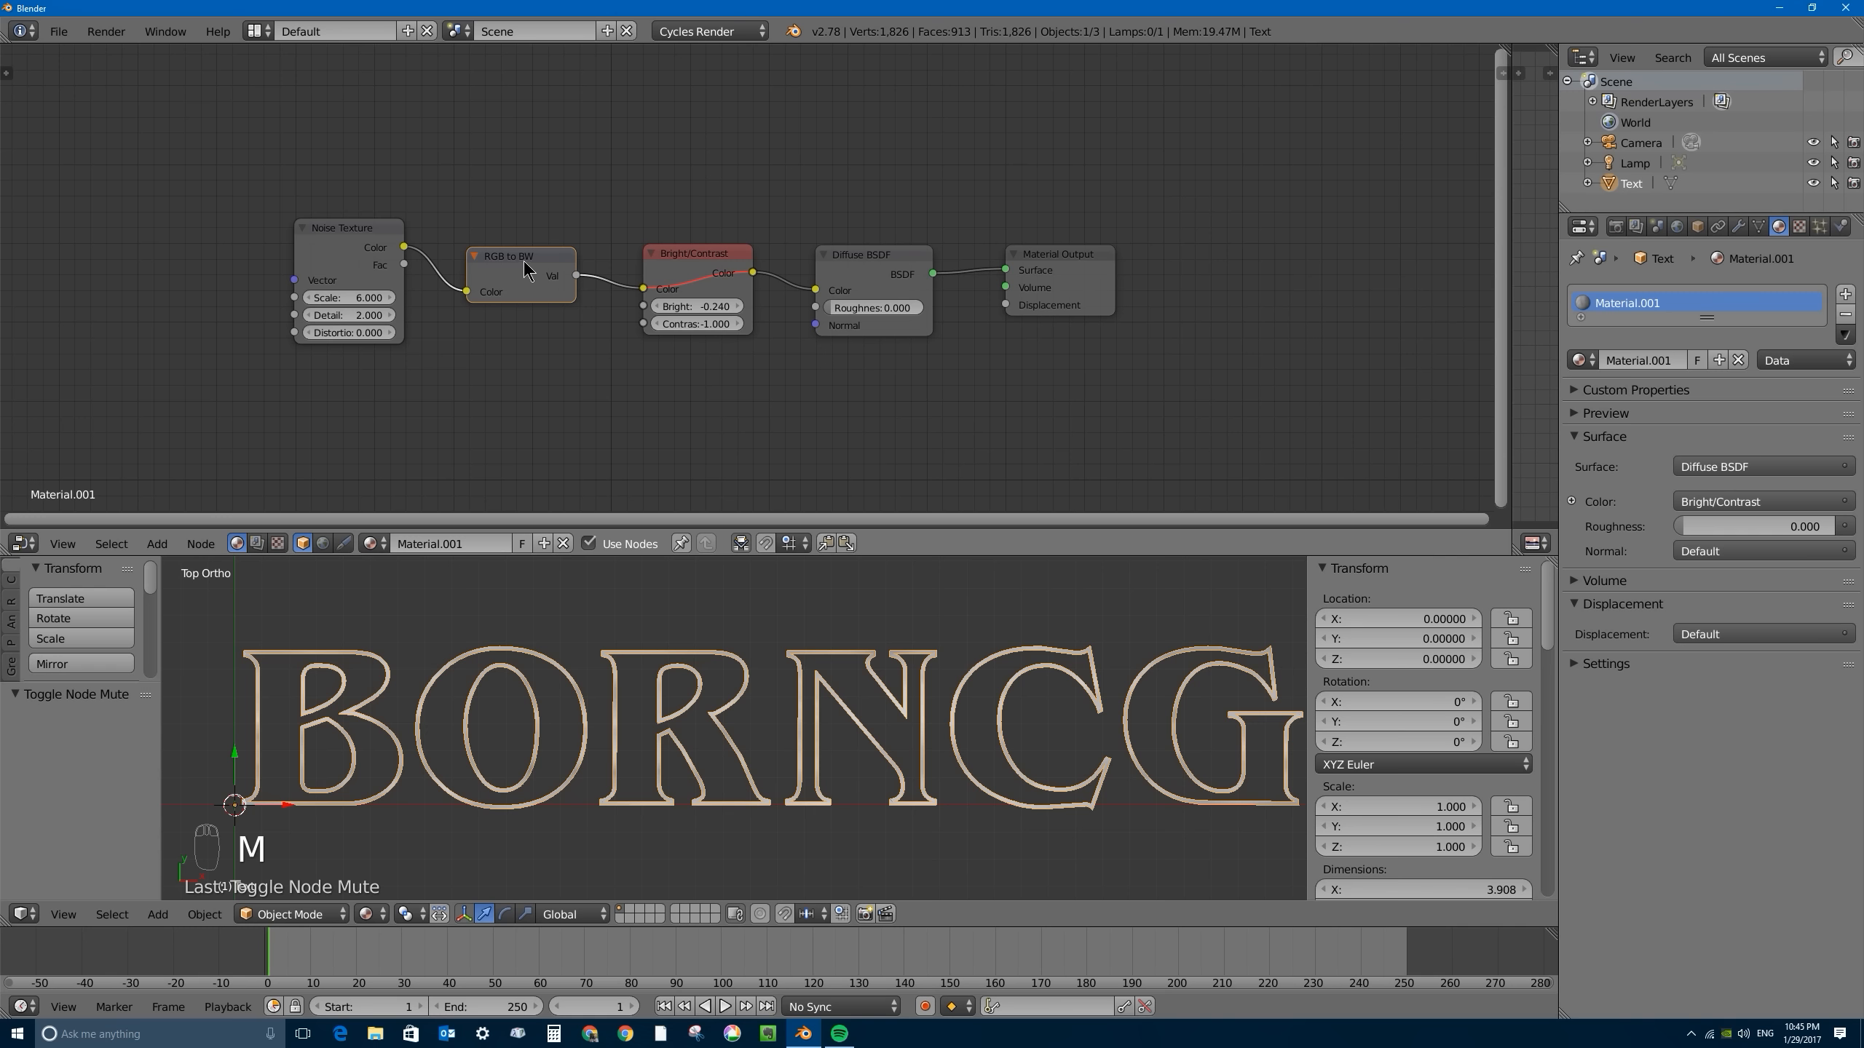
{"action": "right_click", "coordinate": [711, 272]}
{"action": "key", "text": "m"}
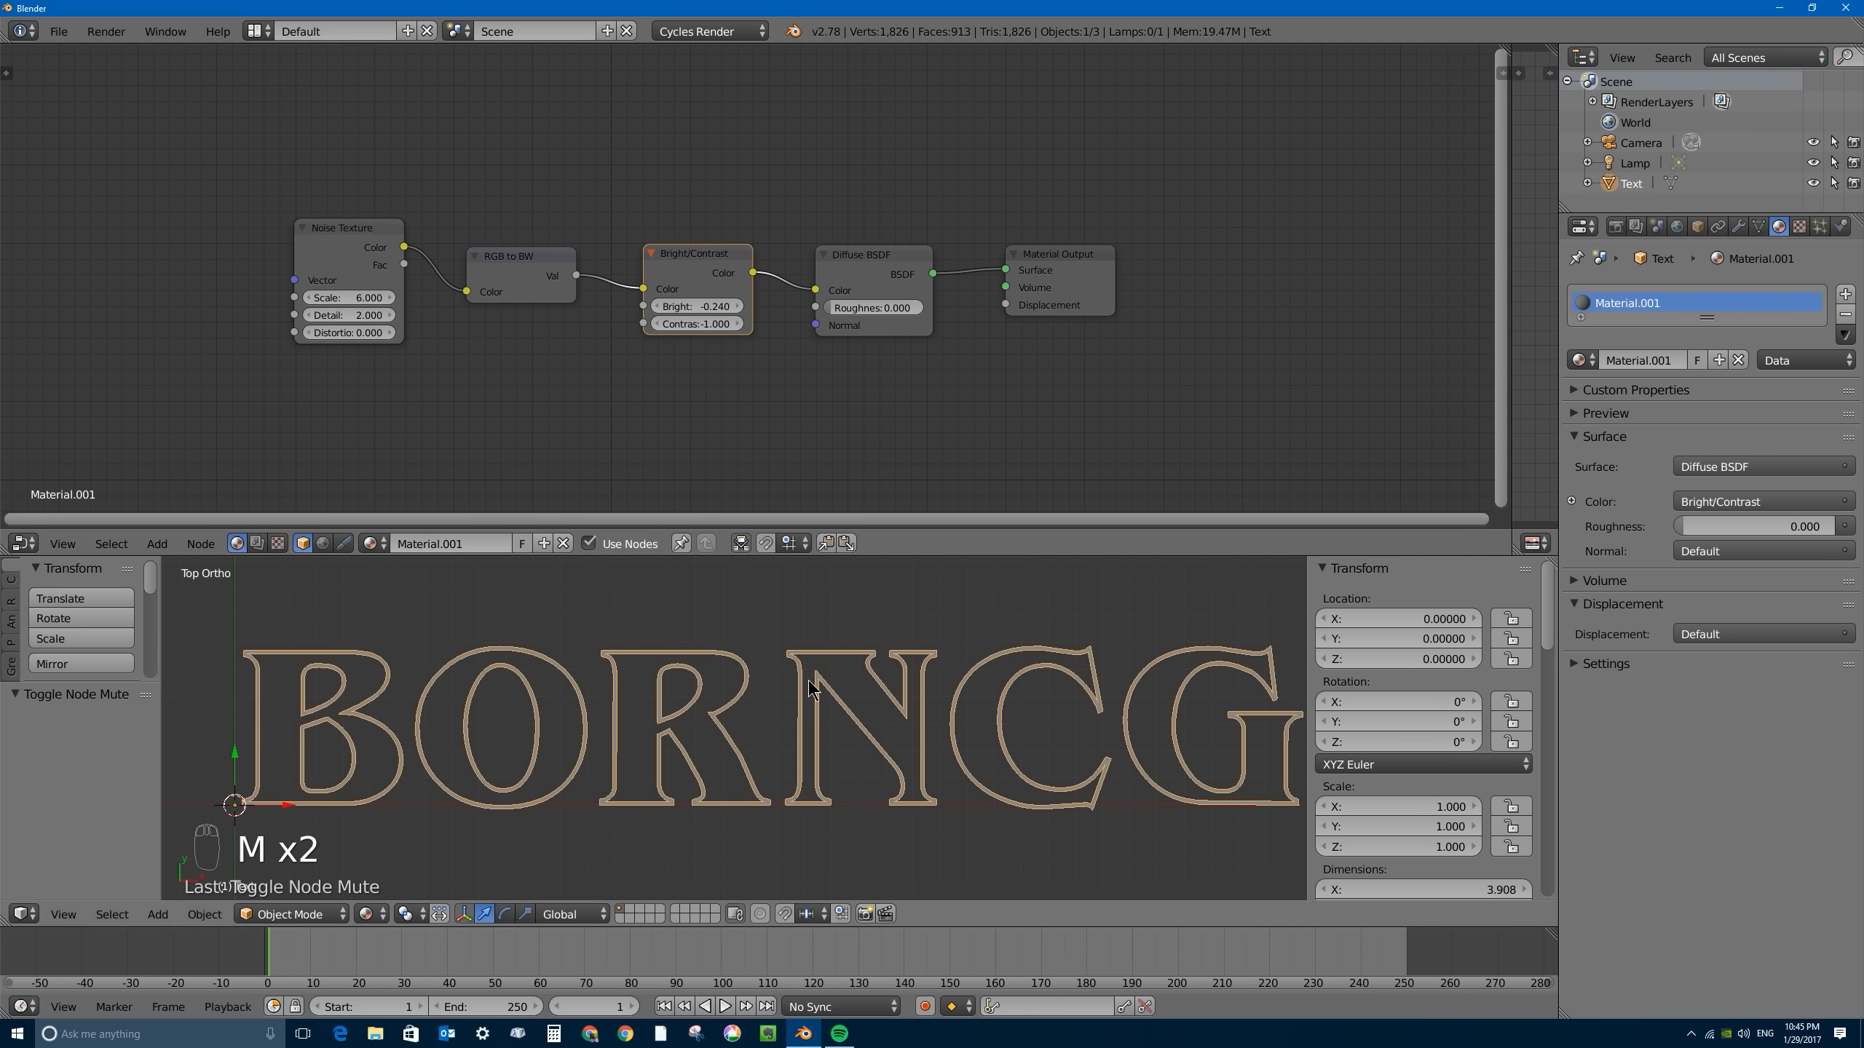
{"action": "left_click_drag", "start_coordinate": [687, 328], "coordinate": [720, 328]}
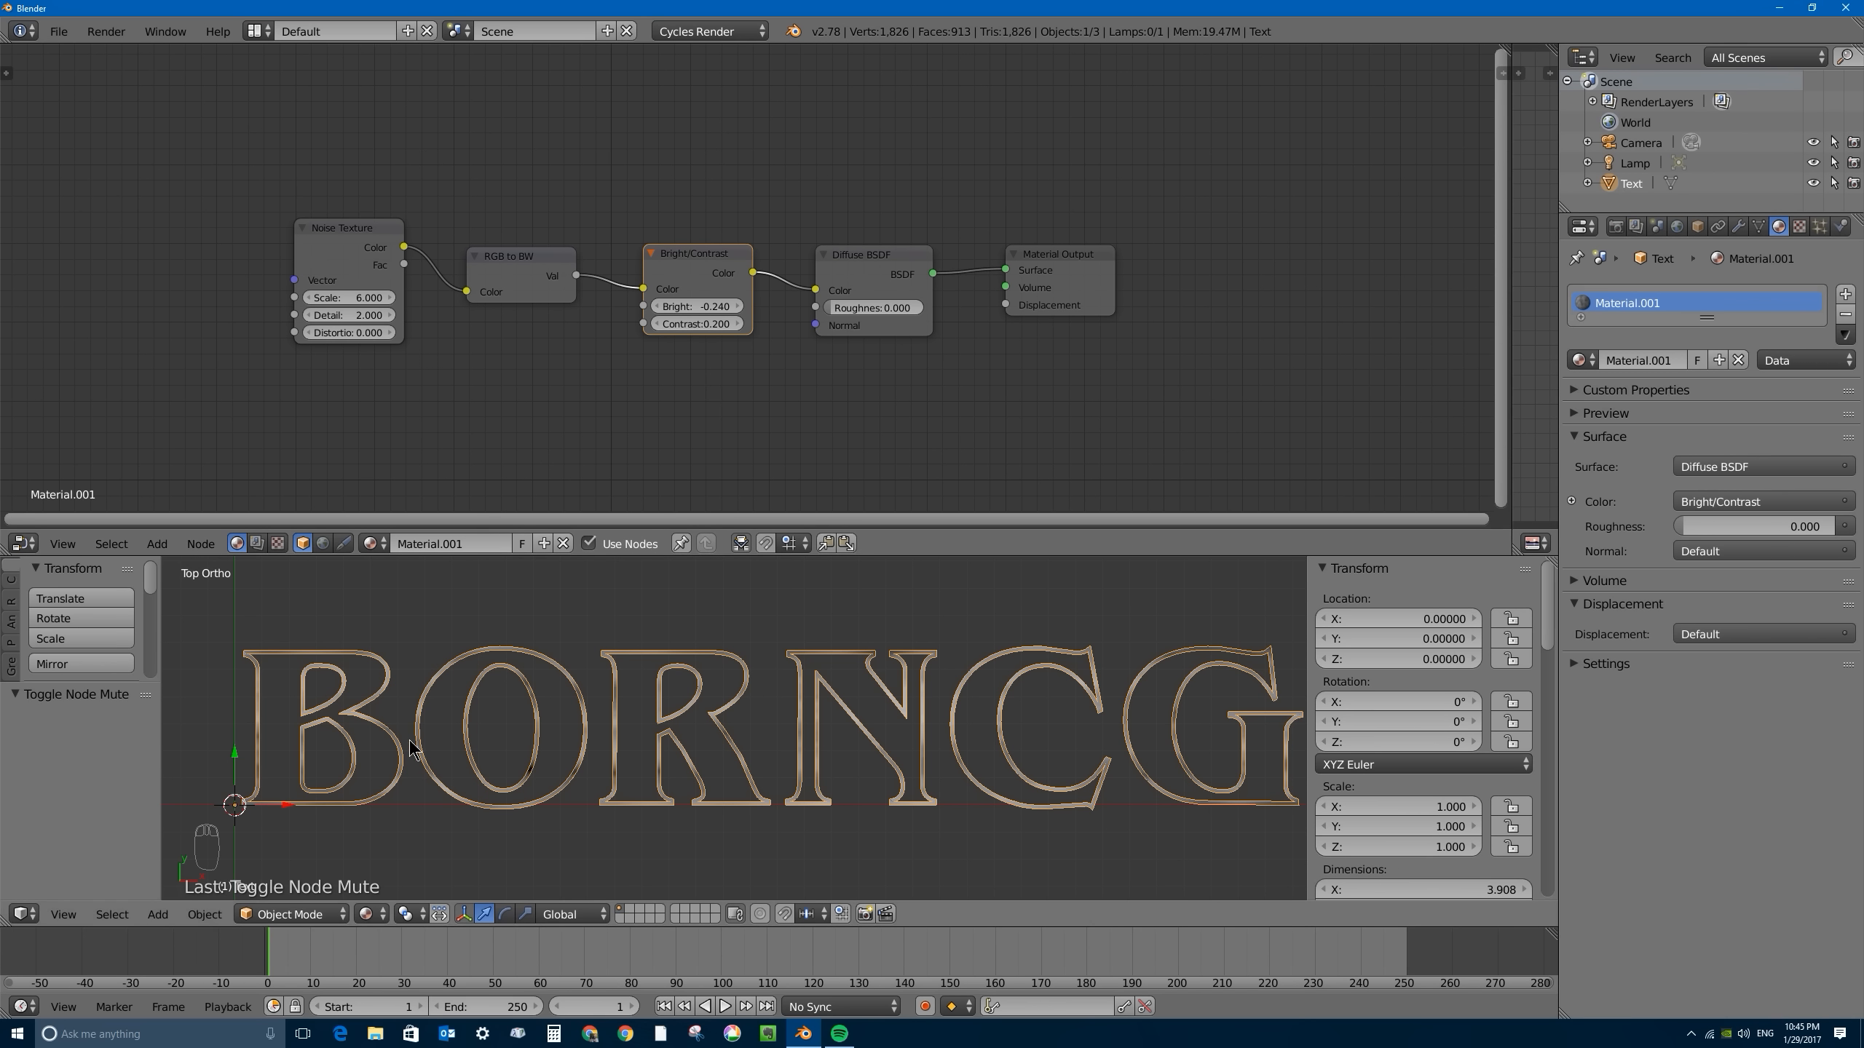
{"action": "scroll", "coordinate": [896, 668], "scroll_direction": "down", "scroll_amount": 1}
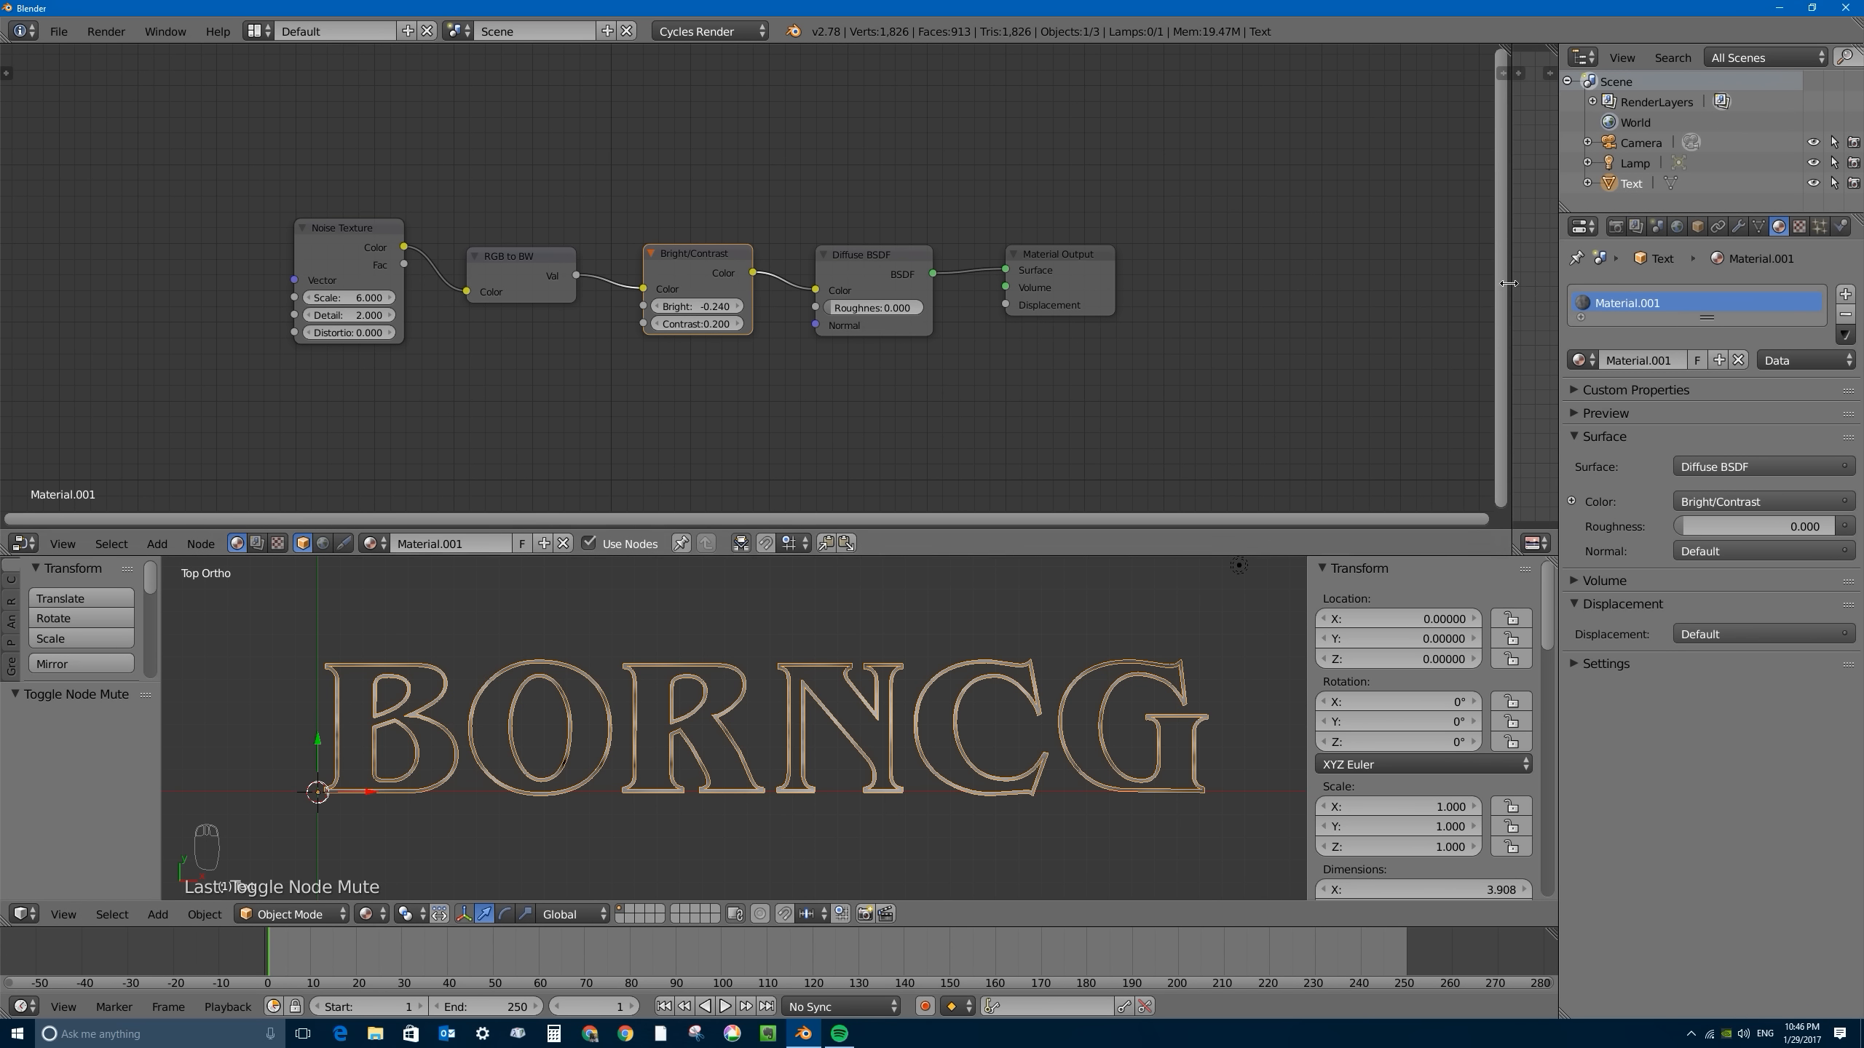
- Examine the letters' UV layout in the enlarged UV editor, then shrink that editor again and return to Object Mode
{"action": "left_click_drag", "start_coordinate": [1513, 298], "coordinate": [1011, 329]}
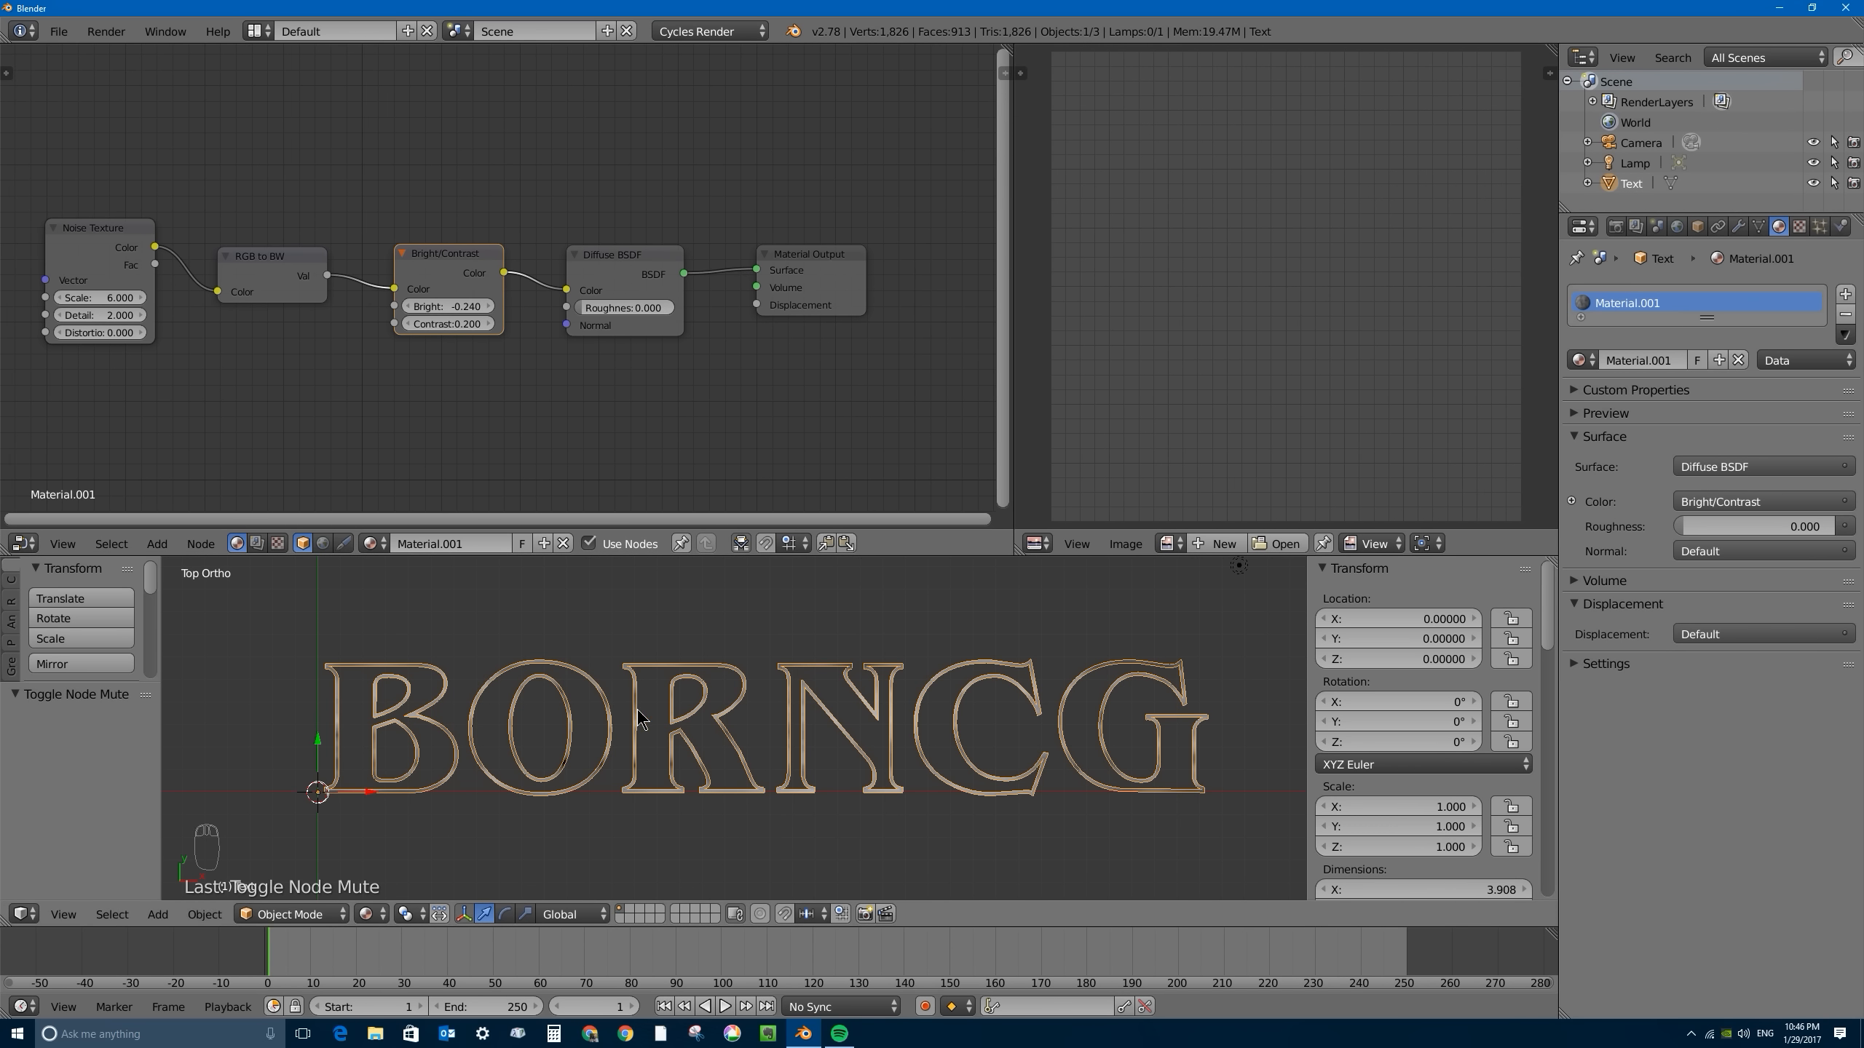
{"action": "key", "text": "Tab"}
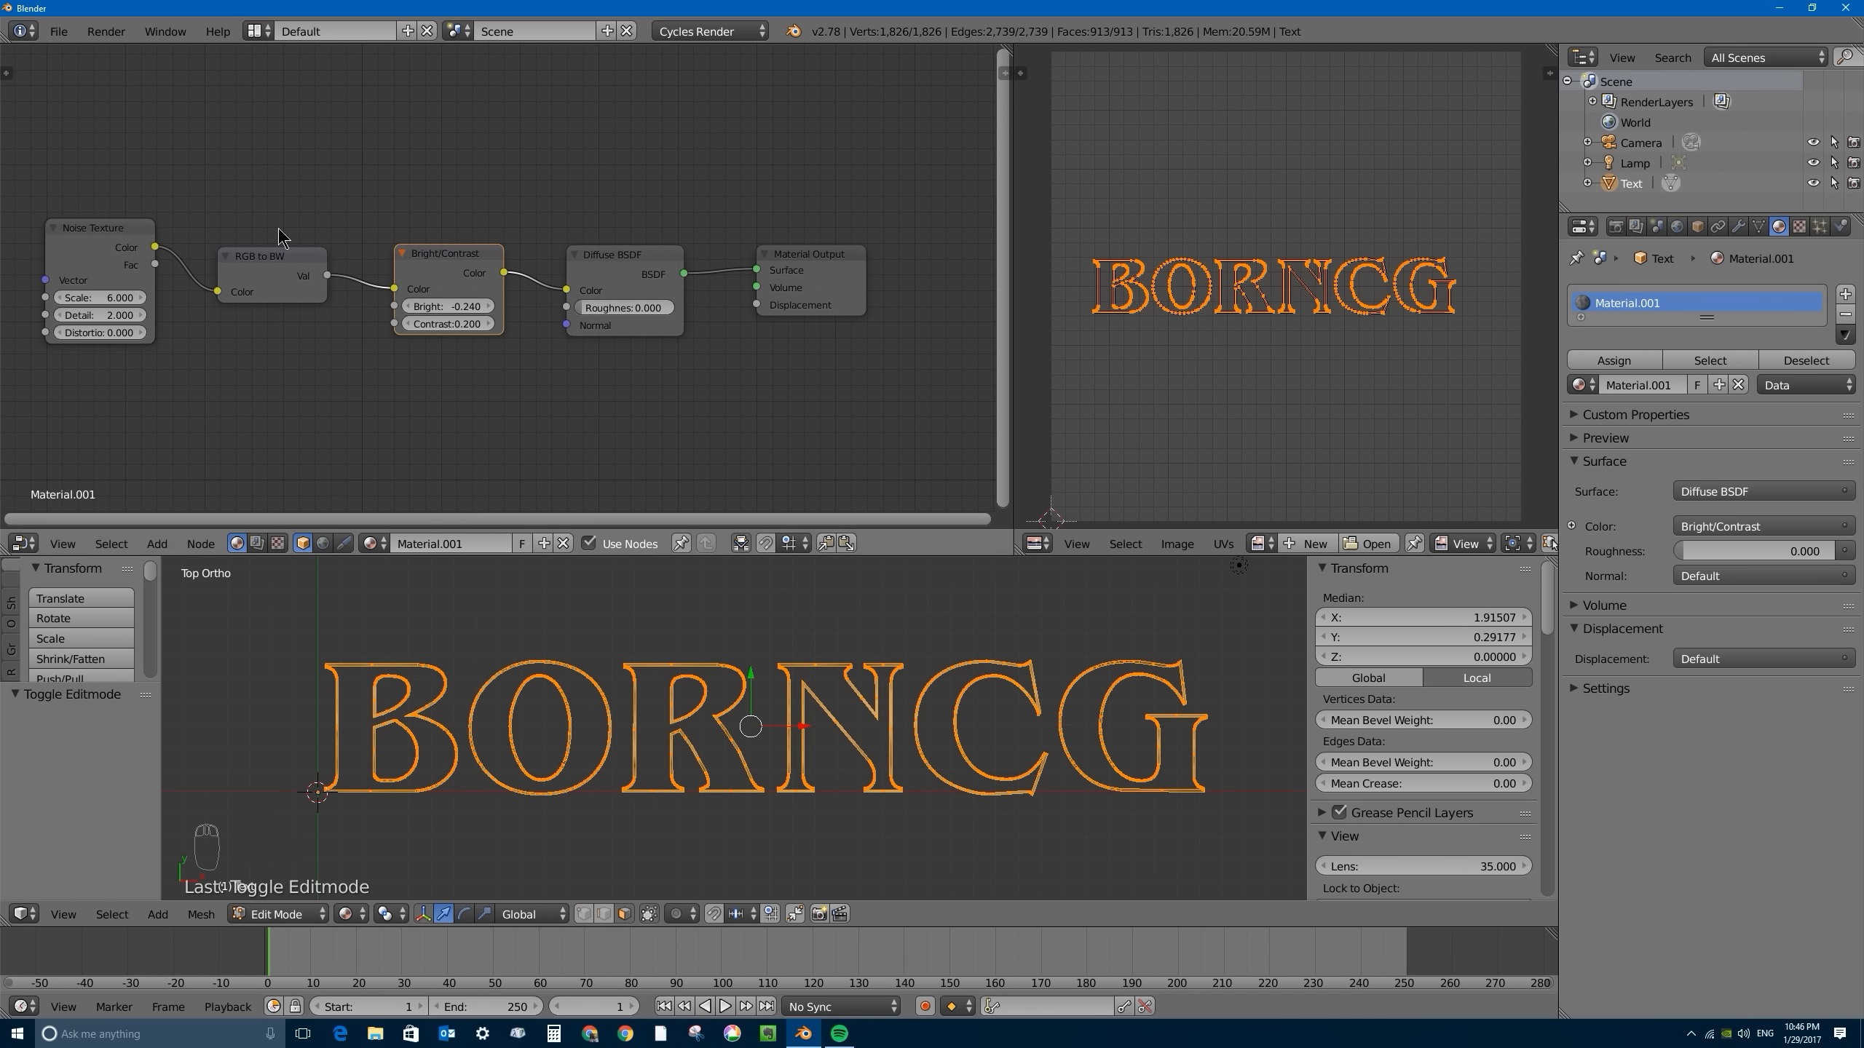
{"action": "mouse_move", "coordinate": [91, 223]}
{"action": "left_mouse_down"}
{"action": "mouse_move", "coordinate": [117, 228]}
{"action": "mouse_move", "coordinate": [101, 233]}
{"action": "left_mouse_up"}
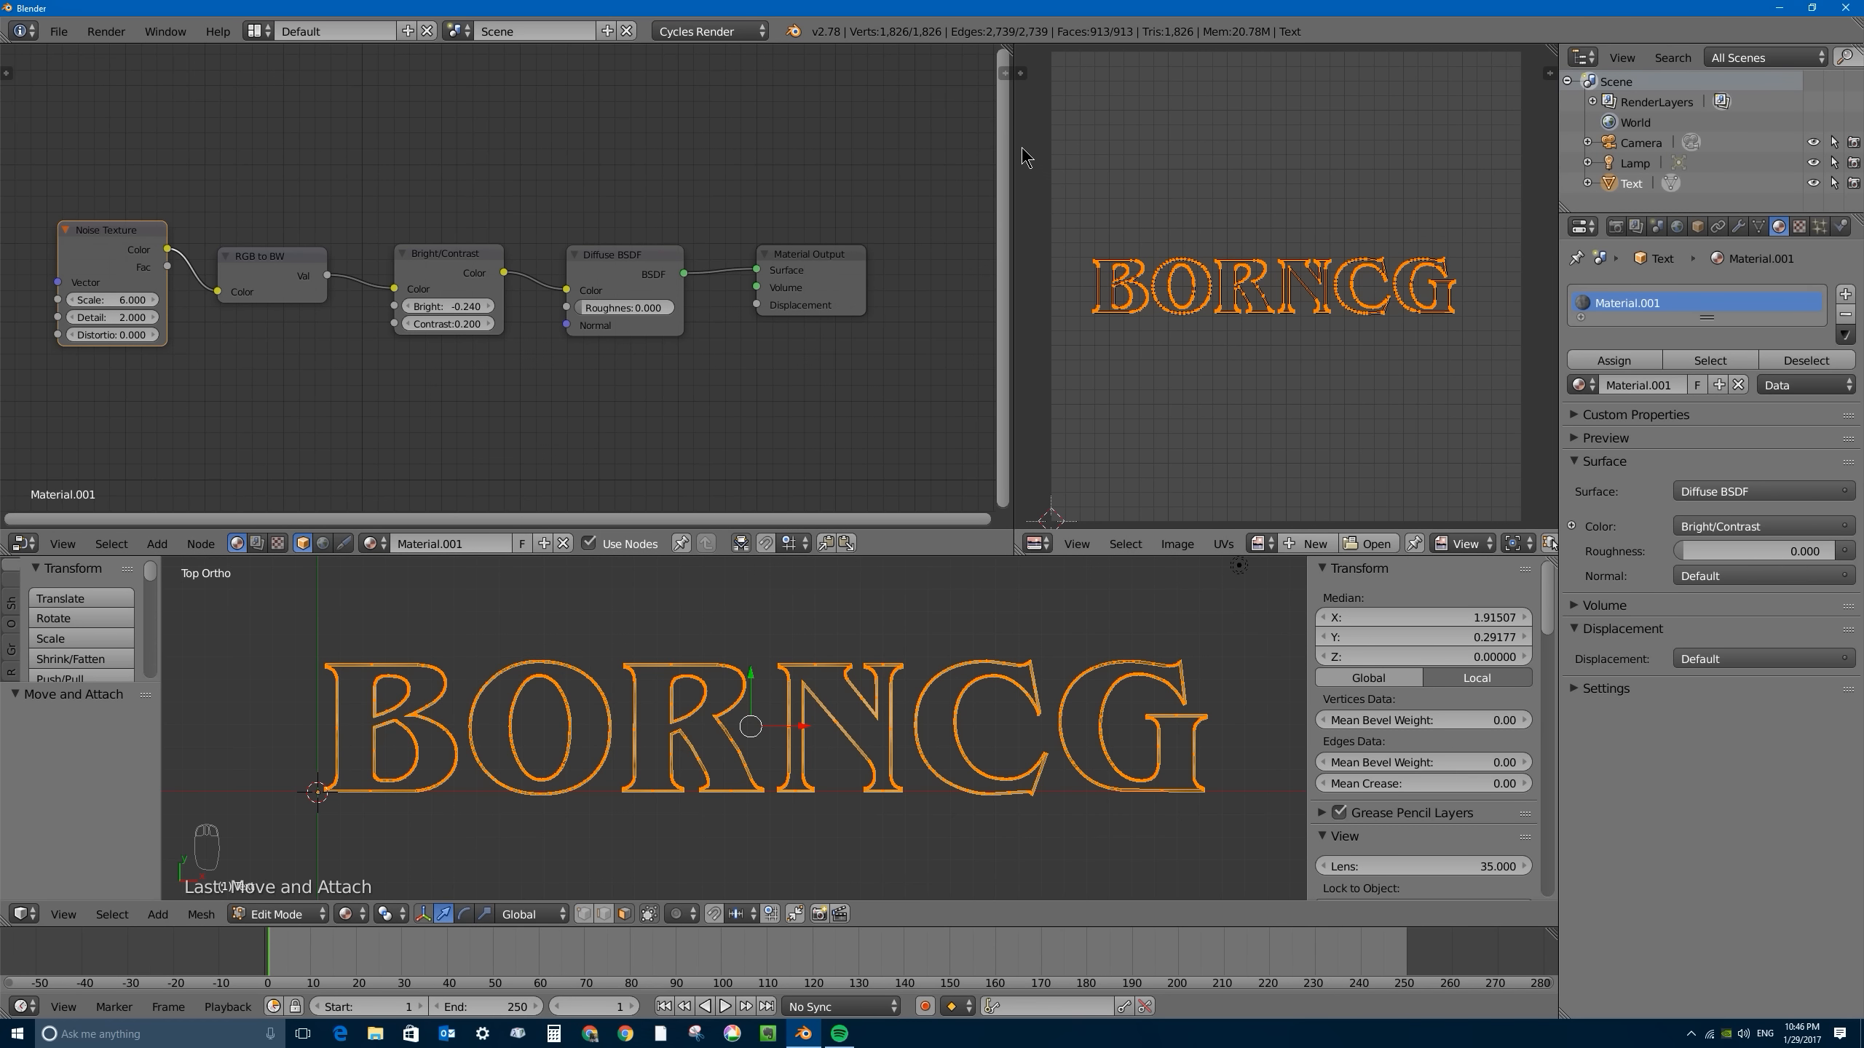
{"action": "left_click_drag", "start_coordinate": [1015, 158], "coordinate": [1384, 165]}
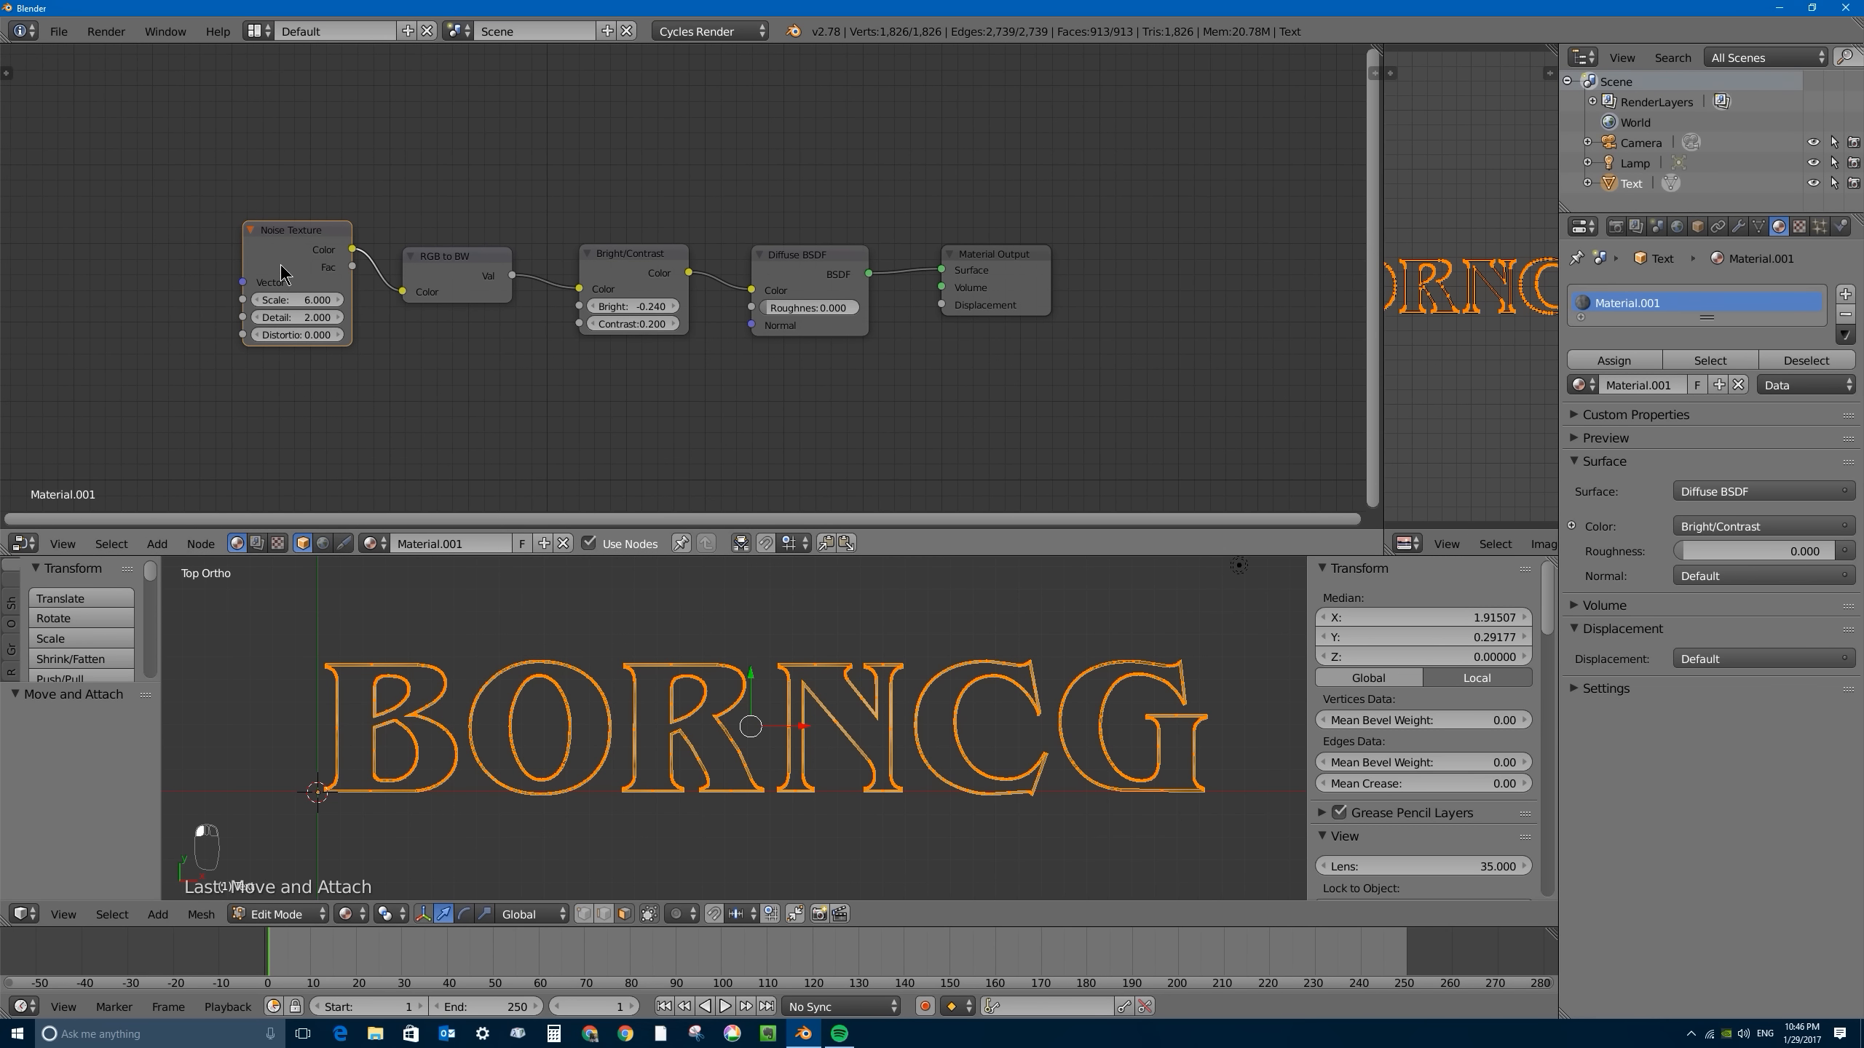
{"action": "left_click_drag", "start_coordinate": [281, 272], "coordinate": [294, 275]}
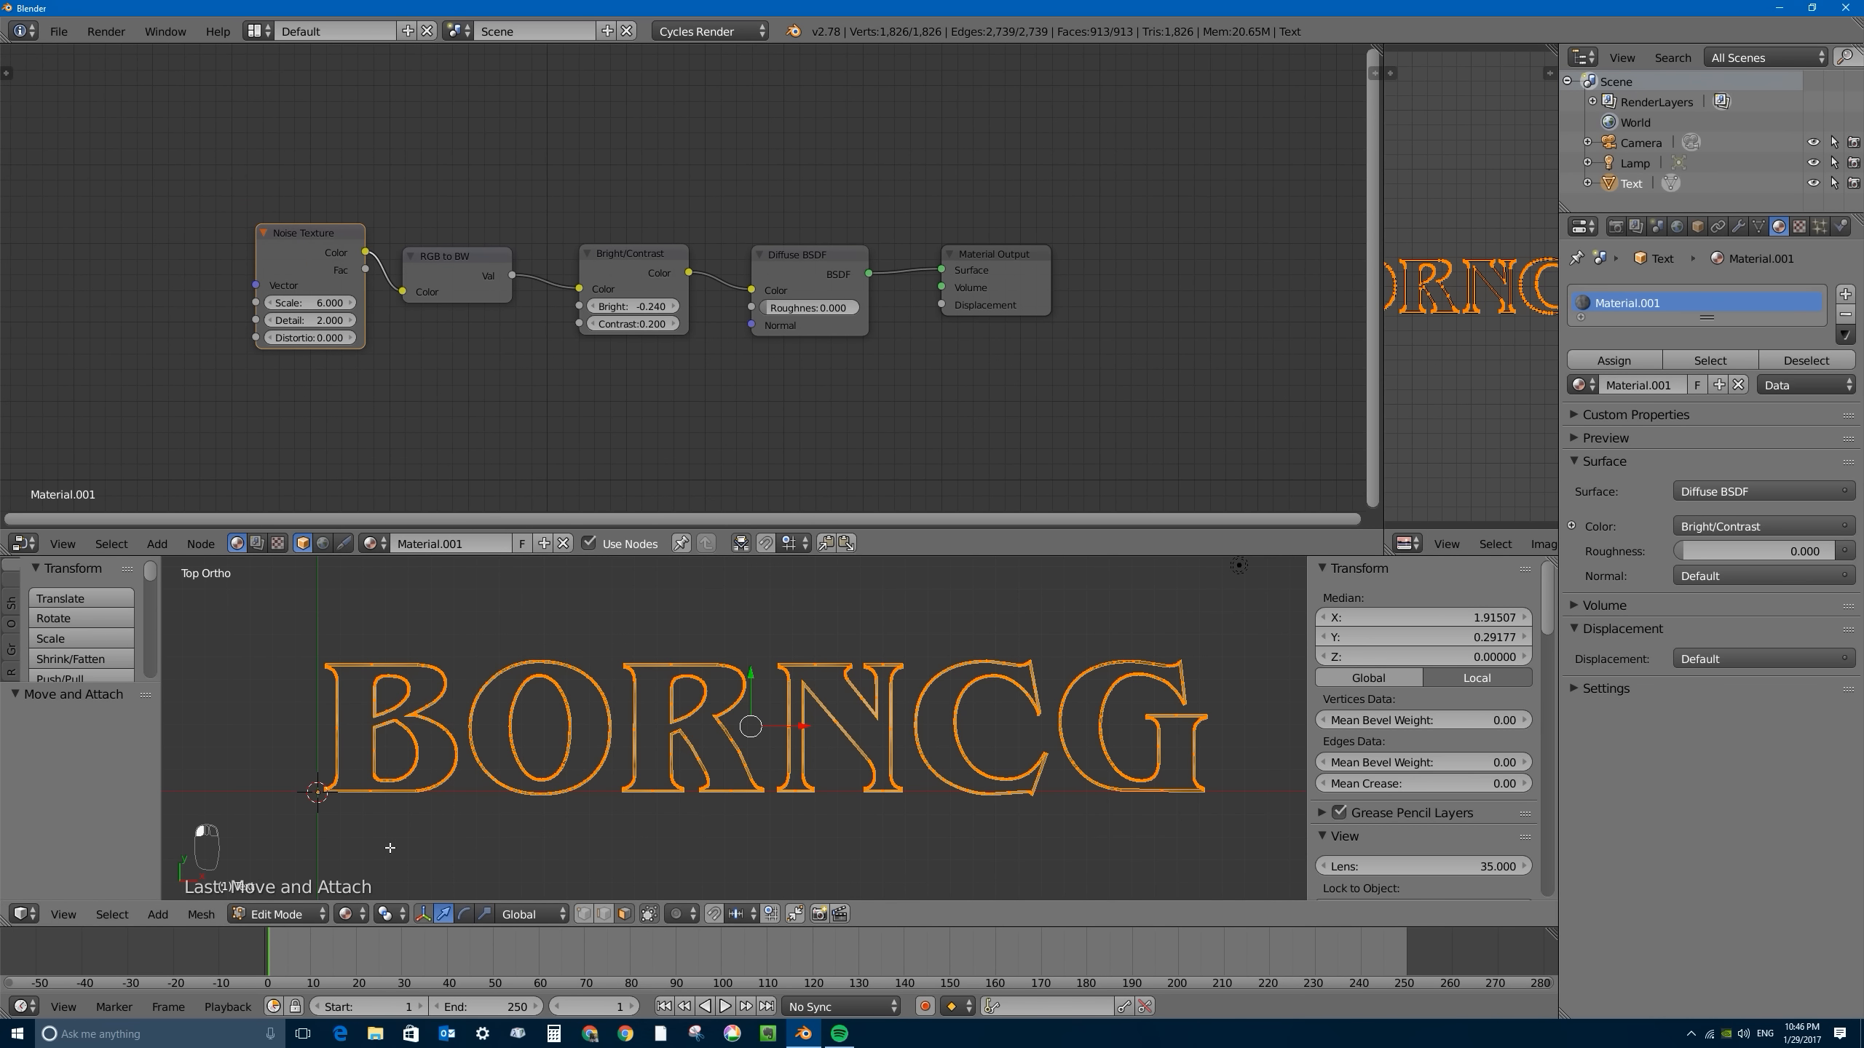
{"action": "key", "text": "Tab"}
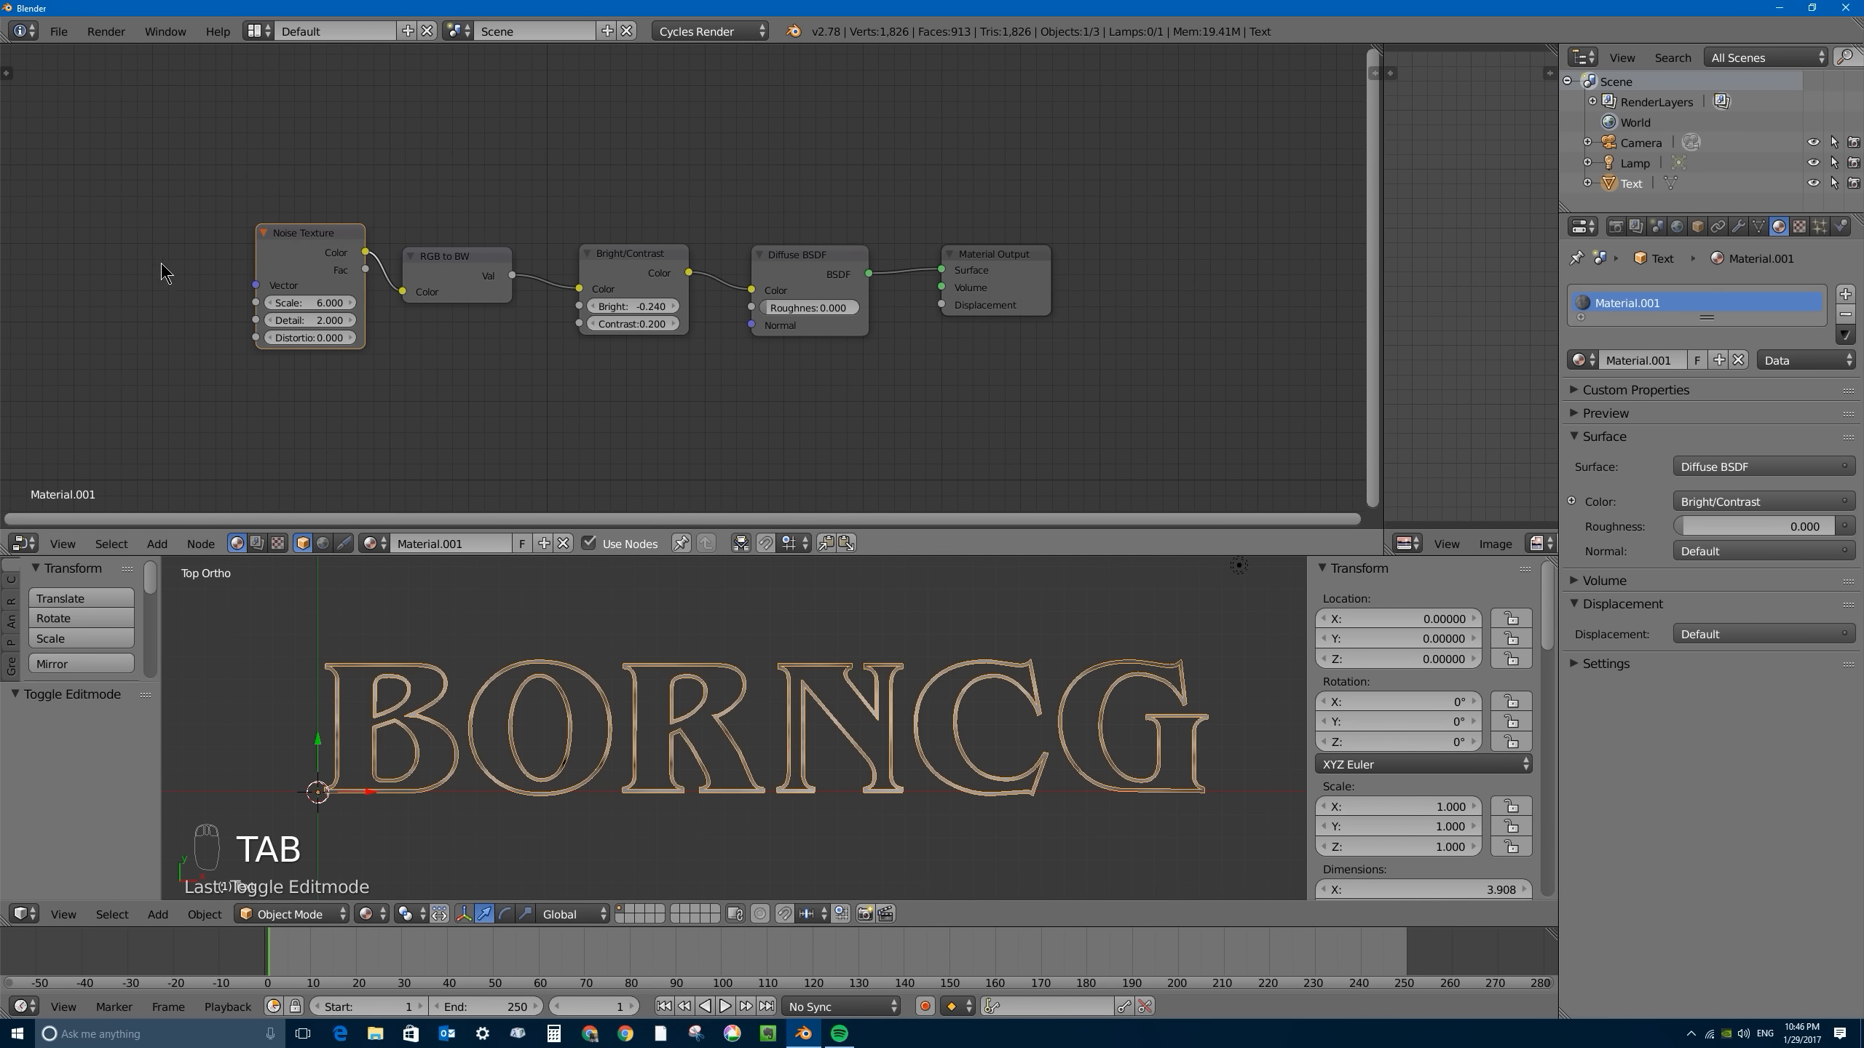
- Add a UV Map node using UVMap and link its UV output to the Noise Texture's Vector input
{"action": "key", "text": "shift+a"}
{"action": "mouse_move", "coordinate": [190, 257]}
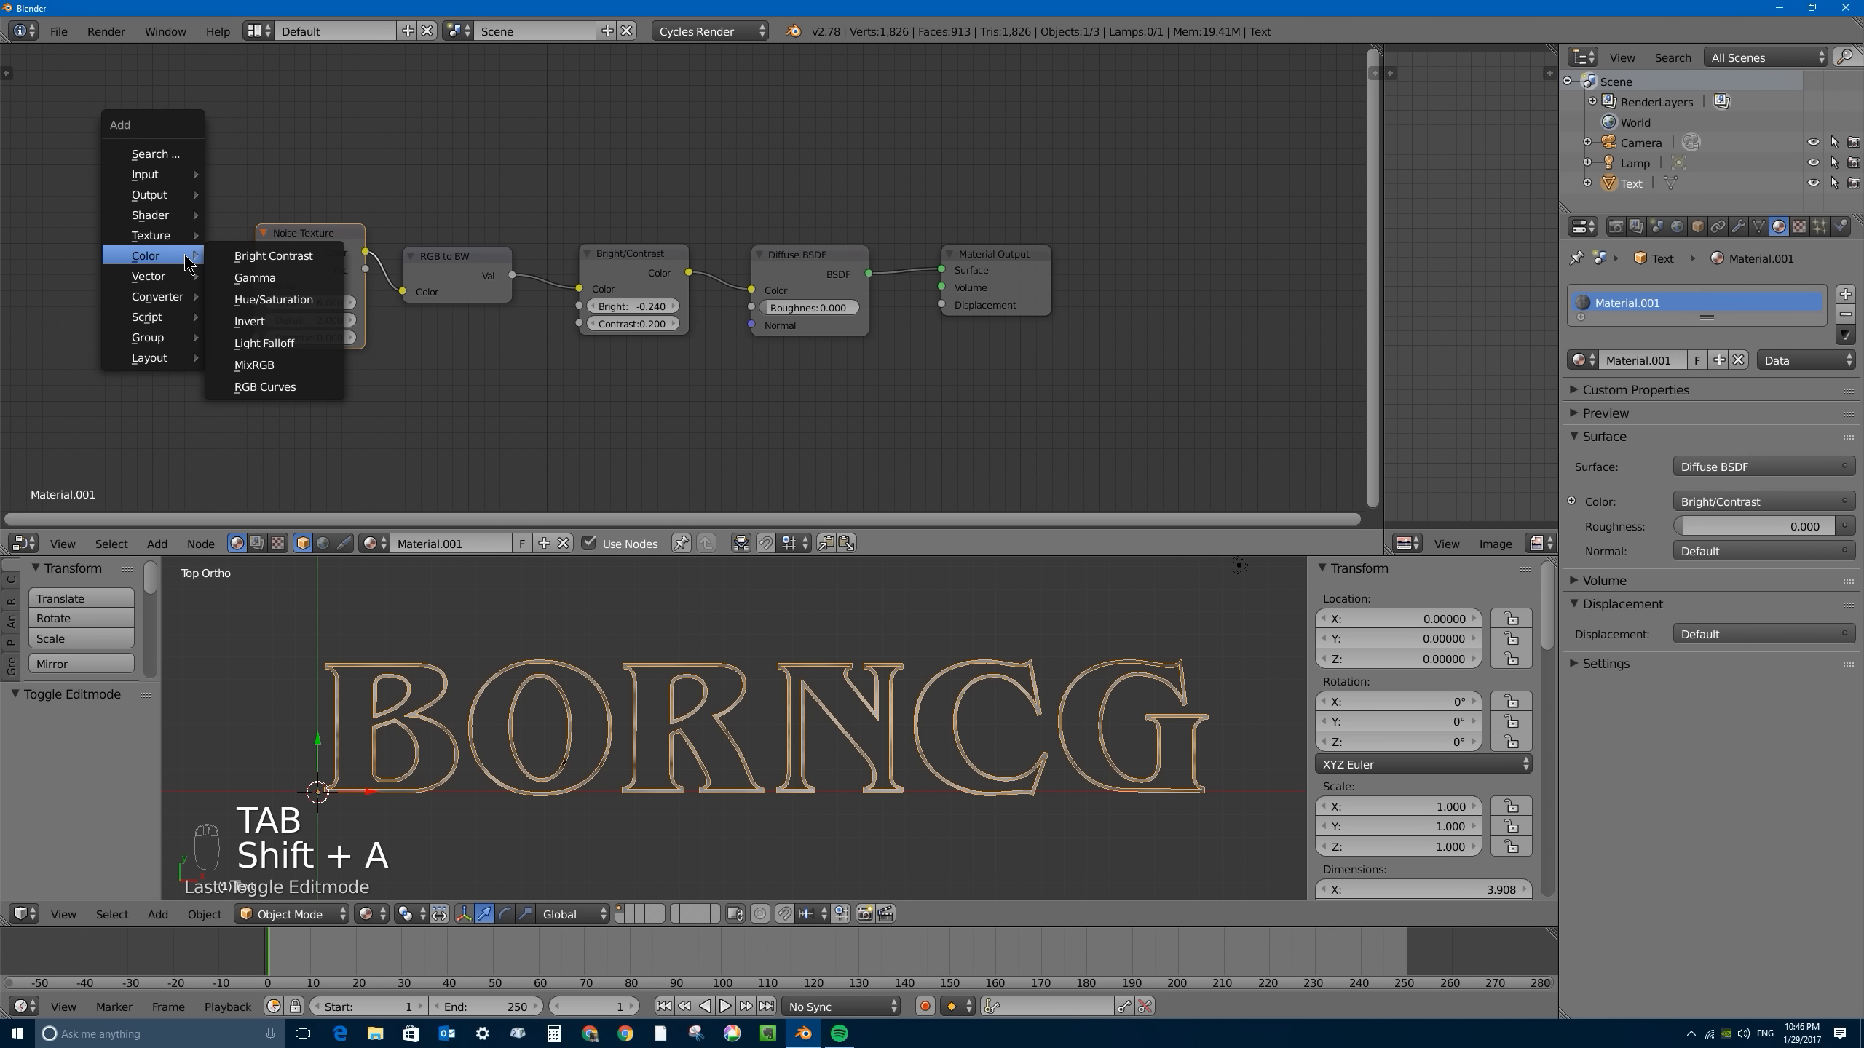
{"action": "mouse_move", "coordinate": [187, 175]}
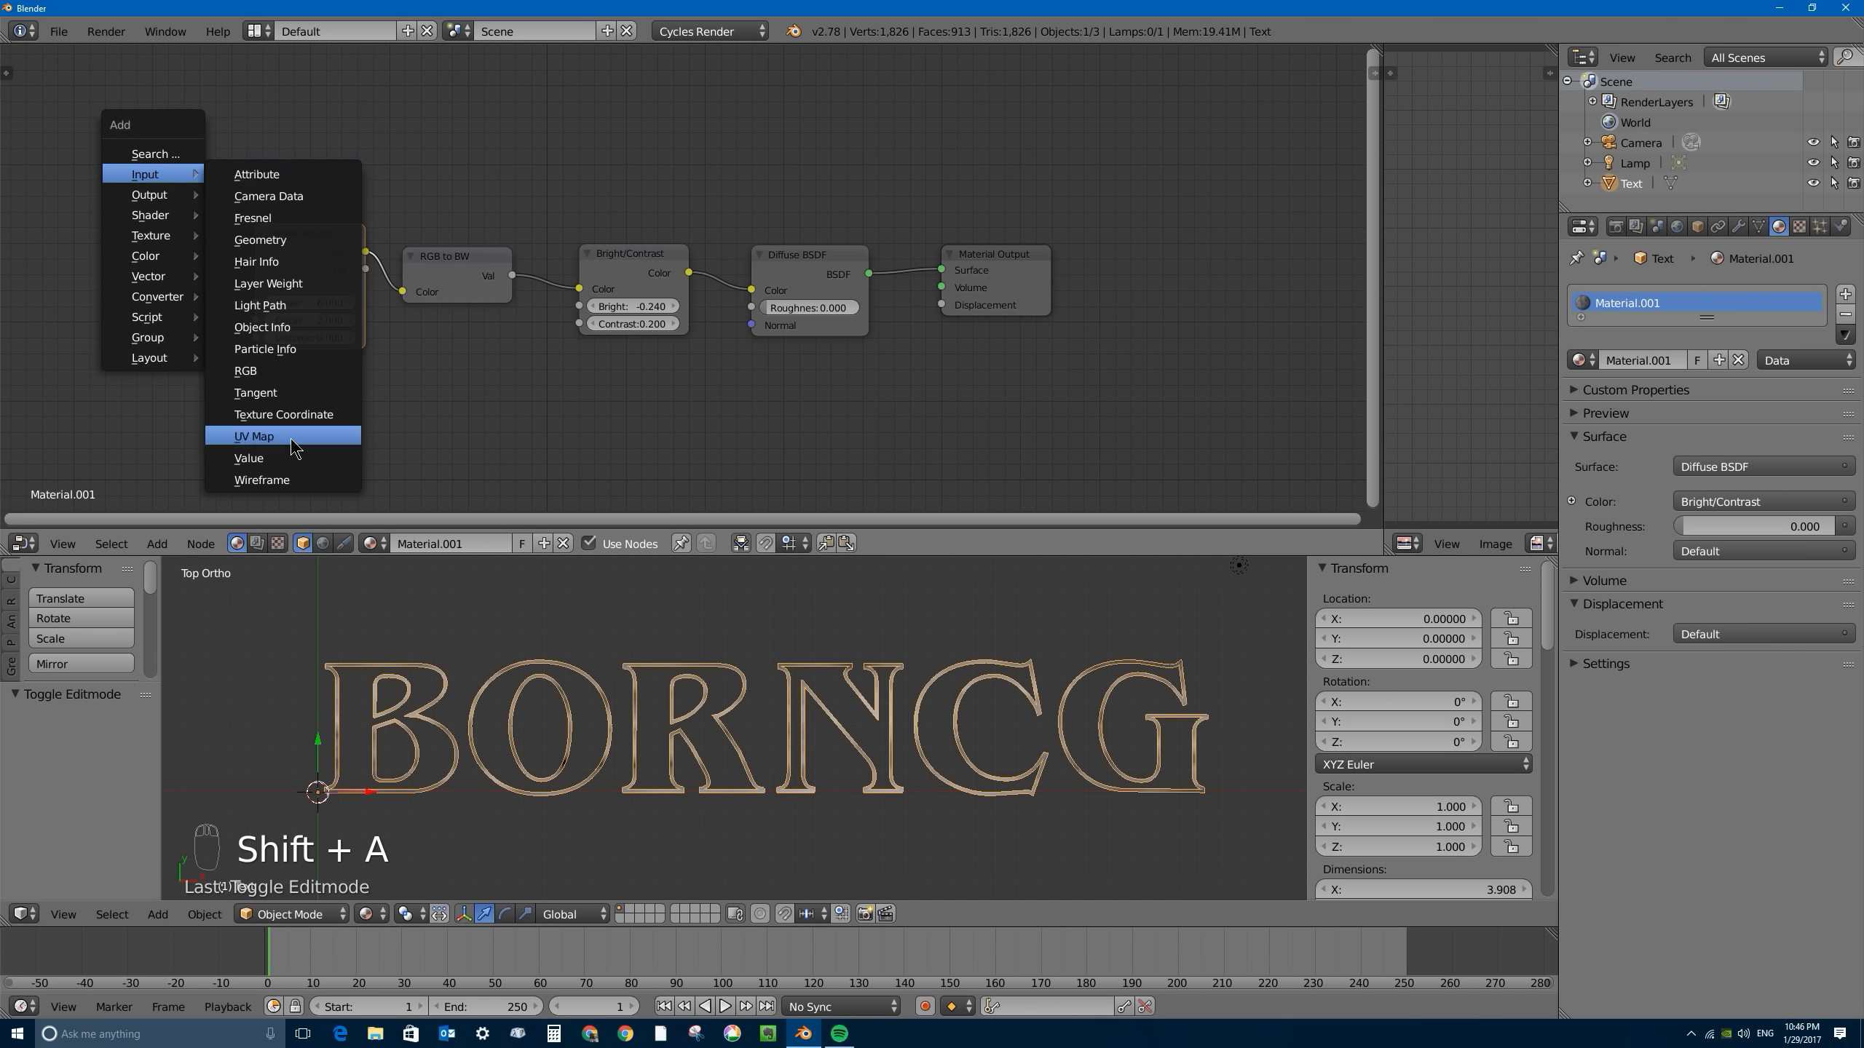
{"action": "left_click", "coordinate": [291, 437]}
{"action": "left_click", "coordinate": [166, 233]}
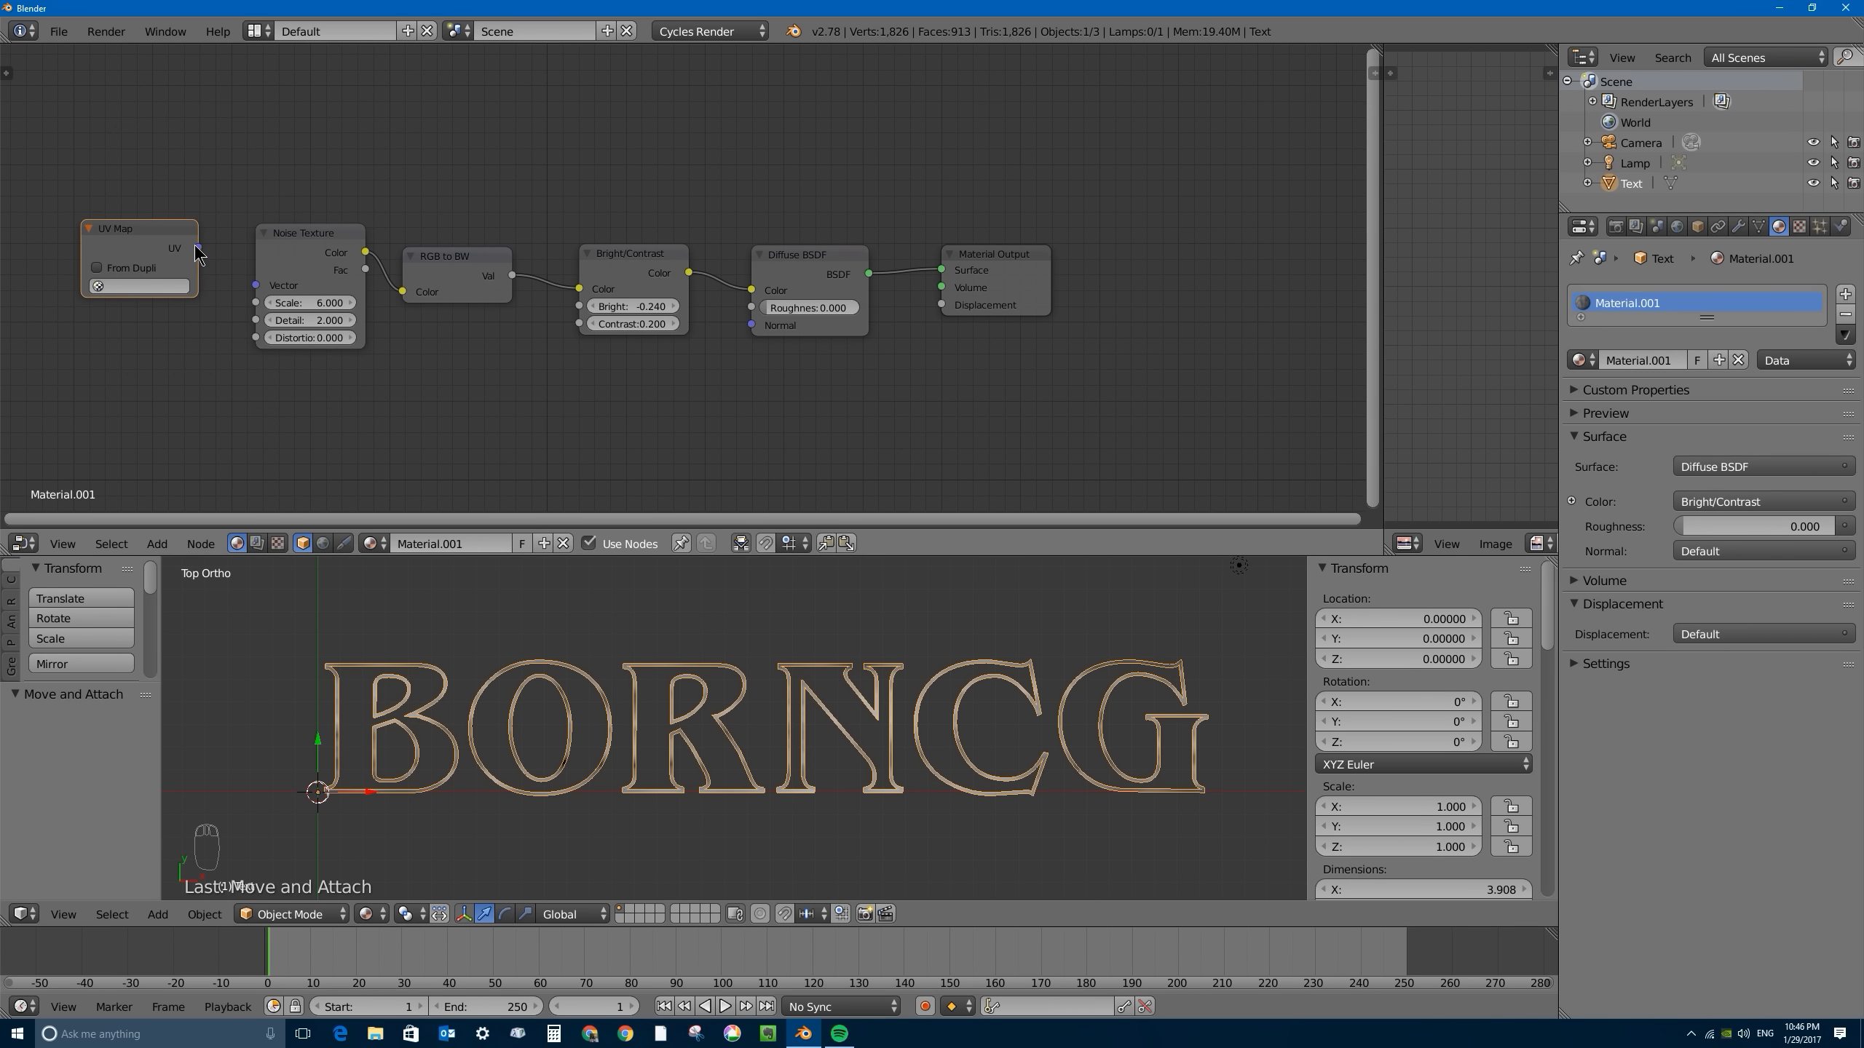
{"action": "left_click_drag", "start_coordinate": [198, 248], "coordinate": [257, 285]}
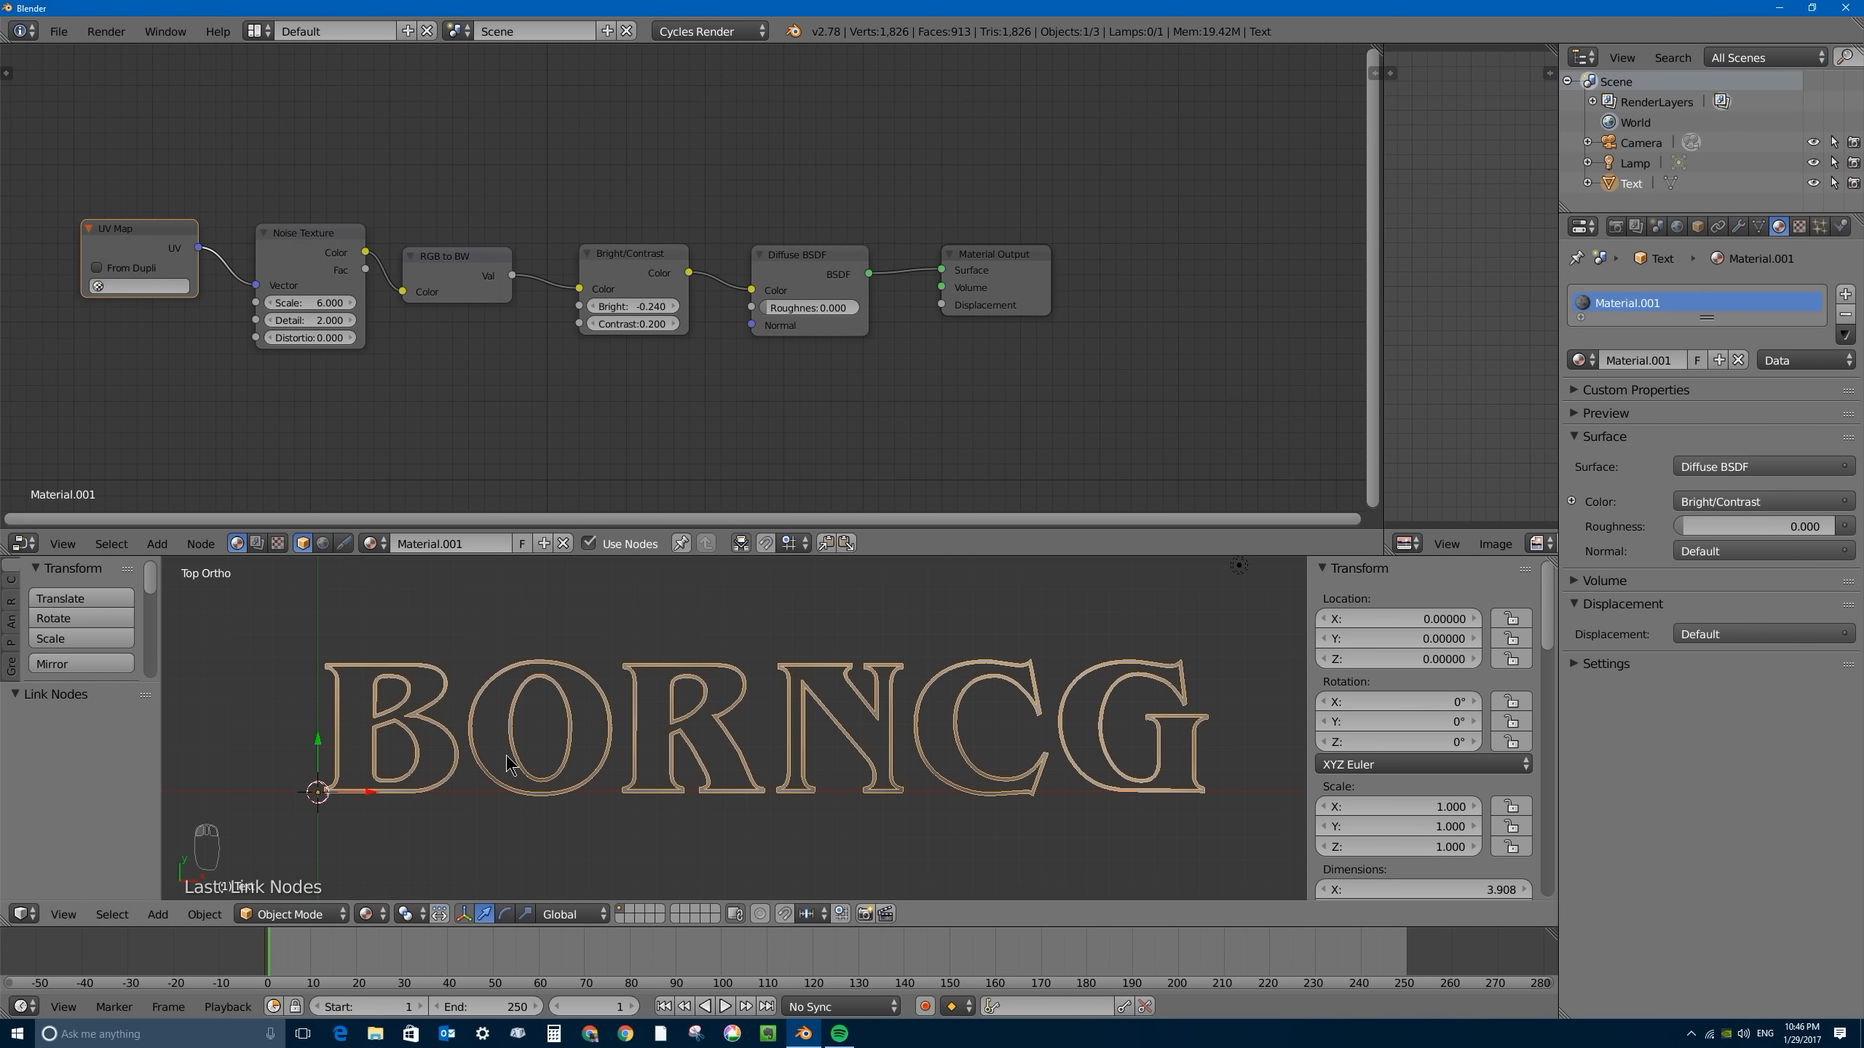
{"action": "left_click", "coordinate": [133, 285]}
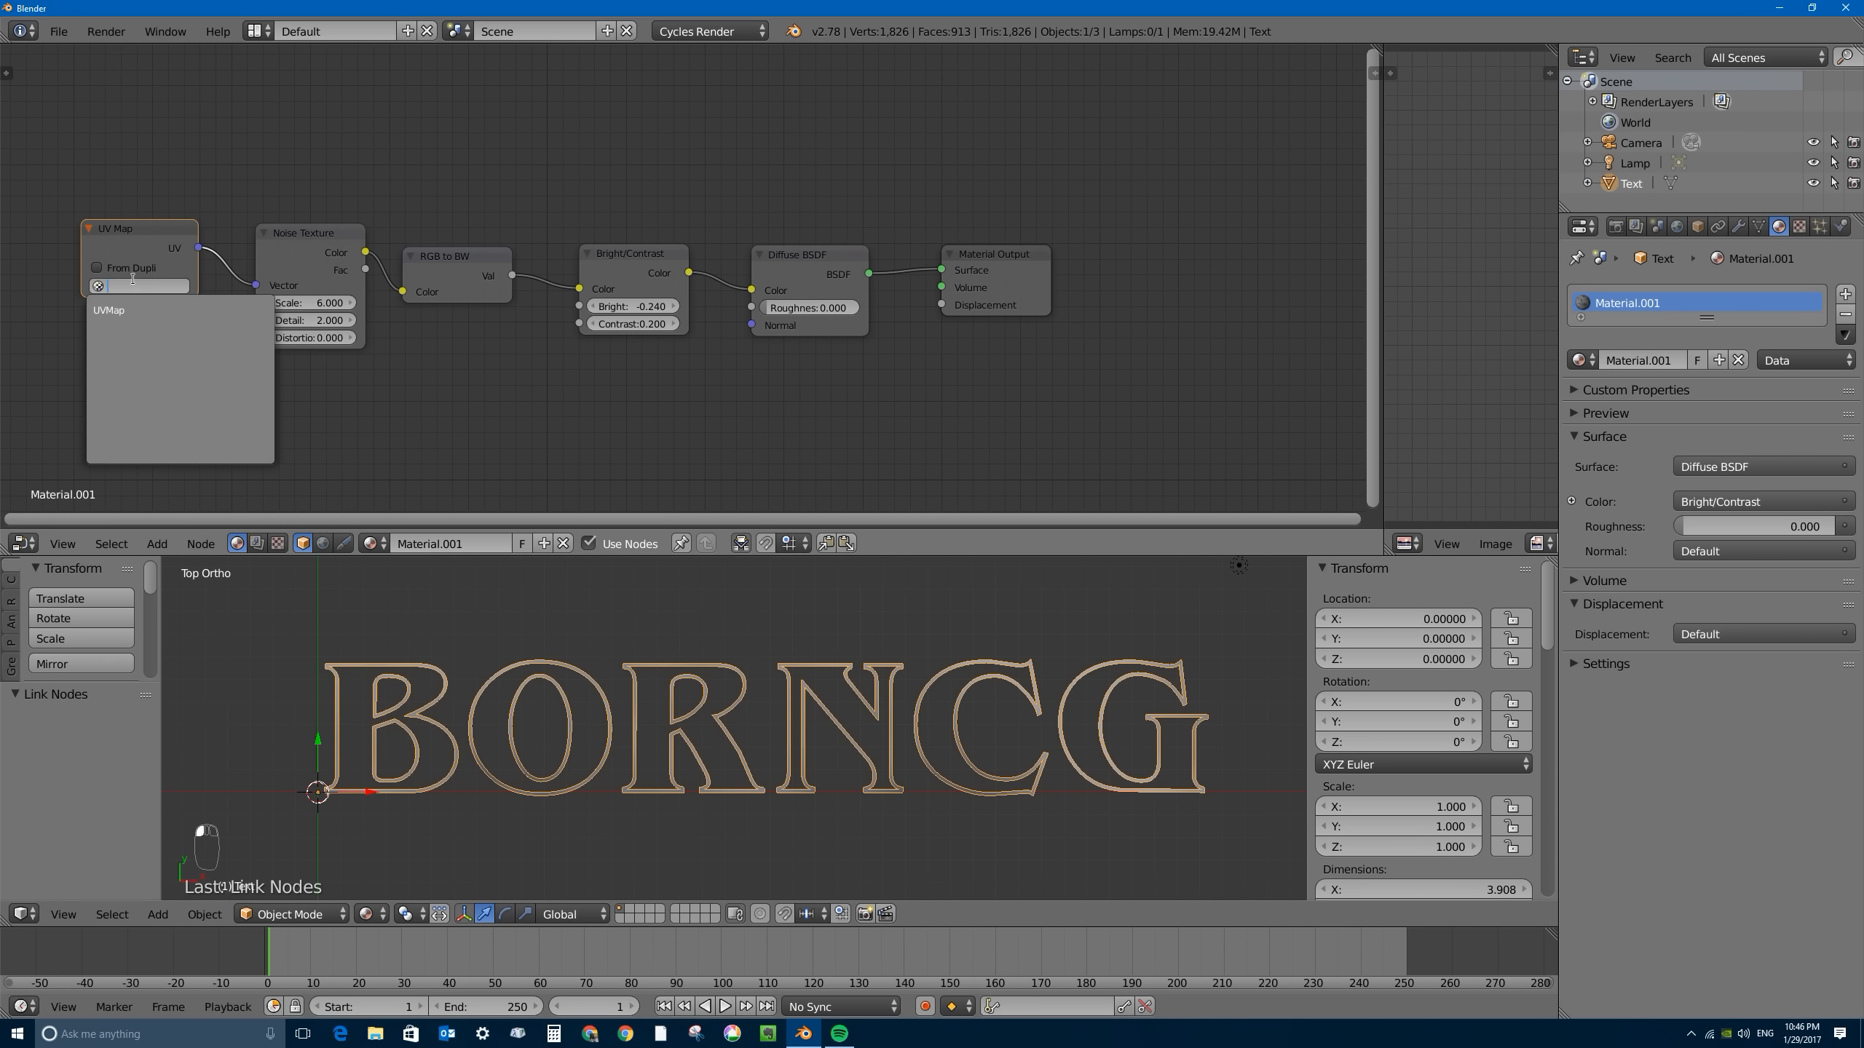
{"action": "left_click", "coordinate": [112, 312]}
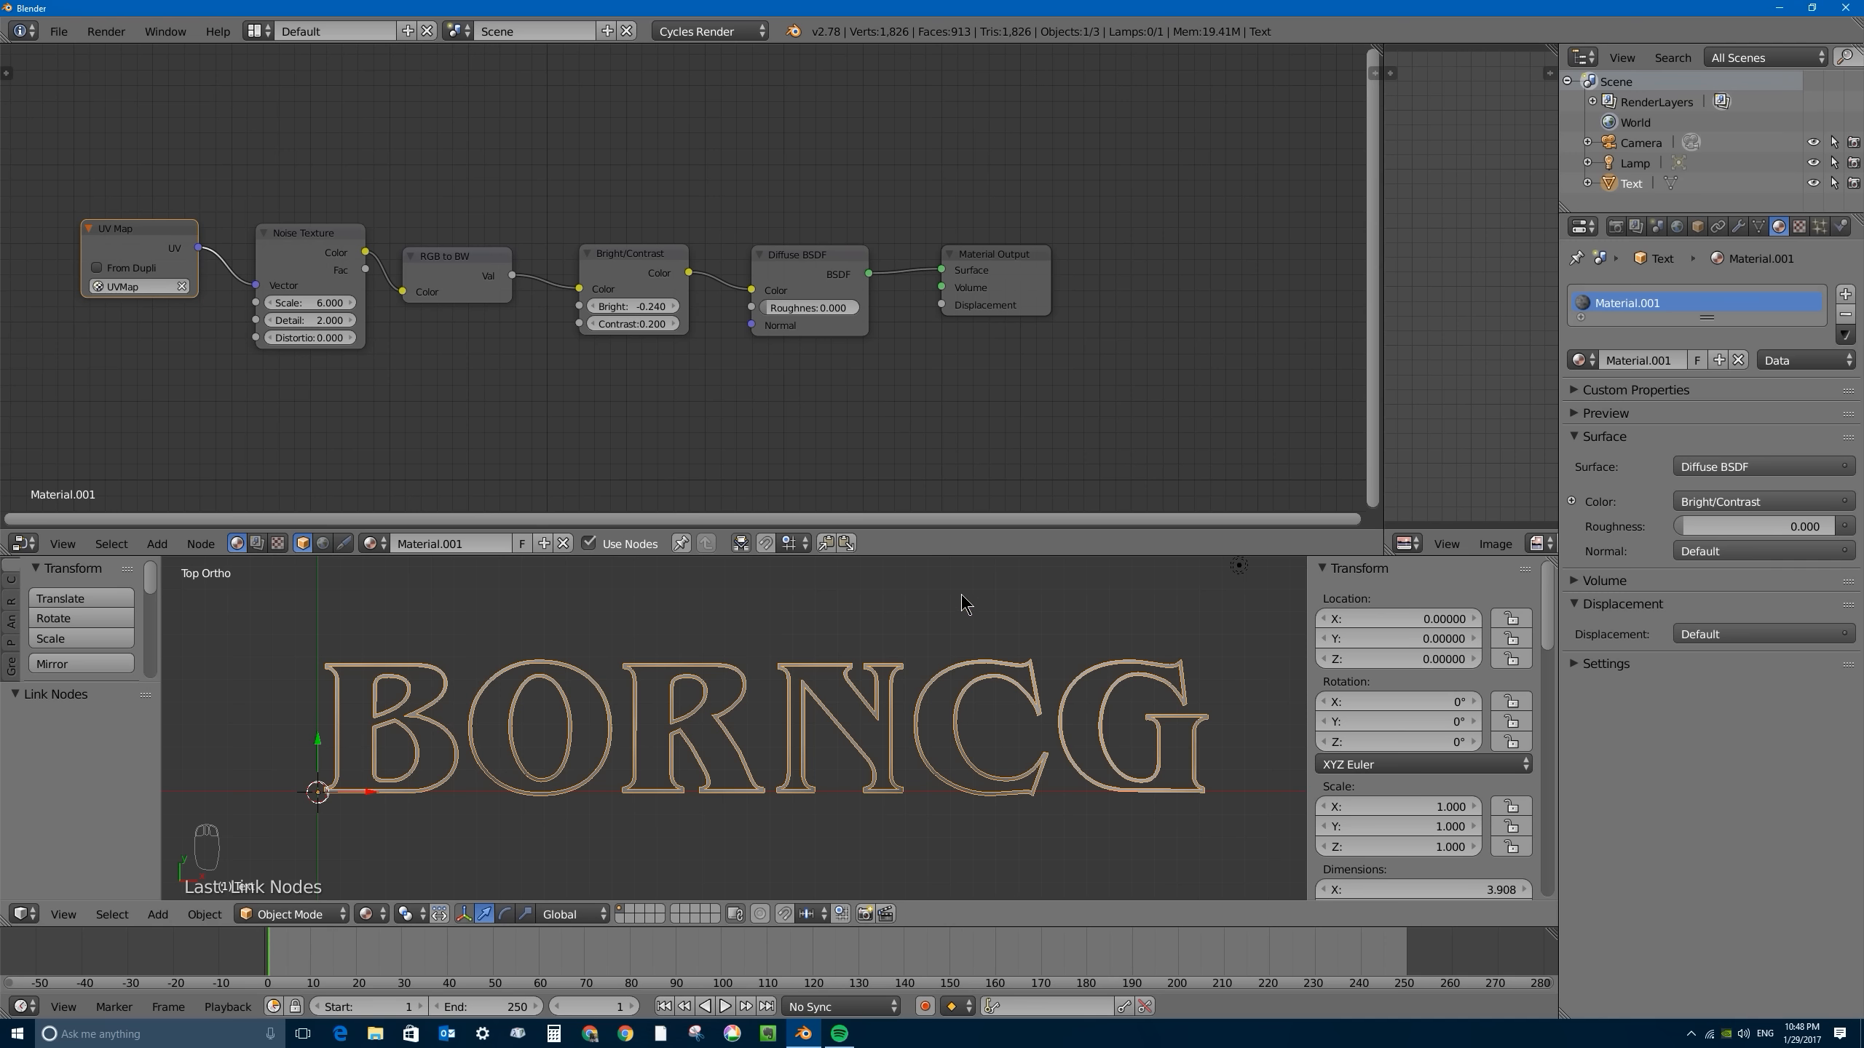
- Delete the Diffuse BSDF node and place an Emission shader between Bright/Contrast and Material Output
{"action": "left_click_drag", "start_coordinate": [800, 257], "coordinate": [814, 248]}
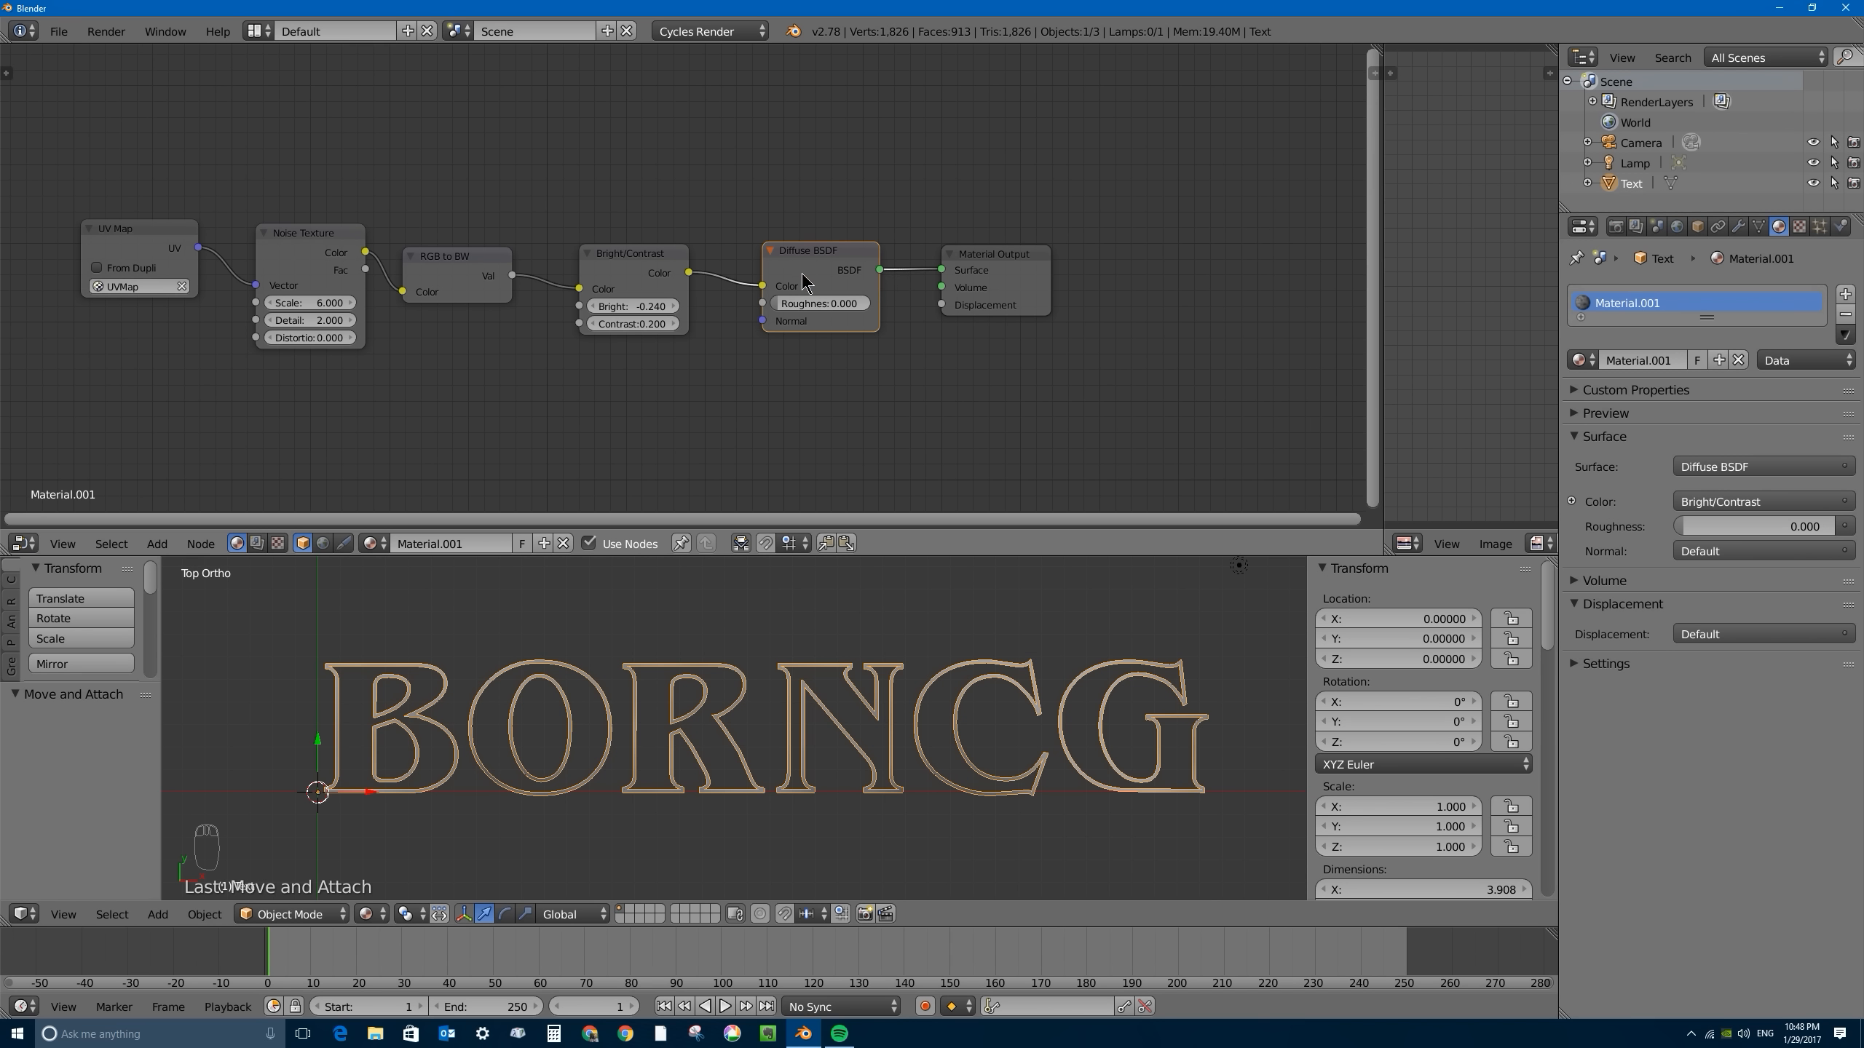
{"action": "key", "text": "ctrl+x"}
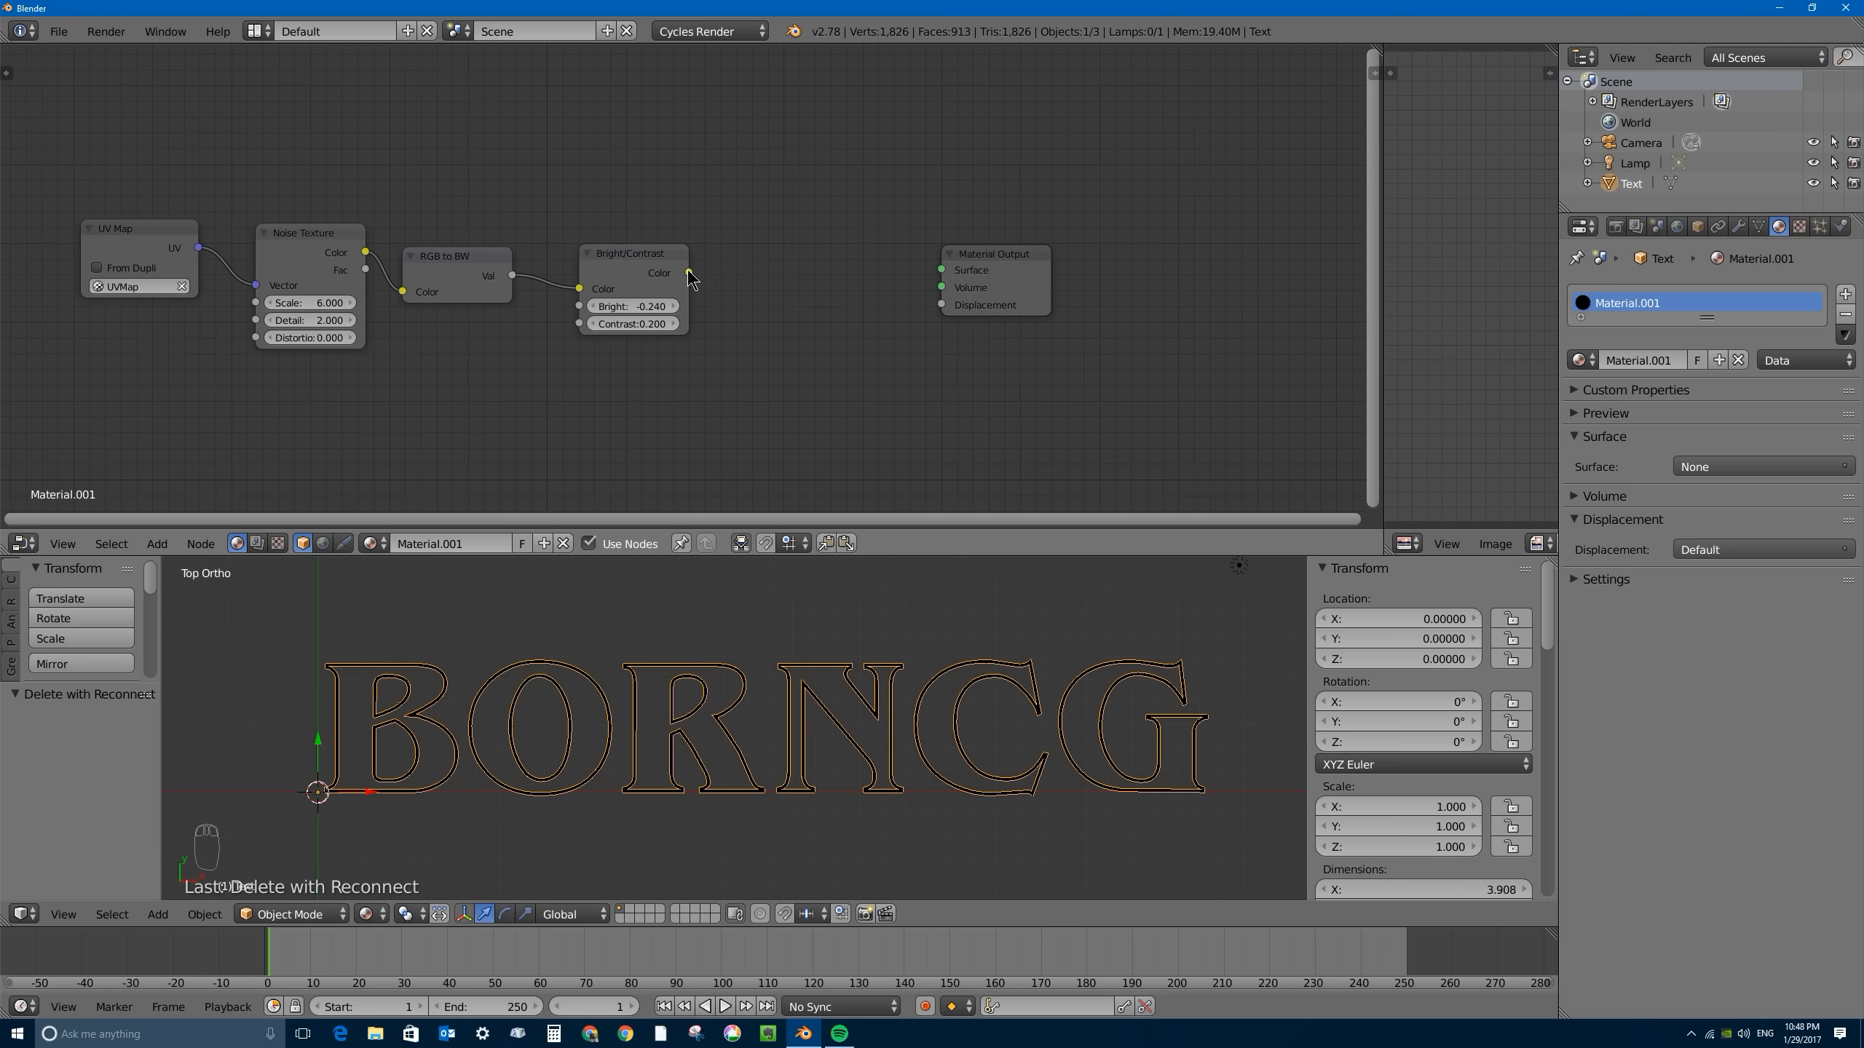
{"action": "mouse_move", "coordinate": [690, 273]}
{"action": "left_mouse_down"}
{"action": "mouse_move", "coordinate": [935, 271]}
{"action": "mouse_move", "coordinate": [693, 279]}
{"action": "left_mouse_up"}
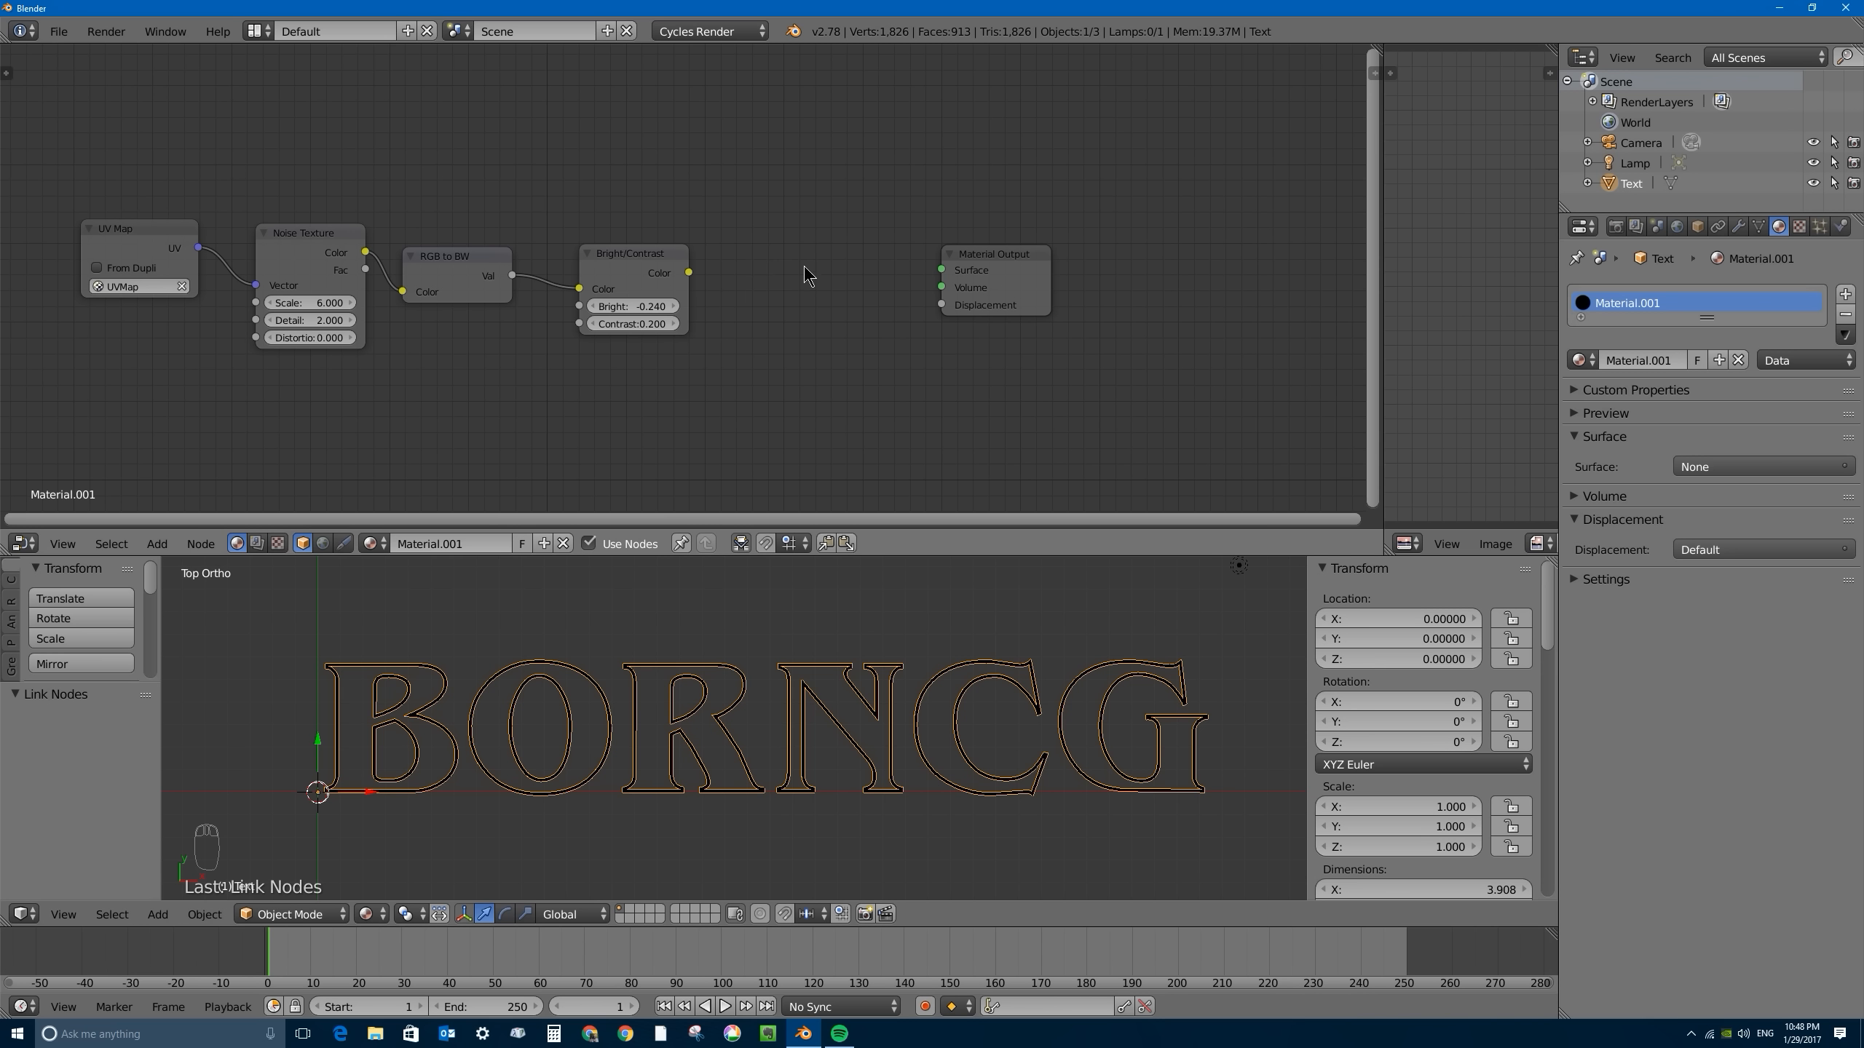
{"action": "key", "text": "shift+a"}
{"action": "mouse_move", "coordinate": [770, 308]}
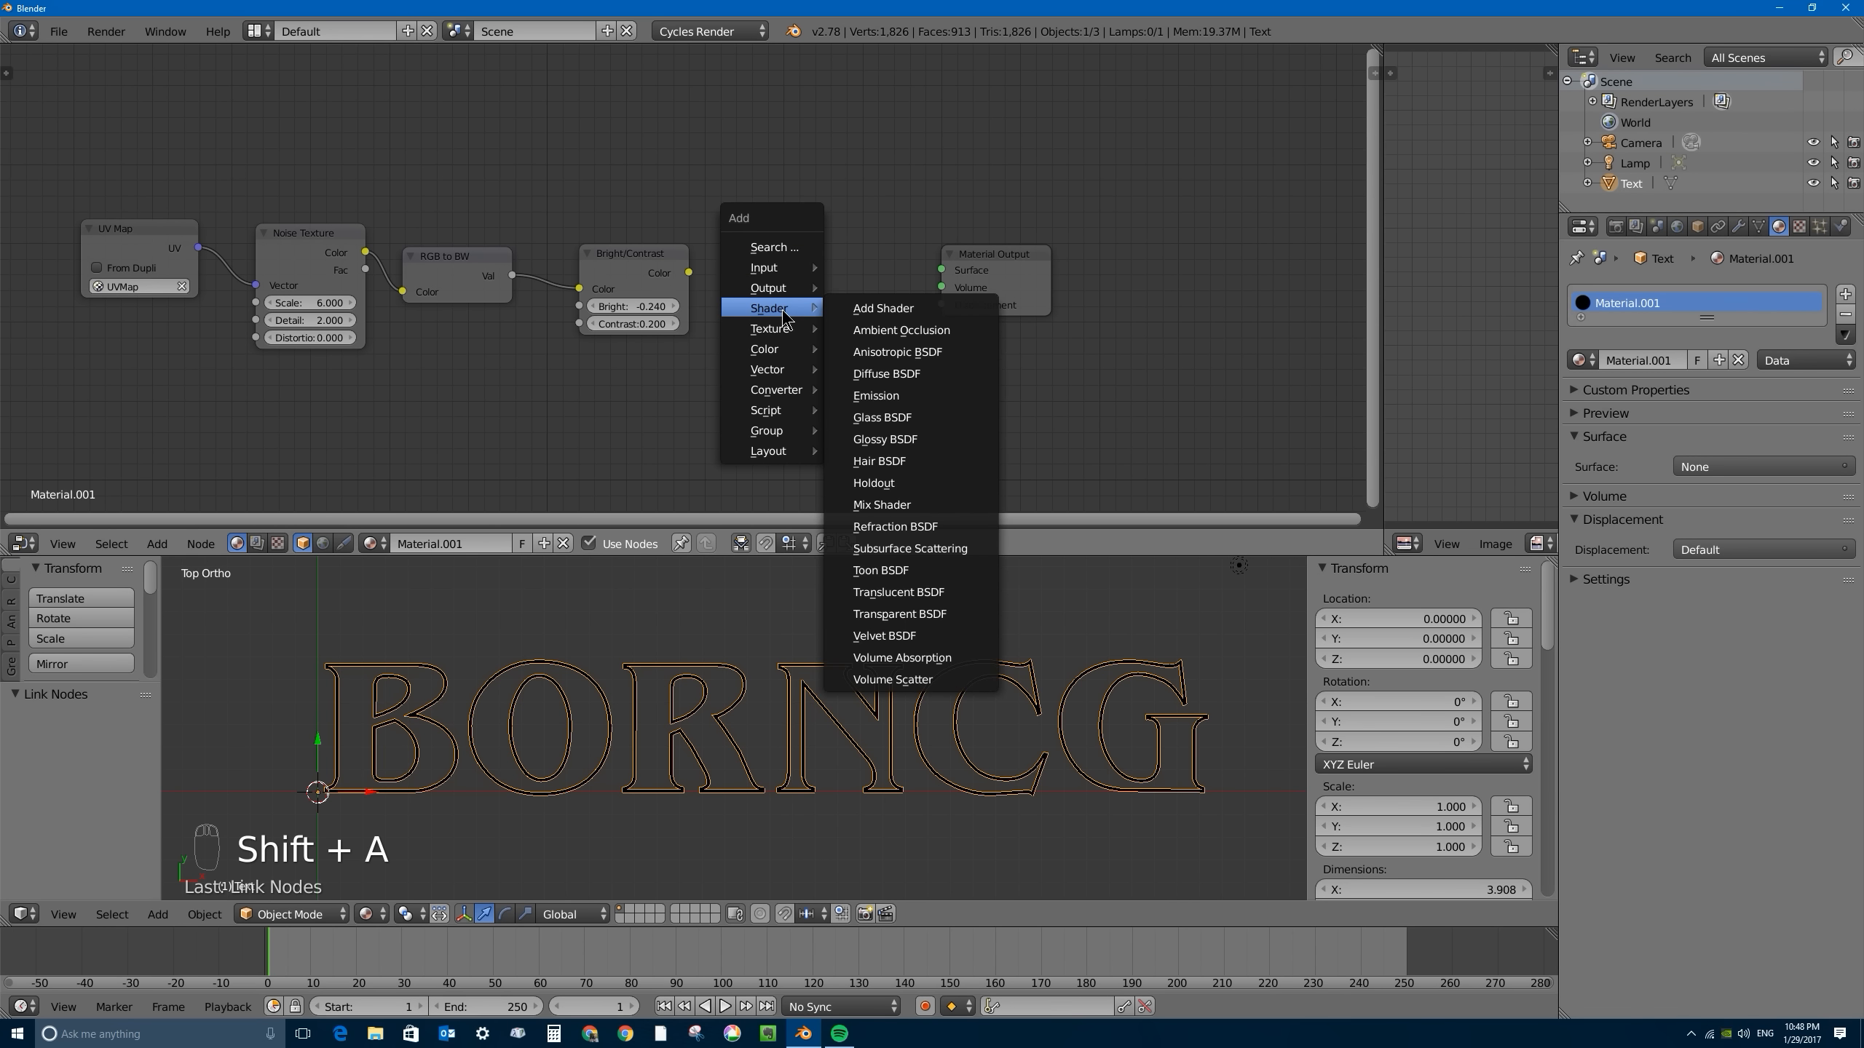
{"action": "left_click", "coordinate": [899, 399]}
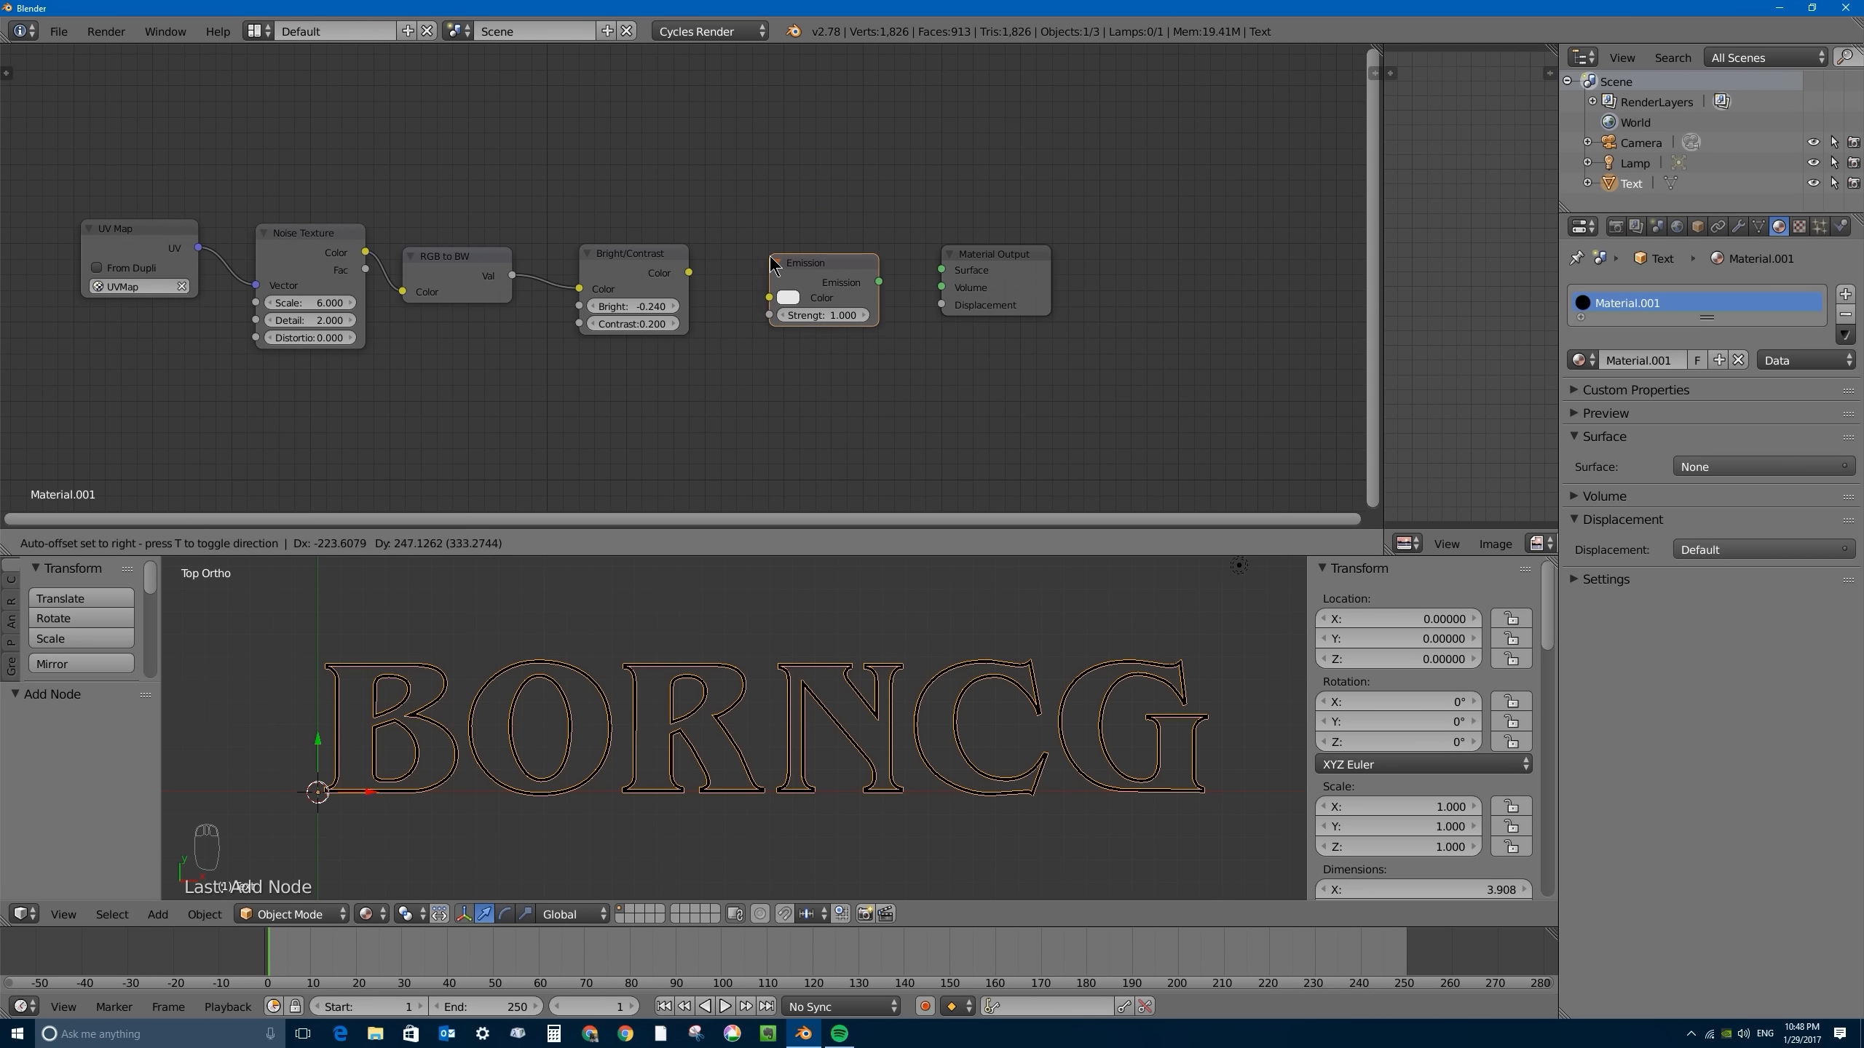
{"action": "left_click", "coordinate": [767, 252]}
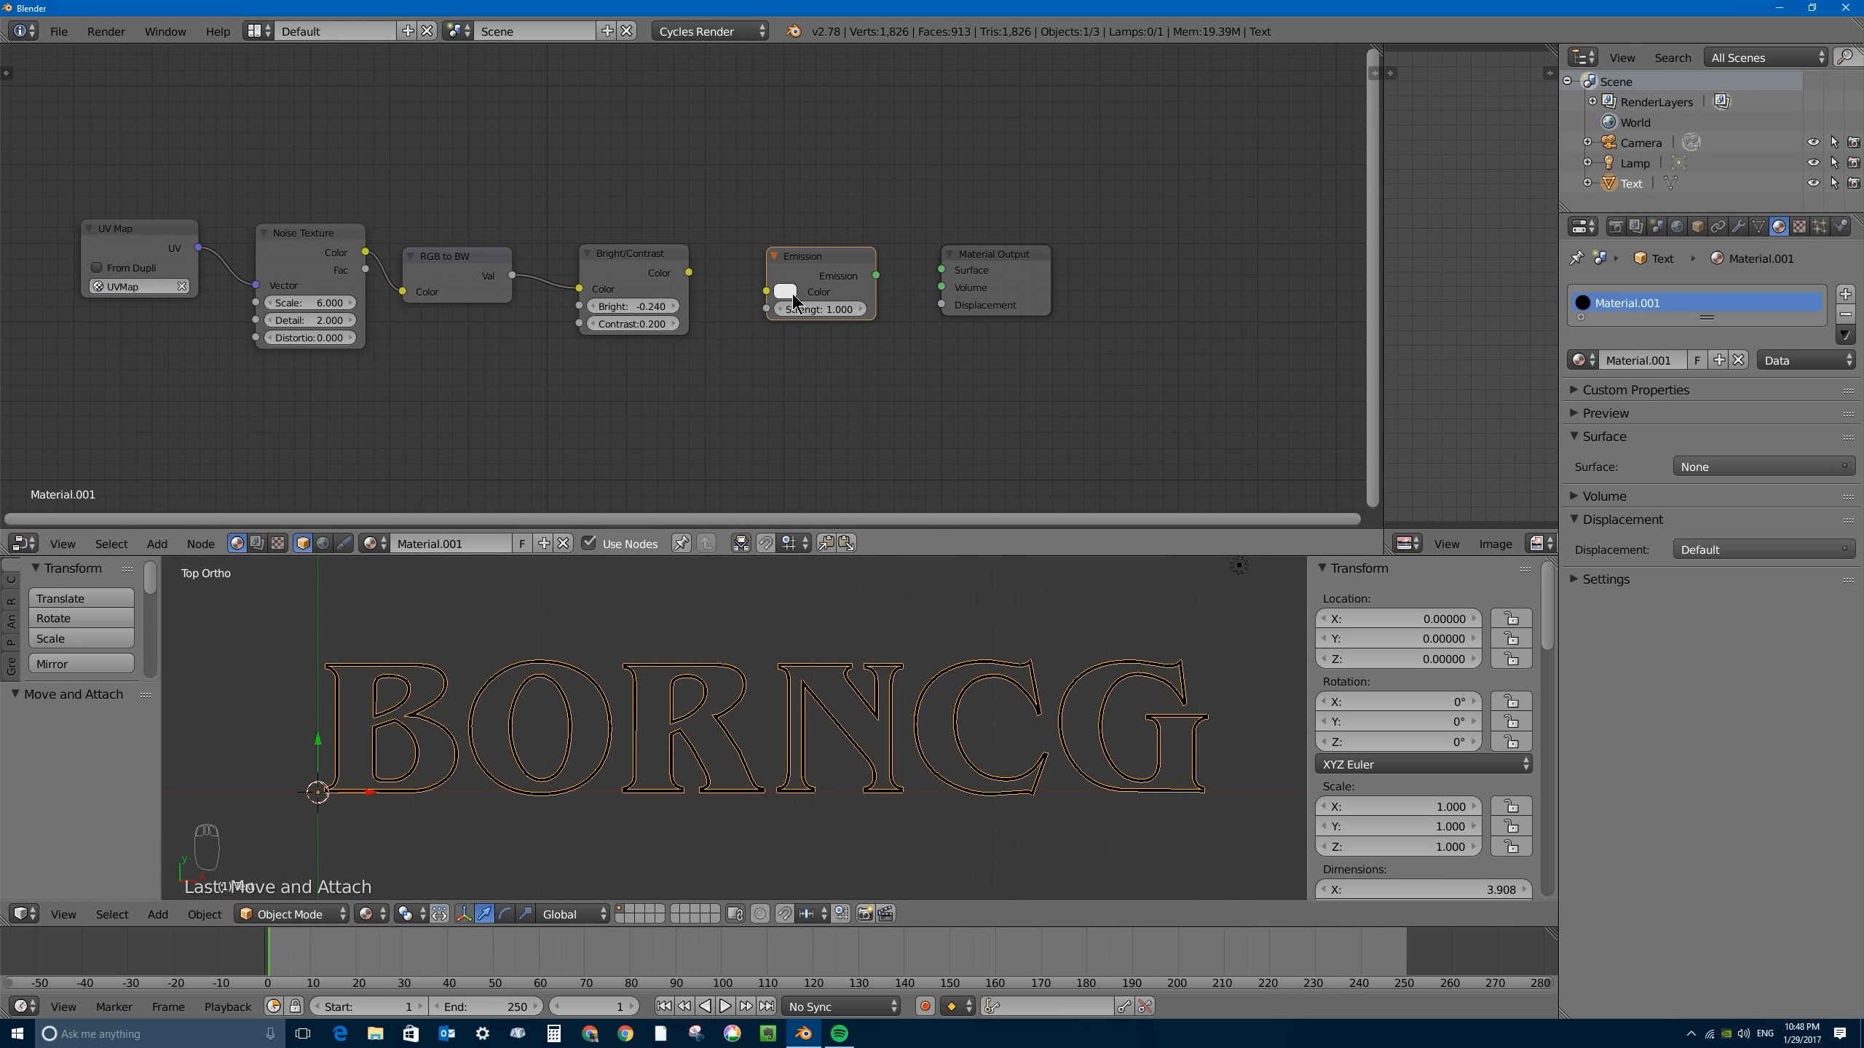
- Link Bright/Contrast to the Emission's Strength and the Emission to the Material Output's Surface
{"action": "left_click_drag", "start_coordinate": [689, 272], "coordinate": [942, 270]}
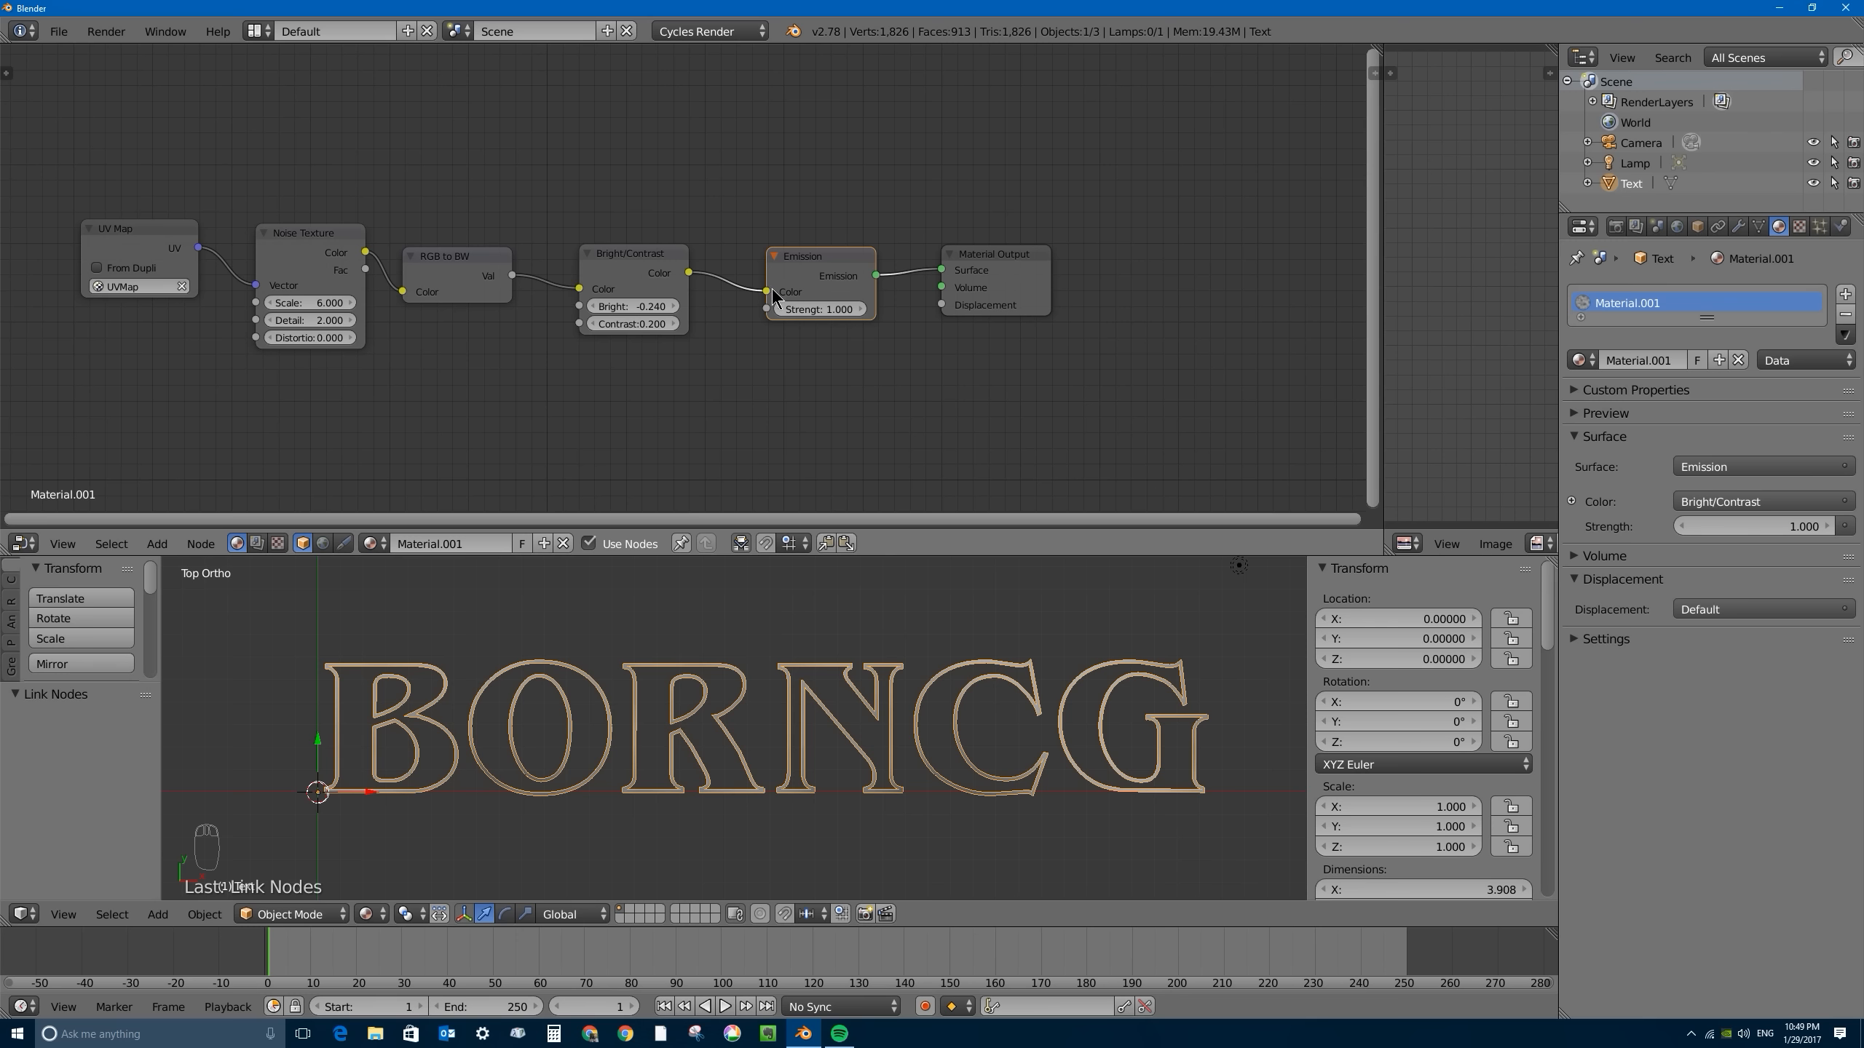
{"action": "left_click_drag", "start_coordinate": [766, 290], "coordinate": [764, 308]}
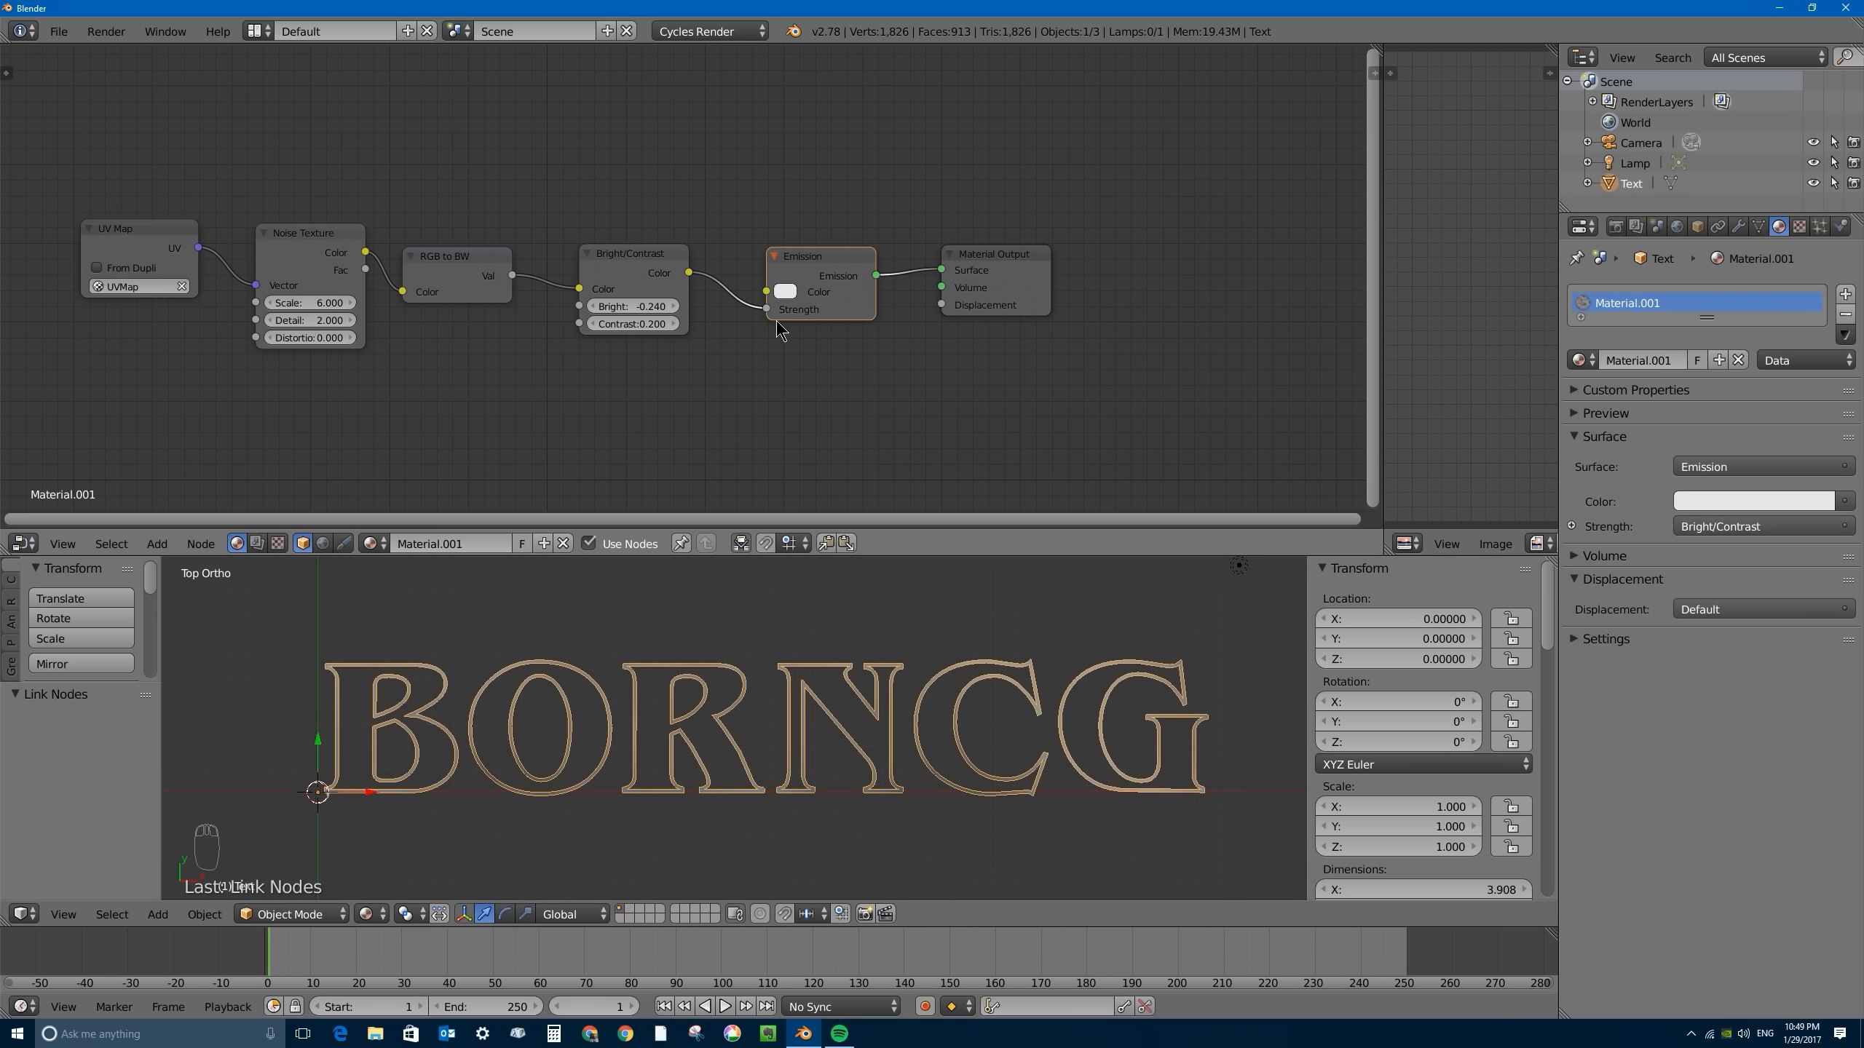
{"action": "left_click_drag", "start_coordinate": [465, 264], "coordinate": [493, 269]}
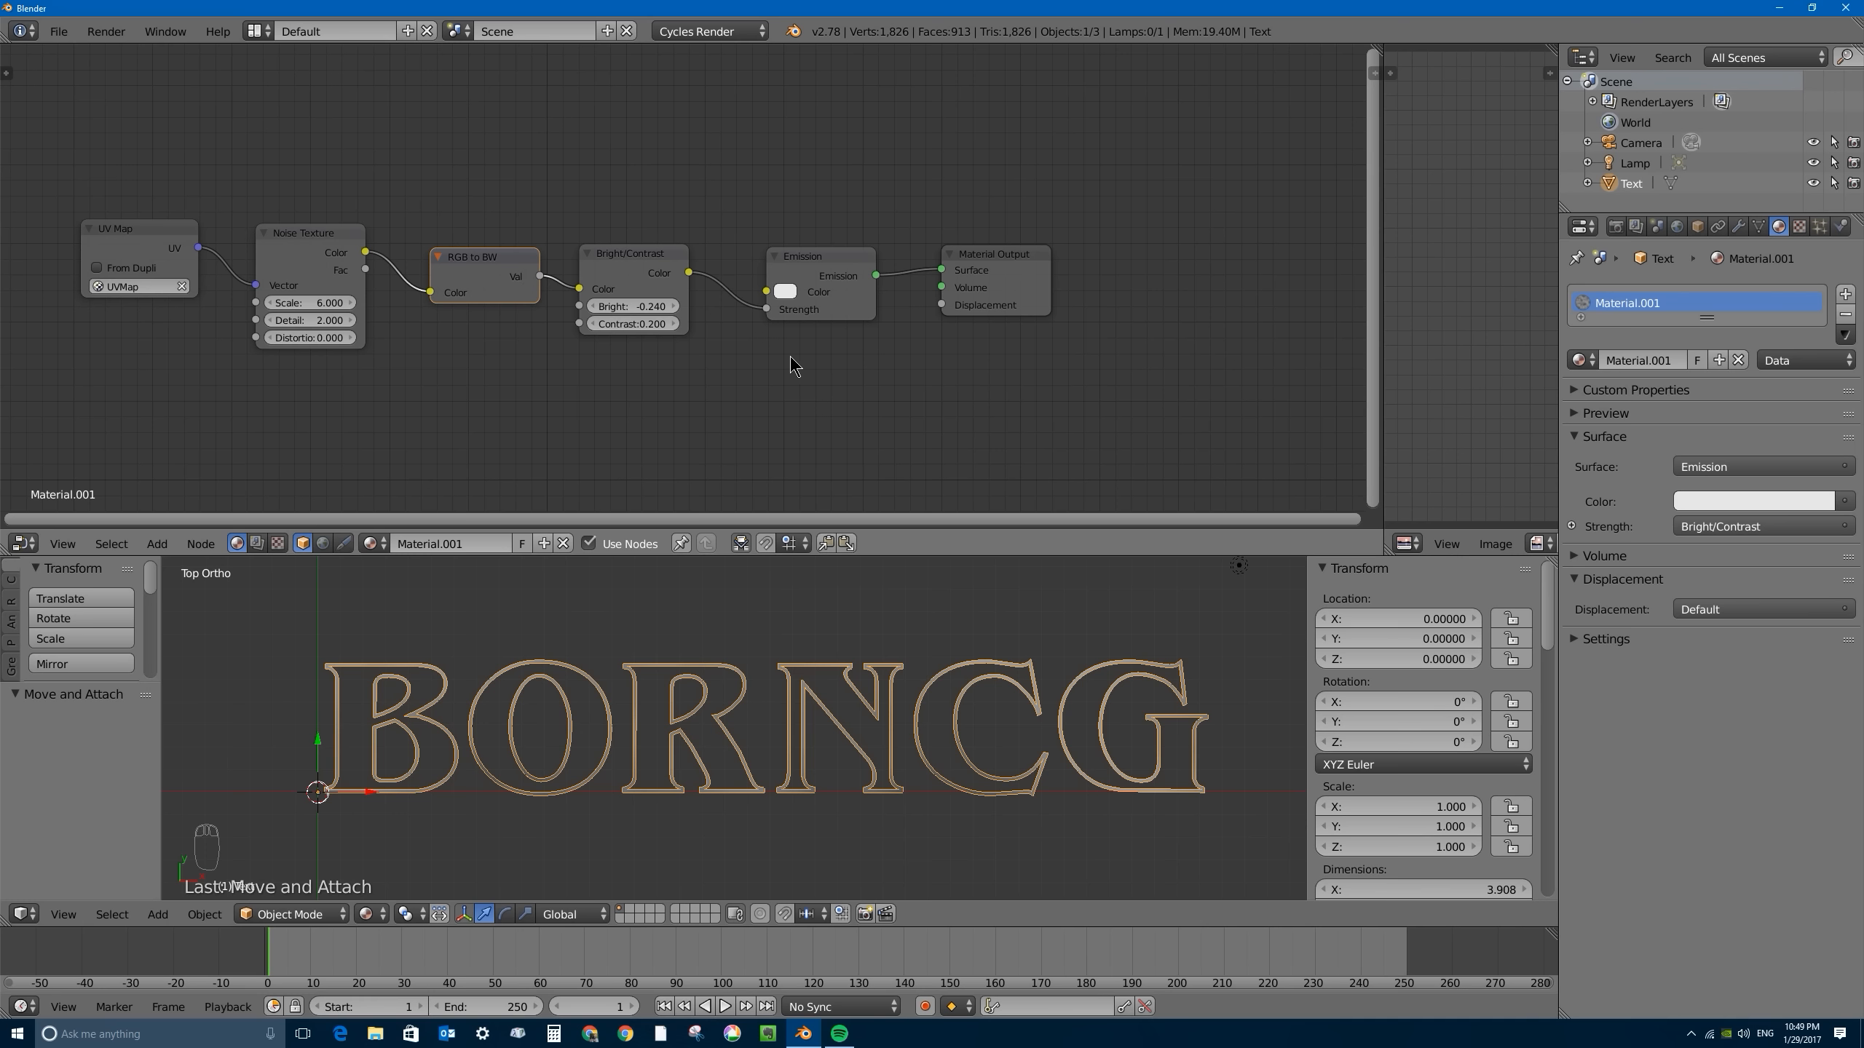
- Set the Emission color to red with R 0.800, G 0.000 and B 0.001, and move the node toward Material Output
{"action": "left_click", "coordinate": [785, 292]}
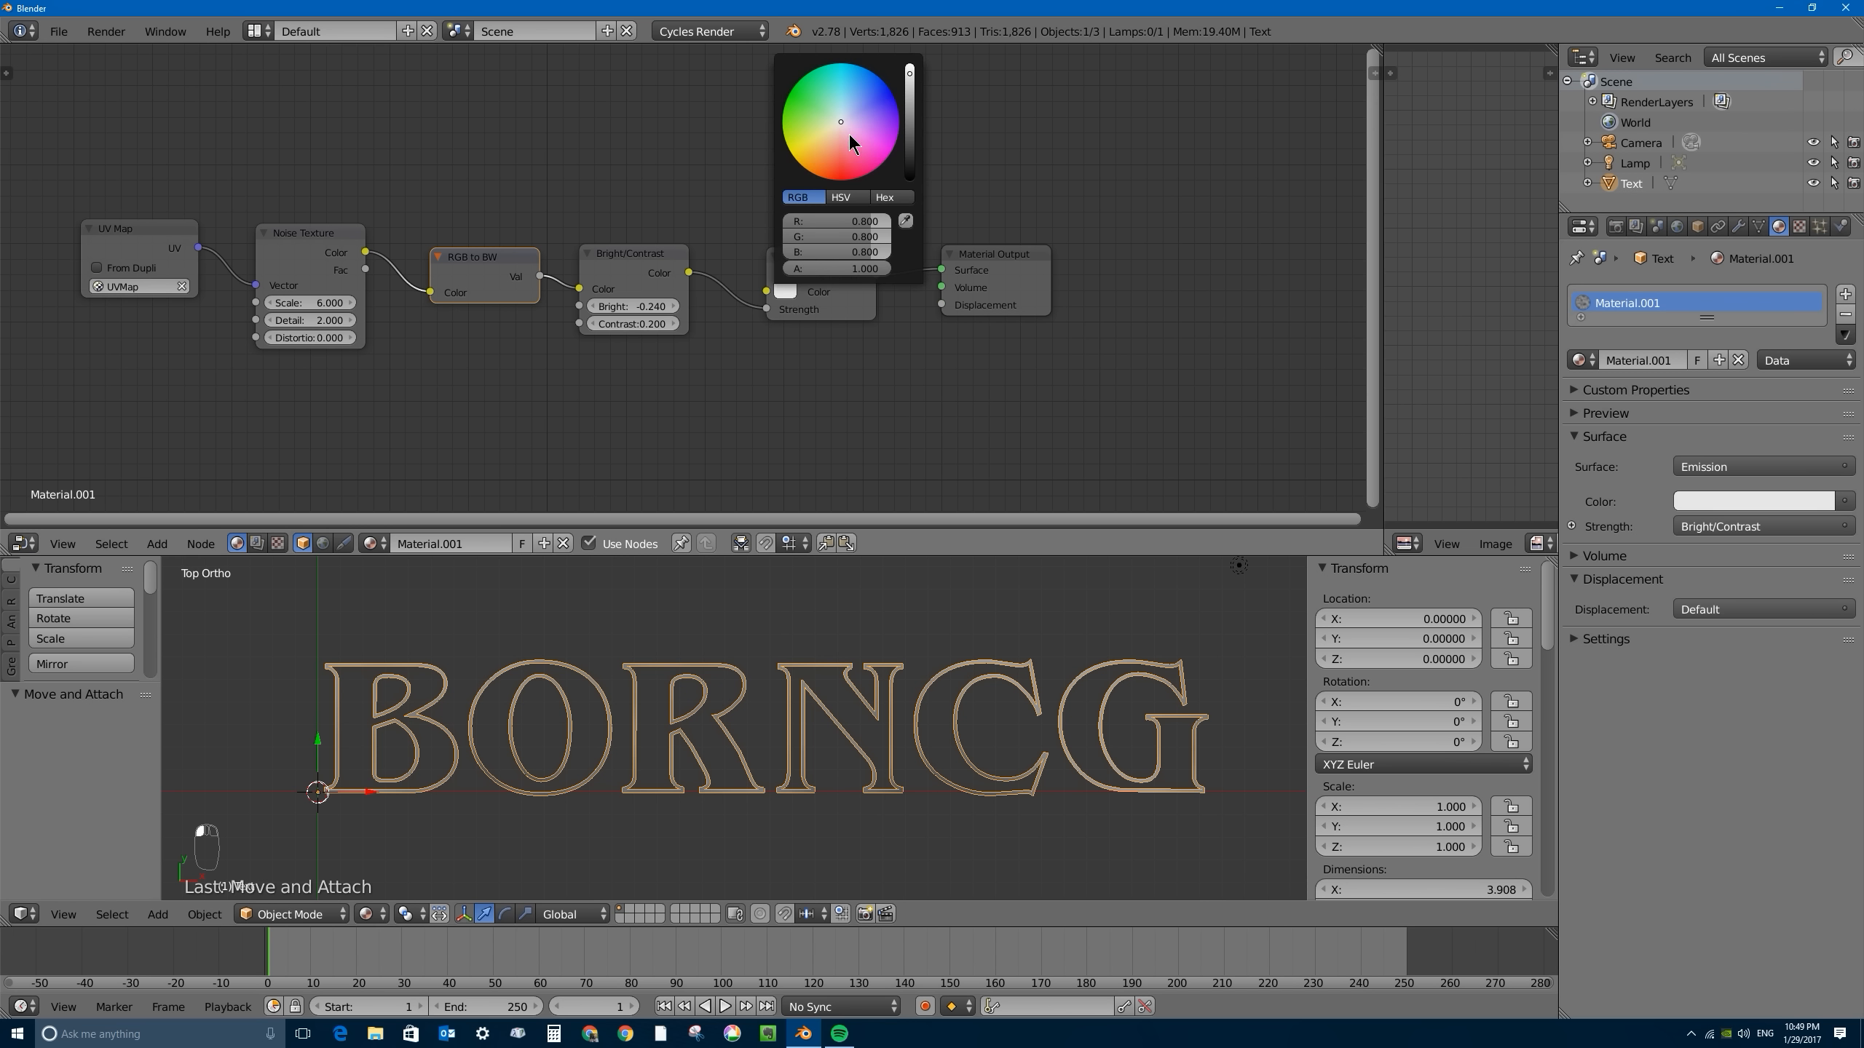
{"action": "left_click_drag", "start_coordinate": [841, 174], "coordinate": [840, 182]}
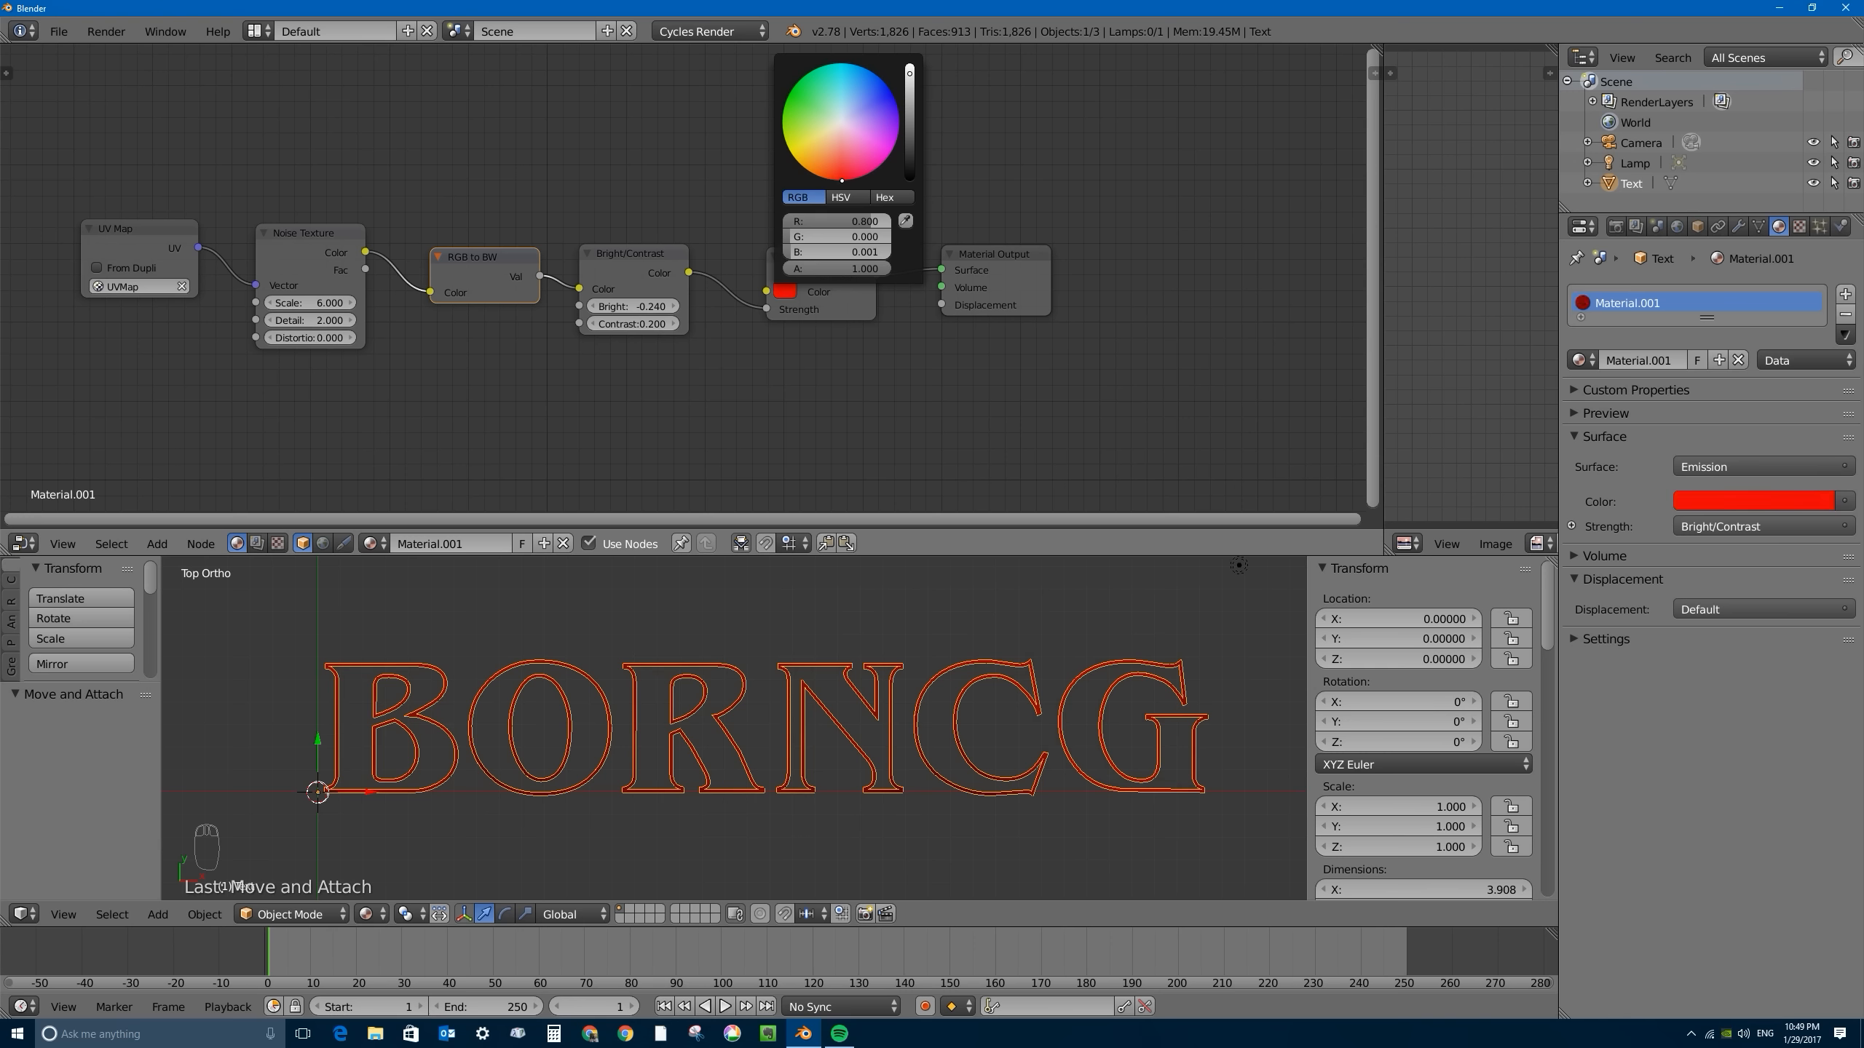
{"action": "left_click_drag", "start_coordinate": [799, 265], "coordinate": [821, 267]}
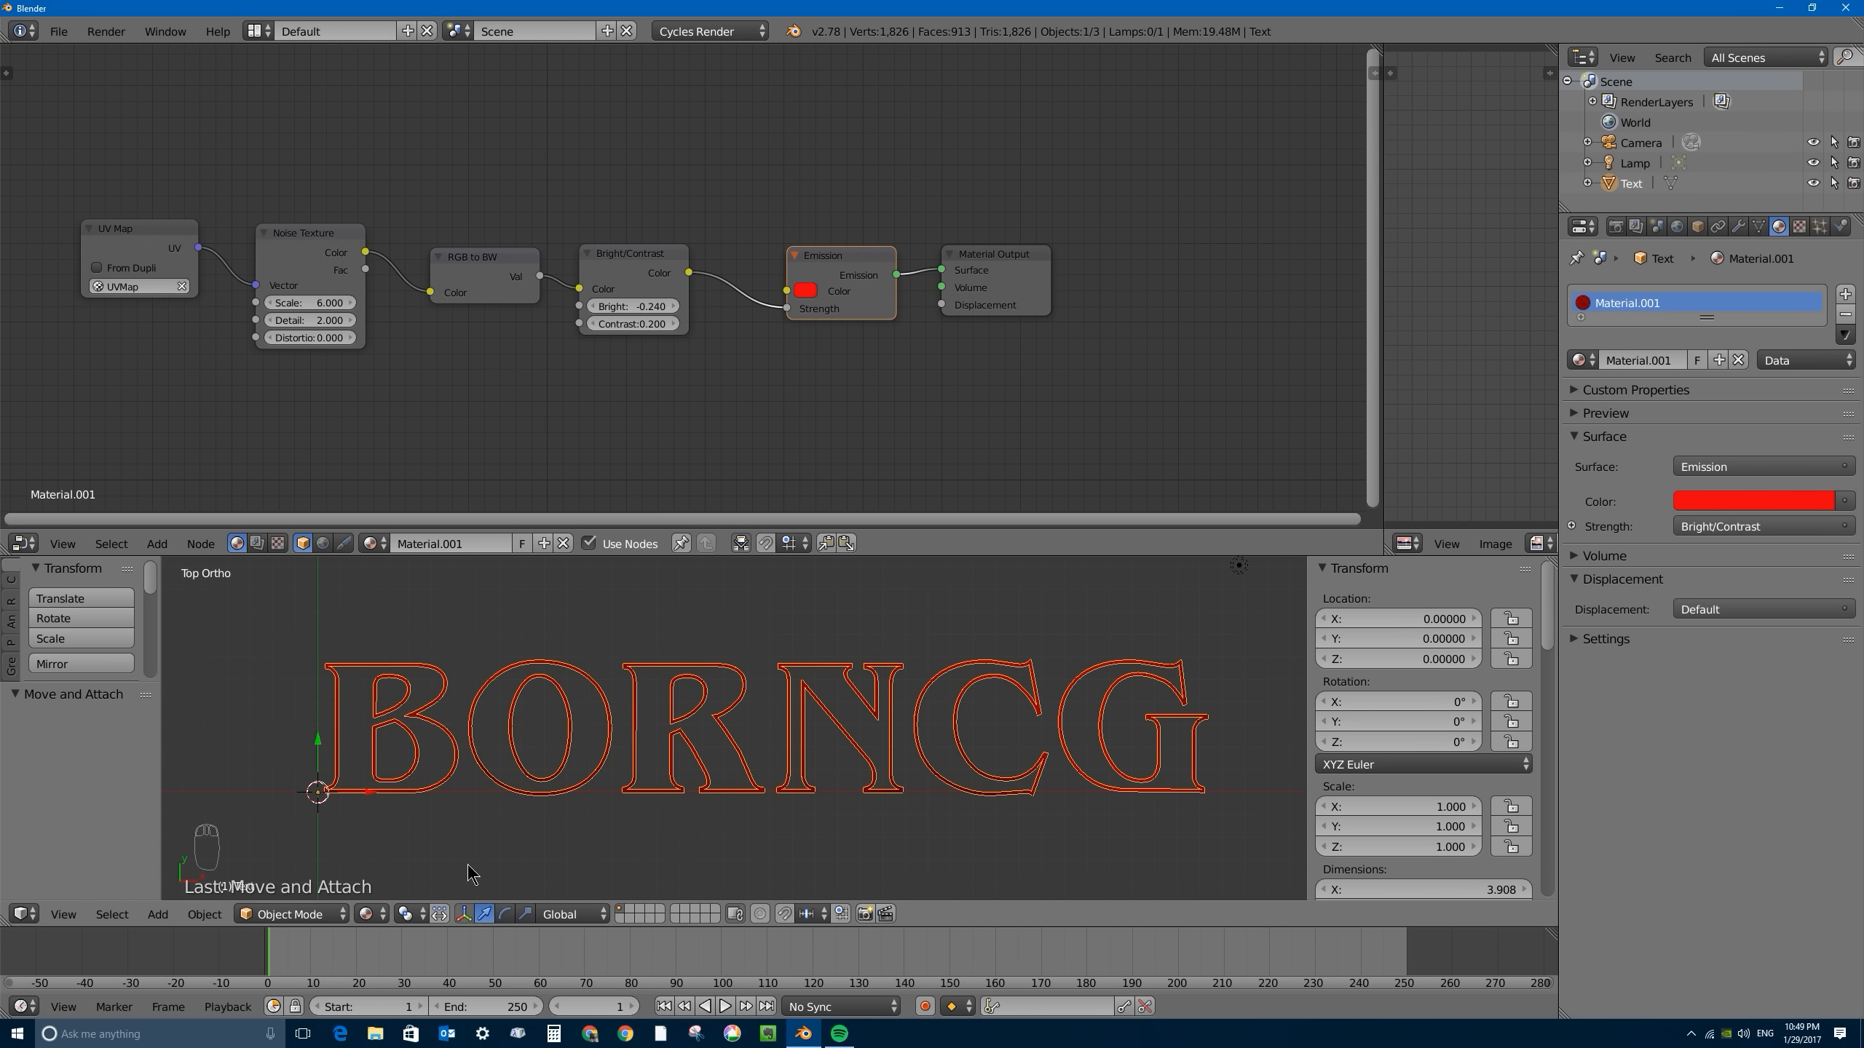
- Switch the 3D viewport to Rendered shading and set the world background color to black
{"action": "left_click", "coordinate": [366, 914]}
{"action": "key", "text": "shift+z"}
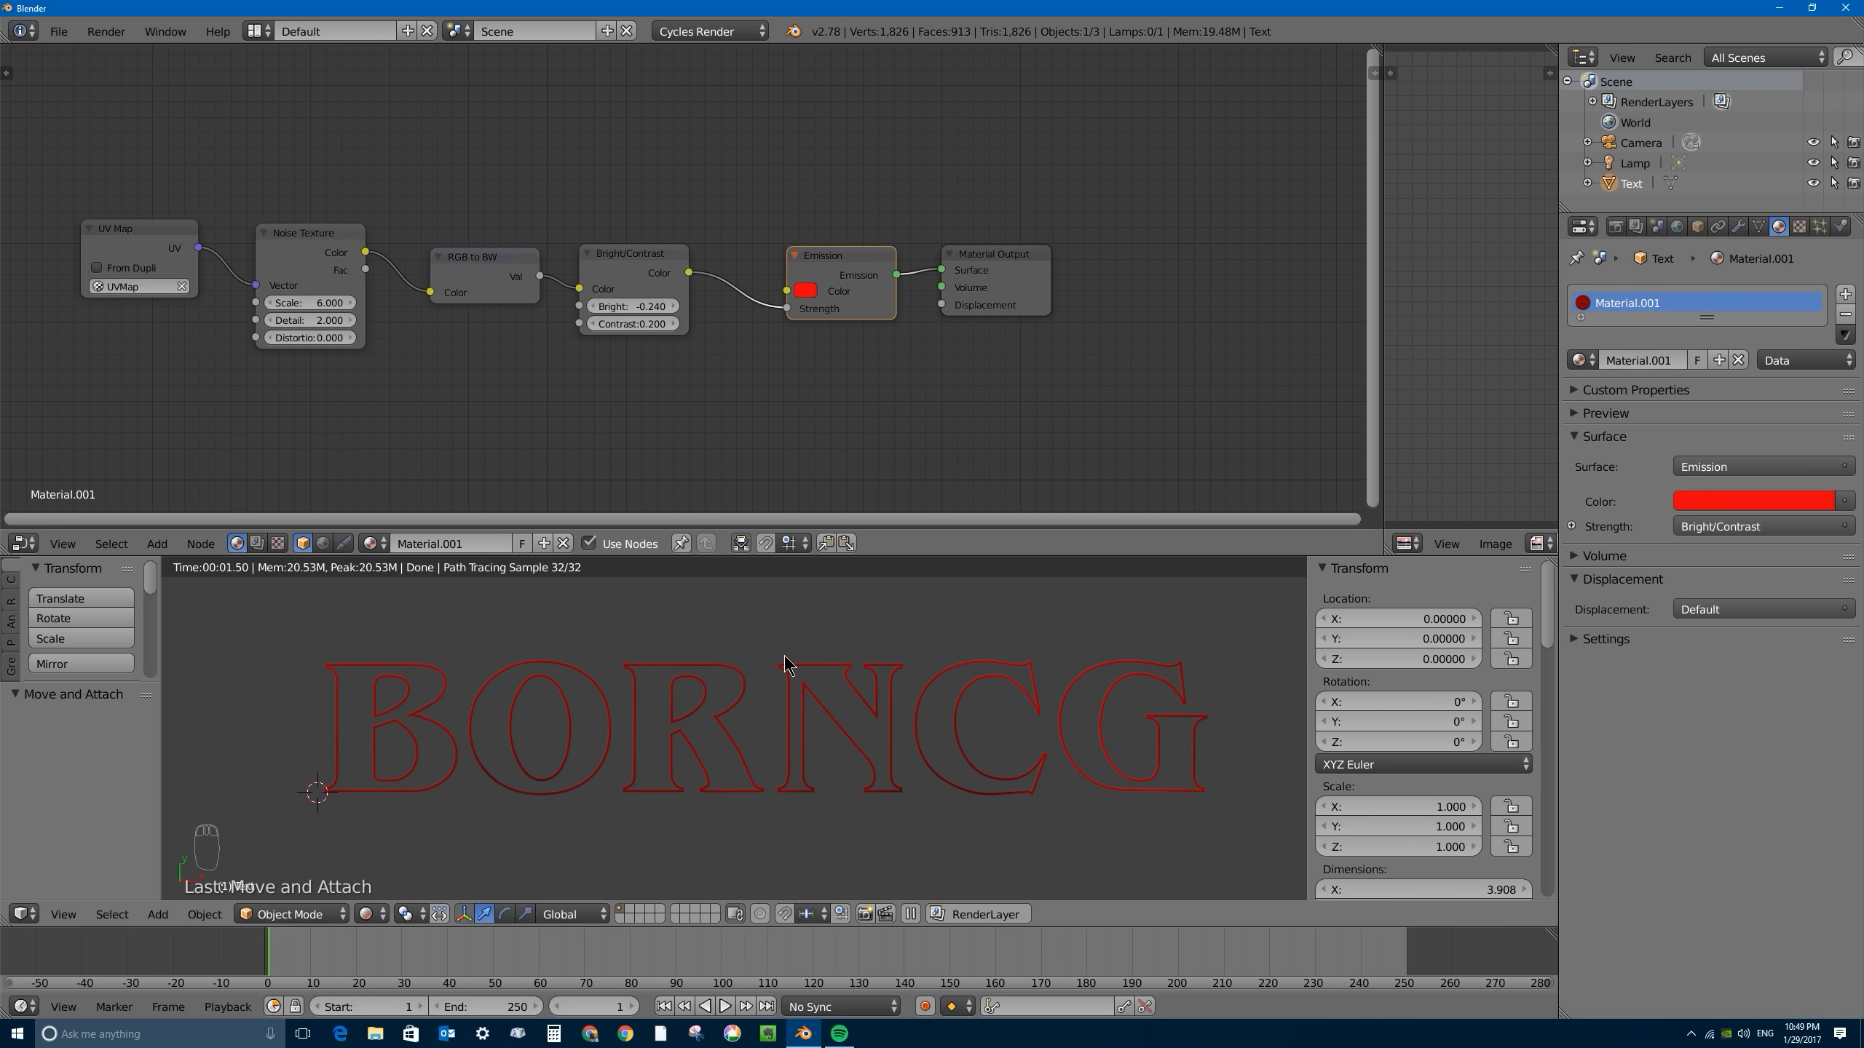
{"action": "left_click", "coordinate": [1678, 226]}
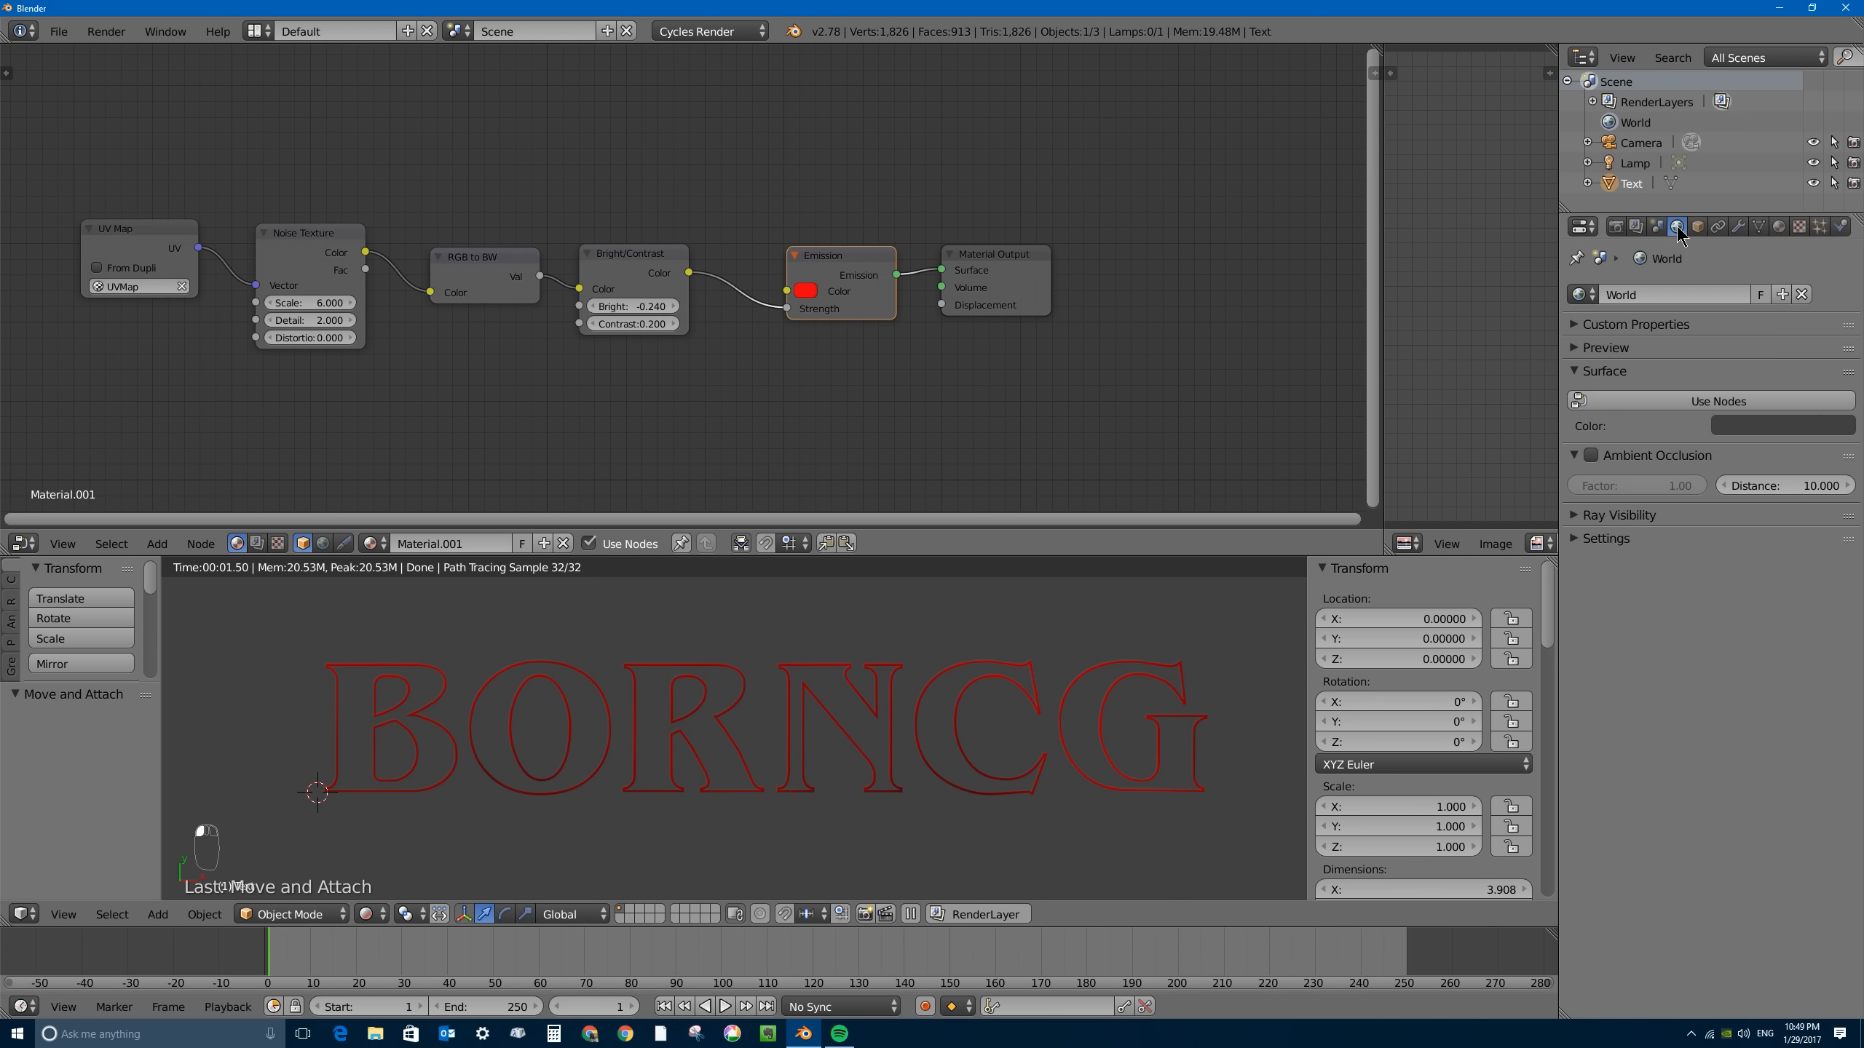
{"action": "left_click", "coordinate": [1805, 418]}
{"action": "left_click_drag", "start_coordinate": [1840, 259], "coordinate": [1839, 302]}
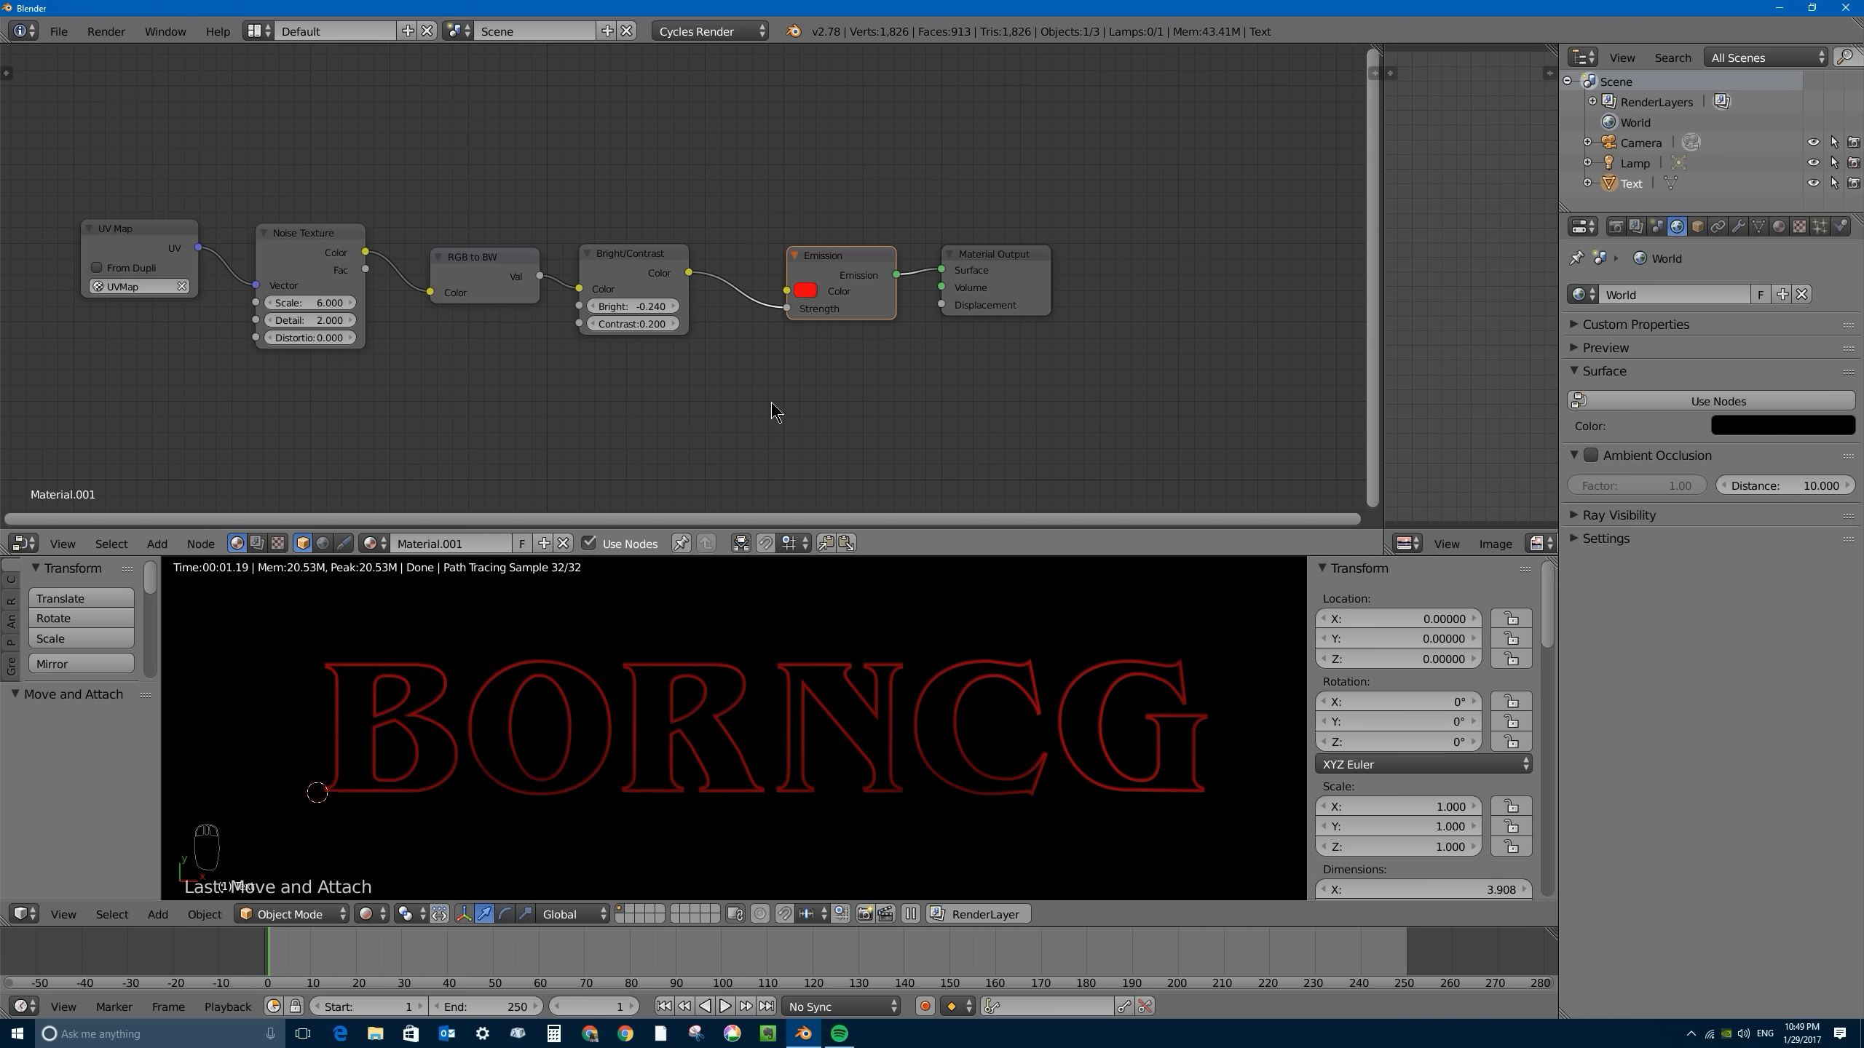
- Insert a Math node set to Add on the link between Bright/Contrast and the Emission's Strength
{"action": "key", "text": "shift+a"}
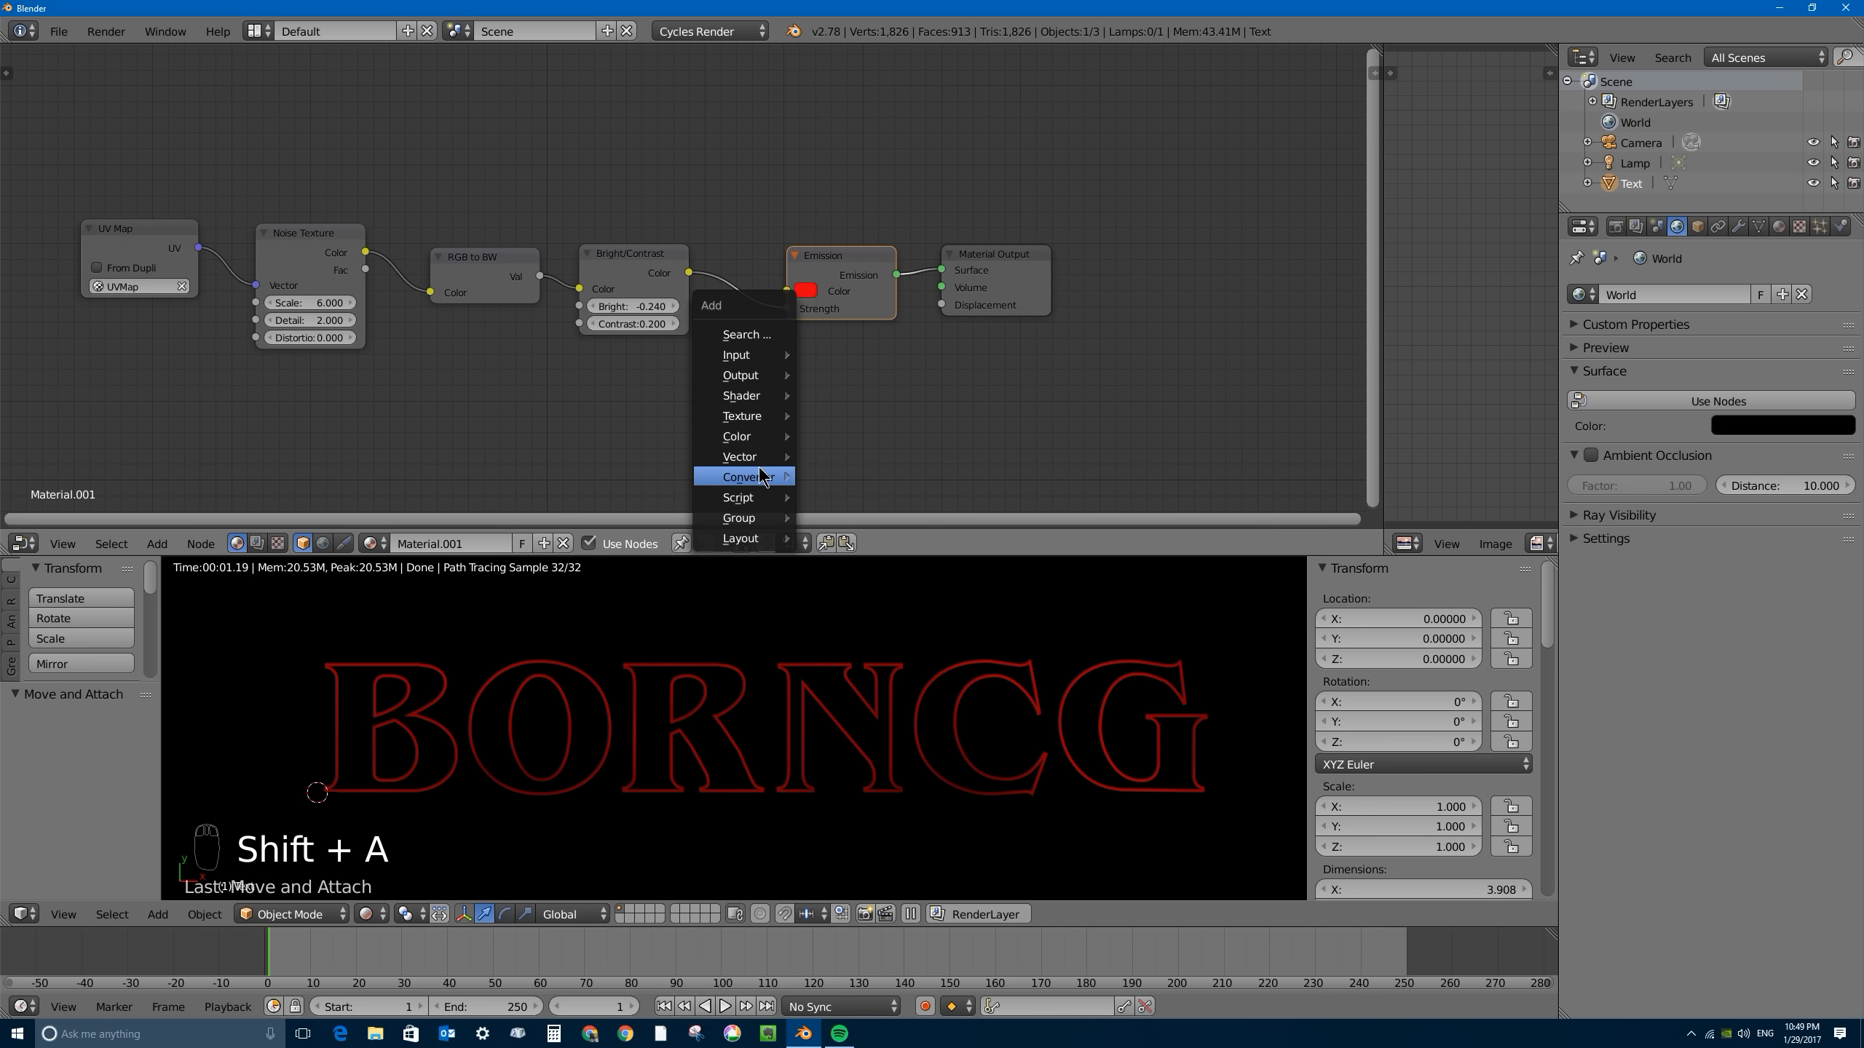
{"action": "mouse_move", "coordinate": [760, 477]}
{"action": "left_click", "coordinate": [846, 584]}
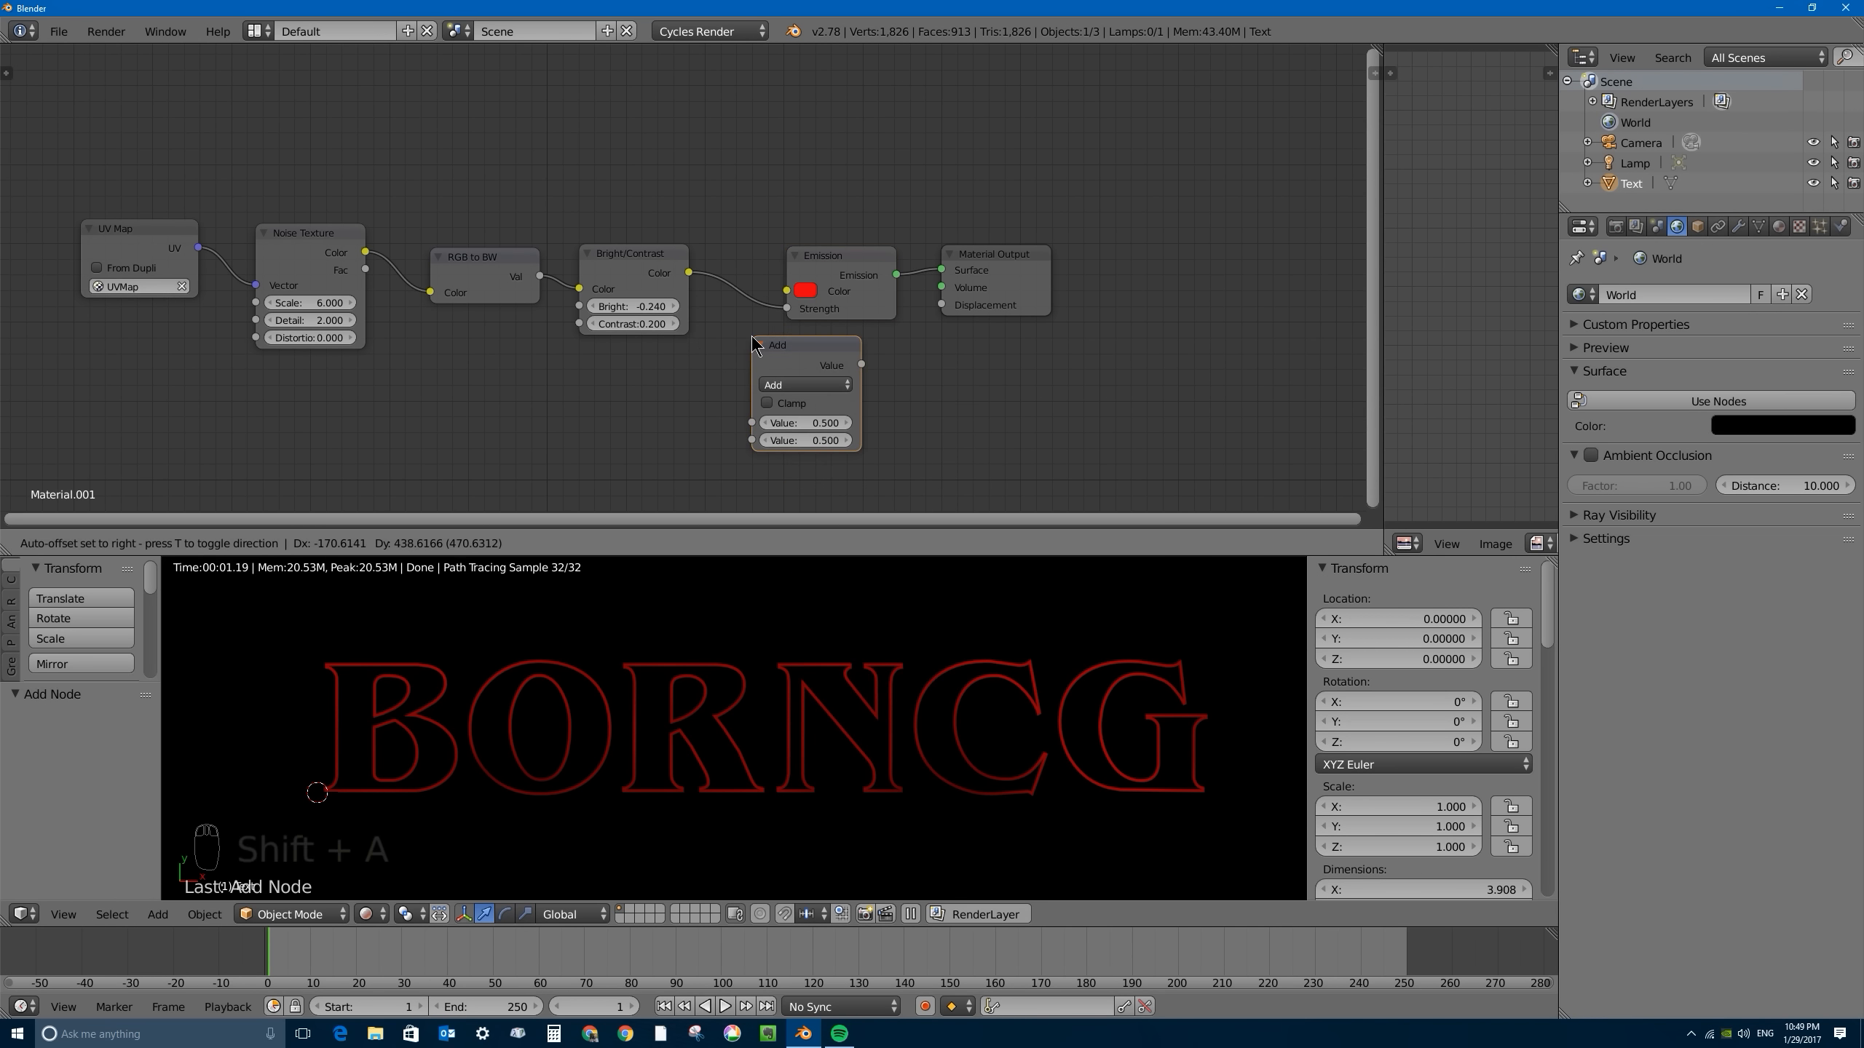
{"action": "left_click", "coordinate": [768, 281]}
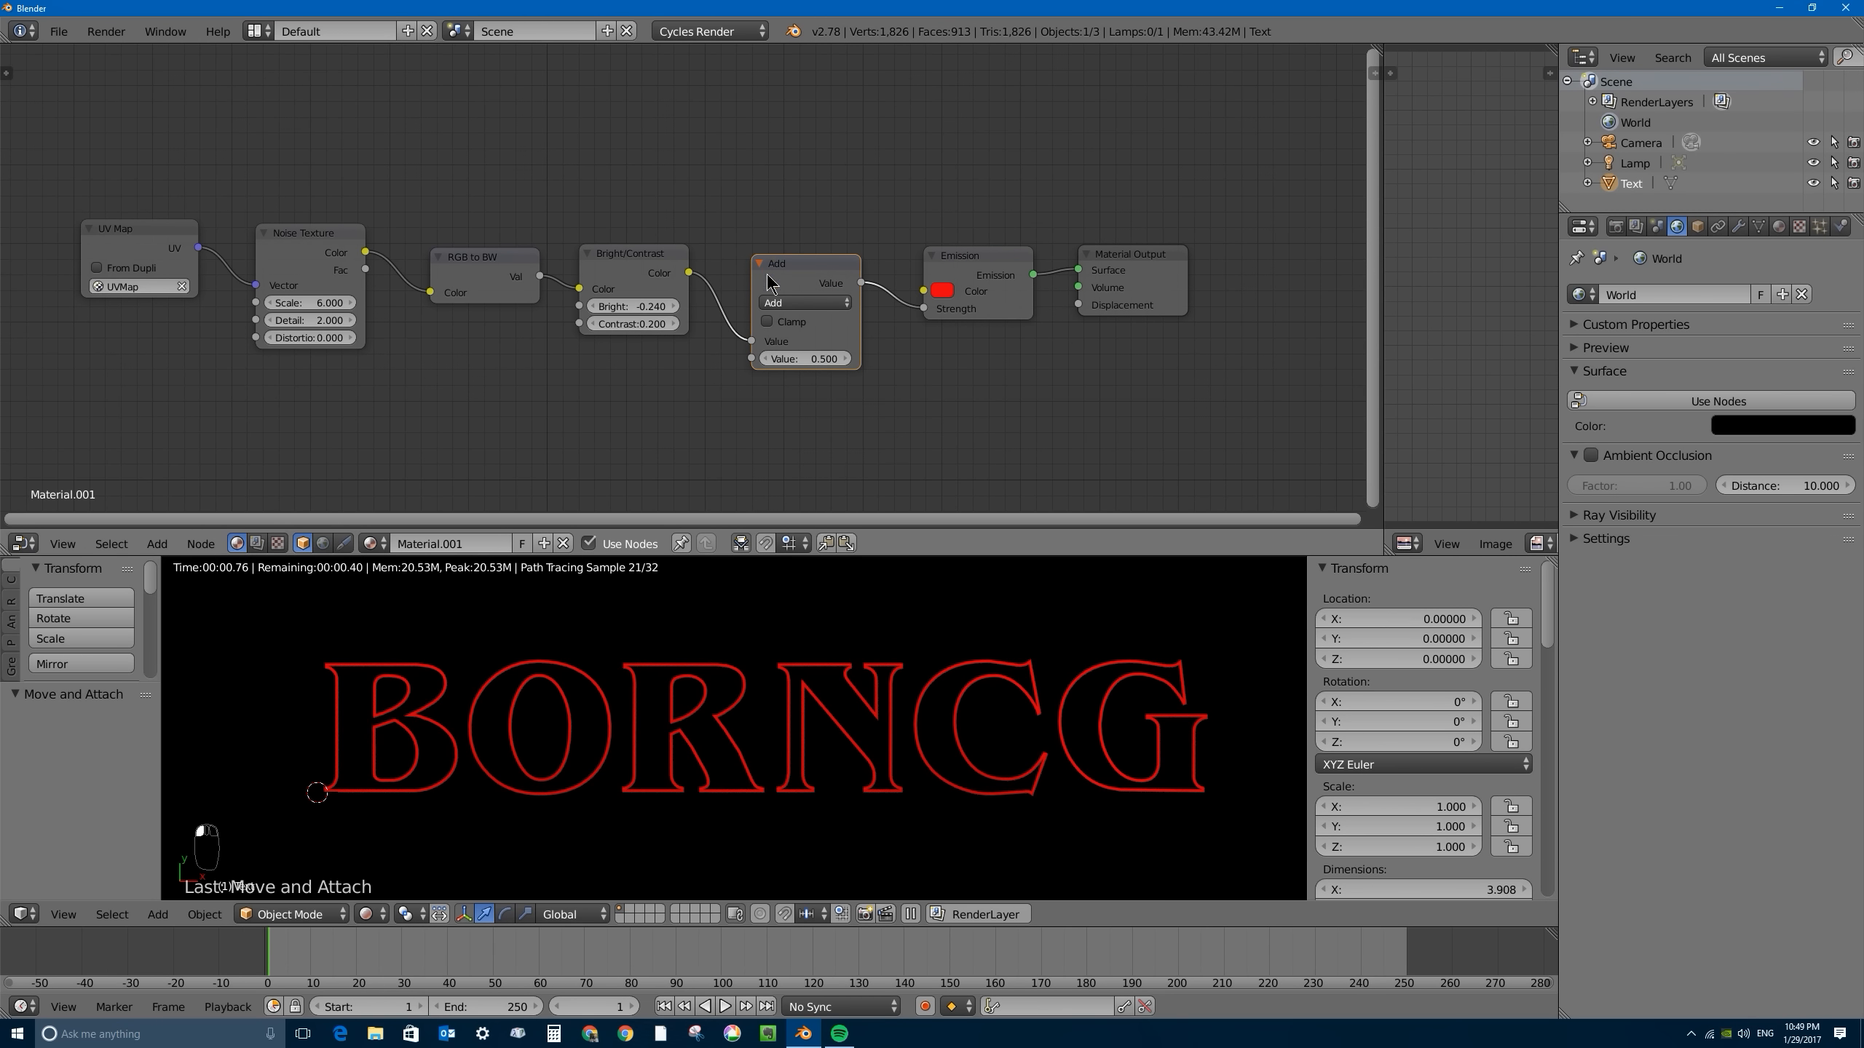
- Switch the Math node feeding the Emission's Strength to Multiply and set its second value to 3
{"action": "left_click", "coordinate": [804, 302]}
{"action": "left_click", "coordinate": [802, 362]}
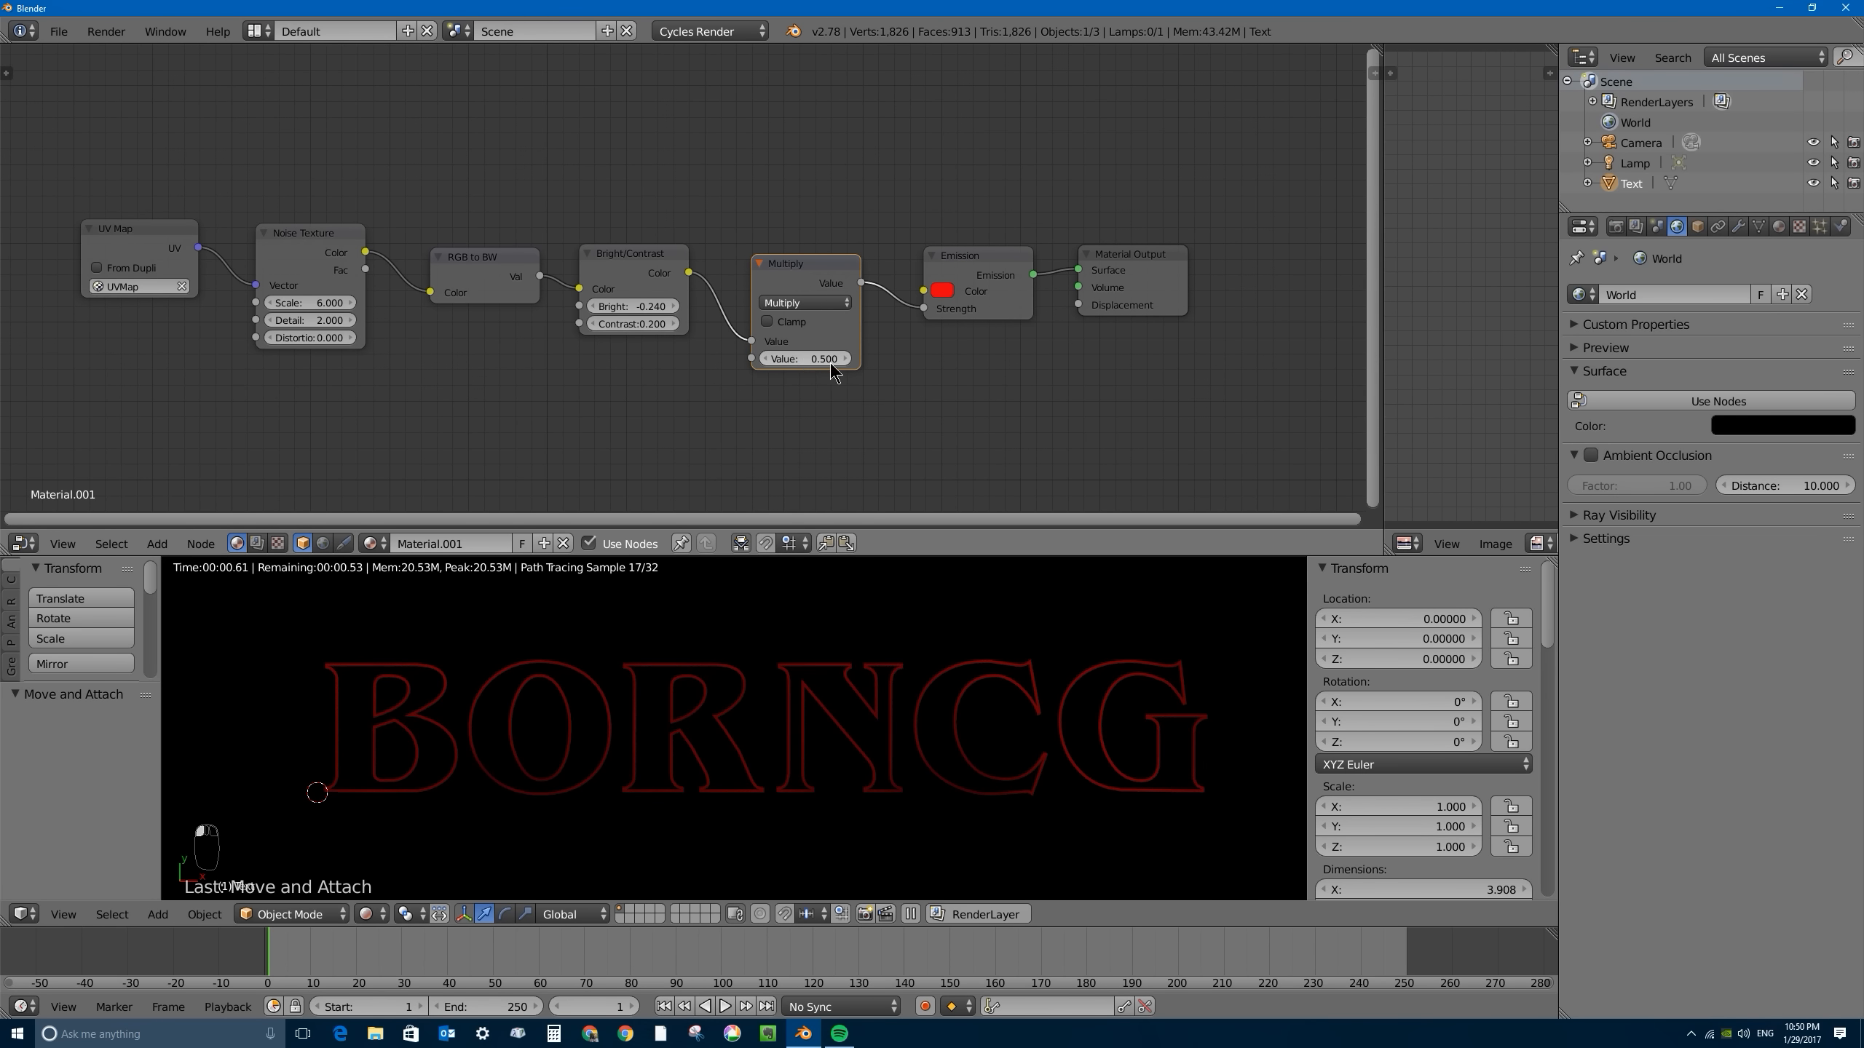
{"action": "left_click", "coordinate": [797, 357]}
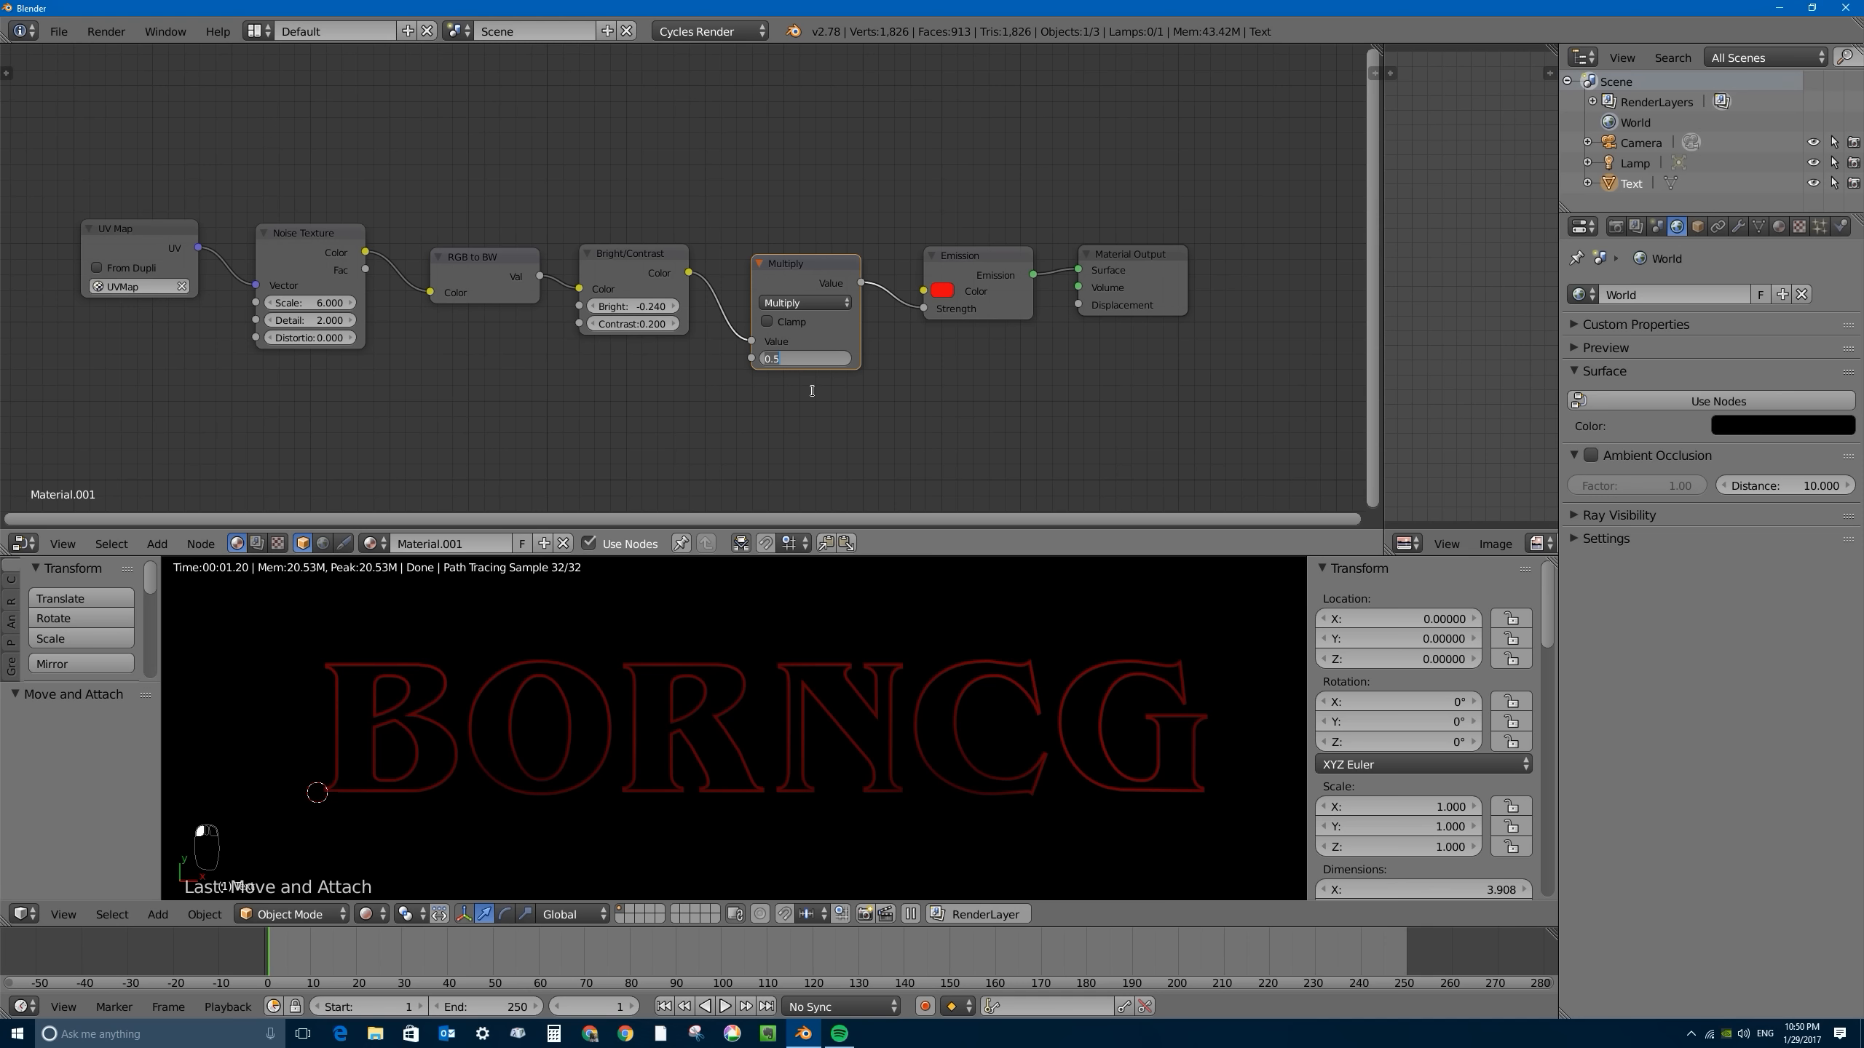
{"action": "key", "text": "Return"}
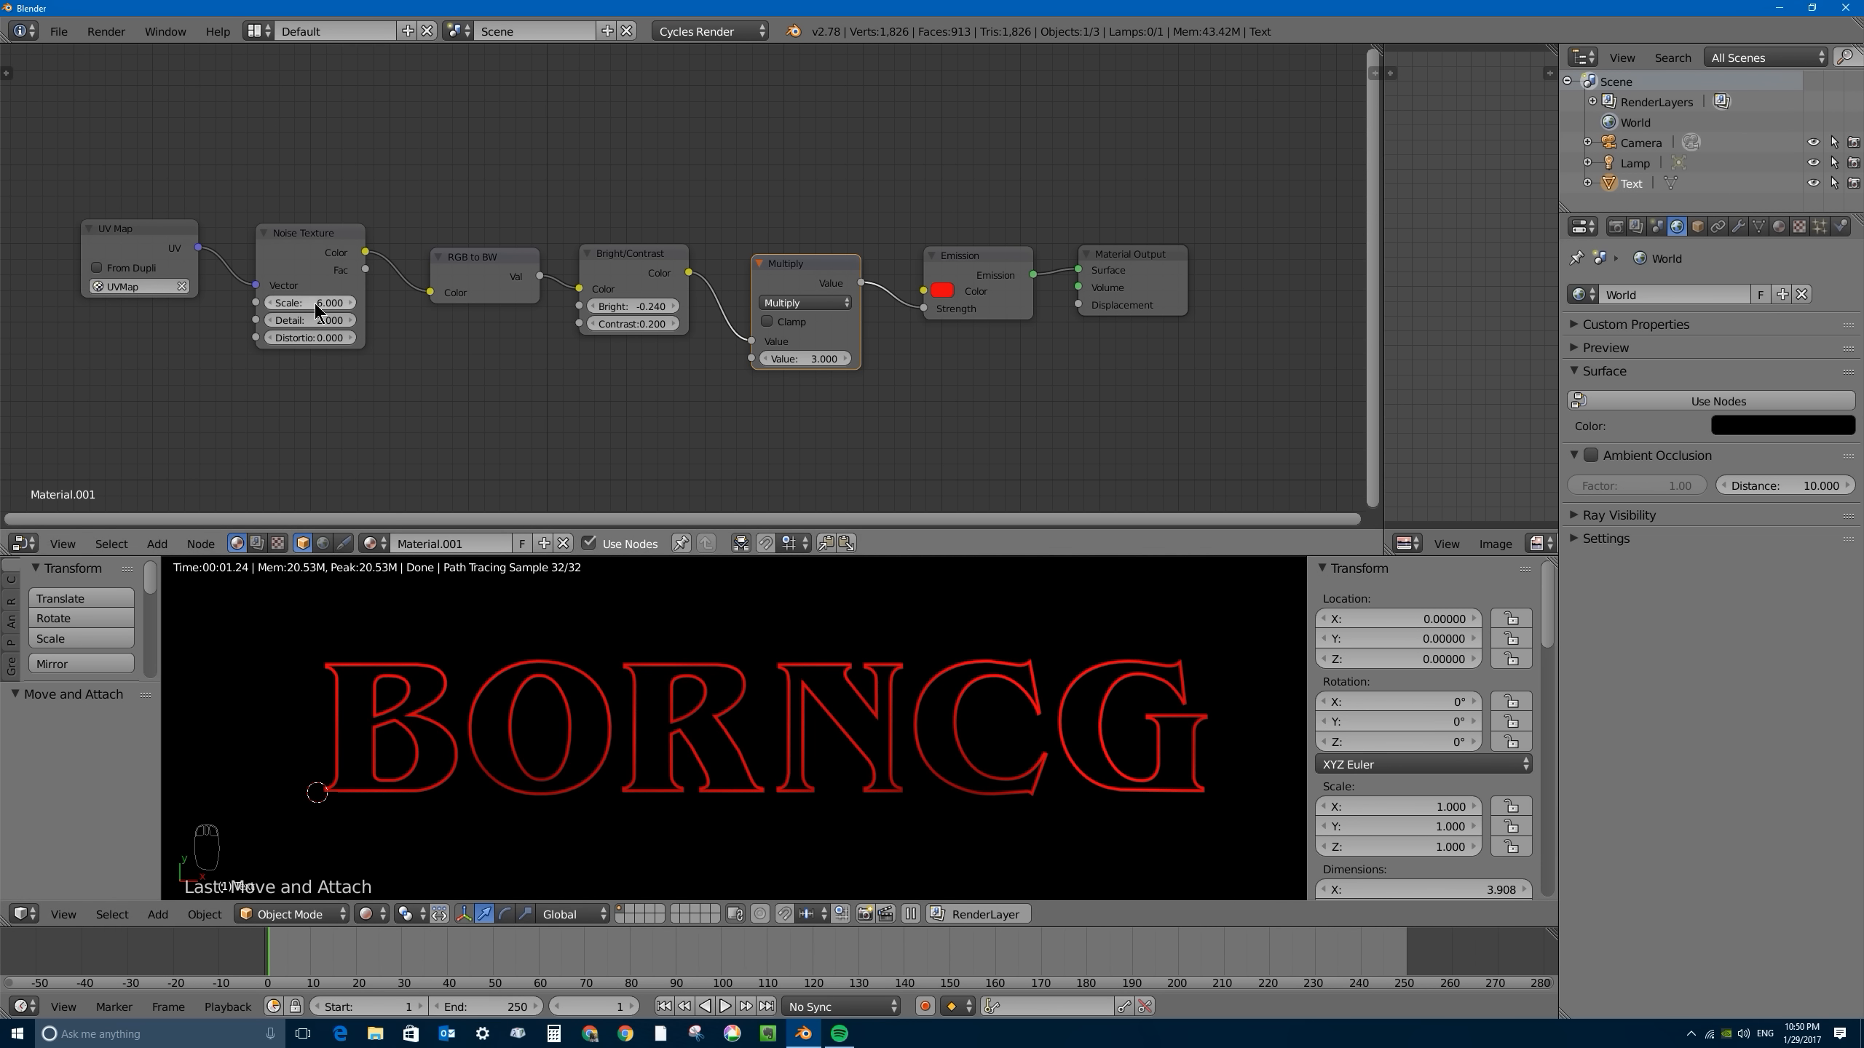
- Set the Noise Texture's Scale to 3 and the Bright/Contrast node's Bright to -0.340
{"action": "left_click", "coordinate": [285, 302]}
{"action": "type", "text": "3"}
{"action": "key", "text": "Return"}
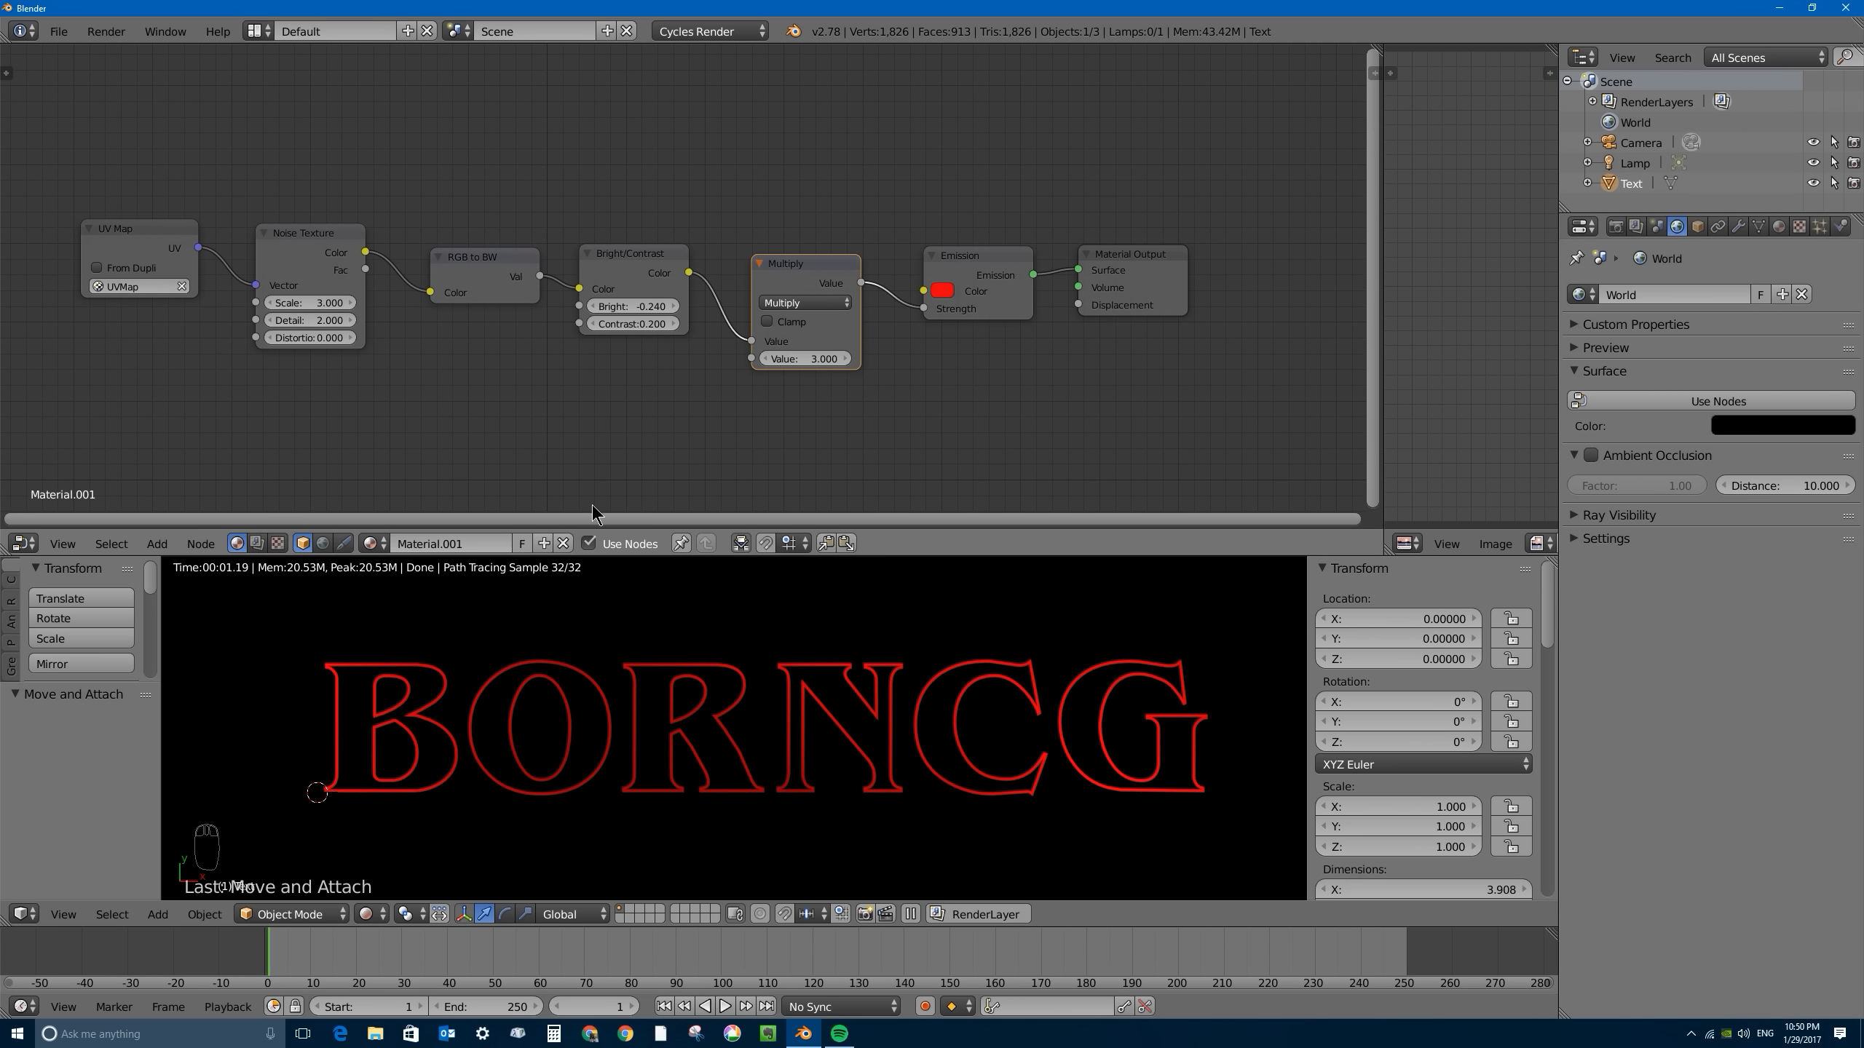
{"action": "mouse_move", "coordinate": [629, 308]}
{"action": "left_mouse_down"}
{"action": "mouse_move", "coordinate": [595, 308]}
{"action": "mouse_move", "coordinate": [631, 312]}
{"action": "left_mouse_up"}
- Set the Noise Texture's Scale to 10
{"action": "left_click", "coordinate": [308, 303]}
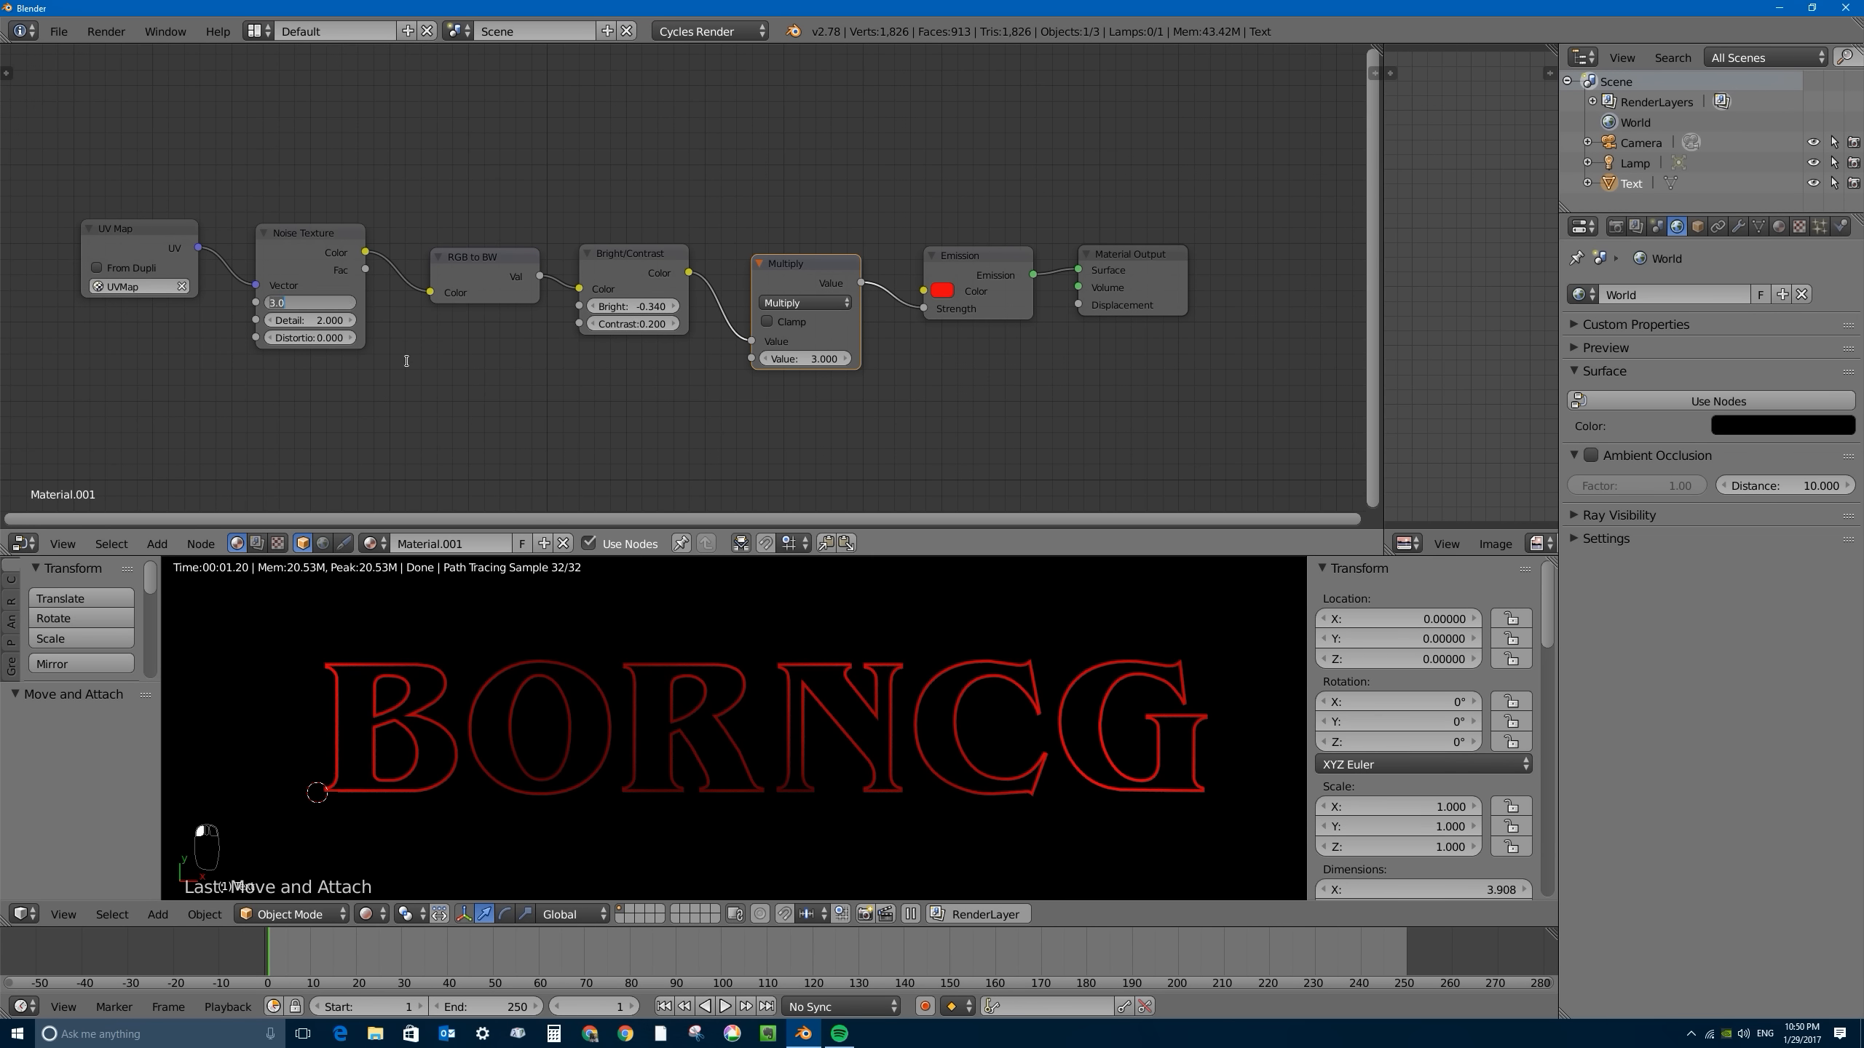
{"action": "type", "text": "10"}
{"action": "key", "text": "Return"}
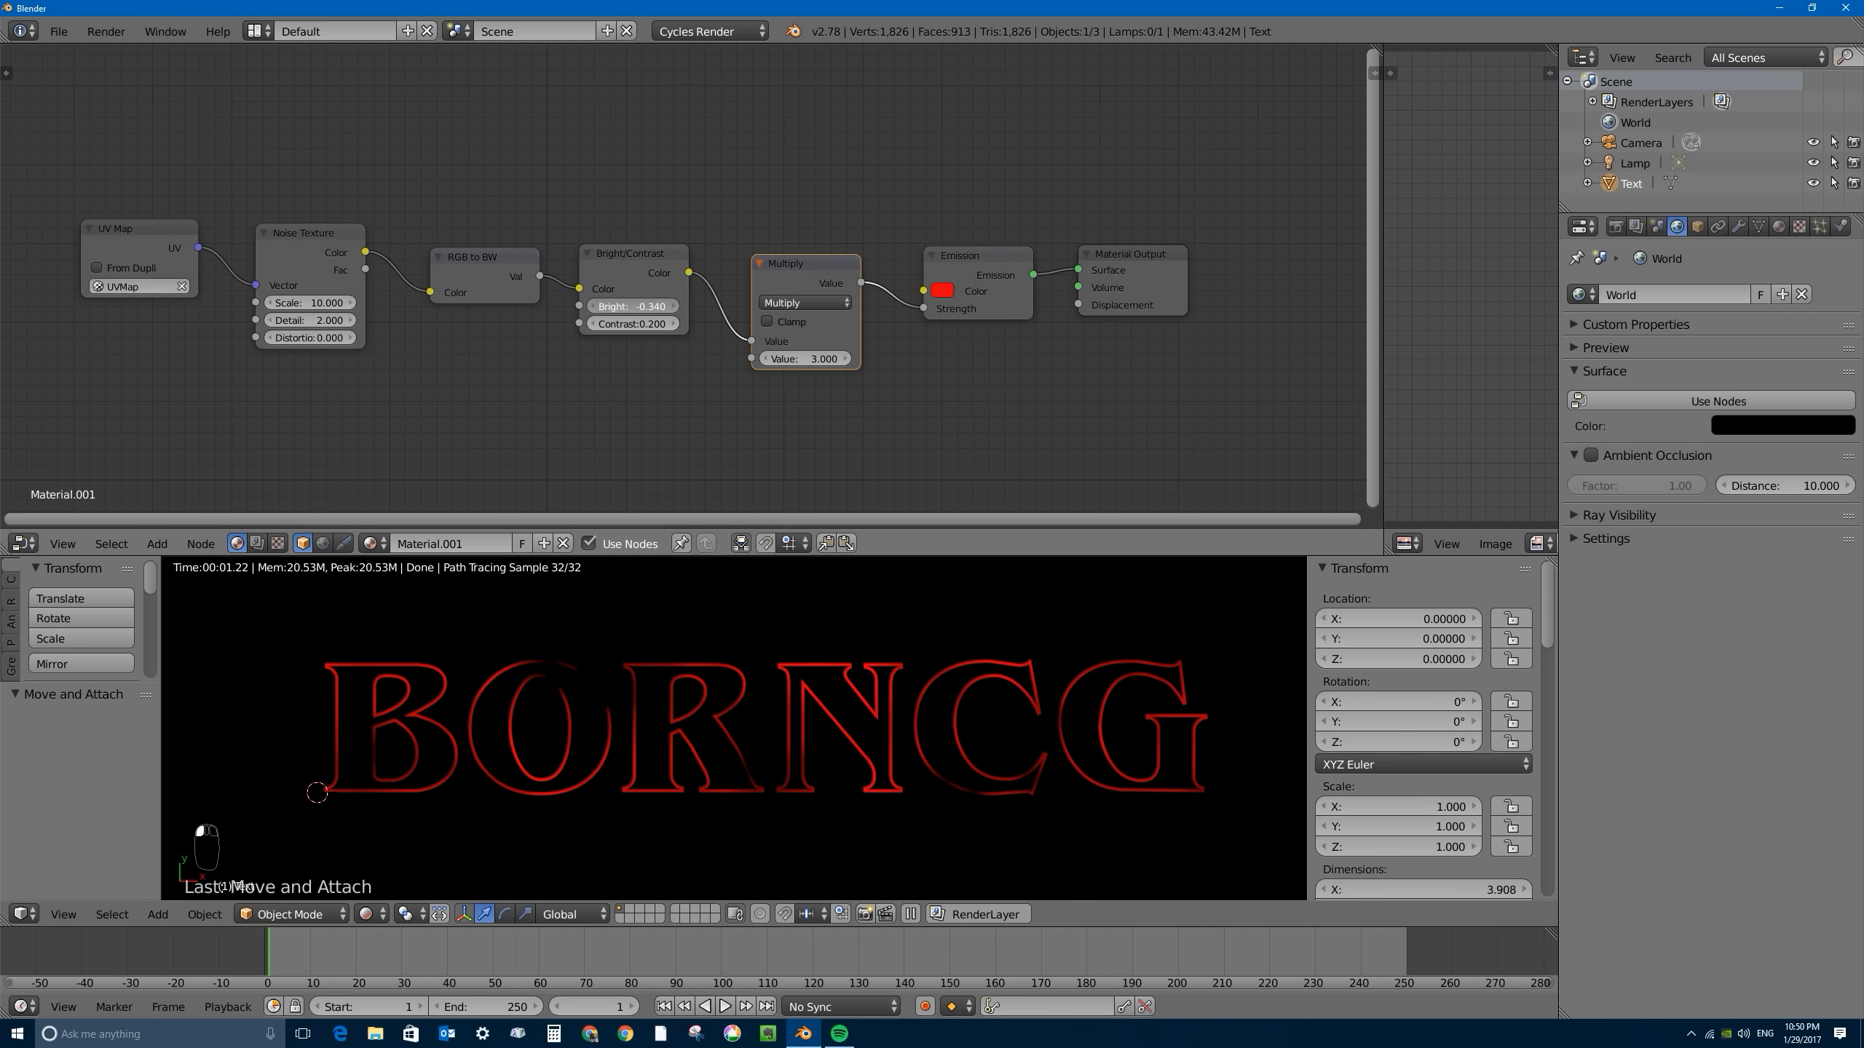
- Raise the Bright/Contrast node's Bright to -0.210 and its Contrast to 1.200
{"action": "left_click_drag", "start_coordinate": [632, 307], "coordinate": [645, 324]}
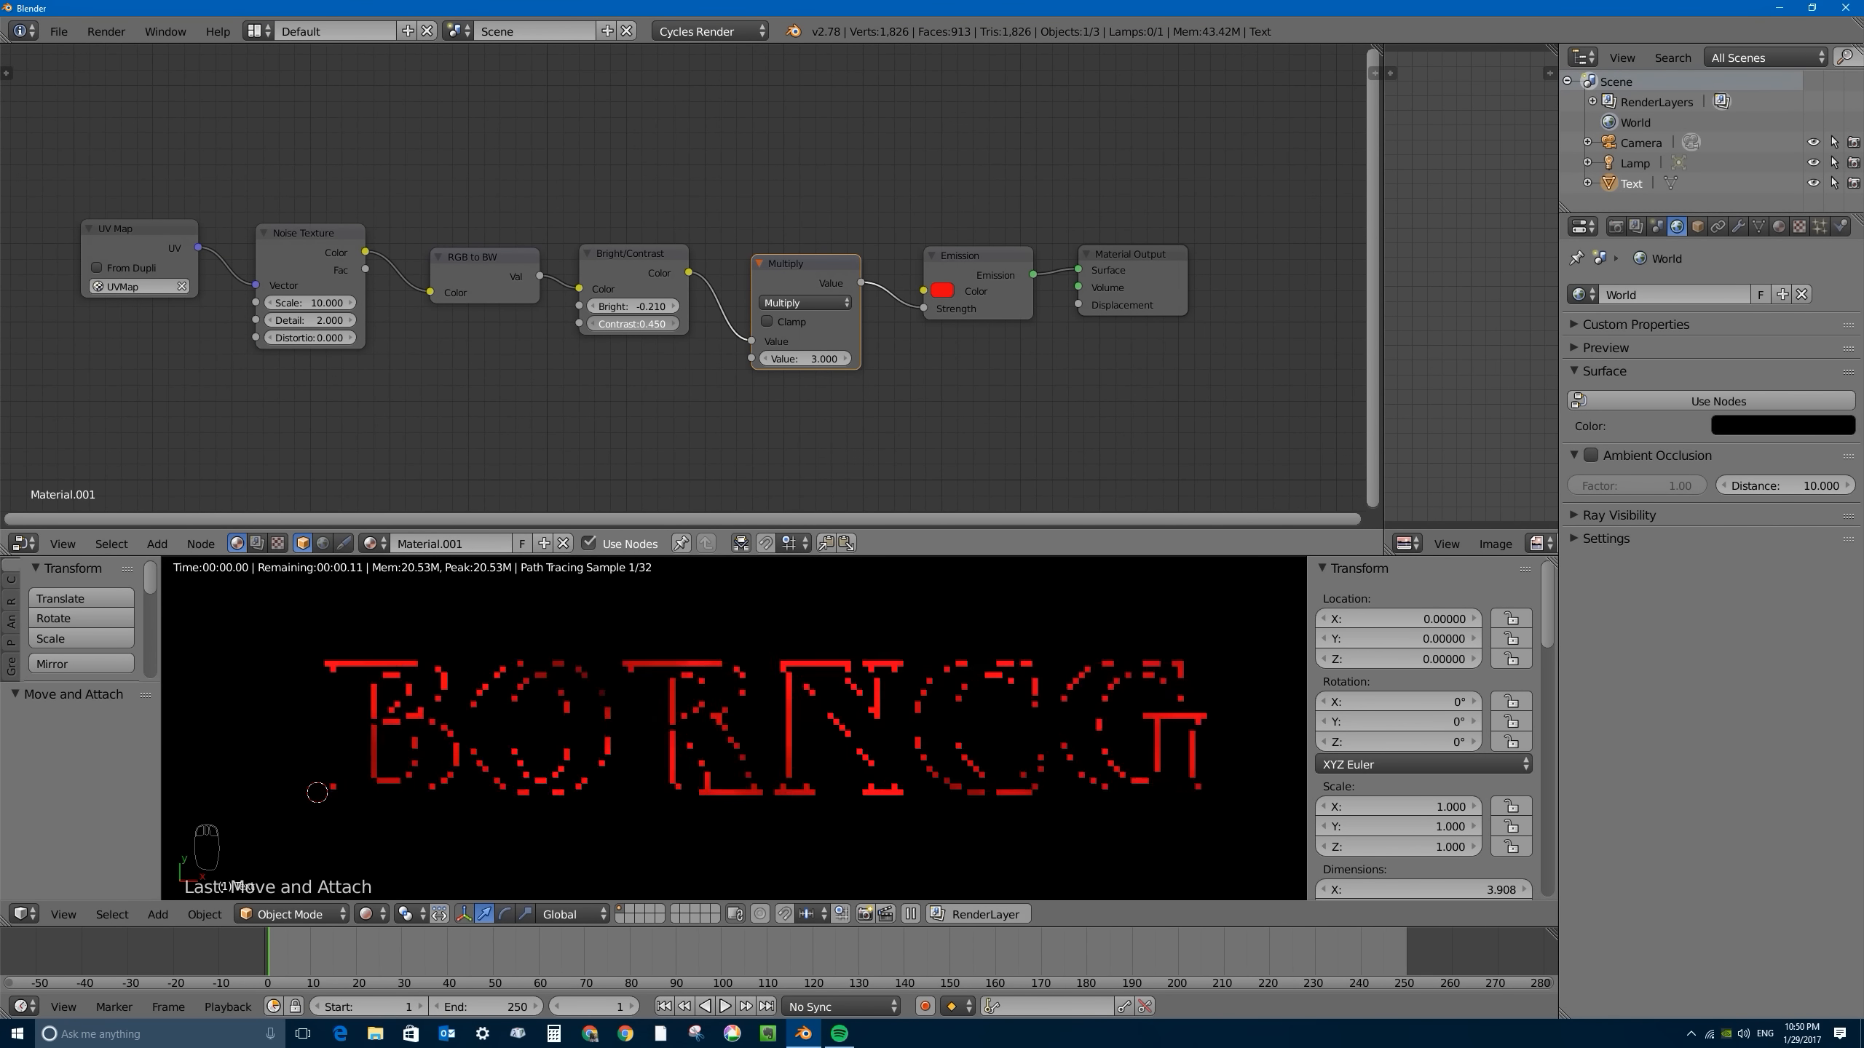
{"action": "left_click_drag", "start_coordinate": [631, 324], "coordinate": [649, 324]}
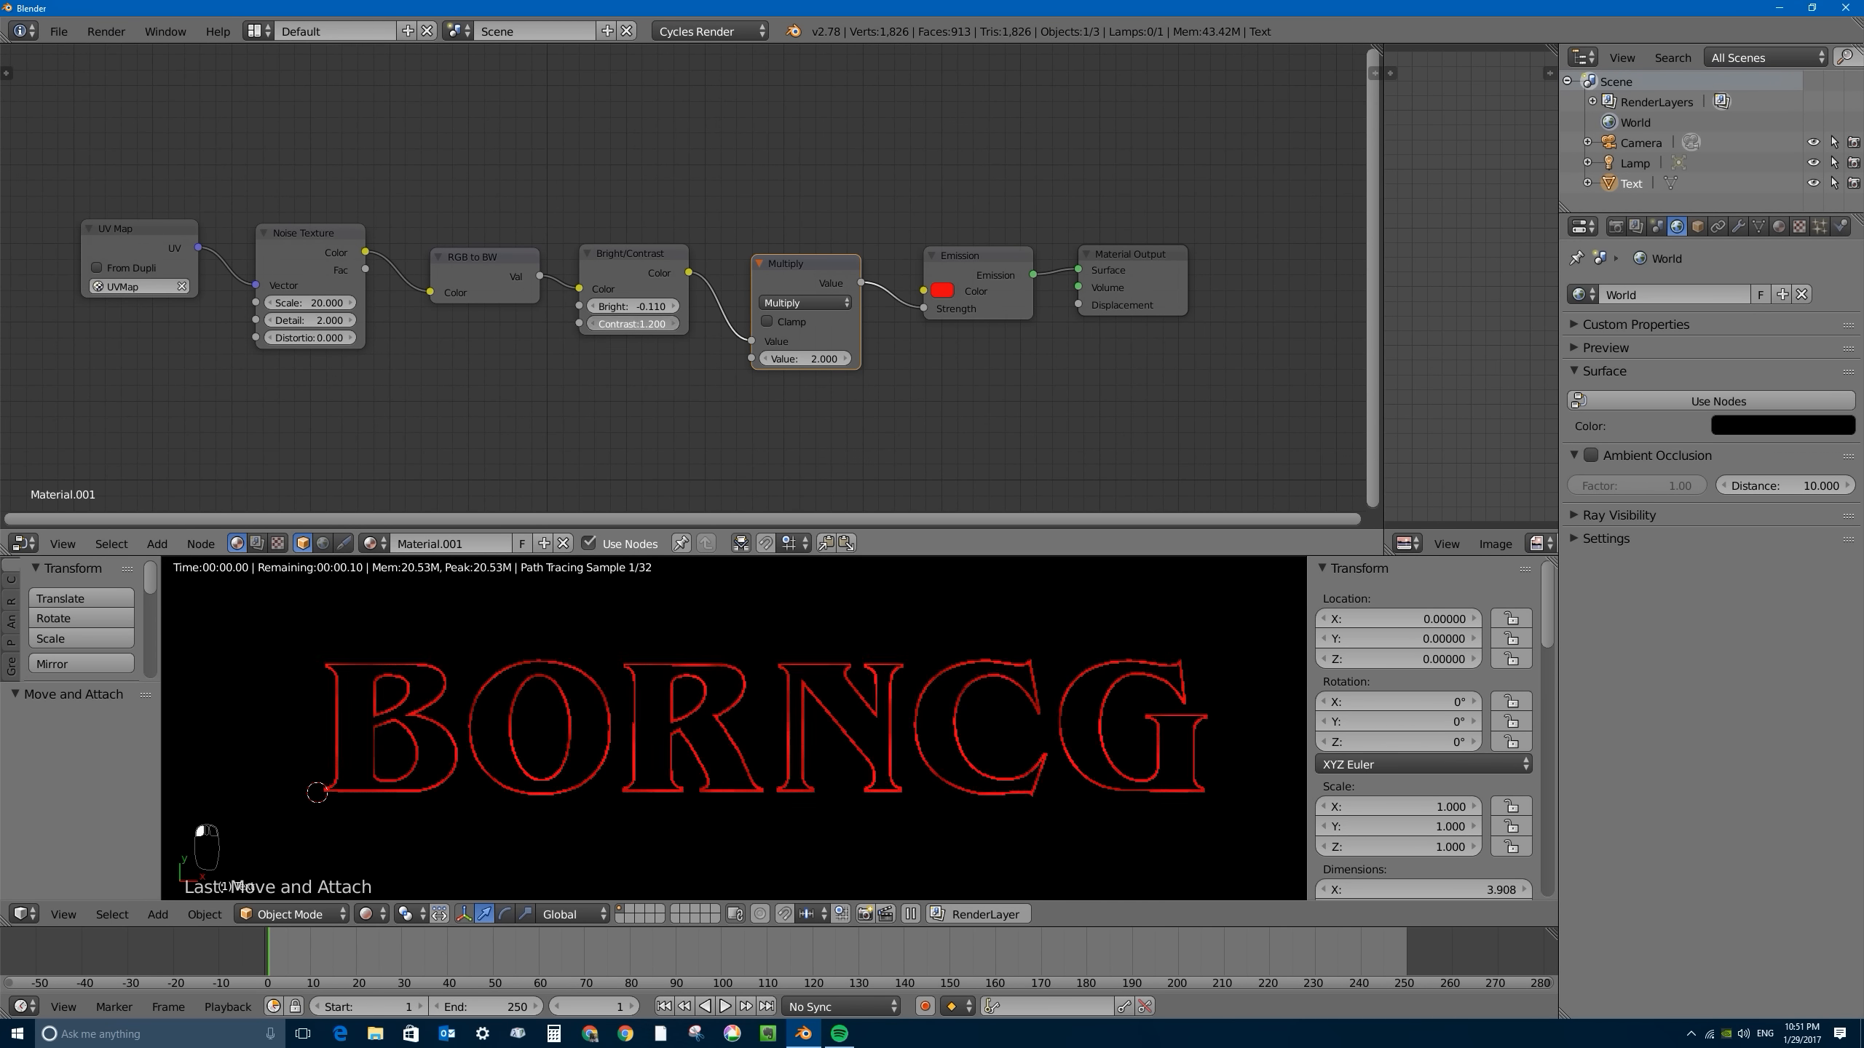
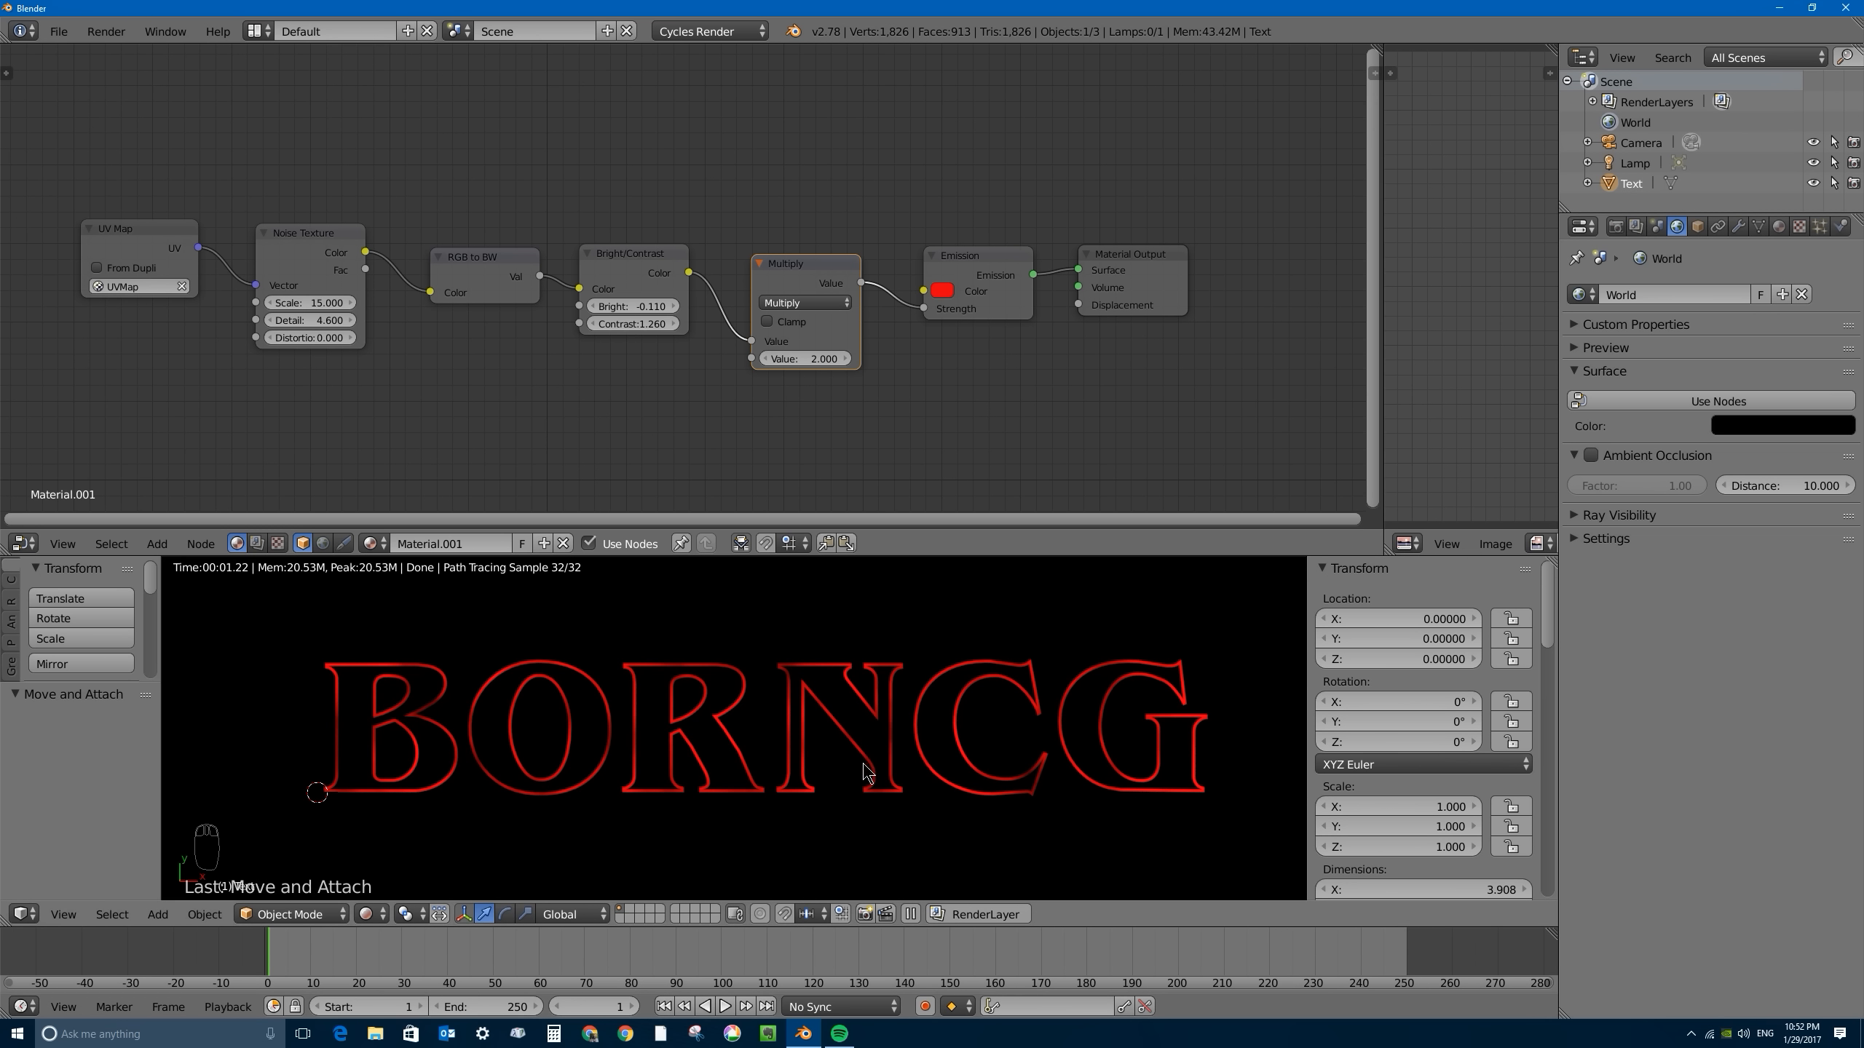
{"action": "scroll", "coordinate": [866, 771], "scroll_direction": "up", "scroll_amount": 10}
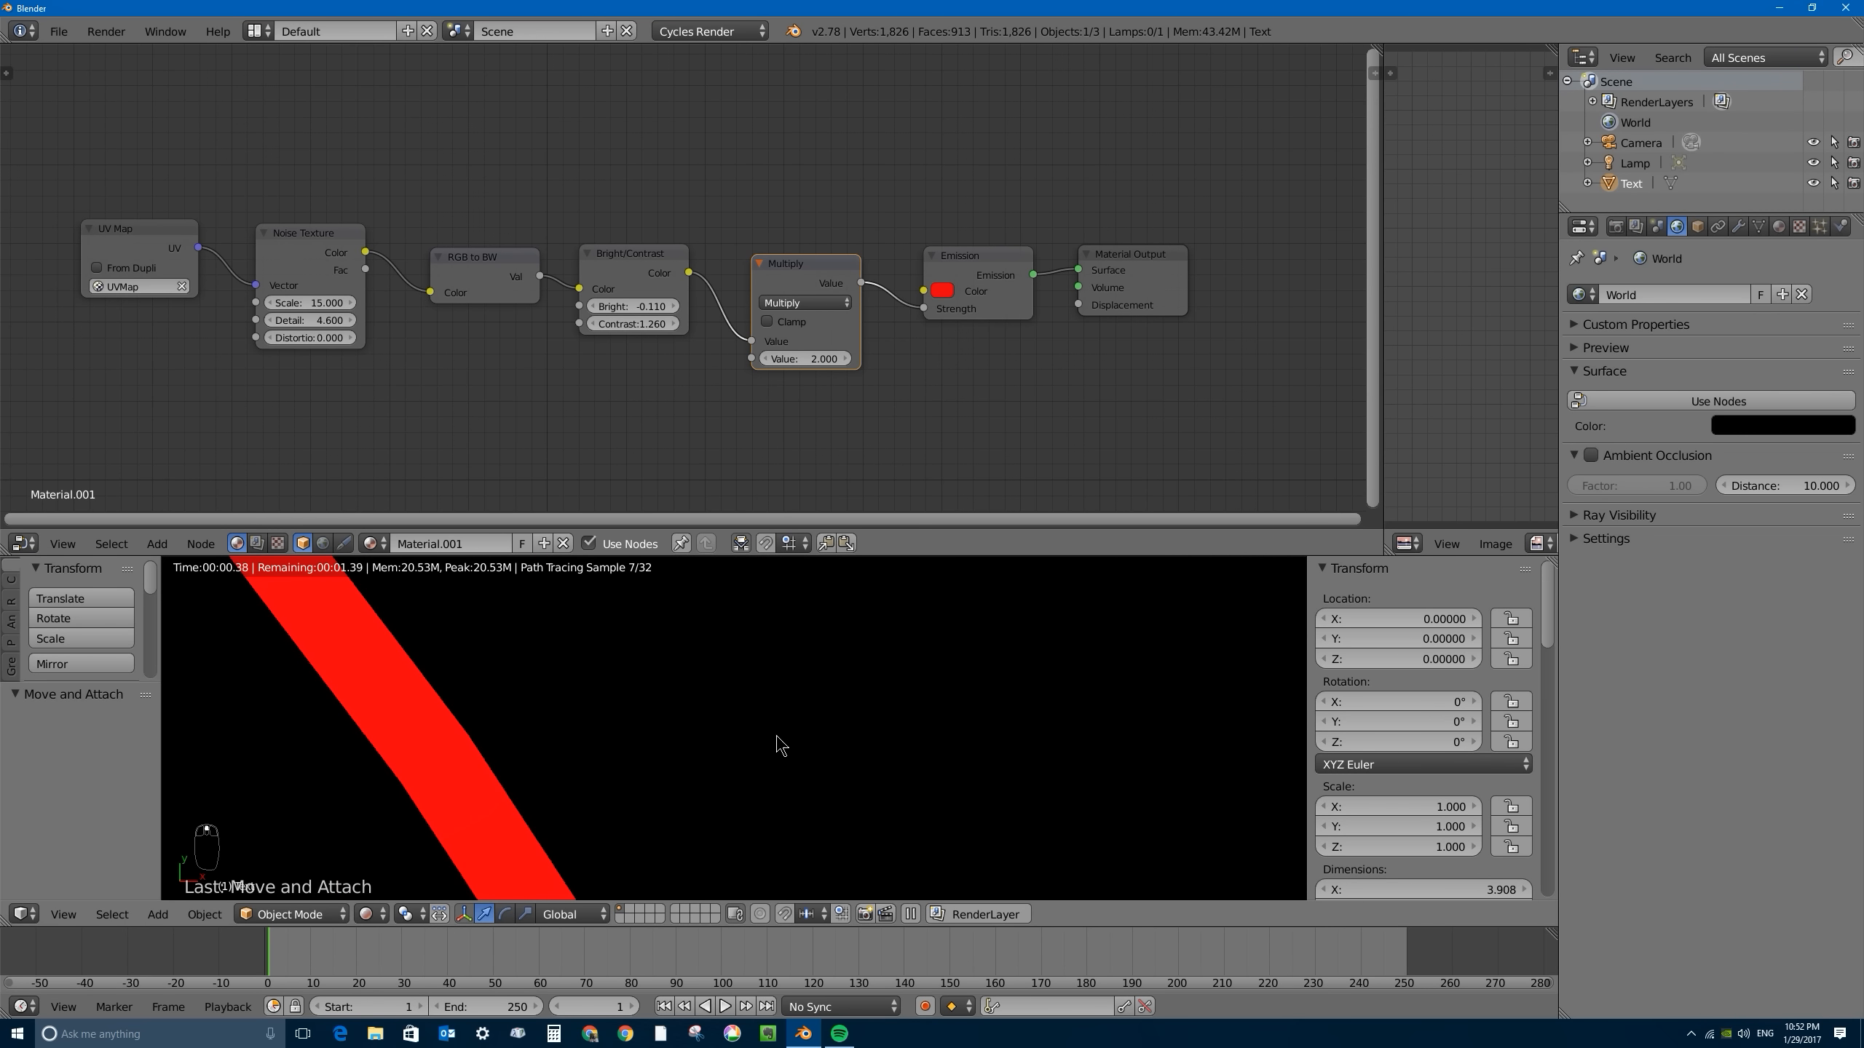
{"action": "scroll", "coordinate": [572, 734], "scroll_direction": "down", "scroll_amount": 5}
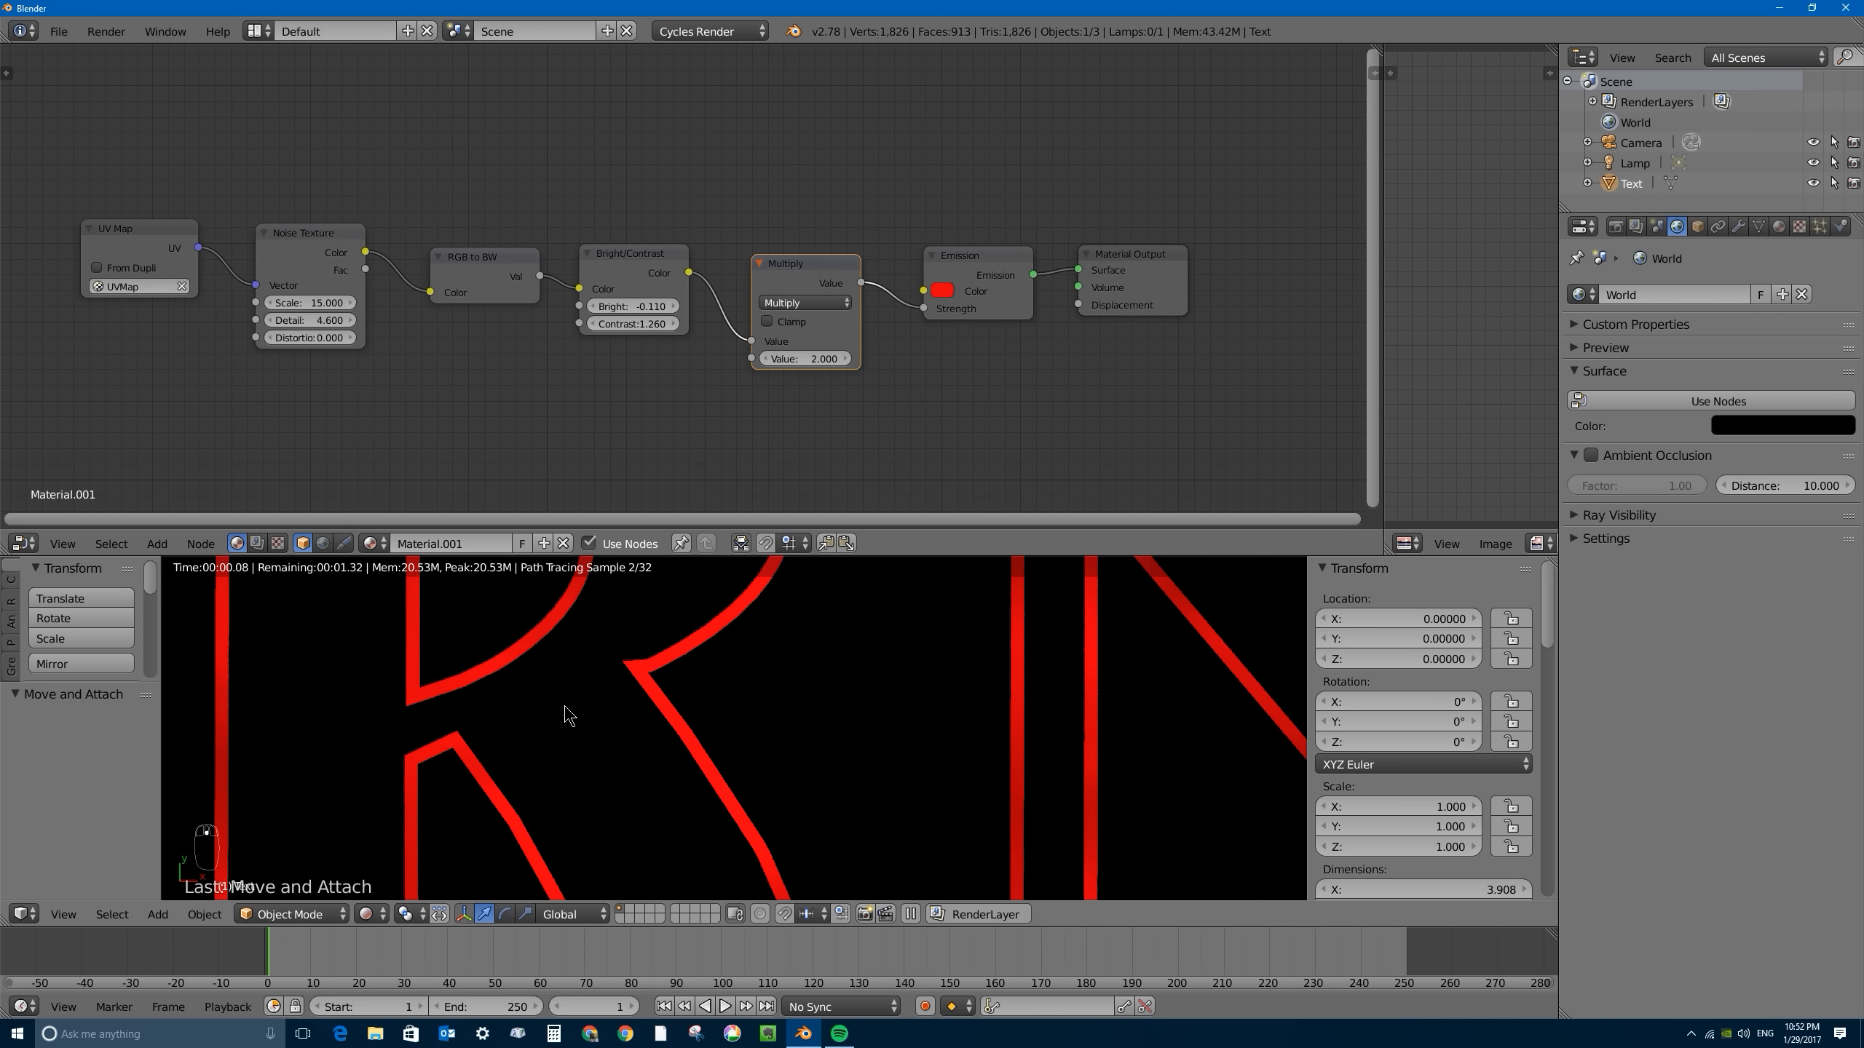
{"action": "scroll", "coordinate": [570, 727], "scroll_direction": "down", "scroll_amount": 6}
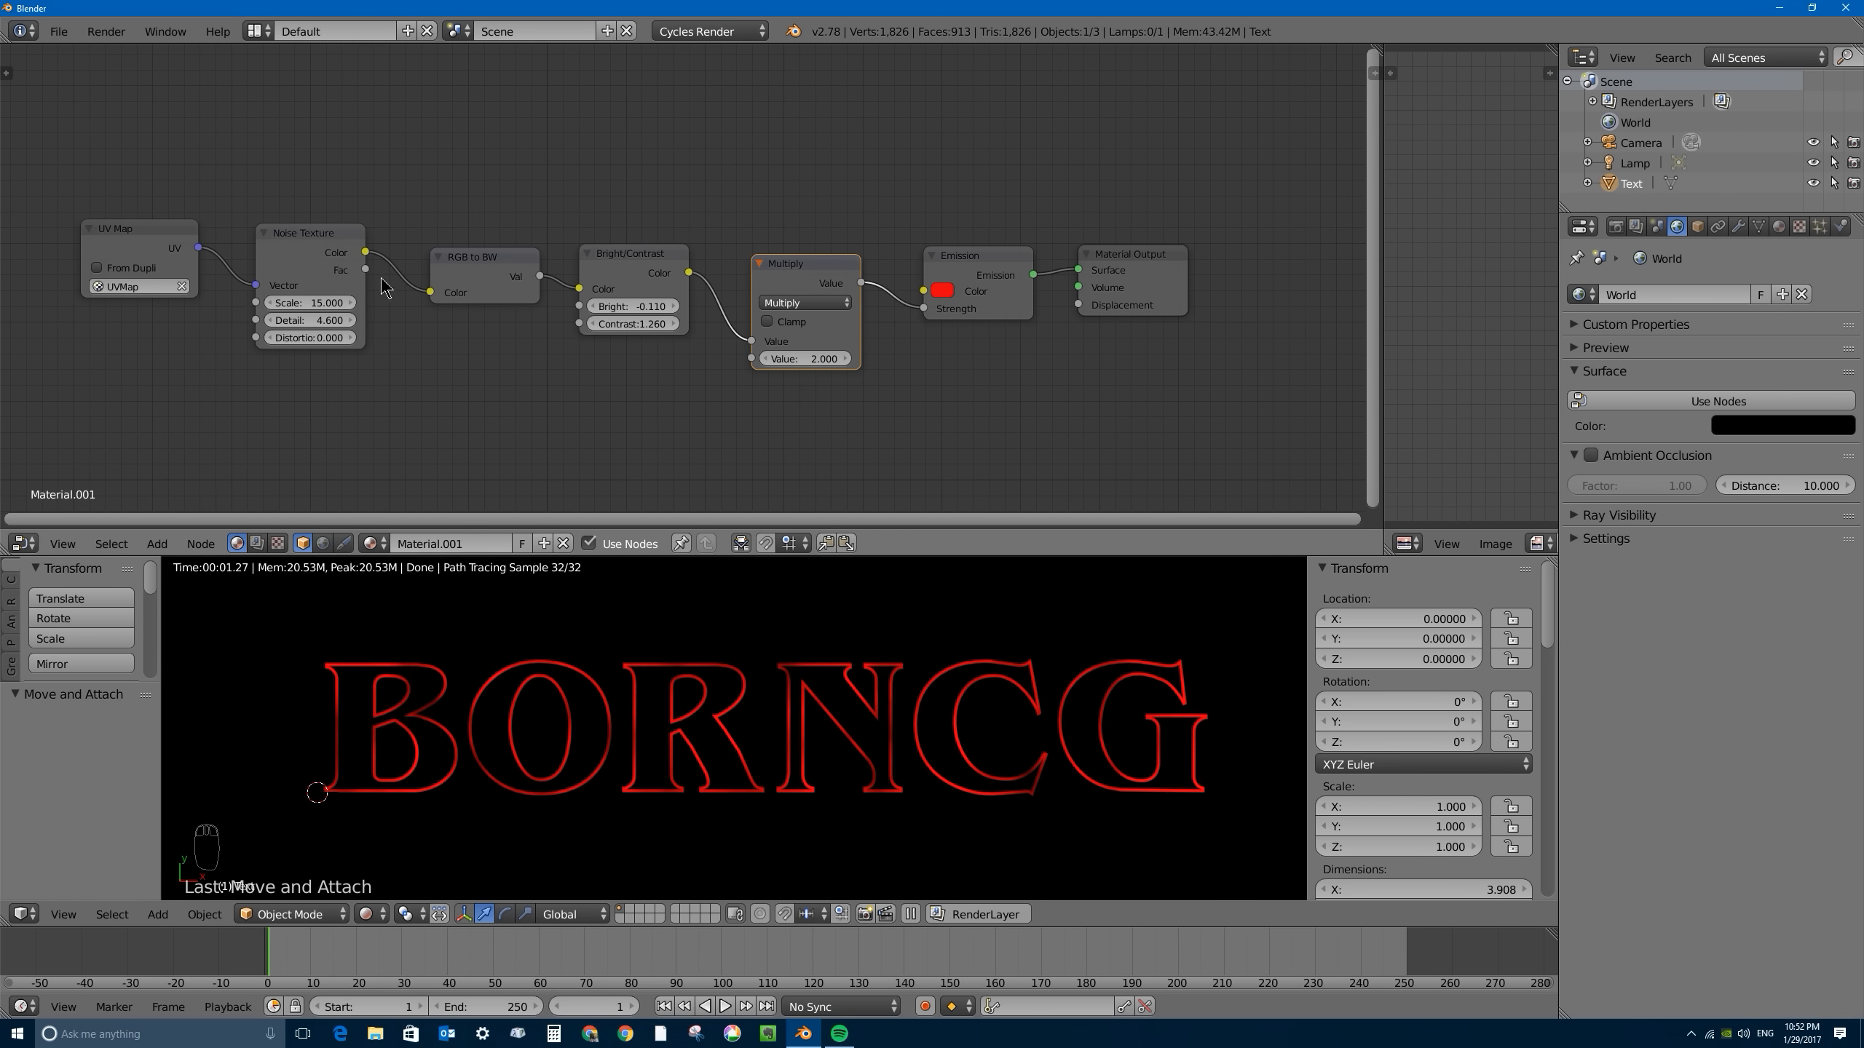
- Duplicate the whole node chain from UV Map to Emission, excluding the Material Output, and place the copy below the original
{"action": "key", "text": "a"}
{"action": "key", "text": "a"}
{"action": "key", "text": "a"}
{"action": "key", "text": "a"}
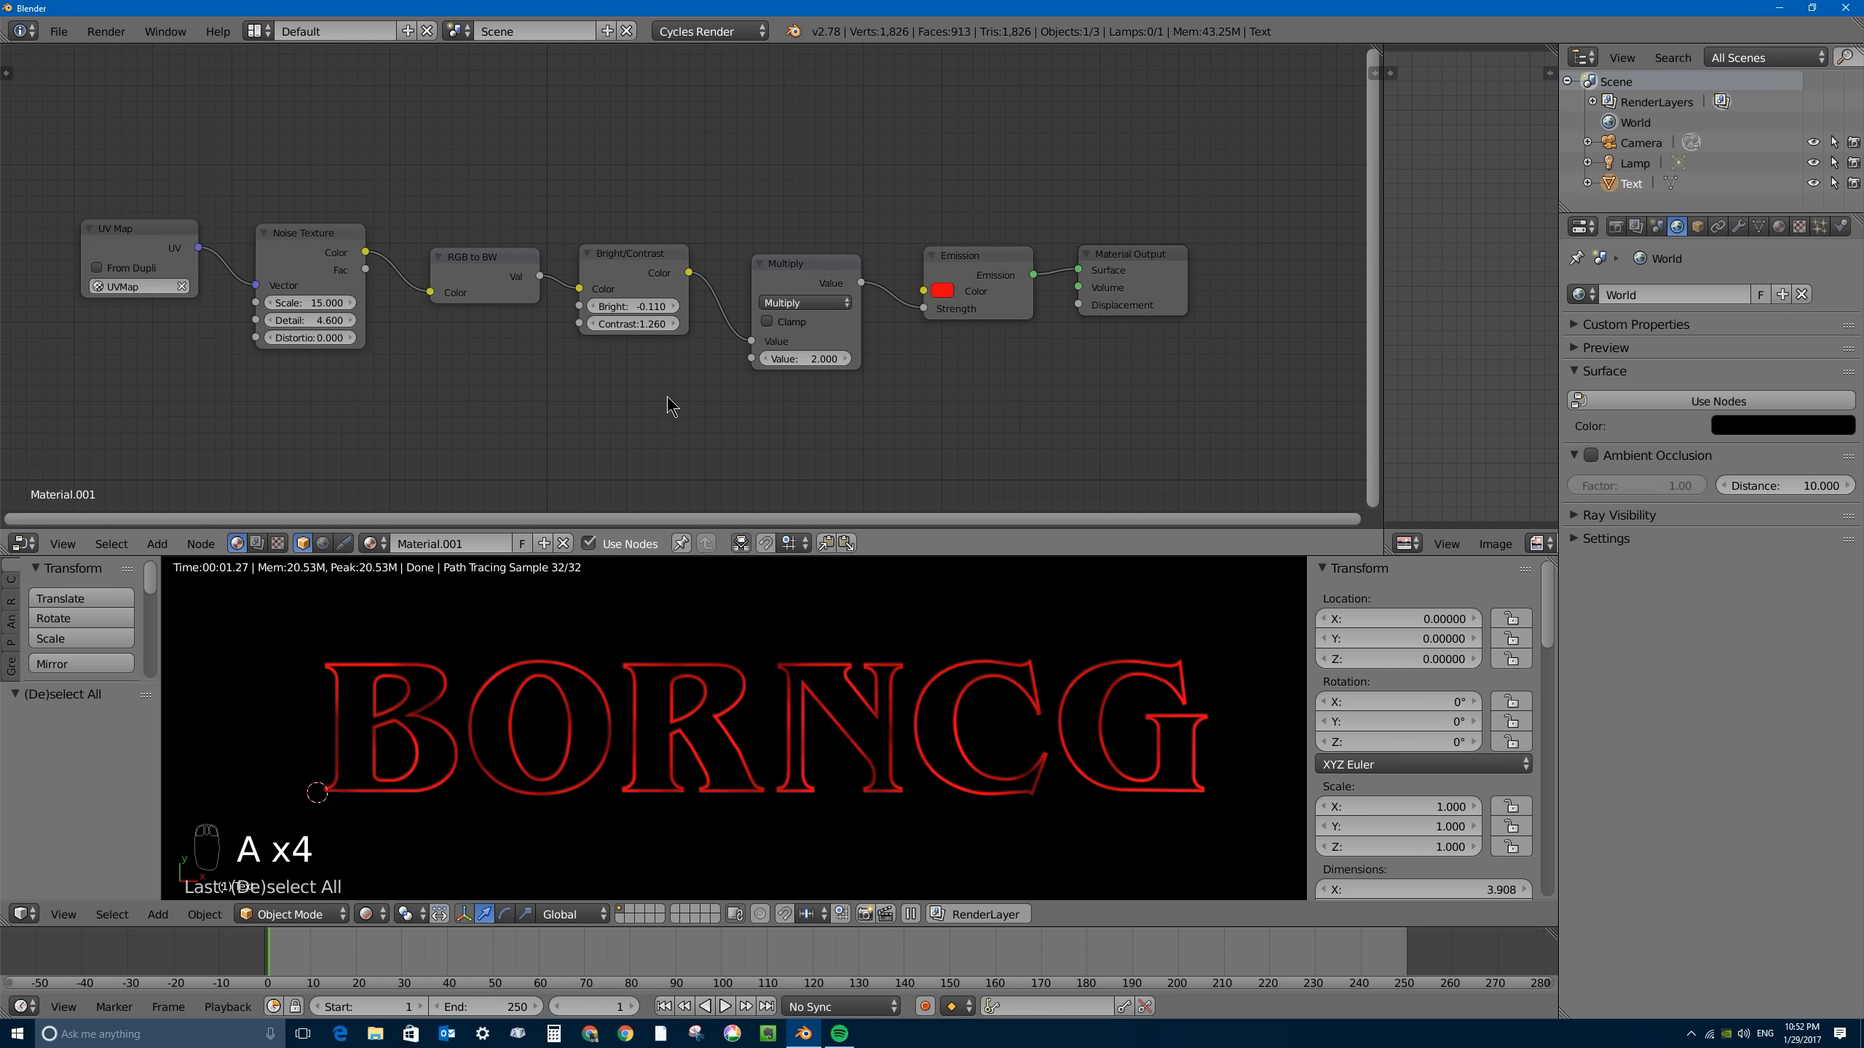
{"action": "key", "text": "b"}
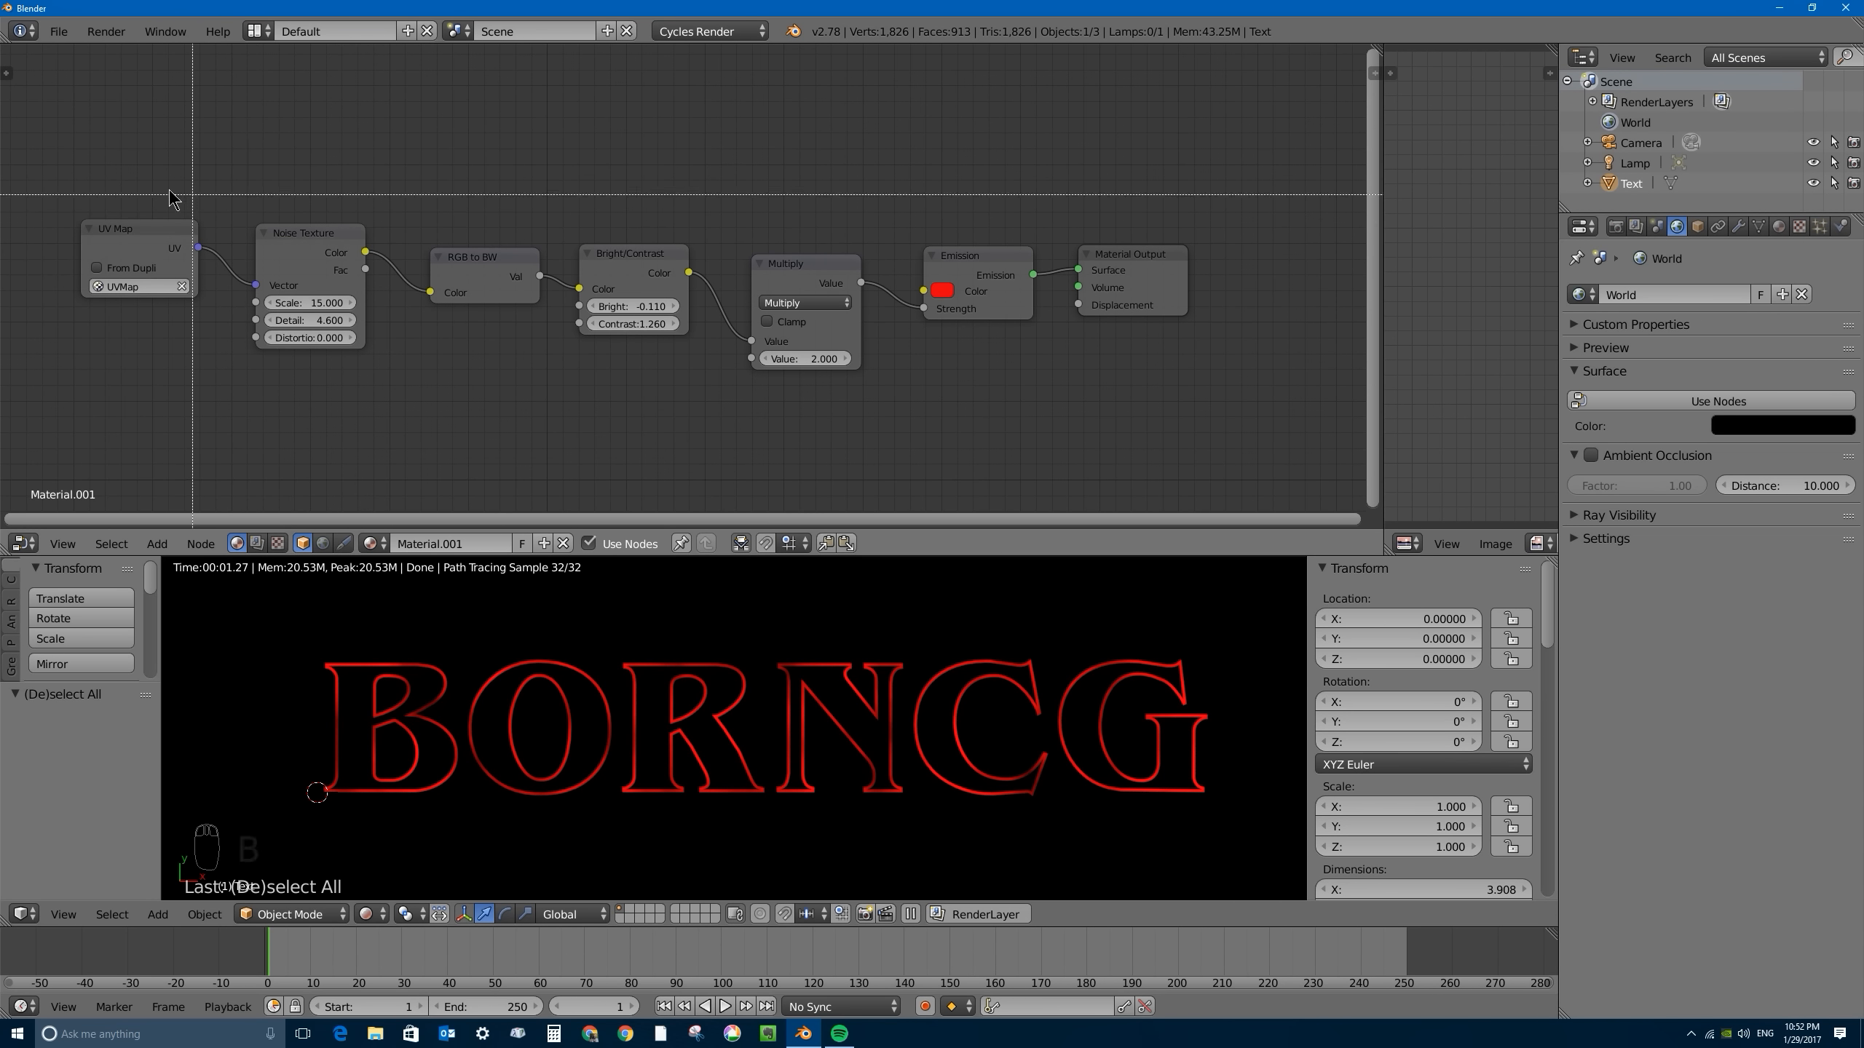
{"action": "left_click_drag", "start_coordinate": [61, 123], "coordinate": [977, 273]}
{"action": "left_click_drag", "start_coordinate": [1013, 388], "coordinate": [1057, 407]}
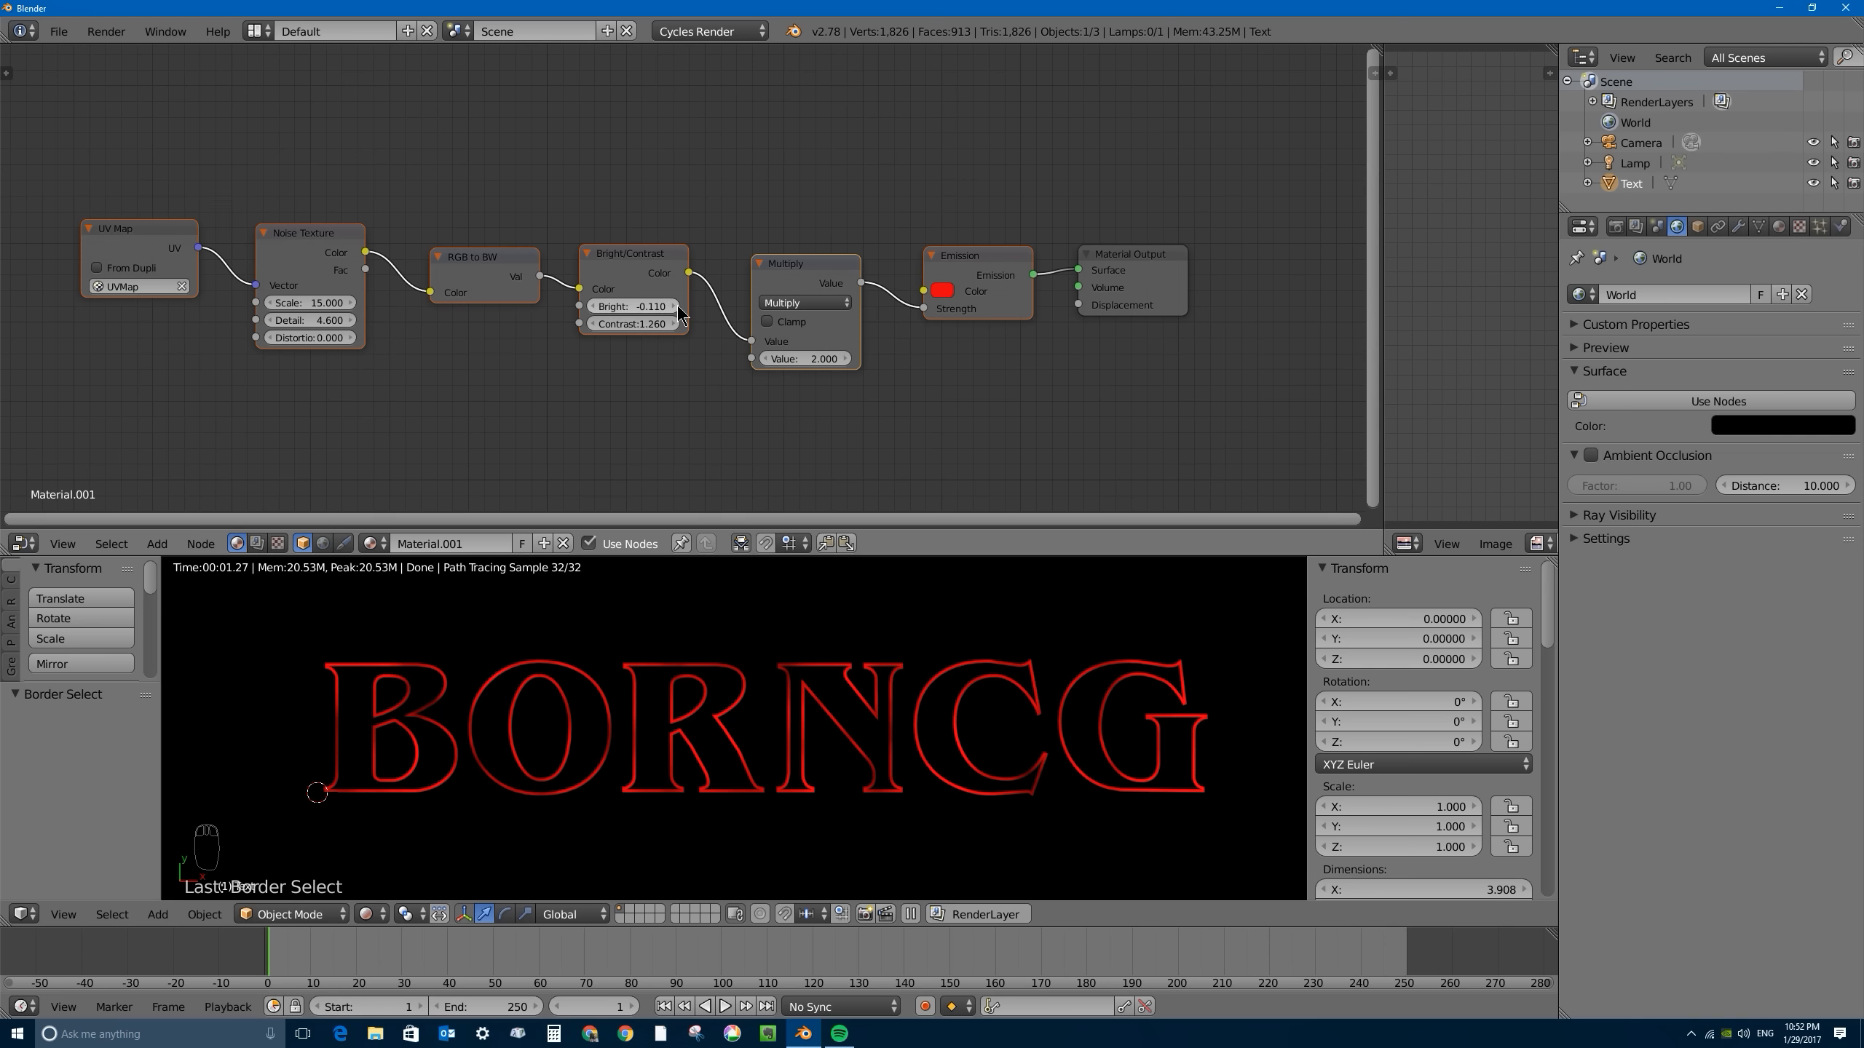
{"action": "key", "text": "shift+d"}
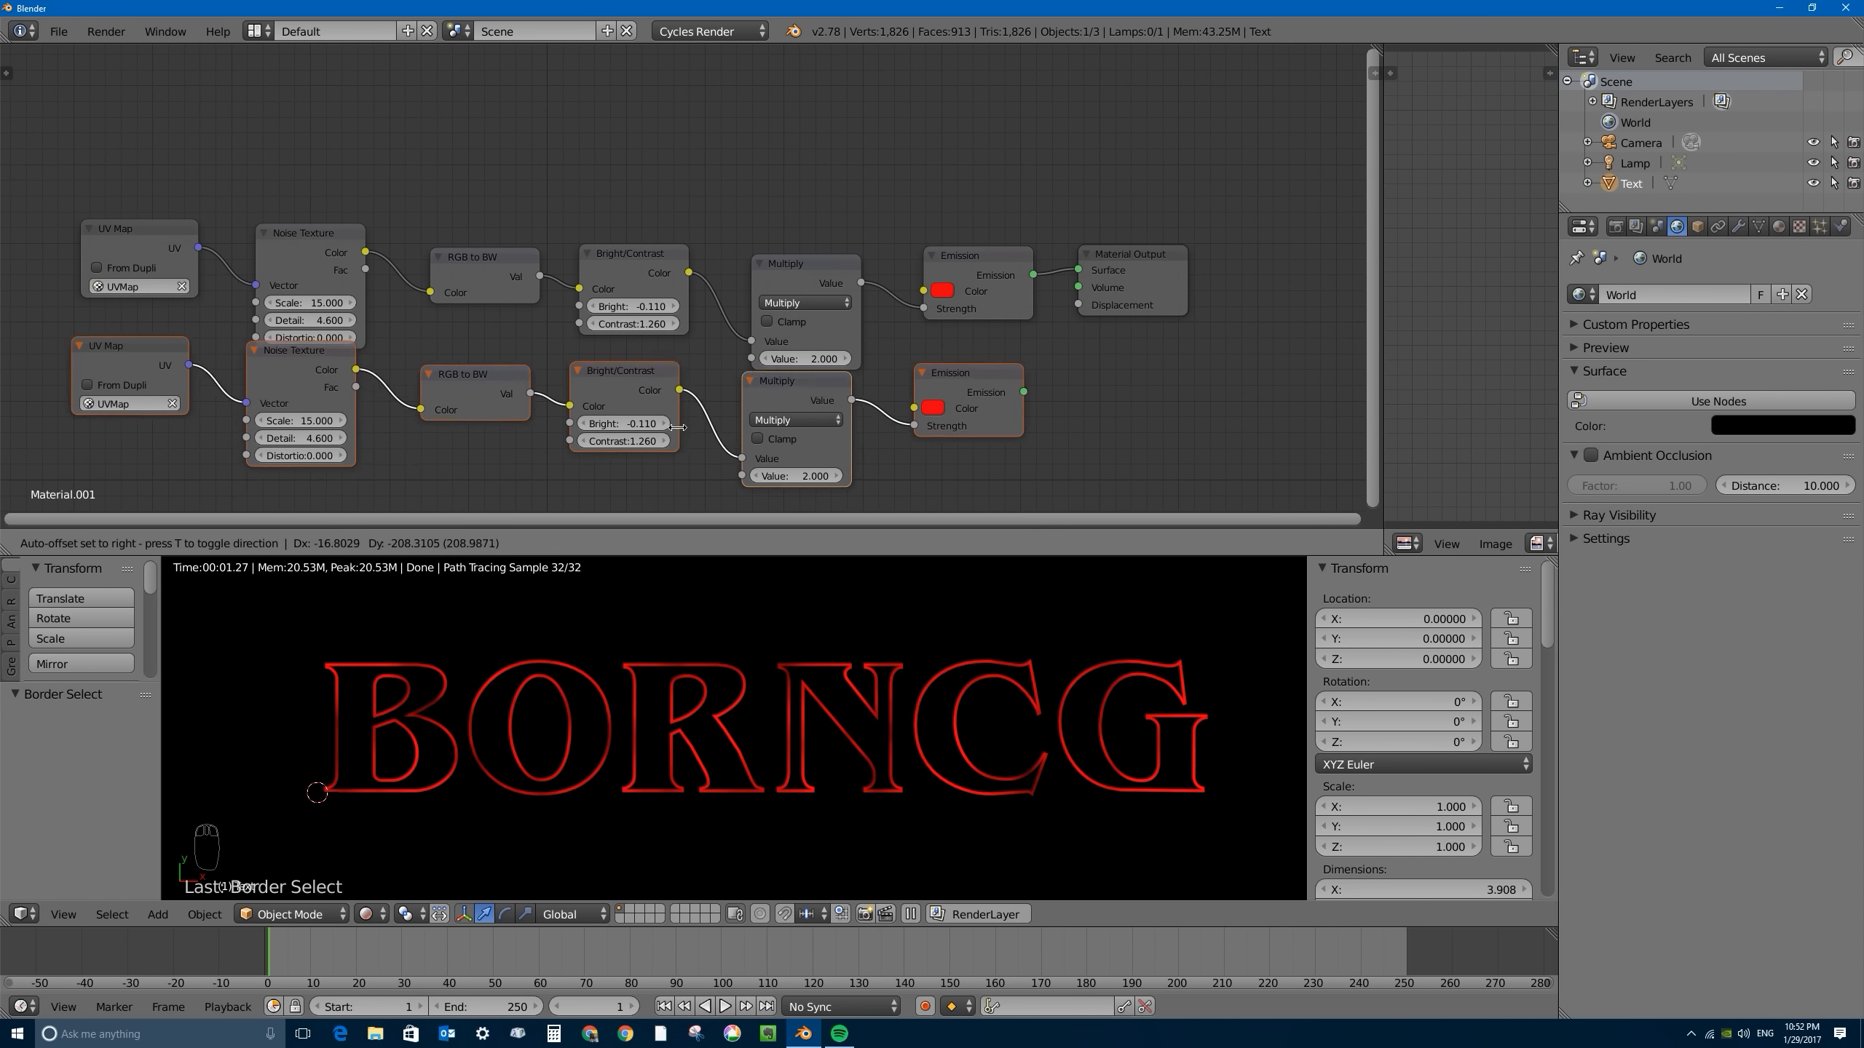
{"action": "left_click", "coordinate": [697, 473]}
- Move the Material Output farther from the Emission nodes and connect the duplicated Emission to its Surface in place of the original
{"action": "middle_click_drag", "start_coordinate": [798, 385], "coordinate": [769, 309]}
{"action": "left_click_drag", "start_coordinate": [1086, 181], "coordinate": [1223, 180]}
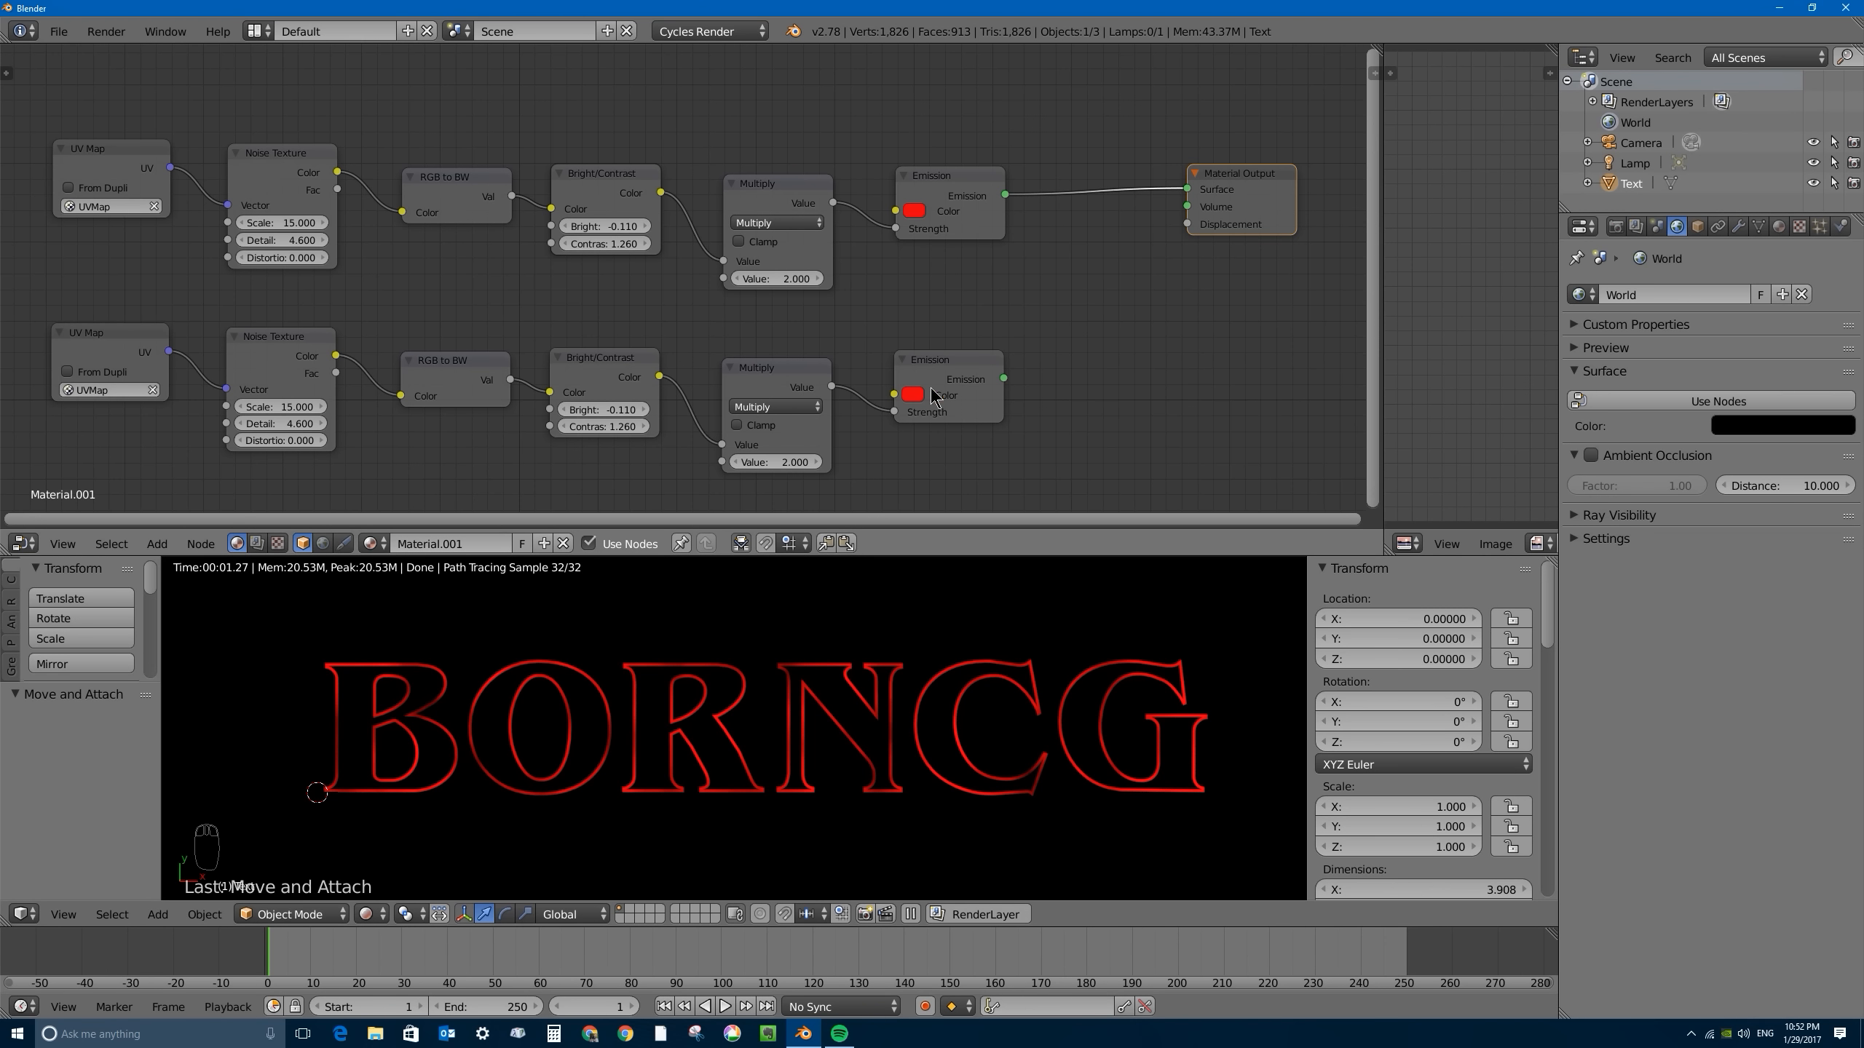
{"action": "left_click_drag", "start_coordinate": [1189, 192], "coordinate": [1094, 181]}
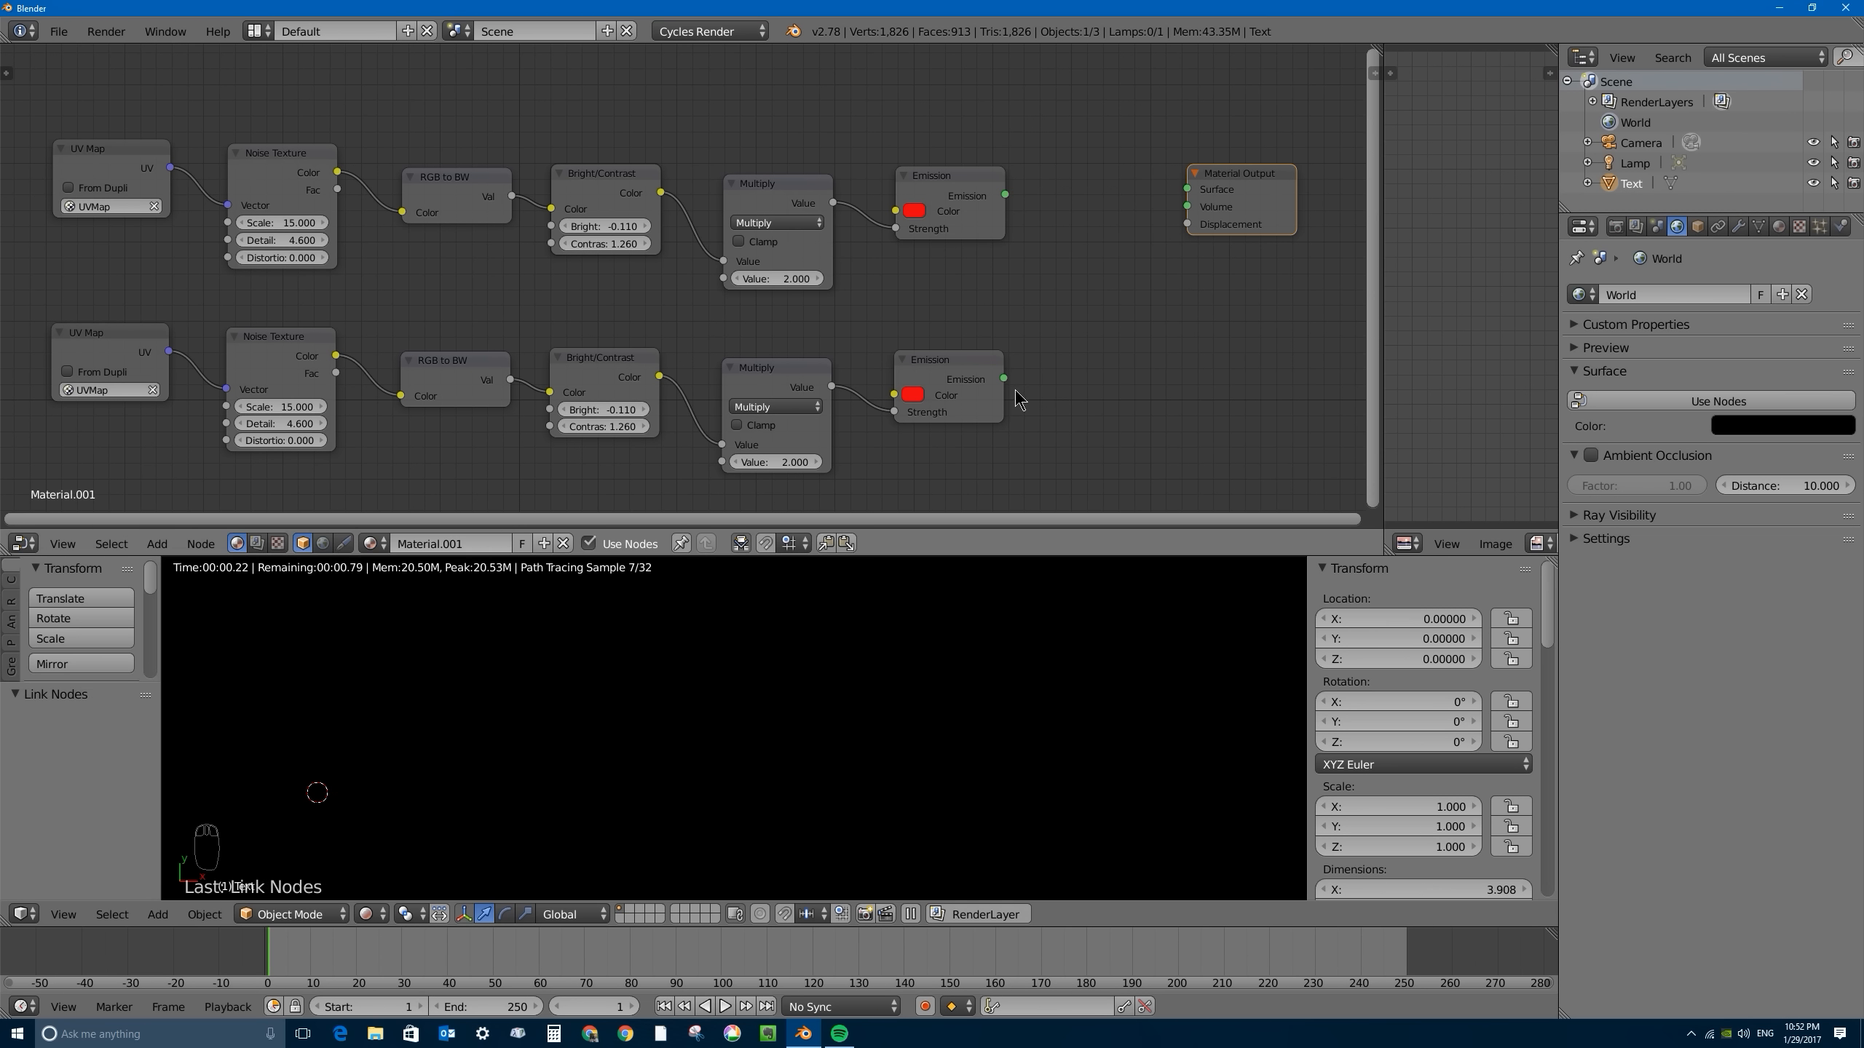
{"action": "left_click_drag", "start_coordinate": [1004, 379], "coordinate": [1188, 190]}
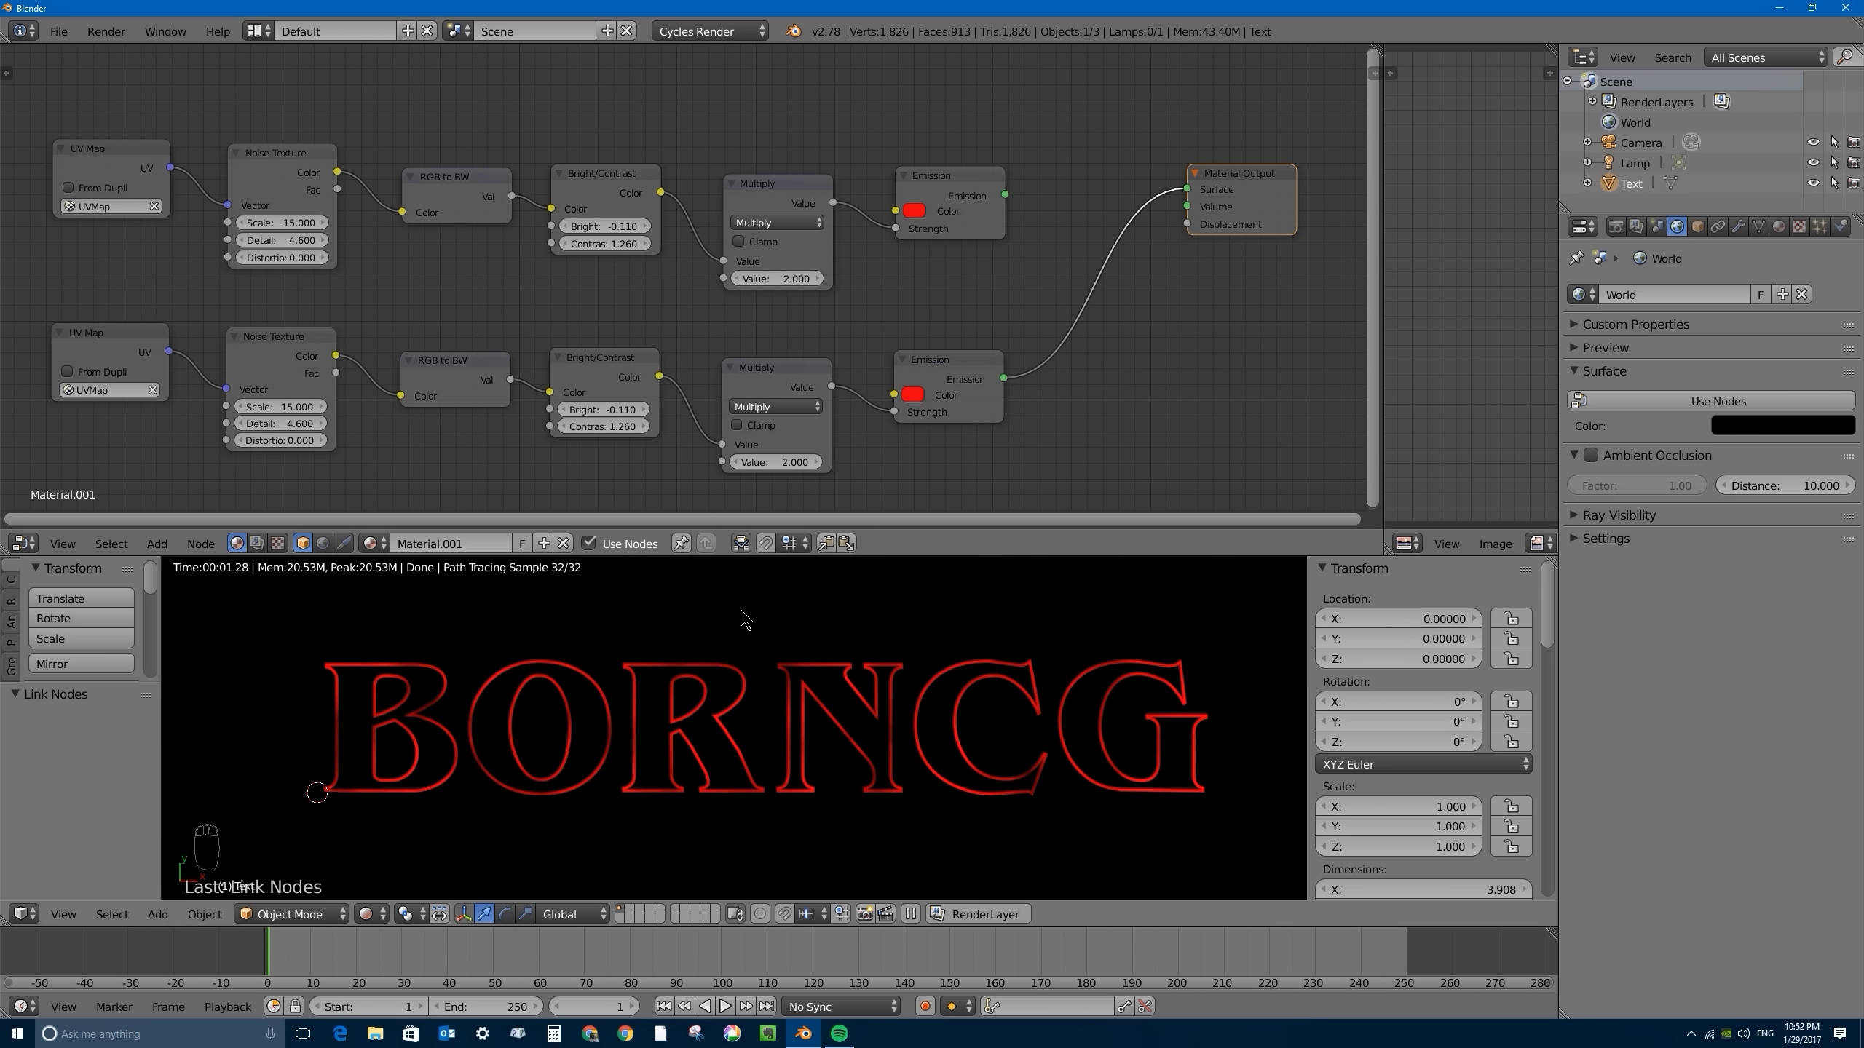
- Replace the duplicated Noise Texture with a Voronoi Texture and link the duplicated UV Map to its Vector input
{"action": "left_click_drag", "start_coordinate": [282, 338], "coordinate": [291, 338]}
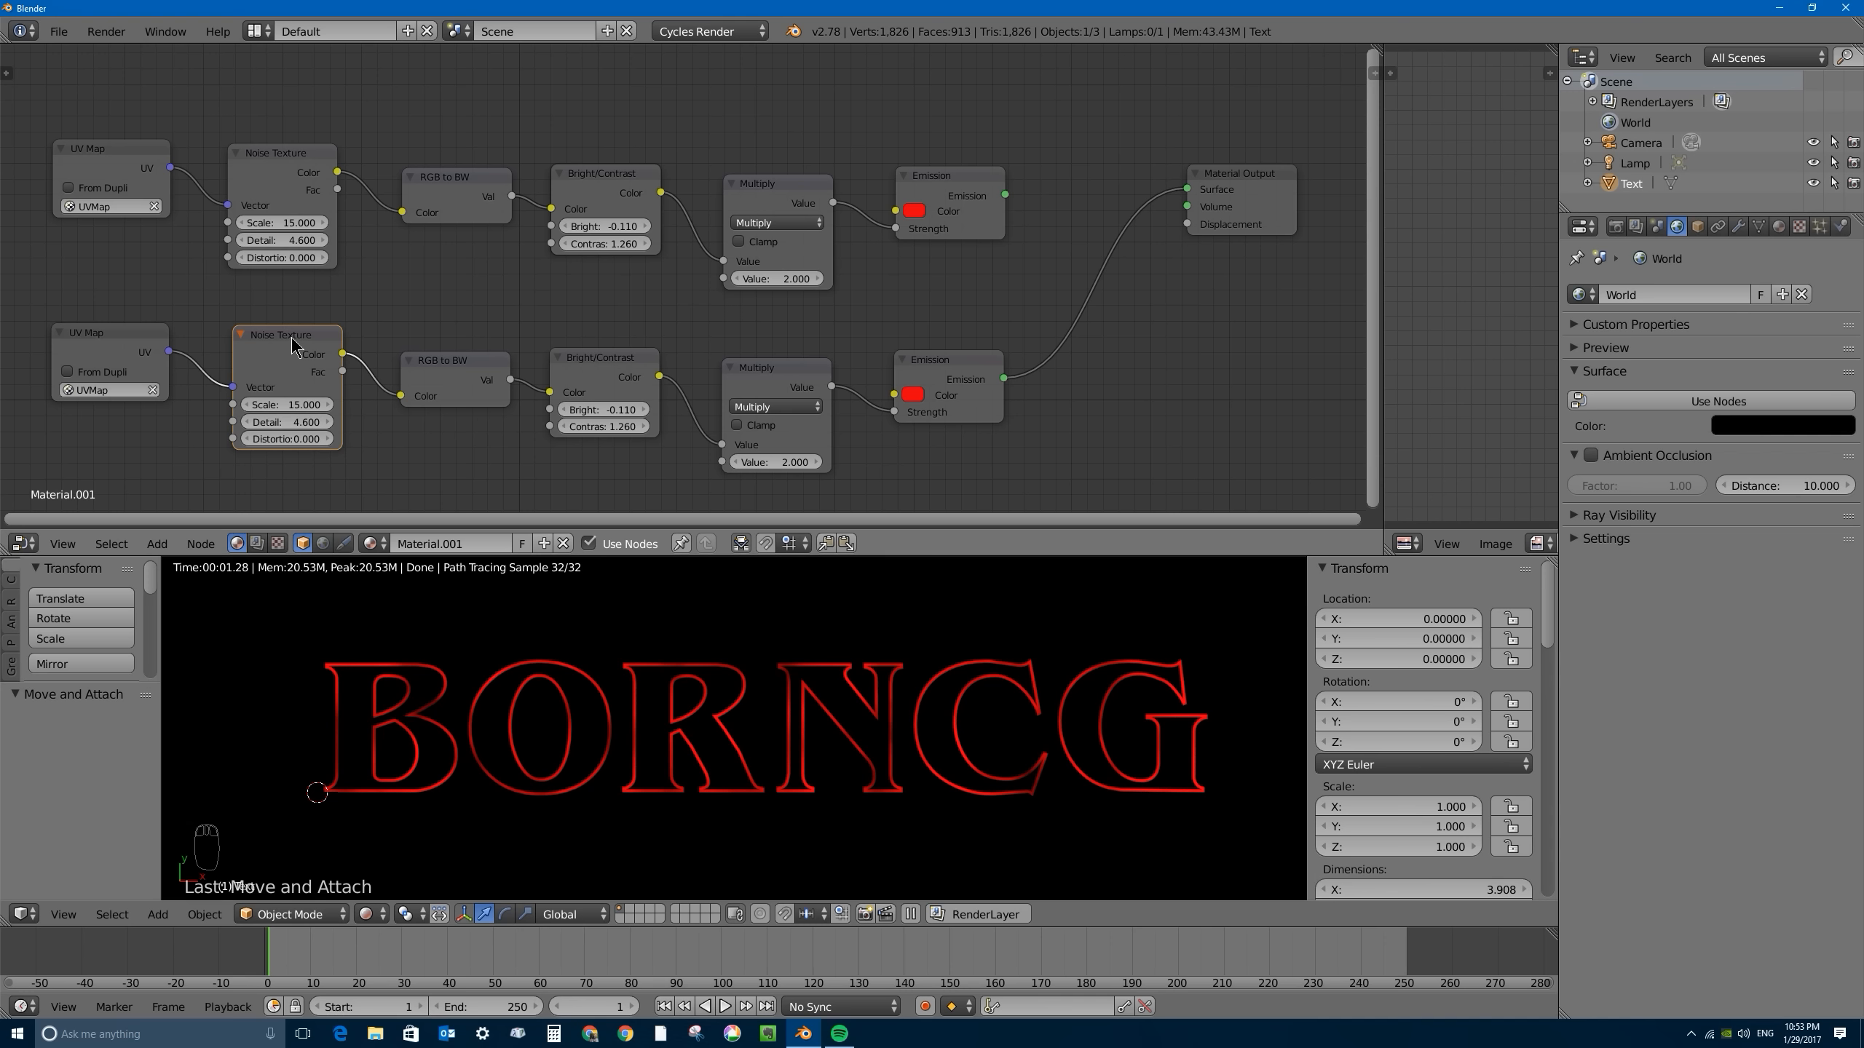
{"action": "key", "text": "x"}
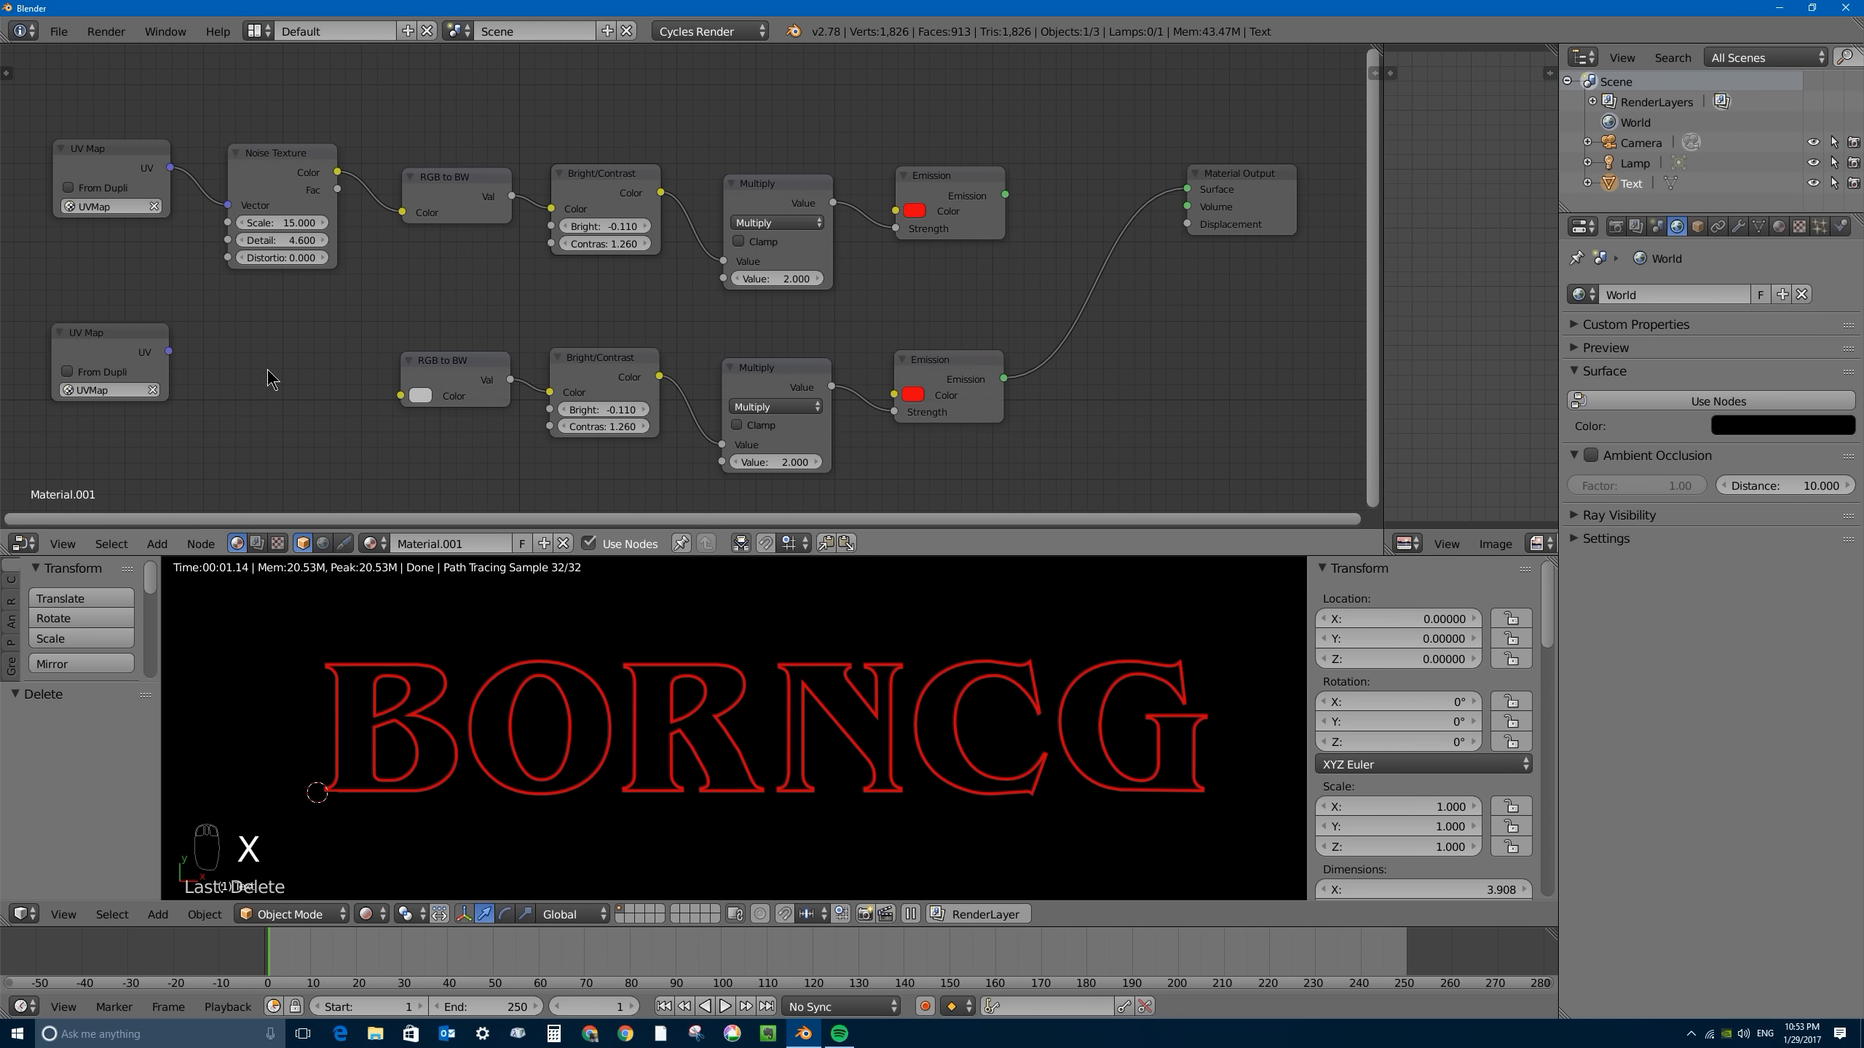
{"action": "key", "text": "shift+a"}
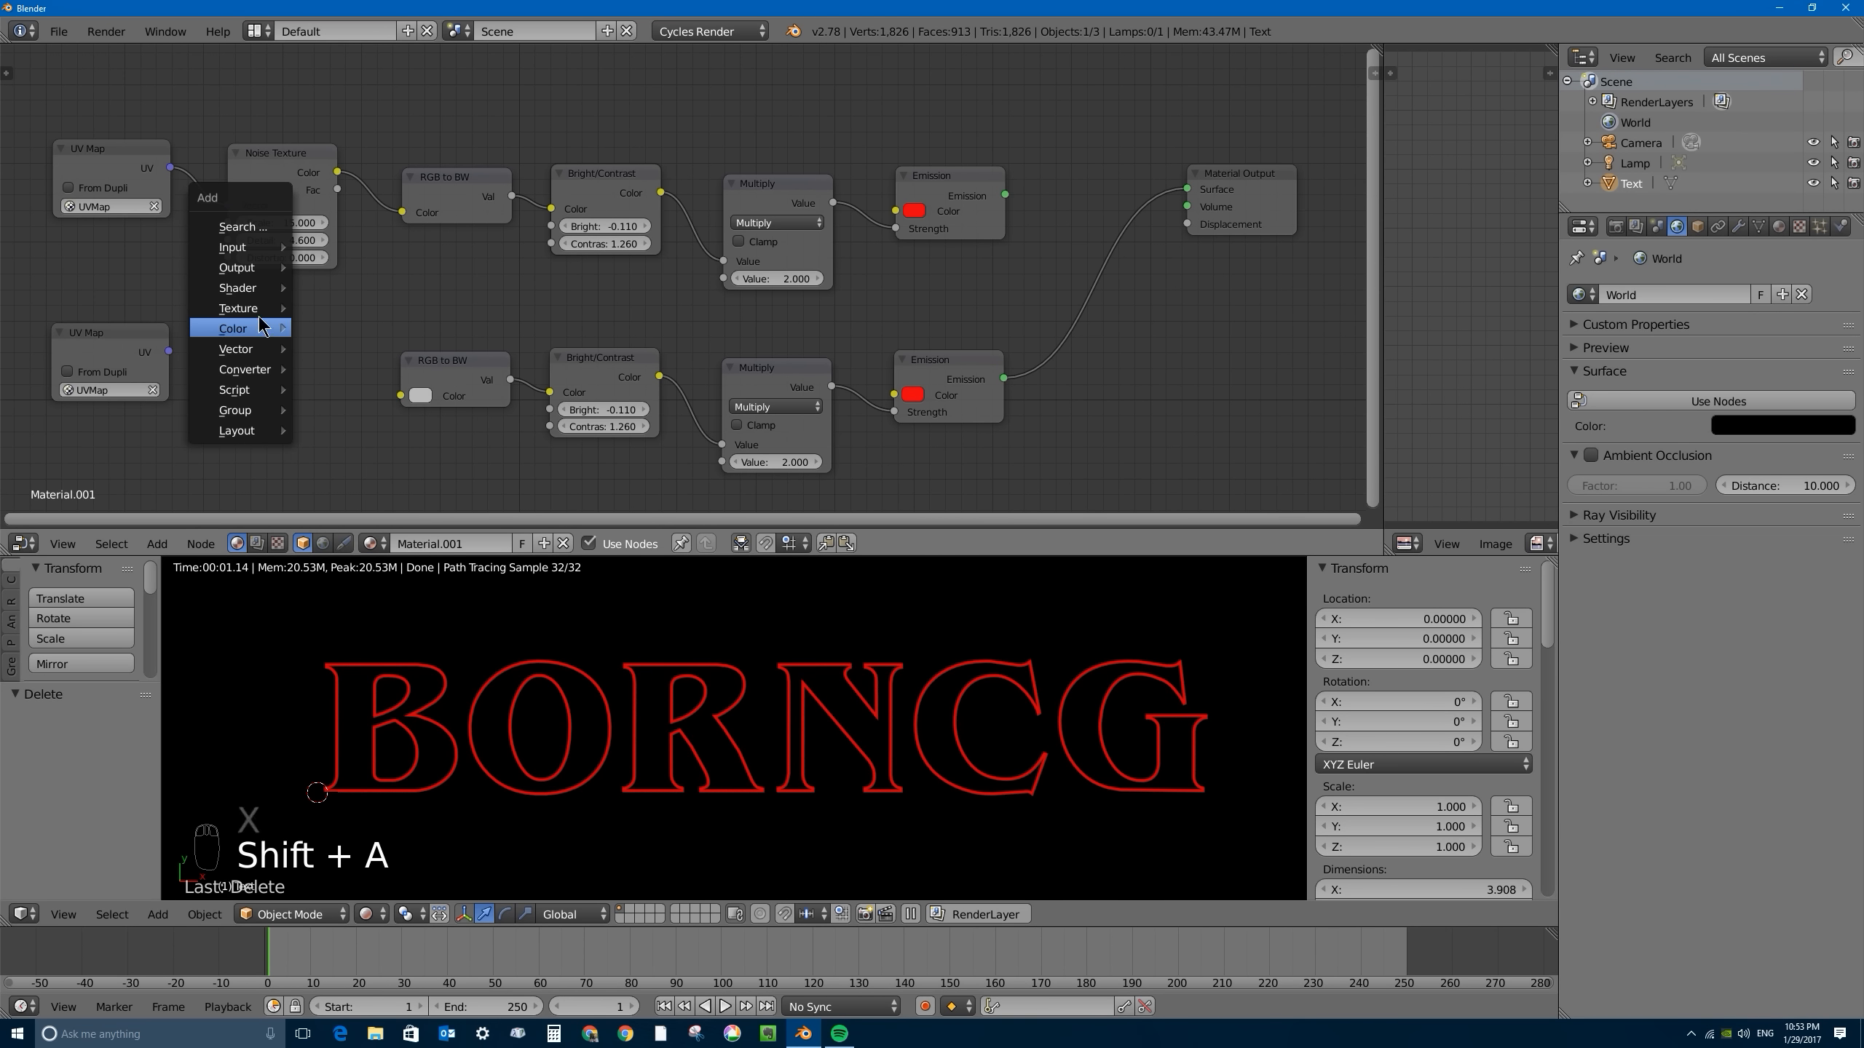
{"action": "mouse_move", "coordinate": [253, 308]}
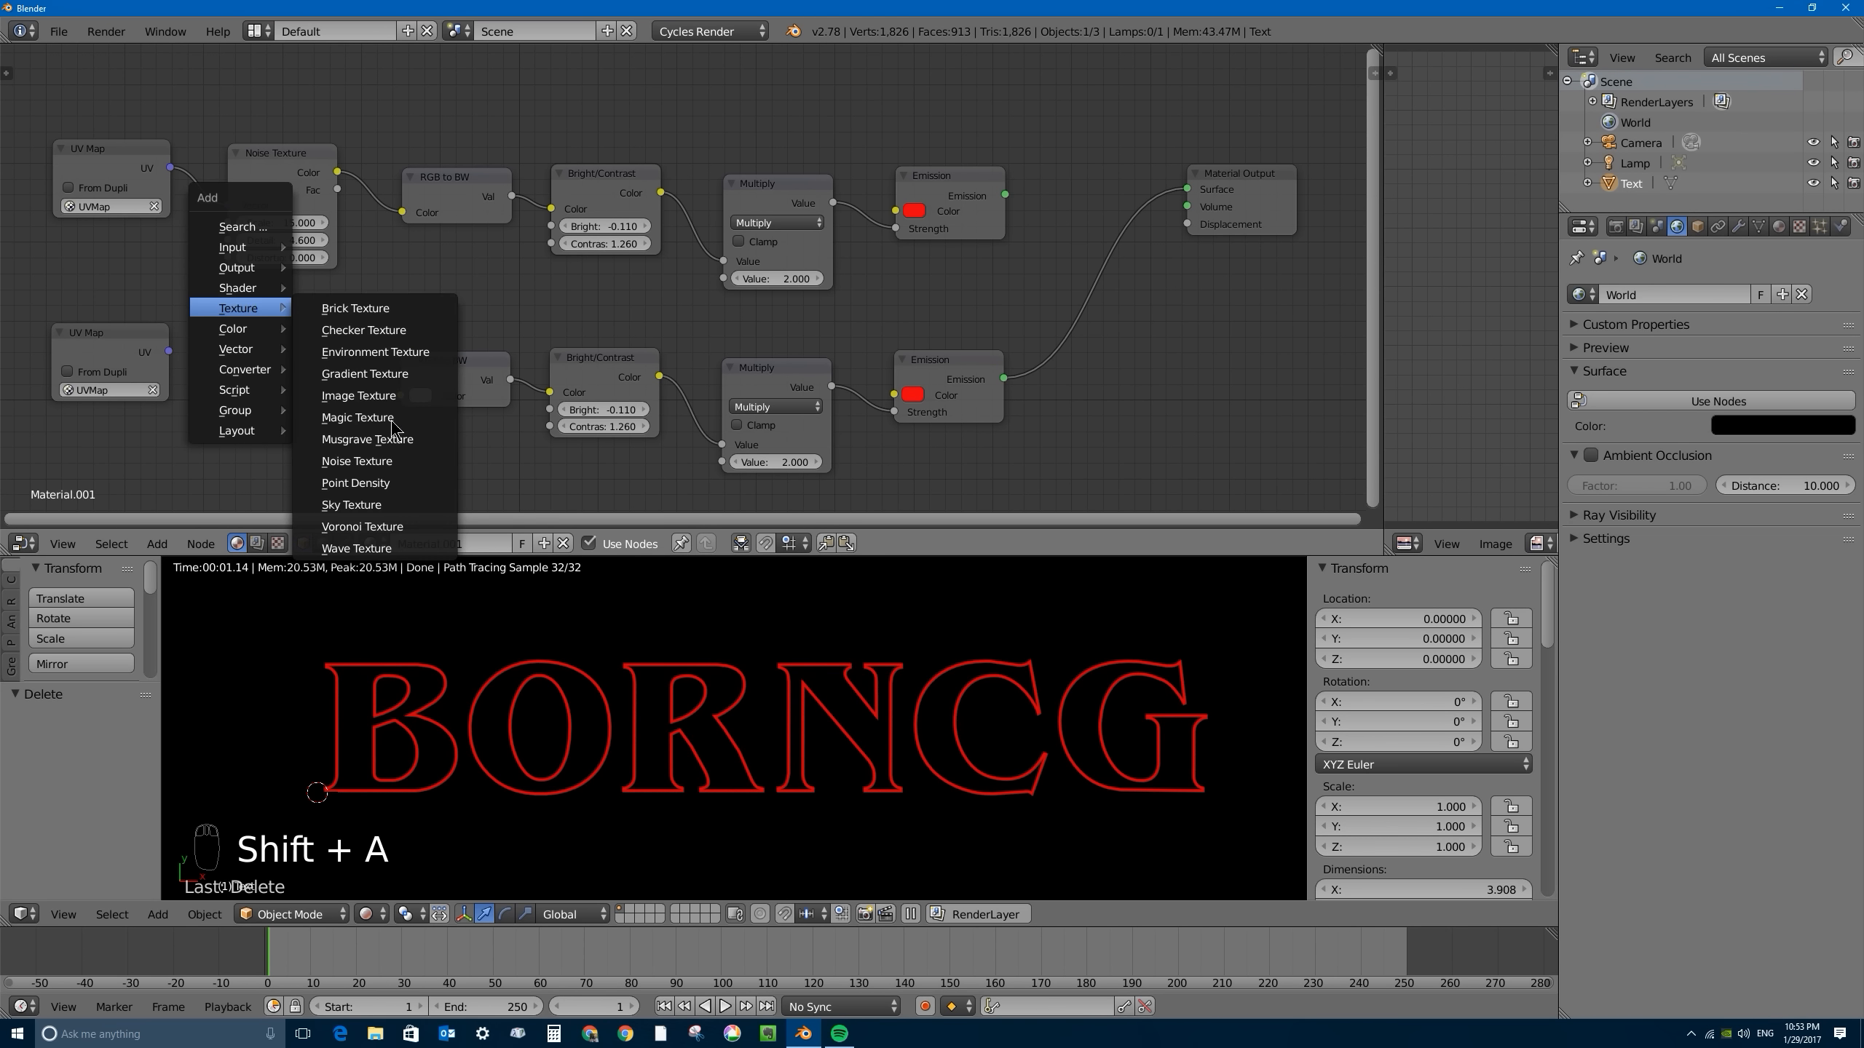
{"action": "left_click", "coordinate": [359, 527]}
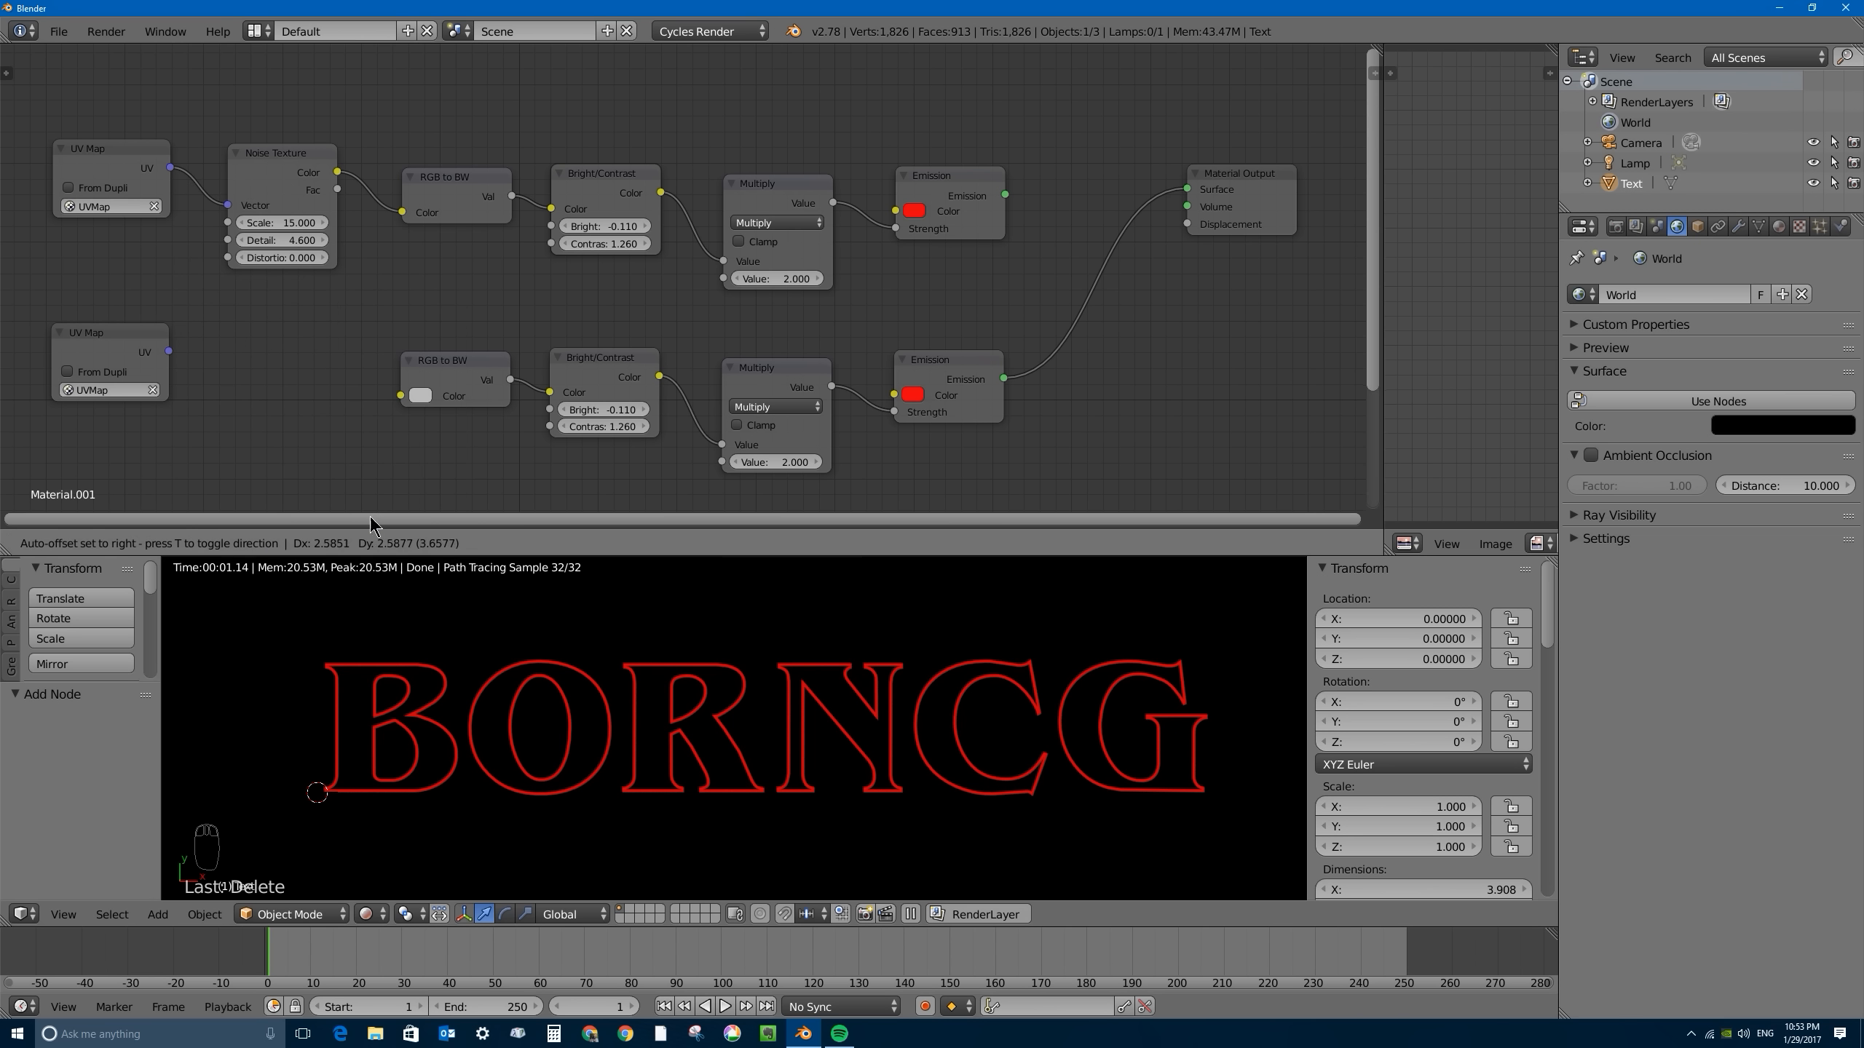
{"action": "left_click", "coordinate": [279, 397]}
{"action": "left_click_drag", "start_coordinate": [170, 352], "coordinate": [225, 425]}
{"action": "left_click_drag", "start_coordinate": [335, 367], "coordinate": [434, 412]}
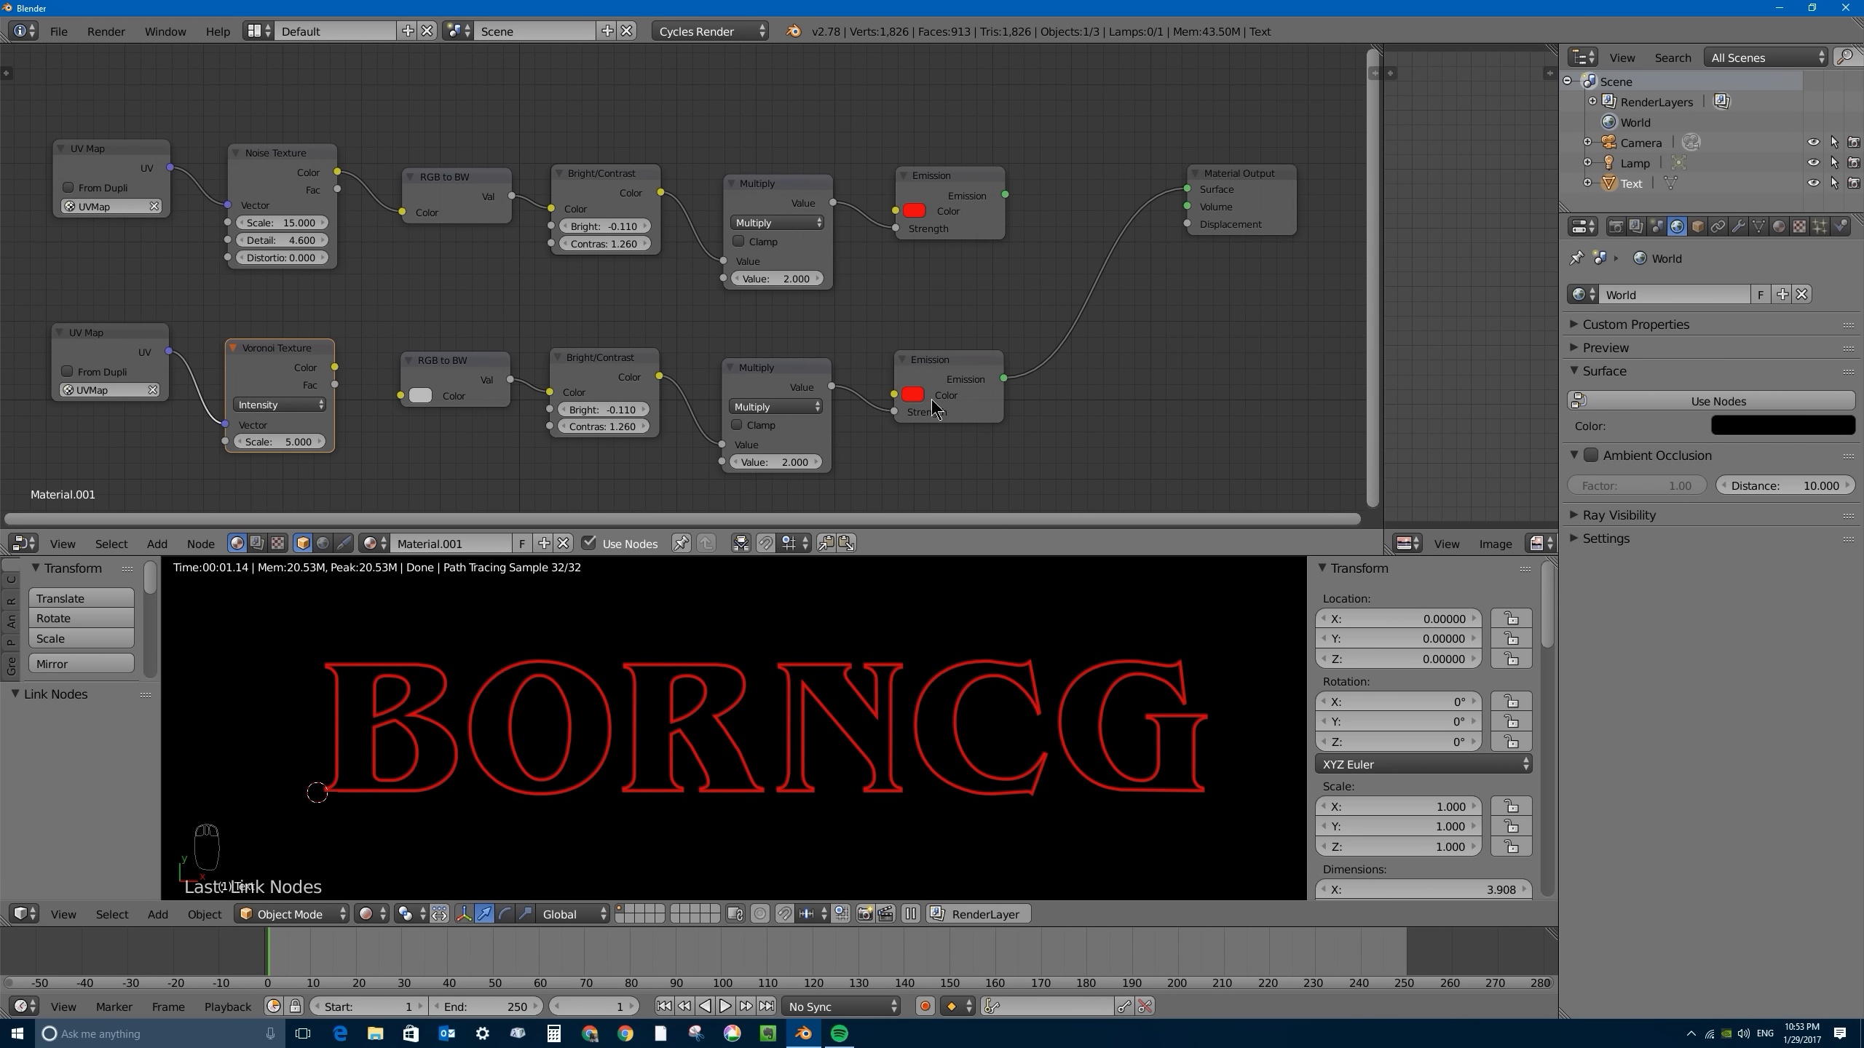
- Replace the duplicated Emission node with a Diffuse BSDF and connect it to the Material Output's Surface
{"action": "left_click", "coordinate": [933, 367]}
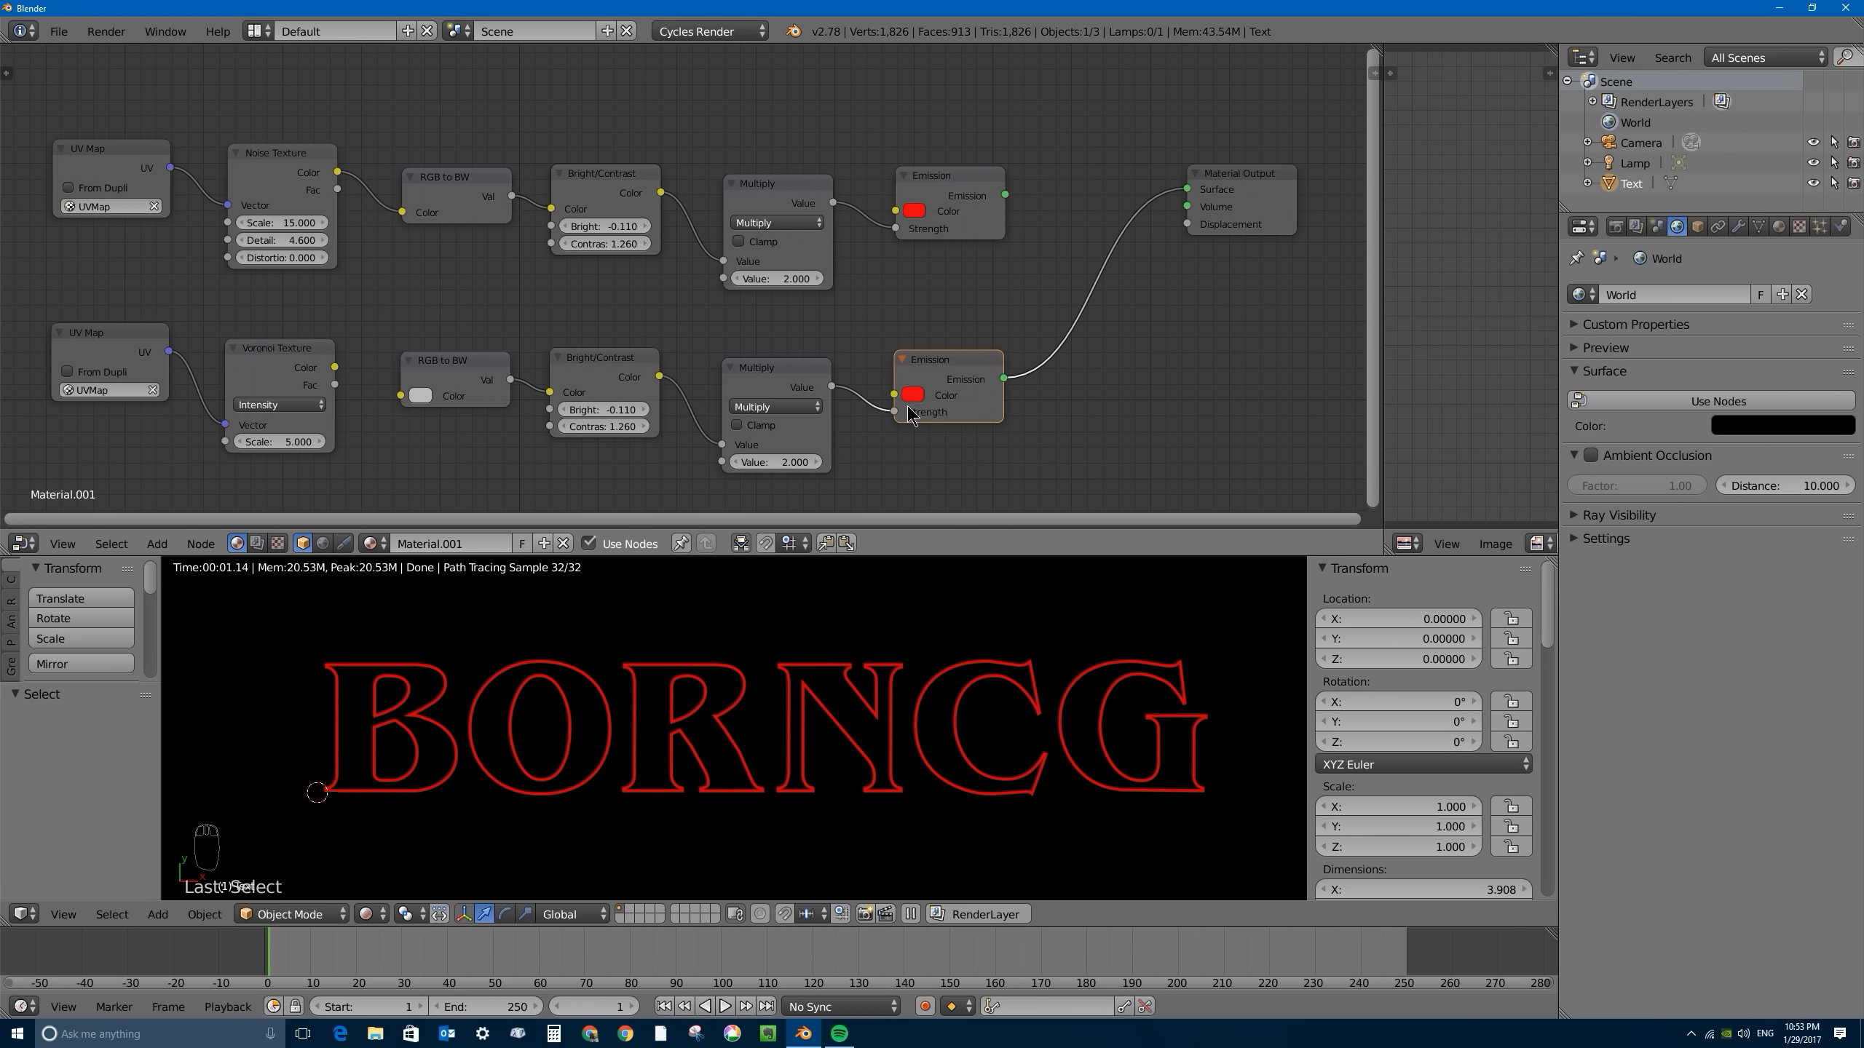
{"action": "key", "text": "x"}
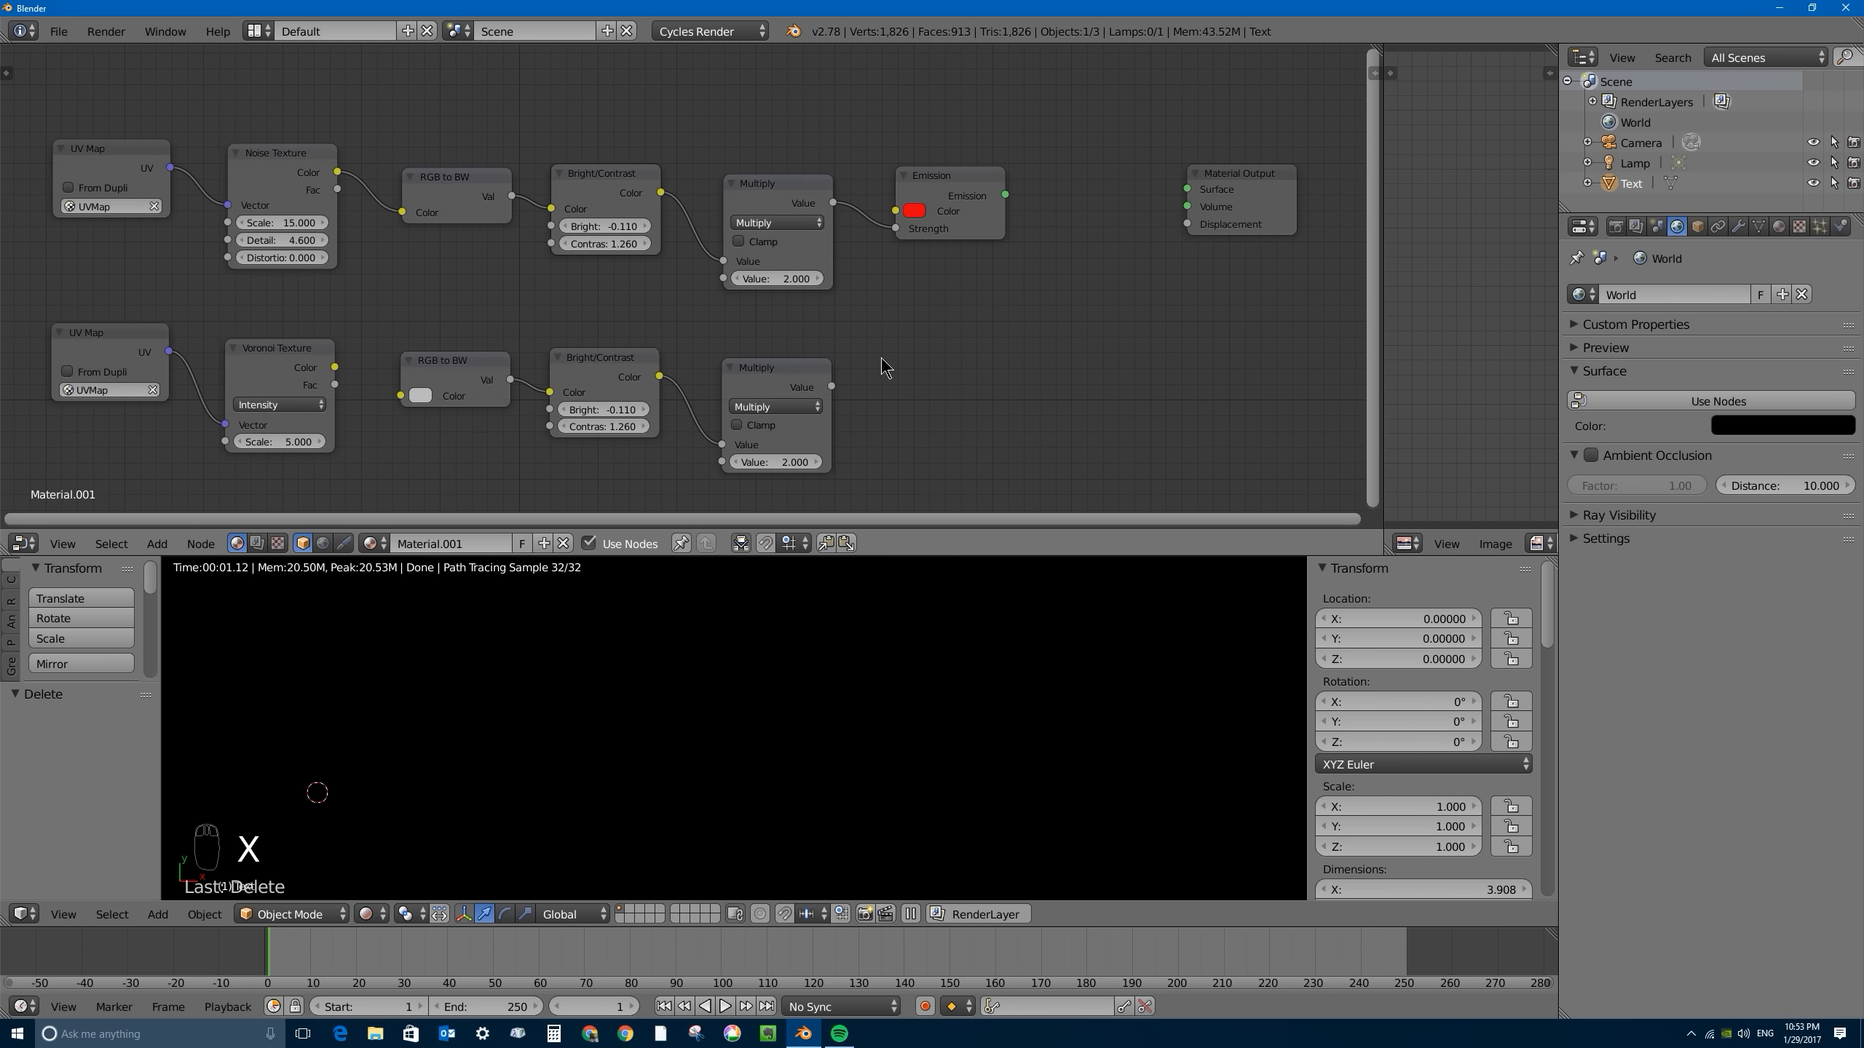
{"action": "key", "text": "shift+a"}
{"action": "mouse_move", "coordinate": [881, 359]}
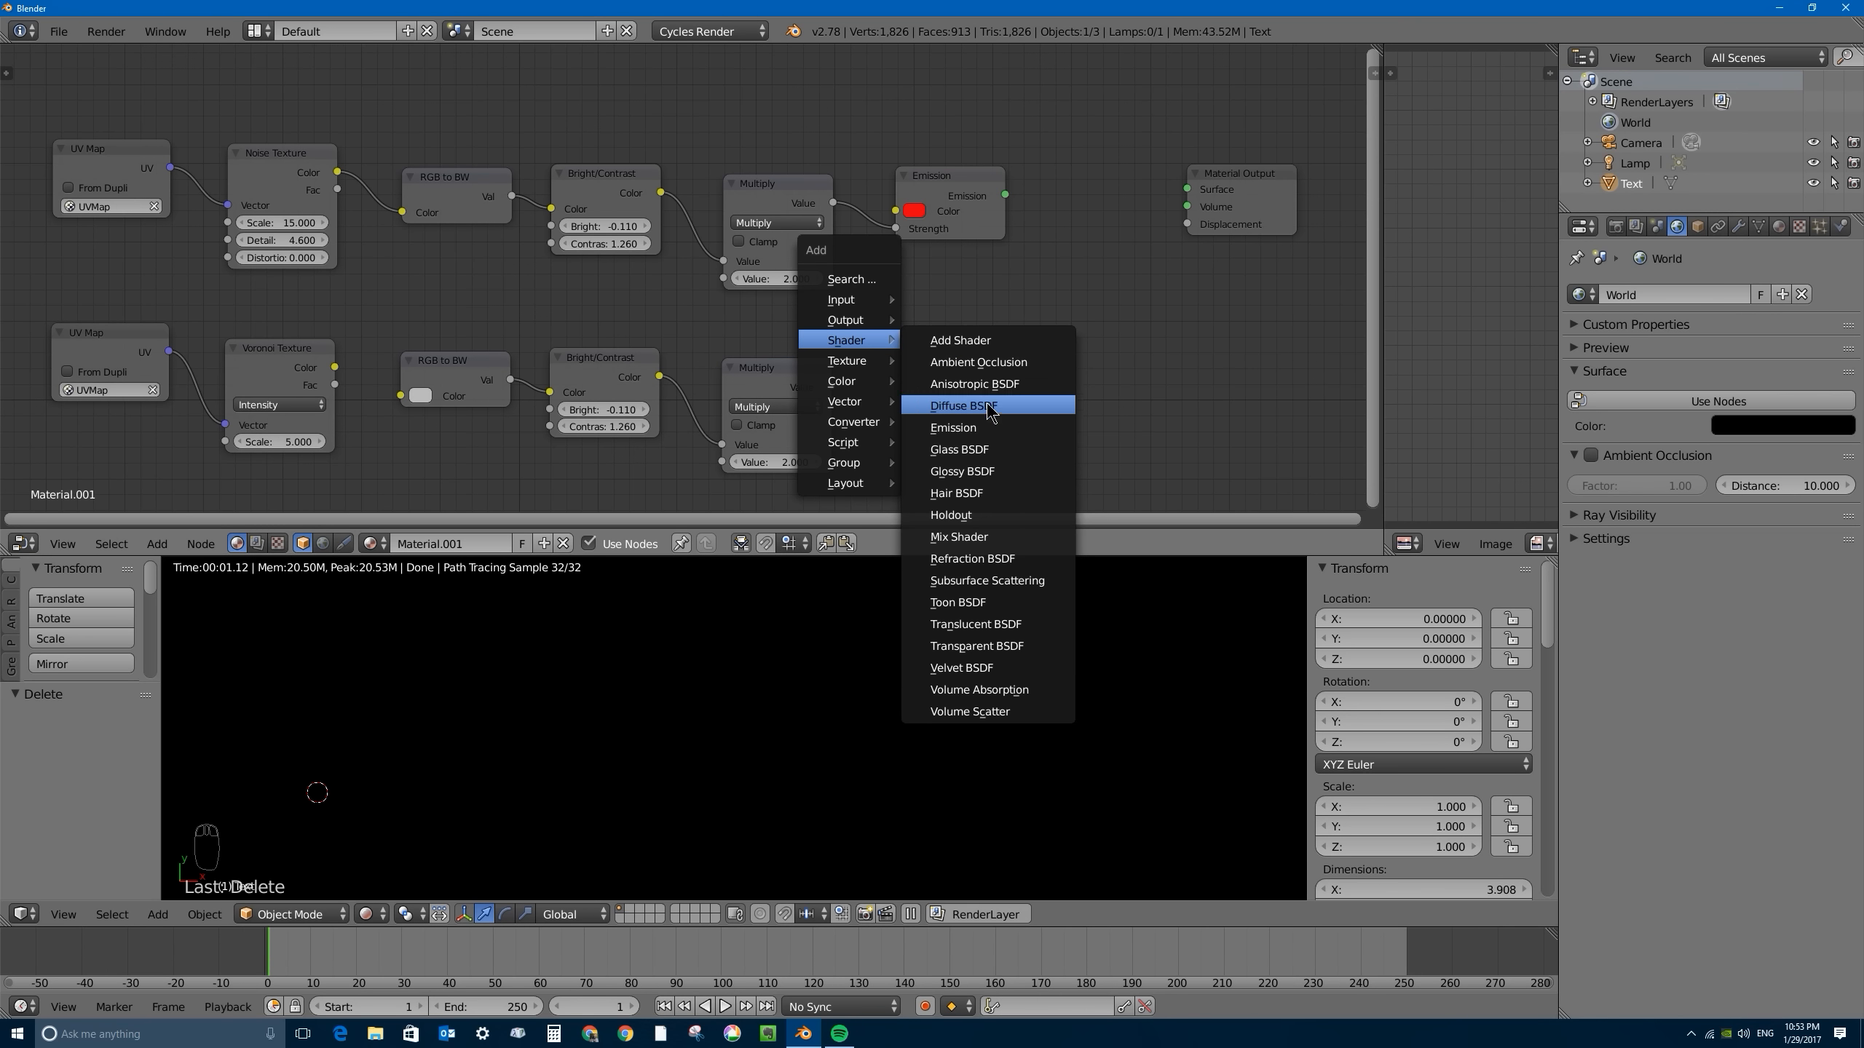
{"action": "left_click", "coordinate": [962, 406]}
{"action": "left_click", "coordinate": [972, 328]}
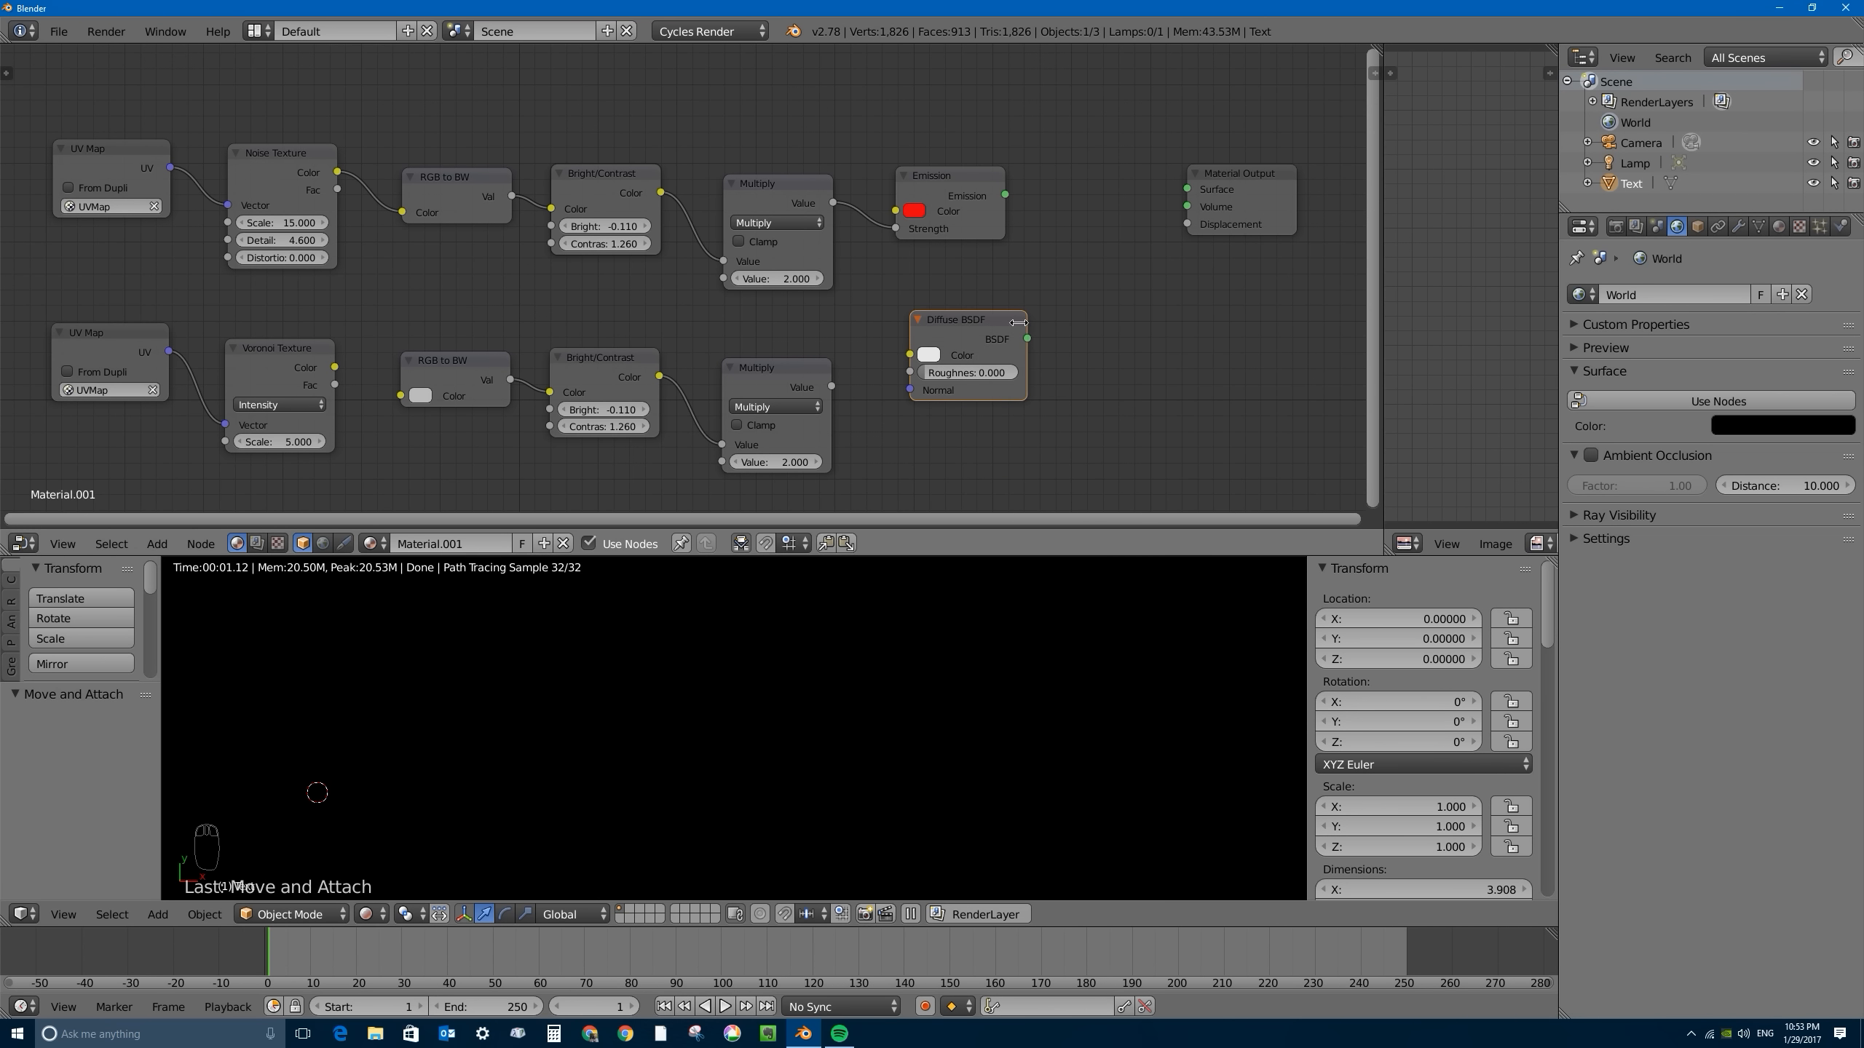
{"action": "left_click_drag", "start_coordinate": [1027, 339], "coordinate": [1184, 193]}
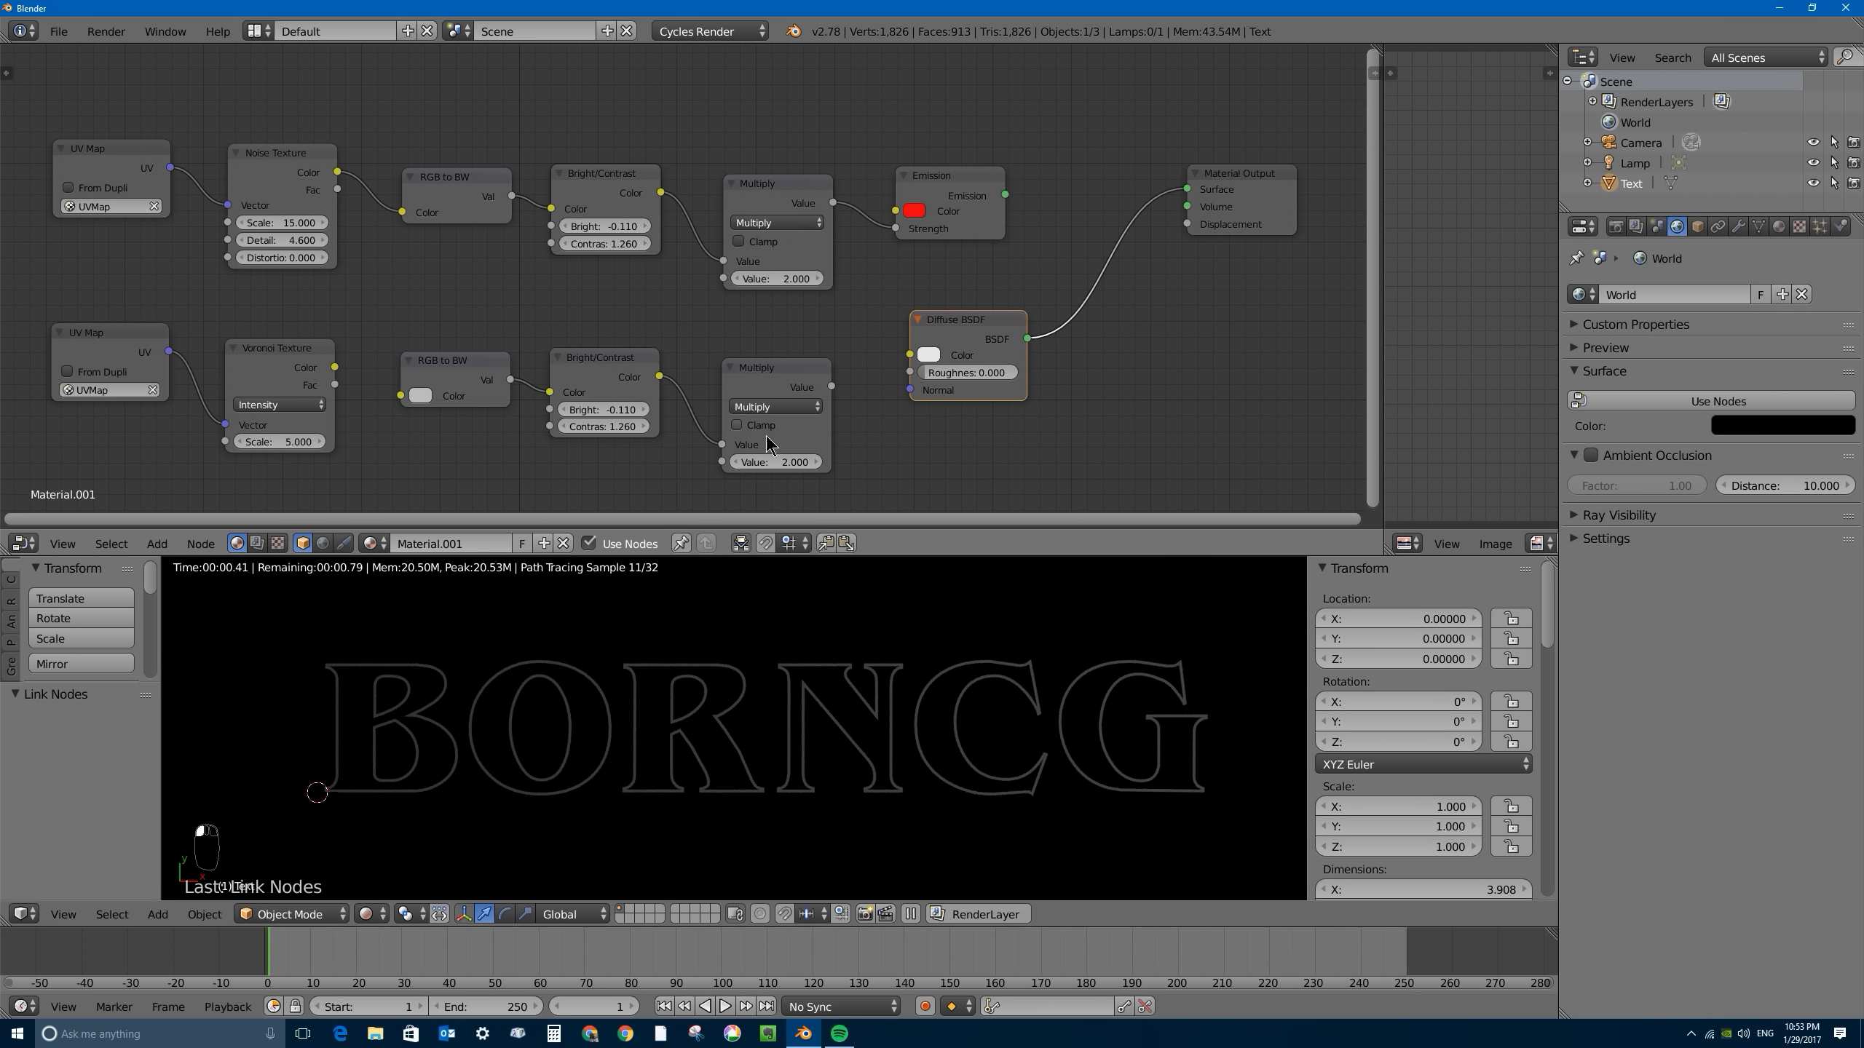
- Link the Voronoi Texture's Color to the Diffuse BSDF's Color and raise the Voronoi Scale to 72.900
{"action": "left_click_drag", "start_coordinate": [337, 368], "coordinate": [910, 354]}
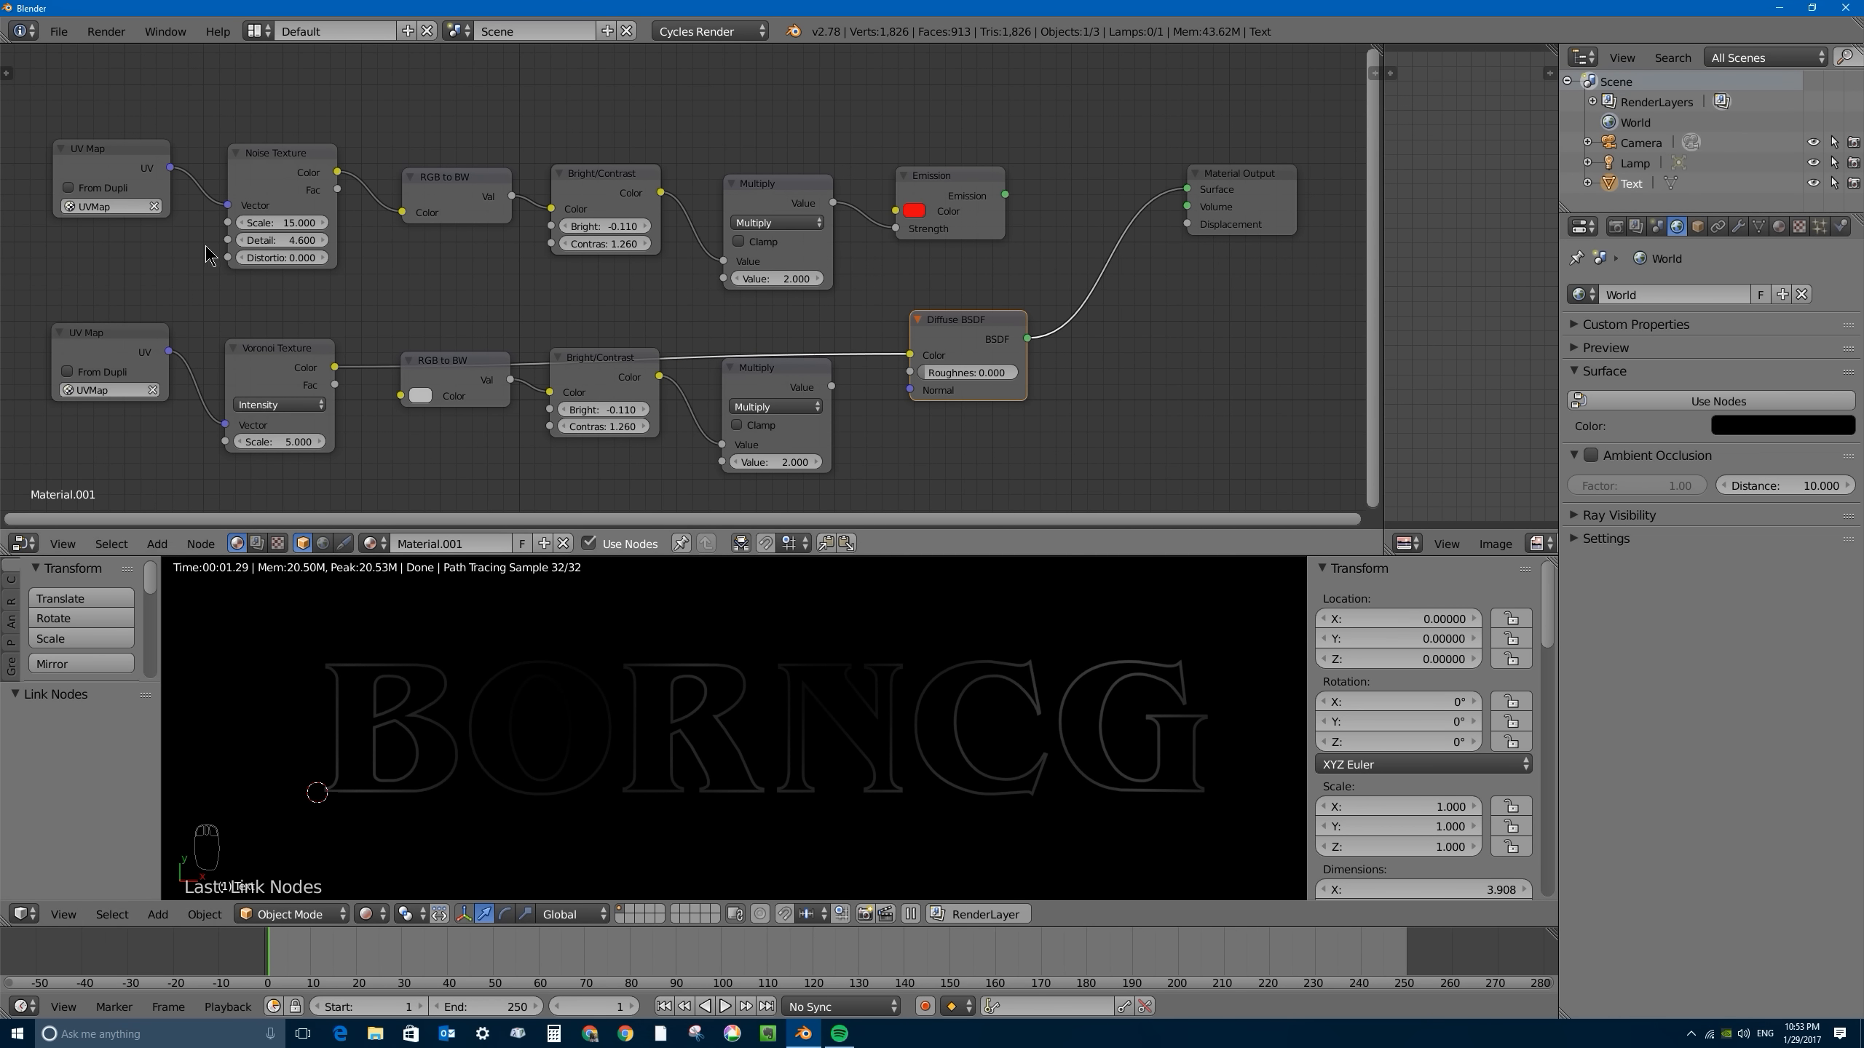
{"action": "left_click_drag", "start_coordinate": [274, 442], "coordinate": [773, 442]}
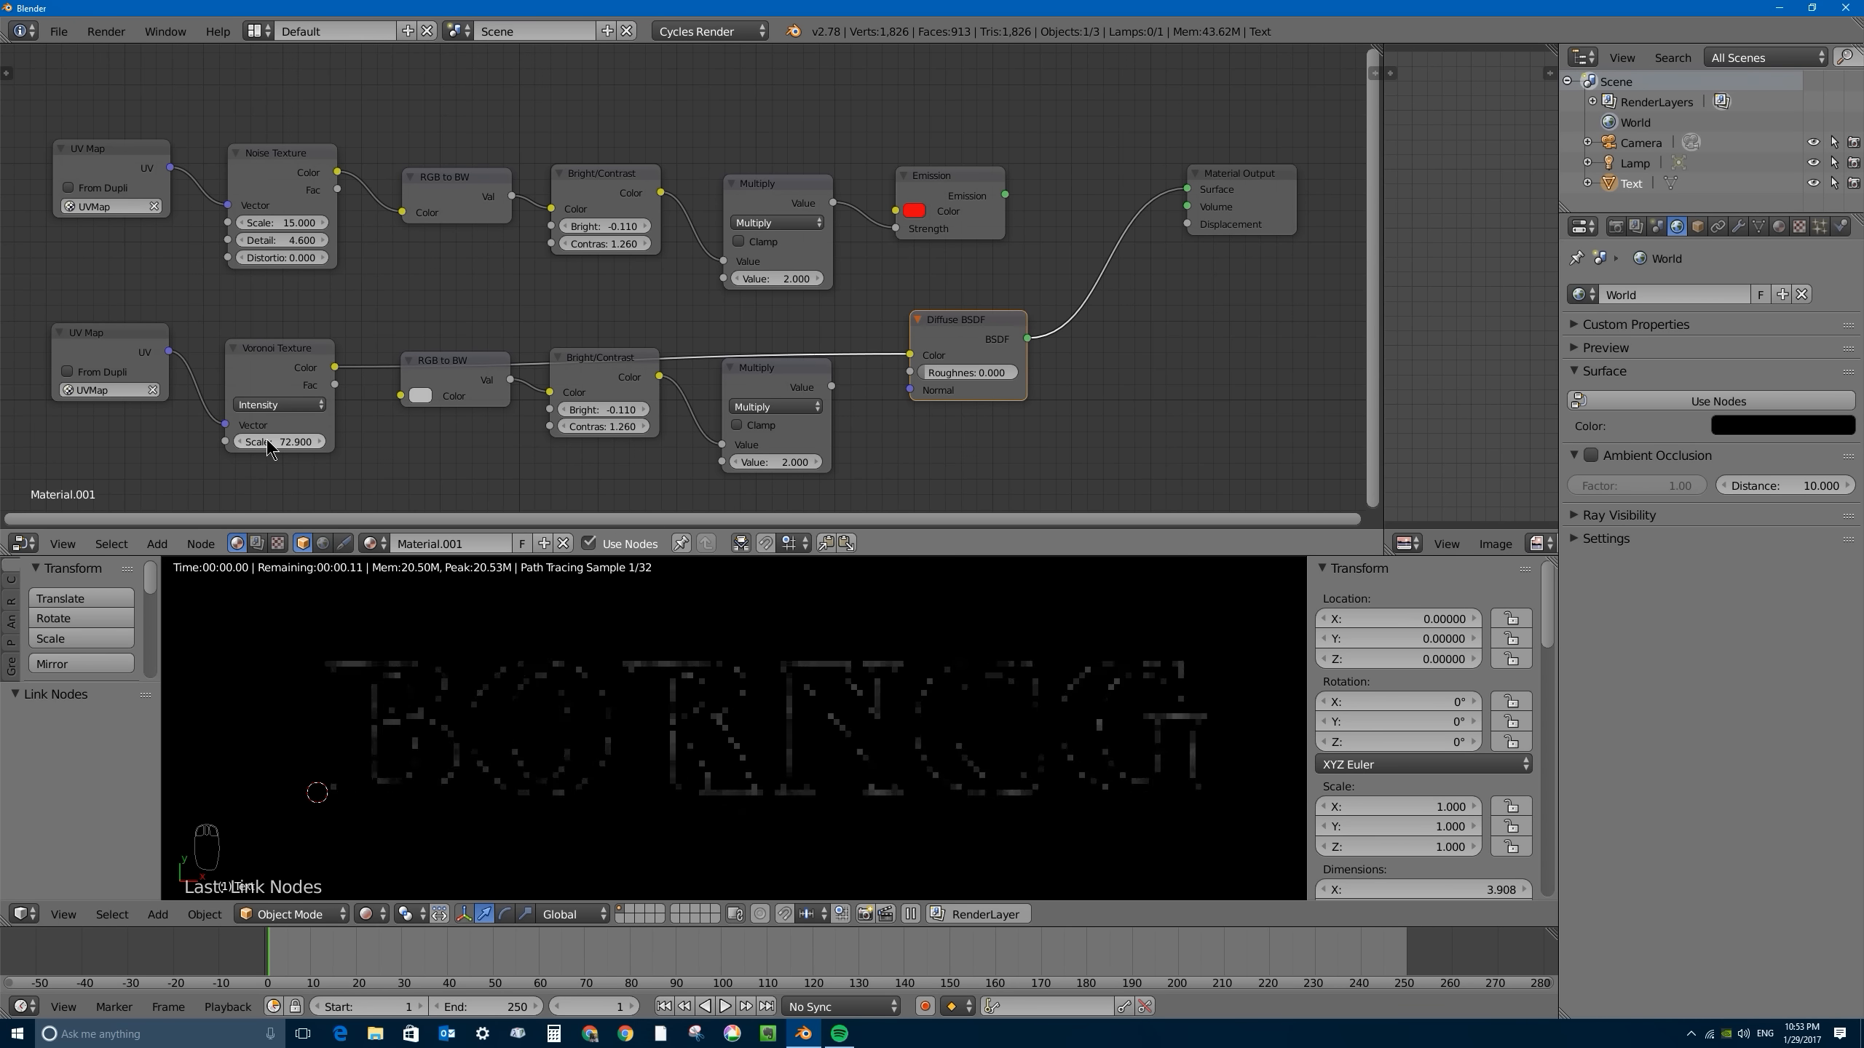
- Delete the duplicated Multiply node and move the duplicated RGB to BW and Bright/Contrast nodes clear of the Voronoi-to-Diffuse link
{"action": "left_click_drag", "start_coordinate": [462, 361], "coordinate": [465, 404]}
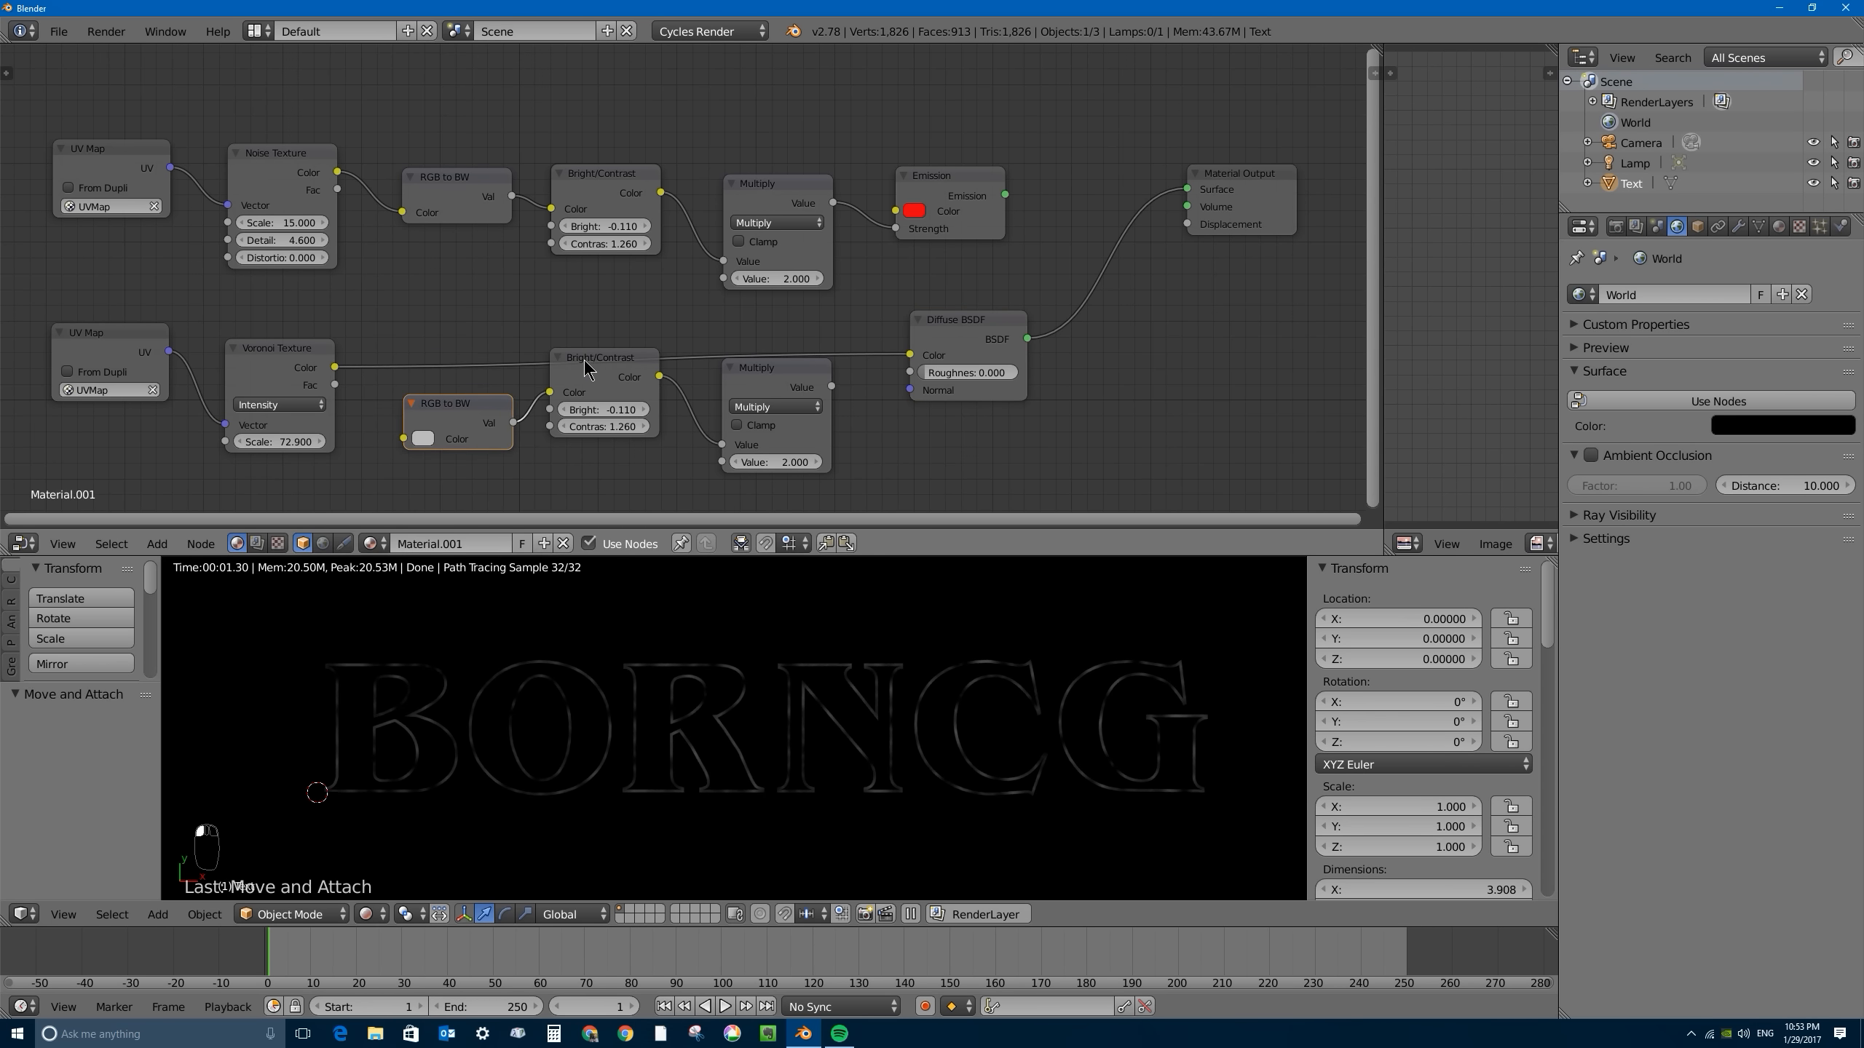
{"action": "left_click_drag", "start_coordinate": [589, 359], "coordinate": [595, 389]}
{"action": "left_click_drag", "start_coordinate": [744, 387], "coordinate": [745, 397]}
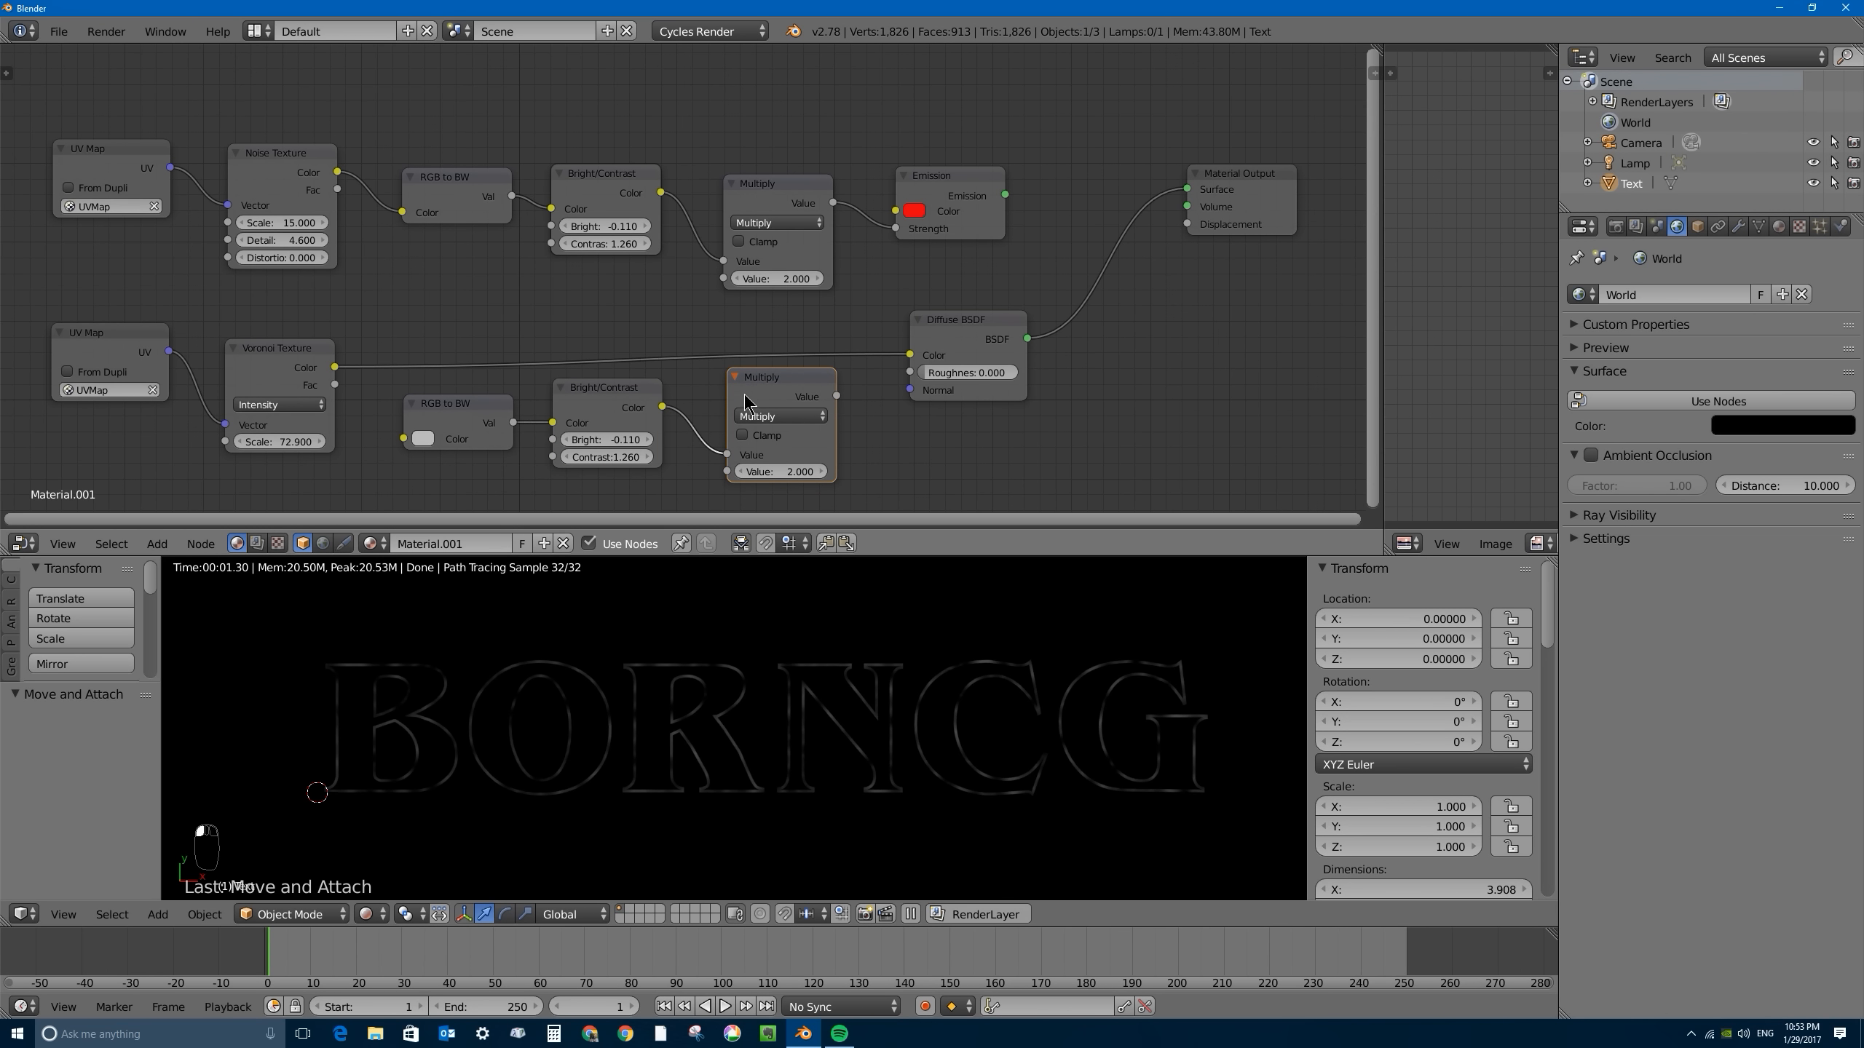
{"action": "key", "text": "x"}
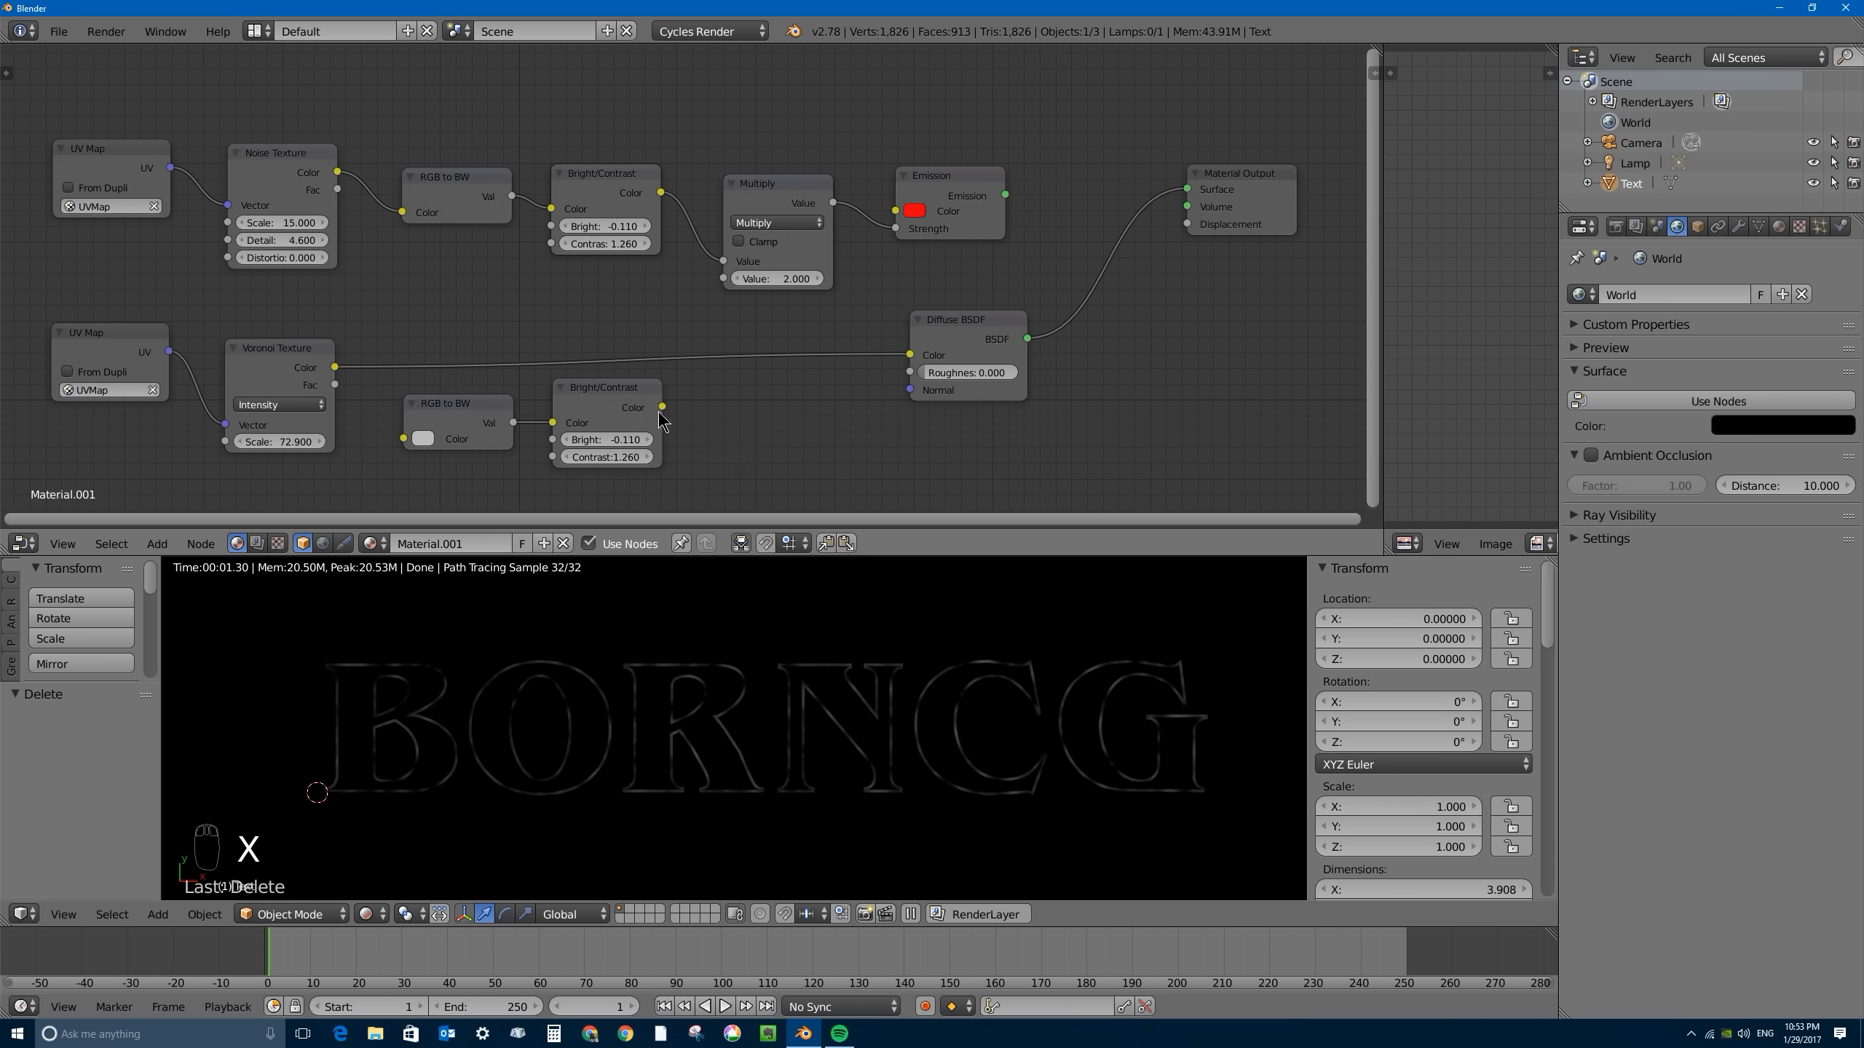
{"action": "left_click_drag", "start_coordinate": [598, 395], "coordinate": [705, 397]}
{"action": "left_click_drag", "start_coordinate": [405, 402], "coordinate": [455, 411]}
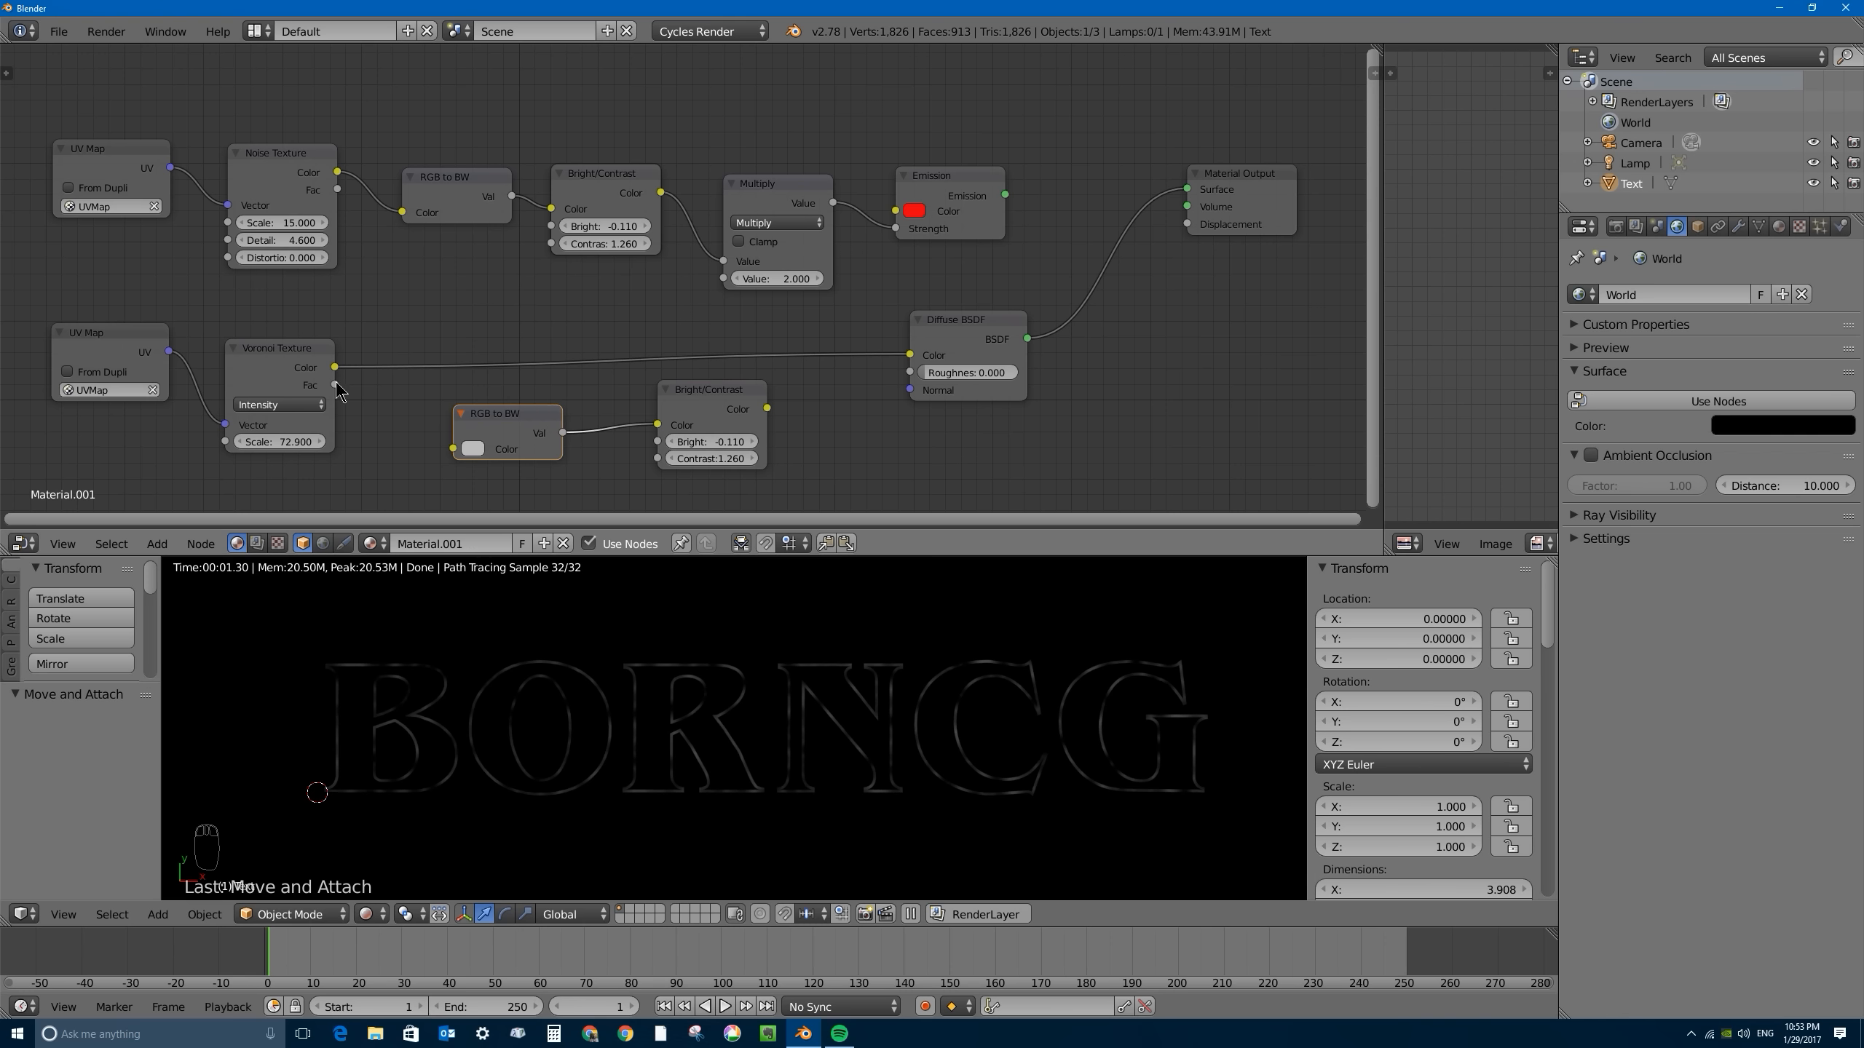
- Set the Voronoi Texture's Scale to 2000 and inspect the pattern up close on the letter outlines
{"action": "left_click", "coordinate": [270, 441]}
{"action": "type", "text": "2000"}
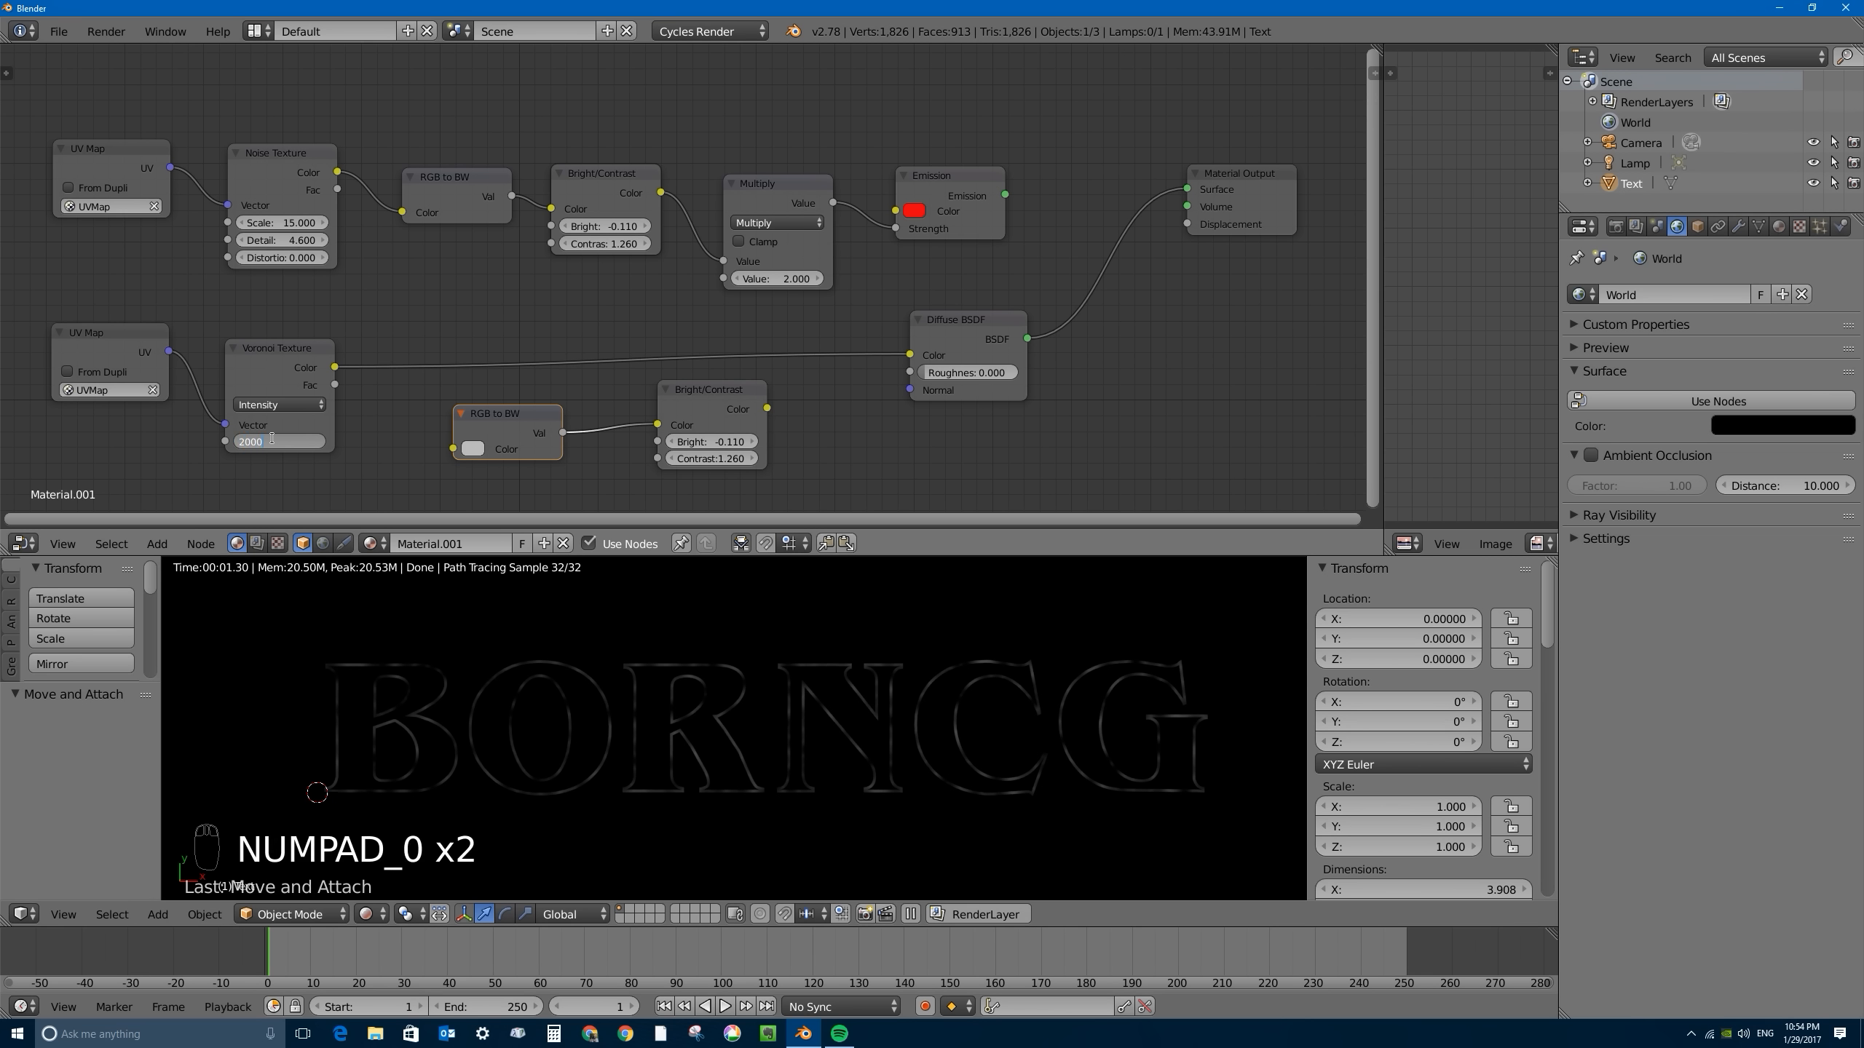
{"action": "key", "text": "Return"}
{"action": "scroll", "coordinate": [761, 749], "scroll_direction": "up", "scroll_amount": 6}
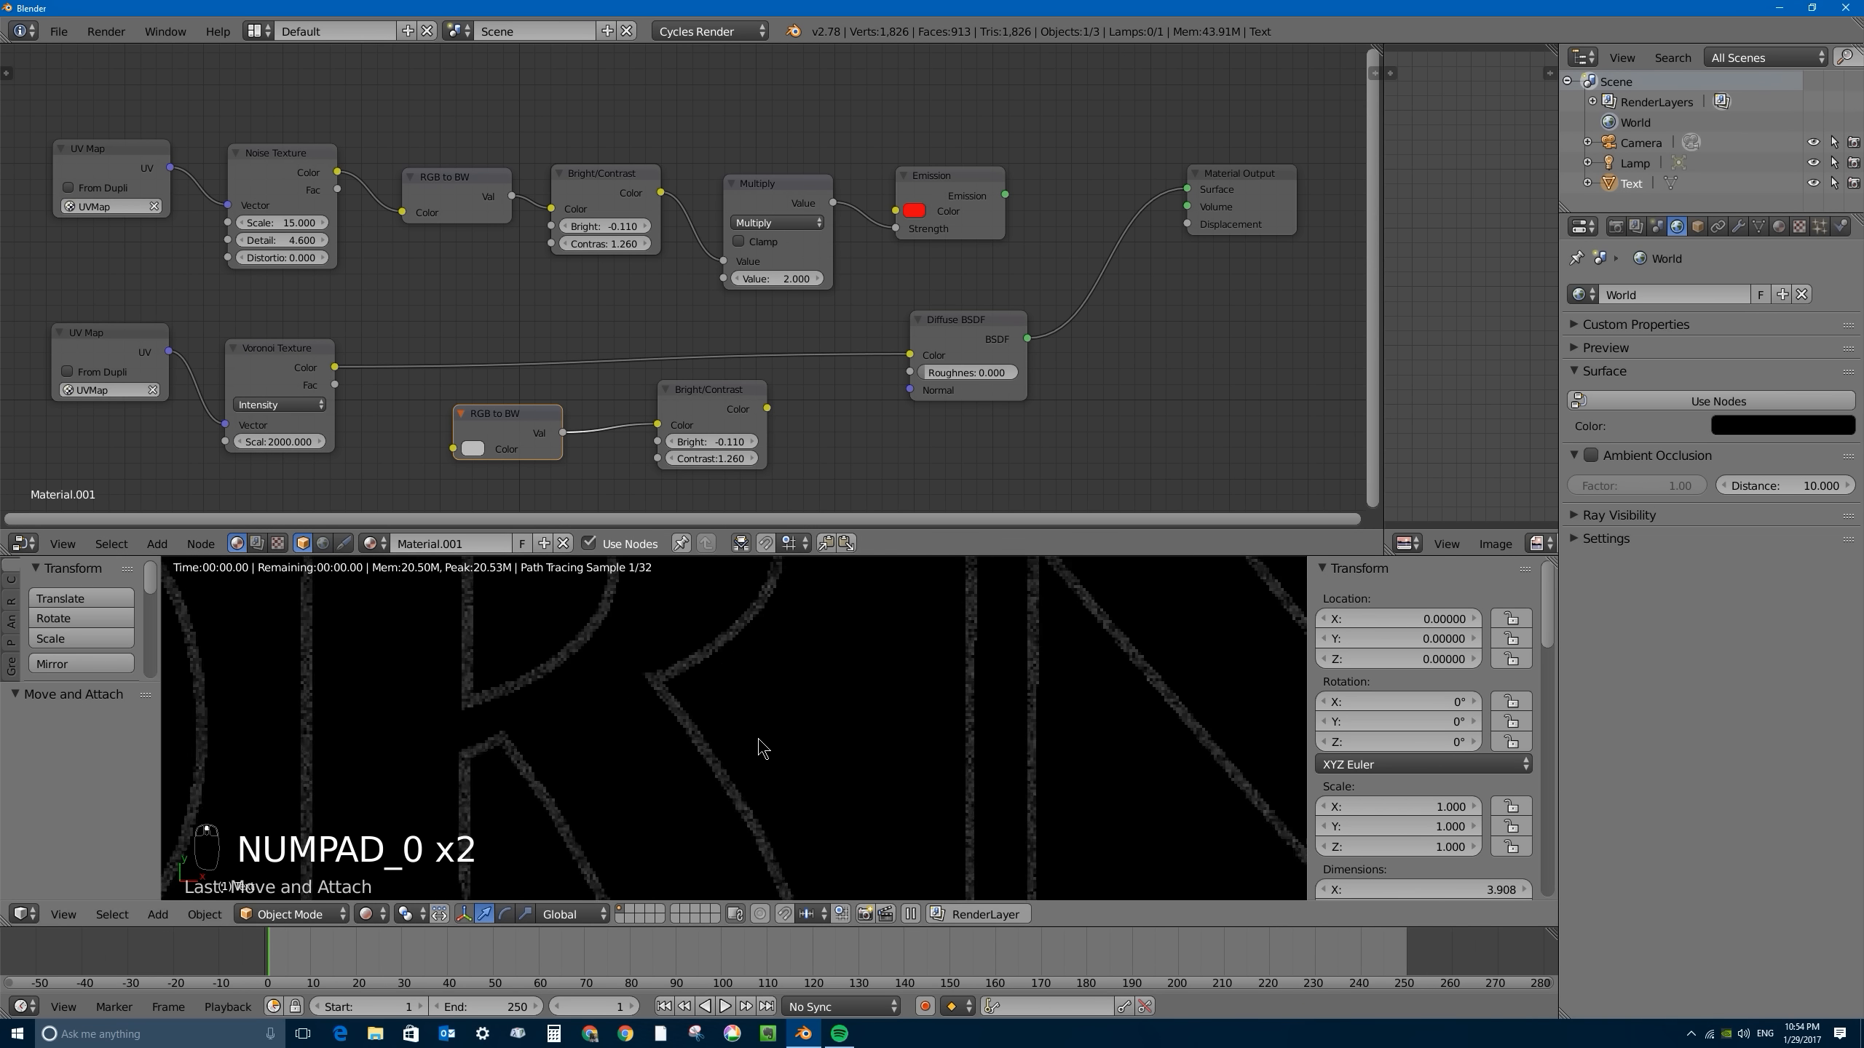
{"action": "scroll", "coordinate": [760, 749], "scroll_direction": "up", "scroll_amount": 3}
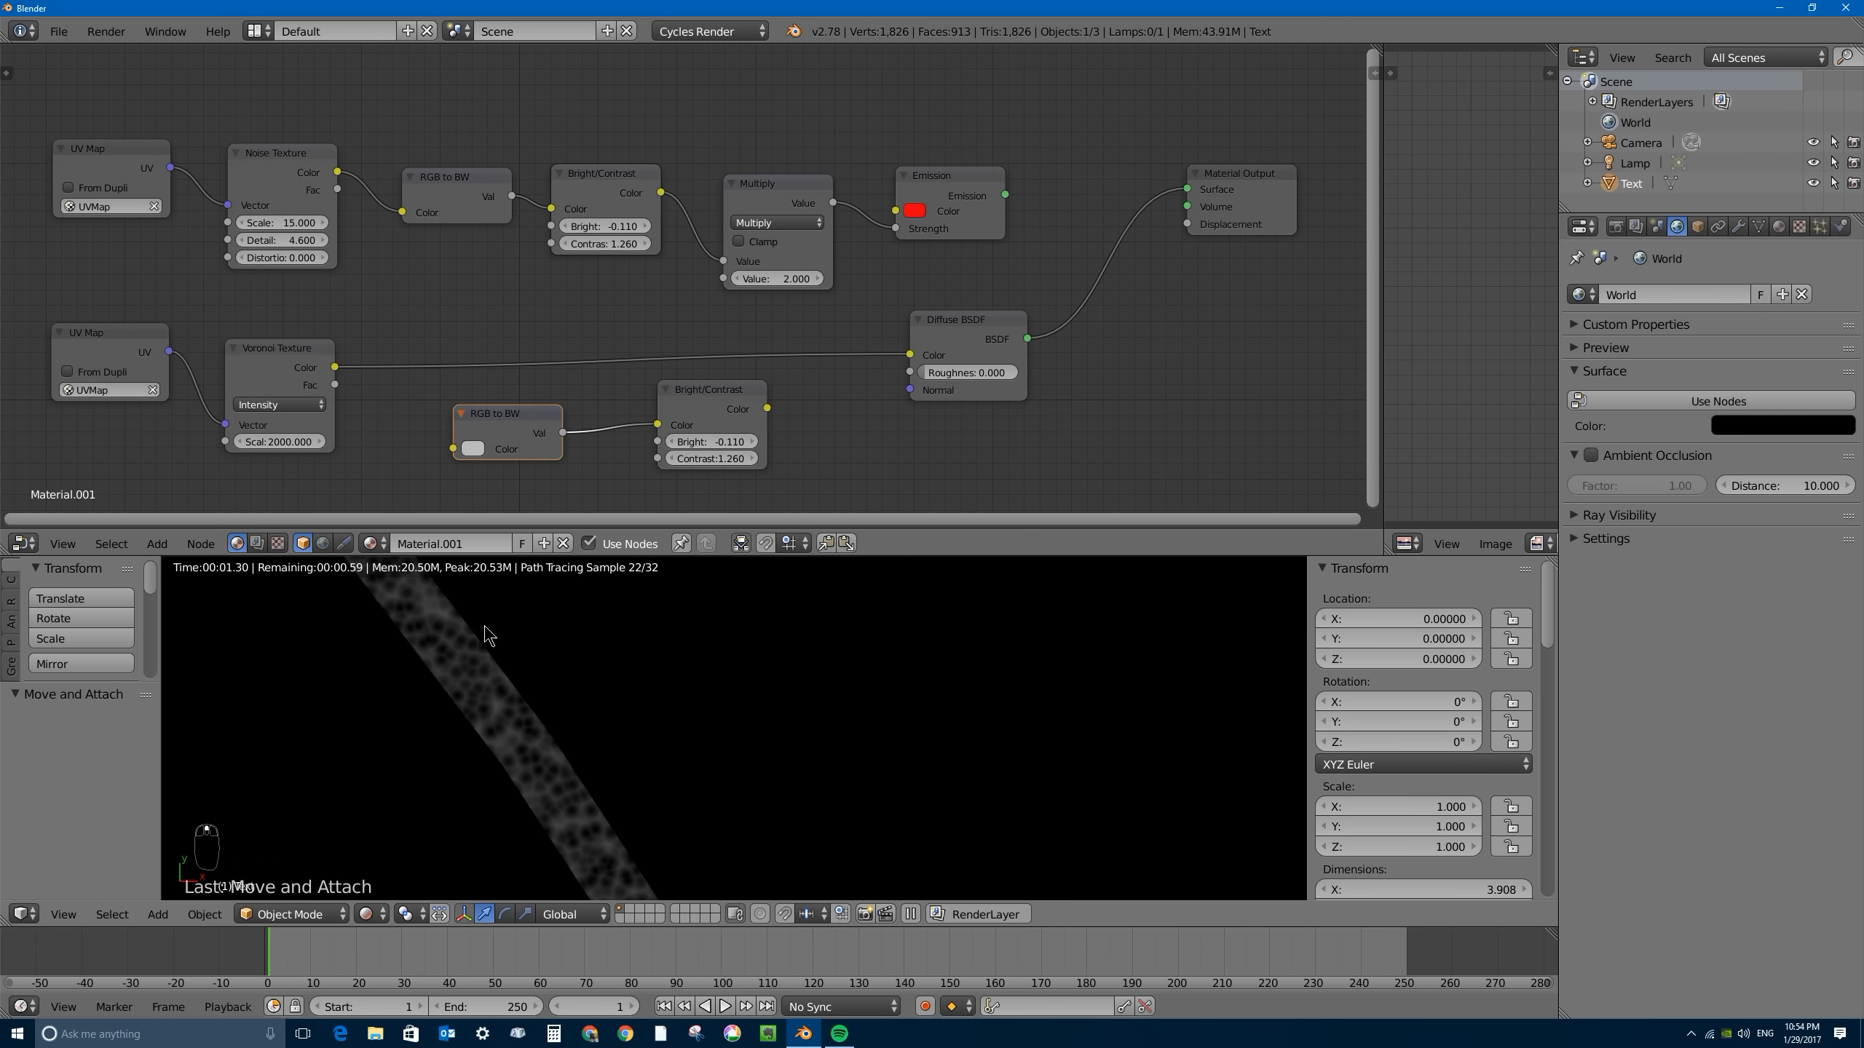
- Set the Voronoi Texture's Scale to 10000 and inspect the finer pattern on a letter stroke
{"action": "left_click", "coordinate": [279, 441]}
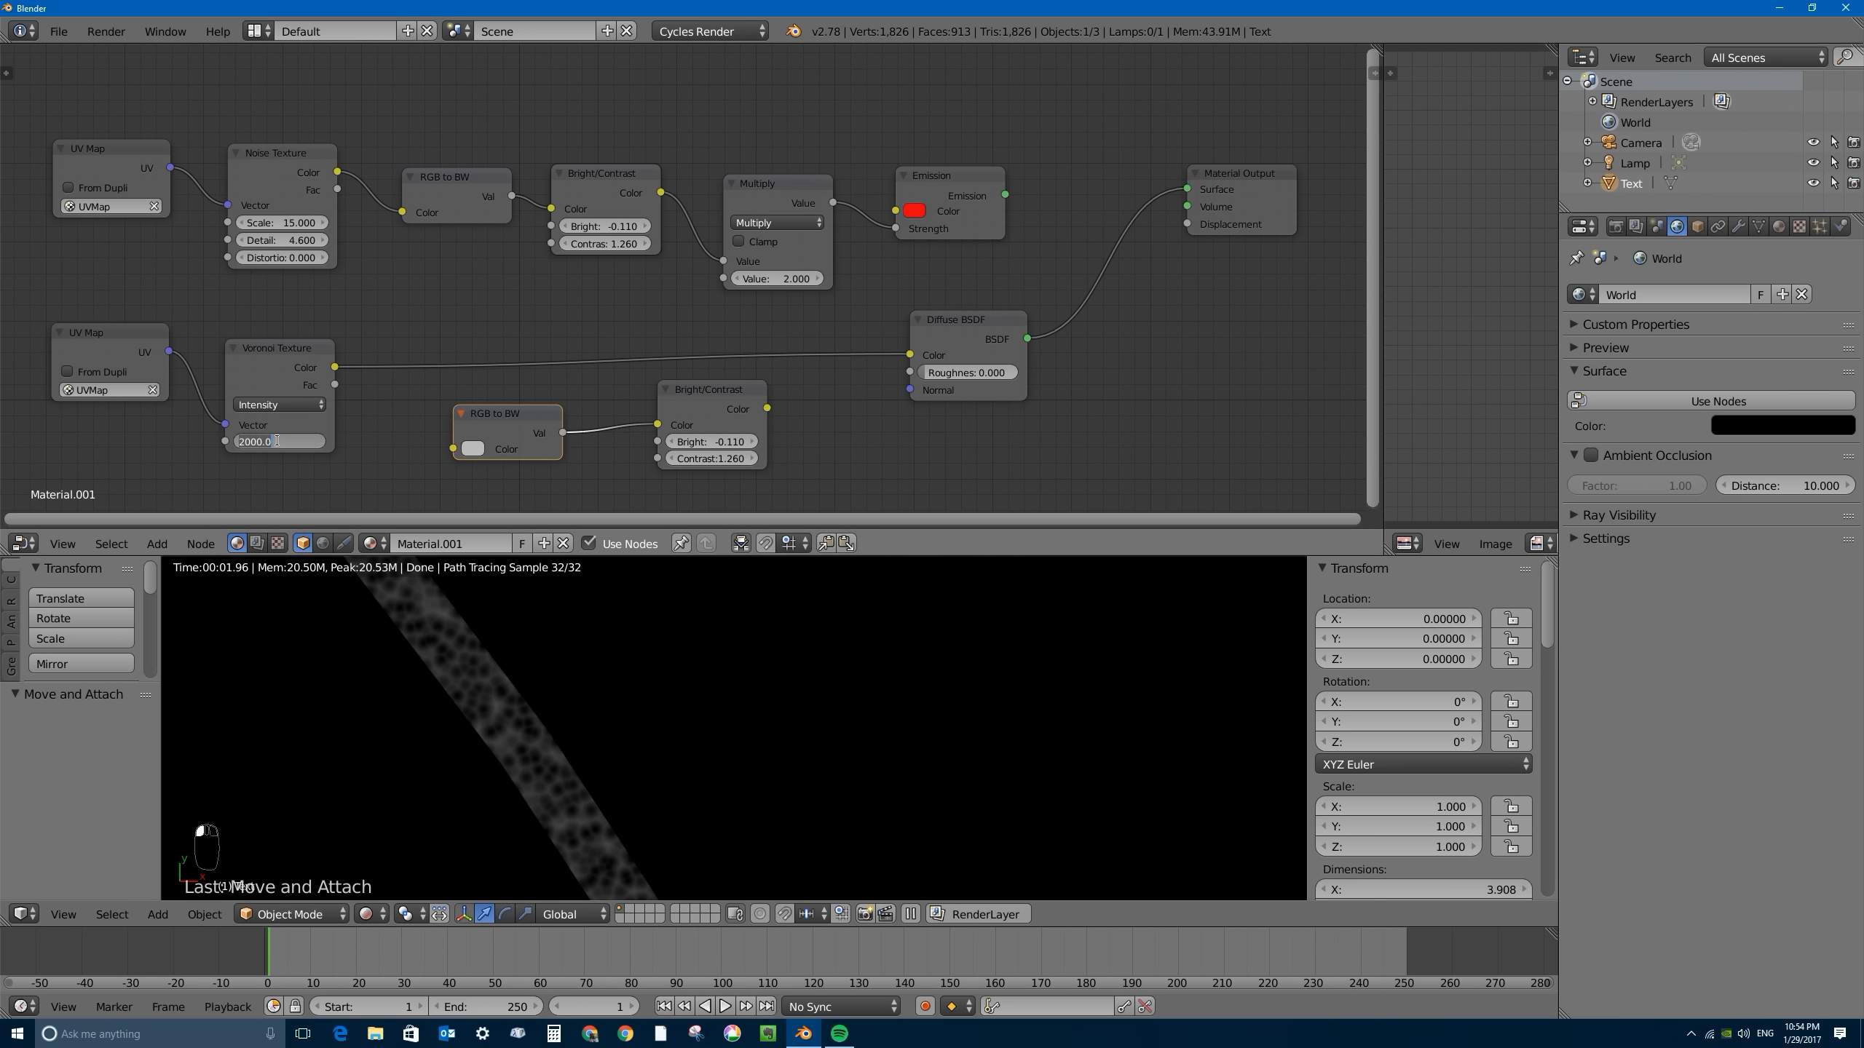
{"action": "type", "text": "10000"}
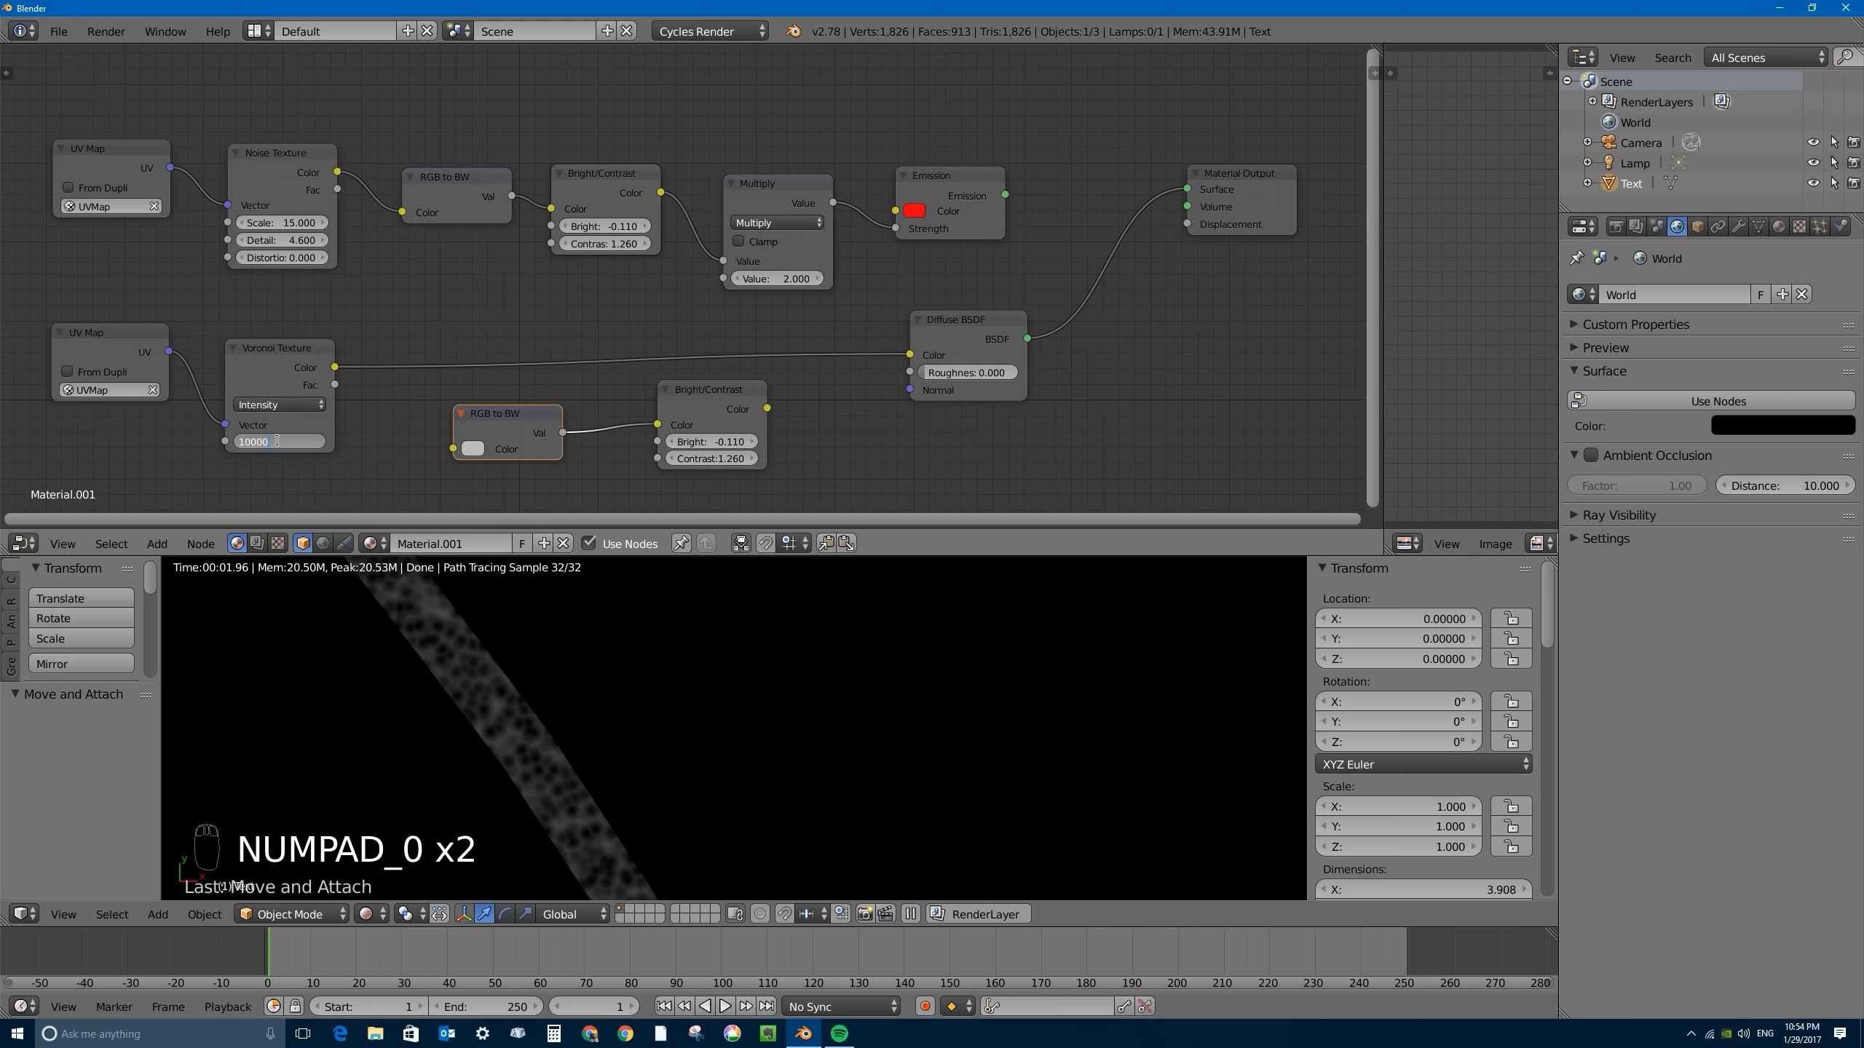
{"action": "key", "text": "Return"}
{"action": "scroll", "coordinate": [450, 718], "scroll_direction": "up", "scroll_amount": 3}
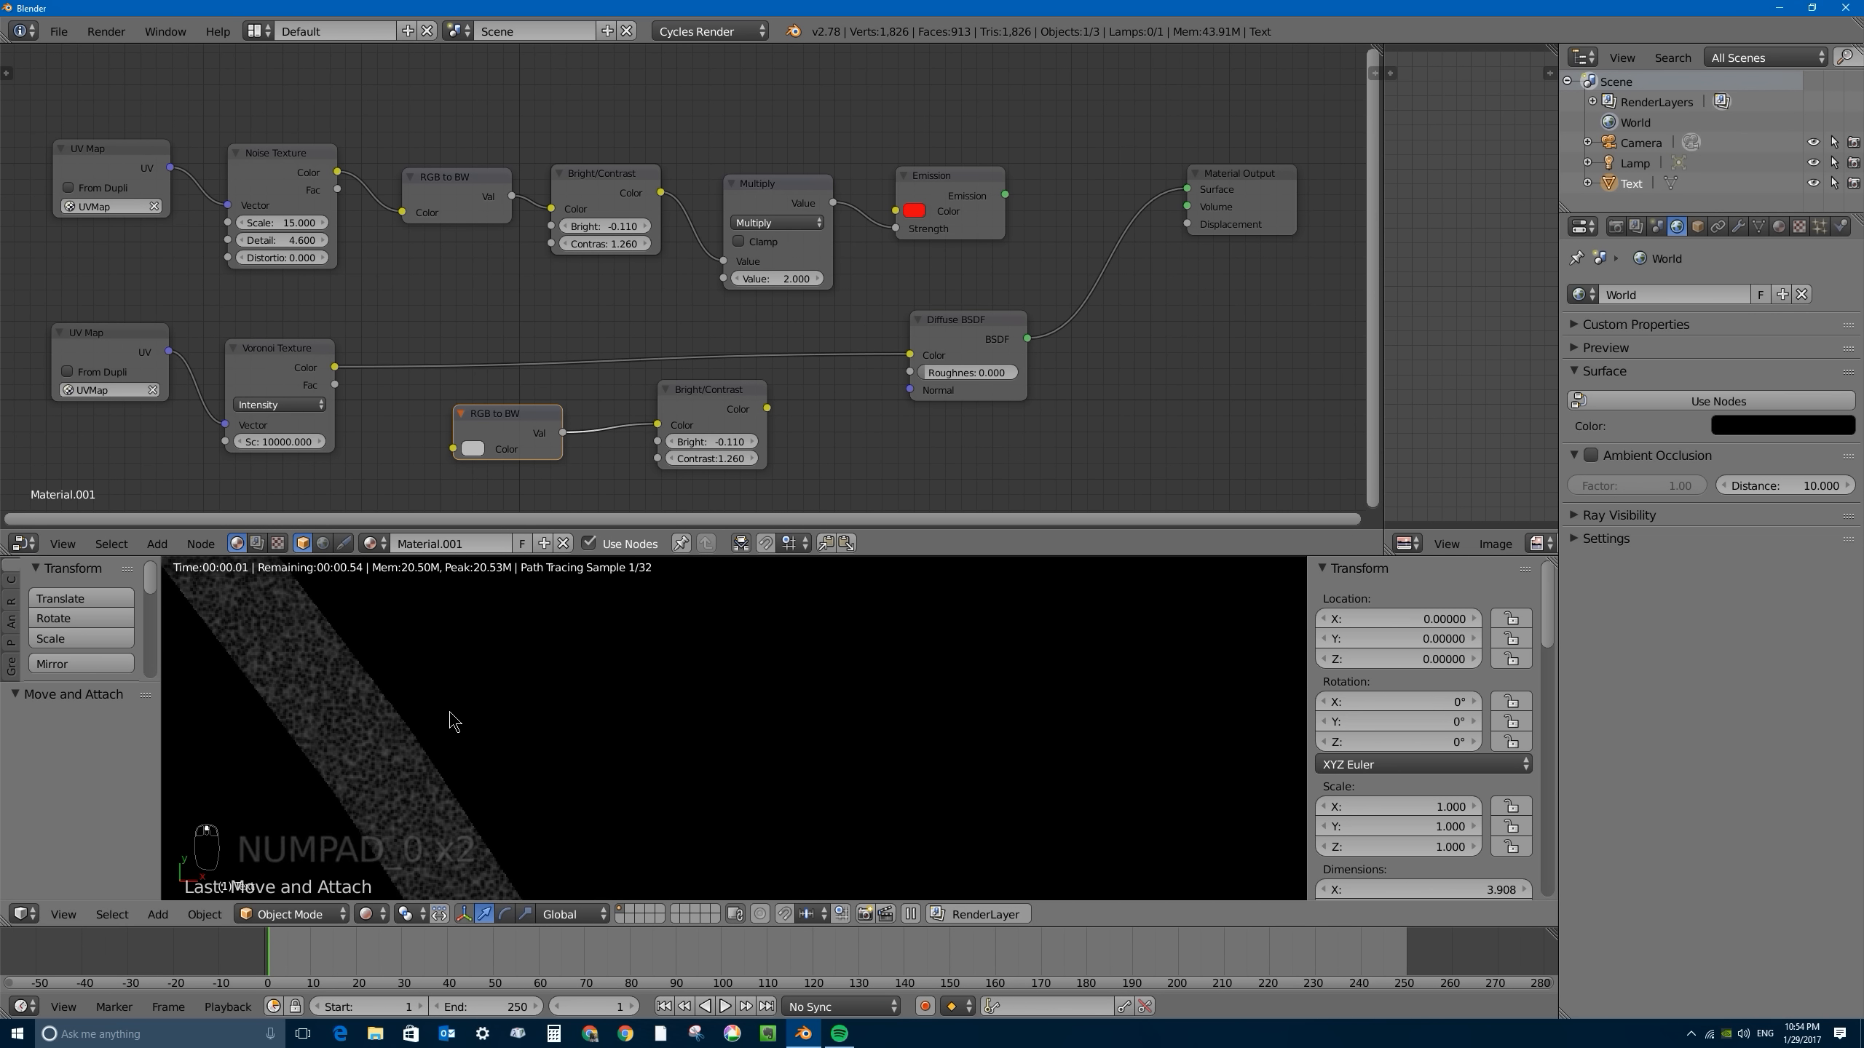
{"action": "scroll", "coordinate": [450, 713], "scroll_direction": "up", "scroll_amount": 2}
{"action": "middle_click_drag", "start_coordinate": [379, 728], "coordinate": [687, 634], "text": "shift"}
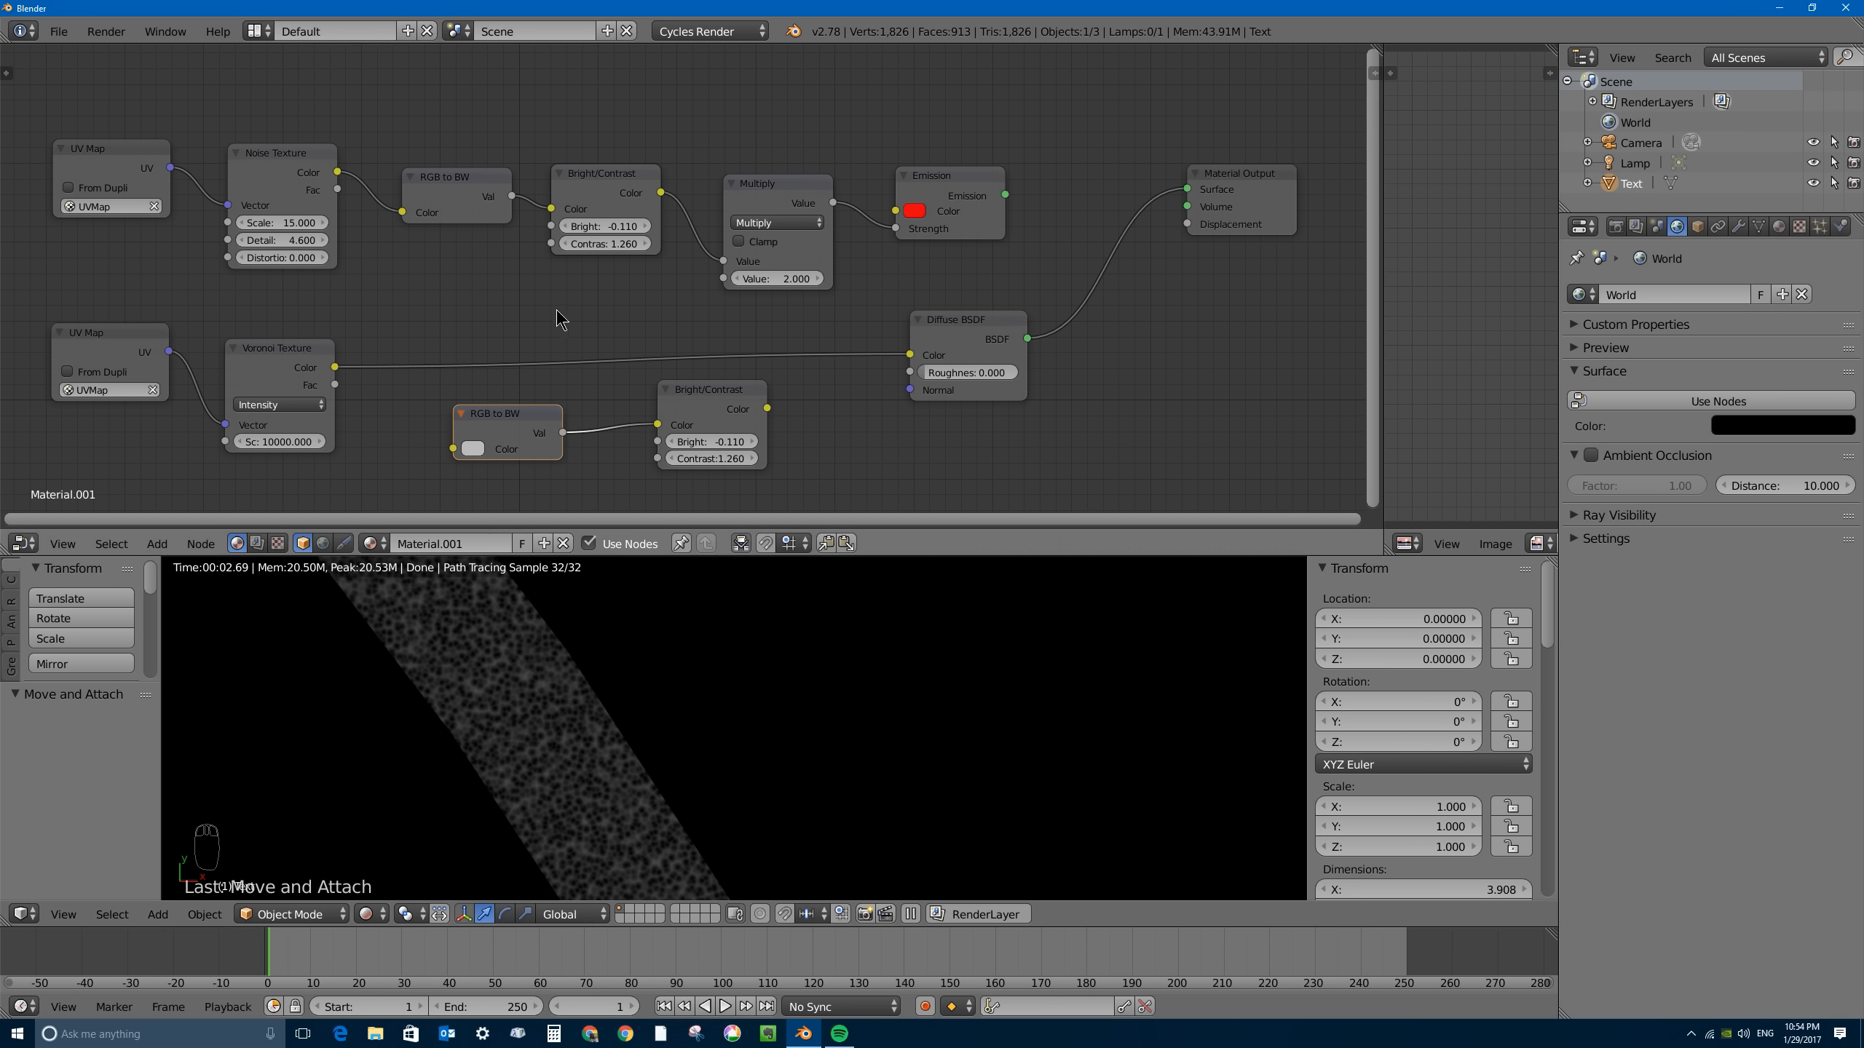
- Add an Invert color node and insert it into the link between the Voronoi Texture and the Diffuse BSDF
{"action": "key", "text": "shift+a"}
{"action": "key", "text": "shift+a"}
{"action": "mouse_move", "coordinate": [496, 327]}
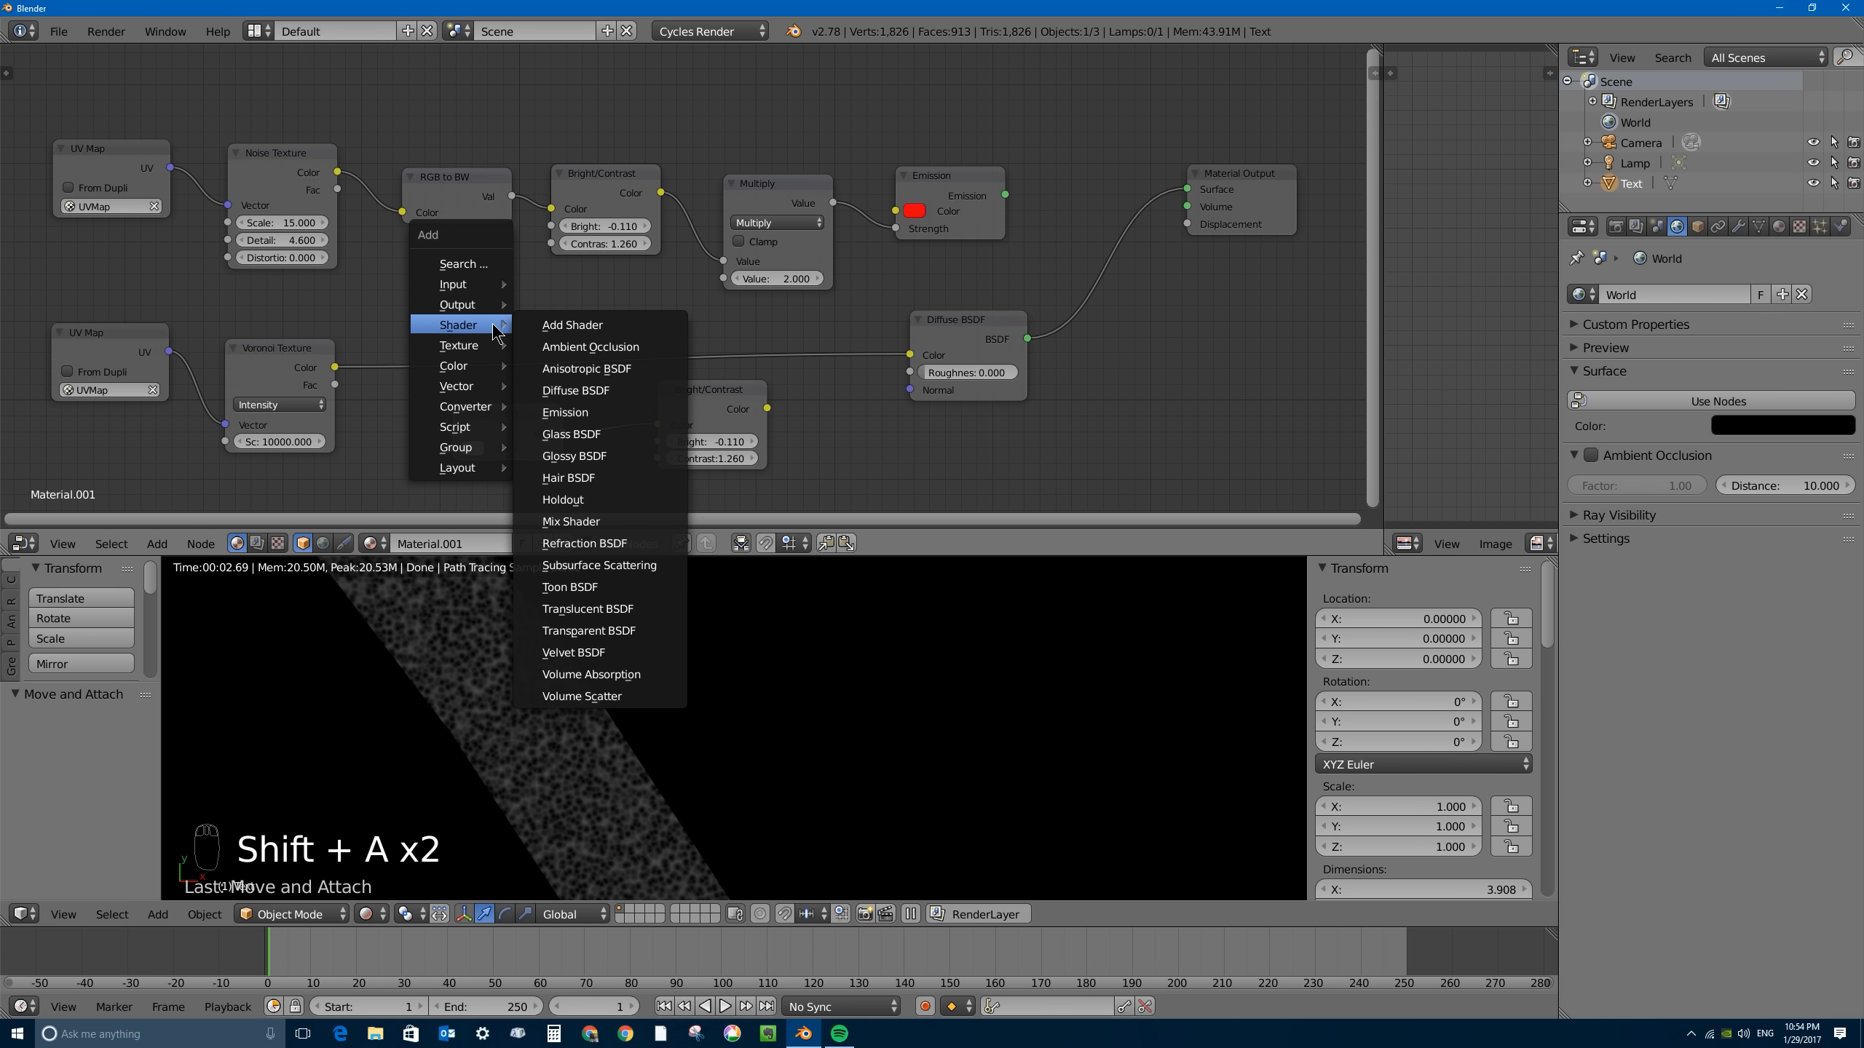
{"action": "mouse_move", "coordinate": [466, 374]}
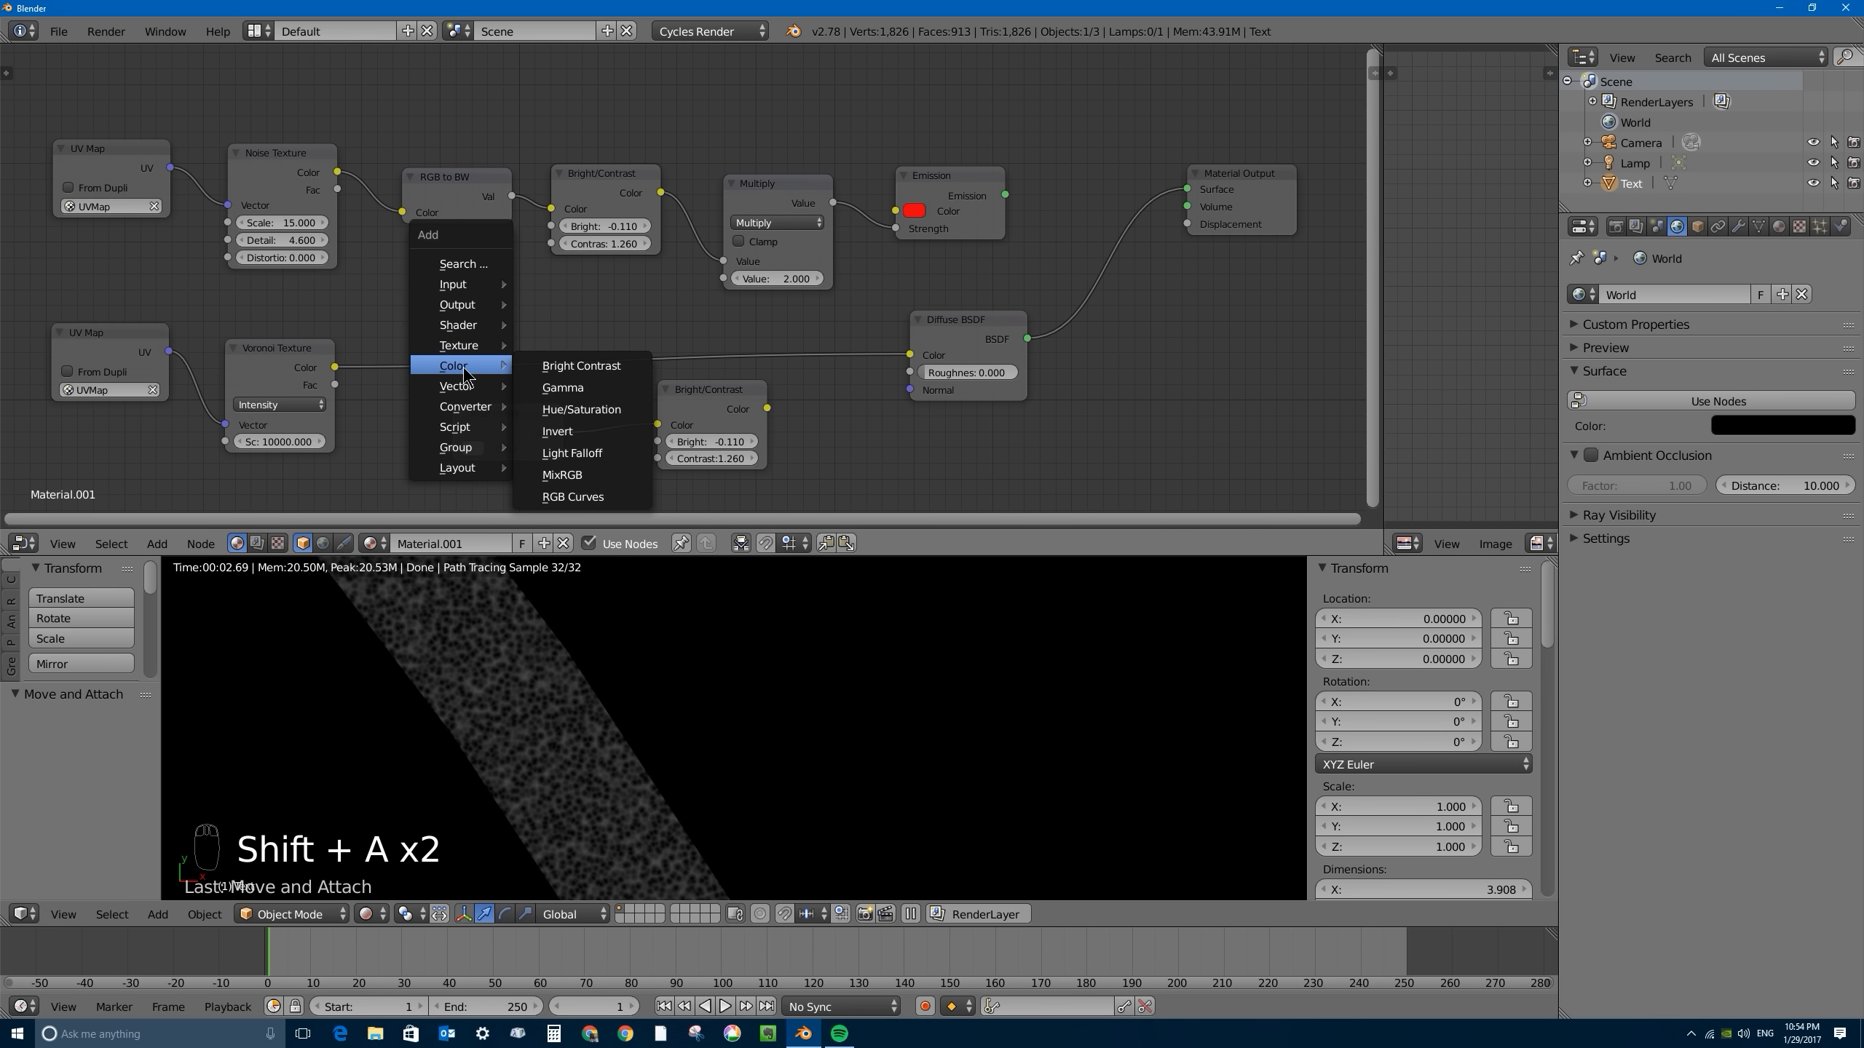
{"action": "left_click", "coordinate": [567, 431]}
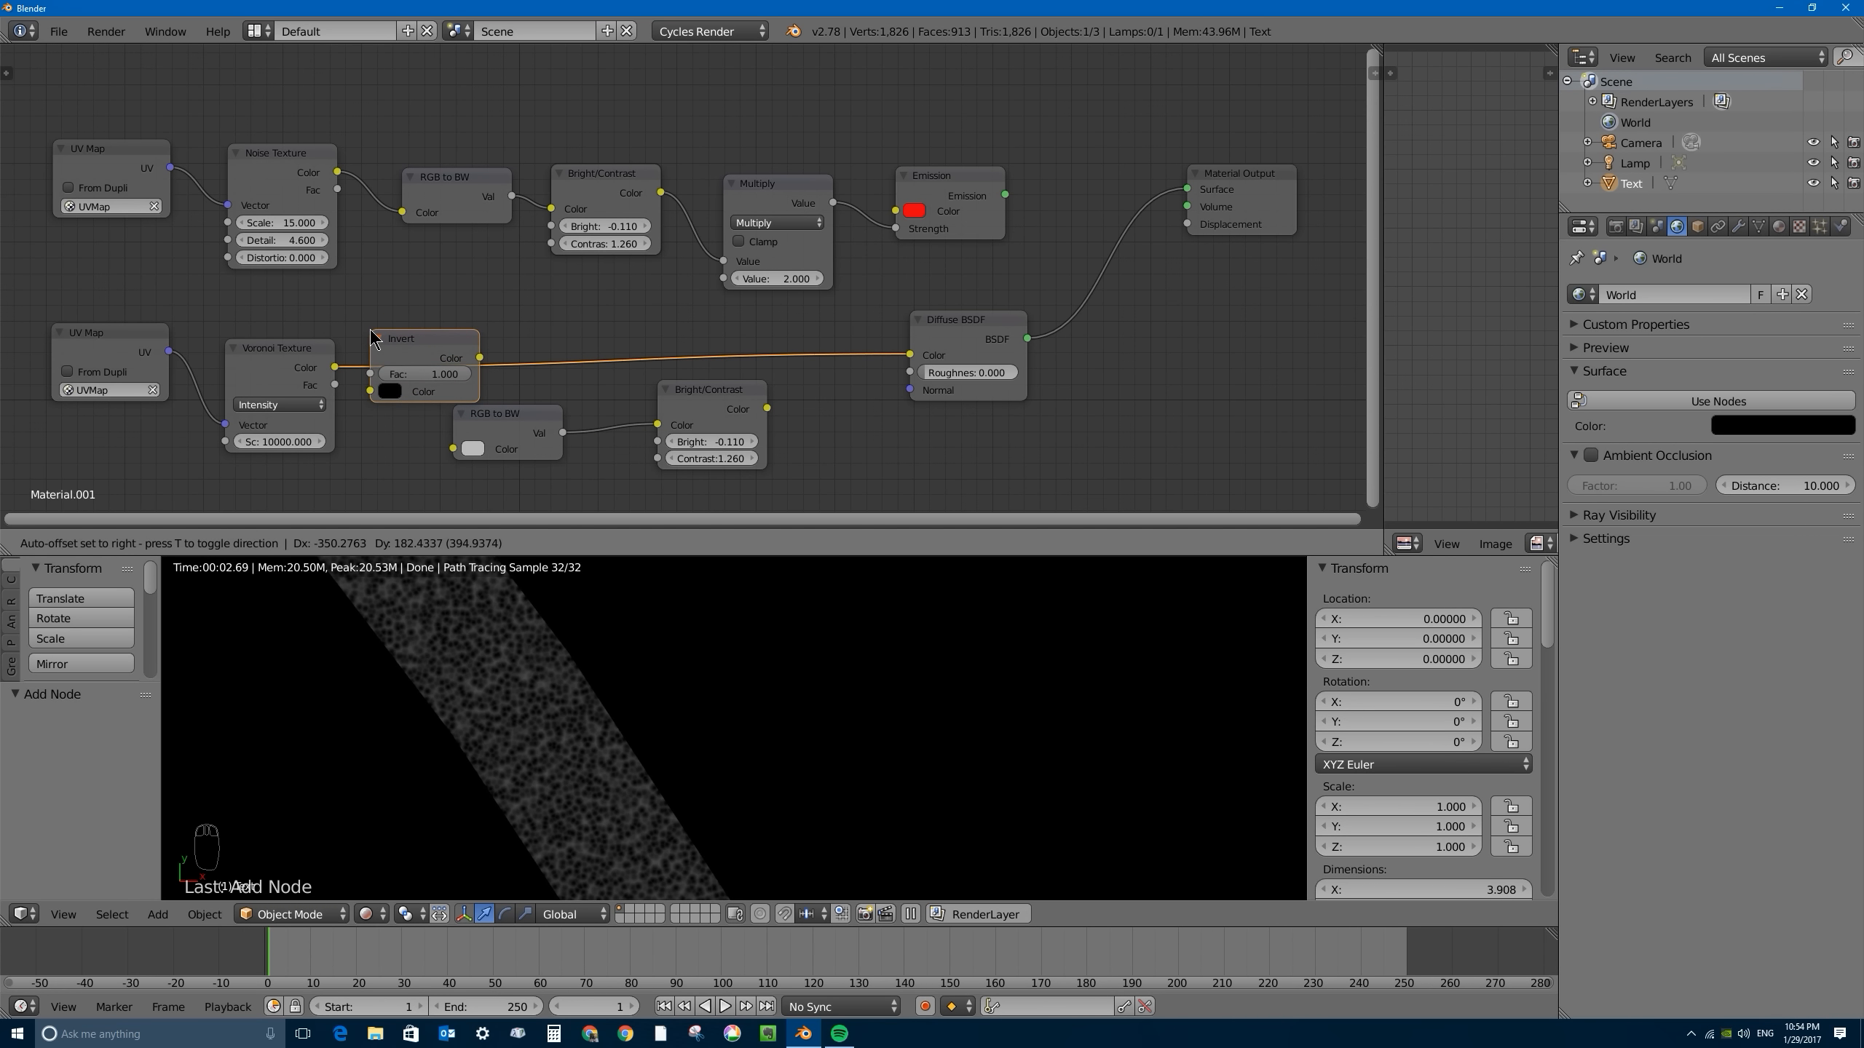
{"action": "left_click", "coordinate": [400, 338]}
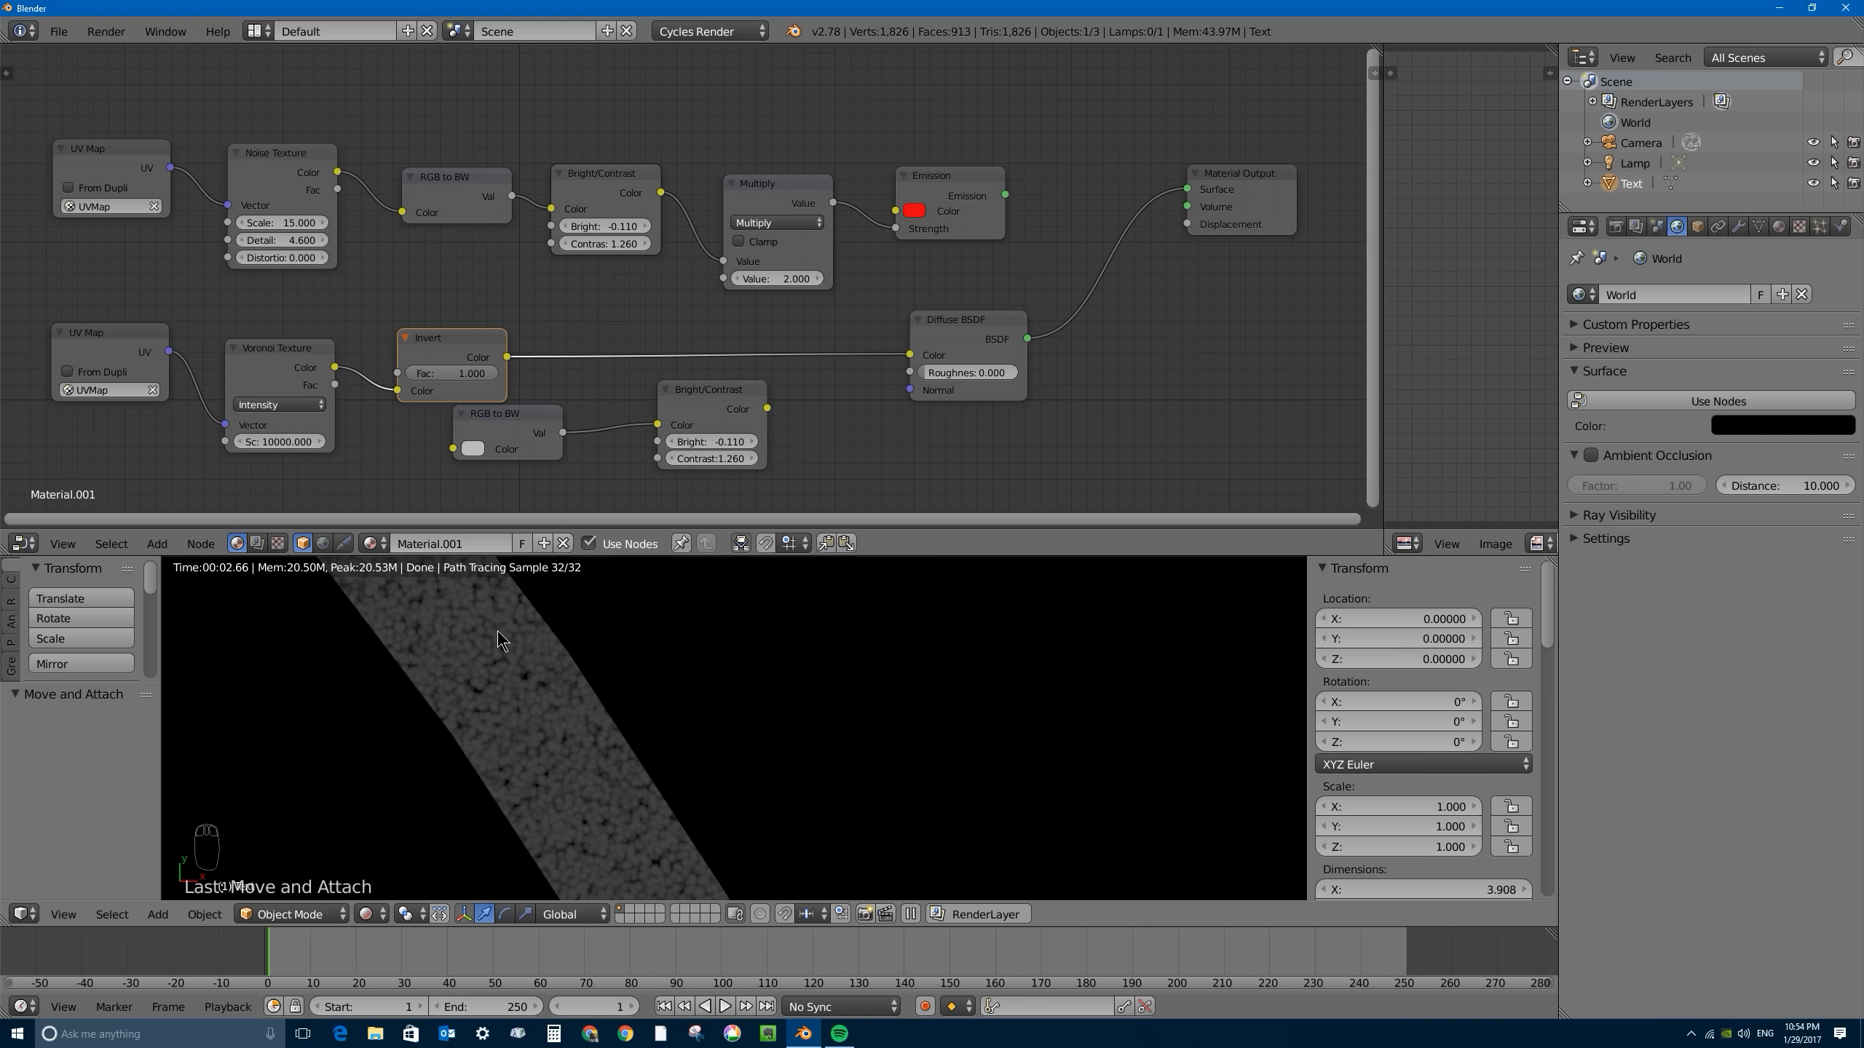
- Insert the spare Bright/Contrast node between Invert and Diffuse BSDF, with Bright at -9.610 and Contrast at 23.460
{"action": "left_click_drag", "start_coordinate": [512, 428], "coordinate": [474, 451]}
{"action": "left_click_drag", "start_coordinate": [658, 425], "coordinate": [632, 328]}
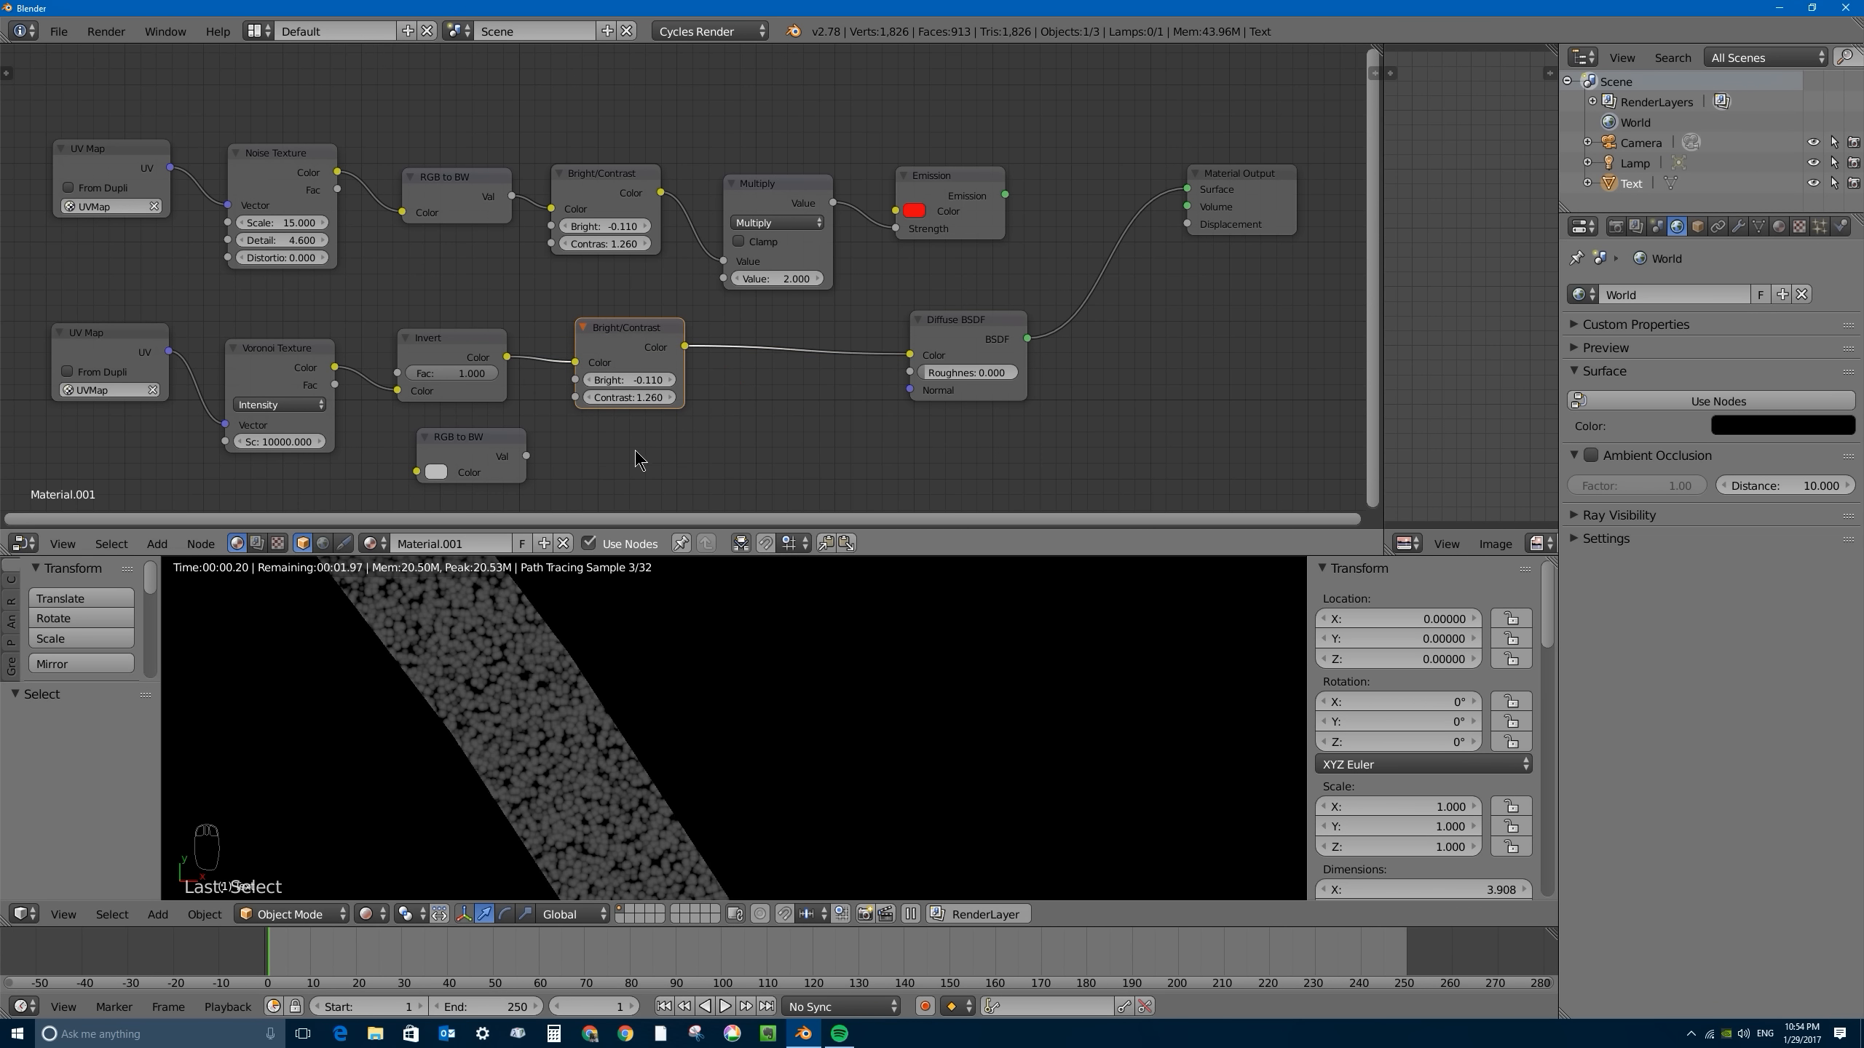
{"action": "left_click_drag", "start_coordinate": [621, 399], "coordinate": [693, 397]}
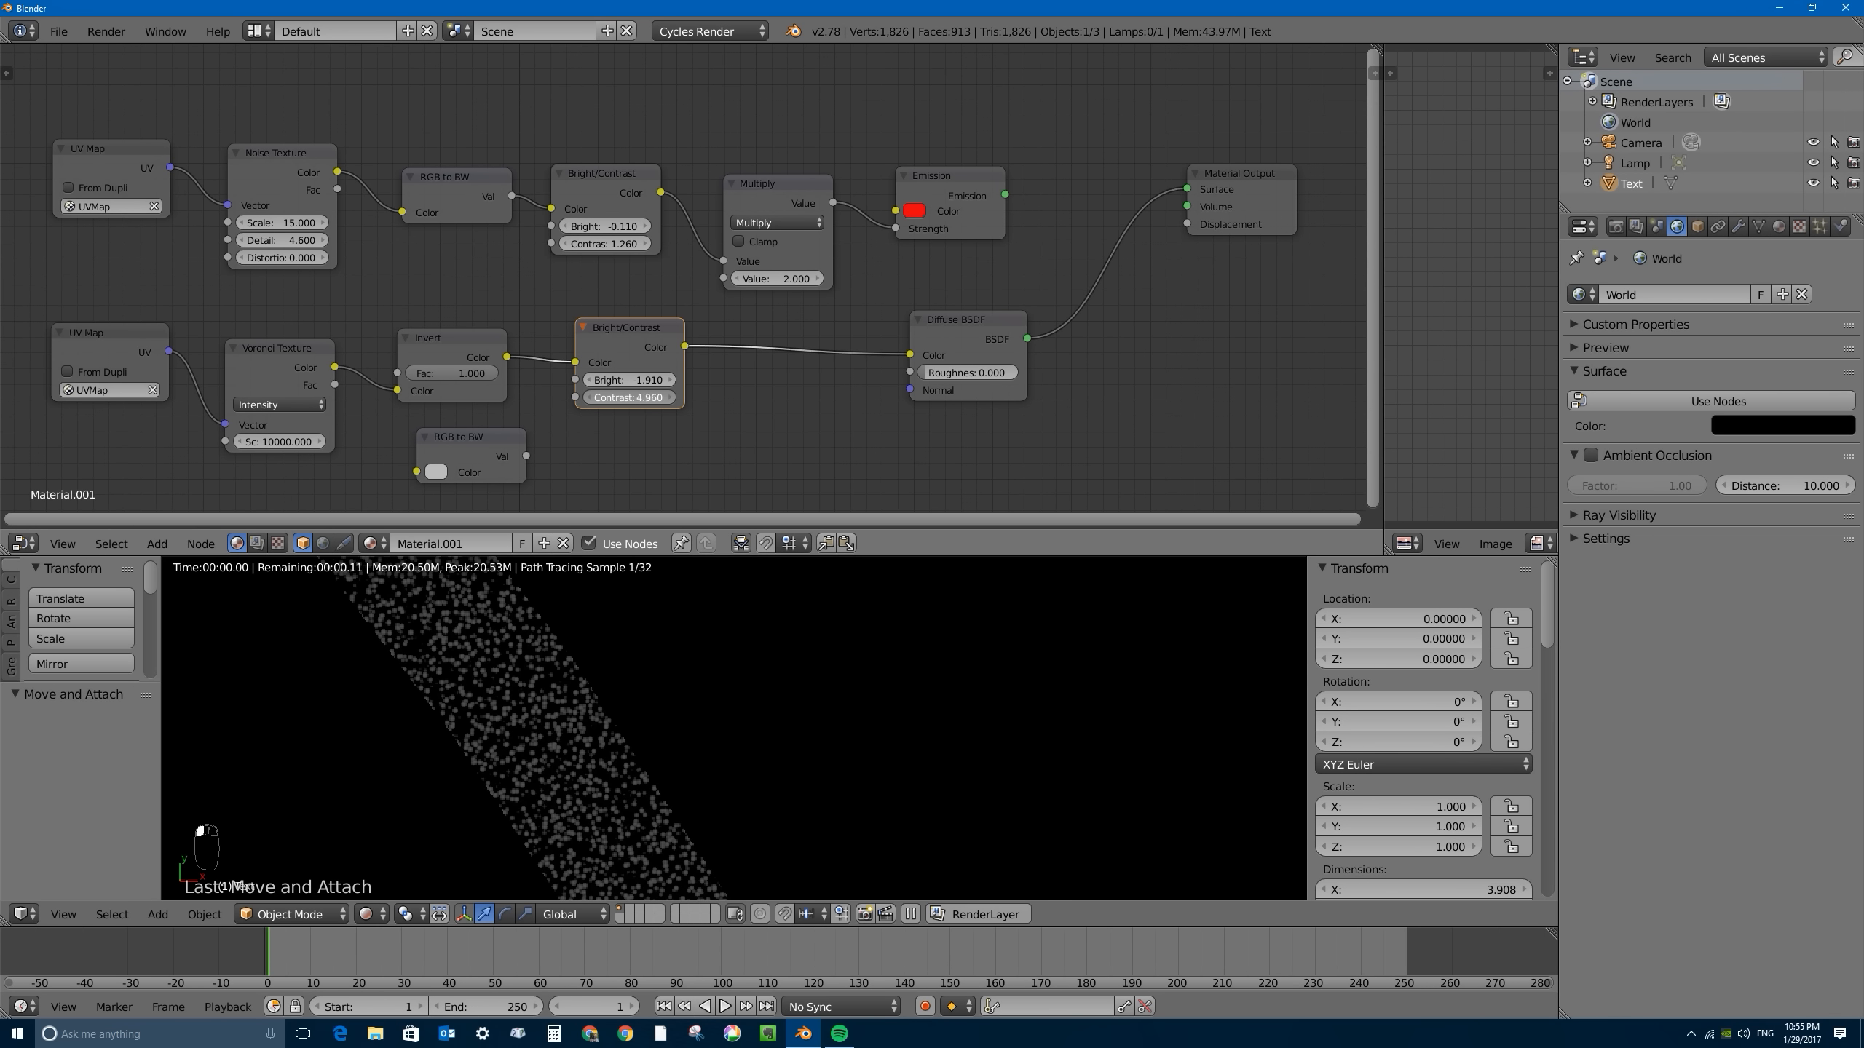
{"action": "left_click_drag", "start_coordinate": [629, 379], "coordinate": [587, 379]}
{"action": "left_click_drag", "start_coordinate": [628, 397], "coordinate": [692, 397]}
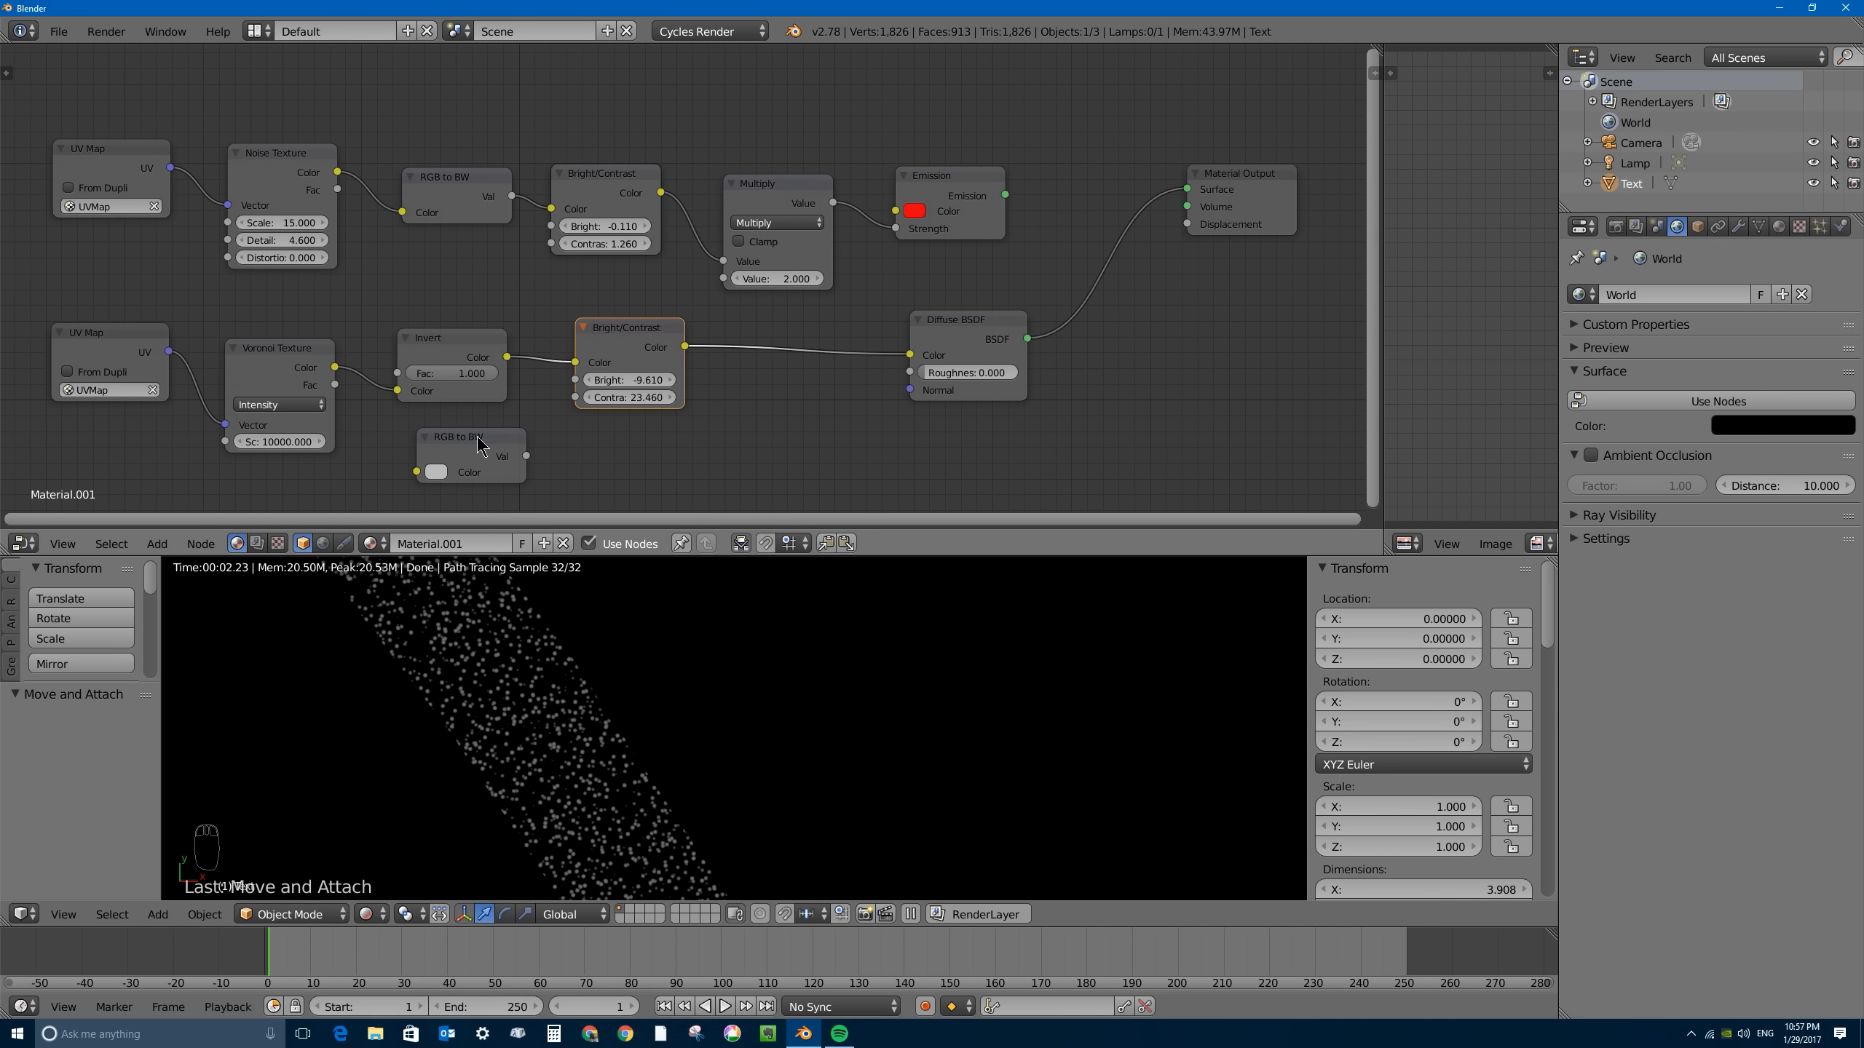
- Delete the unlinked RGB to BW node and the Diffuse BSDF node
{"action": "left_click_drag", "start_coordinate": [478, 444], "coordinate": [735, 425]}
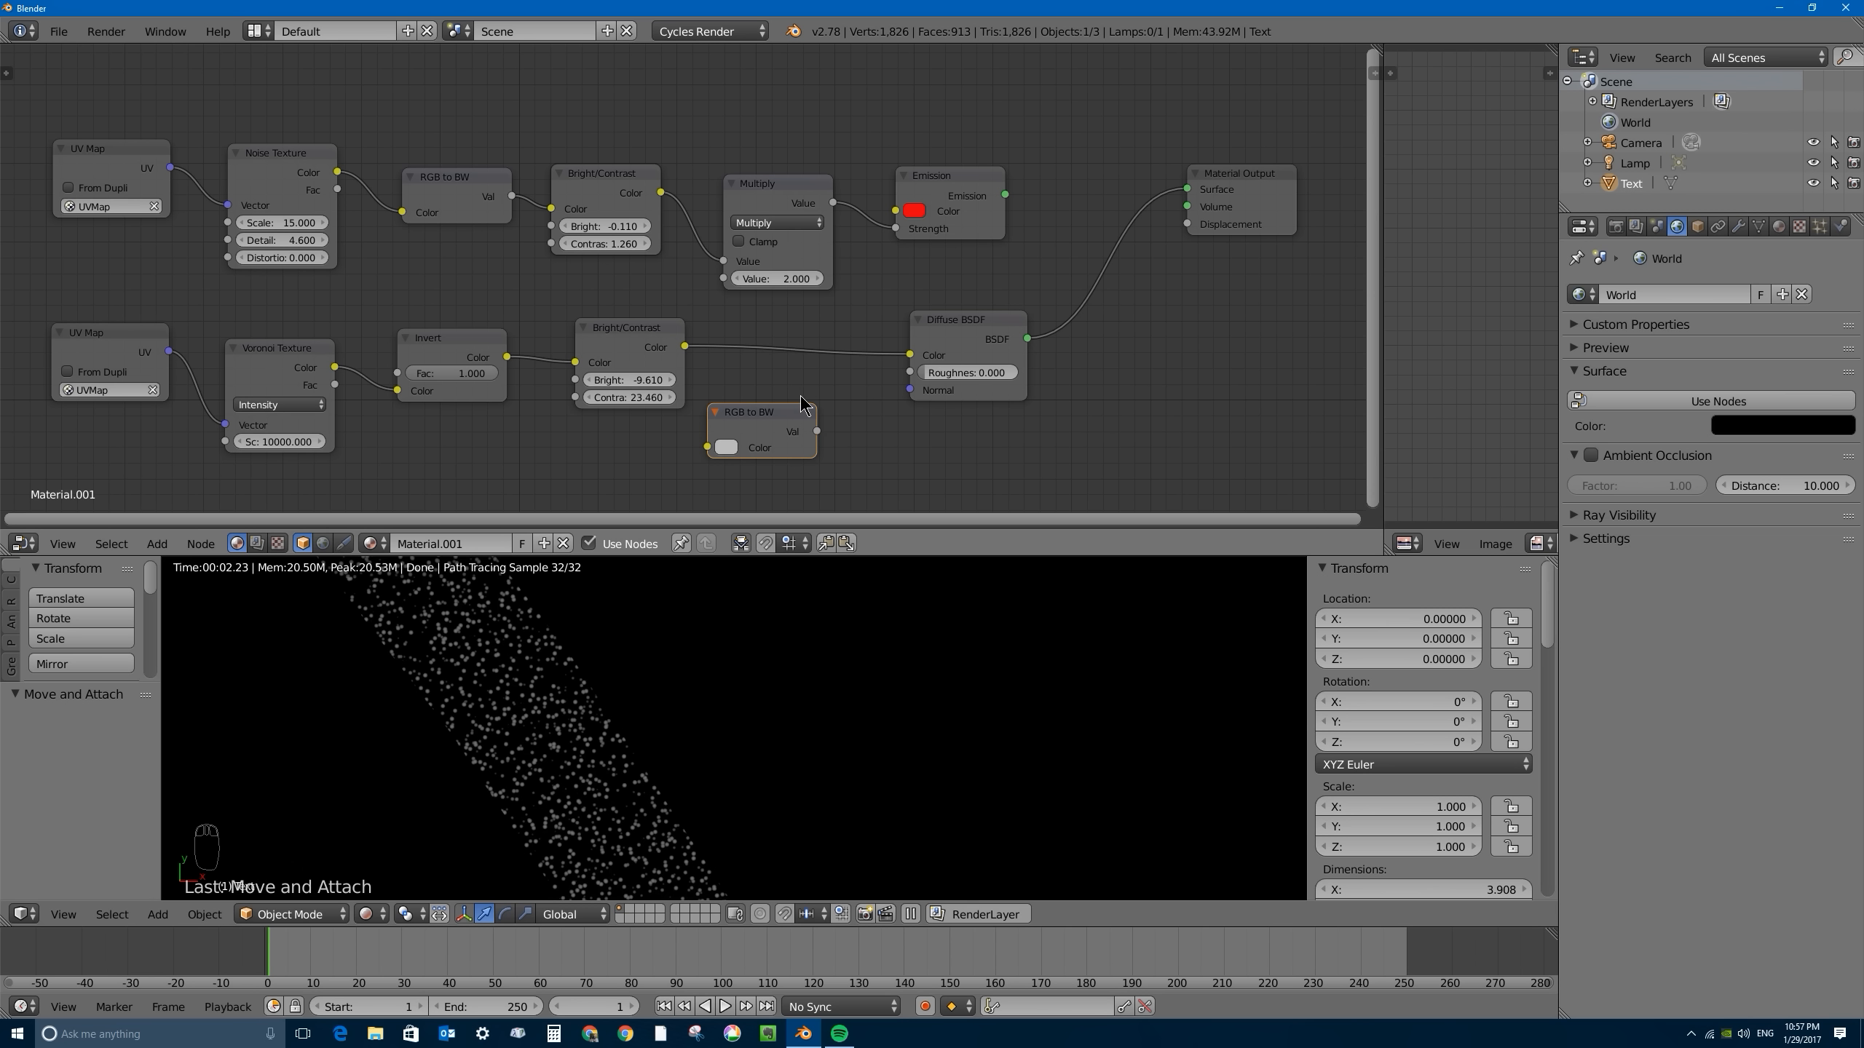
{"action": "key", "text": "x"}
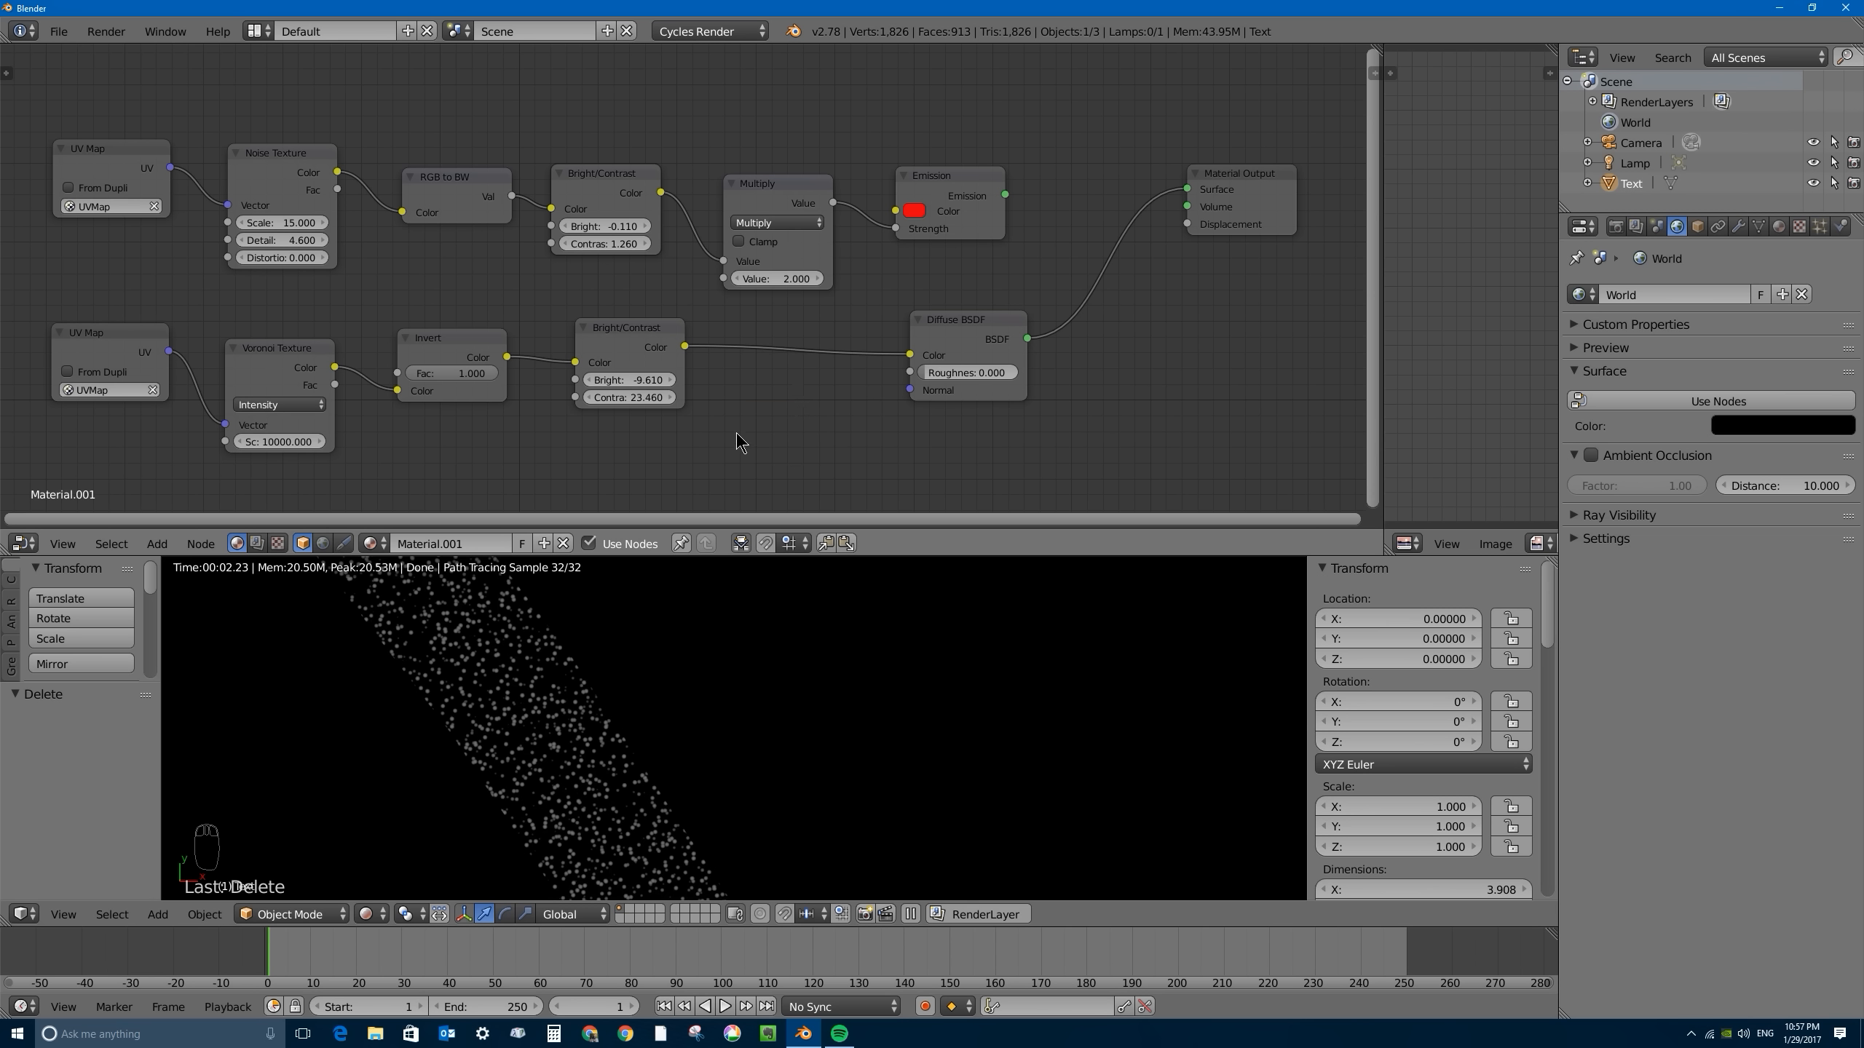
{"action": "mouse_move", "coordinate": [956, 328]}
{"action": "left_mouse_down"}
{"action": "mouse_move", "coordinate": [916, 347]}
{"action": "mouse_move", "coordinate": [951, 344]}
{"action": "left_mouse_up"}
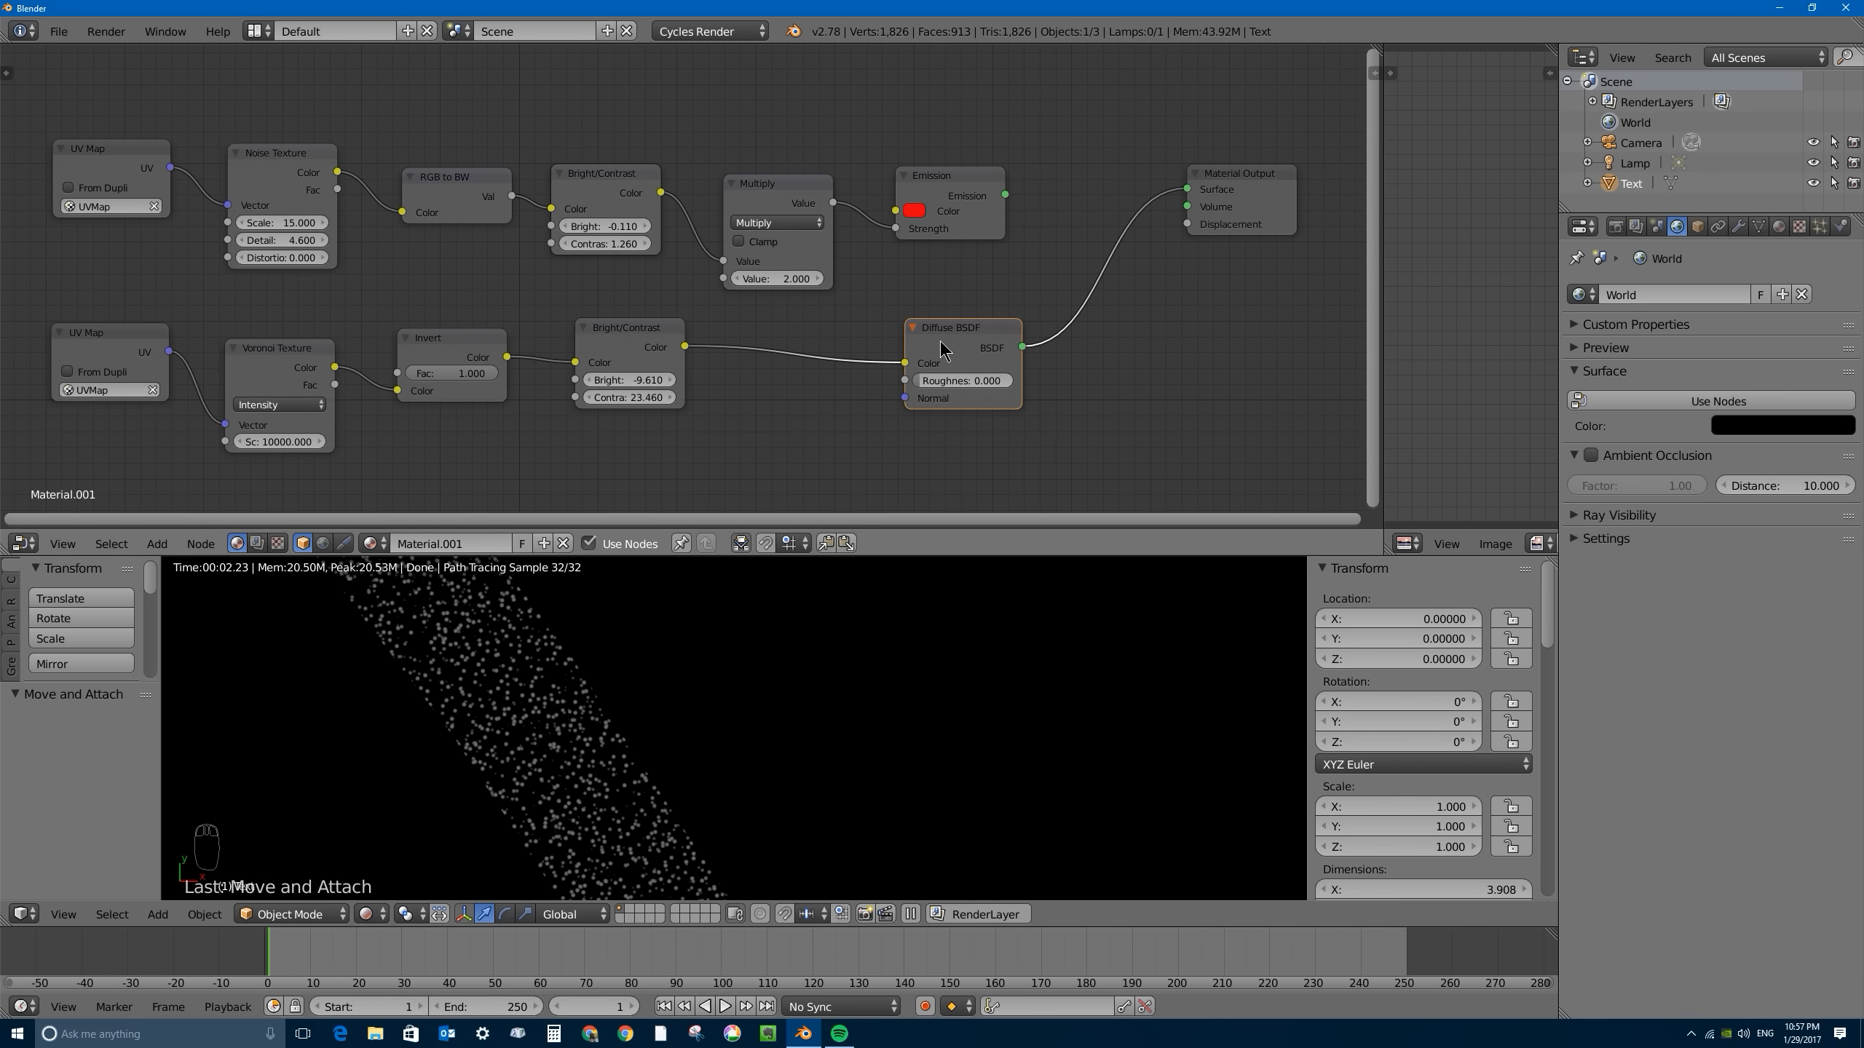
{"action": "key", "text": "x"}
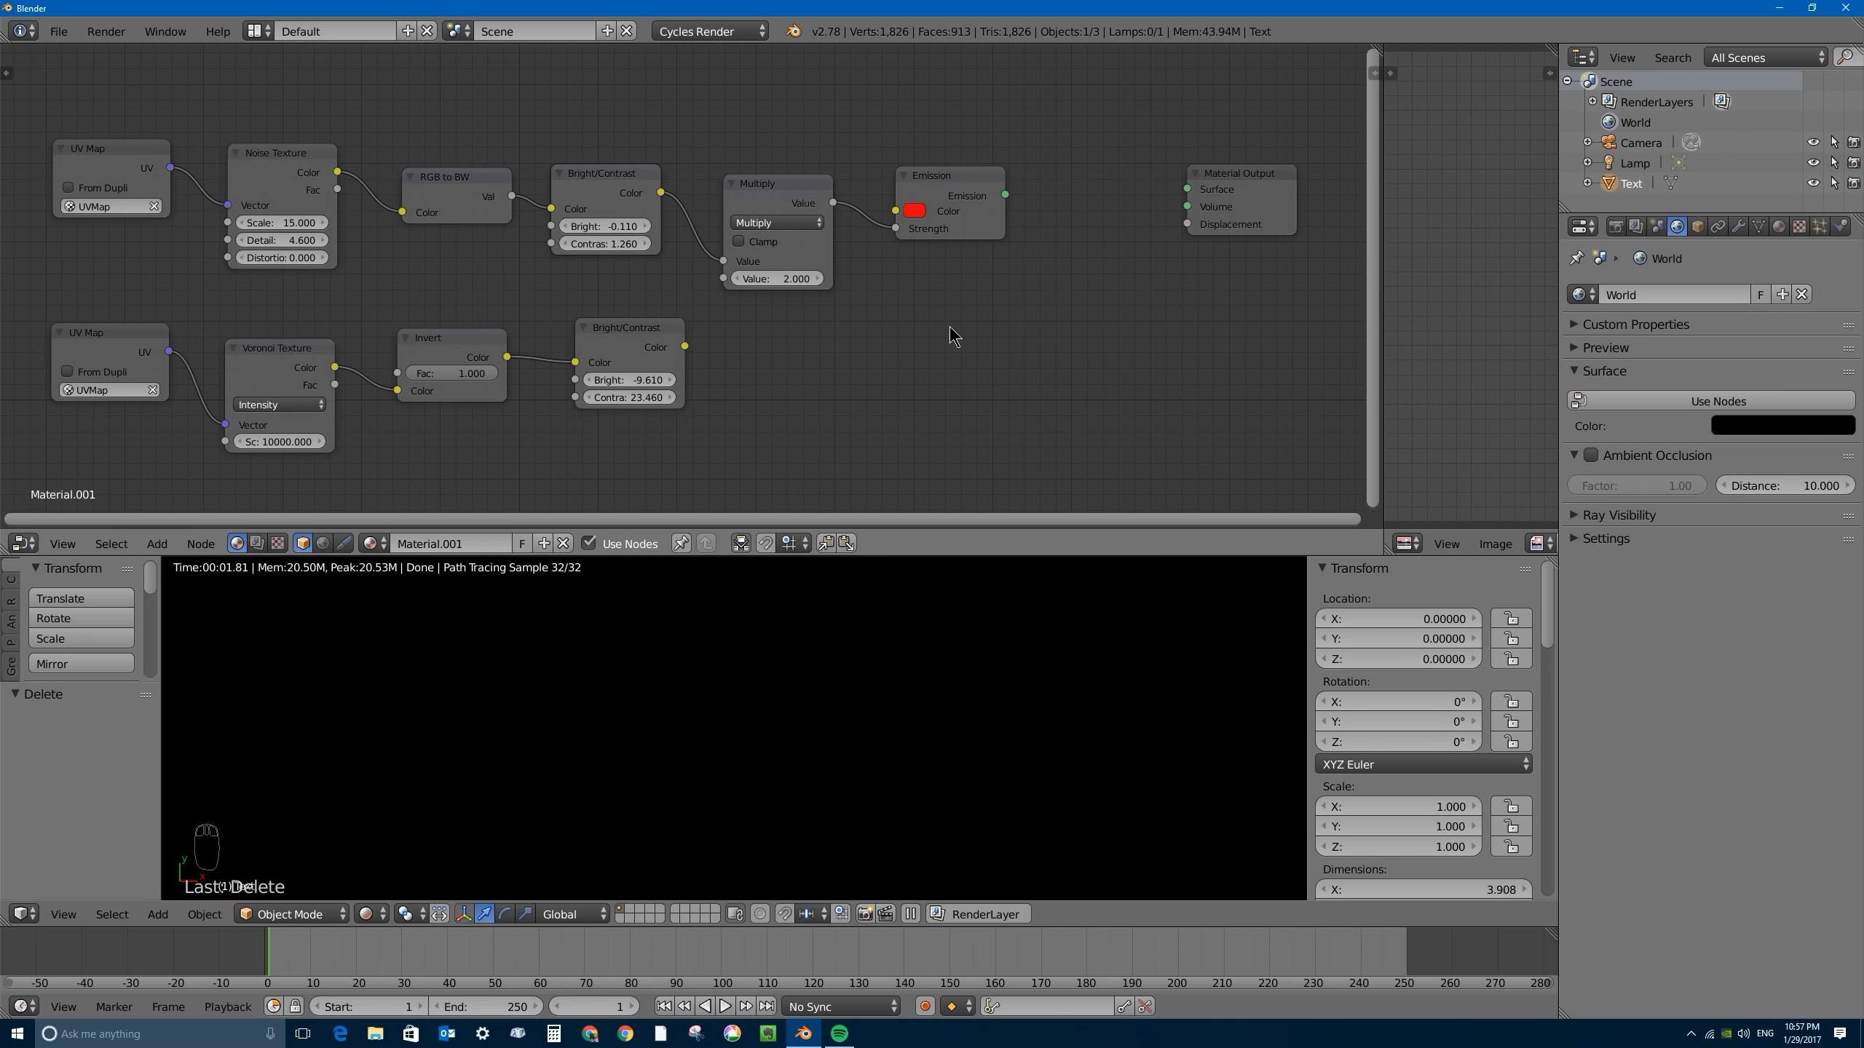
- Add a Glossy BSDF beneath the Emission node and link the lower Bright/Contrast node's Color to its Color
{"action": "key", "text": "shift+a"}
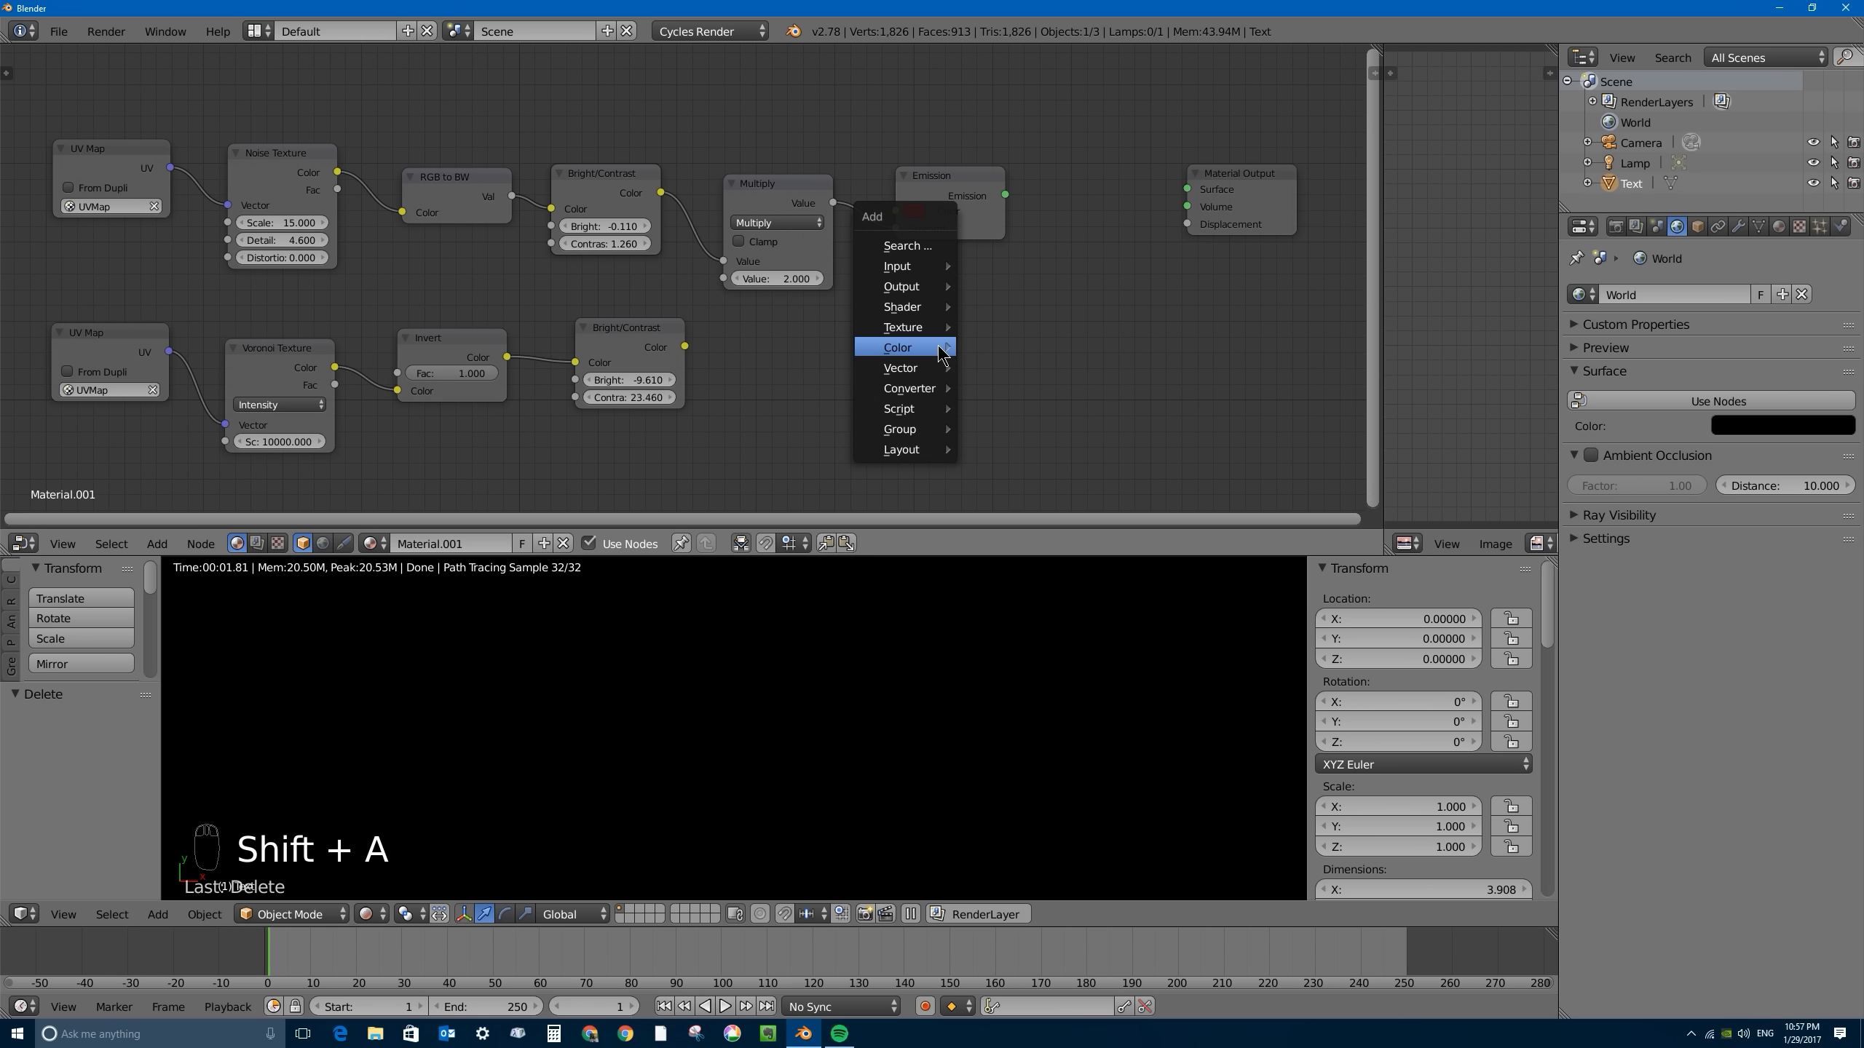
{"action": "mouse_move", "coordinate": [921, 323]}
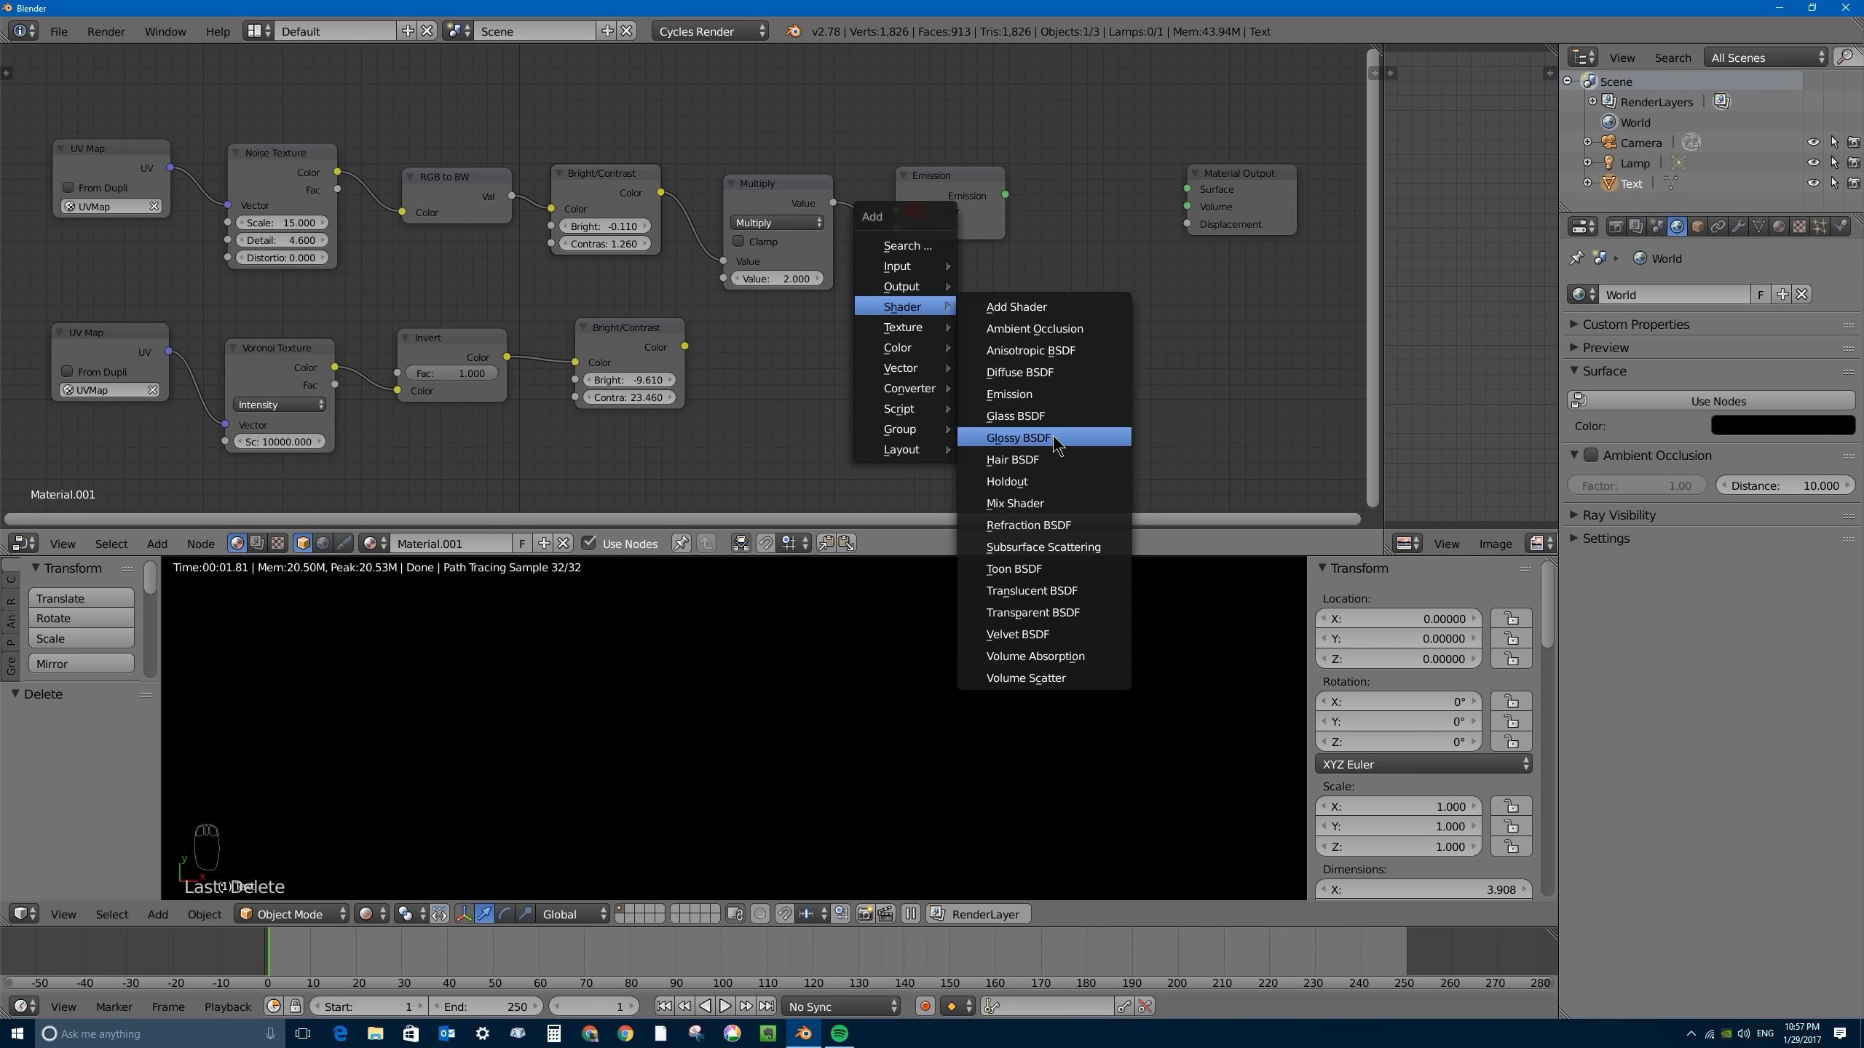
{"action": "left_click", "coordinate": [1059, 440]}
{"action": "left_click", "coordinate": [829, 329]}
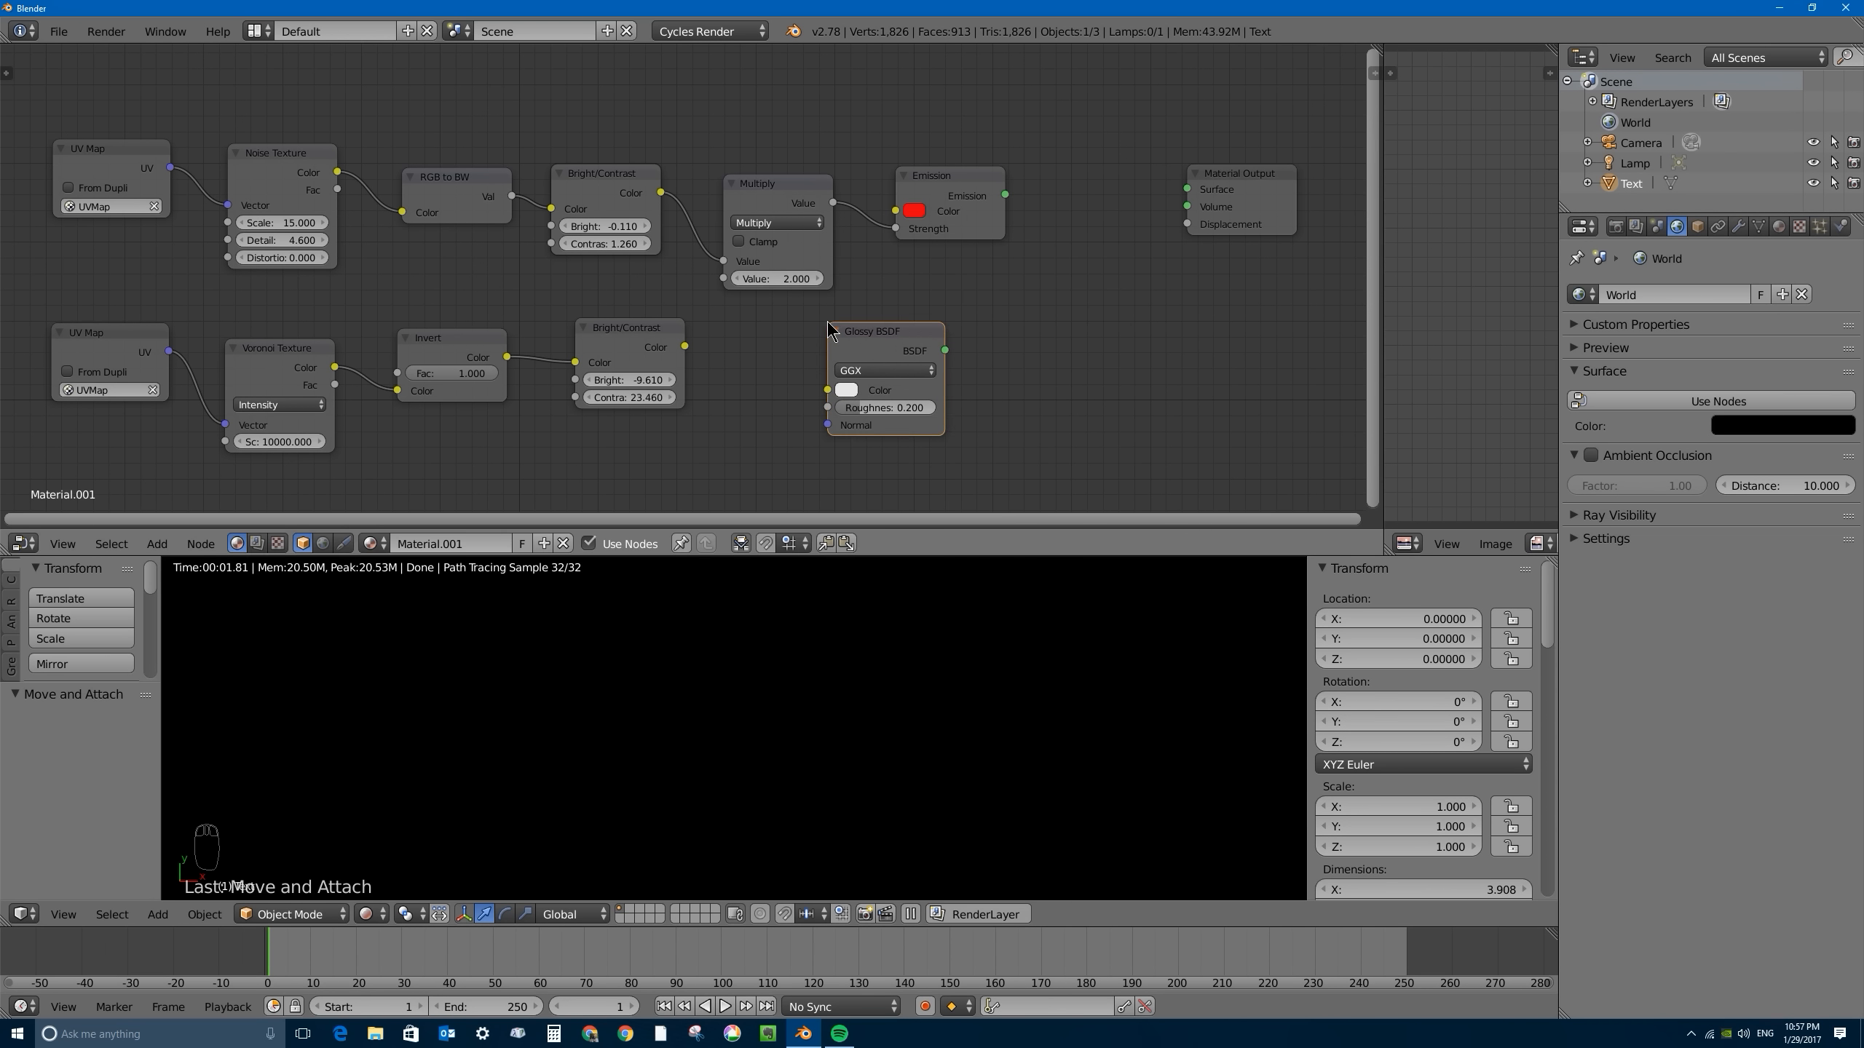
{"action": "left_click_drag", "start_coordinate": [684, 348], "coordinate": [827, 389]}
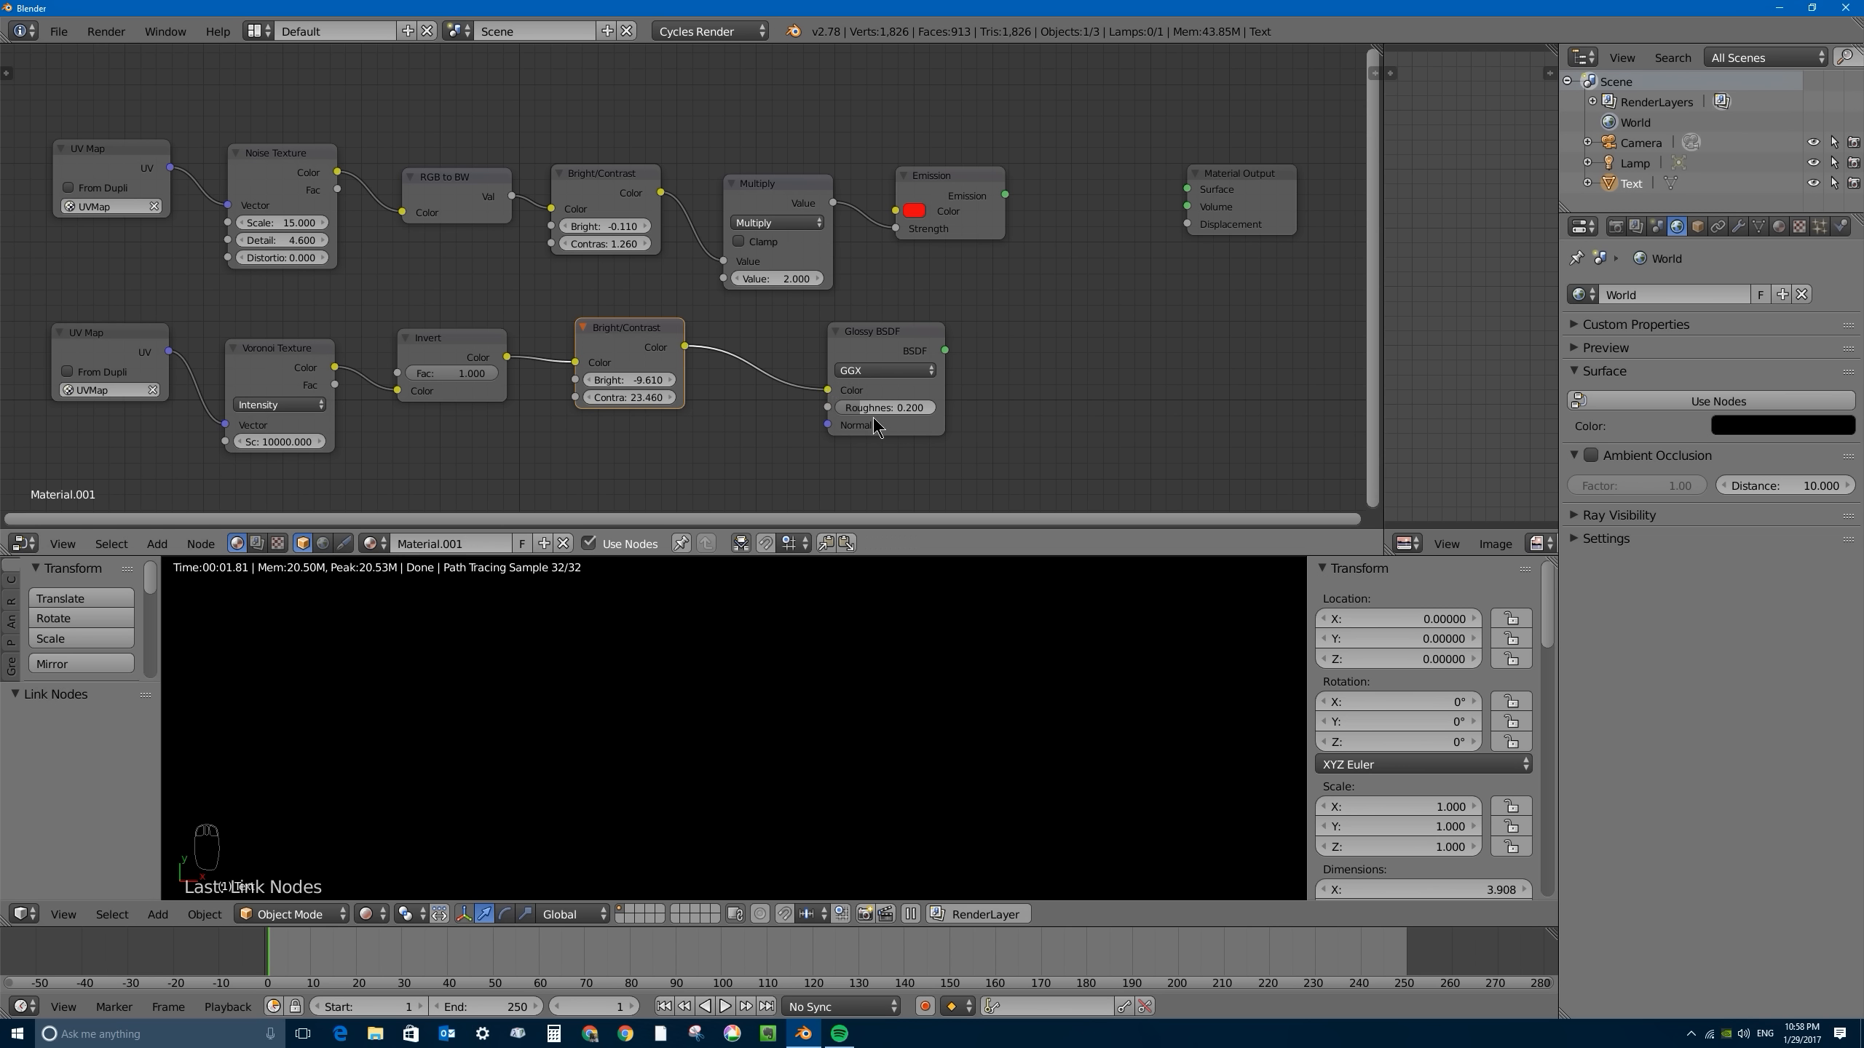
{"action": "left_click_drag", "start_coordinate": [883, 335], "coordinate": [955, 327]}
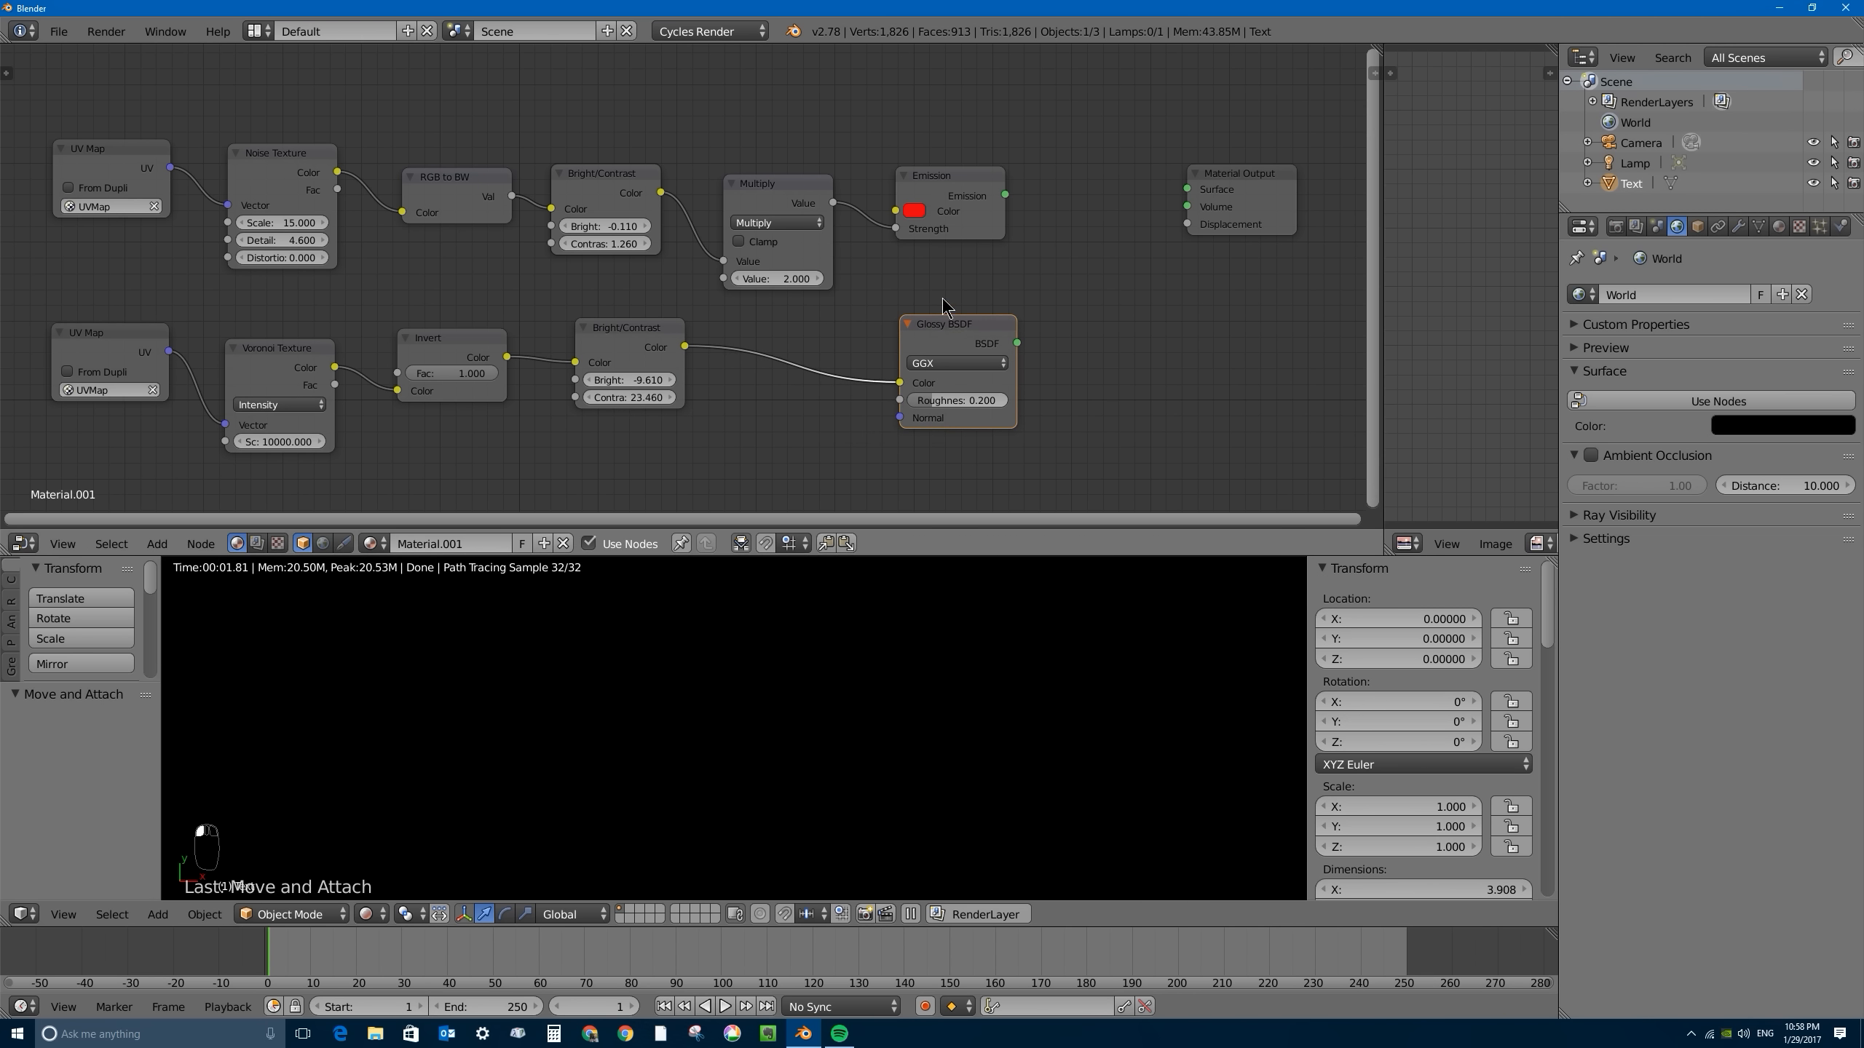
{"action": "left_click", "coordinate": [947, 180]}
{"action": "left_click_drag", "start_coordinate": [951, 327], "coordinate": [943, 318]}
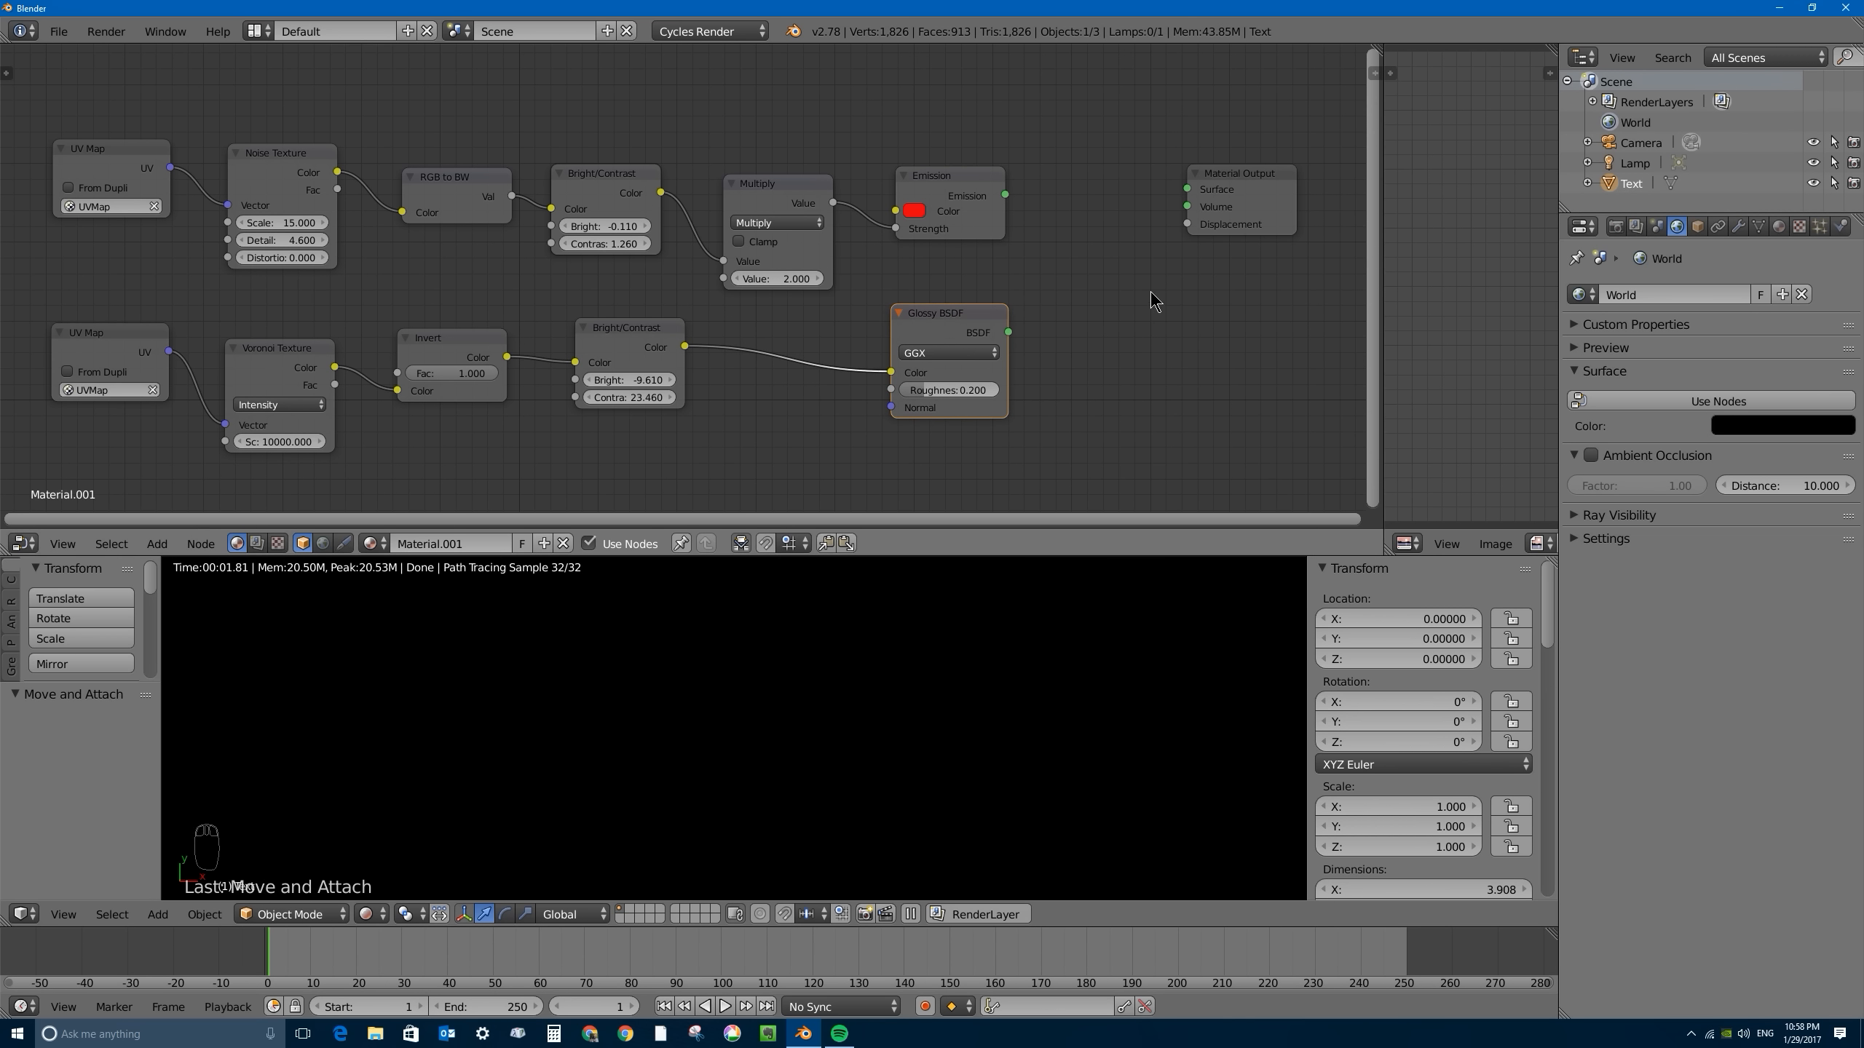
- Add a Mix Shader after the Emission and Glossy BSDF nodes and move the Material Output away to make room for it
{"action": "key", "text": "shift+a"}
{"action": "mouse_move", "coordinate": [1101, 276]}
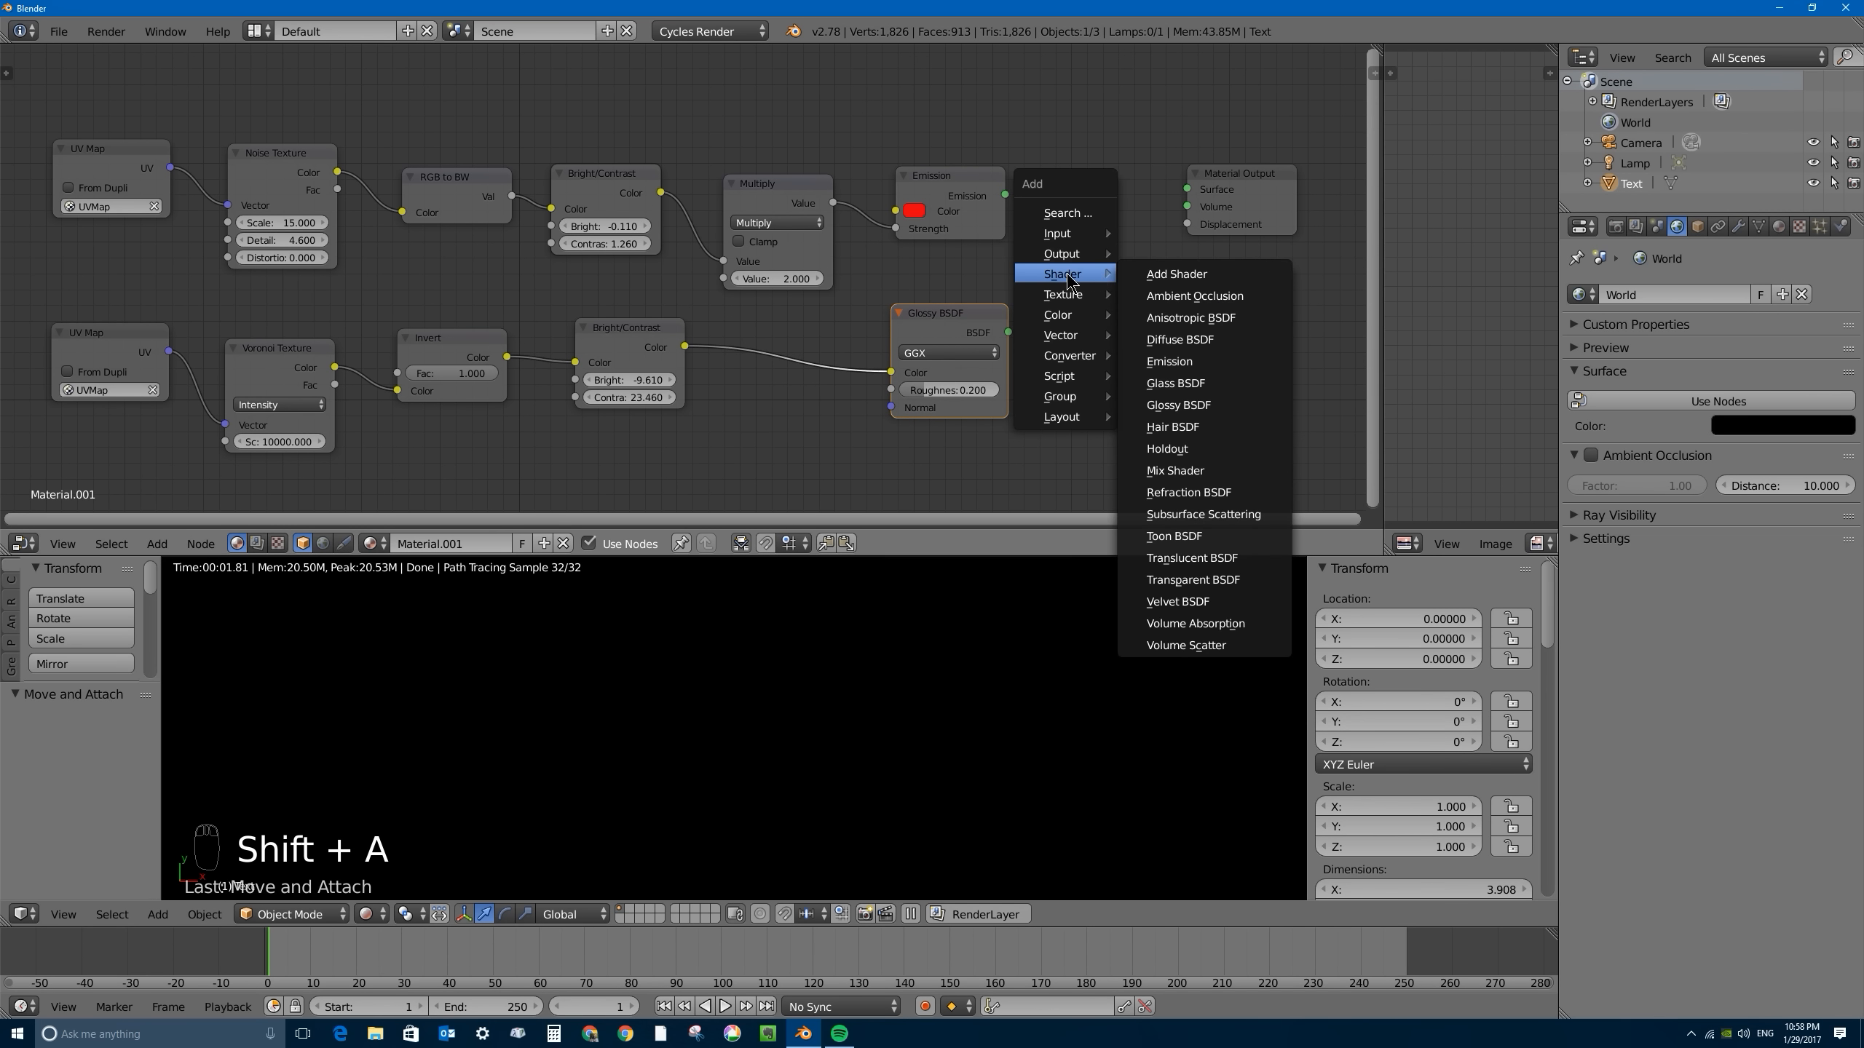
{"action": "left_click", "coordinate": [1189, 470]}
{"action": "left_click", "coordinate": [1148, 209]}
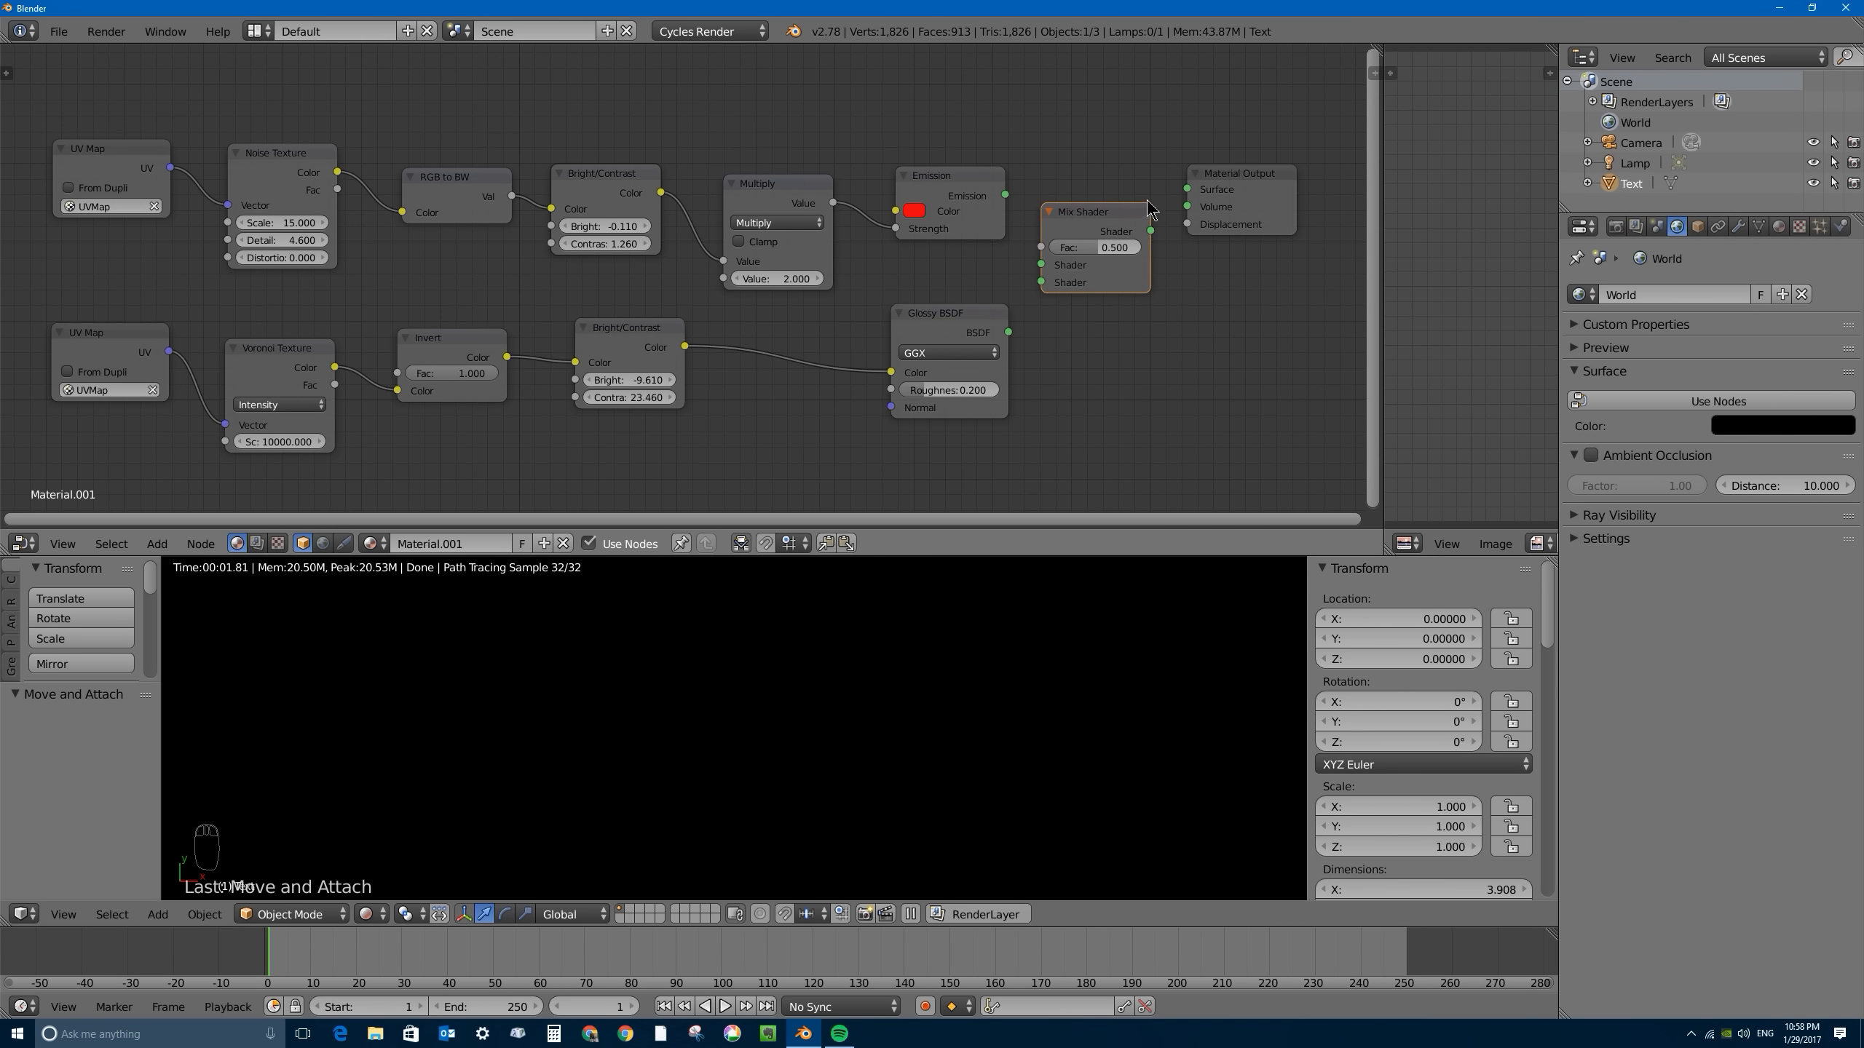
{"action": "left_click_drag", "start_coordinate": [1193, 184], "coordinate": [1227, 210]}
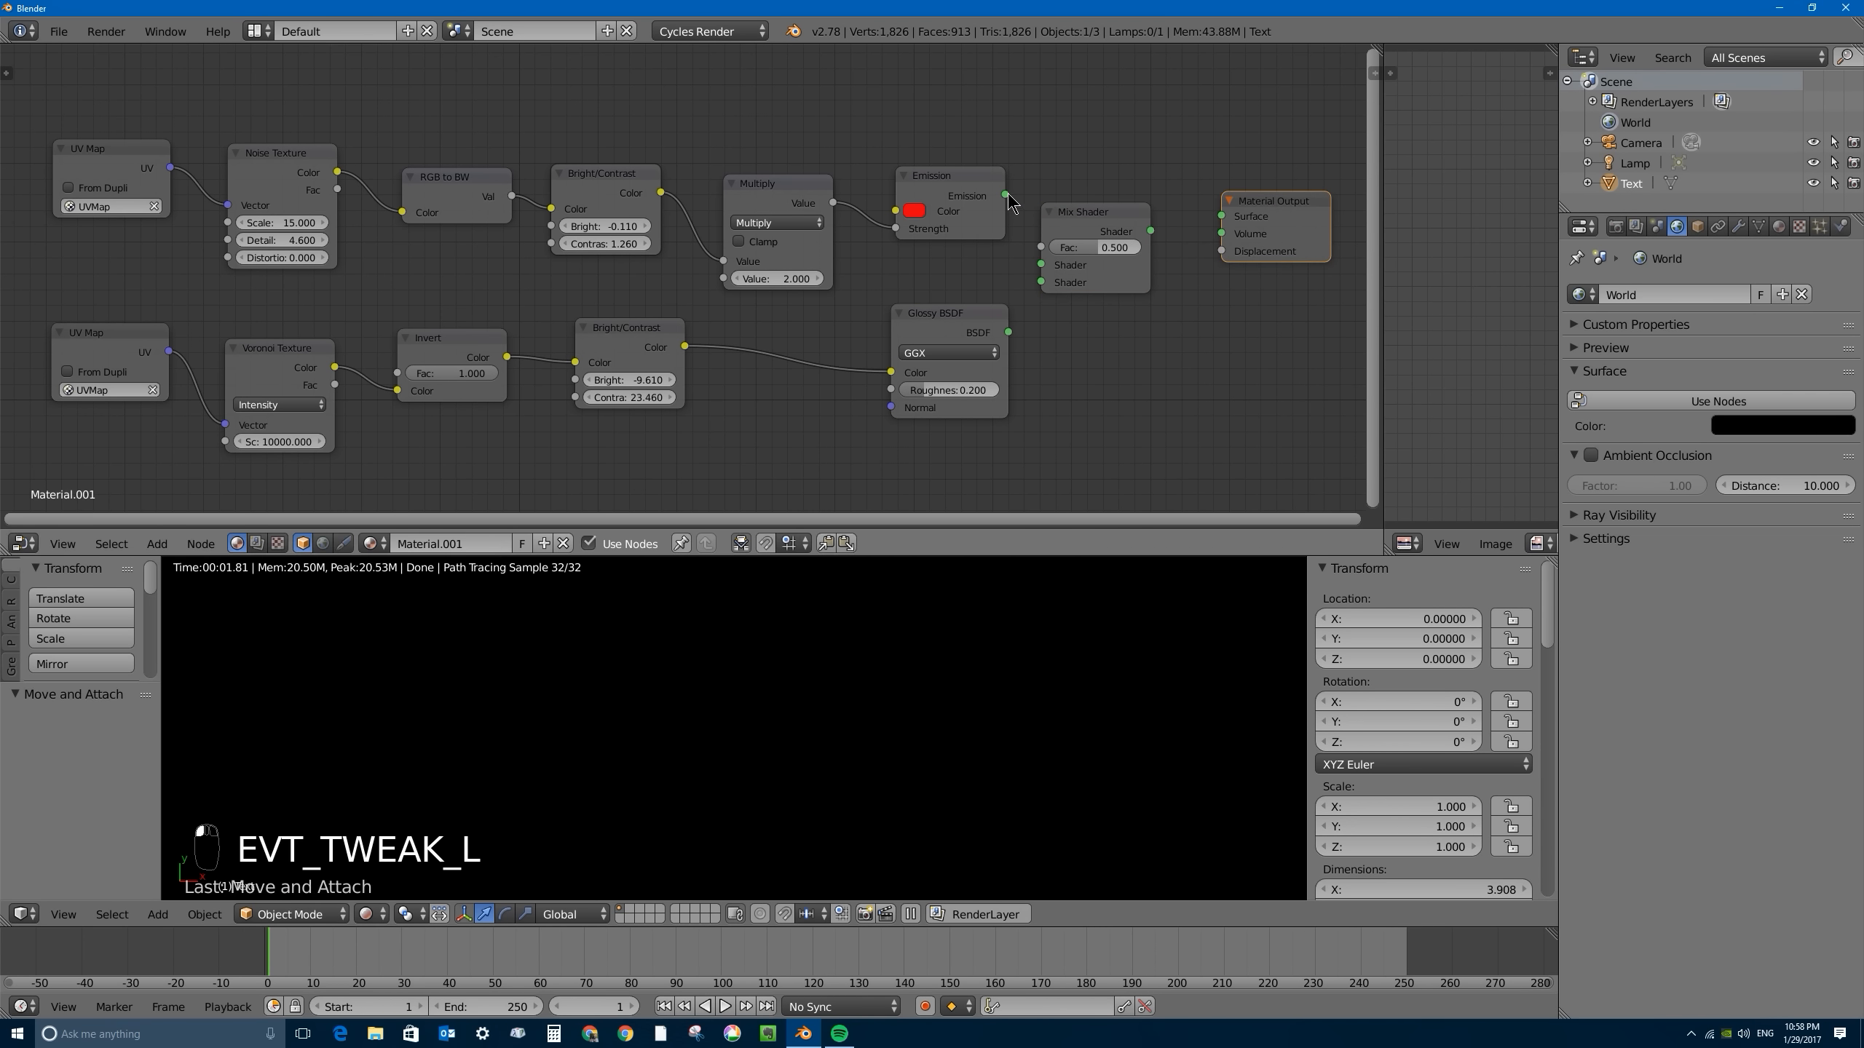
- Link Emission and Glossy BSDF to the Mix Shader's two inputs, connect its output to the Material Output's Surface, and check the rendered letters
{"action": "left_click_drag", "start_coordinate": [1006, 195], "coordinate": [1041, 264]}
{"action": "left_click_drag", "start_coordinate": [1013, 333], "coordinate": [1041, 282]}
{"action": "left_click_drag", "start_coordinate": [1150, 230], "coordinate": [1222, 217]}
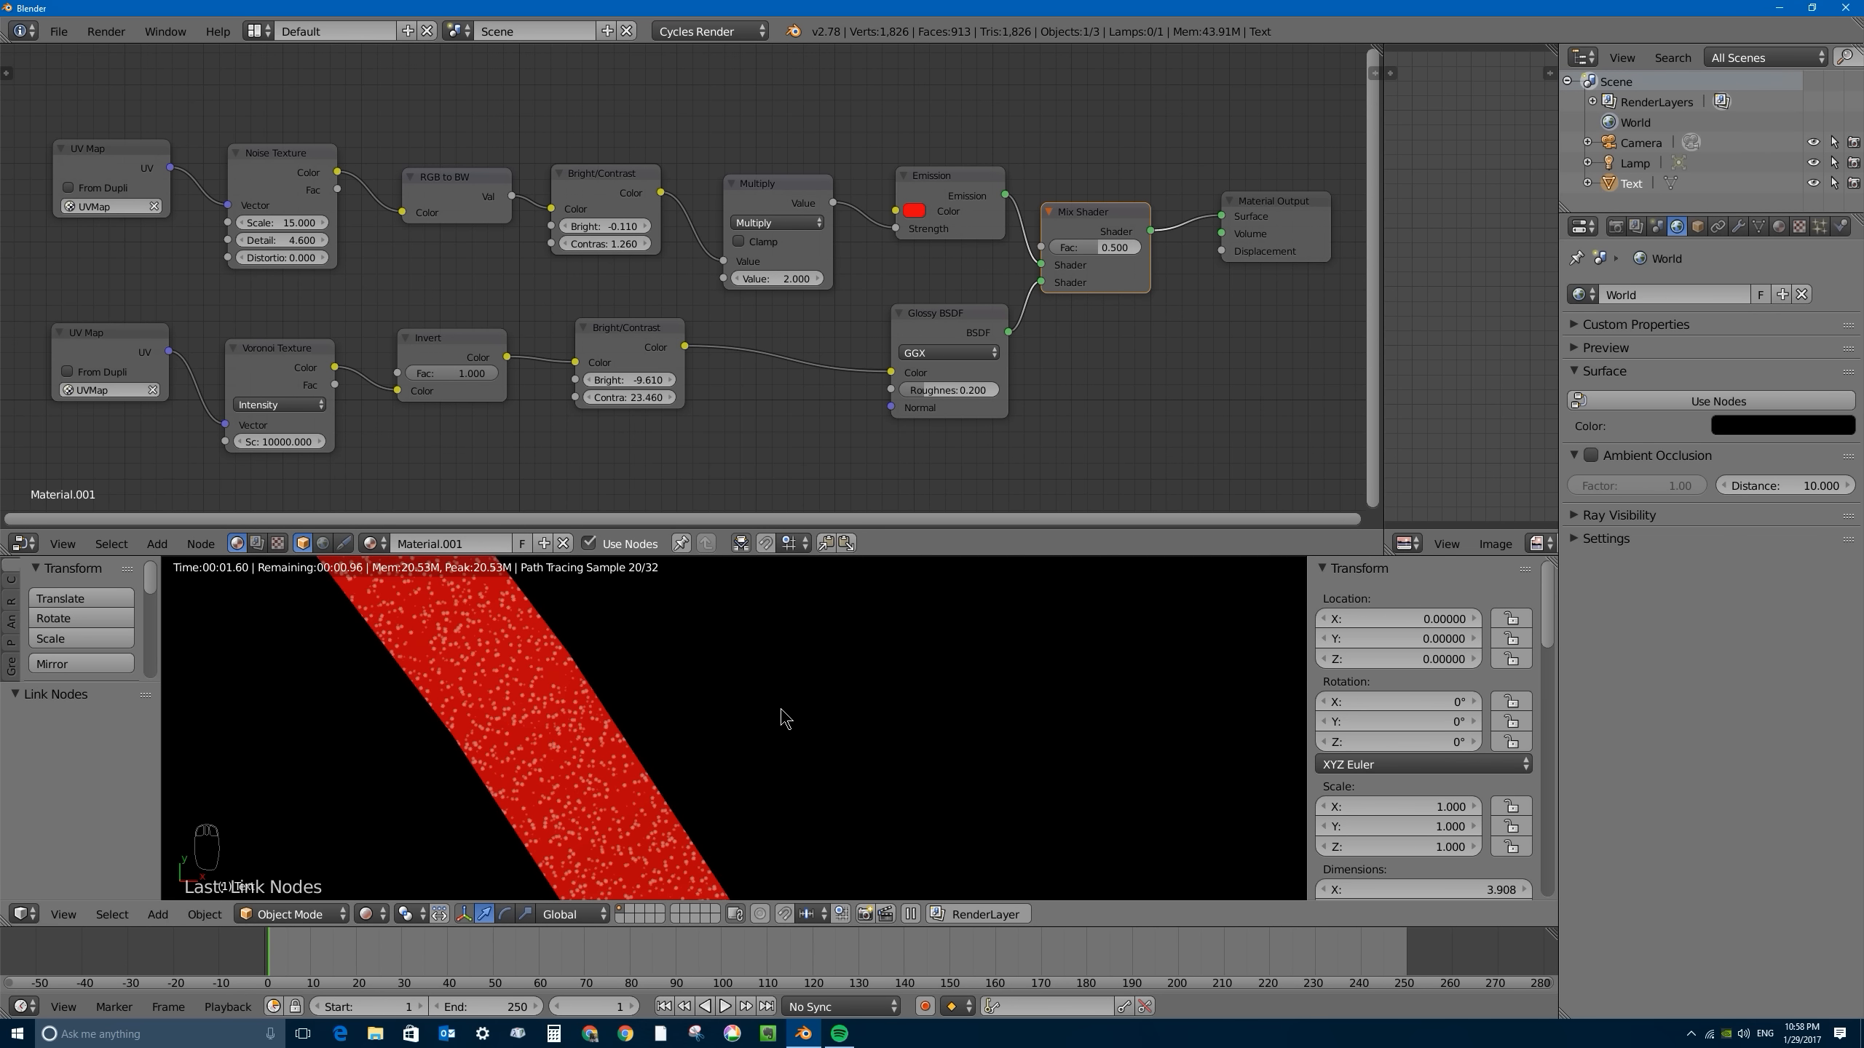
{"action": "scroll", "coordinate": [747, 675], "scroll_direction": "down", "scroll_amount": 6}
{"action": "scroll", "coordinate": [748, 675], "scroll_direction": "up", "scroll_amount": 4}
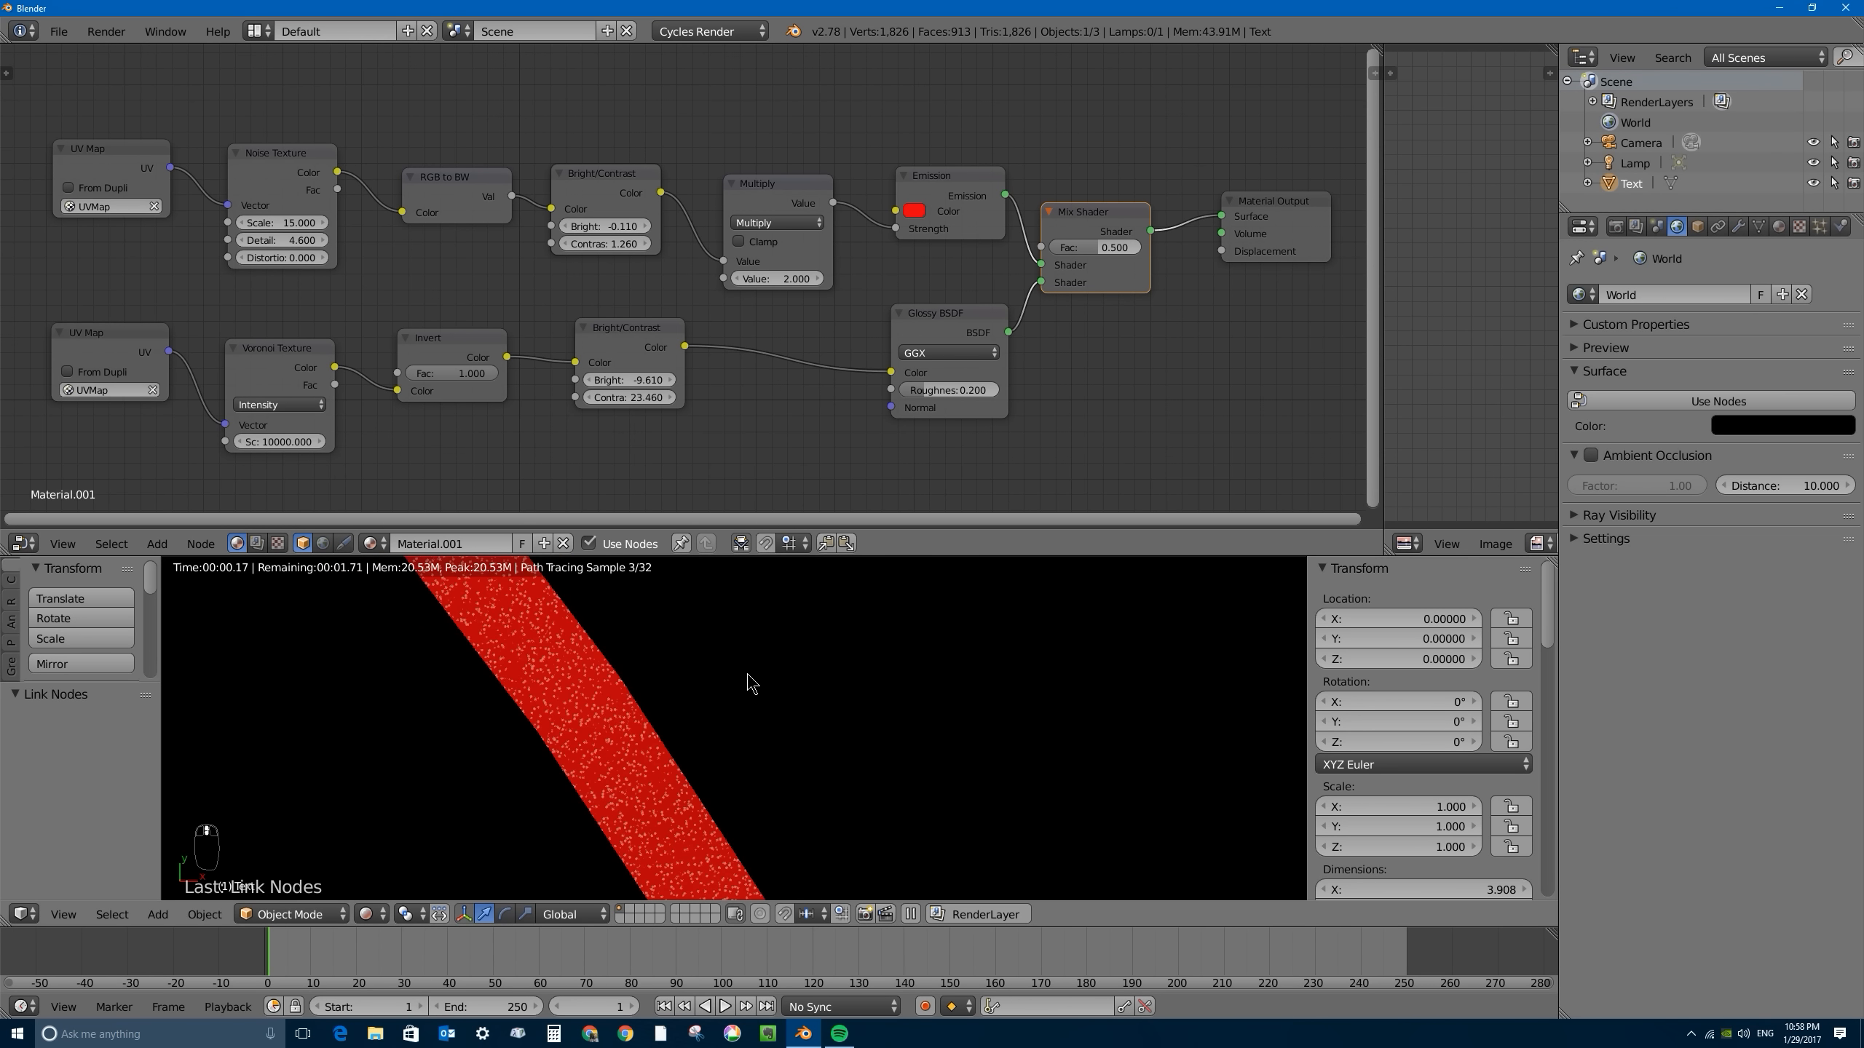
{"action": "scroll", "coordinate": [747, 683], "scroll_direction": "down", "scroll_amount": 4}
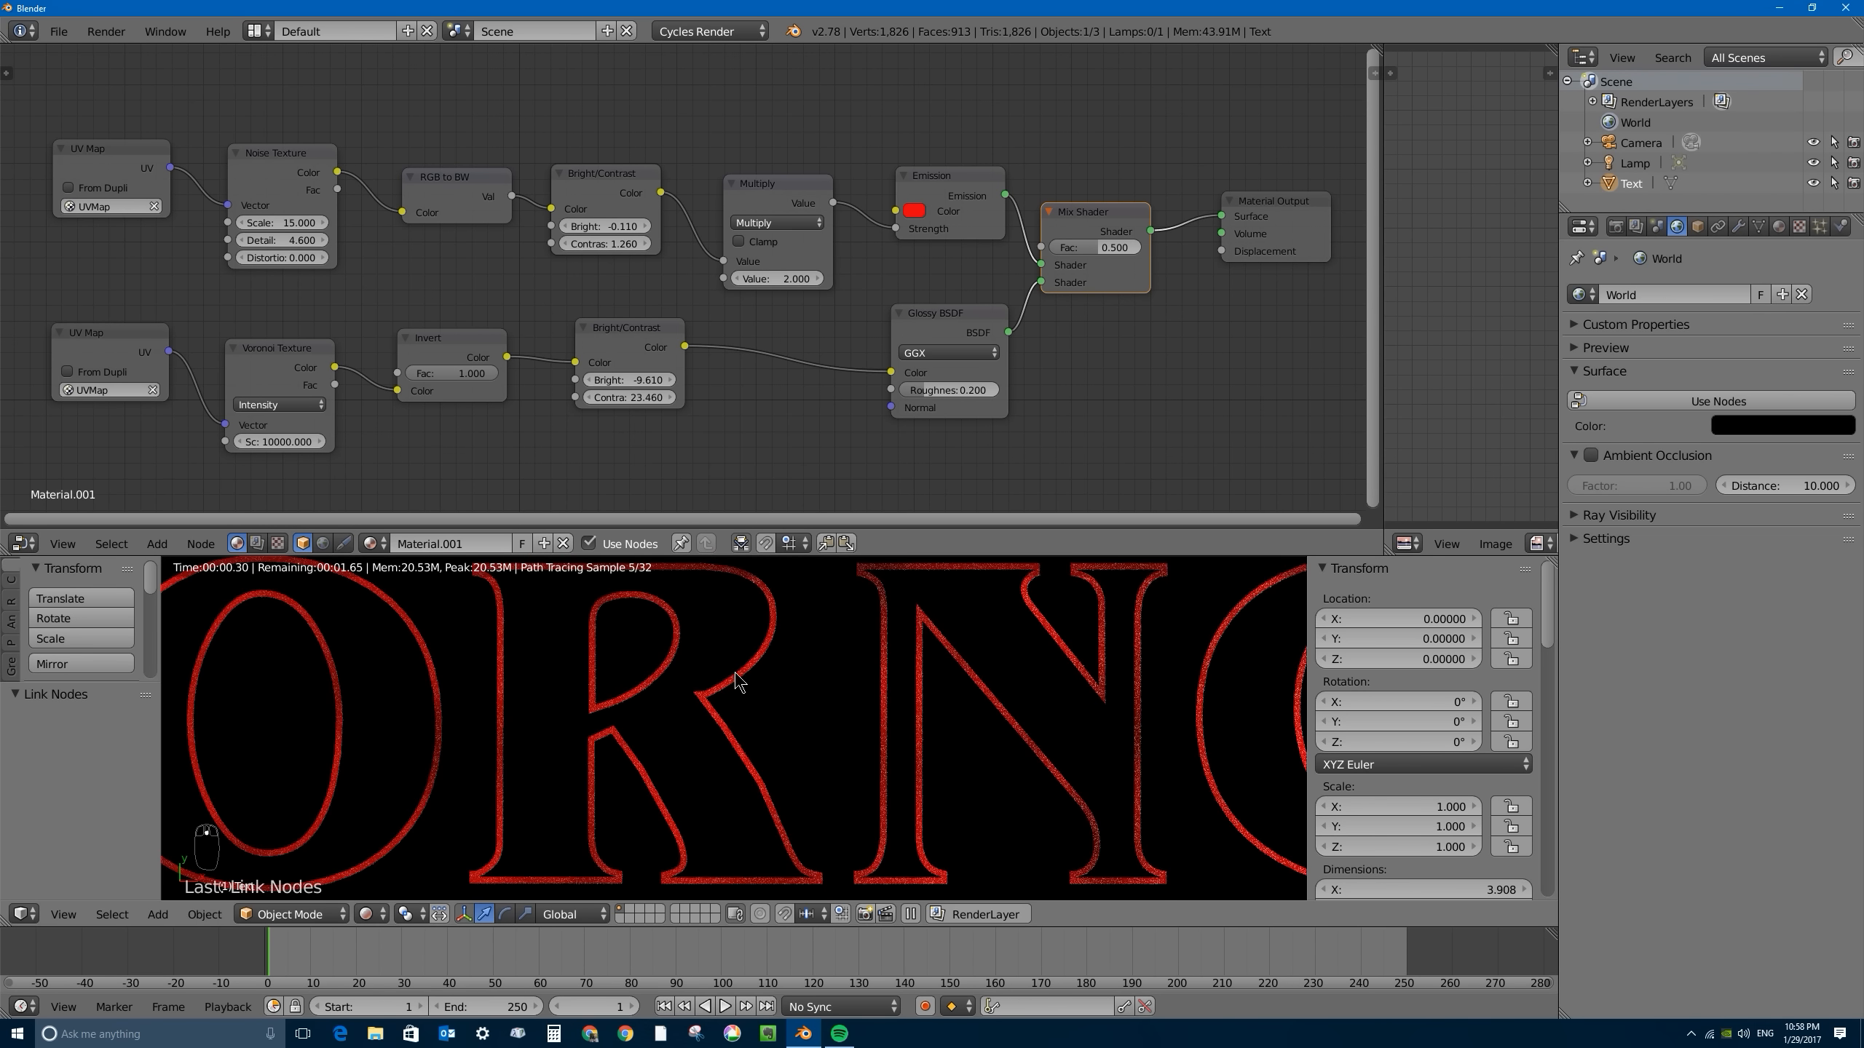
{"action": "scroll", "coordinate": [737, 682], "scroll_direction": "down", "scroll_amount": 6}
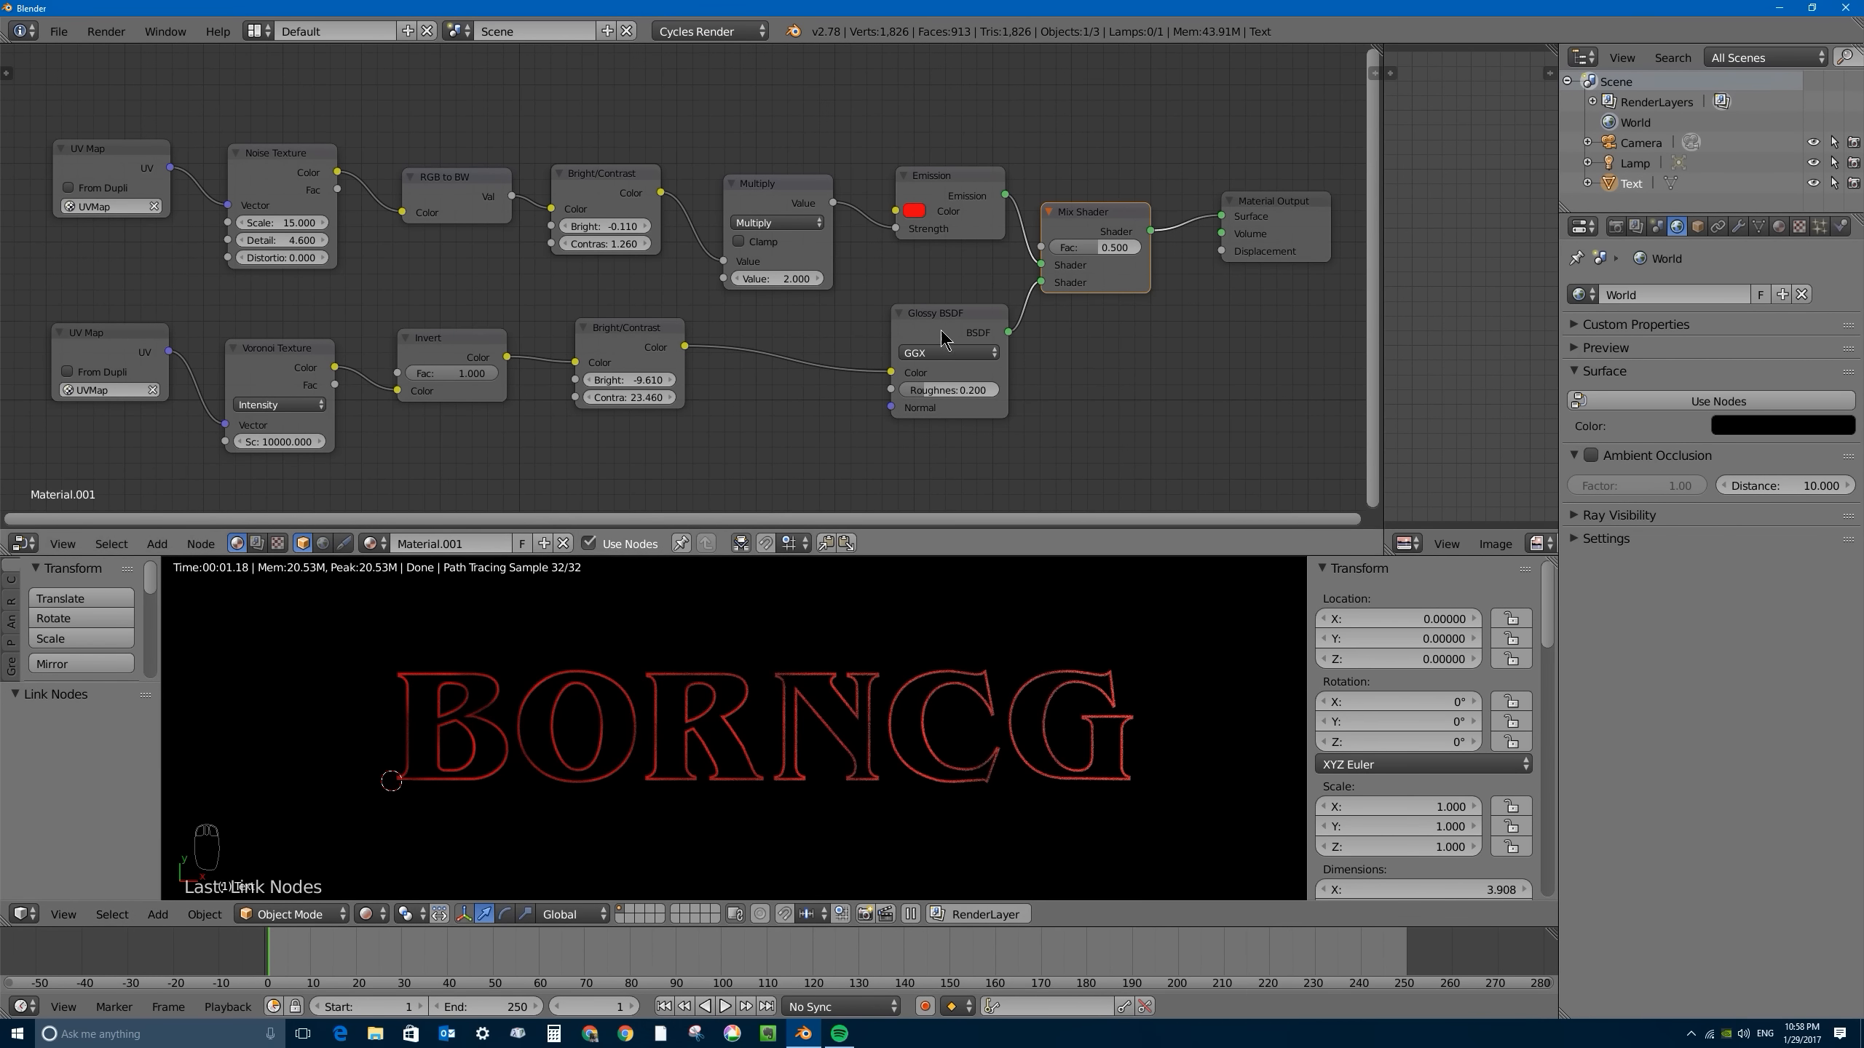
- Save the project to the Desktop as stranger-things-intro-077-001.blend
{"action": "key", "text": "ctrl+s"}
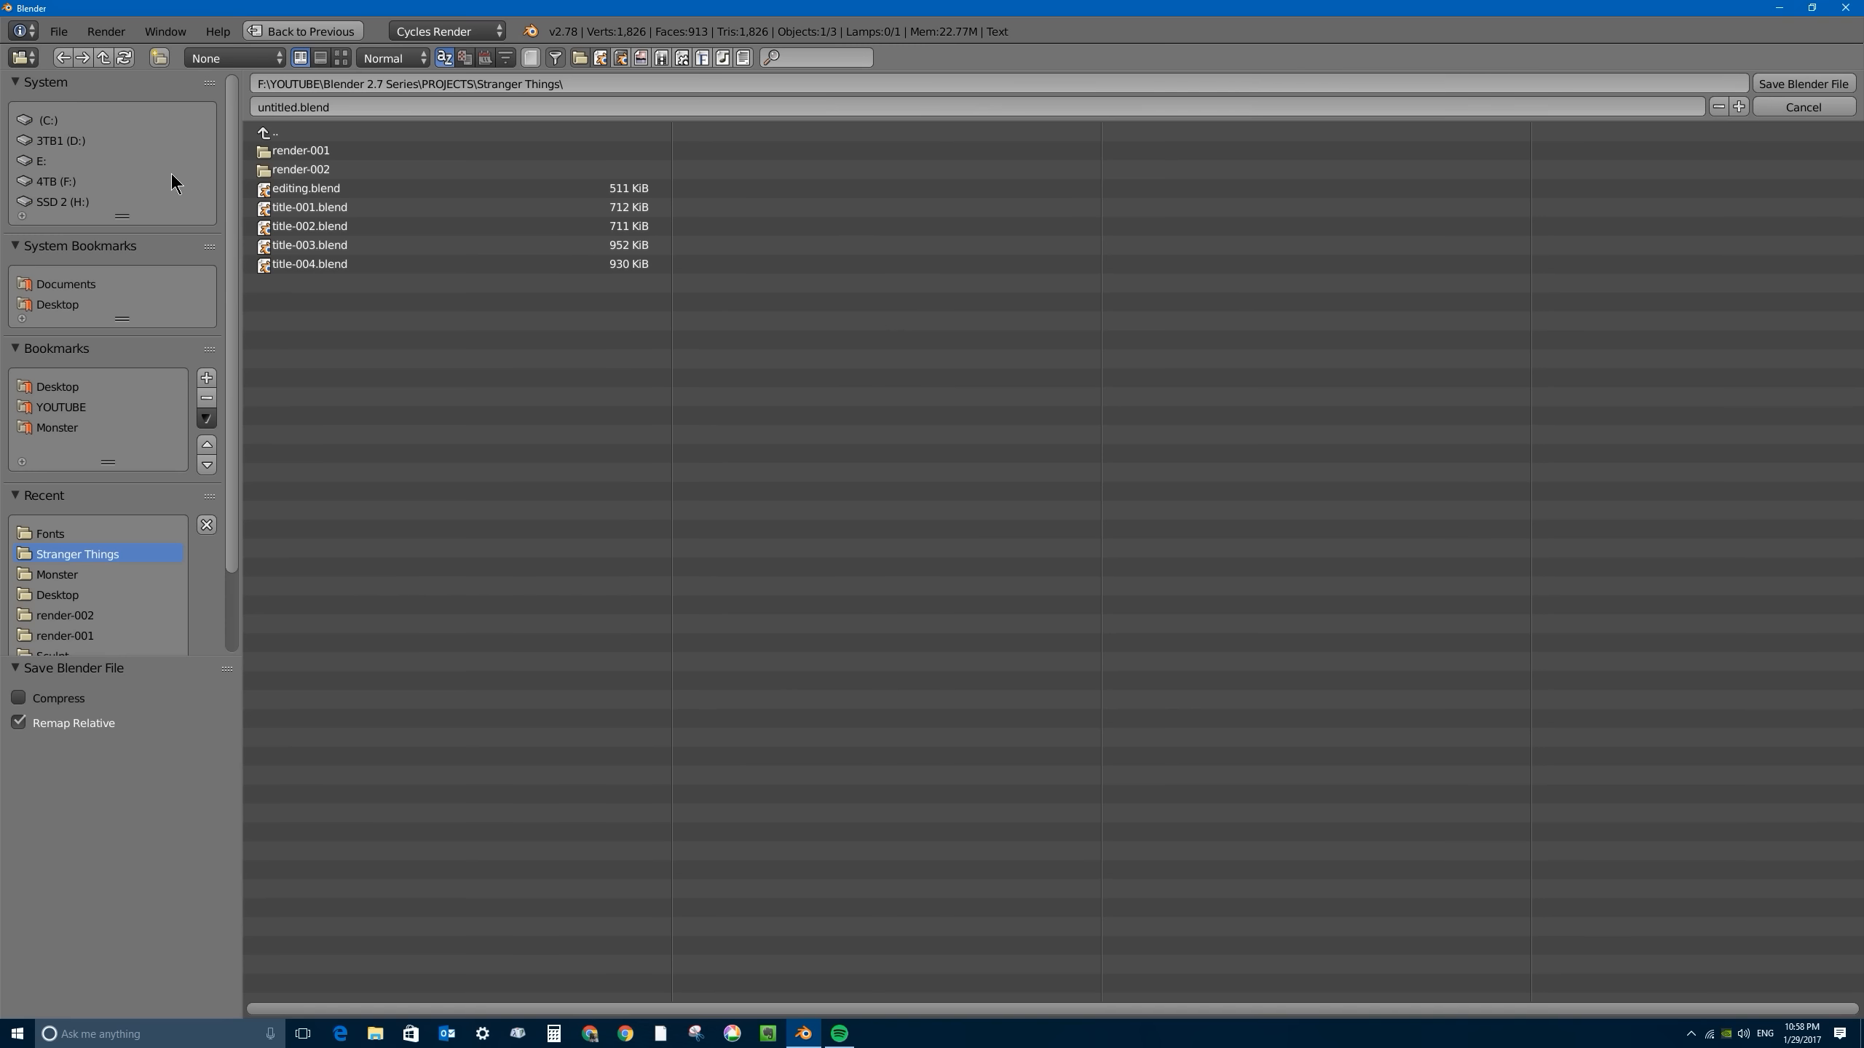
{"action": "left_click", "coordinate": [62, 307]}
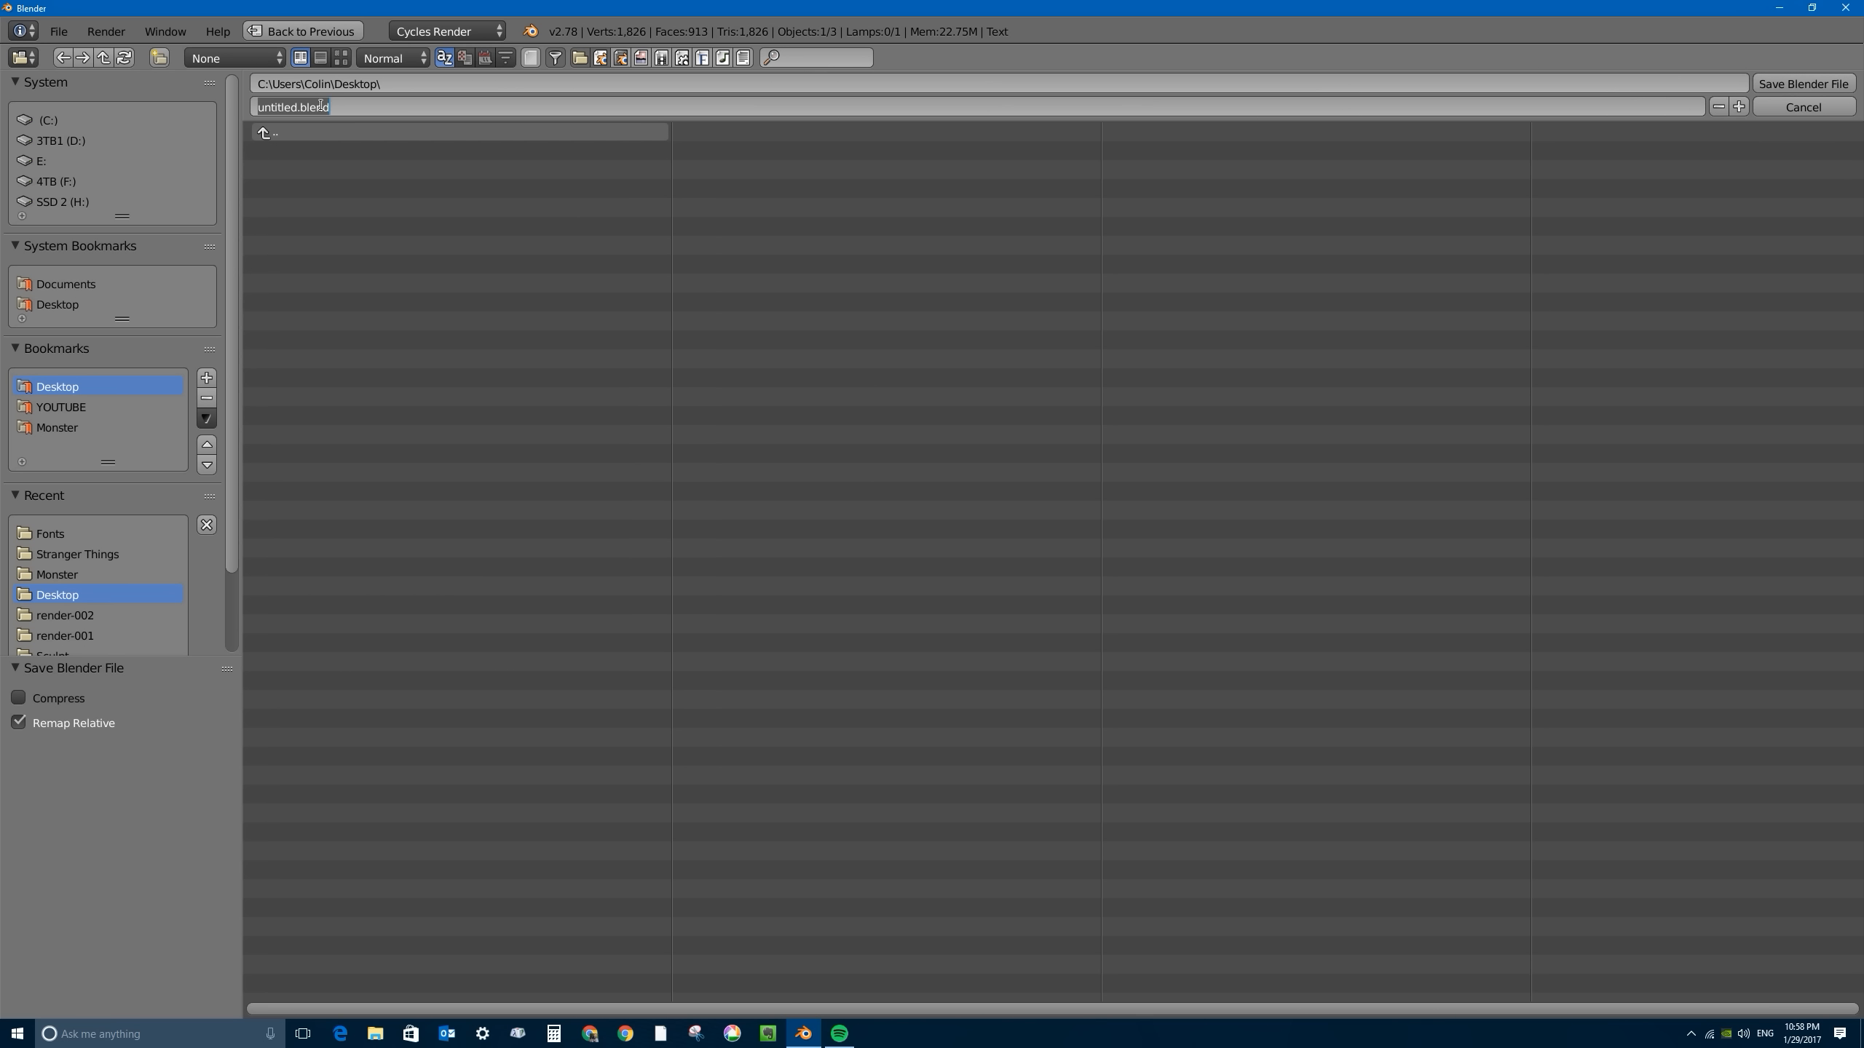
{"action": "left_click", "coordinate": [286, 105]}
{"action": "left_click_drag", "start_coordinate": [297, 105], "coordinate": [150, 97]}
{"action": "type", "text": "stranger-things-intro-077-001"}
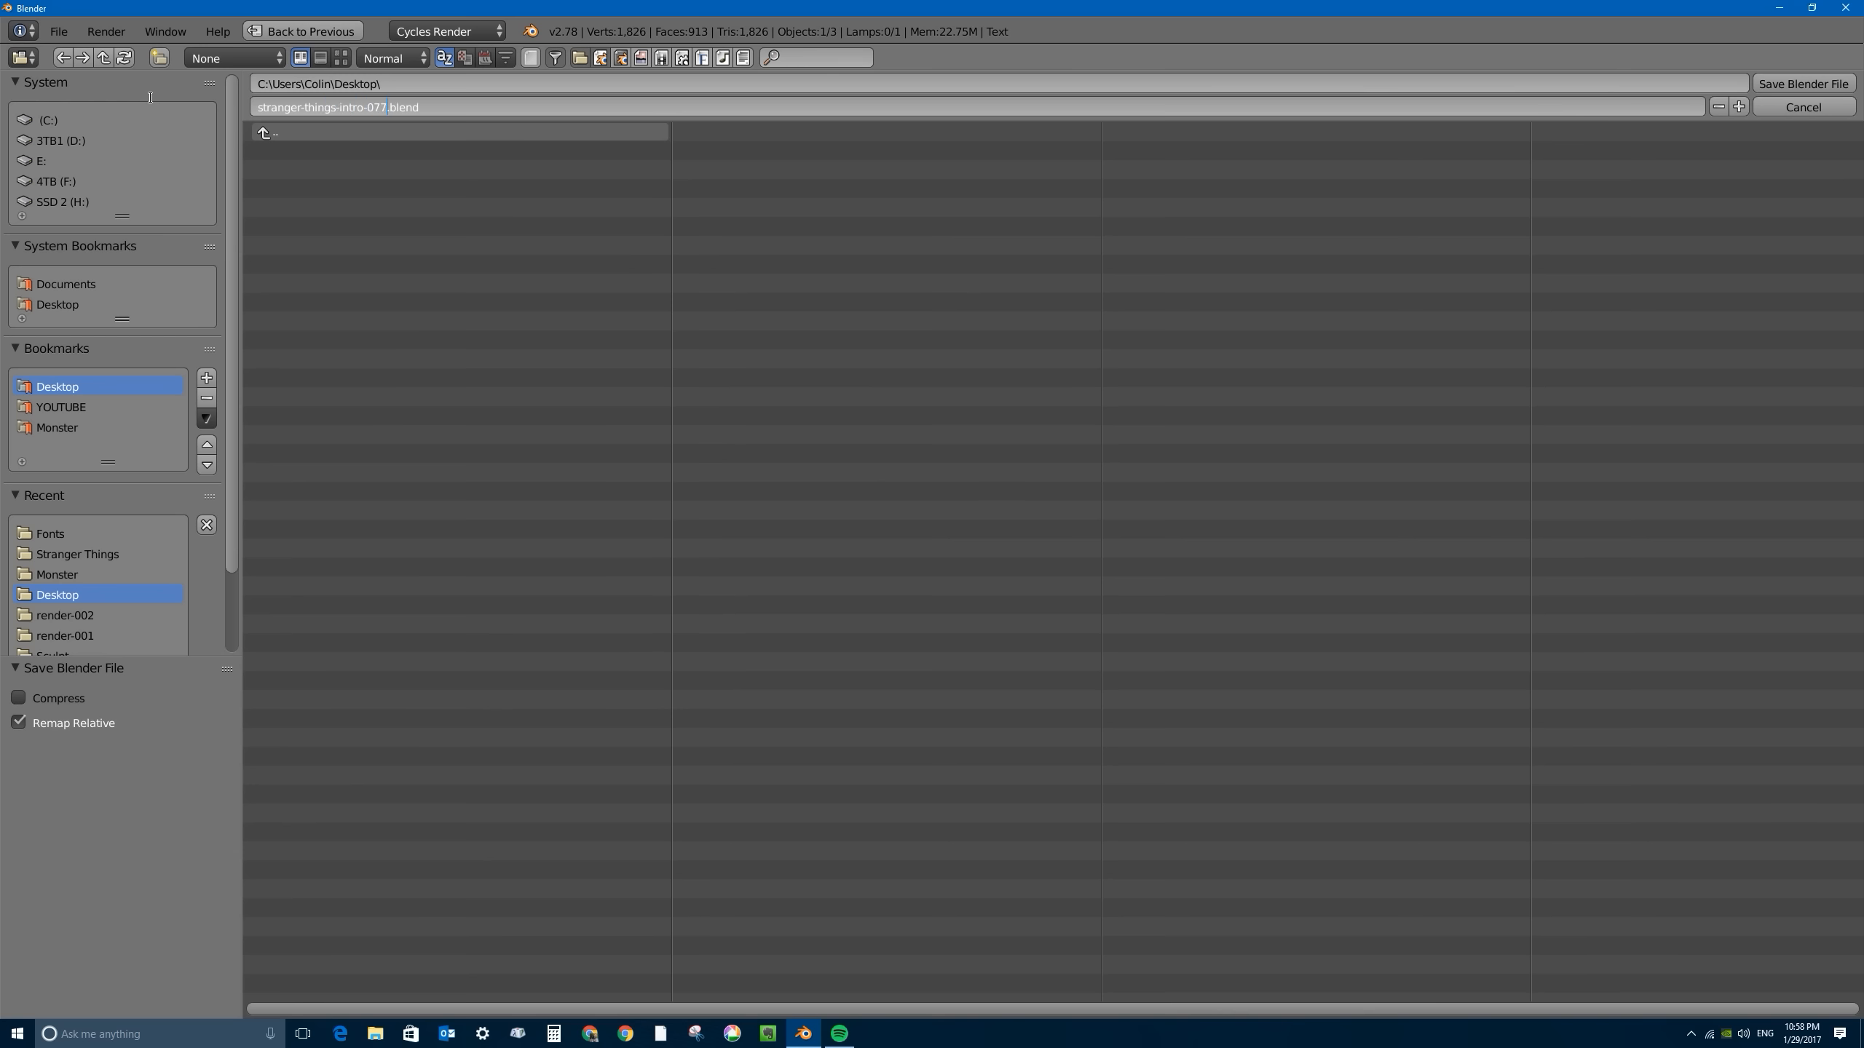
{"action": "left_click", "coordinate": [1811, 82]}
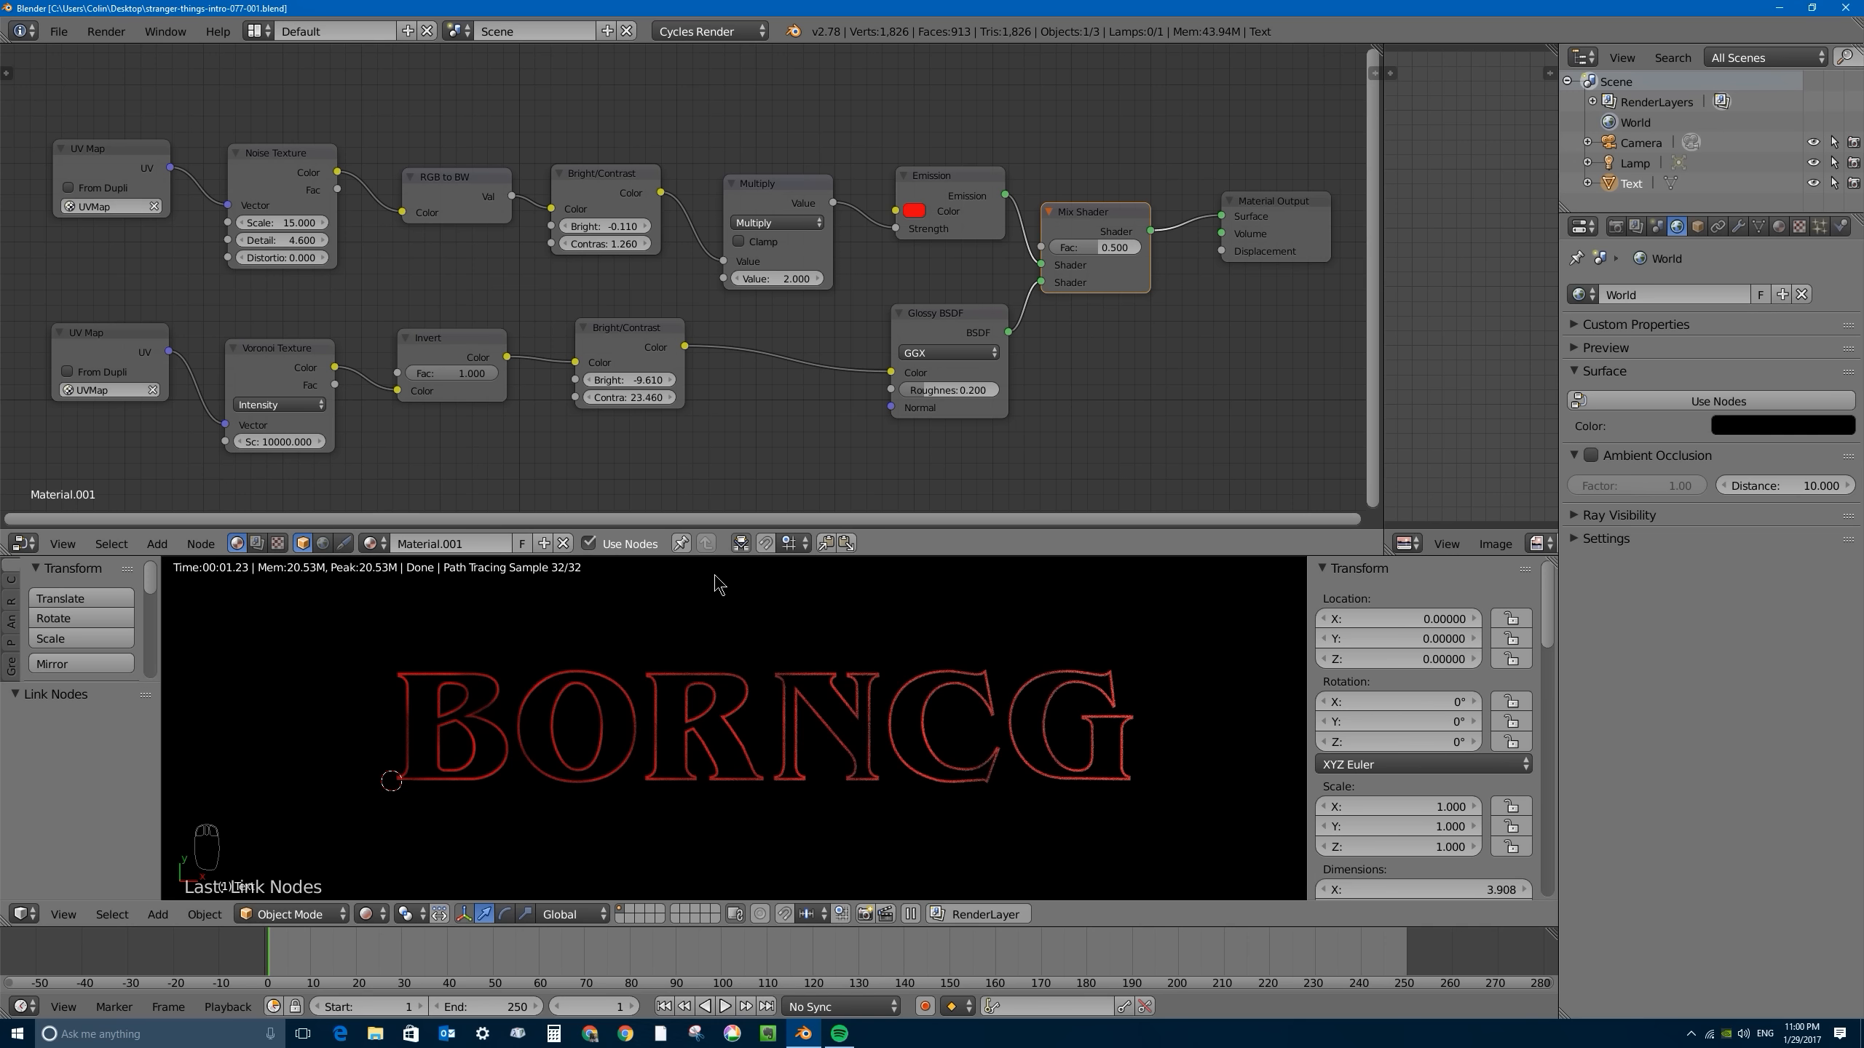
- Move the Multiply node slightly toward Emission and set its second value to 5 to strengthen the red glow
{"action": "left_click_drag", "start_coordinate": [767, 188], "coordinate": [780, 181]}
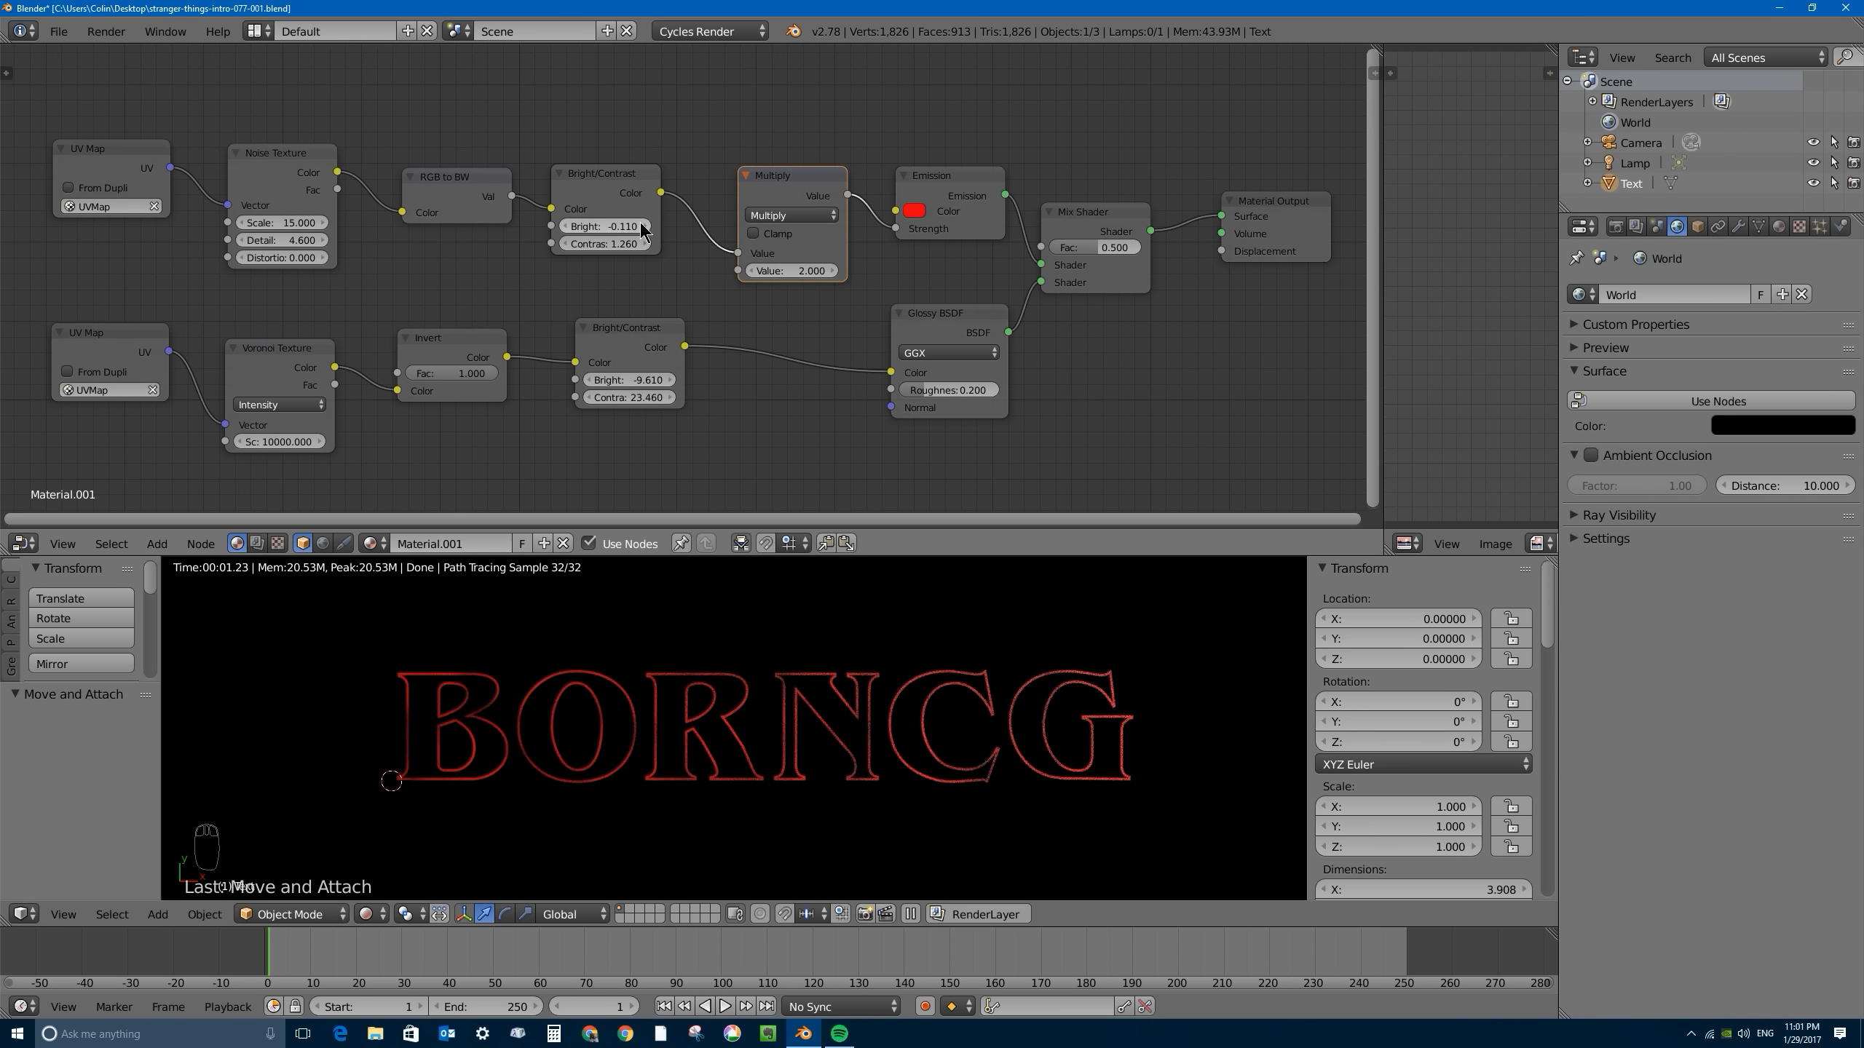
{"action": "left_click", "coordinate": [784, 269]}
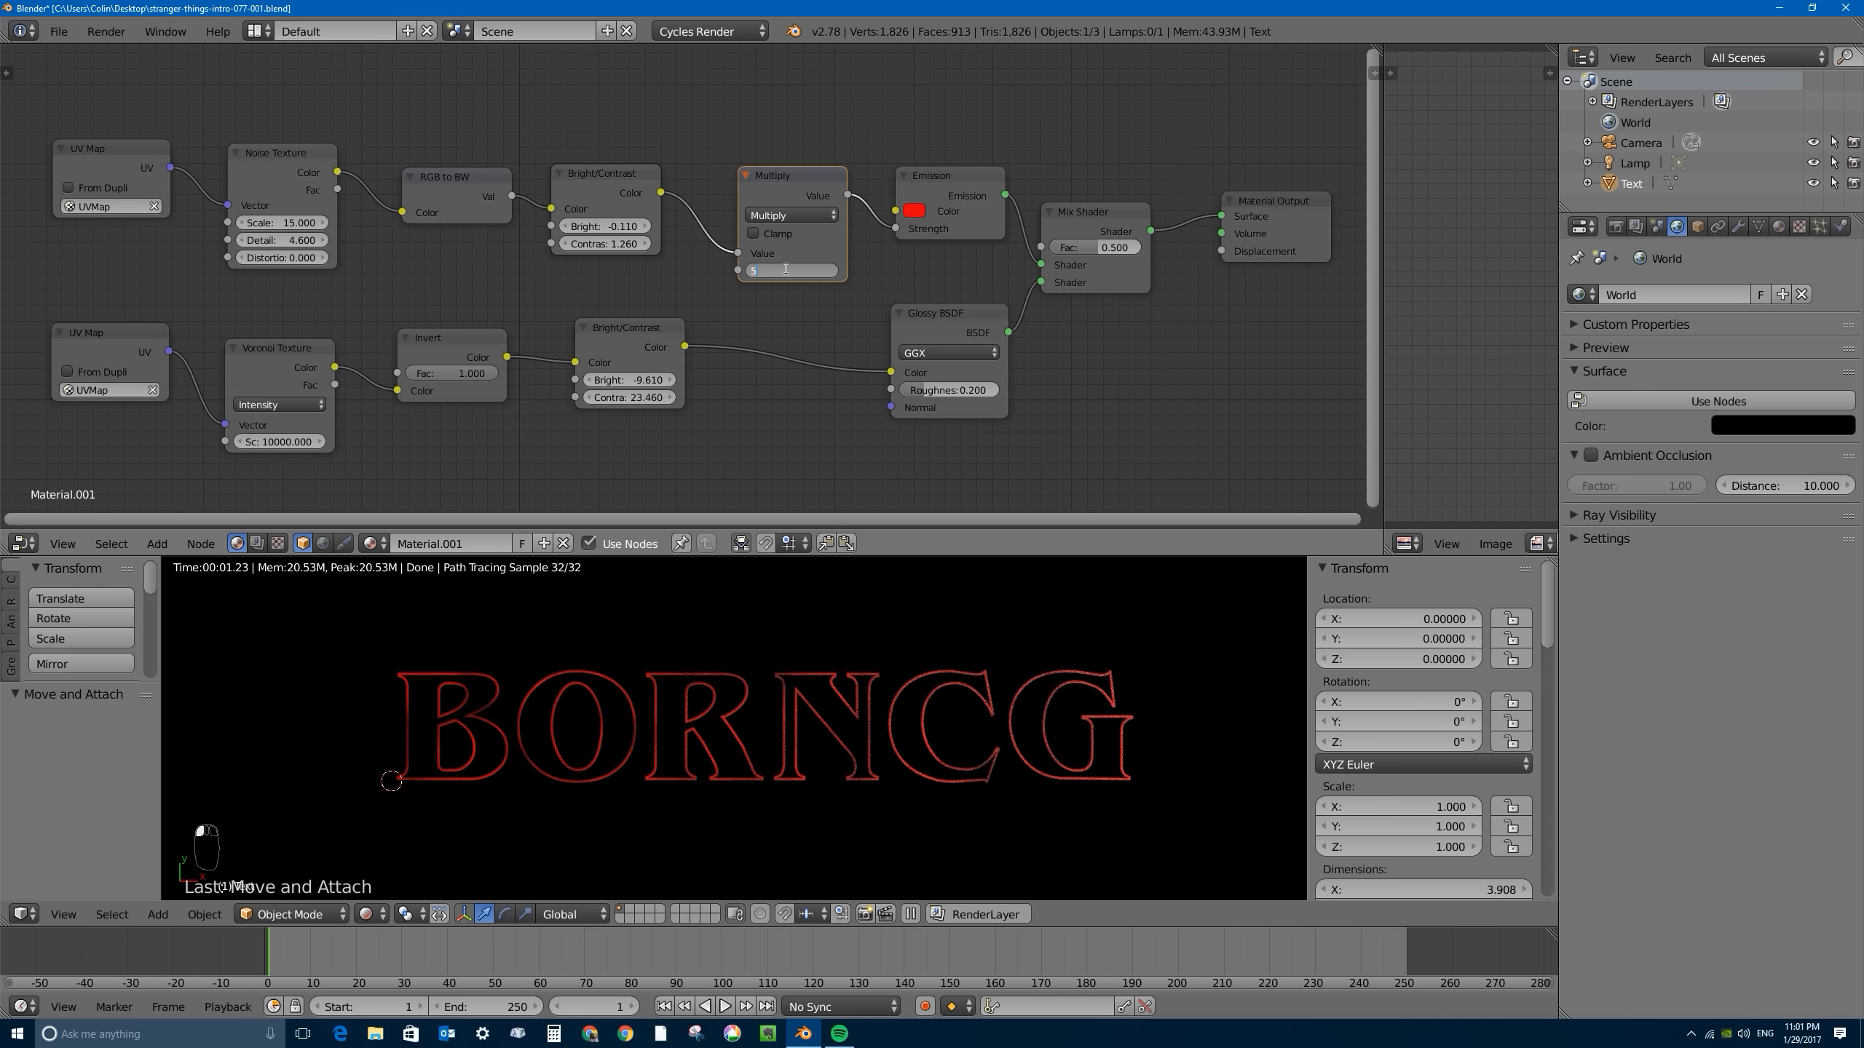
{"action": "type", "text": "5"}
{"action": "key", "text": "Return"}
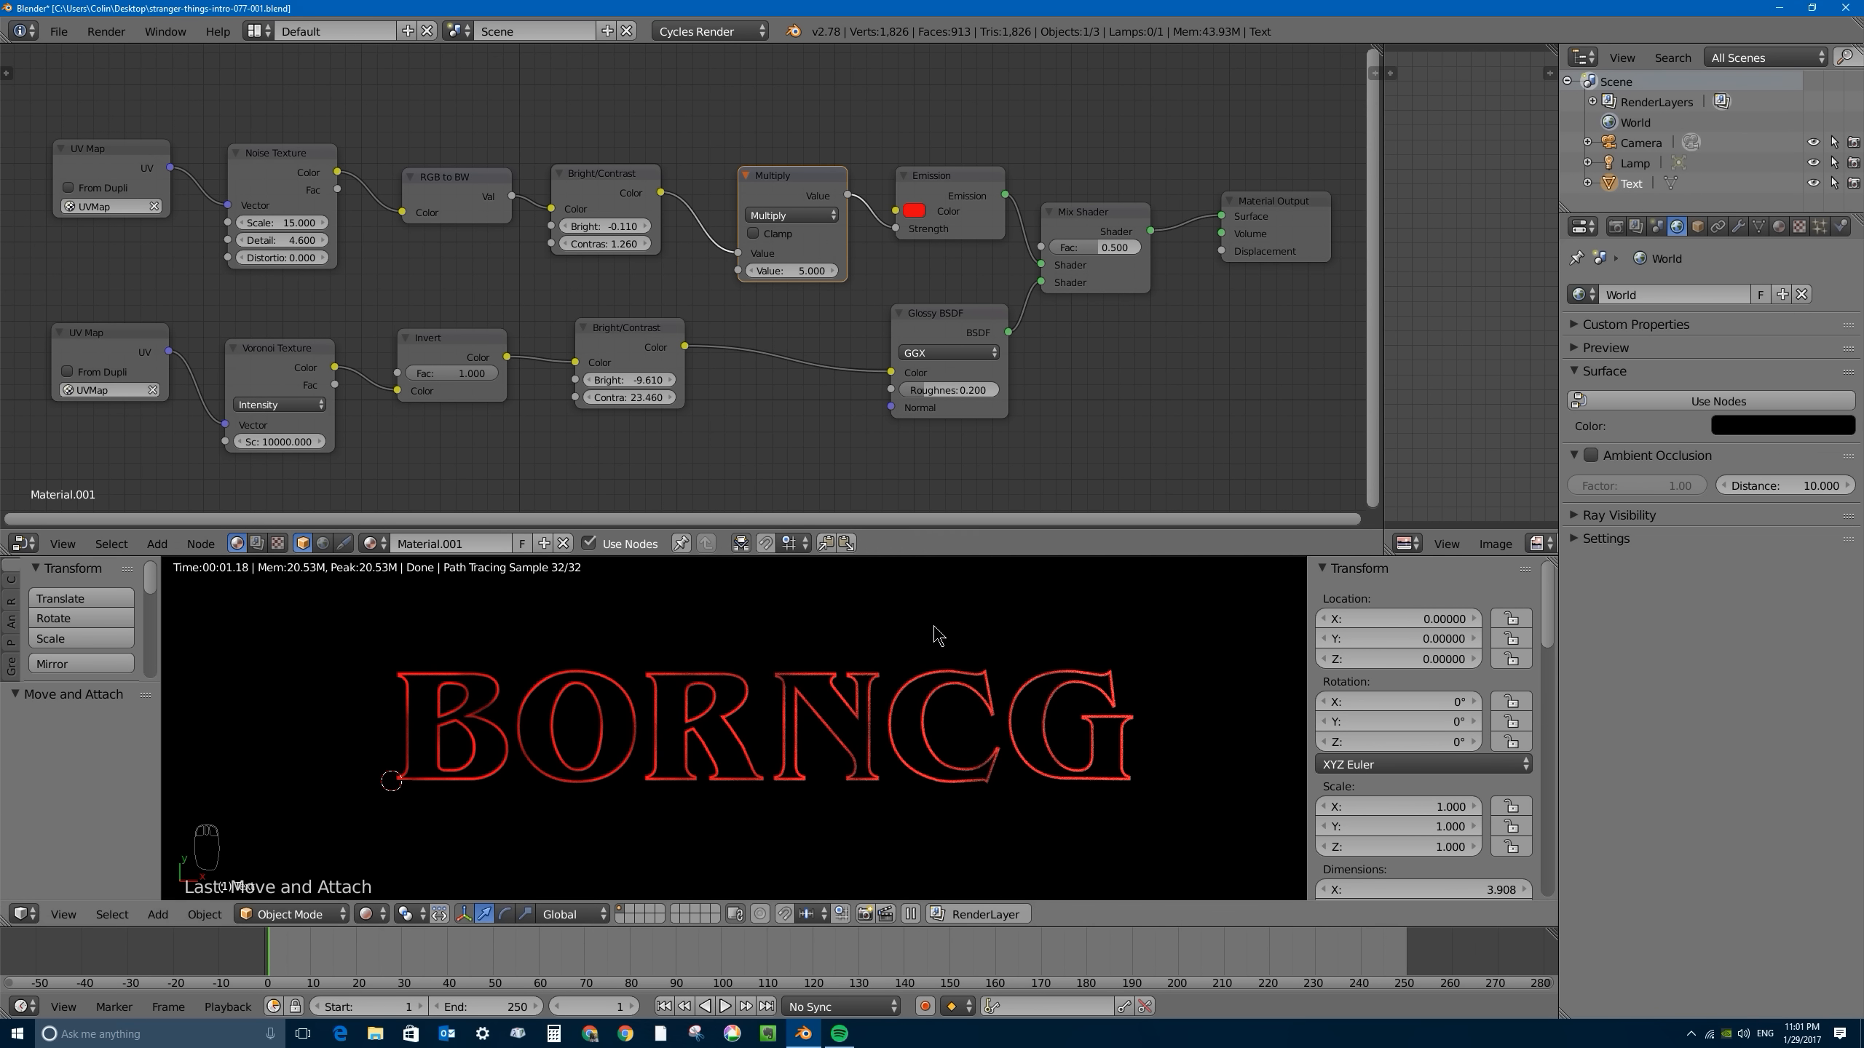
- Enlarge the 3D viewport over the node editor and switch its shading from Rendered to Material, with the whole BORNCG text in view
{"action": "left_click_drag", "start_coordinate": [952, 556], "coordinate": [1015, 102]}
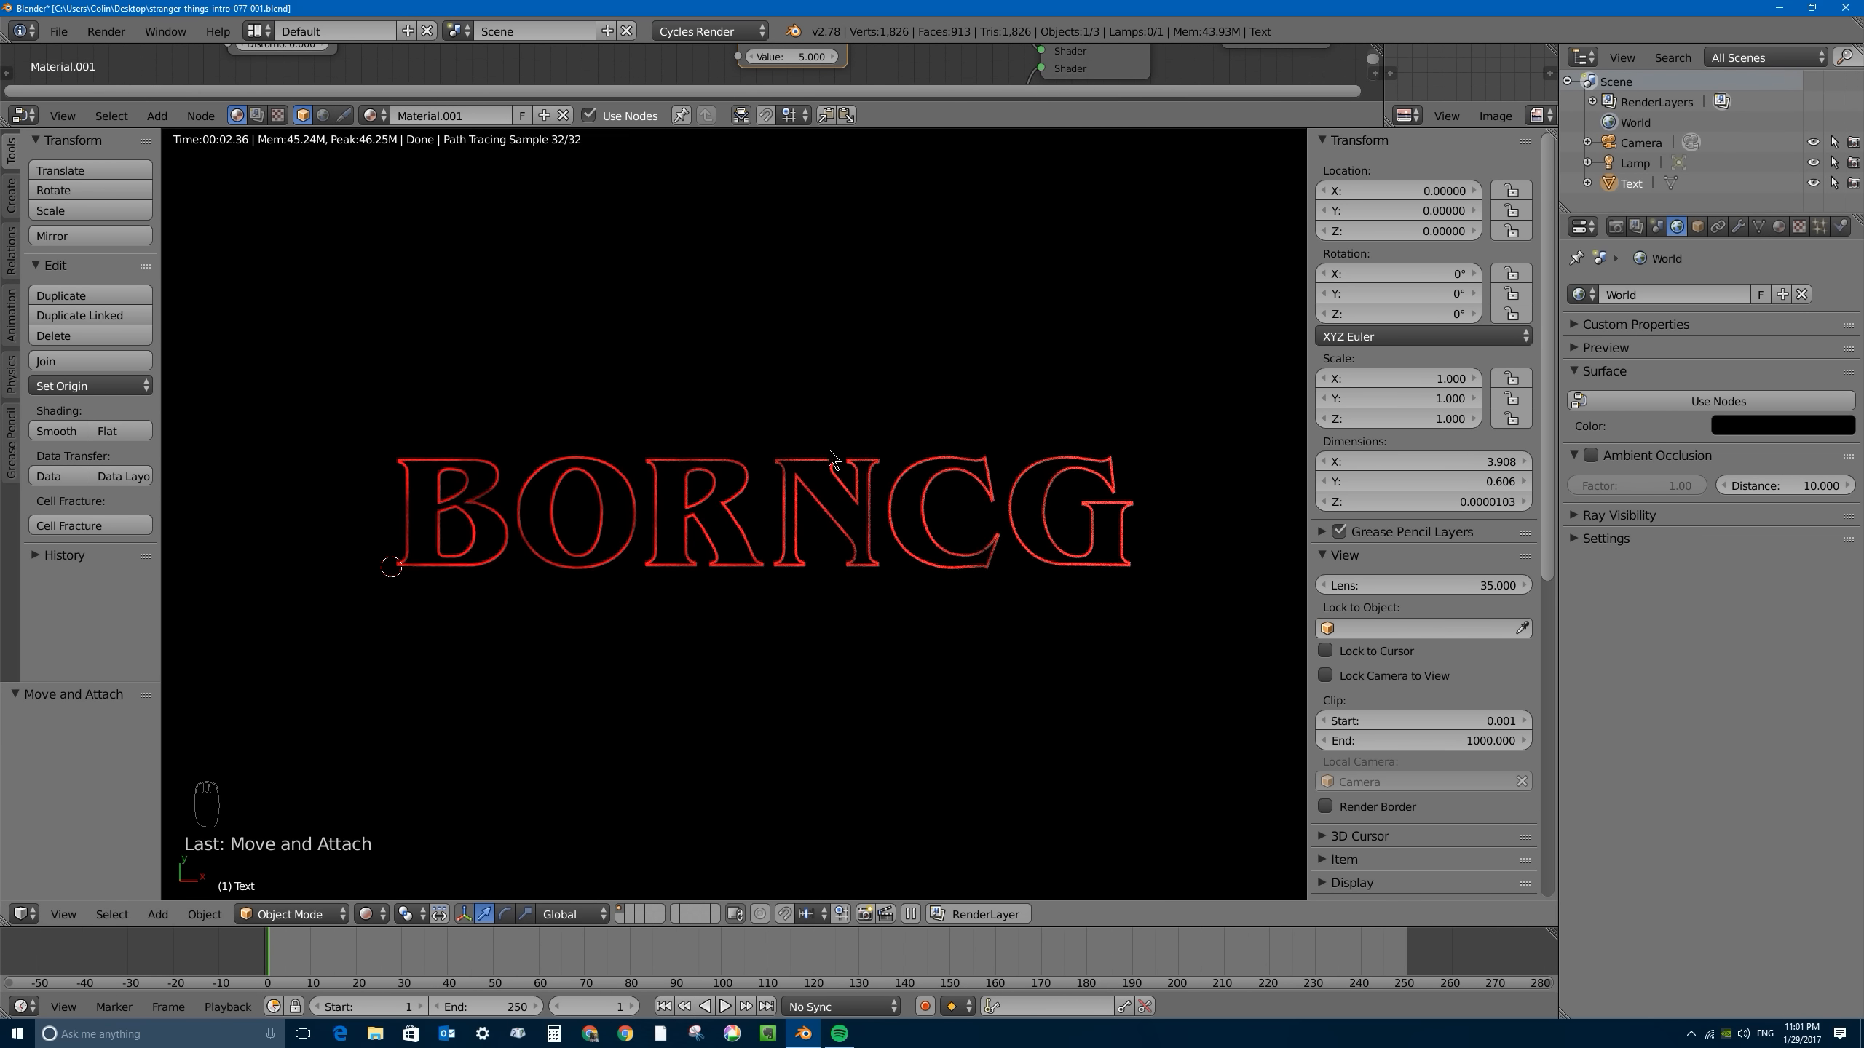
{"action": "key", "text": "shift+z"}
{"action": "scroll", "coordinate": [600, 508], "scroll_direction": "up", "scroll_amount": 3}
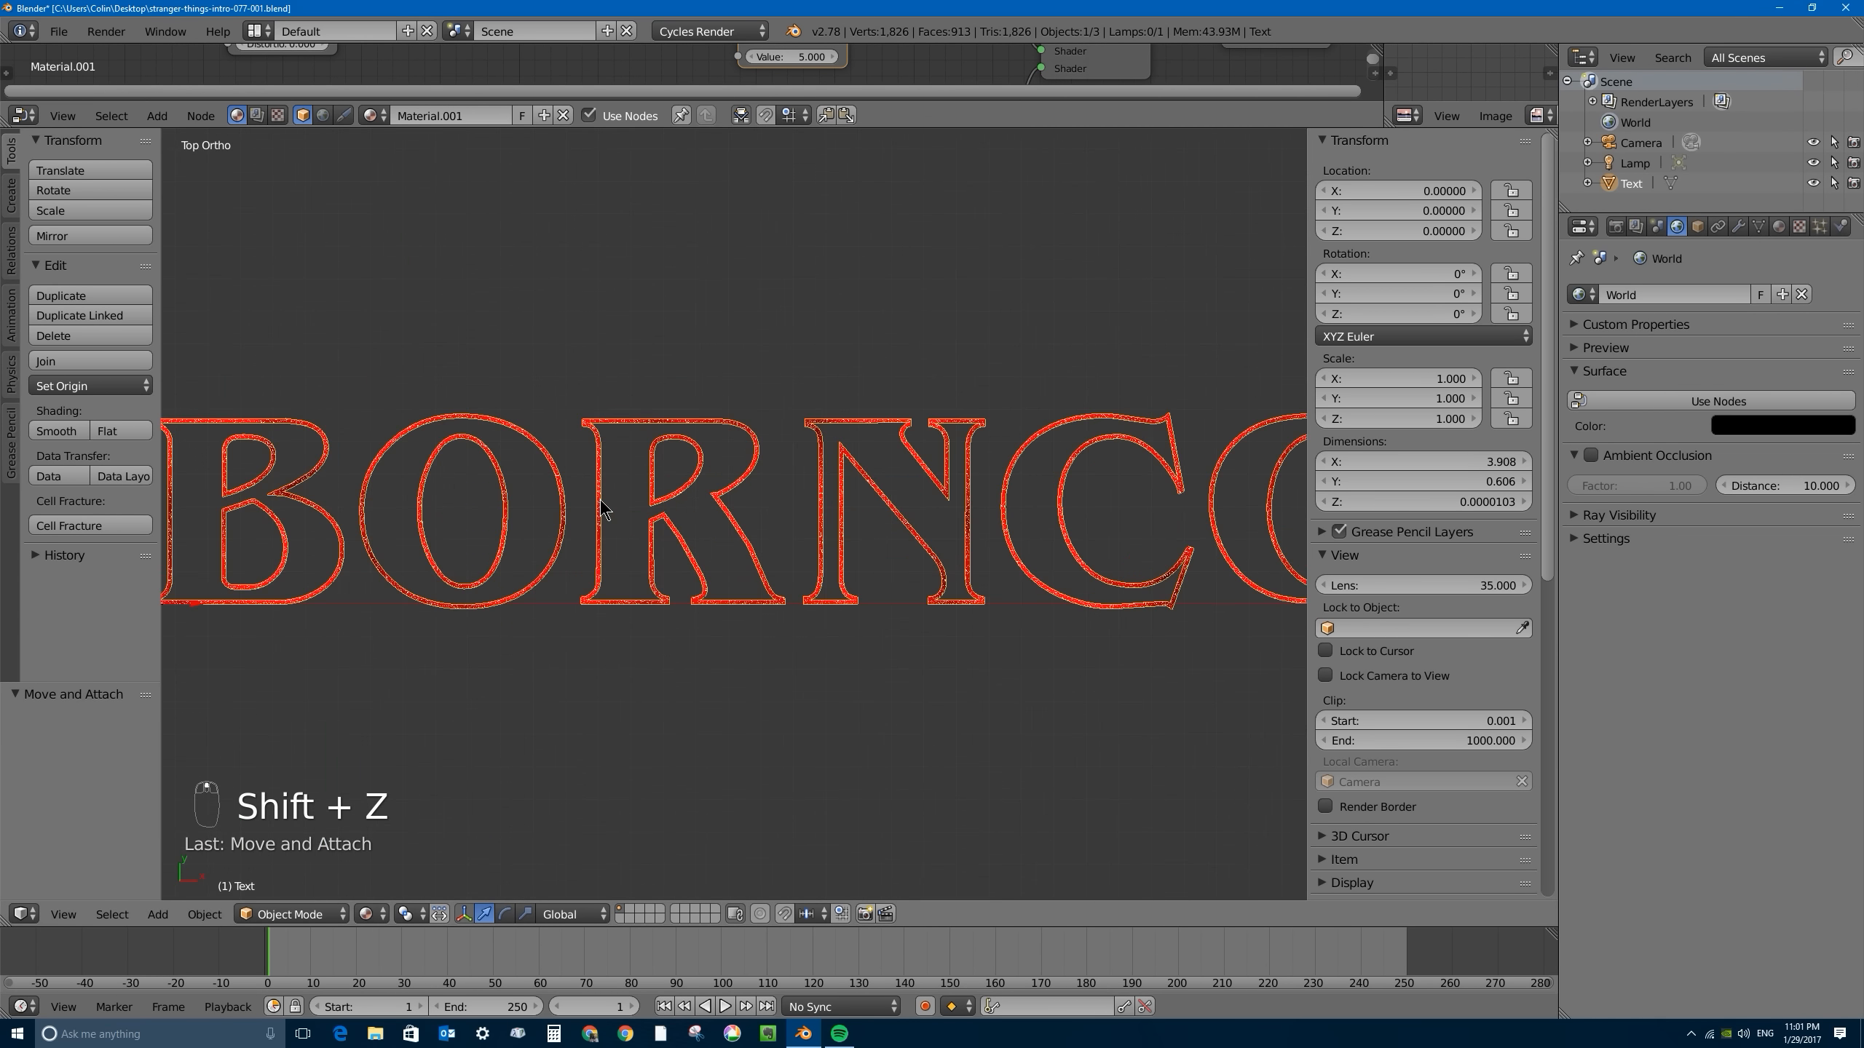
{"action": "scroll", "coordinate": [703, 528], "scroll_direction": "up", "scroll_amount": 6}
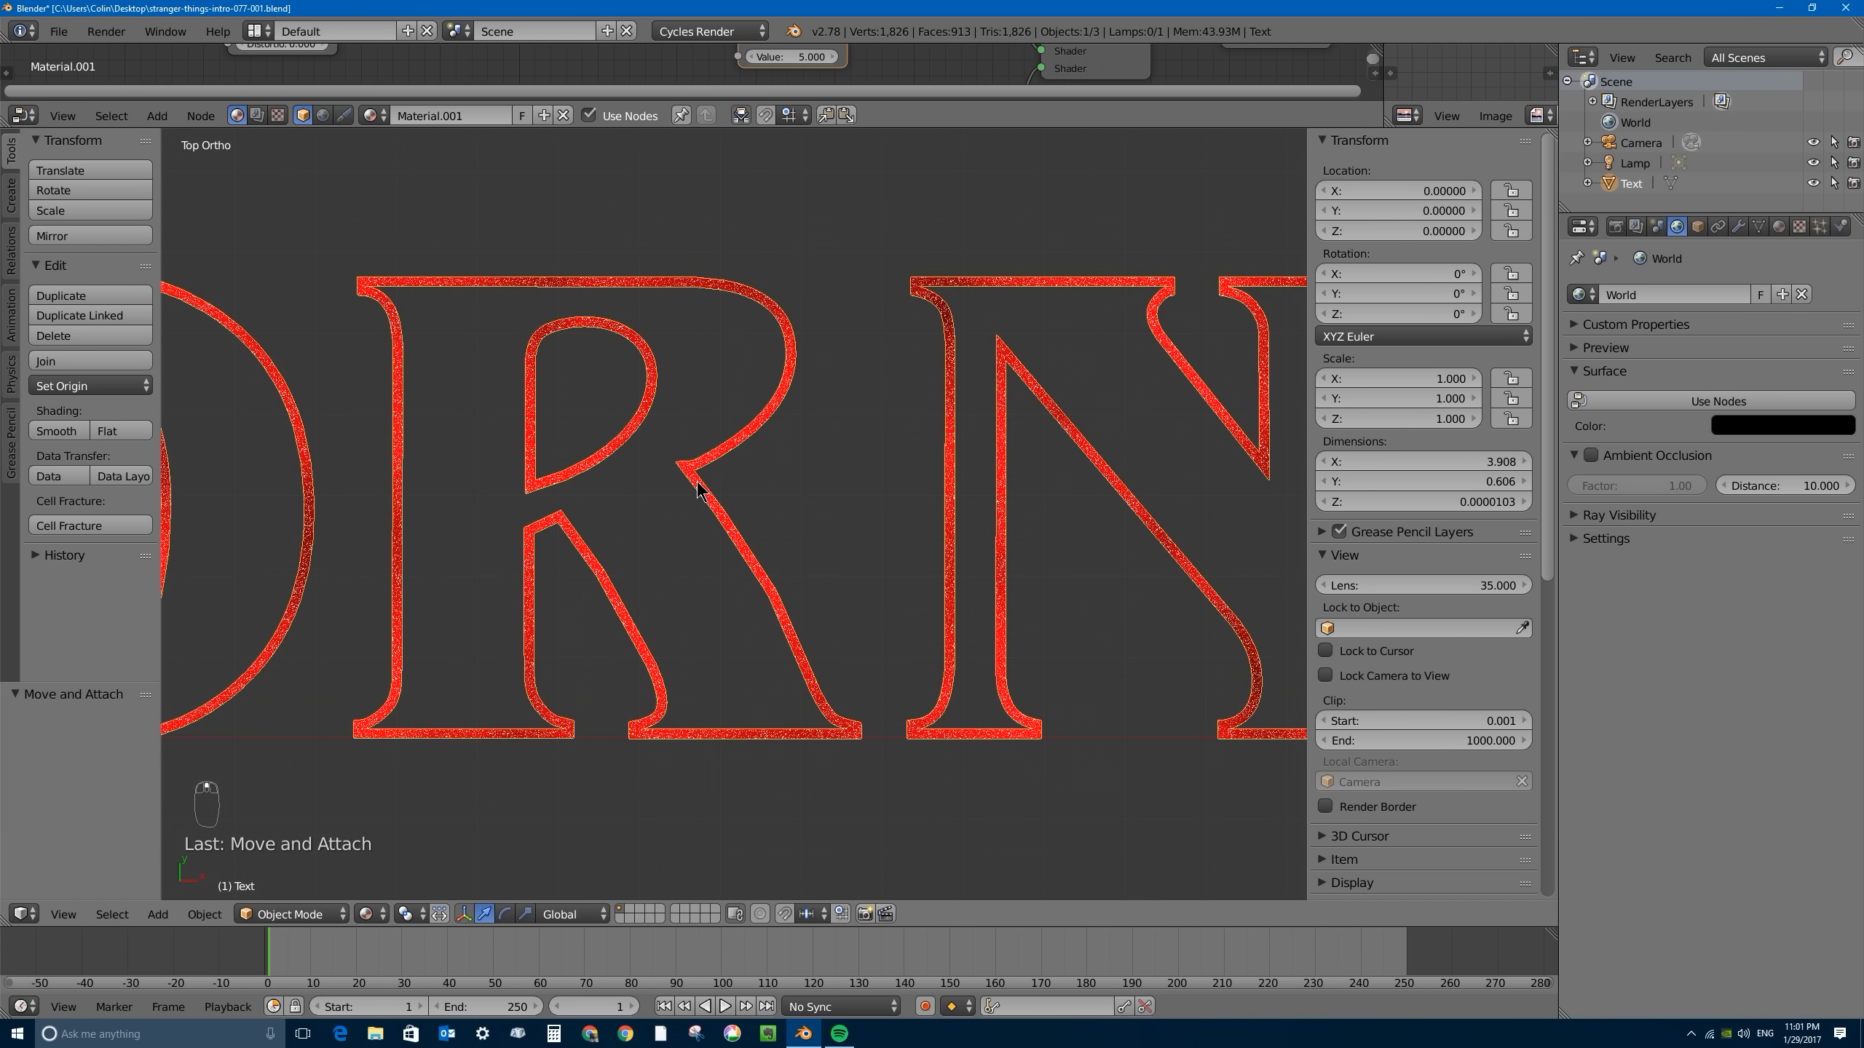
{"action": "left_click", "coordinate": [366, 914]}
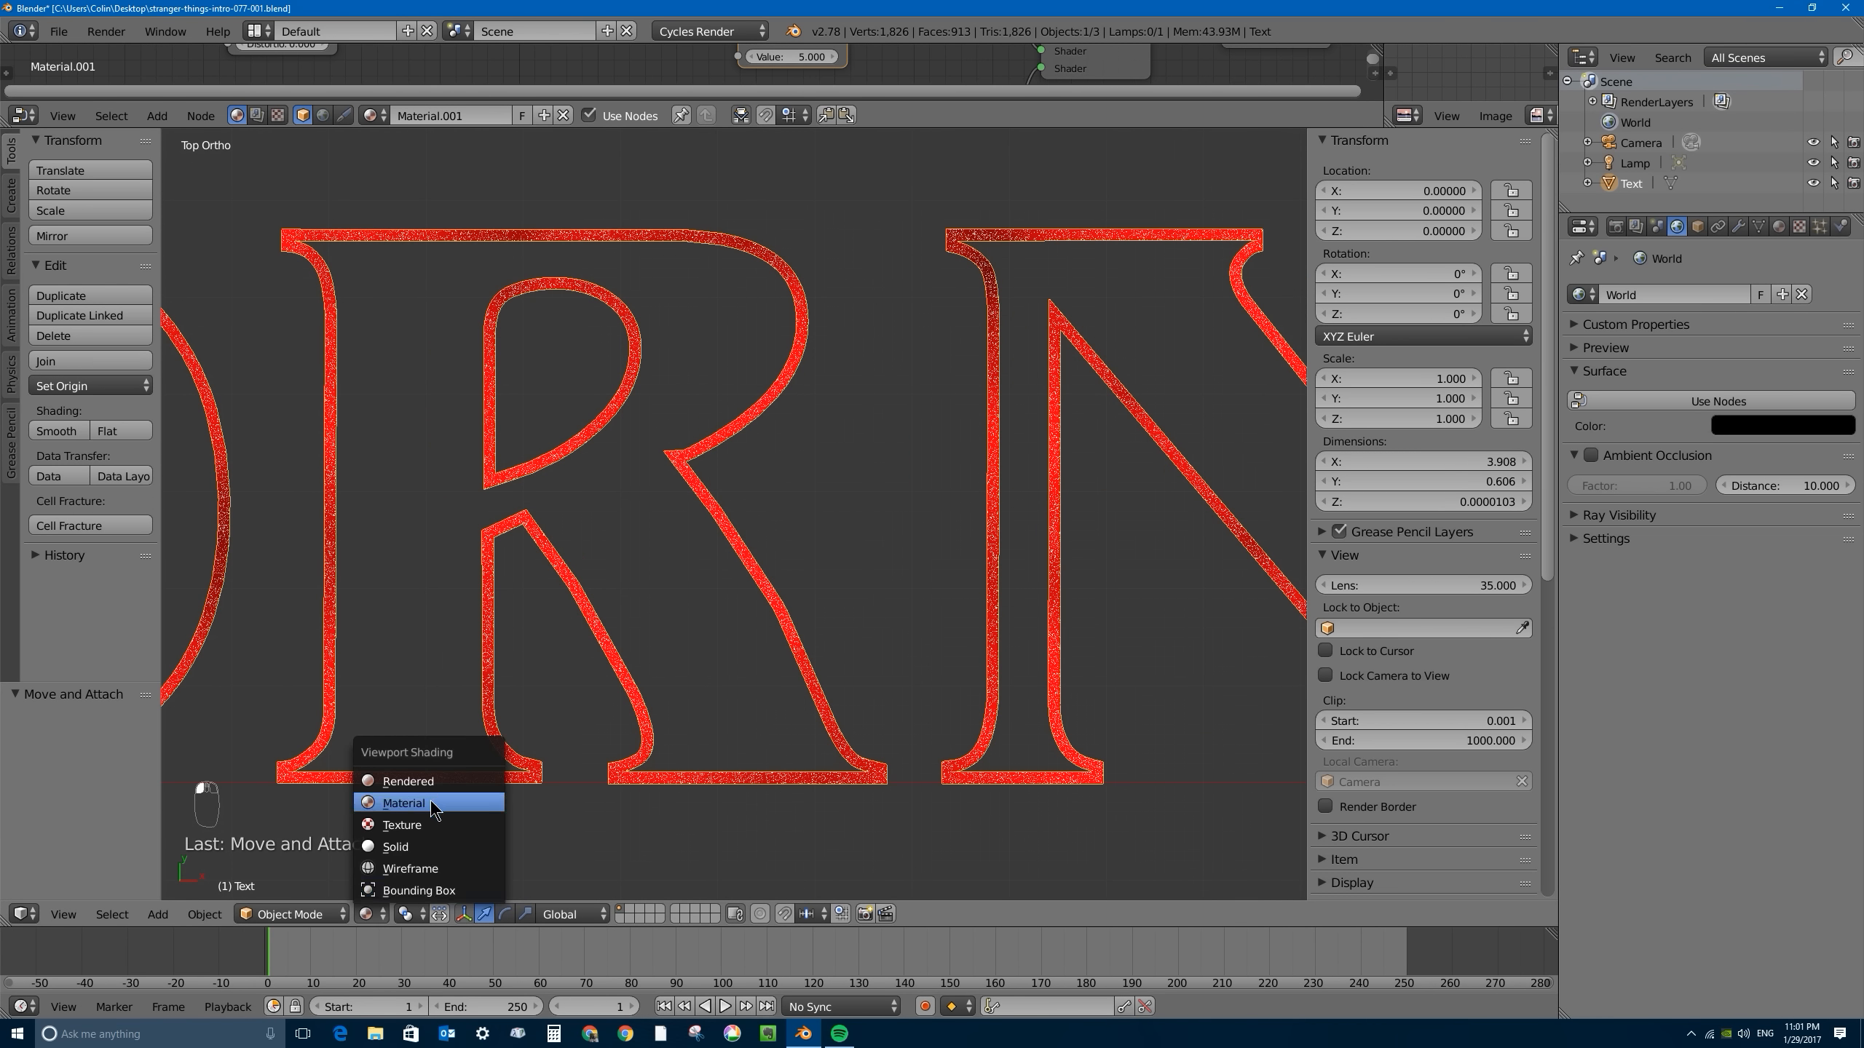
{"action": "left_click", "coordinate": [433, 803]}
{"action": "scroll", "coordinate": [808, 482], "scroll_direction": "down", "scroll_amount": 7}
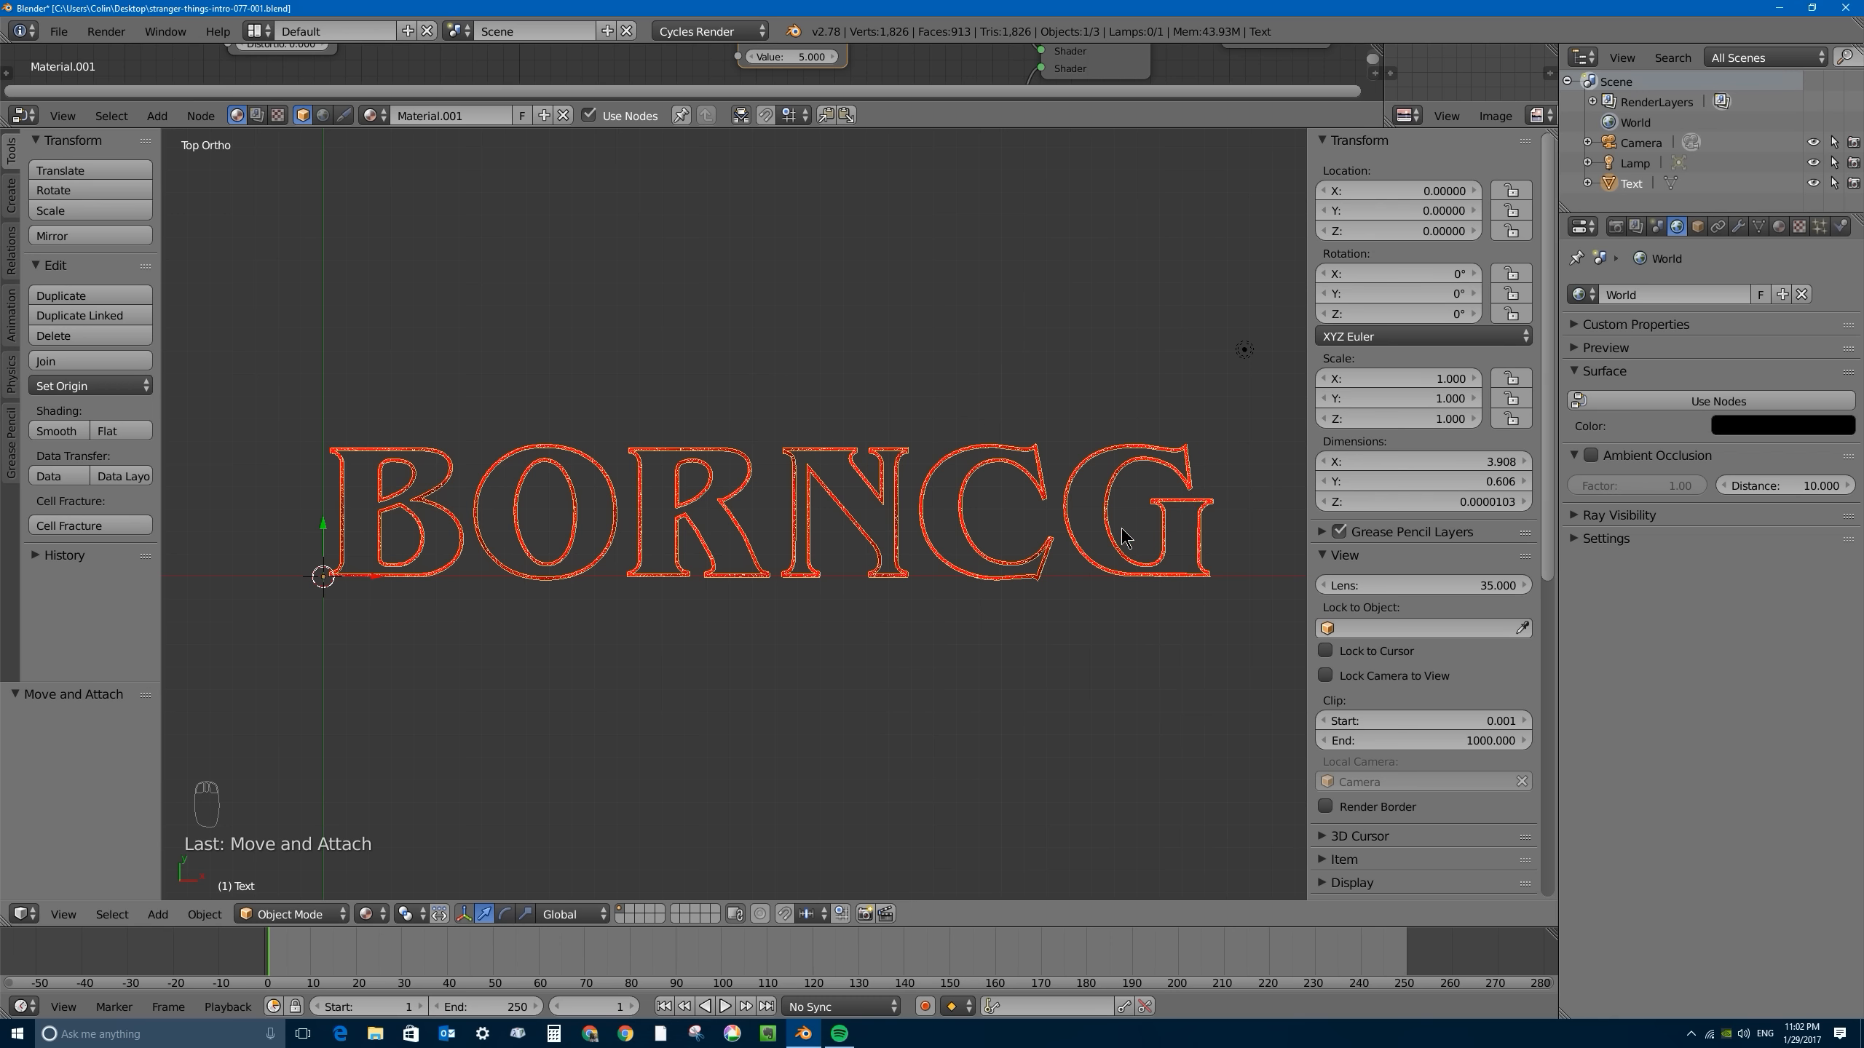
{"action": "key", "text": "s"}
{"action": "key", "text": "x"}
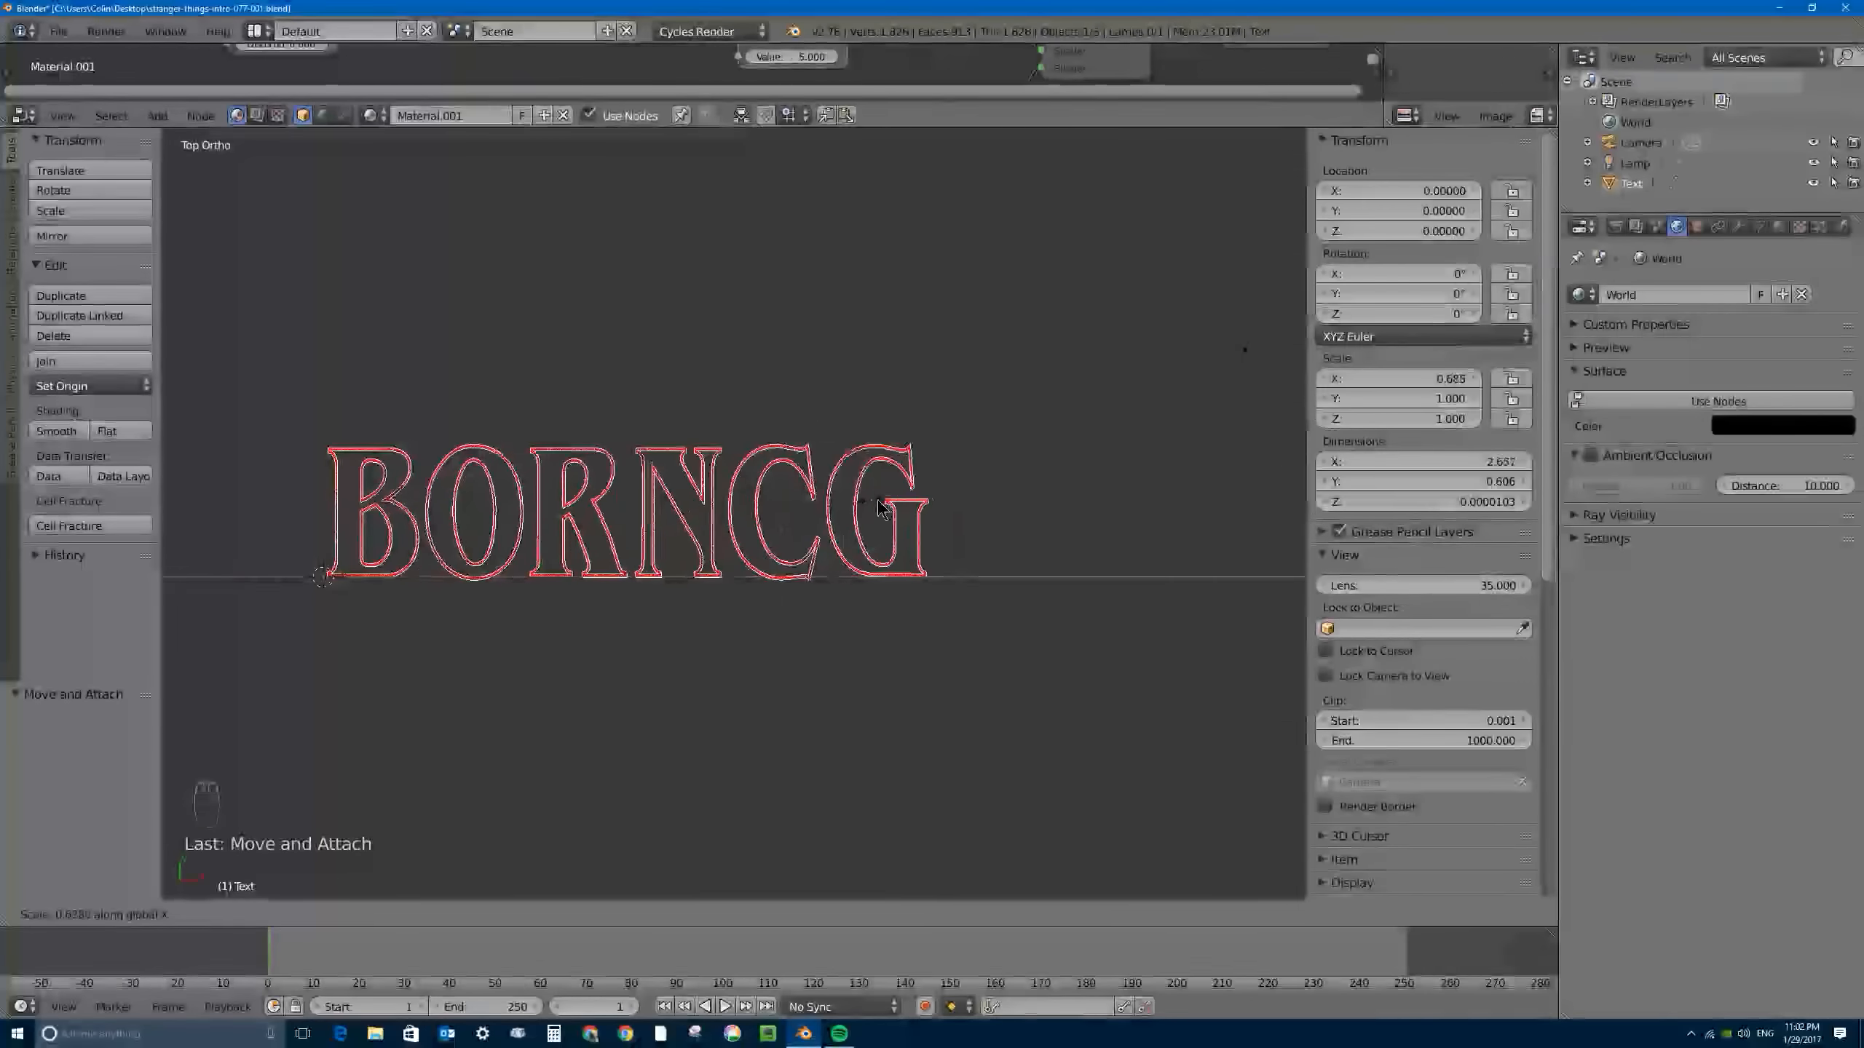
{"action": "key", "text": "Escape"}
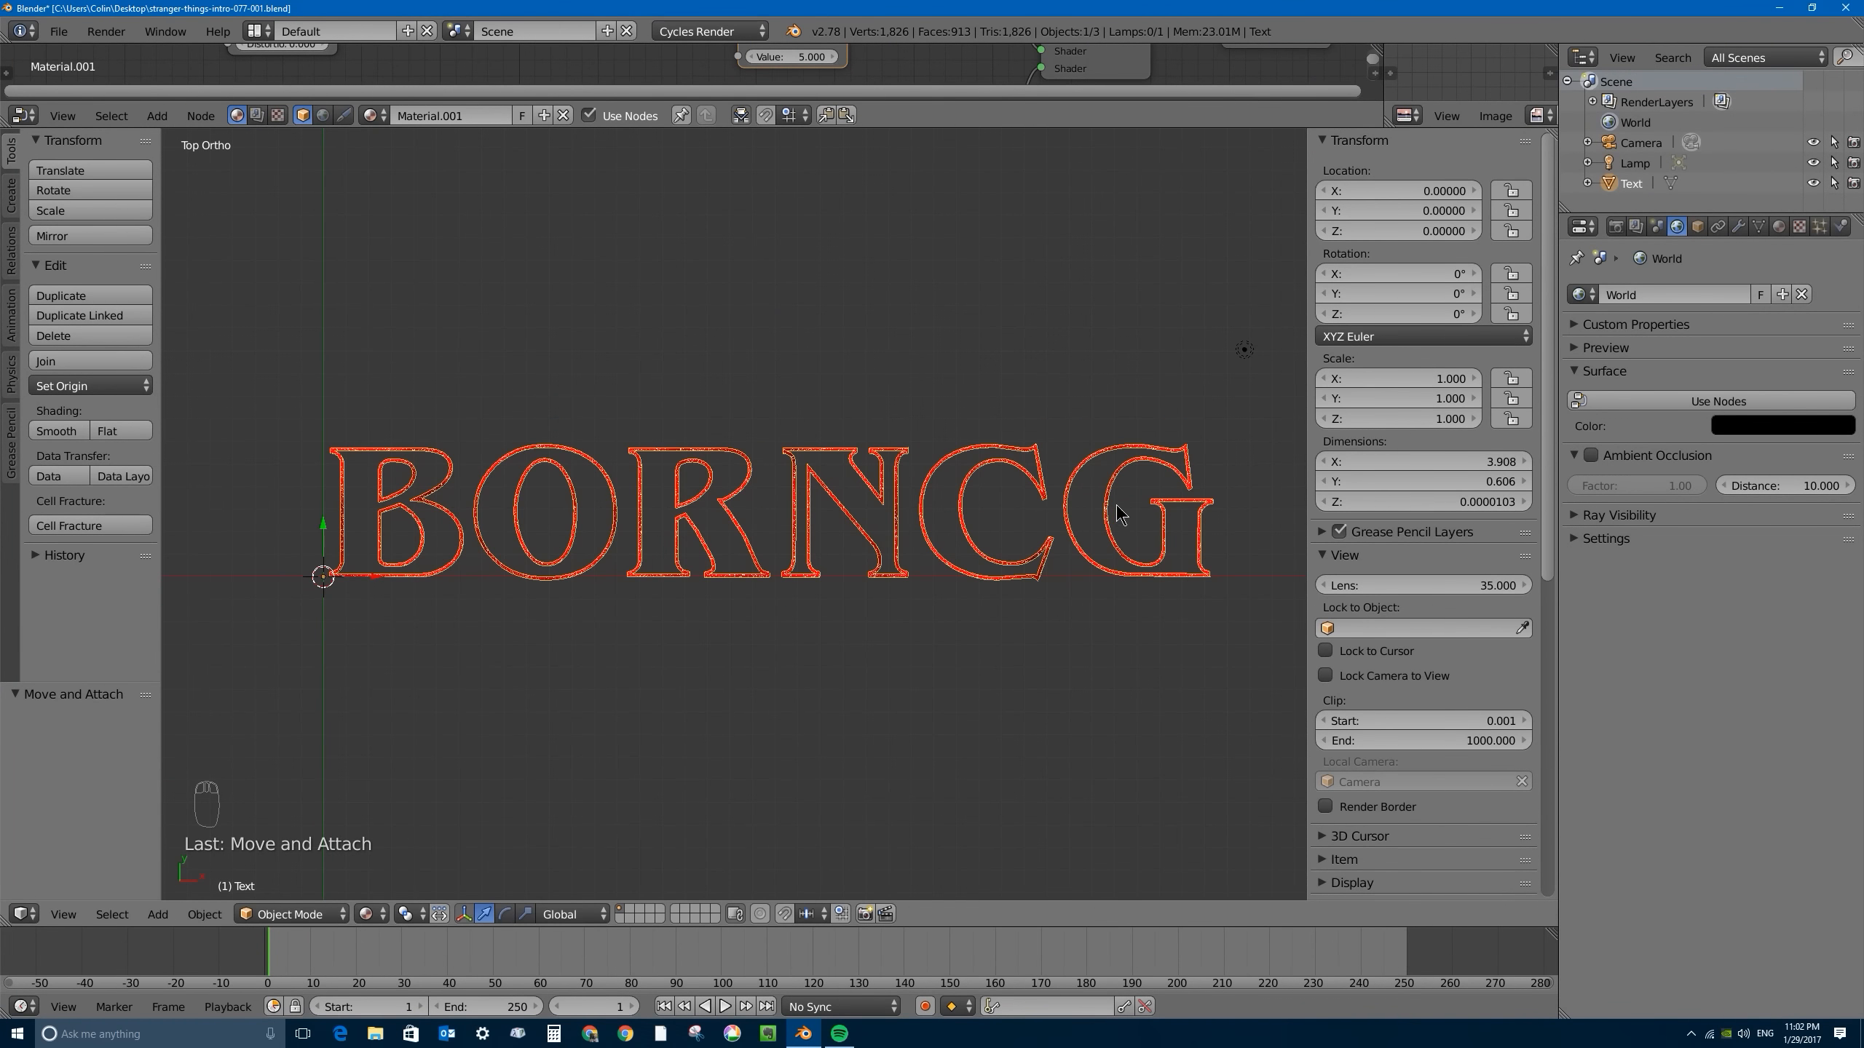
- Scale the BORNCG text along the X axis to about 0.843 to narrow the letters
{"action": "key", "text": "s"}
{"action": "key", "text": "x"}
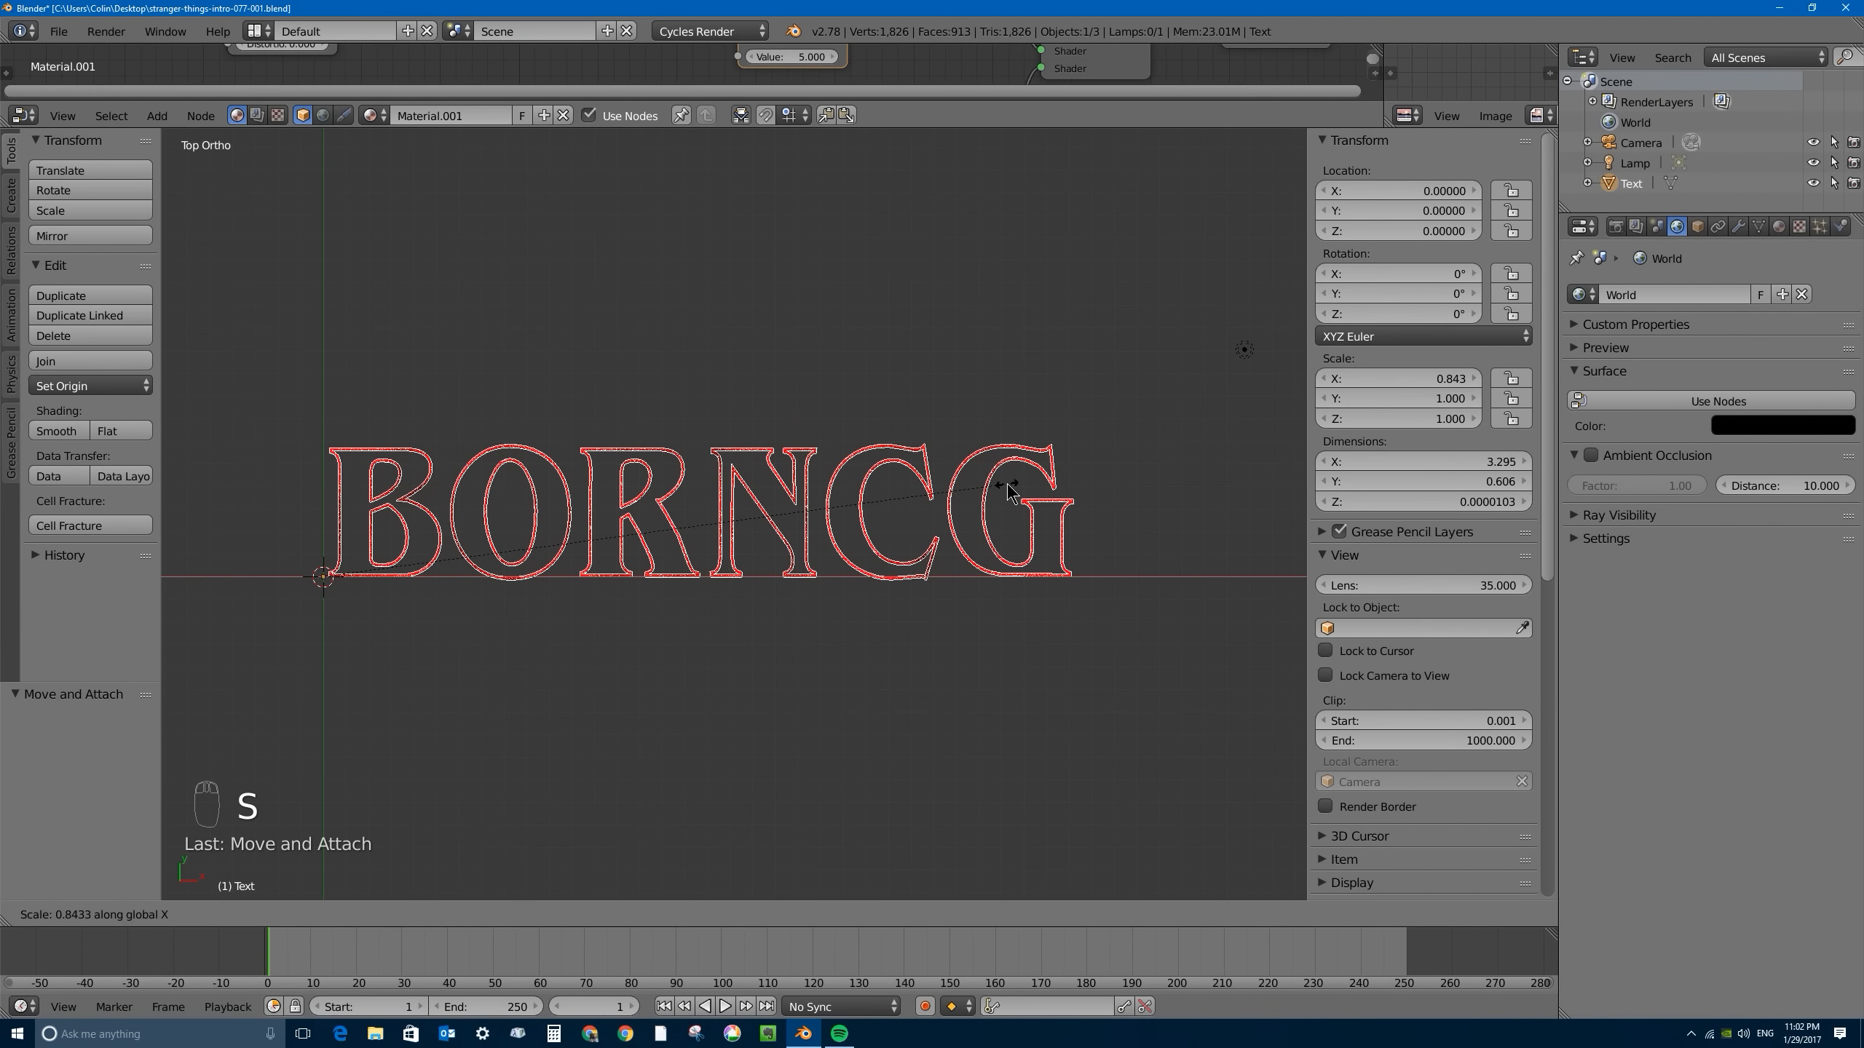
{"action": "left_click", "coordinate": [1008, 490]}
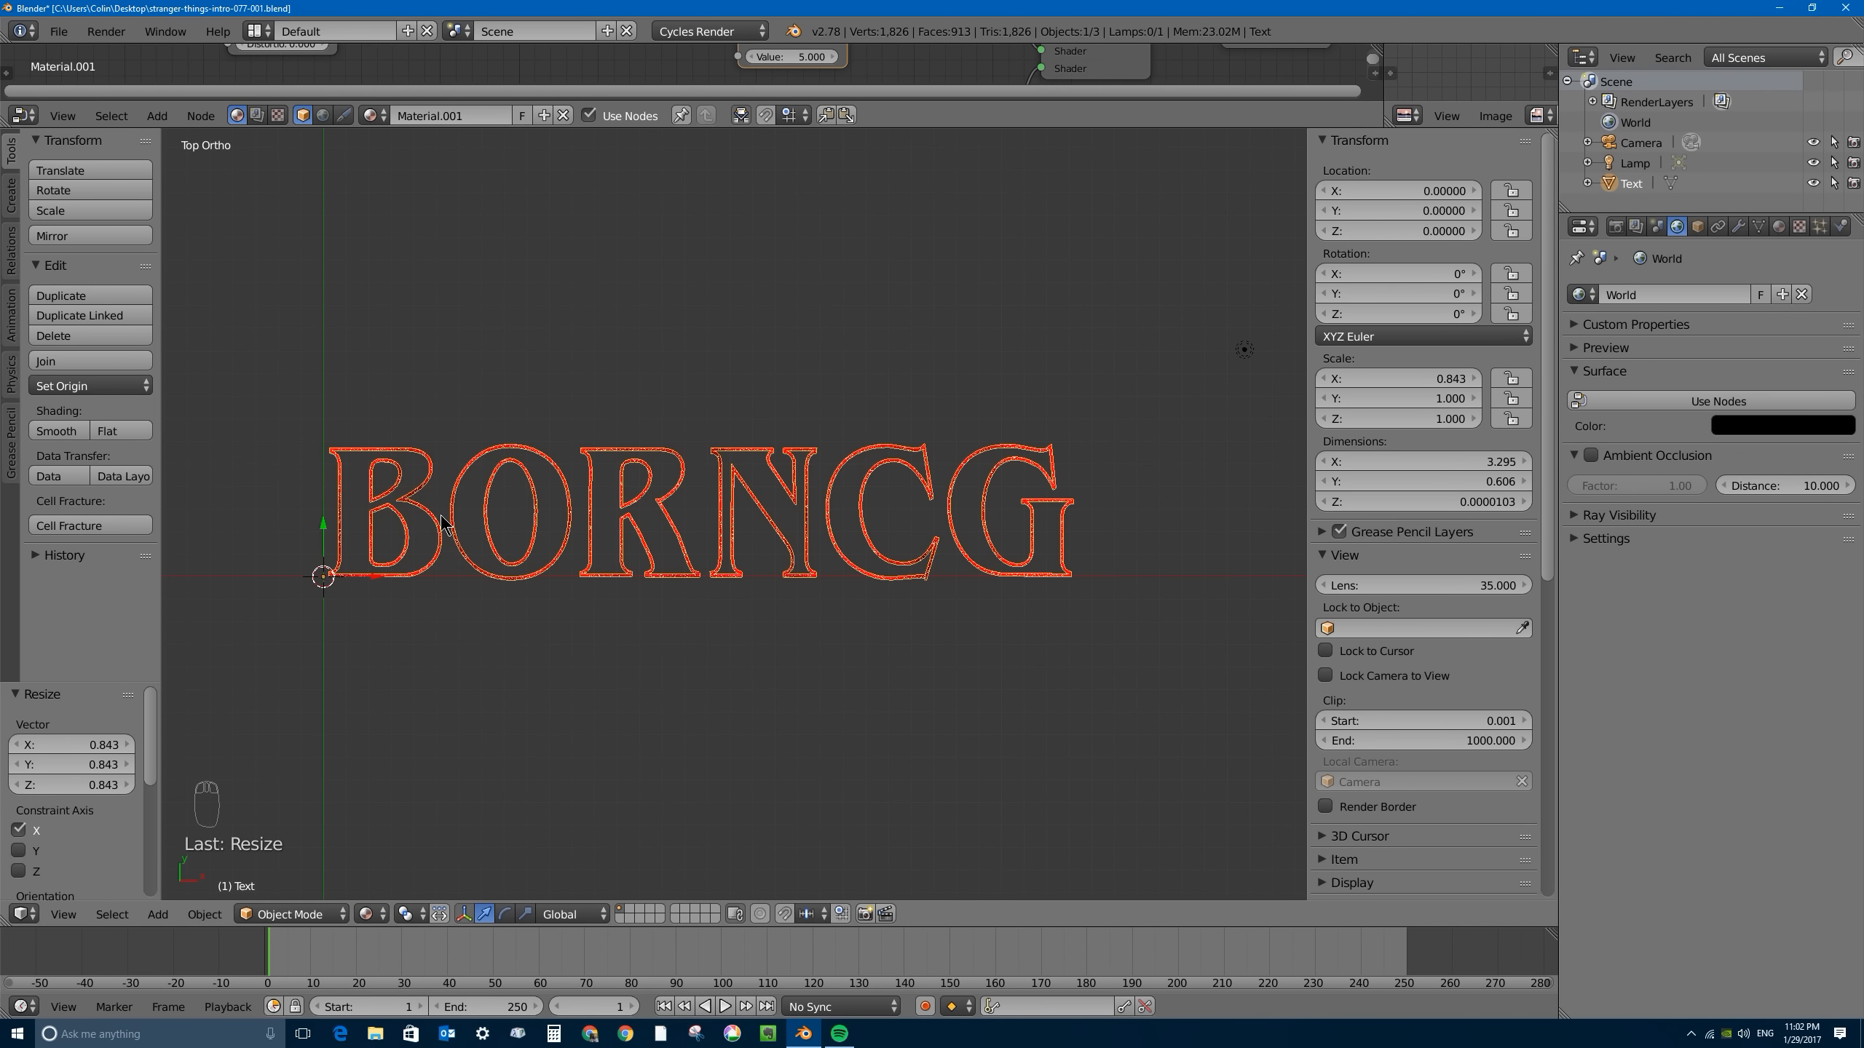
- In Edit Mode, separate the O's inner and outer outlines from the text mesh into a new object, and return to Object Mode
{"action": "key", "text": "Tab"}
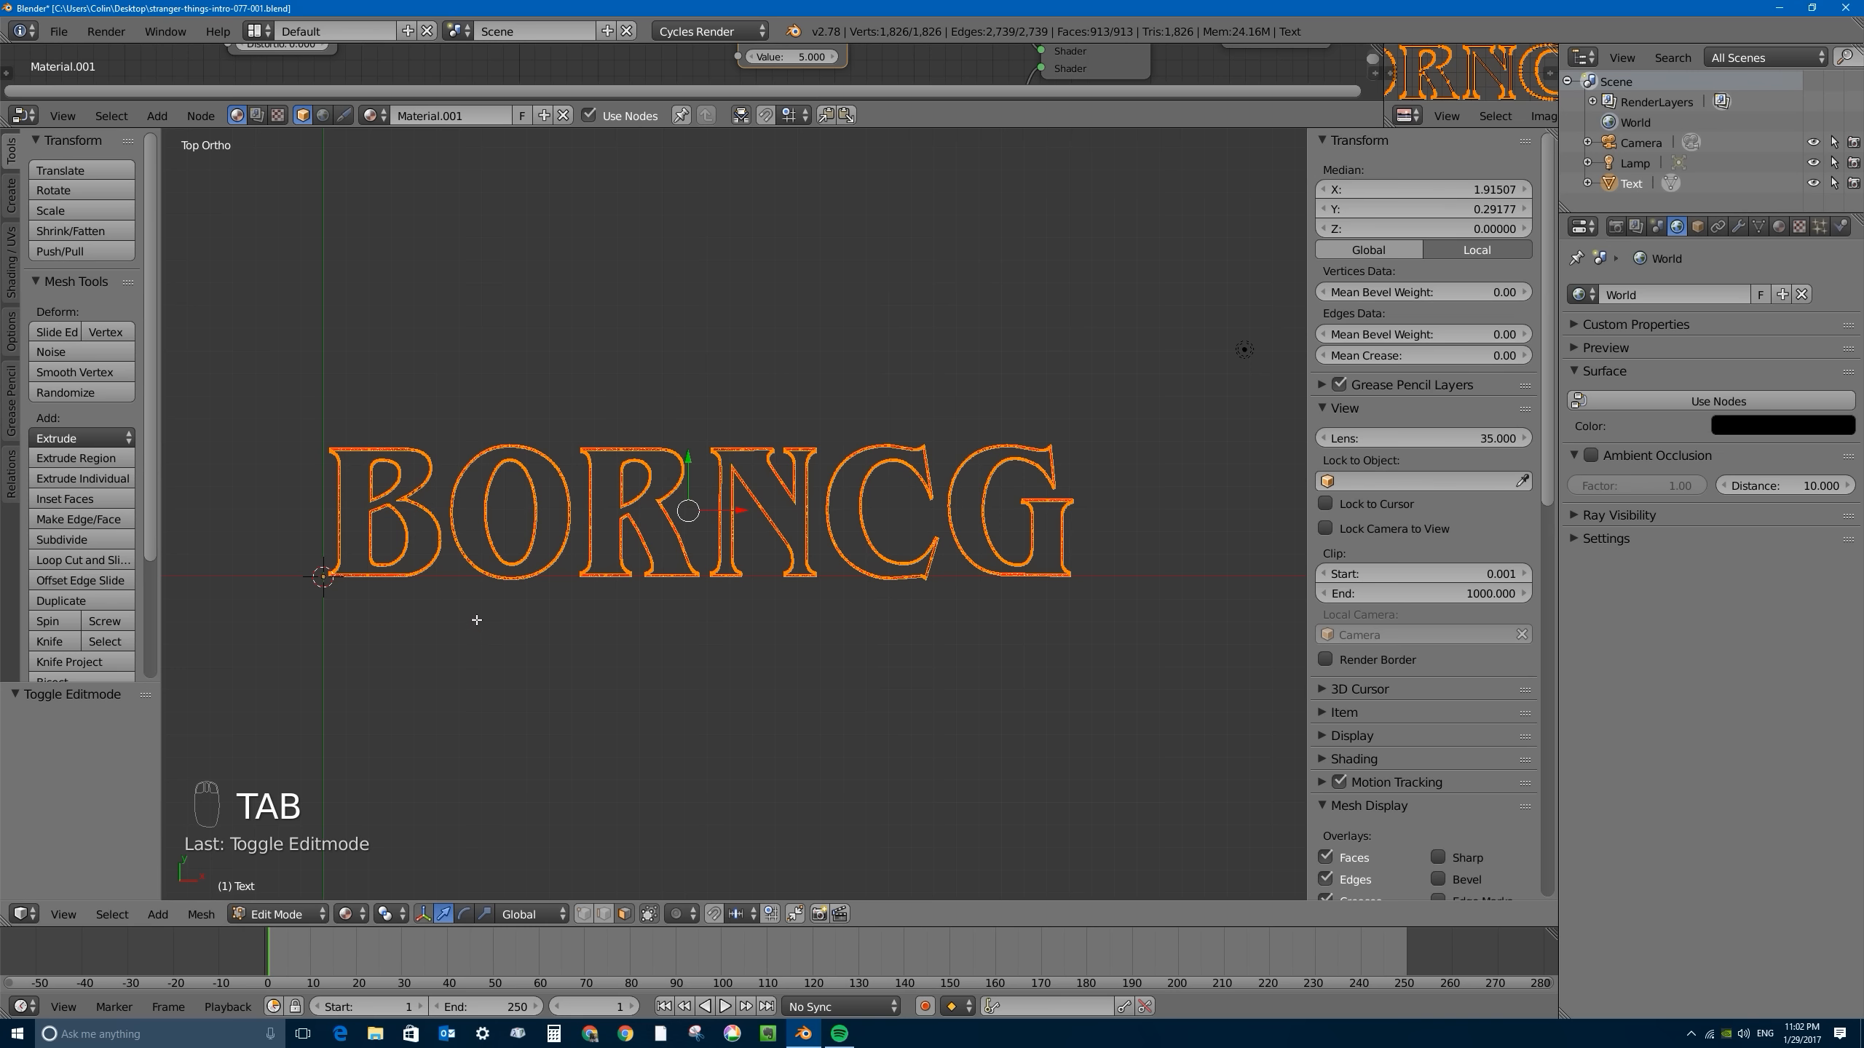
{"action": "scroll", "coordinate": [633, 504], "scroll_direction": "up", "scroll_amount": 3}
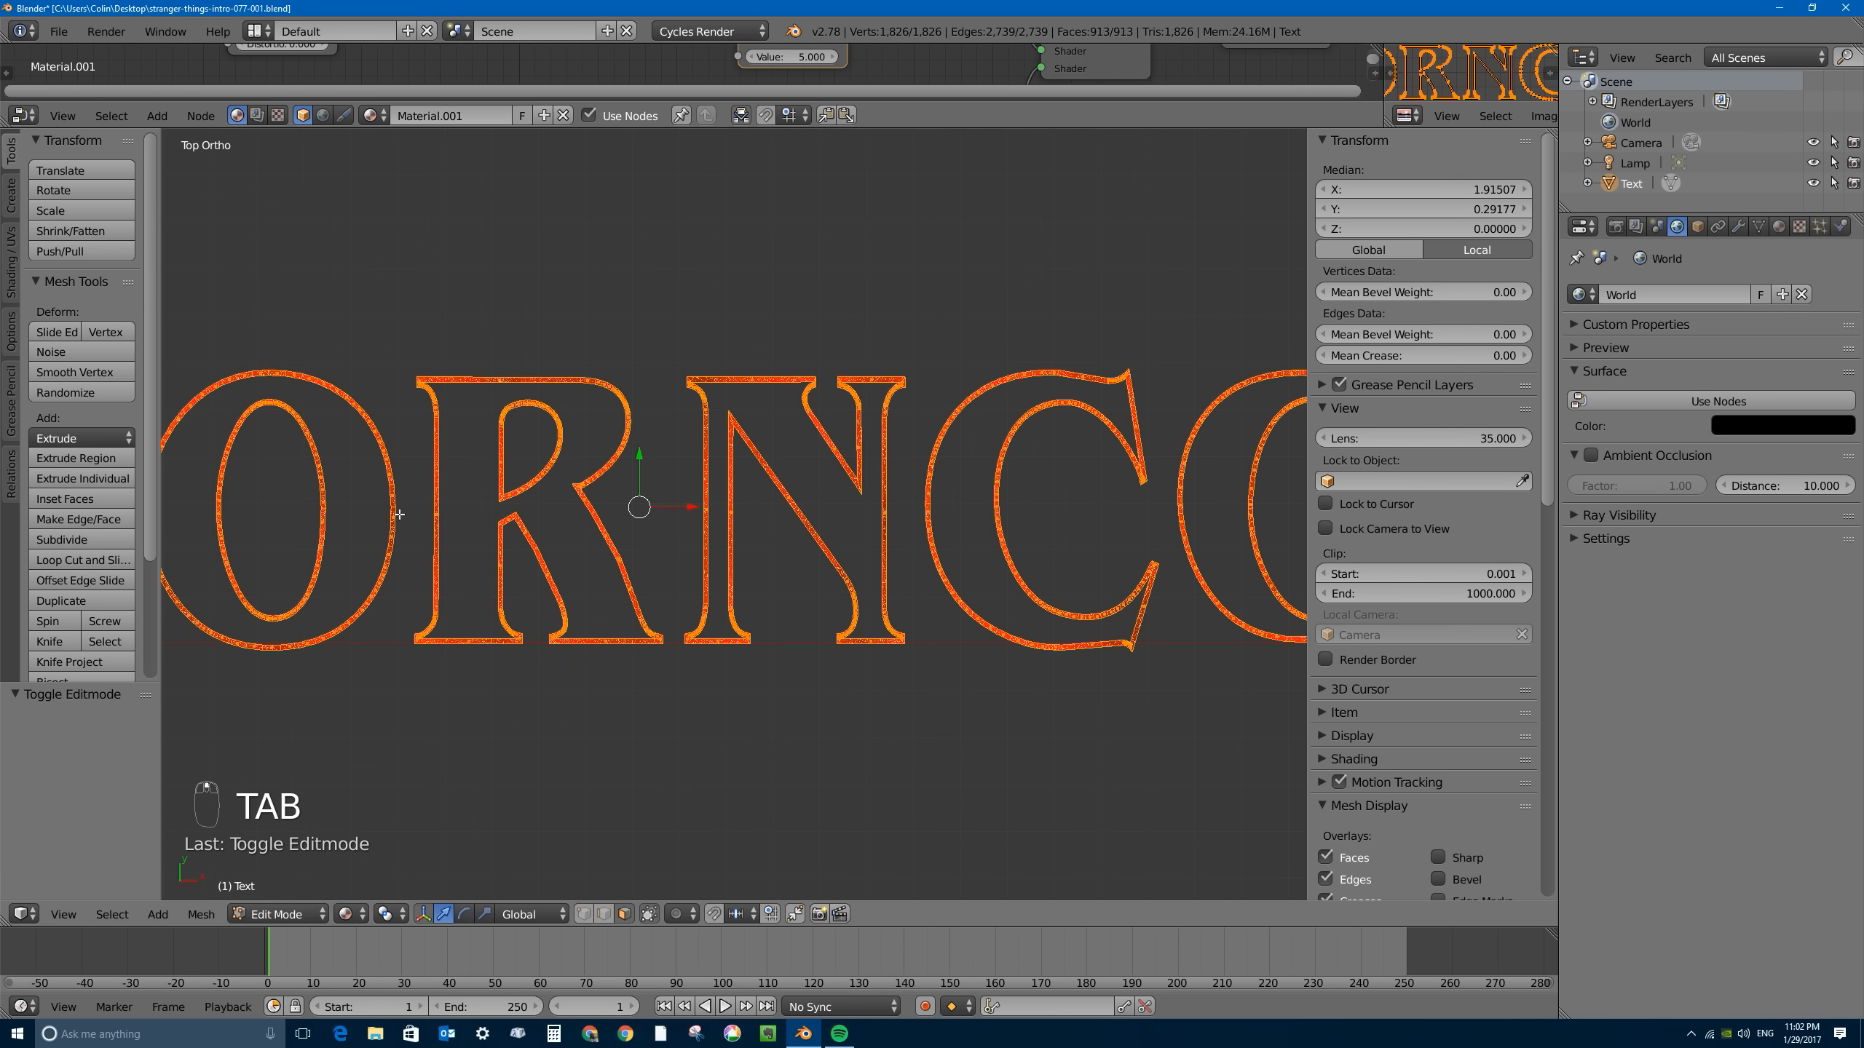
{"action": "middle_click_drag", "start_coordinate": [633, 504], "coordinate": [986, 545], "text": "shift"}
{"action": "key", "text": "a"}
{"action": "key", "text": "a"}
{"action": "key", "text": "a"}
{"action": "key", "text": "a"}
{"action": "key", "text": "a"}
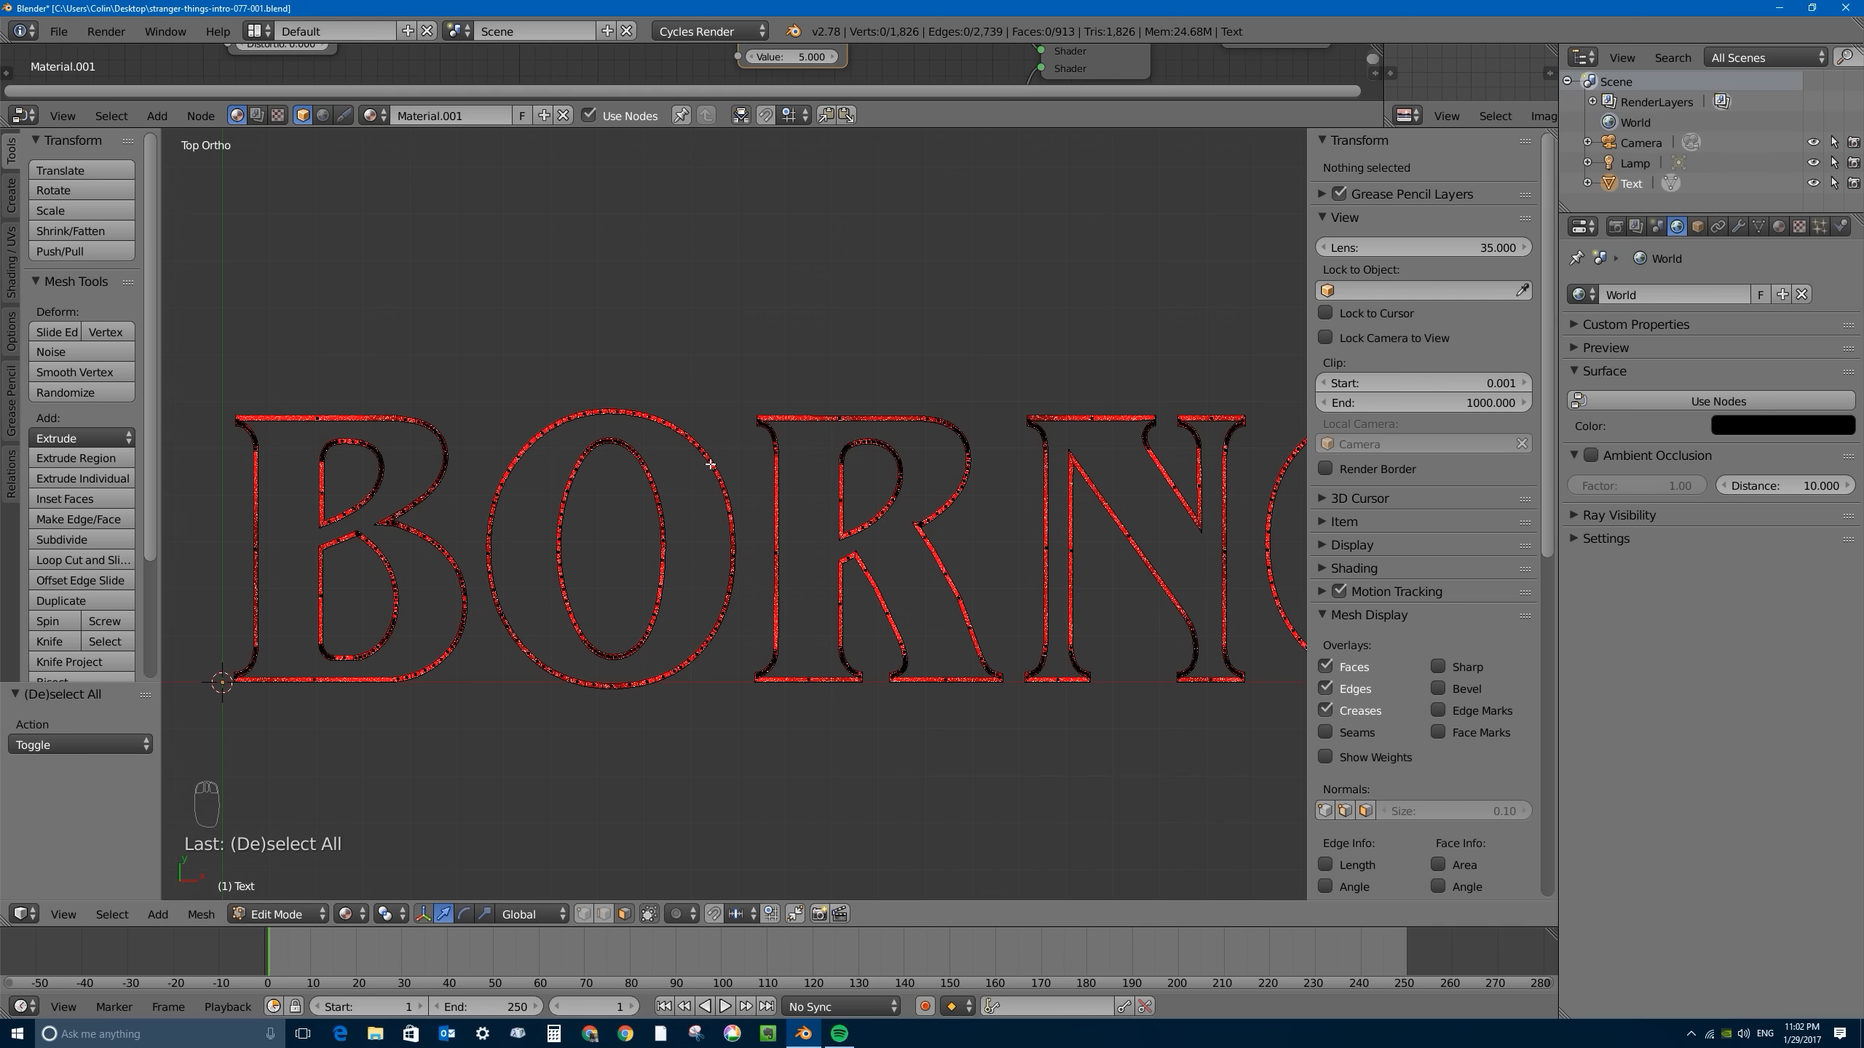
{"action": "key", "text": "l"}
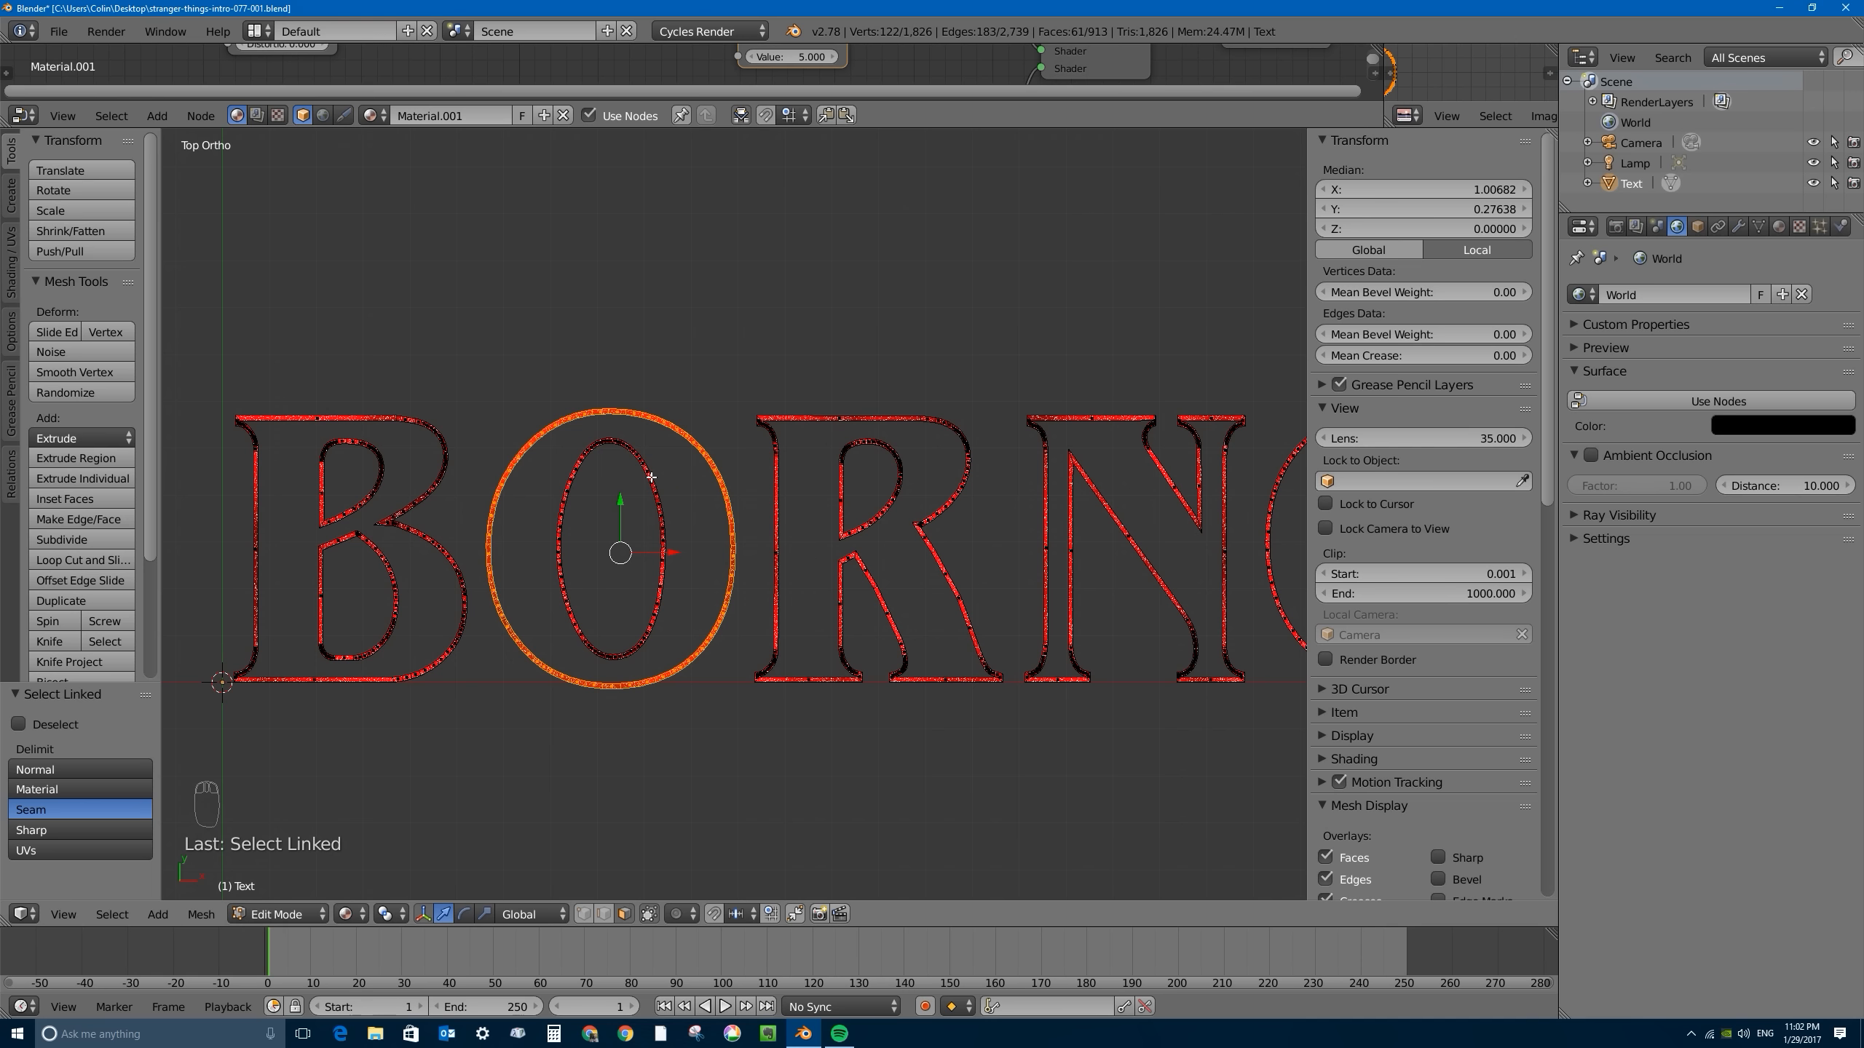
{"action": "key", "text": "l"}
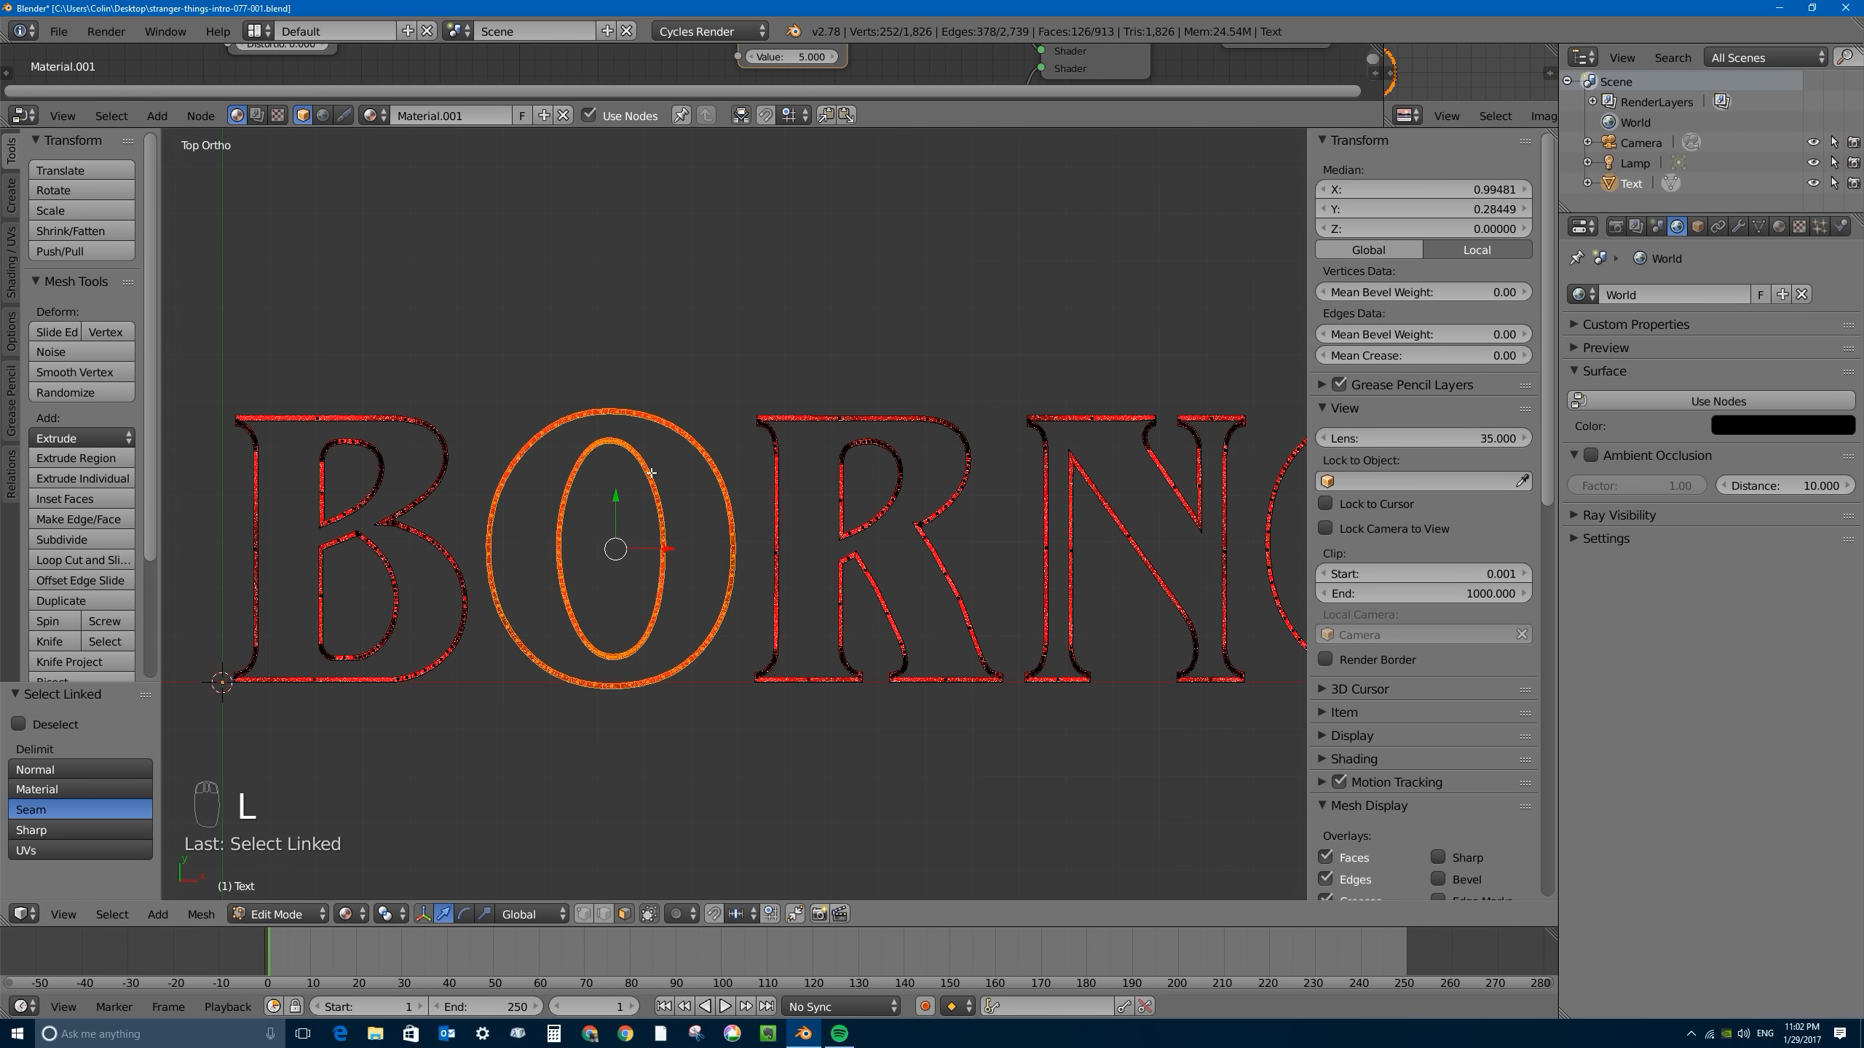
{"action": "key", "text": "p"}
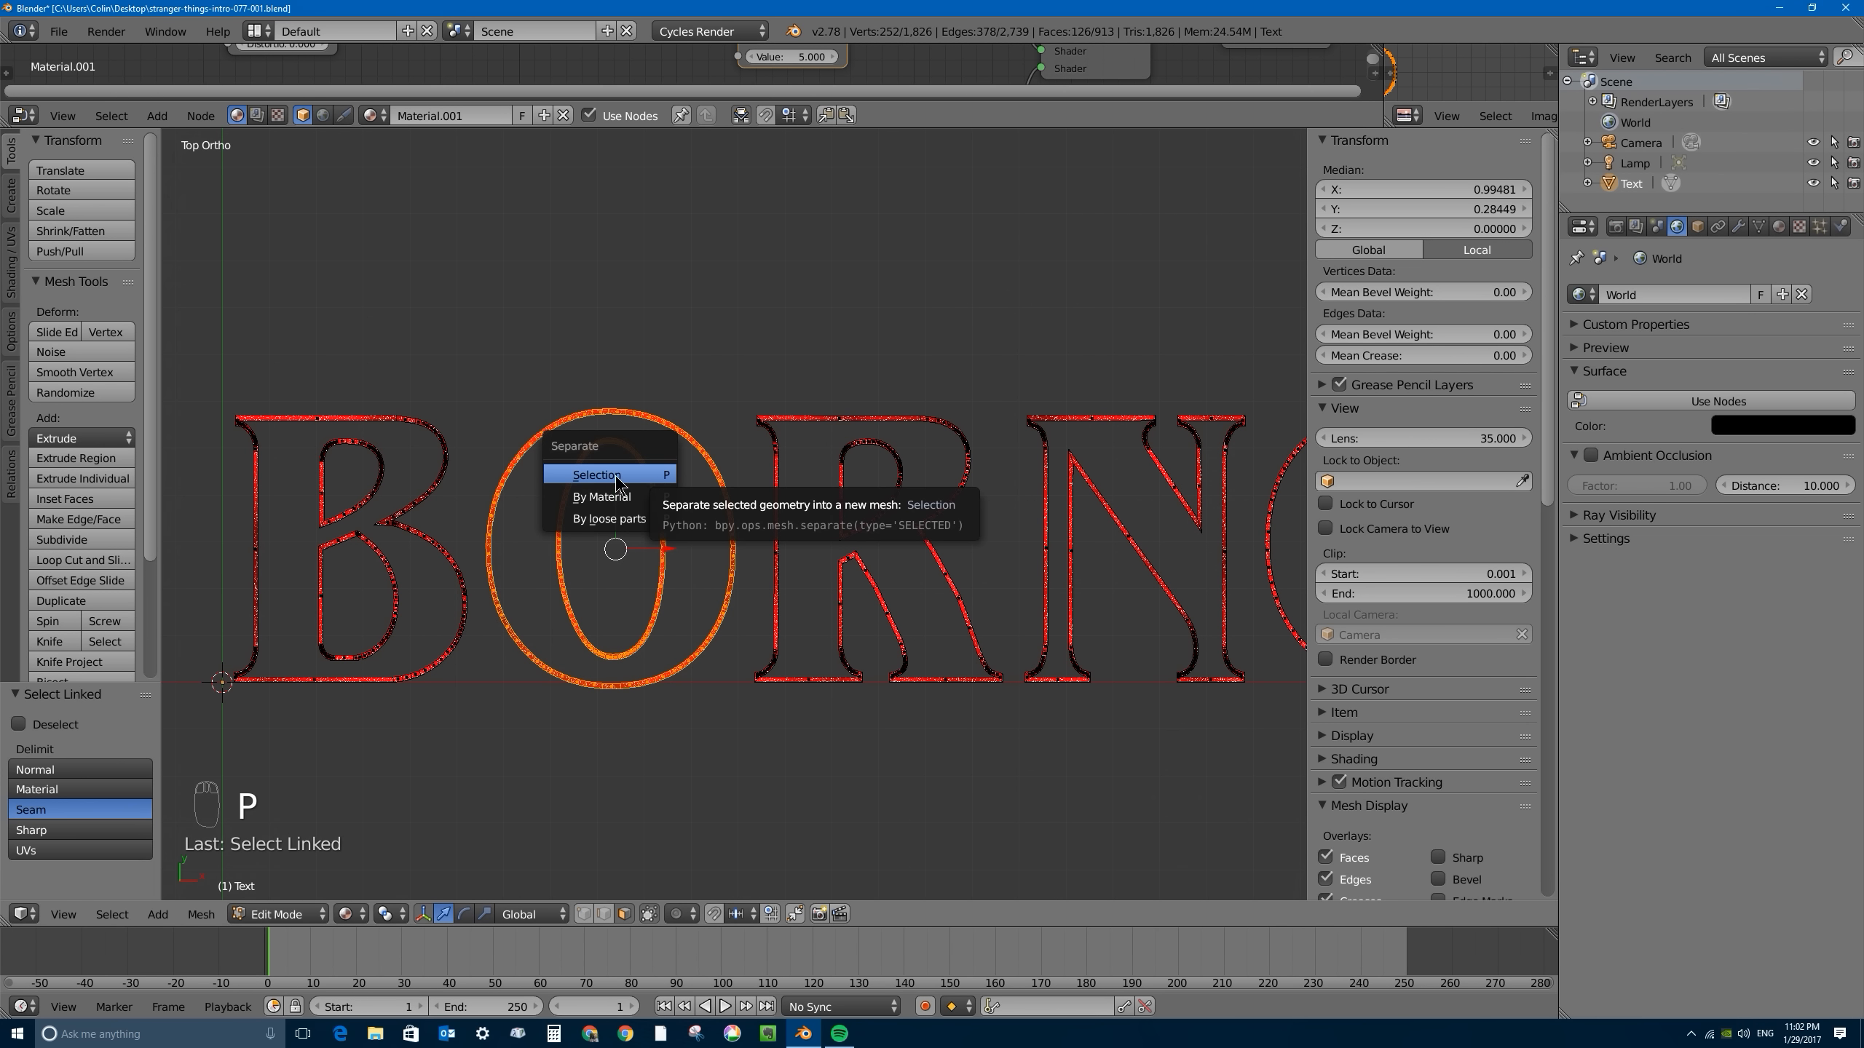
{"action": "left_click", "coordinate": [620, 475]}
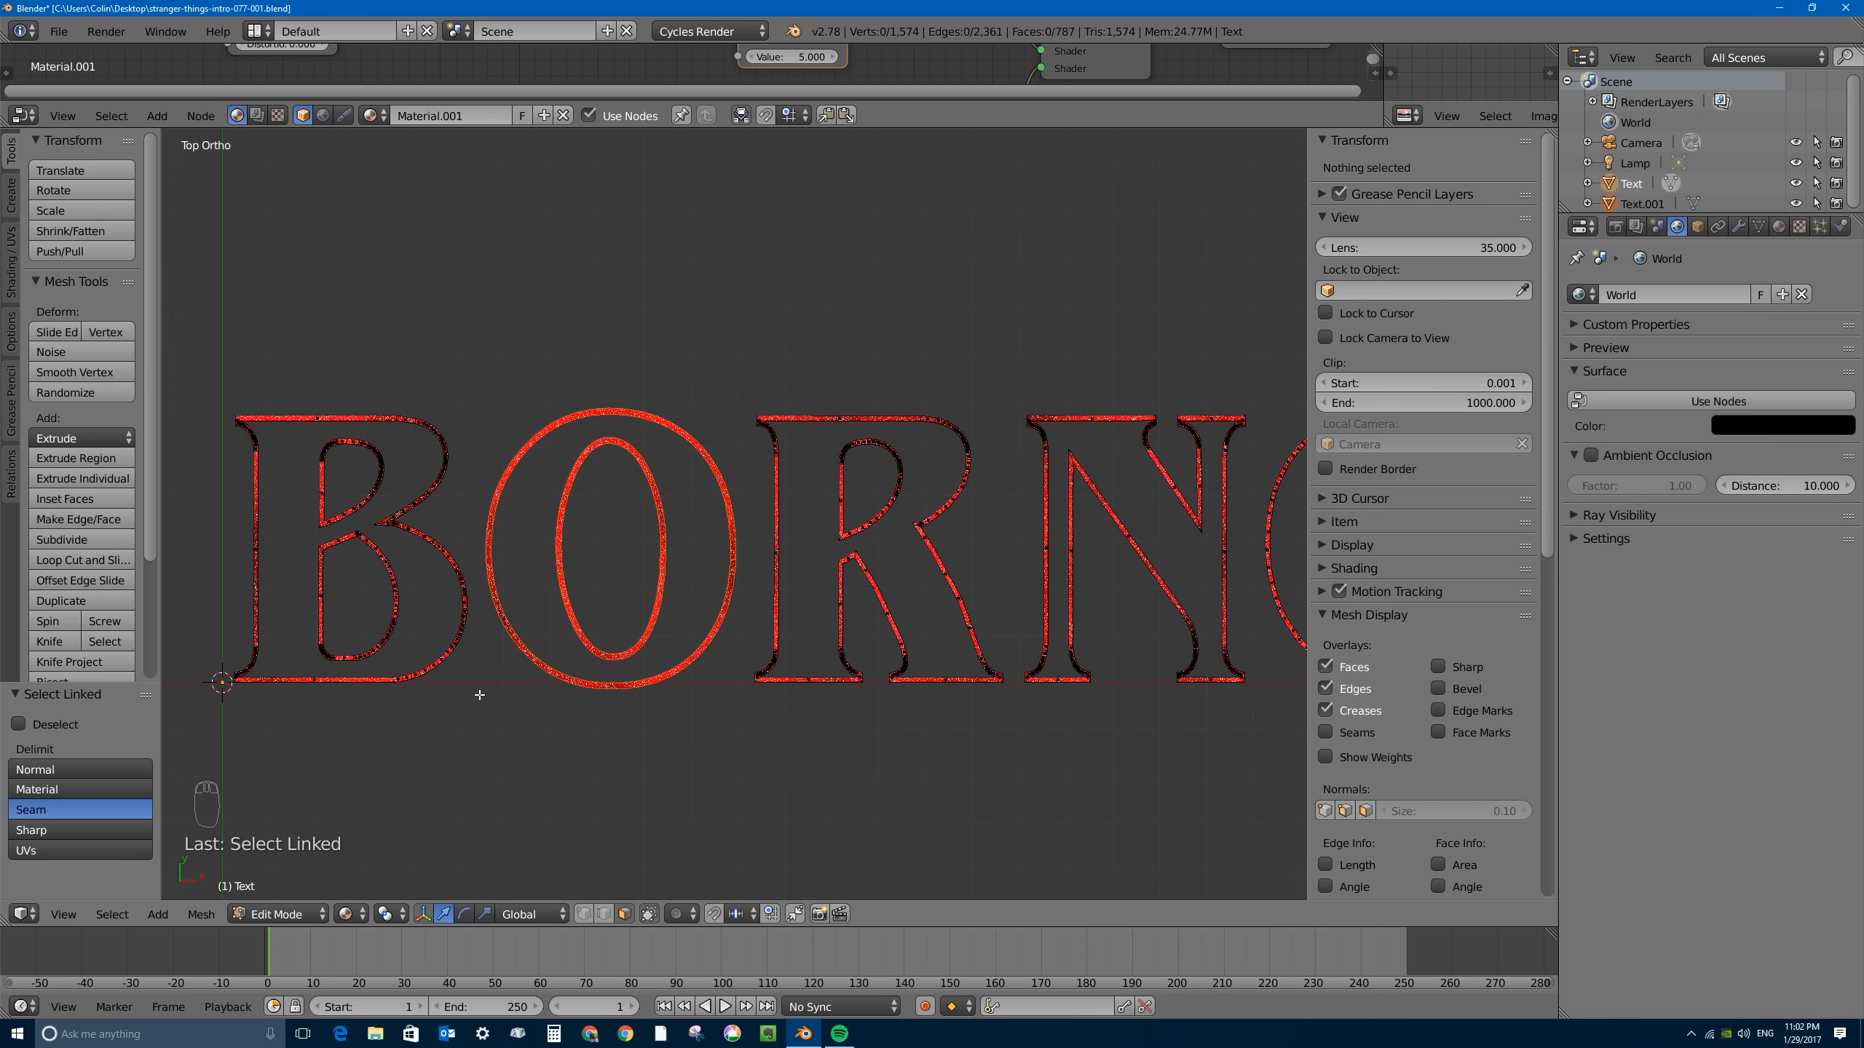
{"action": "key", "text": "Tab"}
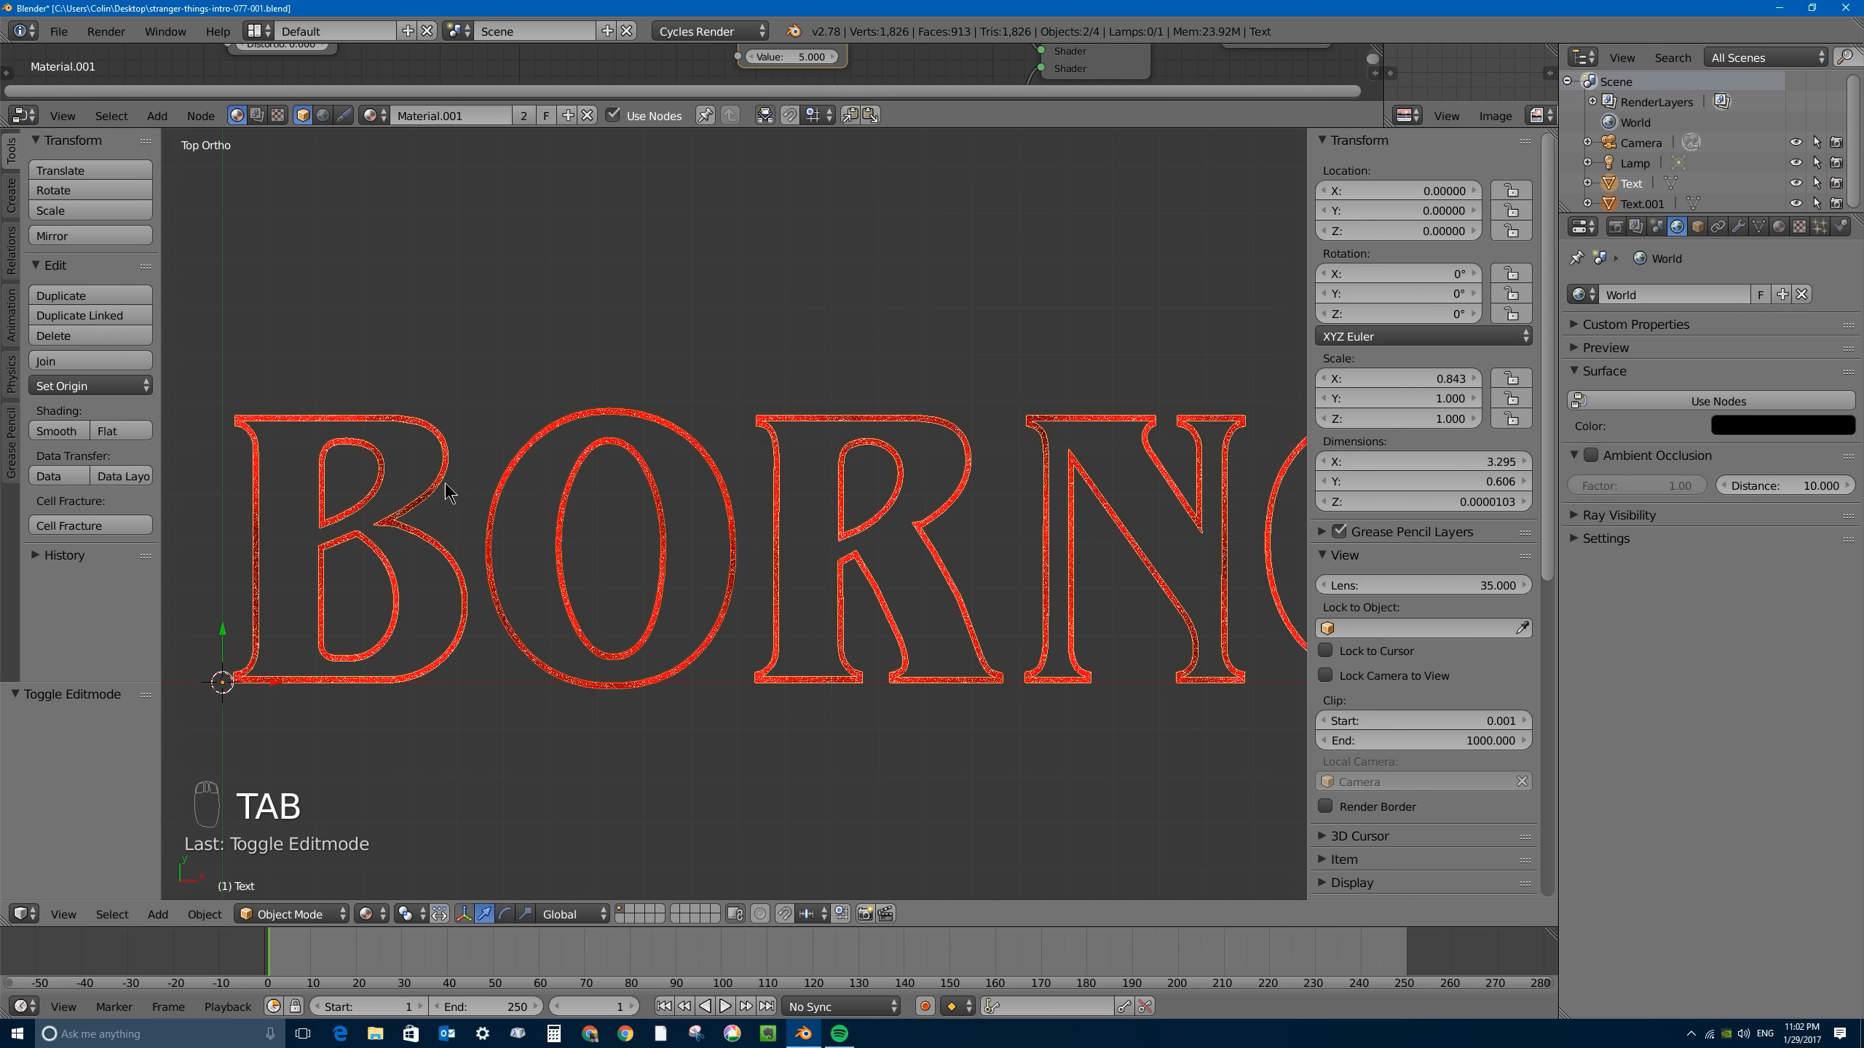
- Select the remaining letters and the O in turn to check that they are separate objects
{"action": "right_click", "coordinate": [510, 448]}
{"action": "right_click", "coordinate": [412, 427]}
{"action": "scroll", "coordinate": [512, 434], "scroll_direction": "down", "scroll_amount": 2}
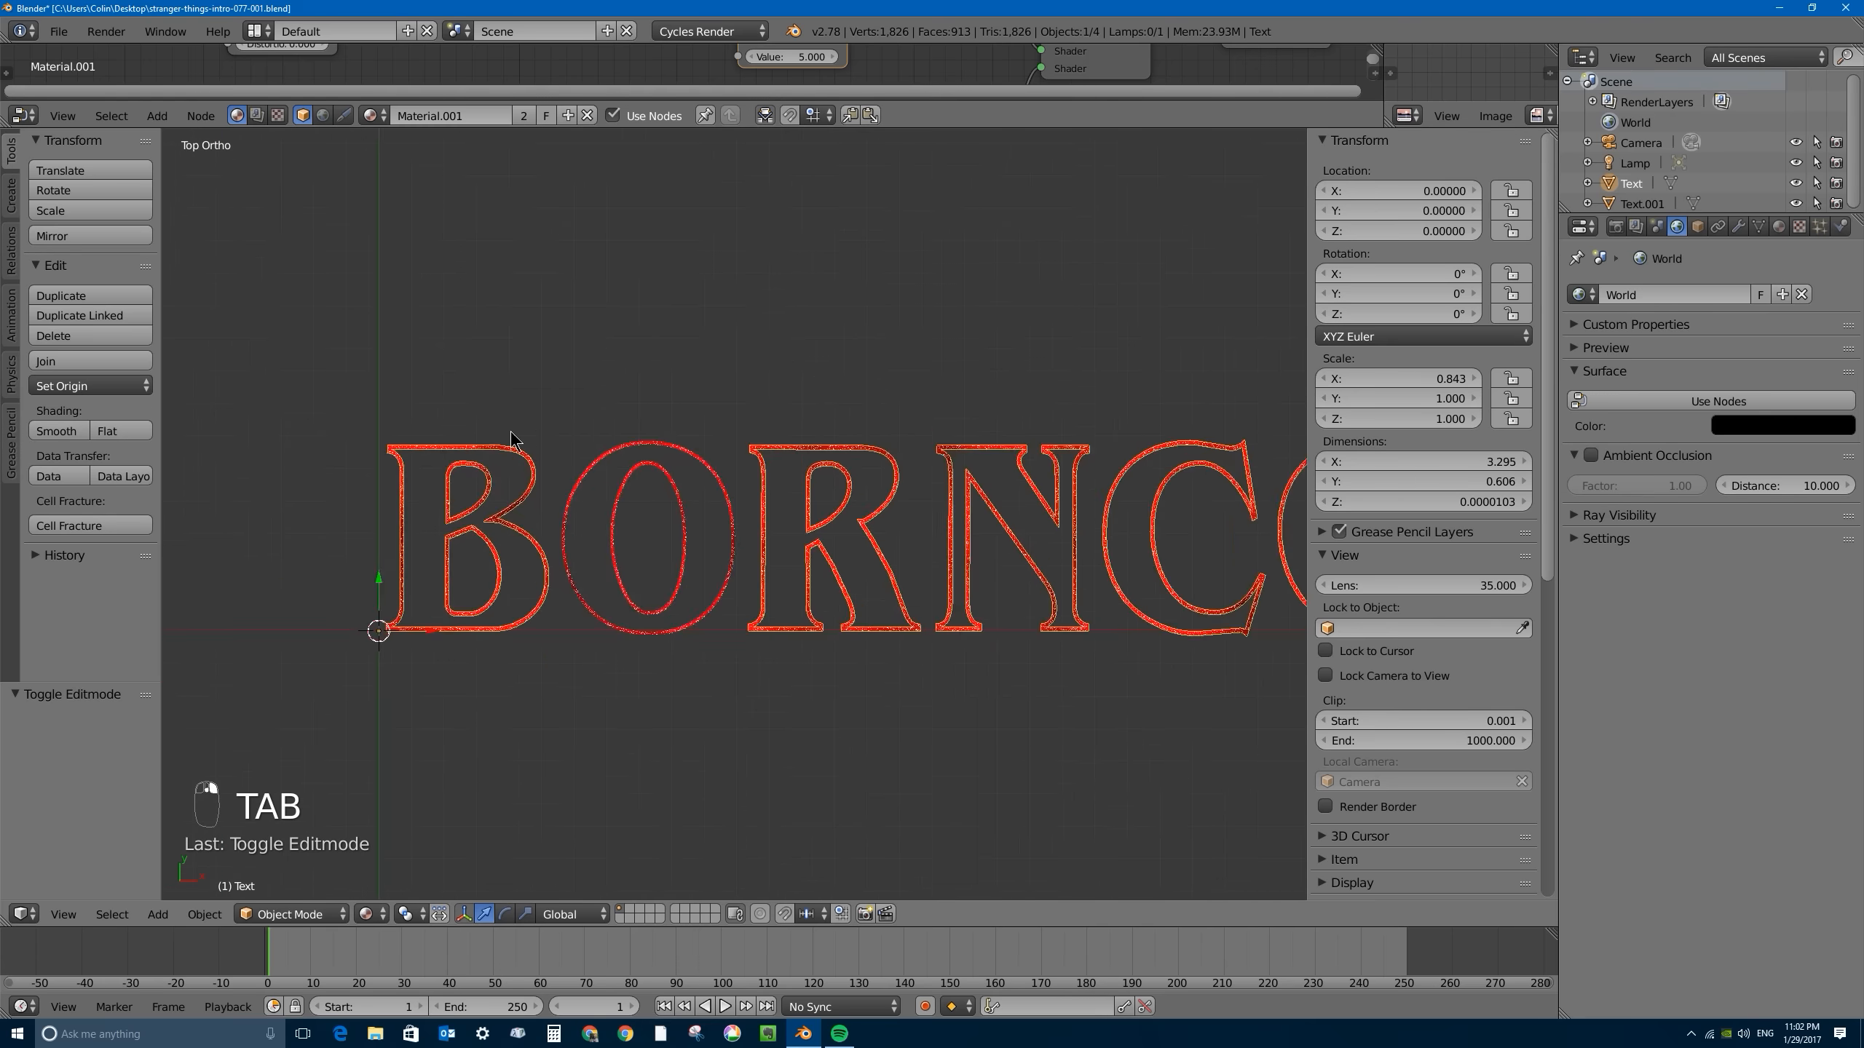
{"action": "scroll", "coordinate": [511, 438], "scroll_direction": "down", "scroll_amount": 2}
{"action": "scroll", "coordinate": [632, 487], "scroll_direction": "up", "scroll_amount": 5}
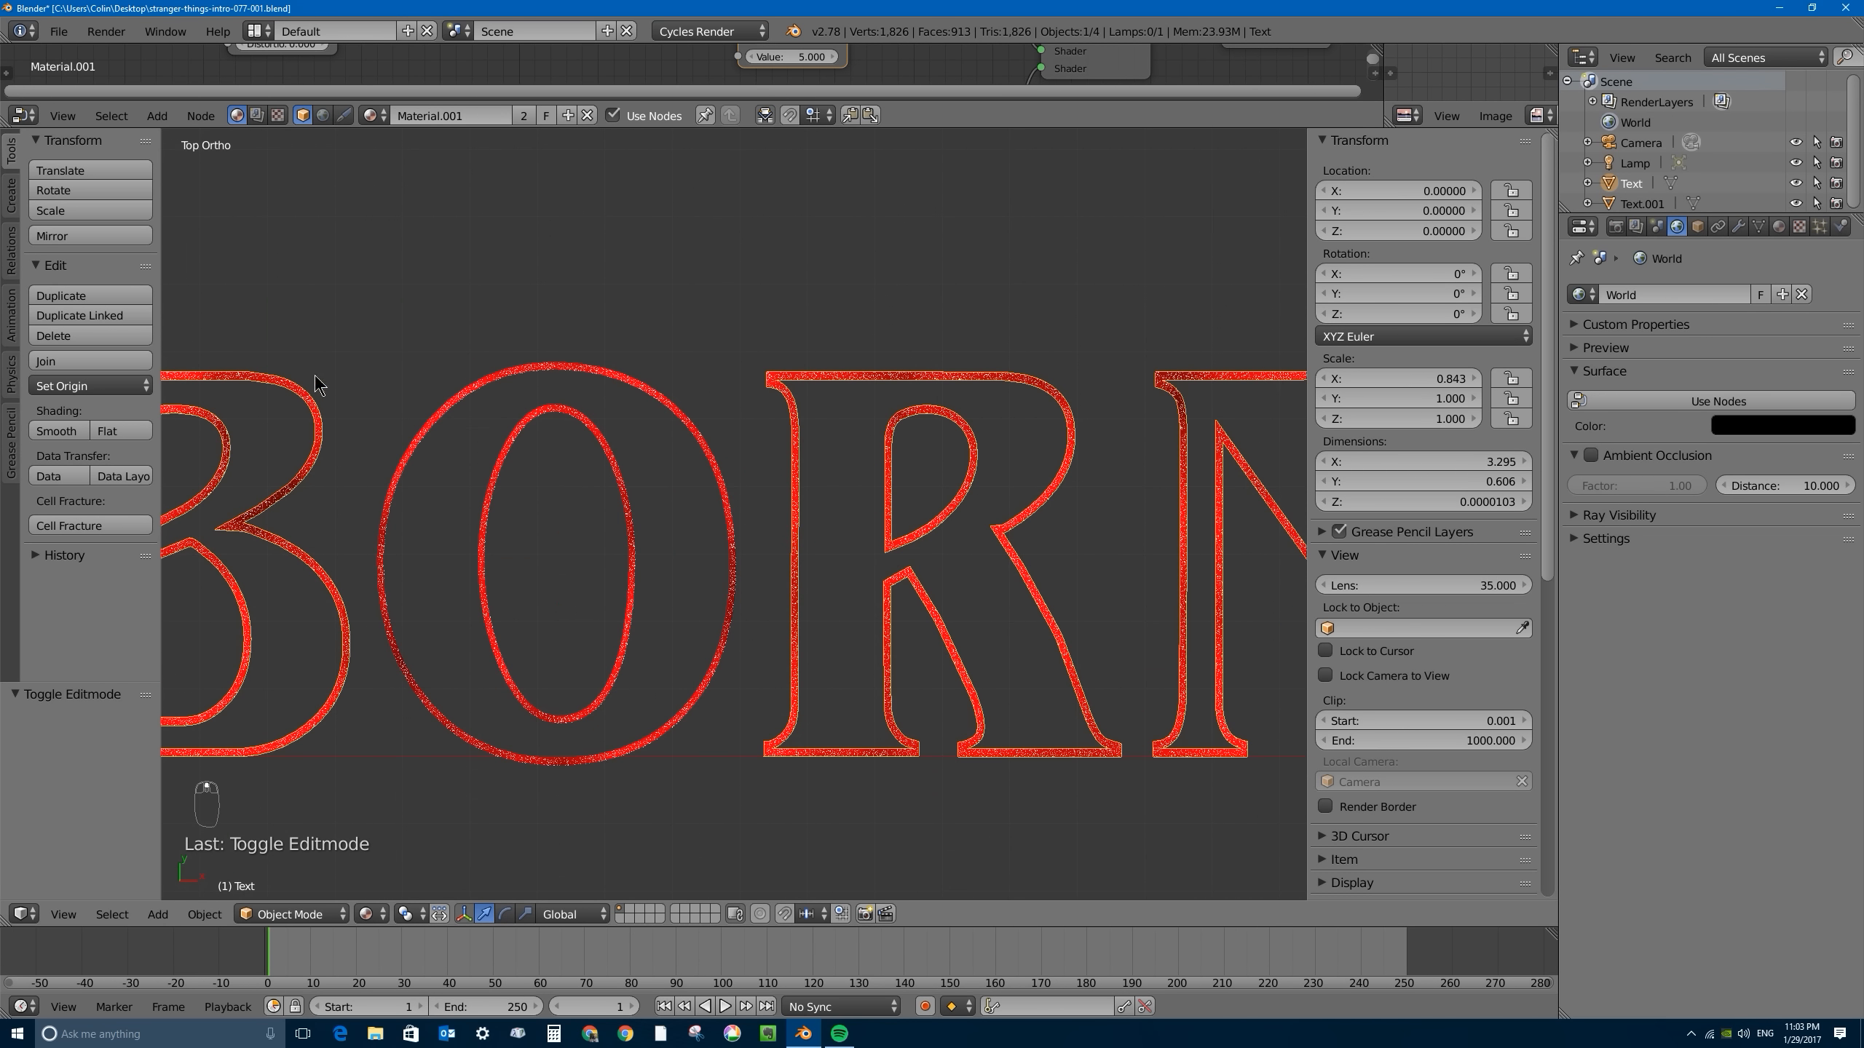
{"action": "right_click", "coordinate": [616, 391]}
{"action": "scroll", "coordinate": [624, 528], "scroll_direction": "down", "scroll_amount": 2}
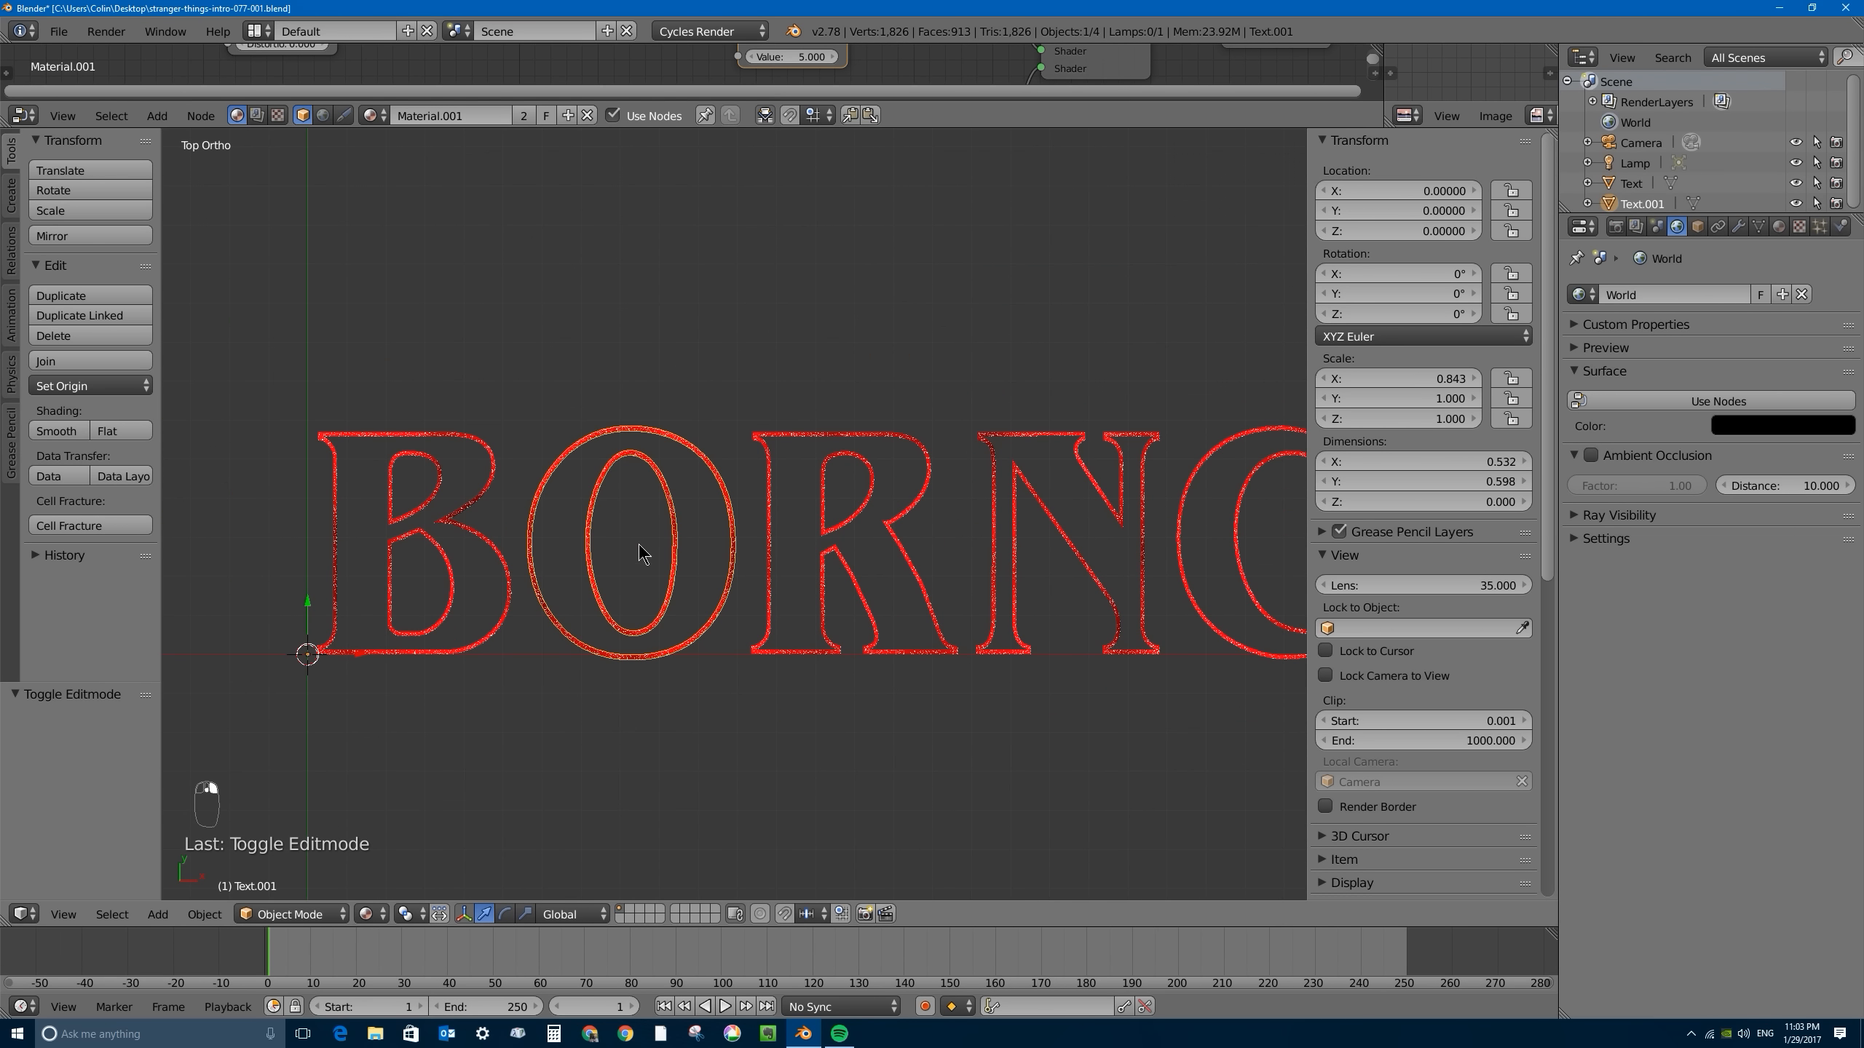
{"action": "scroll", "coordinate": [682, 514], "scroll_direction": "up", "scroll_amount": 2}
- Edit the remaining letters' mesh and separate both outlines of the R into a new object
{"action": "right_click", "coordinate": [263, 383]}
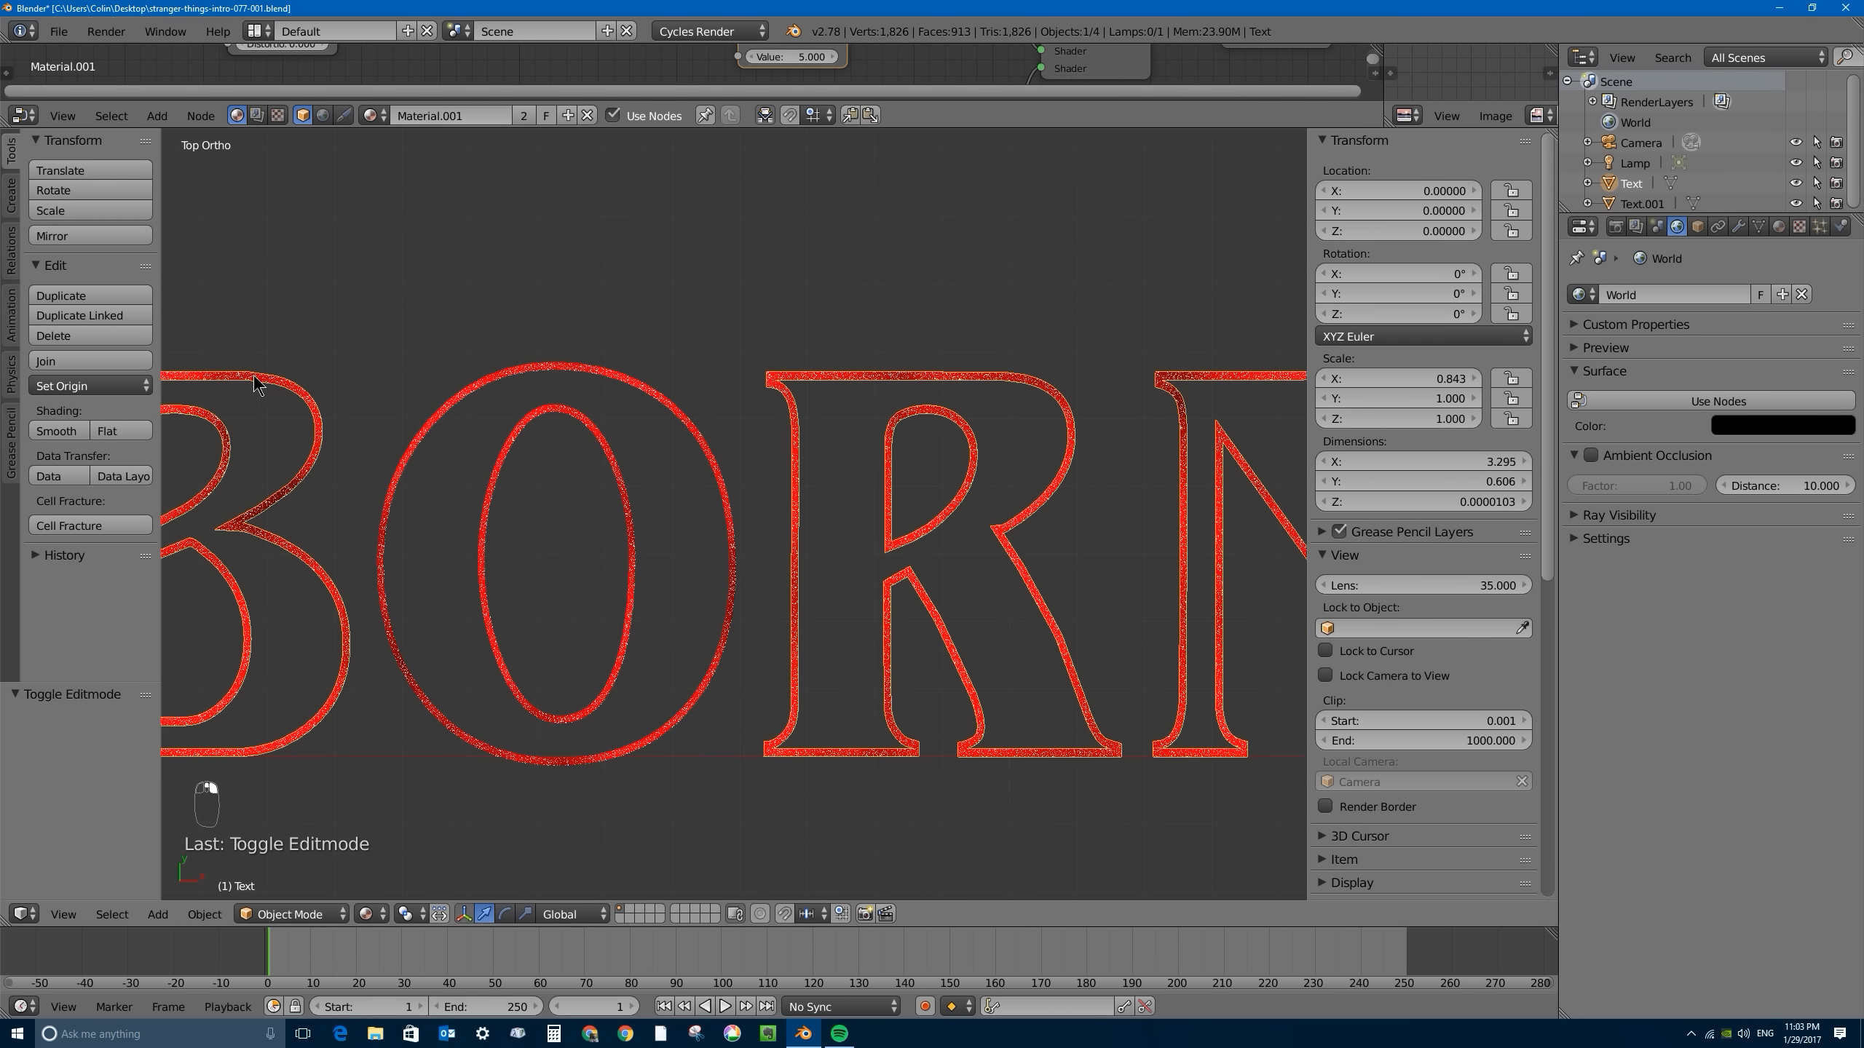
{"action": "key", "text": "Tab"}
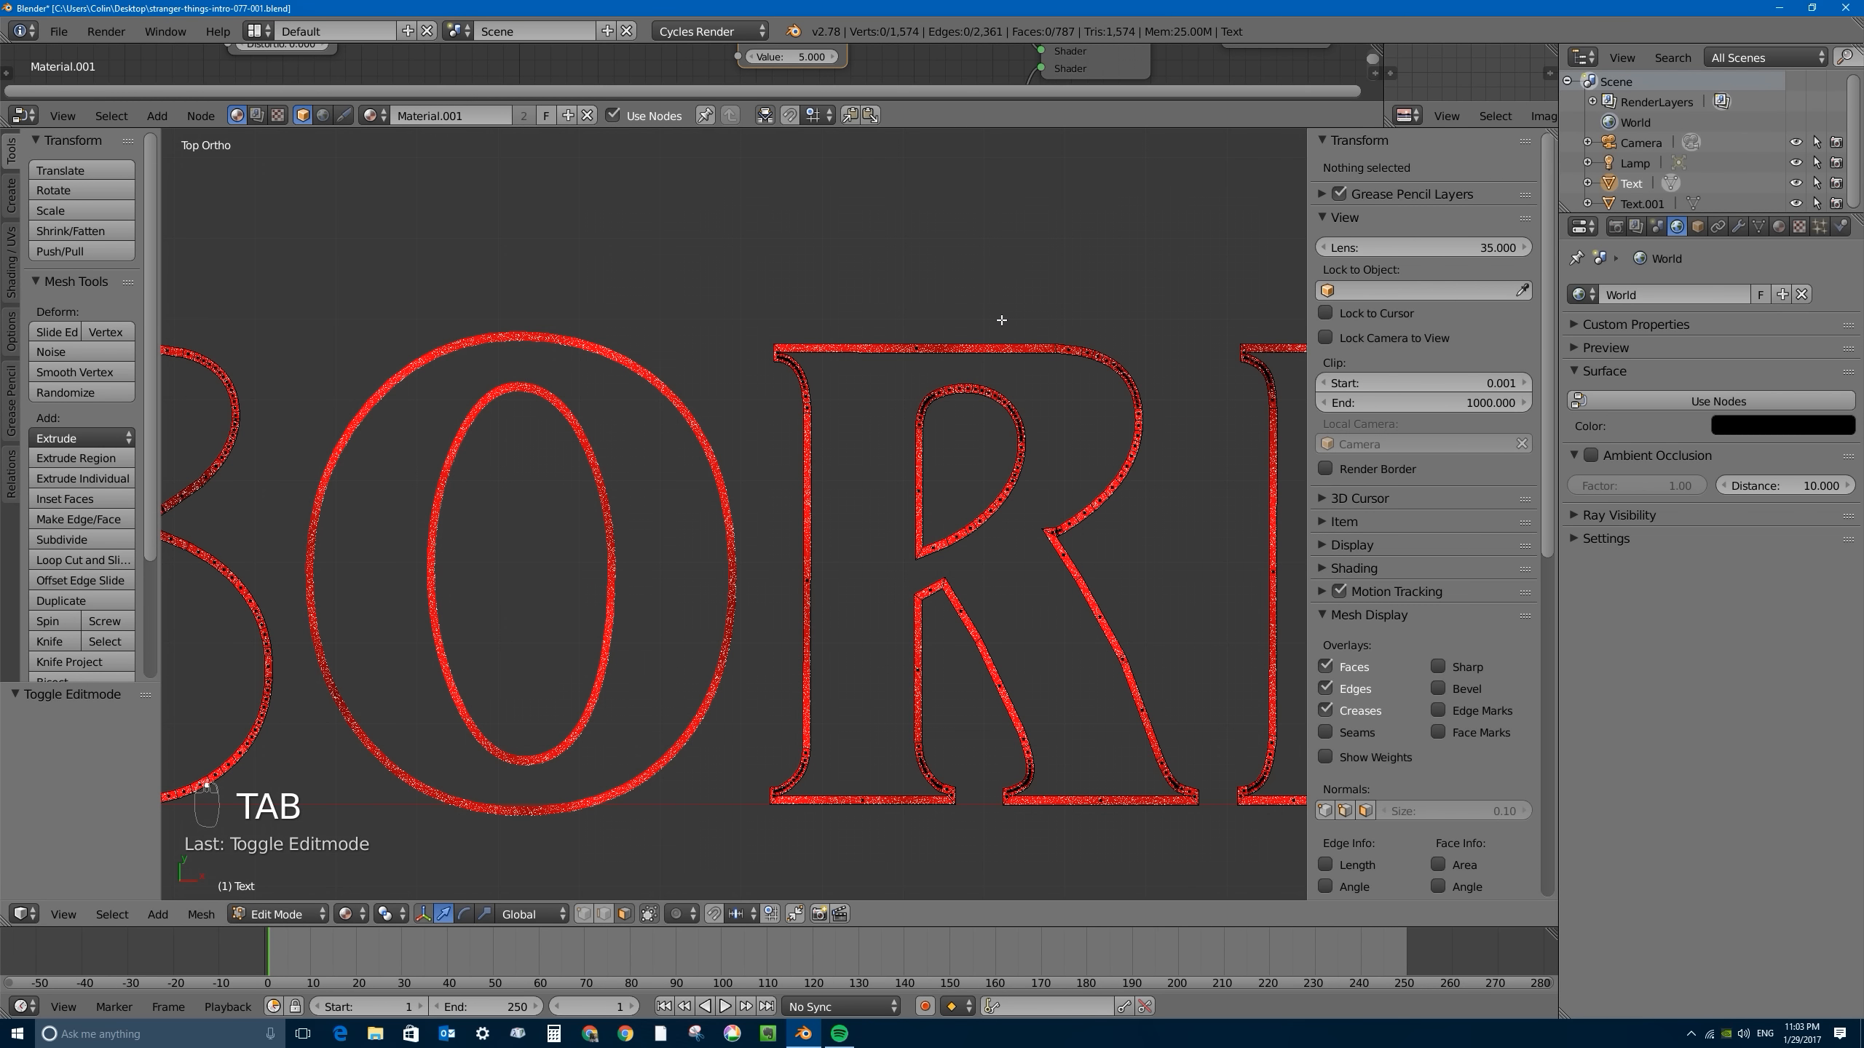
{"action": "middle_click_drag", "start_coordinate": [1056, 466], "coordinate": [887, 429], "text": "shift"}
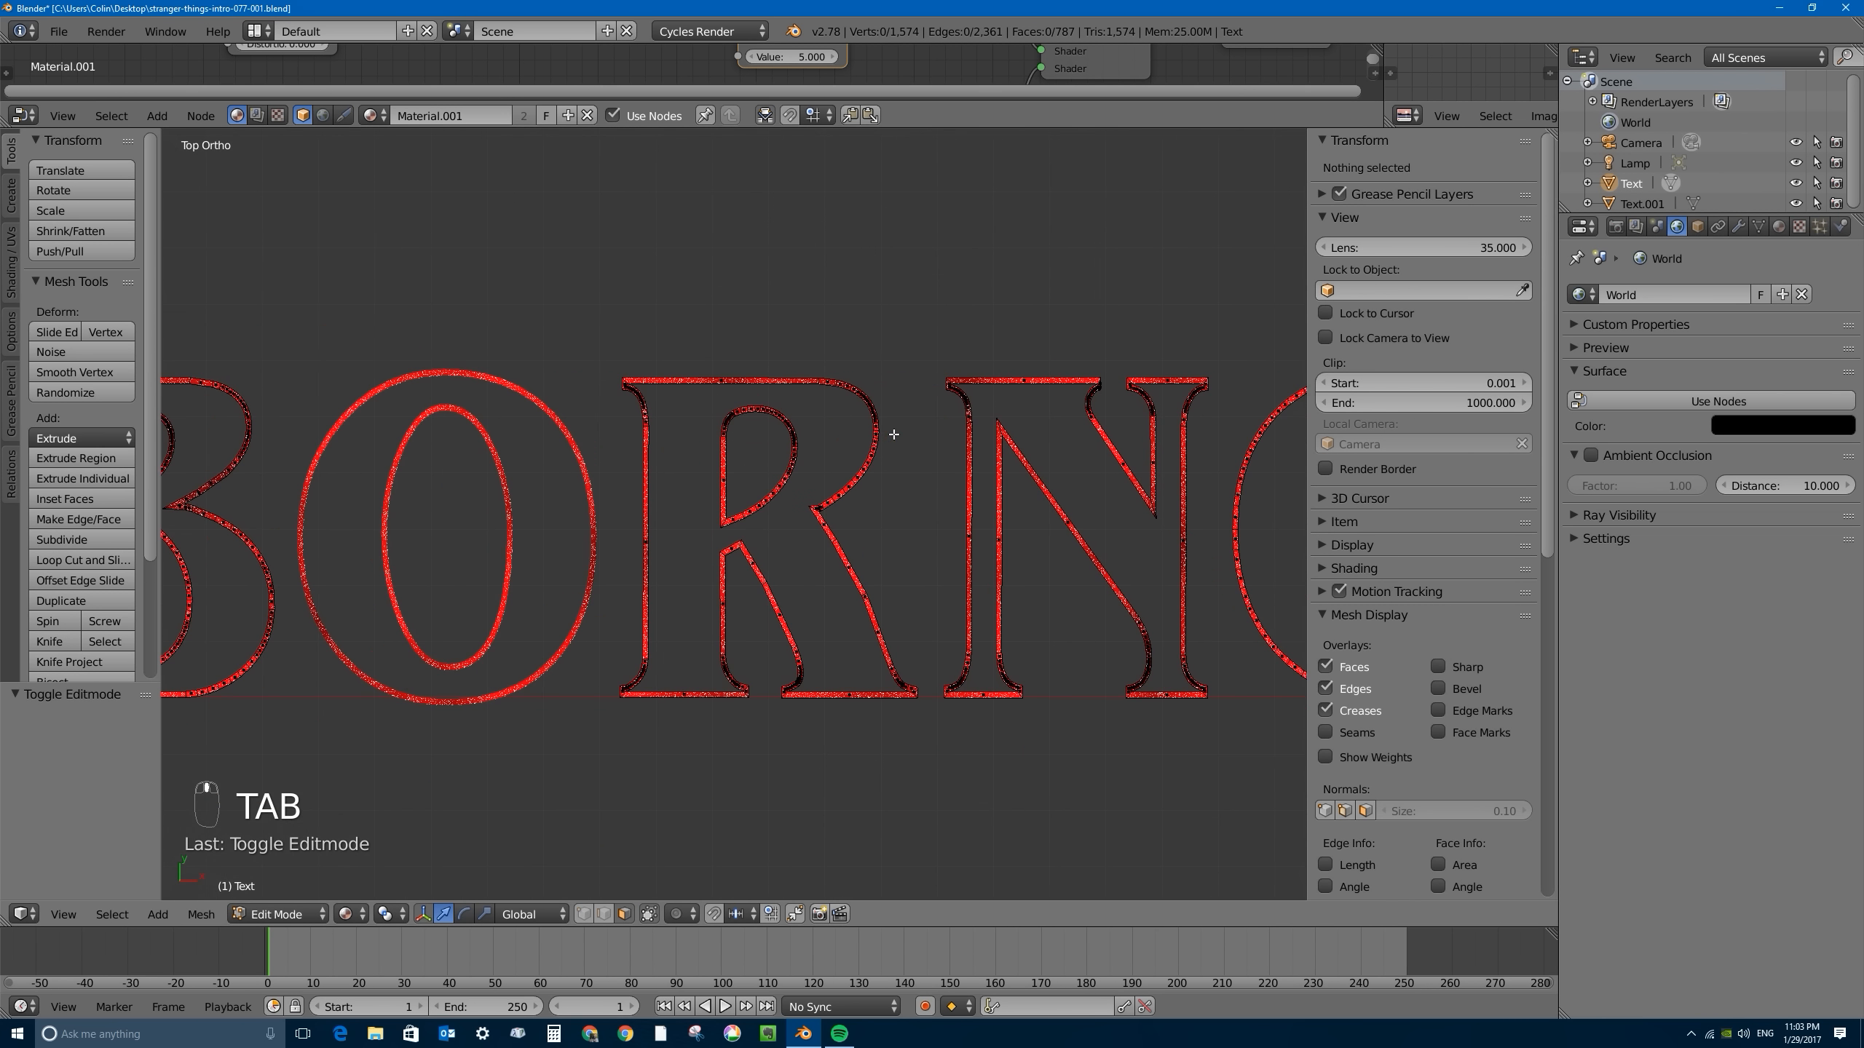
{"action": "key", "text": "a"}
{"action": "key", "text": "a"}
{"action": "key", "text": "a"}
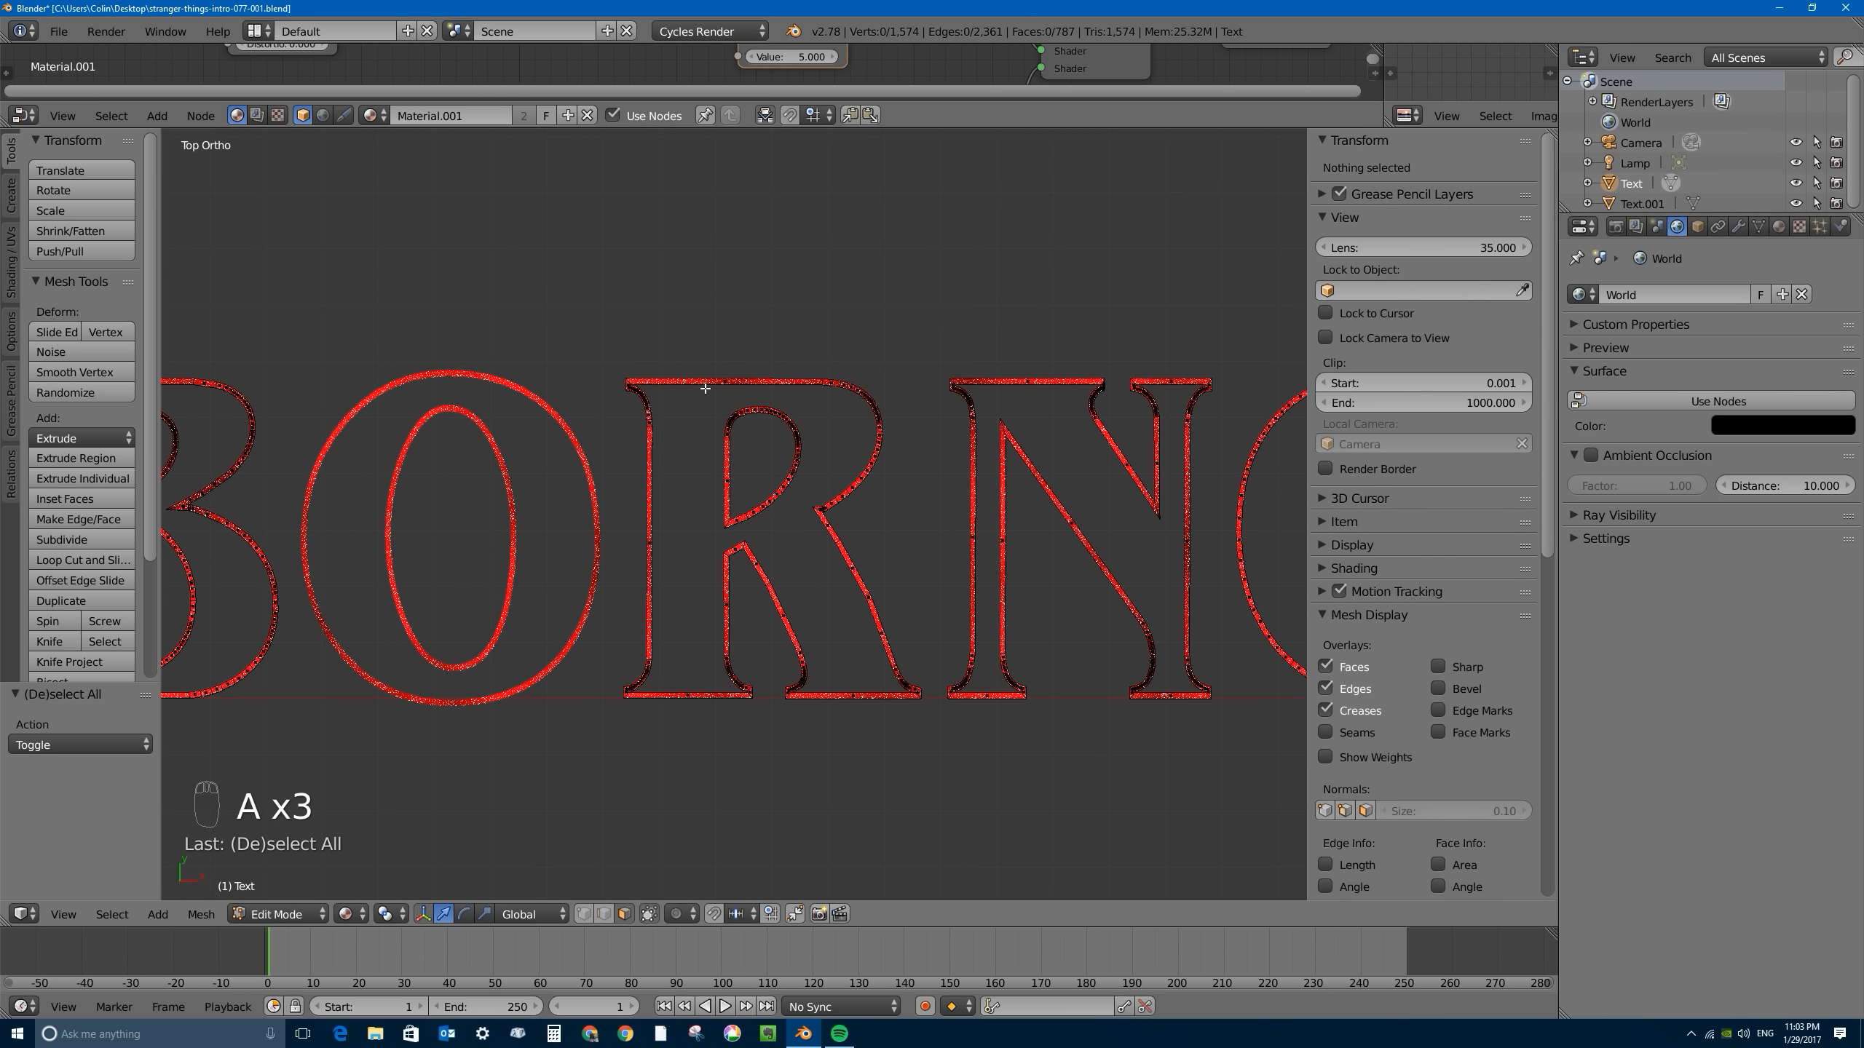
{"action": "key", "text": "l"}
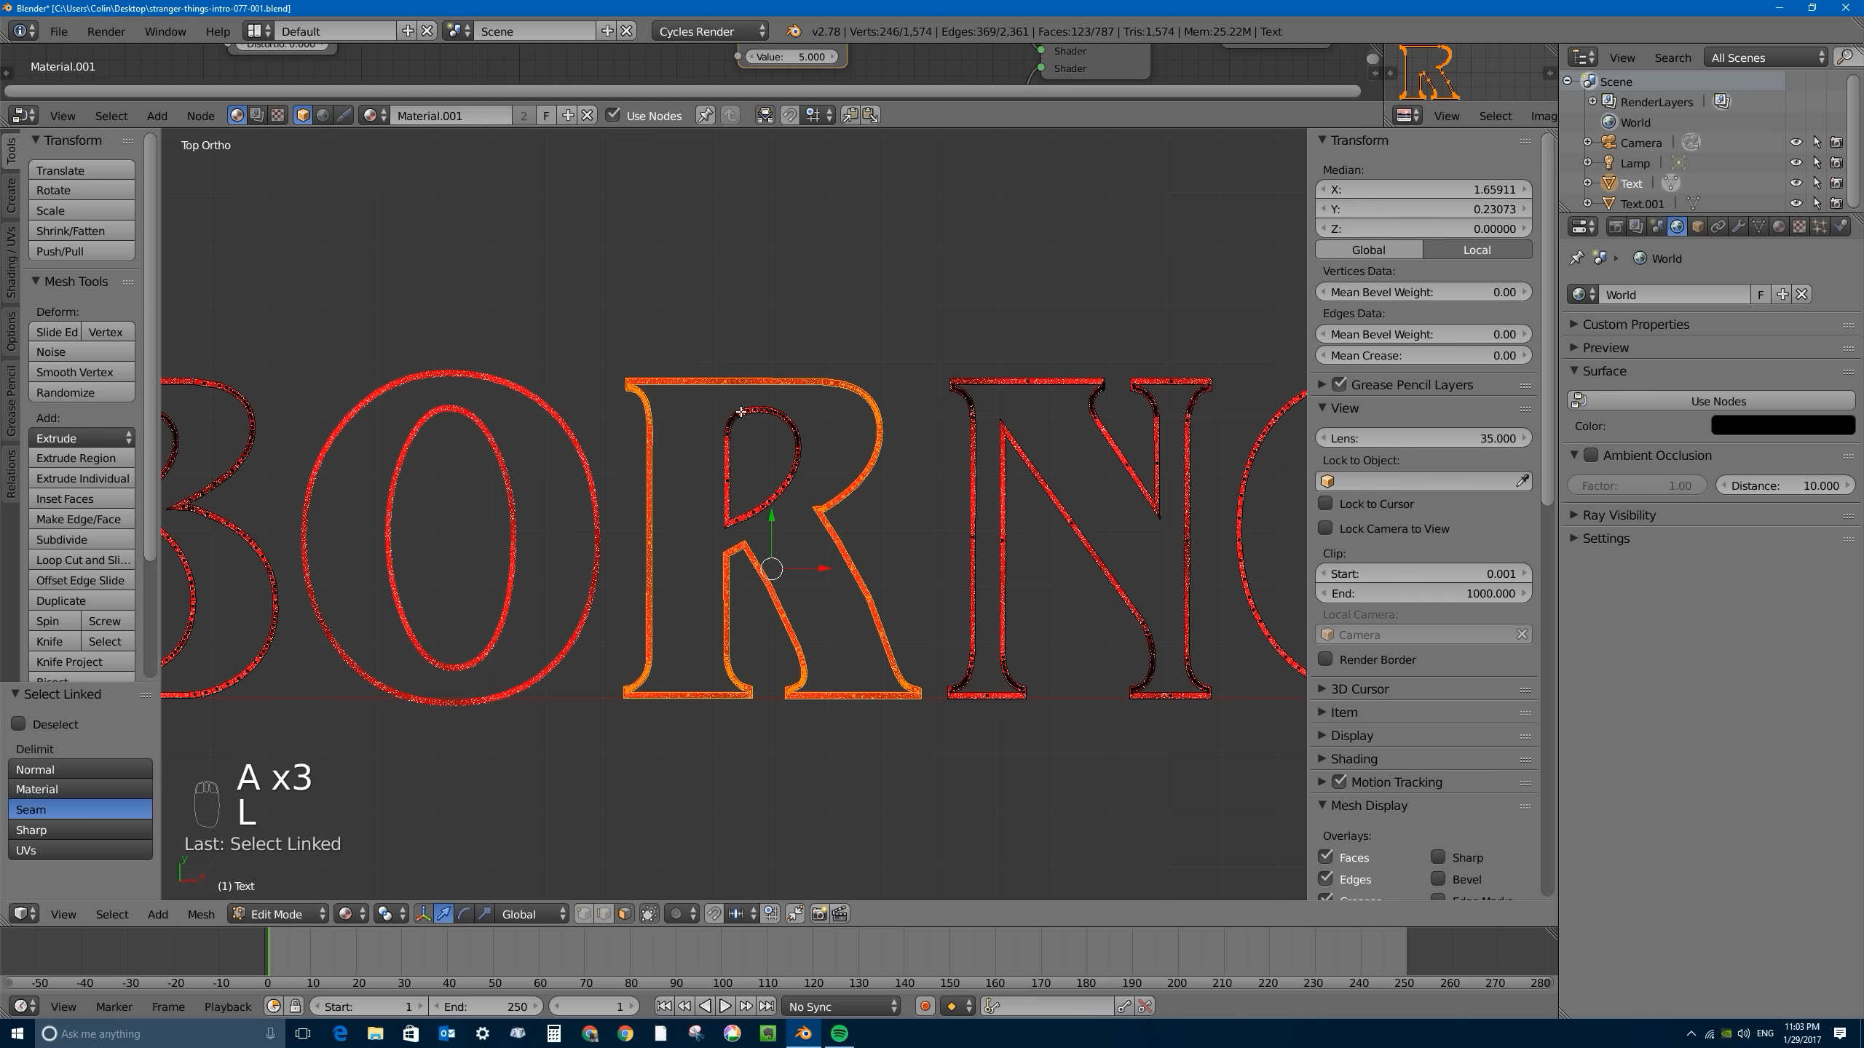
{"action": "key", "text": "l"}
{"action": "key", "text": "p"}
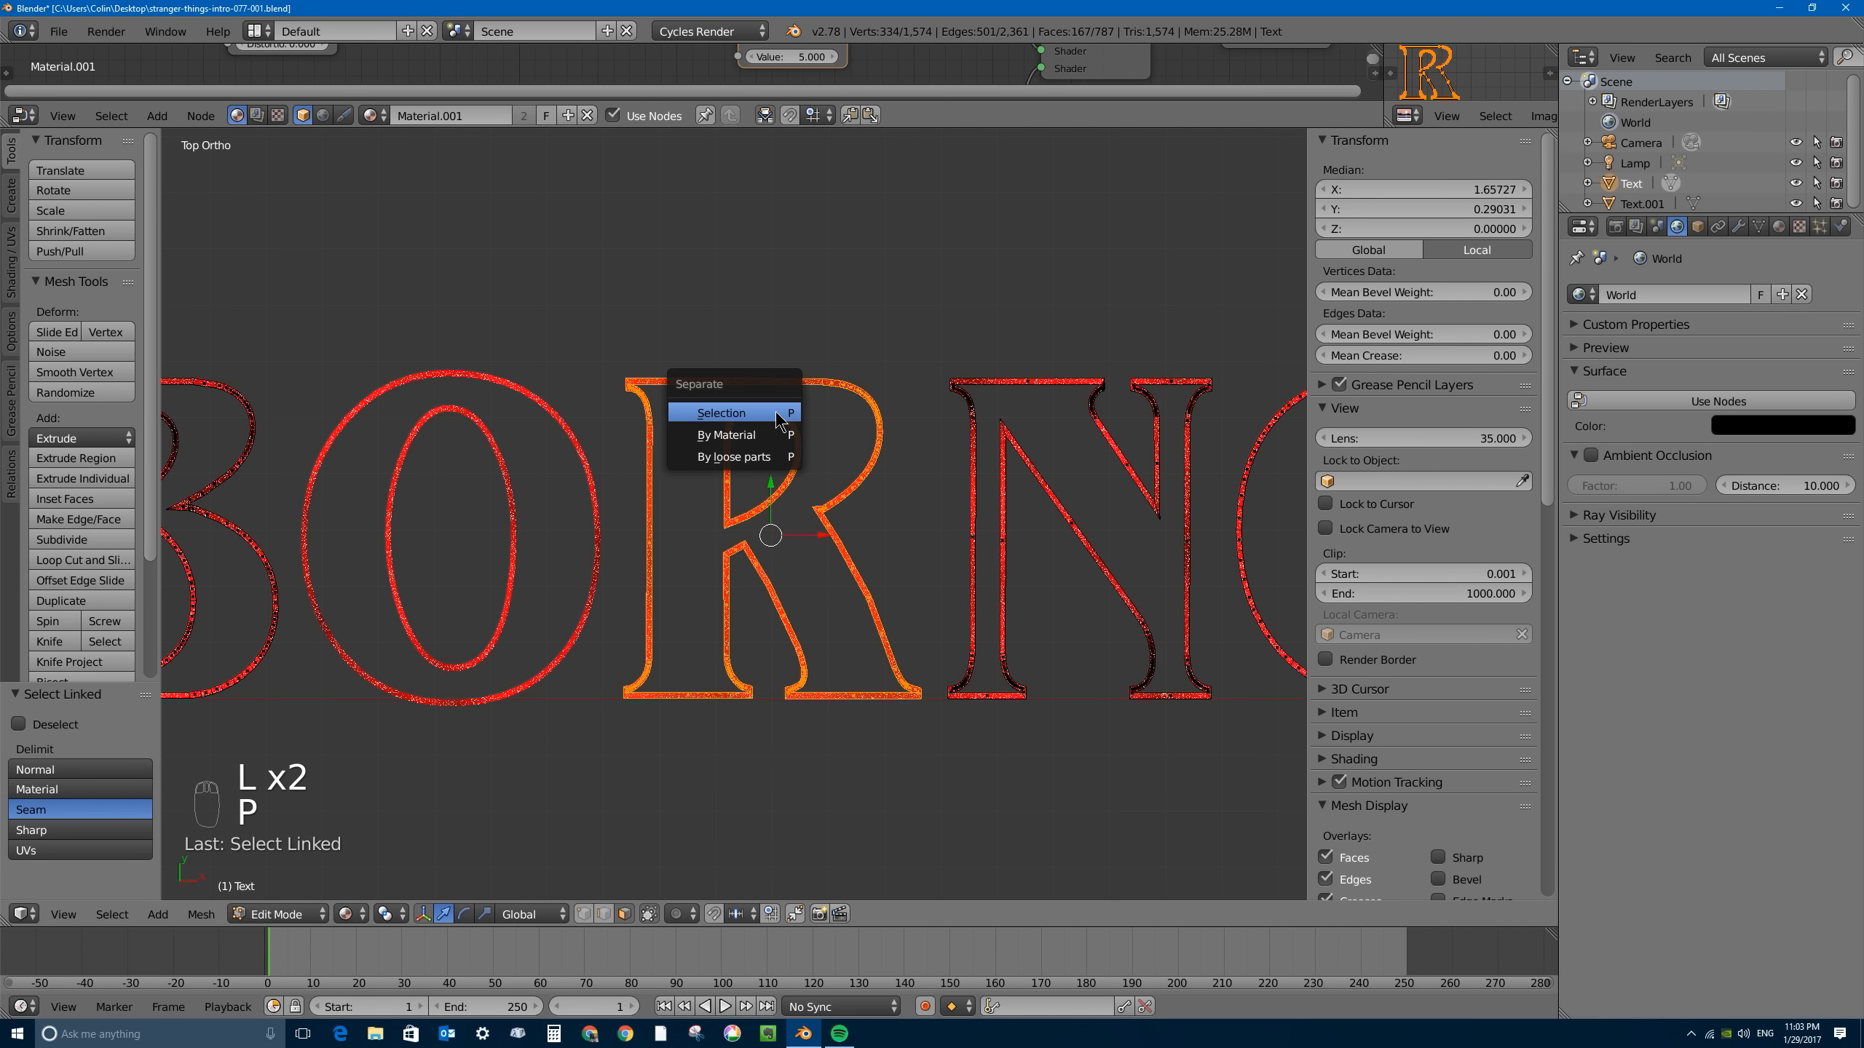
{"action": "left_click", "coordinate": [770, 413]}
- Select the linked outline of the N and separate the selection into a new object
{"action": "middle_click_drag", "start_coordinate": [1056, 401], "coordinate": [800, 397], "text": "shift"}
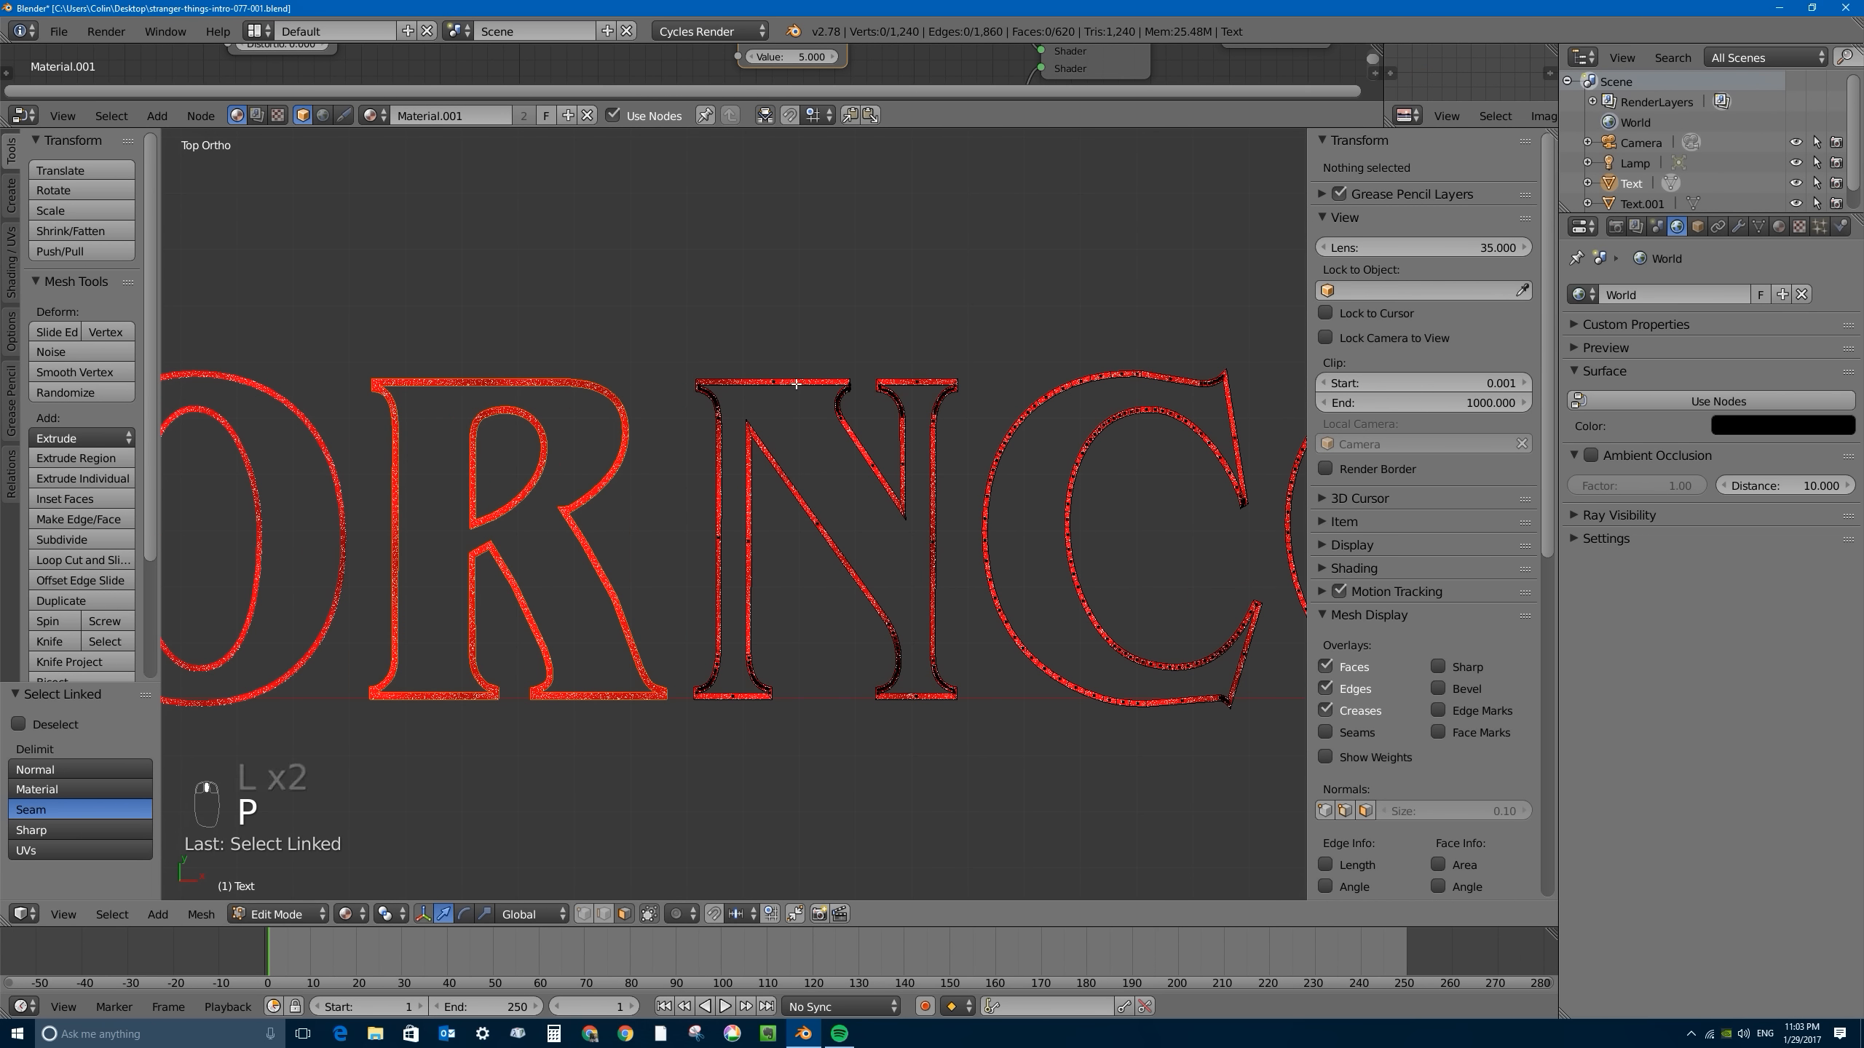
{"action": "key", "text": "l"}
{"action": "key", "text": "p"}
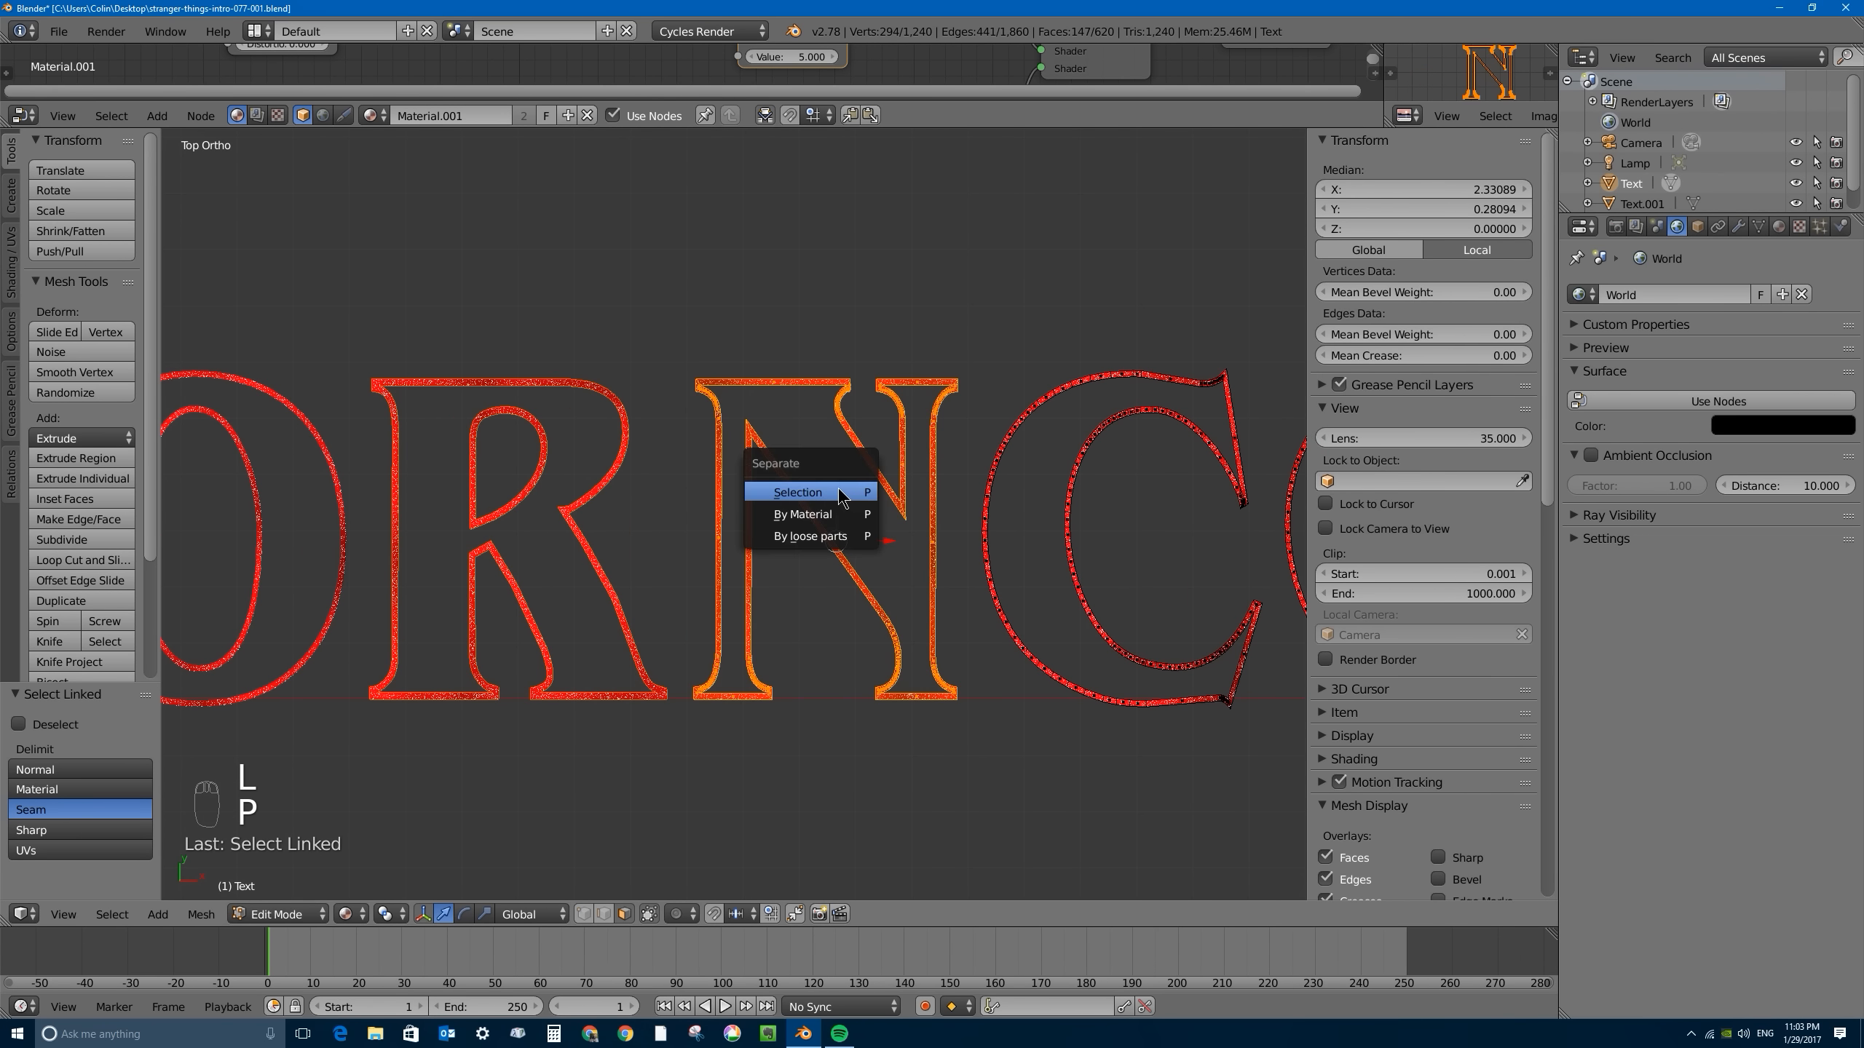
{"action": "left_click", "coordinate": [844, 492]}
- Select the linked outline of the C and separate the selection into a new object
{"action": "key", "text": "l"}
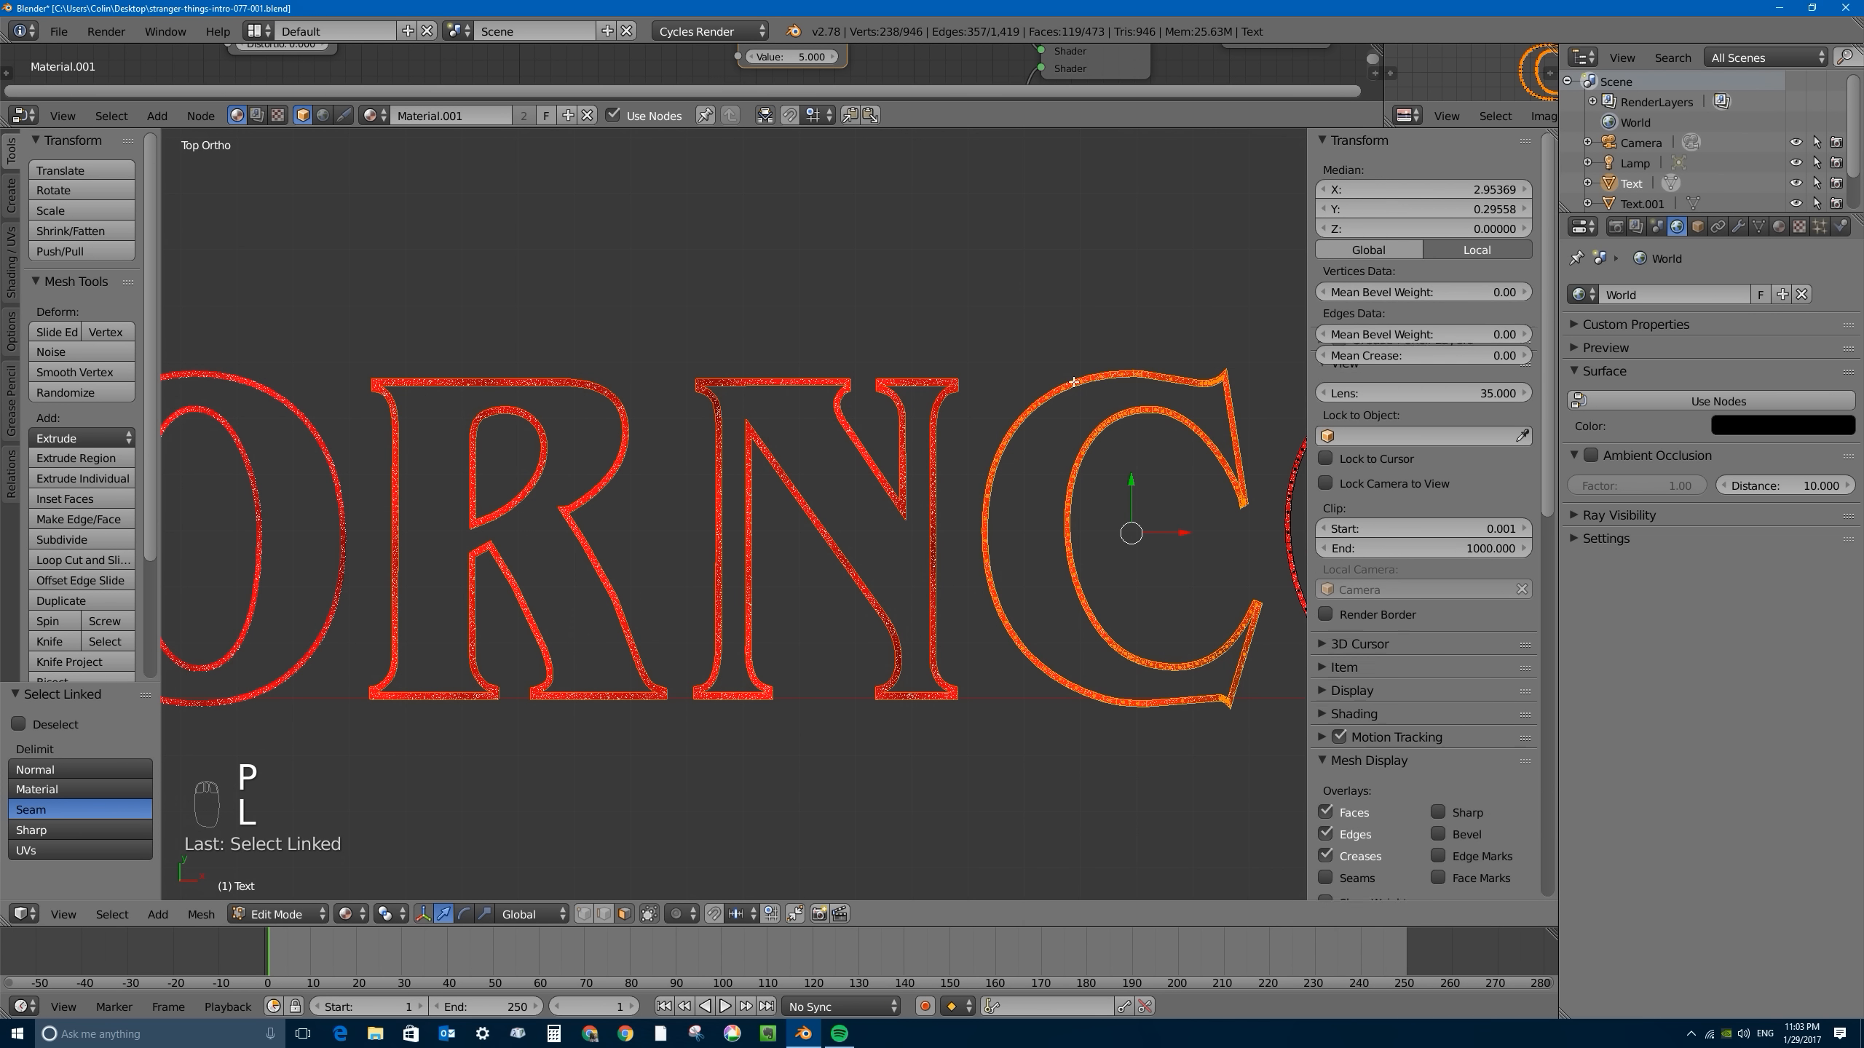
{"action": "key", "text": "p"}
{"action": "left_click", "coordinate": [1076, 393]}
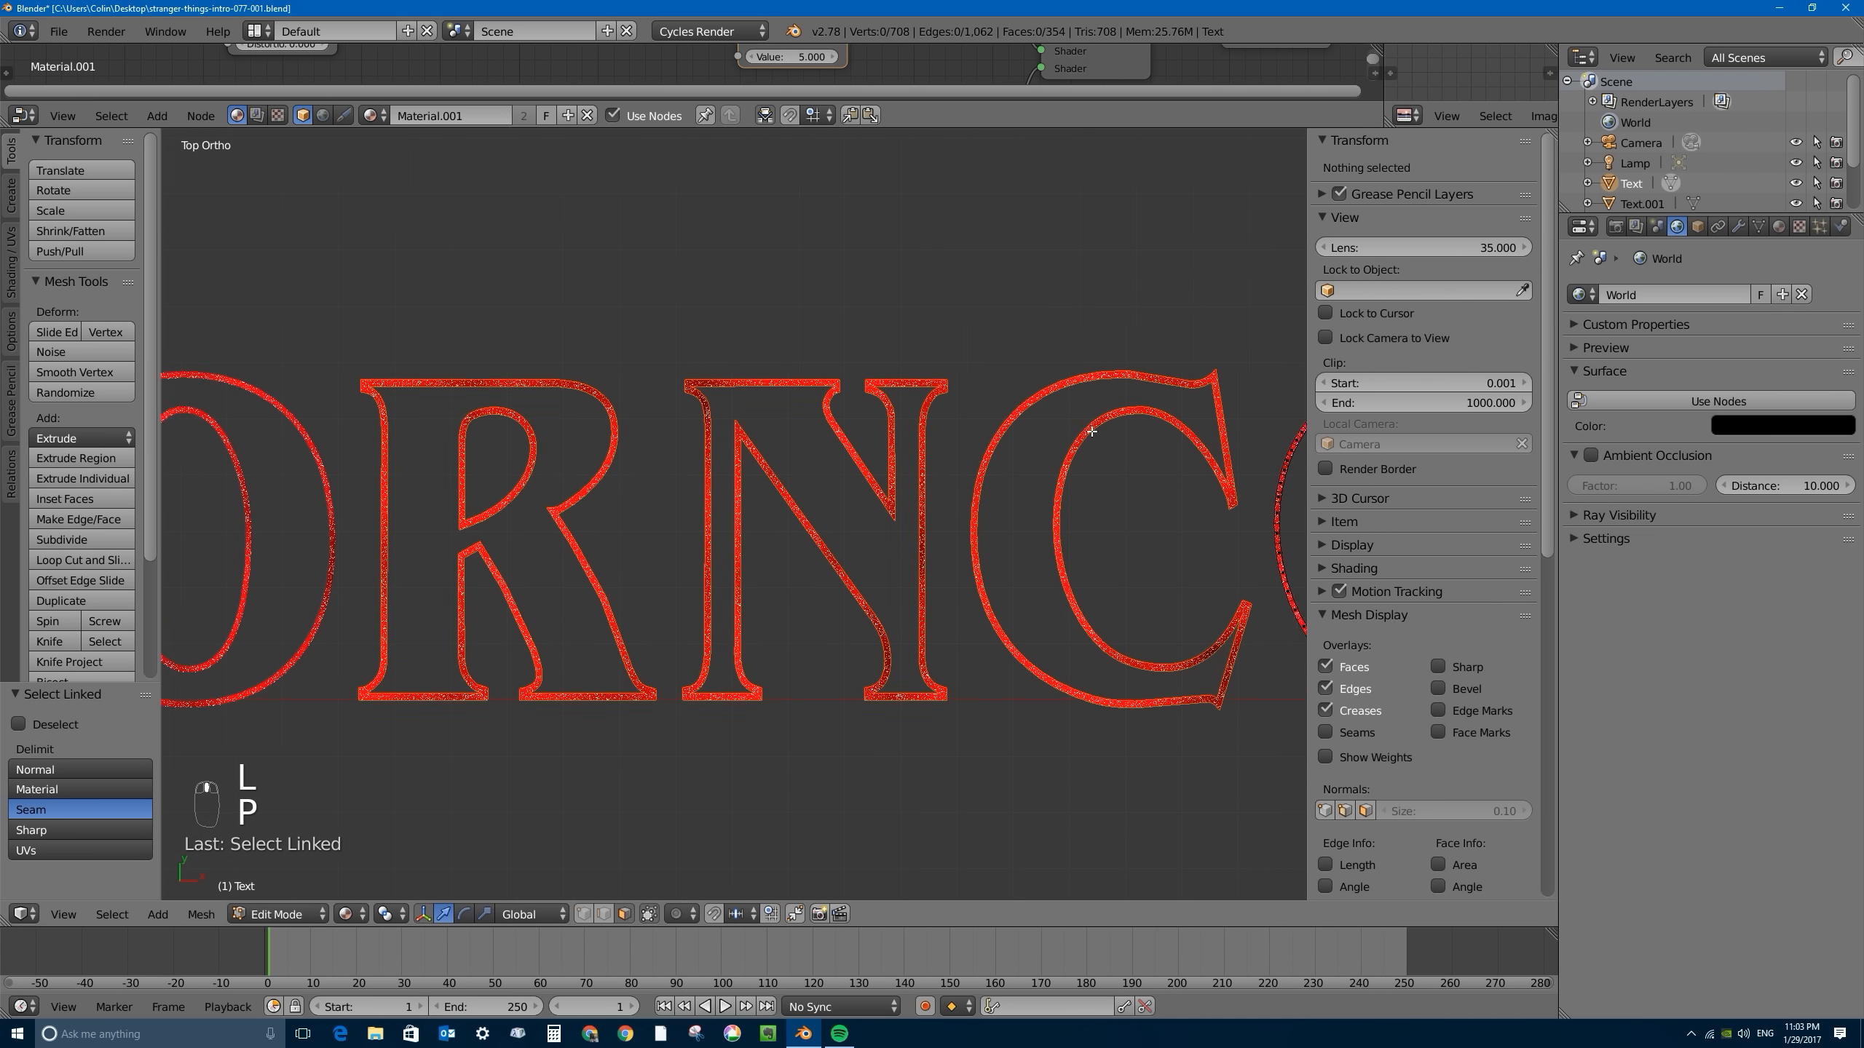
- Separate the G's linked outline into a new object, leaving only the B in the original mesh, and return to Object Mode
{"action": "middle_click_drag", "start_coordinate": [1292, 397], "coordinate": [934, 398], "text": "shift"}
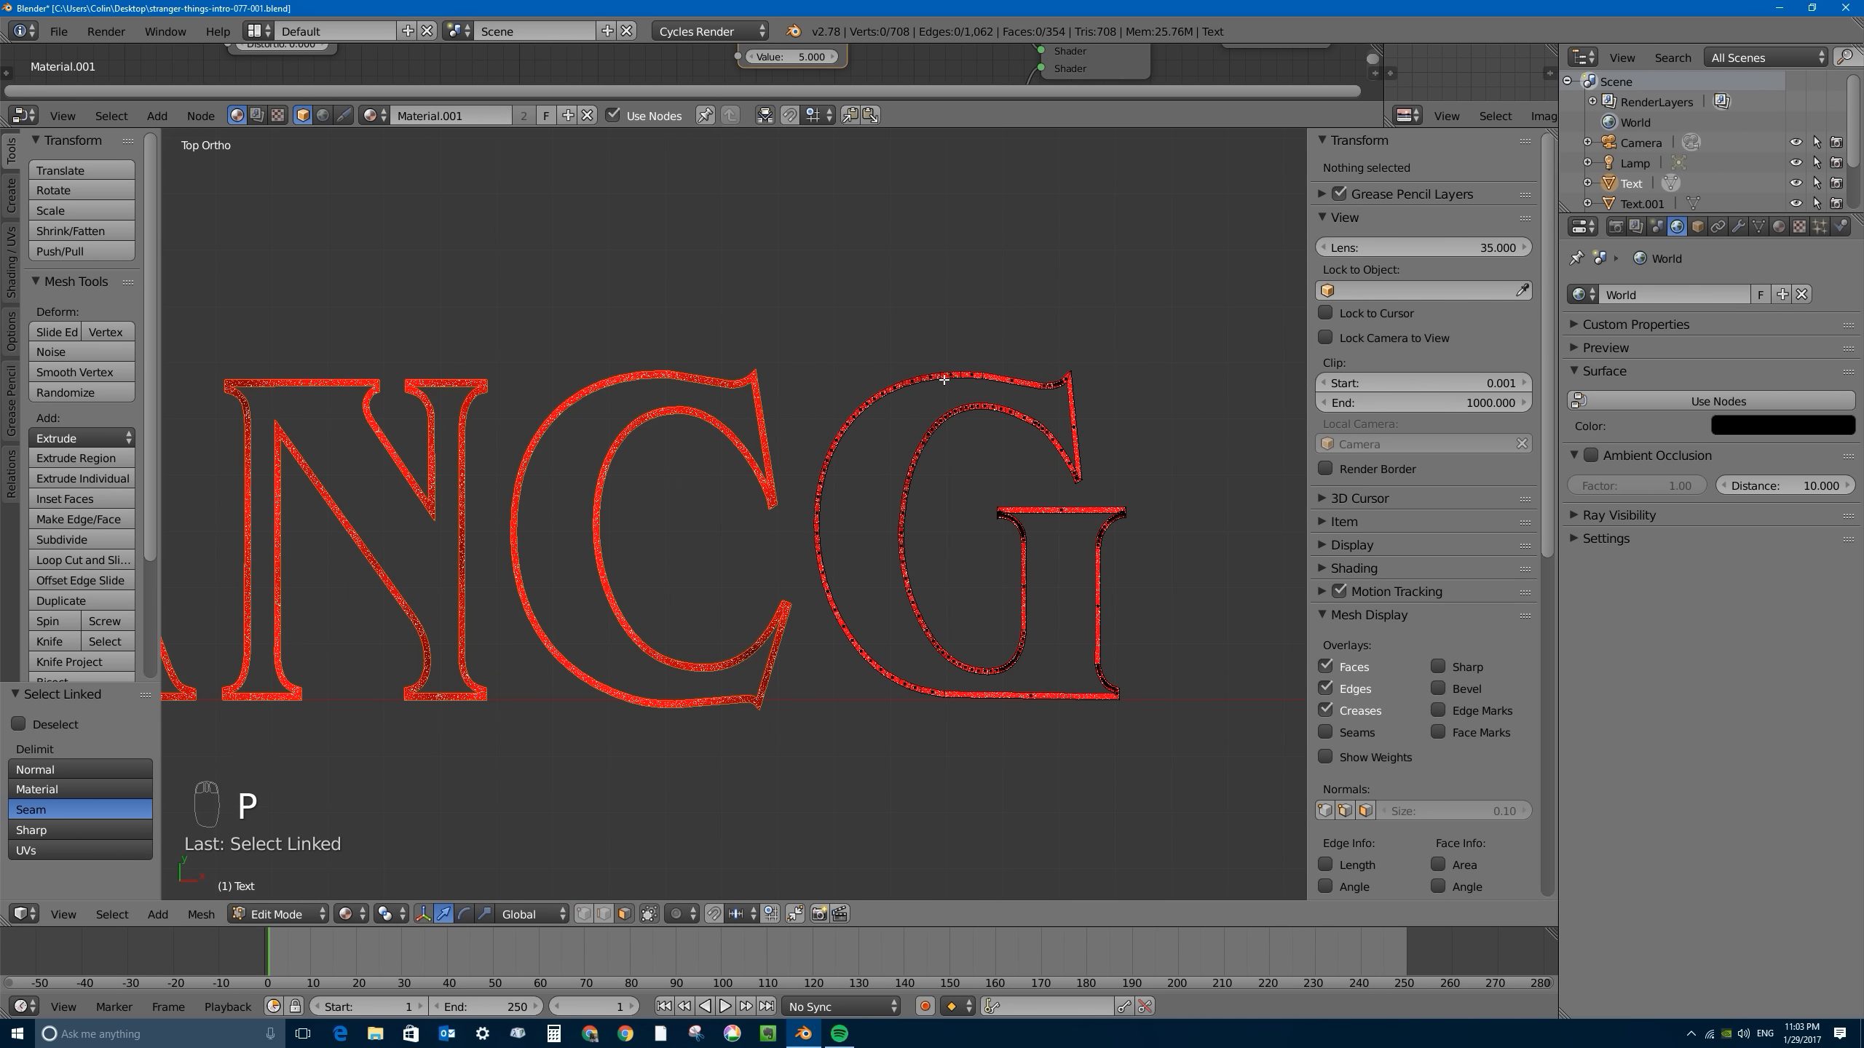
{"action": "key", "text": "l"}
{"action": "key", "text": "l"}
{"action": "key", "text": "semicolon"}
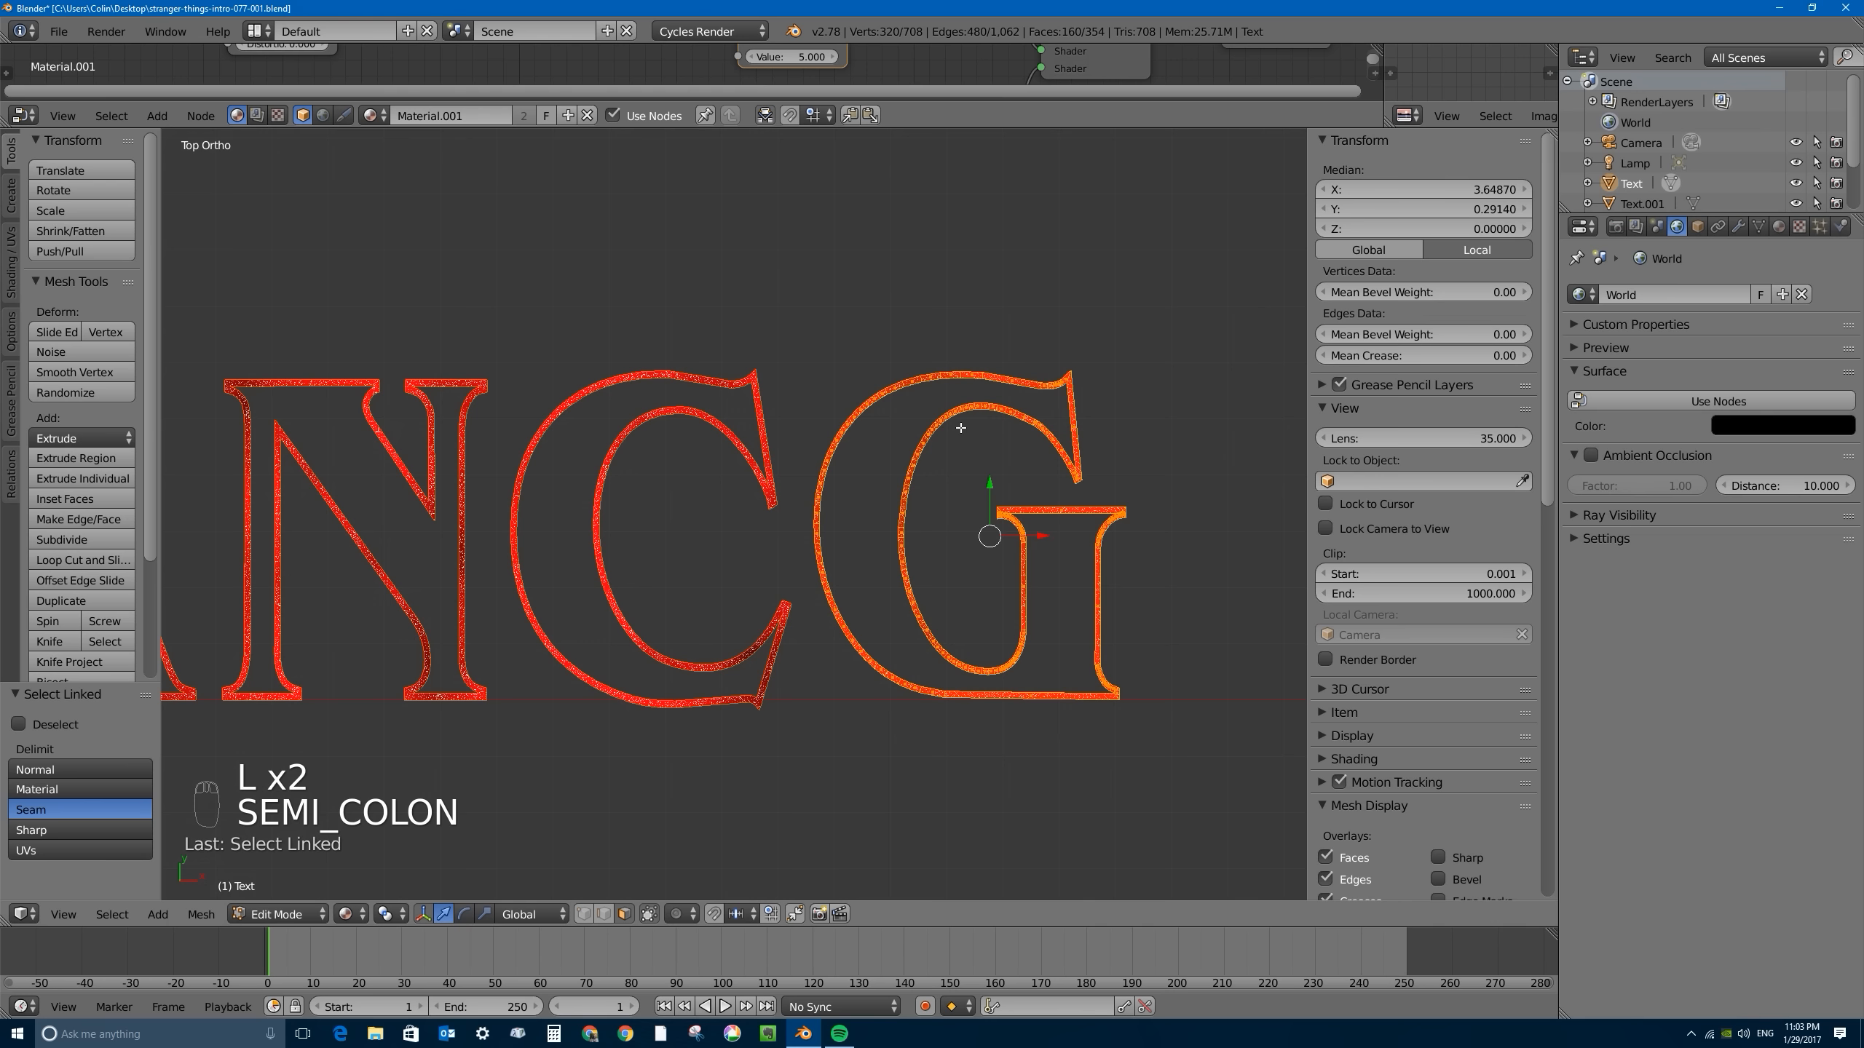
{"action": "key", "text": "p"}
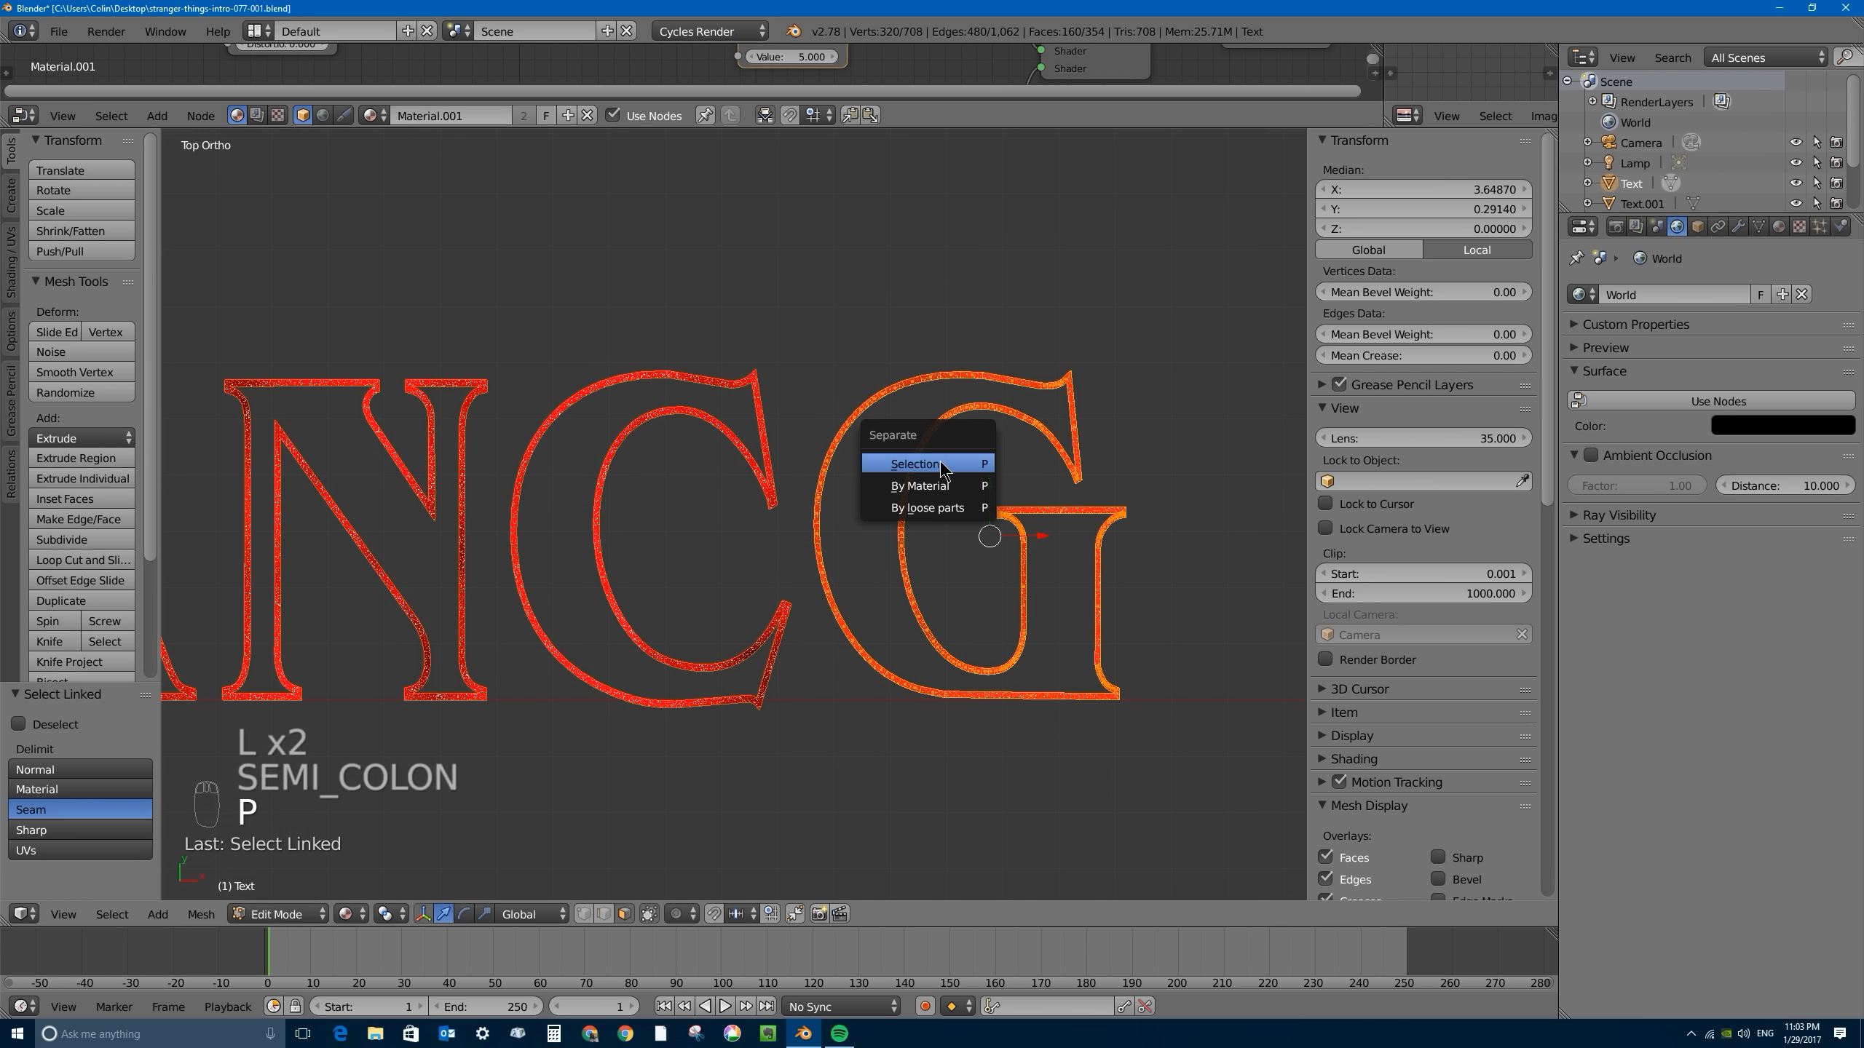
{"action": "left_click", "coordinate": [969, 463]}
{"action": "scroll", "coordinate": [596, 477], "scroll_direction": "down", "scroll_amount": 5}
{"action": "middle_click_drag", "start_coordinate": [254, 501], "coordinate": [615, 483], "text": "shift"}
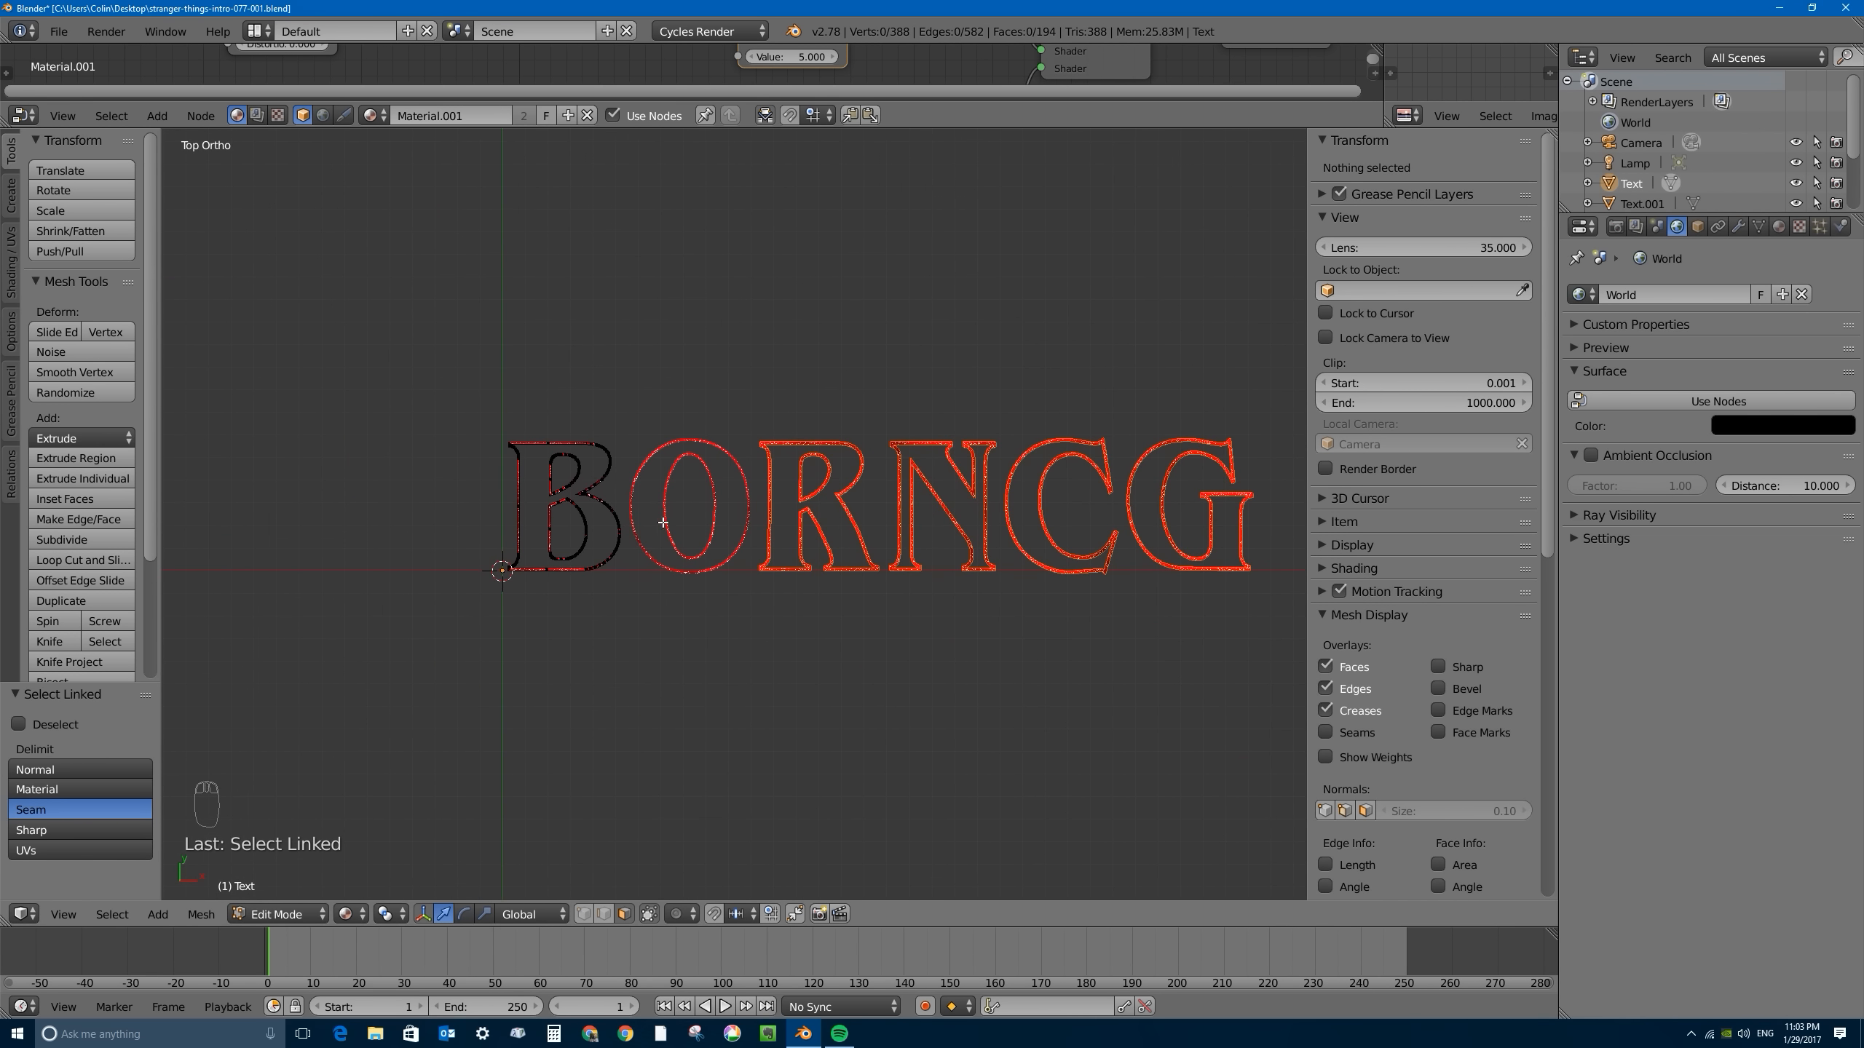
{"action": "key", "text": "Tab"}
- Select the O, R, N and C one after another to check that each is an independent object
{"action": "left_click", "coordinate": [635, 494]}
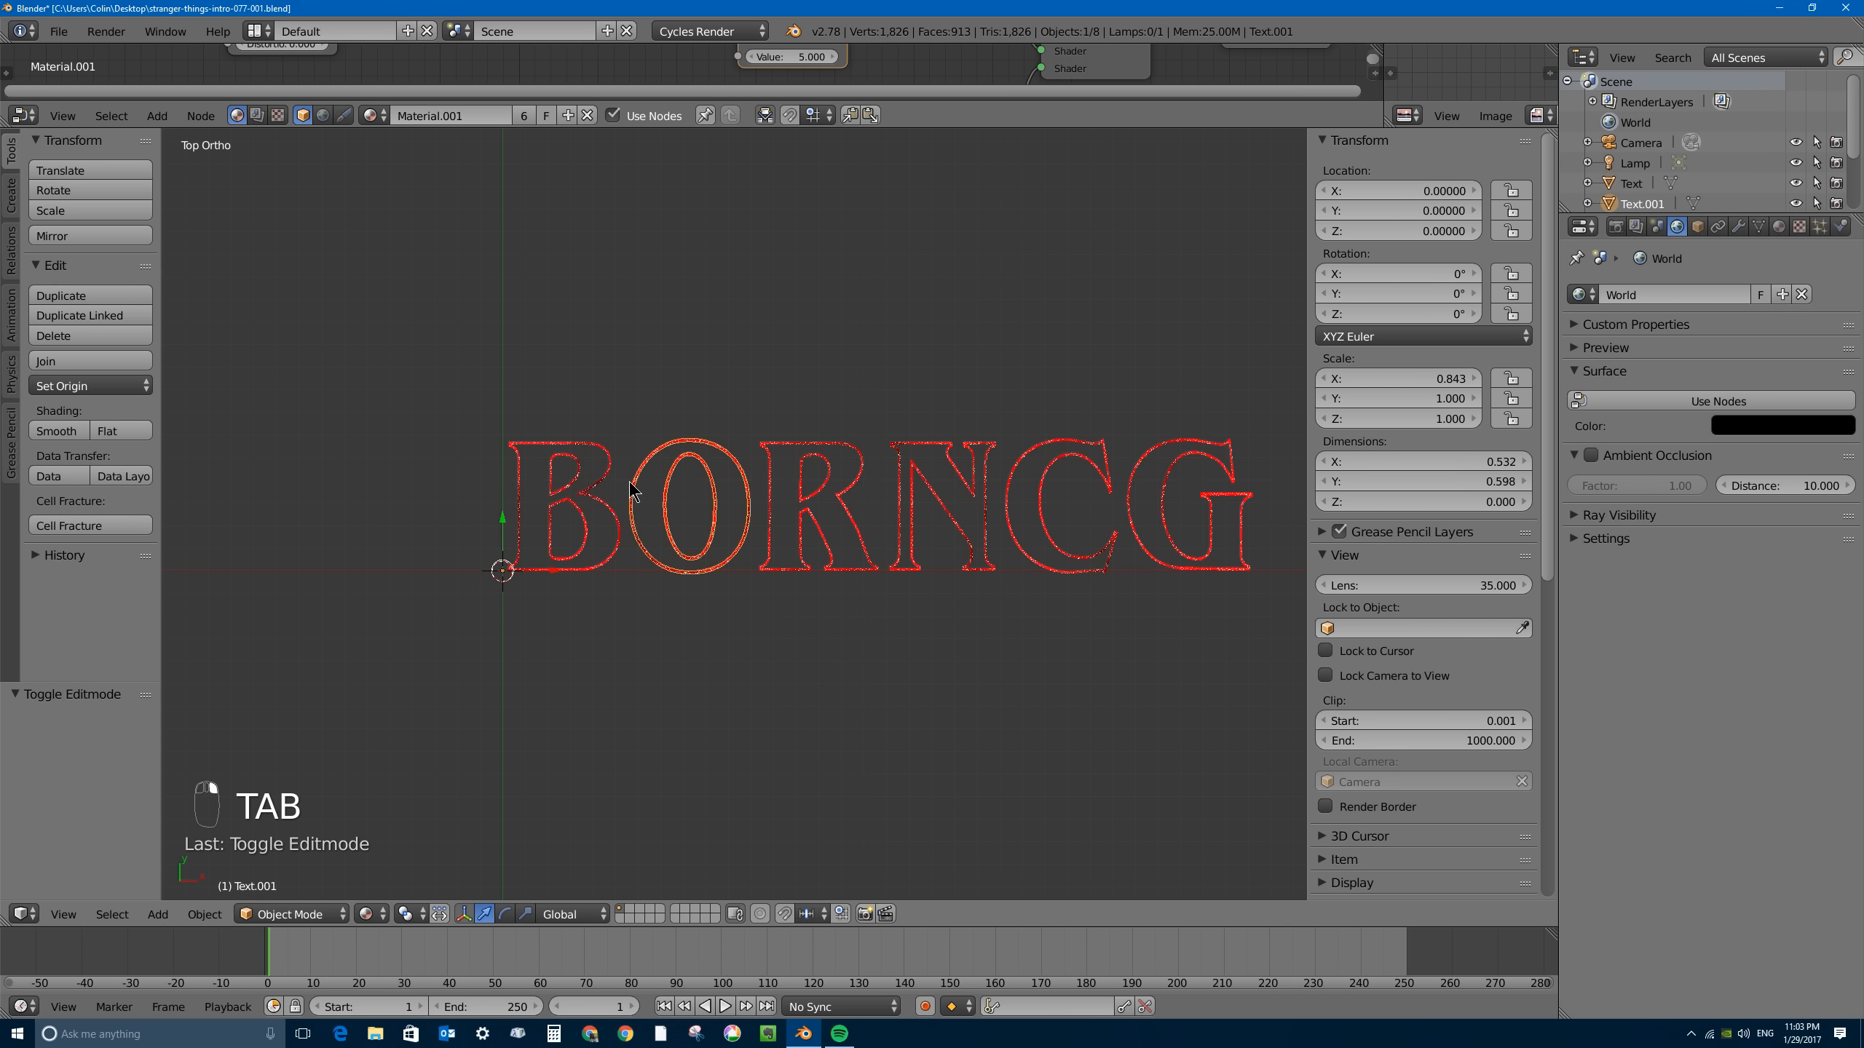
{"action": "left_click", "coordinate": [763, 473]}
{"action": "left_click", "coordinate": [969, 469]}
{"action": "left_click", "coordinate": [1056, 472]}
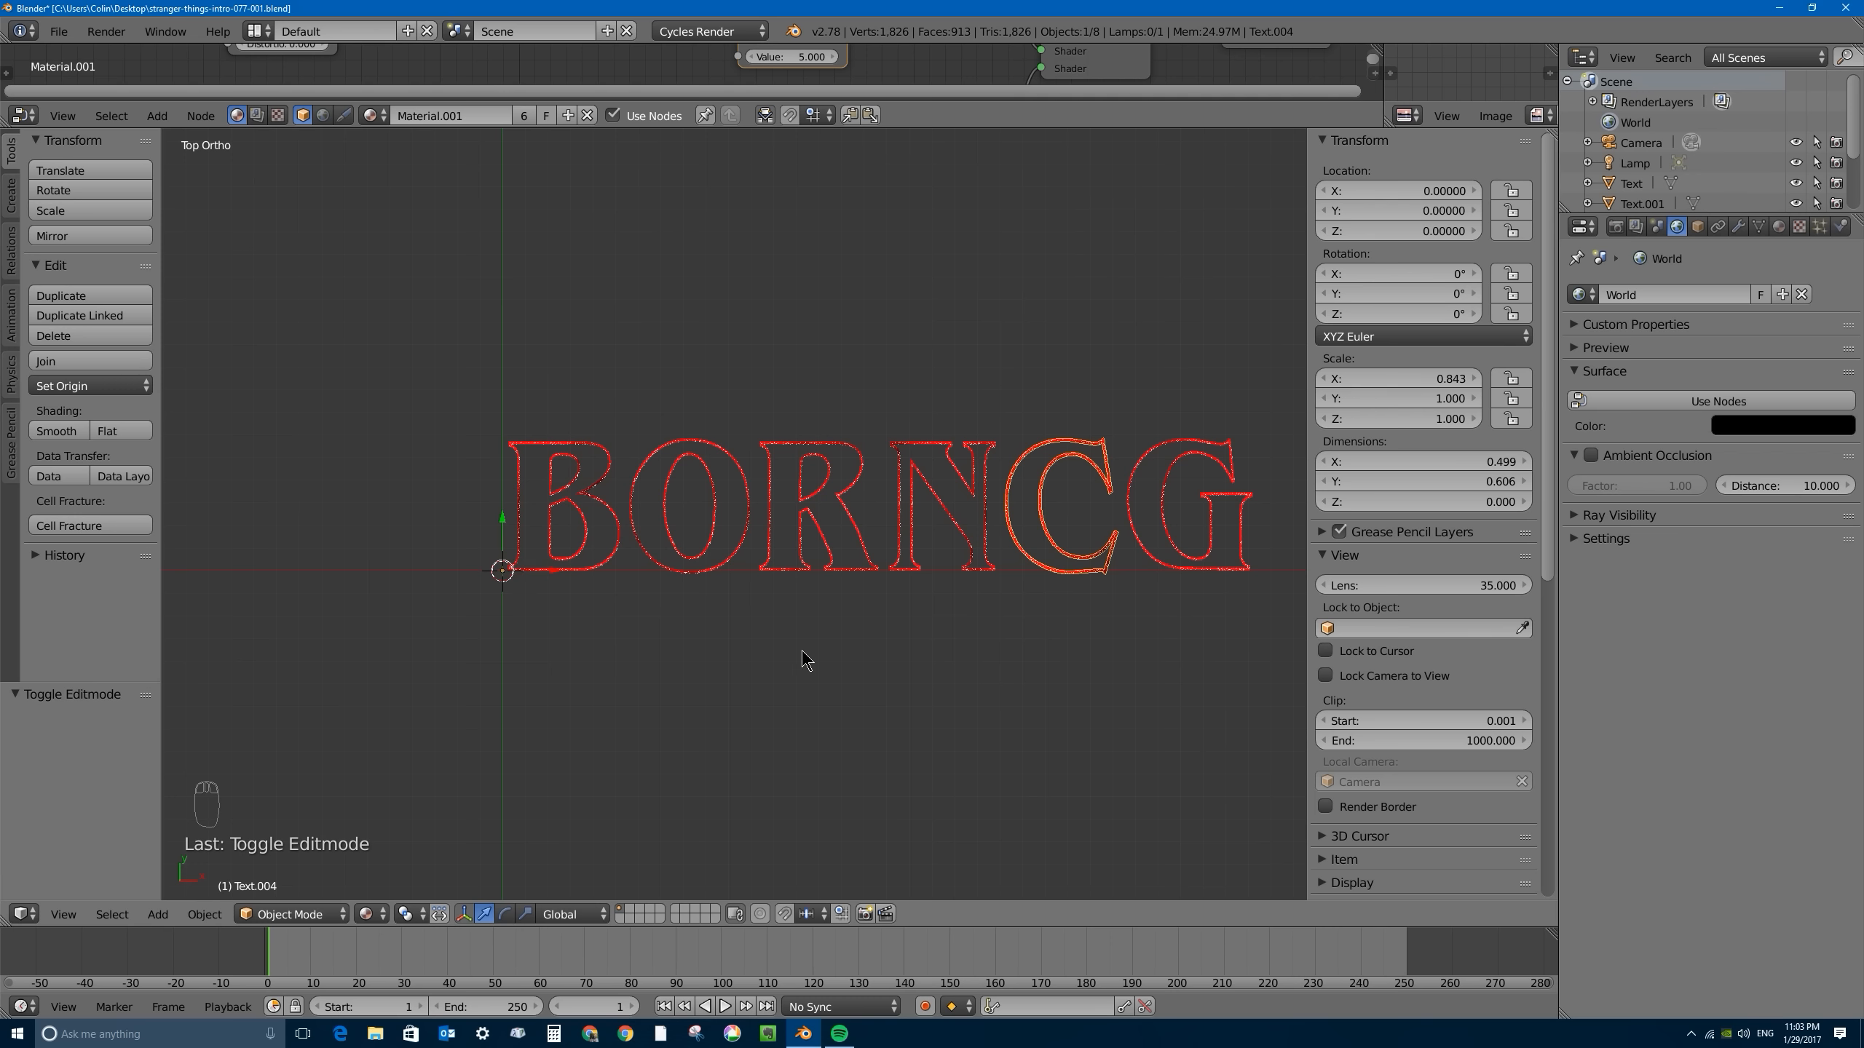
{"action": "key", "text": "g"}
{"action": "right_click", "coordinate": [961, 258]}
- Clear the selection and select all six letter objects, B, O, R, N, C and G, together
{"action": "key", "text": "a"}
{"action": "key", "text": "b"}
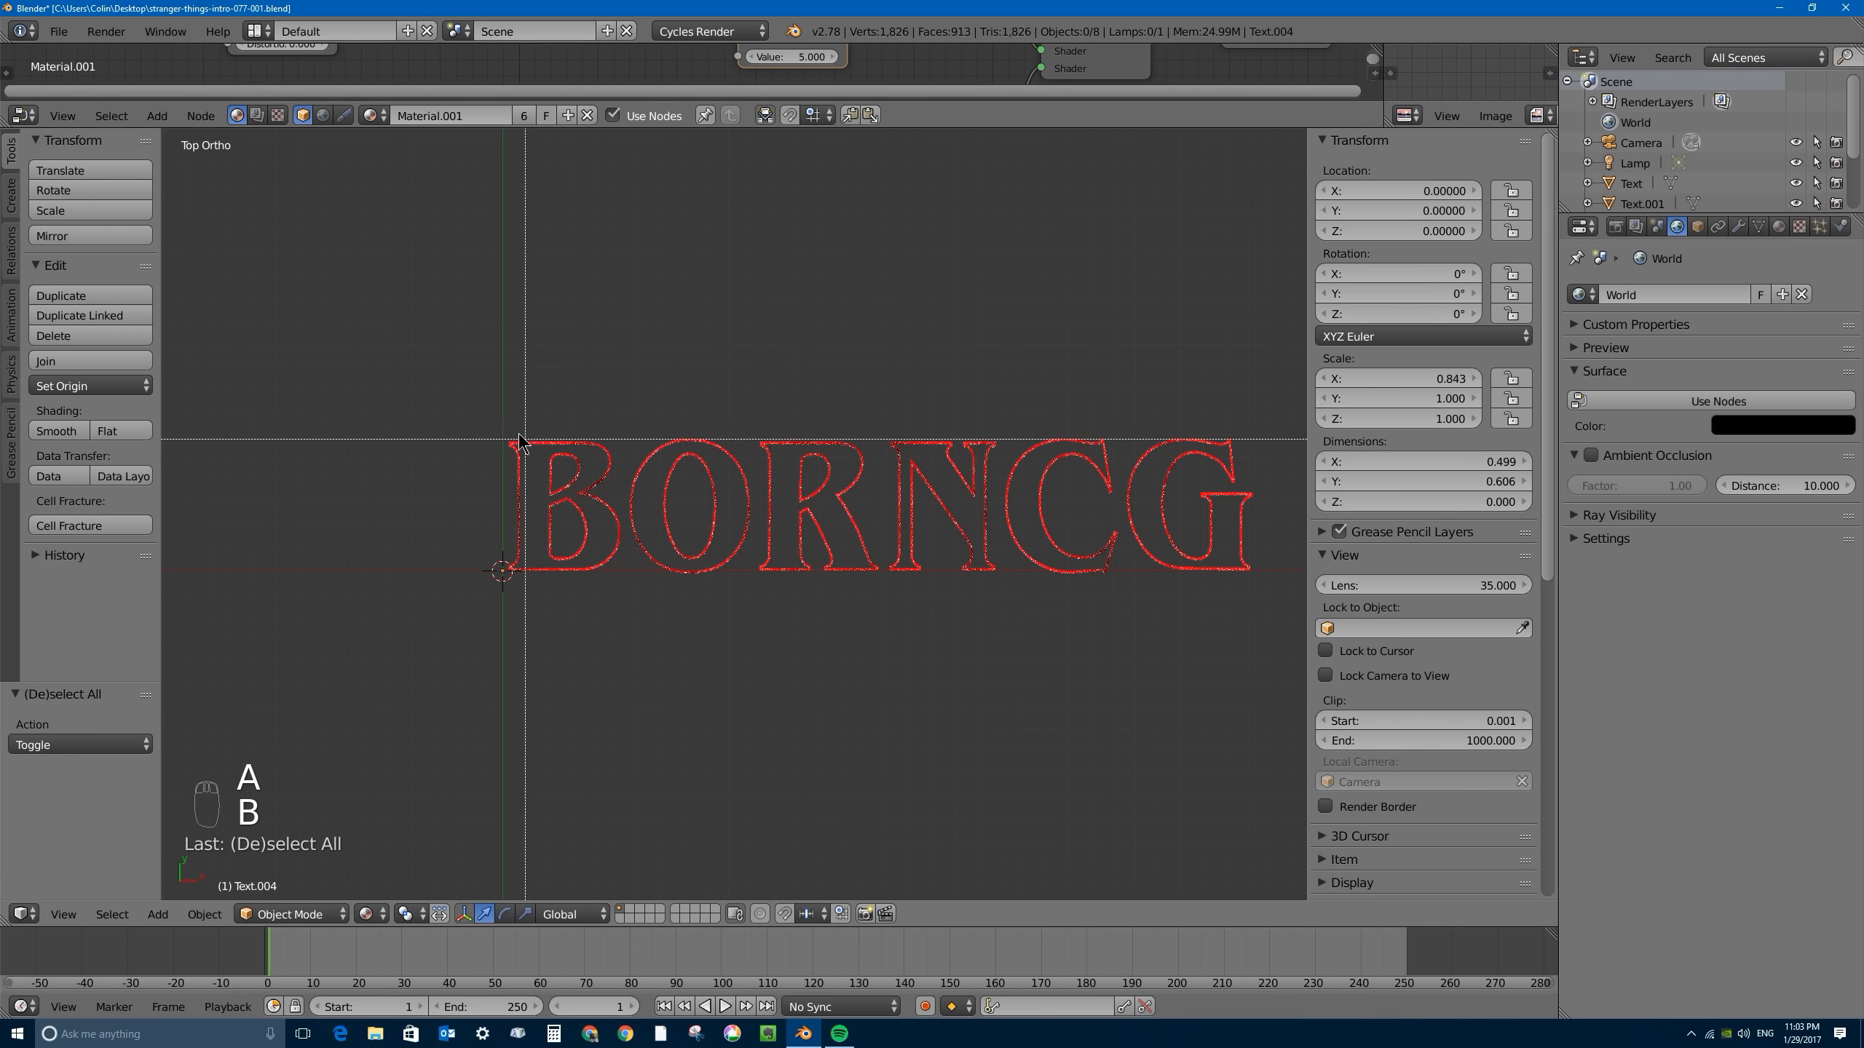
{"action": "left_click_drag", "start_coordinate": [444, 340], "coordinate": [1277, 615]}
{"action": "right_click", "coordinate": [583, 448]}
{"action": "right_click", "coordinate": [654, 449], "text": "shift"}
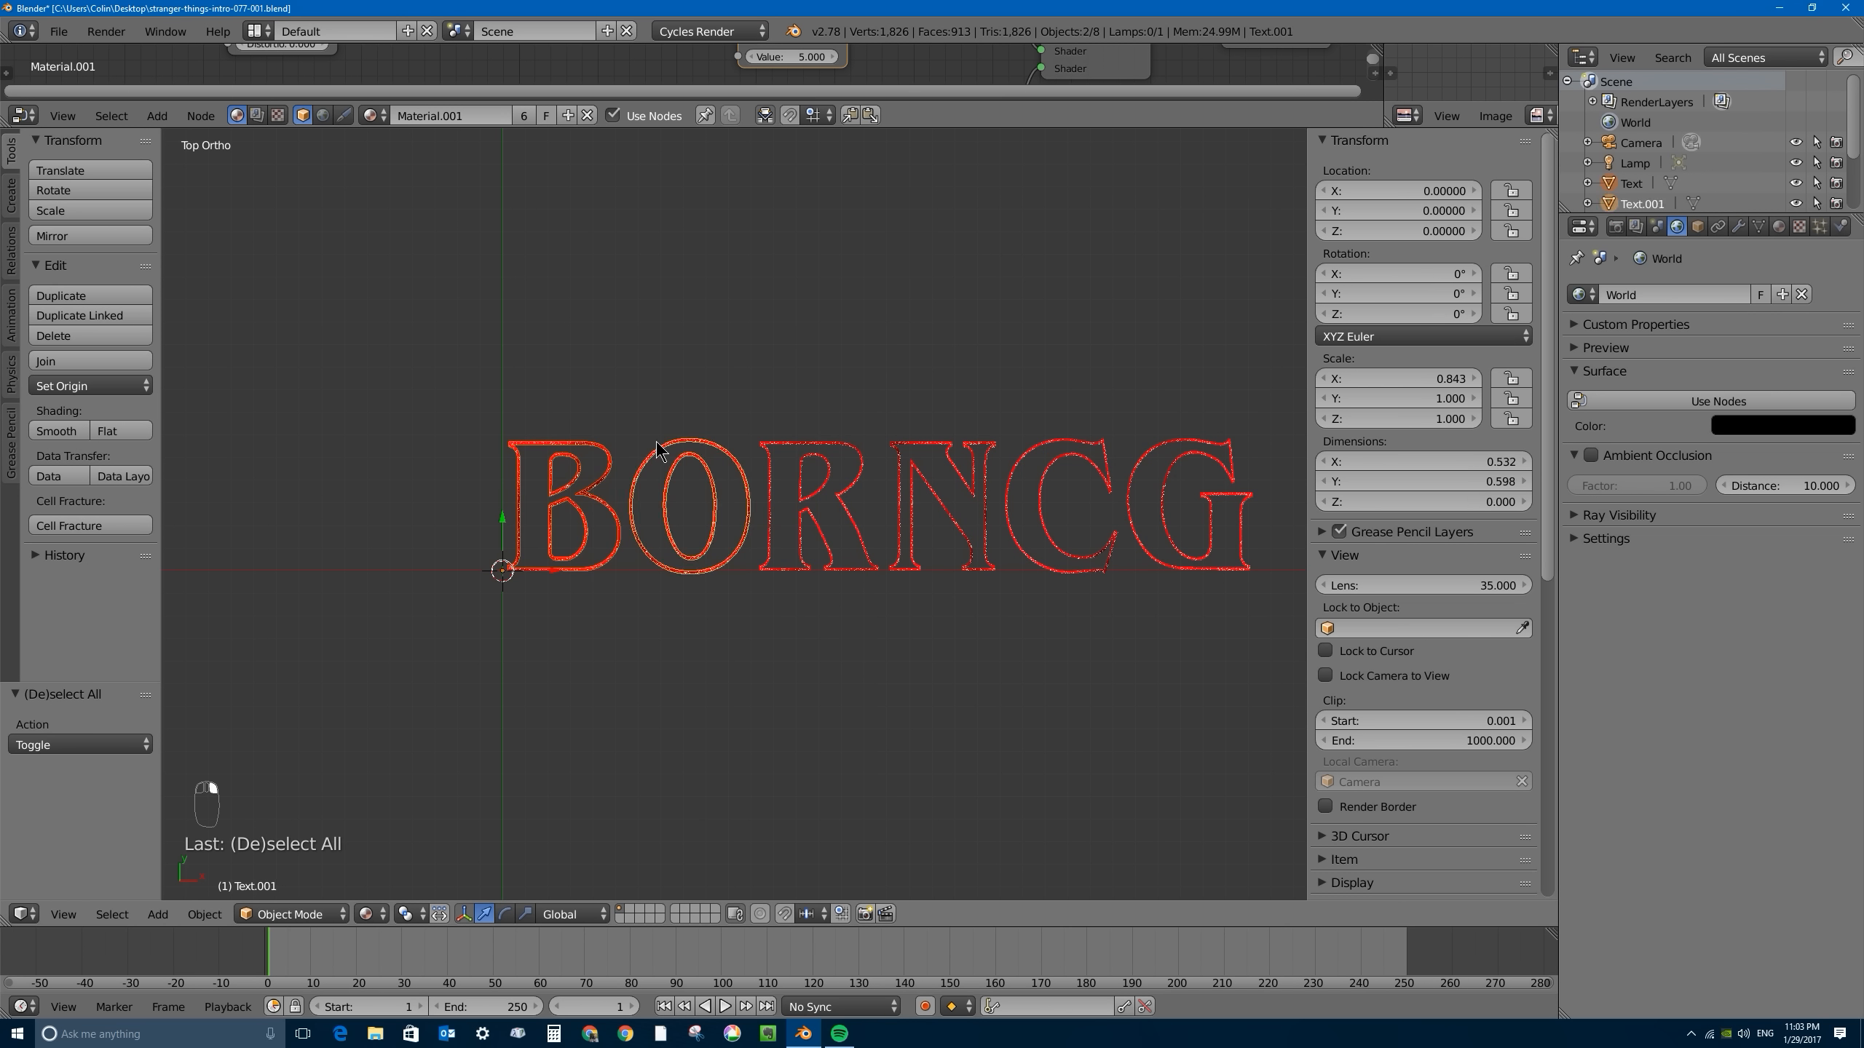
{"action": "right_click", "coordinate": [590, 448], "text": "shift"}
{"action": "right_click", "coordinate": [777, 444], "text": "shift"}
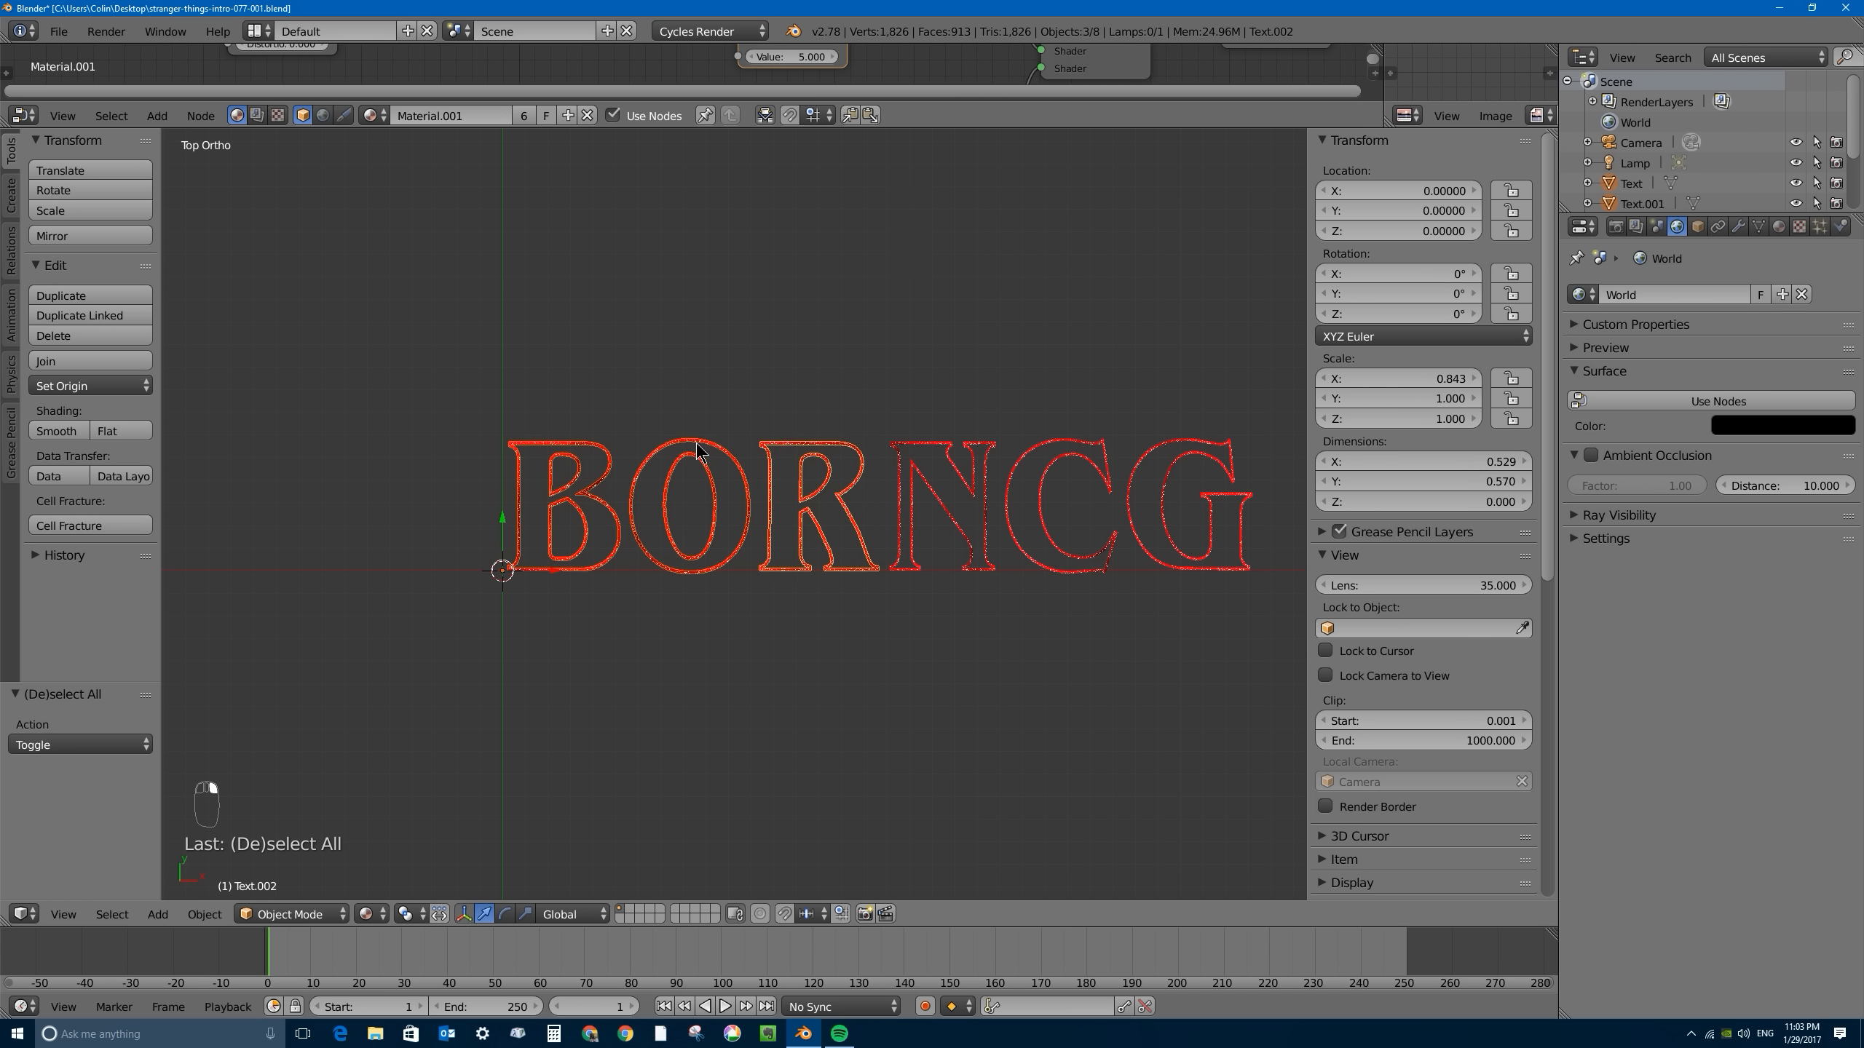
{"action": "right_click", "coordinate": [699, 446], "text": "shift"}
{"action": "right_click", "coordinate": [897, 442], "text": "shift"}
{"action": "right_click", "coordinate": [1036, 443], "text": "shift"}
{"action": "right_click", "coordinate": [1156, 454], "text": "shift"}
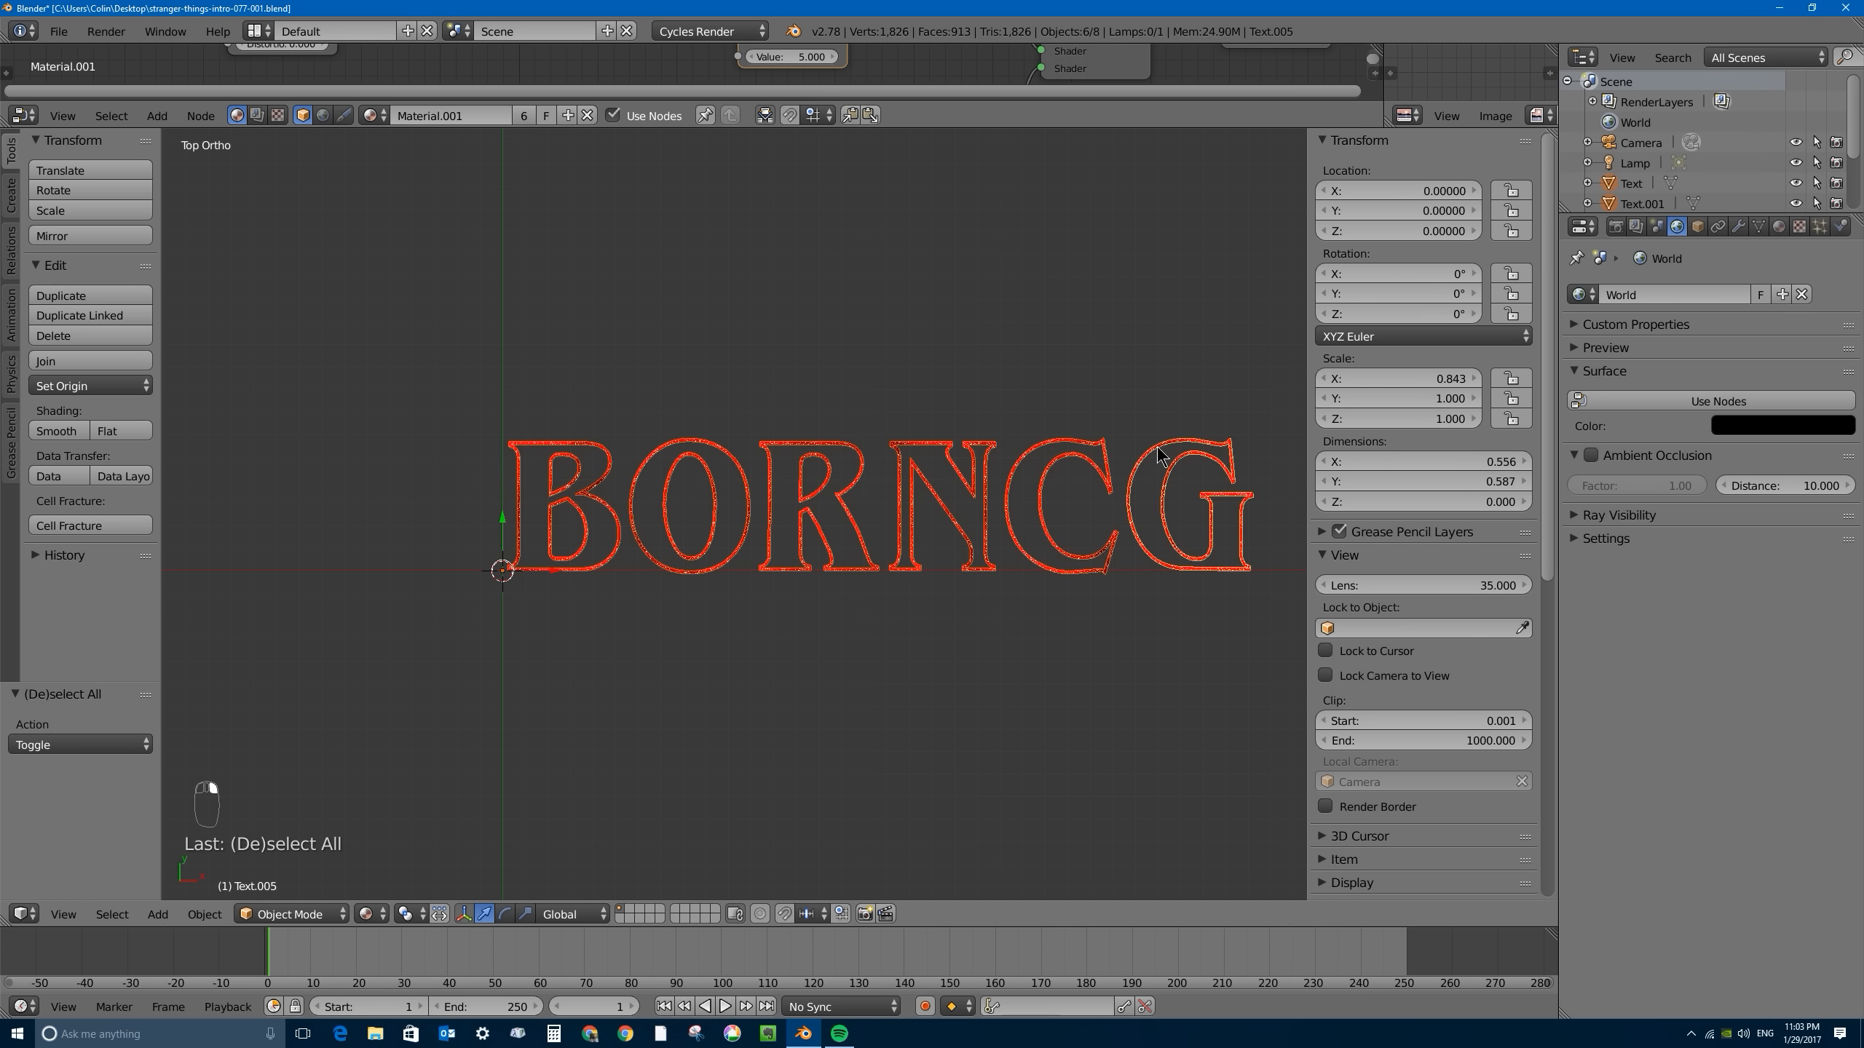
- Set the origin of all six selected letter objects to their centers of mass
{"action": "key", "text": "g"}
{"action": "right_click", "coordinate": [899, 490]}
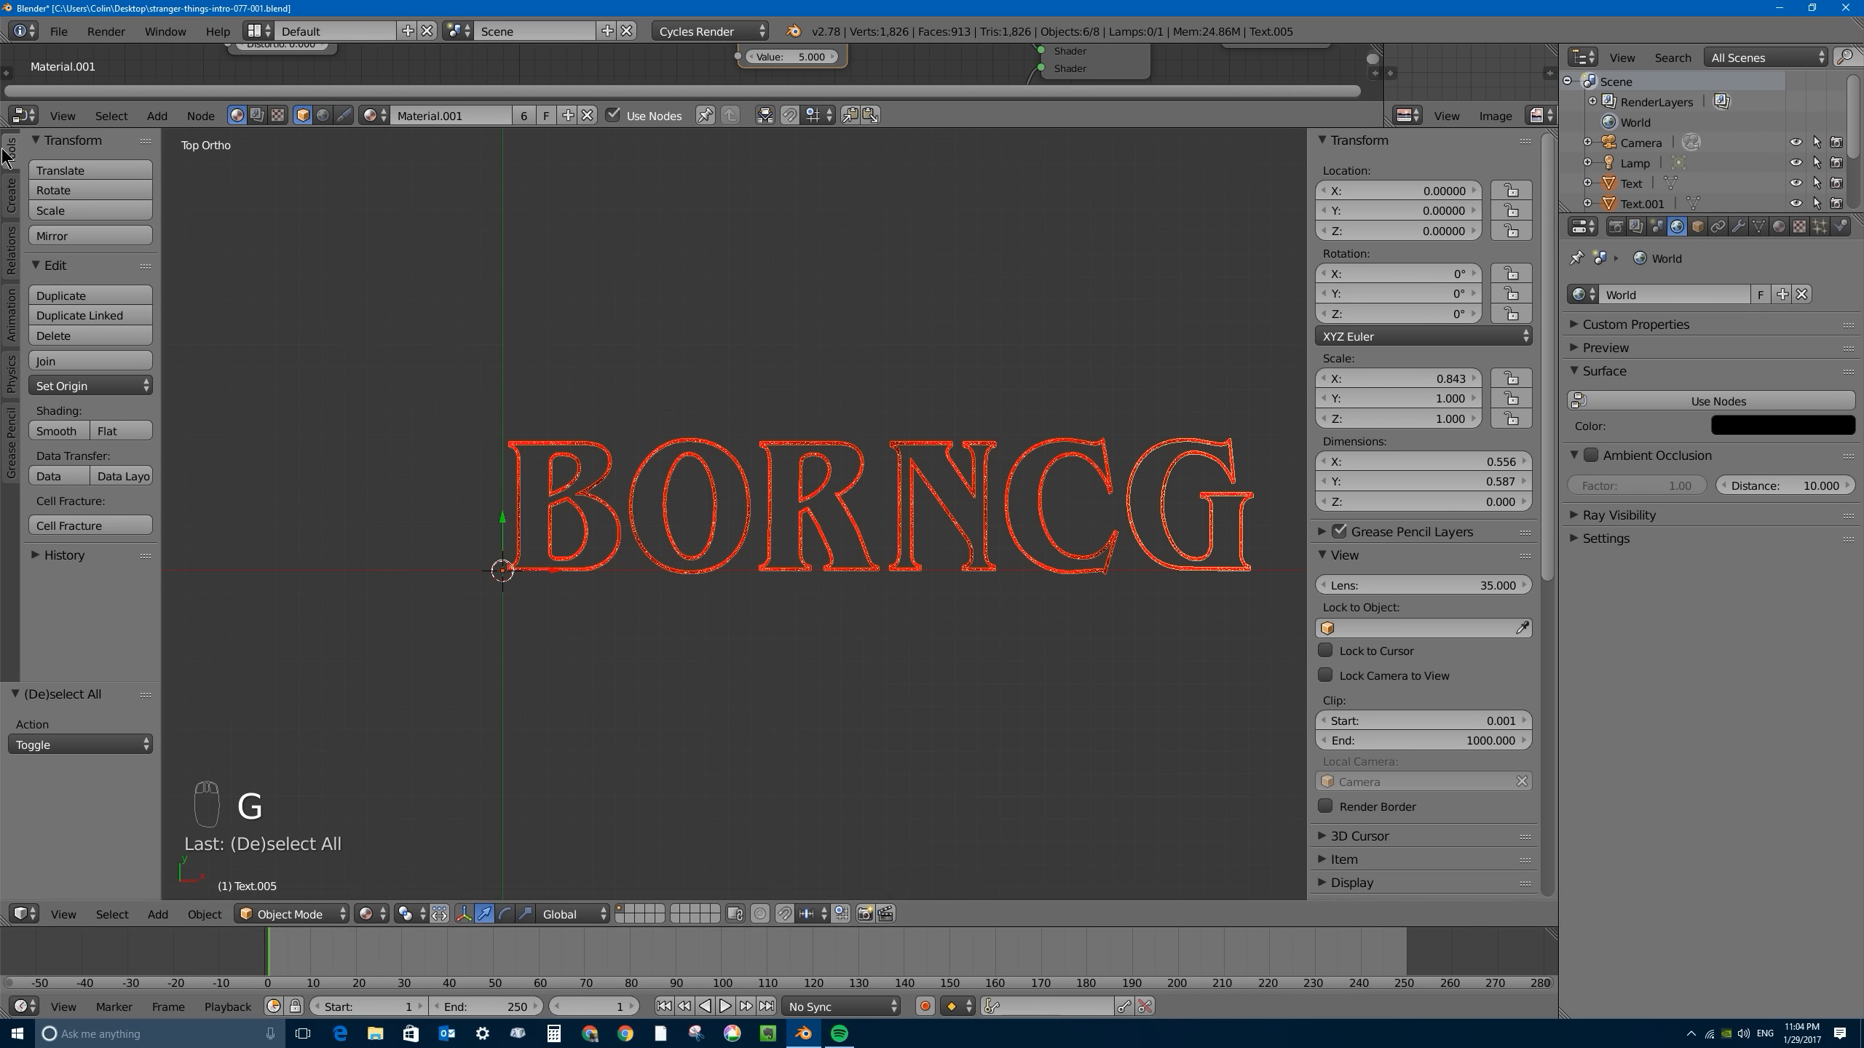
{"action": "mouse_move", "coordinate": [154, 176]}
{"action": "left_mouse_down"}
{"action": "mouse_move", "coordinate": [196, 176]}
{"action": "mouse_move", "coordinate": [180, 176]}
{"action": "left_mouse_up"}
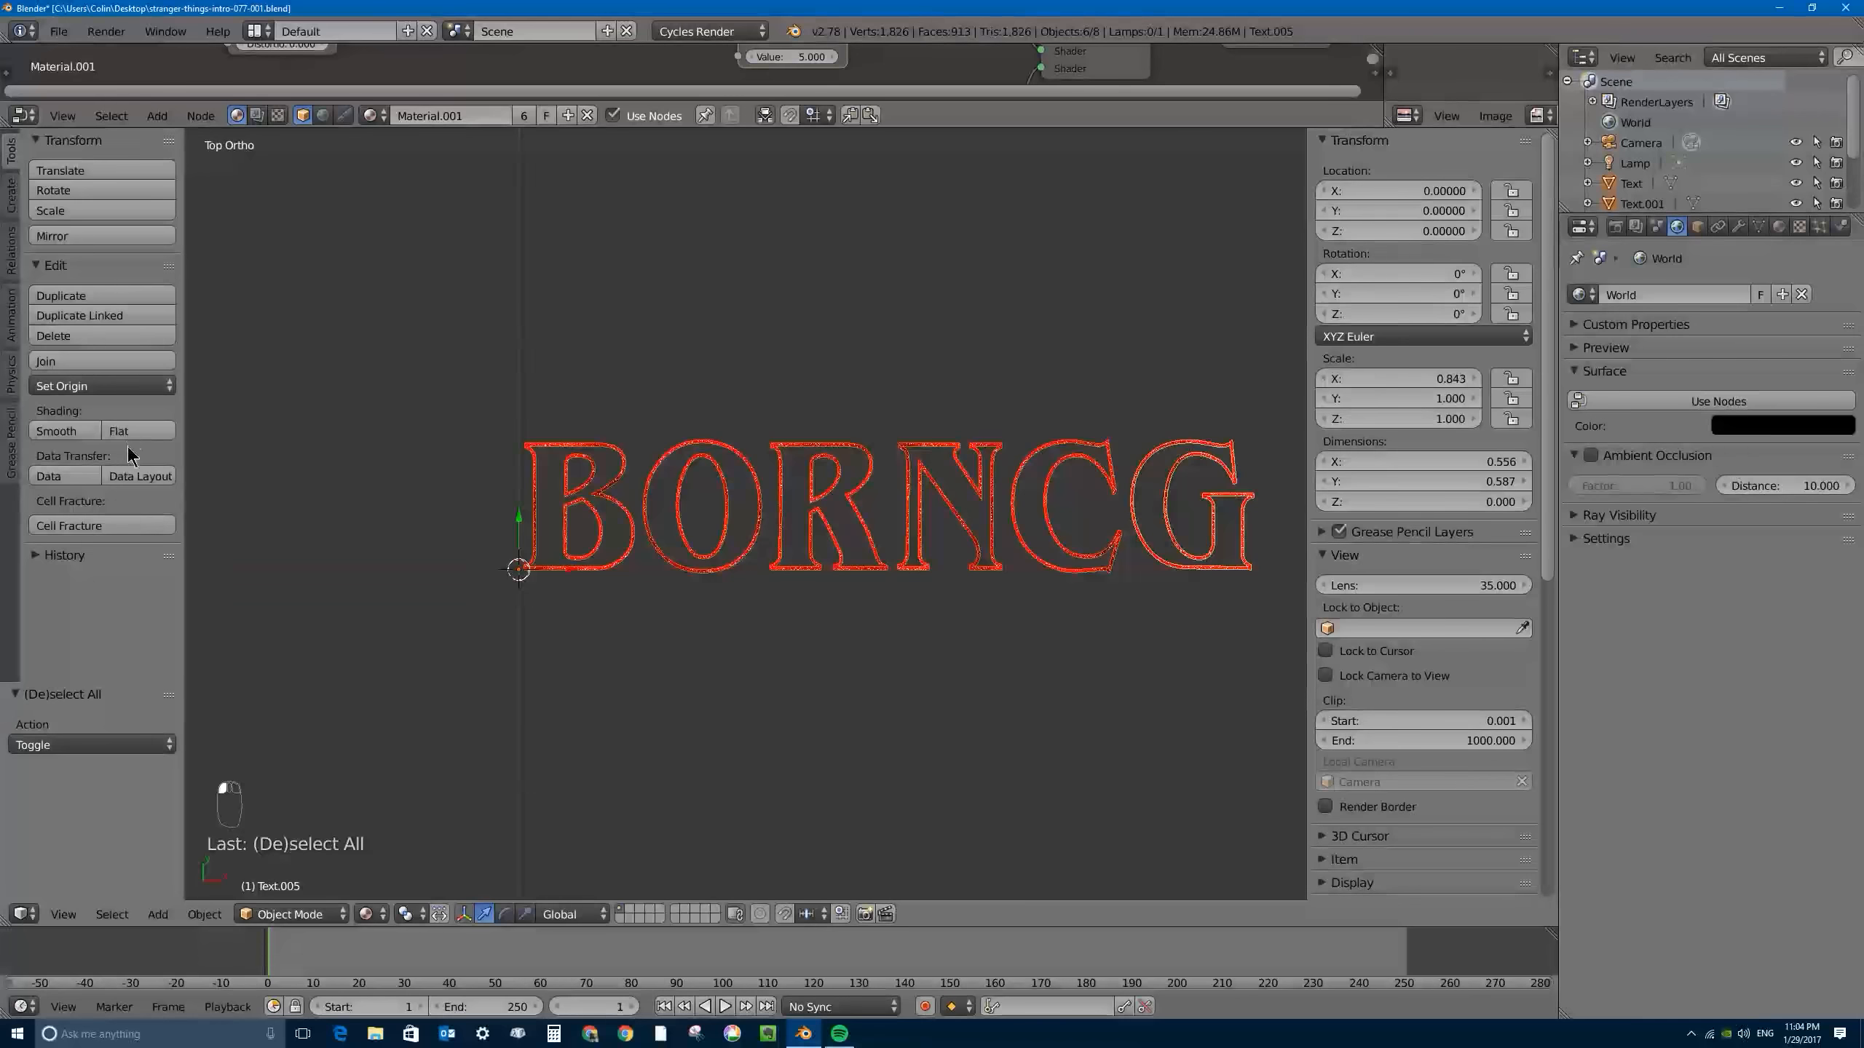
{"action": "left_click", "coordinate": [83, 388]}
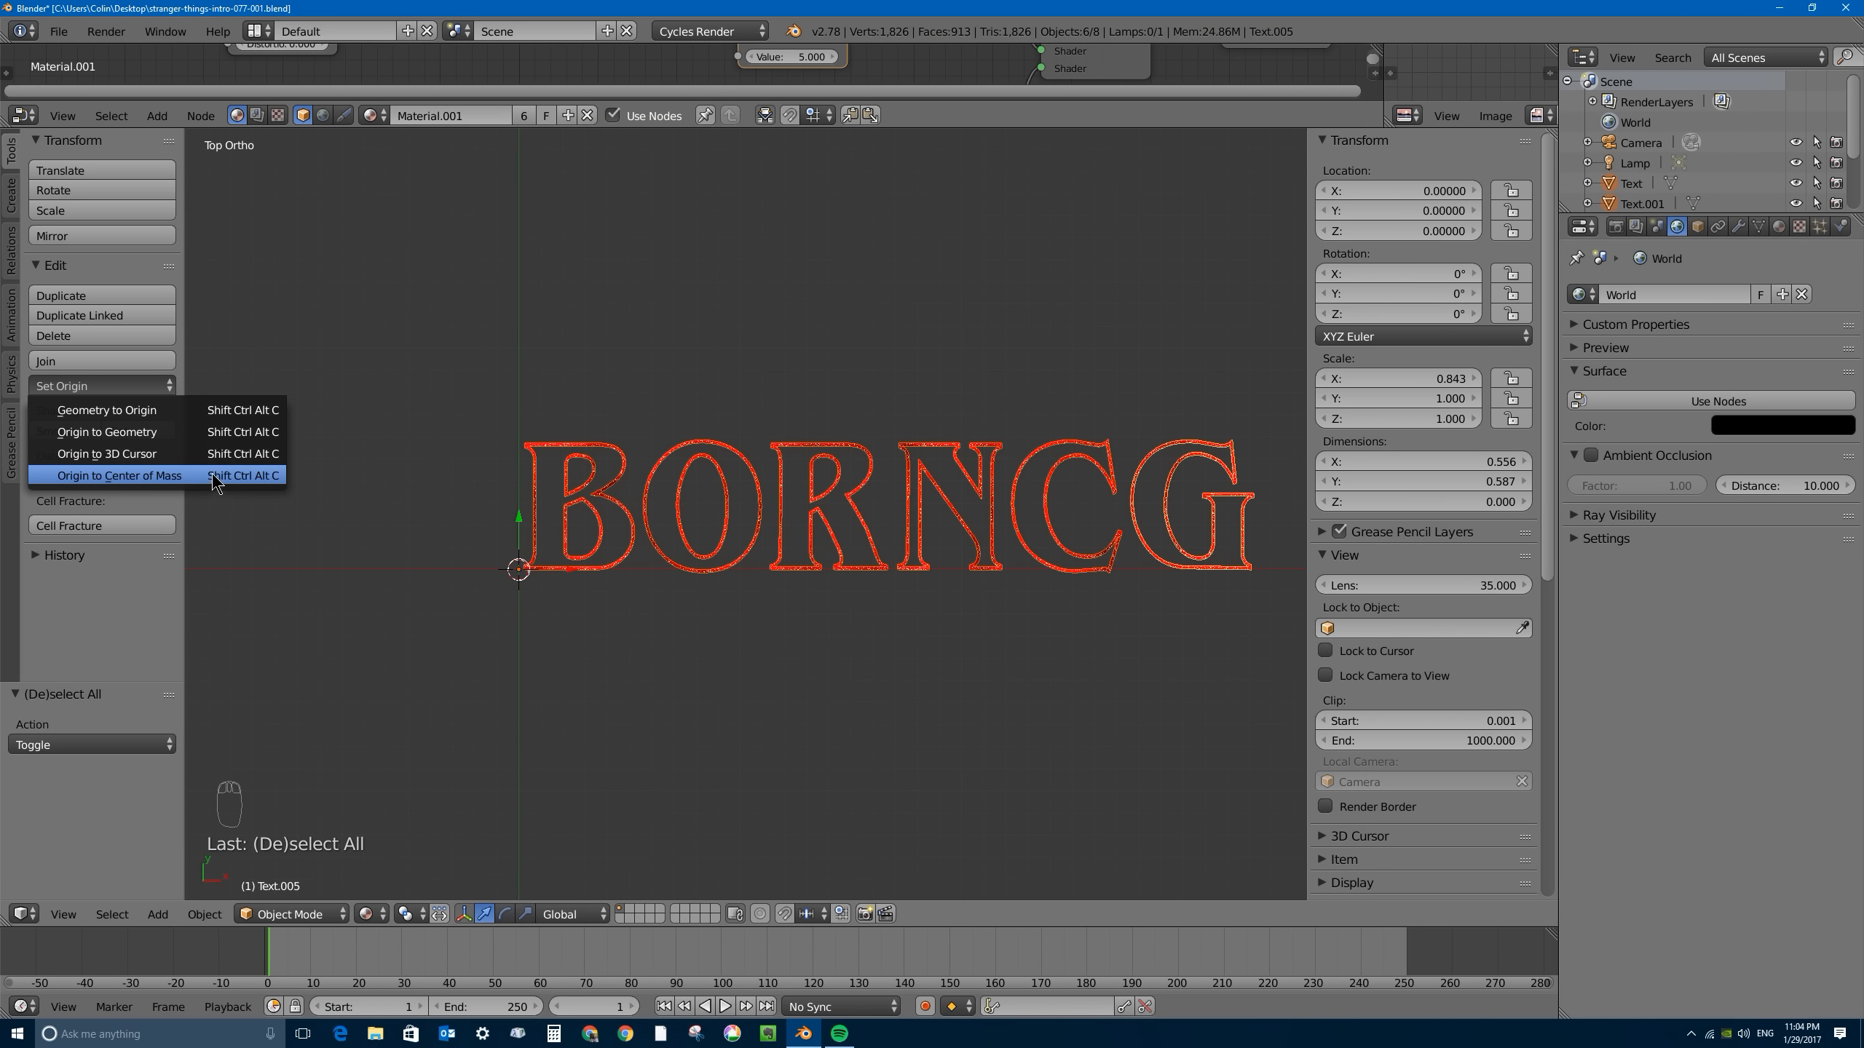
{"action": "left_click", "coordinate": [261, 477]}
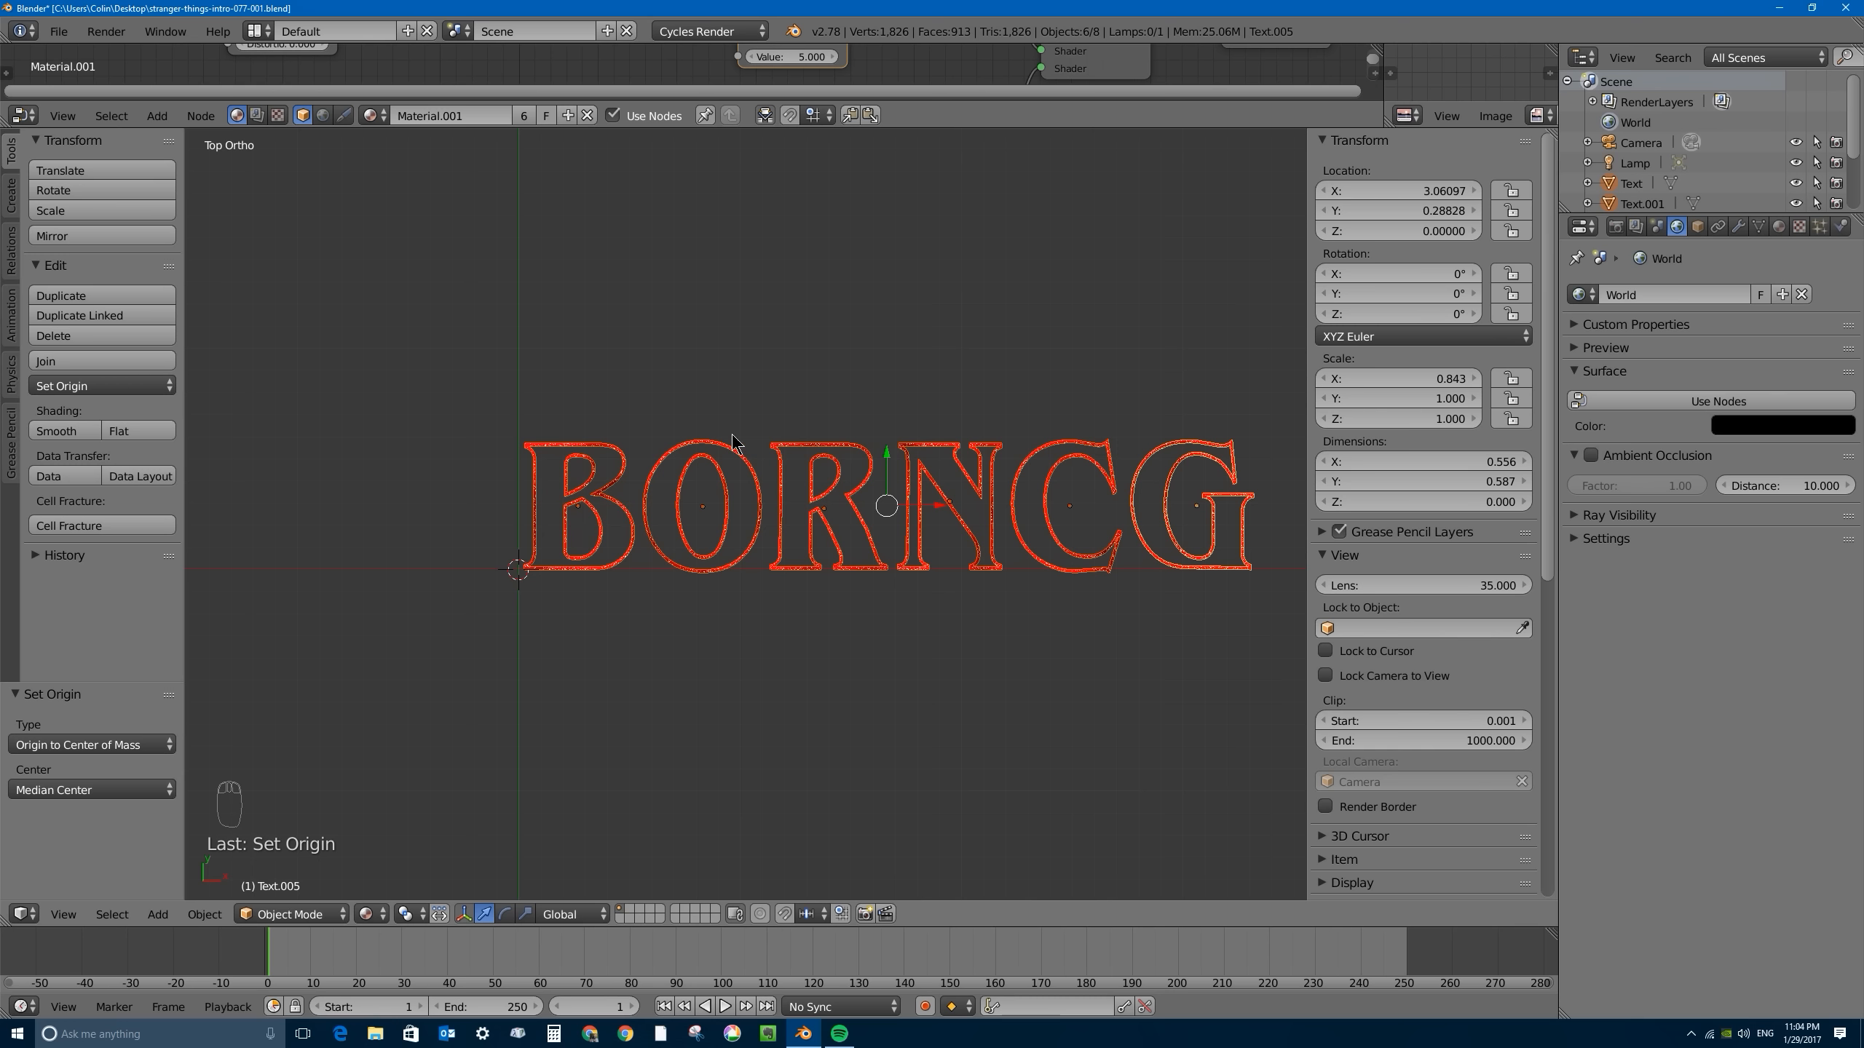
- Select the N and the C alternately to check that each letter's origin sits in its own center
{"action": "right_click", "coordinate": [944, 497]}
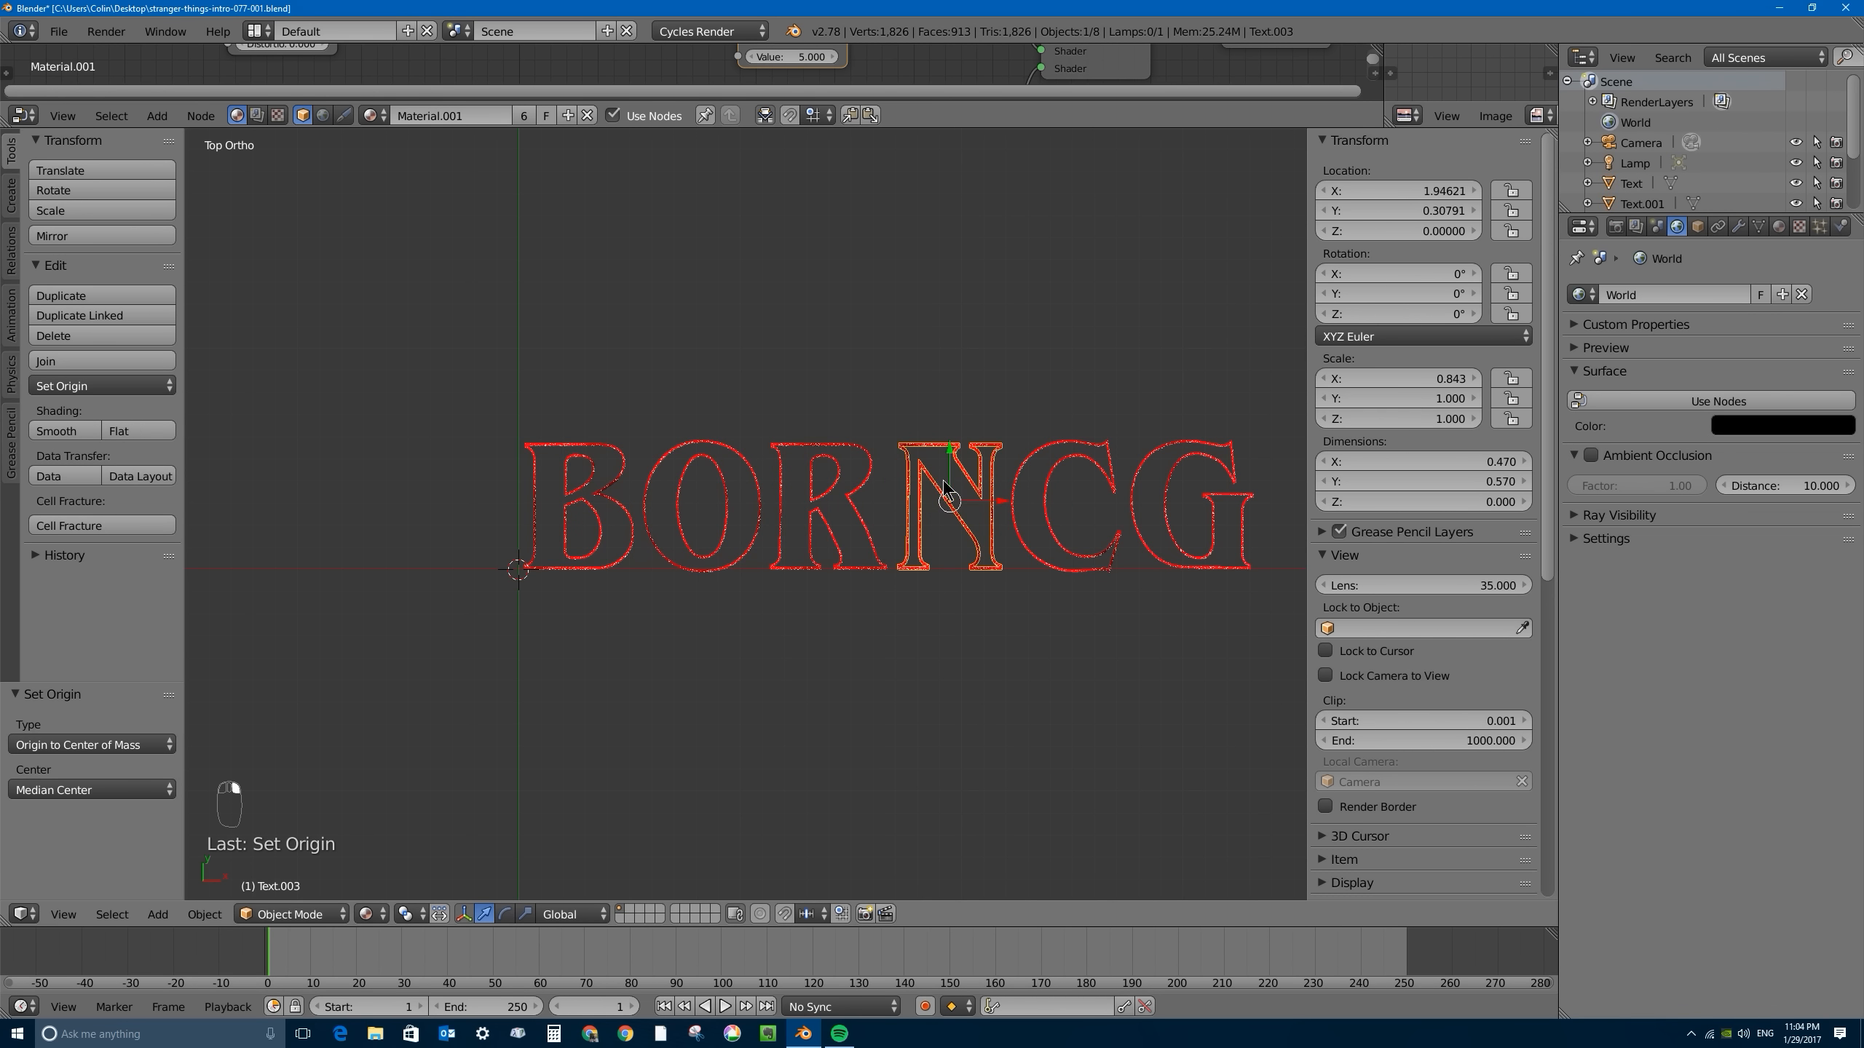
{"action": "right_click", "coordinate": [1044, 459]}
{"action": "right_click", "coordinate": [954, 505]}
{"action": "right_click", "coordinate": [1042, 508]}
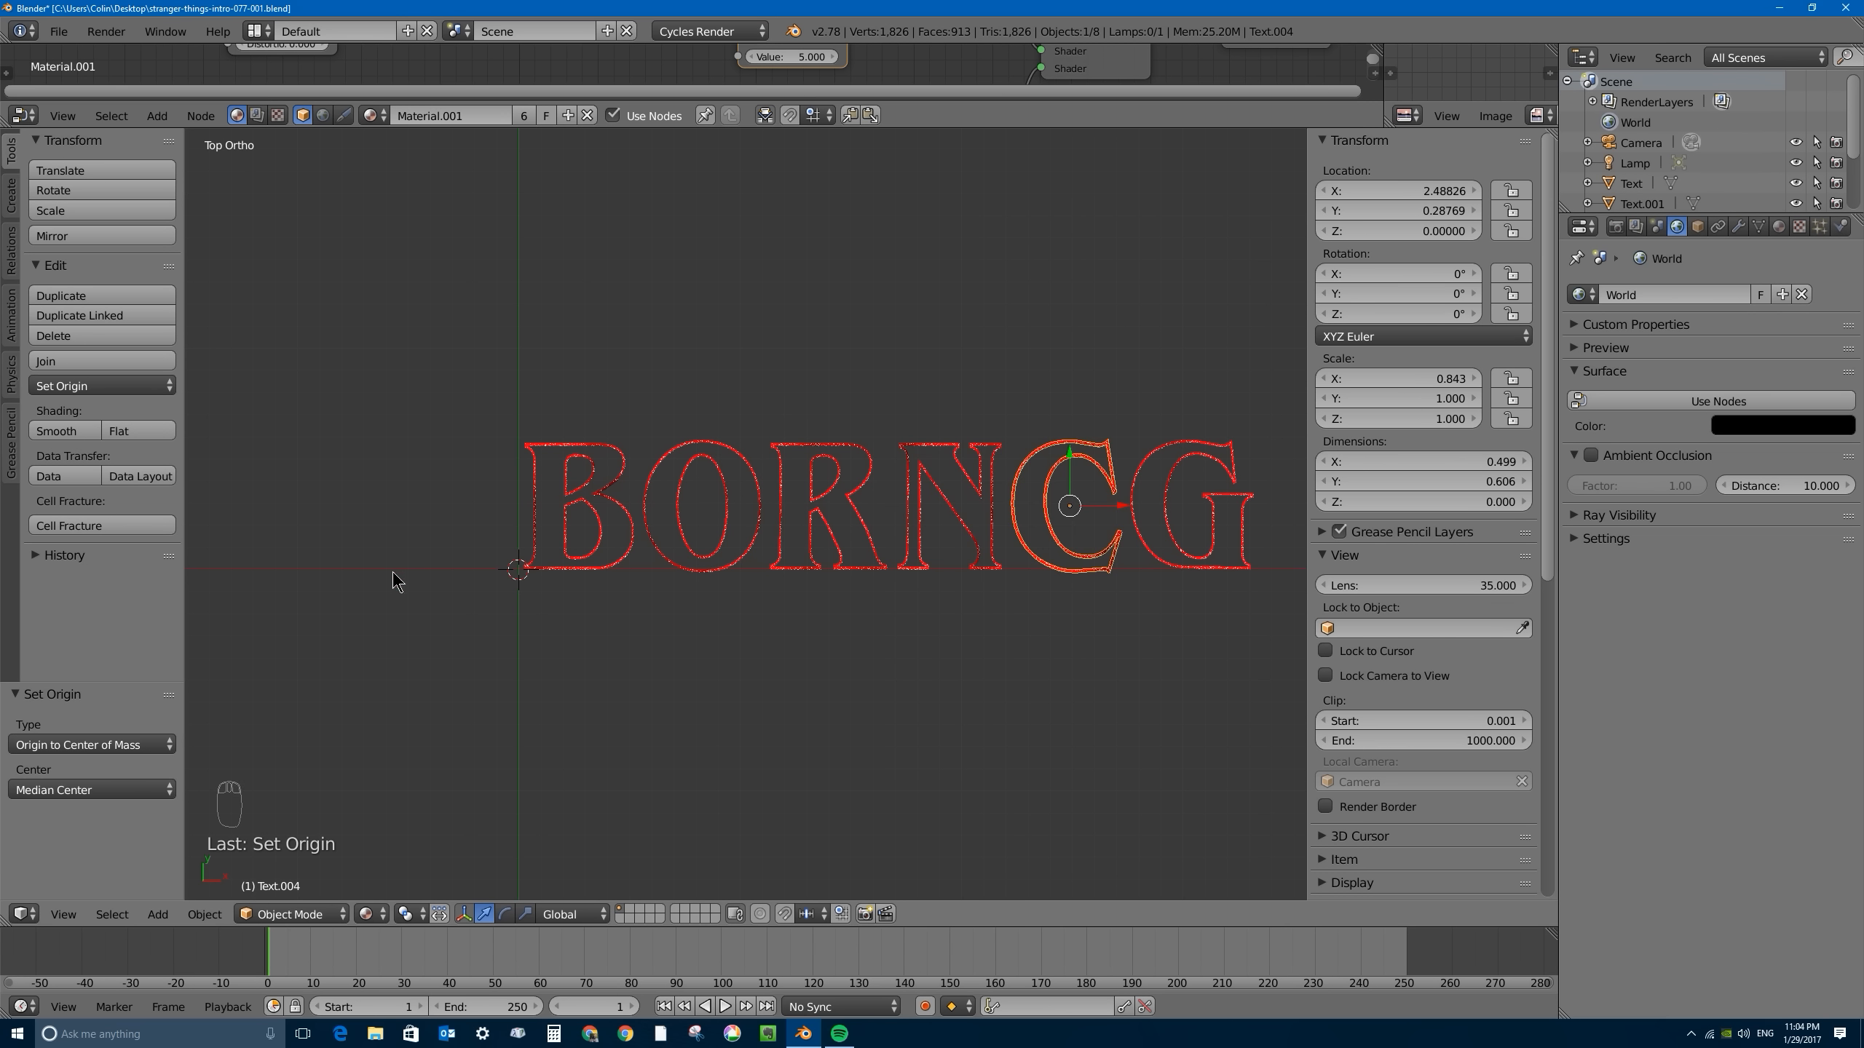
{"action": "scroll", "coordinate": [672, 524], "scroll_direction": "up", "scroll_amount": 1}
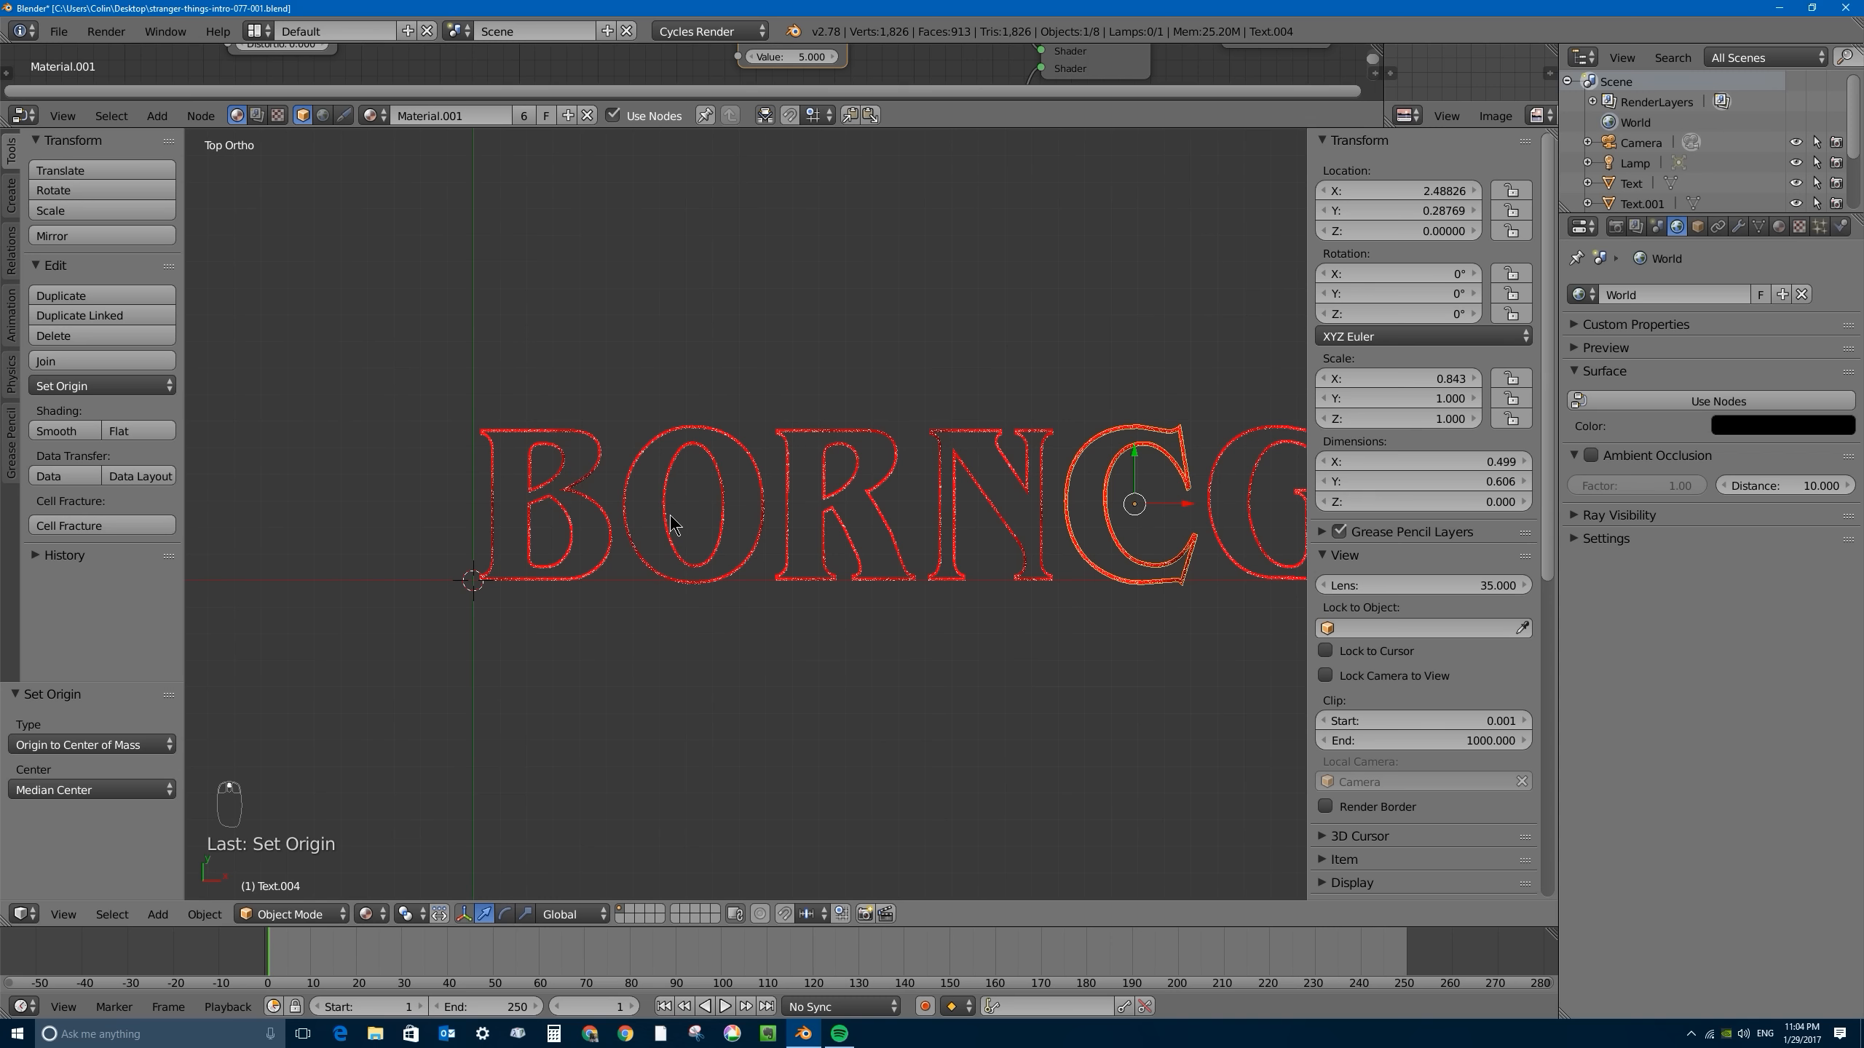
- Select the B, C and G together and scale them up by a factor of 1.33
{"action": "right_click", "coordinate": [594, 475]}
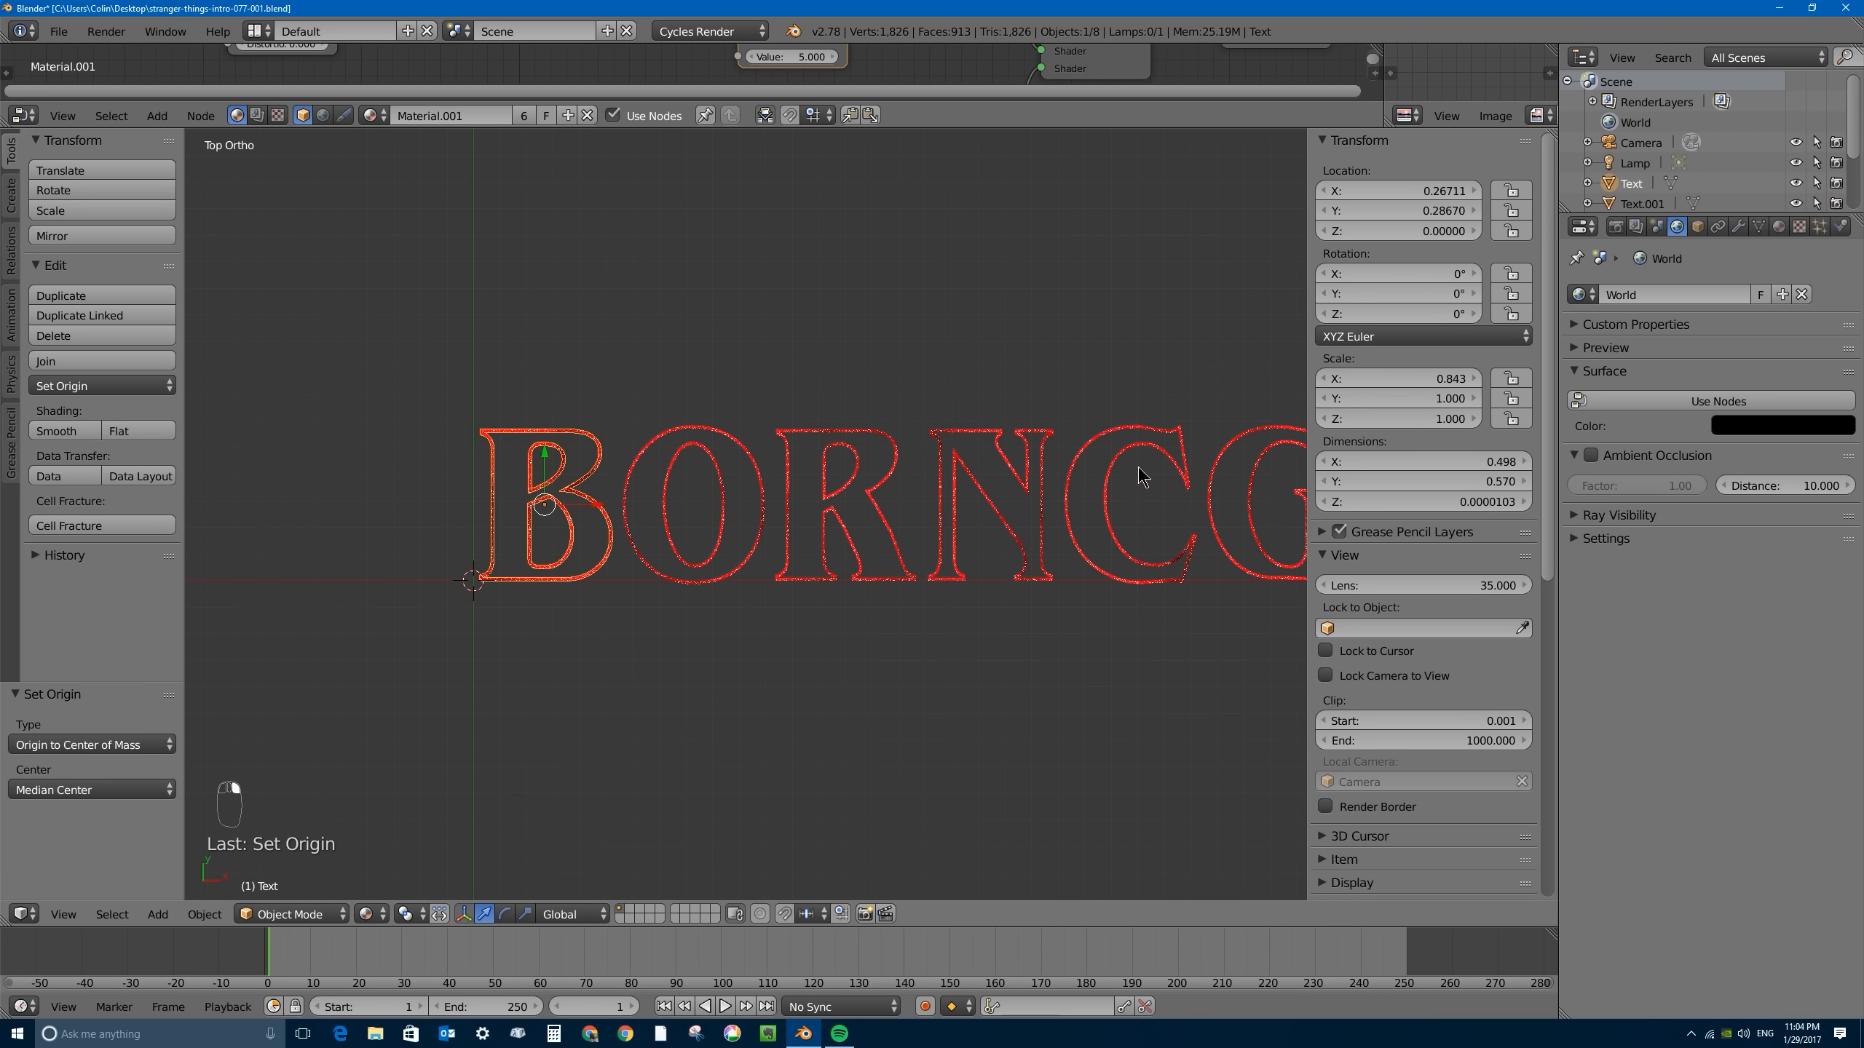
{"action": "middle_click_drag", "start_coordinate": [947, 469], "coordinate": [814, 483], "text": "shift"}
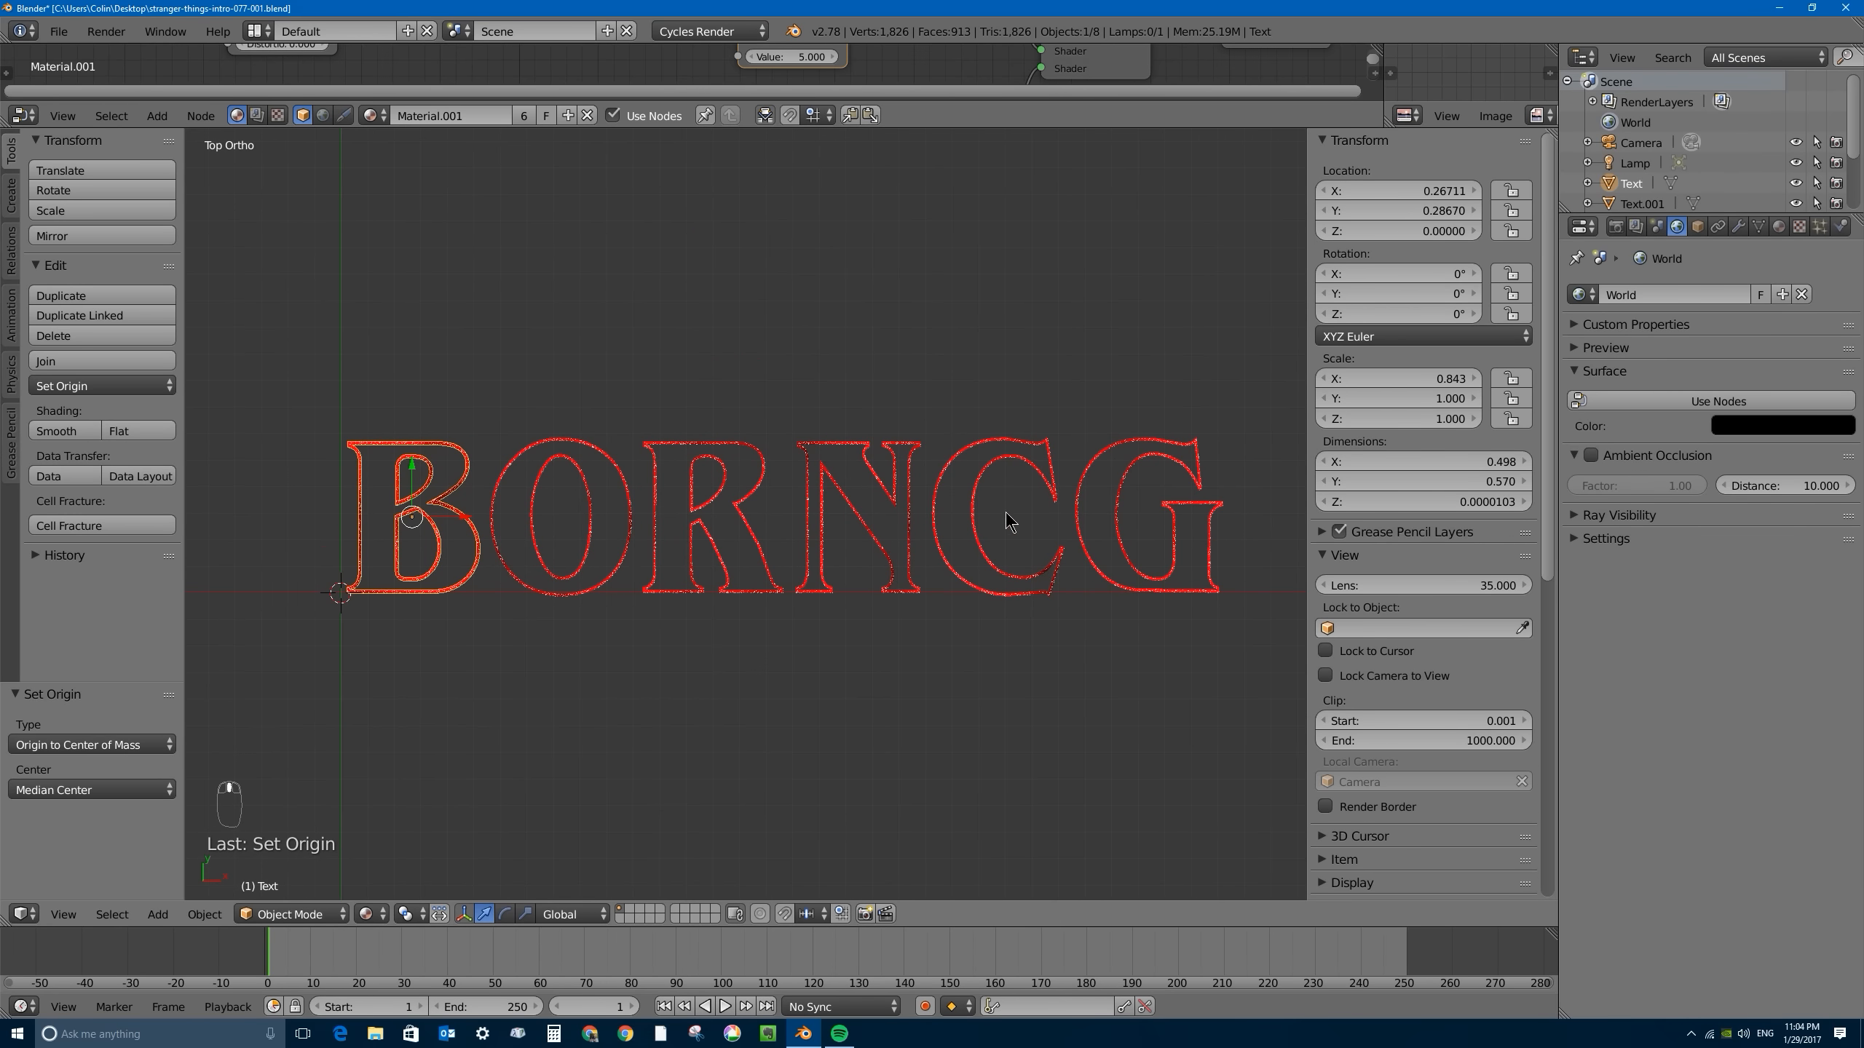
{"action": "right_click", "coordinate": [984, 491], "text": "shift"}
{"action": "right_click", "coordinate": [1127, 493], "text": "shift"}
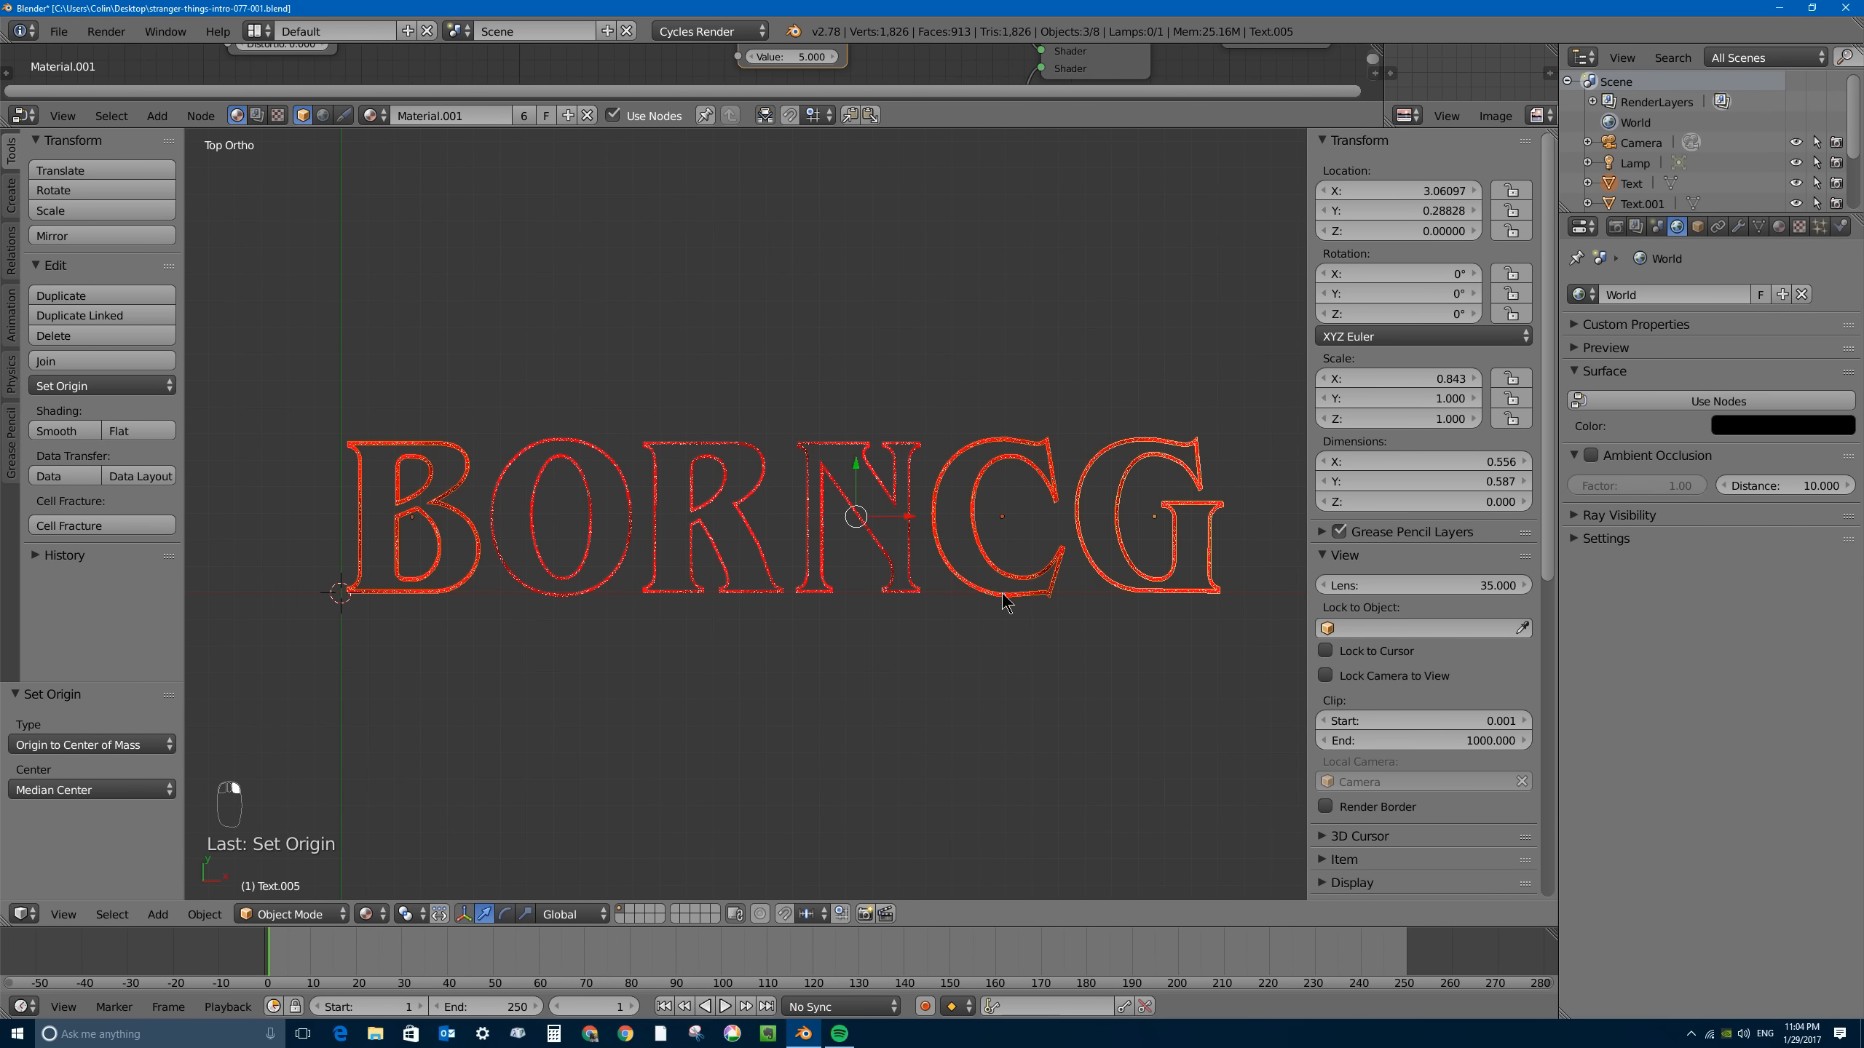
{"action": "key", "text": "s"}
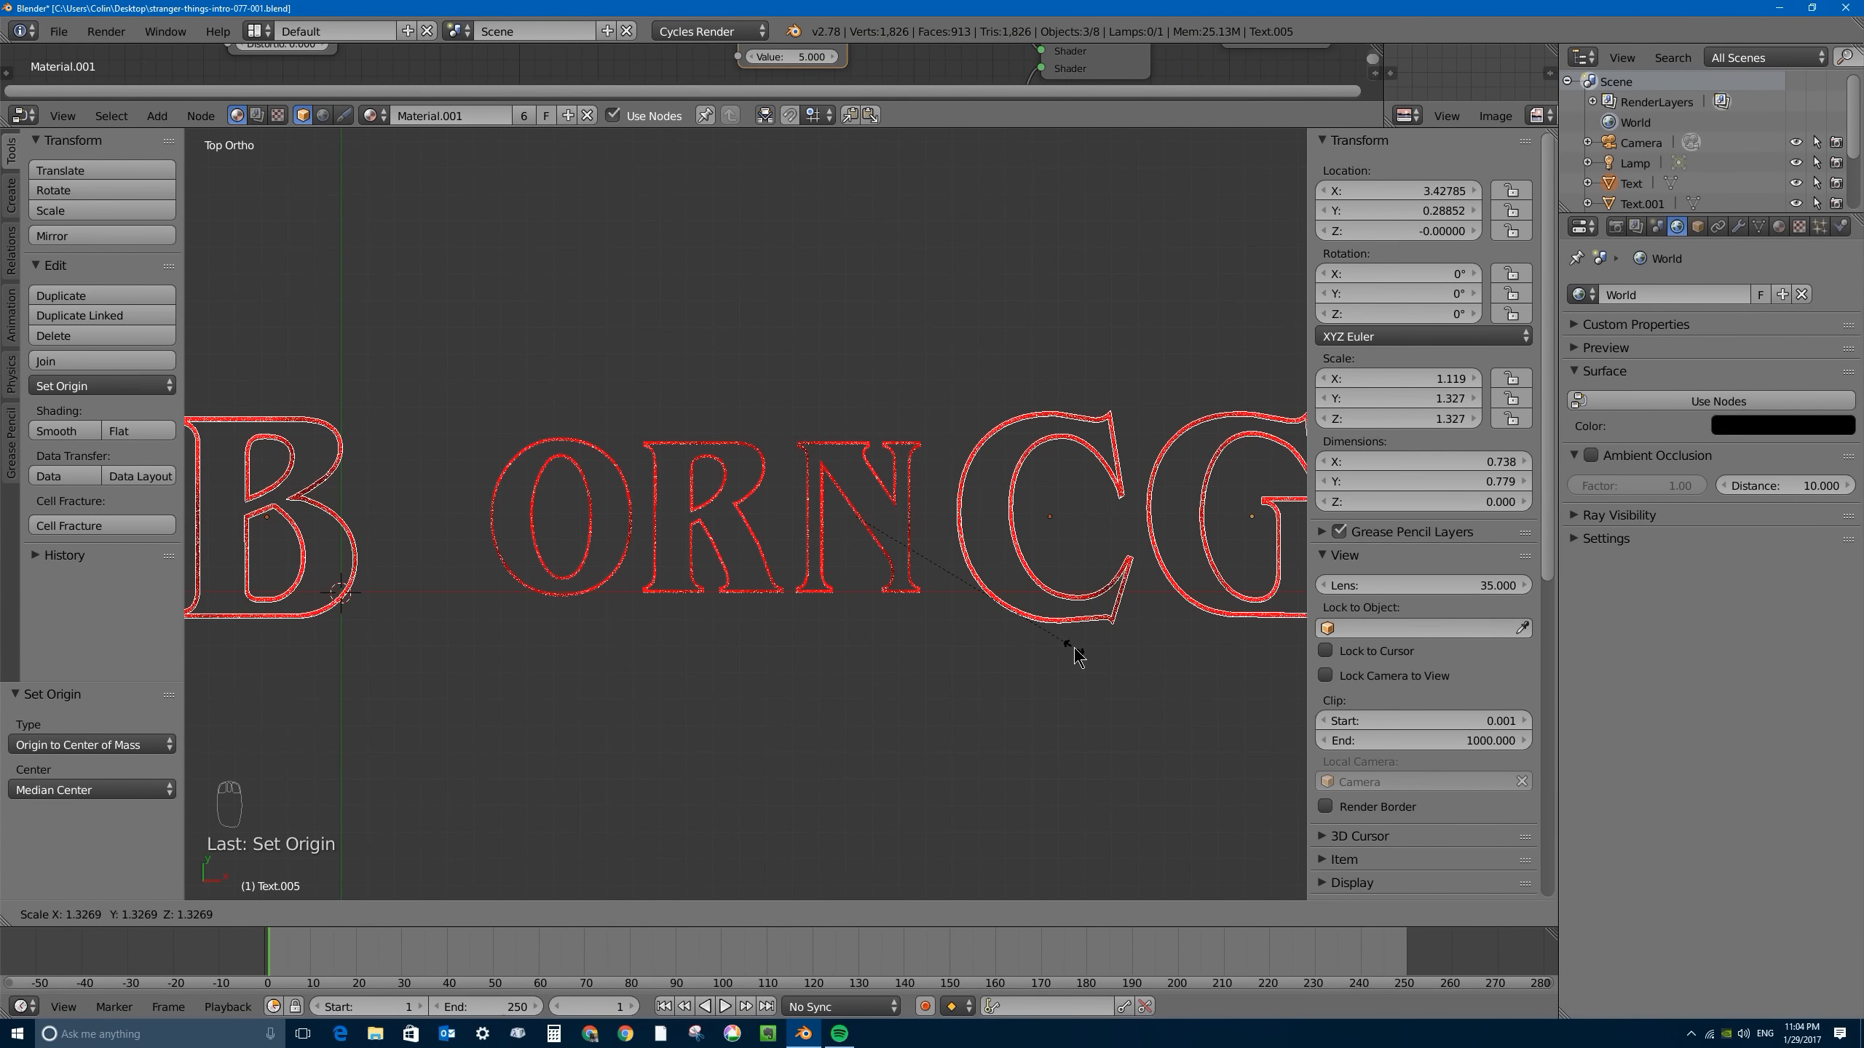
{"action": "left_click", "coordinate": [1076, 656]}
- Move the enlarged B, C and G along Y by about -0.088 so their tops align with the O, R and N
{"action": "key", "text": "g"}
{"action": "key", "text": "y"}
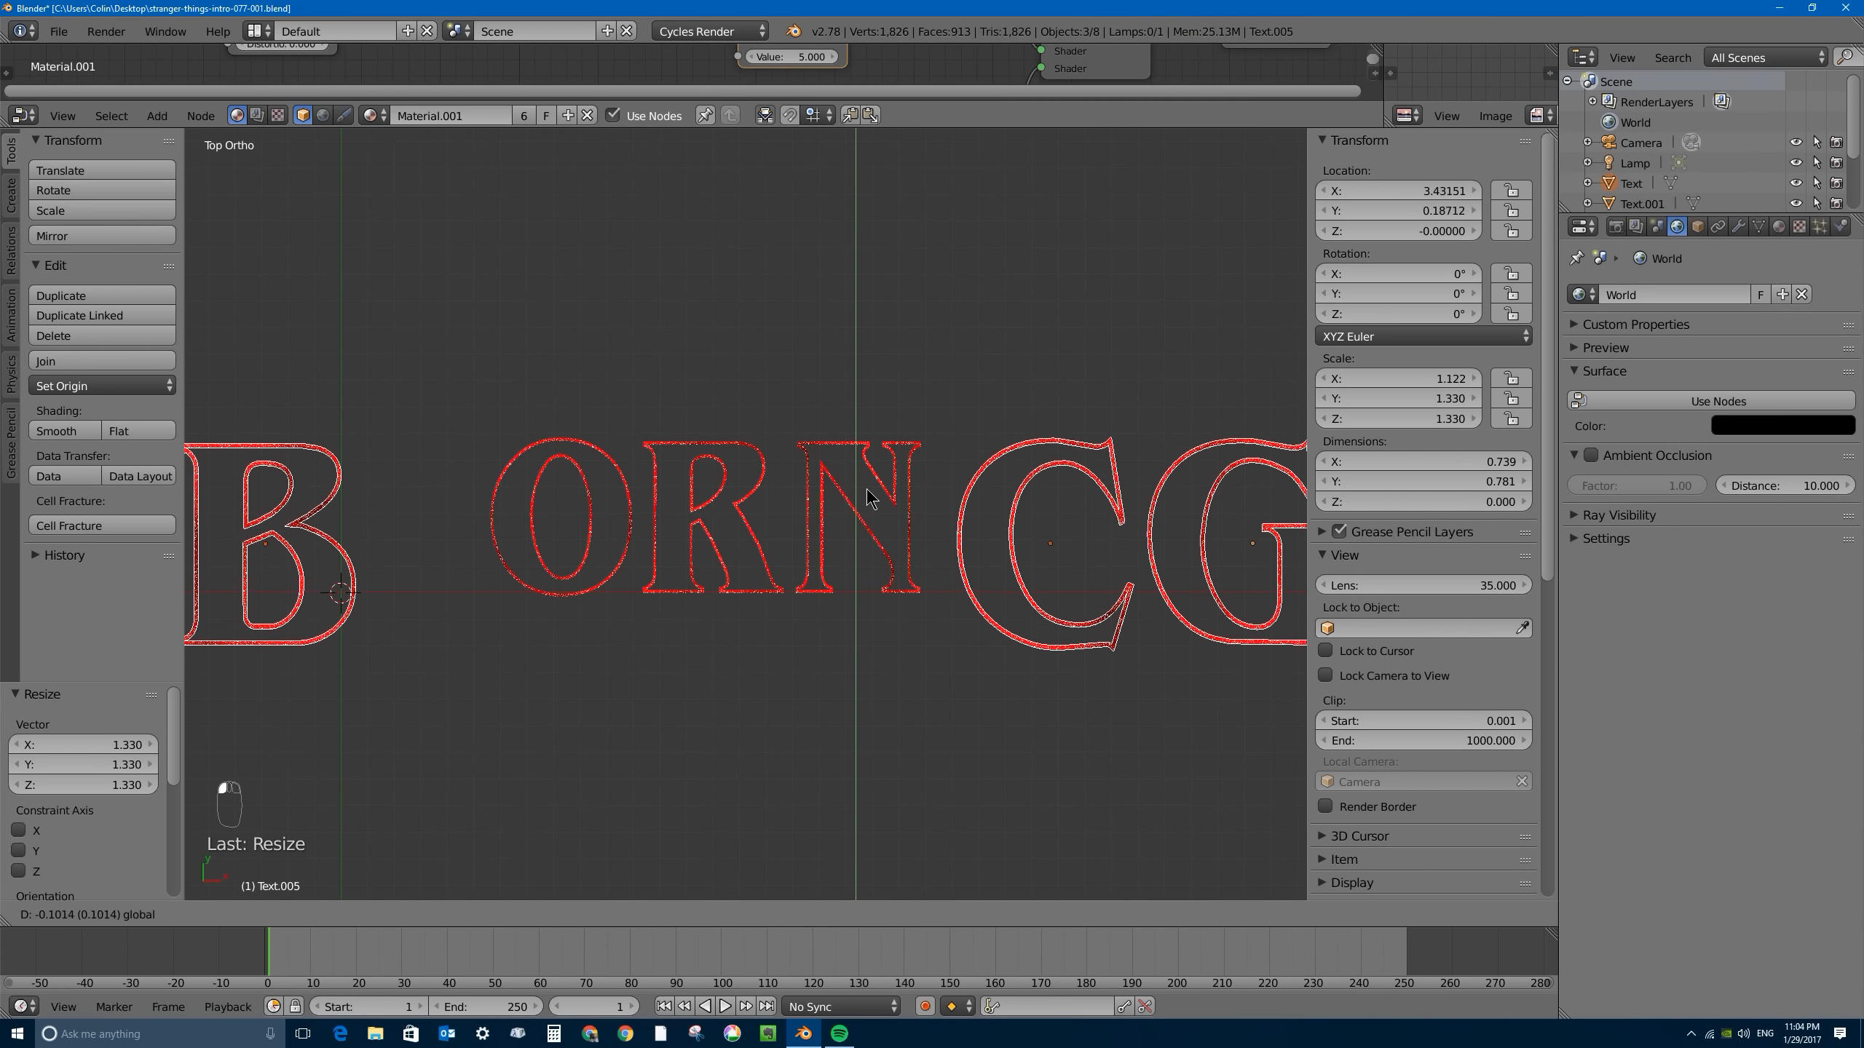
{"action": "left_click", "coordinate": [868, 498]}
- Box-select all six letters and move them about -1.676 along X to center the word on the world origin
{"action": "right_click", "coordinate": [530, 504]}
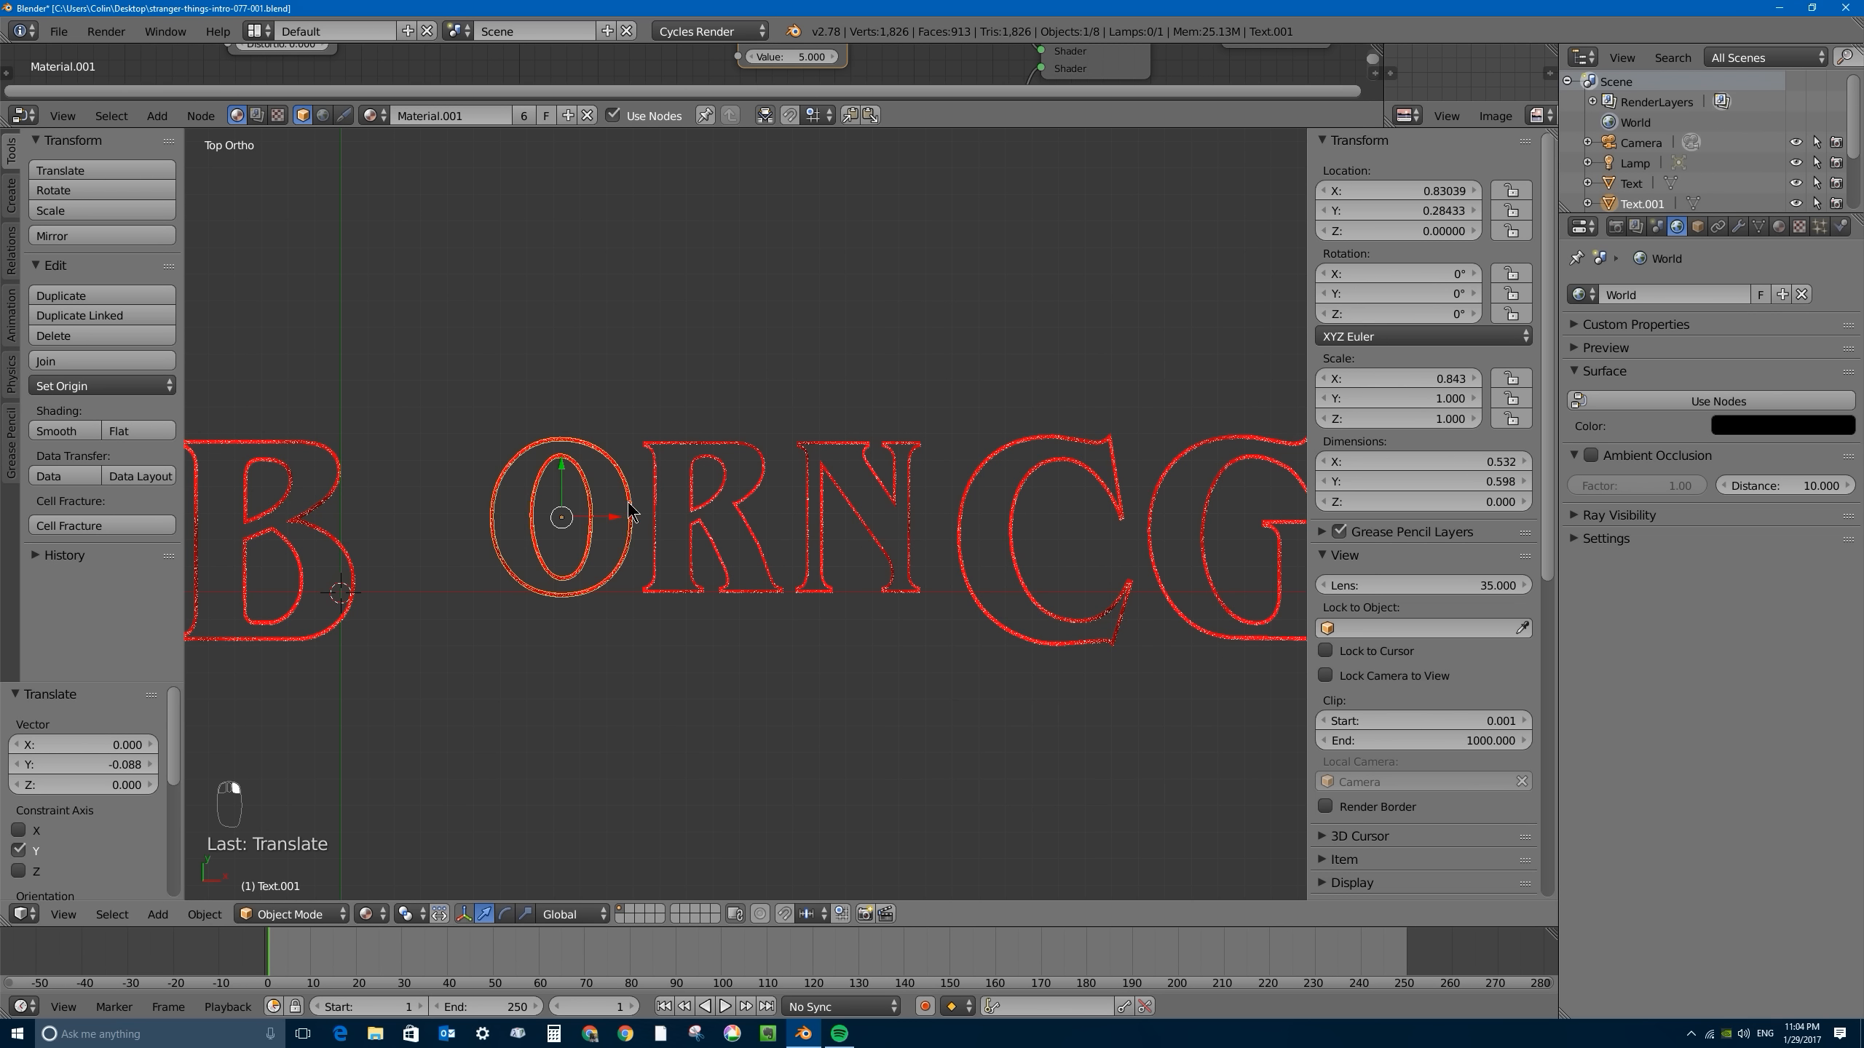
{"action": "right_click", "coordinate": [704, 508]}
{"action": "scroll", "coordinate": [681, 549], "scroll_direction": "down", "scroll_amount": 5}
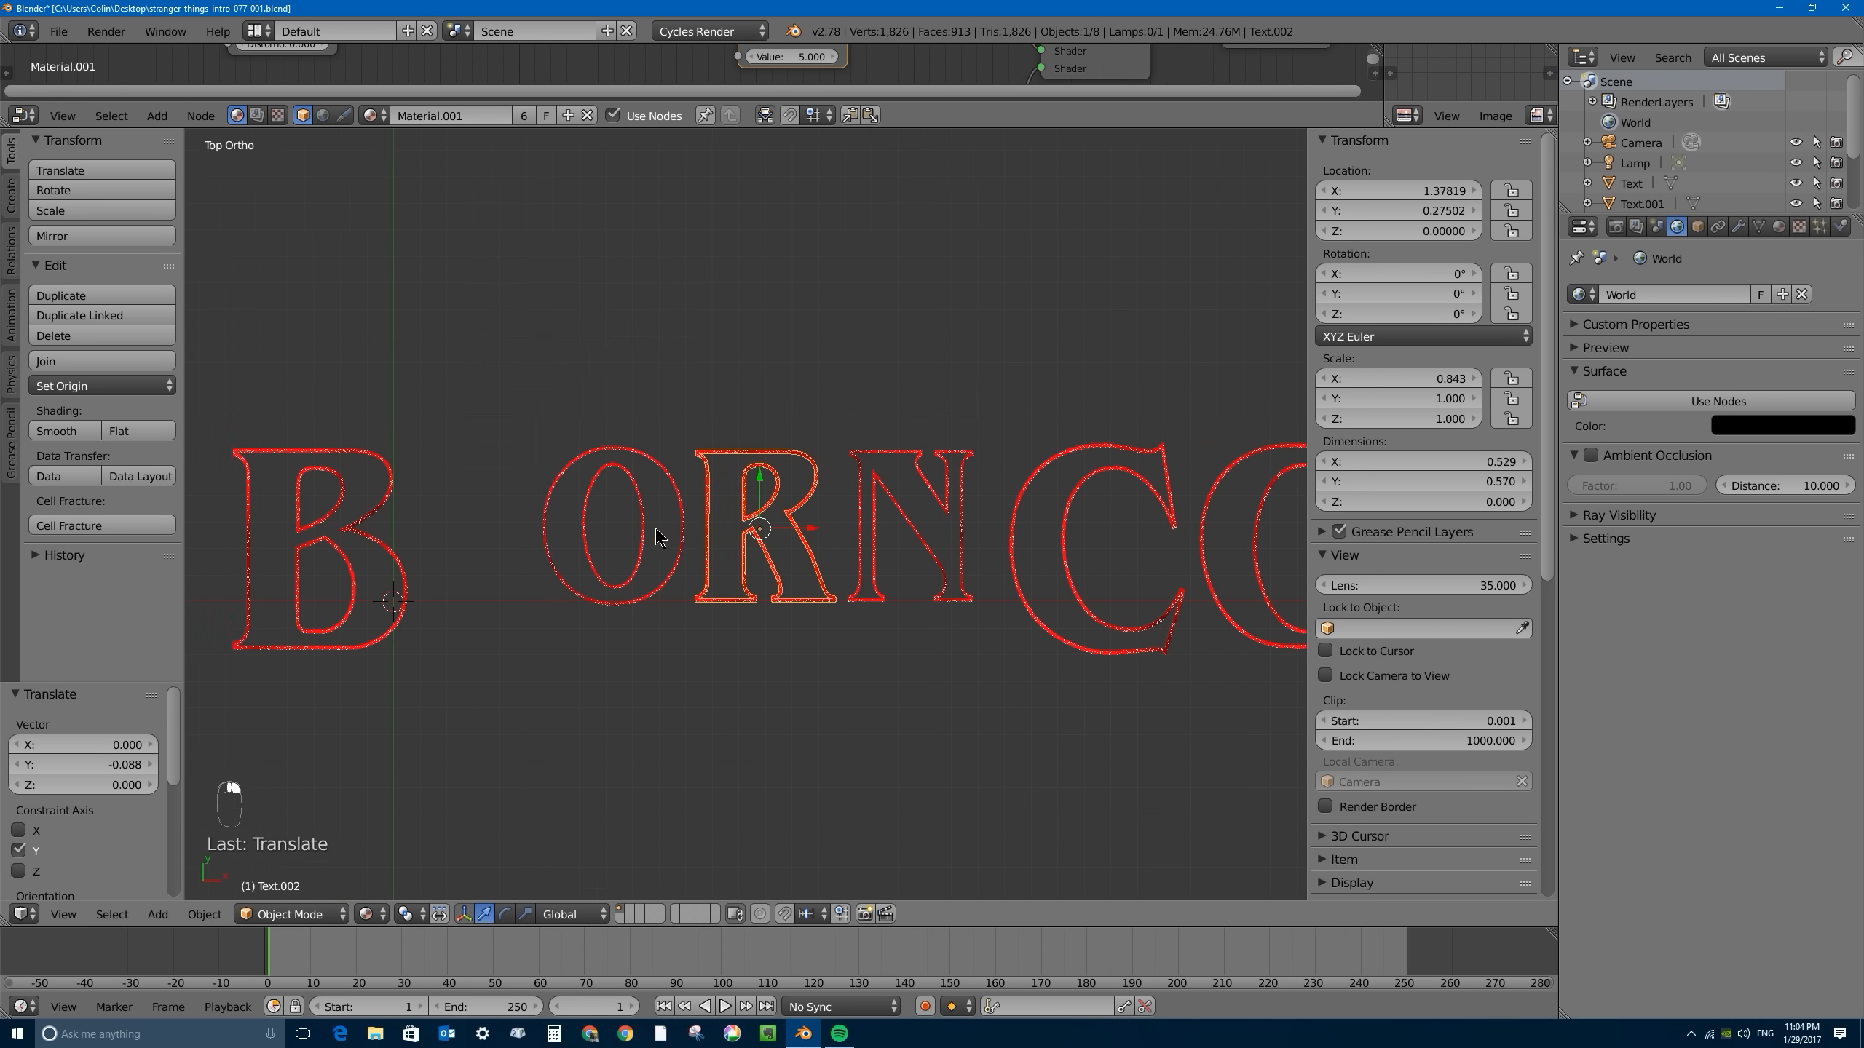
{"action": "key", "text": "a"}
{"action": "key", "text": "b"}
{"action": "left_click_drag", "start_coordinate": [396, 403], "coordinate": [1031, 628]}
{"action": "key", "text": "g"}
{"action": "key", "text": "x"}
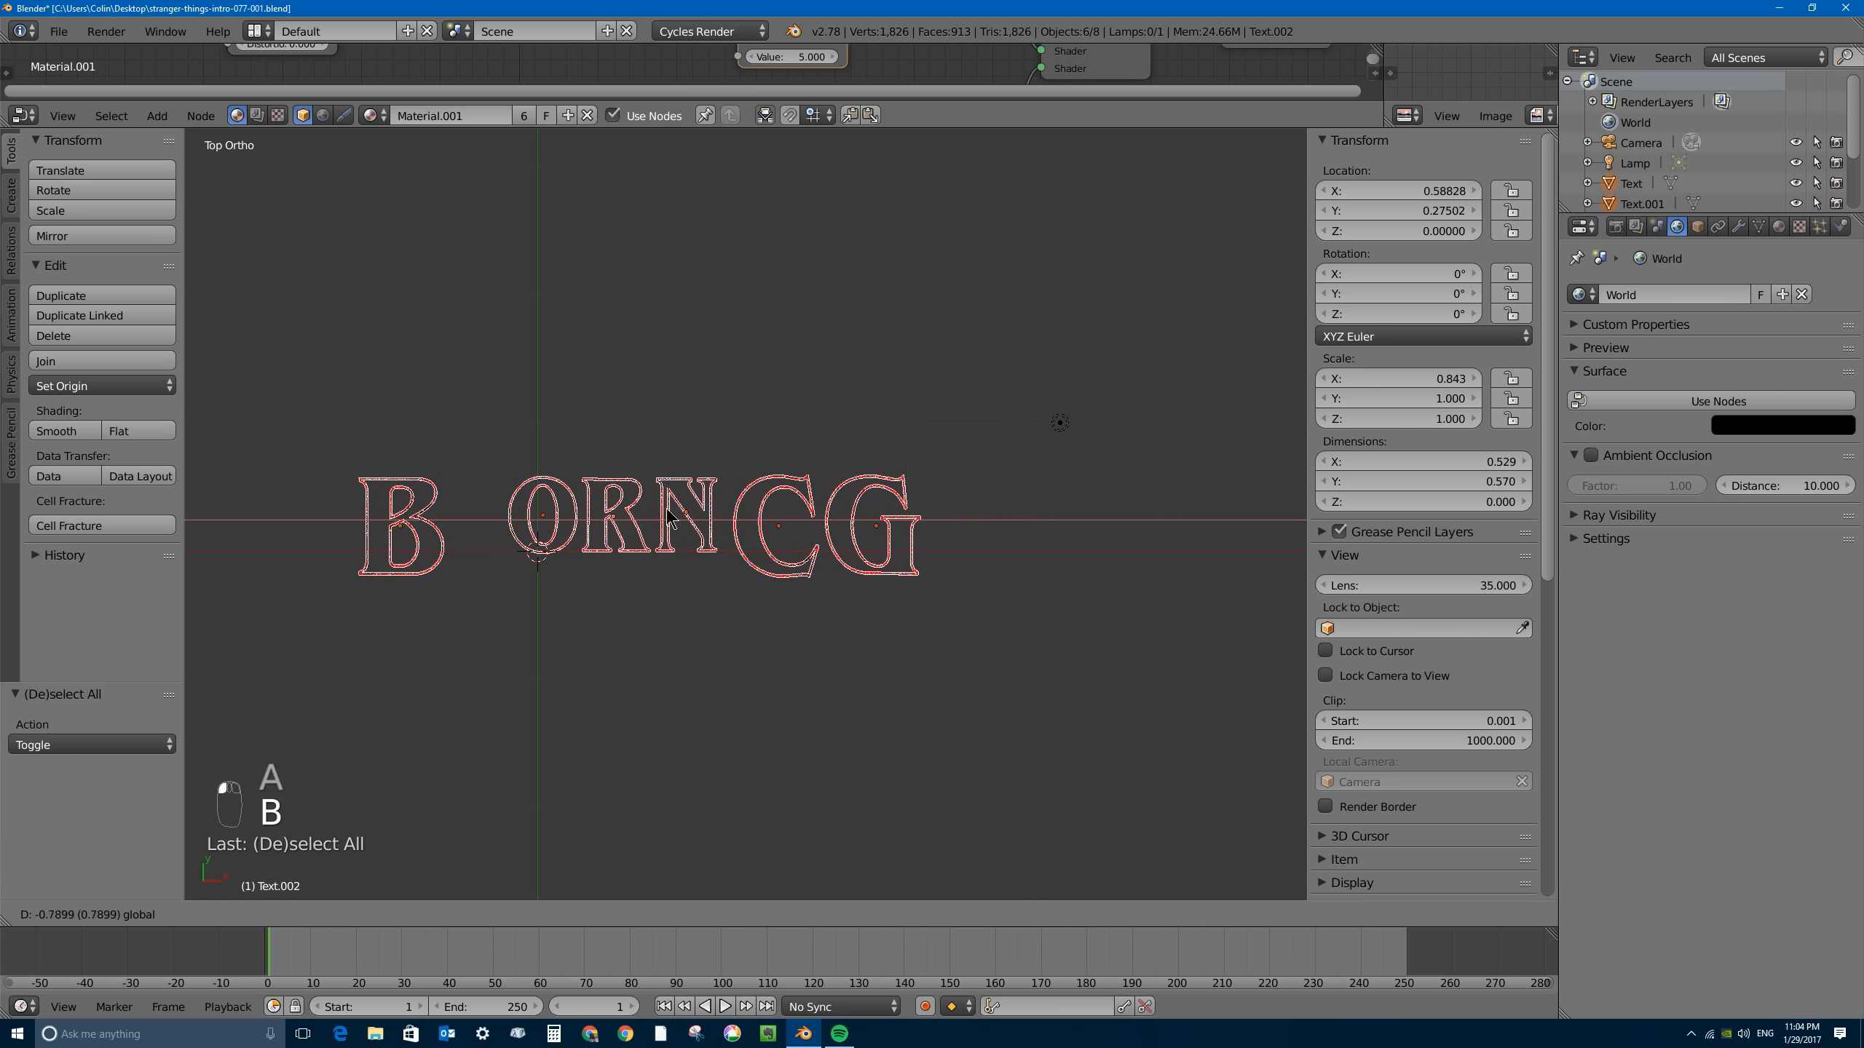
{"action": "left_click", "coordinate": [588, 508]}
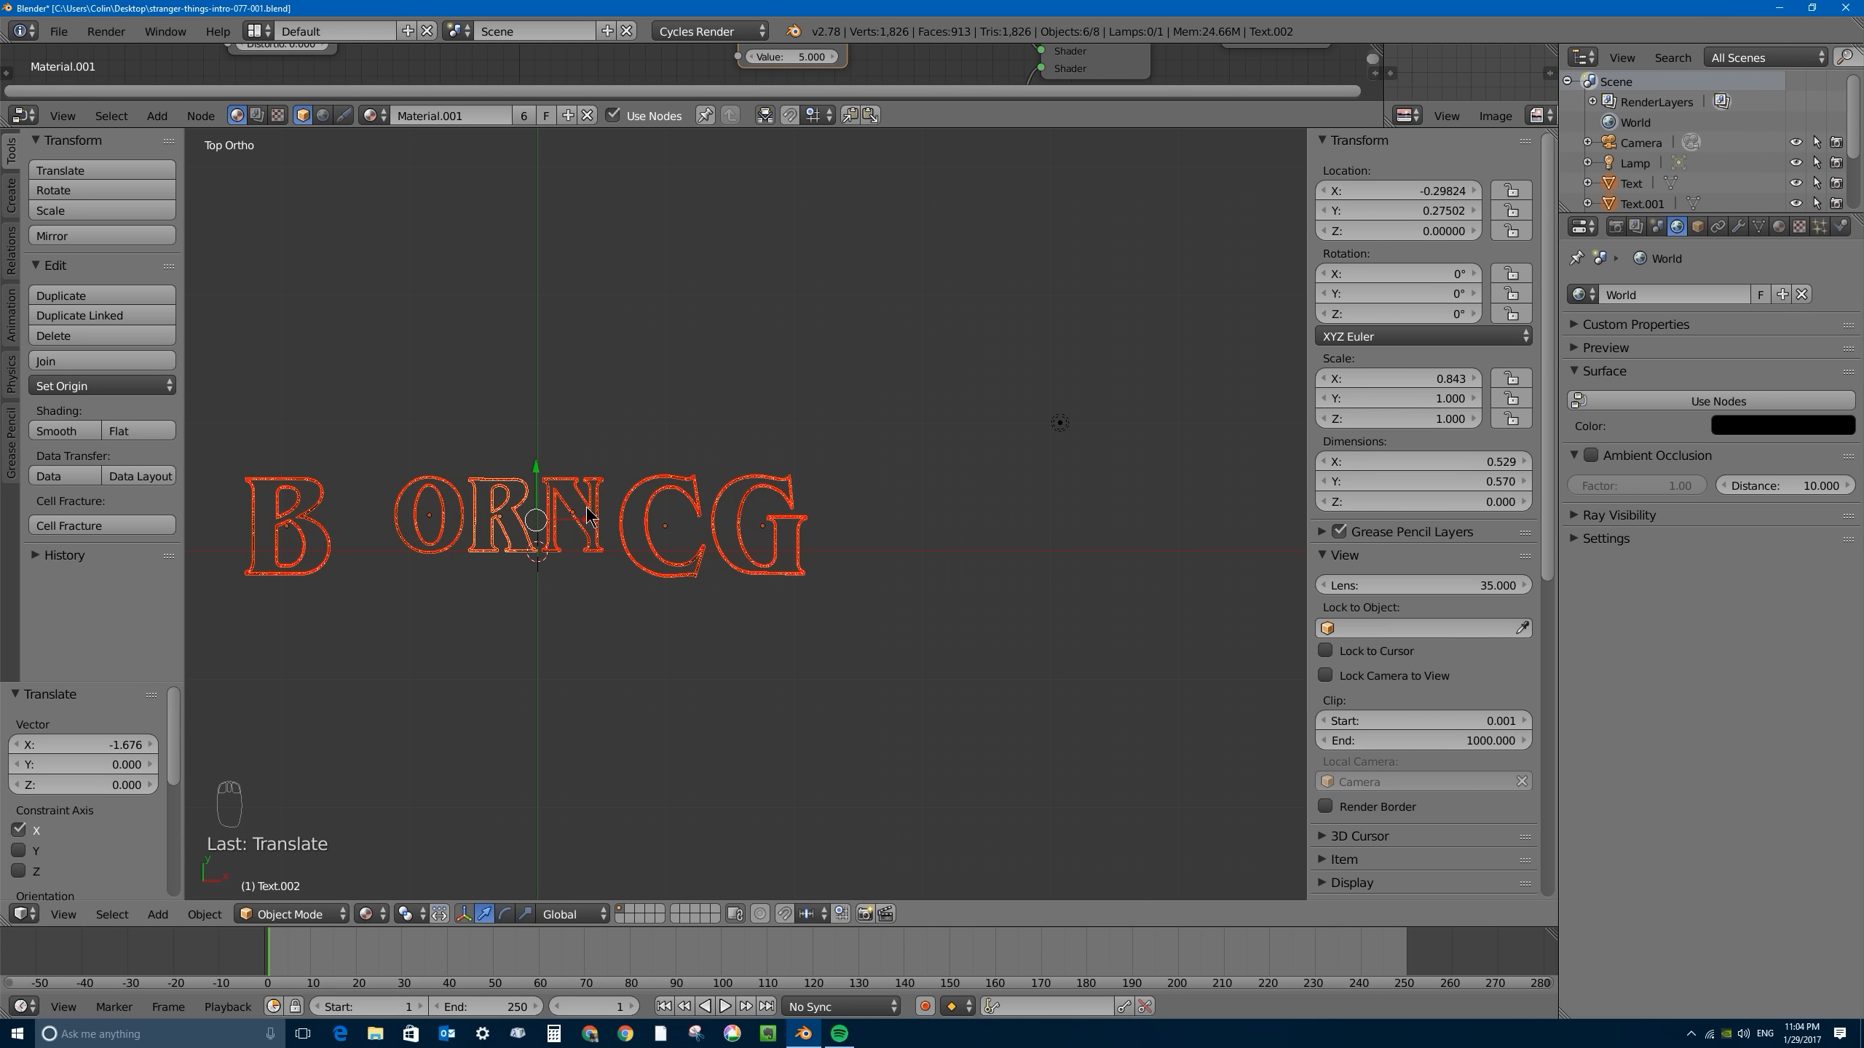
- Move the R about 0.006 and the N about -0.041 along X to tighten the gap between them
{"action": "scroll", "coordinate": [801, 443], "scroll_direction": "up", "scroll_amount": 5}
{"action": "middle_click_drag", "start_coordinate": [771, 488], "coordinate": [807, 449], "text": "shift"}
{"action": "right_click", "coordinate": [809, 491]}
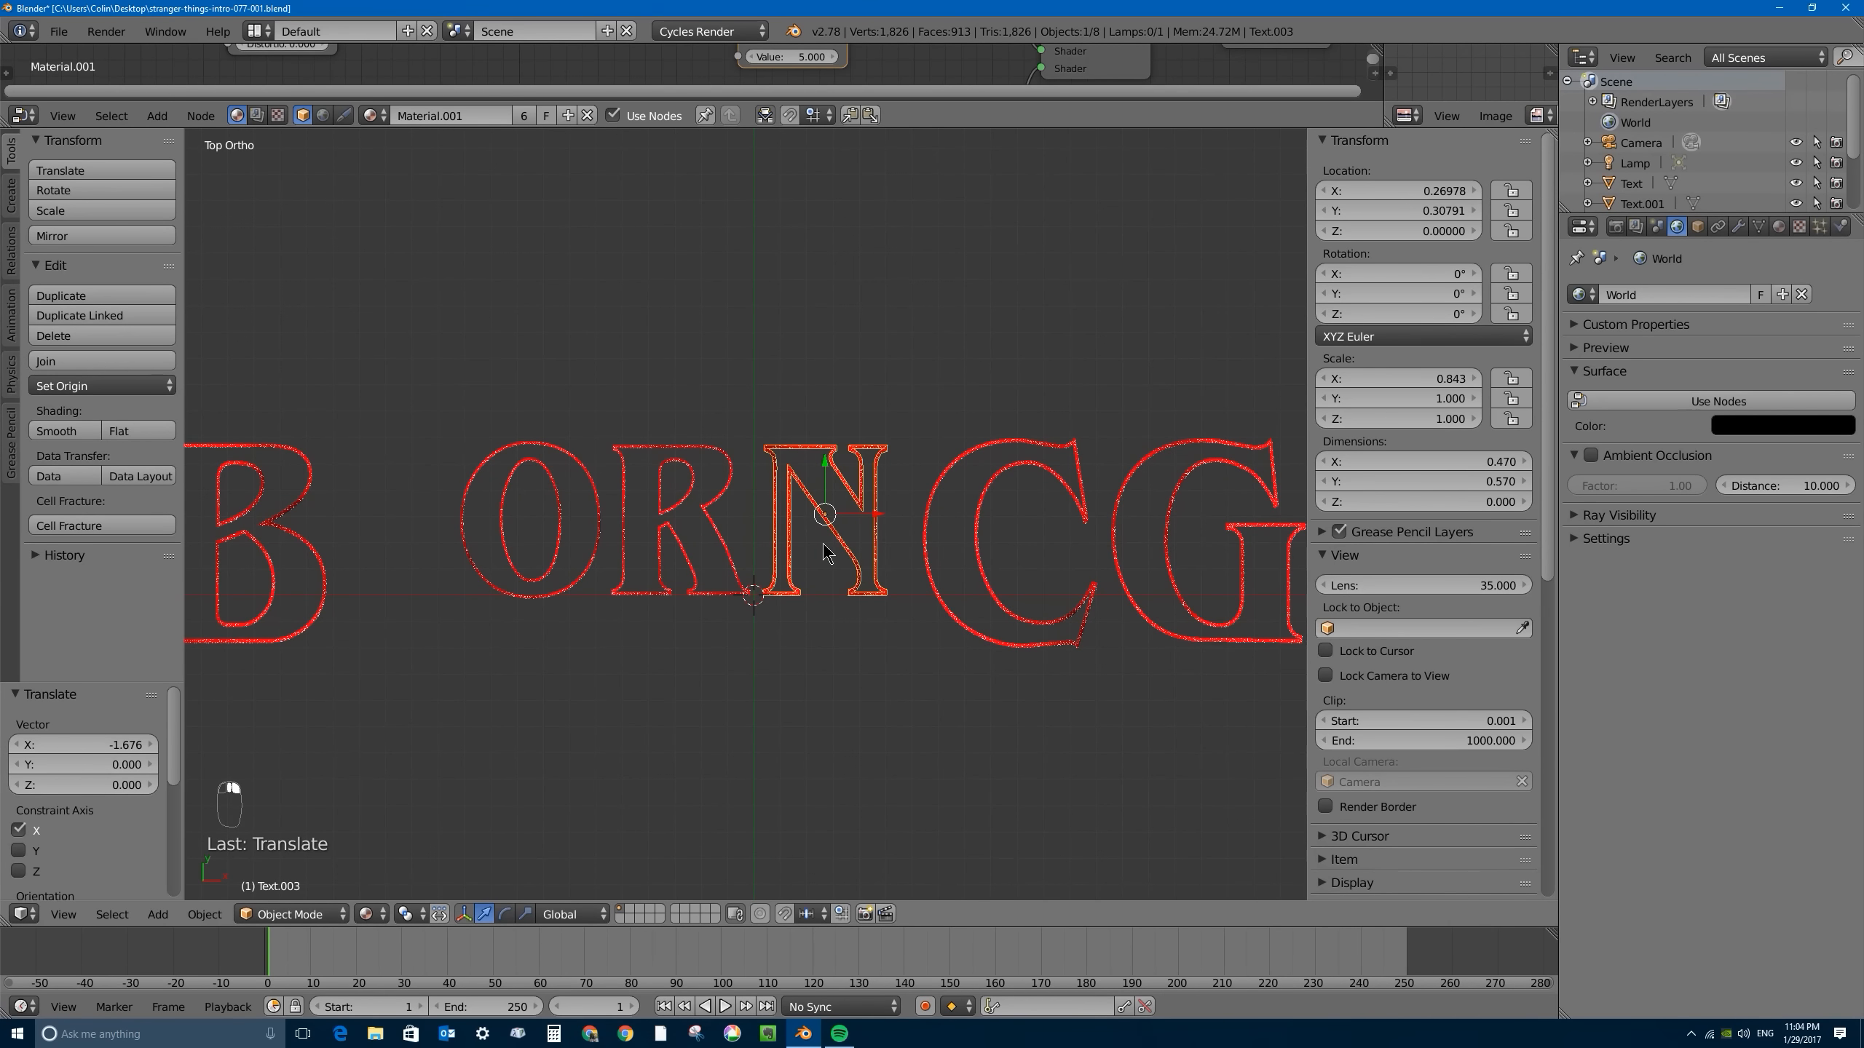
{"action": "right_click", "coordinate": [710, 559]}
{"action": "key", "text": "g"}
{"action": "key", "text": "x"}
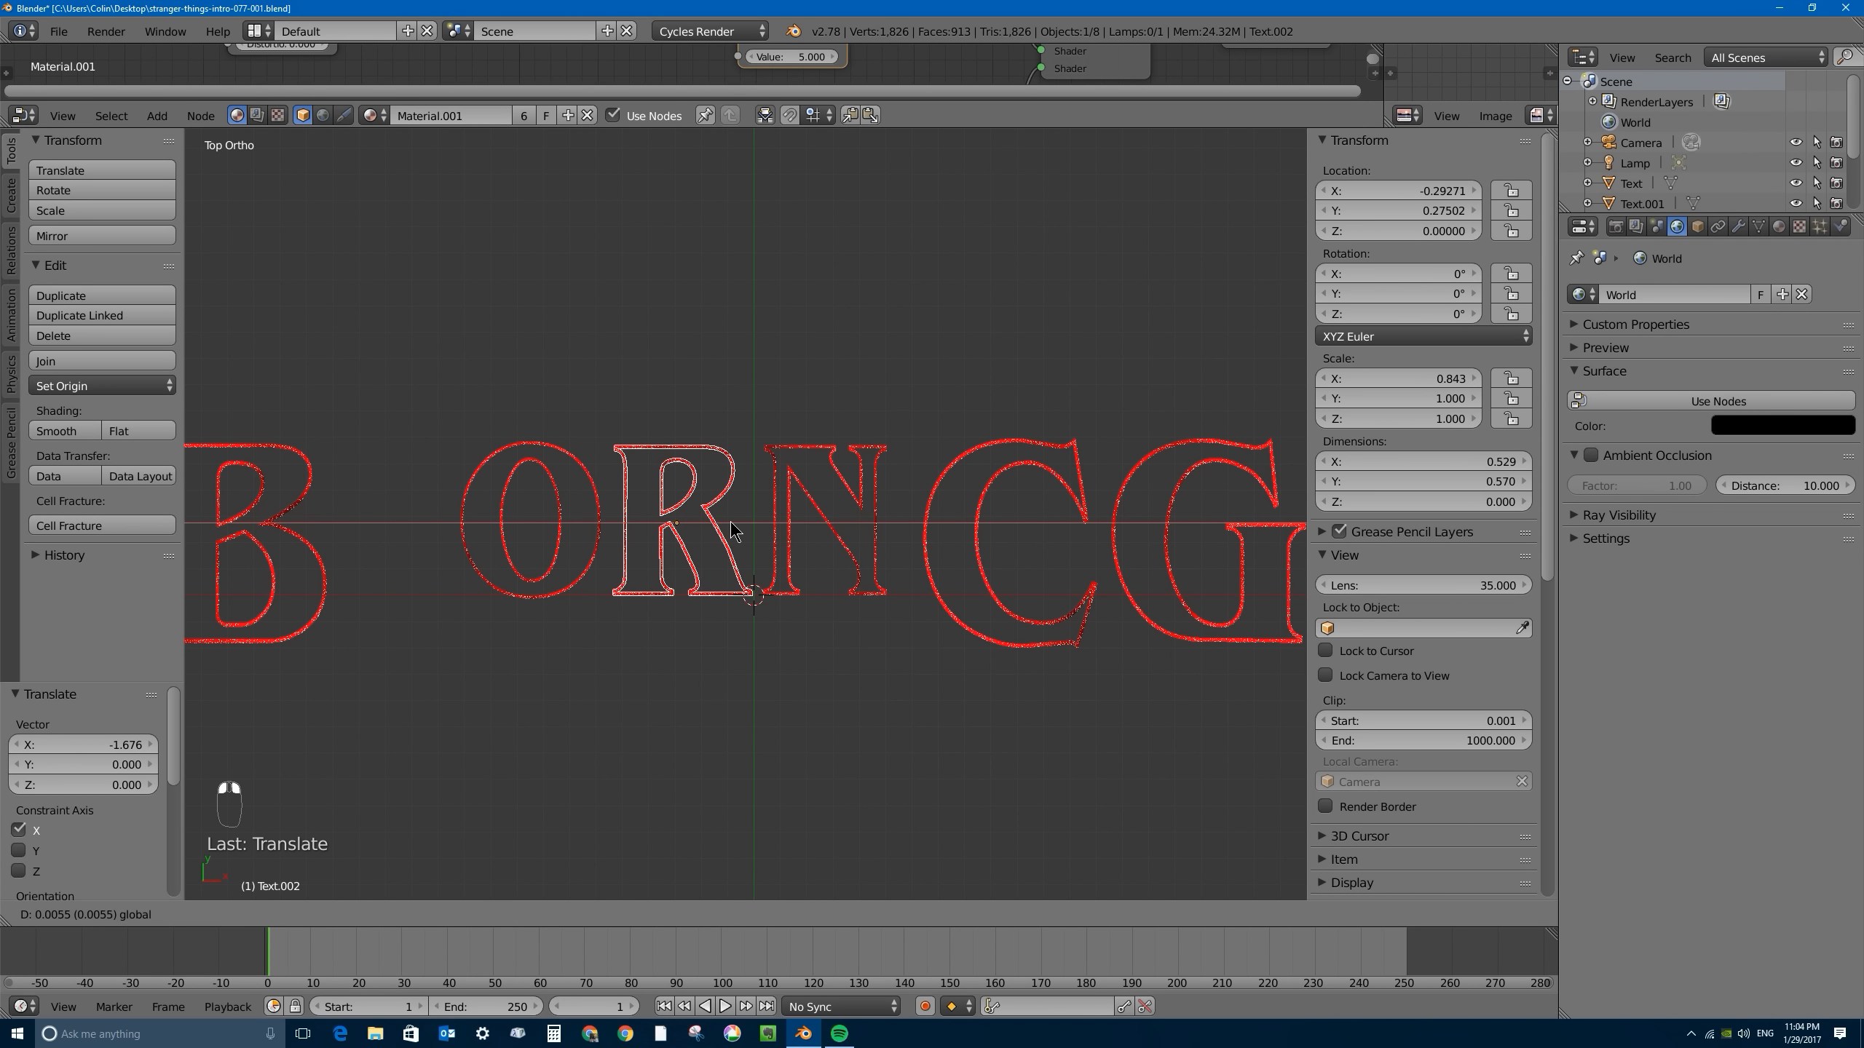
{"action": "left_click", "coordinate": [732, 522]}
{"action": "right_click", "coordinate": [816, 506]}
{"action": "key", "text": "g"}
{"action": "key", "text": "x"}
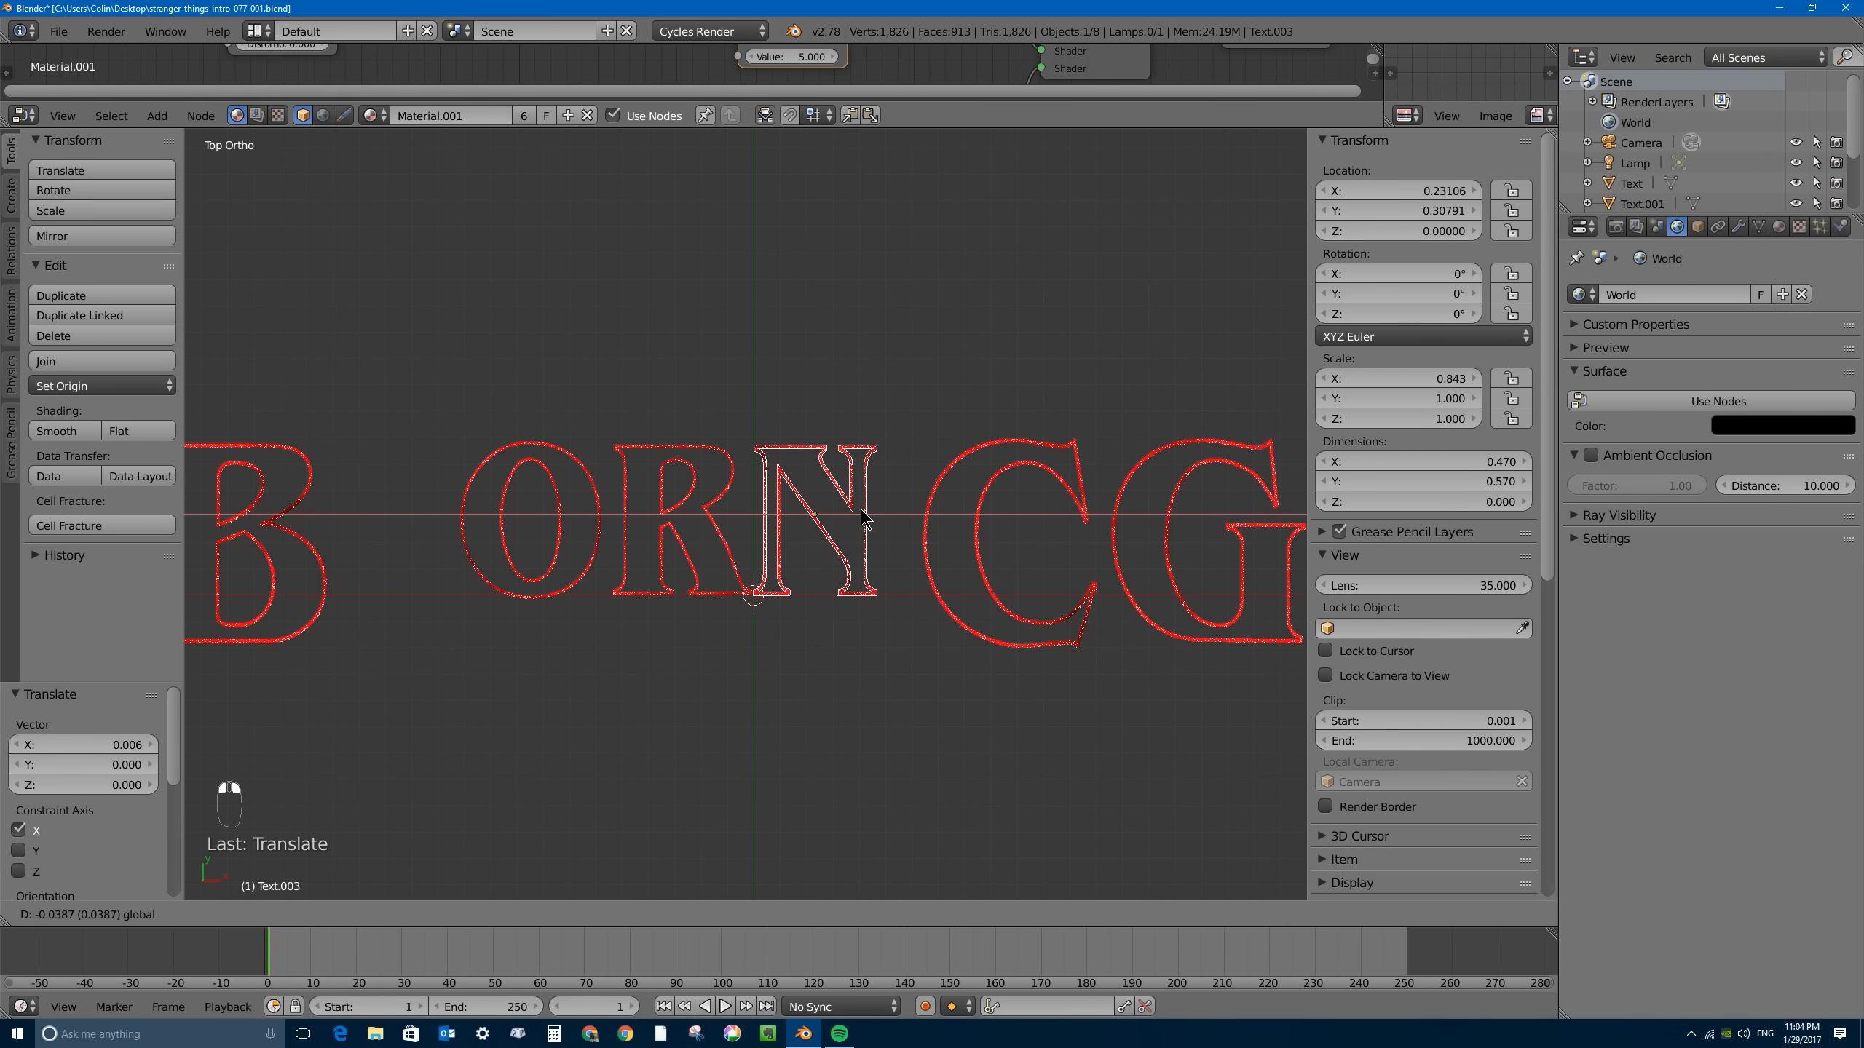
{"action": "left_click", "coordinate": [860, 516]}
- Move the C about -0.188 and the G about -0.260 along X to close the gaps after the N
{"action": "right_click", "coordinate": [936, 509]}
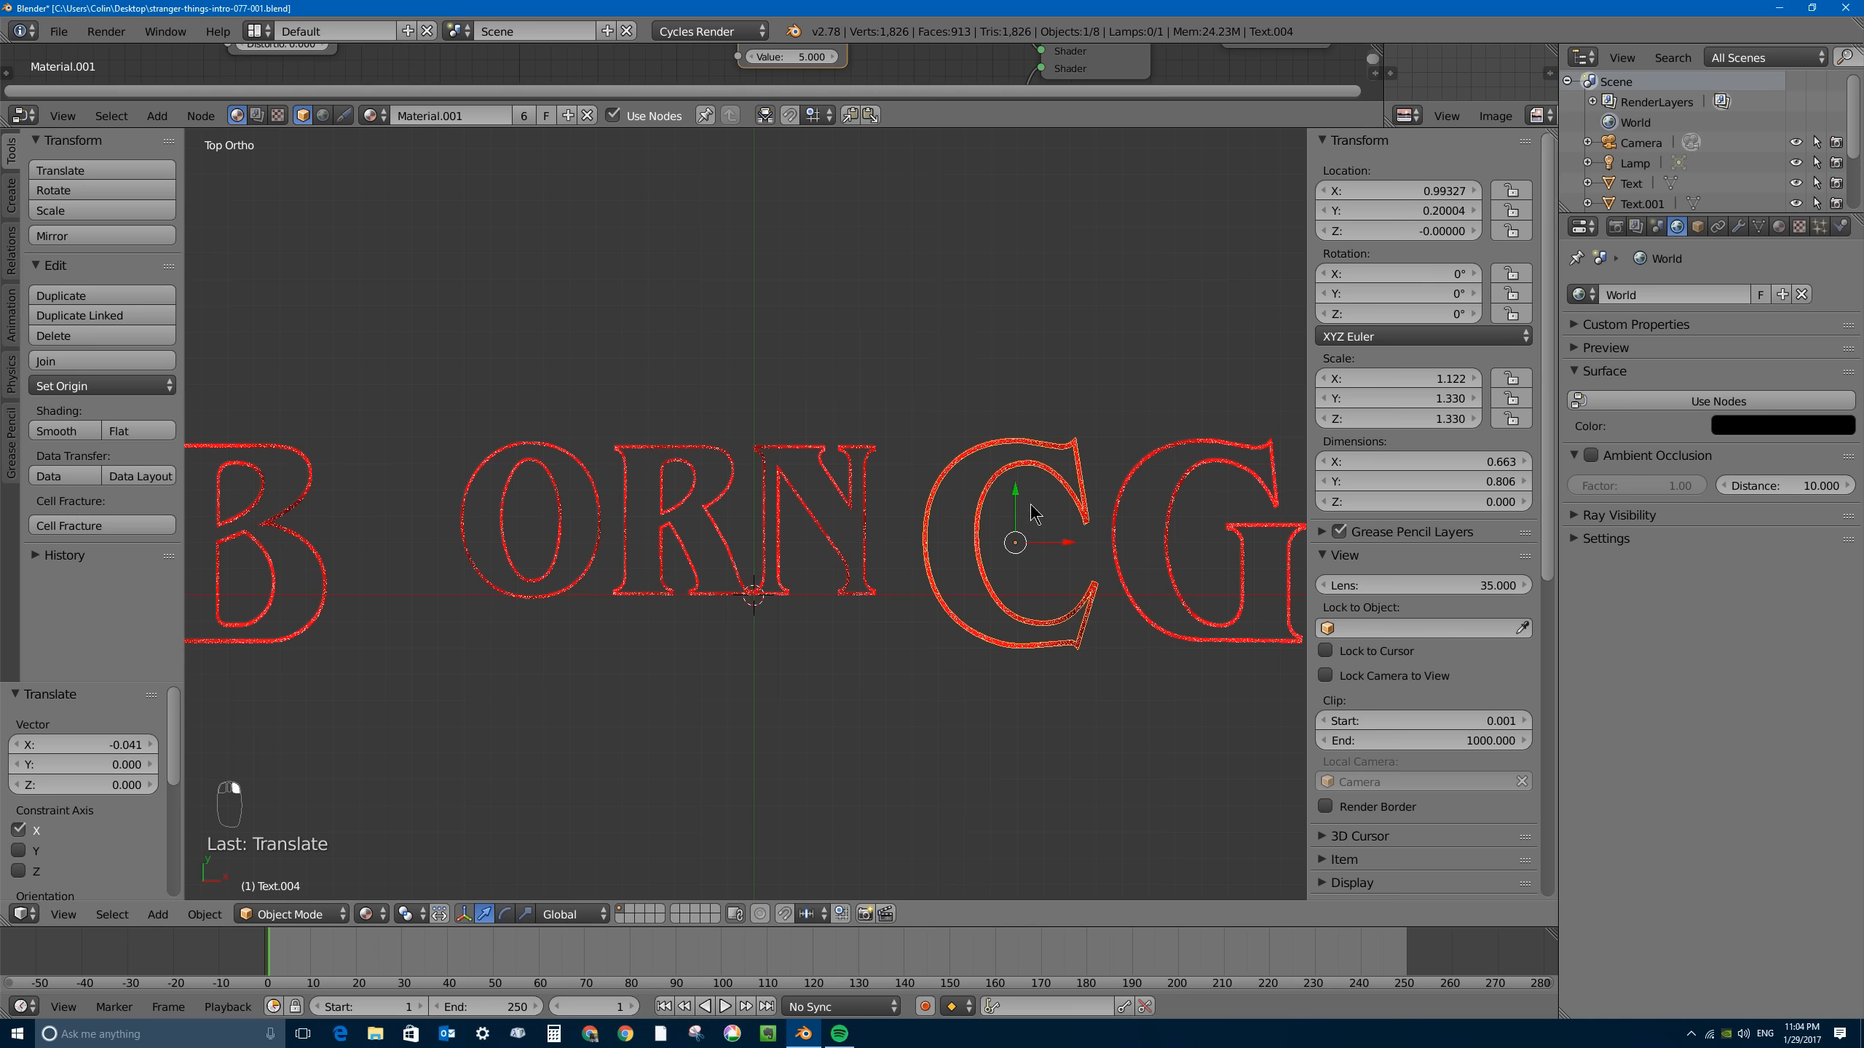
{"action": "key", "text": "g"}
{"action": "key", "text": "x"}
{"action": "left_click", "coordinate": [1018, 540]}
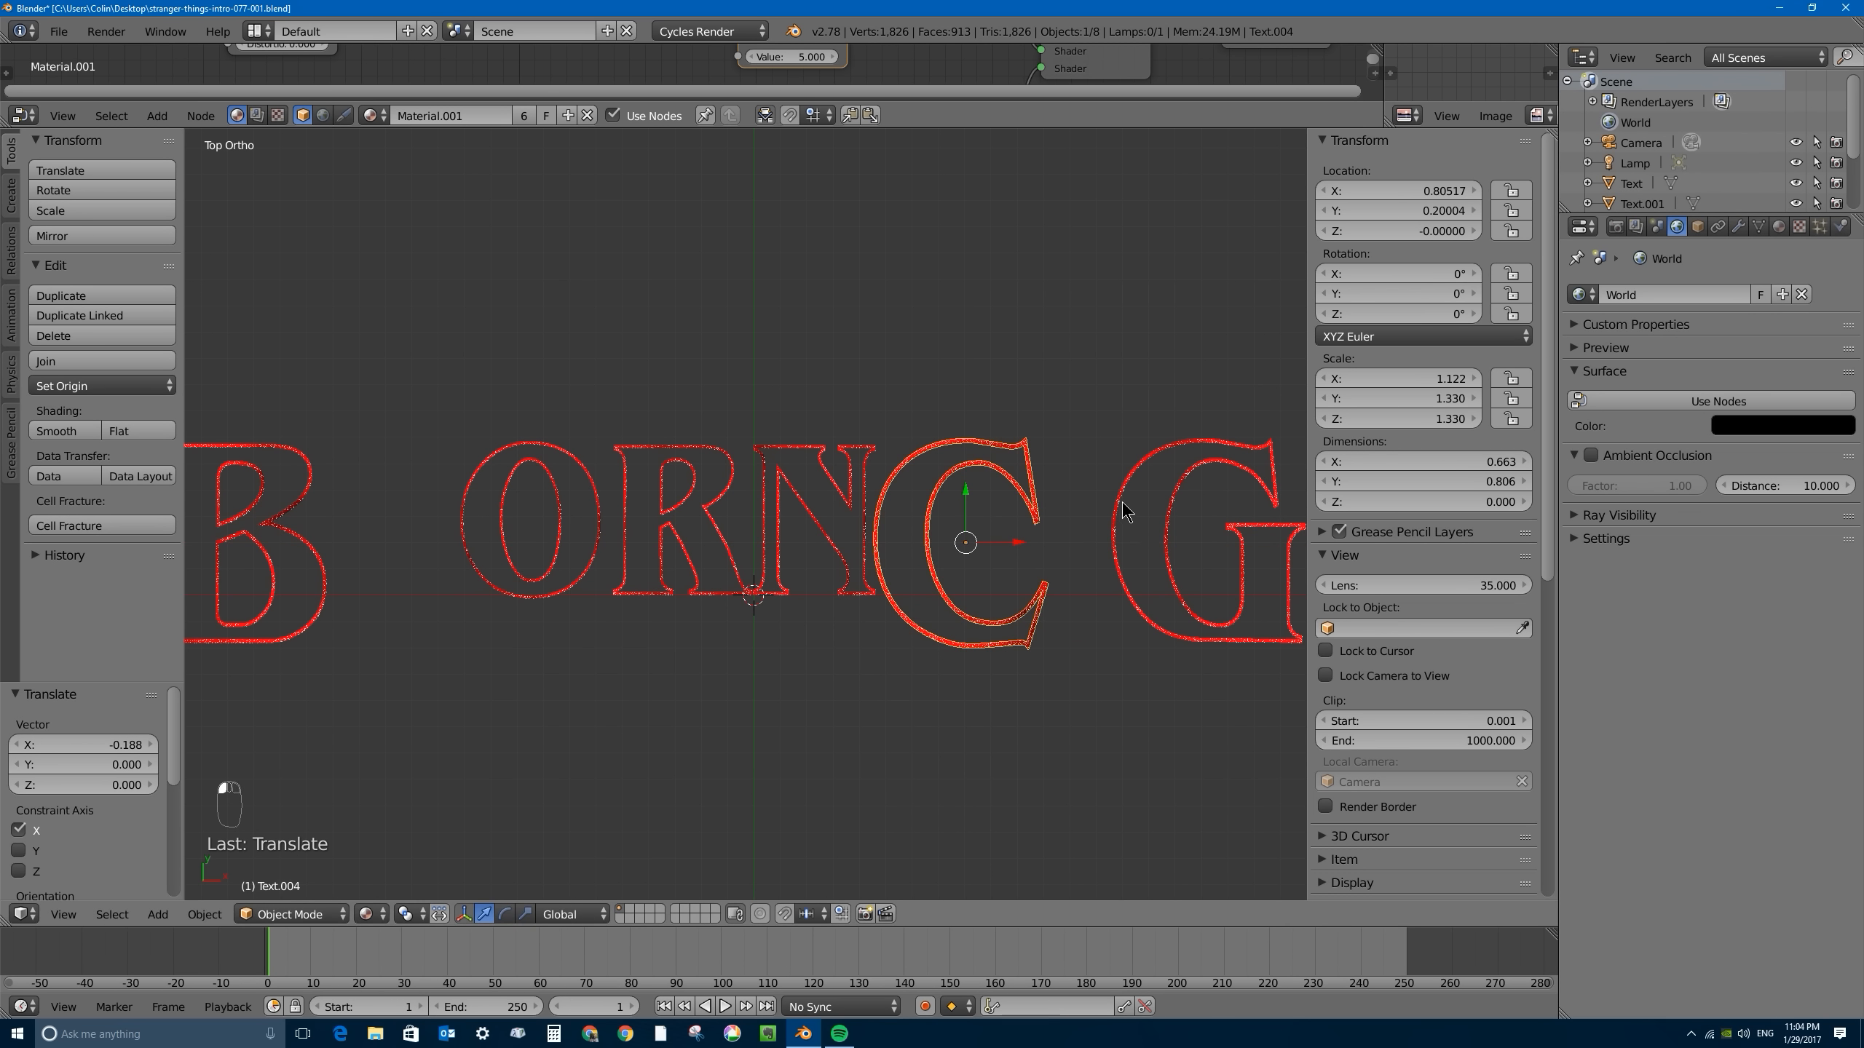
{"action": "right_click", "coordinate": [1147, 514]}
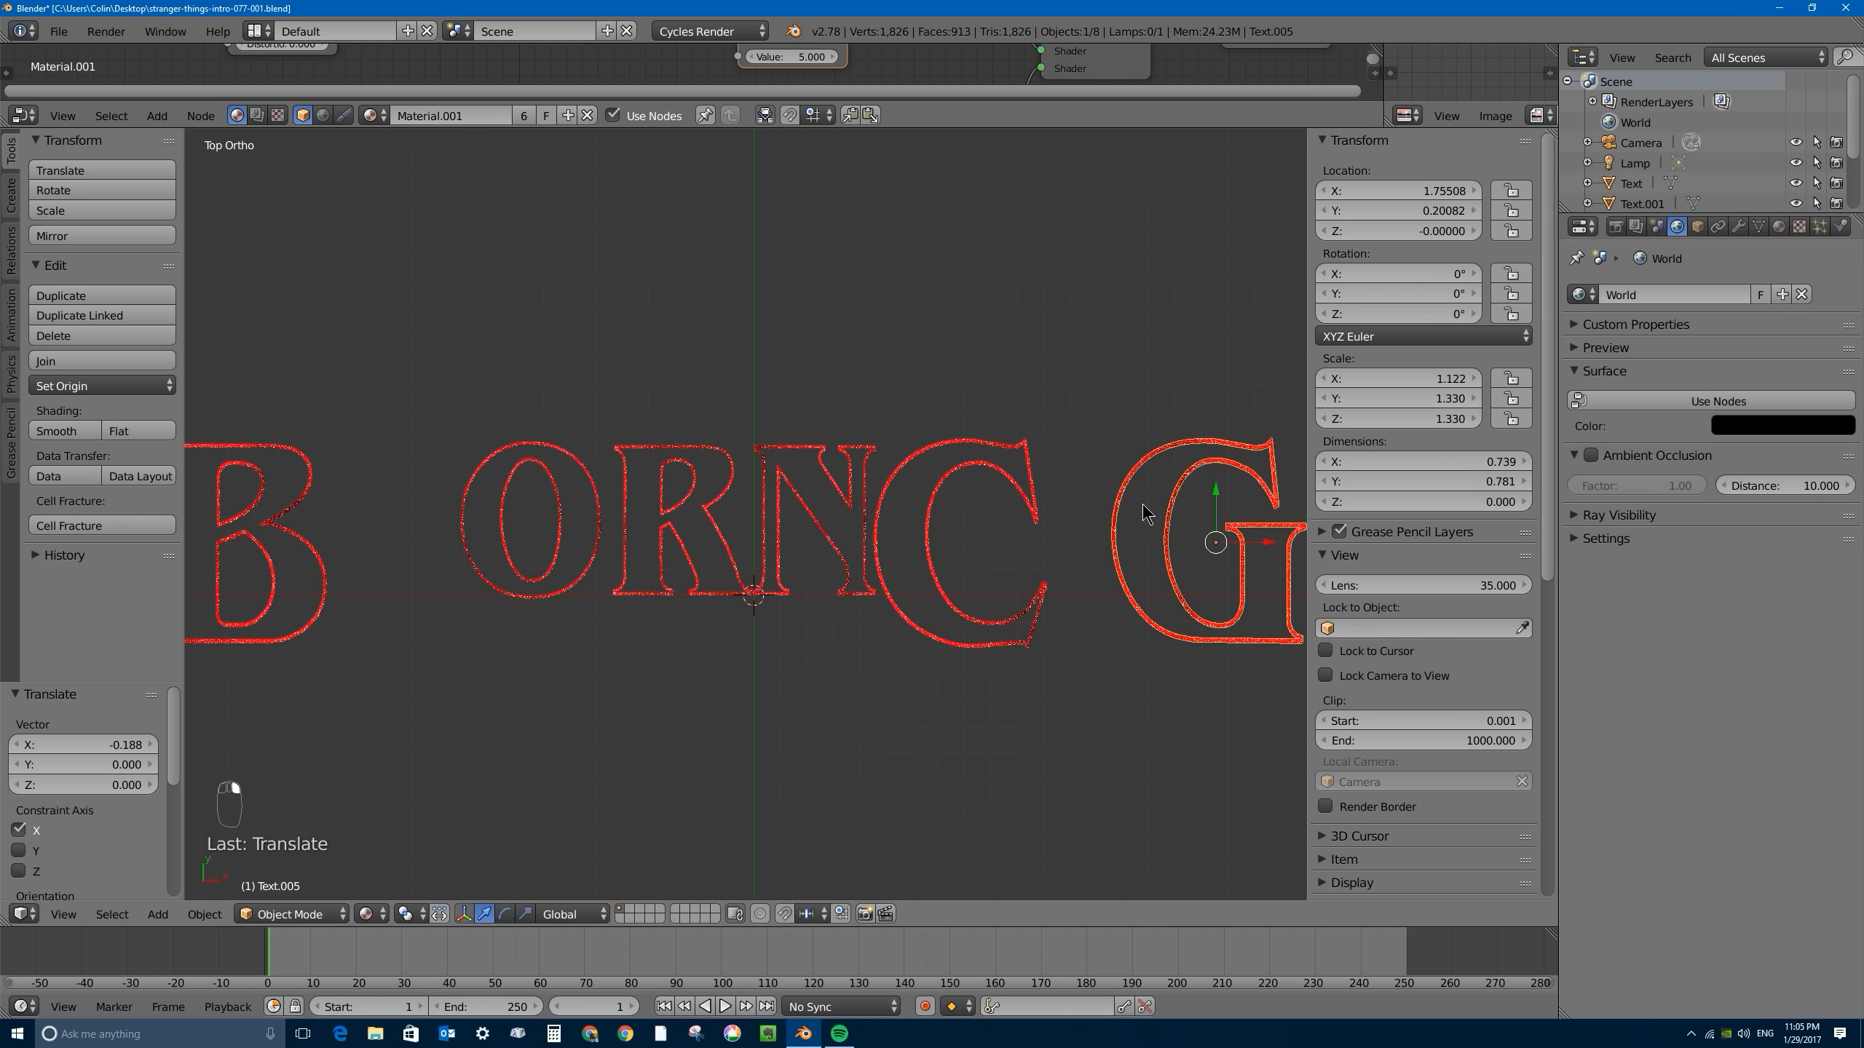
{"action": "key", "text": "g"}
{"action": "key", "text": "x"}
{"action": "left_click", "coordinate": [1203, 539]}
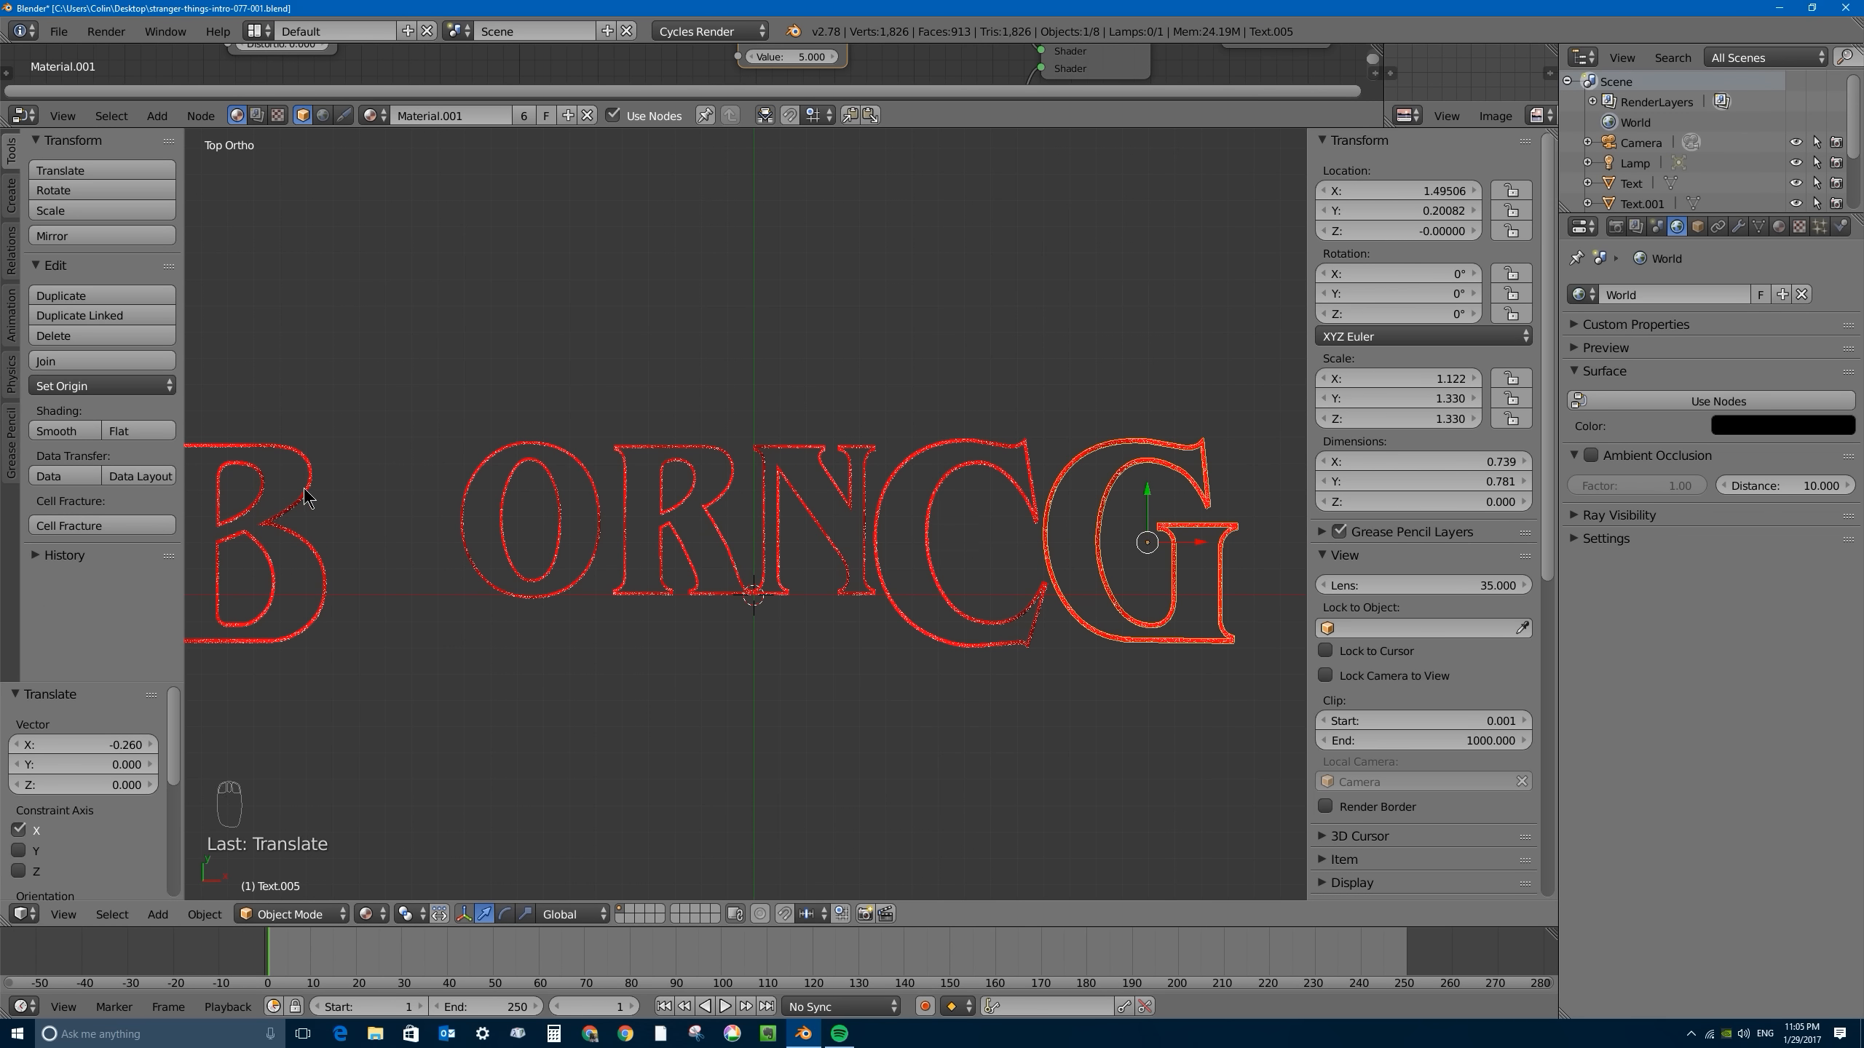
- Move the B about 0.520 along X so it sits close beside the O
{"action": "right_click", "coordinate": [283, 547]}
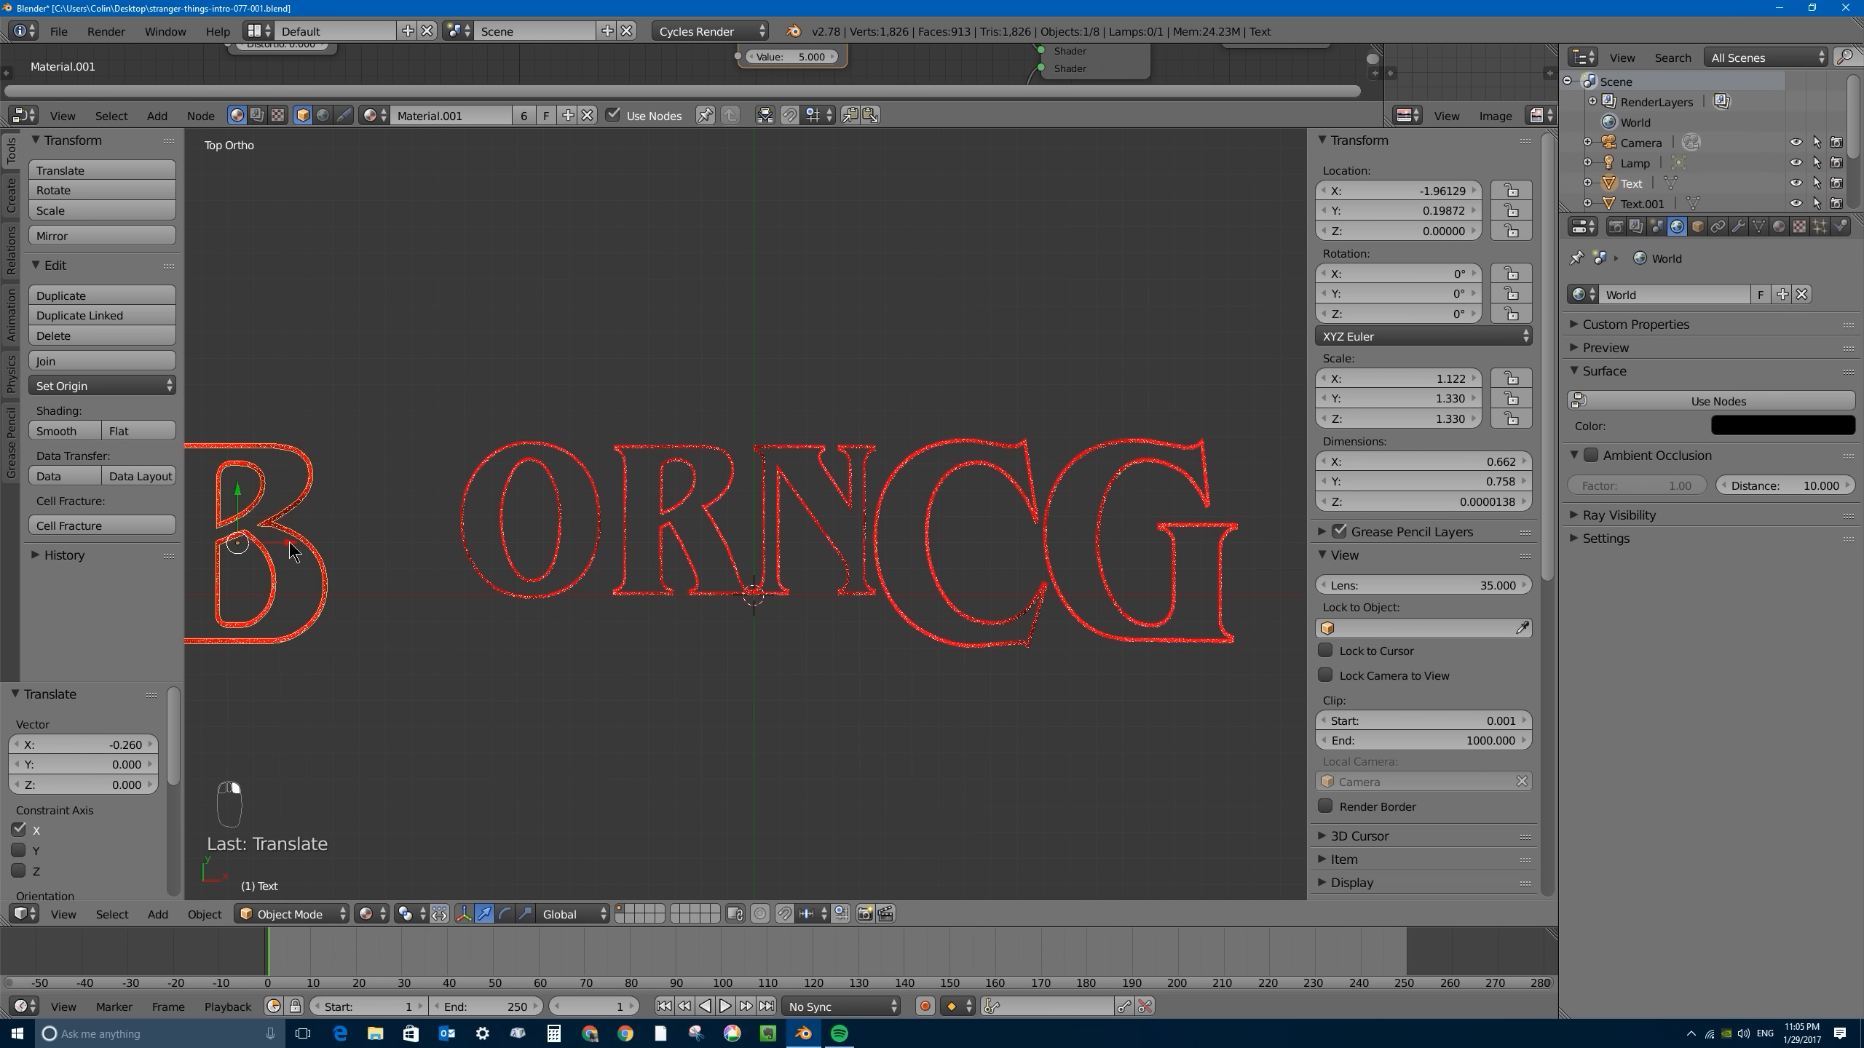
{"action": "key", "text": "g"}
{"action": "key", "text": "x"}
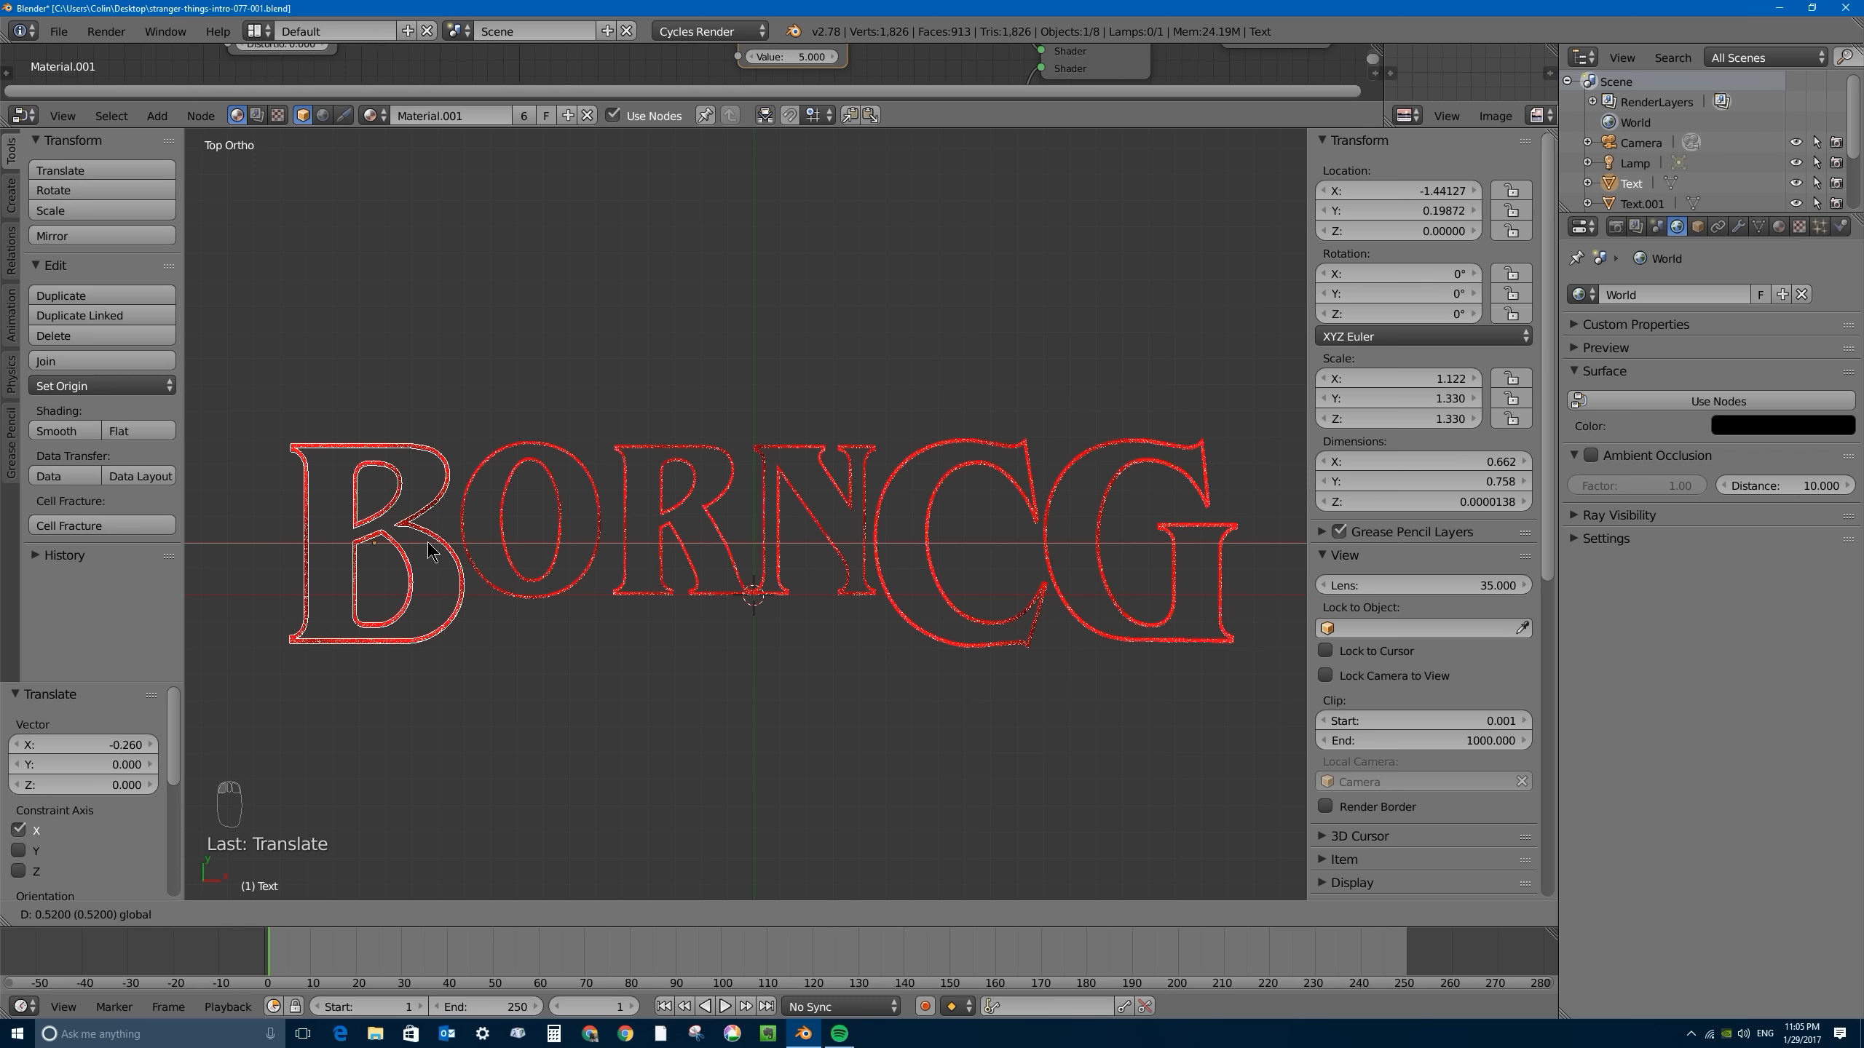
{"action": "left_click", "coordinate": [429, 542]}
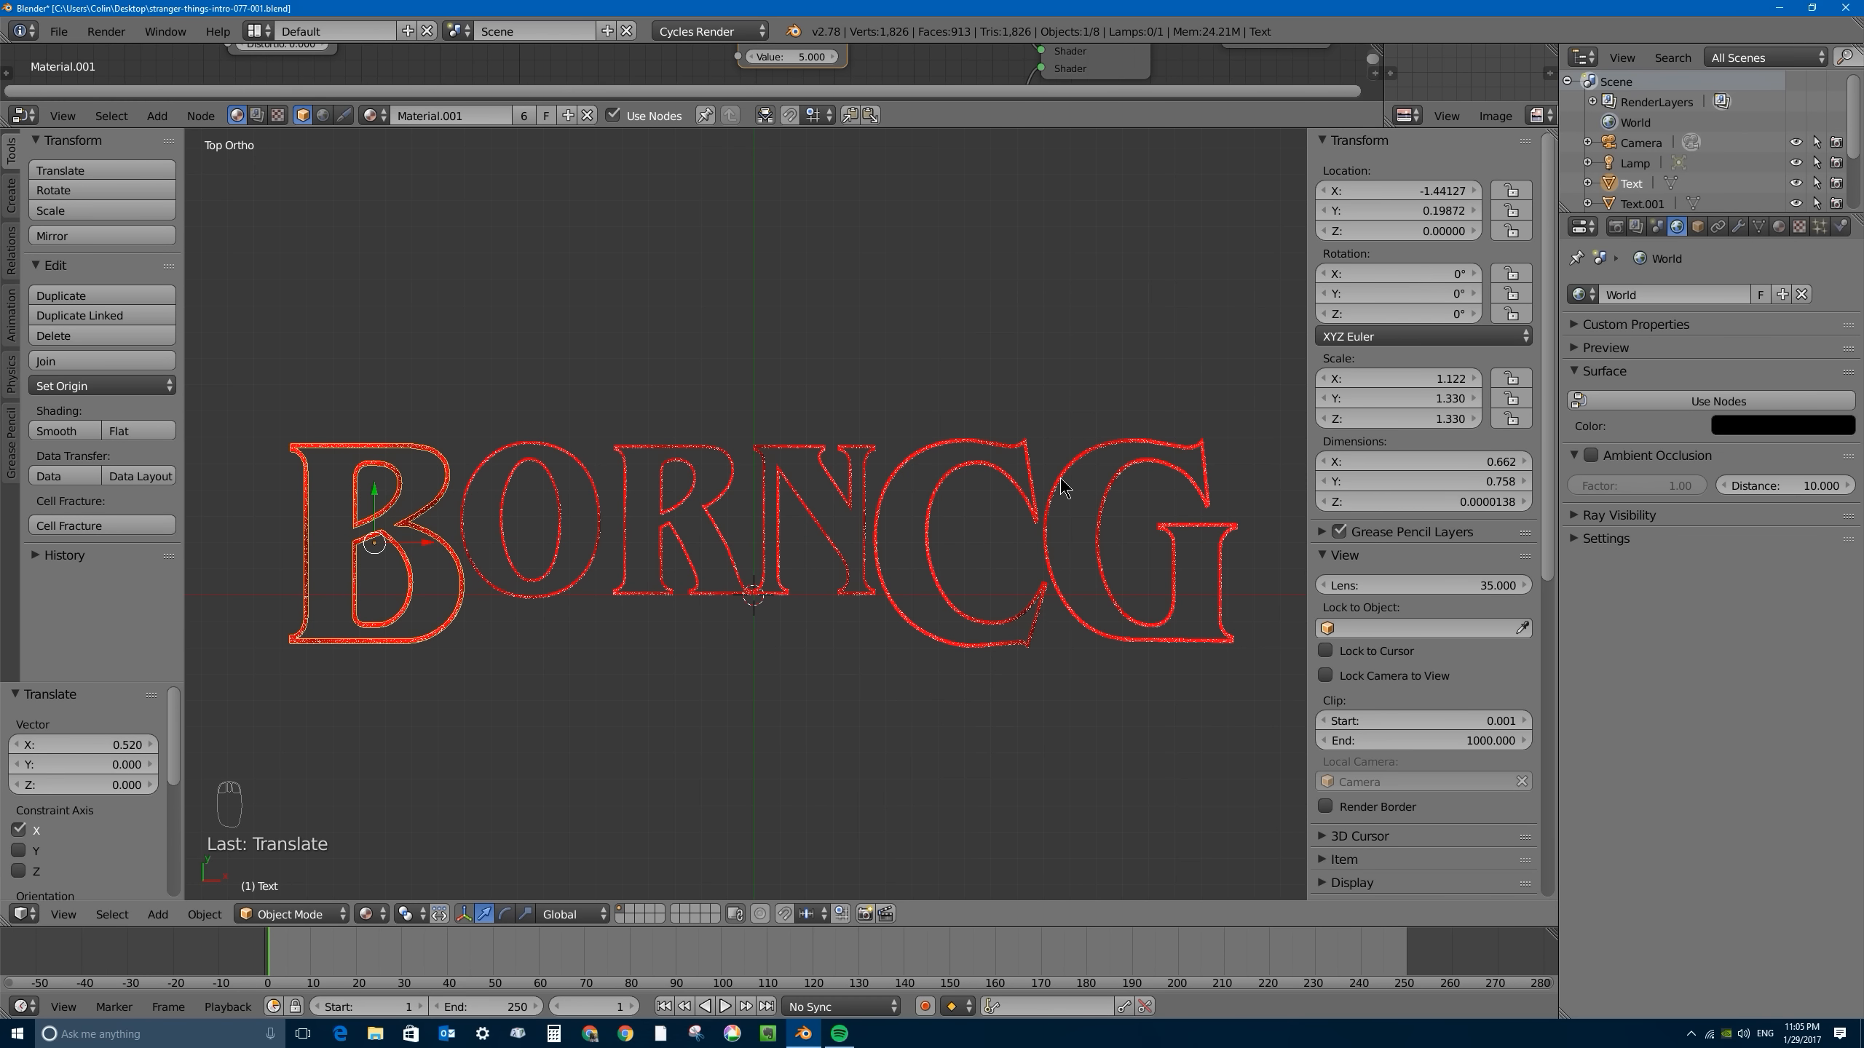
- Open the G in Edit Mode from the top view and switch the viewport shading to Solid
{"action": "right_click", "coordinate": [1110, 468]}
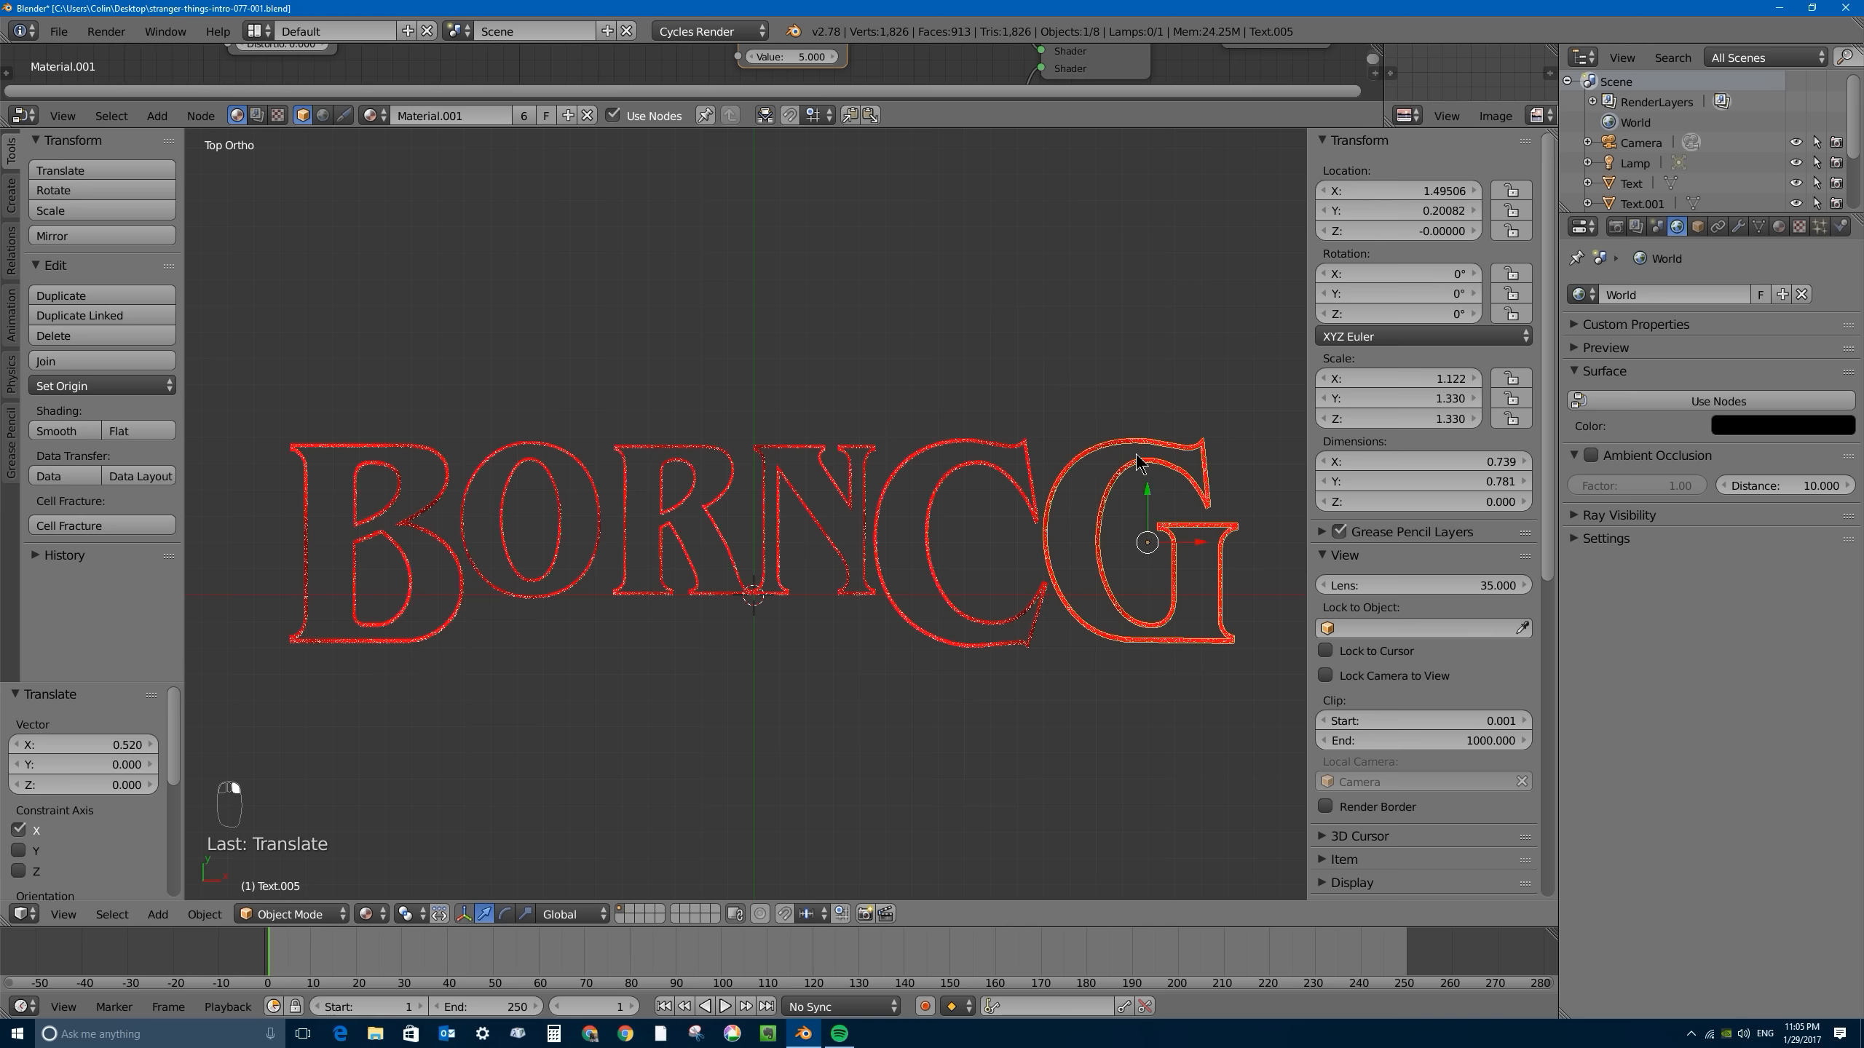
{"action": "middle_click_drag", "start_coordinate": [1143, 464], "coordinate": [748, 449]}
{"action": "key", "text": "KP_7"}
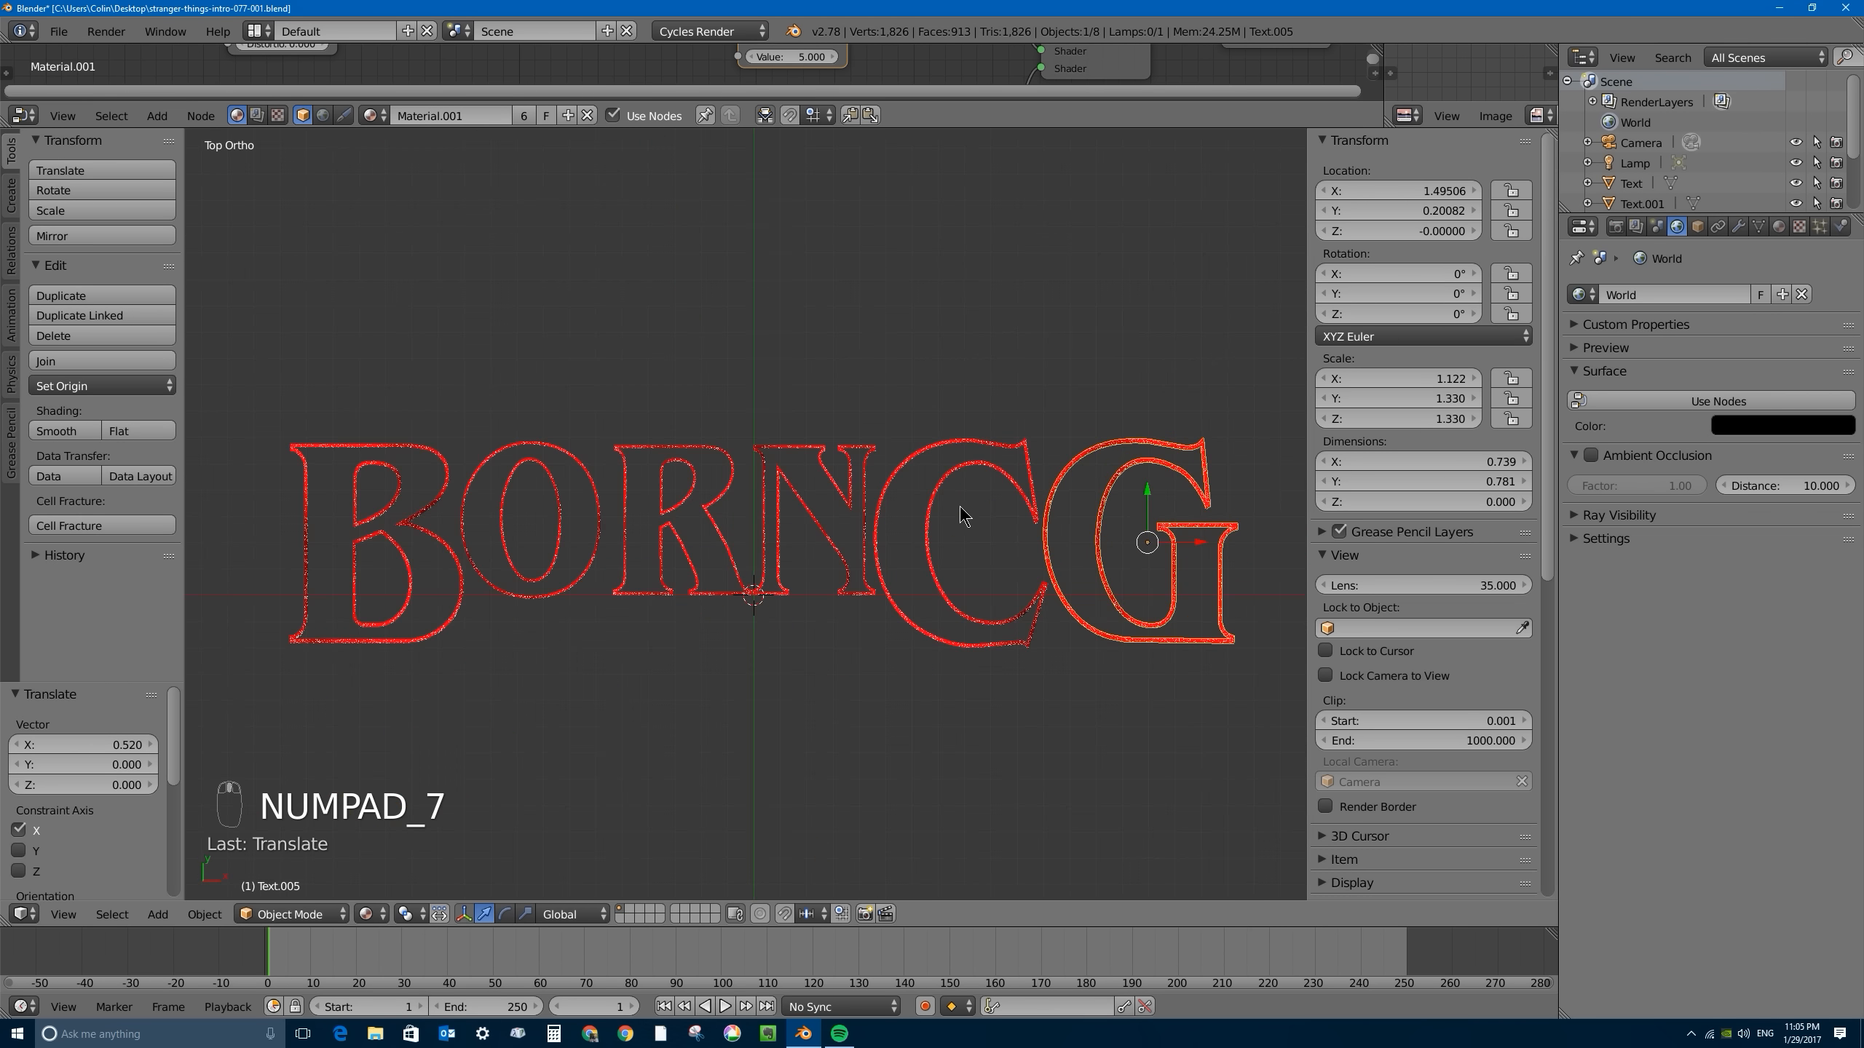
{"action": "scroll", "coordinate": [937, 500], "scroll_direction": "up", "scroll_amount": 8}
{"action": "scroll", "coordinate": [570, 558], "scroll_direction": "down", "scroll_amount": 2}
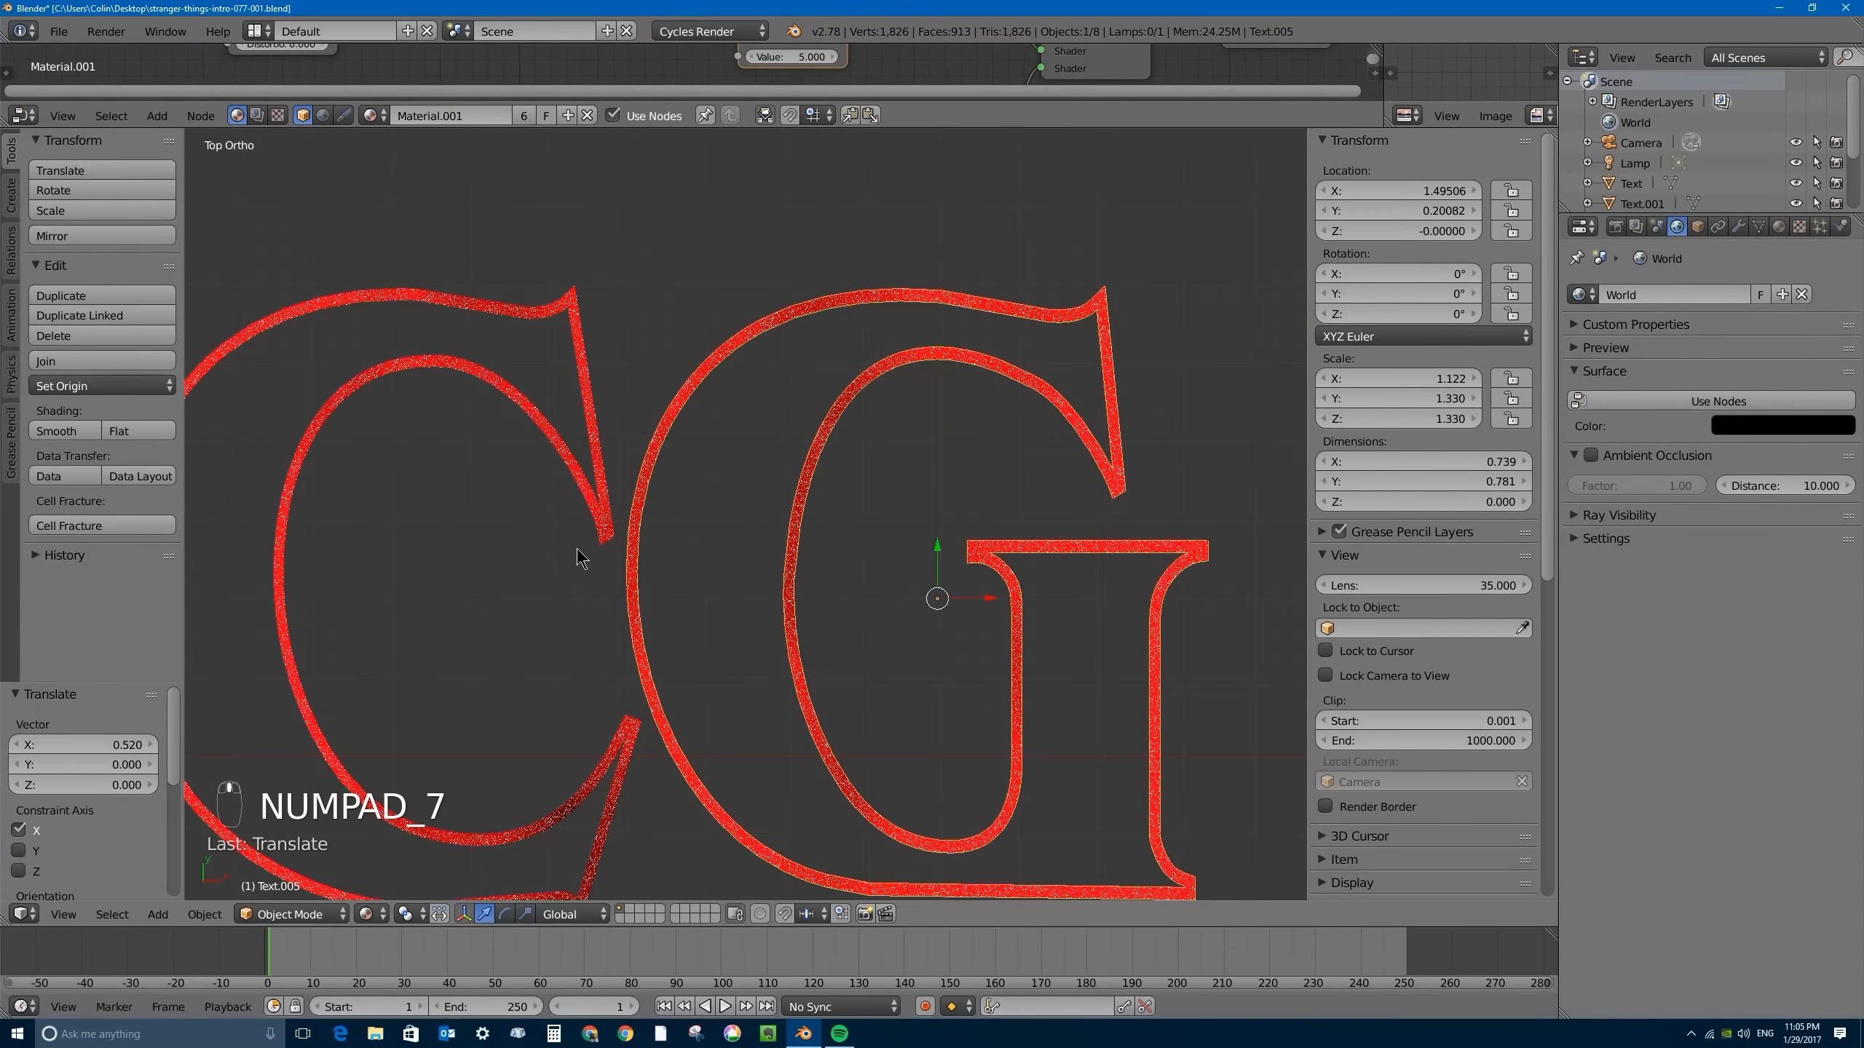
{"action": "key", "text": "Tab"}
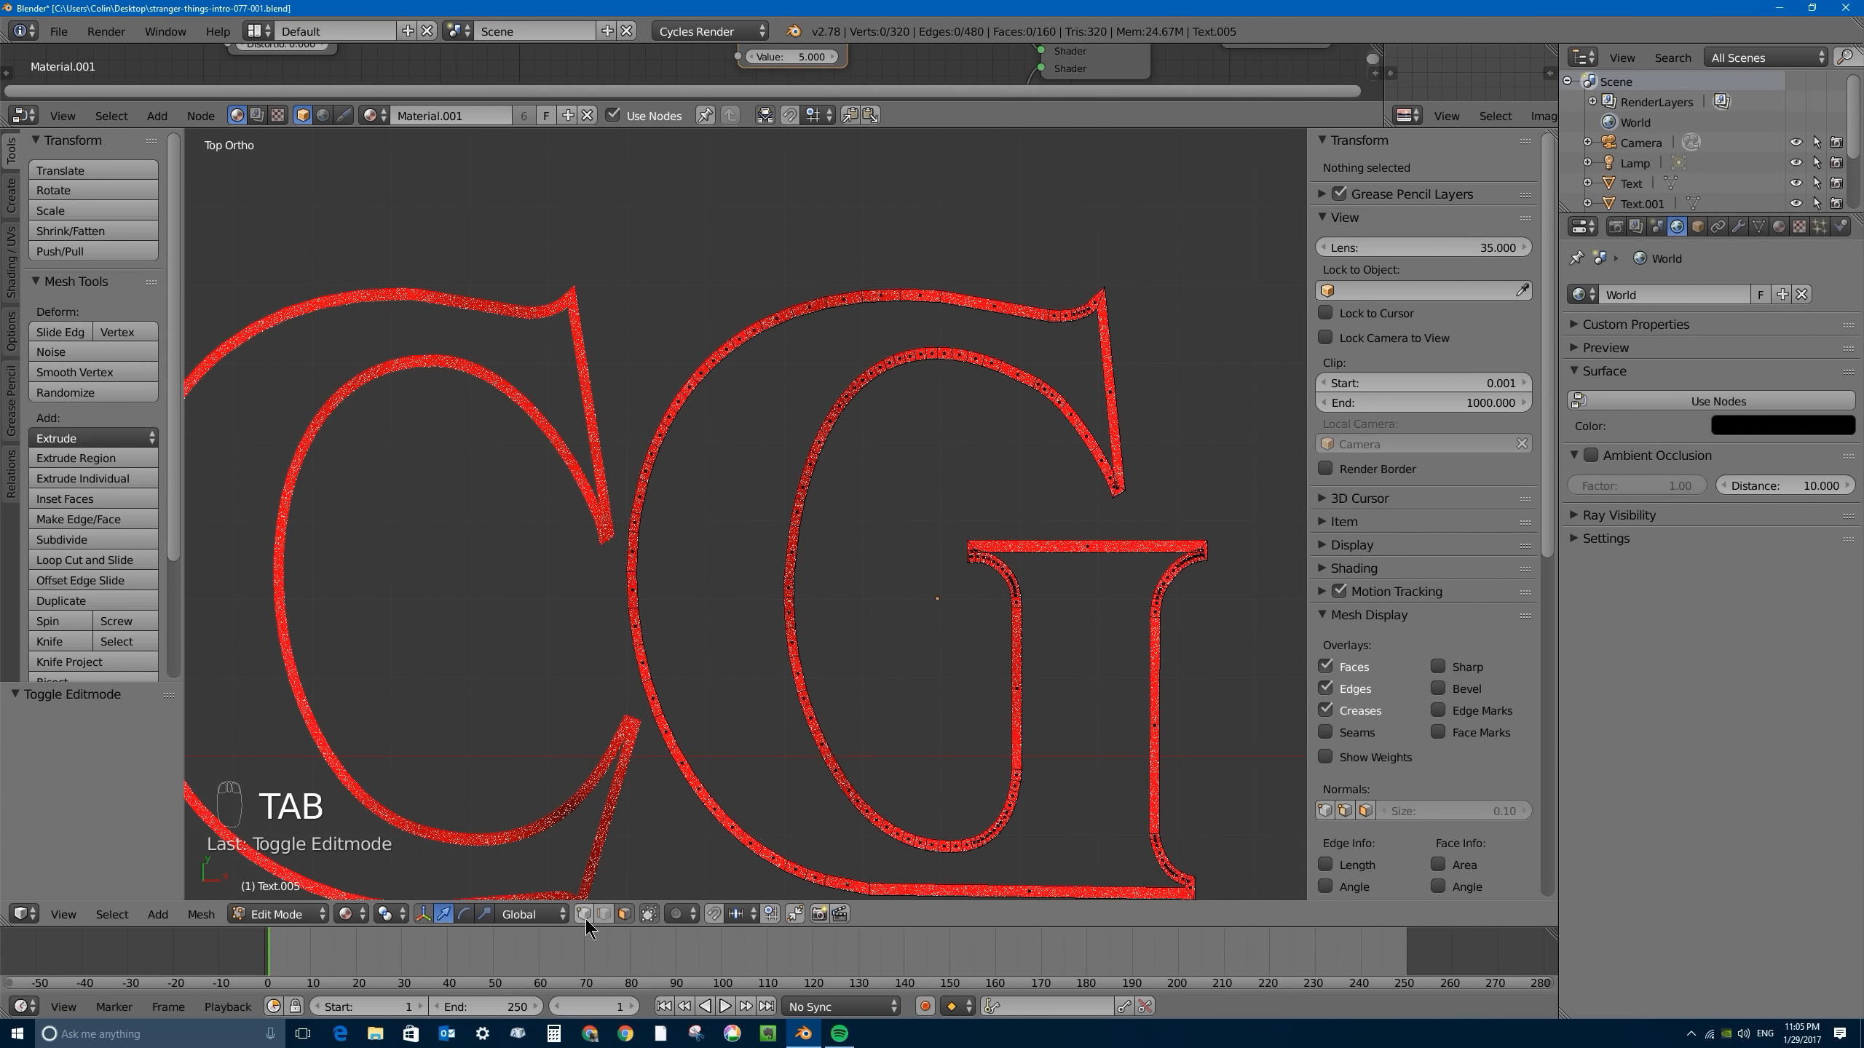
{"action": "left_click", "coordinate": [348, 914]}
{"action": "left_click", "coordinate": [394, 849]}
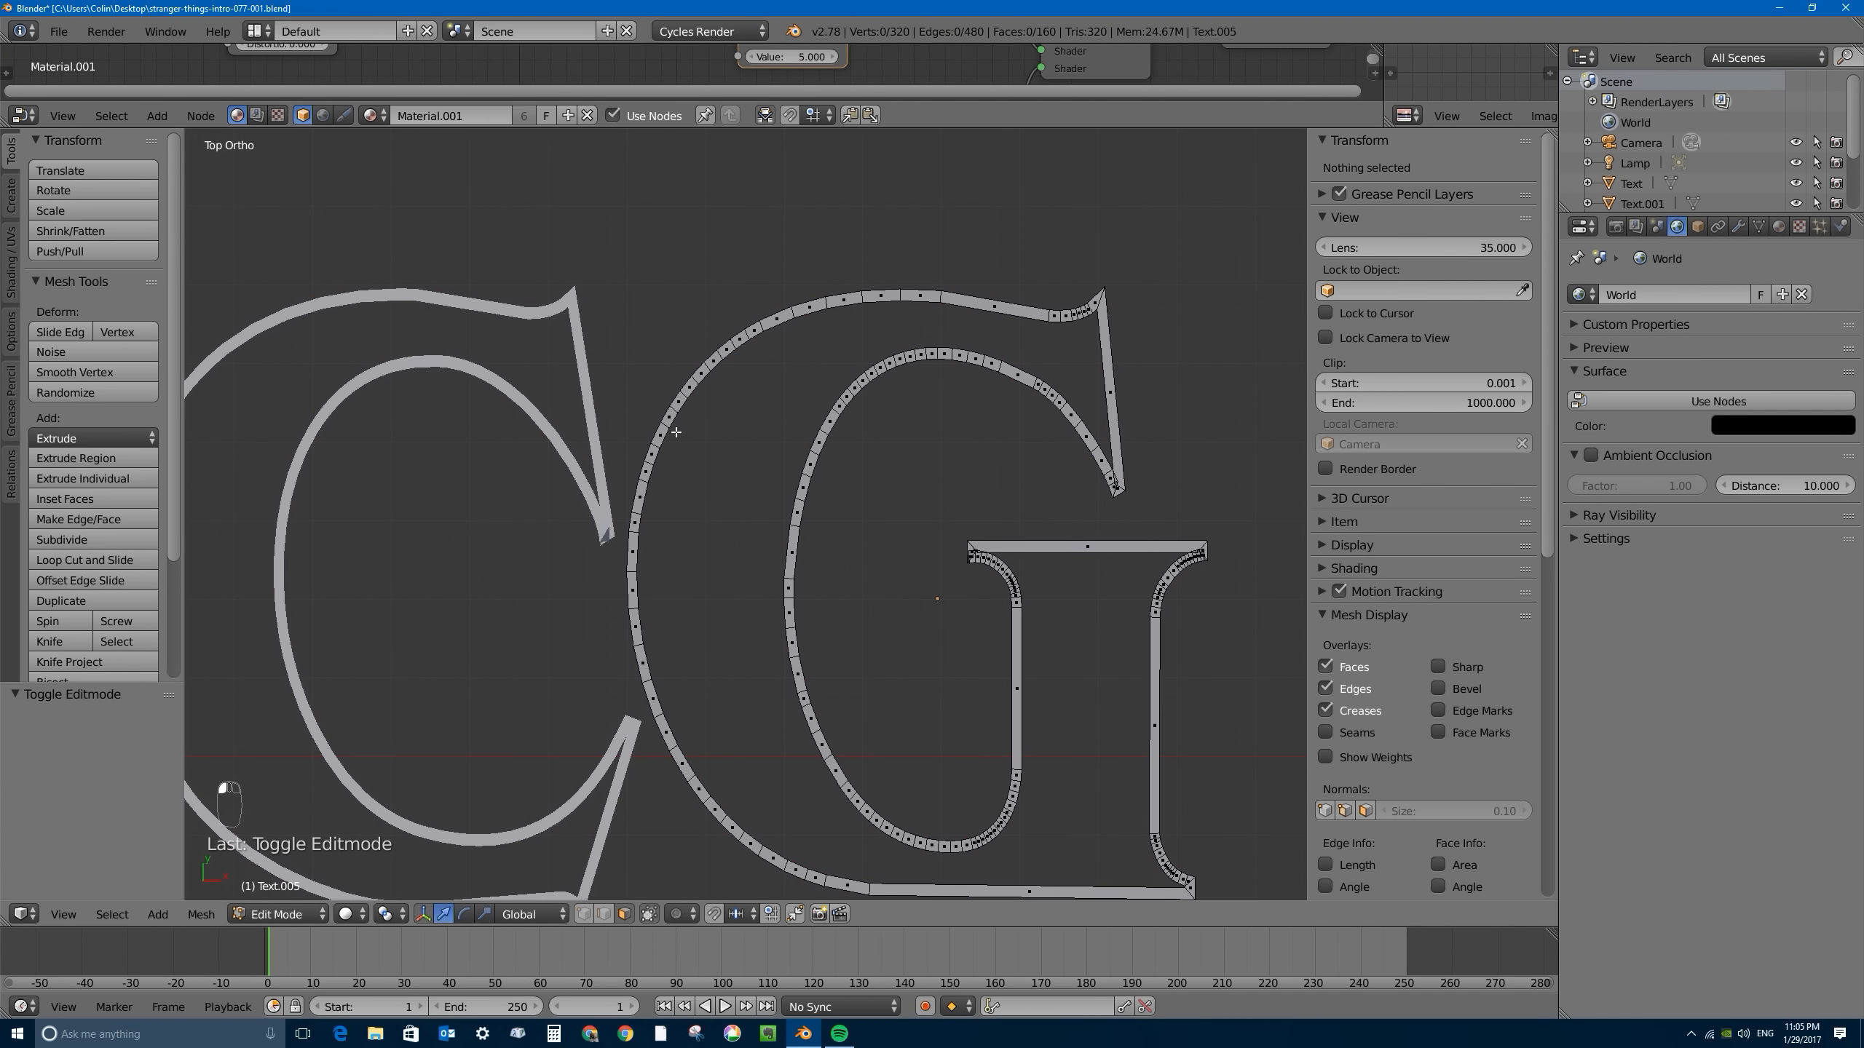
- Select the vertices along the G's outer arc nearest the C with circle select and dissolve them into one straight stroke
{"action": "scroll", "coordinate": [745, 514], "scroll_direction": "up", "scroll_amount": 2}
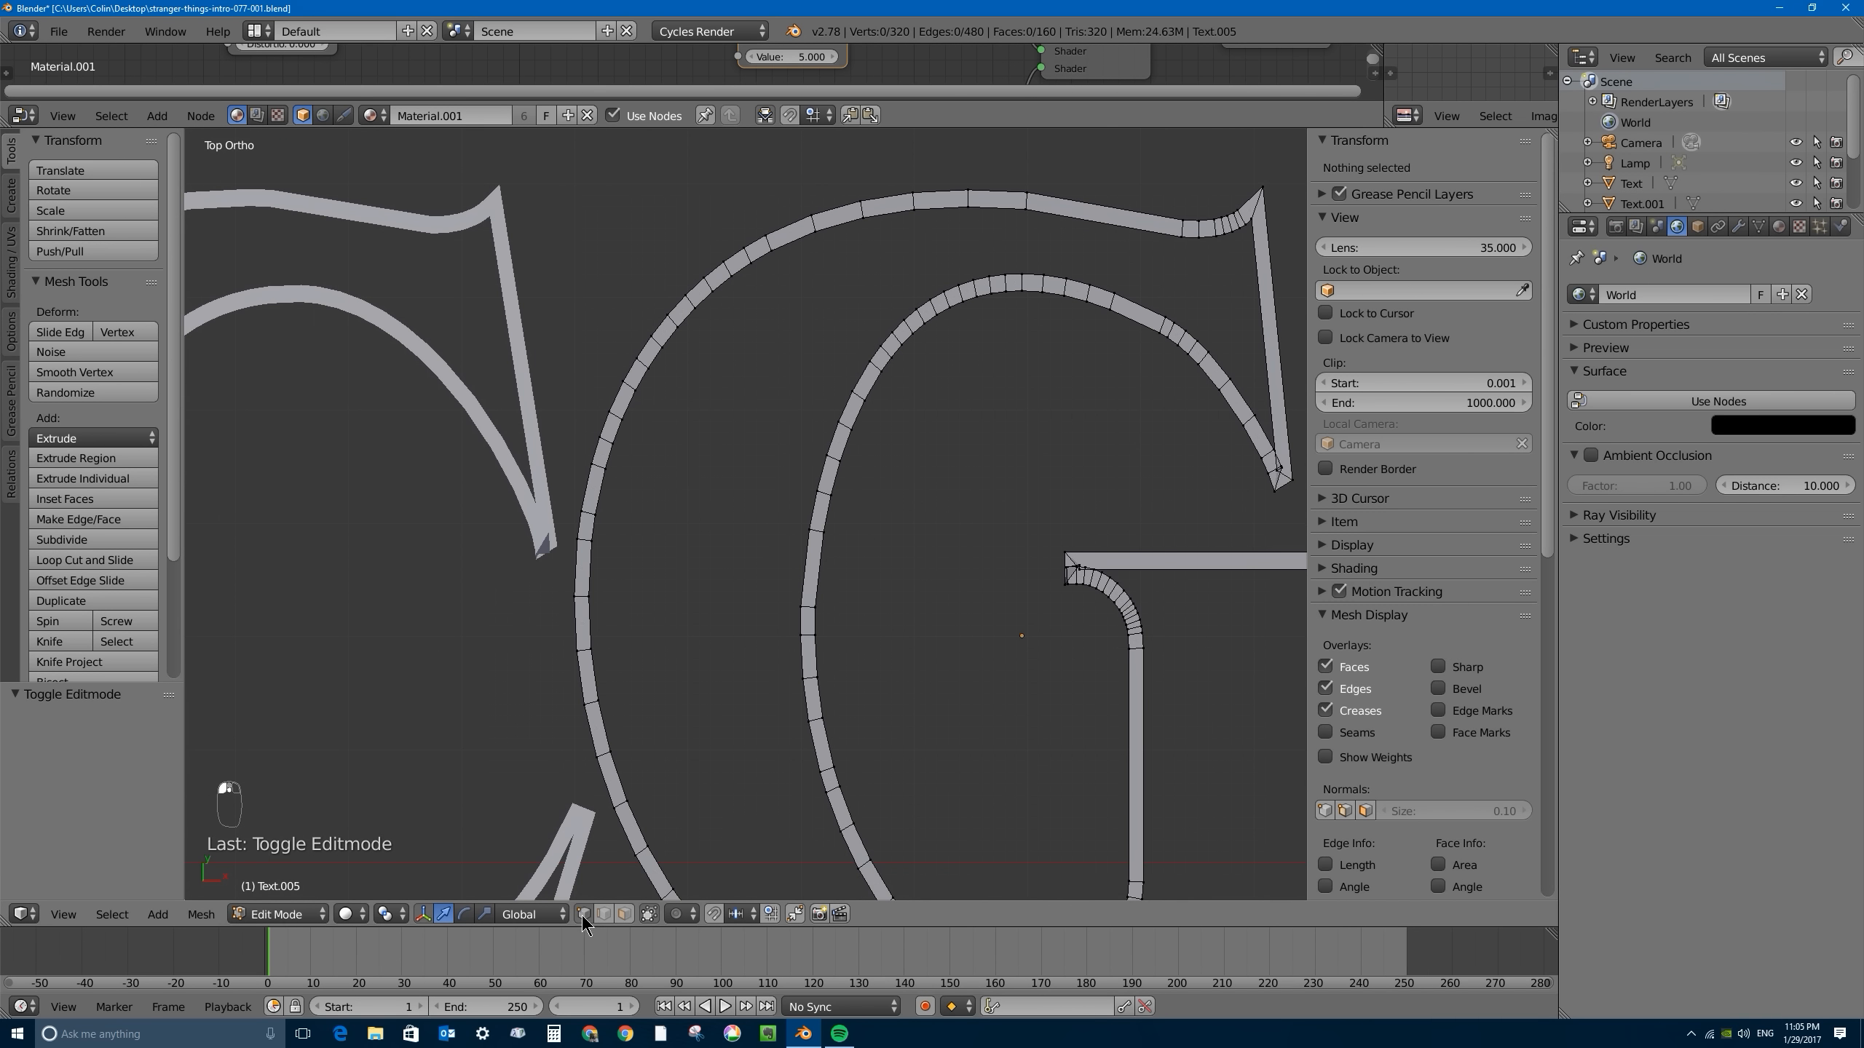
{"action": "right_click", "coordinate": [605, 468]}
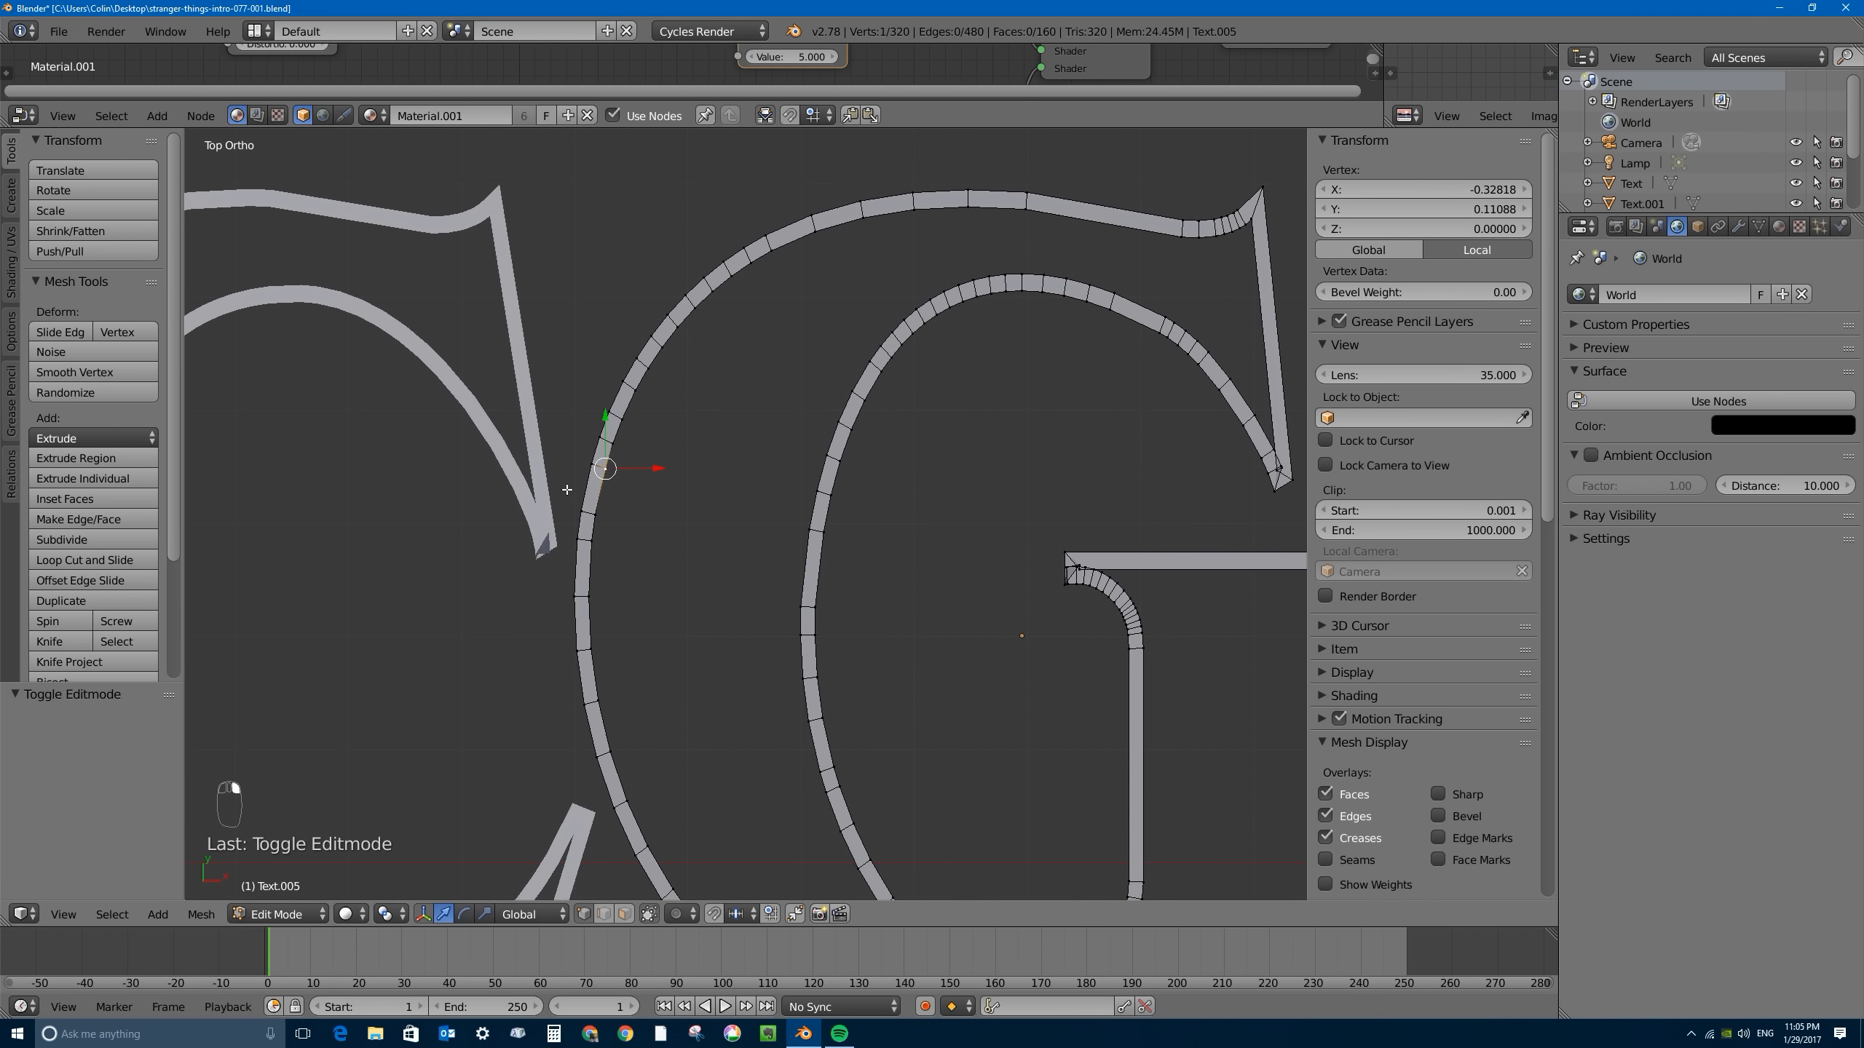
{"action": "scroll", "coordinate": [741, 598], "scroll_direction": "down", "scroll_amount": 3}
{"action": "scroll", "coordinate": [691, 308], "scroll_direction": "up", "scroll_amount": 3}
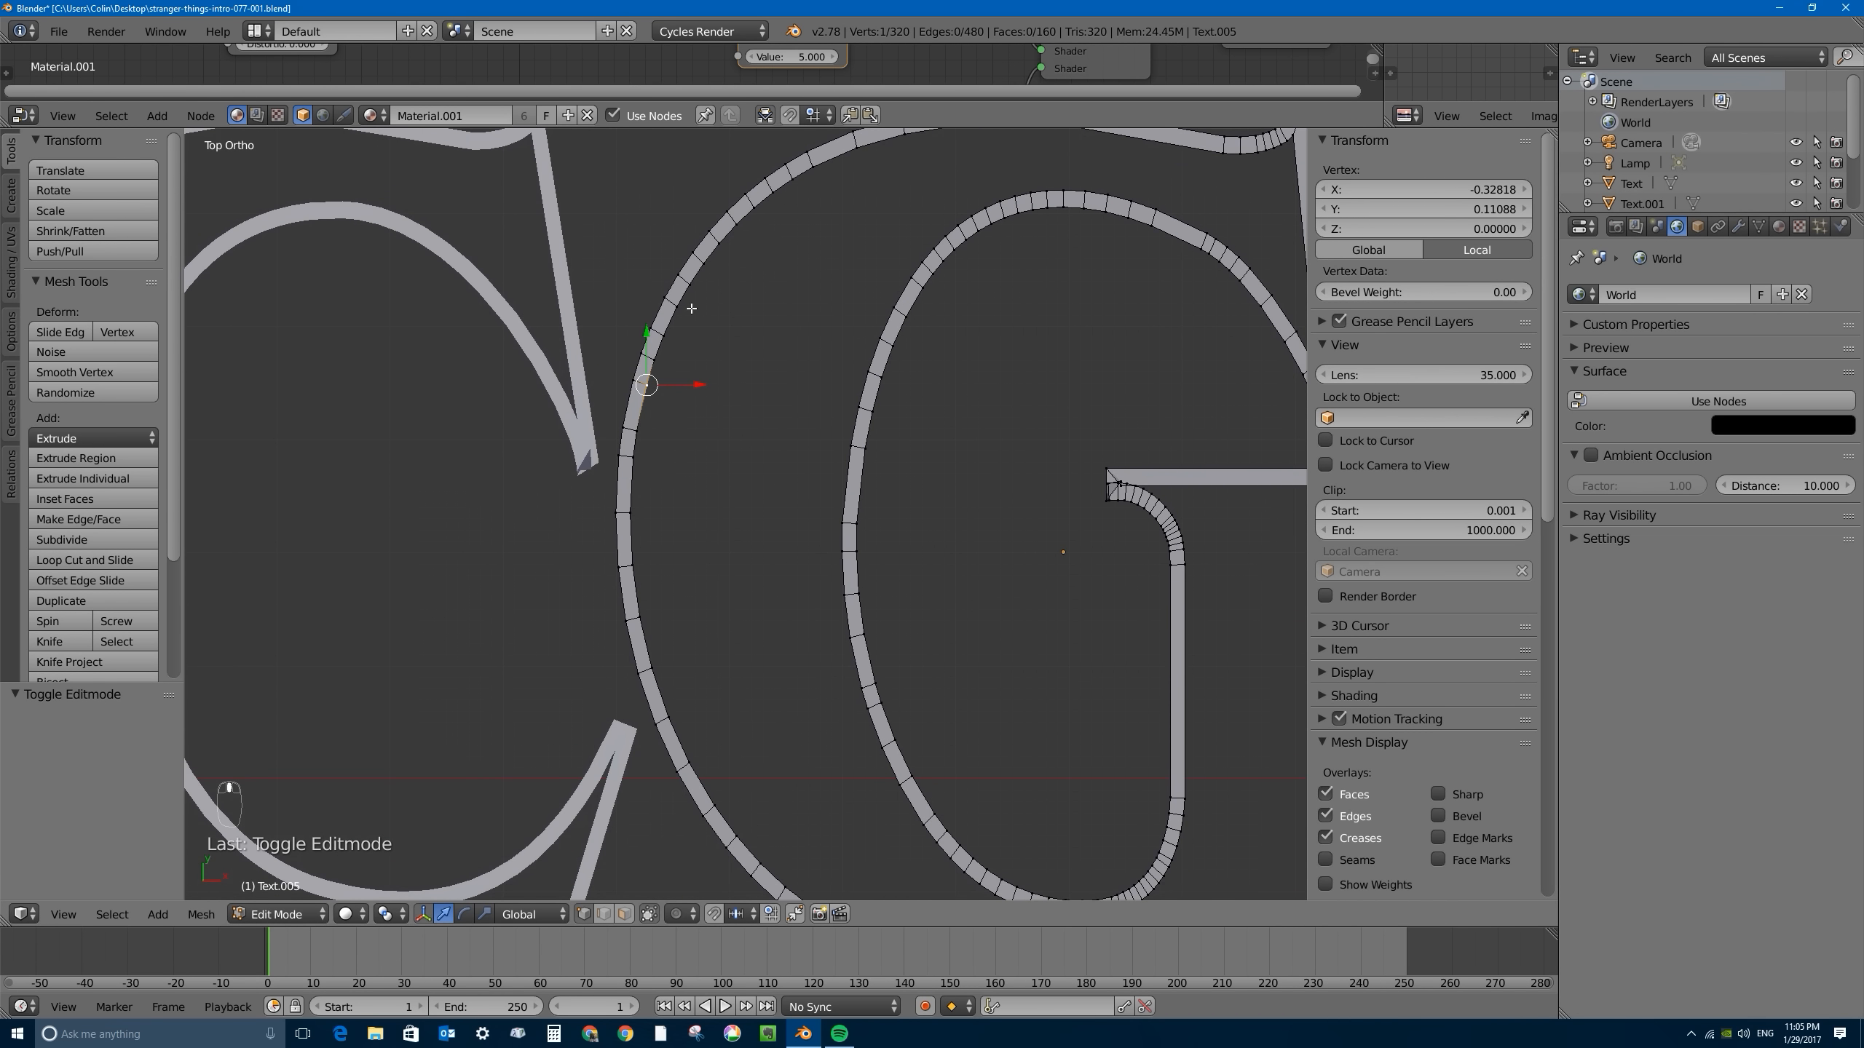
{"action": "right_click", "coordinate": [696, 260], "text": "shift"}
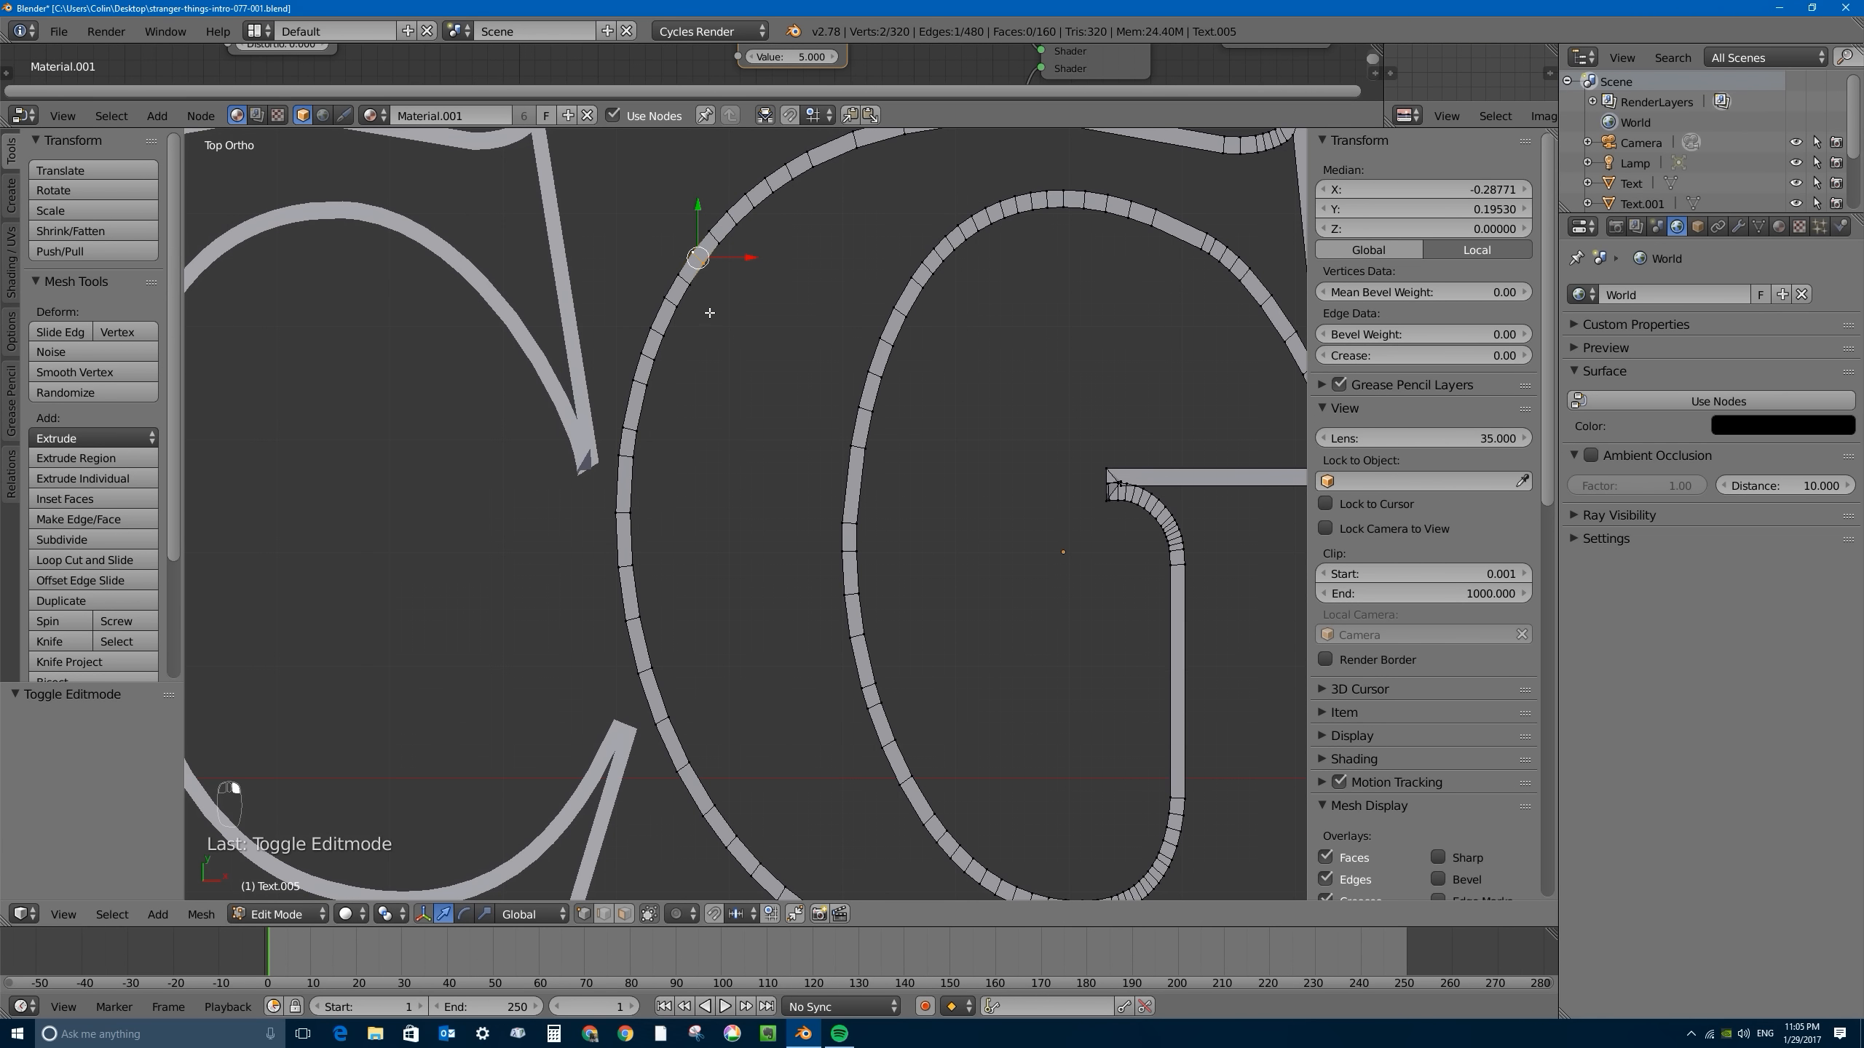
{"action": "key", "text": "c"}
{"action": "left_click", "coordinate": [691, 270]}
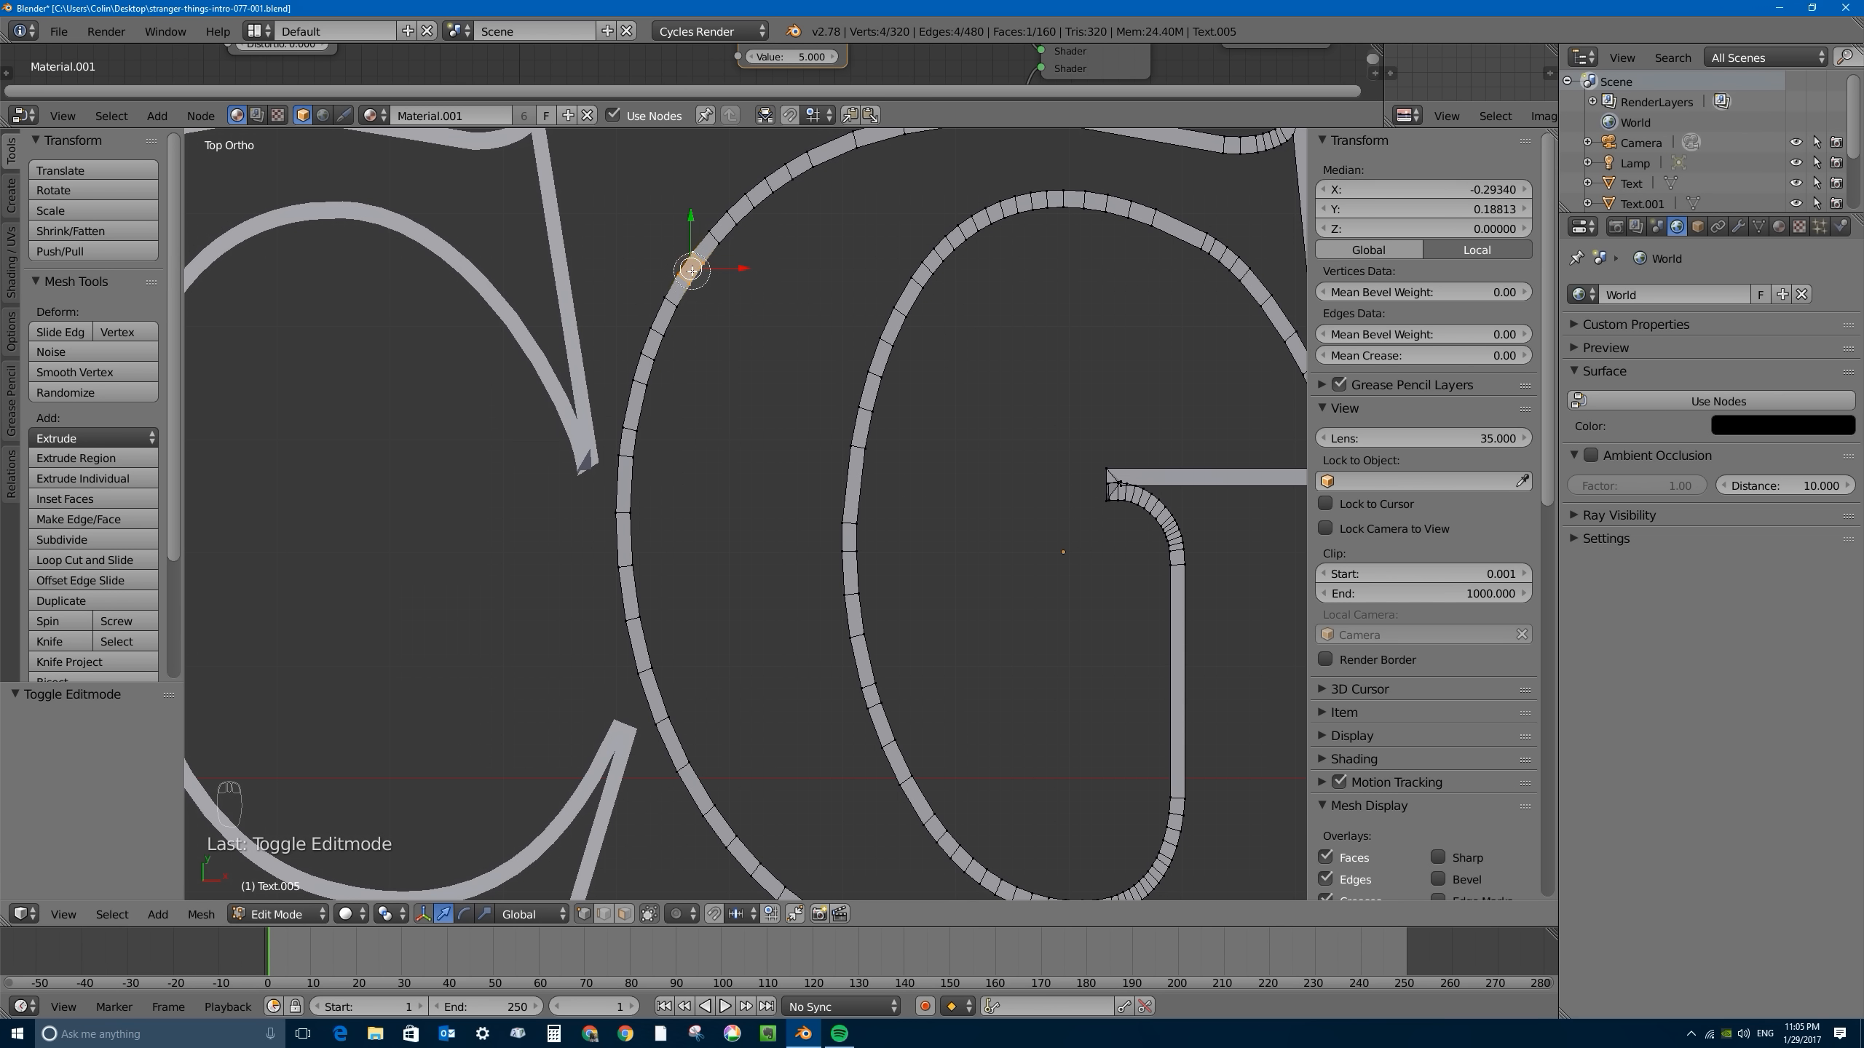
{"action": "mouse_move", "coordinate": [691, 270]}
{"action": "left_mouse_down"}
{"action": "mouse_move", "coordinate": [640, 412]}
{"action": "mouse_move", "coordinate": [629, 616]}
{"action": "mouse_move", "coordinate": [649, 727]}
{"action": "mouse_move", "coordinate": [706, 808]}
{"action": "left_mouse_up"}
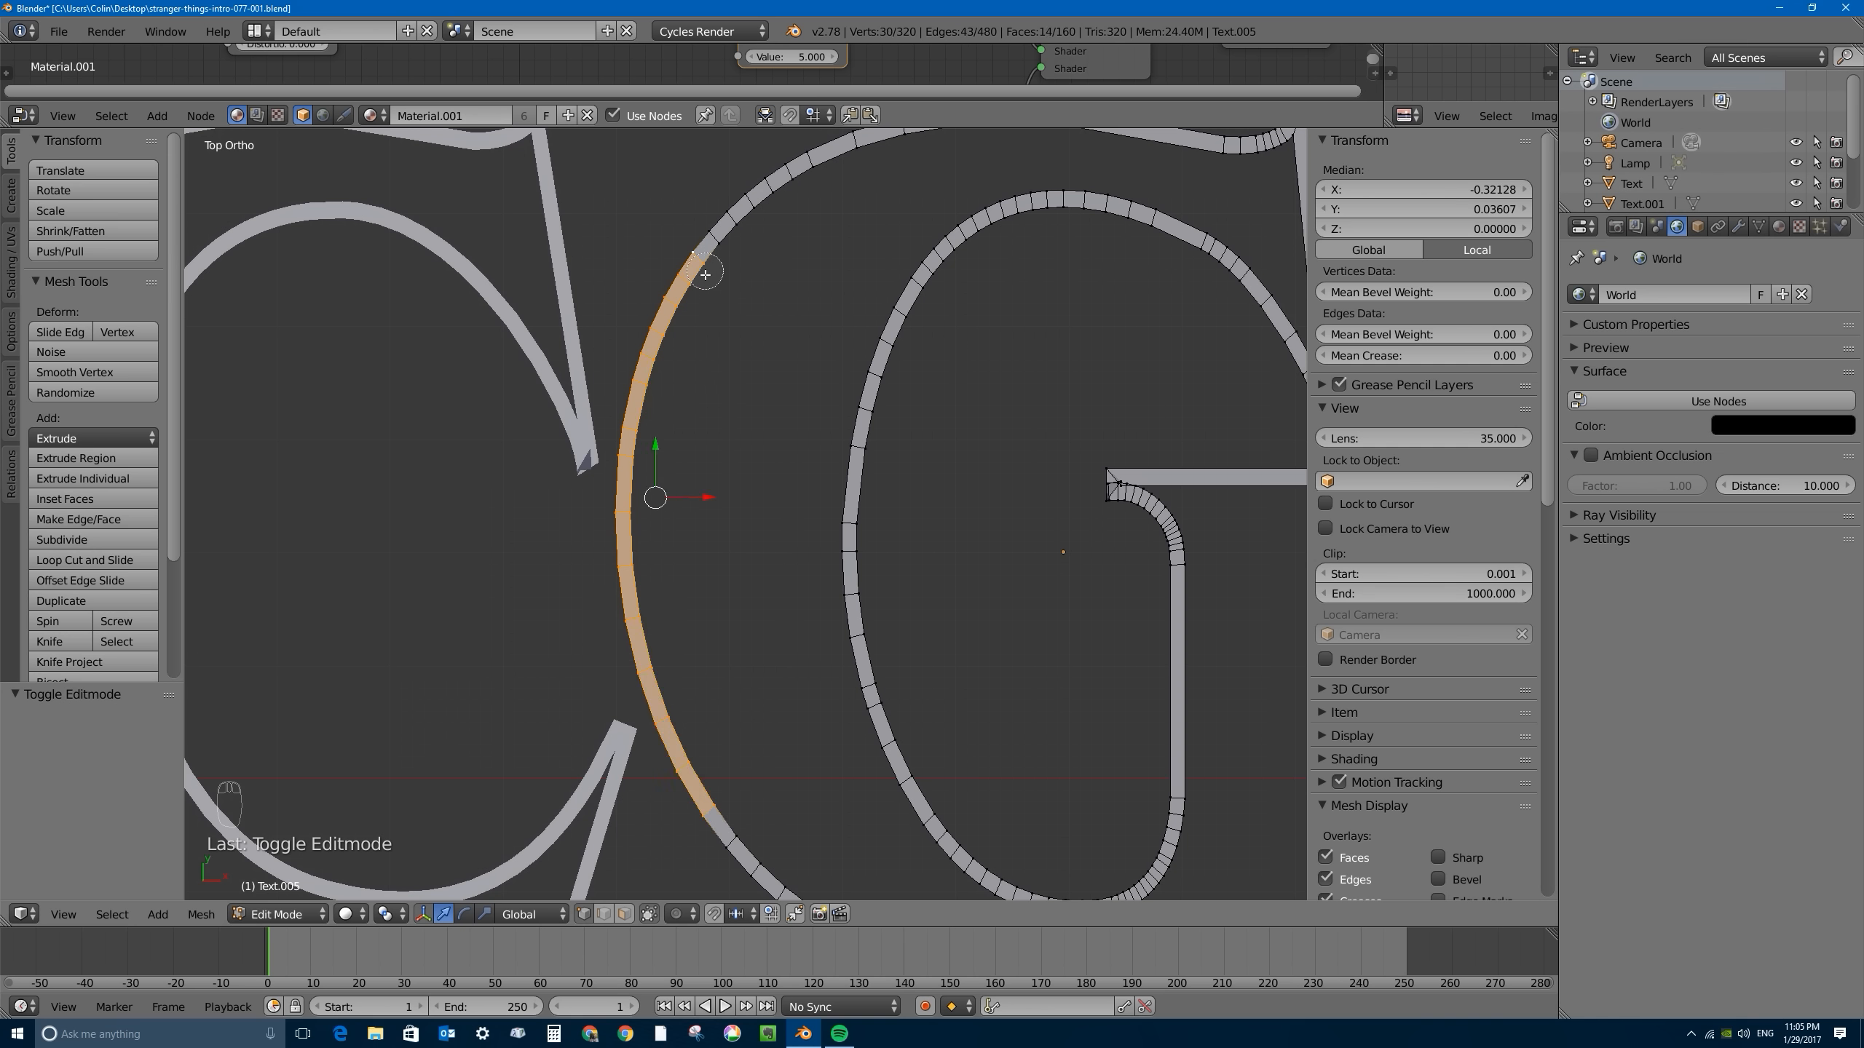
{"action": "middle_click_drag", "start_coordinate": [709, 803], "coordinate": [711, 807]}
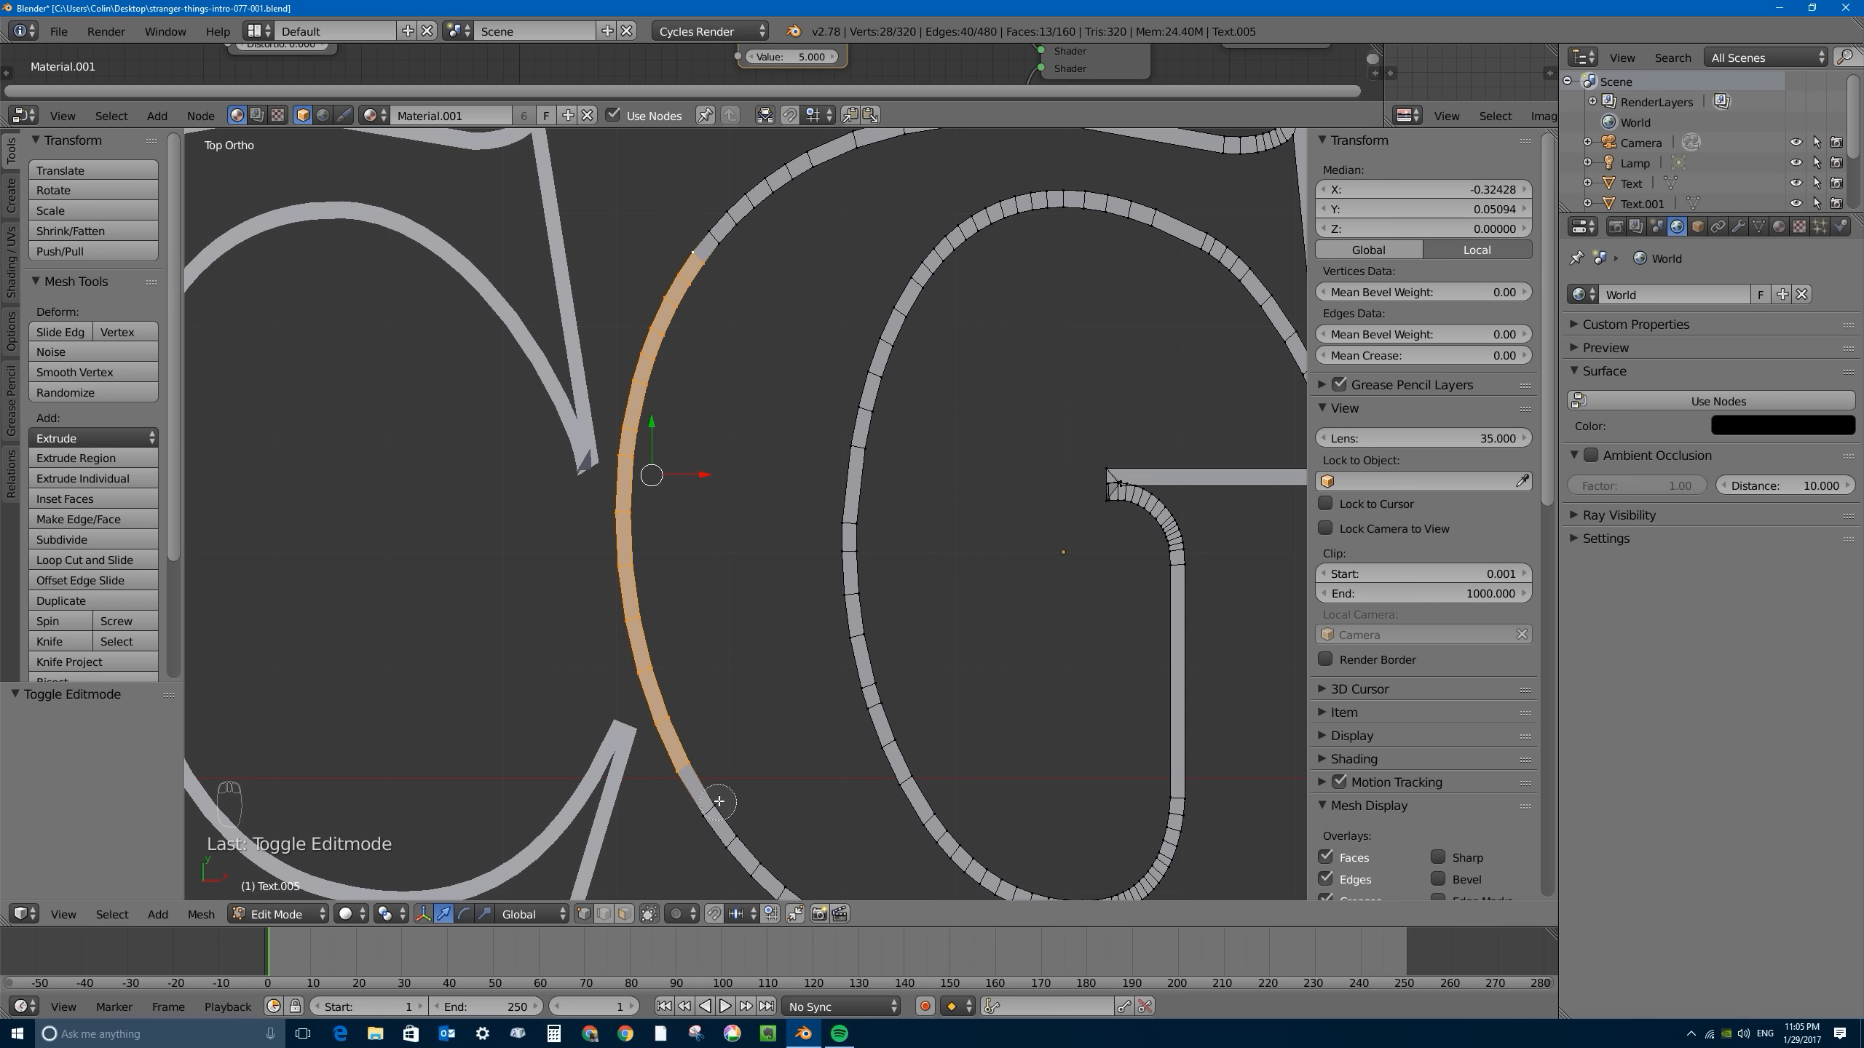
{"action": "key", "text": "Escape"}
{"action": "key", "text": "x"}
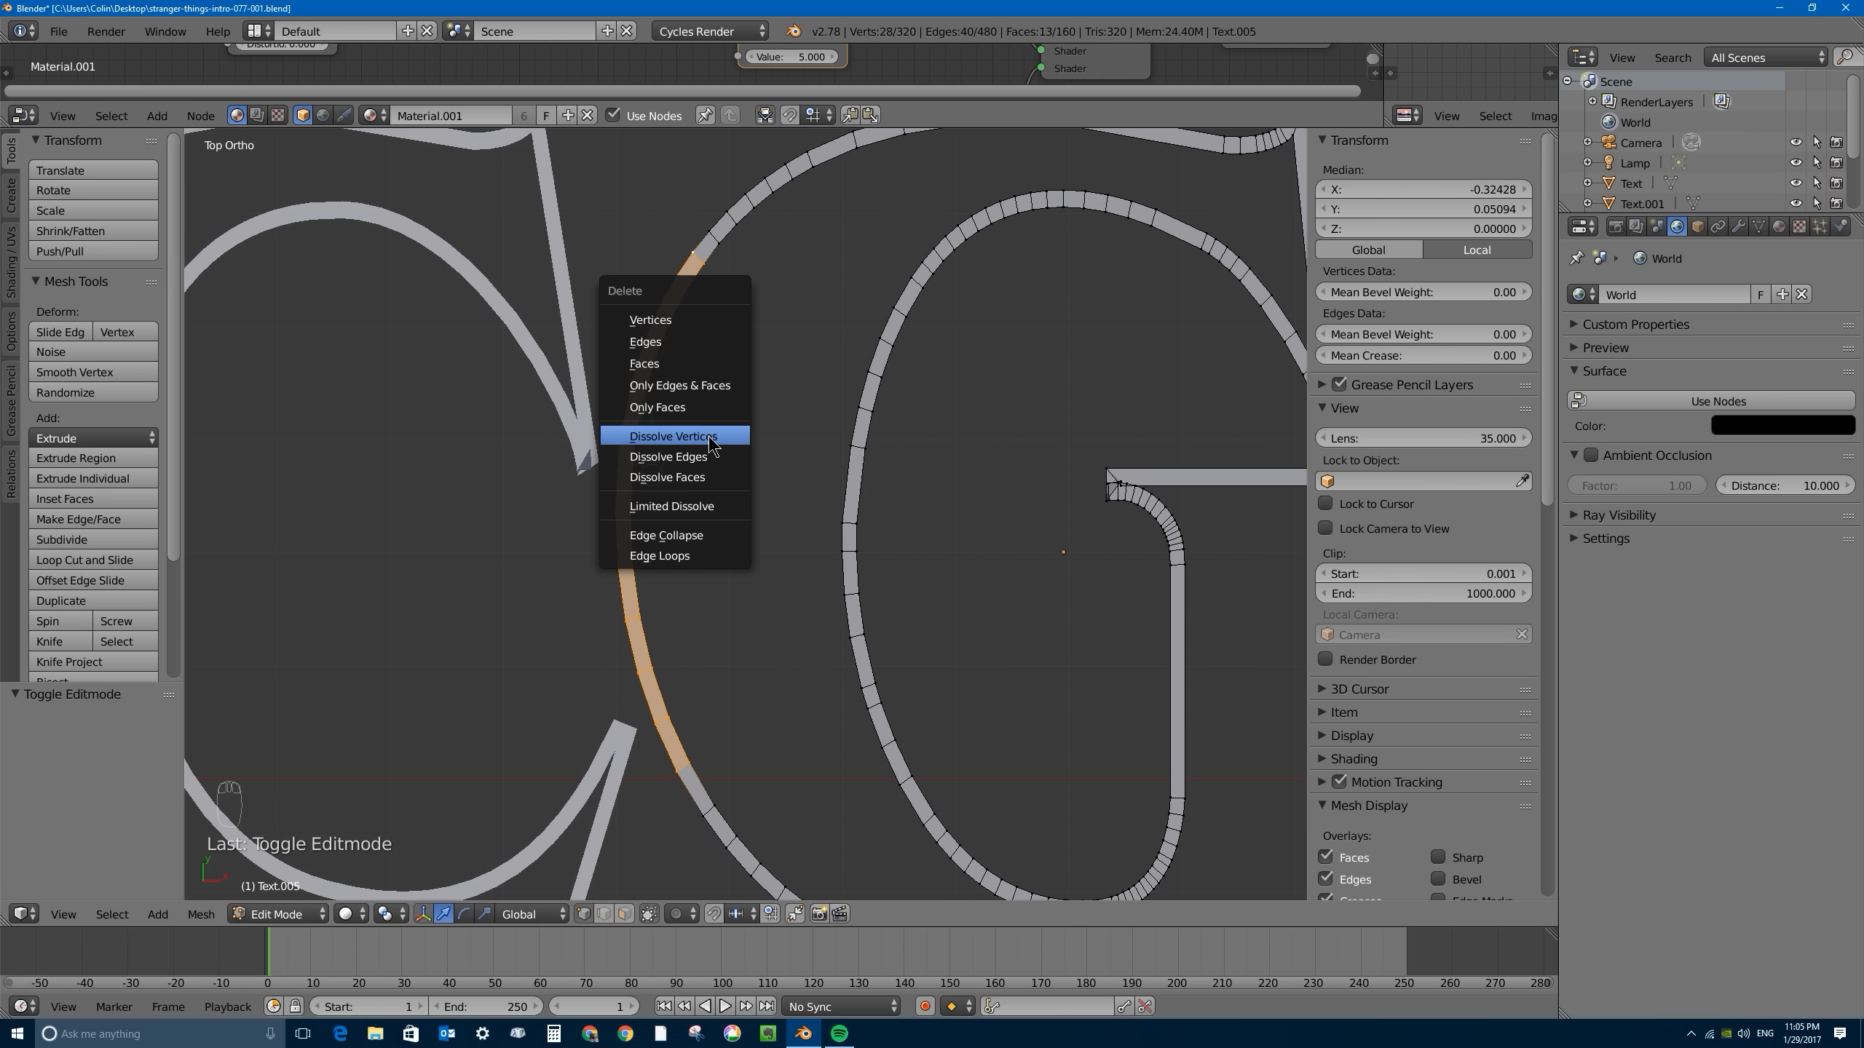
{"action": "left_click", "coordinate": [683, 437]}
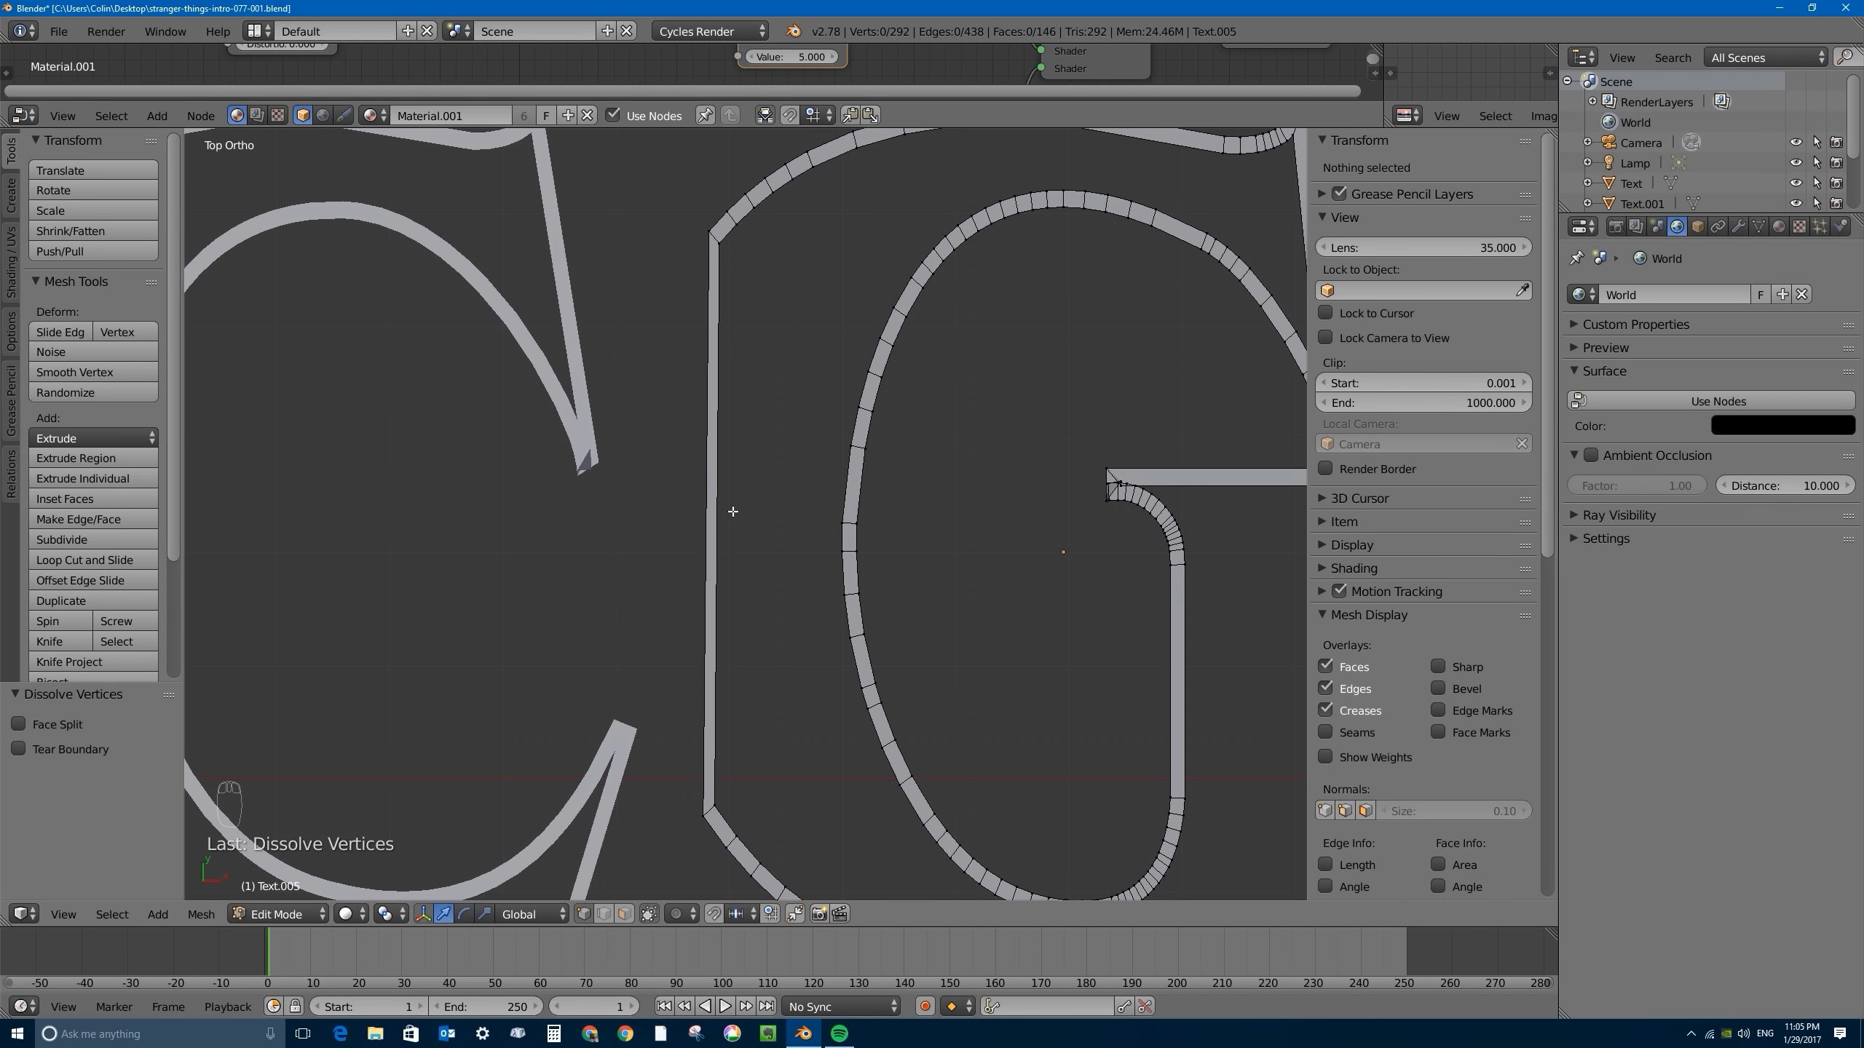
- Move the short edge at the upper end of the G's straight stroke about -0.005 along X and -0.005 along Y
{"action": "right_click", "coordinate": [716, 239]}
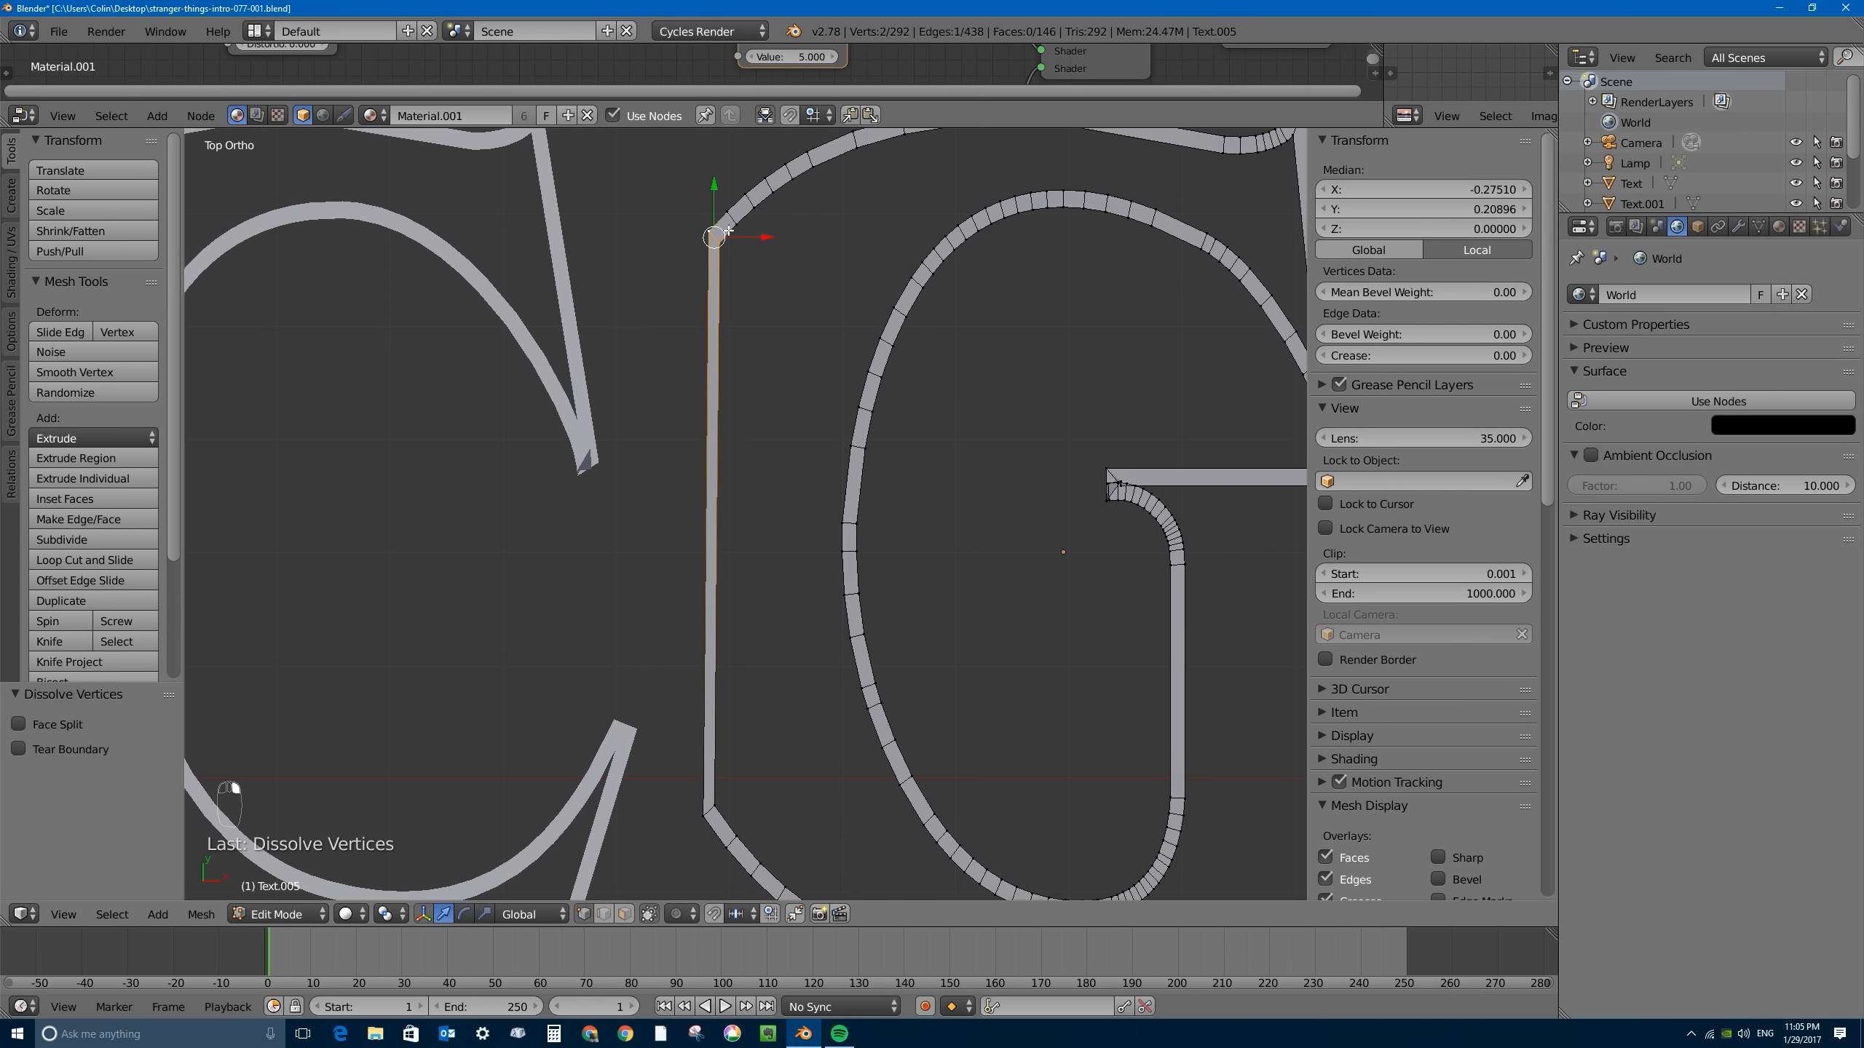
{"action": "key", "text": "g"}
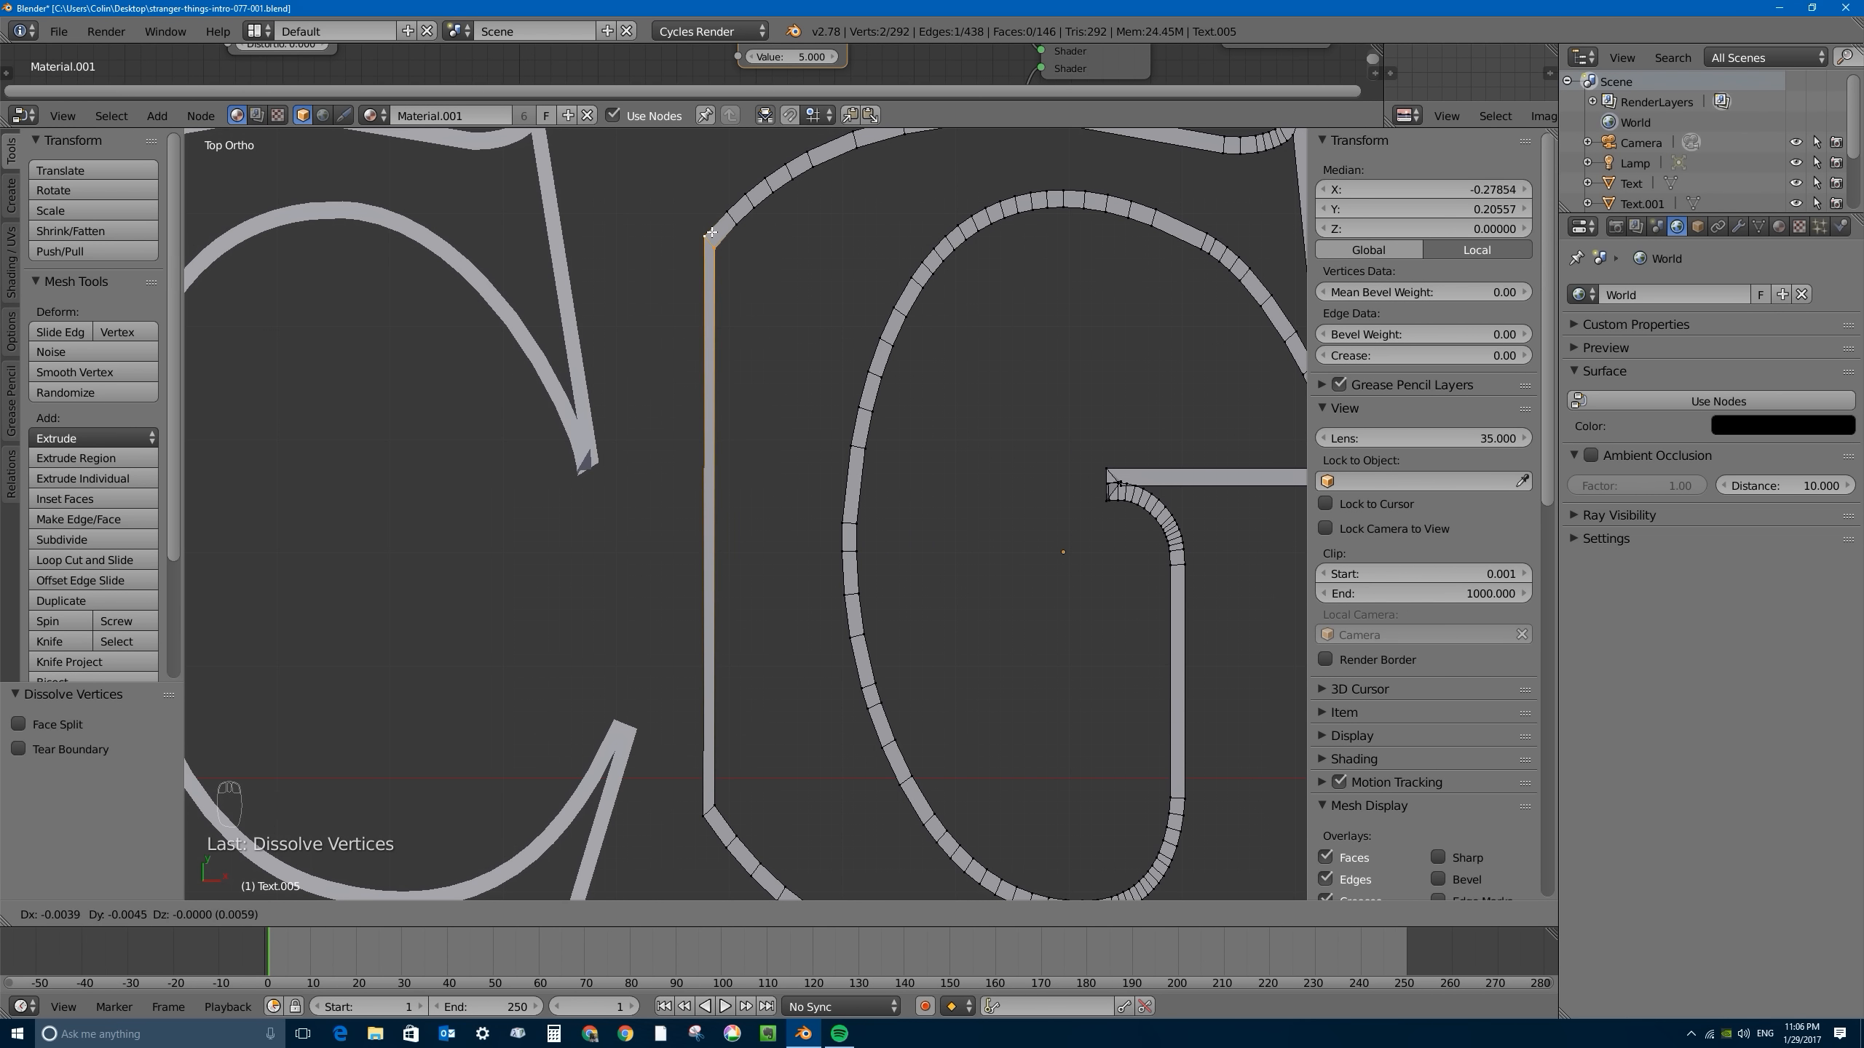
{"action": "left_click", "coordinate": [712, 234]}
- Move the outer long edge of the G's straight stroke about -0.005 along X to thicken the stroke
{"action": "right_click", "coordinate": [706, 235]}
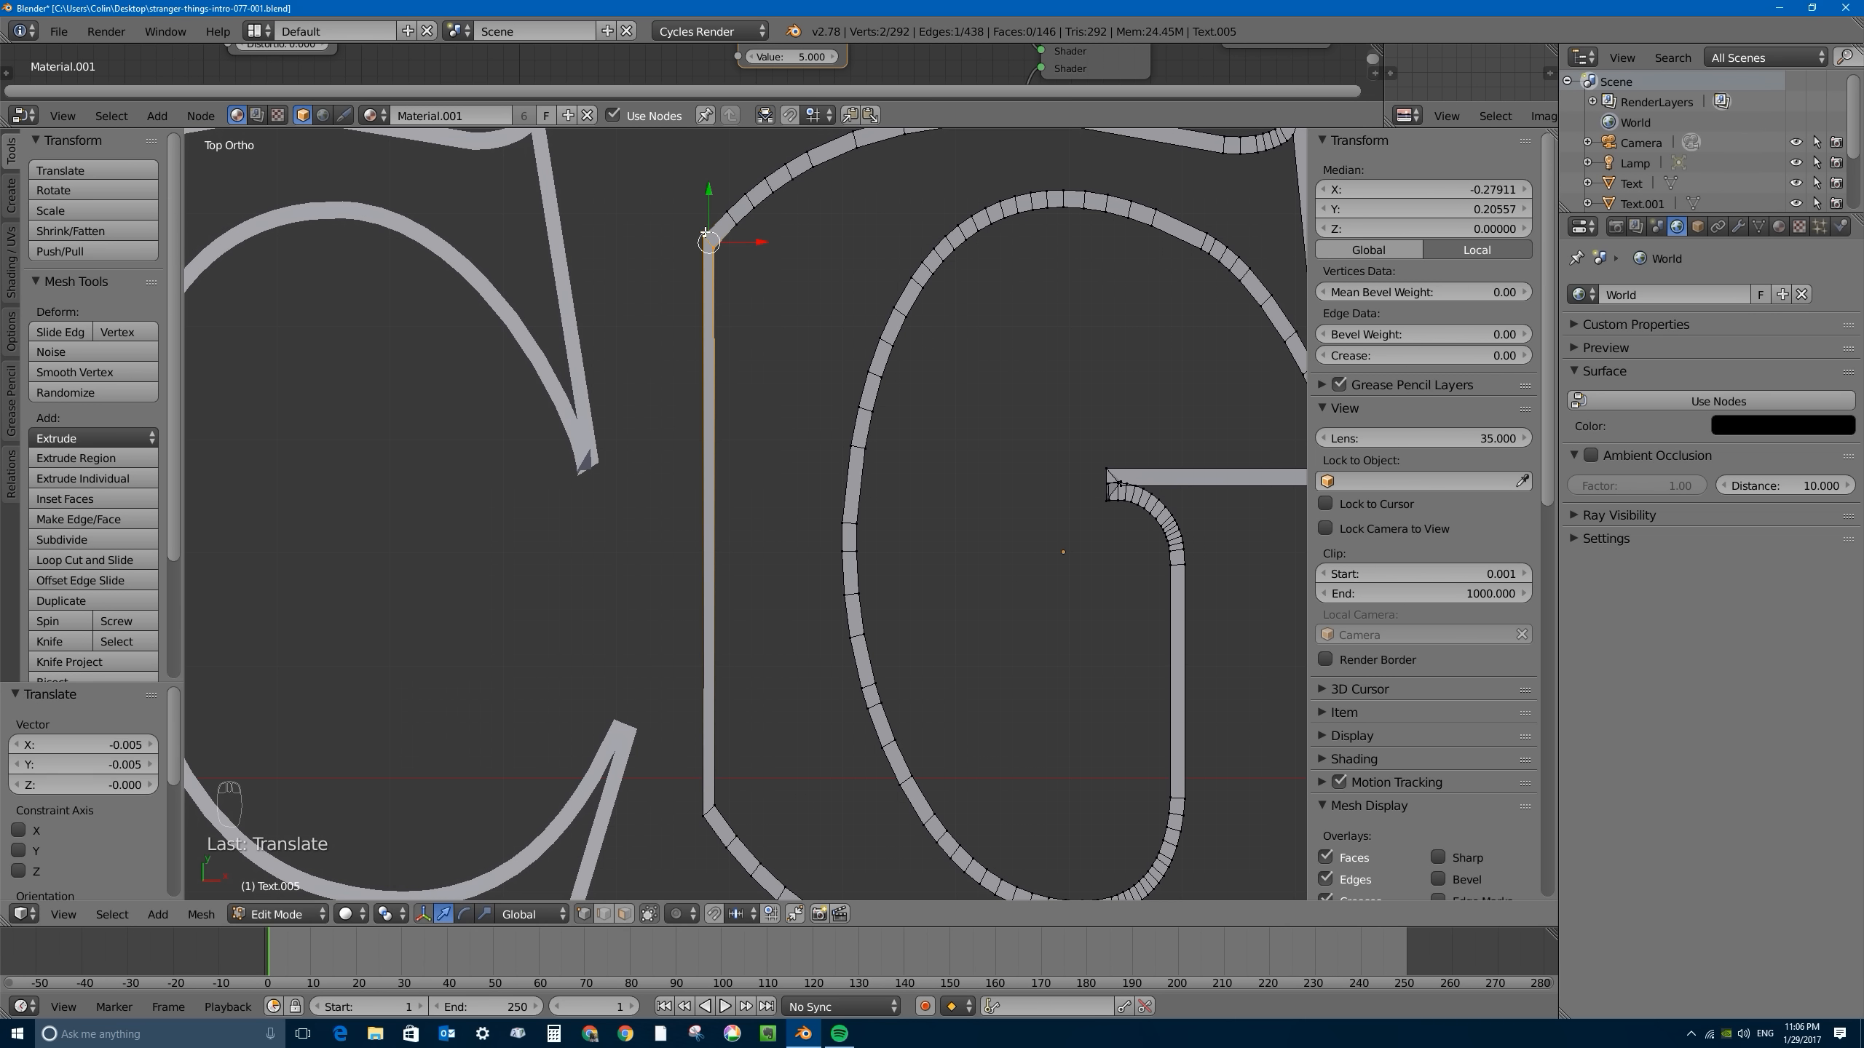
{"action": "right_click", "coordinate": [689, 817], "text": "shift"}
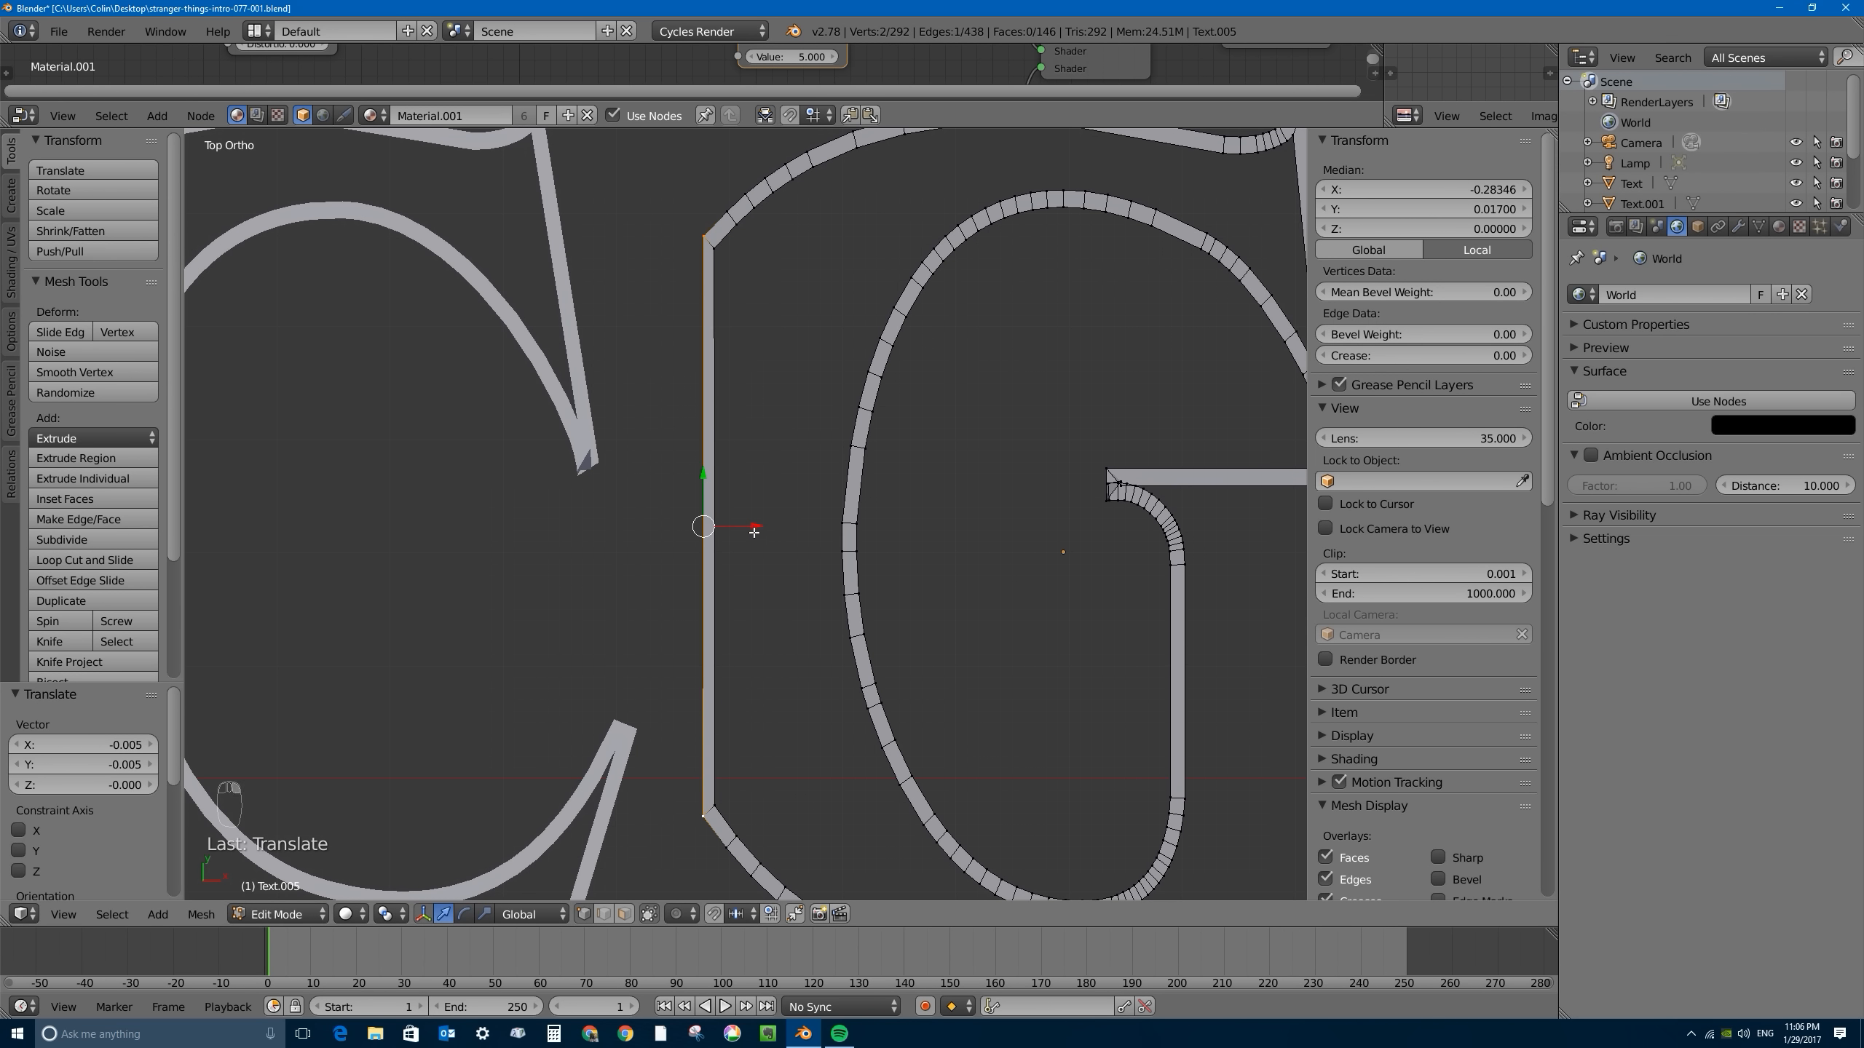
{"action": "key", "text": "g"}
{"action": "key", "text": "x"}
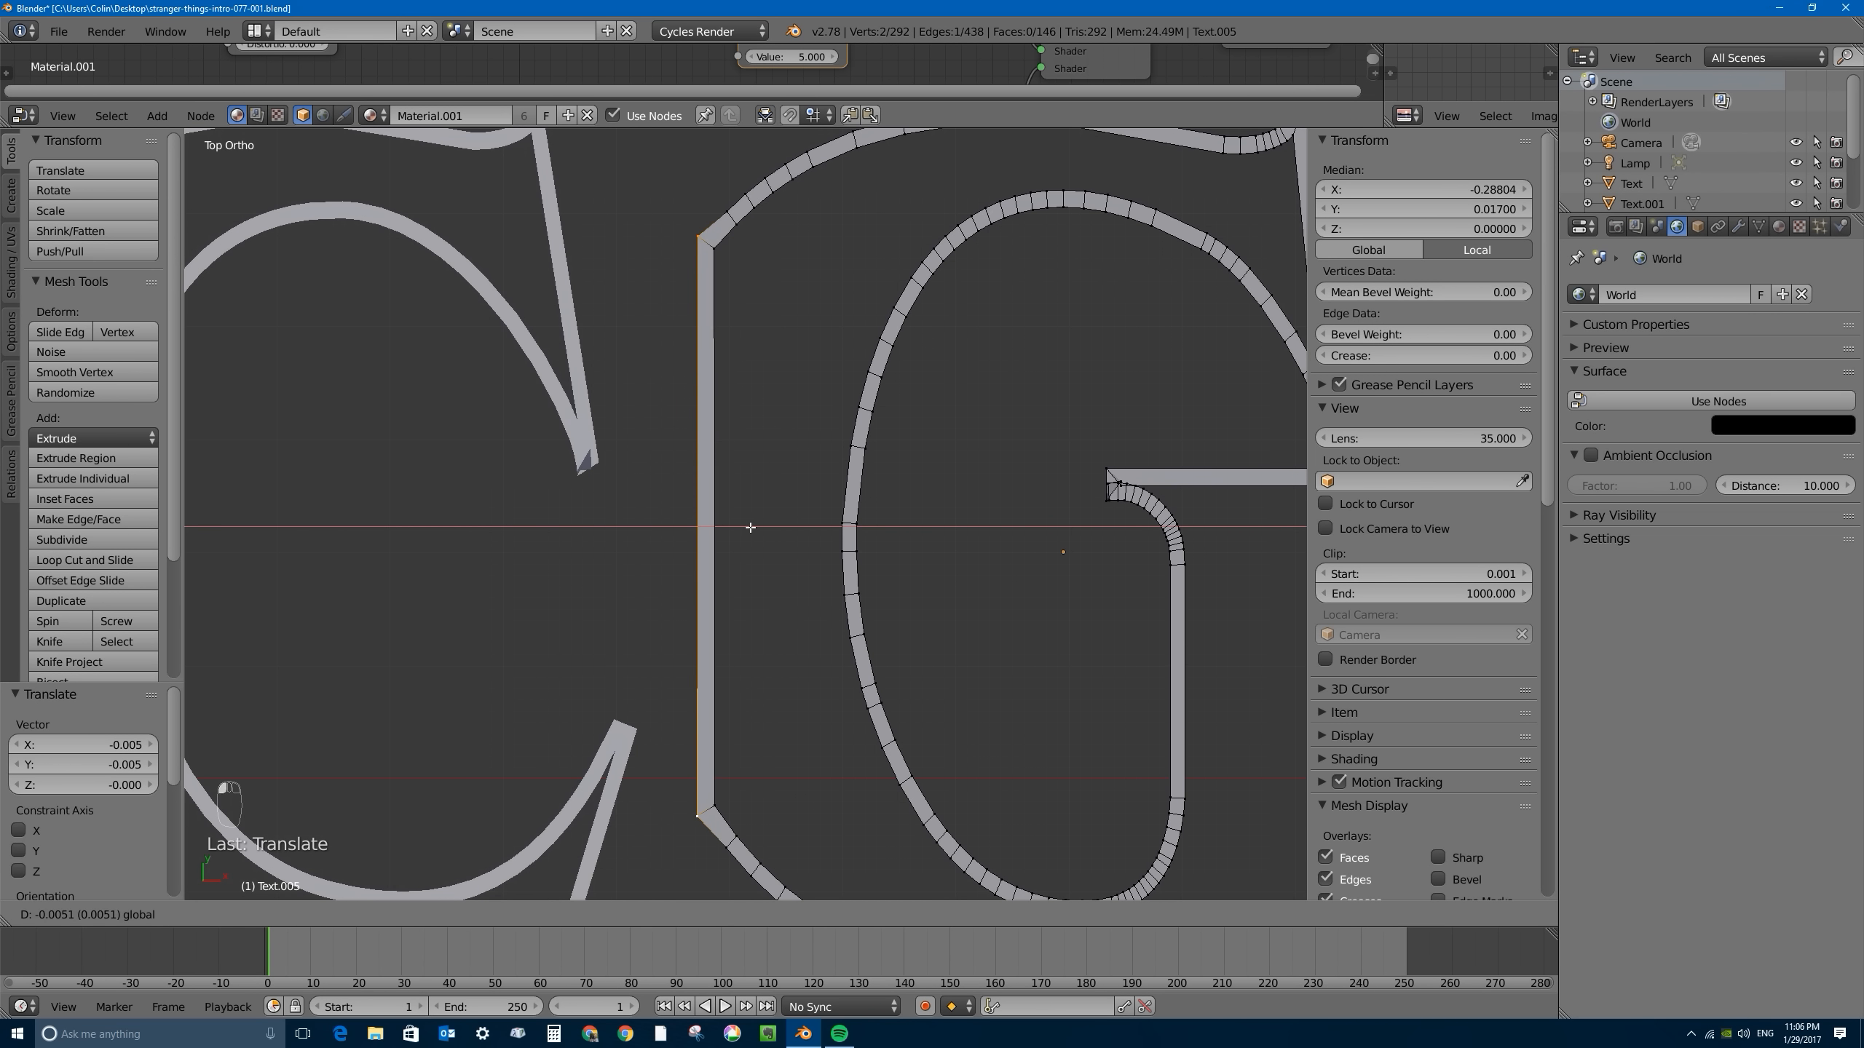
{"action": "left_click", "coordinate": [750, 527]}
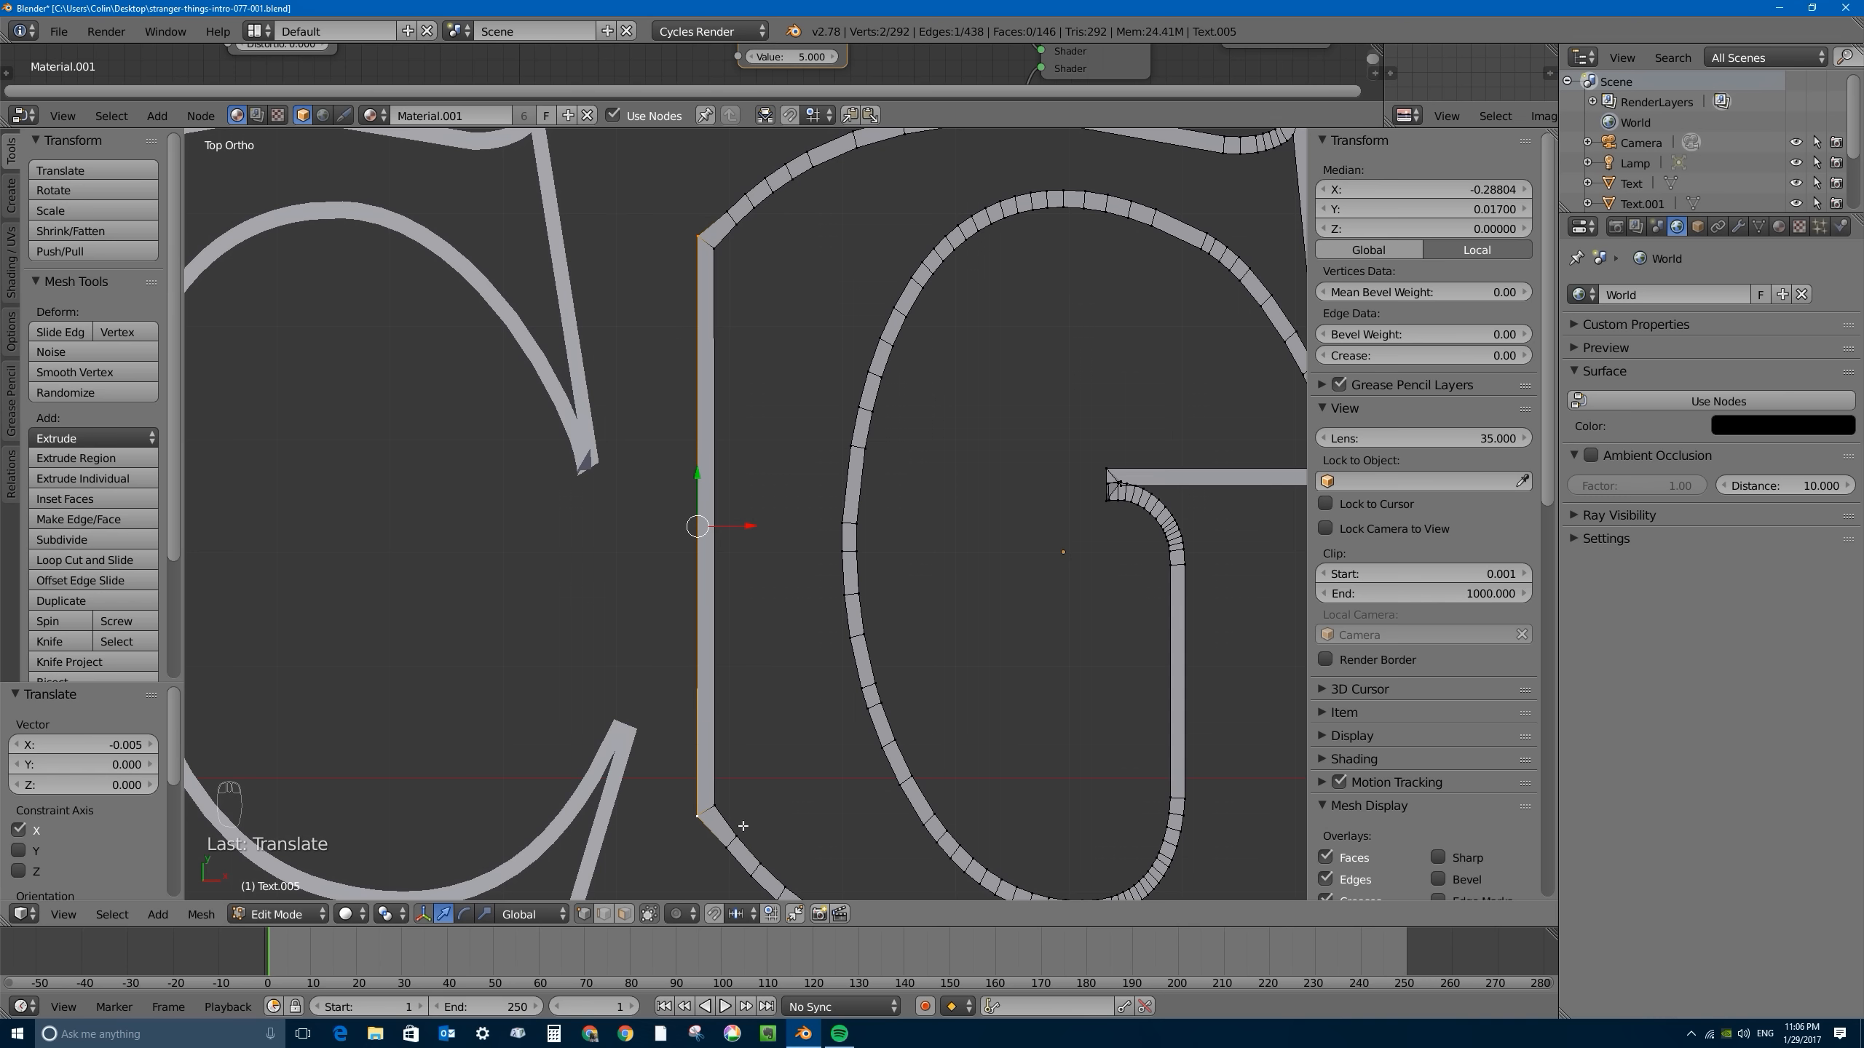
- Scale the G's outer long edge to about 0.98 and return to Object Mode
{"action": "key", "text": "s"}
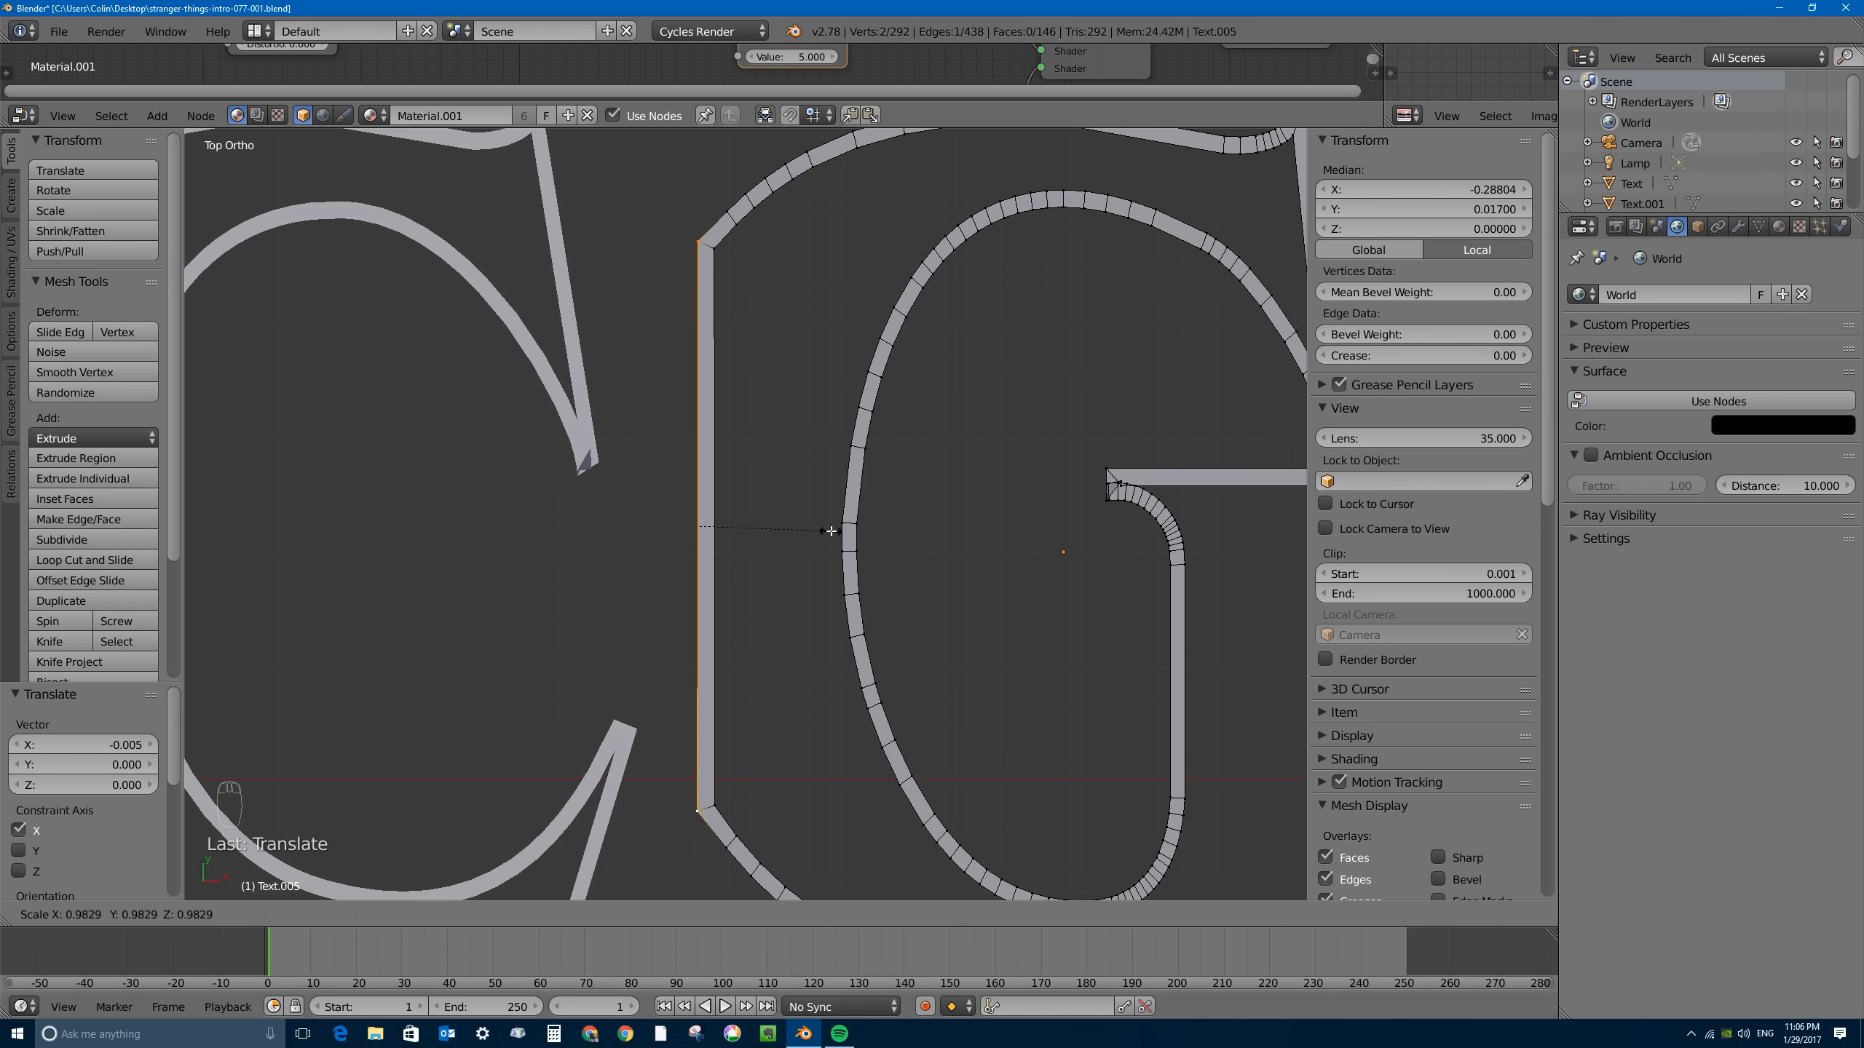
{"action": "left_click", "coordinate": [831, 531]}
{"action": "left_click_drag", "start_coordinate": [750, 524], "coordinate": [753, 526]}
{"action": "key", "text": "Tab"}
- Move the G about -0.036 along X towards the C, and the B about 0.006 along X towards the O
{"action": "scroll", "coordinate": [749, 367], "scroll_direction": "down", "scroll_amount": 6}
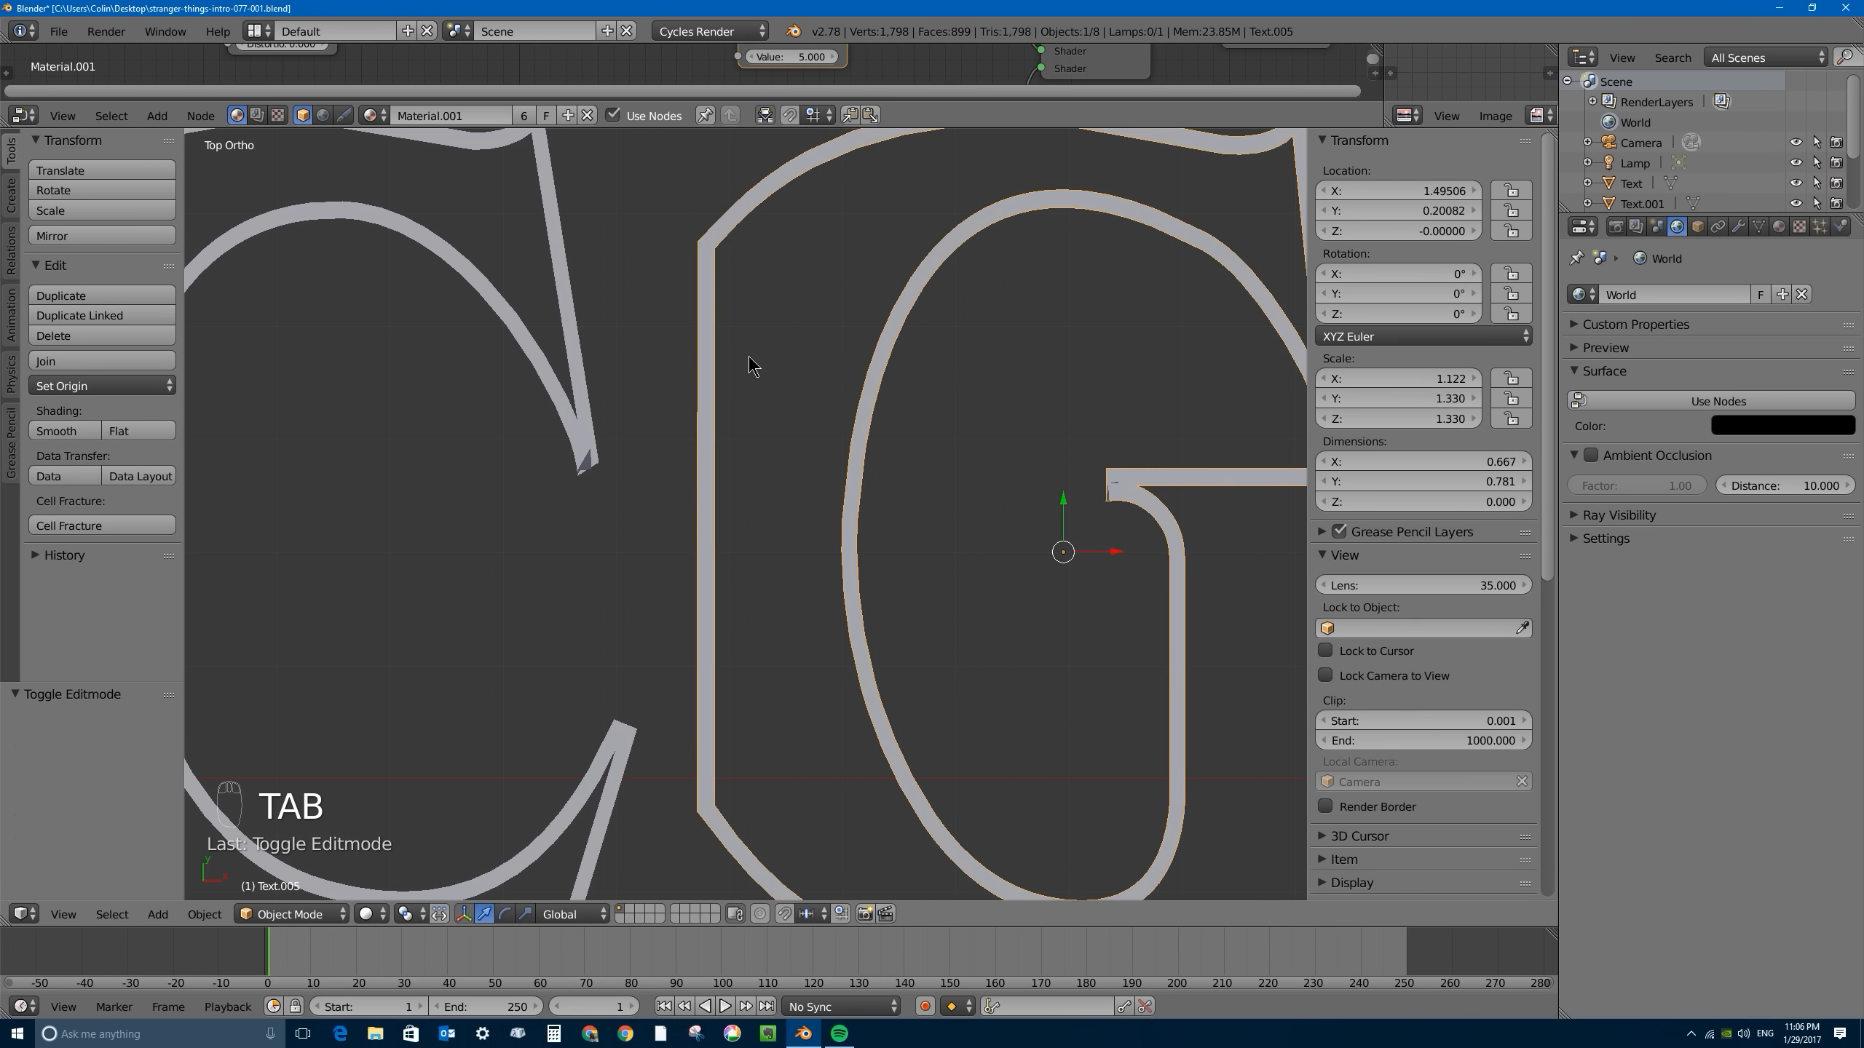
{"action": "scroll", "coordinate": [867, 453], "scroll_direction": "down", "scroll_amount": 6}
{"action": "scroll", "coordinate": [844, 503], "scroll_direction": "up", "scroll_amount": 4}
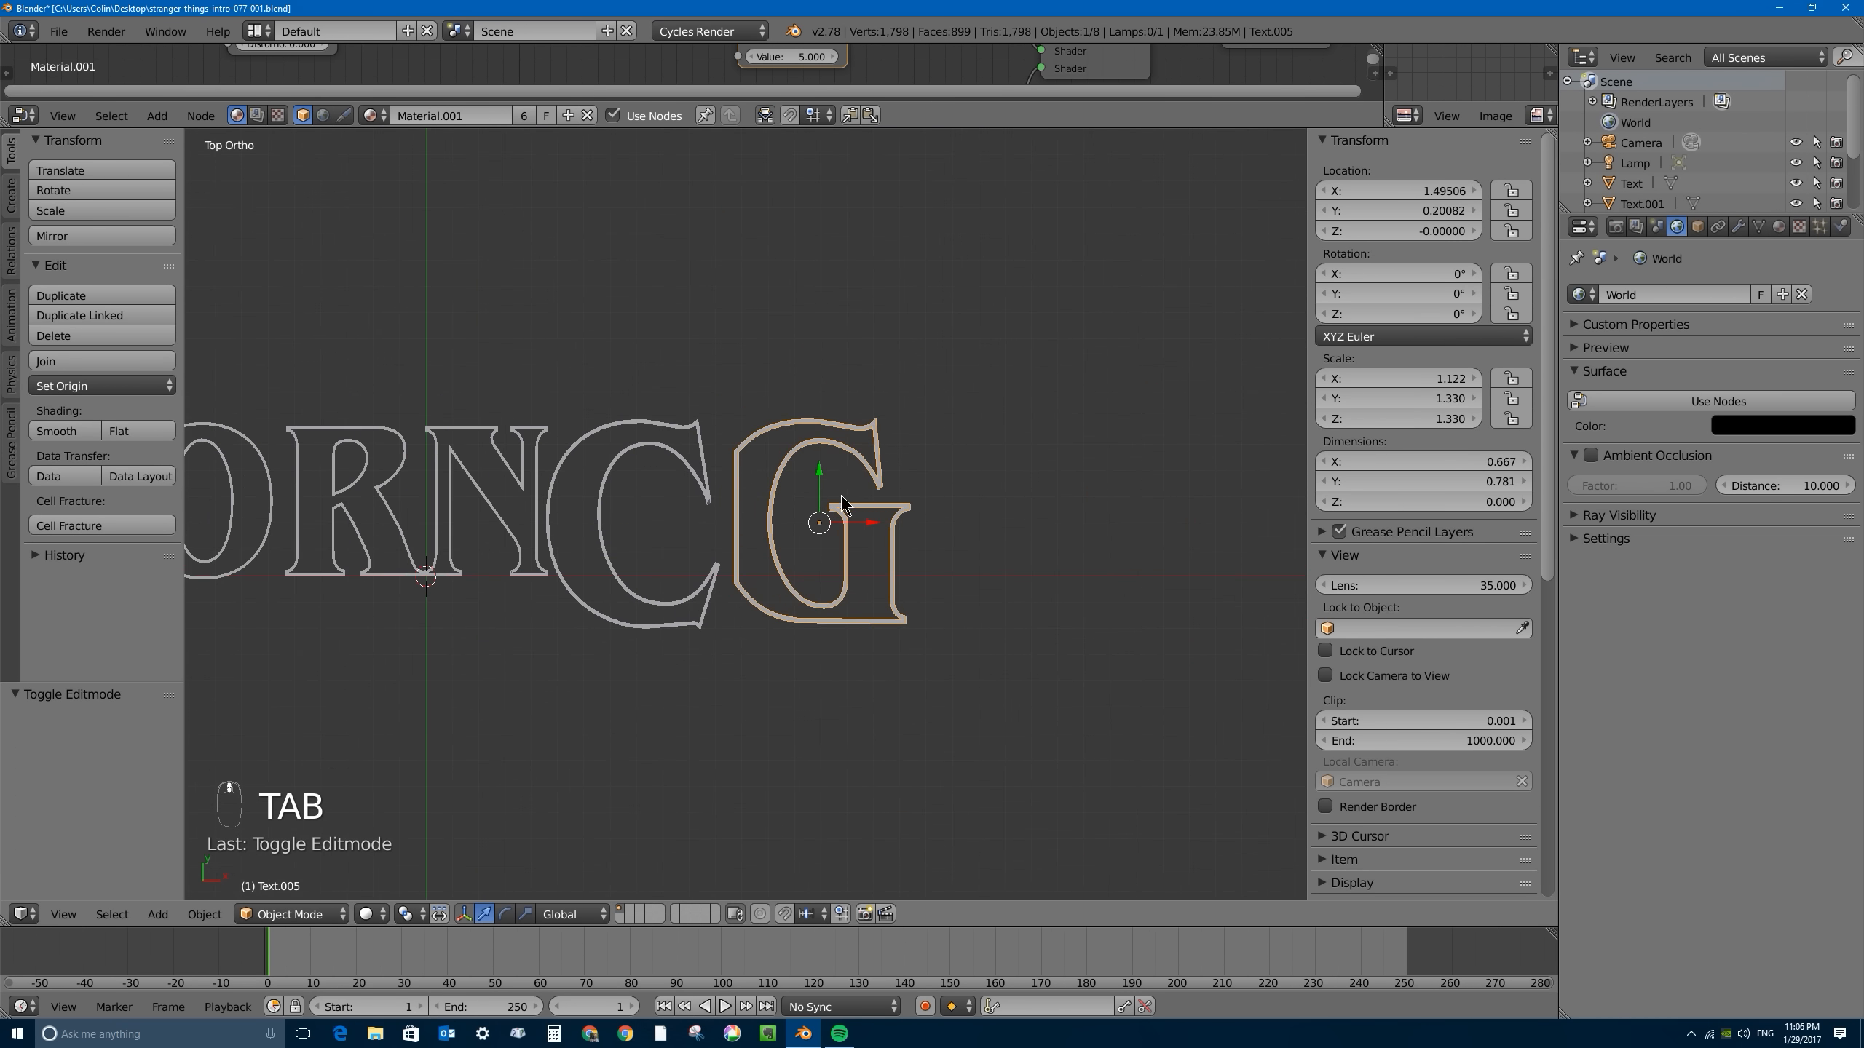
{"action": "left_click_drag", "start_coordinate": [869, 529], "coordinate": [860, 529]}
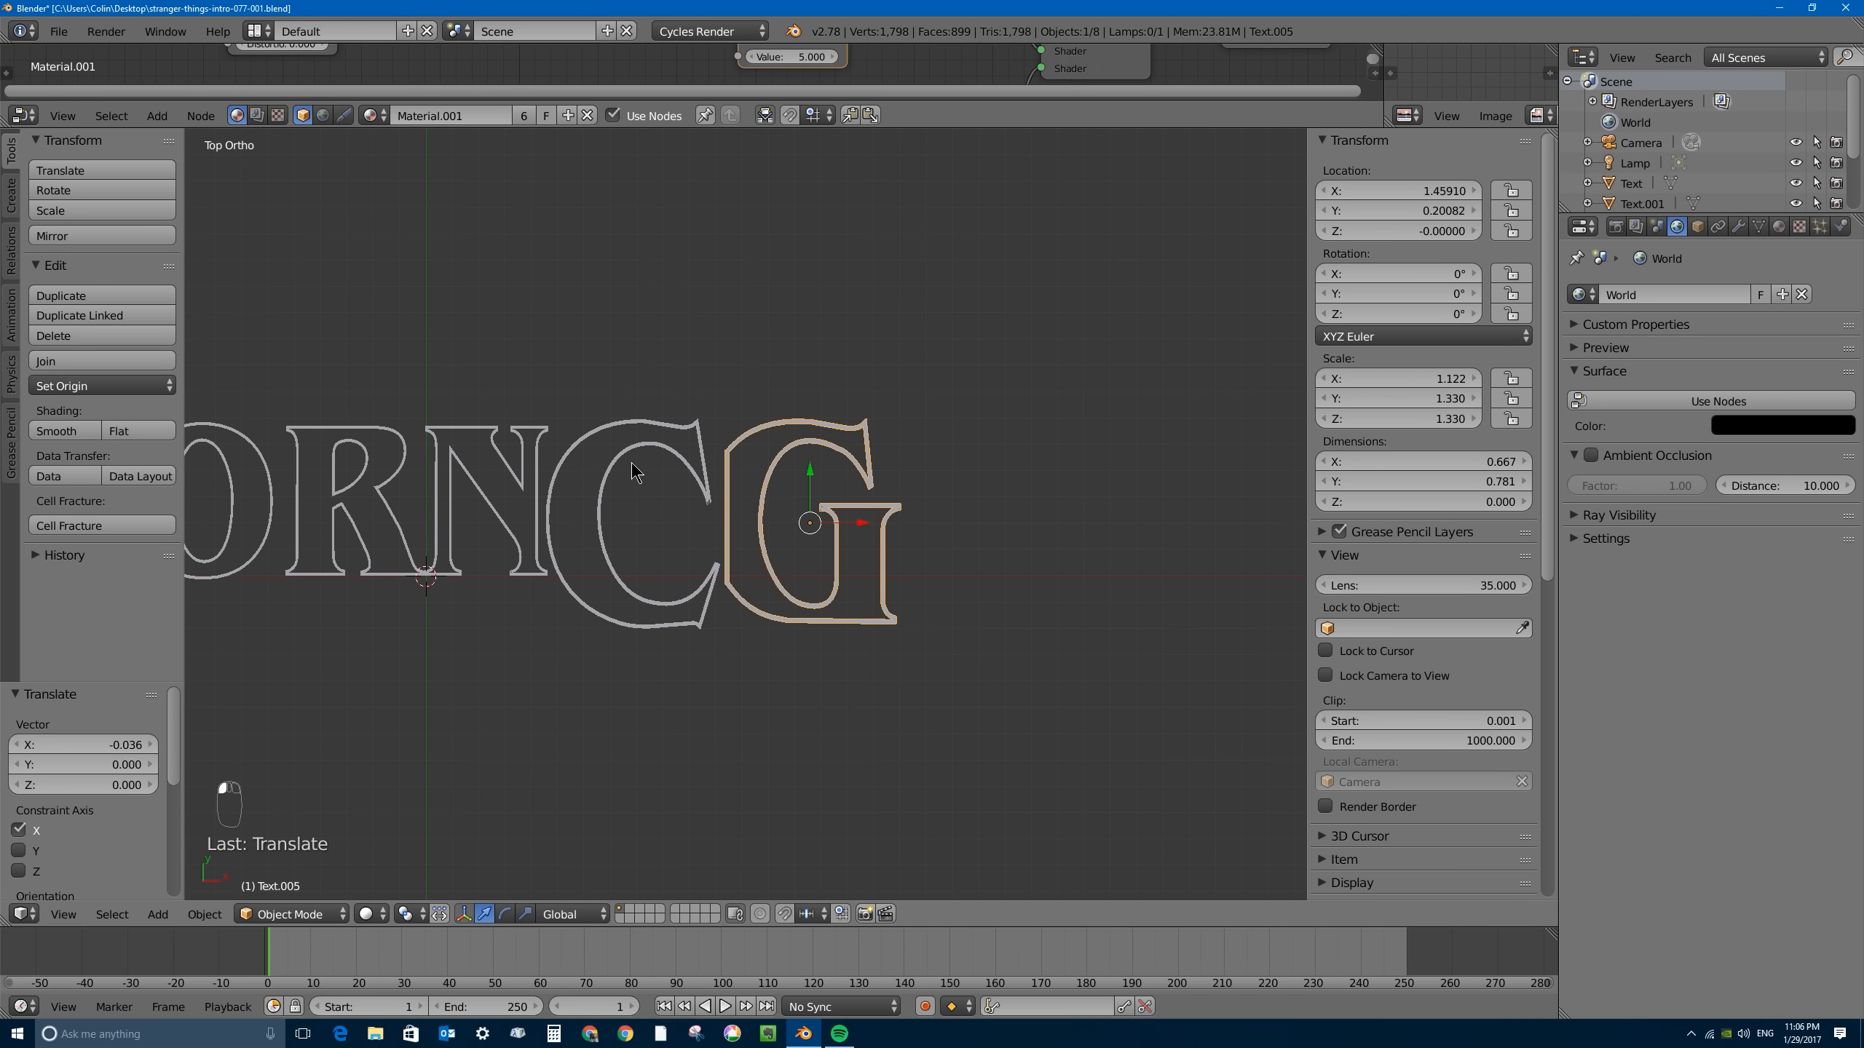
{"action": "middle_click_drag", "start_coordinate": [635, 474], "coordinate": [829, 417], "text": "shift"}
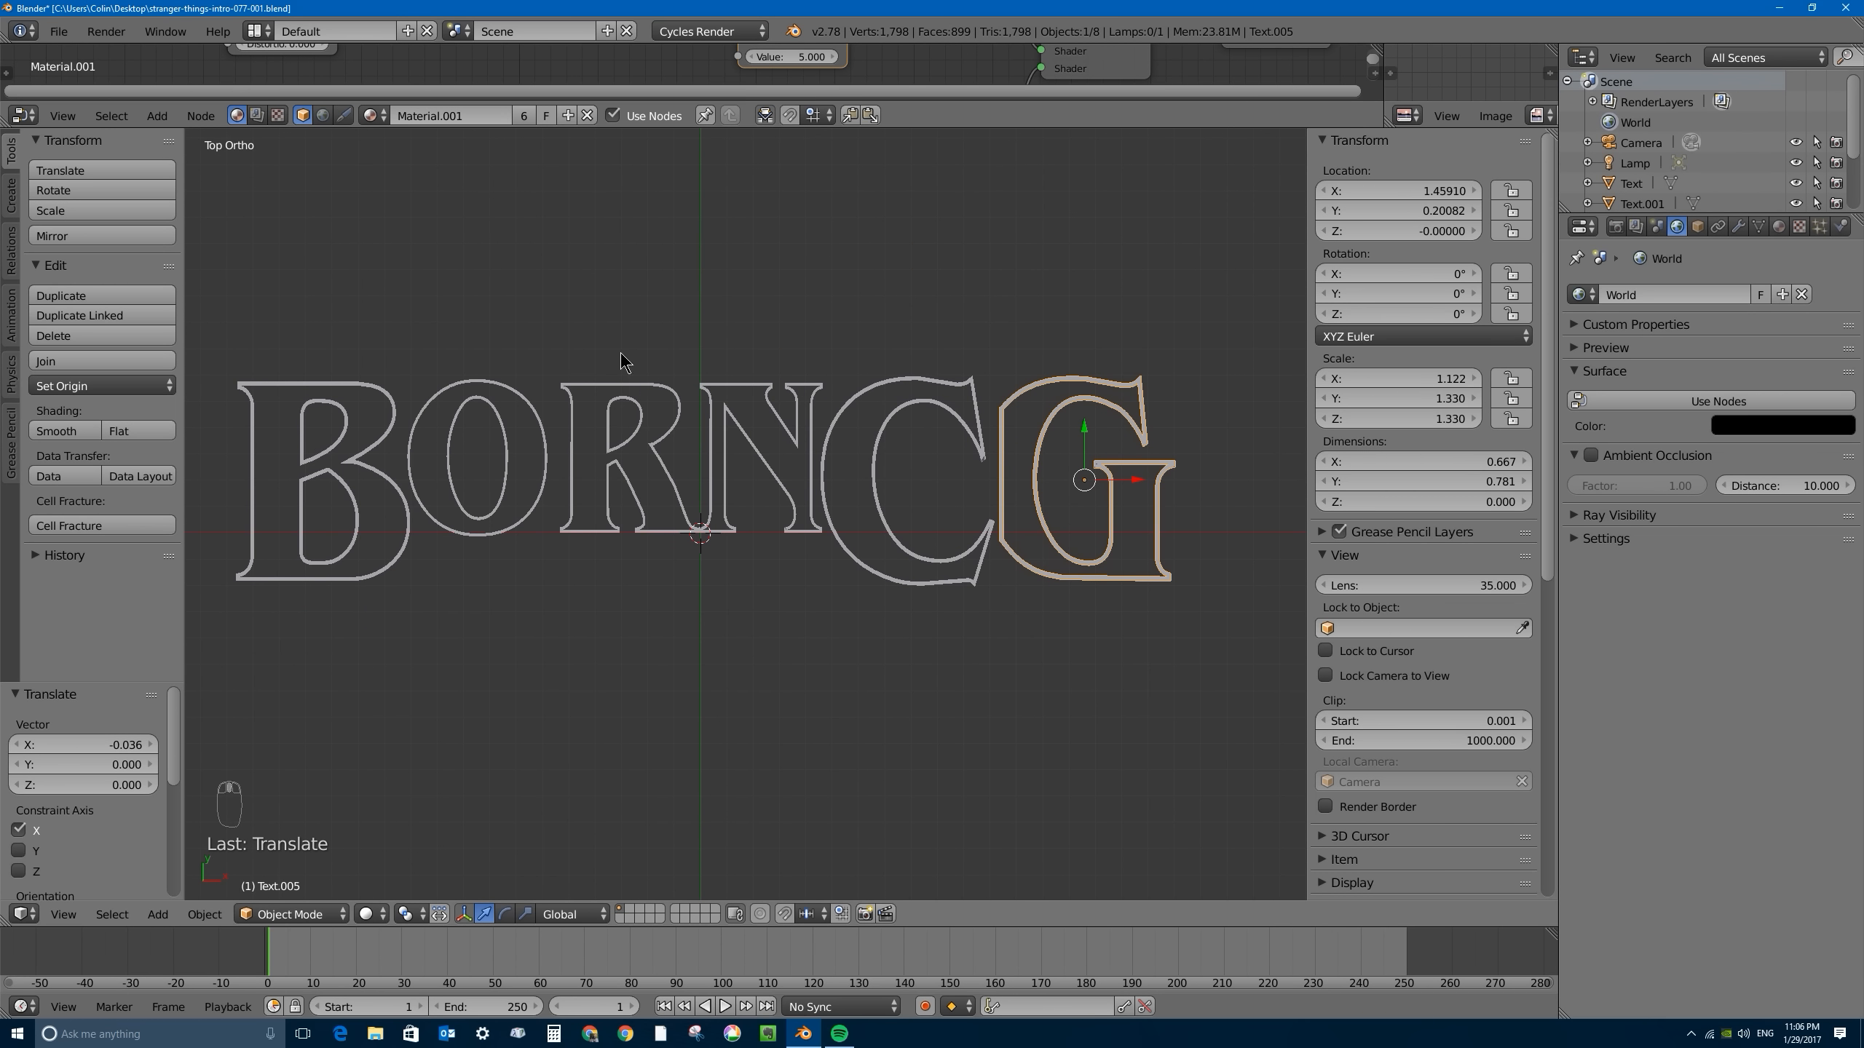
{"action": "right_click", "coordinate": [398, 479]}
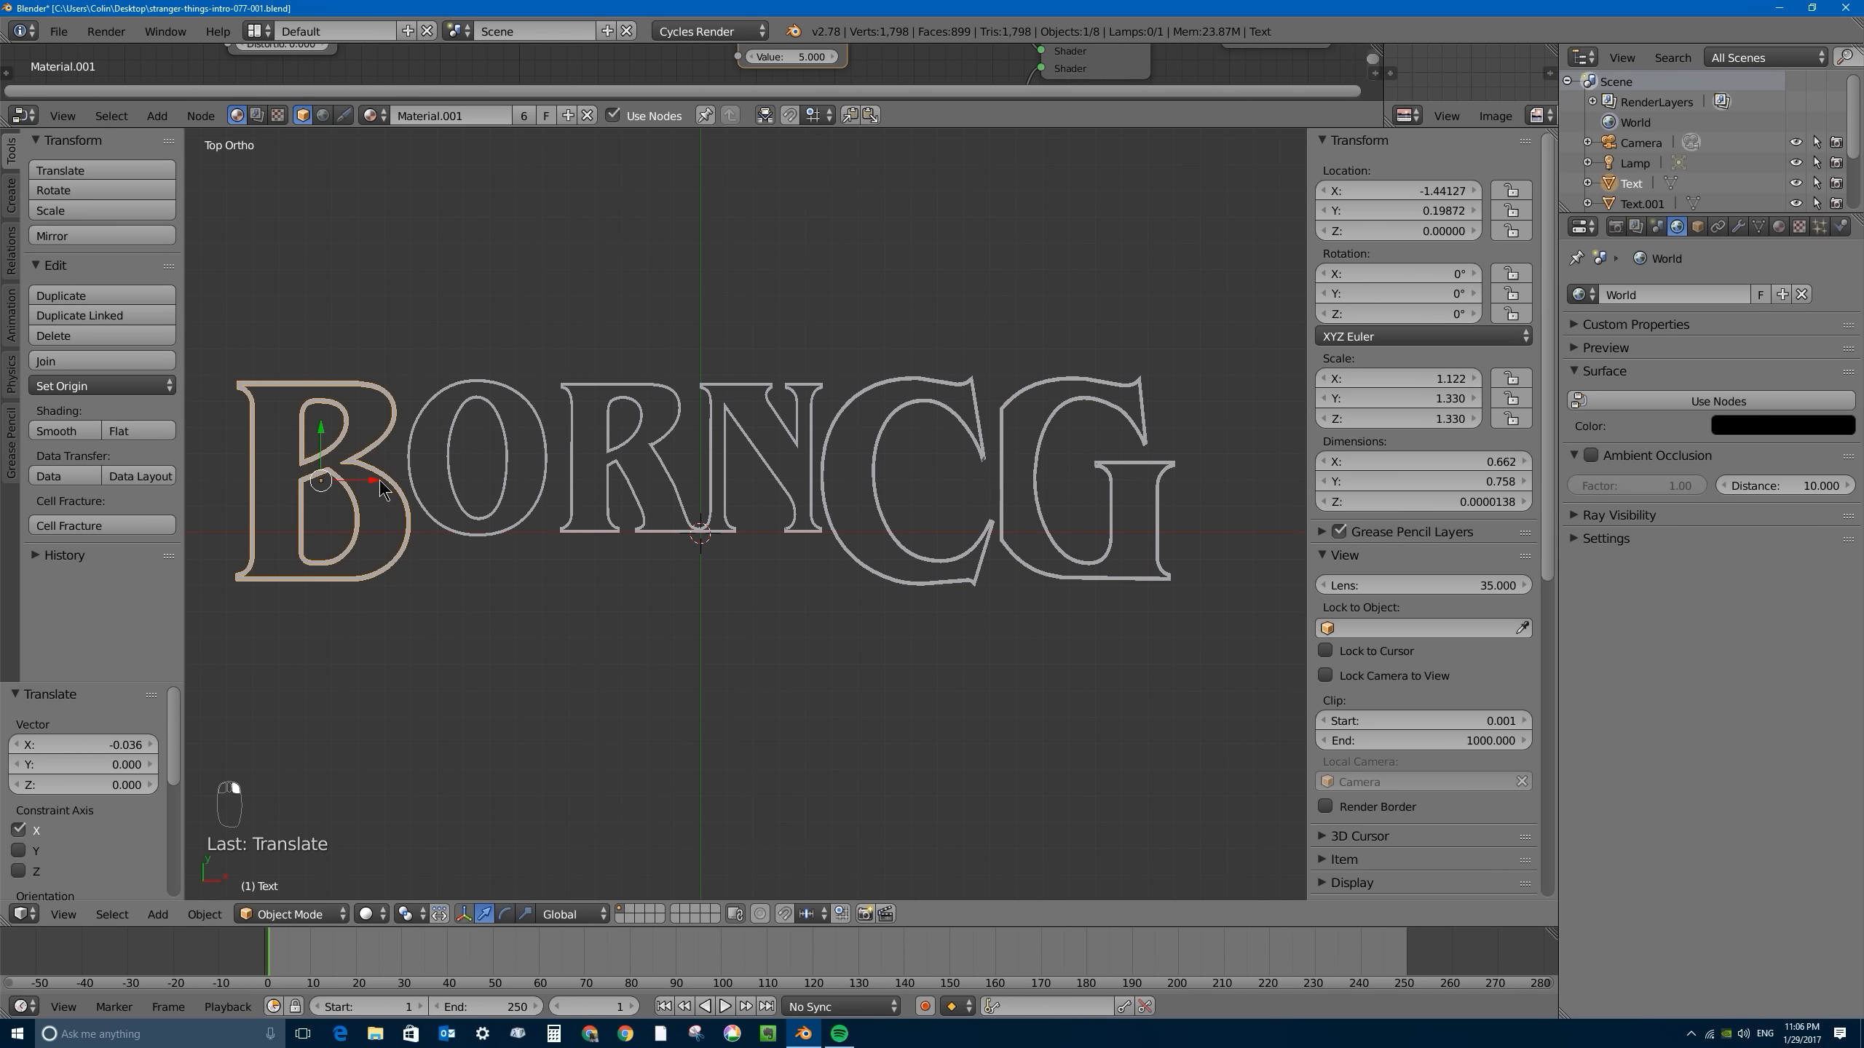
{"action": "left_click_drag", "start_coordinate": [380, 482], "coordinate": [382, 482]}
- Apply Rotation & Scale to the C, the B and the G, one letter at a time
{"action": "right_click", "coordinate": [900, 417]}
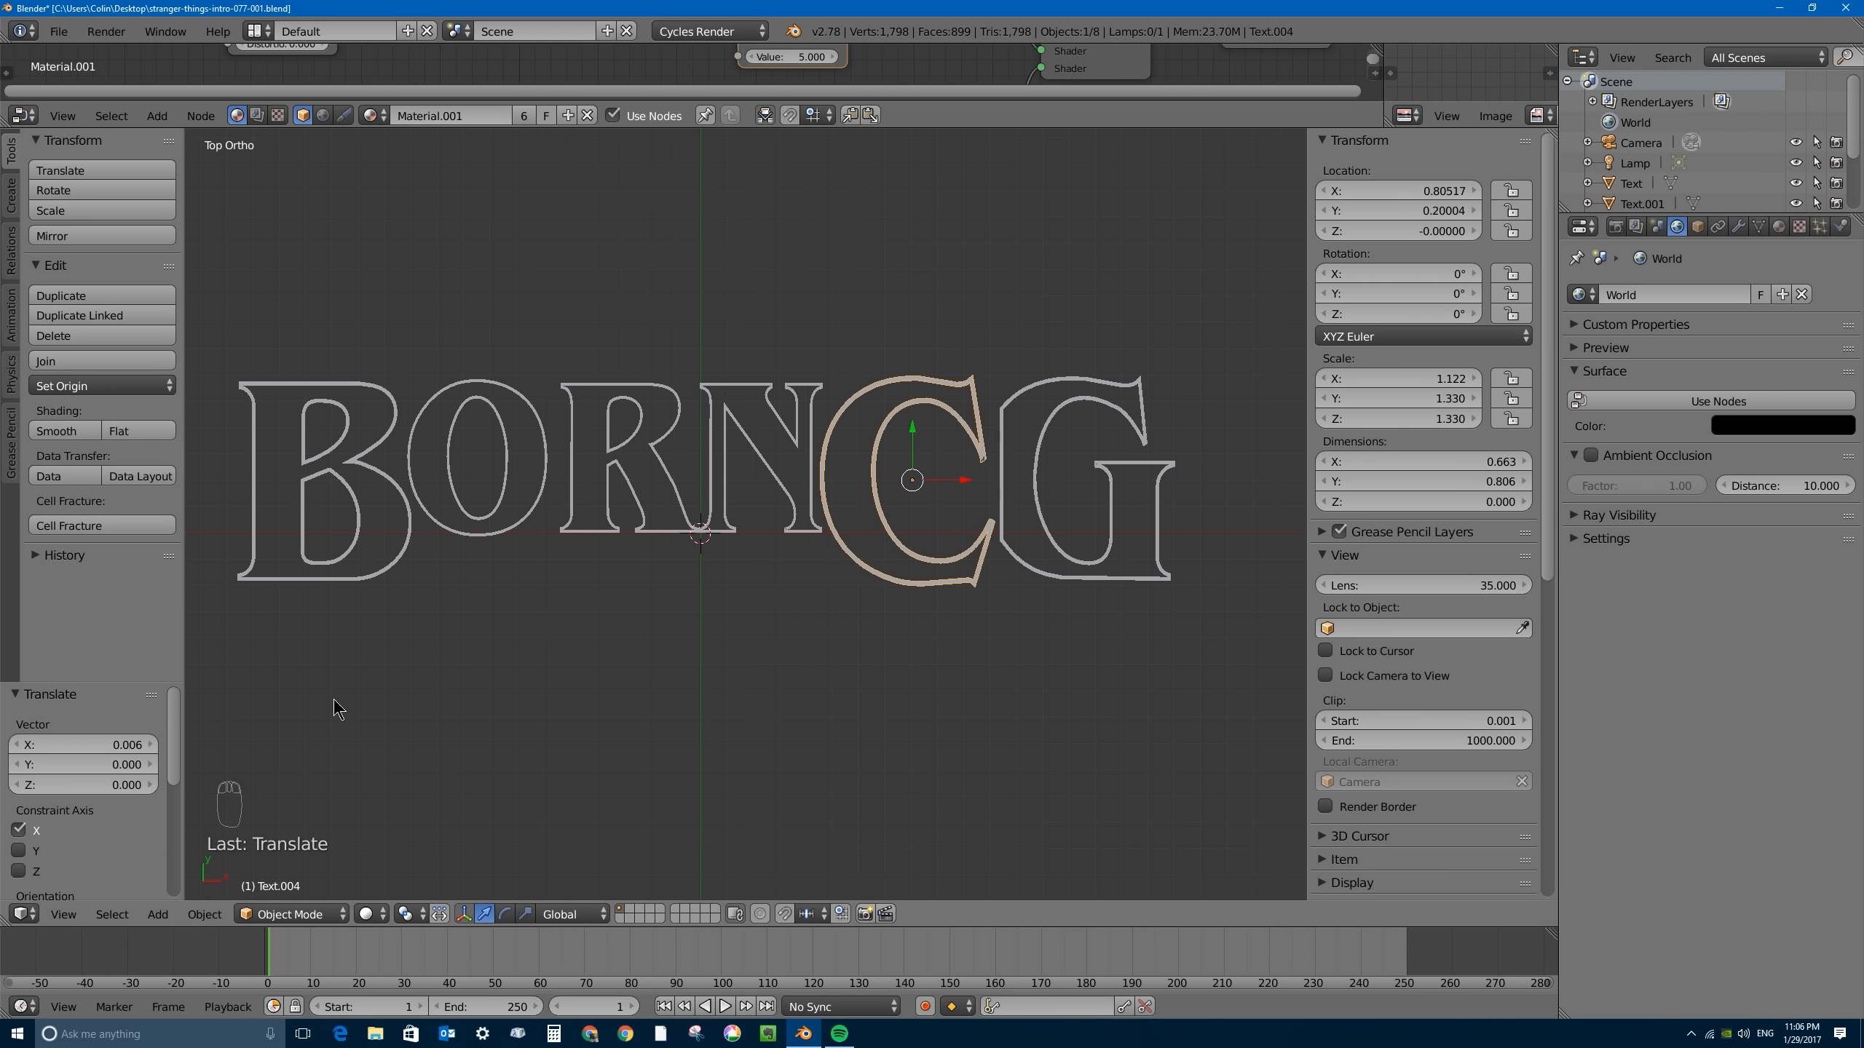
{"action": "left_click", "coordinate": [205, 915]}
{"action": "mouse_move", "coordinate": [273, 761]}
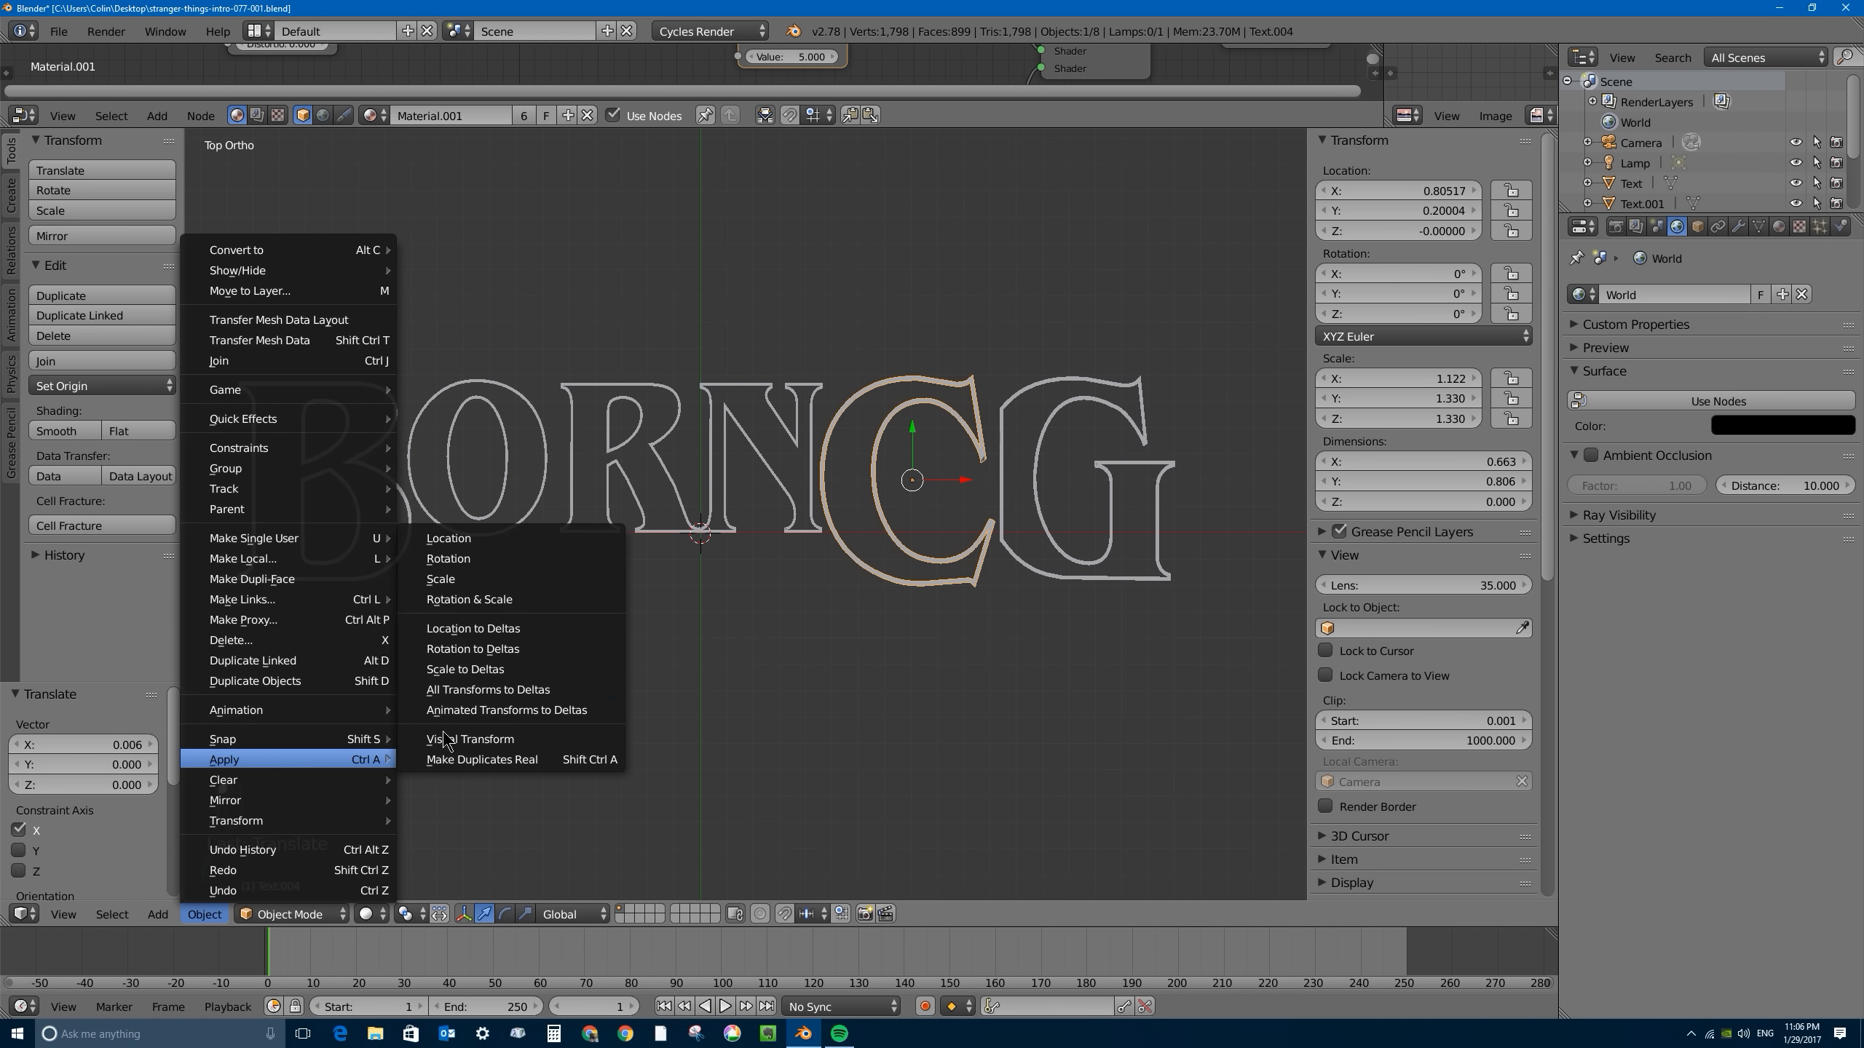
{"action": "left_click", "coordinate": [530, 592]}
{"action": "right_click", "coordinate": [381, 450]}
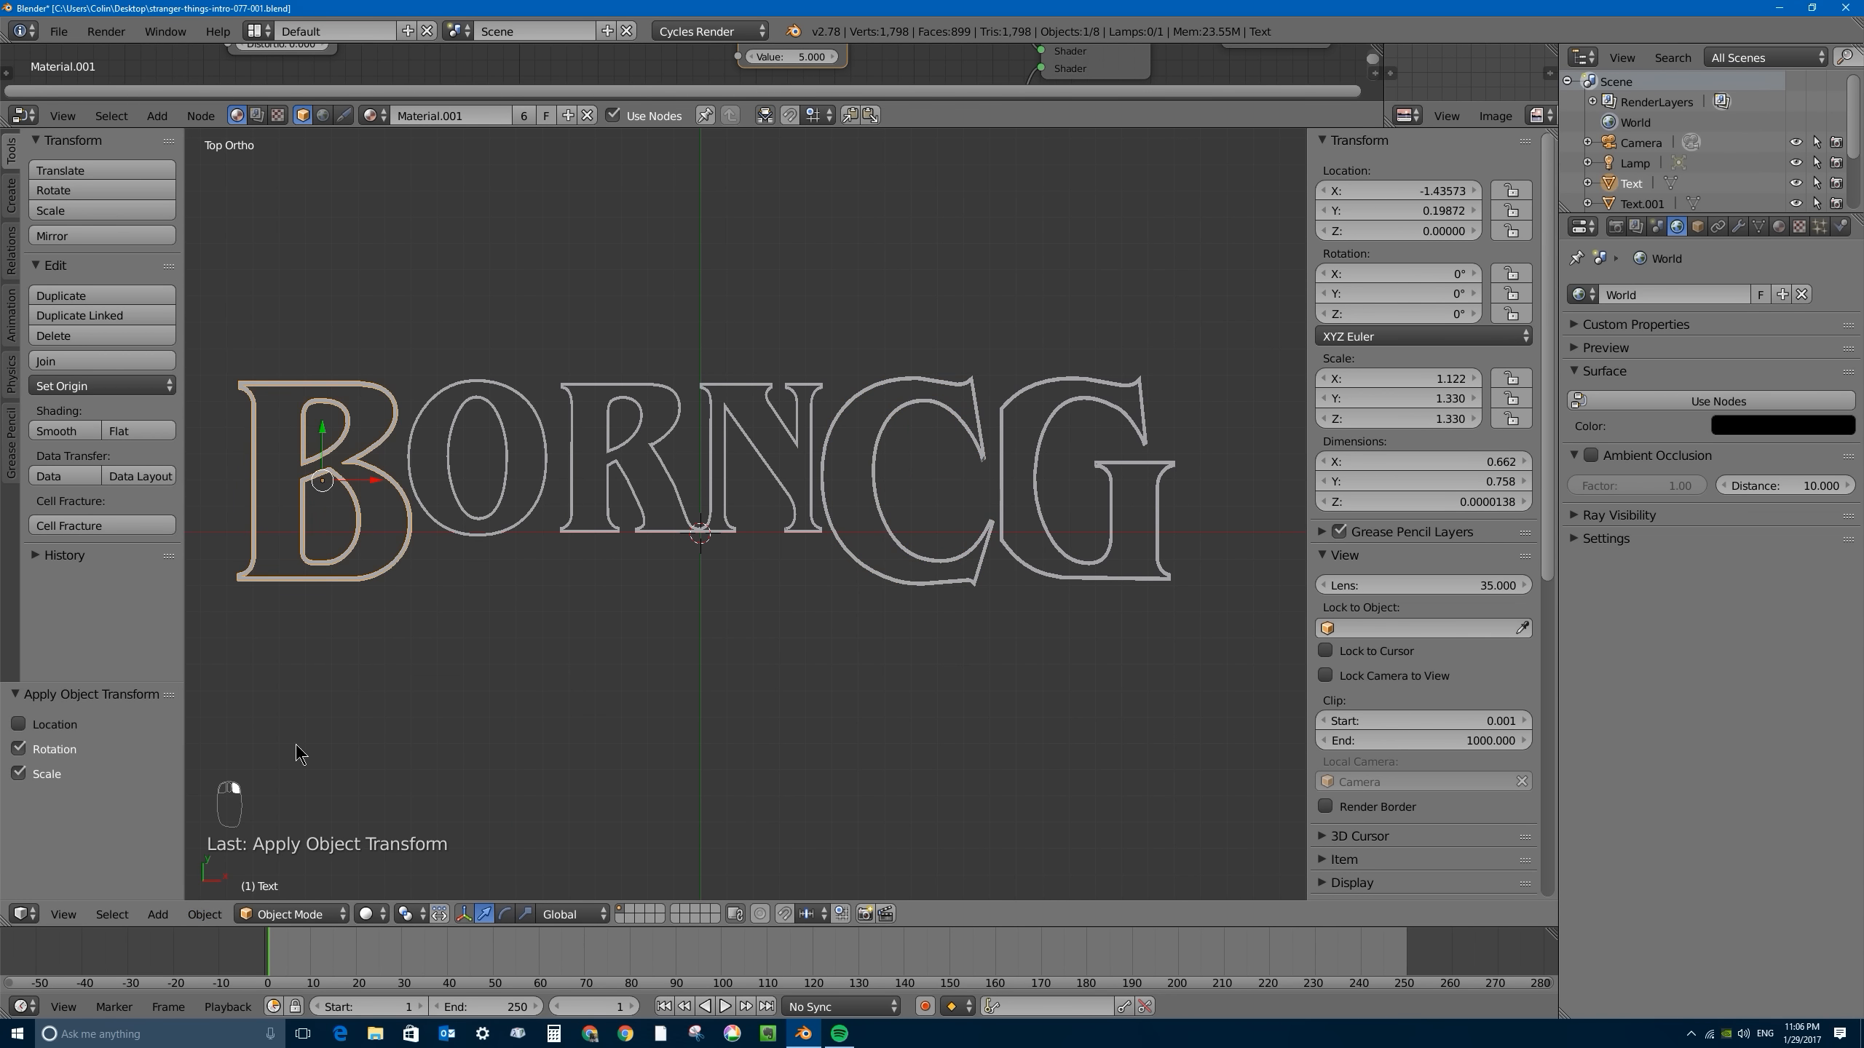
{"action": "left_click", "coordinate": [205, 914]}
{"action": "mouse_move", "coordinate": [295, 757]}
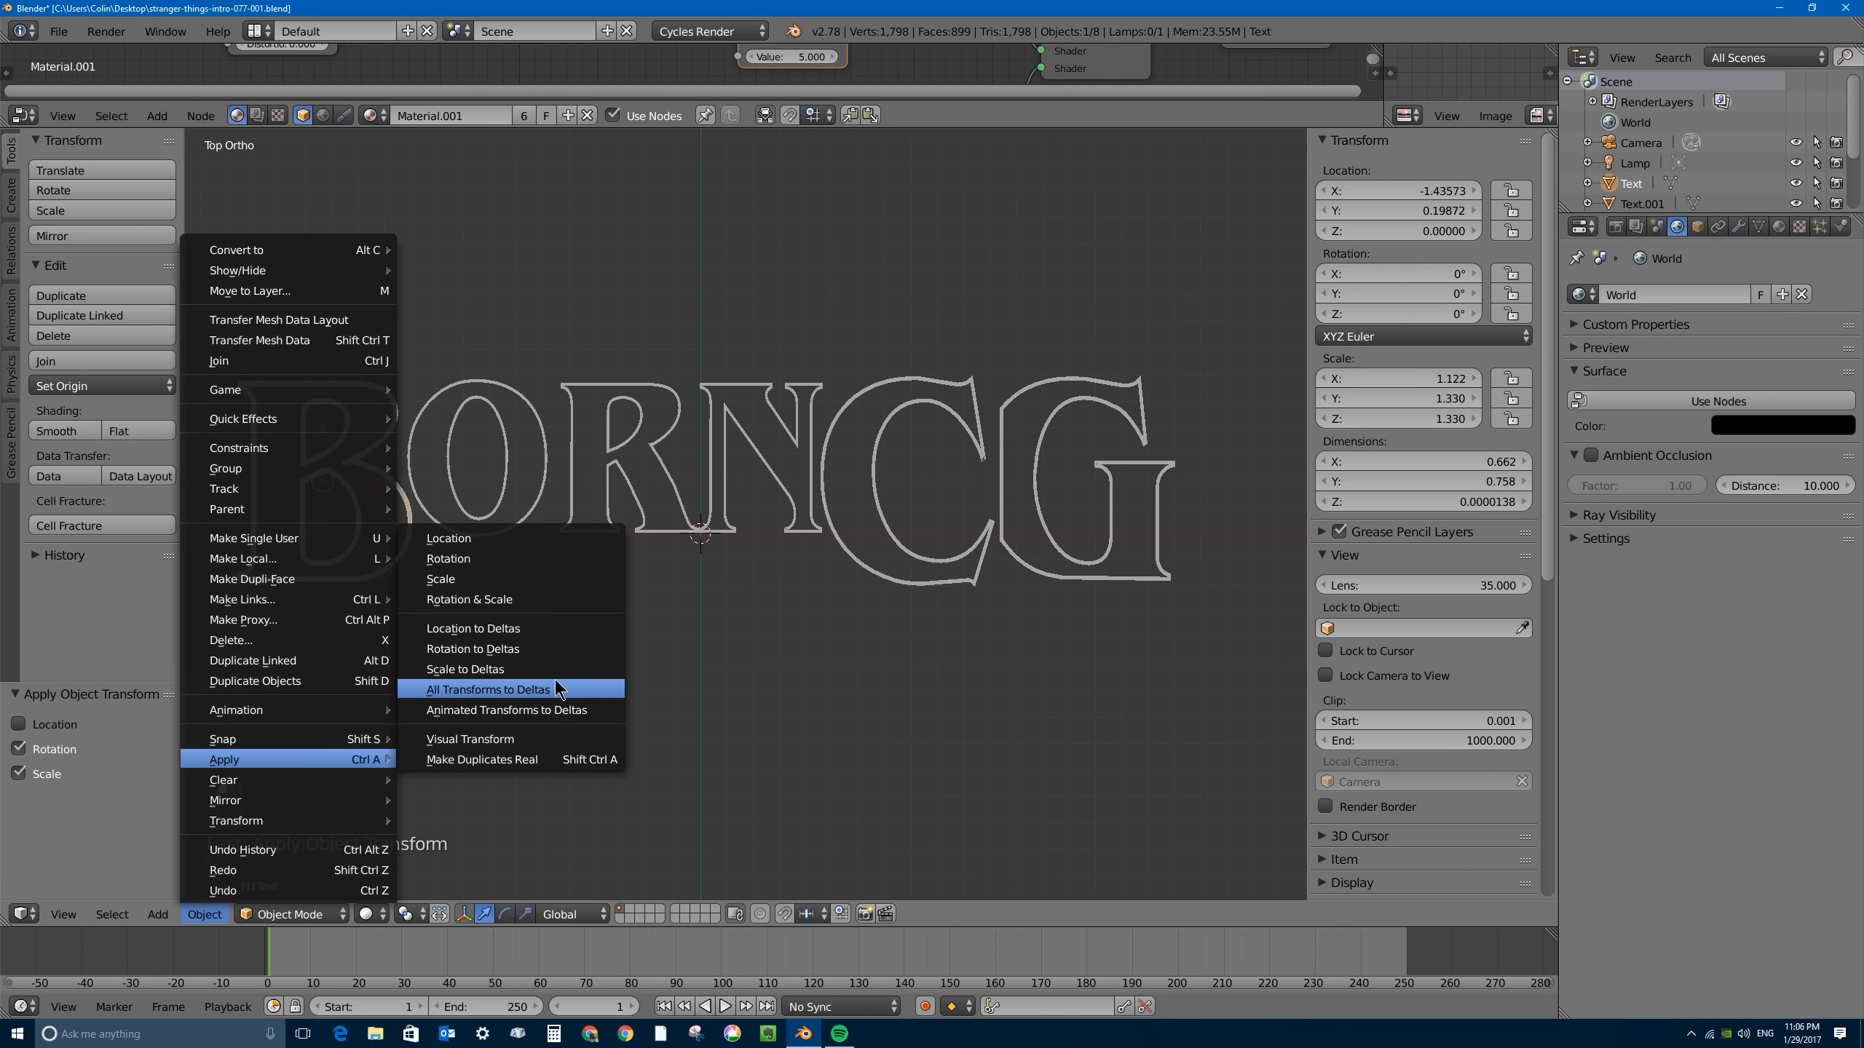
{"action": "left_click", "coordinate": [514, 598]}
{"action": "right_click", "coordinate": [1018, 406]}
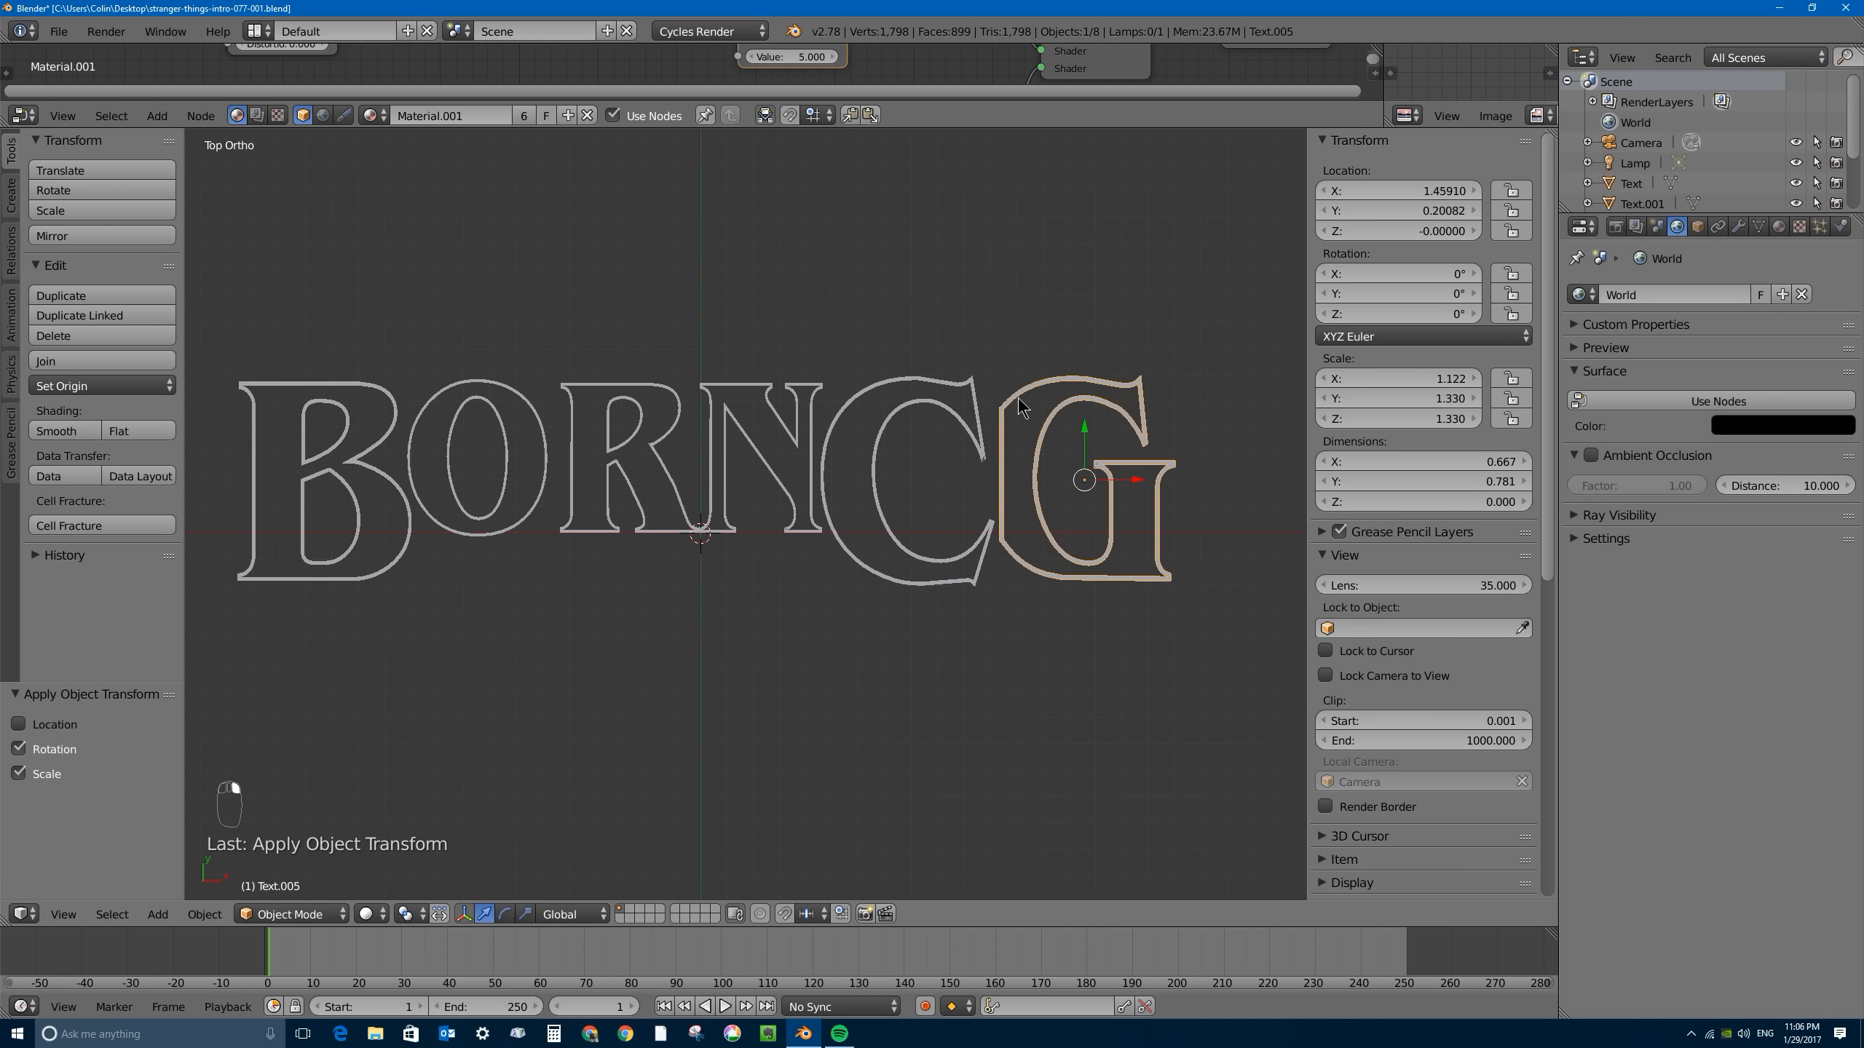
{"action": "left_click", "coordinate": [204, 914]}
{"action": "mouse_move", "coordinate": [350, 756]}
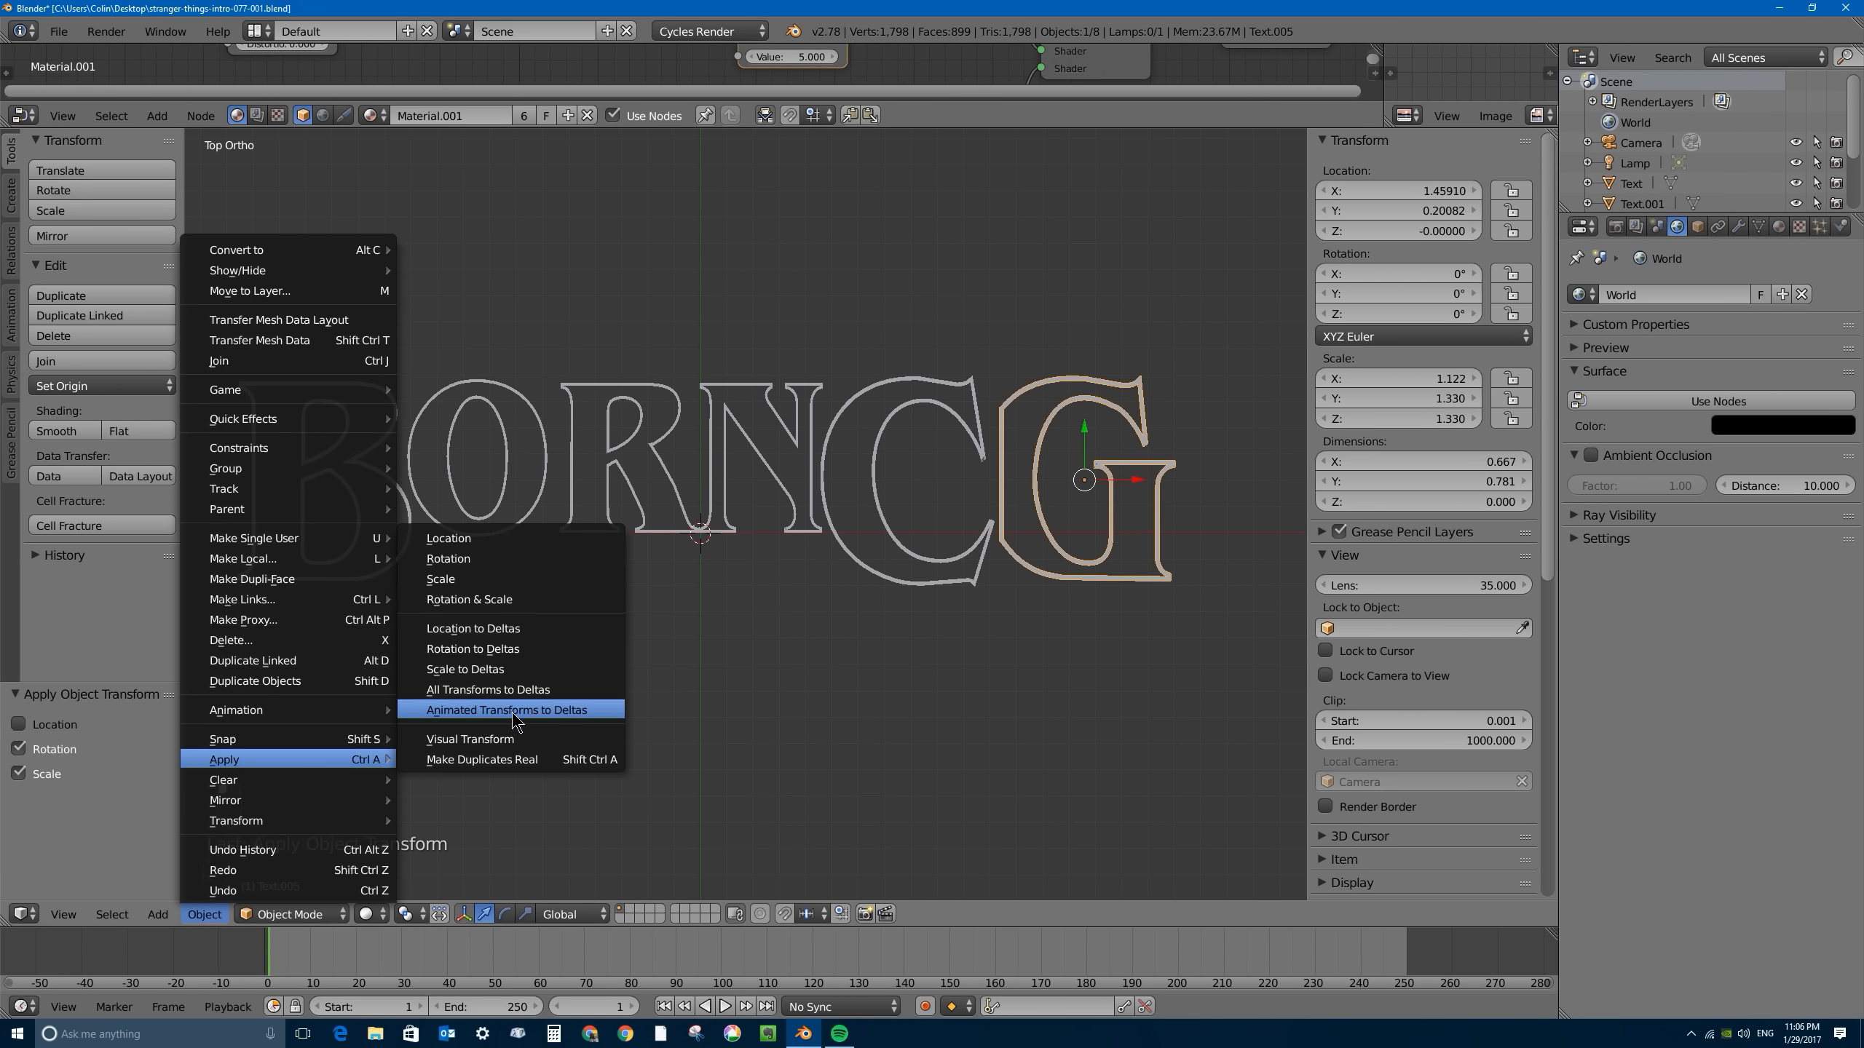
{"action": "left_click", "coordinate": [504, 601]}
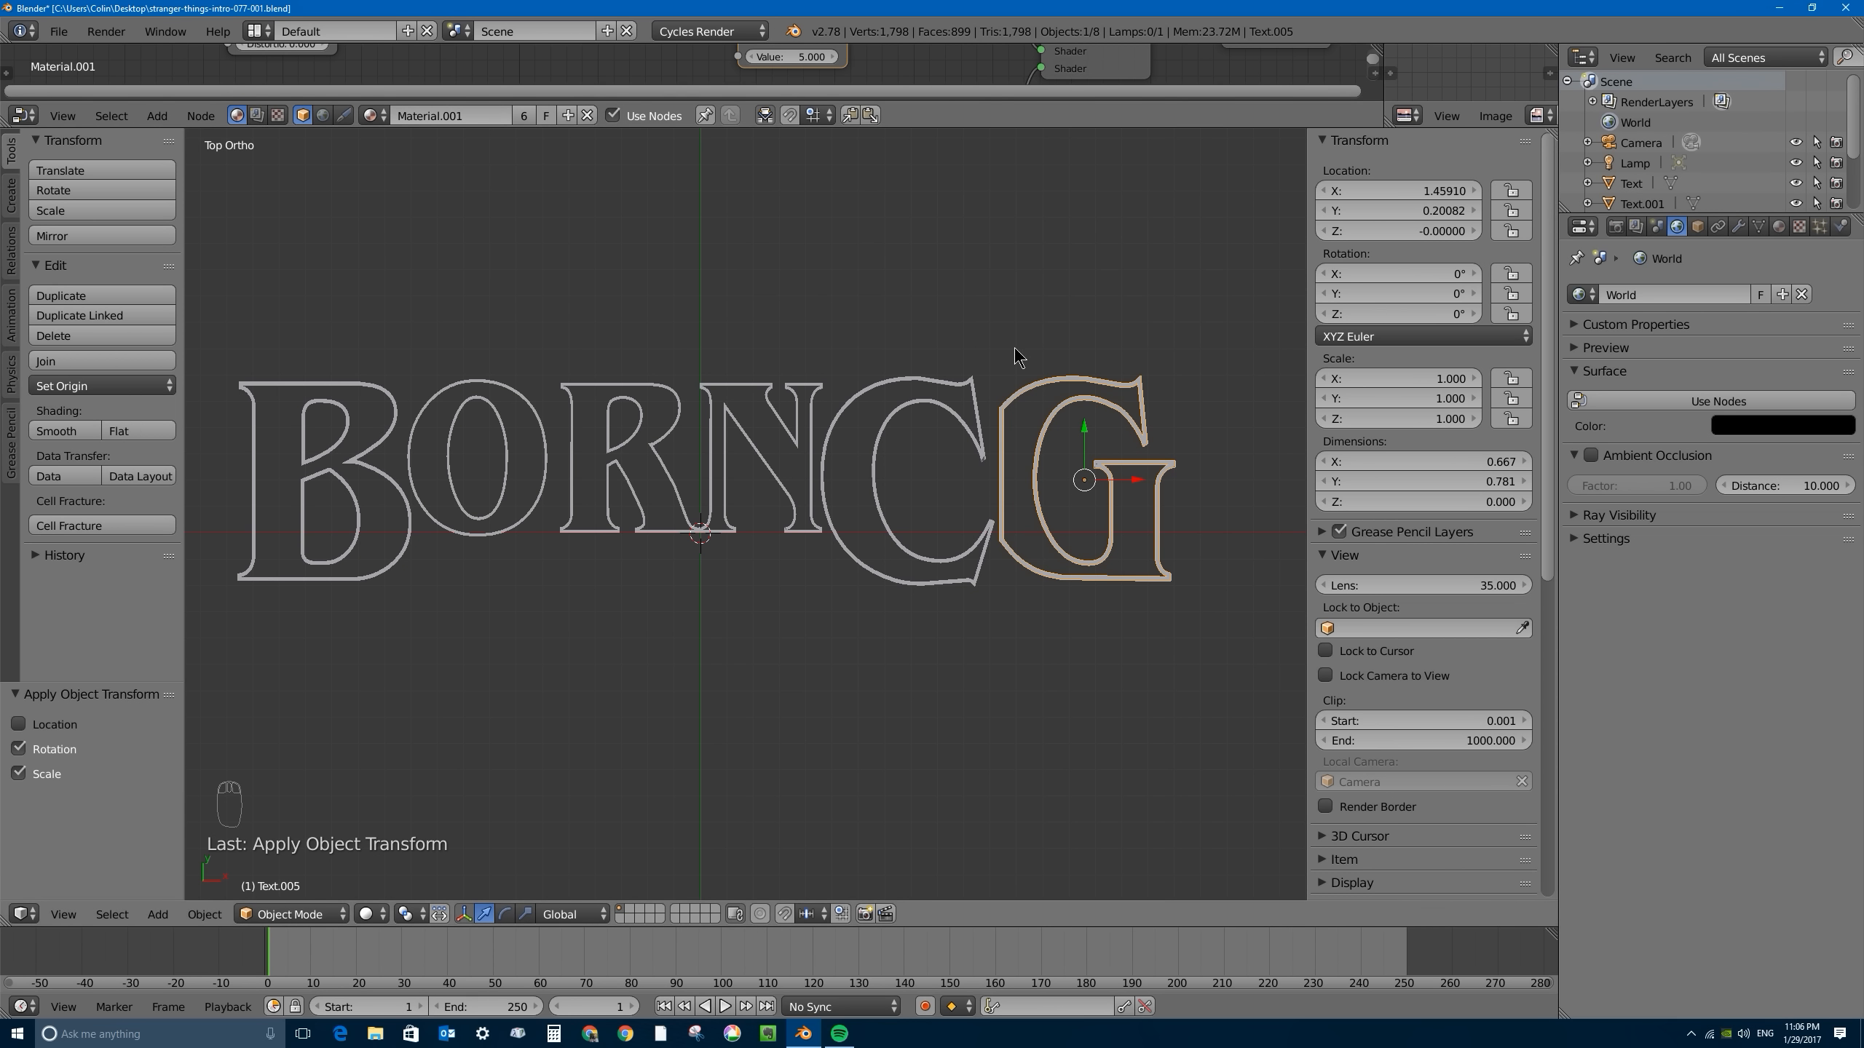
- Move the O along X closer to the R, and the B about 0.072 along X to close up to the O
{"action": "right_click", "coordinate": [381, 439]}
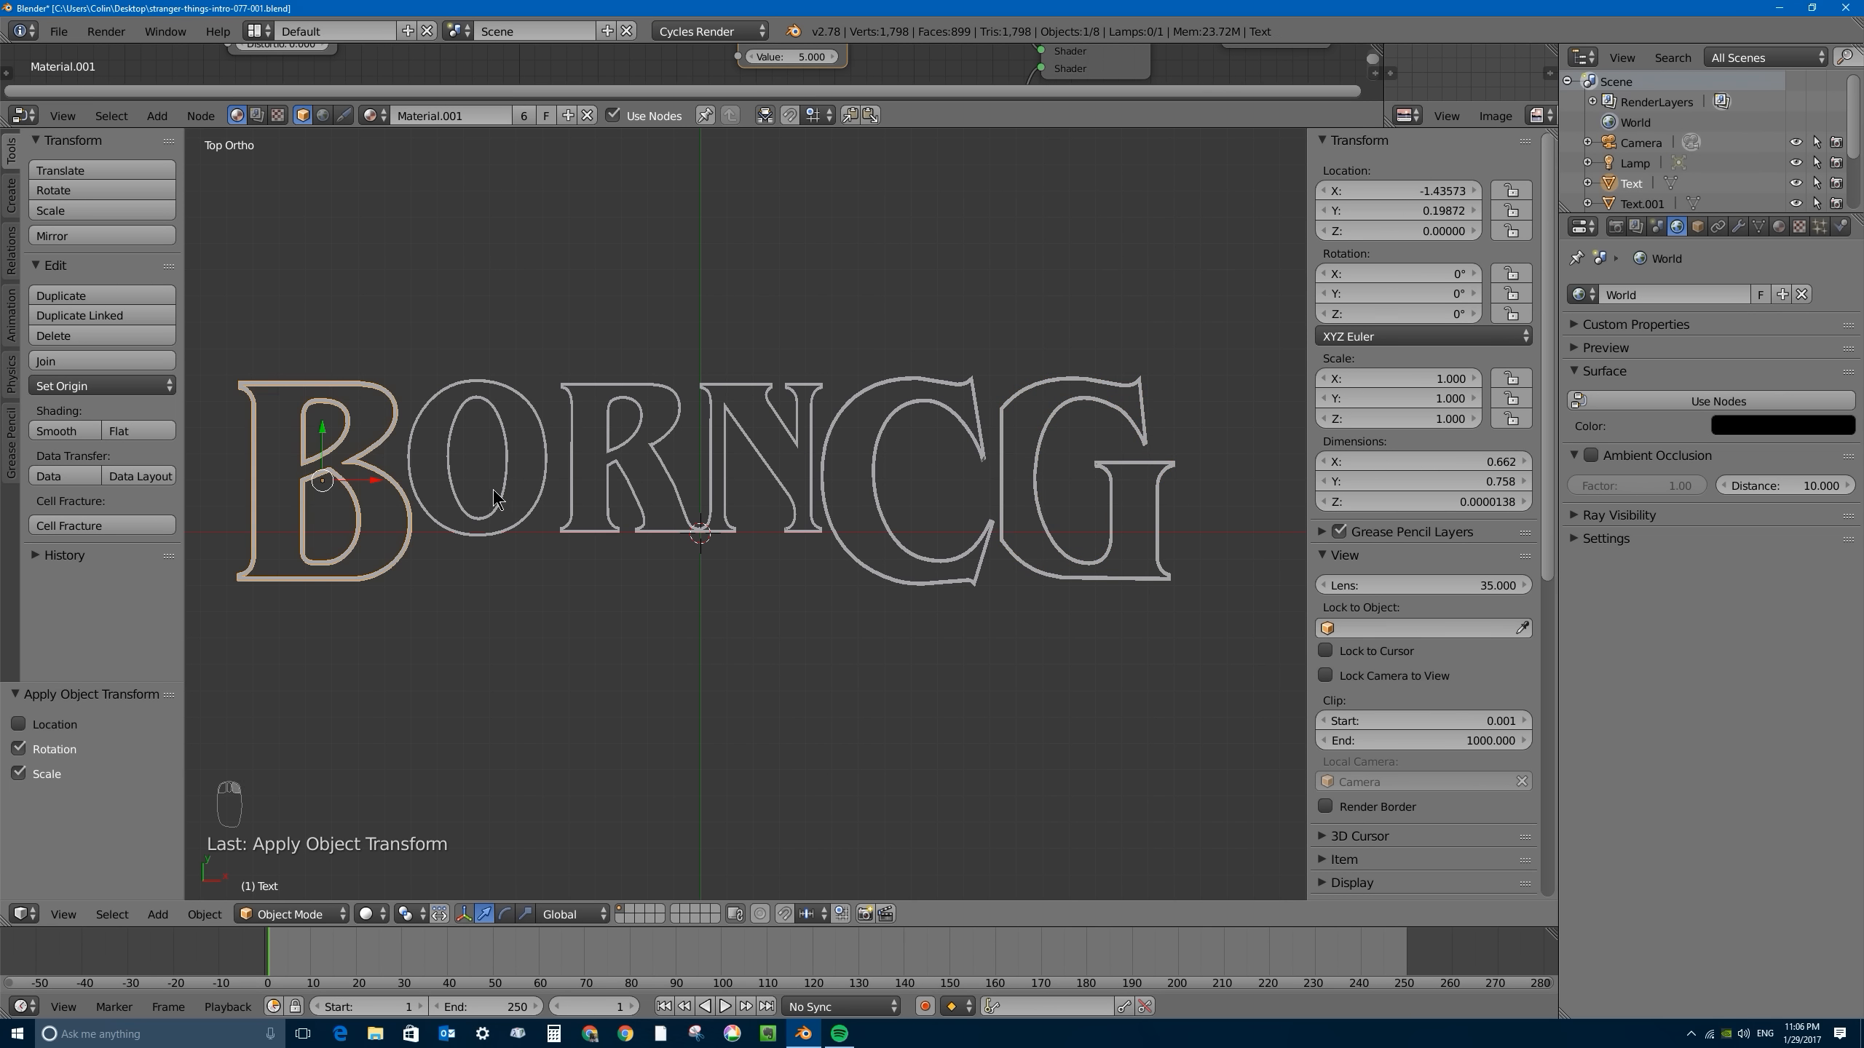
{"action": "right_click", "coordinate": [539, 463]}
{"action": "left_click_drag", "start_coordinate": [527, 456], "coordinate": [545, 456]}
{"action": "right_click", "coordinate": [368, 449]}
{"action": "left_click_drag", "start_coordinate": [377, 490], "coordinate": [396, 489]}
- Move the G about -0.008 along X closer to the C
{"action": "right_click", "coordinate": [867, 439]}
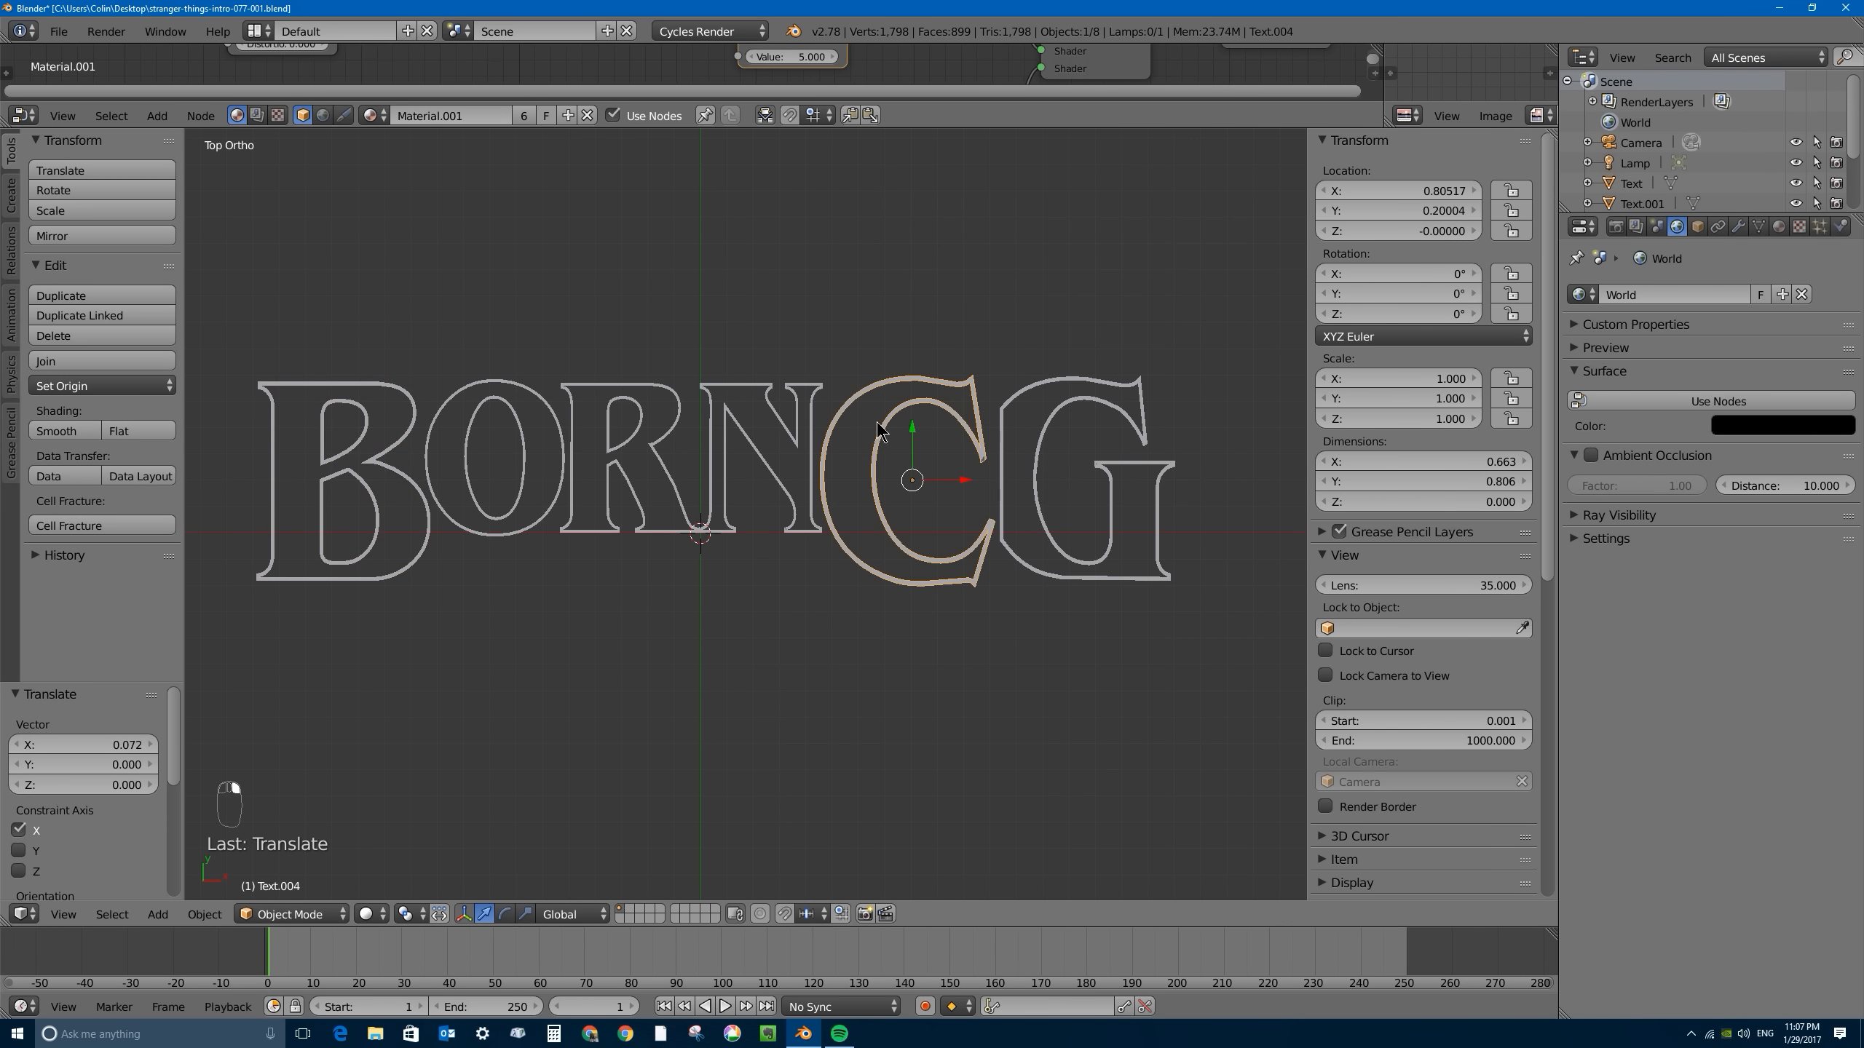
{"action": "right_click", "coordinate": [1003, 437]}
{"action": "left_click_drag", "start_coordinate": [1127, 480], "coordinate": [1125, 480]}
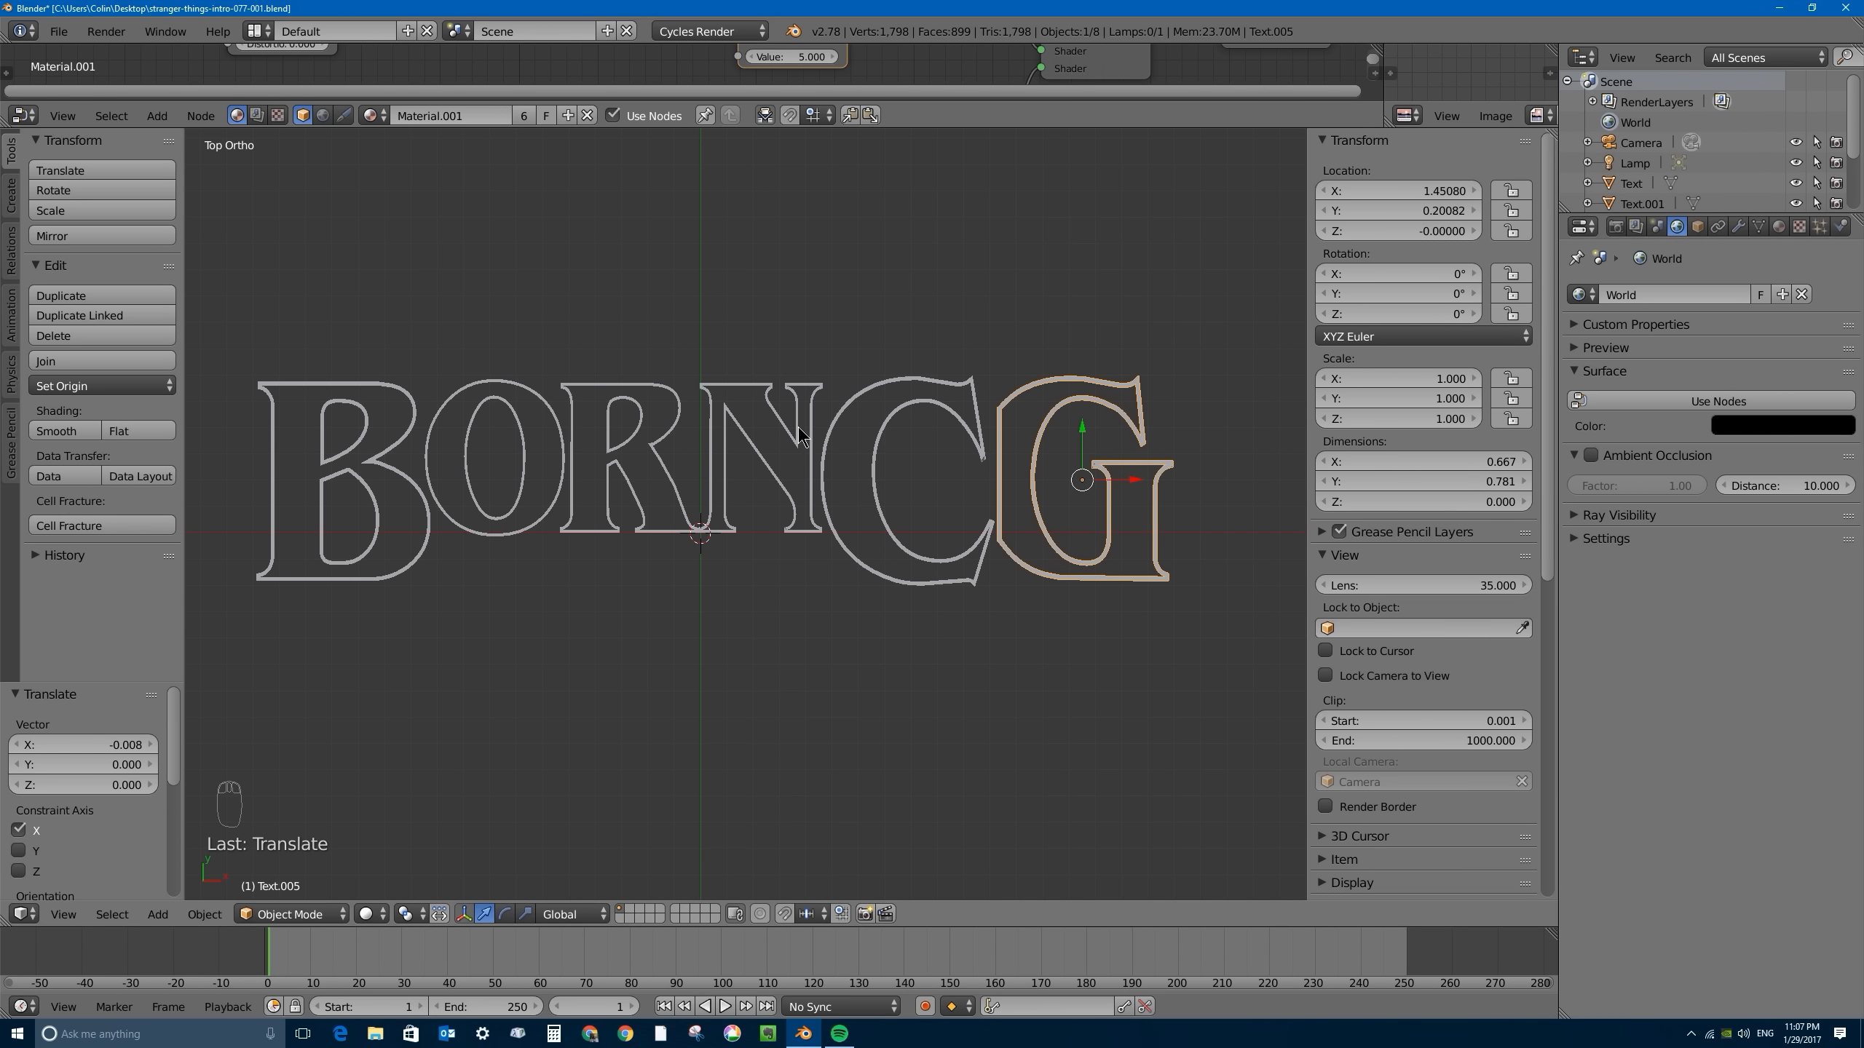
- Inspect the letter spacing from an angle and from the top view, close up on the O, R and N
{"action": "right_click", "coordinate": [454, 490]}
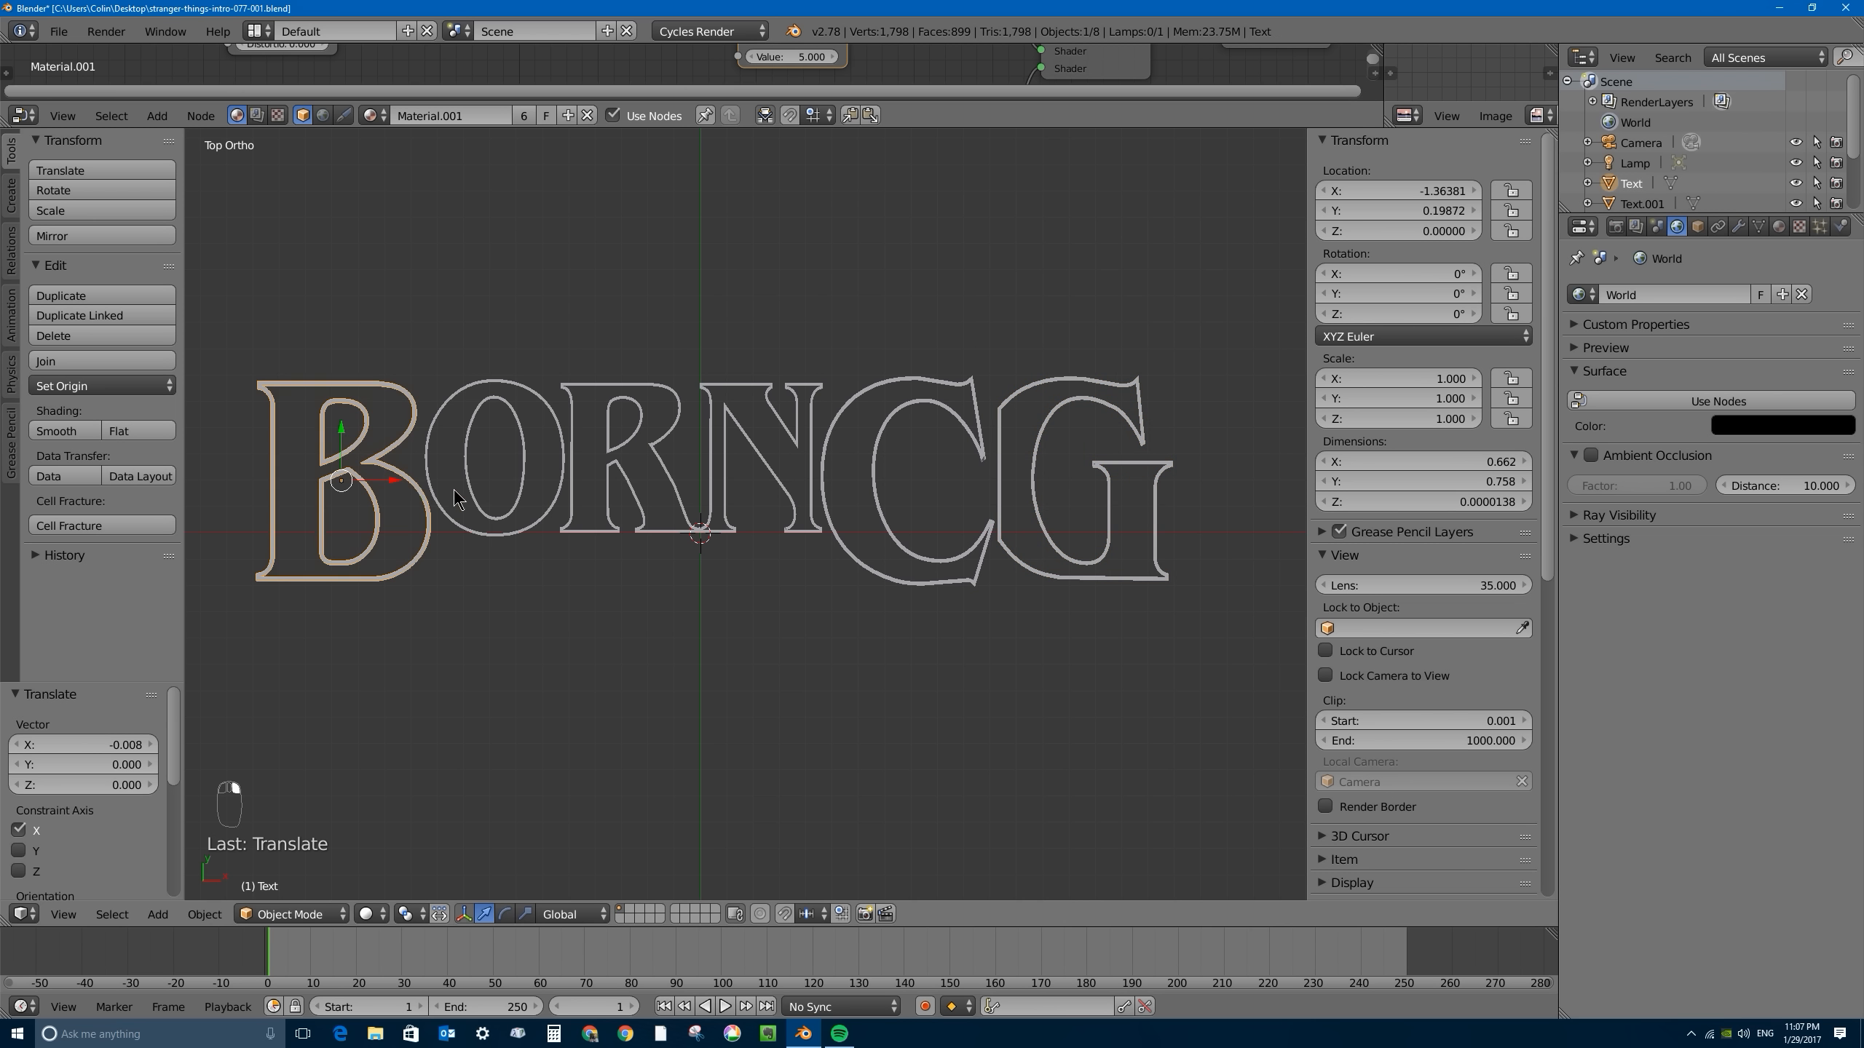
{"action": "left_click", "coordinate": [395, 483]}
{"action": "middle_click_drag", "start_coordinate": [707, 576], "coordinate": [746, 514]}
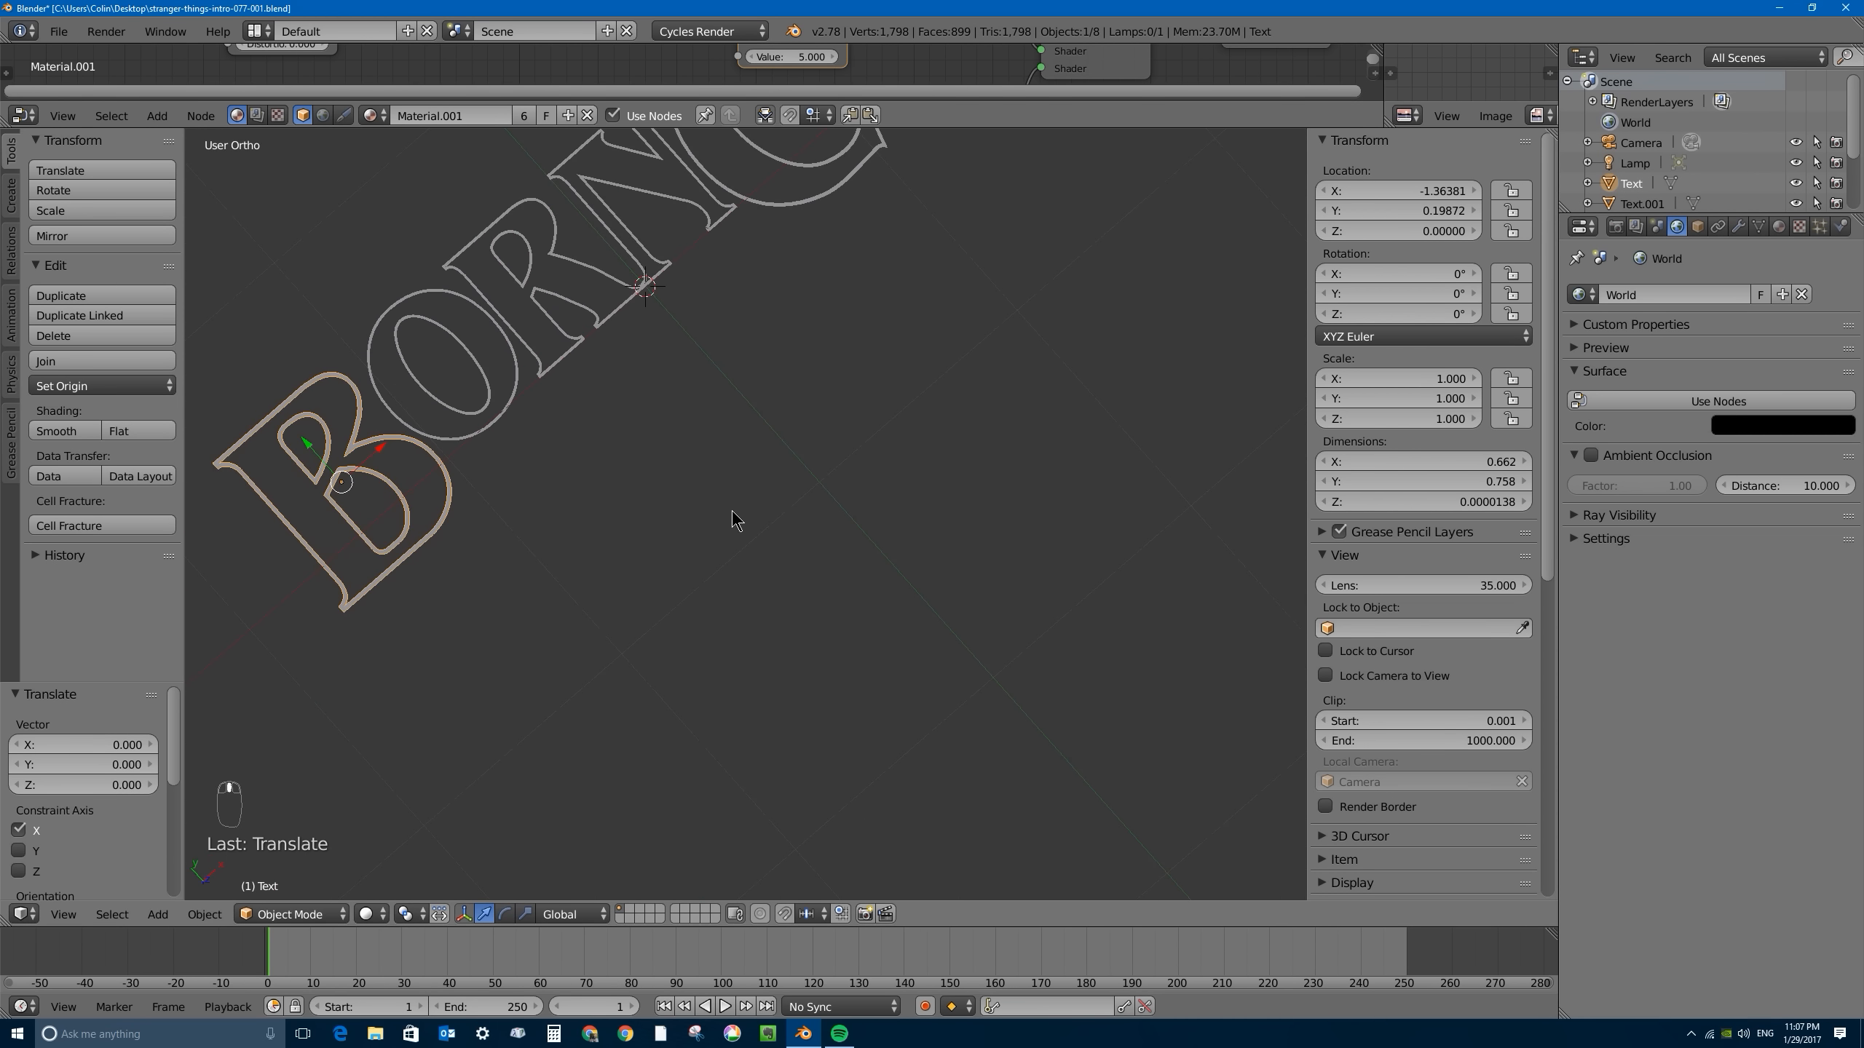
{"action": "key", "text": "KP_7"}
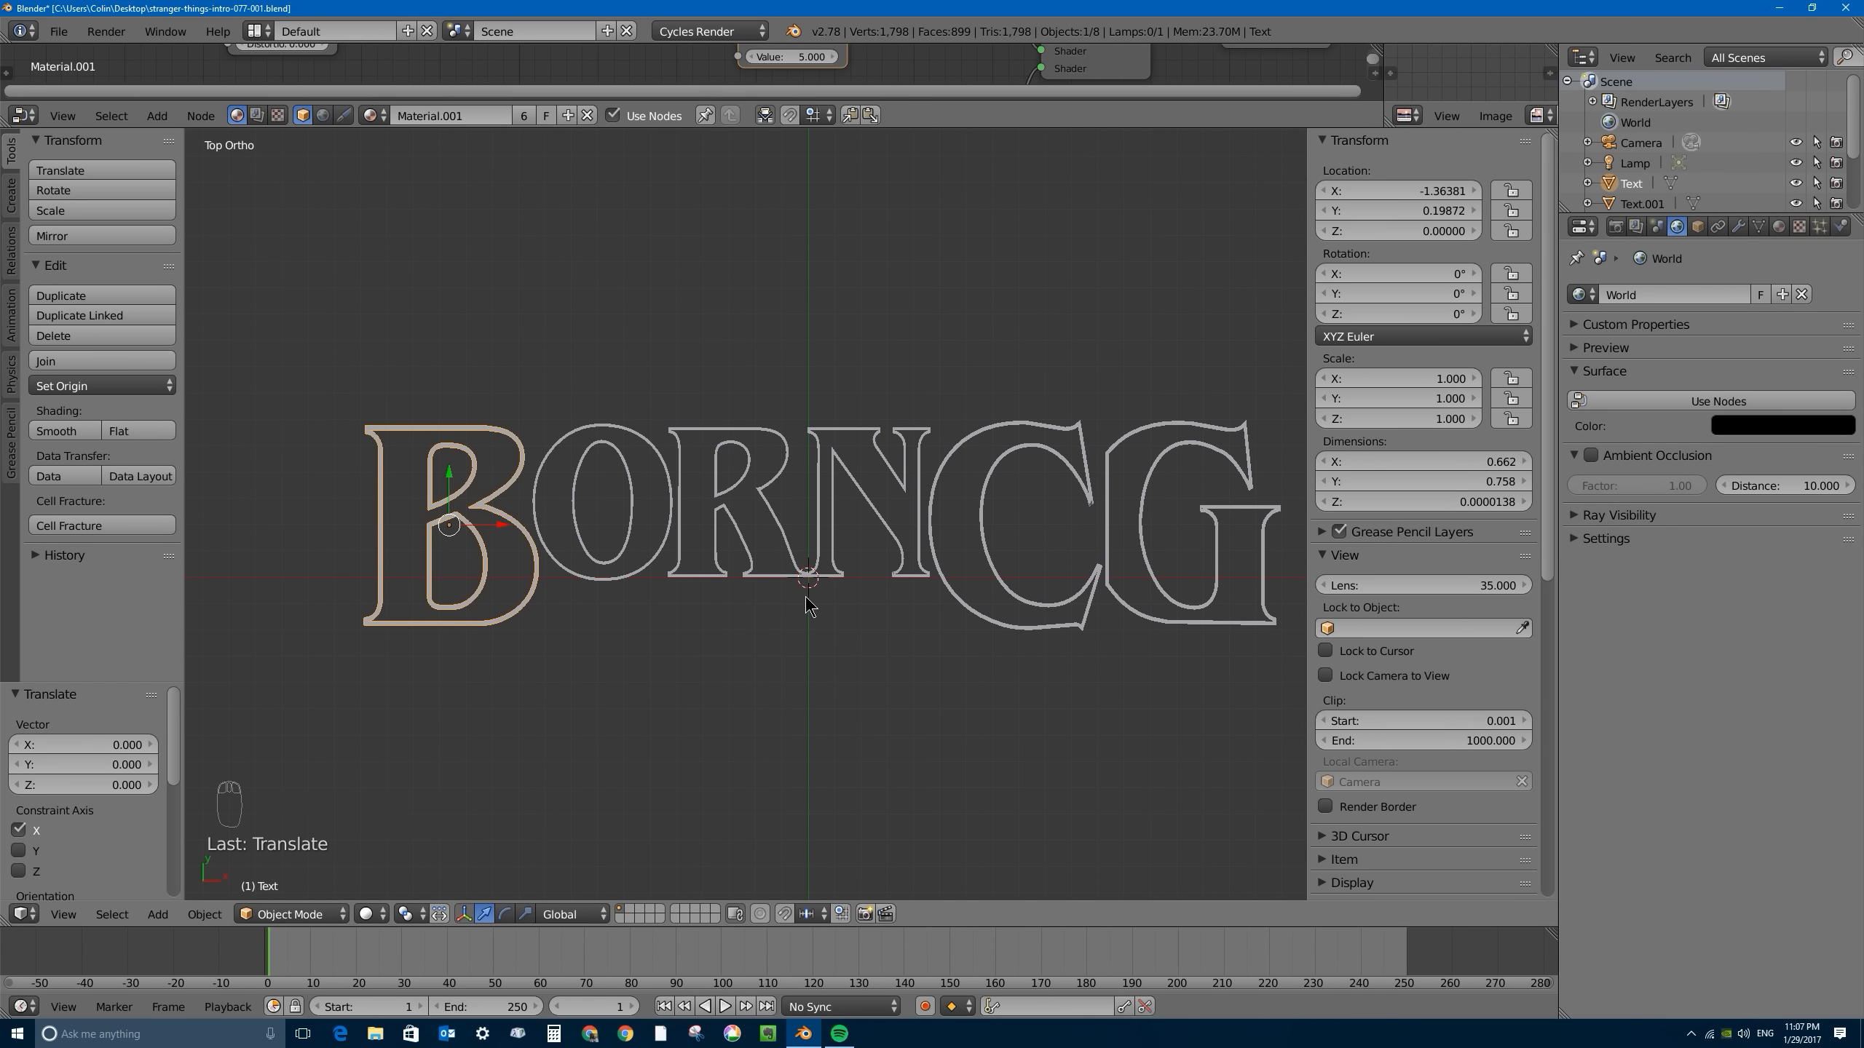
{"action": "scroll", "coordinate": [730, 557], "scroll_direction": "up", "scroll_amount": 4}
{"action": "scroll", "coordinate": [751, 554], "scroll_direction": "up", "scroll_amount": 3}
{"action": "scroll", "coordinate": [686, 600], "scroll_direction": "down", "scroll_amount": 3}
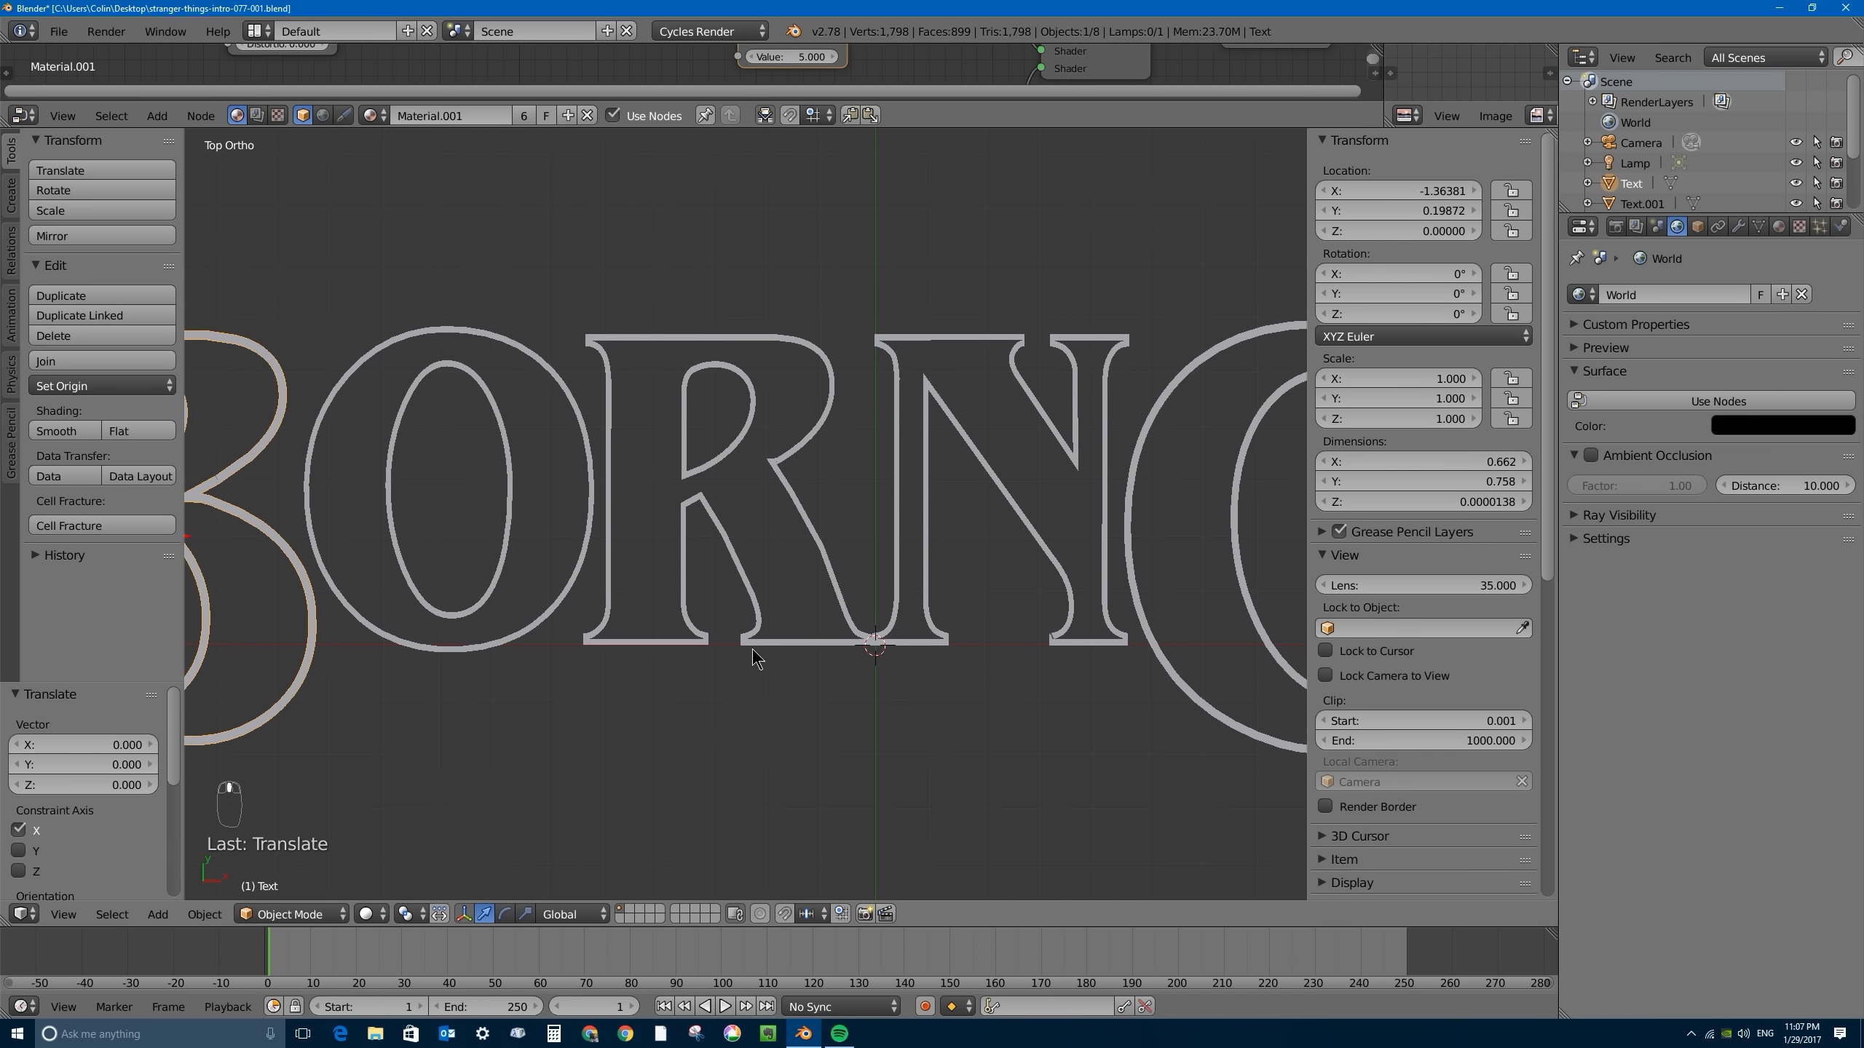
- Add a plane mesh at a new 3D cursor position just below the R
{"action": "middle_click_drag", "start_coordinate": [697, 688], "coordinate": [853, 573], "text": "shift"}
{"action": "left_click", "coordinate": [878, 569]}
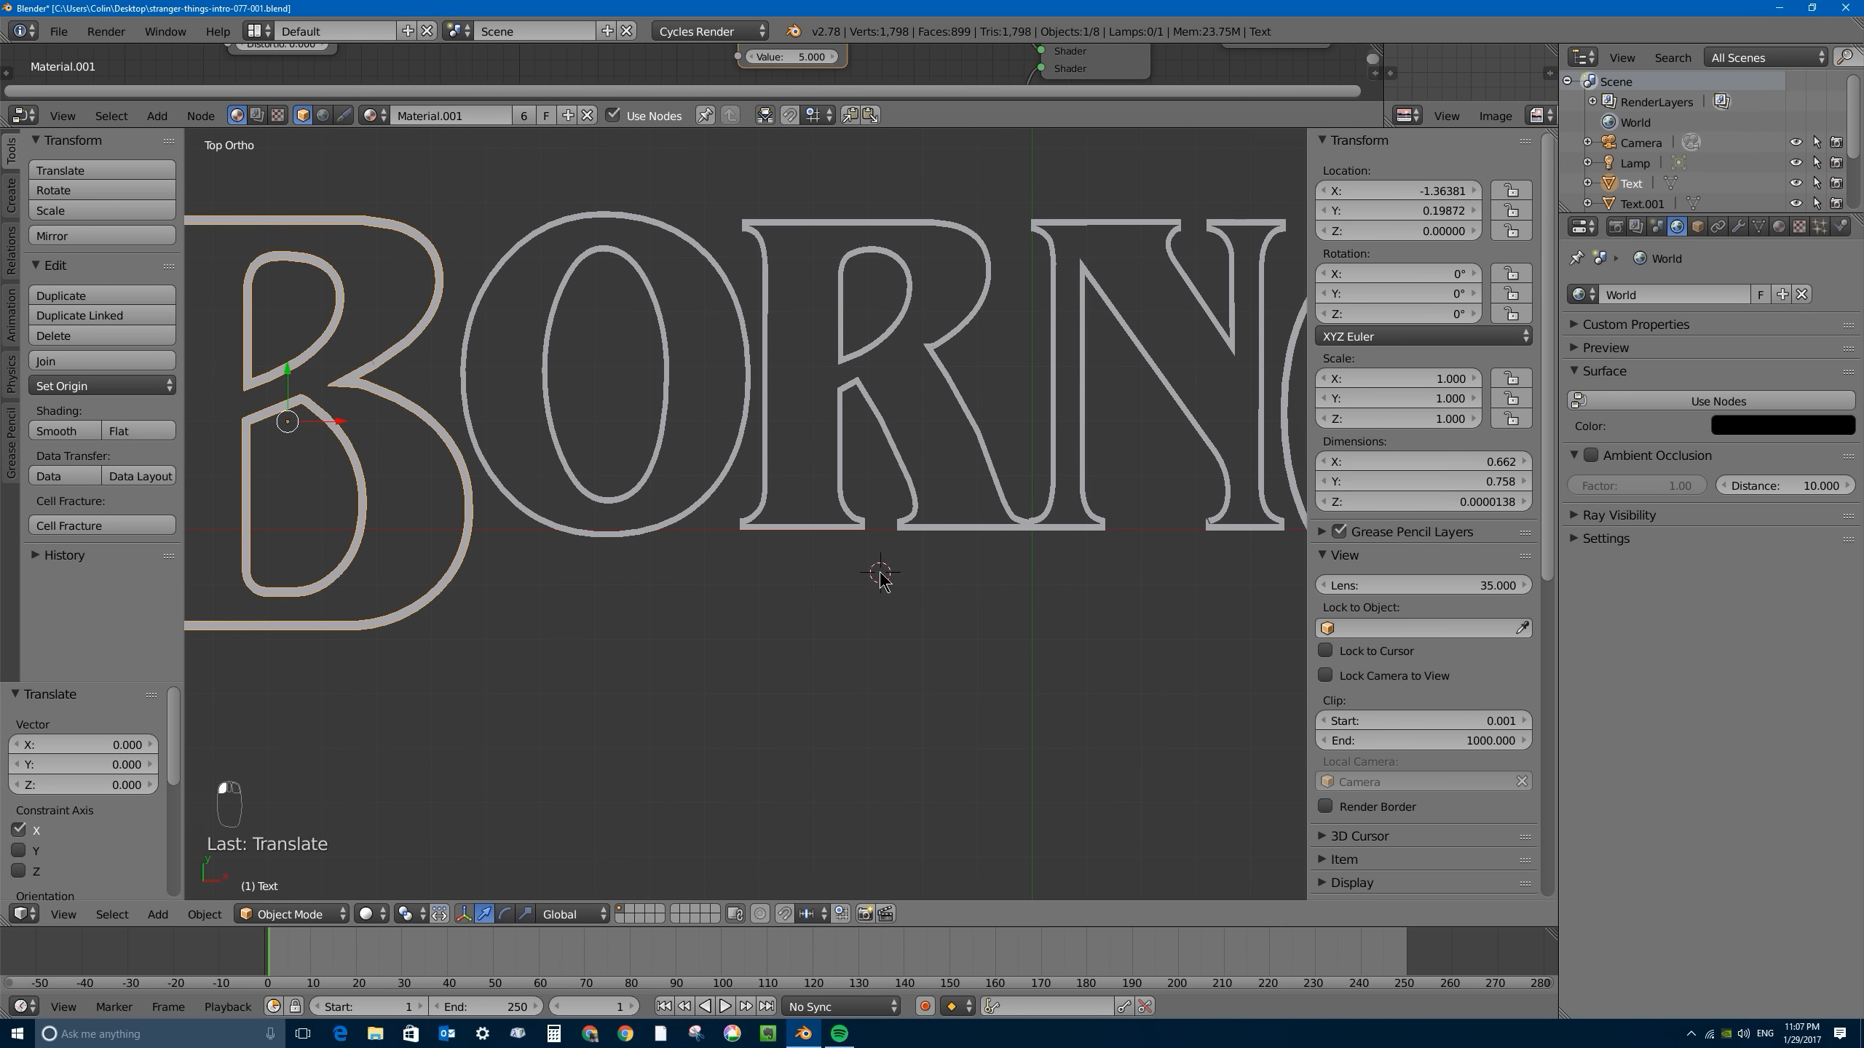
{"action": "key", "text": "shift+a"}
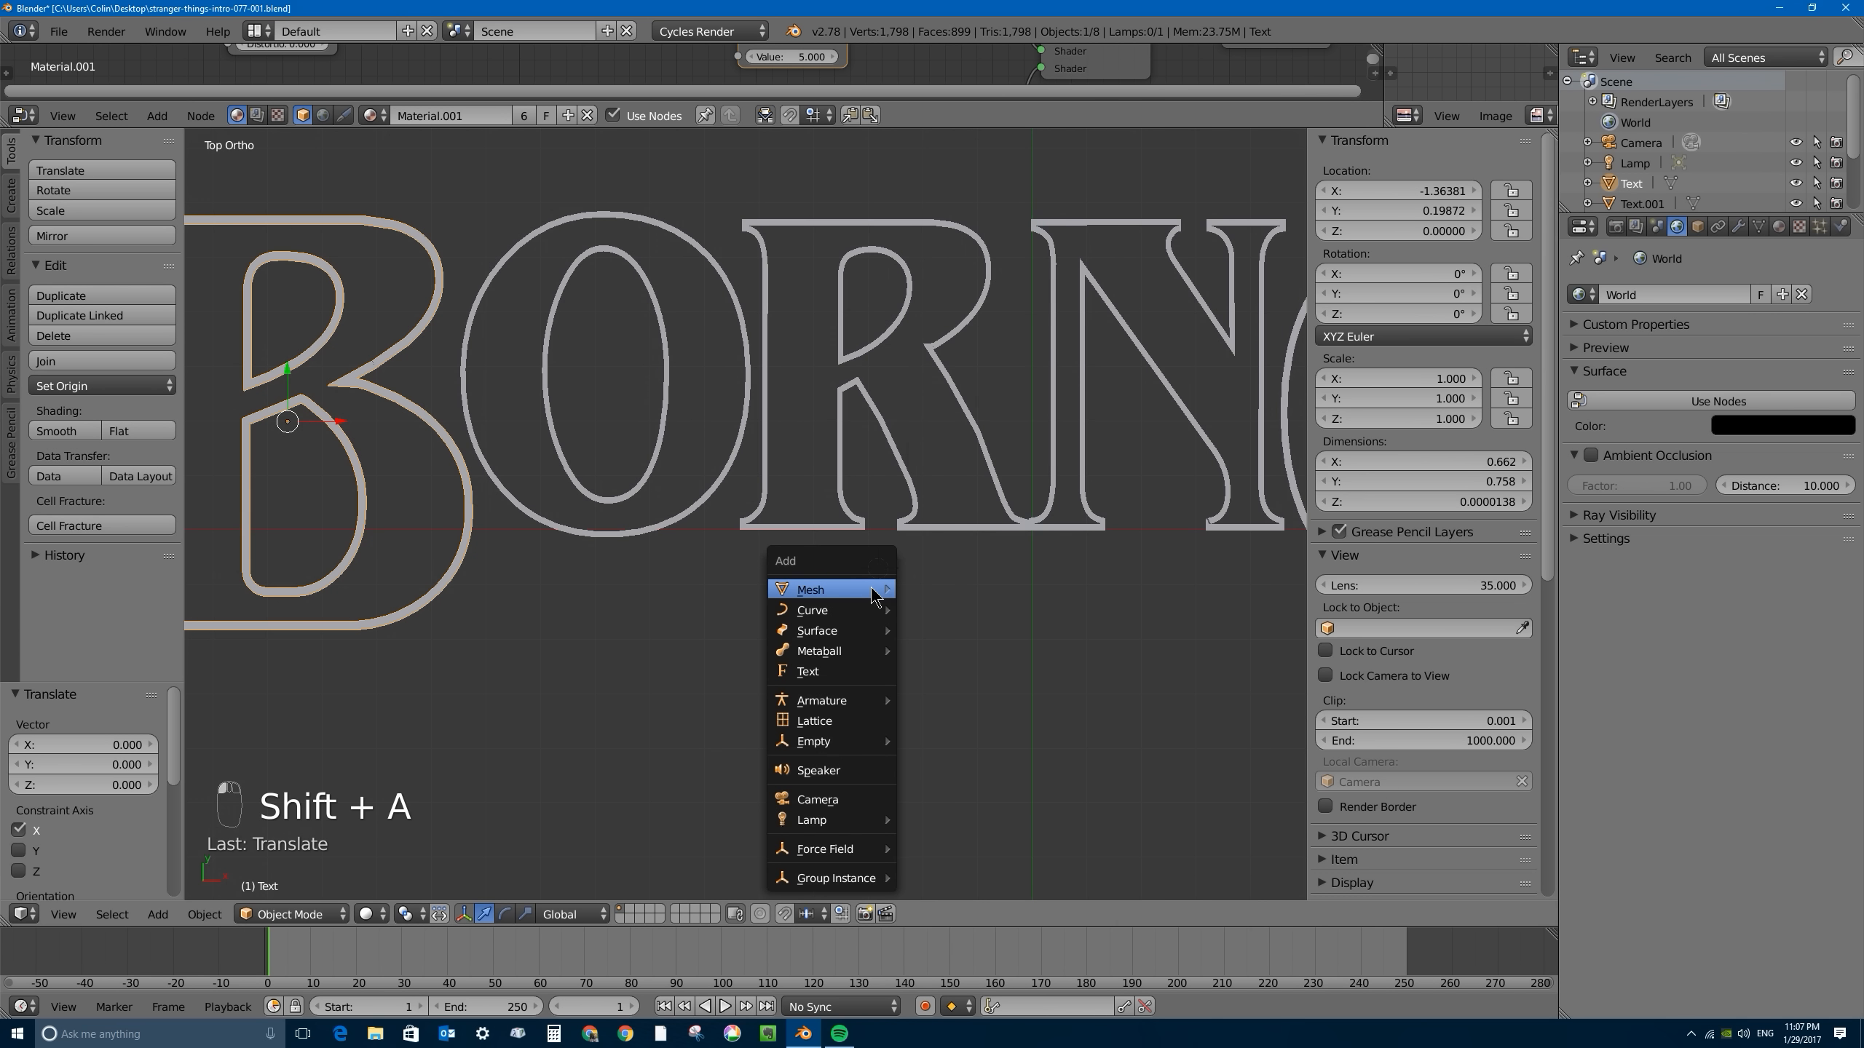
{"action": "mouse_move", "coordinate": [878, 589]}
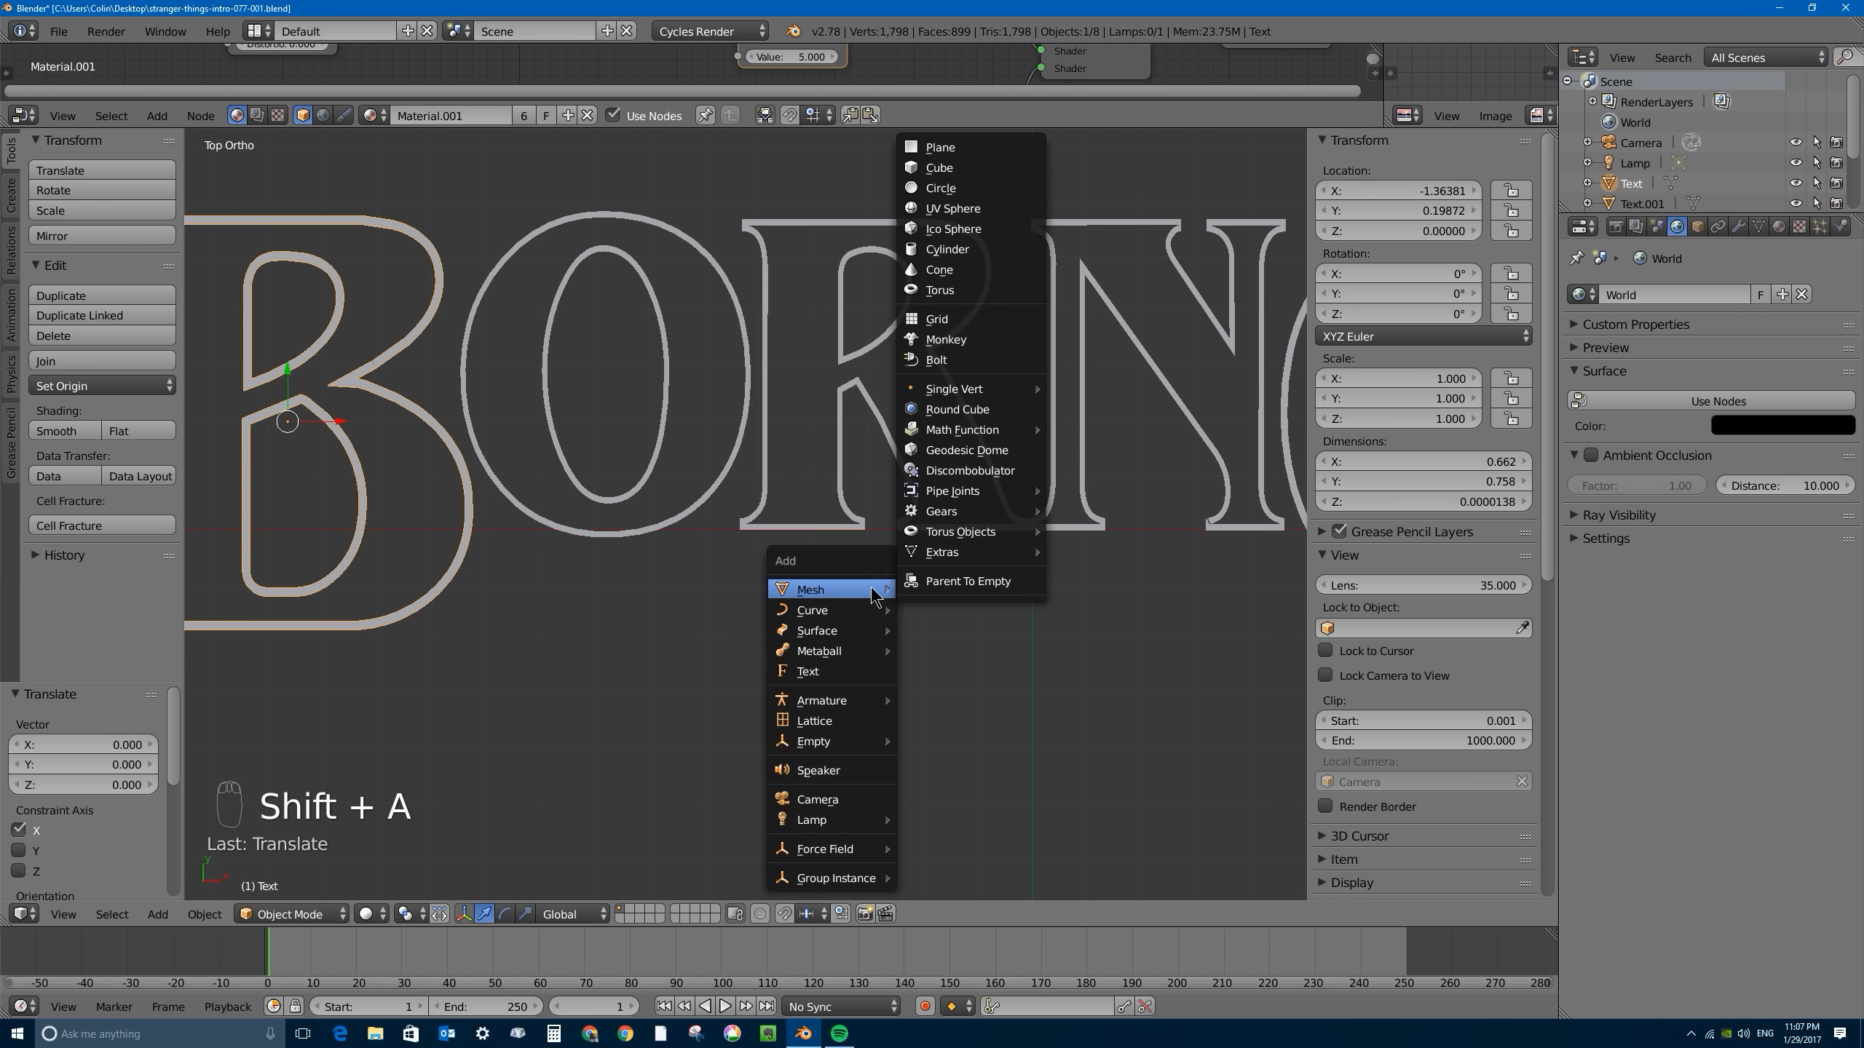
{"action": "left_click", "coordinate": [936, 149]}
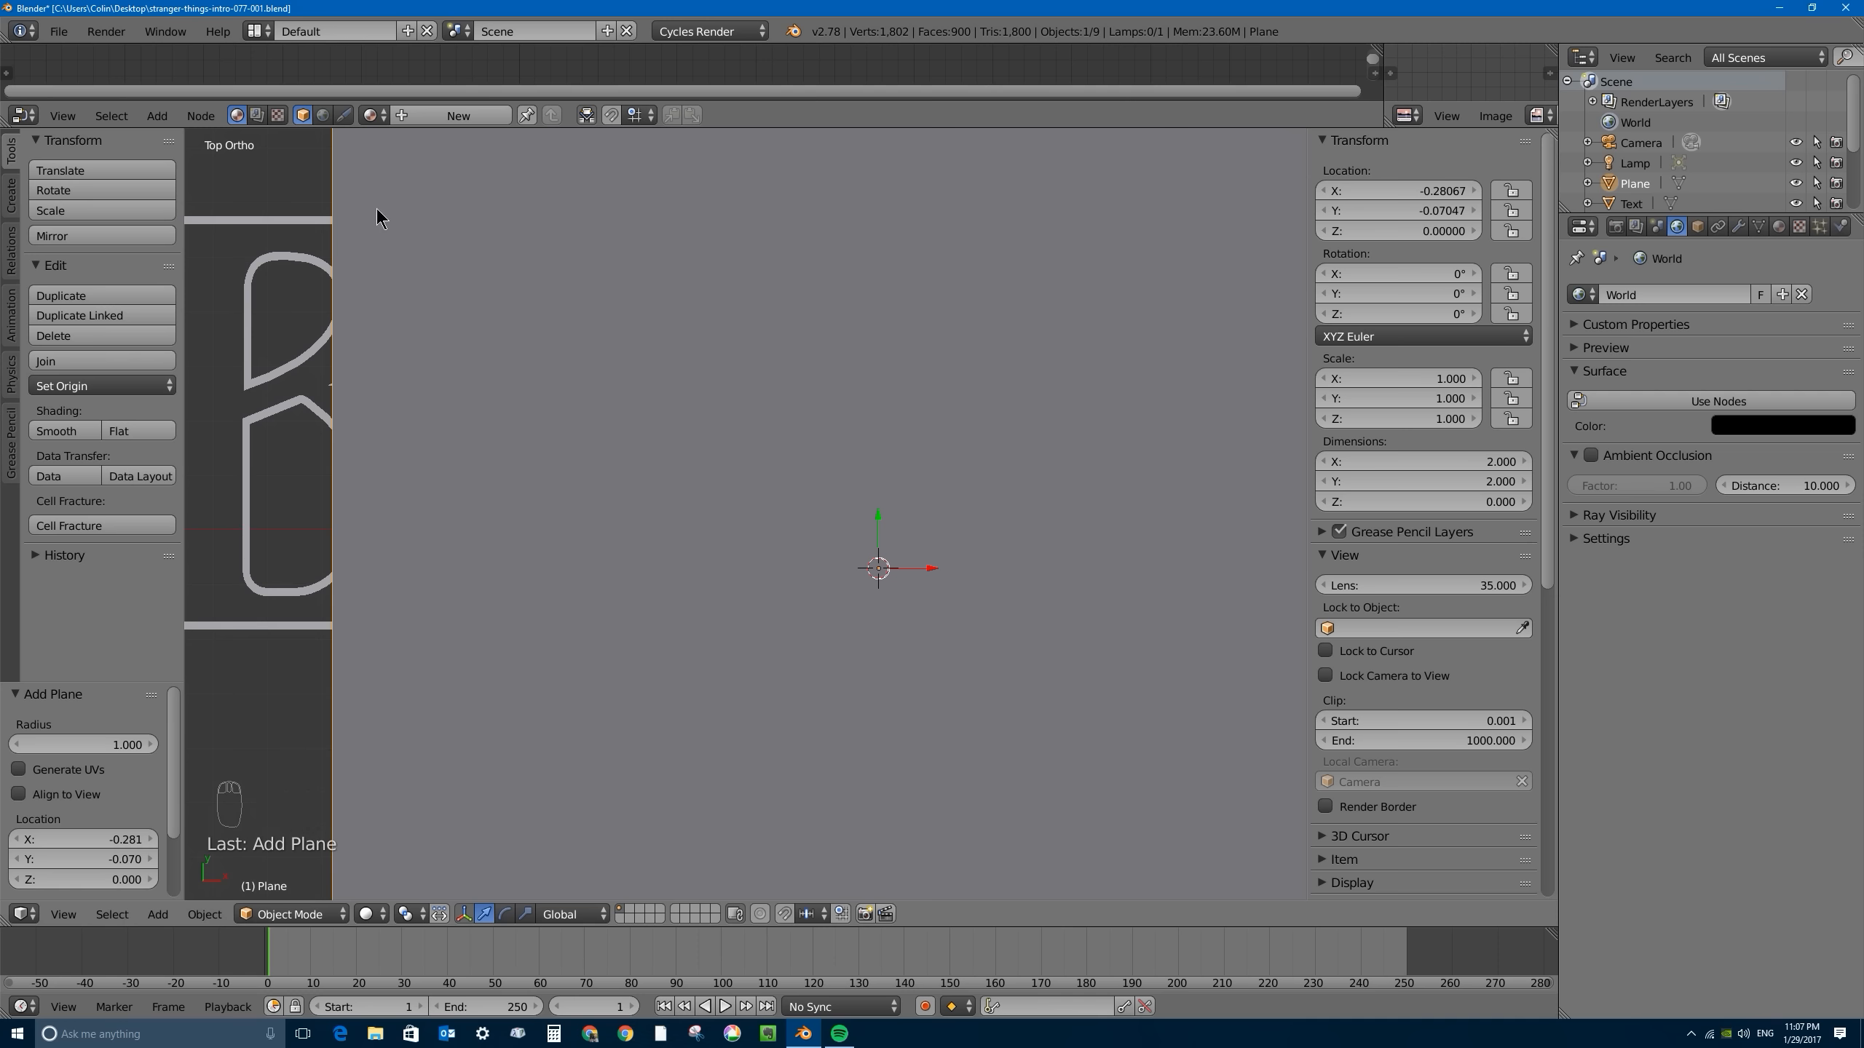
- Scale the new plane down uniformly to about 0.80 by 0.80
{"action": "scroll", "coordinate": [550, 339], "scroll_direction": "down", "scroll_amount": 5}
{"action": "scroll", "coordinate": [868, 476], "scroll_direction": "up", "scroll_amount": 3}
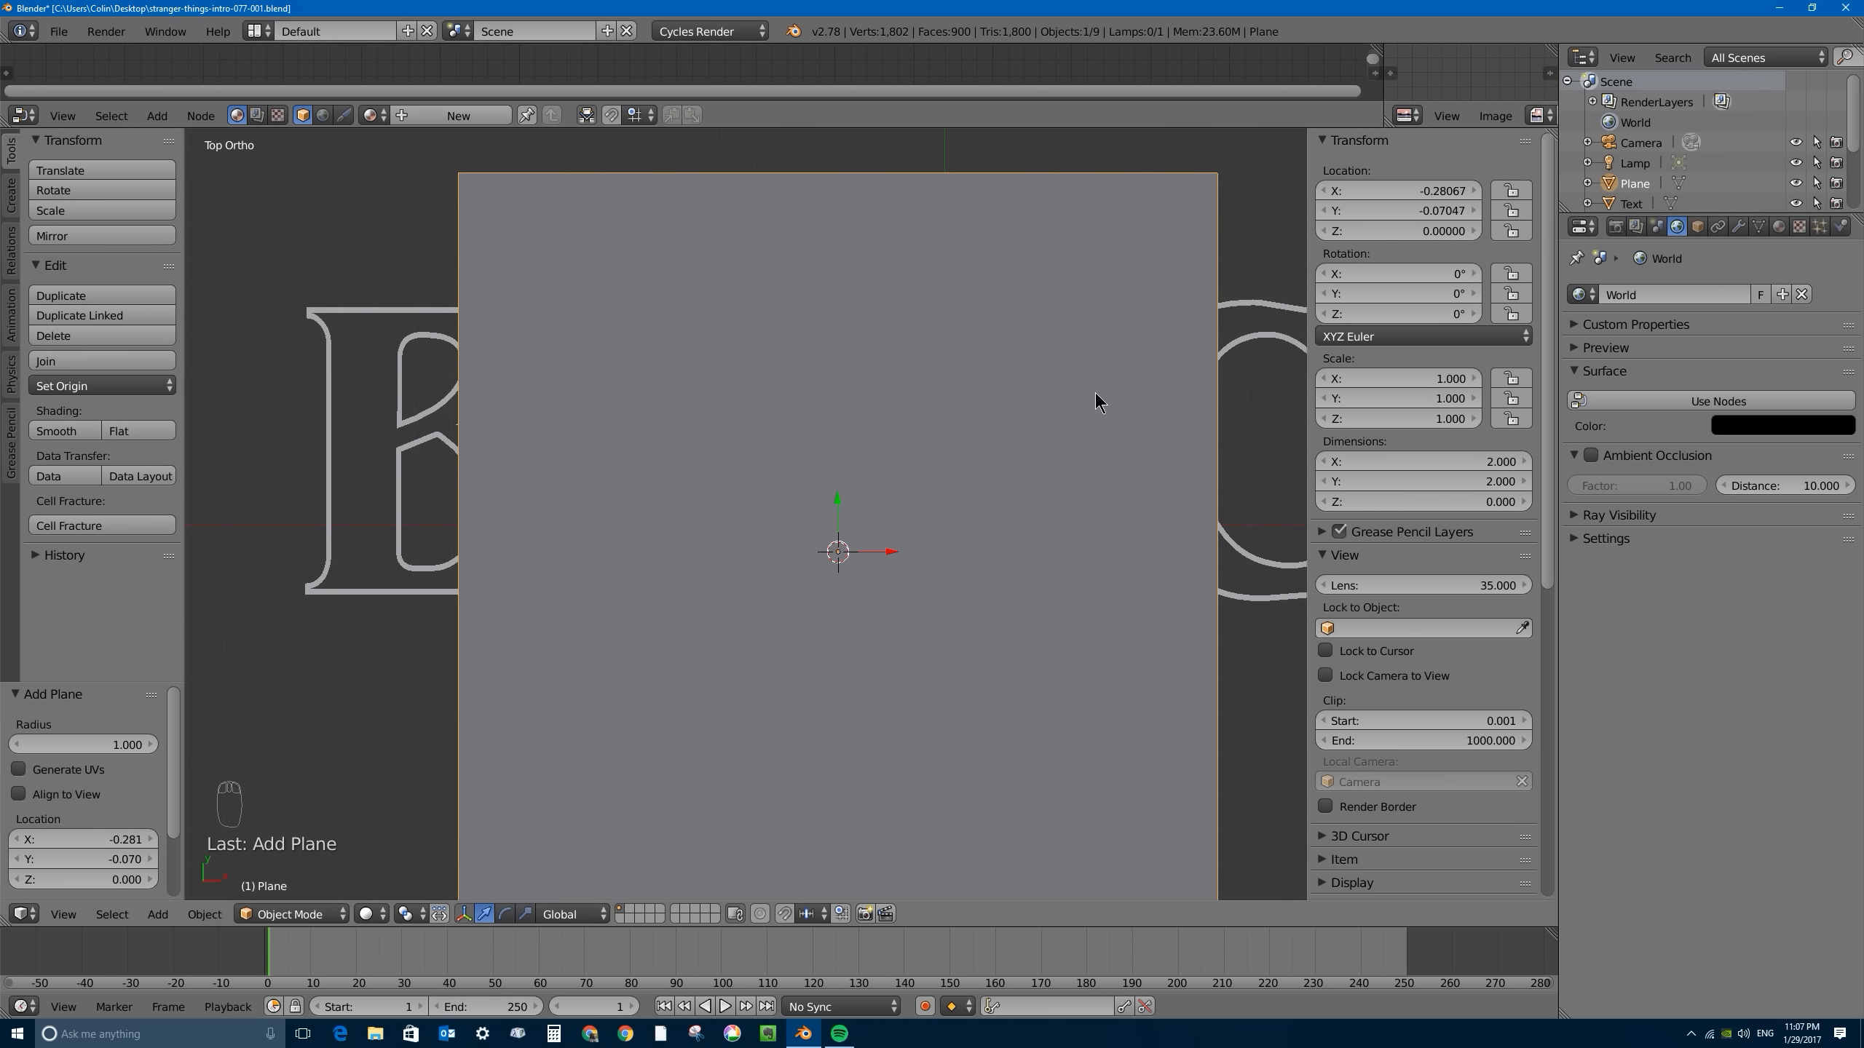
{"action": "key", "text": "s"}
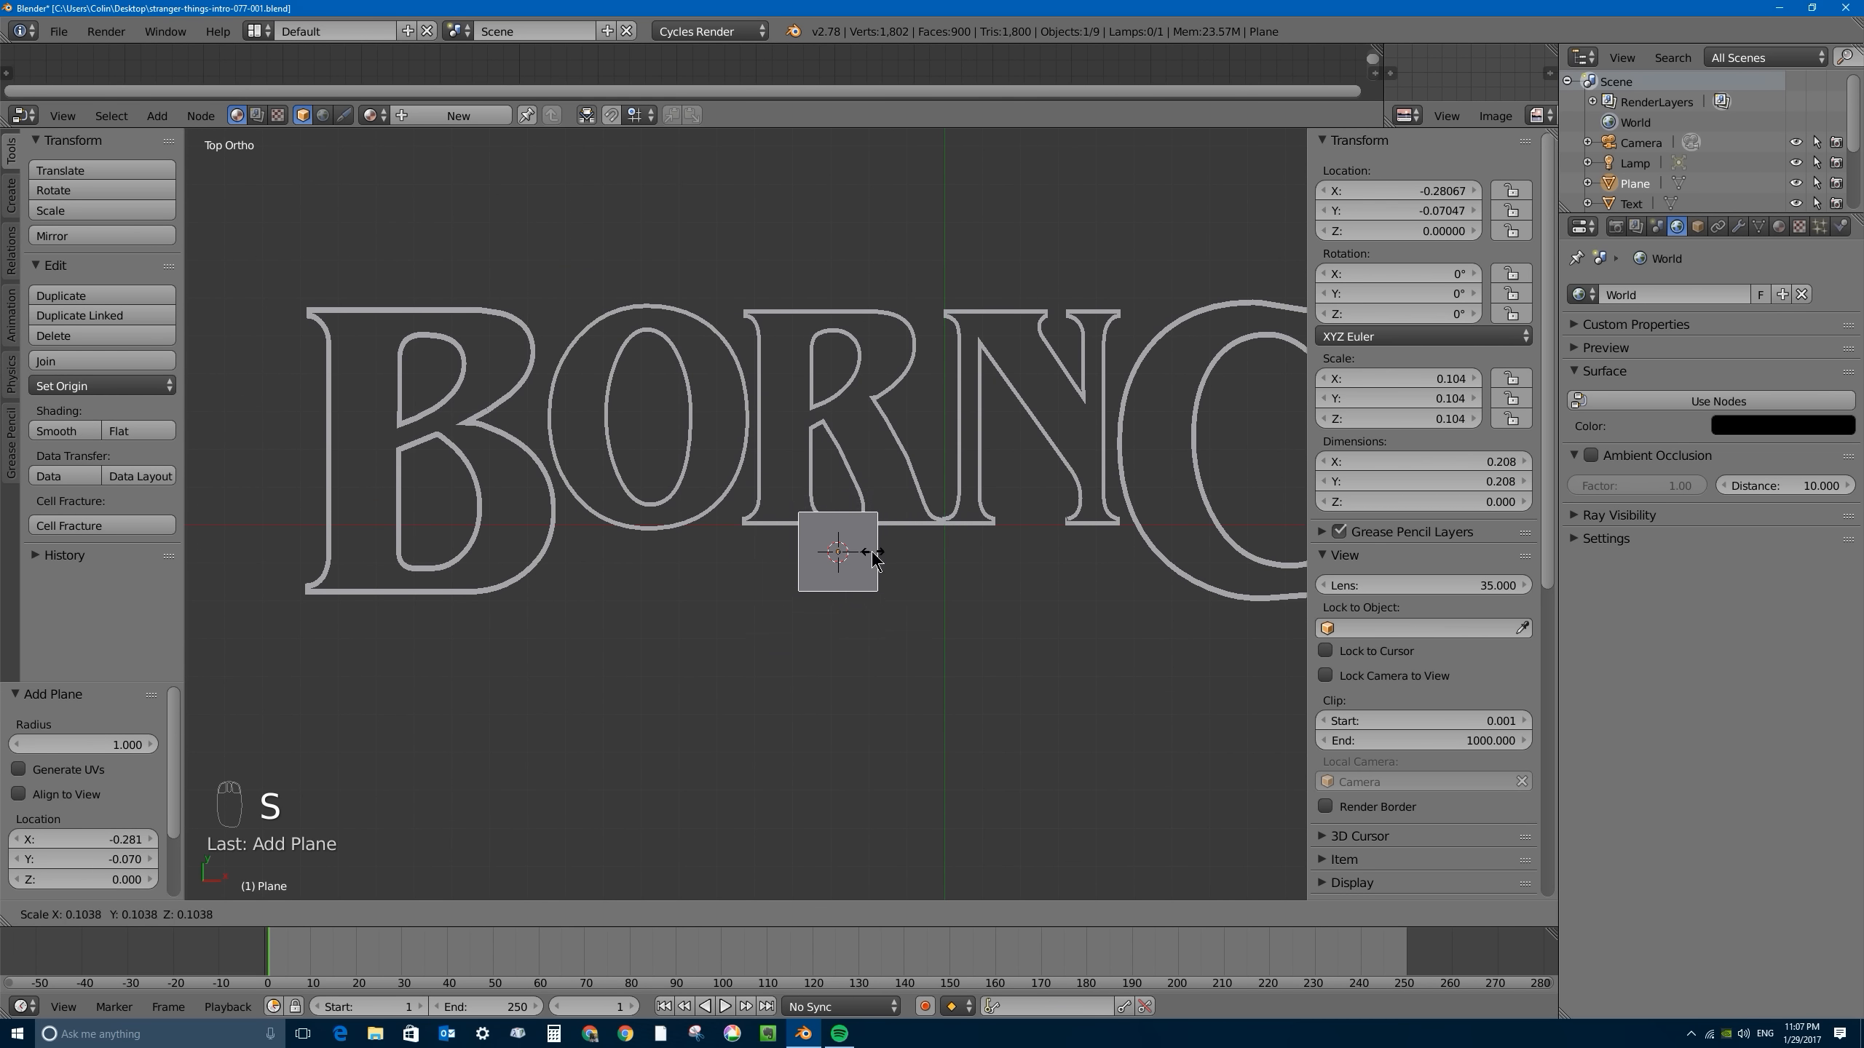
{"action": "left_click", "coordinate": [996, 587]}
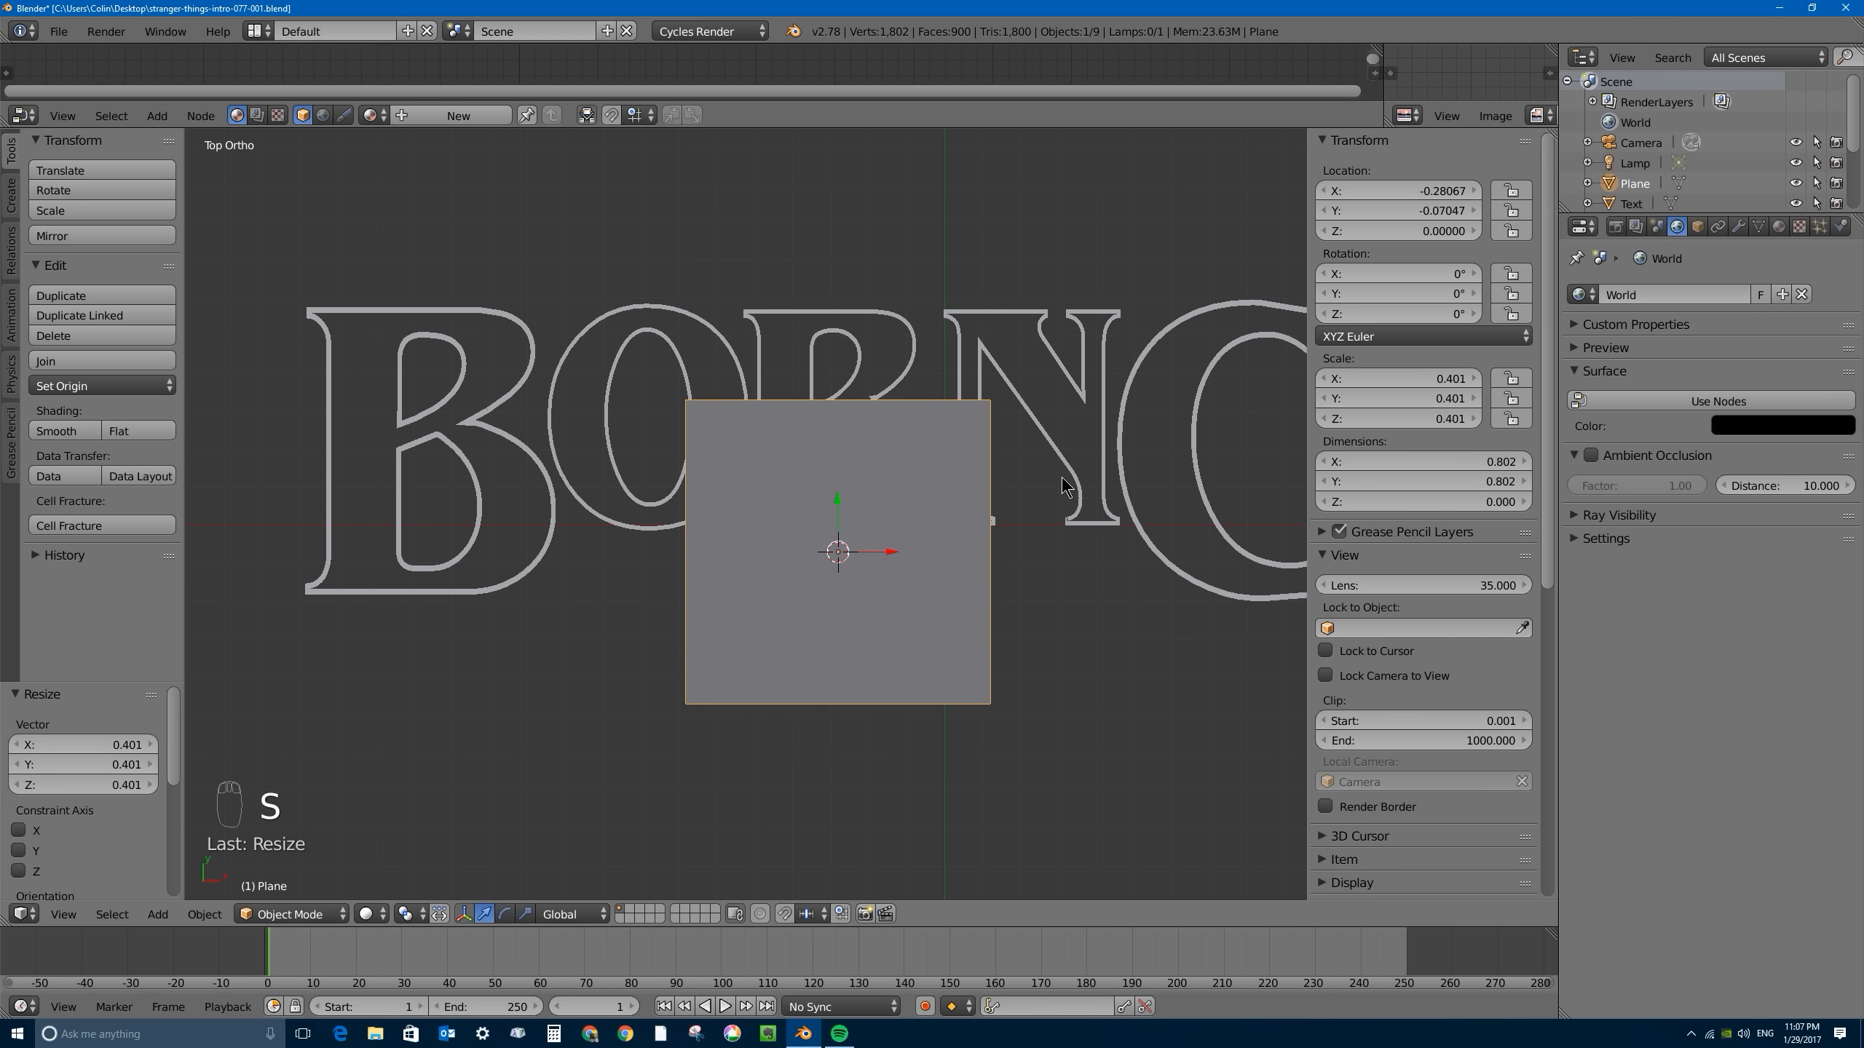
- Flatten the plane along Y into a thin horizontal strip about 0.047 high
{"action": "key", "text": "s"}
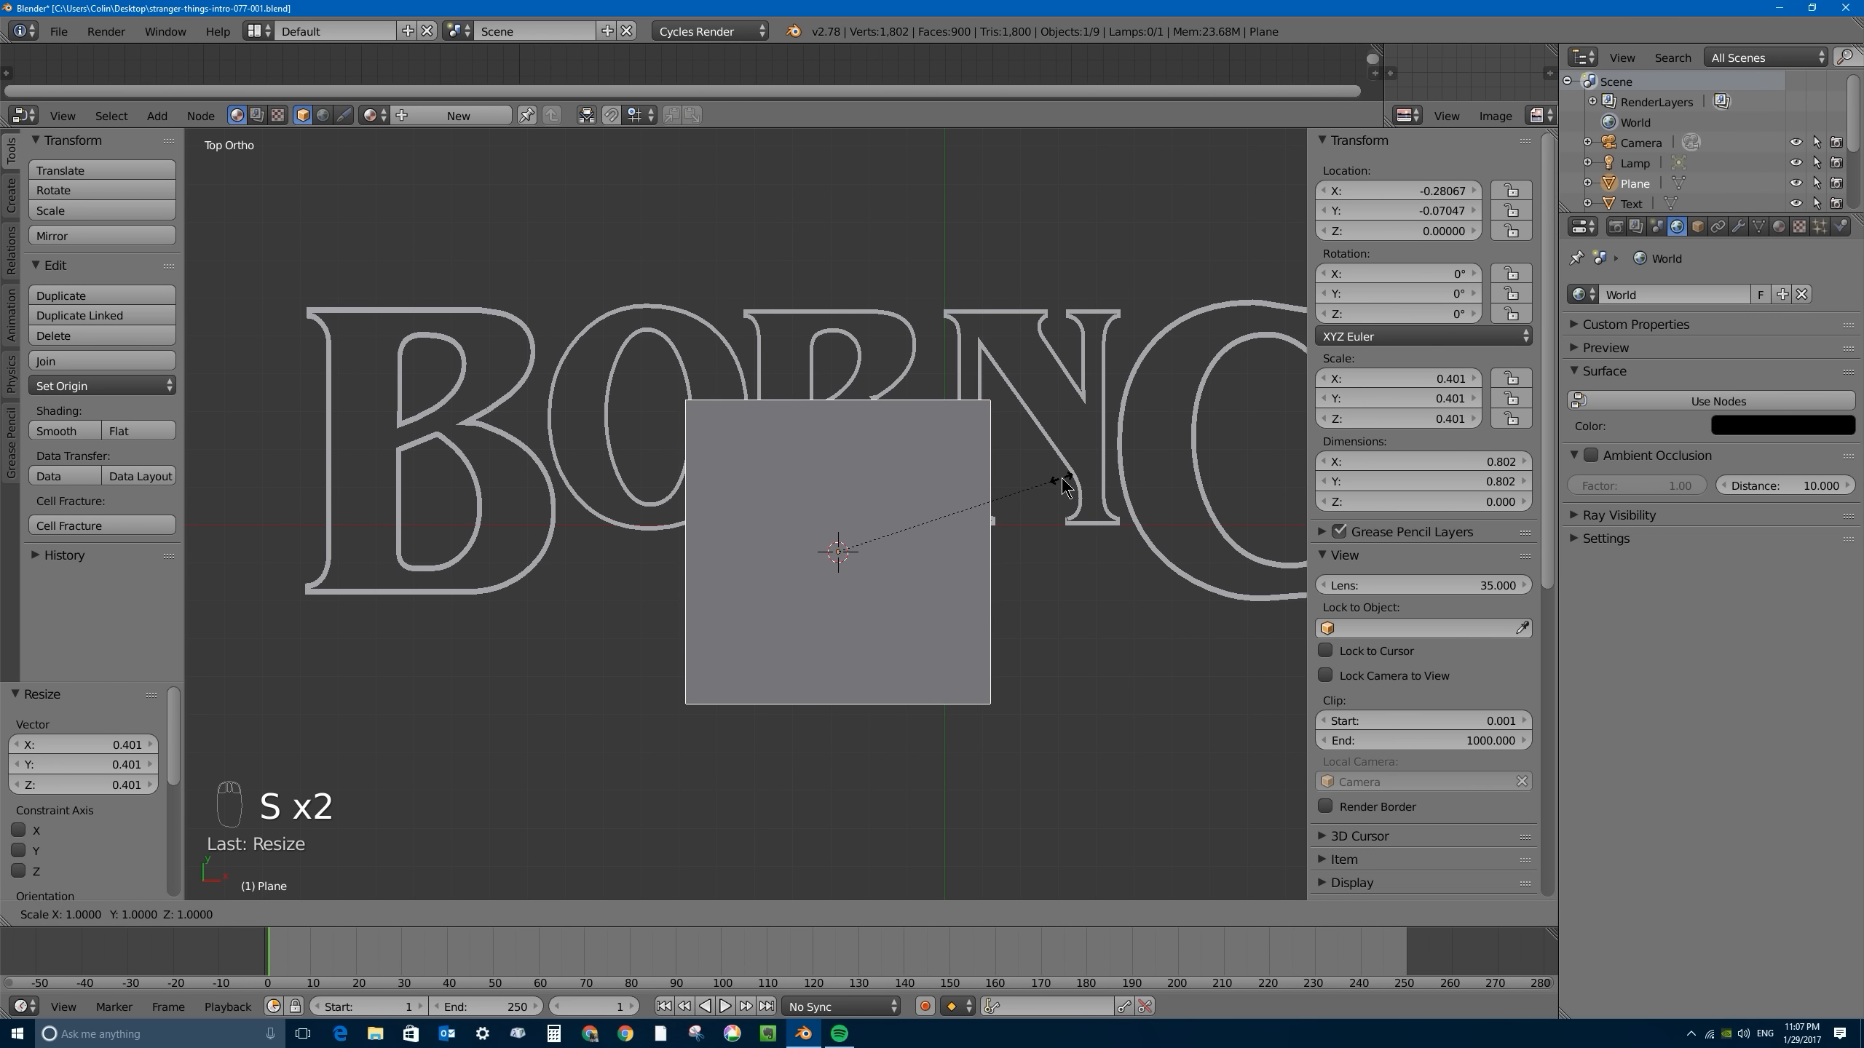
{"action": "key", "text": "y"}
{"action": "left_click", "coordinate": [1062, 478]}
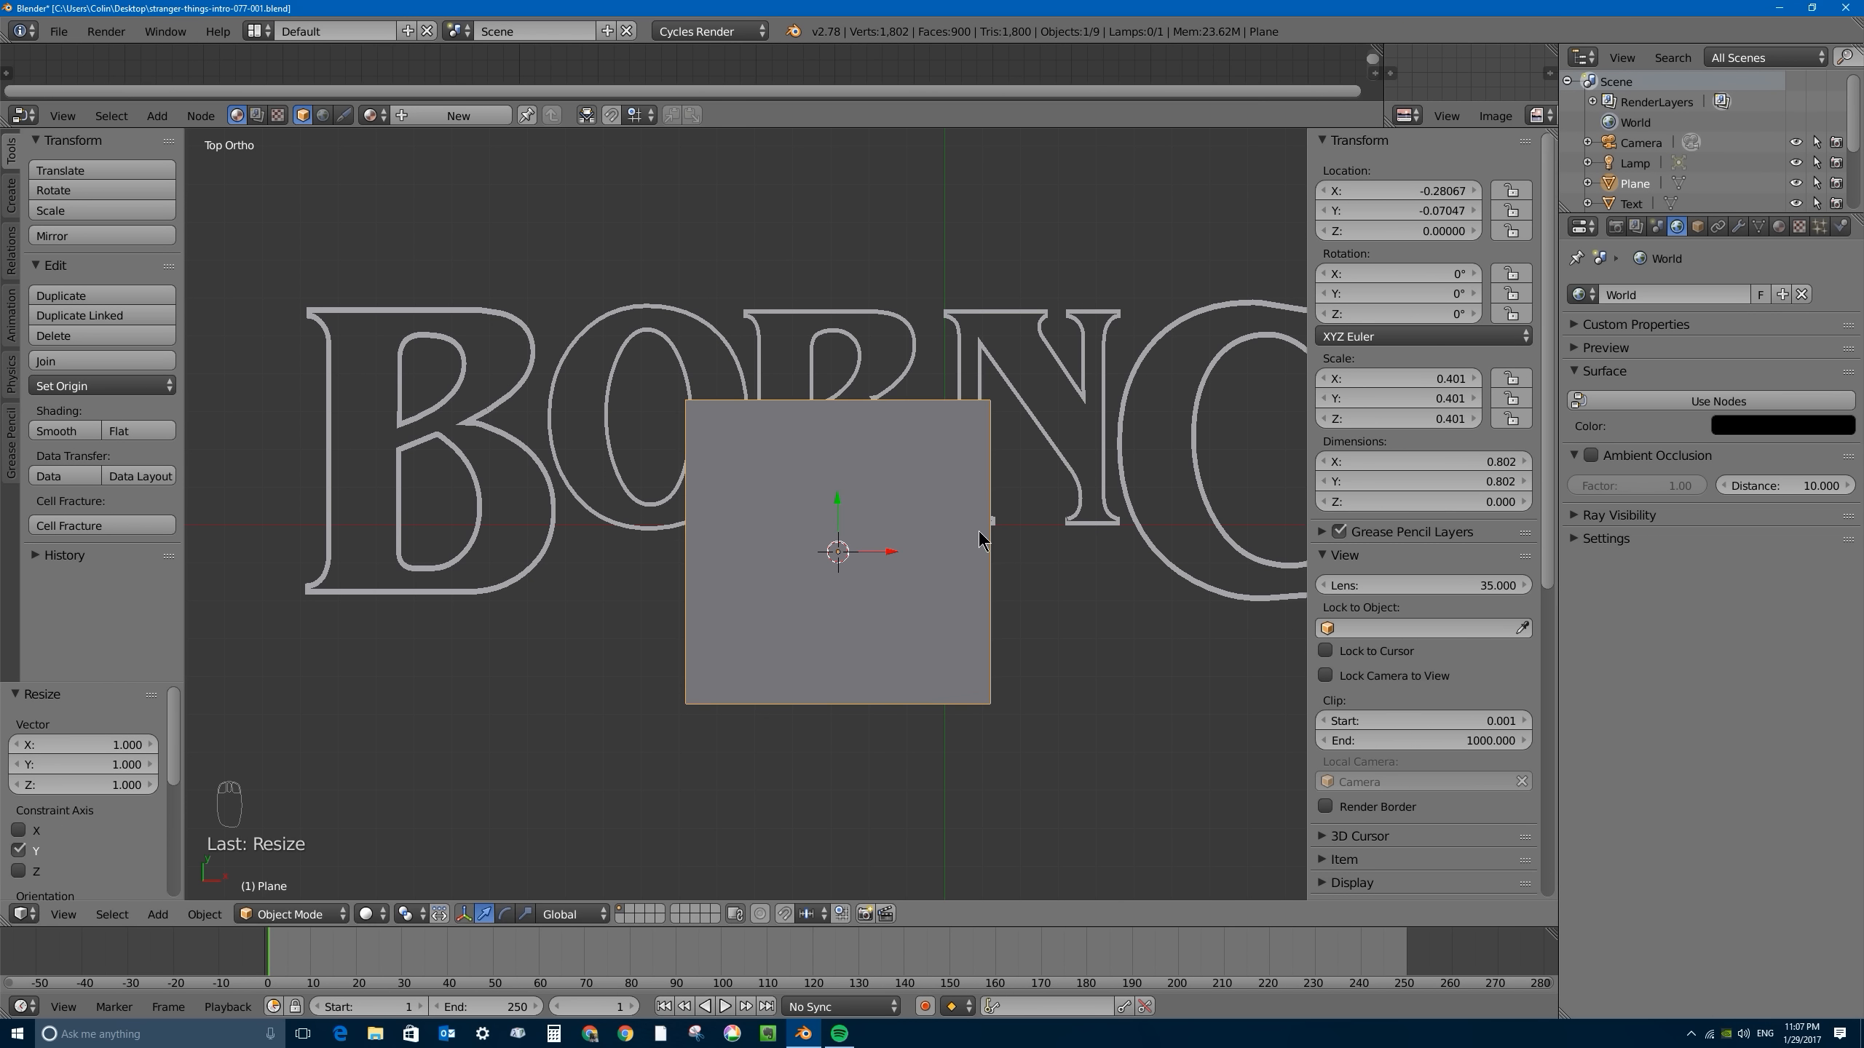
{"action": "key", "text": "s"}
{"action": "key", "text": "y"}
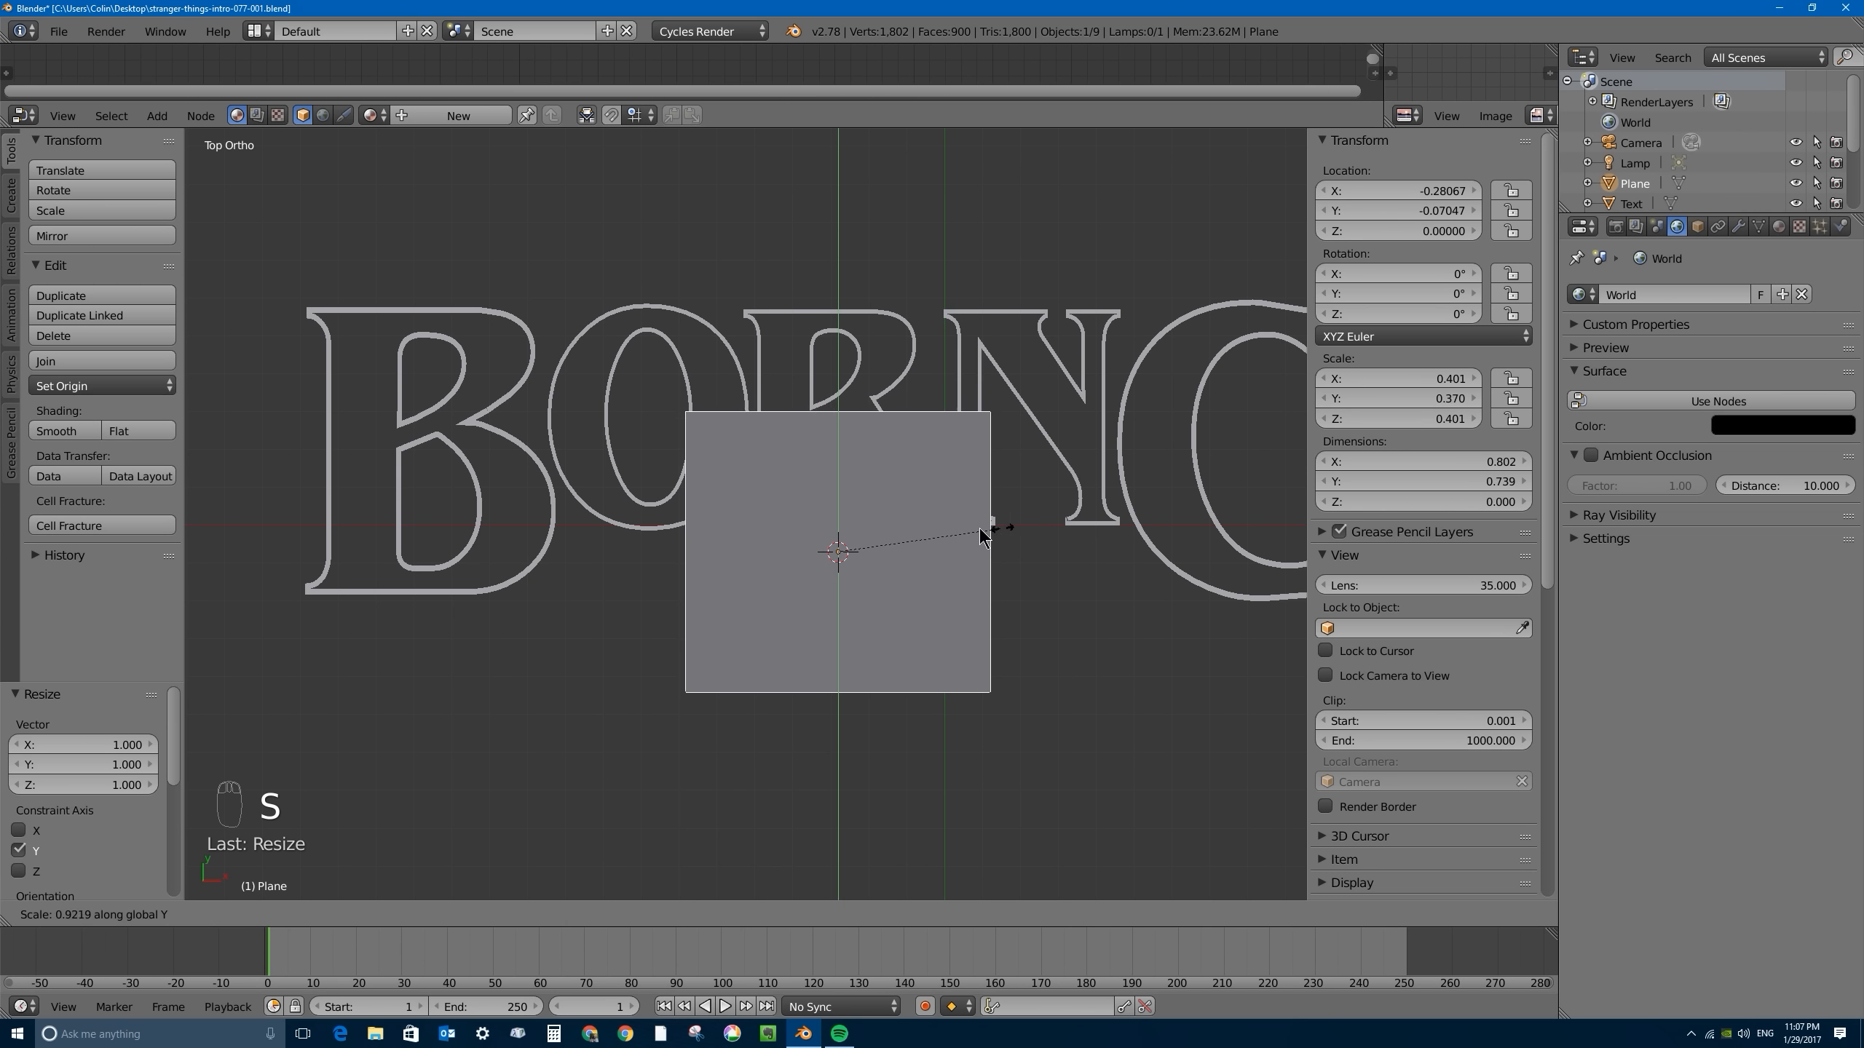
{"action": "left_click", "coordinate": [846, 566]}
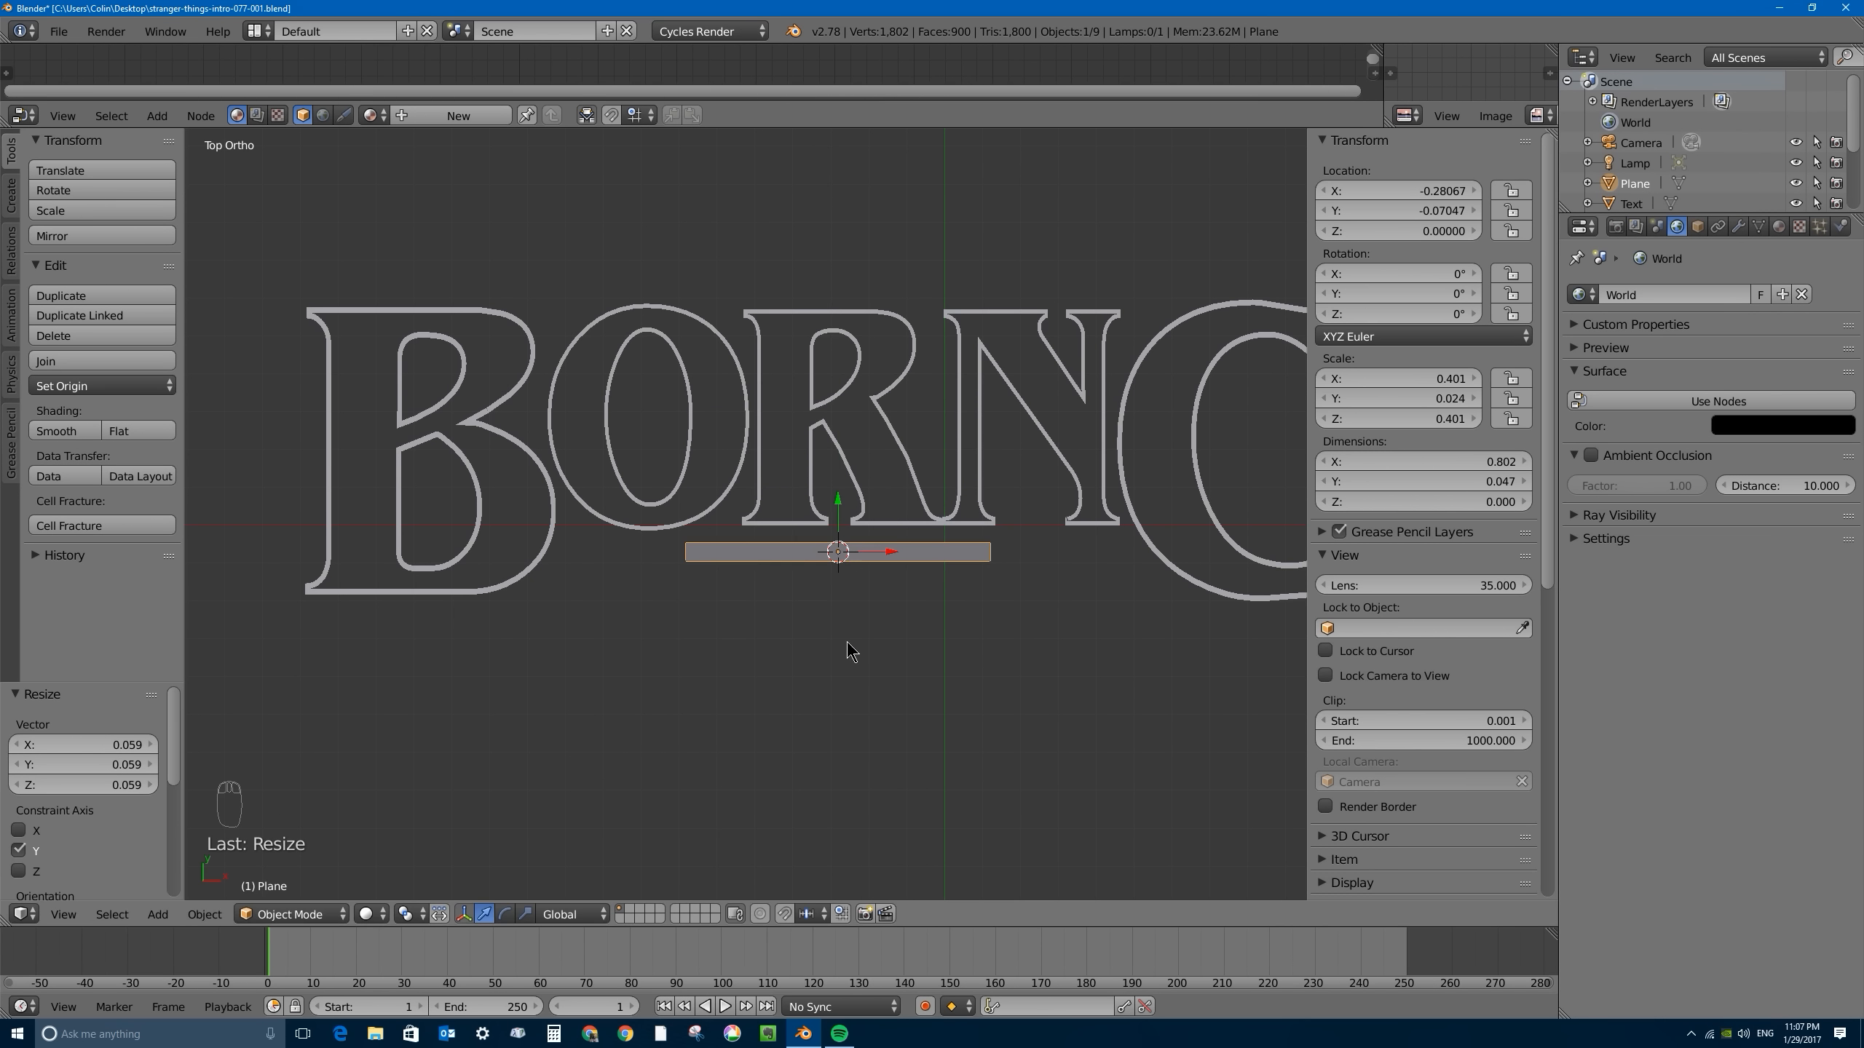
- Shorten the strip along X to about 0.47 so it forms a small bar below the R
{"action": "scroll", "coordinate": [862, 474], "scroll_direction": "up", "scroll_amount": 3}
{"action": "middle_click_drag", "start_coordinate": [981, 578], "coordinate": [835, 547], "text": "shift"}
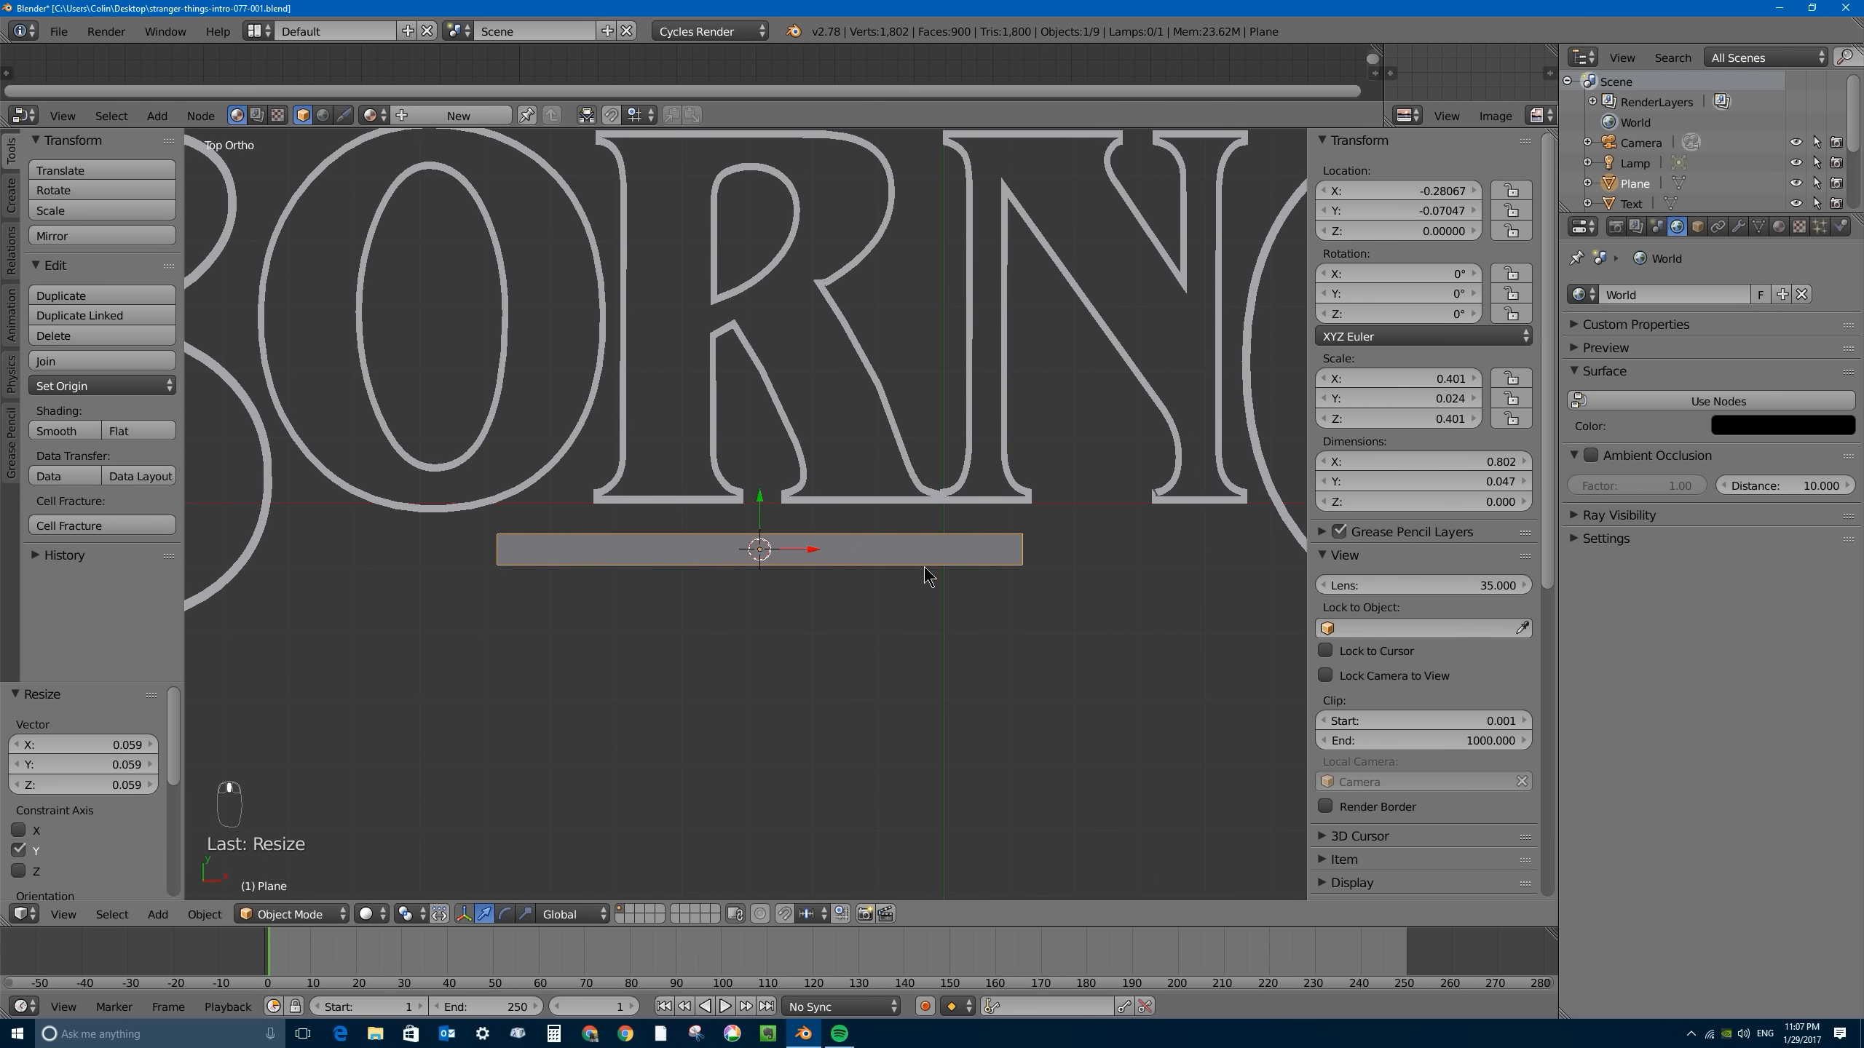
{"action": "key", "text": "s"}
{"action": "key", "text": "x"}
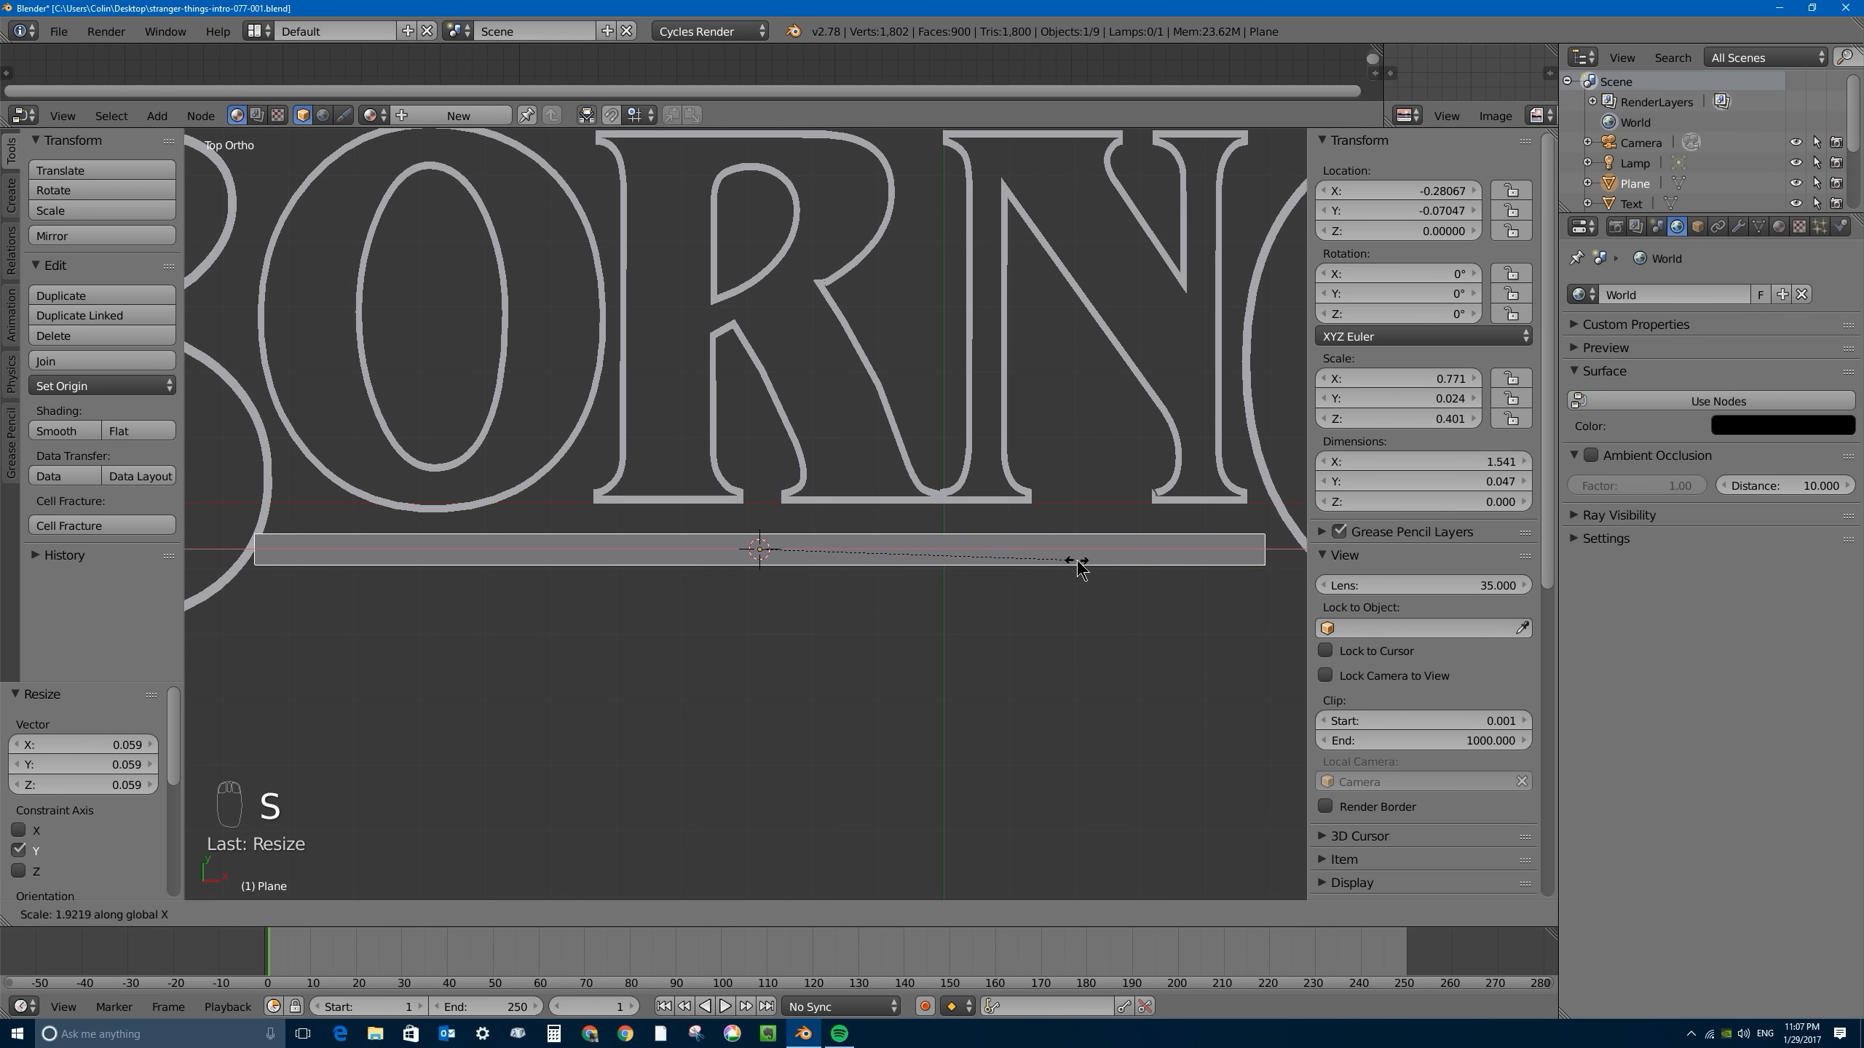
{"action": "left_click", "coordinate": [862, 571]}
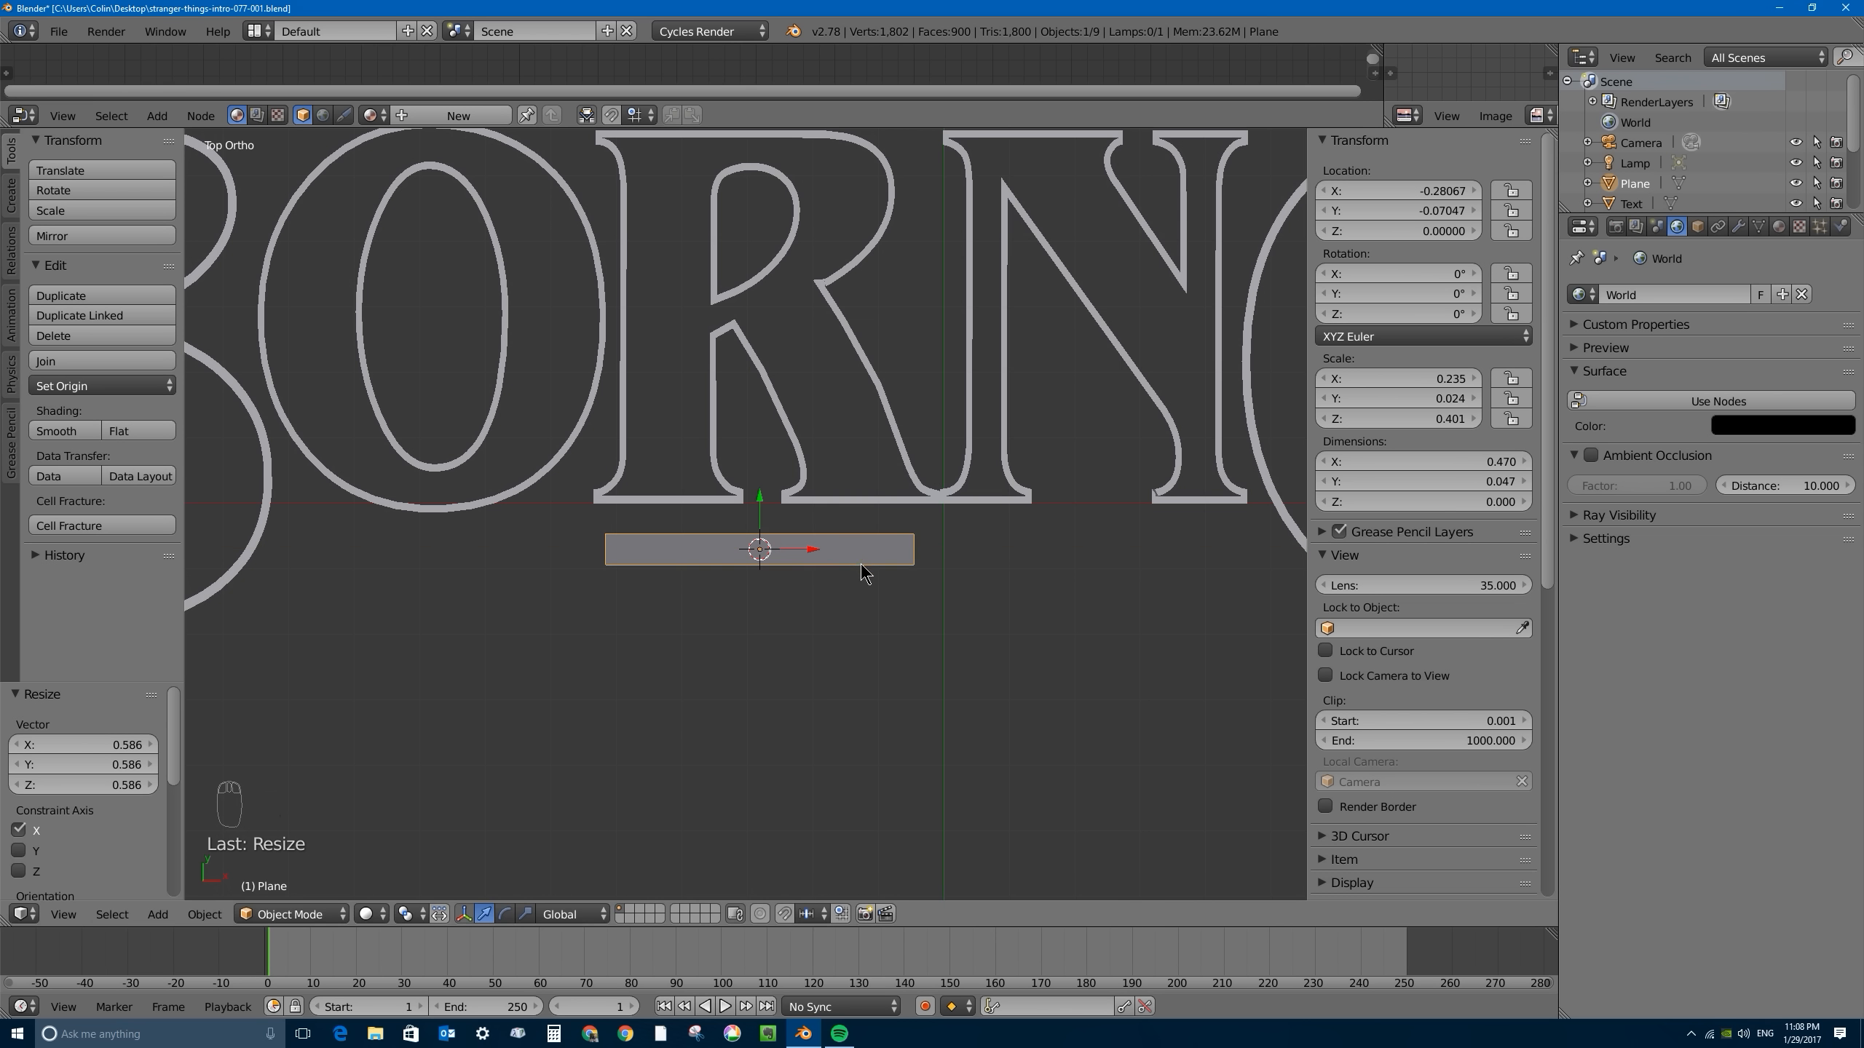
- Apply Rotation & Scale to the bar
{"action": "middle_click_drag", "start_coordinate": [822, 500], "coordinate": [977, 472], "text": "shift"}
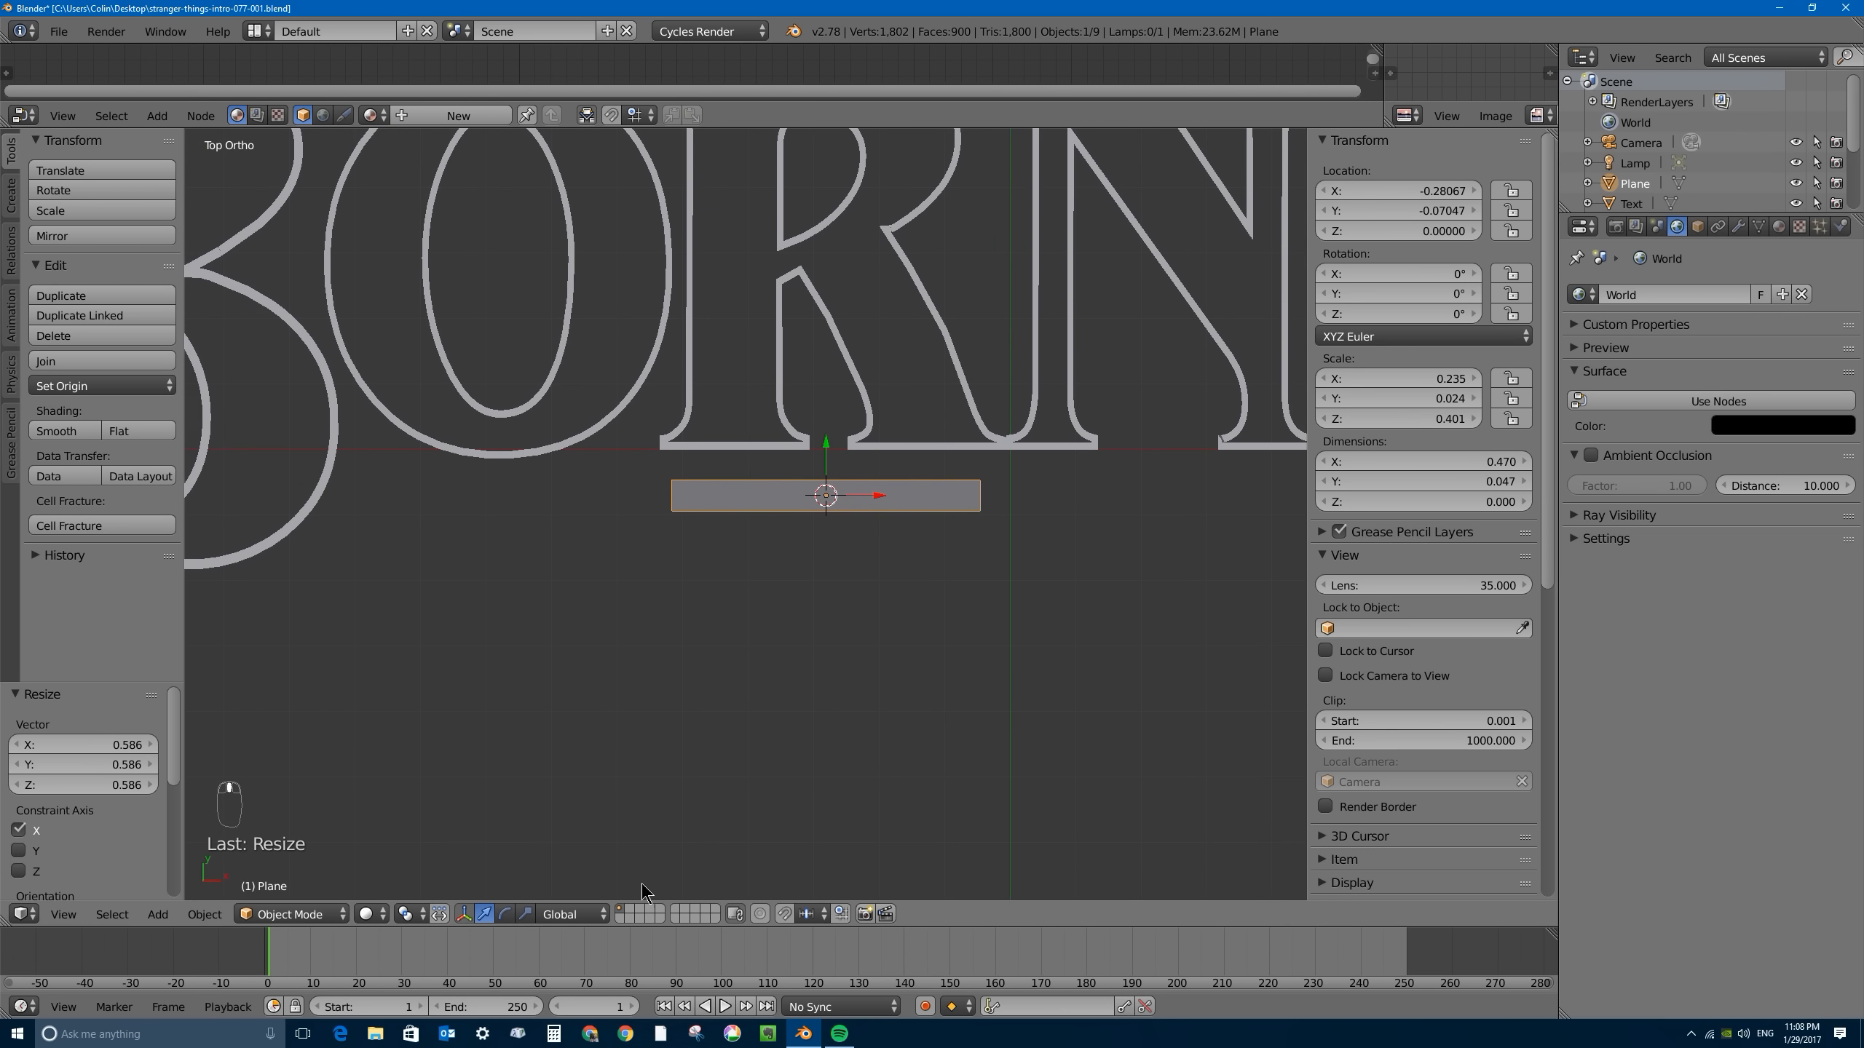
{"action": "left_click", "coordinate": [208, 914]}
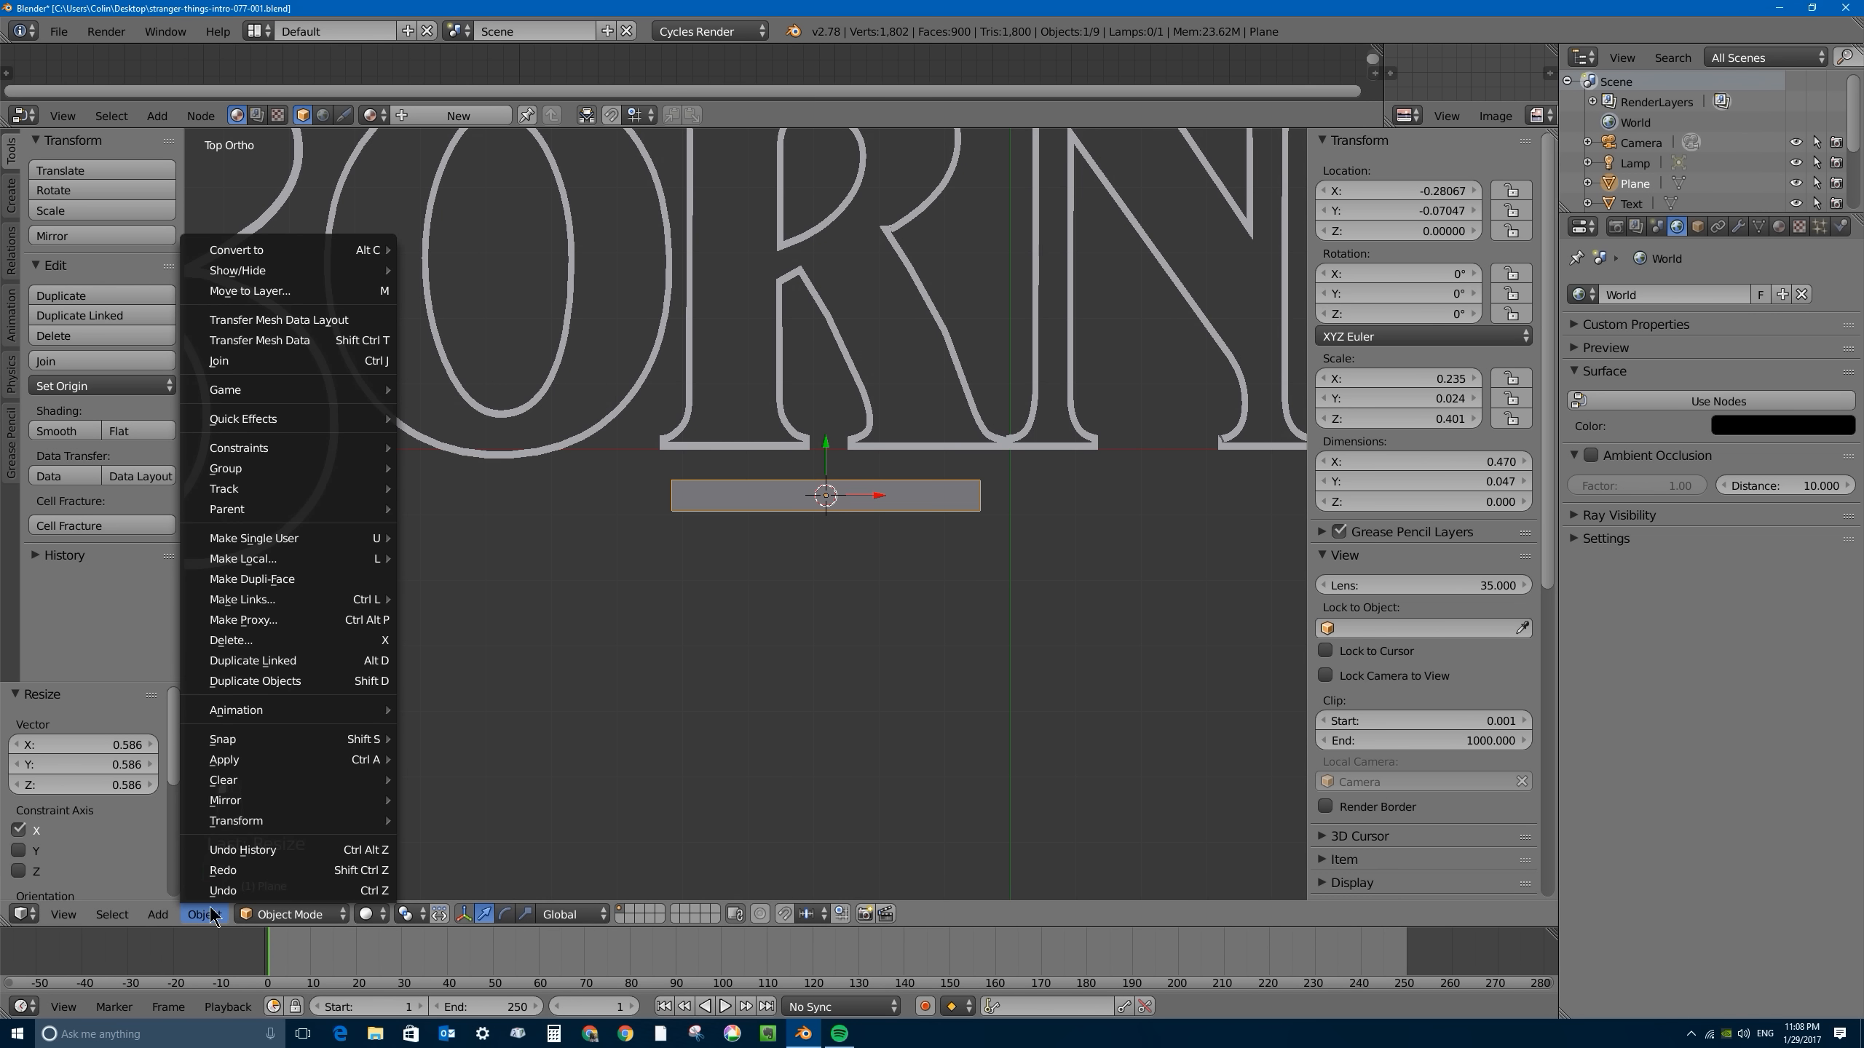
{"action": "mouse_move", "coordinate": [320, 749]}
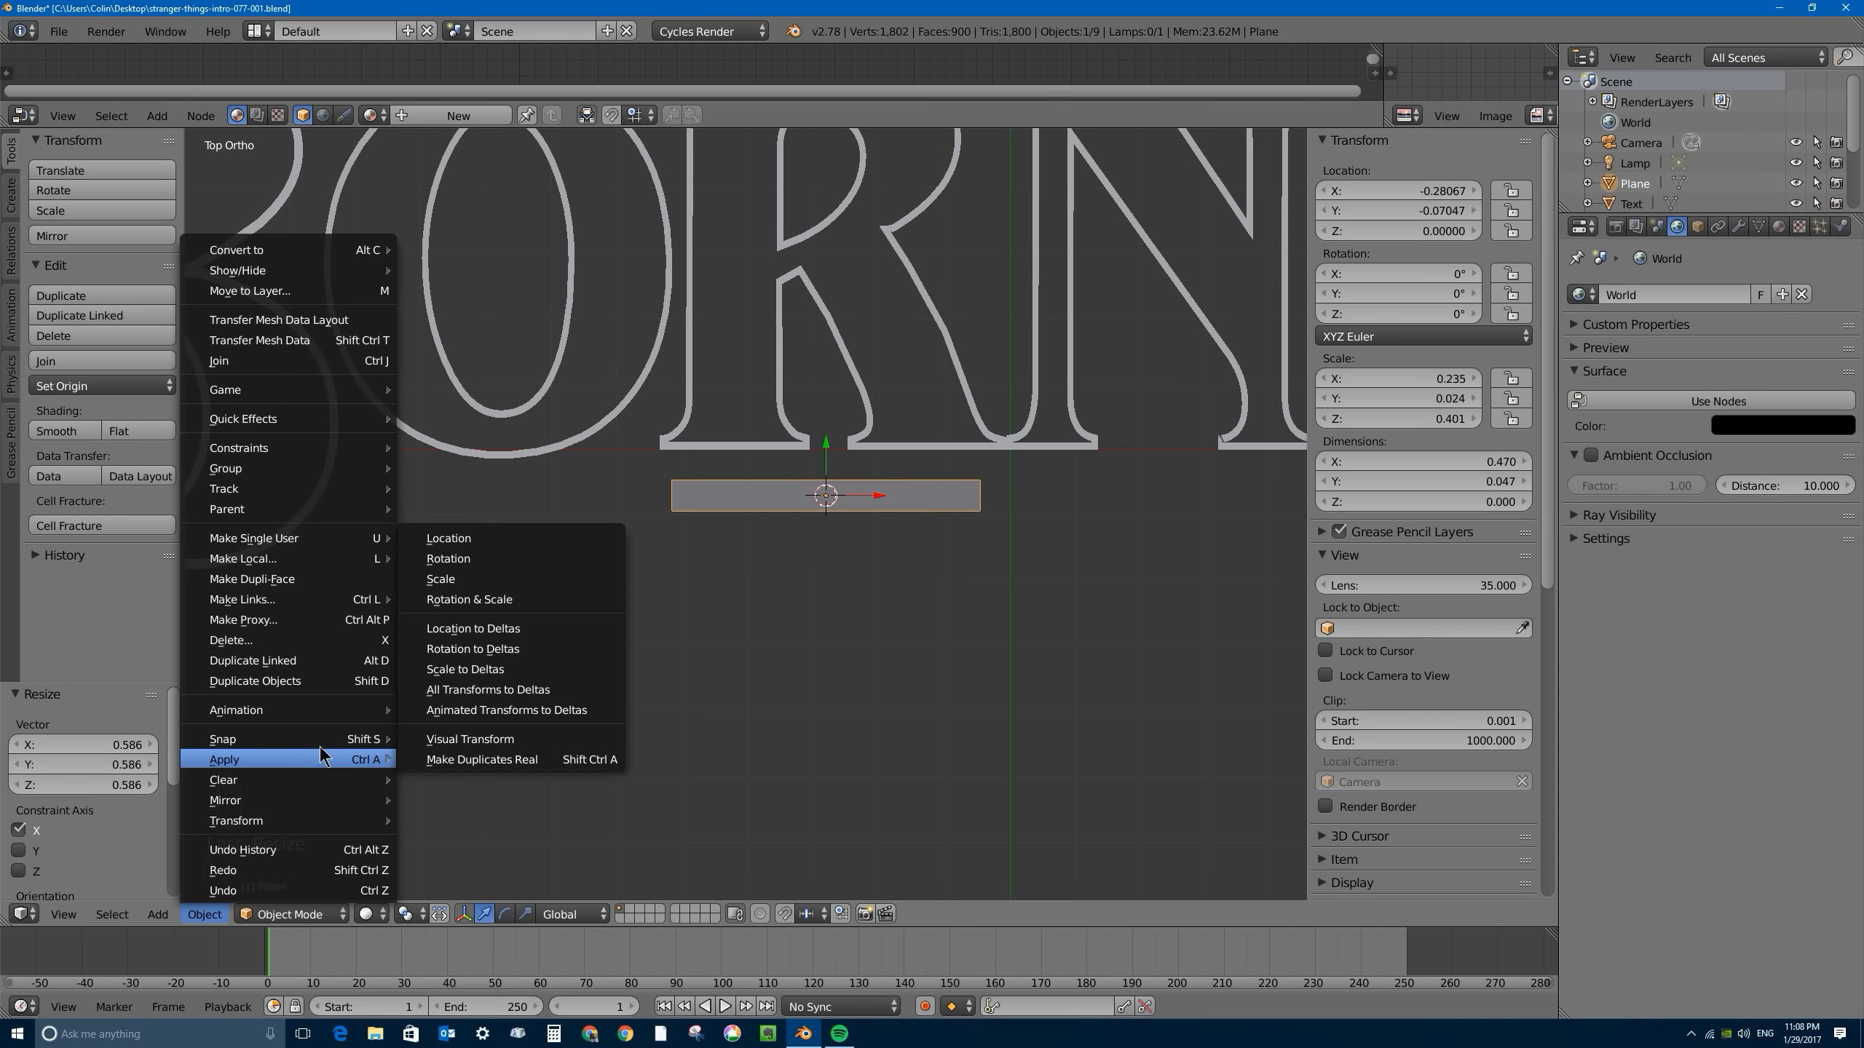
{"action": "left_click", "coordinate": [526, 600]}
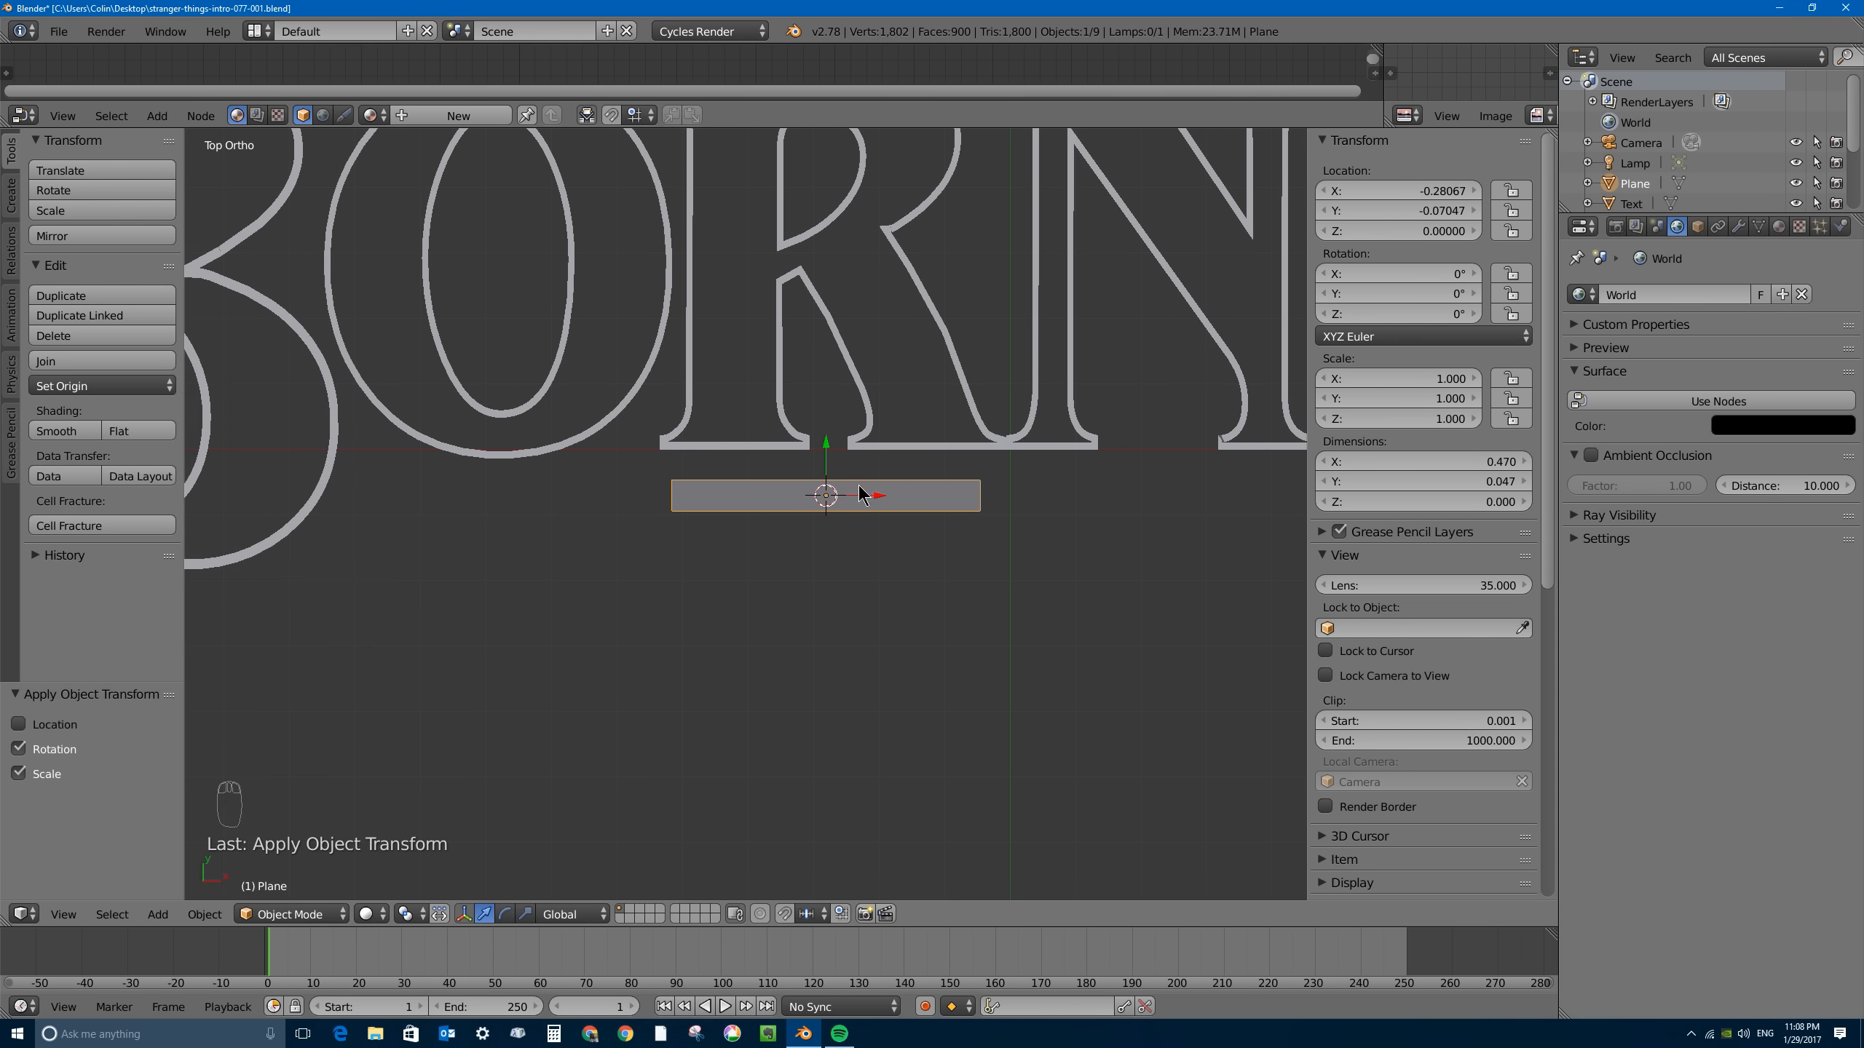
- Inset the bar's face in Edit Mode with a thickness of about 0.0118
{"action": "key", "text": "Tab"}
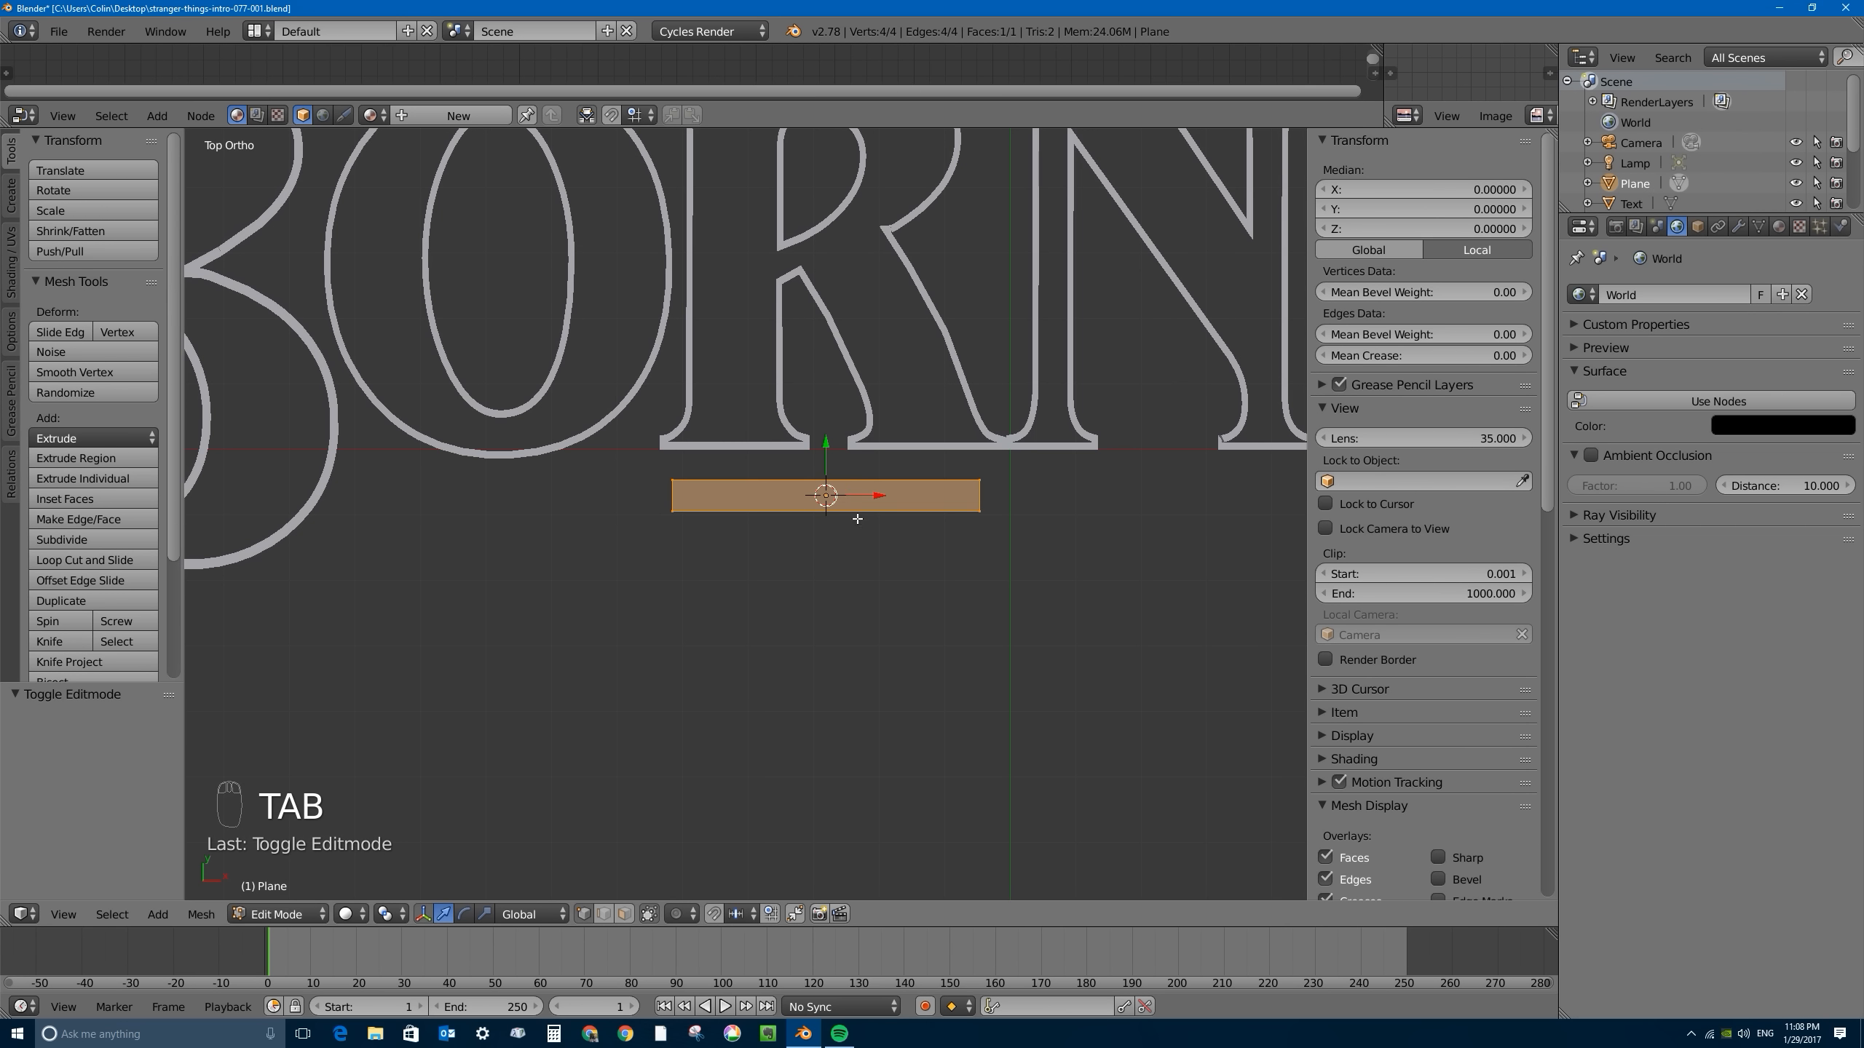
{"action": "key", "text": "i"}
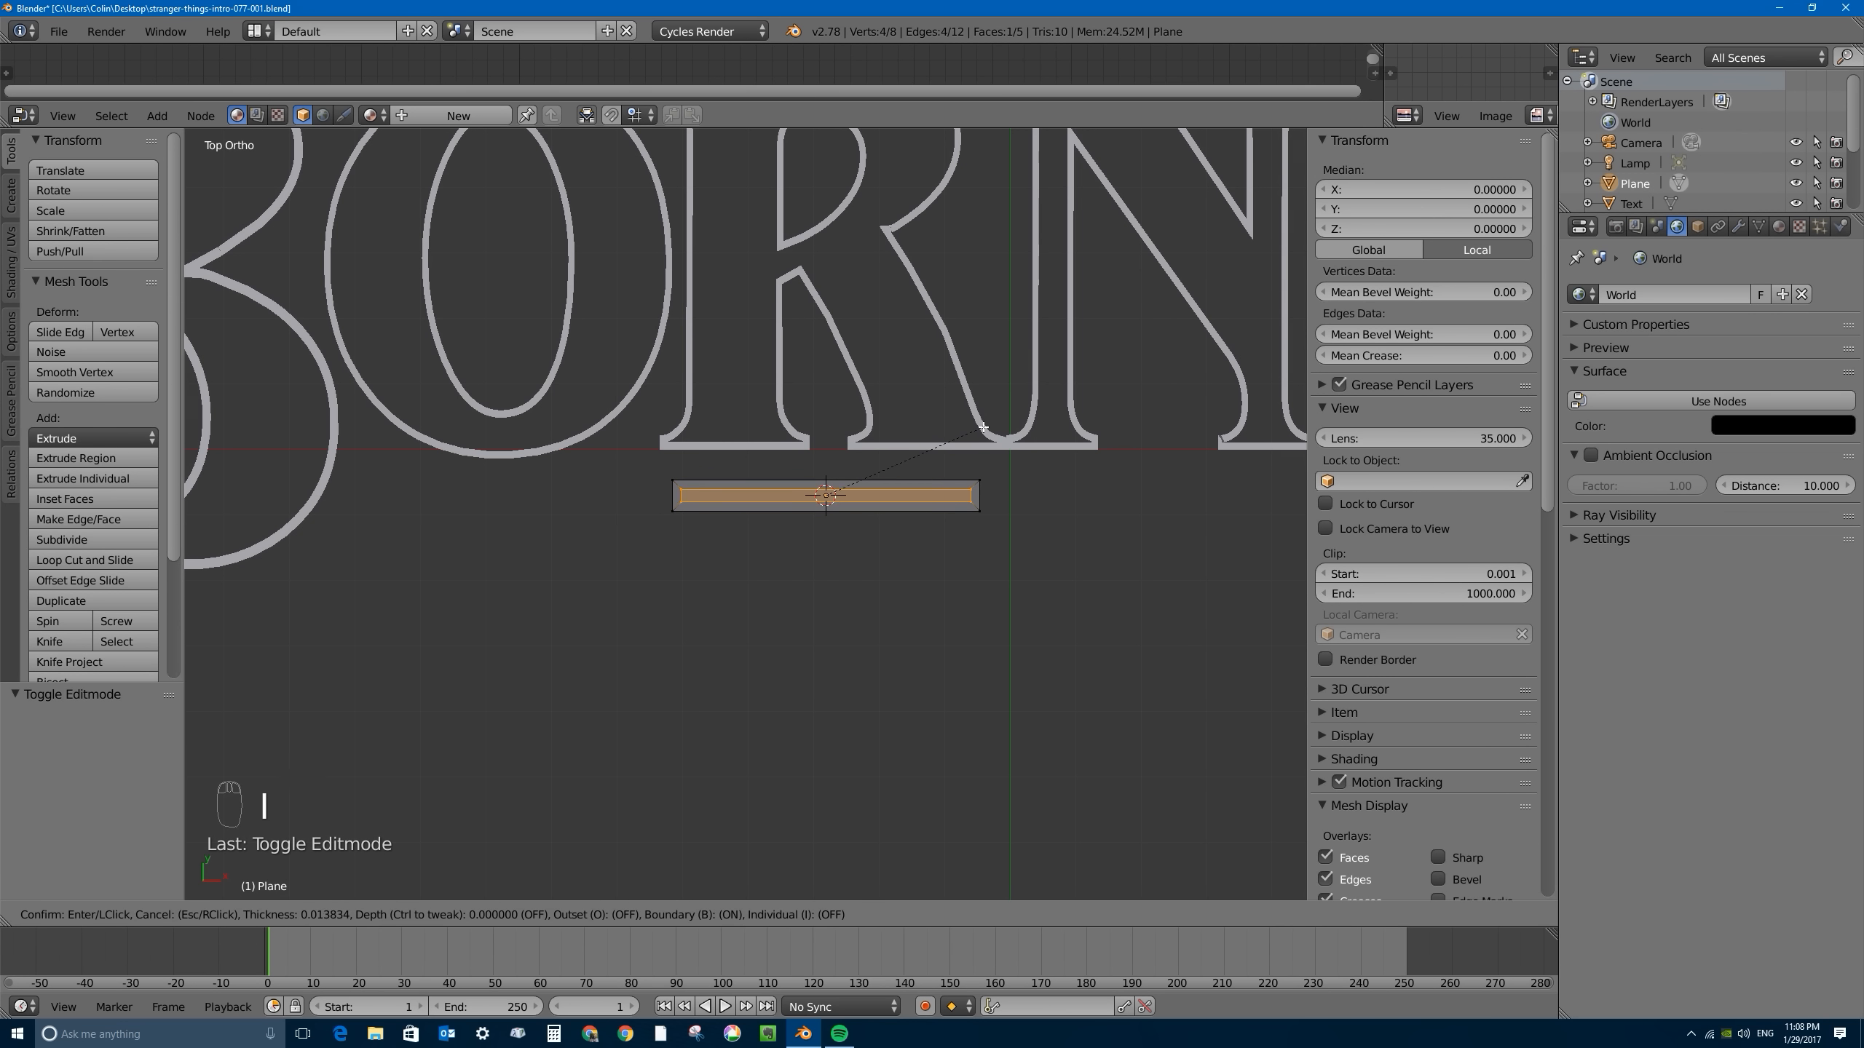
{"action": "left_click", "coordinate": [985, 427]}
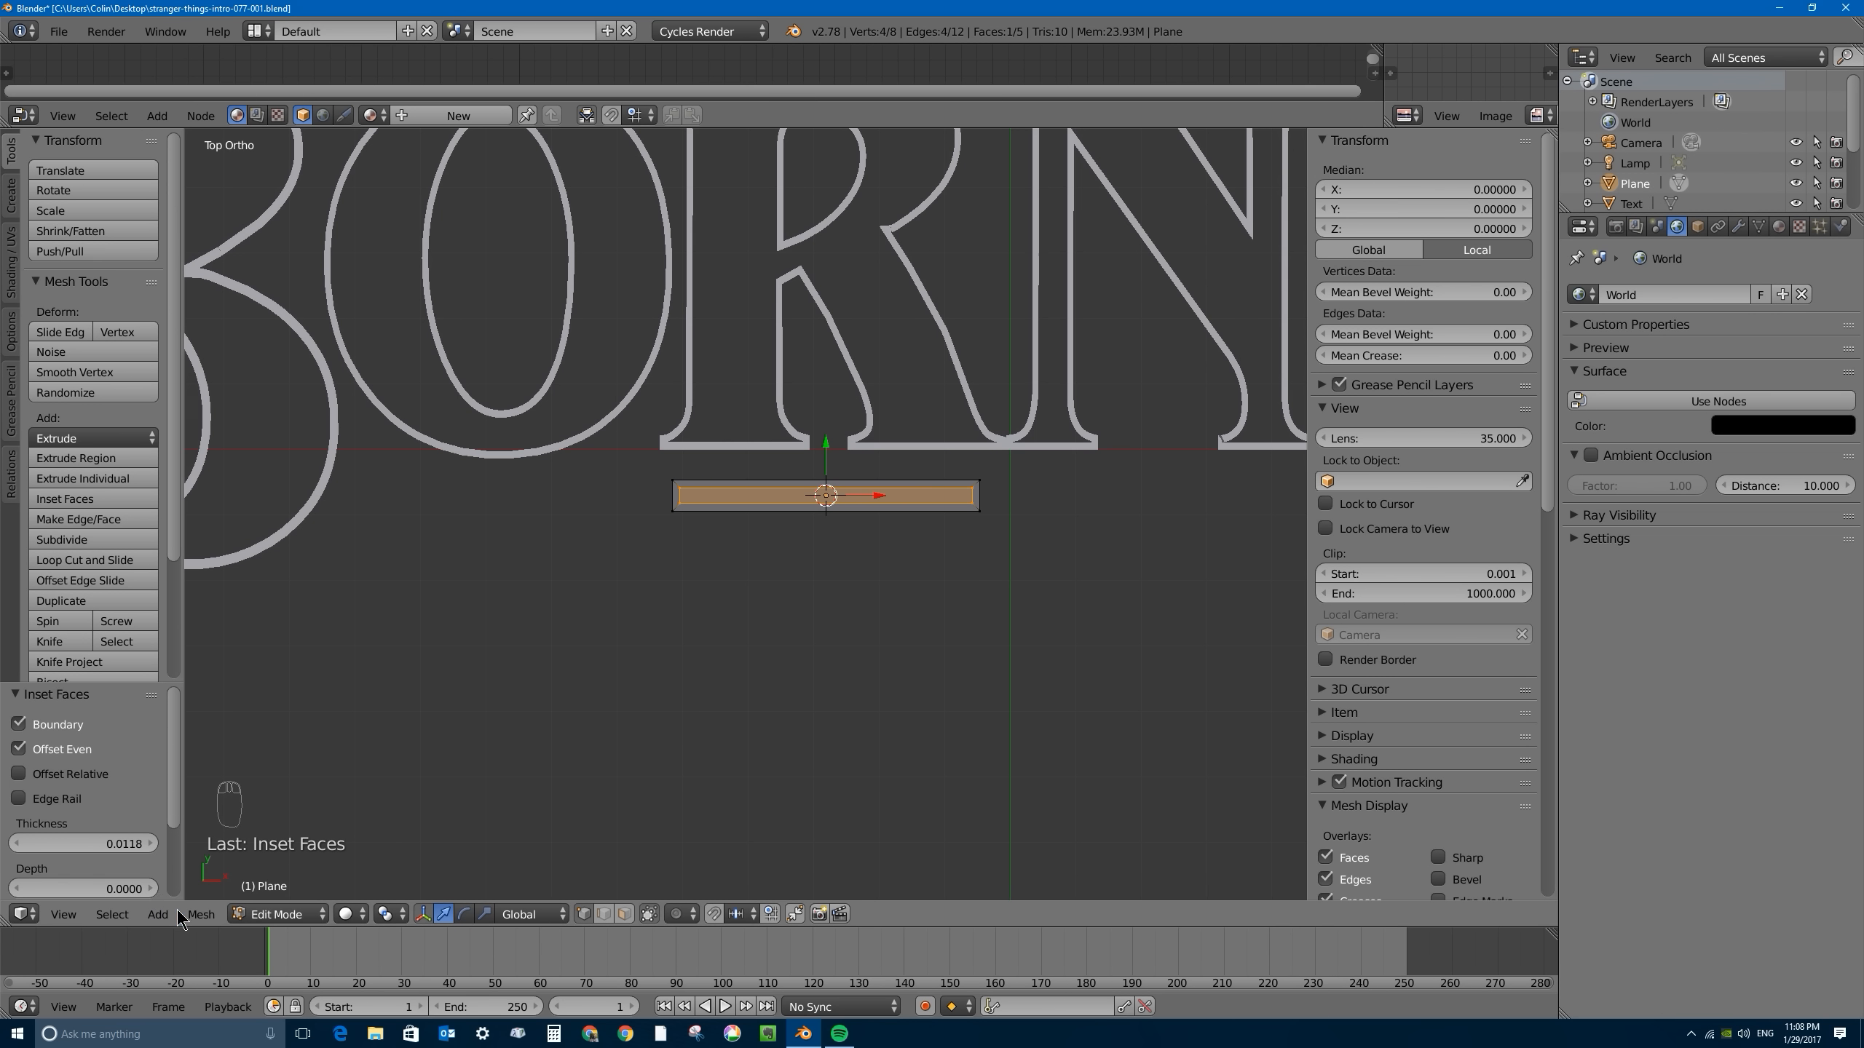
{"action": "key", "text": "Tab"}
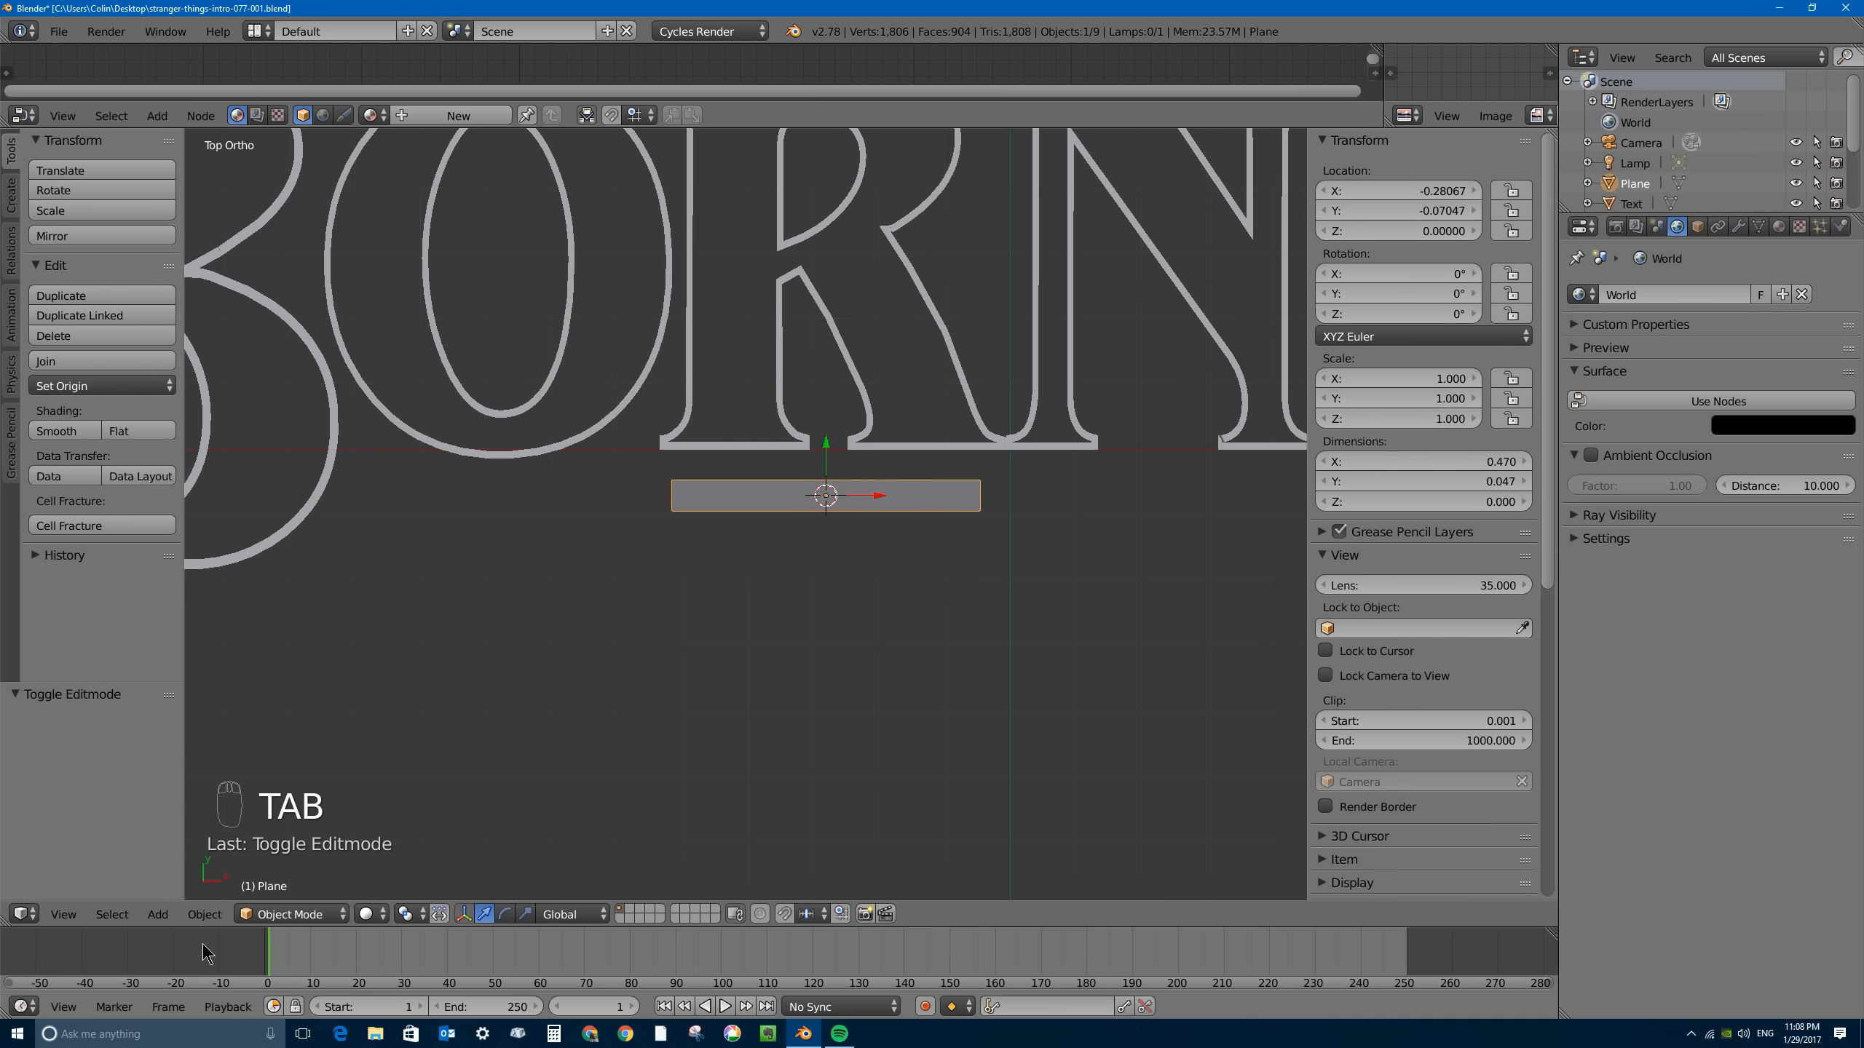
{"action": "left_click", "coordinate": [205, 914]}
{"action": "mouse_move", "coordinate": [276, 762]}
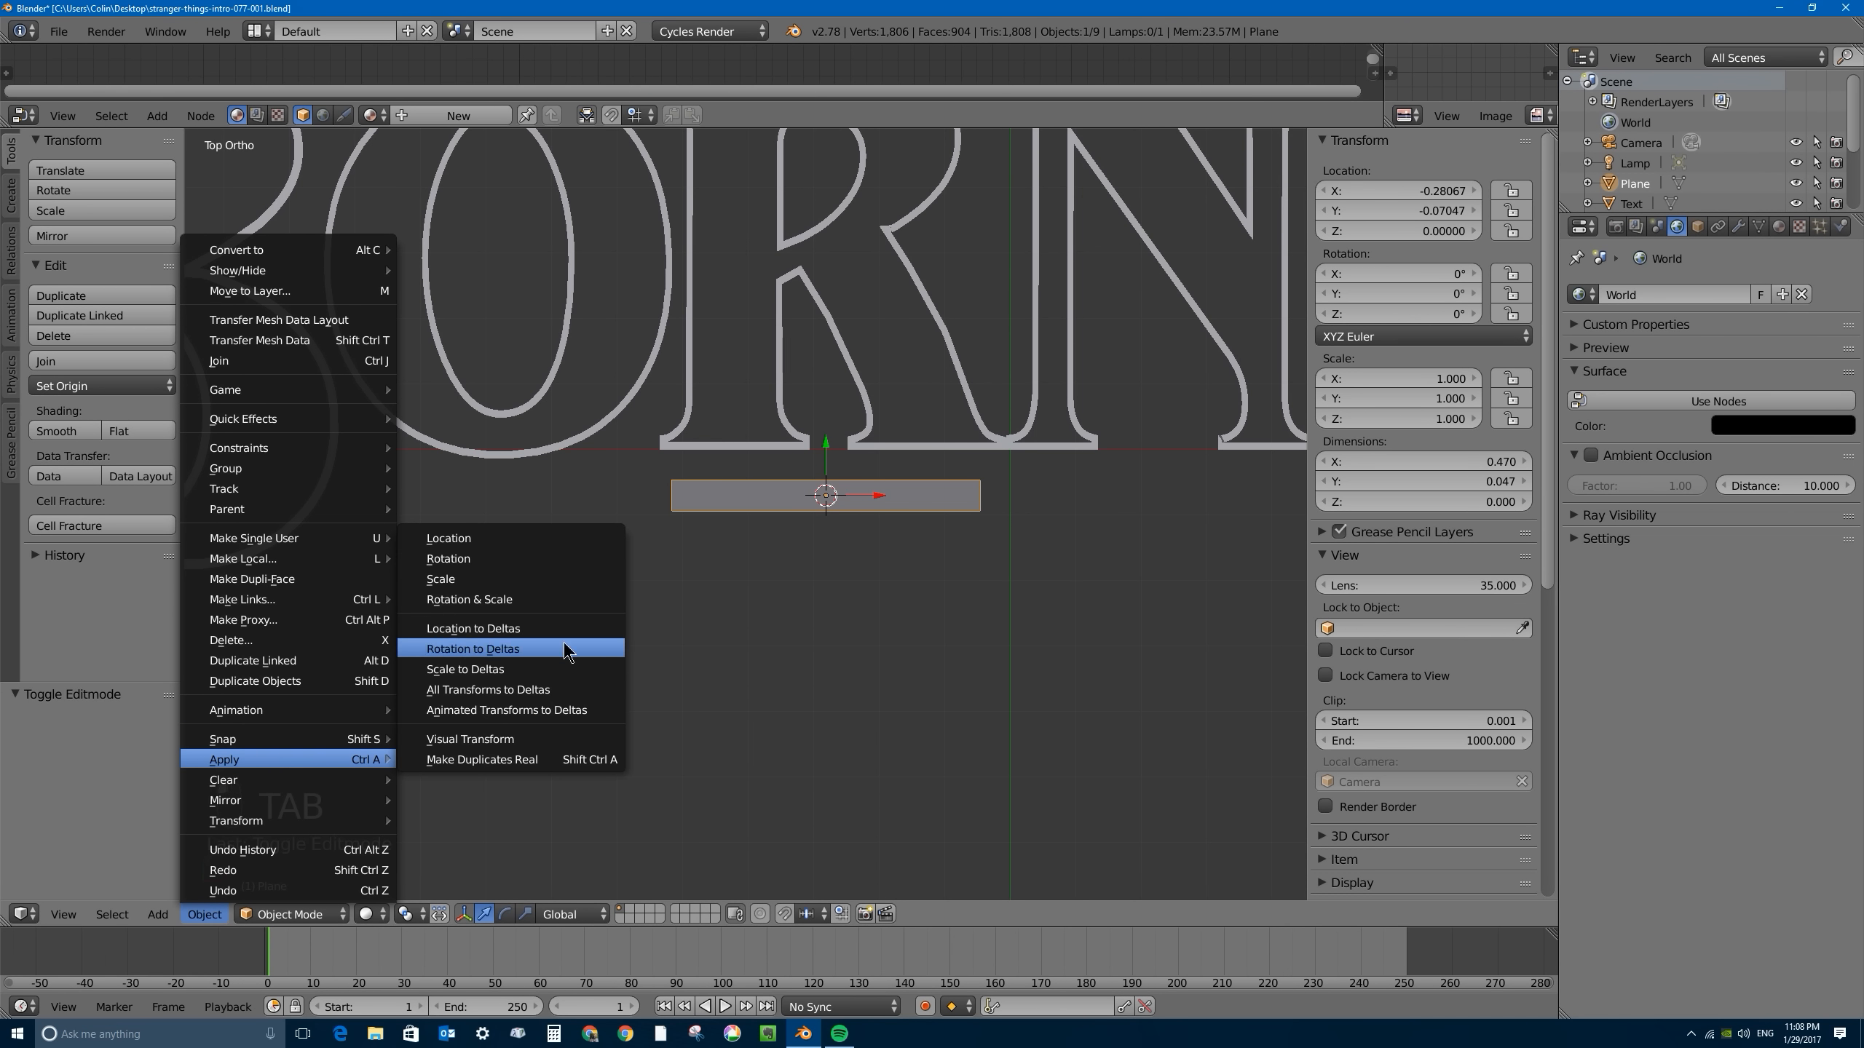
{"action": "scroll", "coordinate": [860, 499], "scroll_direction": "up", "scroll_amount": 3}
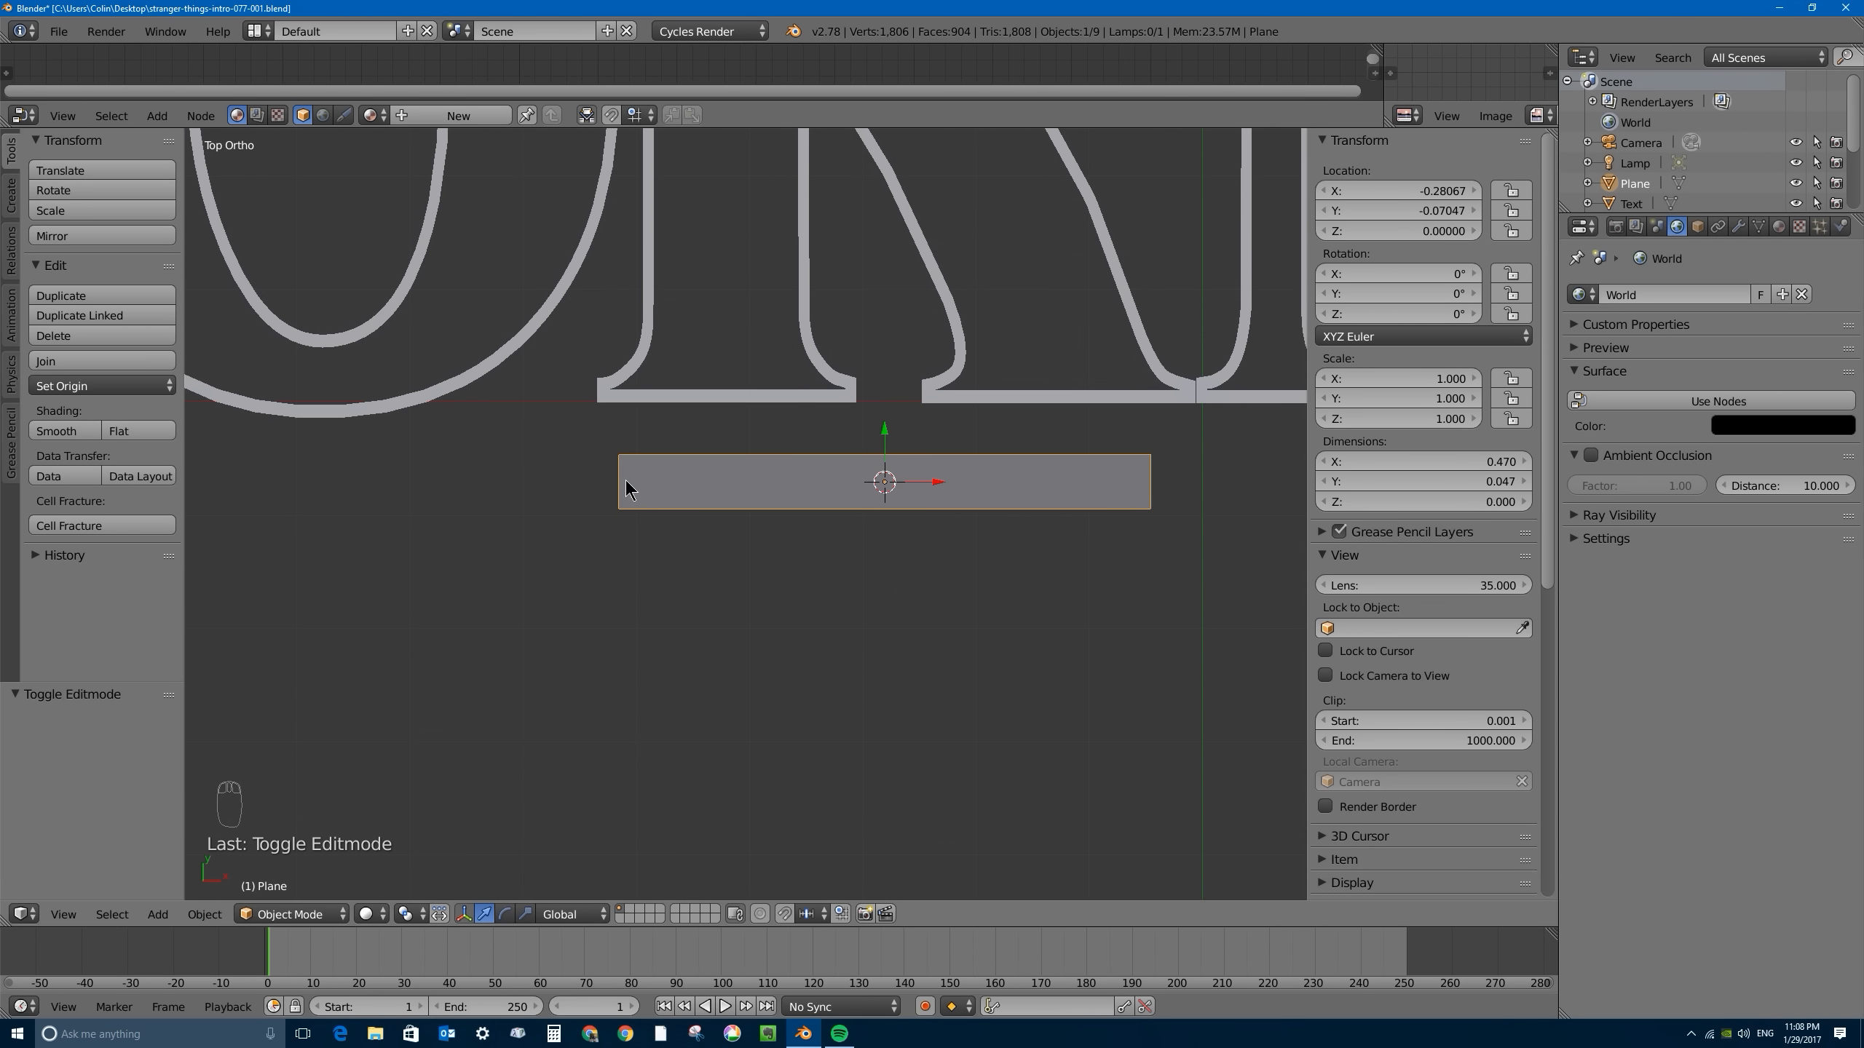
{"action": "key", "text": "Tab"}
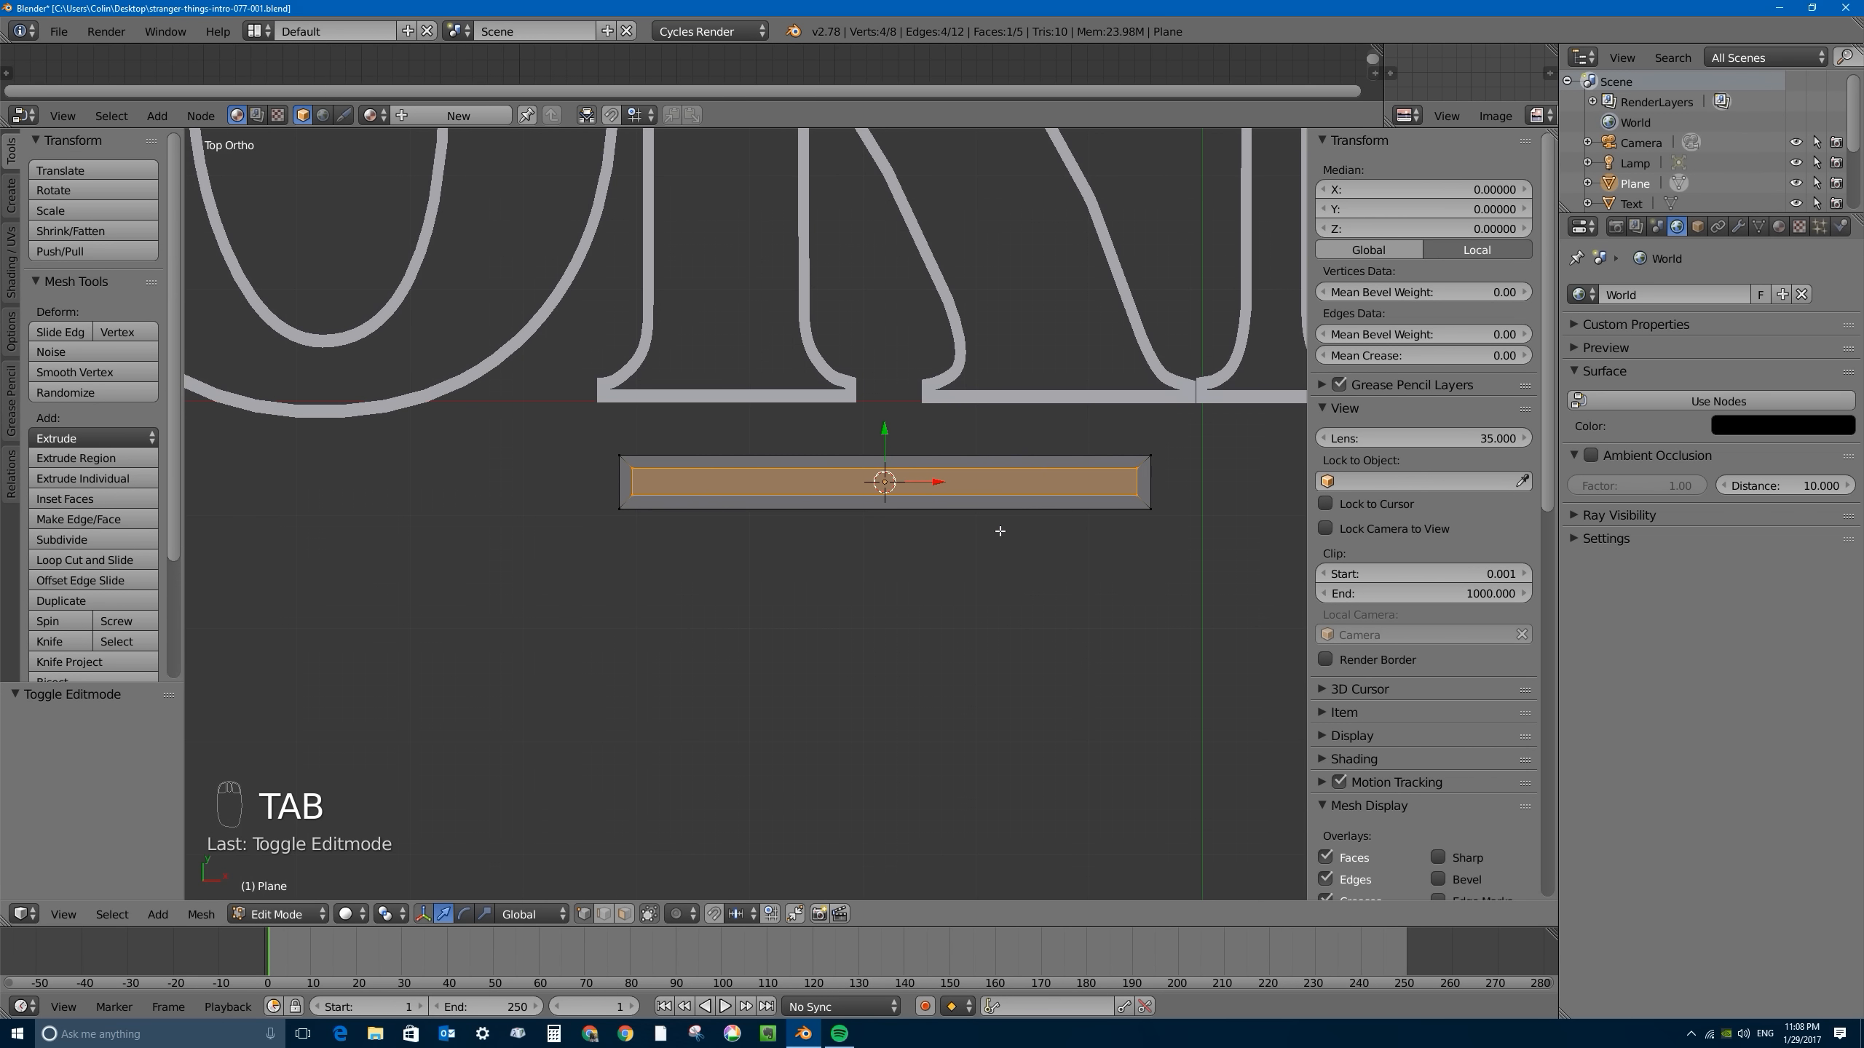
- Delete the bar's inner inset face so only a thin outline frame remains
{"action": "key", "text": "x"}
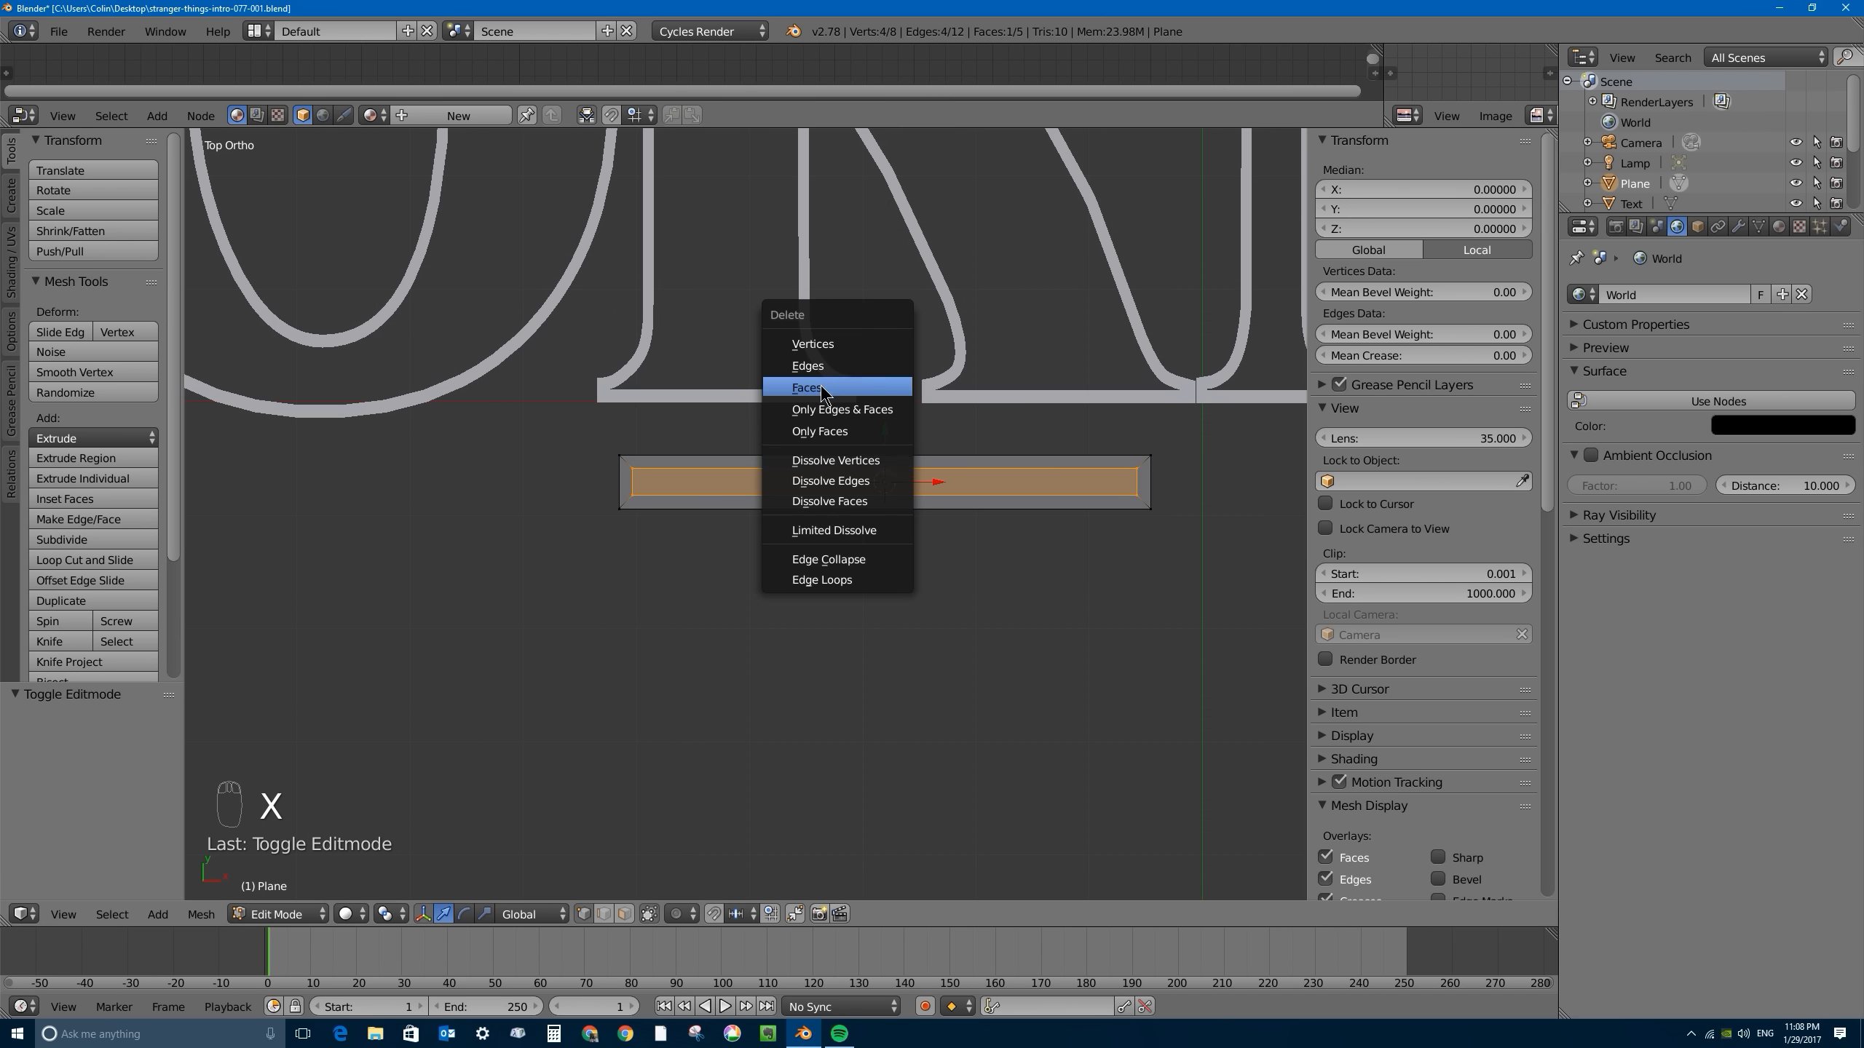
{"action": "left_click", "coordinate": [823, 392]}
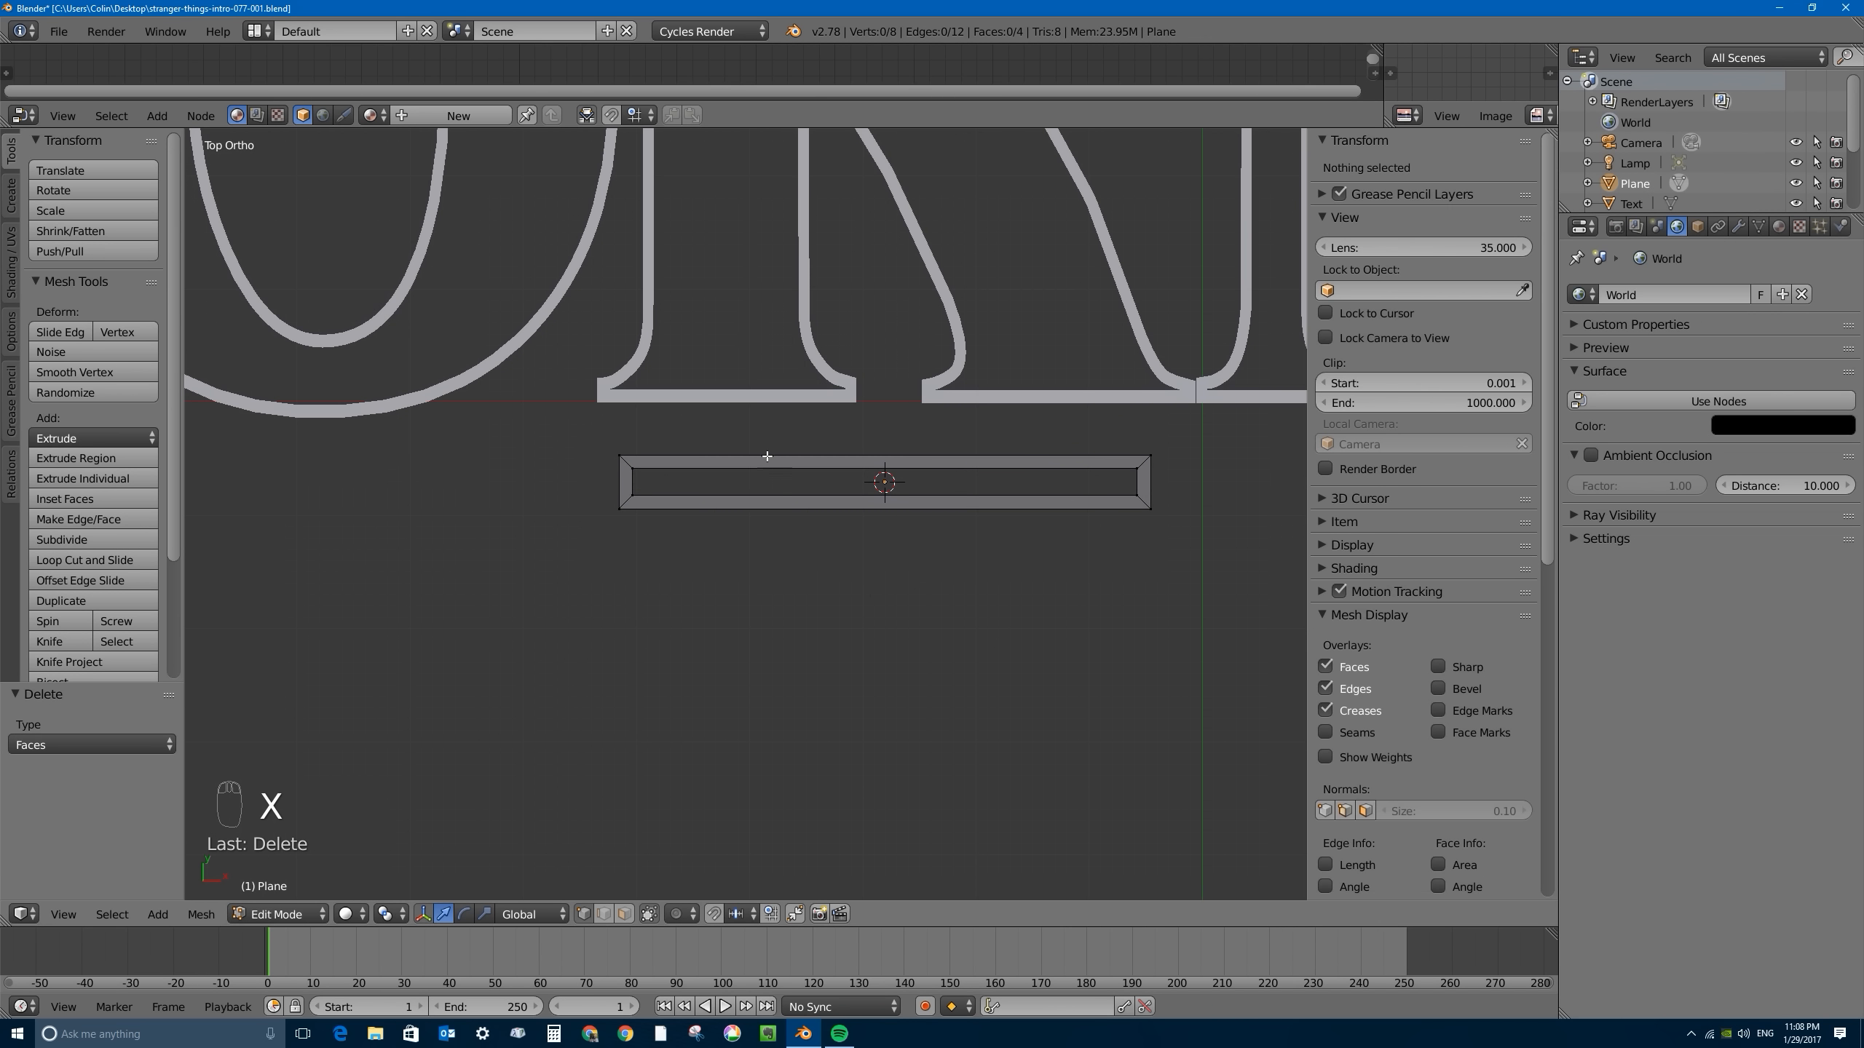
{"action": "scroll", "coordinate": [735, 474], "scroll_direction": "down", "scroll_amount": 4}
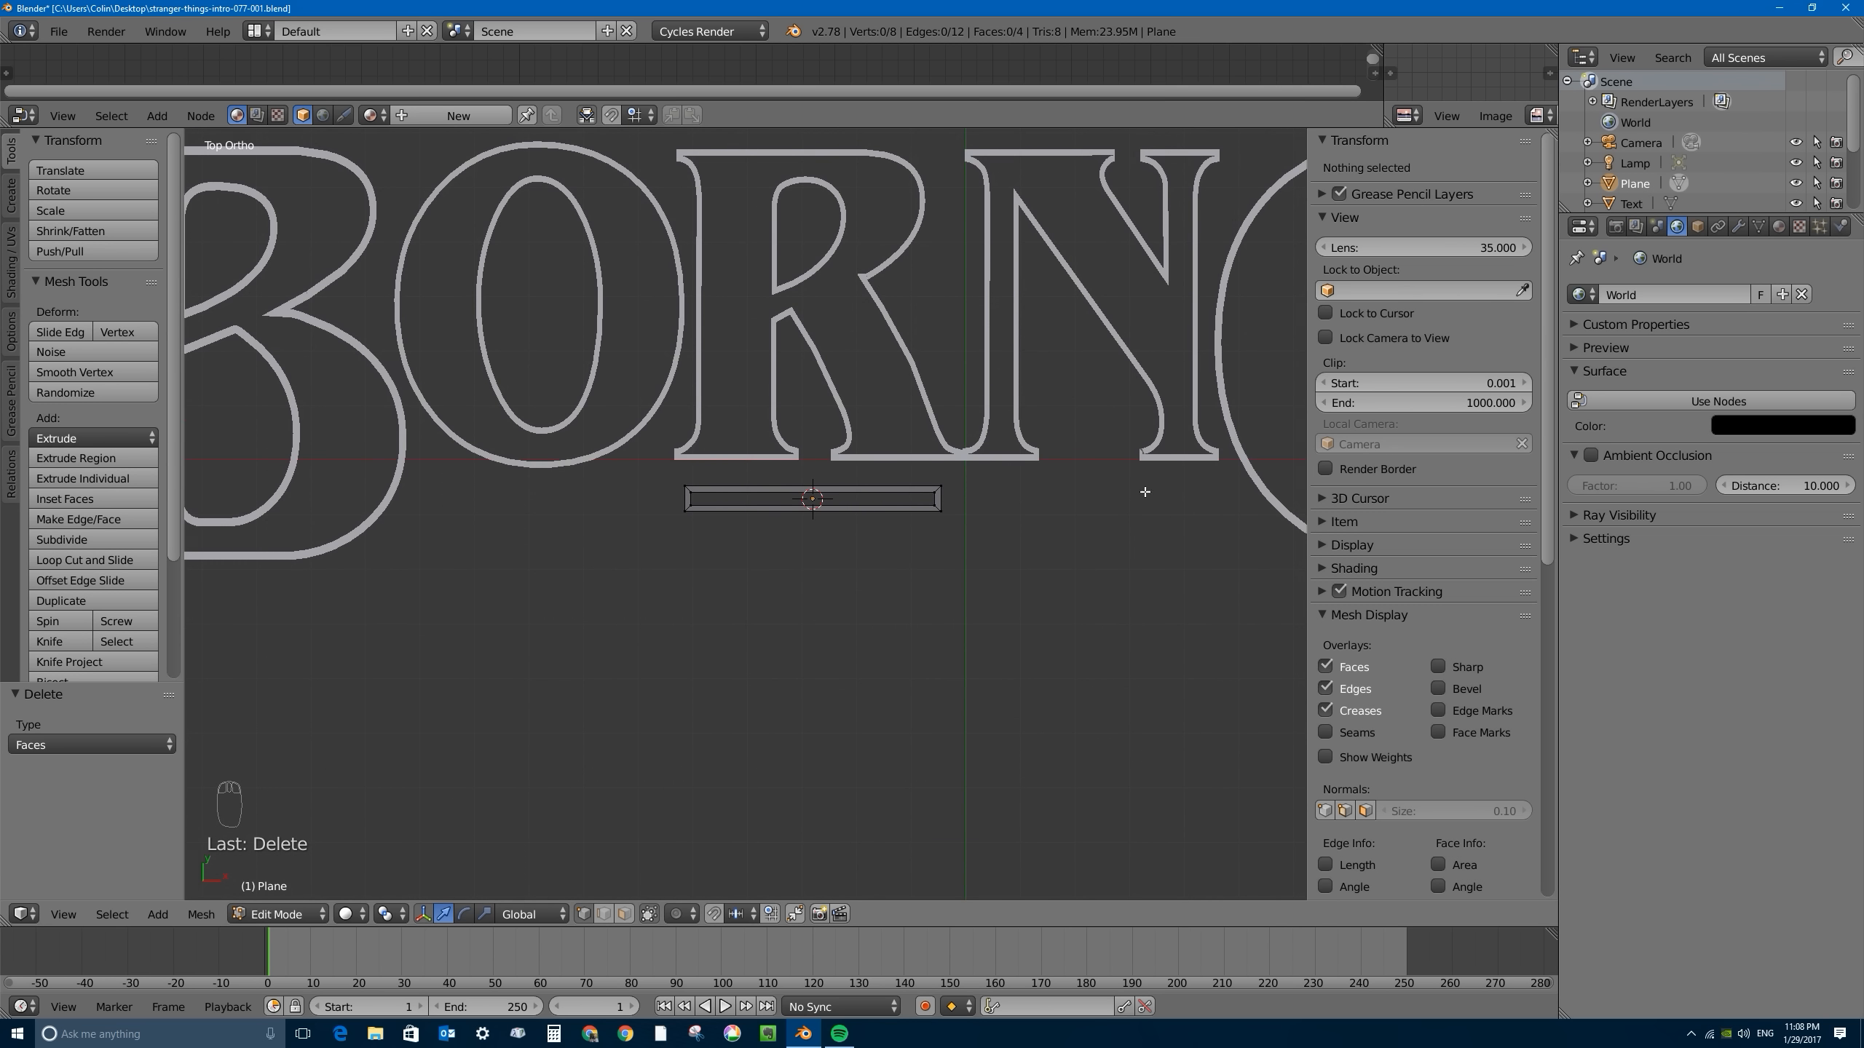
{"action": "scroll", "coordinate": [783, 501], "scroll_direction": "up", "scroll_amount": 5}
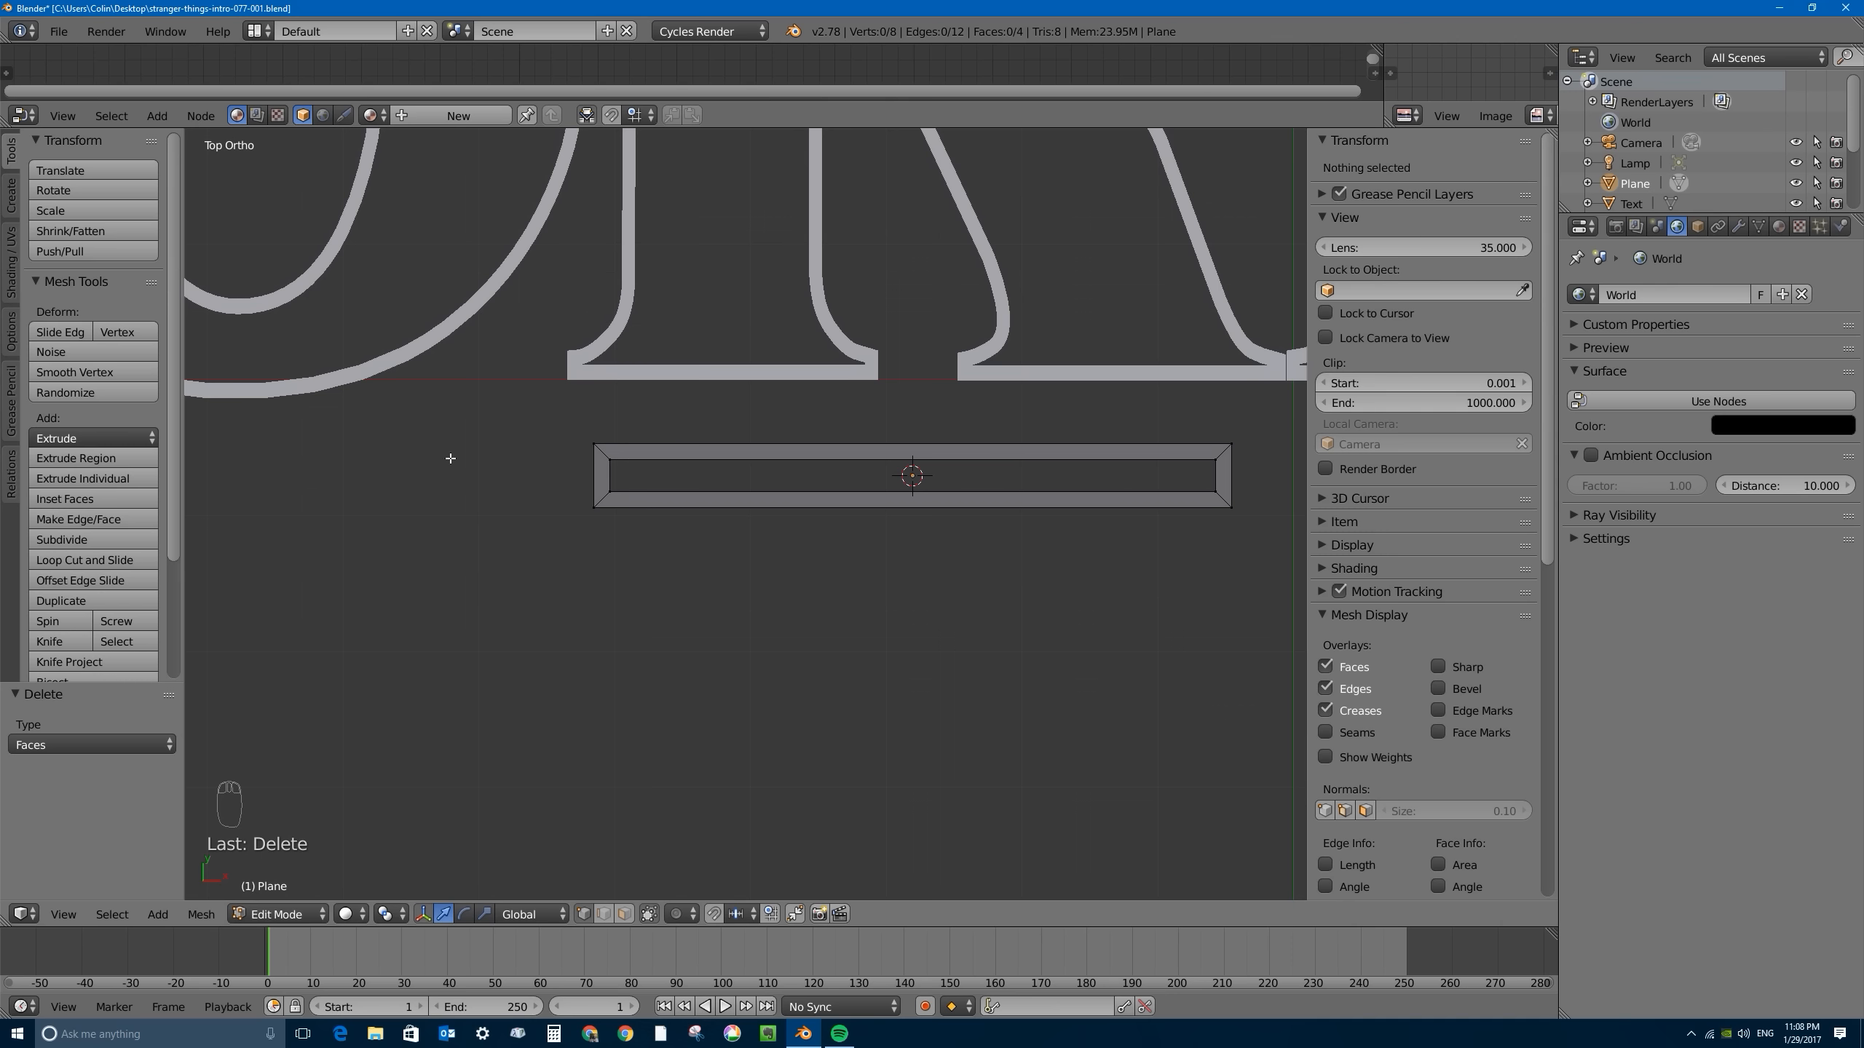
{"action": "right_click", "coordinate": [596, 445]}
{"action": "right_click", "coordinate": [610, 459]}
{"action": "right_click", "coordinate": [609, 493], "text": "shift"}
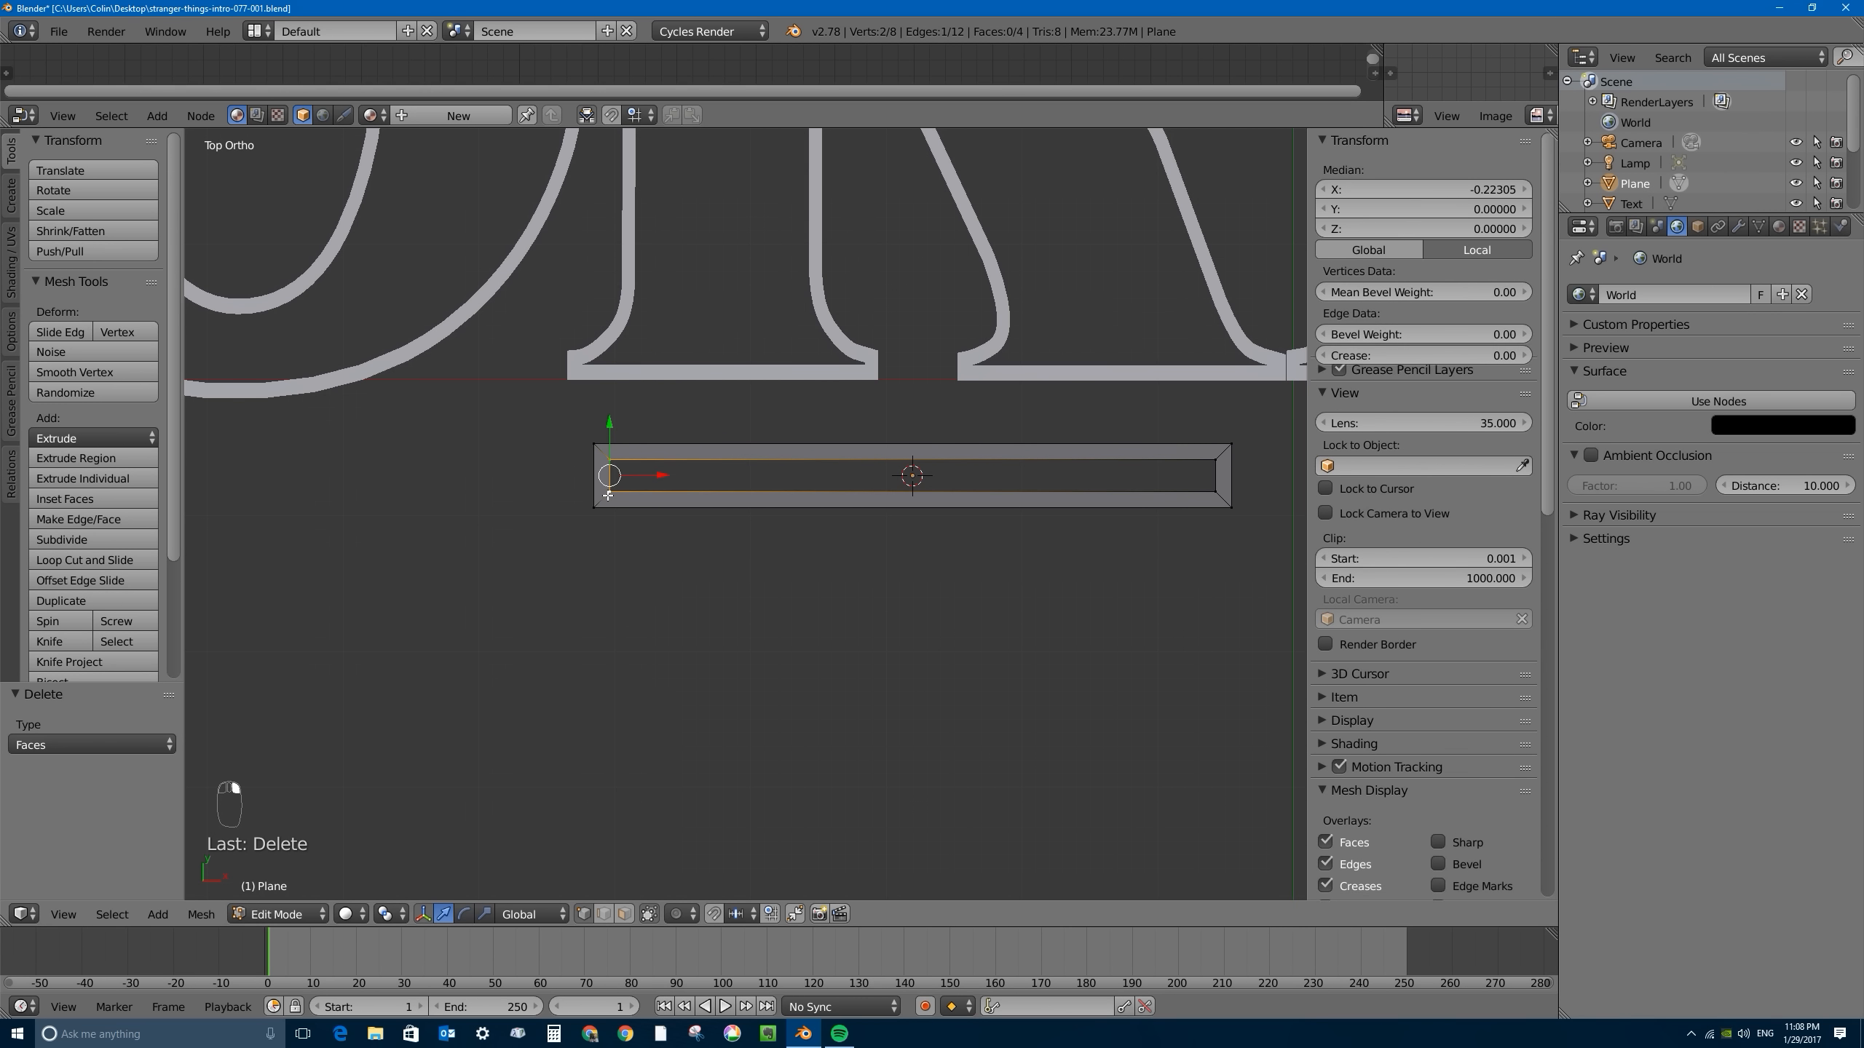
{"action": "right_click", "coordinate": [594, 507], "text": "shift"}
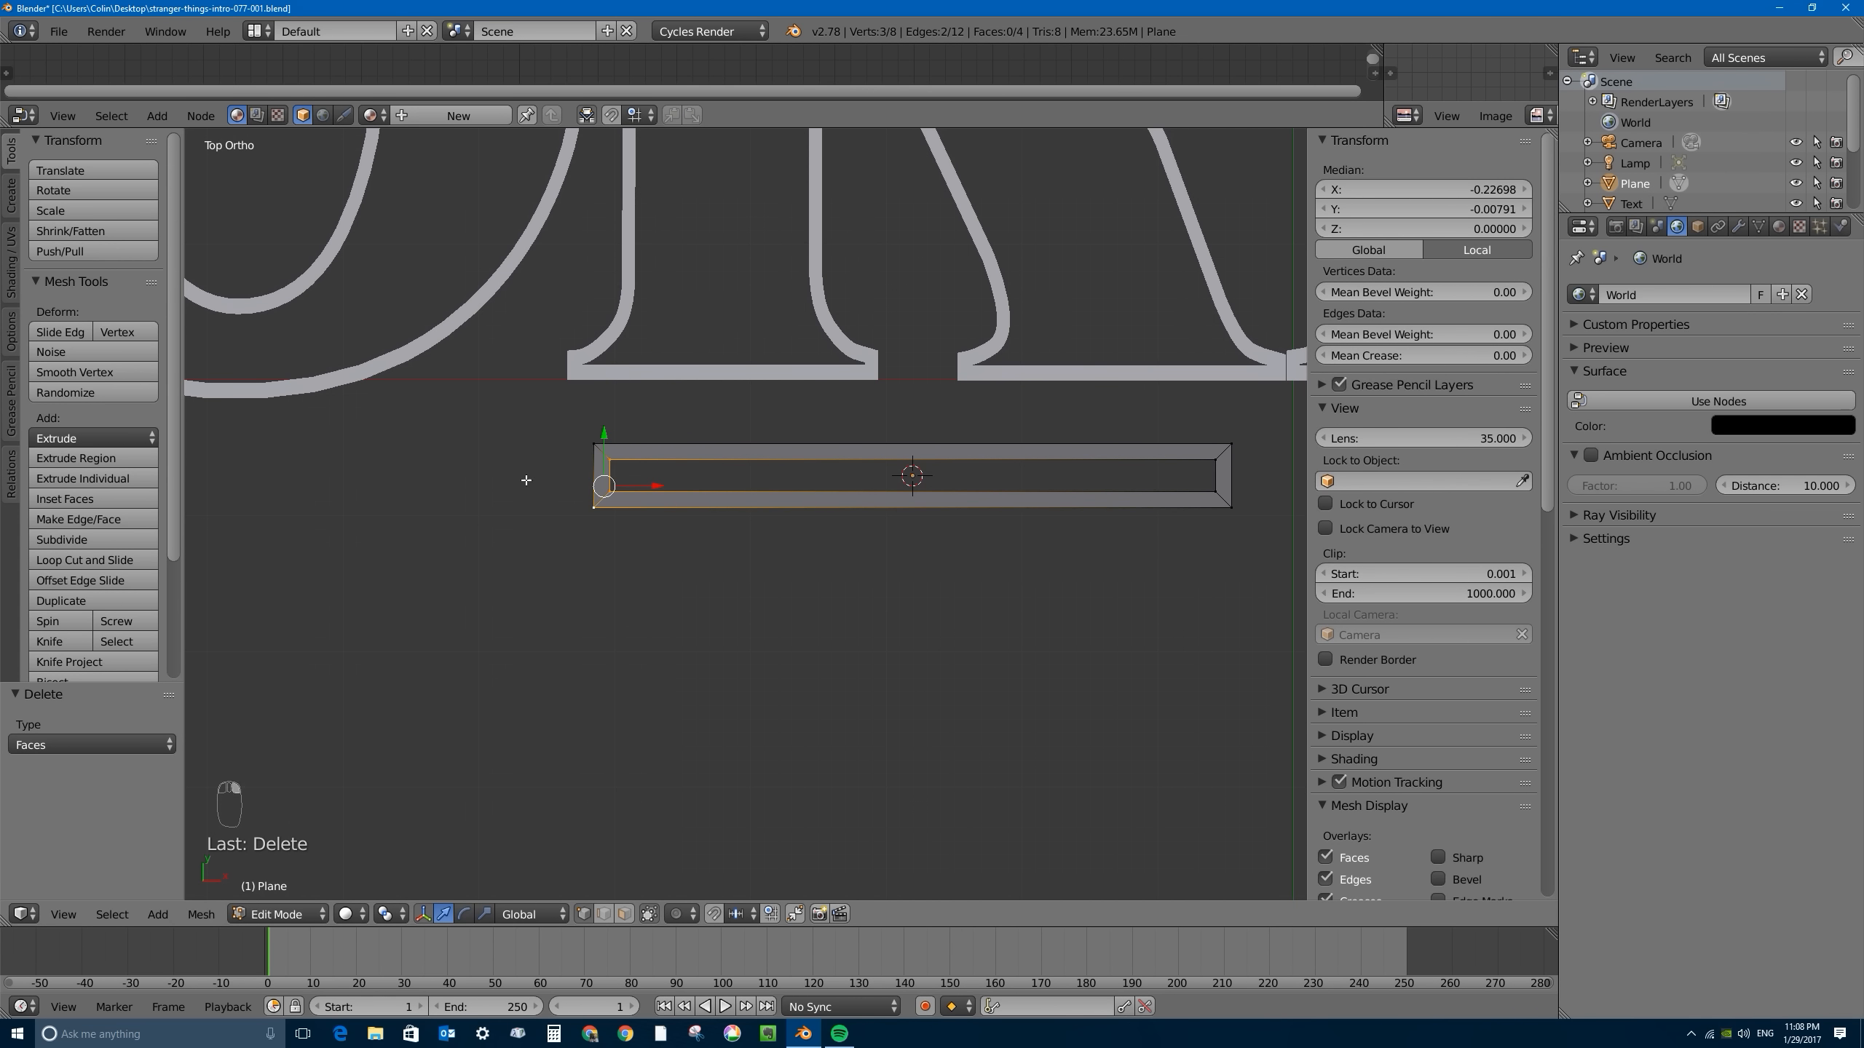
{"action": "scroll", "coordinate": [769, 379], "scroll_direction": "down", "scroll_amount": 3}
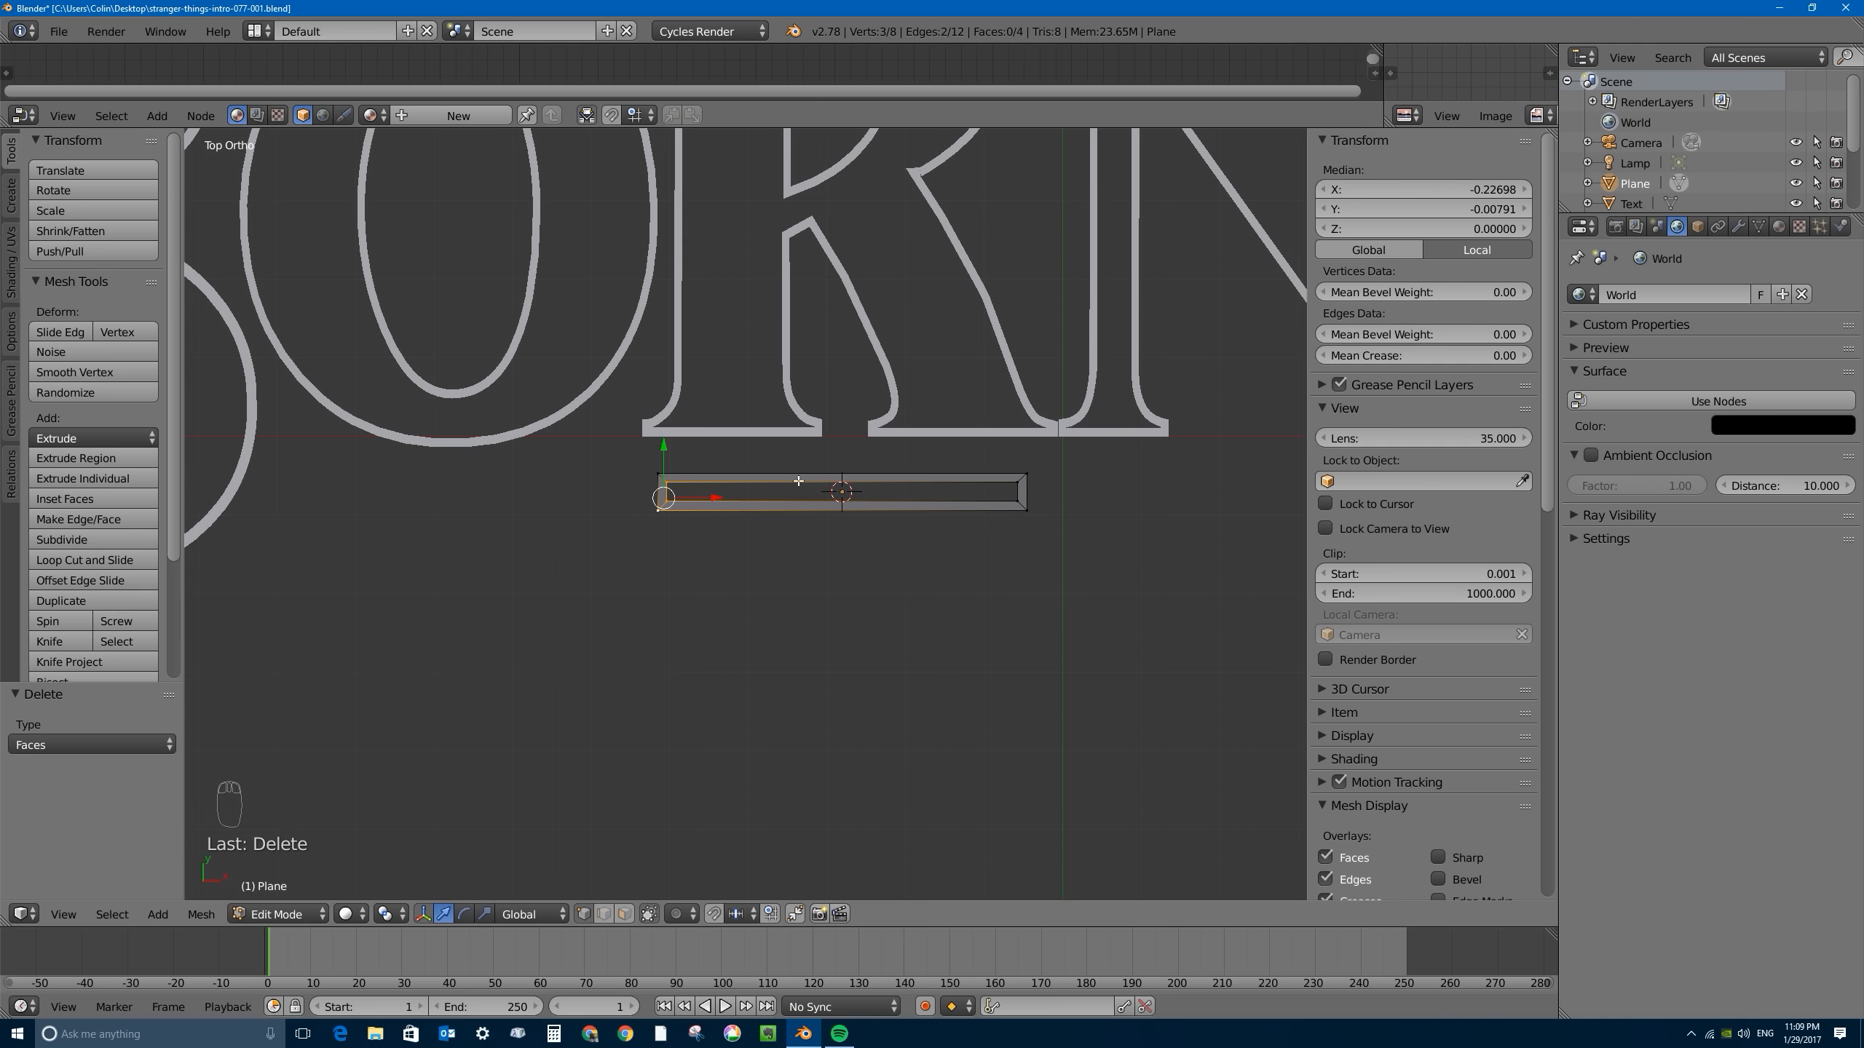
{"action": "scroll", "coordinate": [677, 526], "scroll_direction": "up", "scroll_amount": 3}
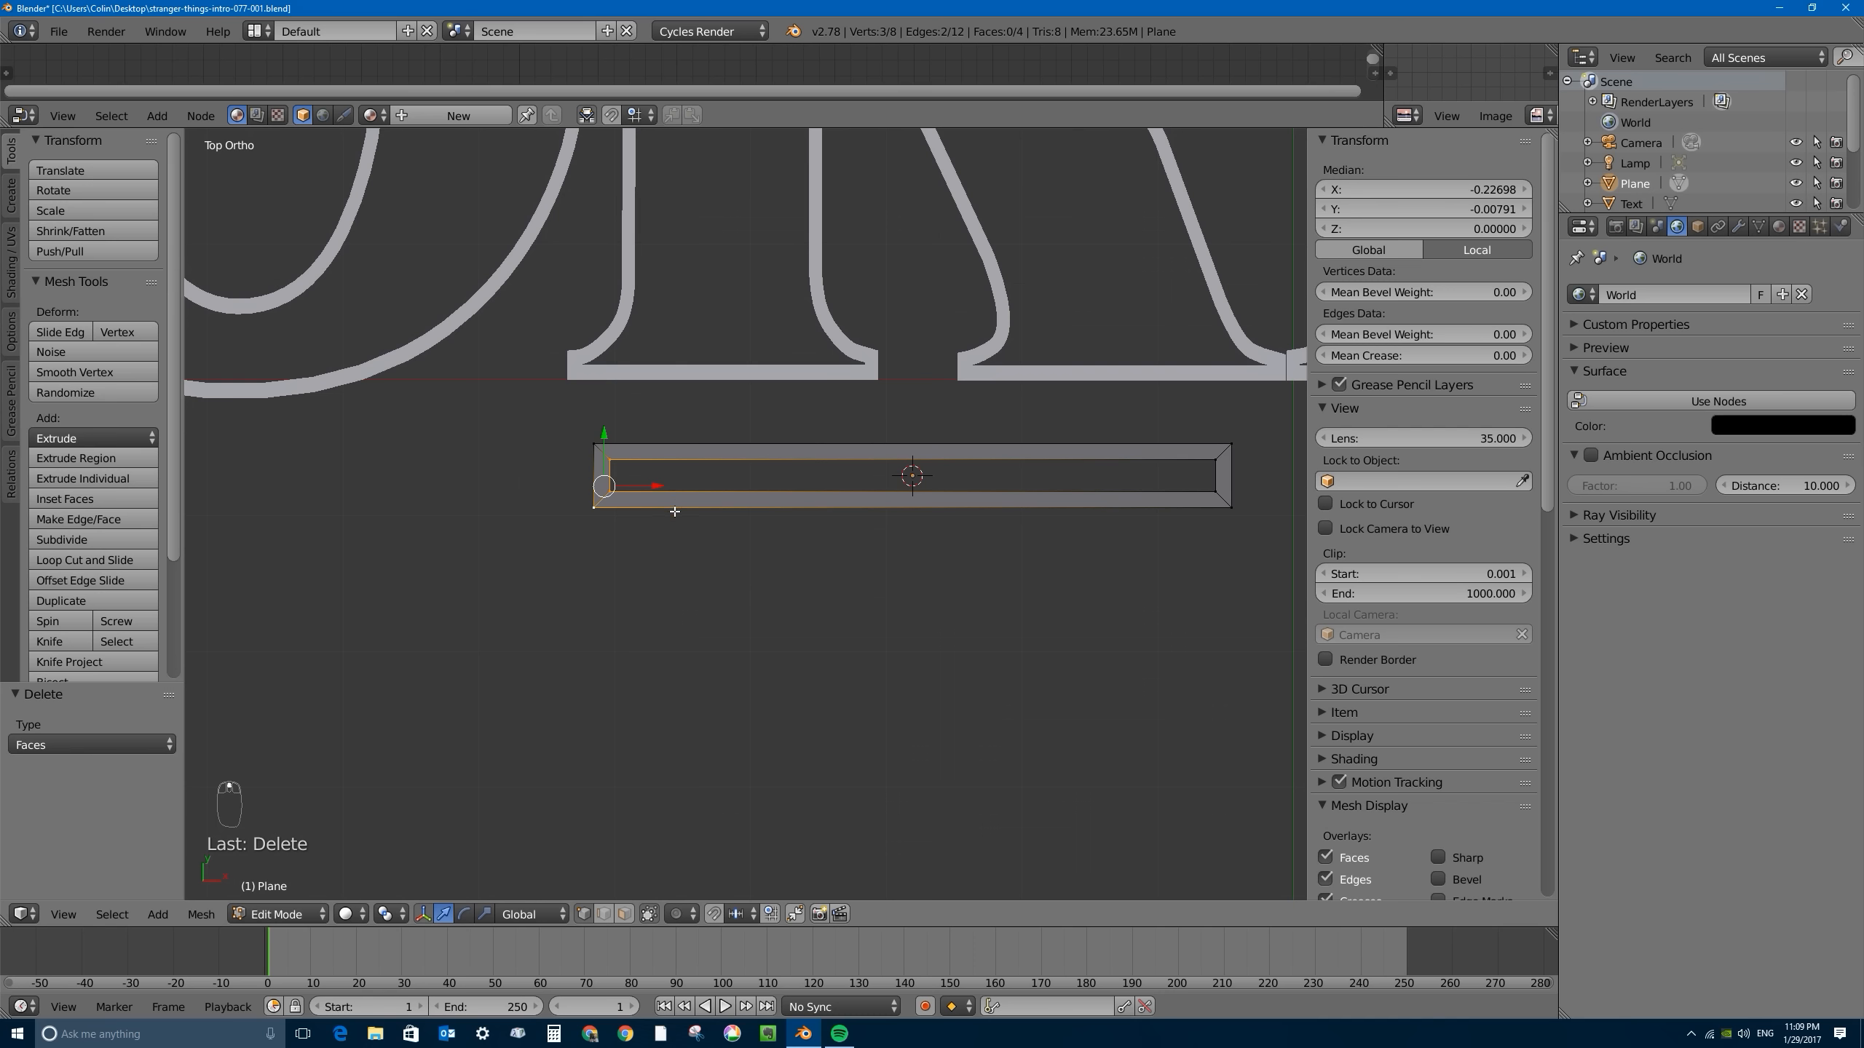
- Snap the 3D cursor to the middle of the bar's left end using its four end vertices, and leave Edit Mode
{"action": "right_click", "coordinate": [595, 460]}
{"action": "right_click", "coordinate": [609, 459], "text": "shift"}
{"action": "right_click", "coordinate": [609, 493], "text": "shift"}
{"action": "right_click", "coordinate": [592, 510], "text": "shift"}
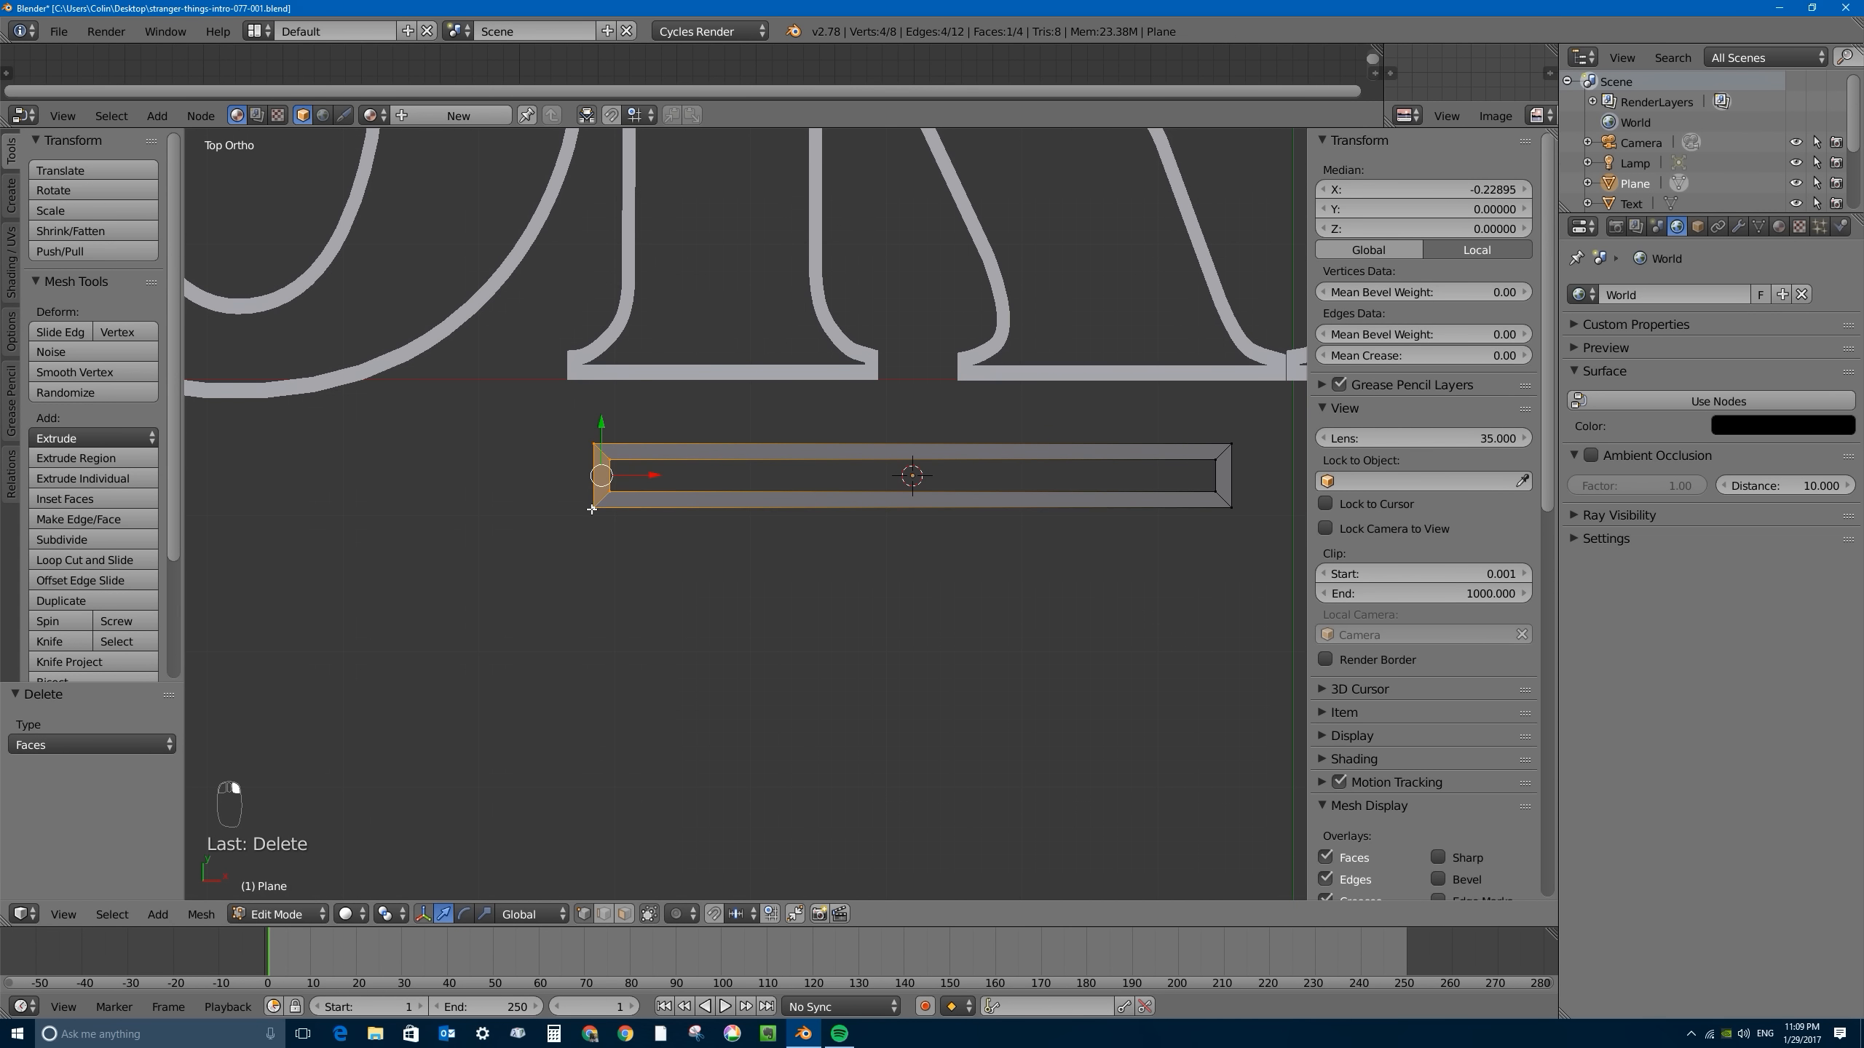
{"action": "key", "text": "shift+s"}
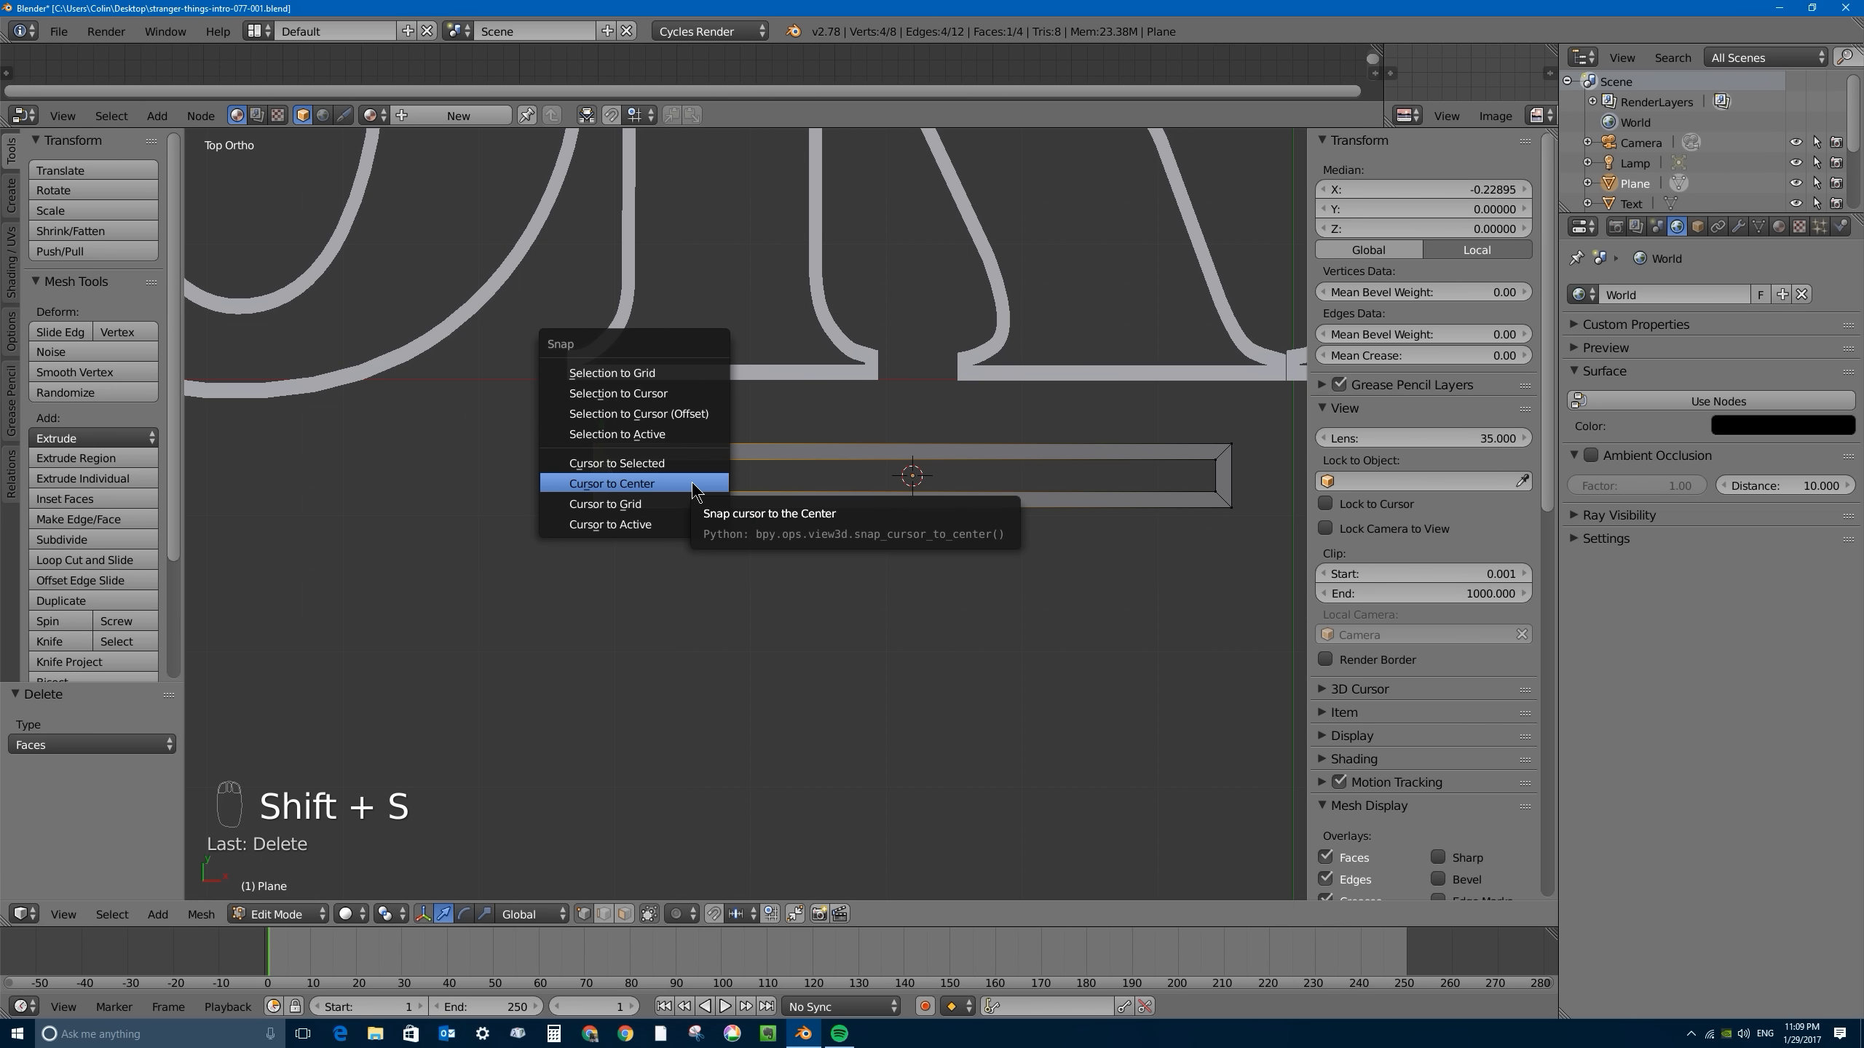
{"action": "left_click", "coordinate": [653, 464]}
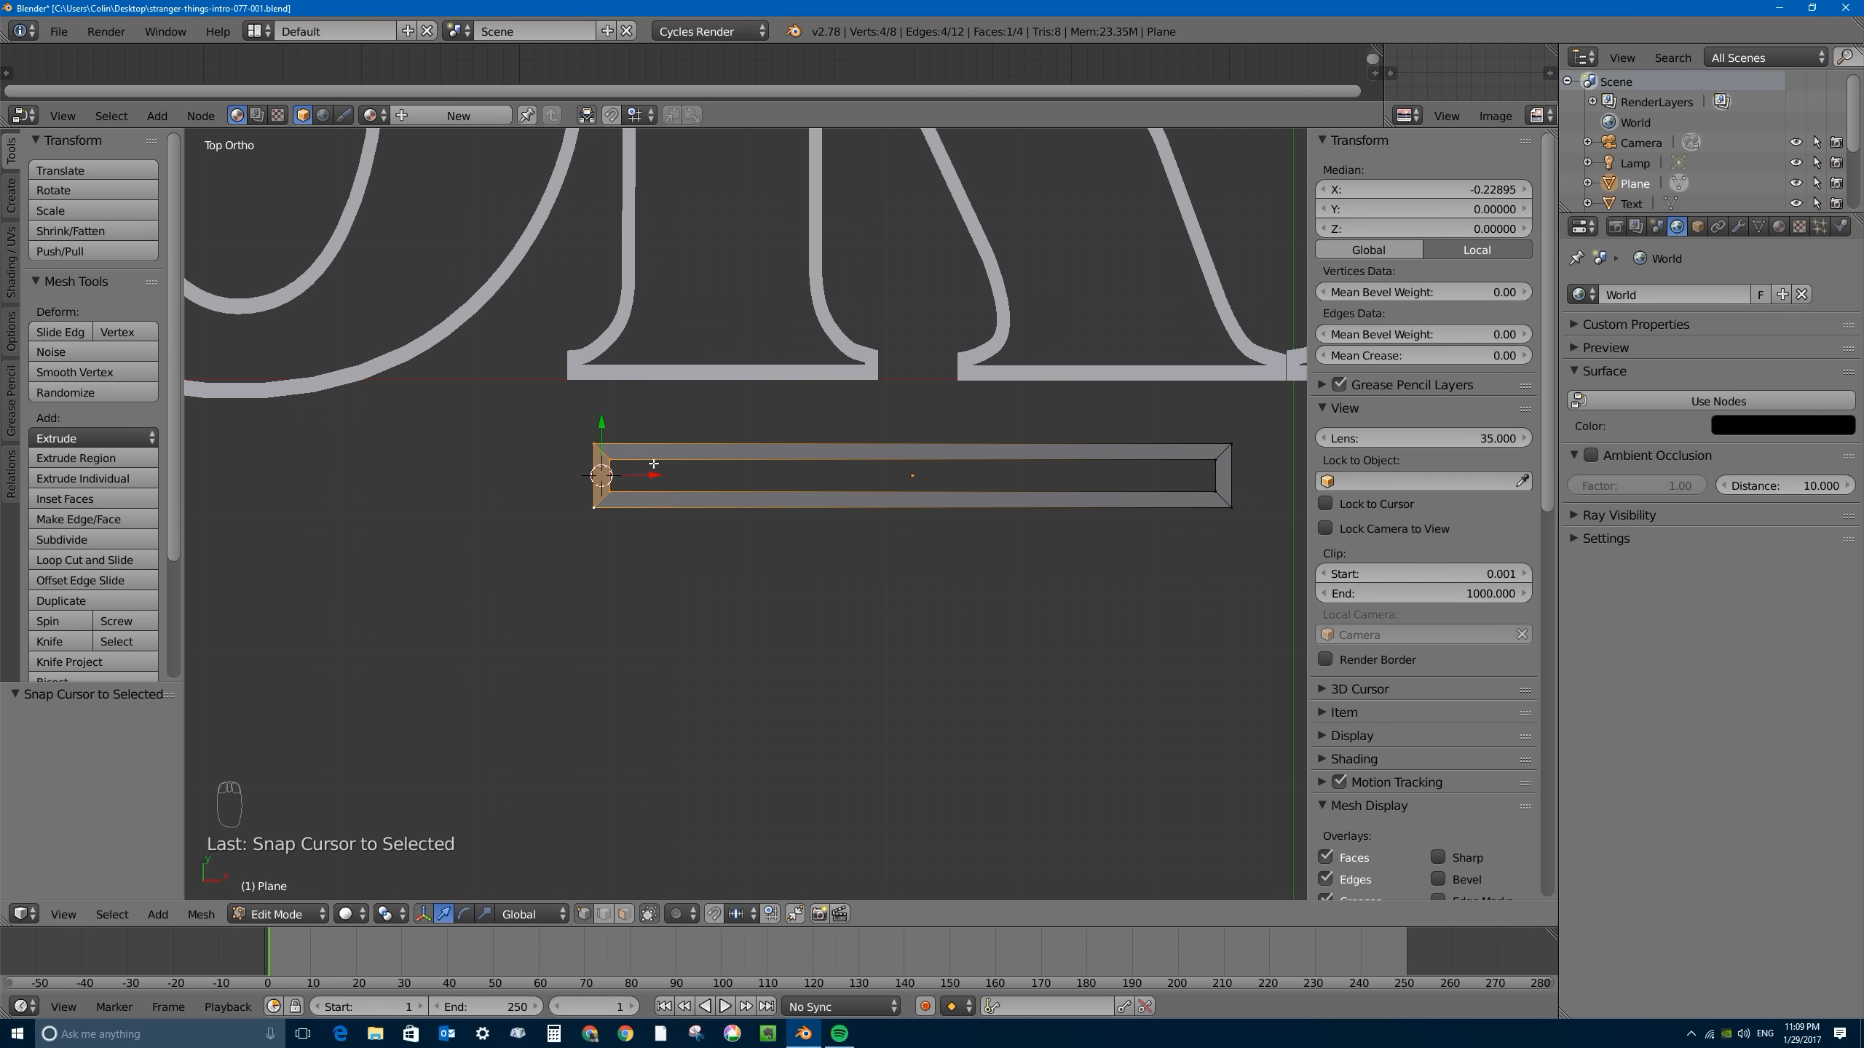
{"action": "key", "text": "Tab"}
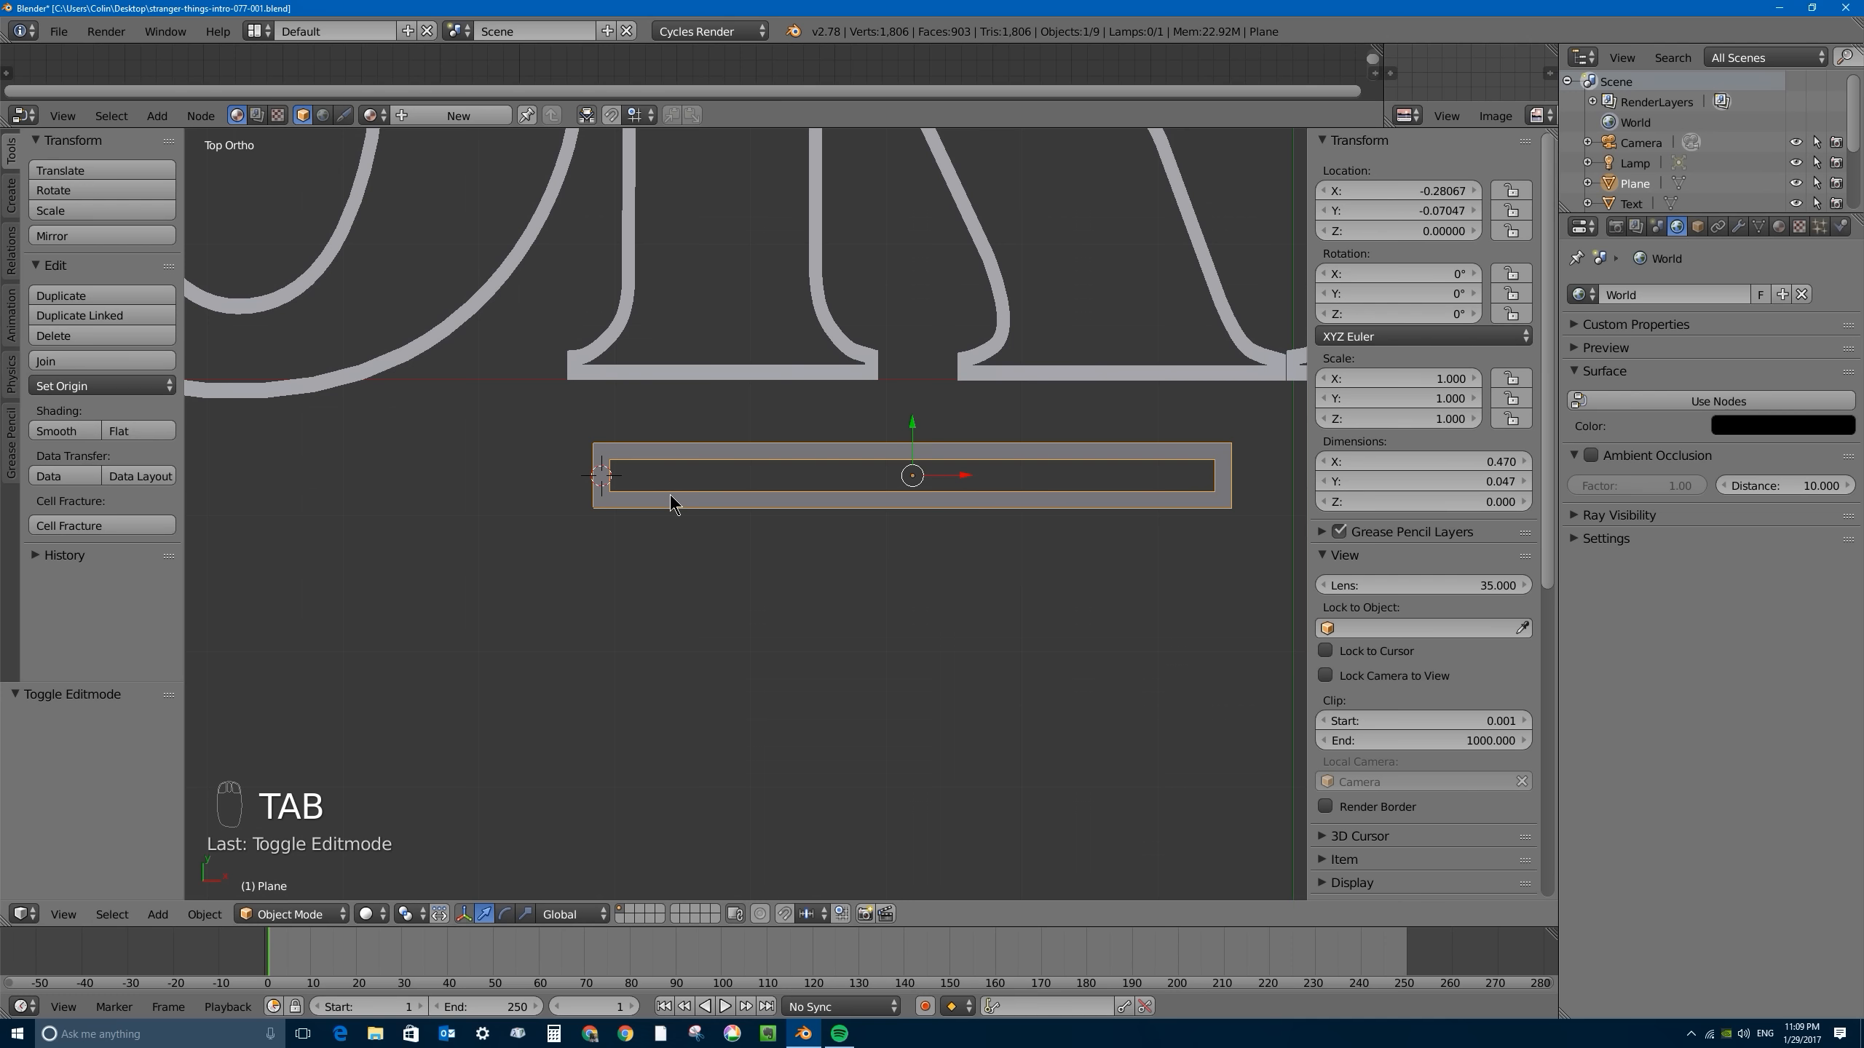
- Add a Single Bone armature at the 3D cursor on the bar's left end
{"action": "key", "text": "shift+a"}
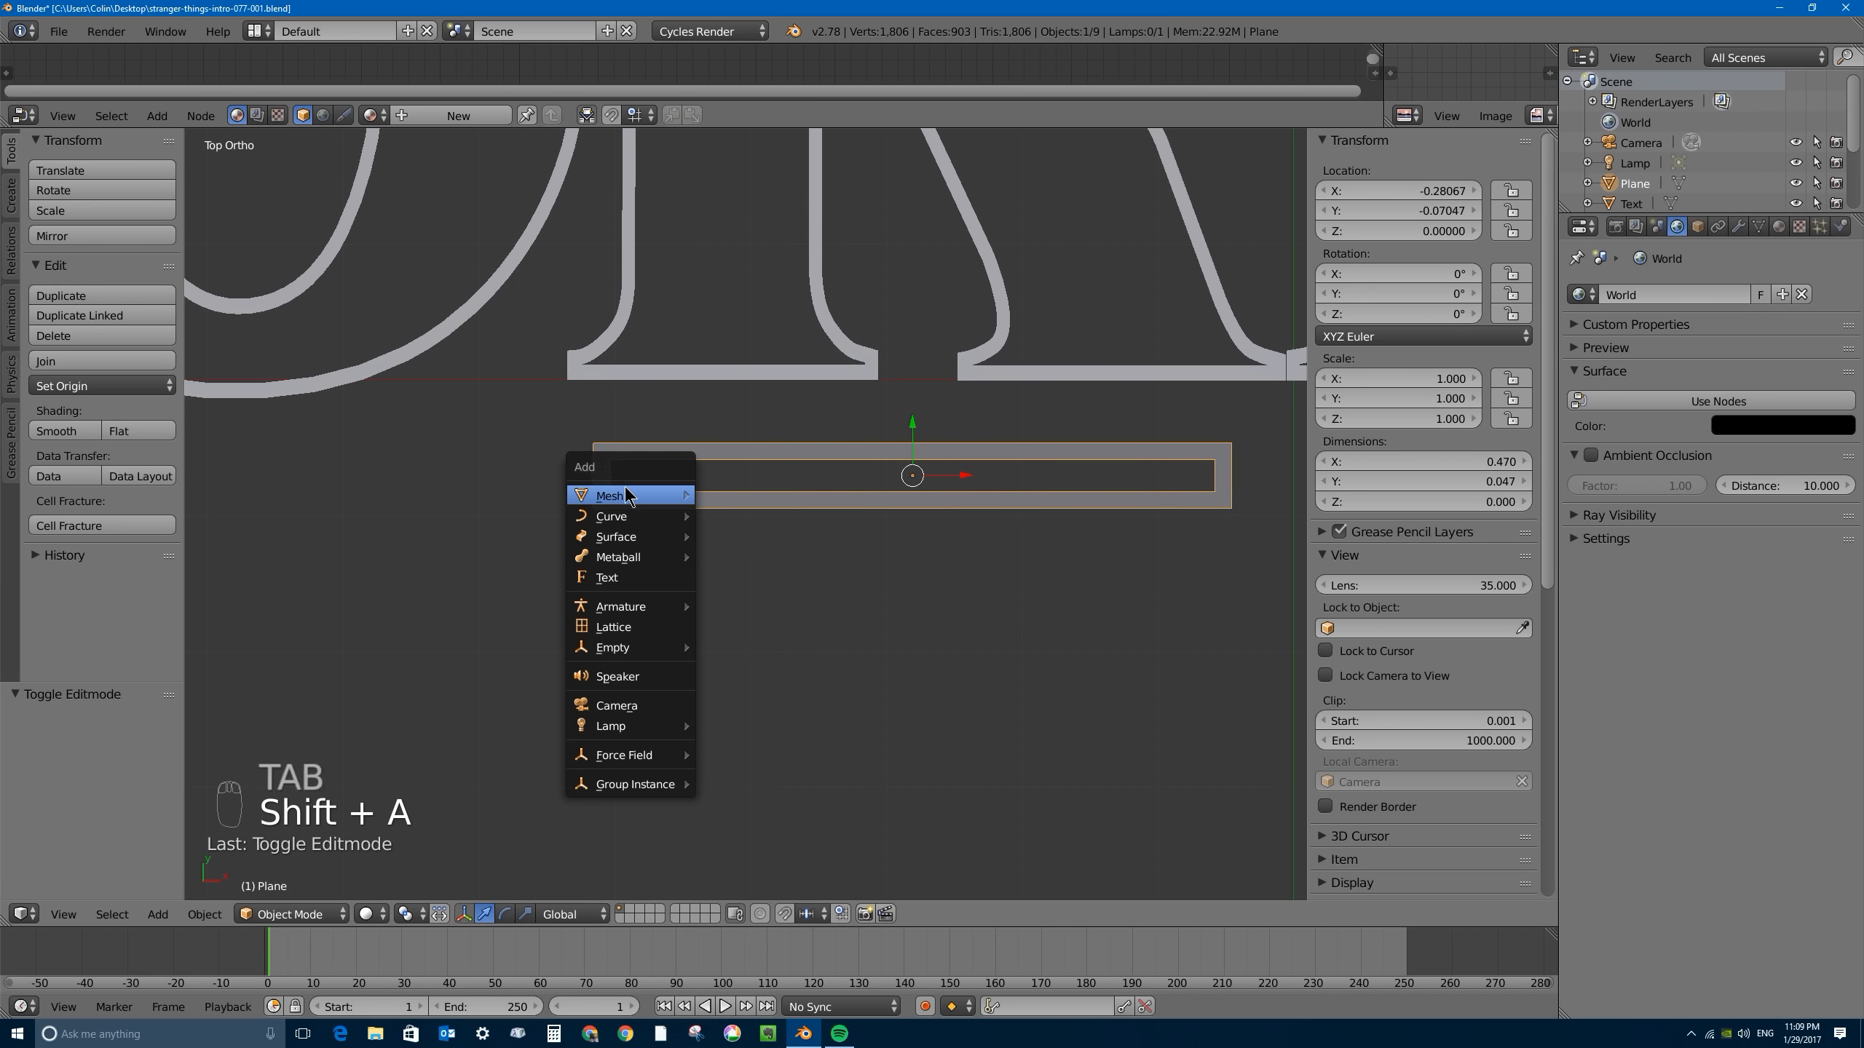
{"action": "mouse_move", "coordinate": [631, 610]}
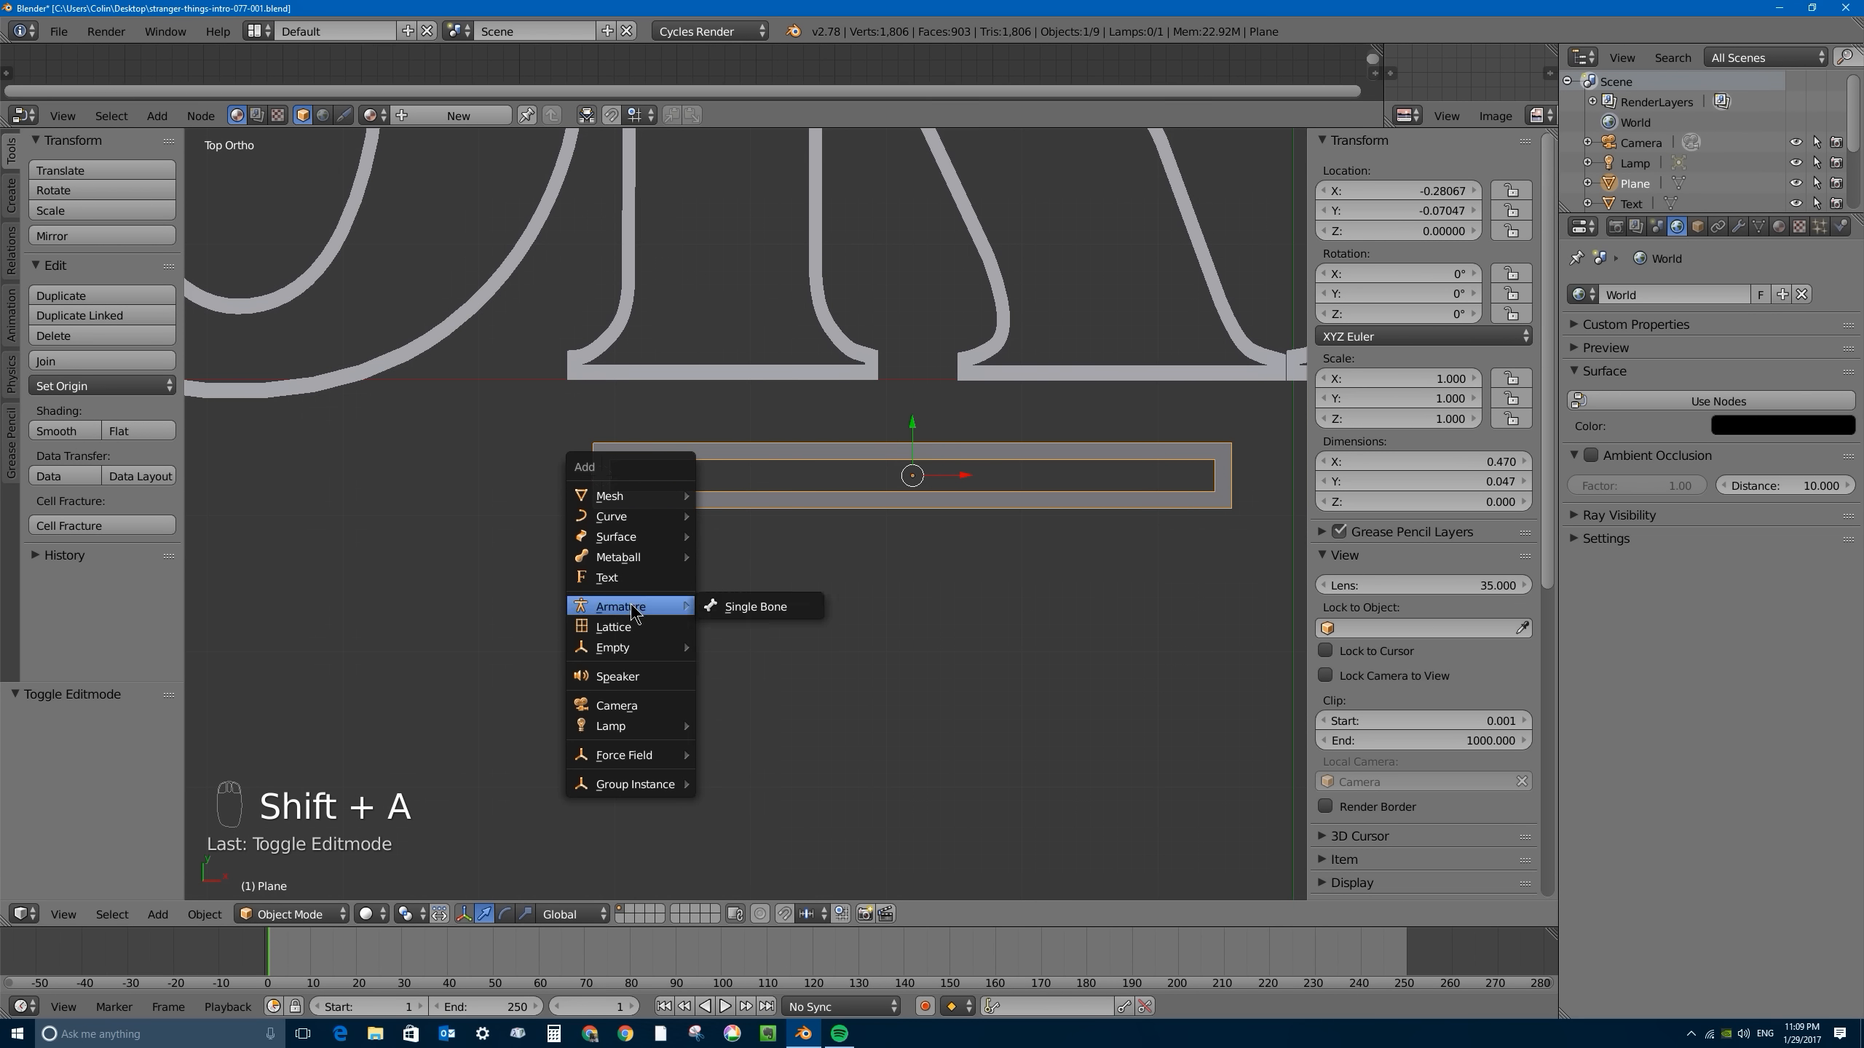
{"action": "left_click", "coordinate": [755, 606]}
{"action": "scroll", "coordinate": [741, 558], "scroll_direction": "down", "scroll_amount": 4}
{"action": "middle_click_drag", "start_coordinate": [741, 557], "coordinate": [737, 477]}
{"action": "key", "text": "KP_1"}
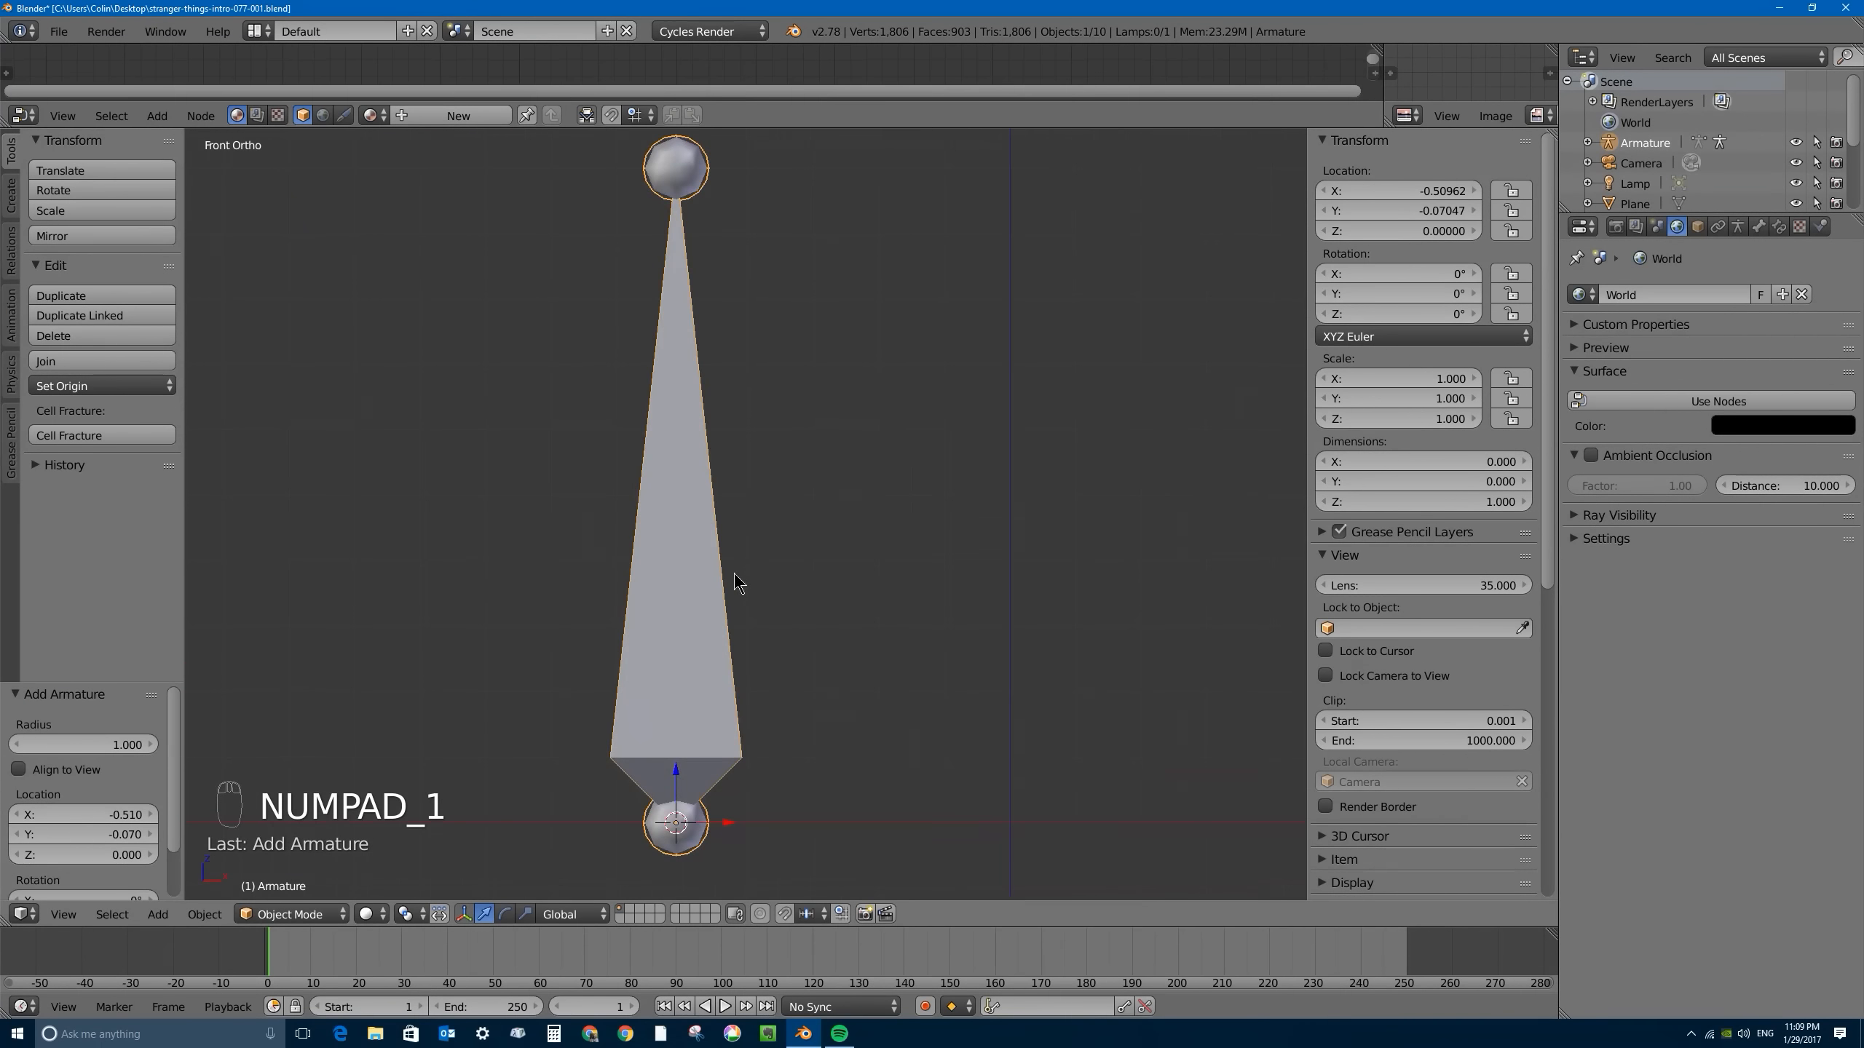
{"action": "scroll", "coordinate": [736, 583], "scroll_direction": "down", "scroll_amount": 4}
{"action": "key", "text": "KP_7"}
{"action": "scroll", "coordinate": [741, 491], "scroll_direction": "up", "scroll_amount": 4}
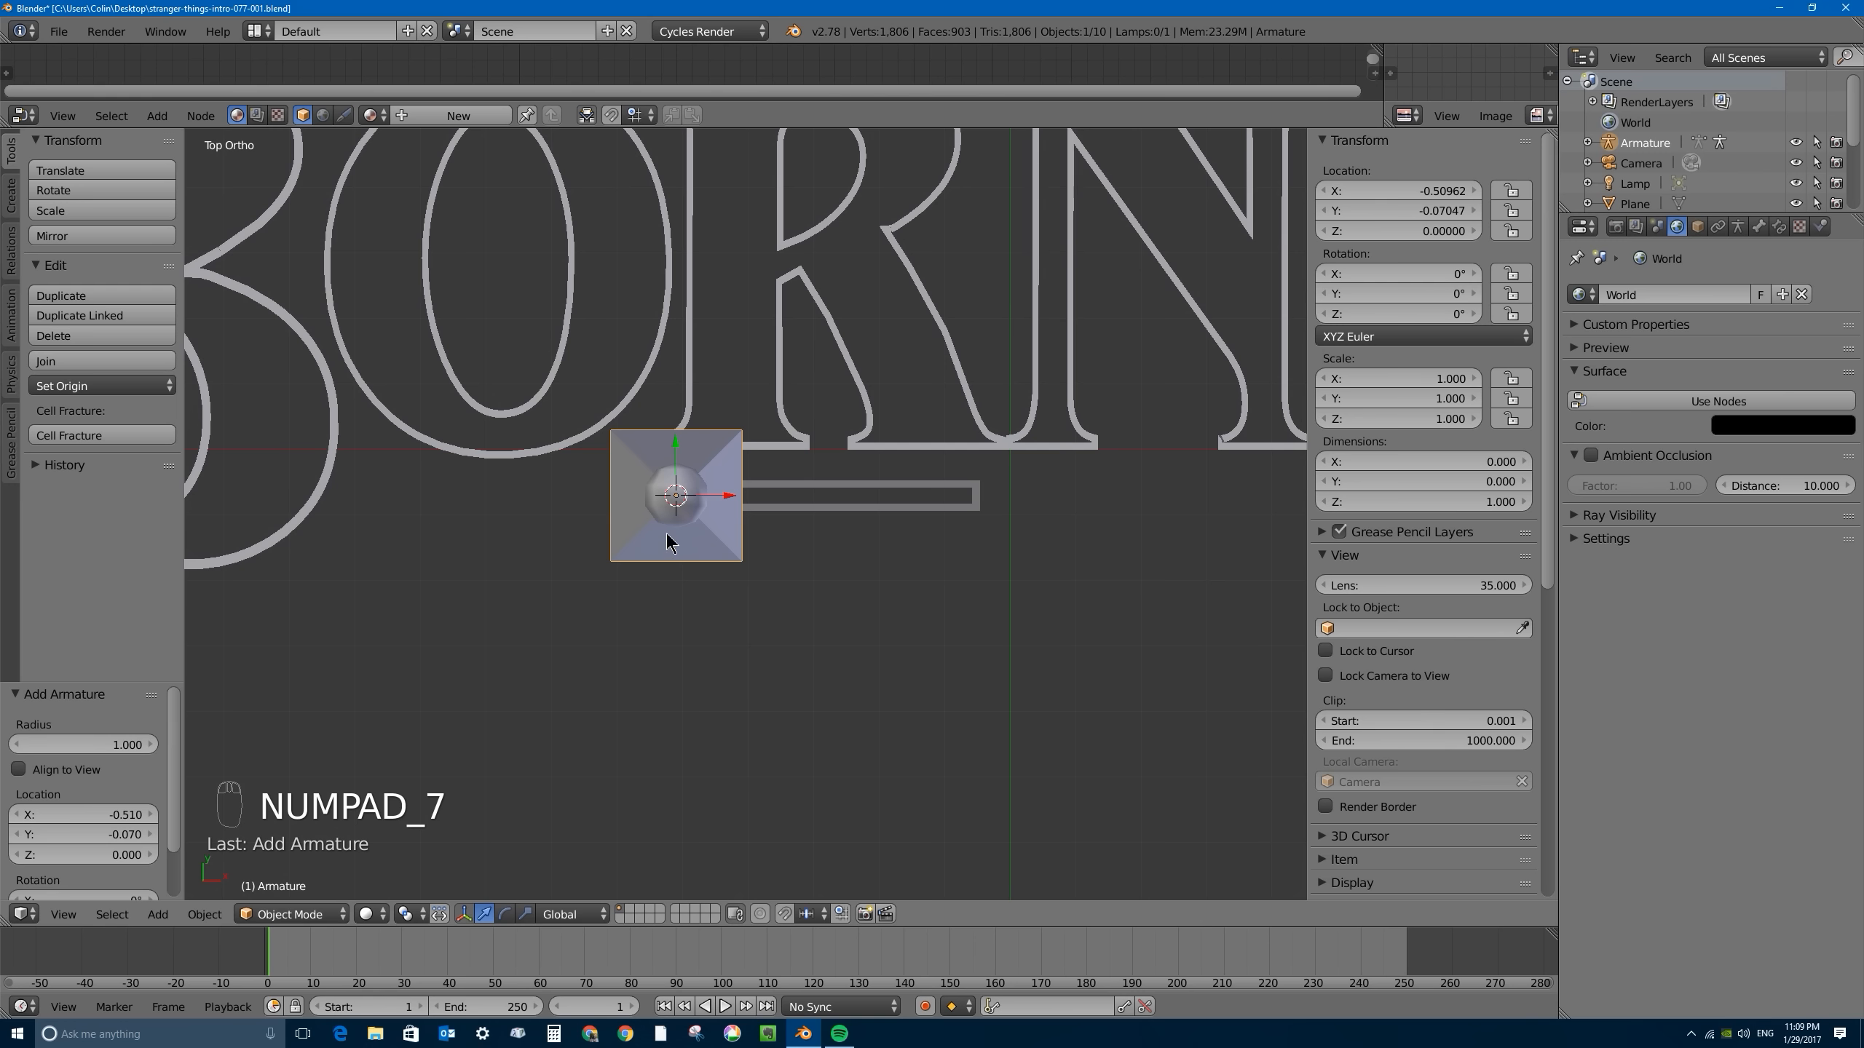
- Shorten the bone in Edit Mode by lowering its tip about 0.893 along Z, and return to Object Mode
{"action": "key", "text": "Tab"}
{"action": "key", "text": "Tab"}
{"action": "middle_click_drag", "start_coordinate": [722, 564], "coordinate": [772, 609]}
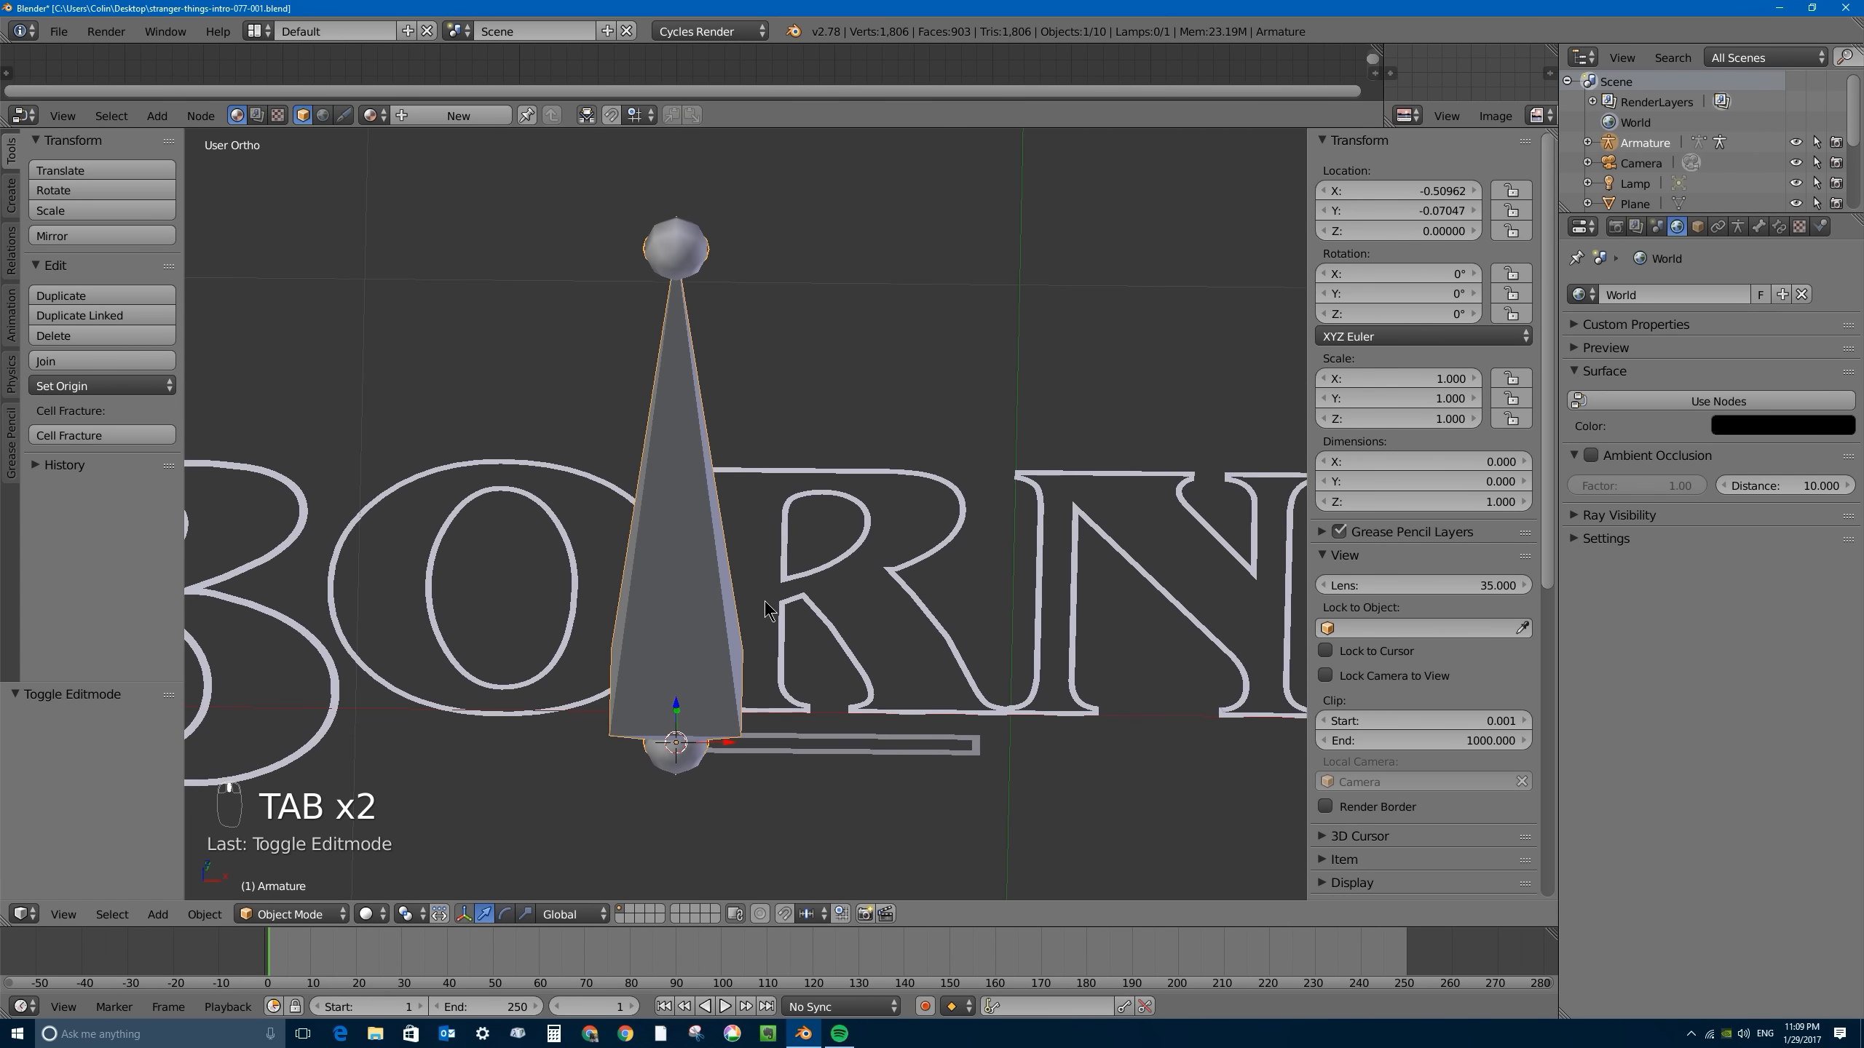
{"action": "key", "text": "Tab"}
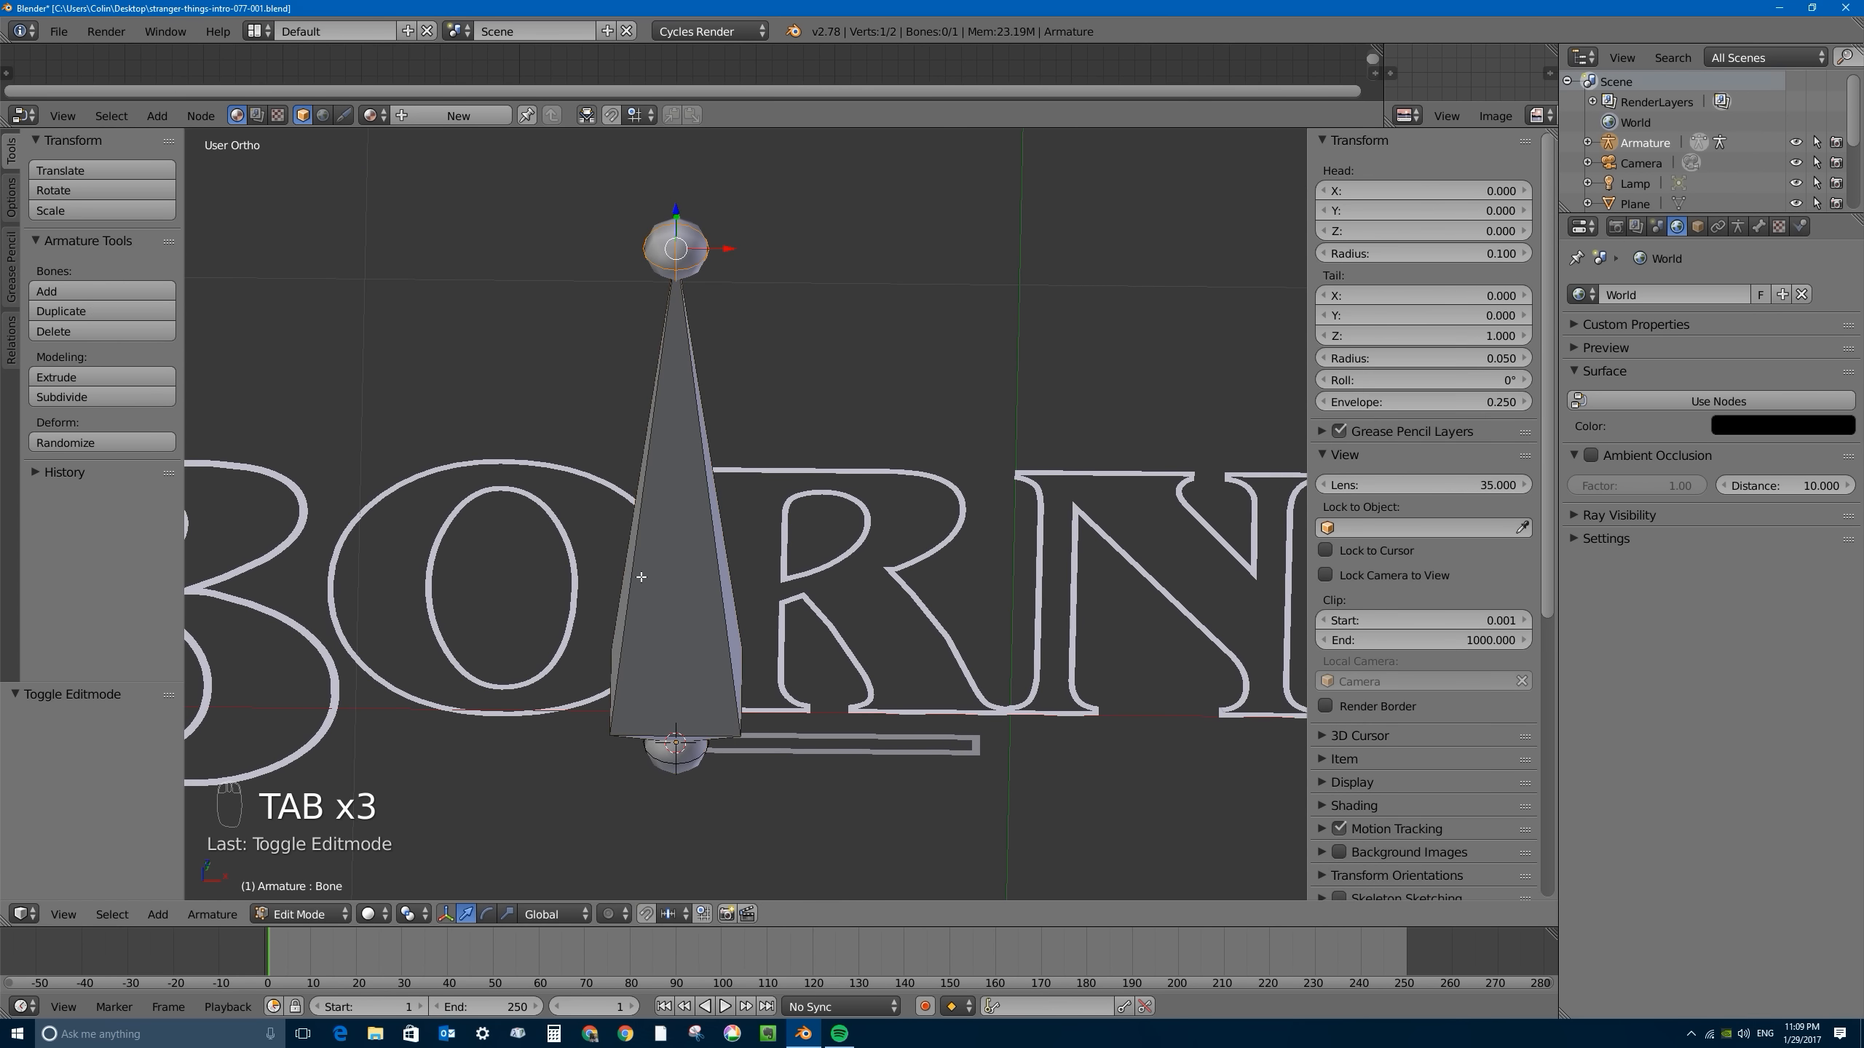
{"action": "middle_click_drag", "start_coordinate": [677, 232], "coordinate": [682, 209]}
{"action": "key", "text": "g"}
{"action": "key", "text": "z"}
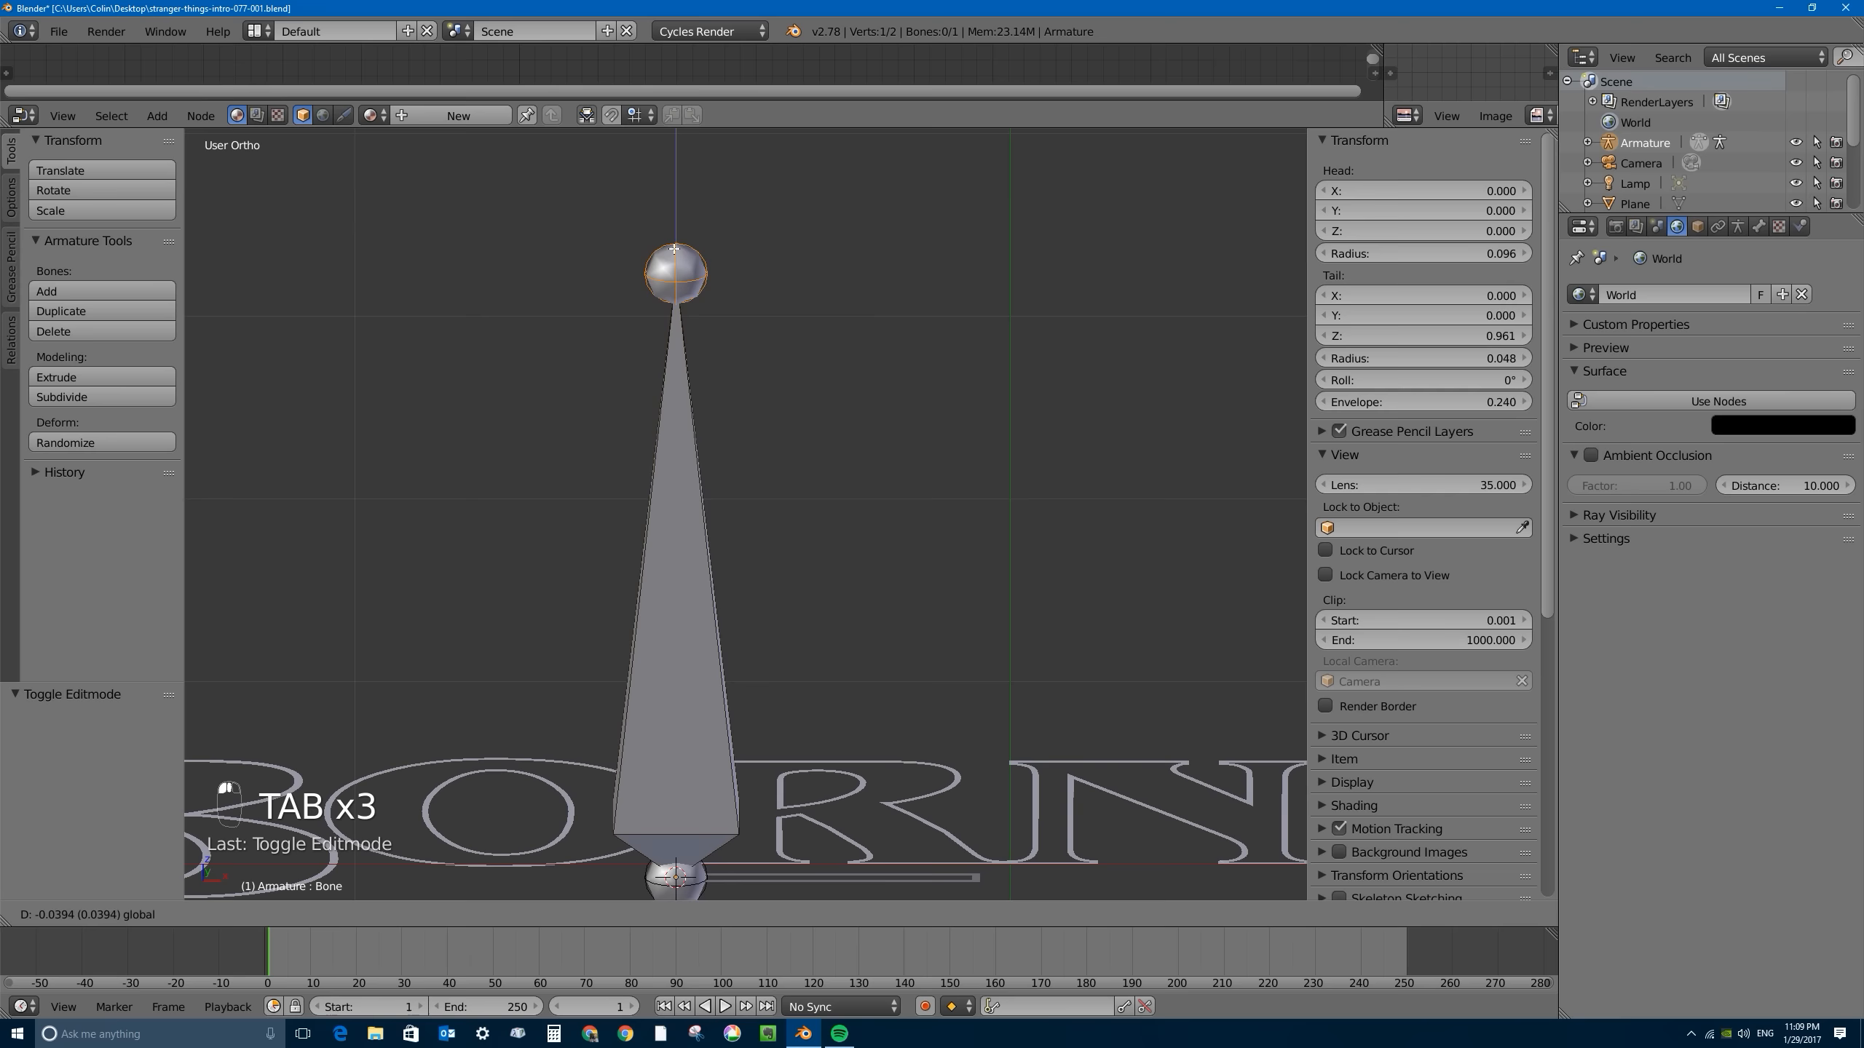
{"action": "left_click_drag", "start_coordinate": [676, 796], "coordinate": [680, 761]}
{"action": "scroll", "coordinate": [688, 774], "scroll_direction": "down", "scroll_amount": 3}
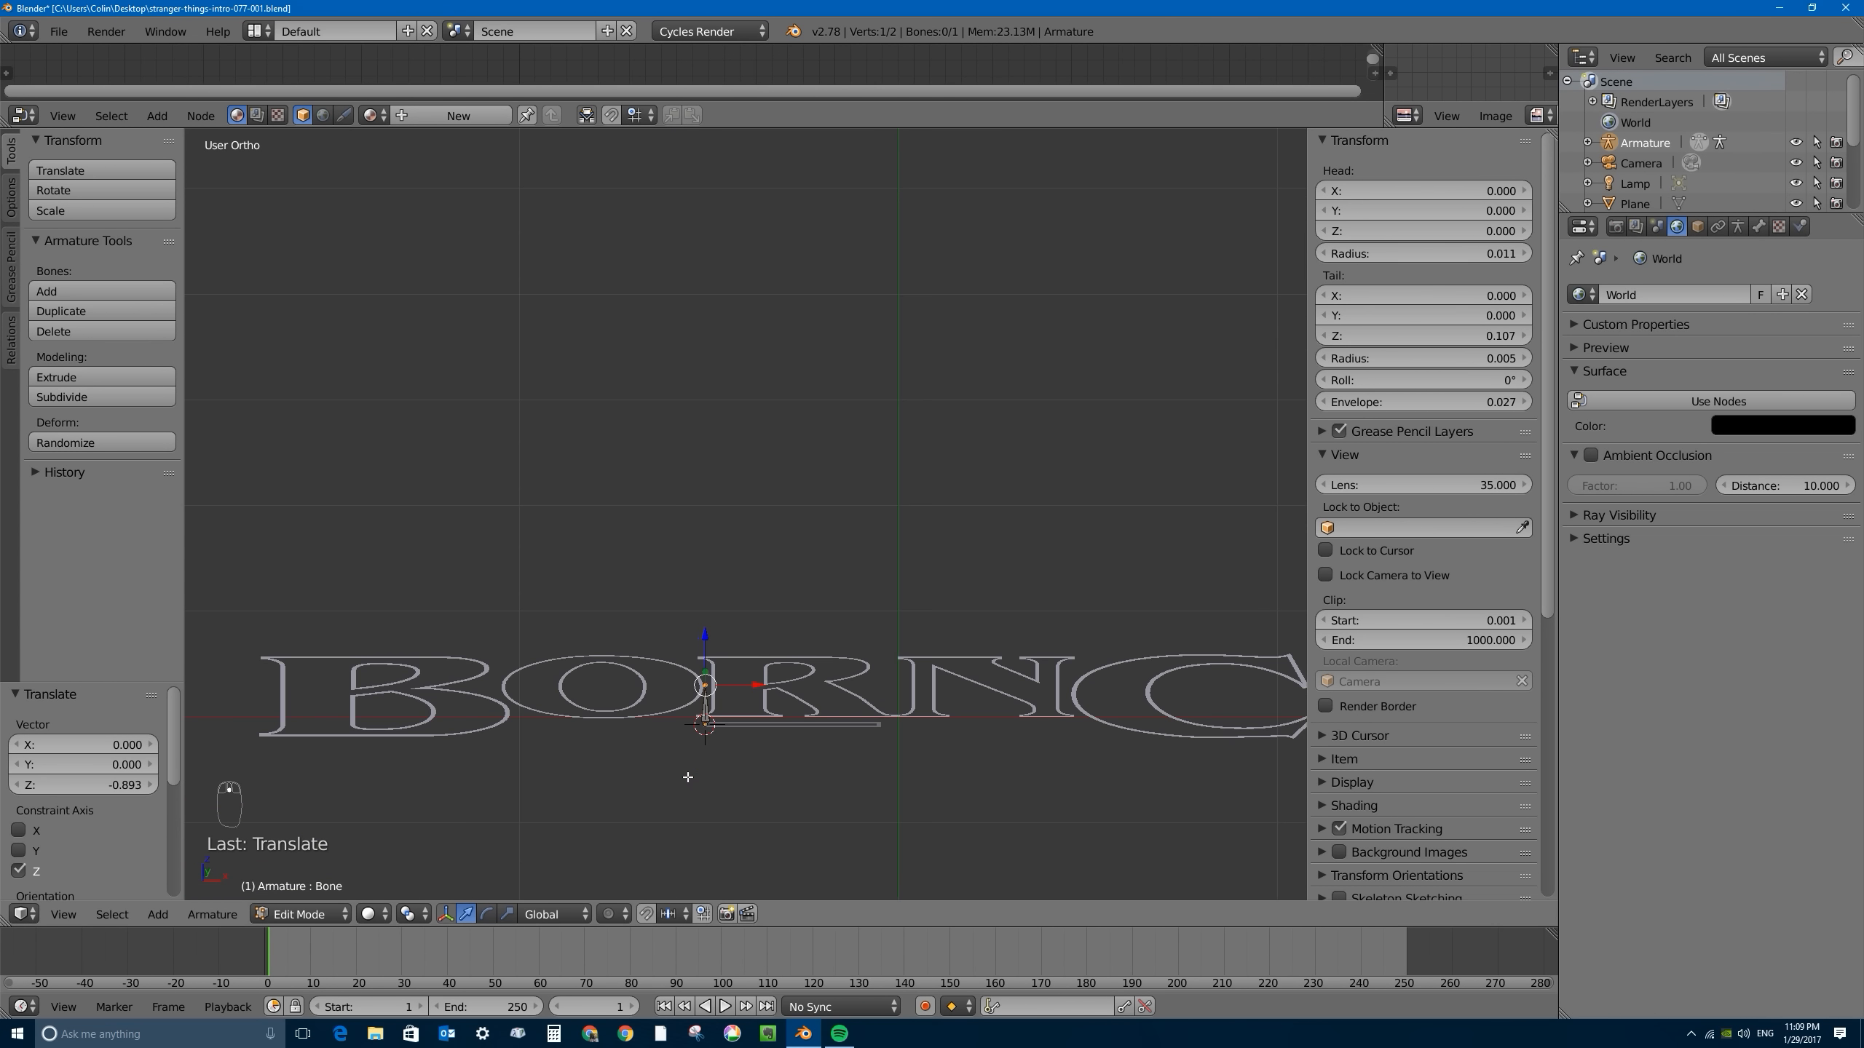
{"action": "middle_click_drag", "start_coordinate": [693, 781], "coordinate": [708, 543], "text": "shift"}
{"action": "scroll", "coordinate": [722, 481], "scroll_direction": "up", "scroll_amount": 4}
{"action": "scroll", "coordinate": [721, 481], "scroll_direction": "up", "scroll_amount": 3}
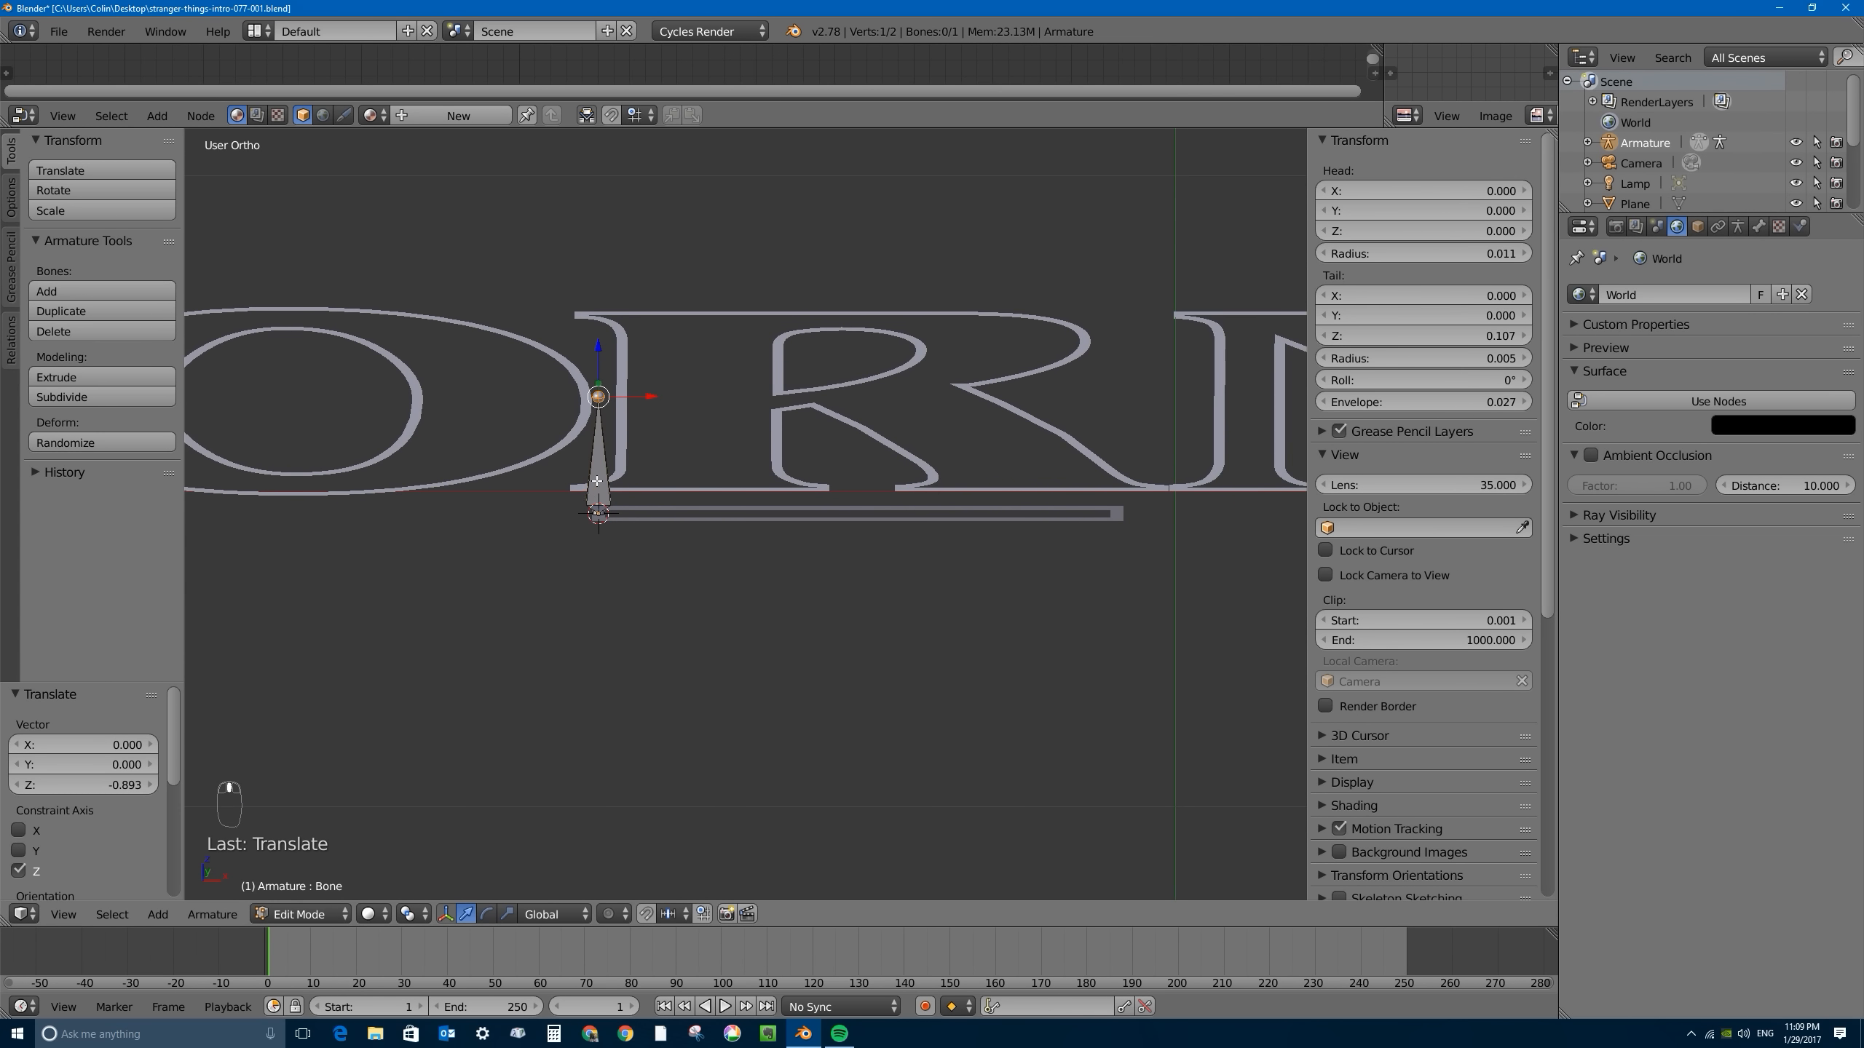
{"action": "left_click", "coordinate": [605, 490]}
{"action": "middle_click_drag", "start_coordinate": [655, 451], "coordinate": [666, 542]}
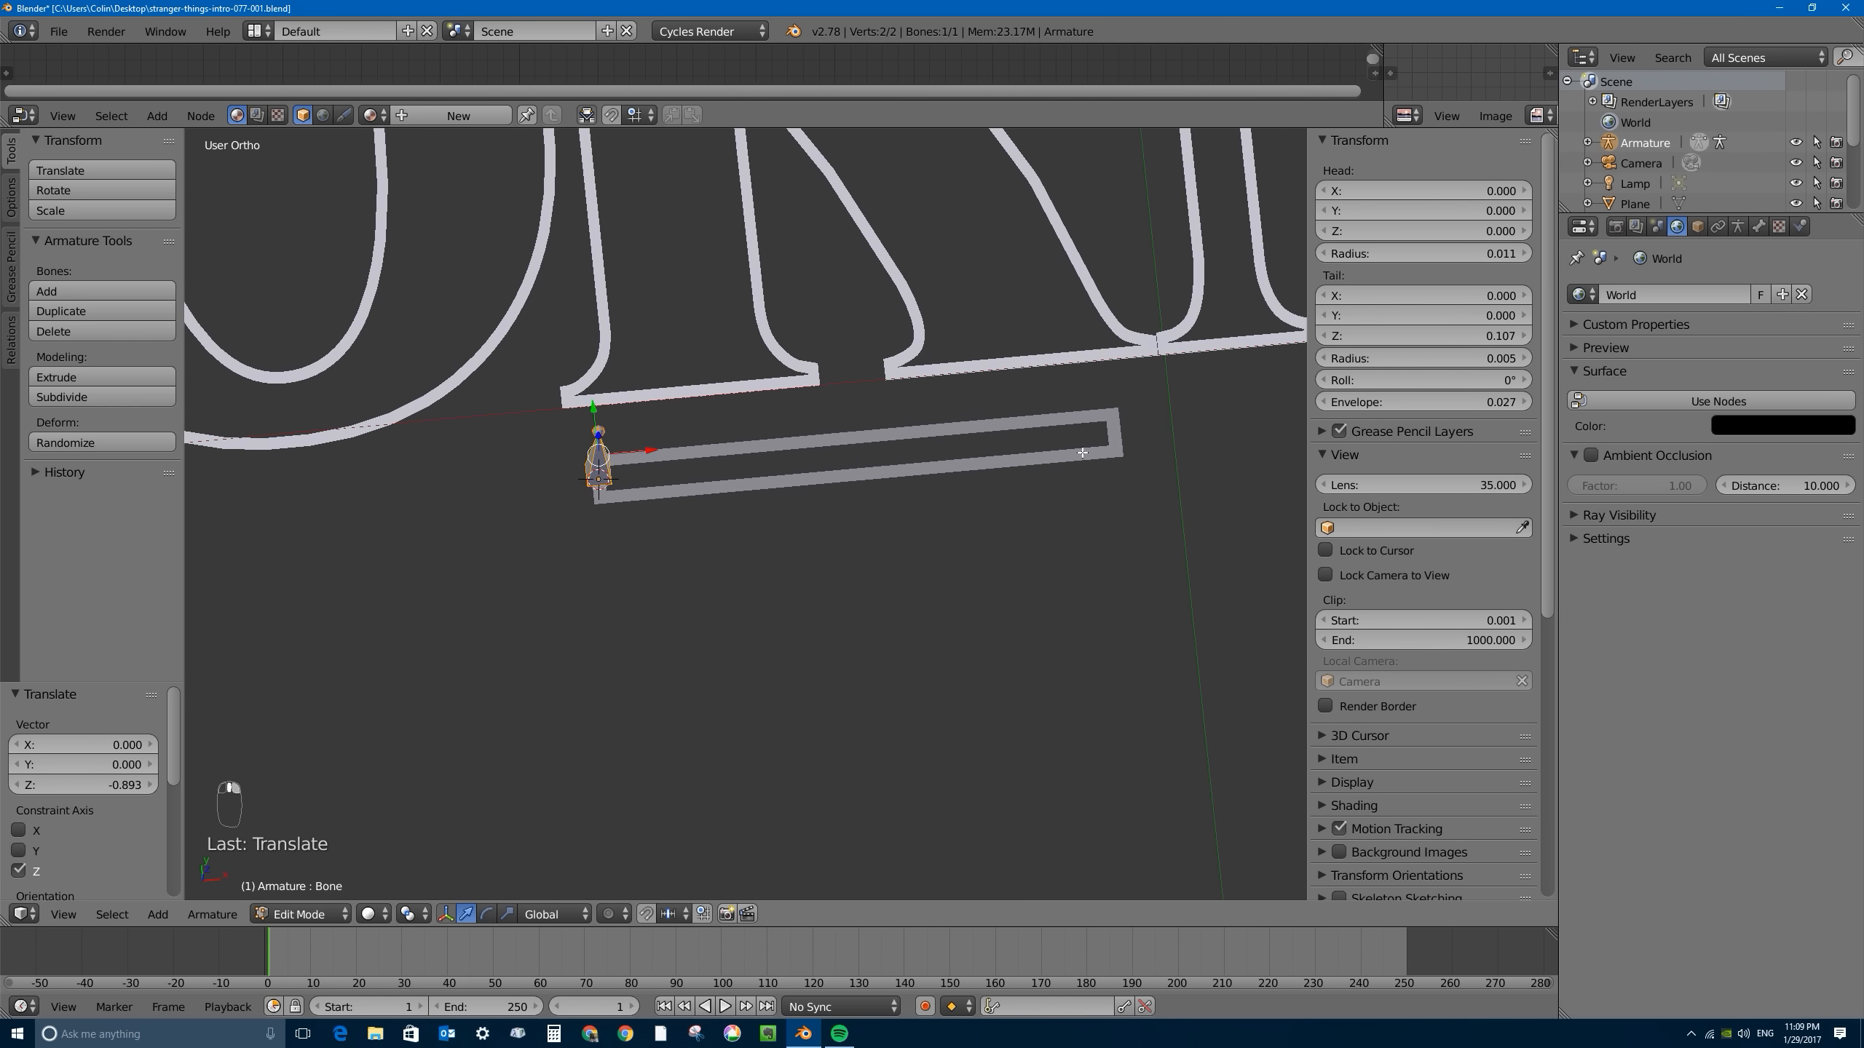
{"action": "key", "text": "Tab"}
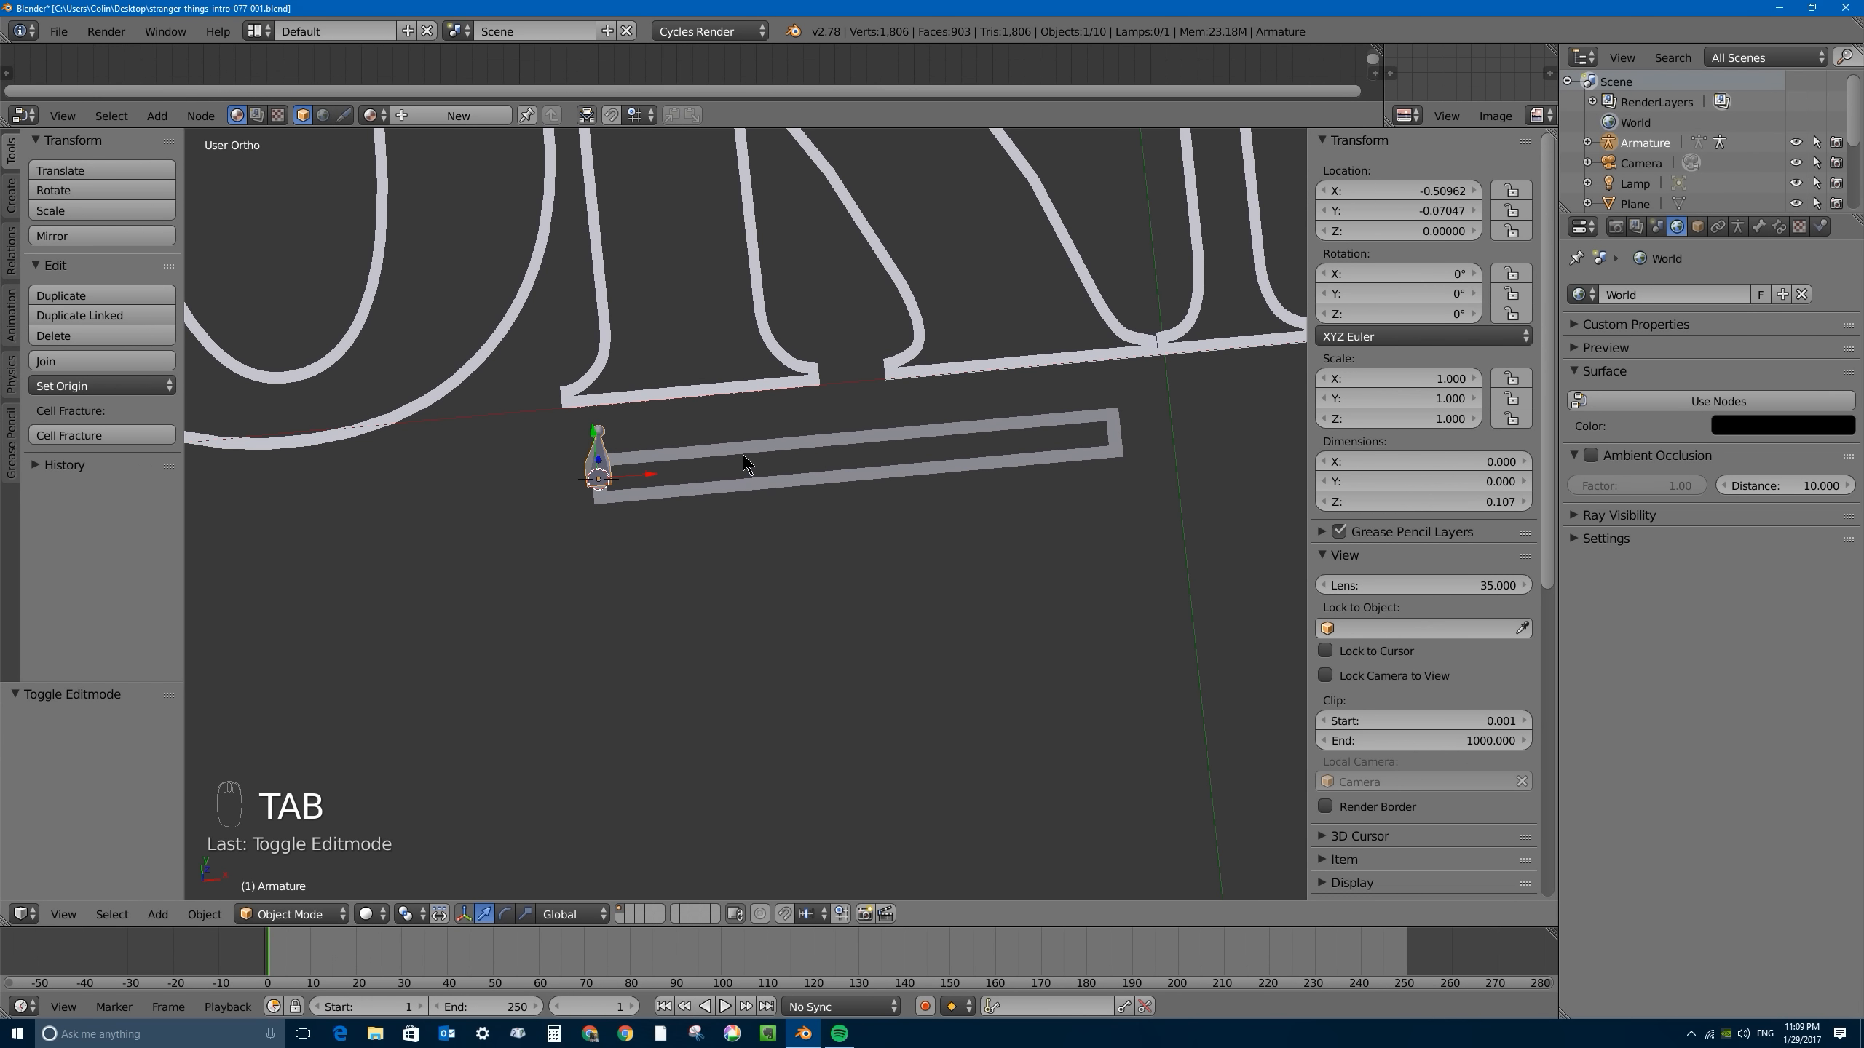
- Snap the 3D cursor to the middle of the bar's right end using its four end vertices, and leave Edit Mode
{"action": "right_click", "coordinate": [1044, 451]}
{"action": "key", "text": "Tab"}
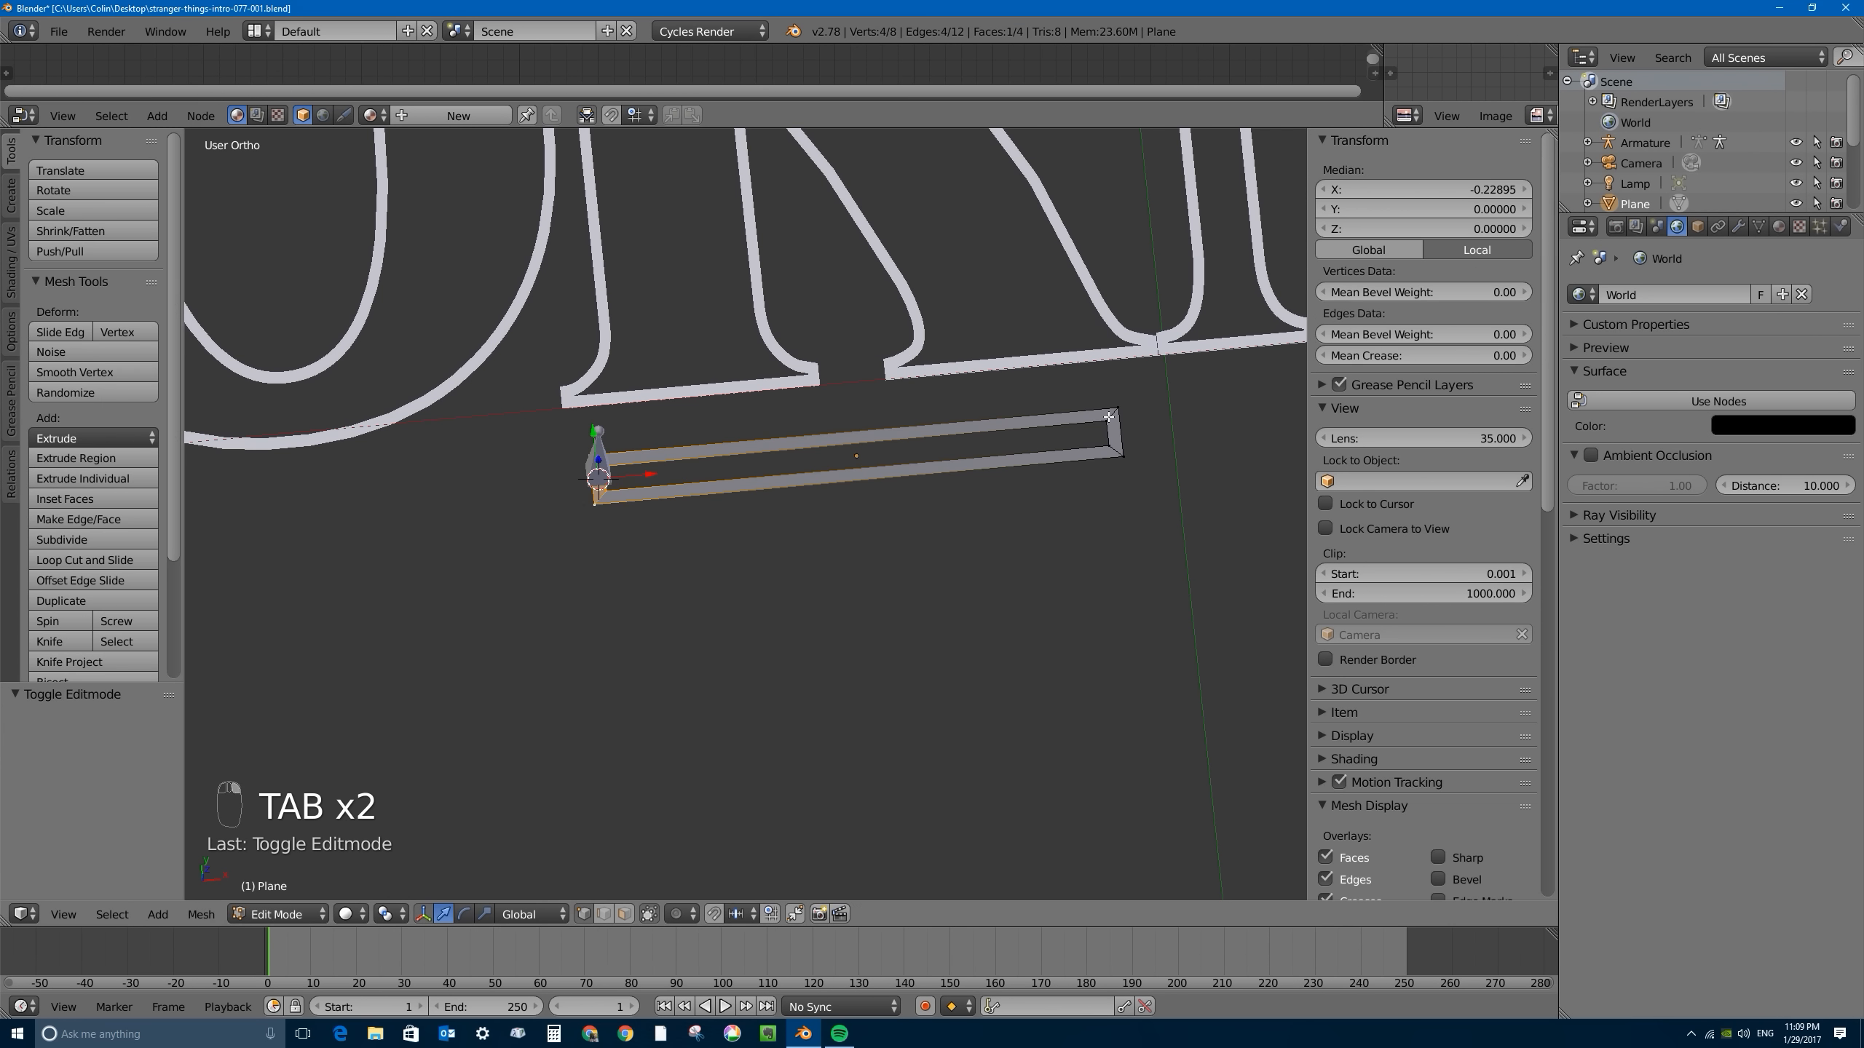
{"action": "right_click", "coordinate": [1109, 416]}
{"action": "scroll", "coordinate": [1109, 417], "scroll_direction": "up", "scroll_amount": 4}
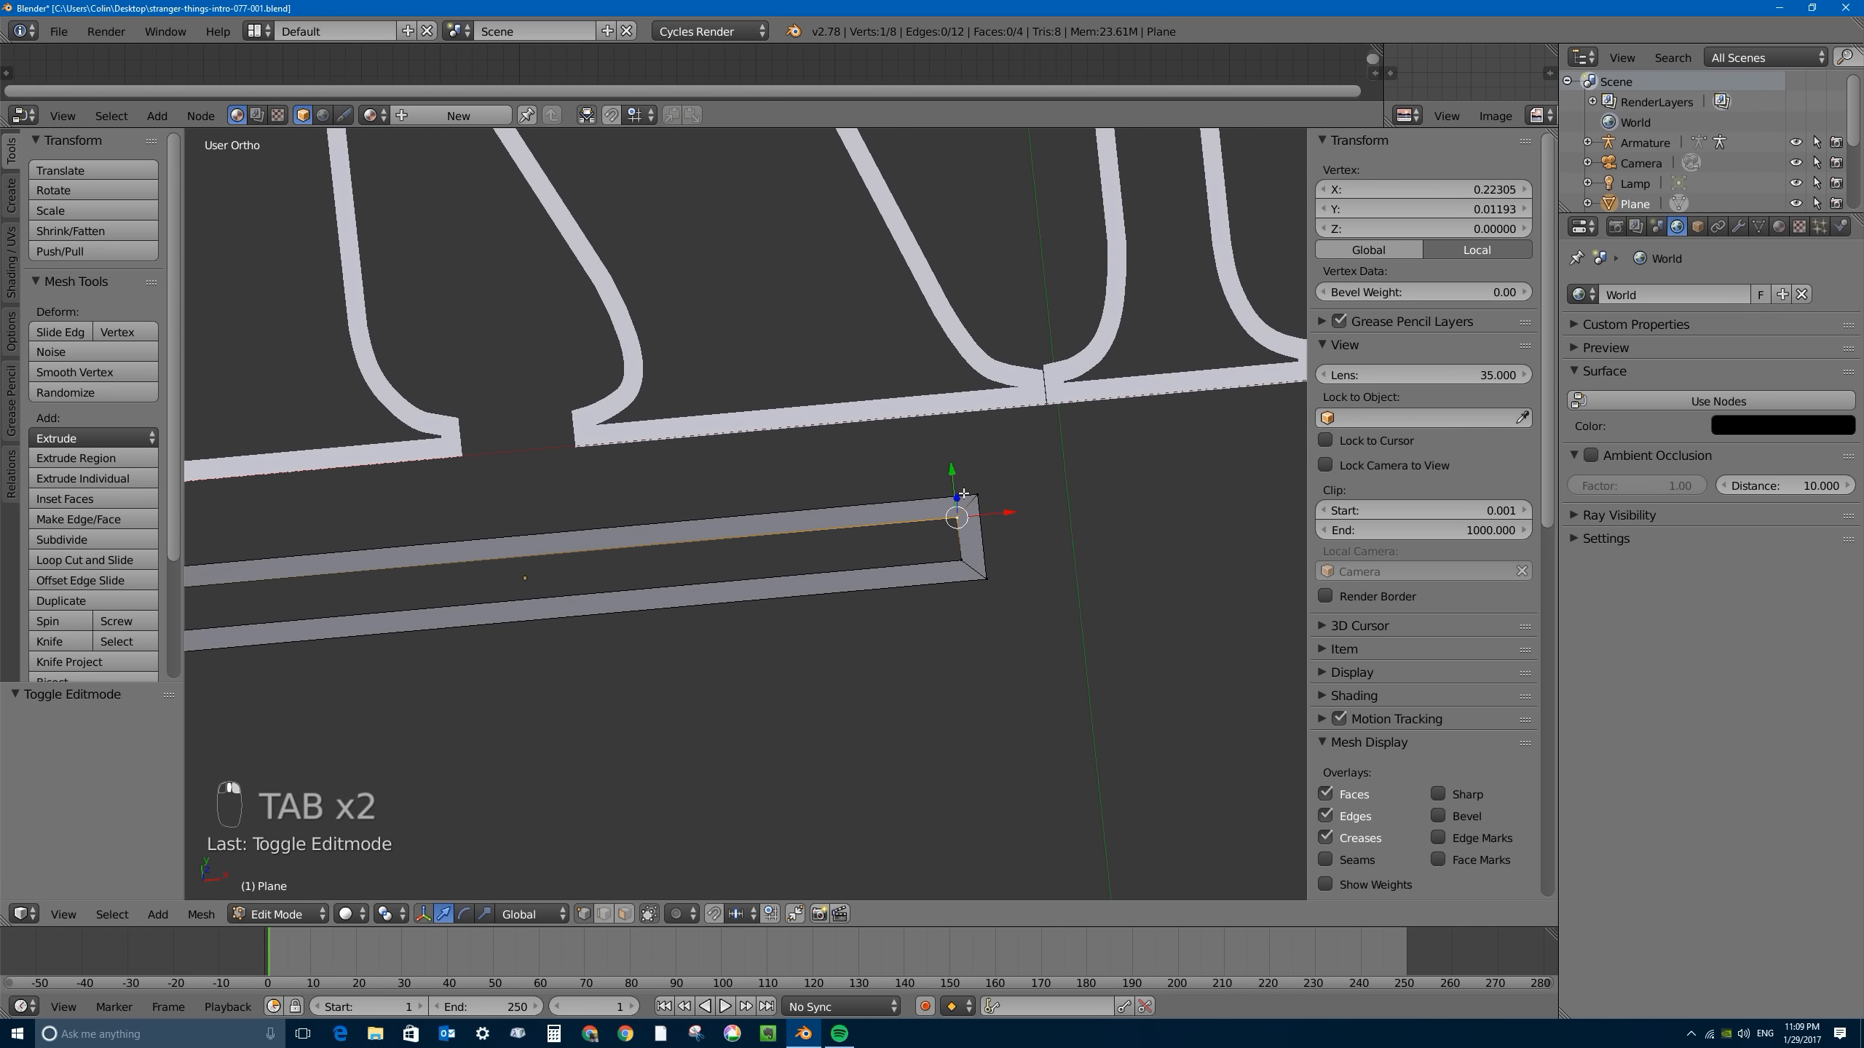
{"action": "right_click", "coordinate": [963, 494], "text": "shift"}
{"action": "right_click", "coordinate": [952, 560], "text": "shift"}
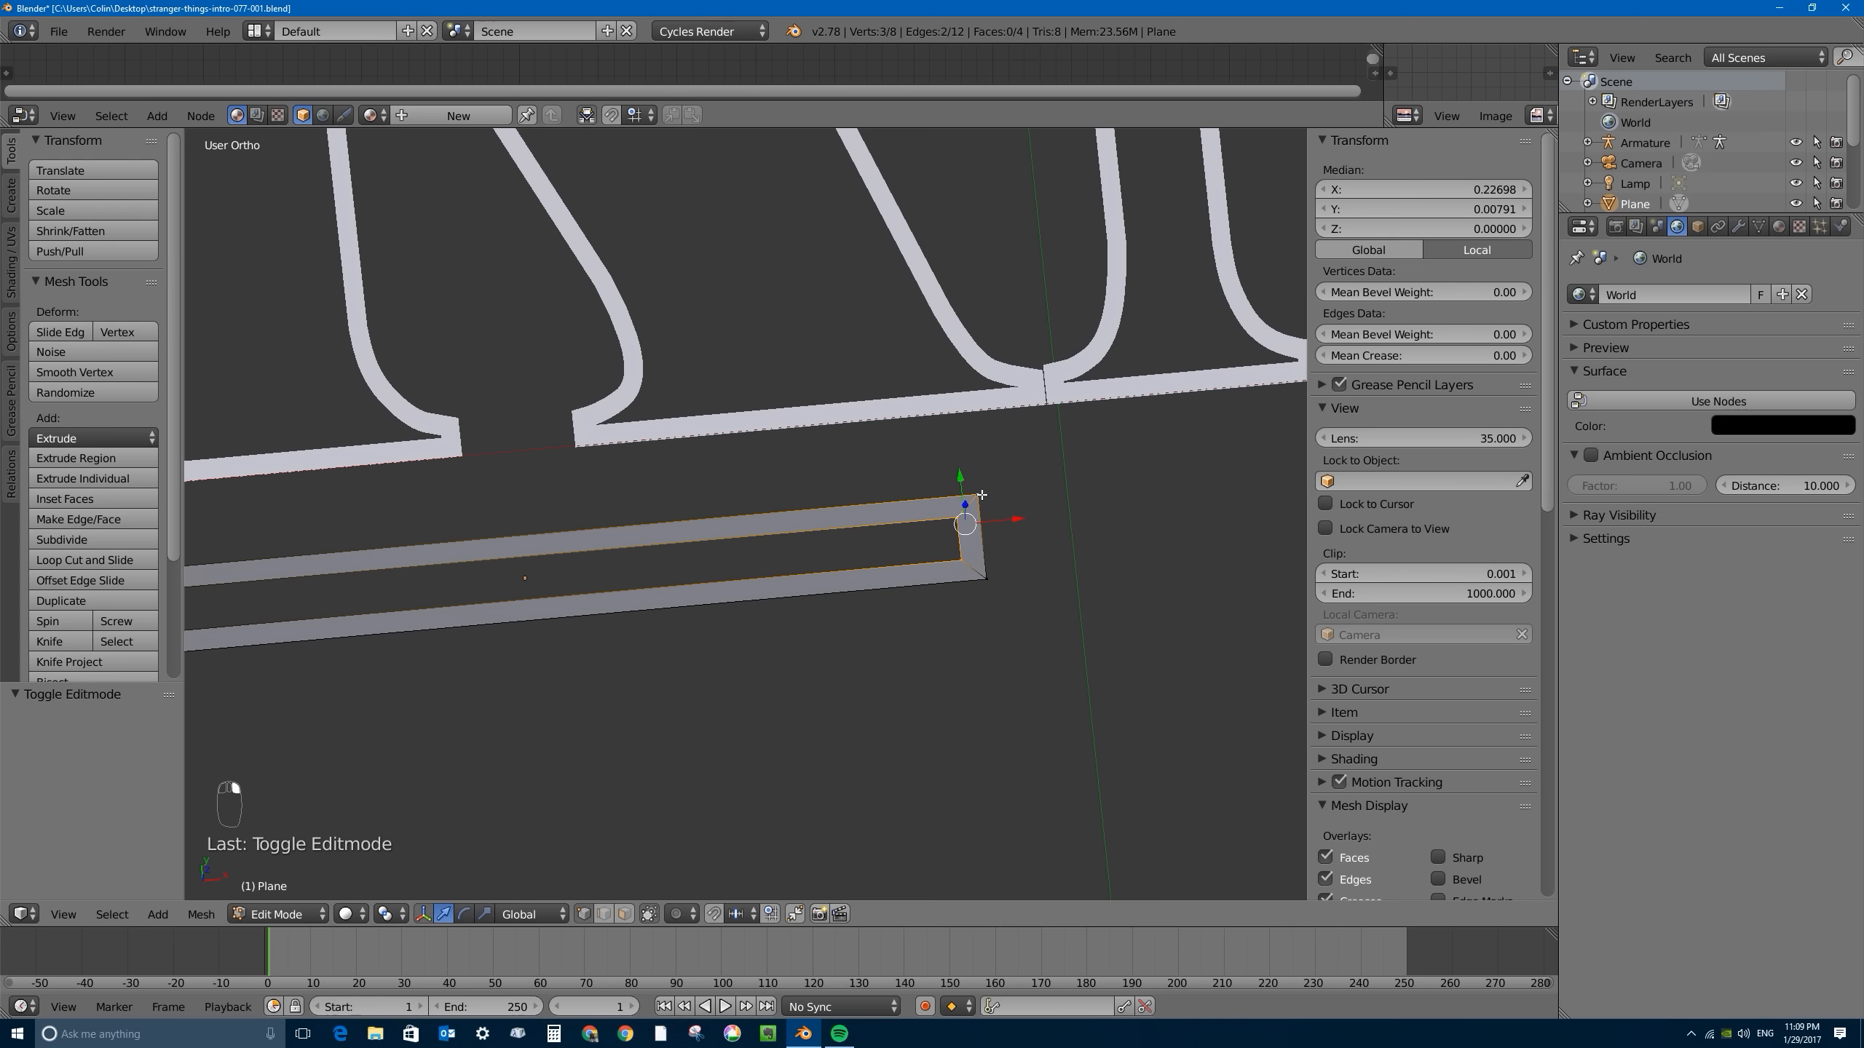
{"action": "right_click", "coordinate": [988, 577], "text": "shift"}
{"action": "key", "text": "shift+s"}
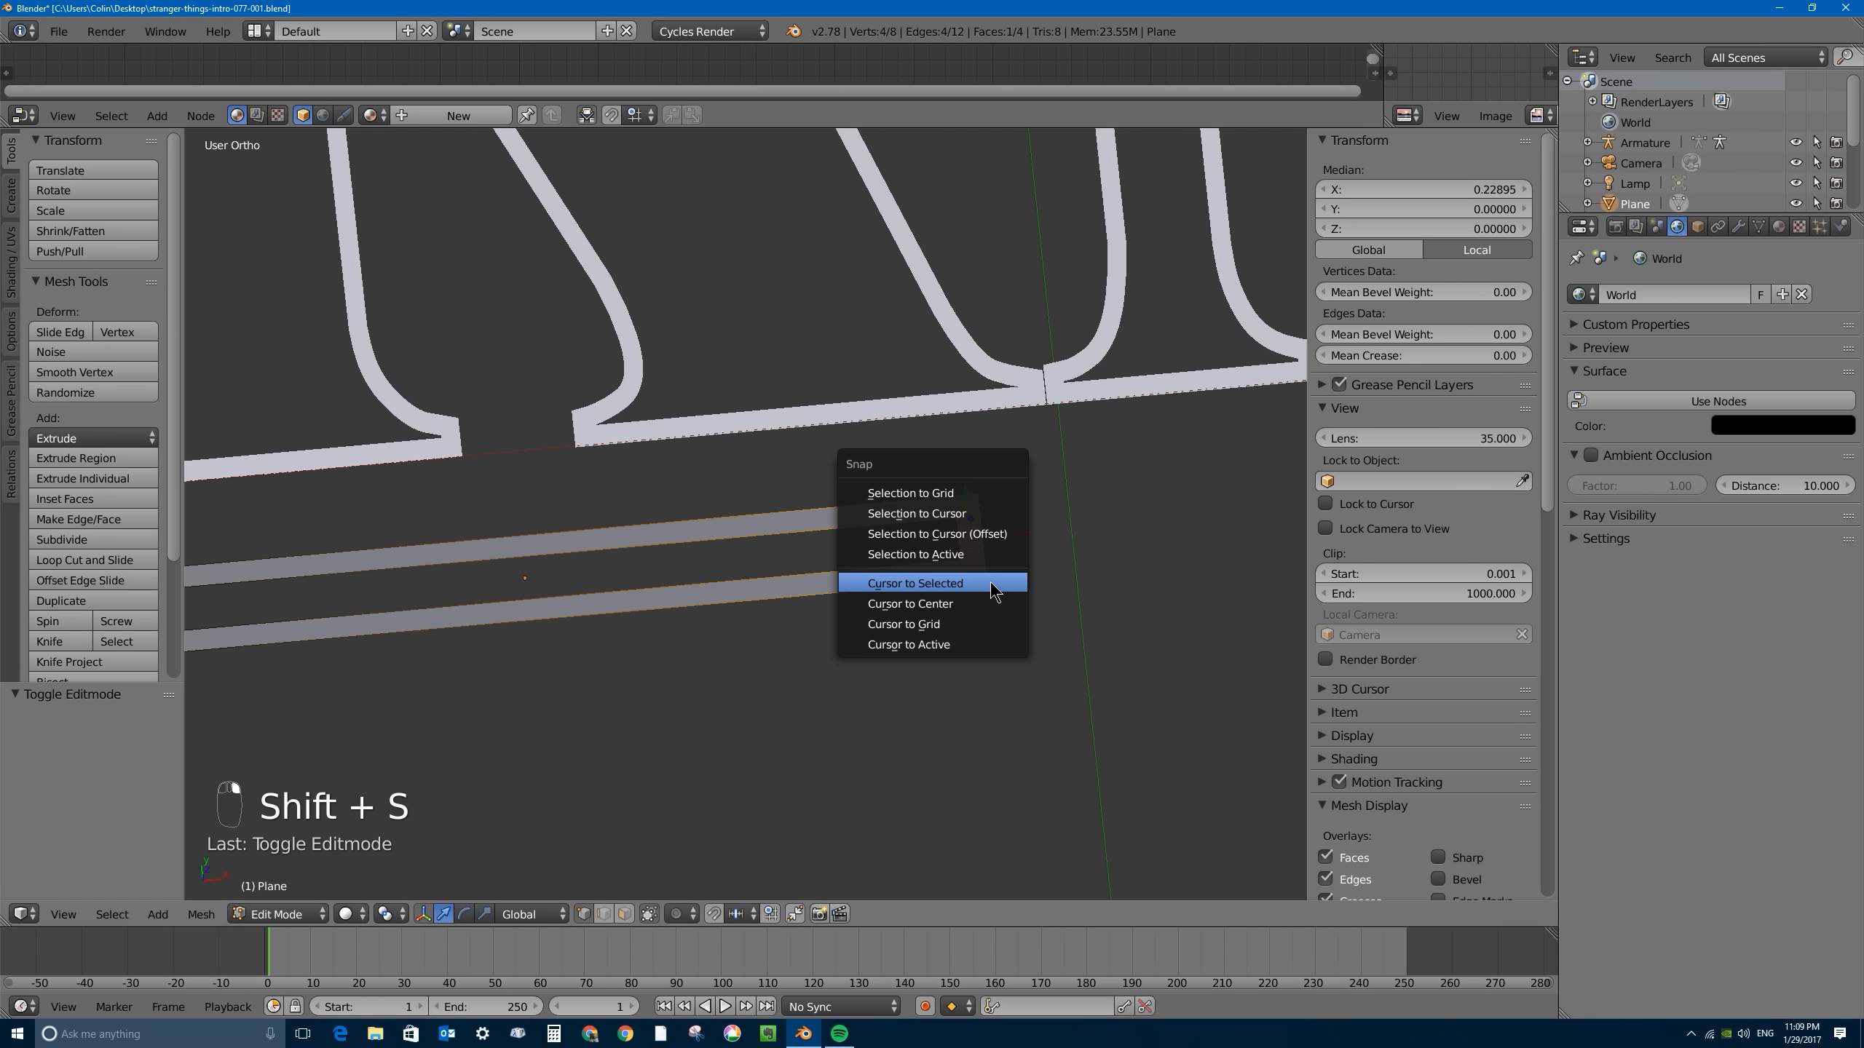
{"action": "left_click", "coordinate": [961, 585]}
{"action": "scroll", "coordinate": [871, 555], "scroll_direction": "down", "scroll_amount": 4}
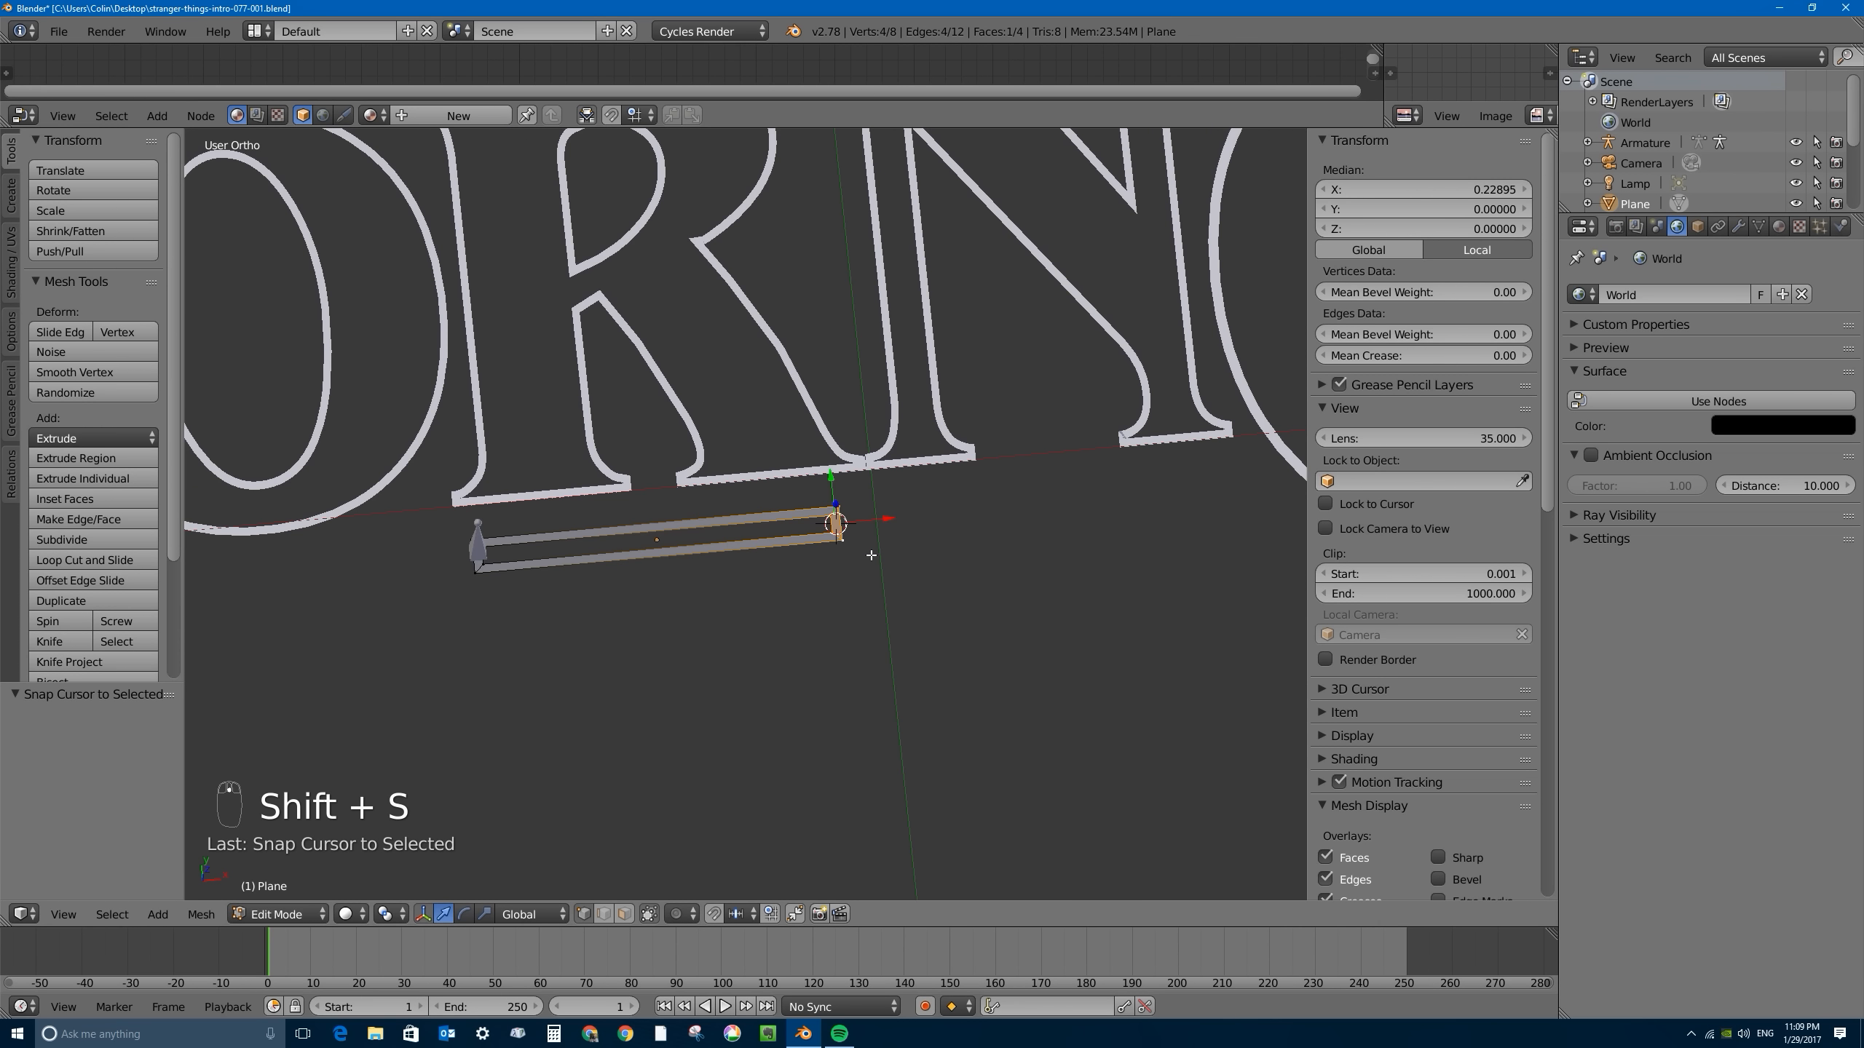
{"action": "key", "text": "Tab"}
- Add a second bone to the existing armature at the 3D cursor on the bar's right end
{"action": "right_click", "coordinate": [477, 540]}
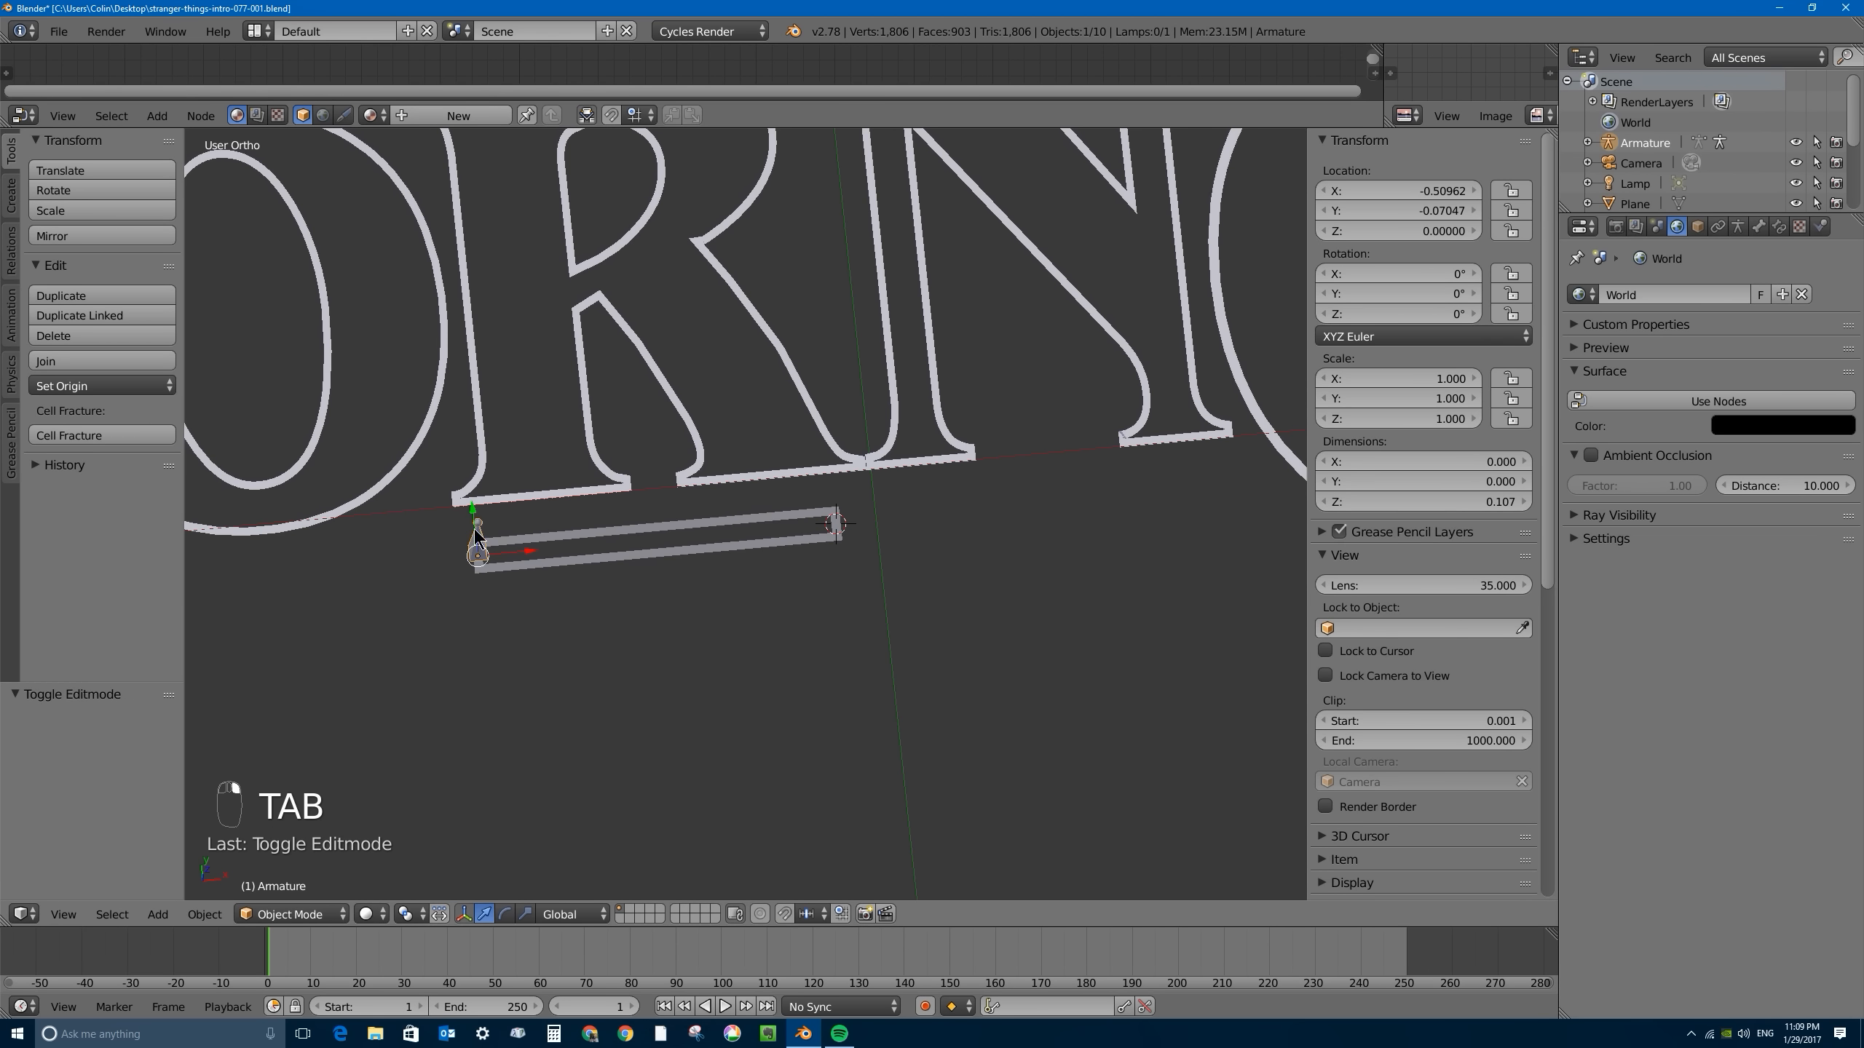
{"action": "key", "text": "Tab"}
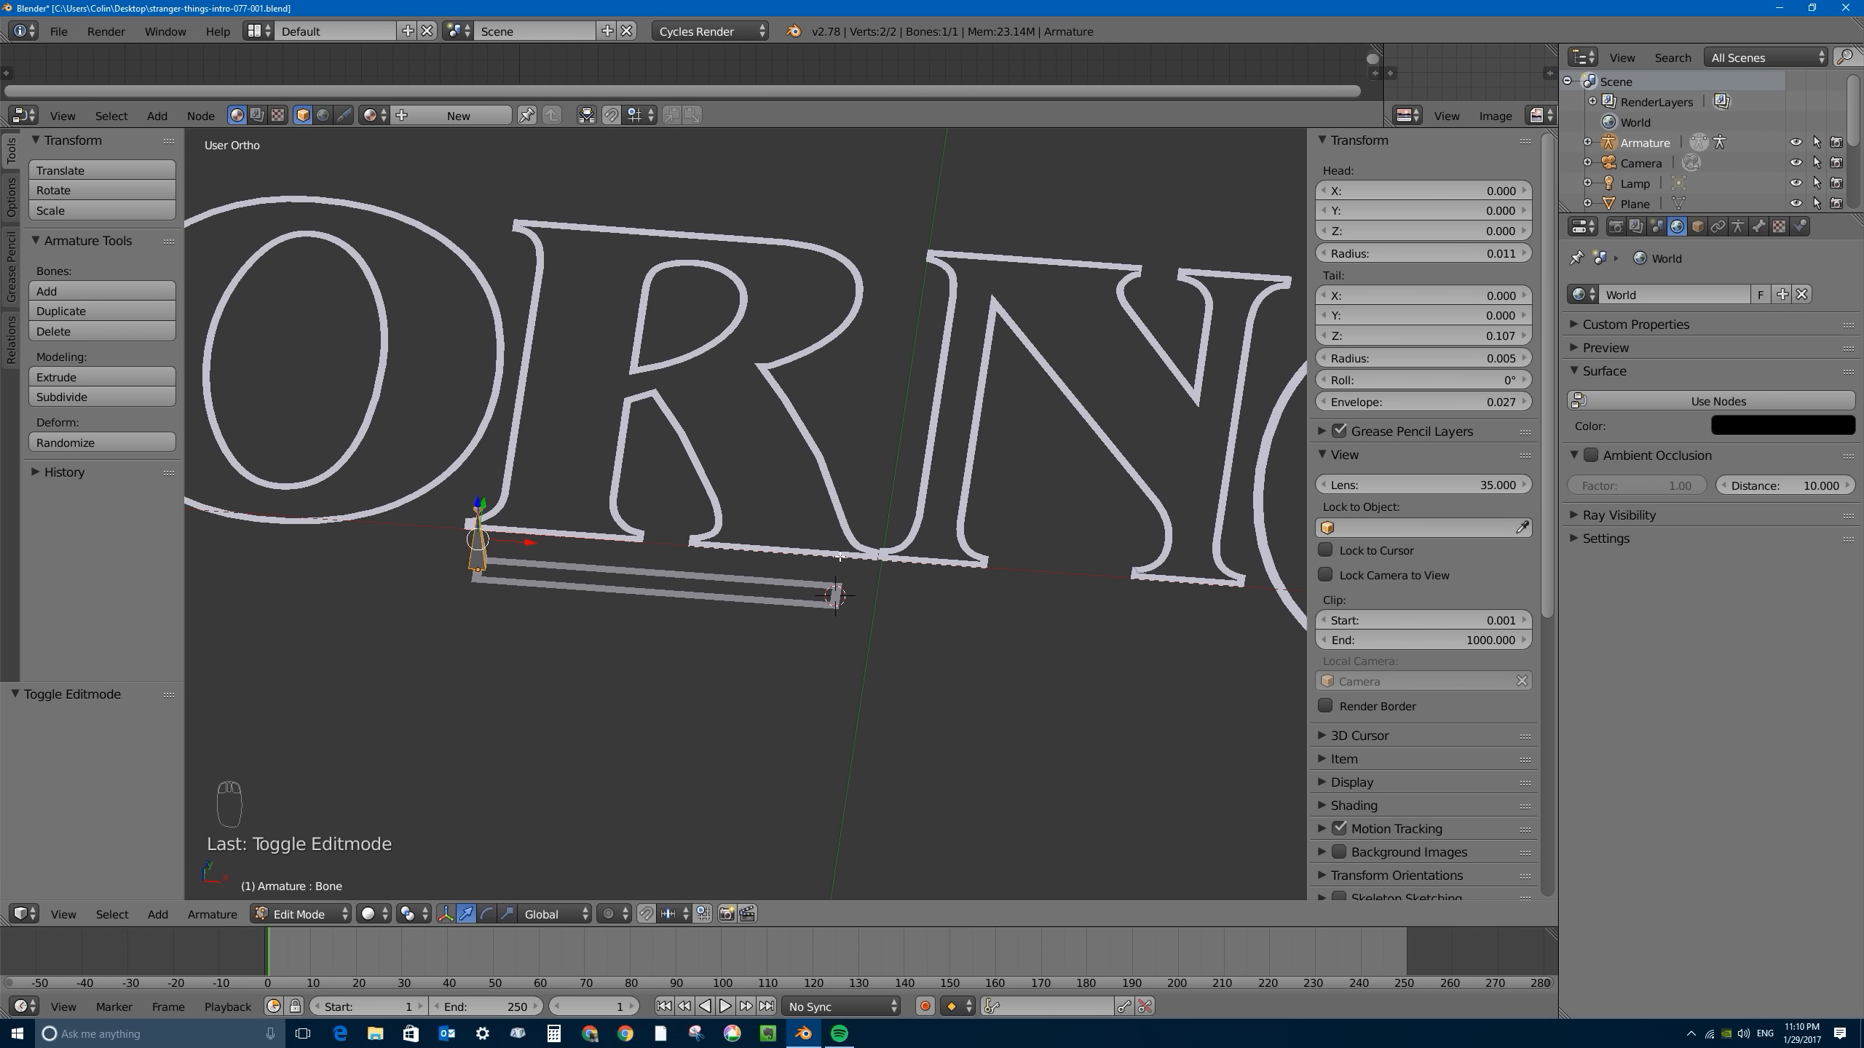
{"action": "key", "text": "shift+a"}
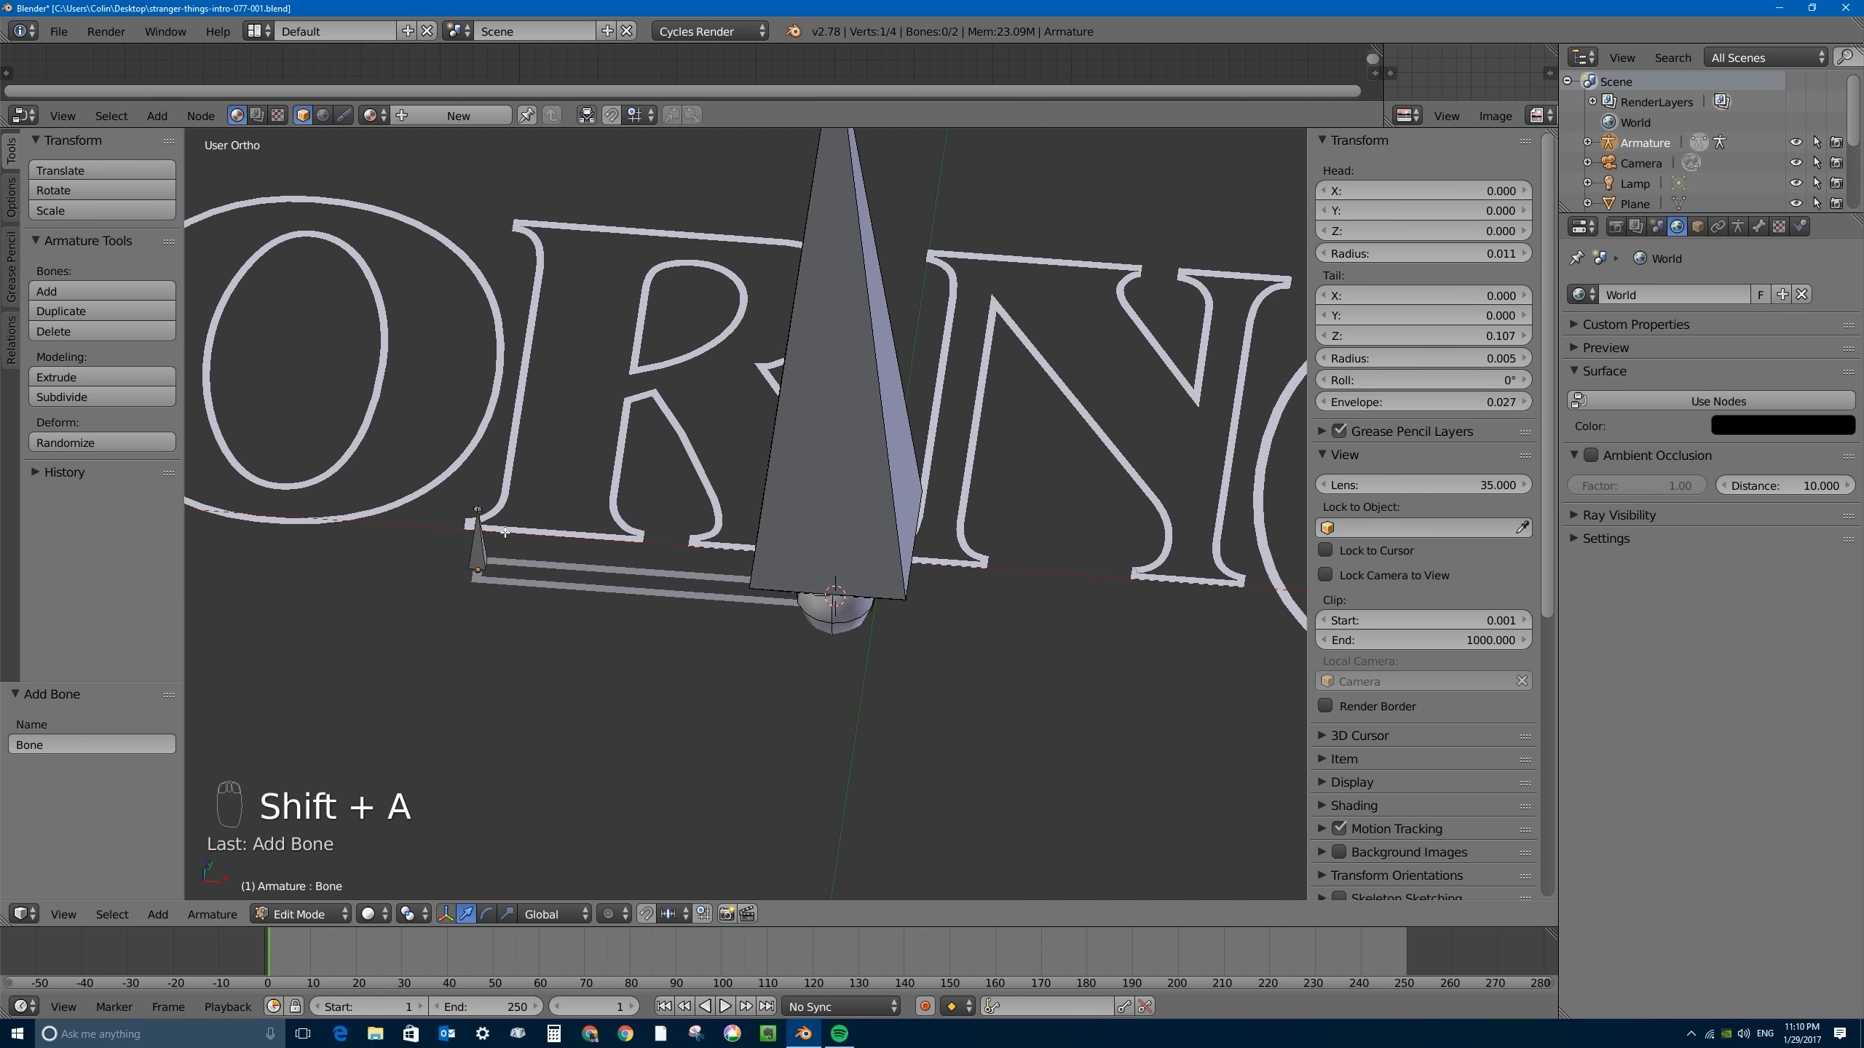
{"action": "scroll", "coordinate": [769, 643], "scroll_direction": "down", "scroll_amount": 3}
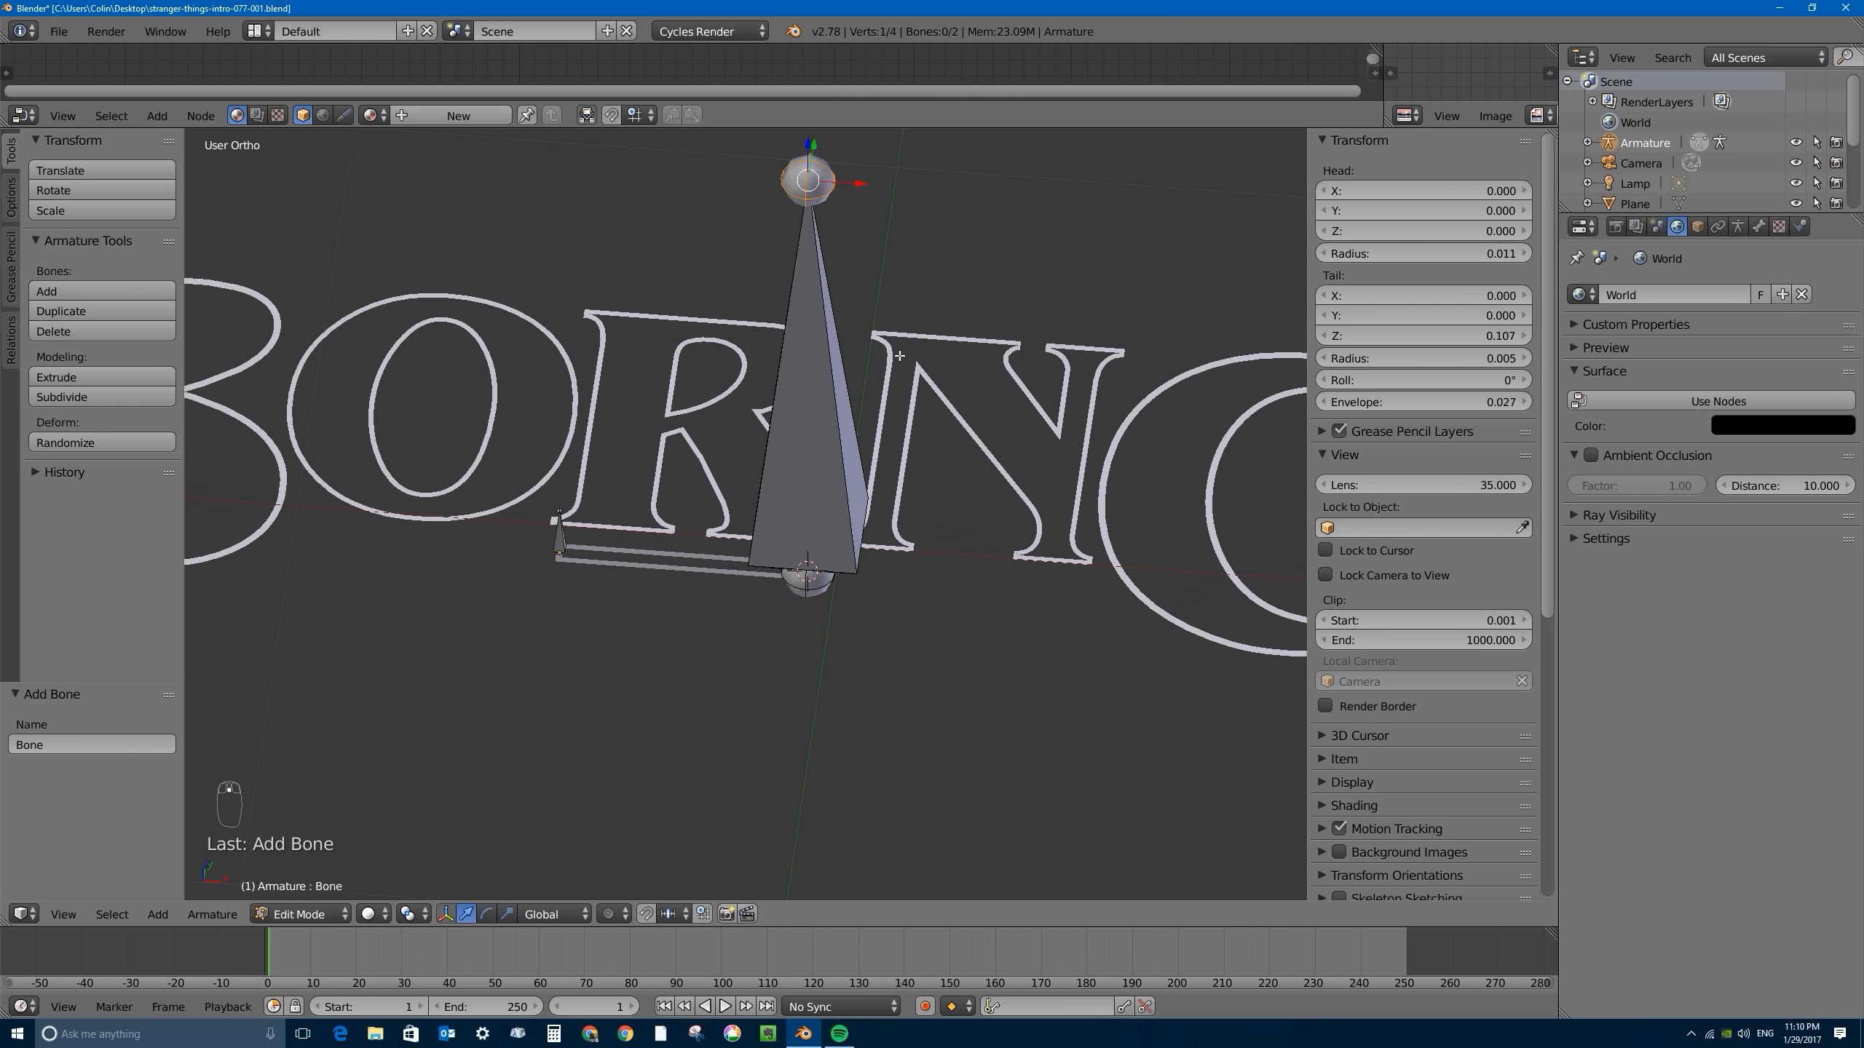
{"action": "middle_click_drag", "start_coordinate": [794, 299], "coordinate": [823, 251]}
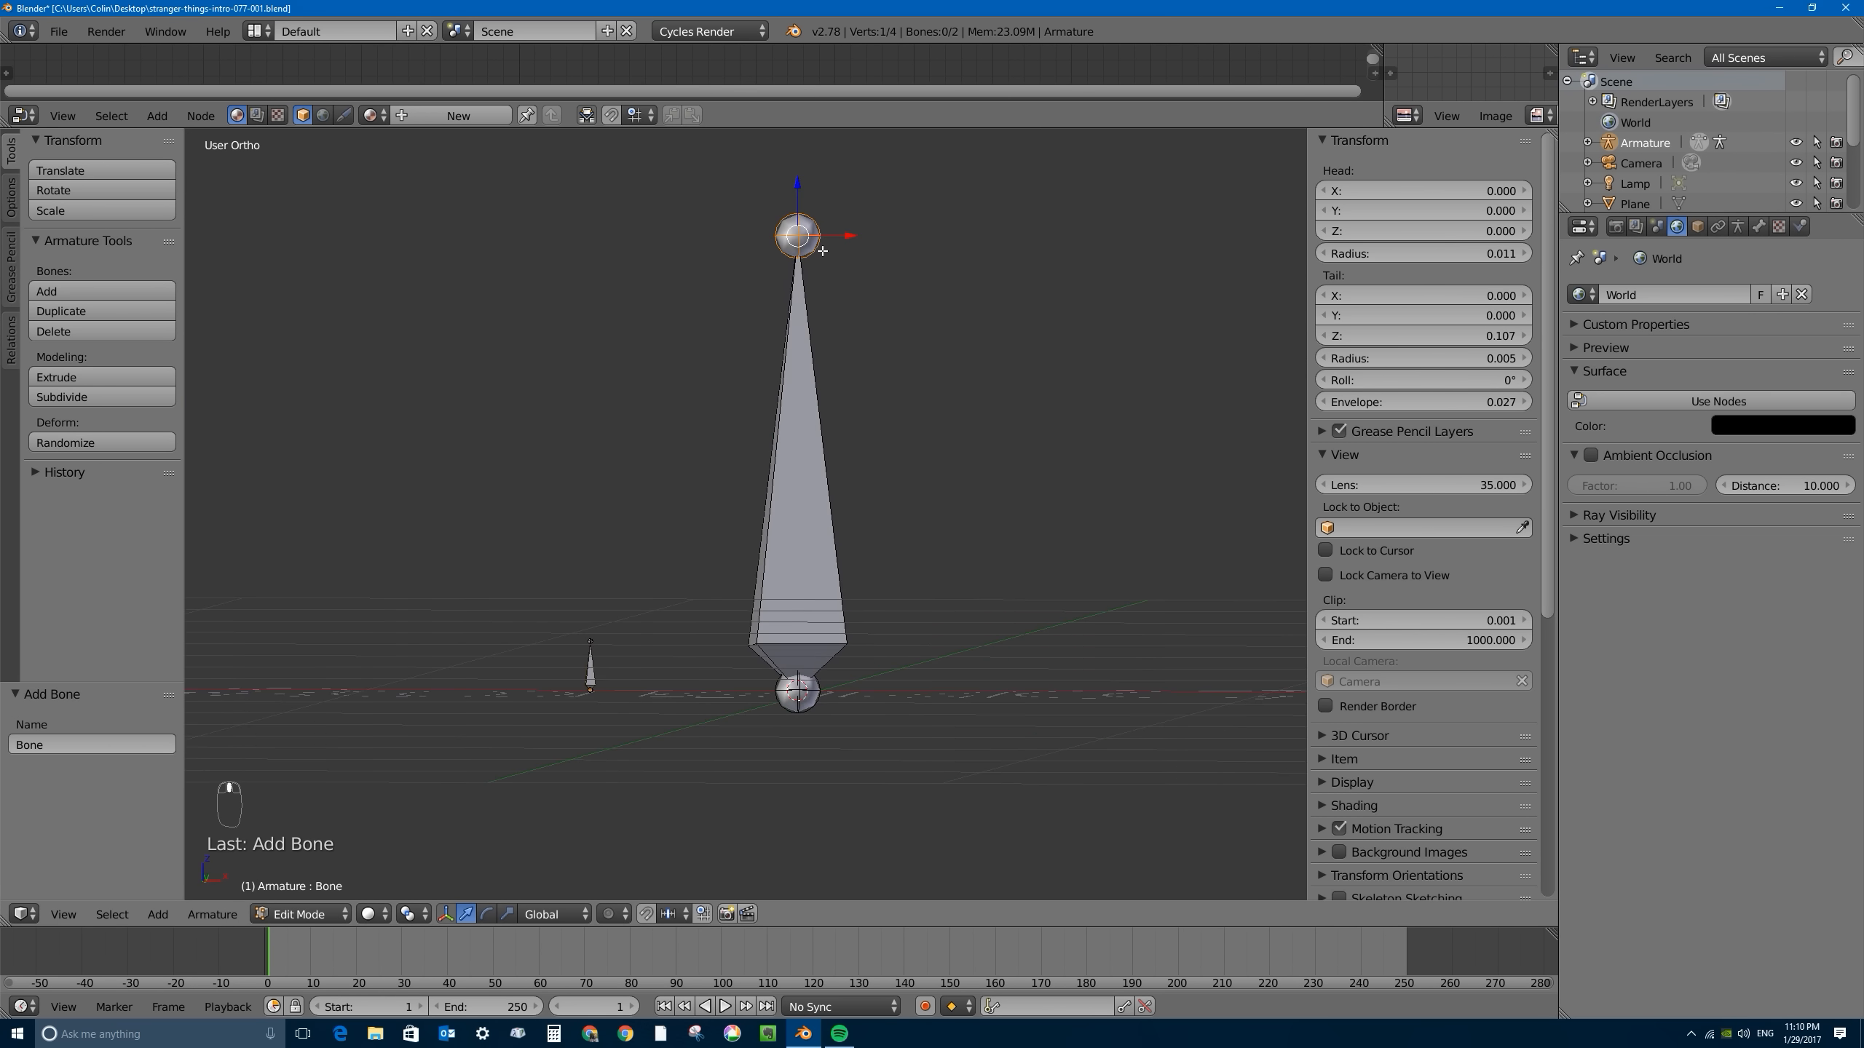
- Lower the second bone's tip about 0.893 along Z to match the height of the first bone
{"action": "key", "text": "KP_1"}
{"action": "key", "text": "g"}
{"action": "key", "text": "z"}
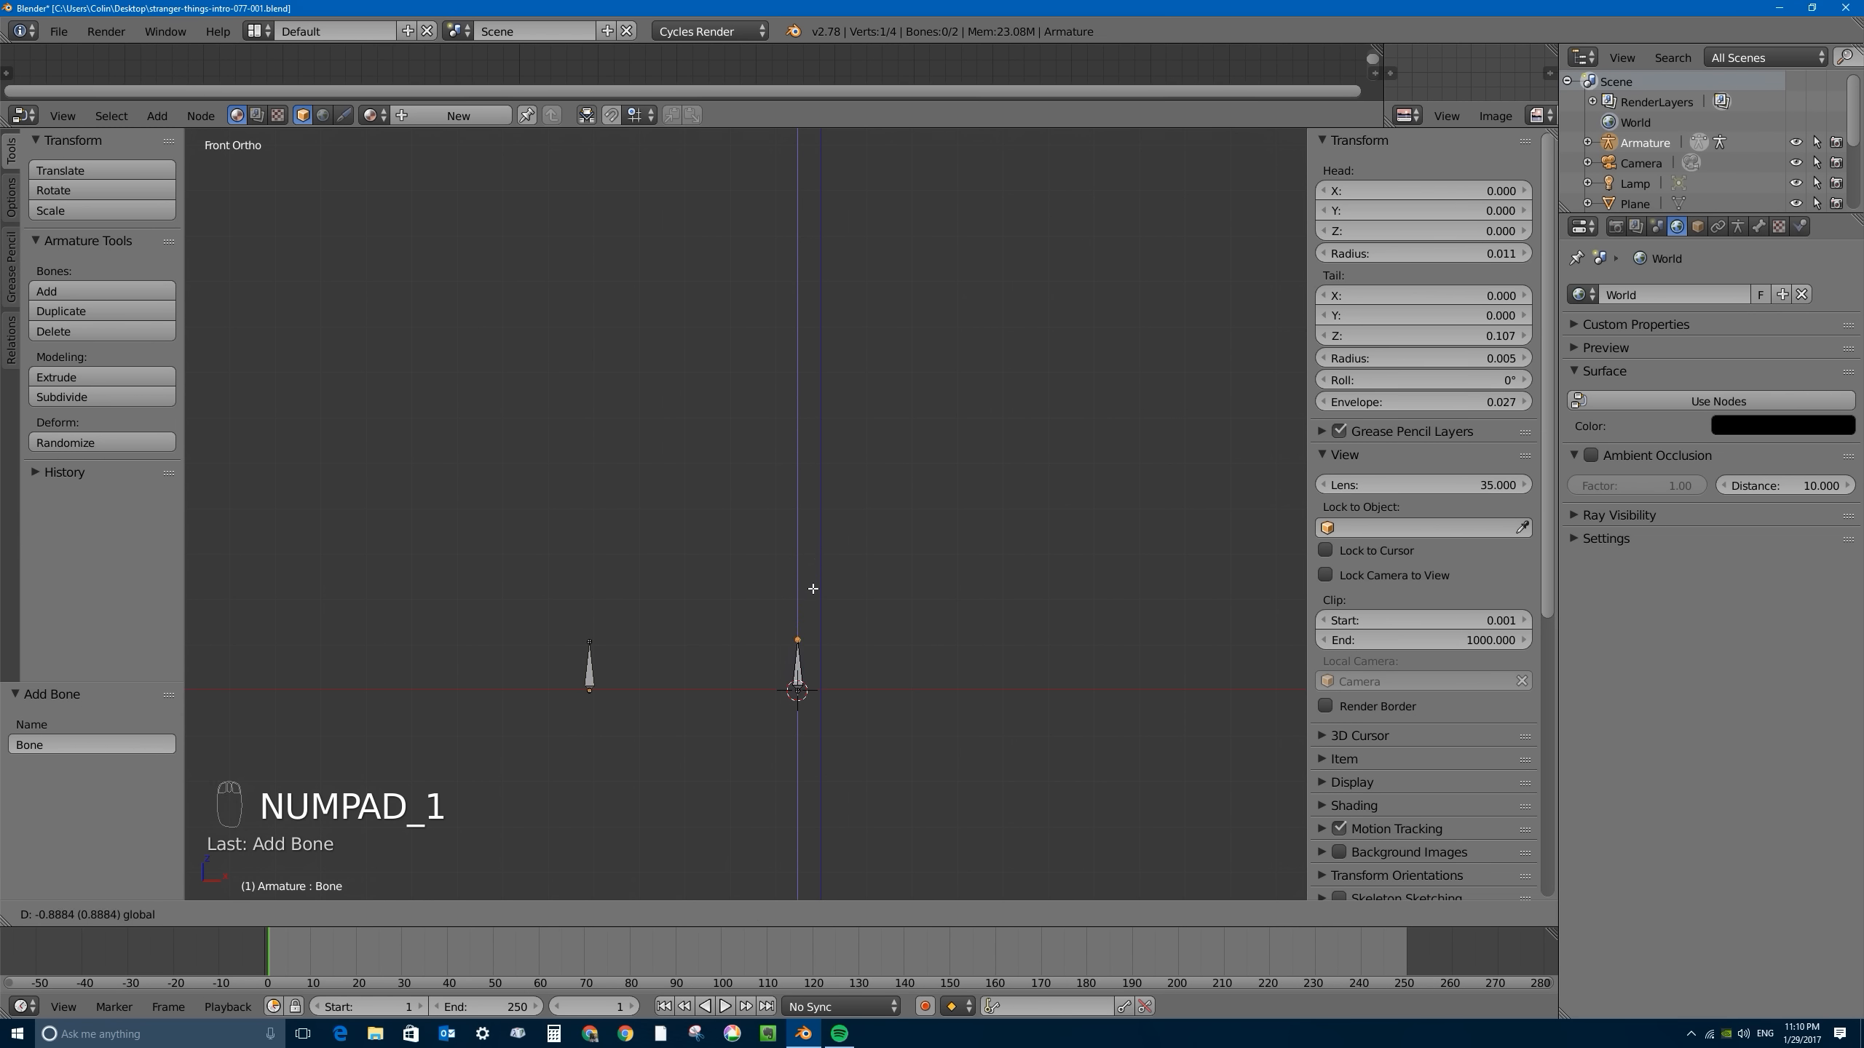
{"action": "left_click", "coordinate": [812, 588]}
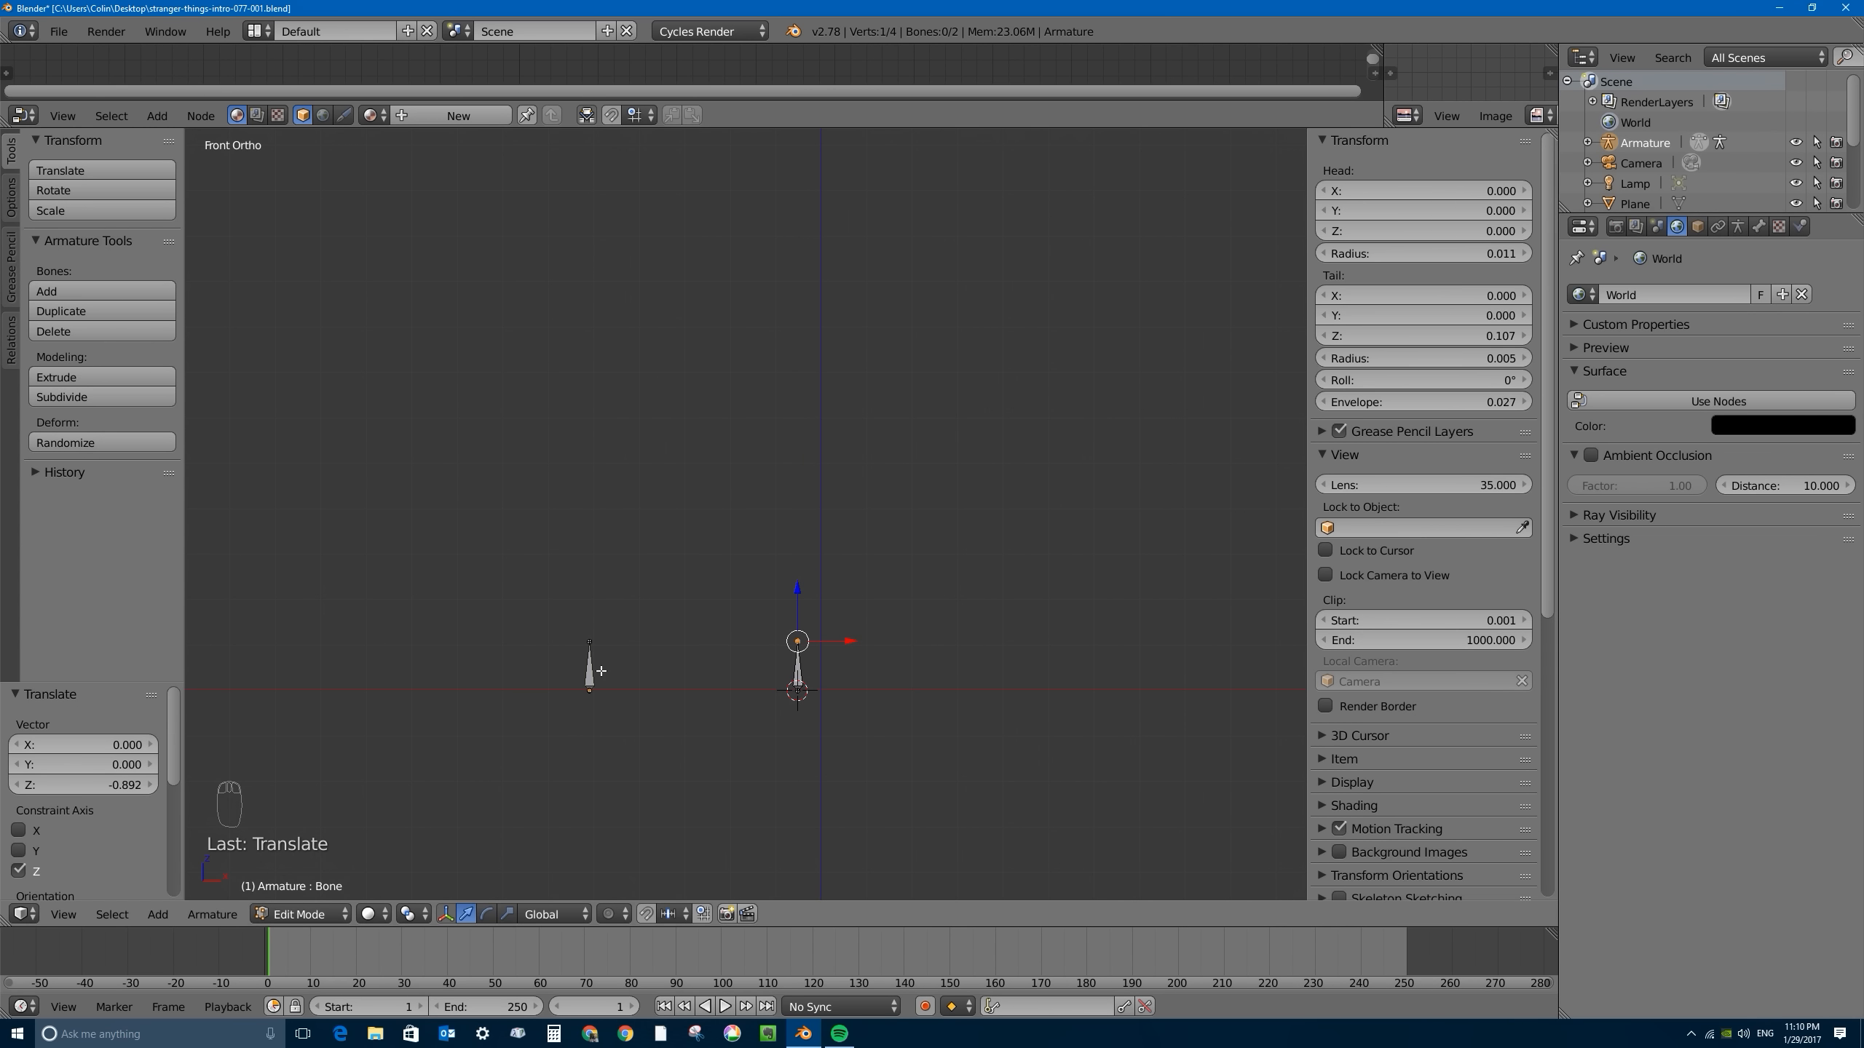
{"action": "scroll", "coordinate": [705, 668], "scroll_direction": "up", "scroll_amount": 3}
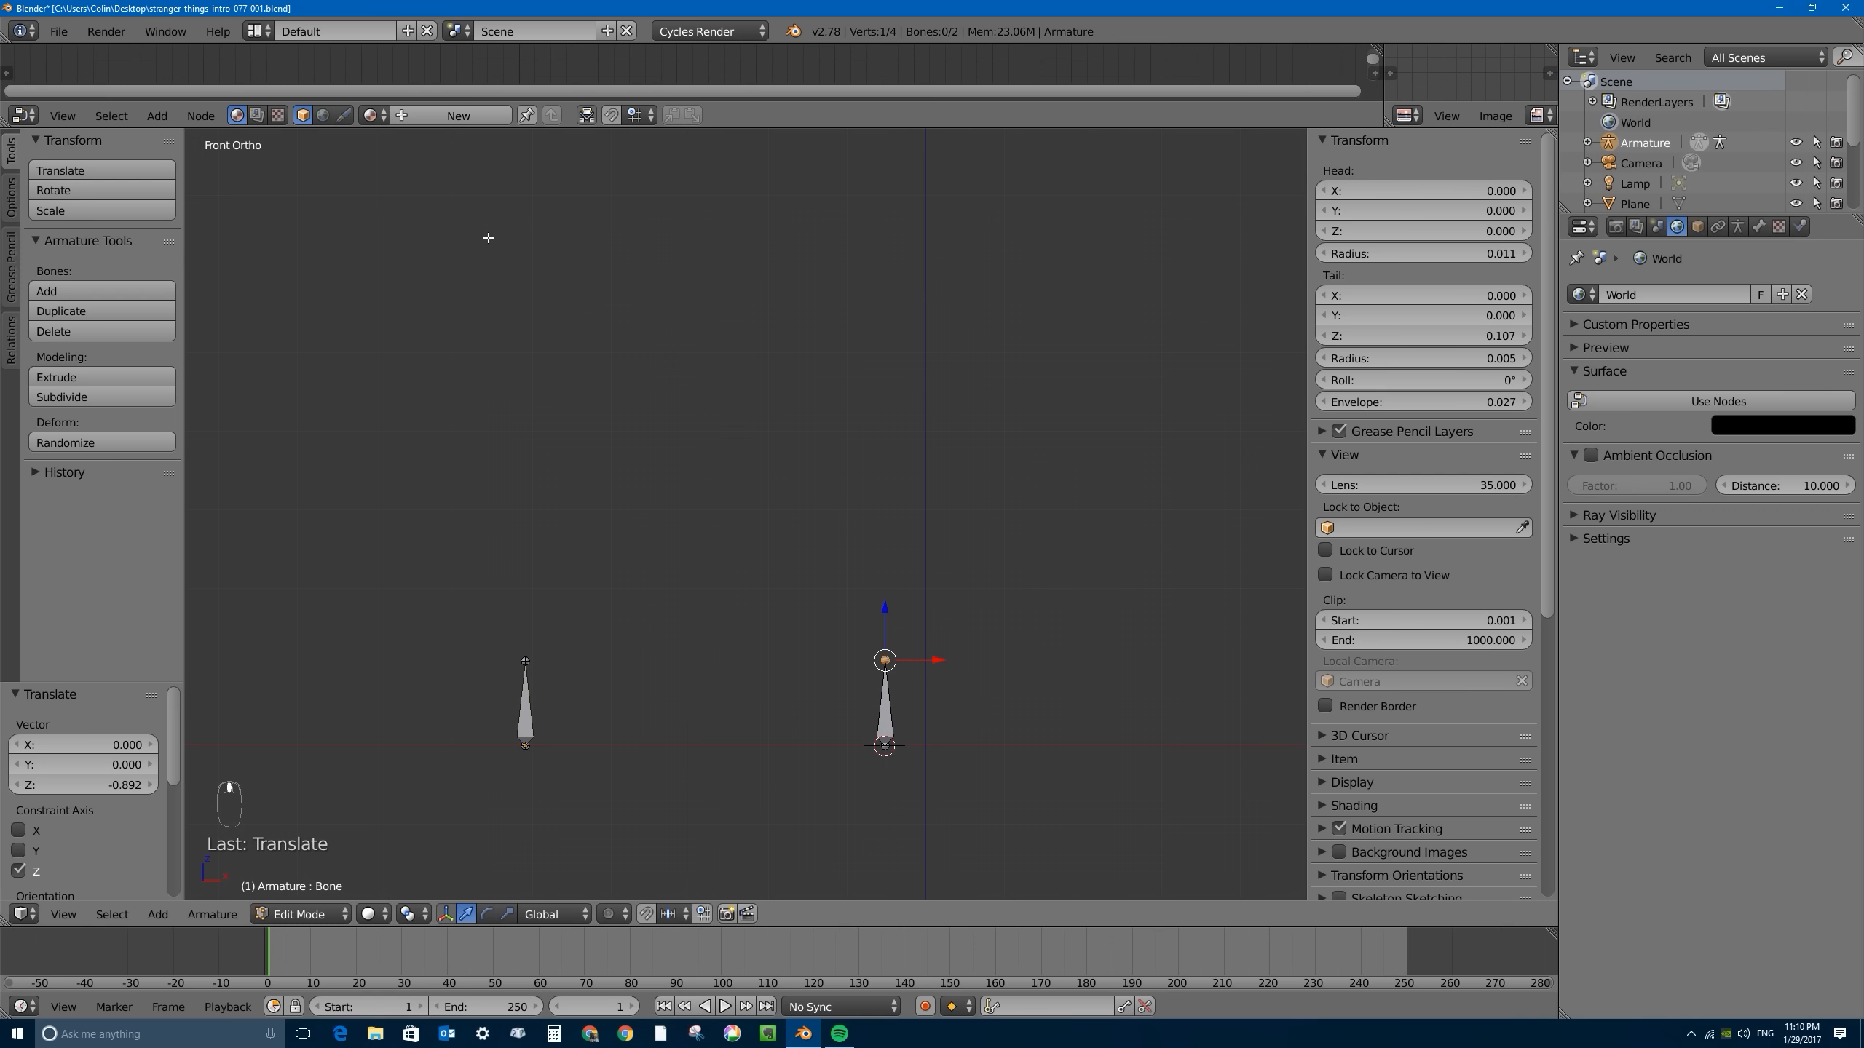
{"action": "middle_click_drag", "start_coordinate": [872, 701], "coordinate": [902, 608], "text": "shift"}
{"action": "key", "text": "g"}
{"action": "key", "text": "z"}
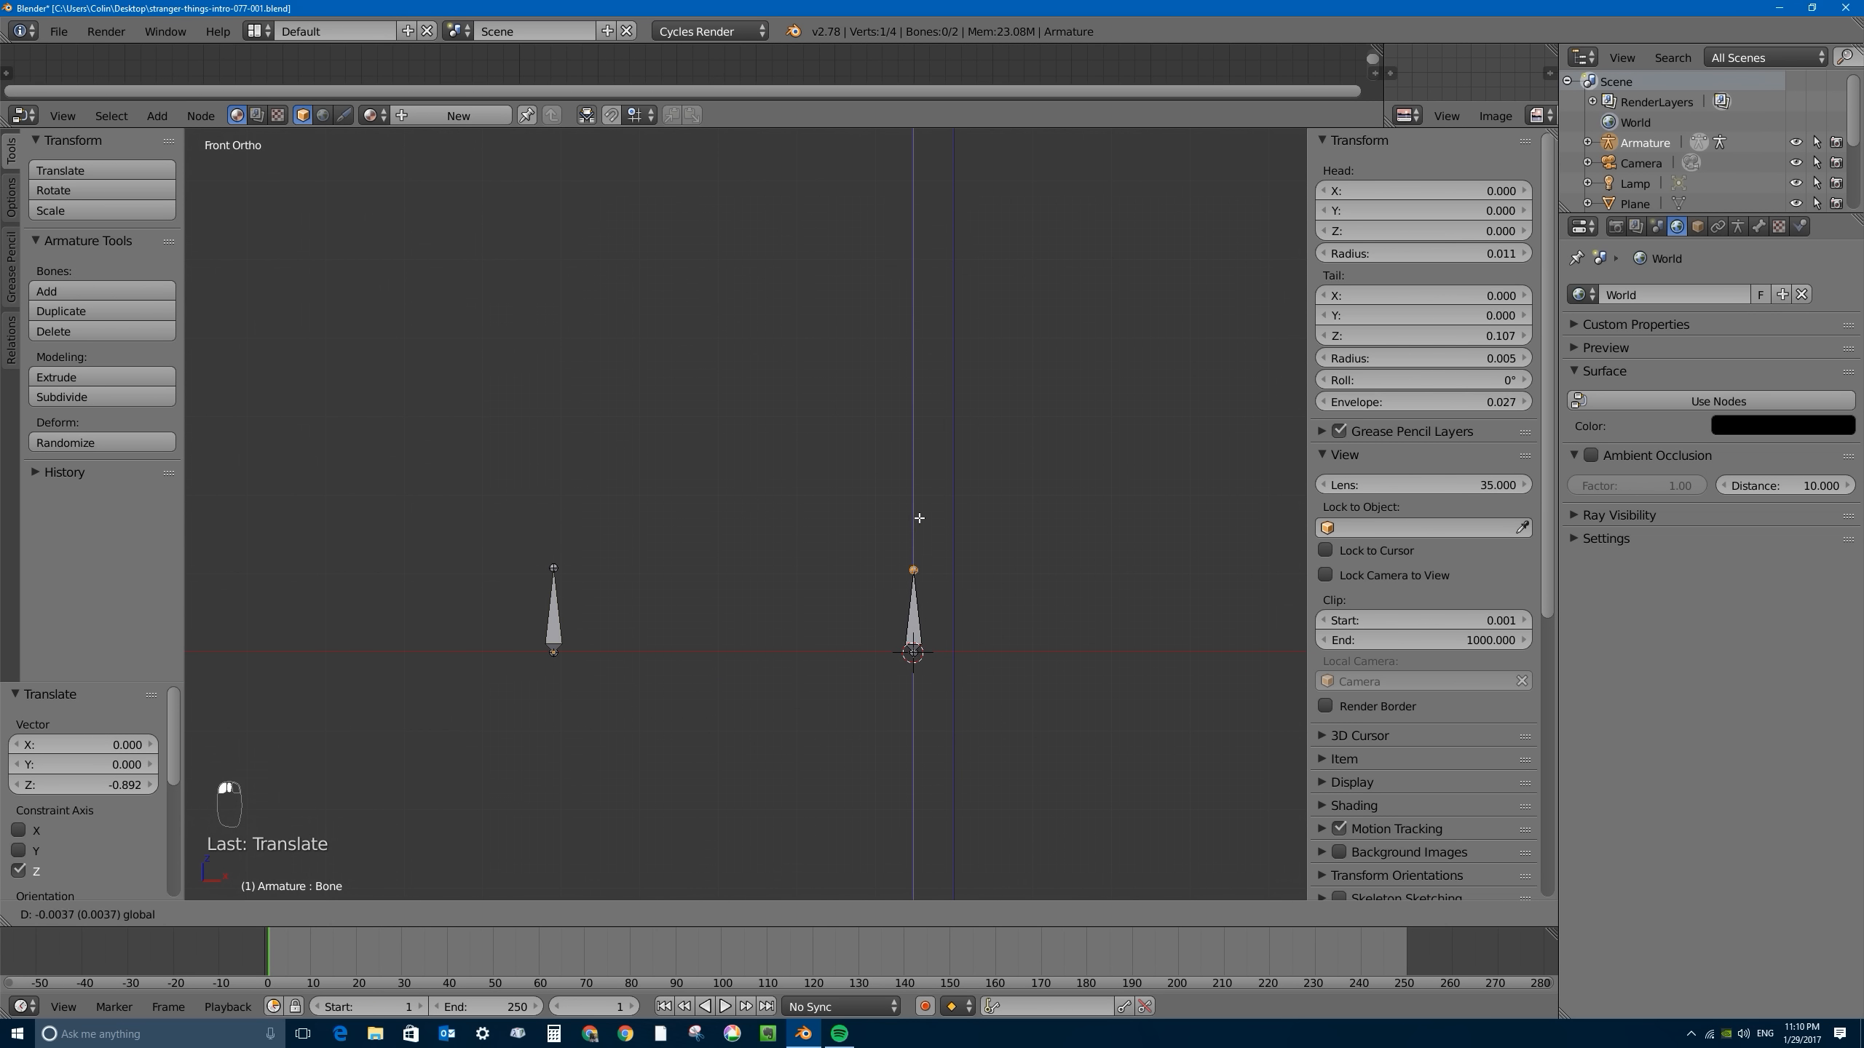
{"action": "left_click", "coordinate": [920, 517]}
{"action": "middle_click_drag", "start_coordinate": [920, 517], "coordinate": [689, 653]}
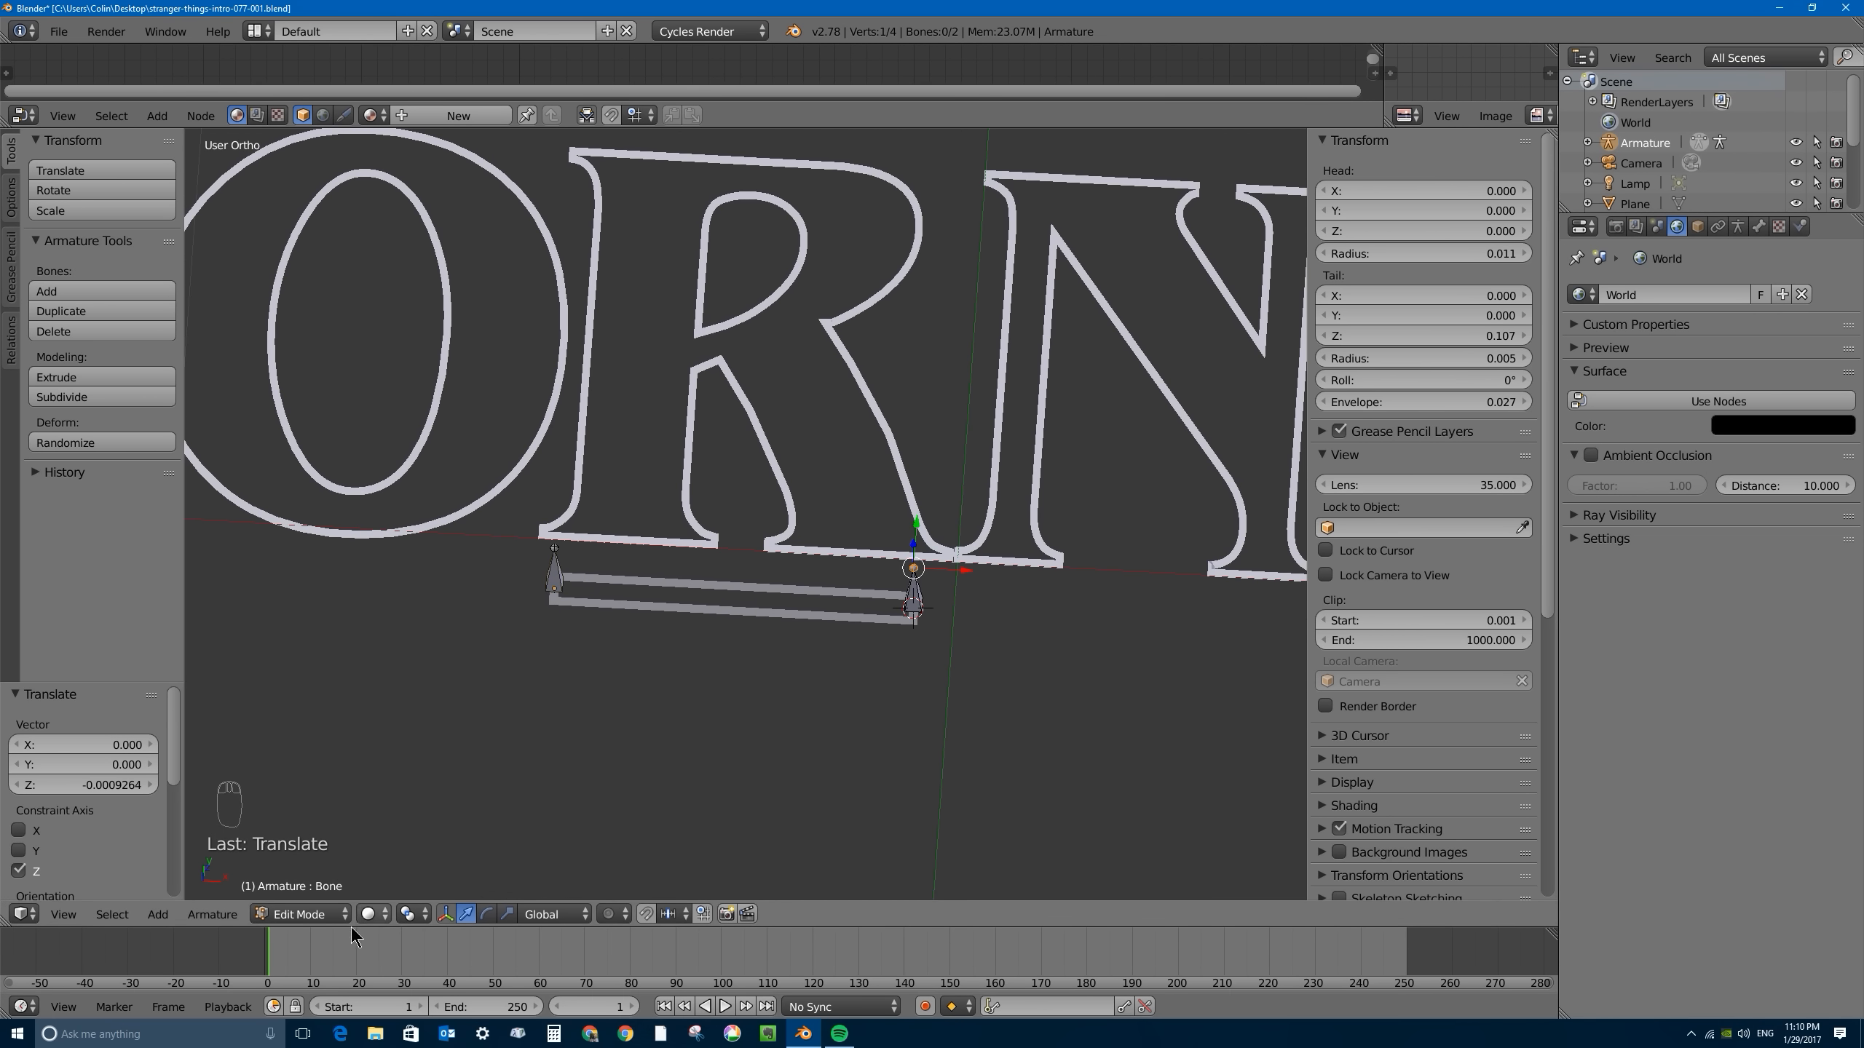
- Switch the armature to Pose Mode and try moving the right-end bone along the bar, undoing the move
{"action": "left_click", "coordinate": [308, 914]}
{"action": "left_click", "coordinate": [308, 846]}
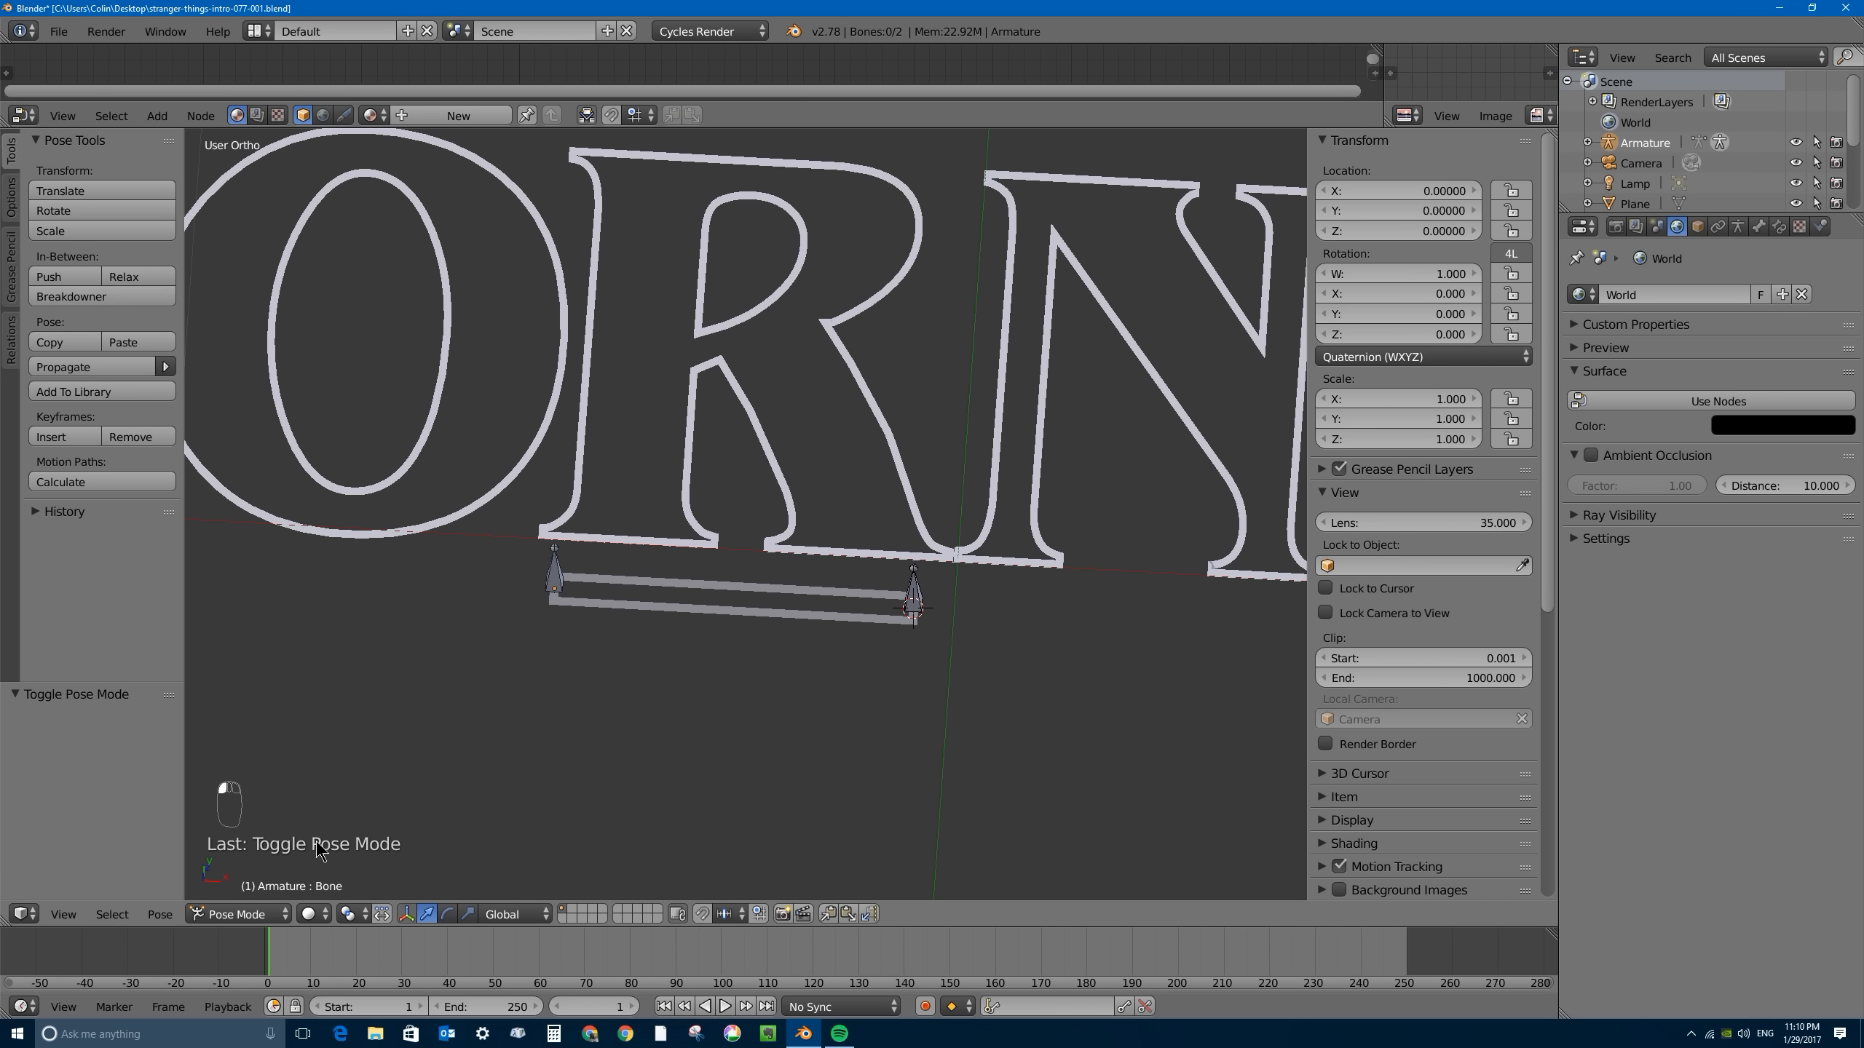
{"action": "left_click_drag", "start_coordinate": [963, 613], "coordinate": [727, 591]}
{"action": "key", "text": "ctrl+z"}
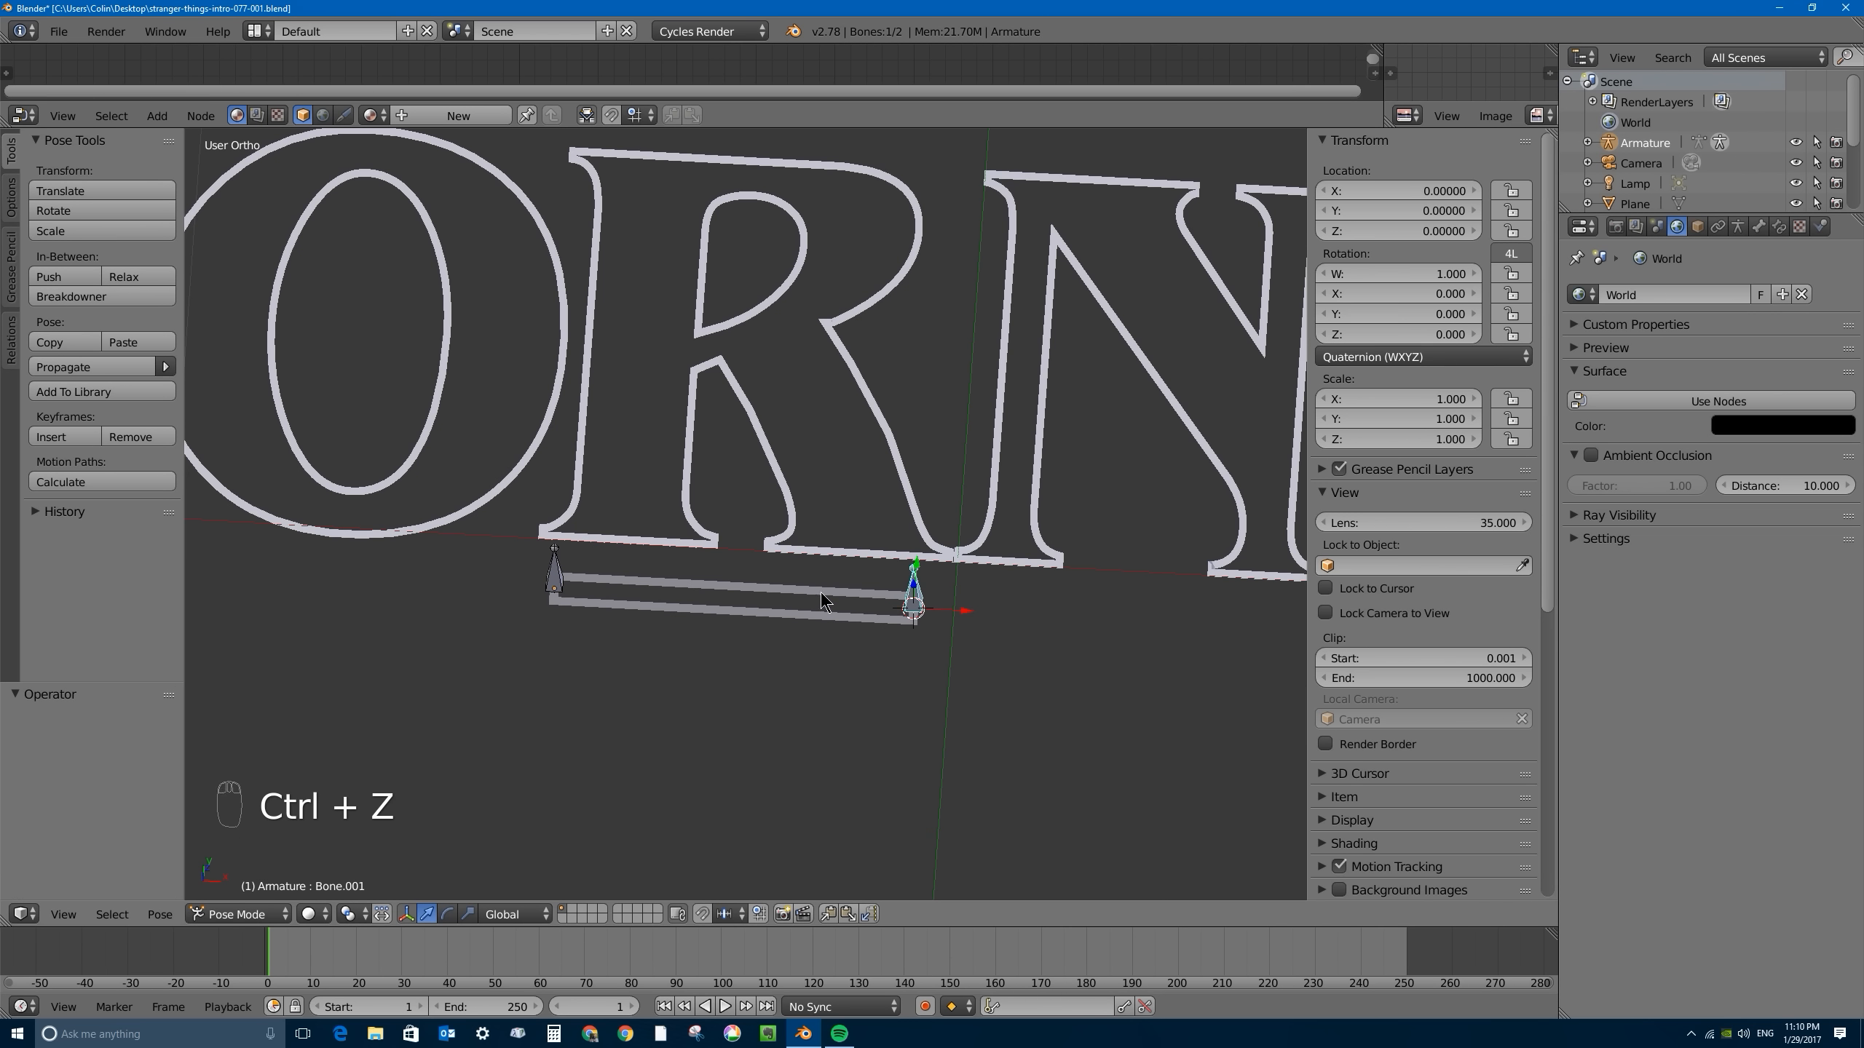
- Select the bar together with the armature's right-end bone and open the Set Parent To options
{"action": "right_click", "coordinate": [658, 582]}
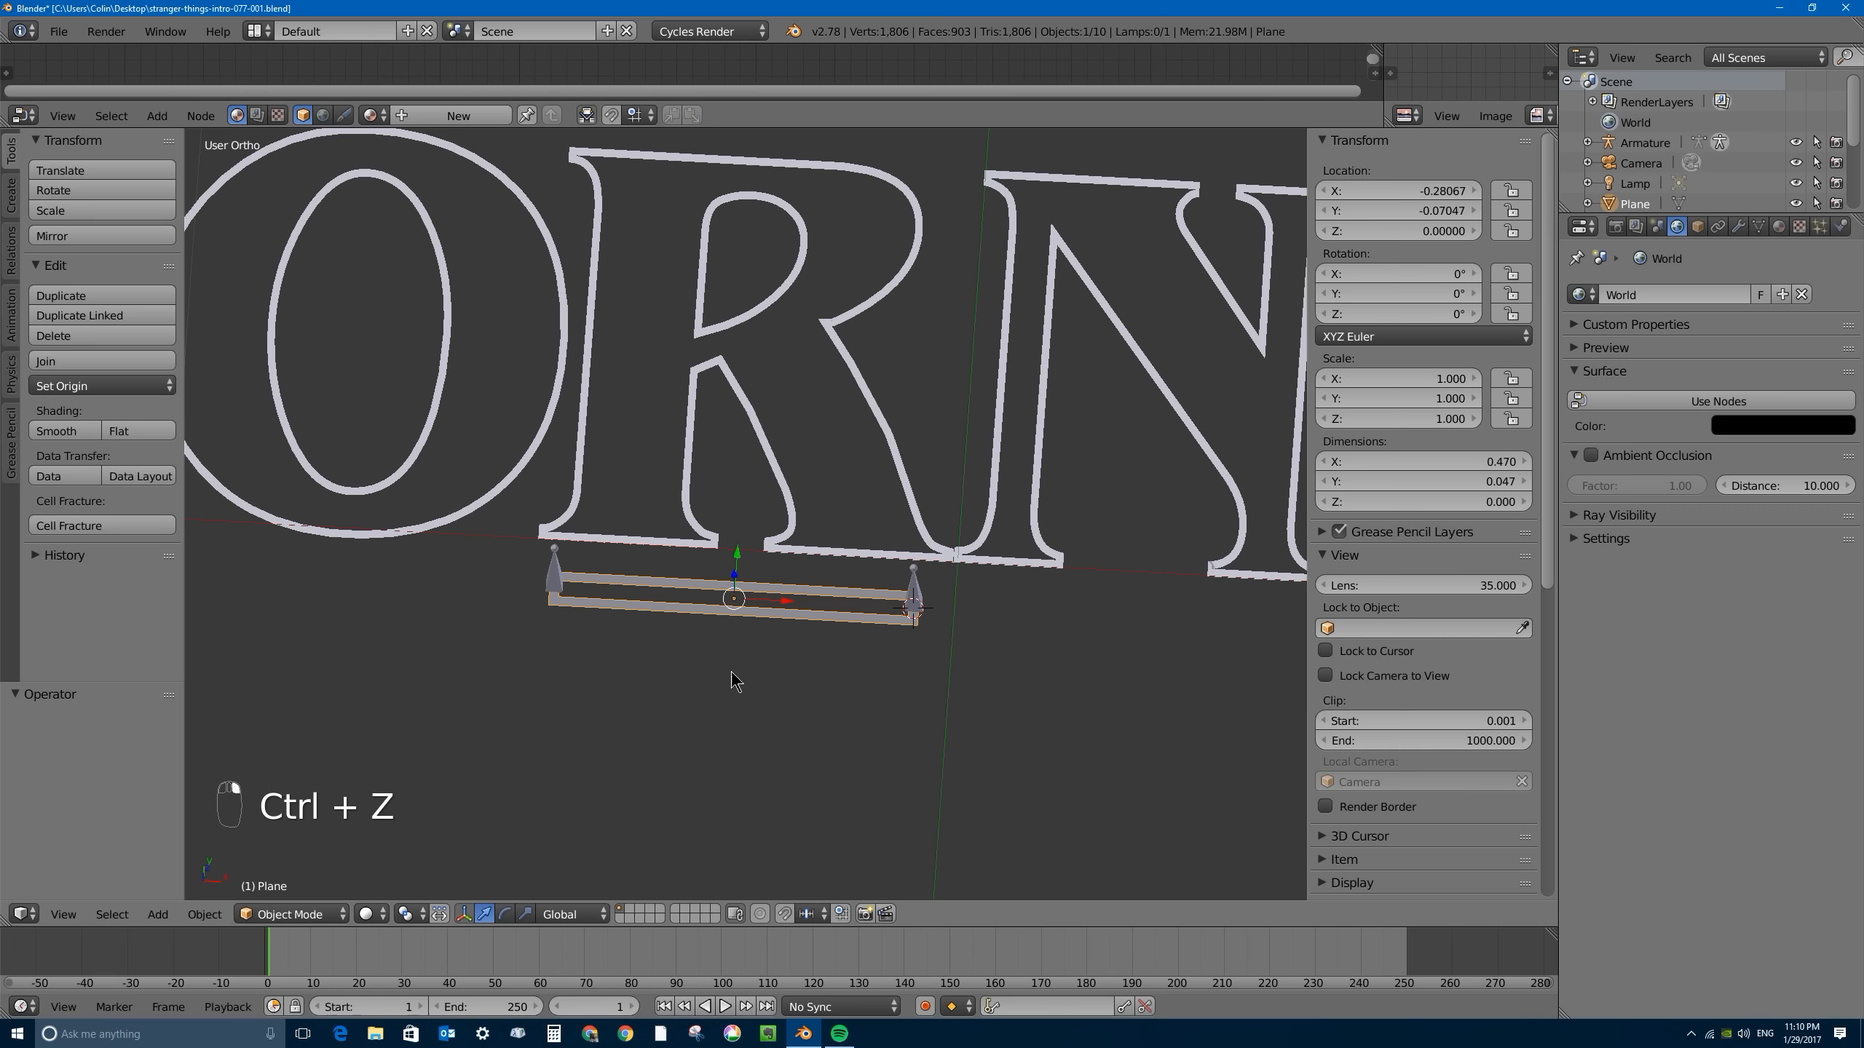
{"action": "right_click", "coordinate": [931, 586]}
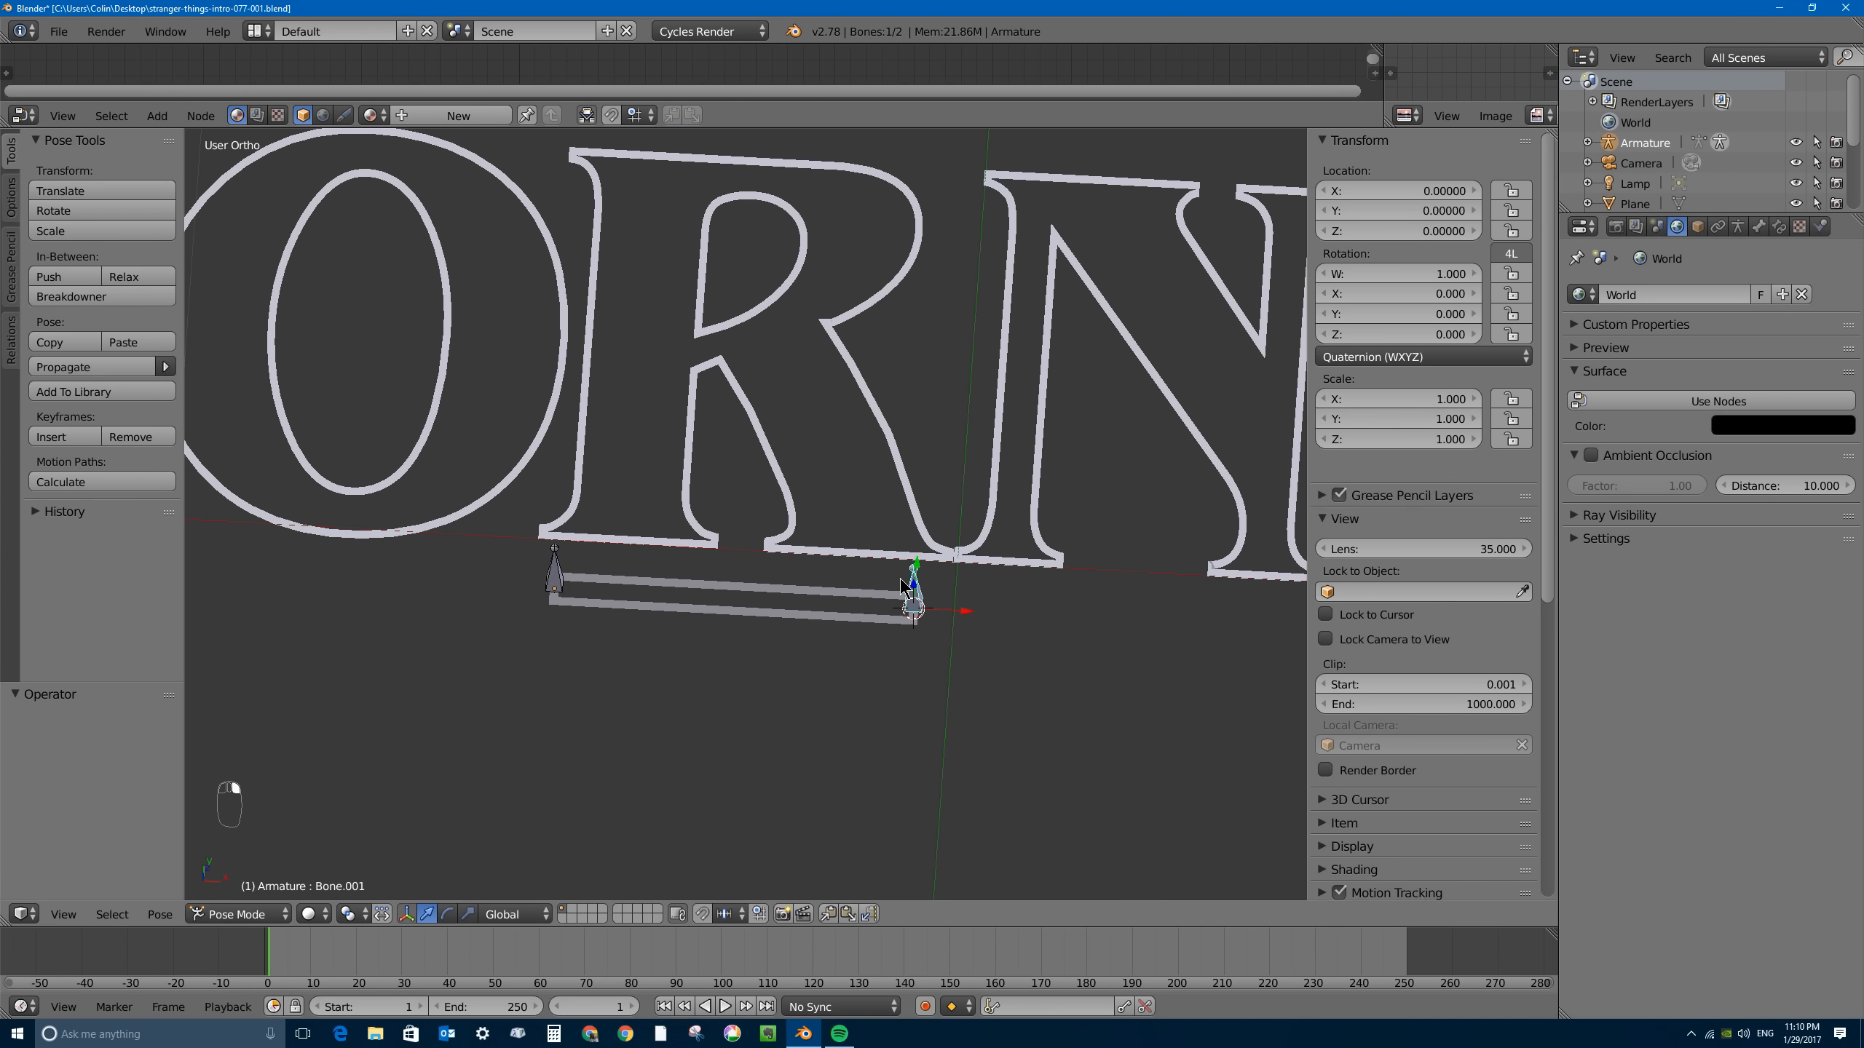
{"action": "right_click", "coordinate": [777, 604]}
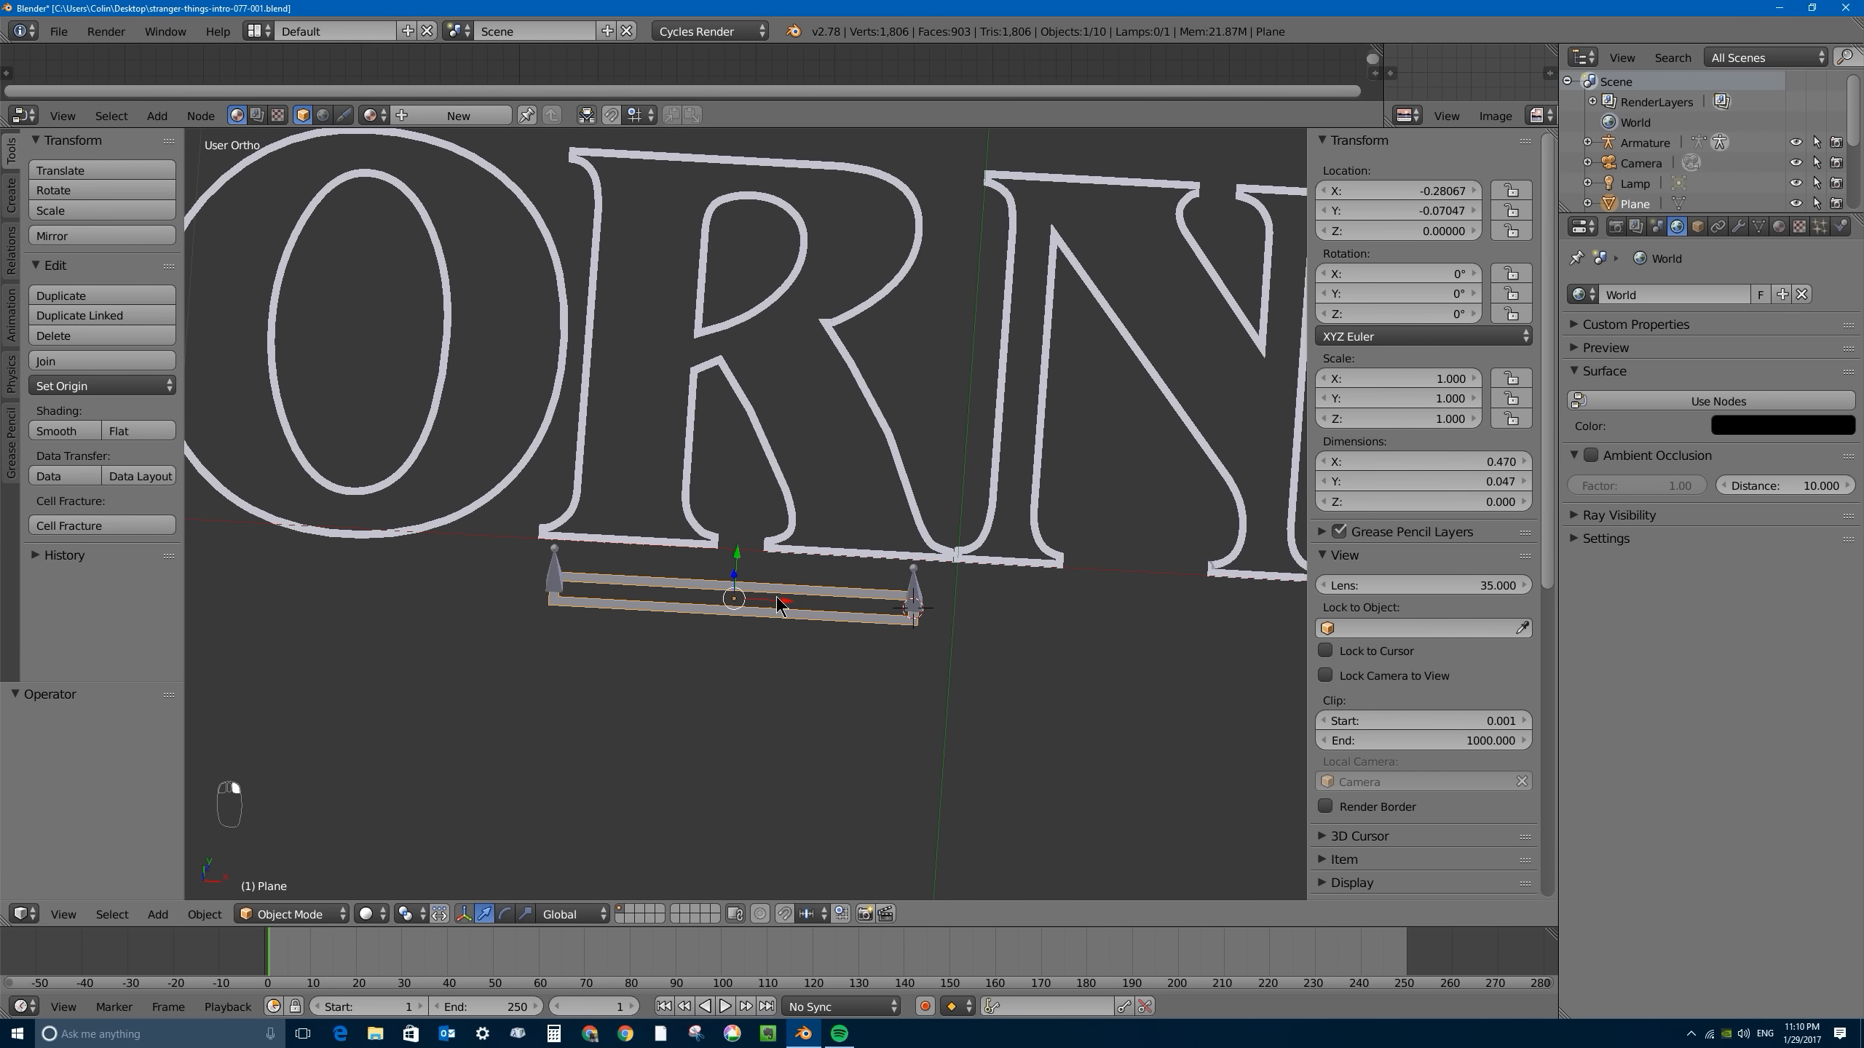
{"action": "right_click", "coordinate": [918, 586]}
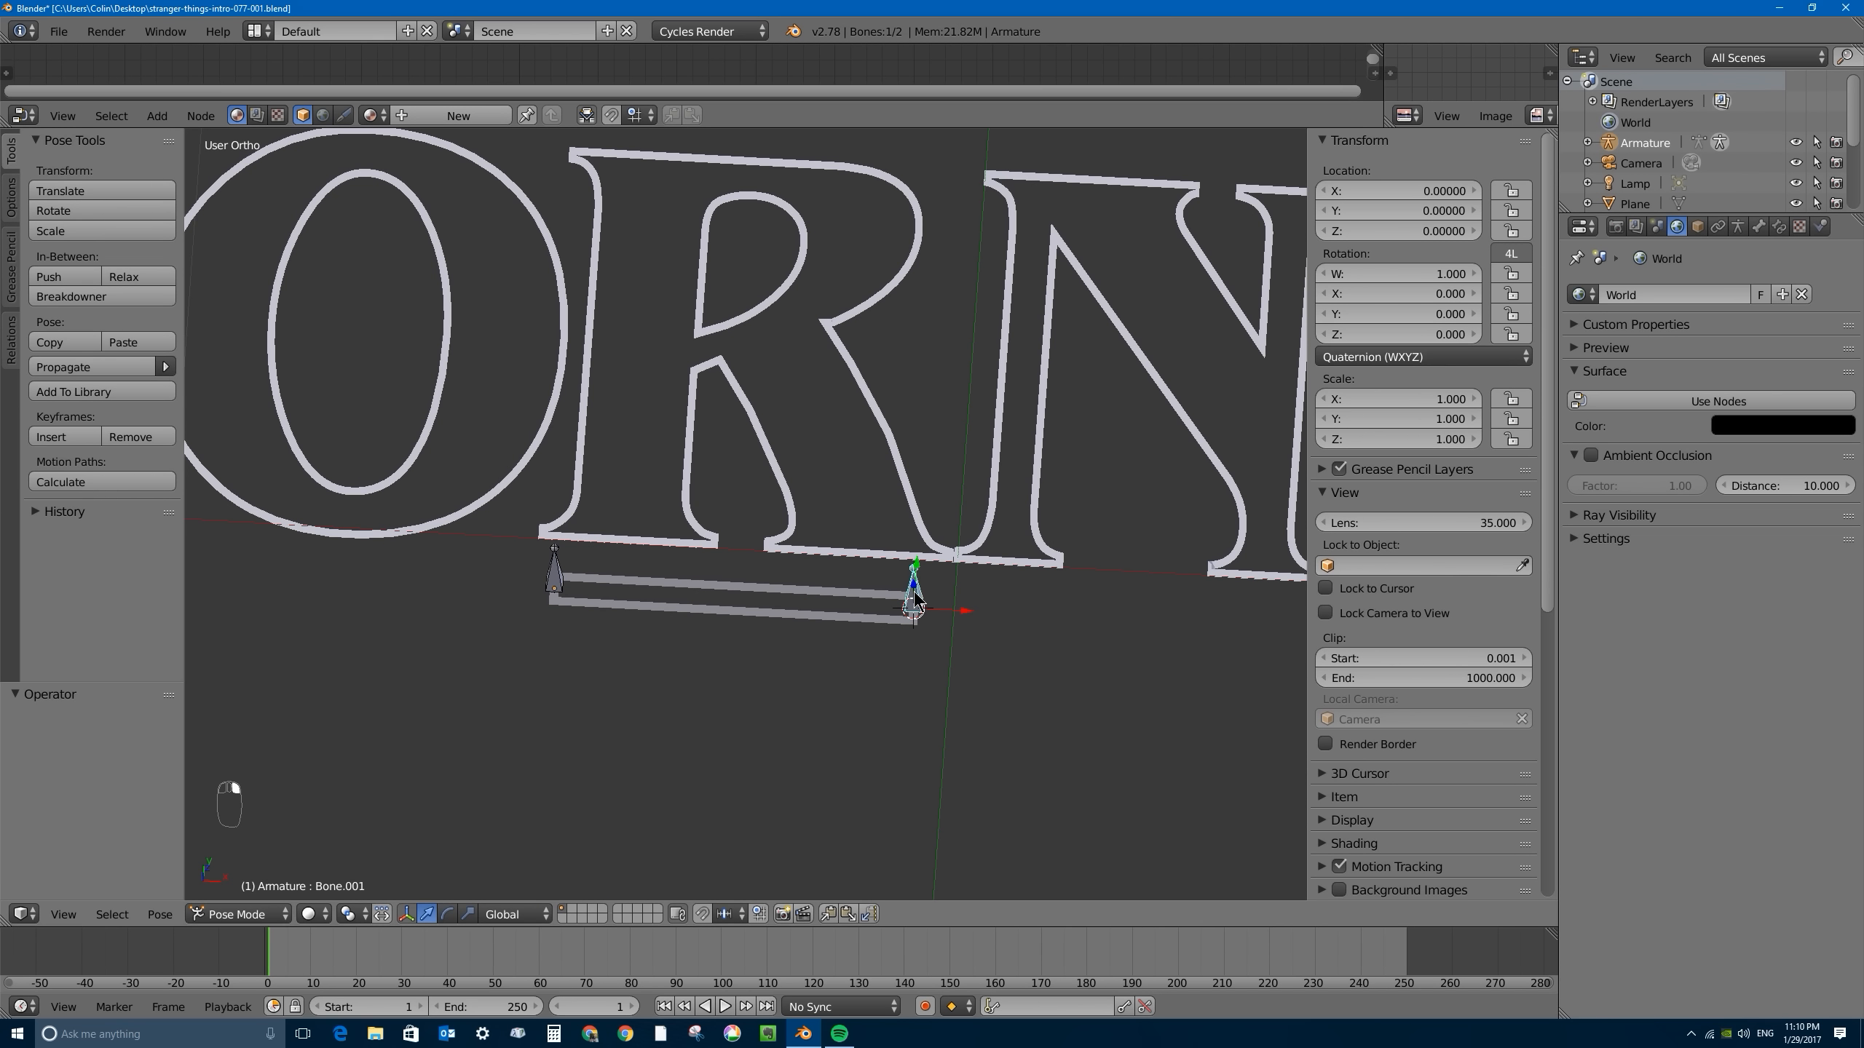
{"action": "right_click", "coordinate": [803, 587]}
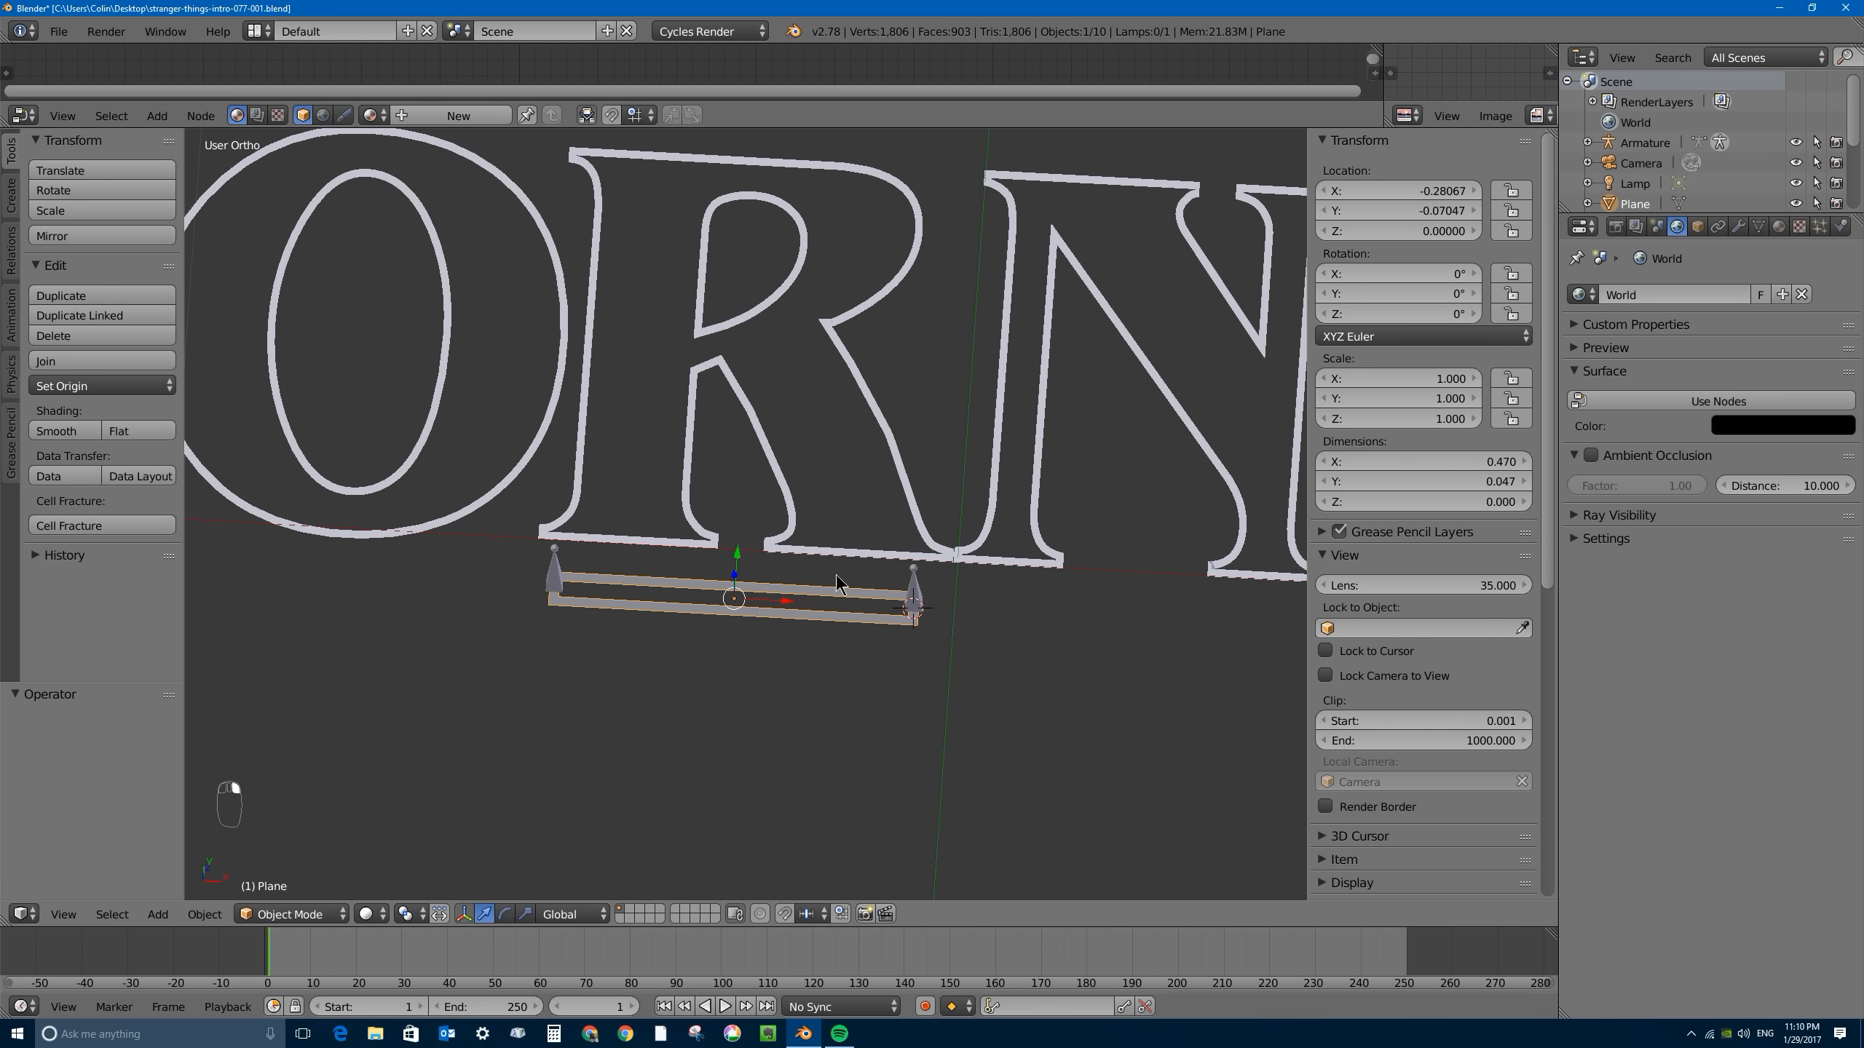
{"action": "right_click", "coordinate": [914, 601]}
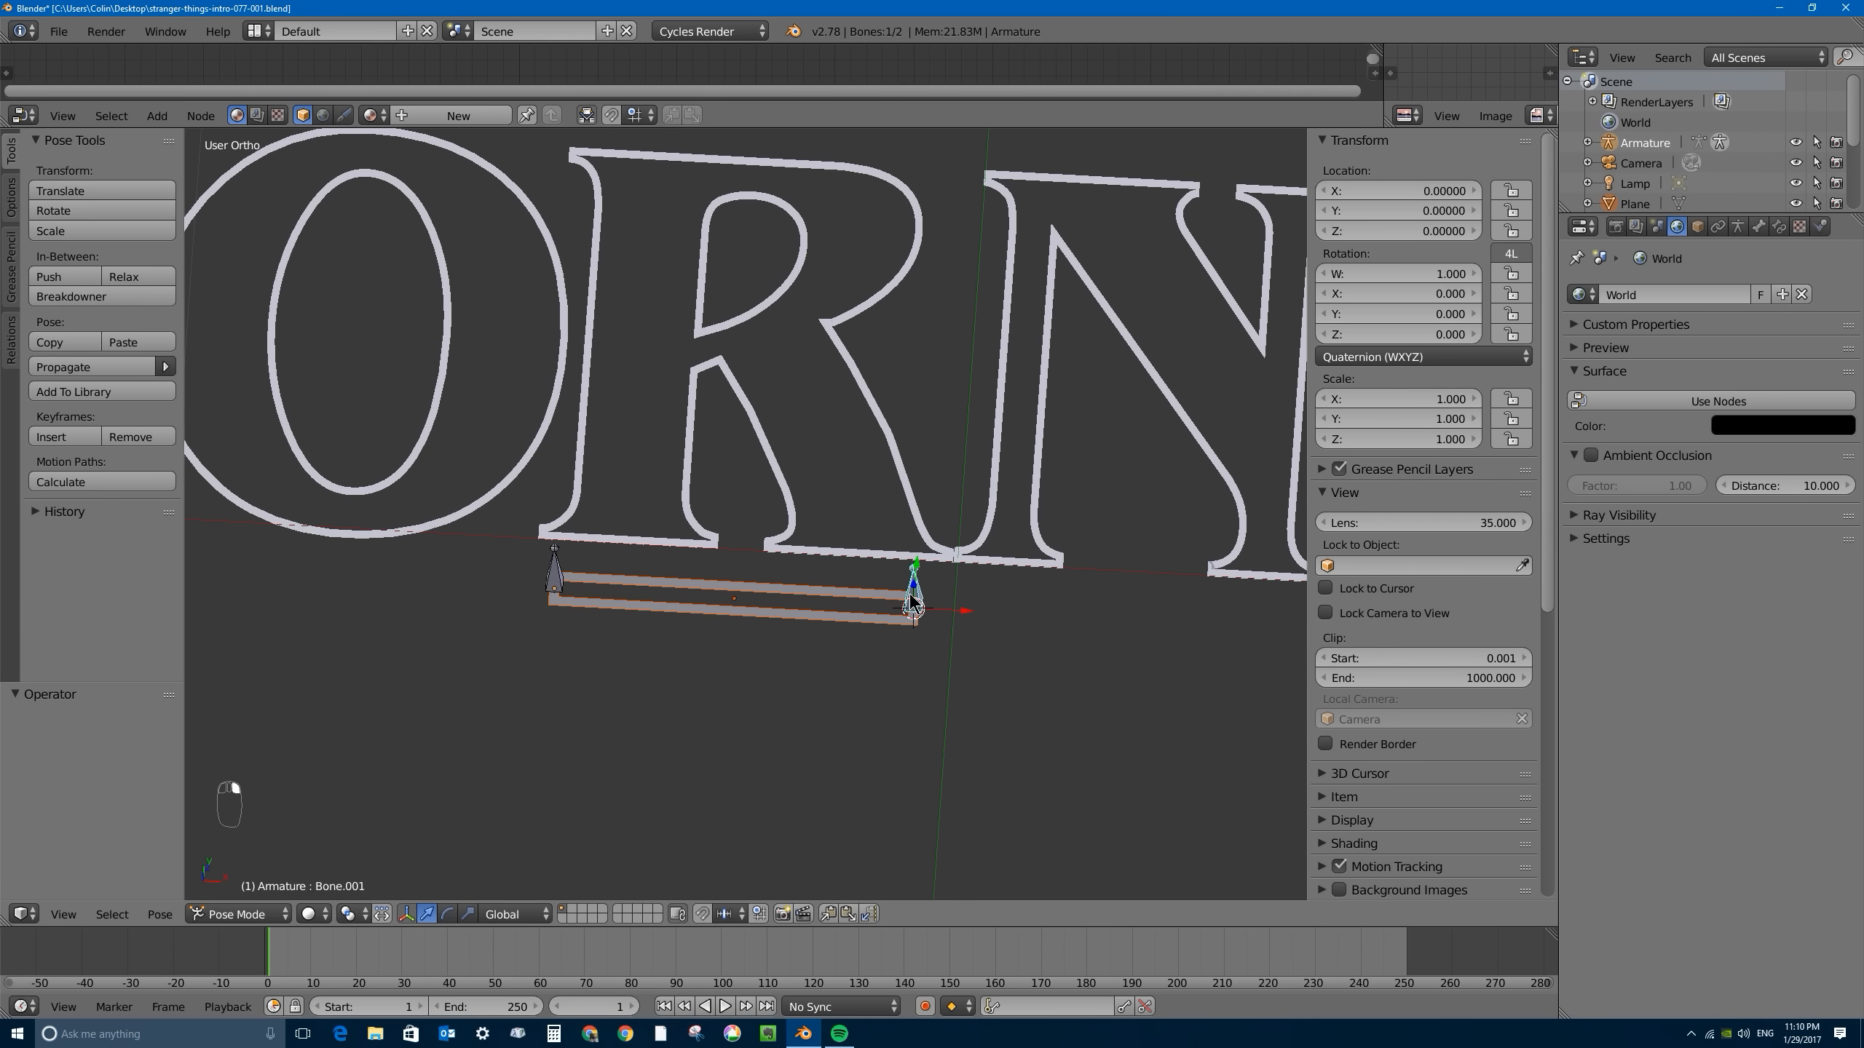
{"action": "key", "text": "ctrl+p"}
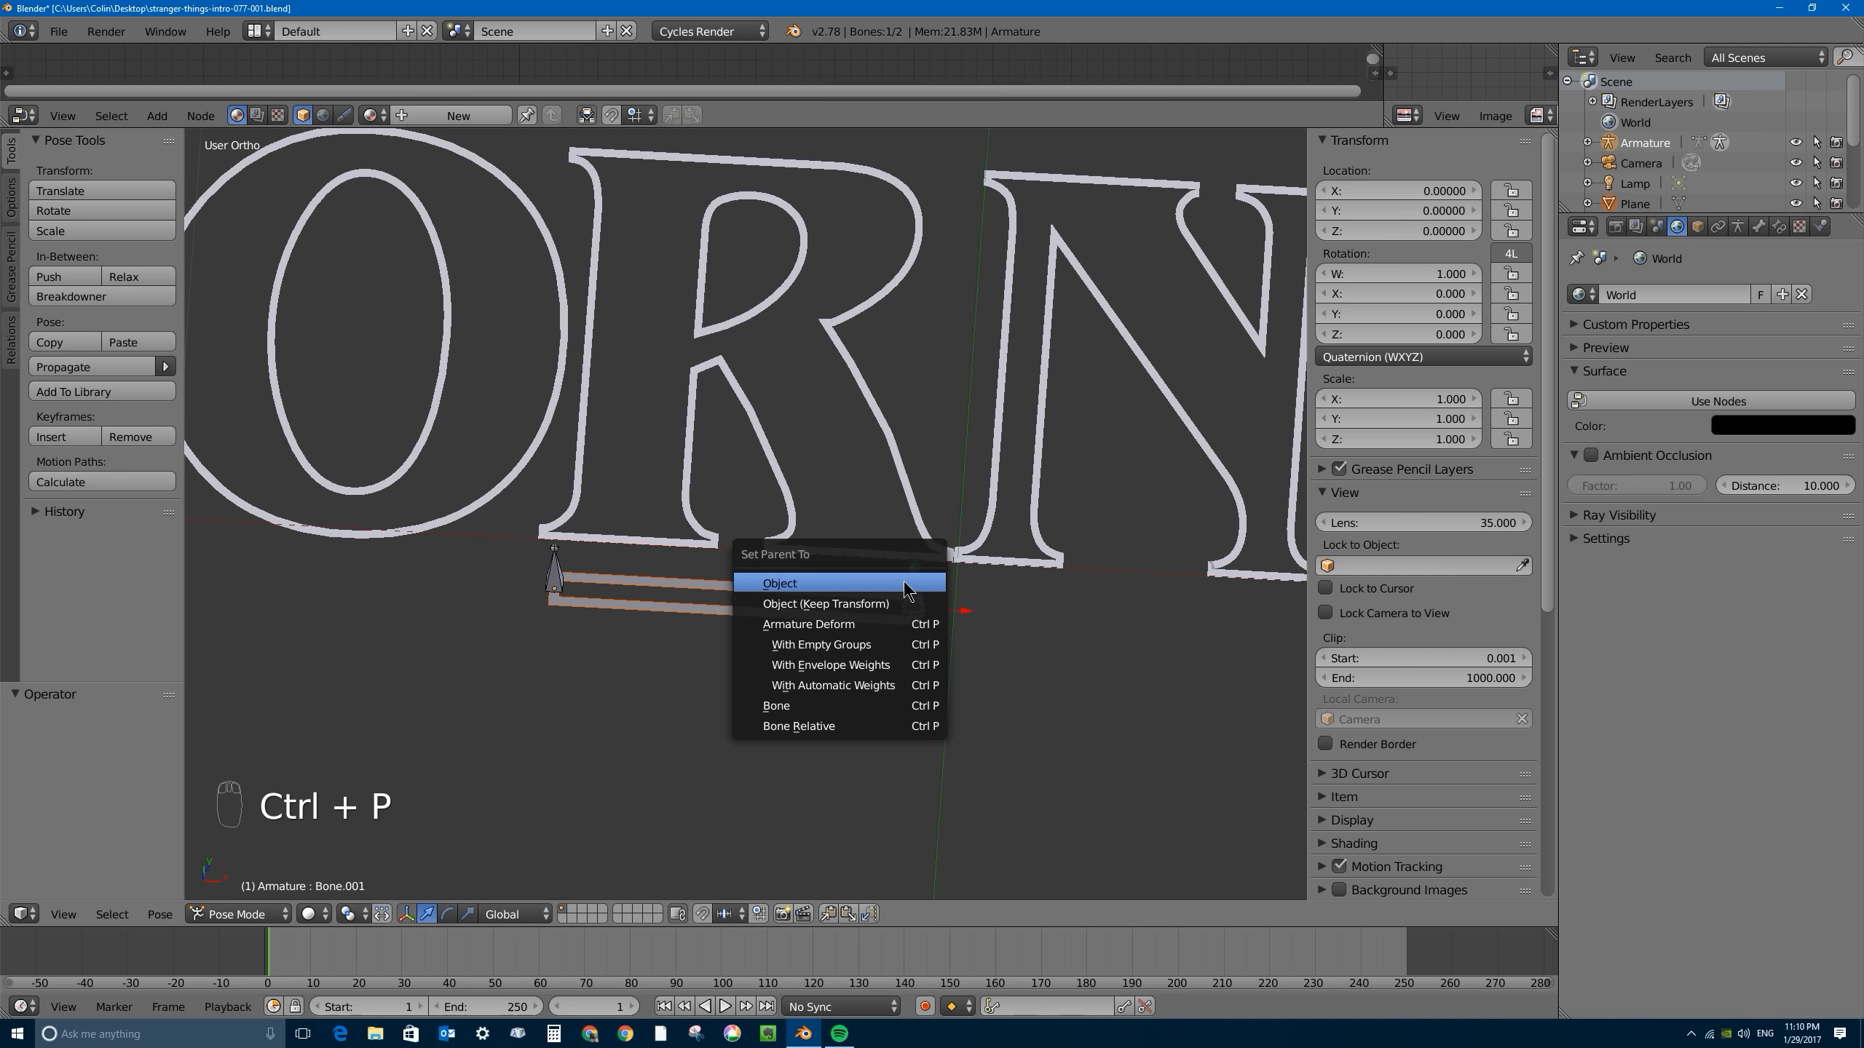
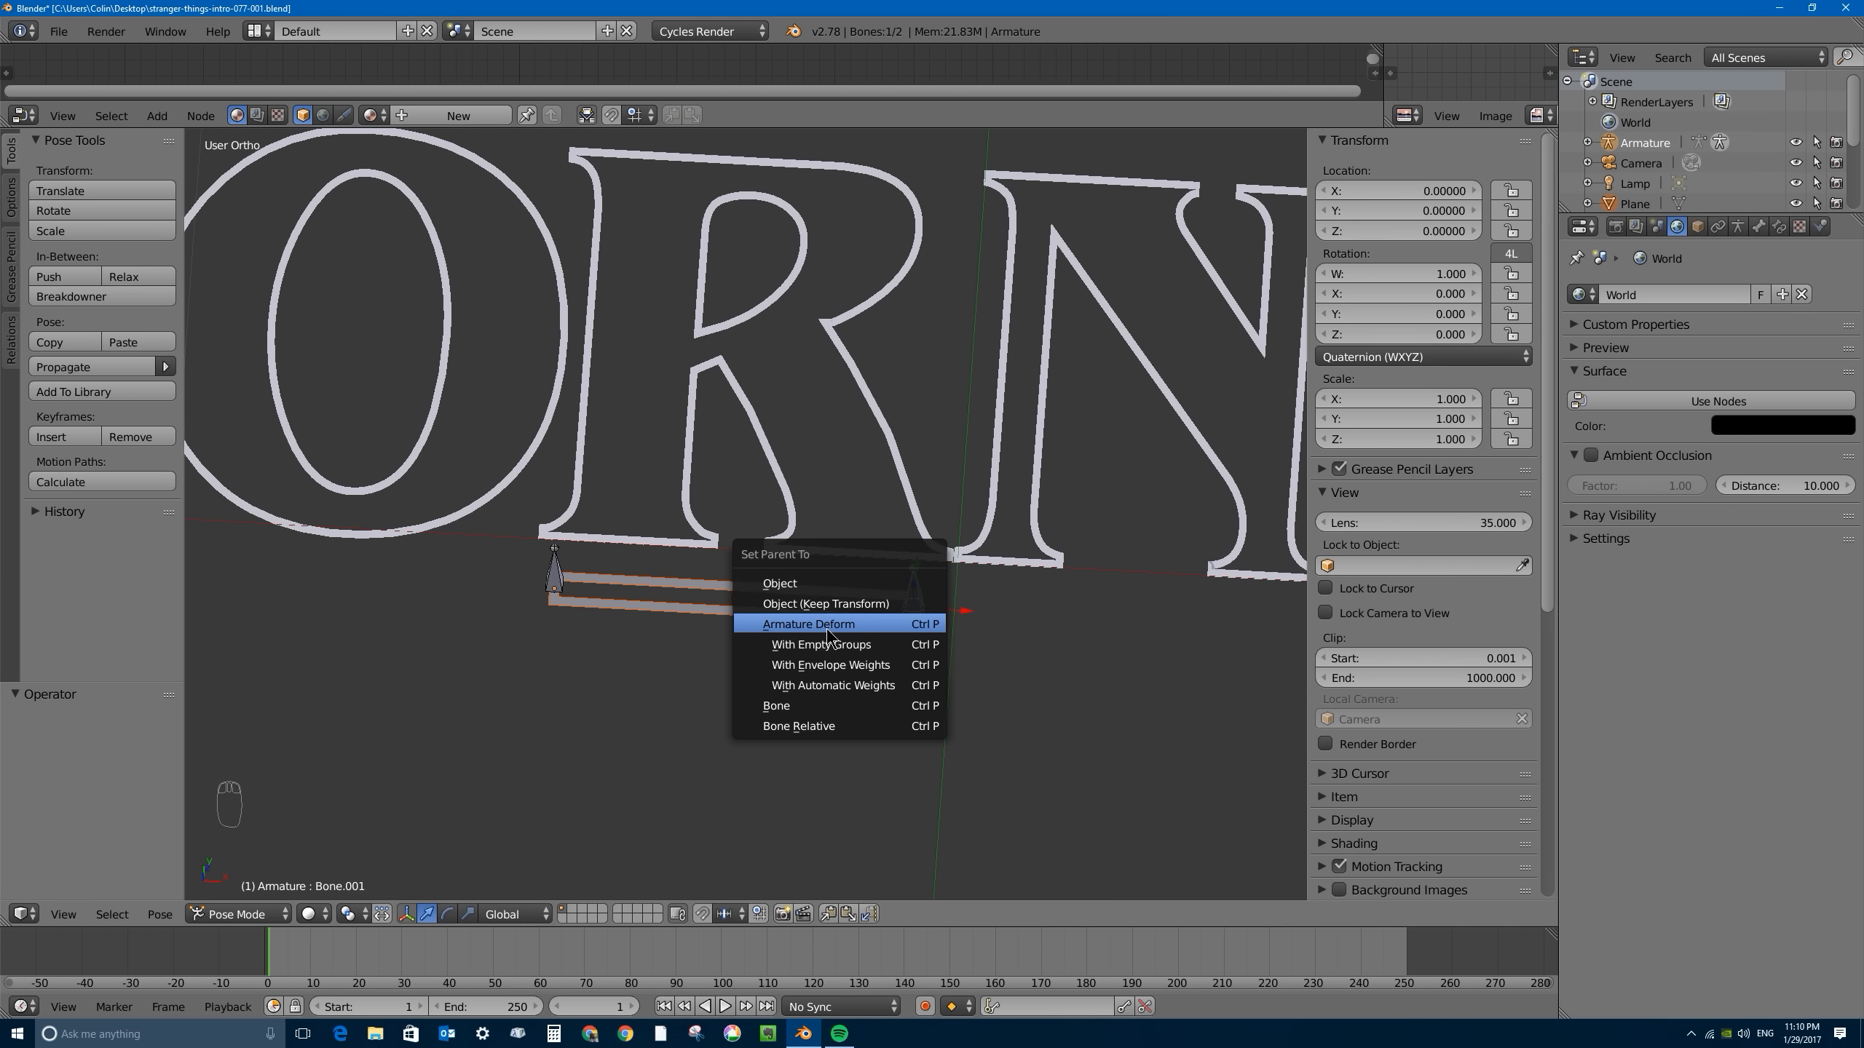
- Parent the bar to the armature using Armature Deform With Automatic Weights
{"action": "left_click", "coordinate": [878, 689]}
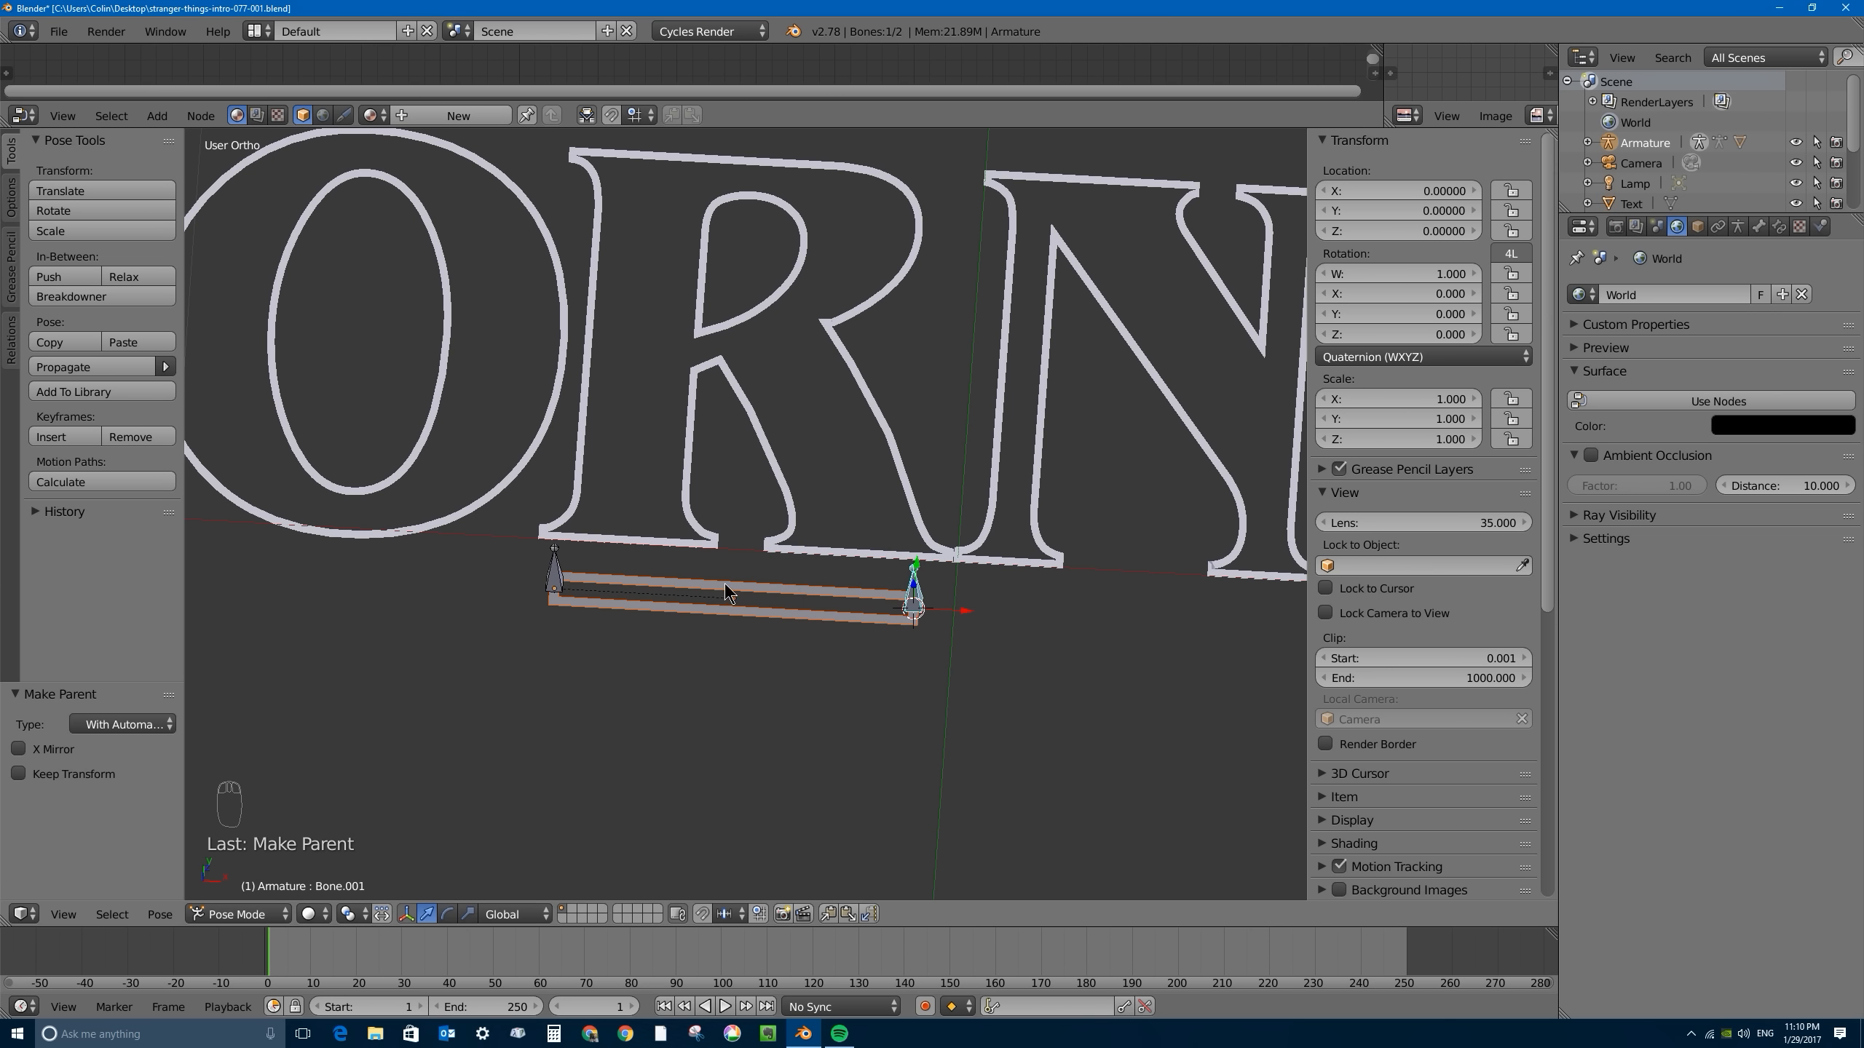
{"action": "right_click", "coordinate": [554, 578]}
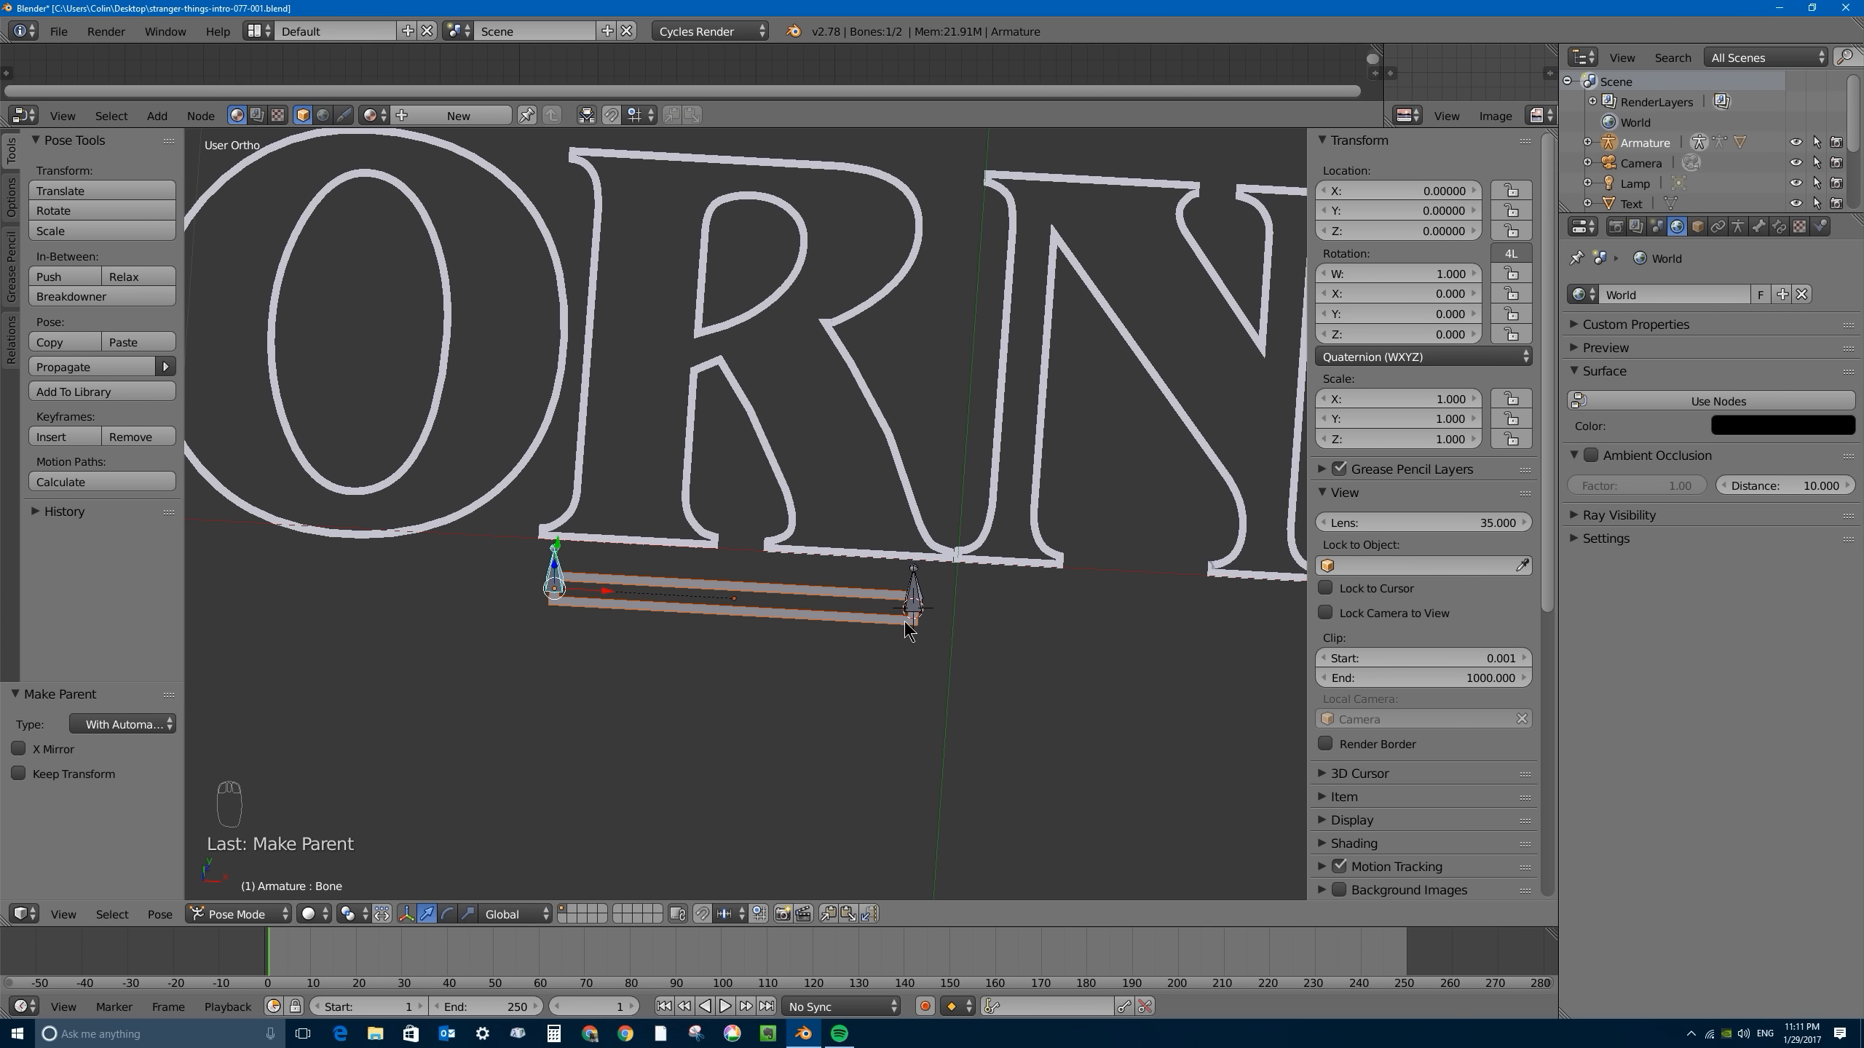
- Test the rig by sliding the right-end bone outward and back along X and moving the left-end bone about 0.058 inward
{"action": "right_click", "coordinate": [913, 588]}
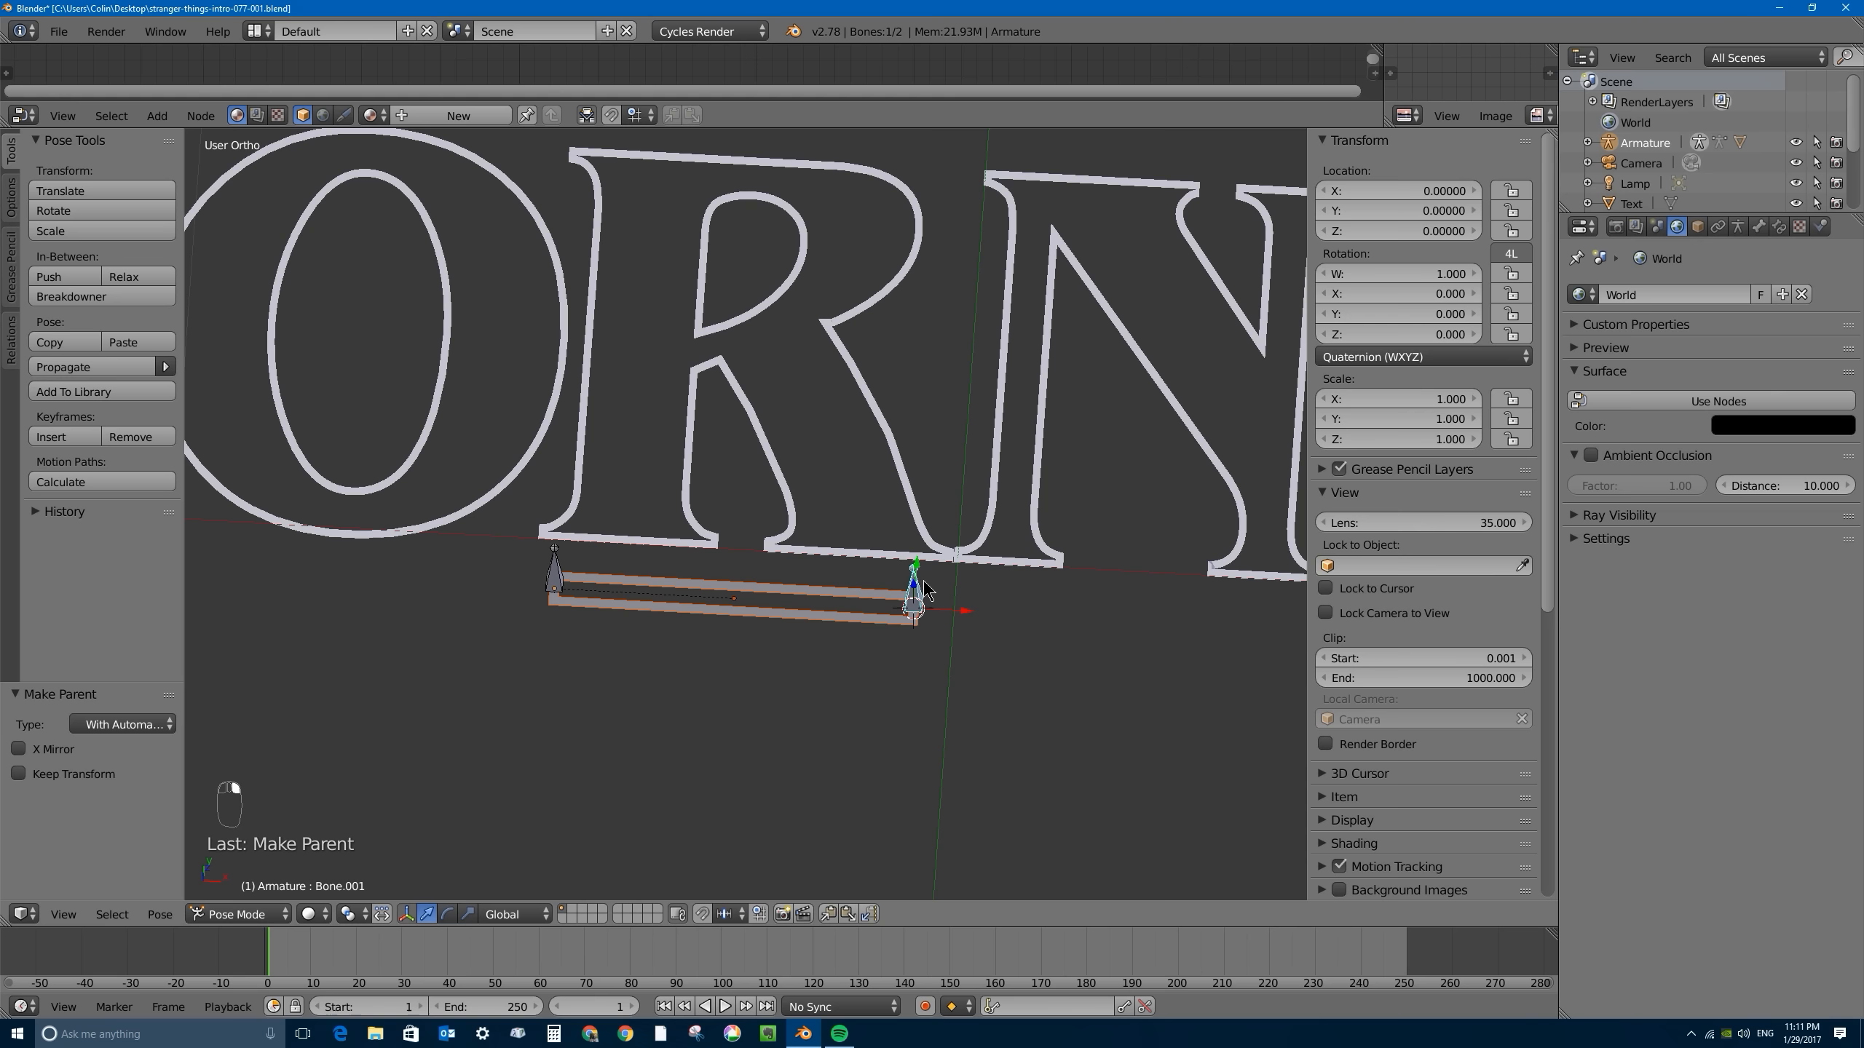
{"action": "key", "text": "g"}
{"action": "key", "text": "x"}
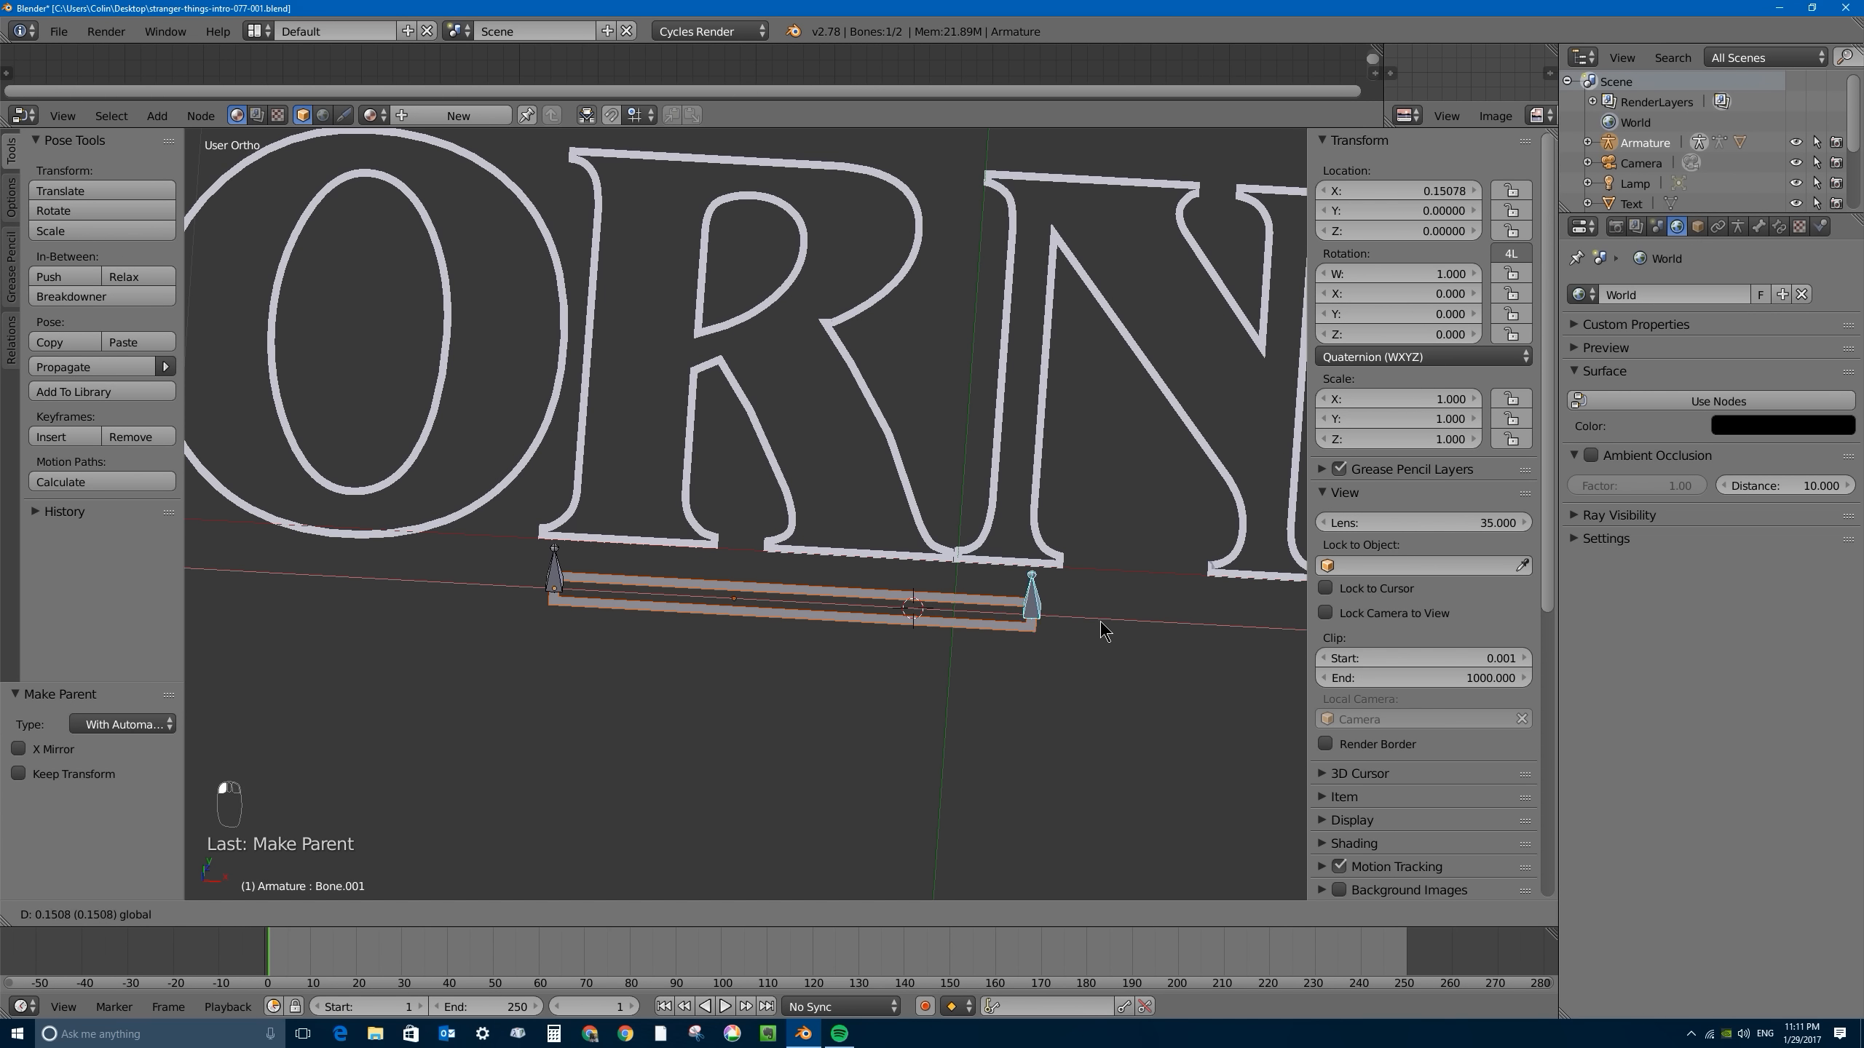
{"action": "left_click", "coordinate": [1101, 631]}
{"action": "key", "text": "g"}
{"action": "key", "text": "x"}
{"action": "left_click", "coordinate": [866, 605]}
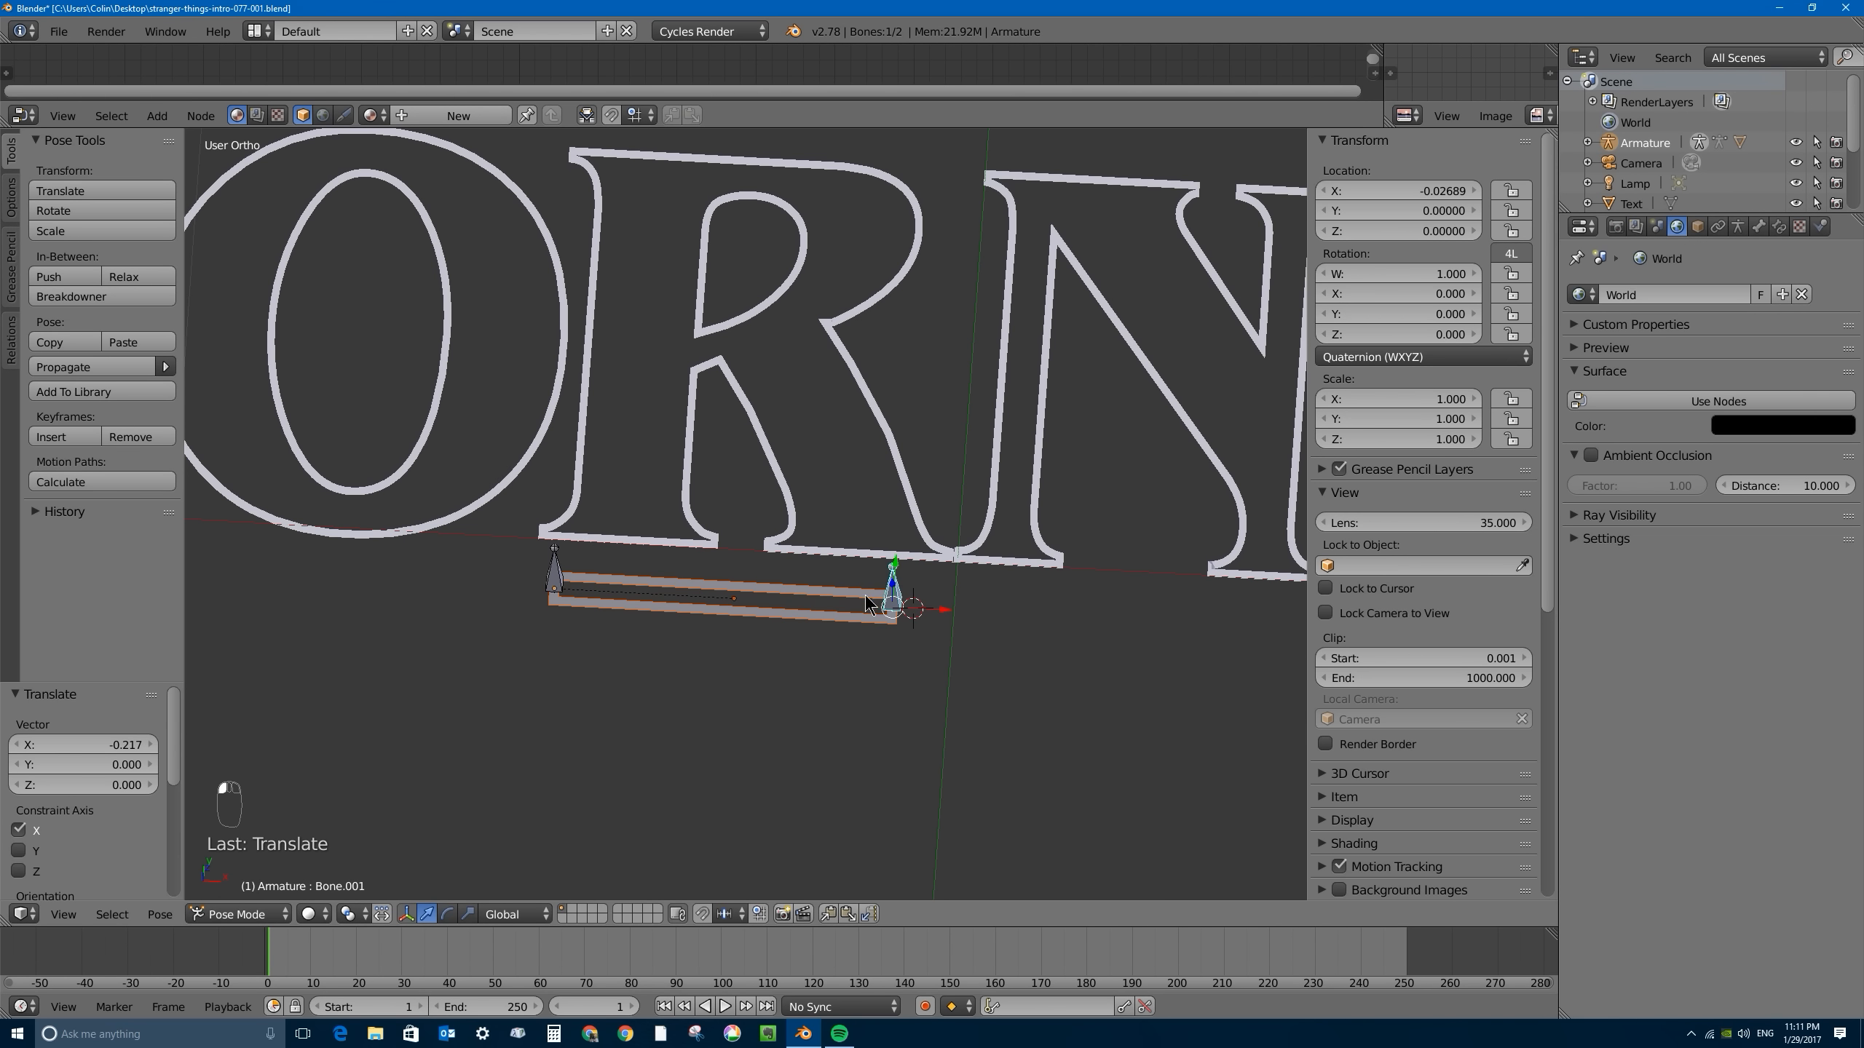
{"action": "right_click", "coordinate": [550, 580]}
{"action": "key", "text": "g"}
{"action": "key", "text": "x"}
{"action": "left_click", "coordinate": [638, 609]}
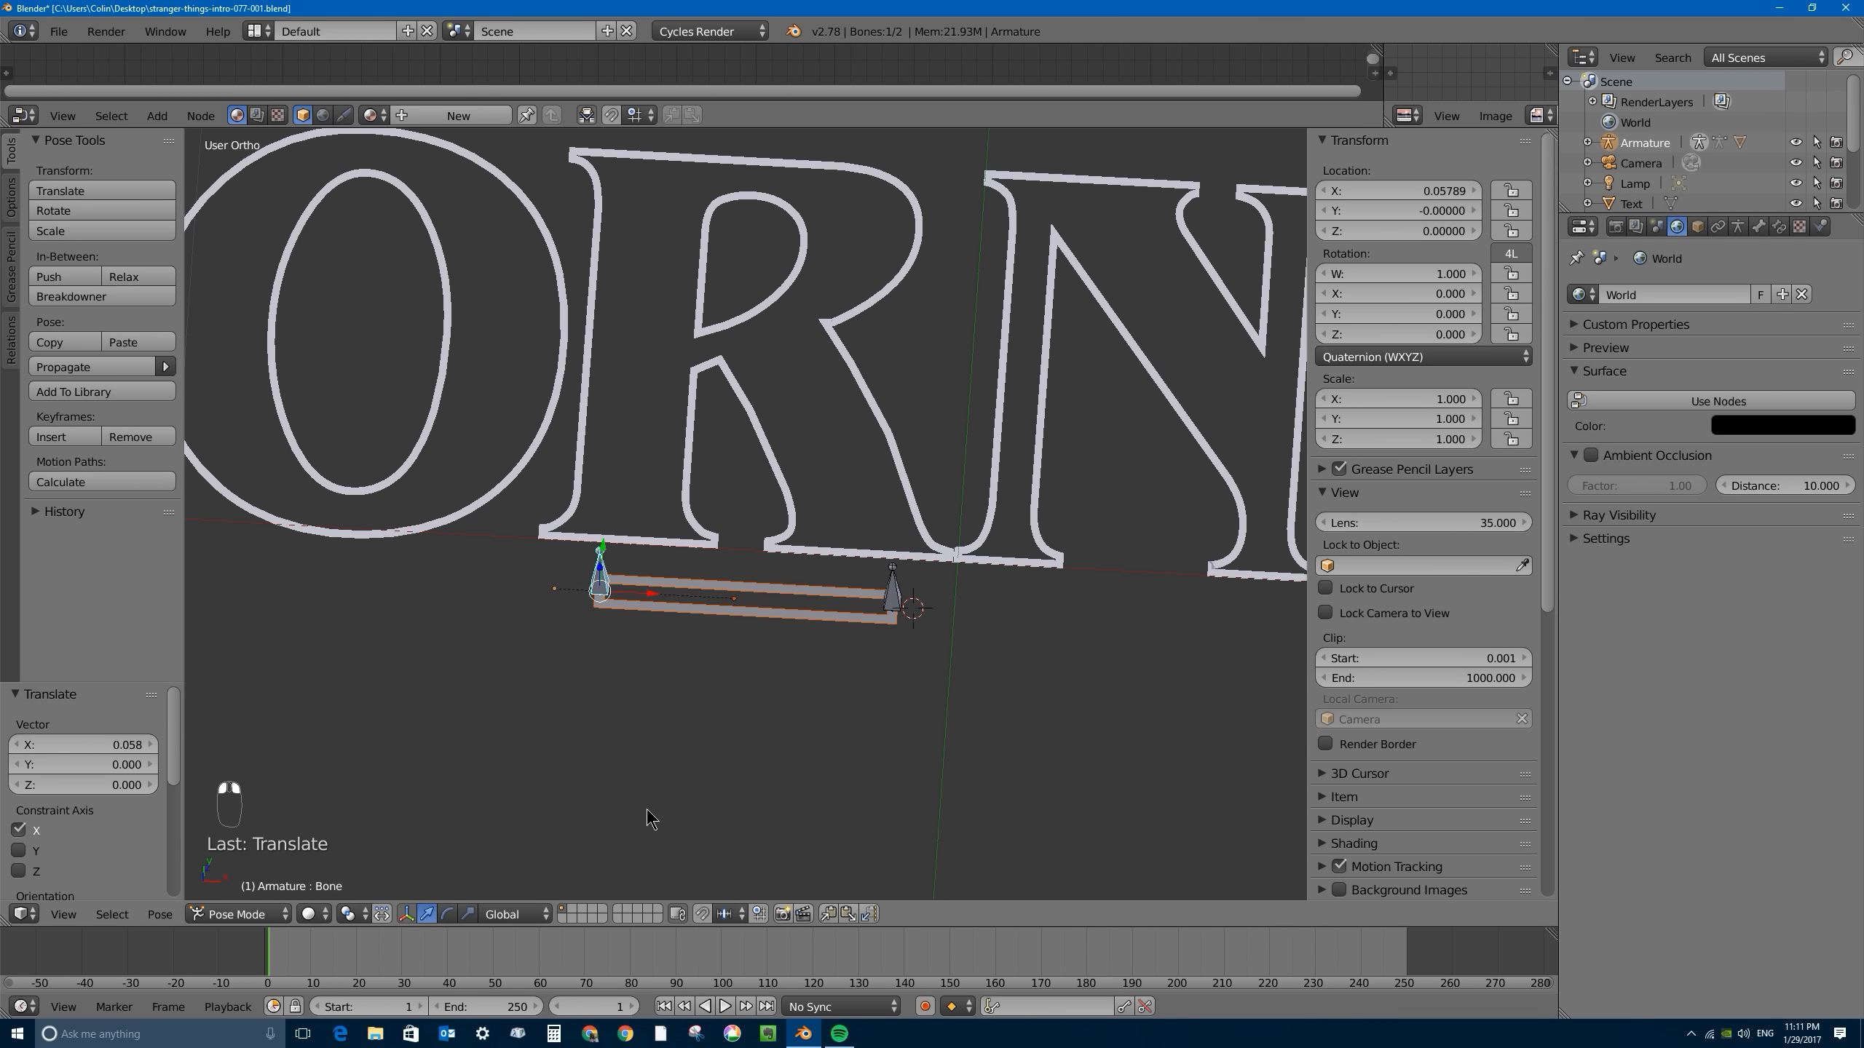
- Move the left-end bone about -0.542 along X so the bar starts beside the letter B
{"action": "key", "text": "KP_7"}
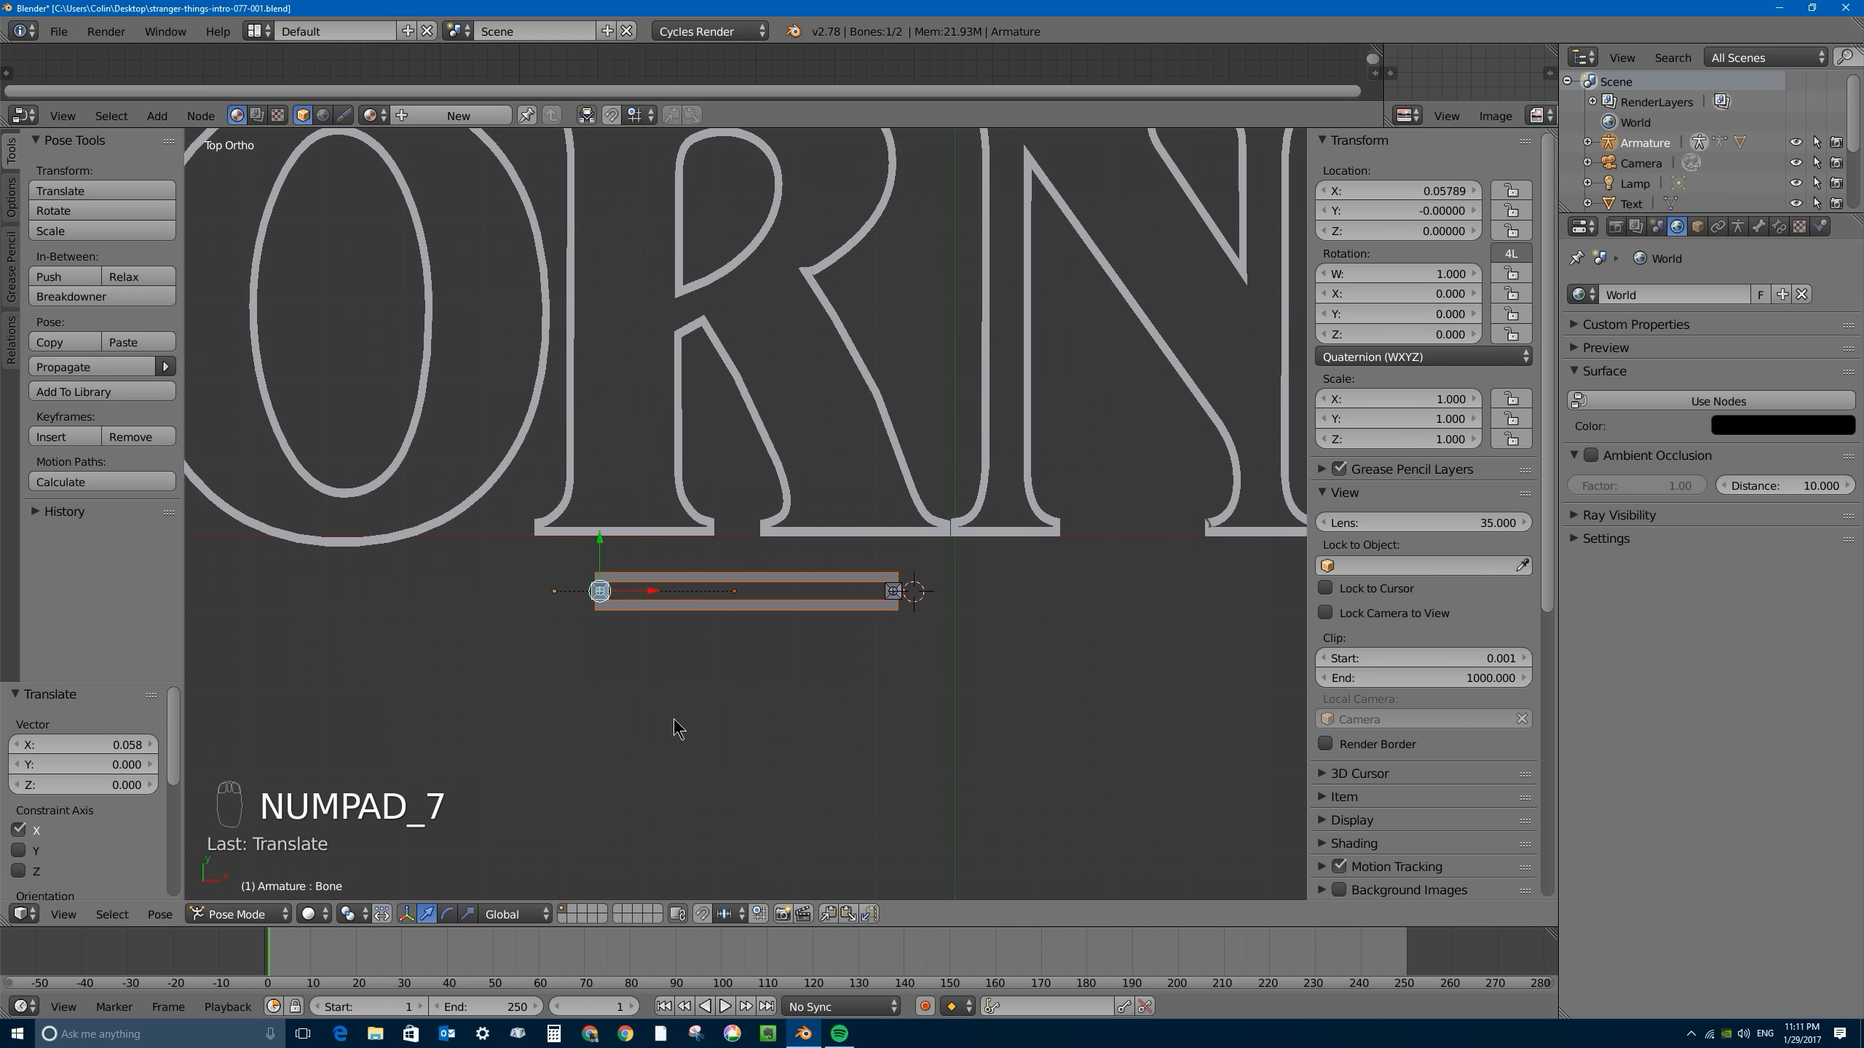
{"action": "scroll", "coordinate": [613, 639], "scroll_direction": "down", "scroll_amount": 4}
{"action": "key", "text": "g"}
{"action": "key", "text": "x"}
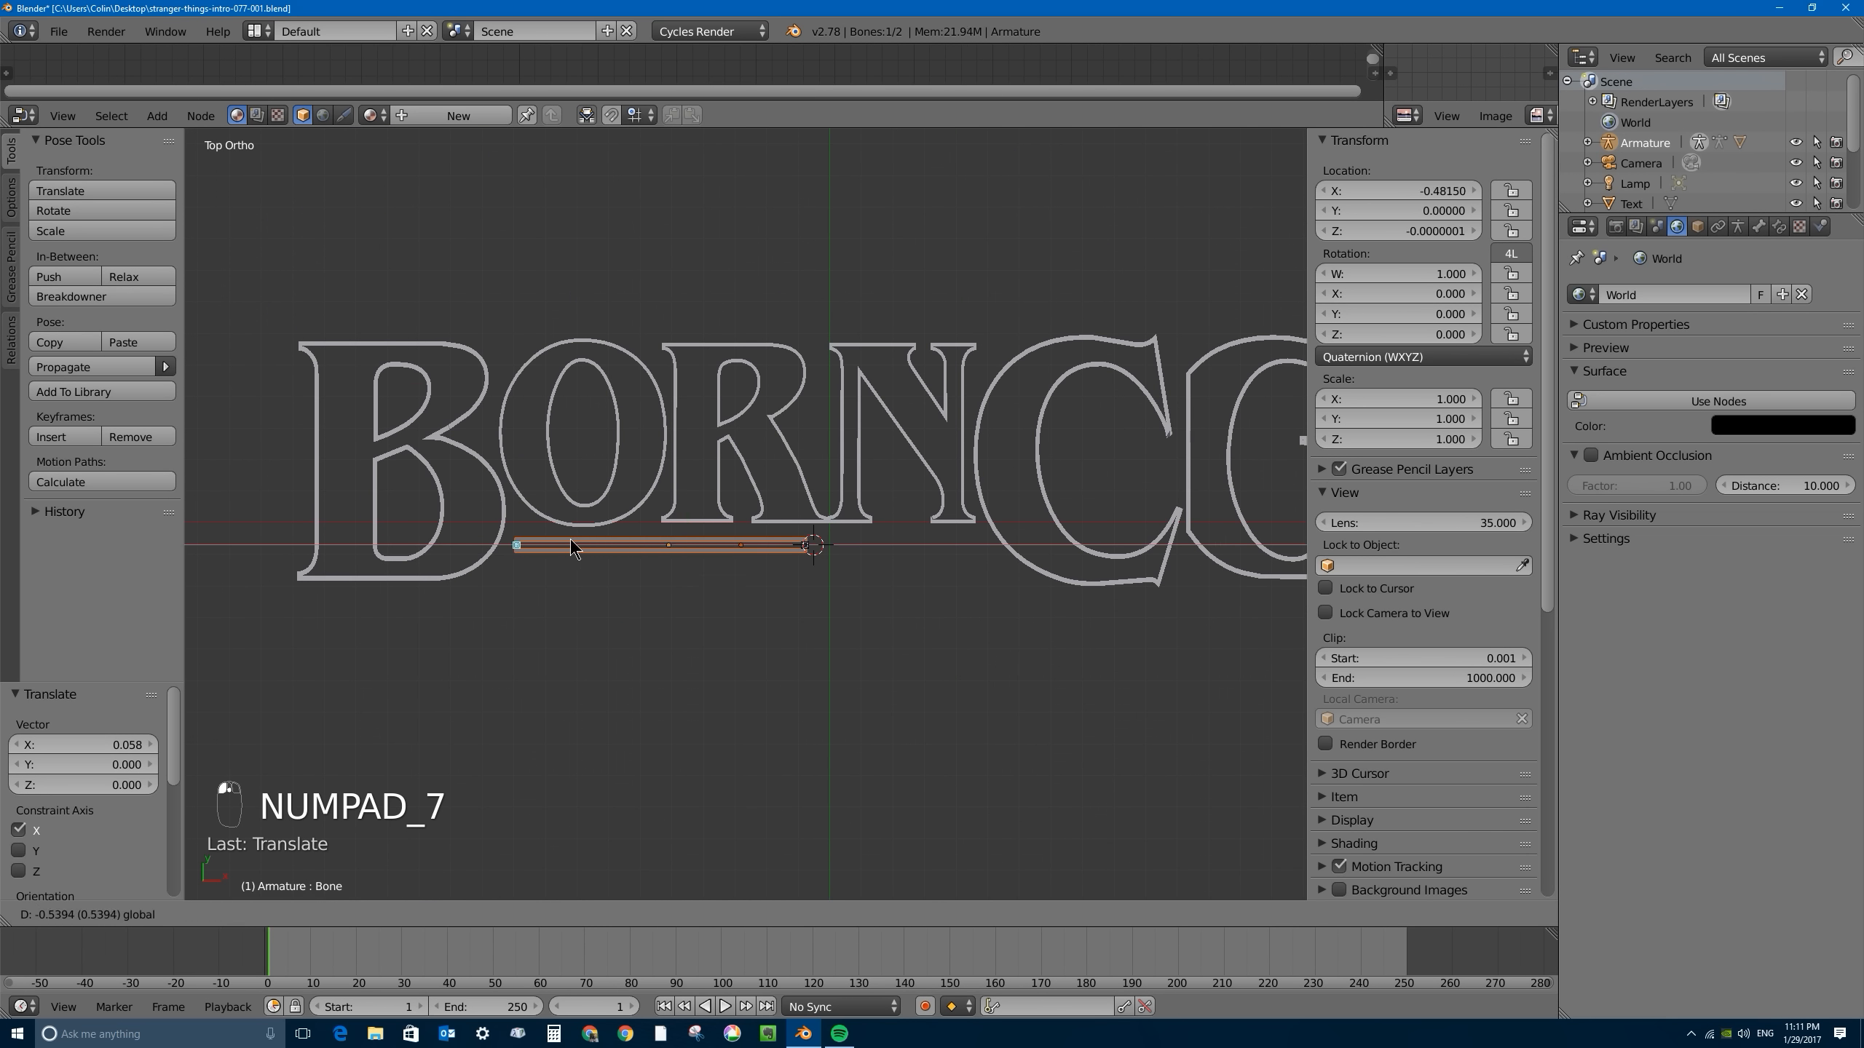
{"action": "left_click", "coordinate": [592, 545]}
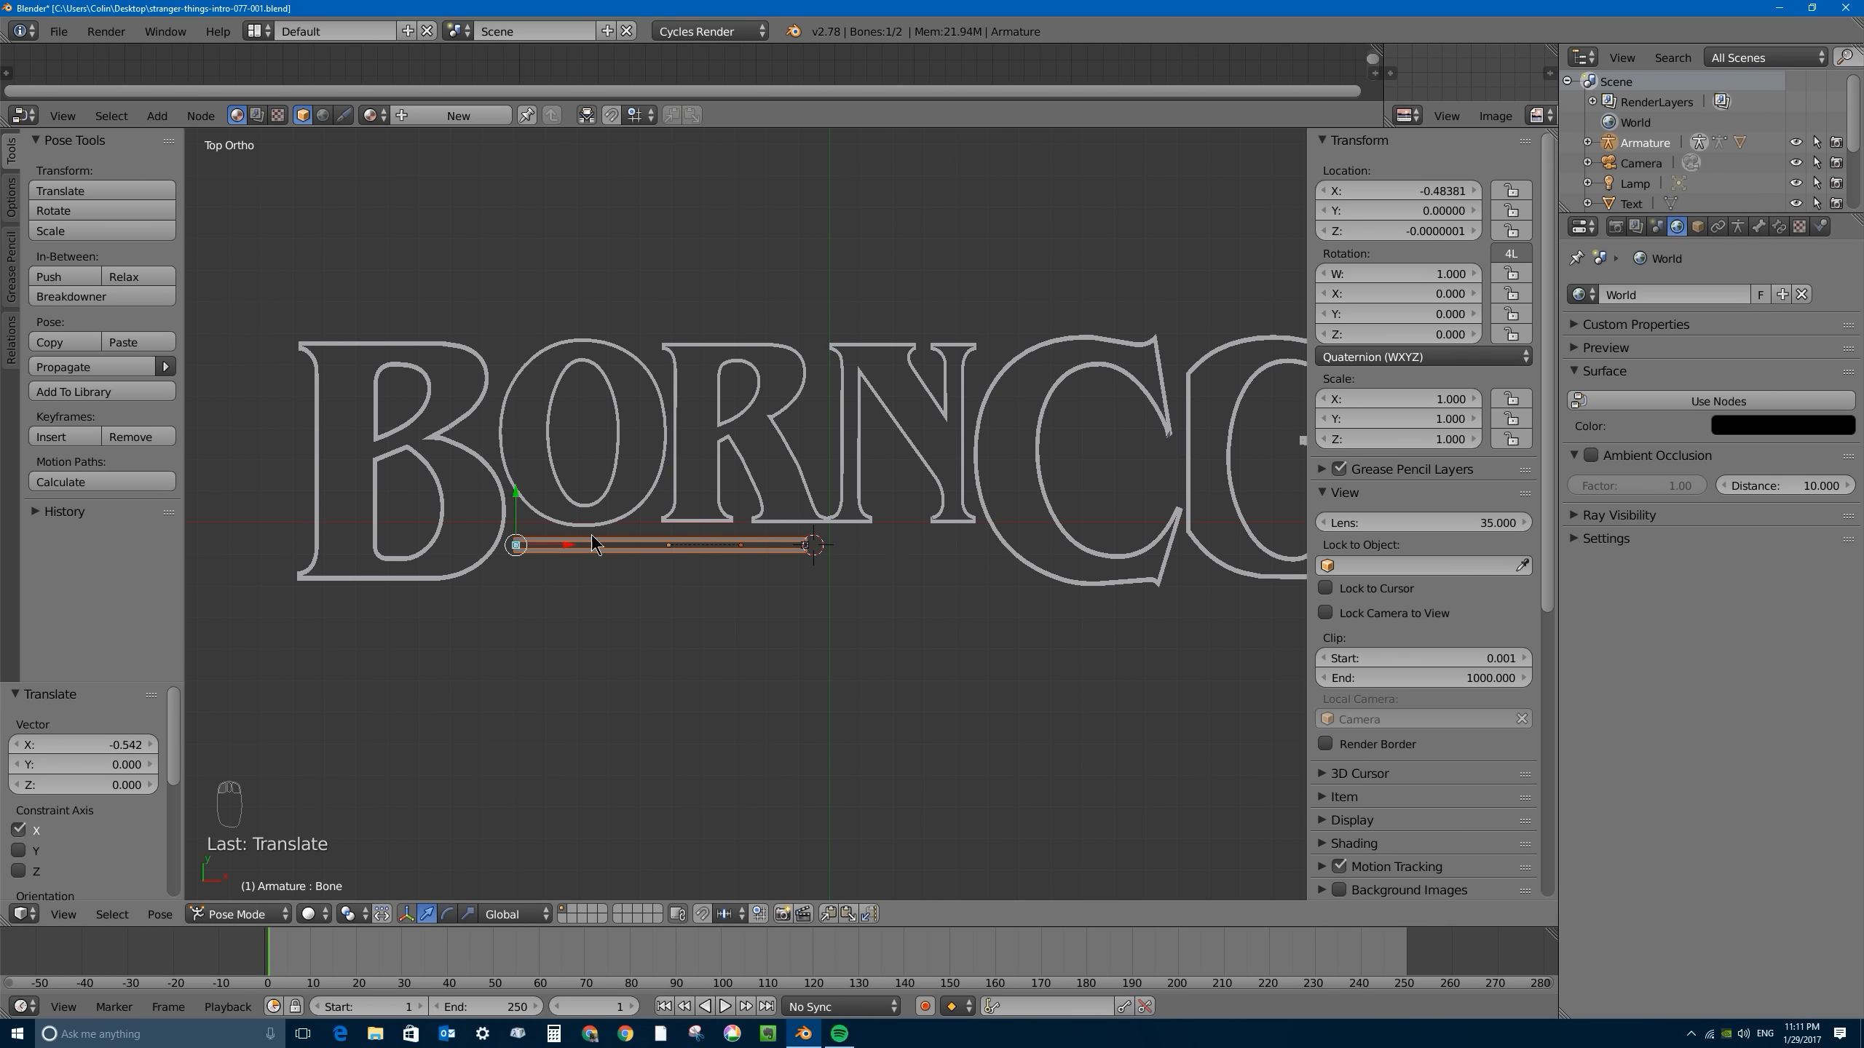
- Move the right-end bone about 0.537 along X so the bar ends beneath the right edge of the N
{"action": "right_click", "coordinate": [813, 547]}
{"action": "key", "text": "g"}
{"action": "key", "text": "x"}
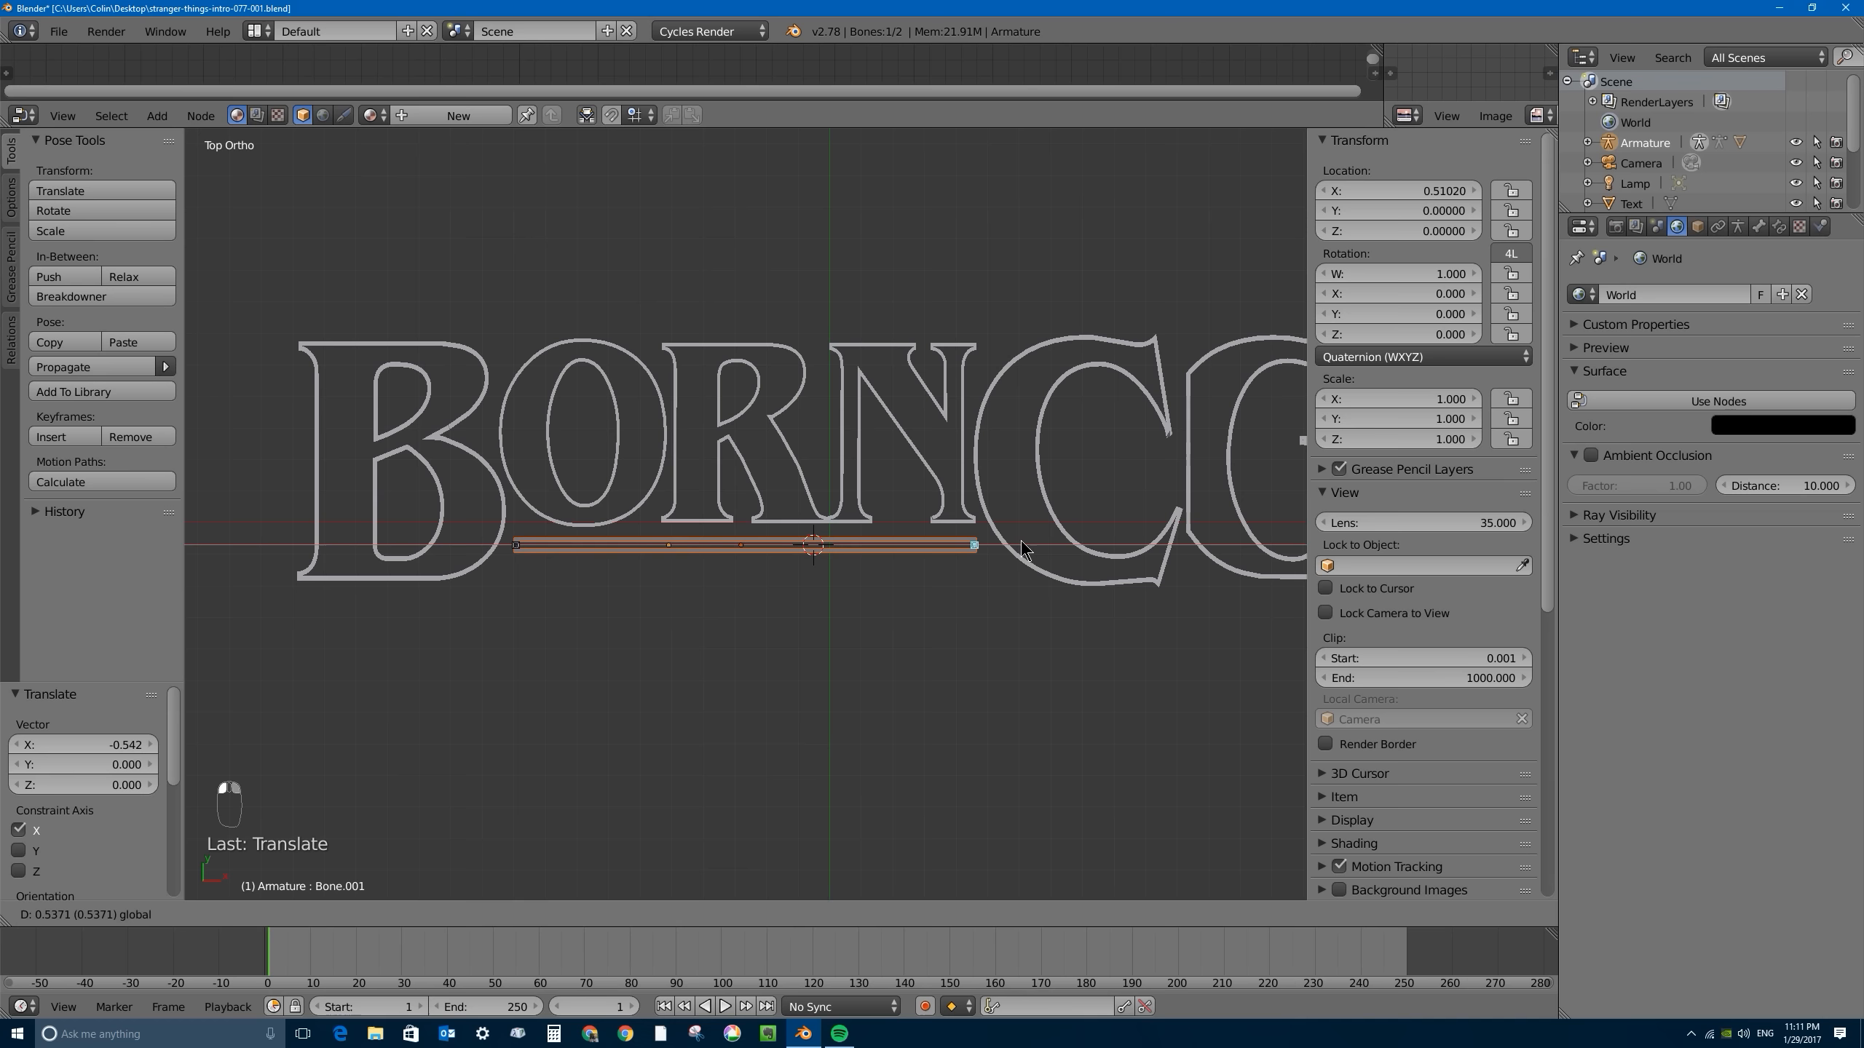
{"action": "left_click", "coordinate": [1022, 549]}
- Return the armature to Object Mode and select the armature and the bar together
{"action": "right_click", "coordinate": [516, 547], "text": "shift"}
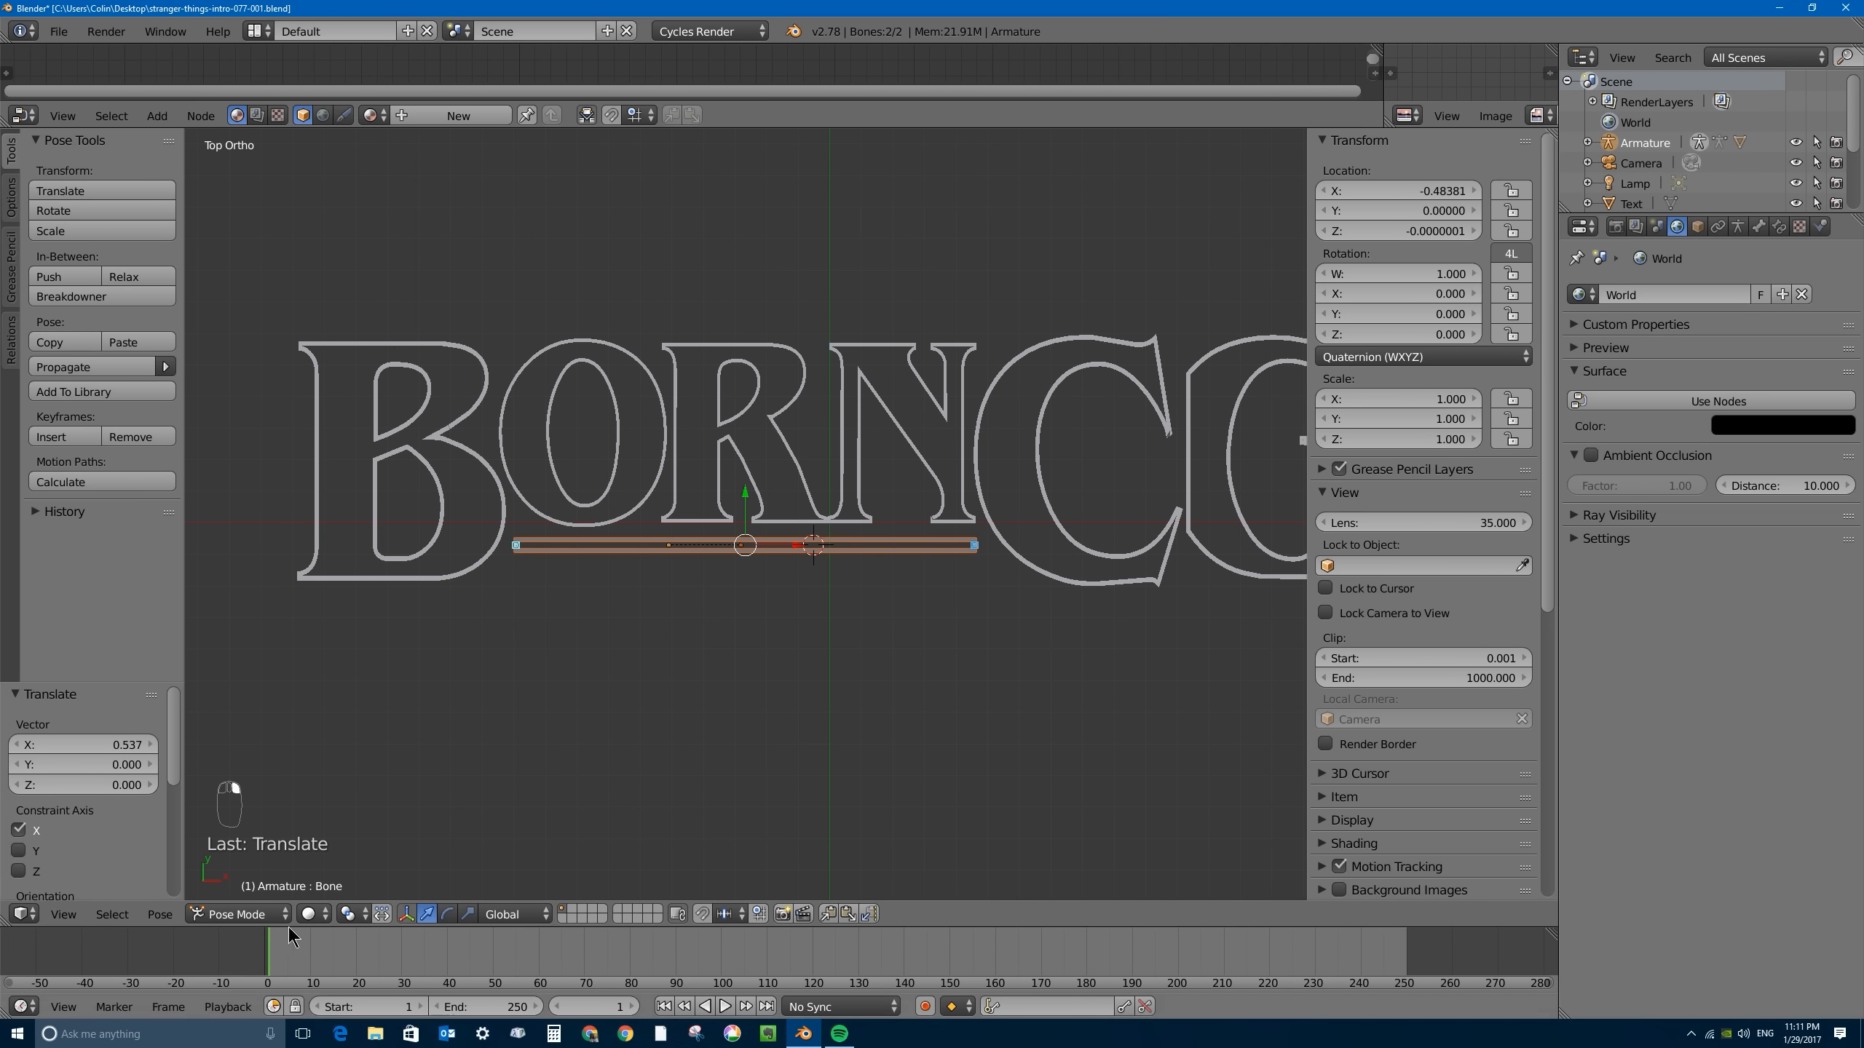
{"action": "left_click", "coordinate": [236, 914]}
{"action": "left_click", "coordinate": [246, 890]}
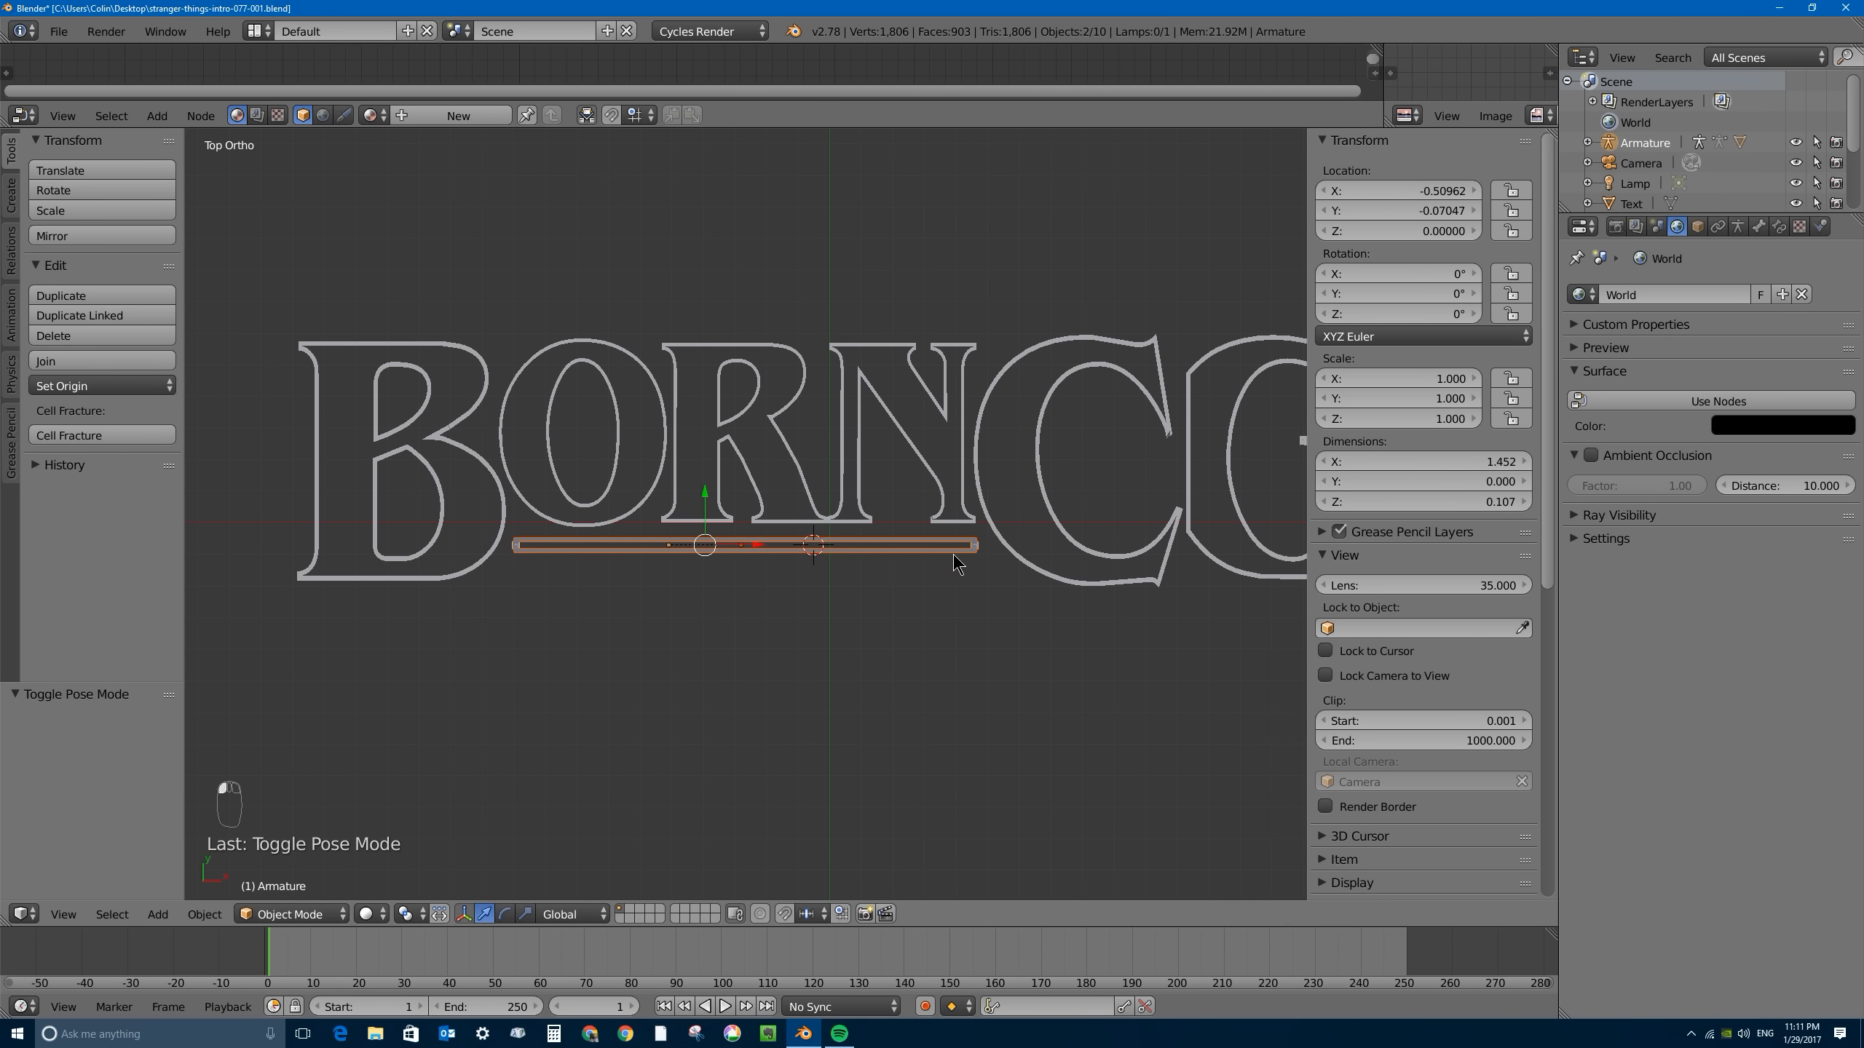
{"action": "middle_click_drag", "start_coordinate": [954, 564], "coordinate": [991, 557]}
{"action": "right_click", "coordinate": [548, 540]}
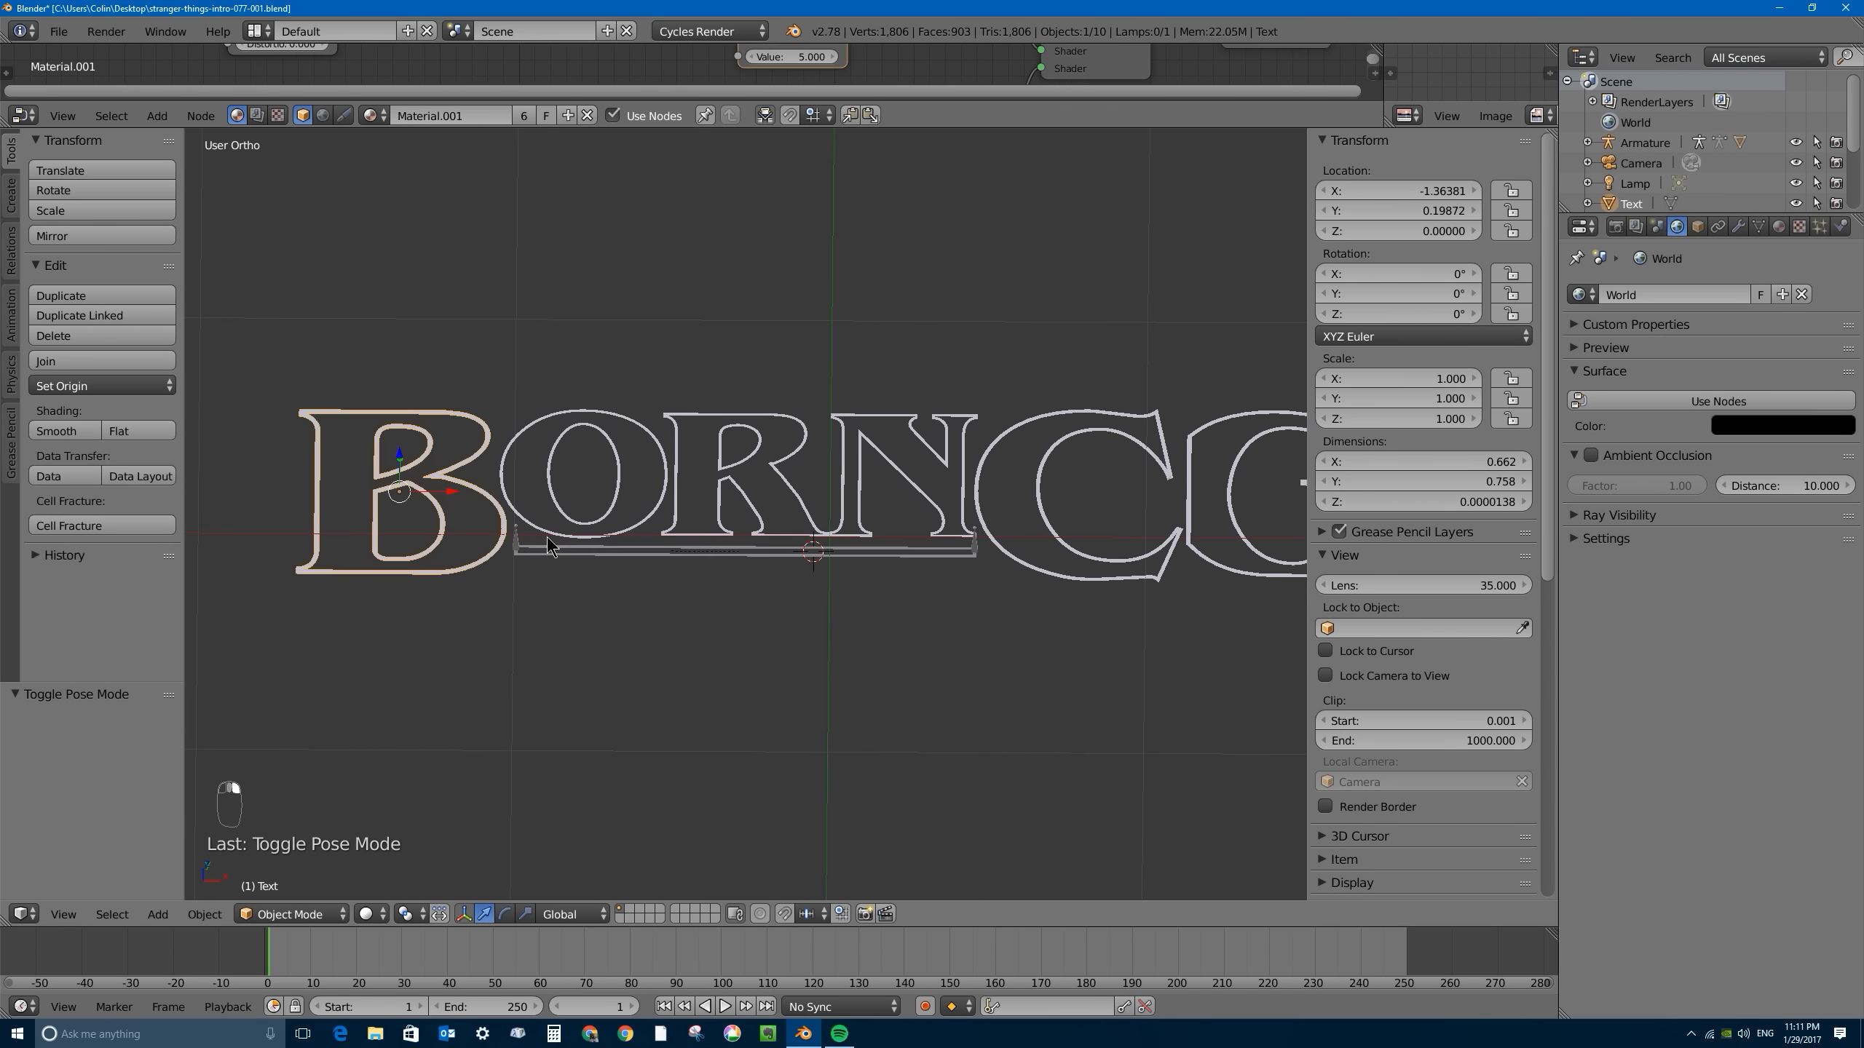
{"action": "right_click", "coordinate": [548, 543]}
{"action": "right_click", "coordinate": [772, 554], "text": "shift"}
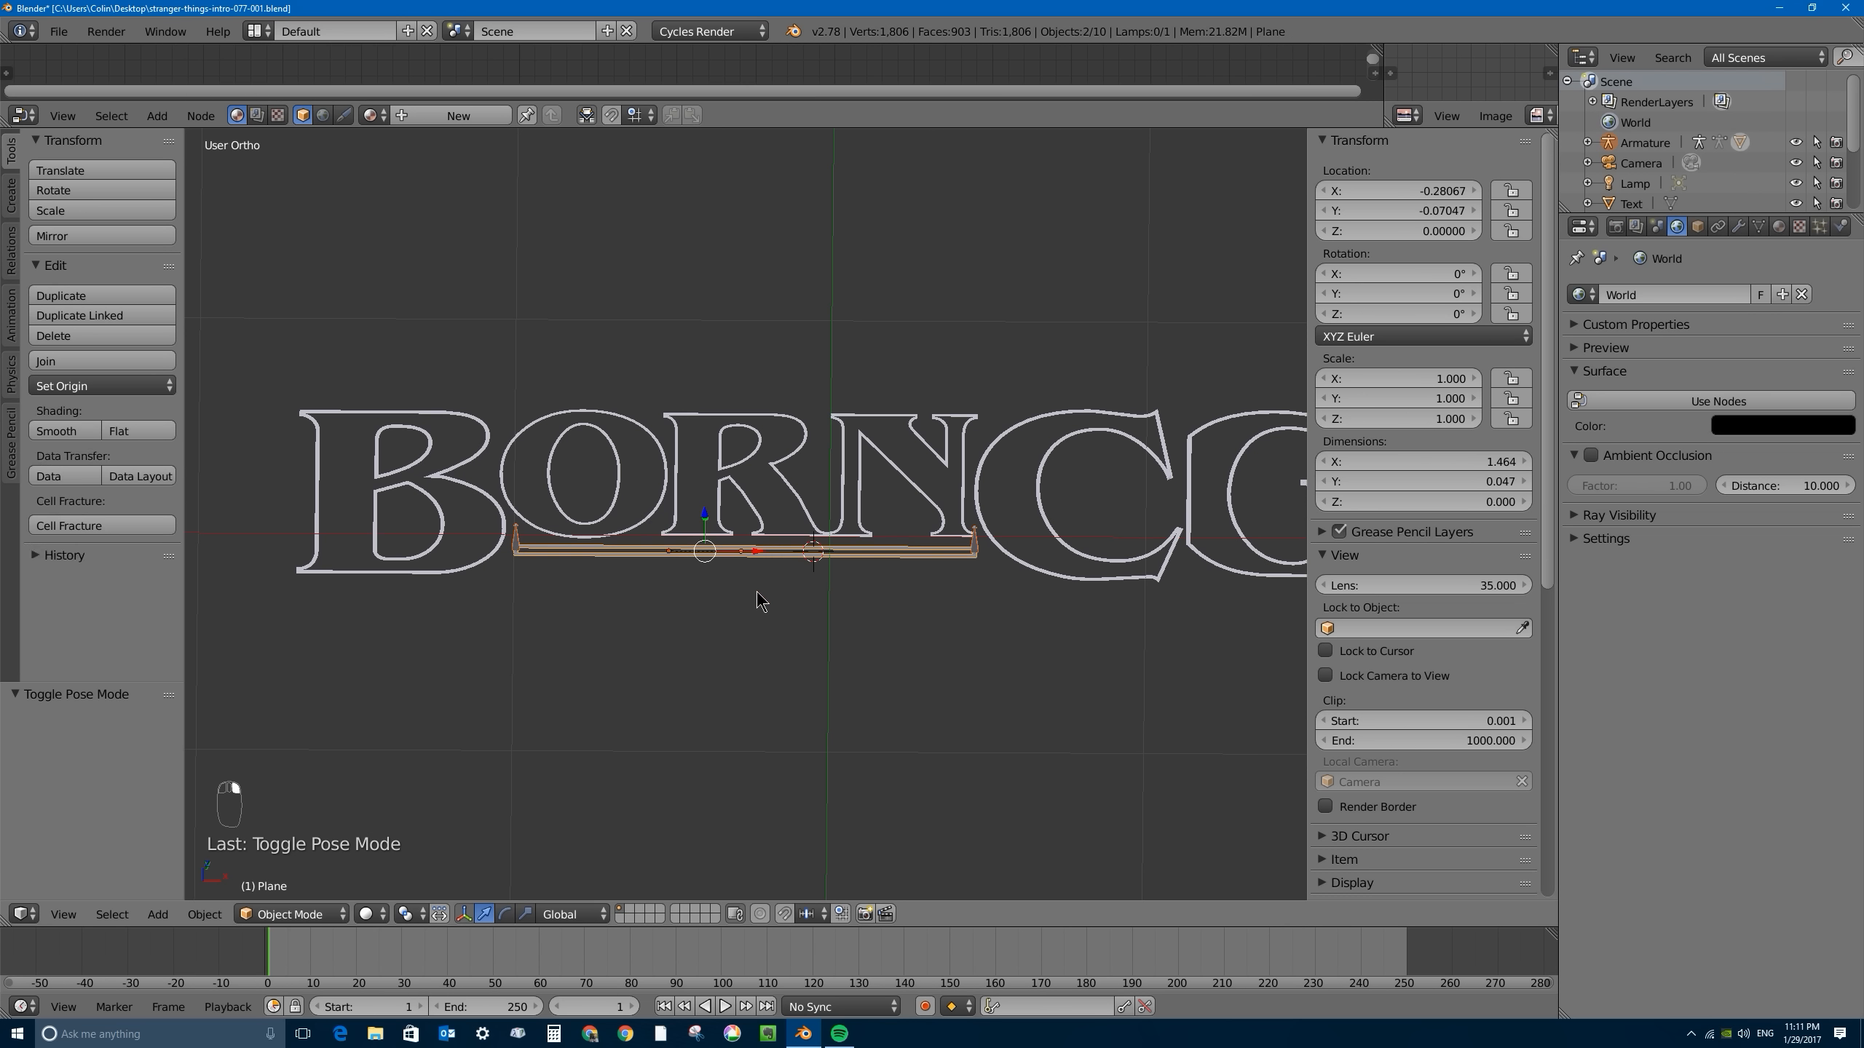
- Duplicate the bar and its armature above the letters, offset about 0.282 along X and 0.744 along Y
{"action": "key", "text": "KP_7"}
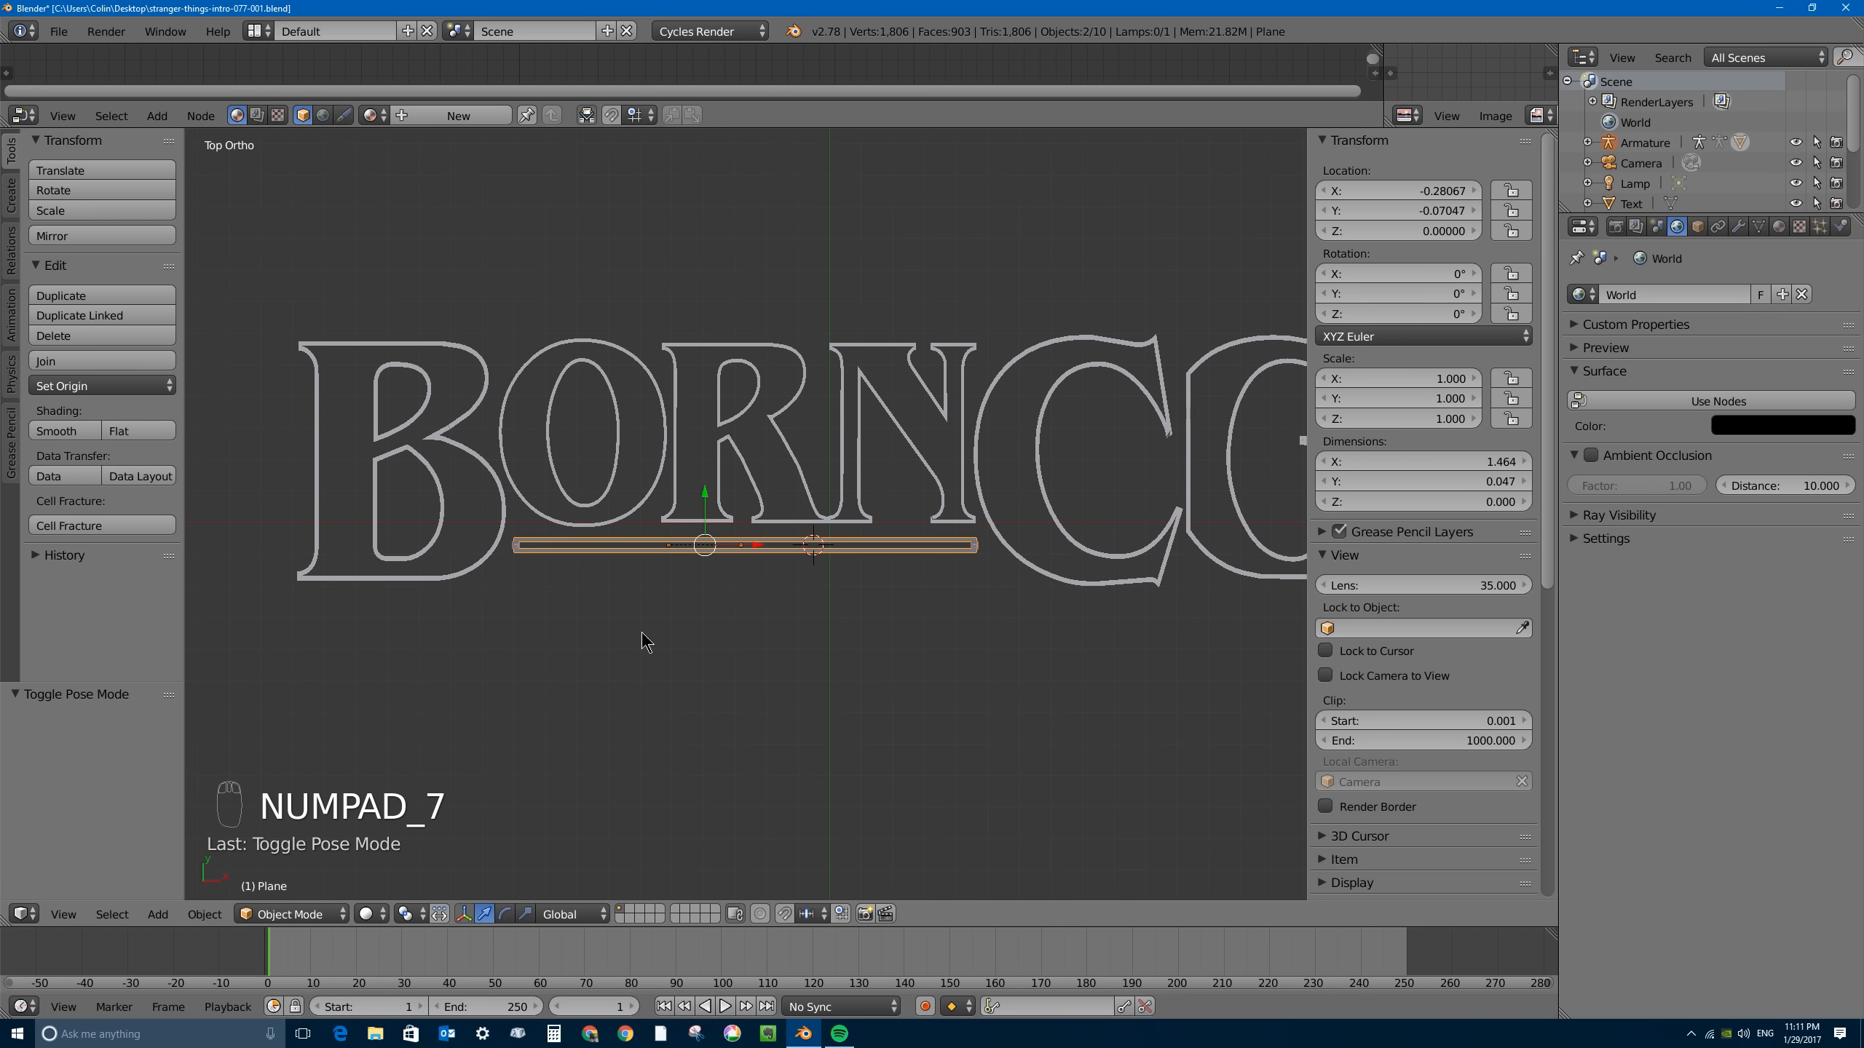
{"action": "scroll", "coordinate": [737, 442], "scroll_direction": "down", "scroll_amount": 1}
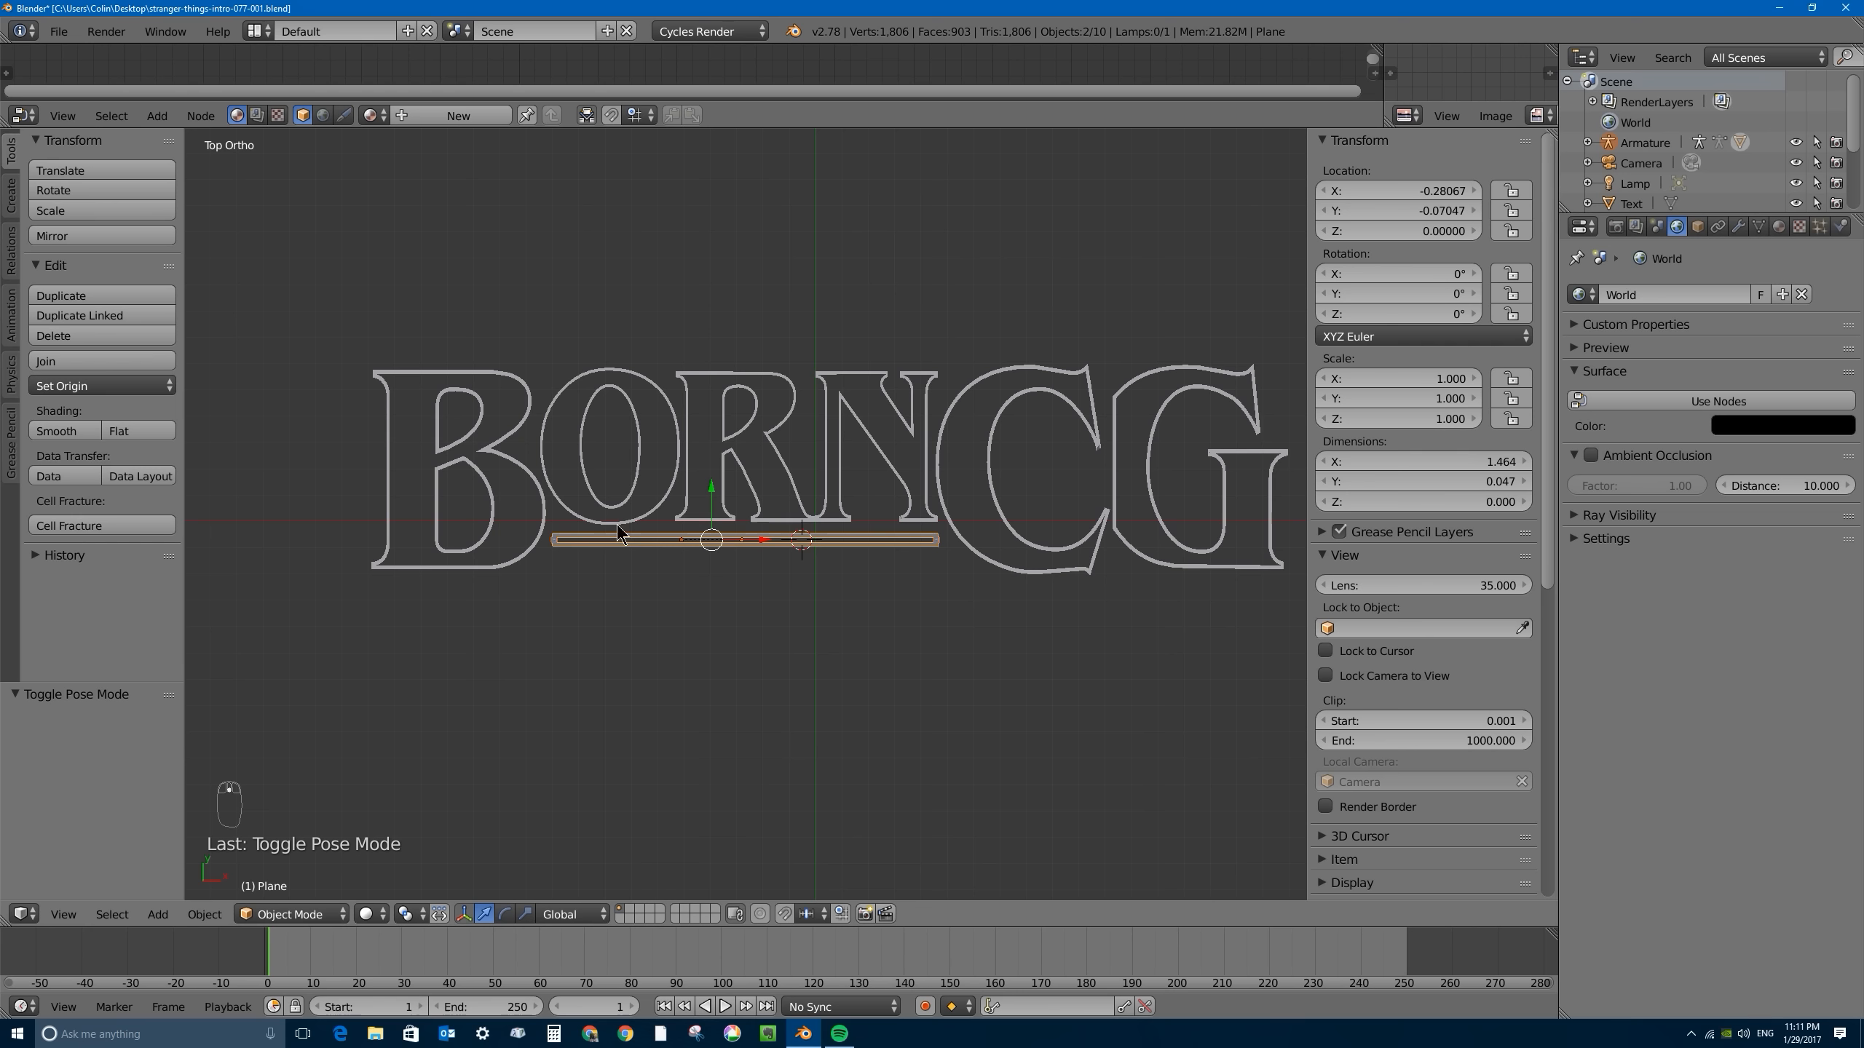
{"action": "key", "text": "shift+d"}
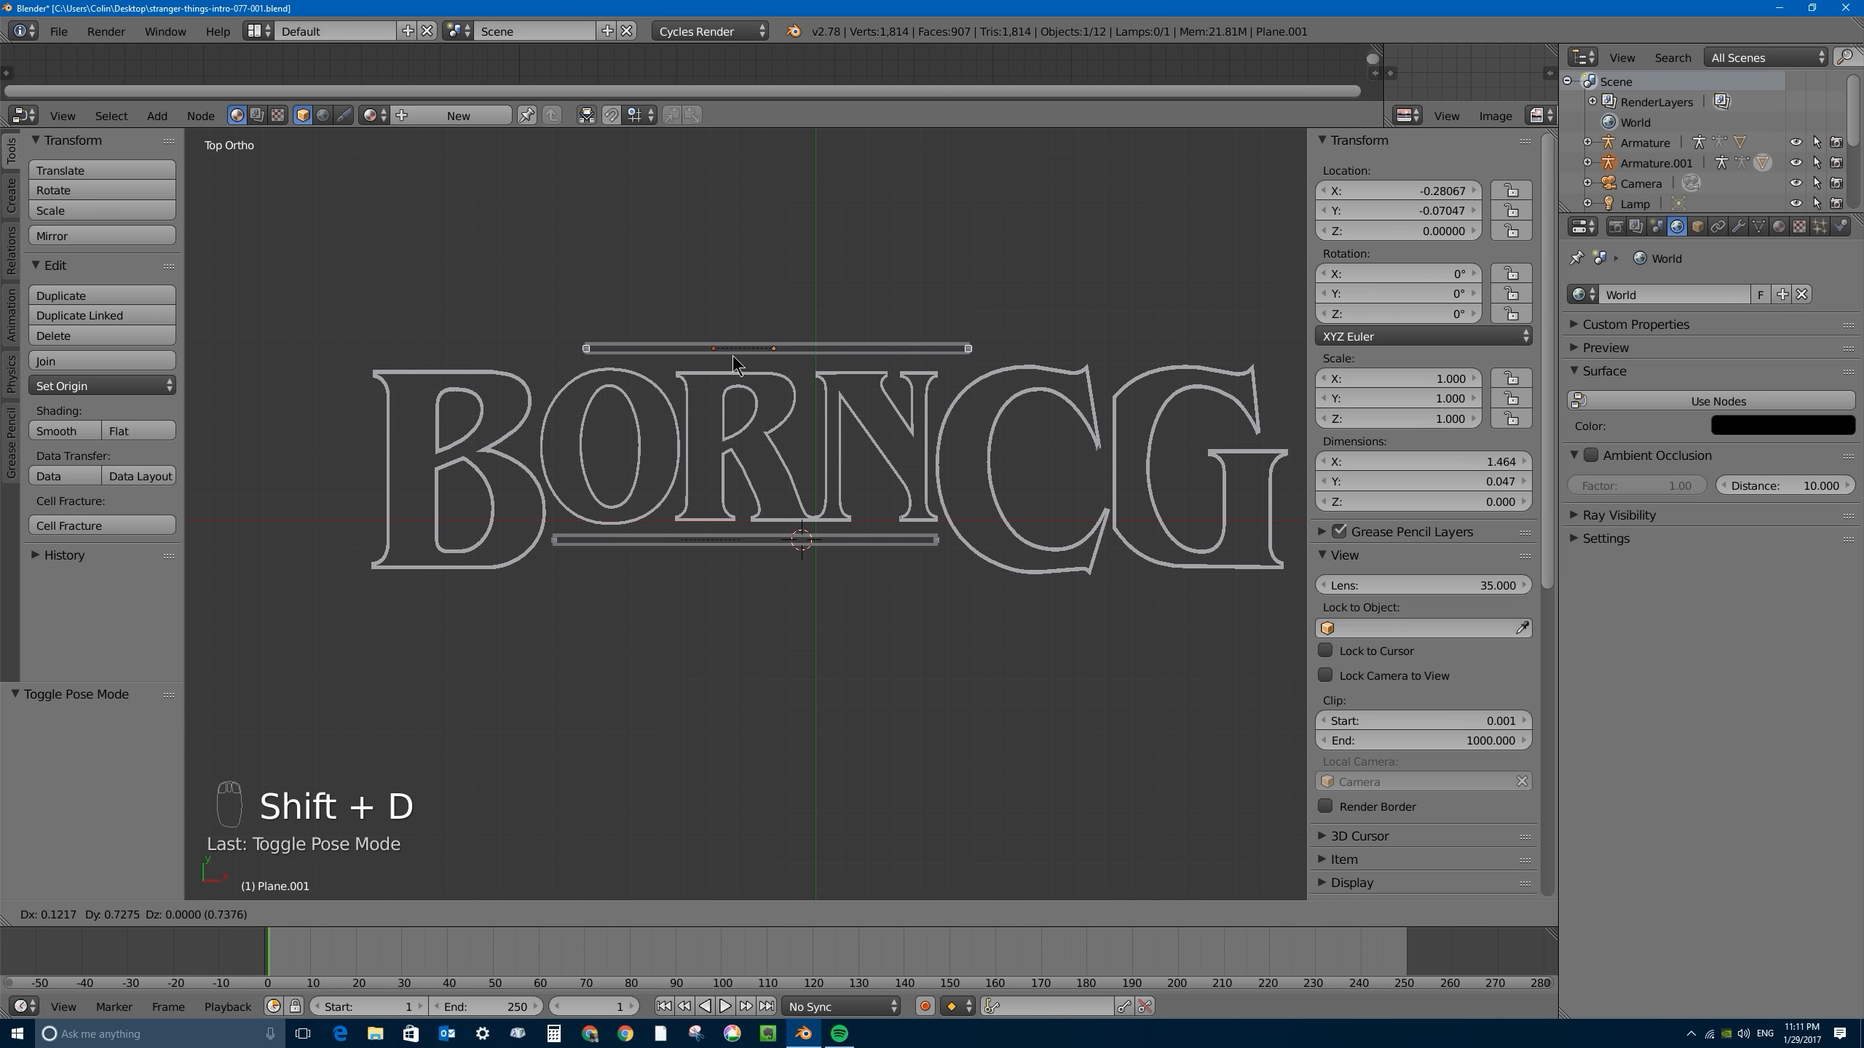
{"action": "left_click", "coordinate": [775, 359]}
- Put the duplicated armature in Pose Mode and move its right-end bone about 0.921 along X toward the letter G's right side
{"action": "right_click", "coordinate": [694, 349]}
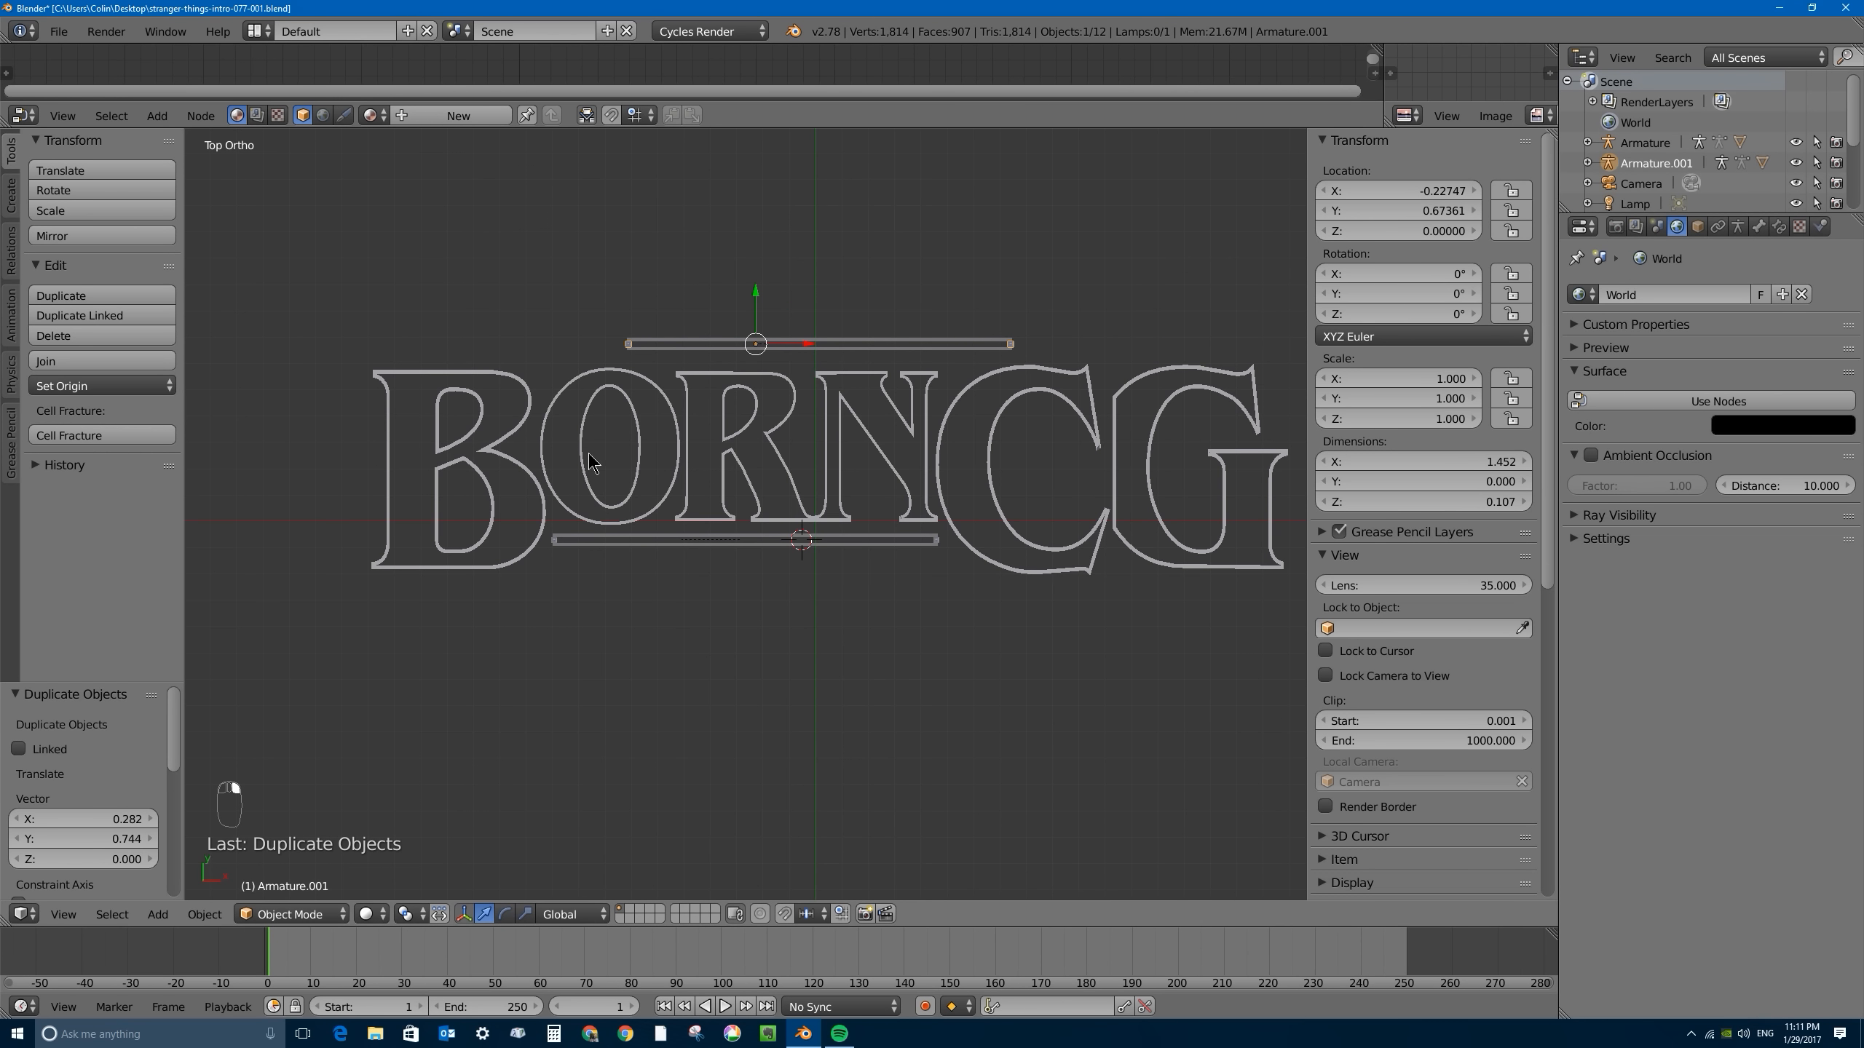
{"action": "left_click", "coordinate": [293, 914]}
{"action": "left_click", "coordinate": [308, 848]}
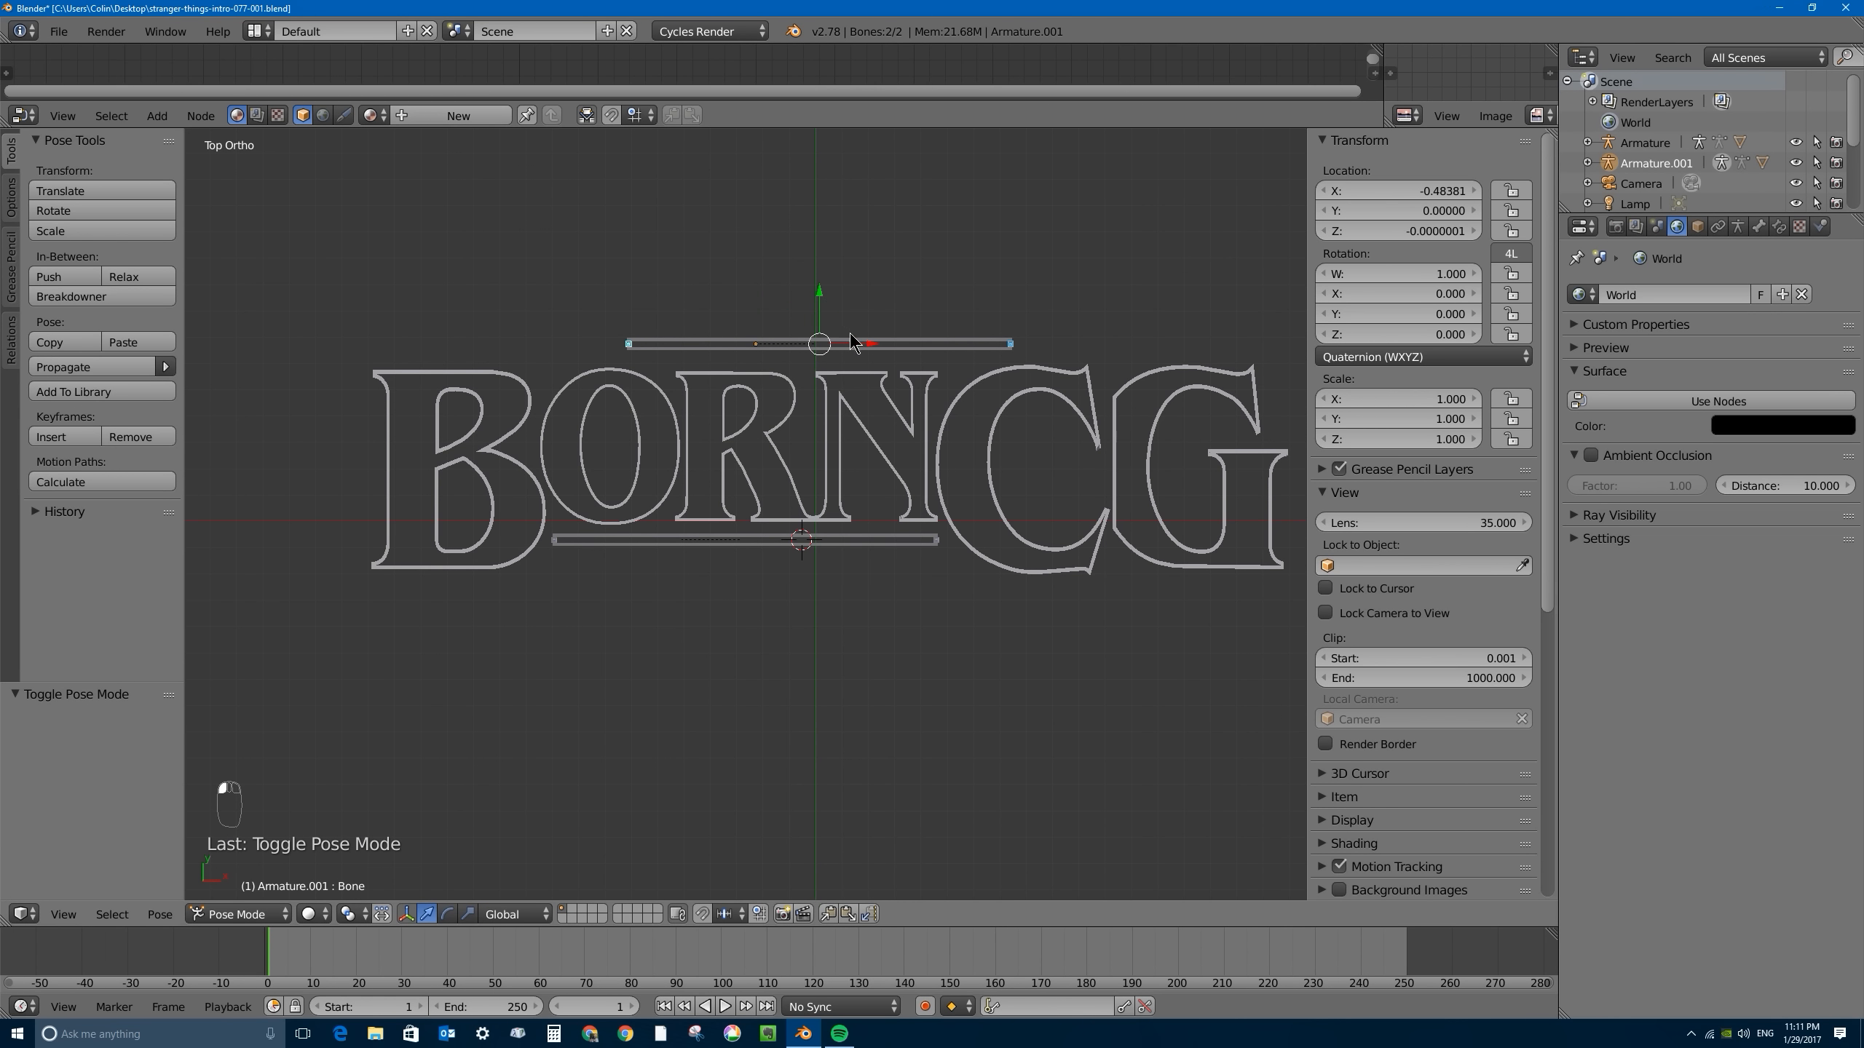
{"action": "right_click", "coordinate": [1011, 343]}
{"action": "key", "text": "g"}
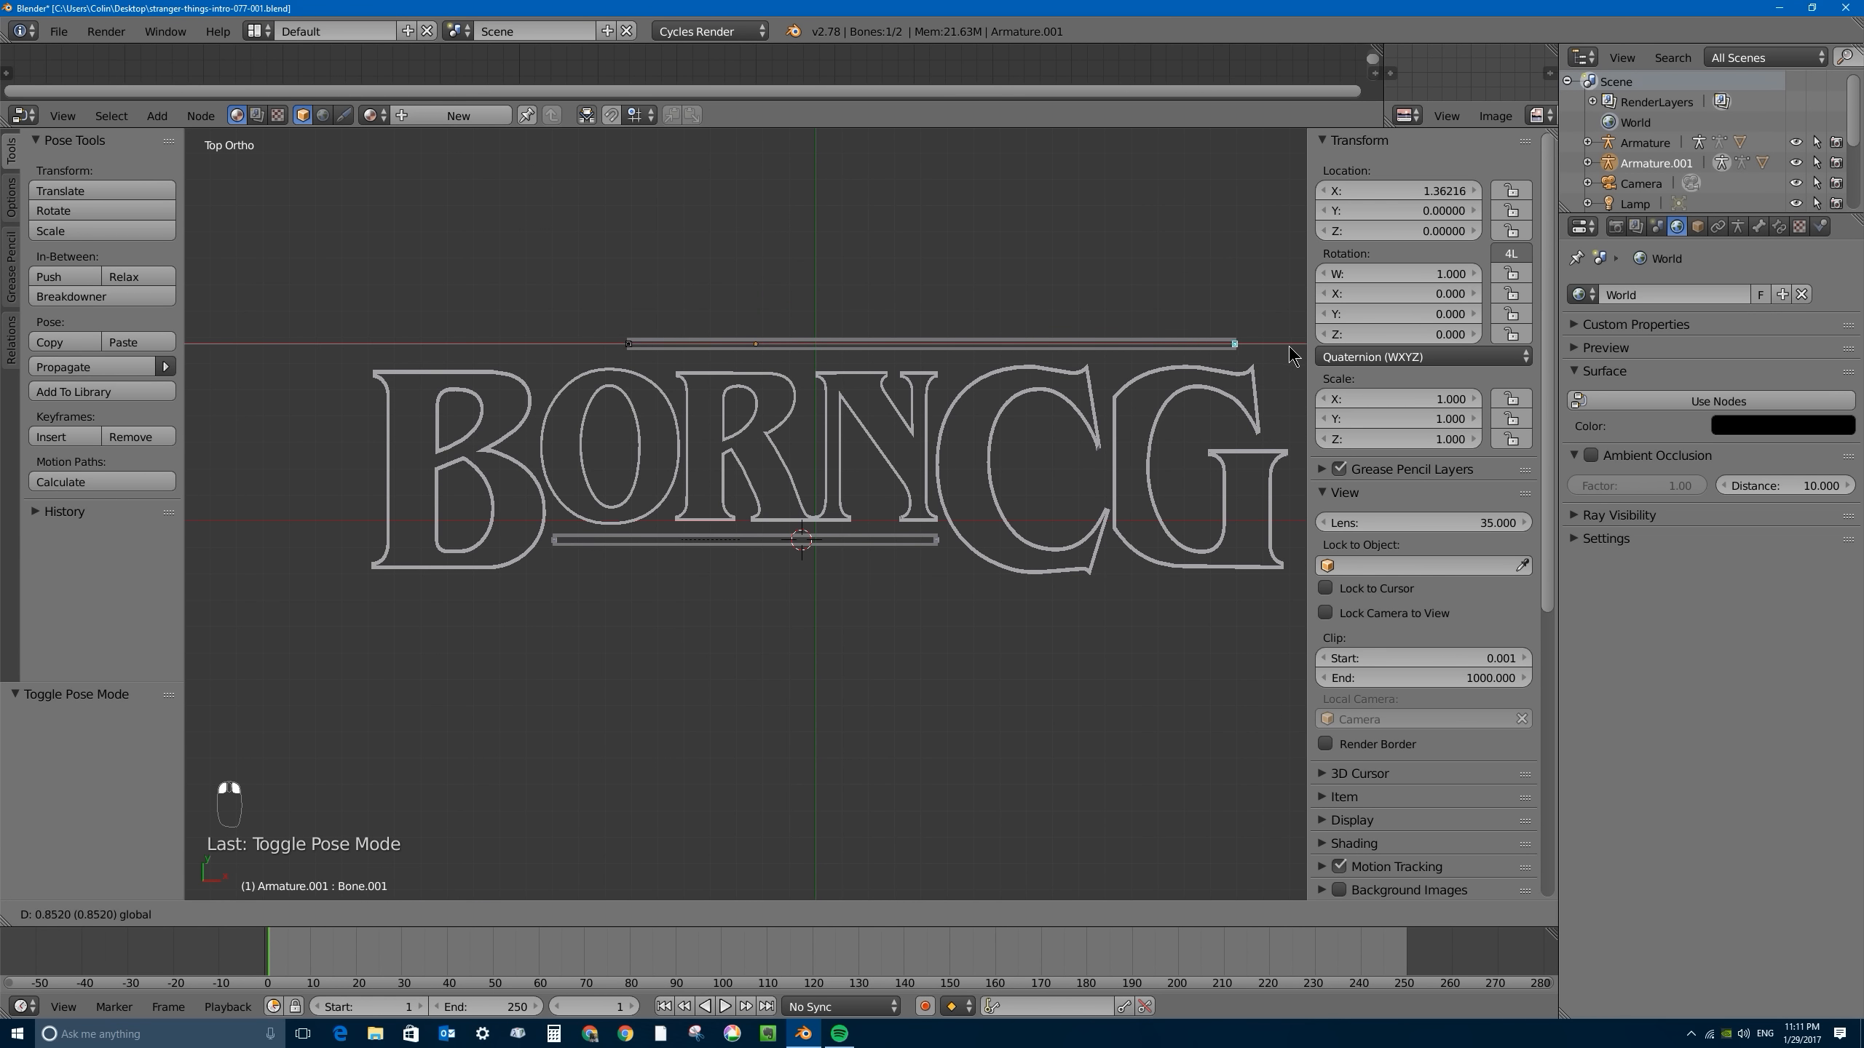
{"action": "left_click", "coordinate": [191, 353]}
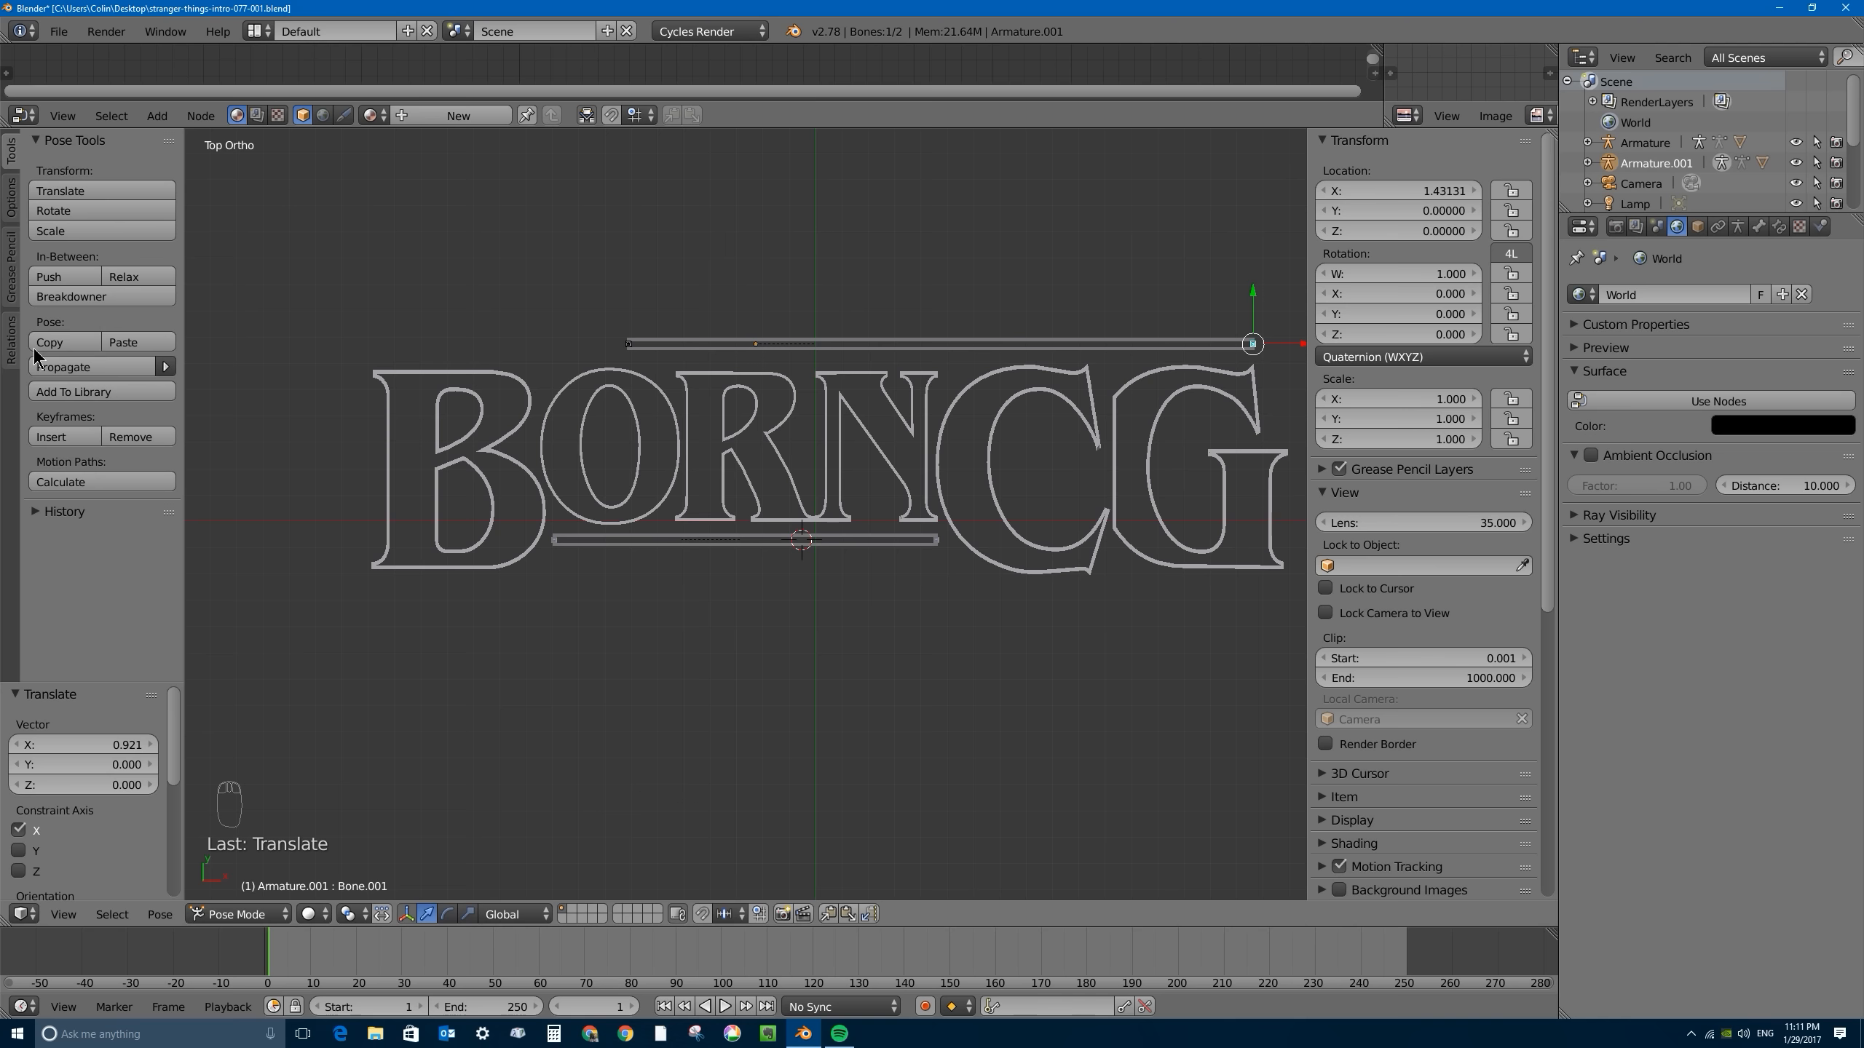
- Move the upper bar's left-end bone about -0.990 along X to reach the left edge of the B
{"action": "right_click", "coordinate": [625, 344]}
{"action": "left_click_drag", "start_coordinate": [667, 343], "coordinate": [415, 343]}
{"action": "middle_click_drag", "start_coordinate": [758, 341], "coordinate": [684, 404], "text": "shift"}
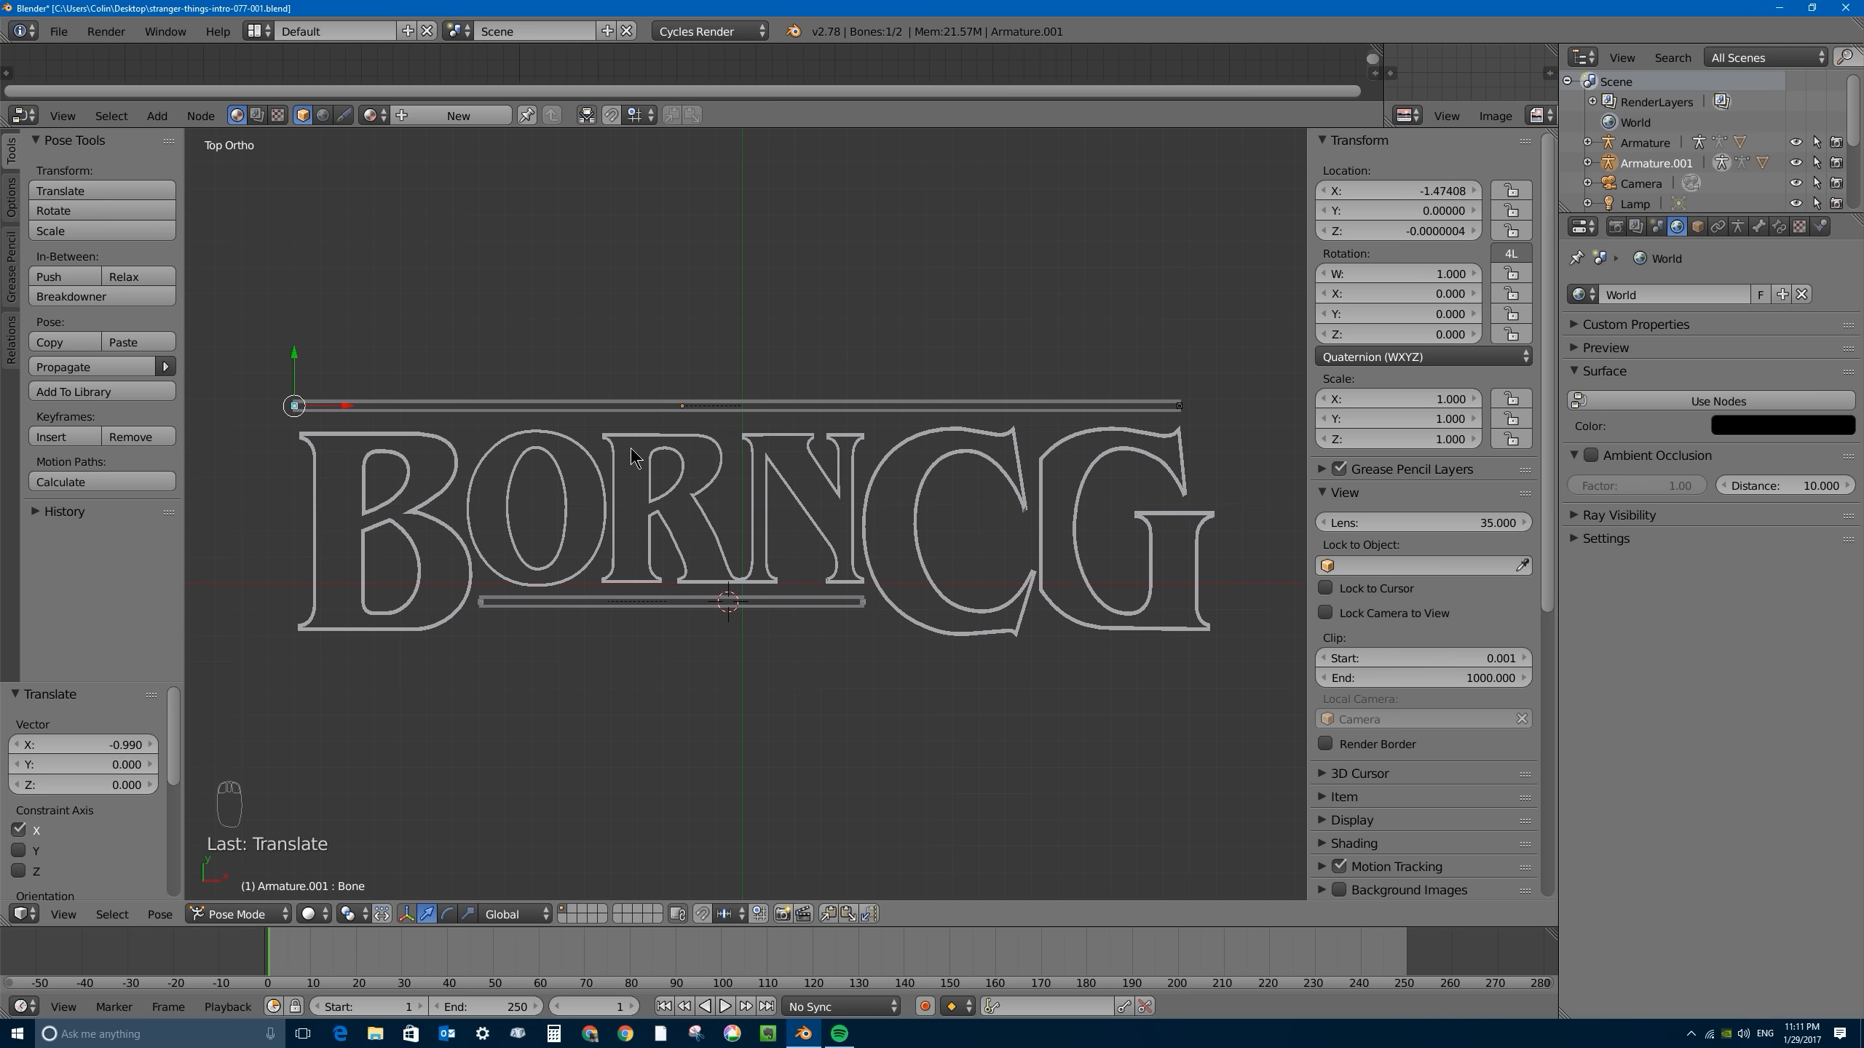
- Return the upper armature to Object Mode and move it about -0.019 along Y, closer to the letters
{"action": "right_click", "coordinate": [1180, 409], "text": "shift"}
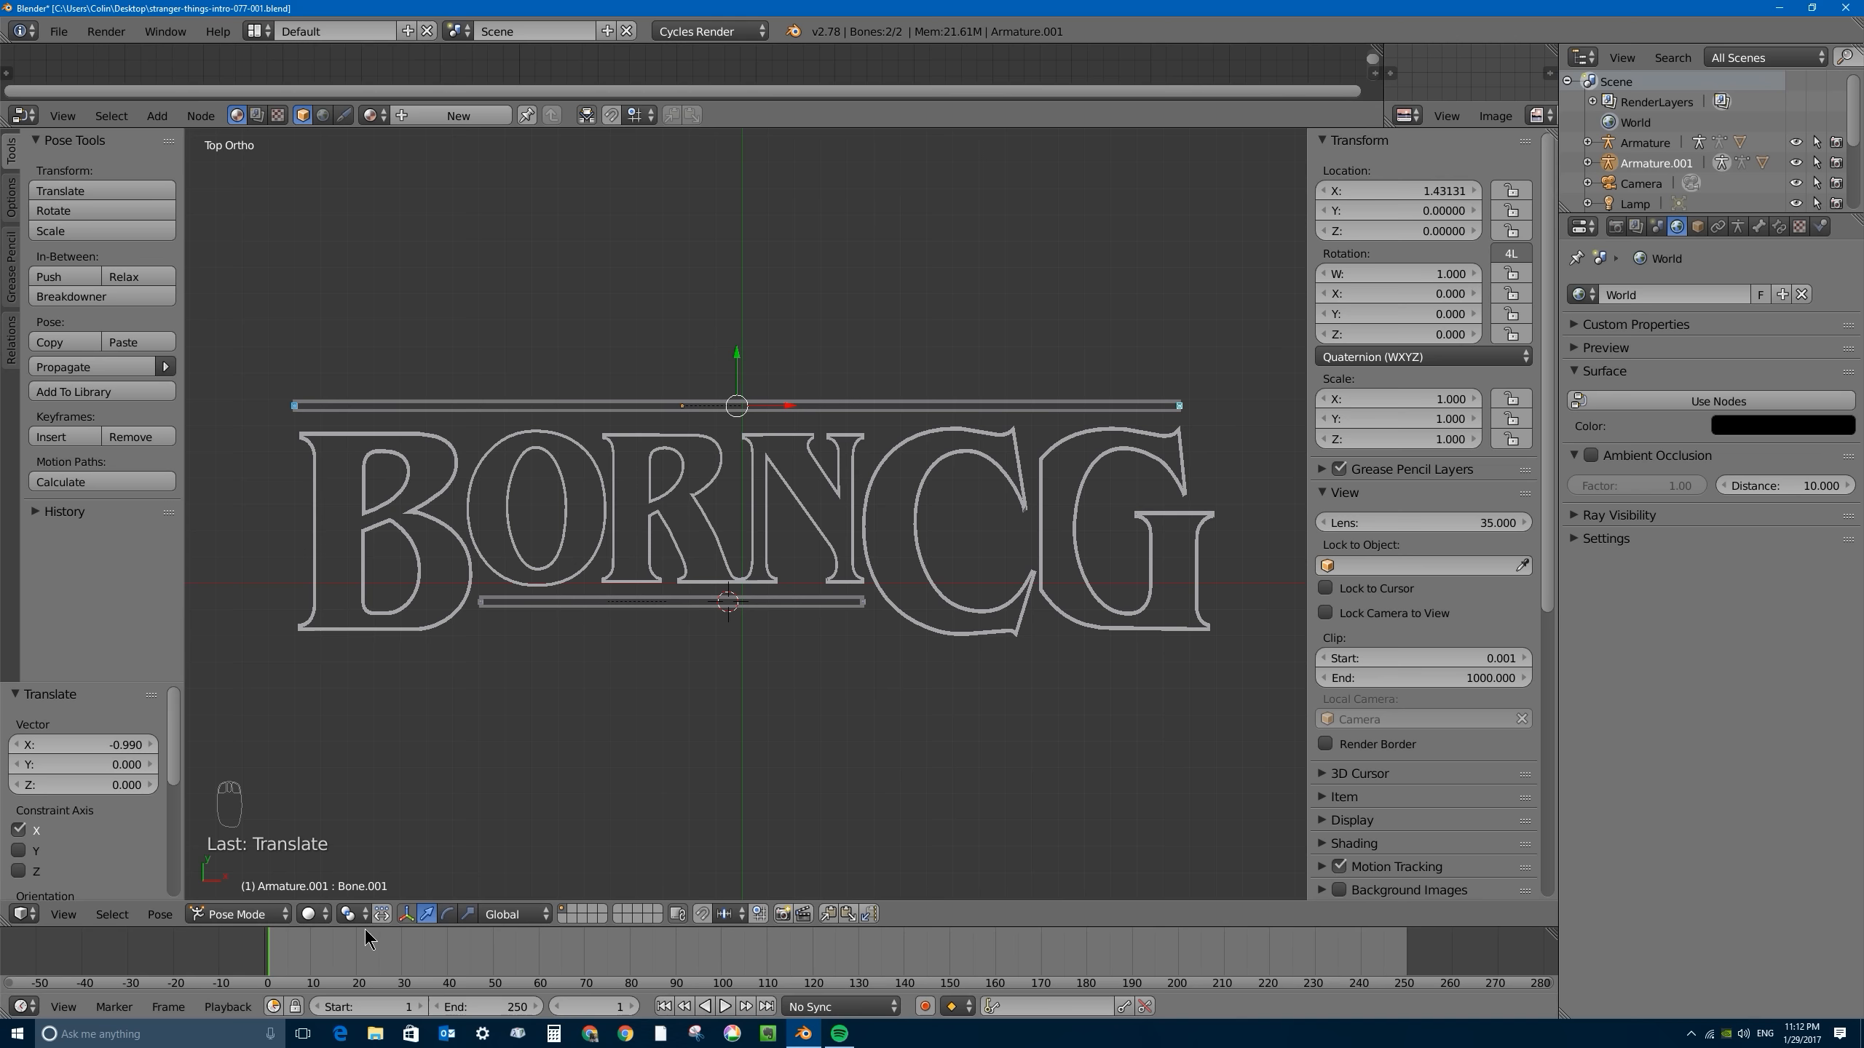
{"action": "left_click", "coordinate": [312, 916]}
{"action": "left_click", "coordinate": [271, 916]}
{"action": "left_click", "coordinate": [269, 891]}
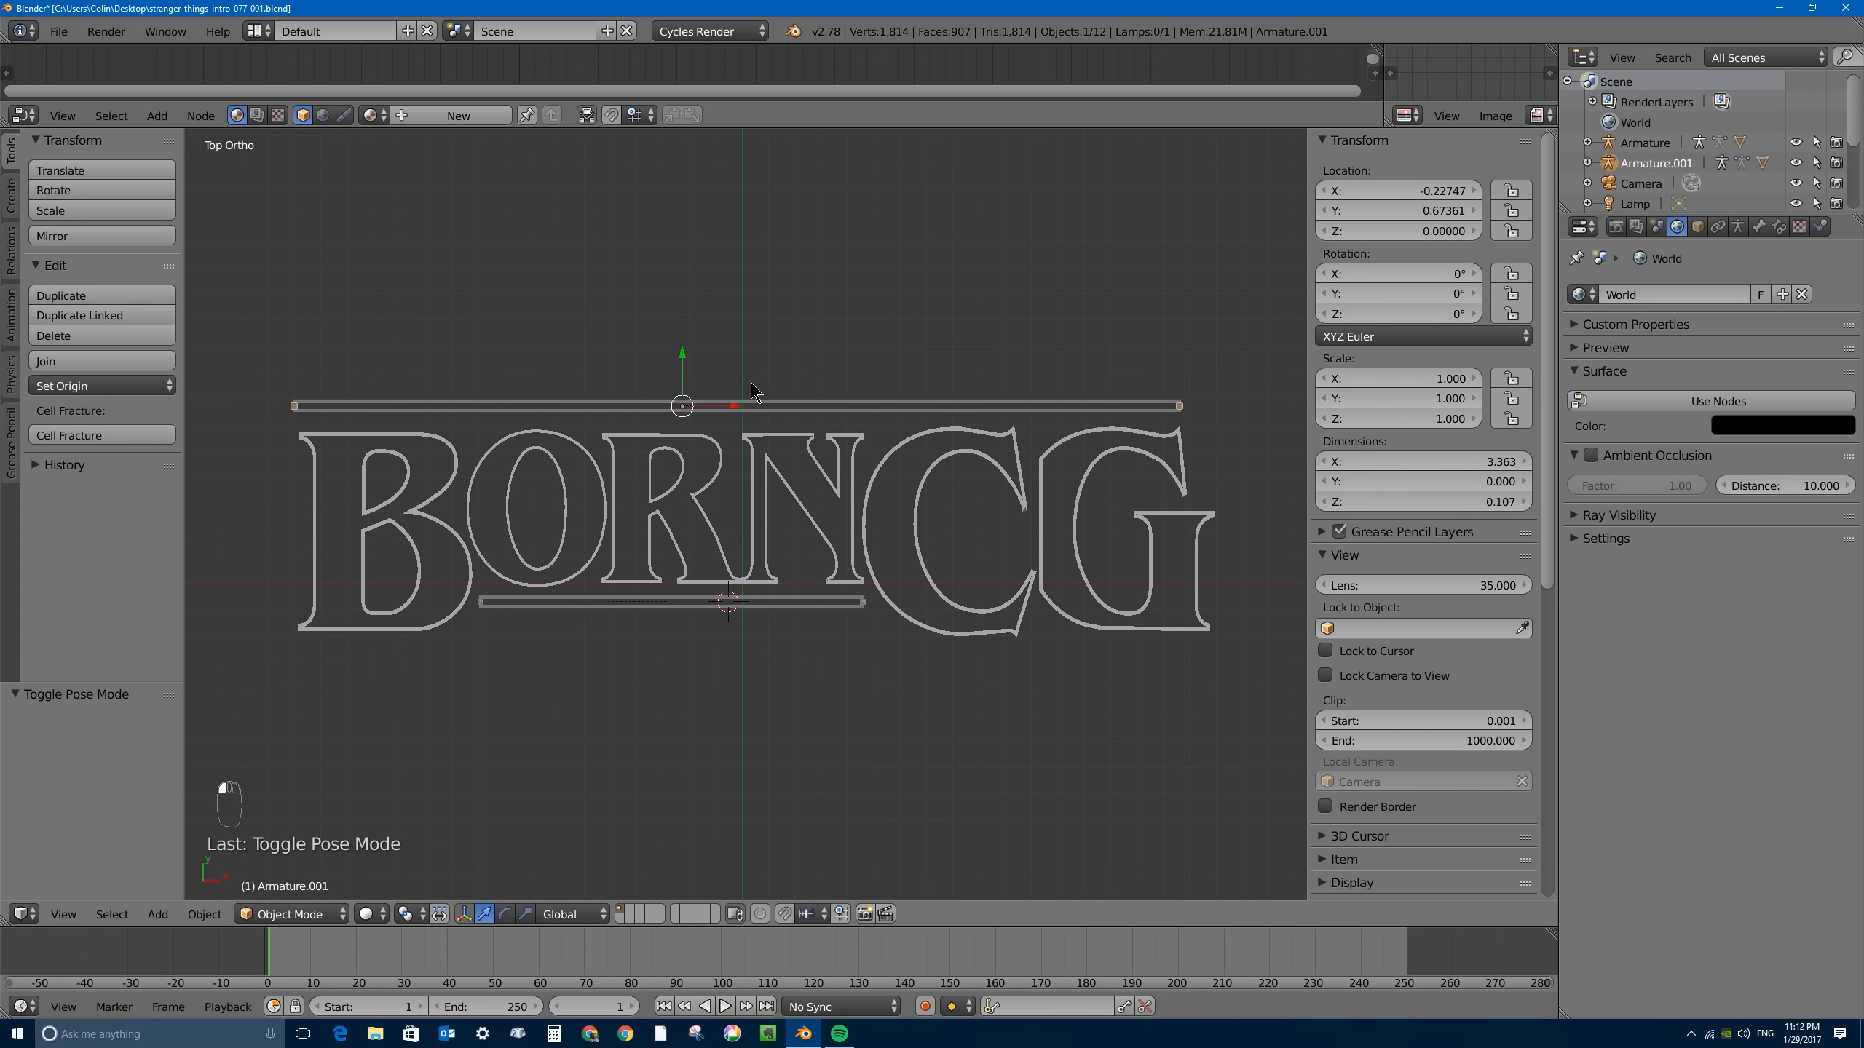
{"action": "key", "text": "g"}
{"action": "key", "text": "y"}
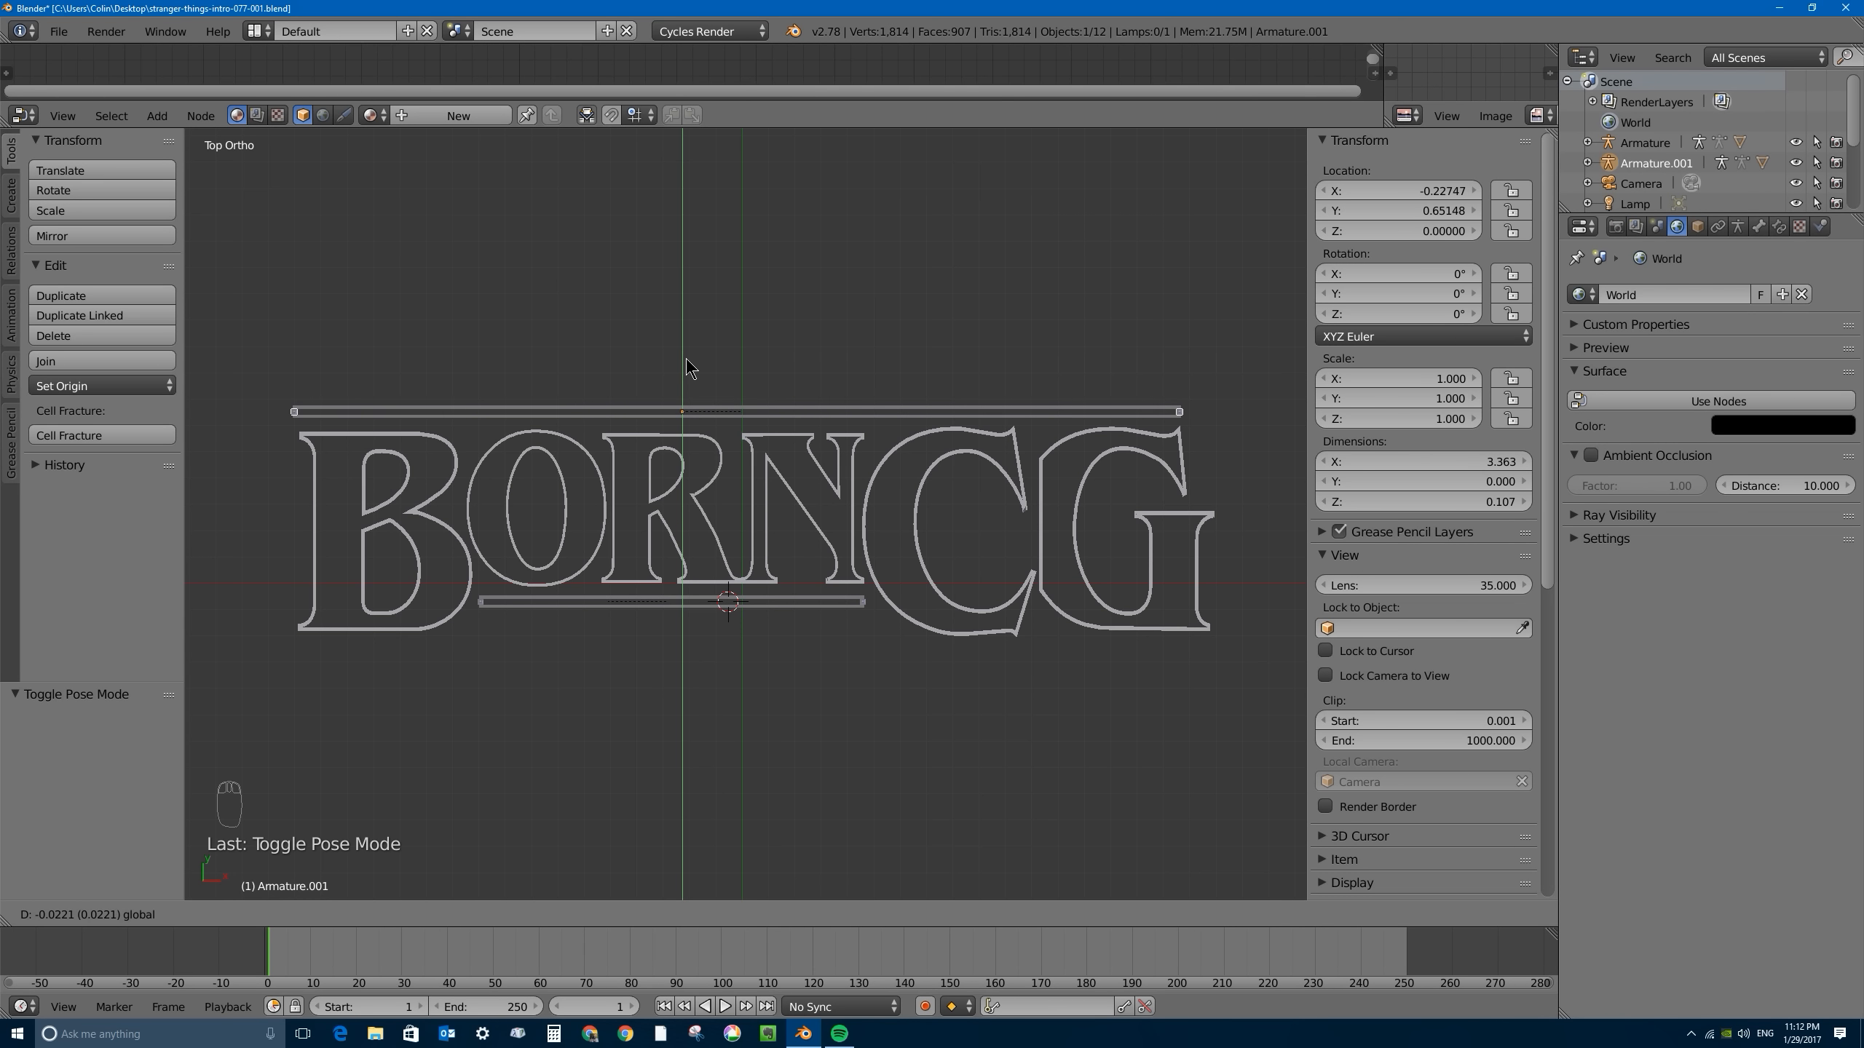
{"action": "left_click", "coordinate": [695, 365]}
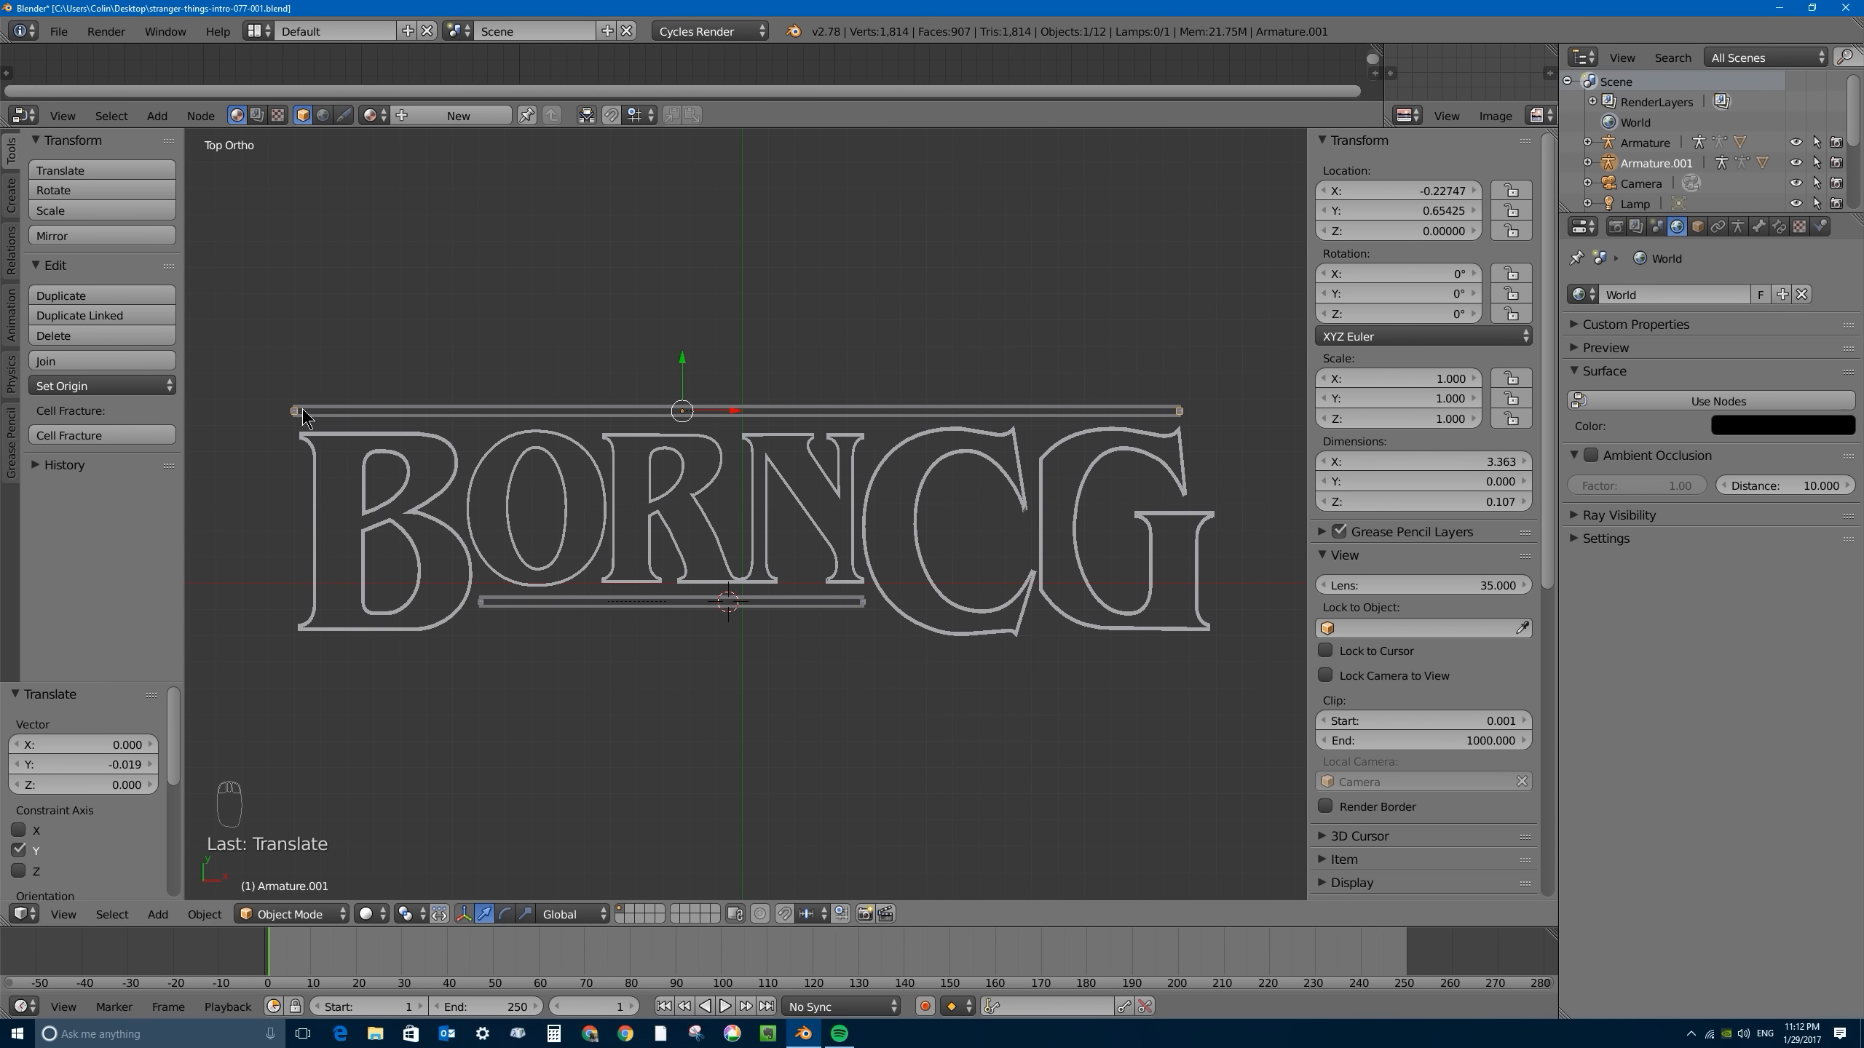
- In Pose Mode, move the upper bar's left-end bone about 0.025 along X to align with the B's left edge
{"action": "left_click", "coordinate": [326, 919]}
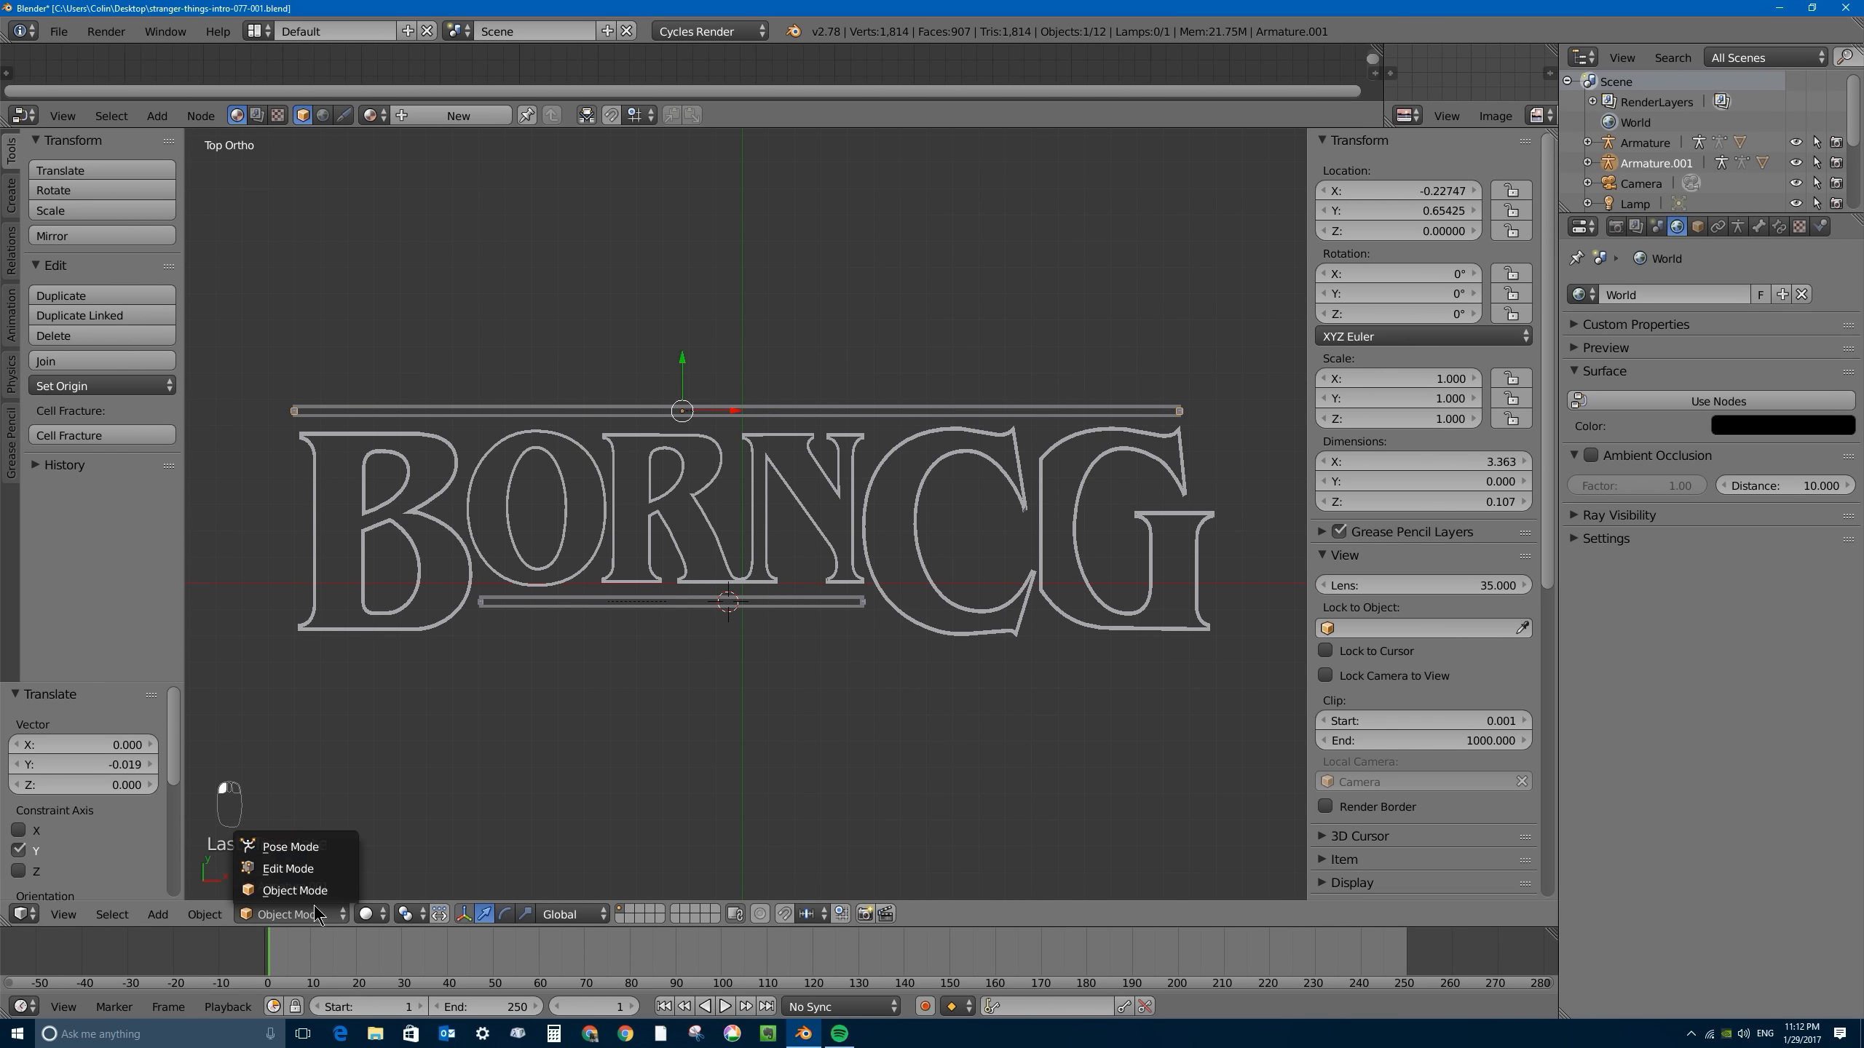
{"action": "left_click", "coordinate": [294, 848]}
{"action": "right_click", "coordinate": [301, 411]}
{"action": "key", "text": "g"}
{"action": "key", "text": "x"}
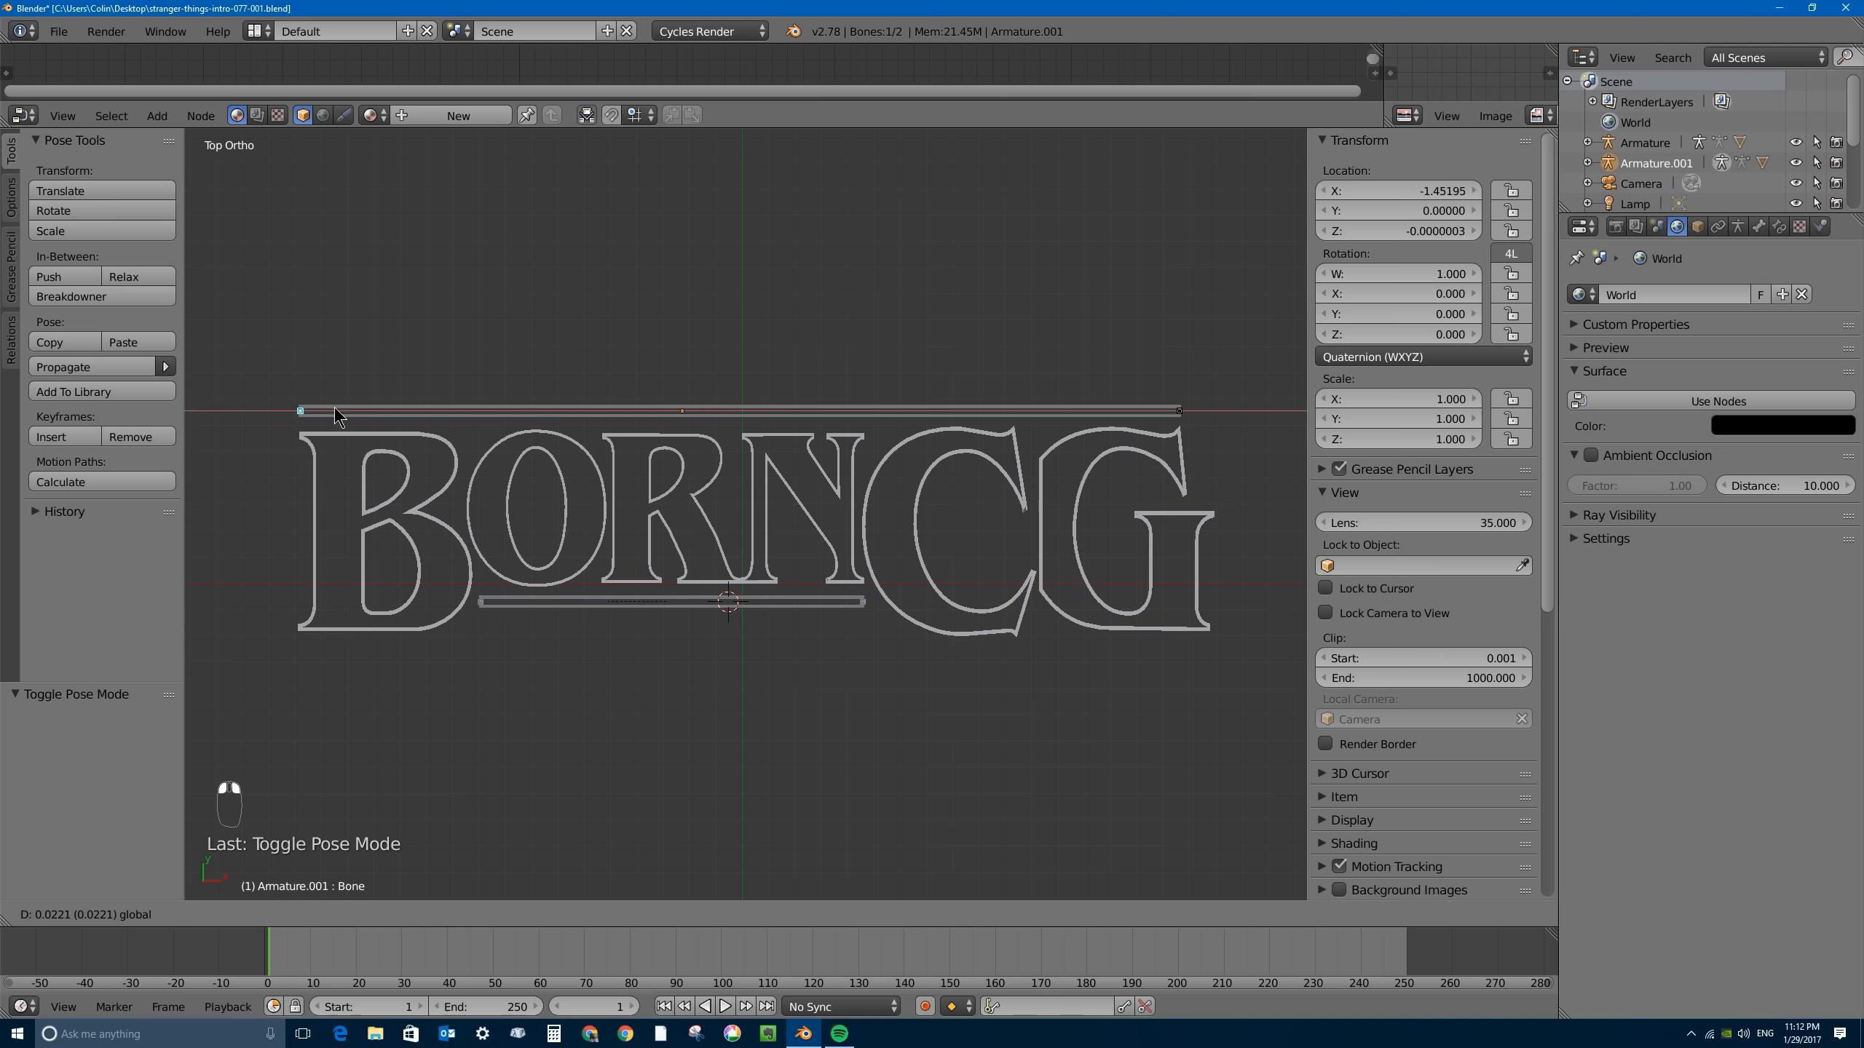
{"action": "left_click", "coordinate": [335, 416]}
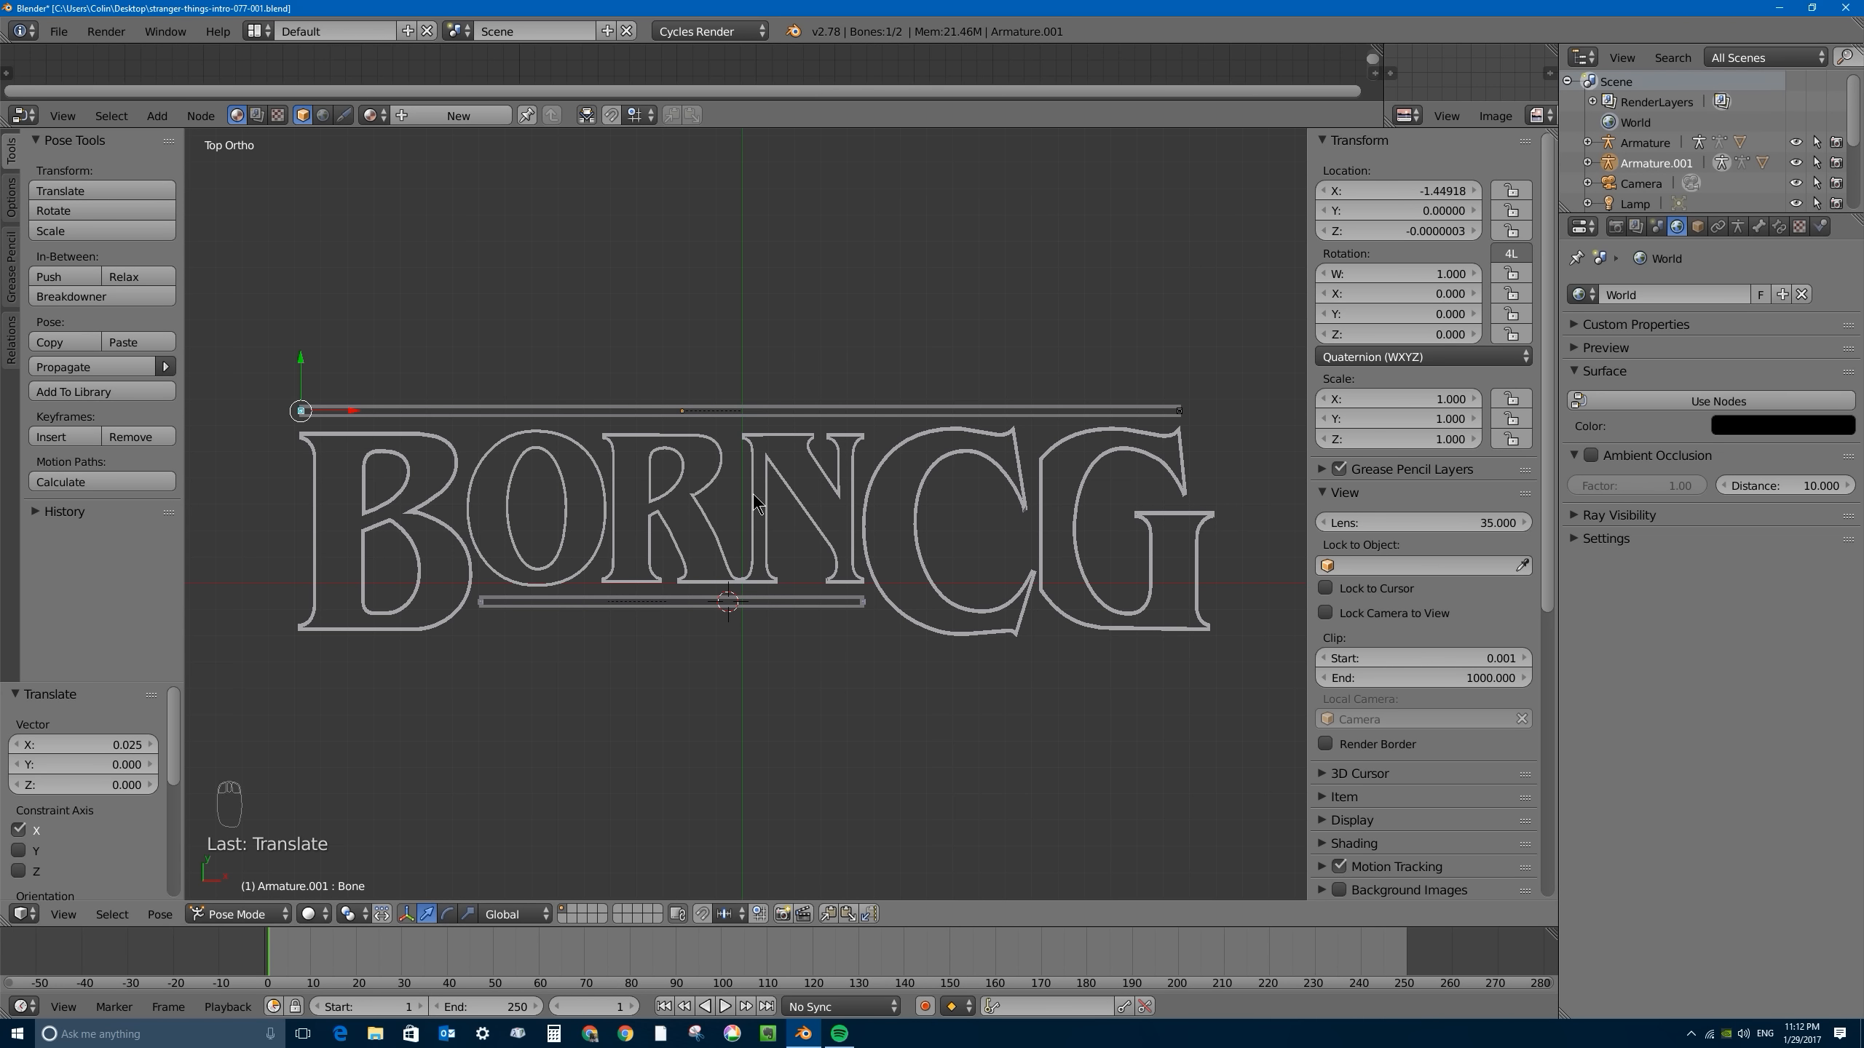
- Preview the title in Rendered shading, select the upper bar mesh and leave the rendered preview
{"action": "key", "text": "shift+z"}
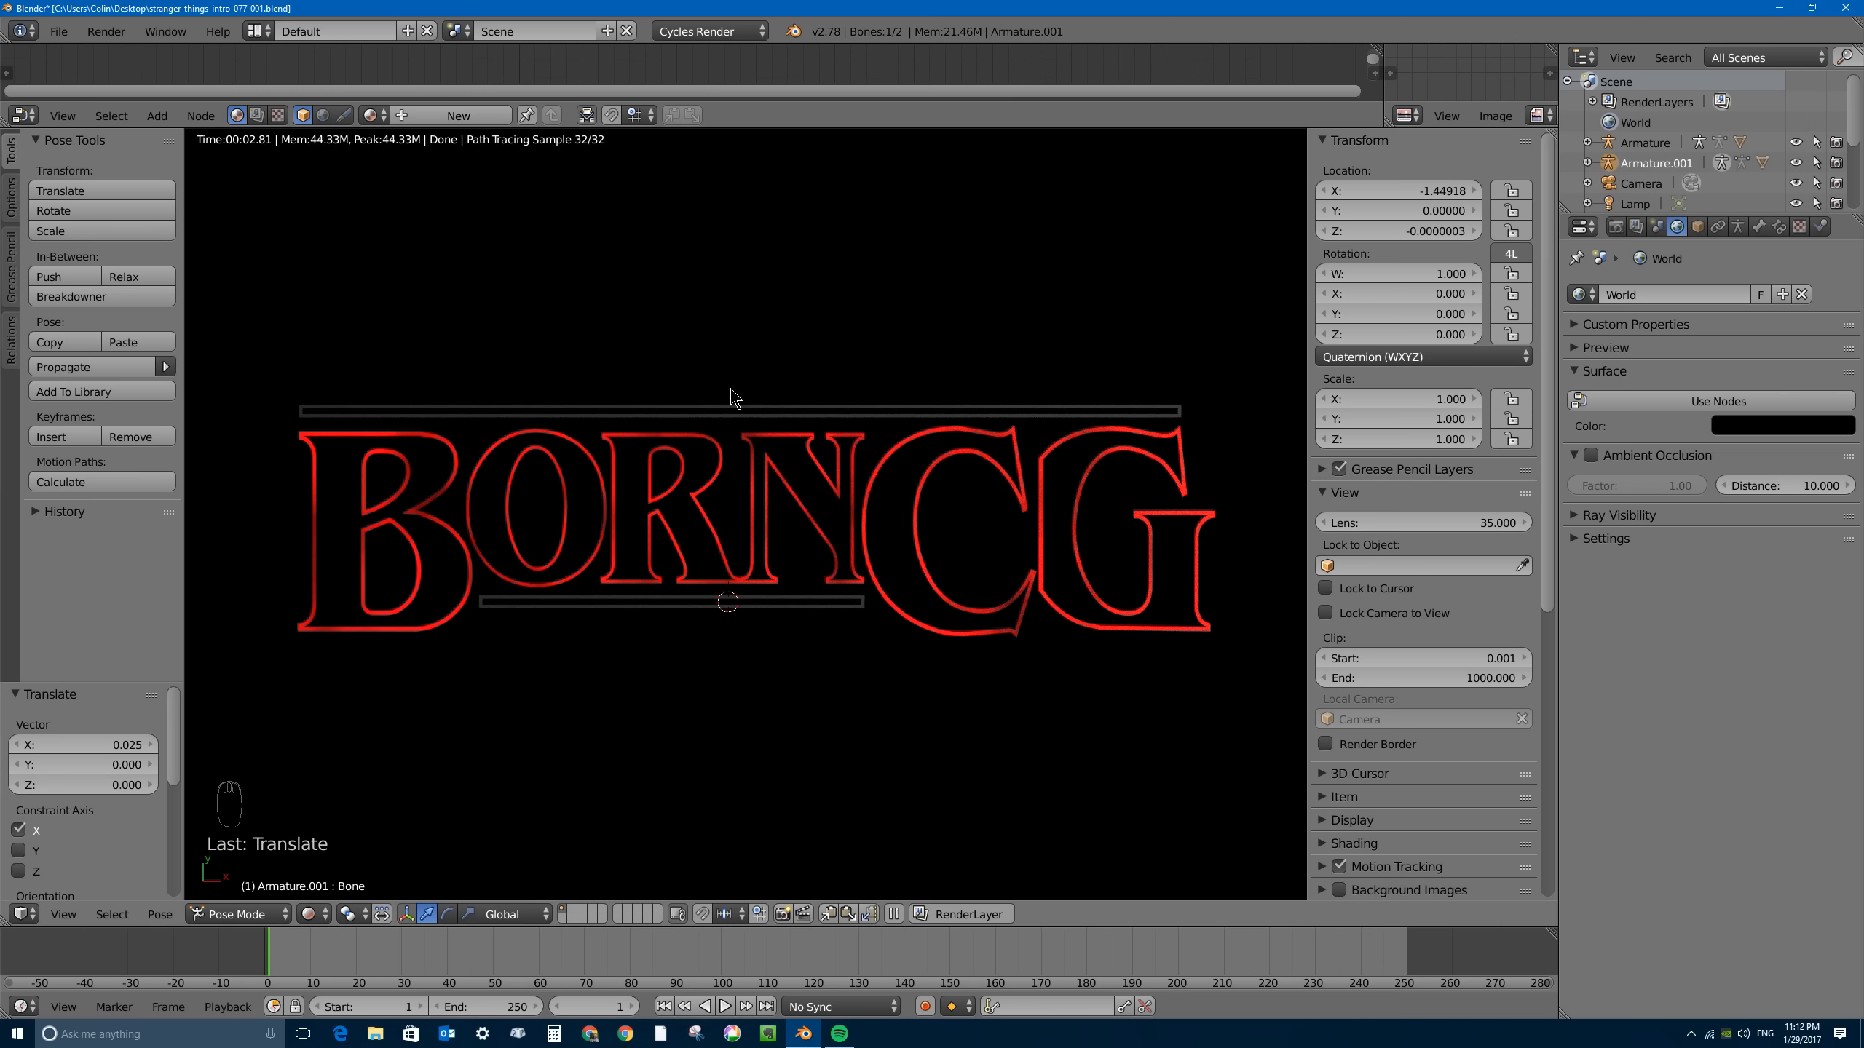
{"action": "right_click", "coordinate": [809, 408]}
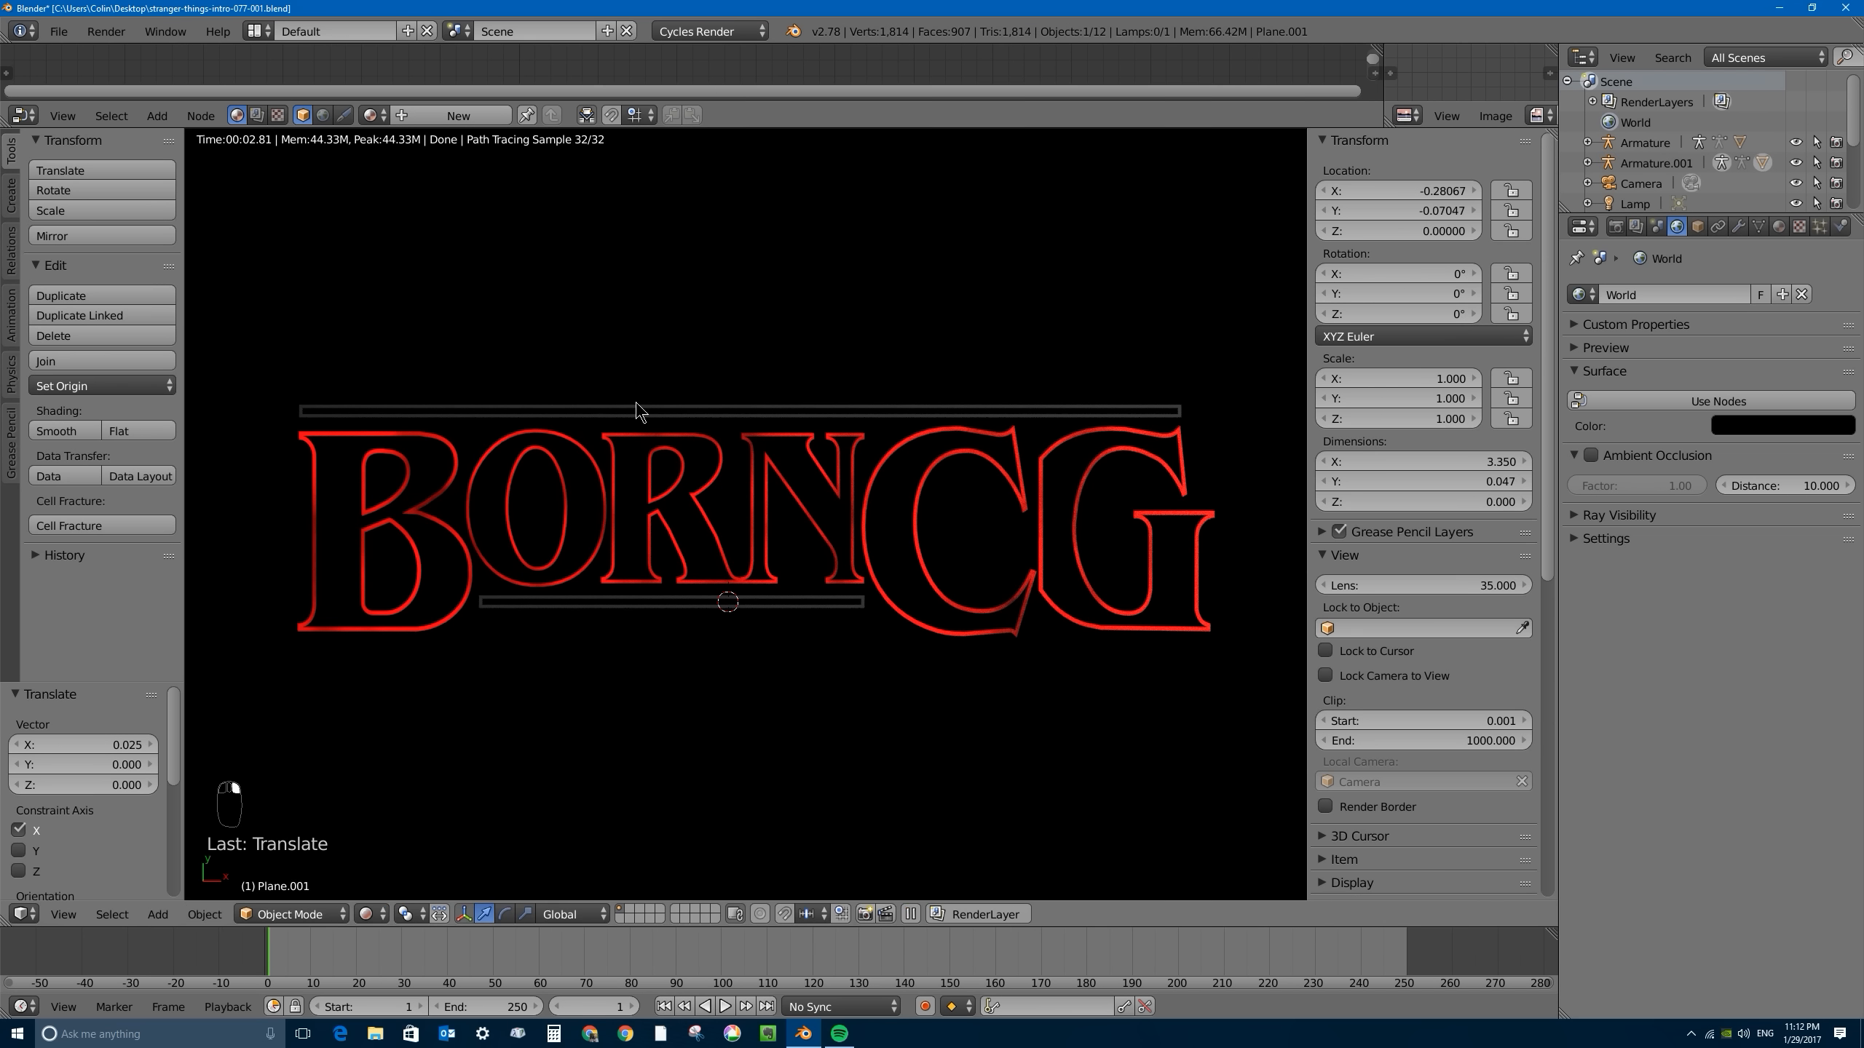
{"action": "right_click", "coordinate": [676, 407]}
{"action": "key", "text": "shift+z"}
- Switch the viewport to Material shading and assign the existing Material.001 to the upper bar
{"action": "left_click", "coordinate": [367, 914]}
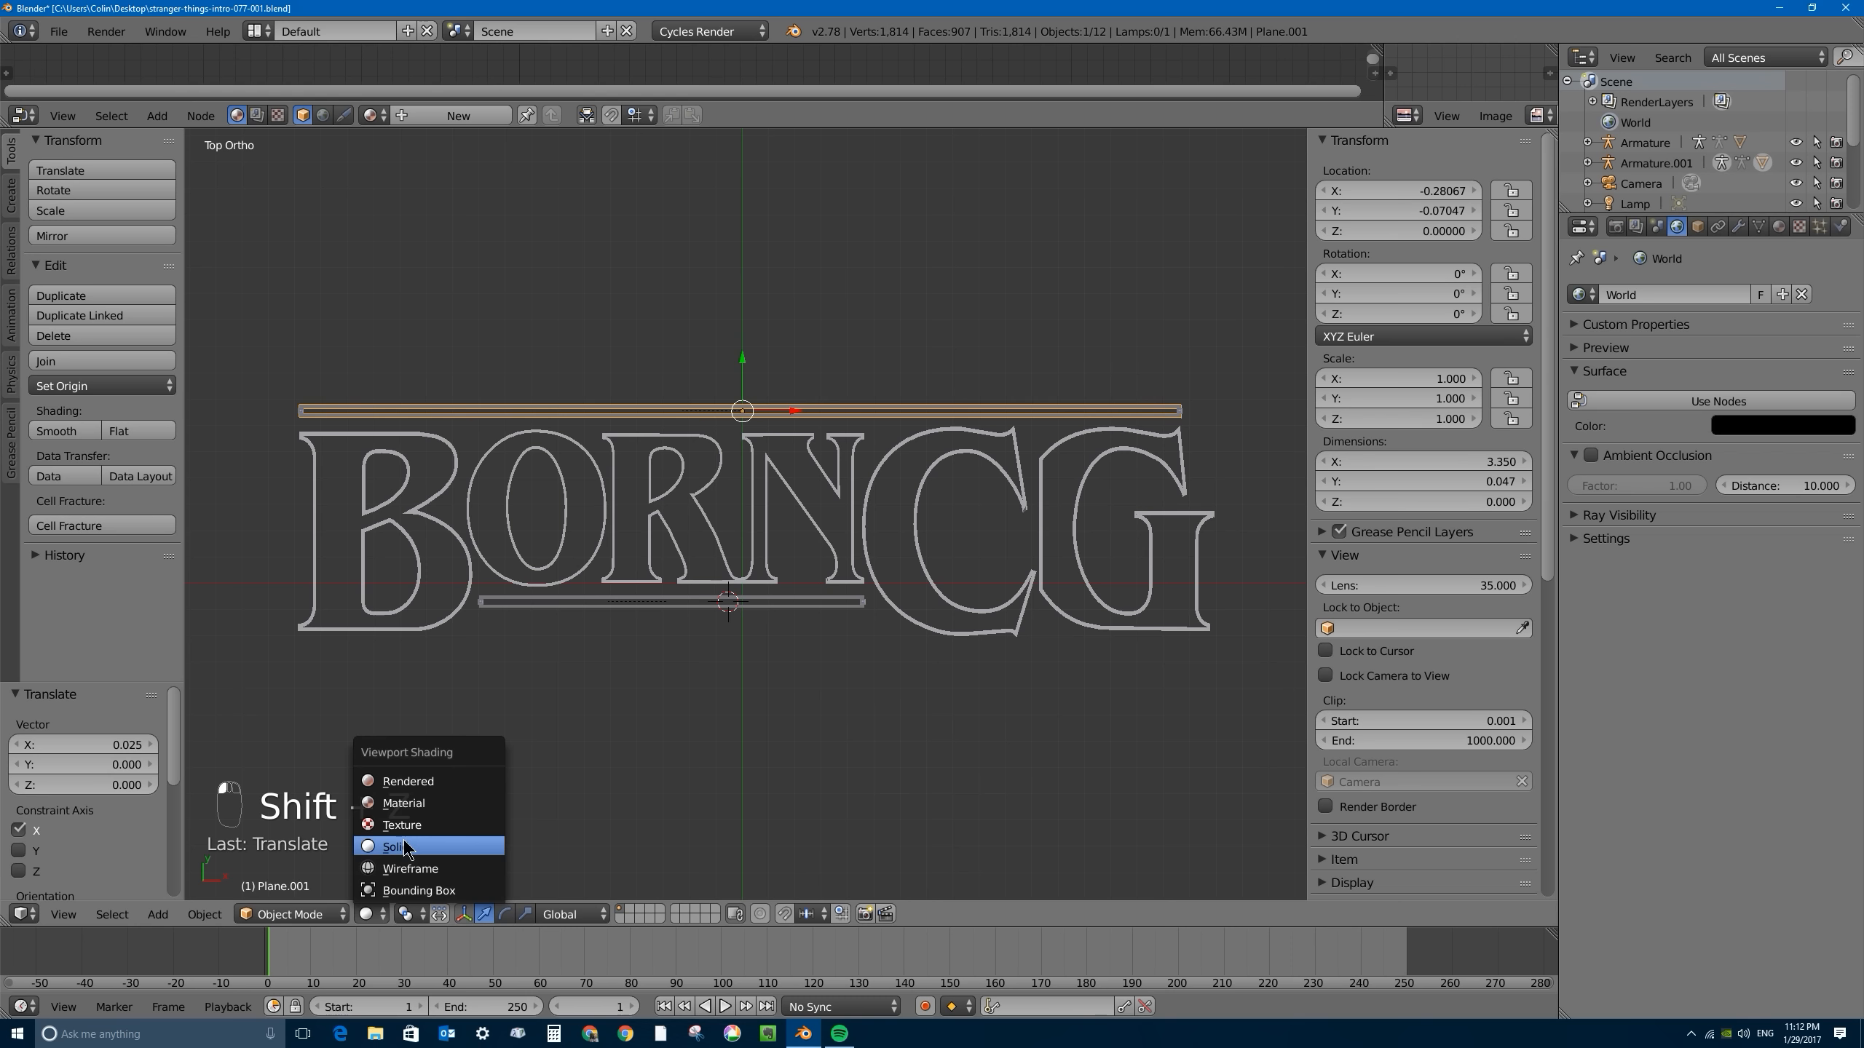
{"action": "left_click", "coordinate": [407, 803]}
{"action": "left_click", "coordinate": [1779, 226]}
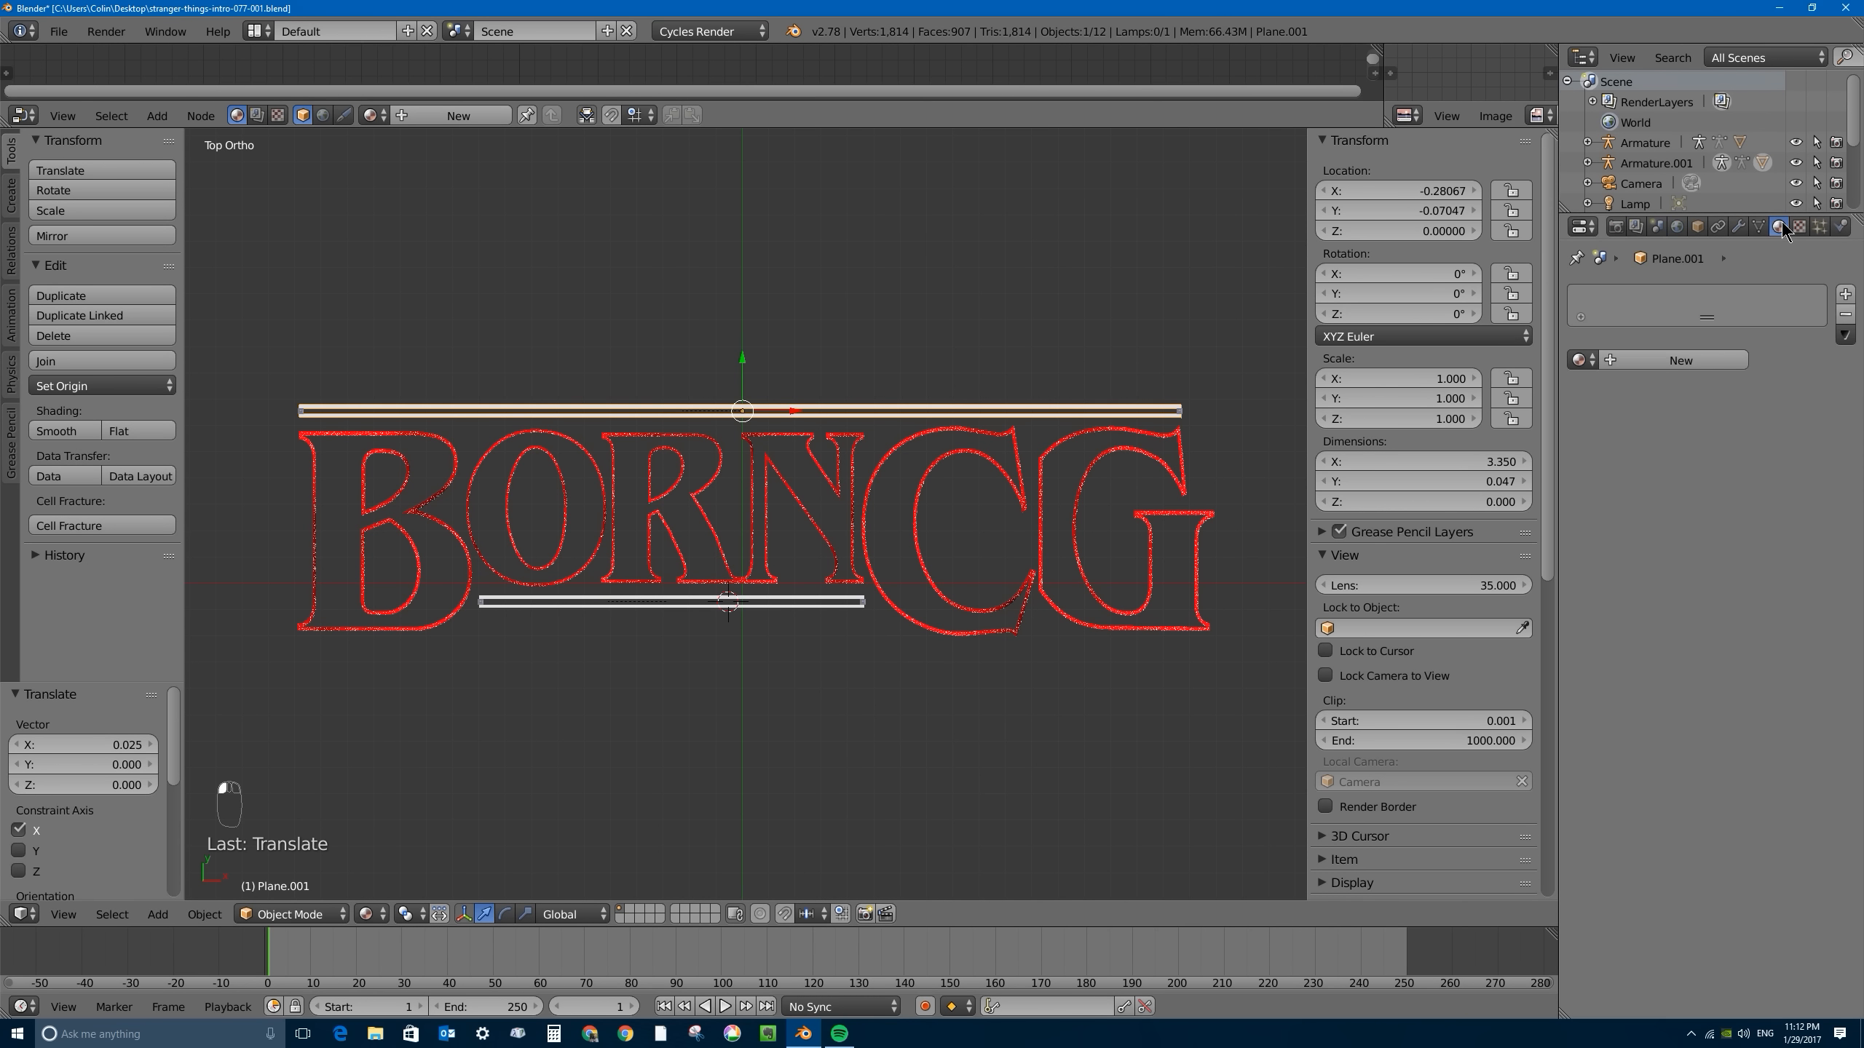
{"action": "left_click", "coordinate": [1582, 359]}
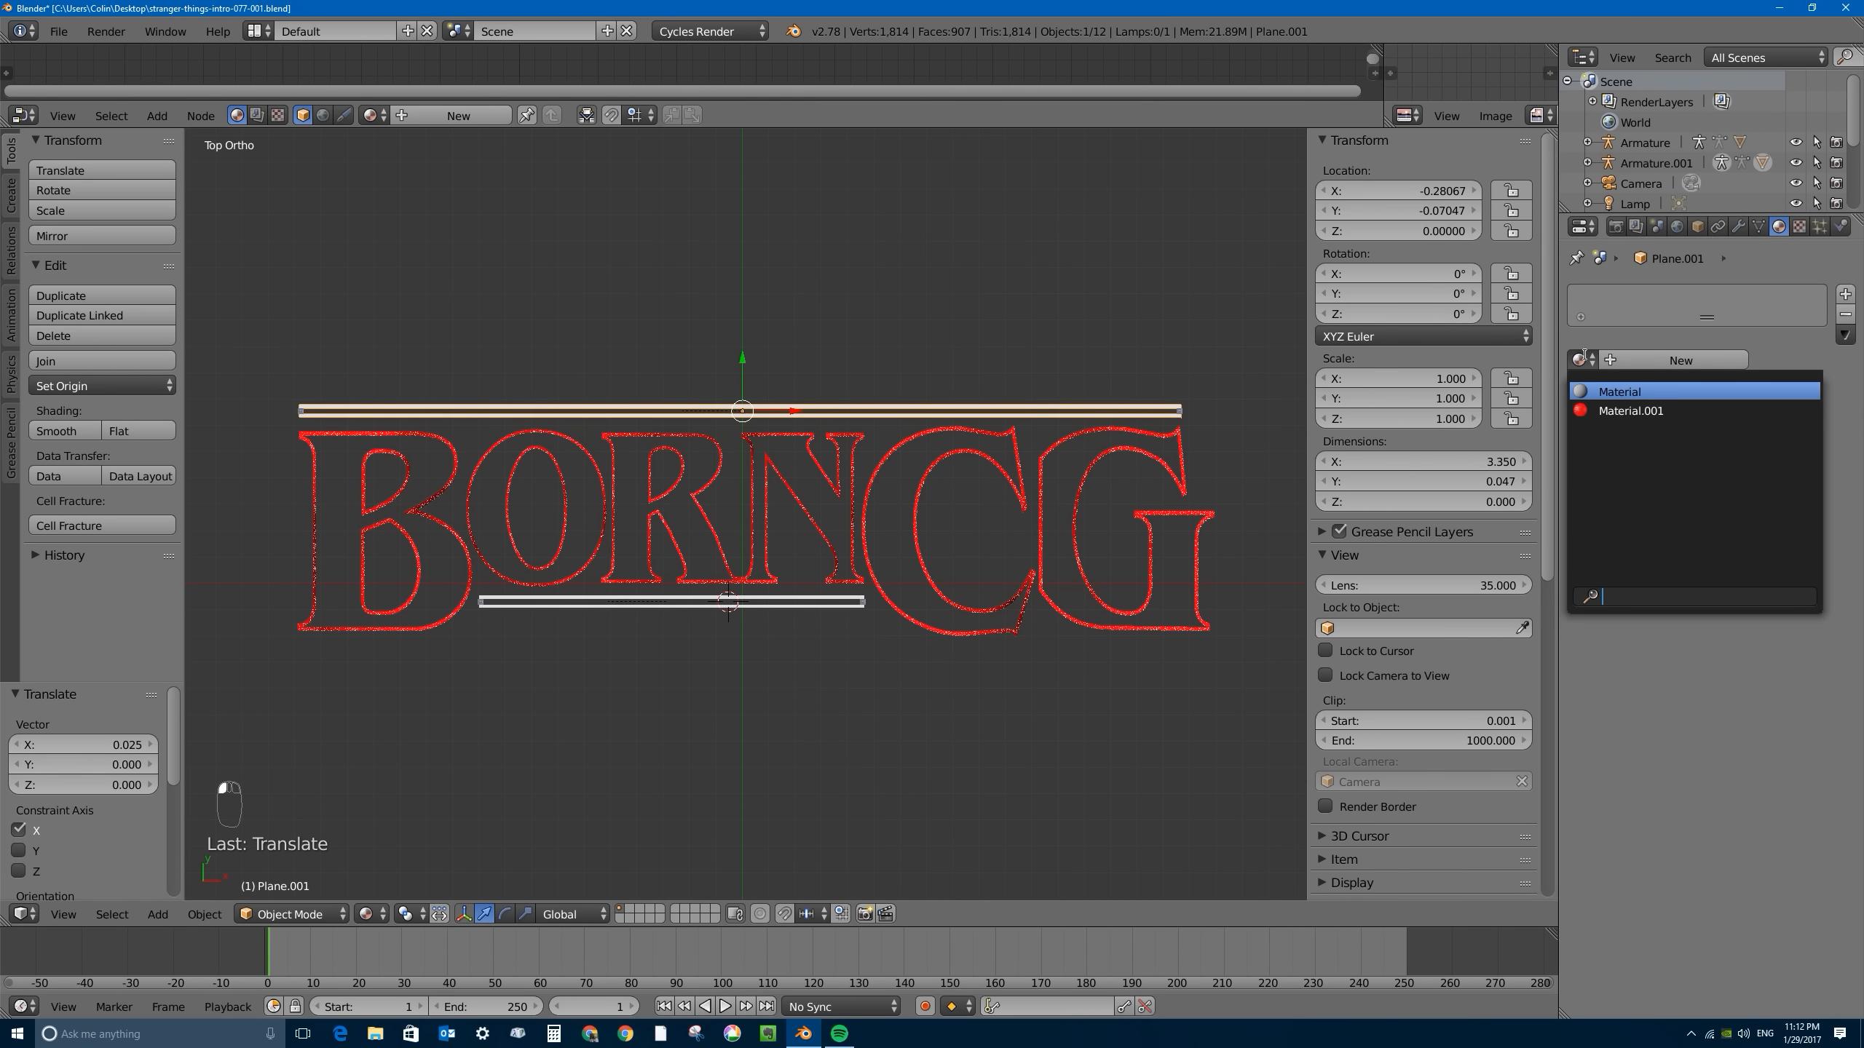
{"action": "left_click", "coordinate": [1620, 410]}
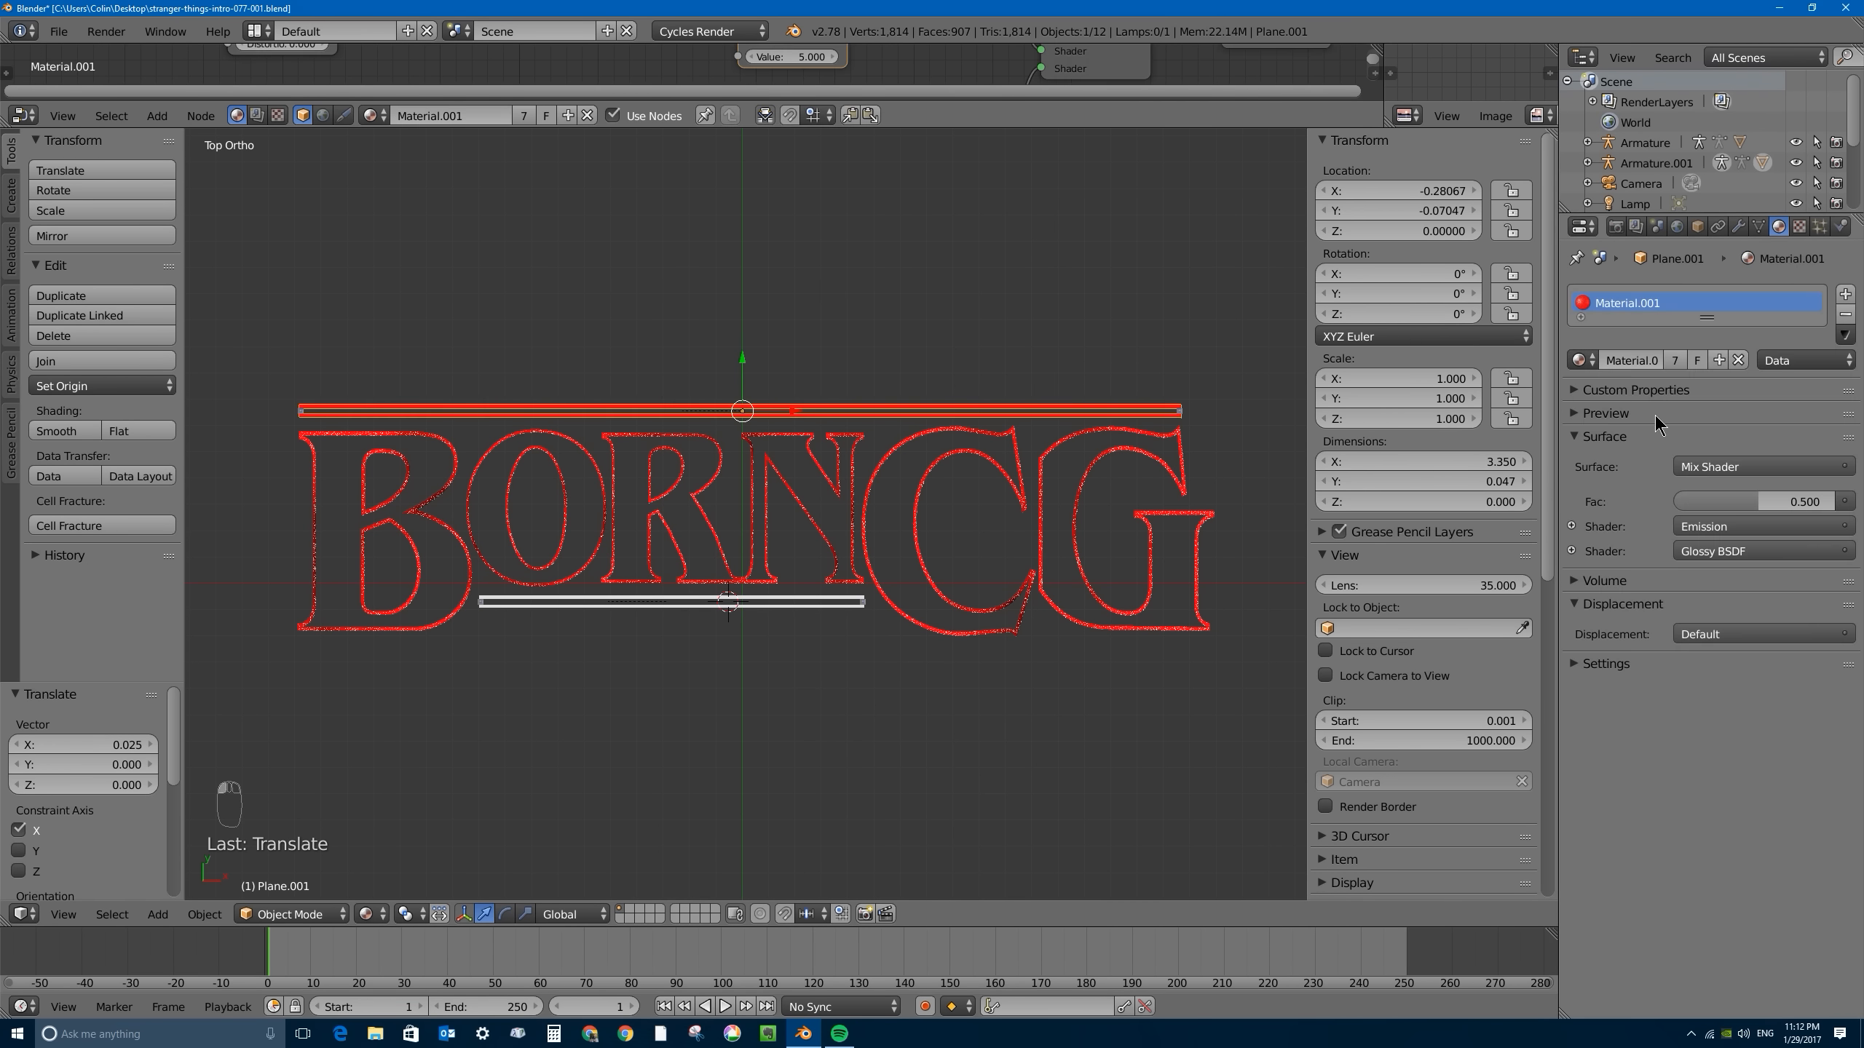
- Select the lower bar mesh beneath the letters and assign the existing Material.001 to it
{"action": "right_click", "coordinate": [797, 600]}
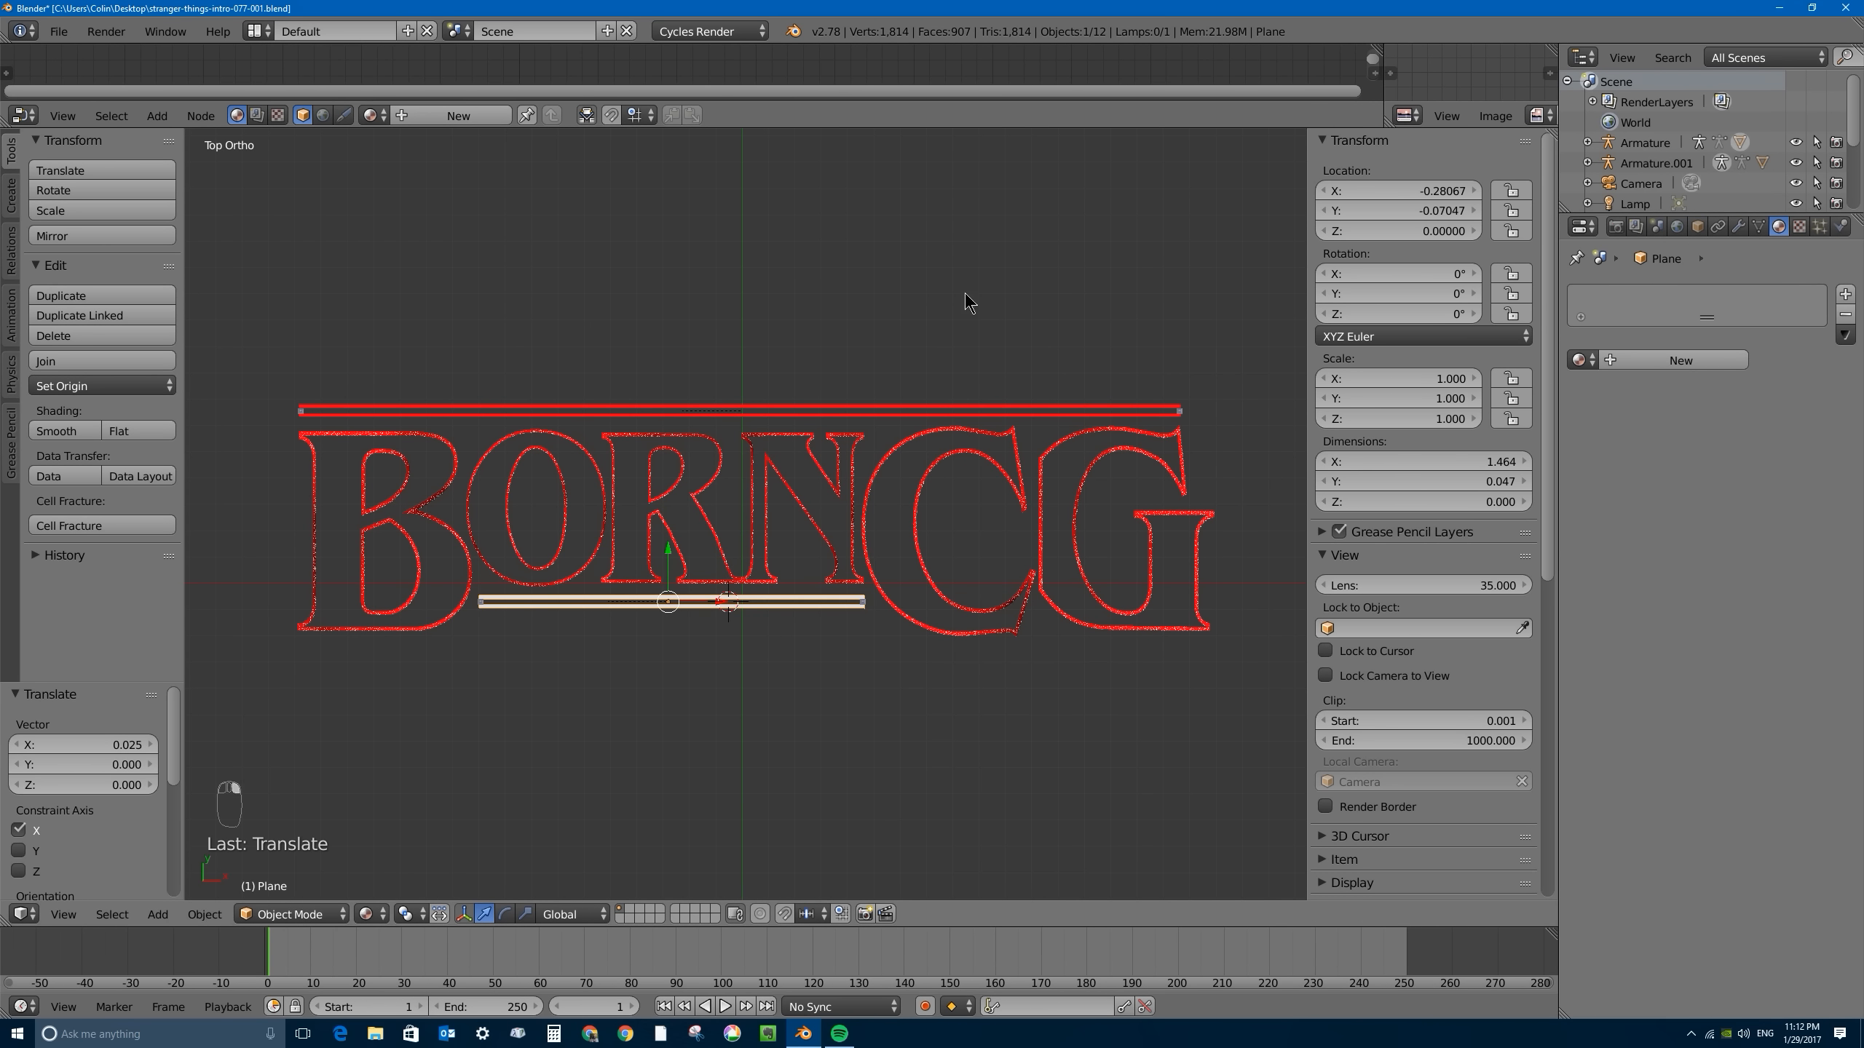
{"action": "right_click", "coordinate": [985, 413]}
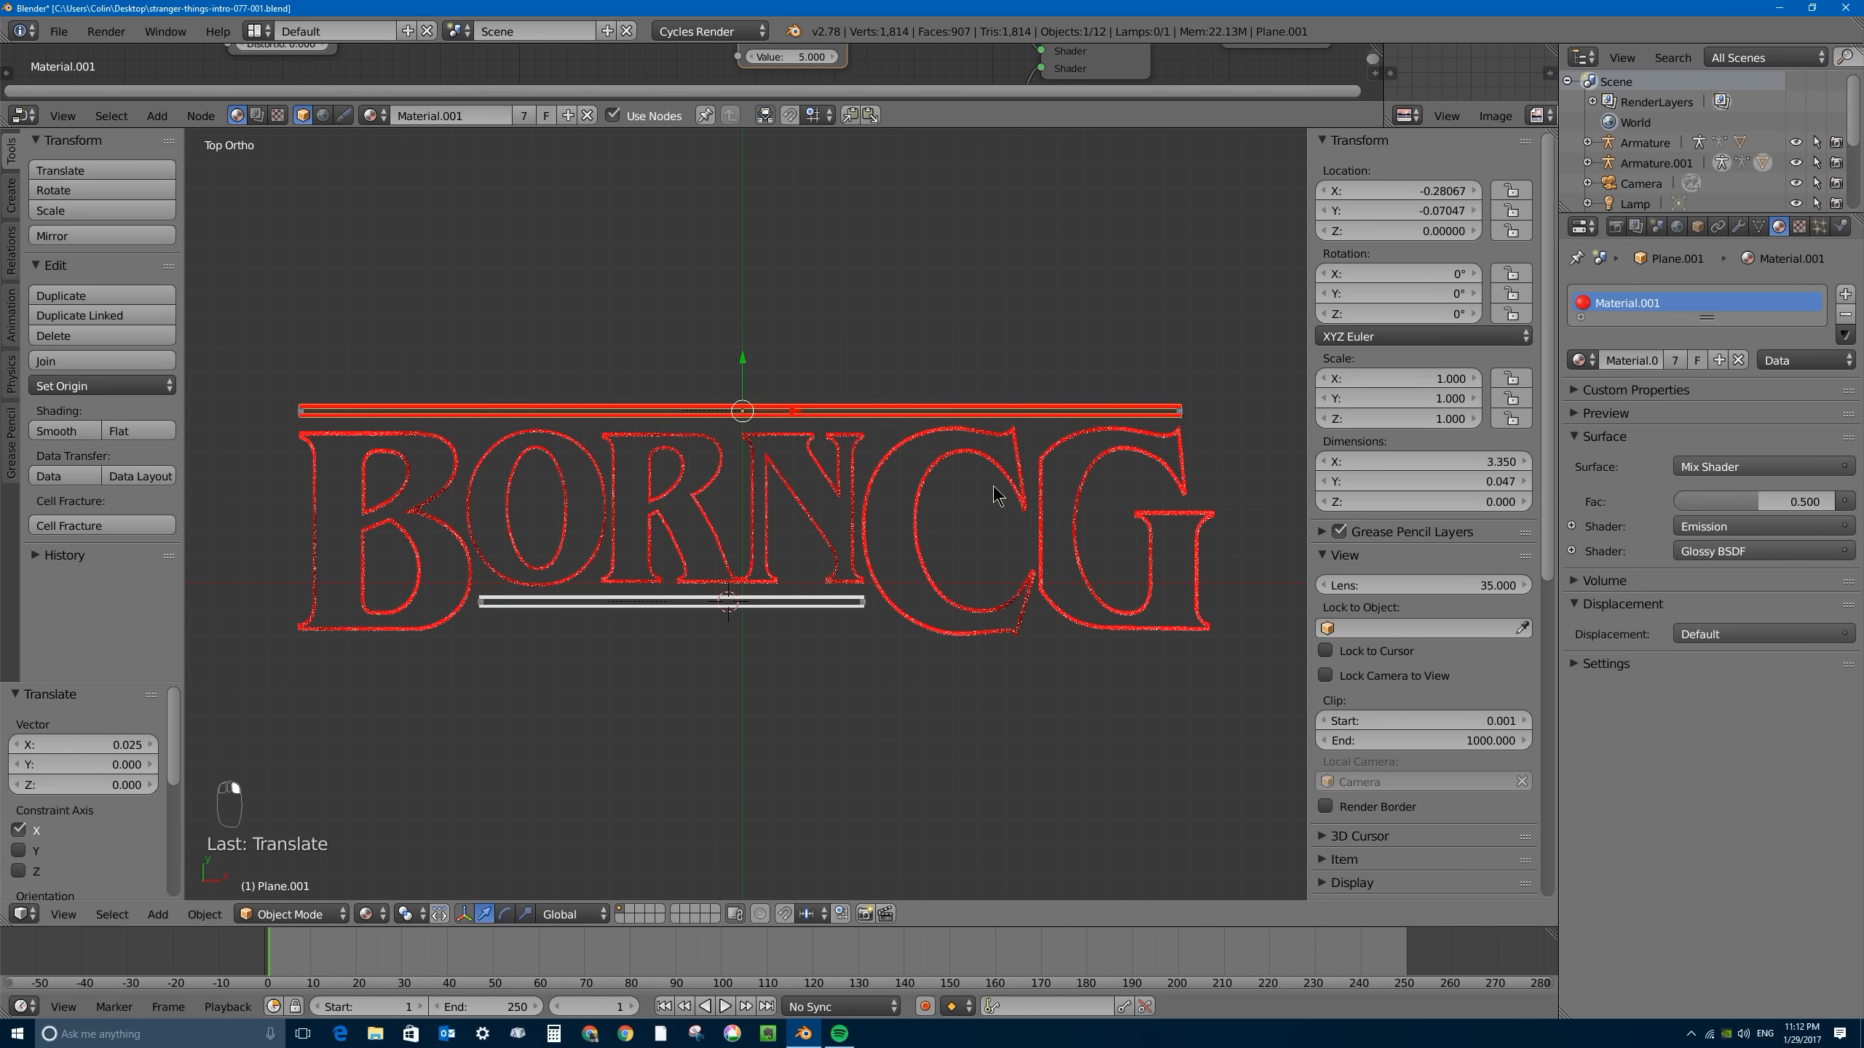
{"action": "right_click", "coordinate": [782, 603]}
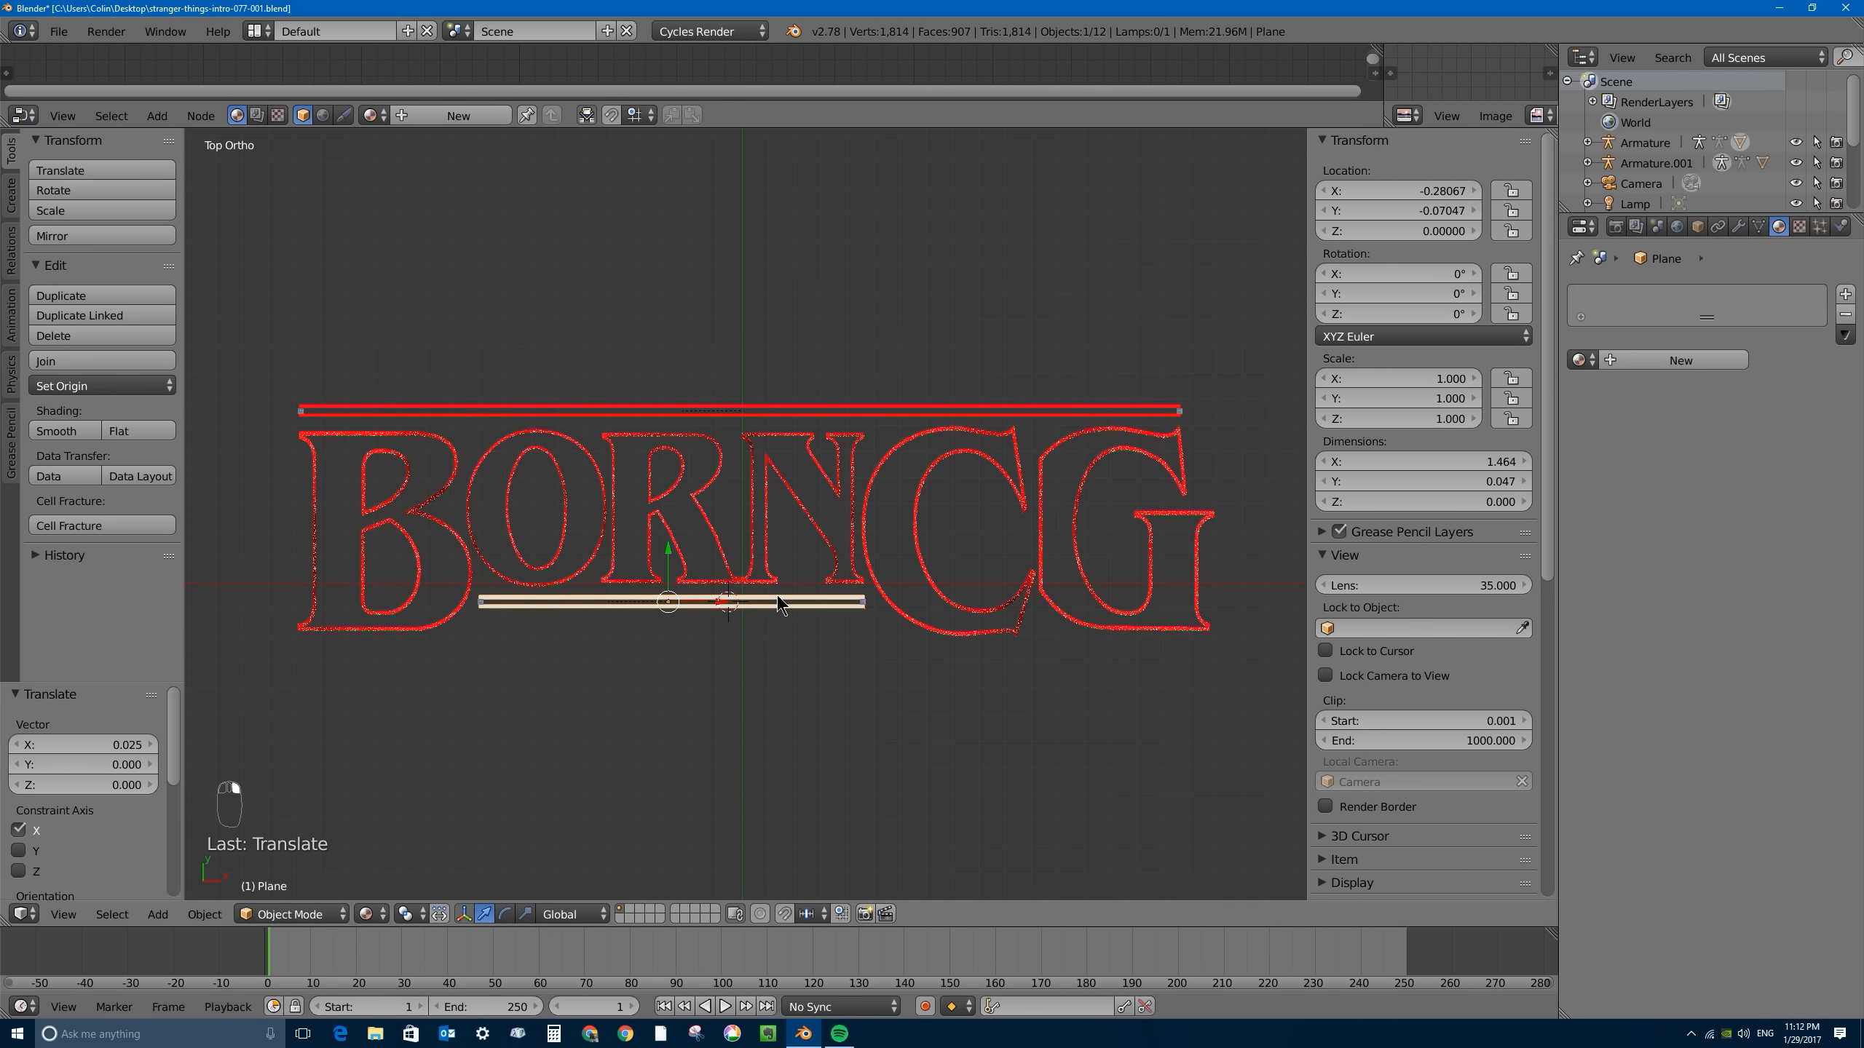
{"action": "left_click", "coordinate": [1577, 358]}
{"action": "left_click", "coordinate": [1578, 411]}
{"action": "scroll", "coordinate": [782, 636], "scroll_direction": "up", "scroll_amount": 2}
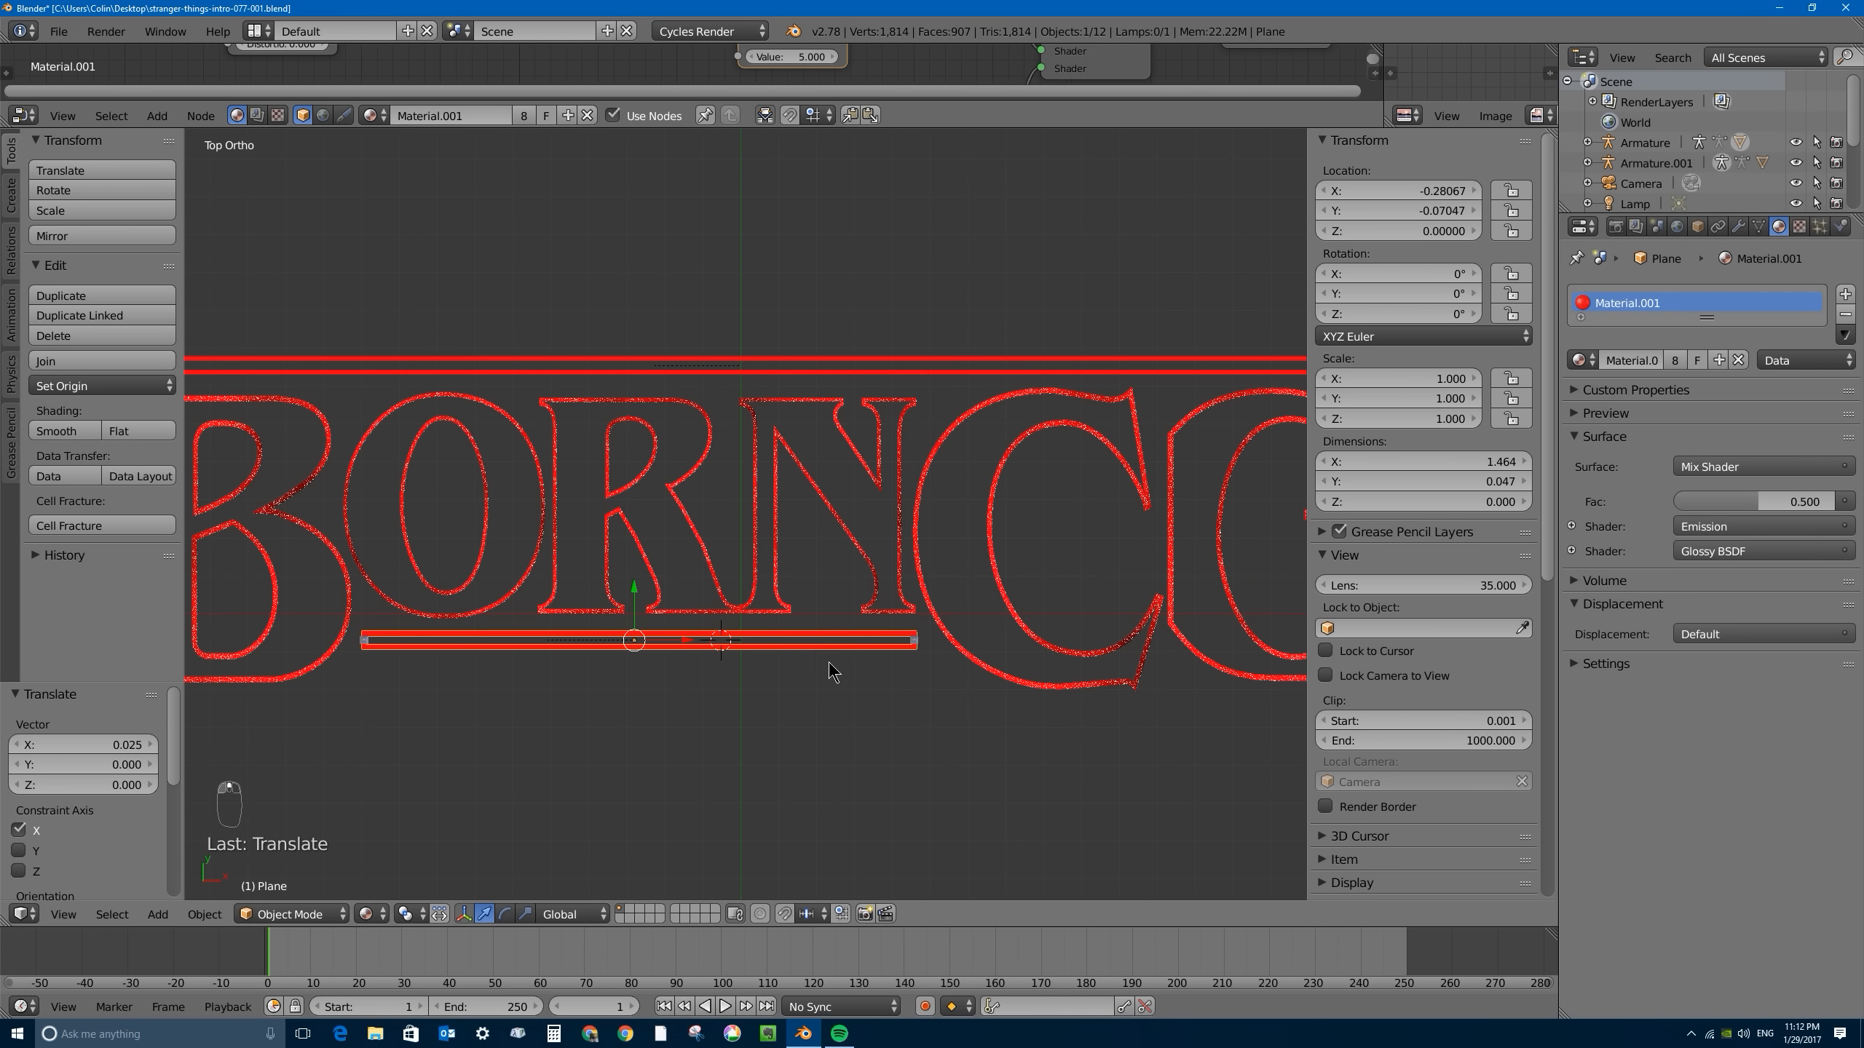
- Deselect everything, preview the whole title in Rendered shading from the top view, and leave the rendered preview
{"action": "key", "text": "a"}
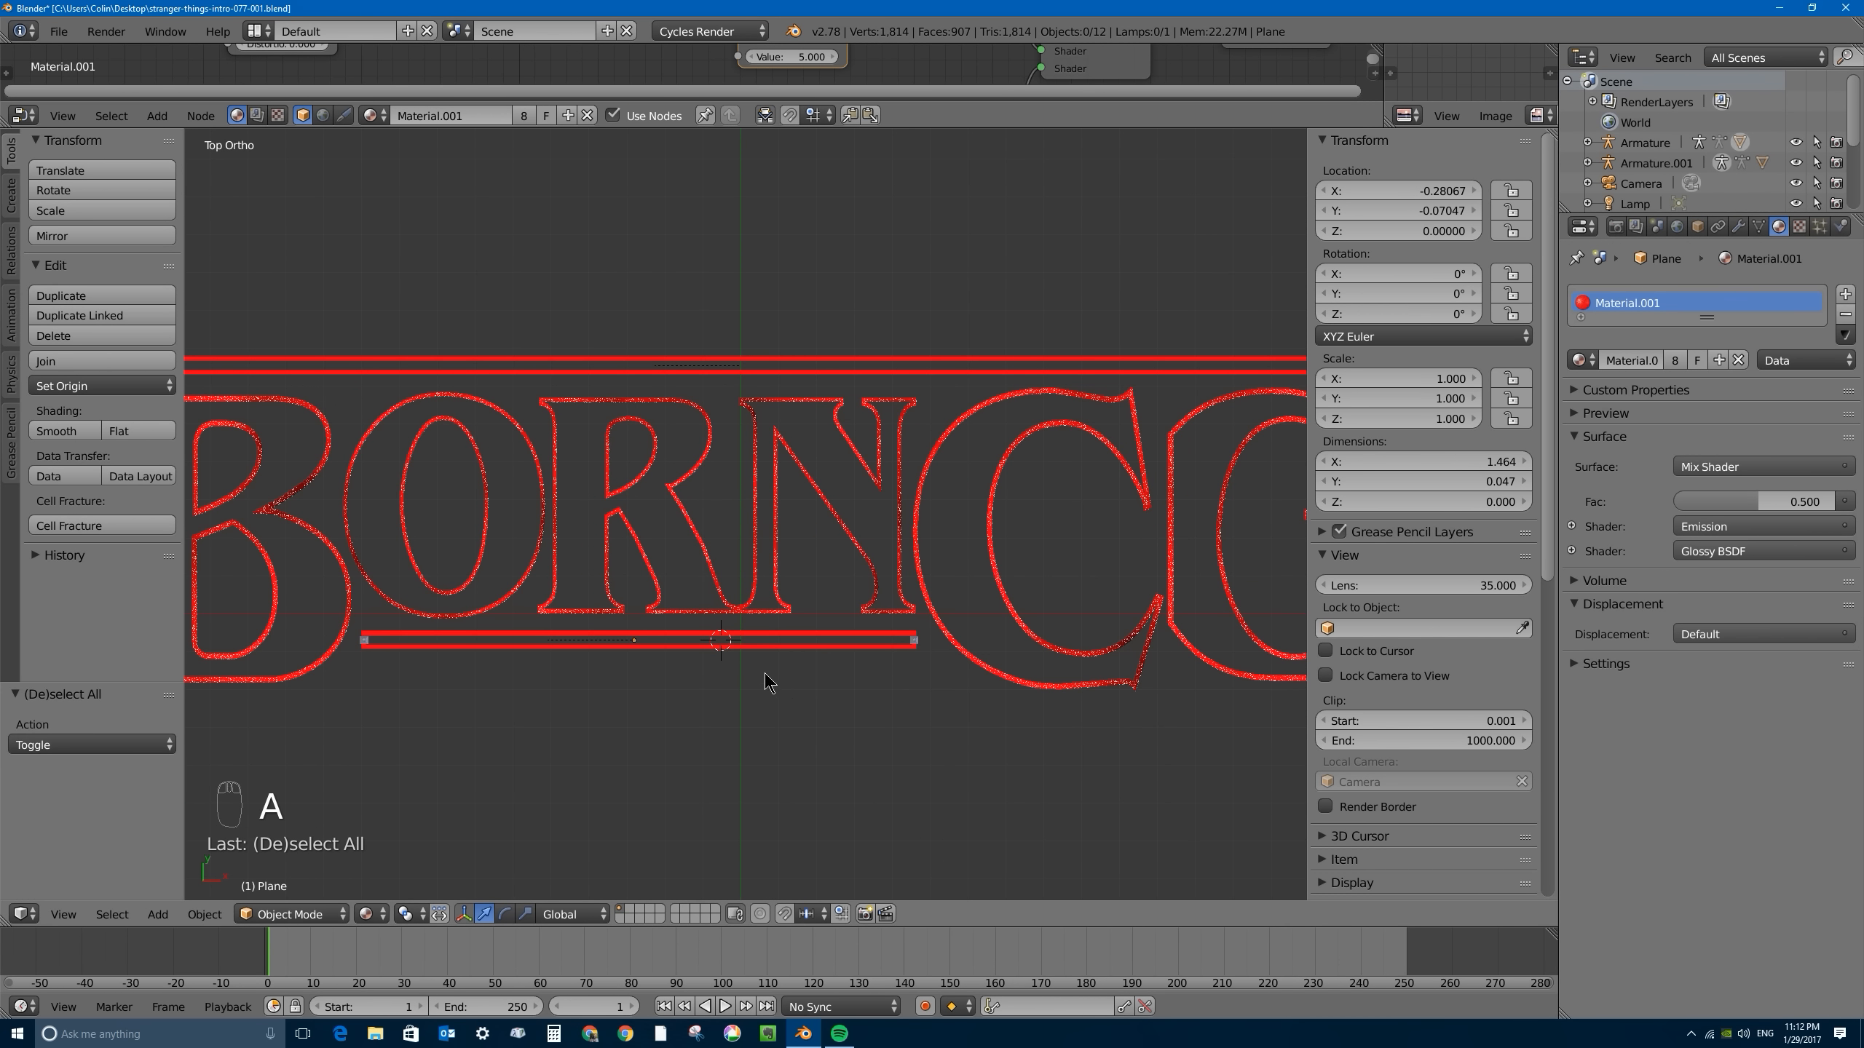
{"action": "key", "text": "shift+z"}
{"action": "scroll", "coordinate": [617, 426], "scroll_direction": "down", "scroll_amount": 3}
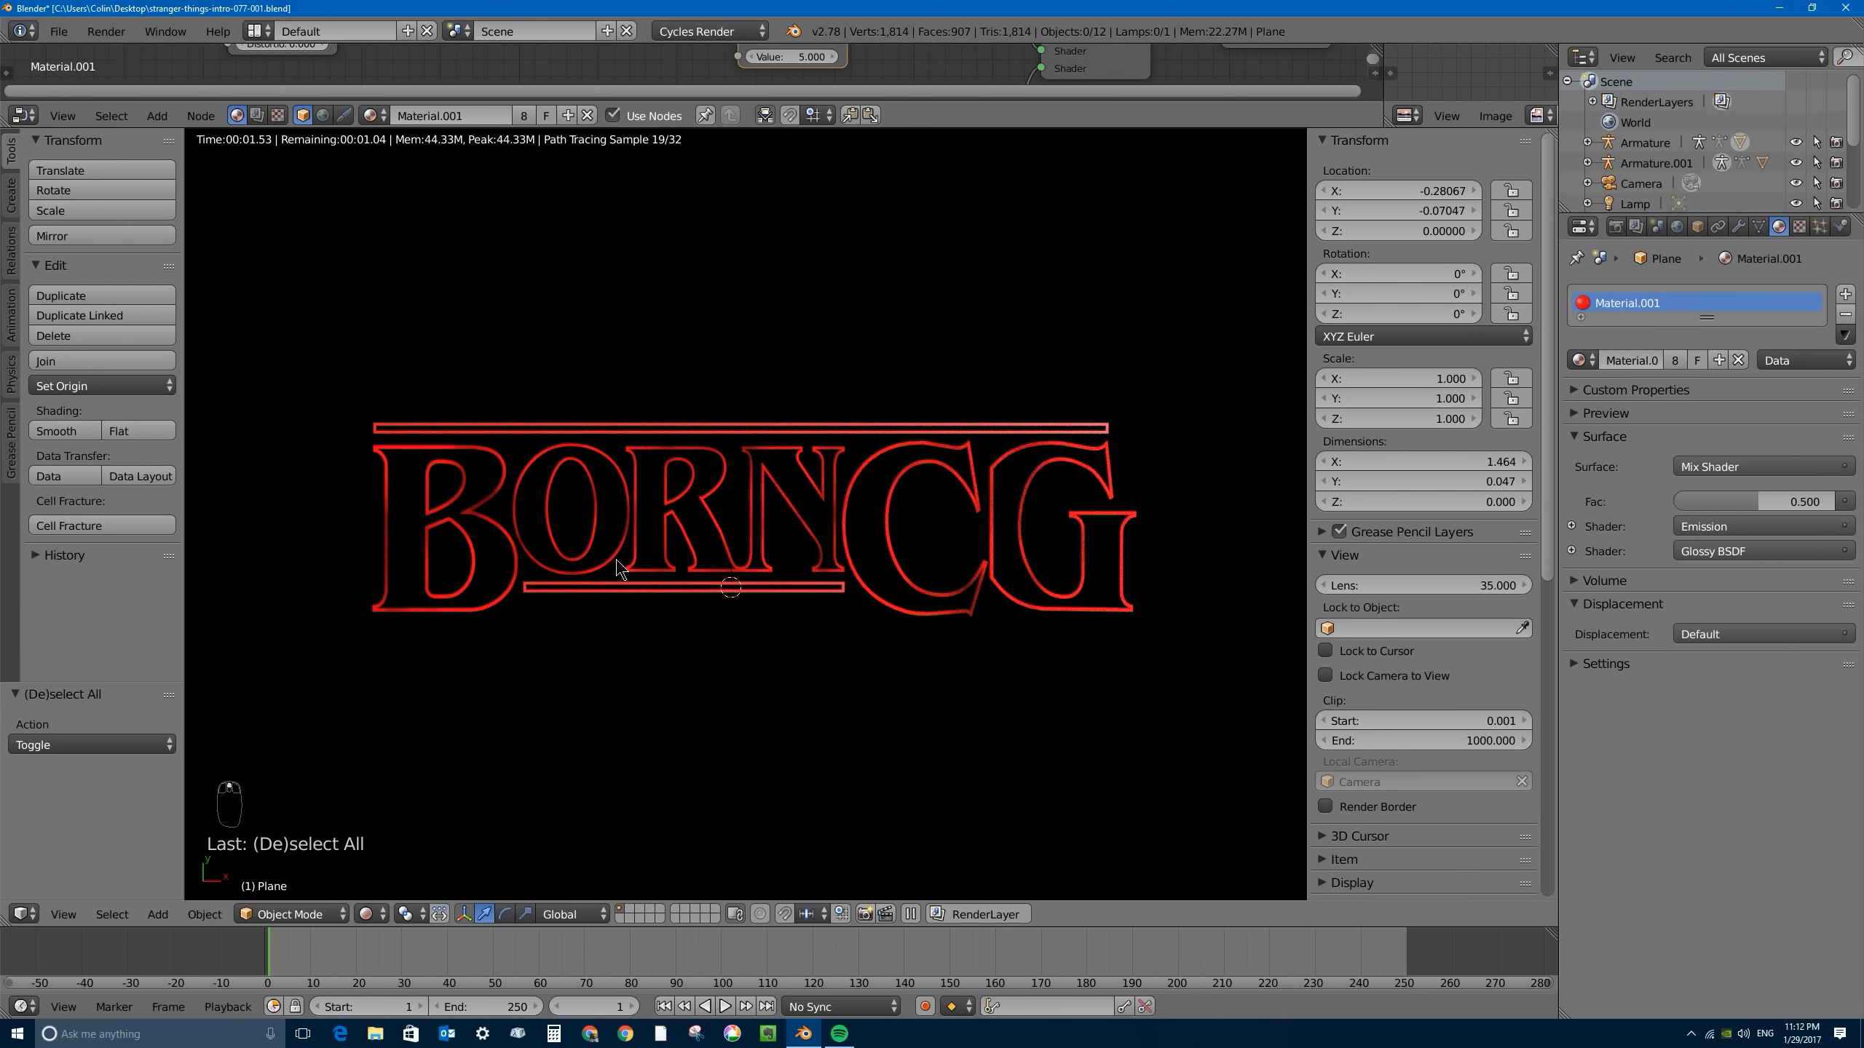
{"action": "key", "text": "KP_7"}
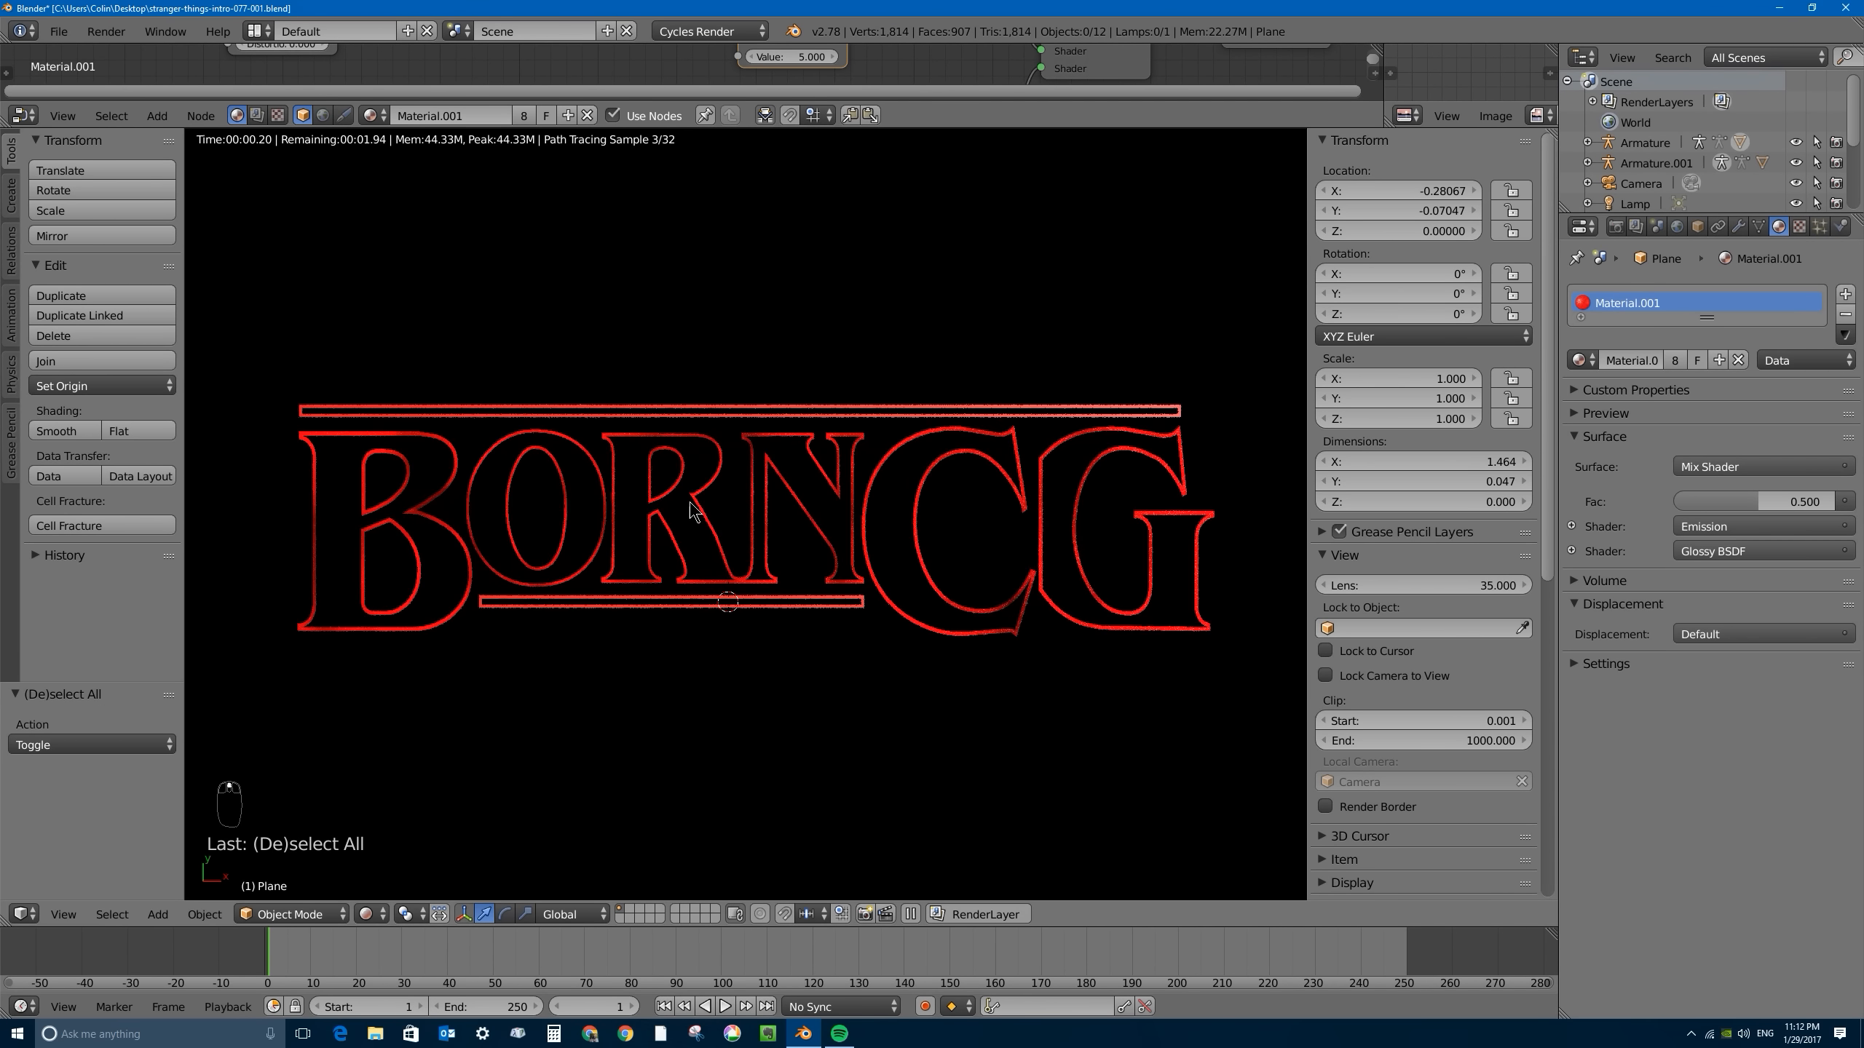
{"action": "key", "text": "shift+z"}
- UV-map all of the lower bar's geometry with Project From View in Edit Mode and return to Object Mode
{"action": "right_click", "coordinate": [645, 602]}
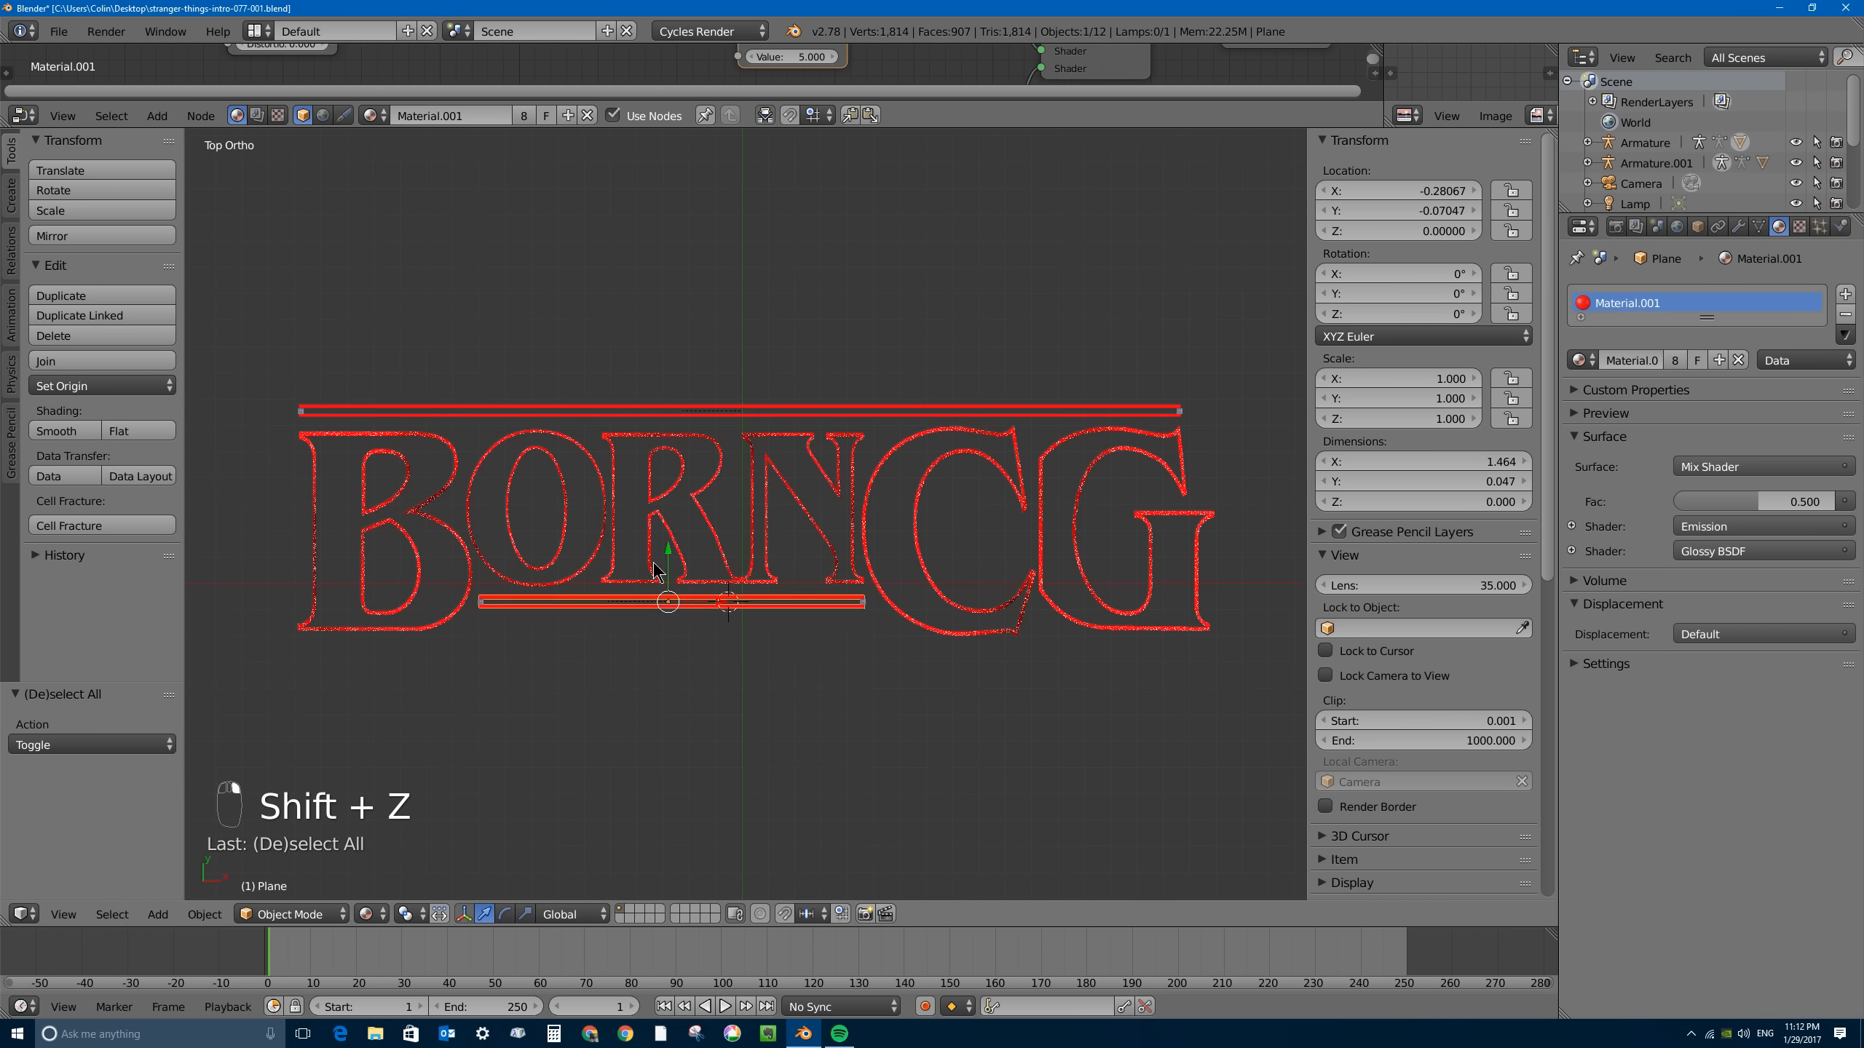
{"action": "key", "text": "Tab"}
{"action": "key", "text": "Tab"}
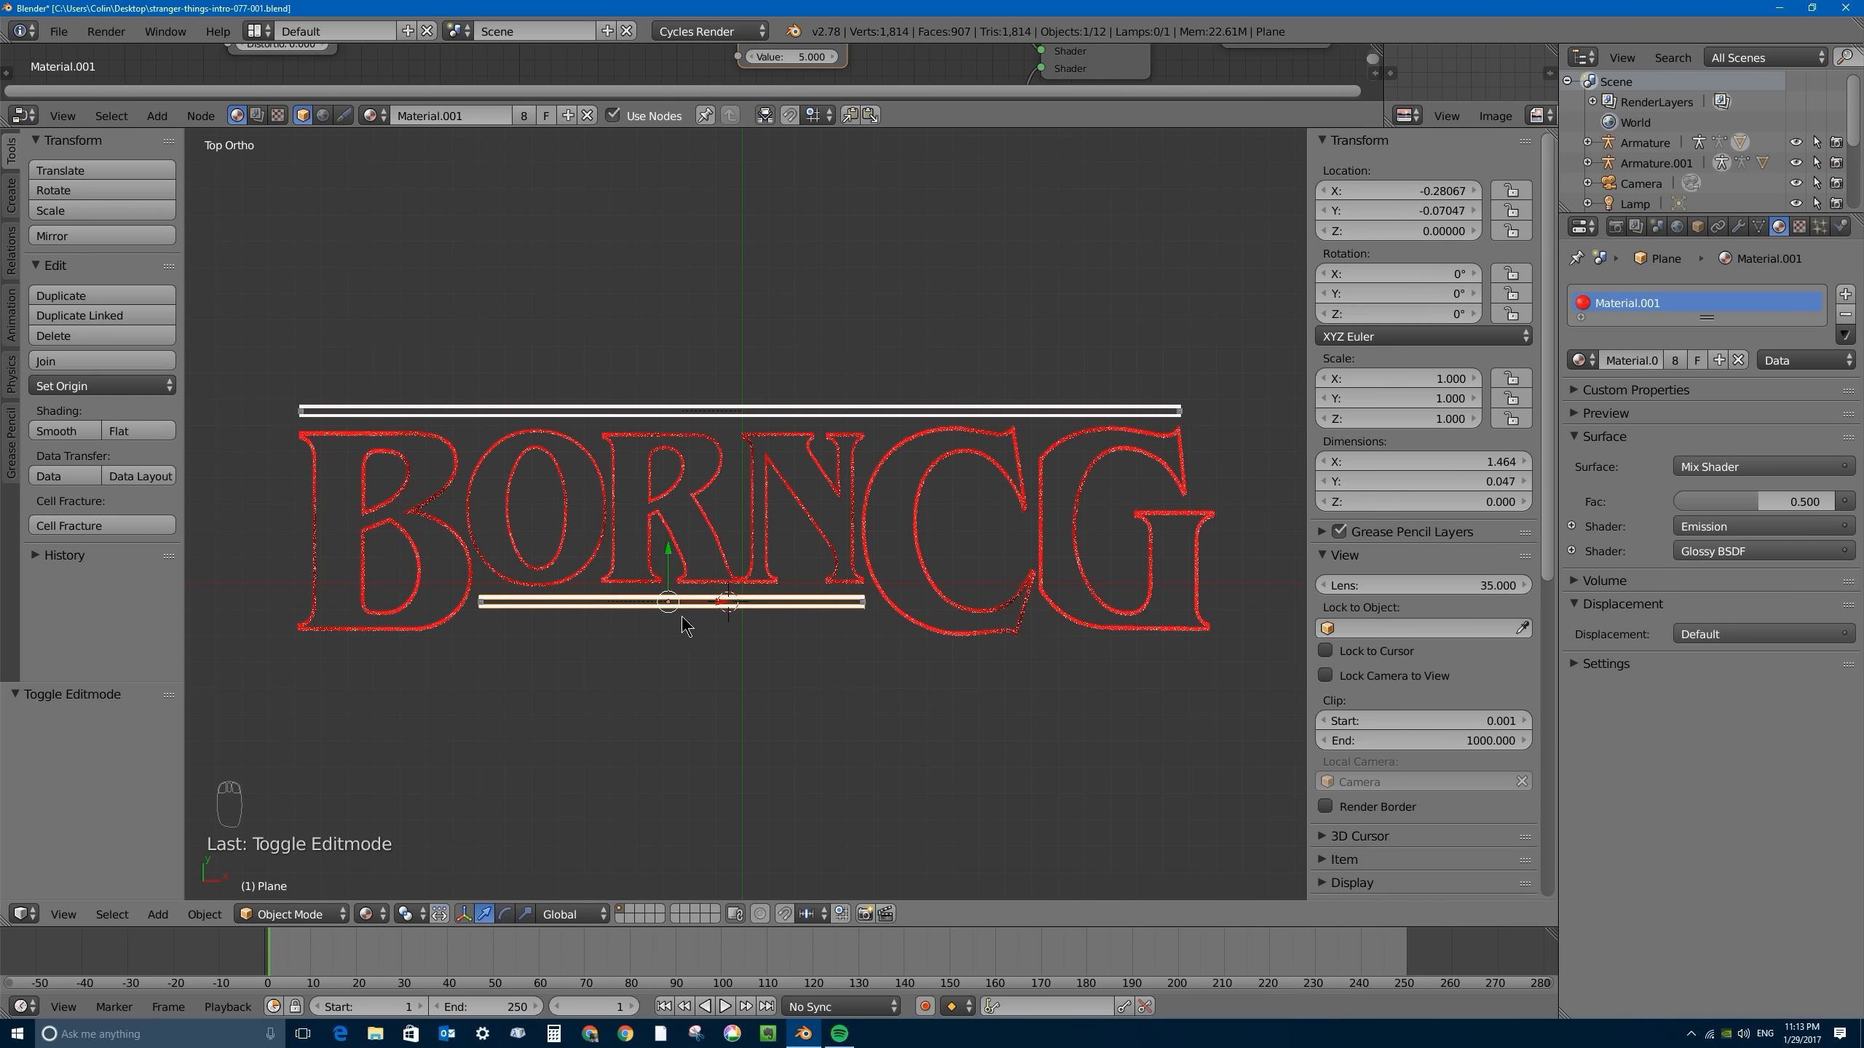
{"action": "key", "text": "Tab"}
{"action": "scroll", "coordinate": [653, 602], "scroll_direction": "up", "scroll_amount": 5}
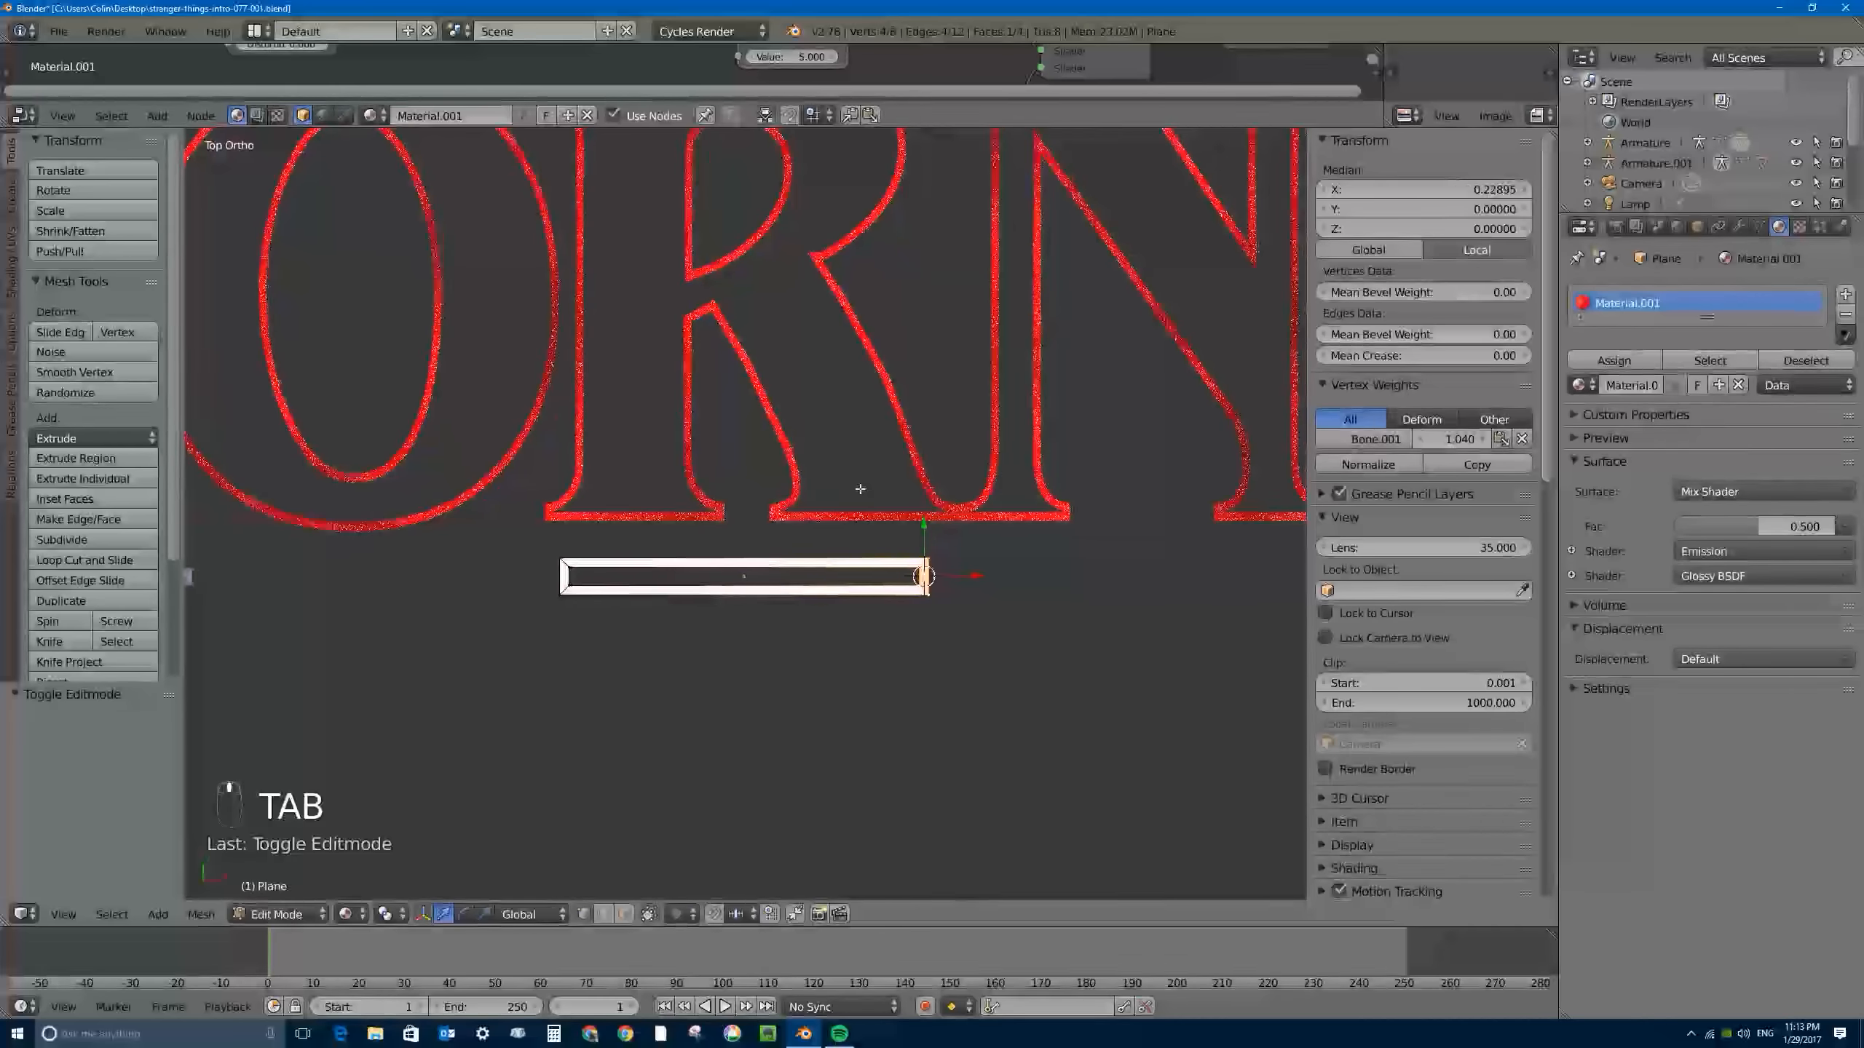
{"action": "key", "text": "a"}
{"action": "key", "text": "a"}
{"action": "key", "text": "a"}
{"action": "key", "text": "a"}
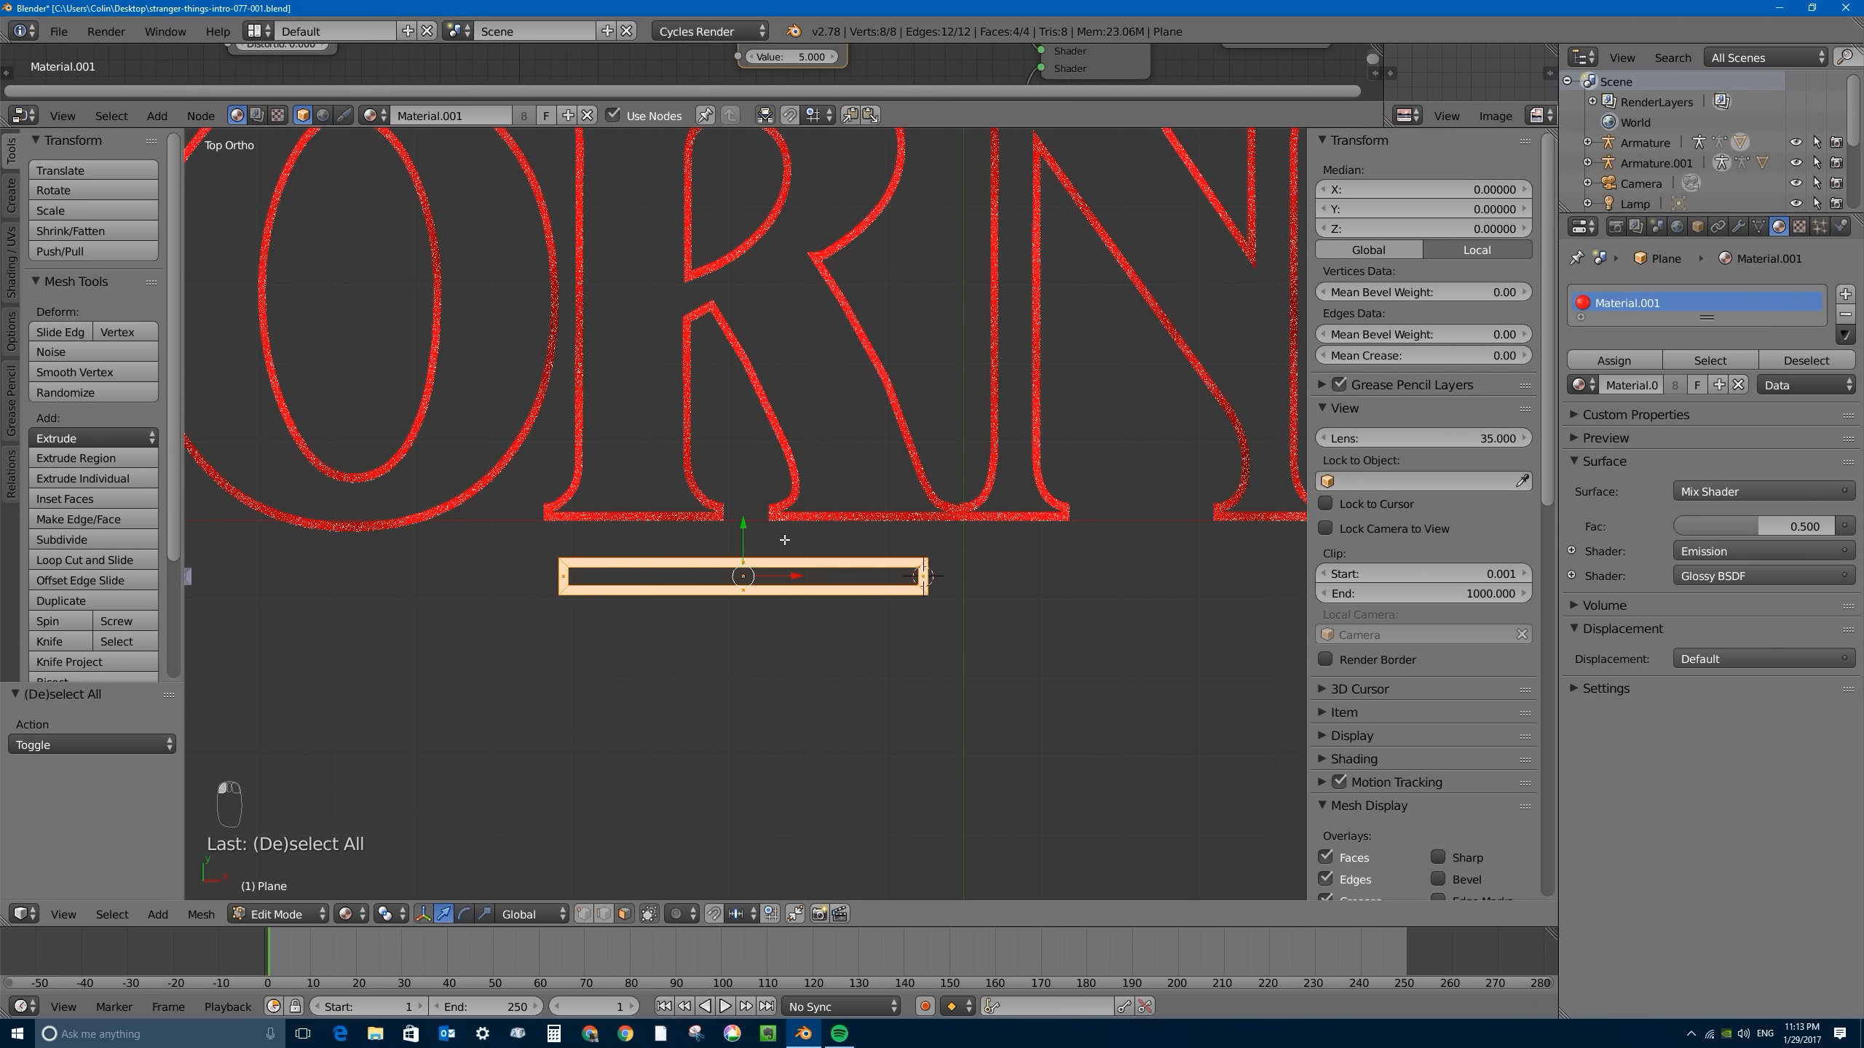
{"action": "key", "text": "u"}
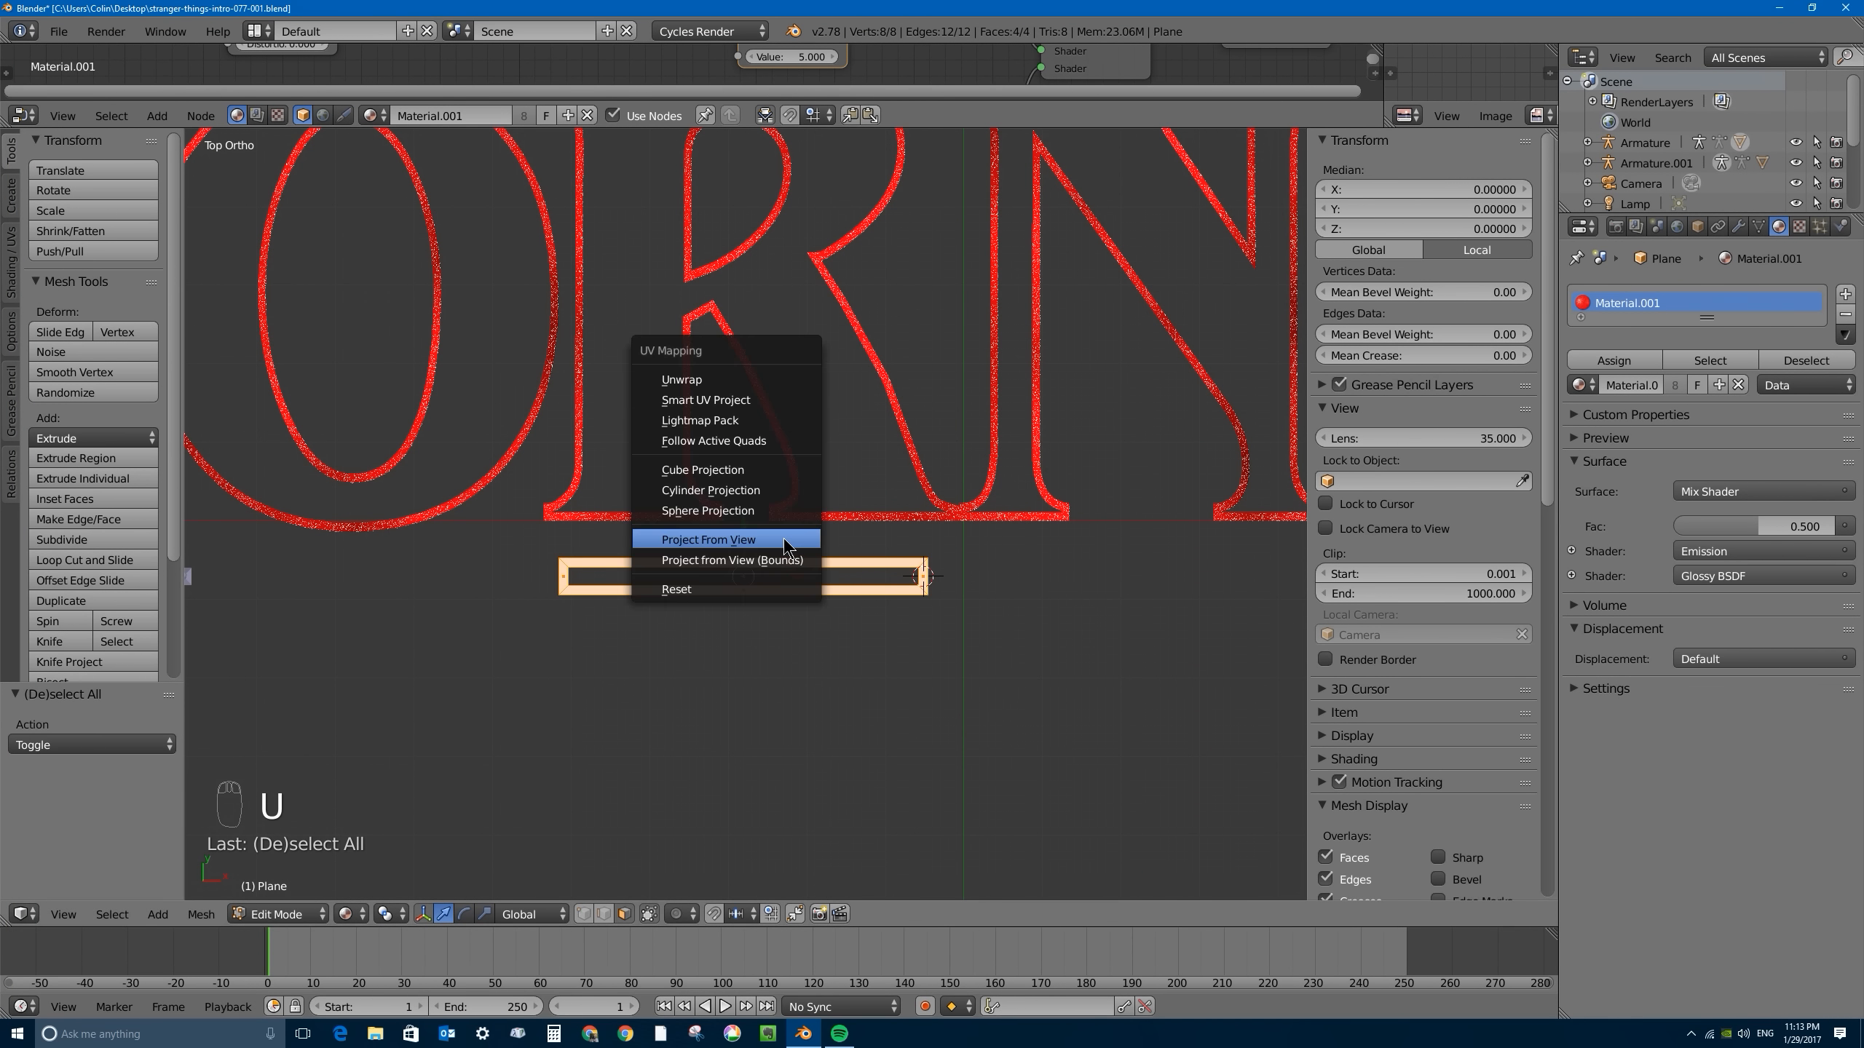
{"action": "left_click", "coordinate": [732, 537]}
{"action": "scroll", "coordinate": [759, 445], "scroll_direction": "down", "scroll_amount": 4}
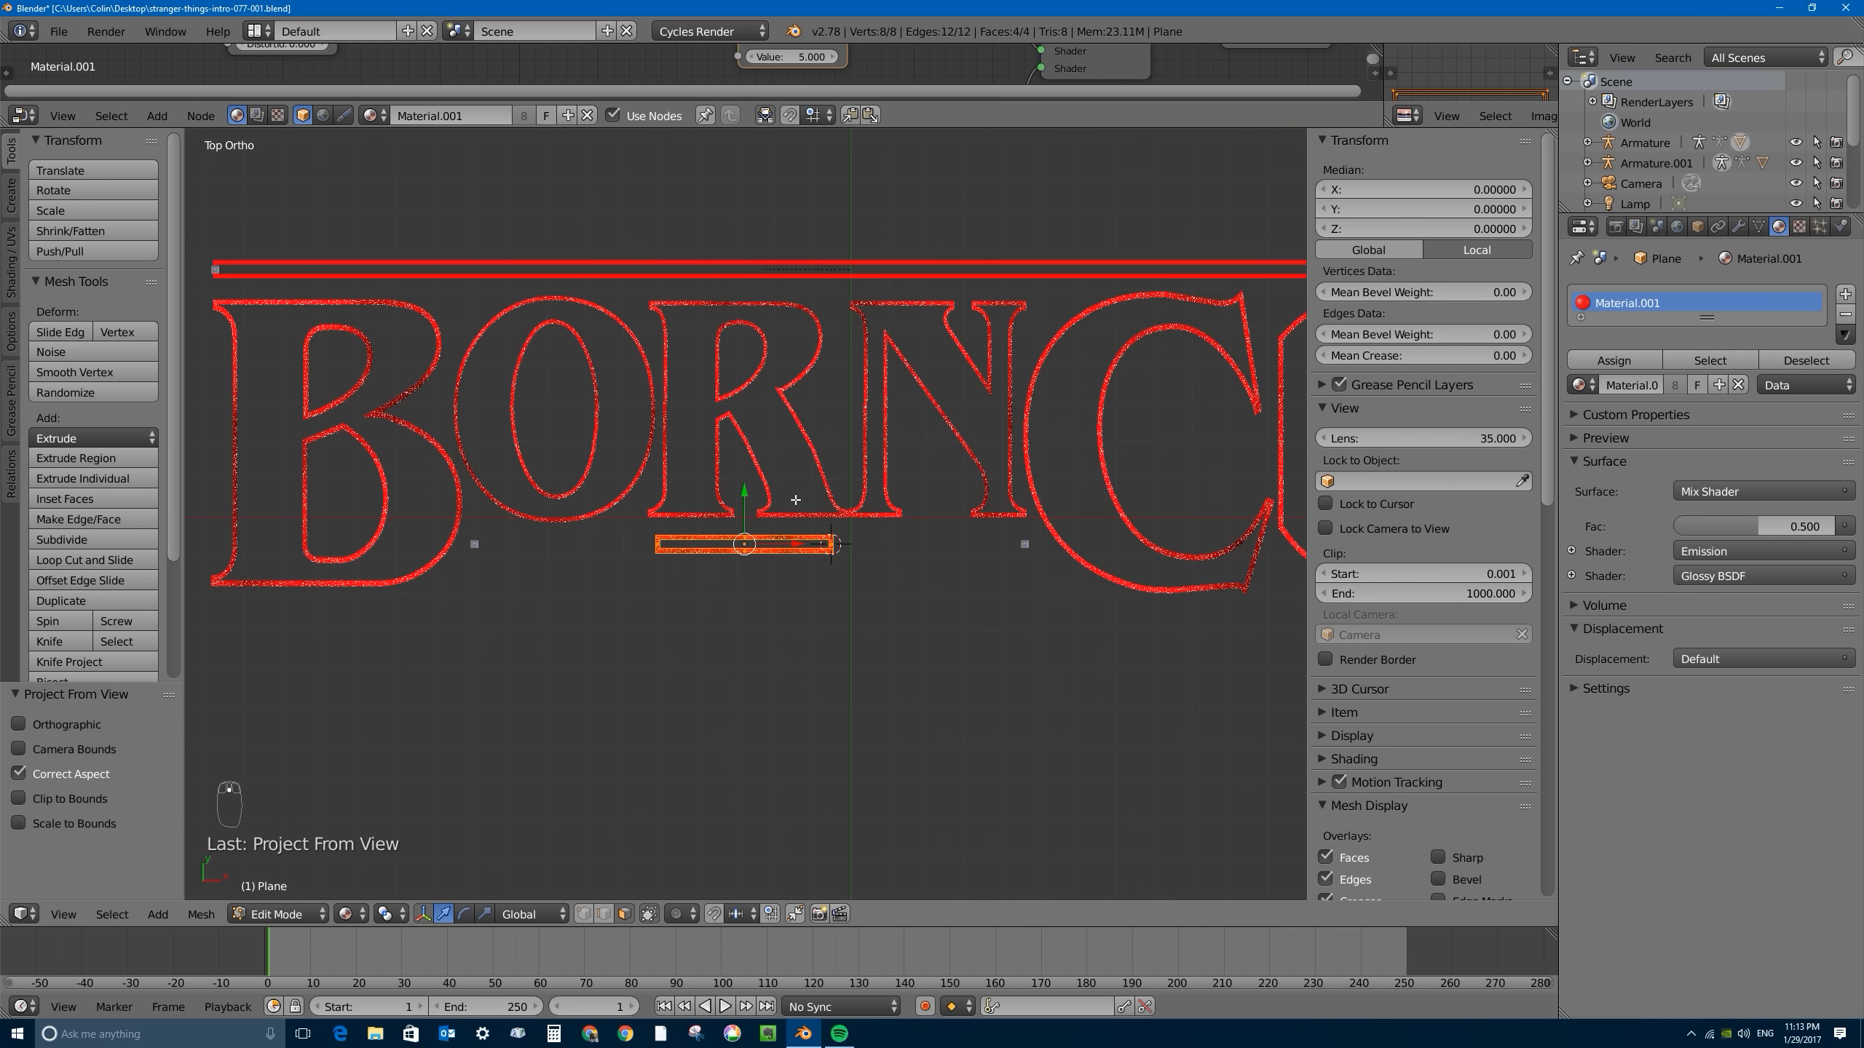
{"action": "scroll", "coordinate": [783, 514], "scroll_direction": "down", "scroll_amount": 2}
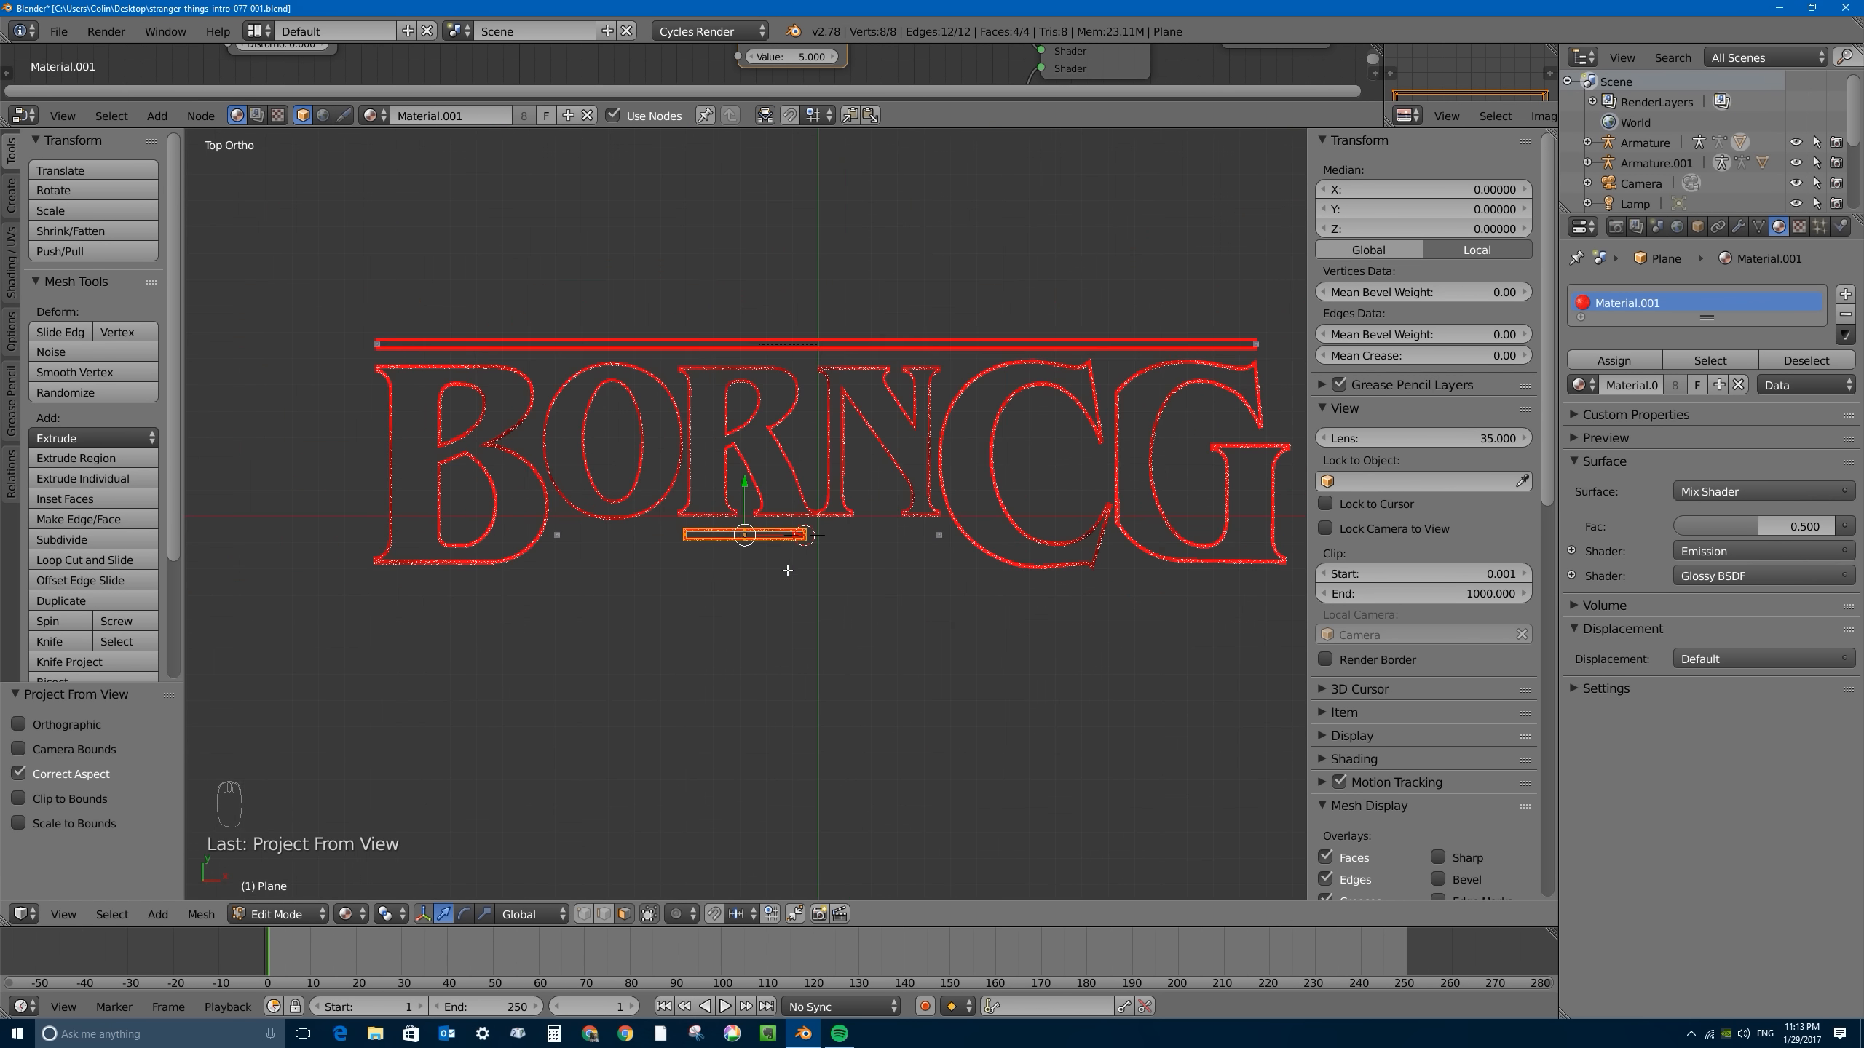
{"action": "left_click", "coordinate": [277, 913]}
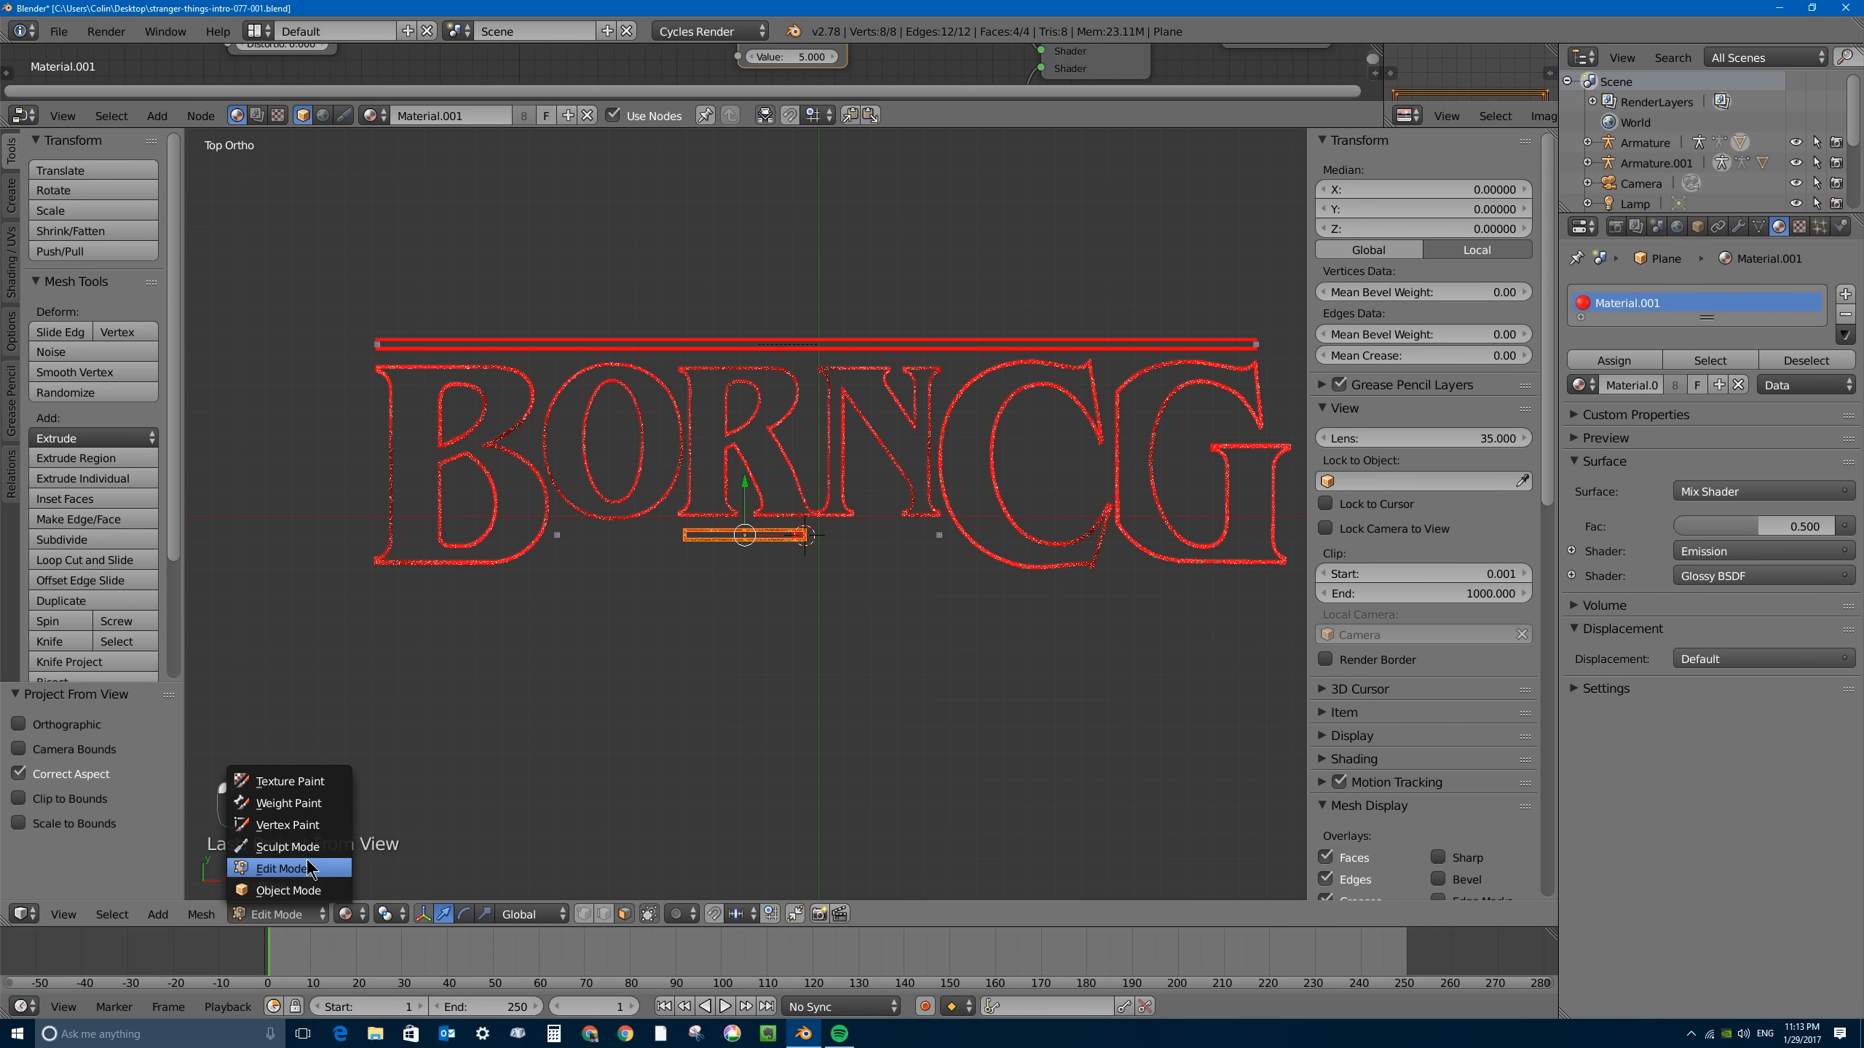
{"action": "left_click", "coordinate": [273, 931]}
- Select the upper bar, UV-map all its geometry with Project From View in Edit Mode, and return to Object Mode
{"action": "right_click", "coordinate": [718, 345]}
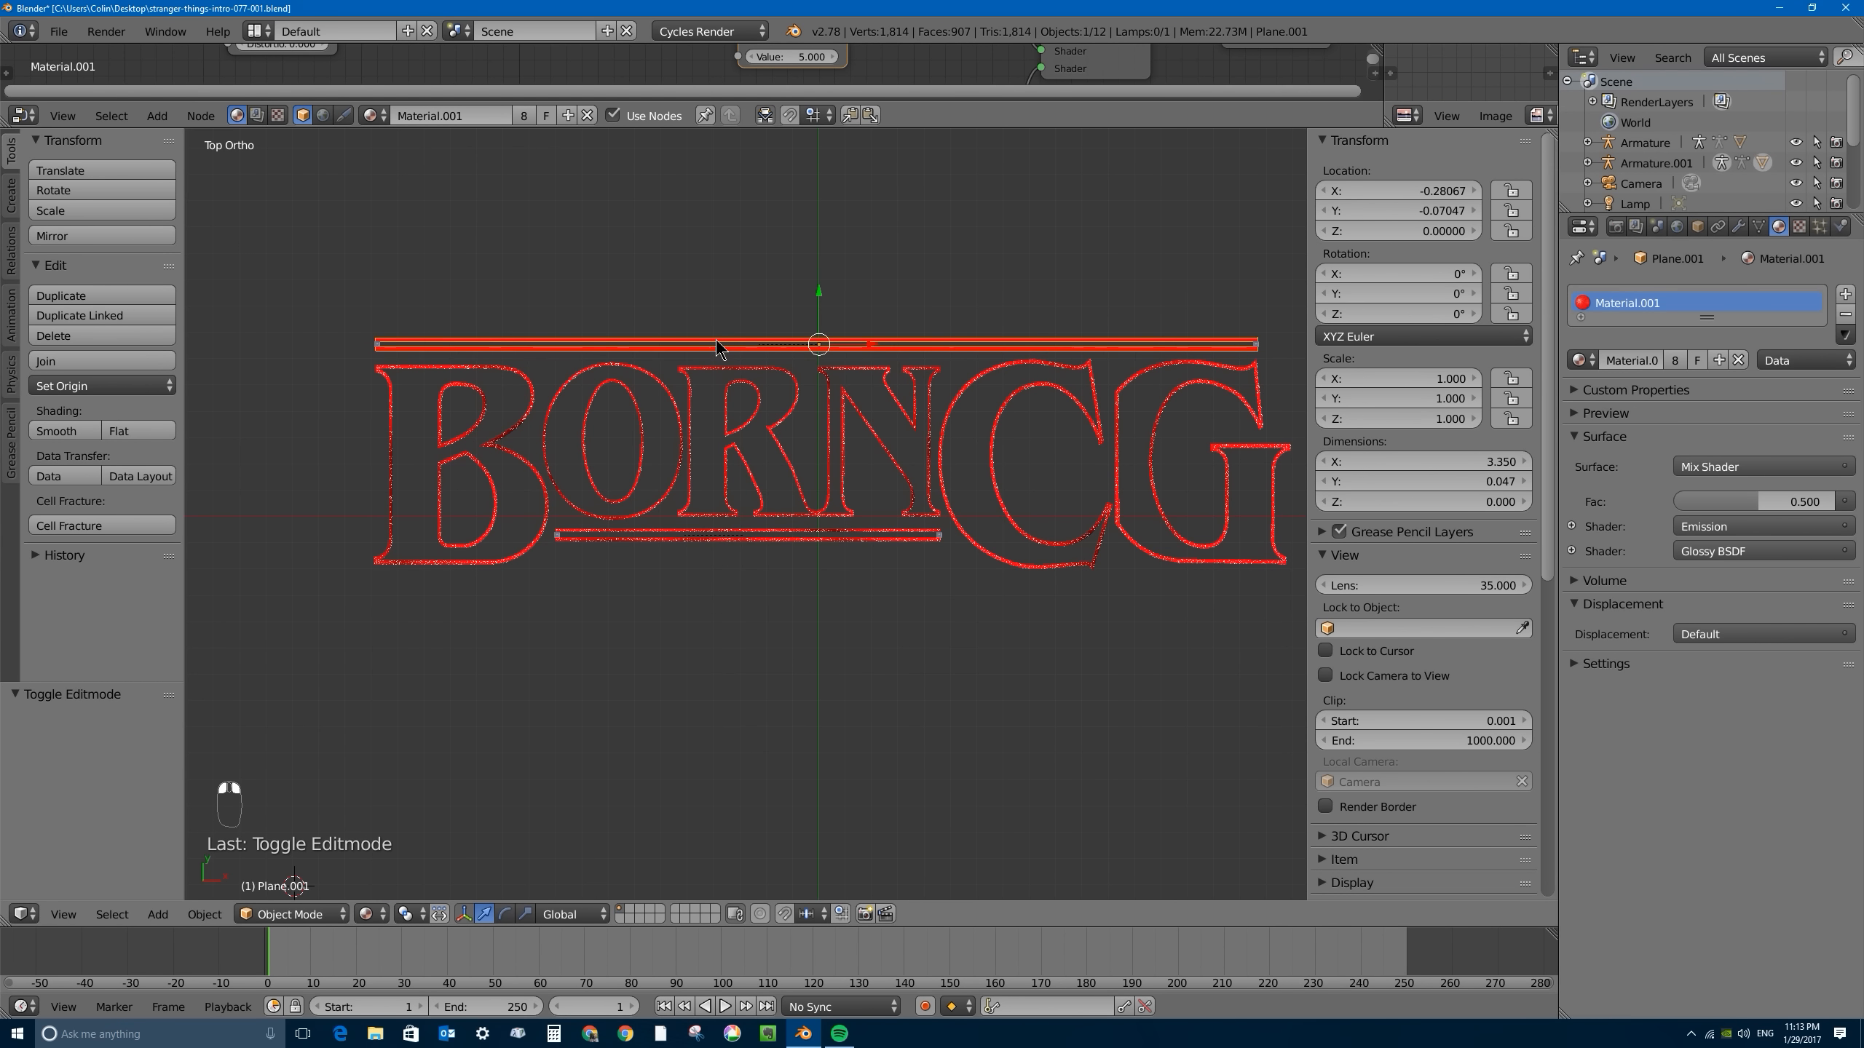
{"action": "key", "text": "Tab"}
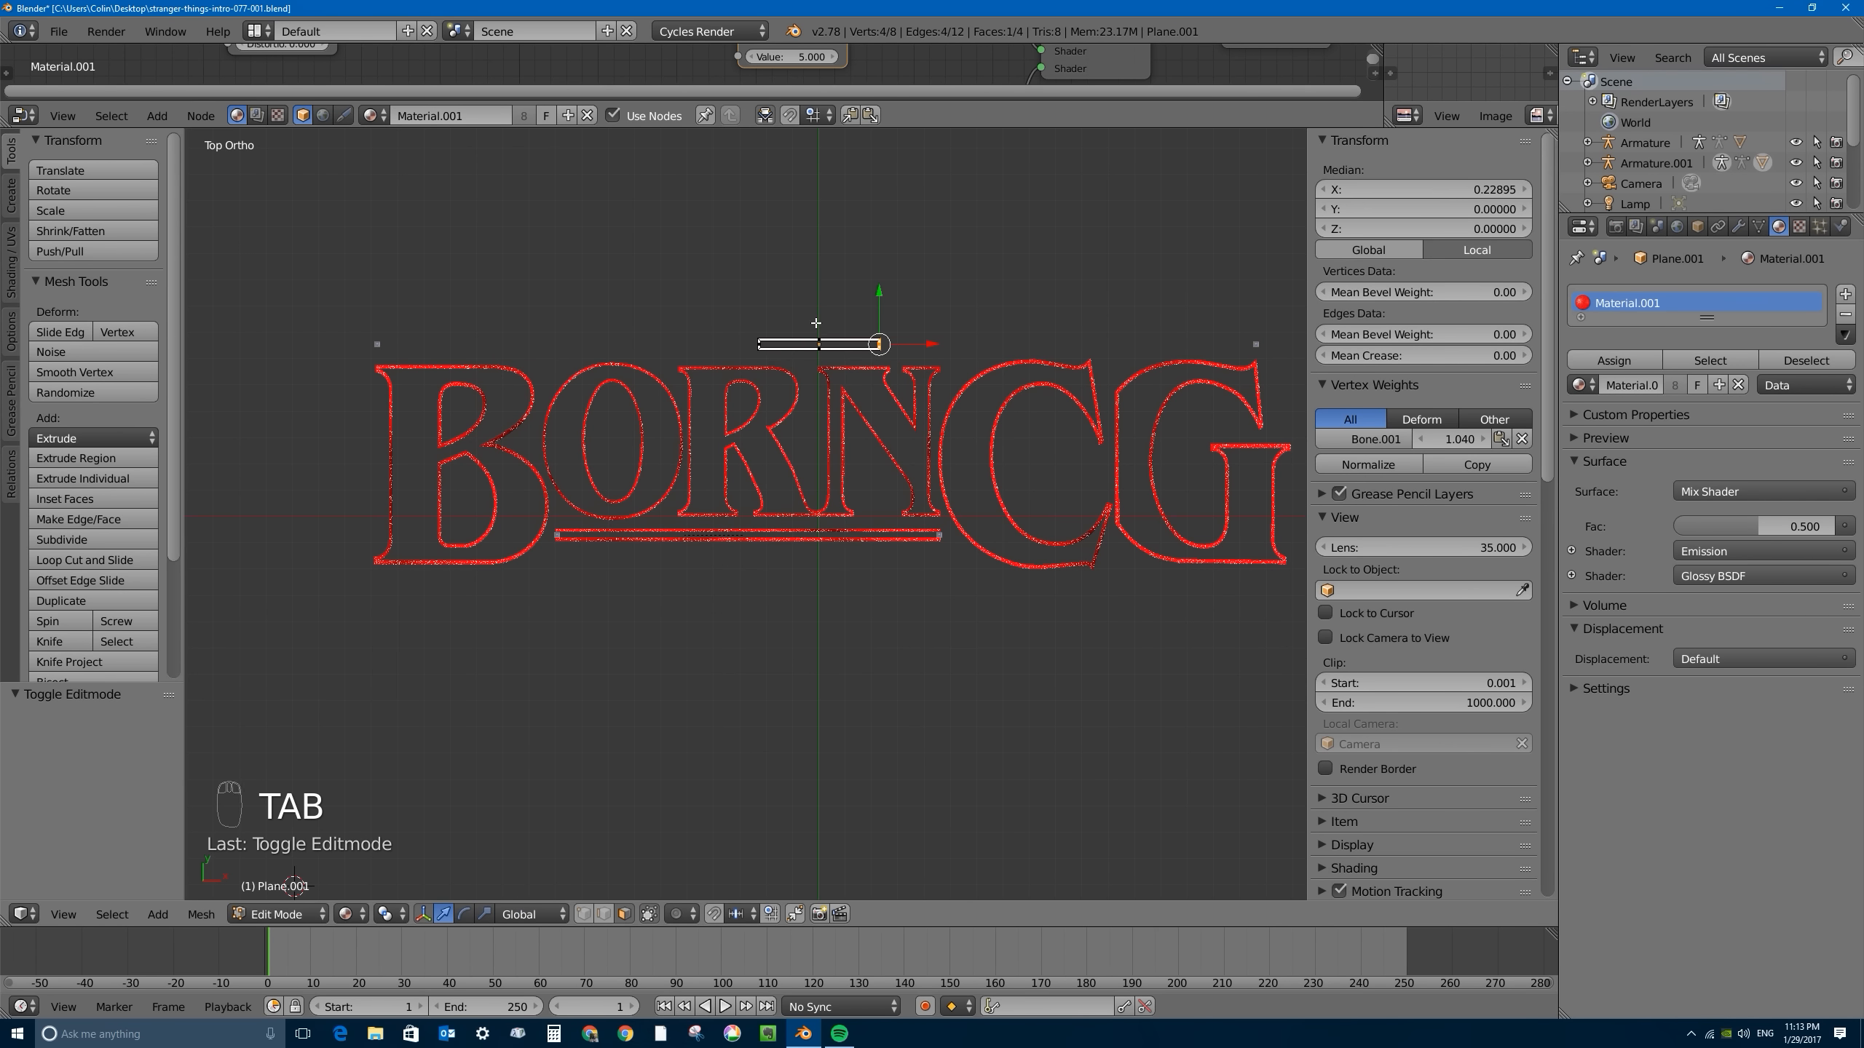
{"action": "scroll", "coordinate": [816, 323], "scroll_direction": "up", "scroll_amount": 3}
{"action": "key", "text": "a"}
{"action": "key", "text": "a"}
{"action": "key", "text": "a"}
{"action": "key", "text": "a"}
{"action": "middle_click_drag", "start_coordinate": [768, 207], "coordinate": [657, 337], "text": "shift"}
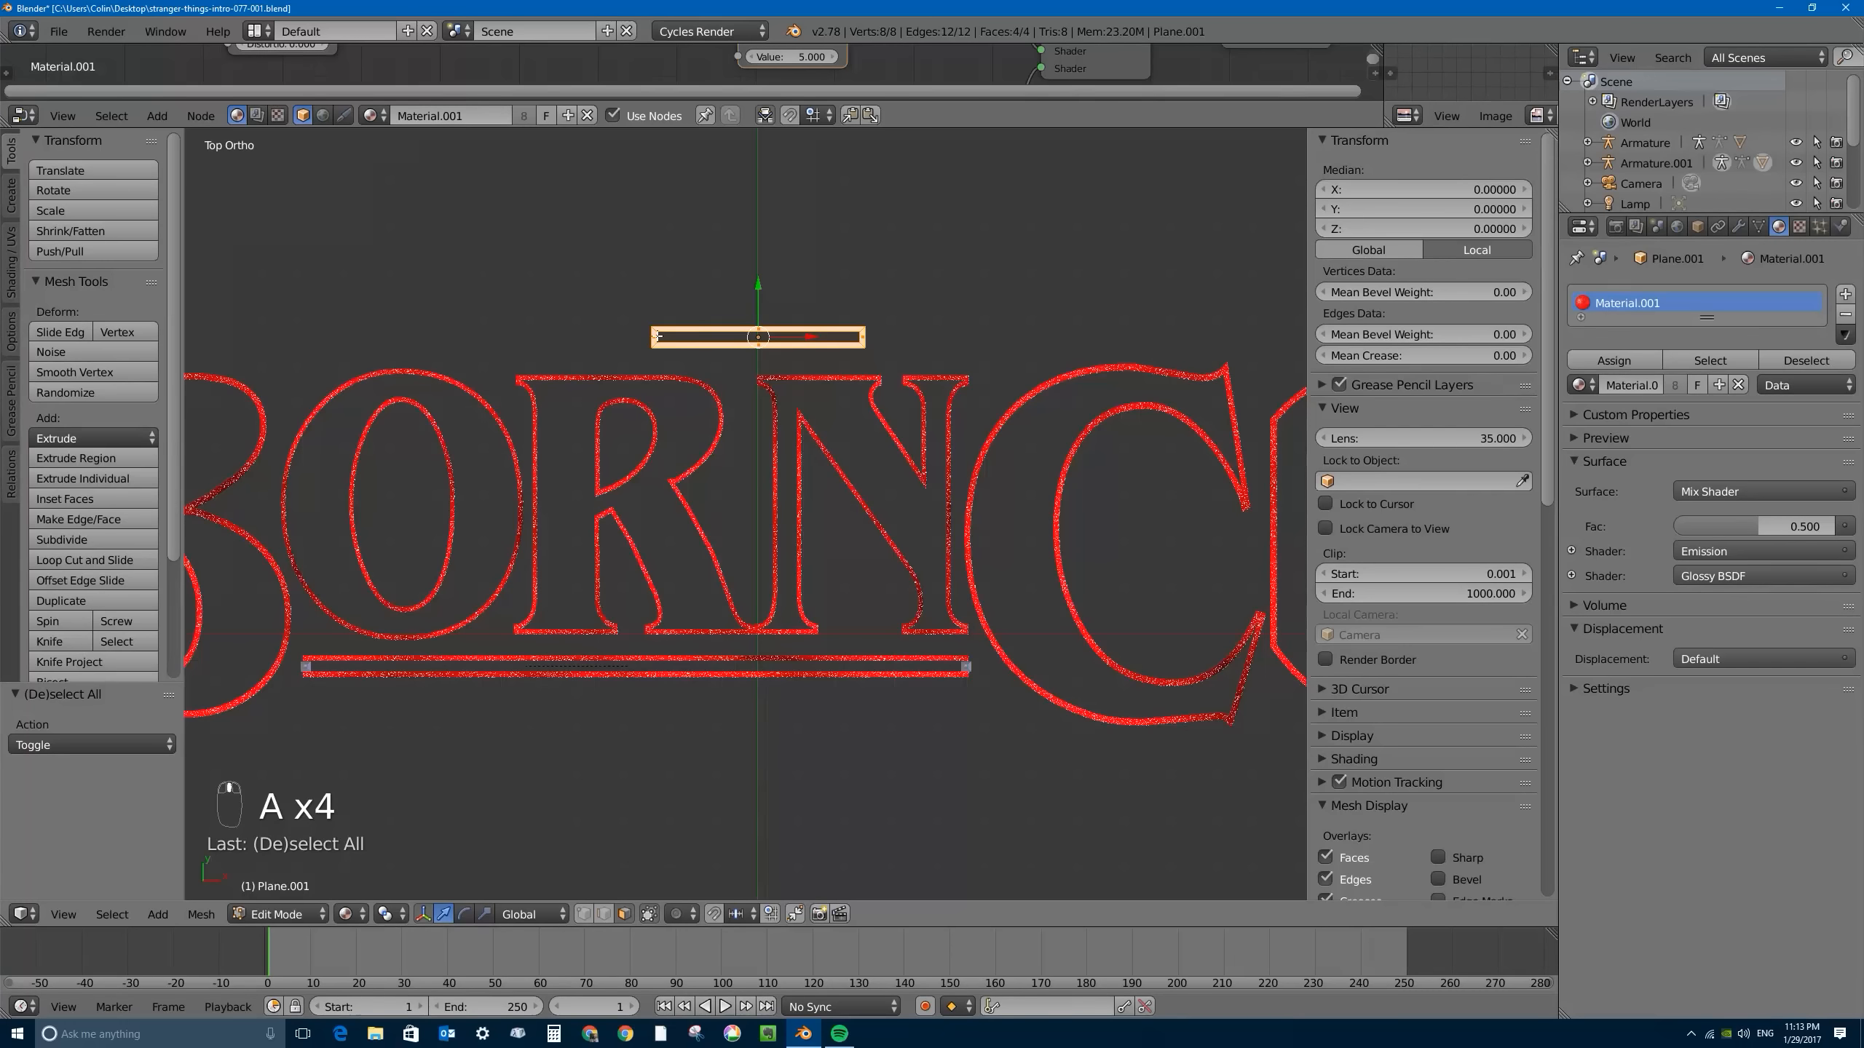
{"action": "key", "text": "u"}
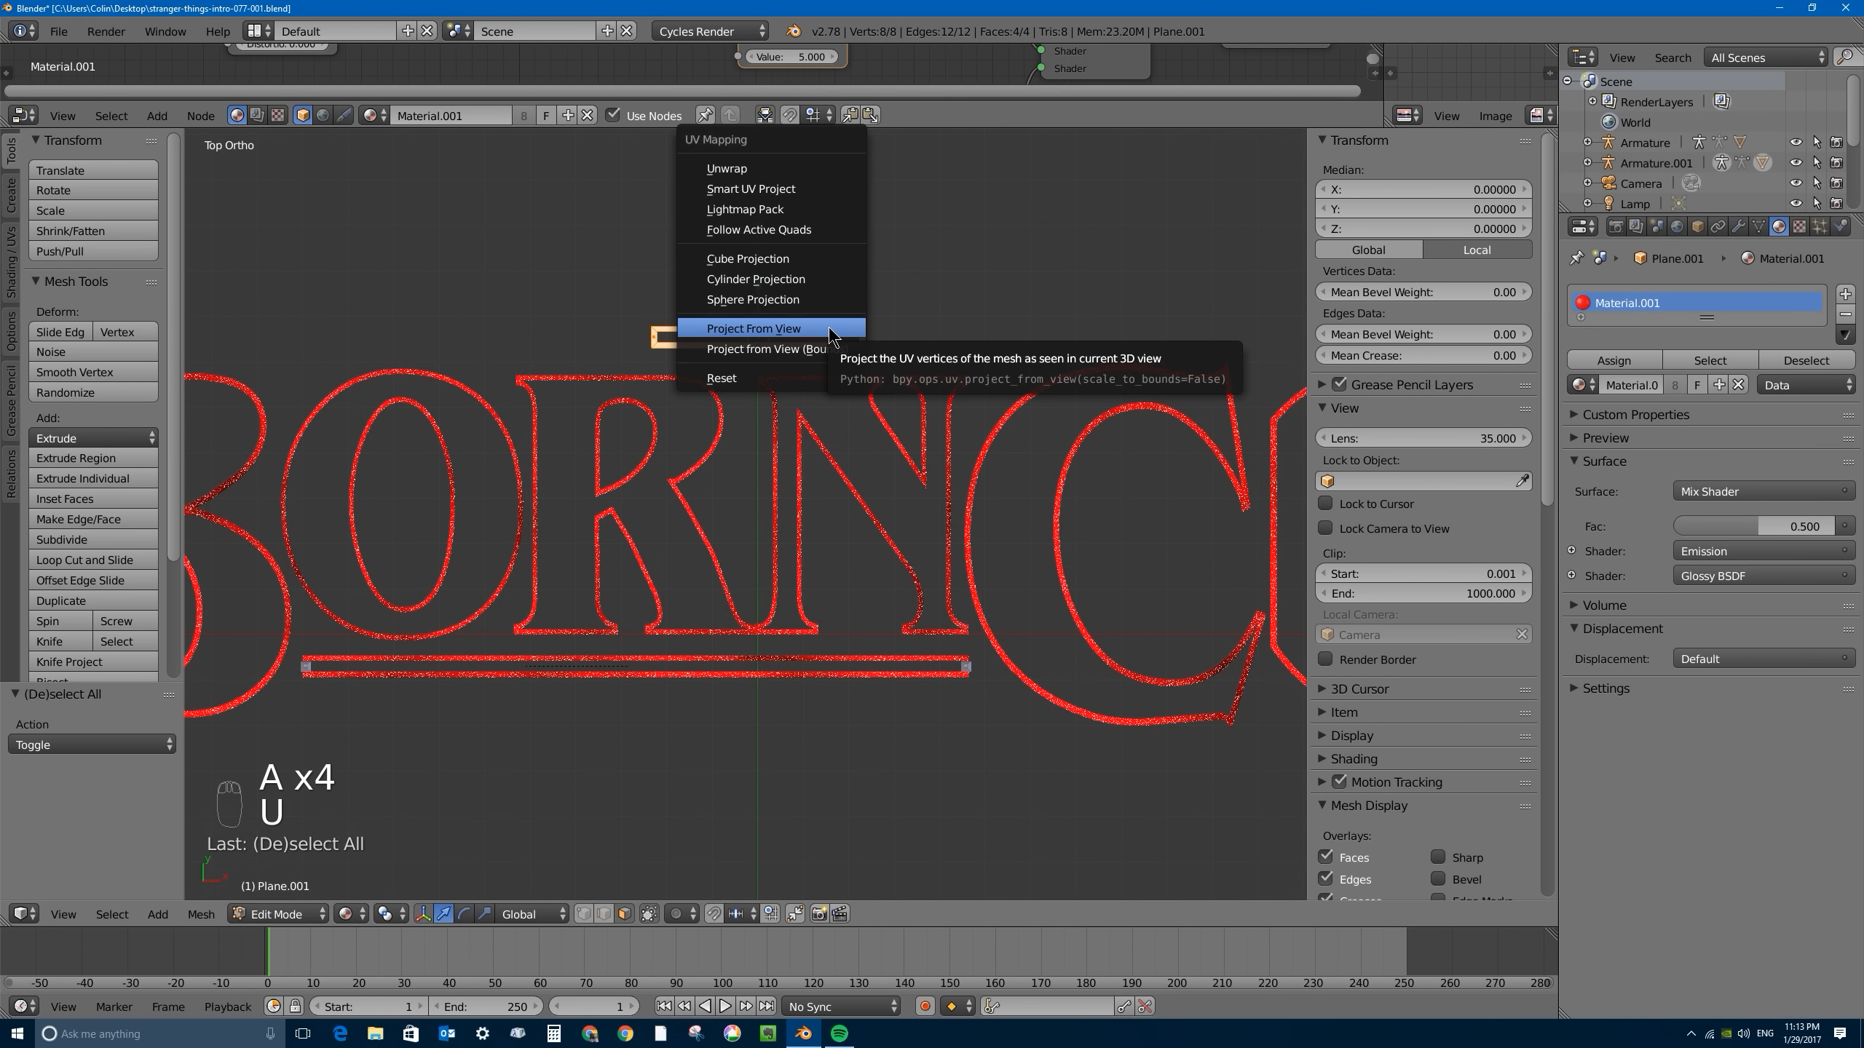
{"action": "left_click", "coordinate": [782, 336]}
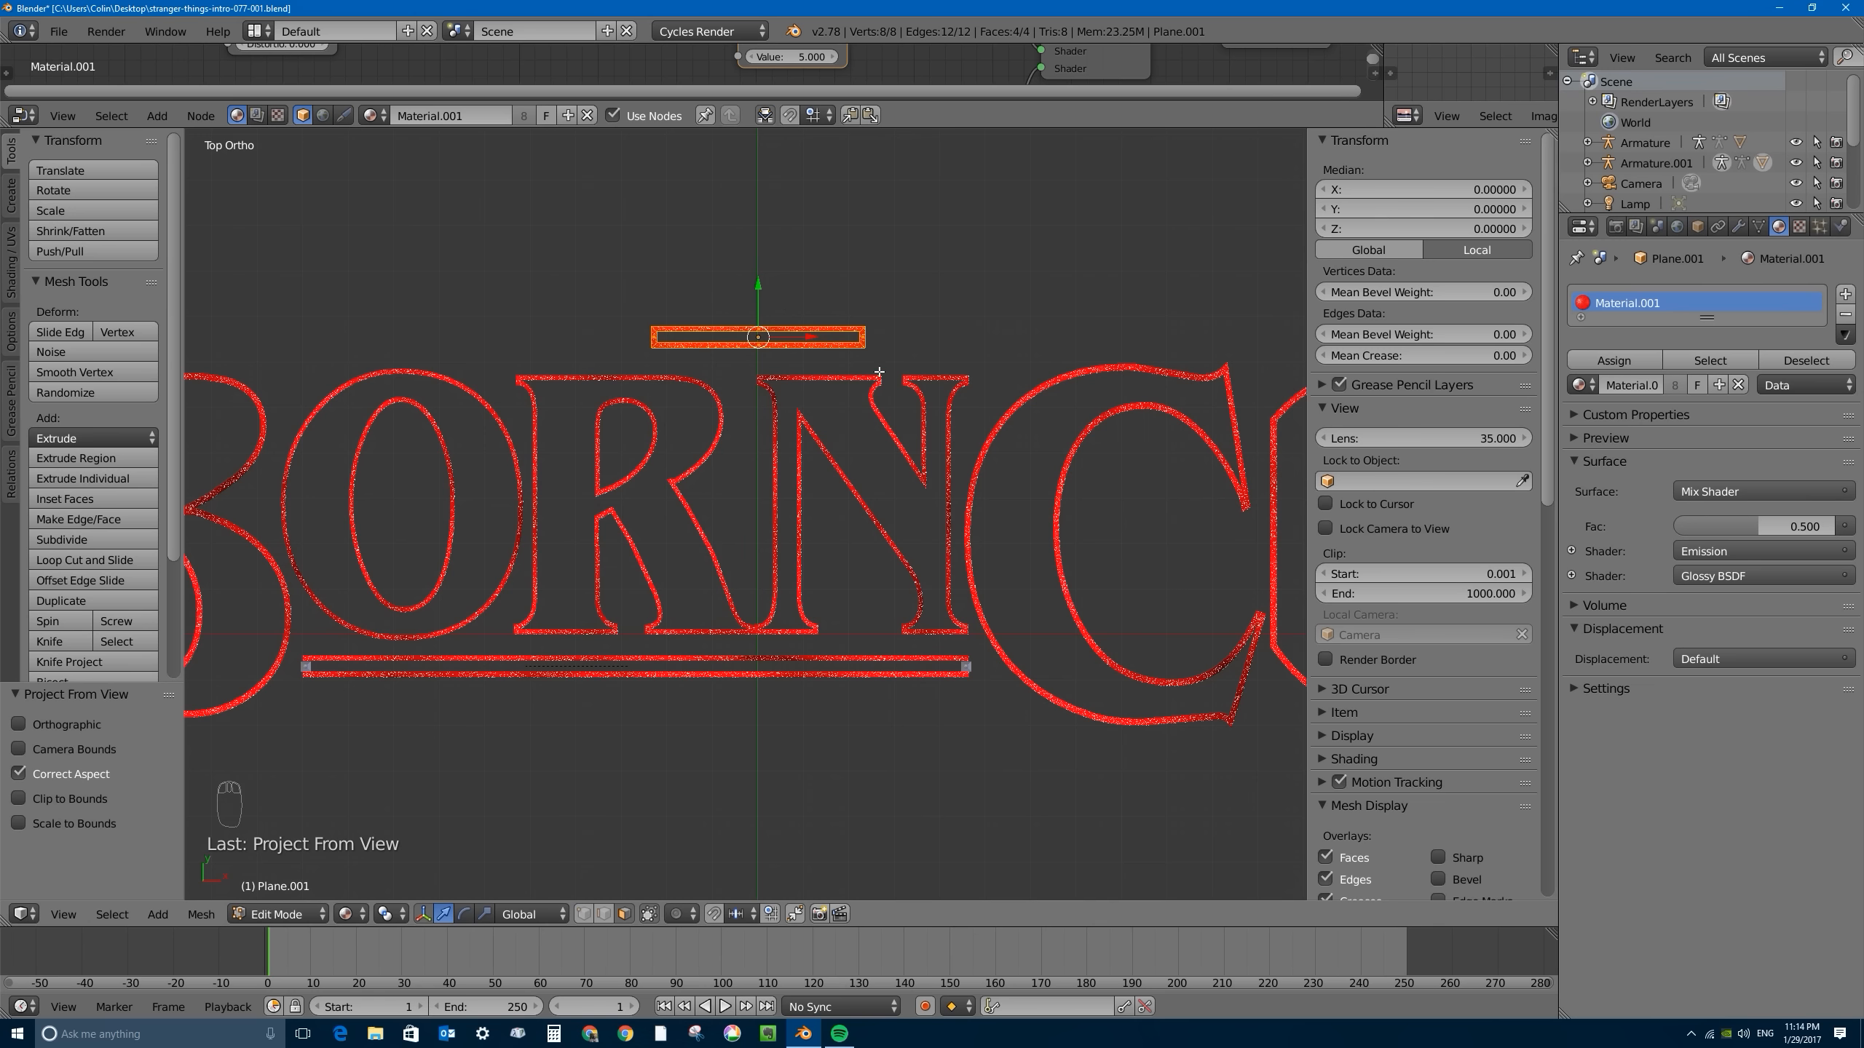
{"action": "key", "text": "Tab"}
{"action": "scroll", "coordinate": [709, 491], "scroll_direction": "down", "scroll_amount": 5}
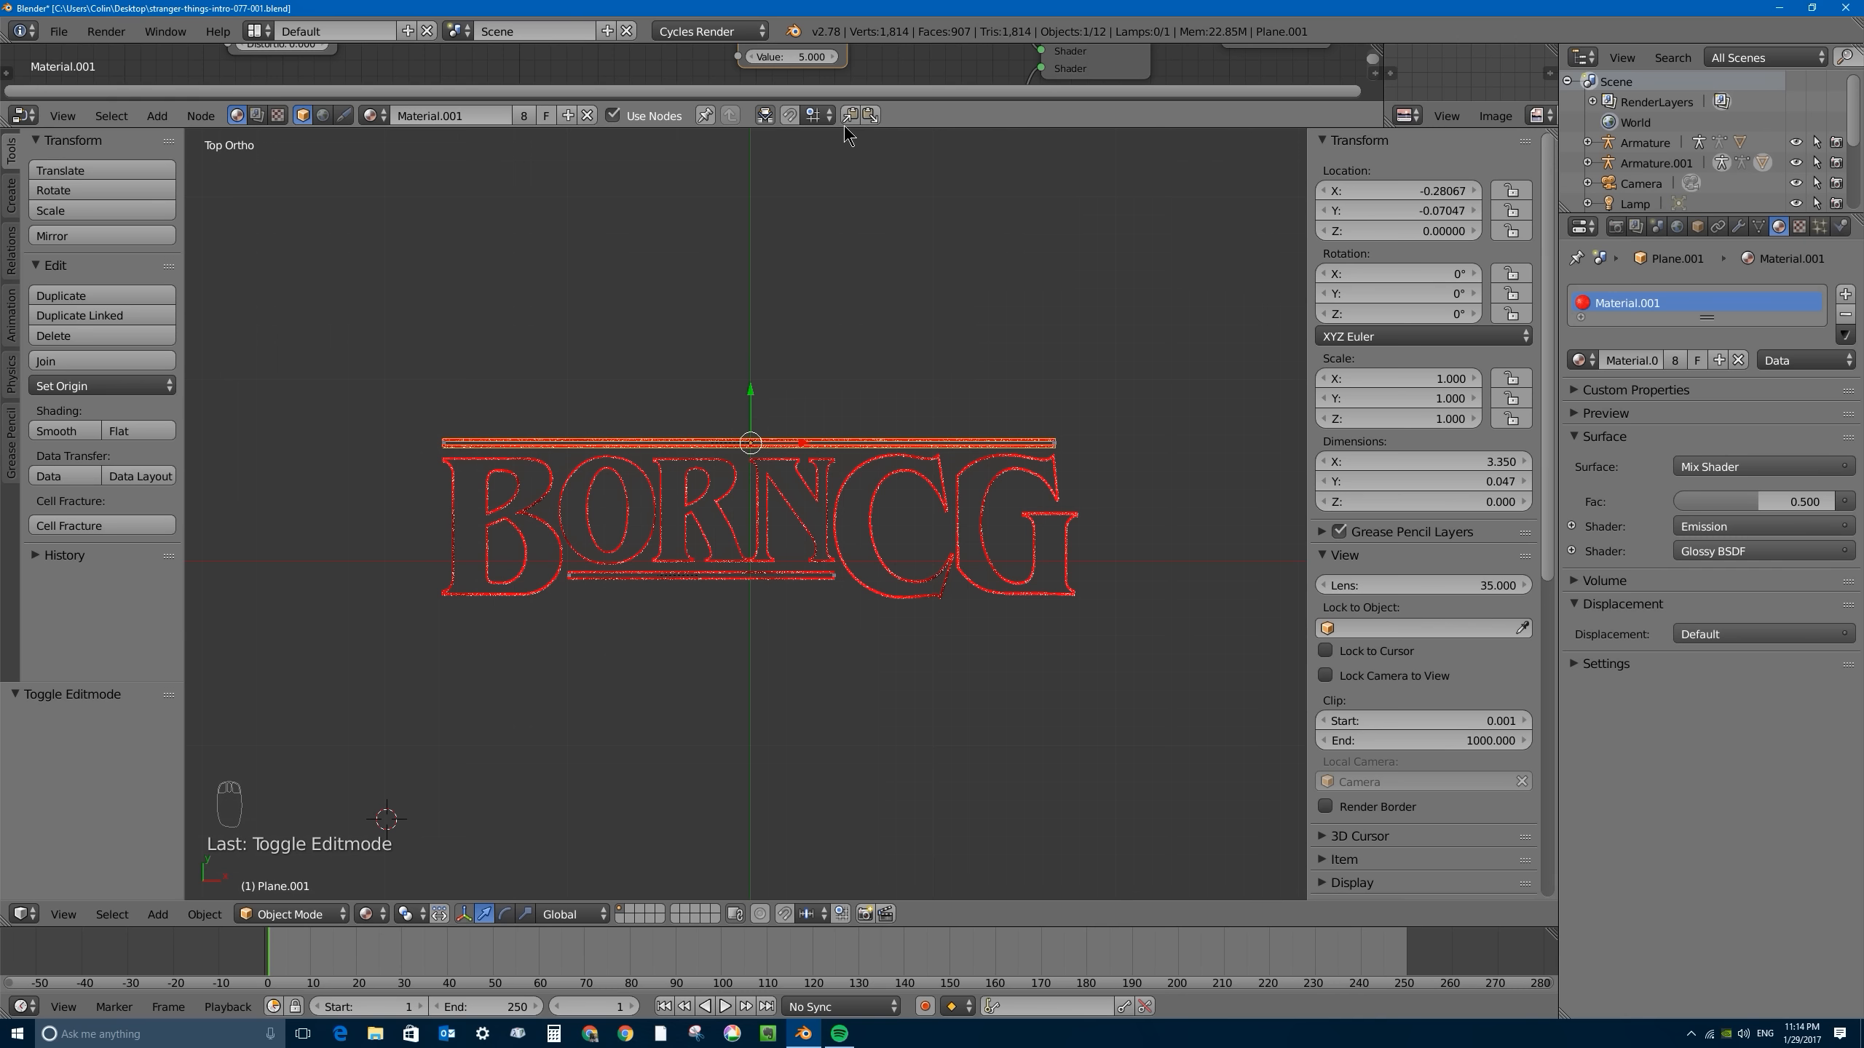
- Enlarge the node editor to show Material.001's full node tree and slightly reposition its two UV Map nodes
{"action": "left_click_drag", "start_coordinate": [845, 103], "coordinate": [799, 493]}
{"action": "left_click_drag", "start_coordinate": [85, 182], "coordinate": [94, 213]}
{"action": "mouse_move", "coordinate": [98, 309]}
{"action": "left_mouse_down"}
{"action": "mouse_move", "coordinate": [111, 332]}
{"action": "mouse_move", "coordinate": [102, 307]}
{"action": "left_mouse_up"}
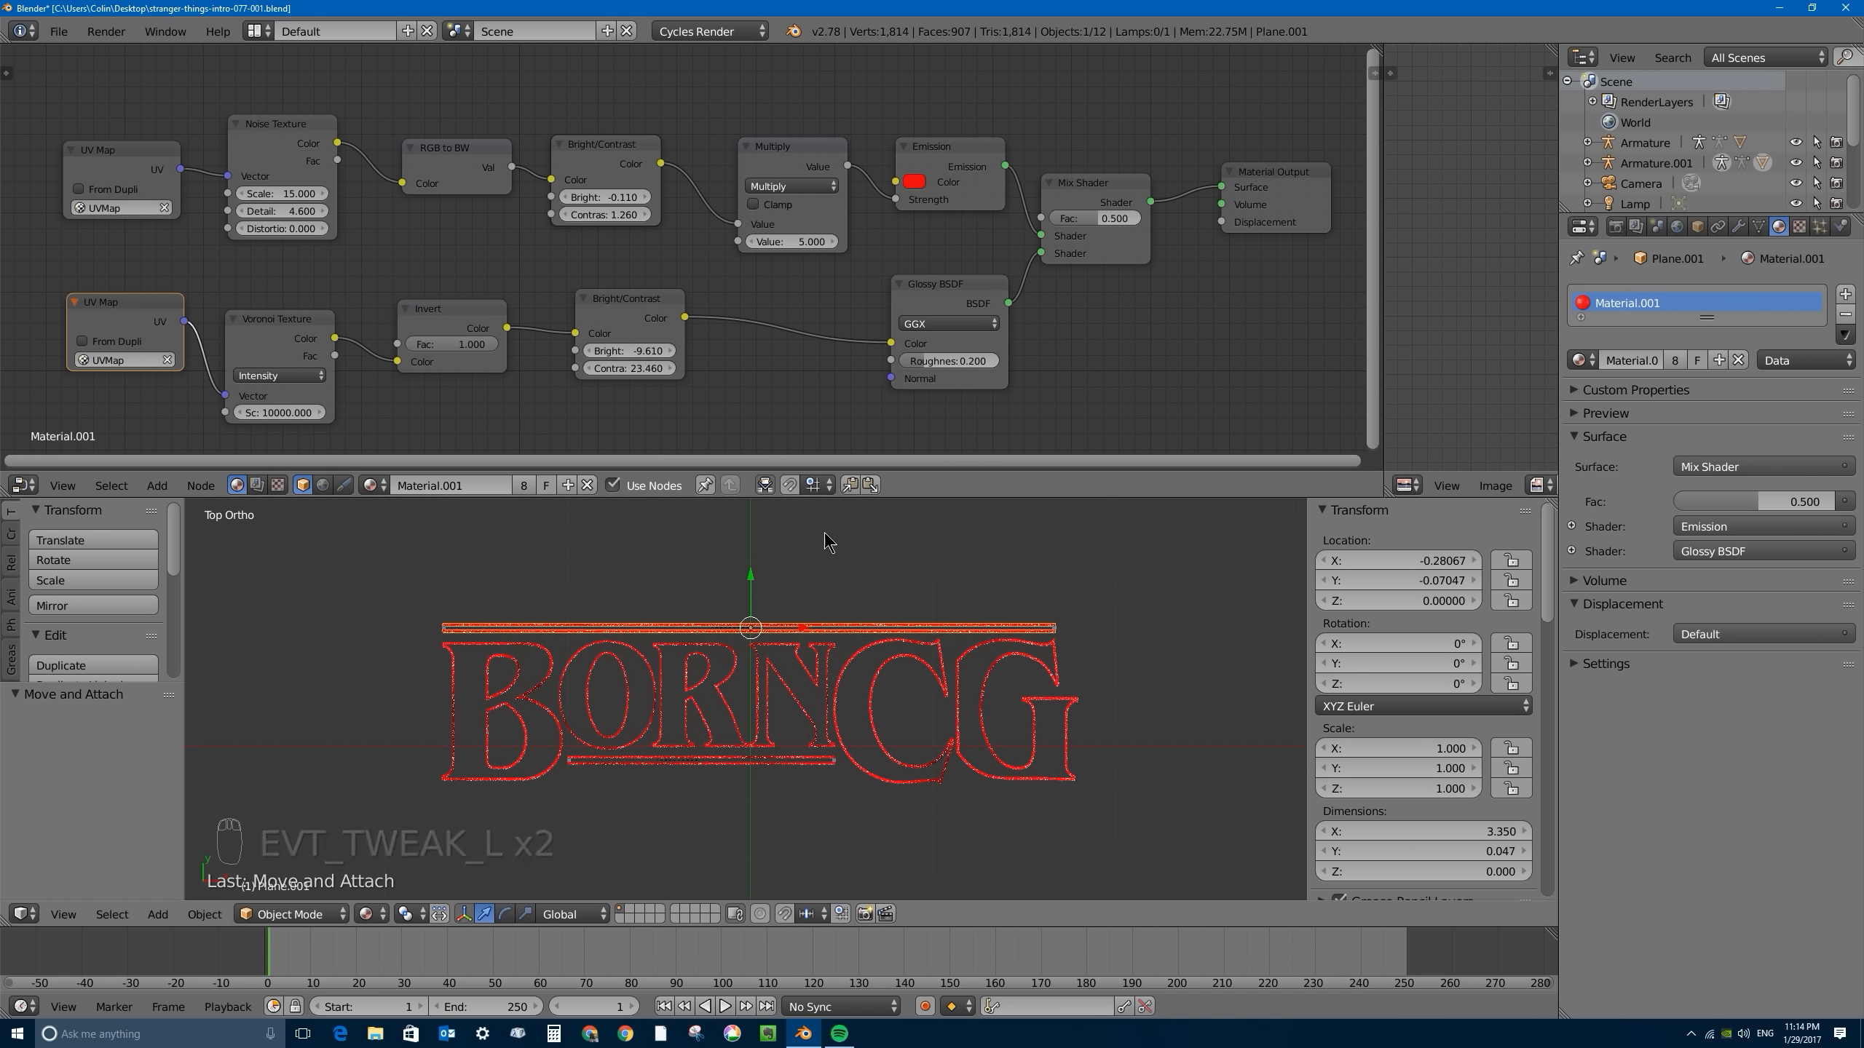
- Compare the UV map names in the mesh data of the upper bar and the R, N and C letters
{"action": "right_click", "coordinate": [757, 670]}
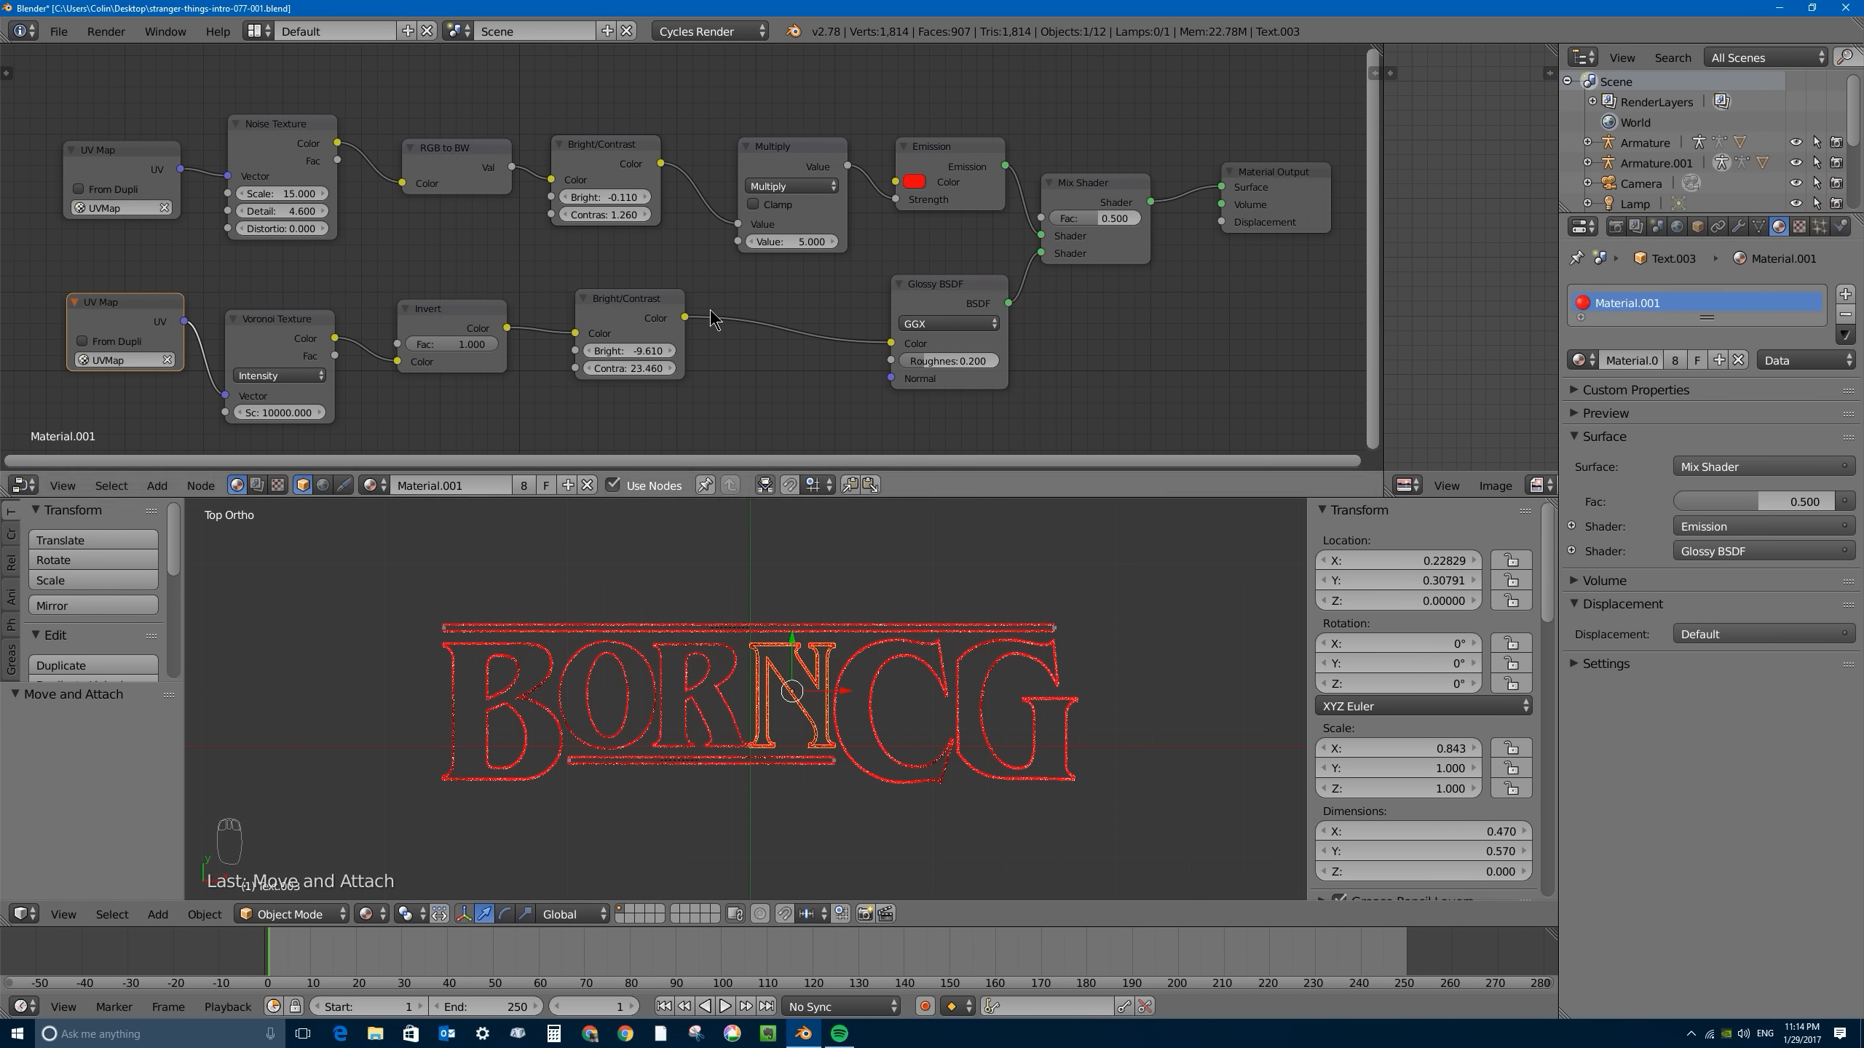
{"action": "right_click", "coordinate": [827, 626]}
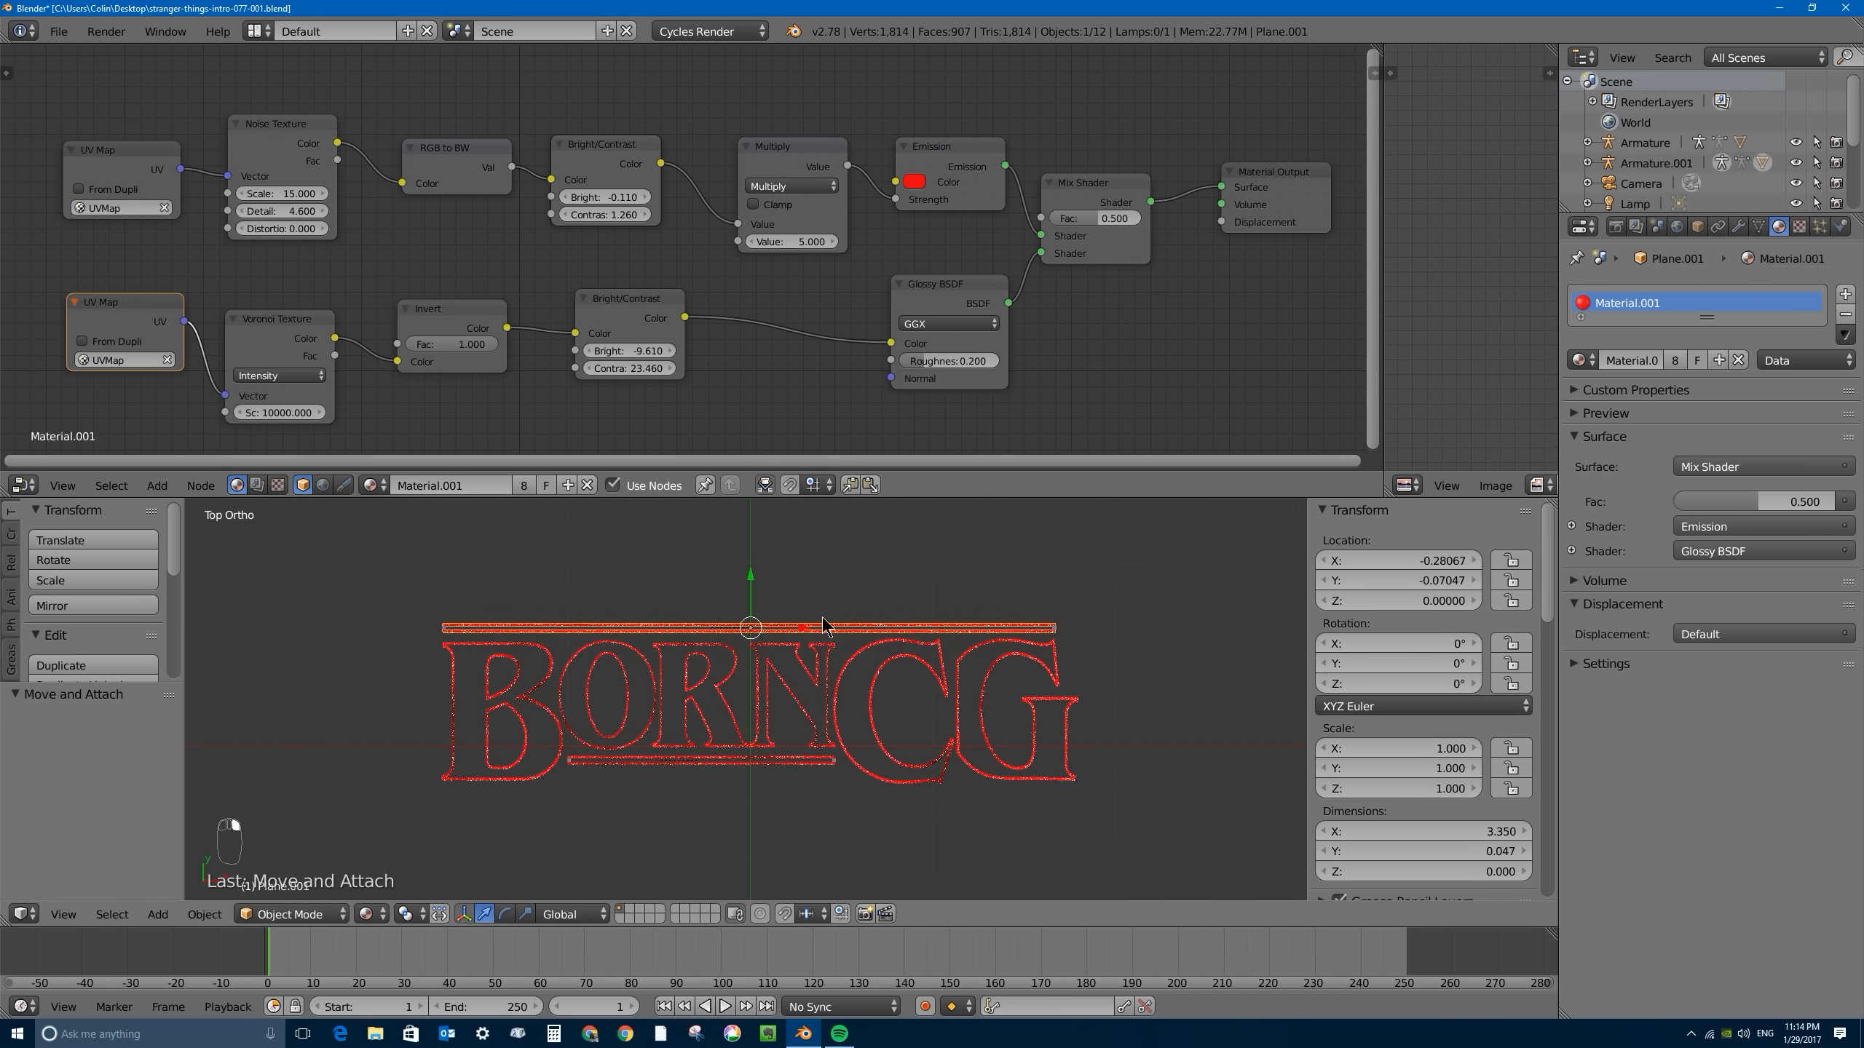
{"action": "left_click", "coordinate": [1758, 226]}
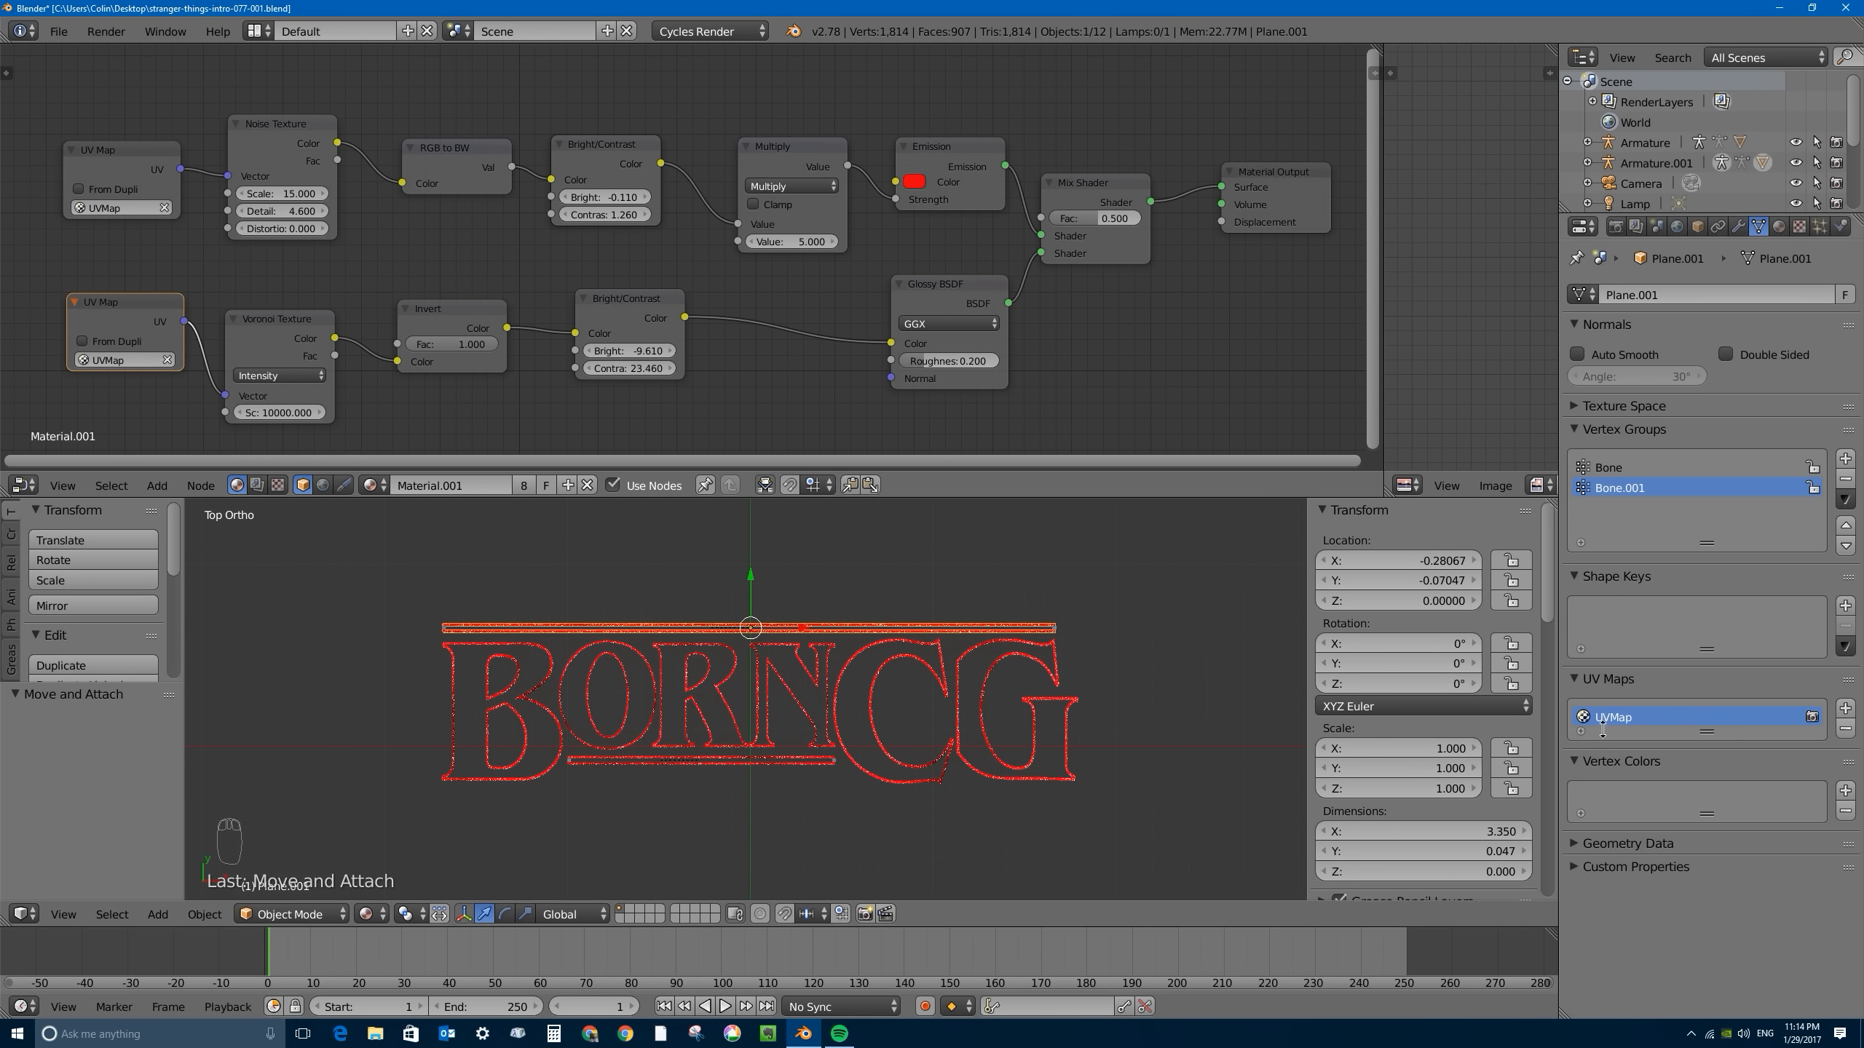
{"action": "right_click", "coordinate": [740, 658]}
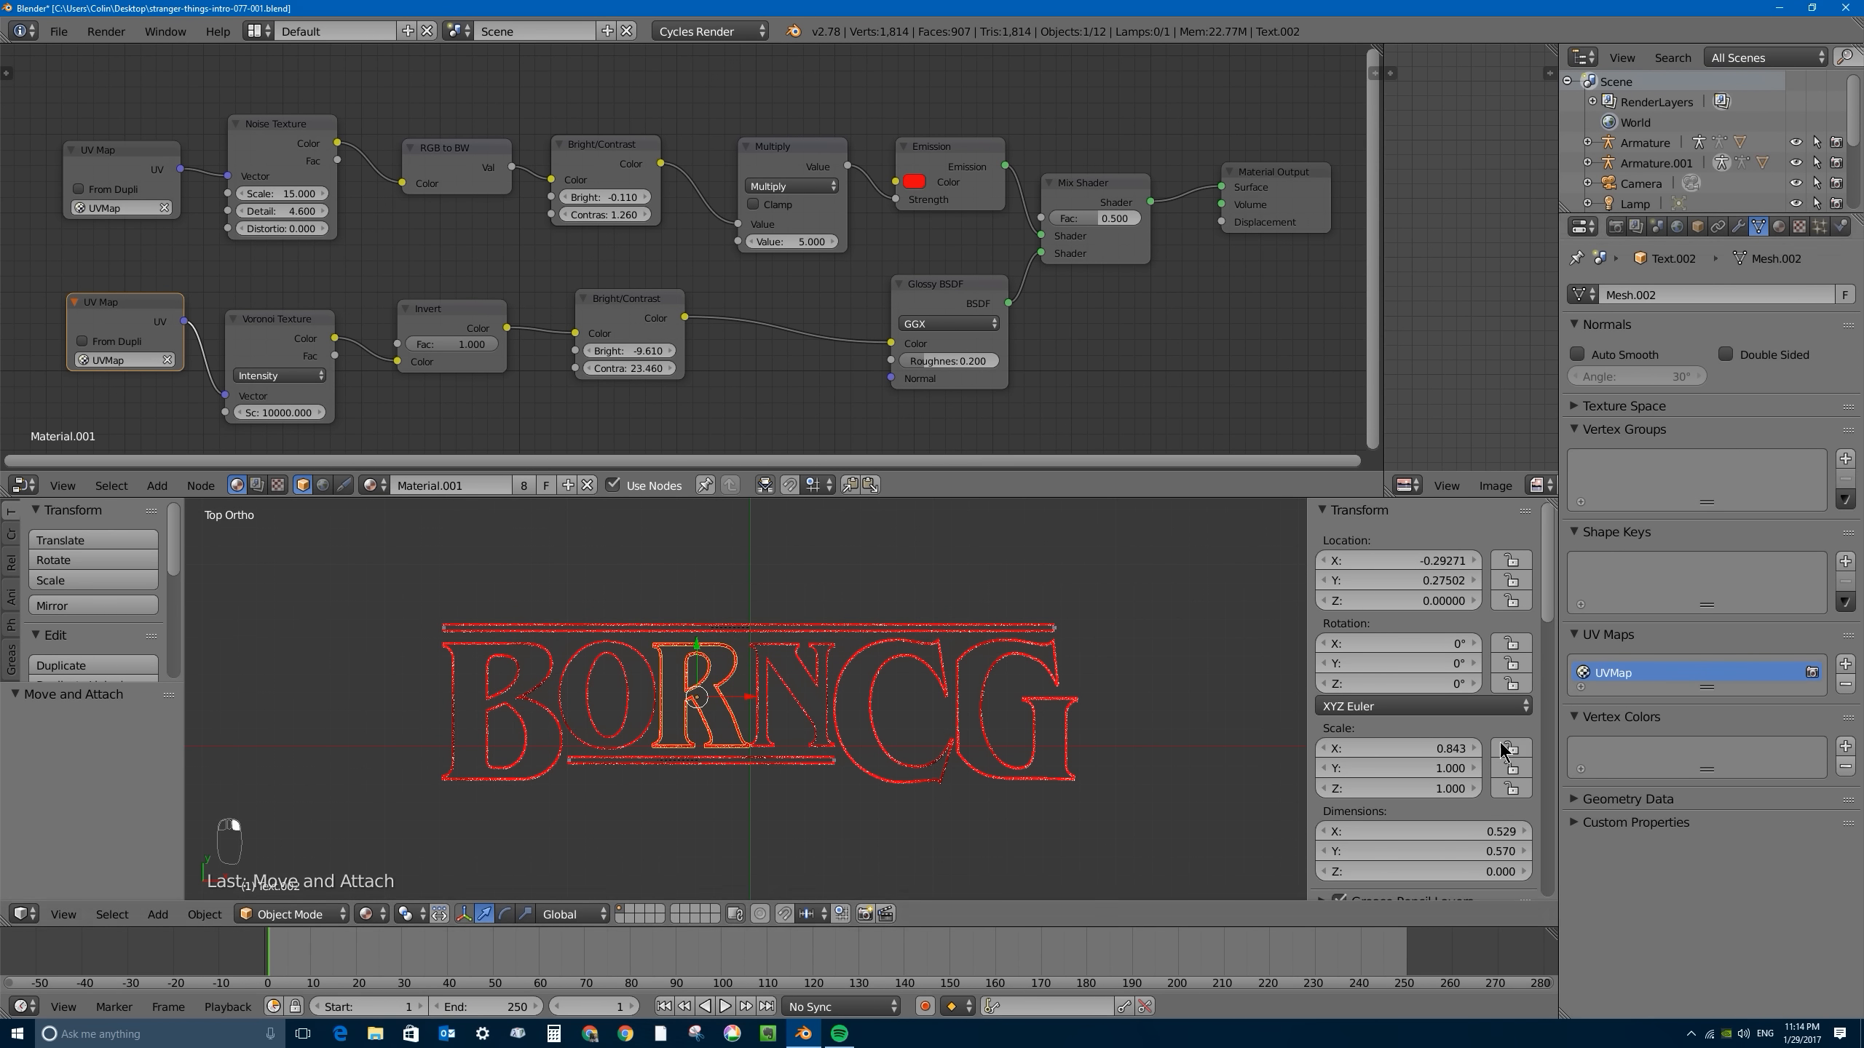
{"action": "right_click", "coordinate": [784, 628]}
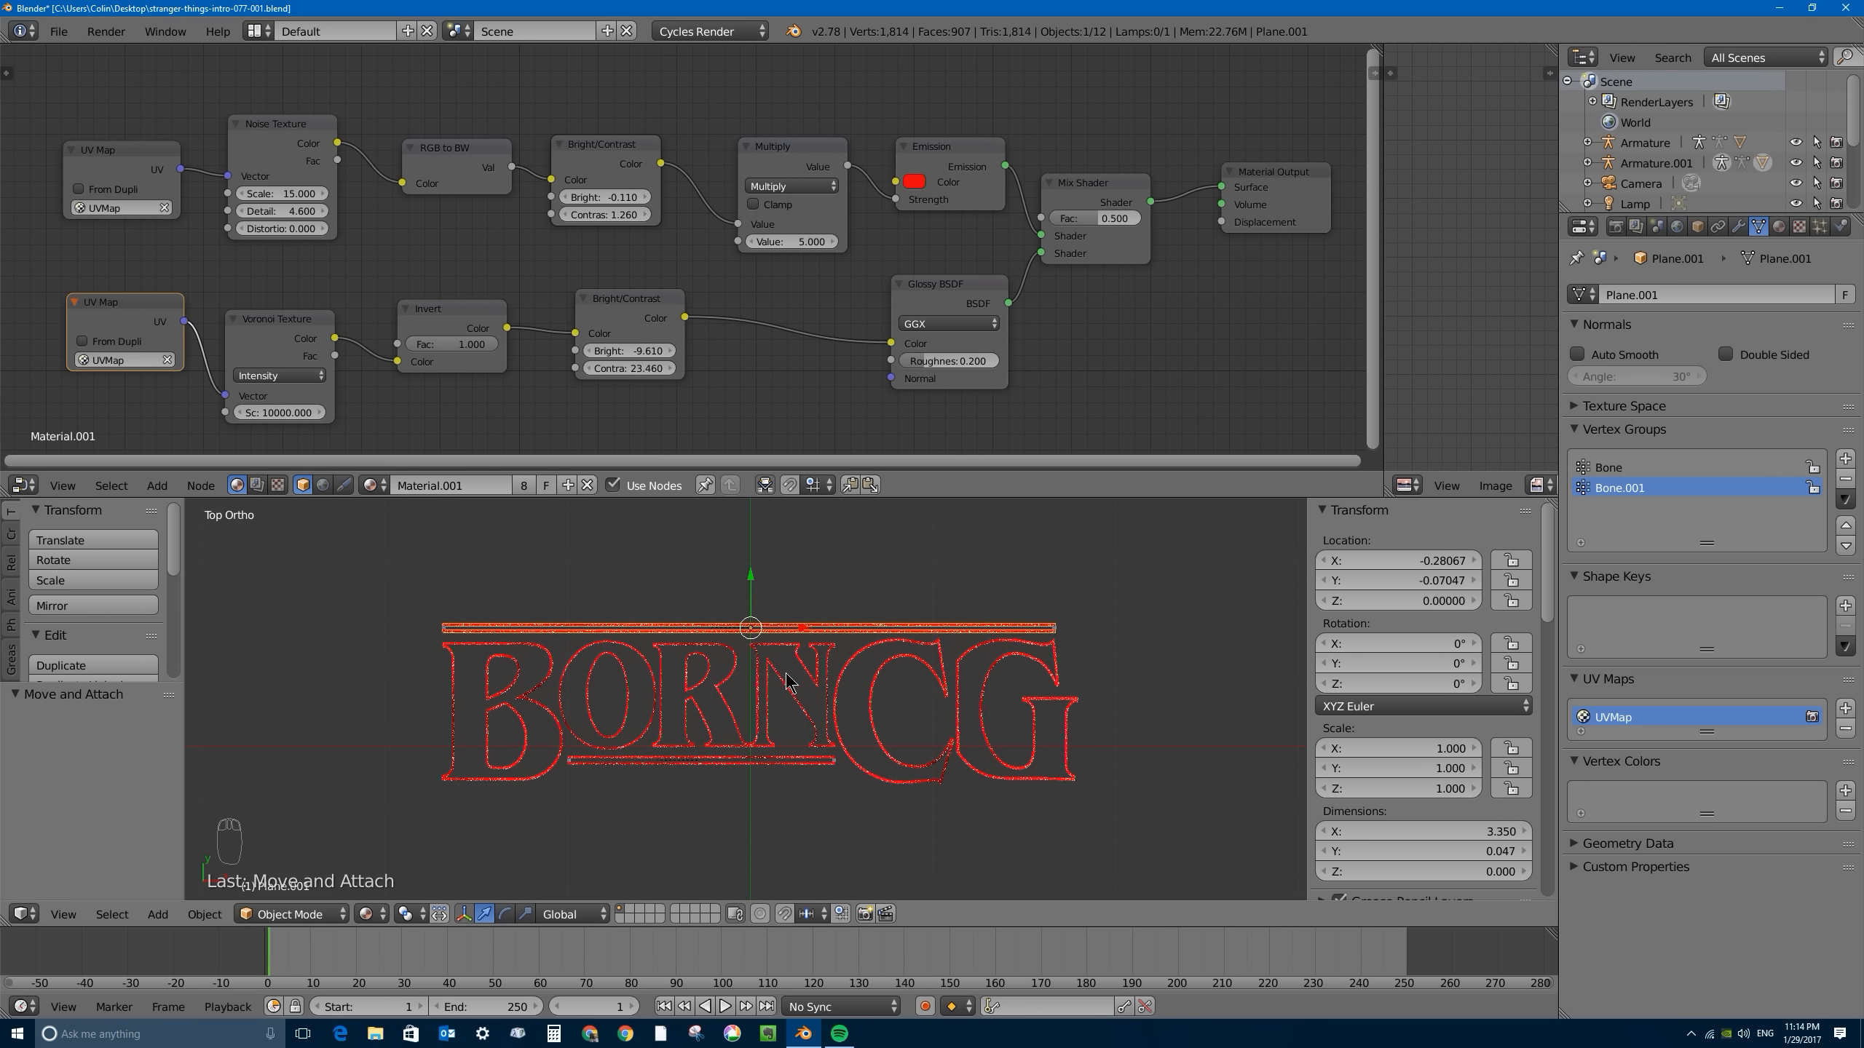
{"action": "right_click", "coordinate": [877, 659]}
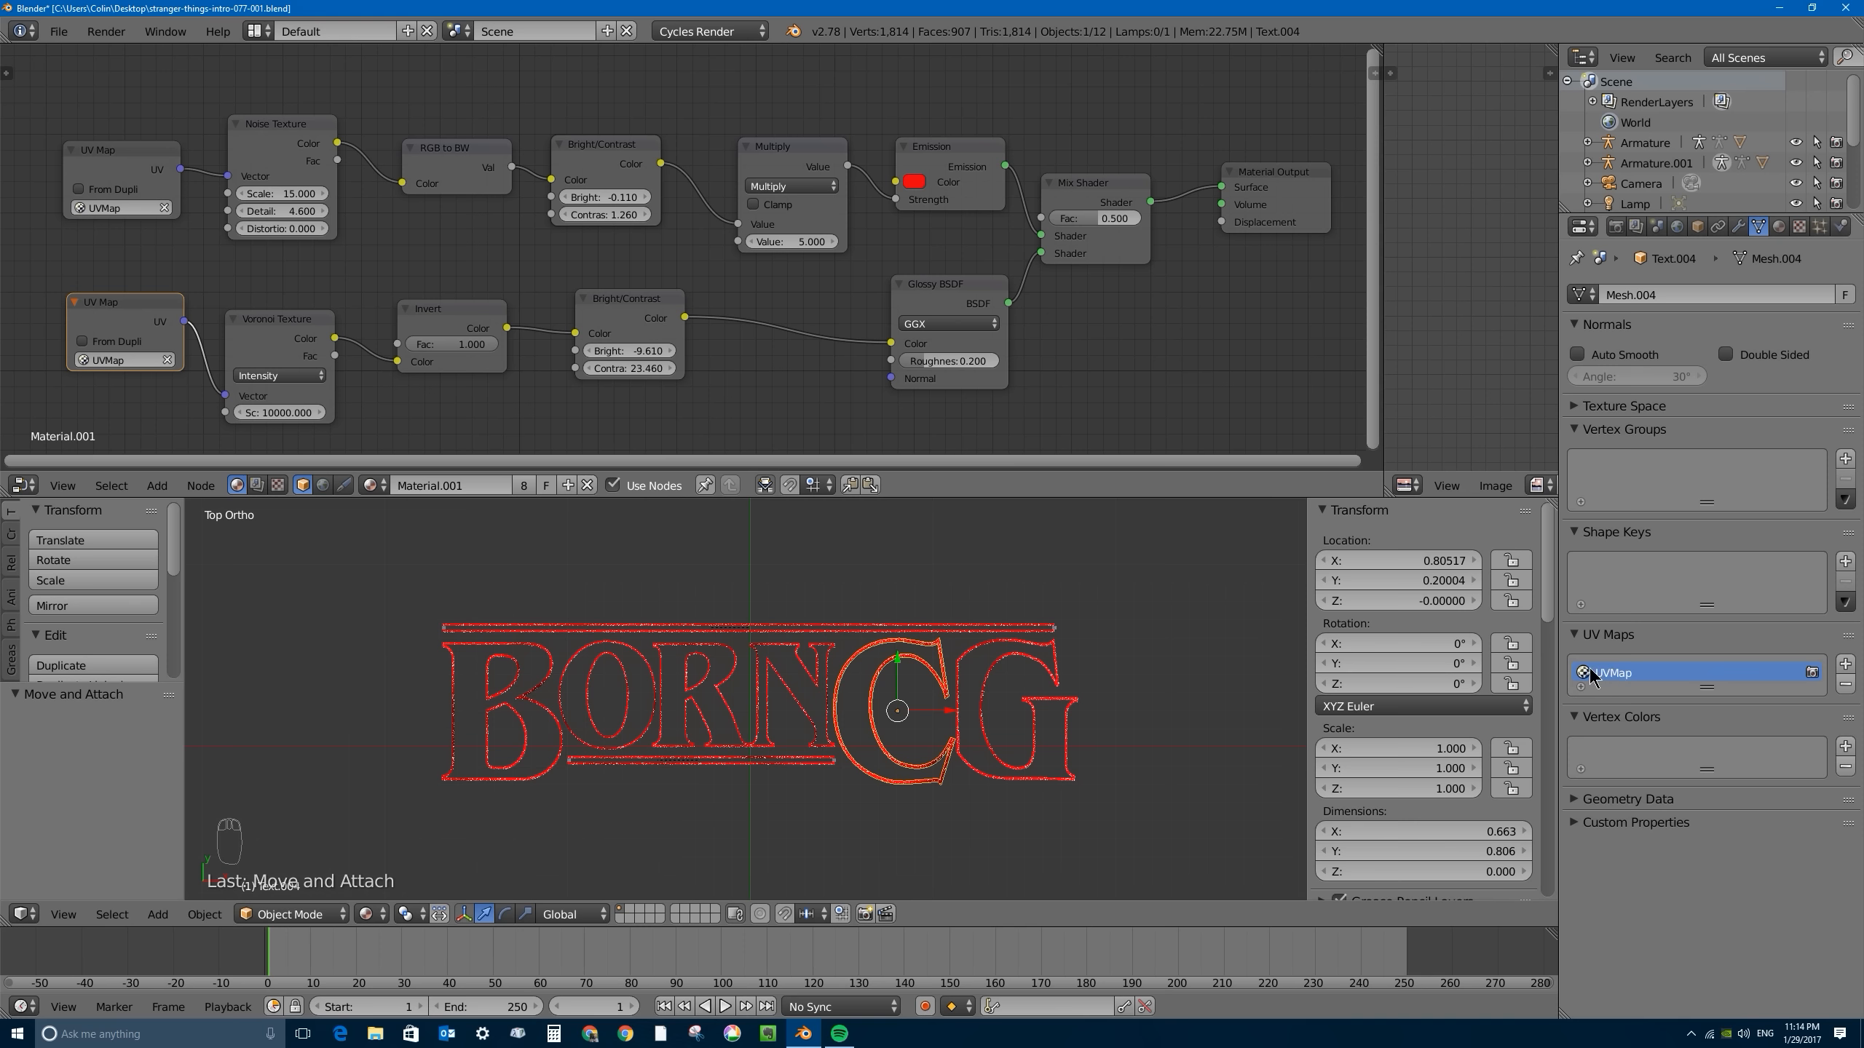
{"action": "right_click", "coordinate": [833, 665]}
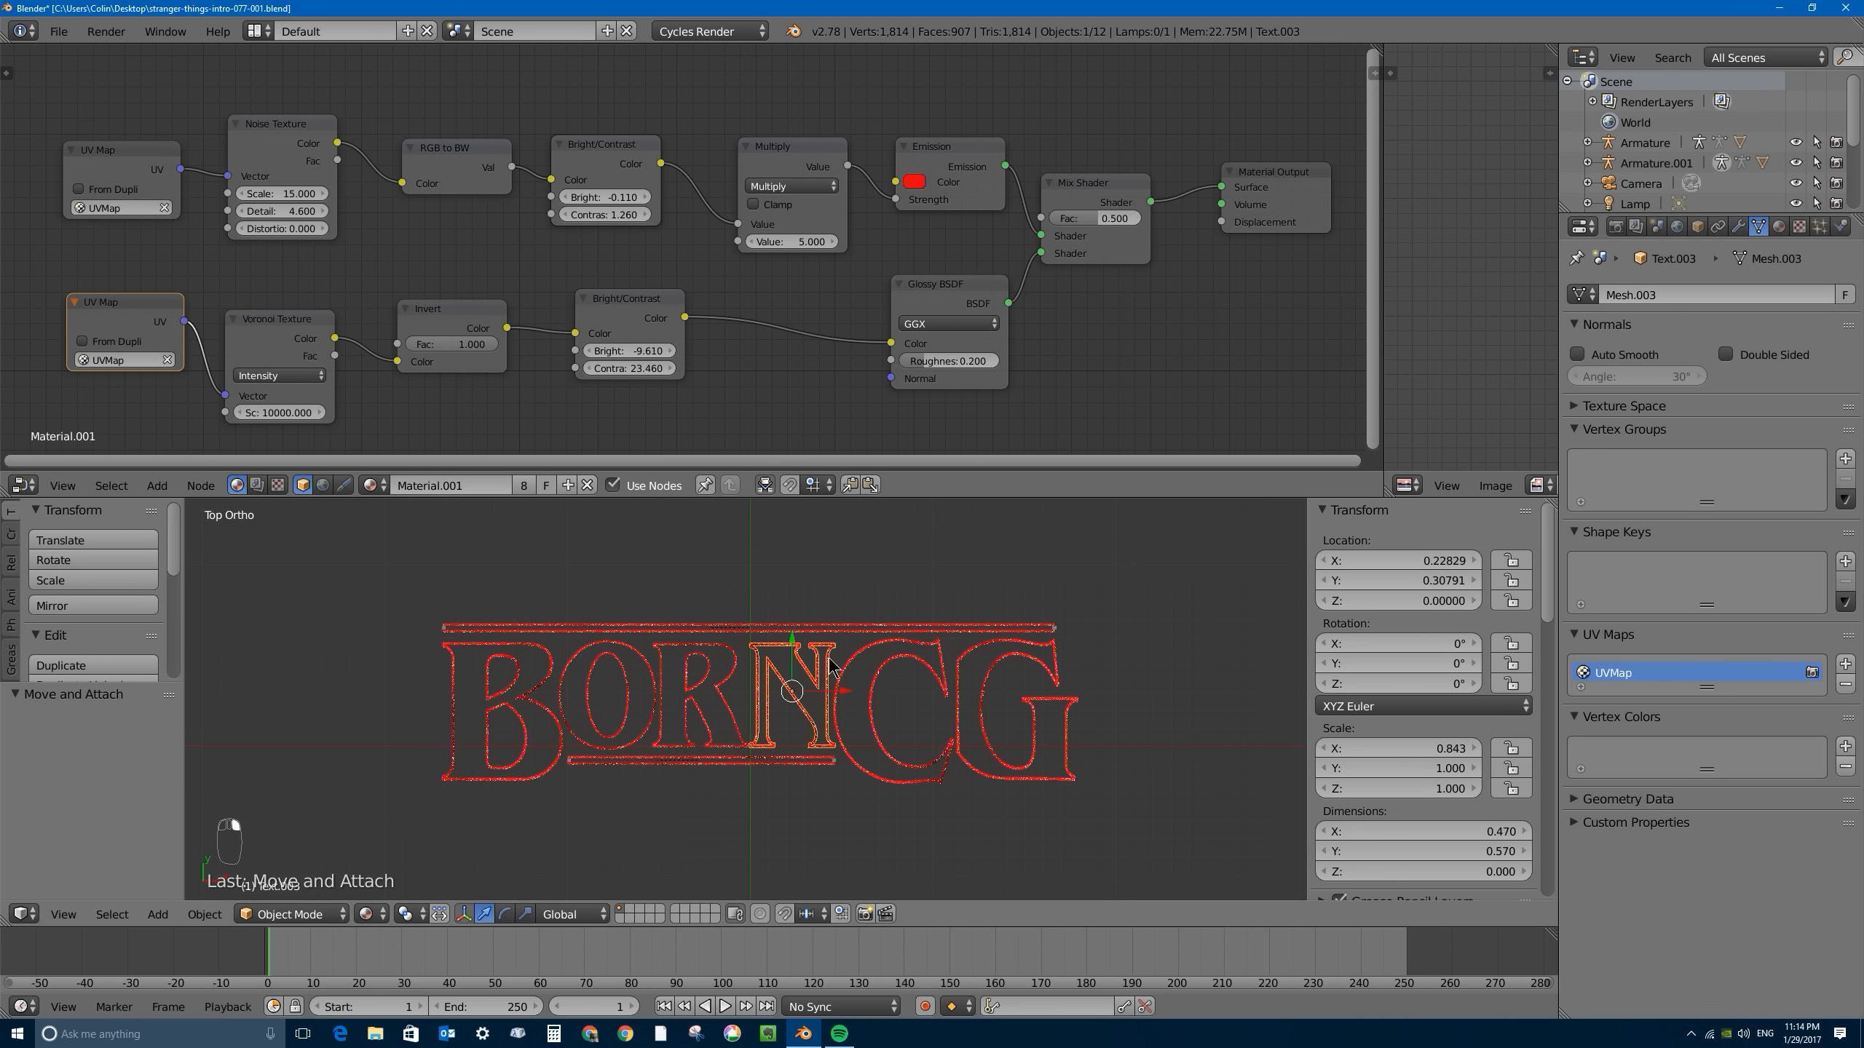
{"action": "right_click", "coordinate": [858, 661]}
{"action": "right_click", "coordinate": [767, 628]}
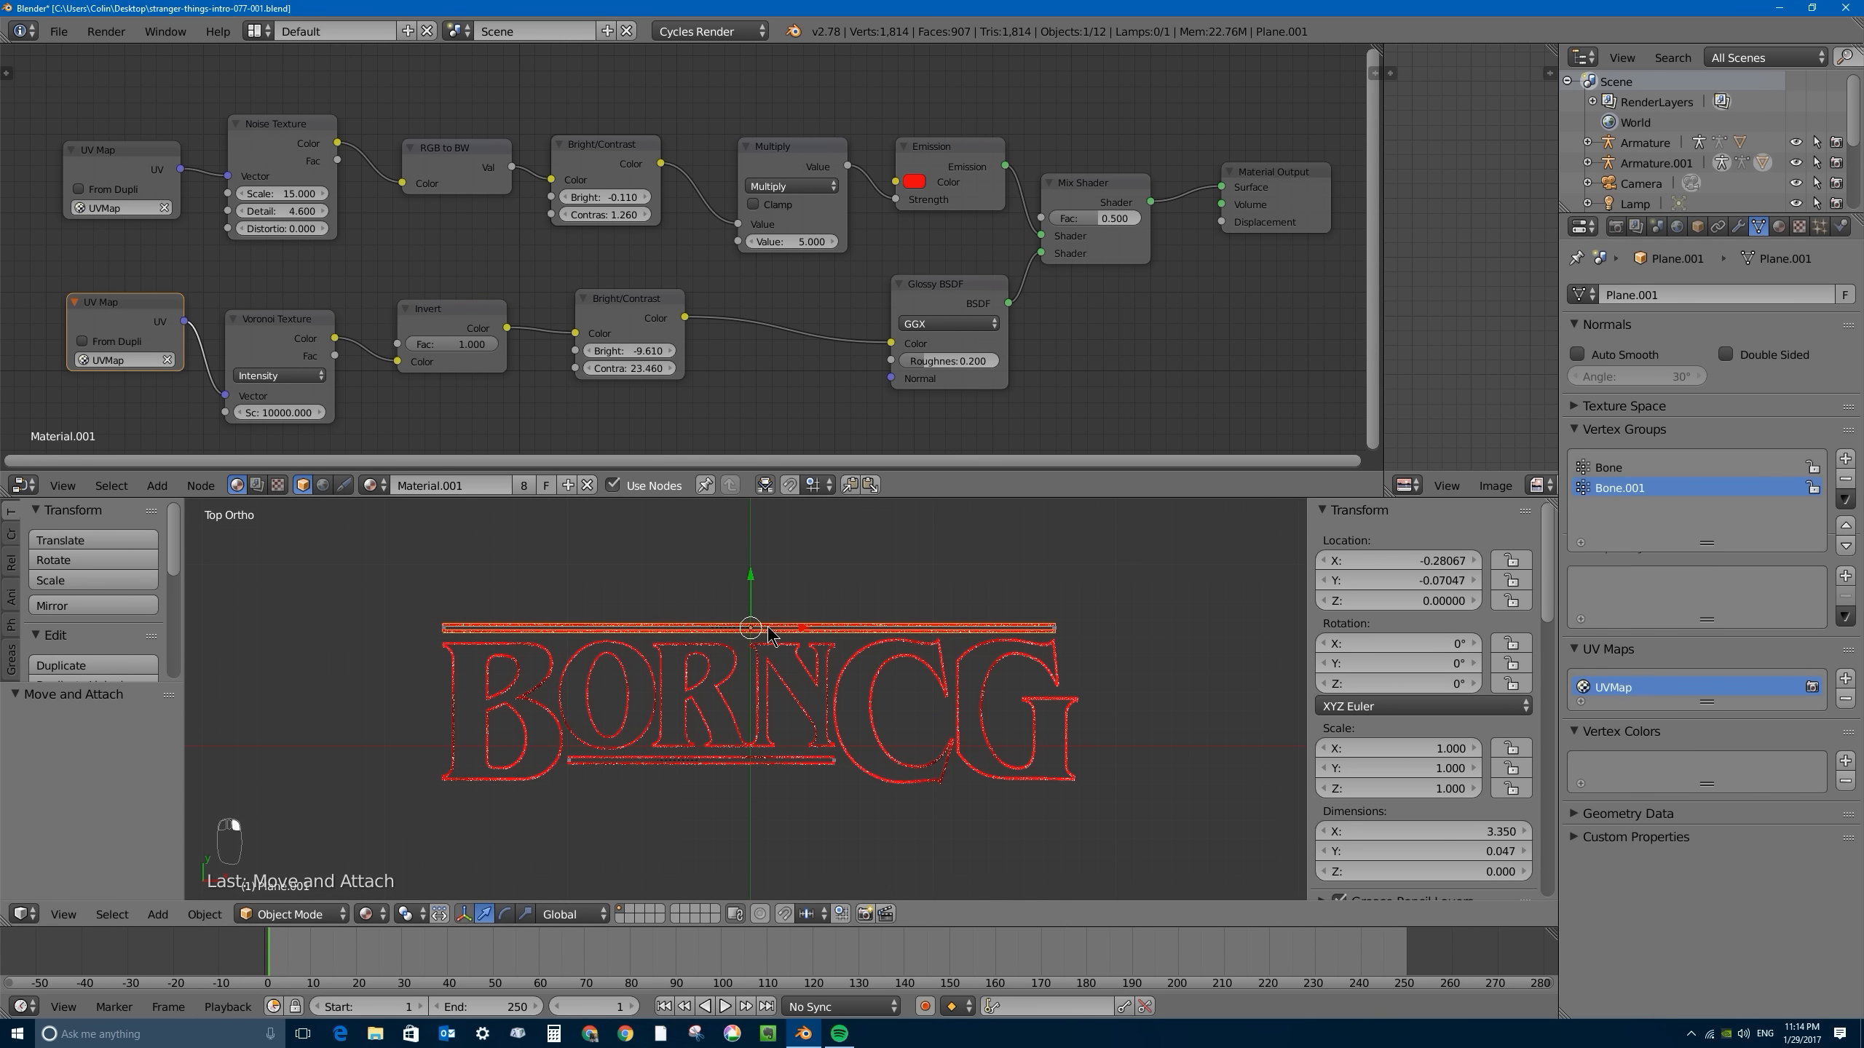
- Preview the title in Rendered shading and save the project over the existing stranger-things-intro-077-001.blend file
{"action": "scroll", "coordinate": [756, 602], "scroll_direction": "up", "scroll_amount": 1}
{"action": "scroll", "coordinate": [755, 601], "scroll_direction": "up", "scroll_amount": 3}
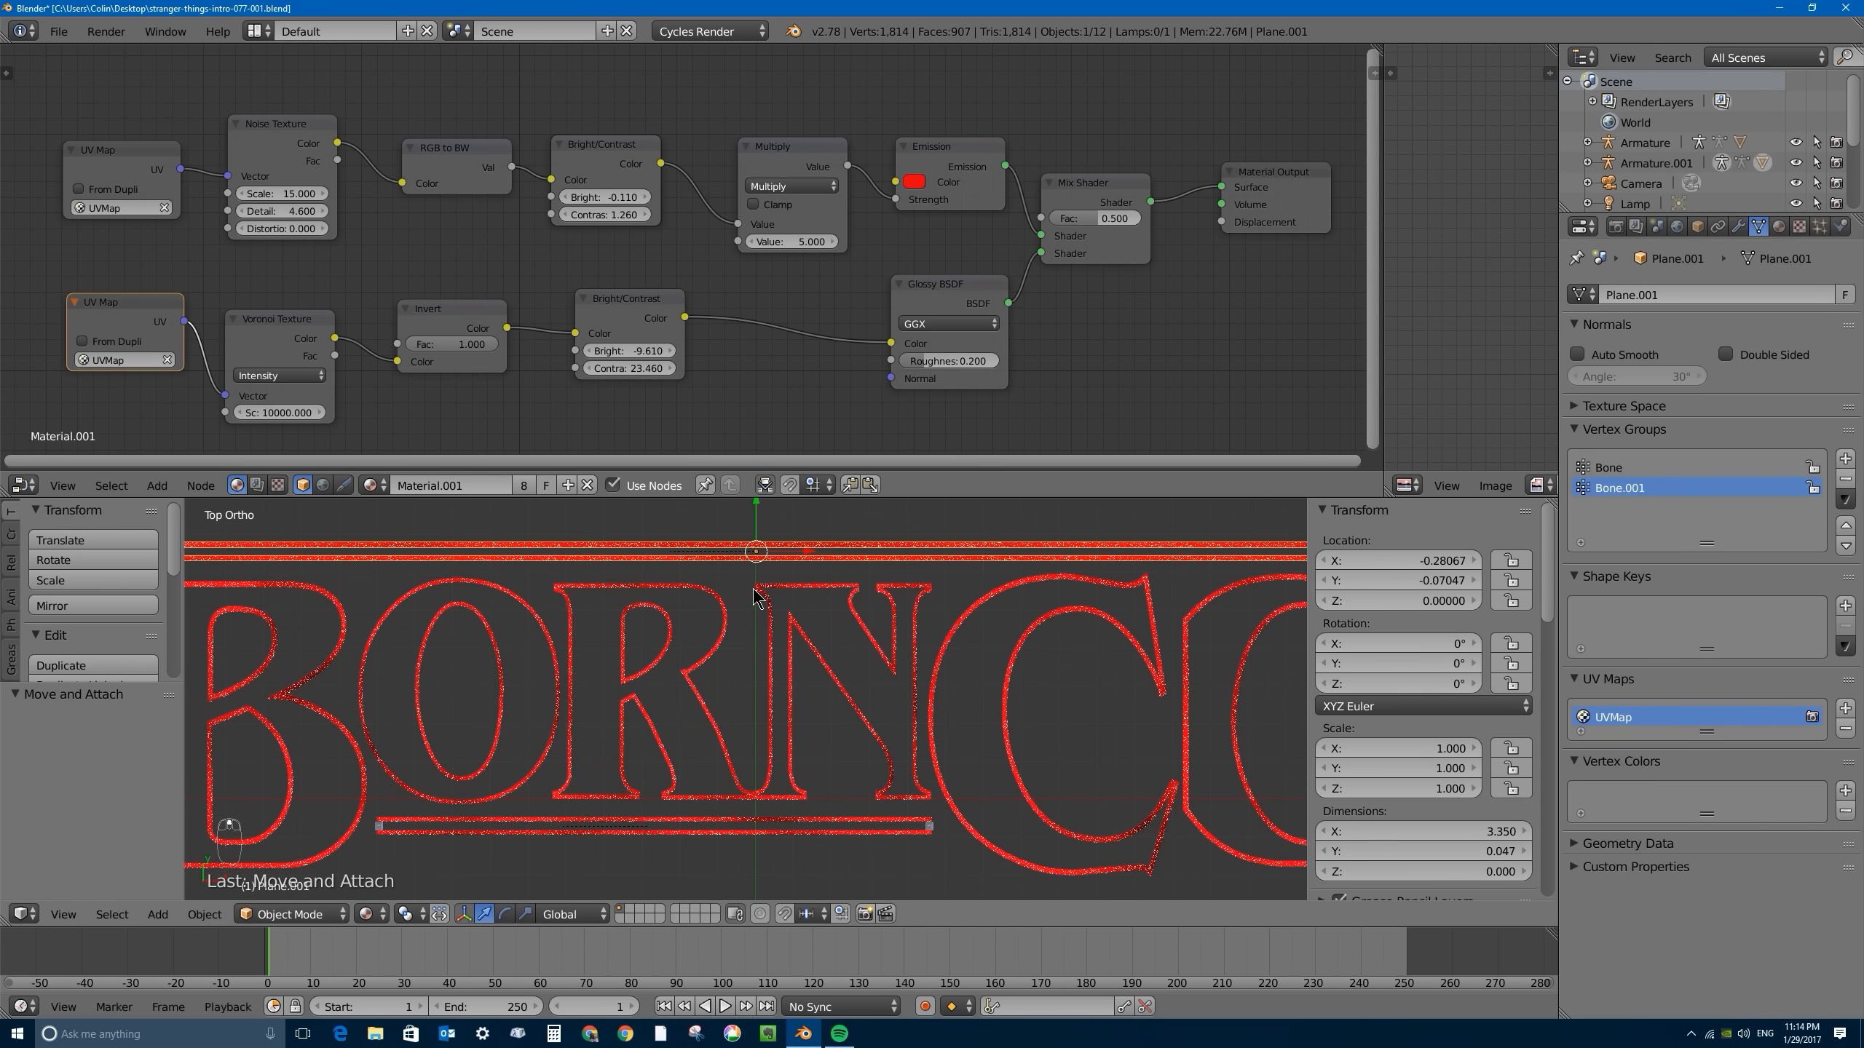
{"action": "scroll", "coordinate": [760, 599], "scroll_direction": "down", "scroll_amount": 3}
{"action": "key", "text": "shift+z"}
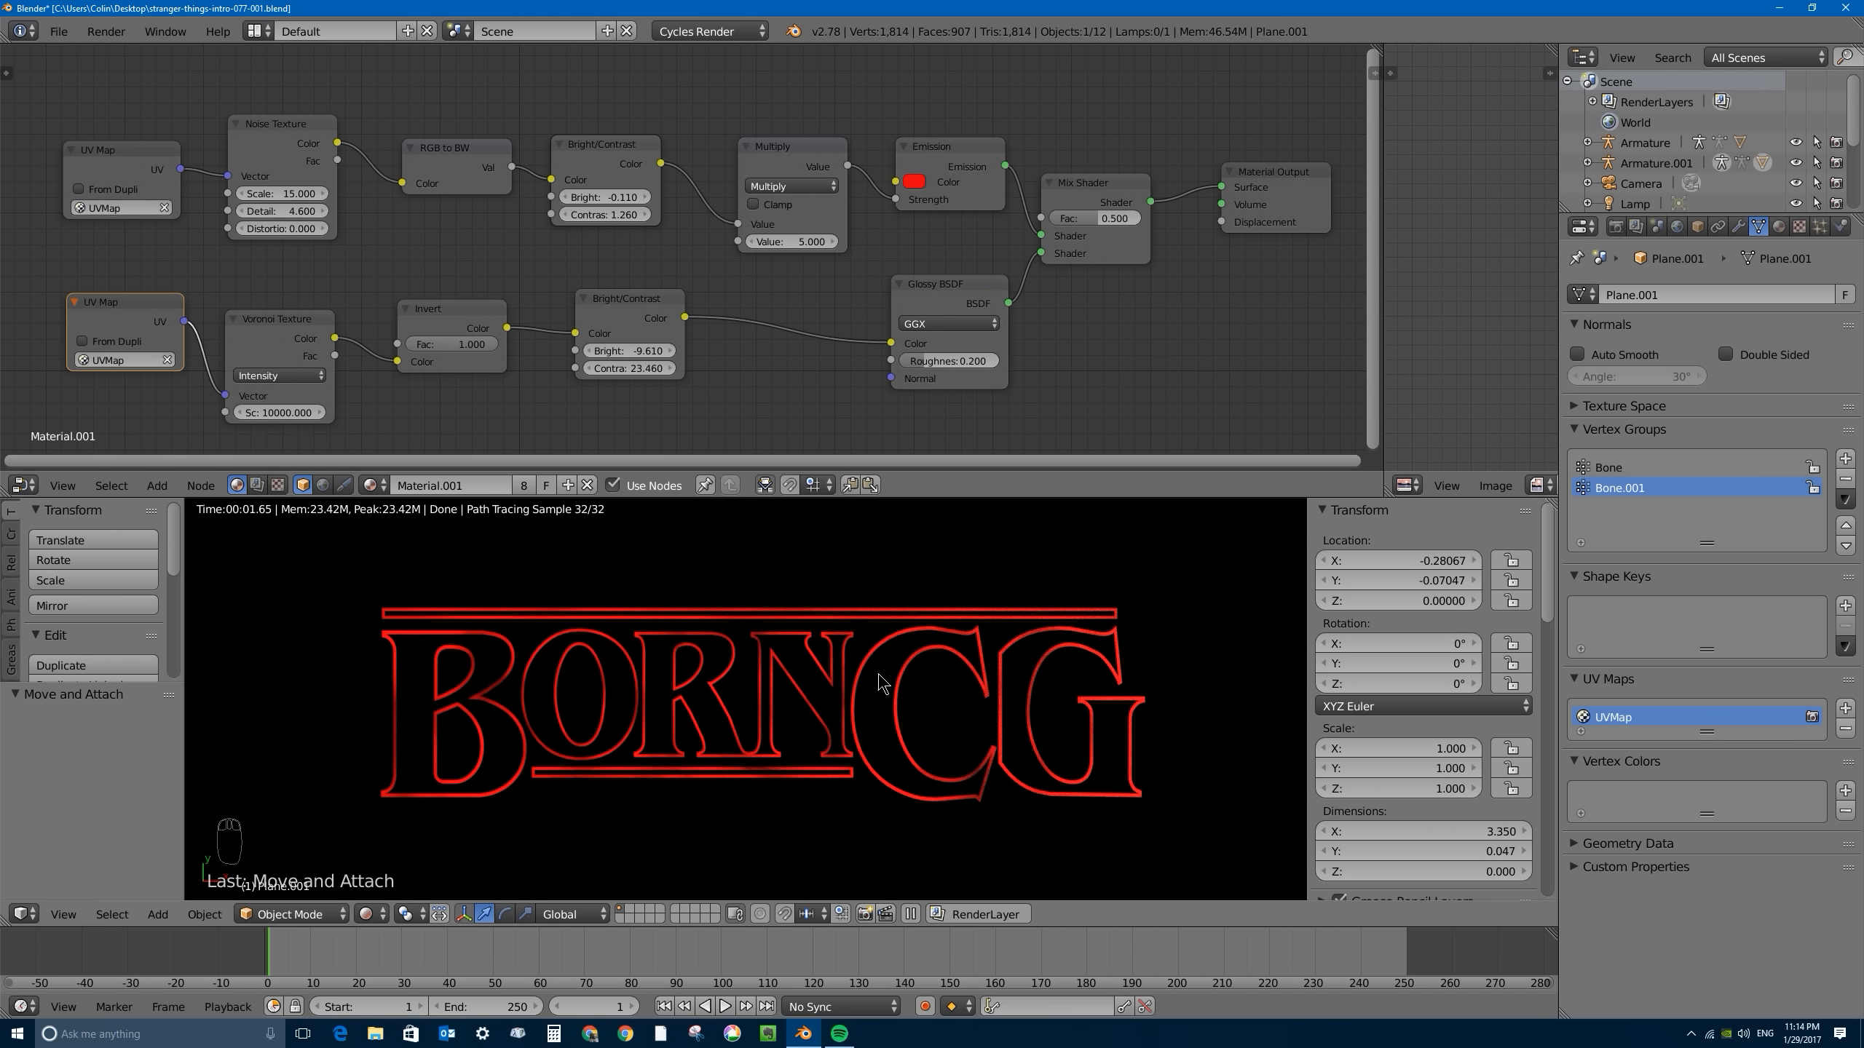
{"action": "key", "text": "ctrl+s"}
{"action": "left_click", "coordinate": [870, 565]}
- Check the compositing node tree in the node editor and return to Material.001's shader nodes
{"action": "left_click", "coordinate": [257, 485]}
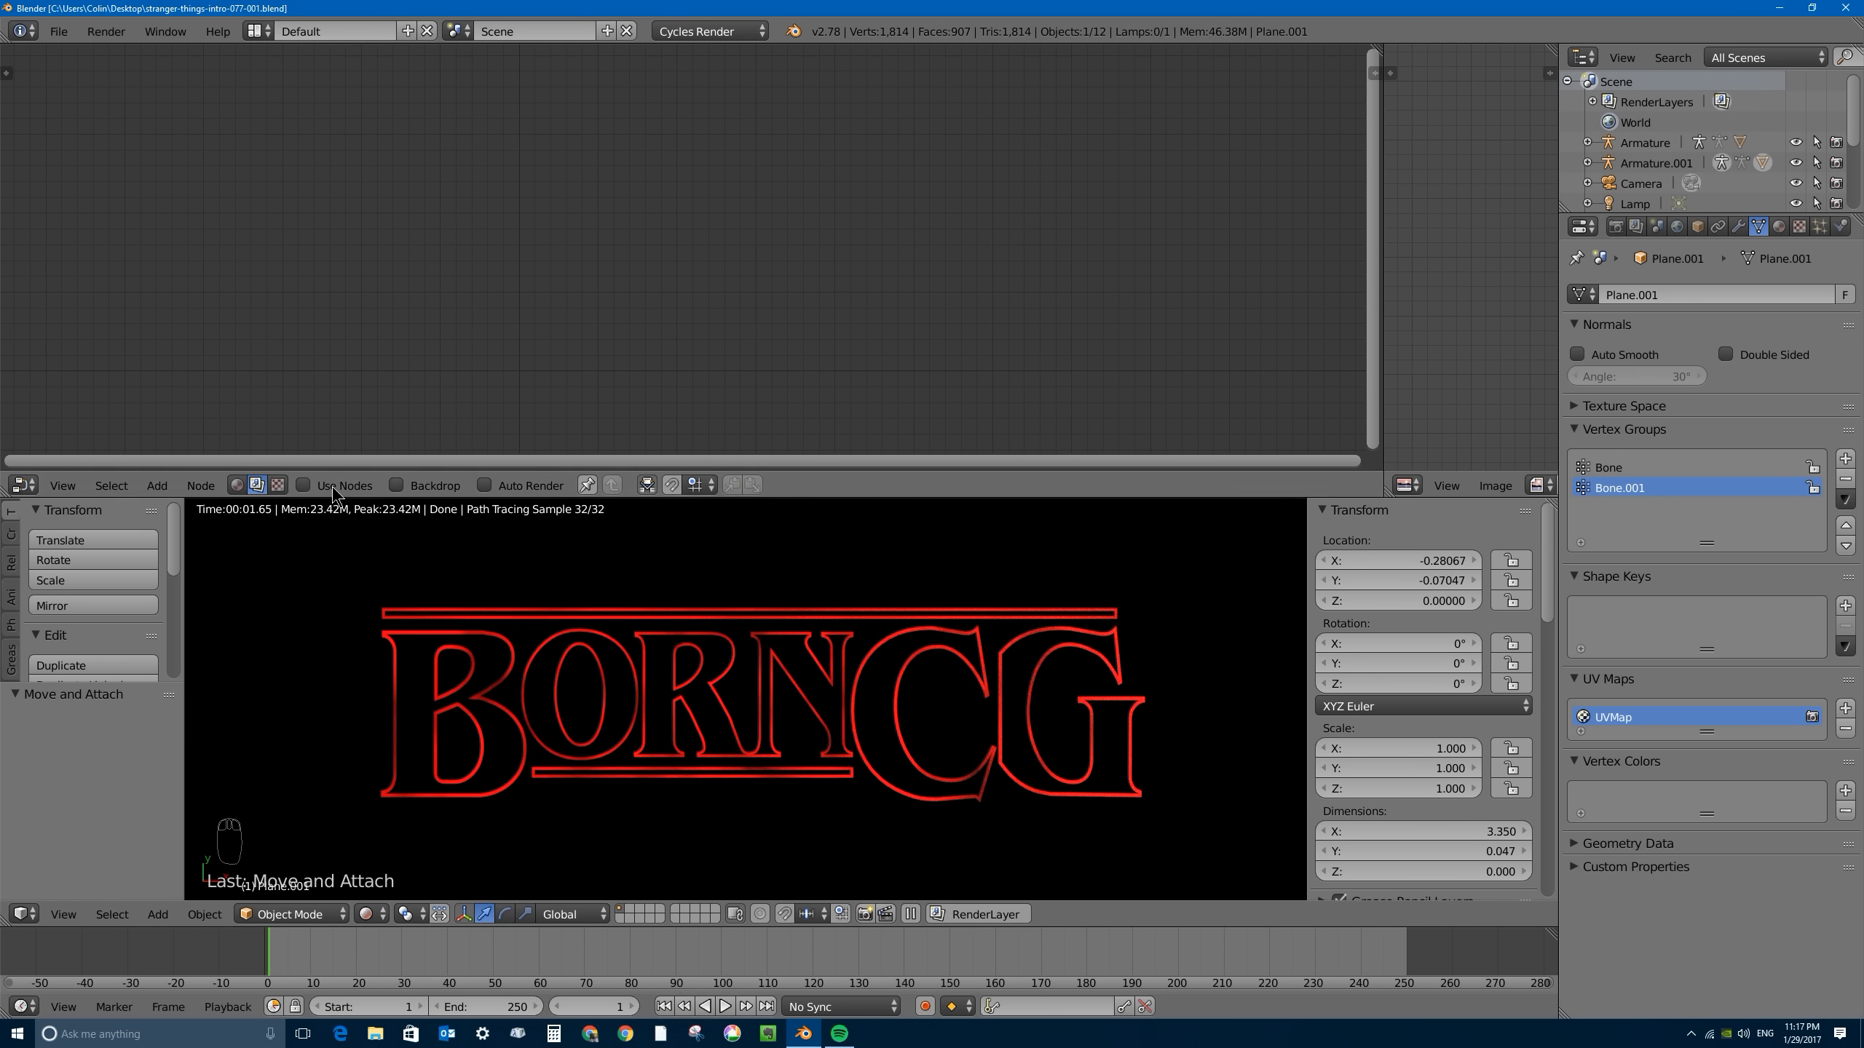
{"action": "left_click", "coordinate": [239, 484]}
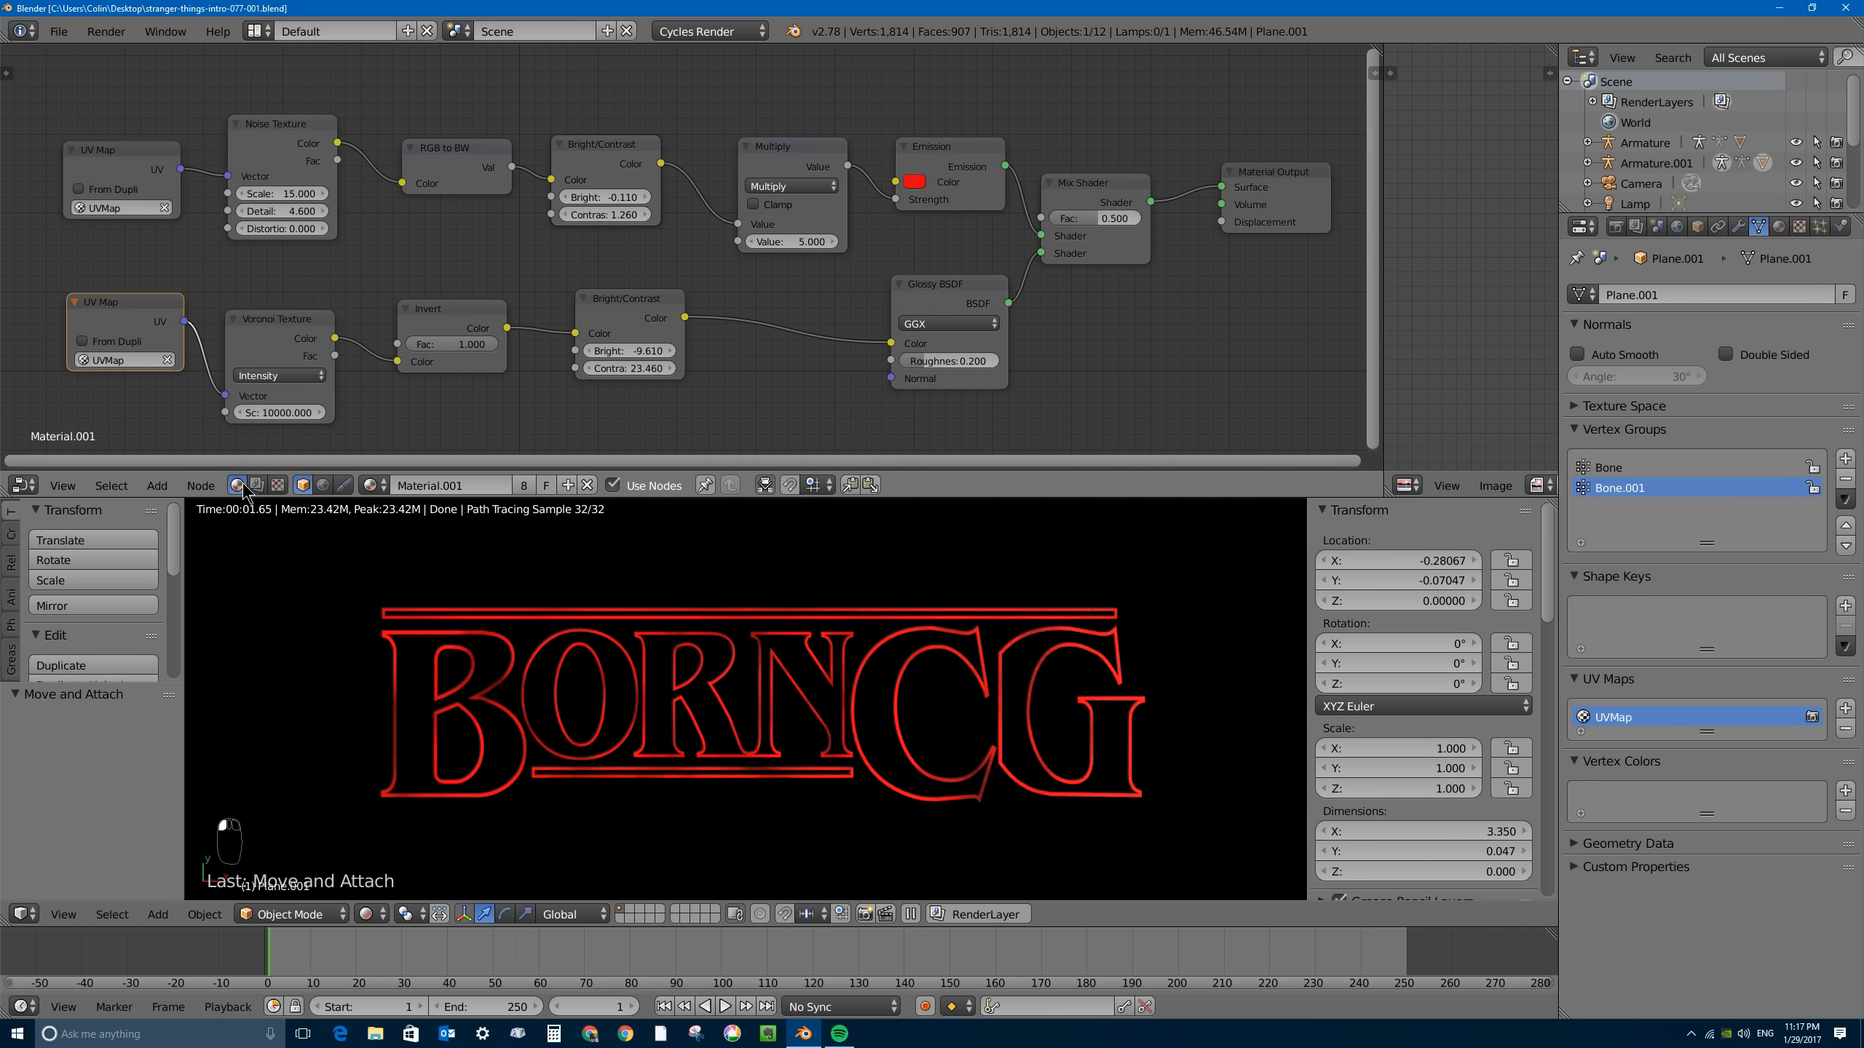
- Enable compositing nodes for the scene and spread the Render Layers and Composite nodes apart to make room between them
{"action": "left_click", "coordinate": [257, 482]}
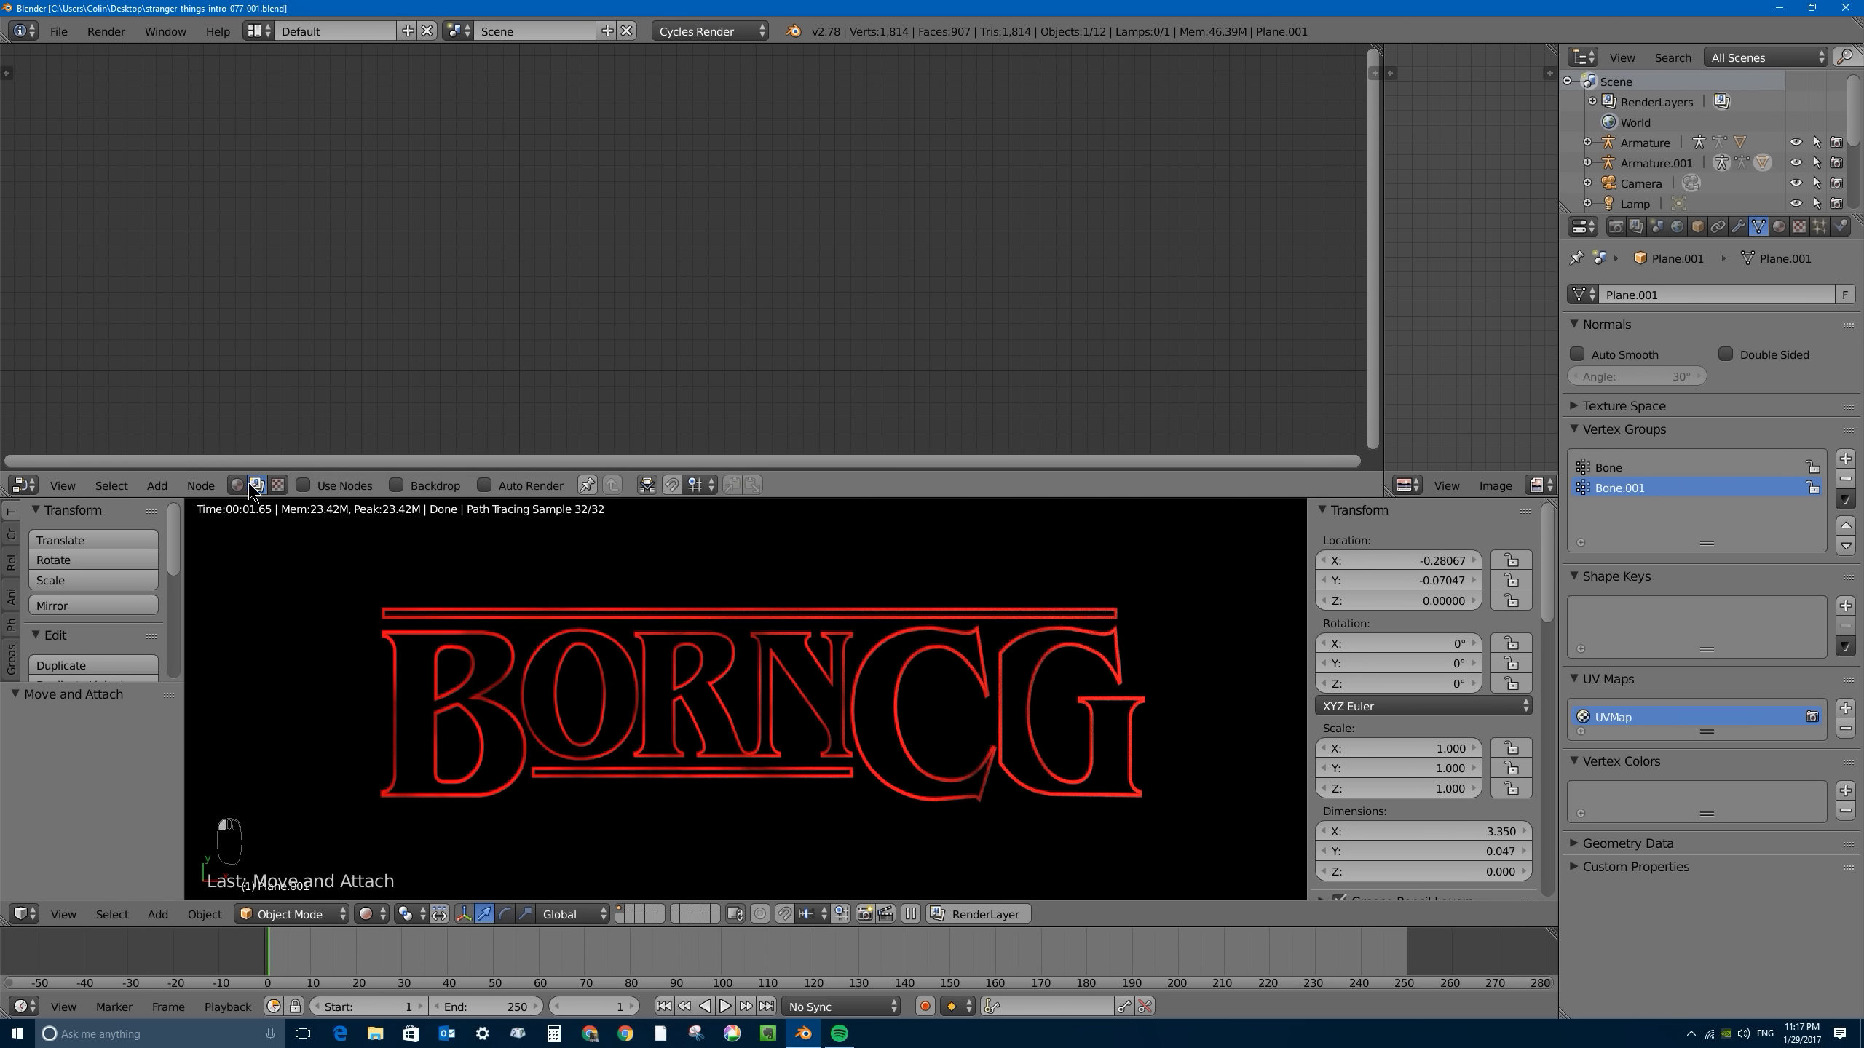
{"action": "left_click", "coordinate": [257, 485]}
{"action": "left_click", "coordinate": [303, 486]}
{"action": "middle_click_drag", "start_coordinate": [598, 84], "coordinate": [586, 189]}
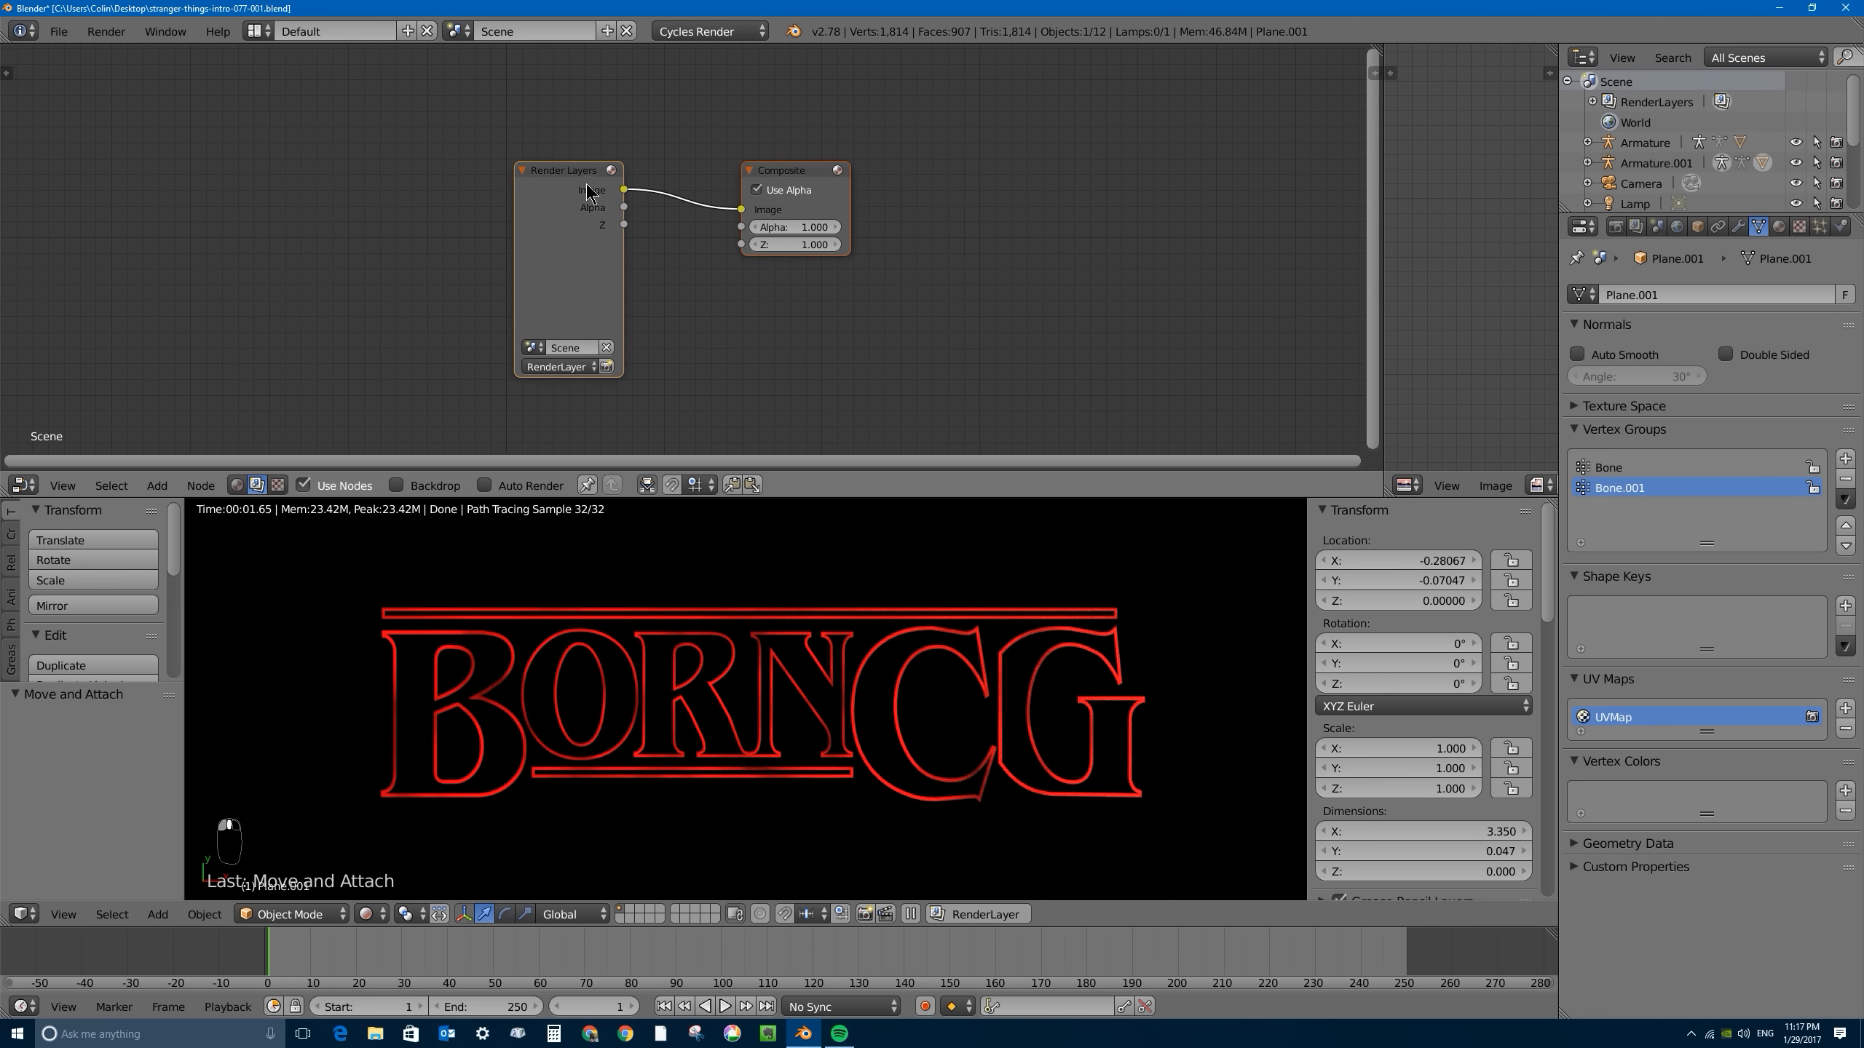
{"action": "left_click_drag", "start_coordinate": [574, 171], "coordinate": [426, 150]}
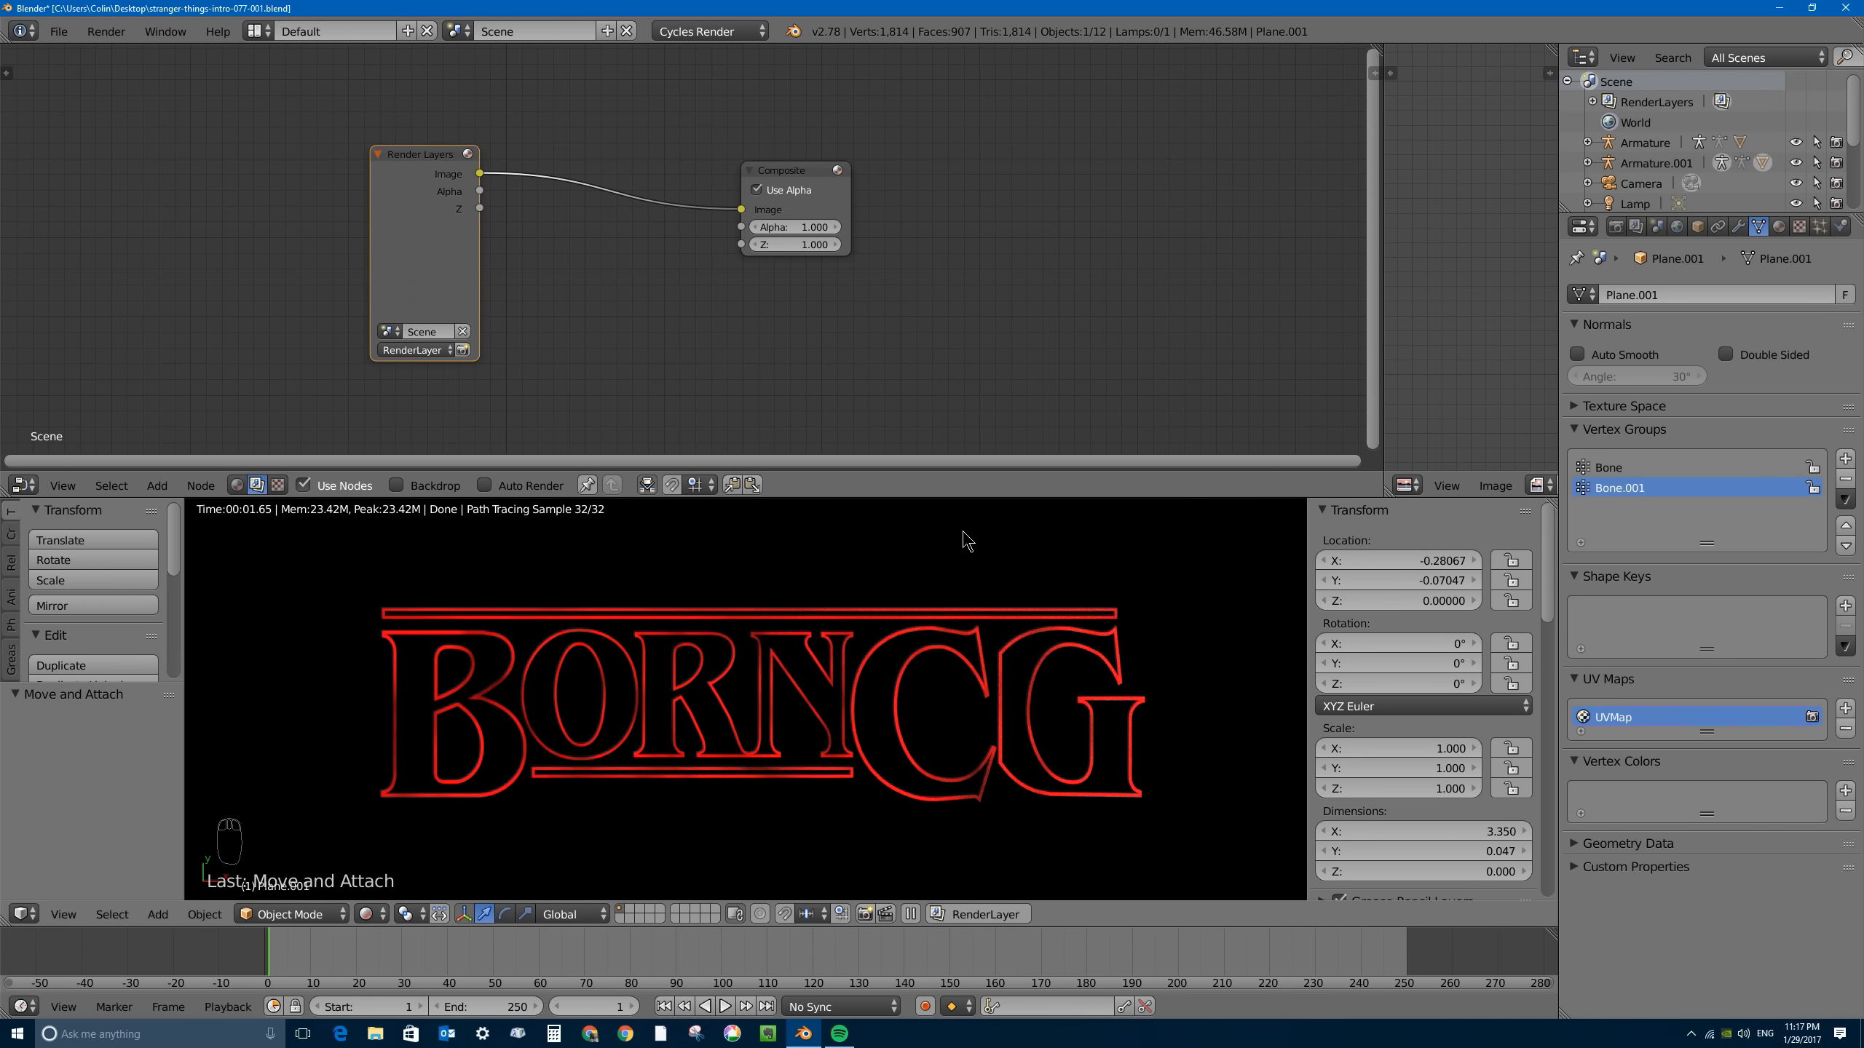
{"action": "left_click_drag", "start_coordinate": [760, 188], "coordinate": [1119, 185]}
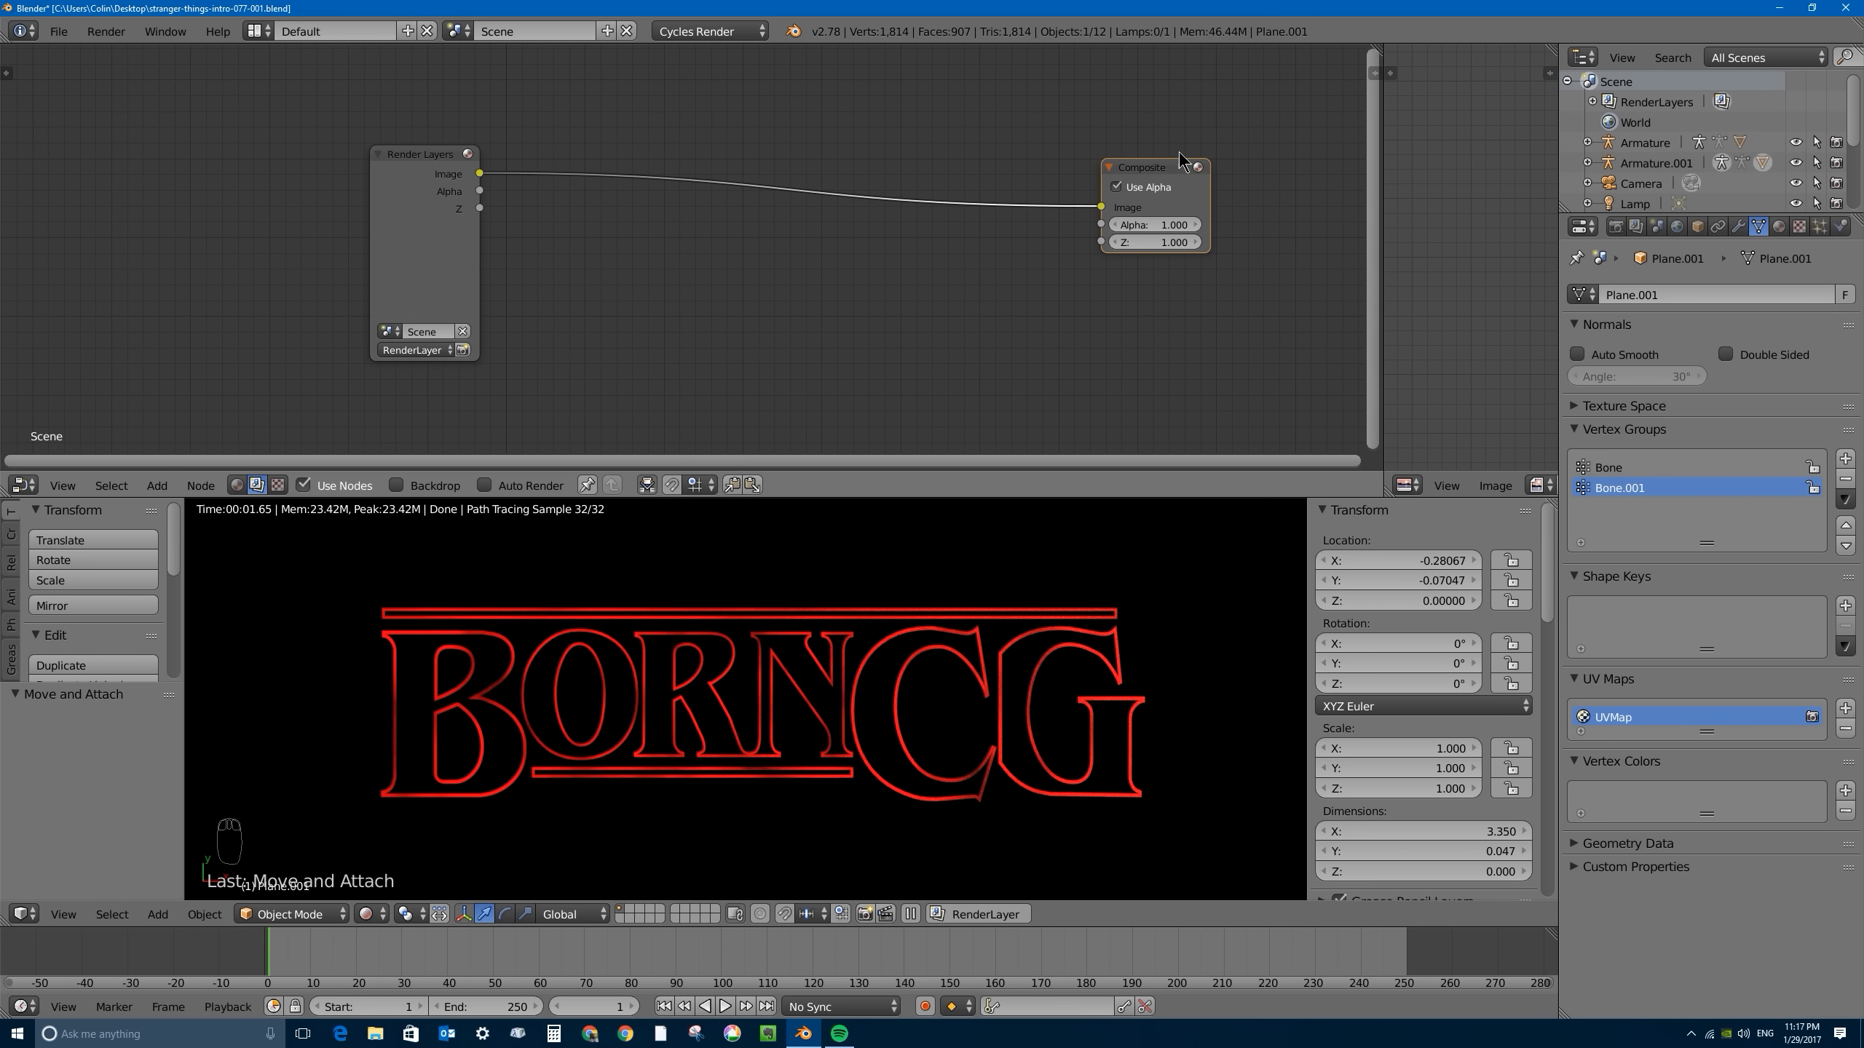
{"action": "left_click_drag", "start_coordinate": [1125, 171], "coordinate": [1132, 184]}
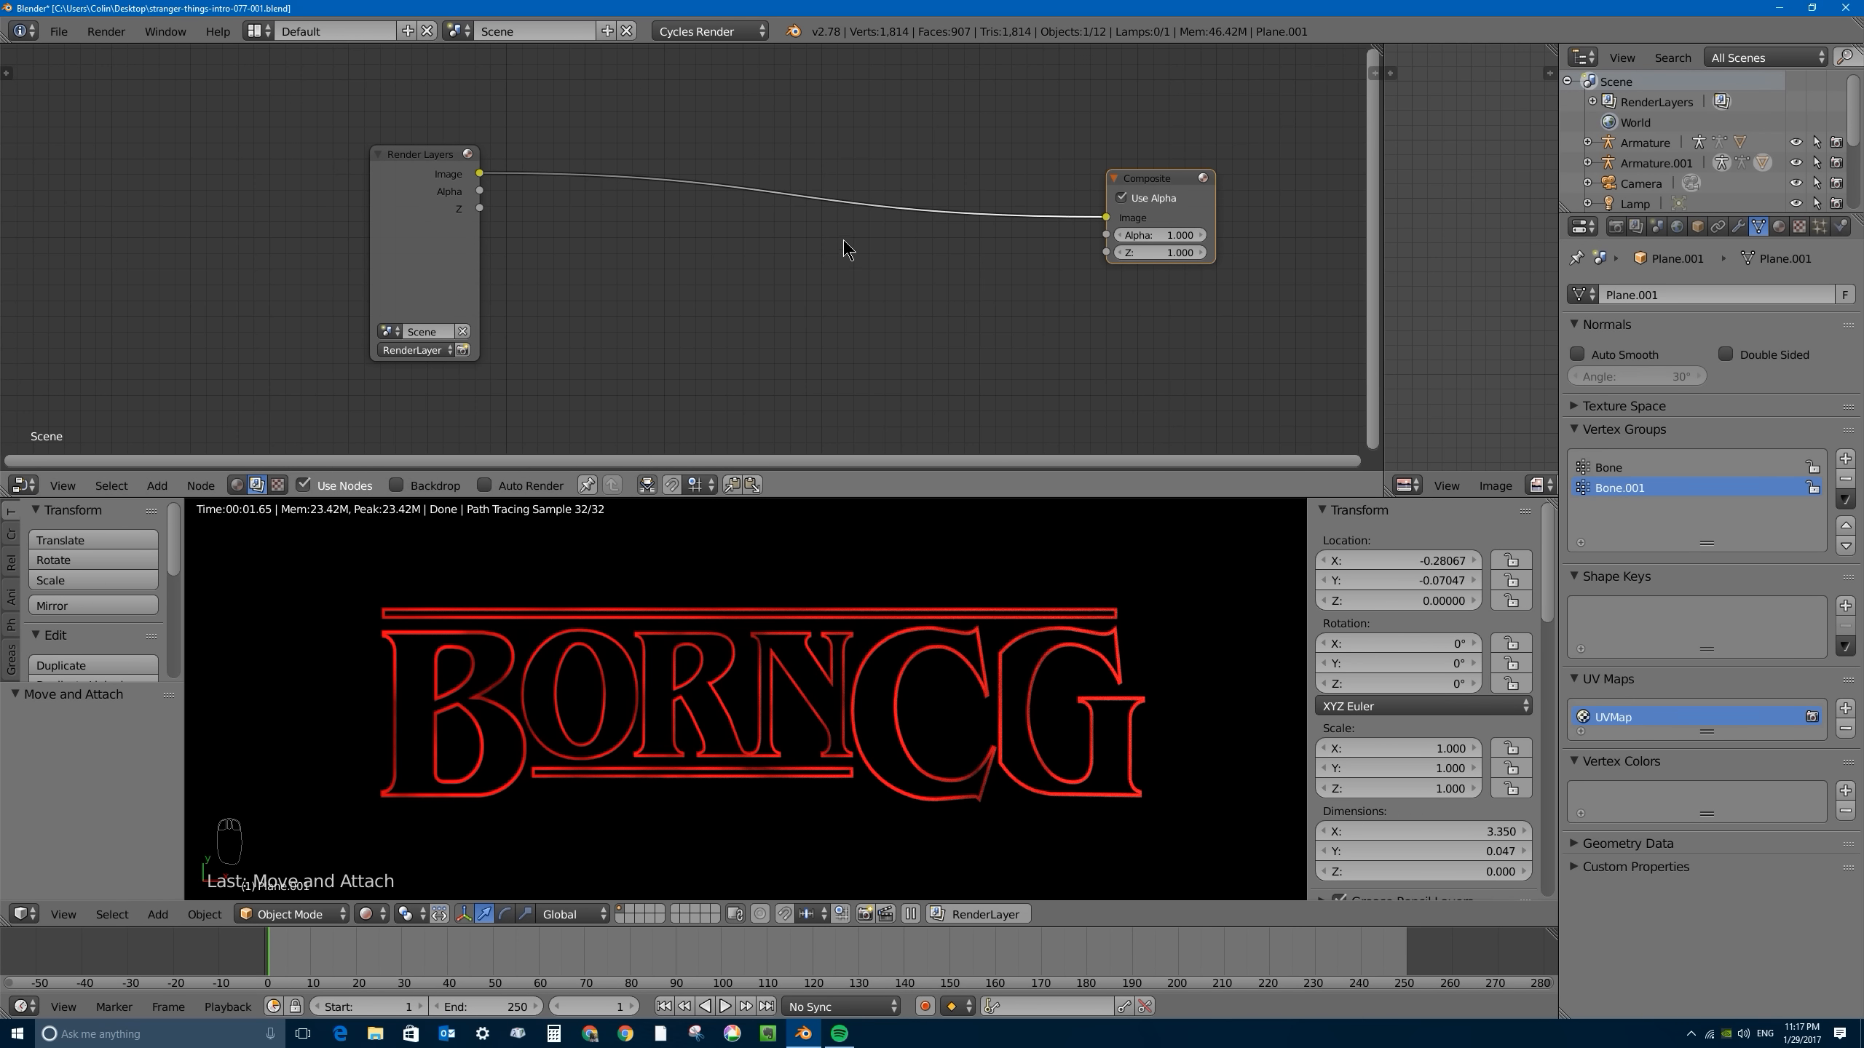
- Insert a Glare filter node on the link between Render Layers and Composite, and widen it to show its full setting names
{"action": "key", "text": "shift+a"}
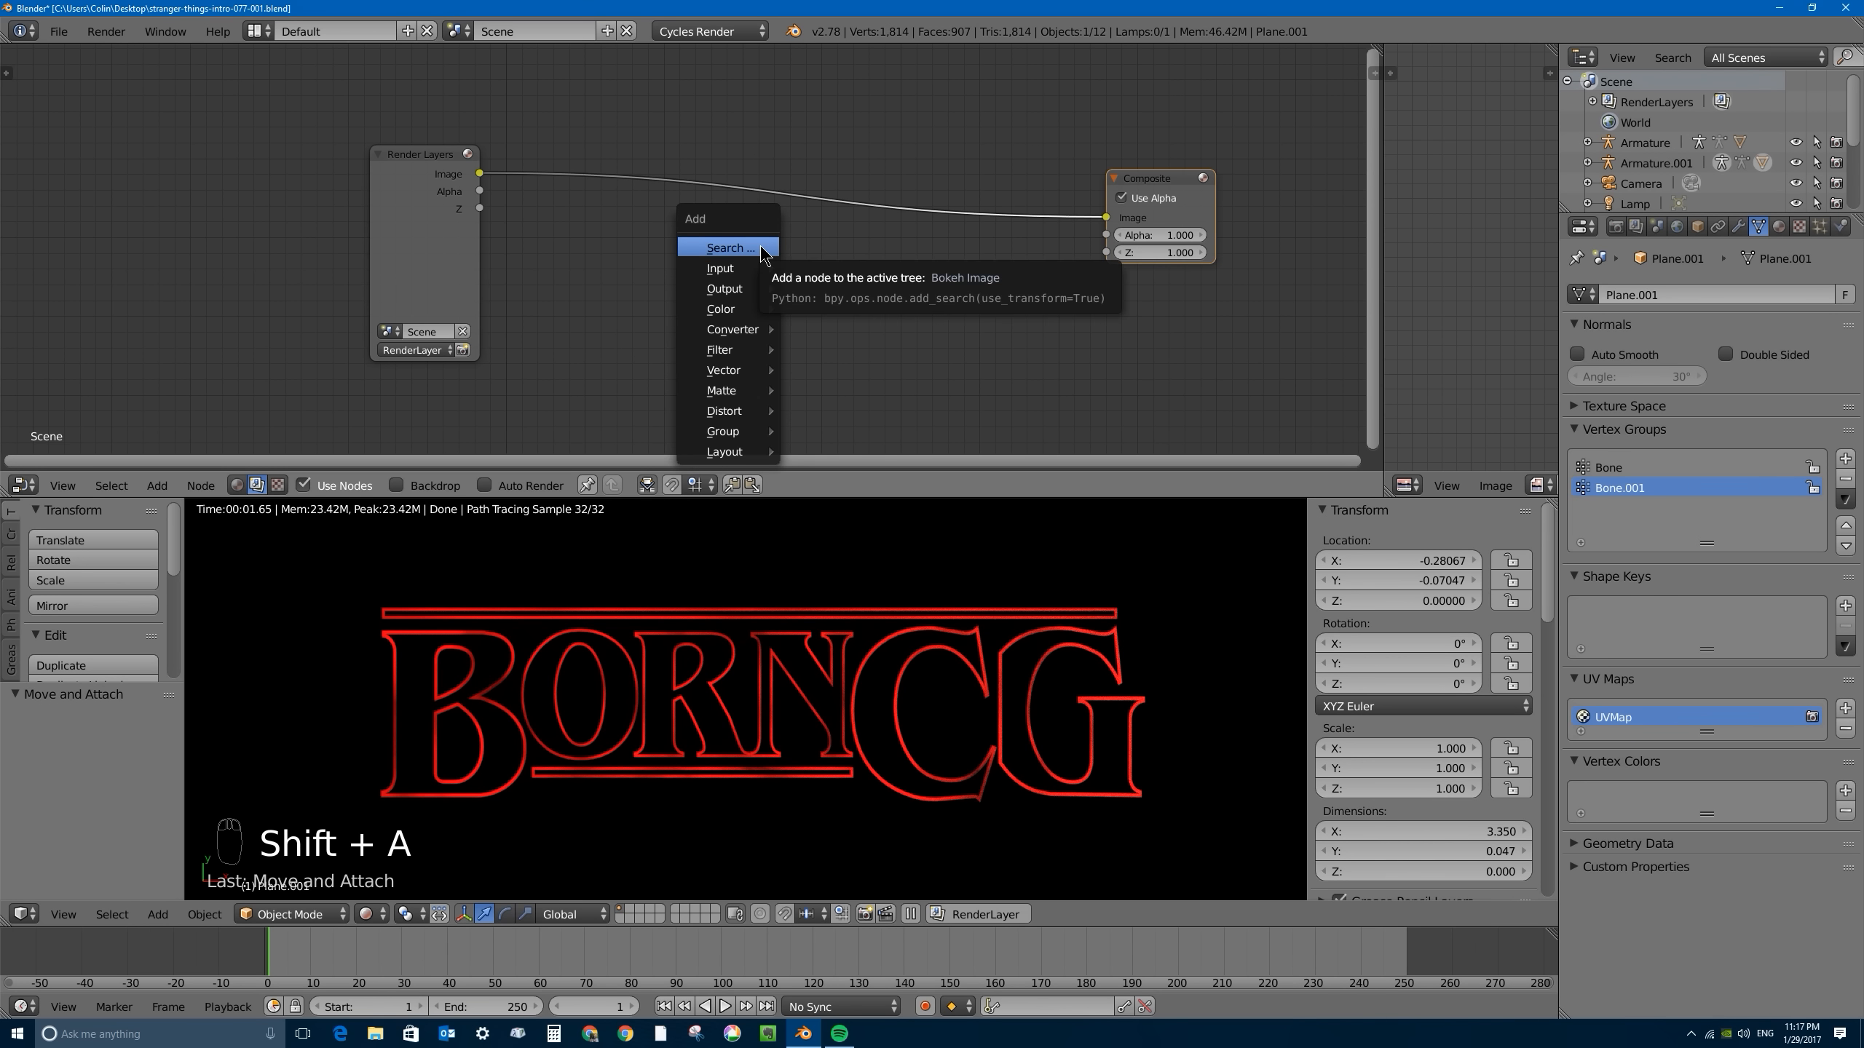
{"action": "mouse_move", "coordinate": [726, 357]}
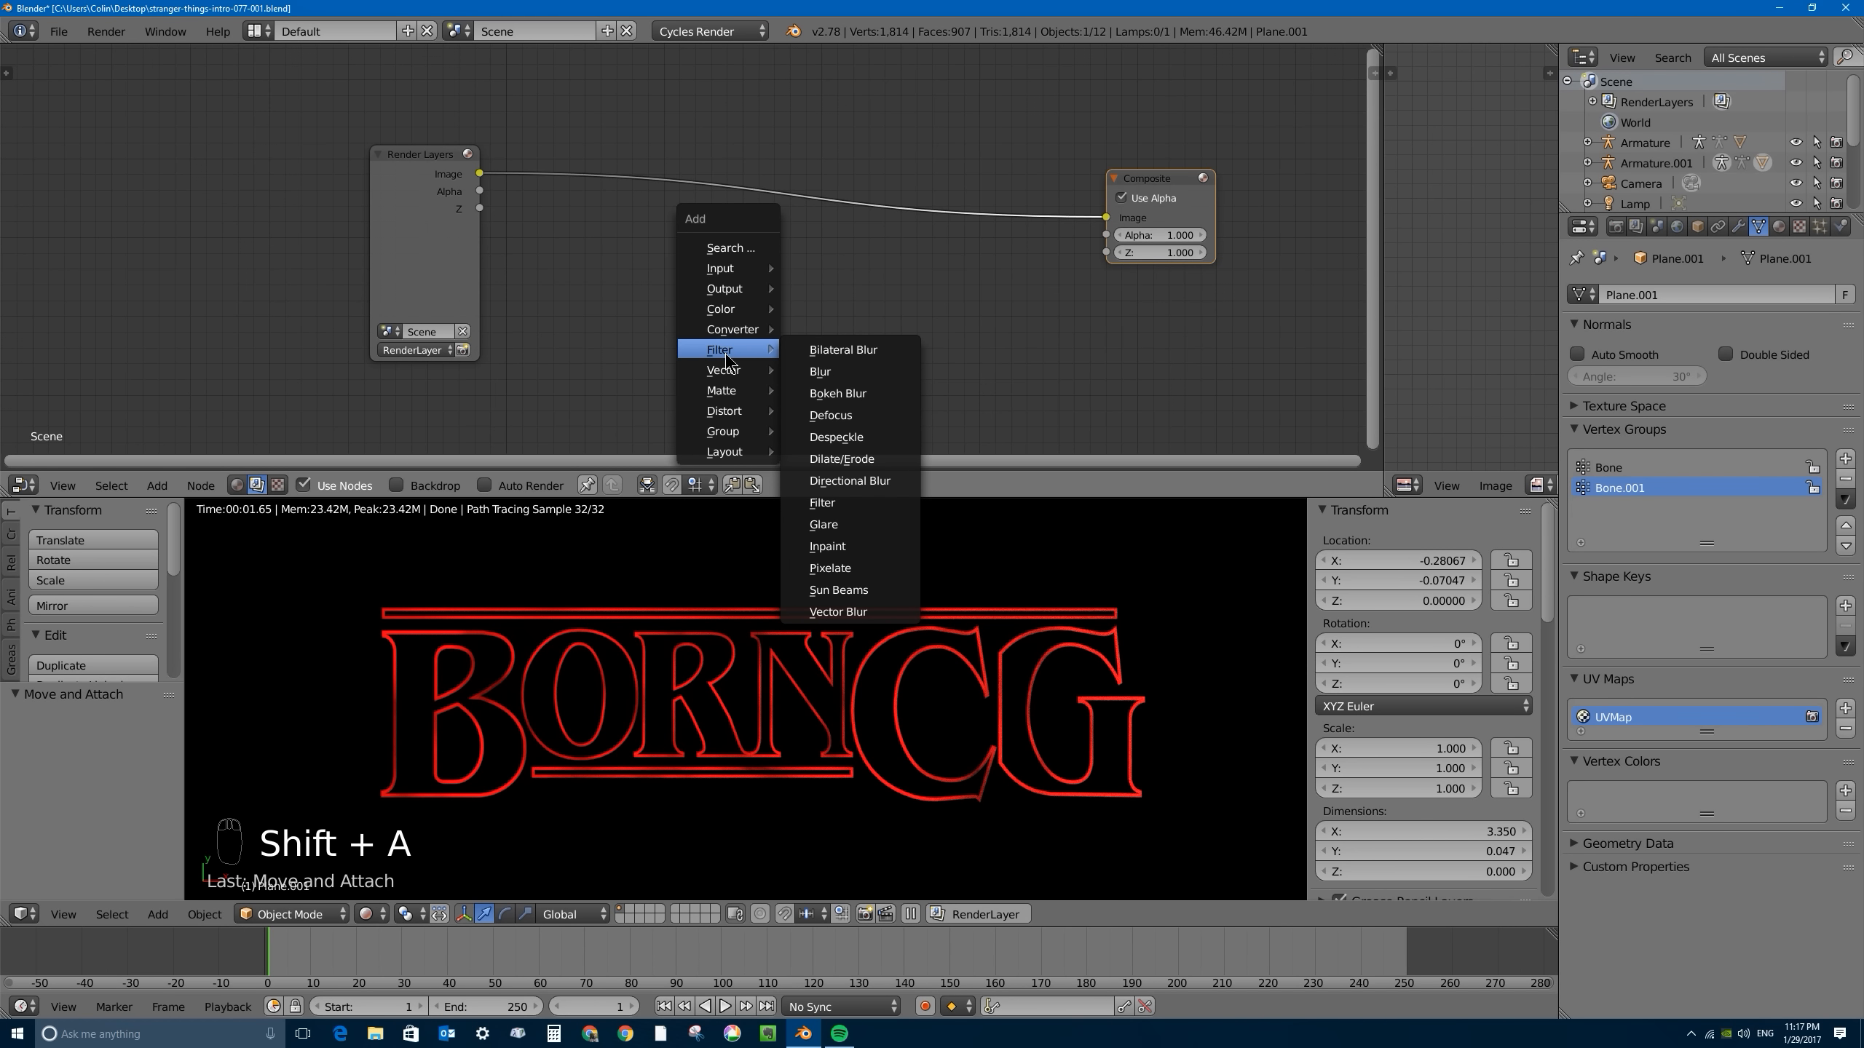
{"action": "left_click", "coordinate": [828, 526]}
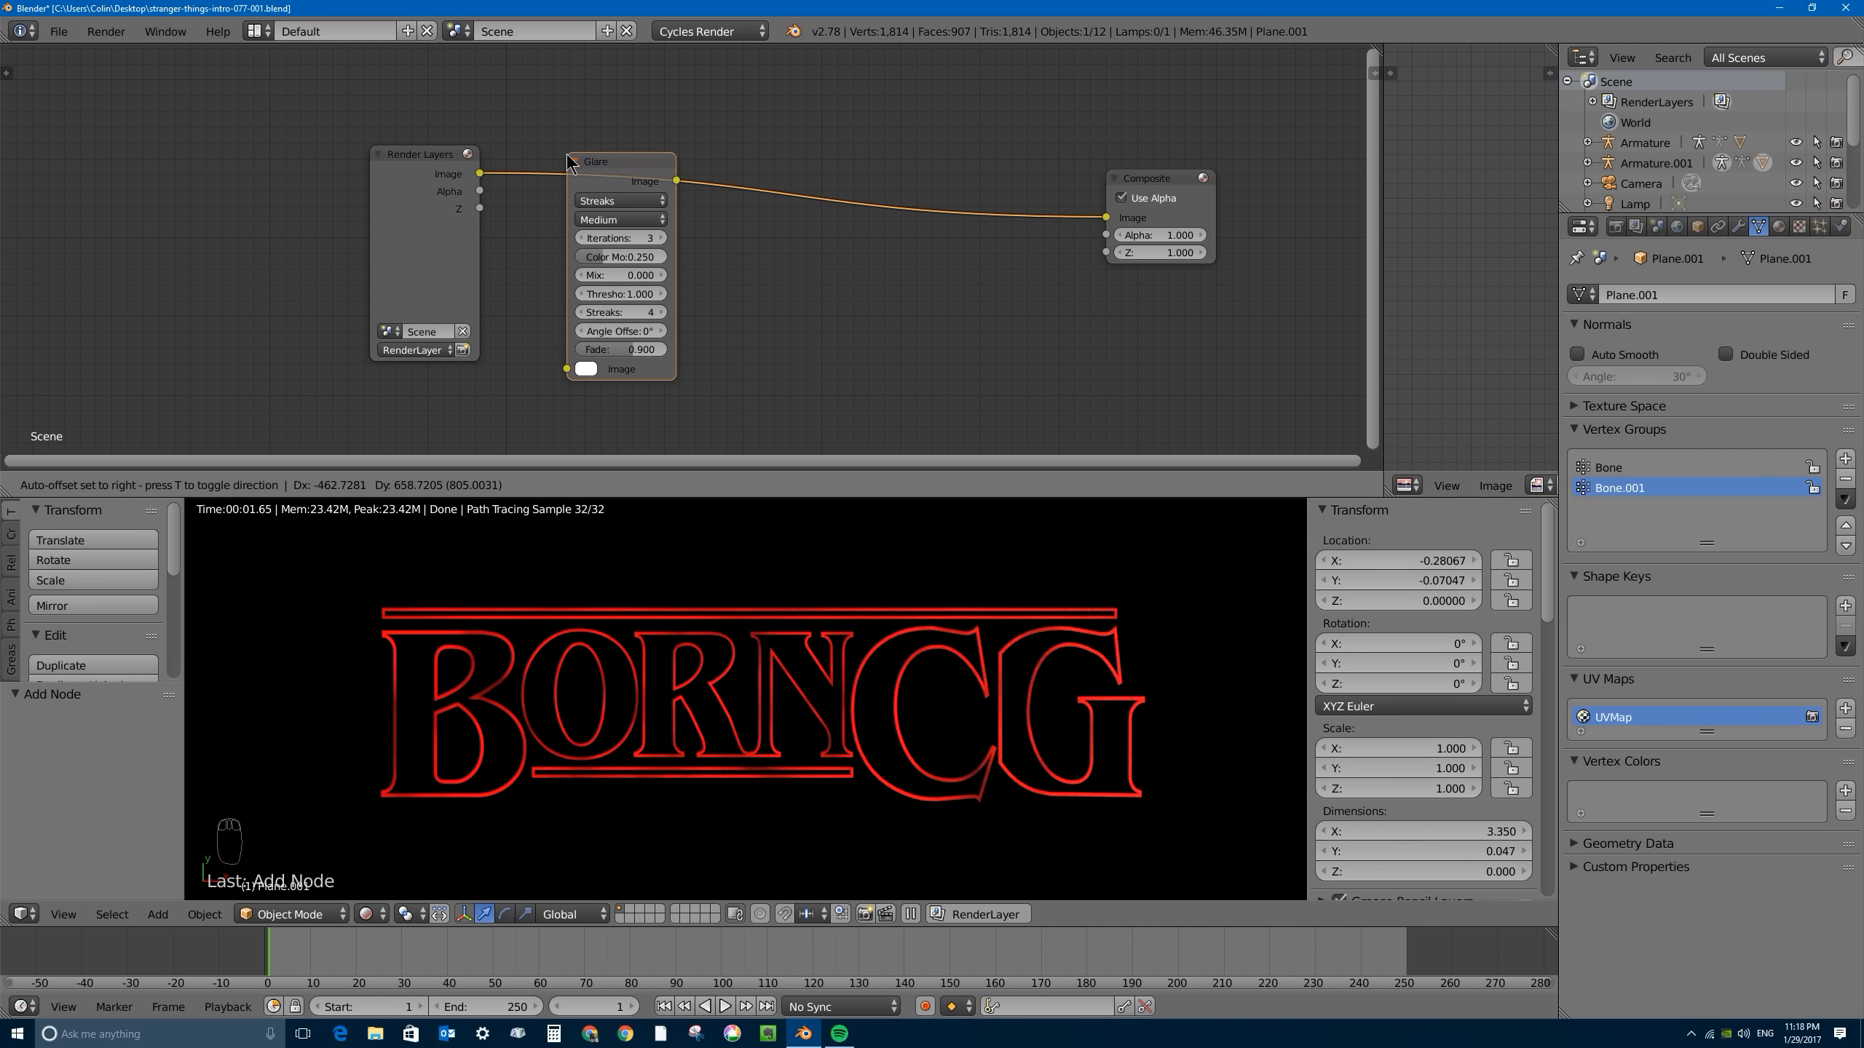
{"action": "left_click", "coordinate": [579, 147]}
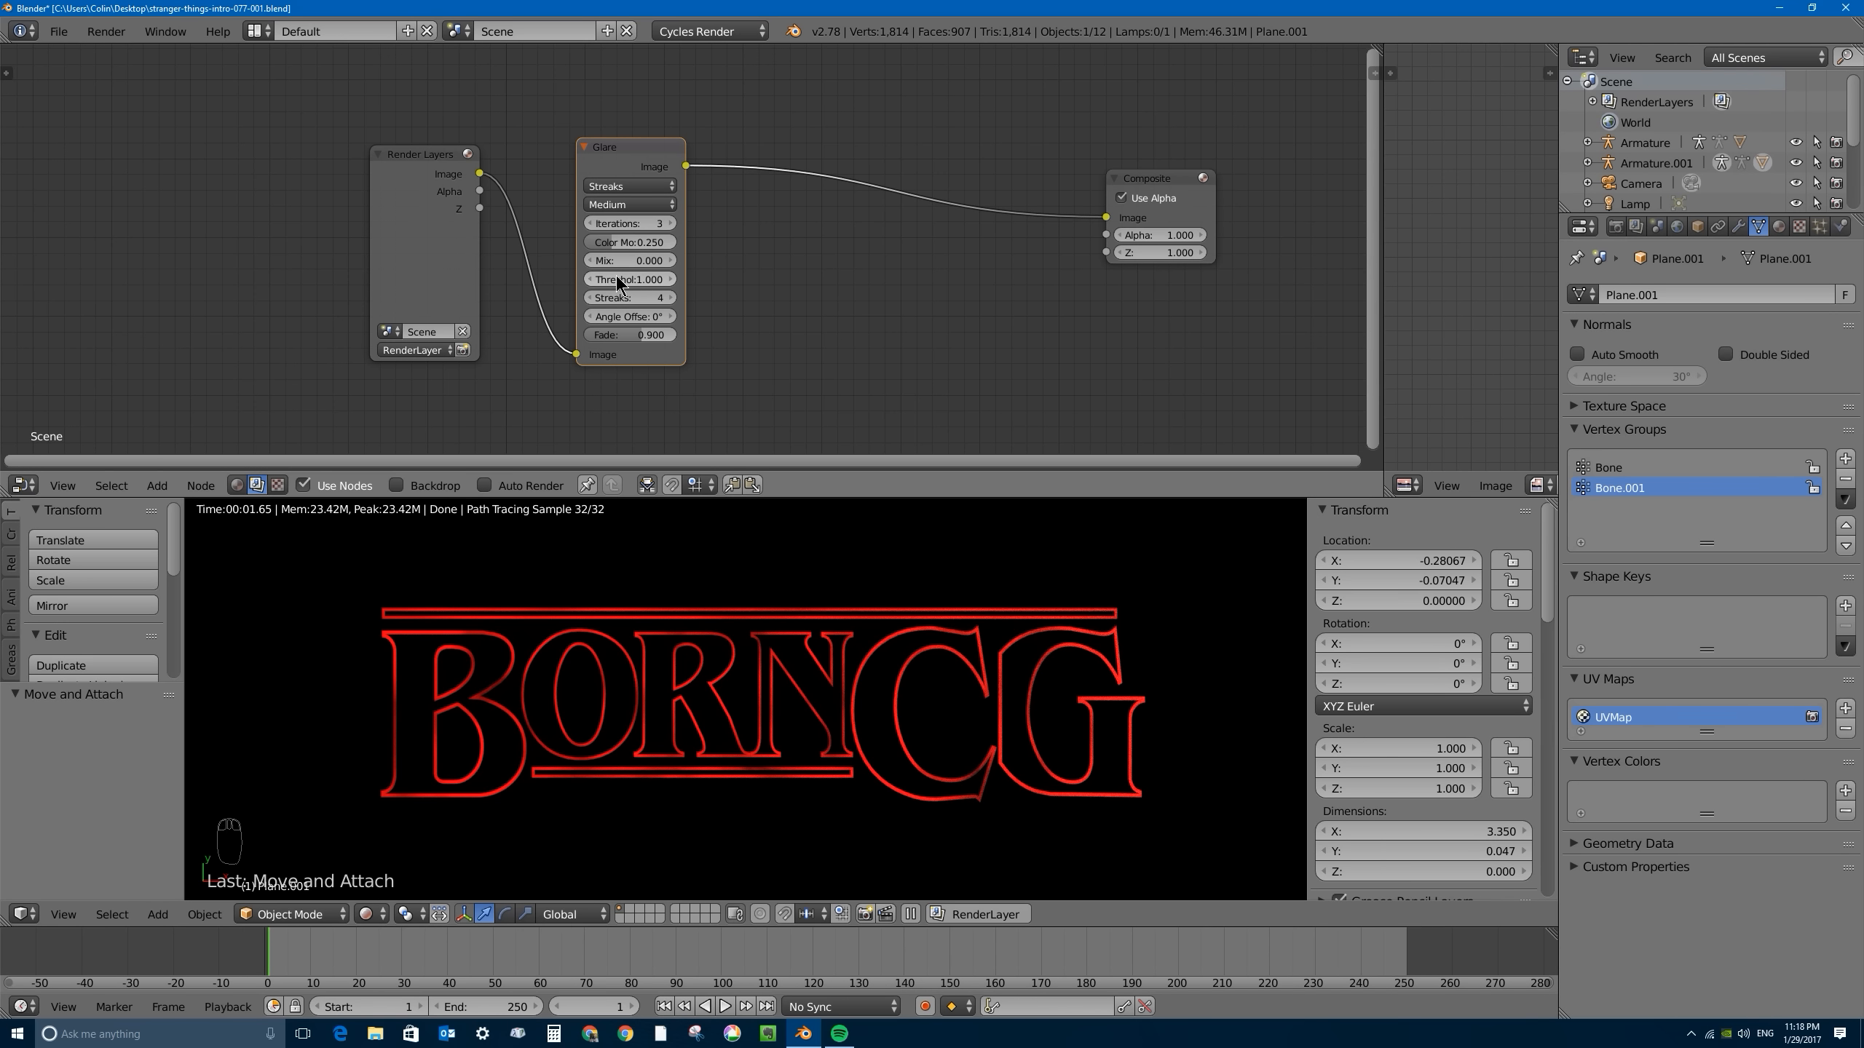
{"action": "left_click_drag", "start_coordinate": [685, 282], "coordinate": [760, 285]}
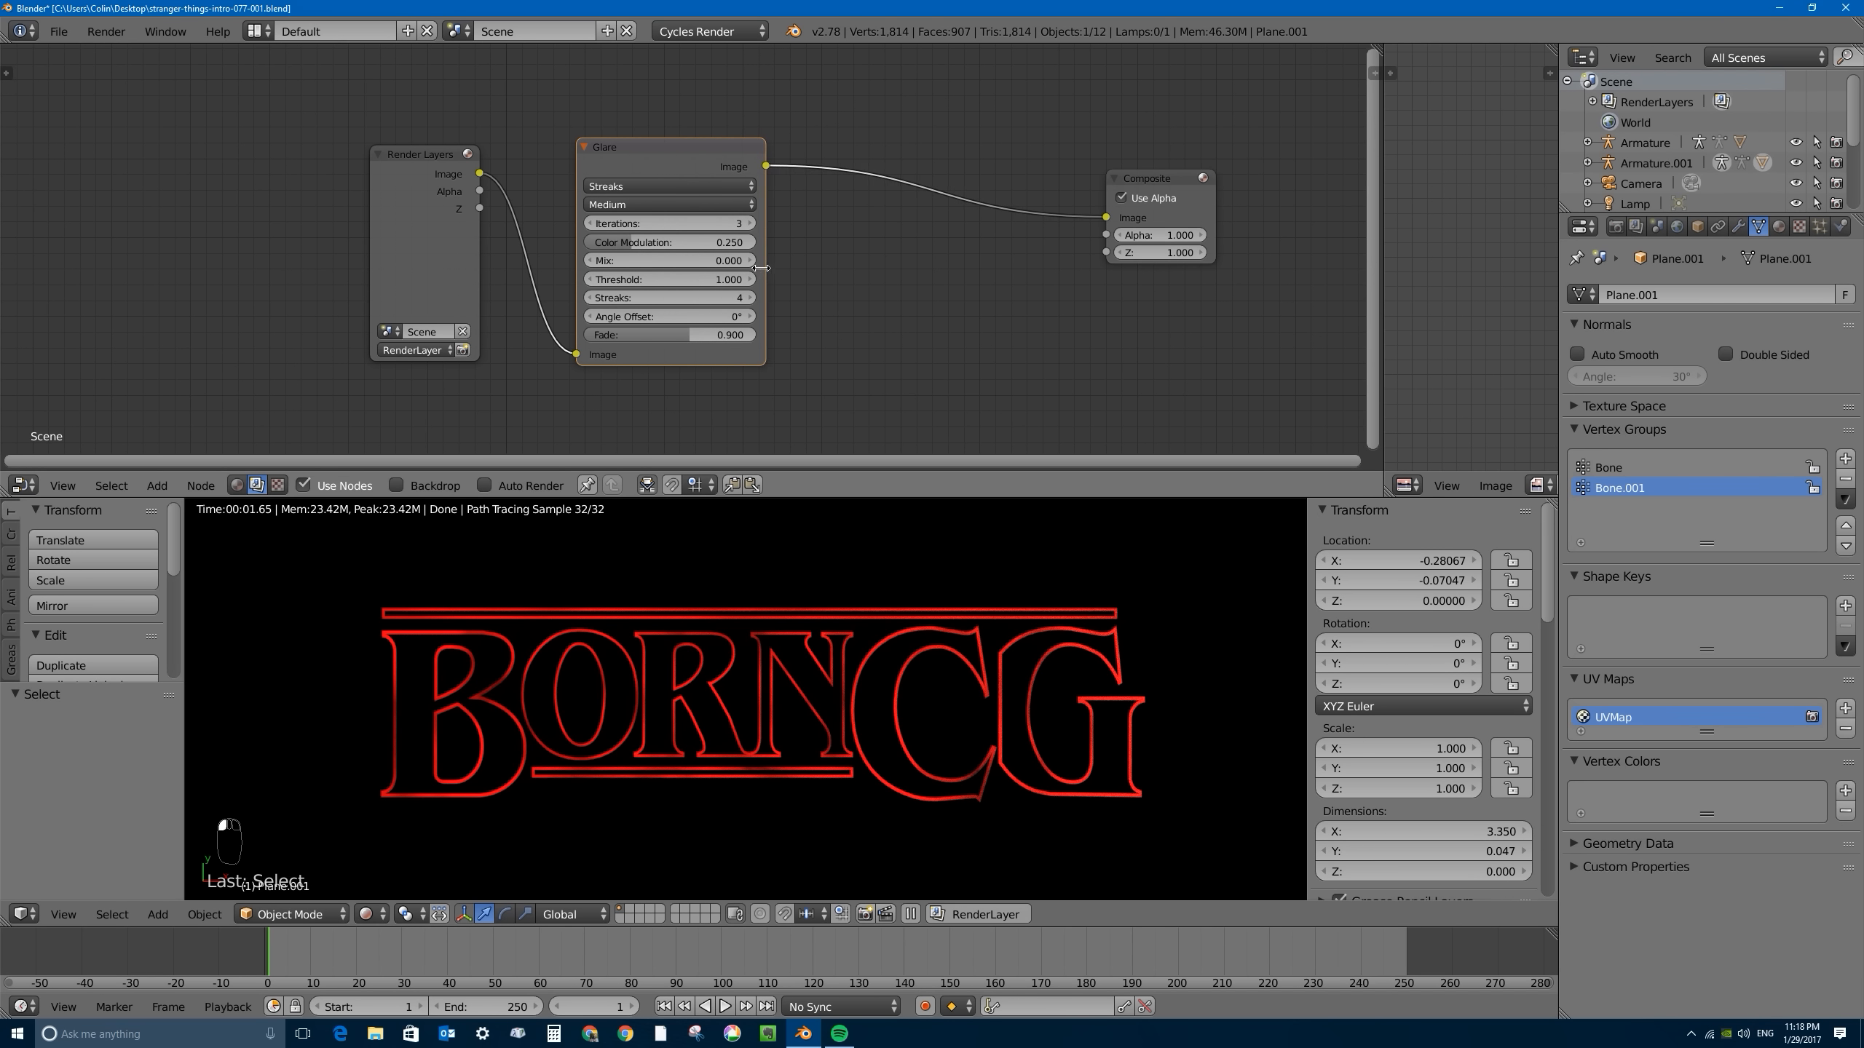
- Set the Glare node's Threshold to 0 and mute the node
{"action": "left_click", "coordinate": [674, 280]}
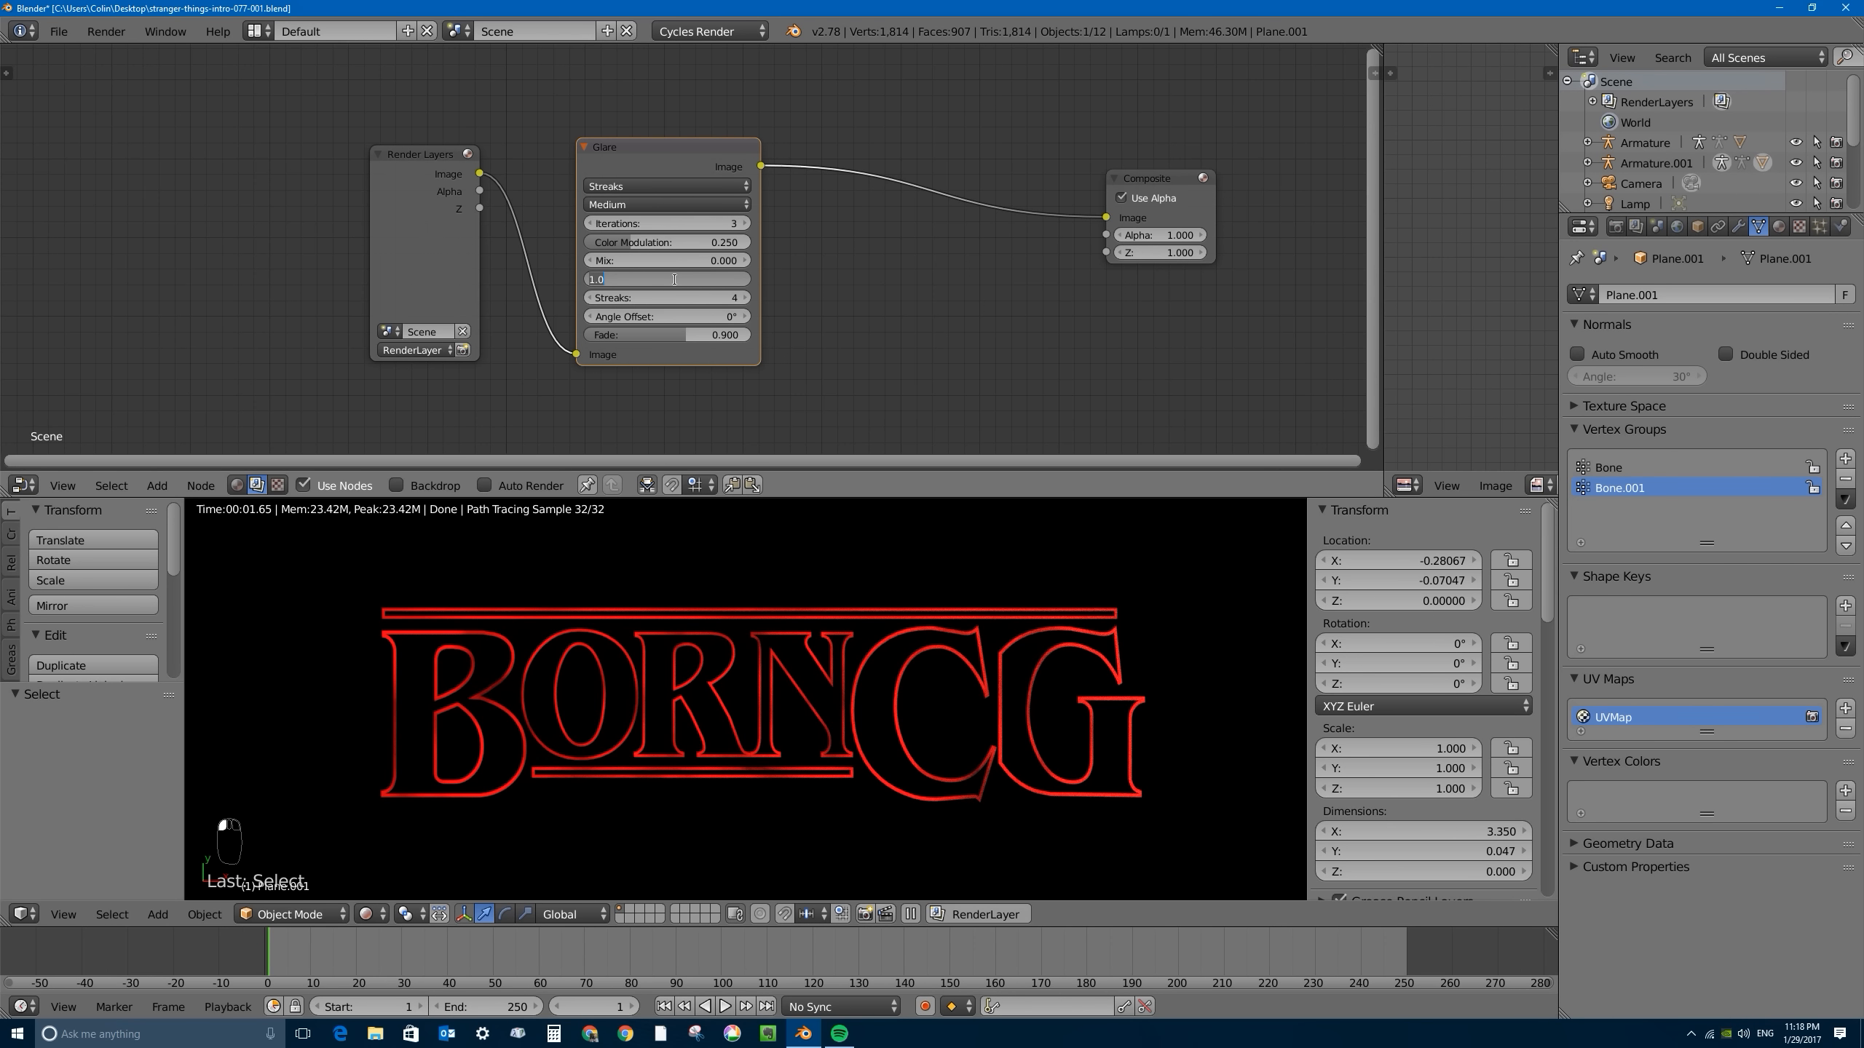
{"action": "type", "text": "0"}
{"action": "key", "text": "Return"}
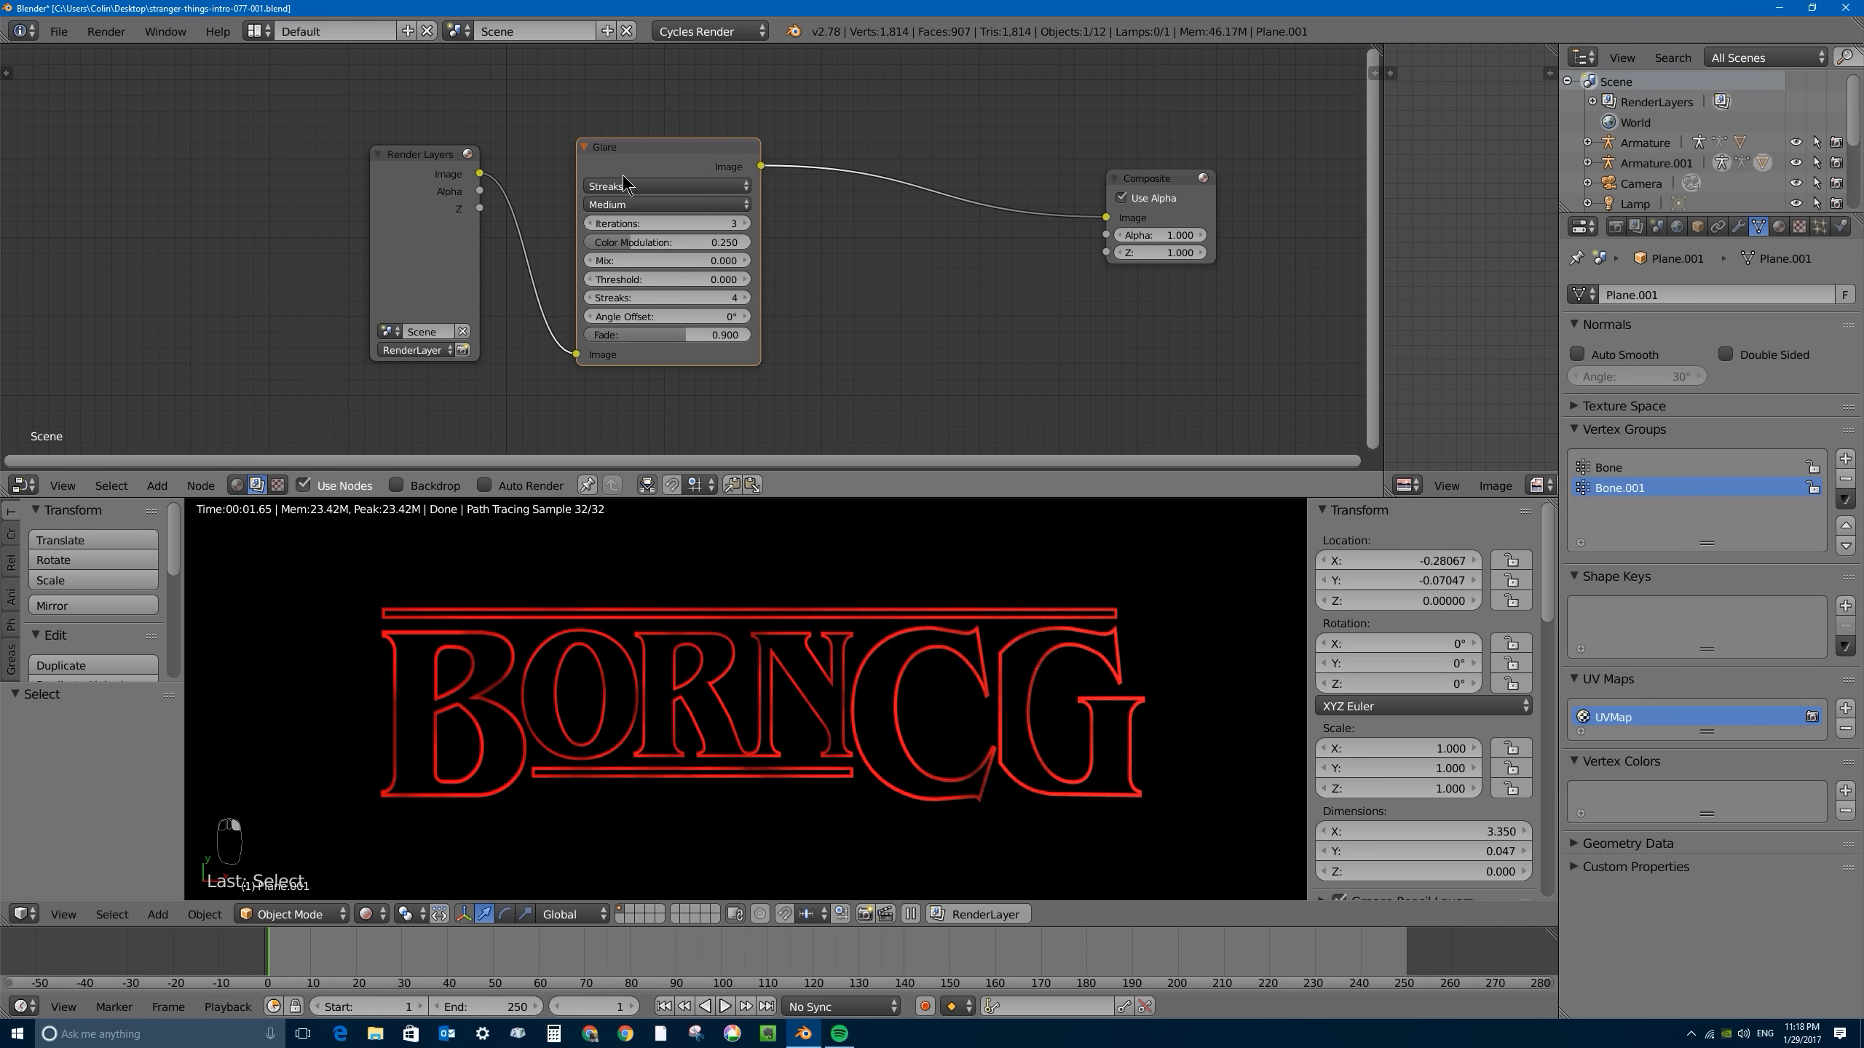
{"action": "key", "text": "m"}
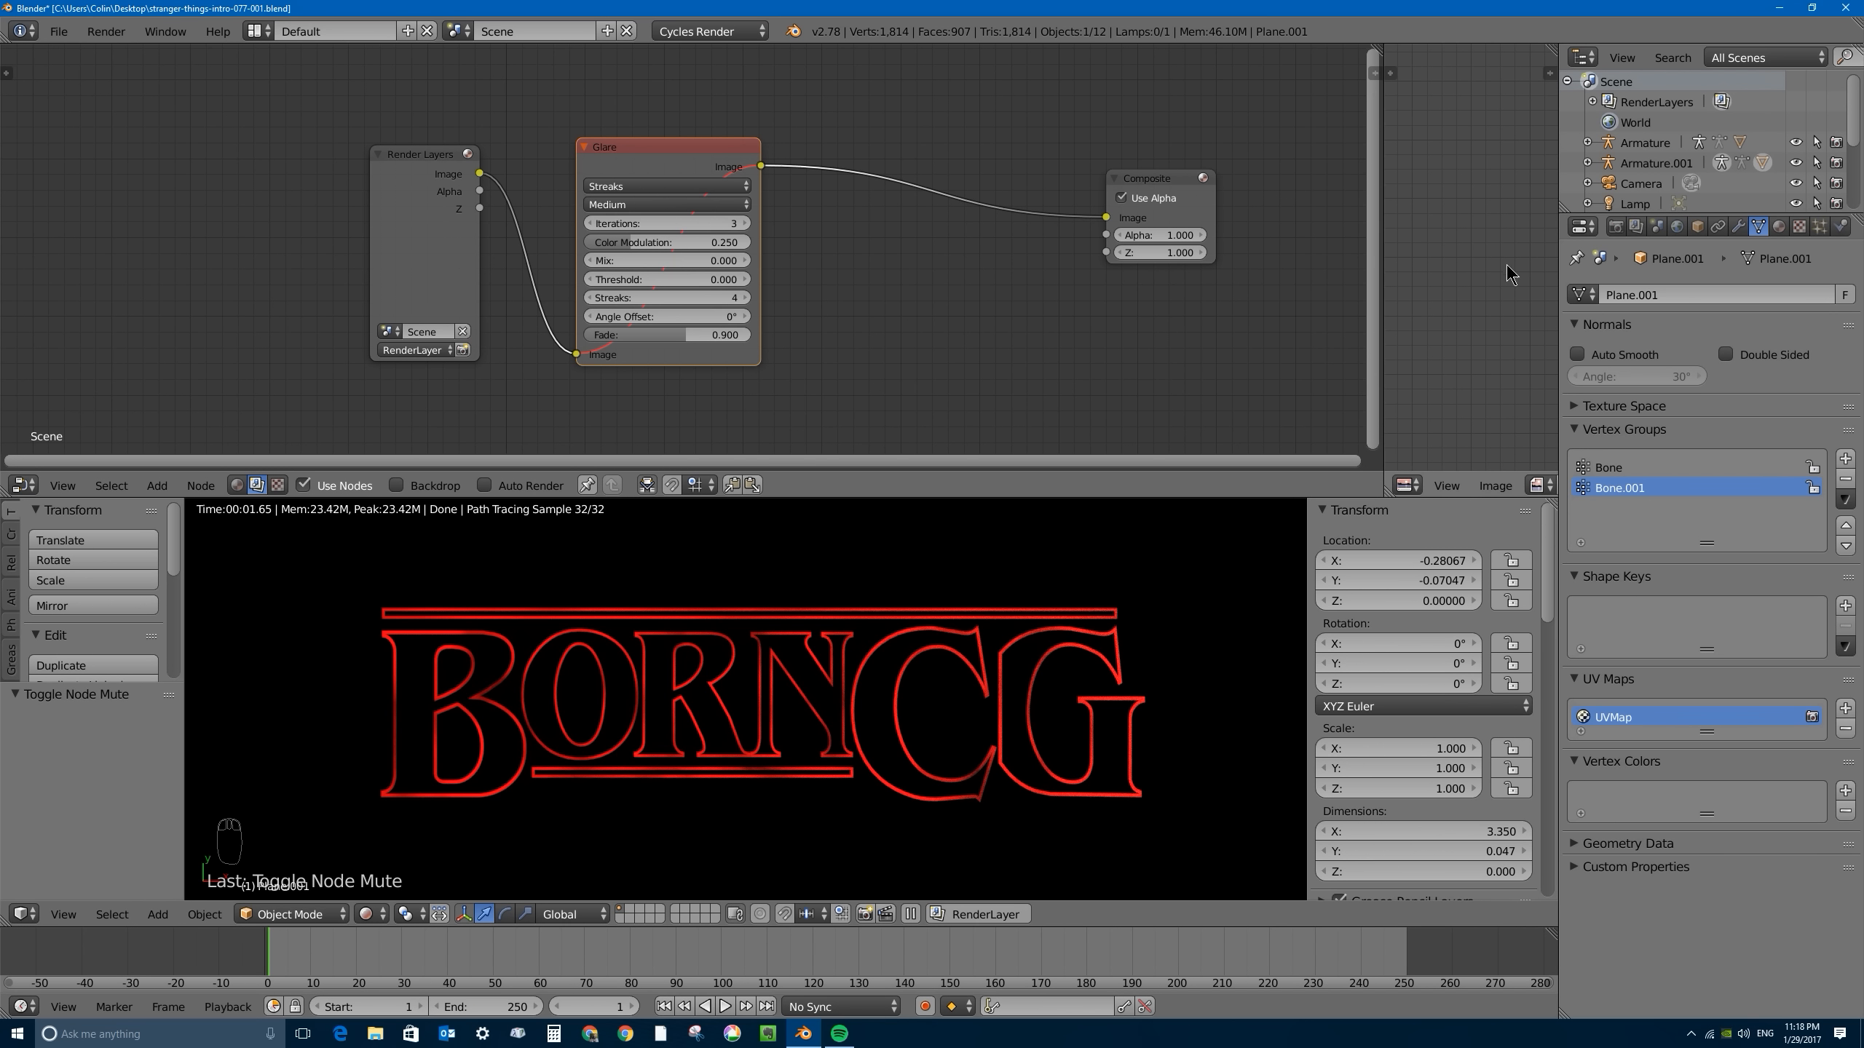
- Render the current frame with GPU Compute at 100% resolution and widen the image editor showing the result
{"action": "left_click", "coordinate": [1617, 226]}
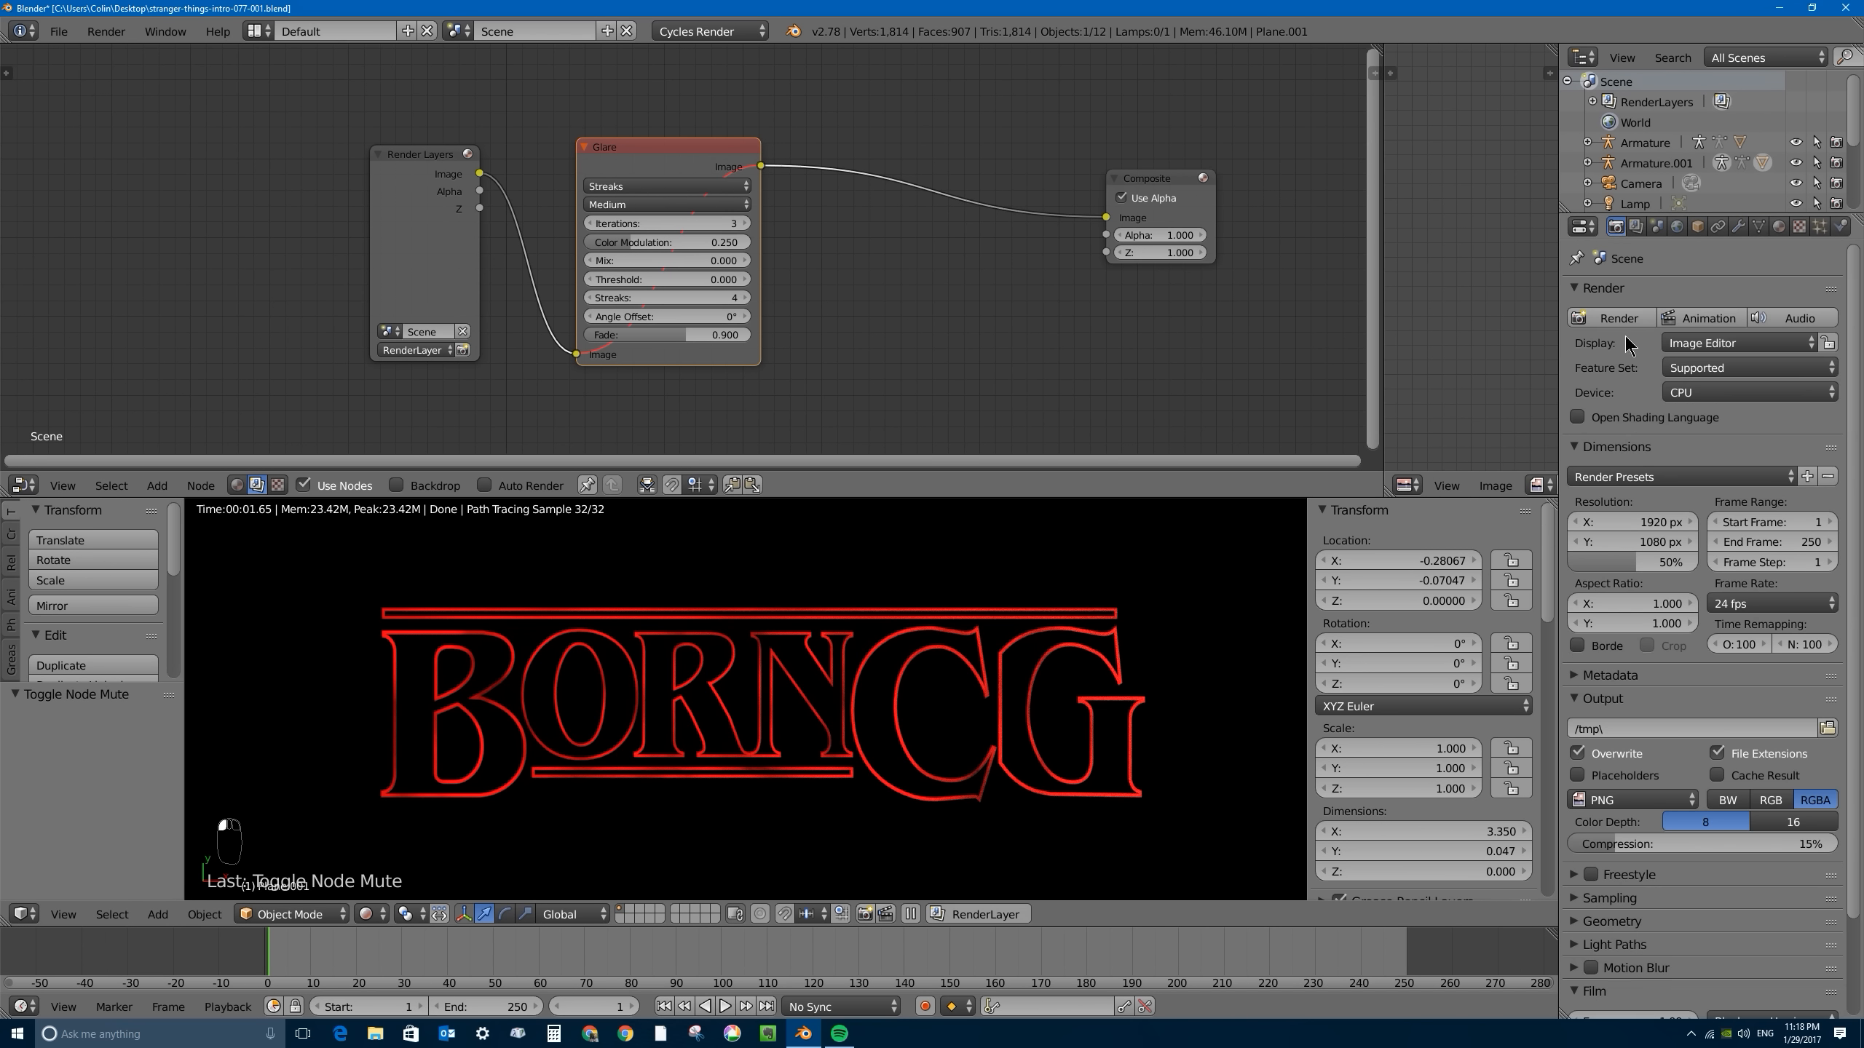
{"action": "left_click", "coordinate": [1718, 394]}
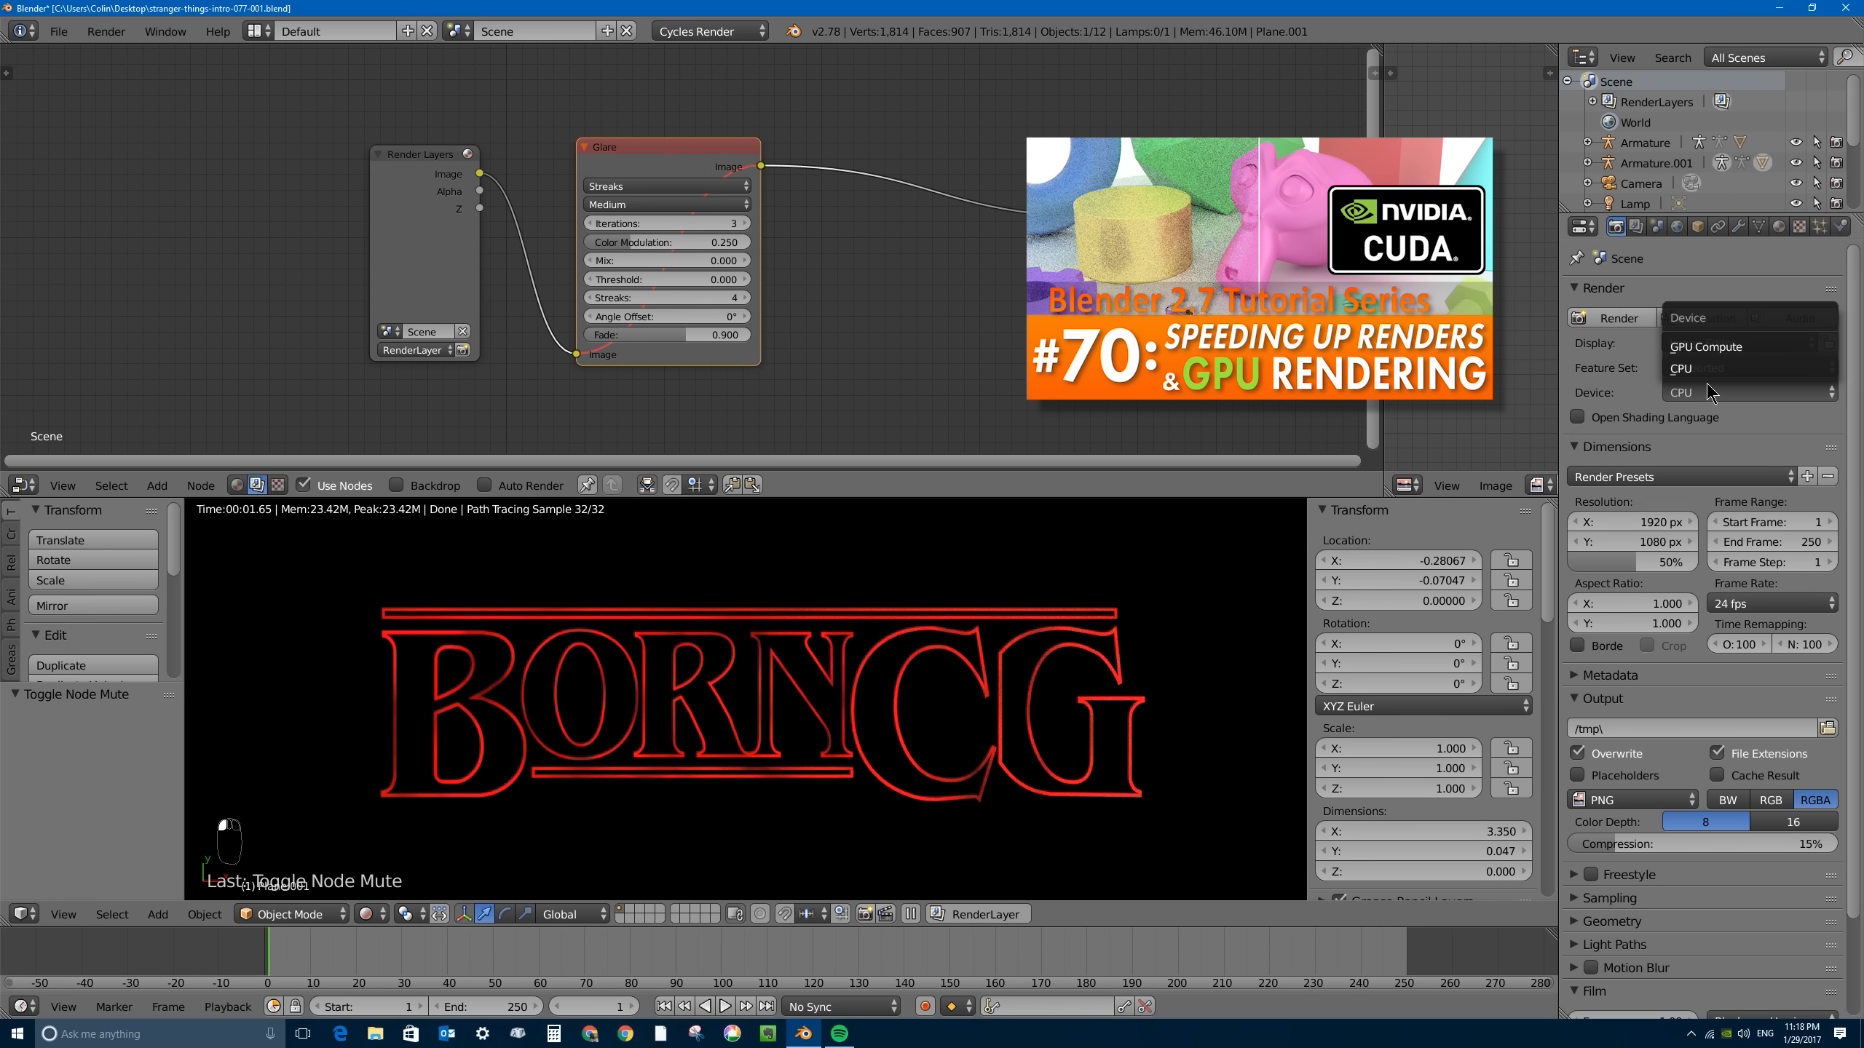
{"action": "left_click", "coordinate": [1701, 346]}
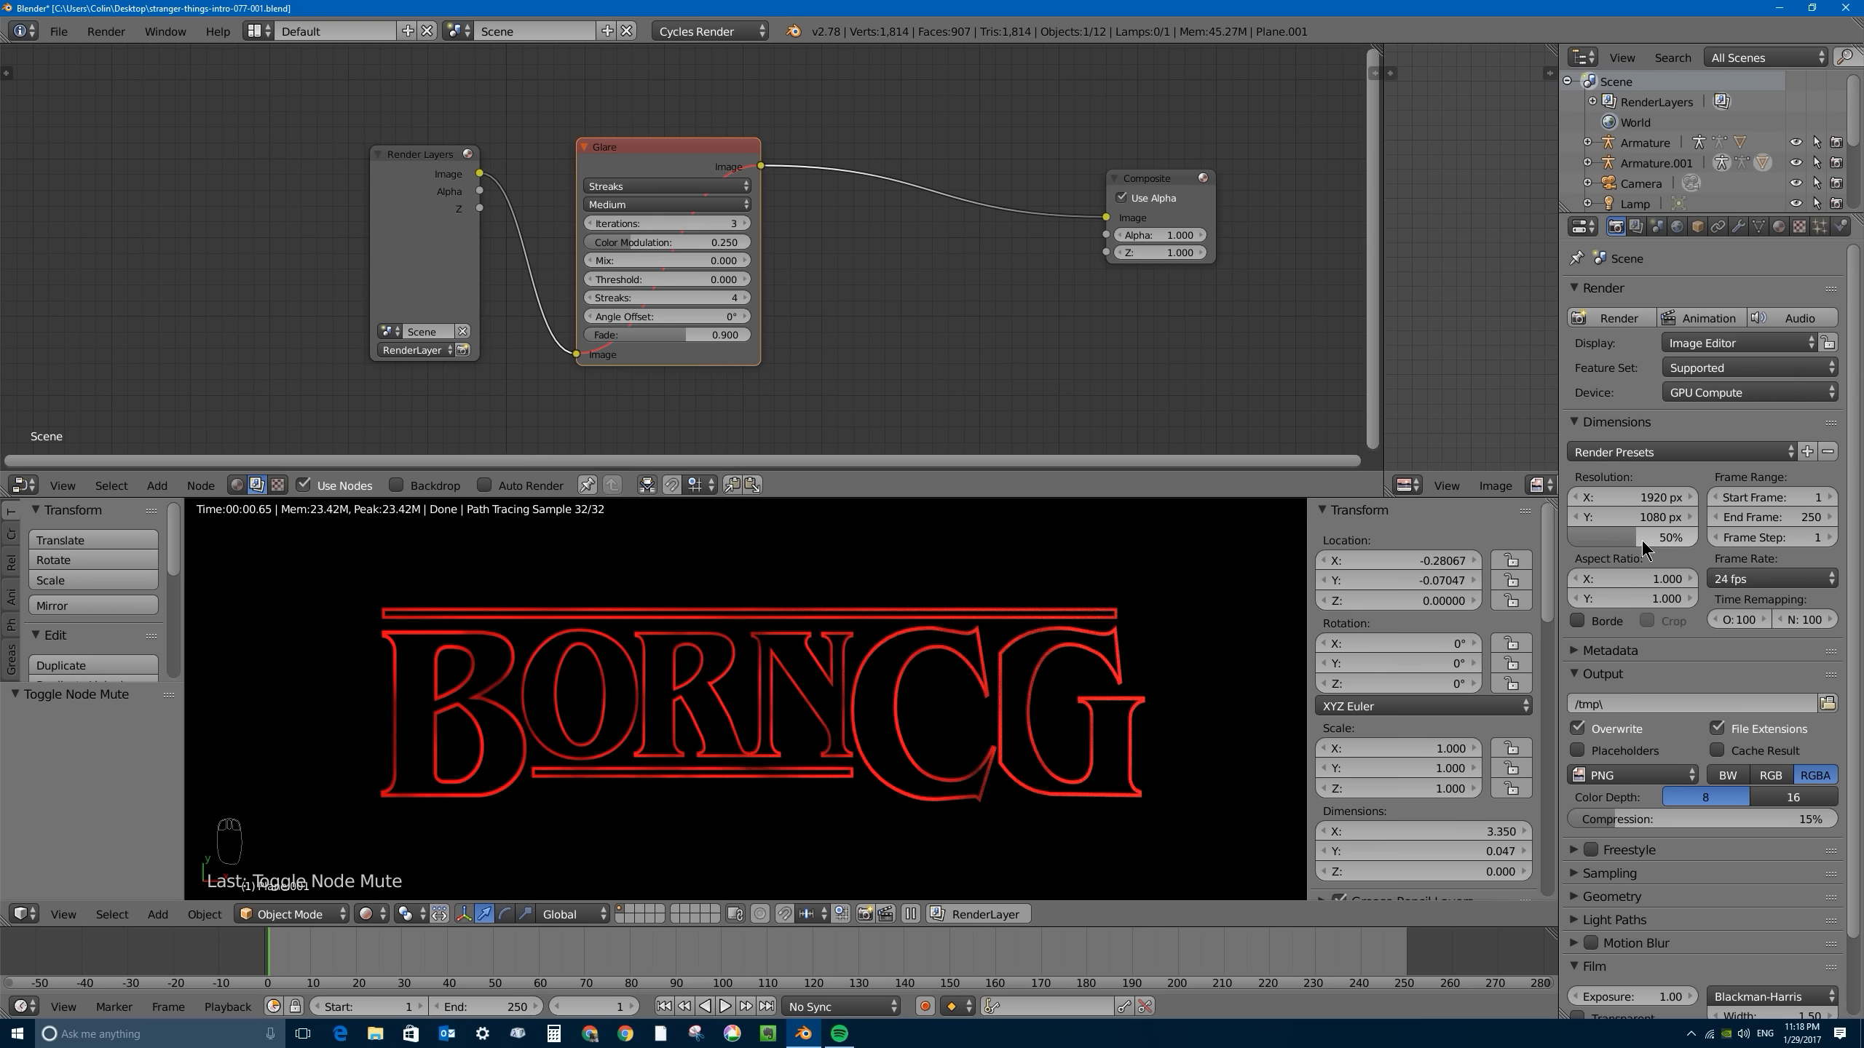
{"action": "left_click_drag", "start_coordinate": [1629, 538], "coordinate": [1698, 538]}
{"action": "left_click", "coordinate": [1625, 319]}
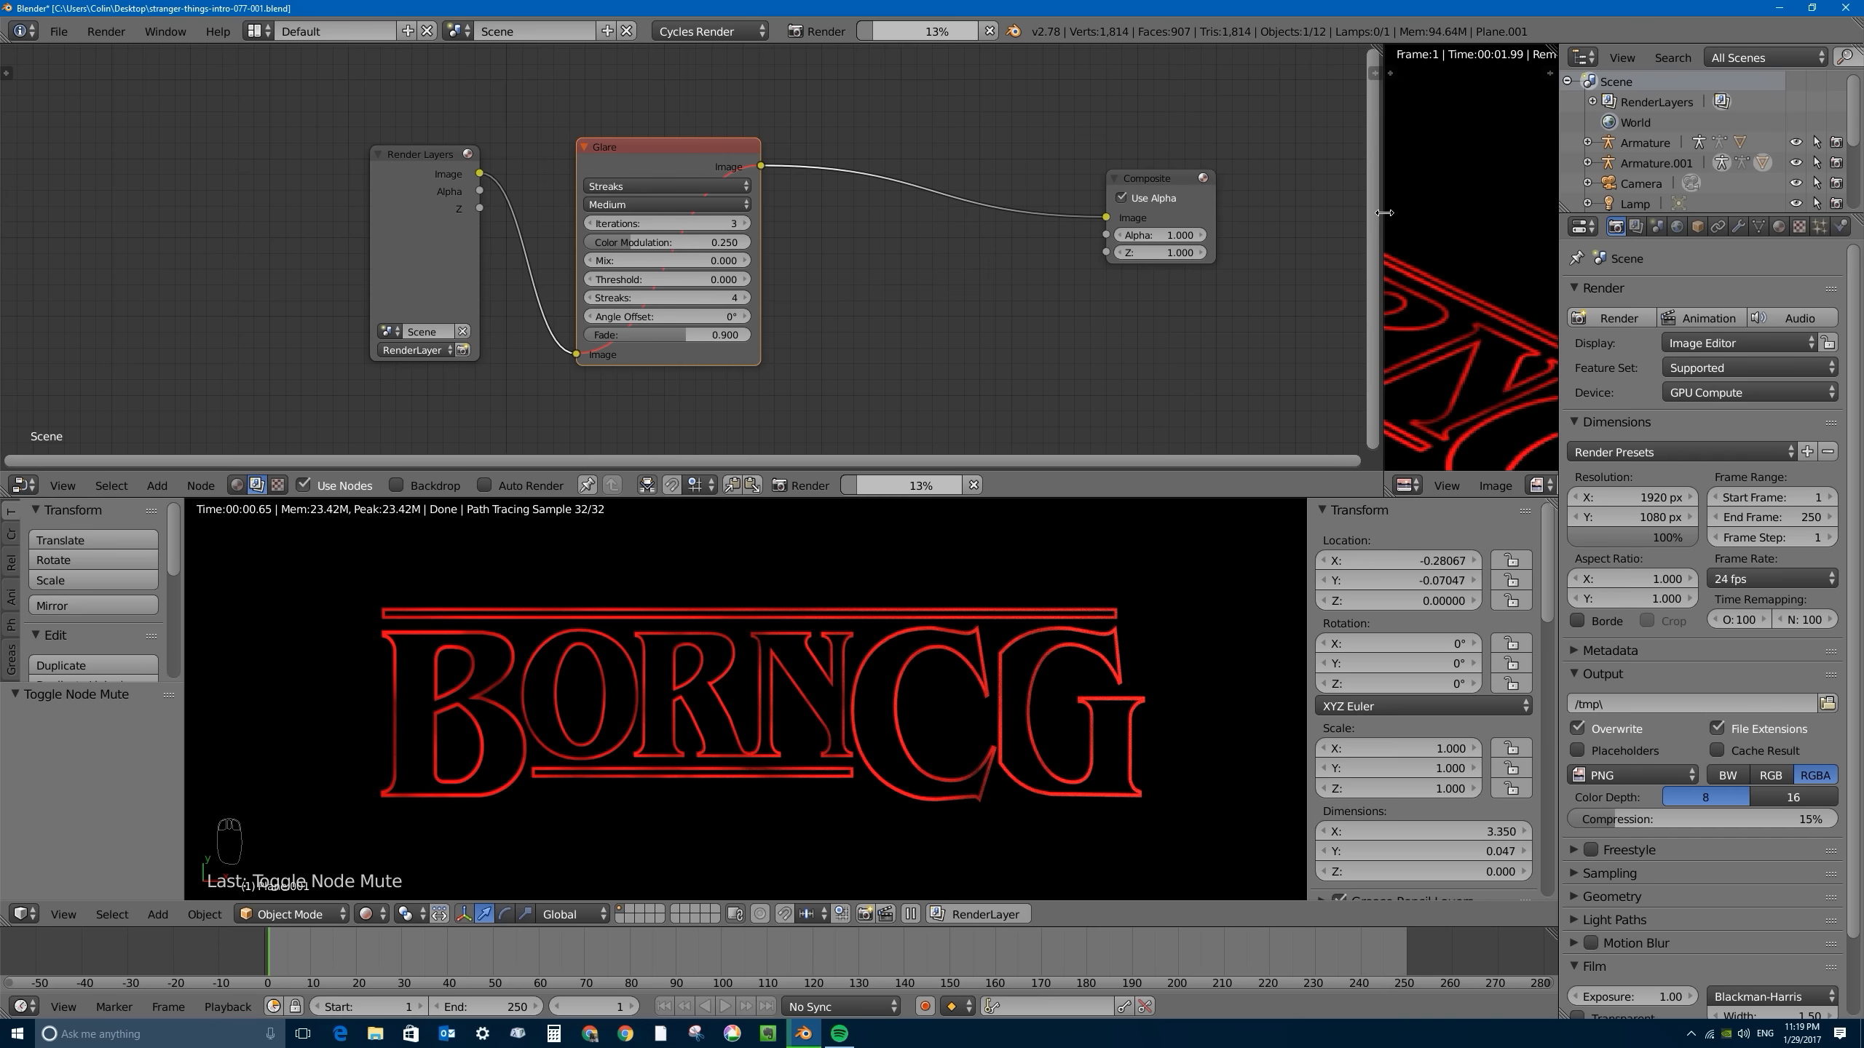
{"action": "left_click_drag", "start_coordinate": [1380, 211], "coordinate": [1057, 213]}
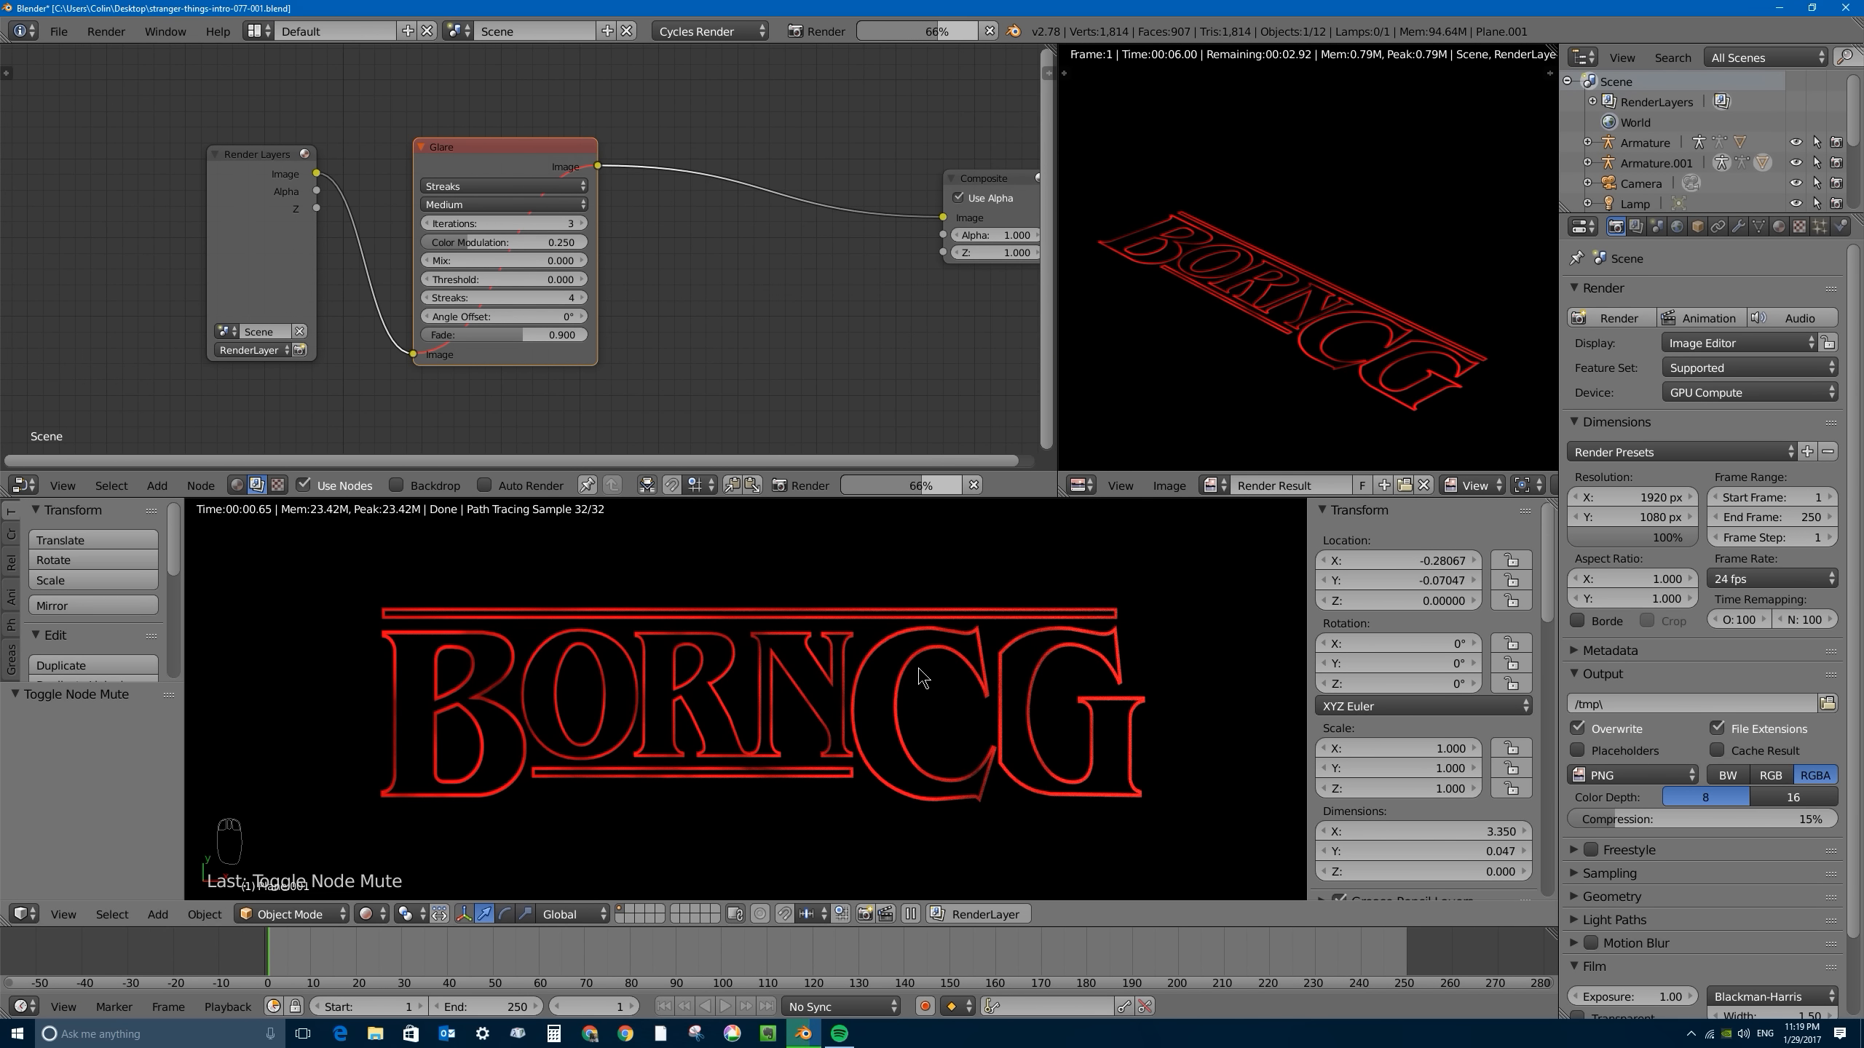
- Leave Rendered shading, clear the camera's rotation and move it over the title in top view, to about X 0.023, Y 0.211
{"action": "key", "text": "shift+z"}
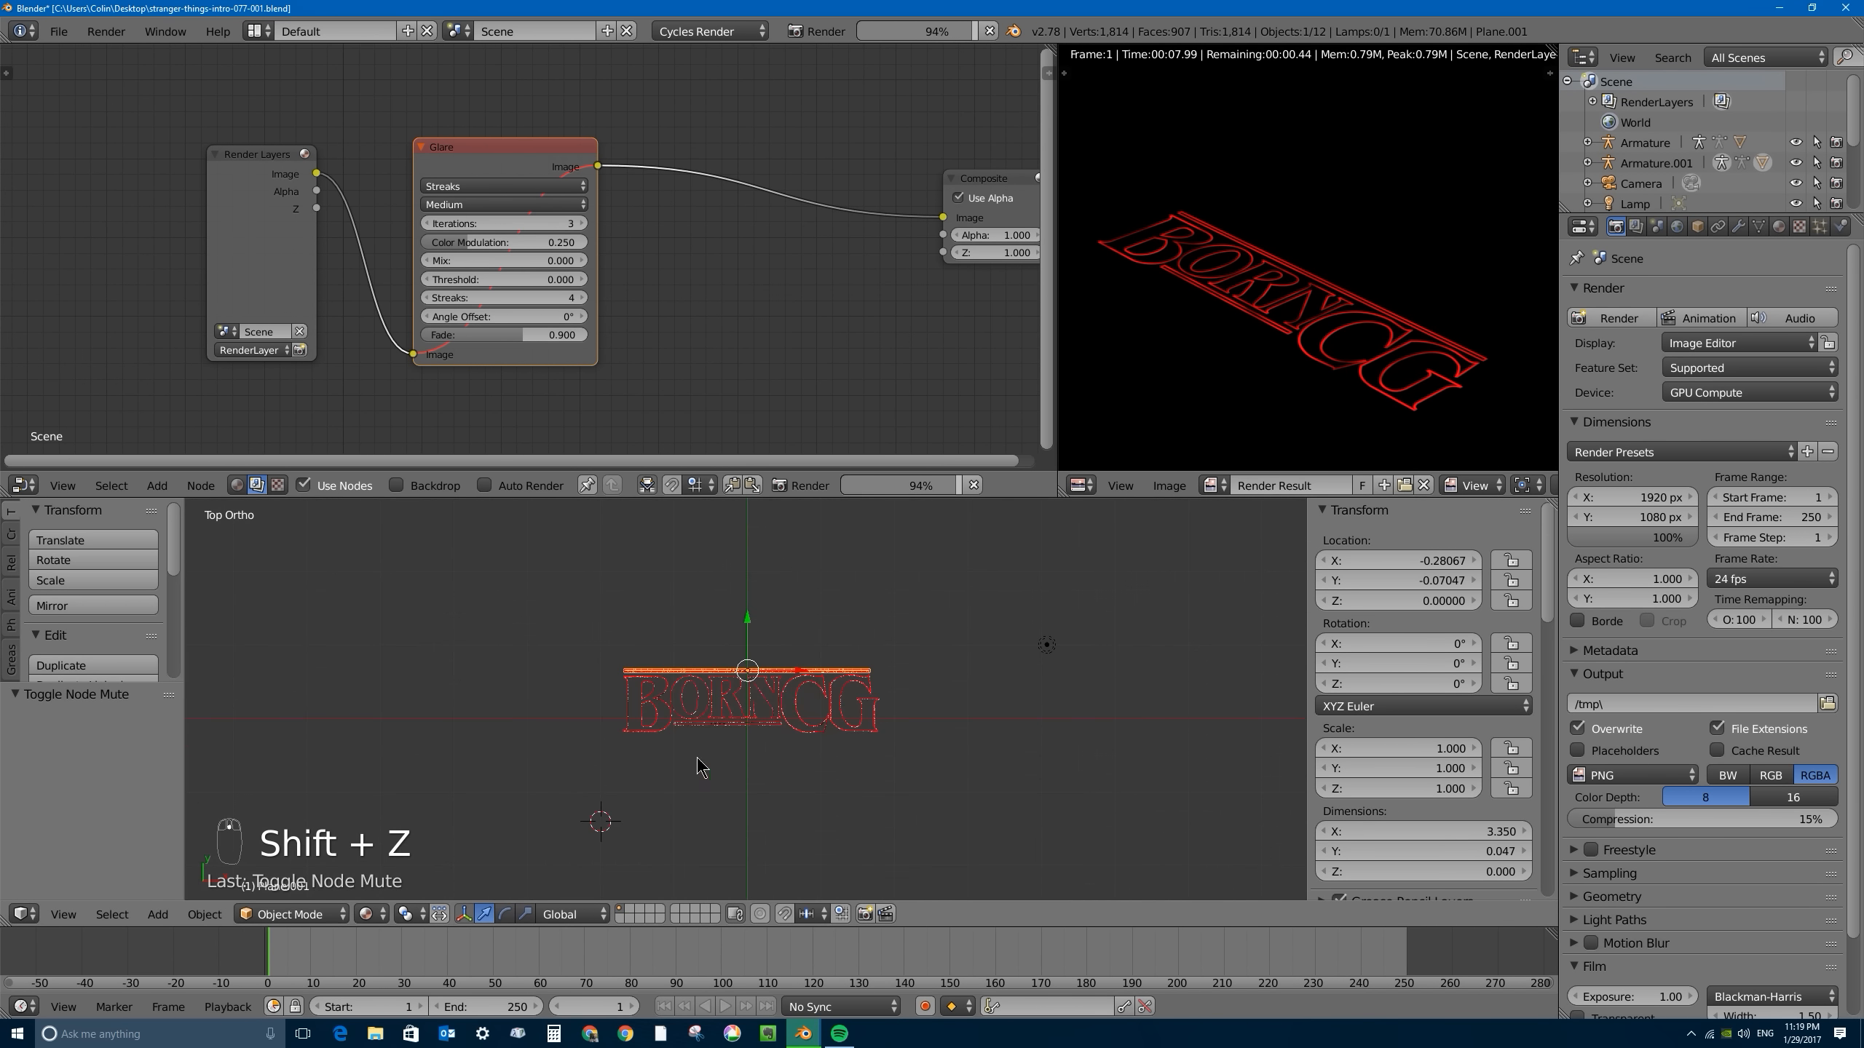
{"action": "scroll", "coordinate": [977, 699], "scroll_direction": "down", "scroll_amount": 6}
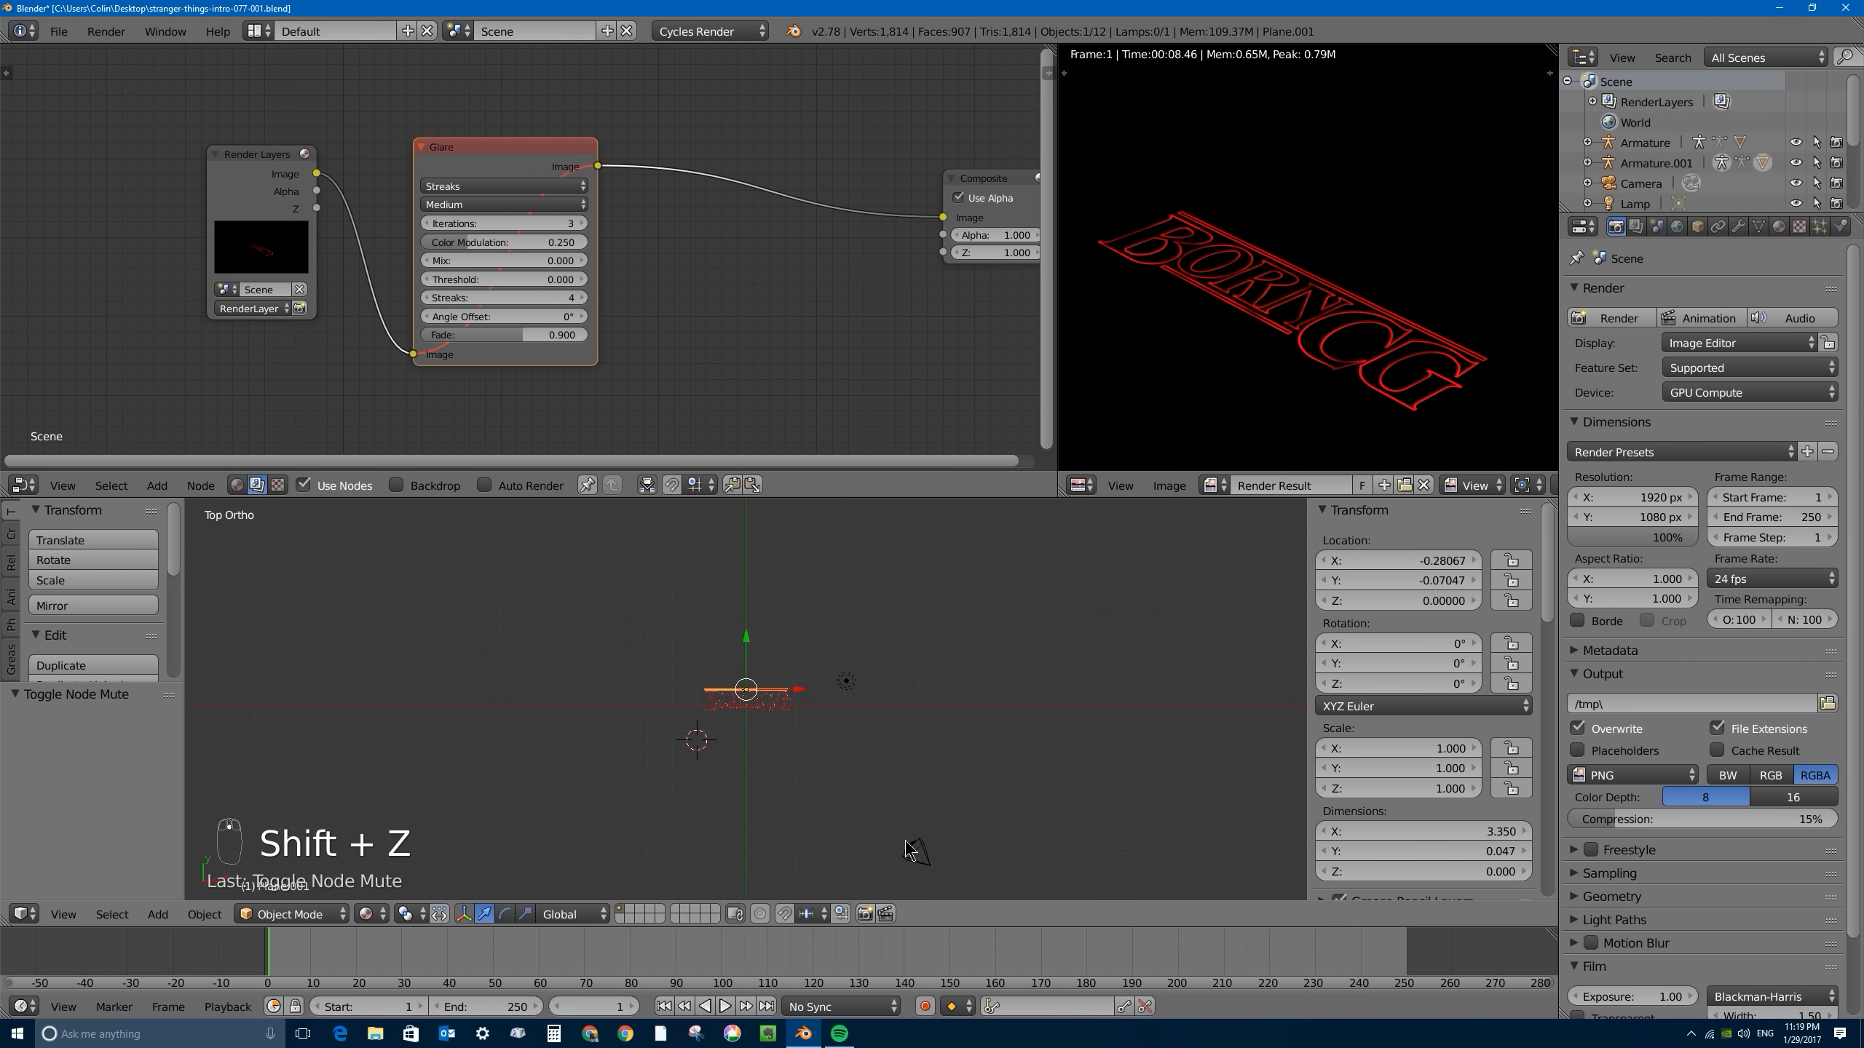
{"action": "right_click", "coordinate": [910, 851]}
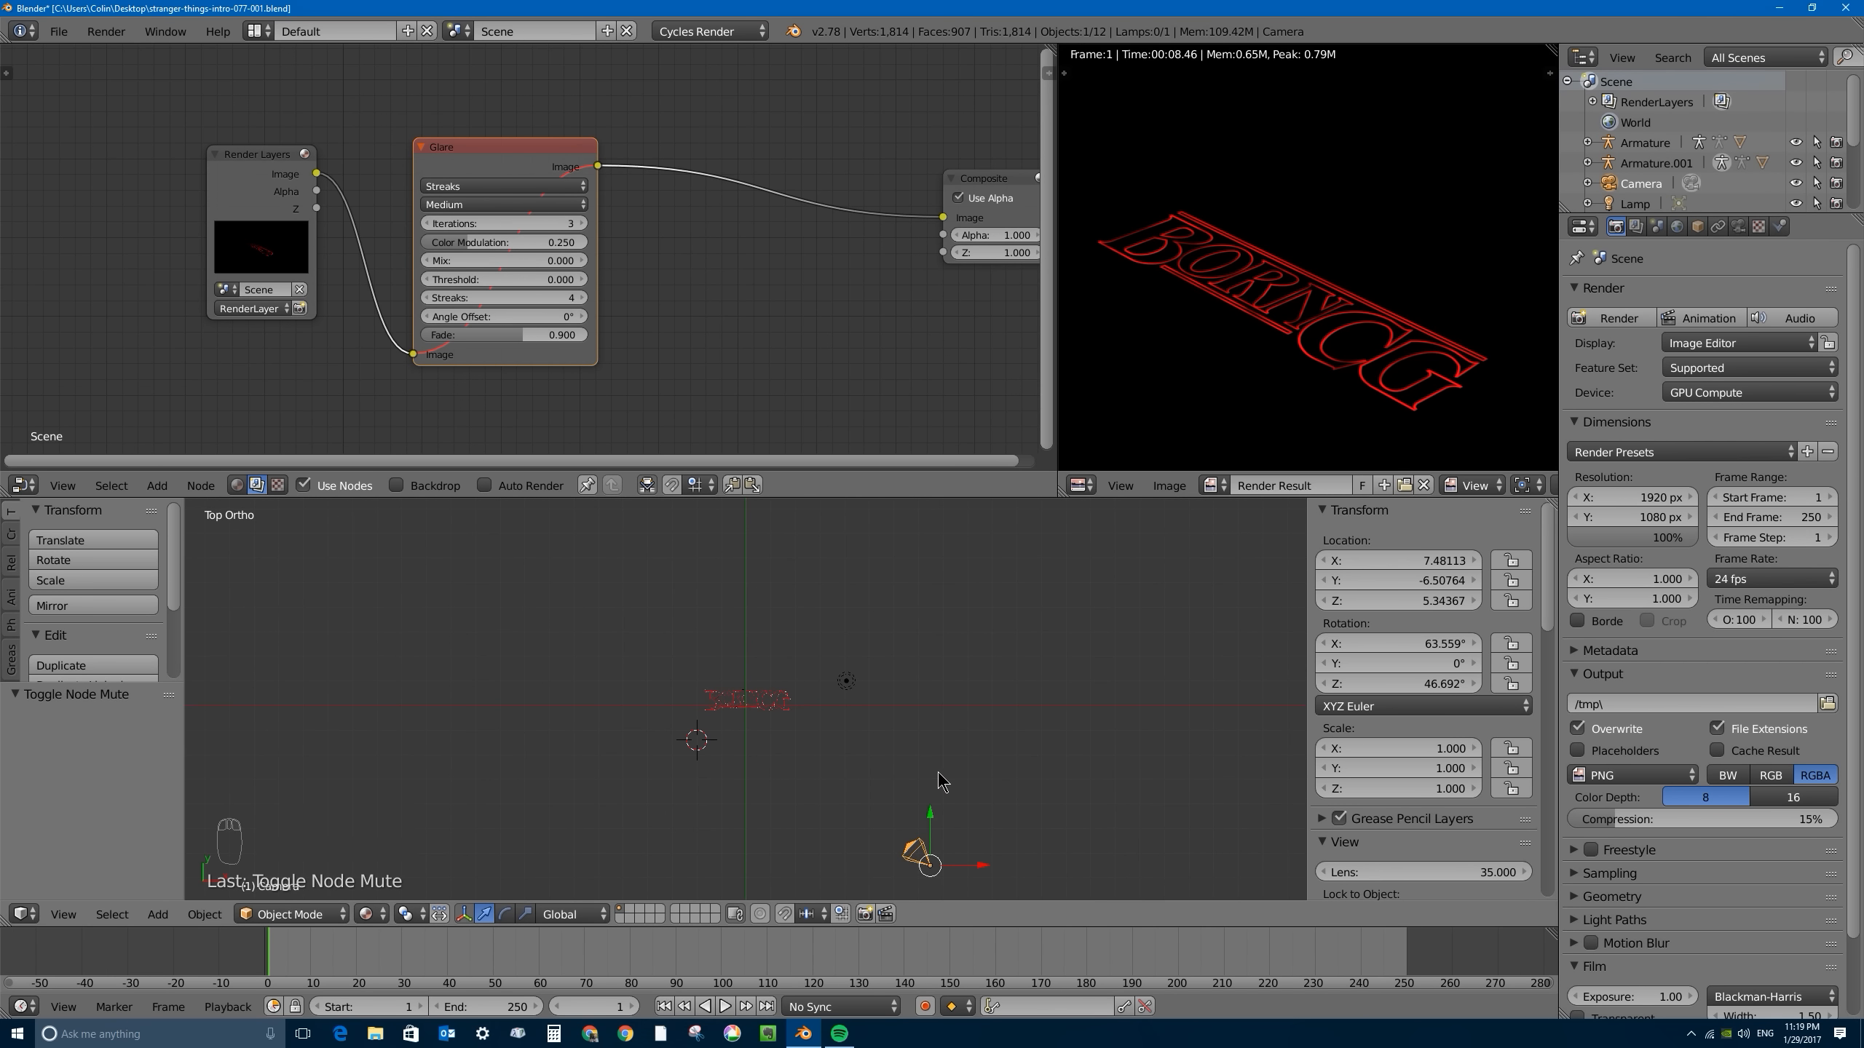
{"action": "key", "text": "alt+r"}
{"action": "middle_click_drag", "start_coordinate": [924, 863], "coordinate": [946, 738], "text": "shift"}
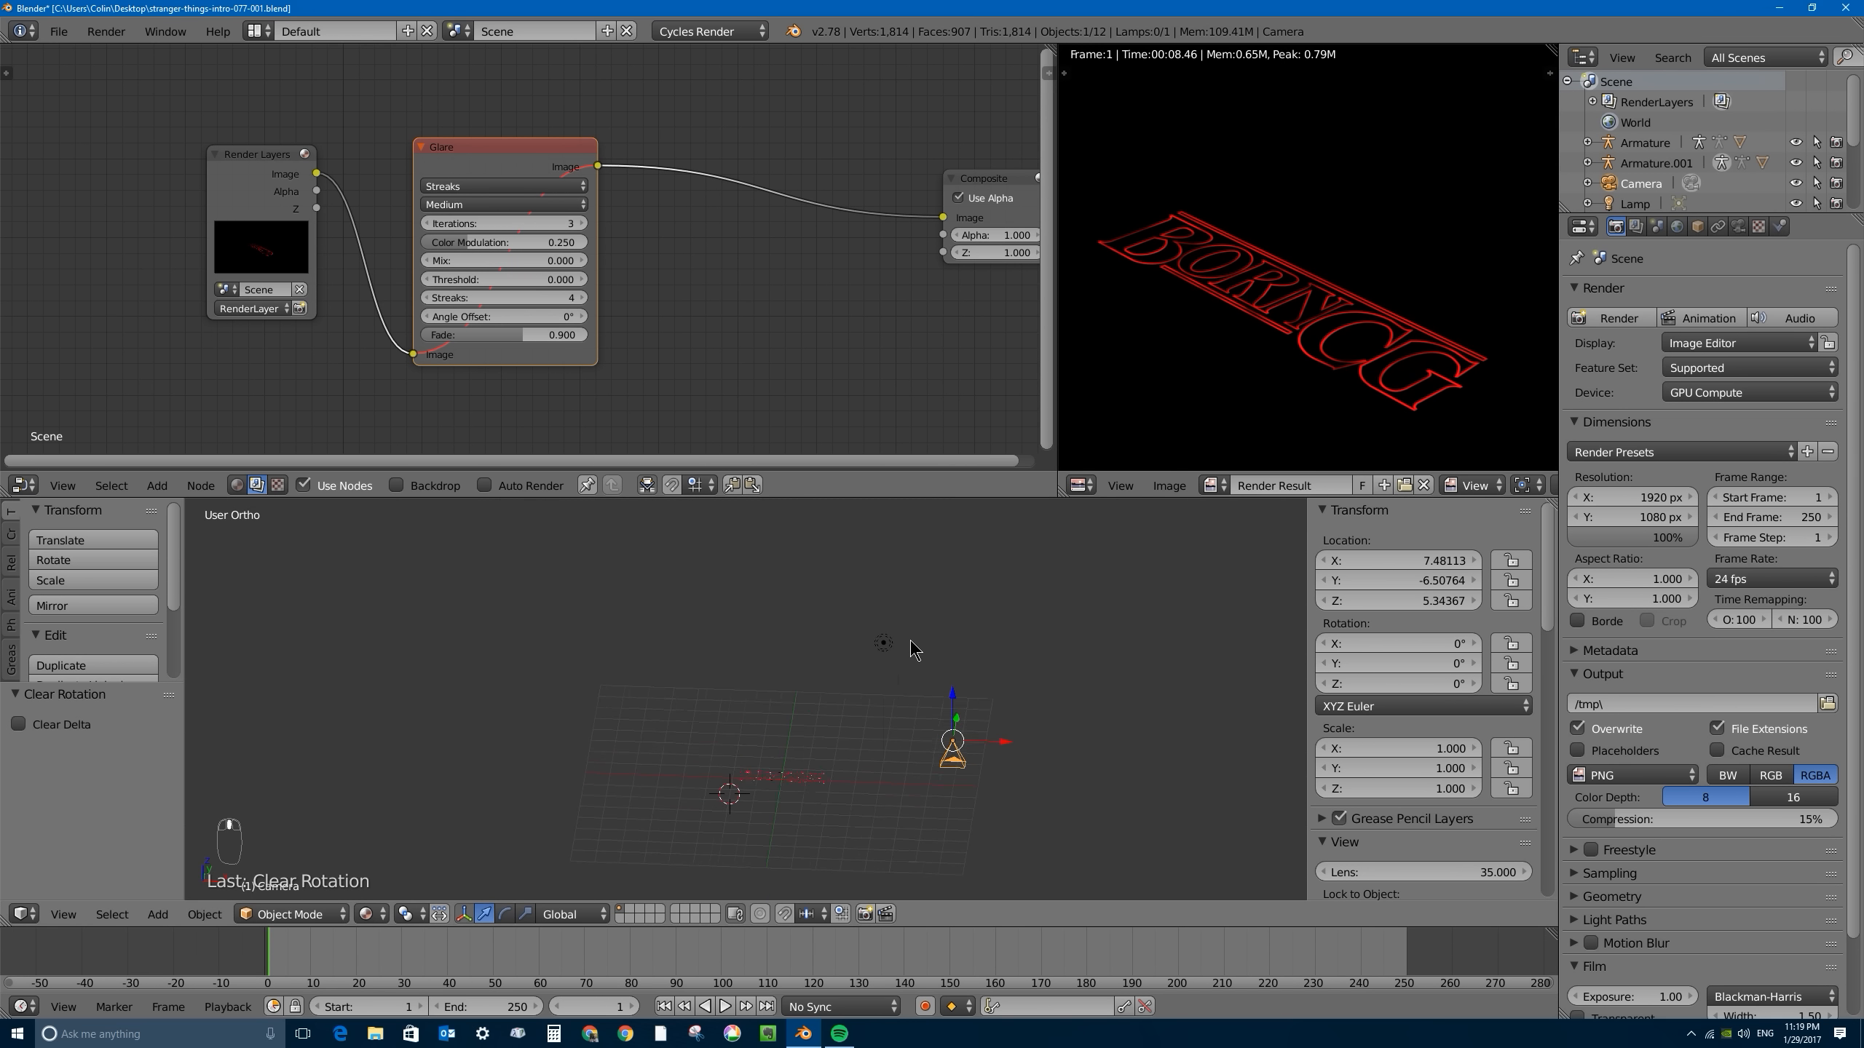
{"action": "key", "text": "KP_7"}
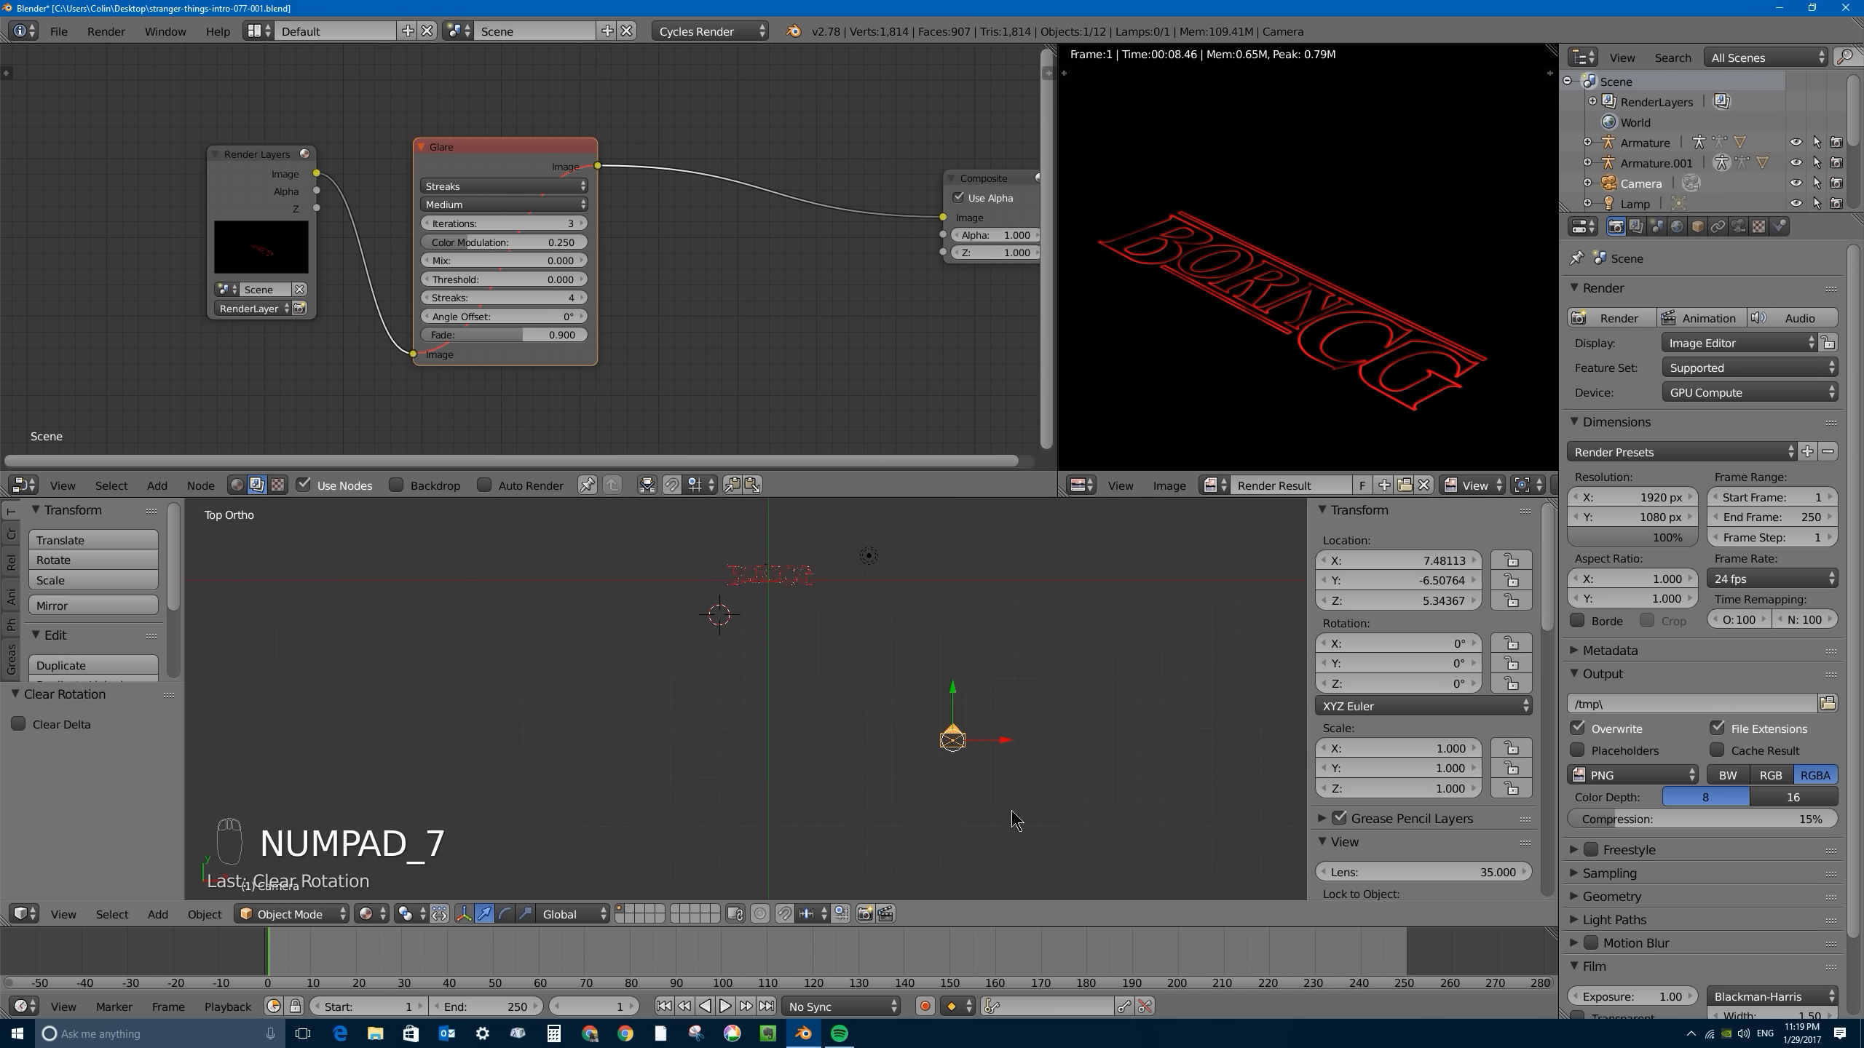
{"action": "key", "text": "g"}
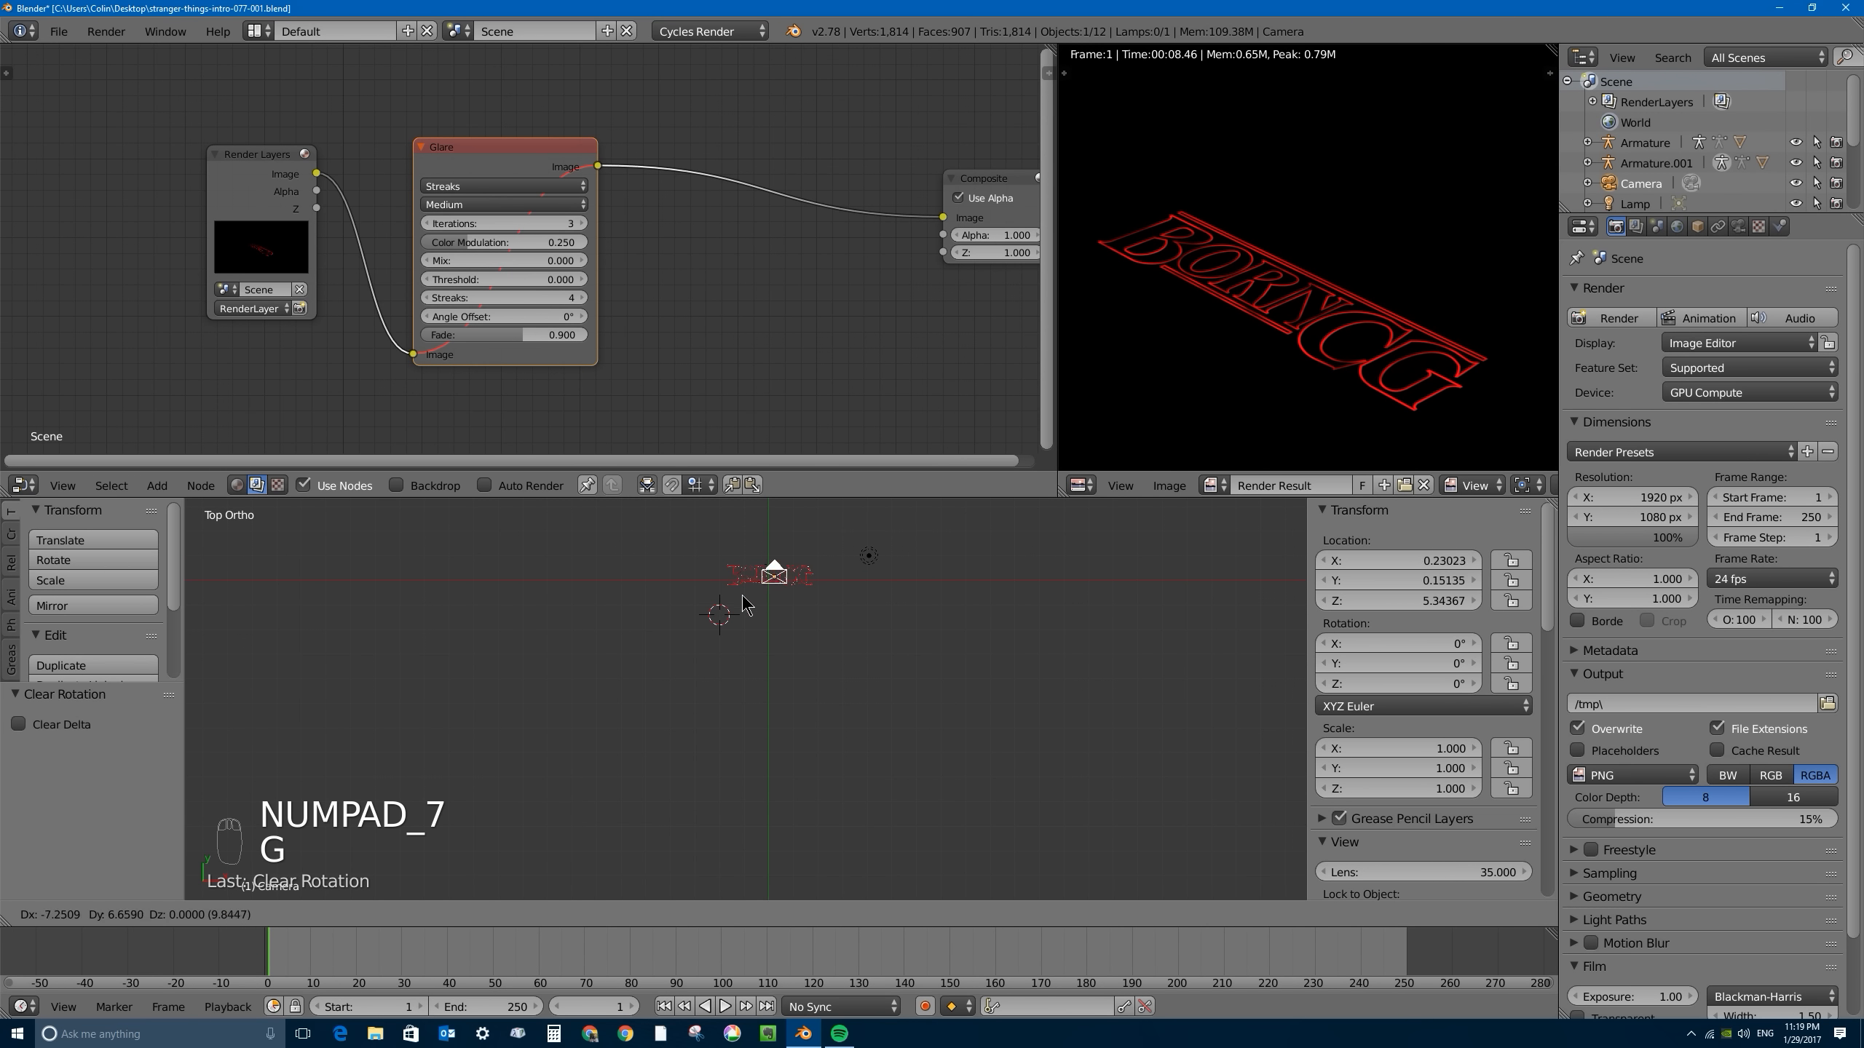
{"action": "left_click", "coordinate": [743, 594]}
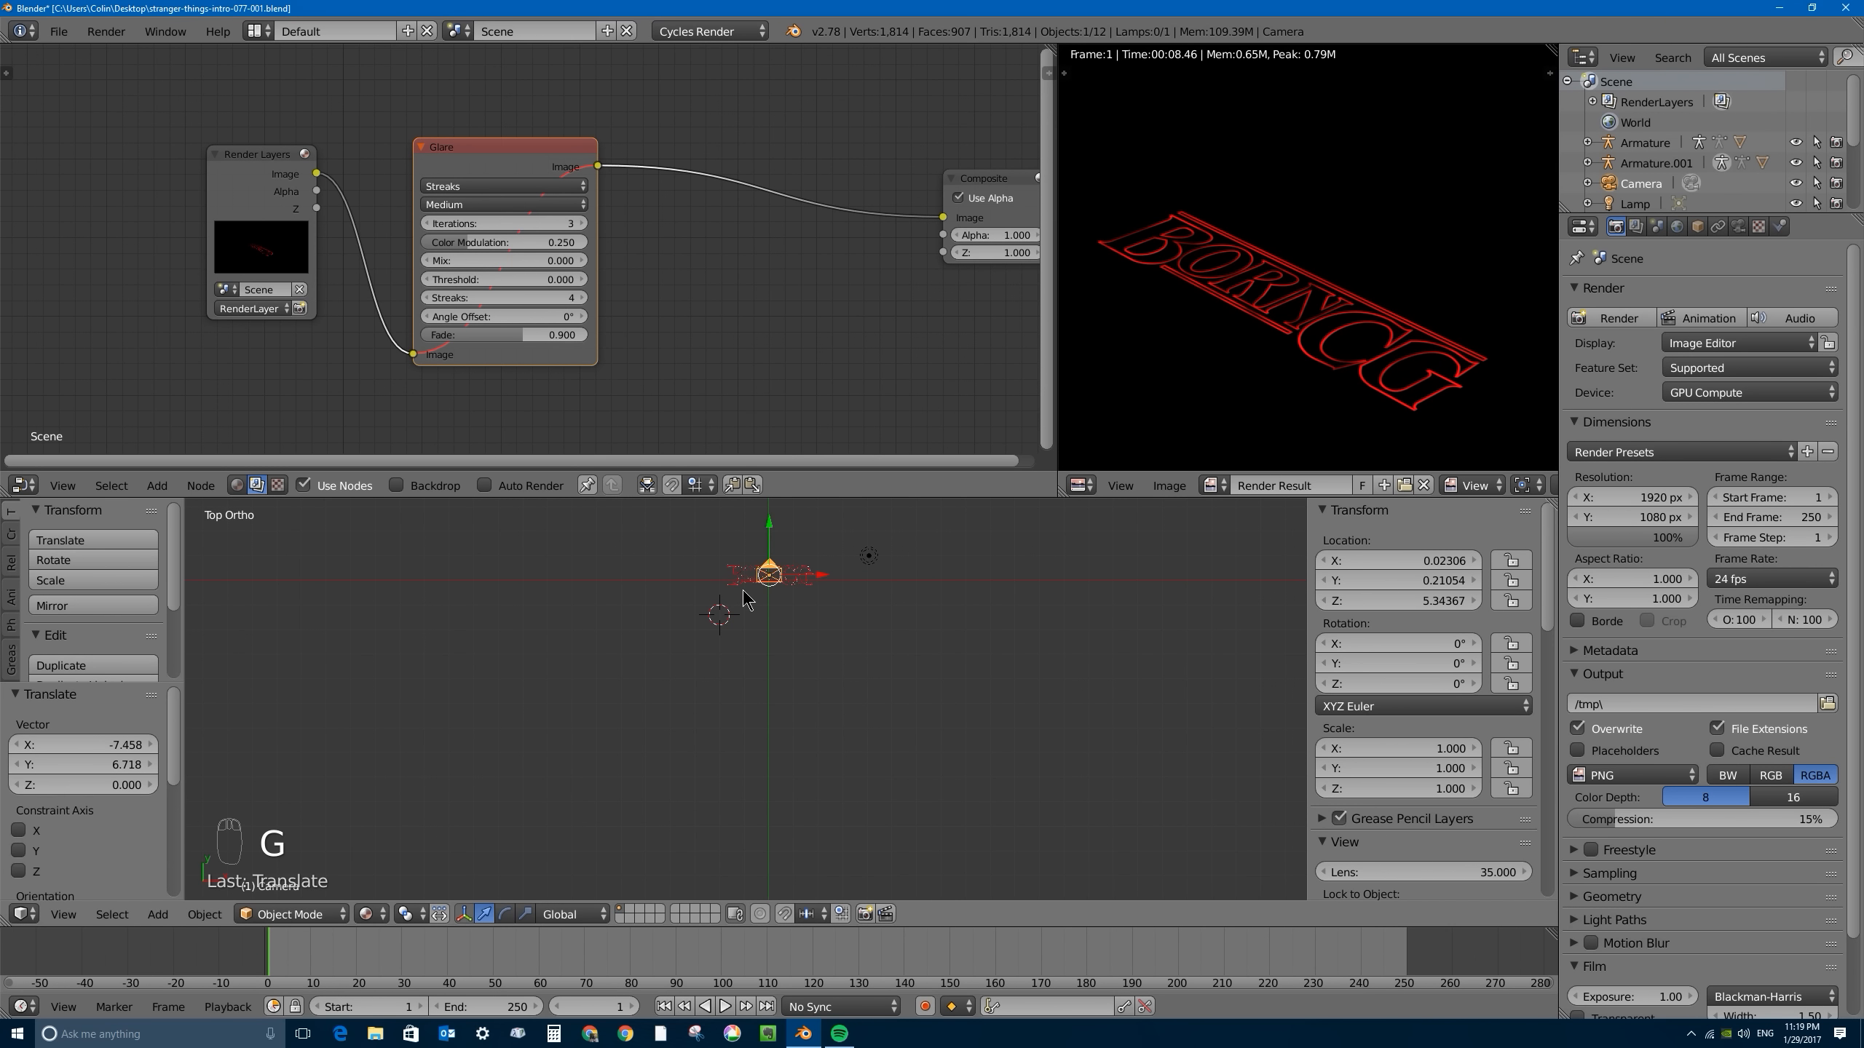
- Look through the camera to check the title's framing and render the frame again
{"action": "key", "text": "KP_0"}
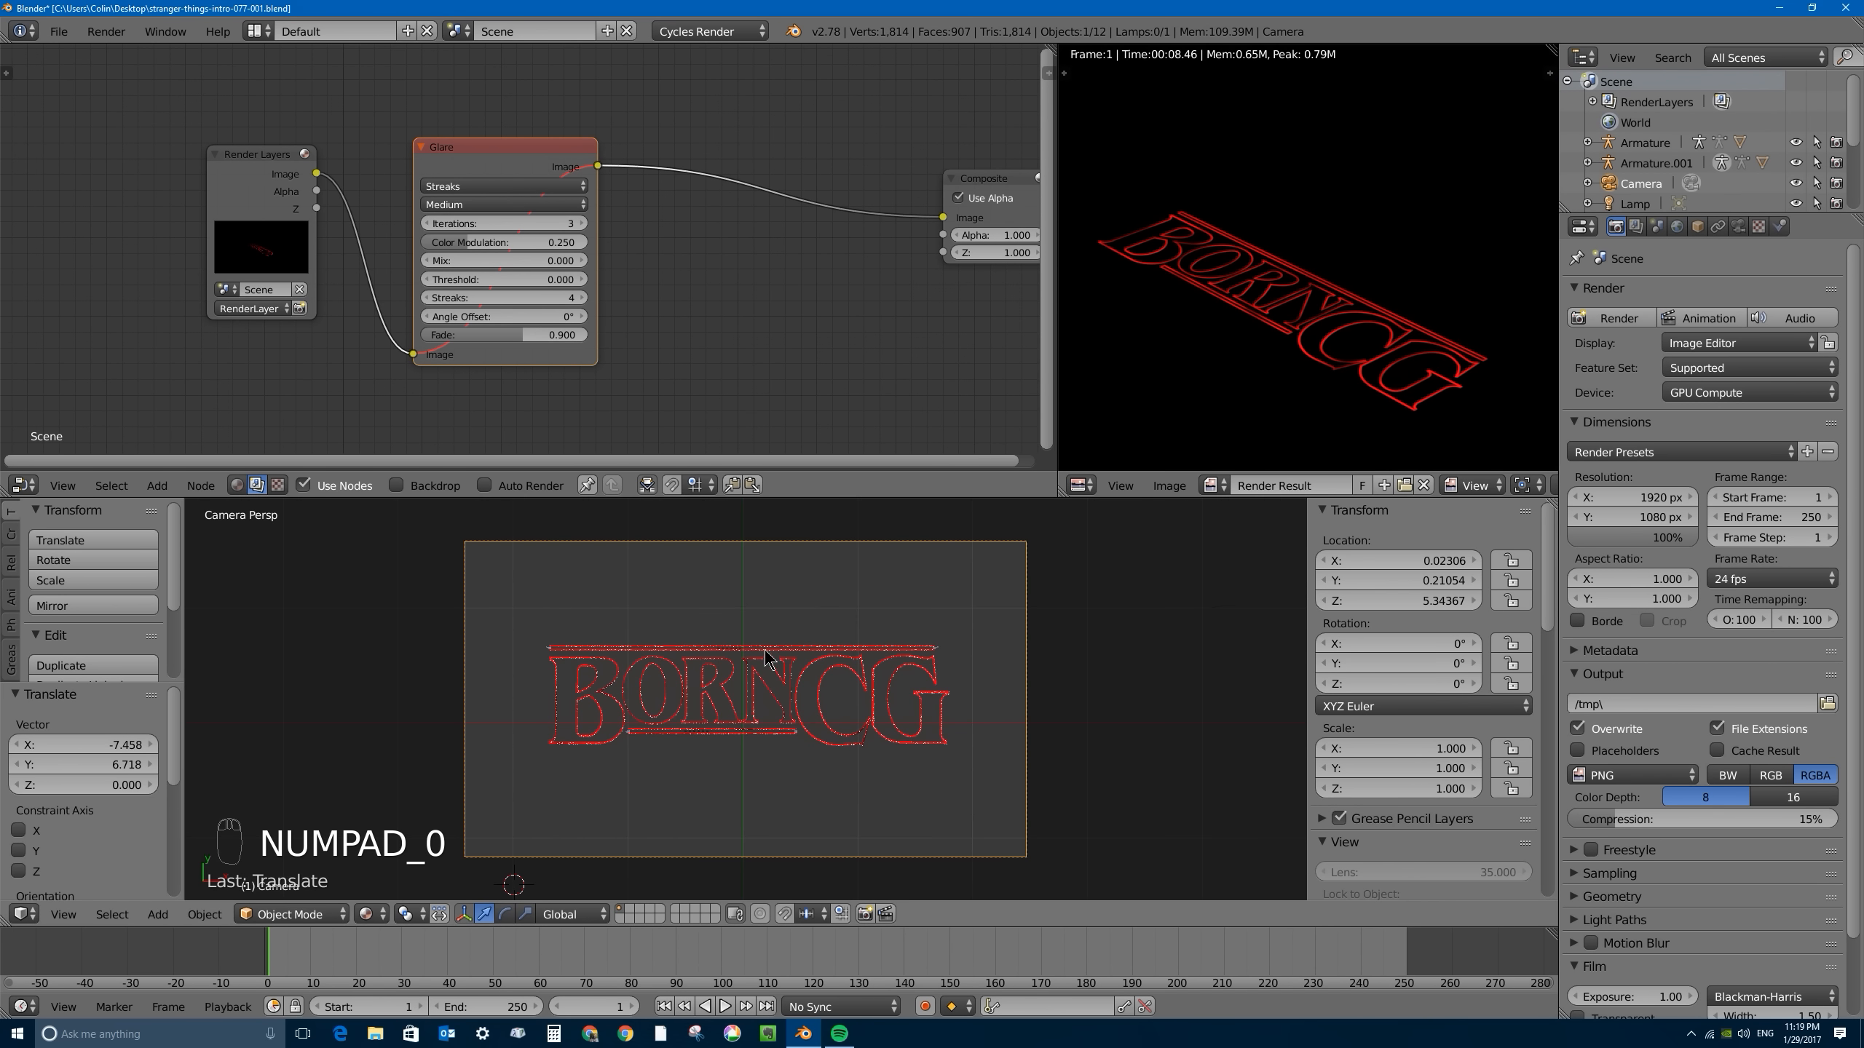
{"action": "scroll", "coordinate": [811, 645], "scroll_direction": "down", "scroll_amount": 2}
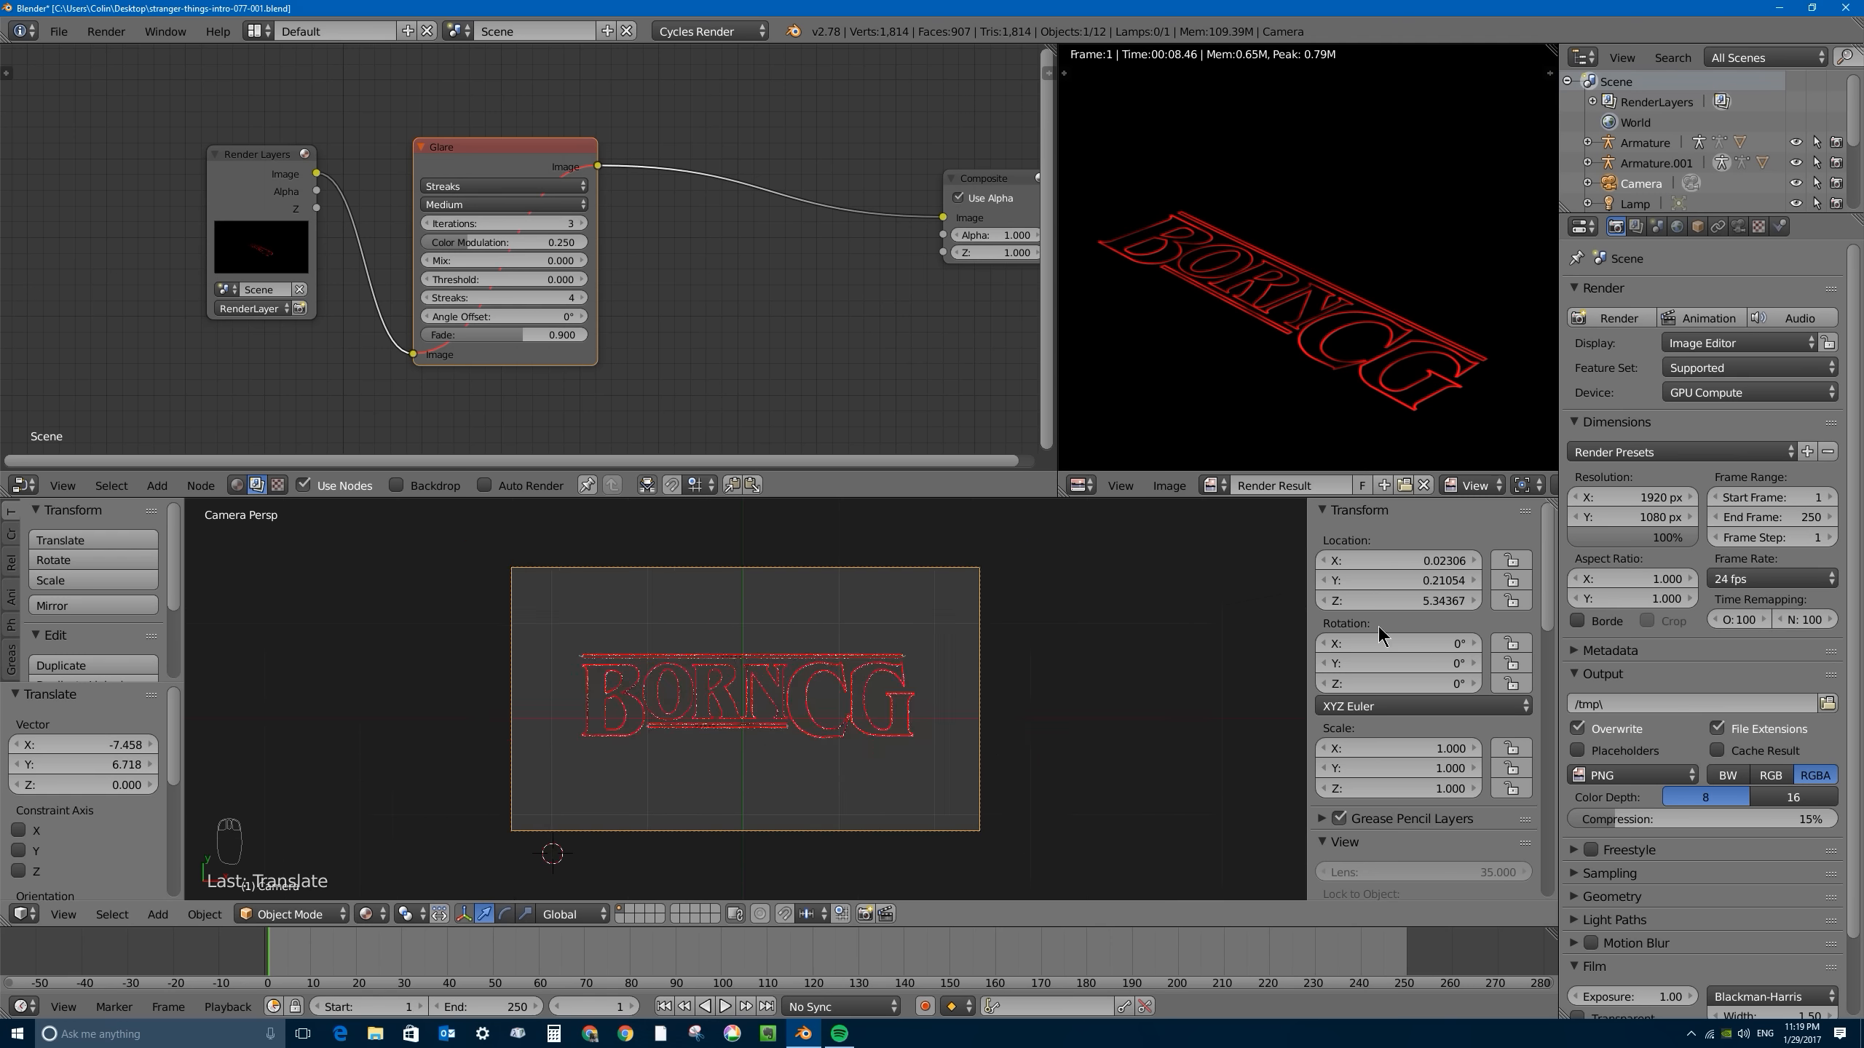
{"action": "key", "text": "F12"}
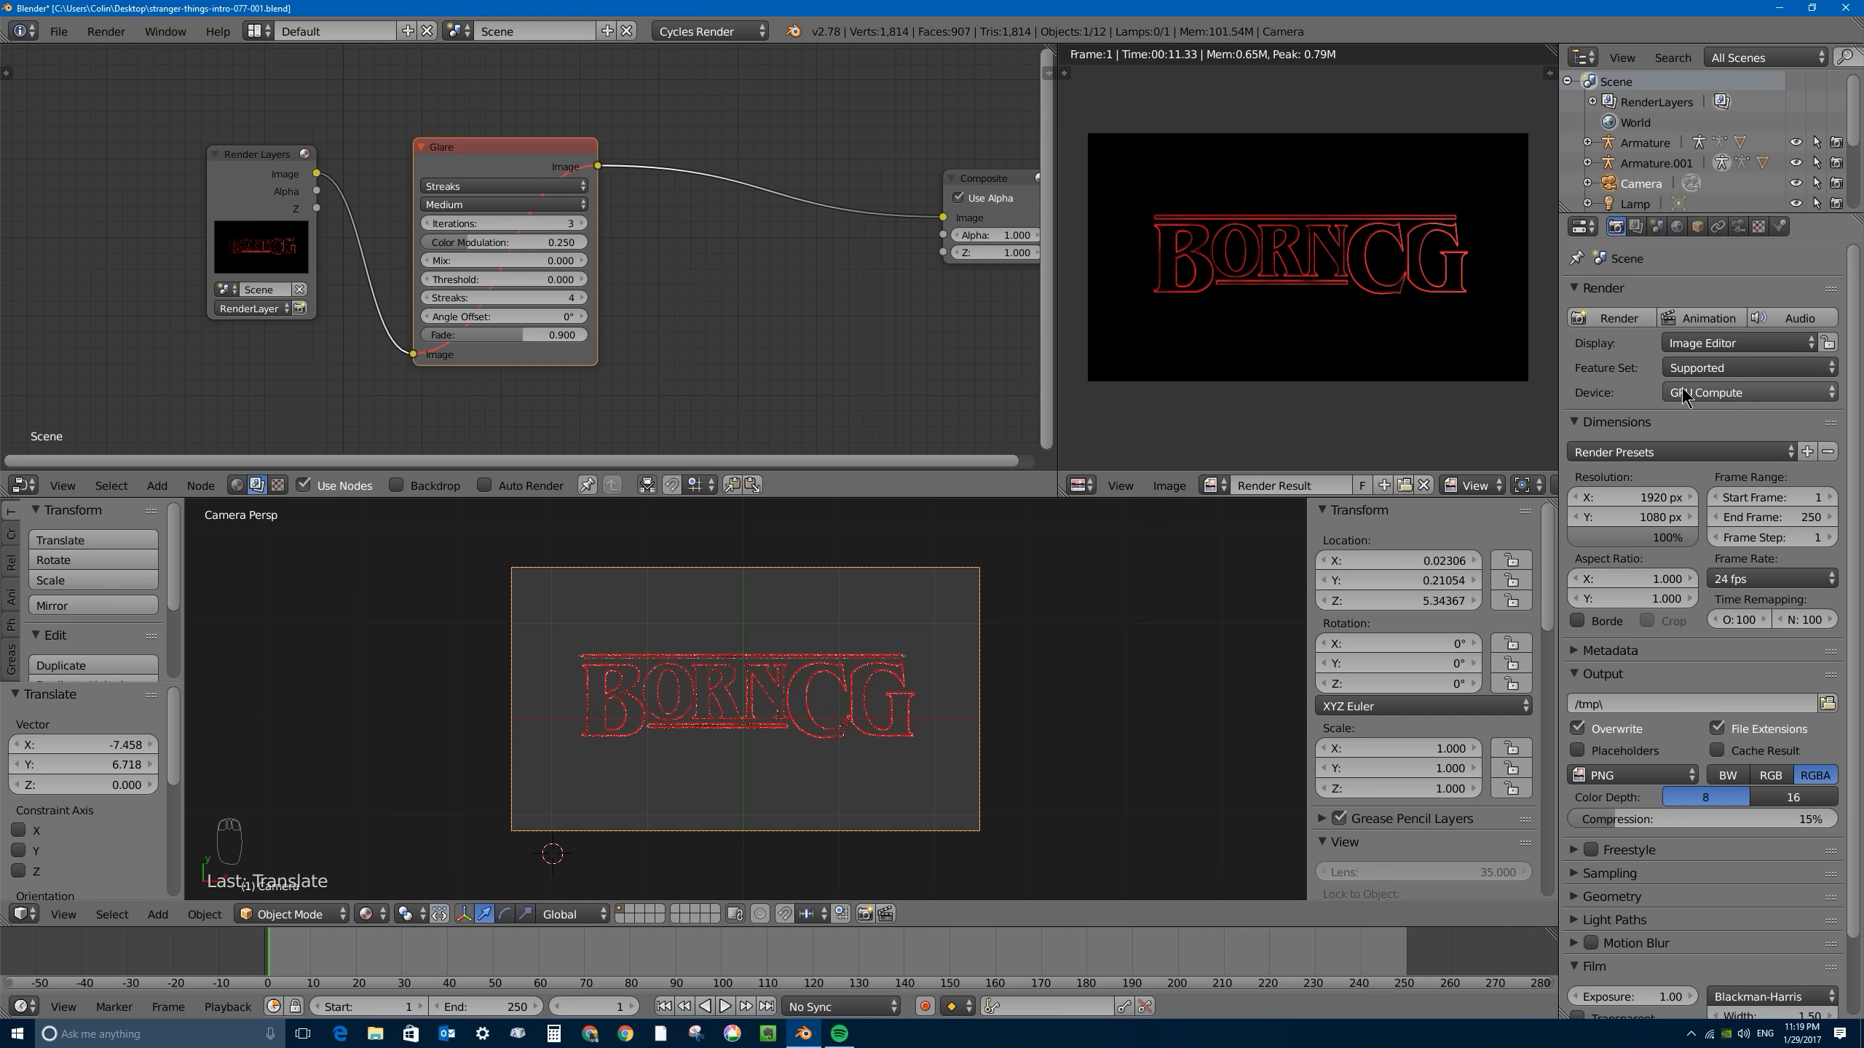
- Expand the Performance render settings to view the tile sizes and check the available render device options
{"action": "left_click_drag", "start_coordinate": [1854, 441], "coordinate": [1861, 520]}
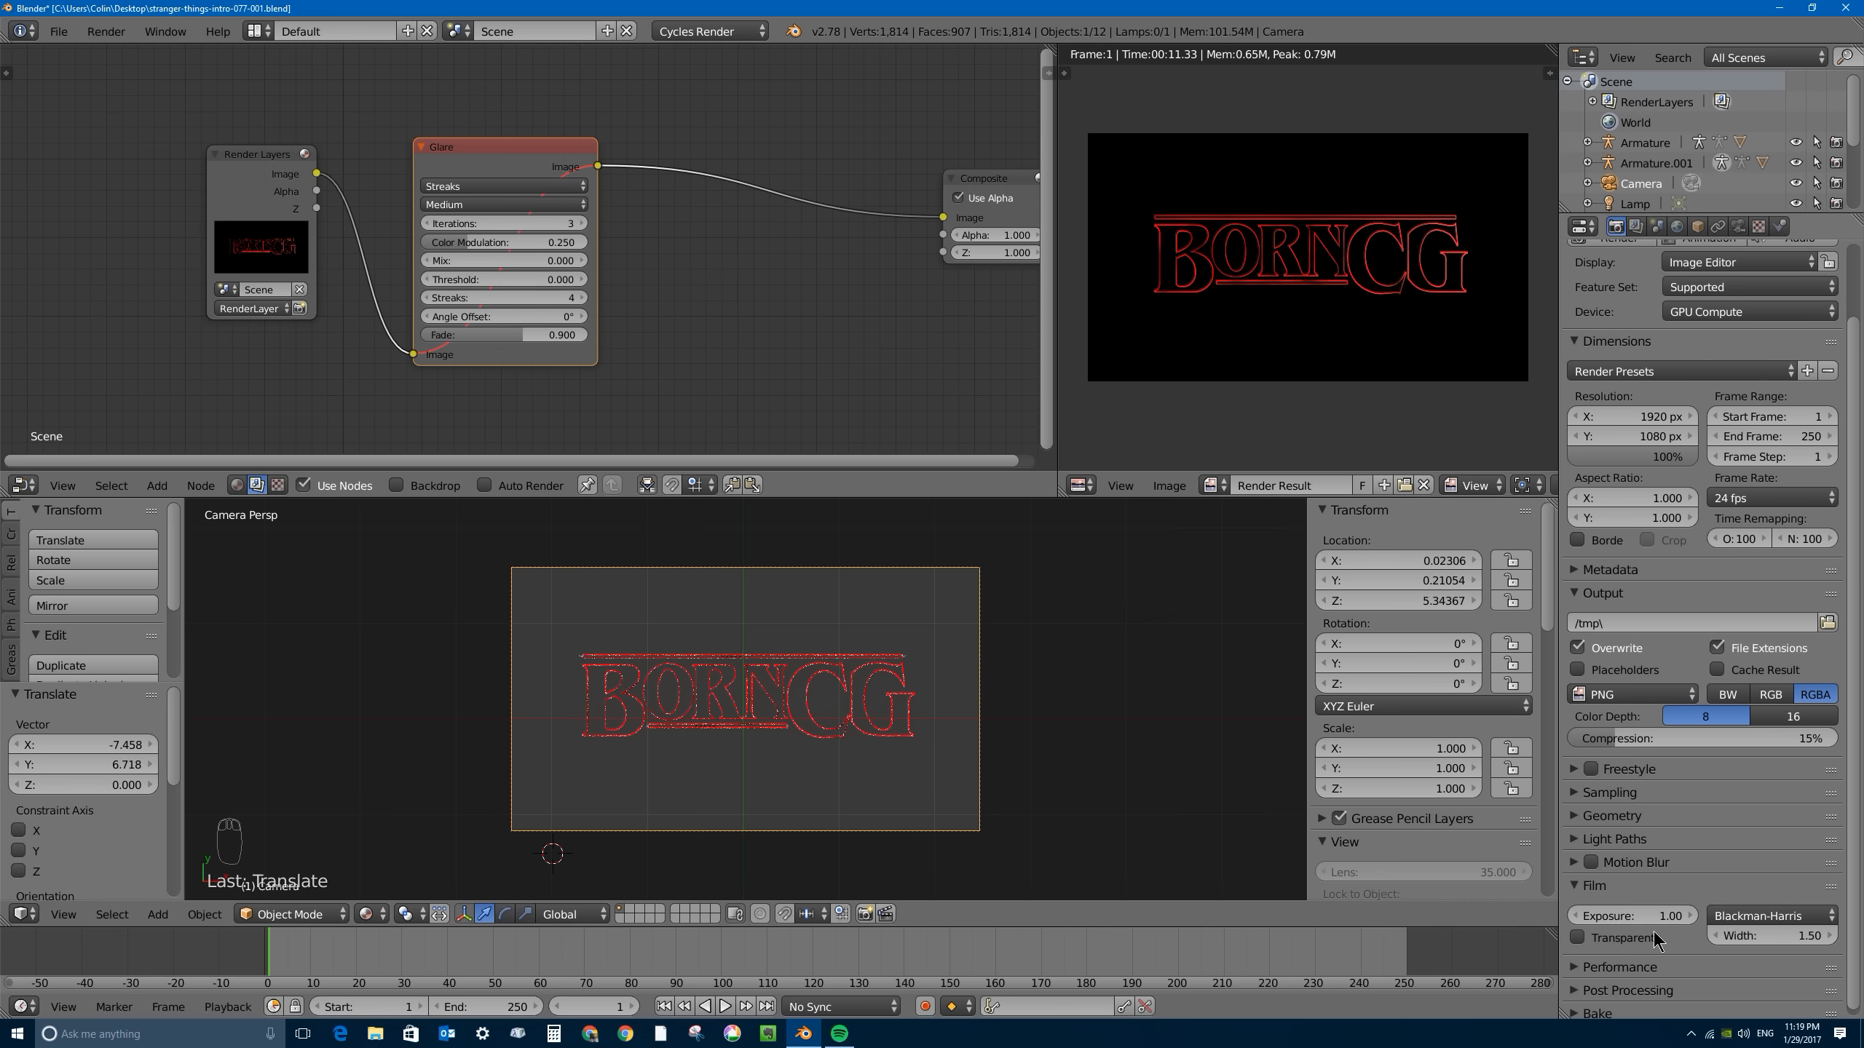
{"action": "left_click", "coordinate": [1575, 968]}
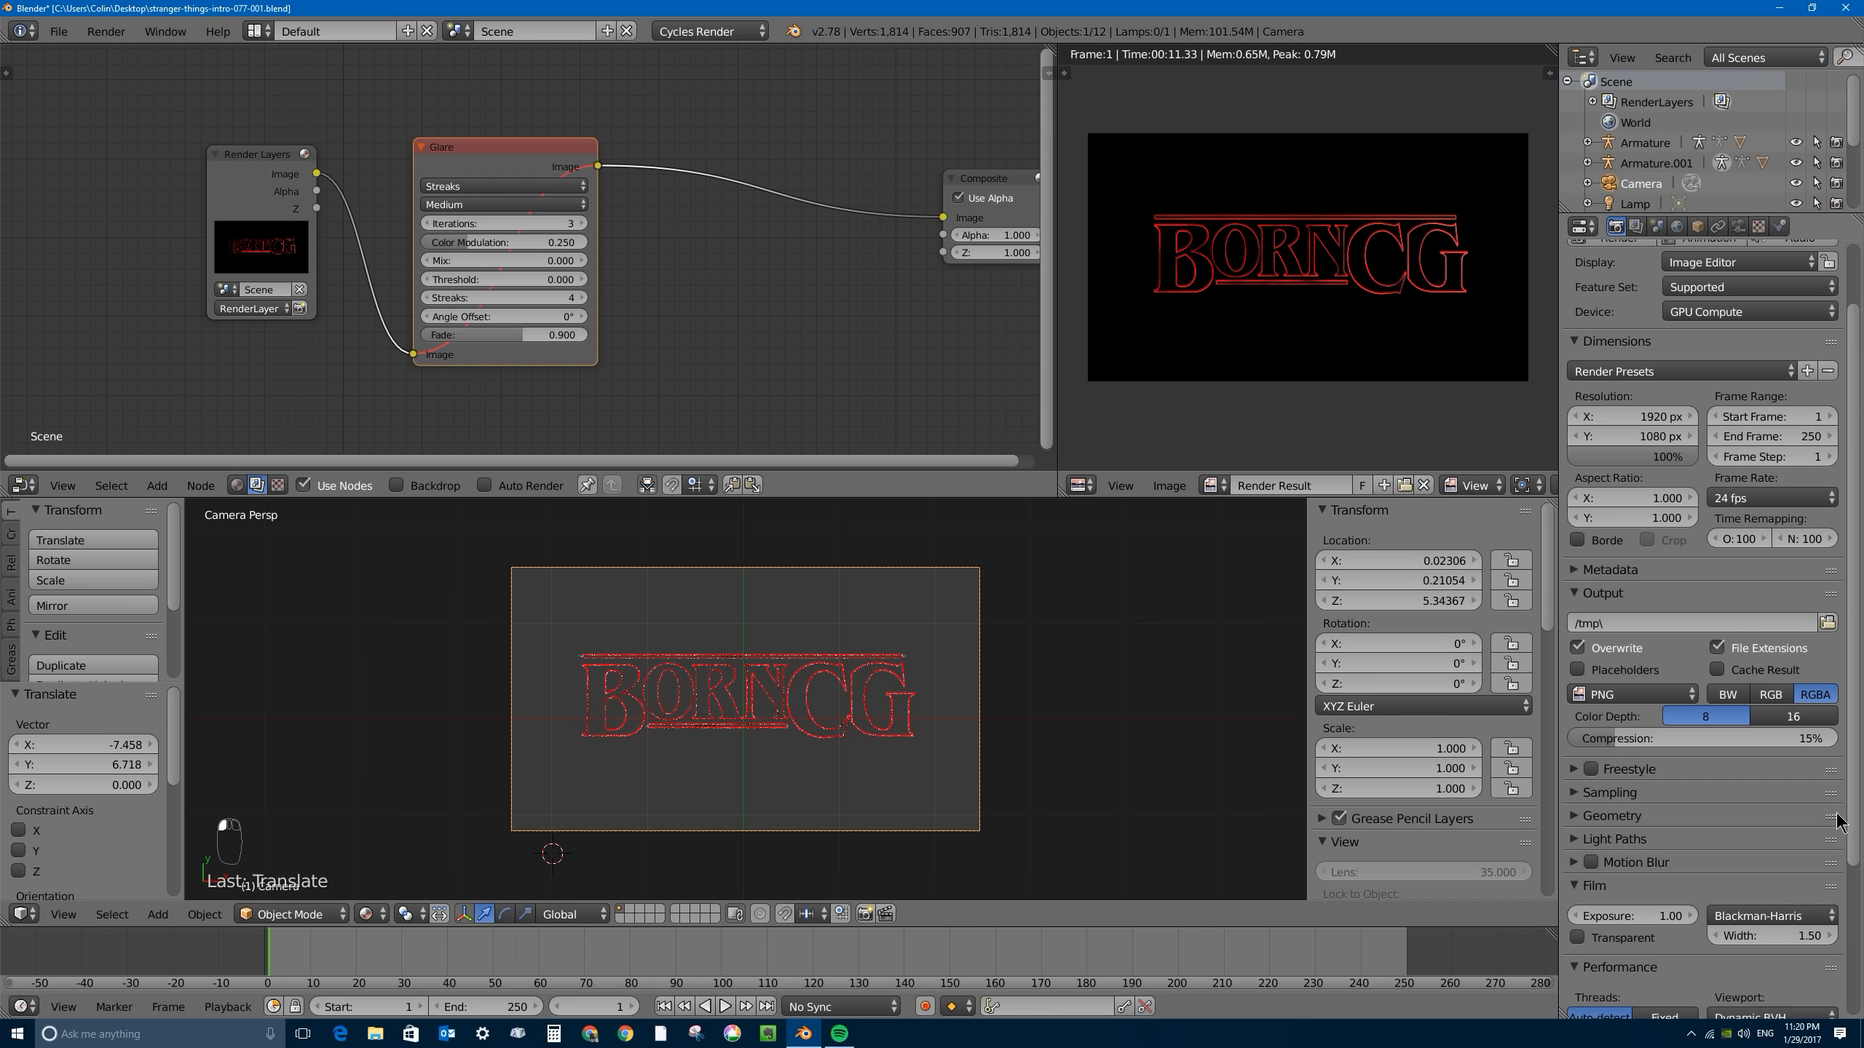
{"action": "scroll", "coordinate": [1838, 820], "scroll_direction": "down", "scroll_amount": 5}
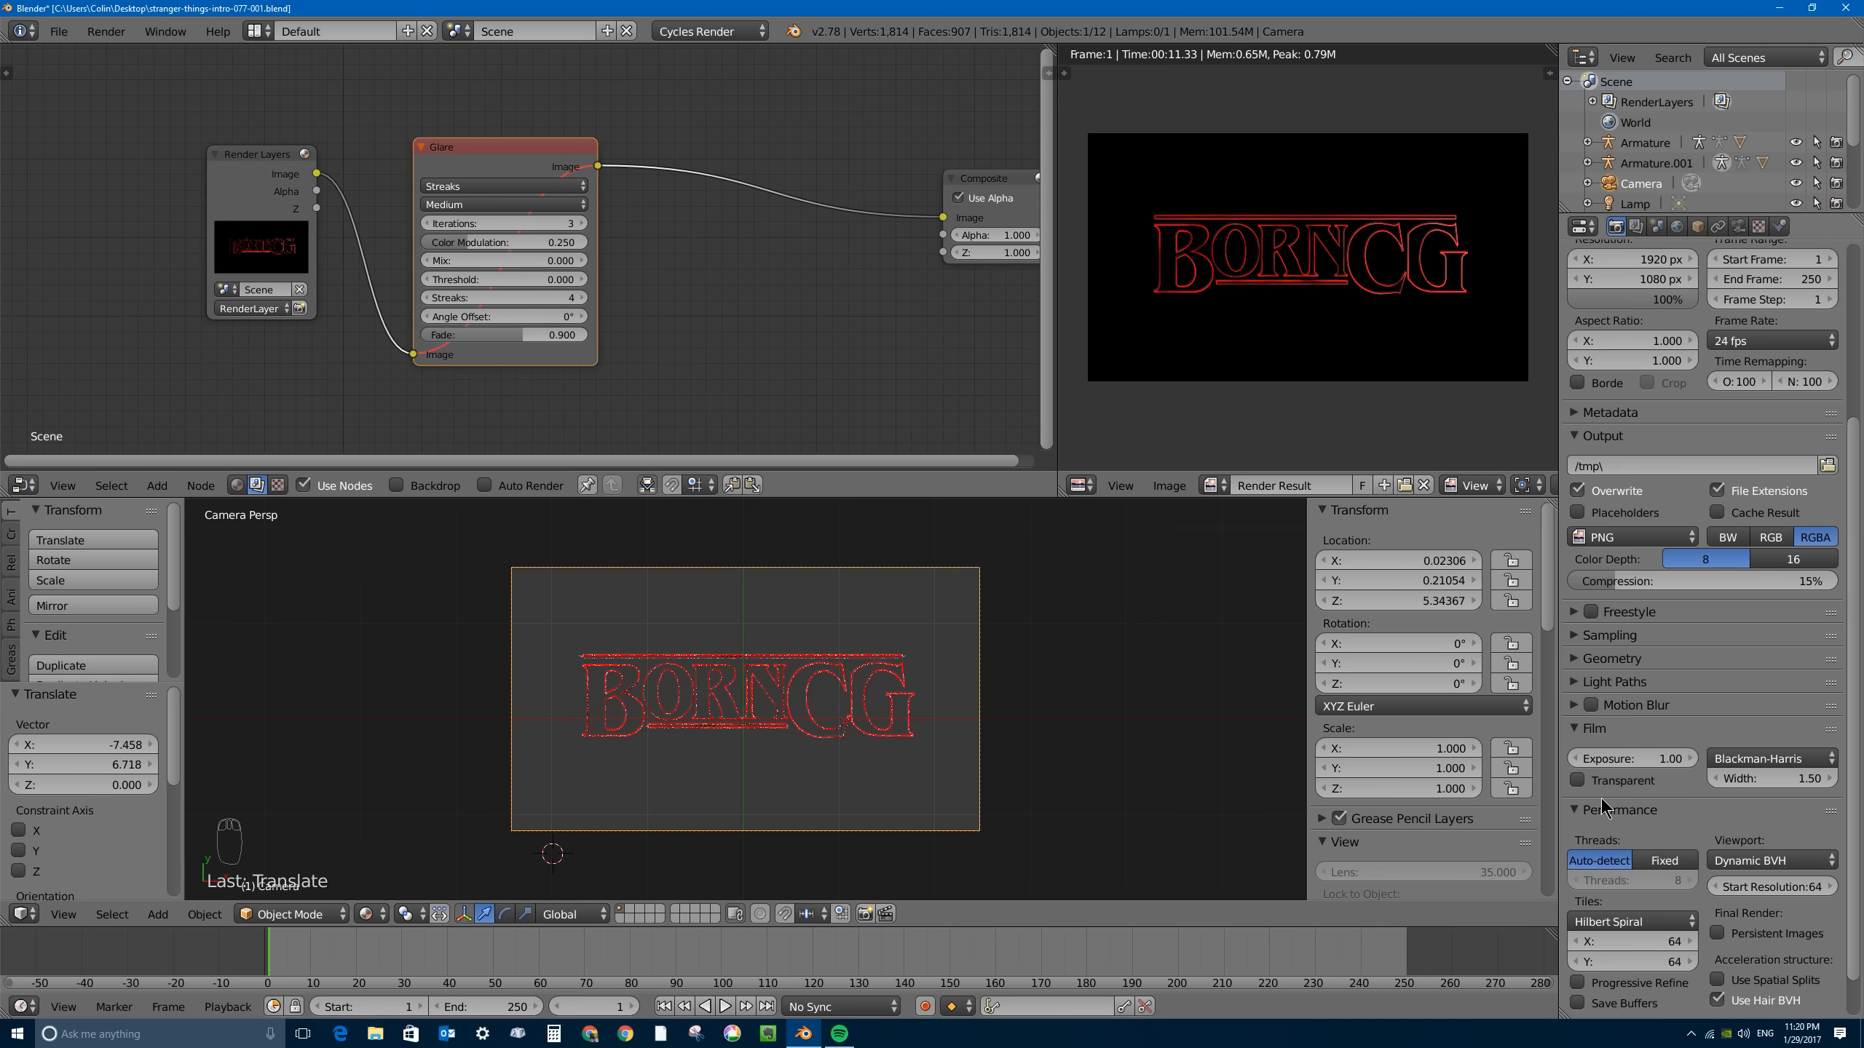
{"action": "left_click", "coordinate": [1606, 942]}
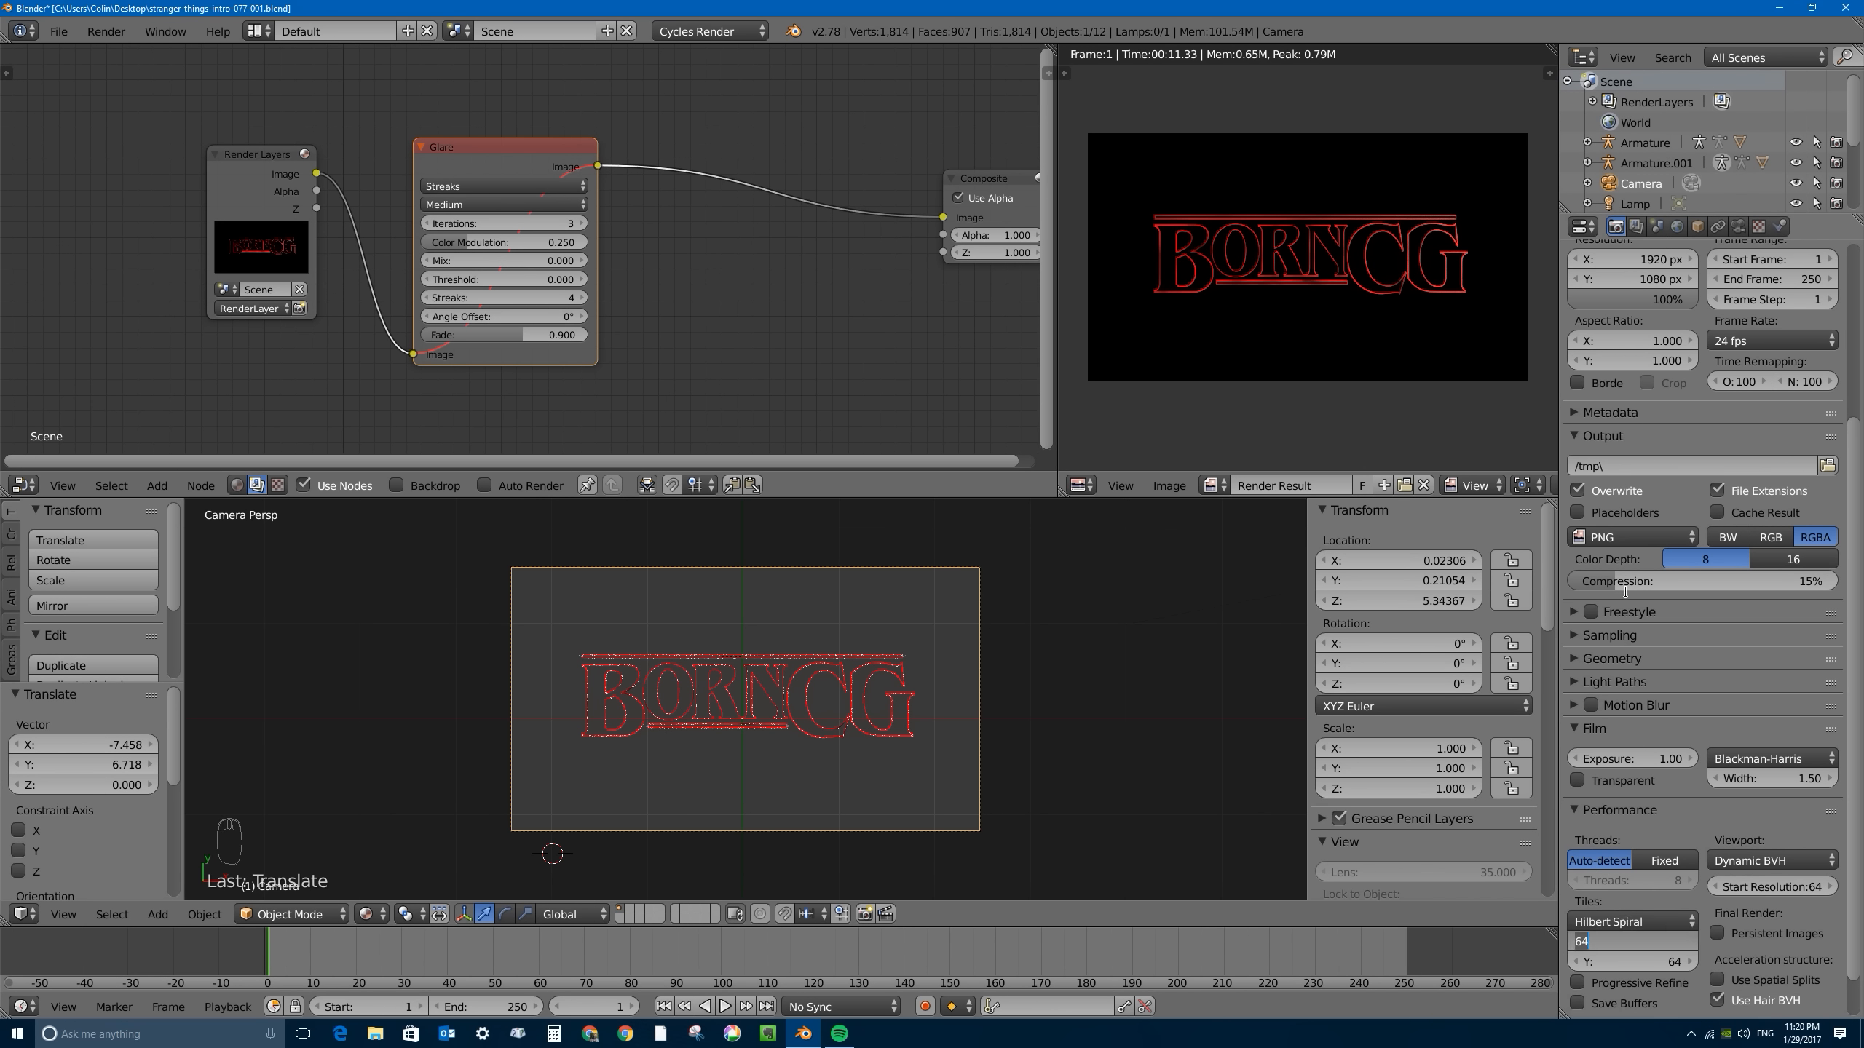
{"action": "scroll", "coordinate": [1797, 456], "scroll_direction": "up", "scroll_amount": 7}
{"action": "left_click", "coordinate": [1709, 373]}
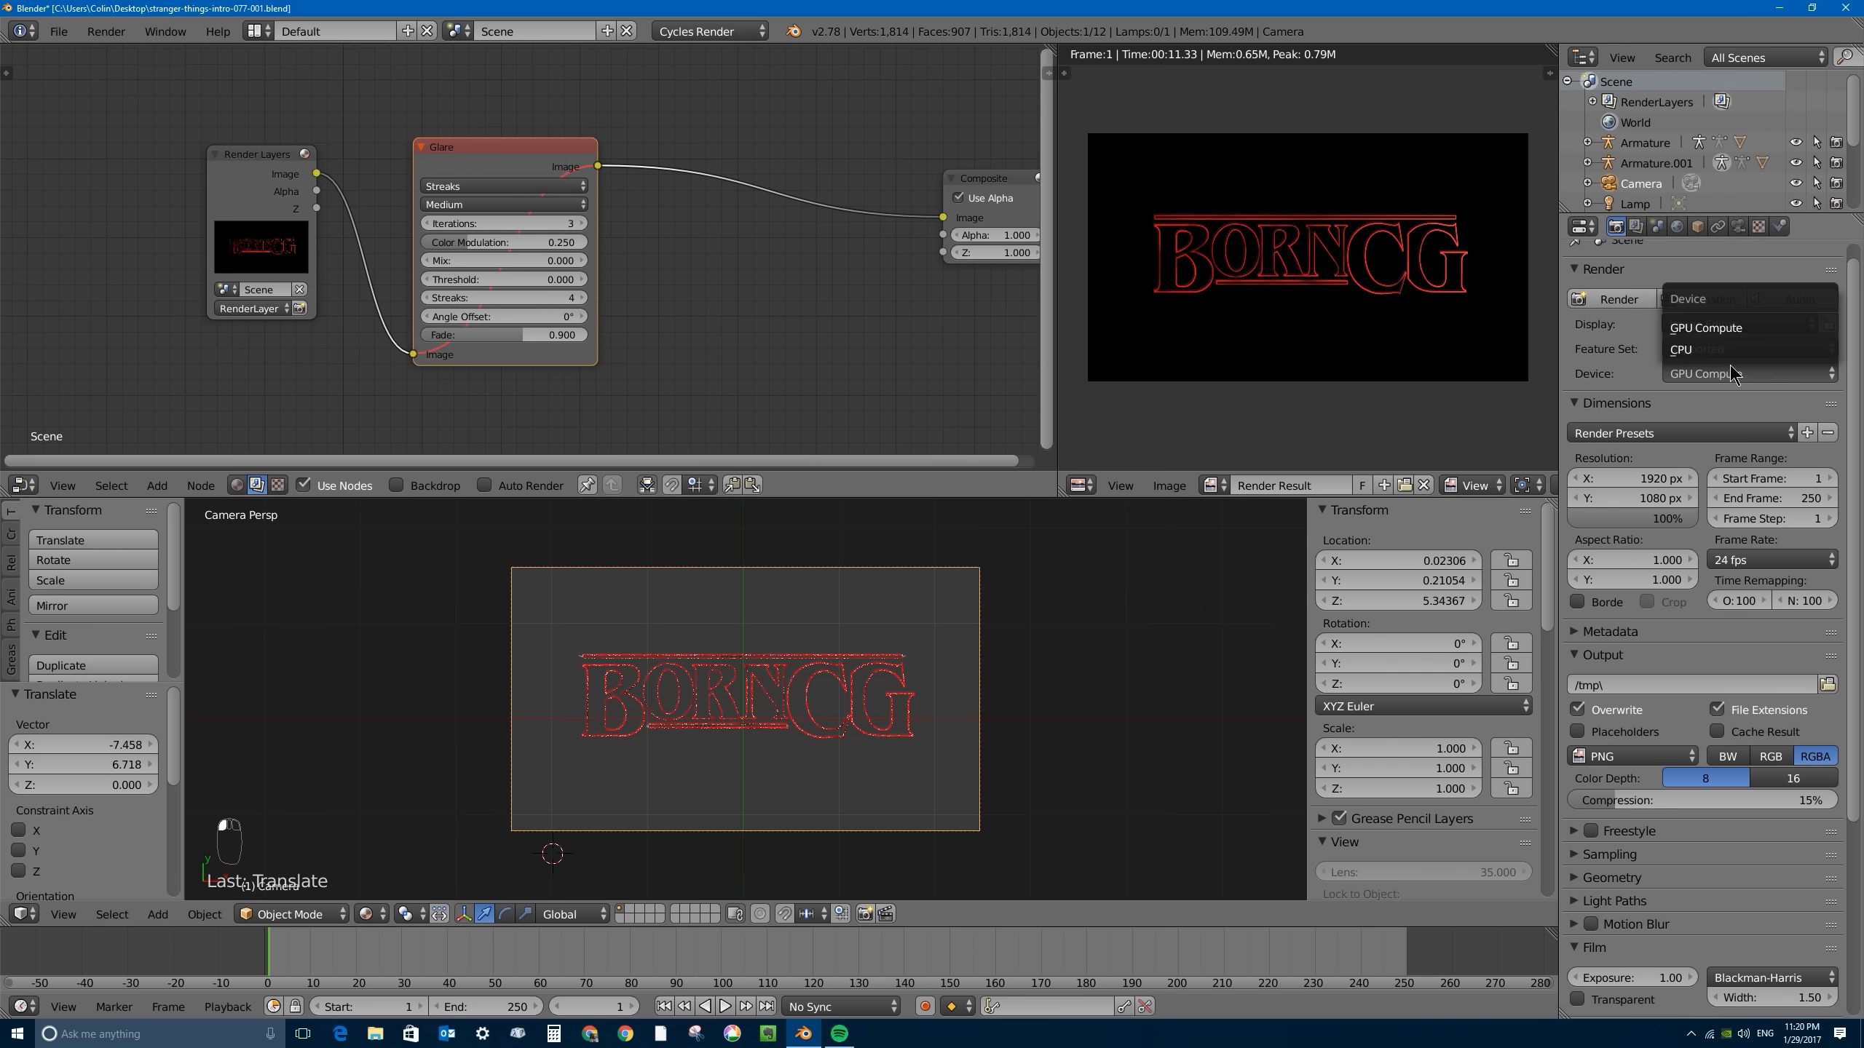
{"action": "left_click", "coordinate": [1710, 349]}
{"action": "scroll", "coordinate": [1709, 440], "scroll_direction": "down", "scroll_amount": 8}
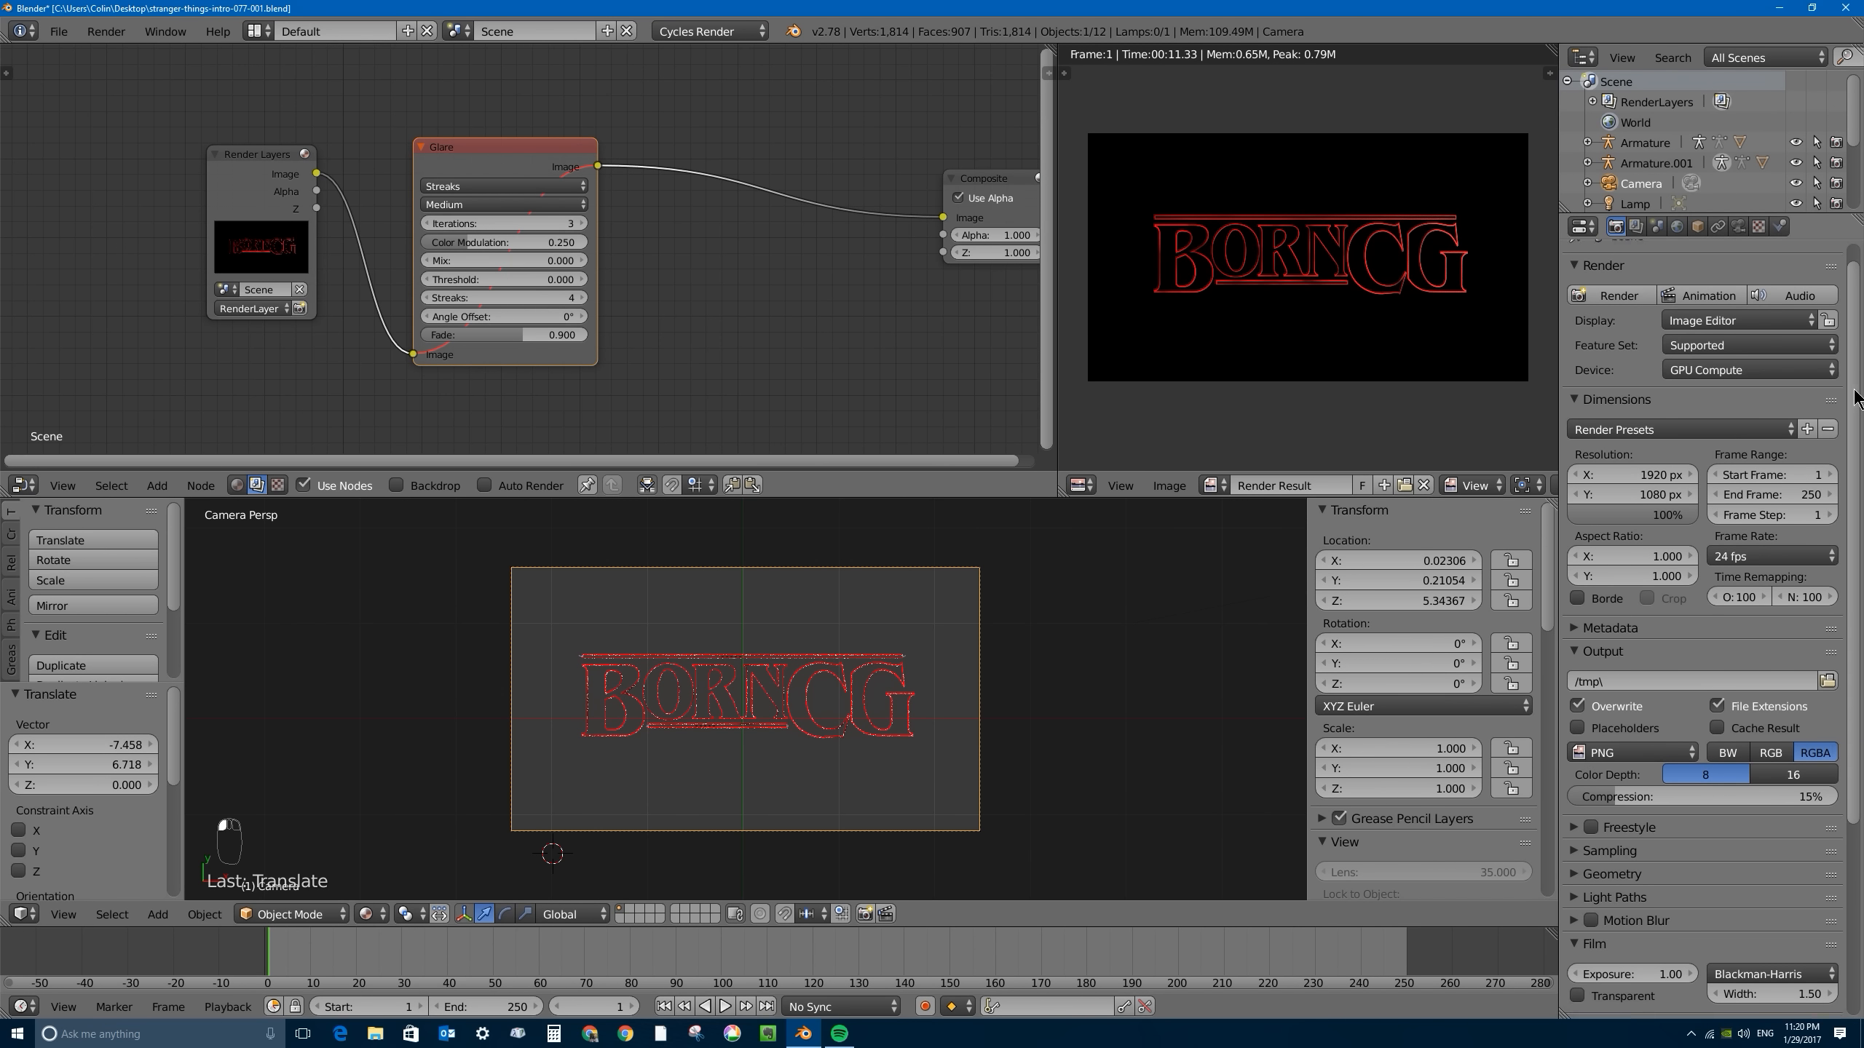
- Set the render tile size to 16 by 16
{"action": "left_click", "coordinate": [1654, 892]}
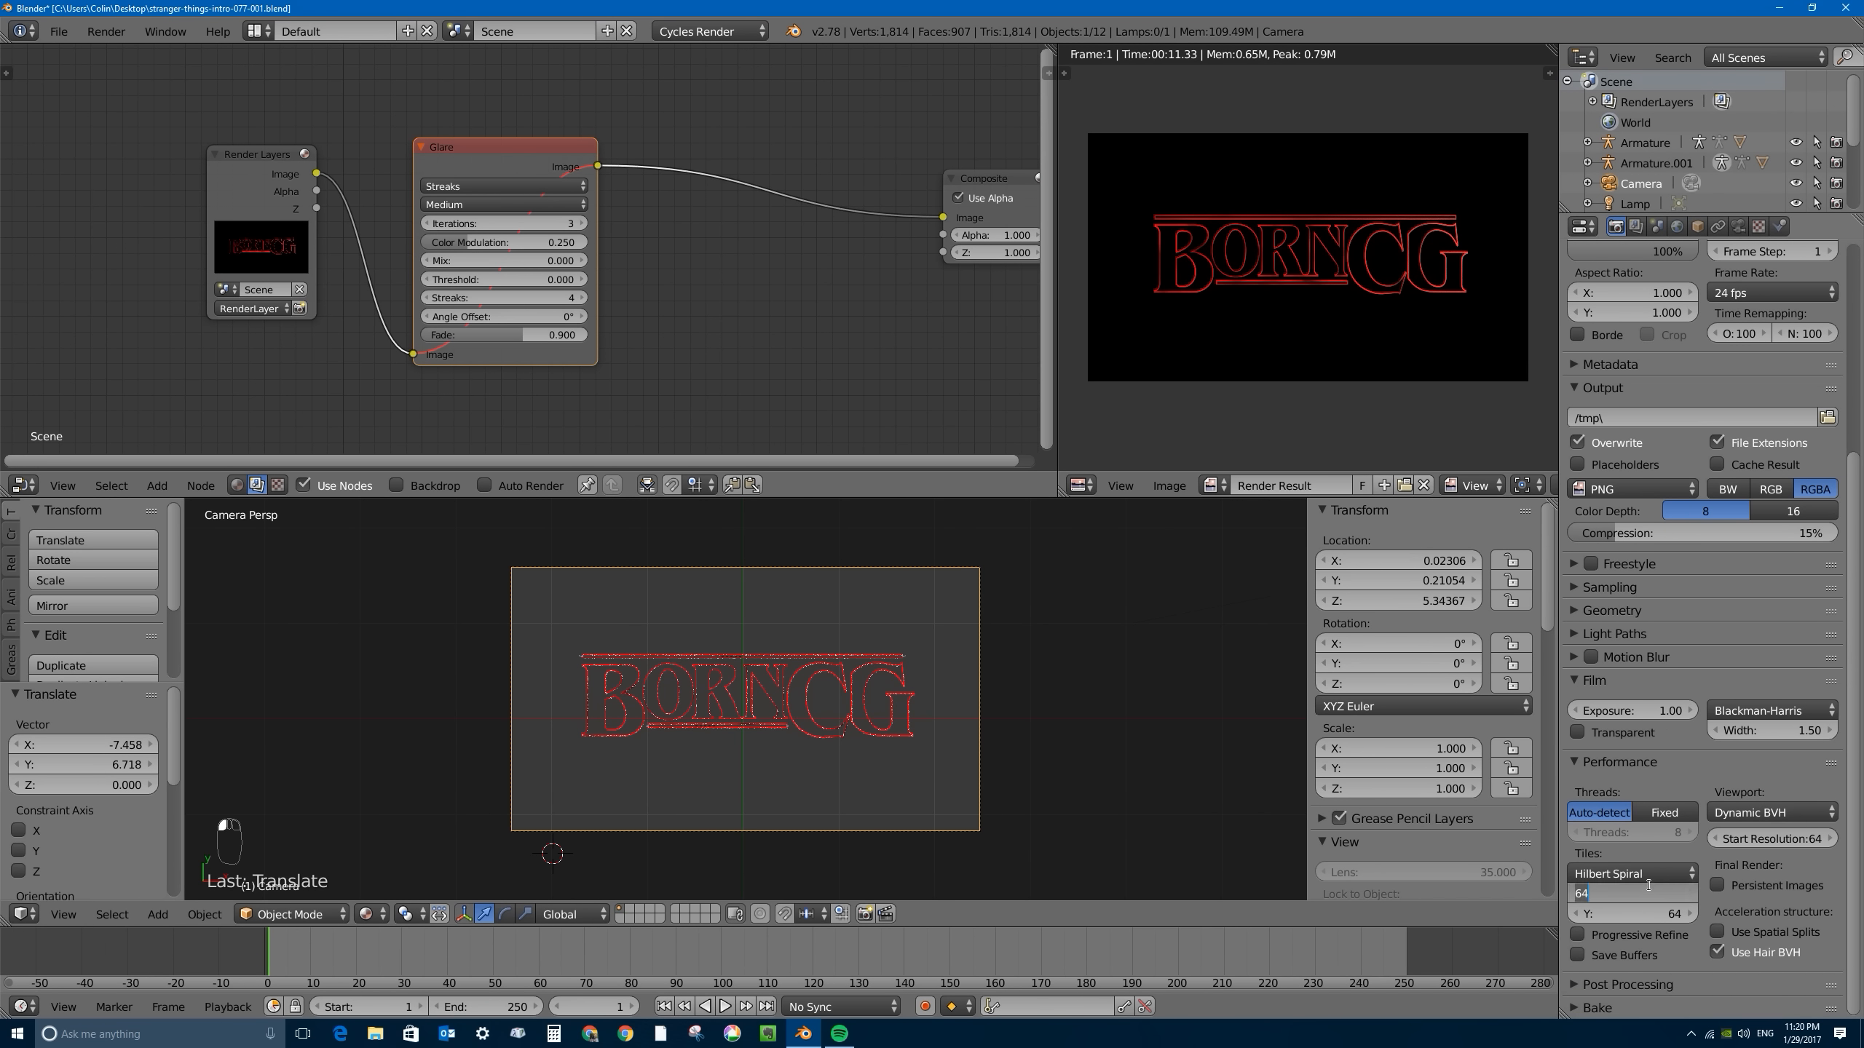
{"action": "type", "text": "16"}
{"action": "key", "text": "Tab"}
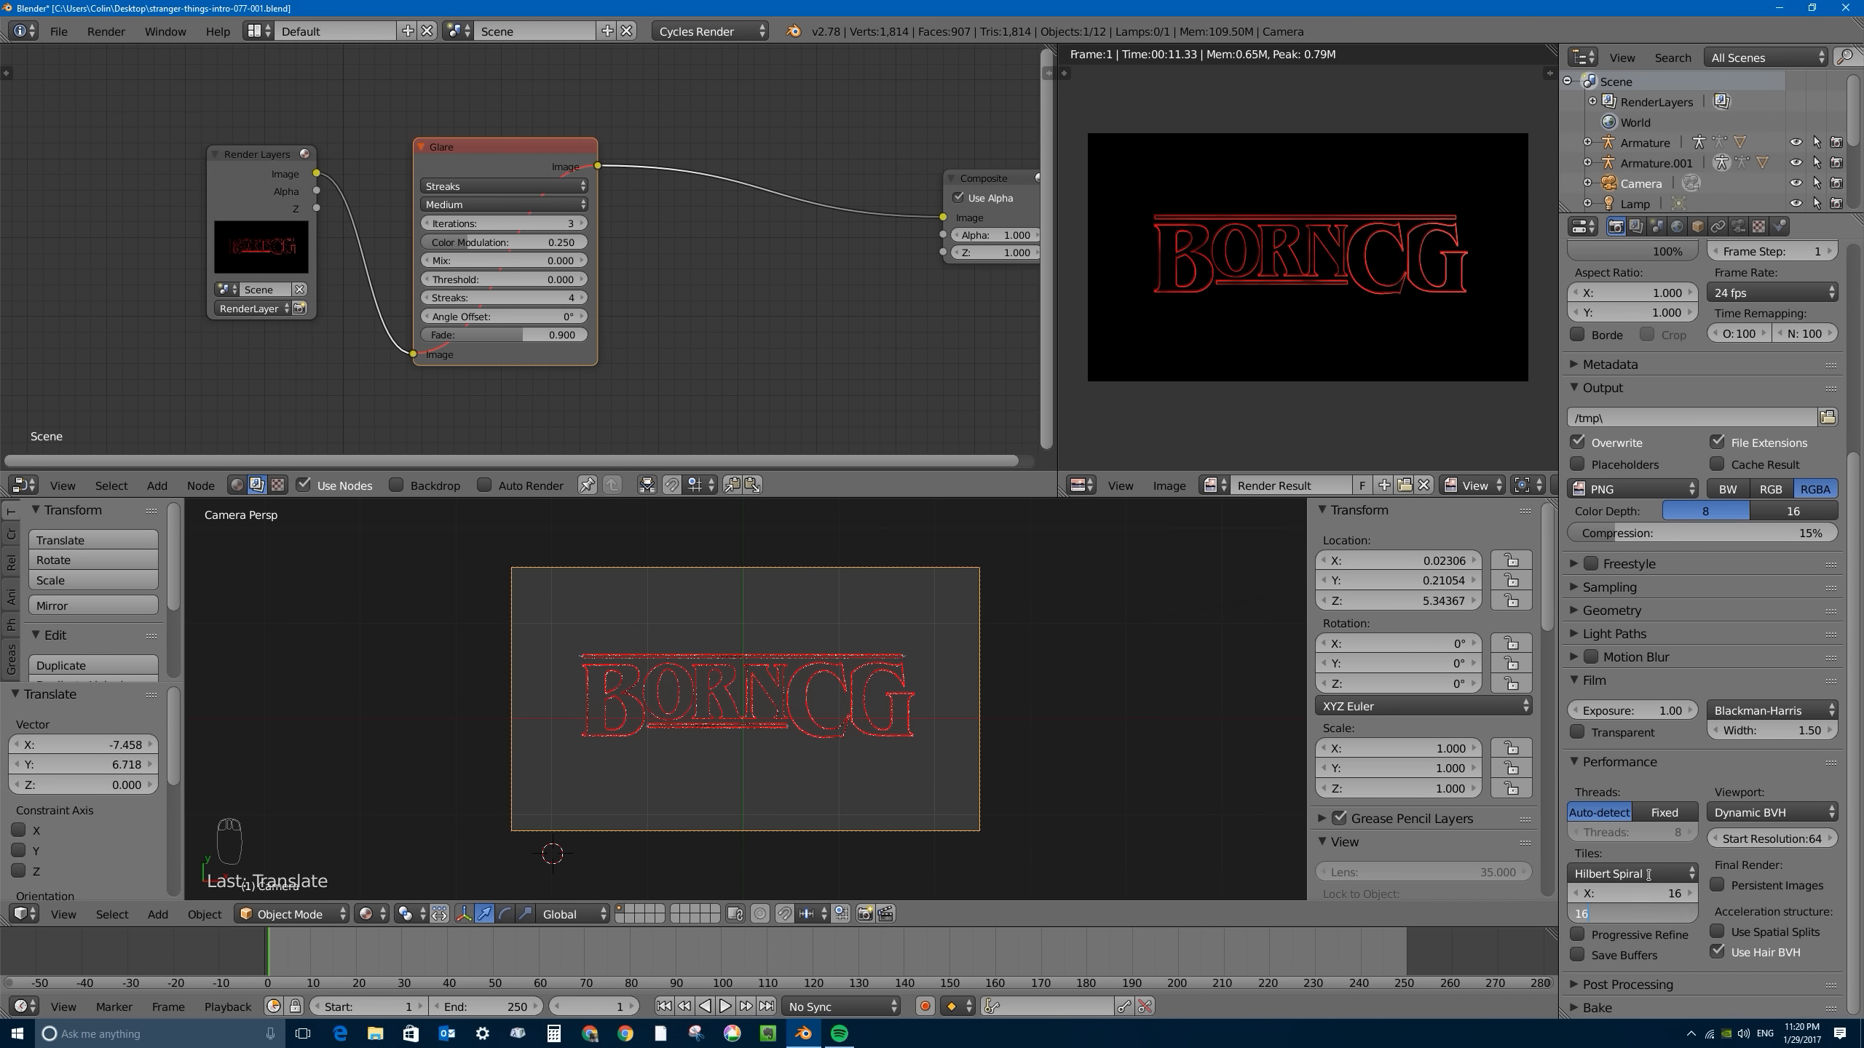
{"action": "key", "text": "Return"}
- Set the render tile size to 512 by 512 for GPU rendering
{"action": "left_click", "coordinate": [1626, 891]}
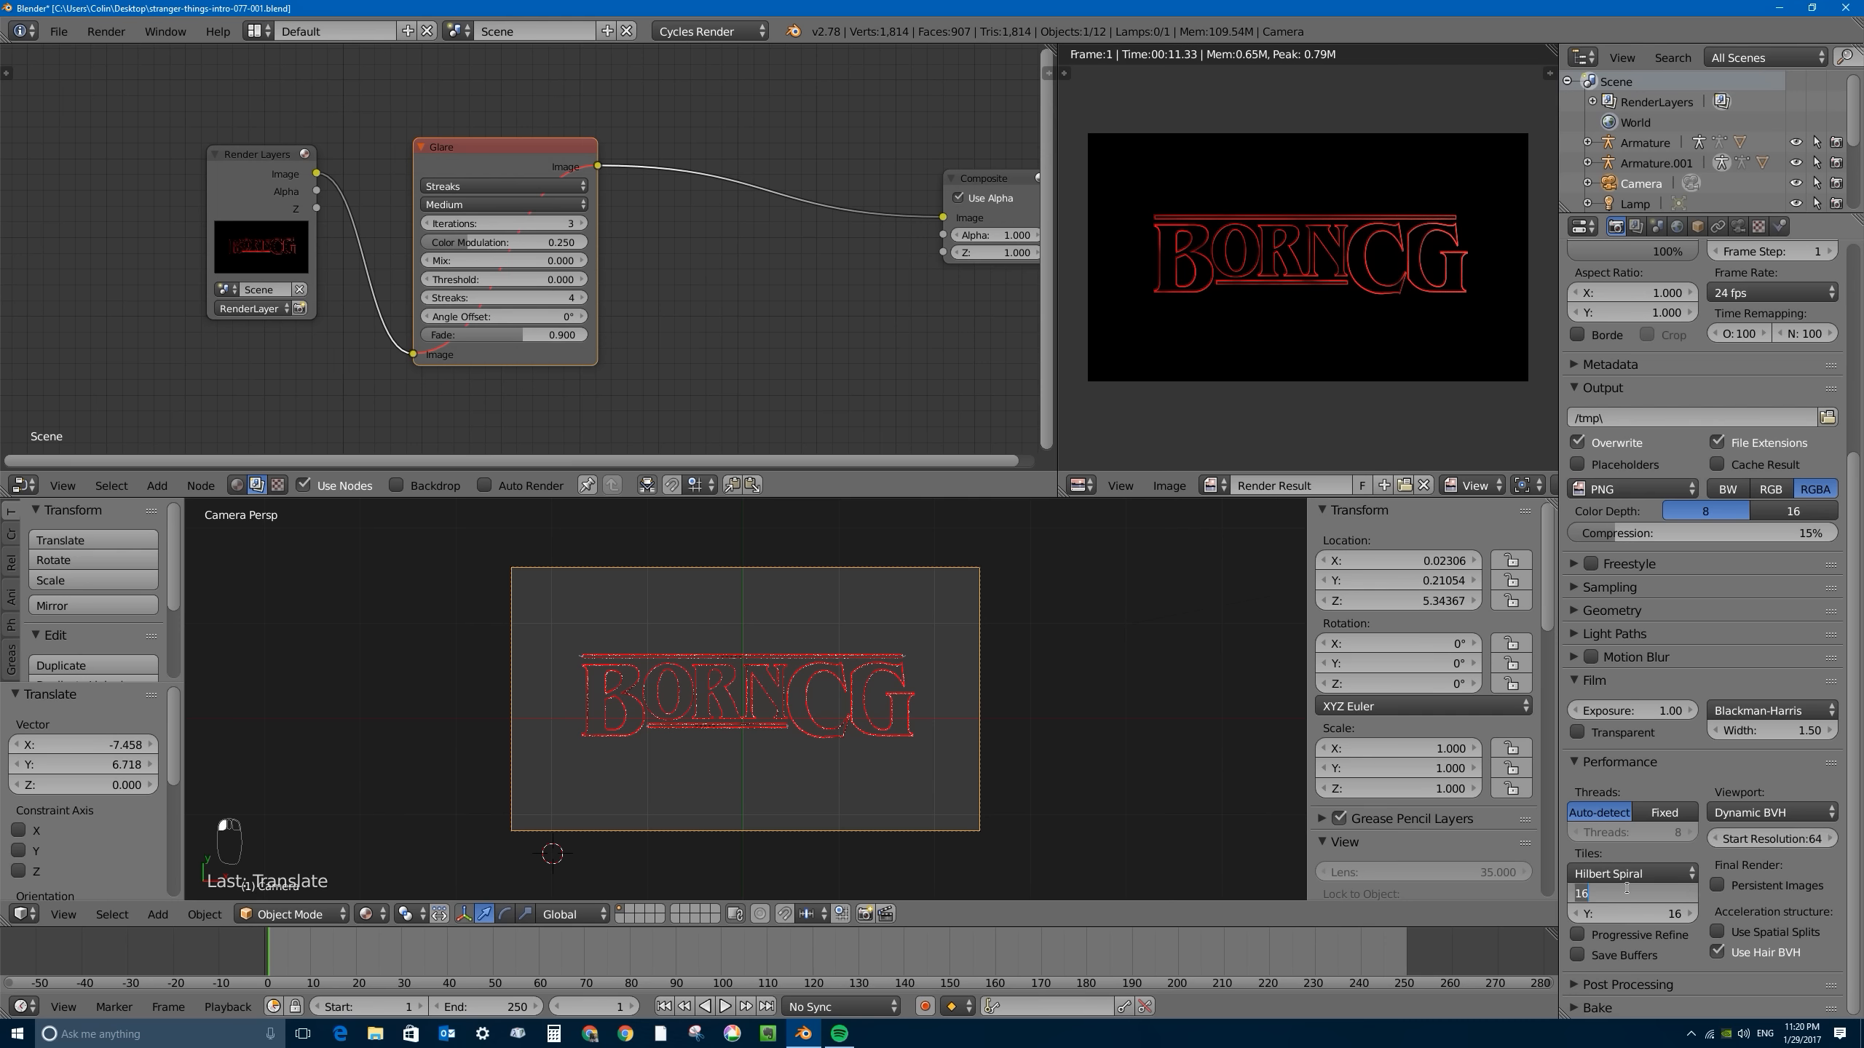
{"action": "type", "text": "512"}
{"action": "key", "text": "Tab"}
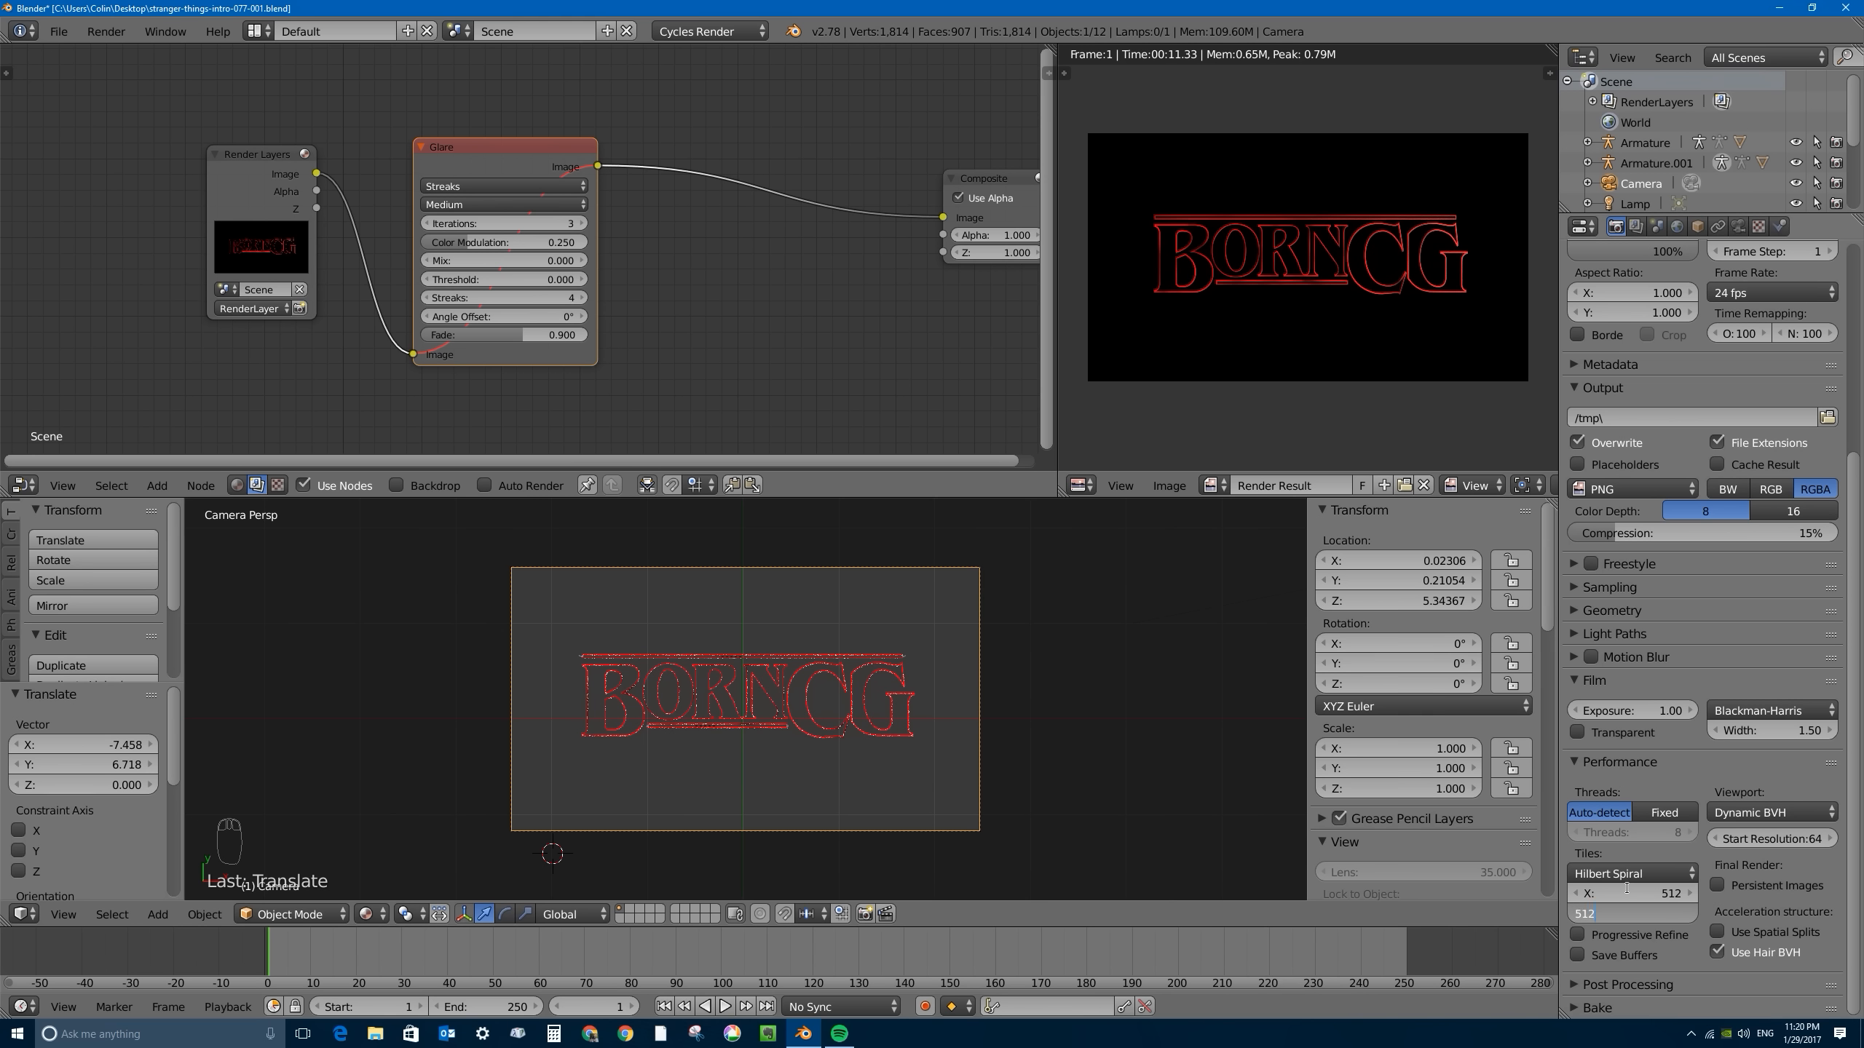
{"action": "key", "text": "Return"}
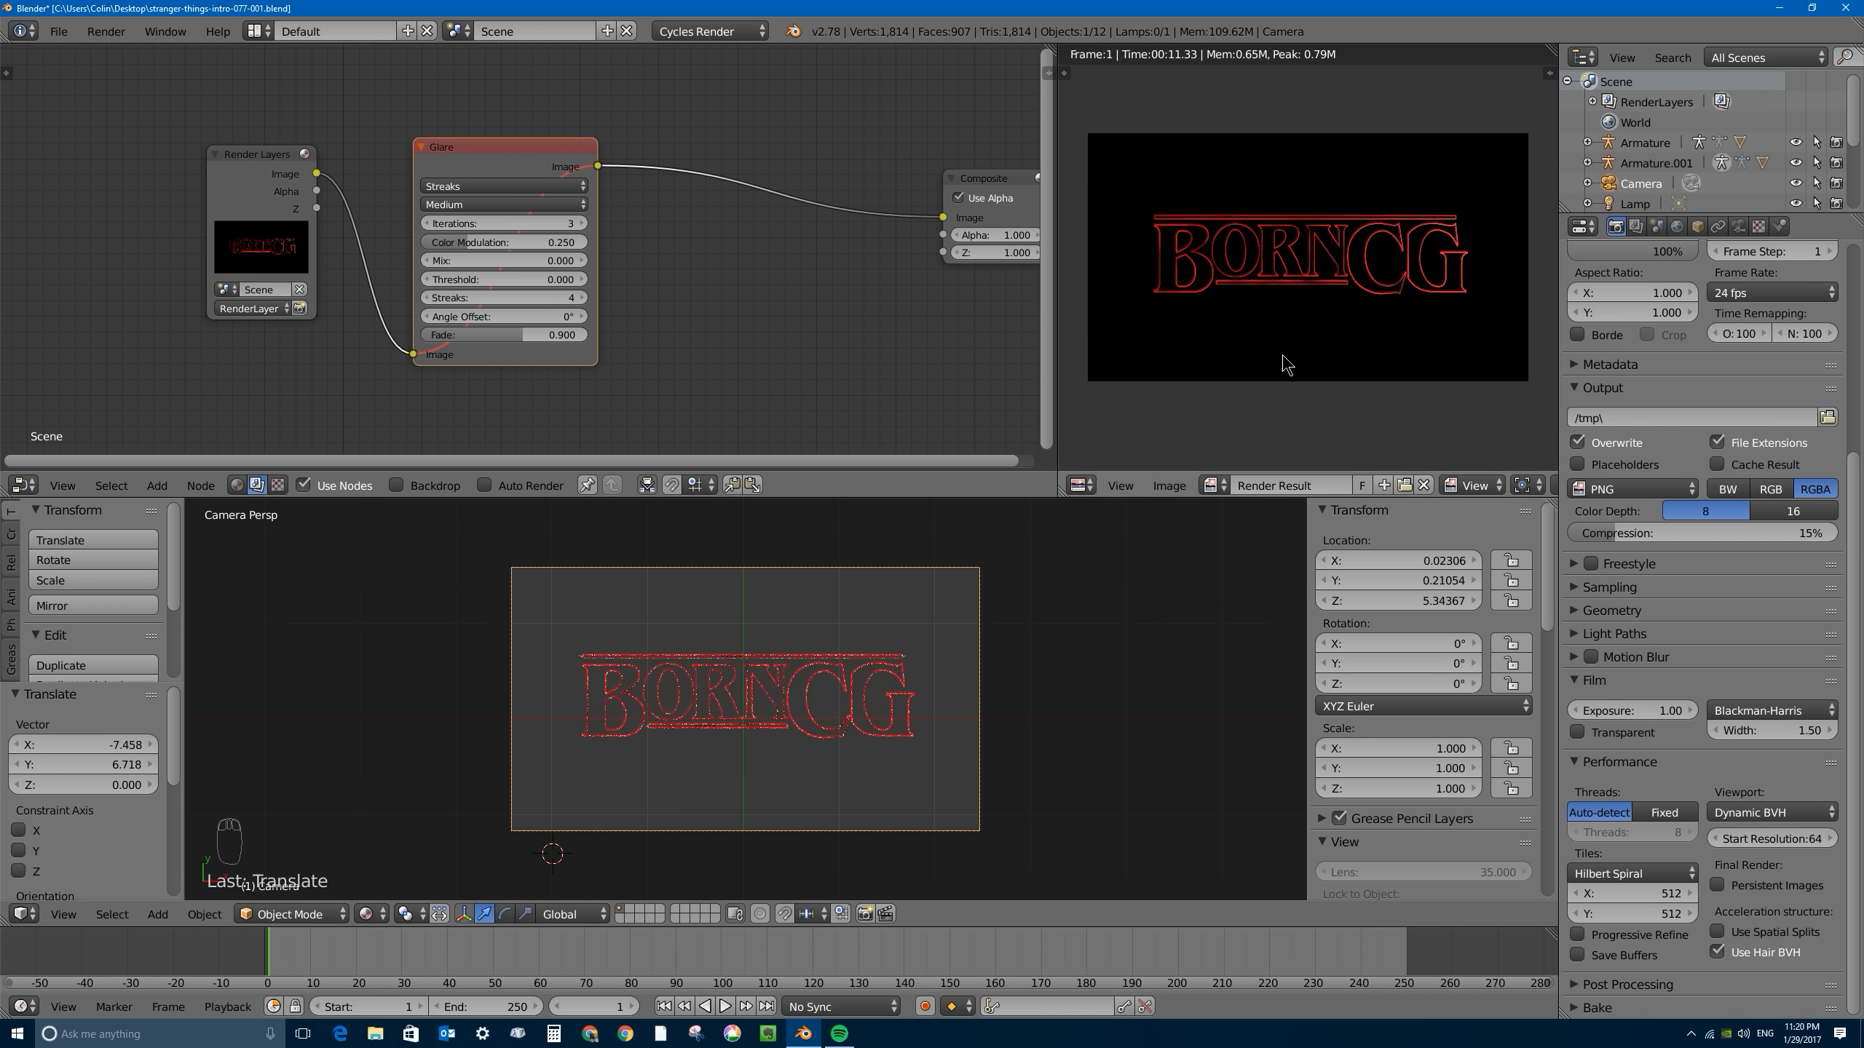
- Unmute the Glare node and try the Simple Star glare type on the rendered title
{"action": "left_click", "coordinate": [492, 142]}
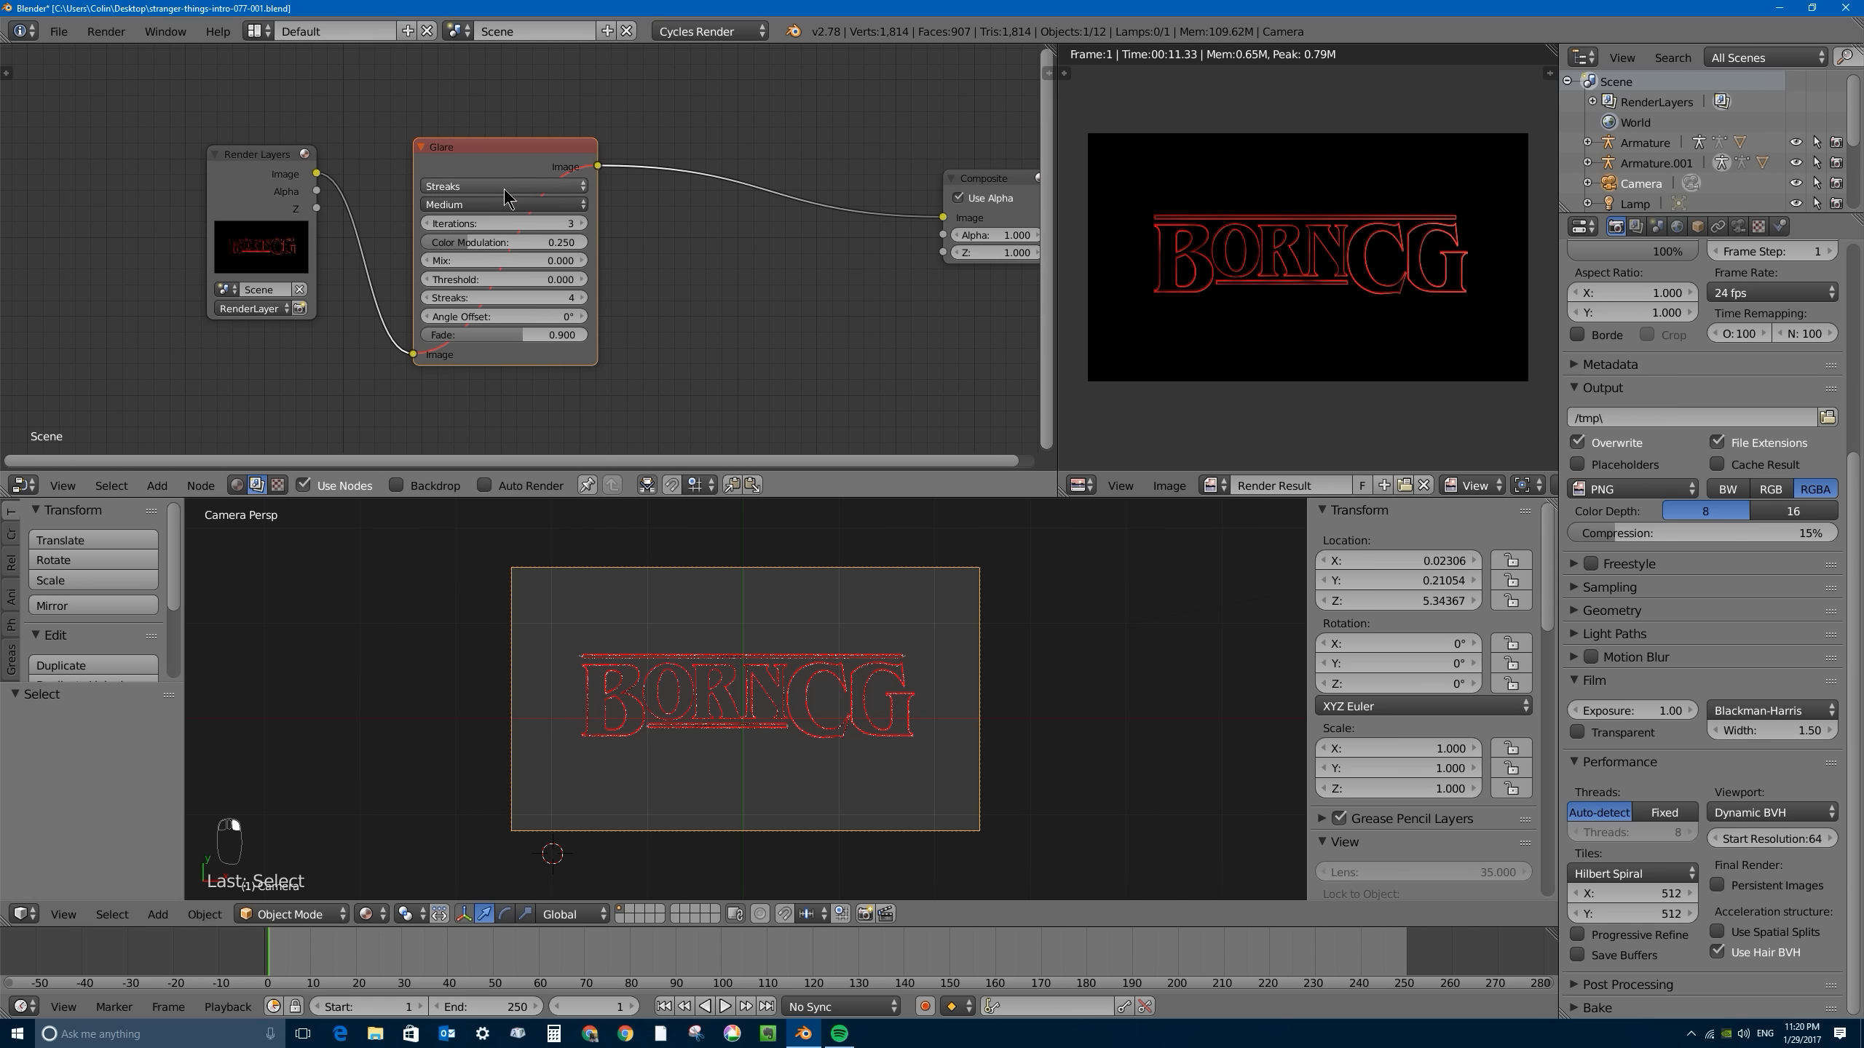
{"action": "key", "text": "m"}
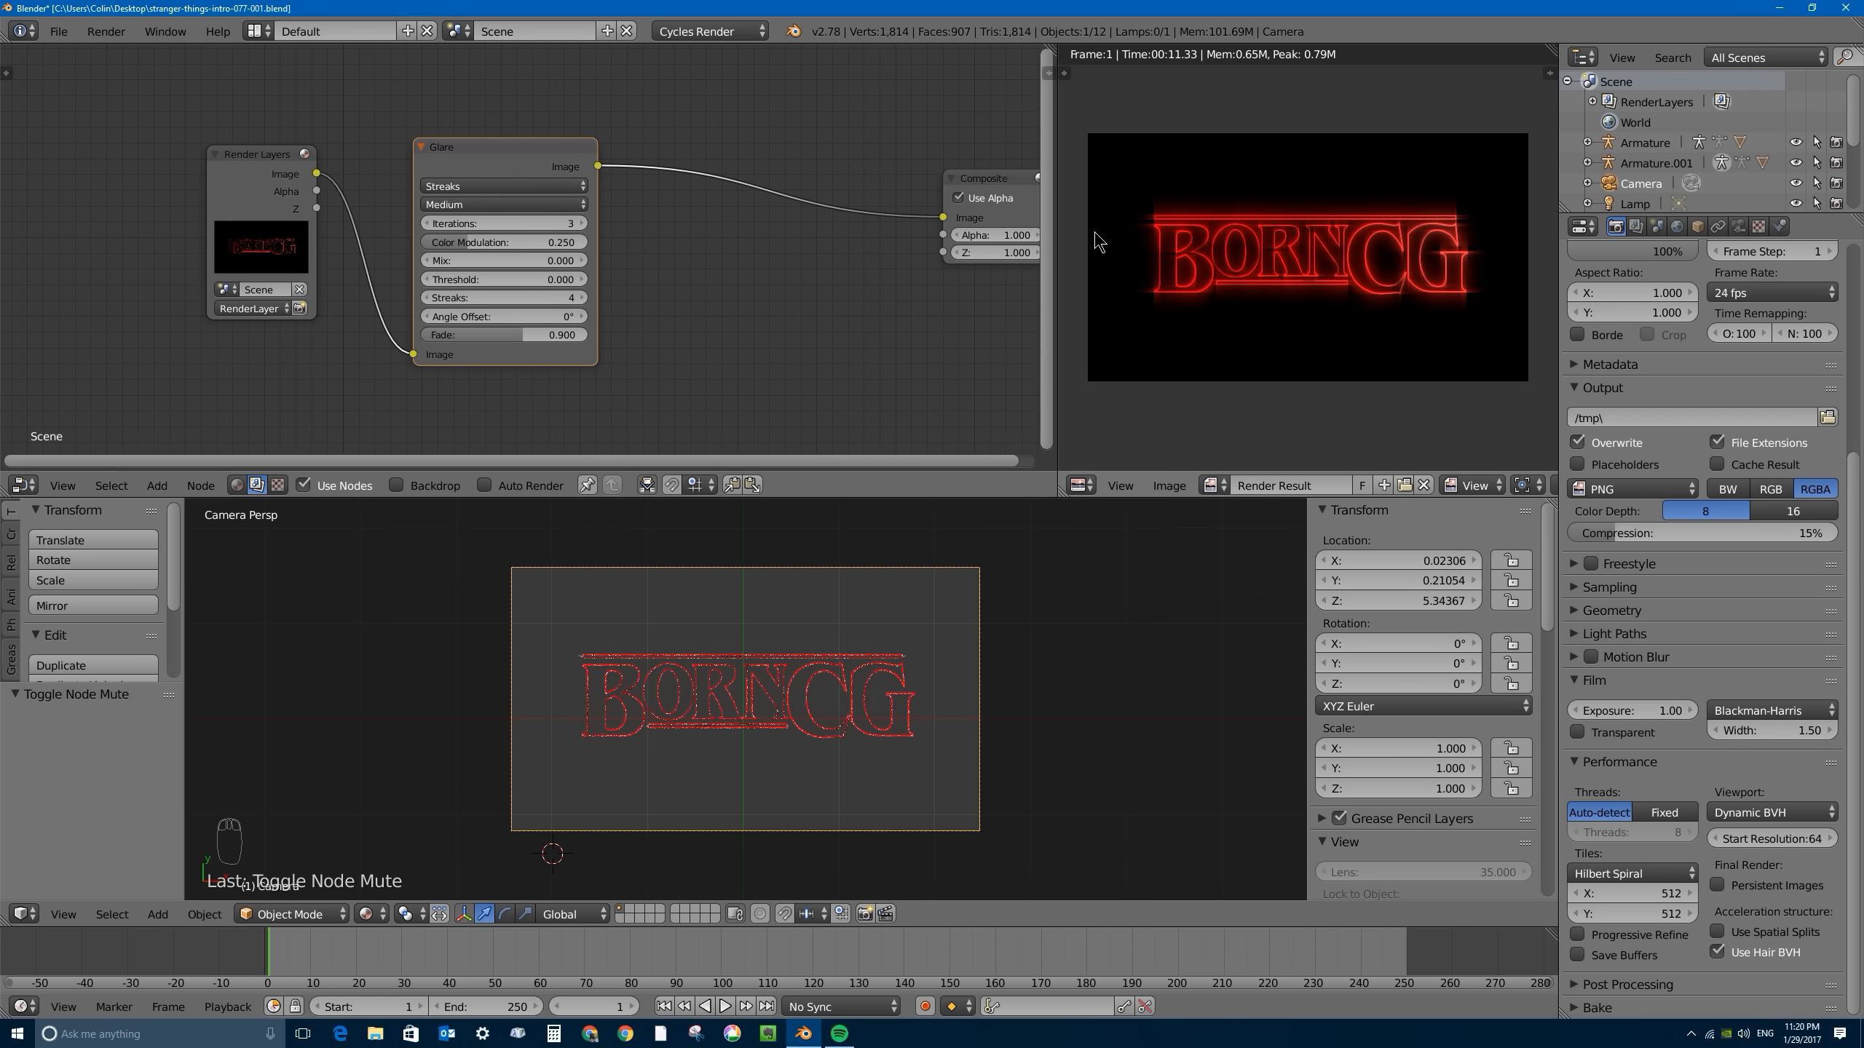
{"action": "left_click", "coordinate": [451, 187]}
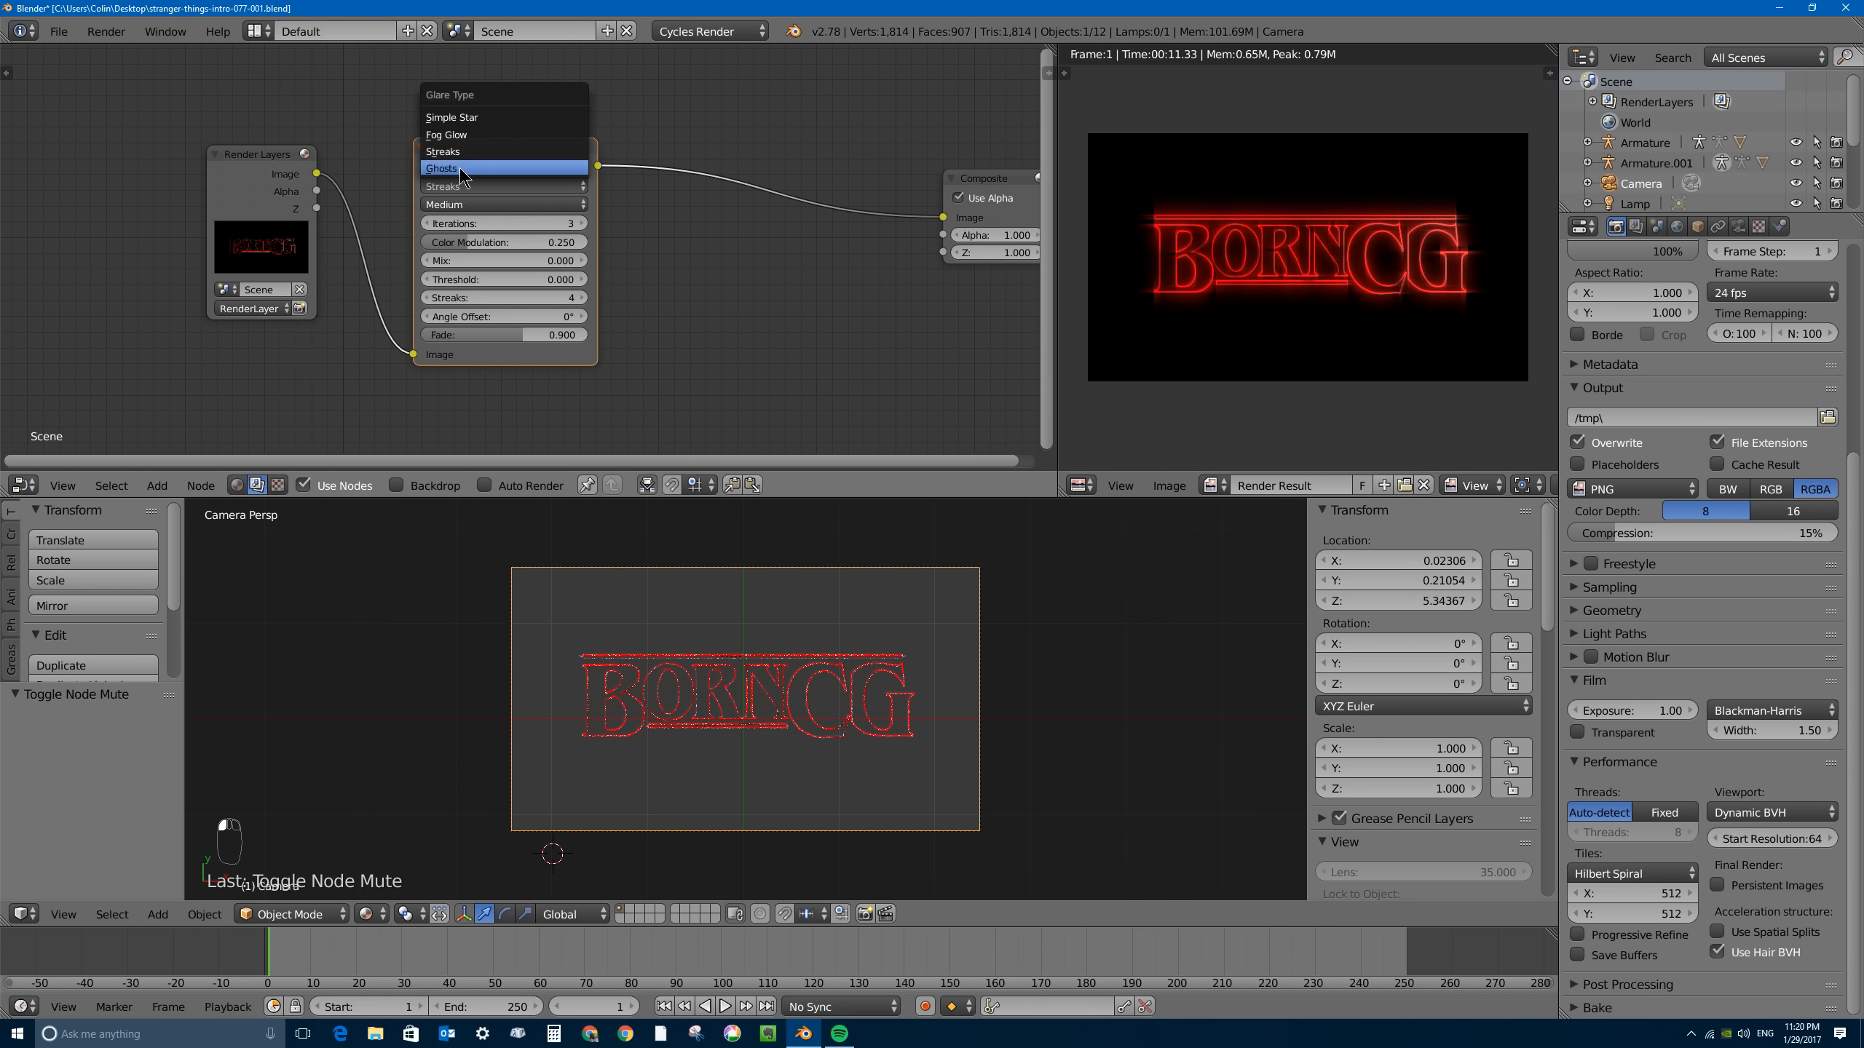
{"action": "left_click", "coordinate": [454, 116]}
{"action": "scroll", "coordinate": [1421, 245], "scroll_direction": "up", "scroll_amount": 5}
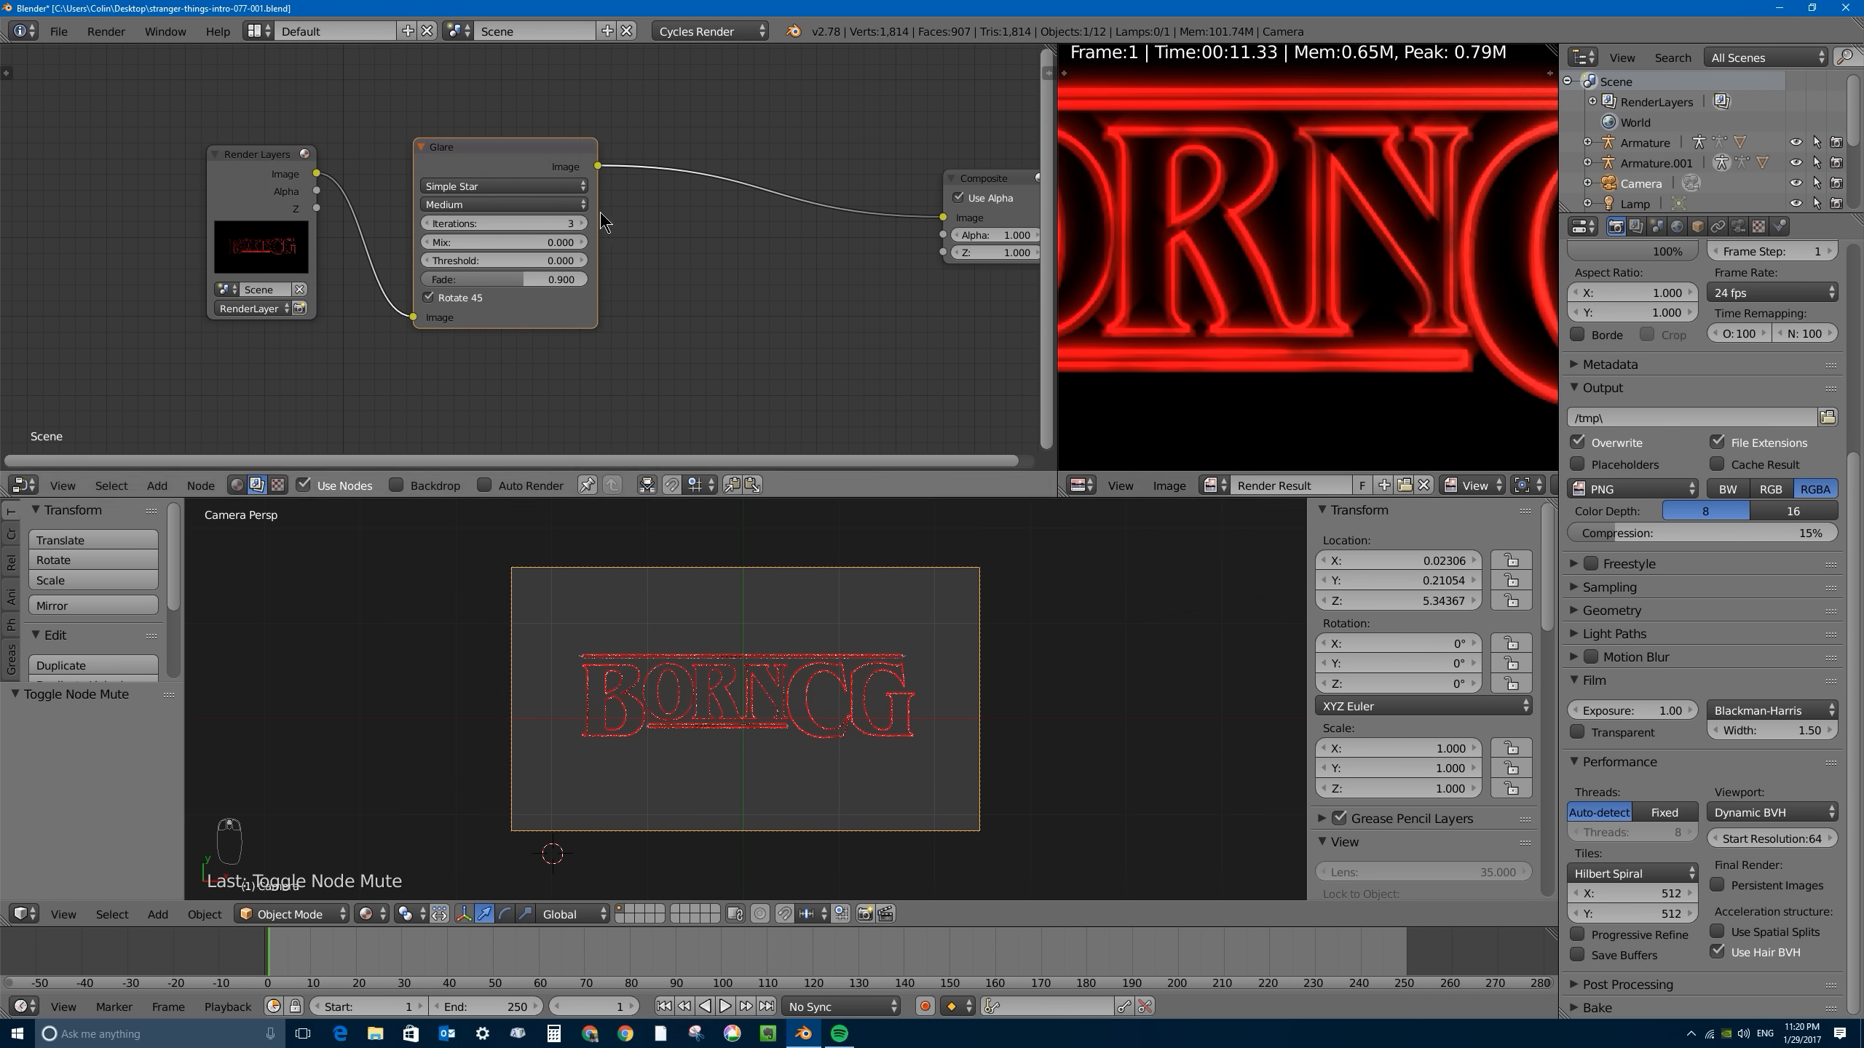
- Set the Glare node's quality to High and its type to Fog Glow, and inspect the glow on the letters
{"action": "left_click", "coordinate": [506, 204]}
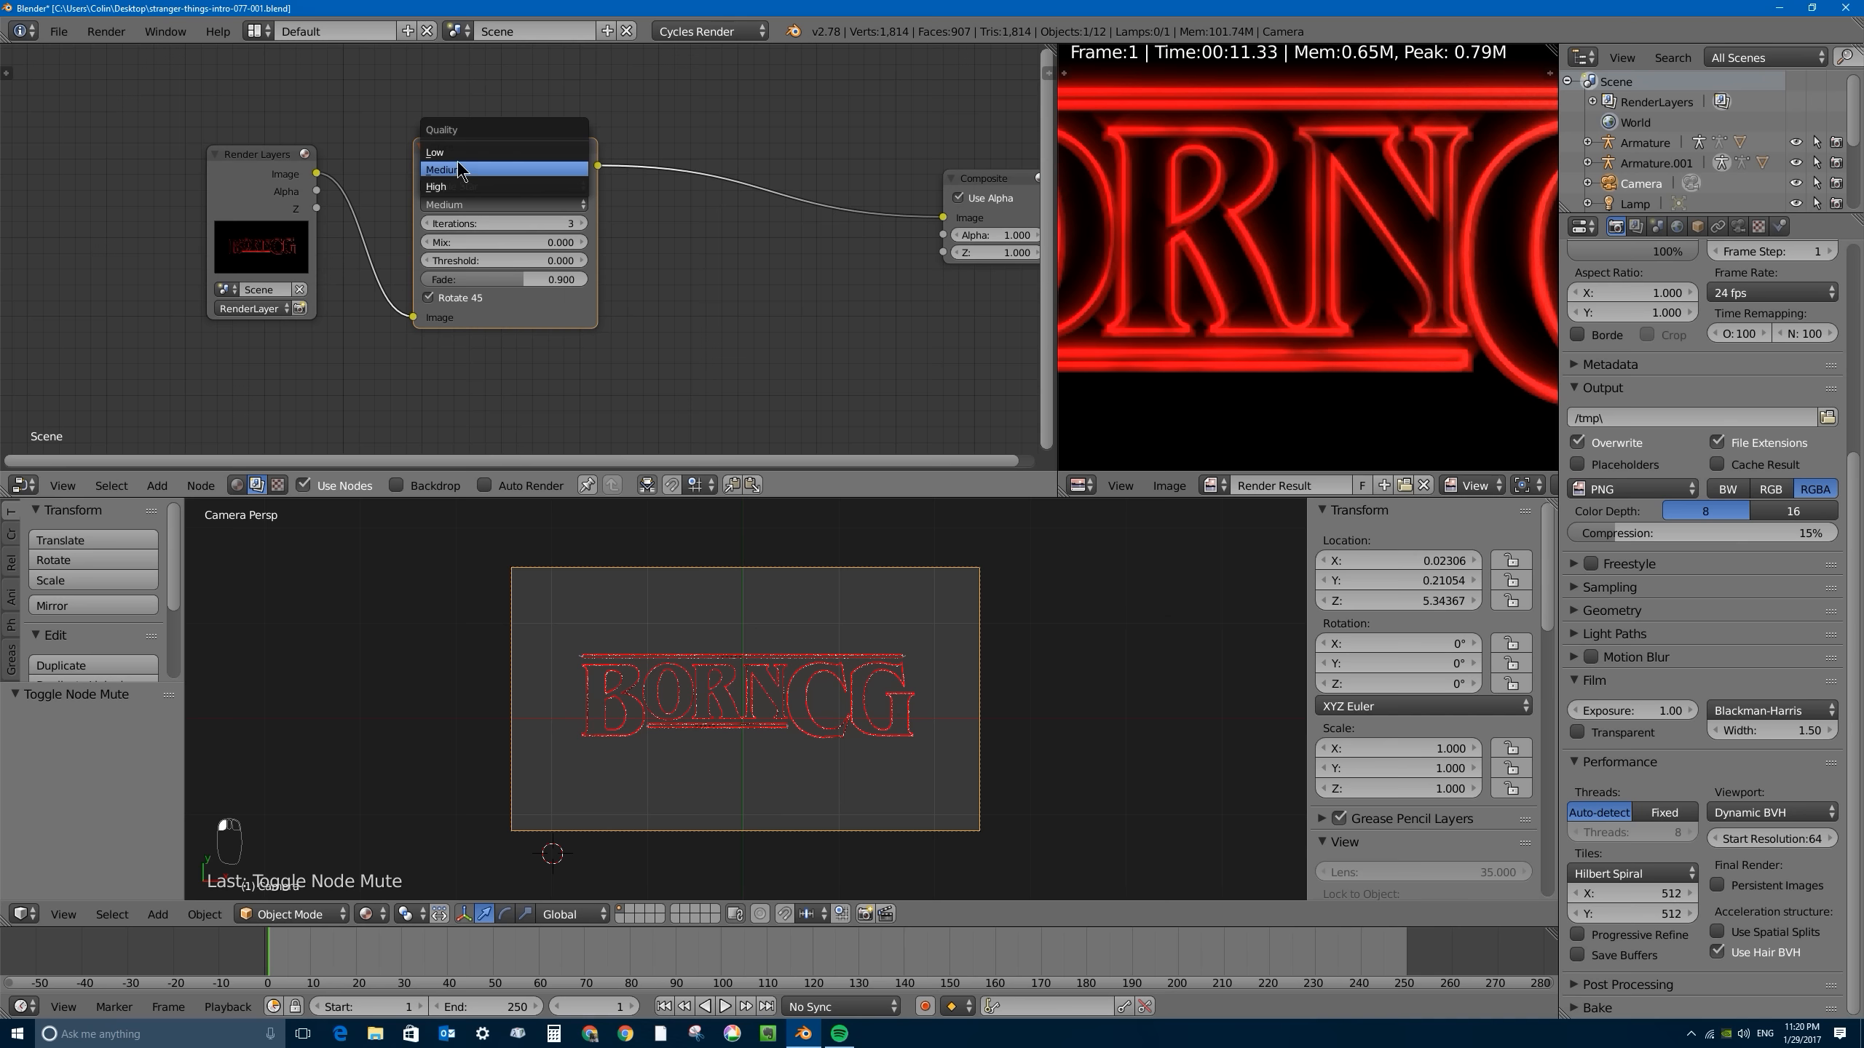
{"action": "left_click", "coordinate": [451, 185]}
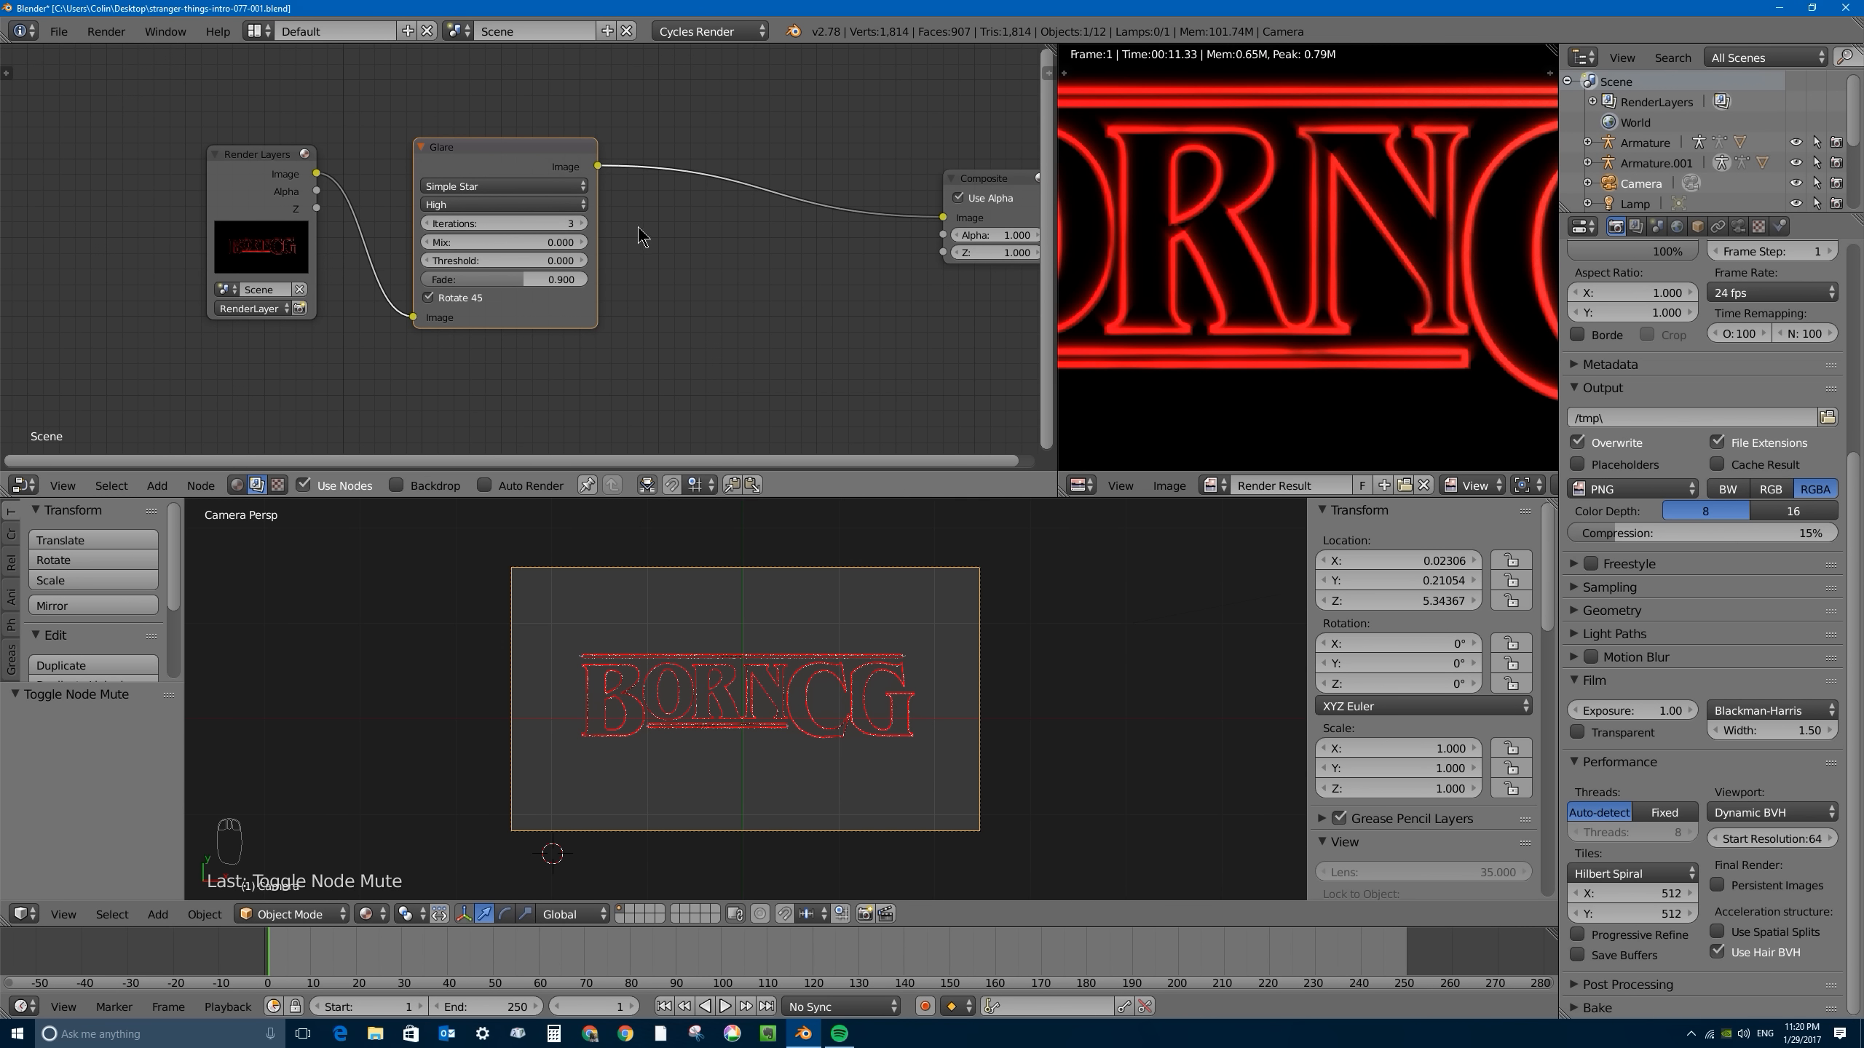
{"action": "left_click", "coordinate": [504, 185]}
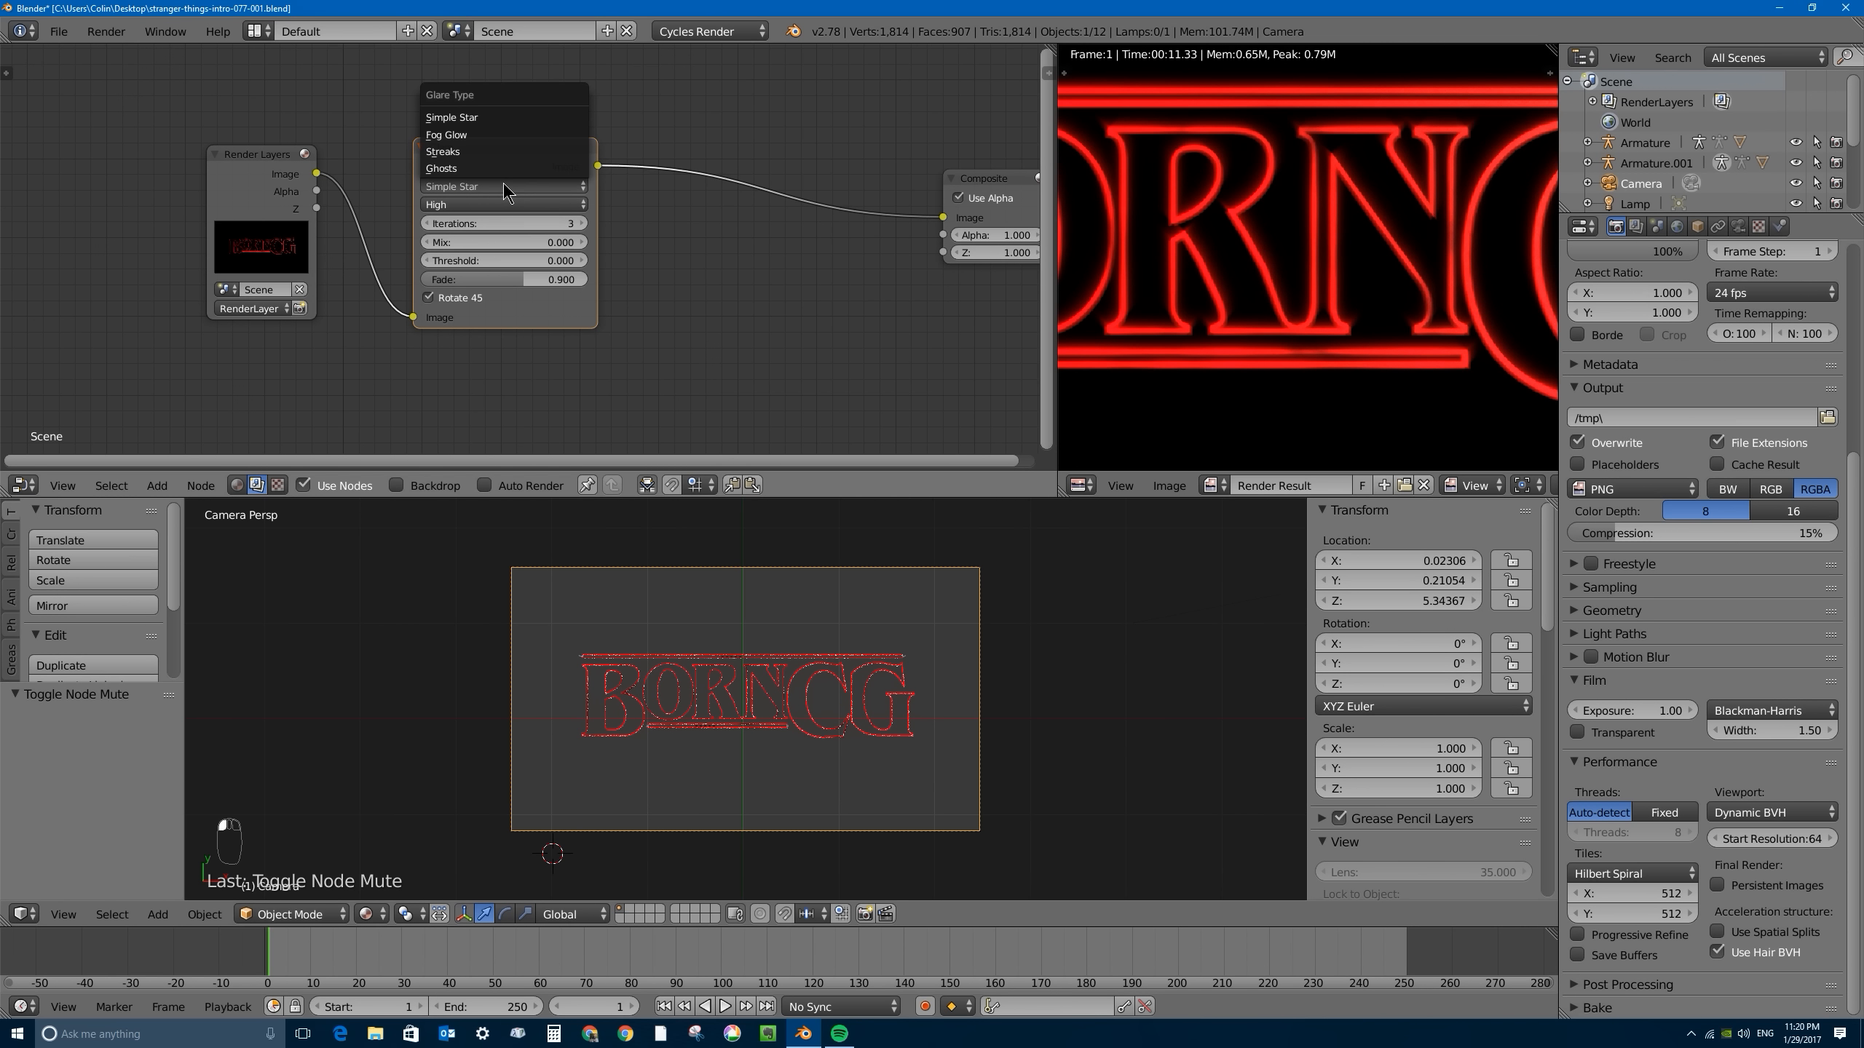
{"action": "left_click", "coordinate": [466, 135]}
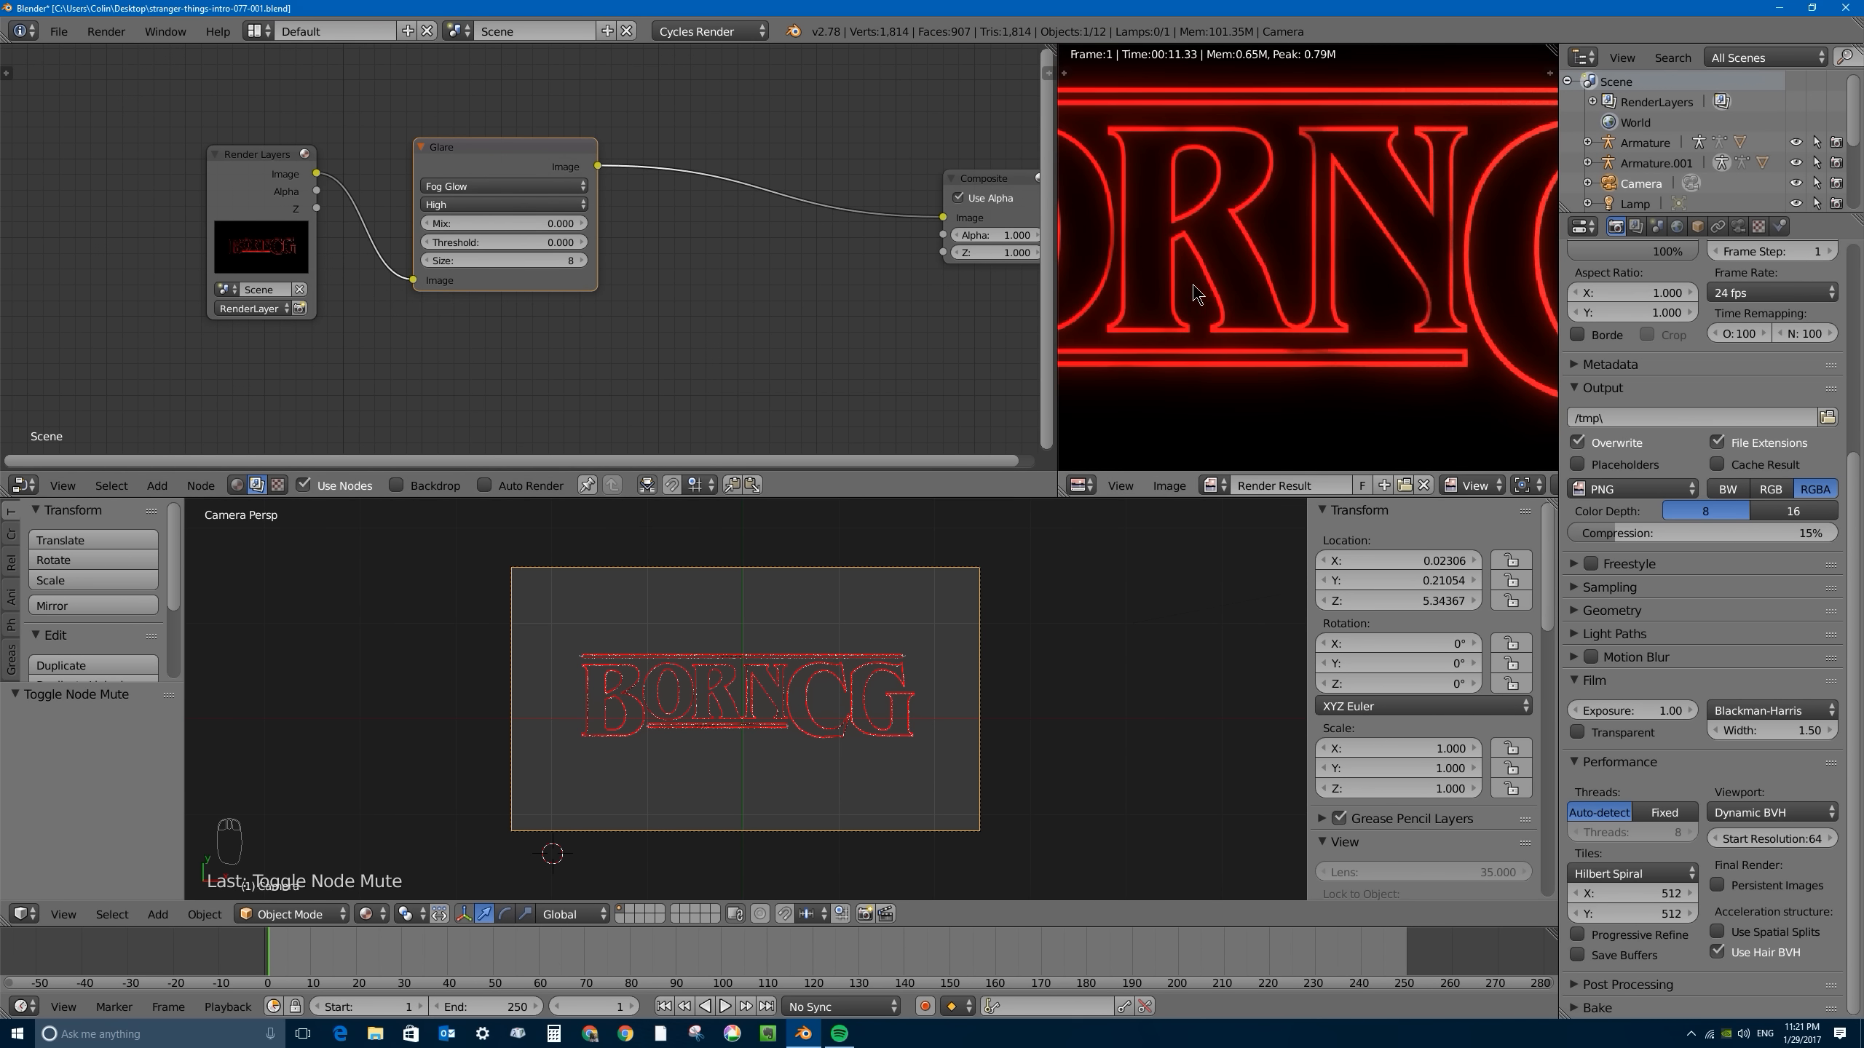
{"action": "scroll", "coordinate": [1182, 225], "scroll_direction": "up", "scroll_amount": 2}
{"action": "scroll", "coordinate": [1211, 252], "scroll_direction": "down", "scroll_amount": 4}
{"action": "scroll", "coordinate": [1214, 252], "scroll_direction": "down", "scroll_amount": 2}
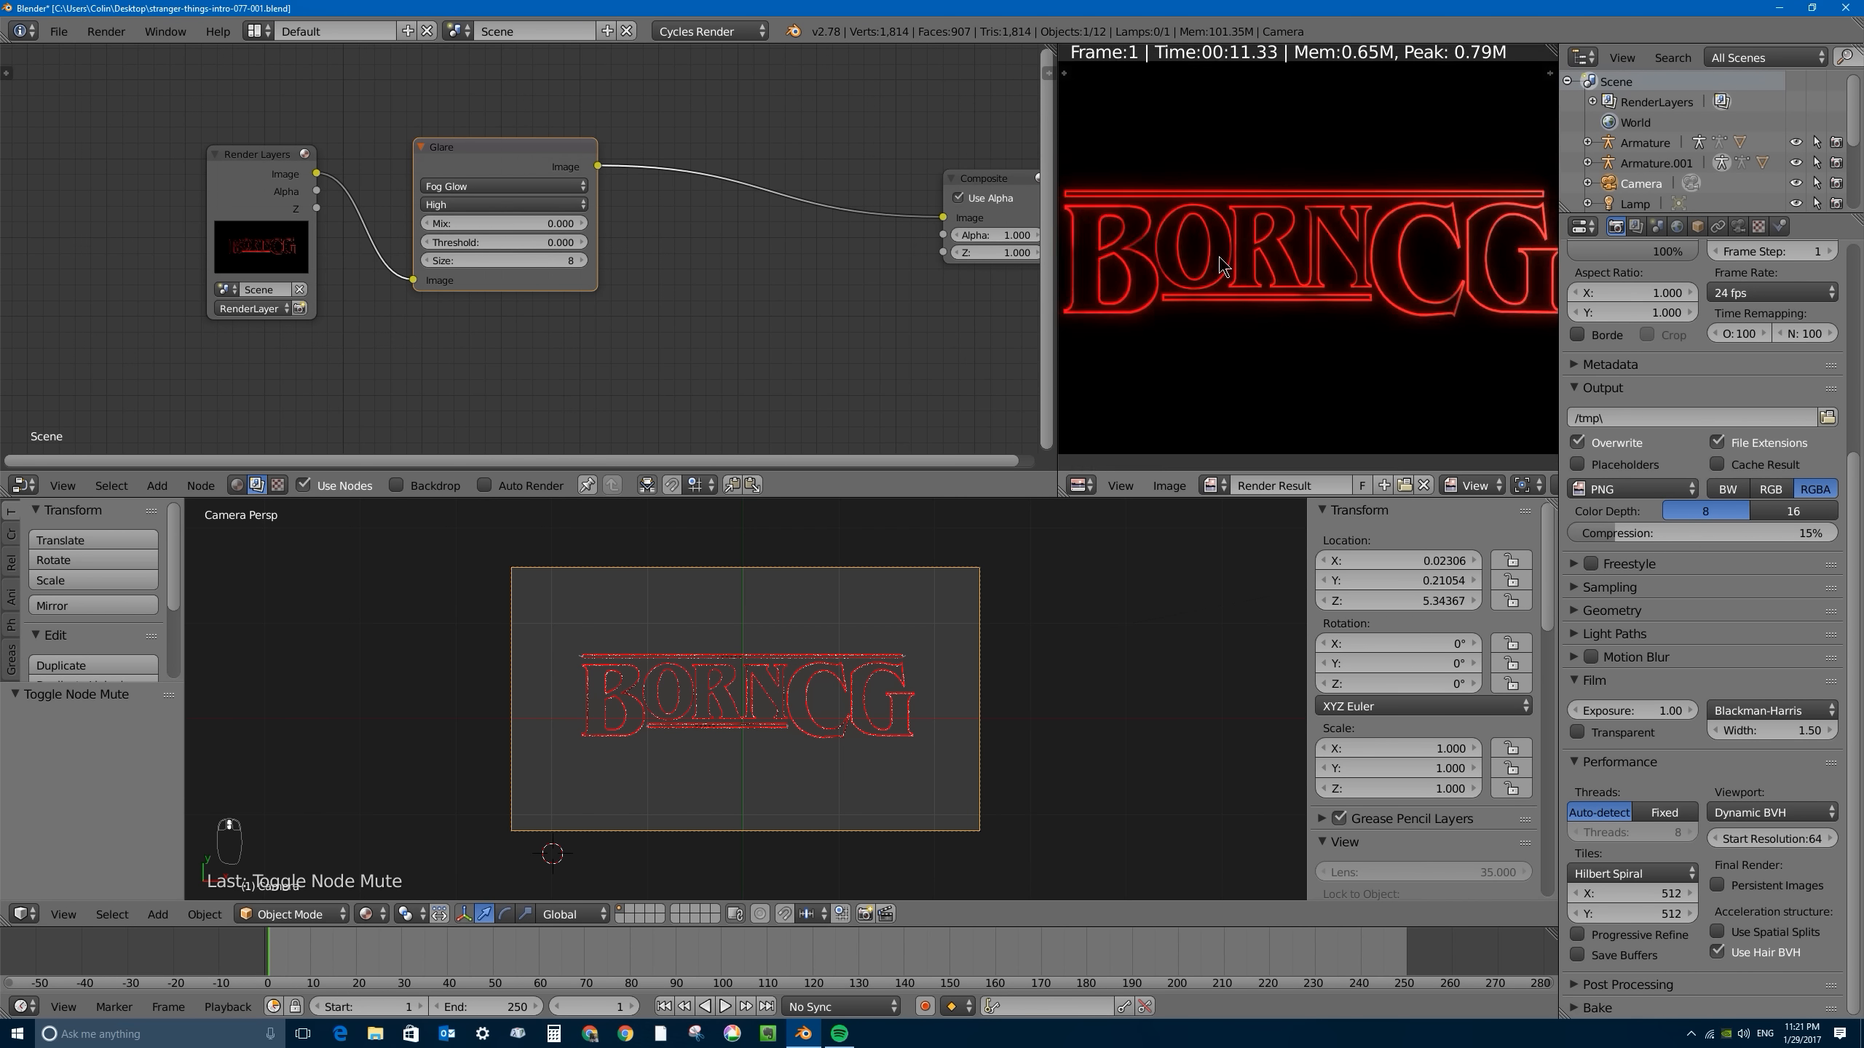
{"action": "scroll", "coordinate": [1217, 255], "scroll_direction": "up", "scroll_amount": 6}
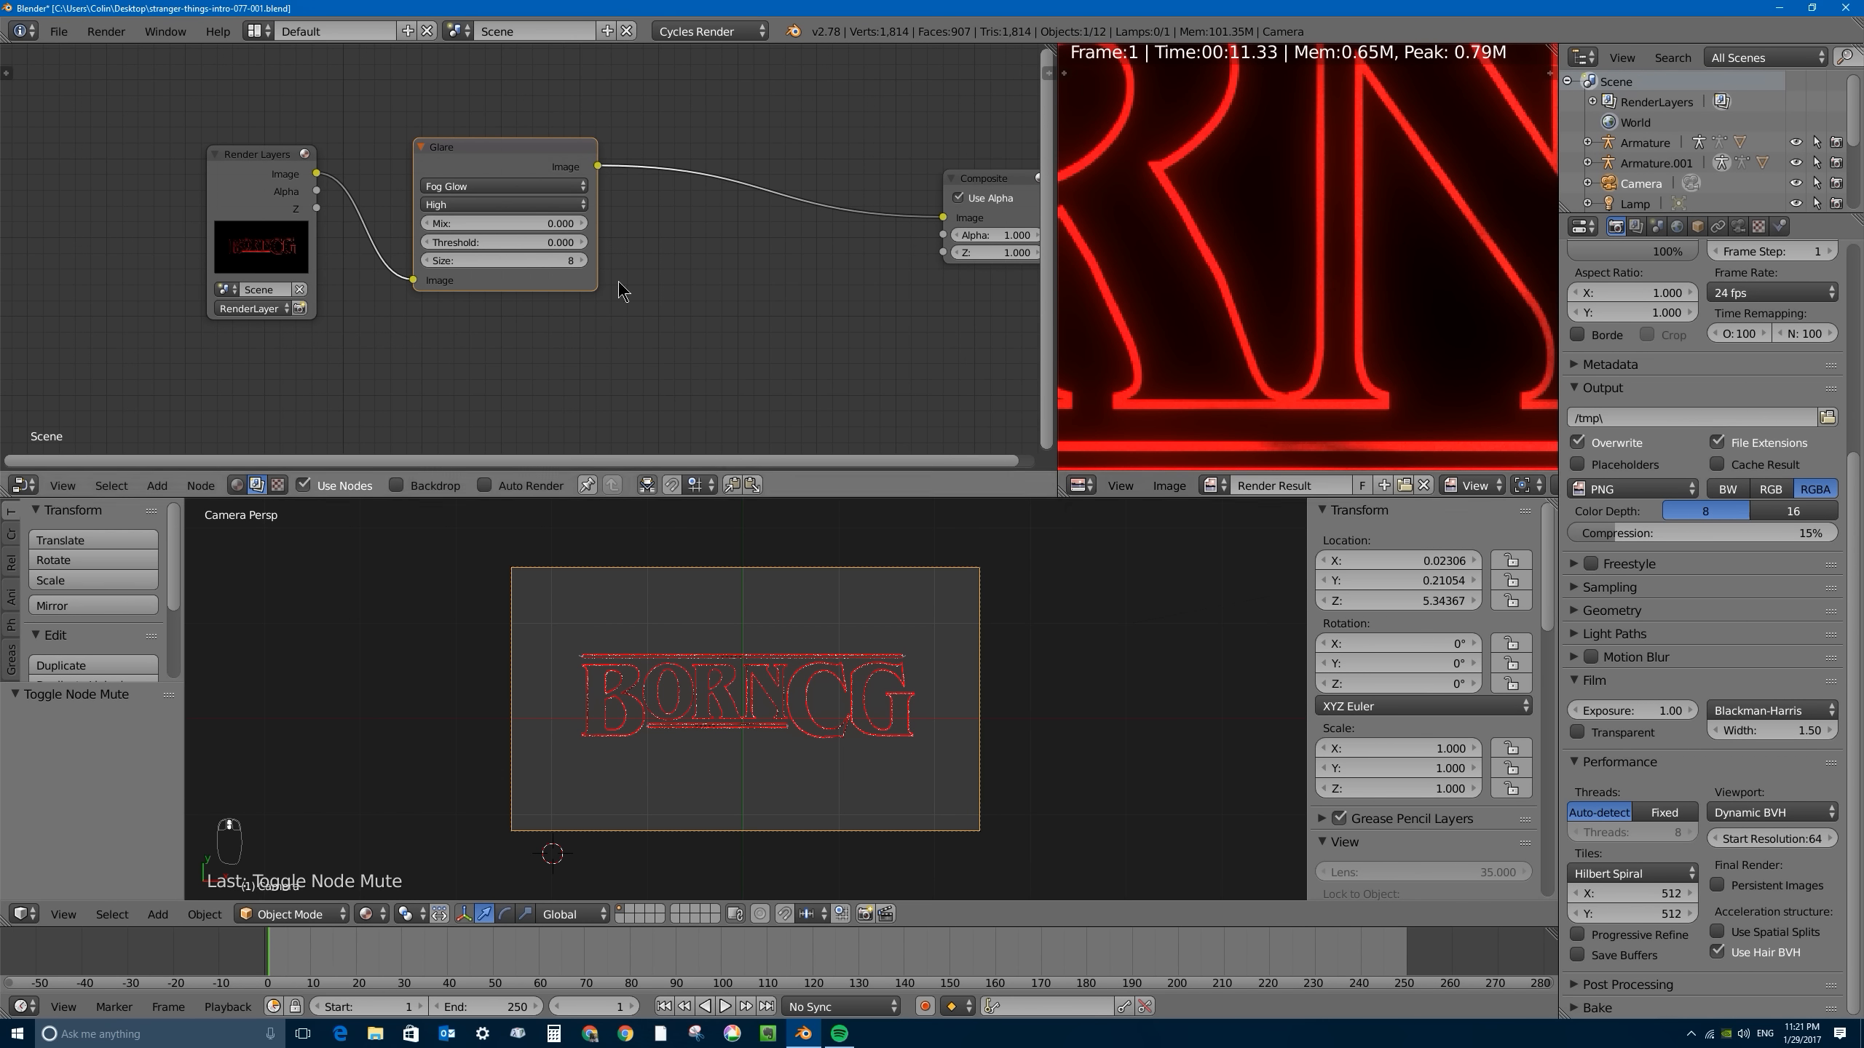
- Set the Fog Glow size to 9 and check the wider glow around the title
{"action": "left_click", "coordinate": [506, 259]}
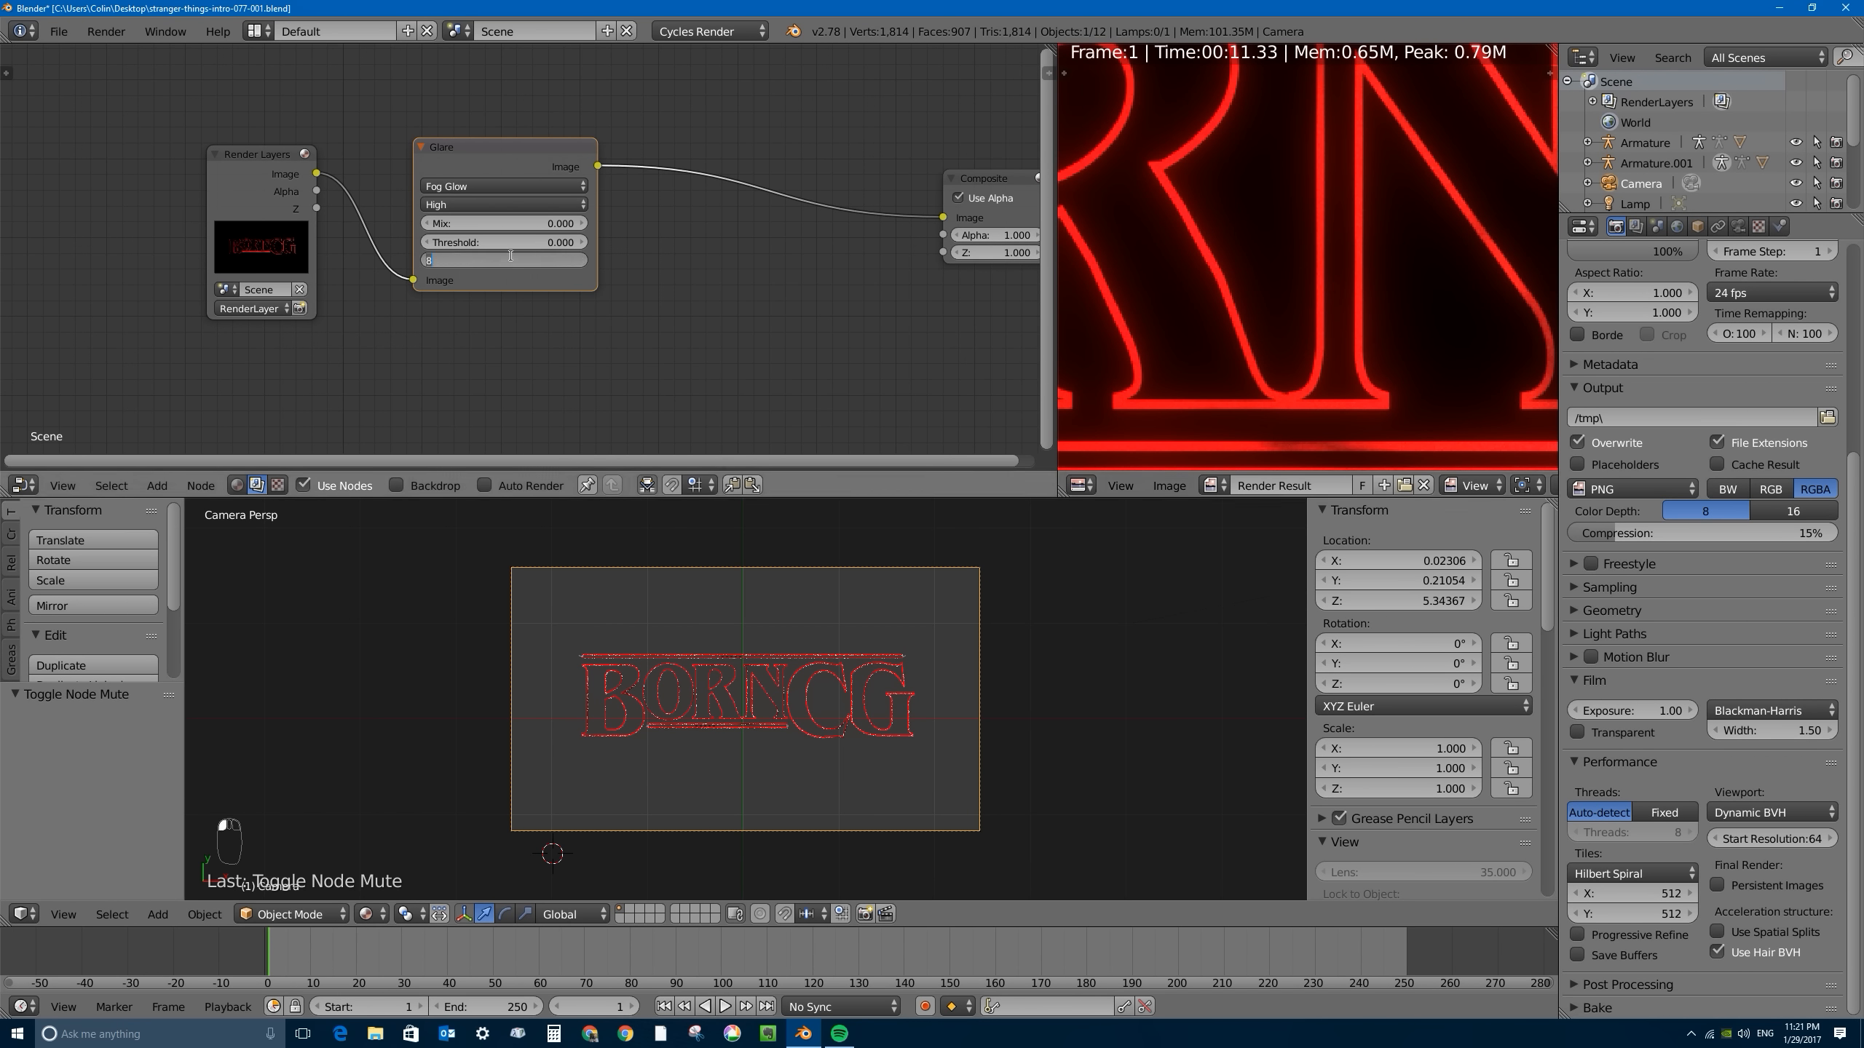
{"action": "type", "text": "9"}
{"action": "key", "text": "Return"}
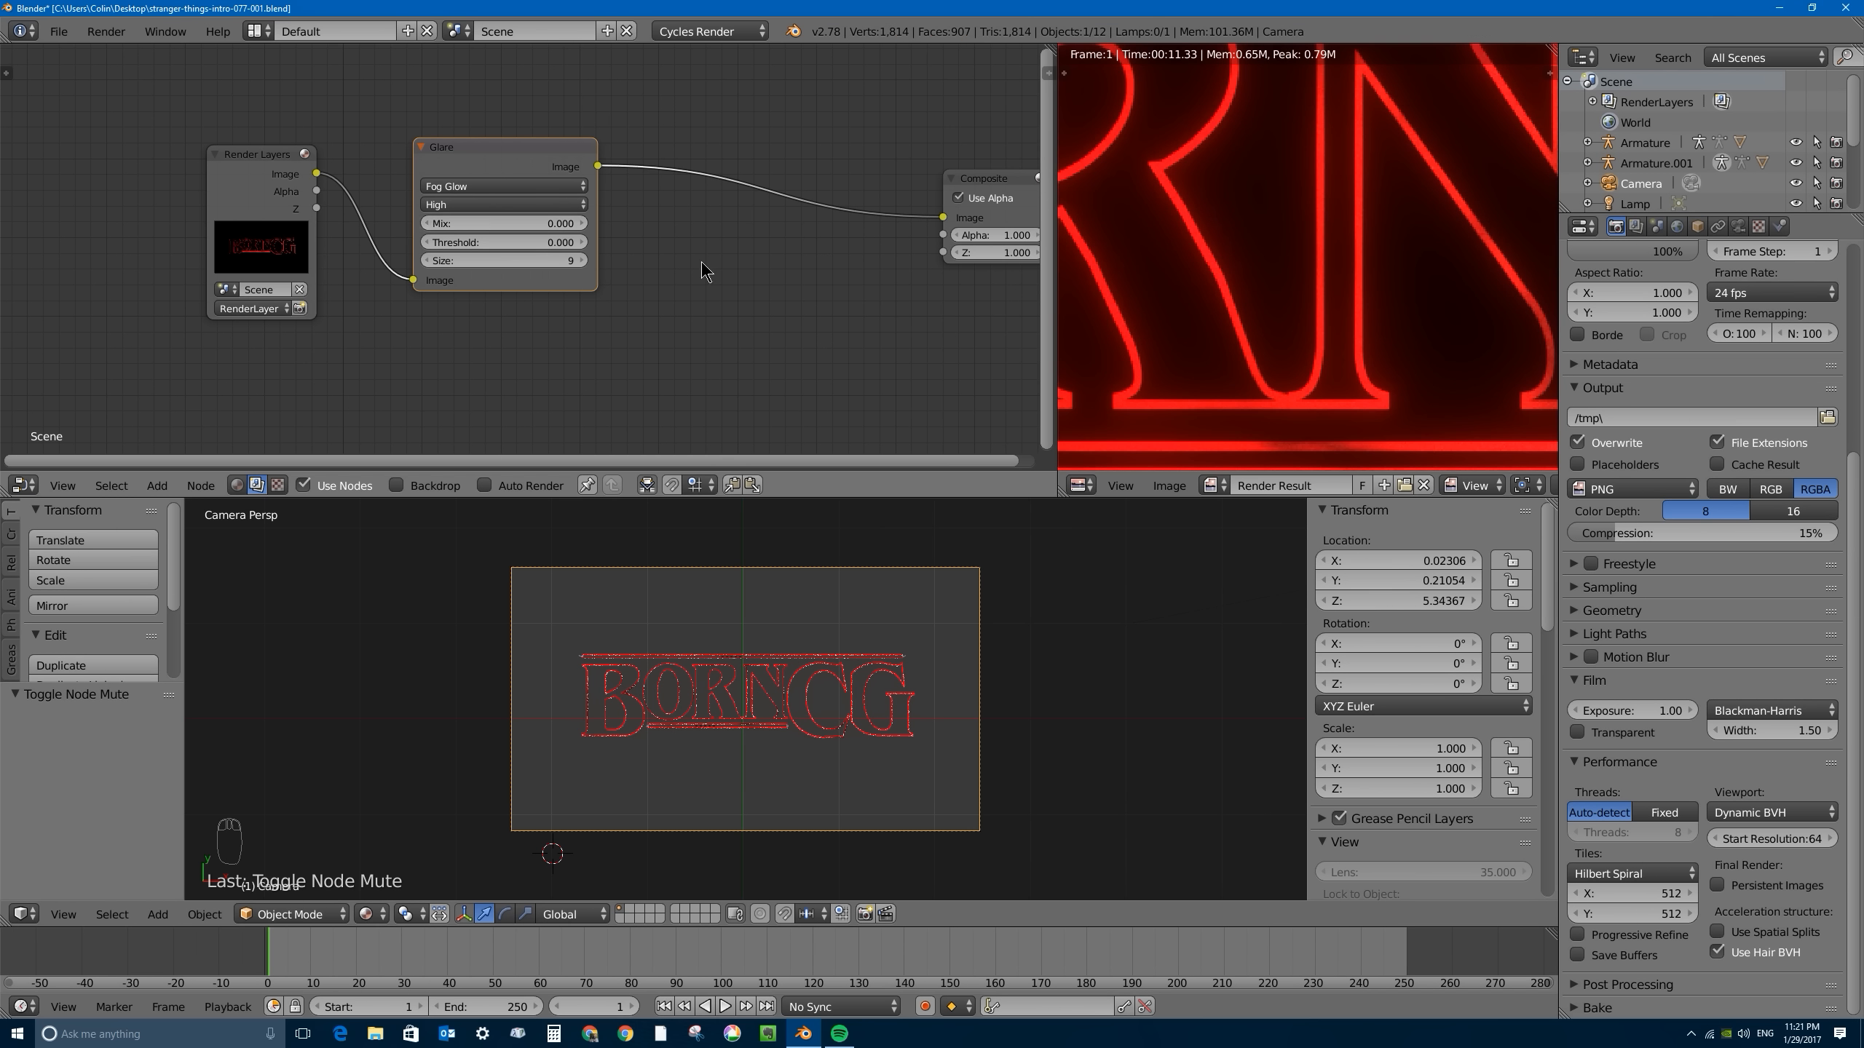
{"action": "scroll", "coordinate": [1254, 246], "scroll_direction": "down", "scroll_amount": 2}
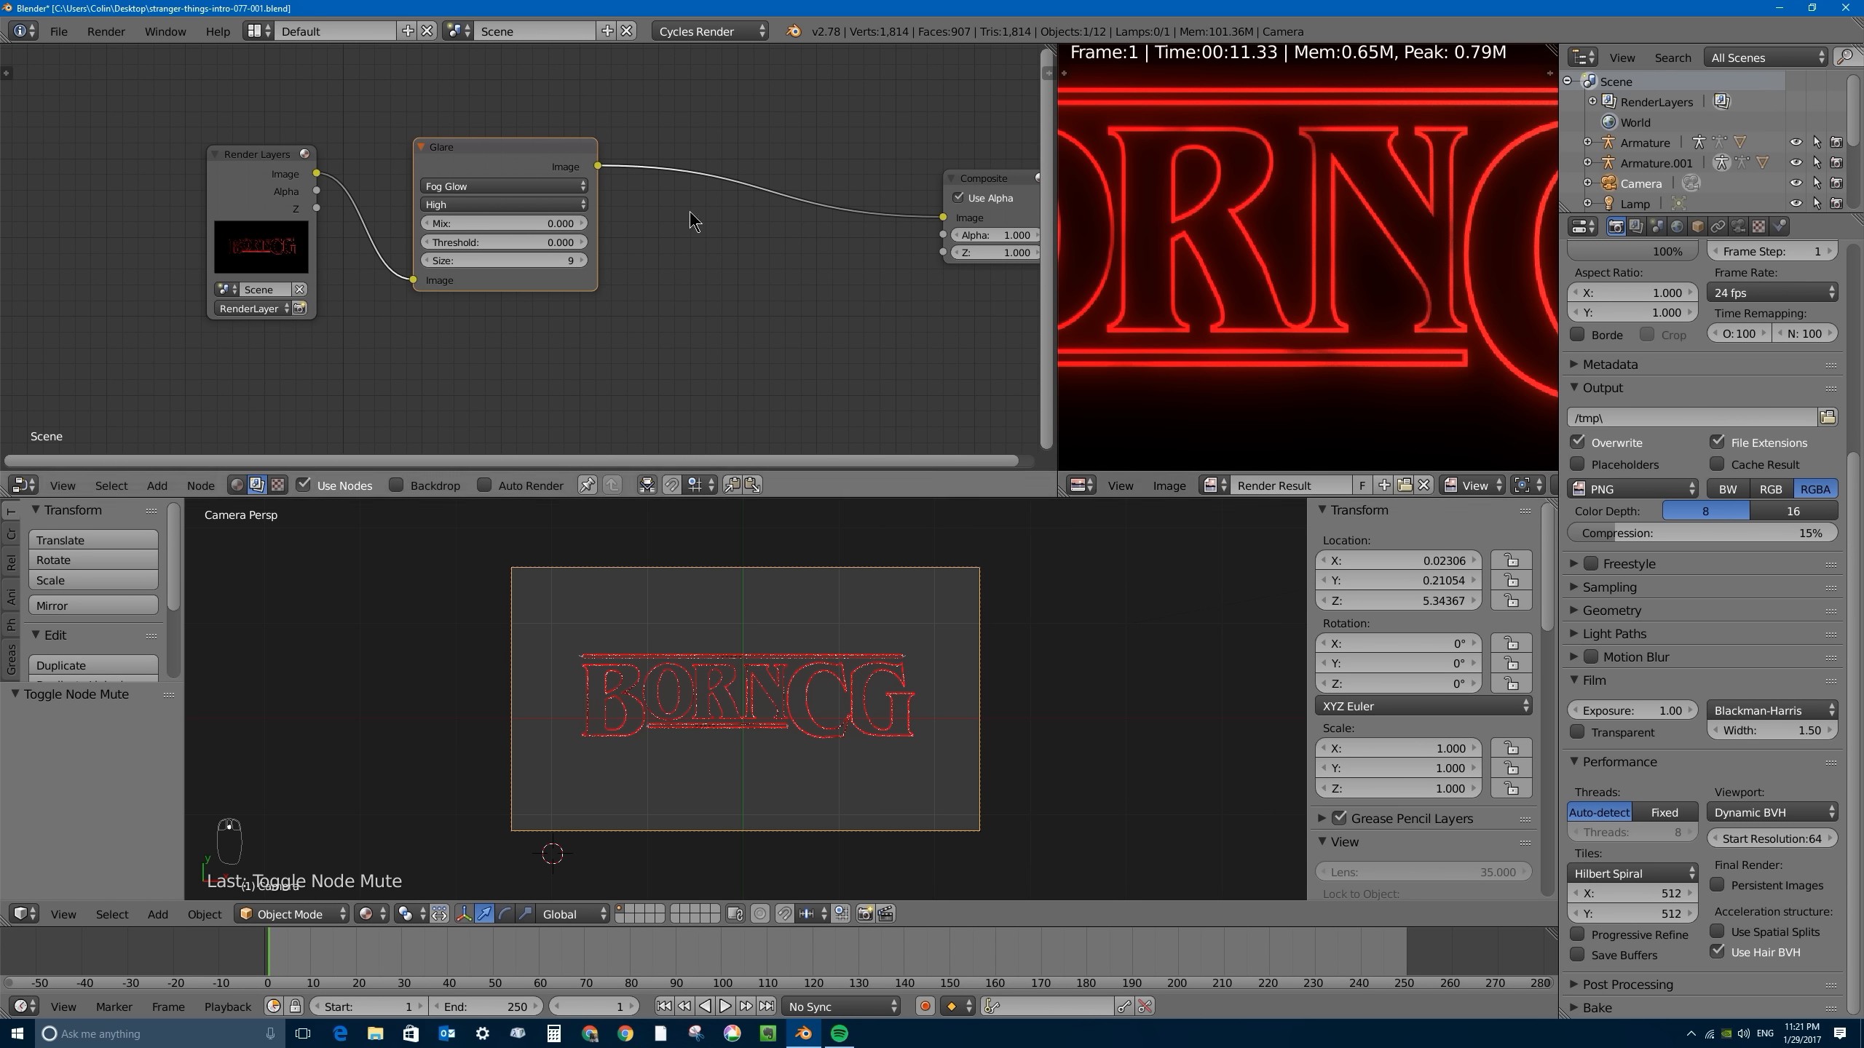
- Duplicate the Glare node, insert the copy between the first Glare and Composite nodes, and inspect the combined glow
{"action": "left_click", "coordinate": [477, 157]}
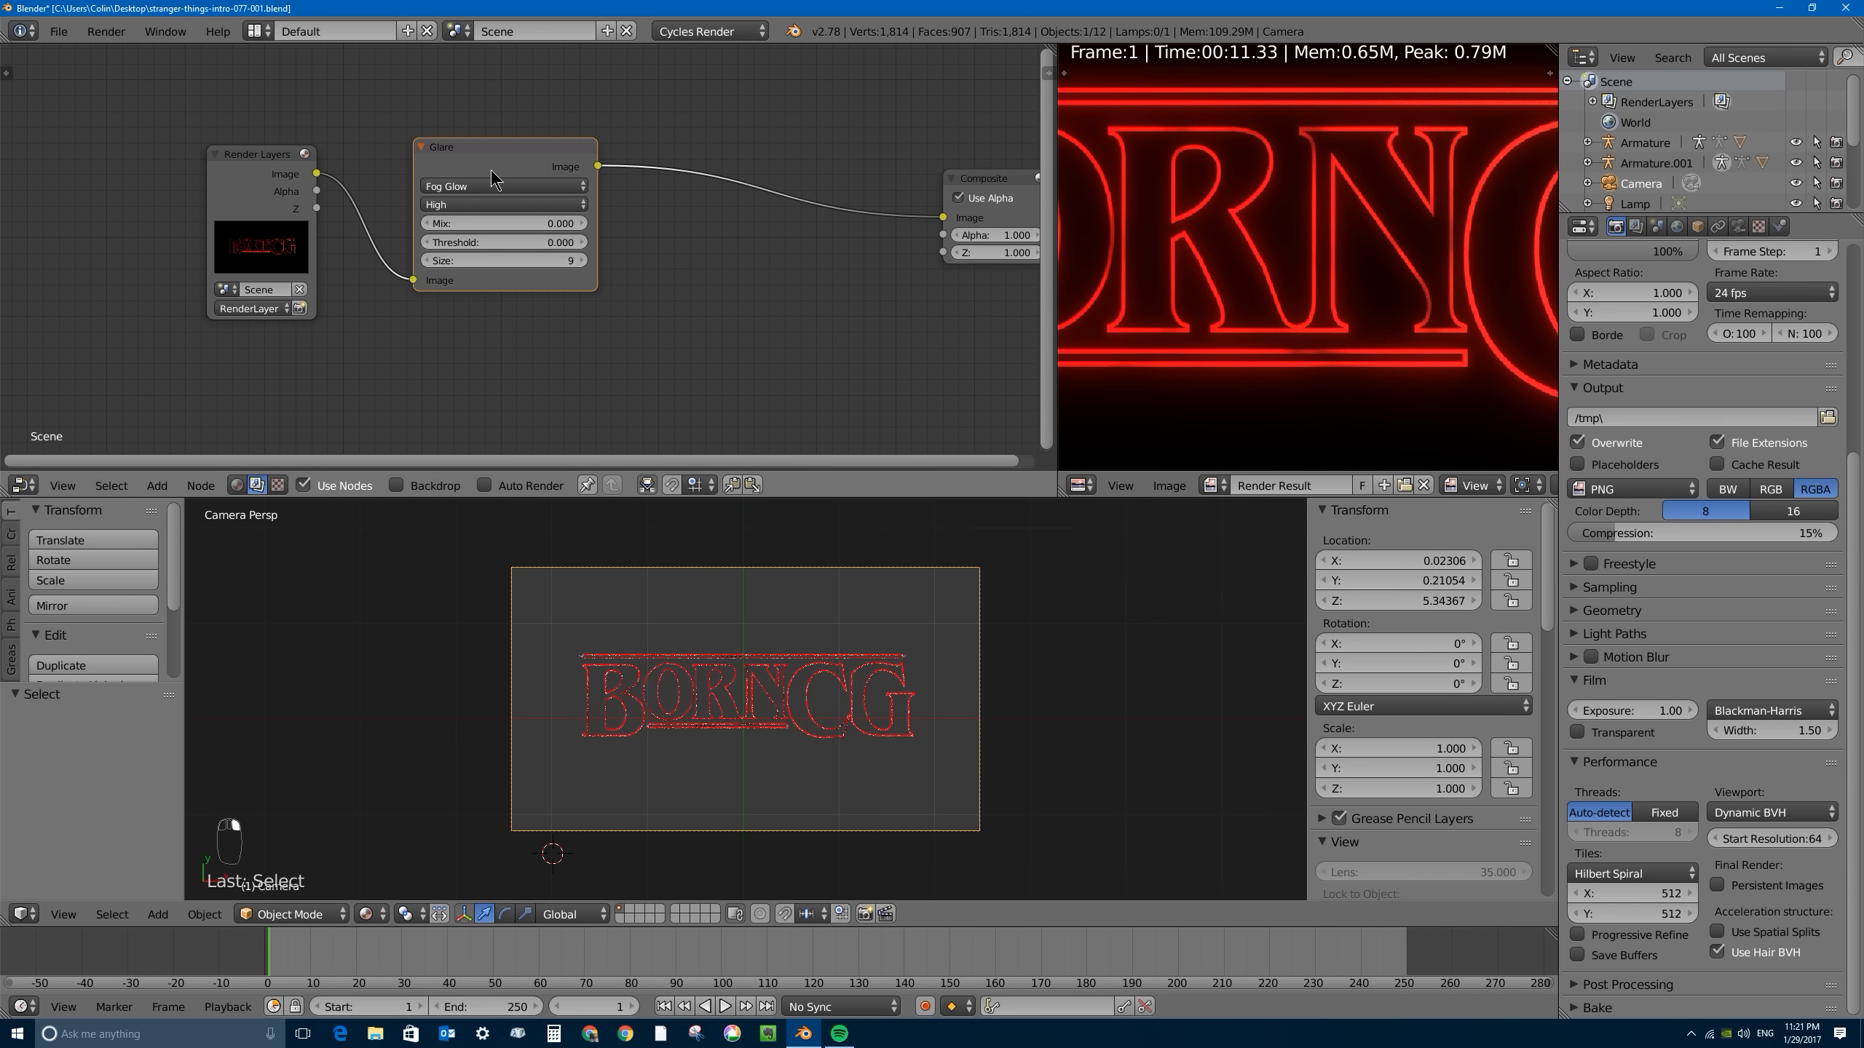
{"action": "key", "text": "shift+d"}
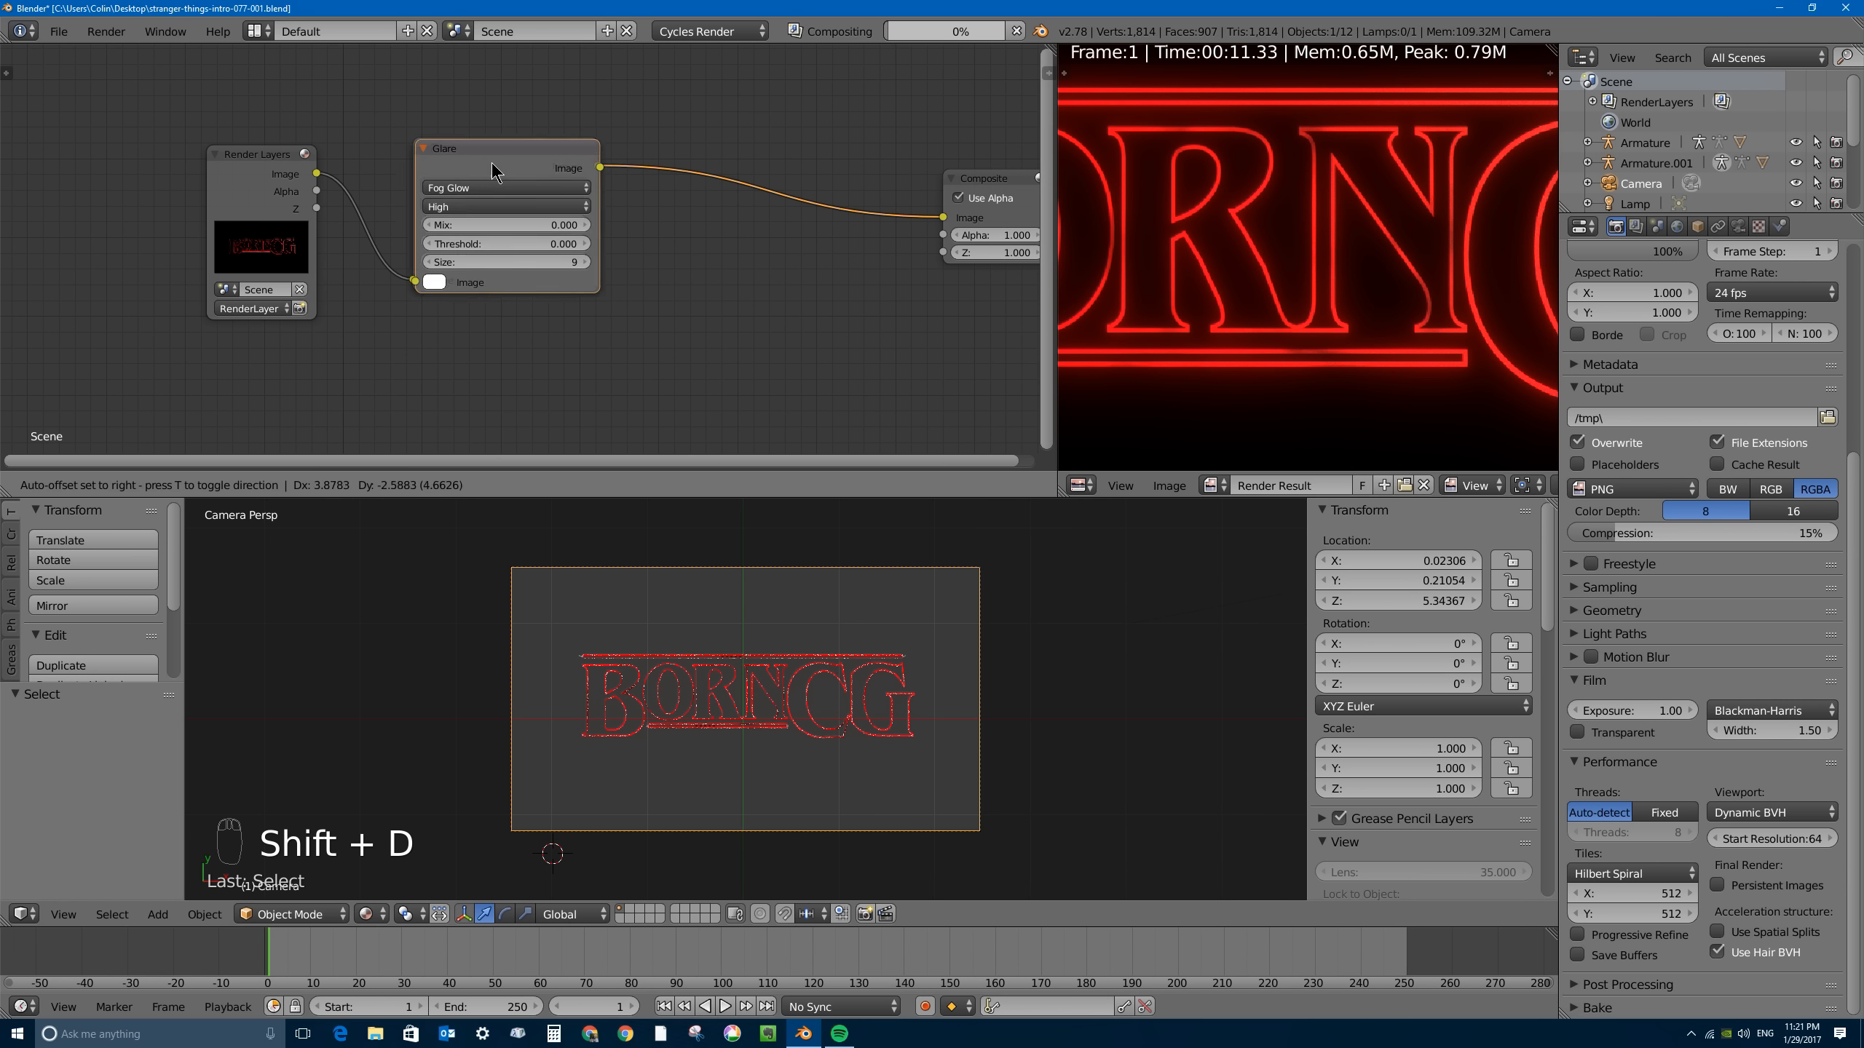
{"action": "left_click", "coordinate": [672, 339]}
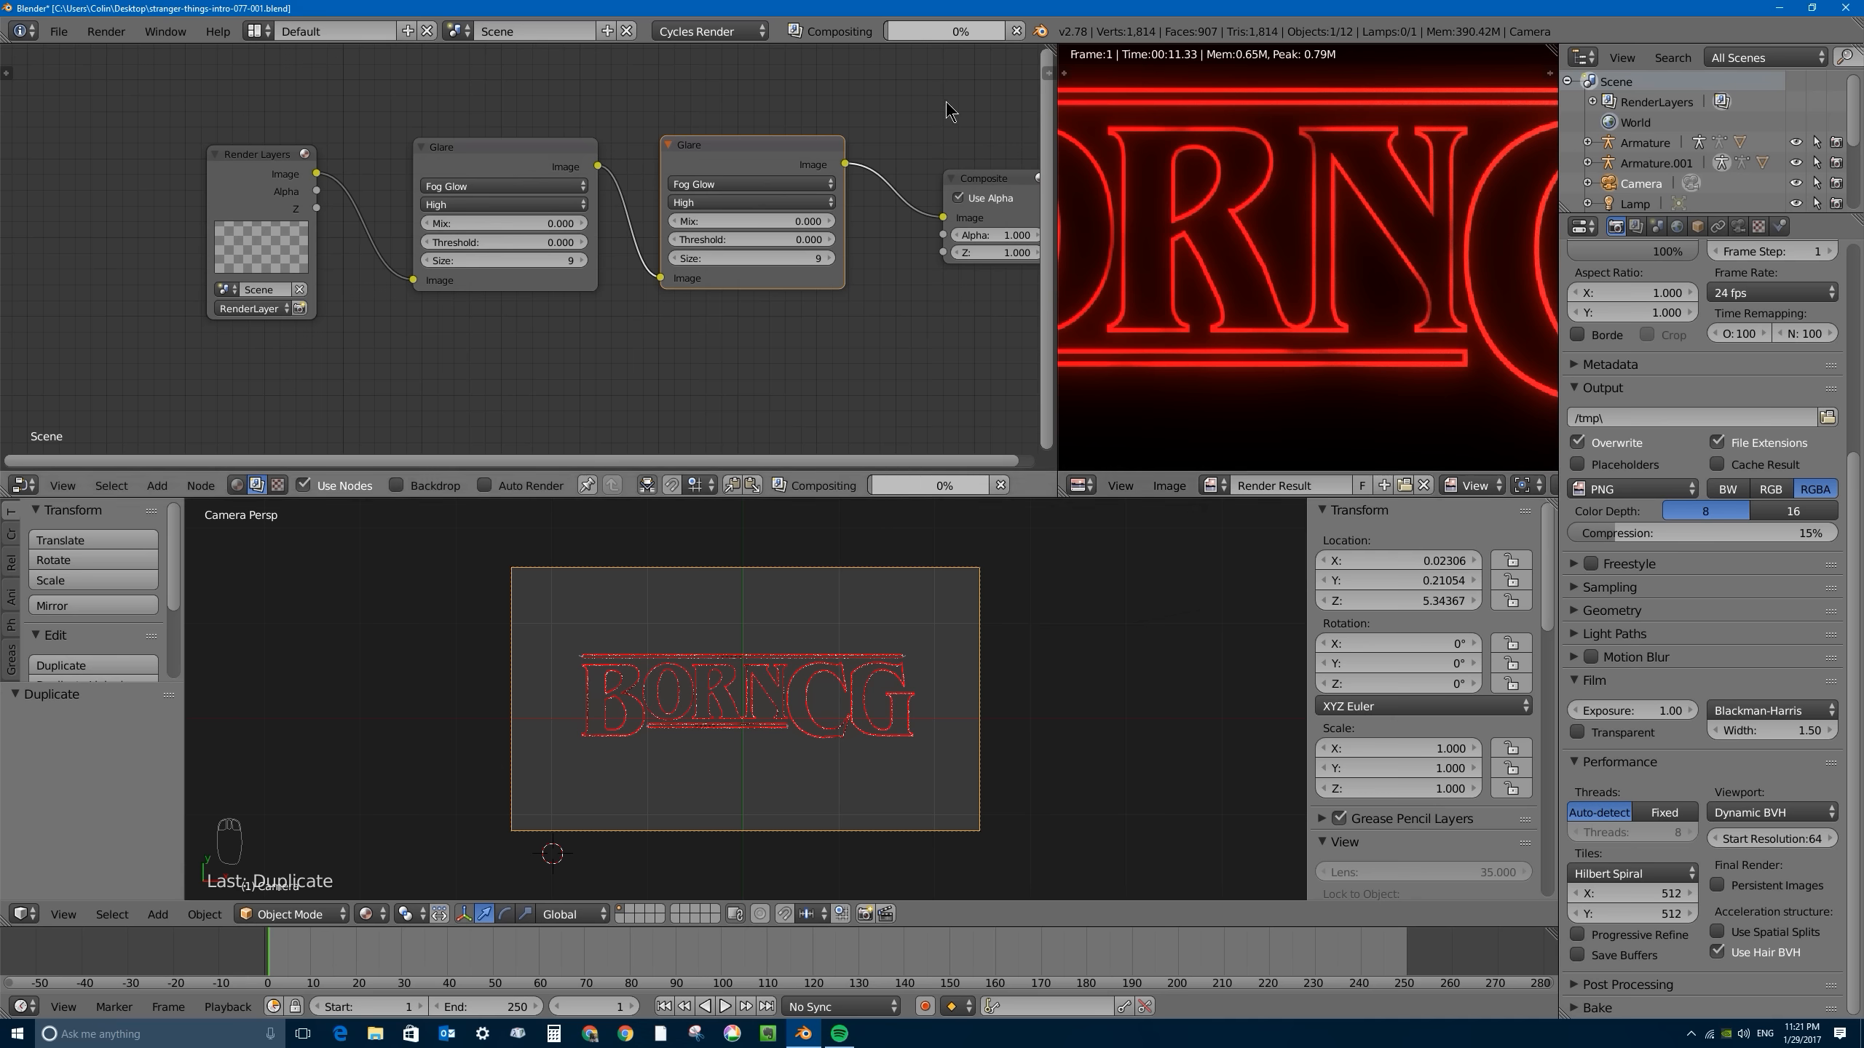
{"action": "scroll", "coordinate": [1321, 249], "scroll_direction": "down", "scroll_amount": 2}
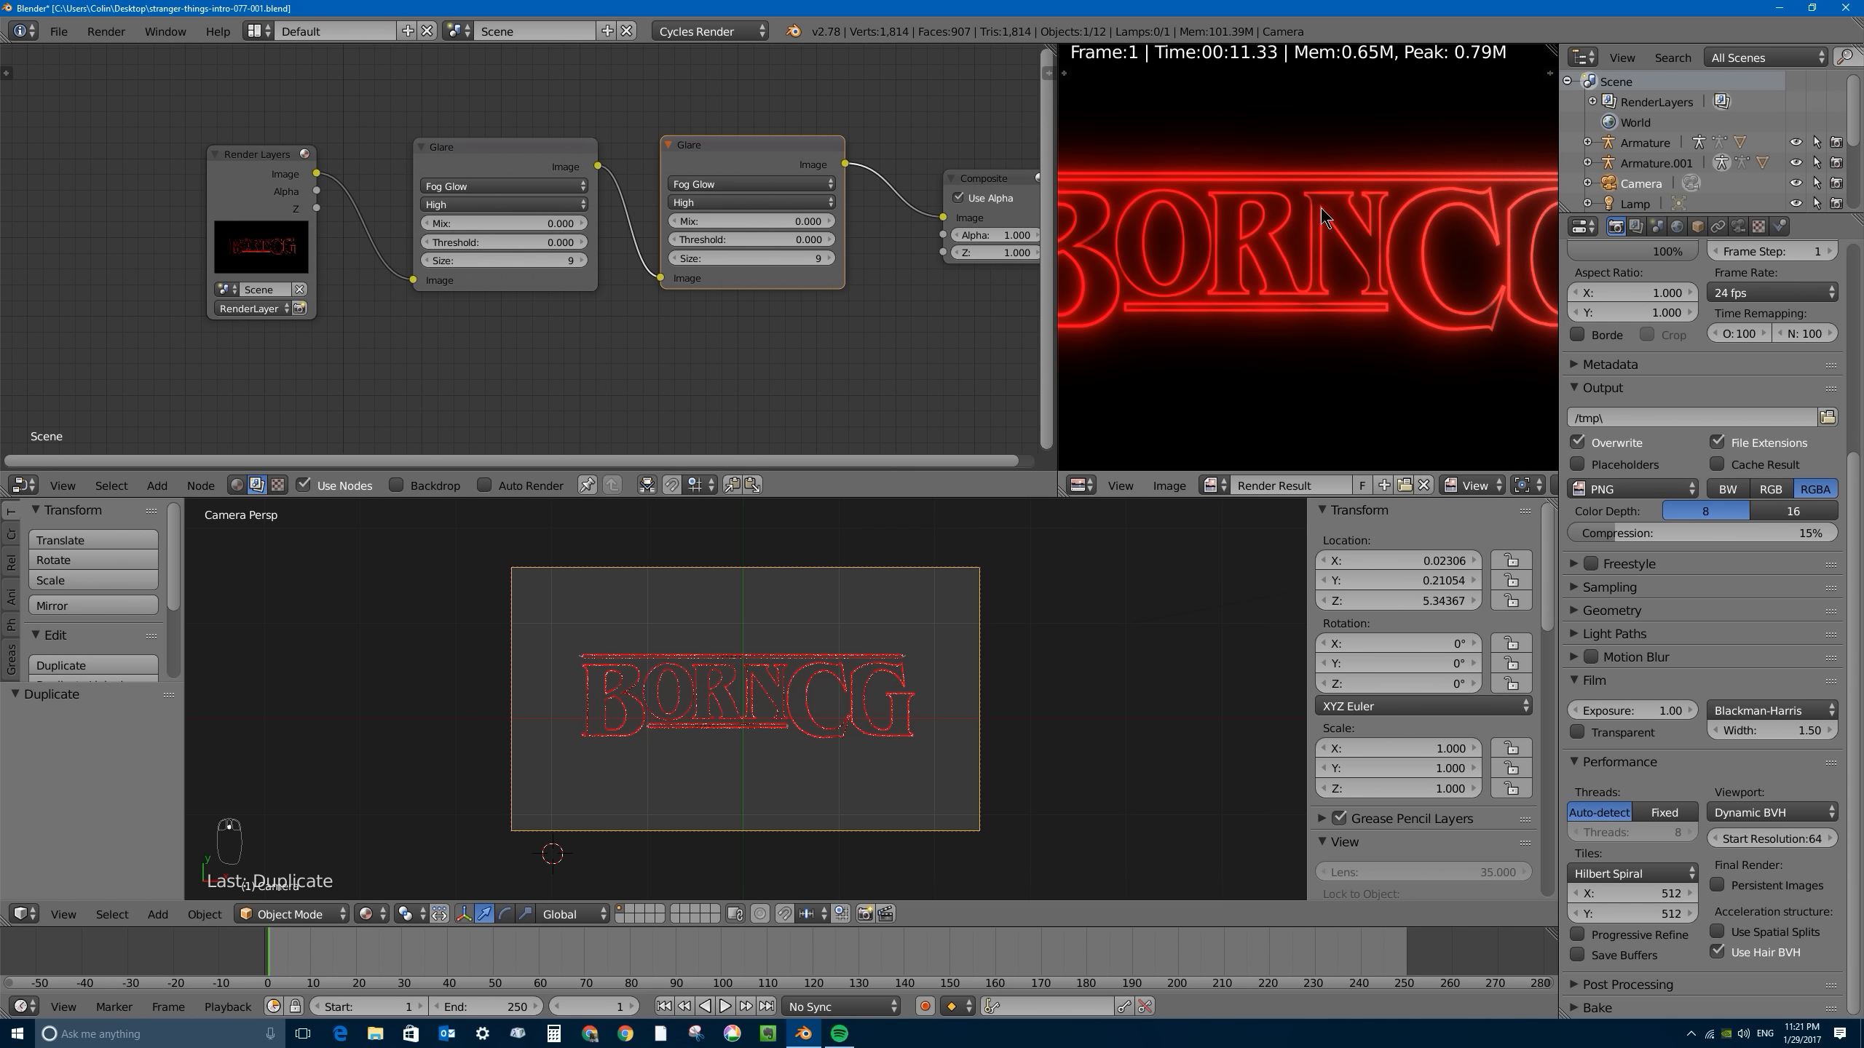
{"action": "scroll", "coordinate": [1304, 283], "scroll_direction": "down", "scroll_amount": 1}
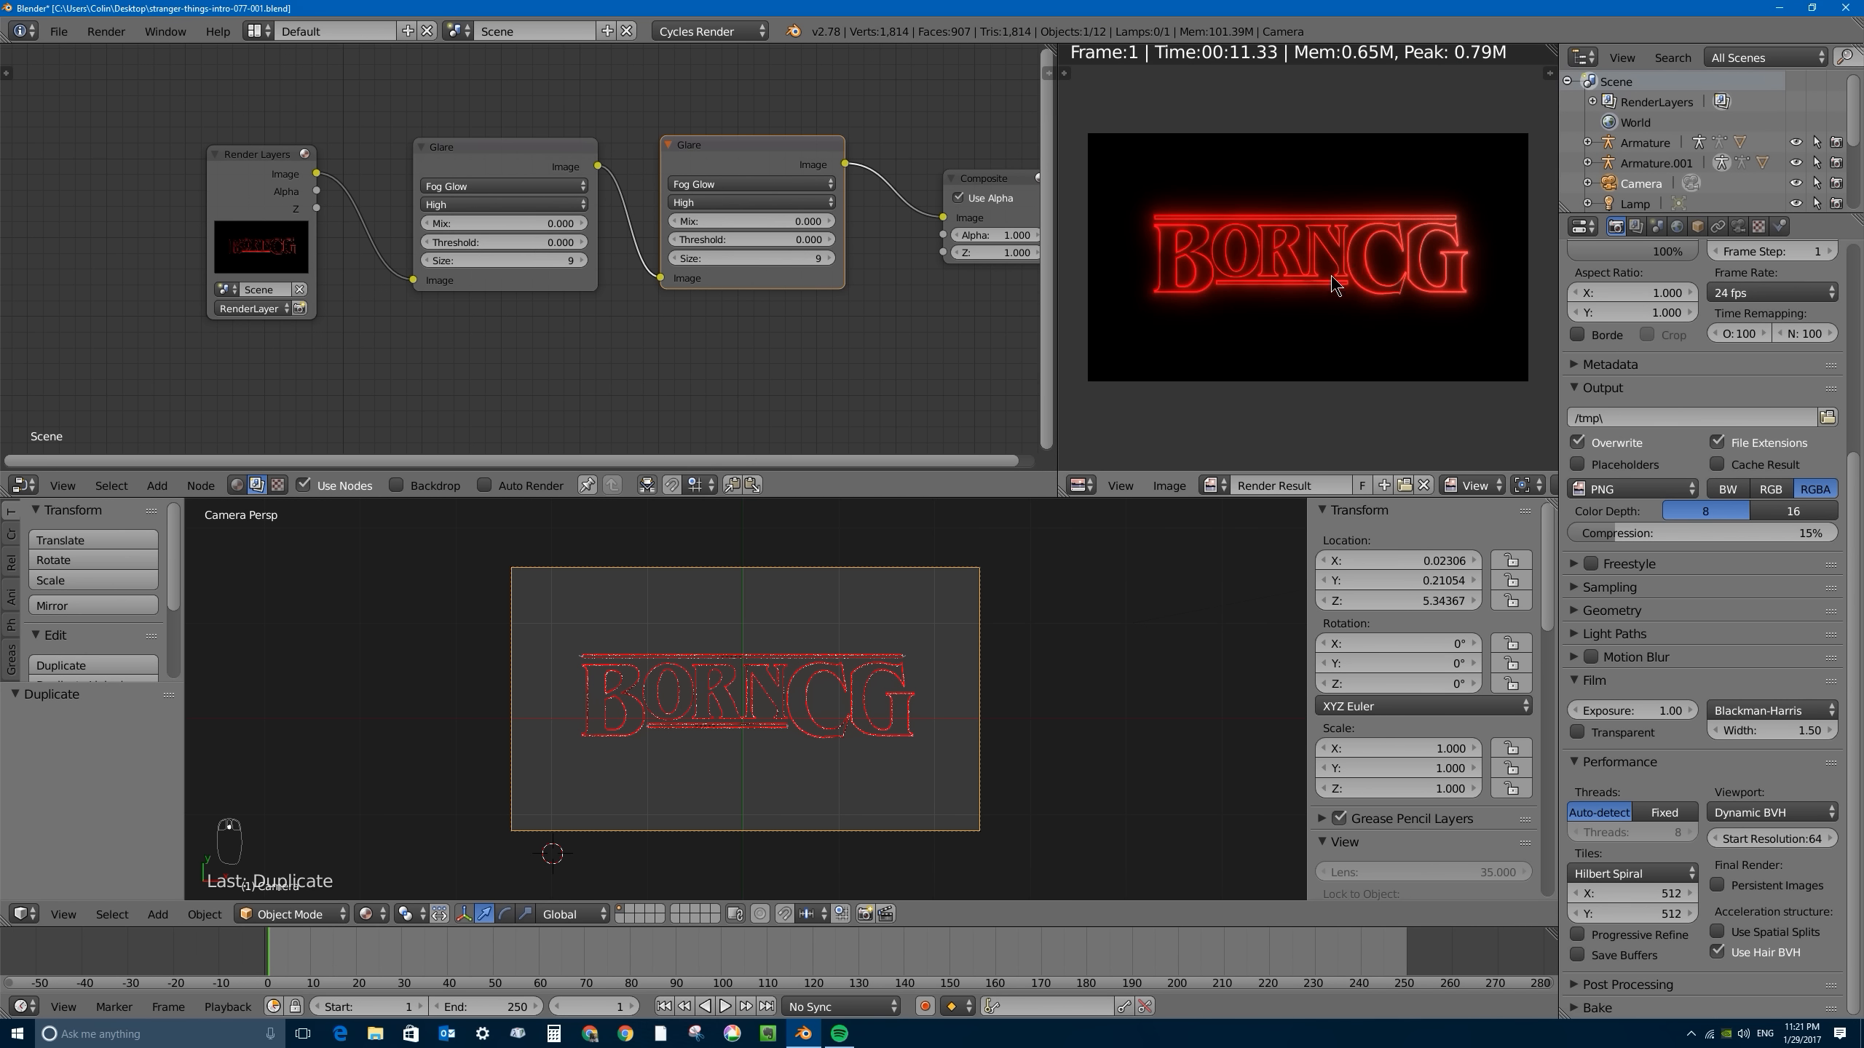
{"action": "scroll", "coordinate": [1240, 250], "scroll_direction": "up", "scroll_amount": 3}
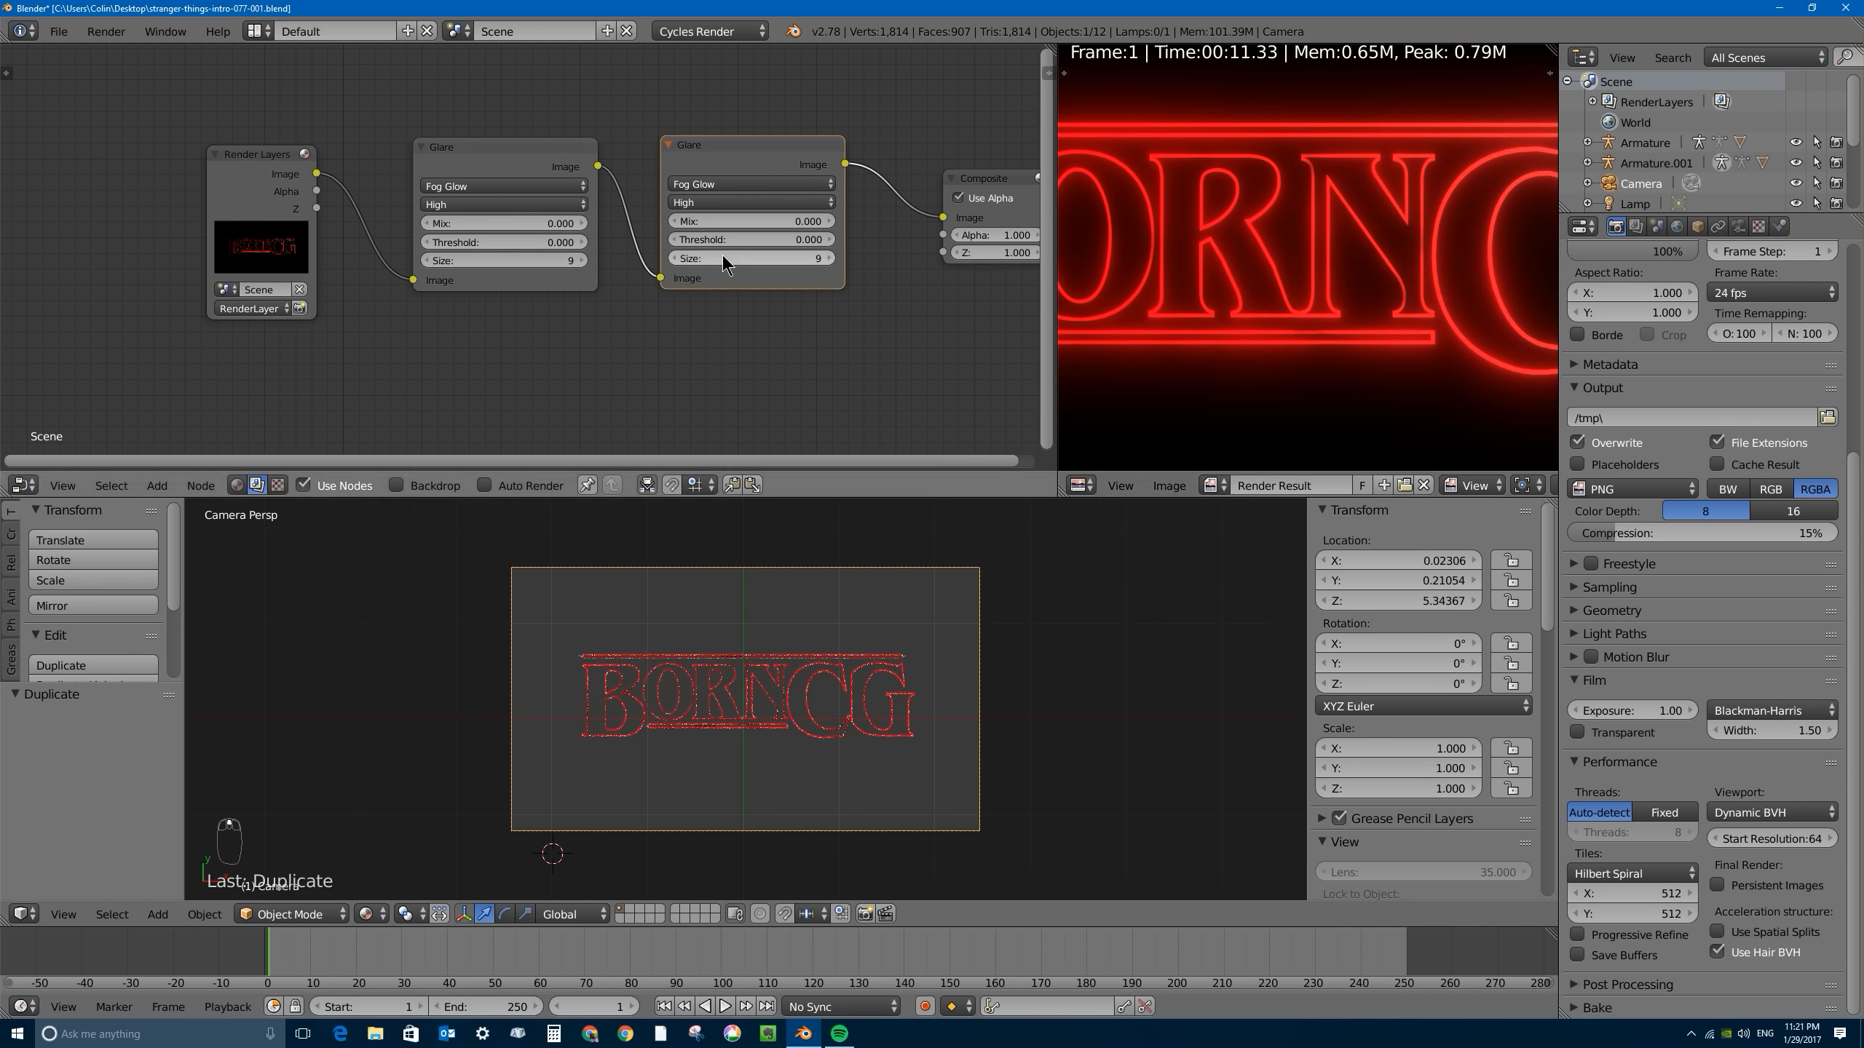
- Set the second Glare node's Fog Glow size to 6 and examine the letter edges closely
{"action": "left_click", "coordinate": [747, 256]}
{"action": "key", "text": "Return"}
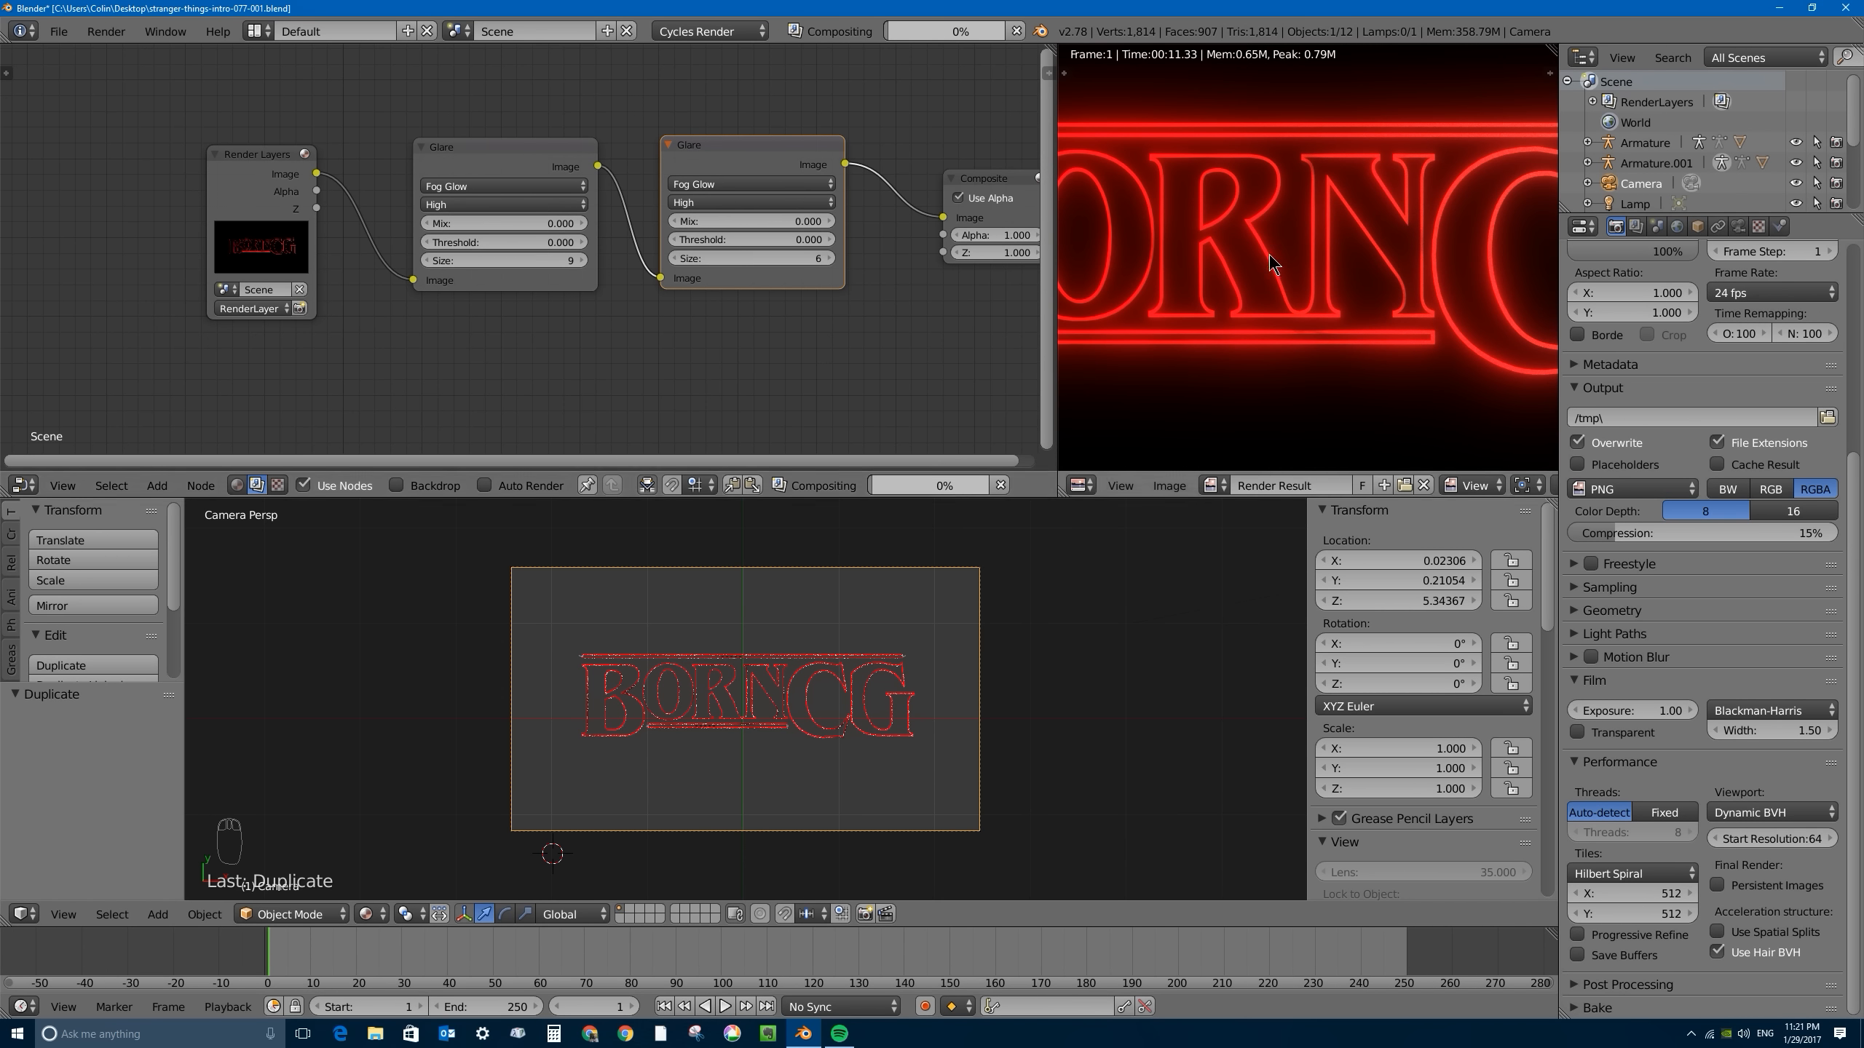
{"action": "scroll", "coordinate": [1265, 254], "scroll_direction": "up", "scroll_amount": 6}
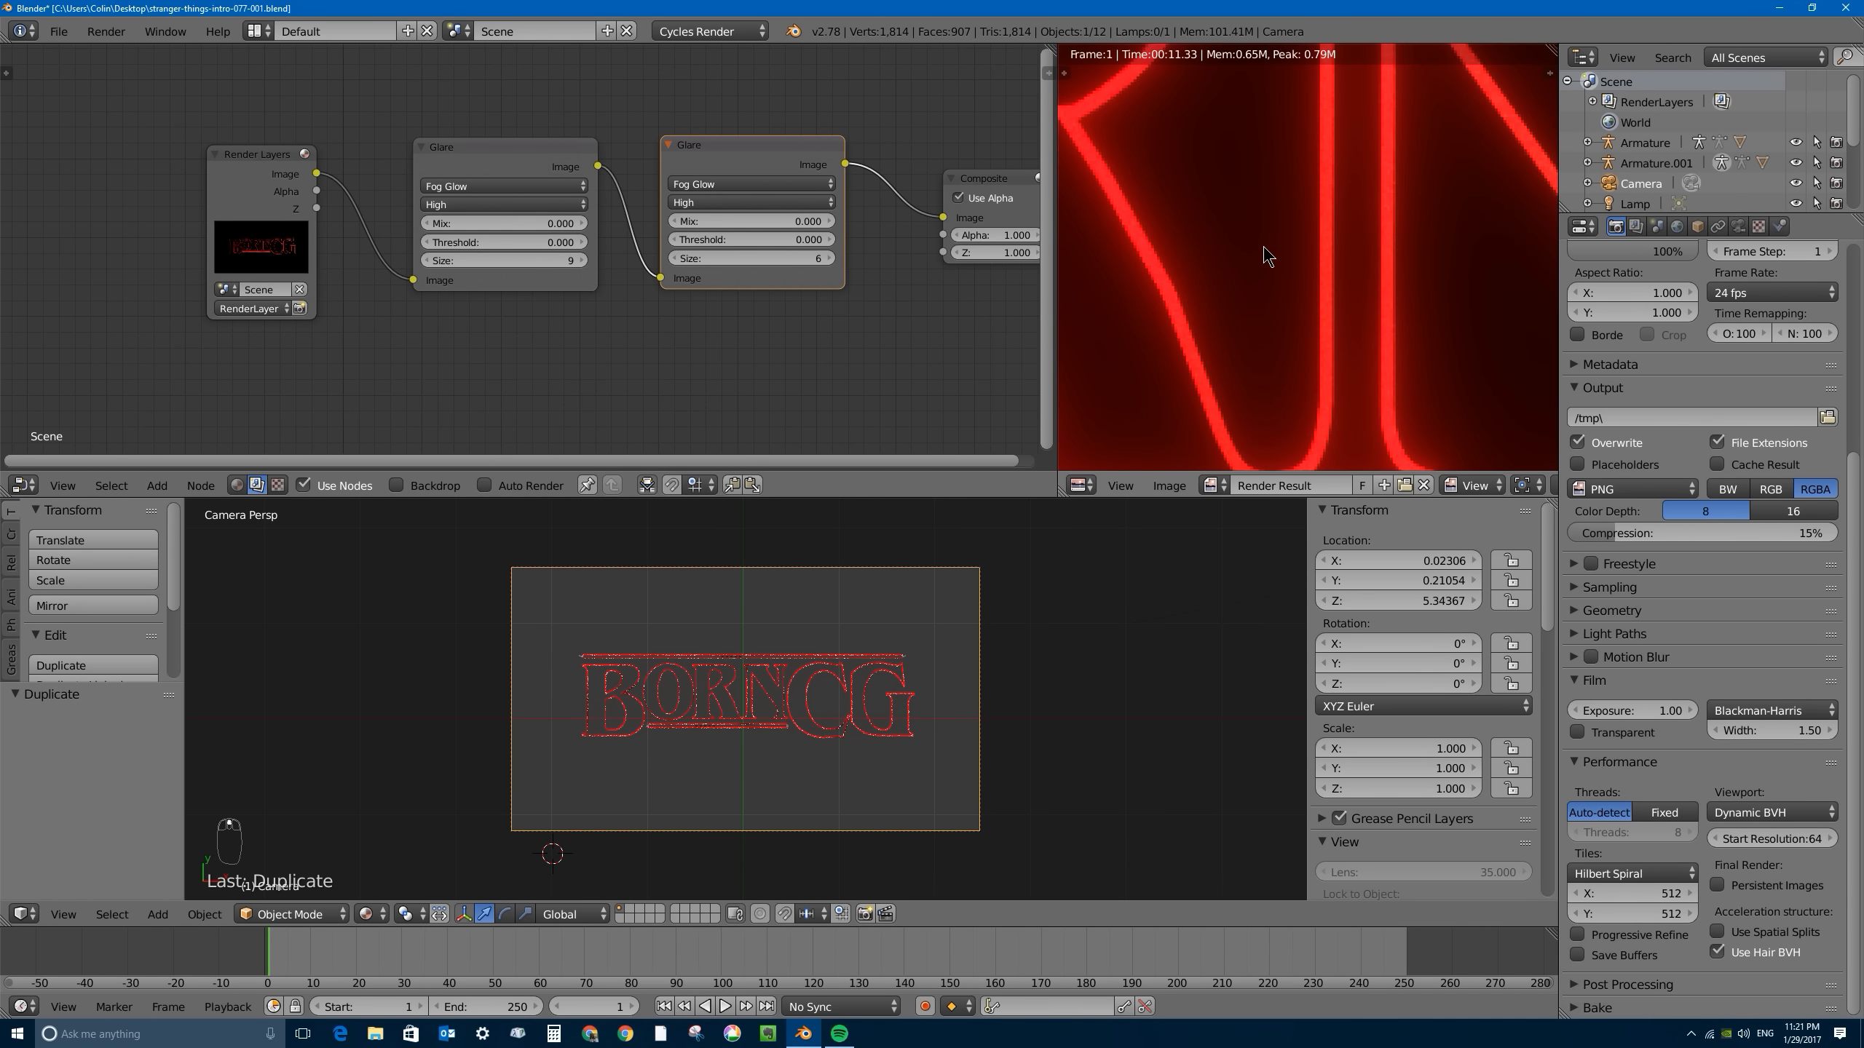
- Change the second Glare node's type to Streaks with 16 streaks
{"action": "left_click", "coordinate": [722, 186]}
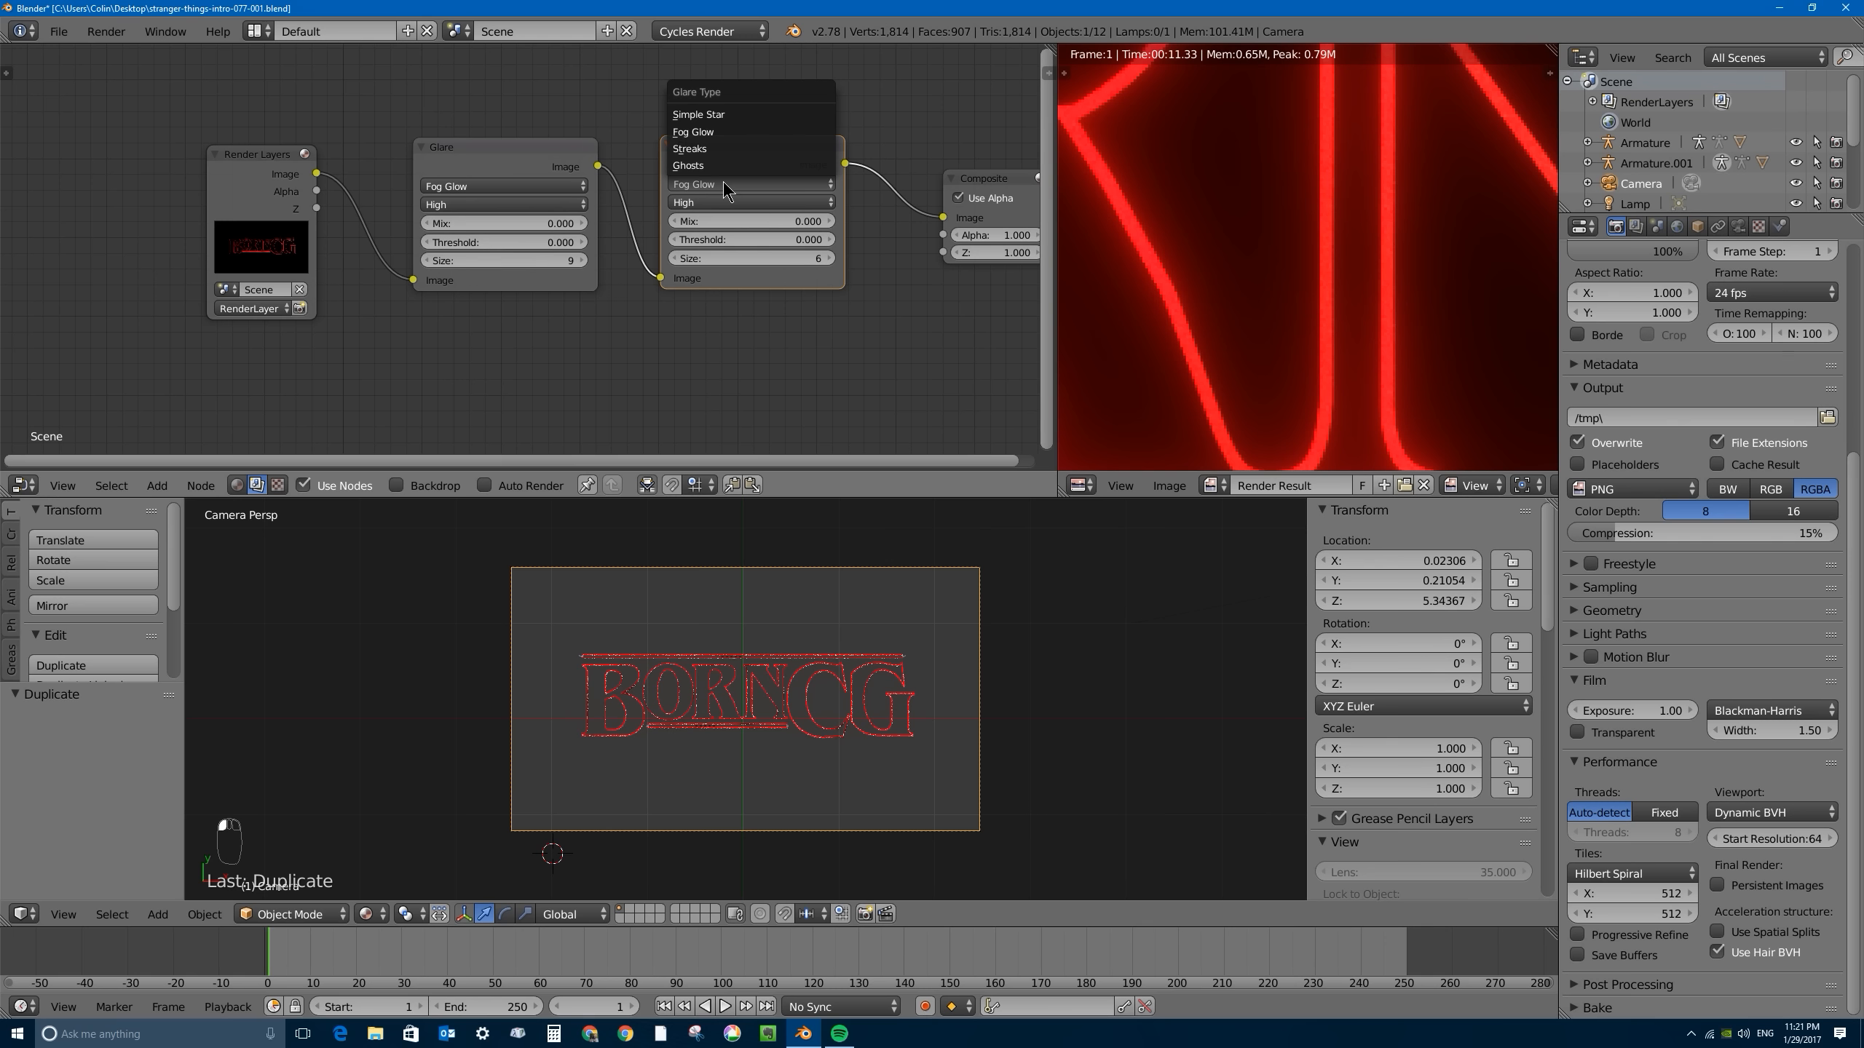
{"action": "left_click", "coordinate": [720, 150]}
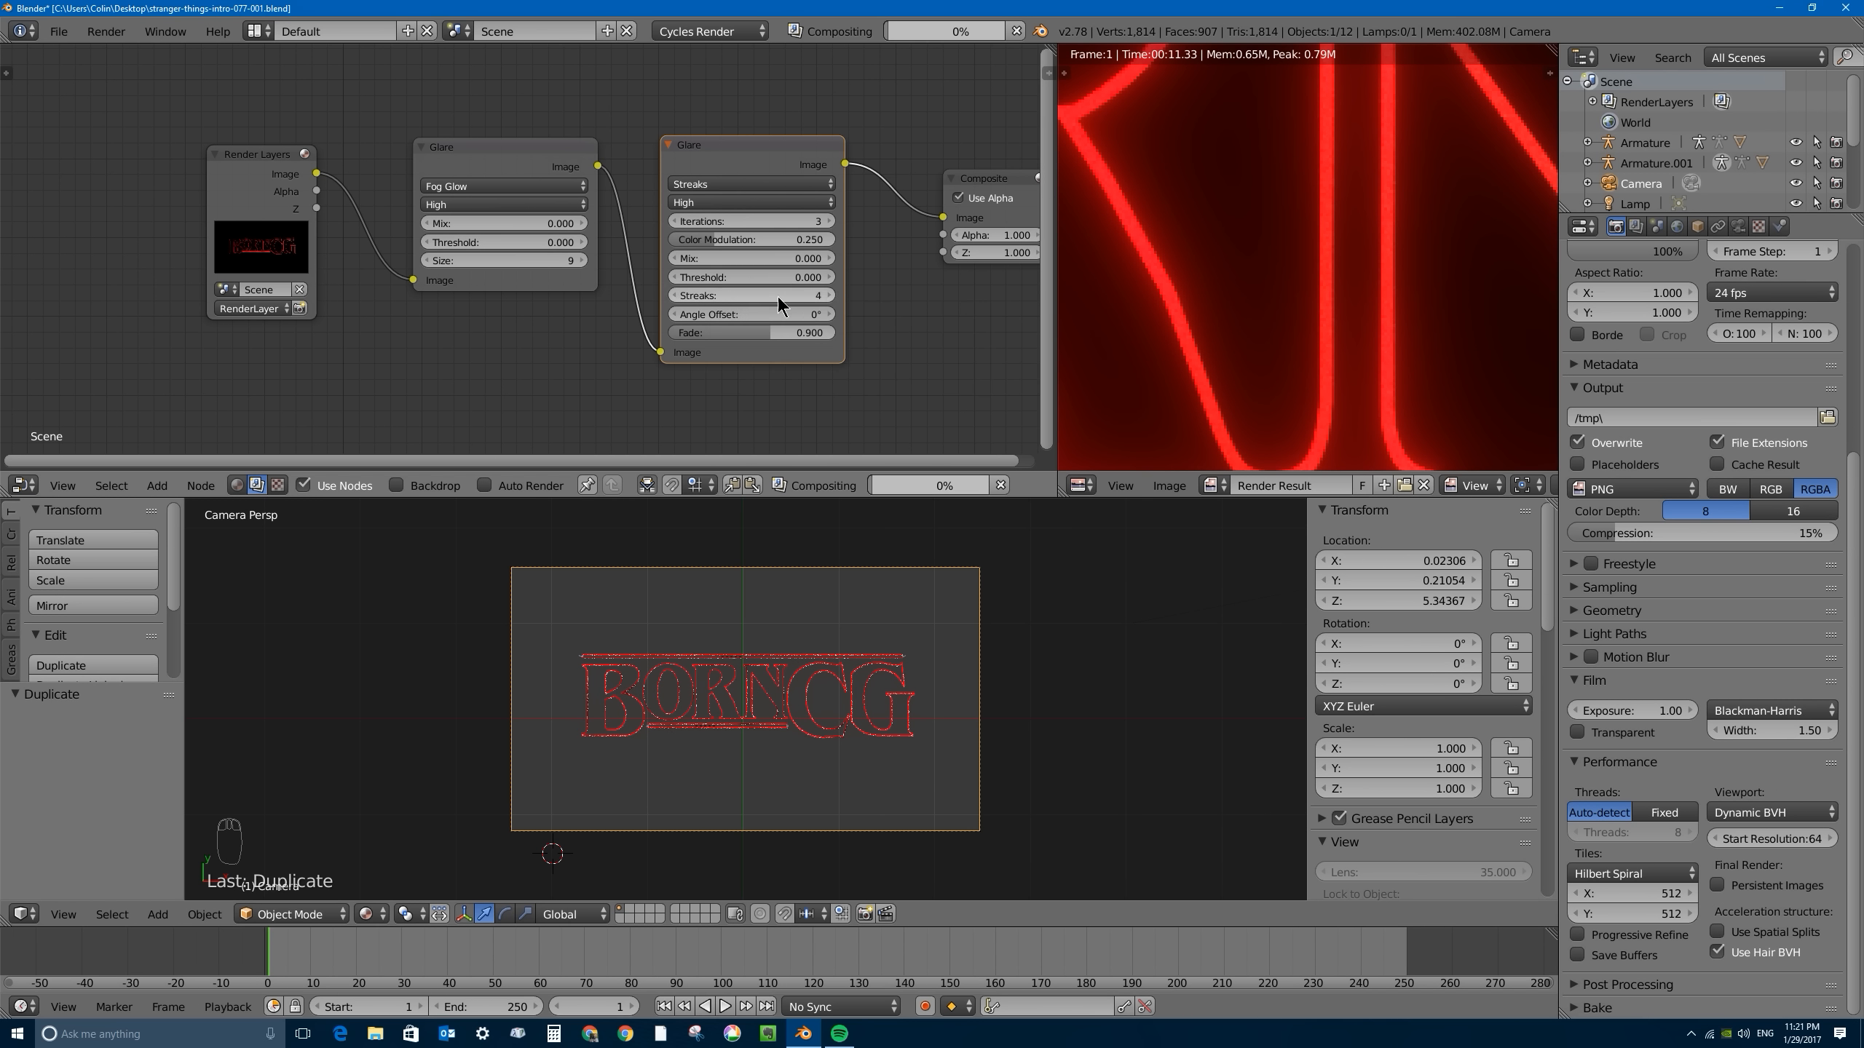
{"action": "left_click_drag", "start_coordinate": [741, 291], "coordinate": [866, 291]}
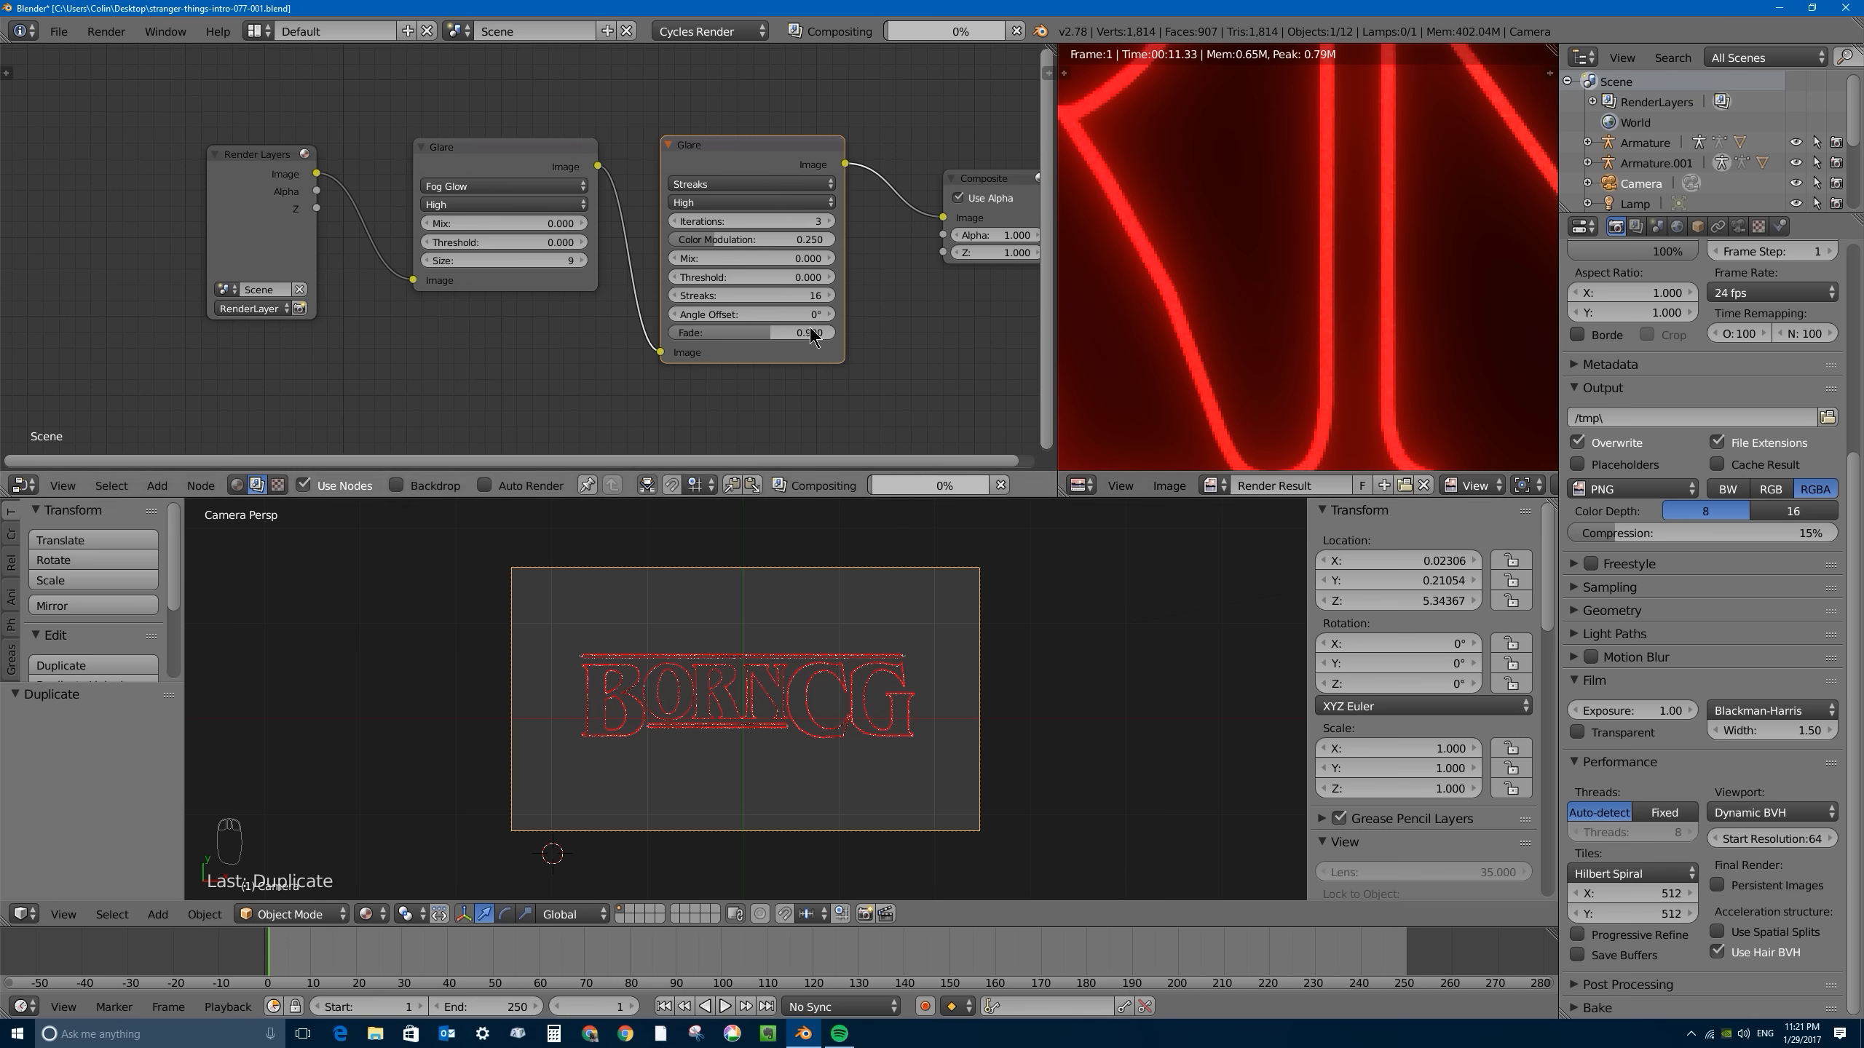
- Enable OpenCL and set the chunk size to 512x512 in the compositor's performance settings
{"action": "scroll", "coordinate": [1312, 283], "scroll_direction": "down", "scroll_amount": 3}
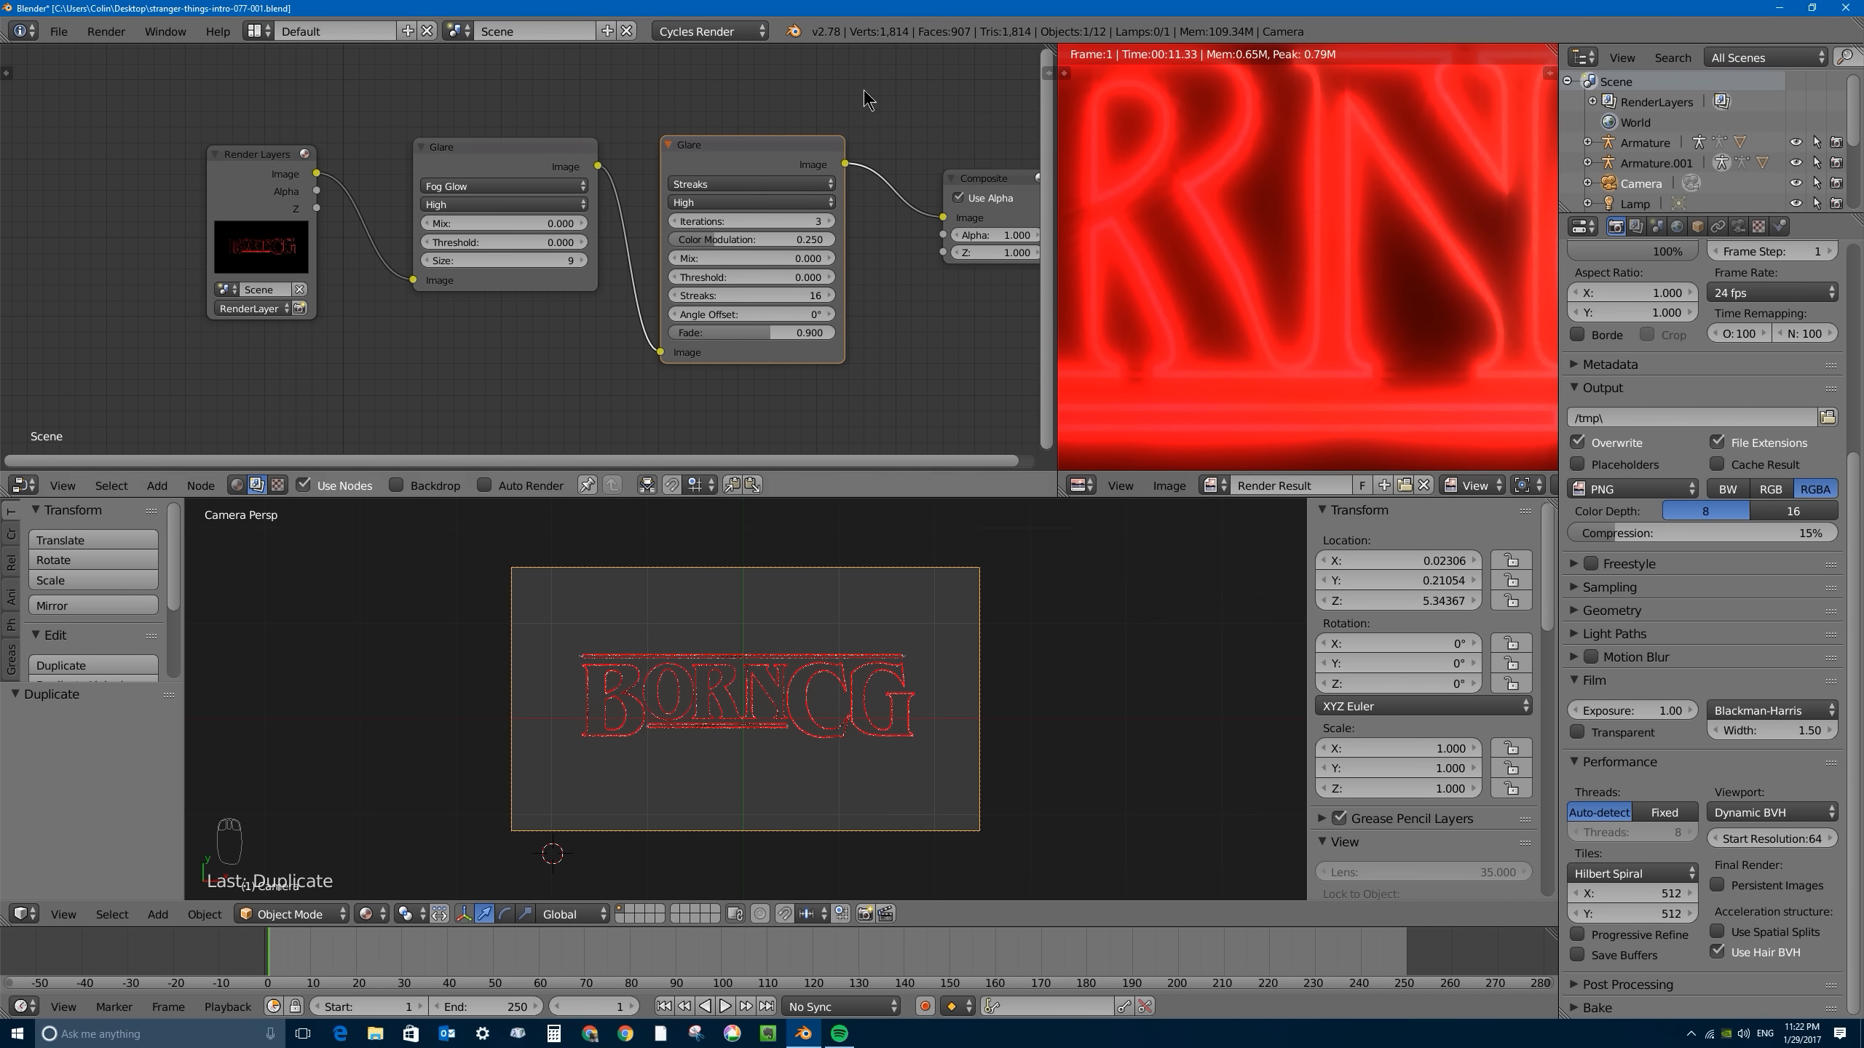
{"action": "scroll", "coordinate": [1178, 158], "scroll_direction": "down", "scroll_amount": 3}
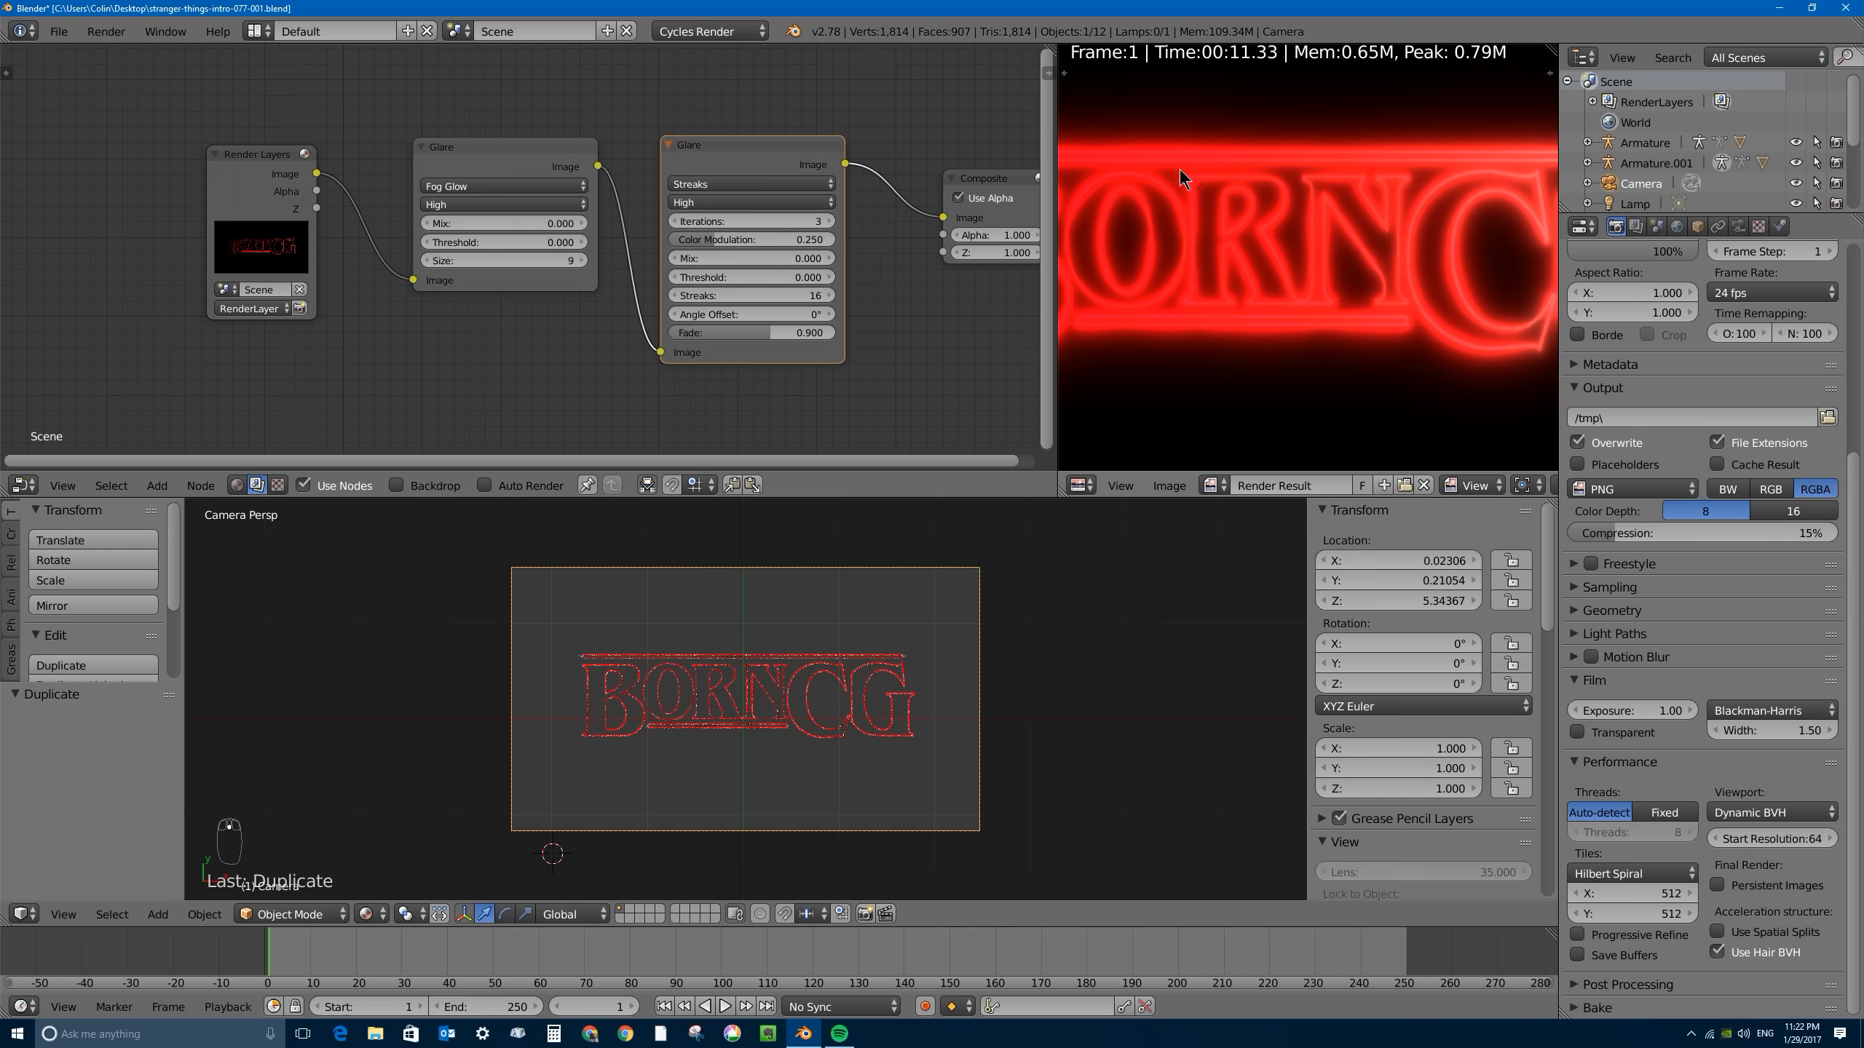
{"action": "left_click", "coordinate": [1046, 71]}
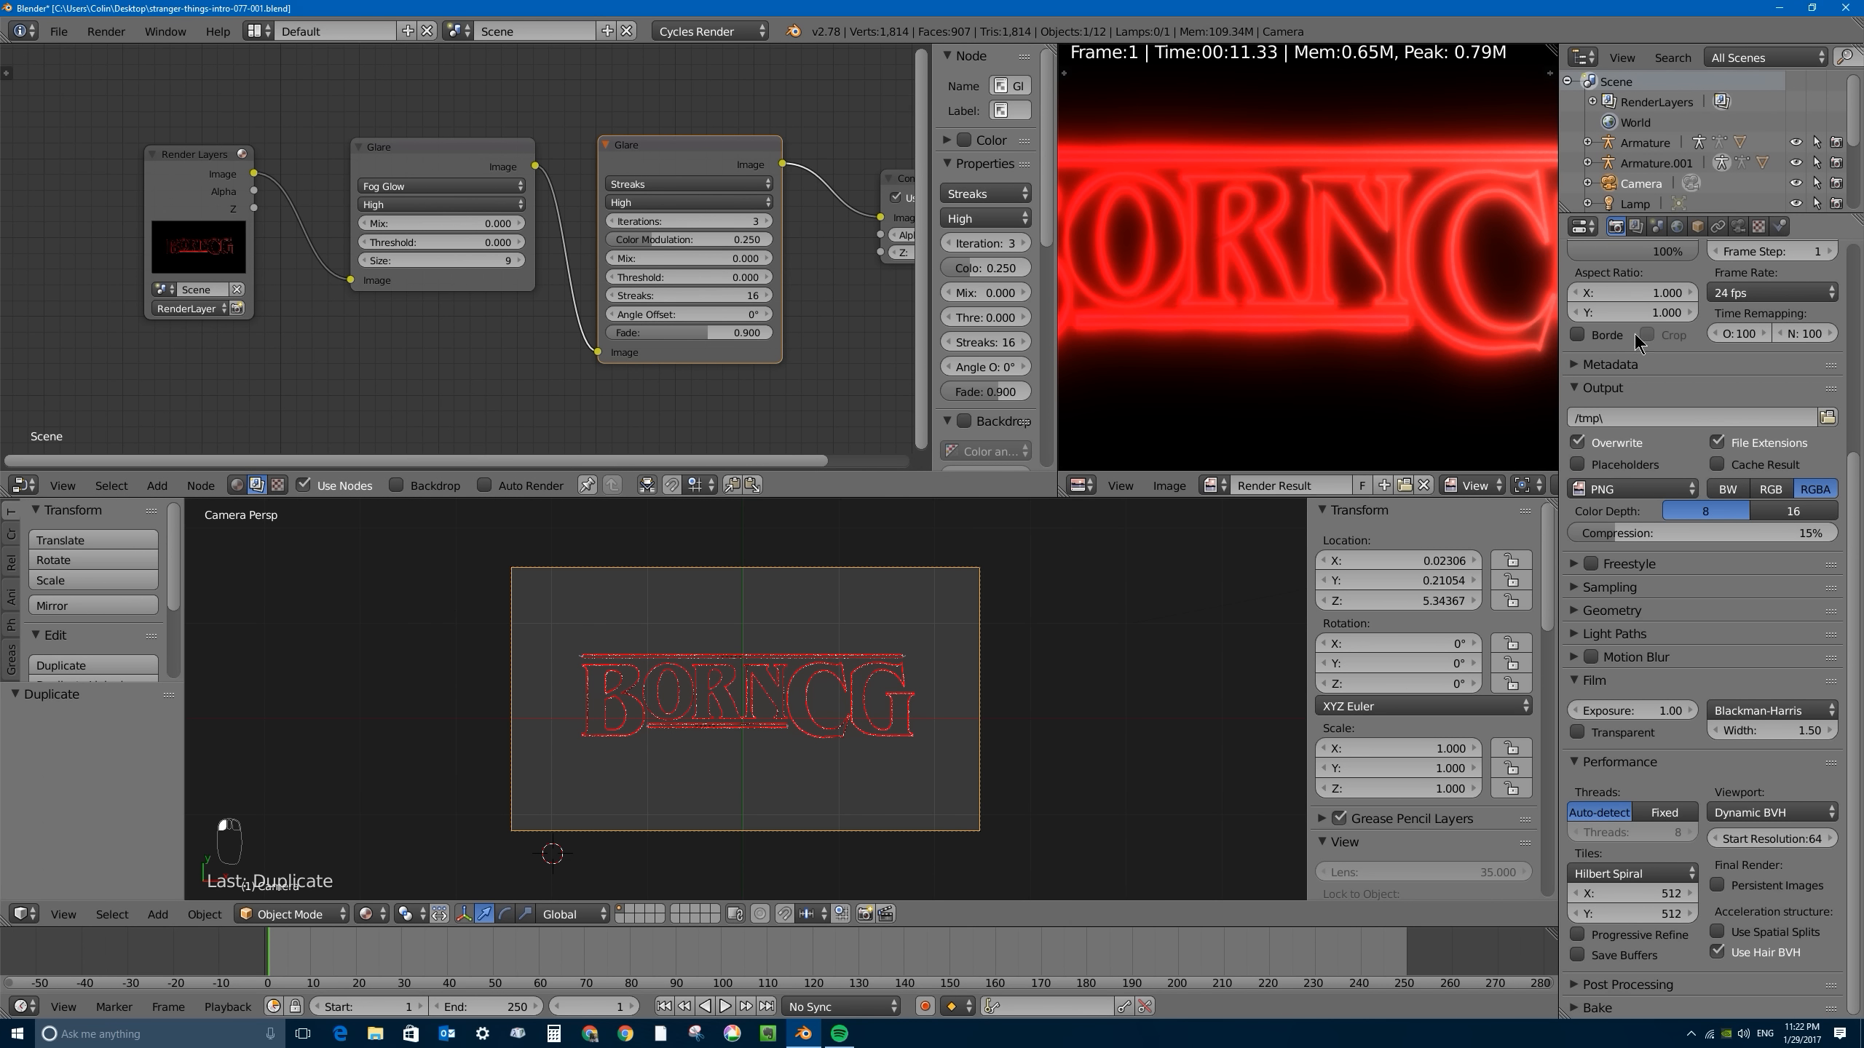
{"action": "scroll", "coordinate": [1861, 452], "scroll_direction": "up", "scroll_amount": 6}
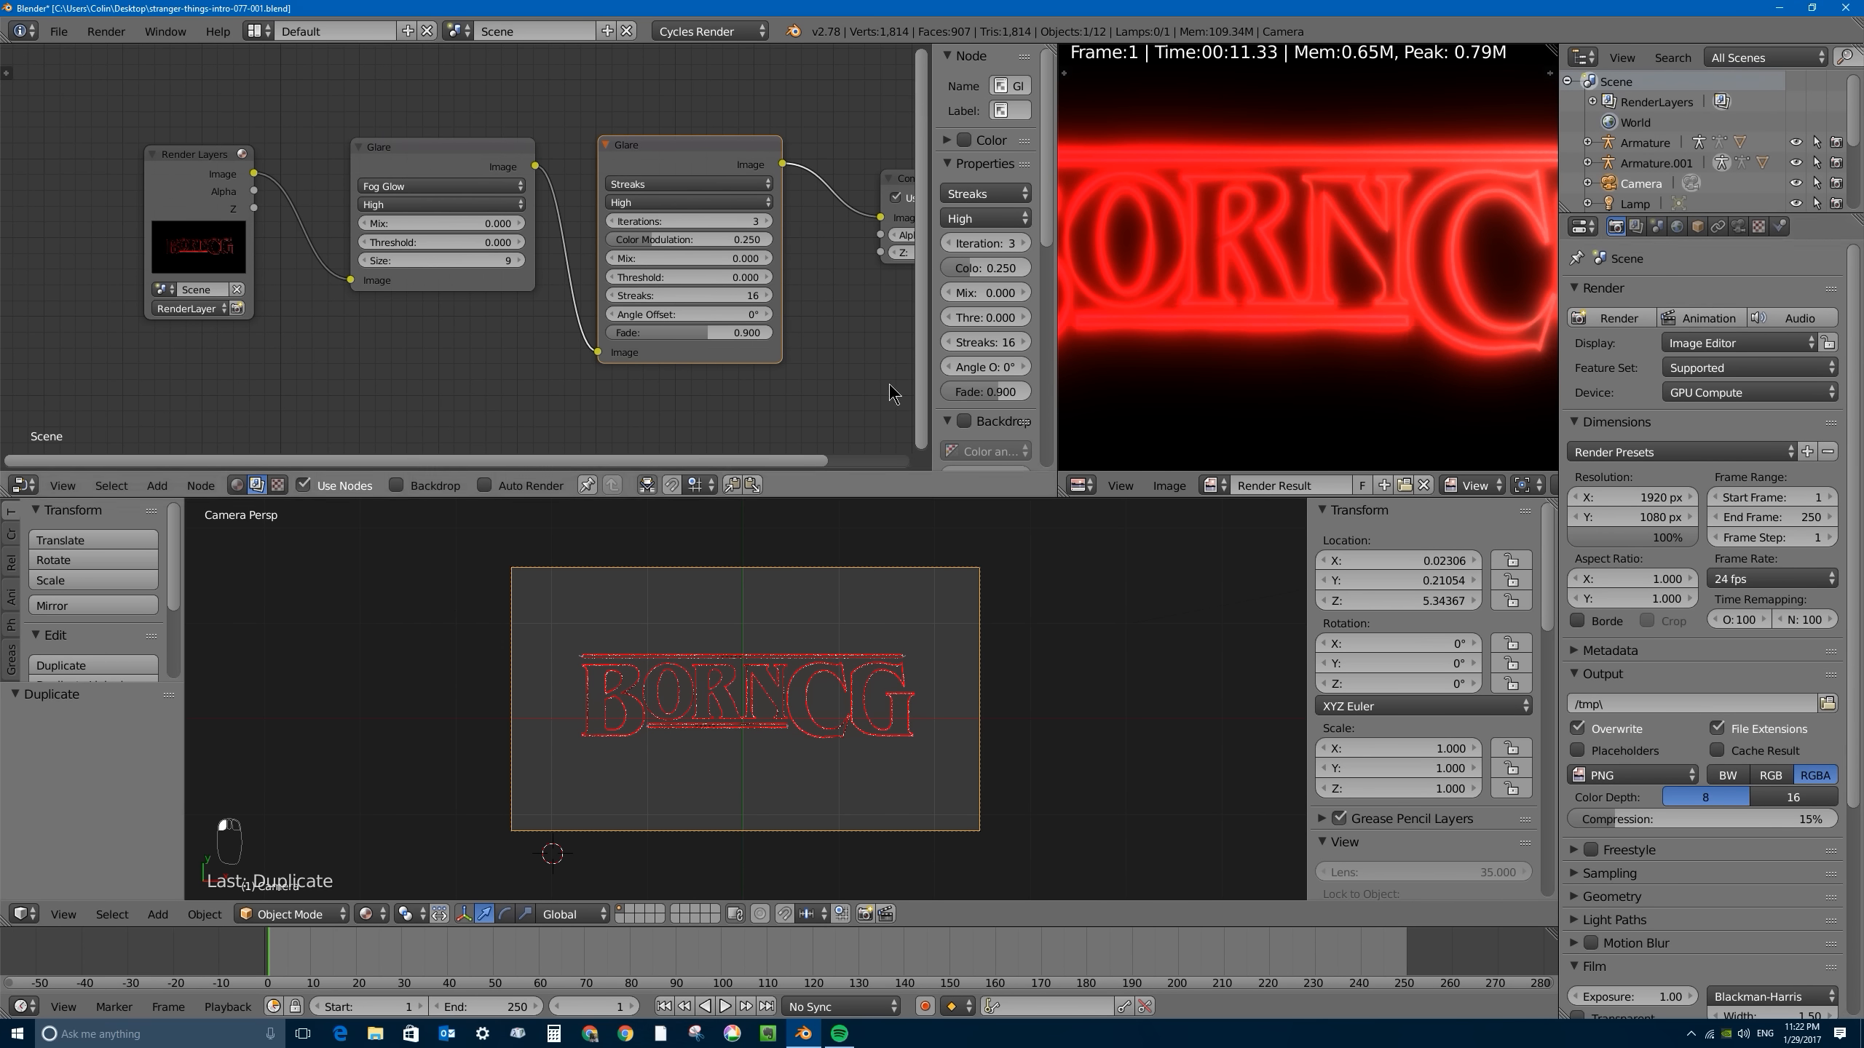
{"action": "left_click_drag", "start_coordinate": [930, 326], "coordinate": [828, 326]}
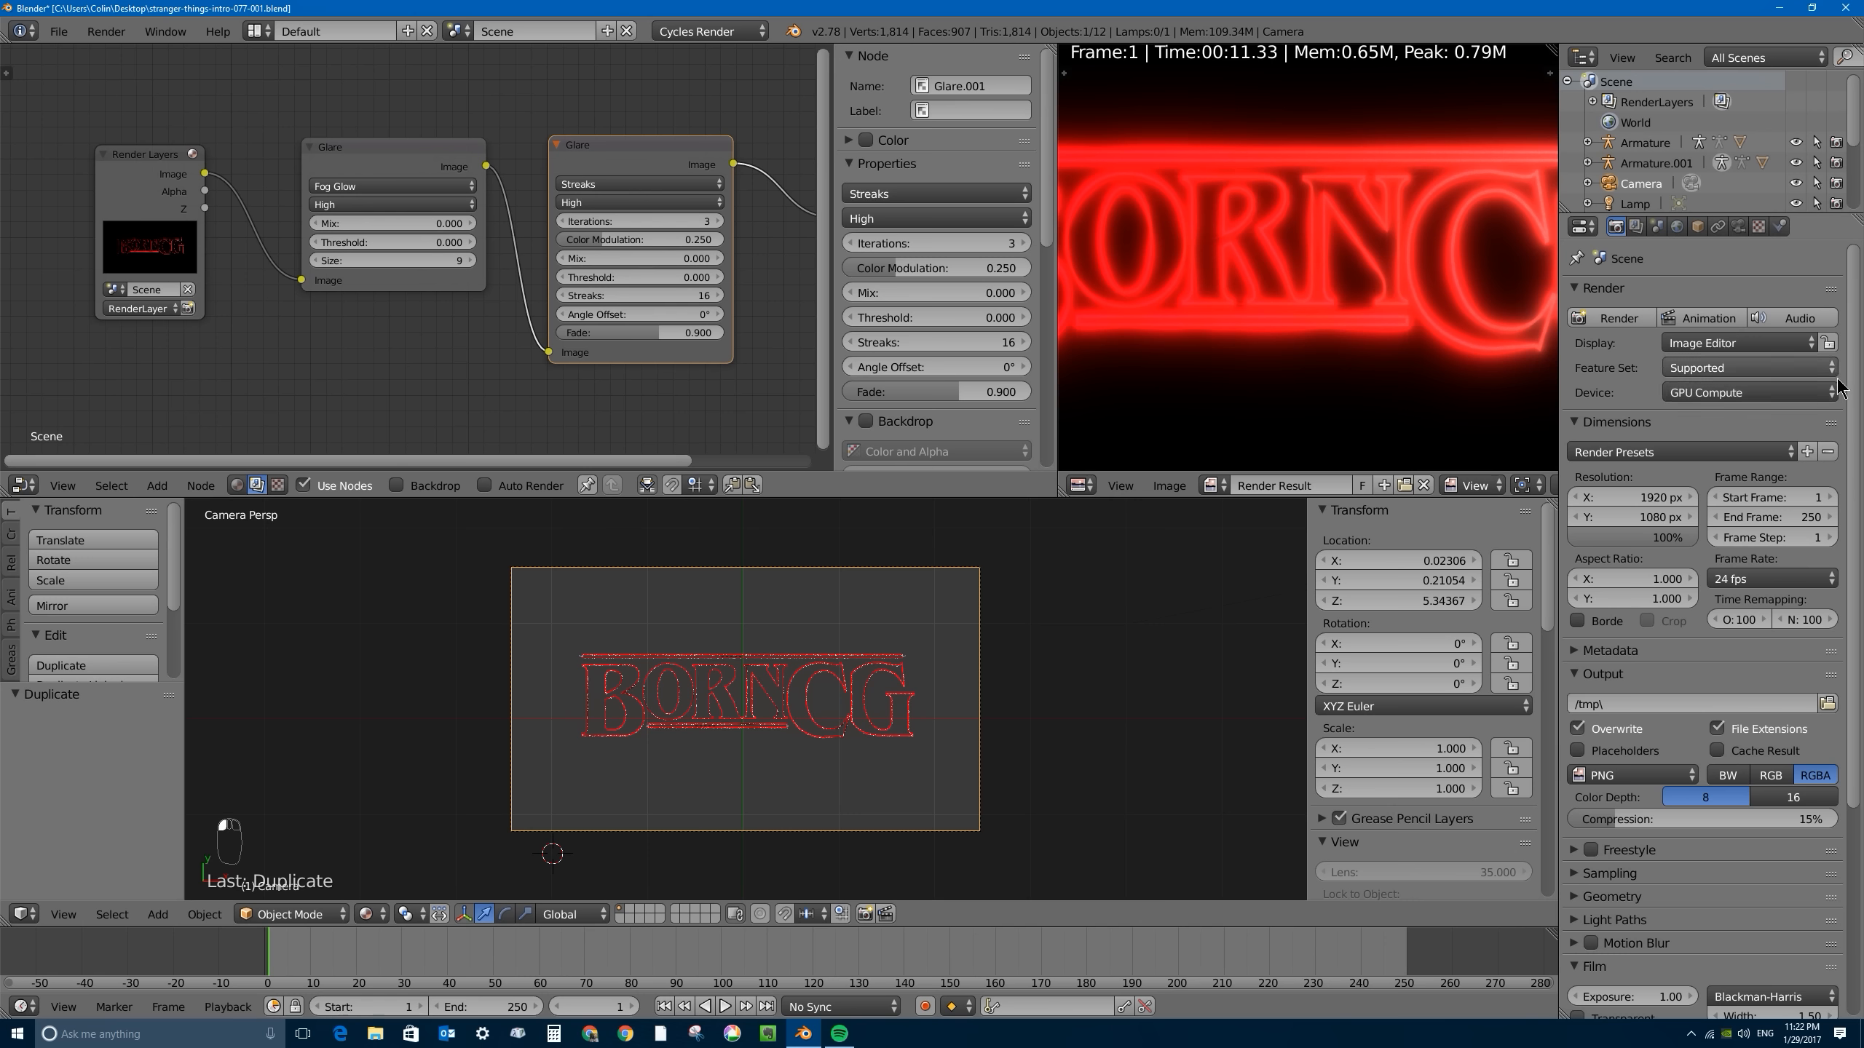
{"action": "scroll", "coordinate": [1047, 163], "scroll_direction": "down", "scroll_amount": 10}
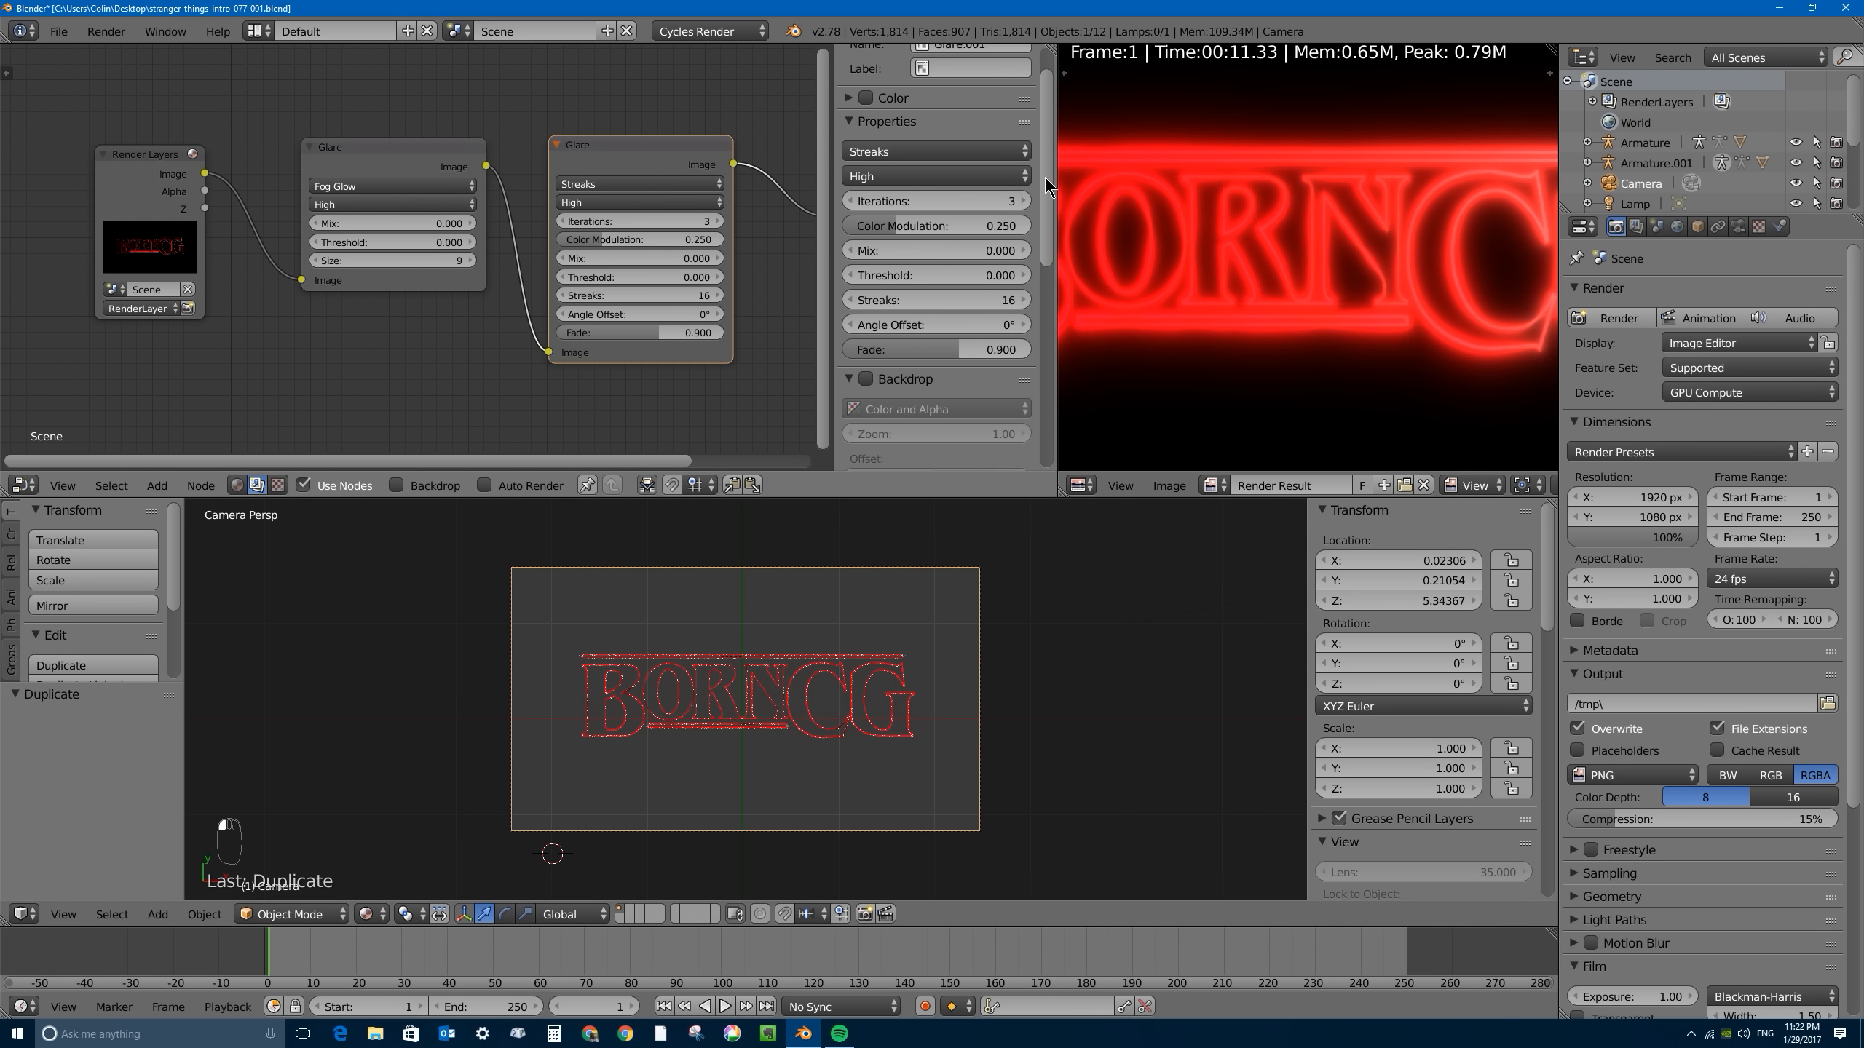
{"action": "scroll", "coordinate": [1008, 386], "scroll_direction": "down", "scroll_amount": 3}
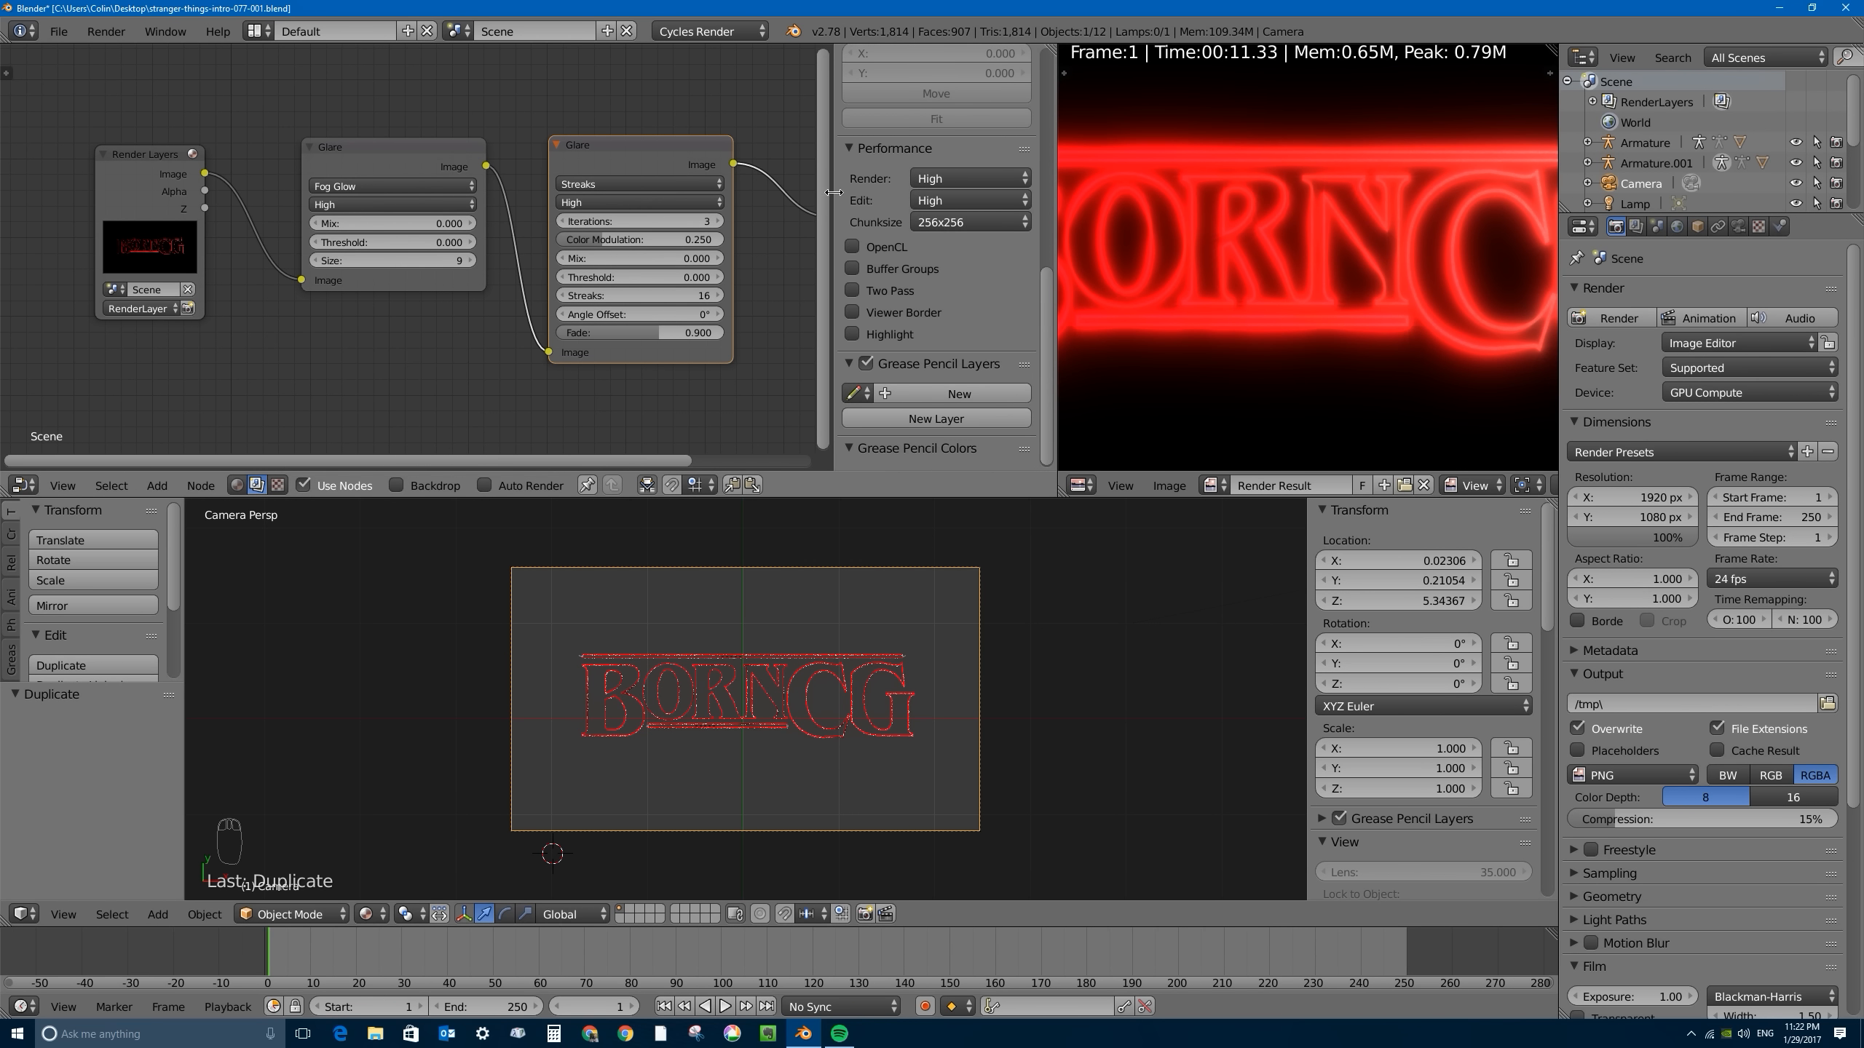
{"action": "key", "text": "n"}
{"action": "key", "text": "n"}
{"action": "key", "text": "n"}
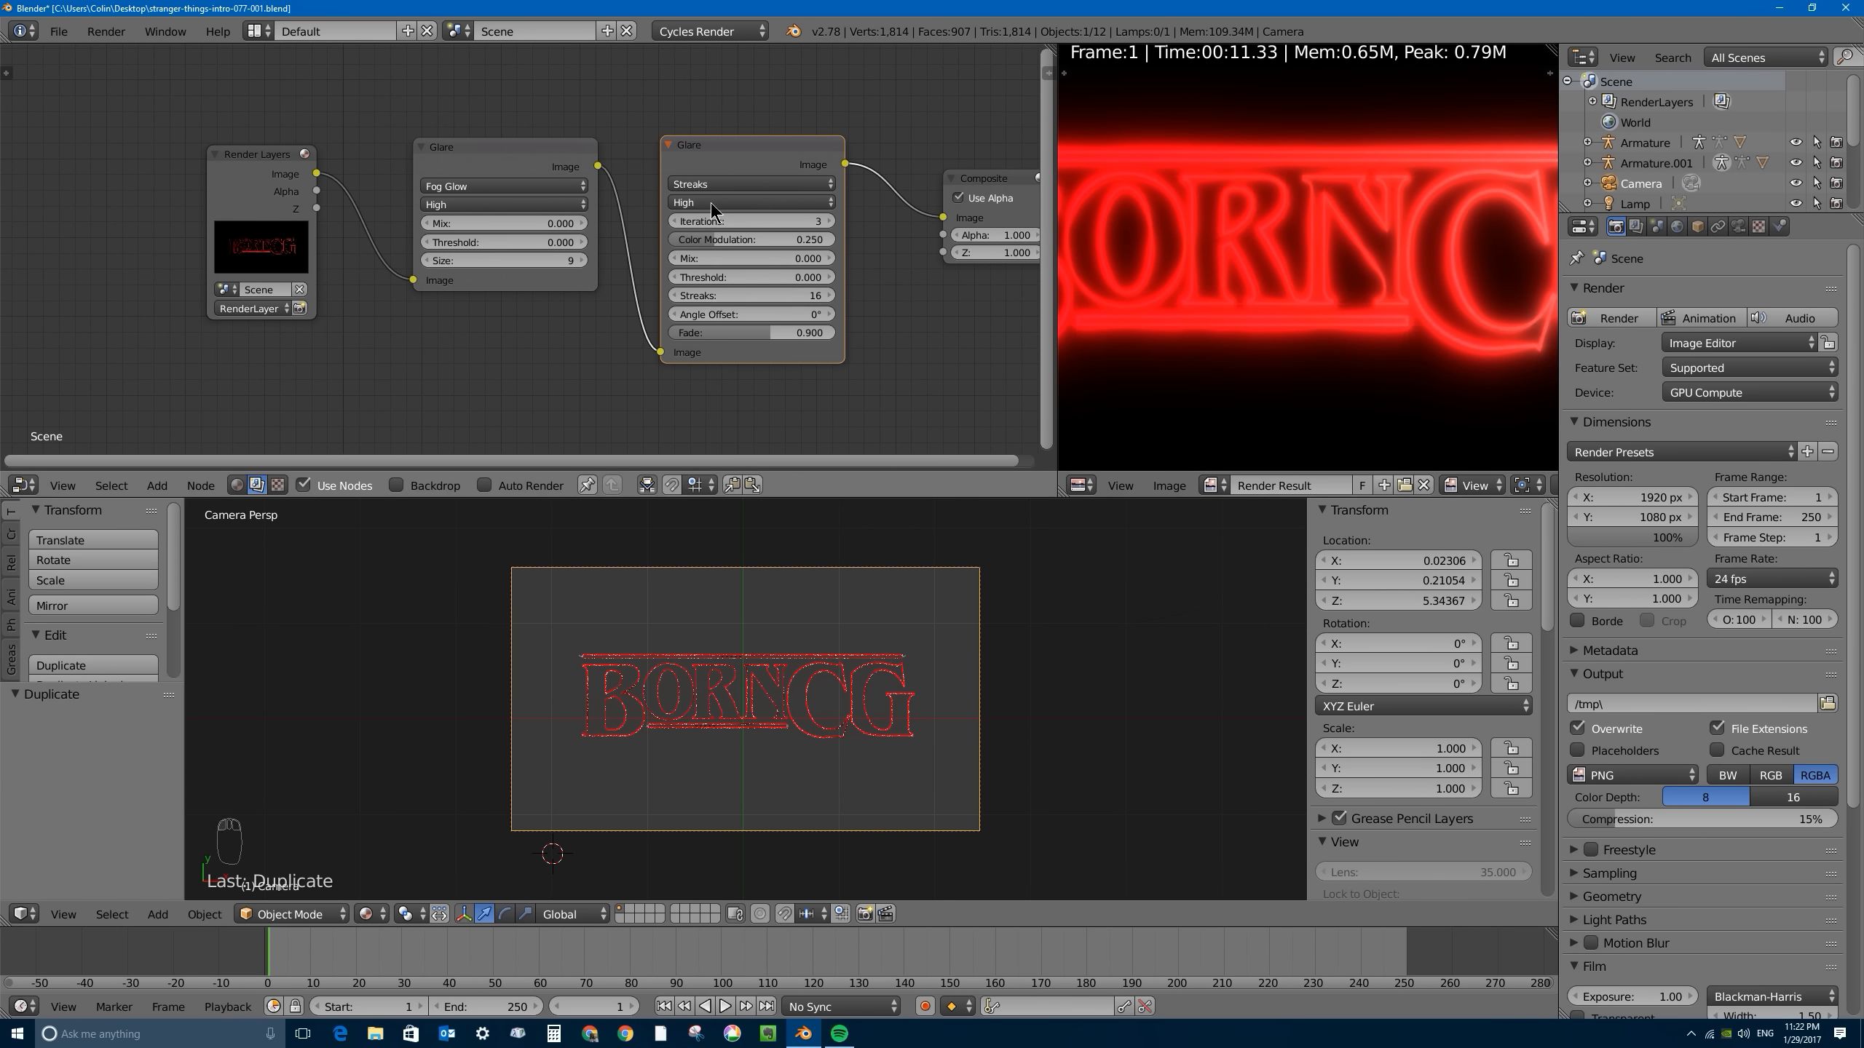
{"action": "key", "text": "n"}
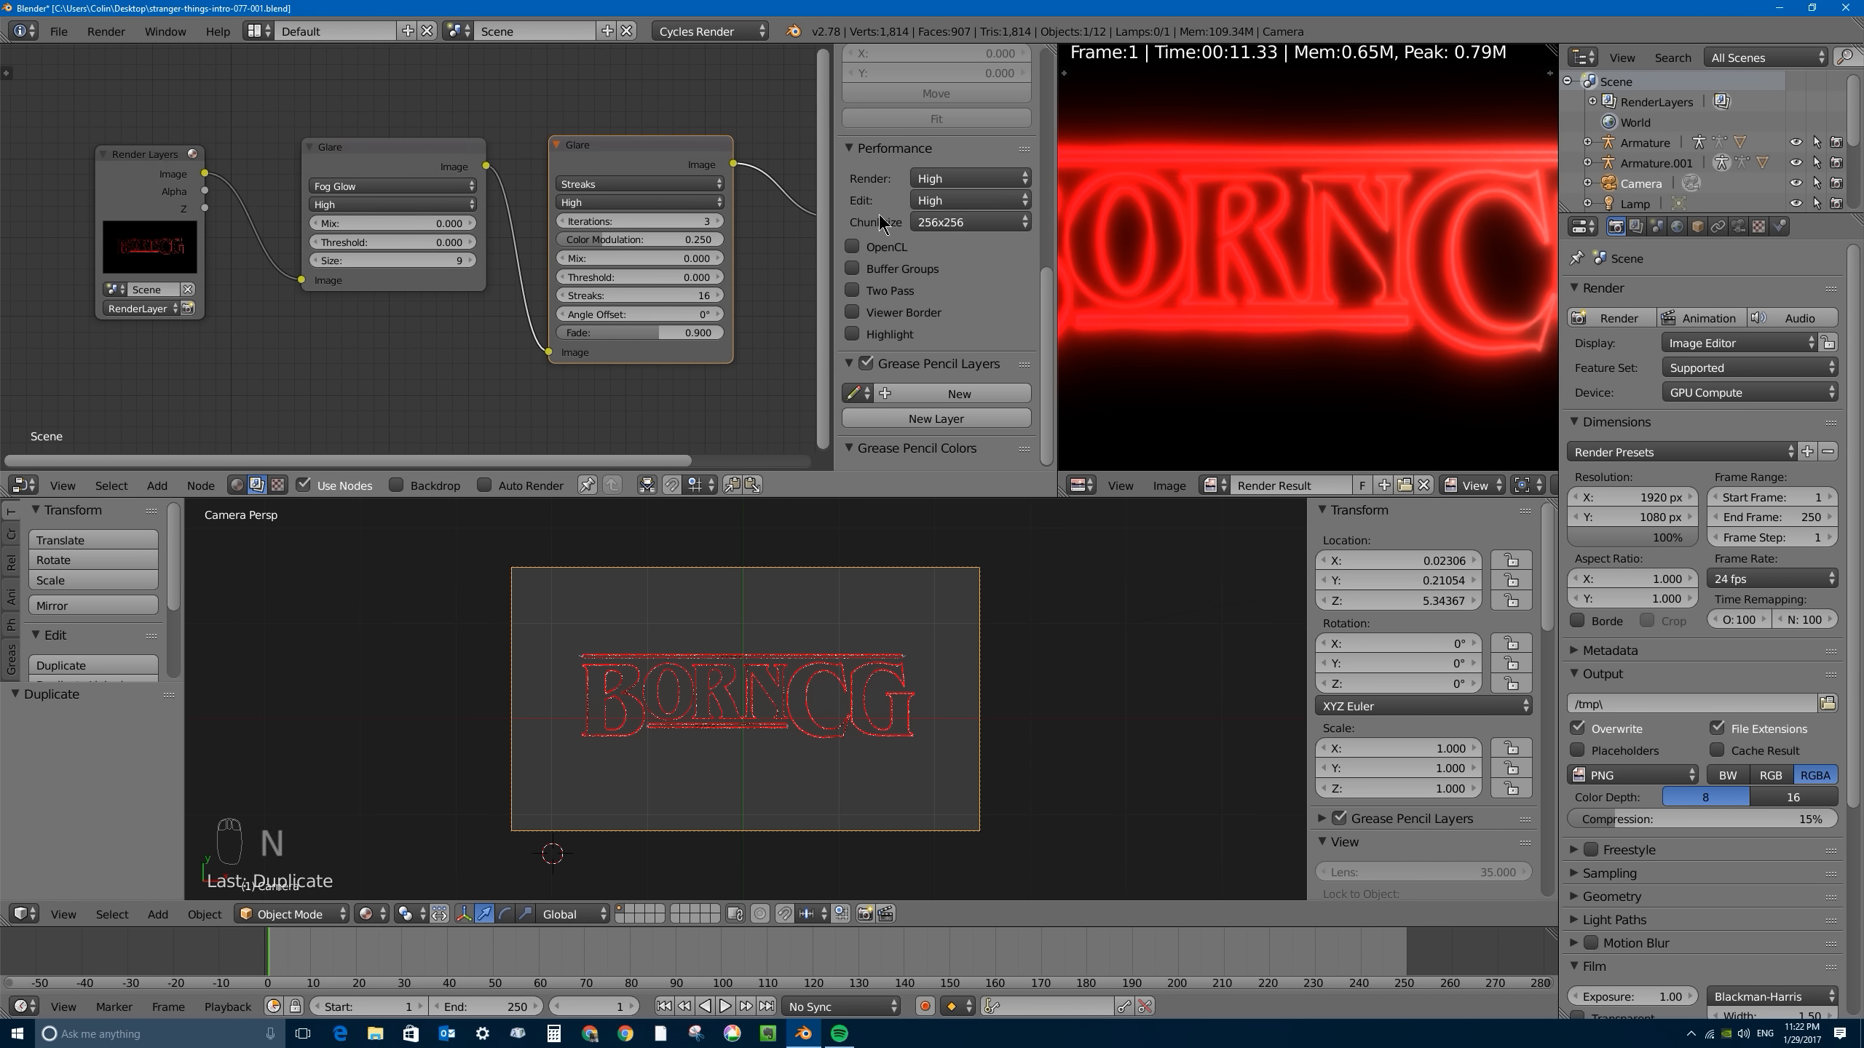
{"action": "left_click", "coordinate": [852, 247]}
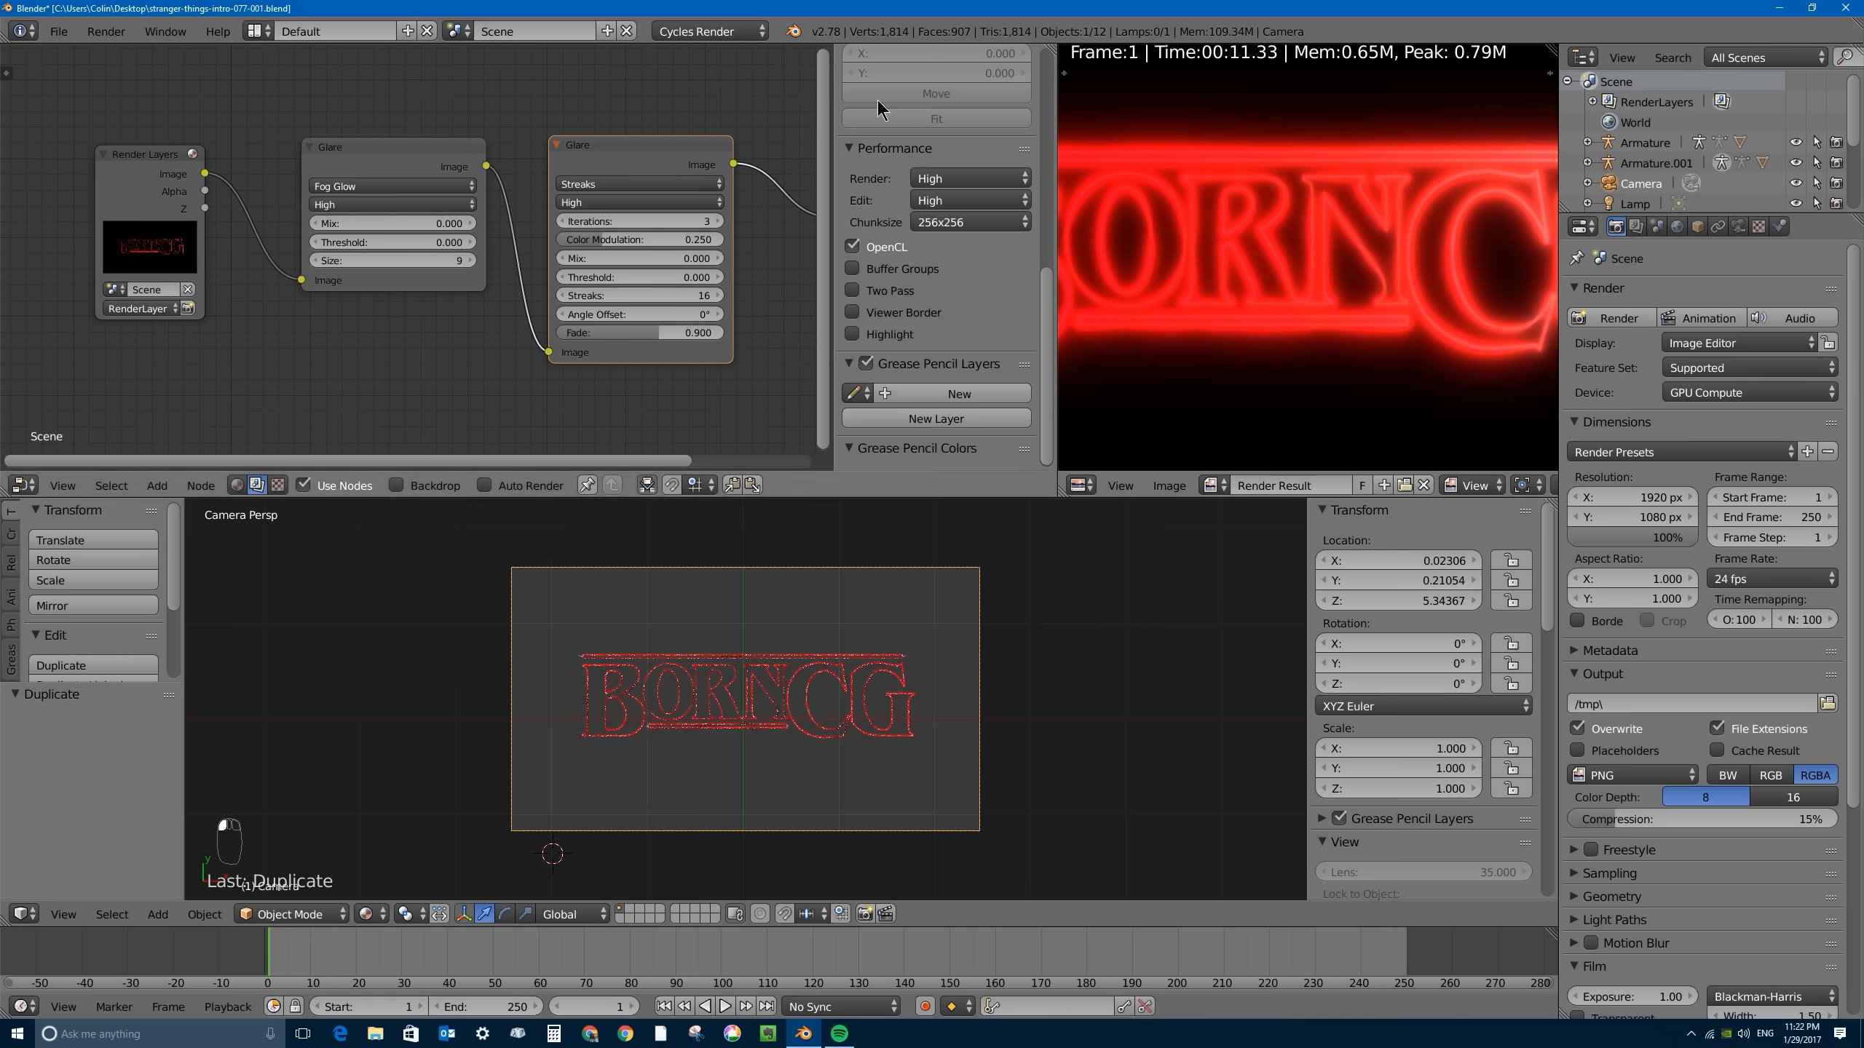
{"action": "left_click", "coordinate": [913, 223]}
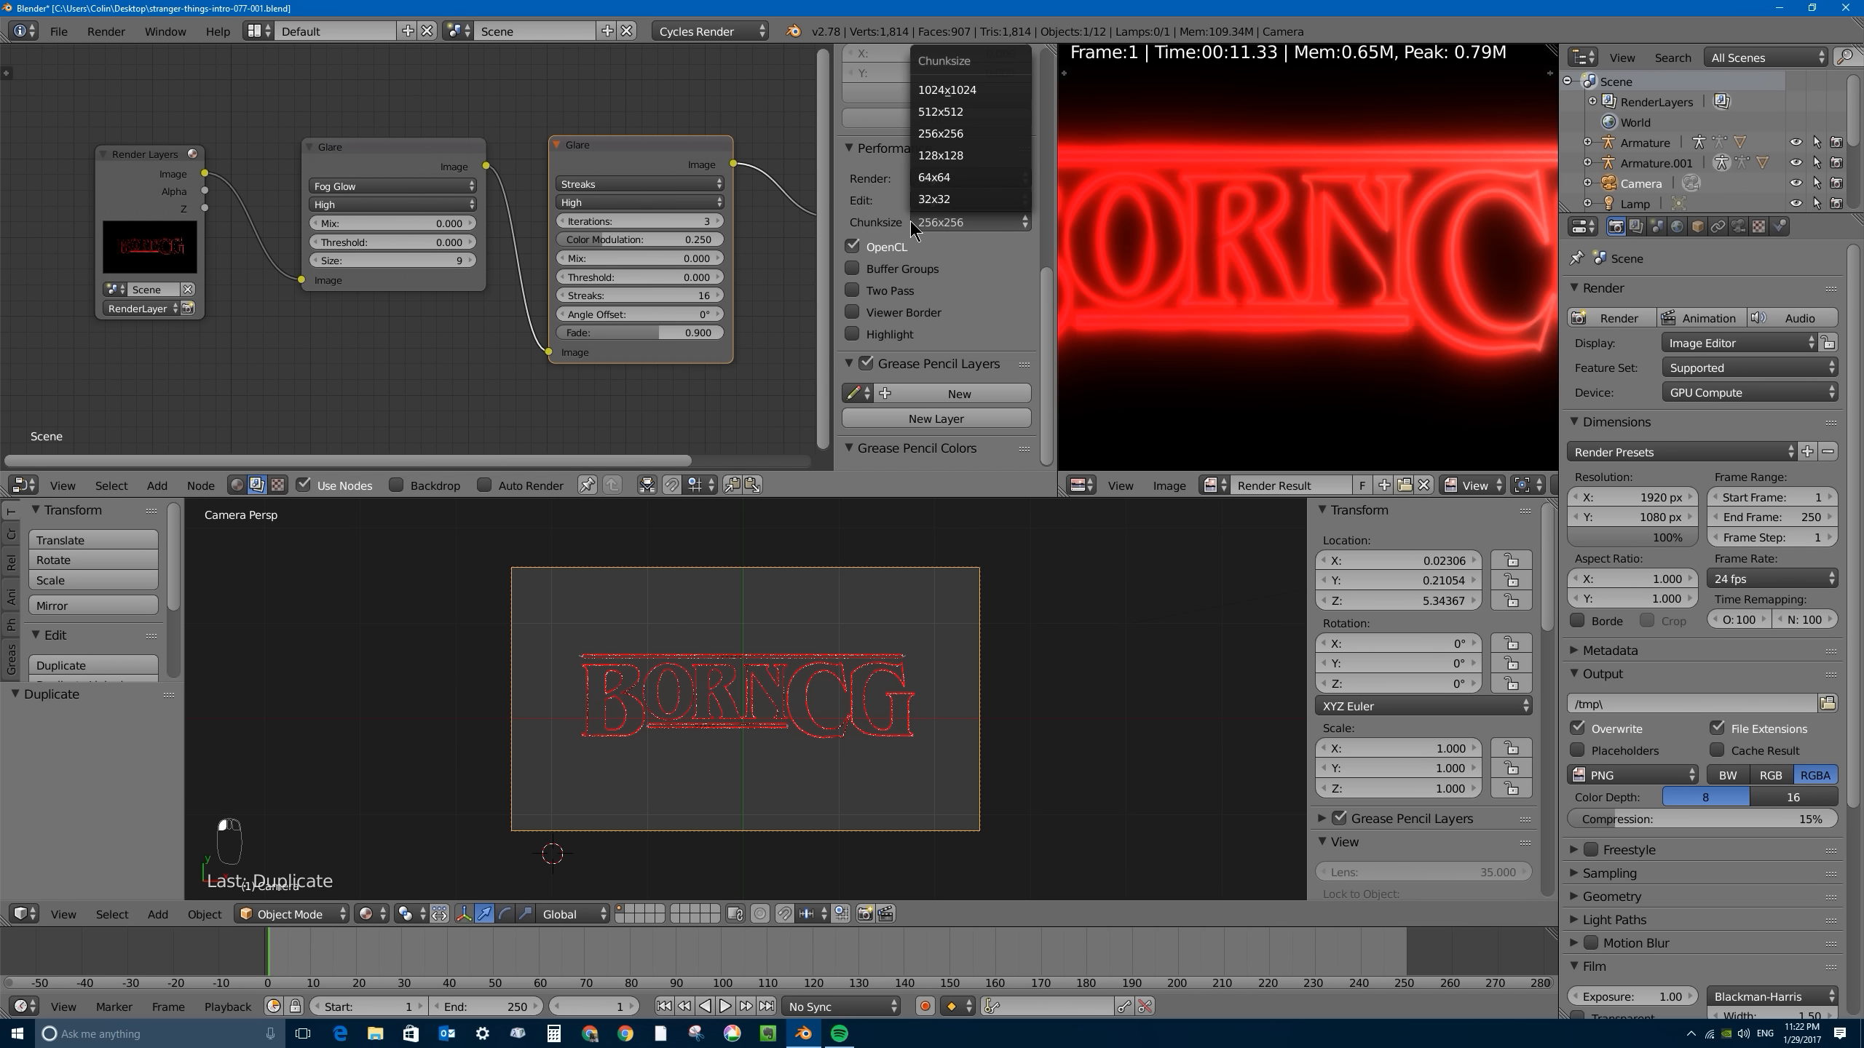
{"action": "left_click", "coordinate": [957, 112]}
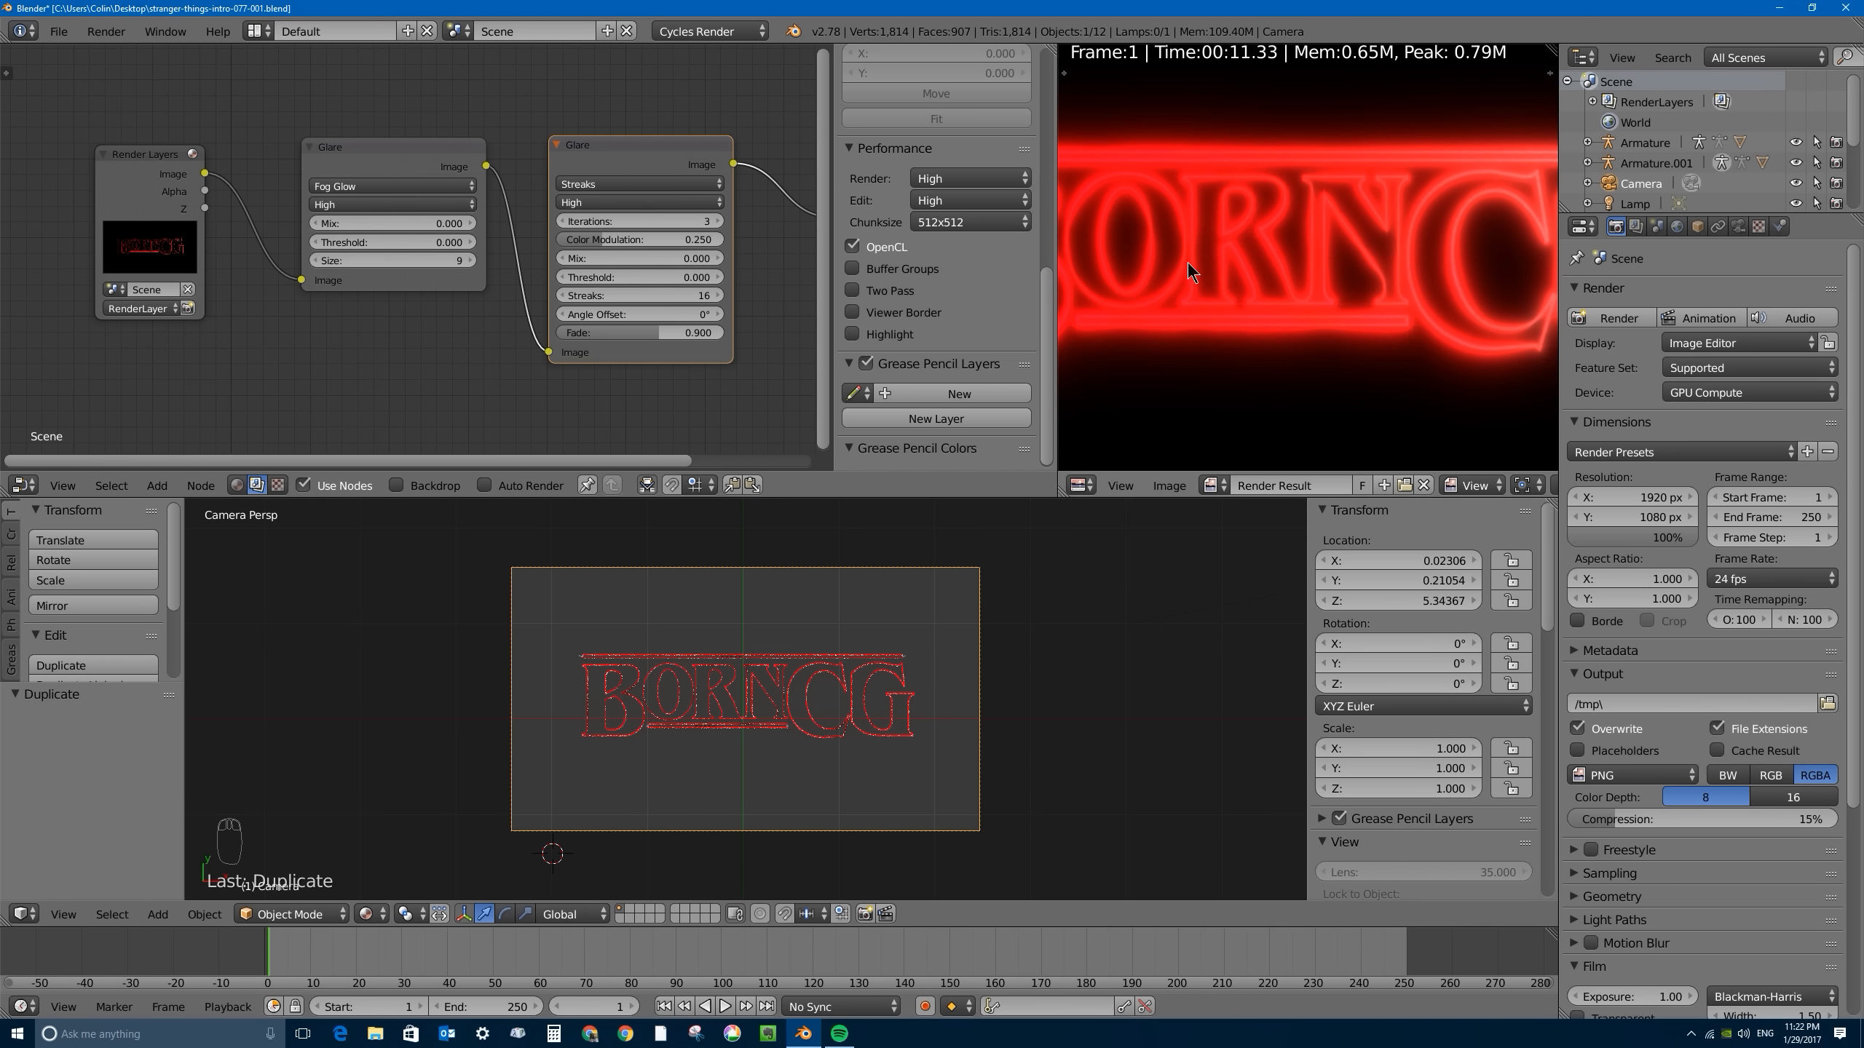
- Set the Streaks Glare node's quality to Medium, Mix to -0.6 and Fade to 0.75
{"action": "mouse_move", "coordinate": [1046, 286]}
{"action": "left_mouse_down"}
{"action": "mouse_move", "coordinate": [1048, 124]}
{"action": "mouse_move", "coordinate": [1291, 115]}
{"action": "left_mouse_up"}
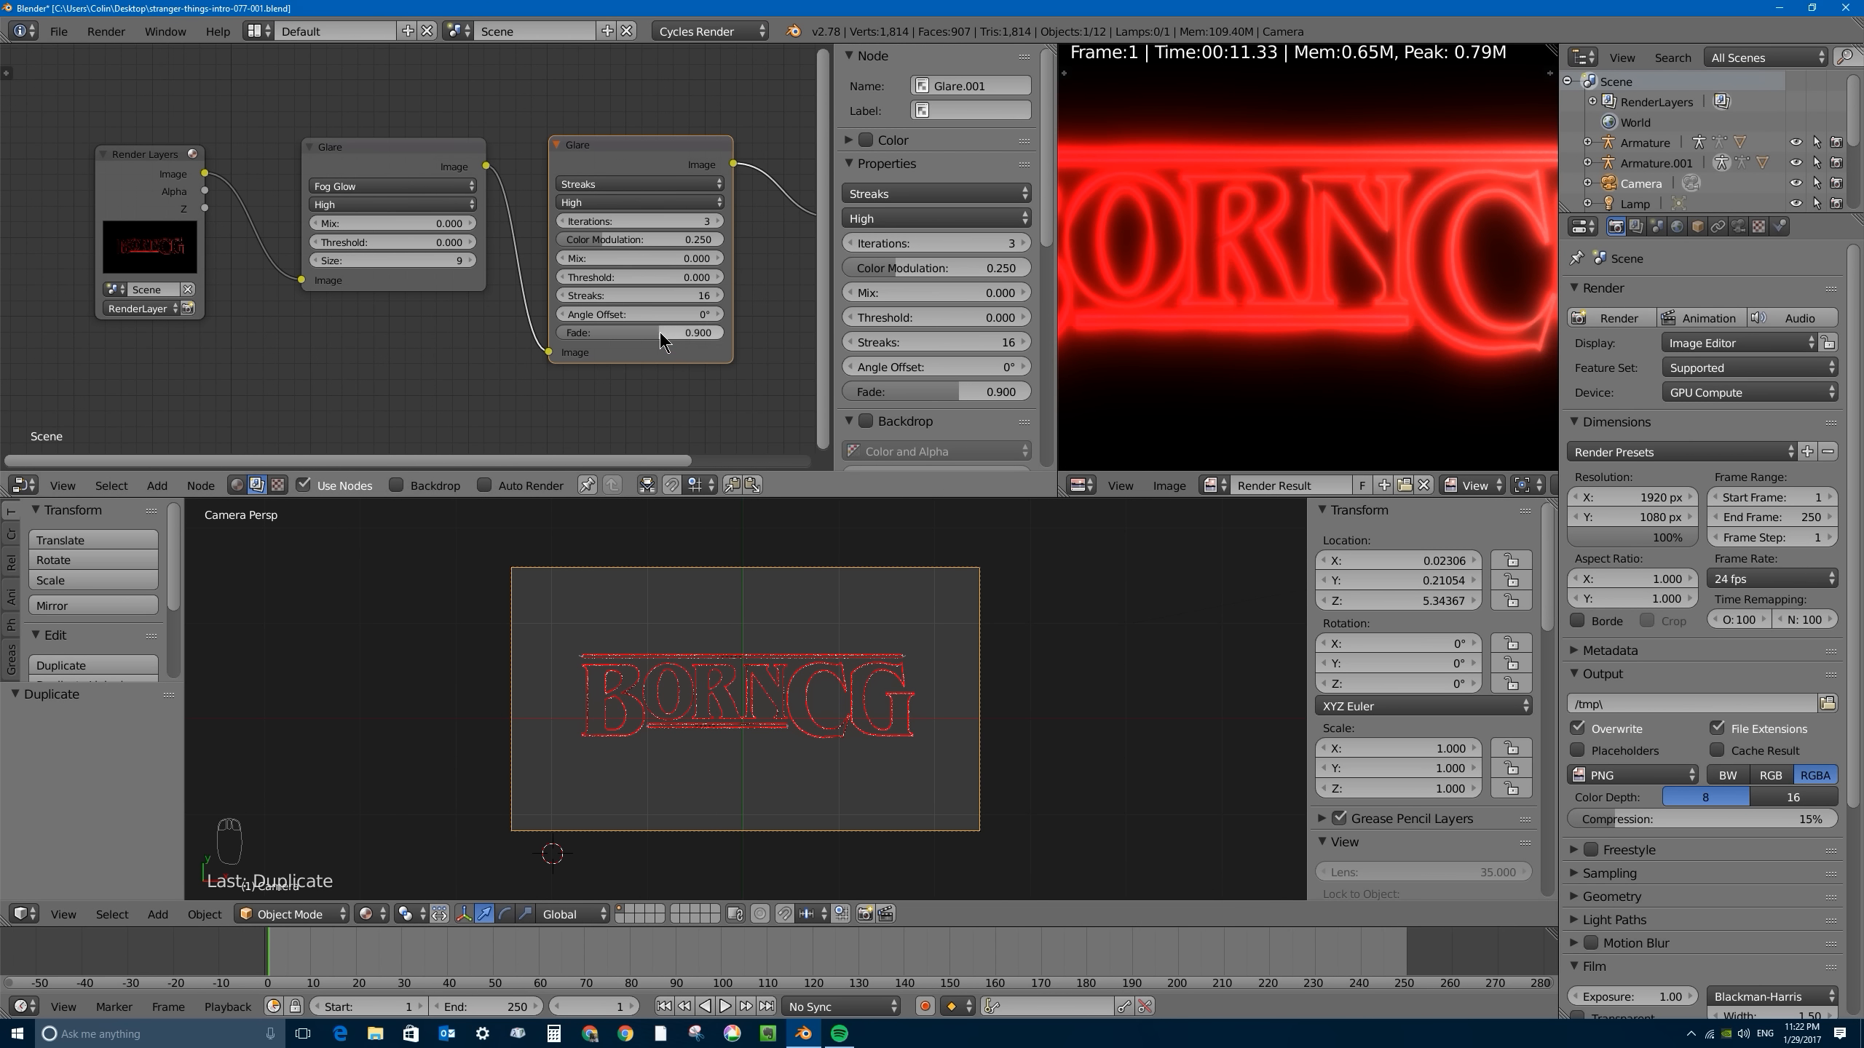
{"action": "left_click_drag", "start_coordinate": [661, 329], "coordinate": [722, 333]}
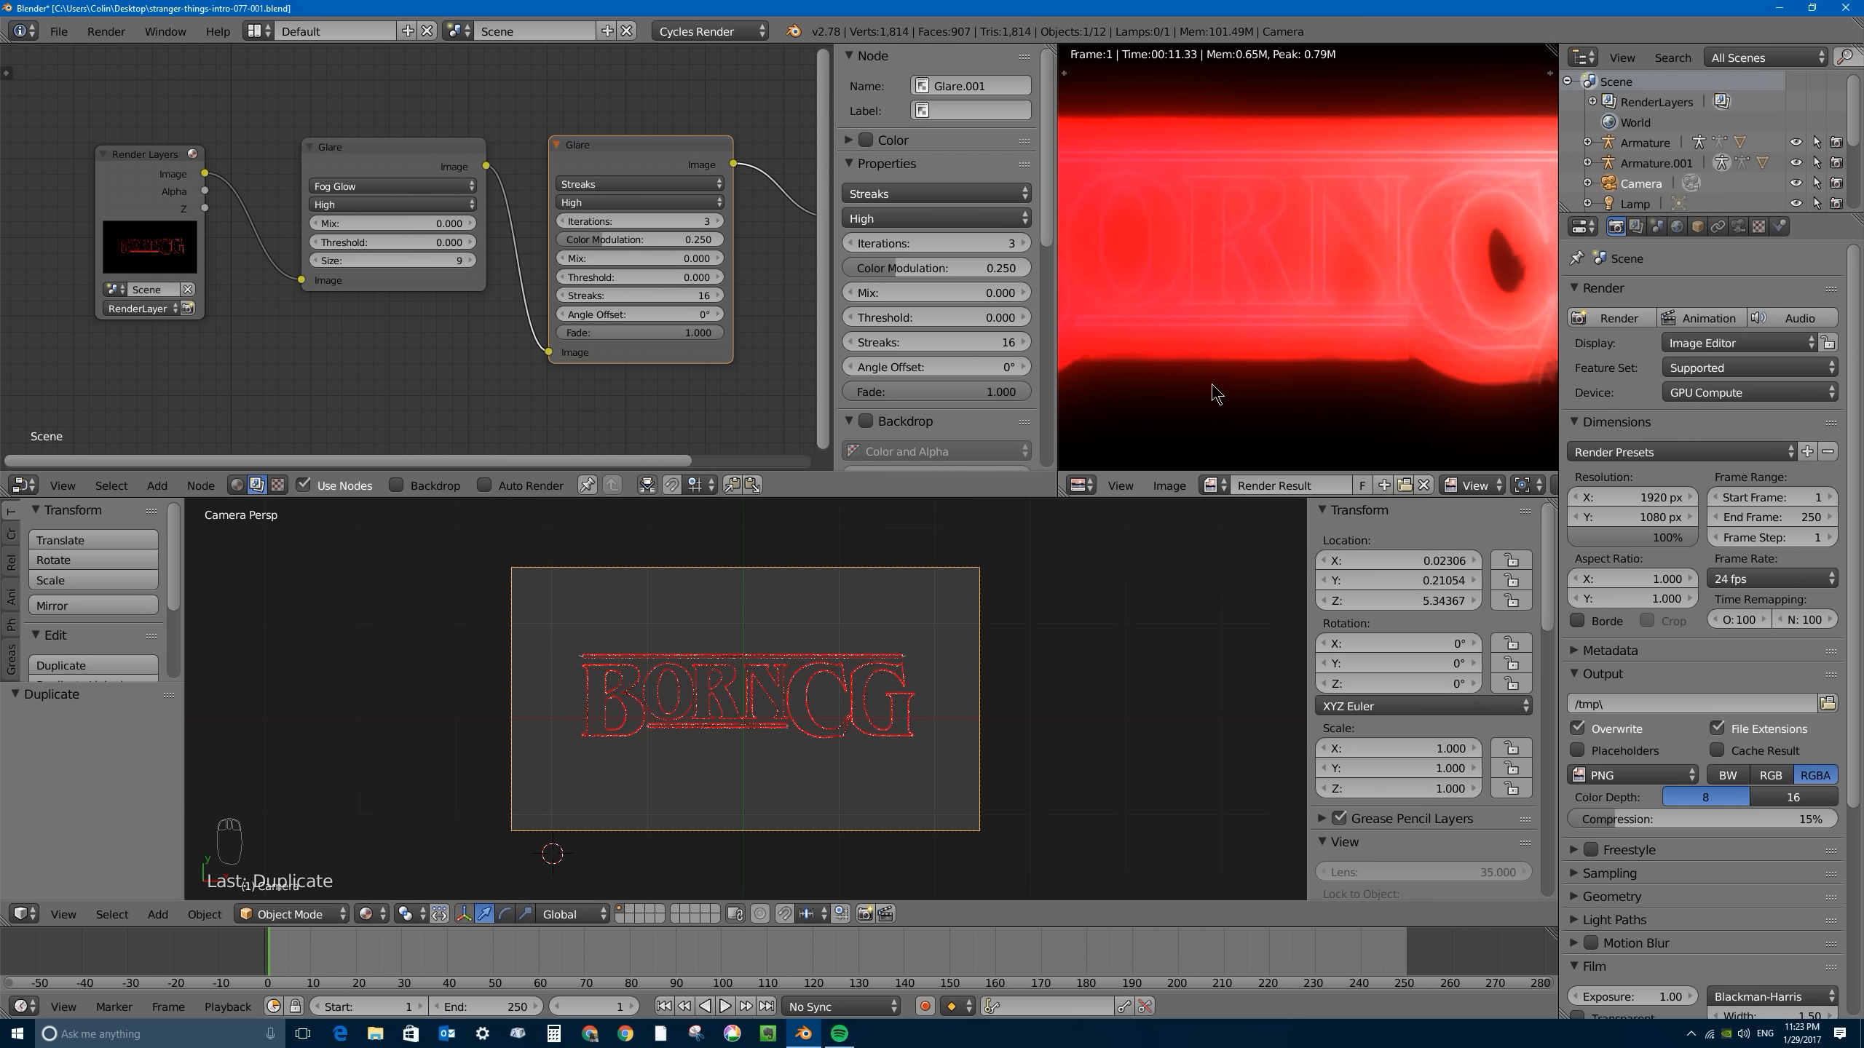
{"action": "double_click", "coordinate": [632, 331]}
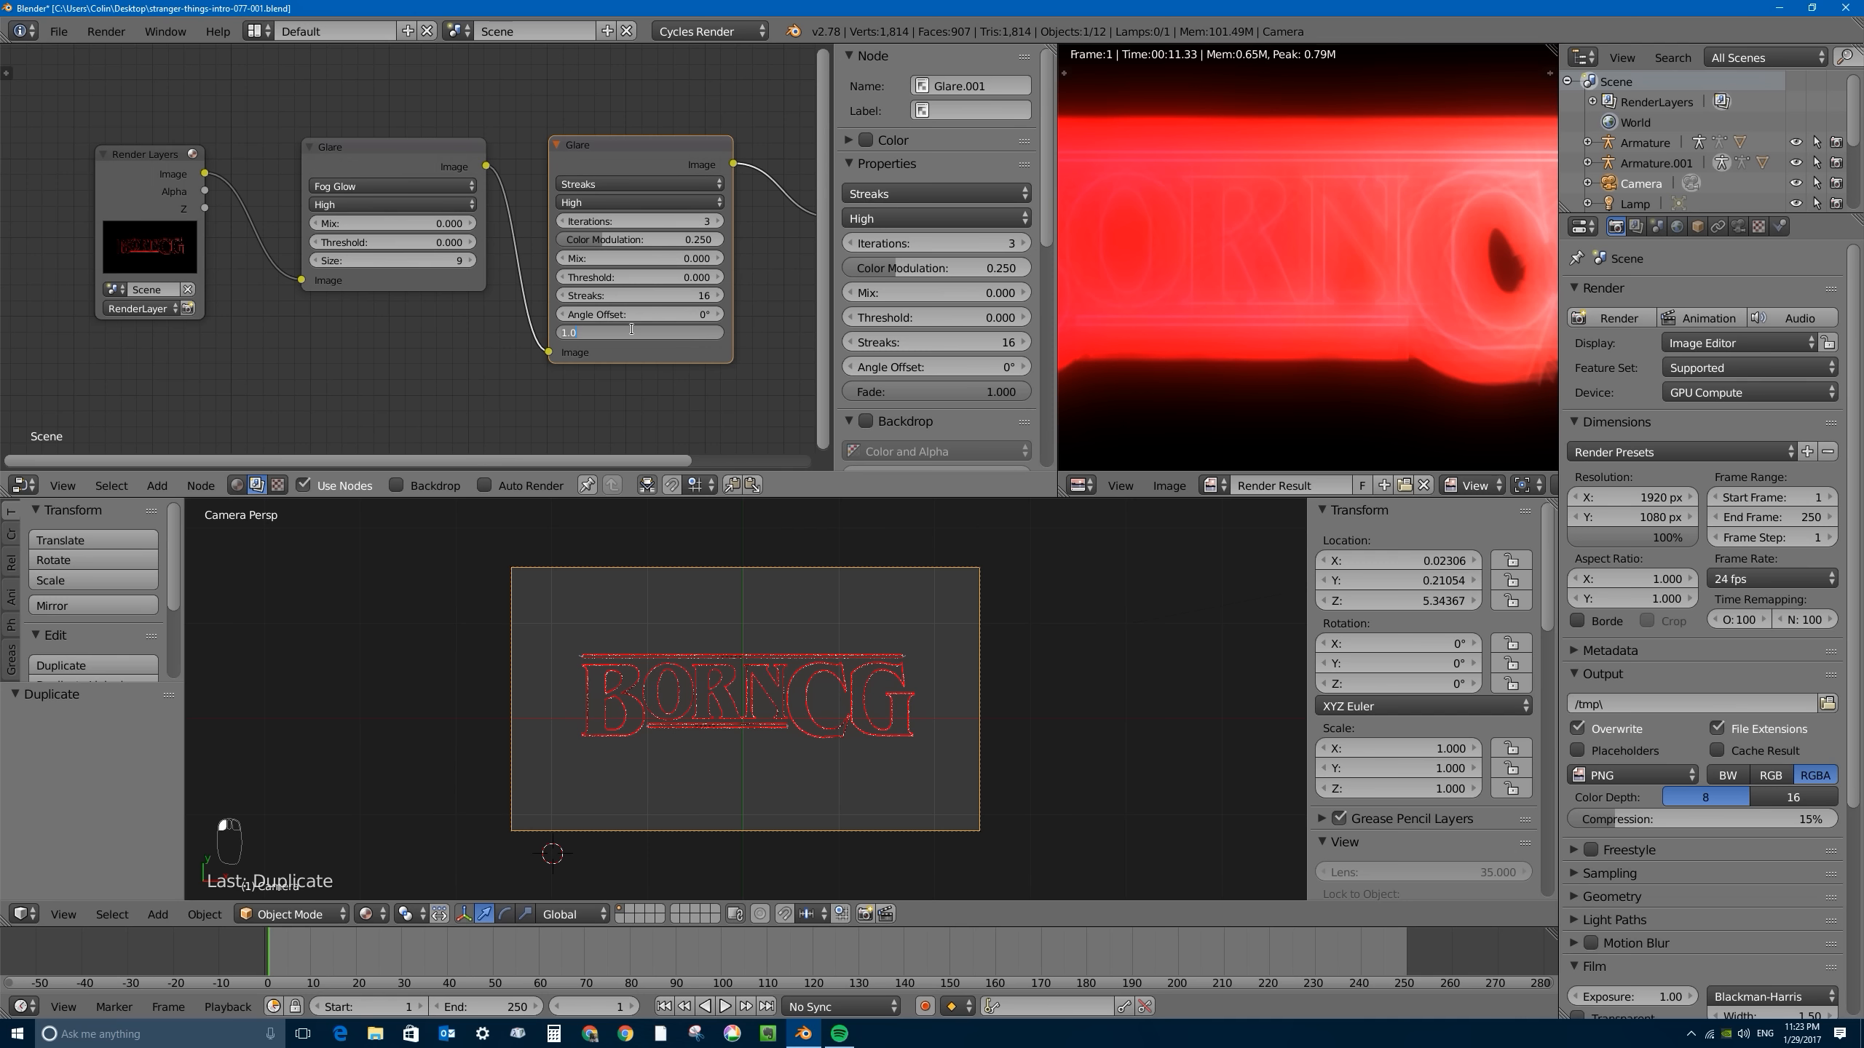
{"action": "key", "text": "Return"}
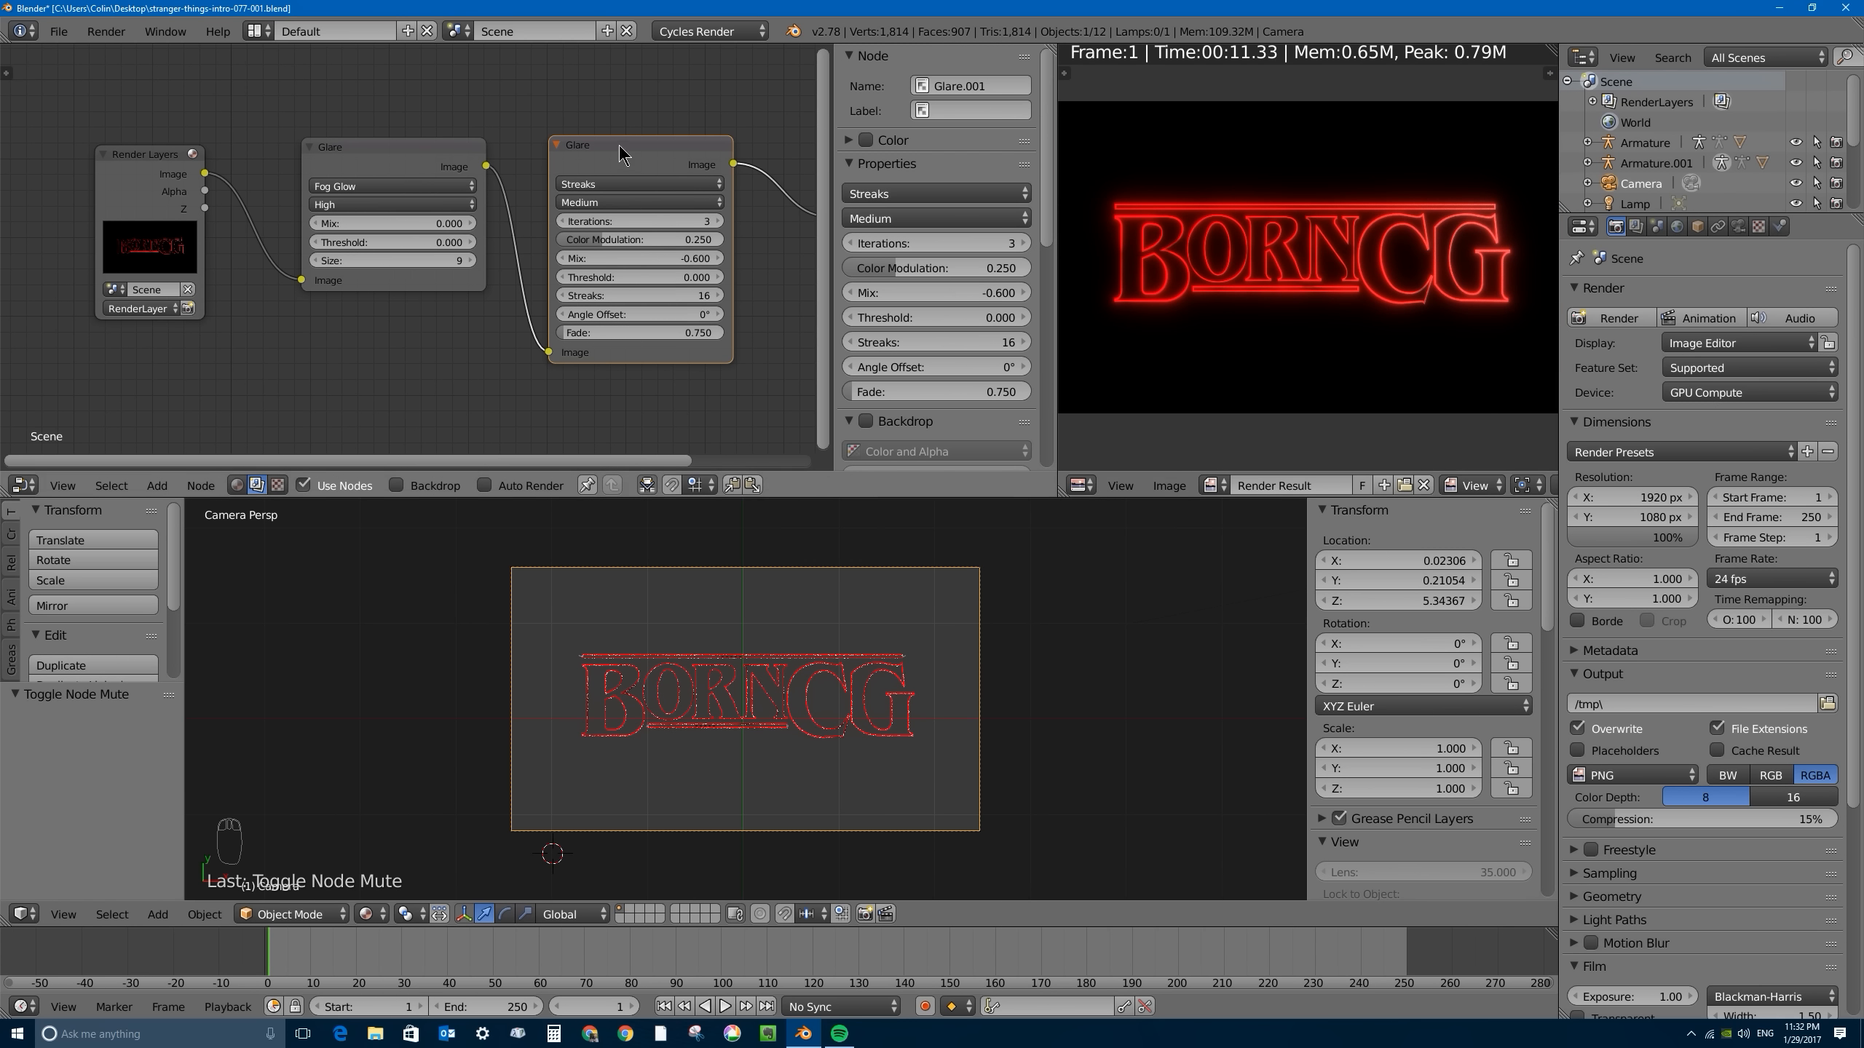
- Reposition the Streaks Glare node slightly and inspect the glow around the letters in the render
{"action": "mouse_move", "coordinate": [619, 145]}
{"action": "left_mouse_down"}
{"action": "mouse_move", "coordinate": [600, 166]}
{"action": "mouse_move", "coordinate": [646, 138]}
{"action": "left_mouse_up"}
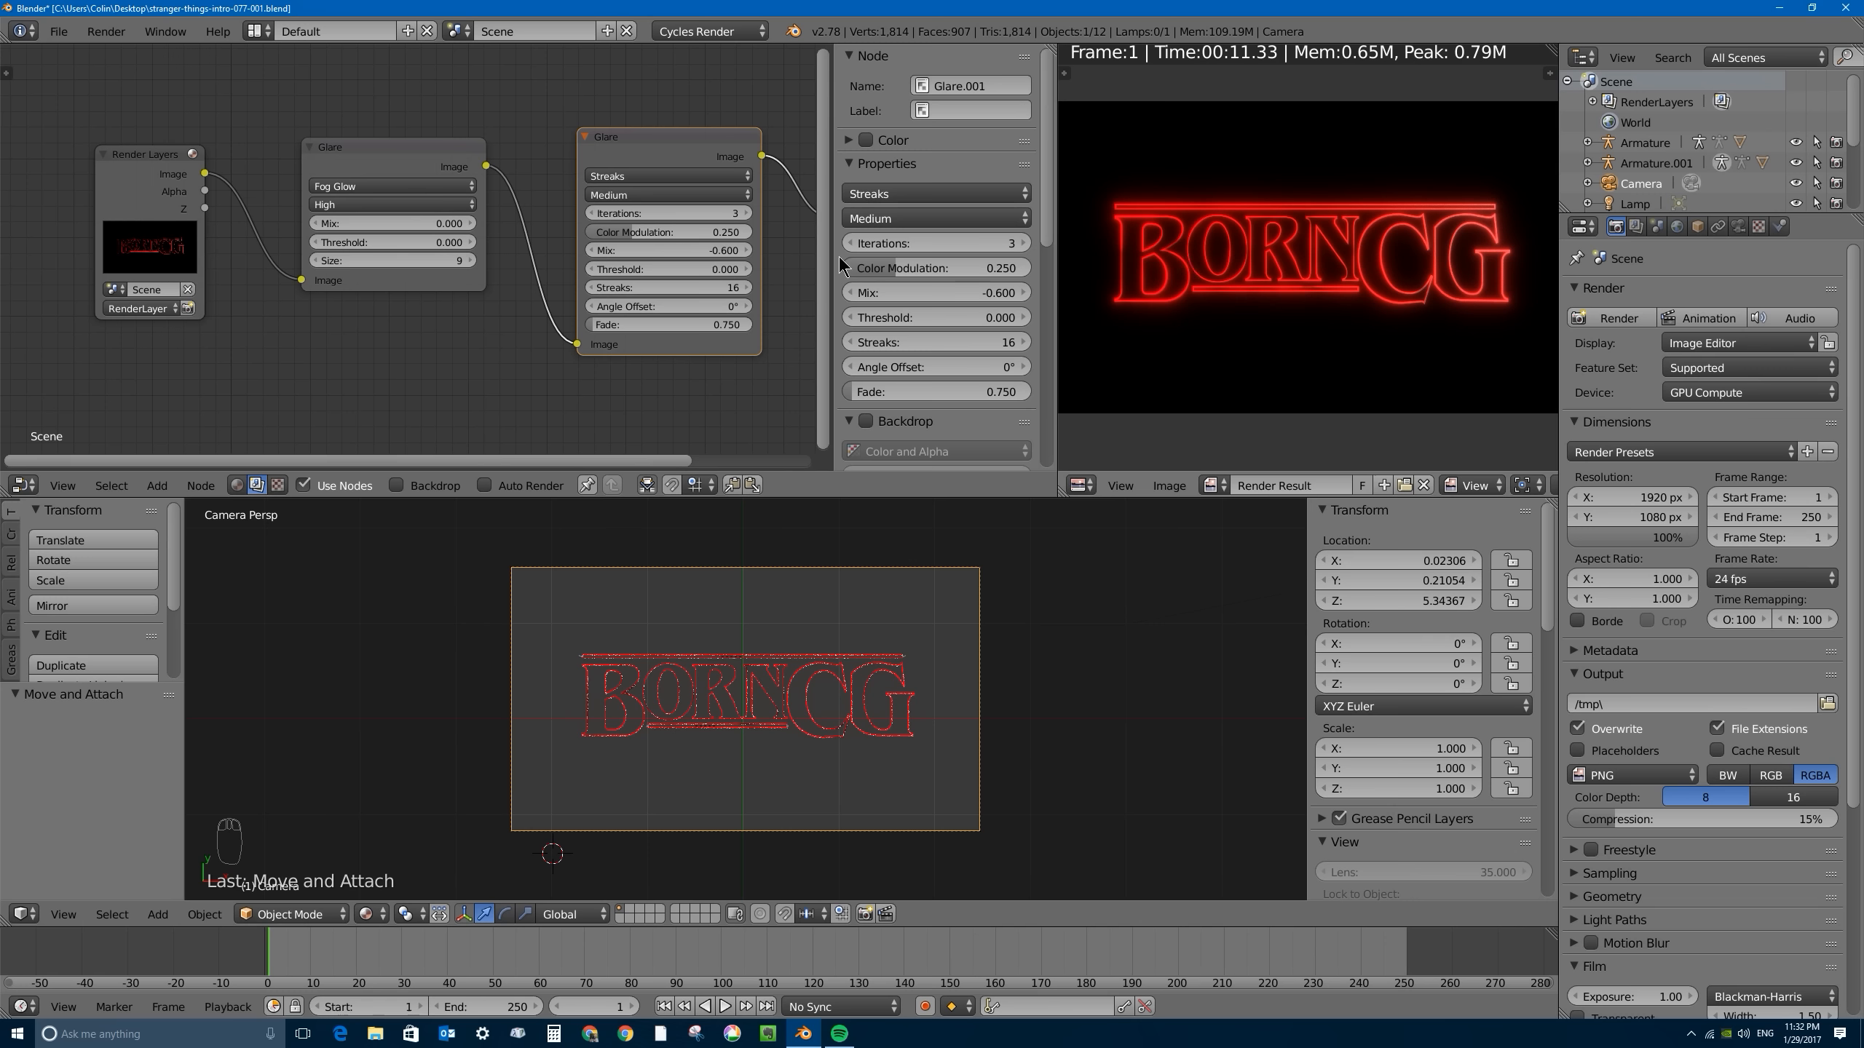
{"action": "left_click_drag", "start_coordinate": [640, 141], "coordinate": [631, 155]}
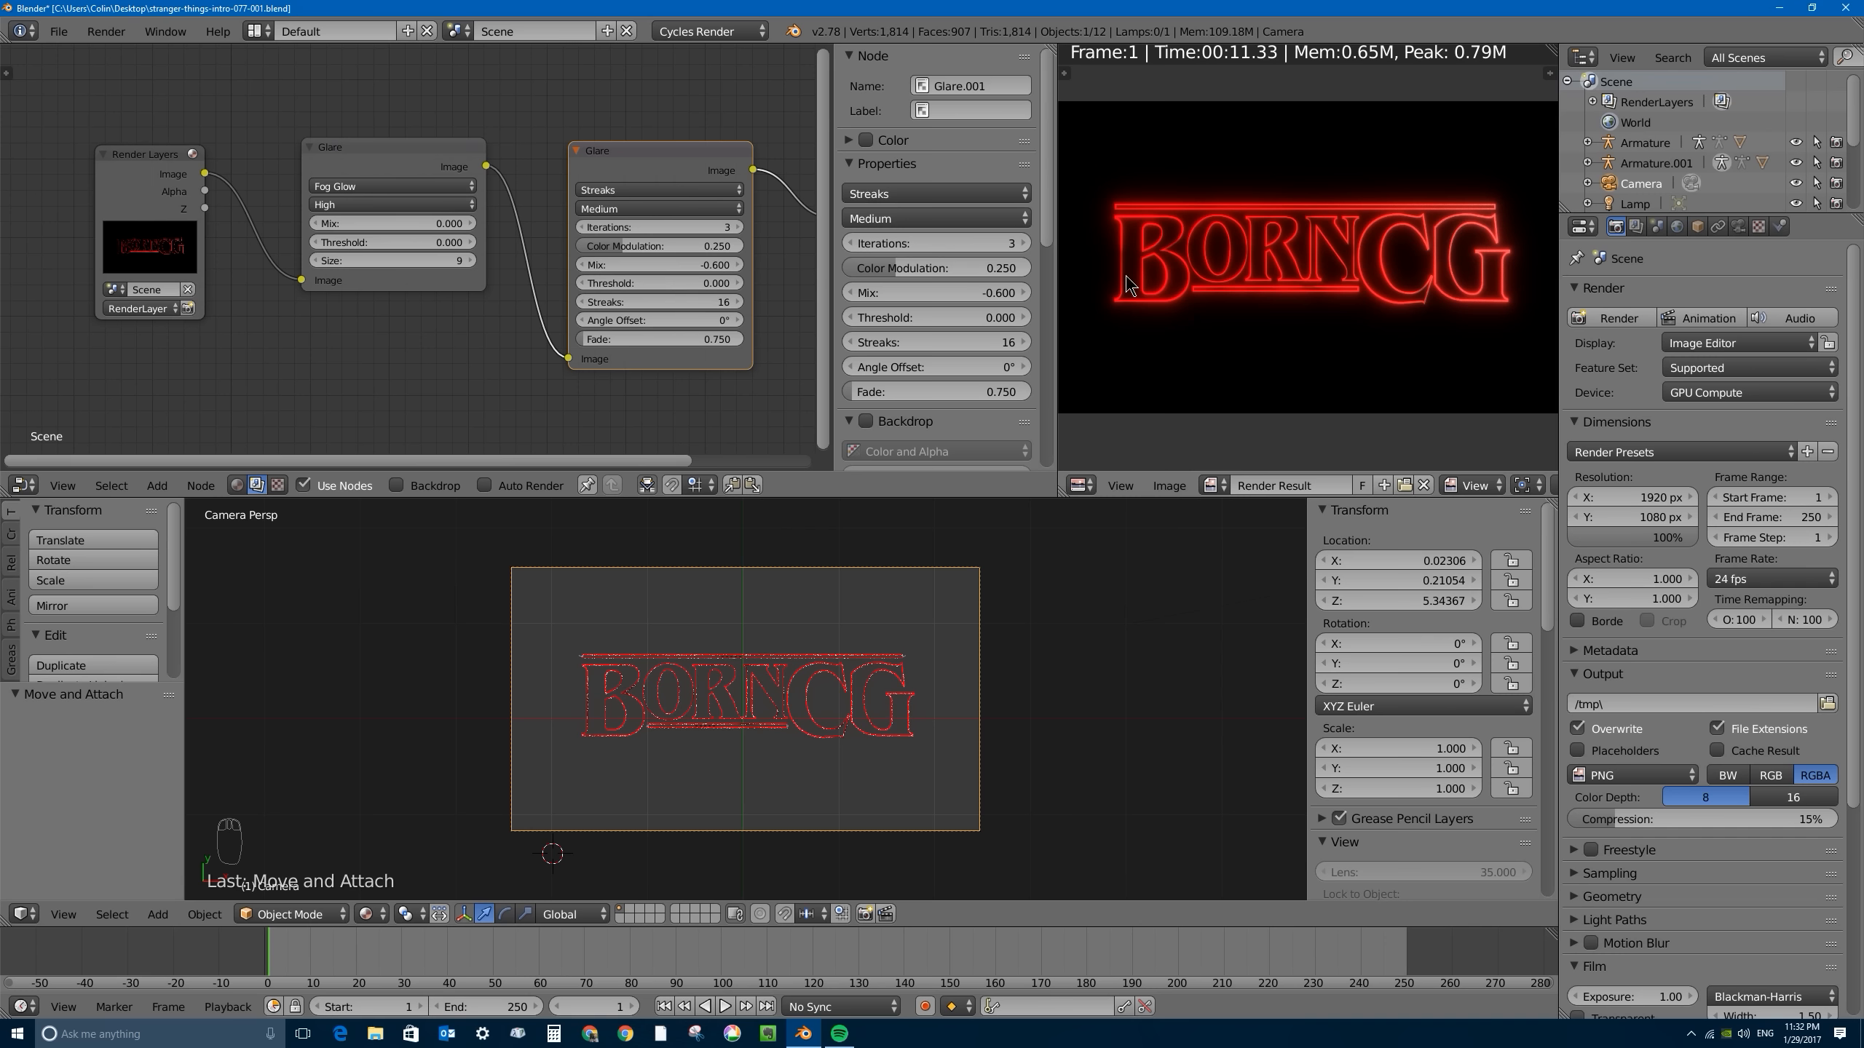
{"action": "scroll", "coordinate": [1222, 204], "scroll_direction": "up", "scroll_amount": 4}
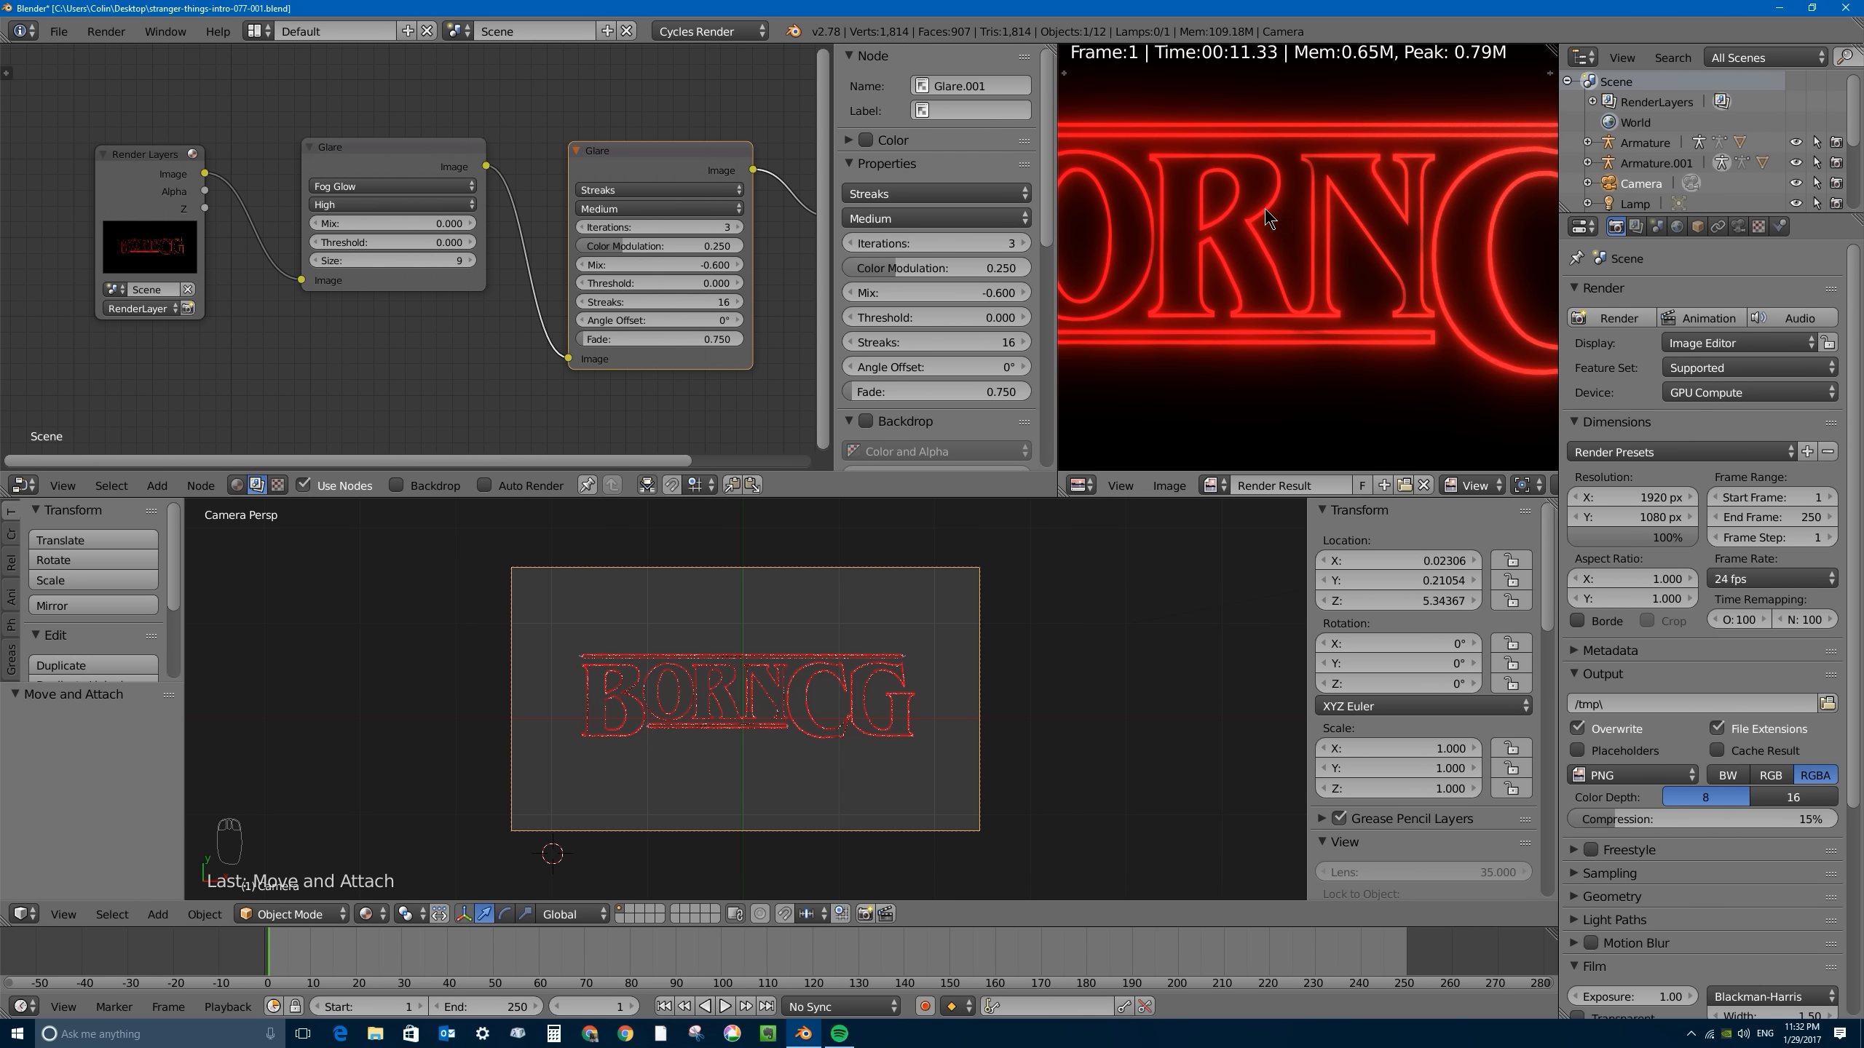
{"action": "scroll", "coordinate": [1346, 220], "scroll_direction": "down", "scroll_amount": 4}
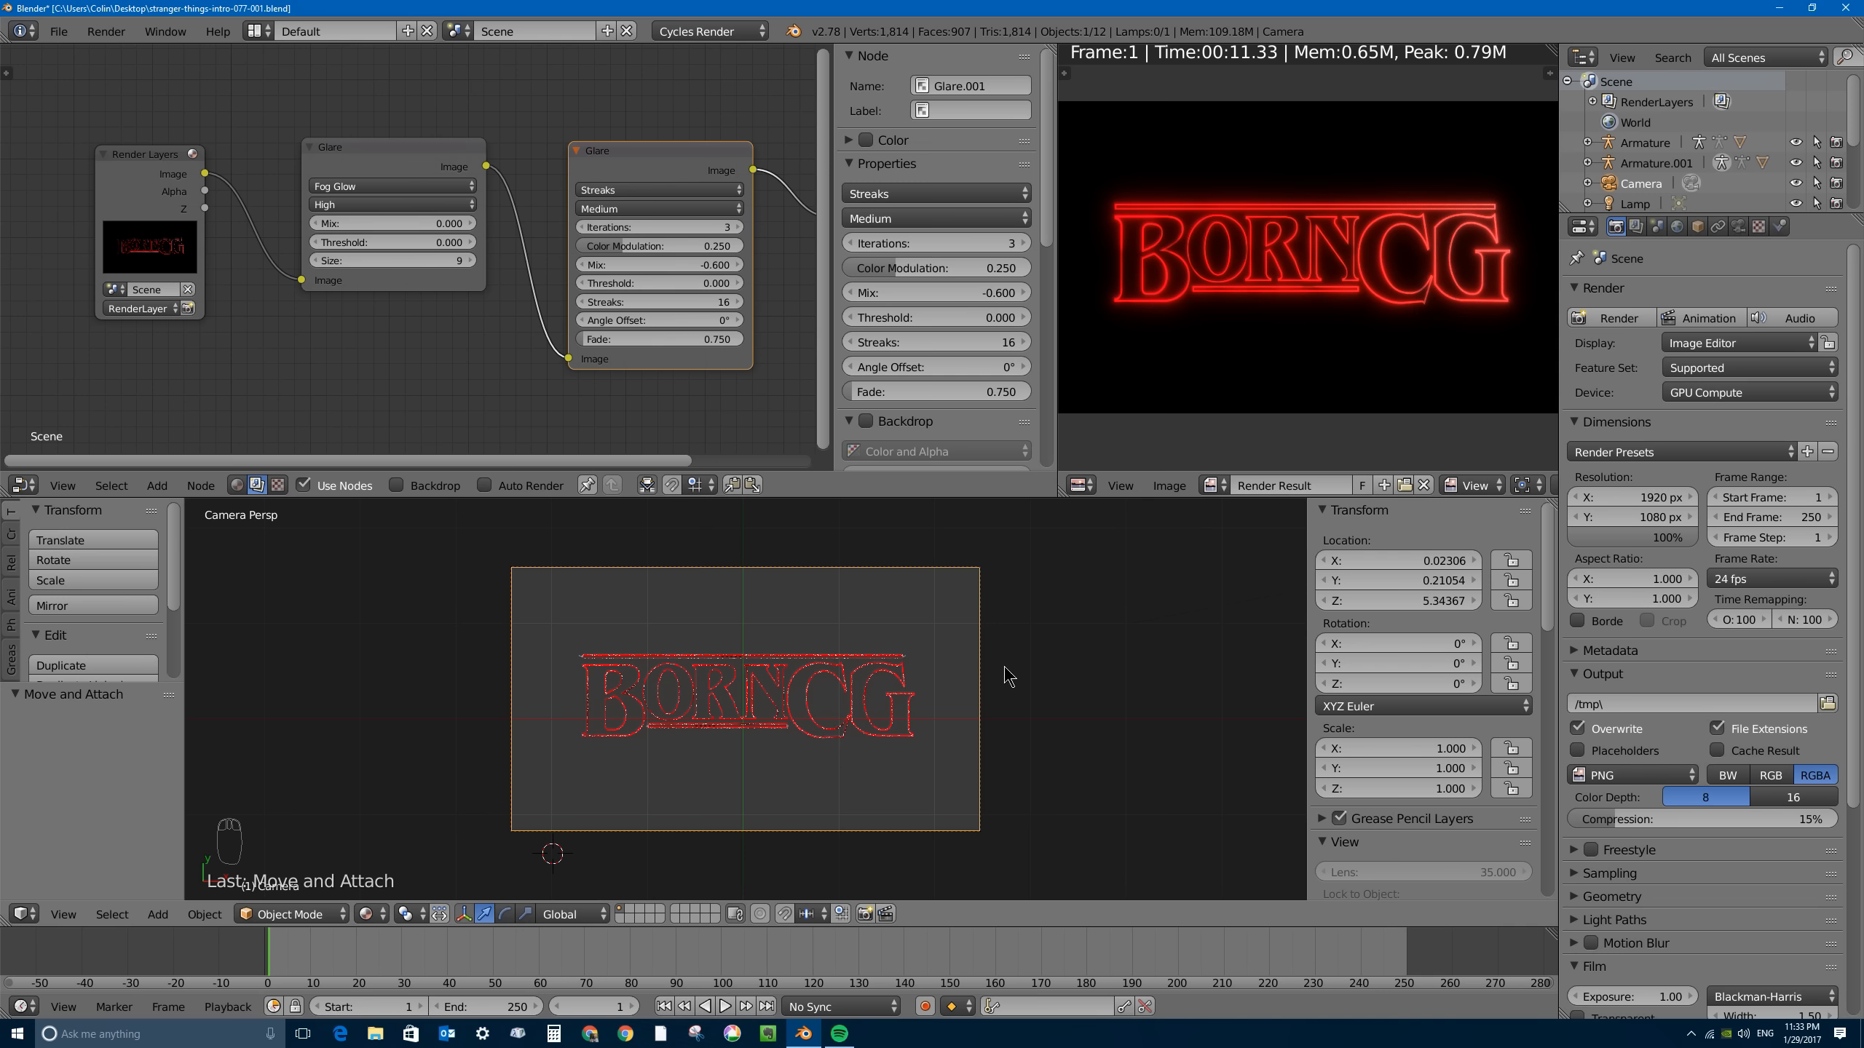
- Display the letter R's material node tree and review its Glossy BSDF, Voronoi Texture and Mix Shader nodes
{"action": "left_click", "coordinate": [239, 484]}
{"action": "right_click", "coordinate": [723, 685]}
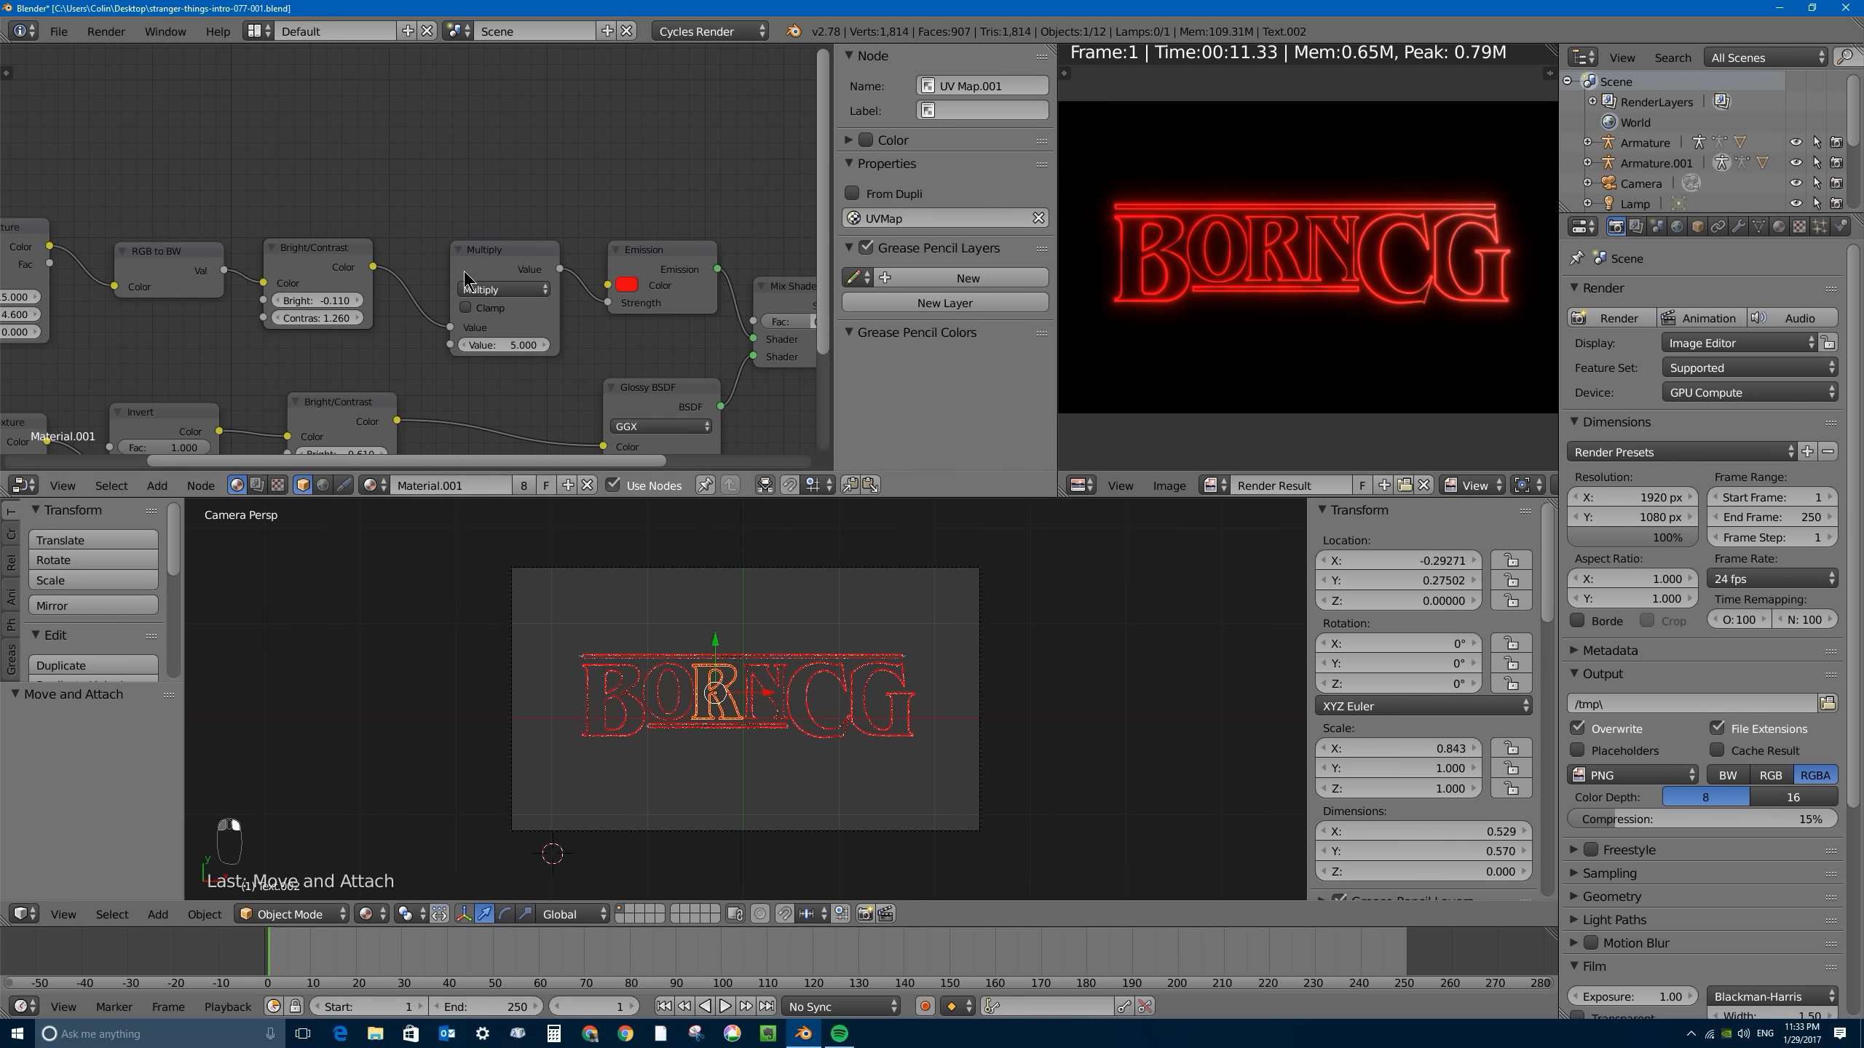
{"action": "scroll", "coordinate": [552, 351], "scroll_direction": "down", "scroll_amount": 3}
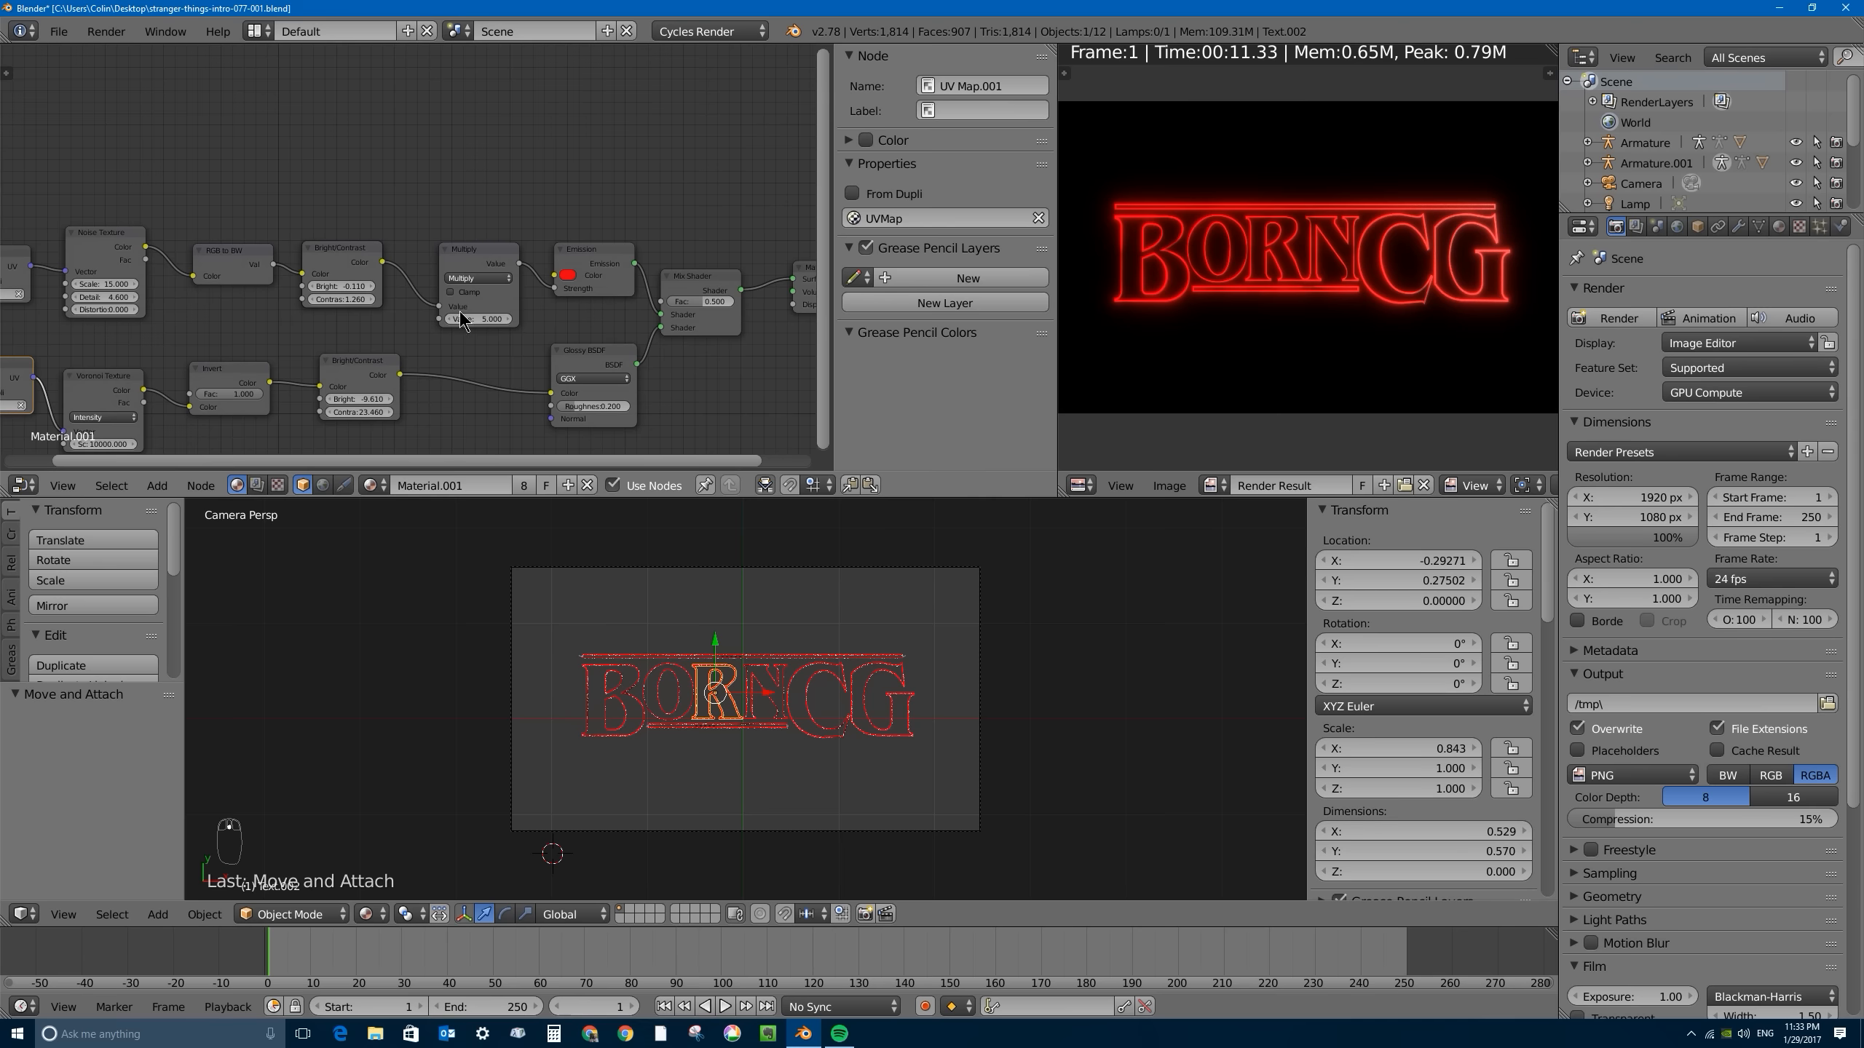
{"action": "right_click", "coordinate": [557, 342]}
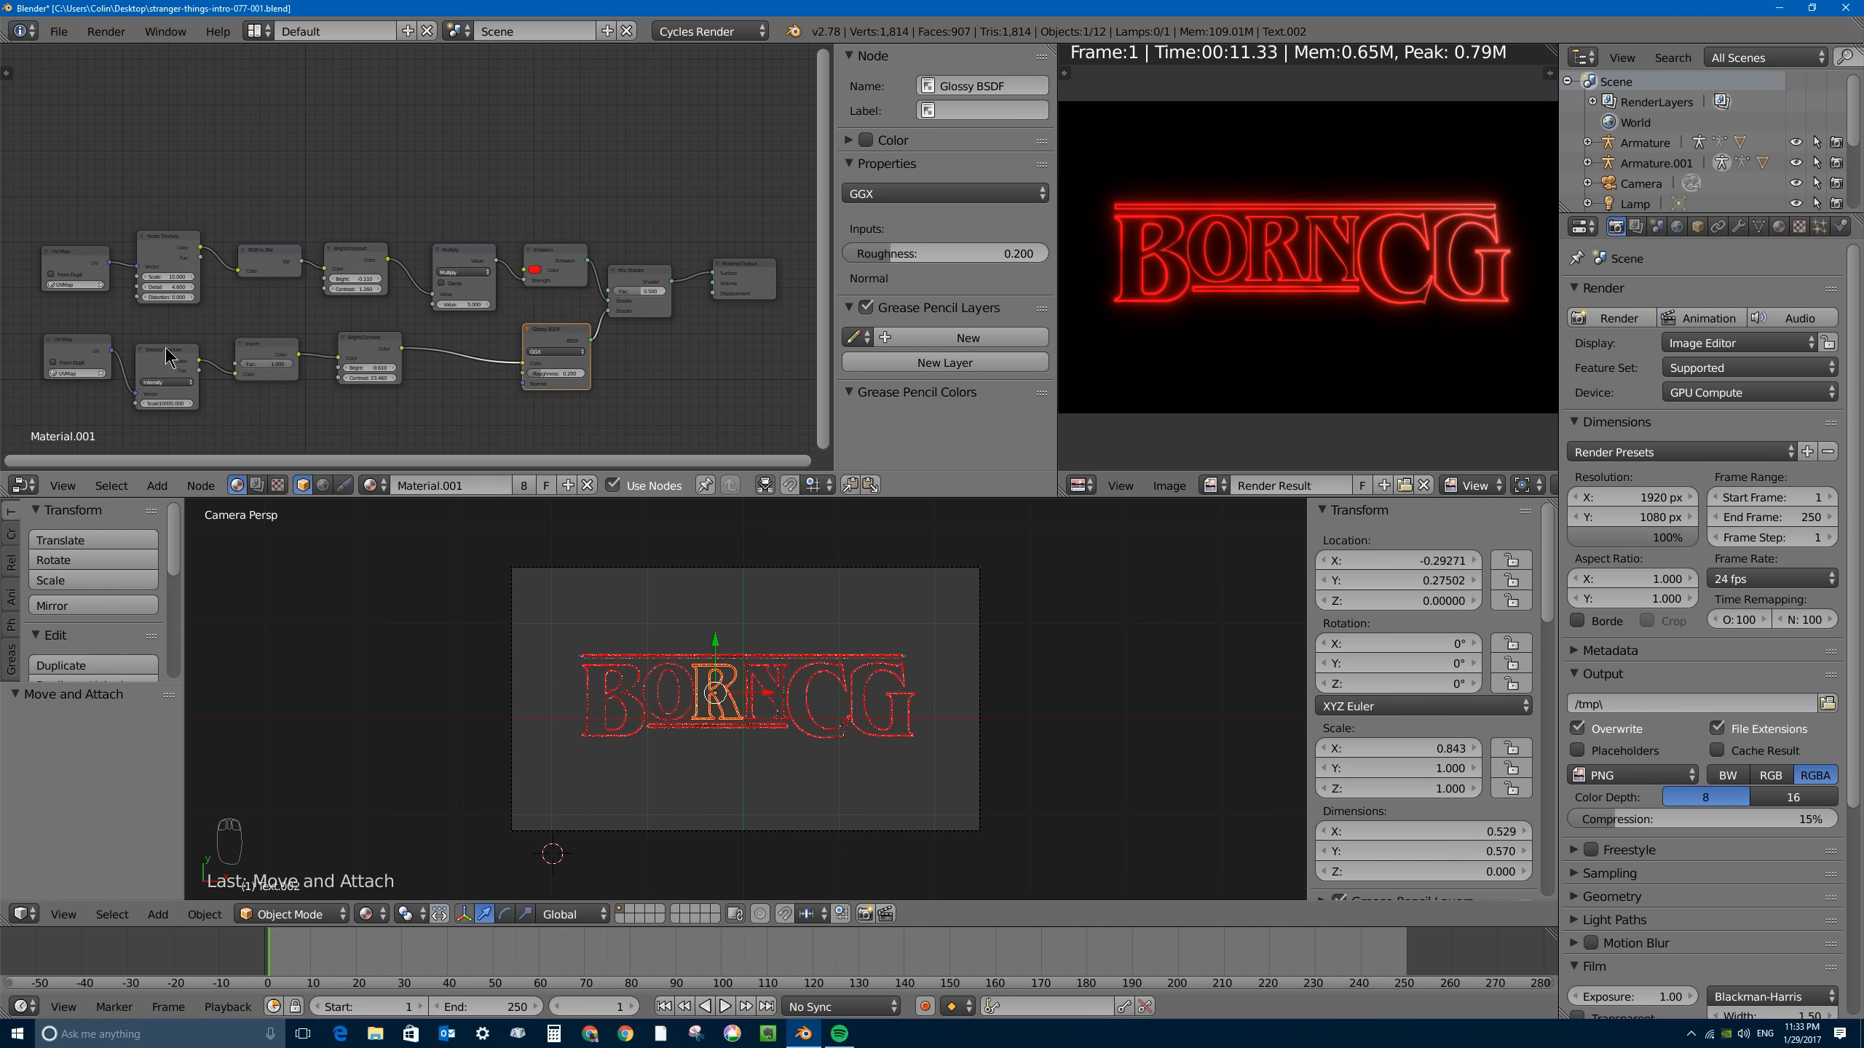
{"action": "right_click_drag", "start_coordinate": [168, 357], "coordinate": [179, 349]}
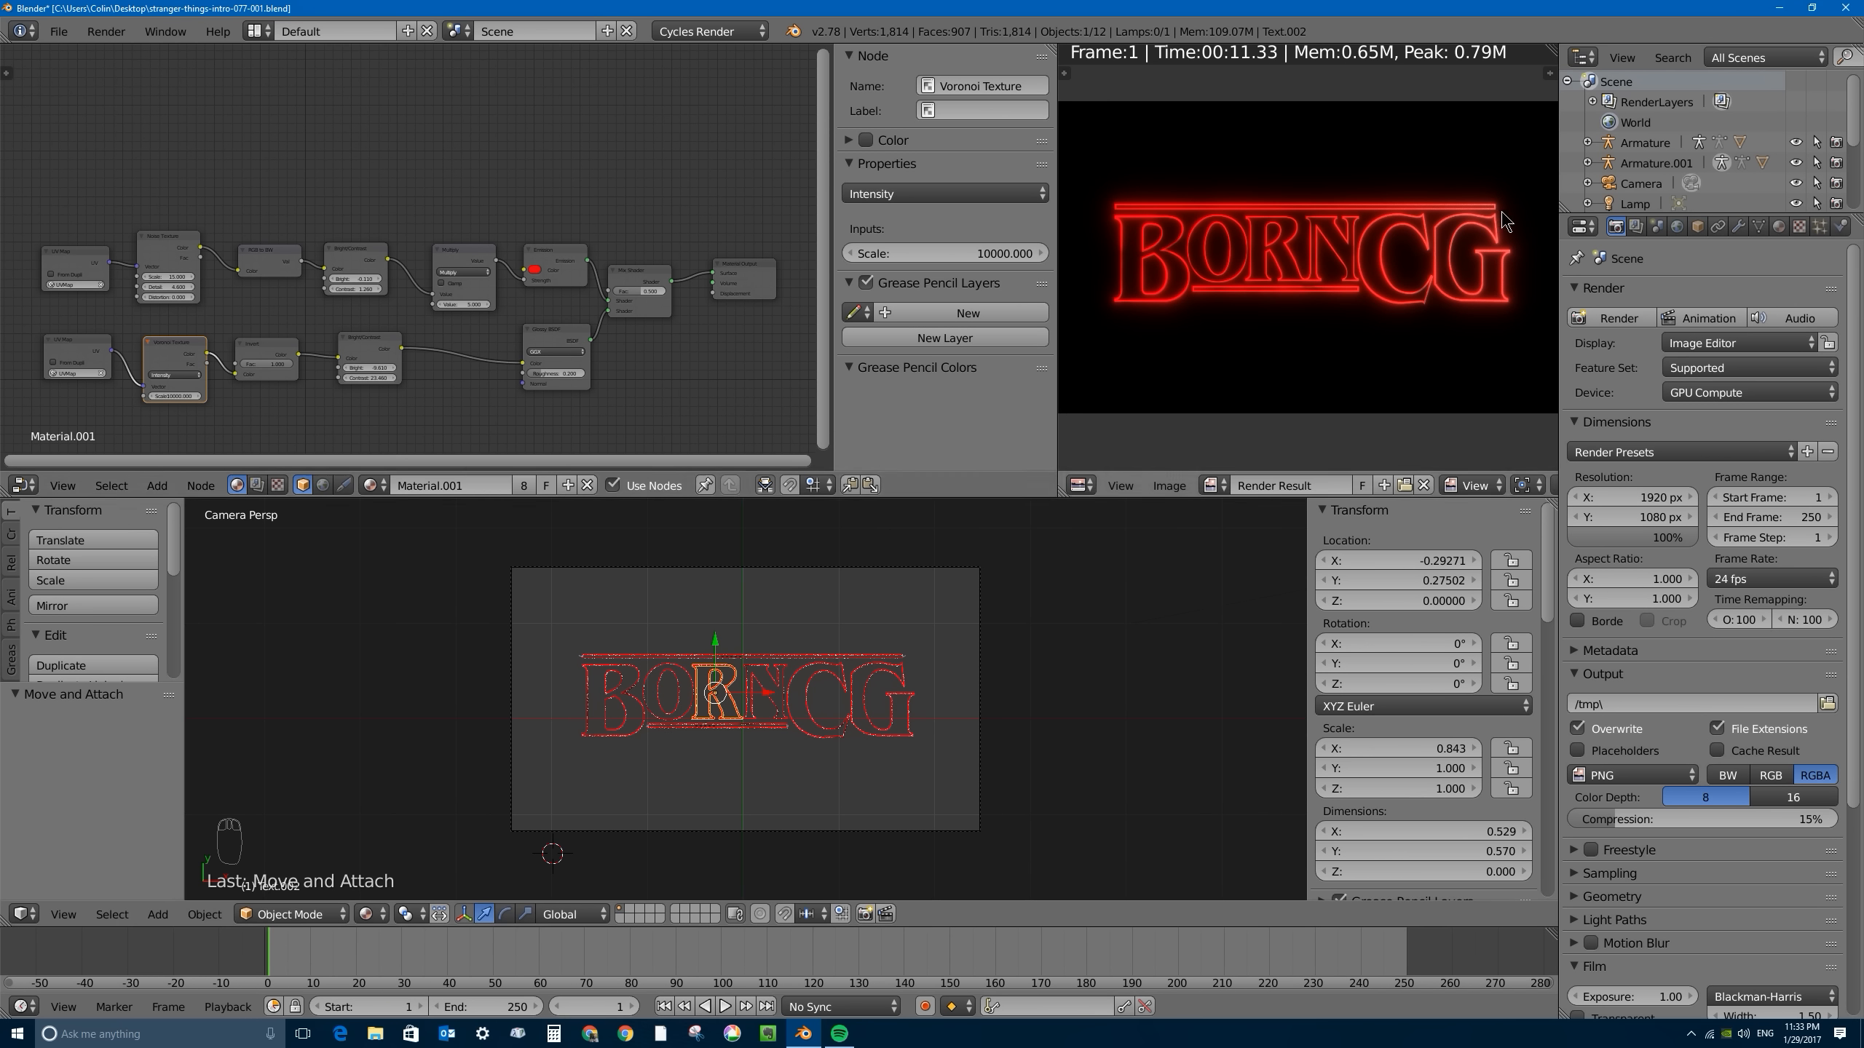
{"action": "left_click_drag", "start_coordinate": [619, 270], "coordinate": [626, 270]}
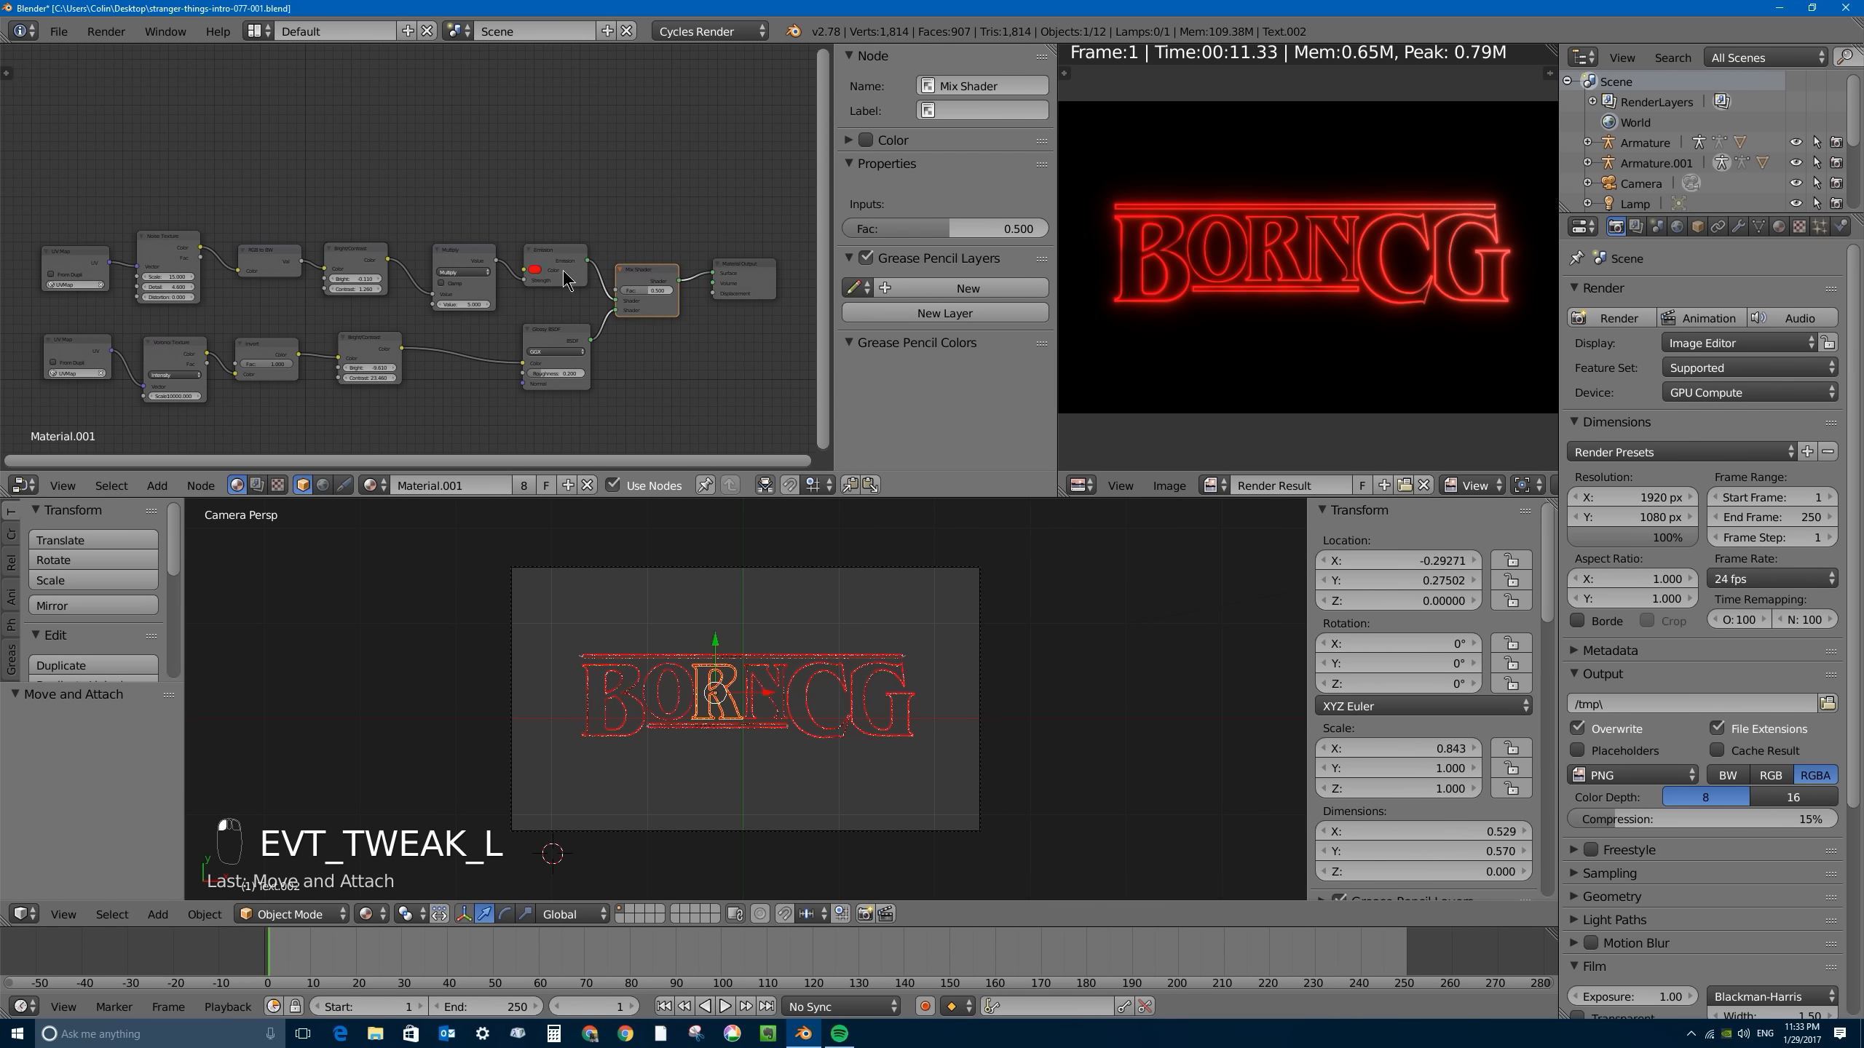
{"action": "scroll", "coordinate": [542, 246], "scroll_direction": "up", "scroll_amount": 5}
{"action": "scroll", "coordinate": [543, 245], "scroll_direction": "up", "scroll_amount": 1}
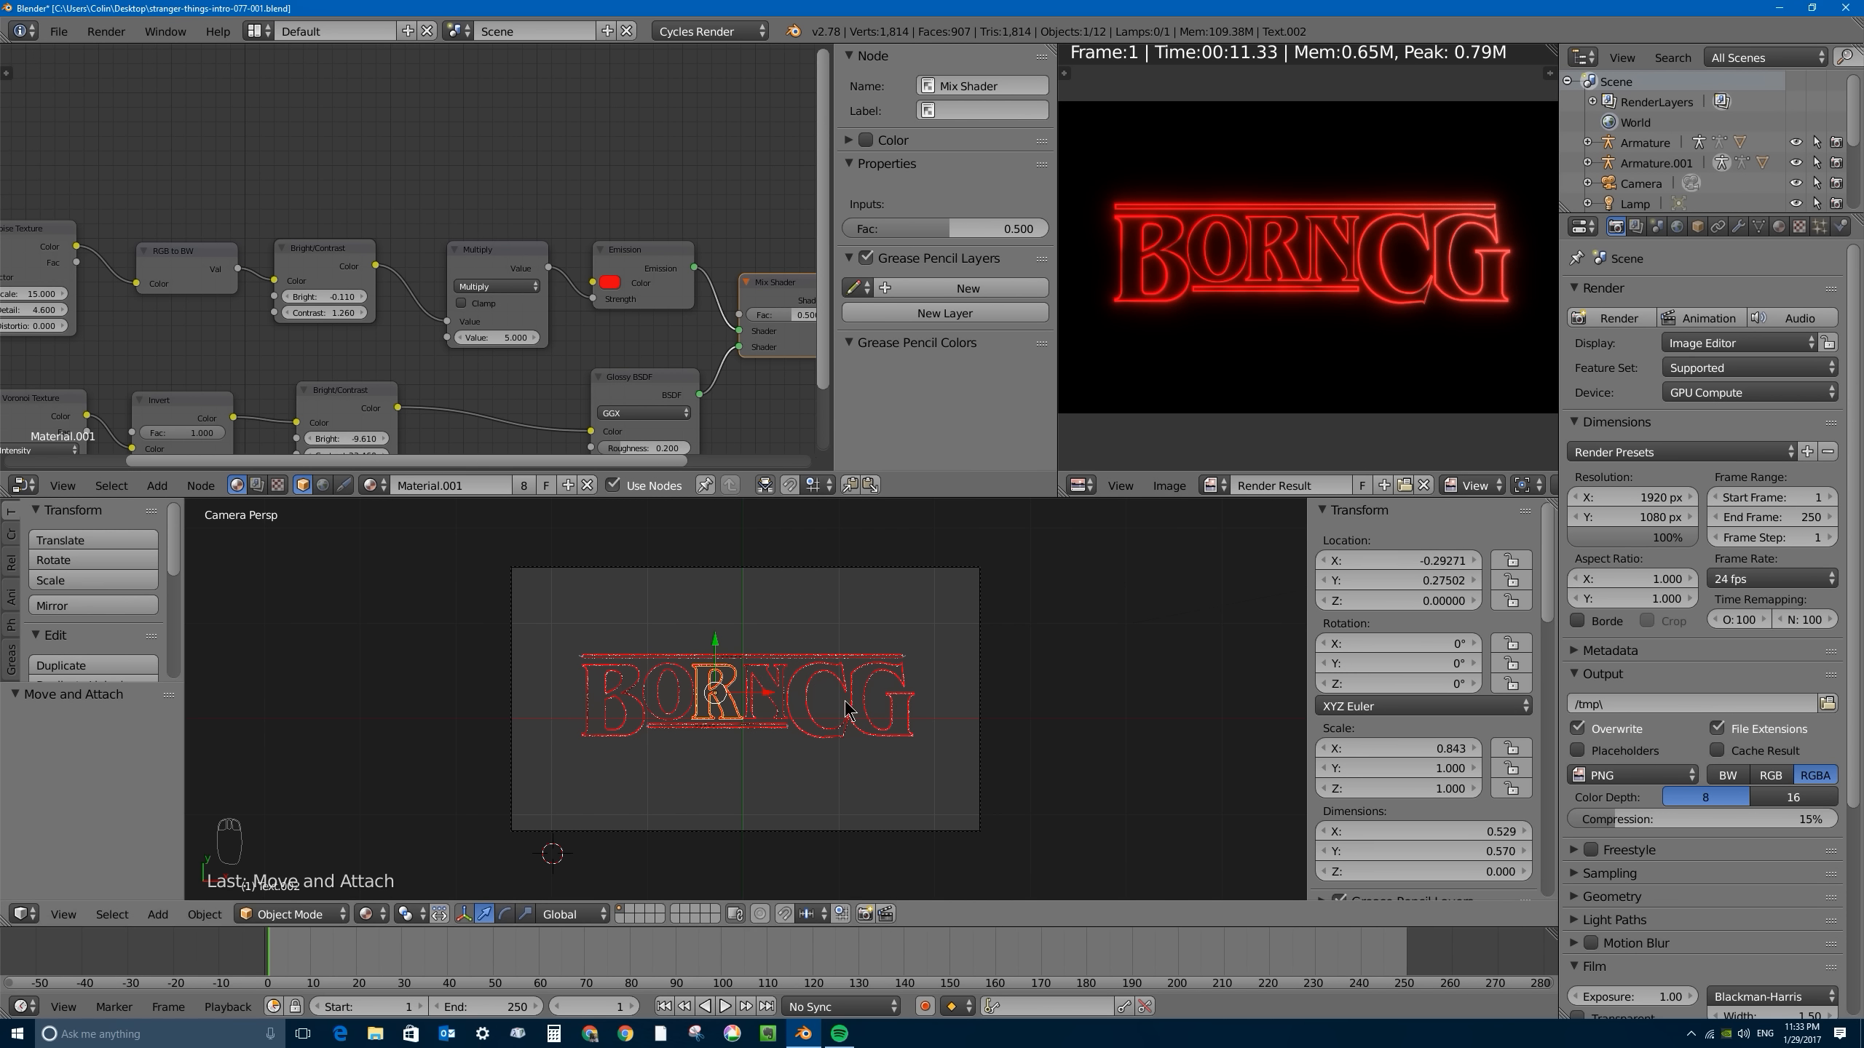
- Leave the camera view, select the lamp above the title and change its type to Area
{"action": "left_click_drag", "start_coordinate": [868, 498], "coordinate": [867, 471]}
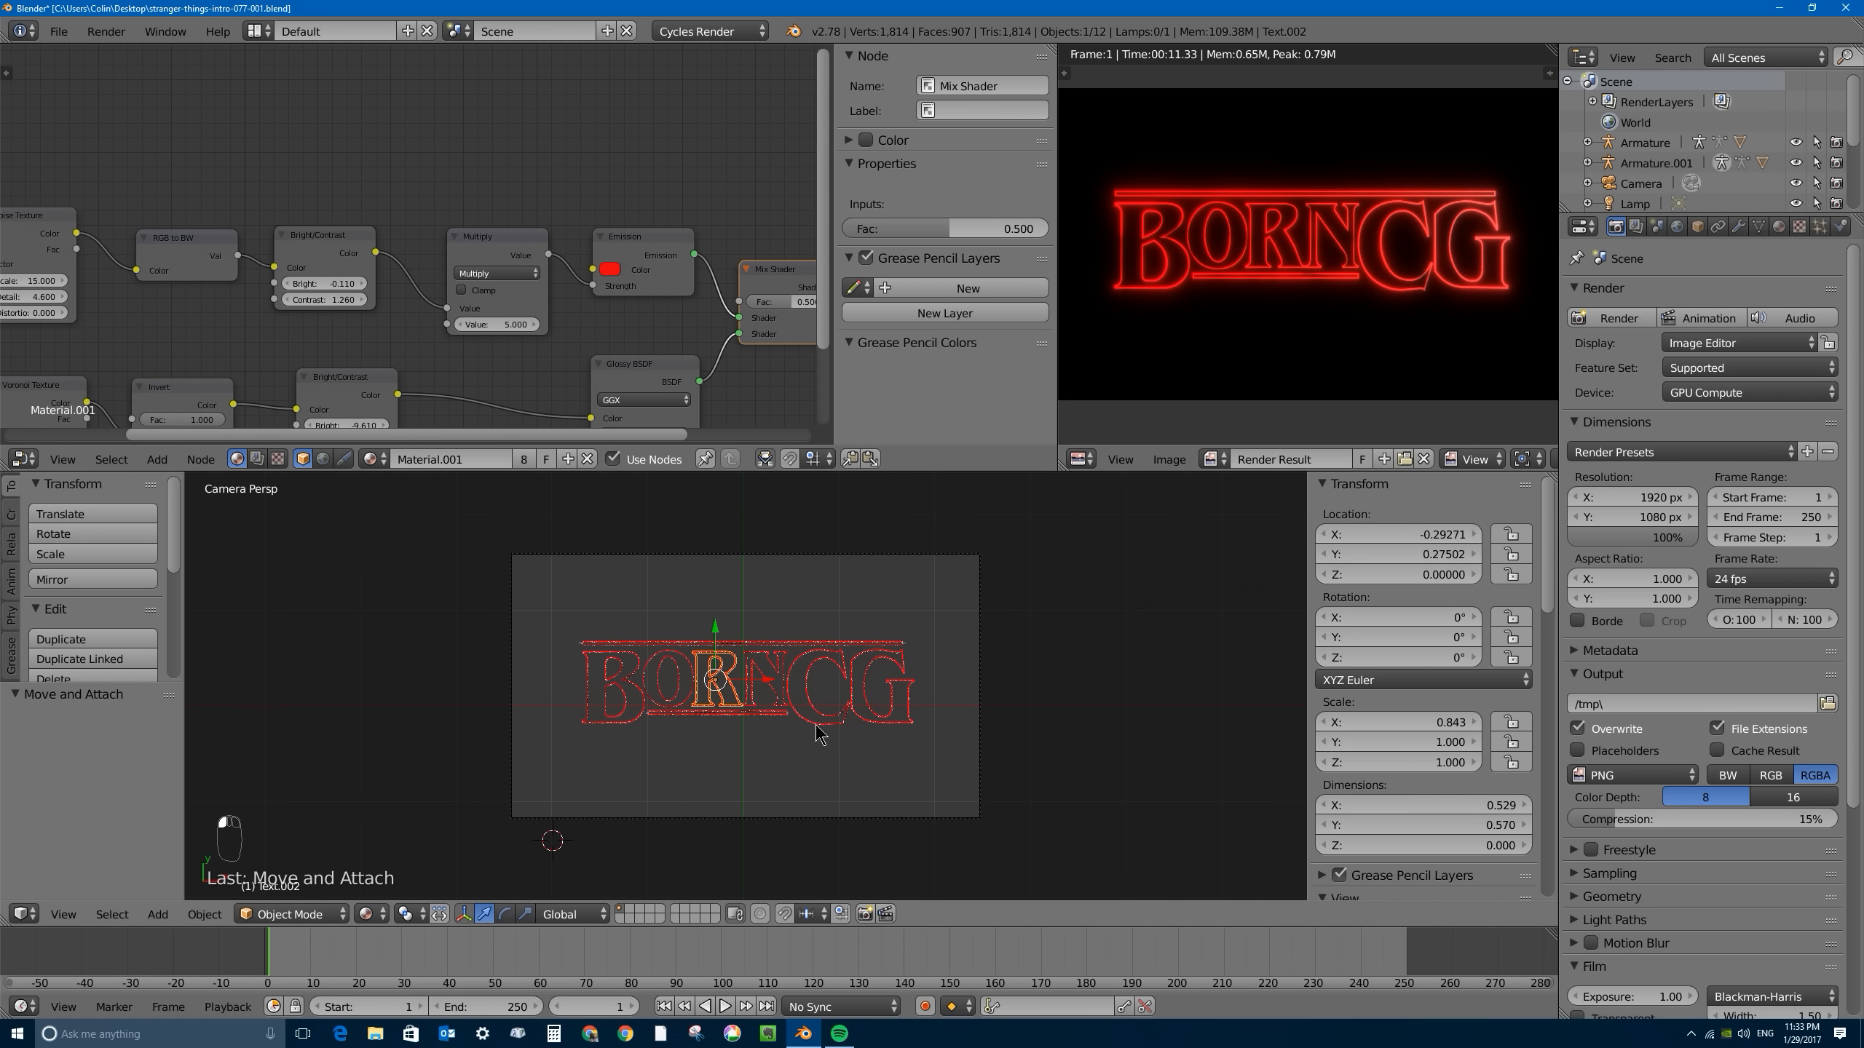
{"action": "key", "text": "KP_0"}
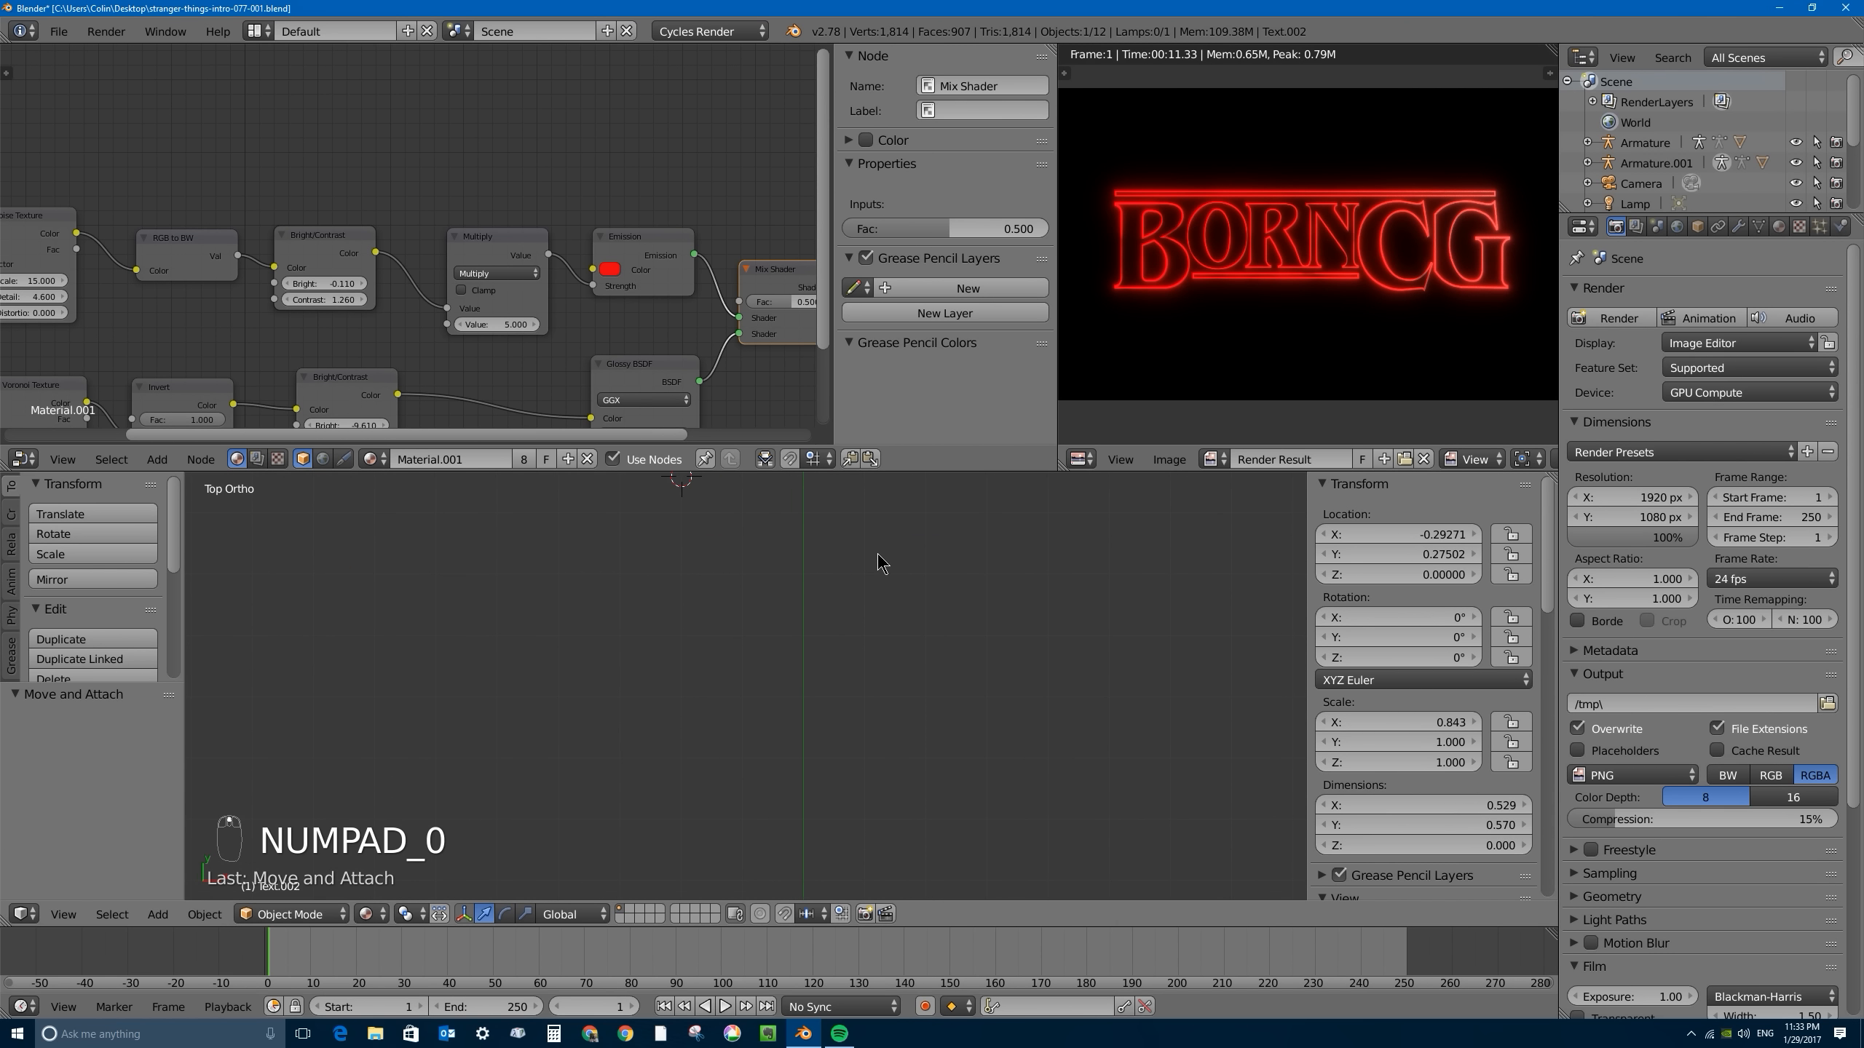
{"action": "middle_click_drag", "start_coordinate": [880, 564], "coordinate": [798, 604]}
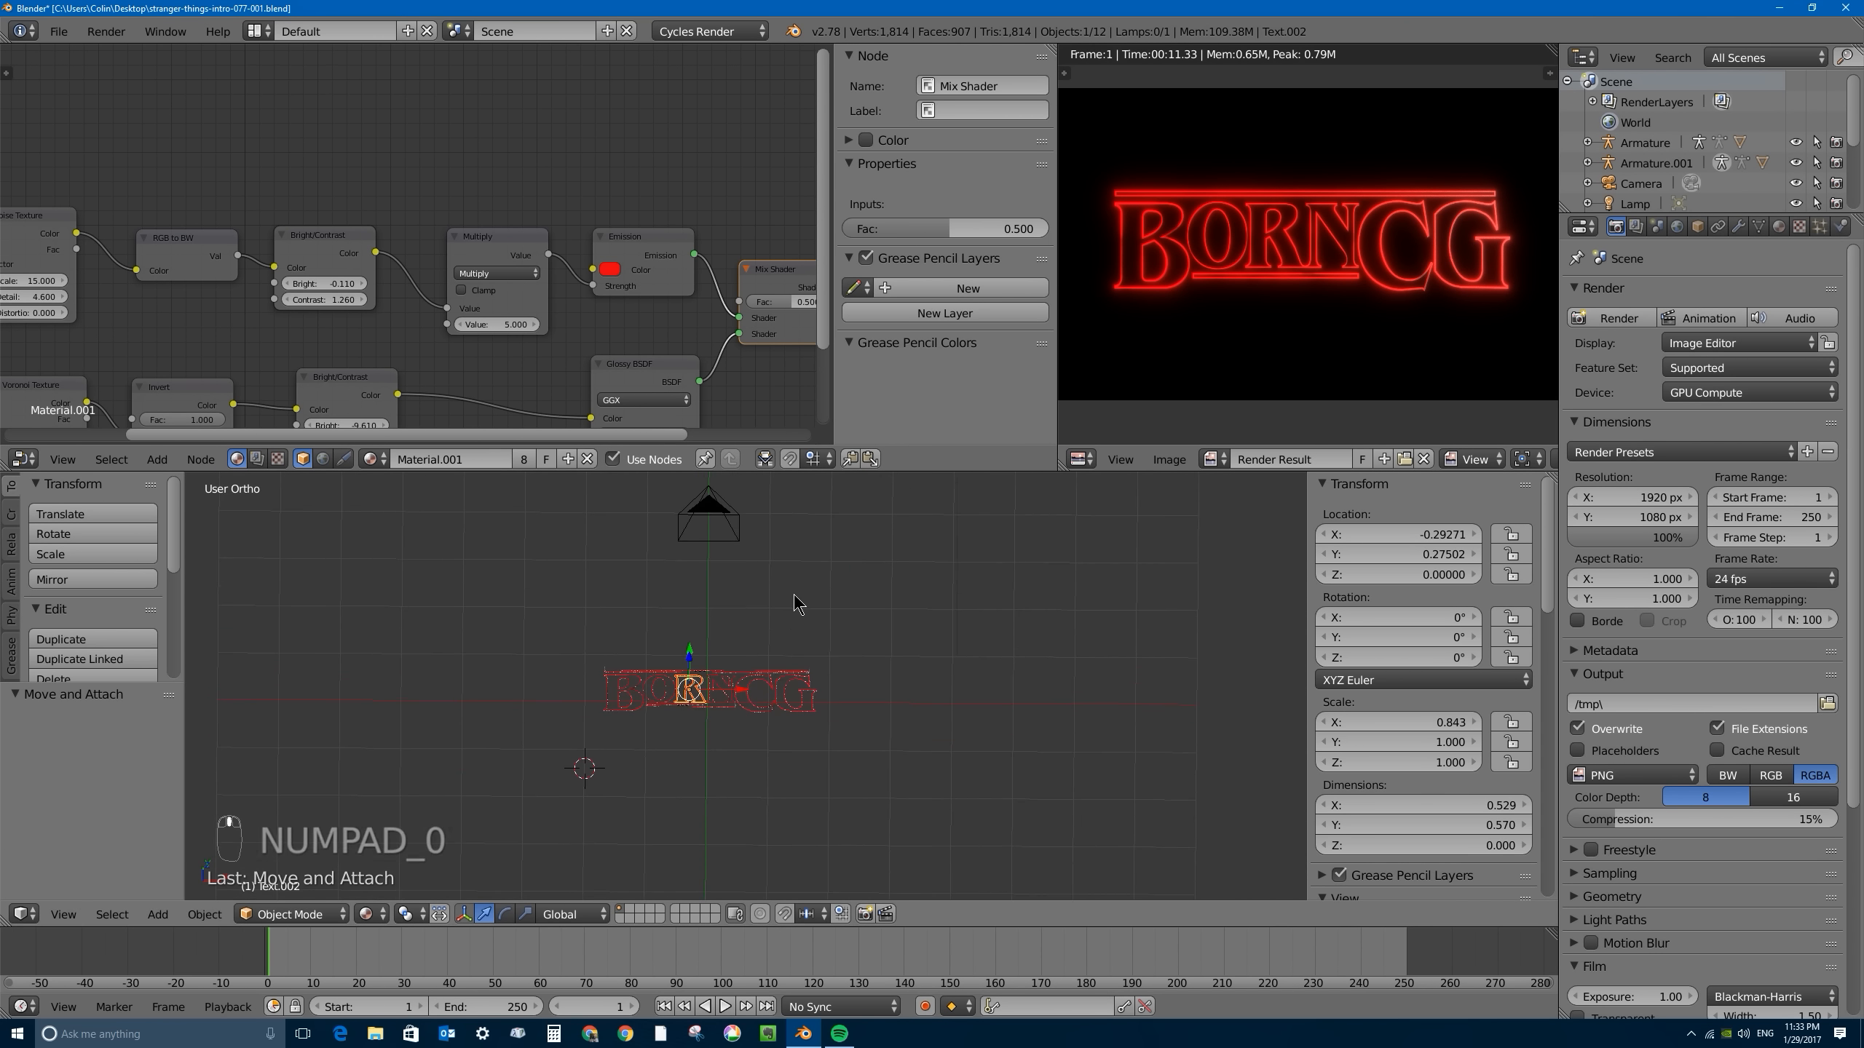
{"action": "scroll", "coordinate": [799, 604], "scroll_direction": "down", "scroll_amount": 2}
{"action": "right_click", "coordinate": [892, 516]}
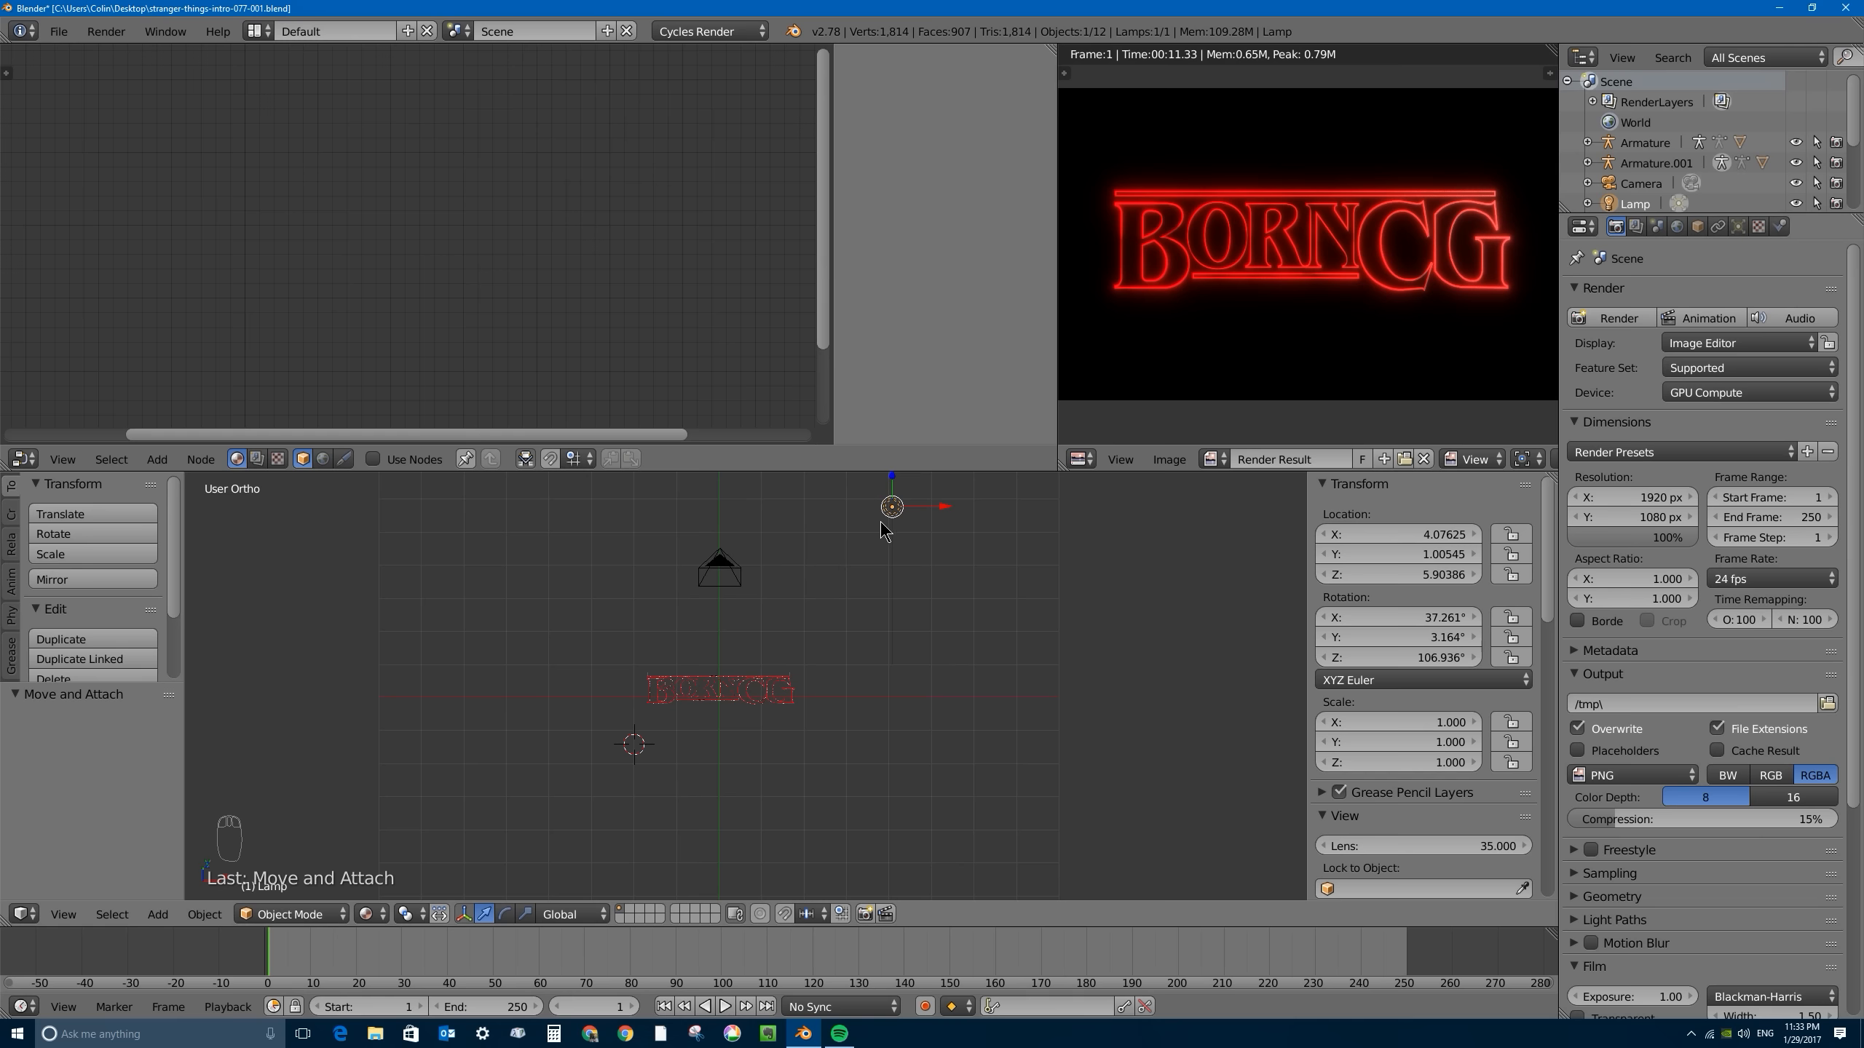
{"action": "left_click", "coordinate": [1738, 227]}
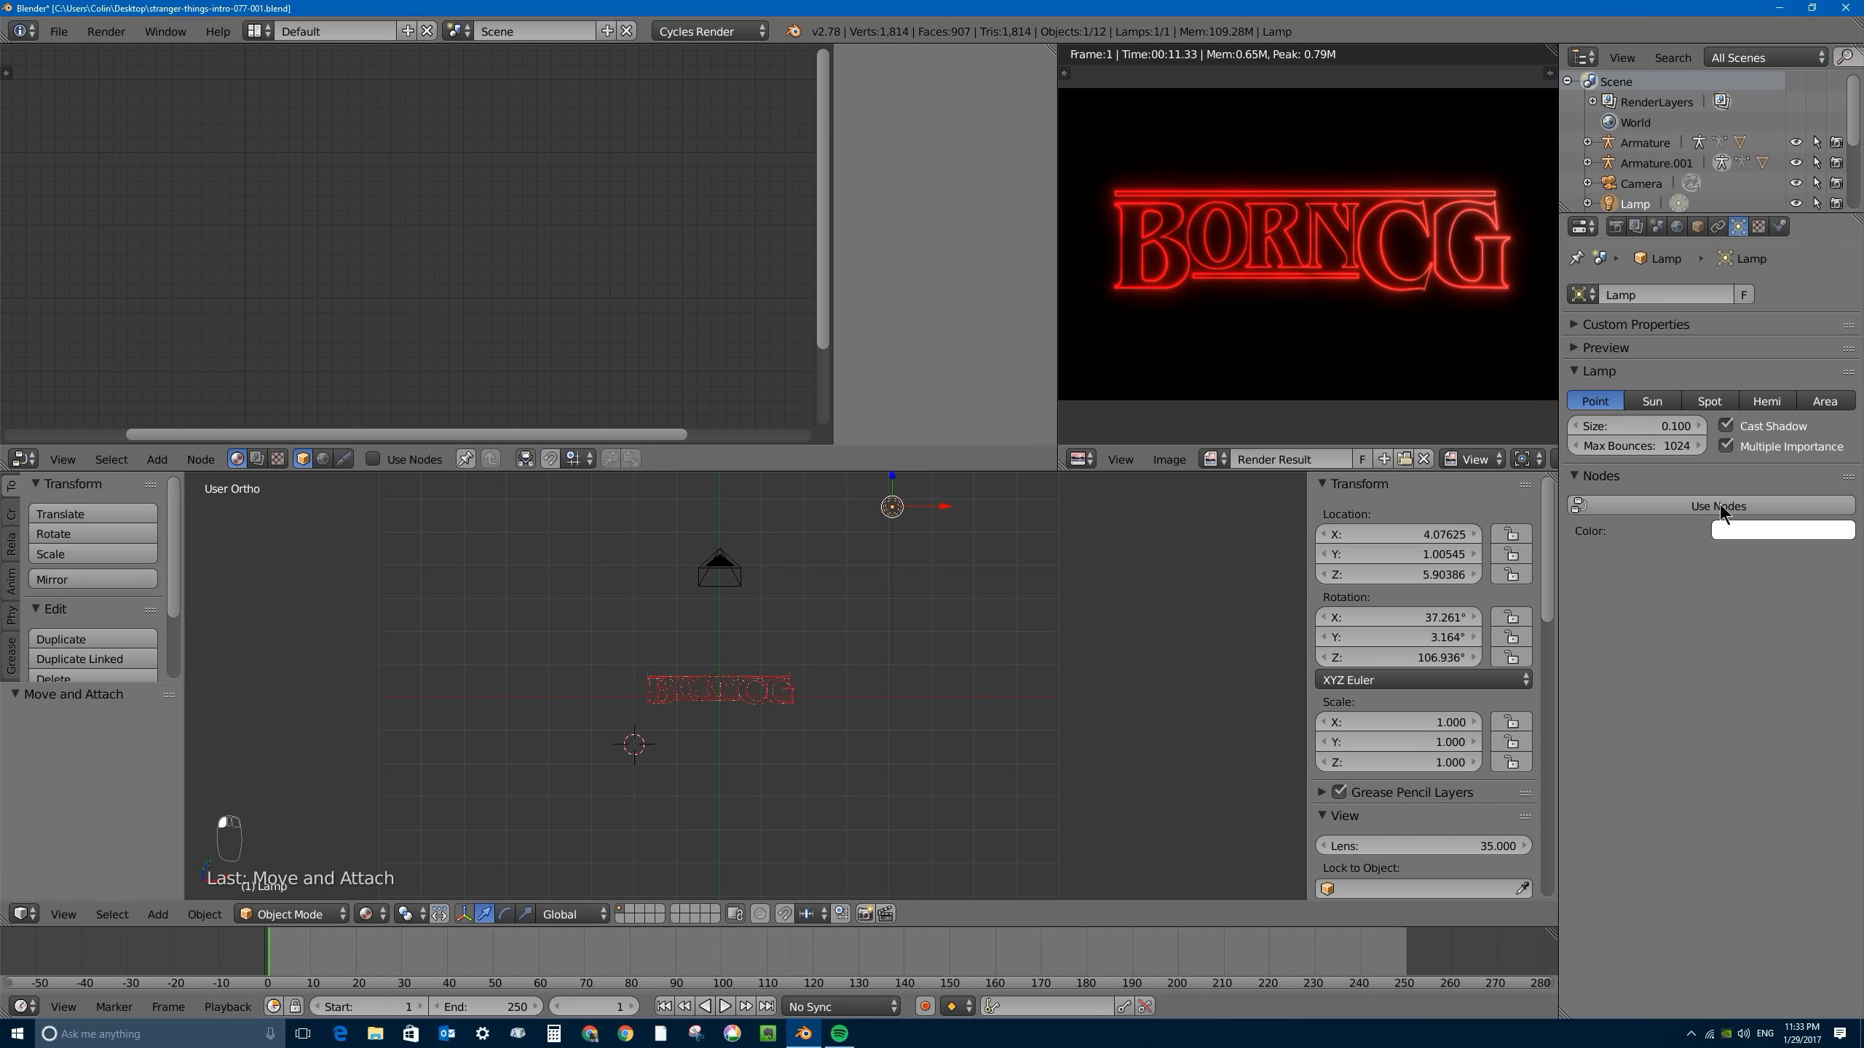
{"action": "left_click", "coordinate": [1825, 401]}
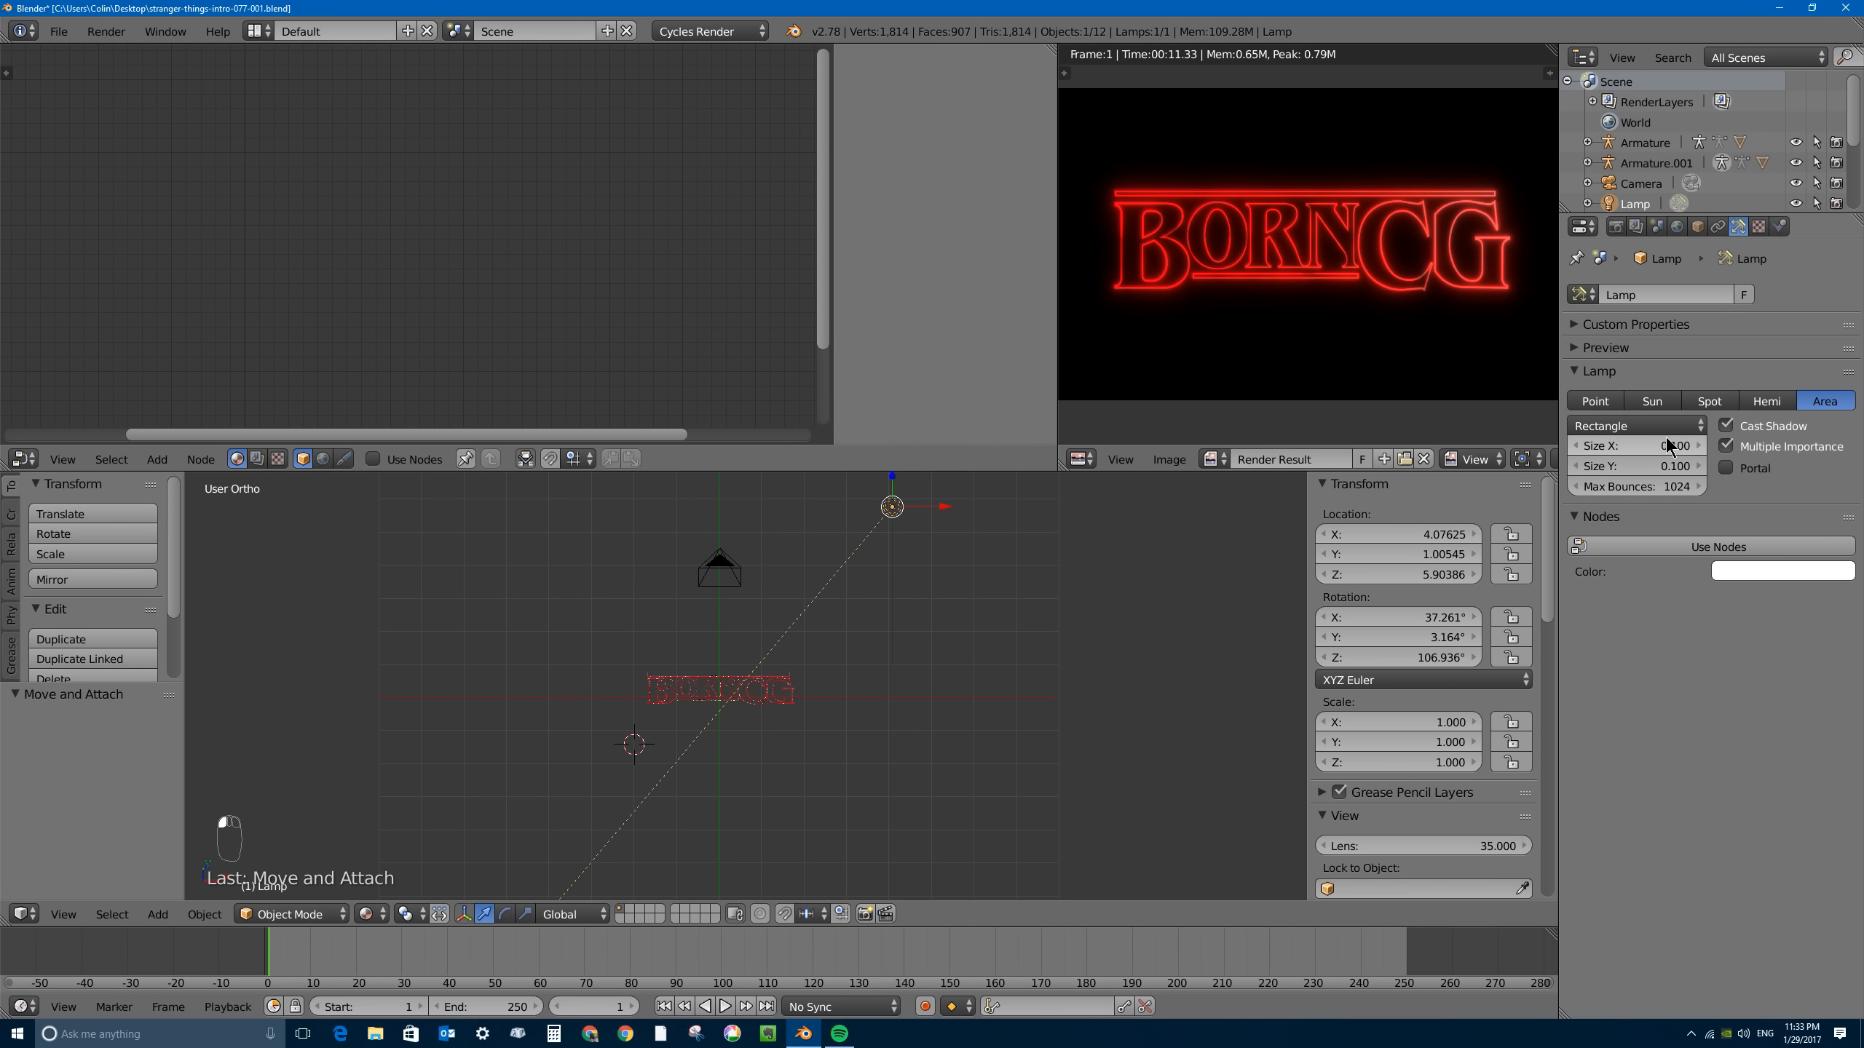
- Set the area lamp's Size X and Size Y to 5 and clear its rotation
{"action": "left_click", "coordinate": [1628, 444]}
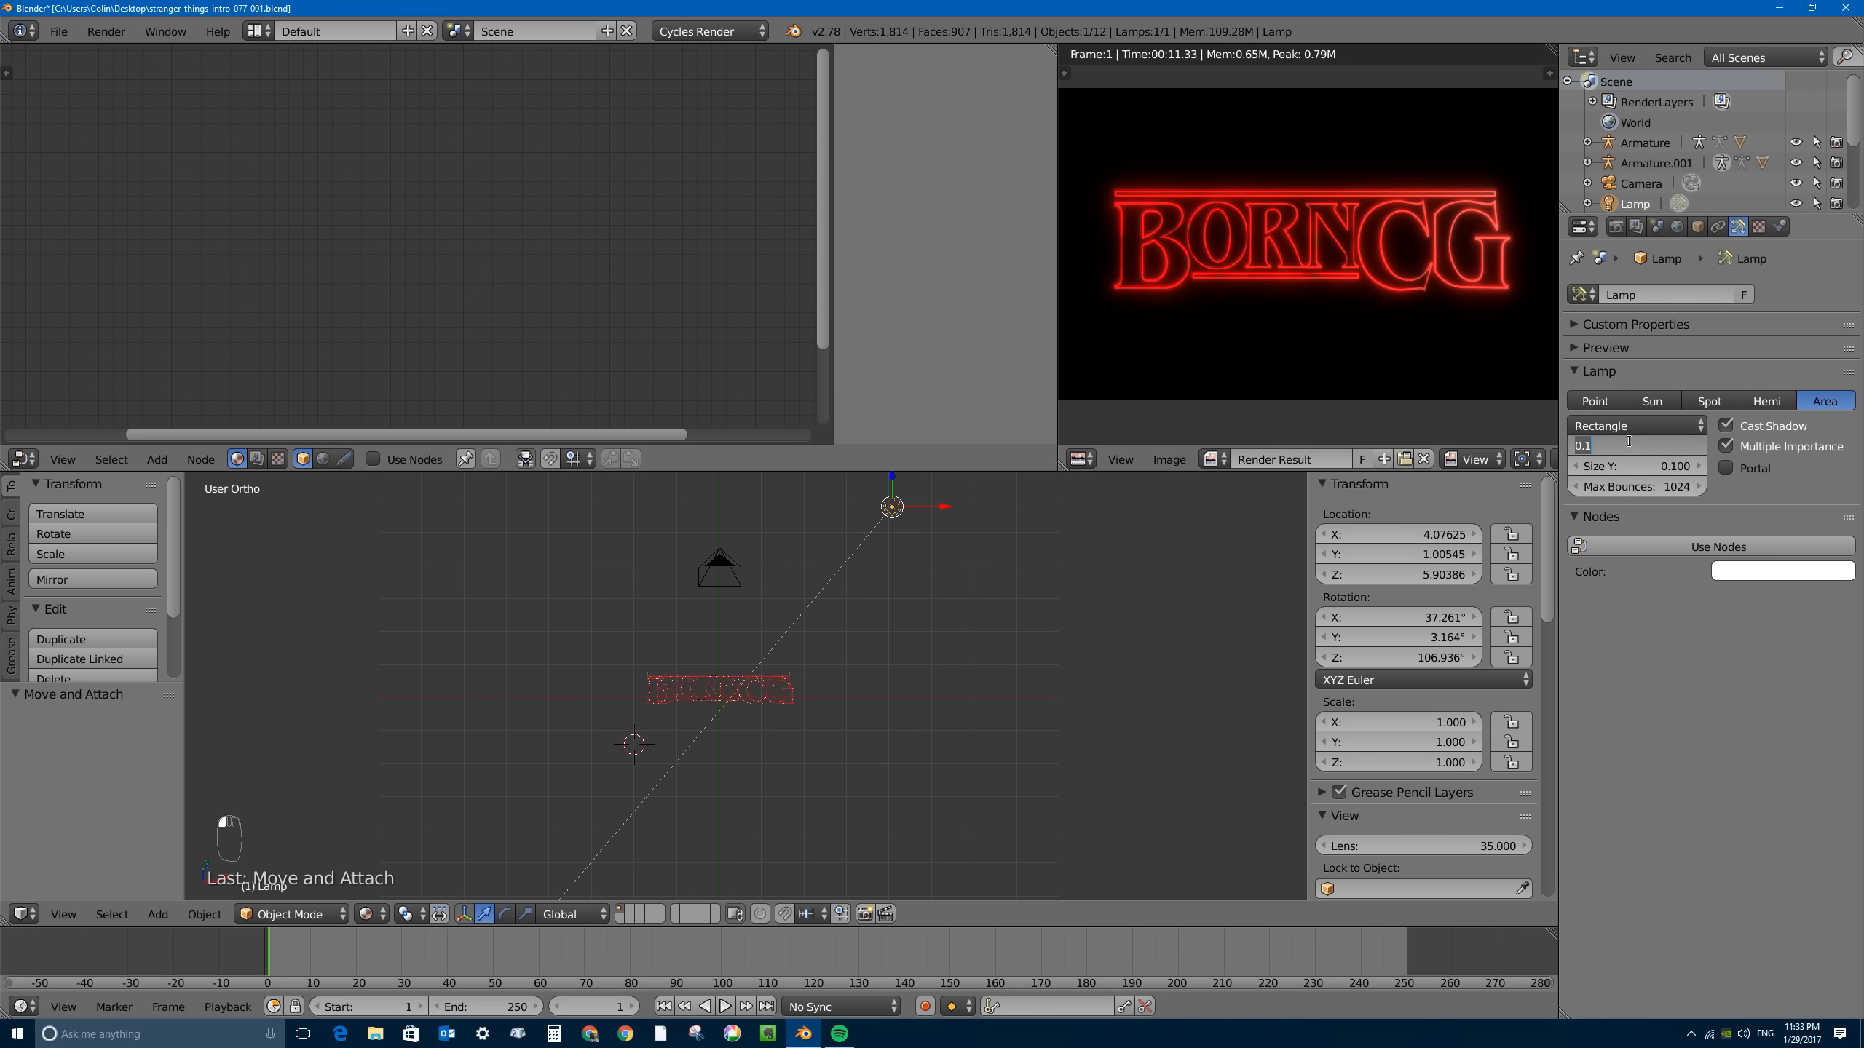
{"action": "type", "text": "5"}
{"action": "key", "text": "Tab"}
{"action": "type", "text": "5"}
{"action": "key", "text": "Return"}
{"action": "middle_click_drag", "start_coordinate": [815, 708], "coordinate": [884, 556]}
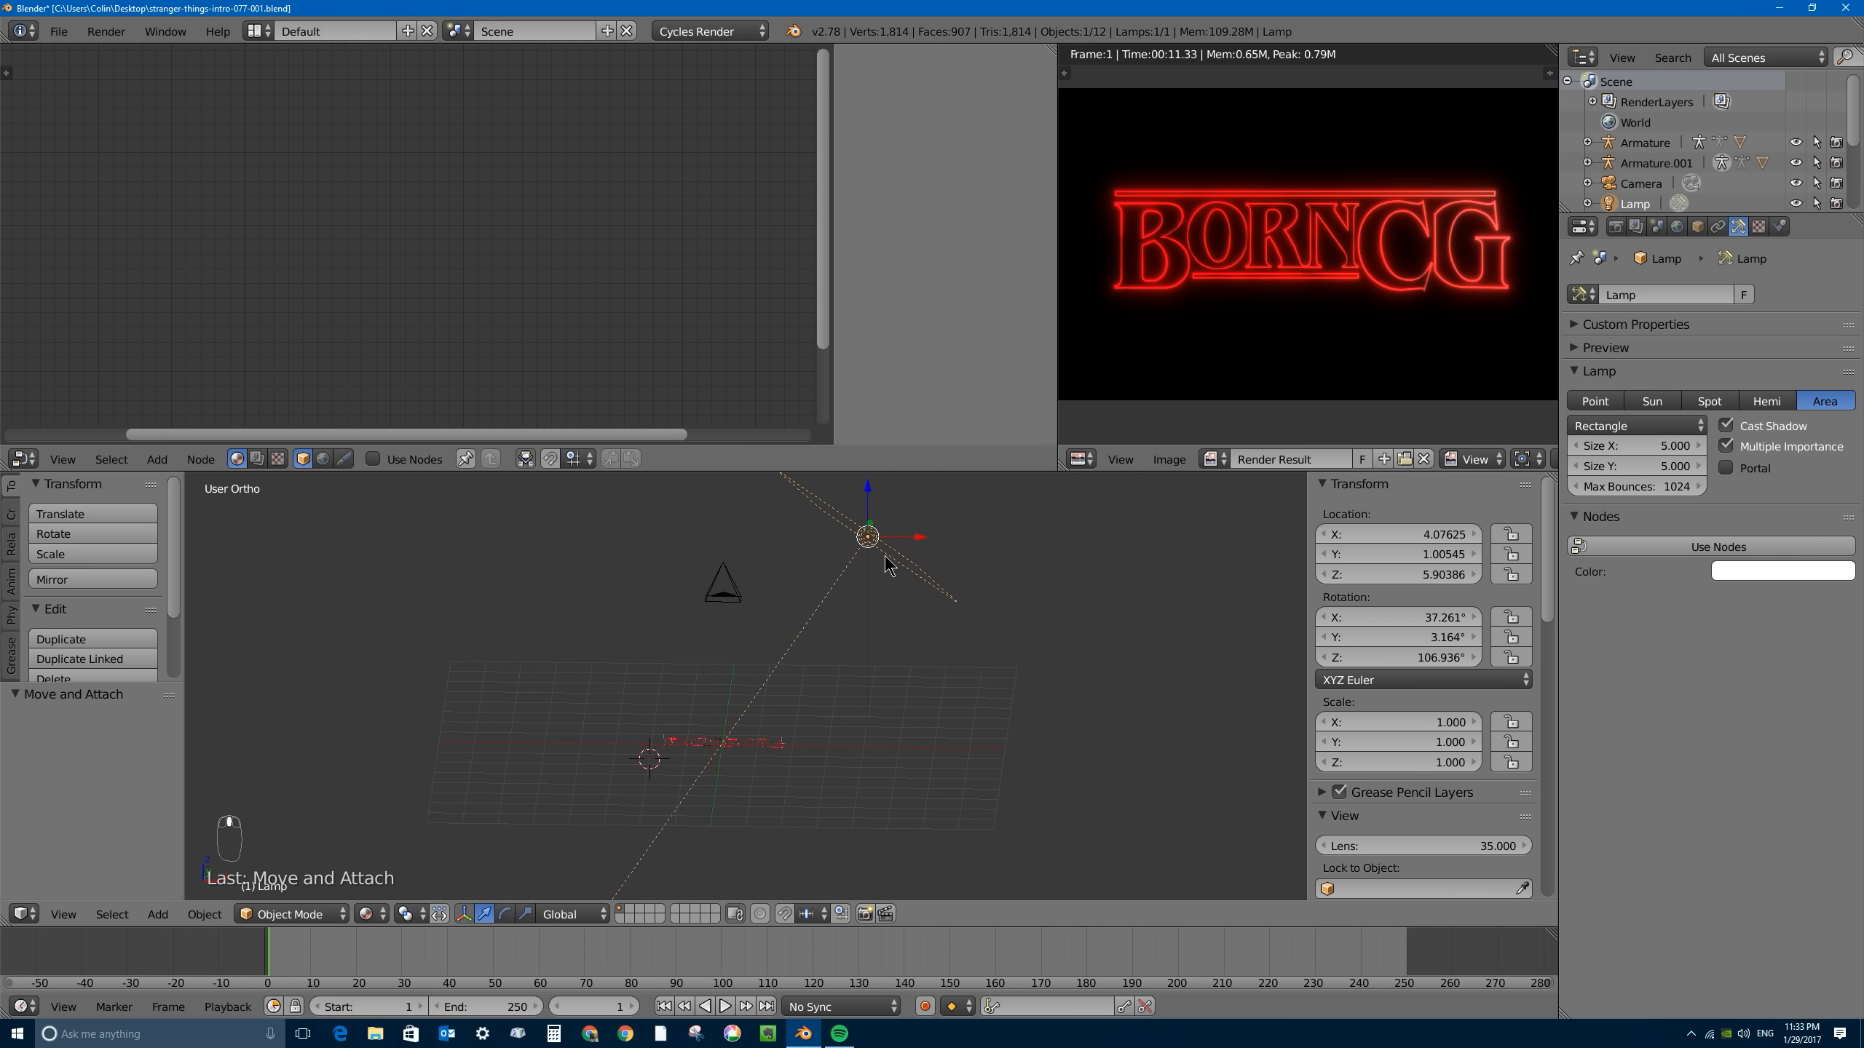
{"action": "key", "text": "alt+r"}
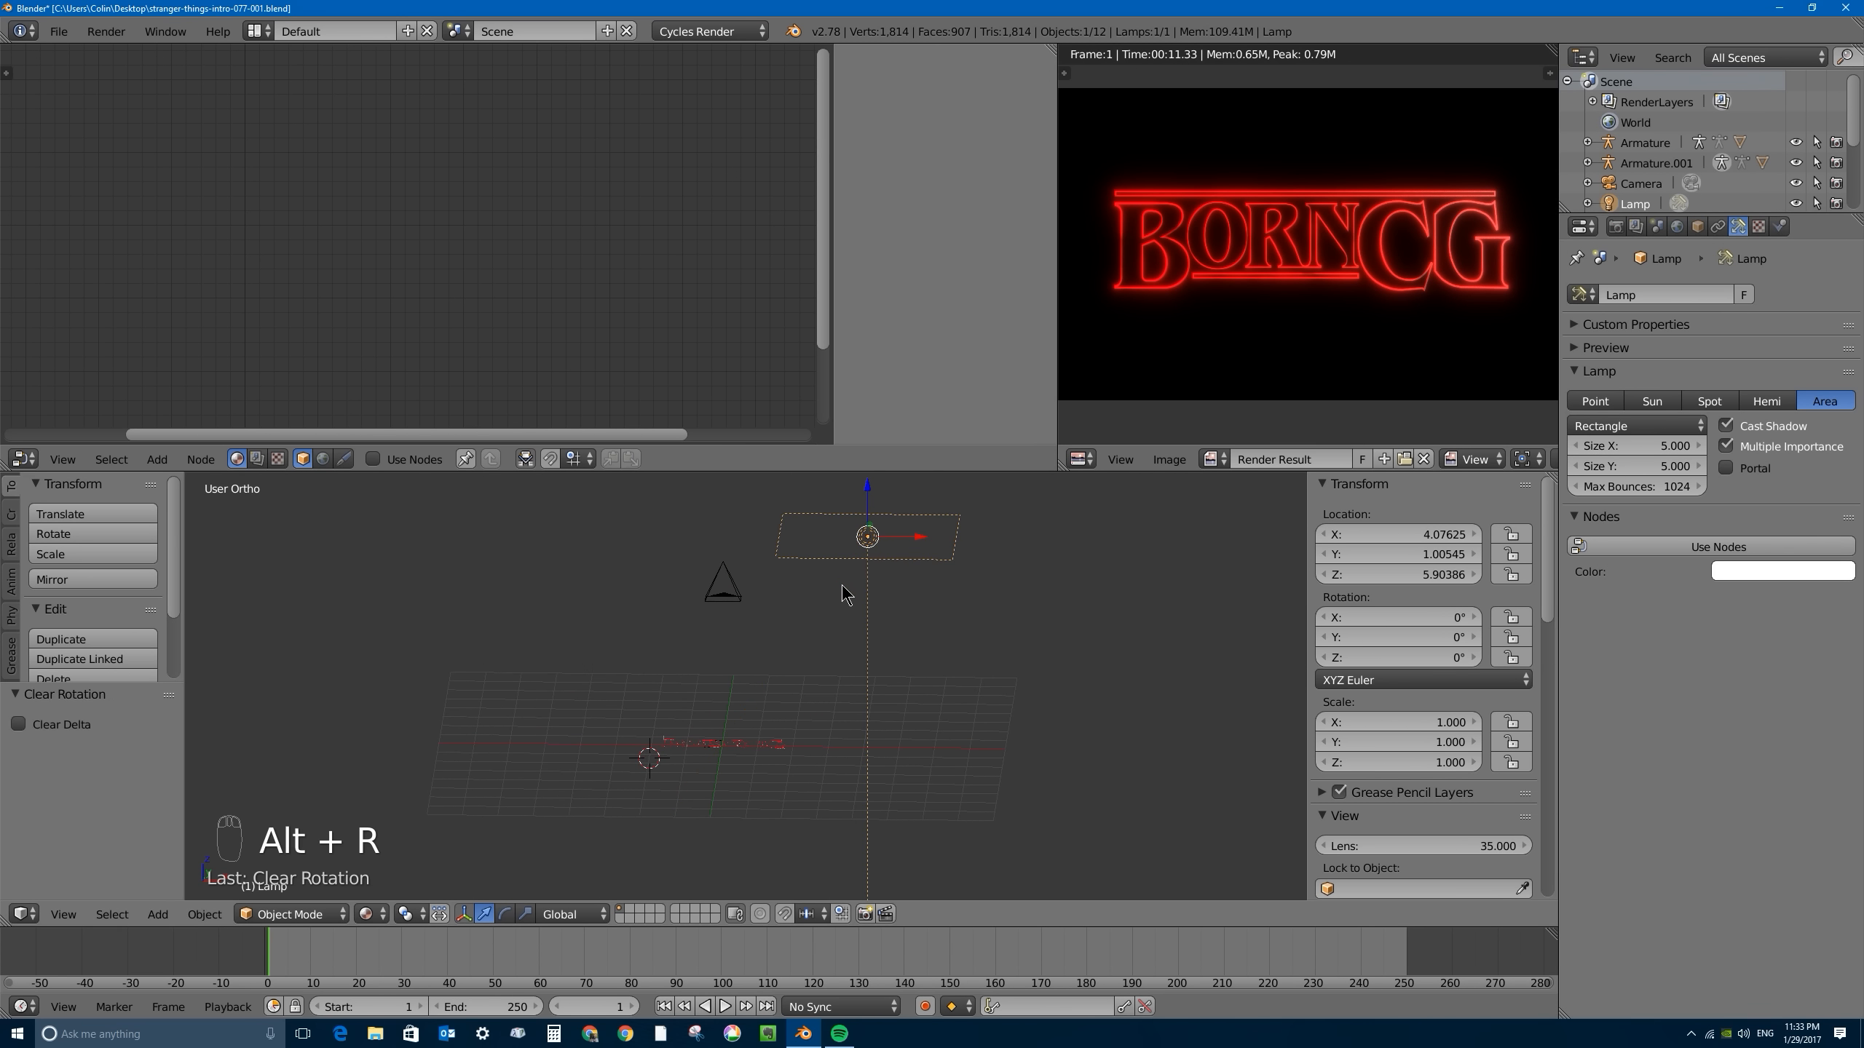
- Slide the area lamp about 2.67 units in negative X above the title and enable its shader nodes
{"action": "left_click_drag", "start_coordinate": [922, 545], "coordinate": [827, 537]}
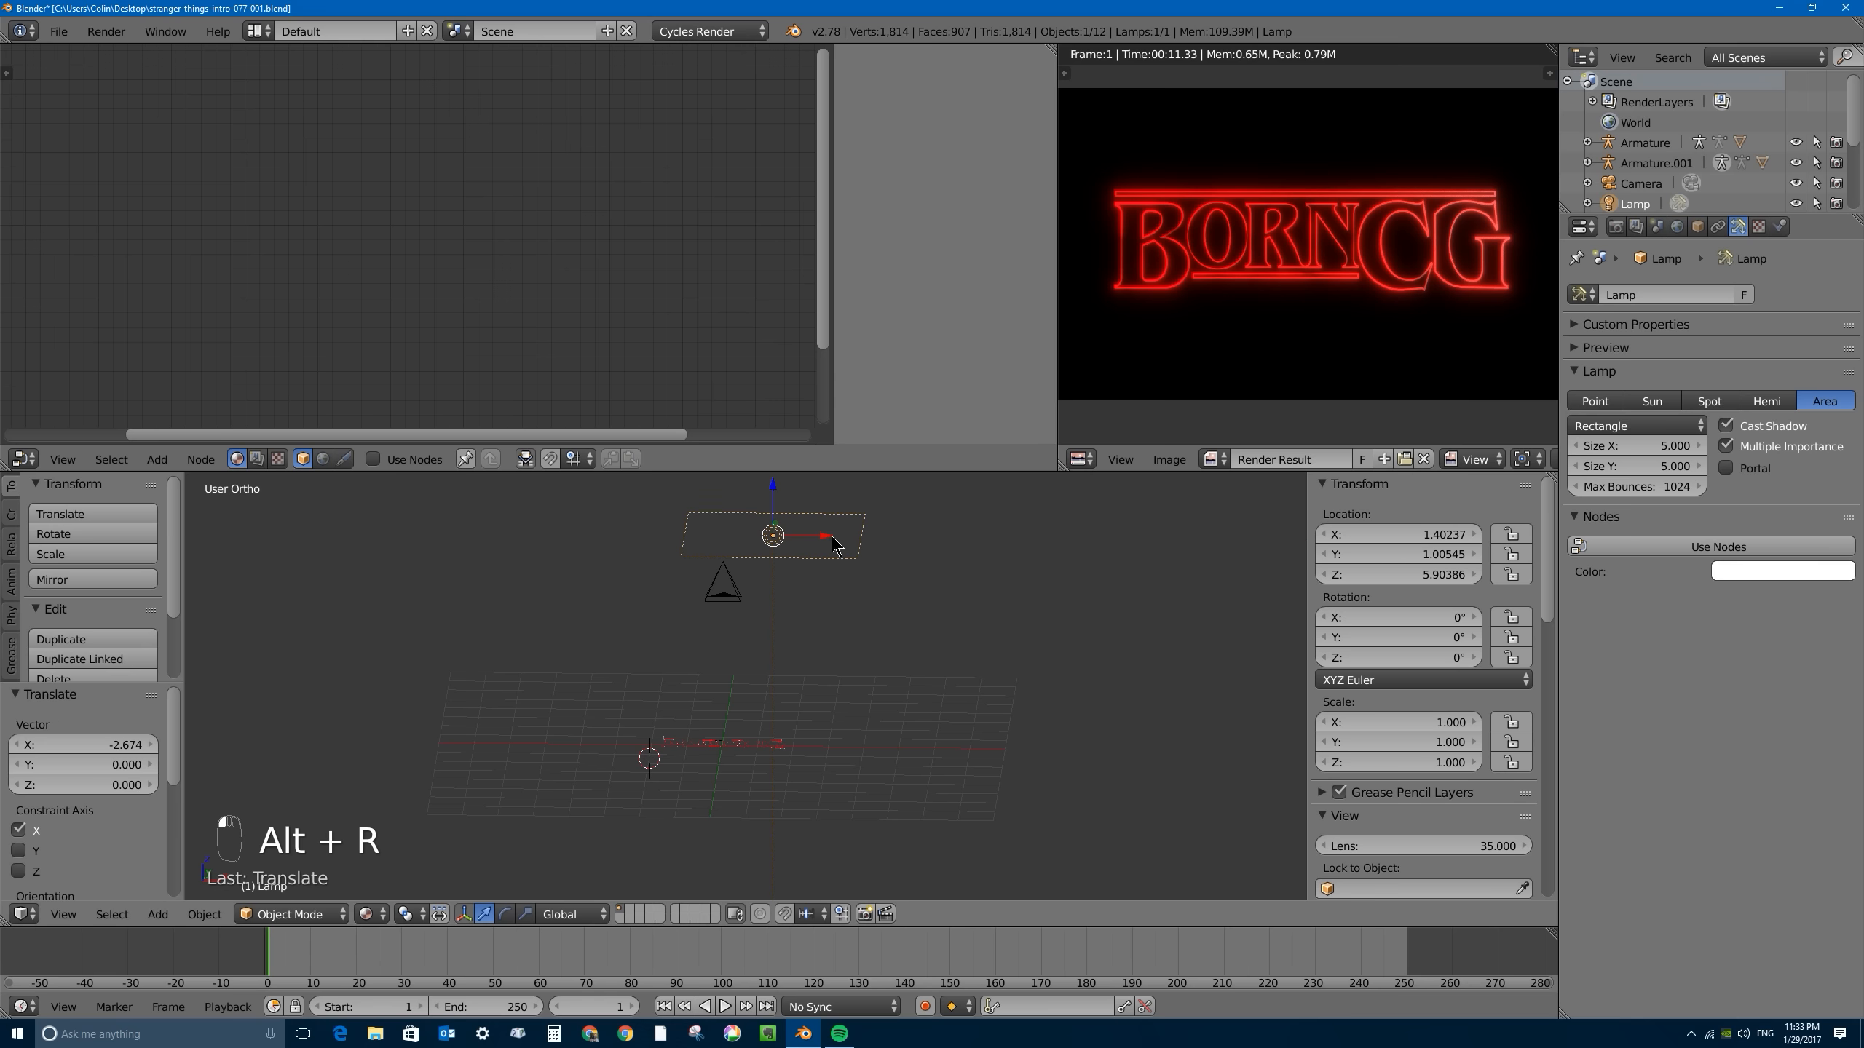
{"action": "left_click", "coordinate": [1719, 546]}
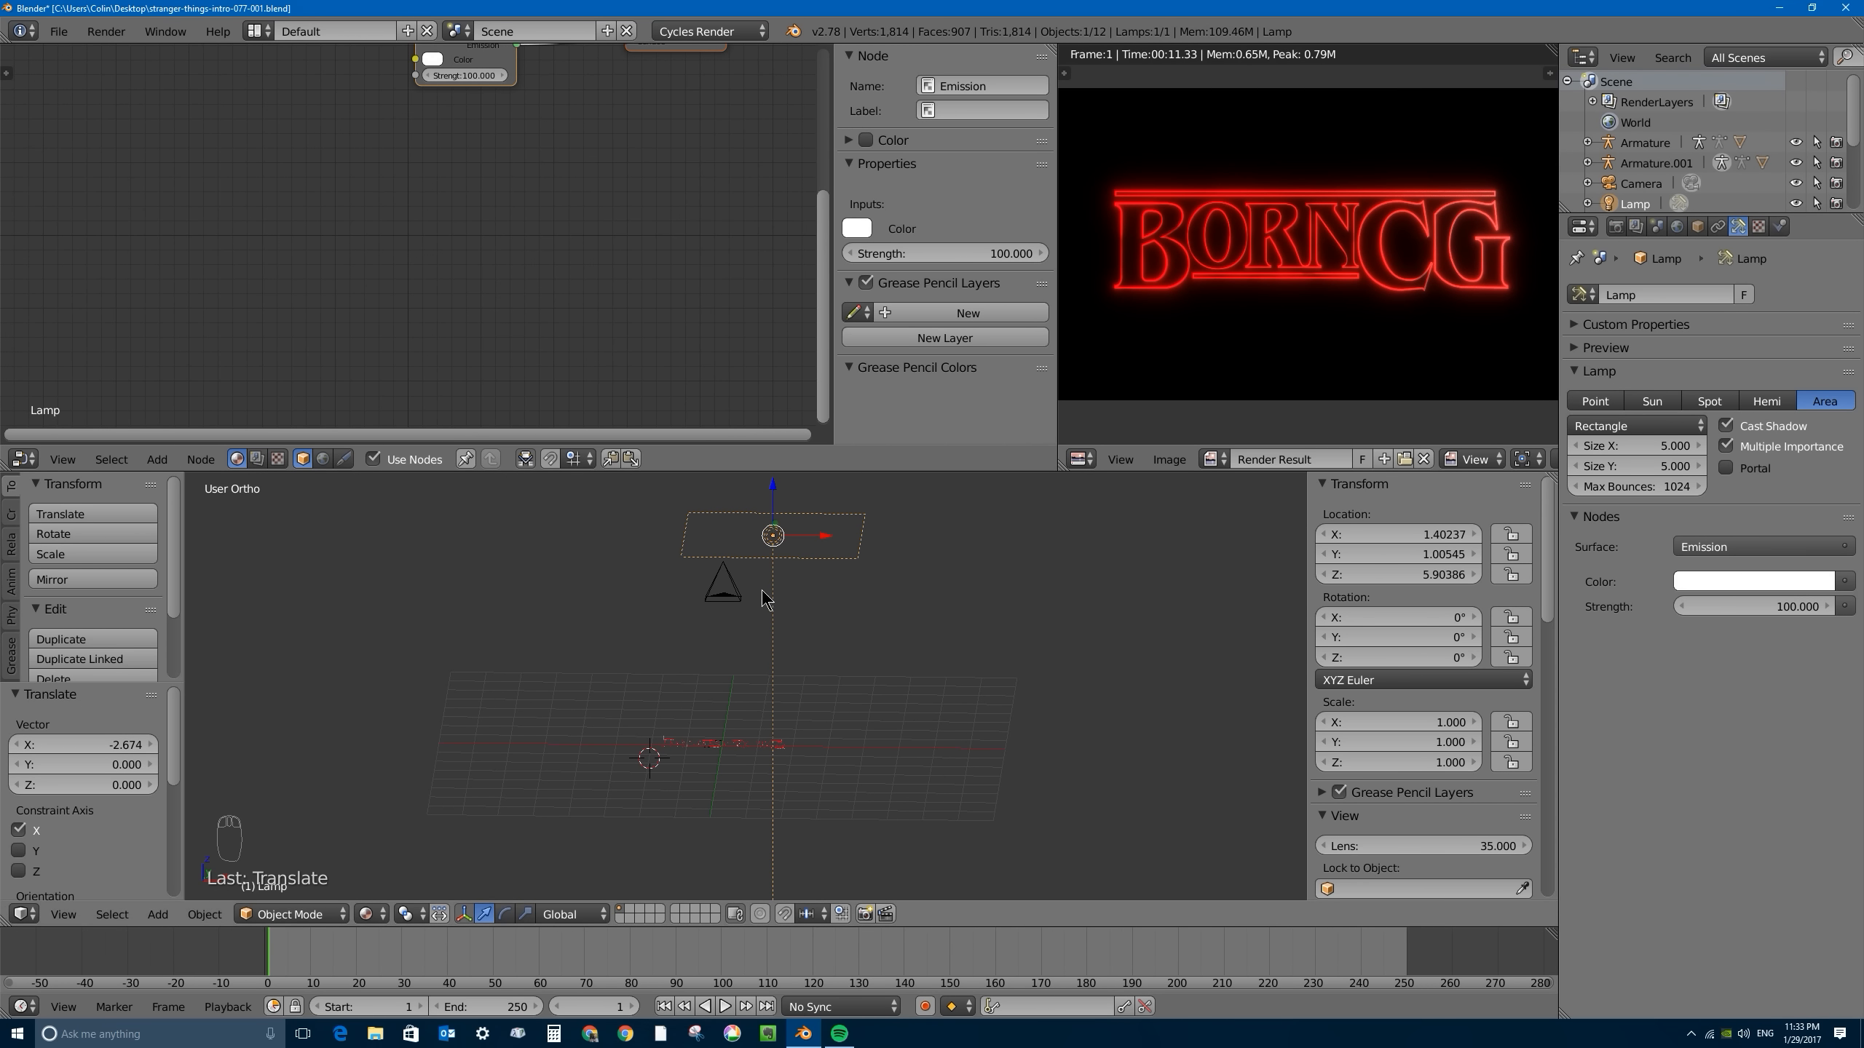
- Split the 3D view into two views without side panels and show the rendered camera preview in one of them
{"action": "left_click_drag", "start_coordinate": [1551, 477], "coordinate": [793, 485]}
{"action": "key", "text": "t"}
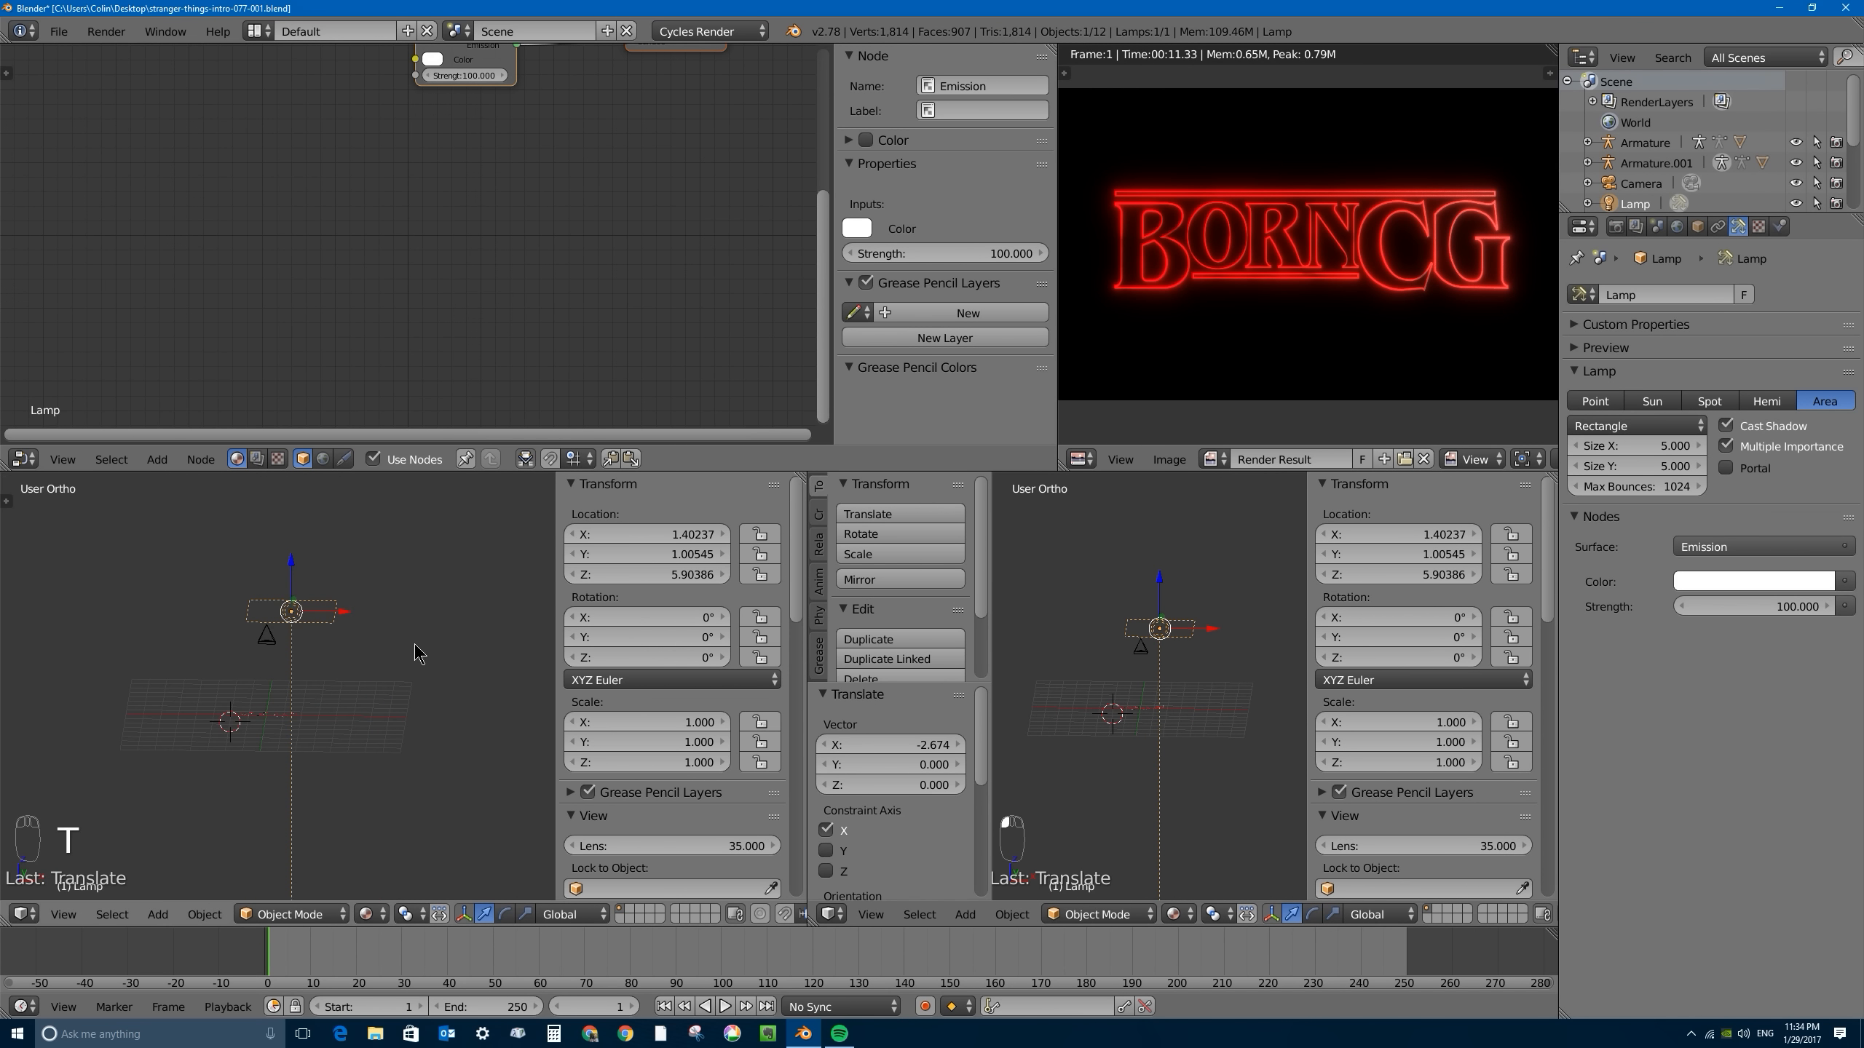
{"action": "key", "text": "n"}
{"action": "key", "text": "t"}
{"action": "key", "text": "n"}
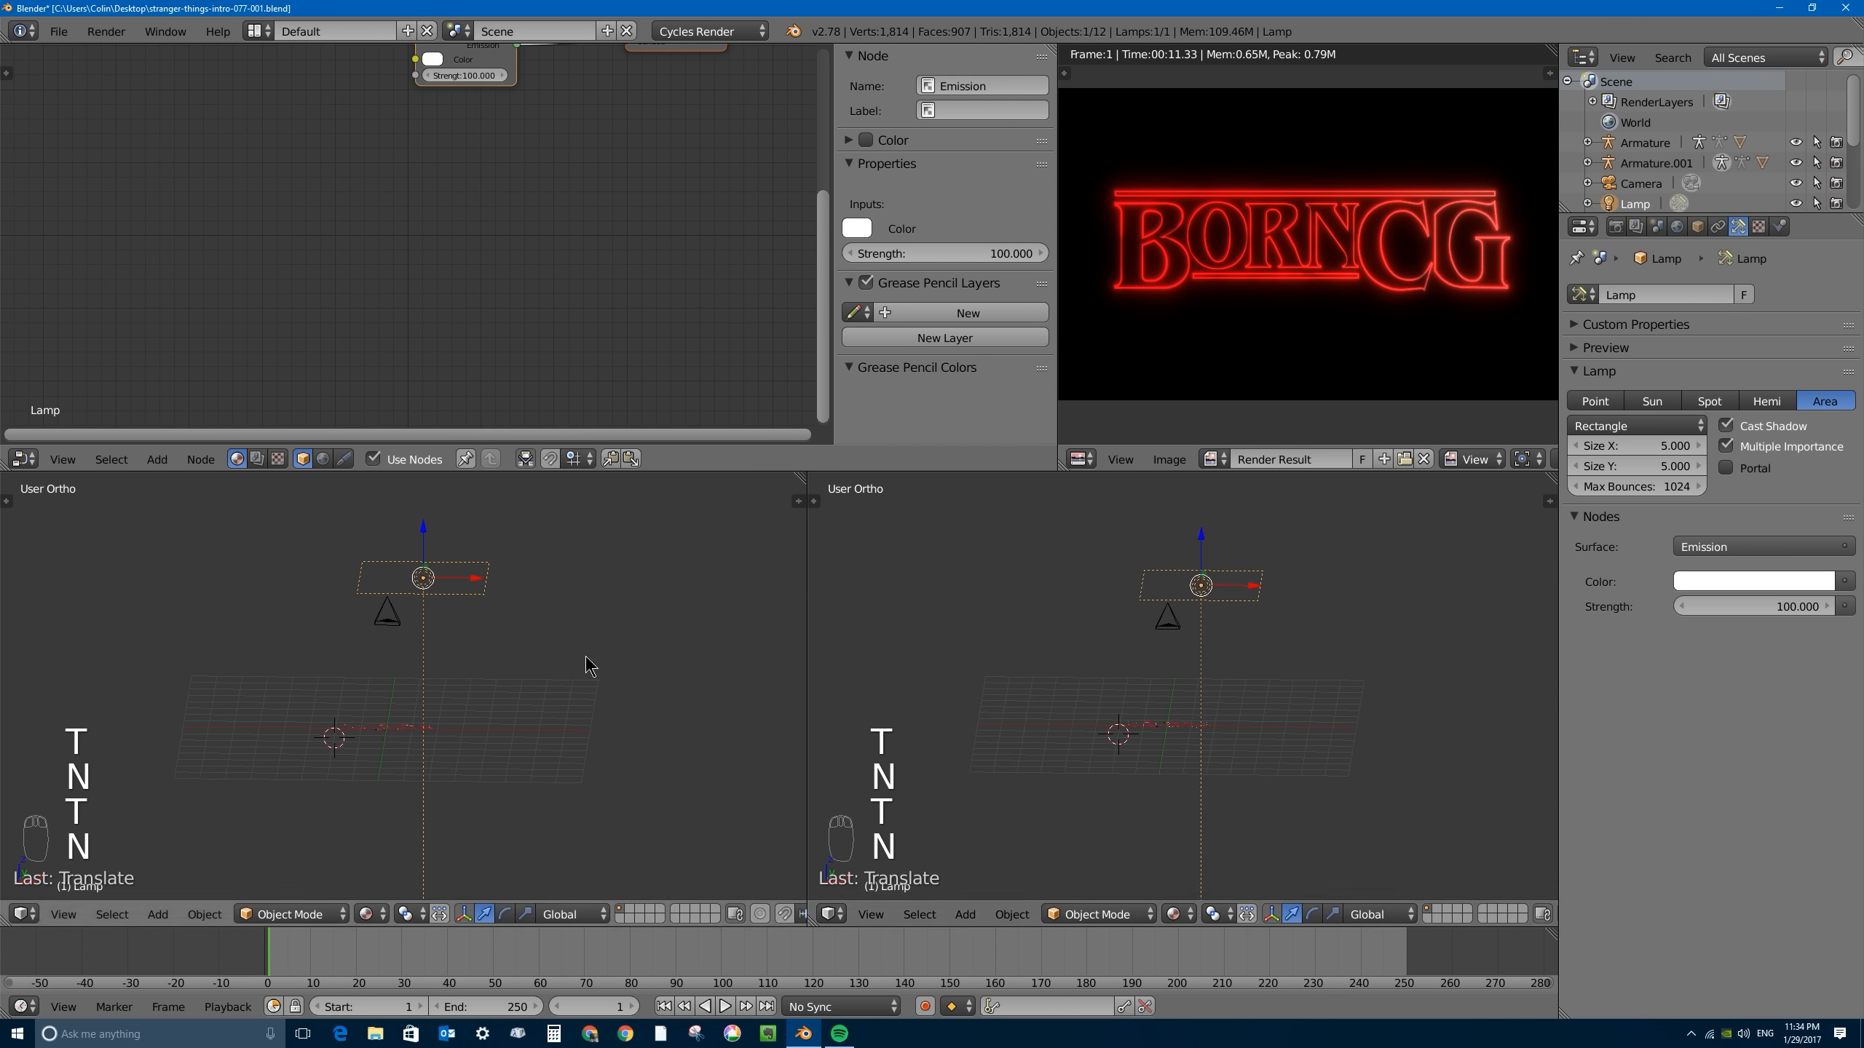
{"action": "key", "text": "KP_0"}
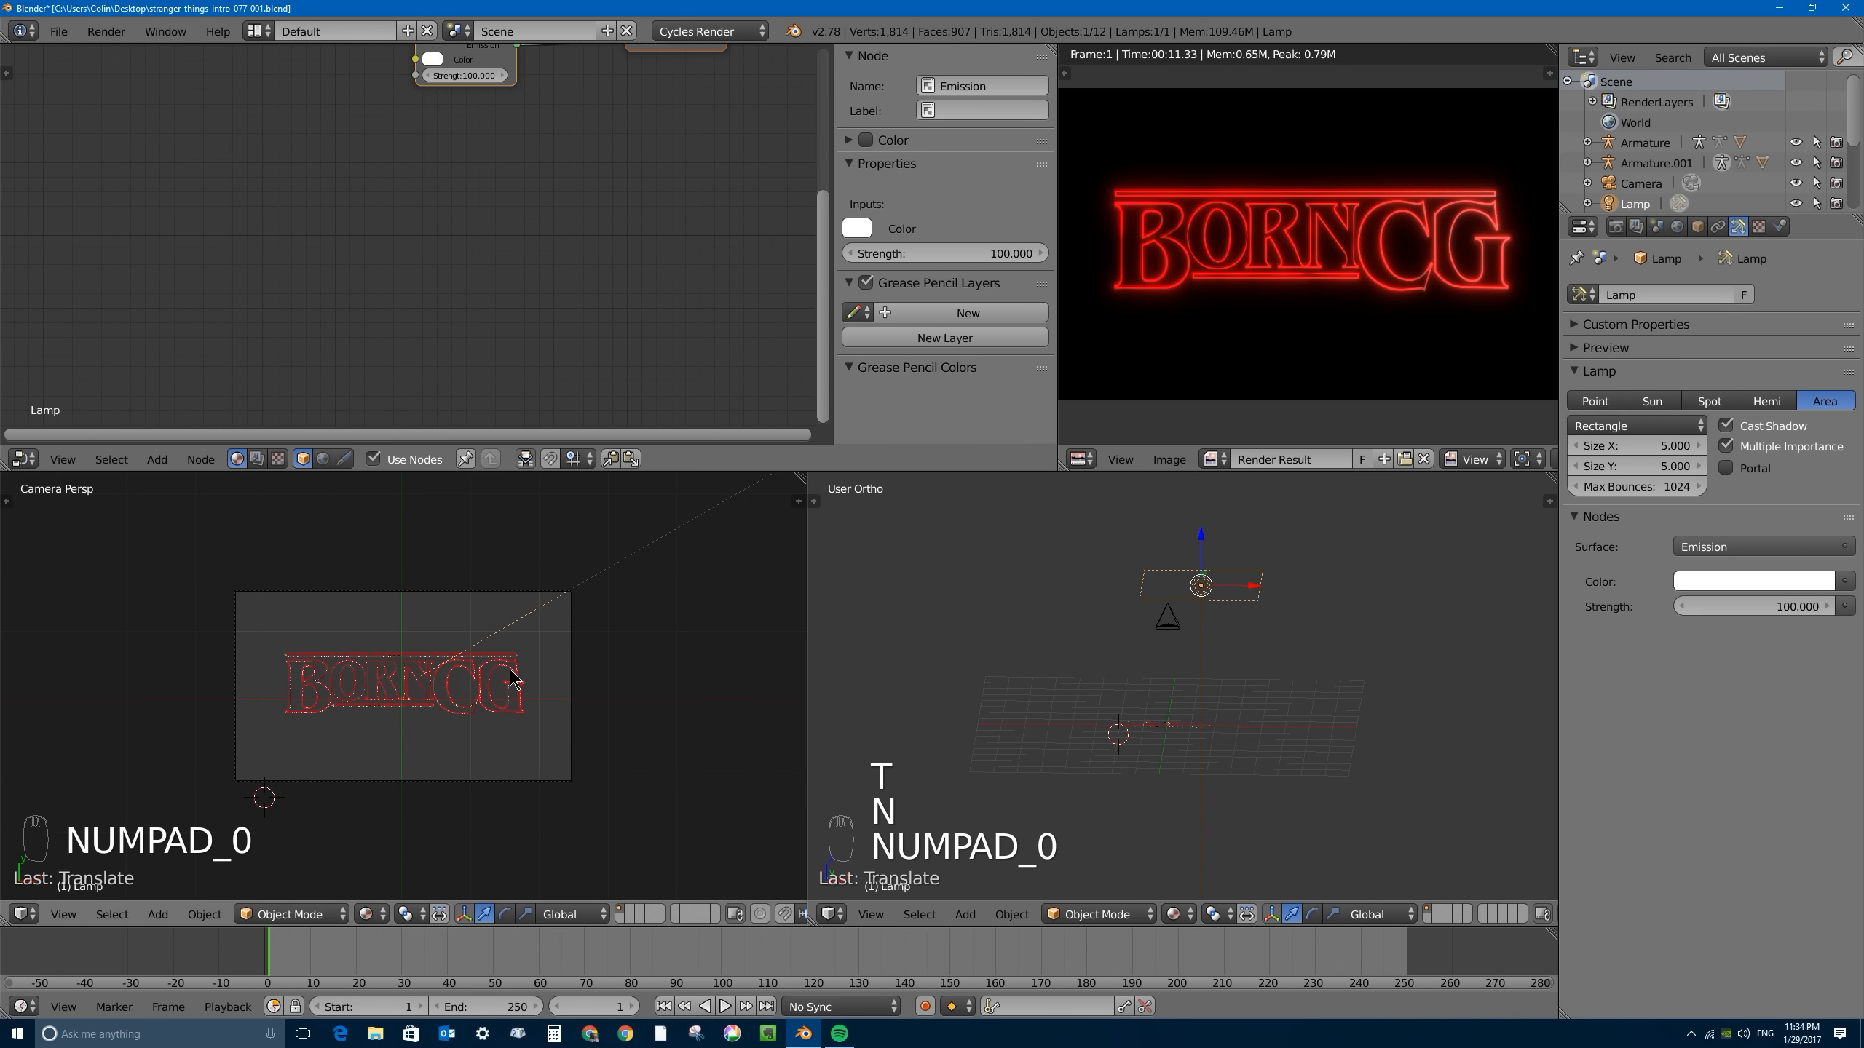
{"action": "key", "text": "shift+z"}
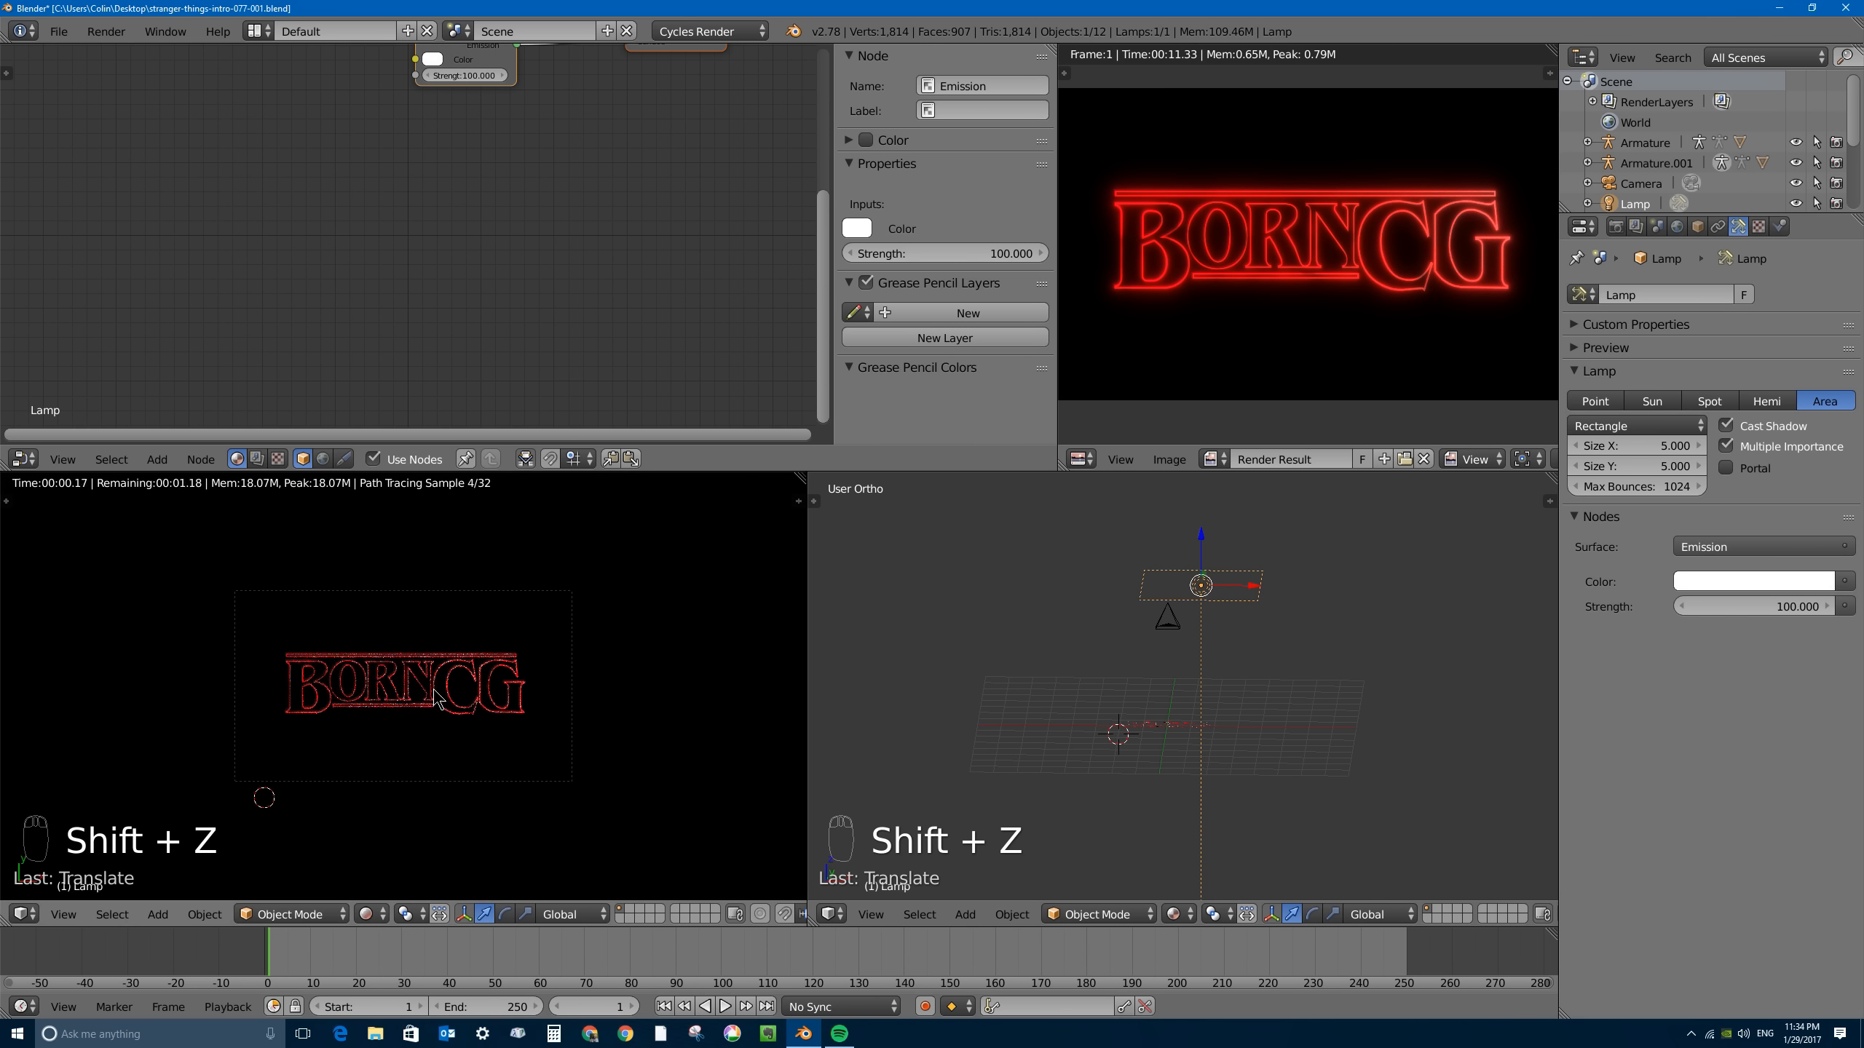
{"action": "scroll", "coordinate": [617, 701], "scroll_direction": "up", "scroll_amount": 3}
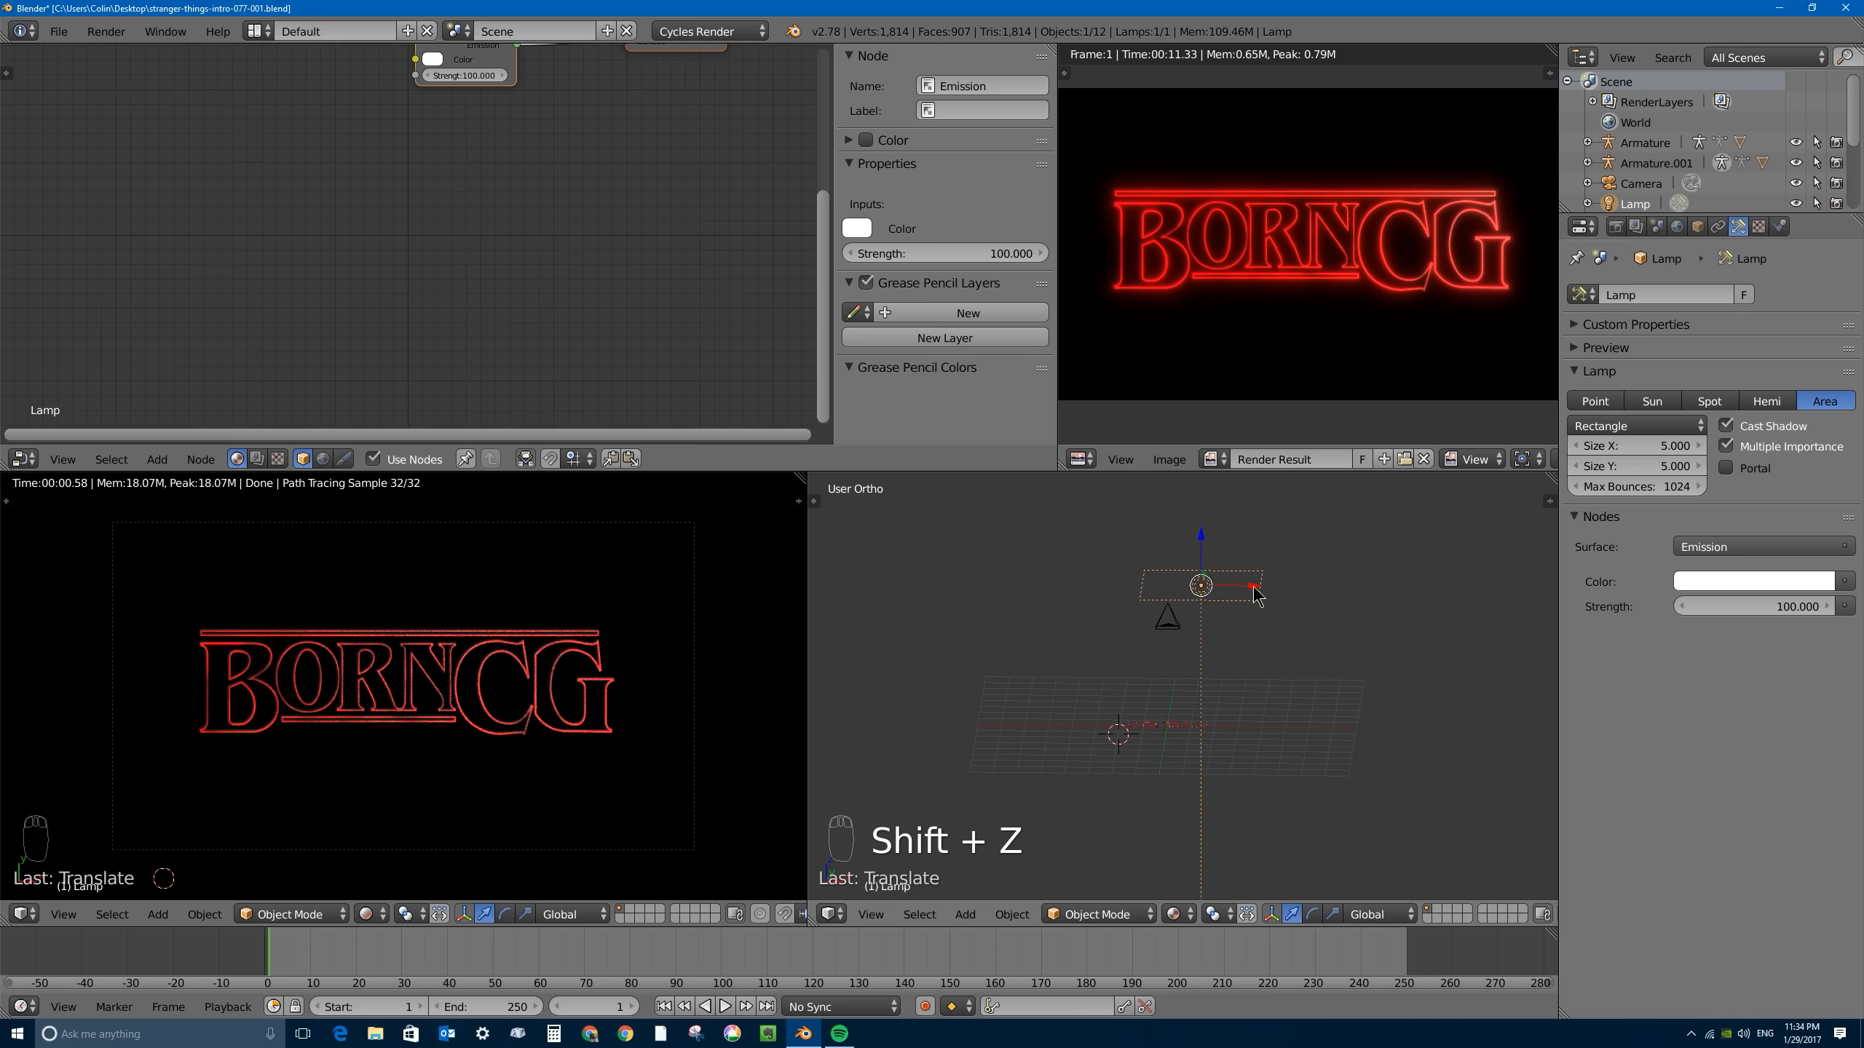
- Lower the area lamp to about Z 1.71 and tint its emission pale peach (R 1.000, G 0.739, B 0.540)
{"action": "left_click_drag", "start_coordinate": [1254, 595], "coordinate": [1206, 694]}
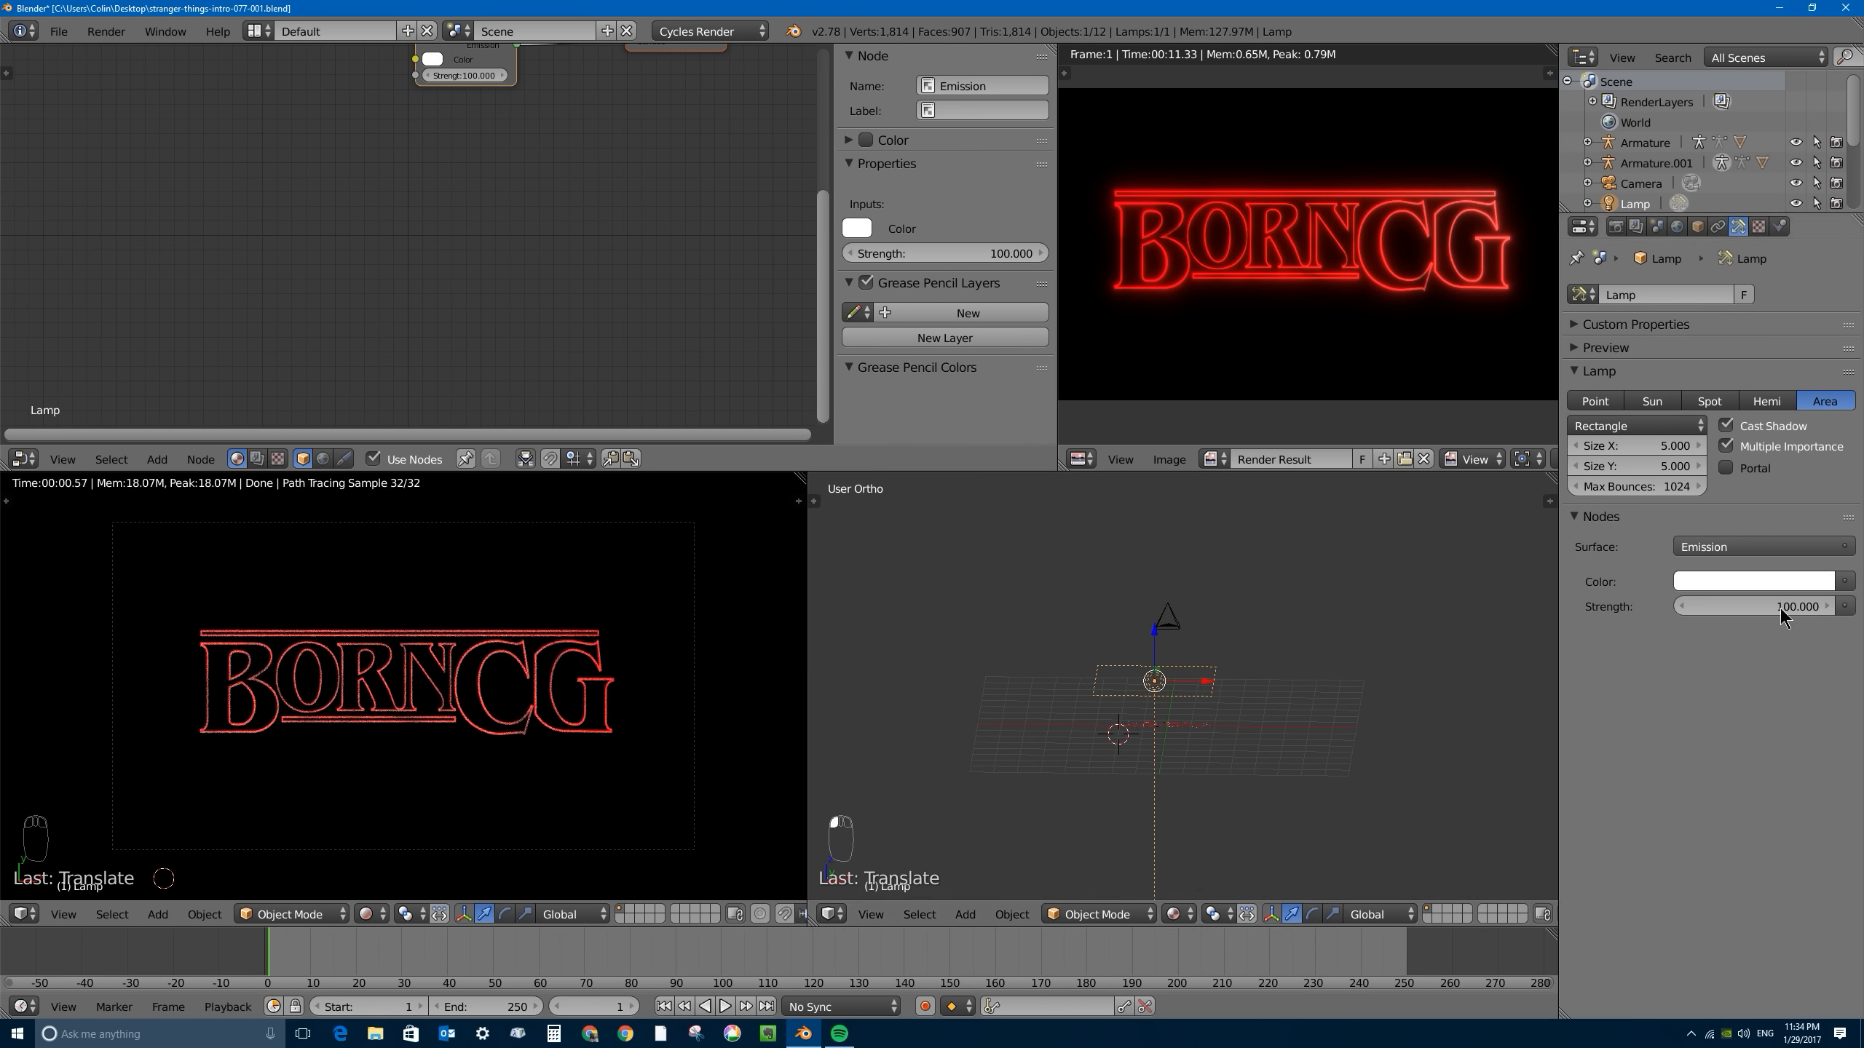
{"action": "left_click", "coordinate": [1787, 584]}
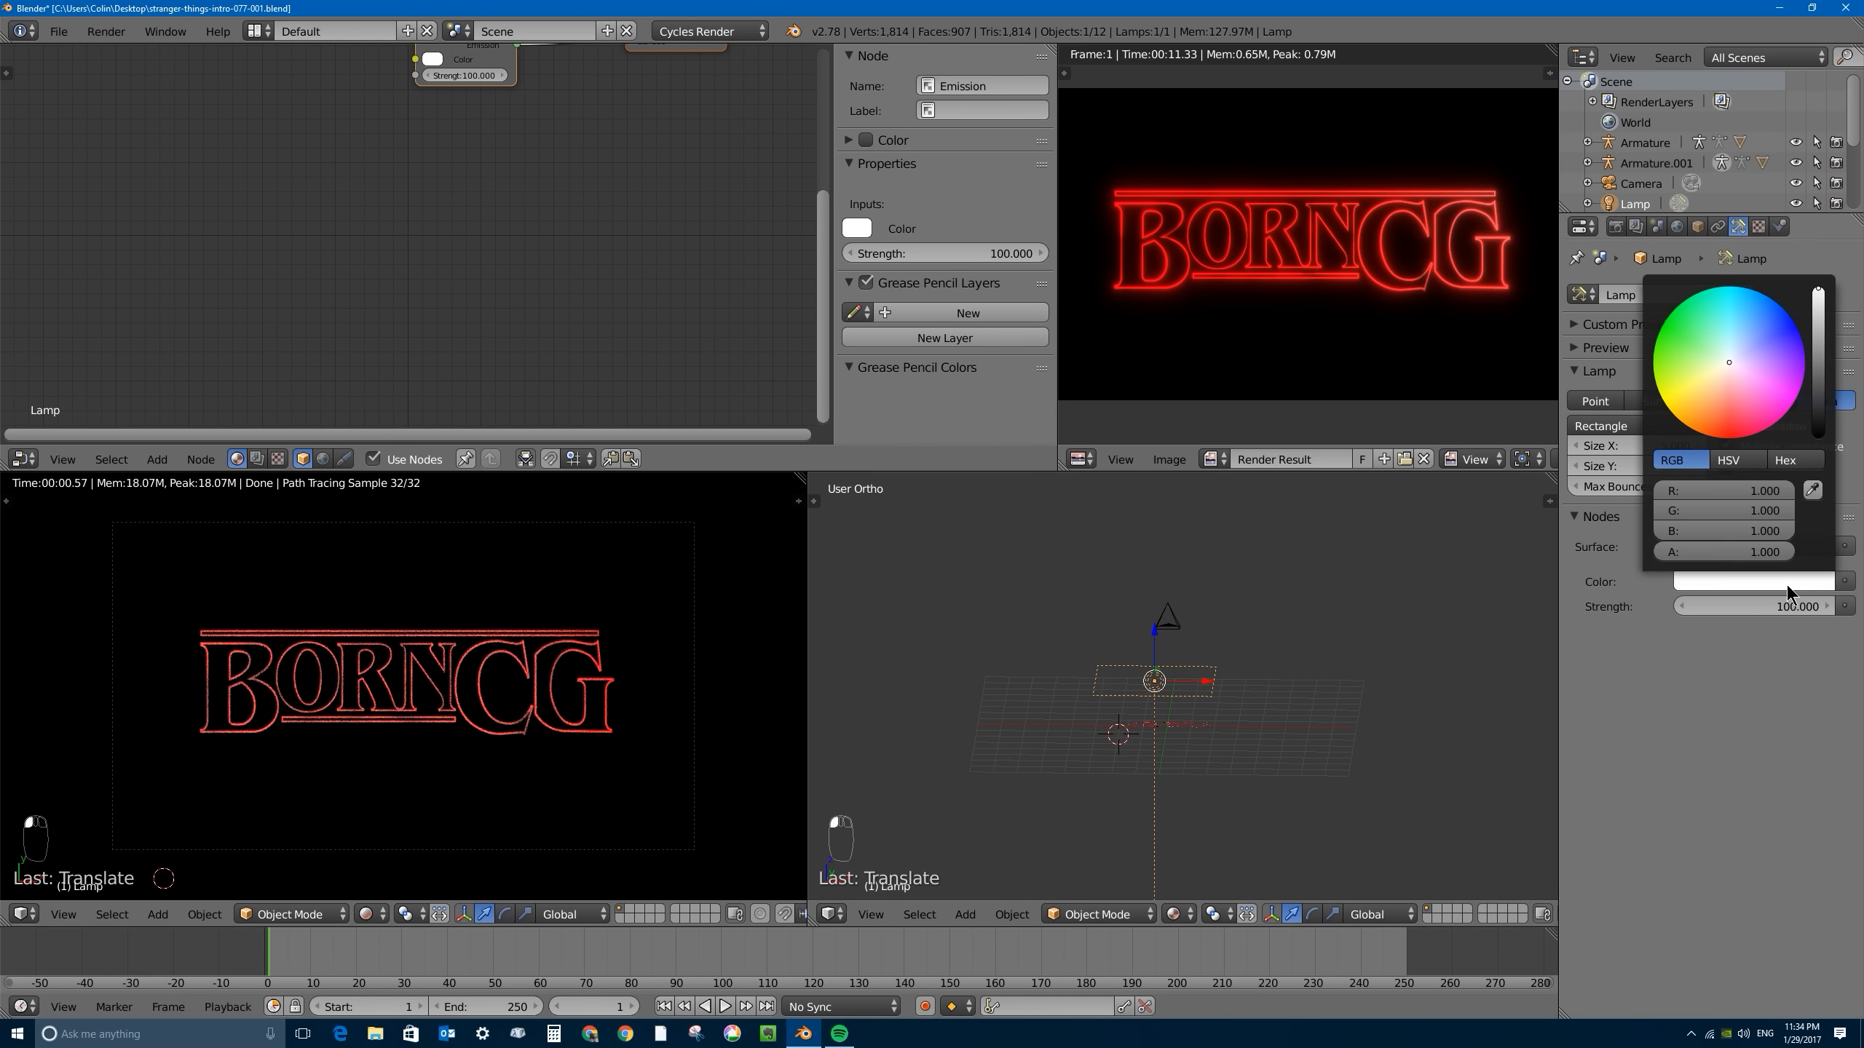
{"action": "mouse_move", "coordinate": [1730, 380]}
{"action": "left_mouse_down"}
{"action": "mouse_move", "coordinate": [1695, 431]}
{"action": "mouse_move", "coordinate": [1719, 378]}
{"action": "left_mouse_up"}
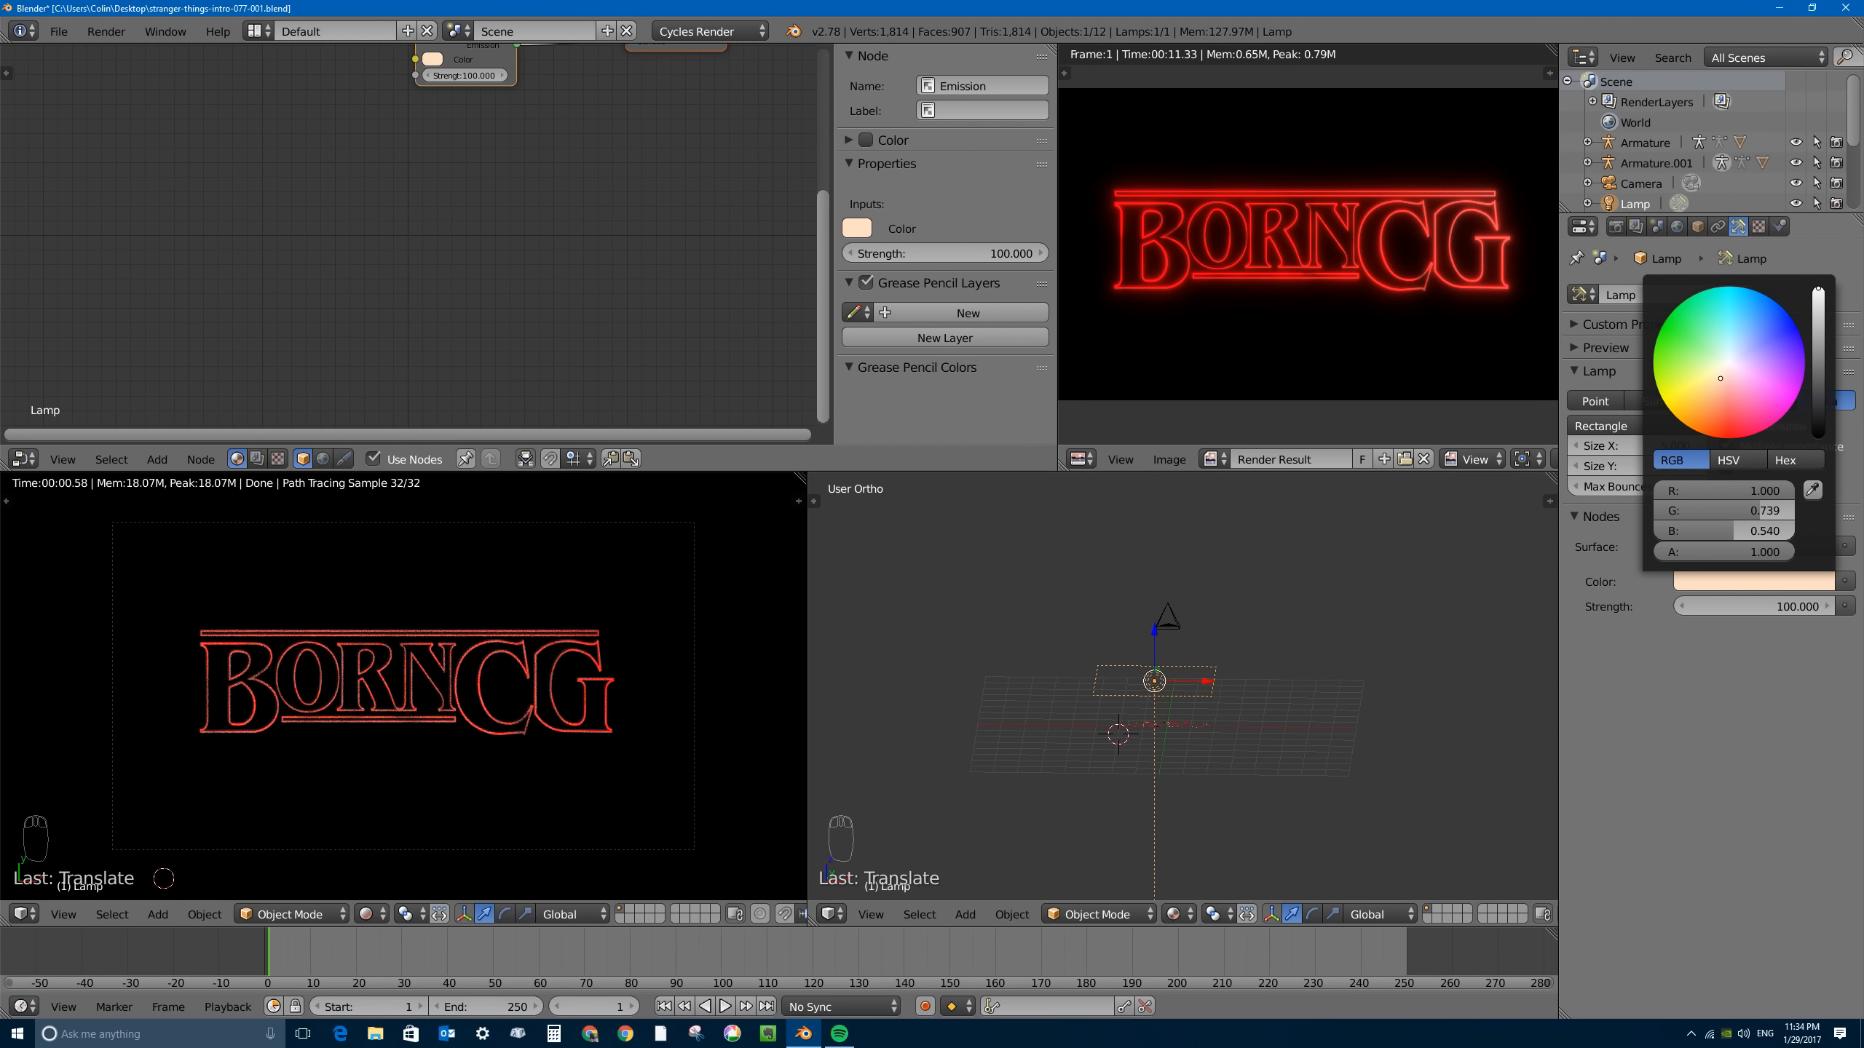
- Nudge the area lamp slightly along positive X and set its Size X and Size Y to 3
{"action": "left_click_drag", "start_coordinate": [1205, 681], "coordinate": [1232, 680]}
{"action": "middle_click_drag", "start_coordinate": [1222, 653], "coordinate": [1240, 771]}
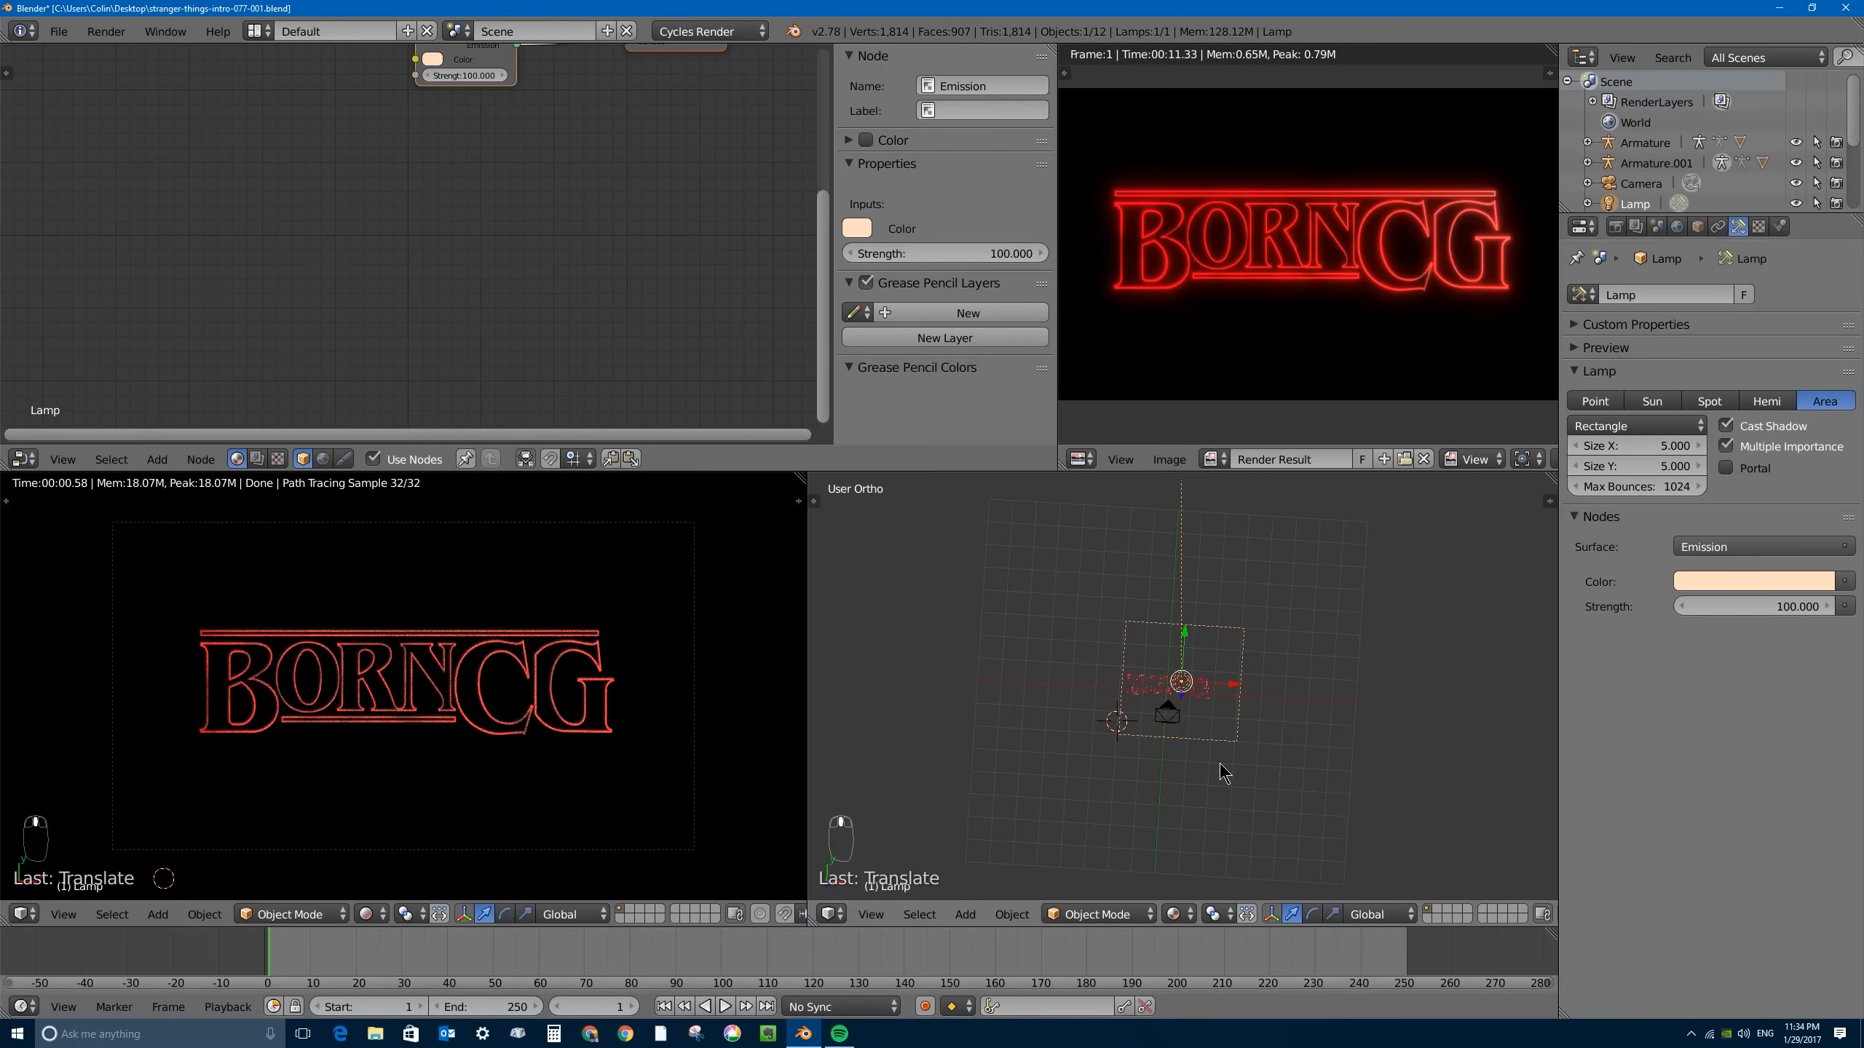
{"action": "key", "text": "KP_7"}
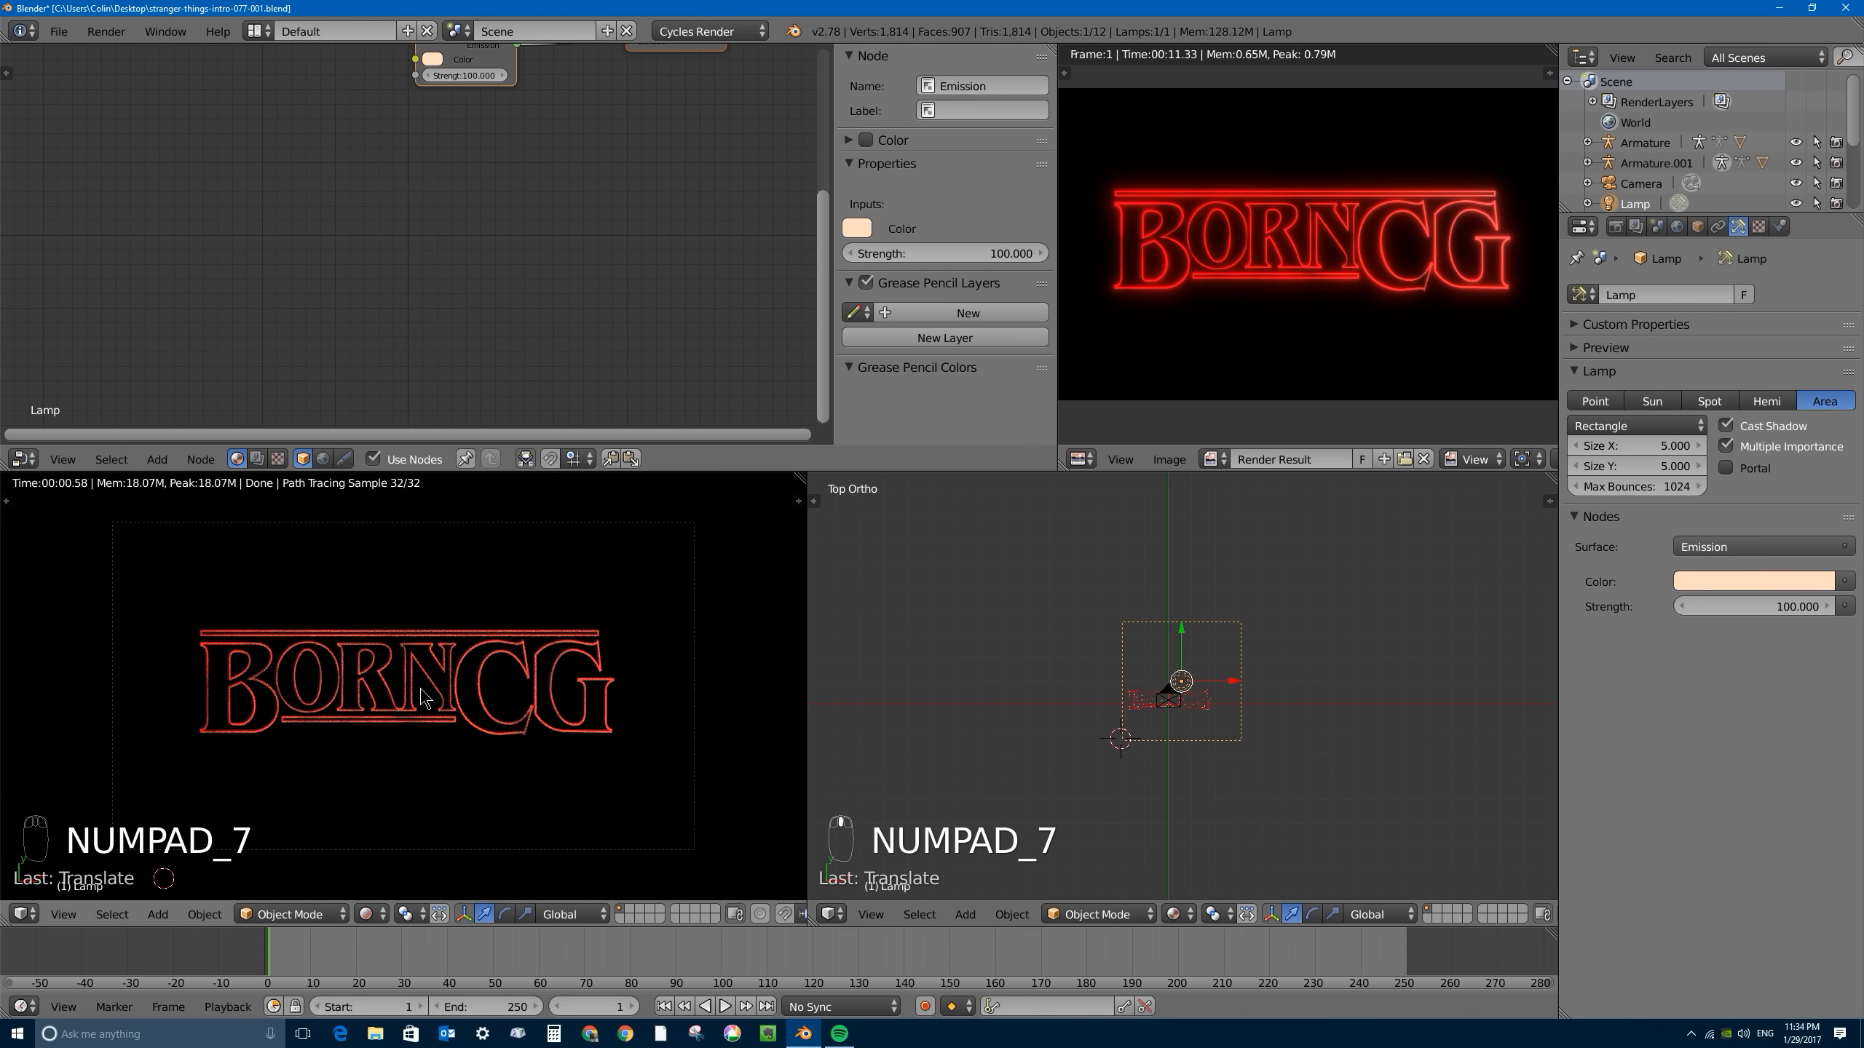
{"action": "scroll", "coordinate": [1277, 701], "scroll_direction": "up", "scroll_amount": 3}
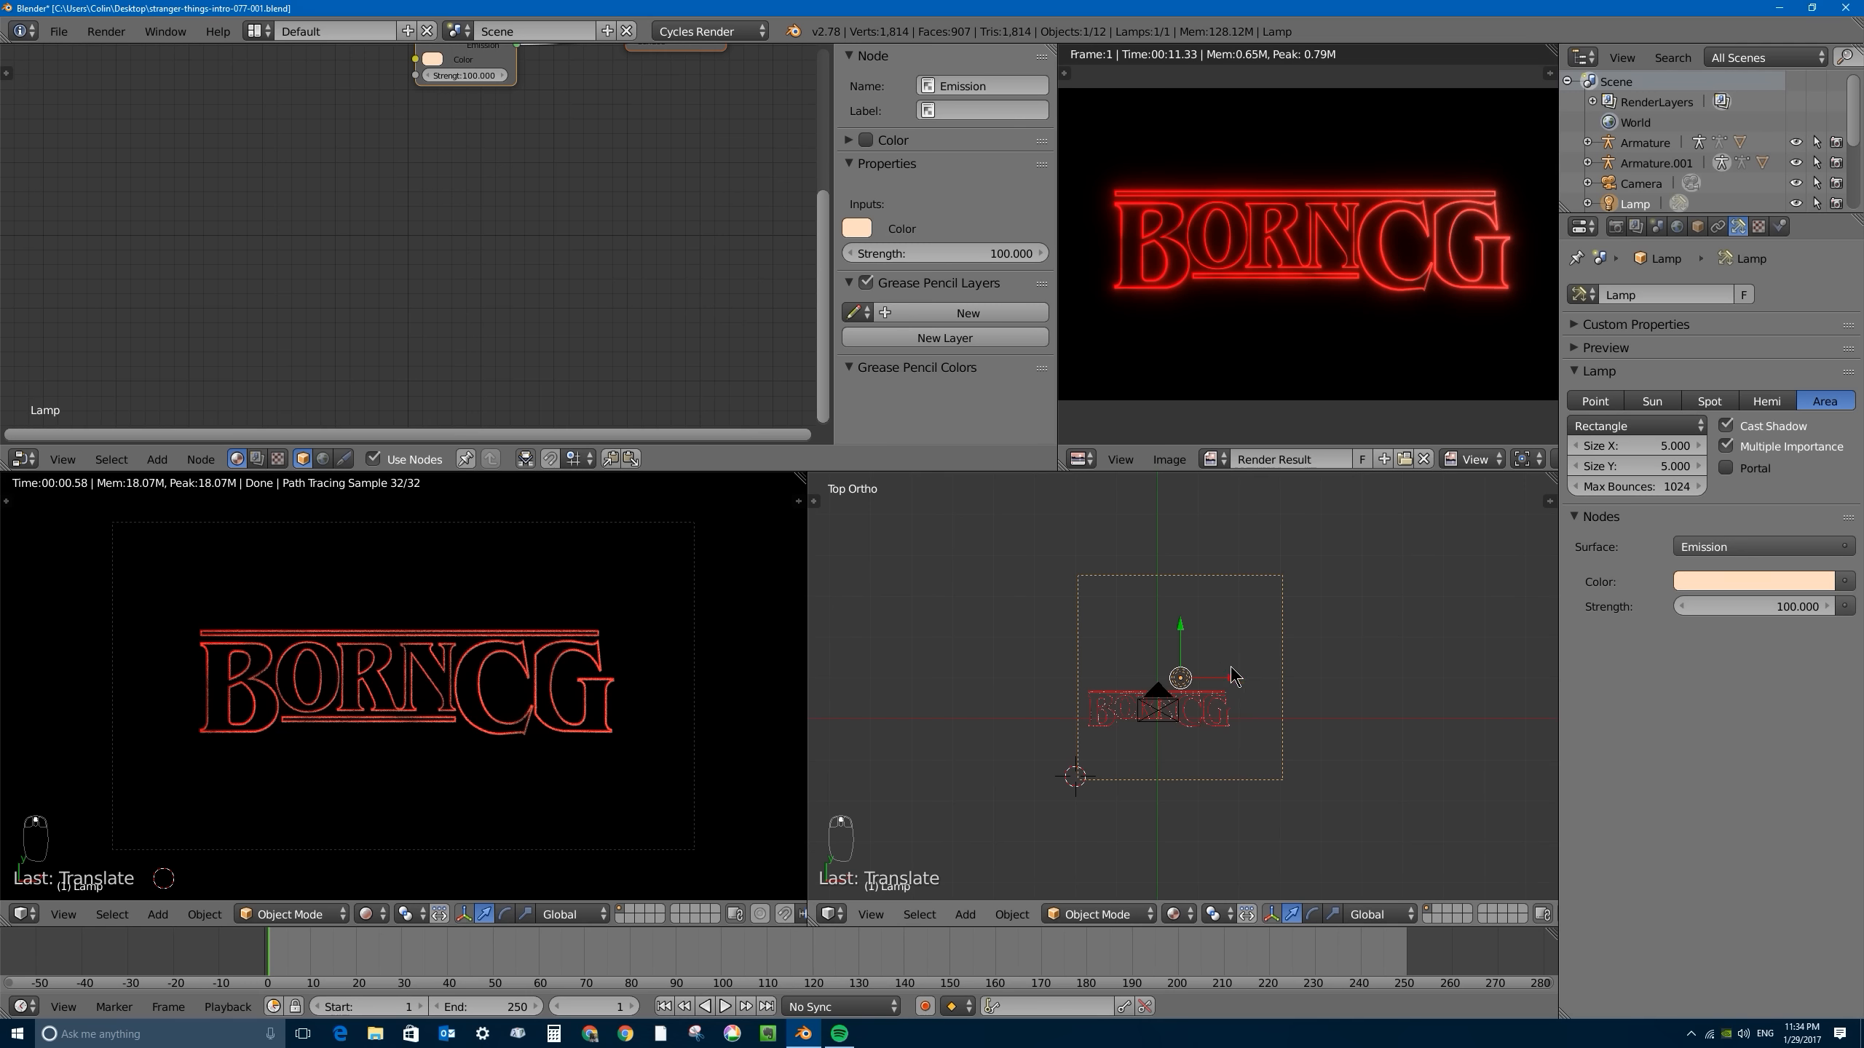
{"action": "double_click", "coordinate": [1642, 447]}
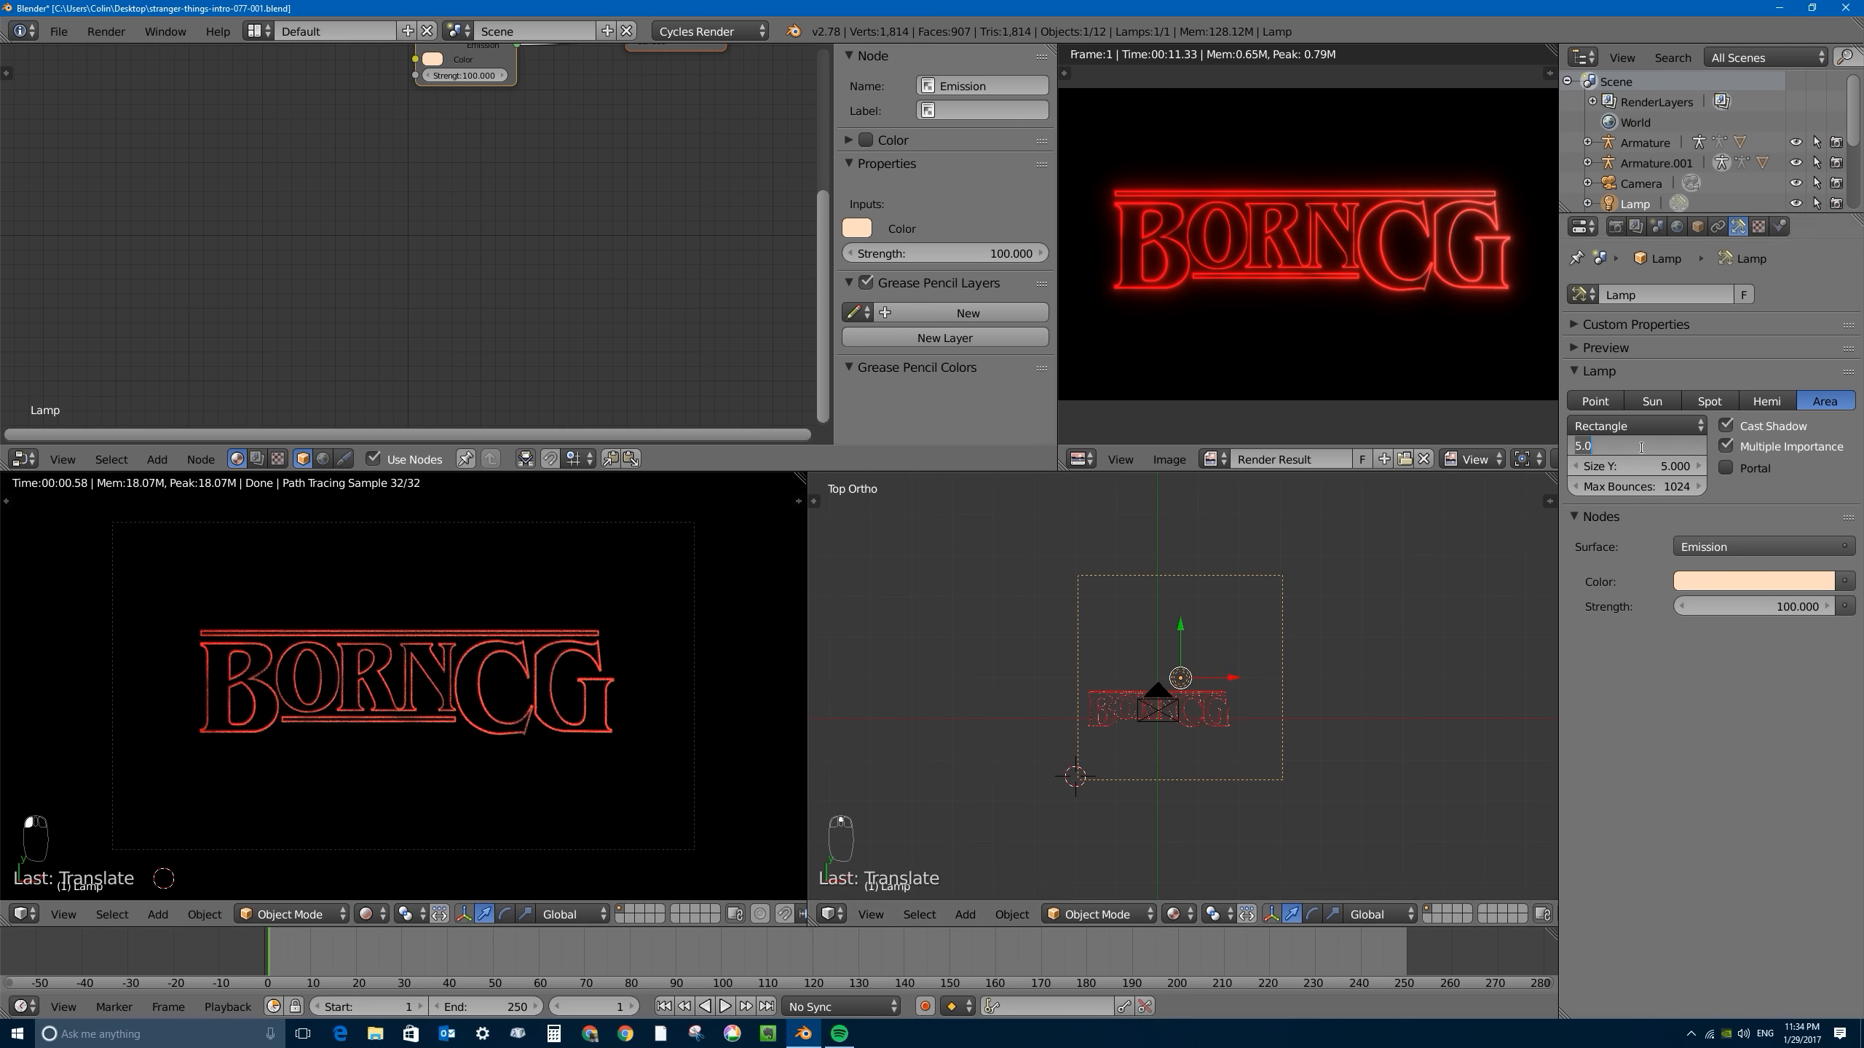
{"action": "type", "text": "3"}
{"action": "key", "text": "Tab"}
{"action": "type", "text": "3"}
{"action": "key", "text": "Return"}
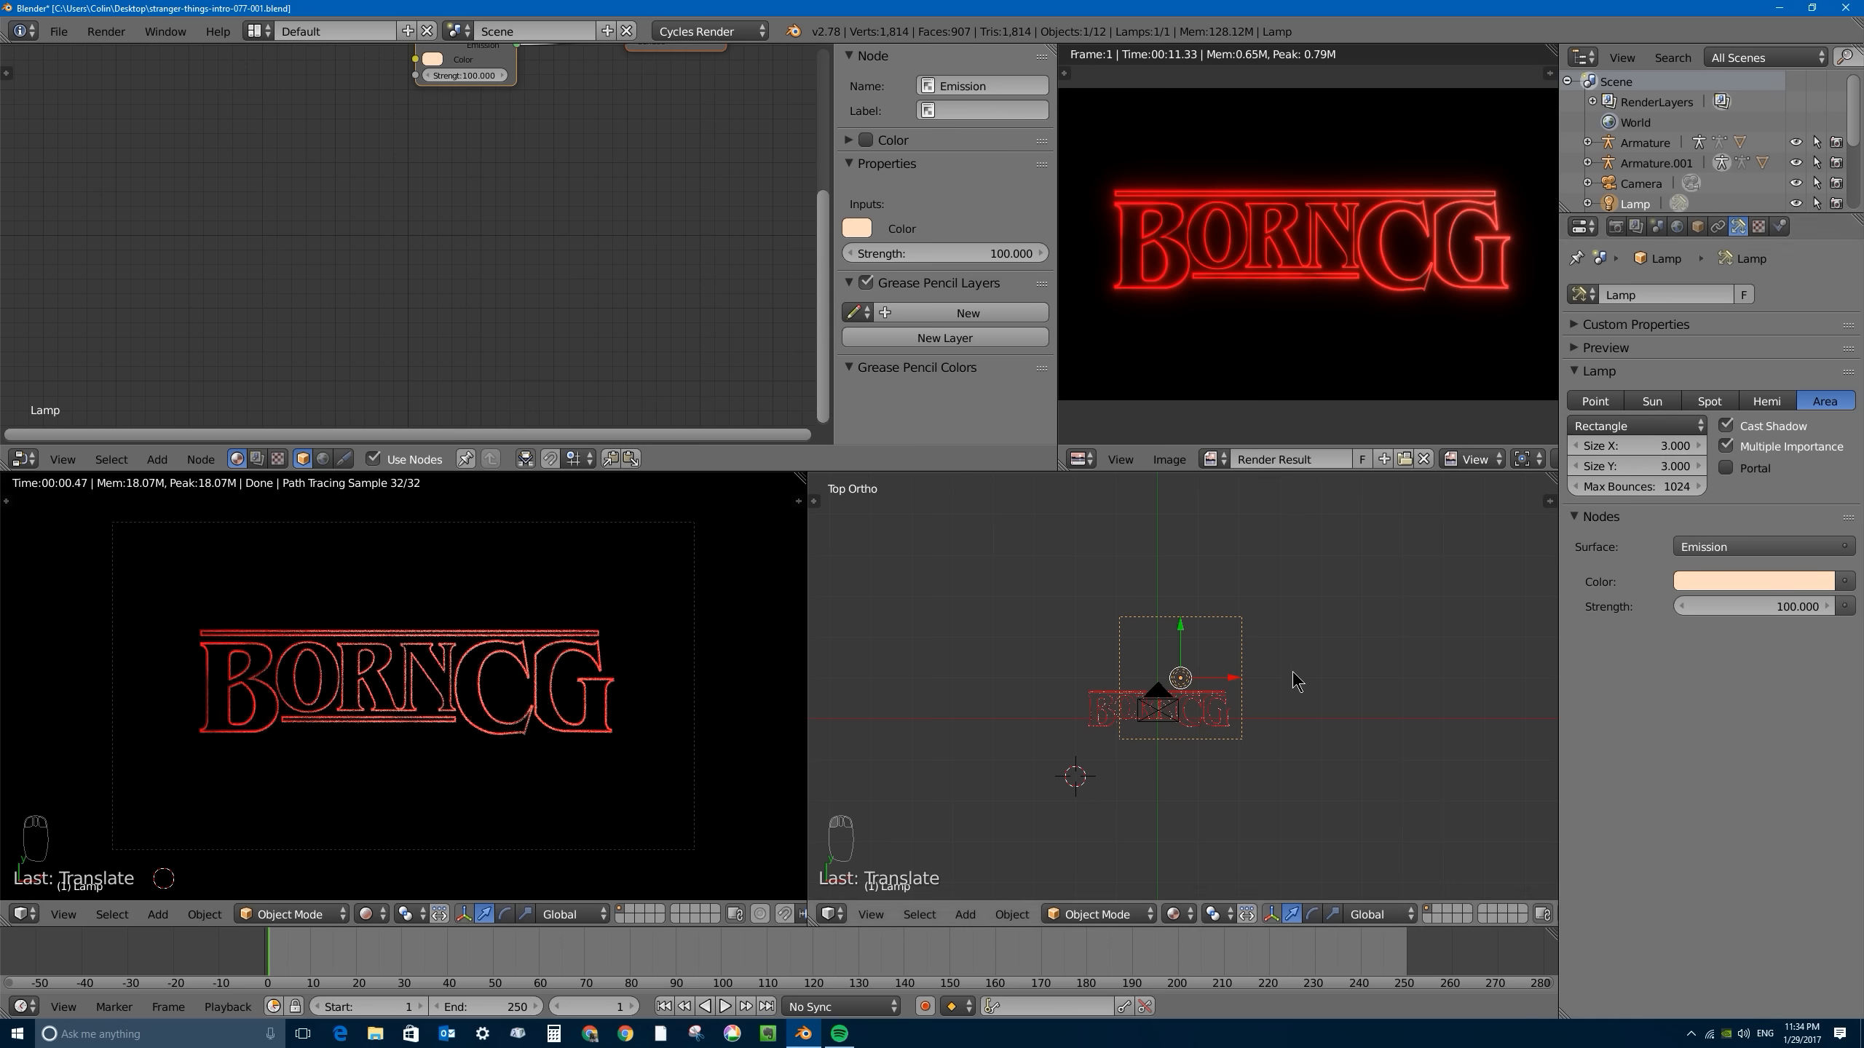
- Deepen the lamp's emission colour to light orange and move it over the title to about X 0.50, Y 0.20
{"action": "left_click", "coordinate": [1752, 582]}
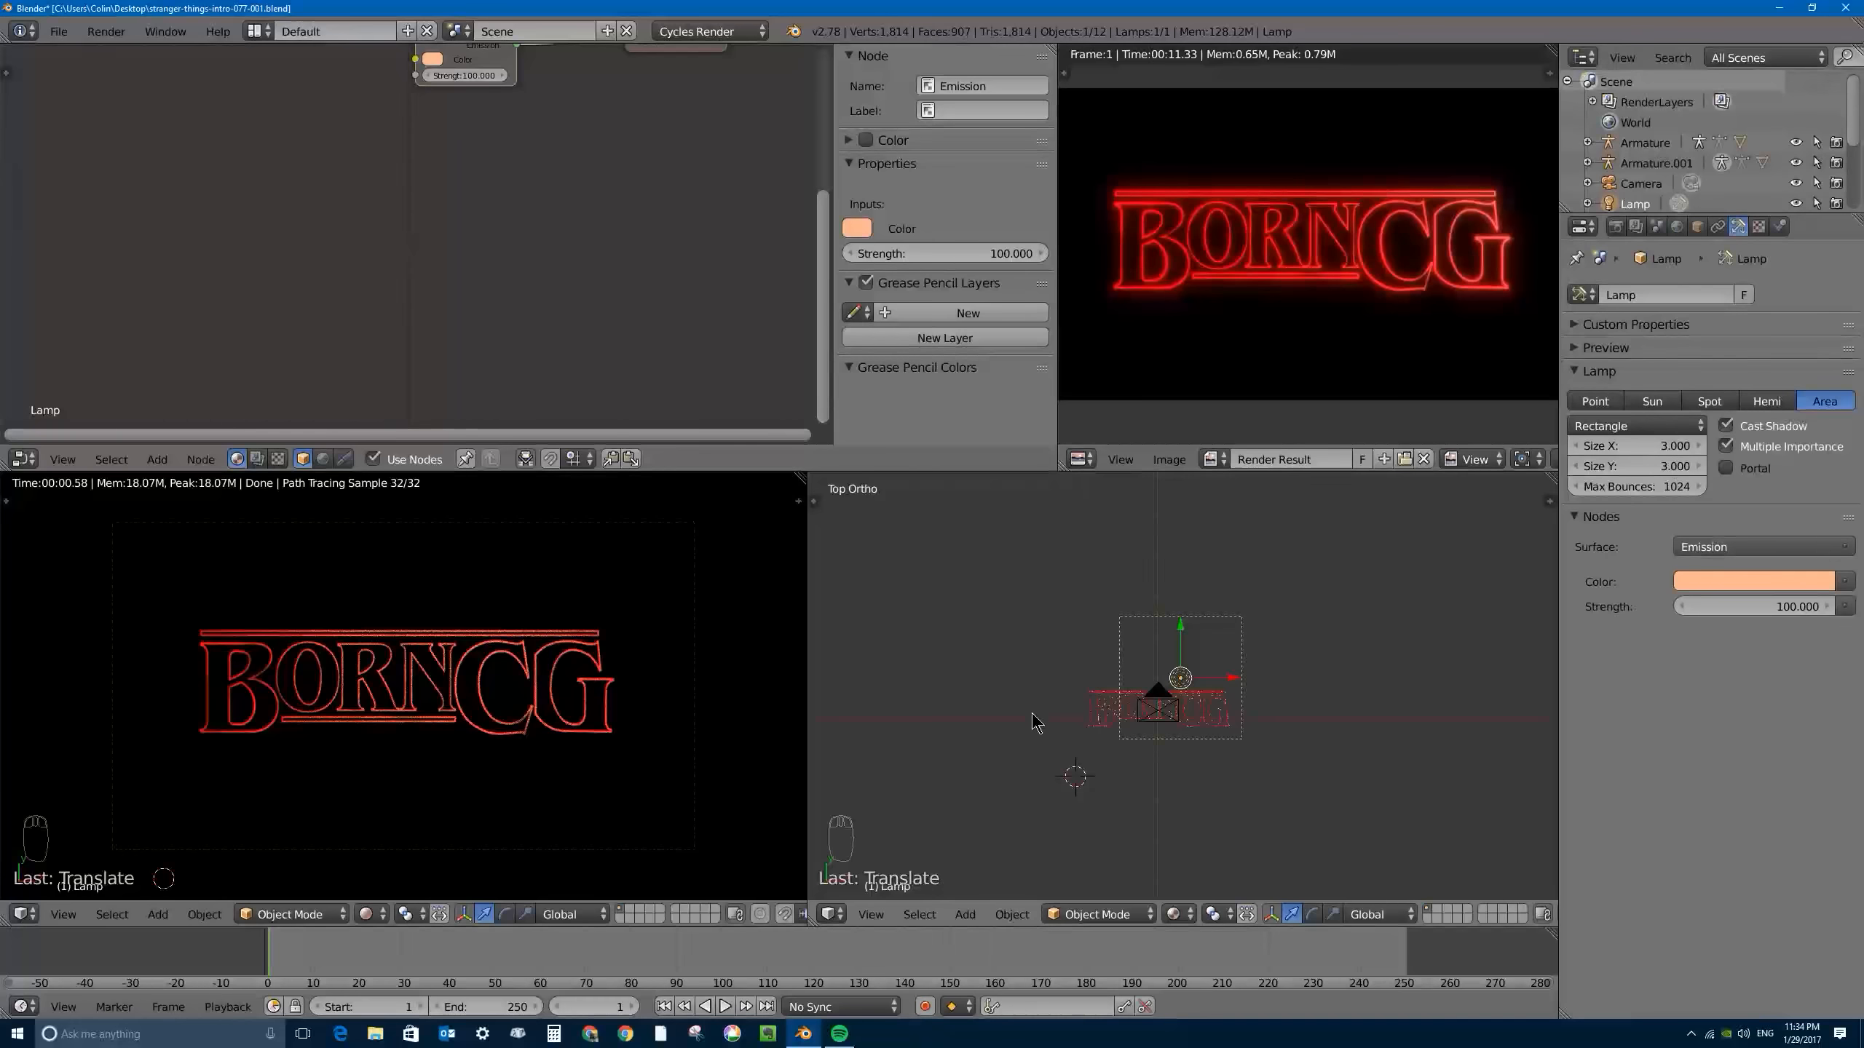
{"action": "key", "text": "g"}
{"action": "left_click", "coordinate": [1220, 667]}
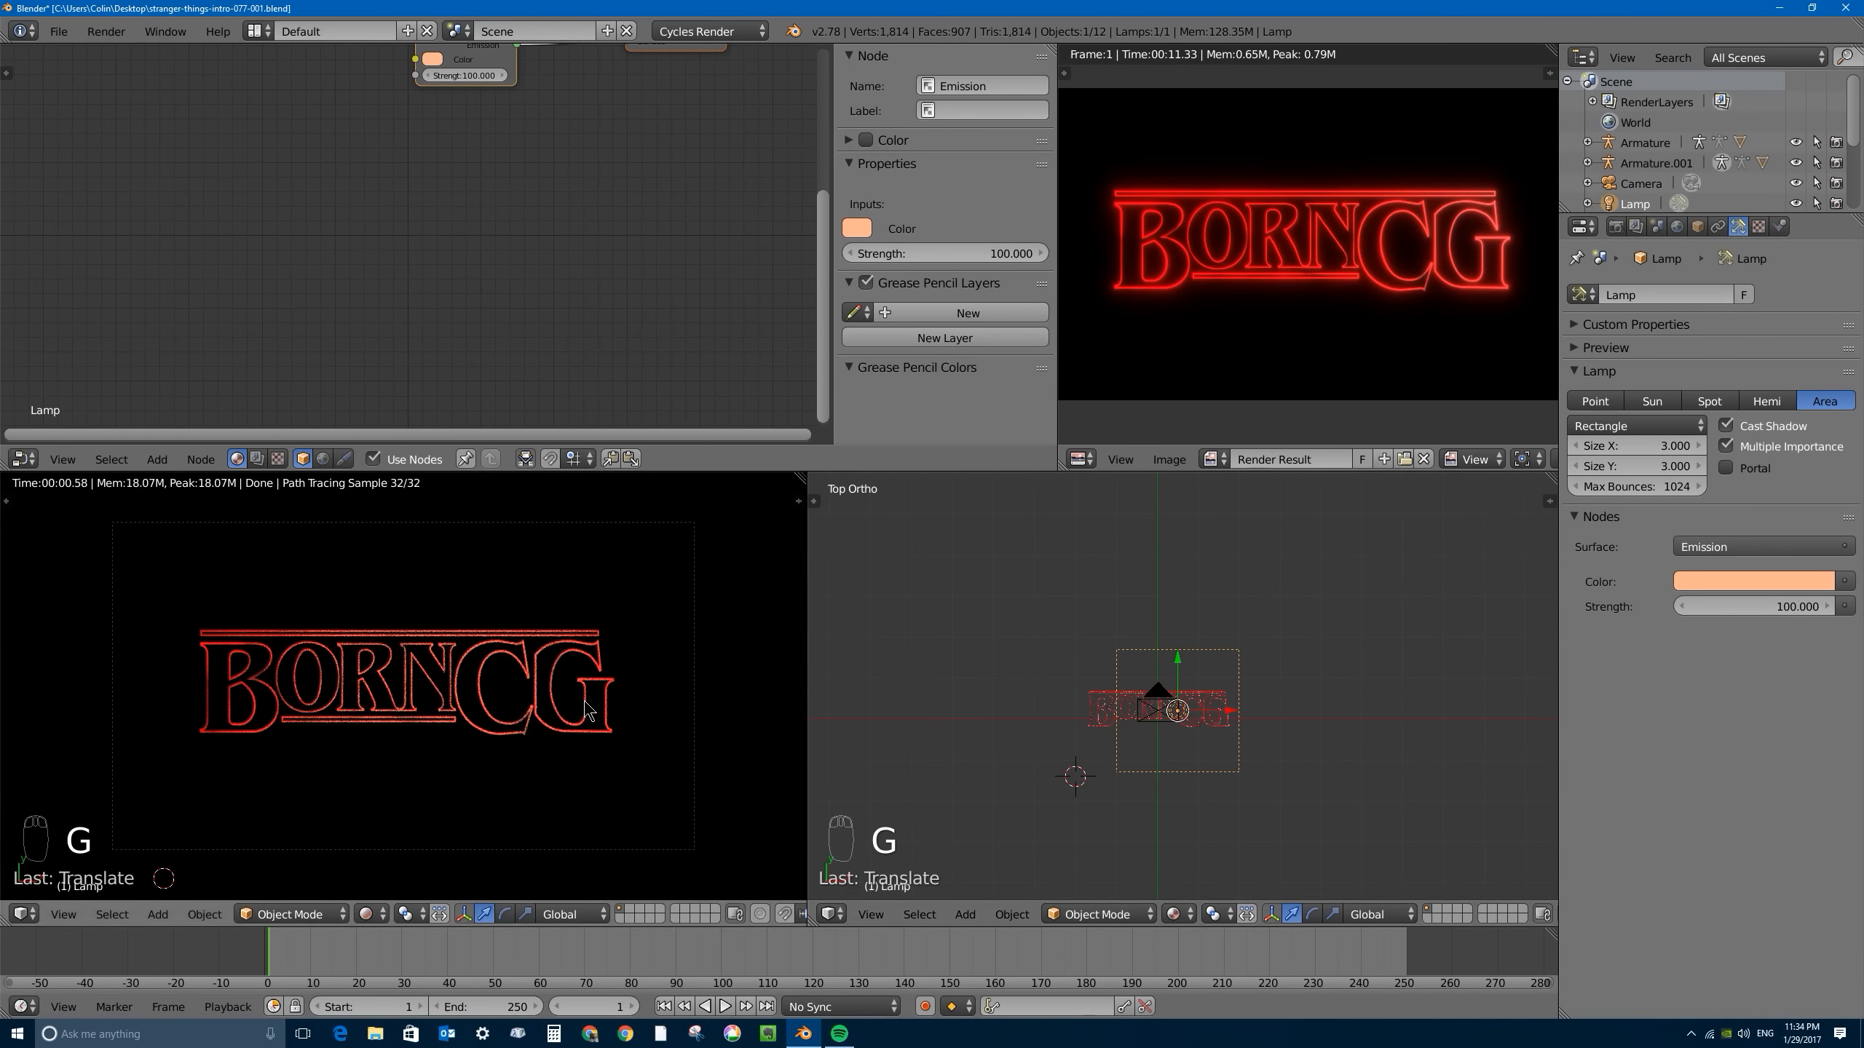
- Lock the camera to the view and bring it in close on the letters R and N in the rendered preview
{"action": "key", "text": "n"}
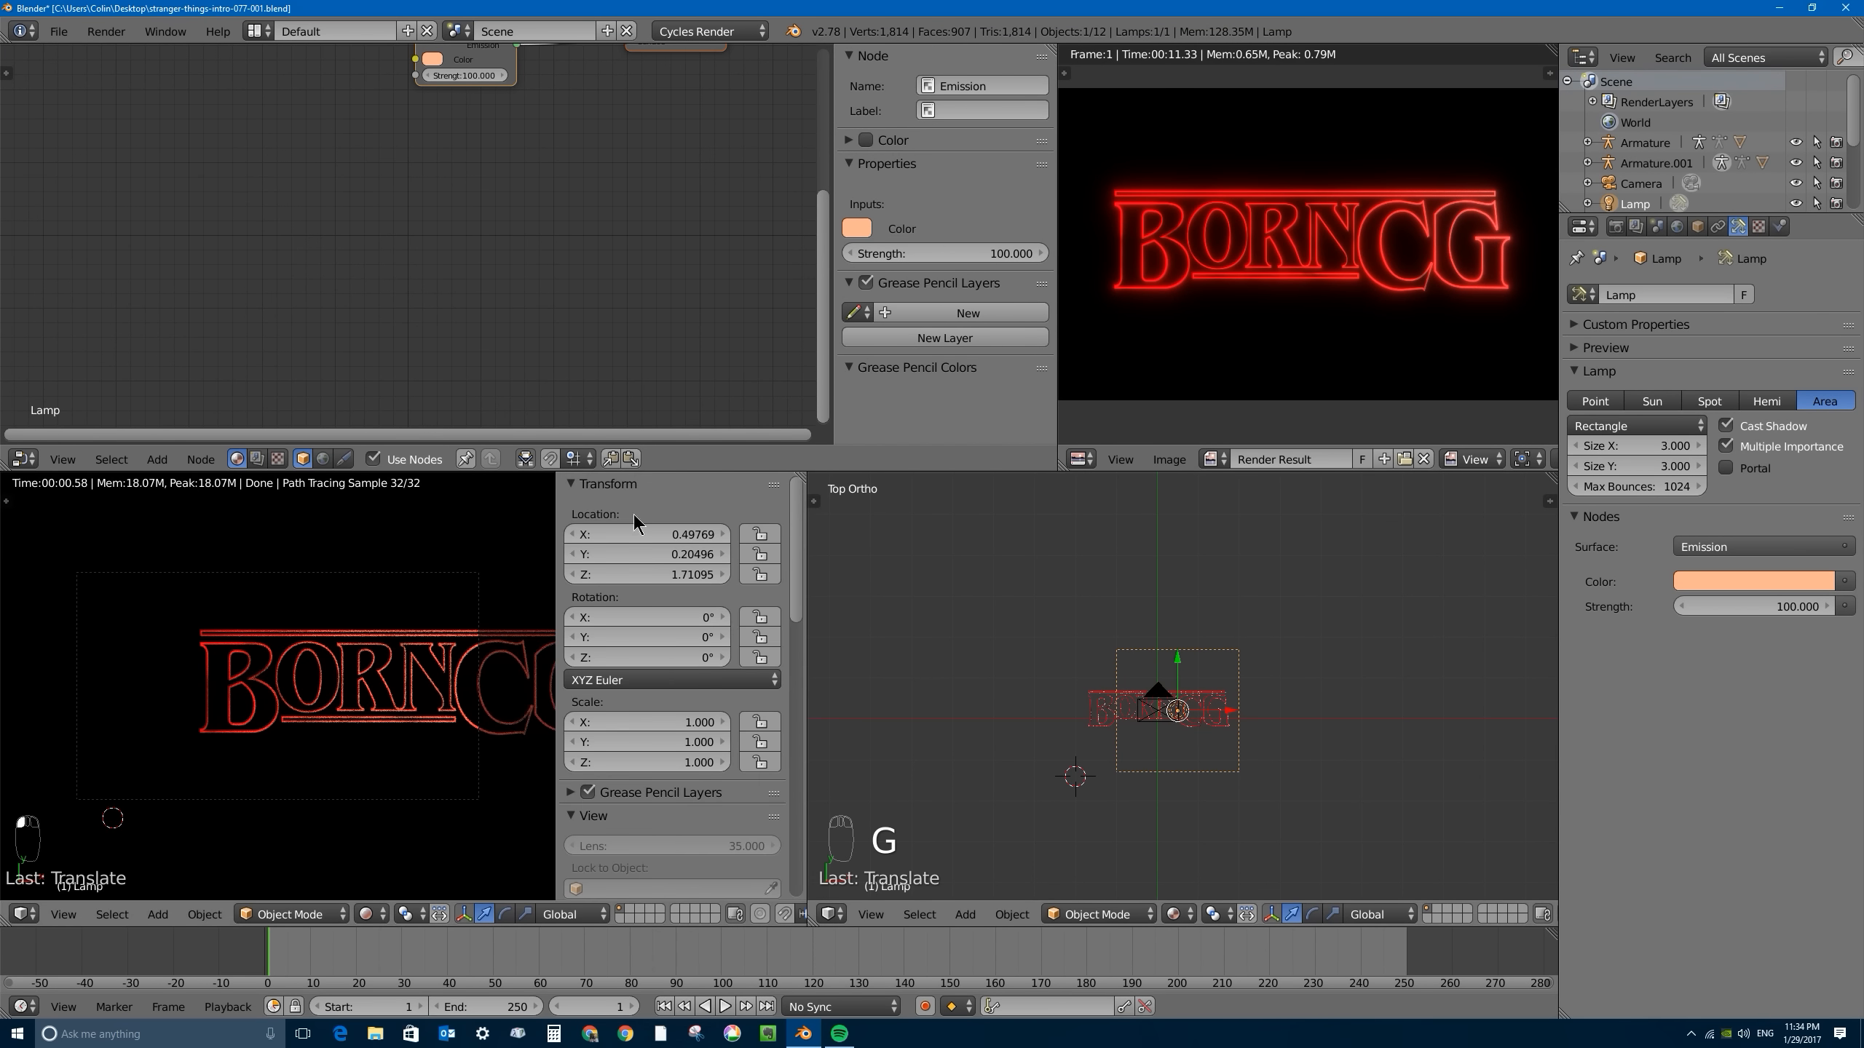
{"action": "middle_click_drag", "start_coordinate": [673, 818], "coordinate": [689, 524]}
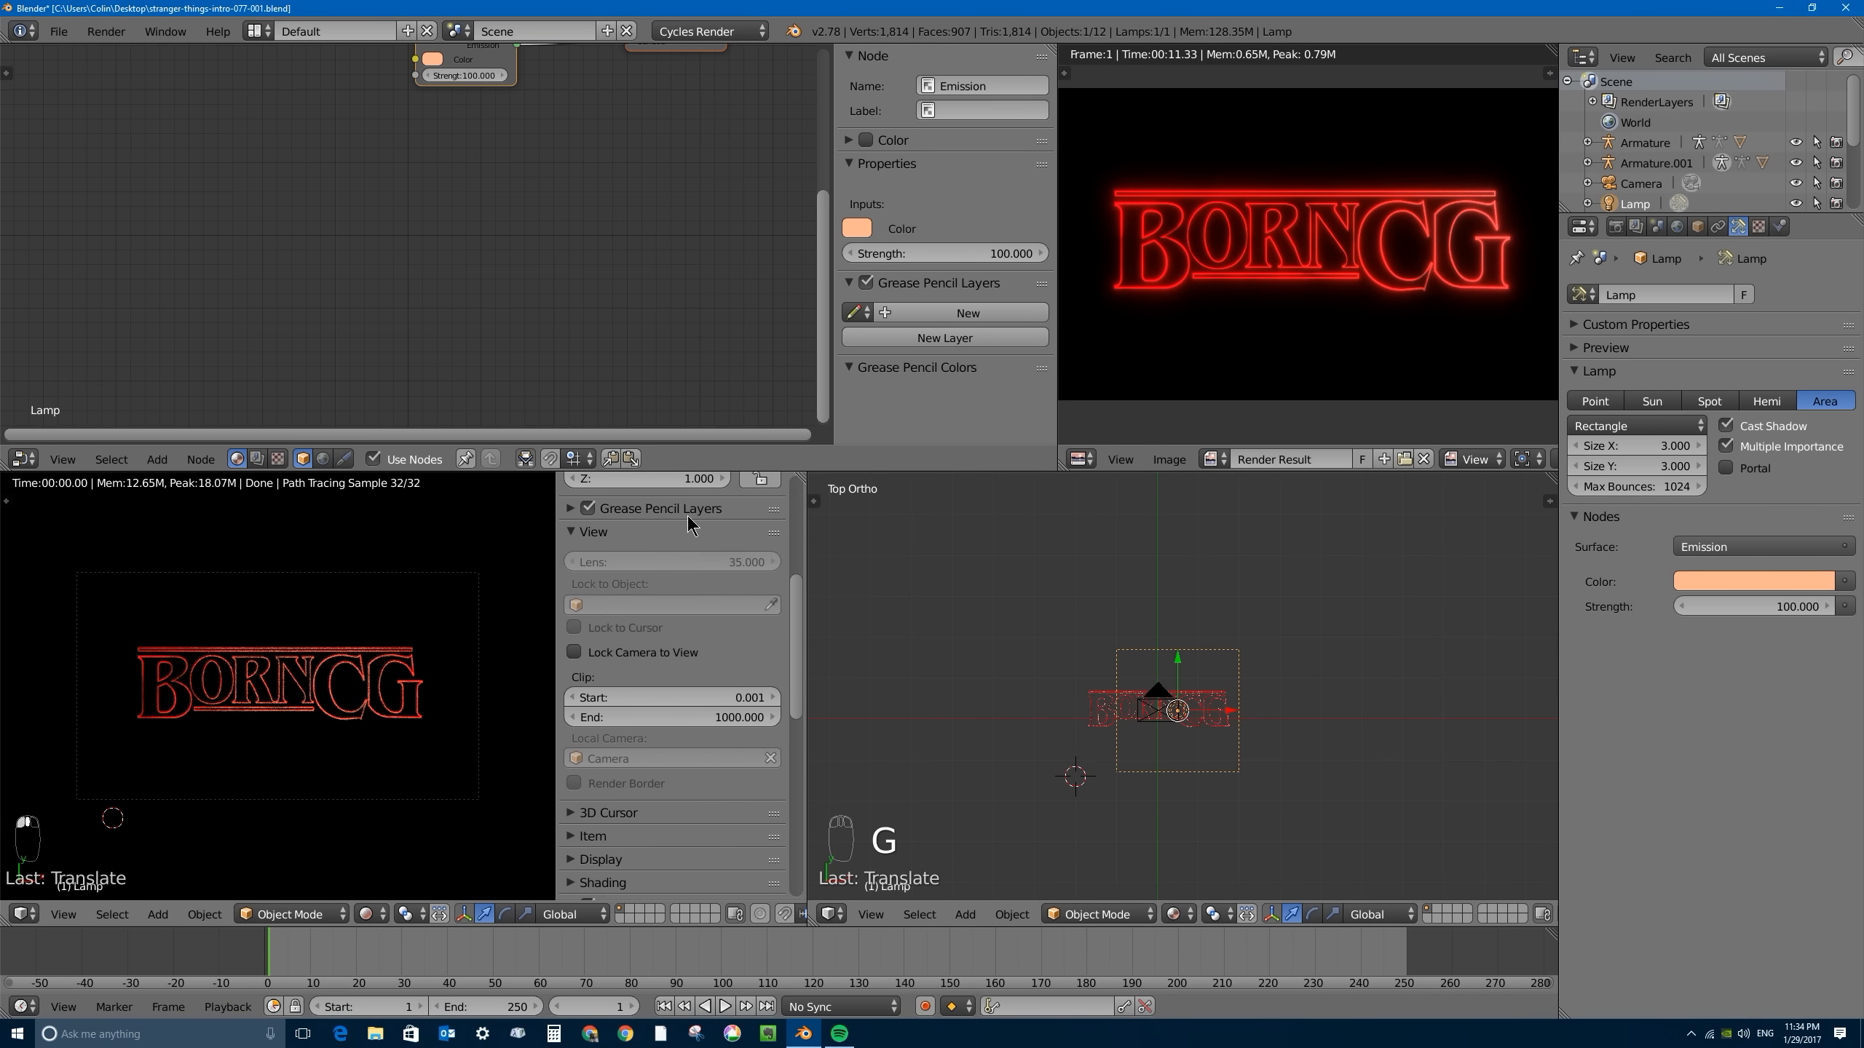
{"action": "left_click", "coordinate": [574, 651]}
{"action": "scroll", "coordinate": [314, 685], "scroll_direction": "up", "scroll_amount": 3}
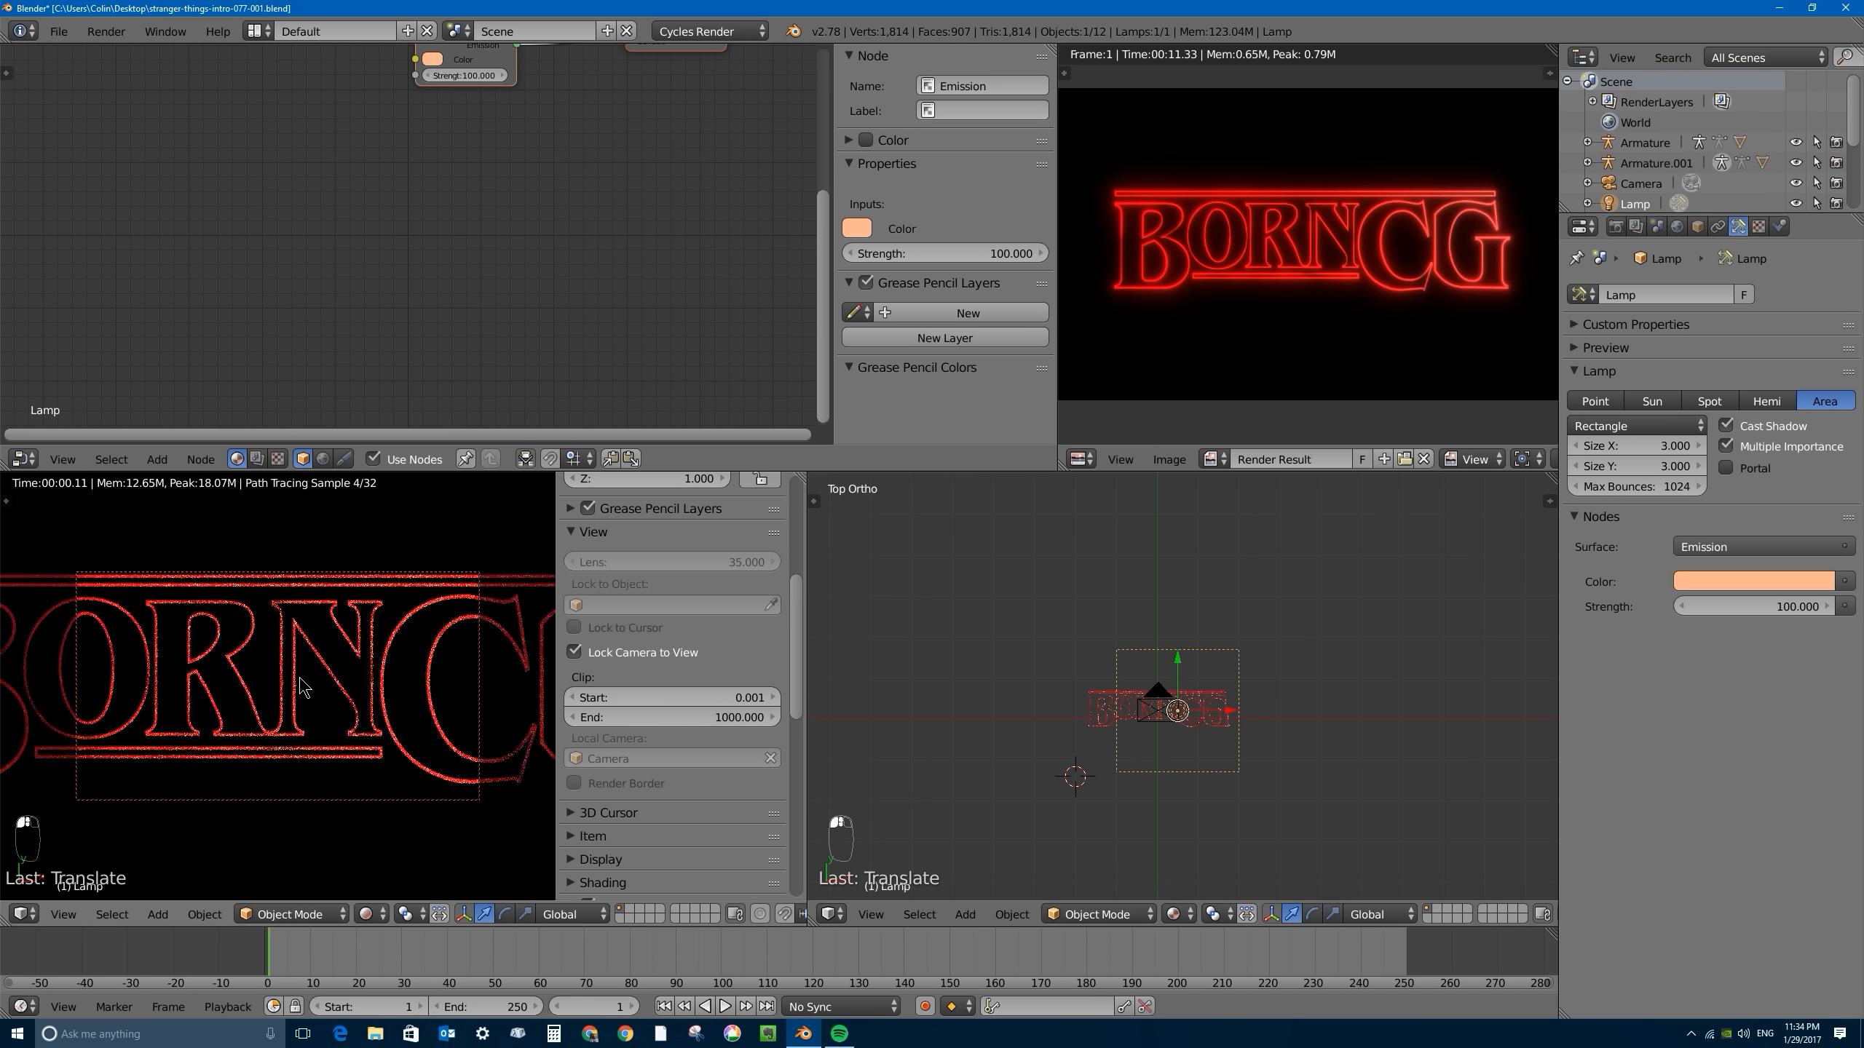
{"action": "scroll", "coordinate": [314, 685], "scroll_direction": "up", "scroll_amount": 2}
{"action": "middle_click_drag", "start_coordinate": [1189, 756], "coordinate": [1156, 597]}
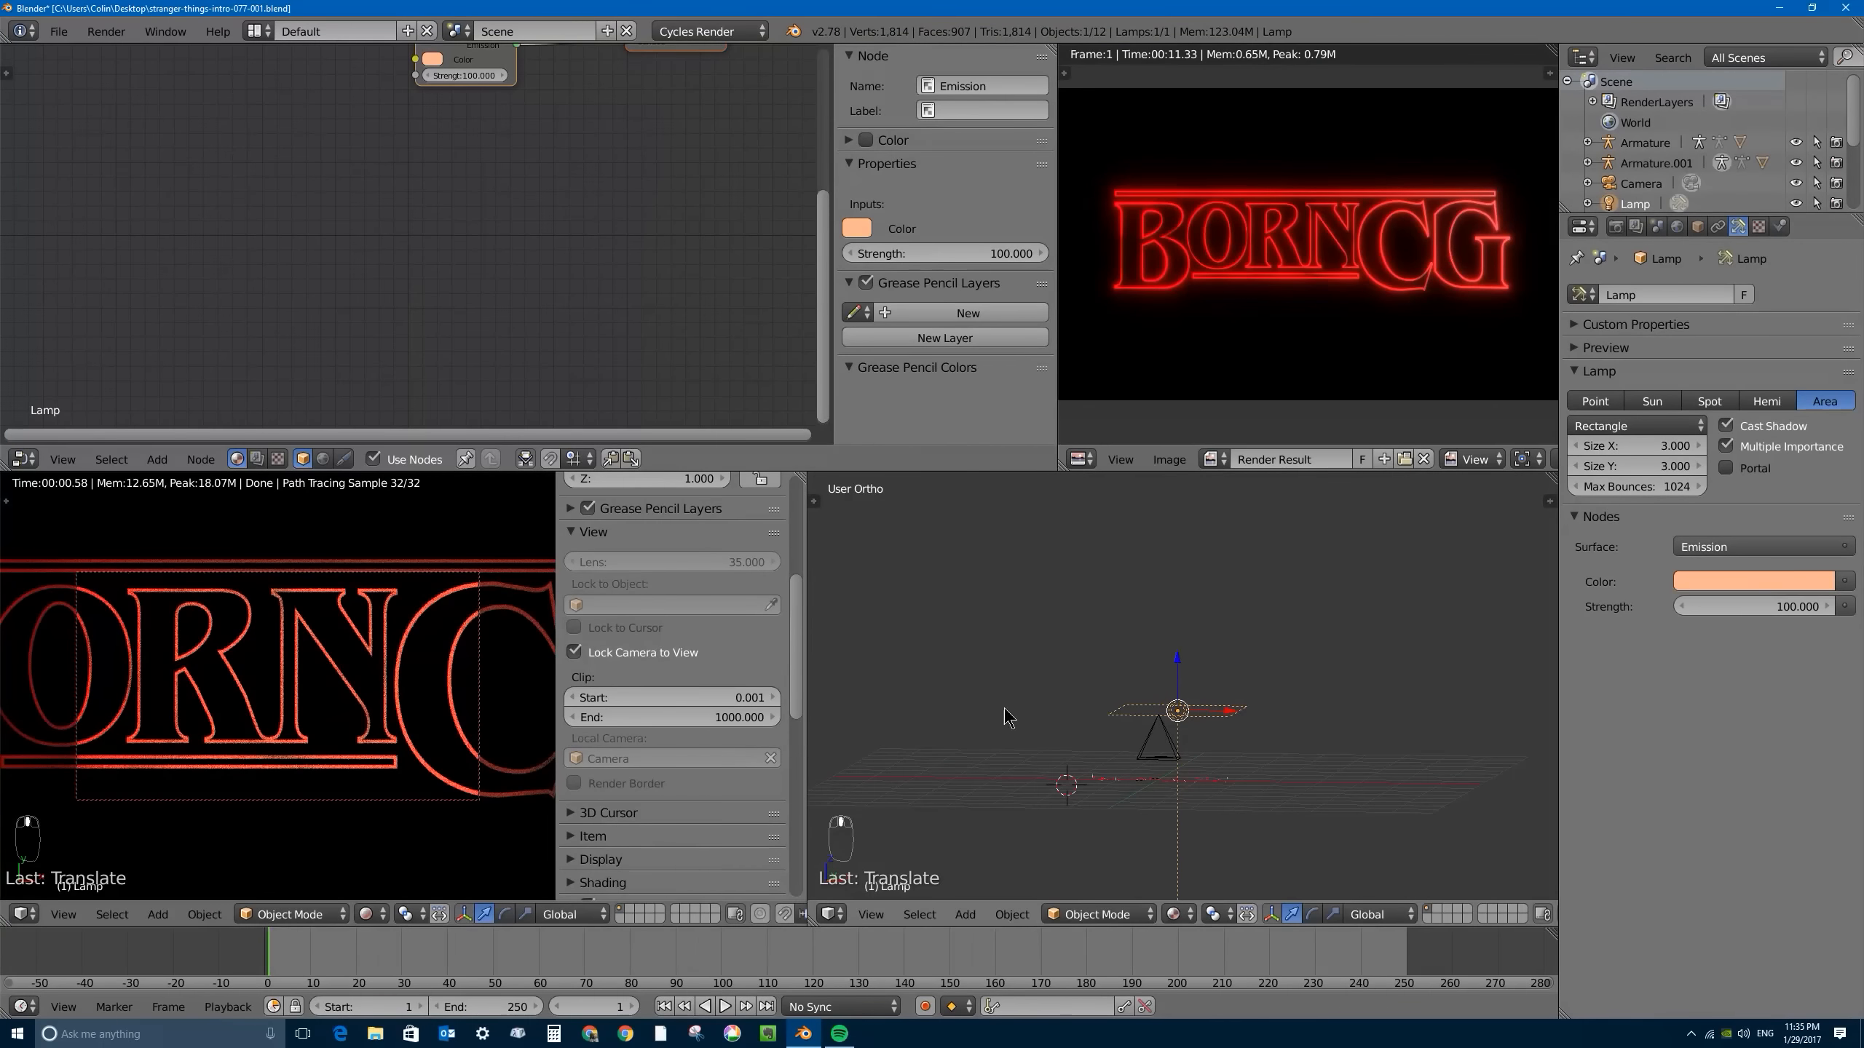
{"action": "scroll", "coordinate": [373, 682], "scroll_direction": "up", "scroll_amount": 1}
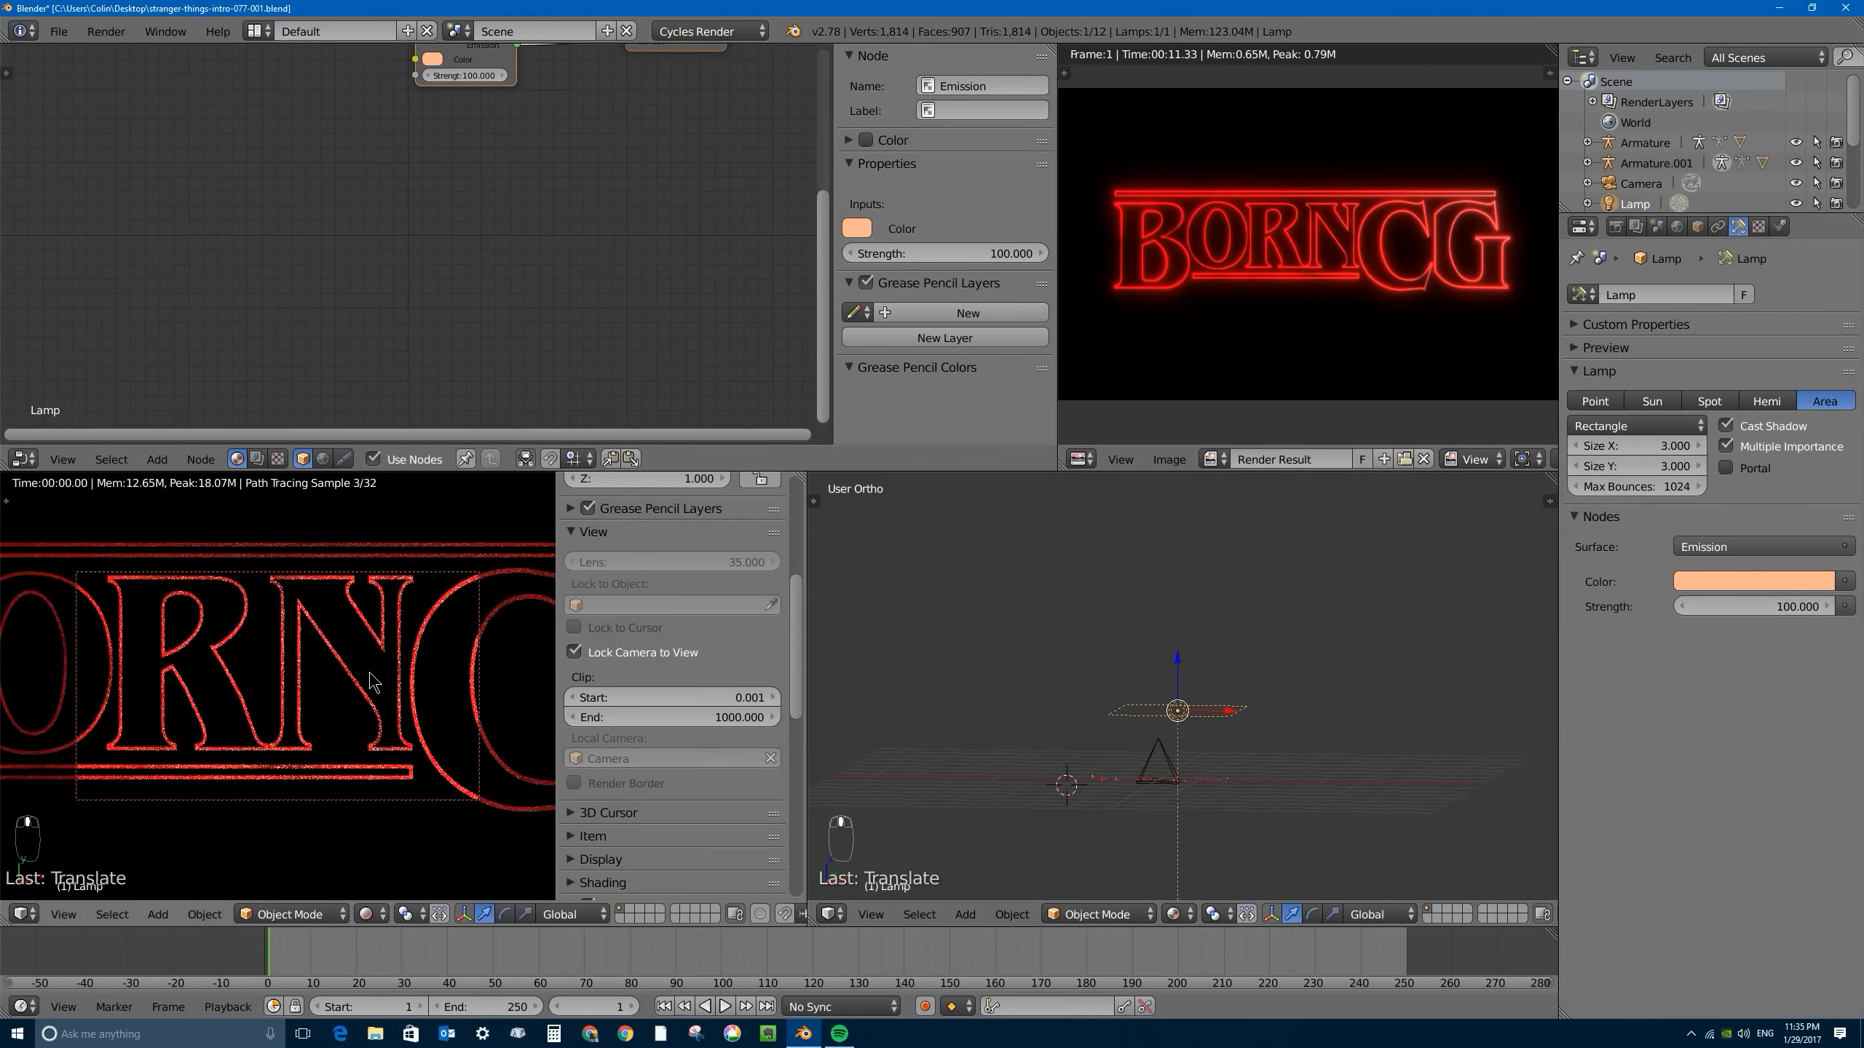
{"action": "scroll", "coordinate": [373, 682], "scroll_direction": "up", "scroll_amount": 4}
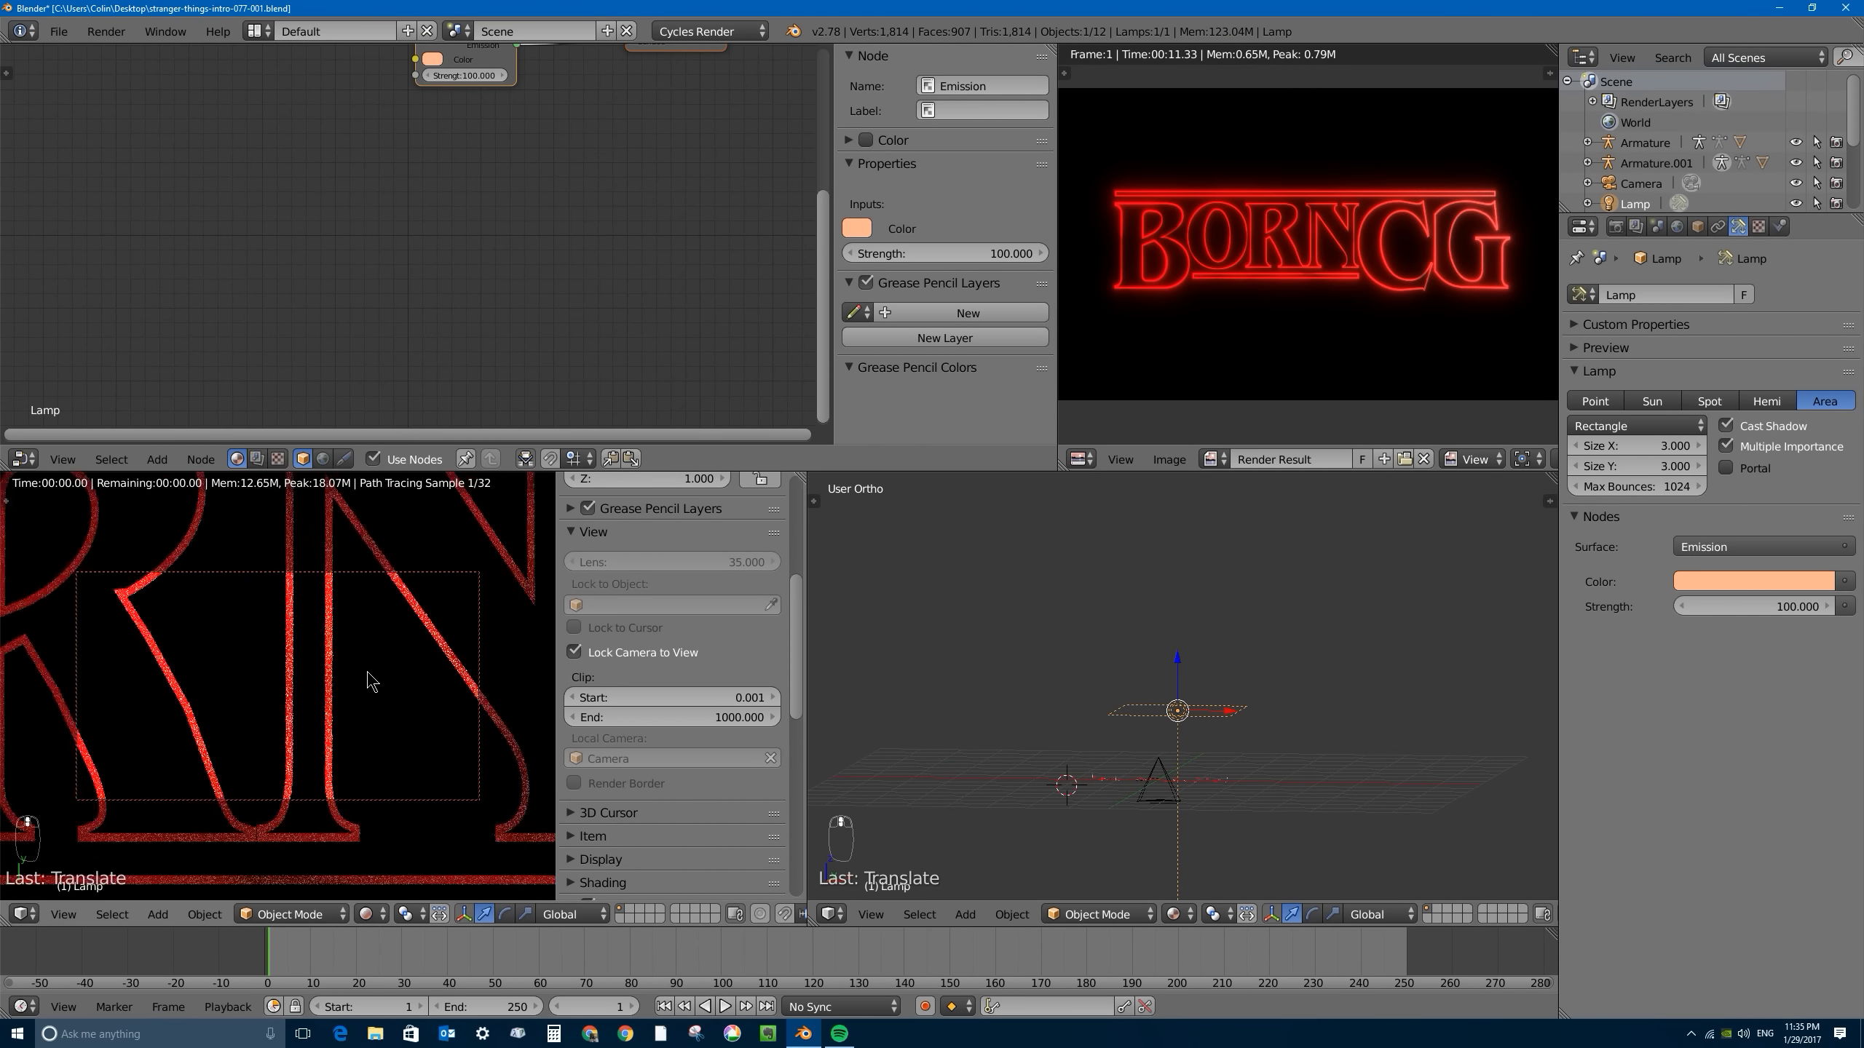
{"action": "scroll", "coordinate": [373, 682], "scroll_direction": "up", "scroll_amount": 1}
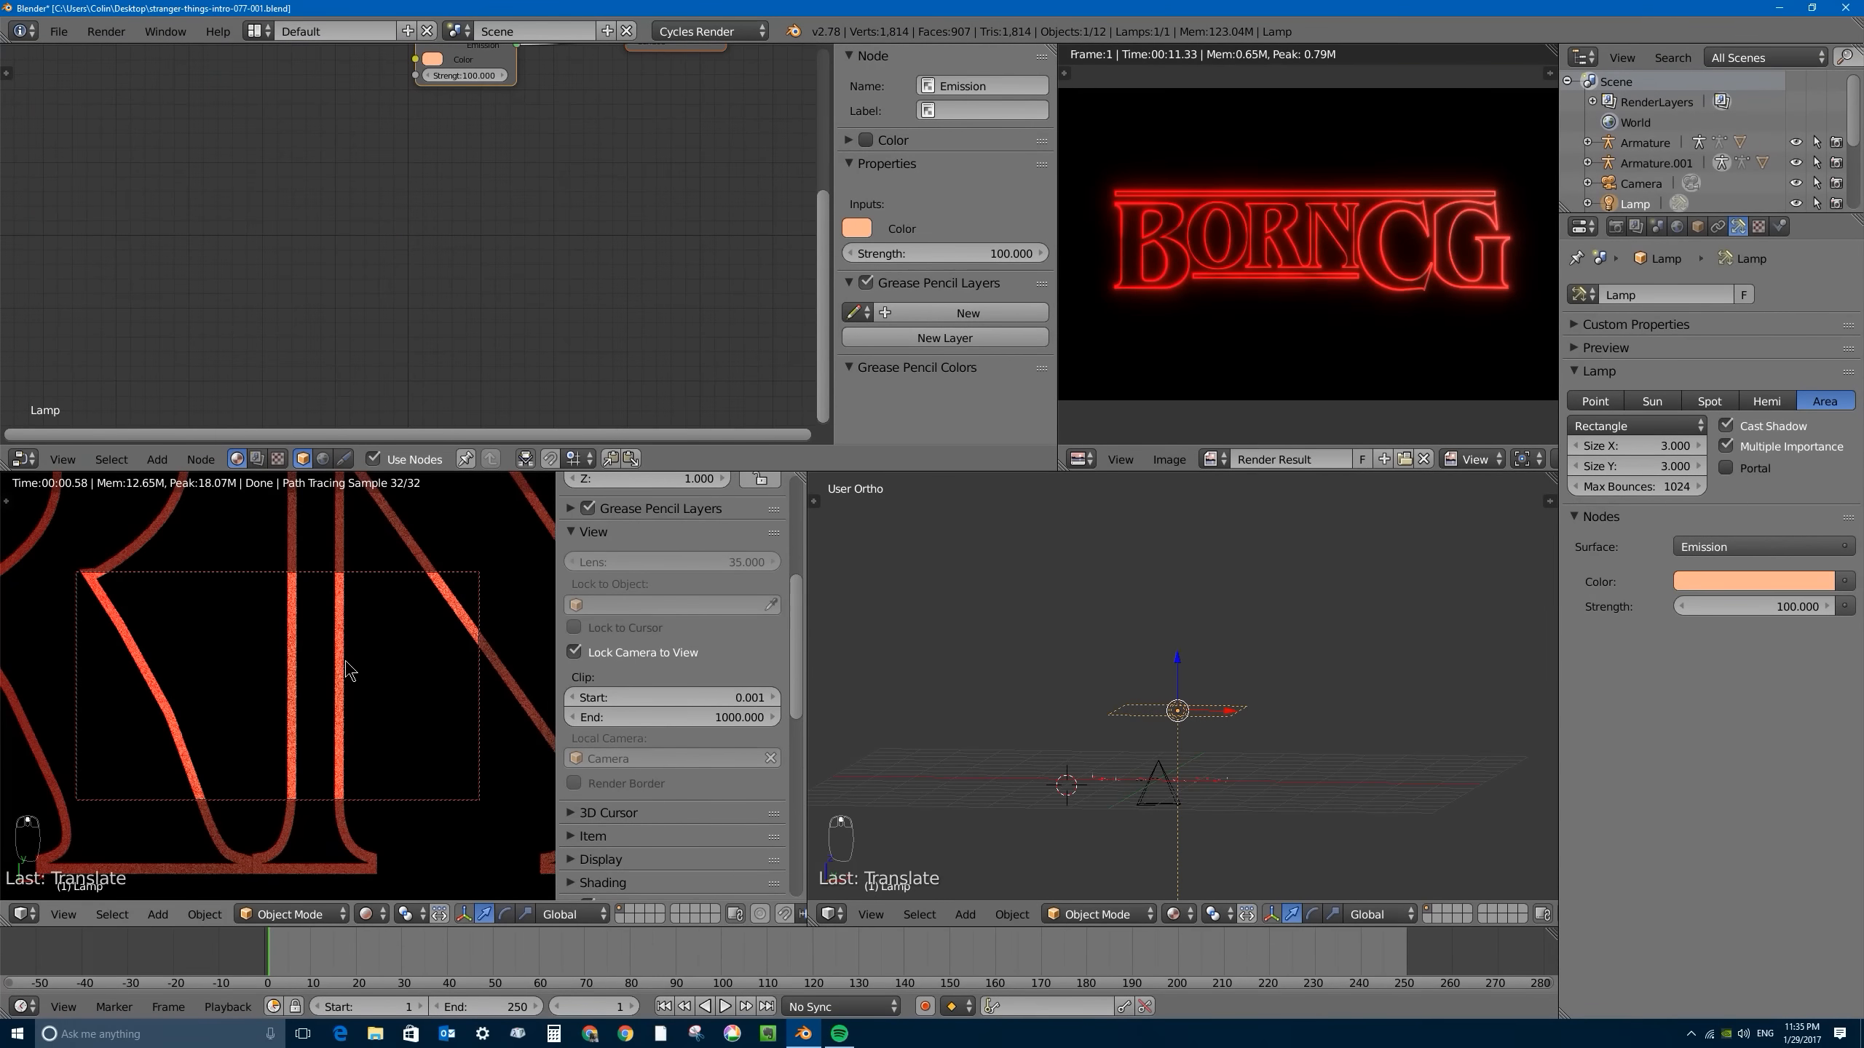
- Select the letter N, frame it in the camera view and set up a close-up of its strokes
{"action": "right_click", "coordinate": [345, 638]}
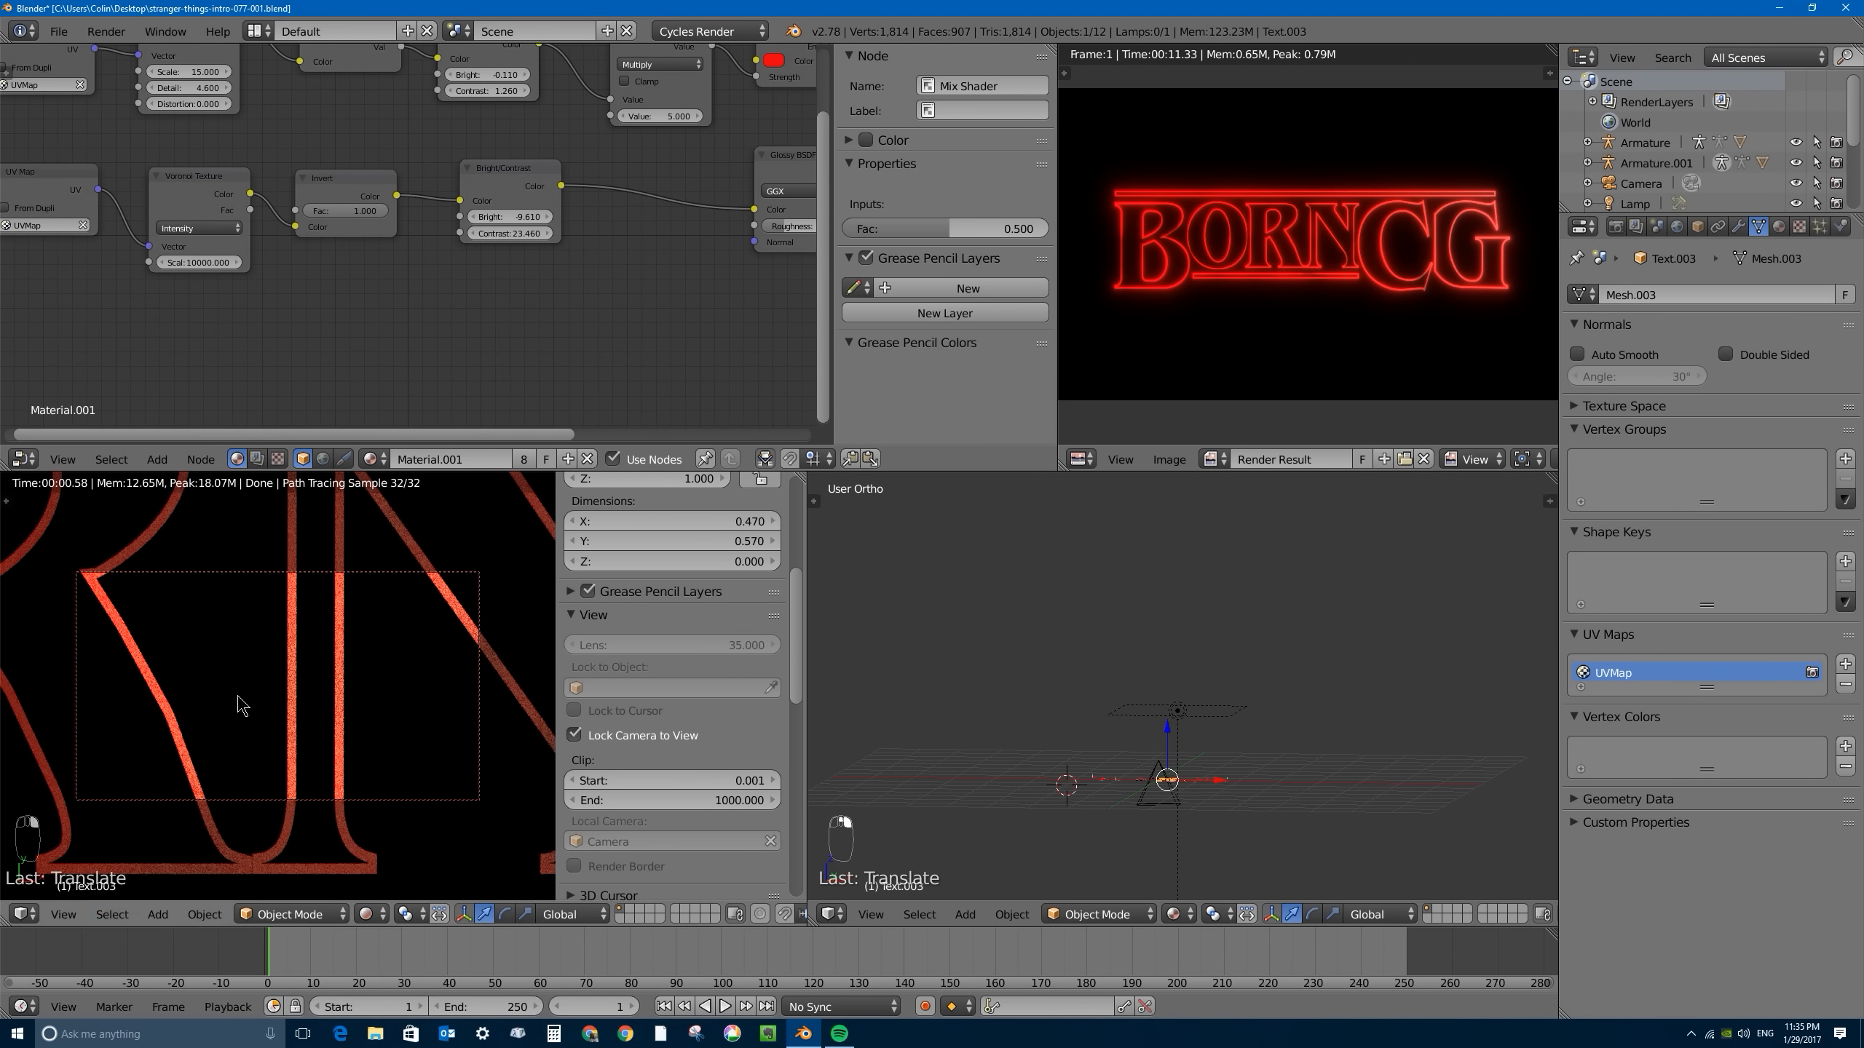
{"action": "left_click", "coordinate": [63, 914]}
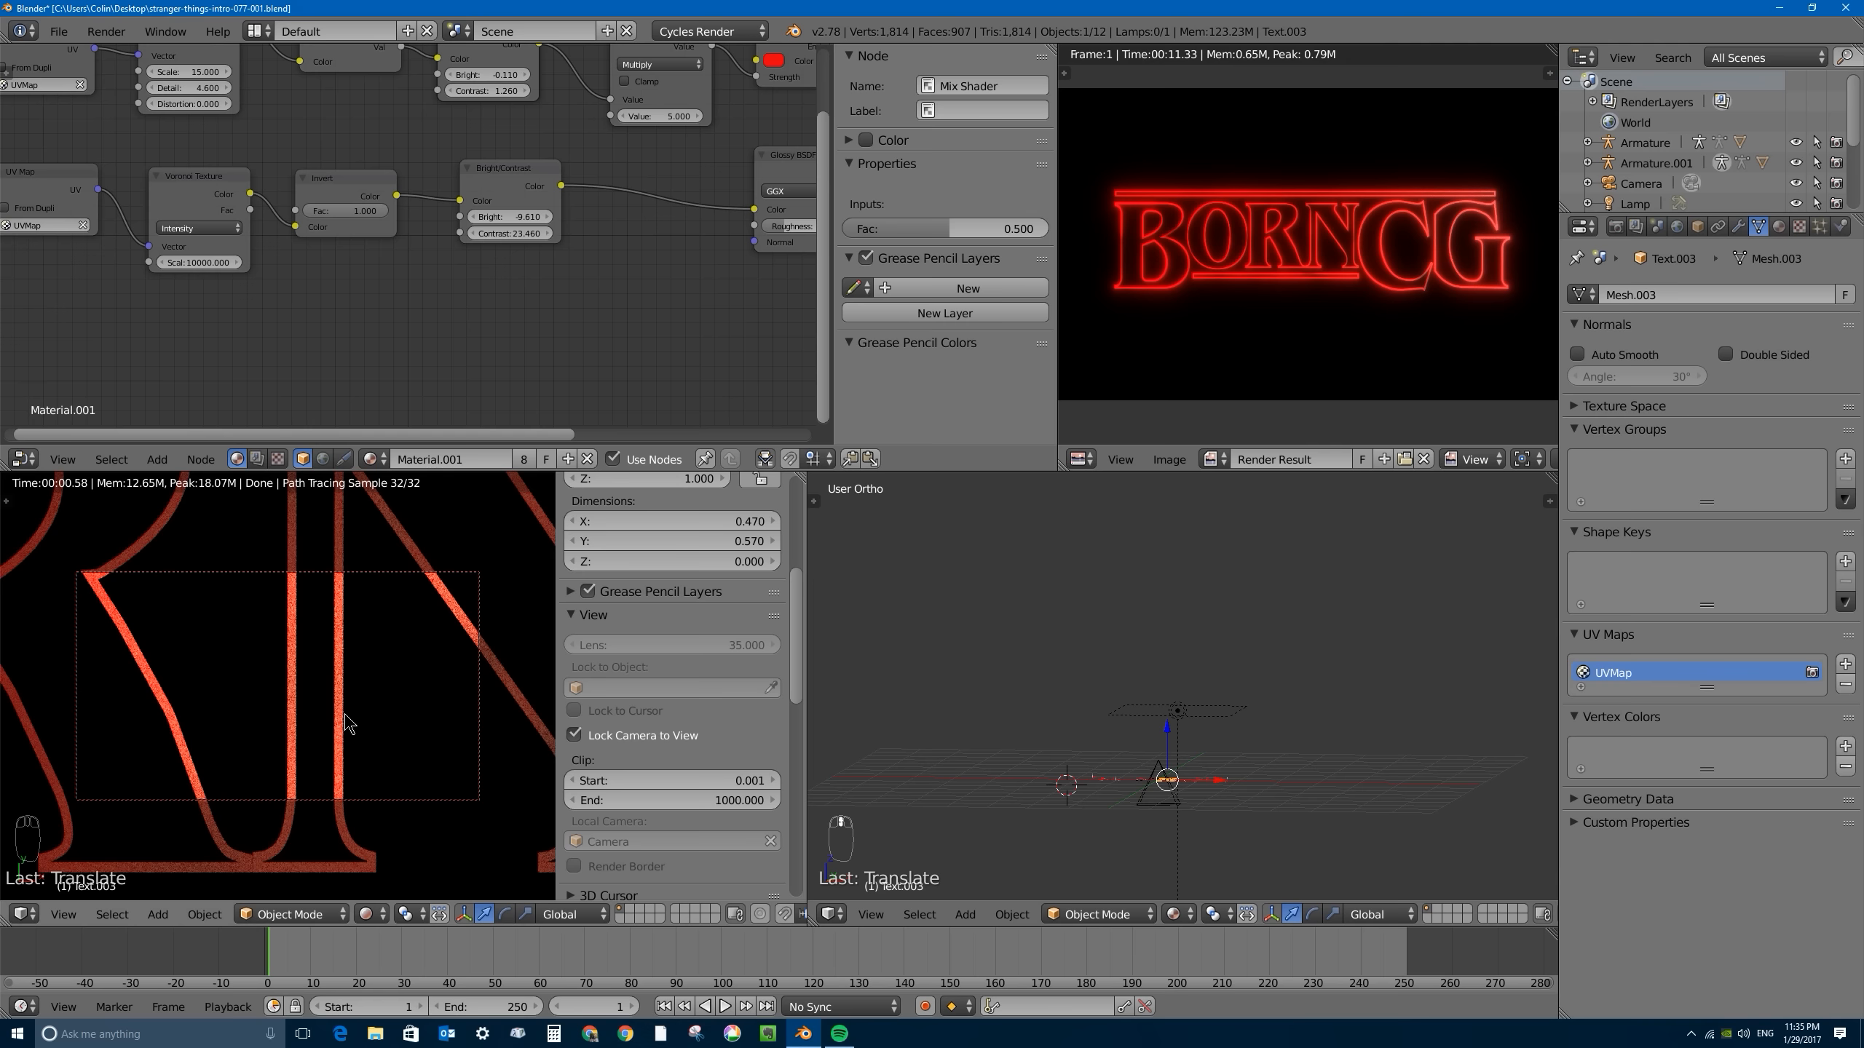
{"action": "left_click", "coordinate": [64, 916]}
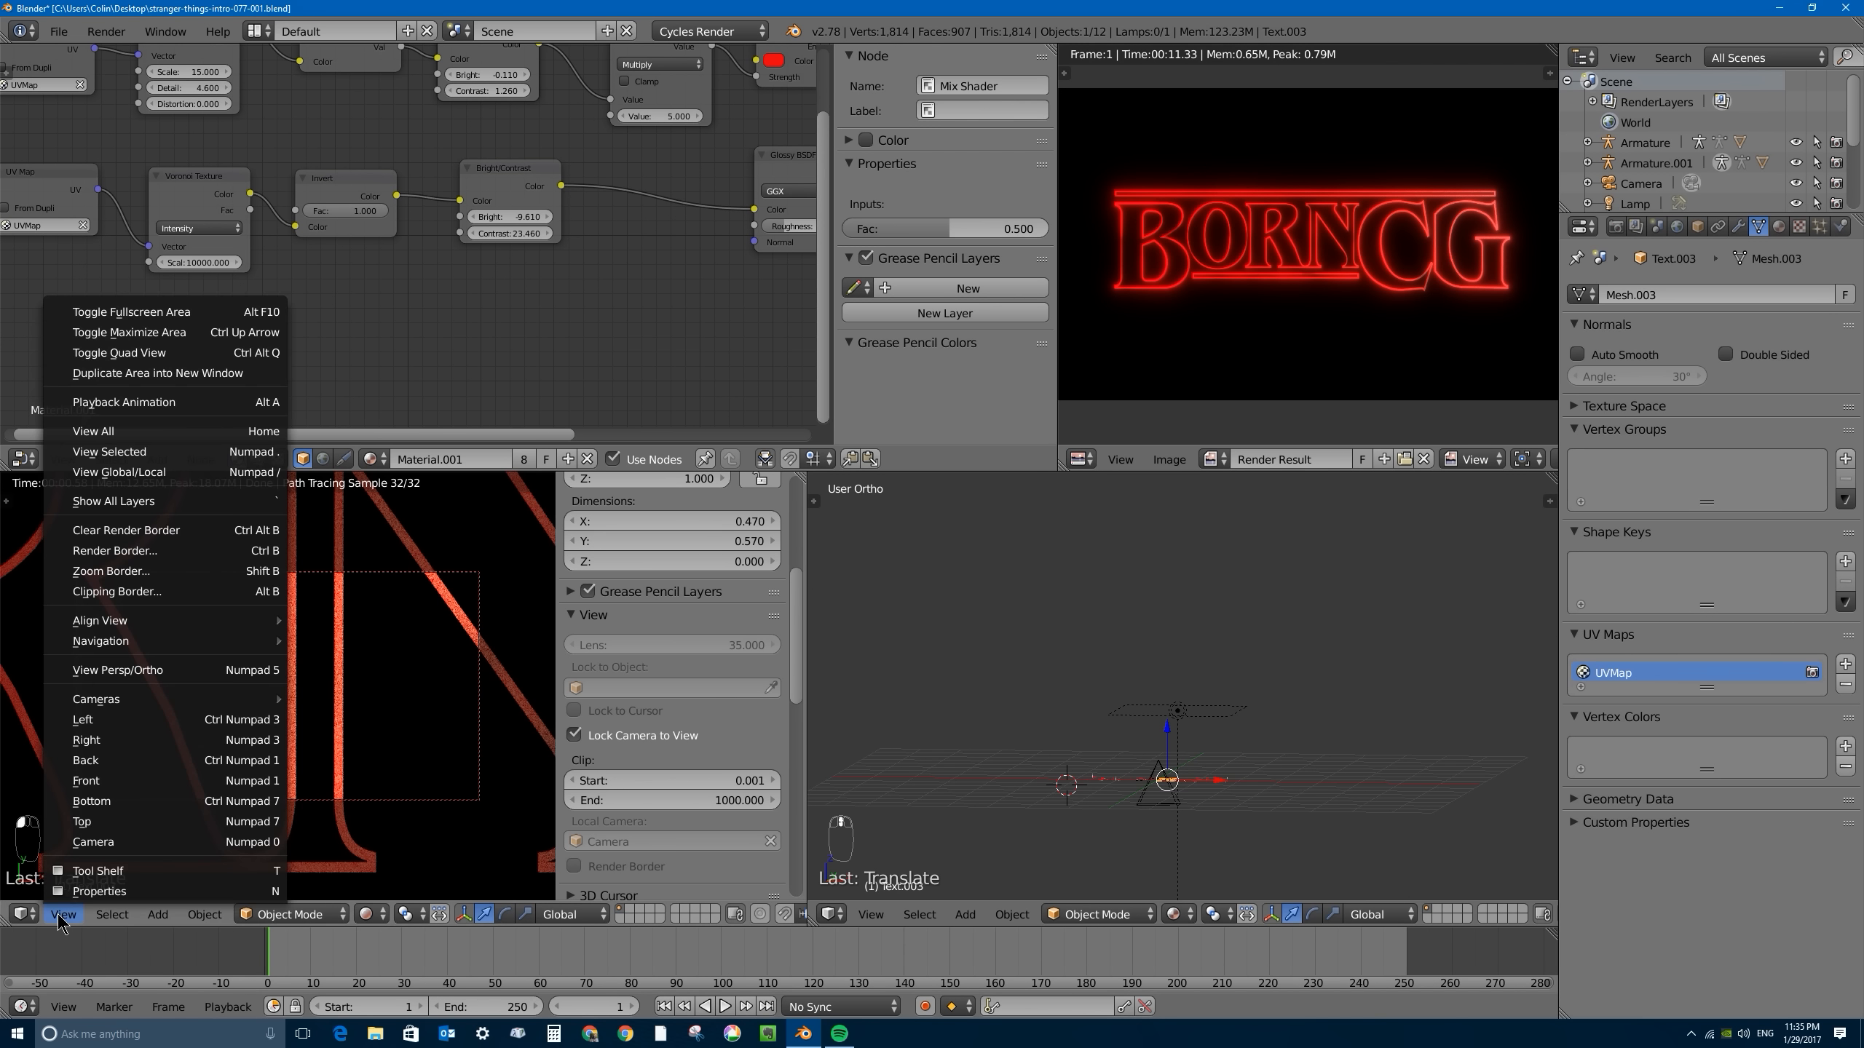
{"action": "left_click", "coordinate": [119, 451]}
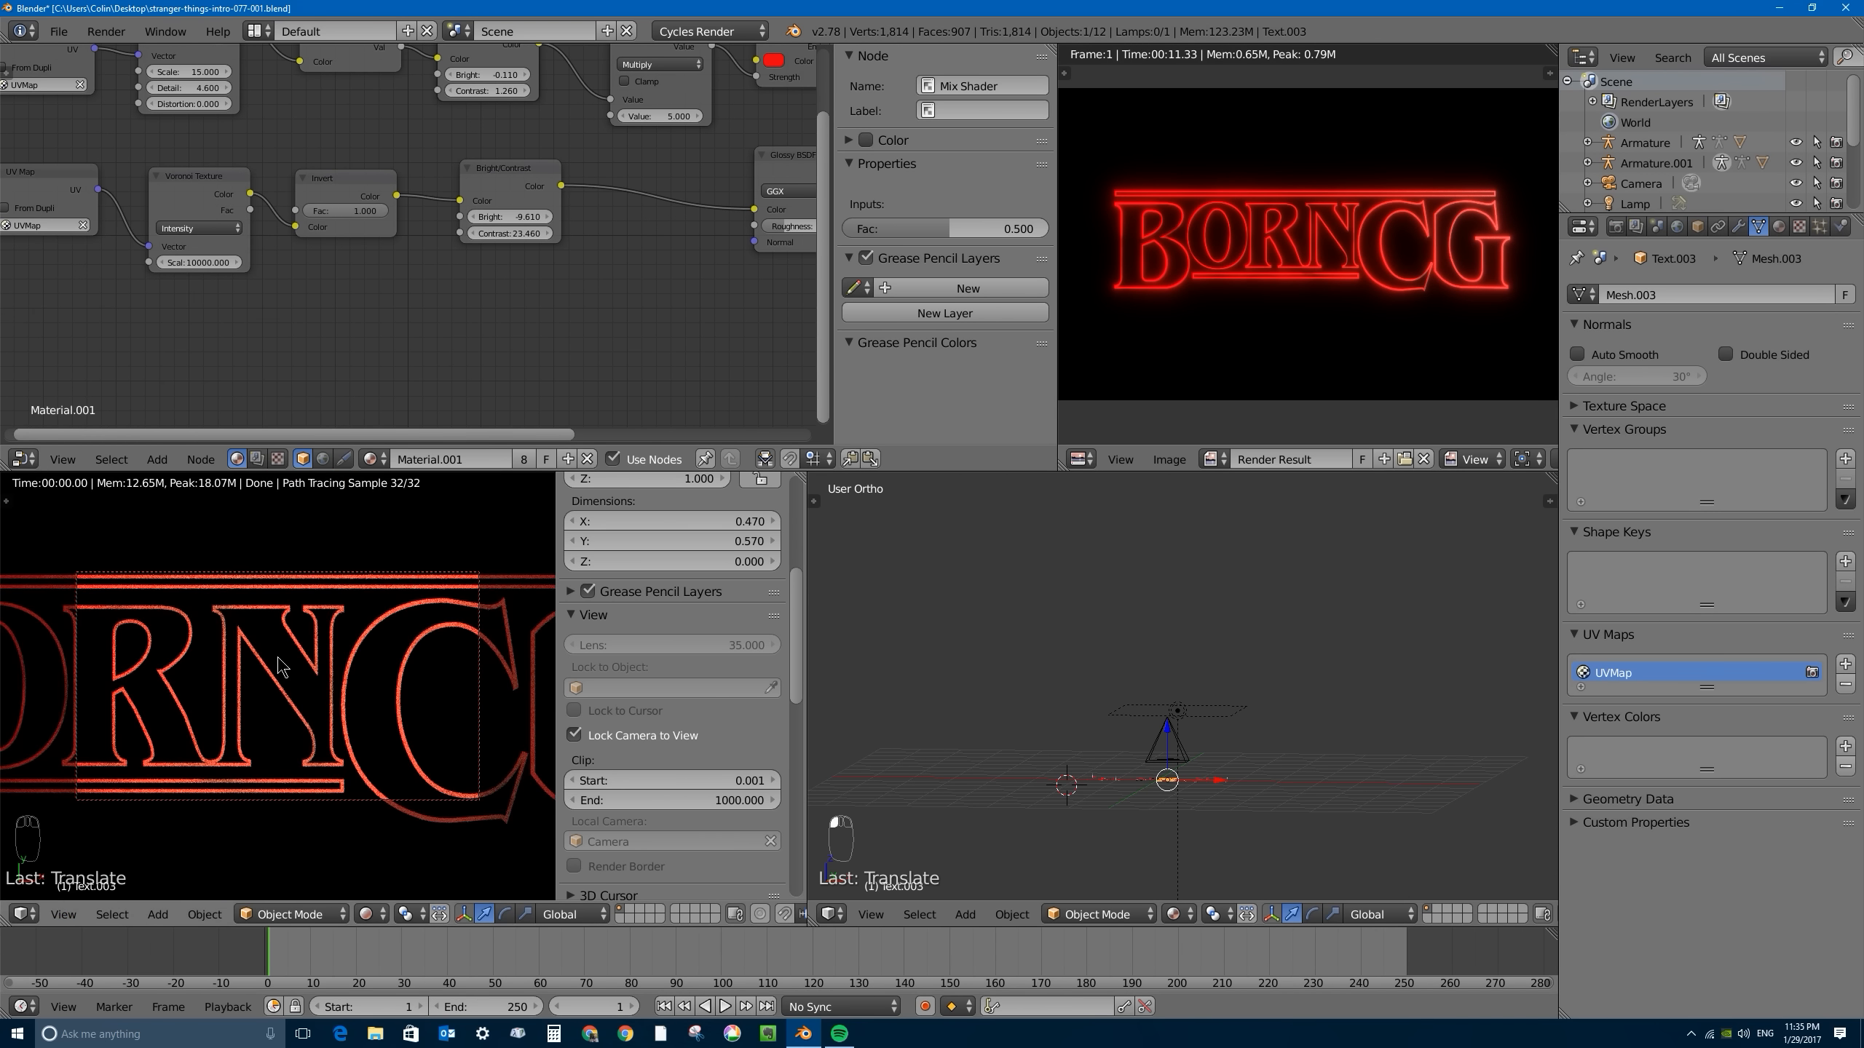
{"action": "scroll", "coordinate": [283, 667], "scroll_direction": "up", "scroll_amount": 4}
{"action": "scroll", "coordinate": [291, 661], "scroll_direction": "down", "scroll_amount": 1}
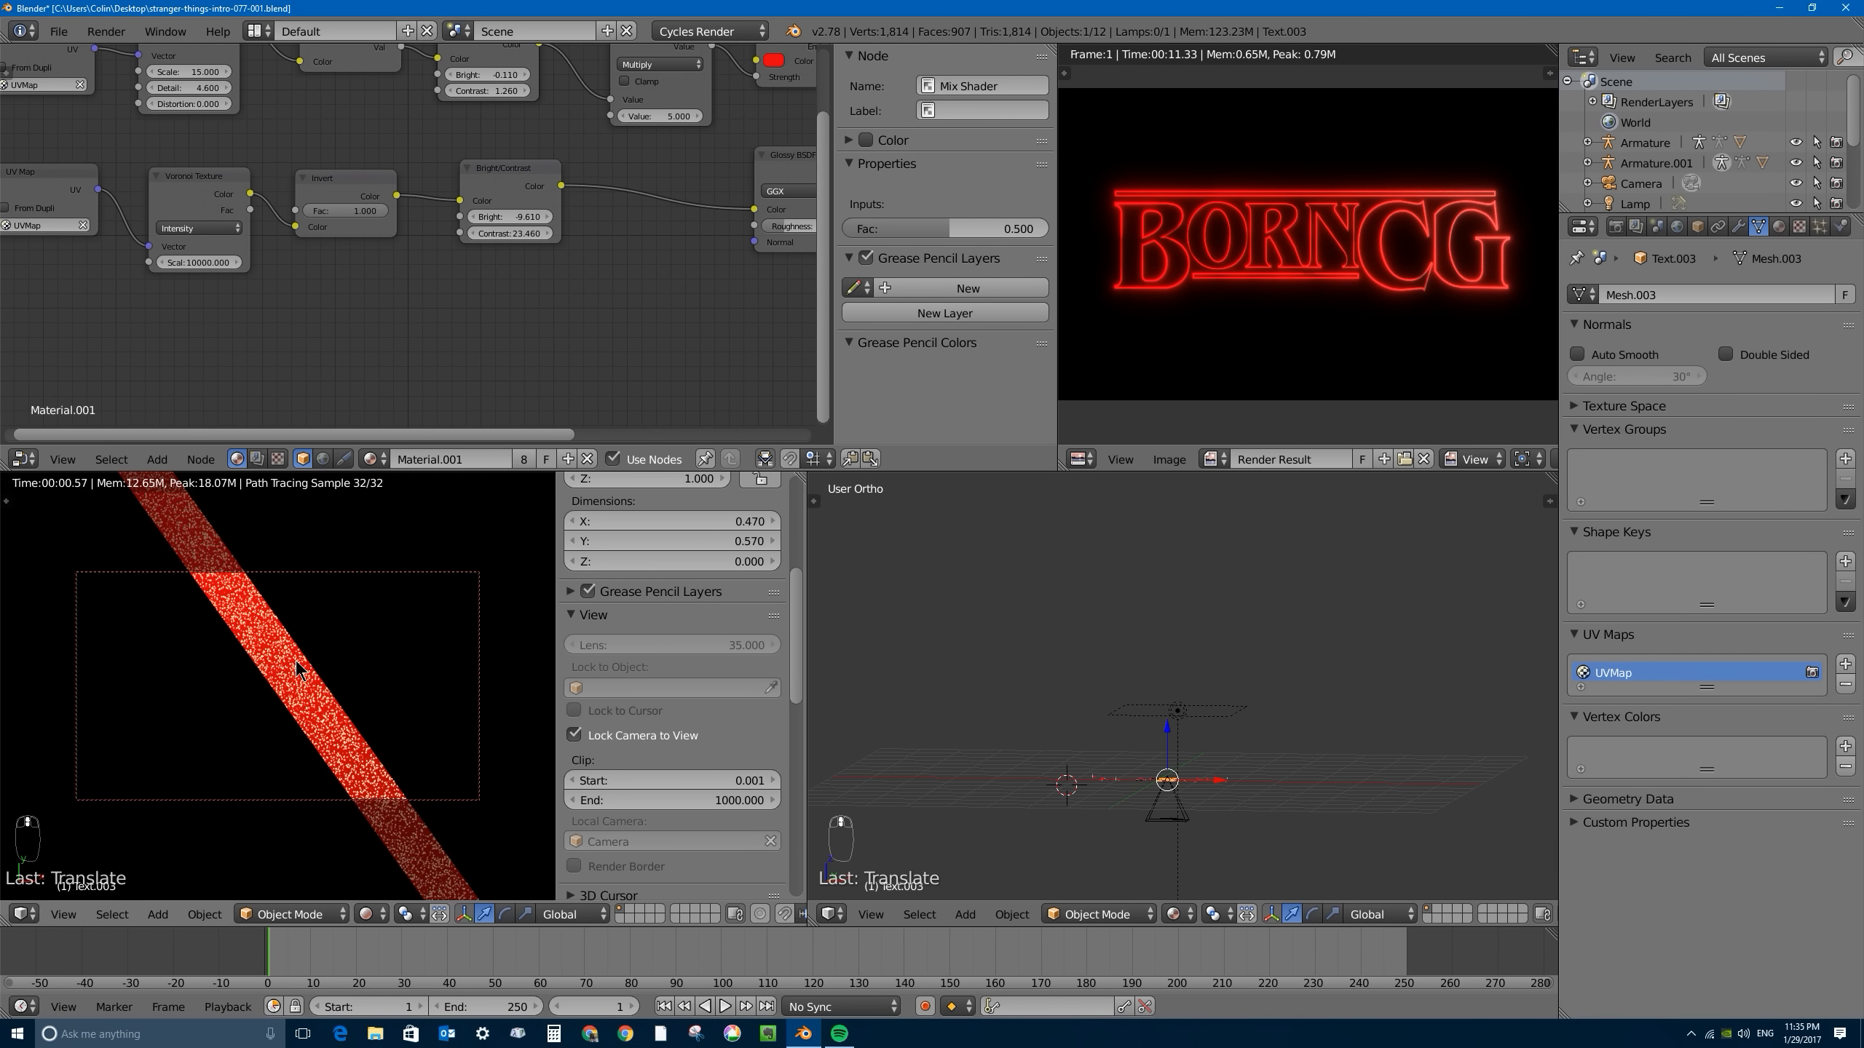
{"action": "scroll", "coordinate": [295, 664], "scroll_direction": "up", "scroll_amount": 1}
{"action": "scroll", "coordinate": [299, 667], "scroll_direction": "down", "scroll_amount": 1}
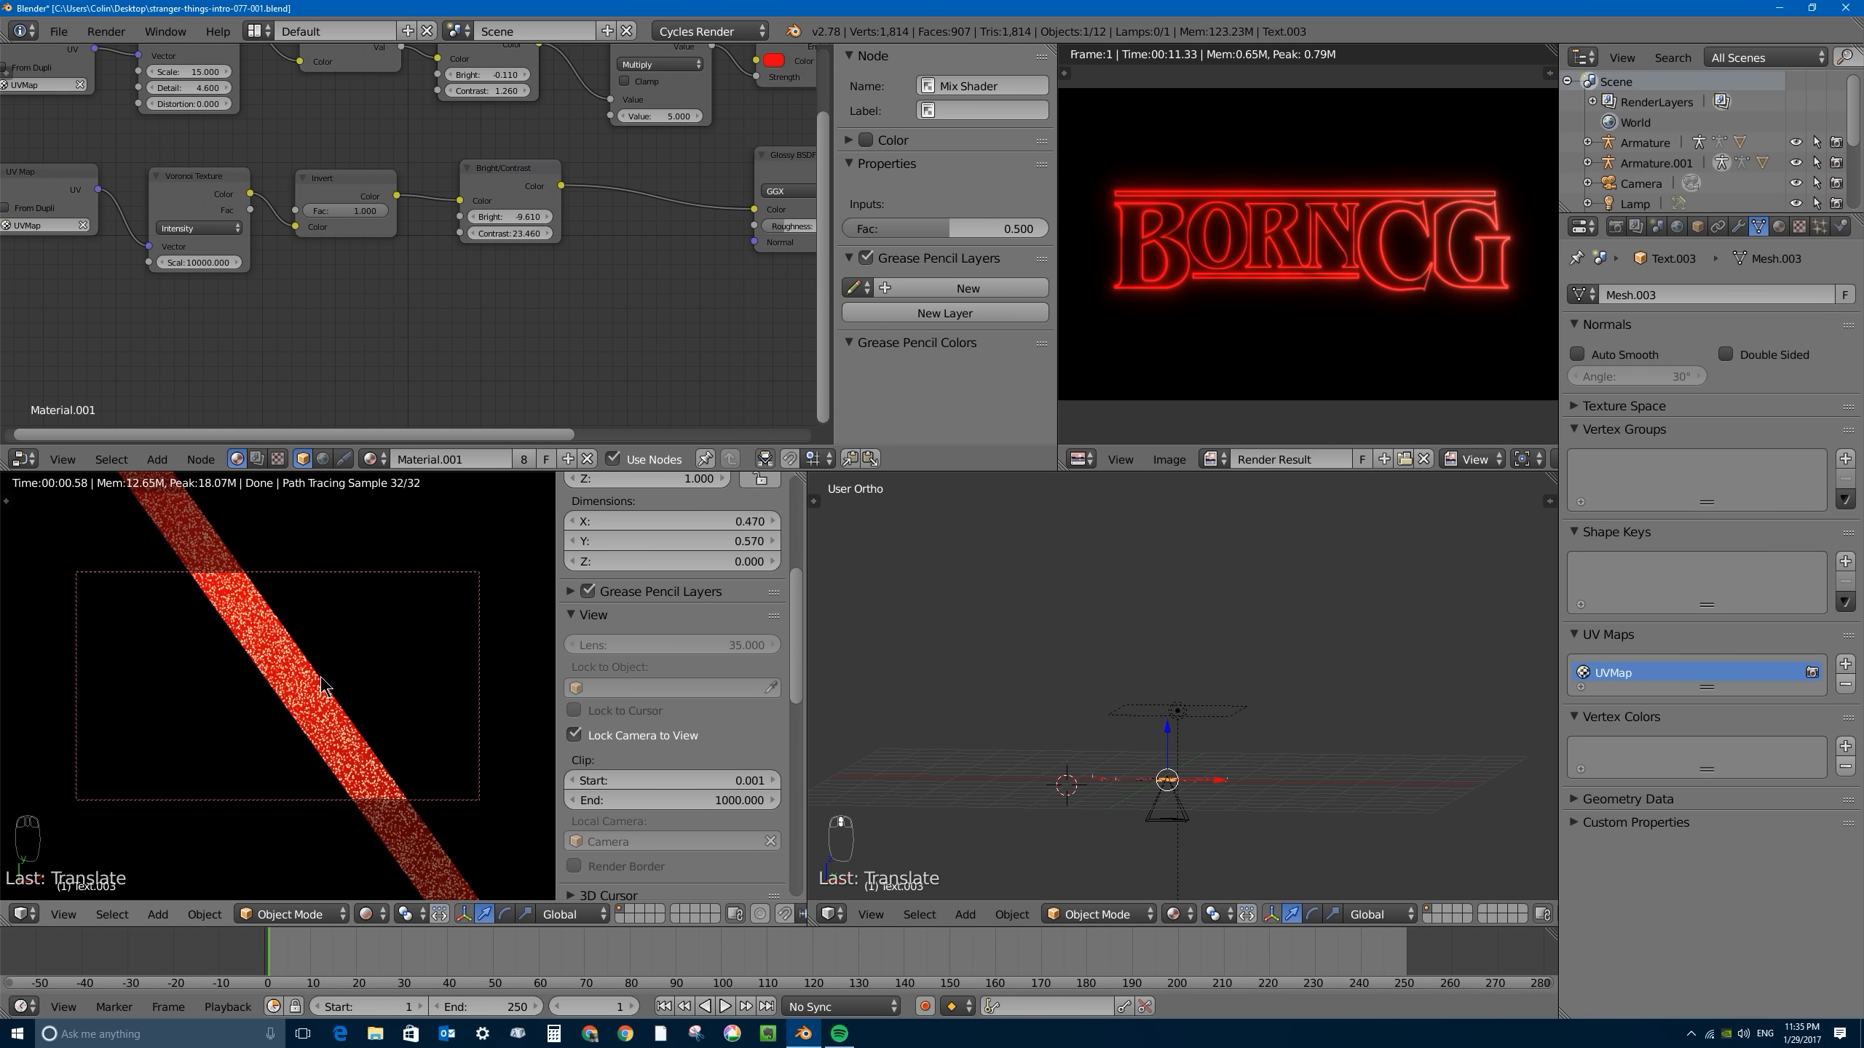
{"action": "scroll", "coordinate": [321, 653], "scroll_direction": "down", "scroll_amount": 3}
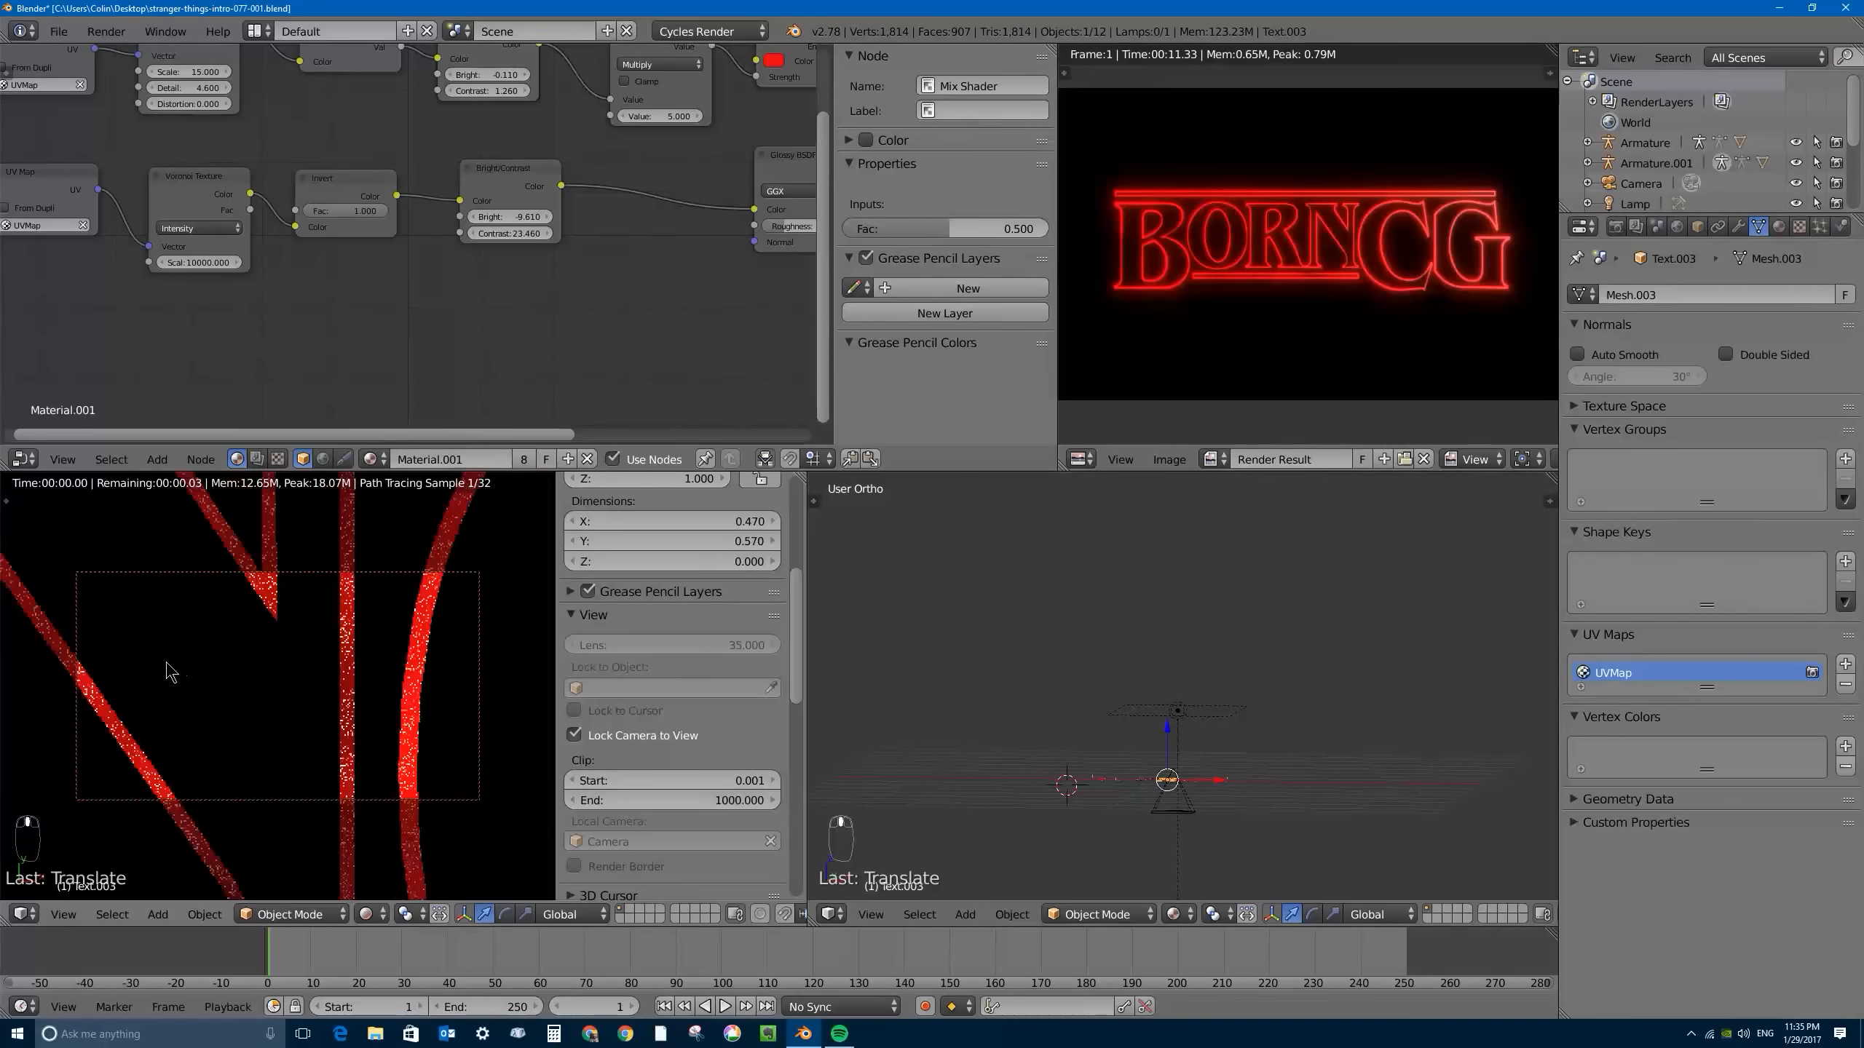
{"action": "middle_click_drag", "start_coordinate": [170, 672], "coordinate": [486, 695], "text": "shift"}
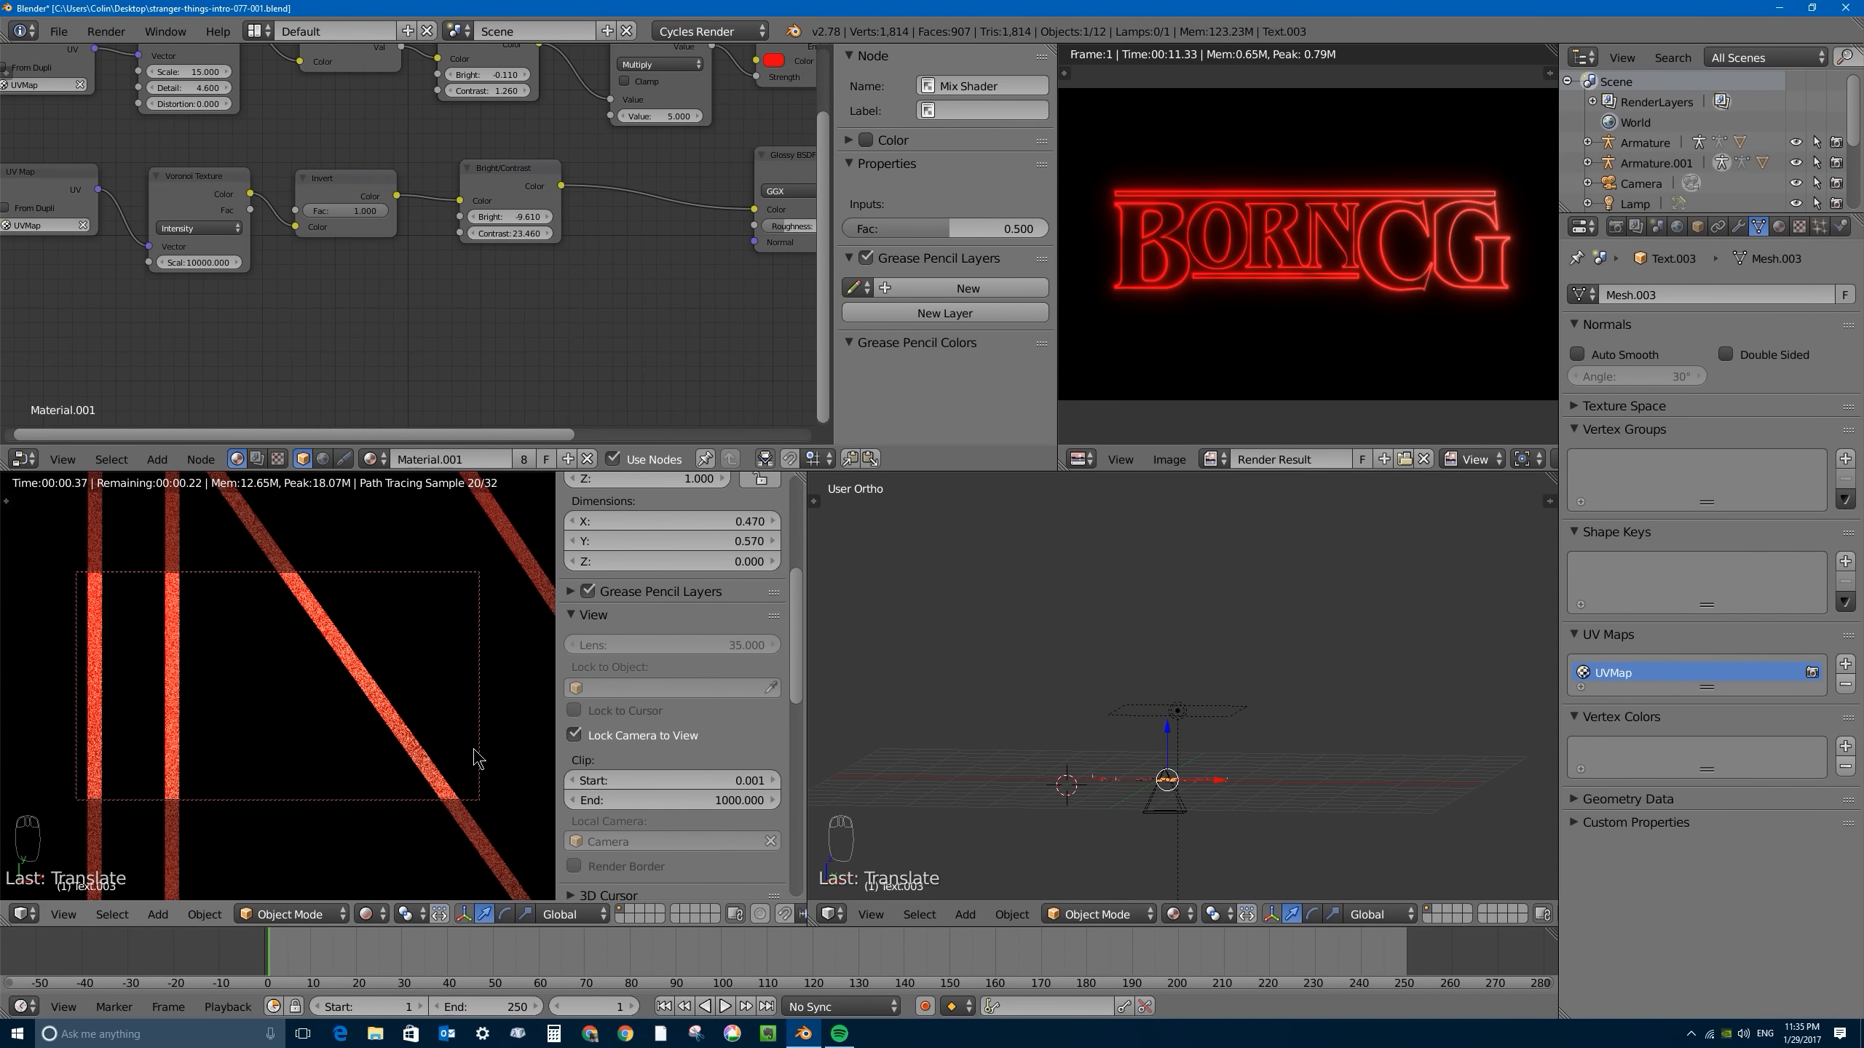
- Reselect the area lamp and render the camera's close-up of the letter strokes
{"action": "middle_click_drag", "start_coordinate": [1144, 679], "coordinate": [1176, 710]}
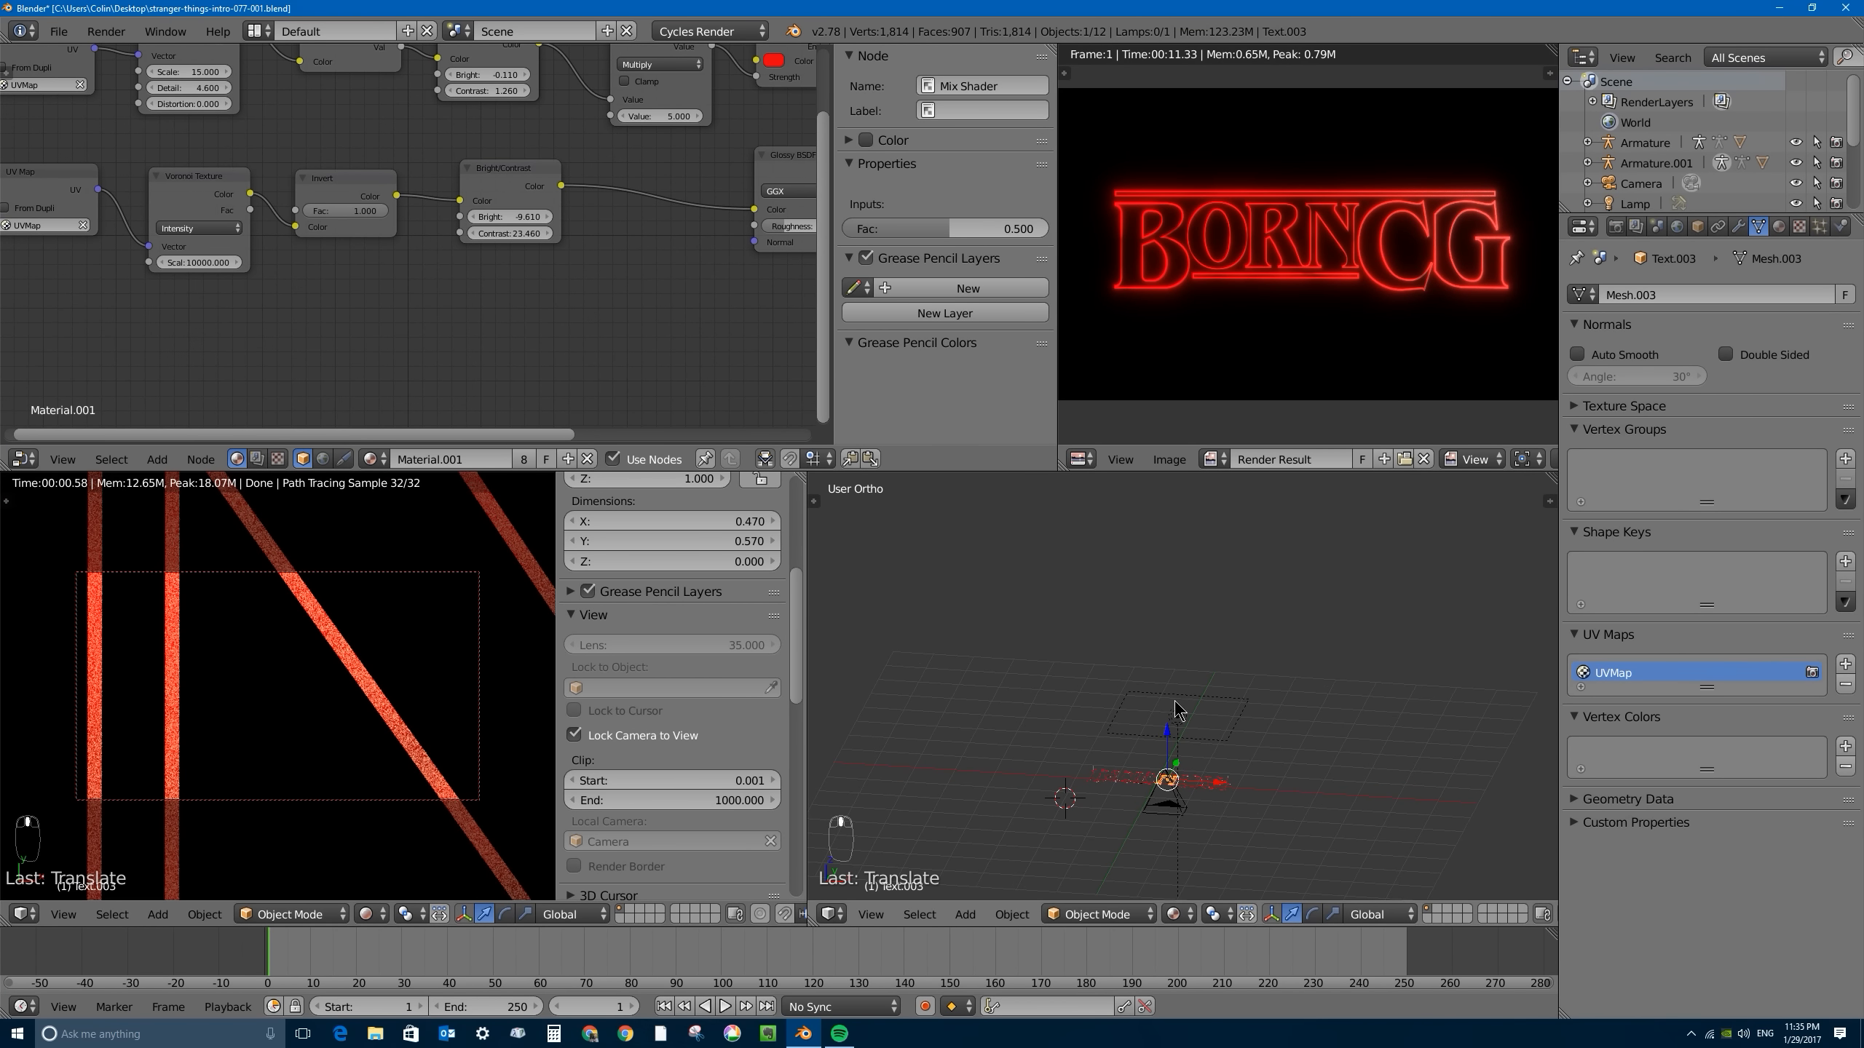
{"action": "right_click", "coordinate": [1175, 709]}
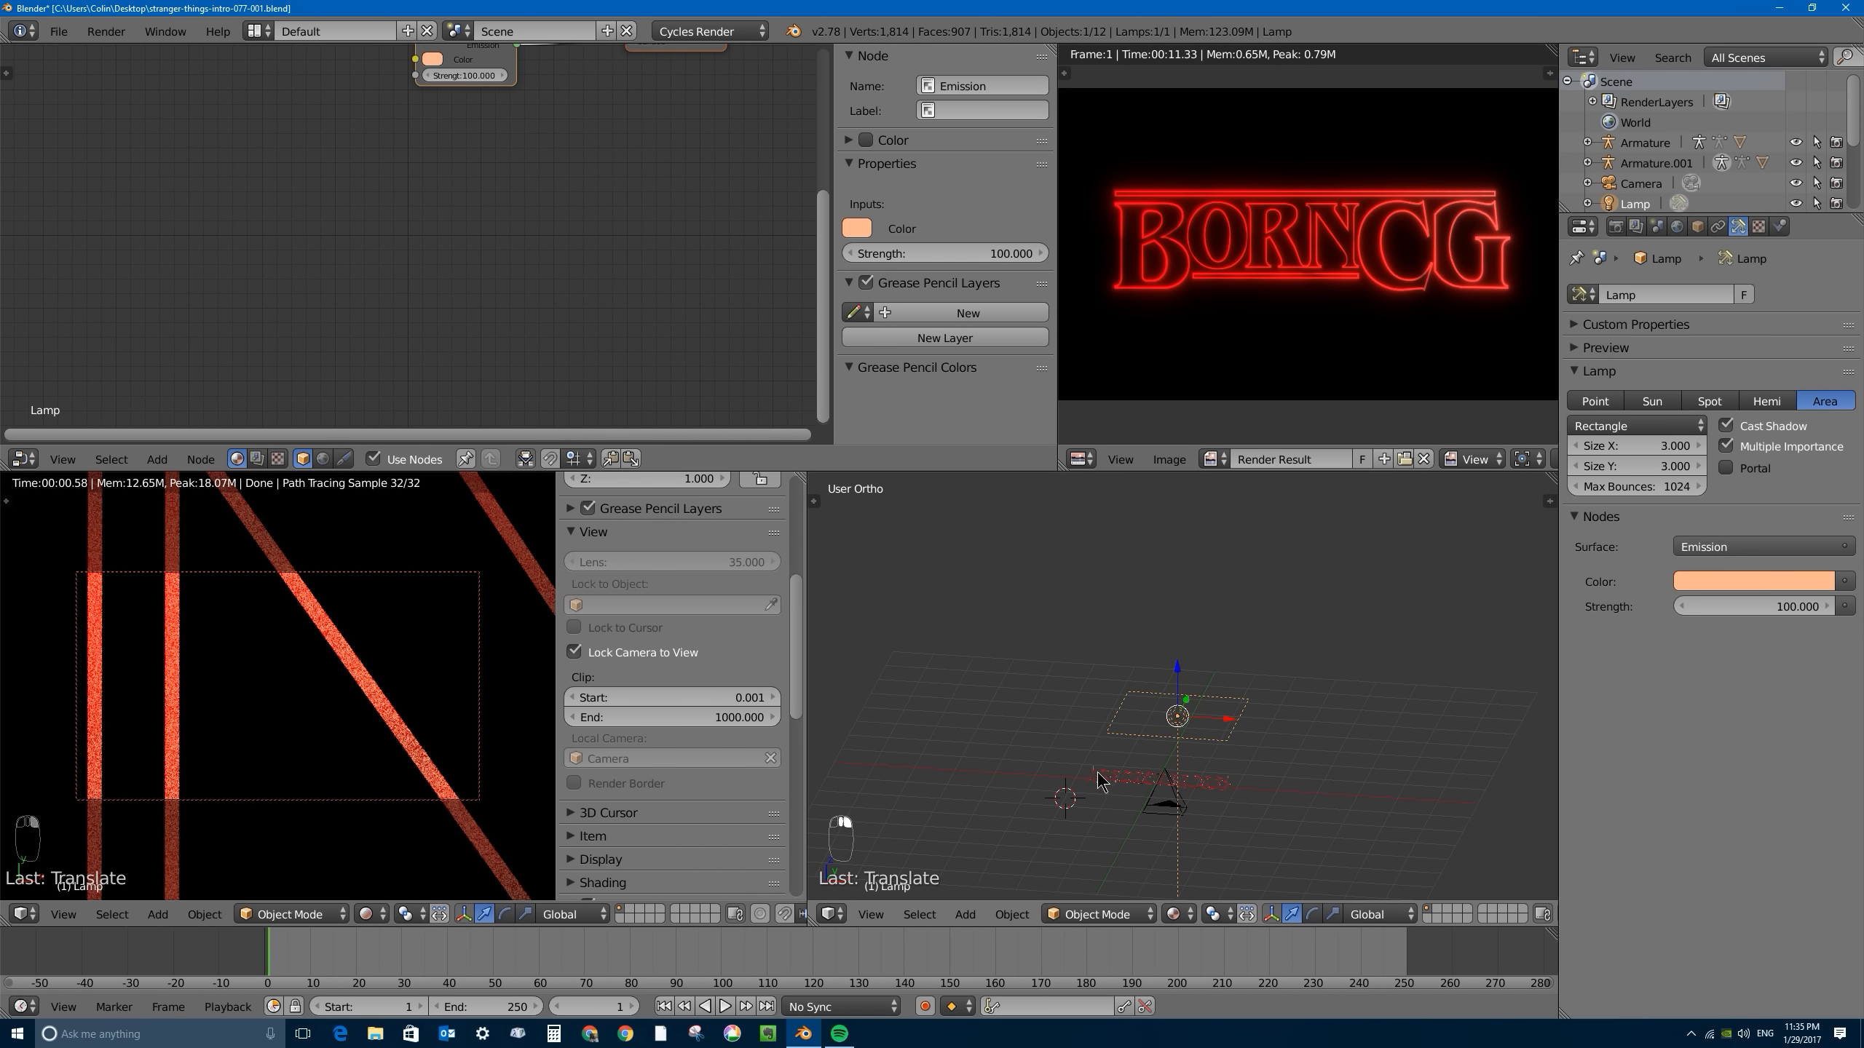
{"action": "middle_click_drag", "start_coordinate": [1099, 782], "coordinate": [1105, 793]}
{"action": "scroll", "coordinate": [1089, 764], "scroll_direction": "up", "scroll_amount": 3}
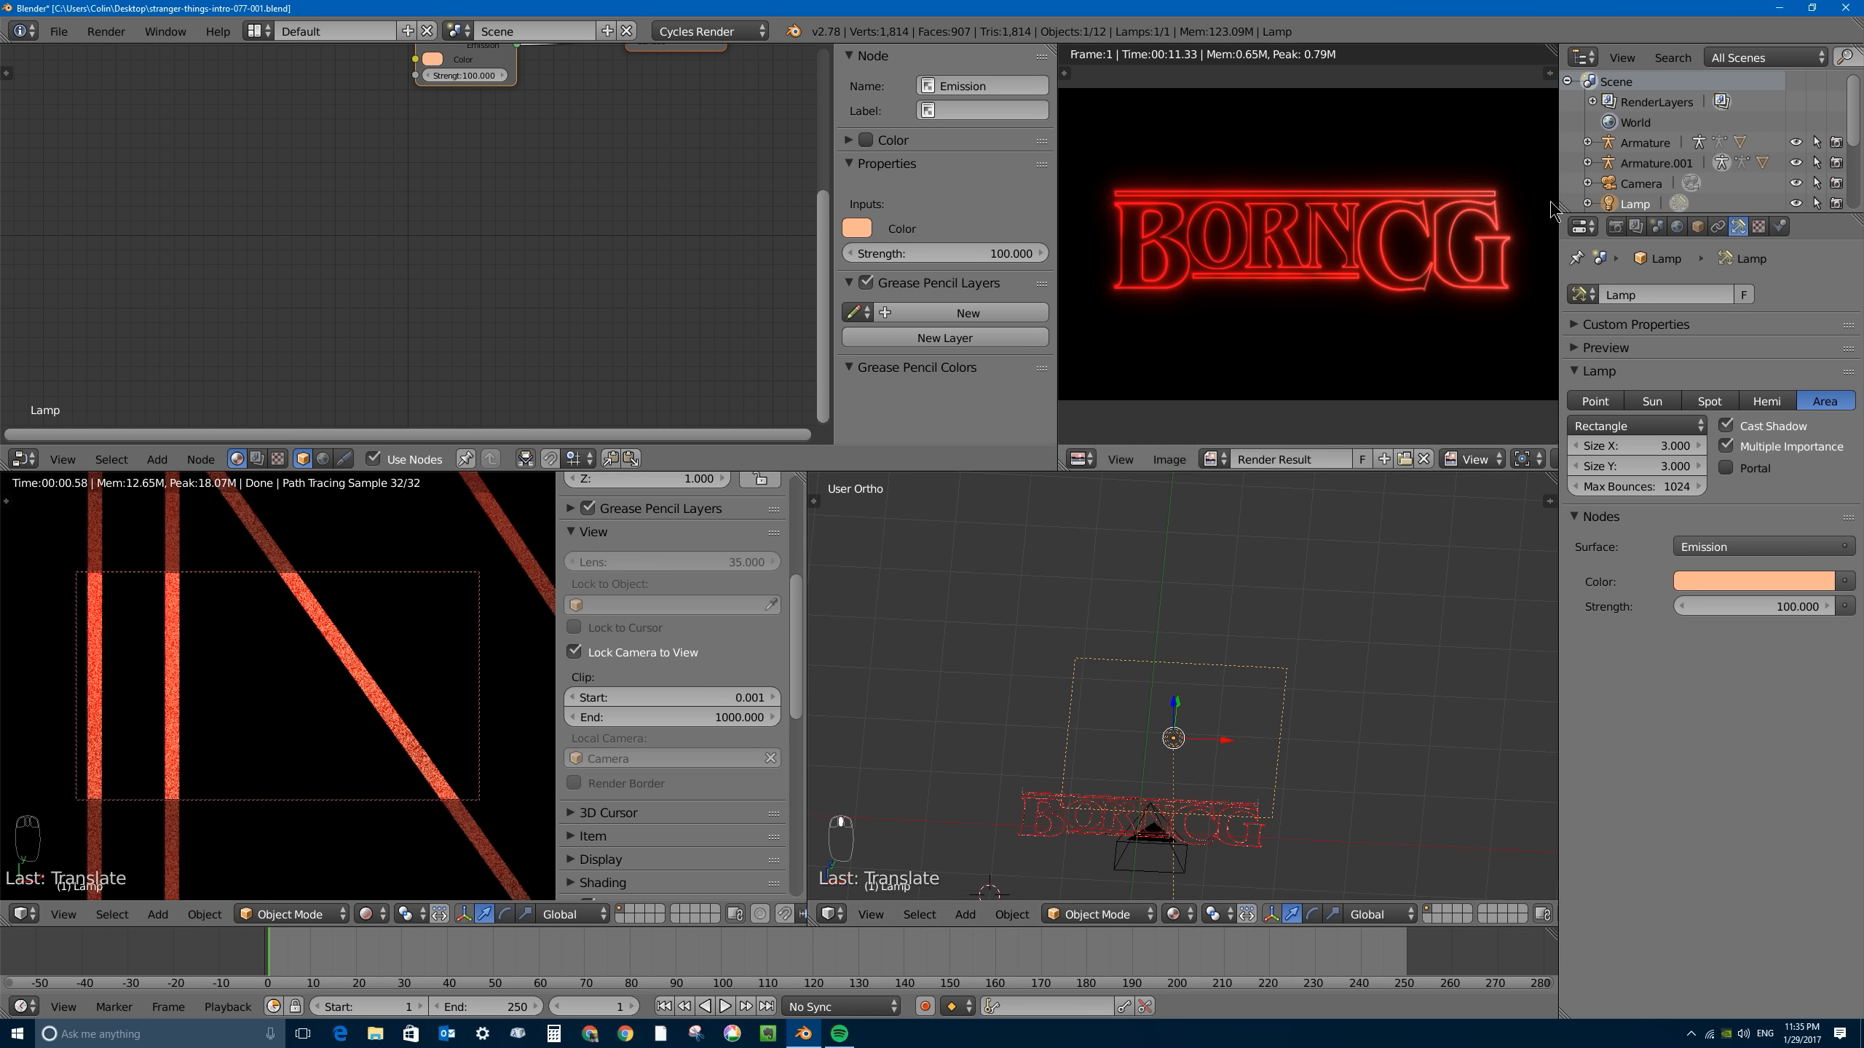
{"action": "left_click", "coordinate": [1615, 228]}
{"action": "left_click", "coordinate": [1614, 319]}
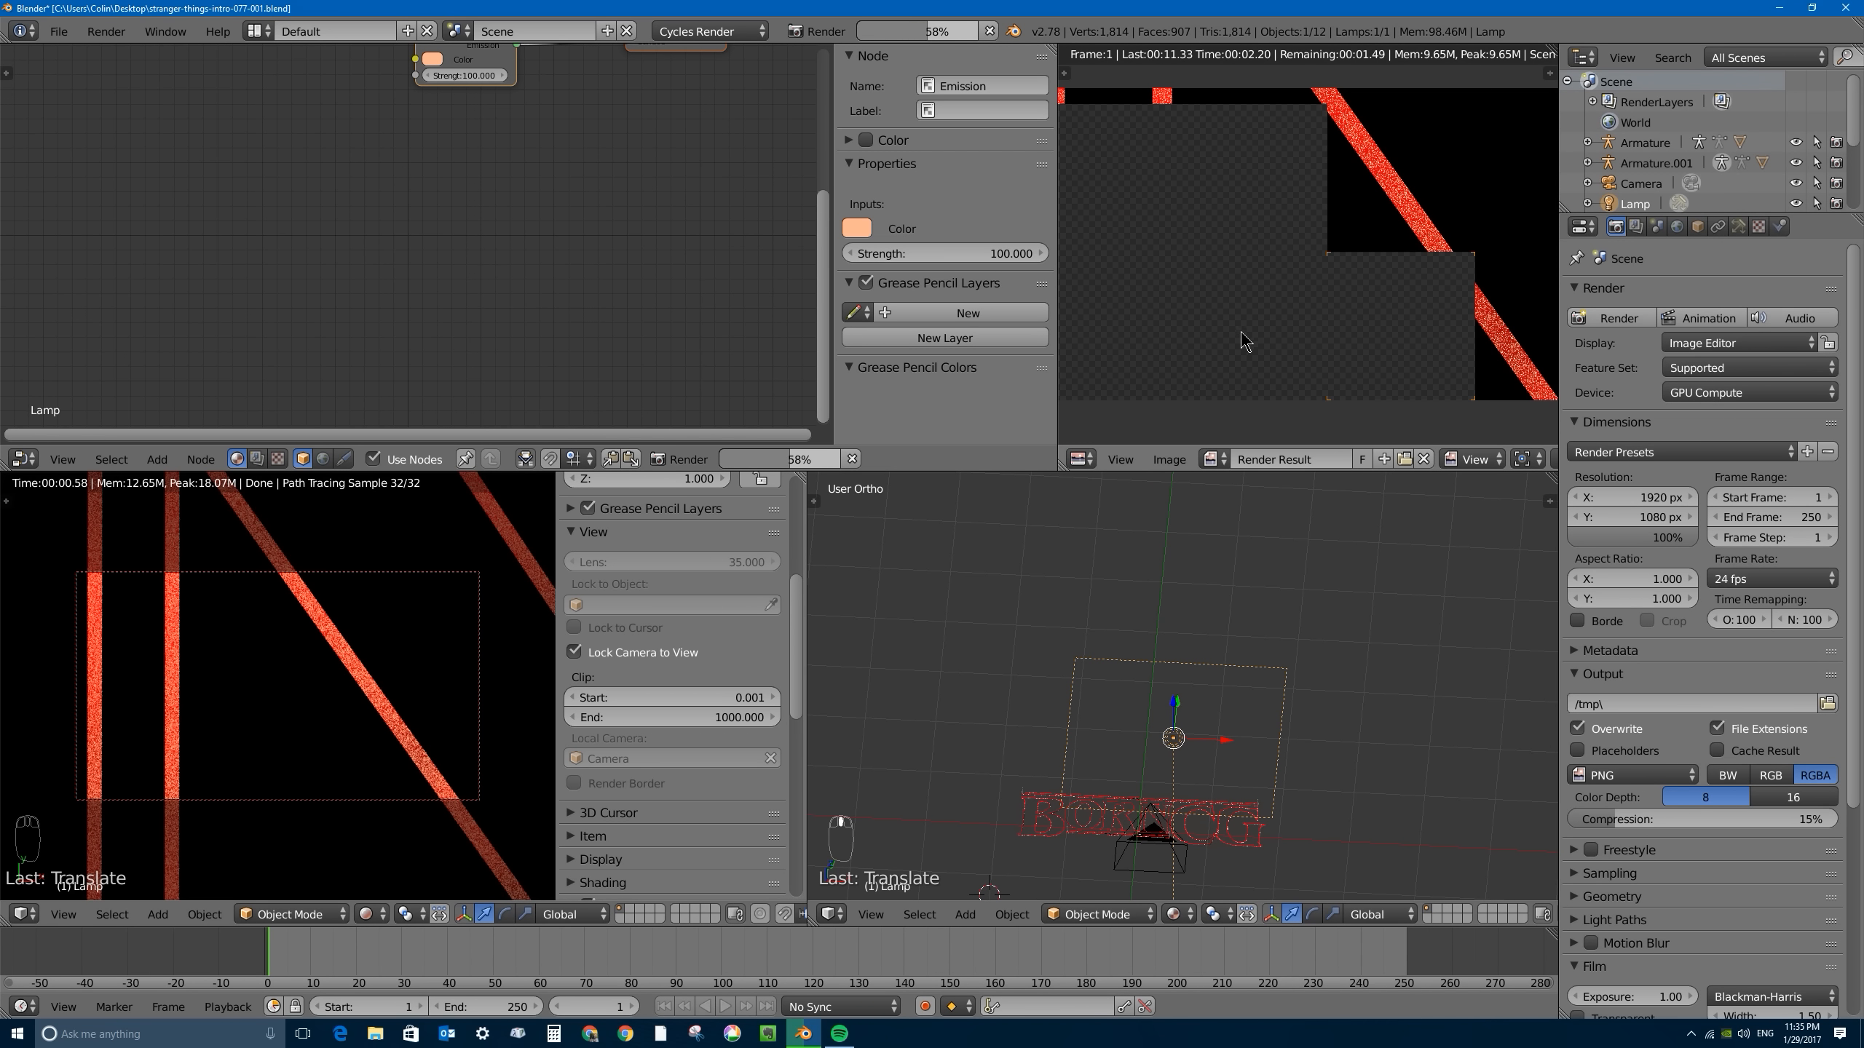
{"action": "scroll", "coordinate": [1240, 279], "scroll_direction": "down", "scroll_amount": 1}
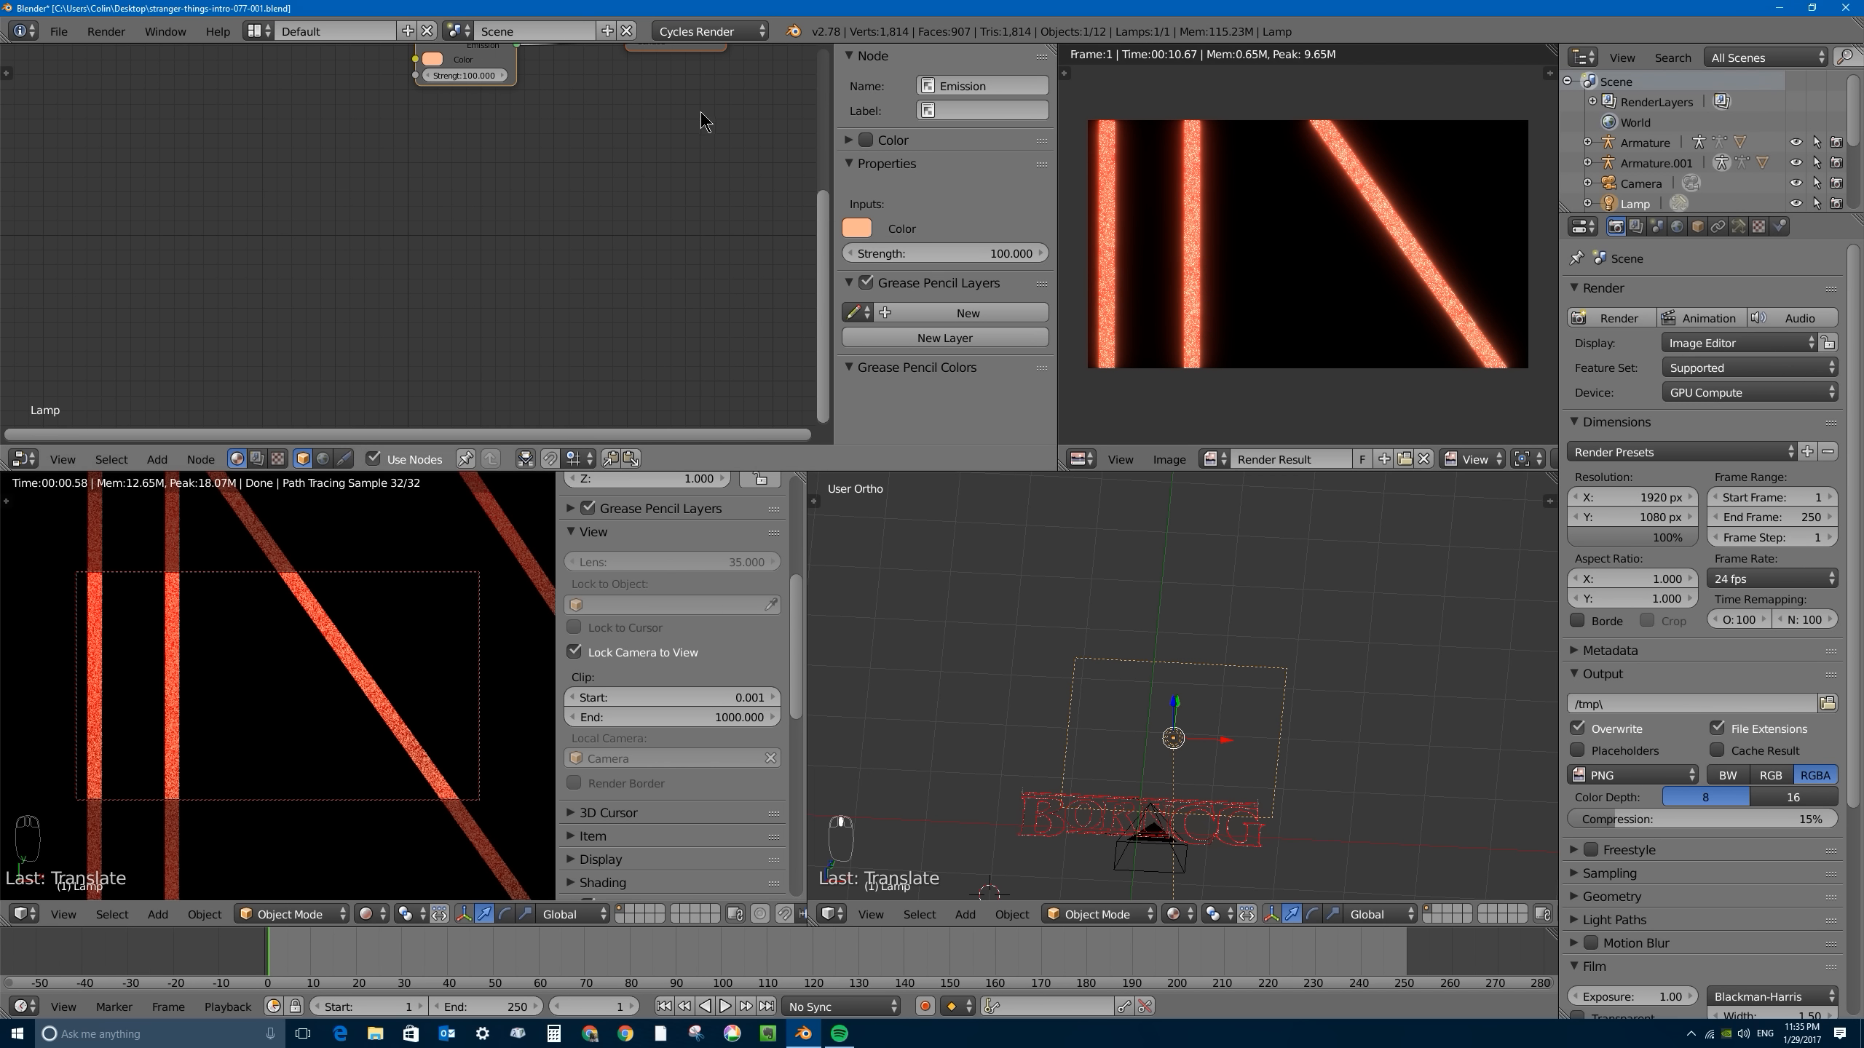
- Select the title letter B and reduce its material's Mix Shader factor to 0.329
{"action": "scroll", "coordinate": [703, 117], "scroll_direction": "down", "scroll_amount": 1}
{"action": "middle_click_drag", "start_coordinate": [695, 117], "coordinate": [655, 214]}
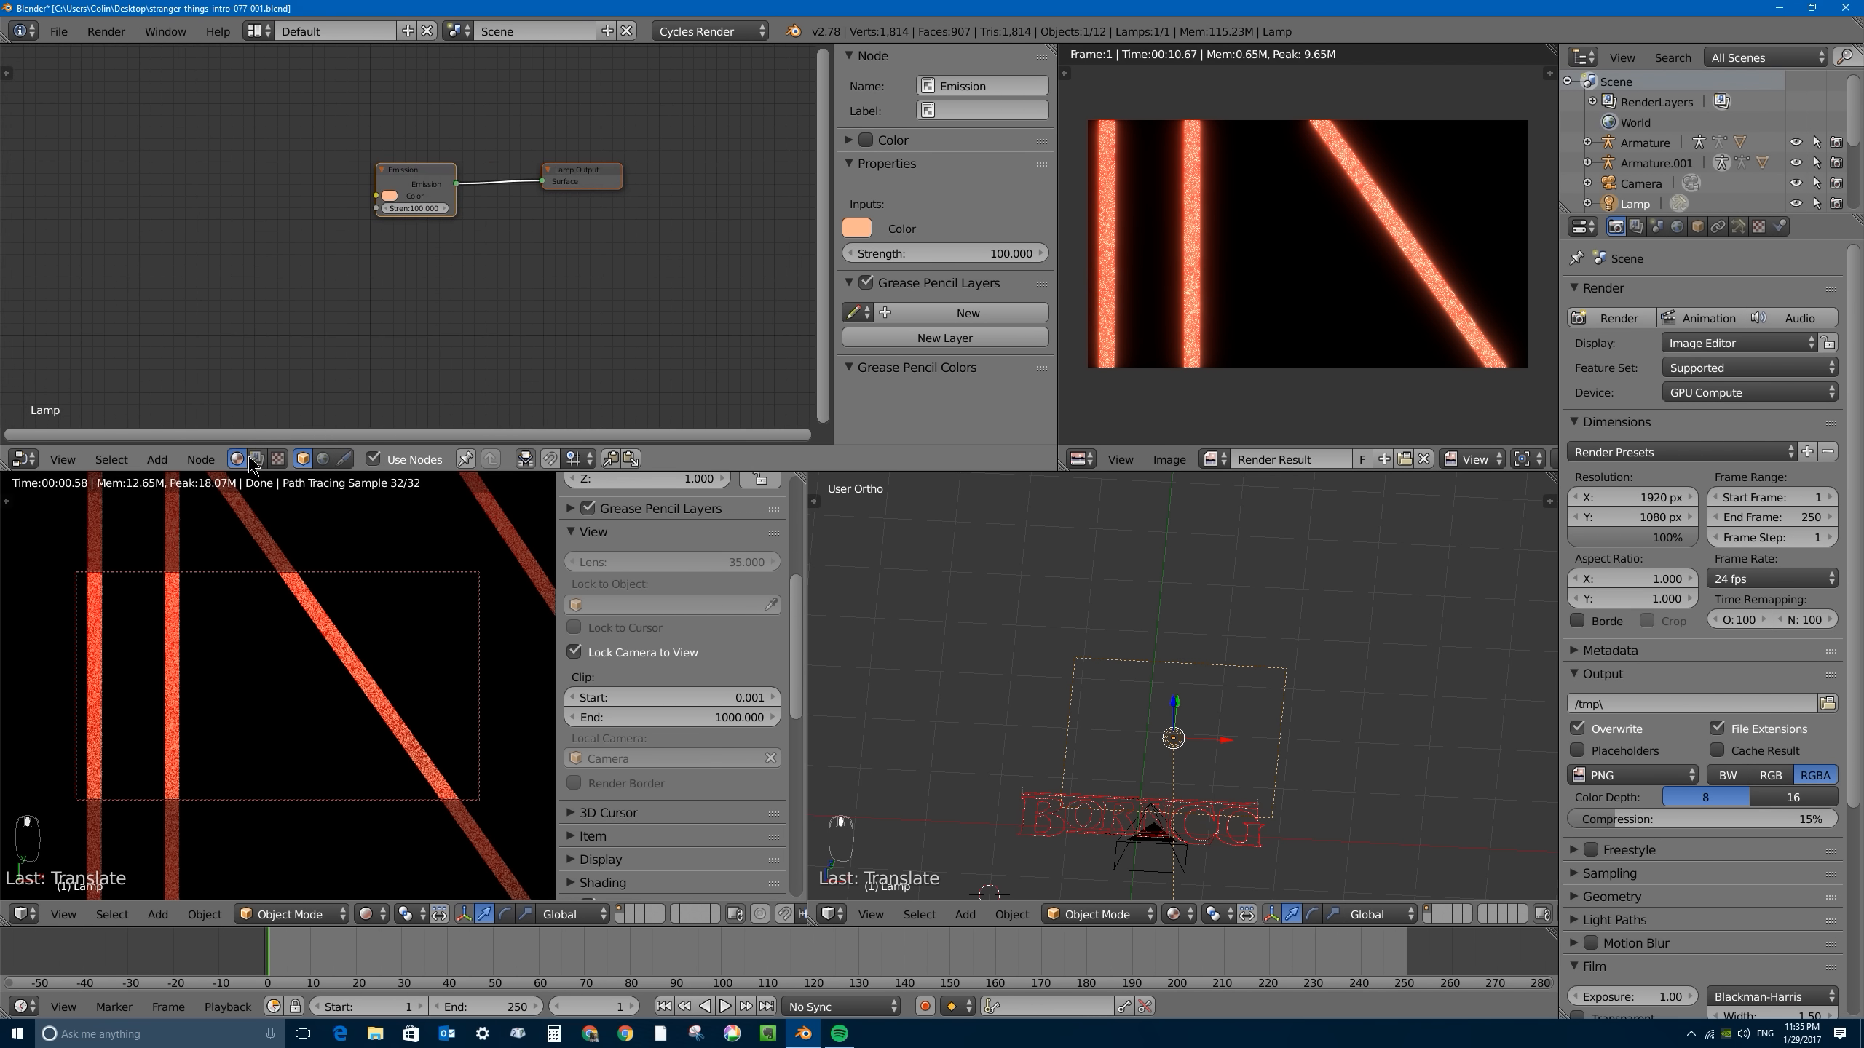
{"action": "right_click", "coordinate": [1059, 823]}
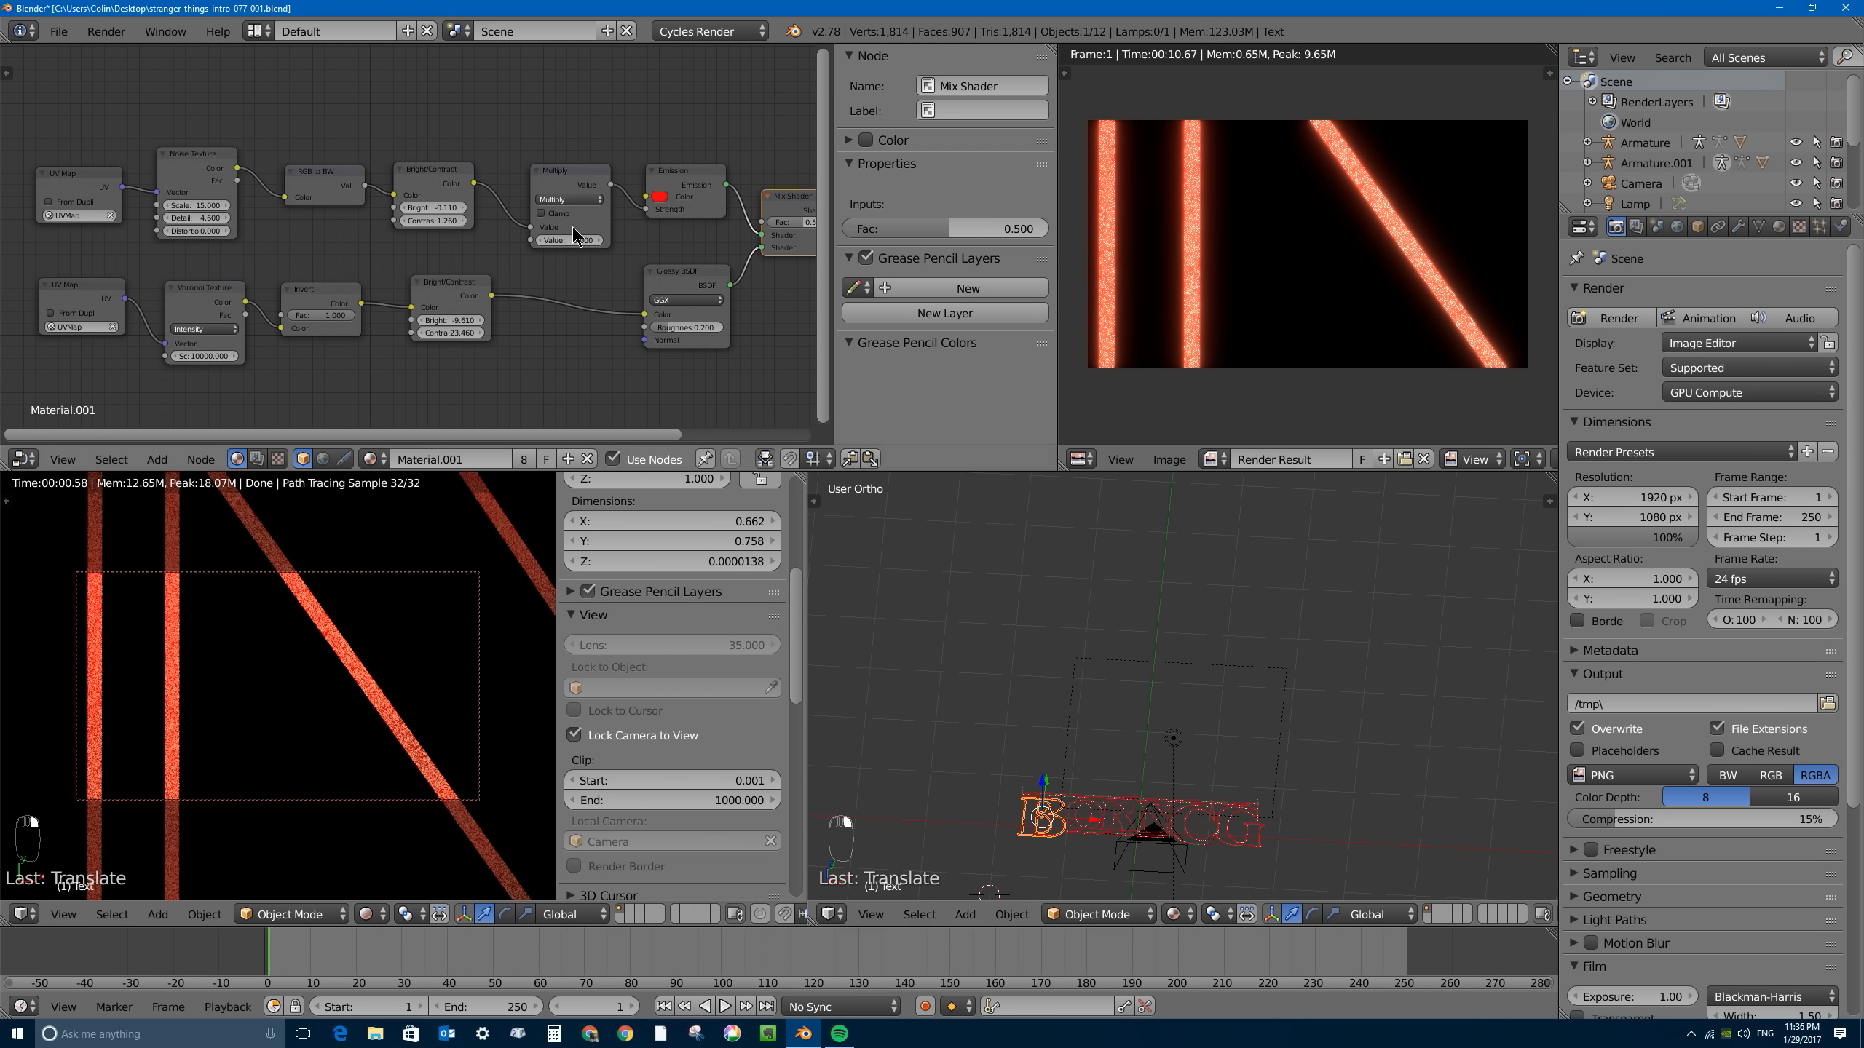
{"action": "middle_click_drag", "start_coordinate": [635, 208], "coordinate": [459, 206]}
{"action": "left_click_drag", "start_coordinate": [620, 224], "coordinate": [603, 224]}
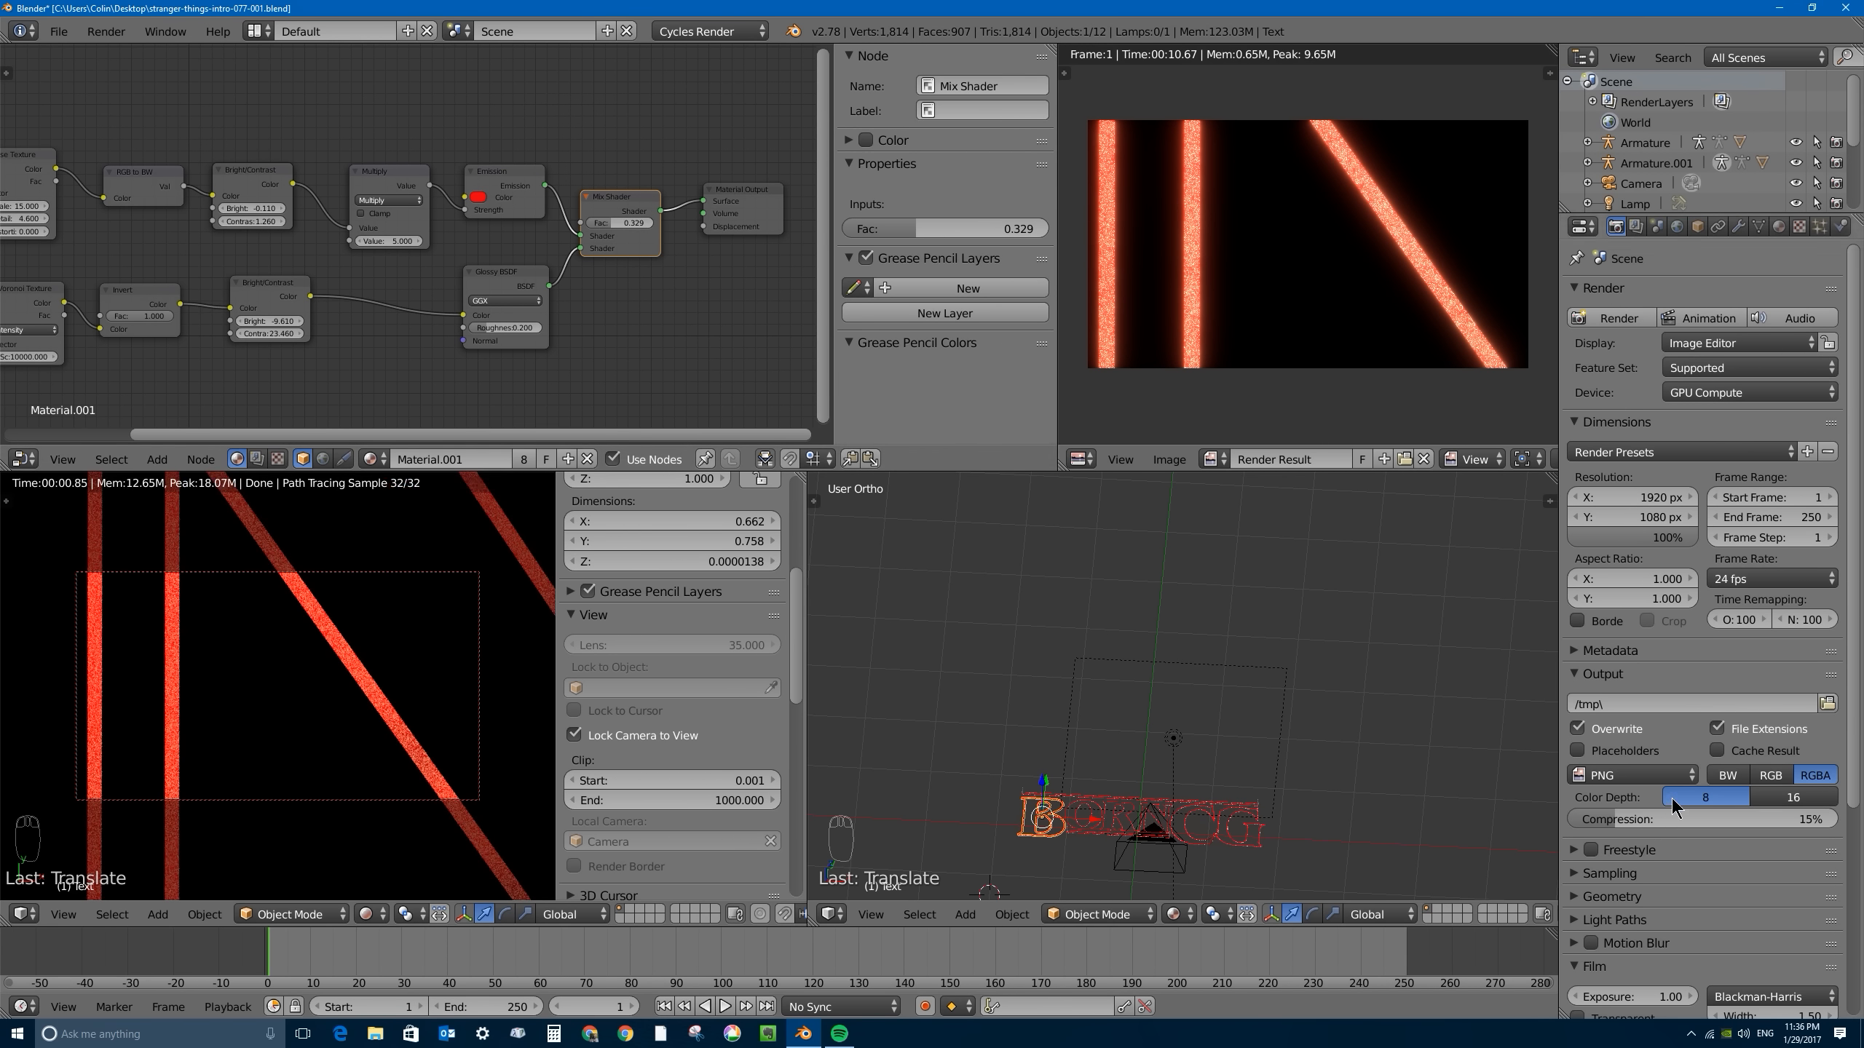
- Render the close-up with 32 render samples and turn on the animated noise seed
{"action": "scroll", "coordinate": [1688, 800], "scroll_direction": "down", "scroll_amount": 8}
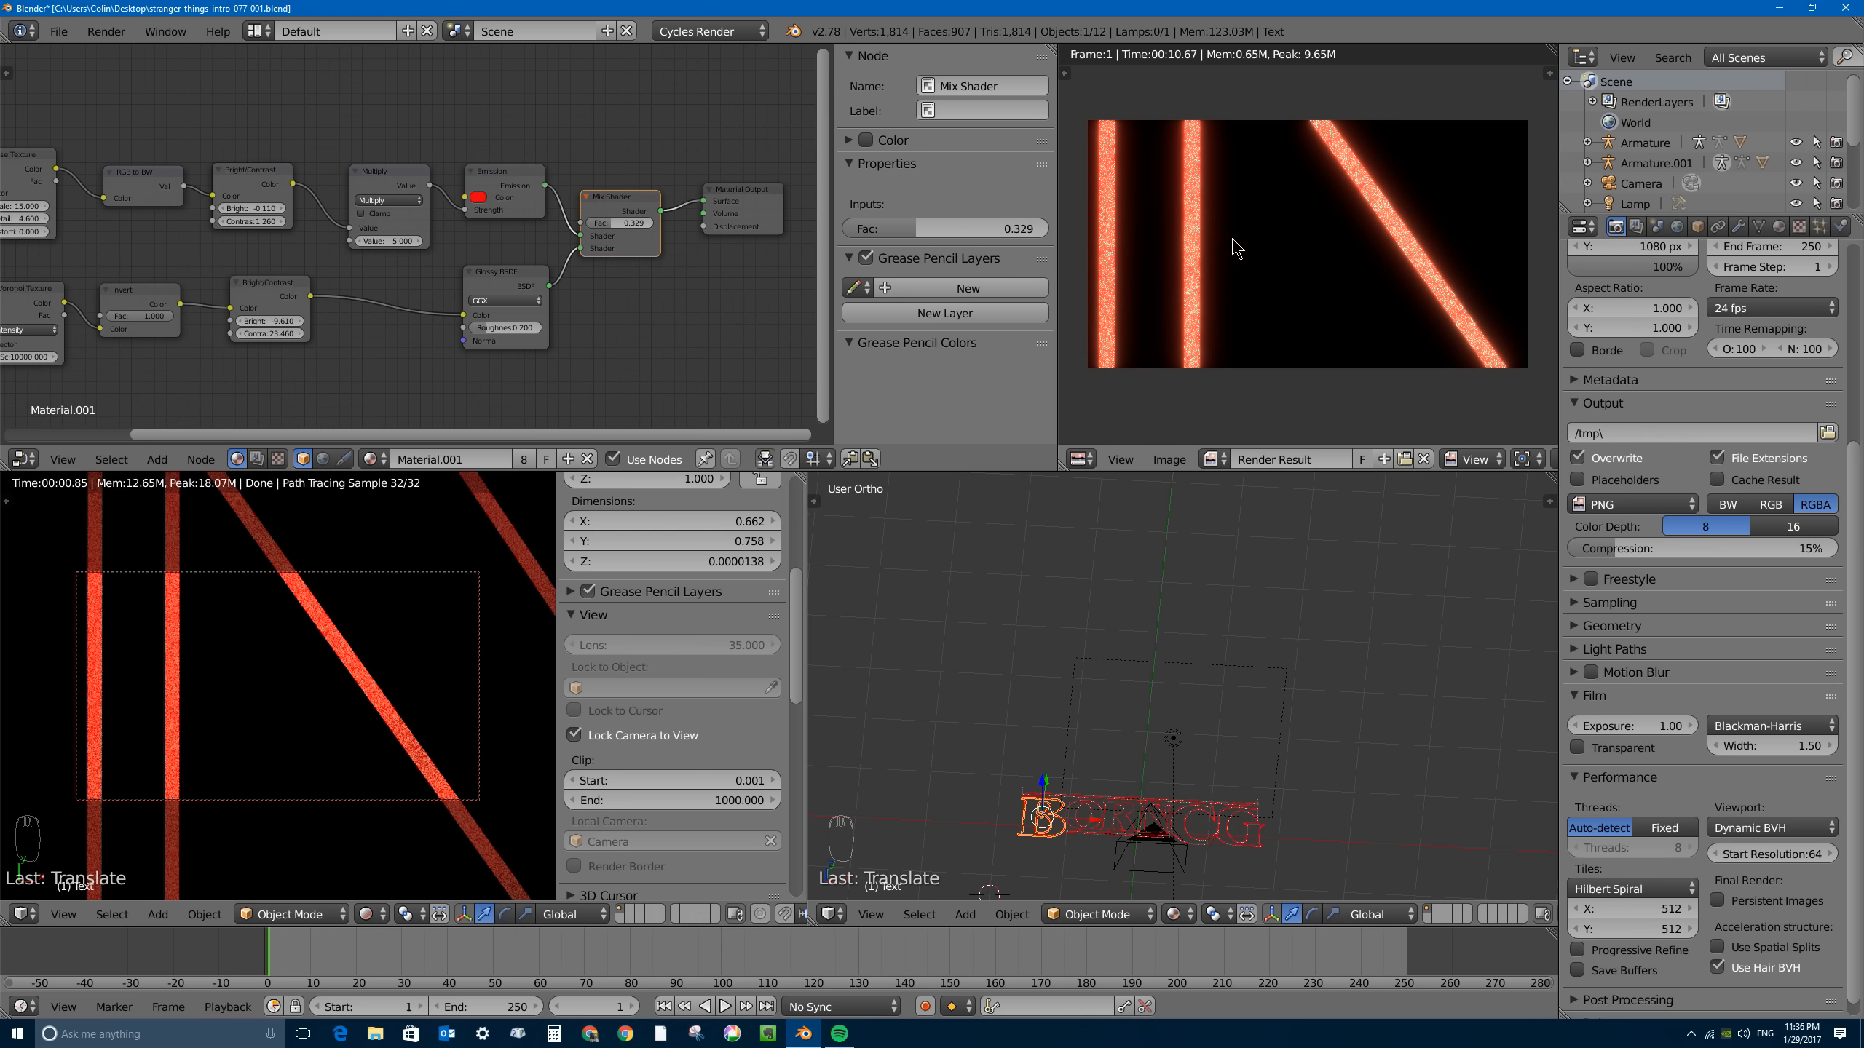
{"action": "left_click", "coordinate": [1577, 607]}
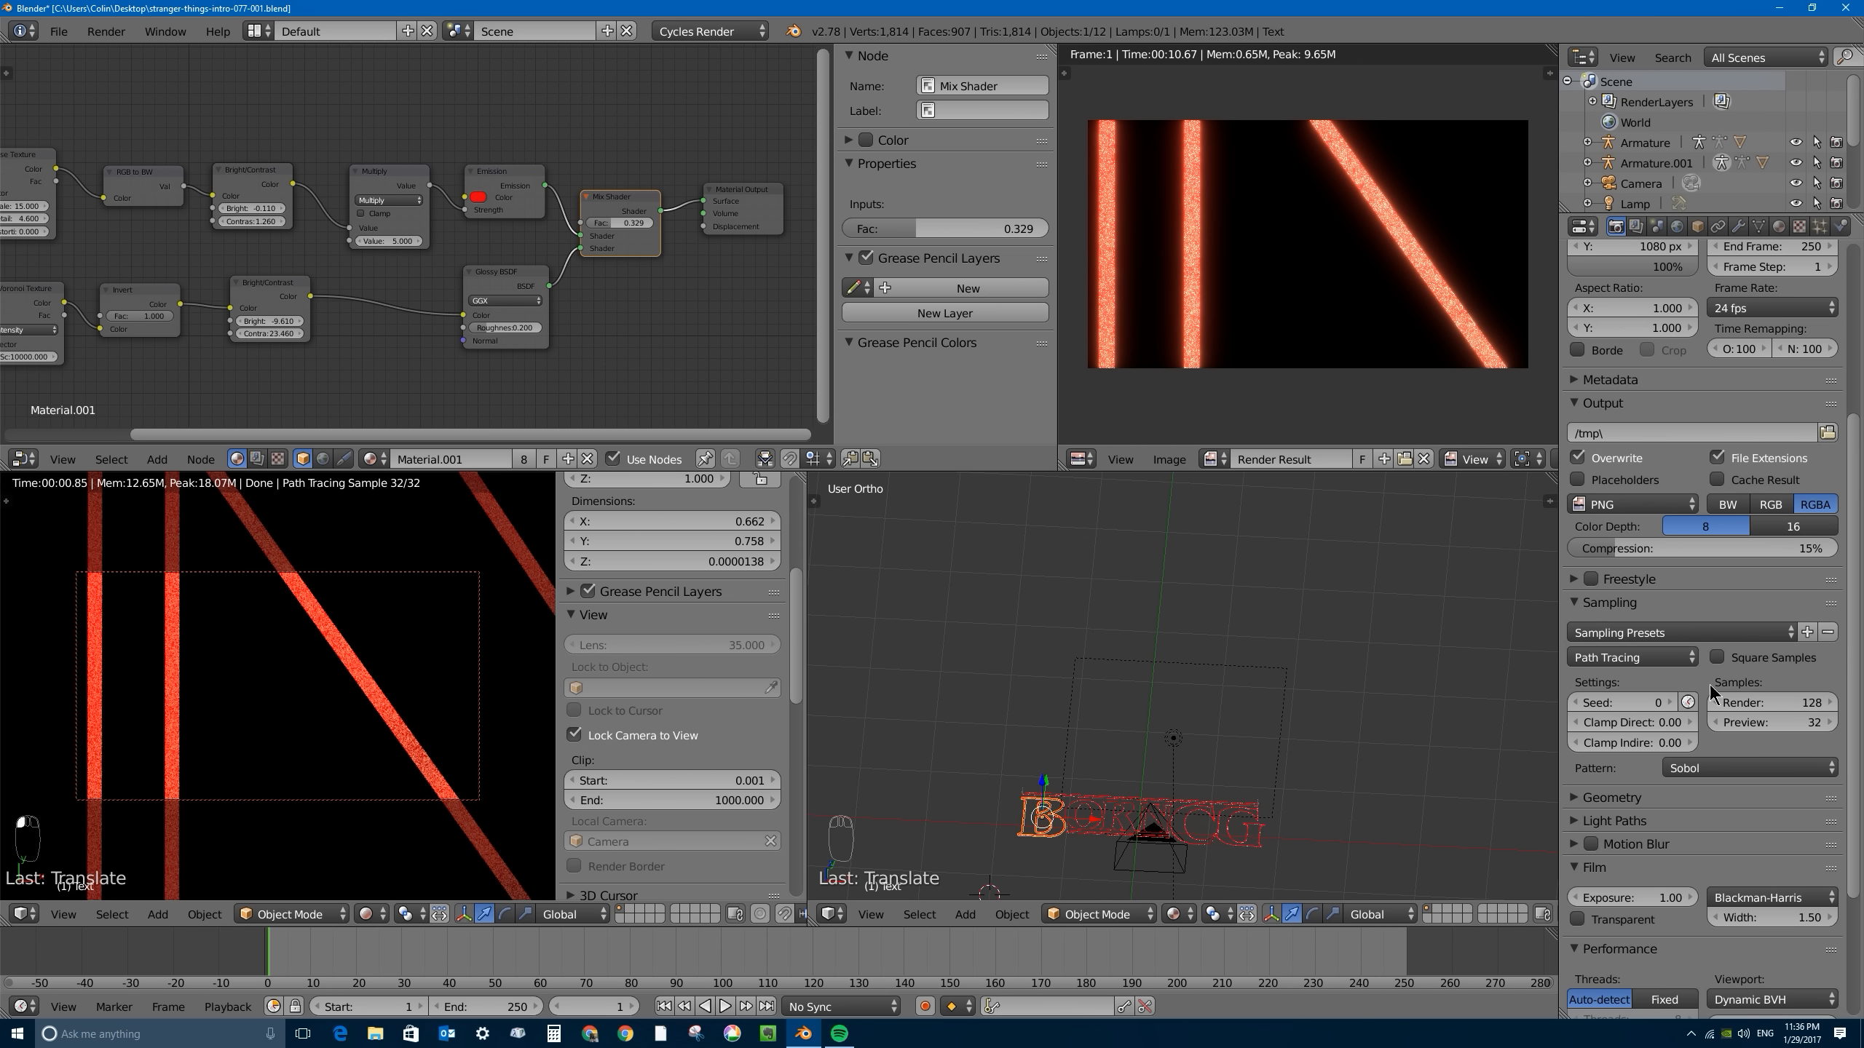
{"action": "left_click", "coordinate": [1774, 698]}
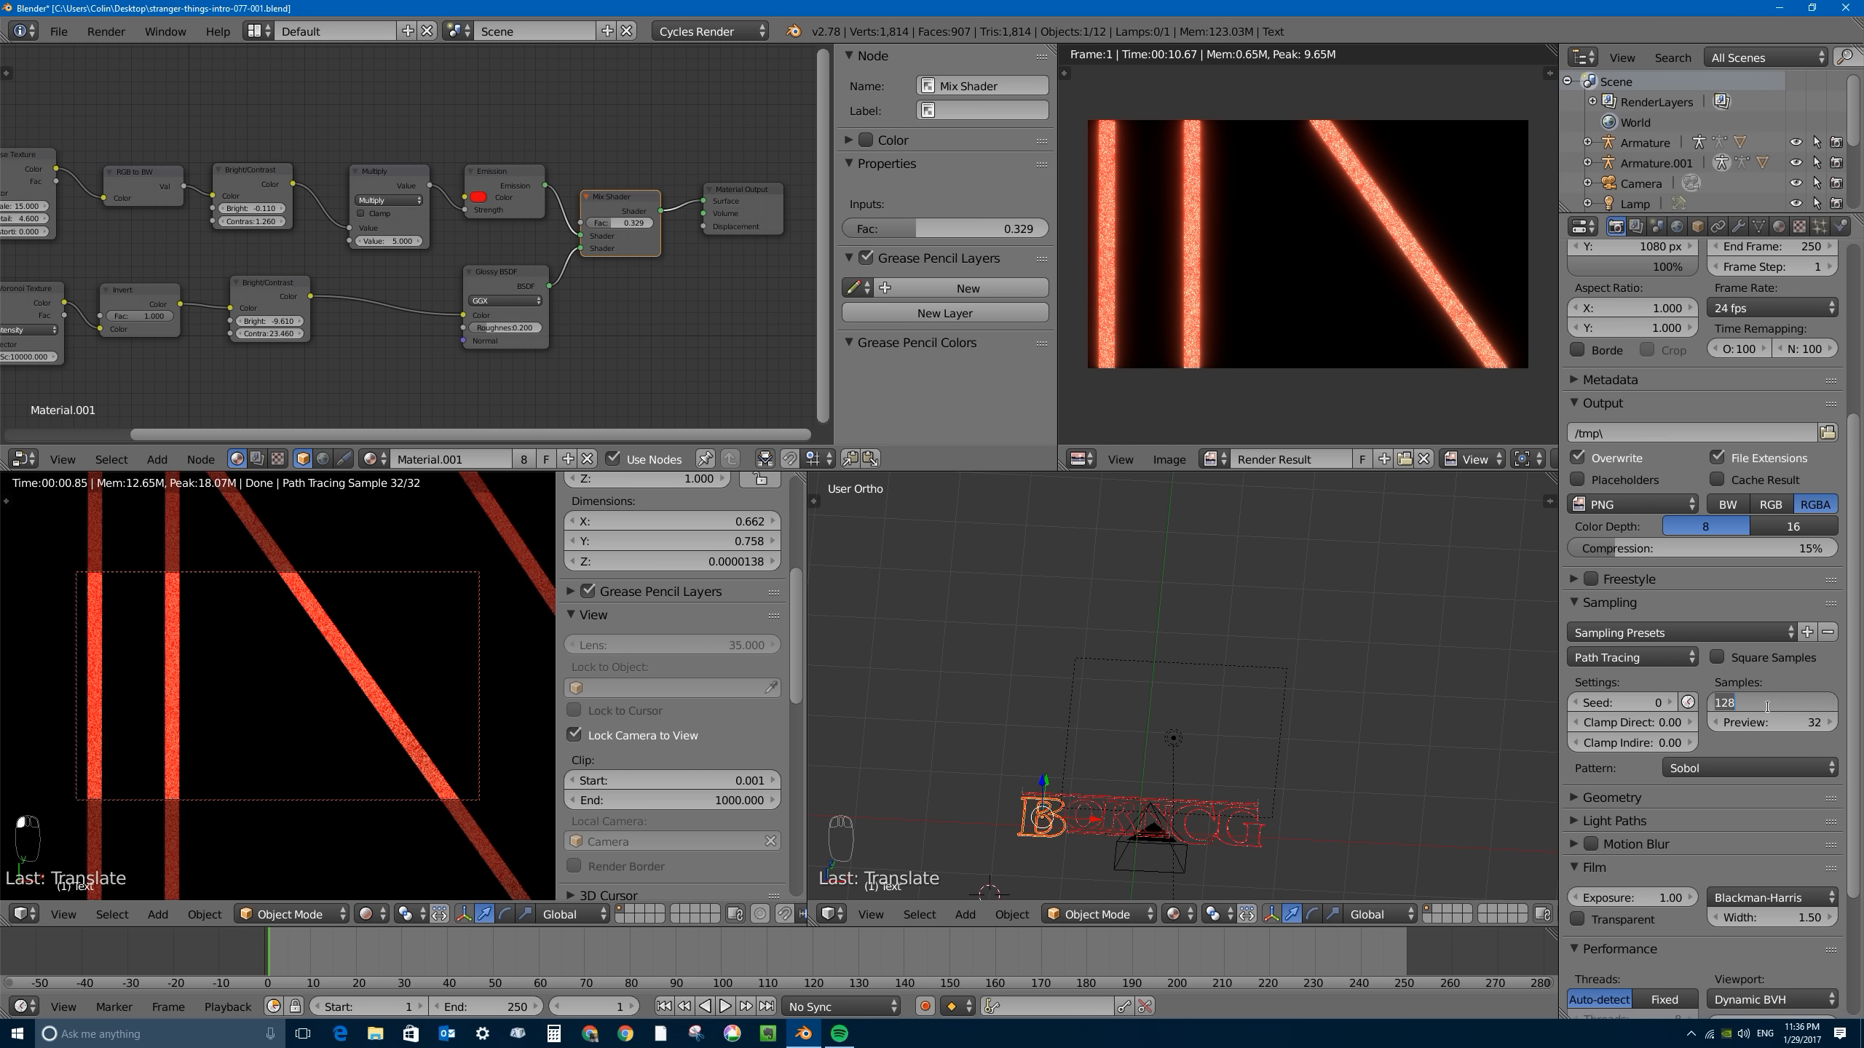
{"action": "key", "text": "Return"}
{"action": "scroll", "coordinate": [1656, 469], "scroll_direction": "up", "scroll_amount": 6}
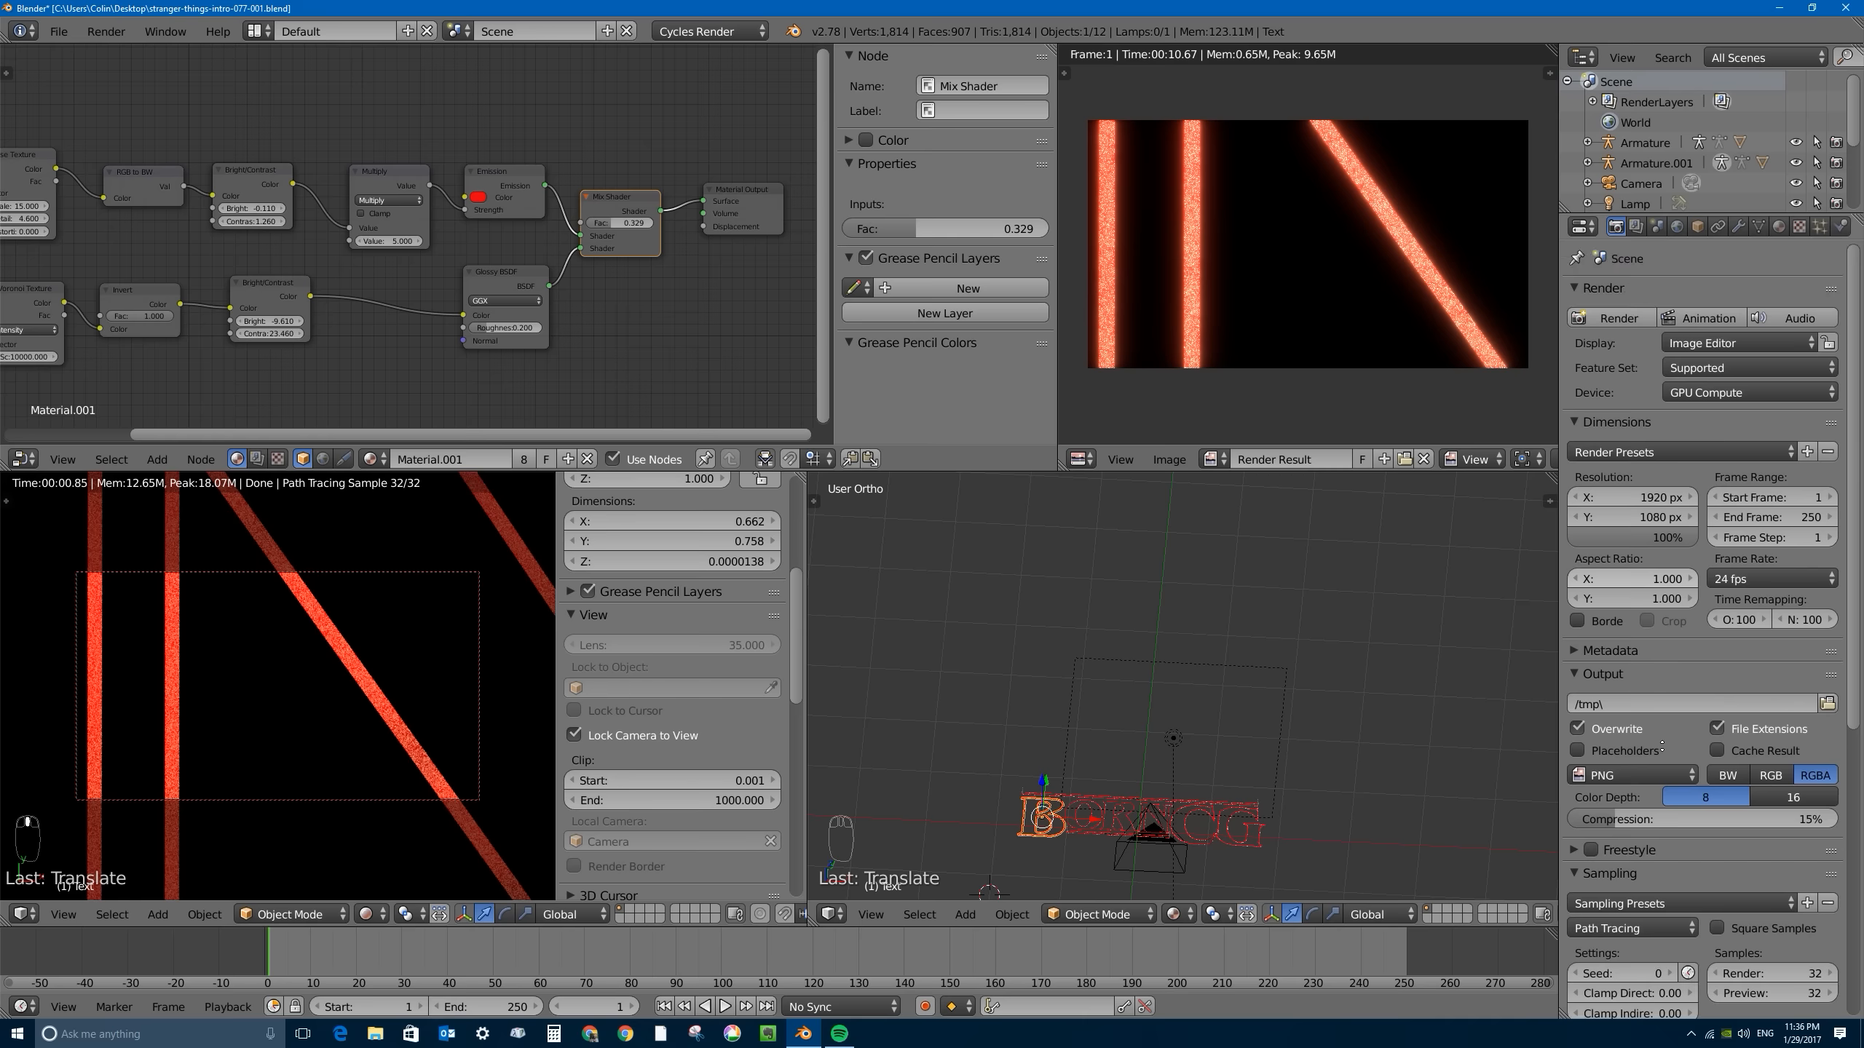
{"action": "left_click", "coordinate": [1600, 318]}
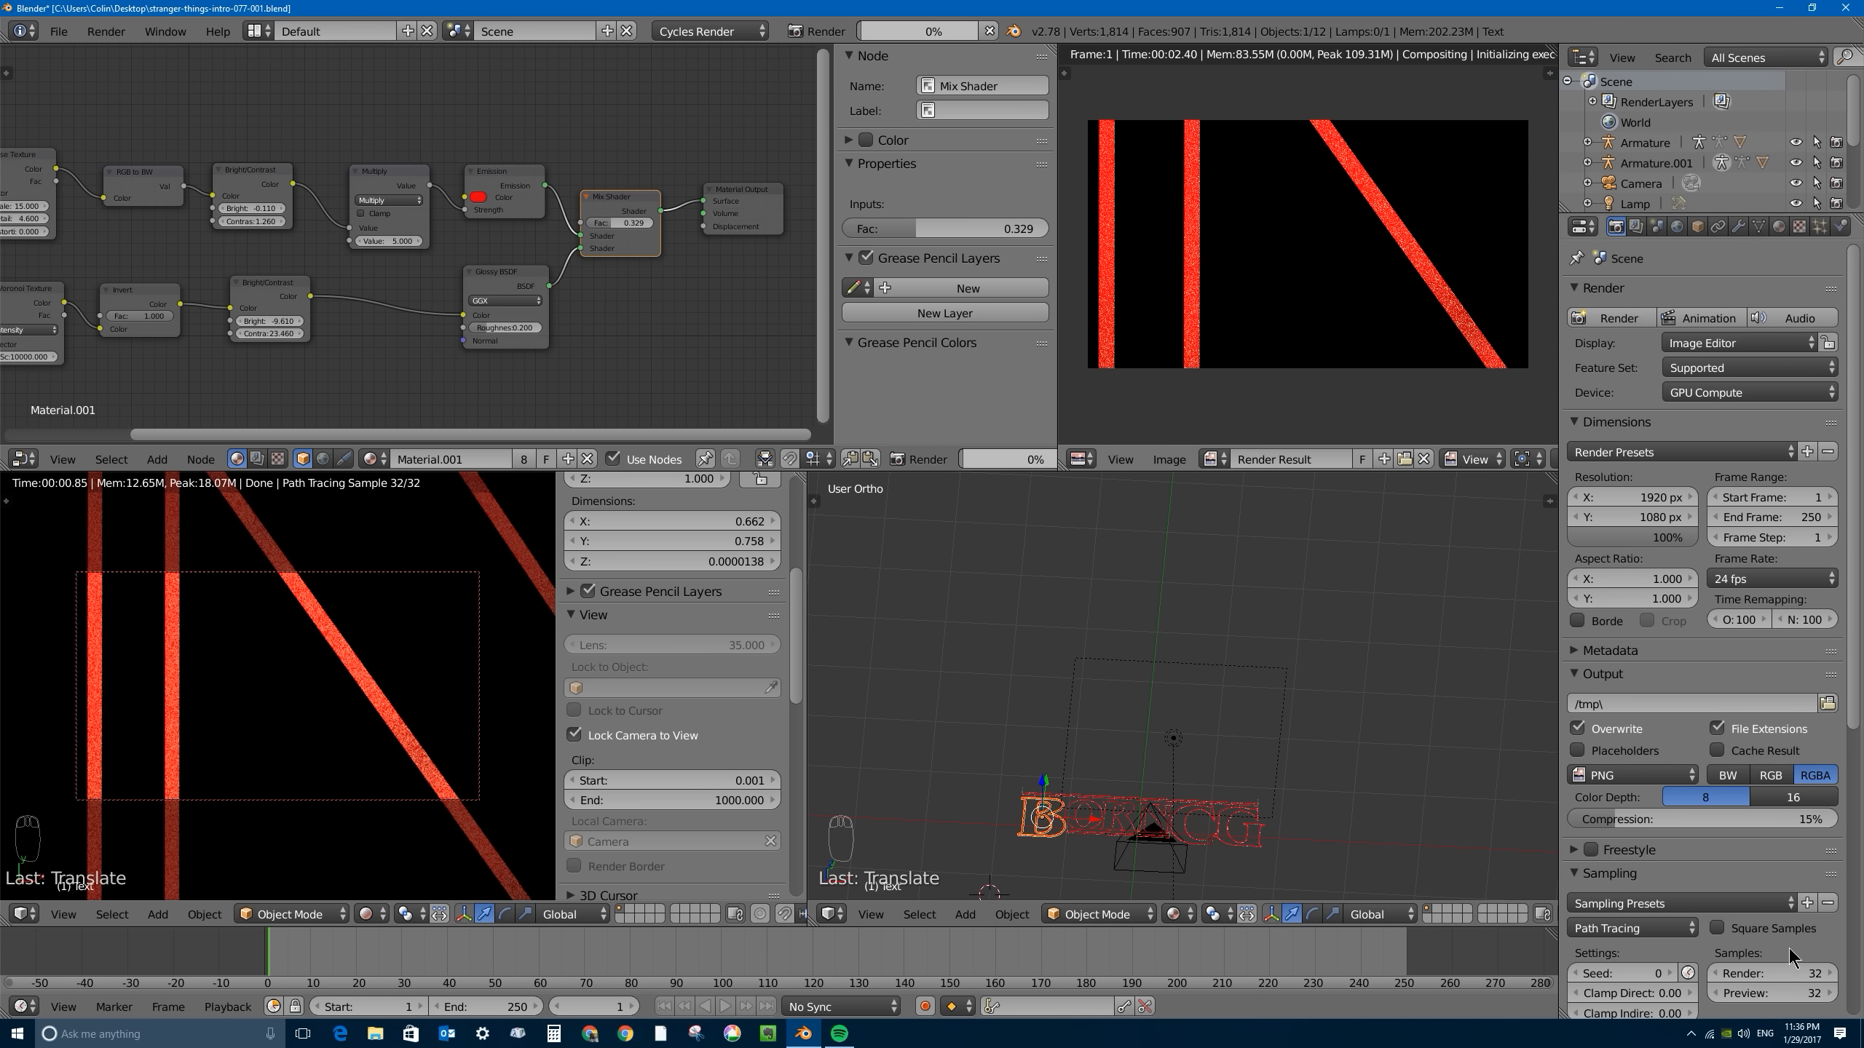
{"action": "scroll", "coordinate": [1794, 940], "scroll_direction": "down", "scroll_amount": 7}
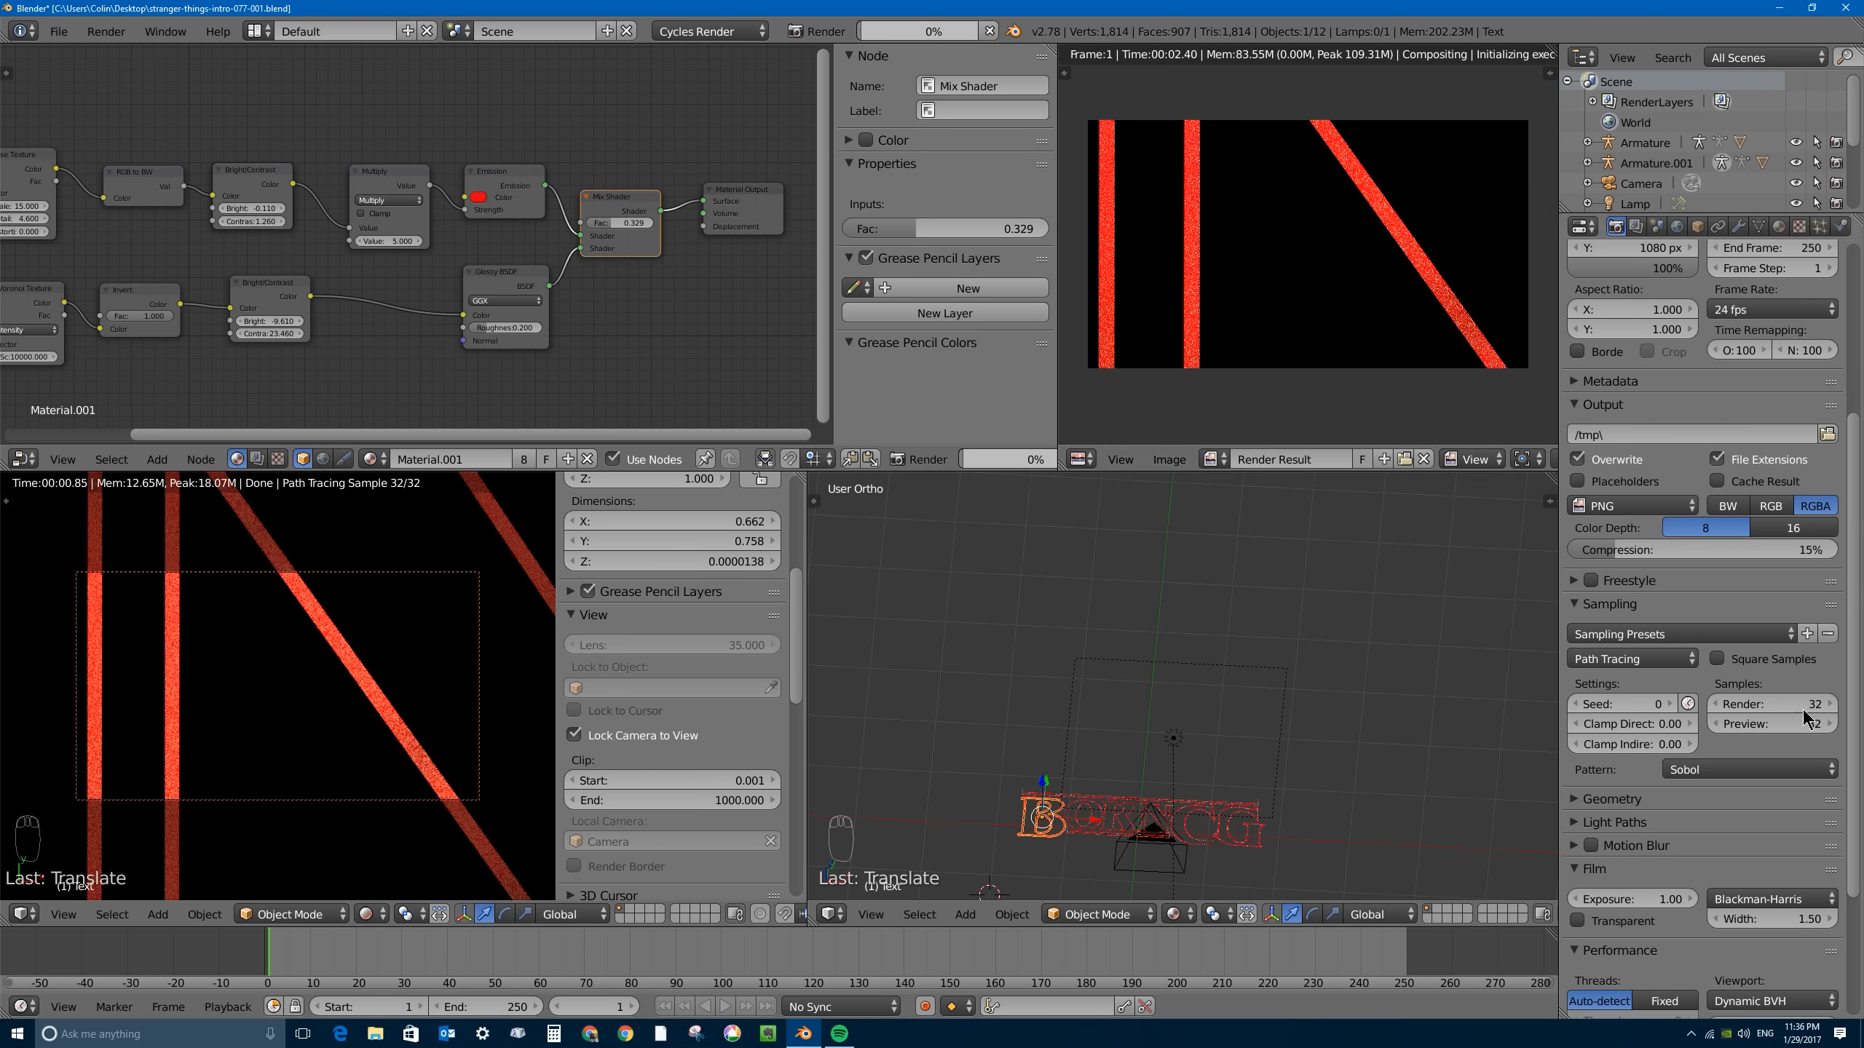
{"action": "left_click", "coordinate": [1689, 701]}
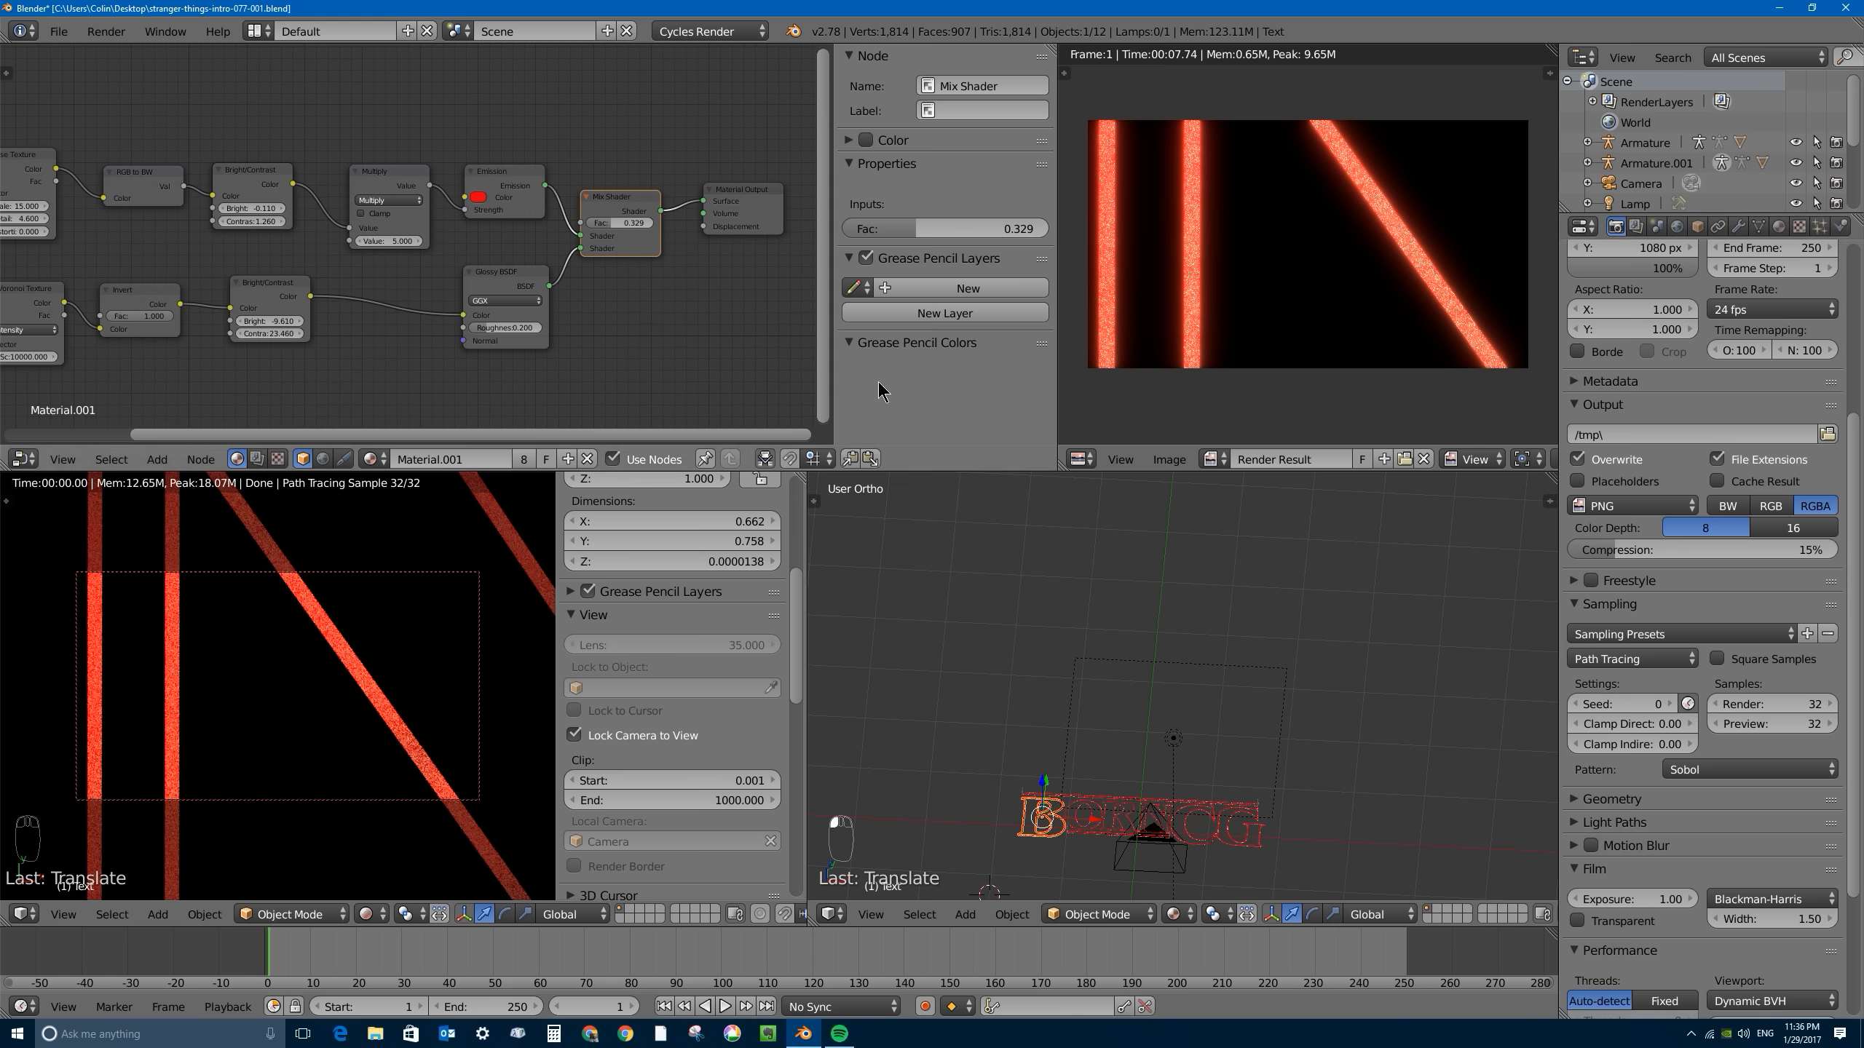
- Lower the Mix Shader factor to 0.112 and render the close-up of the strokes
{"action": "left_click_drag", "start_coordinate": [601, 230], "coordinate": [565, 230]}
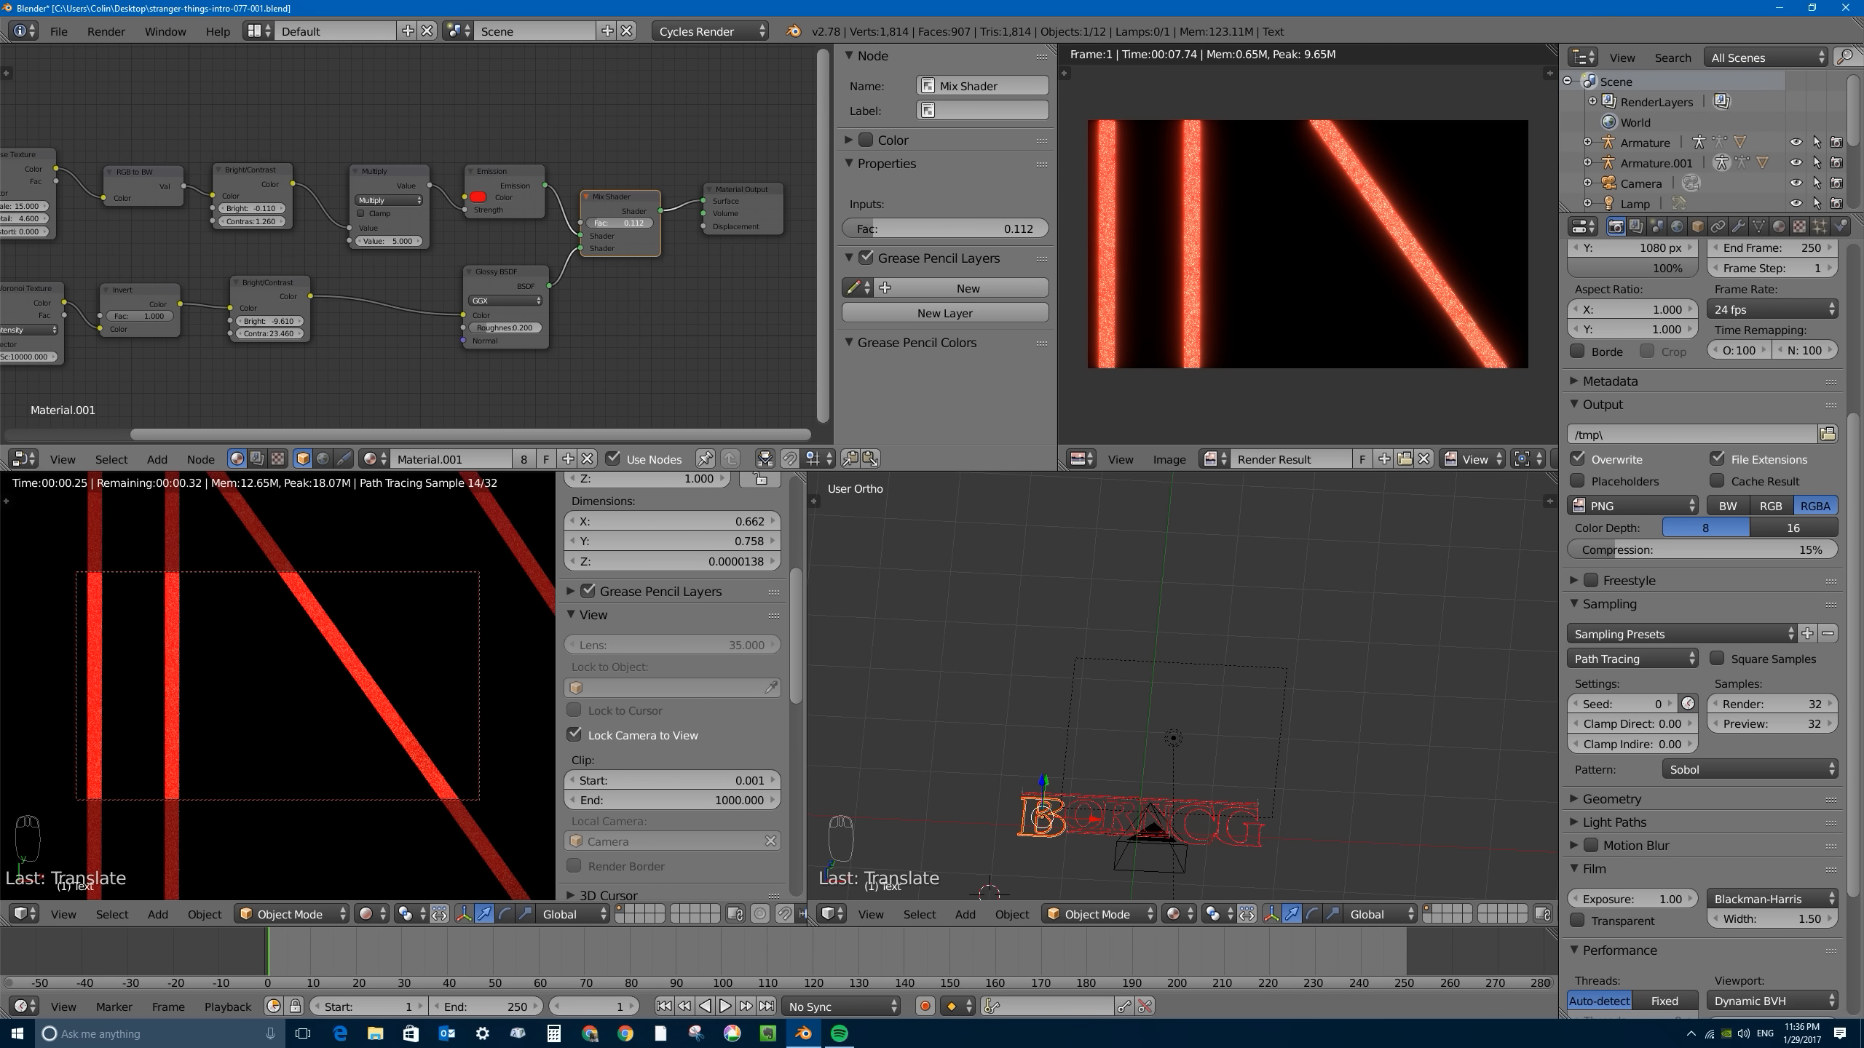
{"action": "scroll", "coordinate": [1651, 464], "scroll_direction": "up", "scroll_amount": 5}
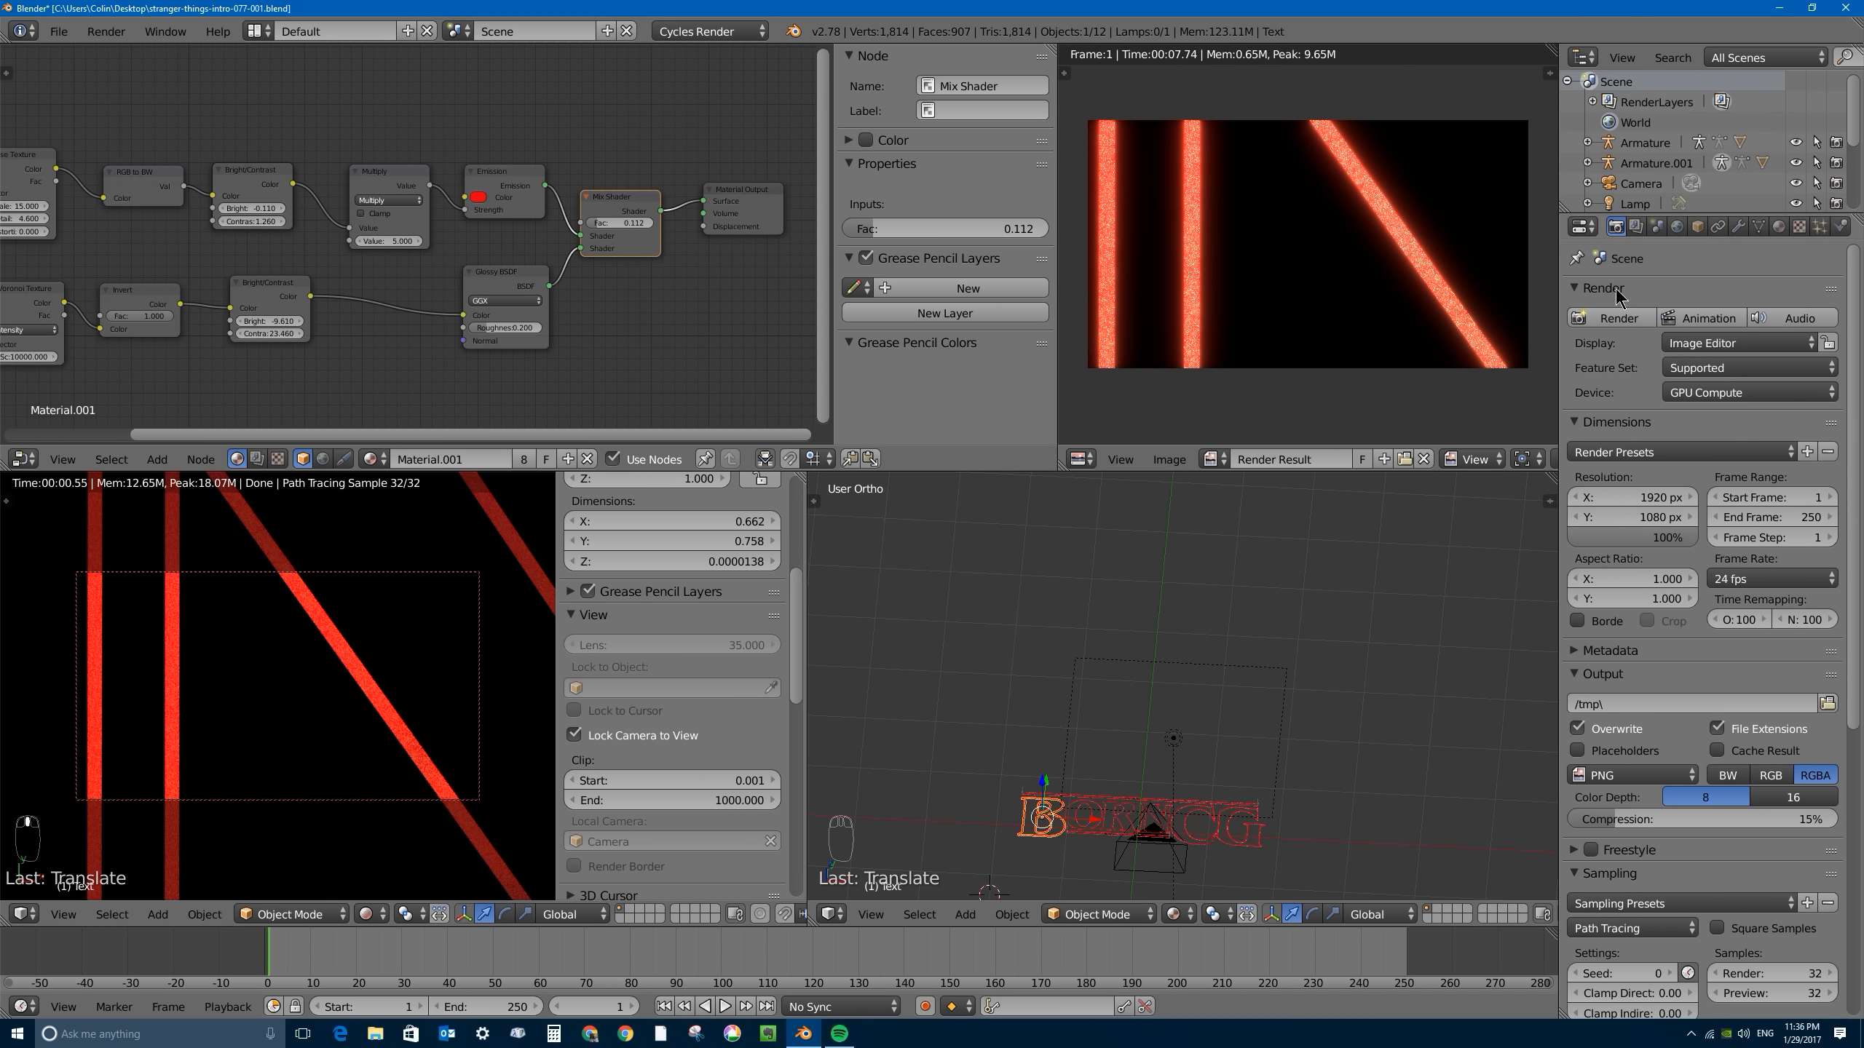
{"action": "left_click", "coordinate": [1618, 318]}
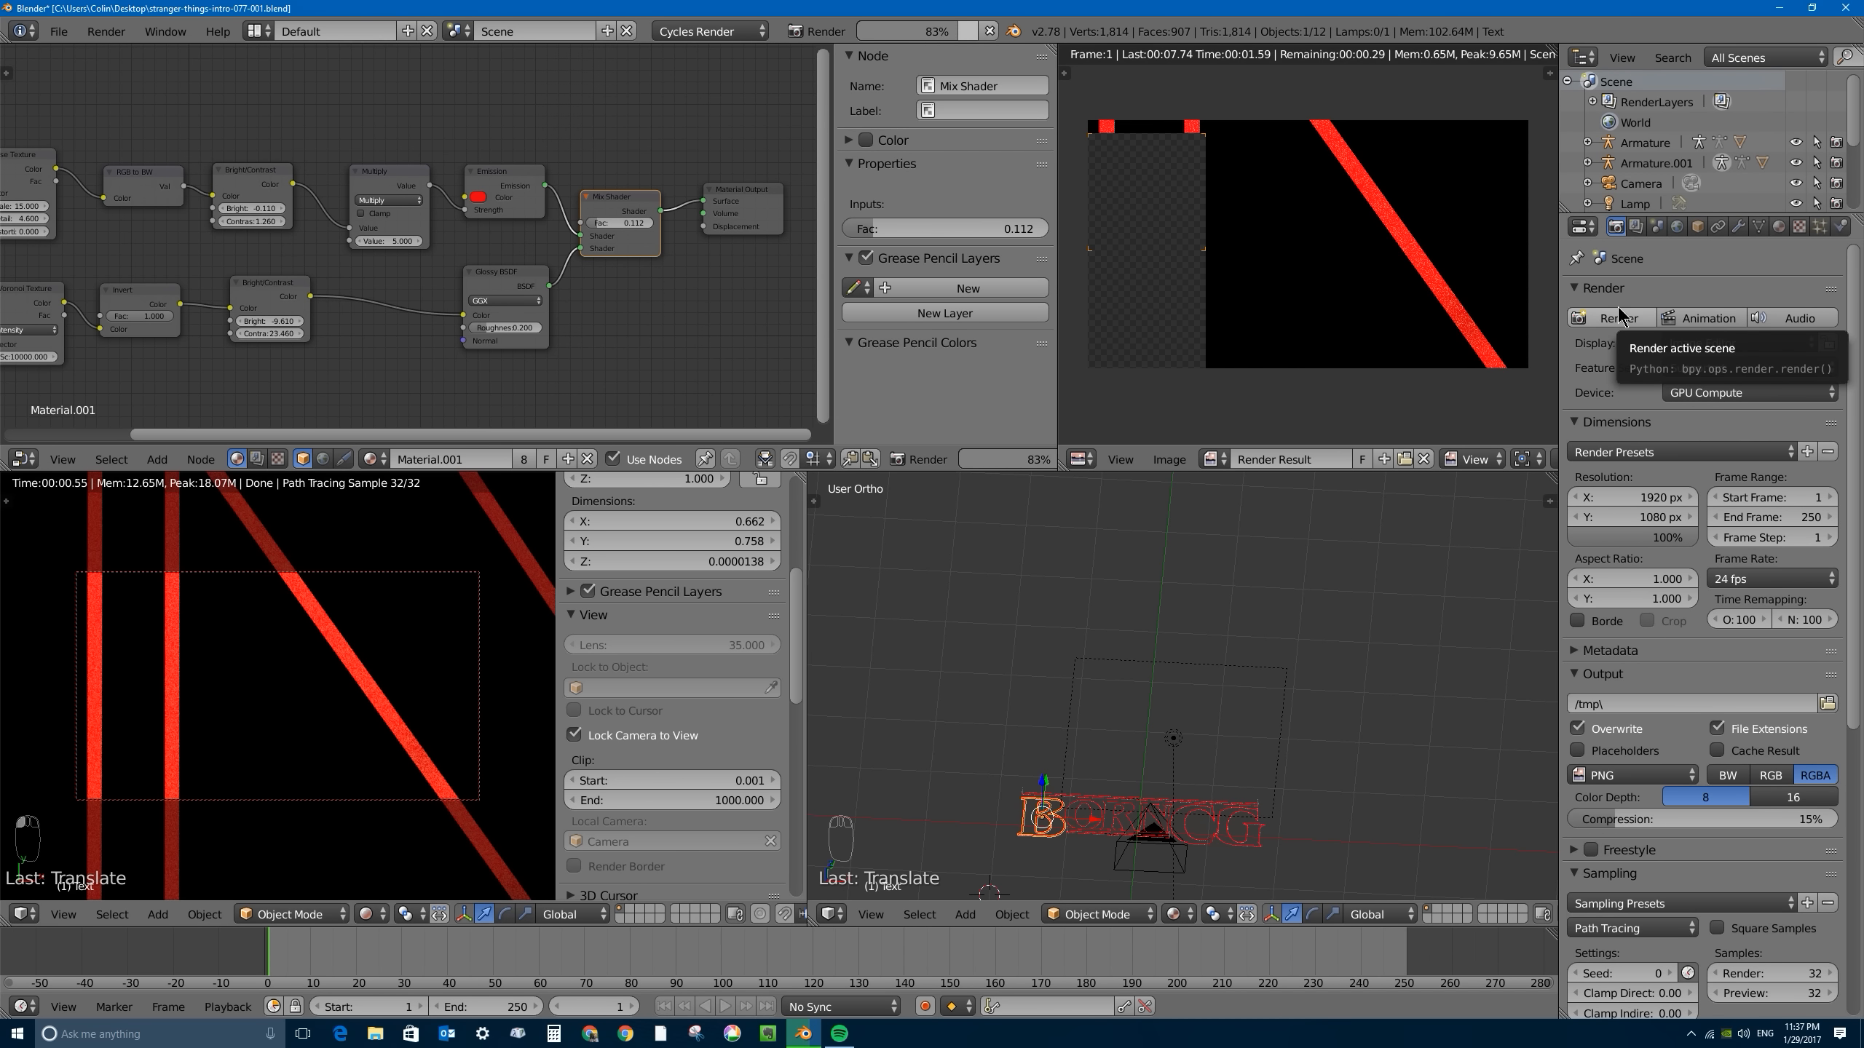
- Set the Mix Shader factor to 0.25 and render the close-up again
{"action": "left_click", "coordinate": [633, 224]}
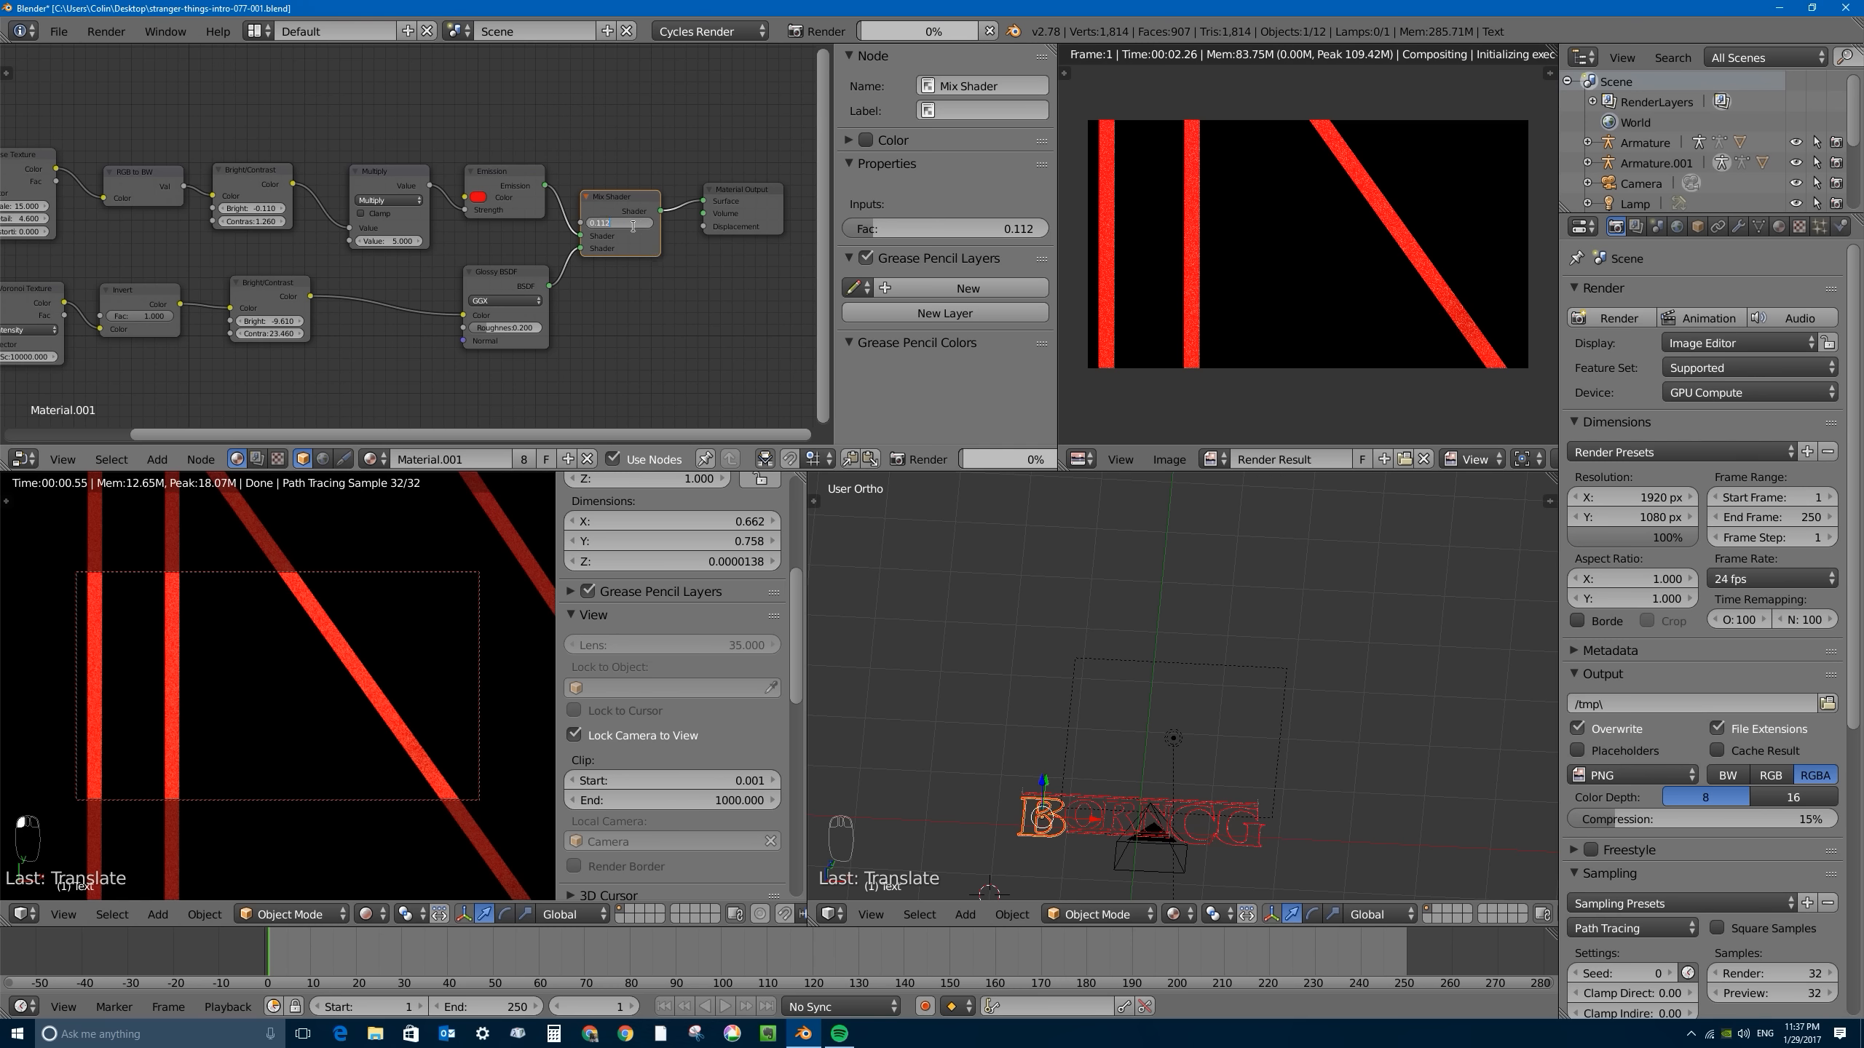
{"action": "type", "text": "0.25"}
{"action": "key", "text": "Return"}
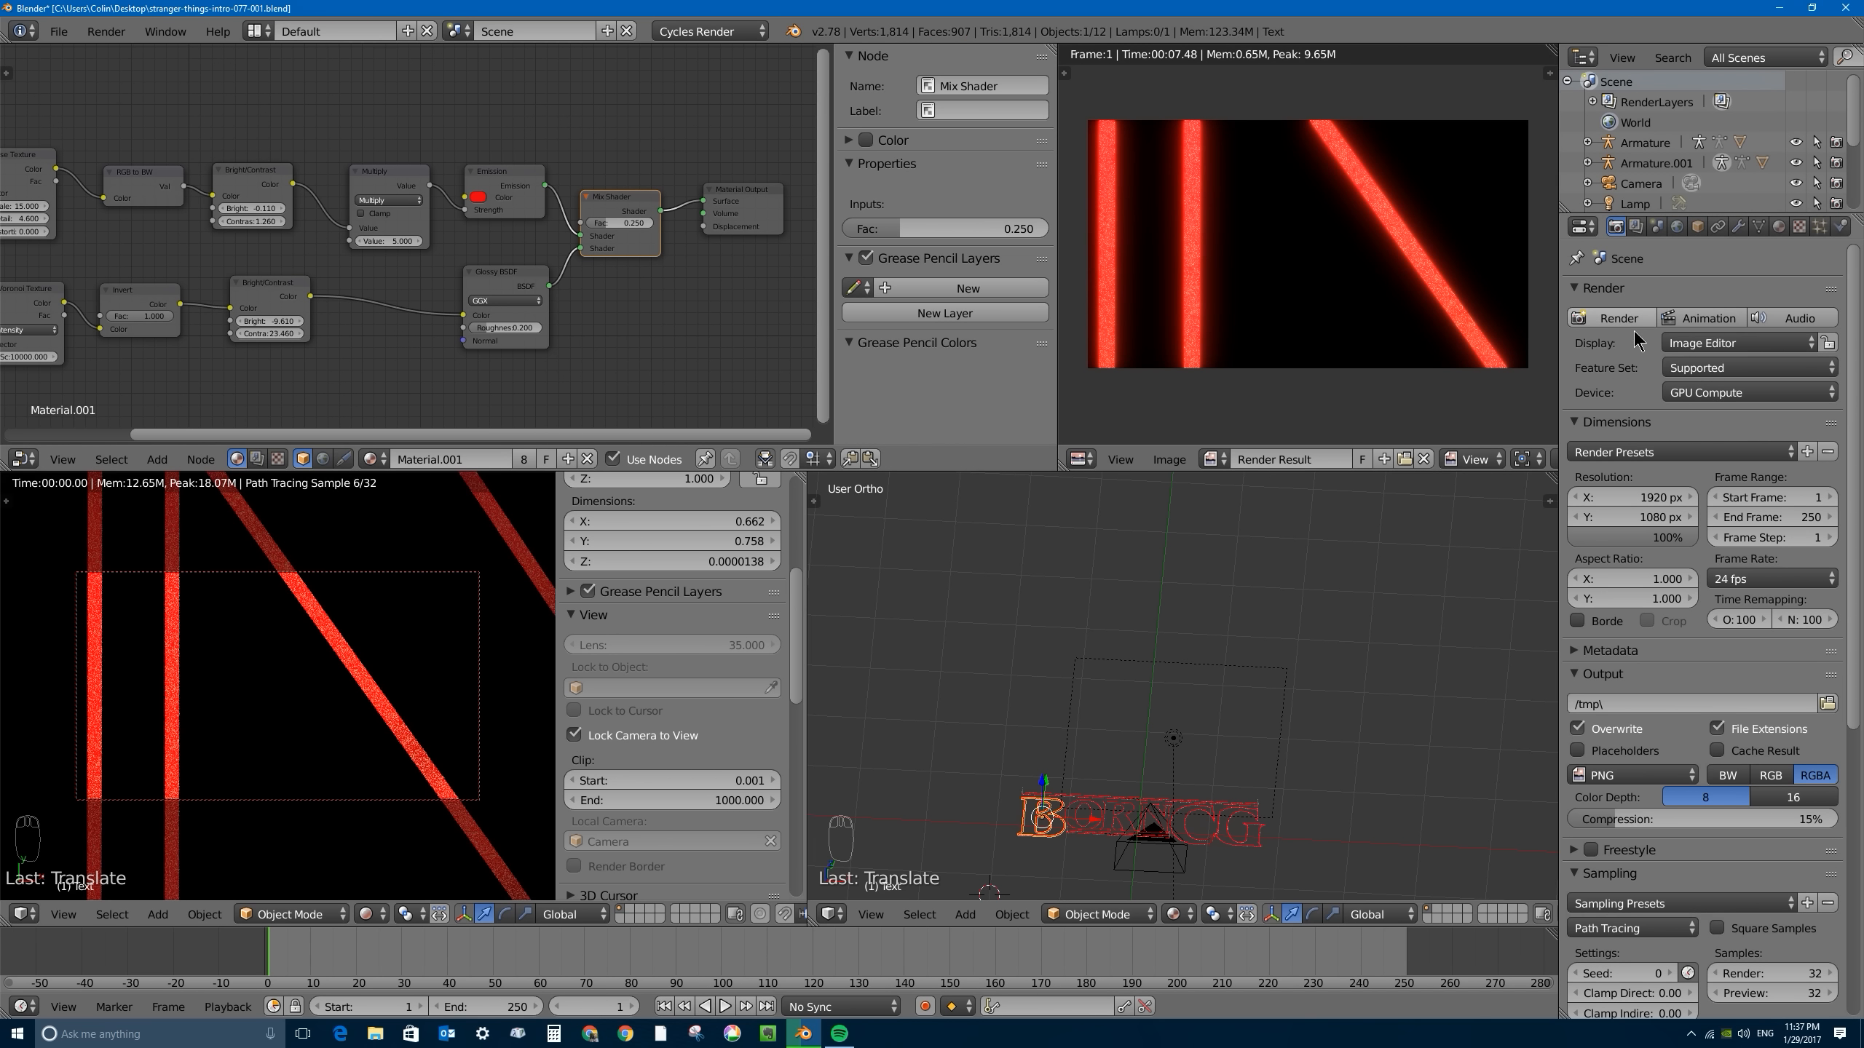
{"action": "left_click", "coordinate": [1618, 318]}
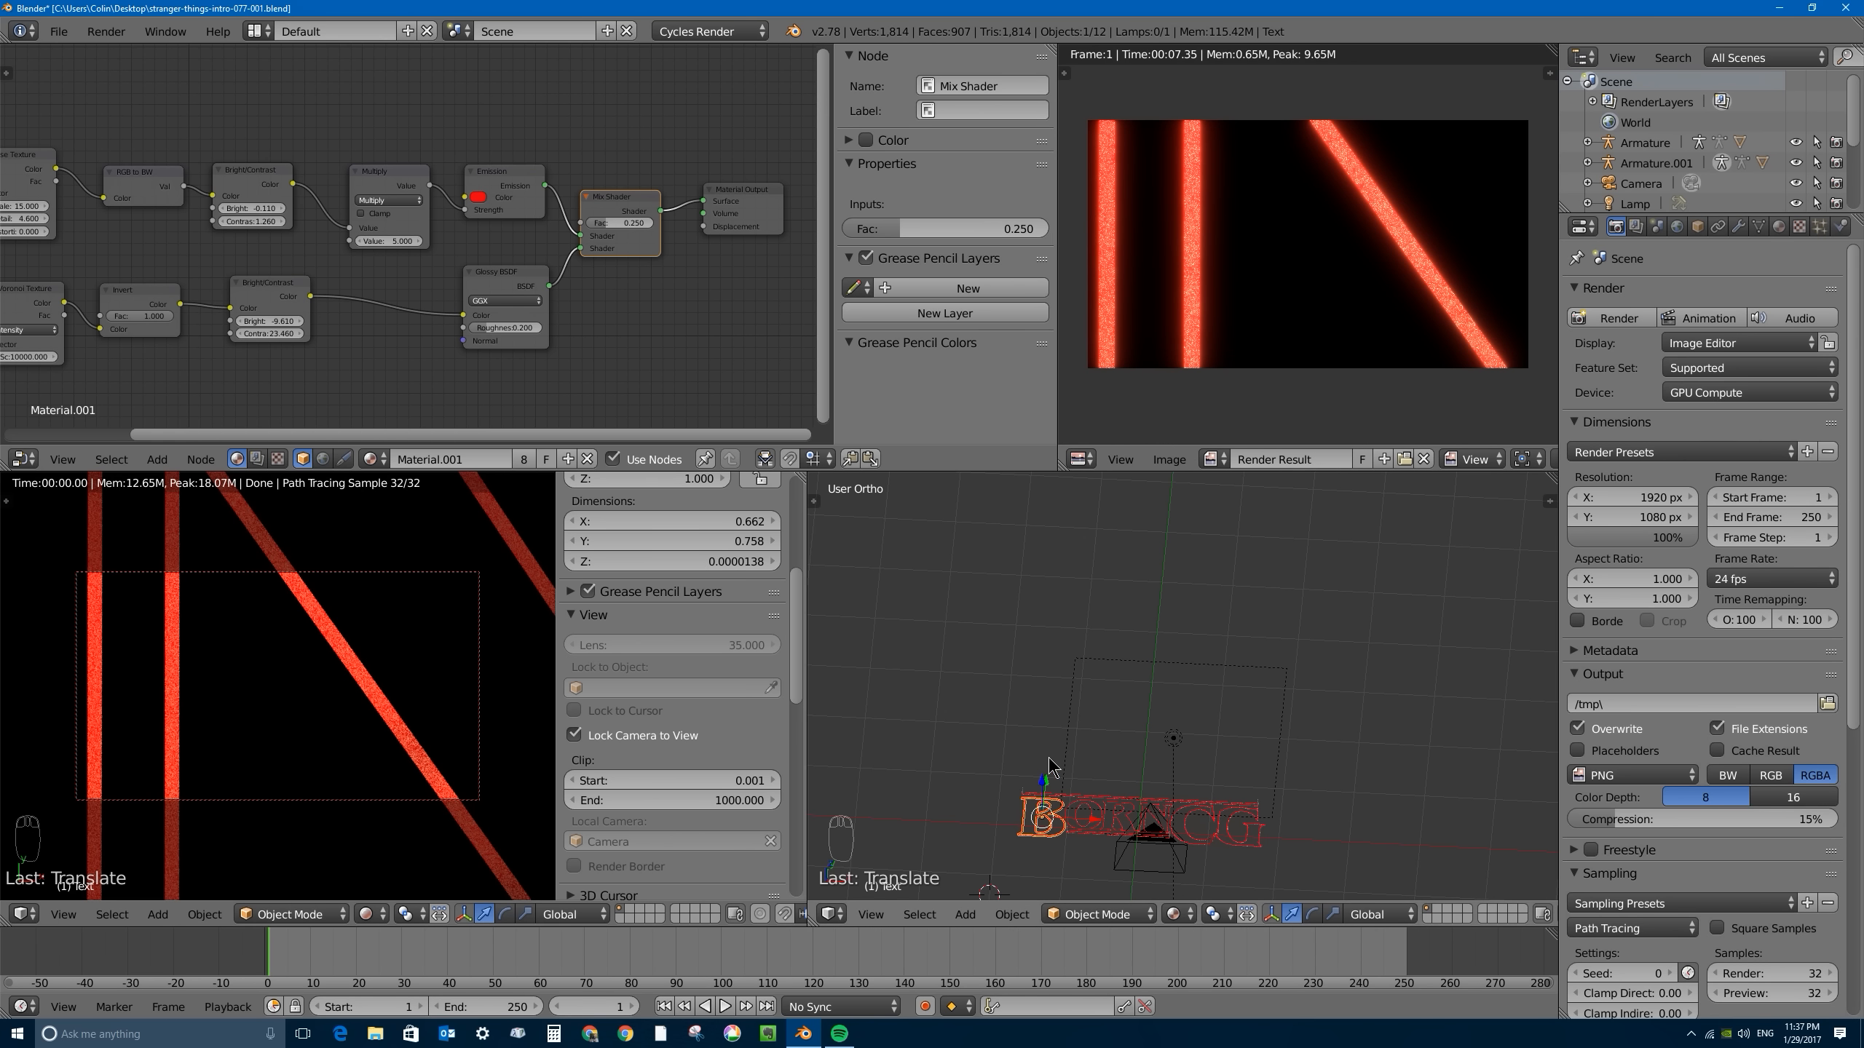
- Show the scene's compositing nodes and move the Composite node farther from the Streaks Glare node to make room
{"action": "middle_click_drag", "start_coordinate": [1240, 751], "coordinate": [1267, 642]}
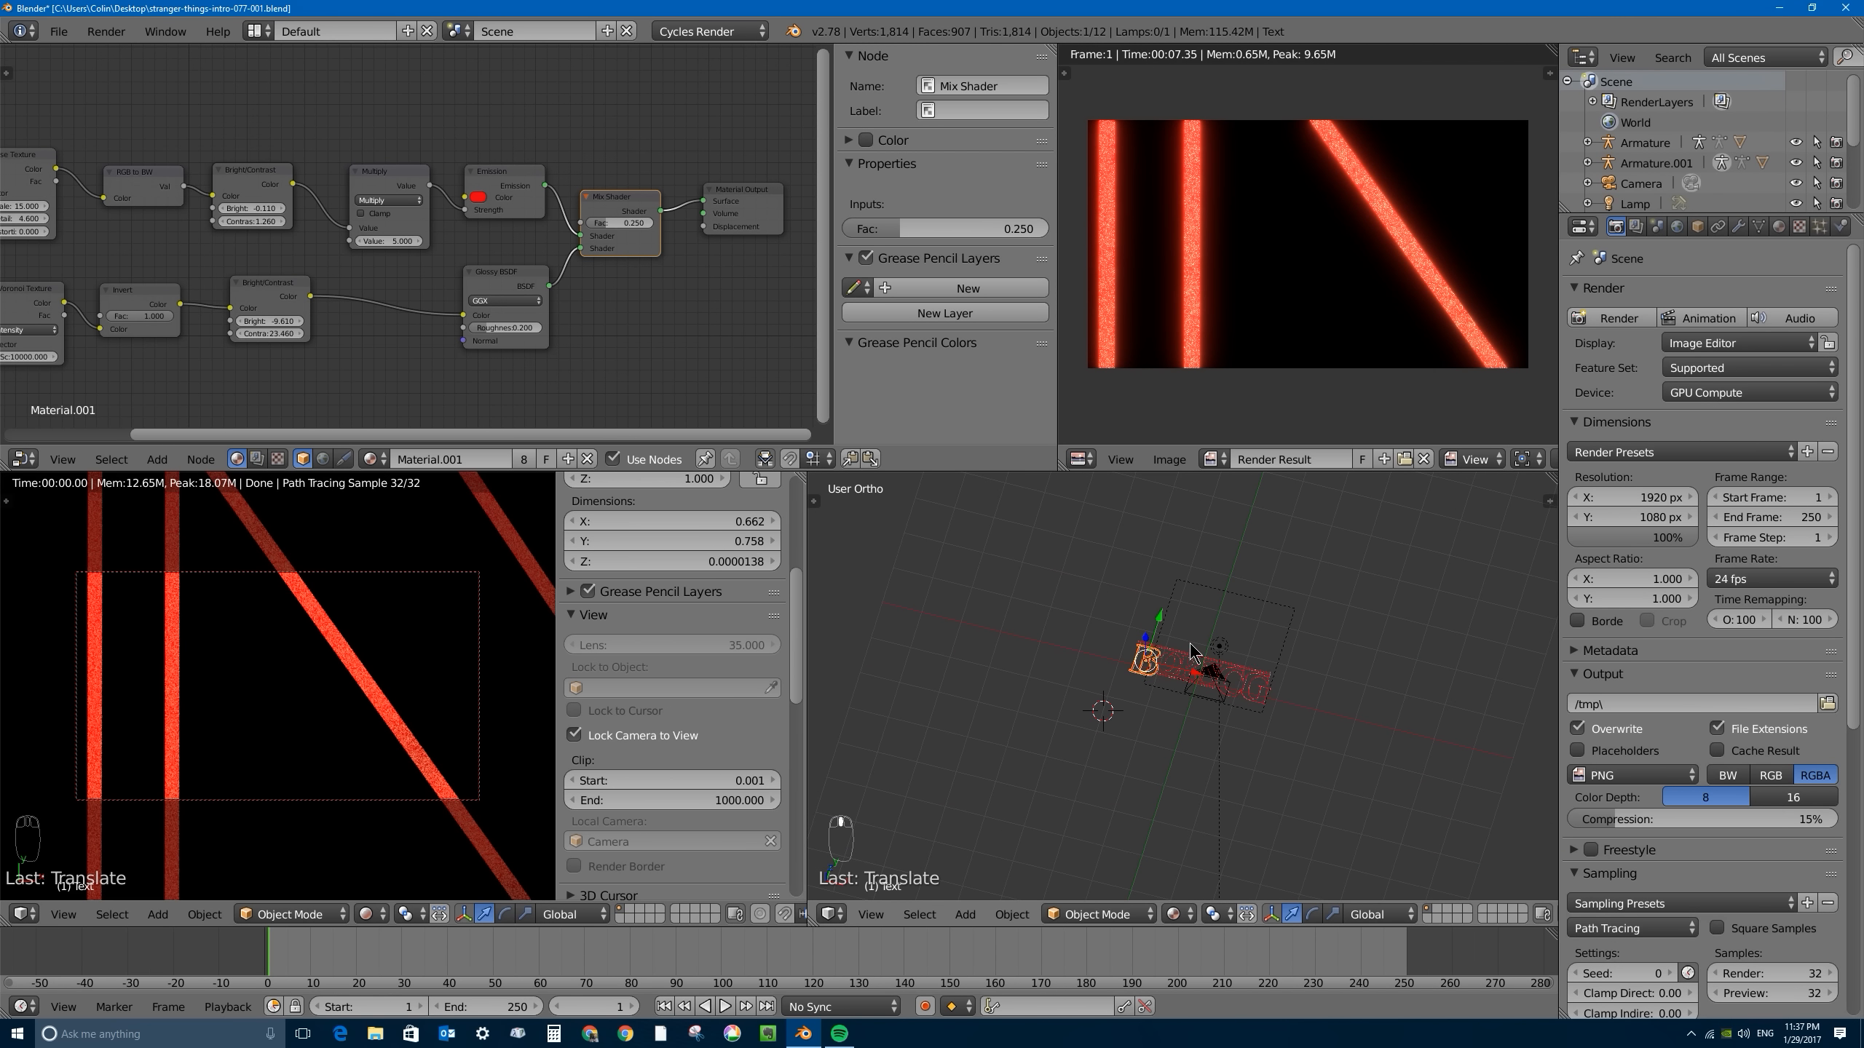
{"action": "scroll", "coordinate": [1191, 651], "scroll_direction": "up", "scroll_amount": 5}
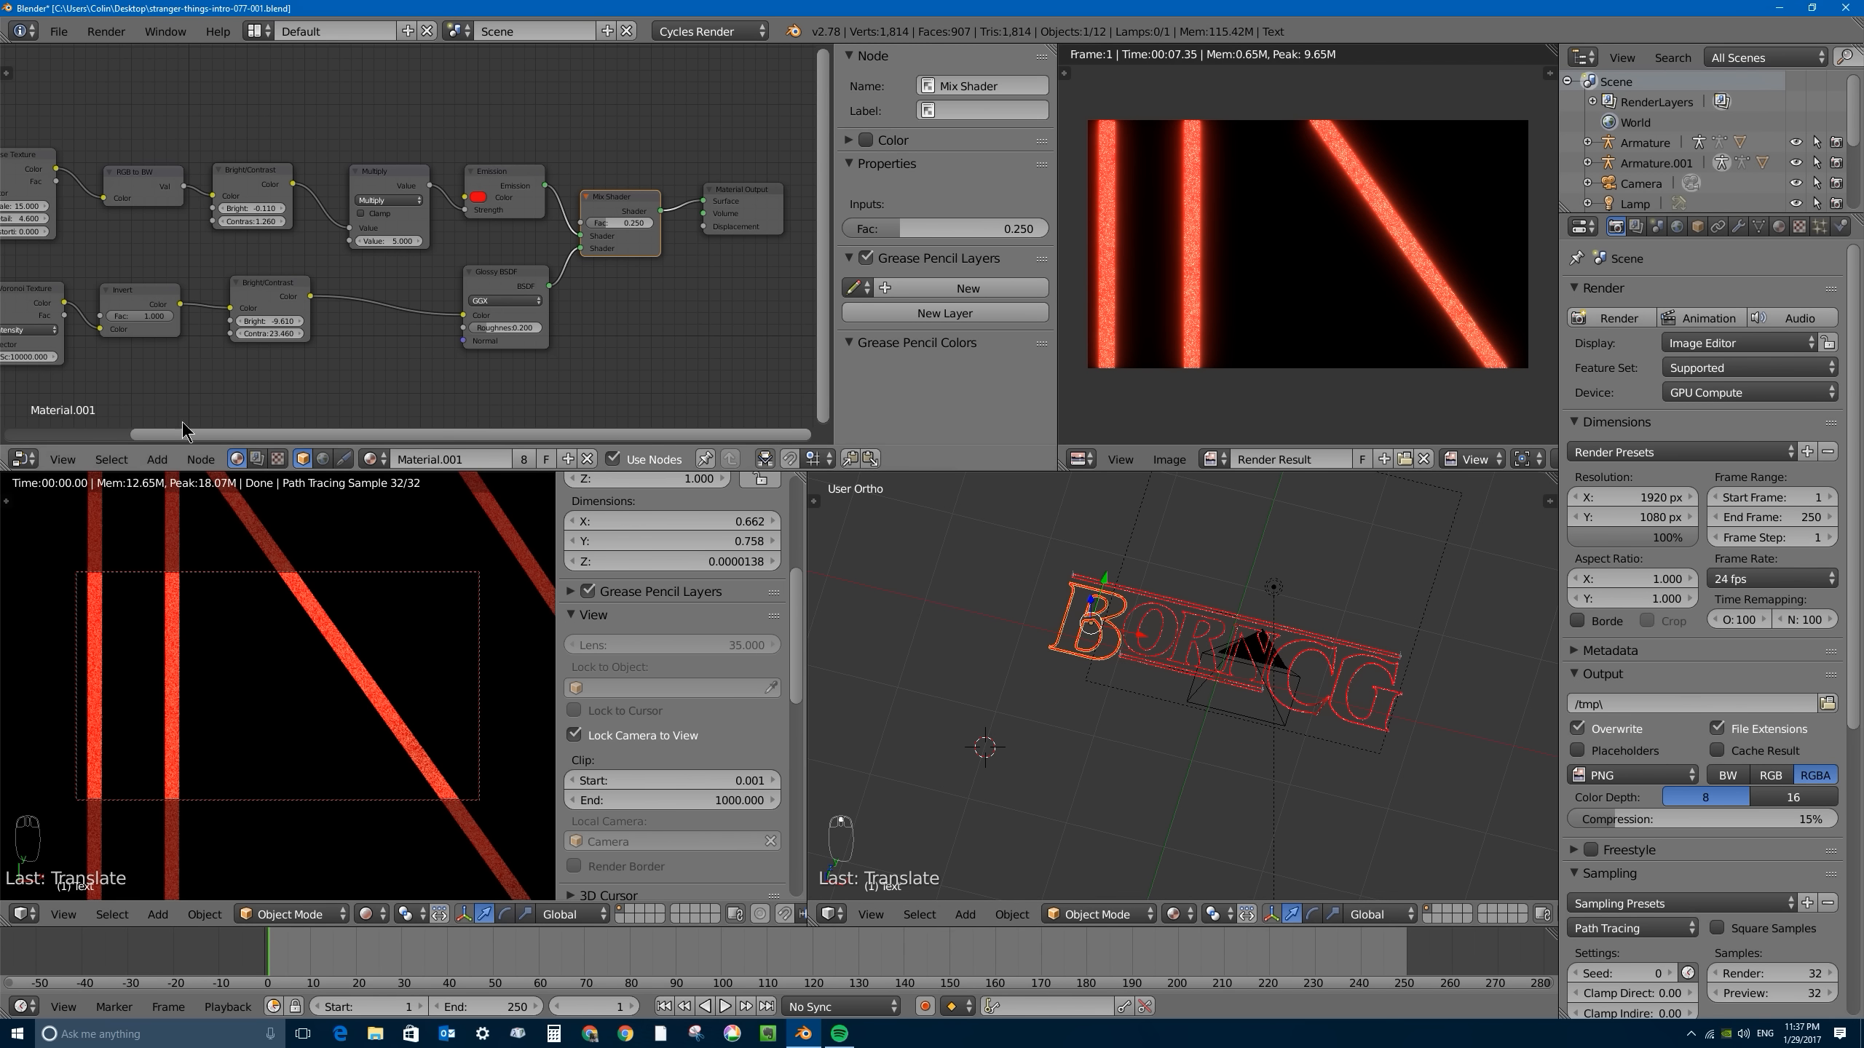
{"action": "left_click", "coordinate": [257, 459]}
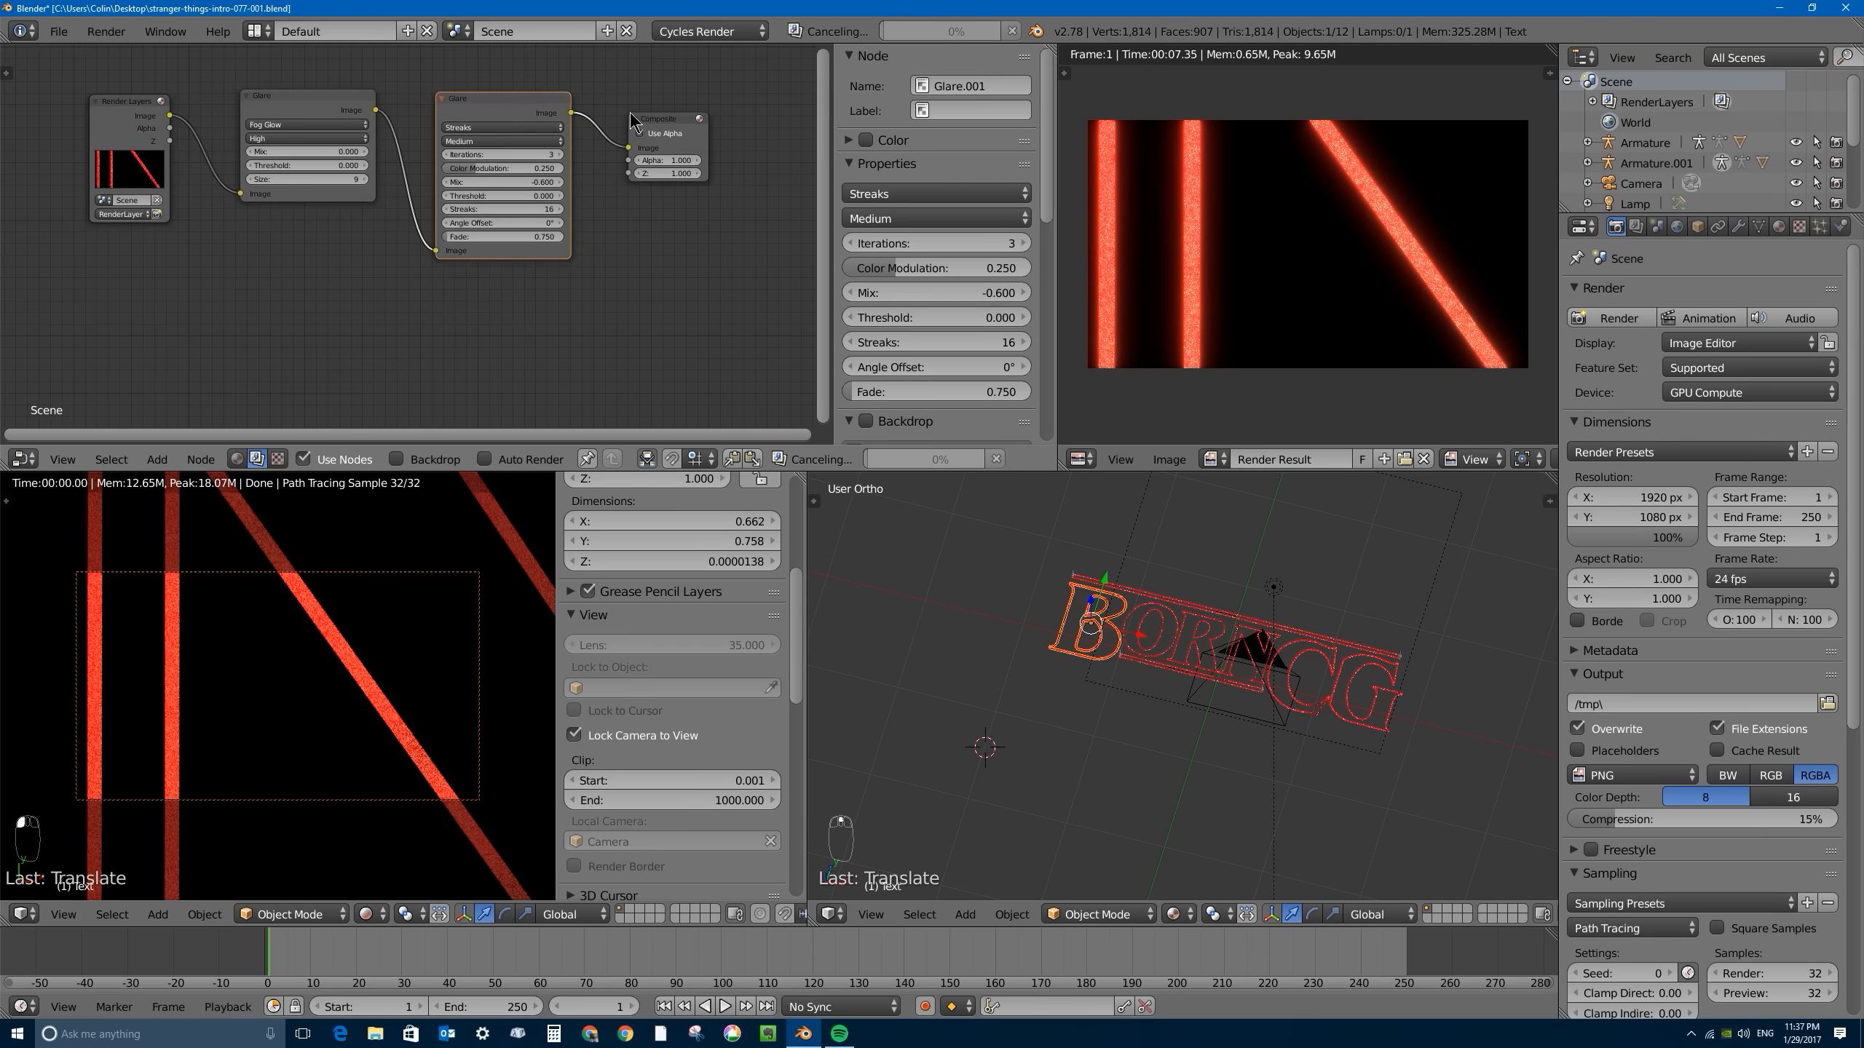
{"action": "middle_click_drag", "start_coordinate": [631, 121], "coordinate": [607, 230]}
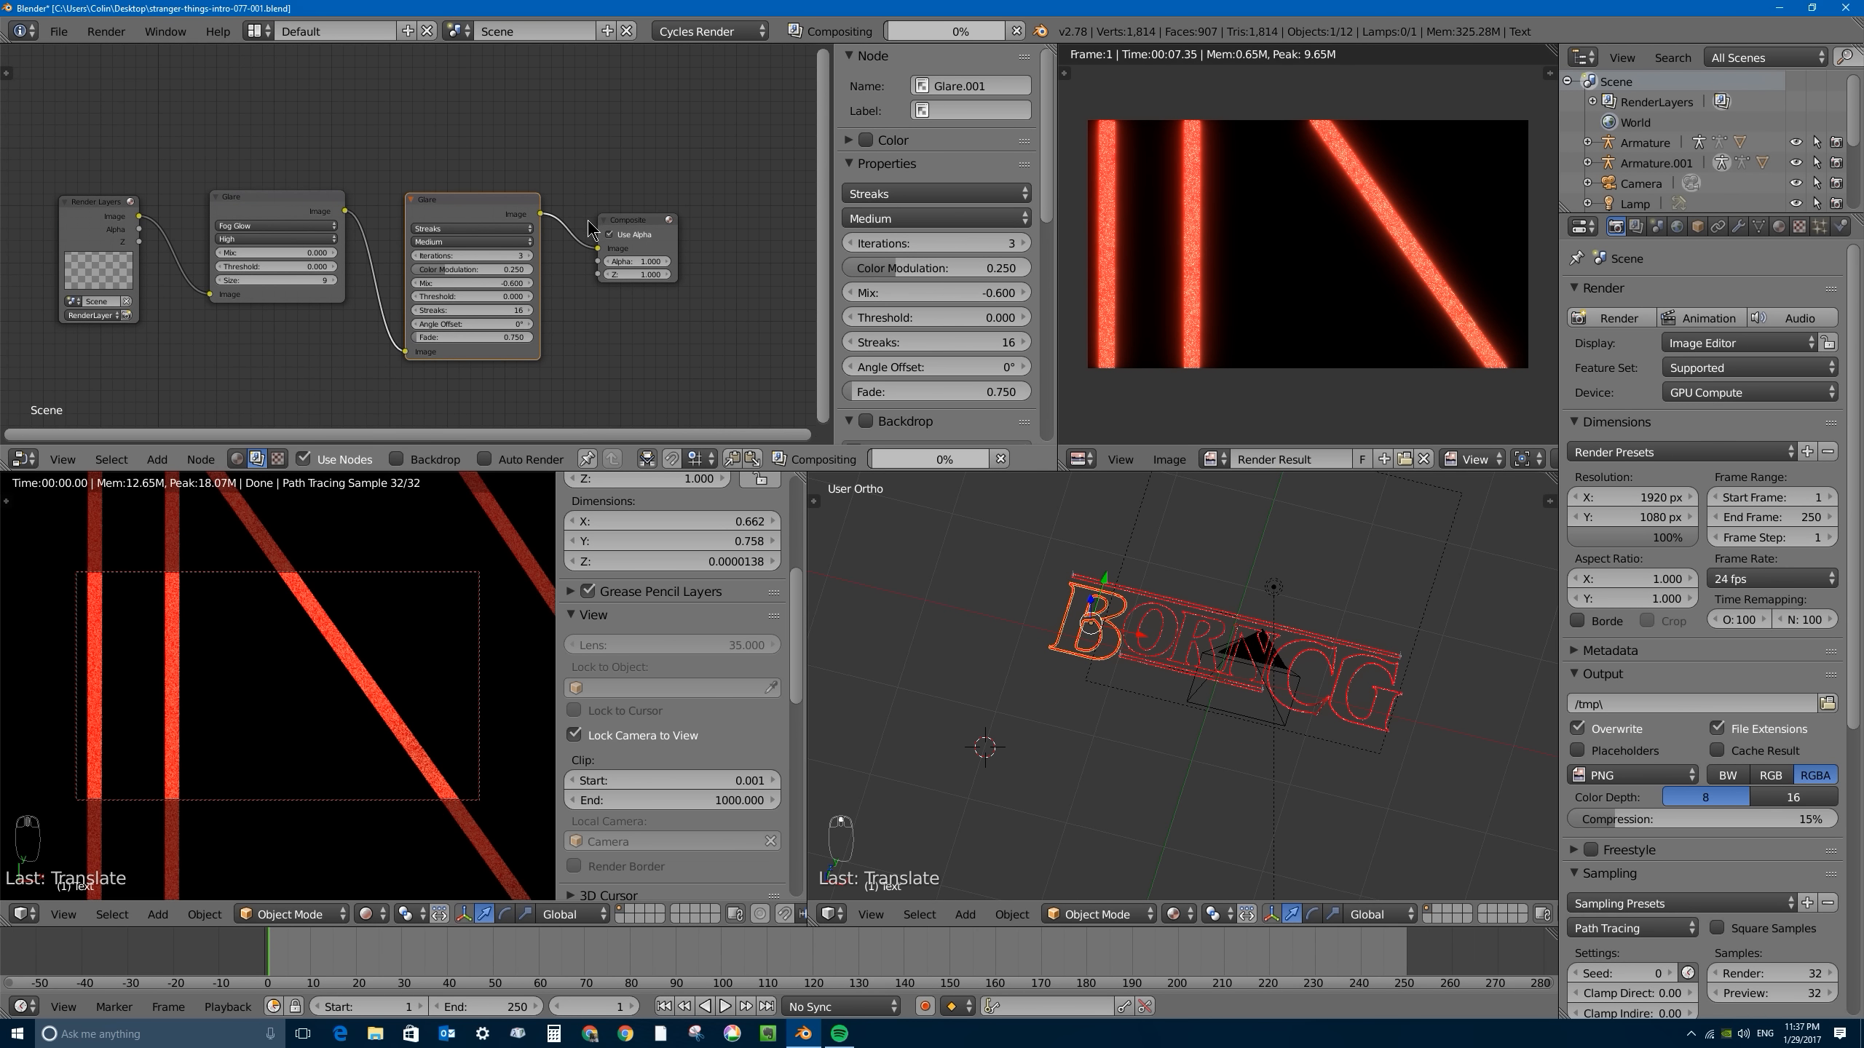
{"action": "left_click_drag", "start_coordinate": [632, 226], "coordinate": [749, 197]}
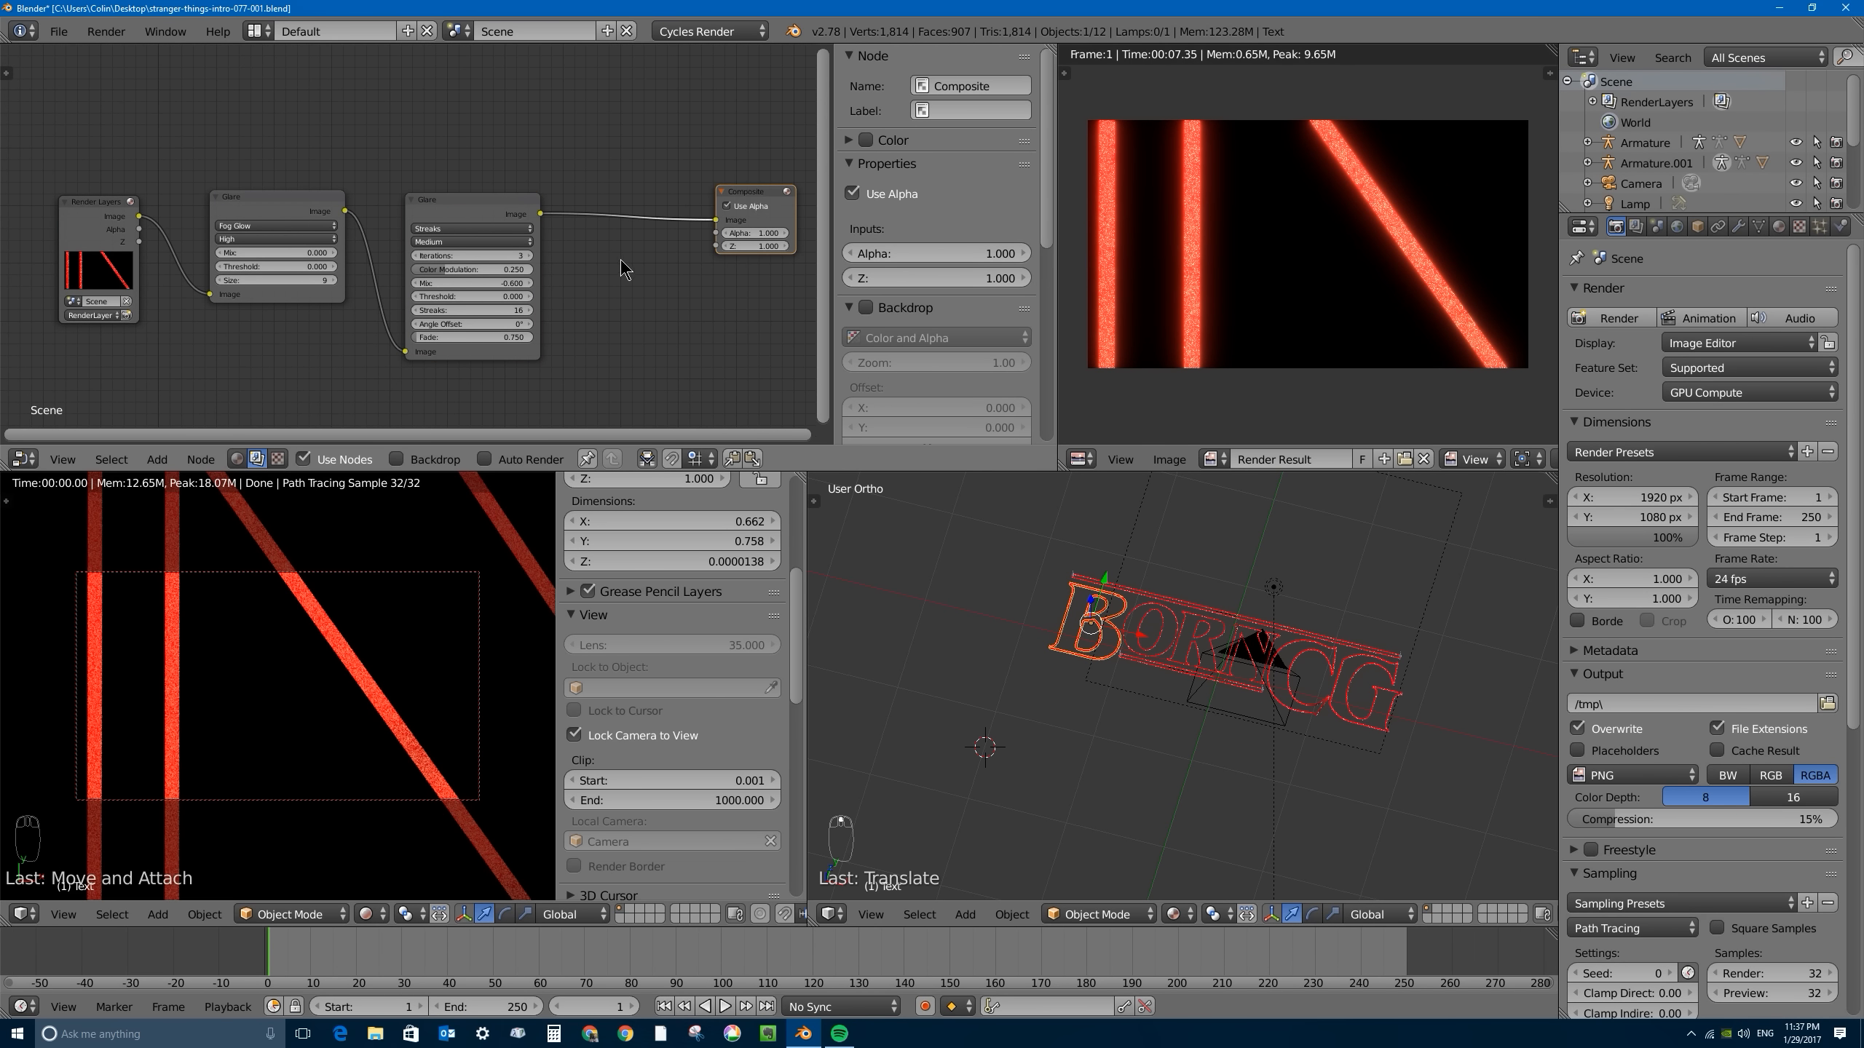
- Insert a Lens Distortion node between the Streaks Glare node and the Composite node
{"action": "key", "text": "shift+a"}
{"action": "mouse_move", "coordinate": [603, 324]}
{"action": "key", "text": "shift+a"}
{"action": "mouse_move", "coordinate": [645, 272]}
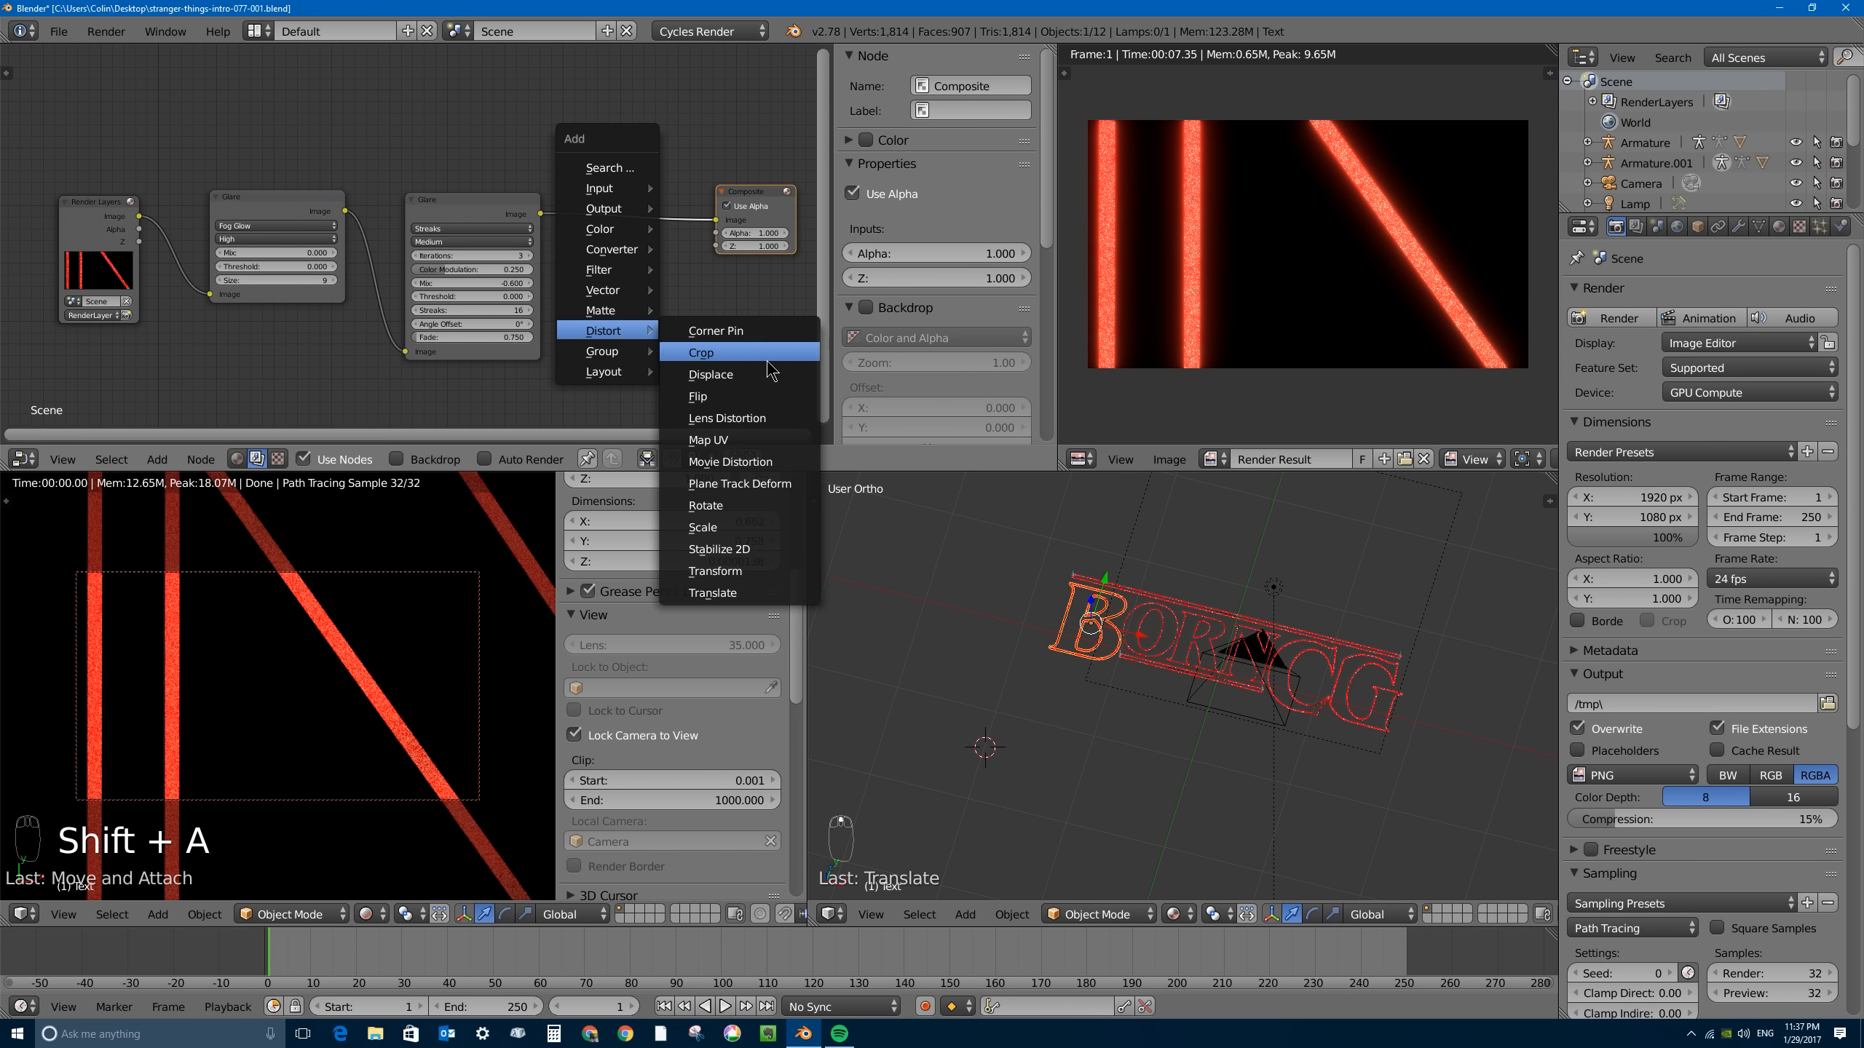
{"action": "left_click", "coordinate": [726, 418]}
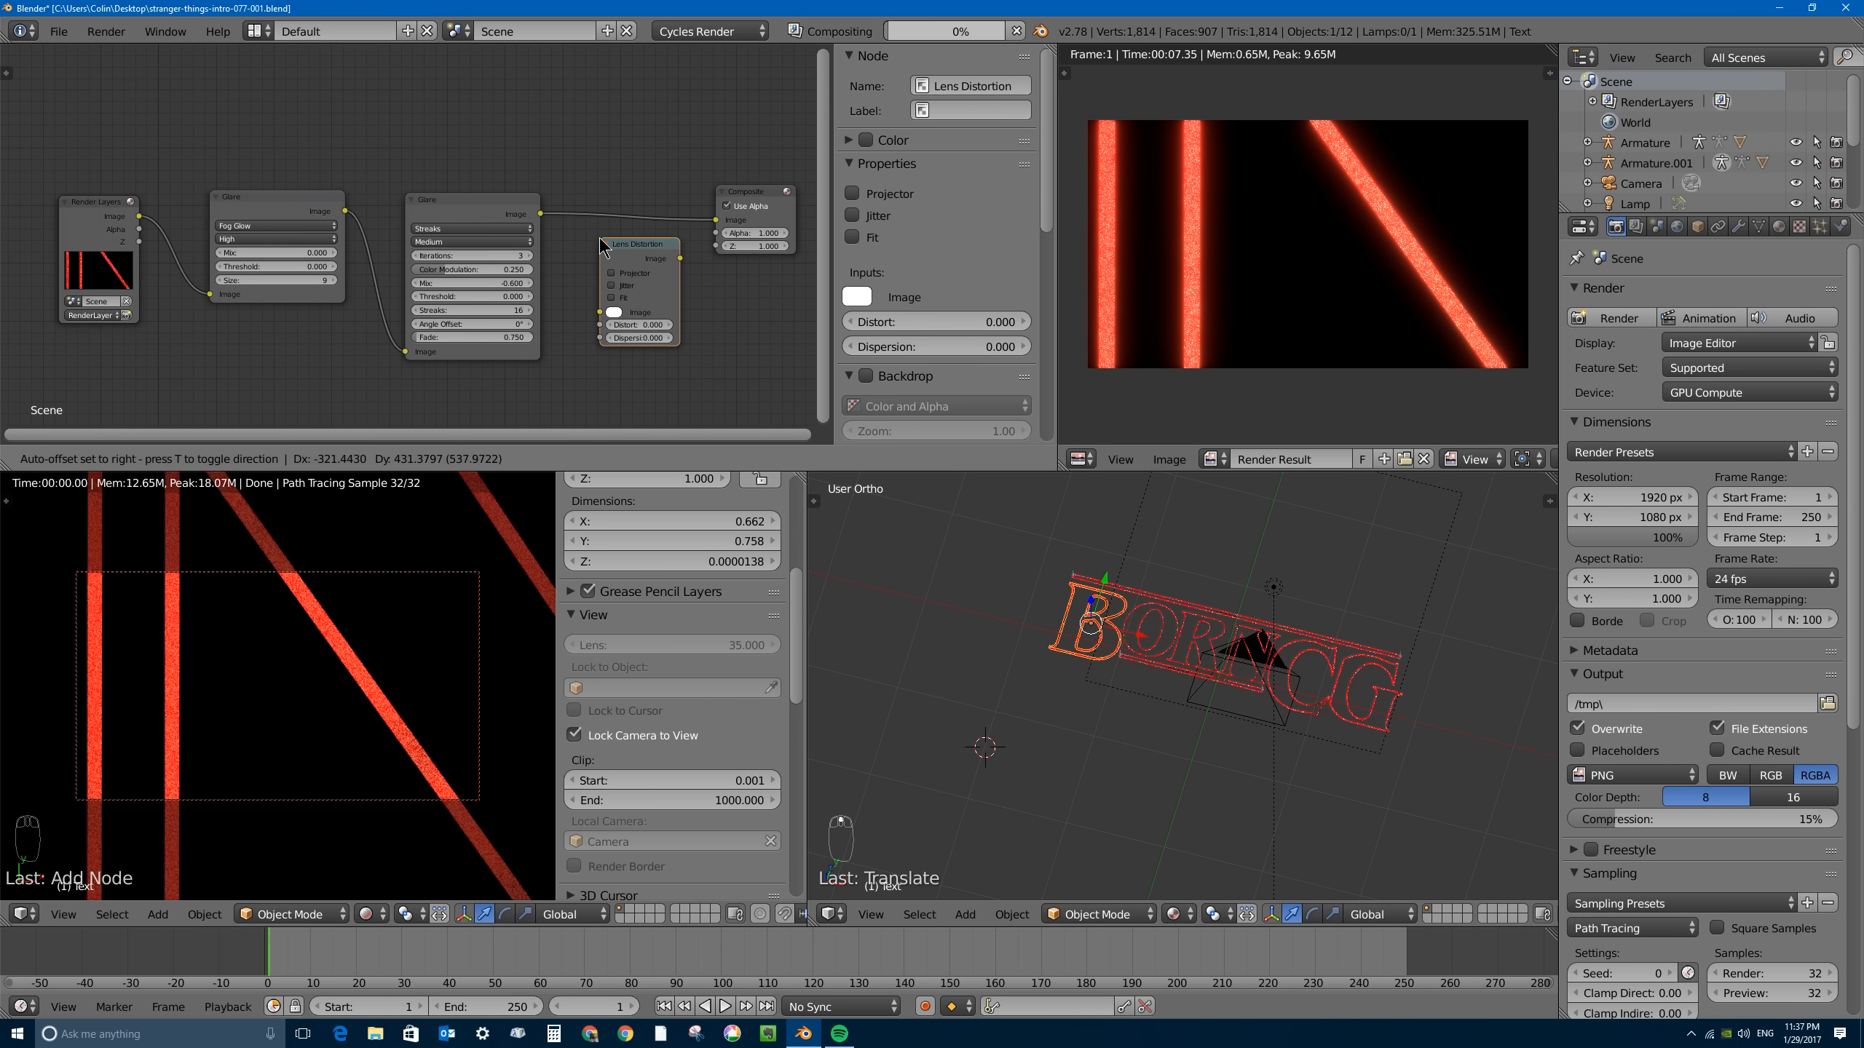
{"action": "left_click", "coordinate": [589, 171]}
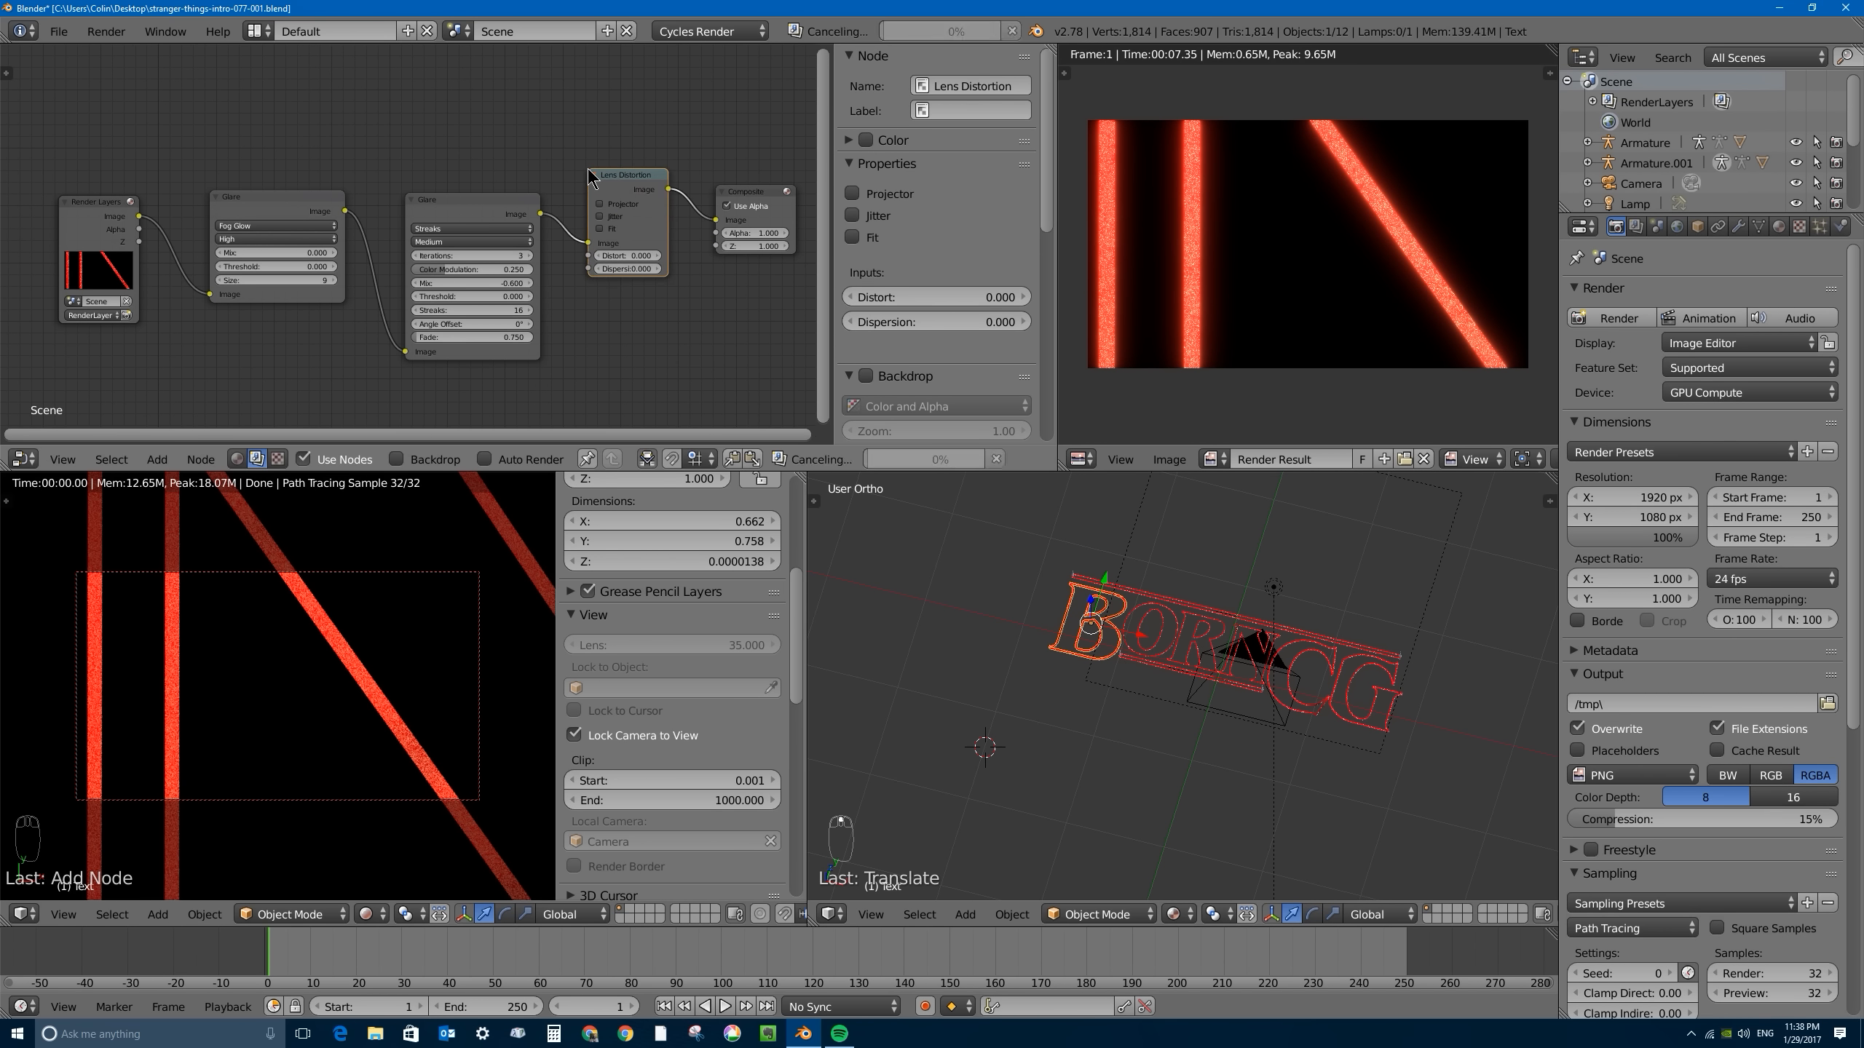
- Enable Projector on the Lens Distortion node and set its Dispersion to 0.8
{"action": "left_click", "coordinate": [599, 205]}
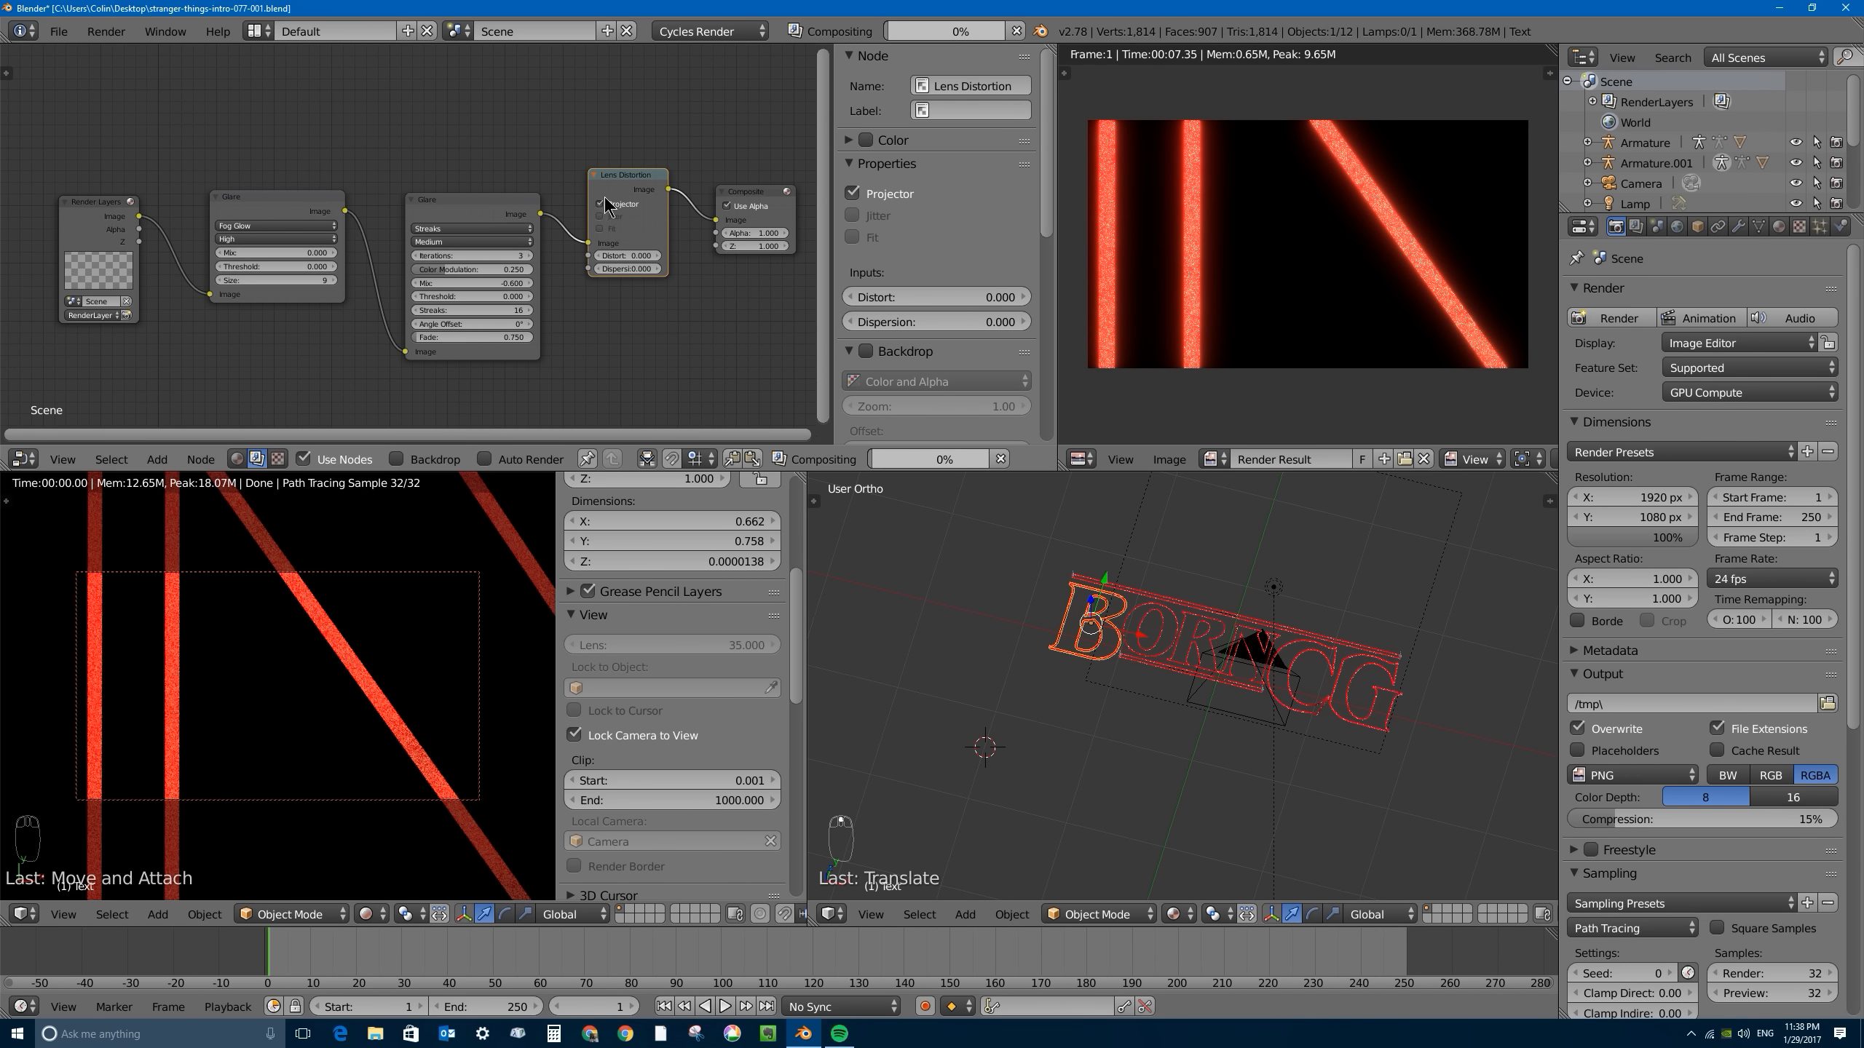
{"action": "scroll", "coordinate": [601, 221], "scroll_direction": "up", "scroll_amount": 3}
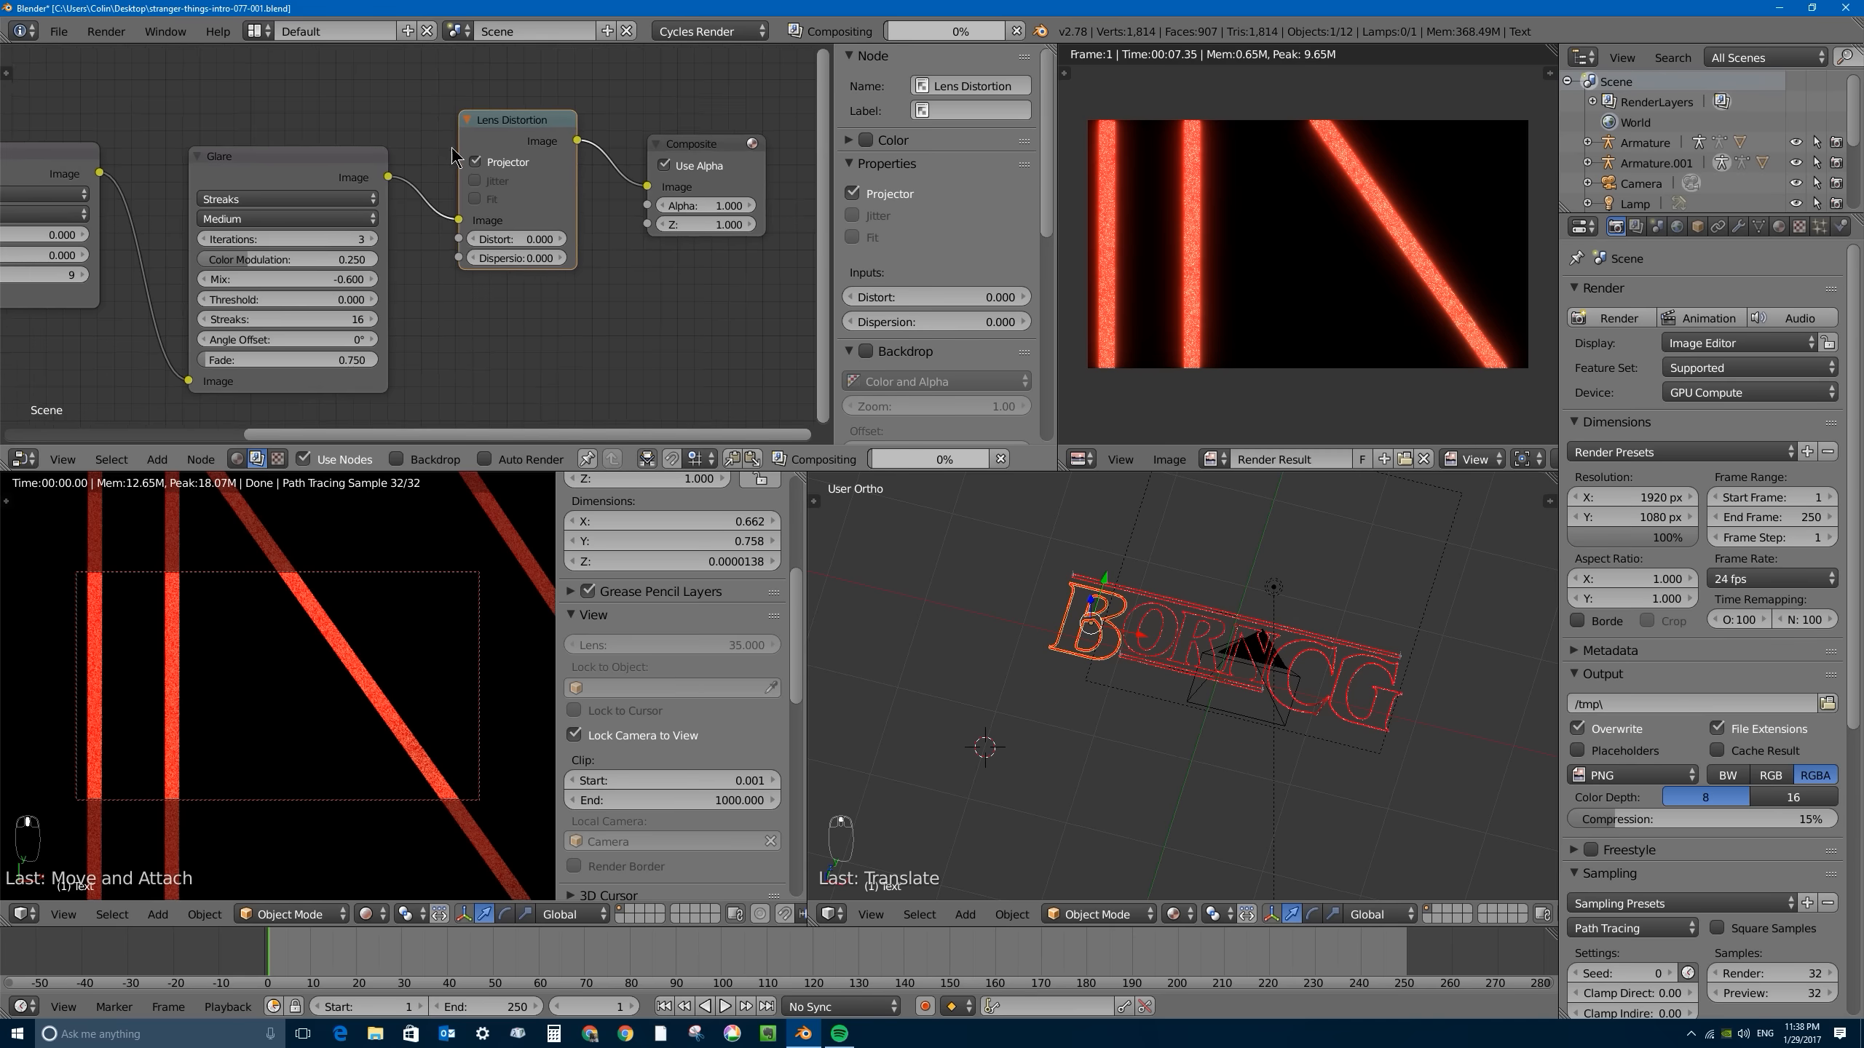
{"action": "left_click_drag", "start_coordinate": [518, 265], "coordinate": [601, 265]}
{"action": "left_click", "coordinate": [517, 265]}
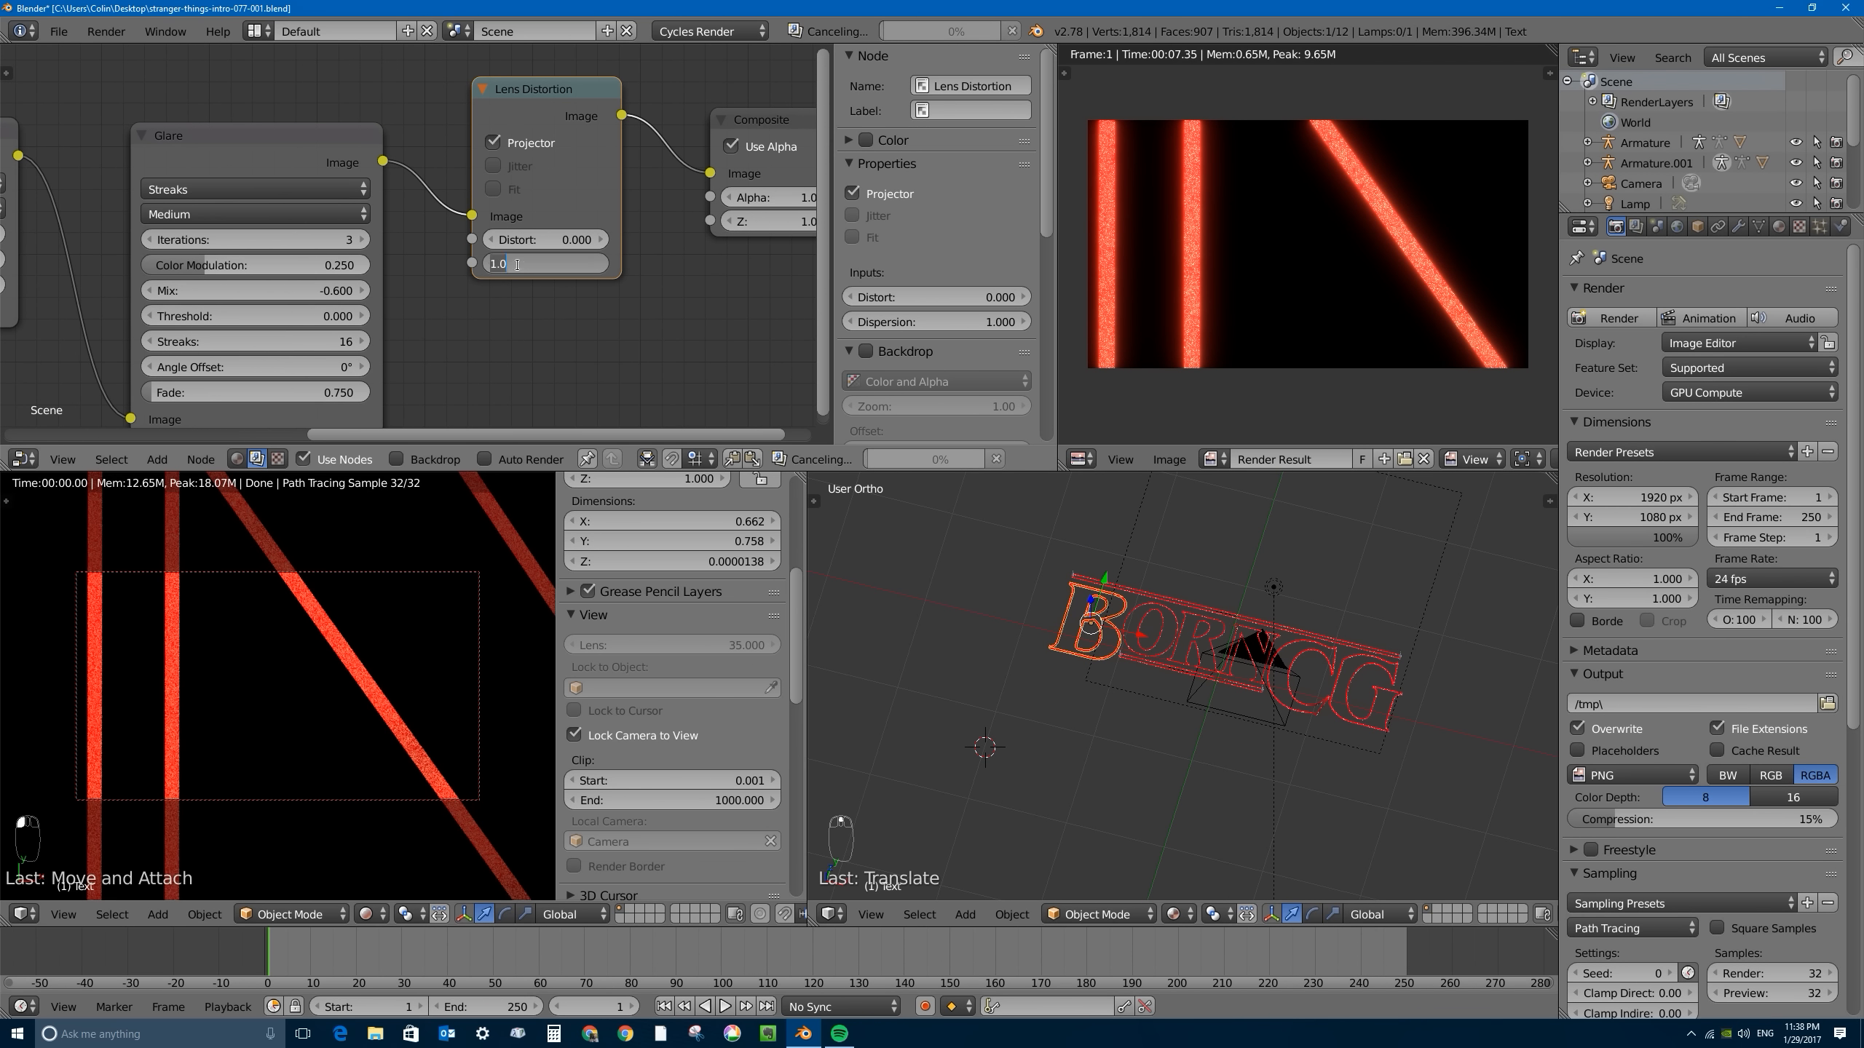
{"action": "type", "text": "0.8"}
{"action": "key", "text": "Return"}
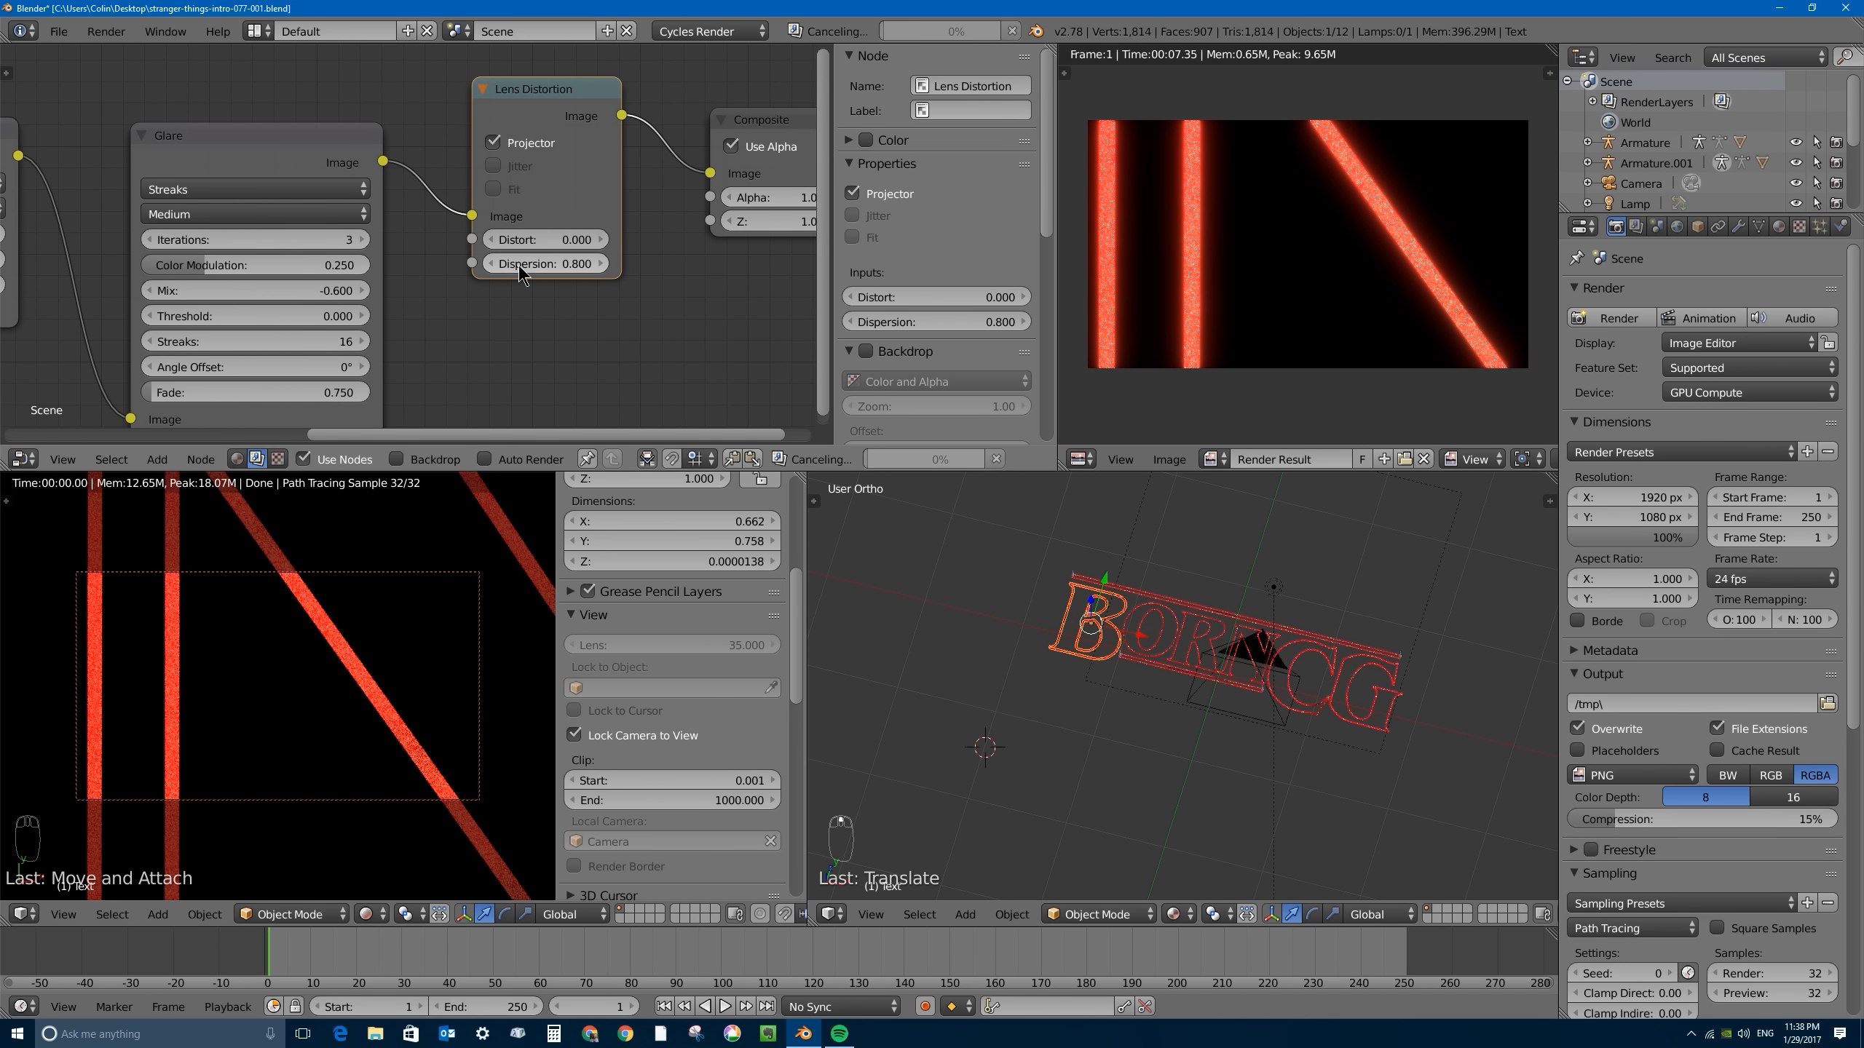
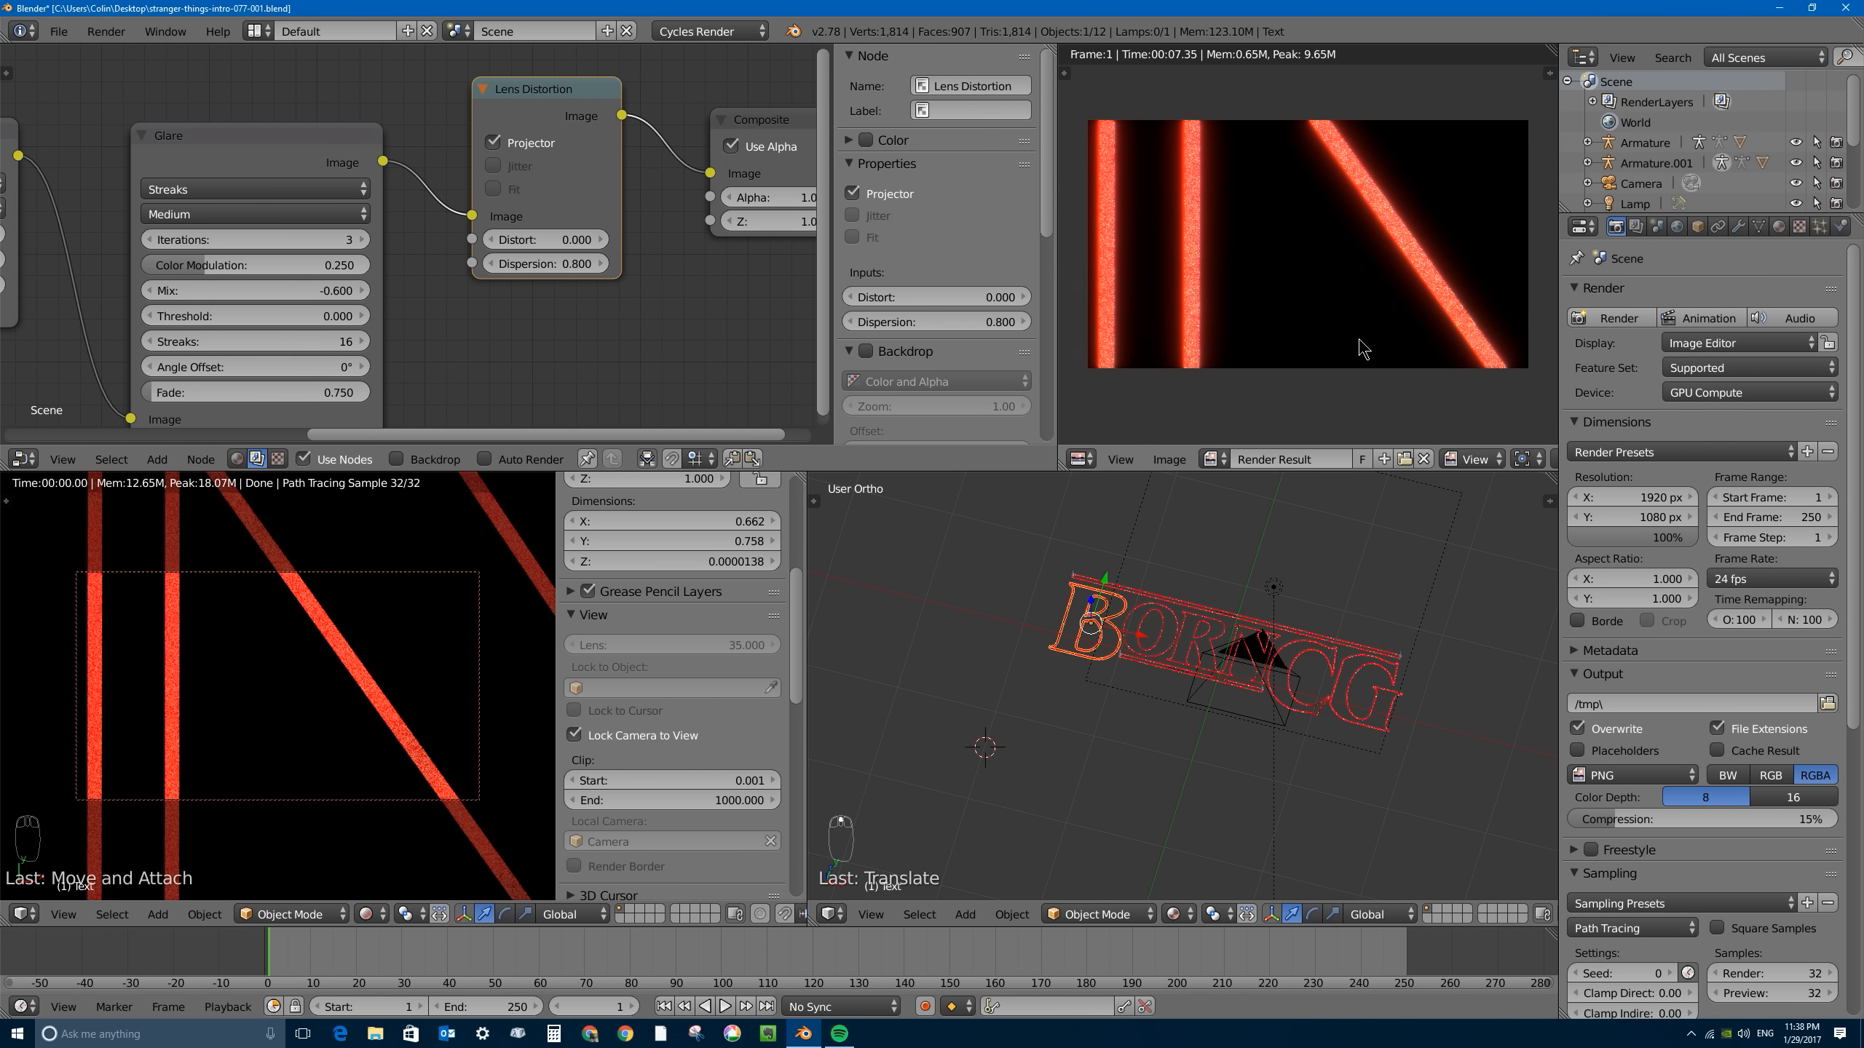
- Examine the rendered letter strokes up close and at a distance for their speckles, glow and lens dispersion
{"action": "scroll", "coordinate": [1177, 366], "scroll_direction": "up", "scroll_amount": 5}
{"action": "scroll", "coordinate": [1145, 373], "scroll_direction": "down", "scroll_amount": 3}
{"action": "scroll", "coordinate": [1161, 342], "scroll_direction": "up", "scroll_amount": 5}
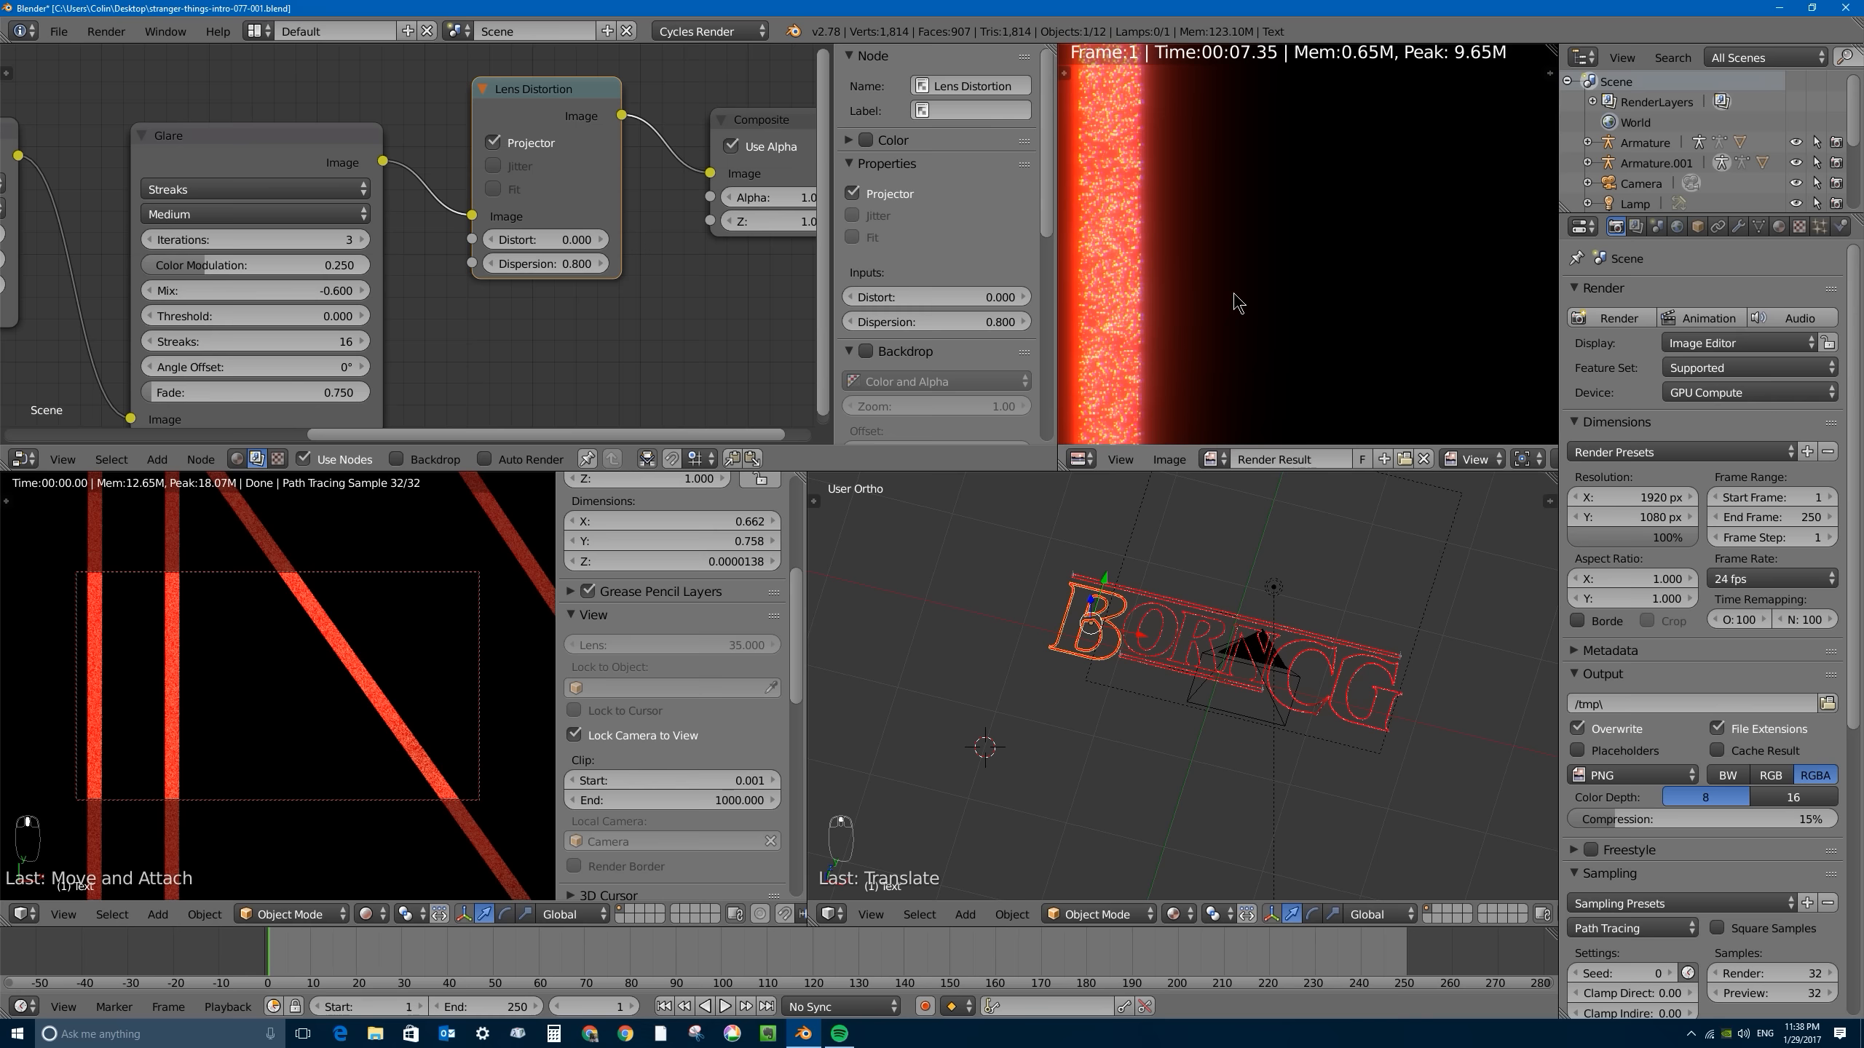
{"action": "mouse_move", "coordinate": [1234, 299]}
{"action": "middle_mouse_down"}
{"action": "mouse_move", "coordinate": [1206, 274]}
{"action": "mouse_move", "coordinate": [1269, 220]}
{"action": "middle_mouse_up"}
{"action": "scroll", "coordinate": [1199, 367], "scroll_direction": "up", "scroll_amount": 2}
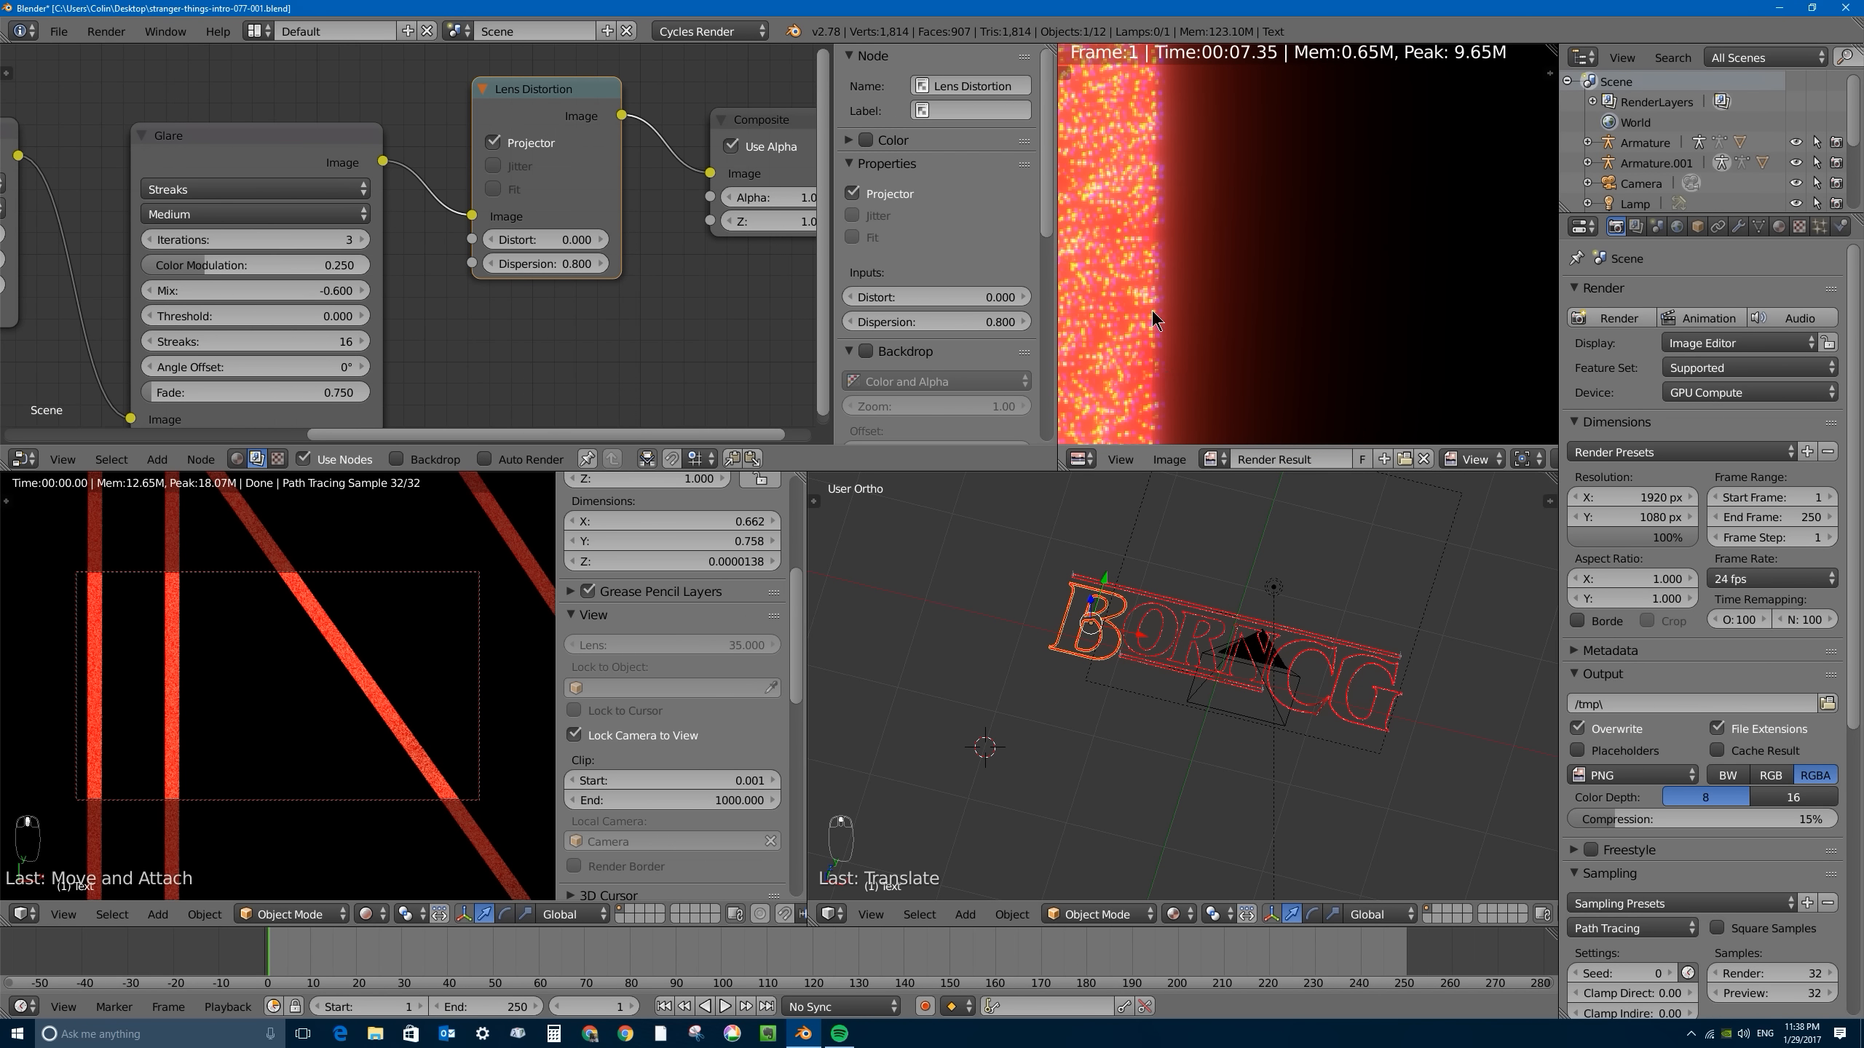
{"action": "scroll", "coordinate": [1152, 310], "scroll_direction": "down", "scroll_amount": 6}
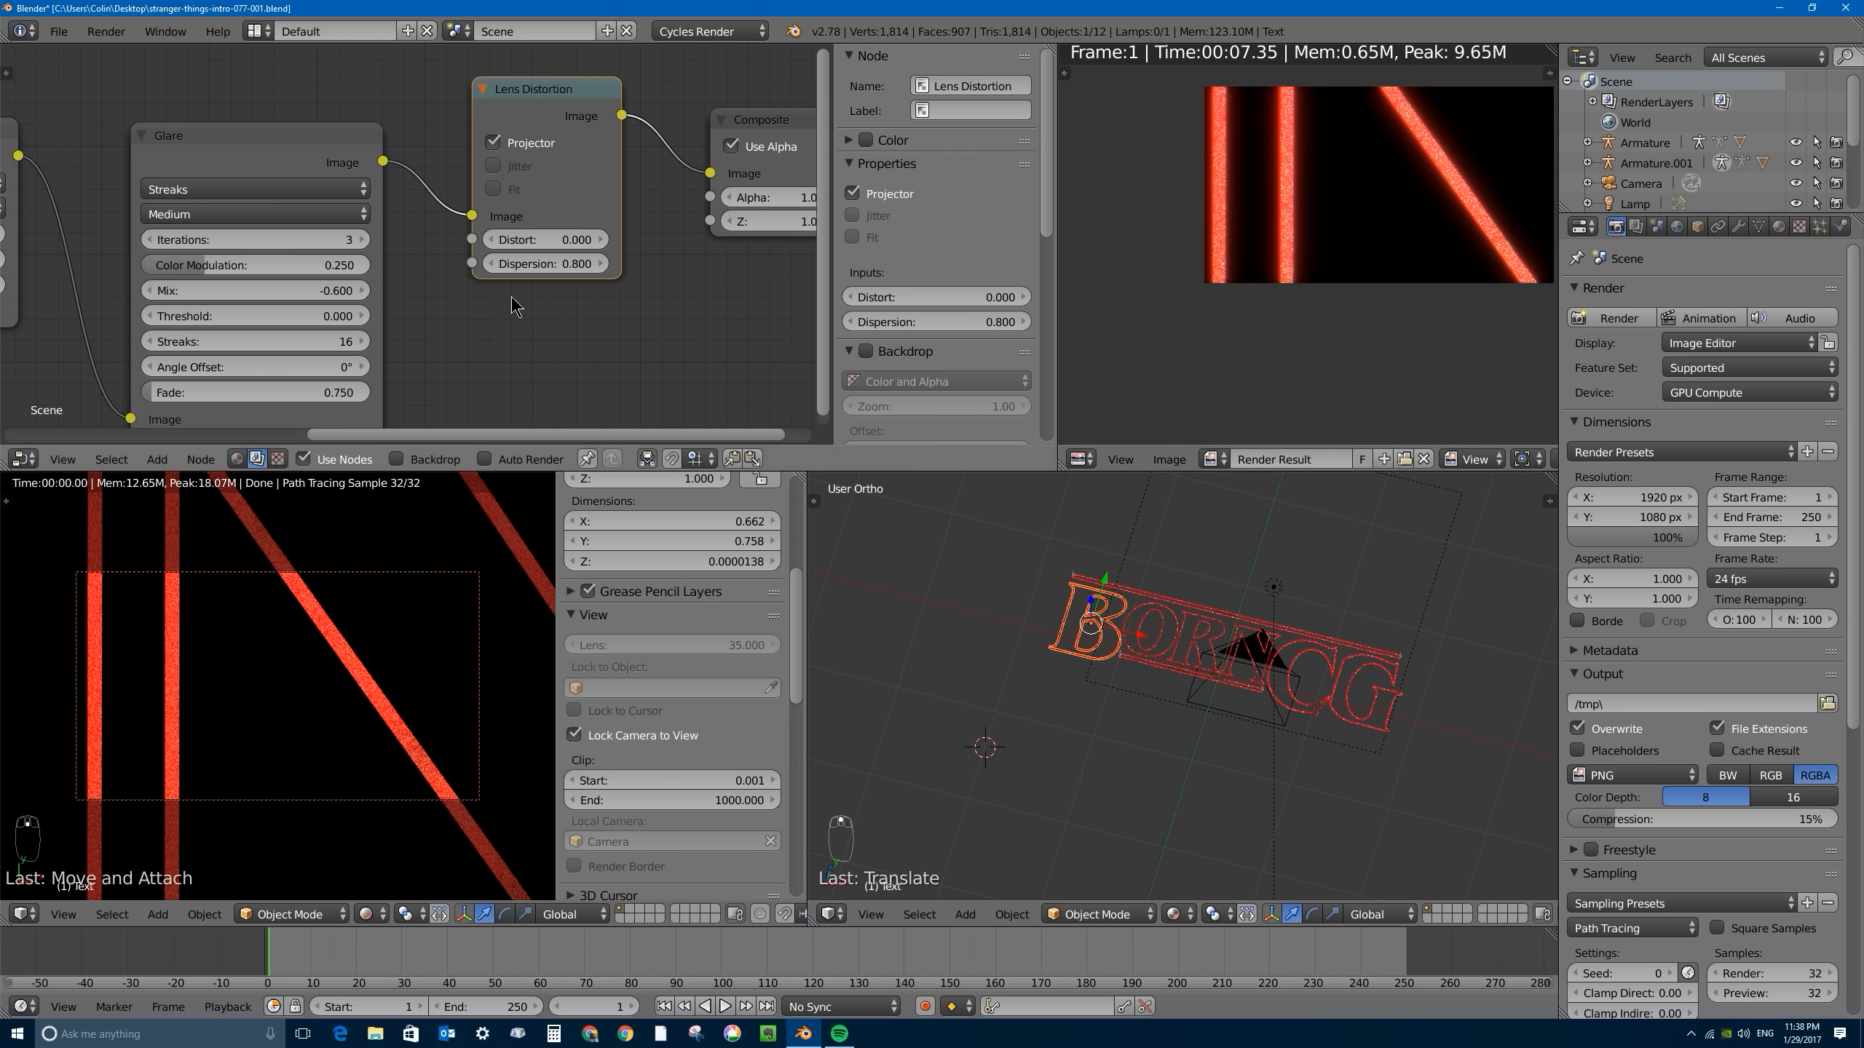
{"action": "scroll", "coordinate": [1358, 205], "scroll_direction": "down", "scroll_amount": 3}
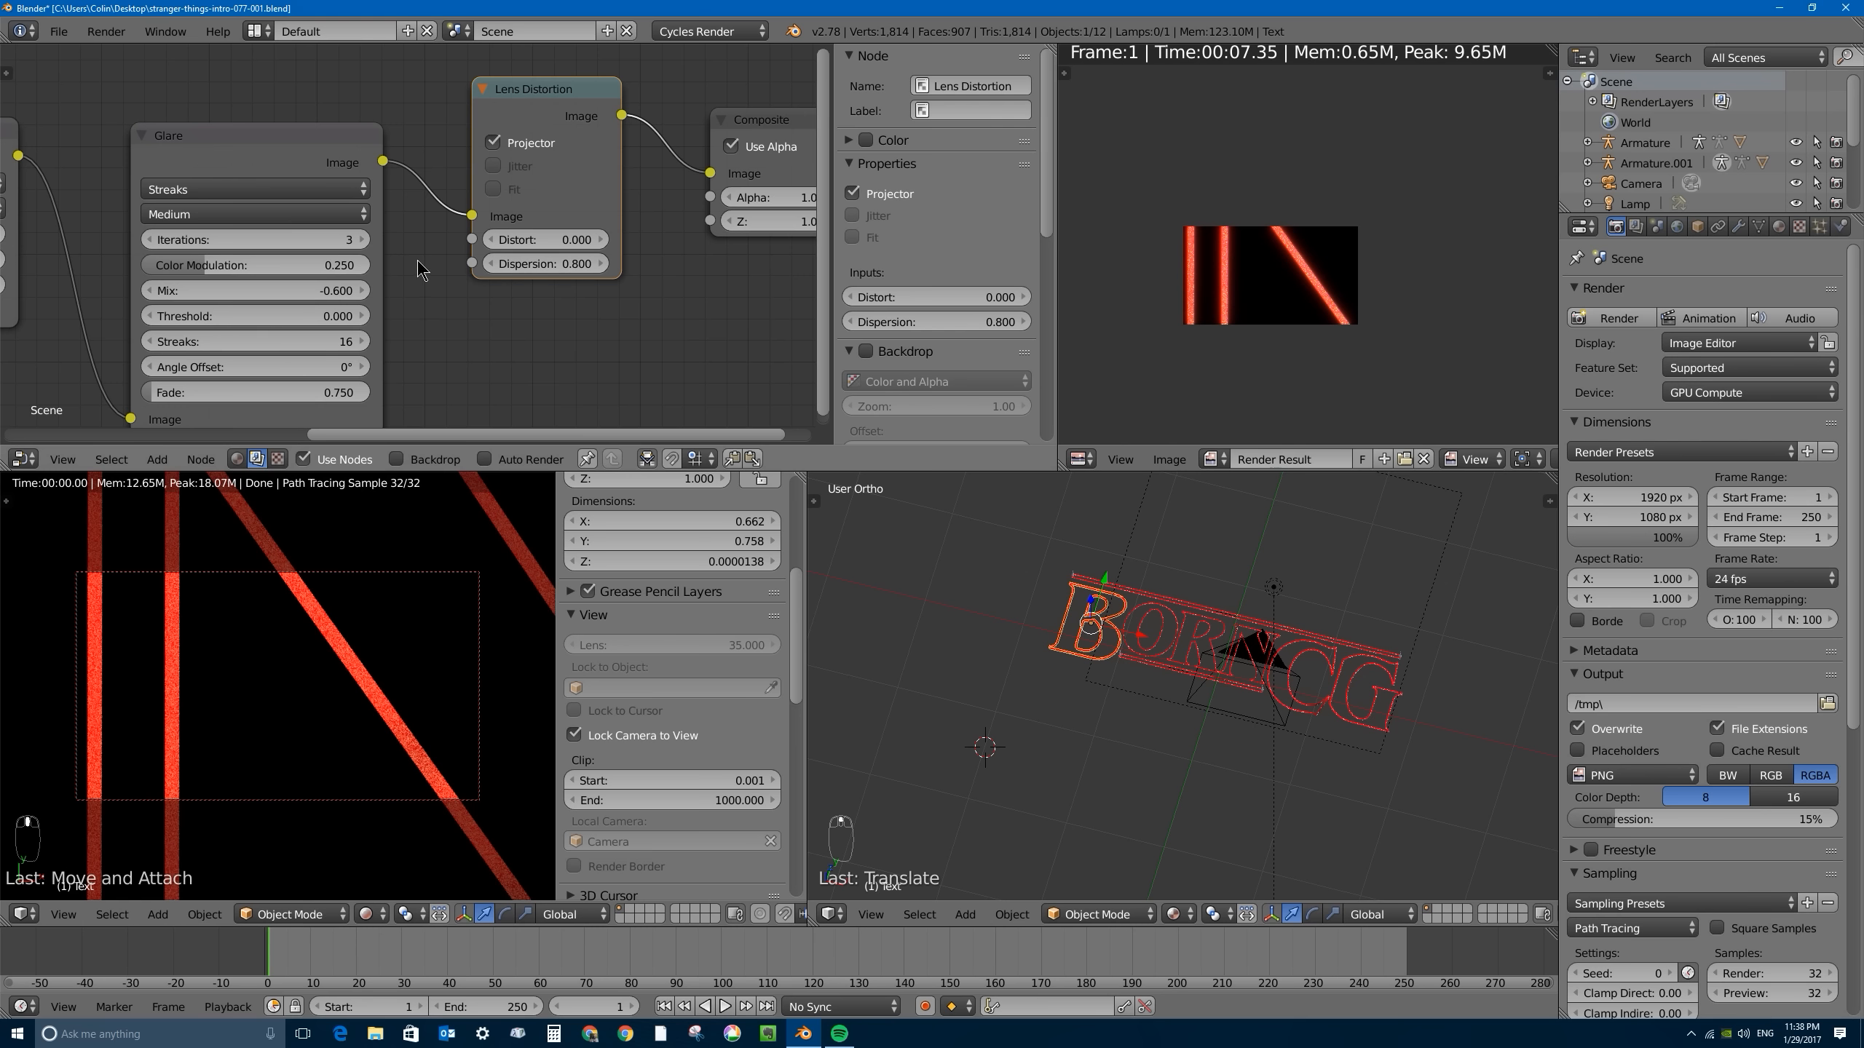
{"action": "scroll", "coordinate": [1267, 275], "scroll_direction": "up", "scroll_amount": 3}
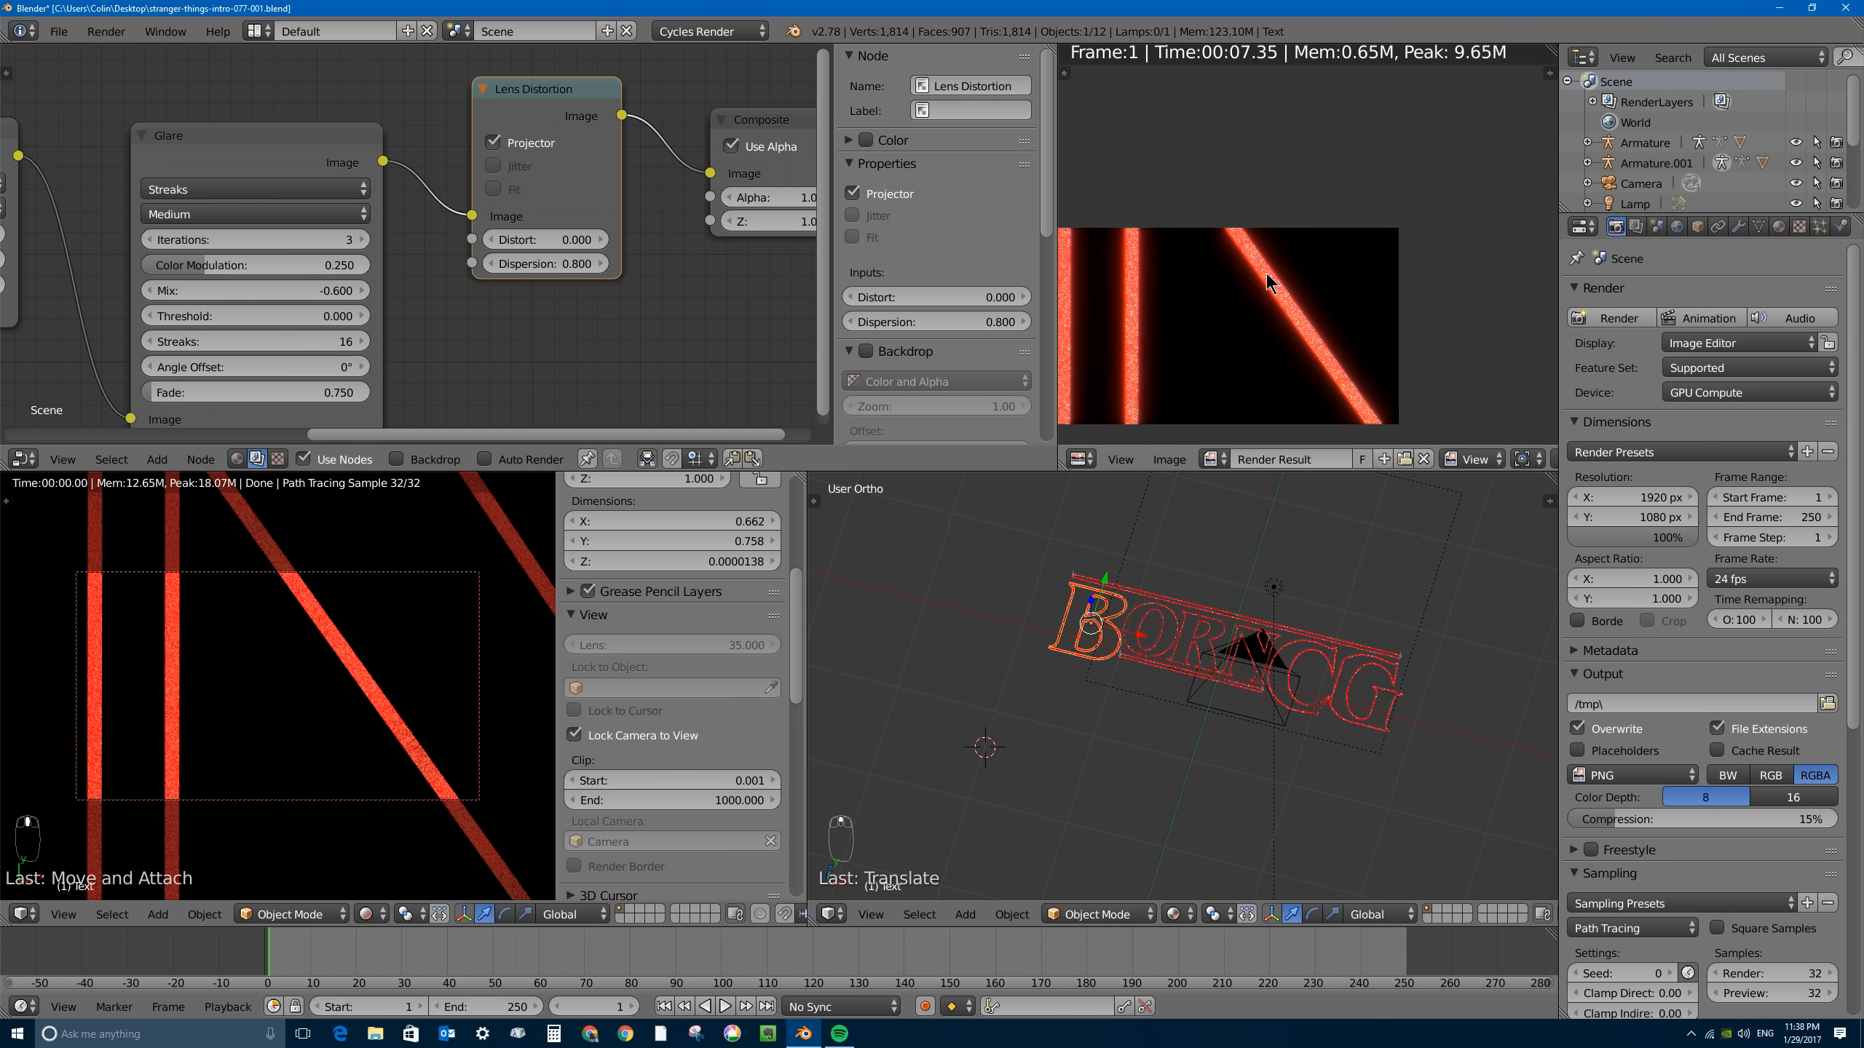
{"action": "middle_click_drag", "start_coordinate": [1218, 303], "coordinate": [1268, 258]}
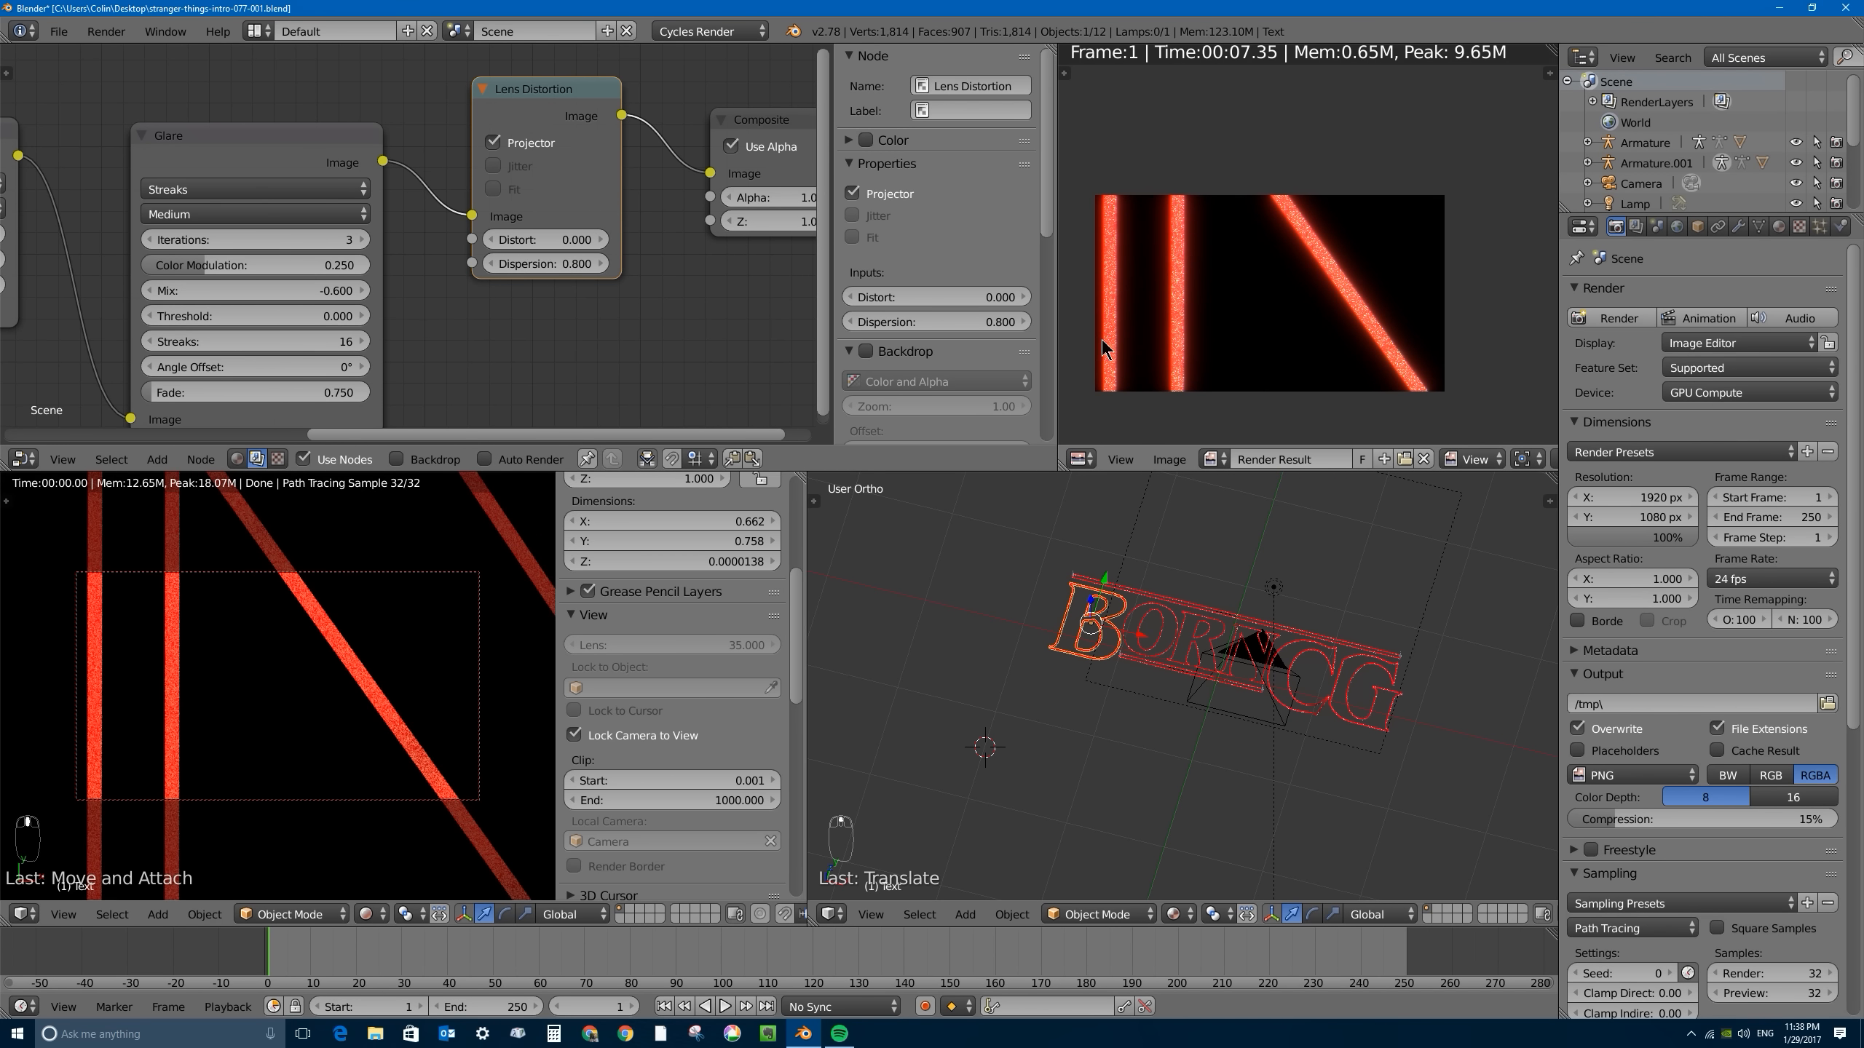
{"action": "middle_click_drag", "start_coordinate": [1146, 612], "coordinate": [1153, 640]}
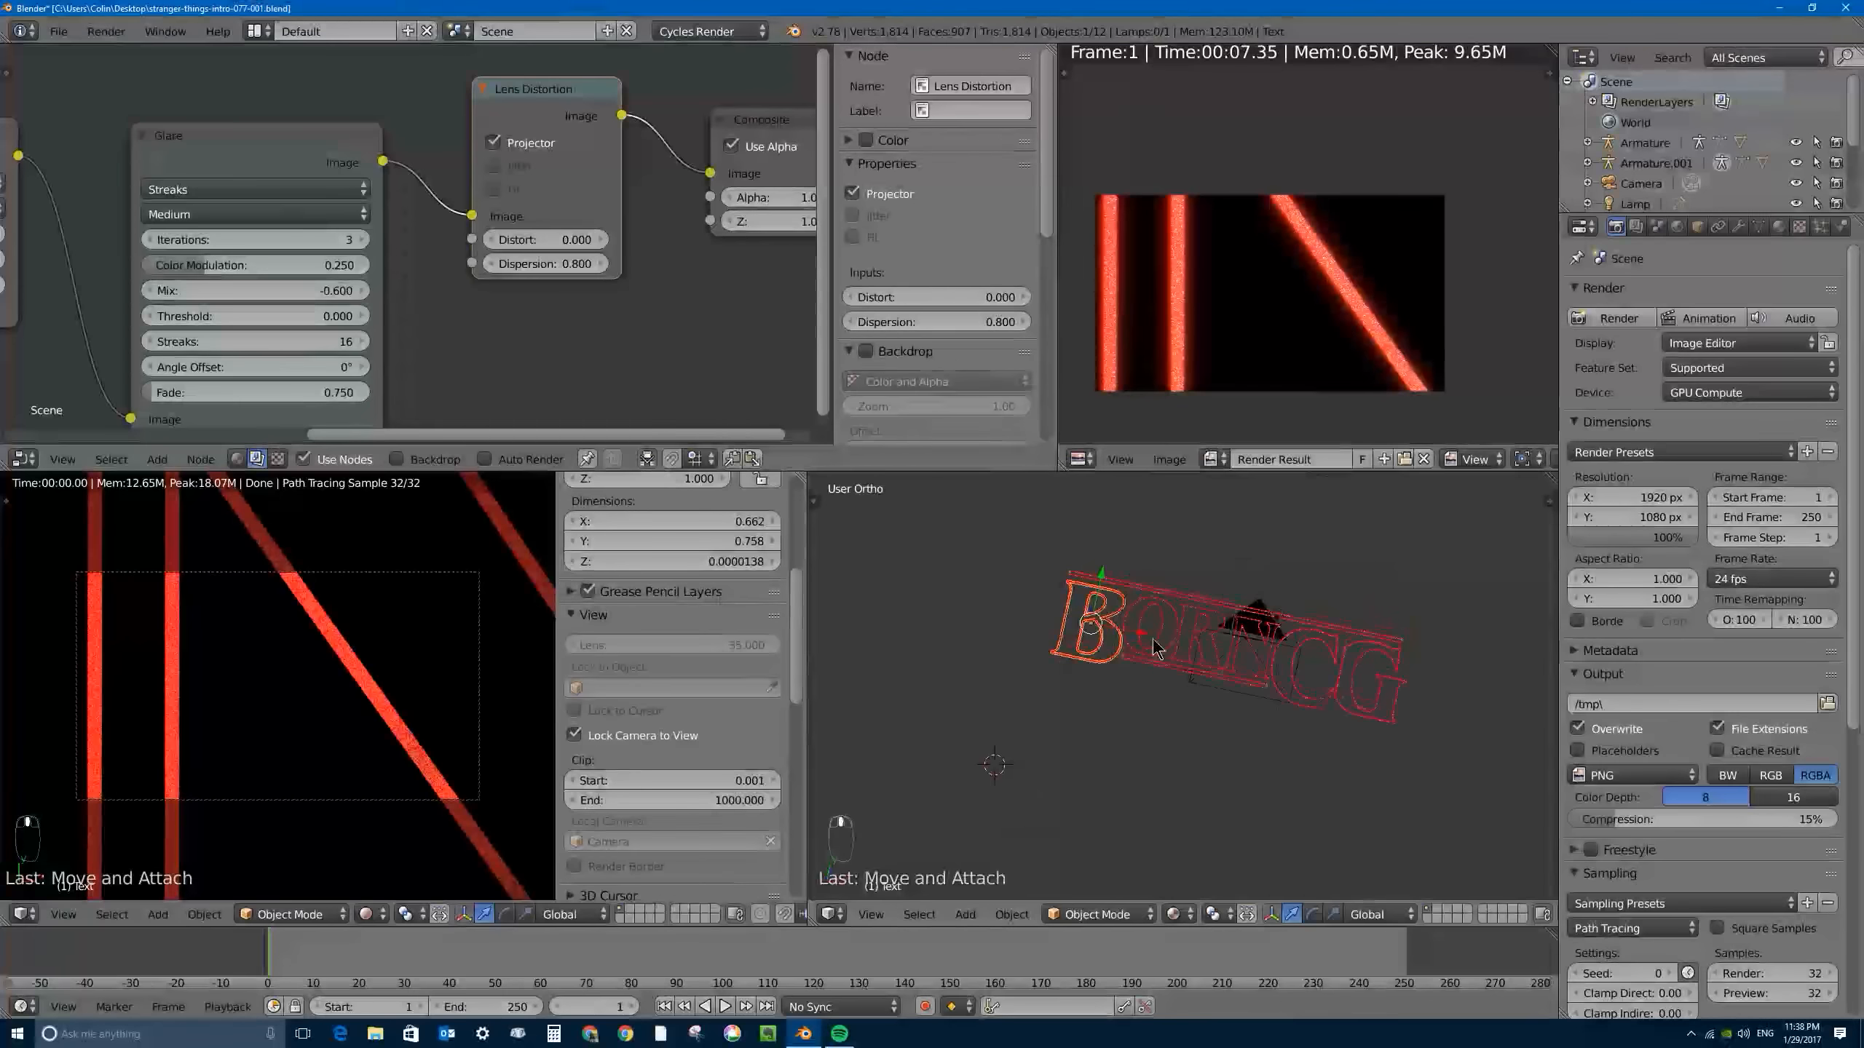
- Show the Material.001 shader nodes again and select the Multiply node that drives the Emission strength
{"action": "left_click", "coordinate": [238, 458]}
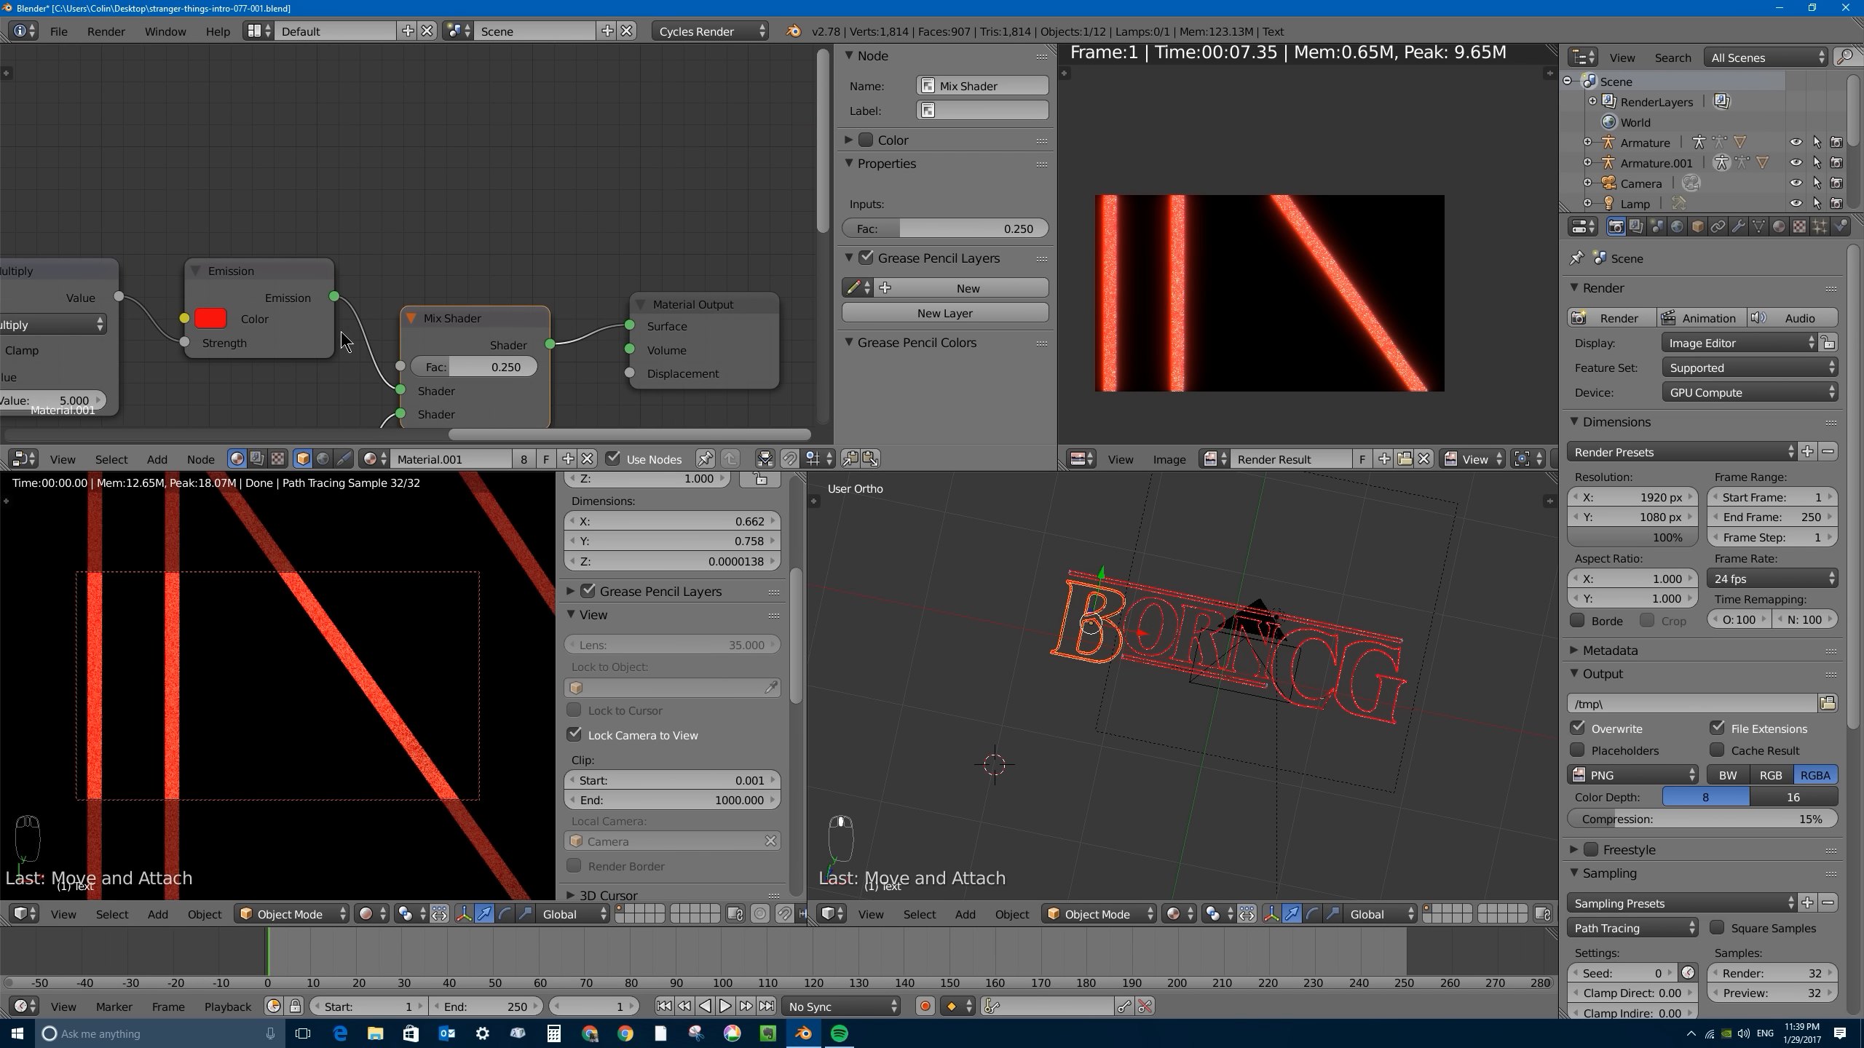
{"action": "middle_click_drag", "start_coordinate": [266, 333], "coordinate": [587, 174]}
{"action": "left_click_drag", "start_coordinate": [362, 108], "coordinate": [383, 103]}
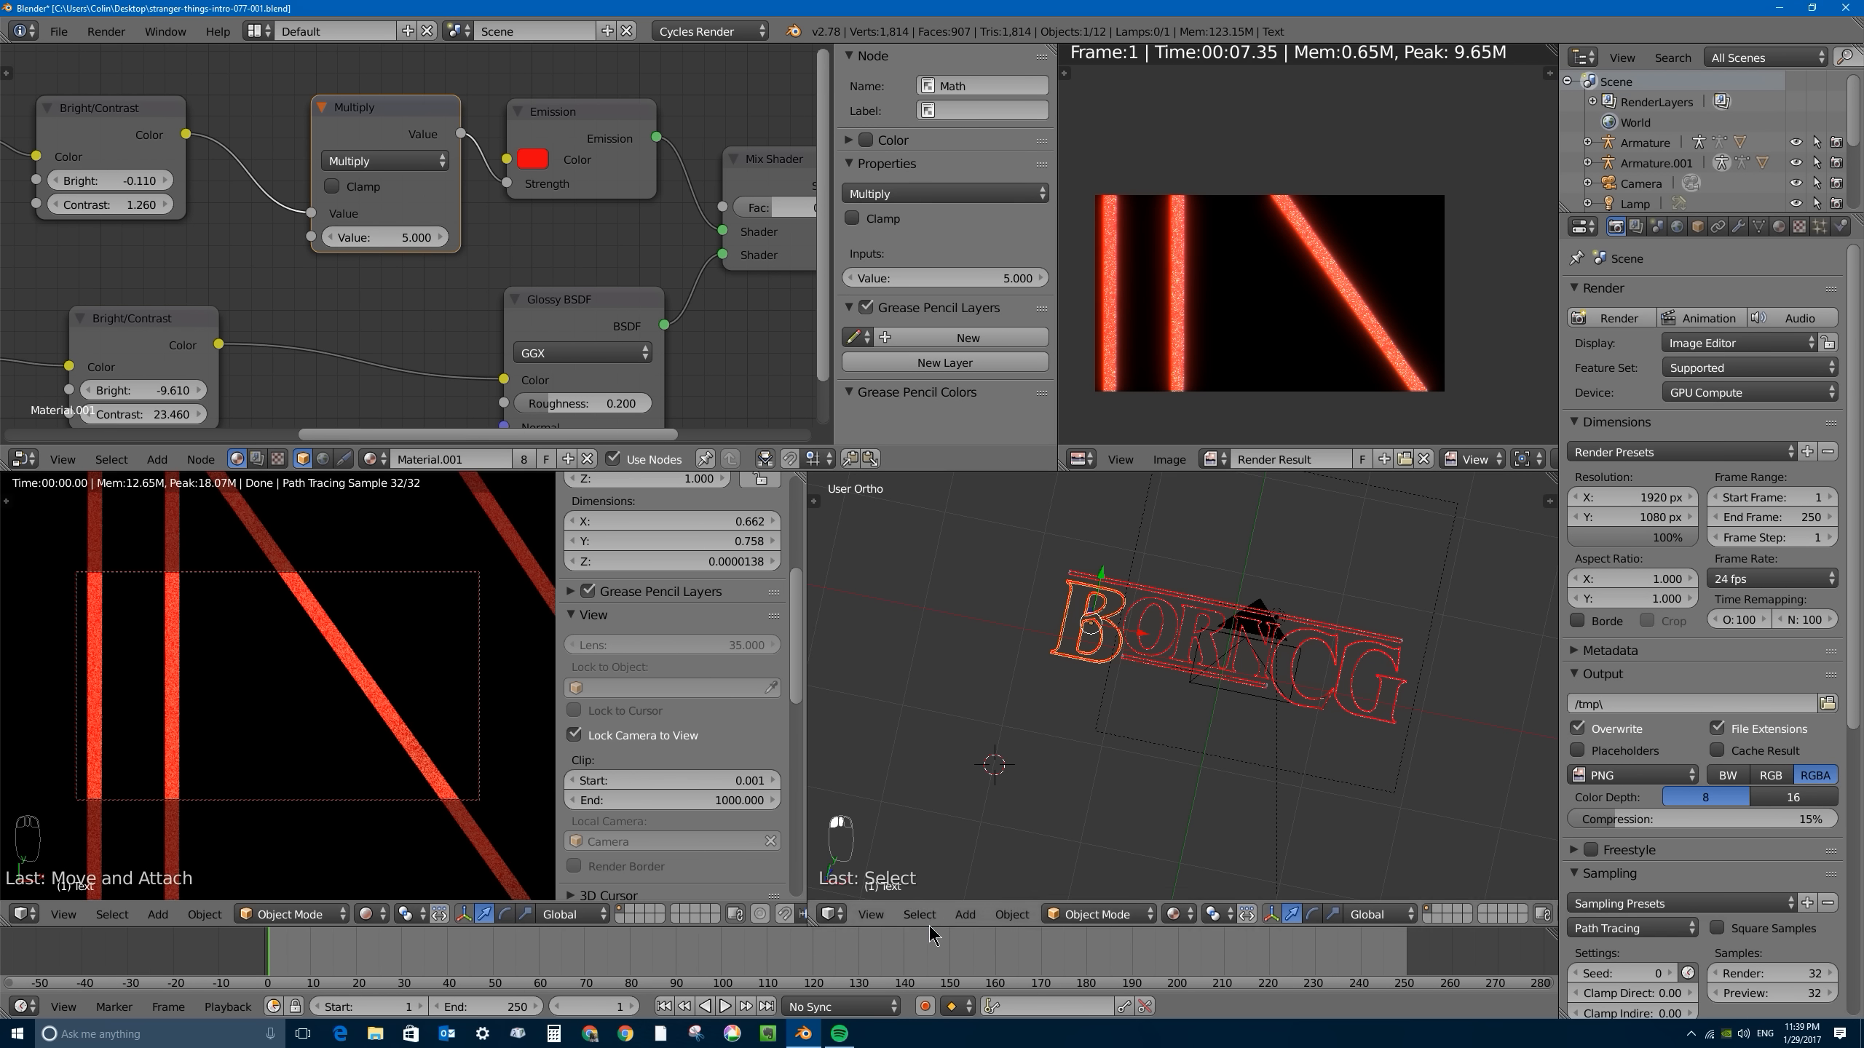
- Enlarge the timeline area, split it into two stacked areas and turn the upper one into a Dope Sheet
{"action": "left_click_drag", "start_coordinate": [929, 927], "coordinate": [929, 750]}
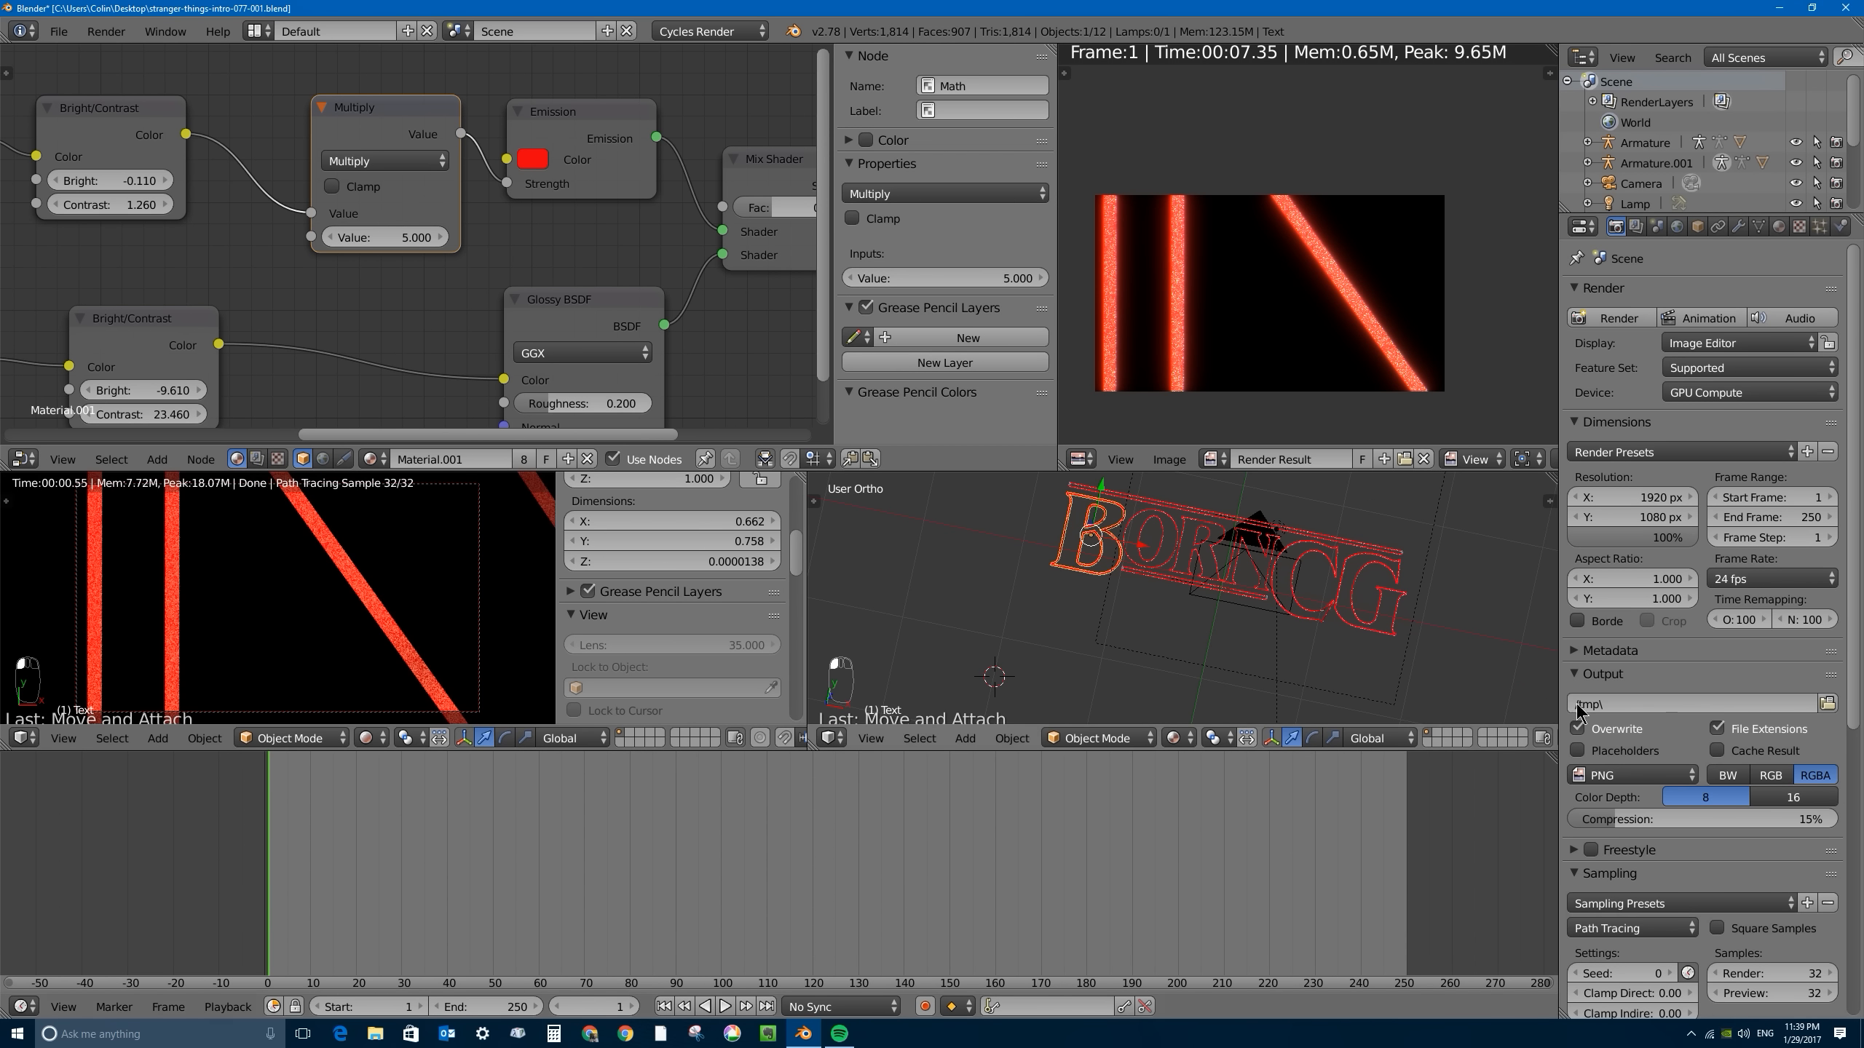
{"action": "left_click_drag", "start_coordinate": [1554, 756], "coordinate": [1556, 929]}
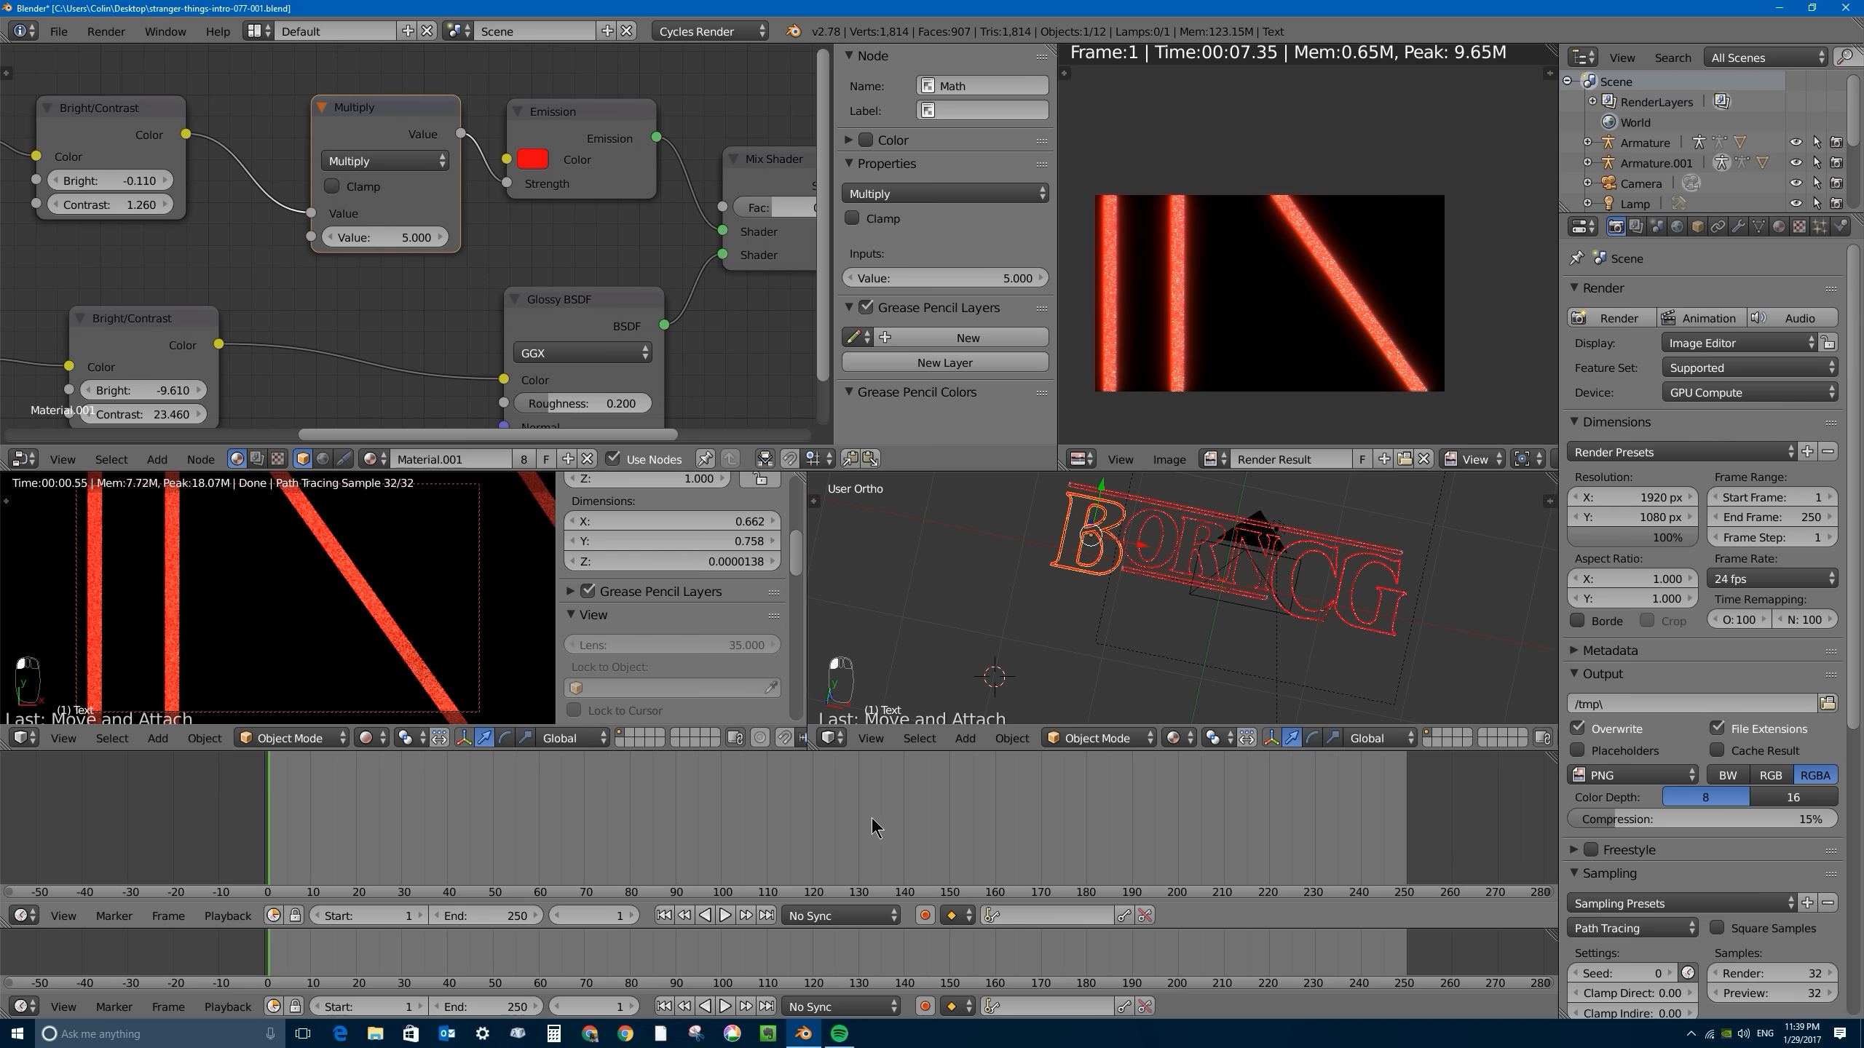
{"action": "left_click", "coordinate": [22, 915]}
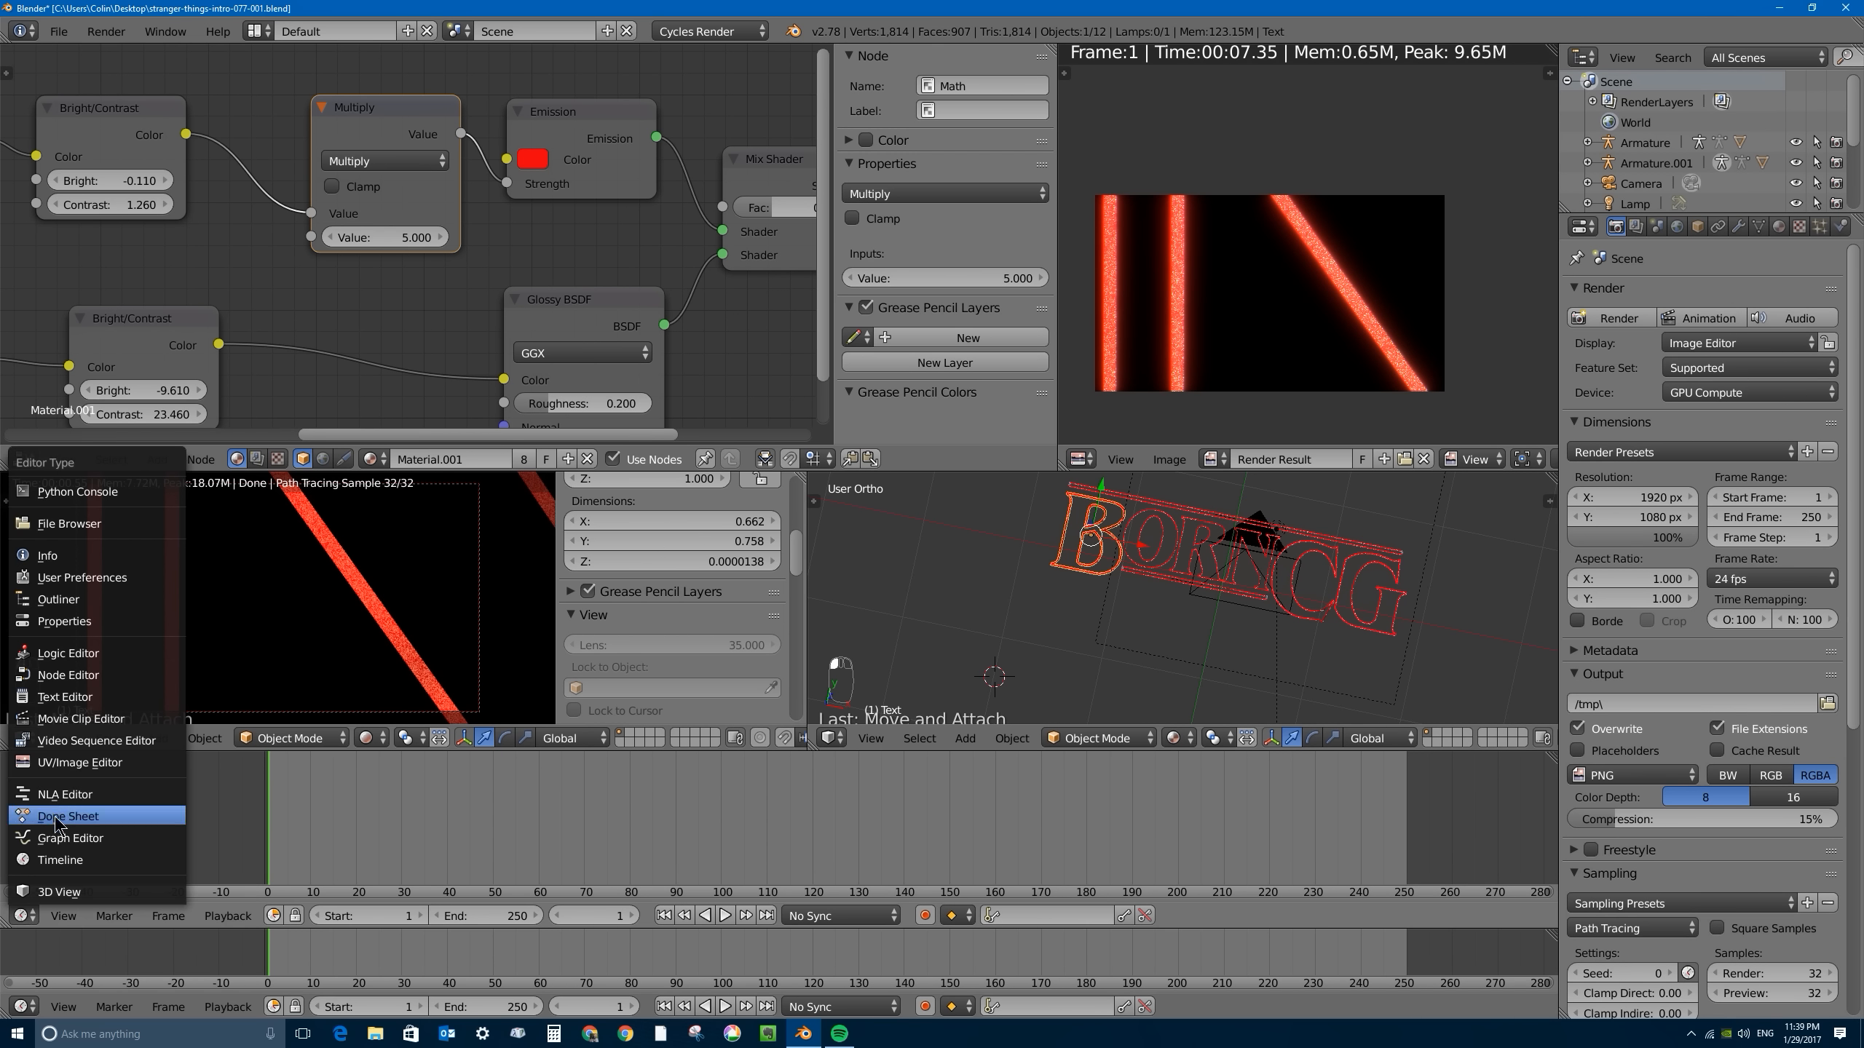
{"action": "left_click", "coordinate": [131, 813]}
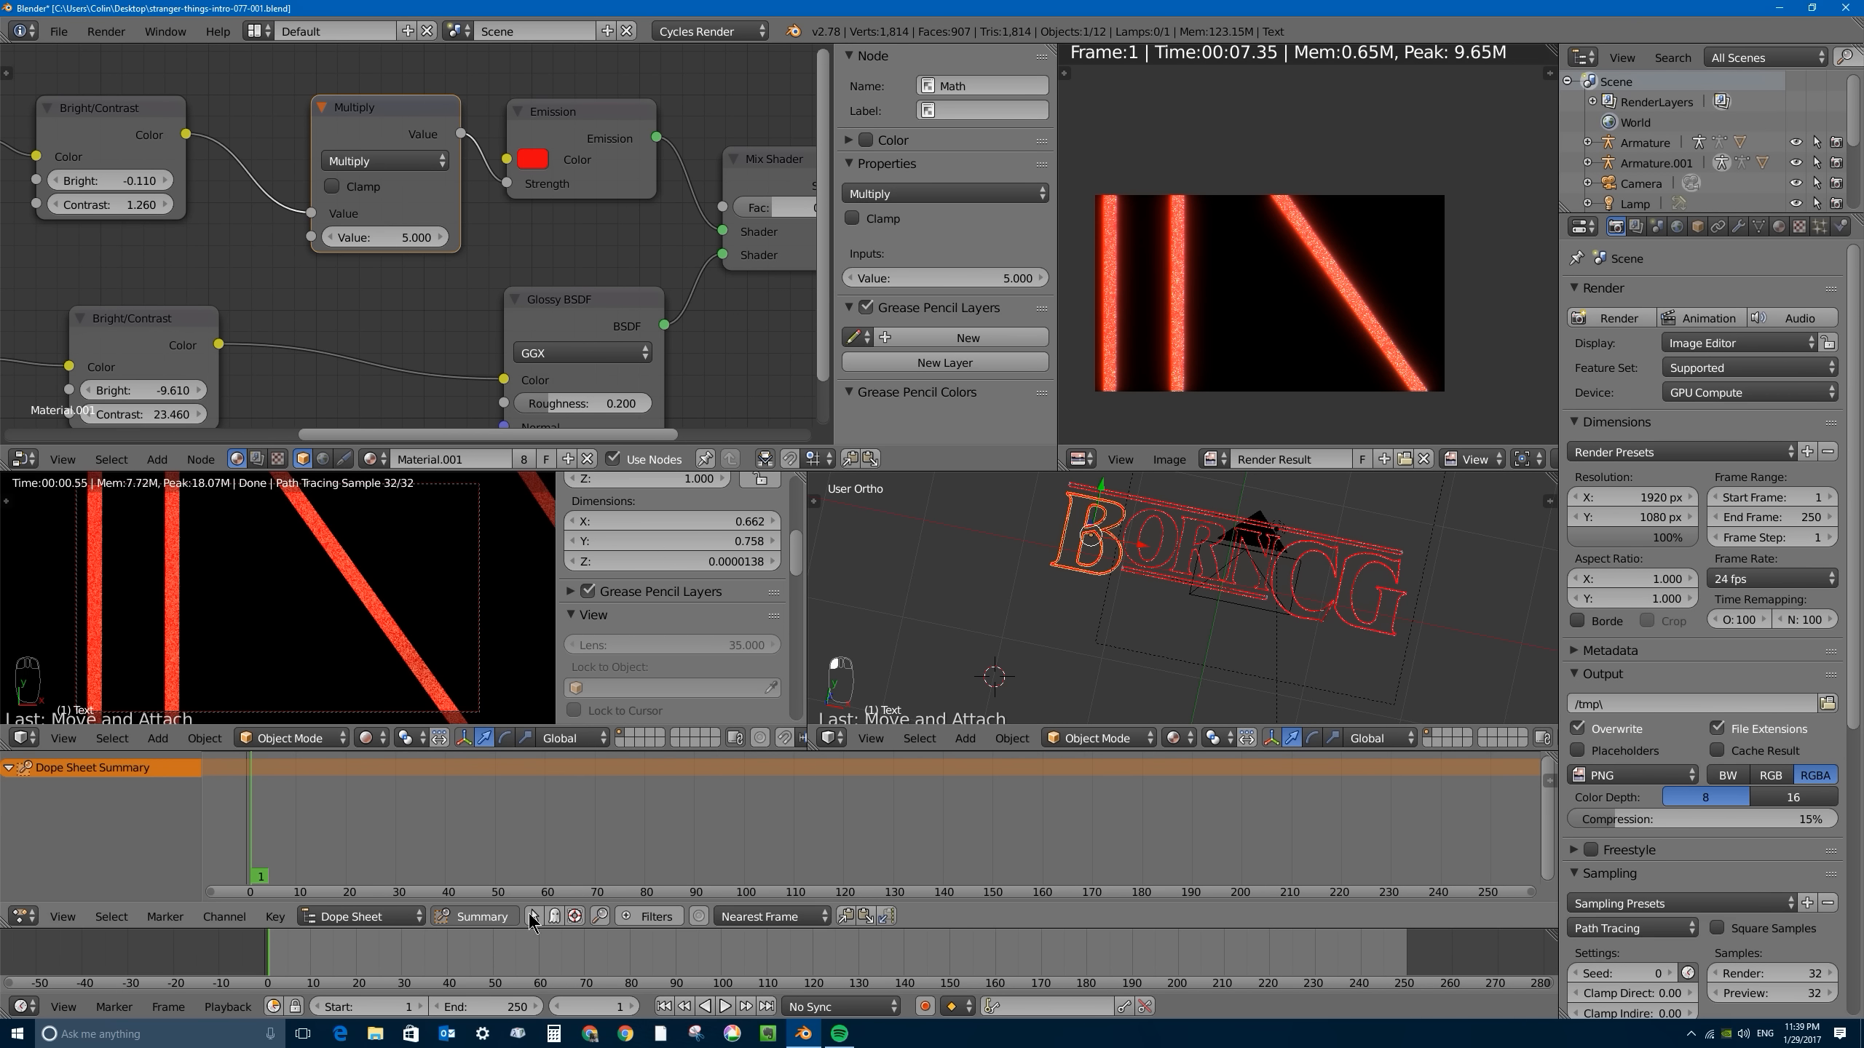
- Keyframe the Multiply node's value of 5.000 at frame 1 and make the Dope Sheet taller
{"action": "middle_click_drag", "start_coordinate": [320, 814], "coordinate": [499, 858]}
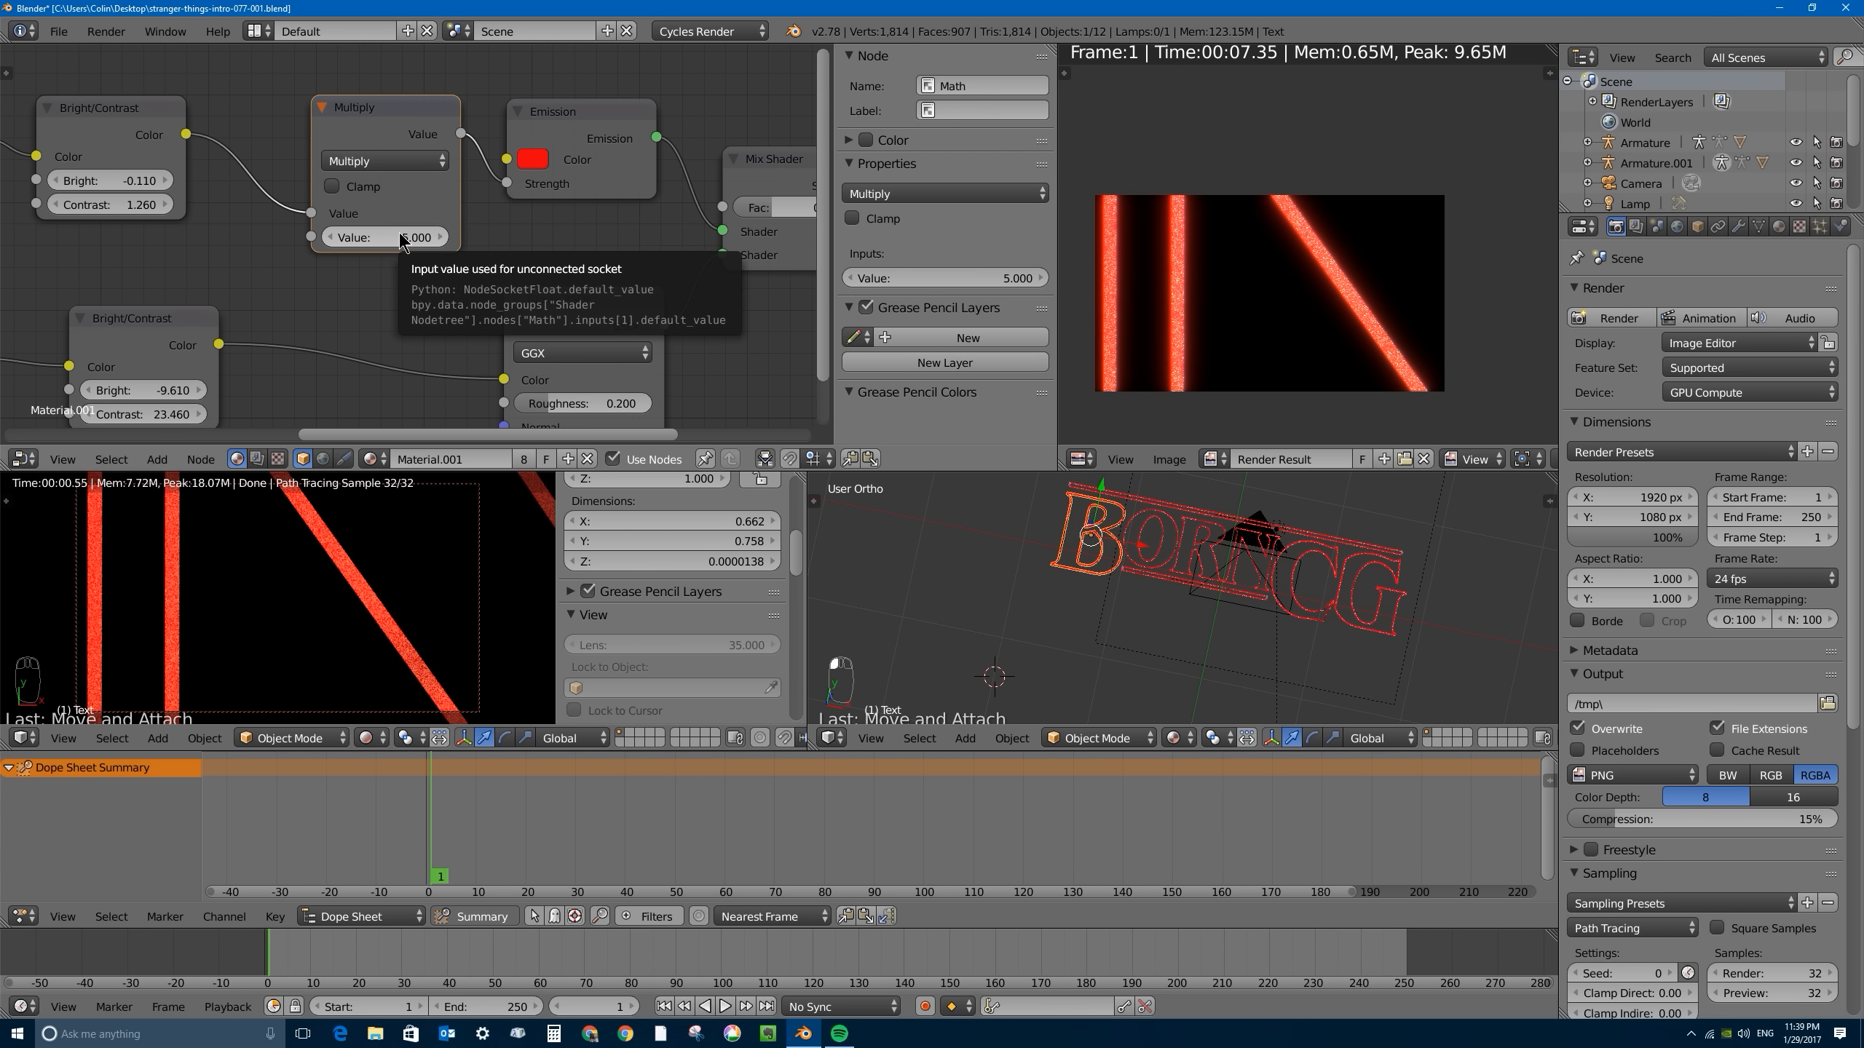
{"action": "key", "text": "i"}
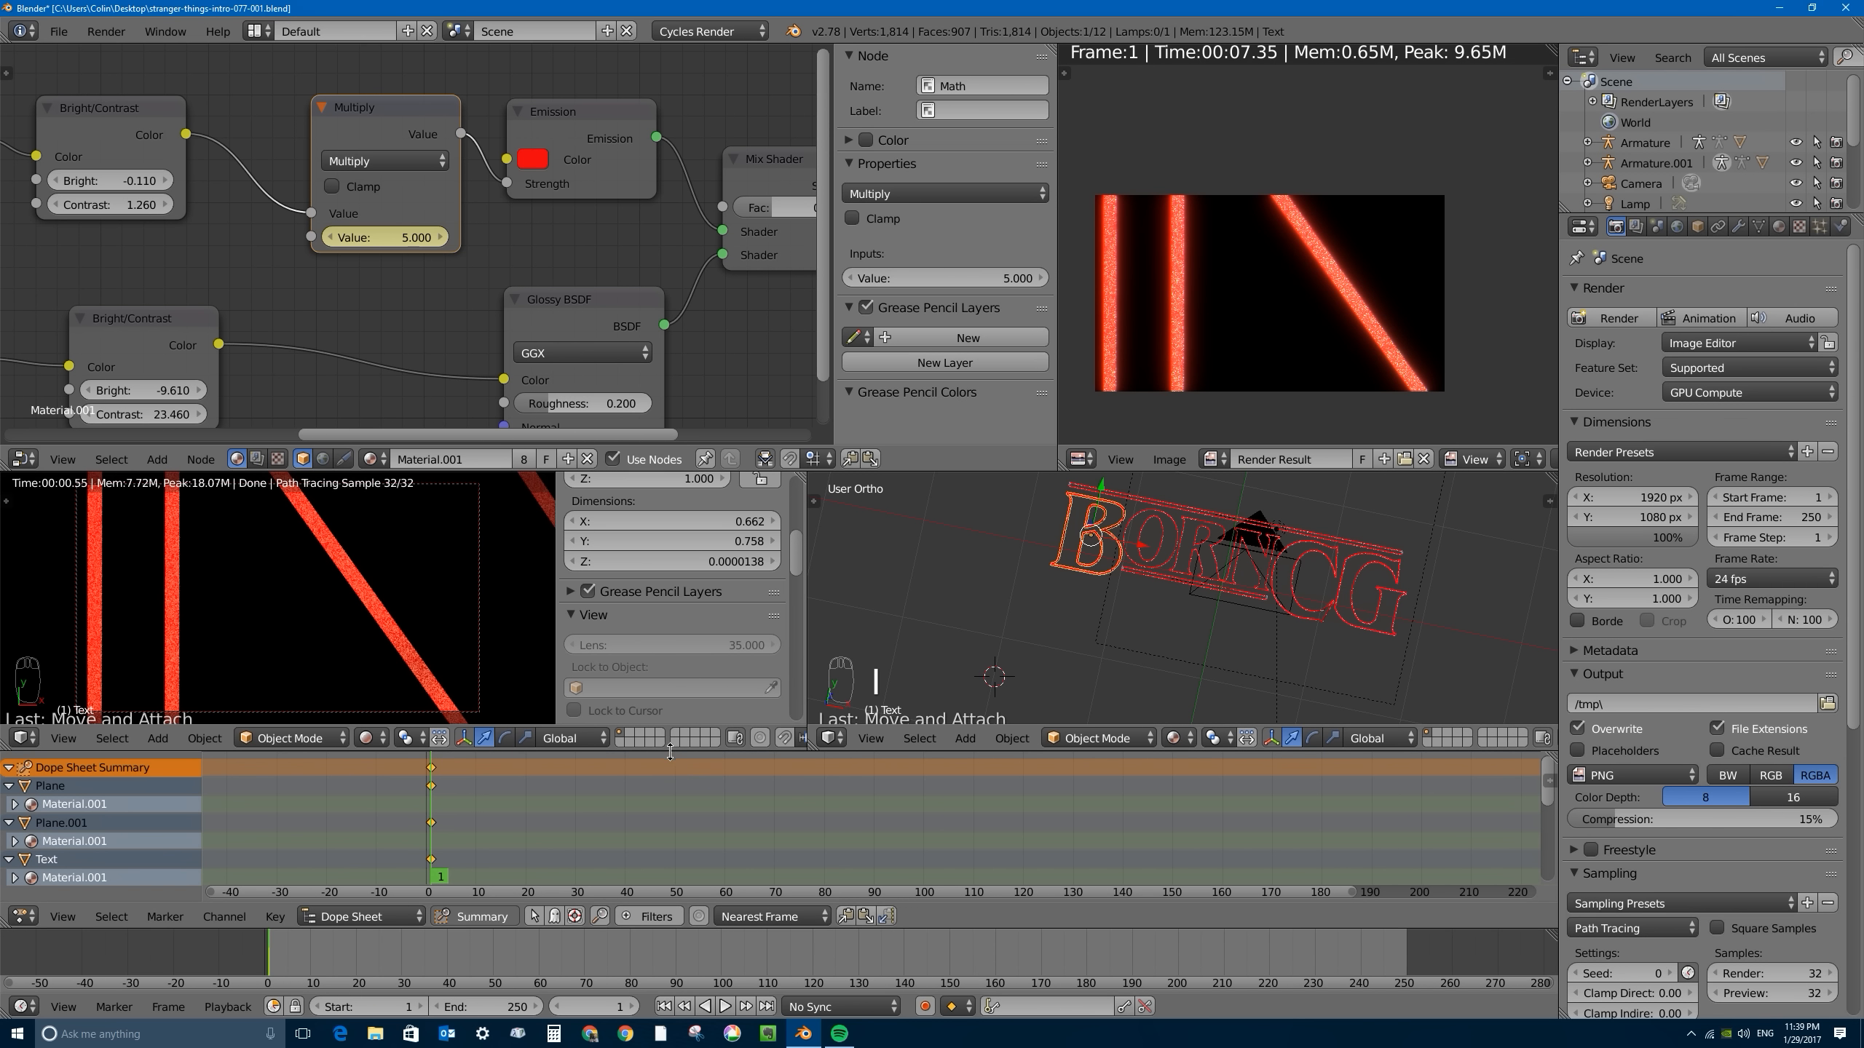
{"action": "left_click_drag", "start_coordinate": [682, 752], "coordinate": [682, 705]}
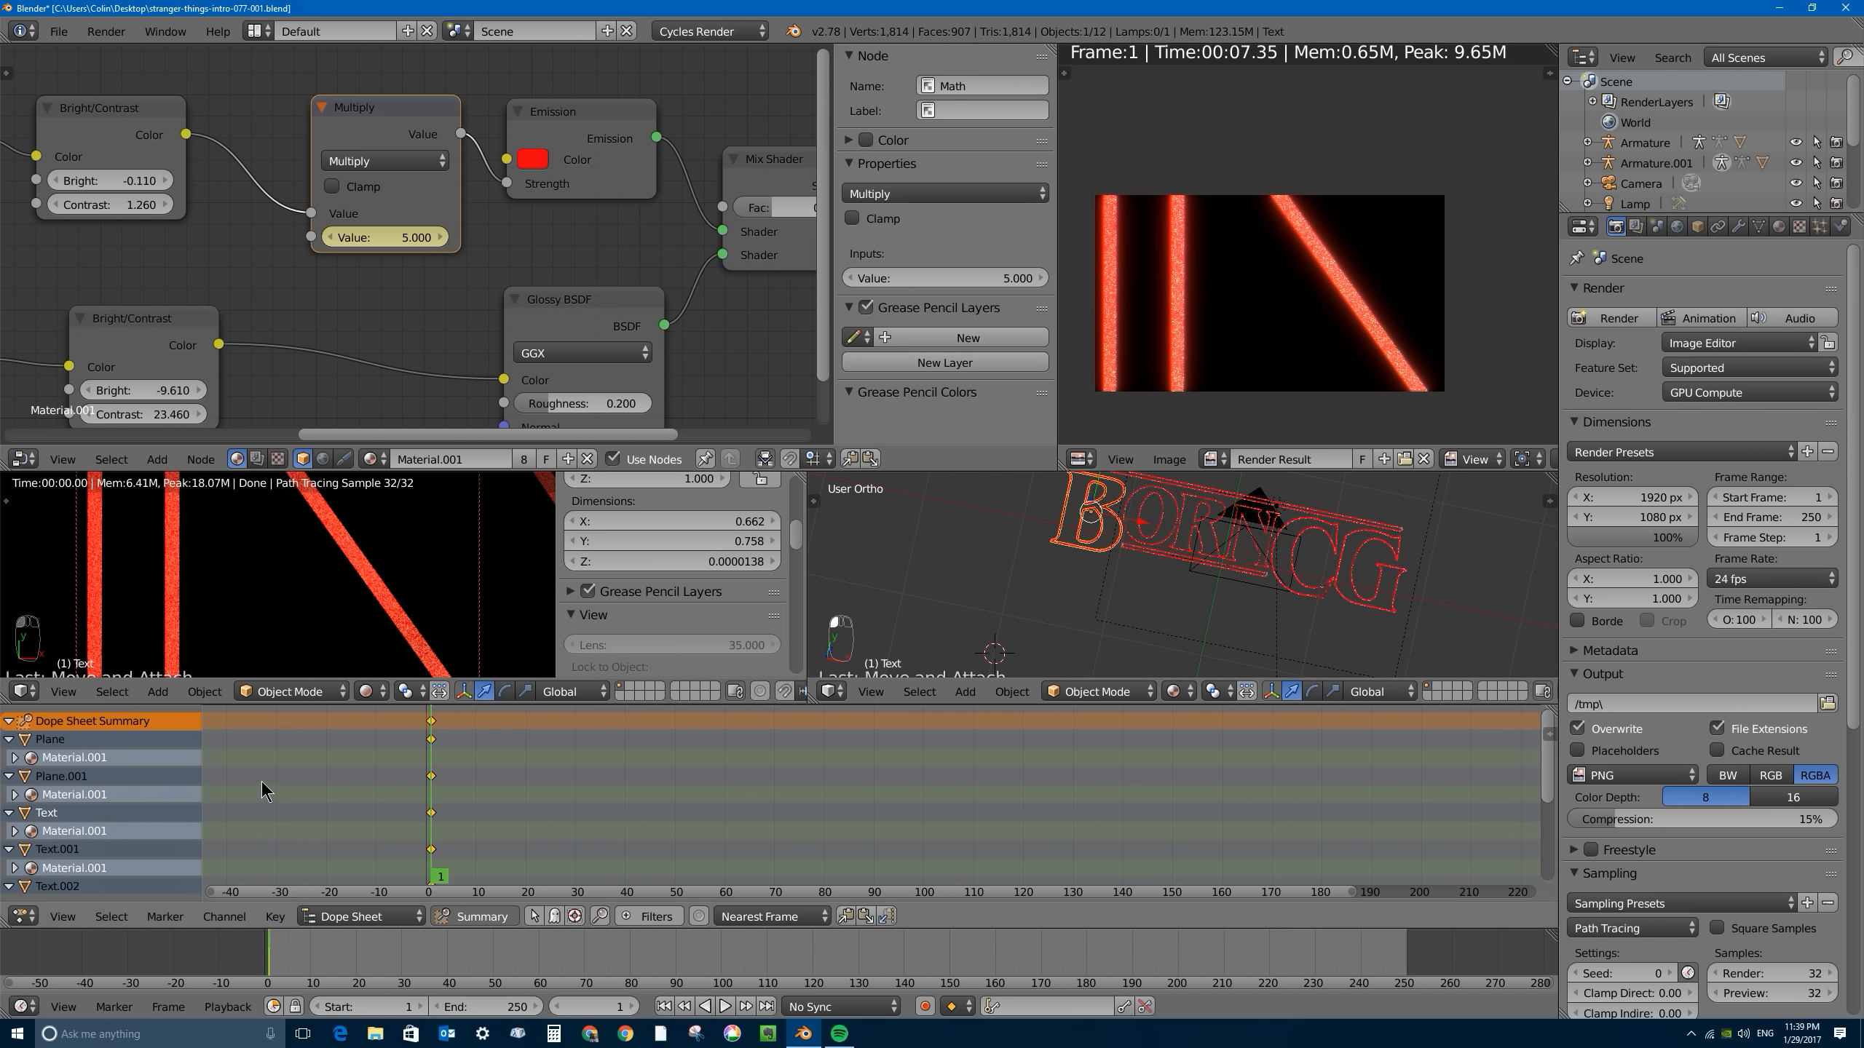
- Collapse the Plane, Plane.001 and Text to Text.005 channels in the Dope Sheet so their Material.001 rows are hidden
{"action": "scroll", "coordinate": [330, 791], "scroll_direction": "down", "scroll_amount": 6}
{"action": "scroll", "coordinate": [393, 795], "scroll_direction": "up", "scroll_amount": 4}
{"action": "left_click", "coordinate": [9, 739]}
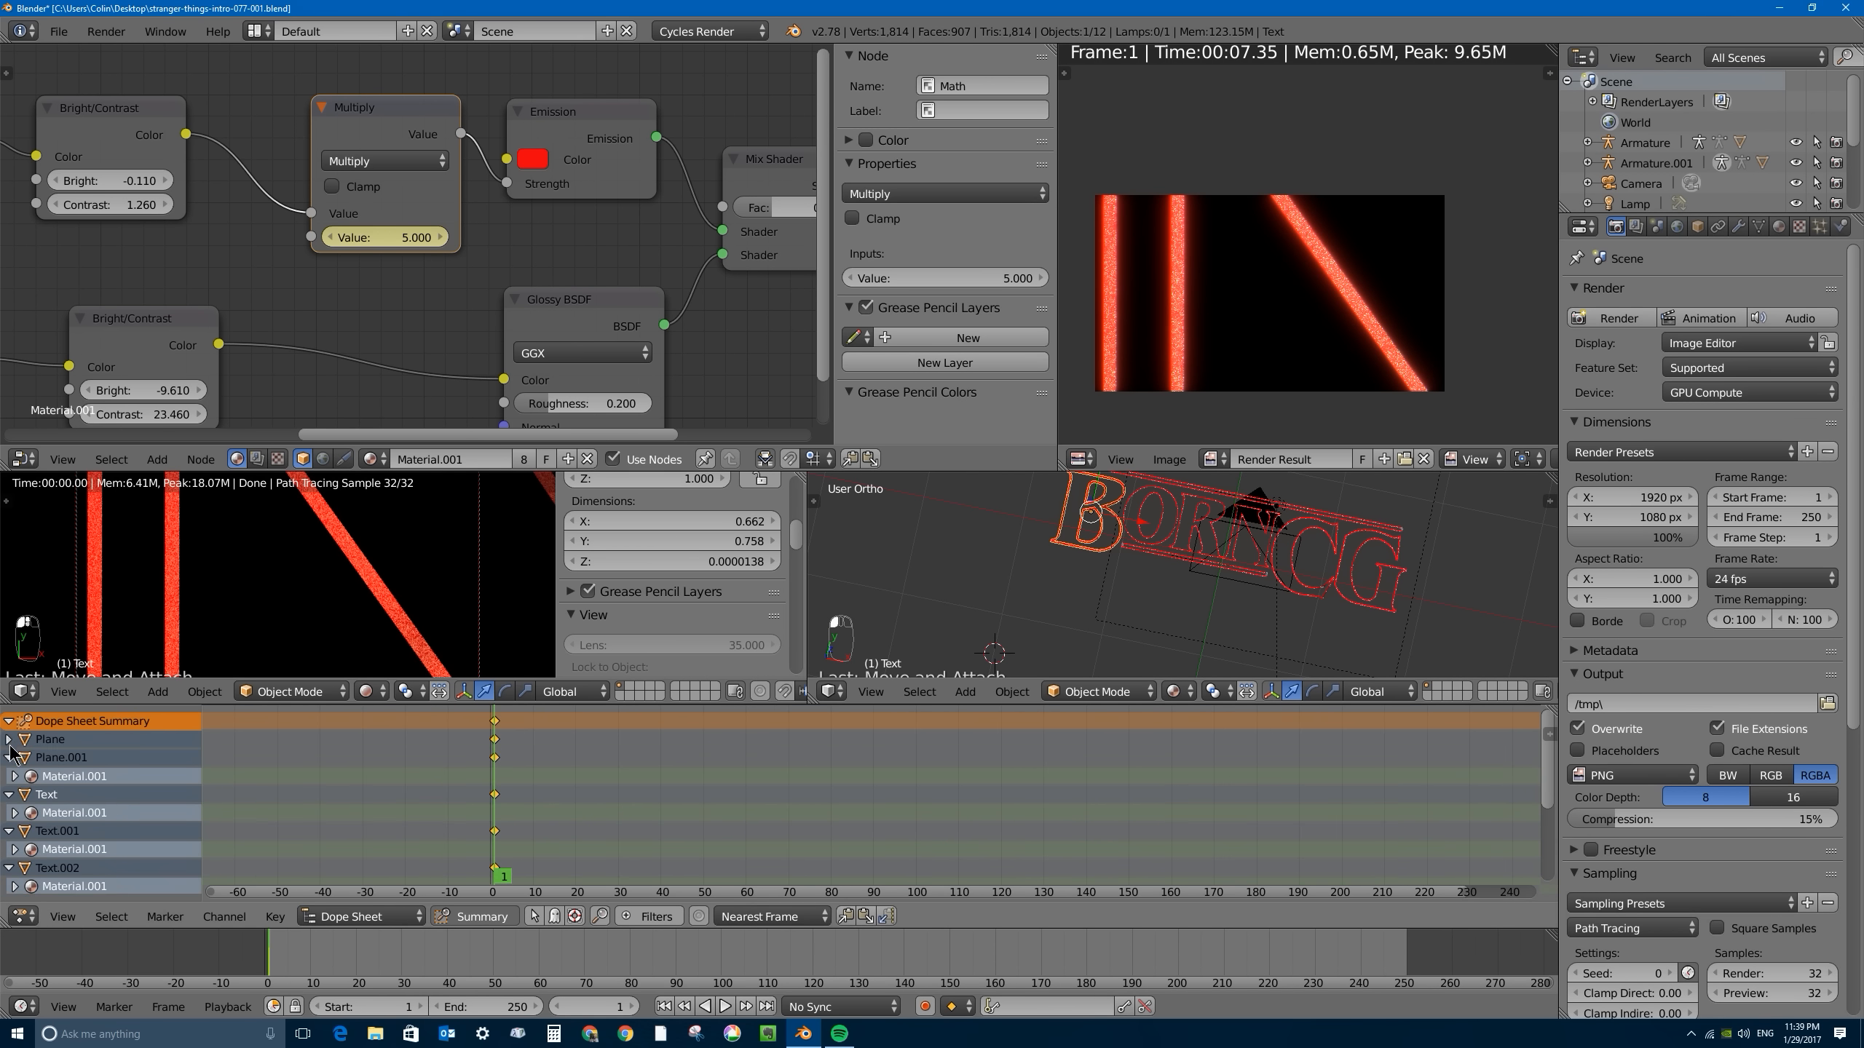
{"action": "left_click", "coordinate": [9, 758]}
{"action": "left_click", "coordinate": [8, 776]}
{"action": "left_click", "coordinate": [9, 794]}
{"action": "left_click", "coordinate": [9, 812]}
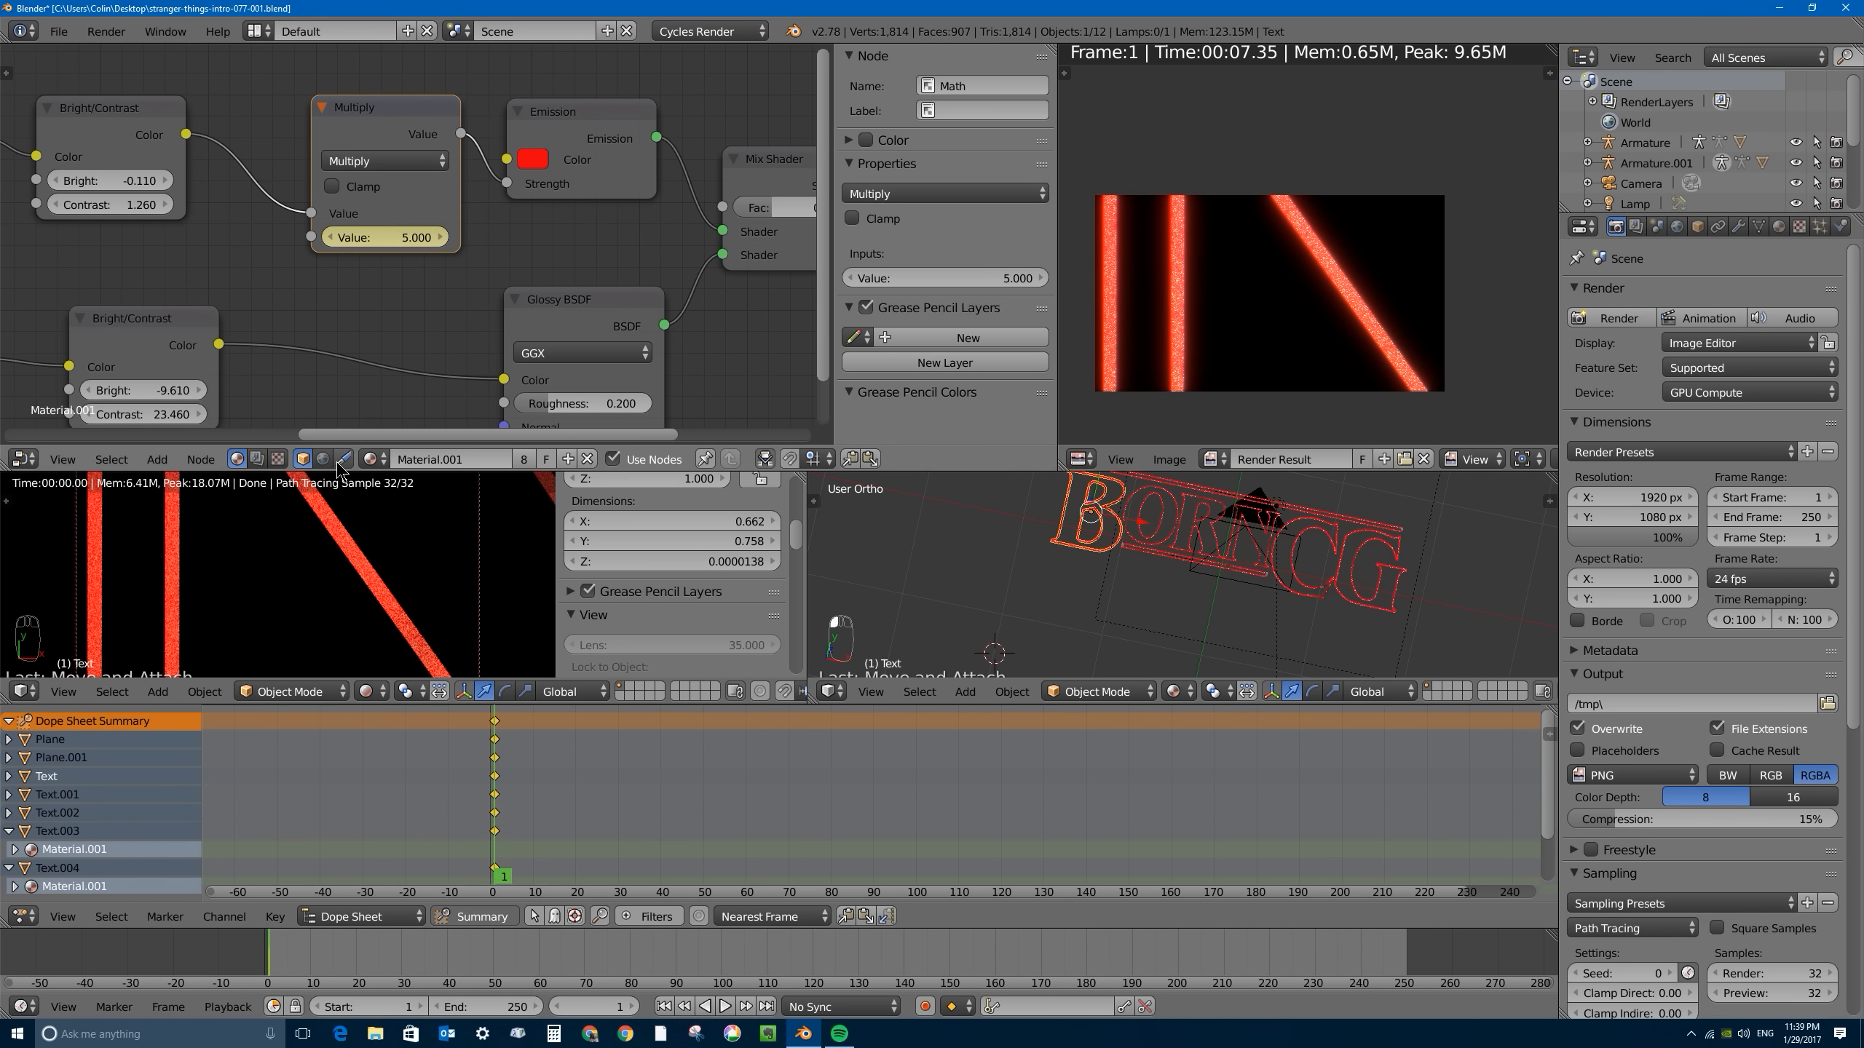
{"action": "scroll", "coordinate": [543, 772], "scroll_direction": "down", "scroll_amount": 2}
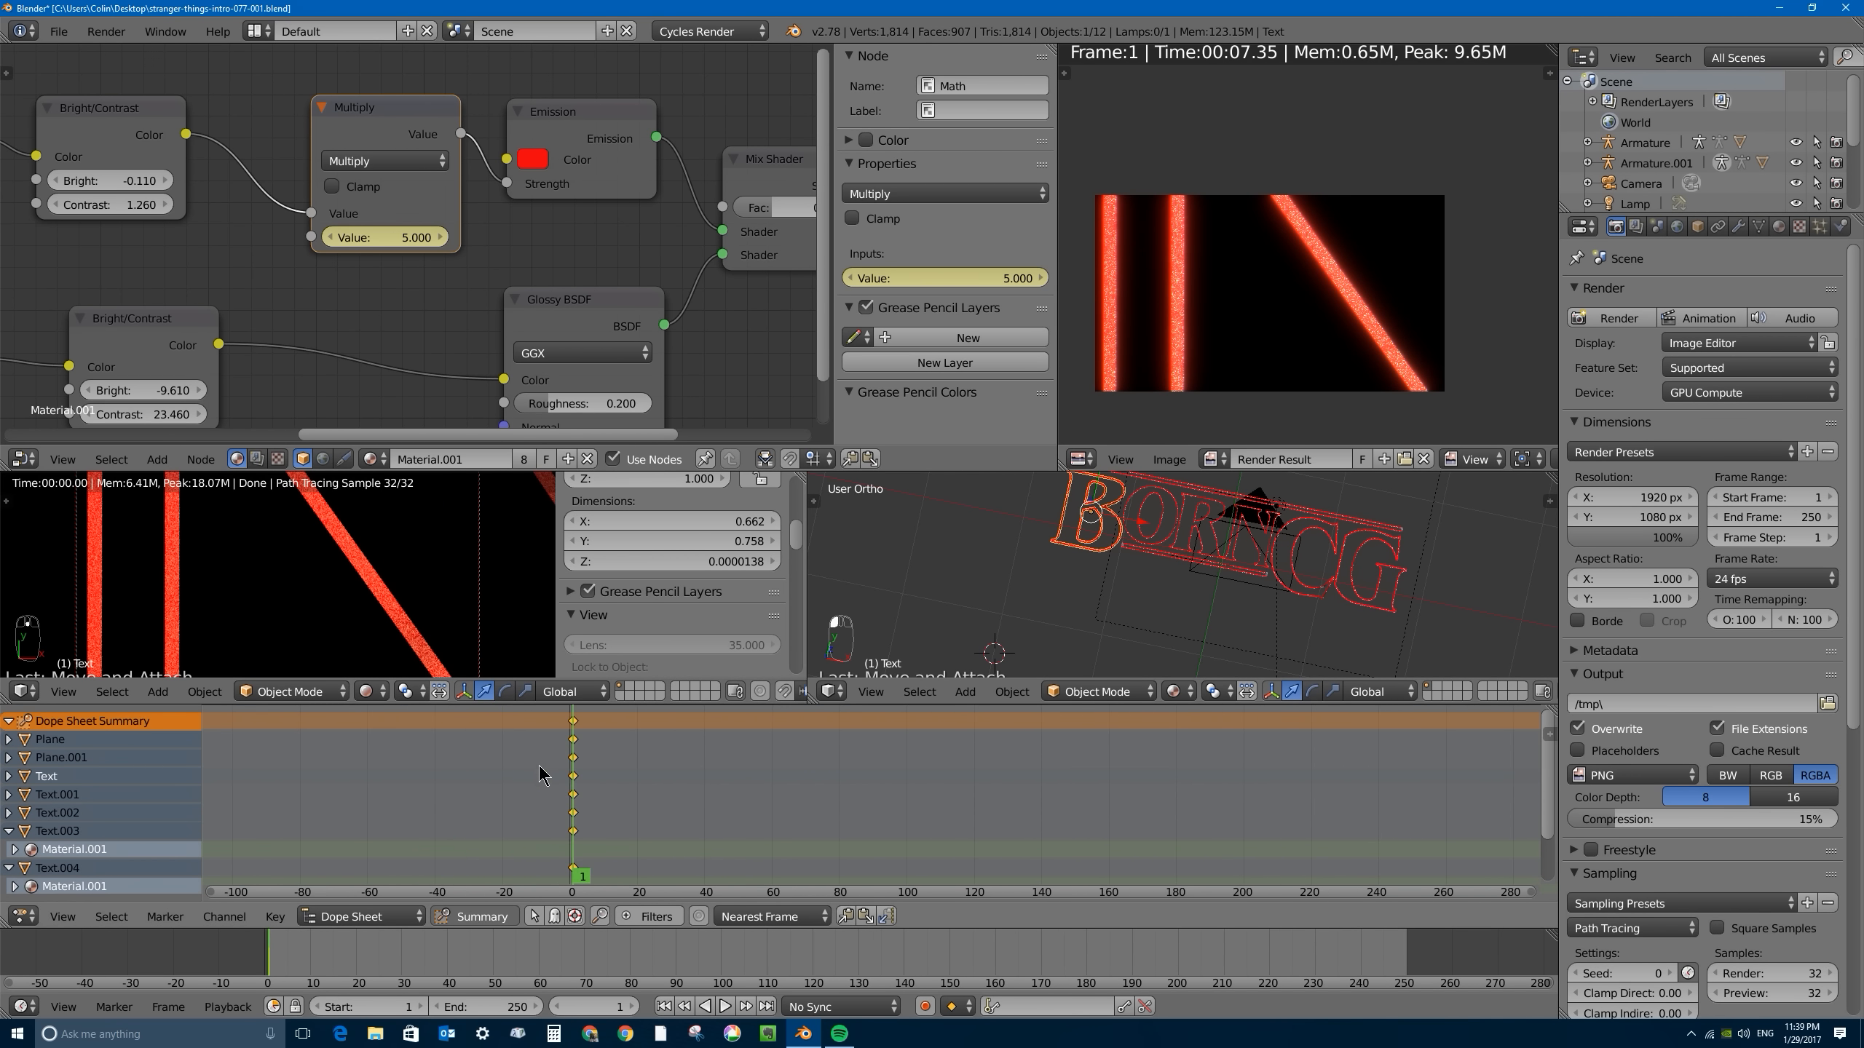
{"action": "key", "text": "Left"}
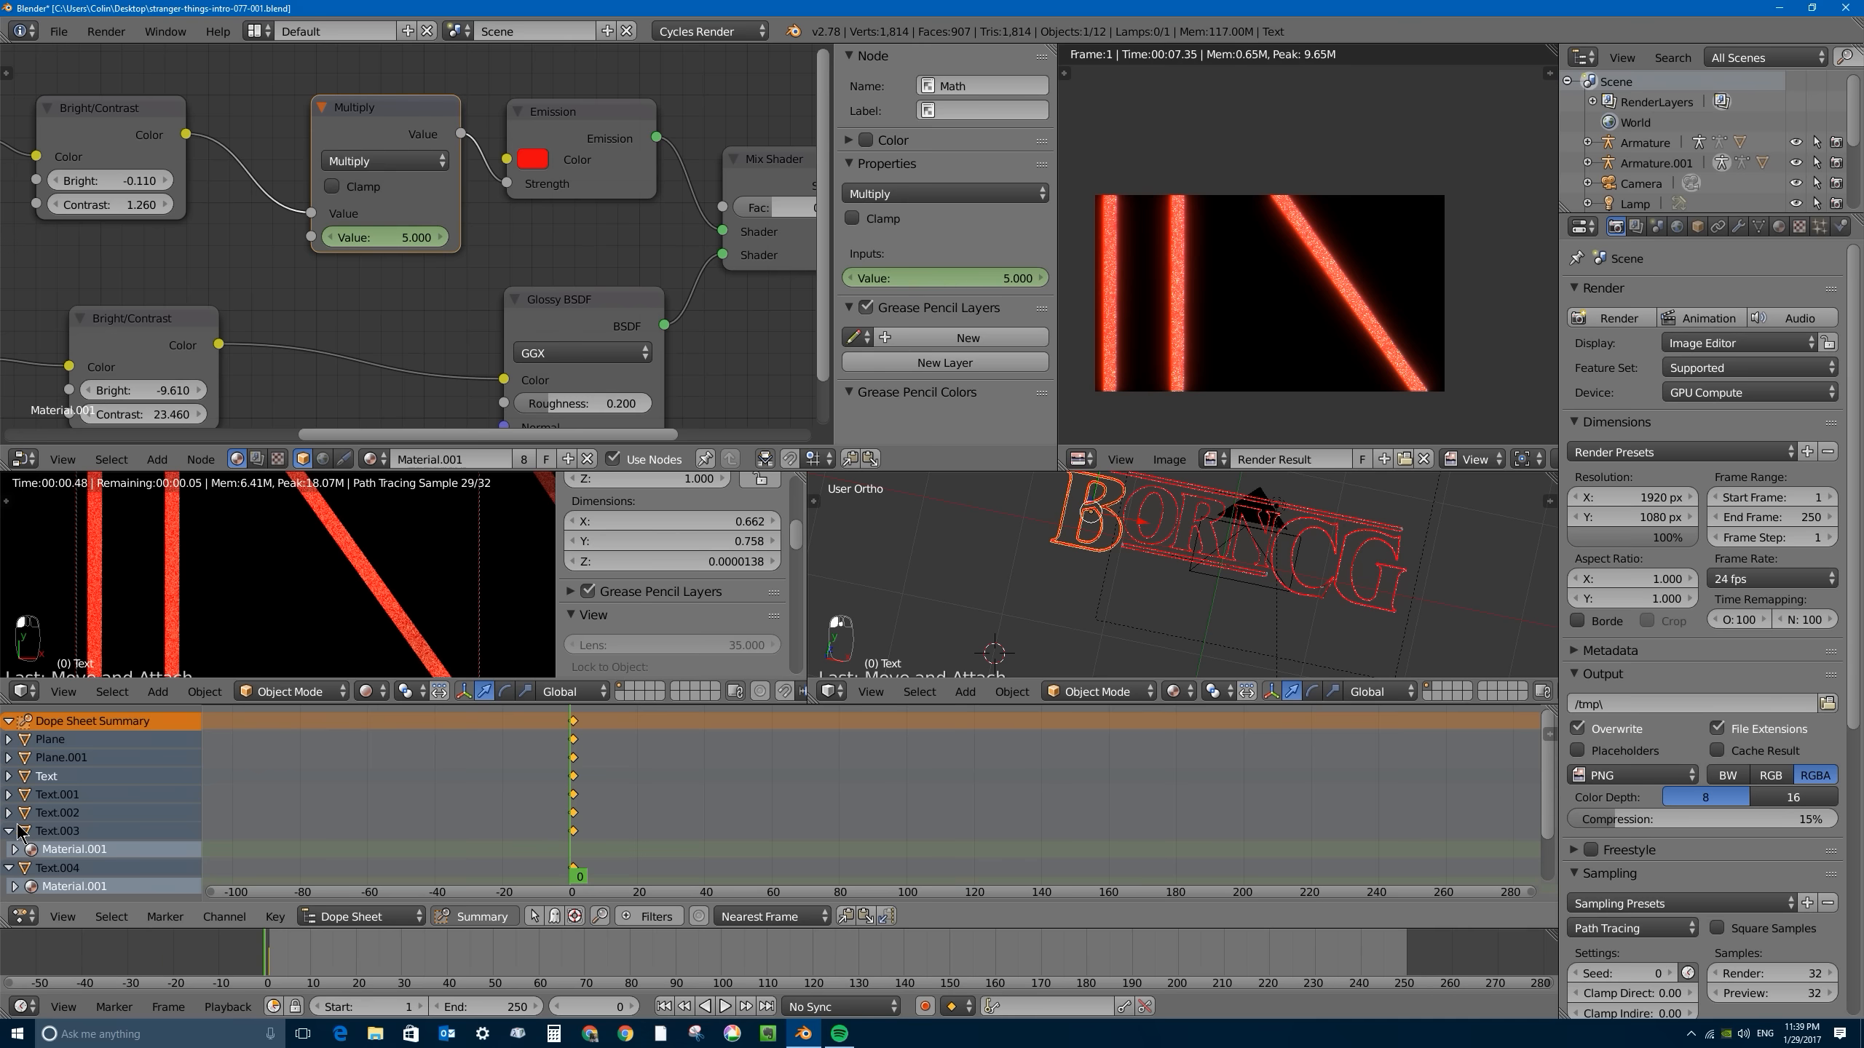
{"action": "left_click", "coordinate": [9, 831]}
{"action": "left_click", "coordinate": [9, 850]}
{"action": "left_click", "coordinate": [8, 868]}
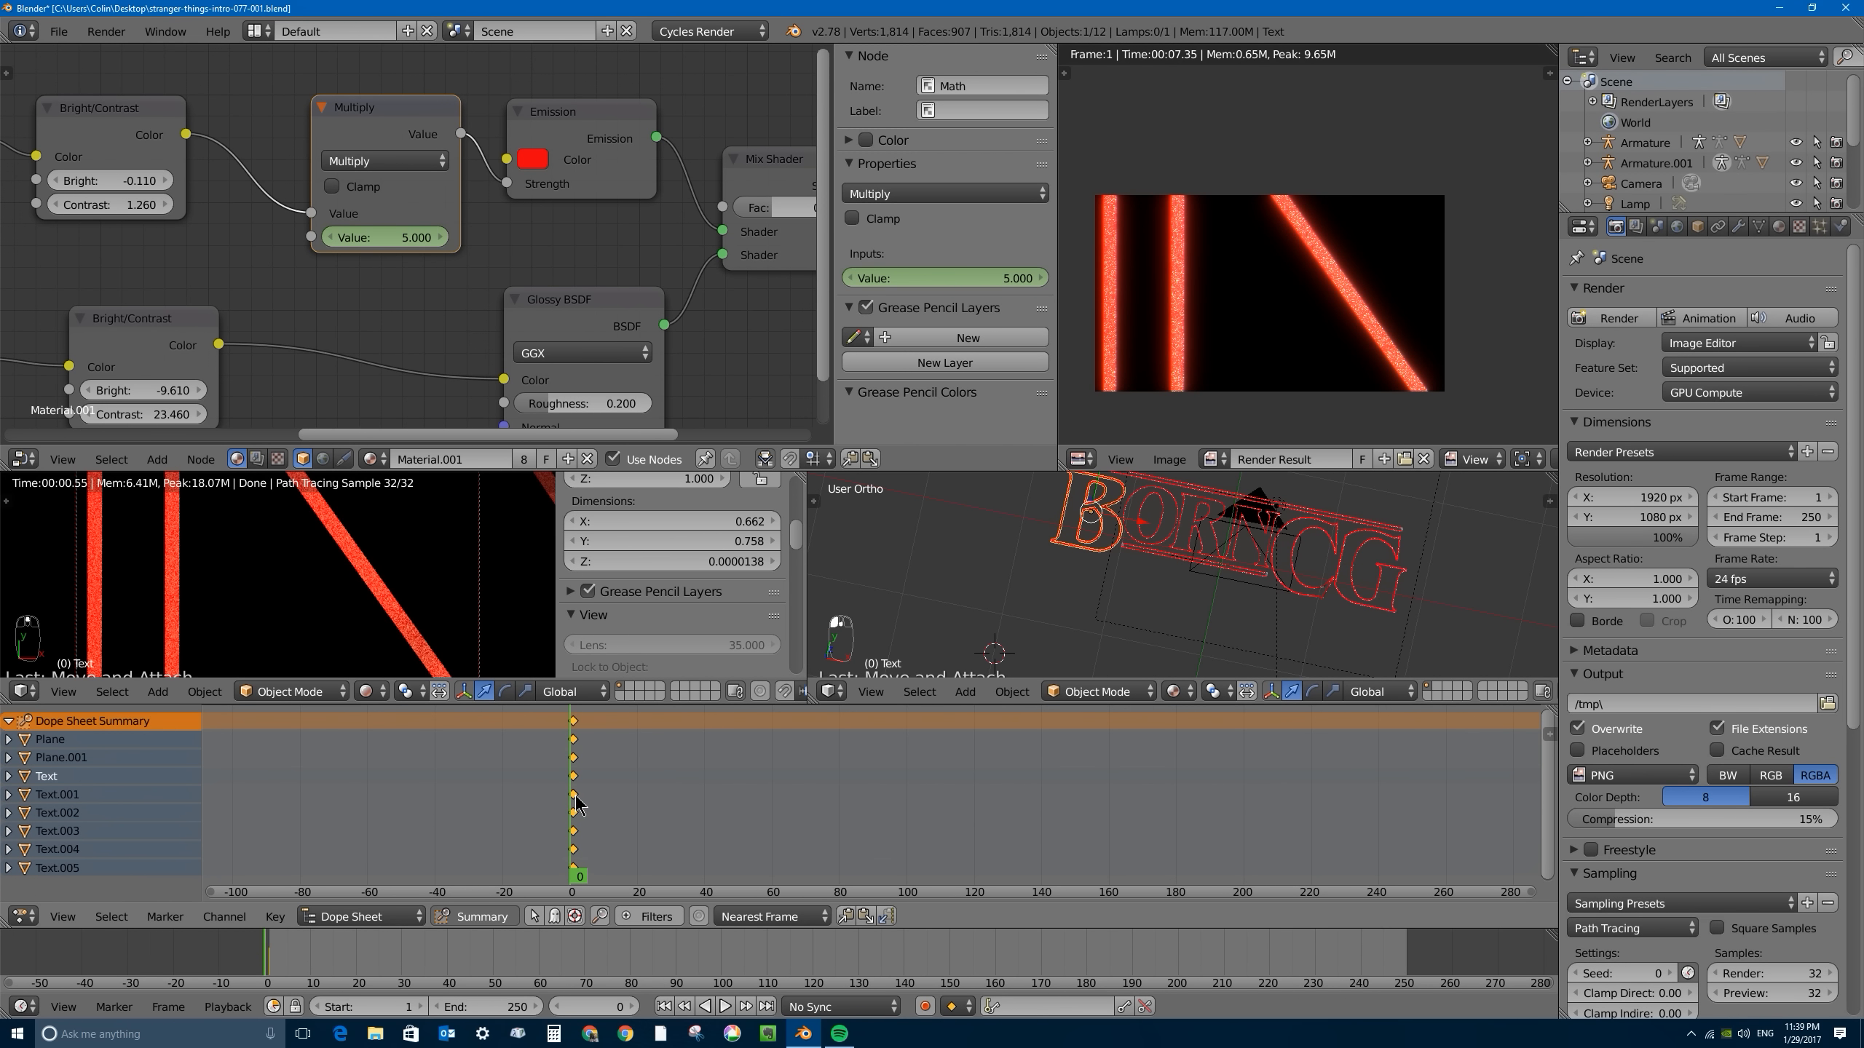
- Advance the animation from frame 1 to frame 5 and keyframe the Multiply value of 5.000 there
{"action": "key", "text": "Right"}
{"action": "scroll", "coordinate": [599, 805], "scroll_direction": "up", "scroll_amount": 2}
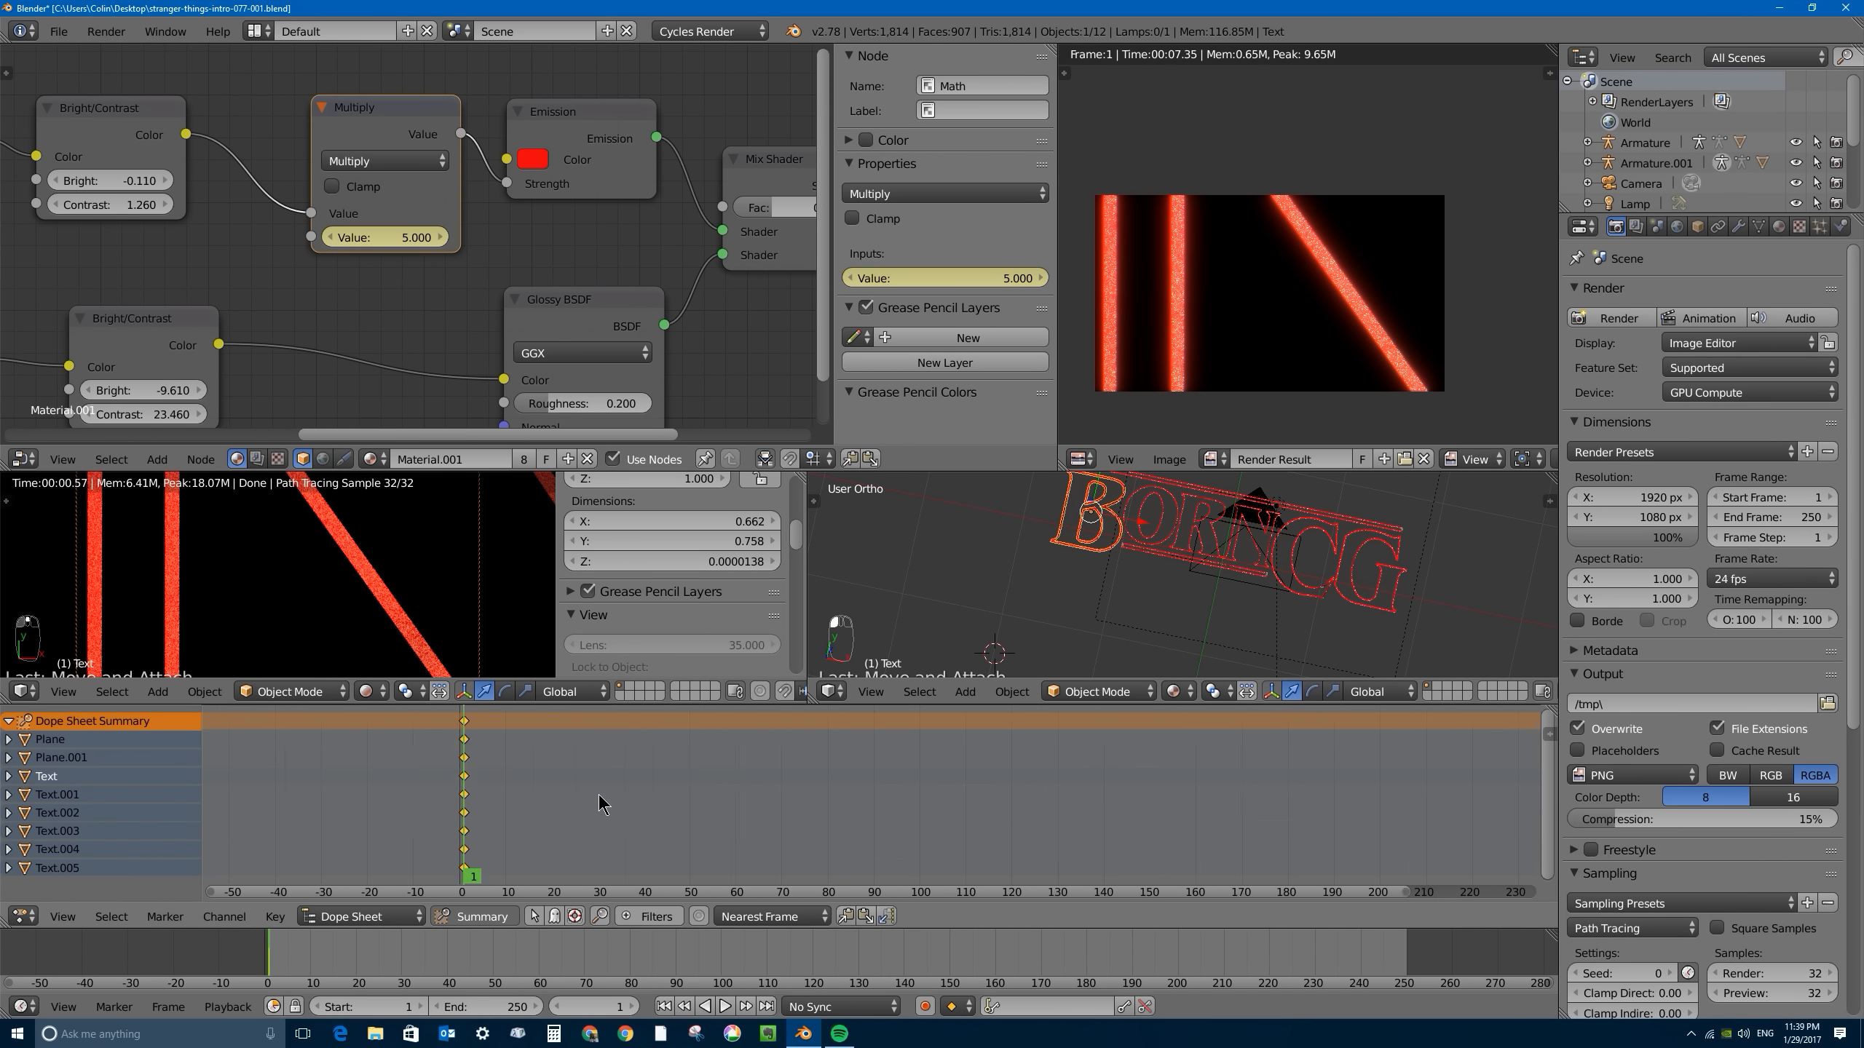
{"action": "scroll", "coordinate": [599, 796], "scroll_direction": "up", "scroll_amount": 1}
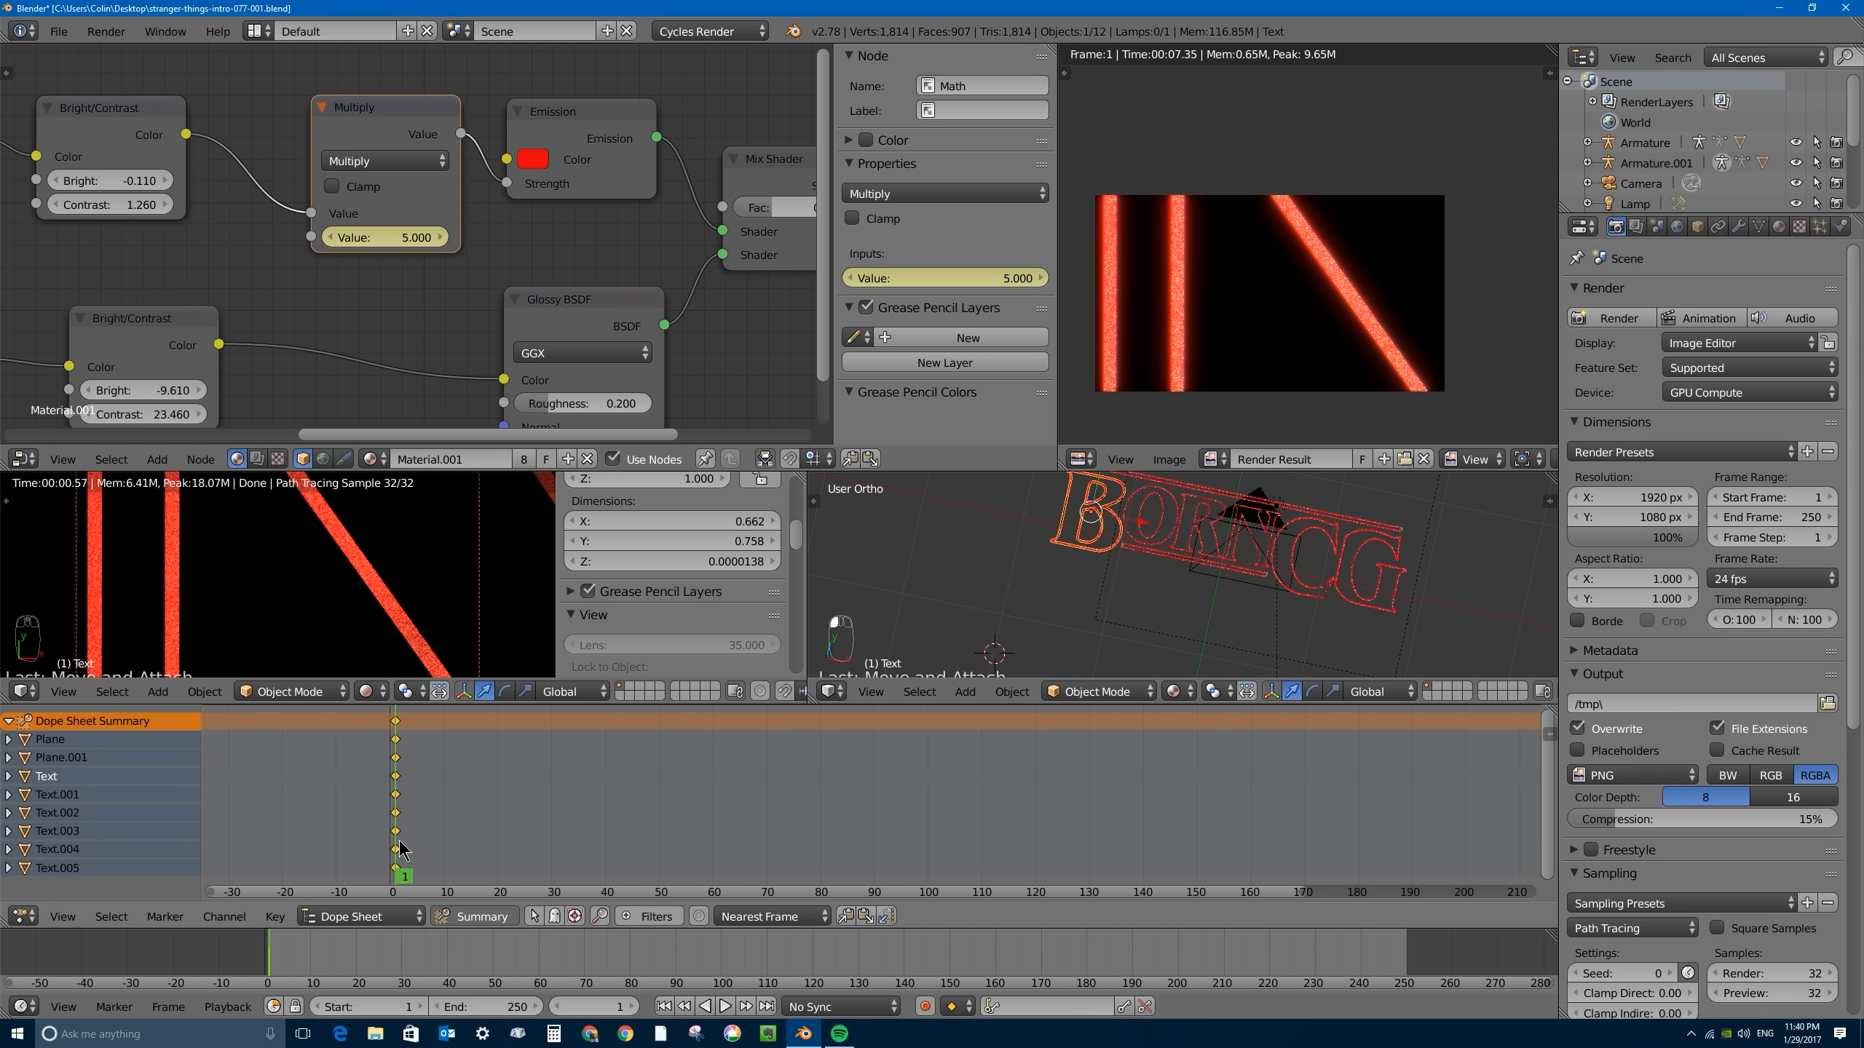
{"action": "scroll", "coordinate": [400, 802], "scroll_direction": "up", "scroll_amount": 1}
{"action": "key", "text": "alt+a"}
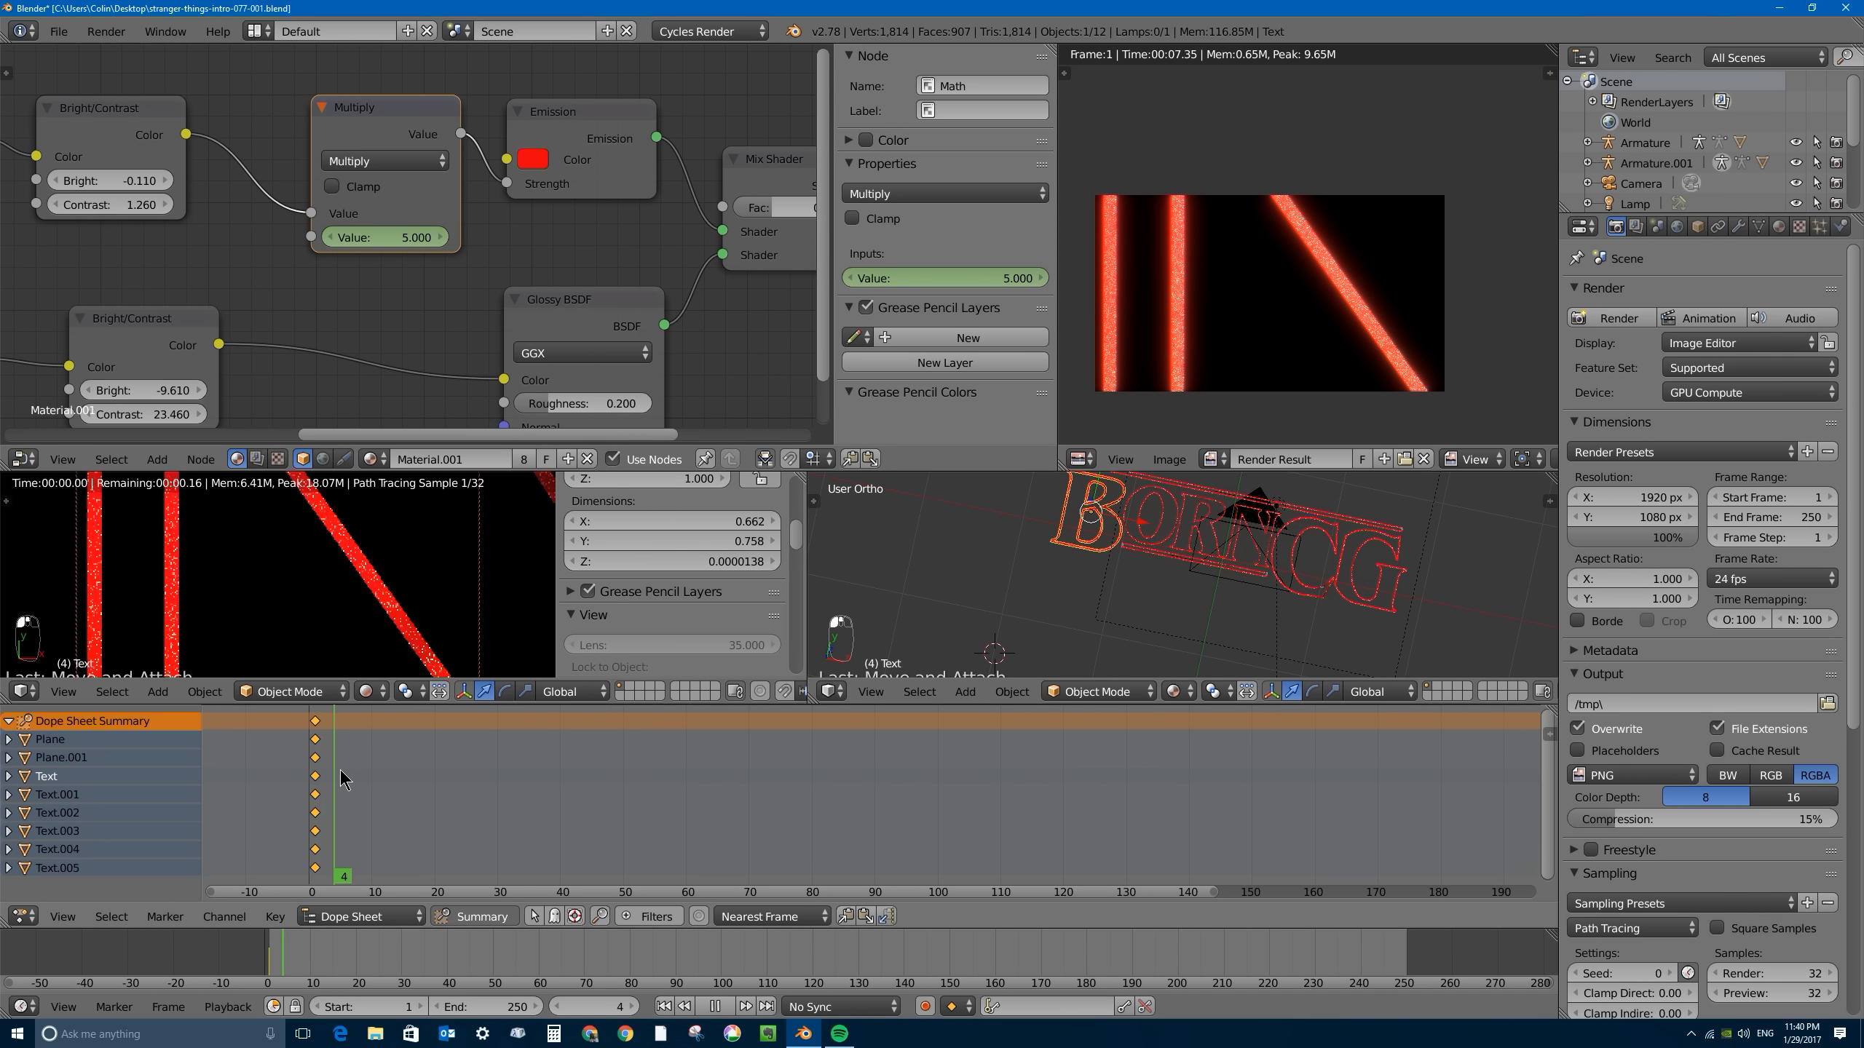
{"action": "key", "text": "alt+a"}
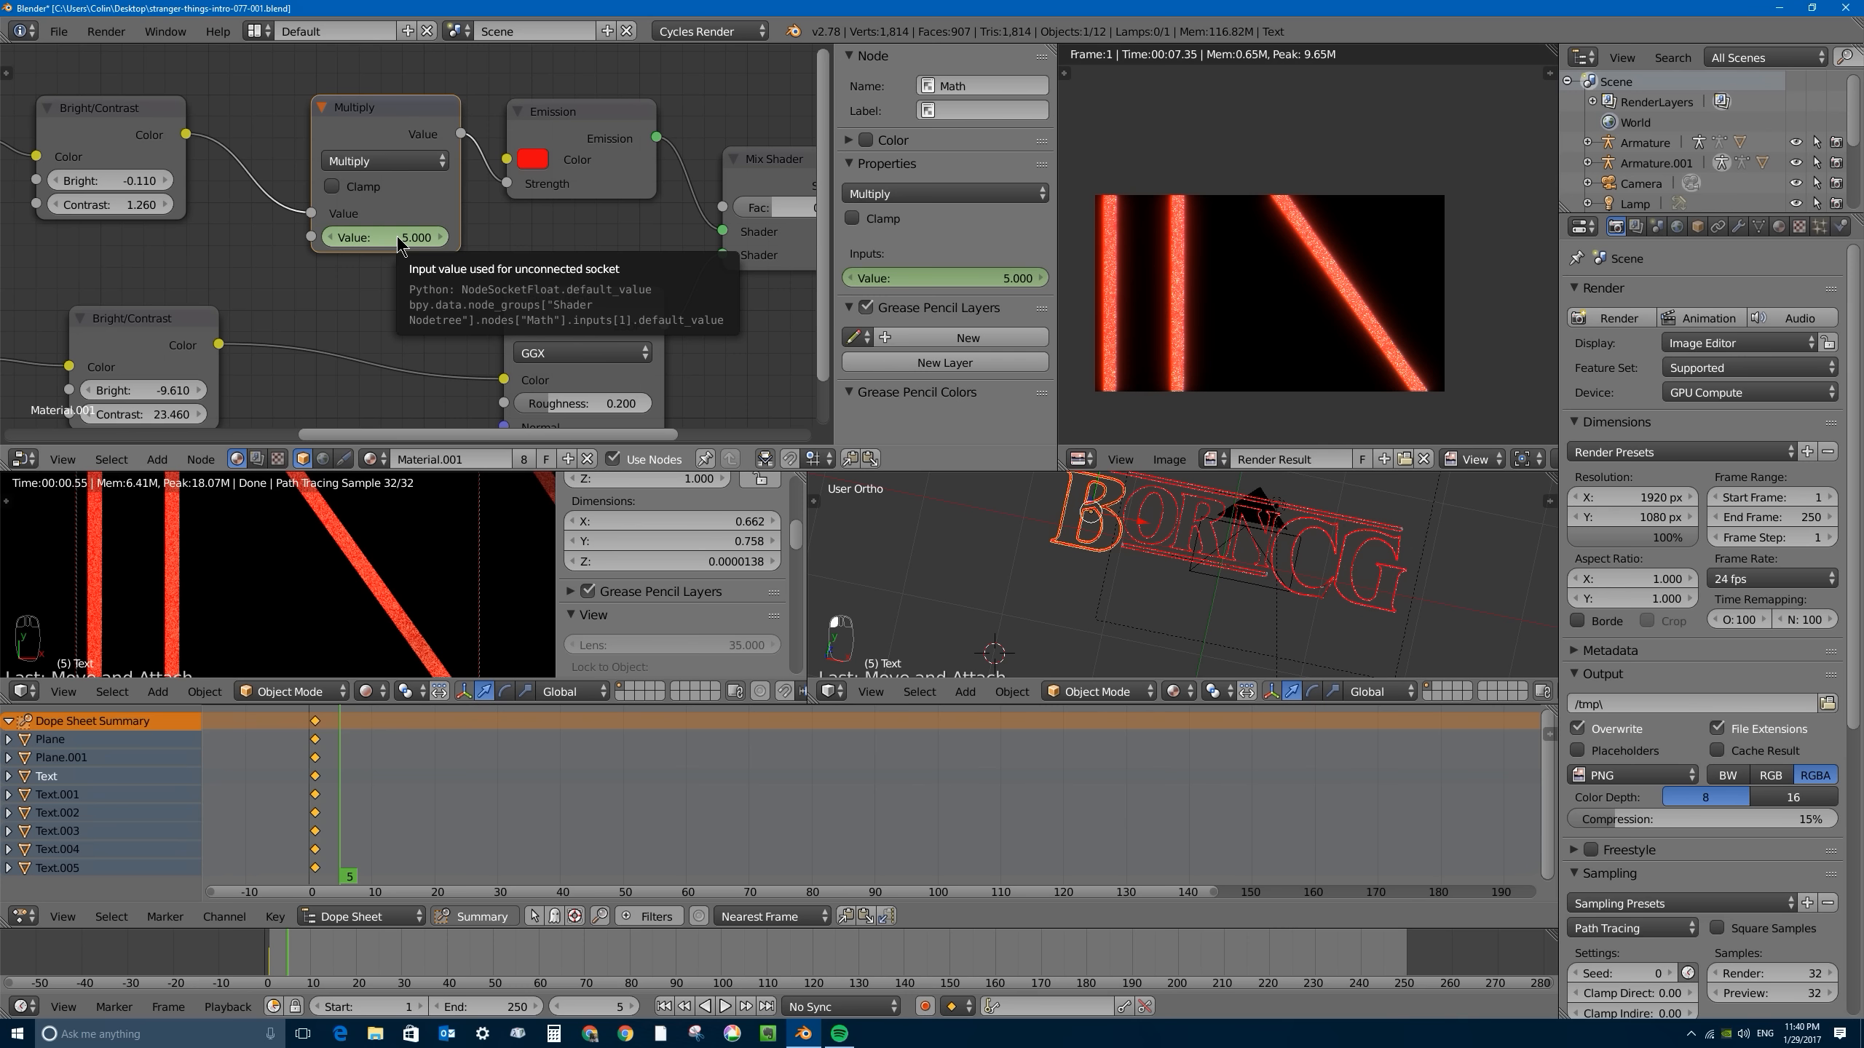
{"action": "key", "text": "i"}
- Go to frame 6, set the Multiply node's value to 2.5 and keyframe it
{"action": "scroll", "coordinate": [333, 774], "scroll_direction": "up", "scroll_amount": 3}
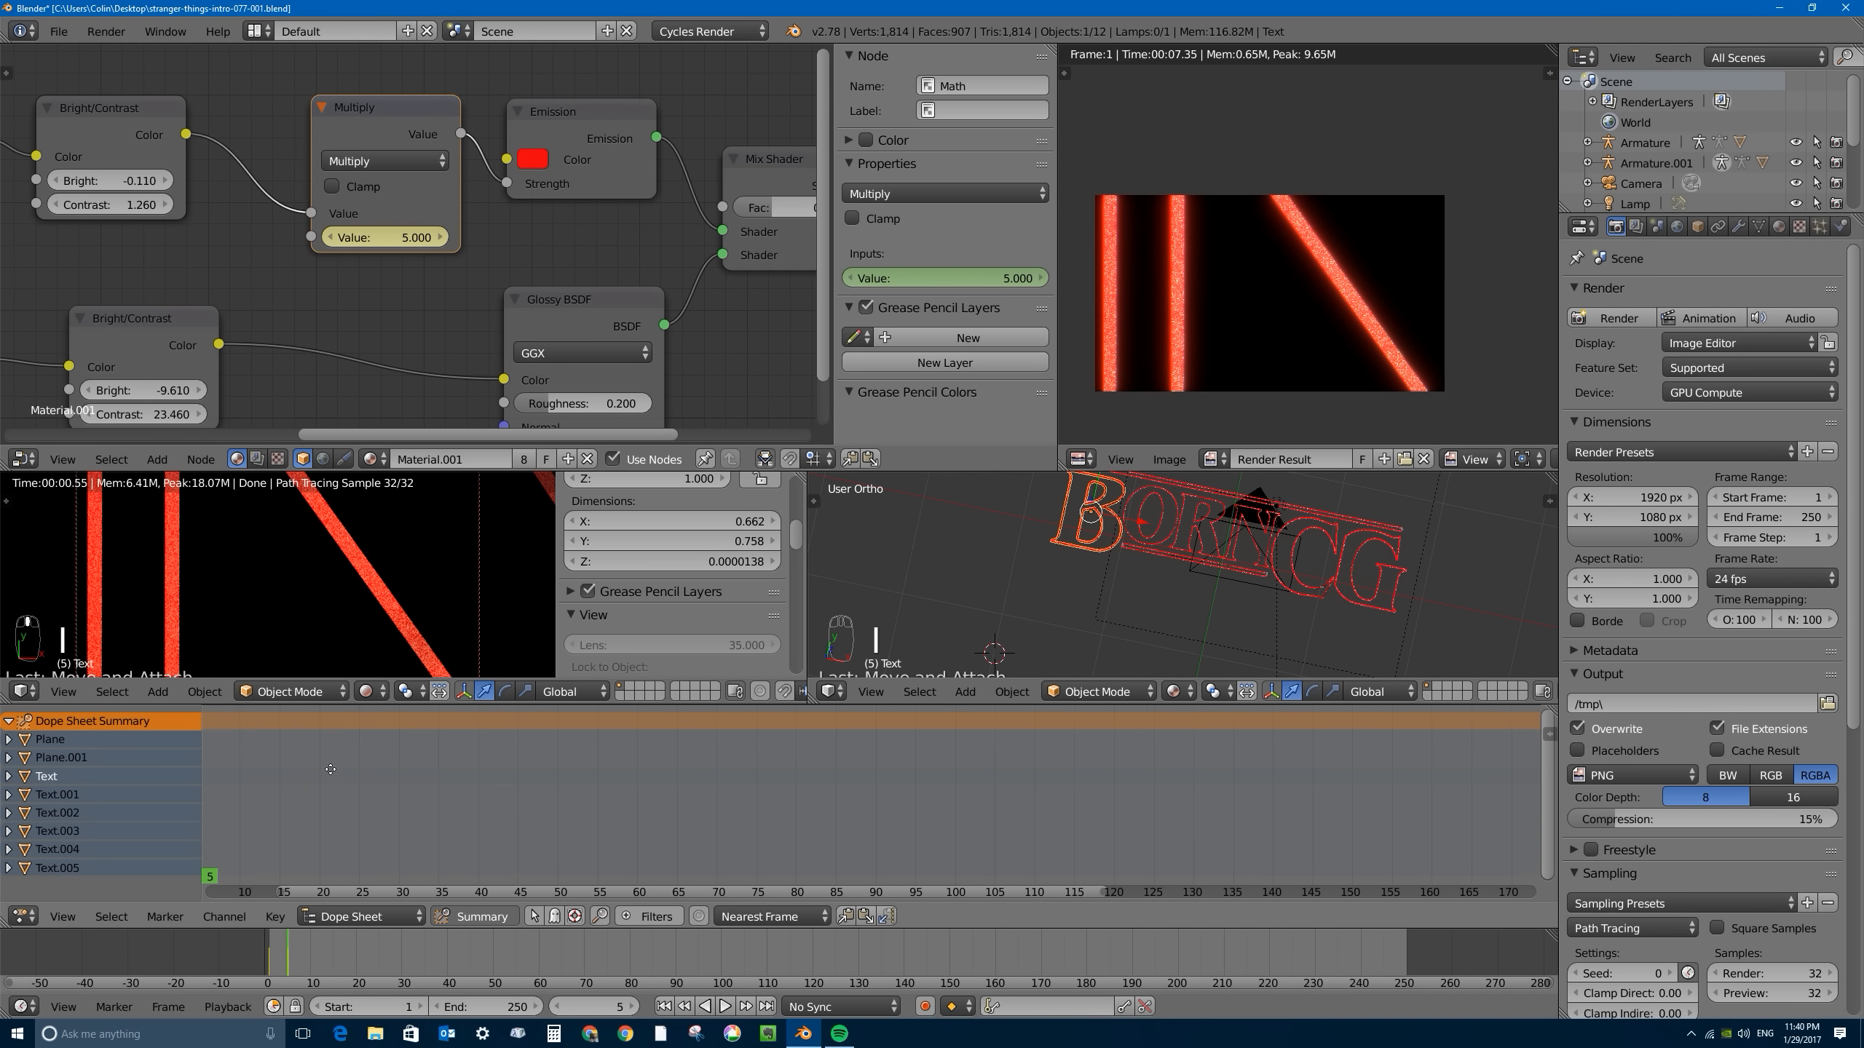
{"action": "middle_click_drag", "start_coordinate": [334, 773], "coordinate": [626, 770]}
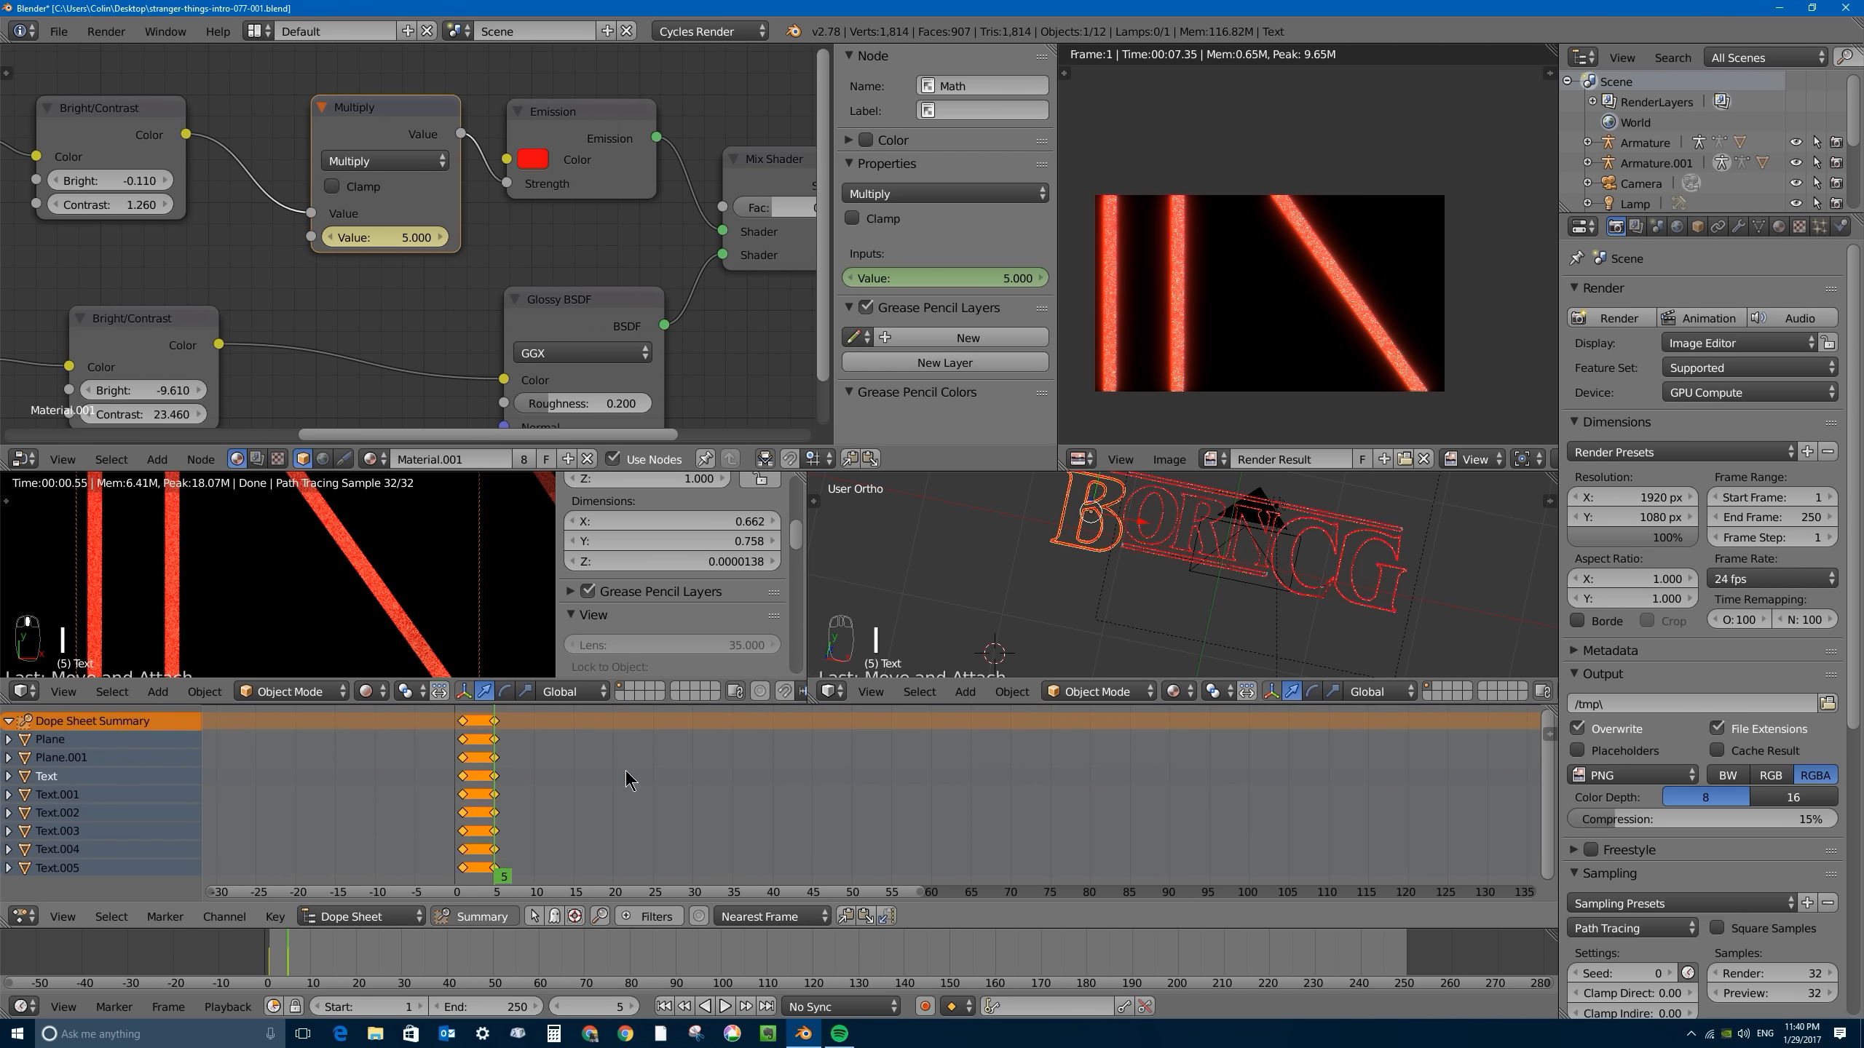
{"action": "left_click", "coordinate": [501, 778]}
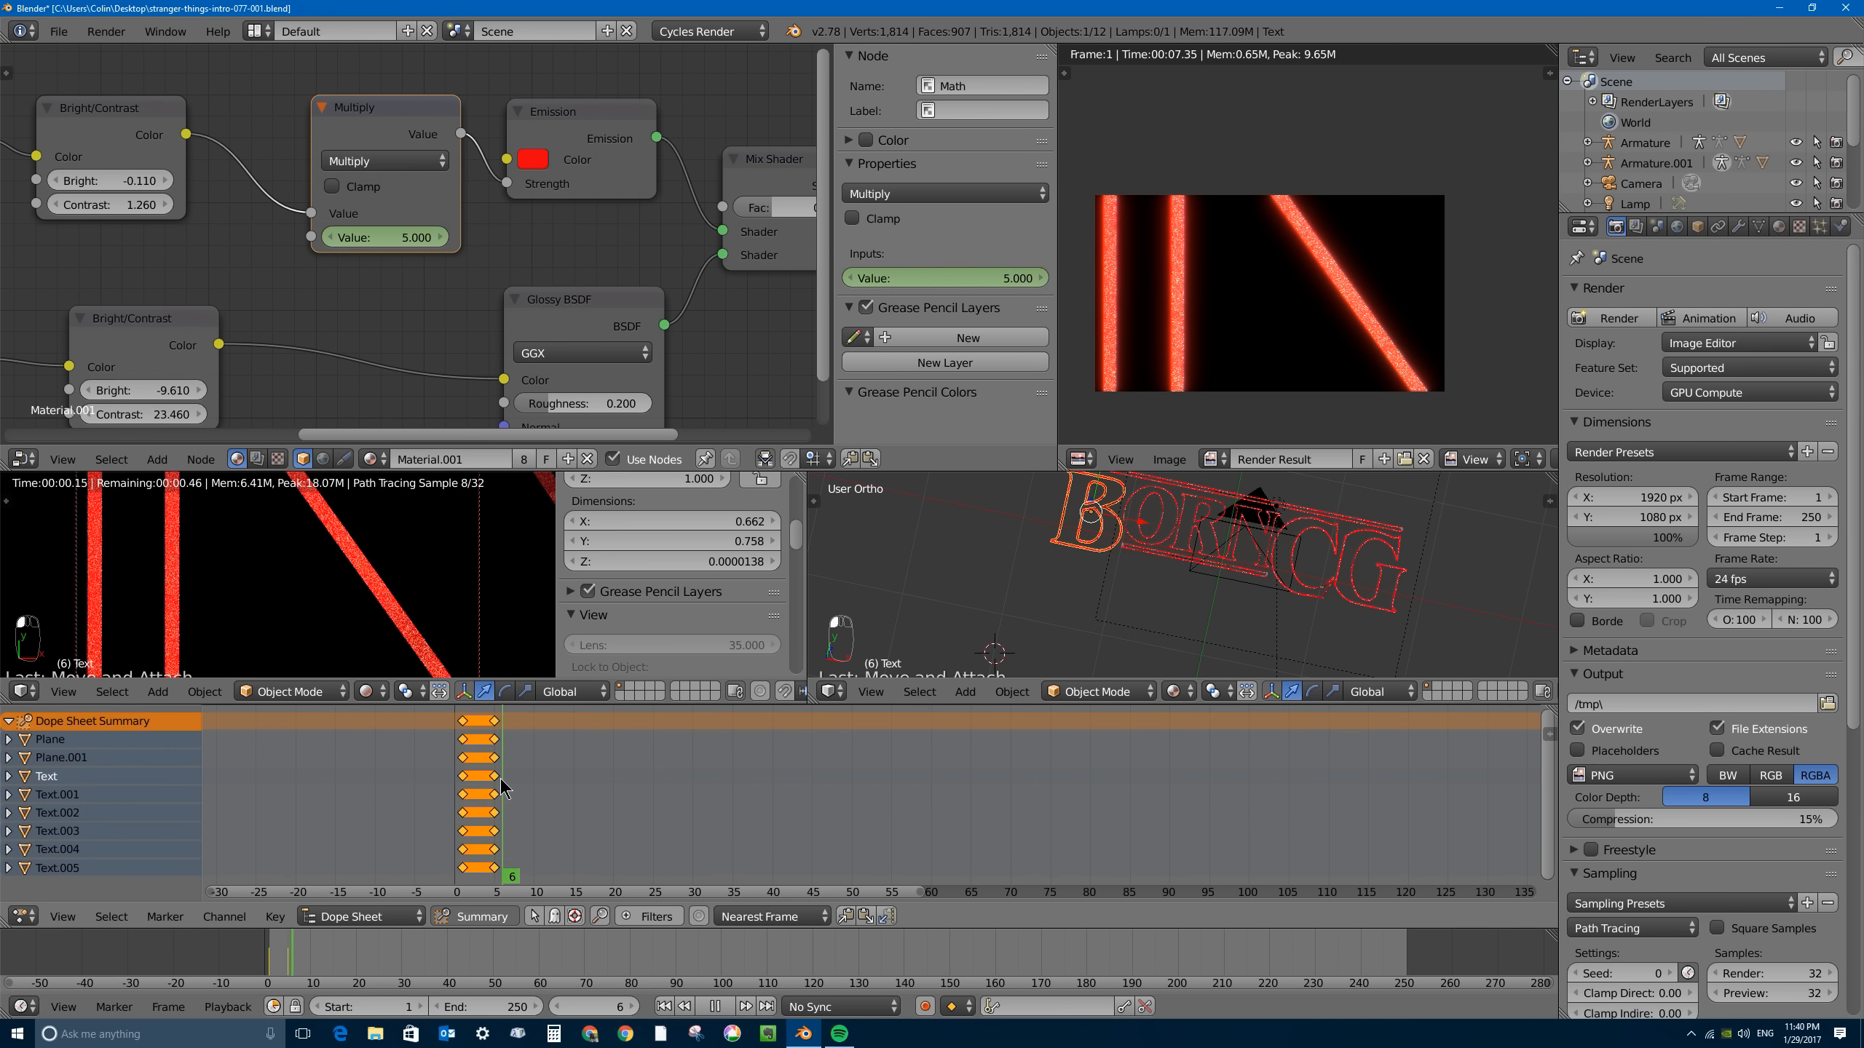
{"action": "left_click", "coordinate": [373, 233]}
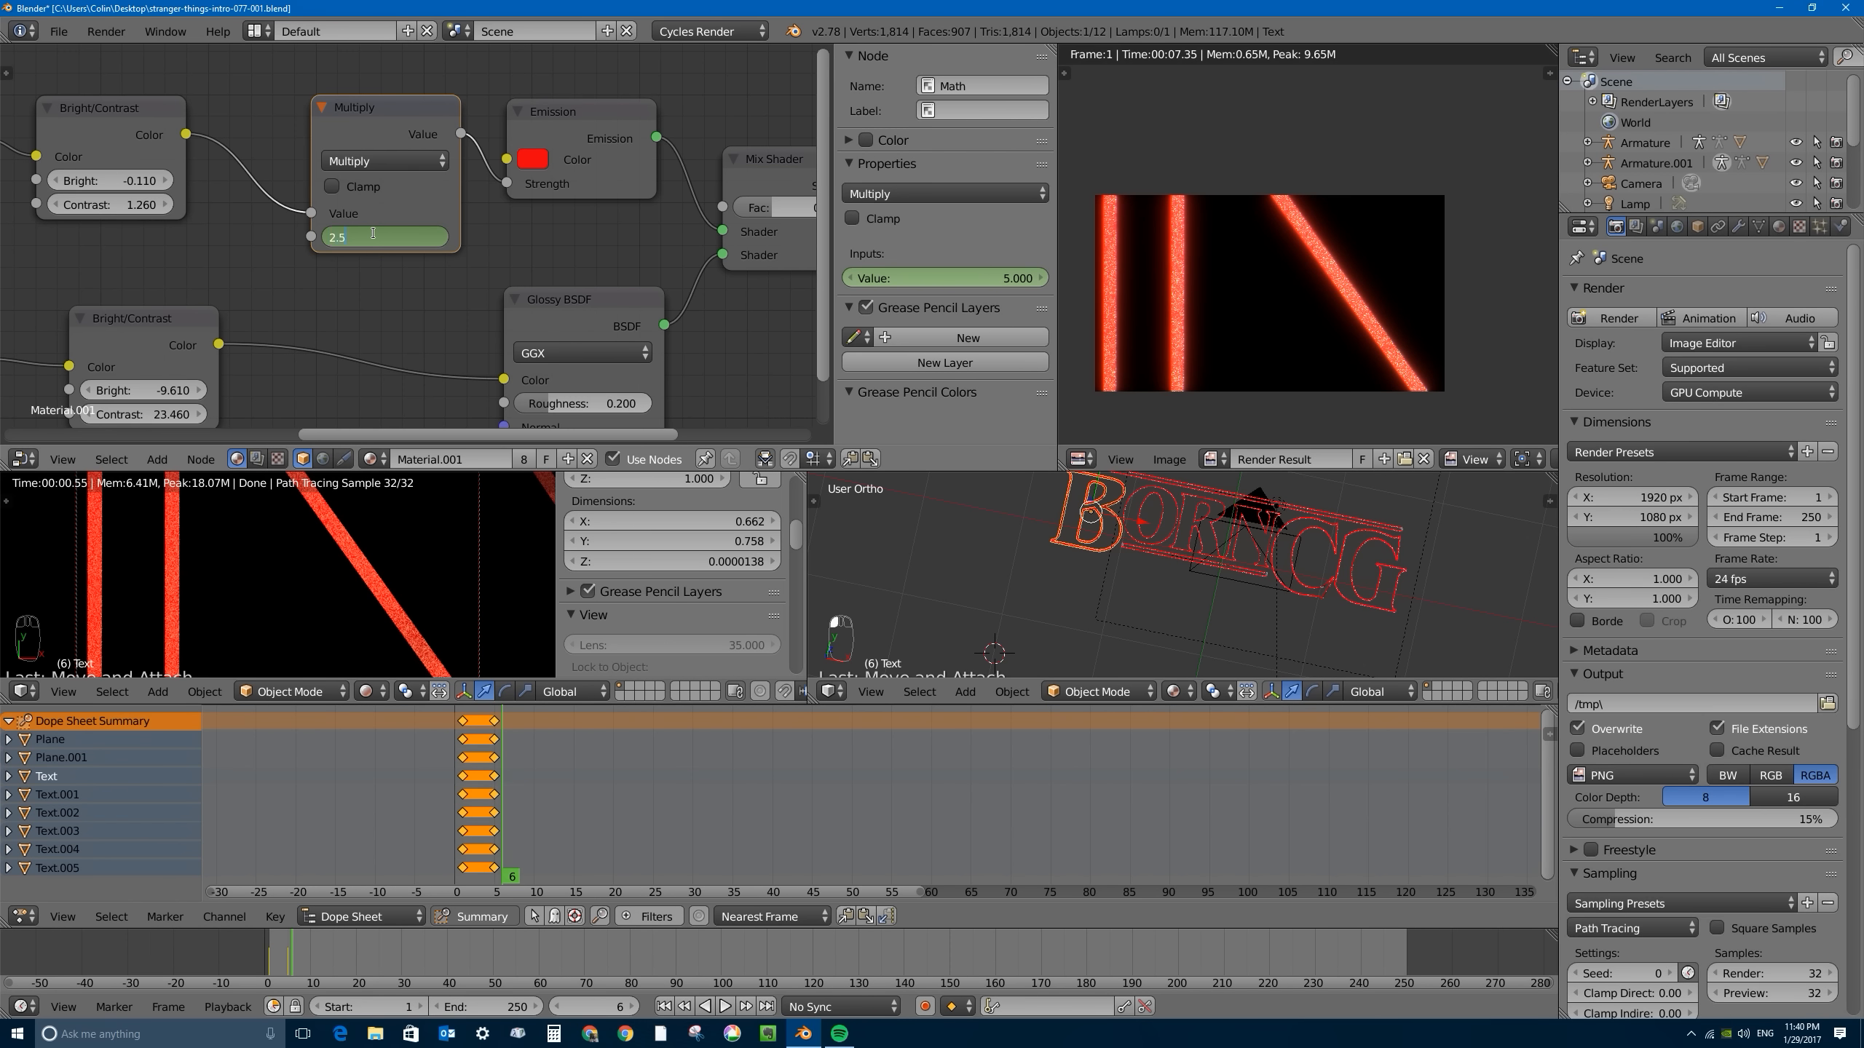
{"action": "type", "text": "2.5"}
{"action": "key", "text": "Return"}
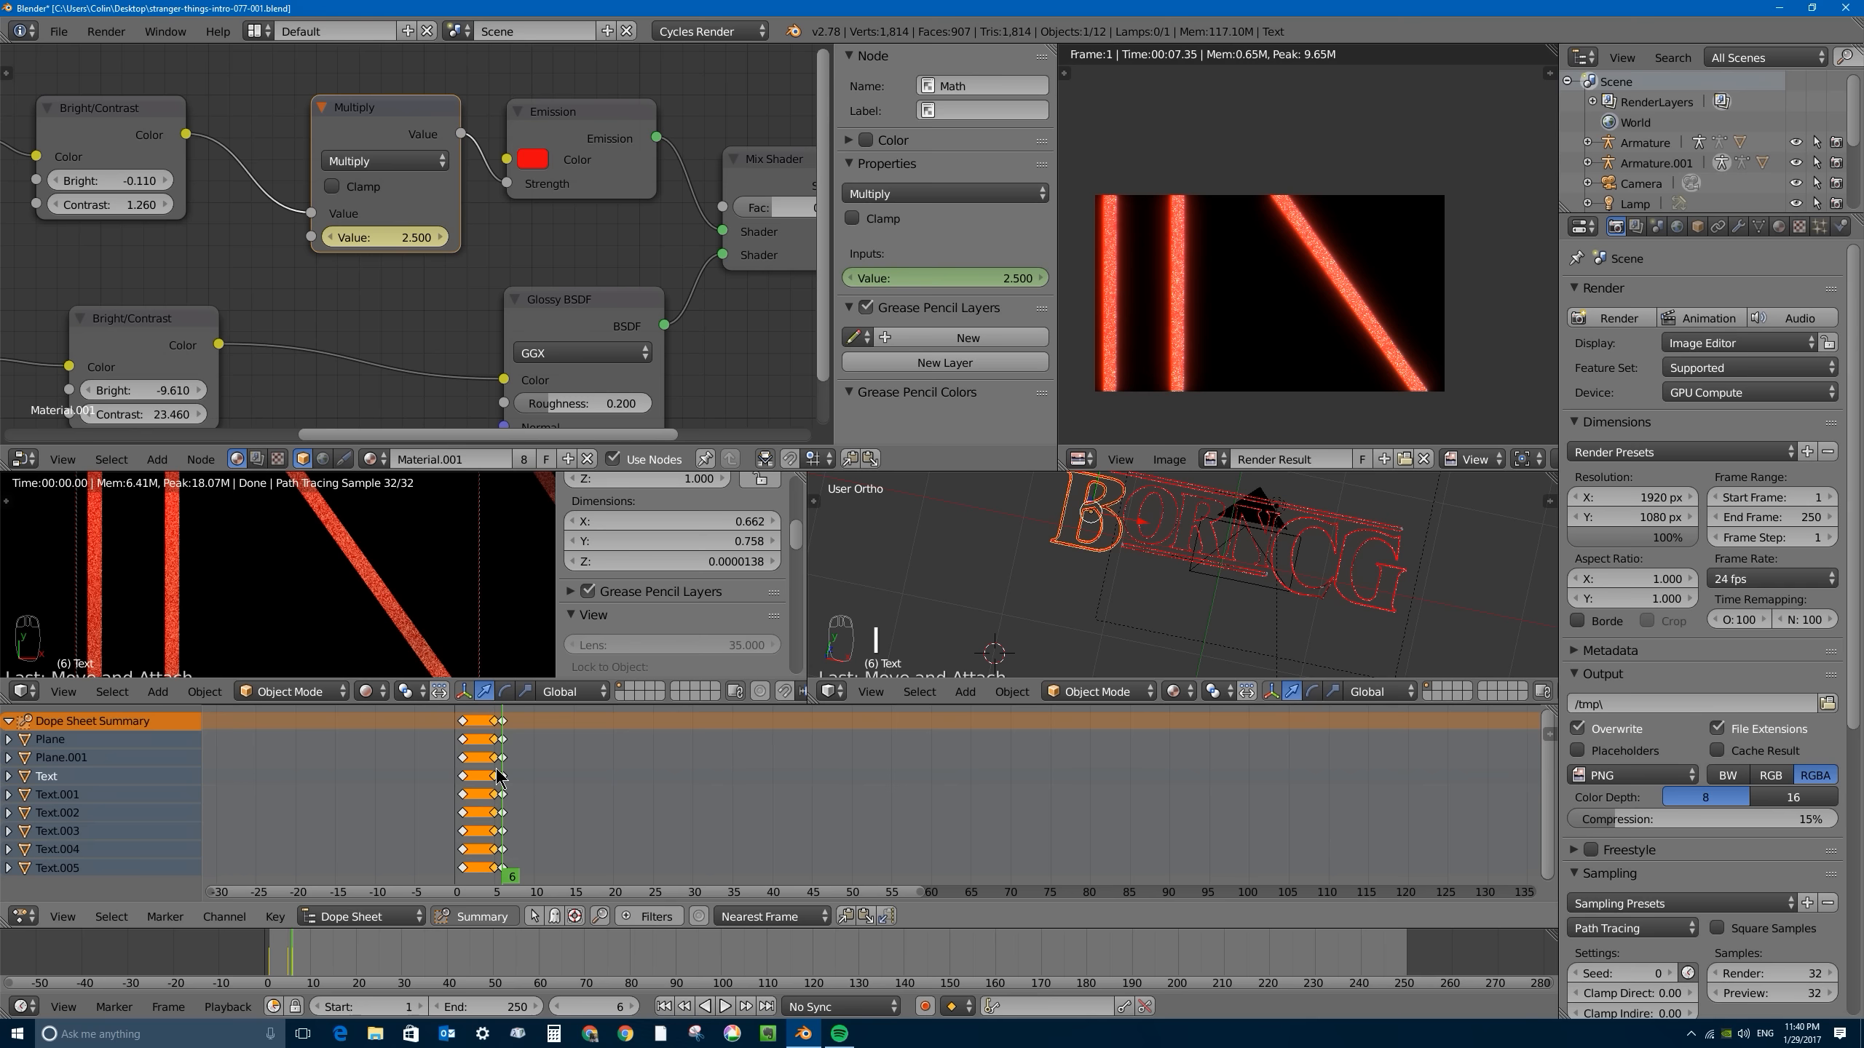
- Duplicate the frame 5 keyframes past the 2.5 keyframes and move the copy to frame 9
{"action": "key", "text": "shift+d"}
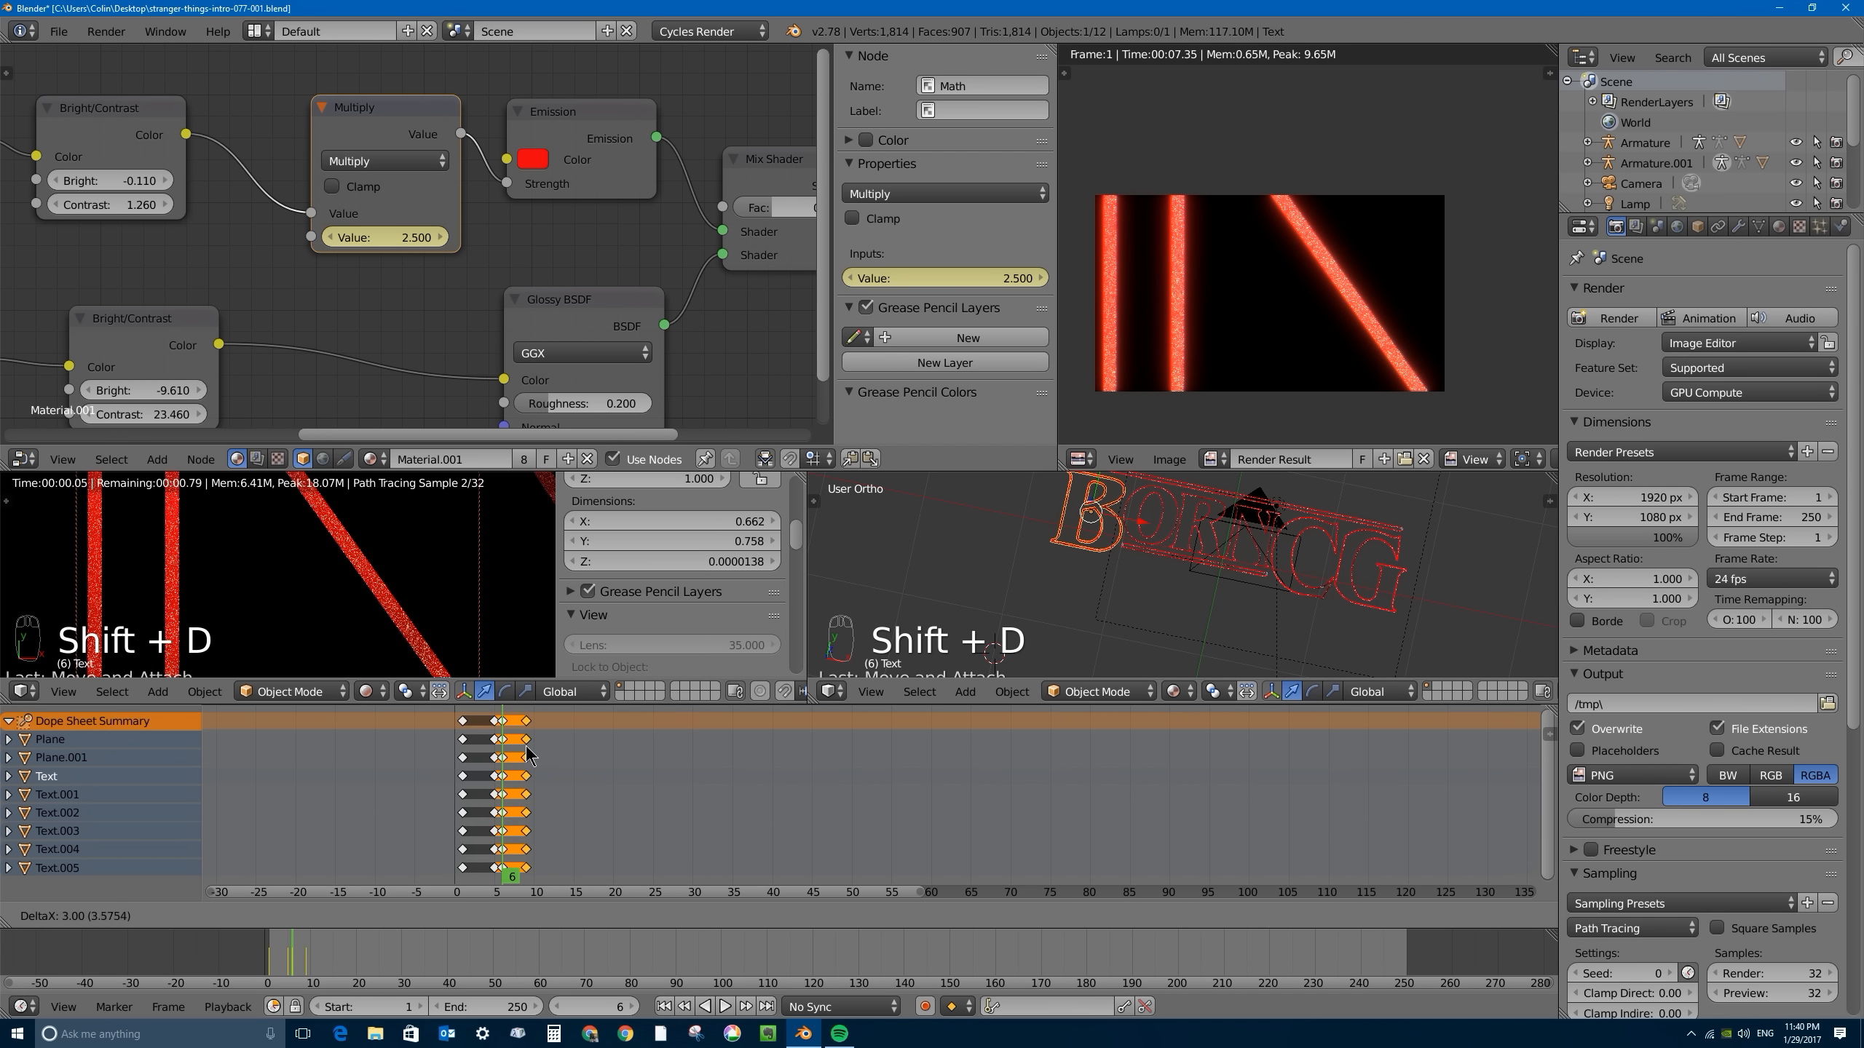
{"action": "left_click", "coordinate": [511, 756]}
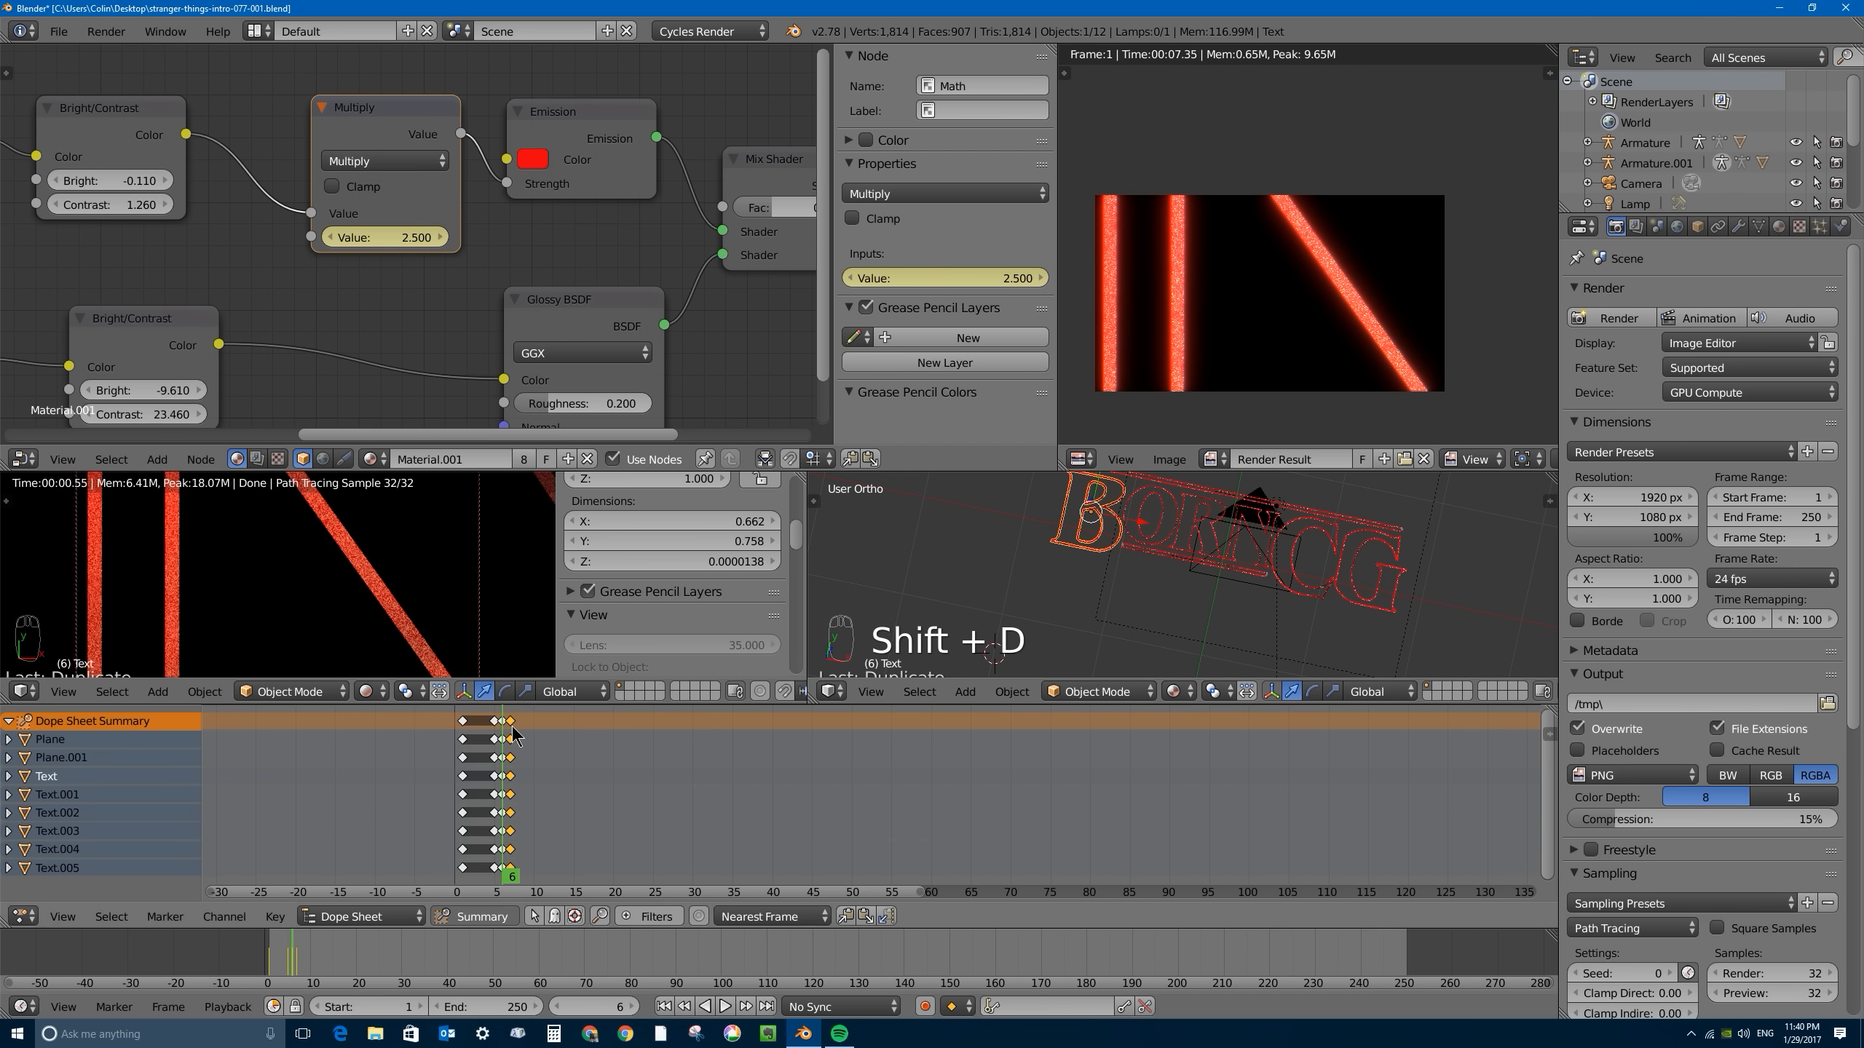
{"action": "key", "text": "g"}
{"action": "left_click", "coordinate": [516, 737]}
- Try moving the 2.5 keyframes from frame 6 to frame 7 and return them to frame 6
{"action": "right_click", "coordinate": [500, 723]}
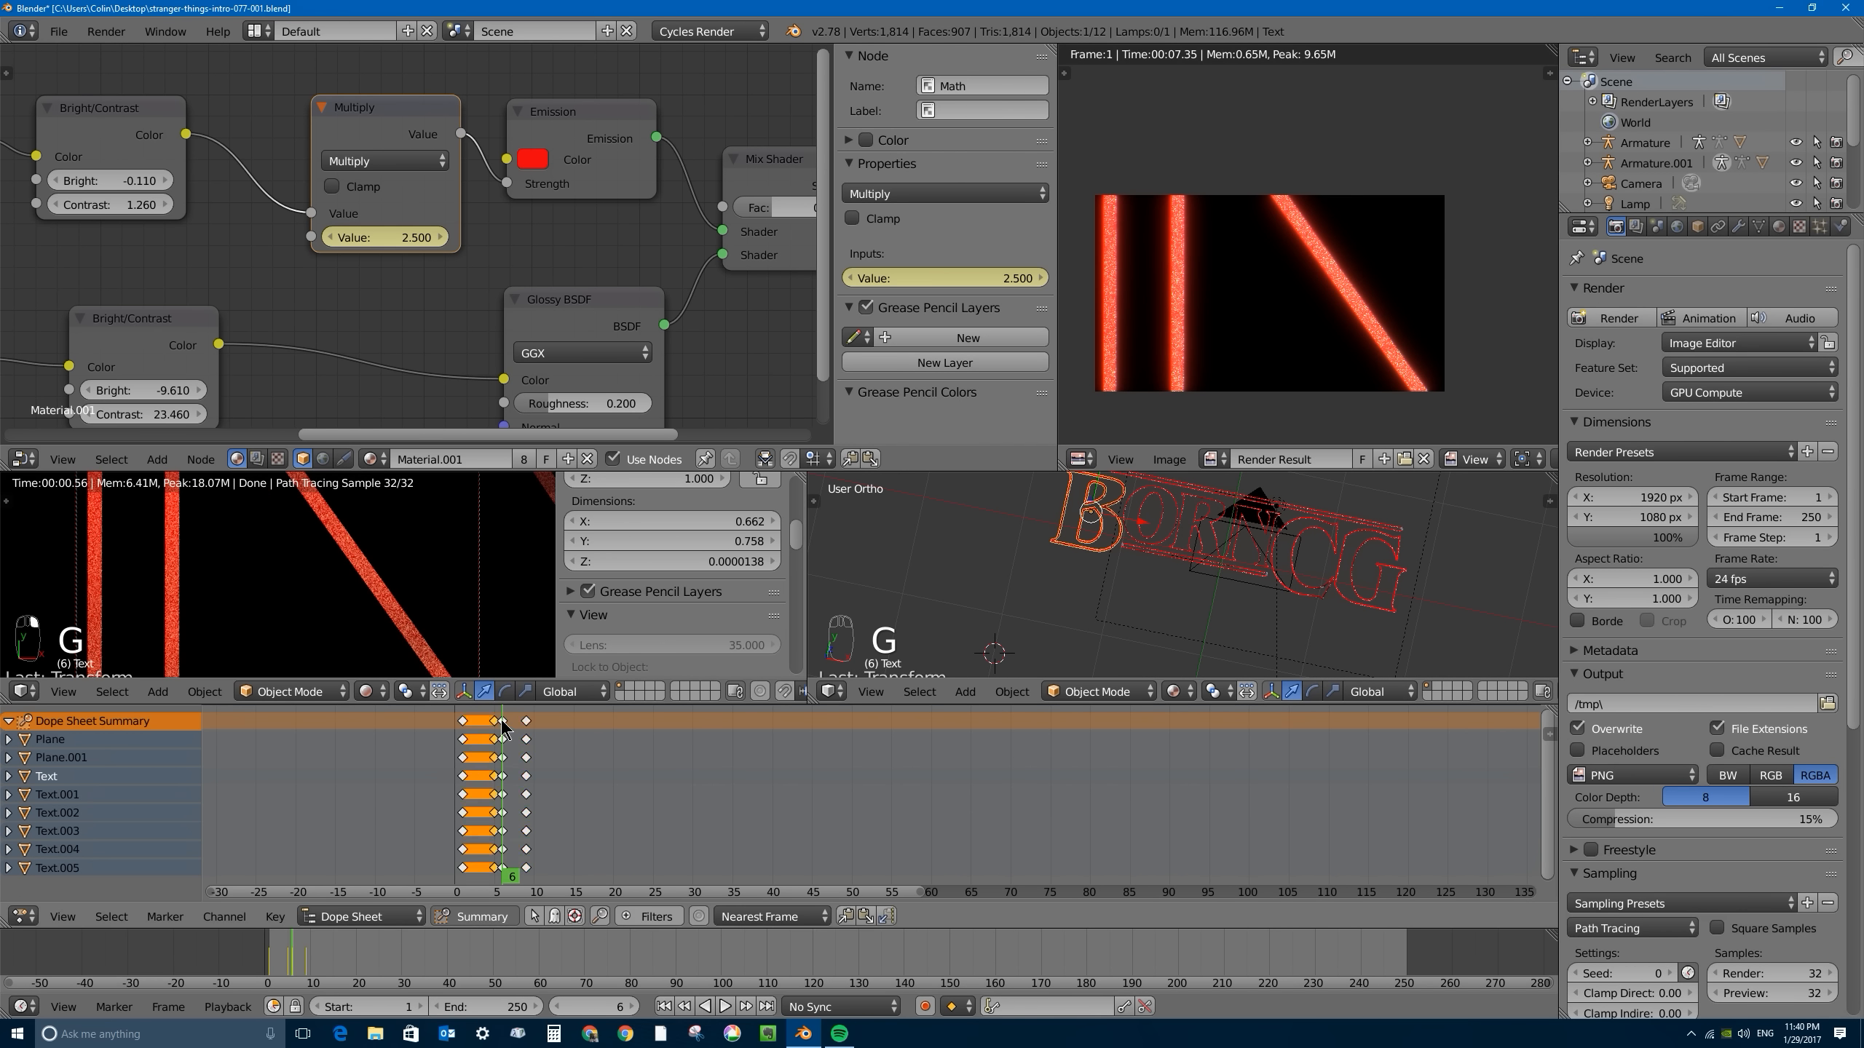
{"action": "key", "text": "g"}
{"action": "right_click", "coordinate": [501, 722]}
{"action": "right_click", "coordinate": [503, 720]}
{"action": "key", "text": "g"}
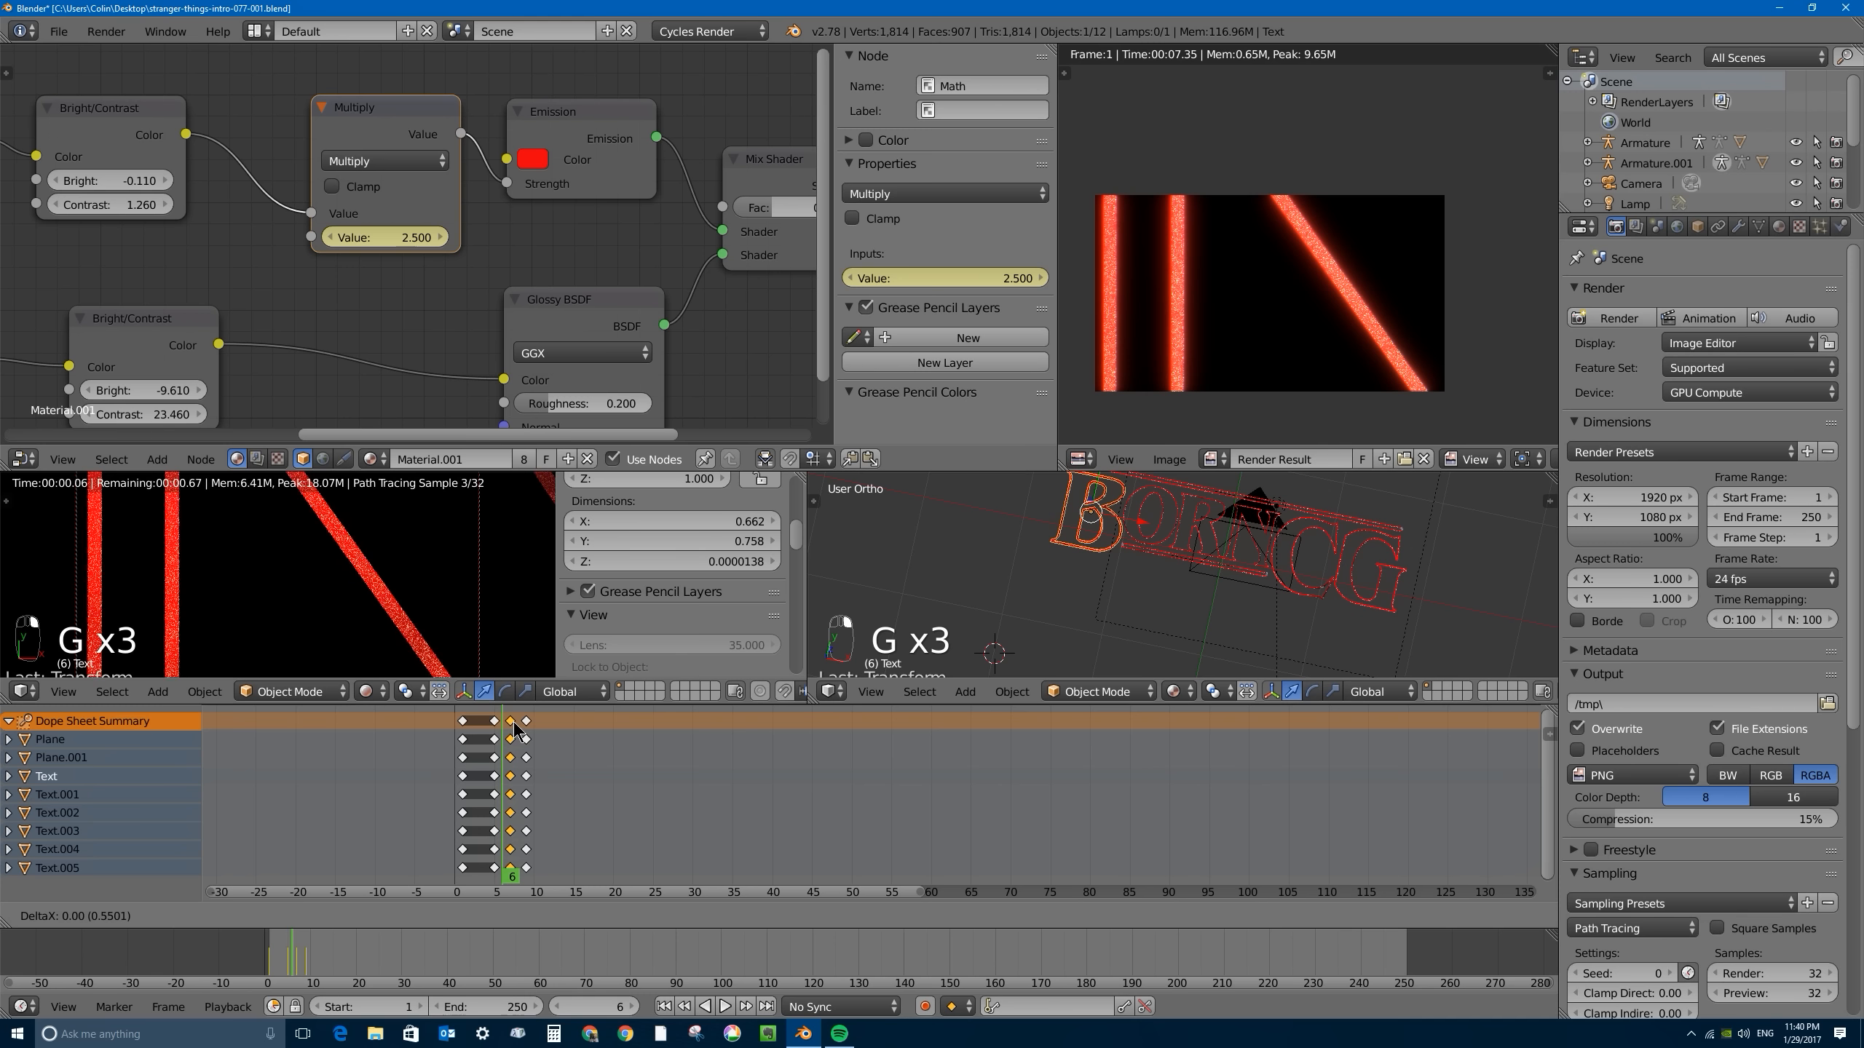
{"action": "left_click", "coordinate": [514, 763]}
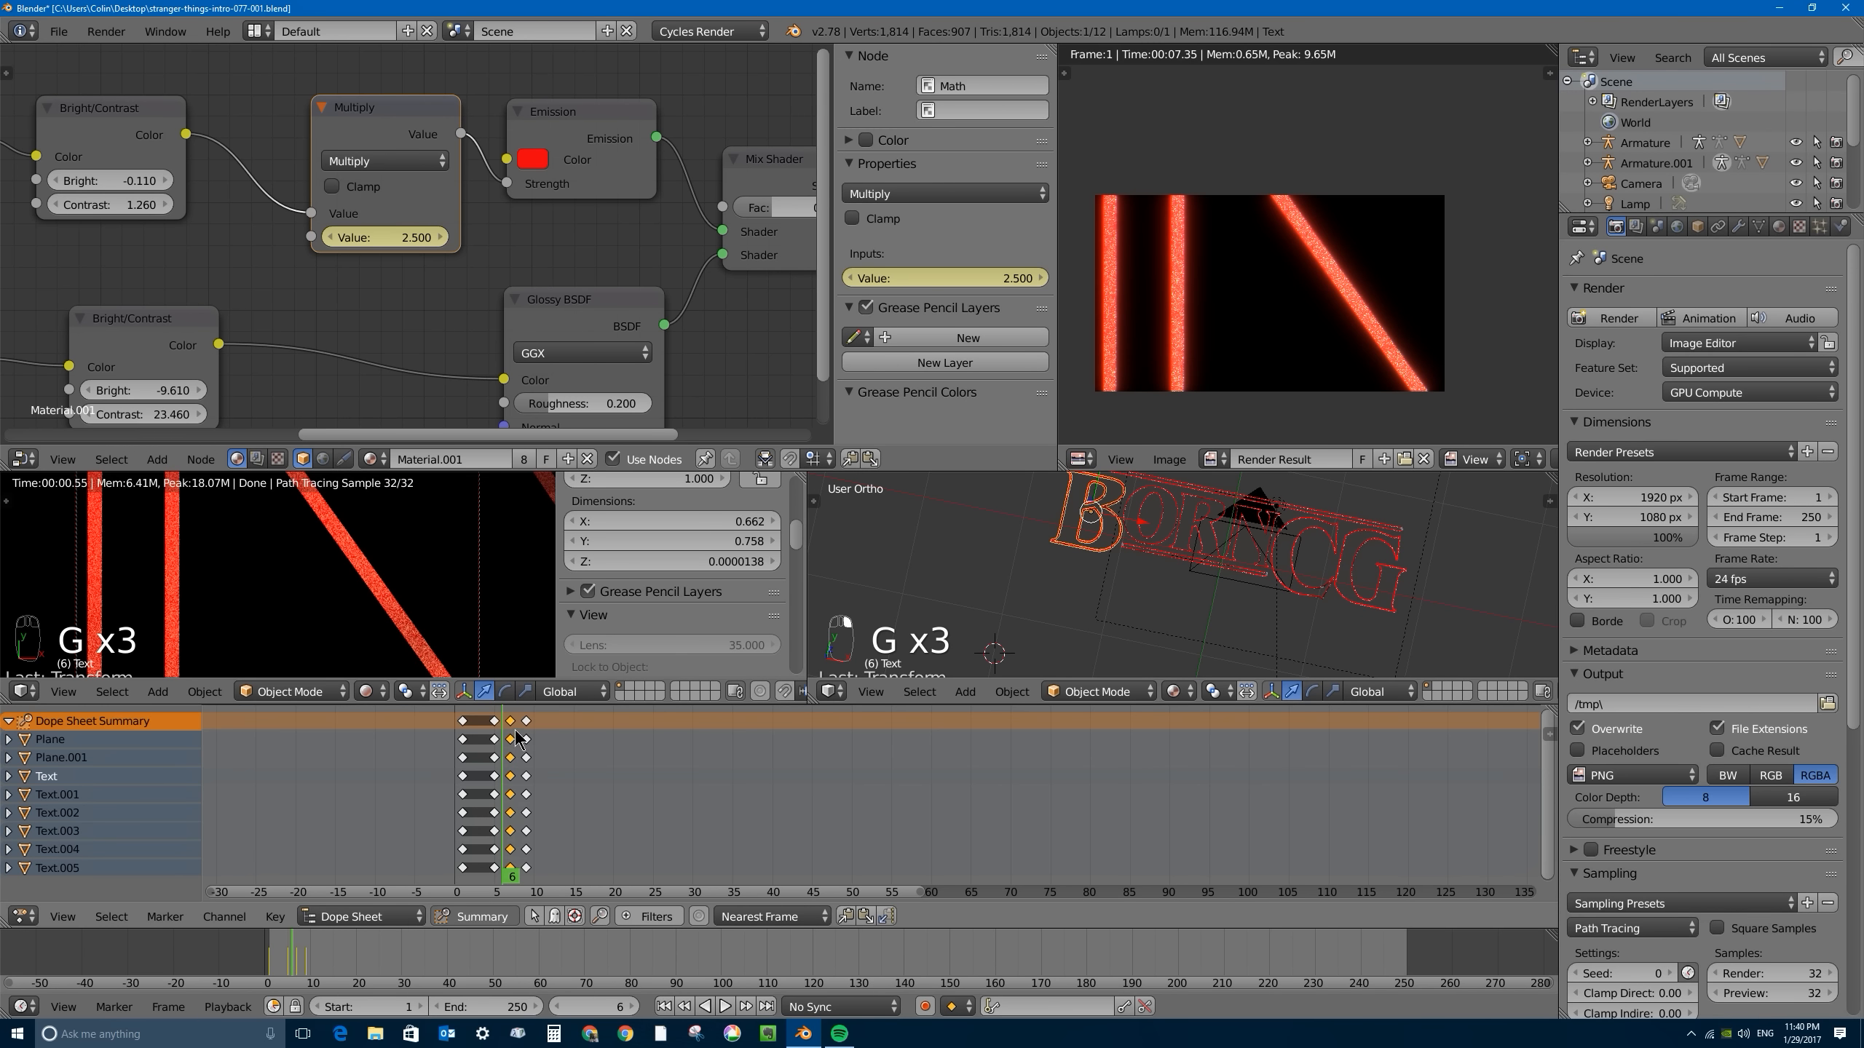
{"action": "key", "text": "g"}
{"action": "left_click", "coordinate": [506, 726]}
- Move the last set of keyframes from frame 9 to frame 7, directly after the frame 6 dip
{"action": "right_click", "coordinate": [524, 721]}
{"action": "key", "text": "g"}
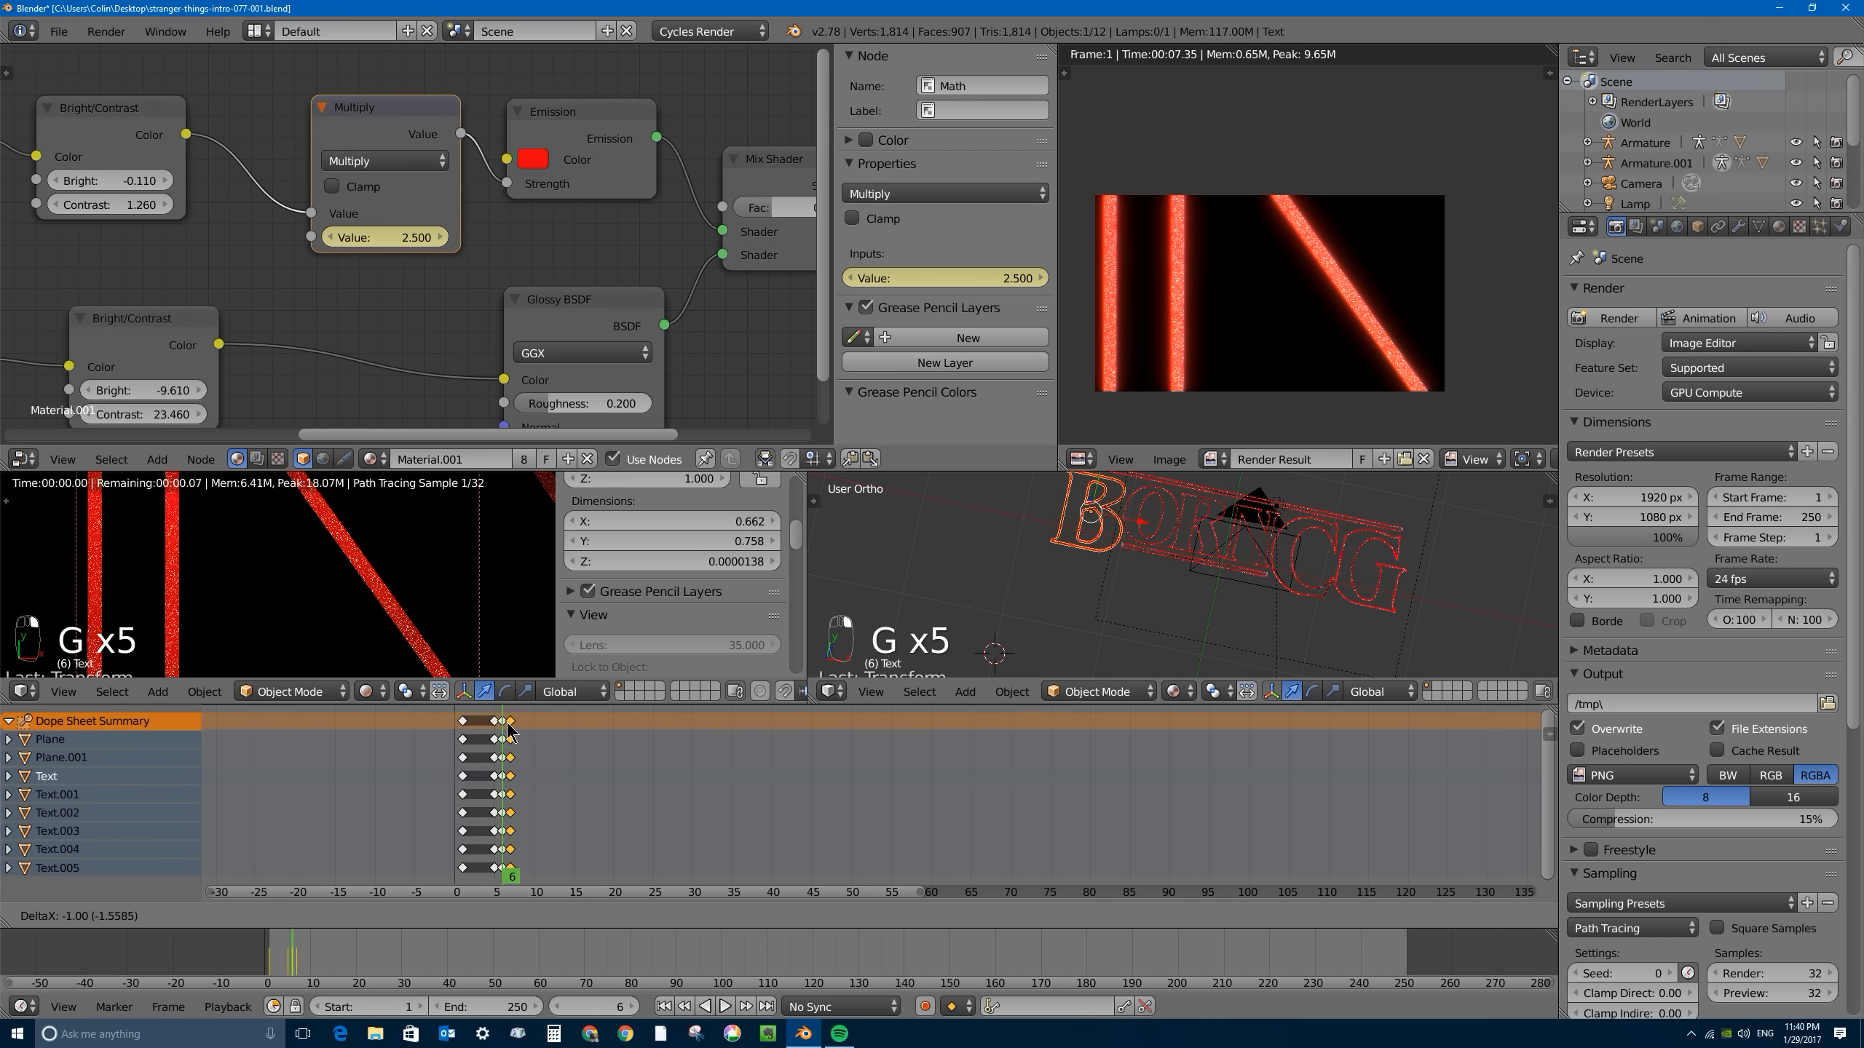
{"action": "left_click", "coordinate": [506, 726]}
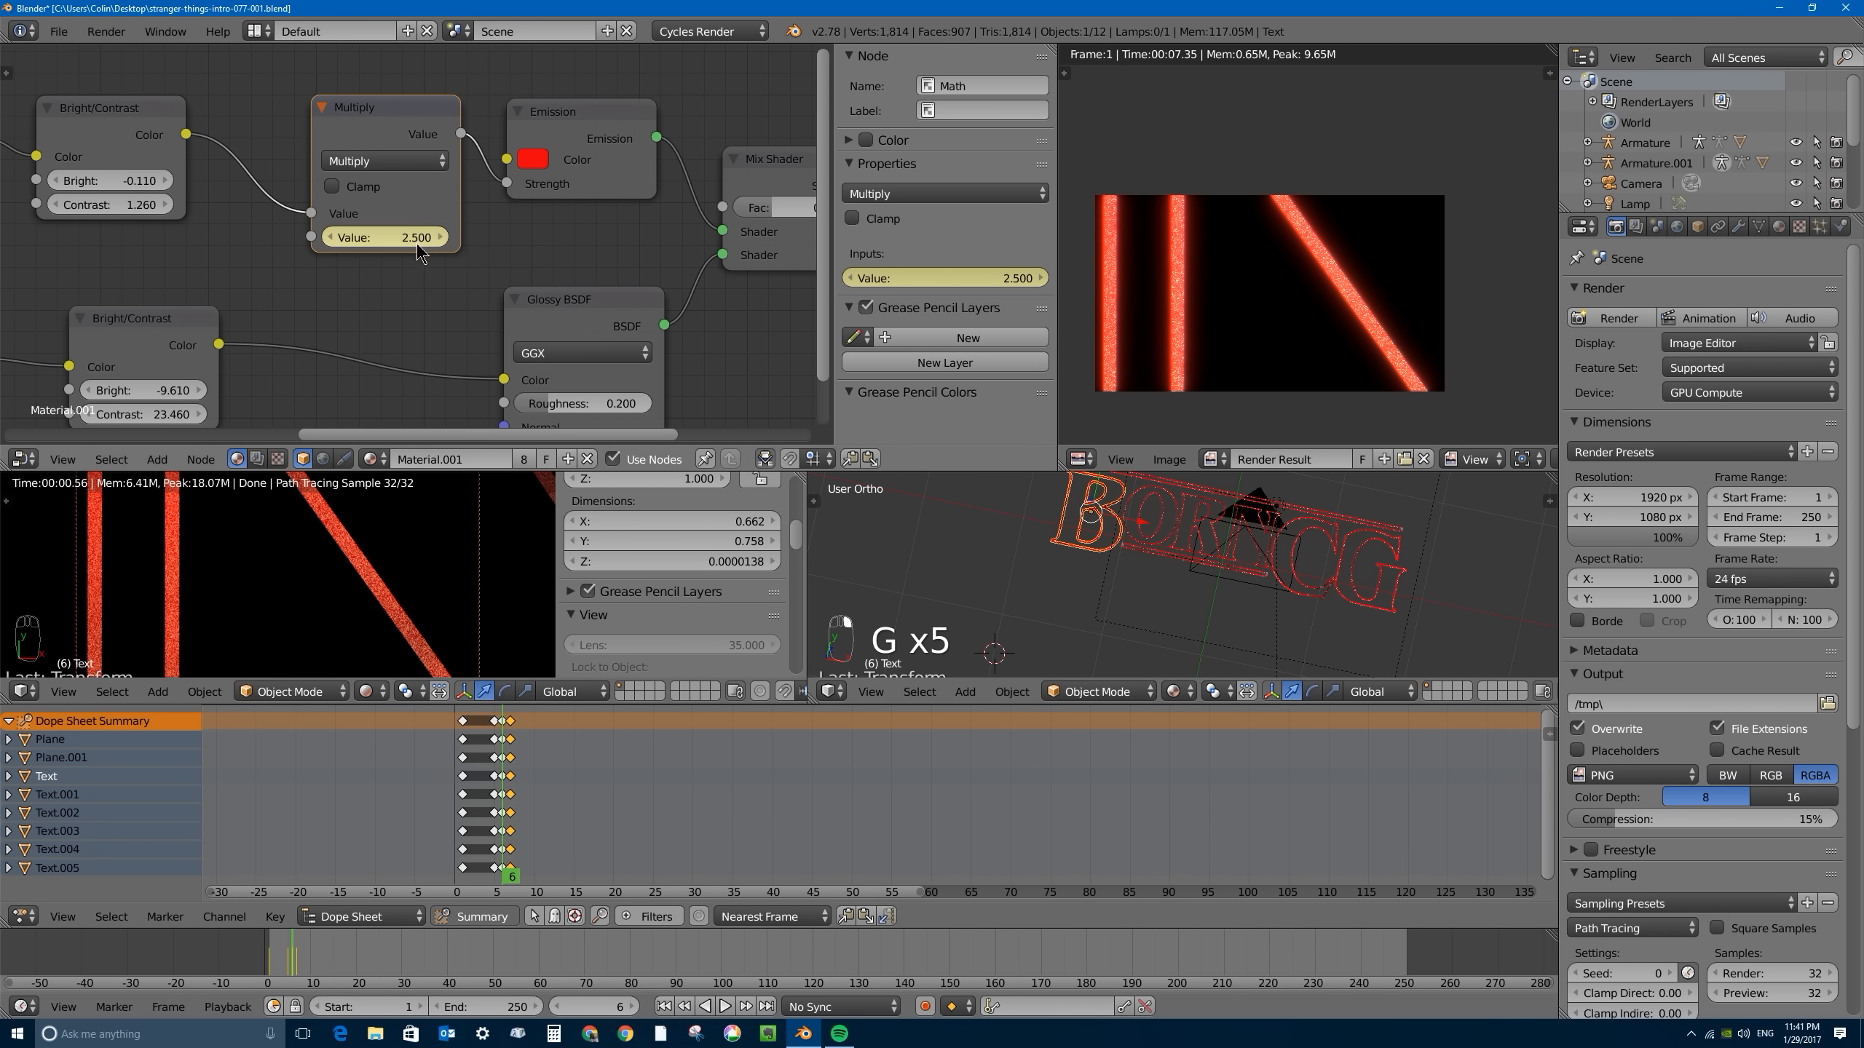
{"action": "right_click", "coordinate": [496, 721]}
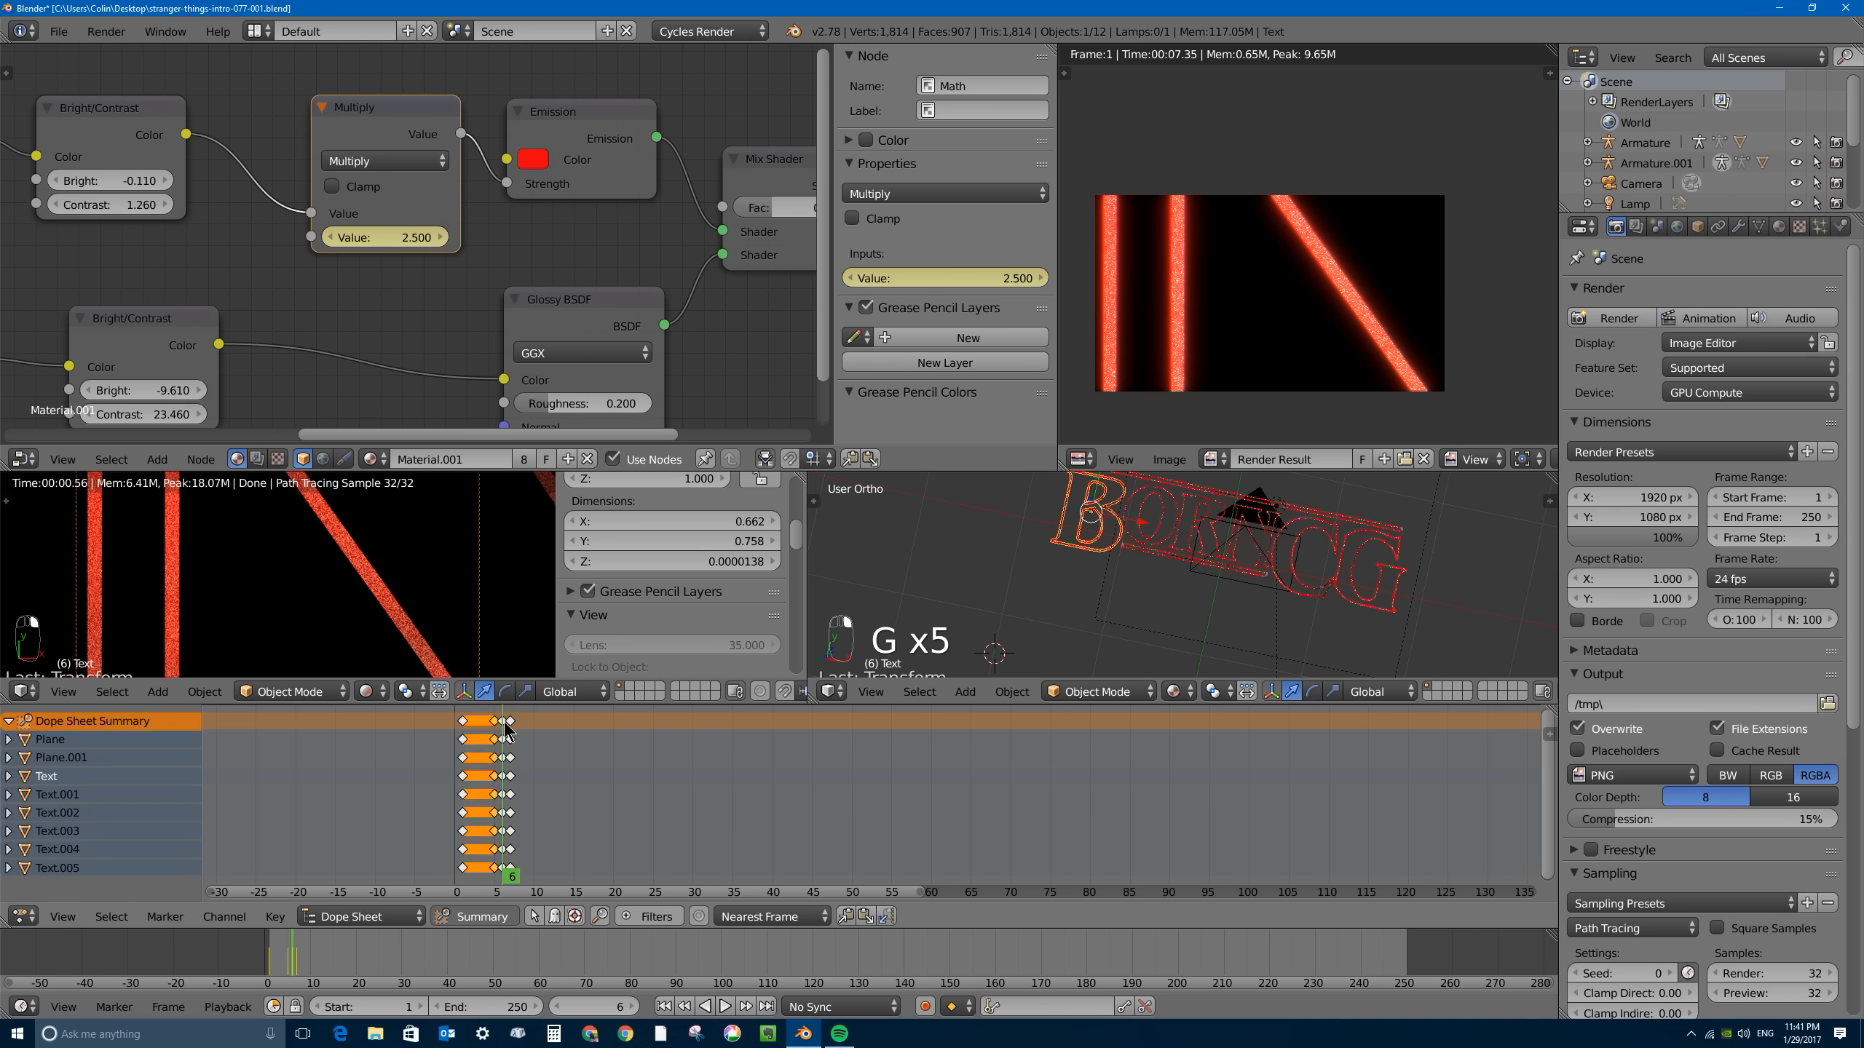
{"action": "right_click", "coordinate": [505, 722]}
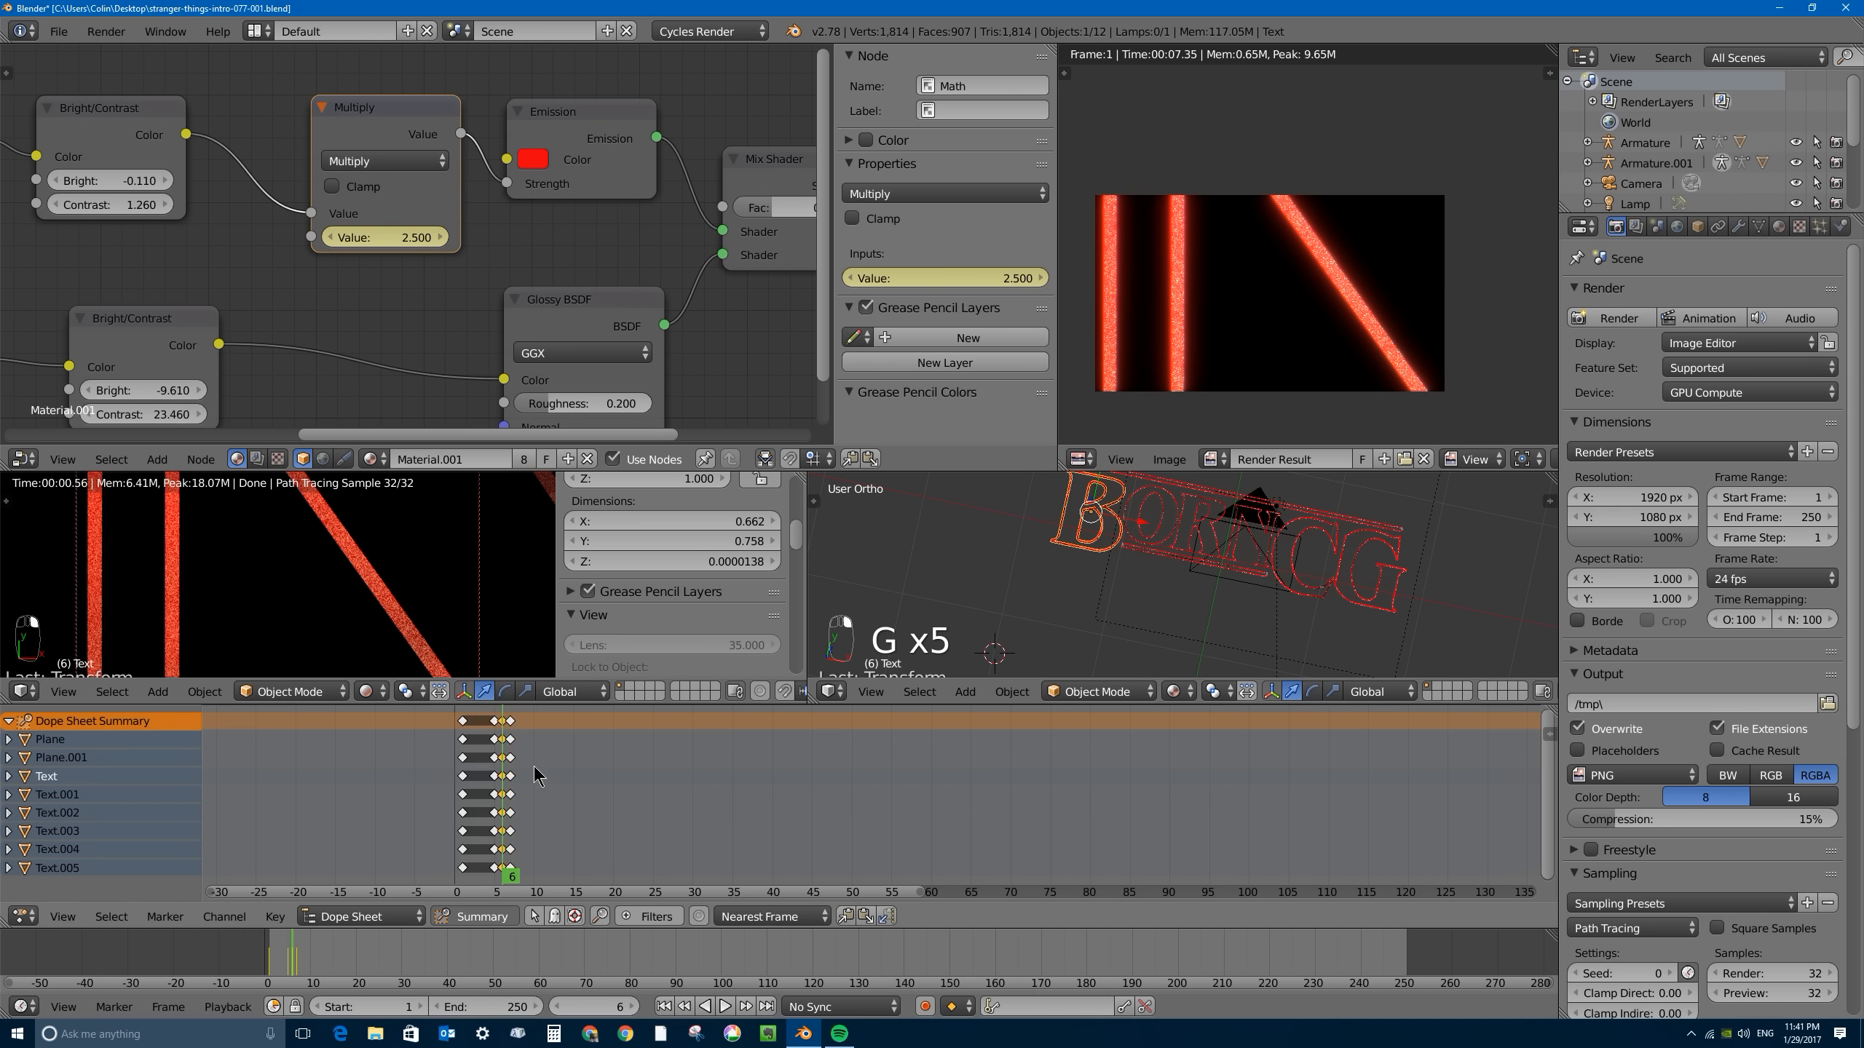
{"action": "right_click", "coordinate": [491, 721]}
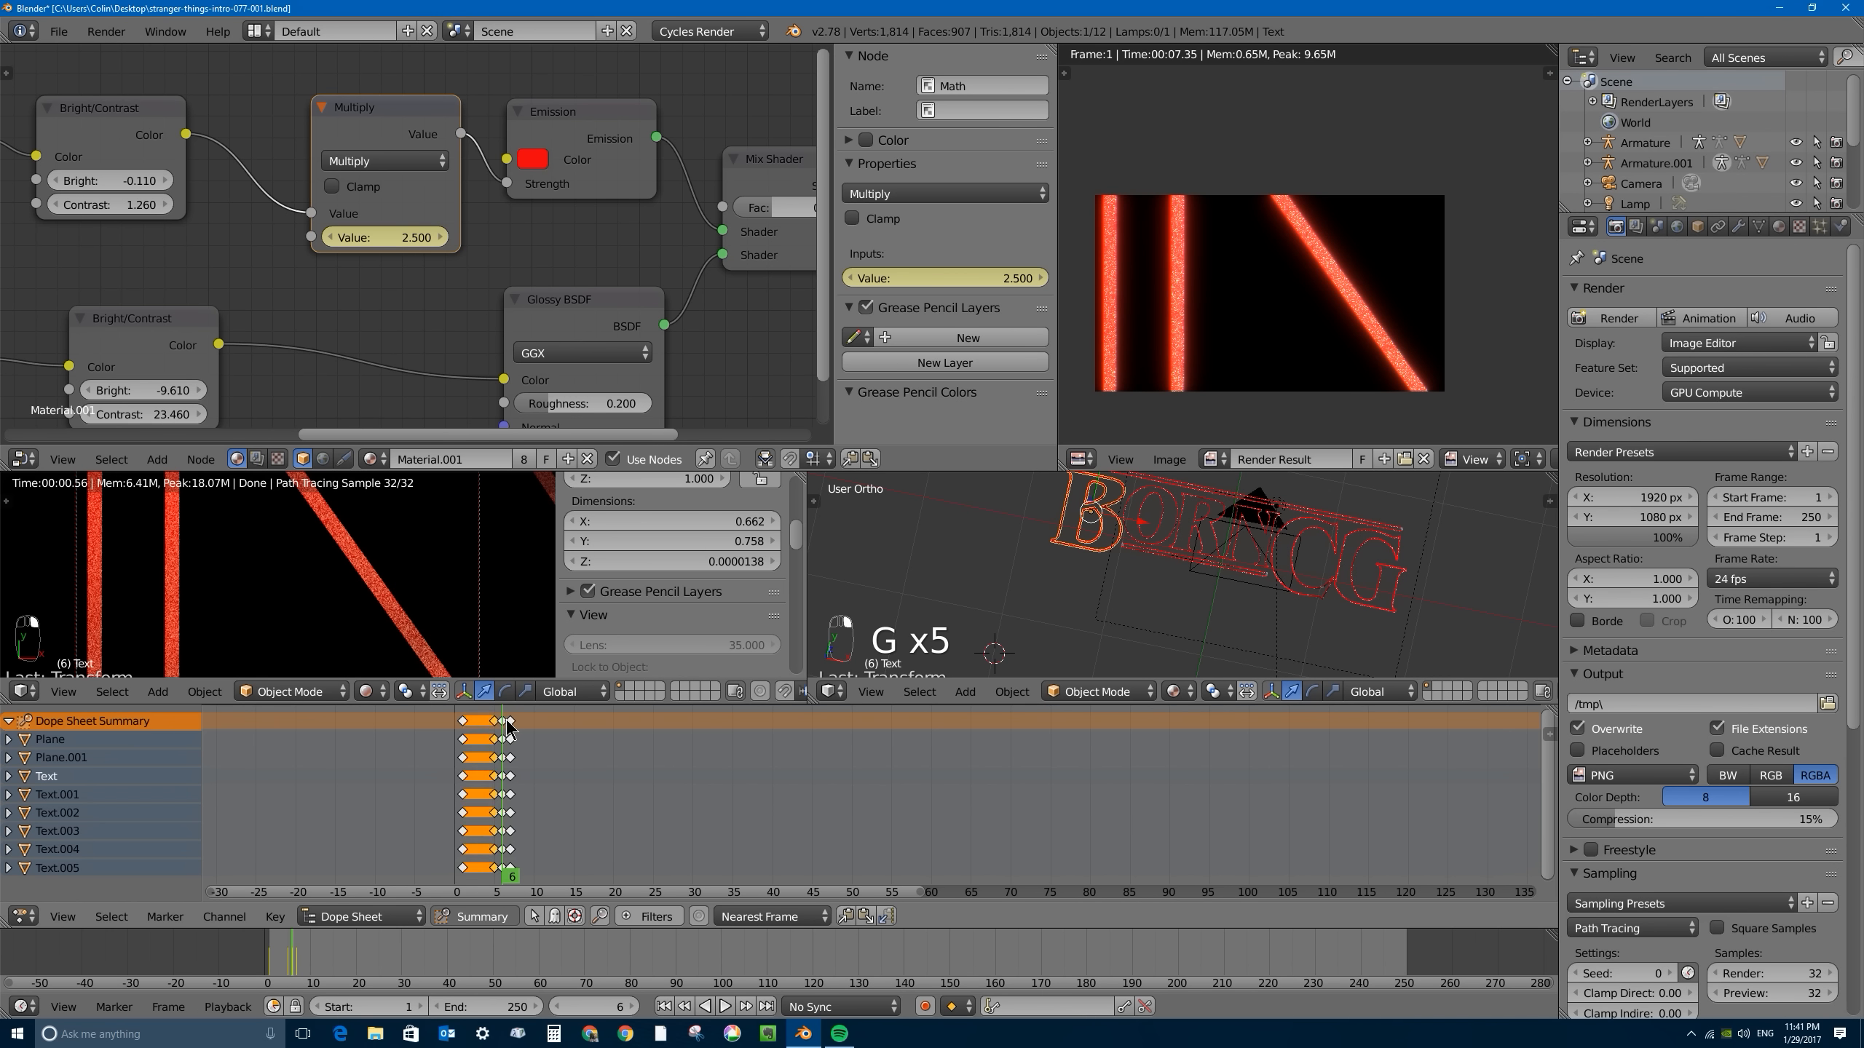
{"action": "right_click", "coordinate": [504, 722]}
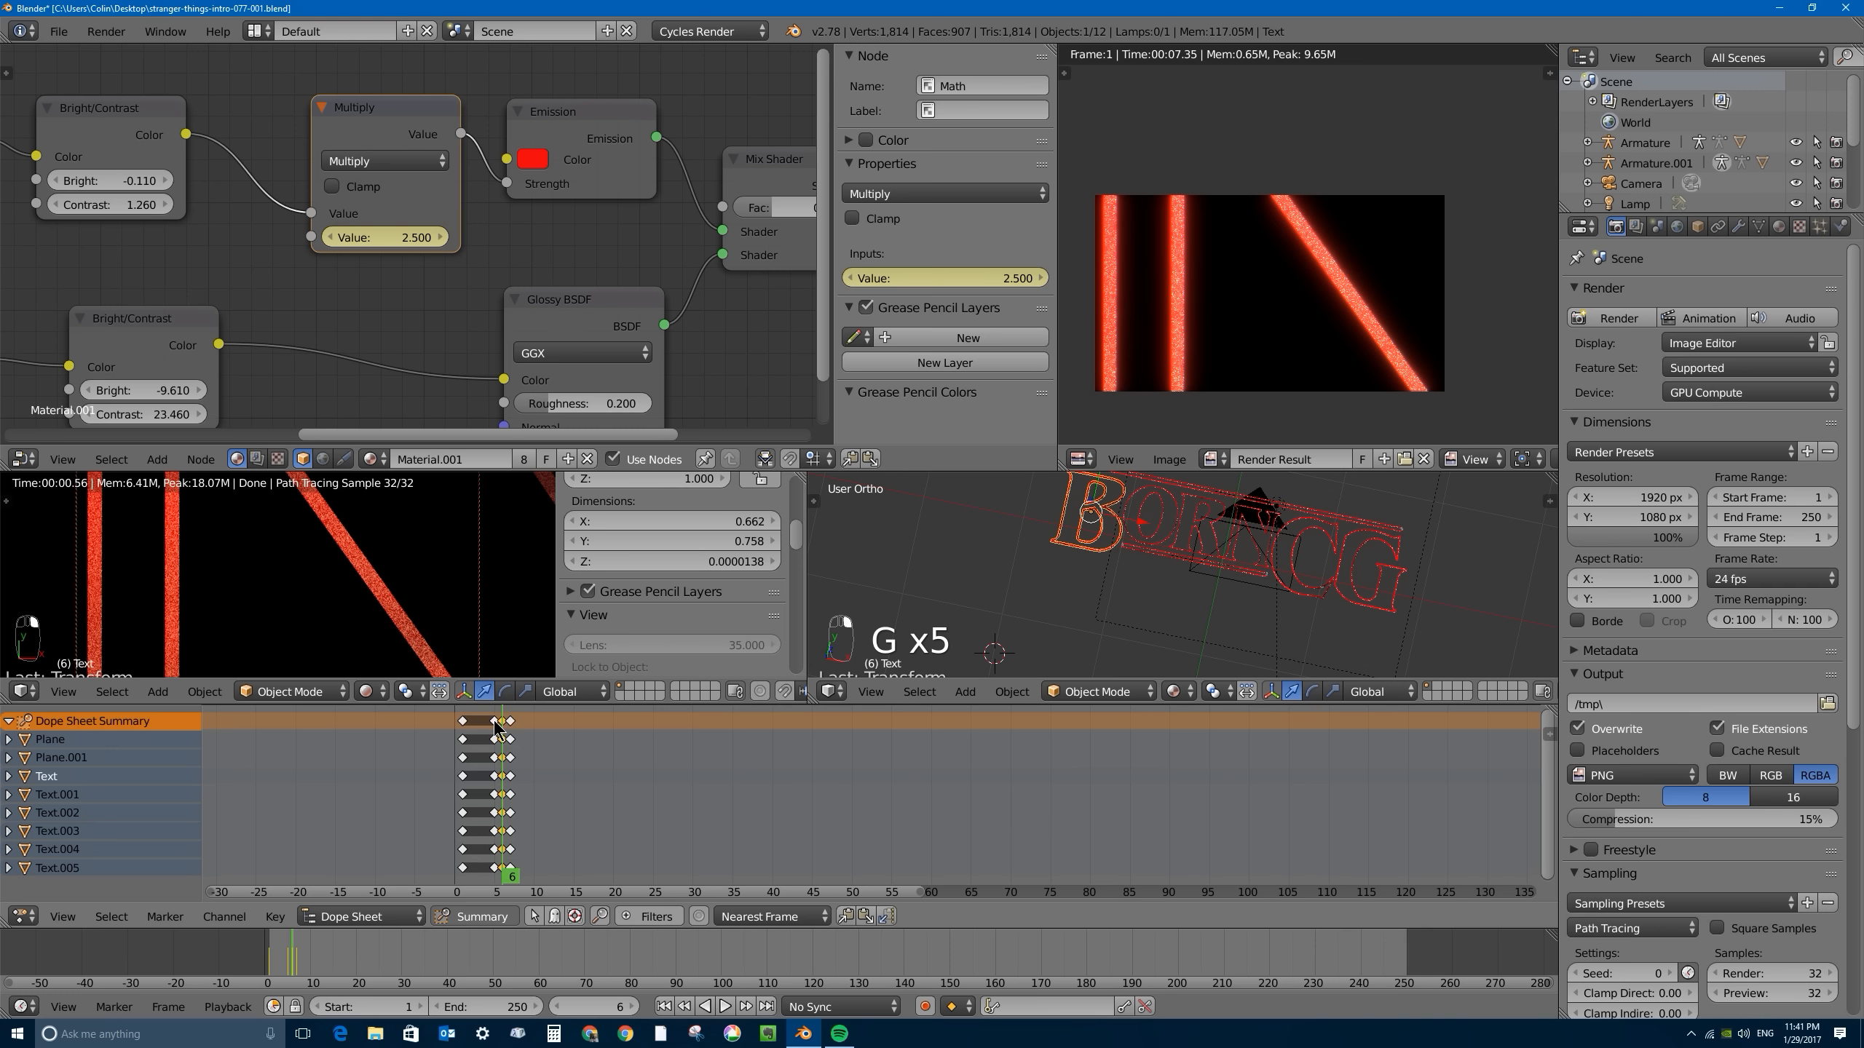
- Select the keyframes at frames 5, 6 and 7 for all objects and duplicate them to frames 11 to 13
{"action": "scroll", "coordinate": [503, 721], "scroll_direction": "up", "scroll_amount": 6}
{"action": "middle_click_drag", "start_coordinate": [339, 754], "coordinate": [641, 777]}
{"action": "scroll", "coordinate": [545, 745], "scroll_direction": "up", "scroll_amount": 6}
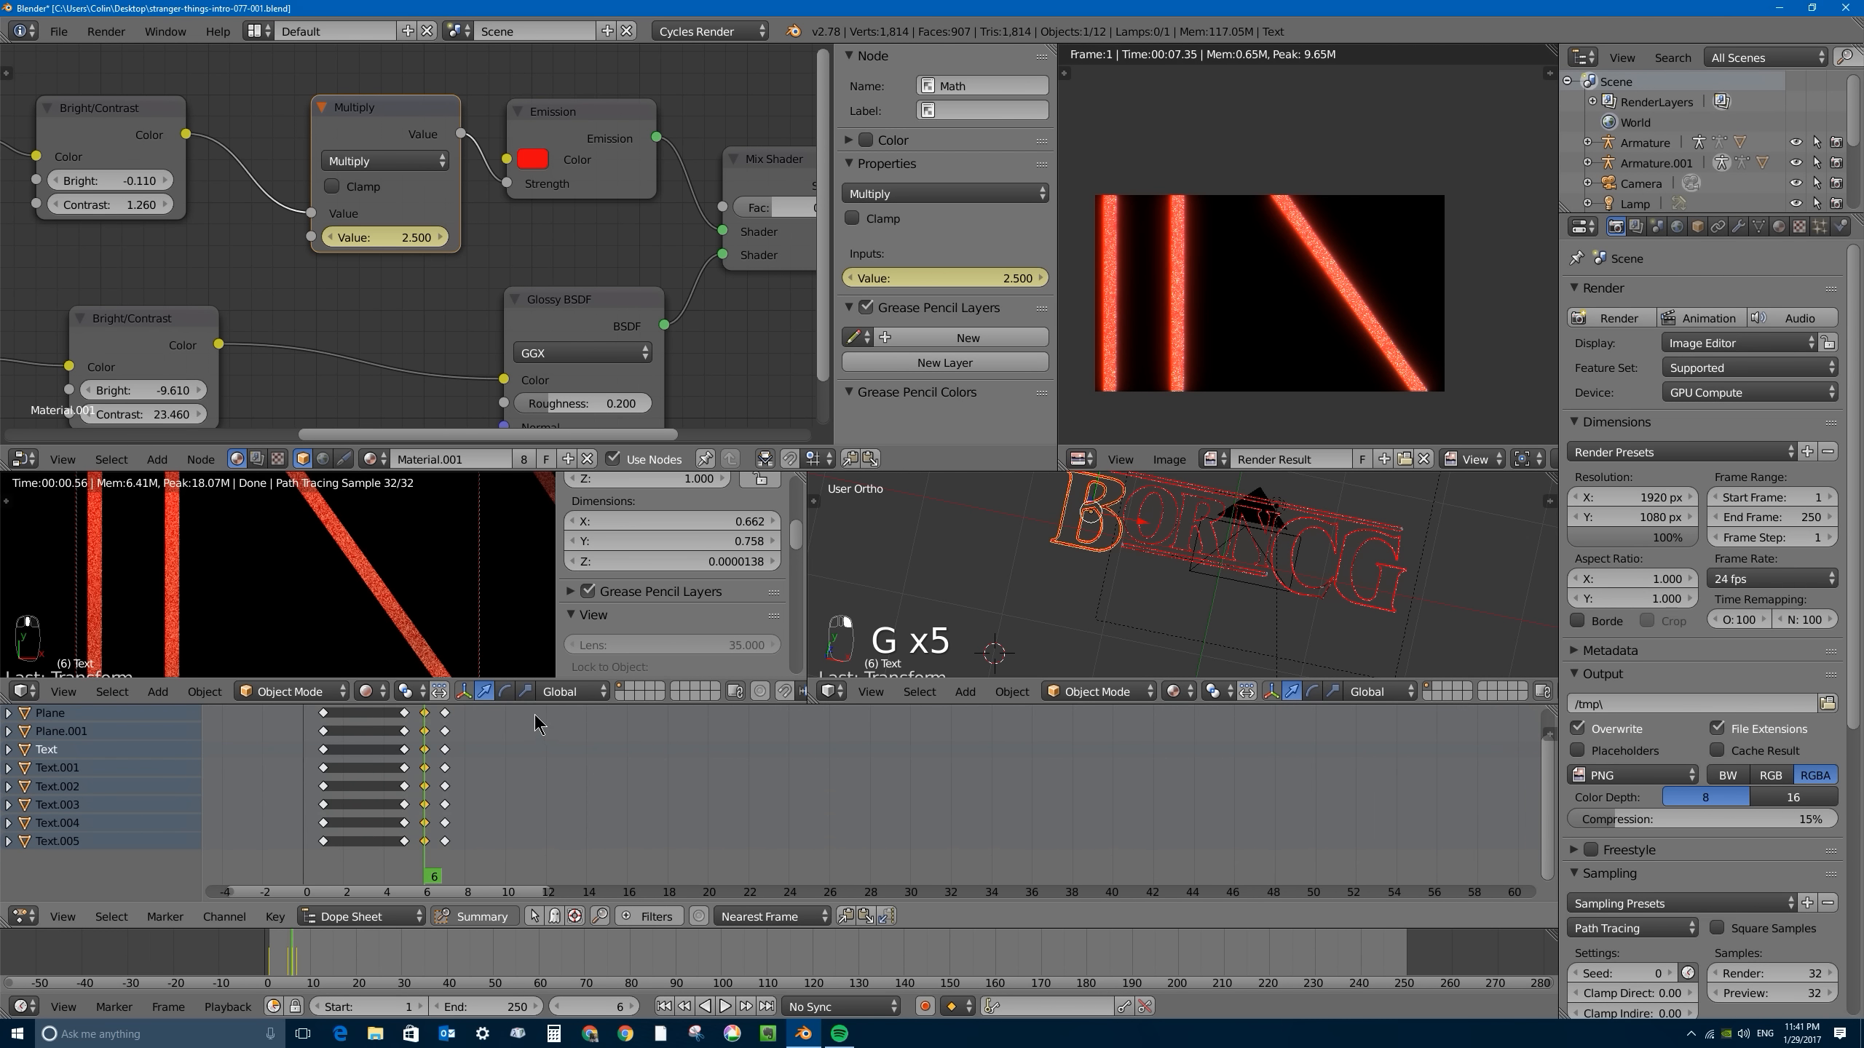
{"action": "middle_click_drag", "start_coordinate": [470, 715], "coordinate": [489, 683]}
{"action": "right_click", "coordinate": [429, 722], "text": "shift"}
{"action": "key", "text": "g"}
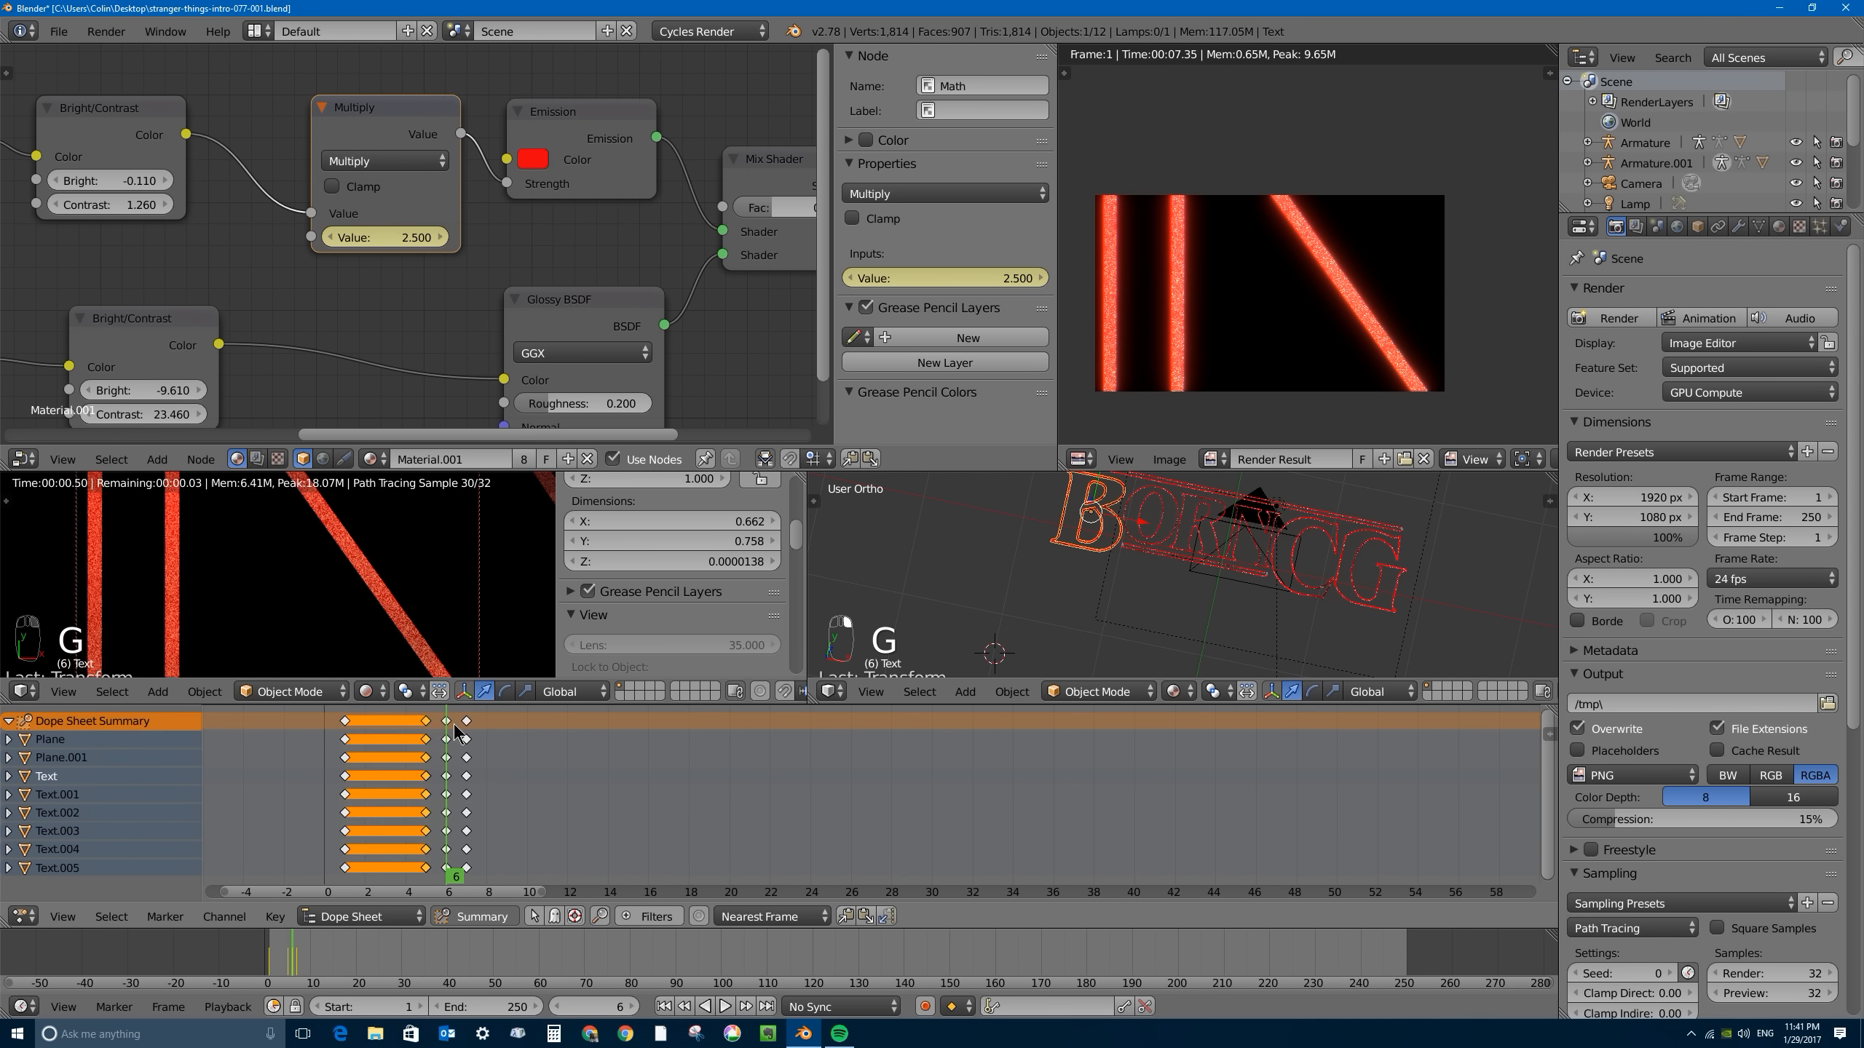
{"action": "right_click", "coordinate": [448, 736]}
{"action": "right_click", "coordinate": [467, 721], "text": "shift"}
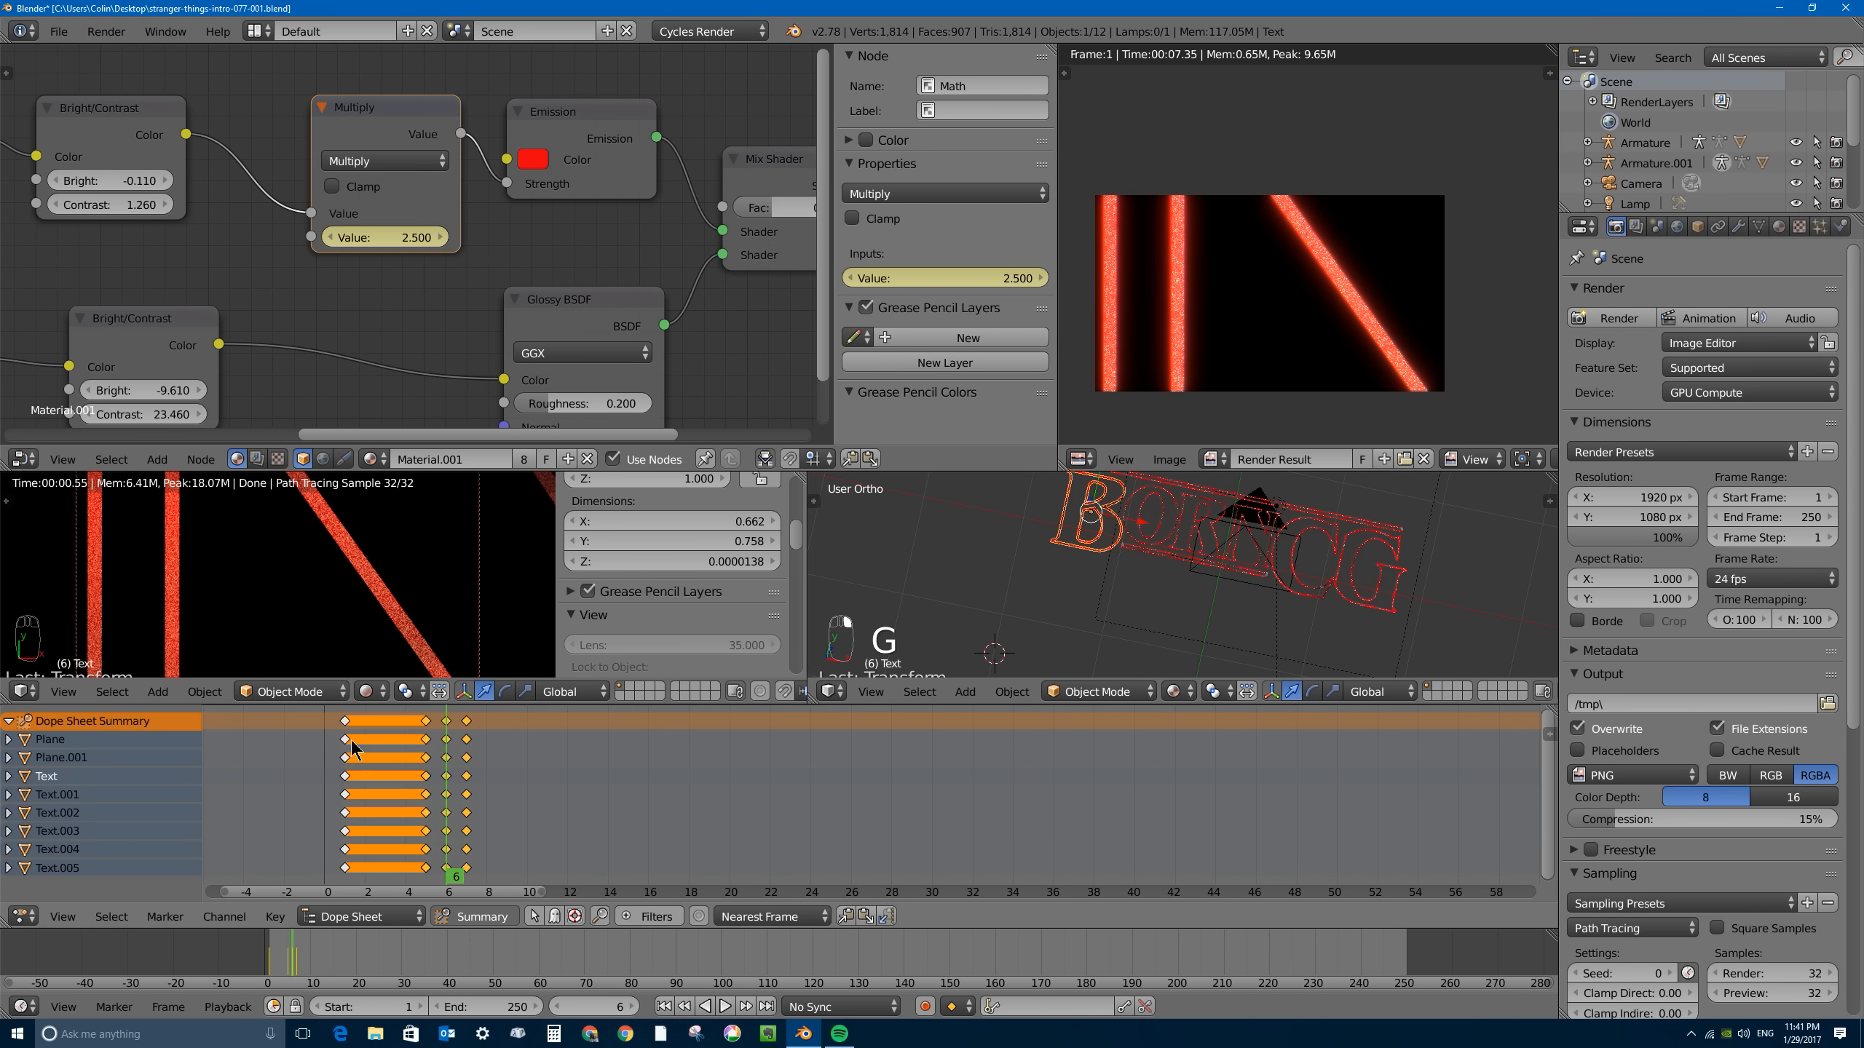
{"action": "scroll", "coordinate": [518, 778], "scroll_direction": "down", "scroll_amount": 1}
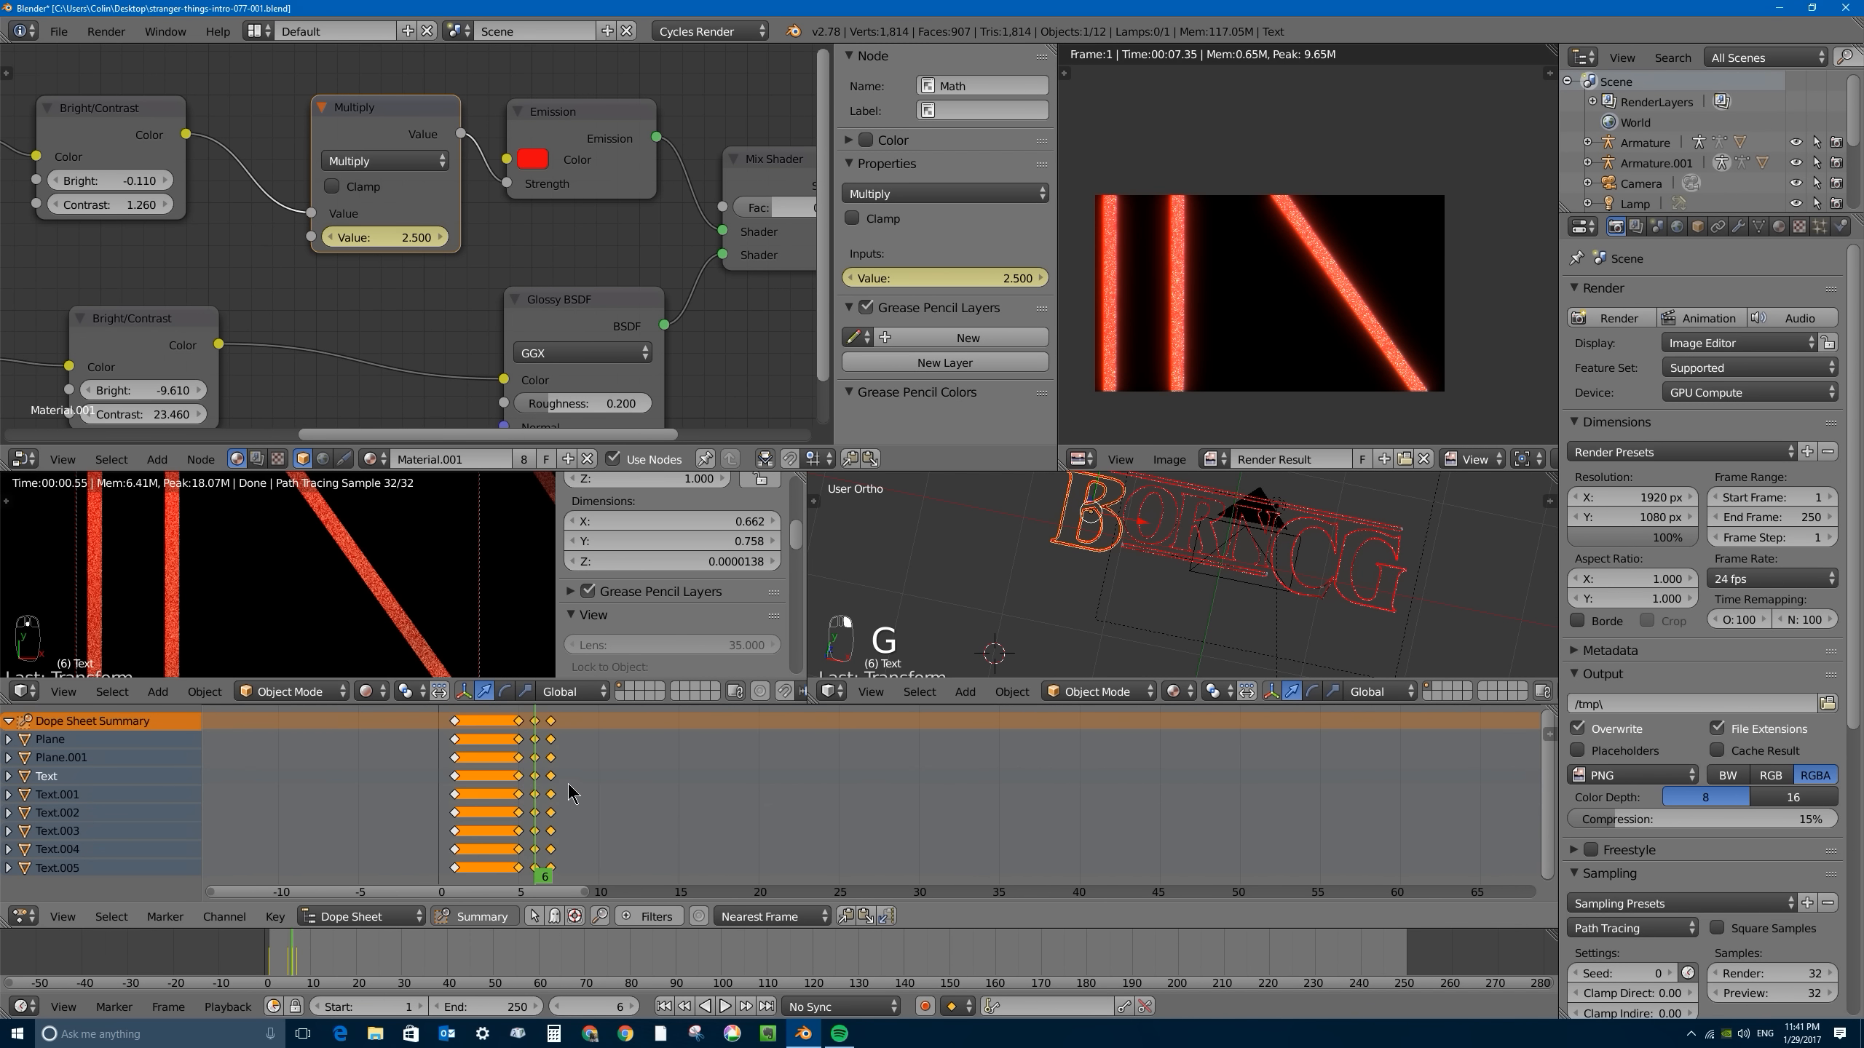
{"action": "key", "text": "shift+d"}
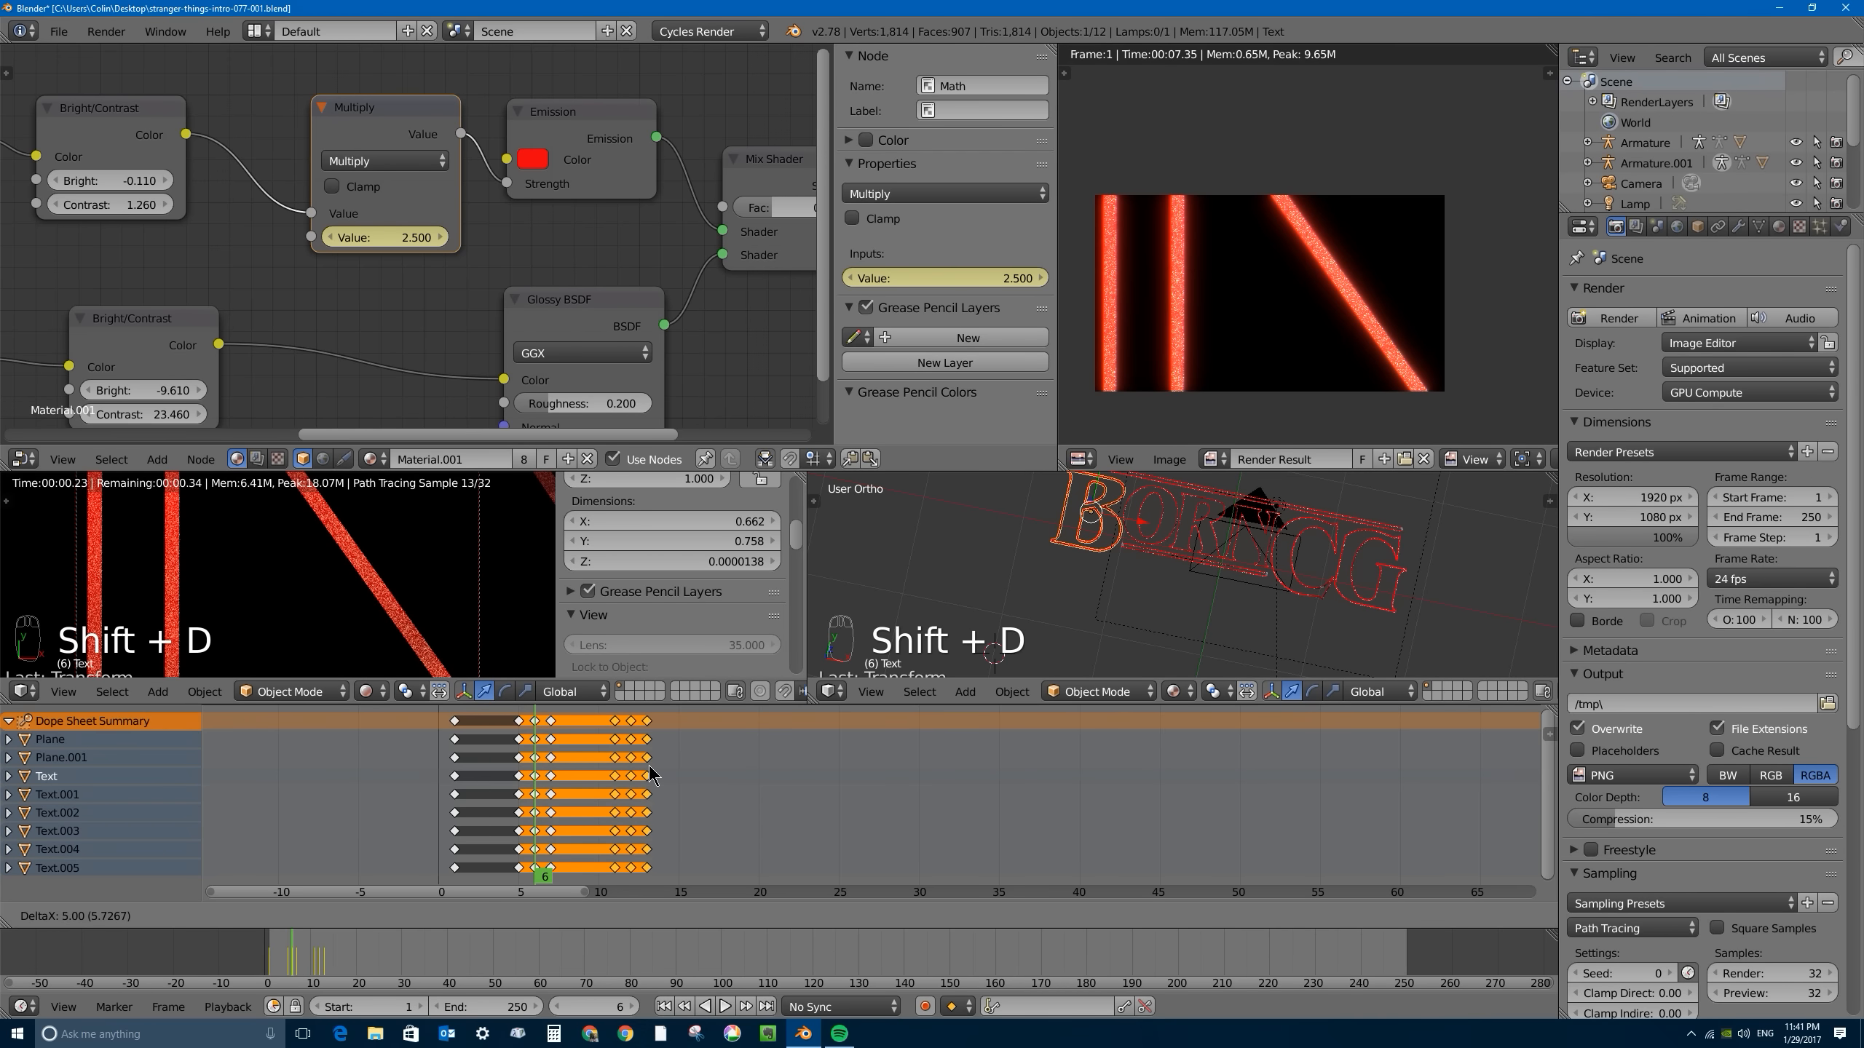
{"action": "left_click", "coordinate": [649, 767]}
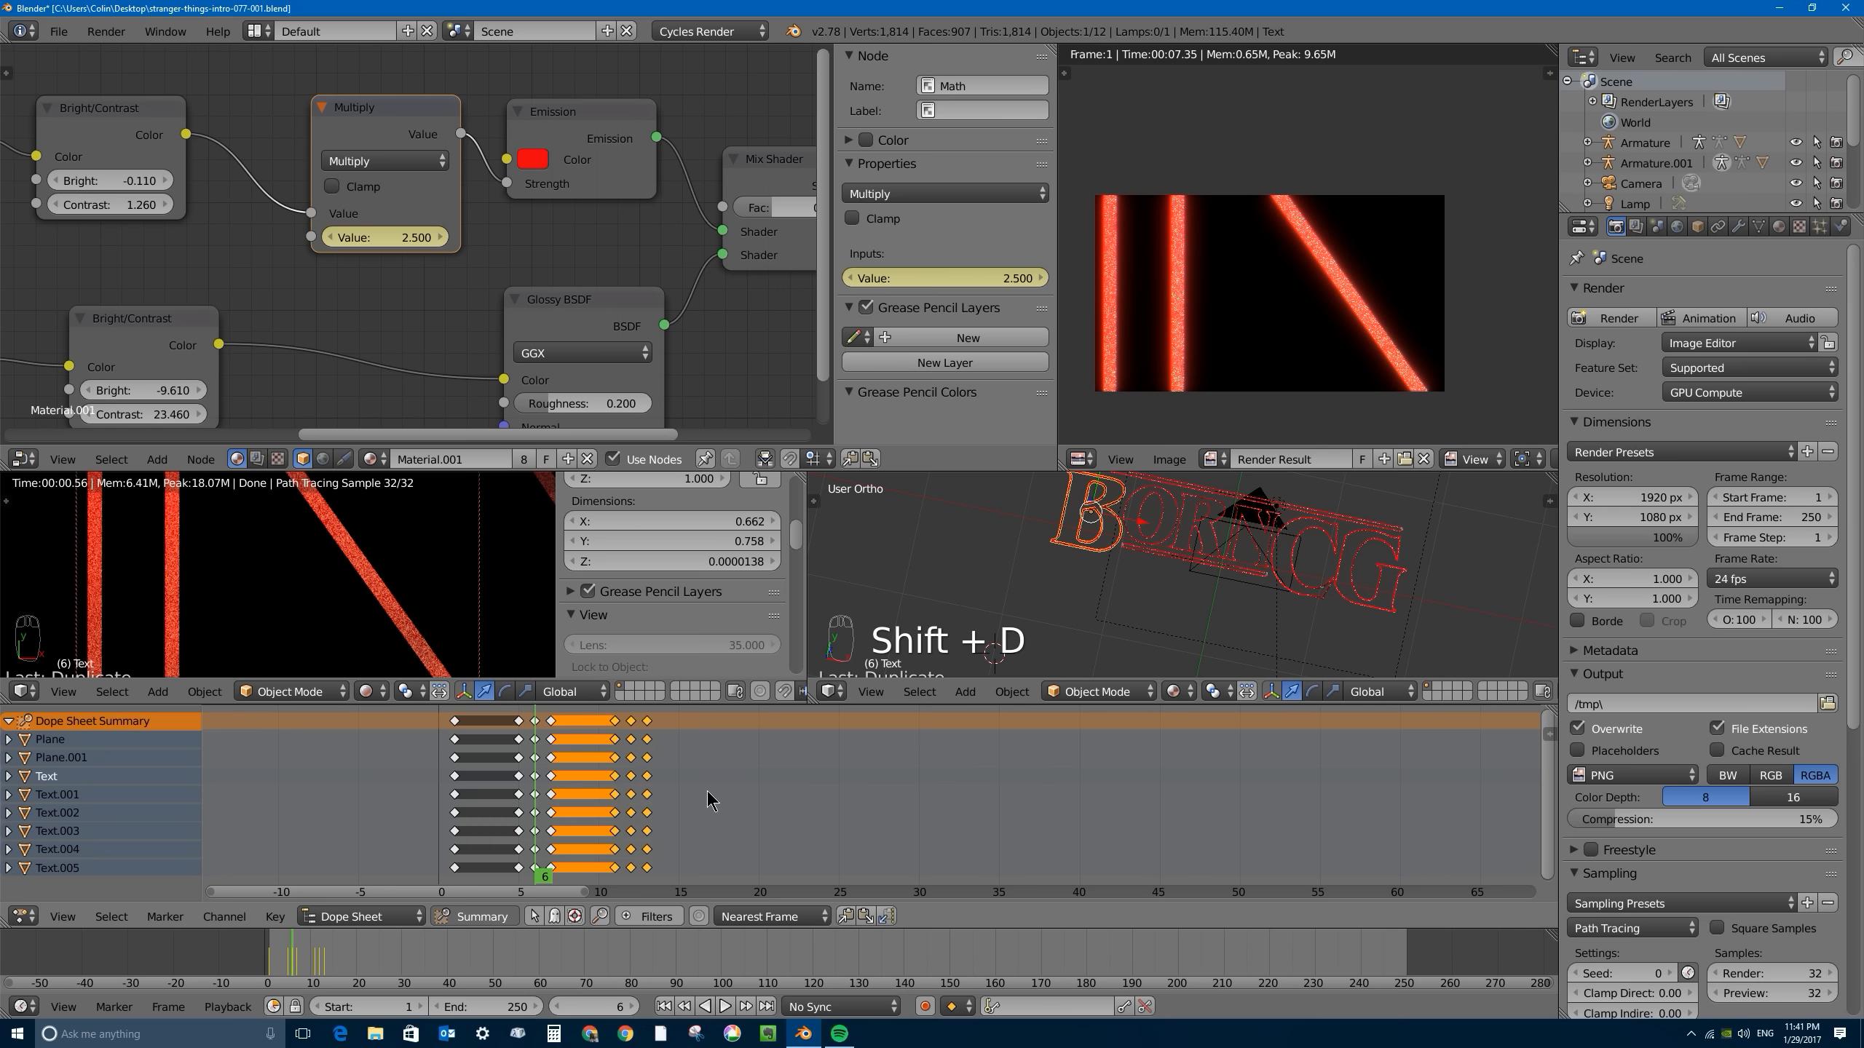
- Duplicate the three-keyframe flicker group repeatedly at irregular intervals, with the last copy ending at about frame 57
{"action": "key", "text": "shift+d"}
{"action": "left_click", "coordinate": [870, 789]}
{"action": "key", "text": "shift+d"}
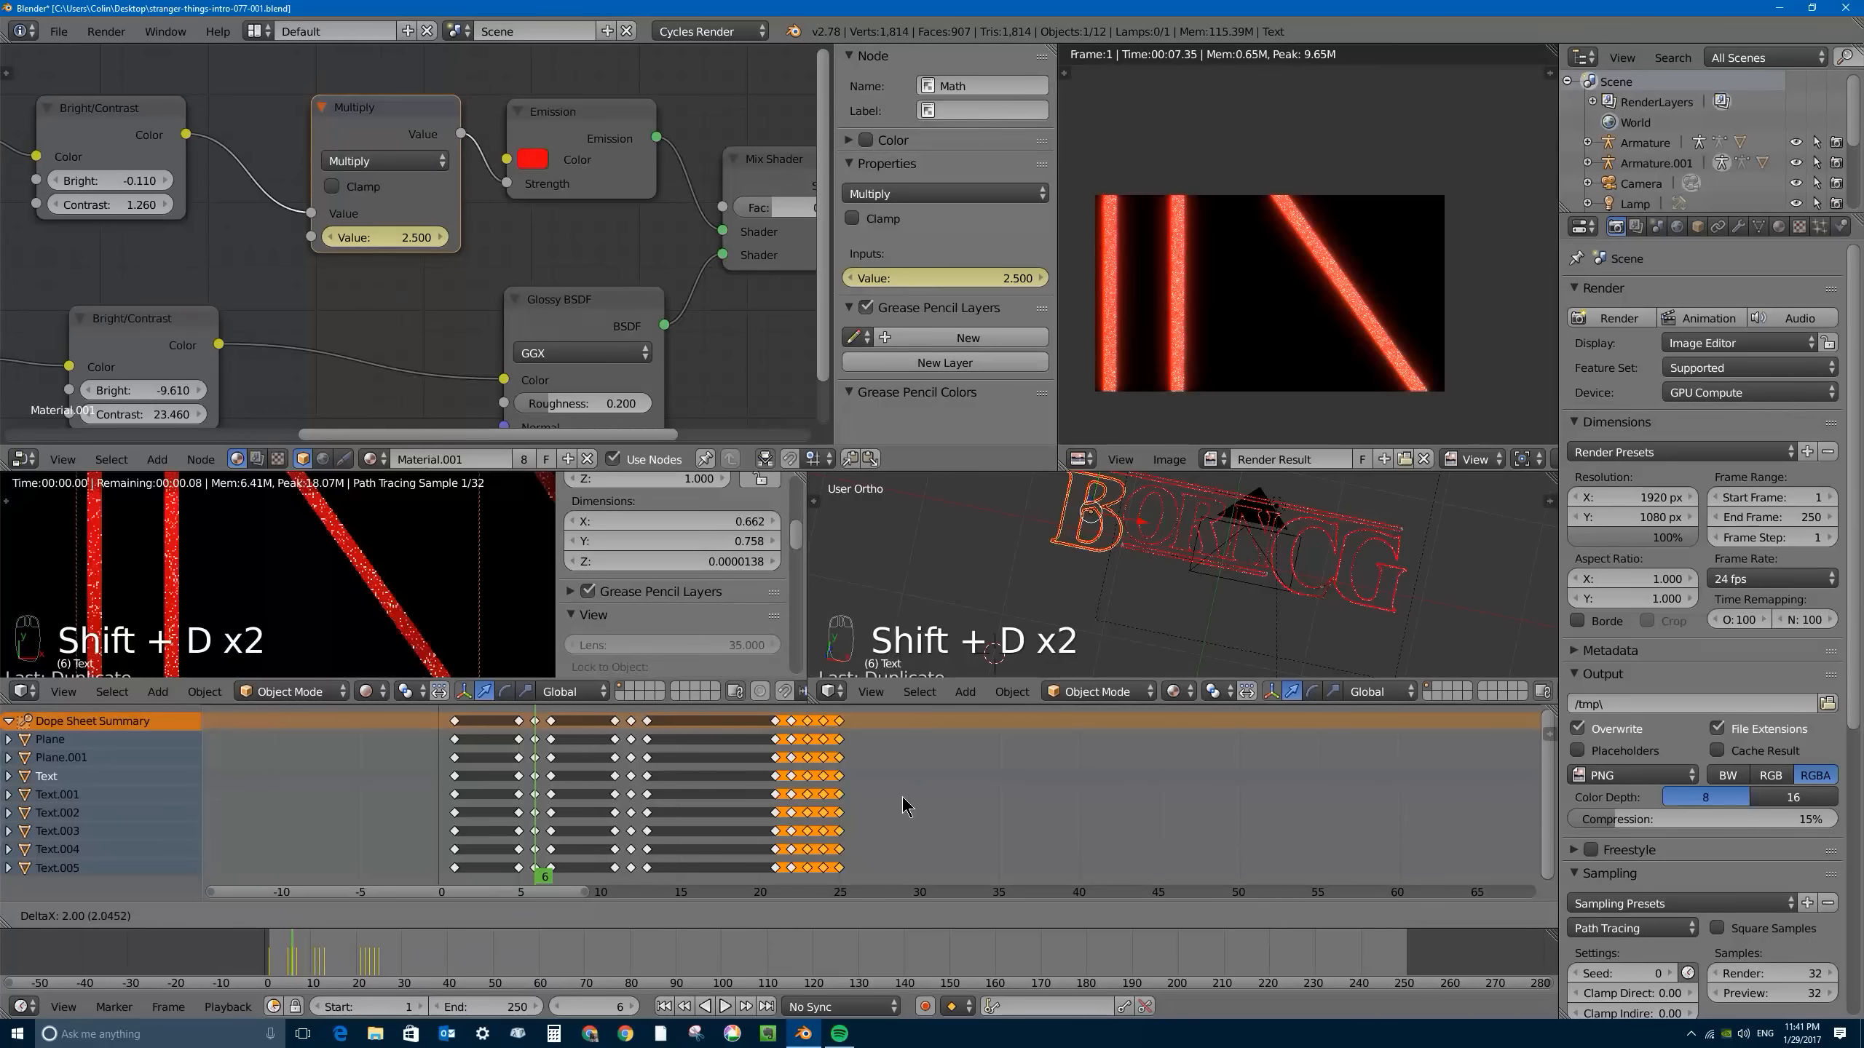
{"action": "left_click", "coordinate": [911, 796]}
{"action": "key", "text": "shift+d"}
{"action": "left_click", "coordinate": [1028, 803]}
{"action": "key", "text": "shift+d"}
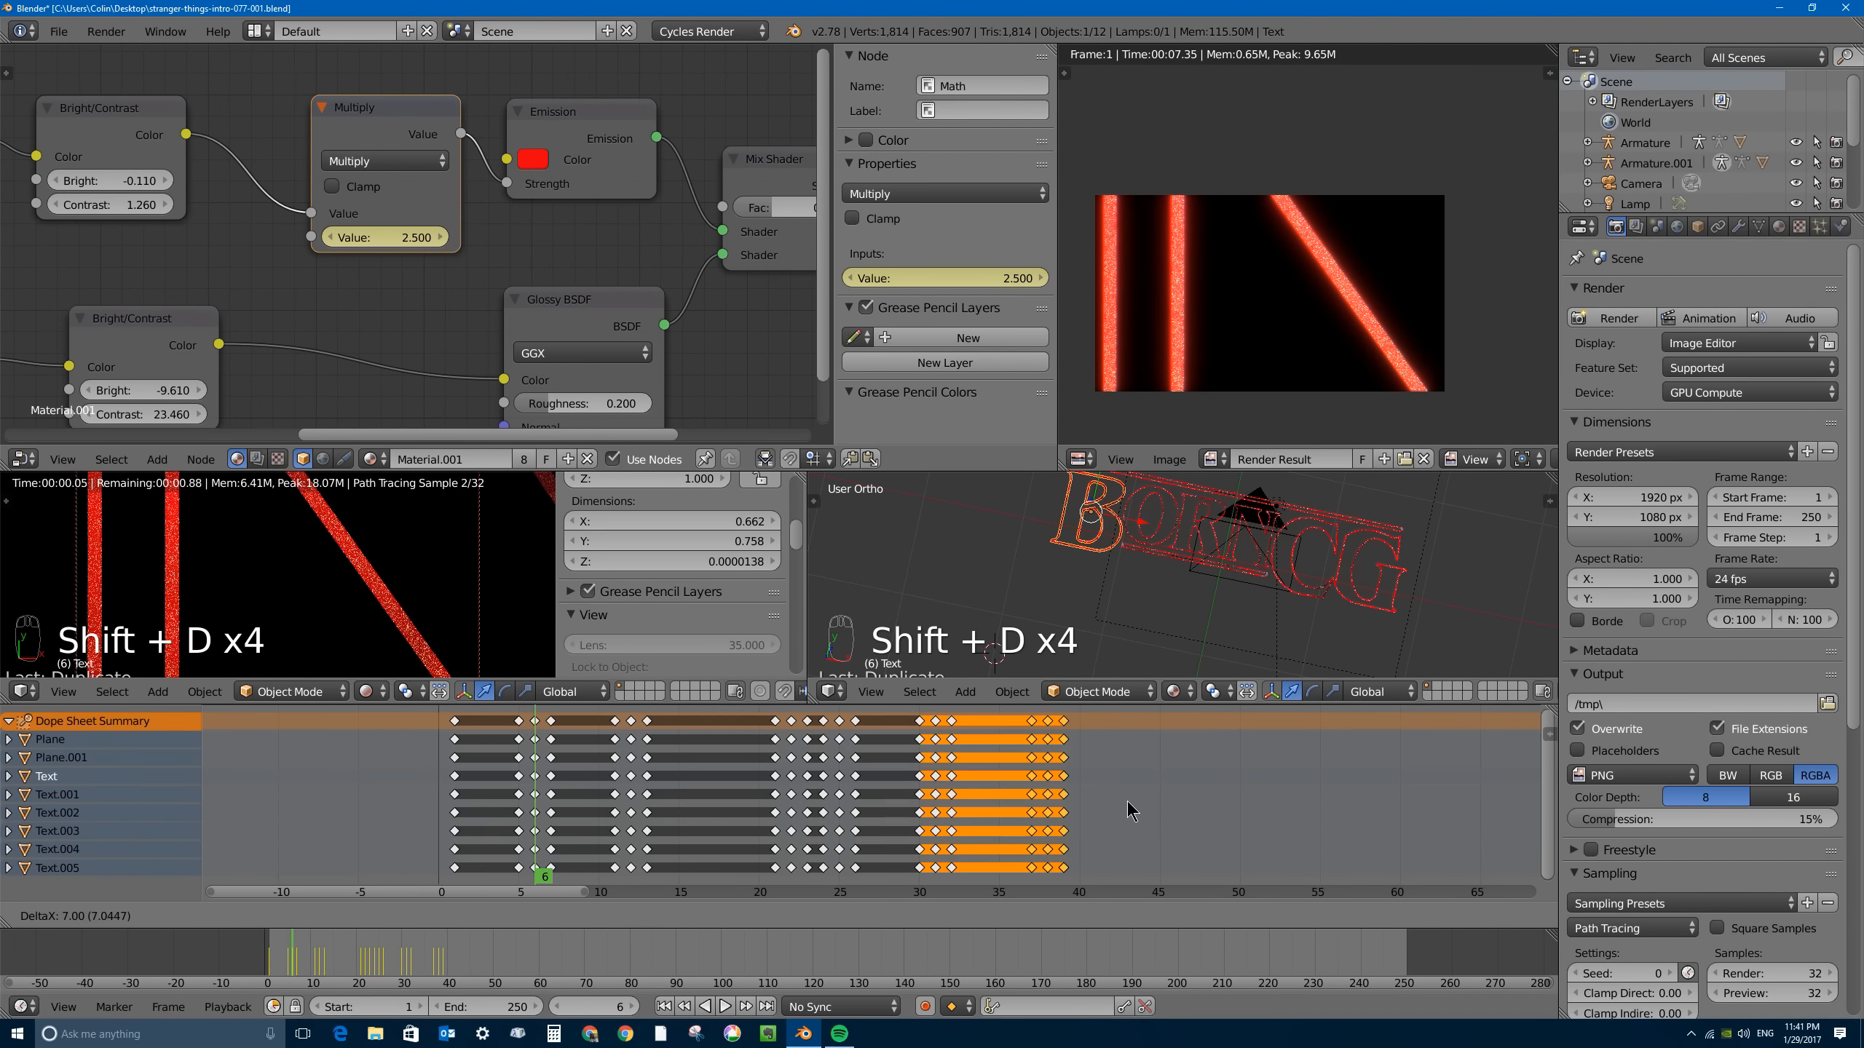
{"action": "left_click", "coordinate": [1216, 810]}
{"action": "key", "text": "shift+d"}
{"action": "left_click", "coordinate": [1303, 800]}
{"action": "key", "text": "shift+d"}
{"action": "left_click", "coordinate": [1405, 801]}
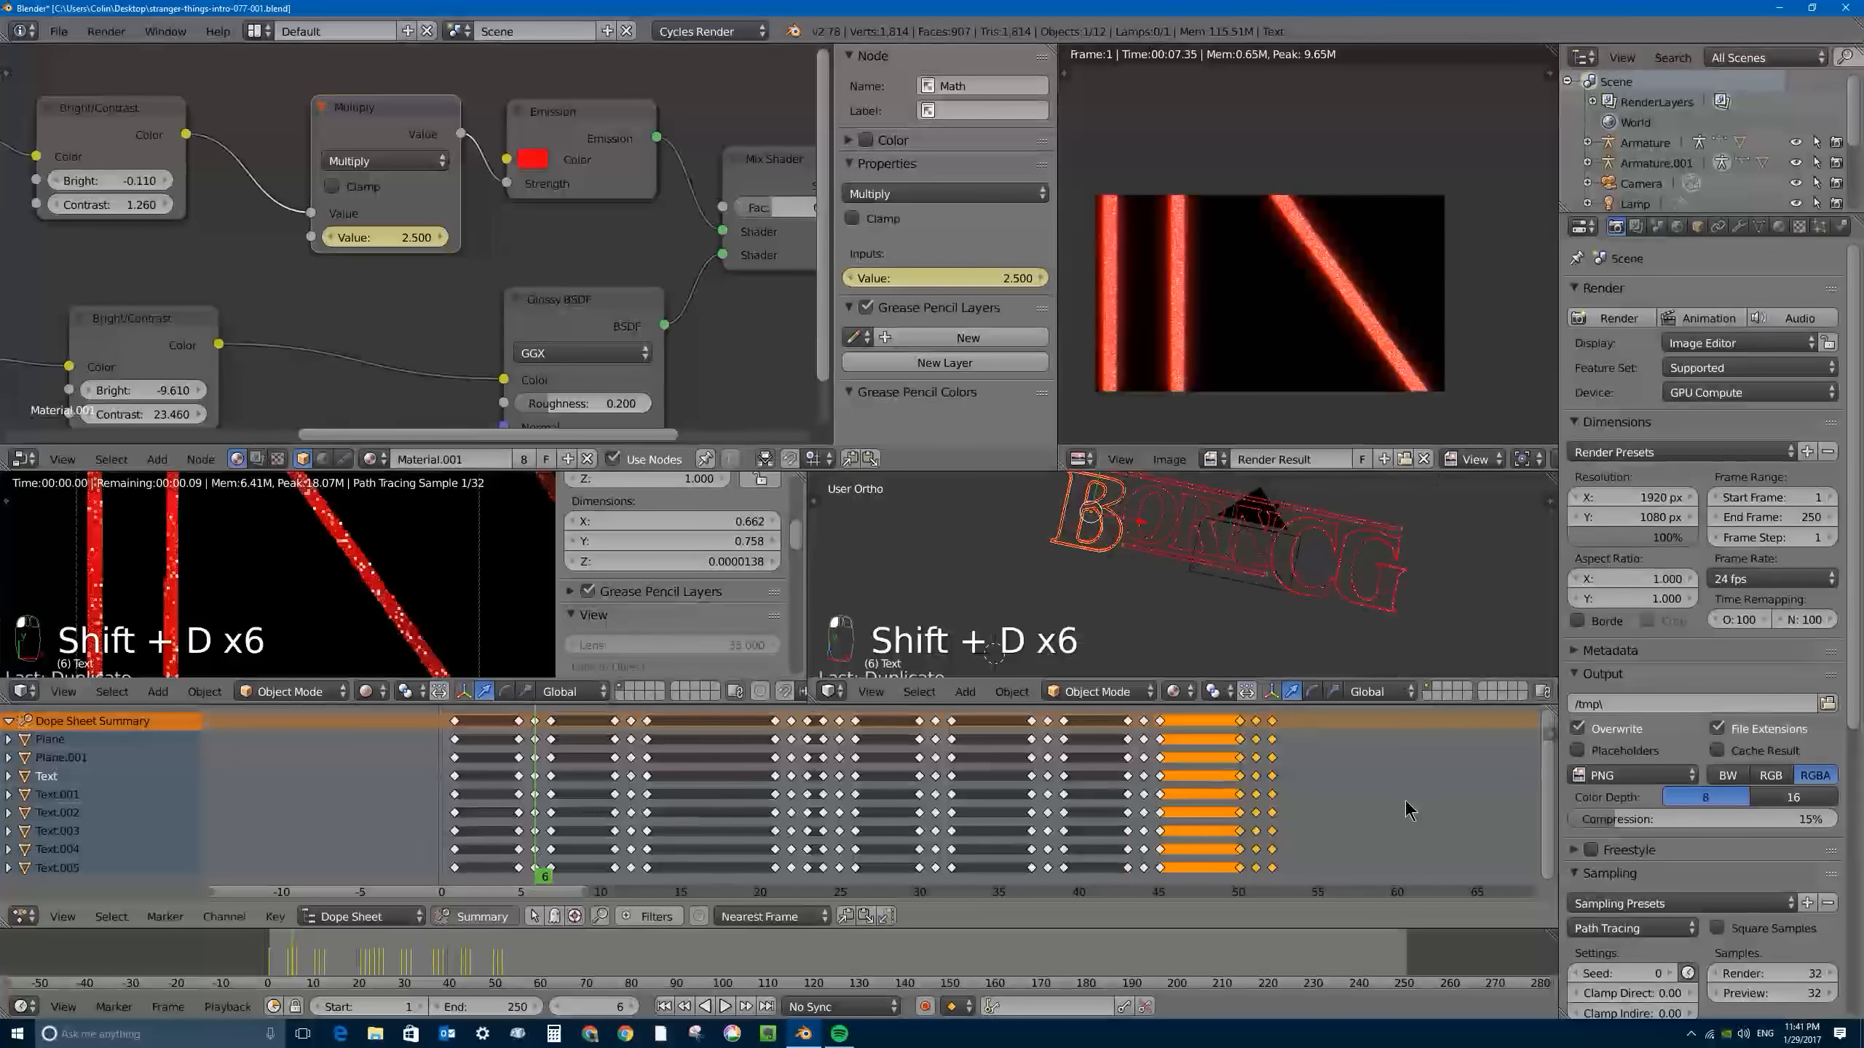
{"action": "key", "text": "shift+d"}
{"action": "left_click", "coordinate": [1489, 792]}
{"action": "scroll", "coordinate": [1303, 756], "scroll_direction": "down", "scroll_amount": 5}
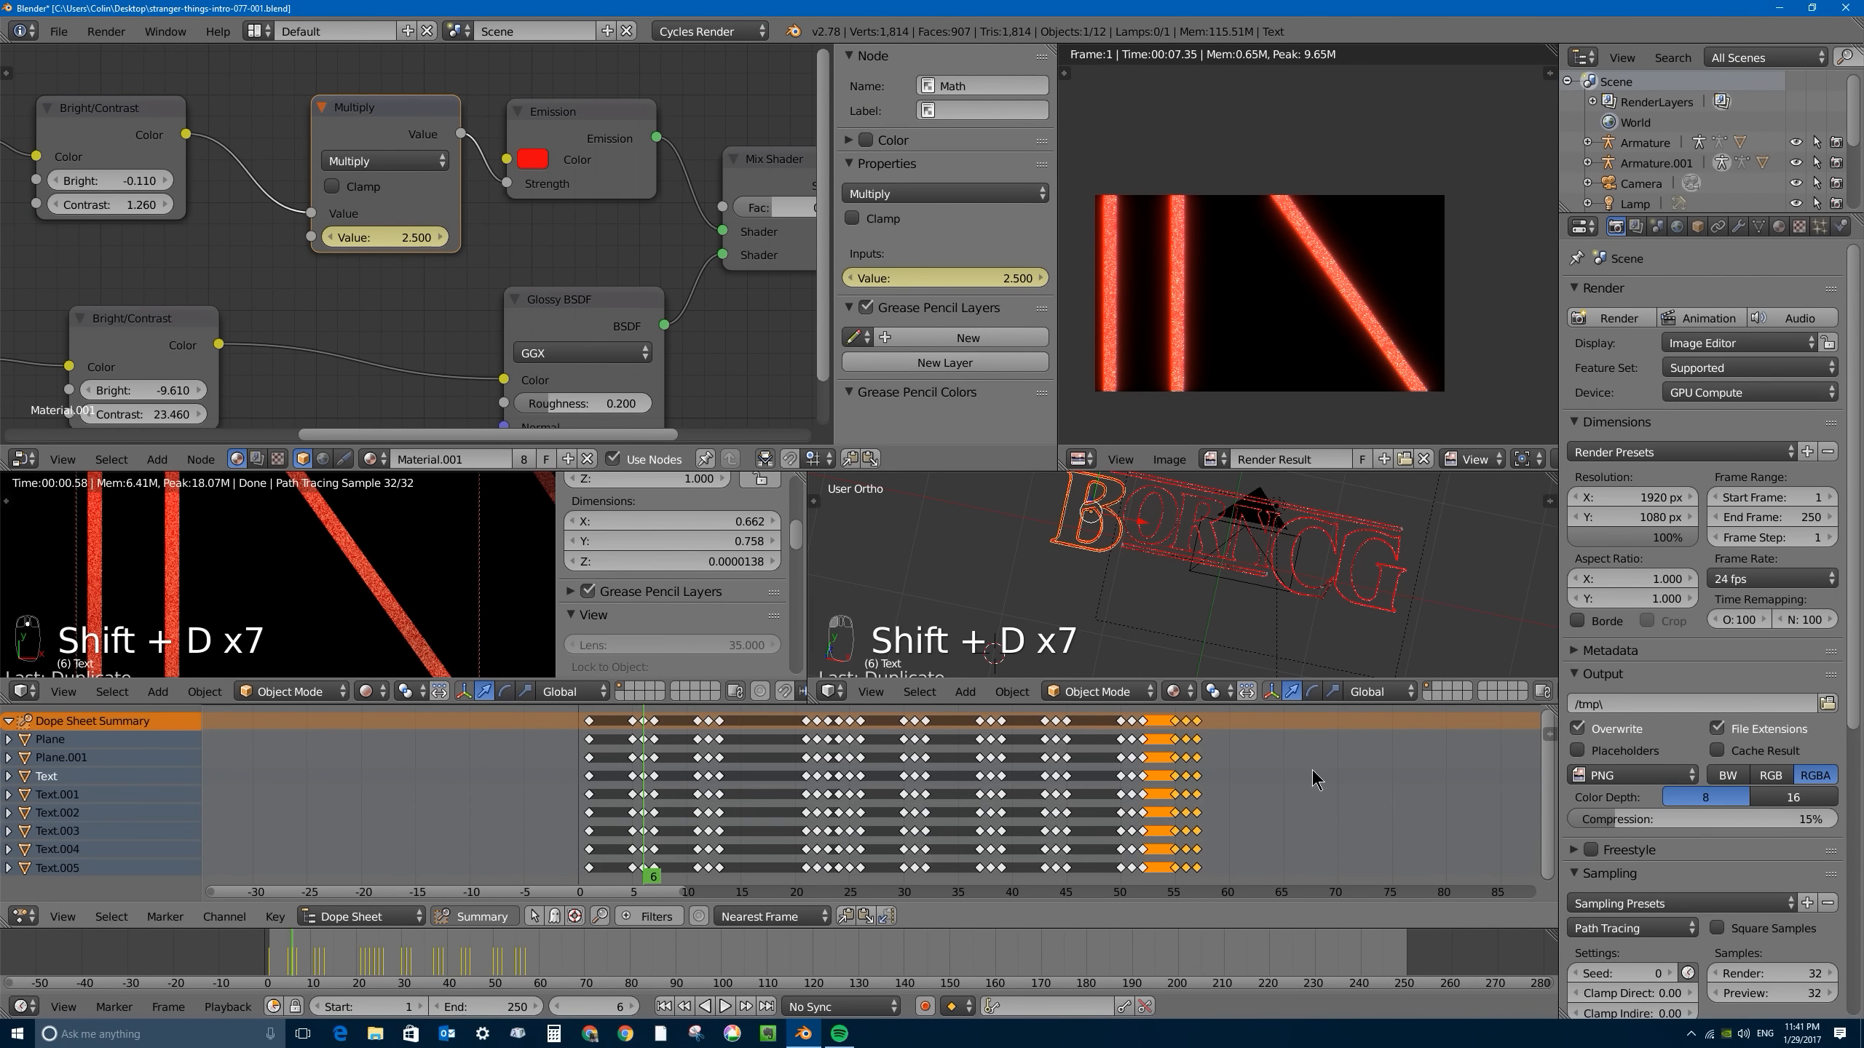
- Add more irregularly spaced copies of the flicker group, from about frame 59 to about frame 81
{"action": "middle_click_drag", "start_coordinate": [1179, 778], "coordinate": [862, 775]}
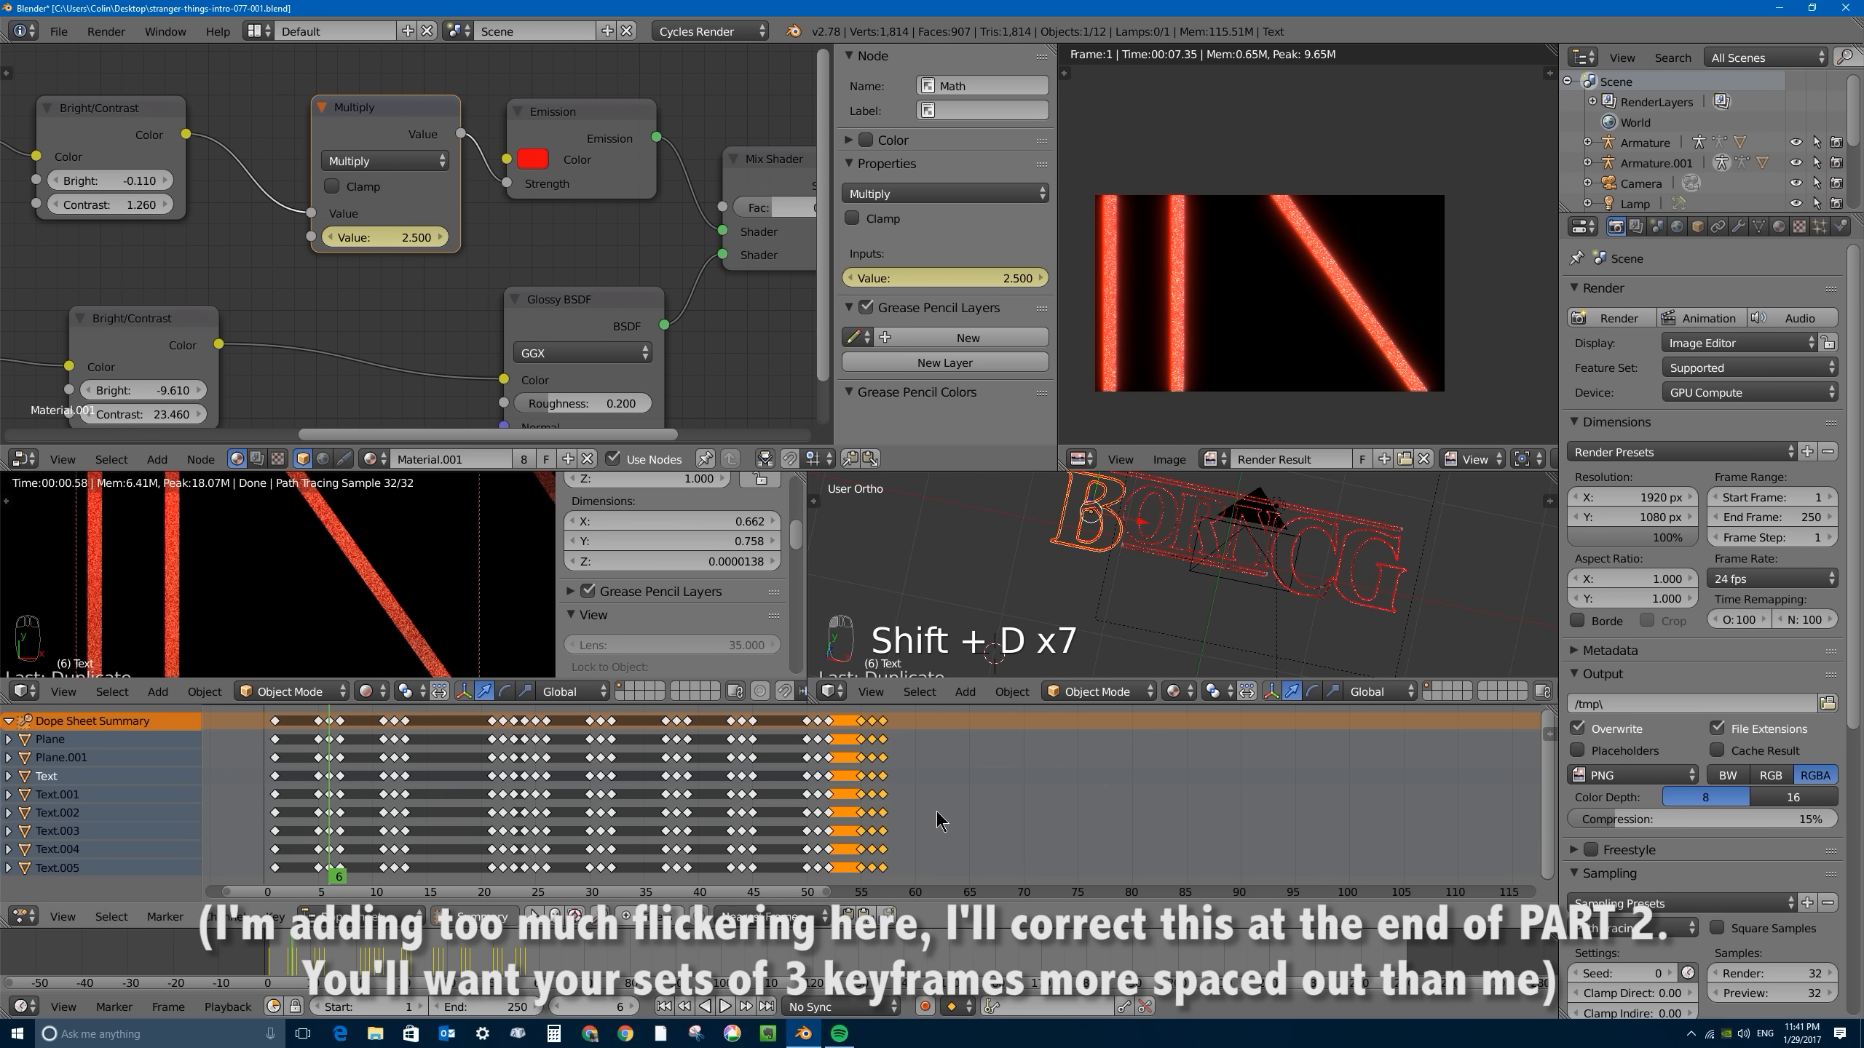
{"action": "key", "text": "shift+d"}
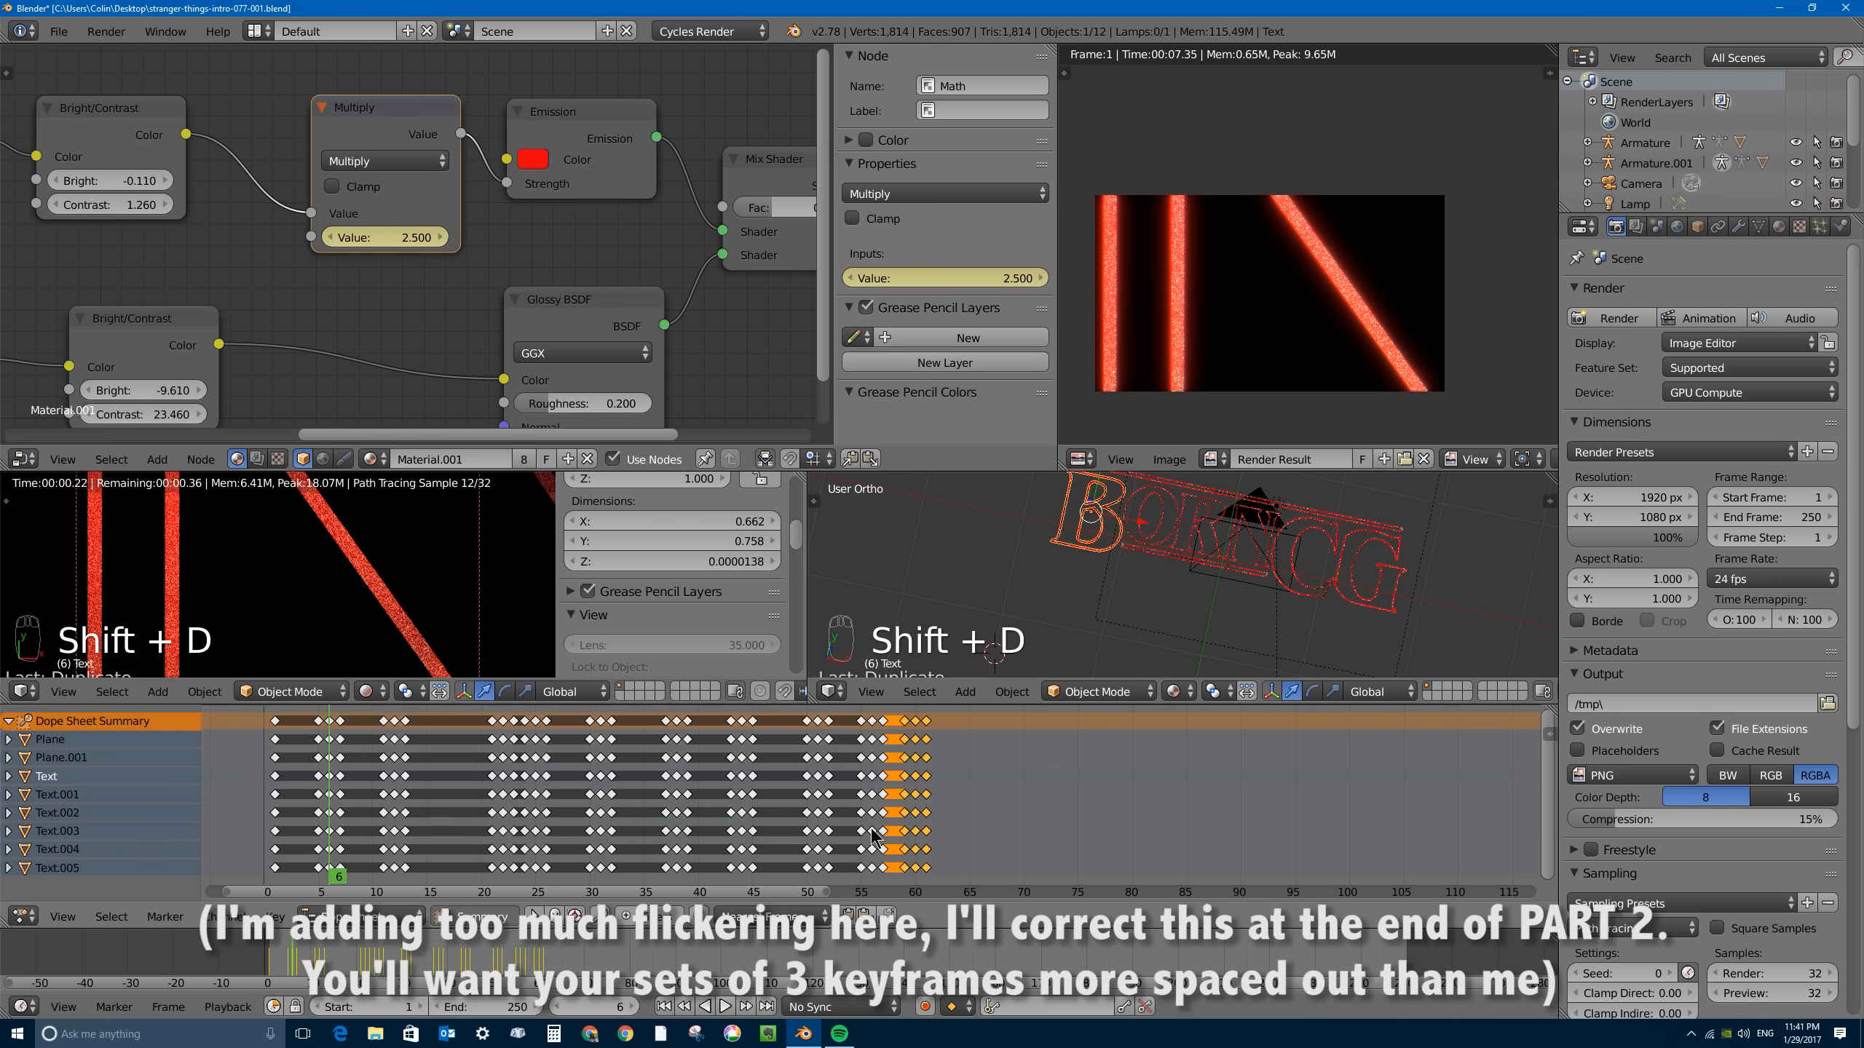
{"action": "left_click", "coordinate": [886, 837]}
{"action": "key", "text": "shift+d"}
{"action": "left_click", "coordinate": [977, 825]}
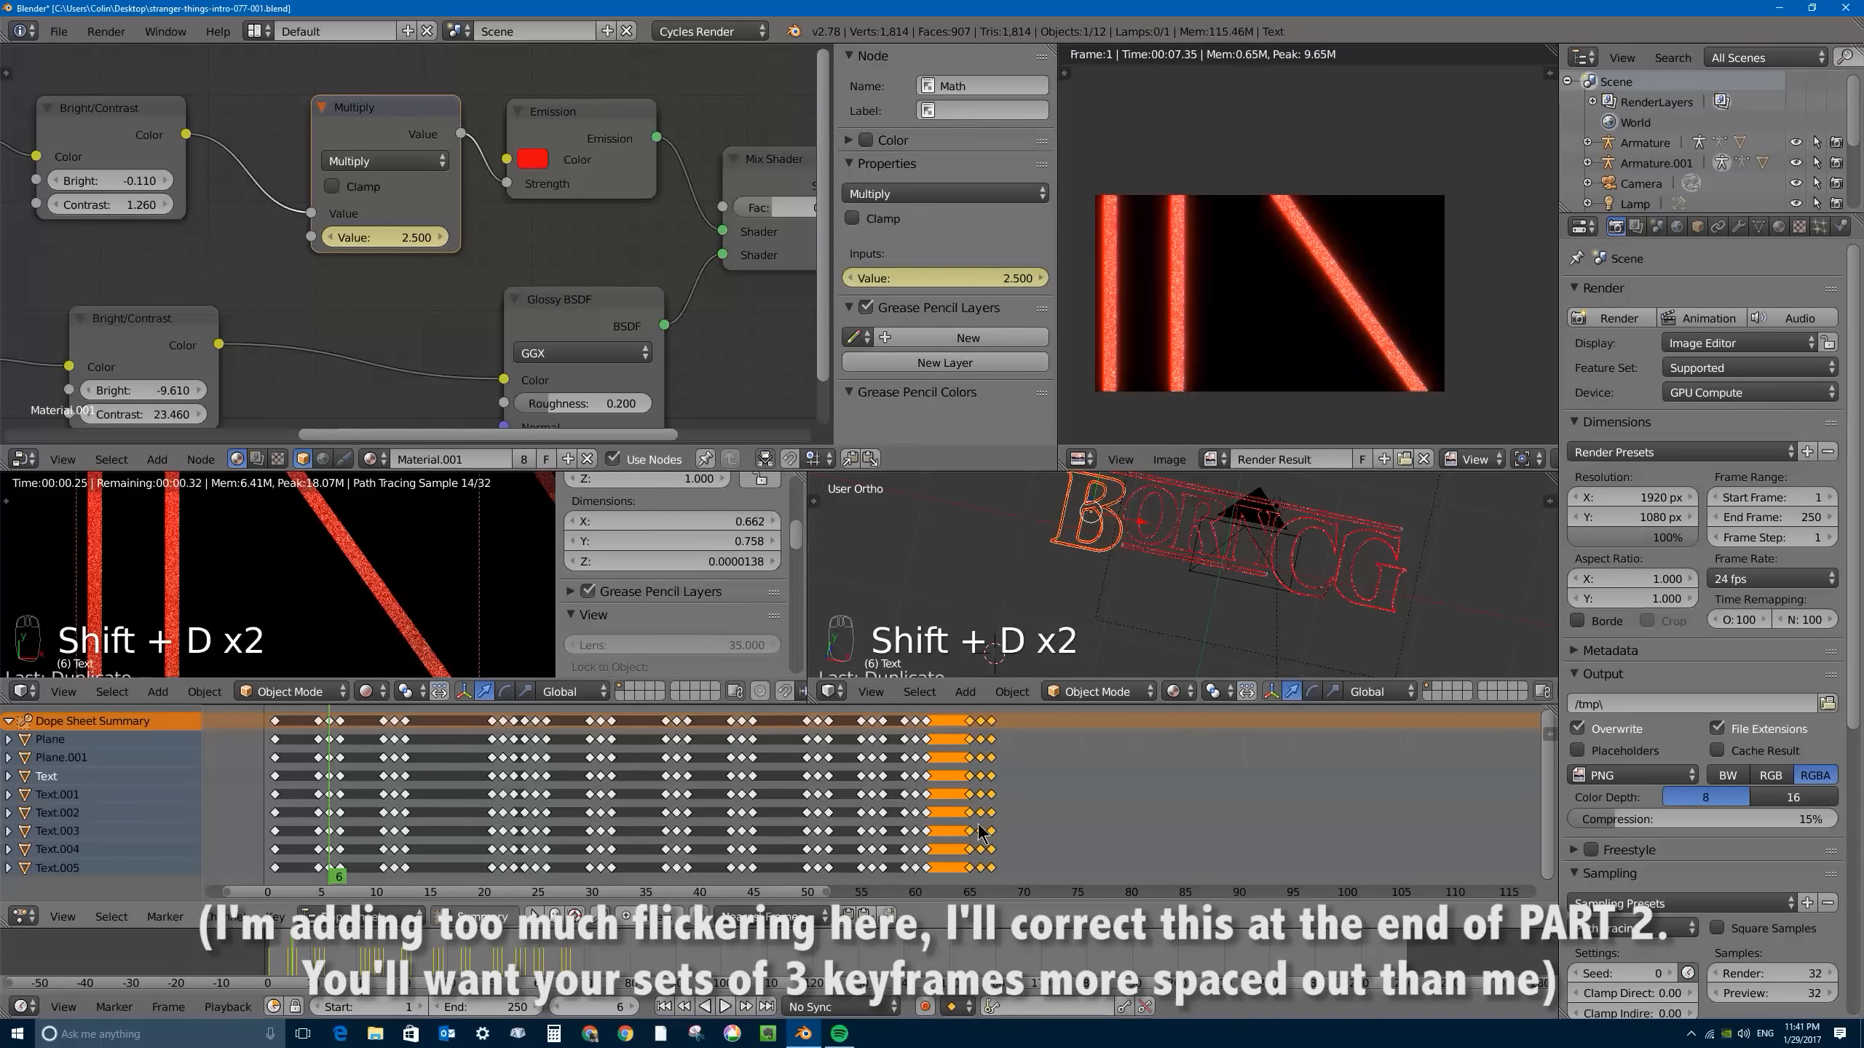
{"action": "key", "text": "shift+f"}
{"action": "key", "text": "shift+d"}
{"action": "left_click", "coordinate": [1102, 829]}
{"action": "key", "text": "shift+d"}
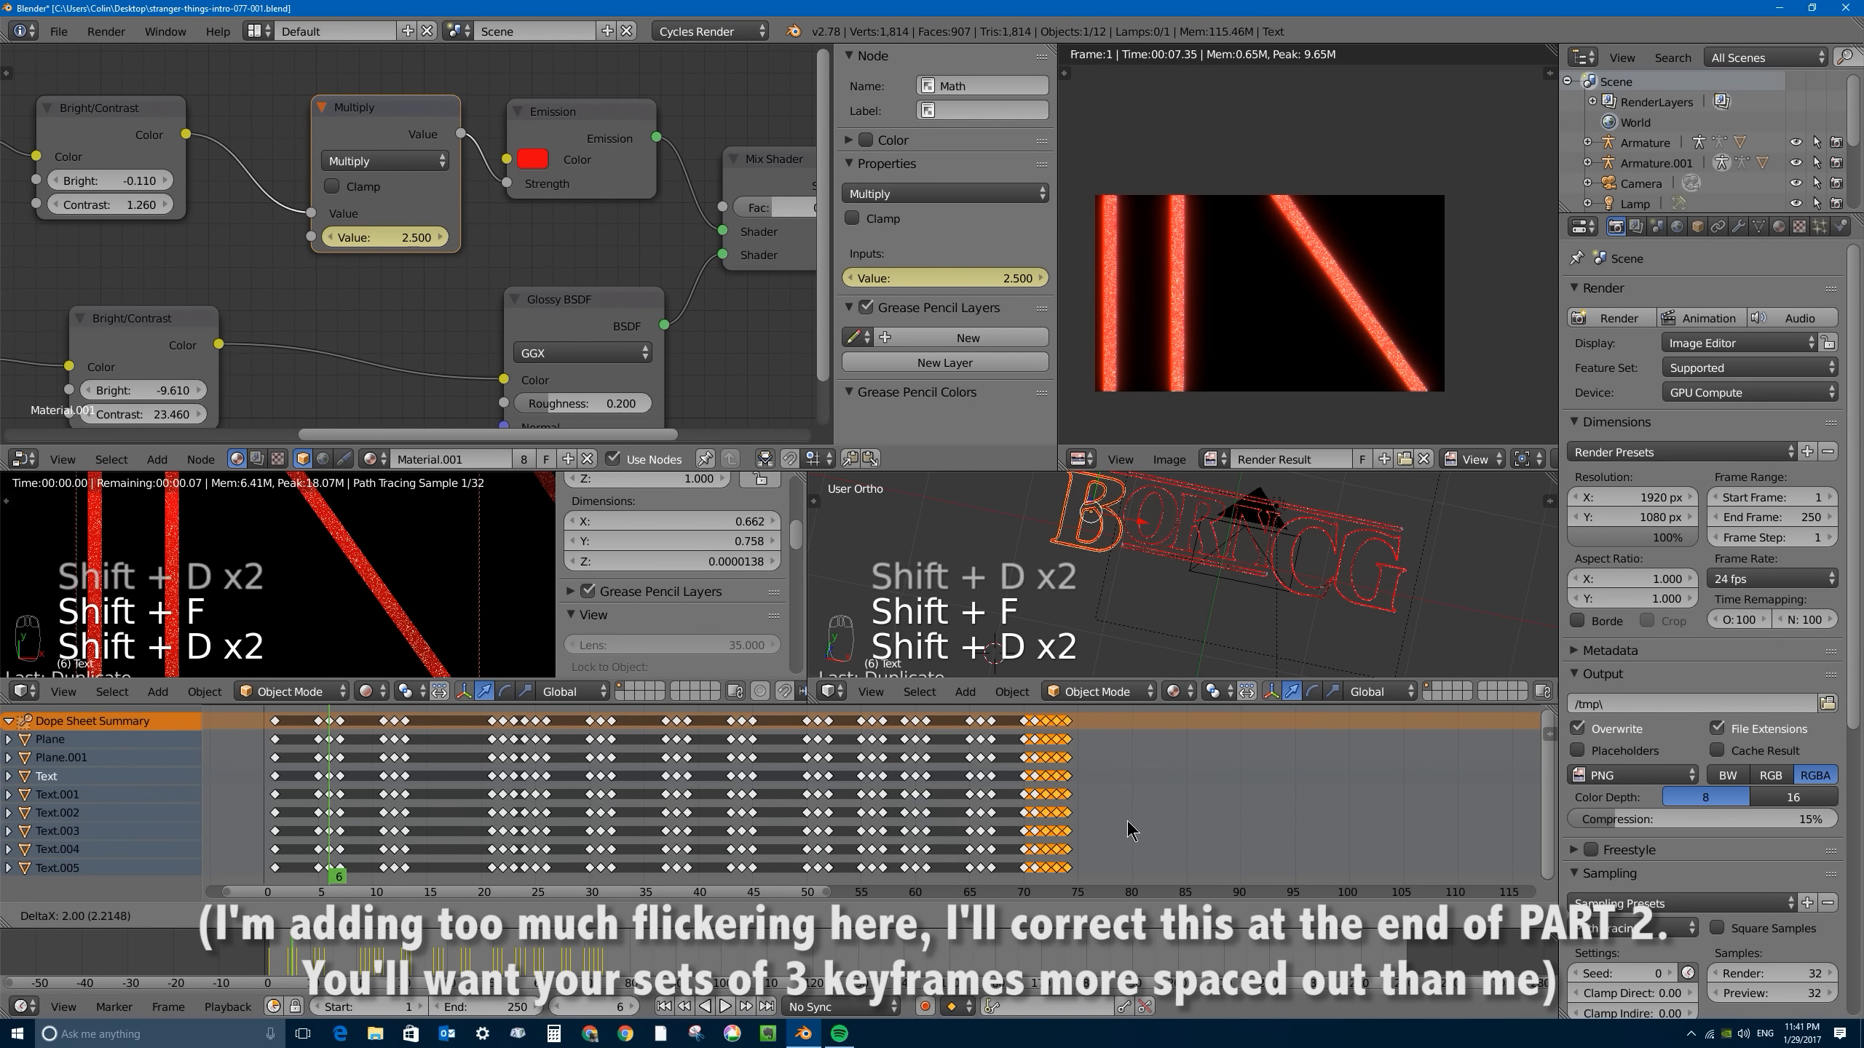
{"action": "left_click", "coordinate": [1145, 828]}
{"action": "key", "text": "shift+d"}
{"action": "left_click", "coordinate": [1199, 823]}
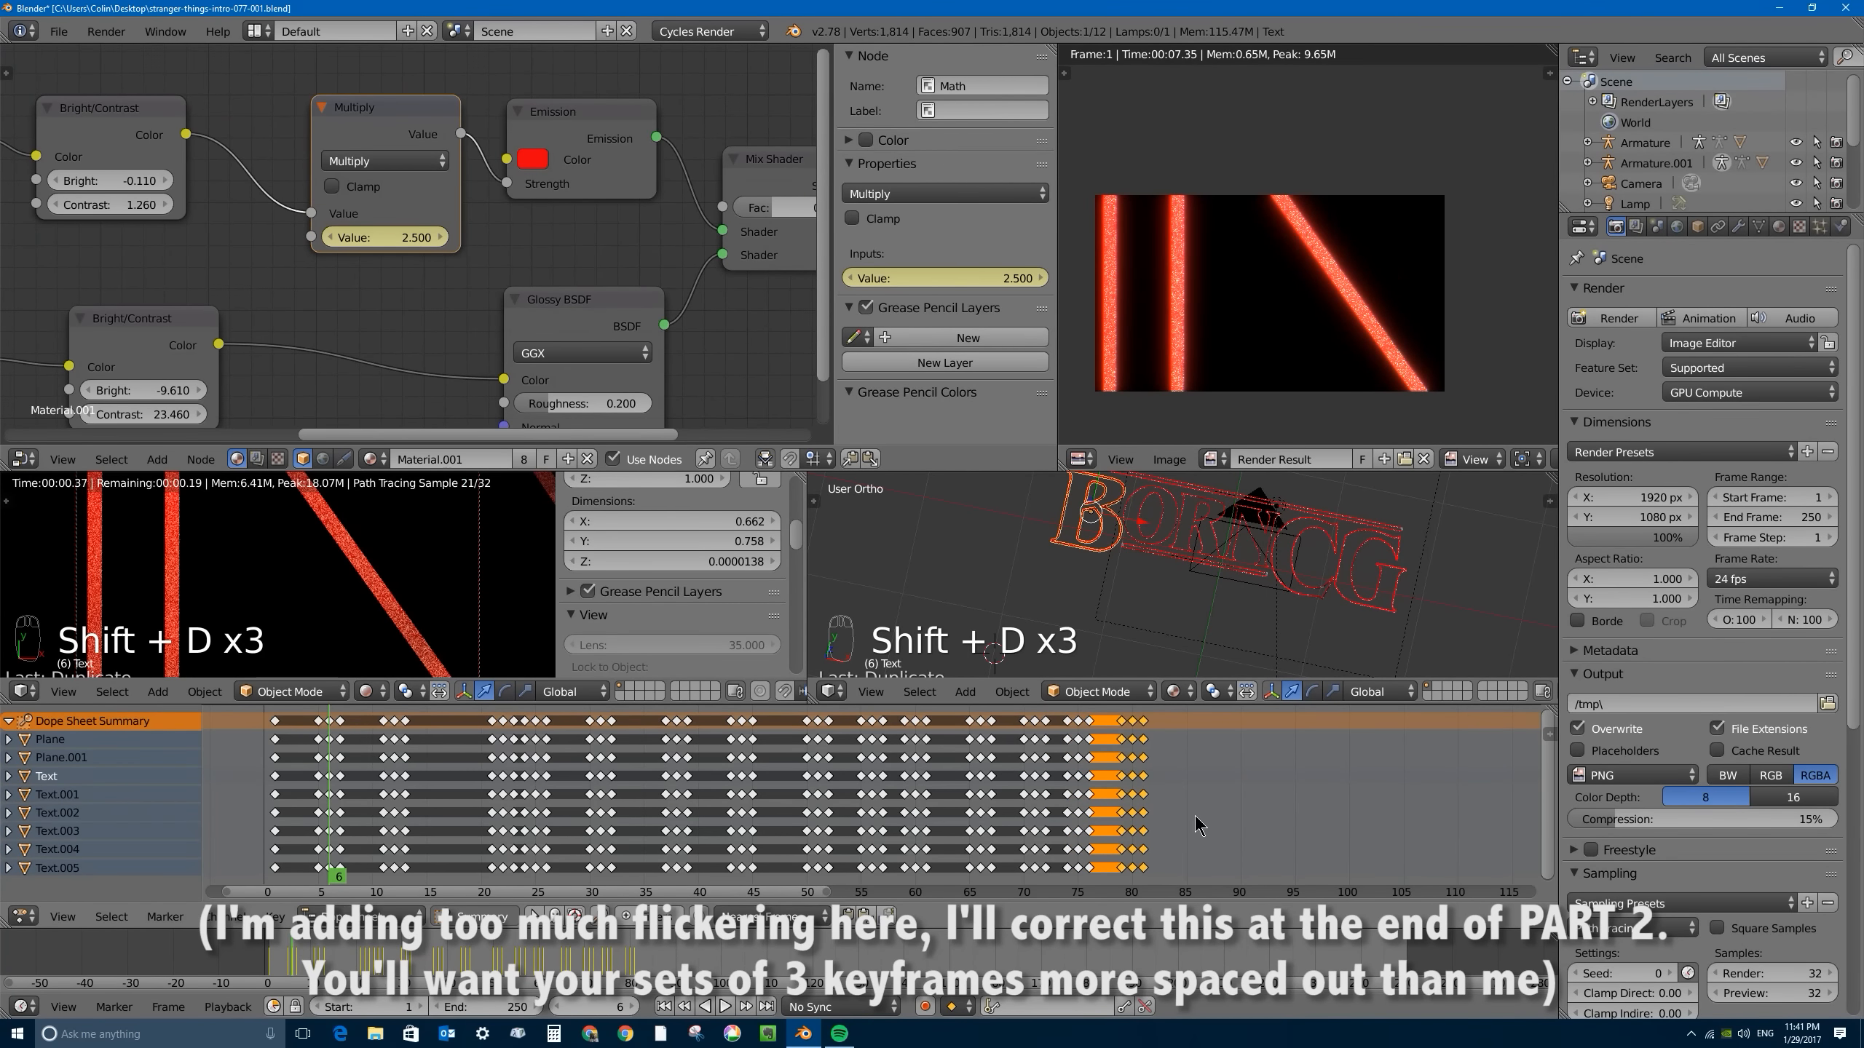
- Extend the irregular copies of the flicker group from about frame 81 to about frame 121
{"action": "key", "text": "shift+d"}
{"action": "left_click", "coordinate": [1242, 824]}
{"action": "key", "text": "shift+d"}
{"action": "left_click", "coordinate": [1300, 824]}
{"action": "key", "text": "shift+d"}
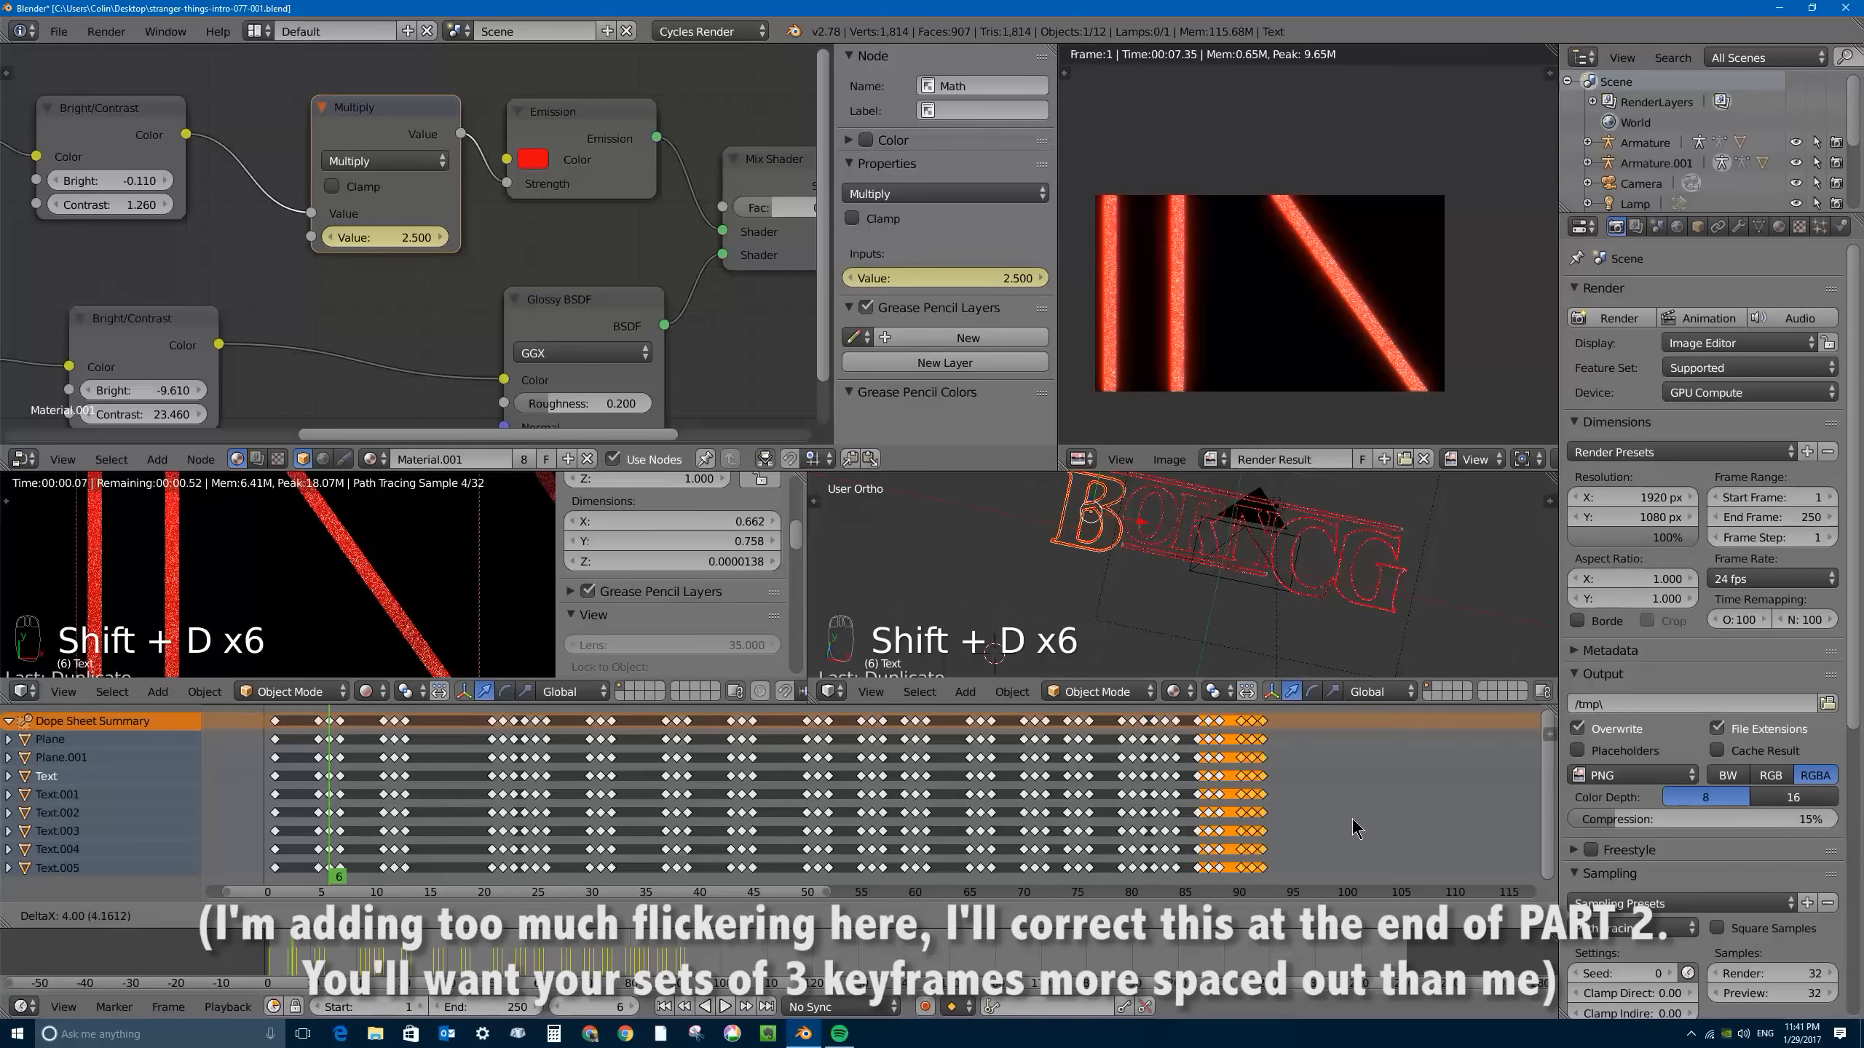
{"action": "left_click", "coordinate": [1380, 822]}
{"action": "key", "text": "shift+d"}
{"action": "left_click", "coordinate": [1464, 822]}
{"action": "key", "text": "shift+d"}
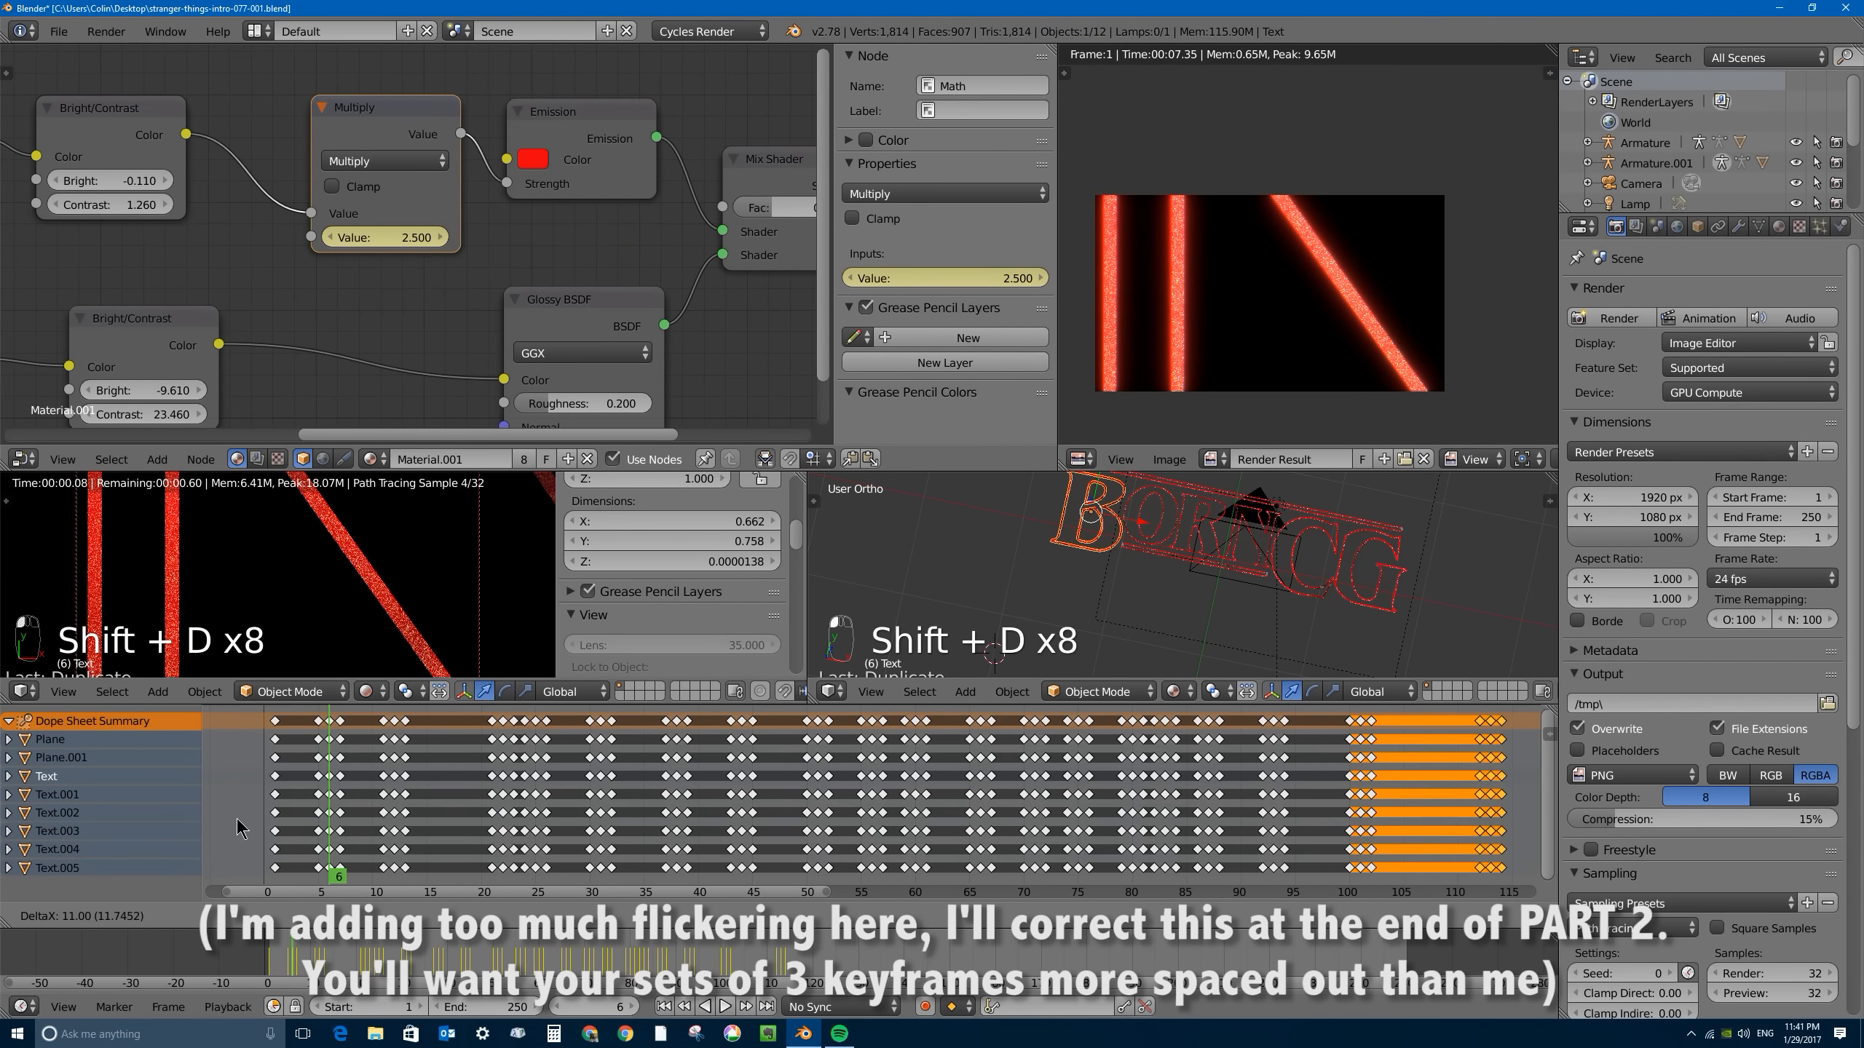
{"action": "left_click", "coordinate": [1005, 812]}
{"action": "scroll", "coordinate": [1005, 813], "scroll_direction": "down", "scroll_amount": 4}
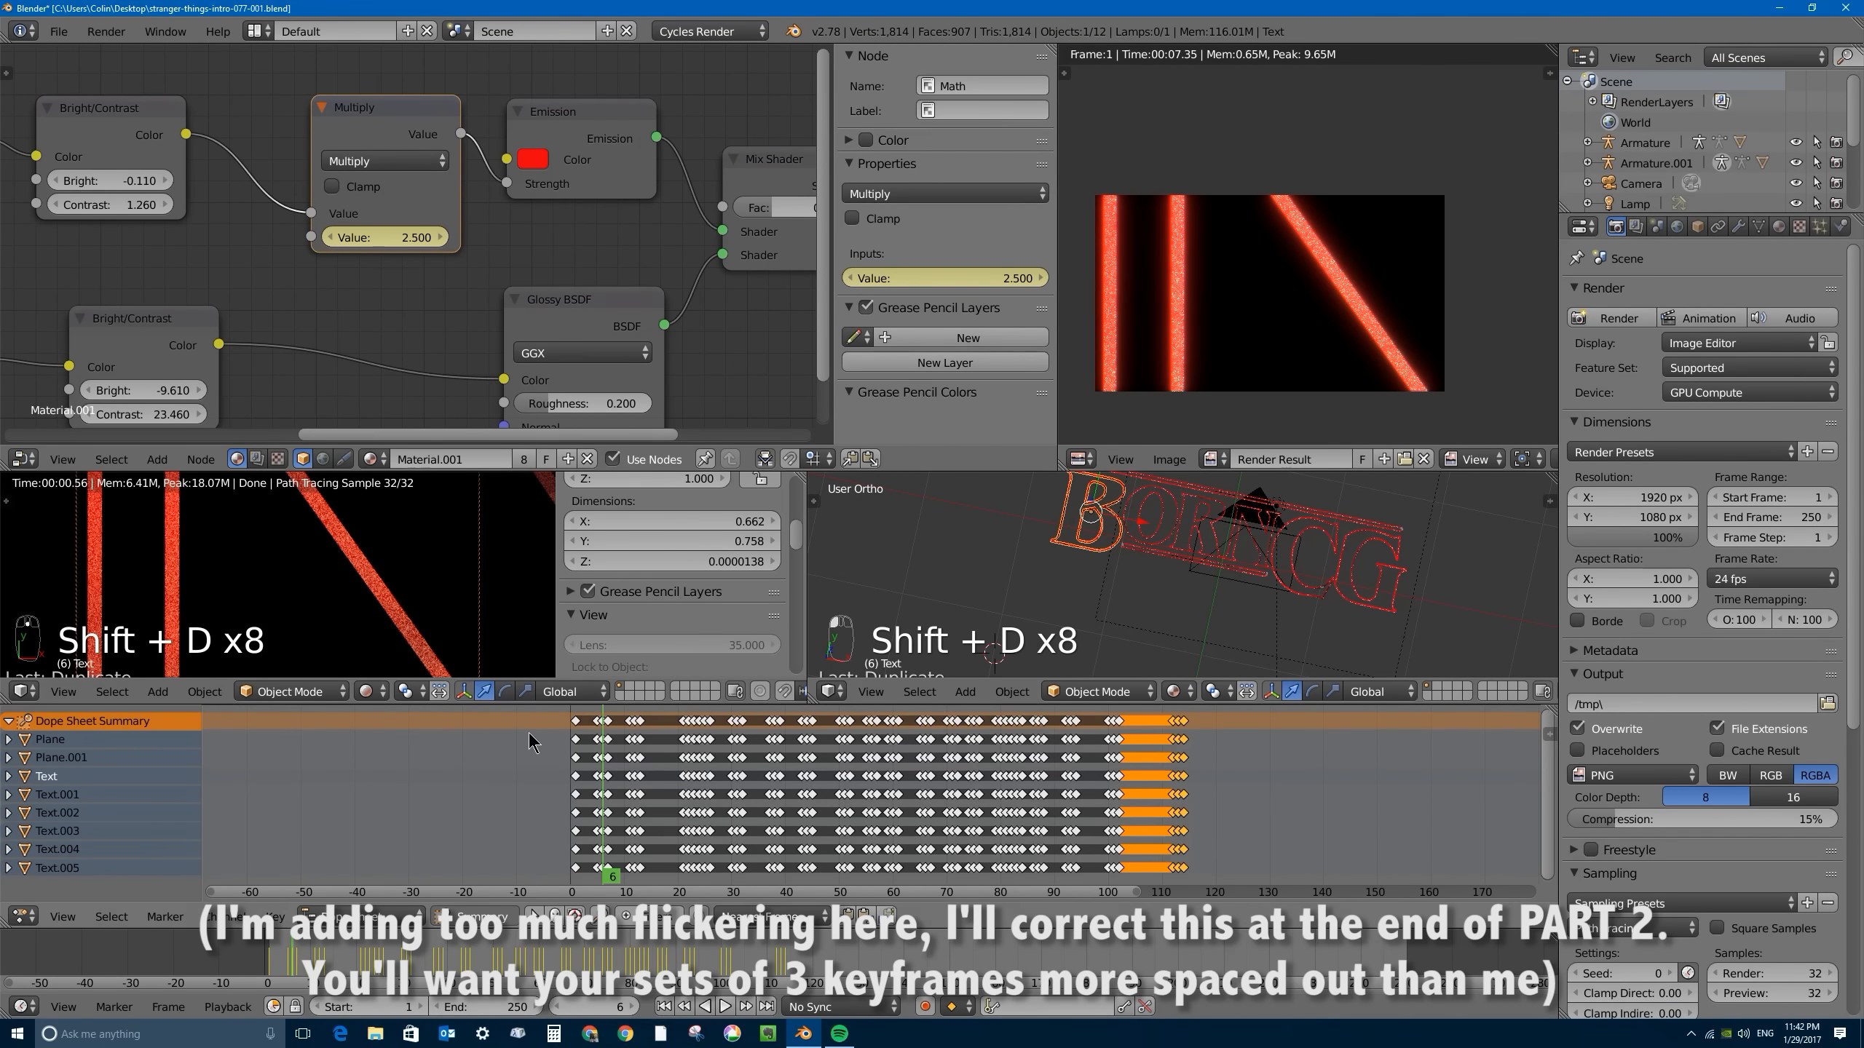
{"action": "middle_click_drag", "start_coordinate": [1151, 812], "coordinate": [888, 809]}
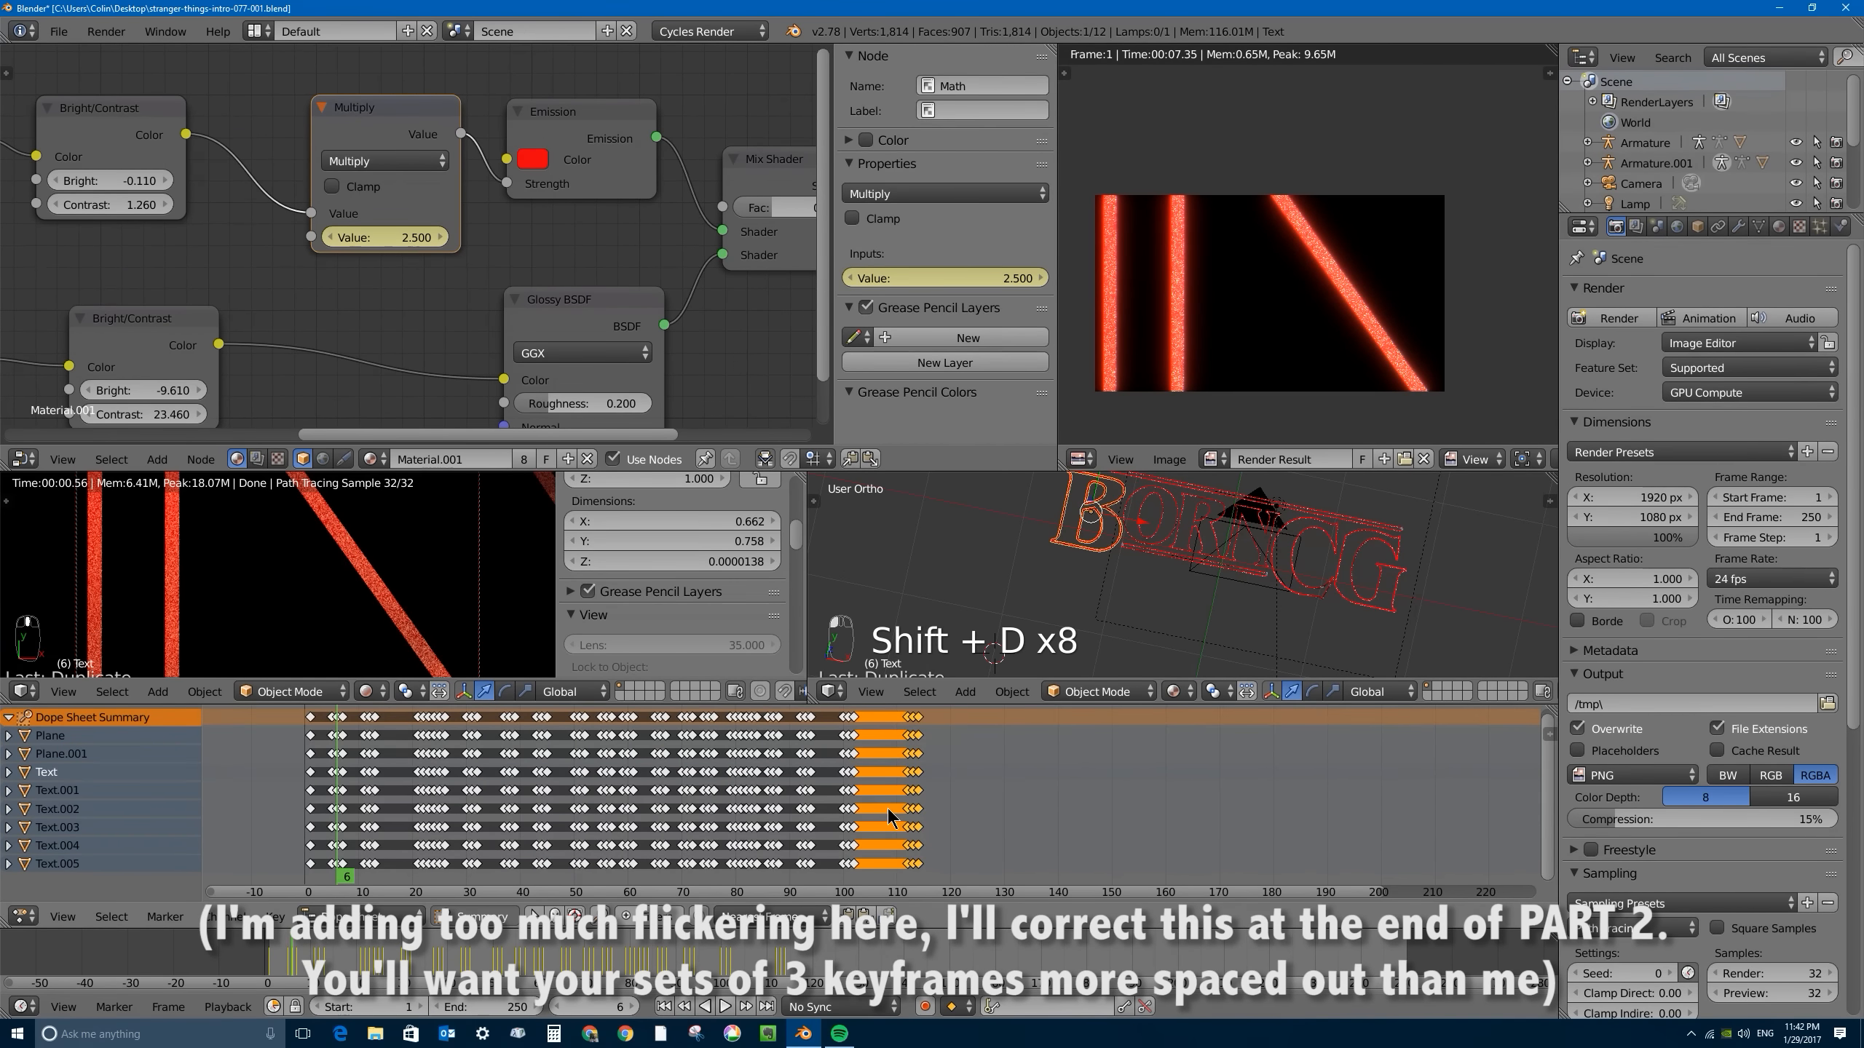
{"action": "scroll", "coordinate": [892, 808], "scroll_direction": "down", "scroll_amount": 1}
{"action": "key", "text": "shift+d"}
{"action": "left_click", "coordinate": [964, 803]}
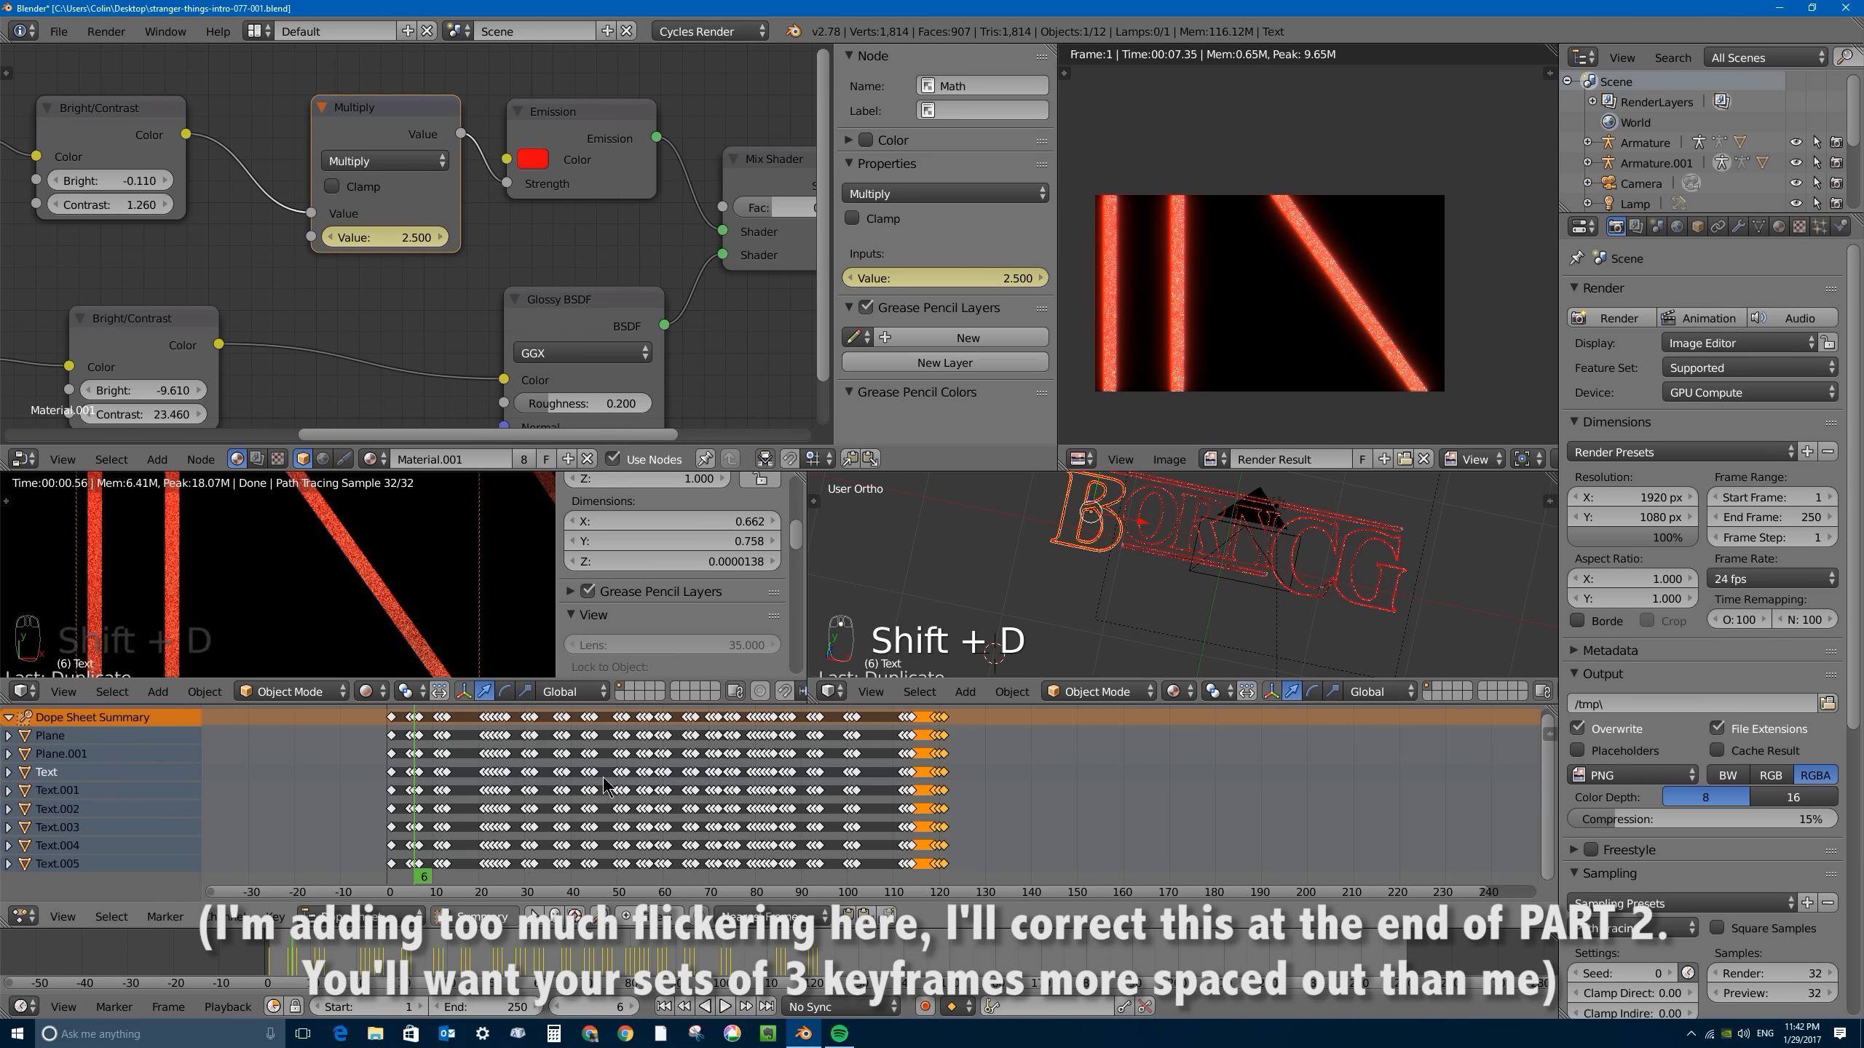
- Select all keyframes in the dope sheet and duplicate them 120 frames further along the timeline
{"action": "key", "text": "a"}
{"action": "key", "text": "a"}
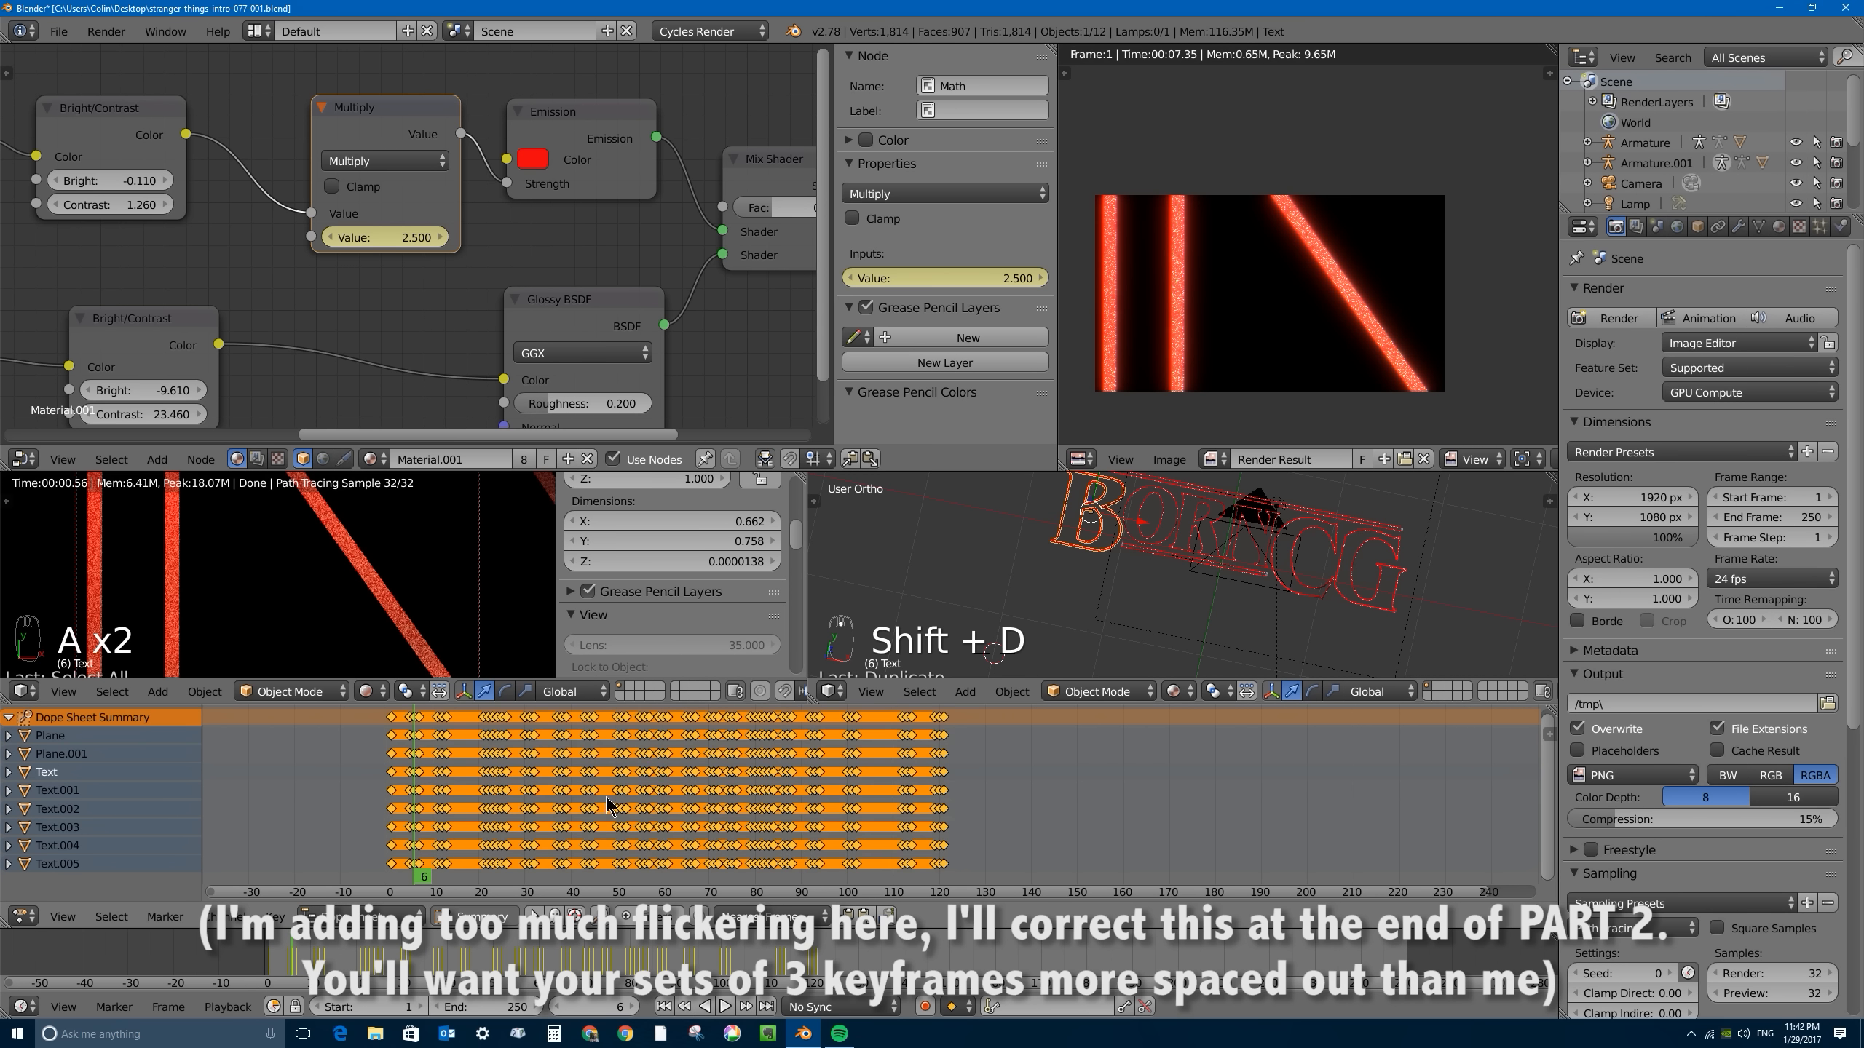
{"action": "key", "text": "shift+d"}
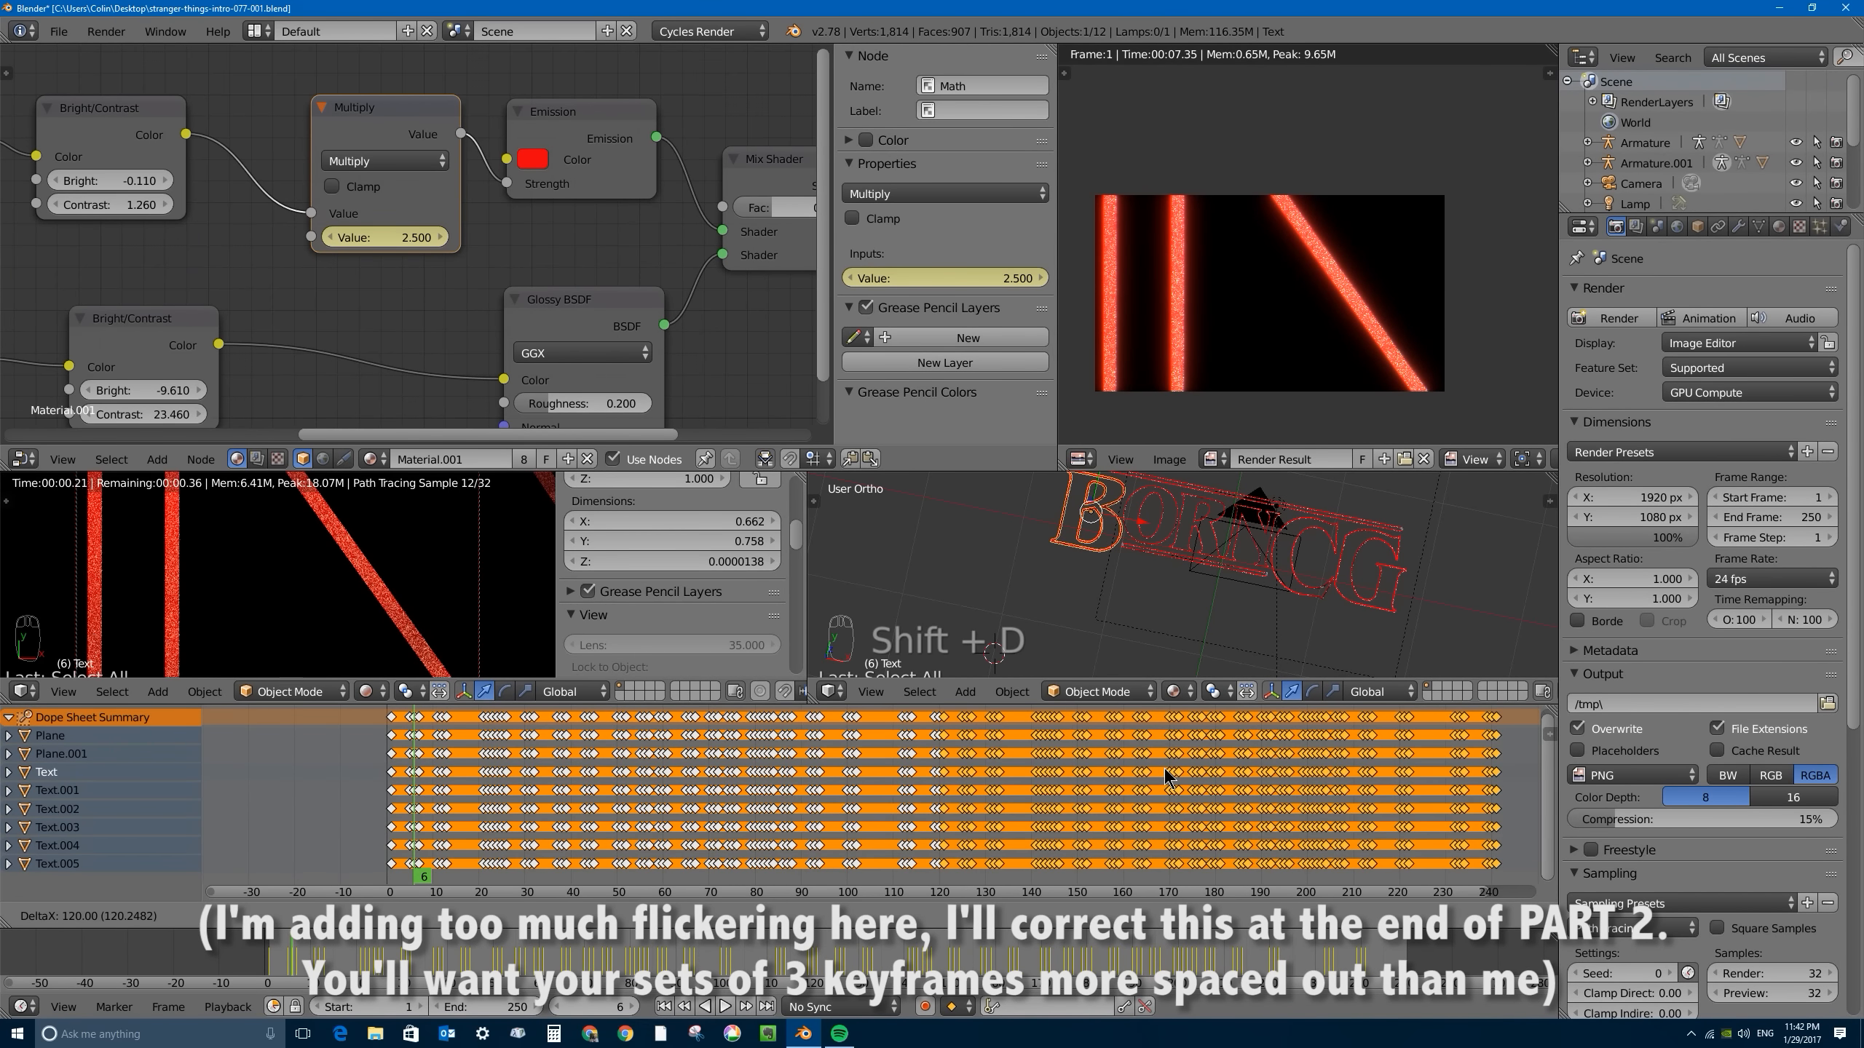
{"action": "left_click", "coordinate": [1167, 777]}
{"action": "scroll", "coordinate": [1092, 769], "scroll_direction": "down", "scroll_amount": 5}
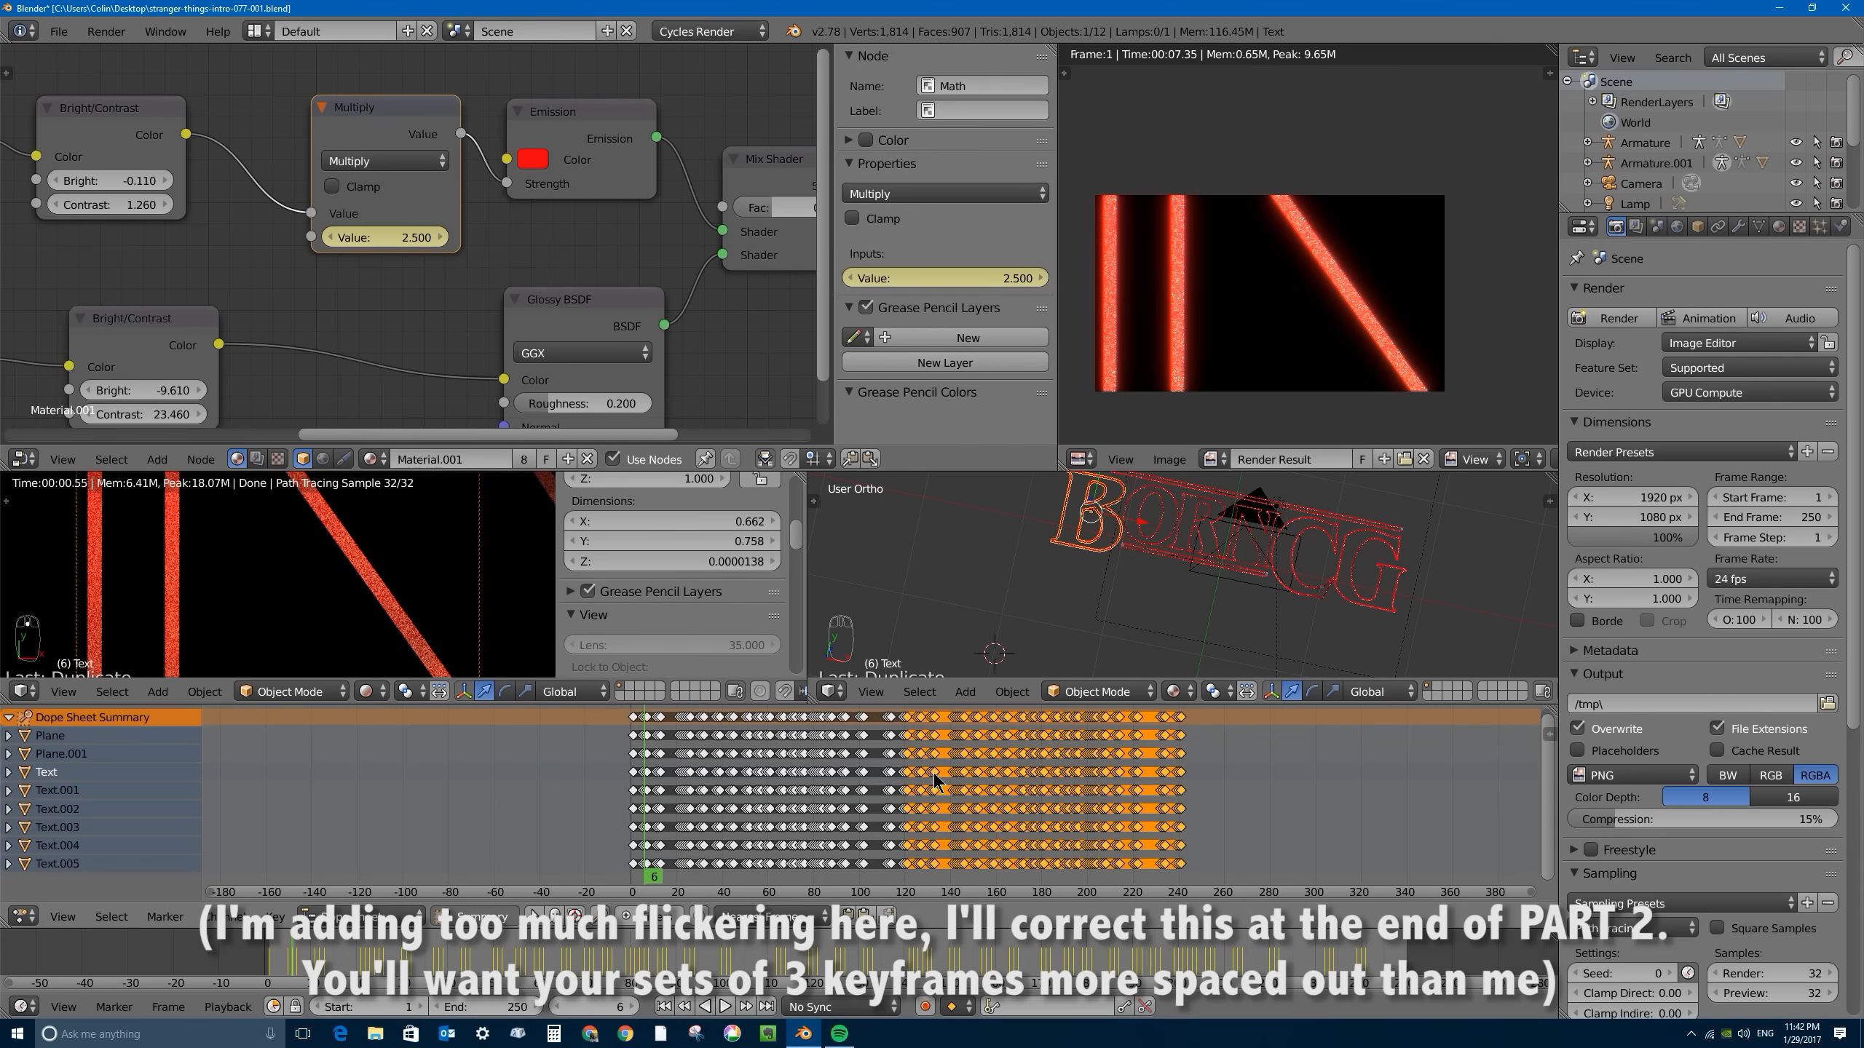
- Select the whole extended set of keyframes and duplicate it with an offset of 240 frames
{"action": "key", "text": "a"}
{"action": "key", "text": "a"}
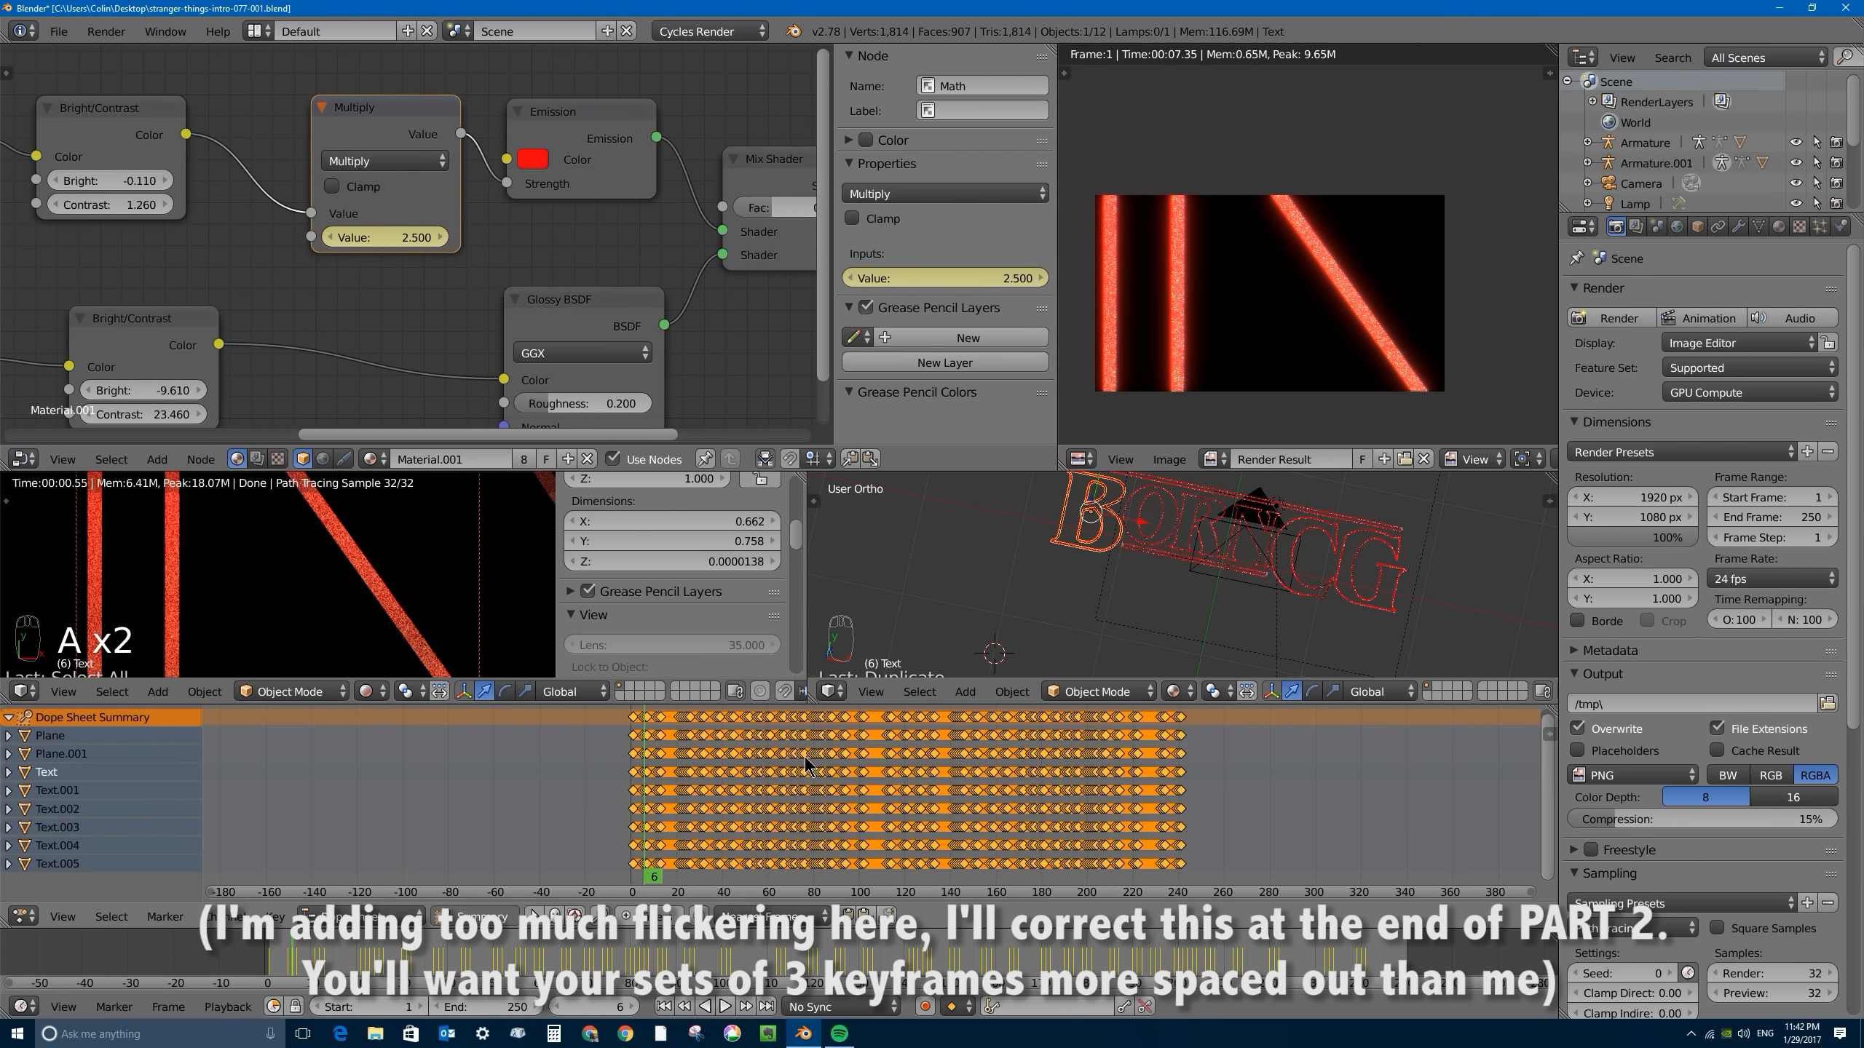
{"action": "key", "text": "shift+d"}
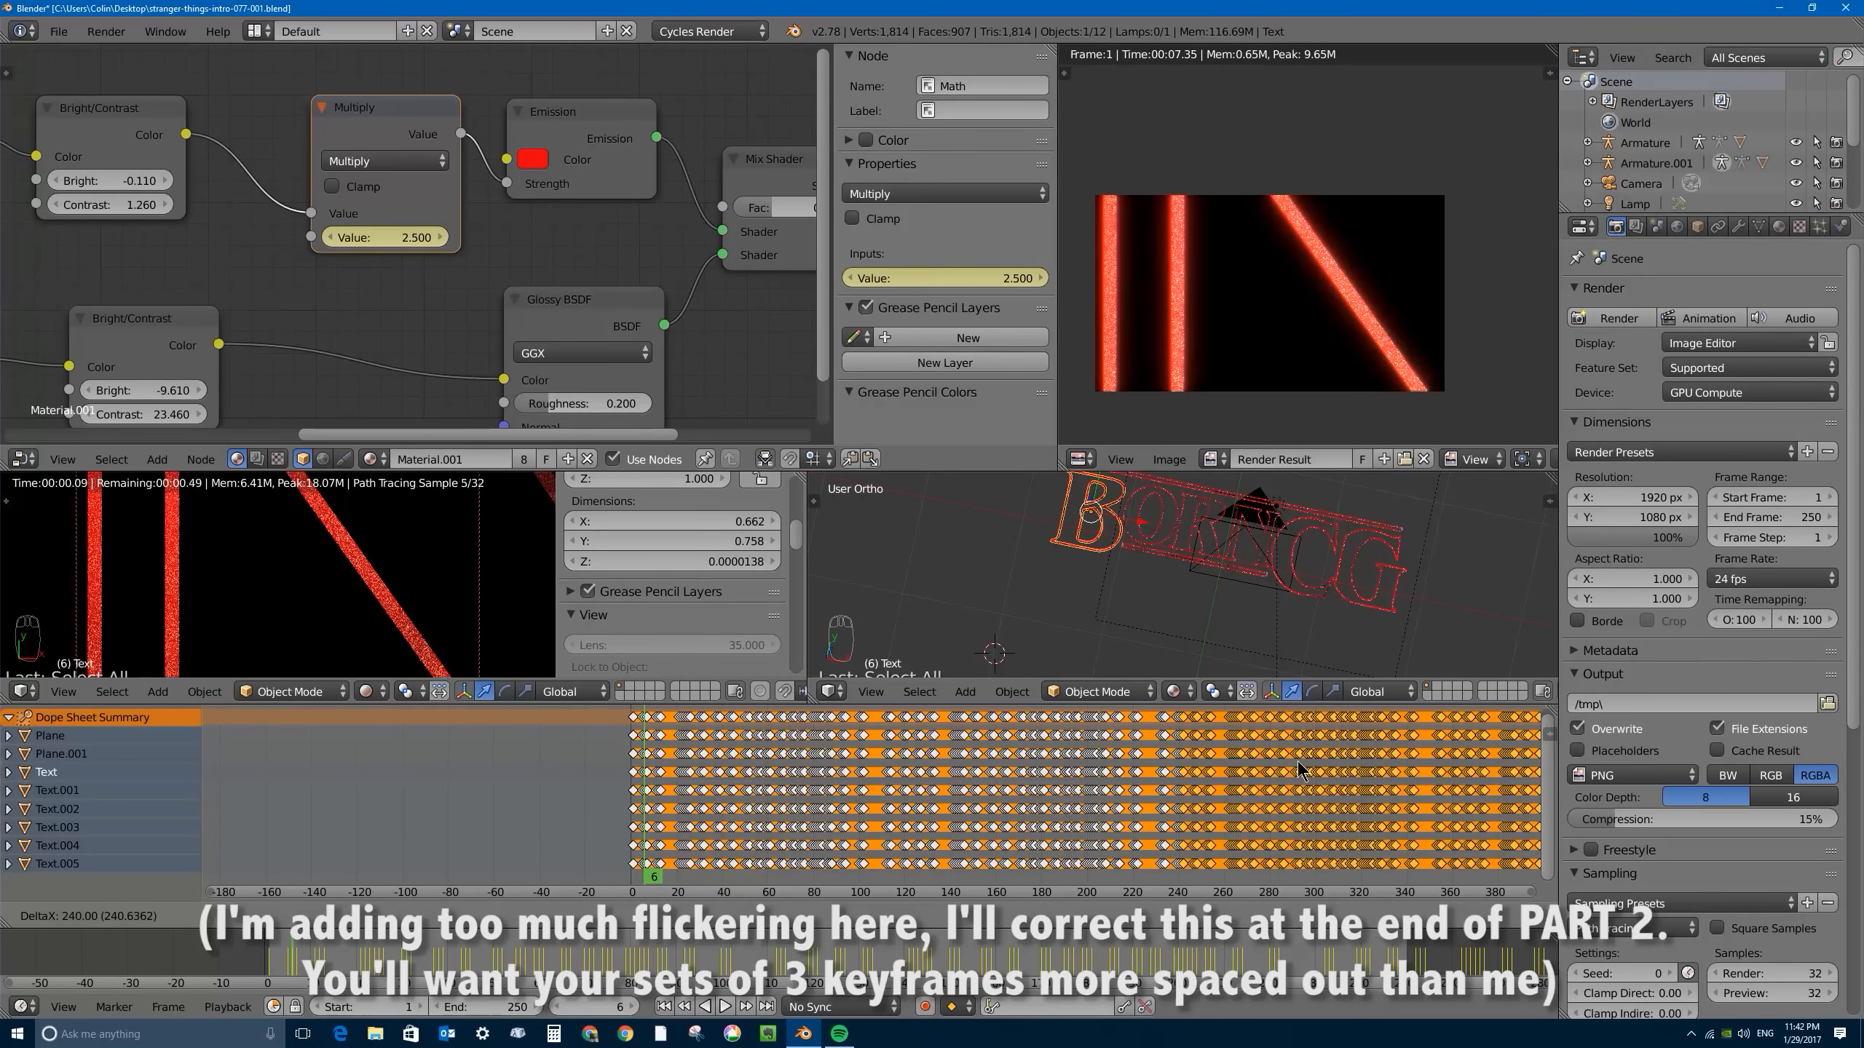
{"action": "left_click", "coordinate": [1297, 762]}
{"action": "middle_click_drag", "start_coordinate": [1250, 765], "coordinate": [869, 767]}
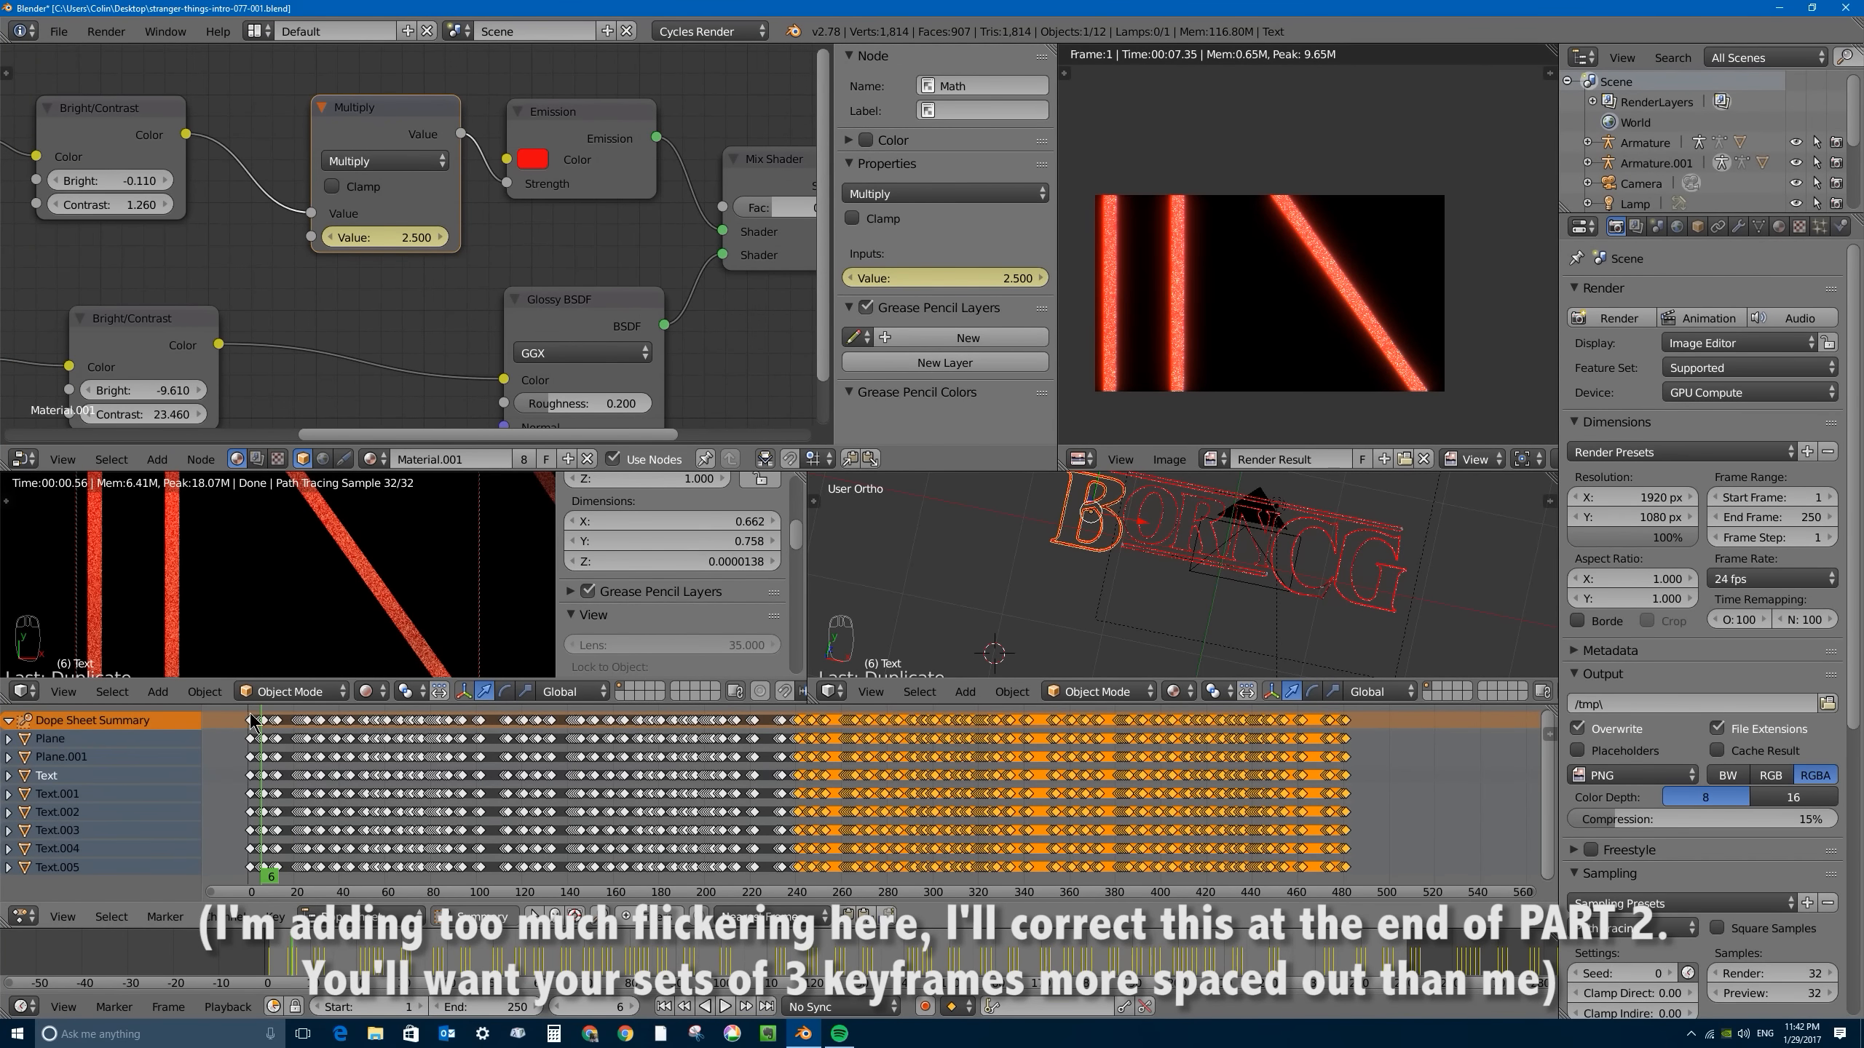
{"action": "scroll", "coordinate": [659, 784], "scroll_direction": "up", "scroll_amount": 3}
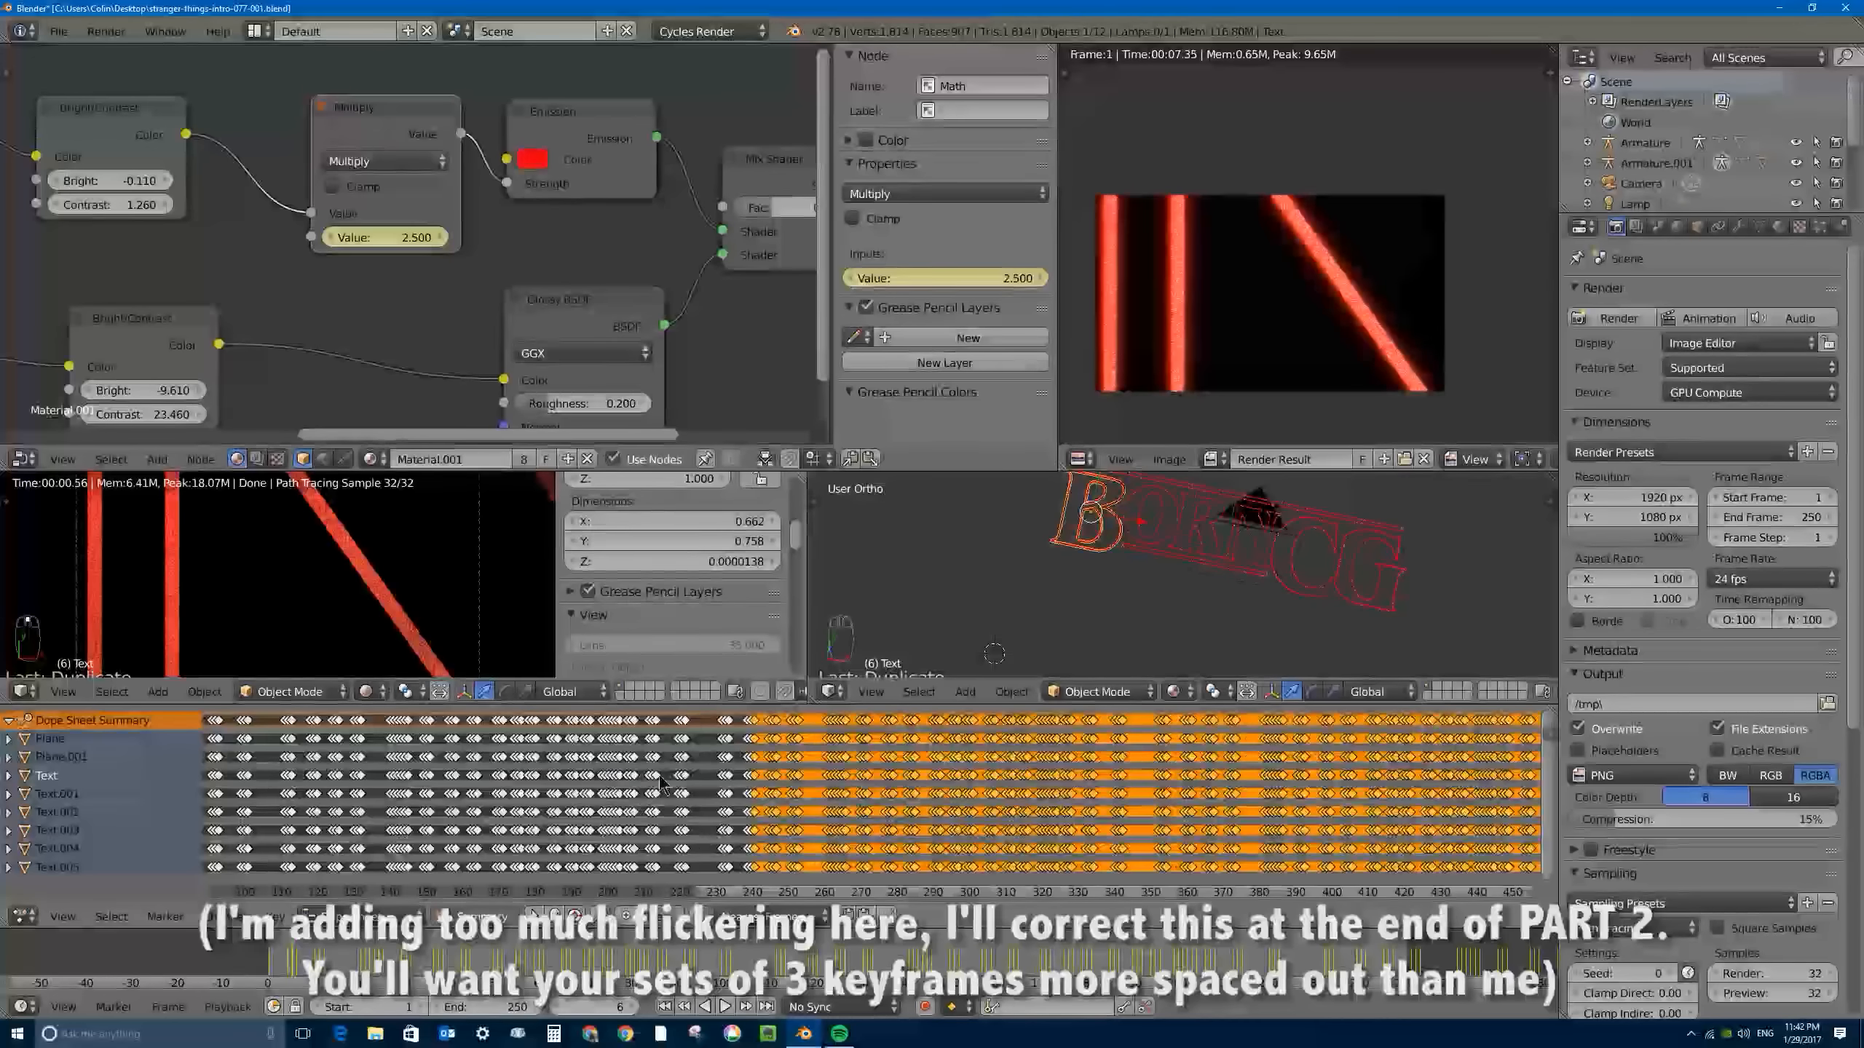
{"action": "scroll", "coordinate": [658, 775], "scroll_direction": "up", "scroll_amount": 8}
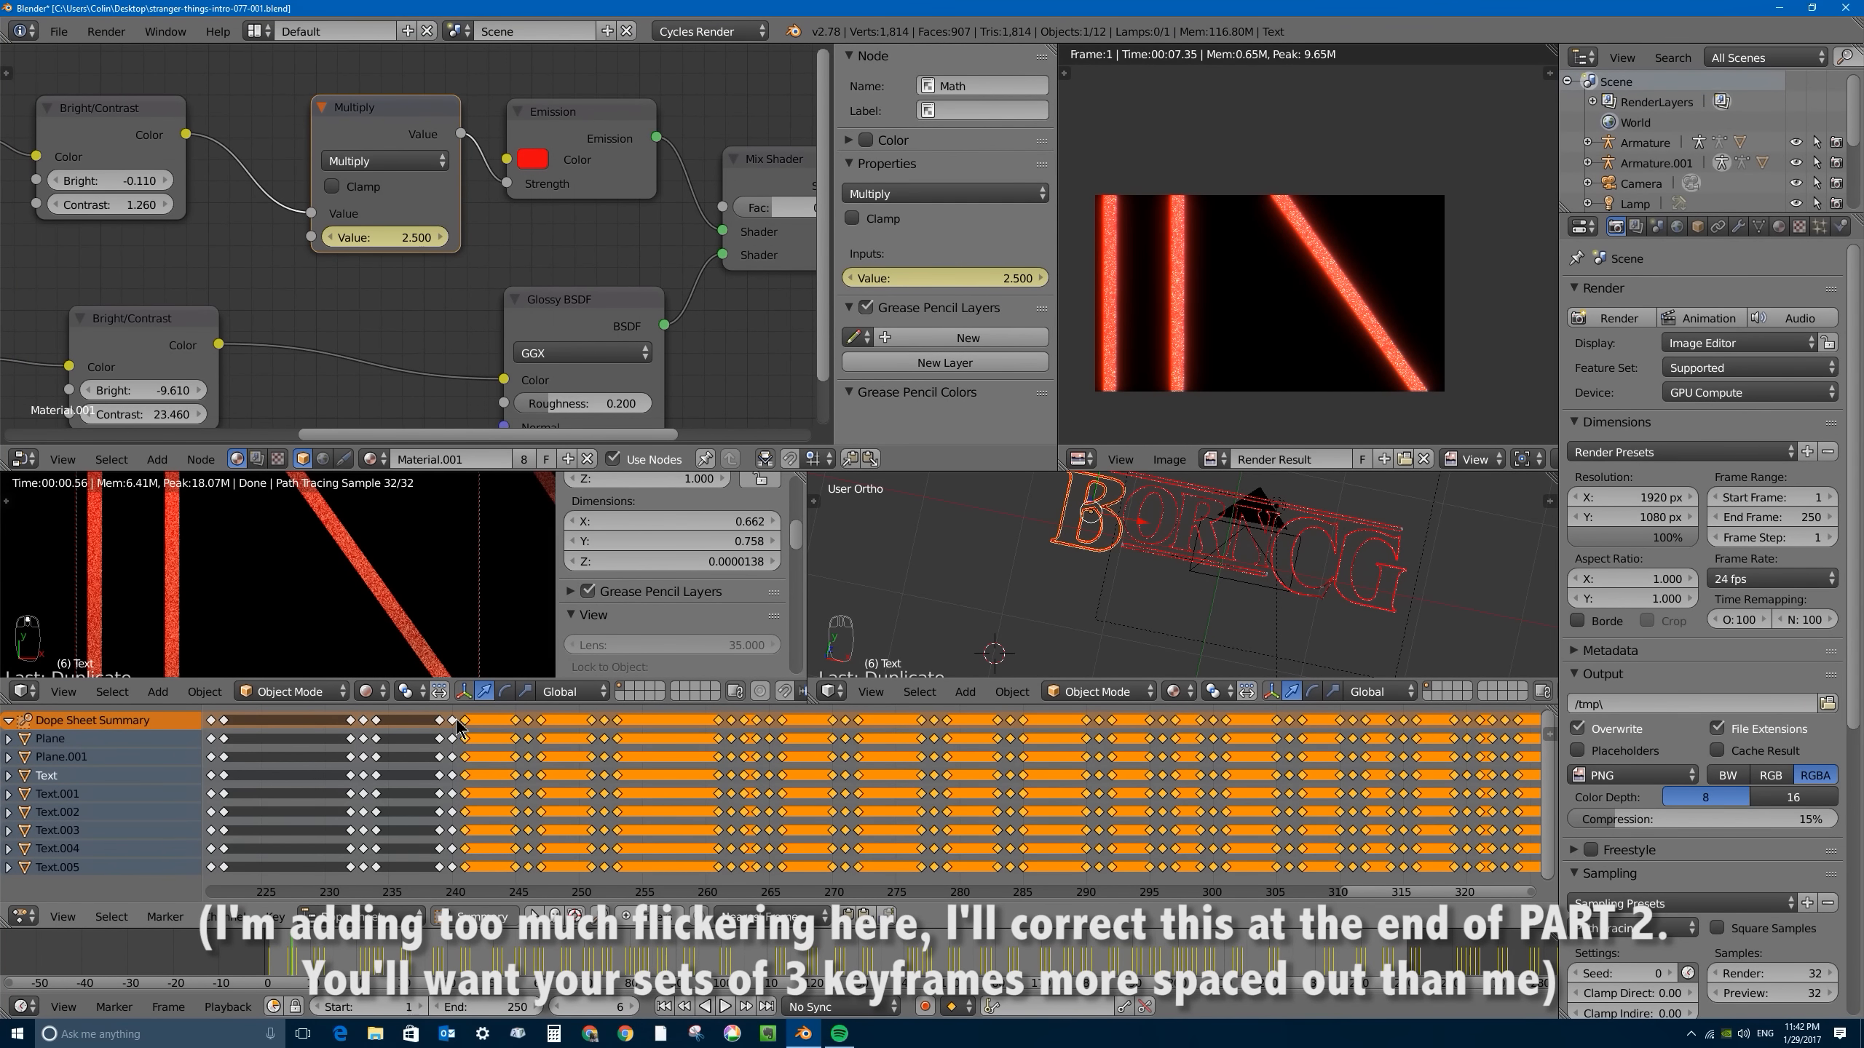
{"action": "scroll", "coordinate": [550, 752], "scroll_direction": "down", "scroll_amount": 8}
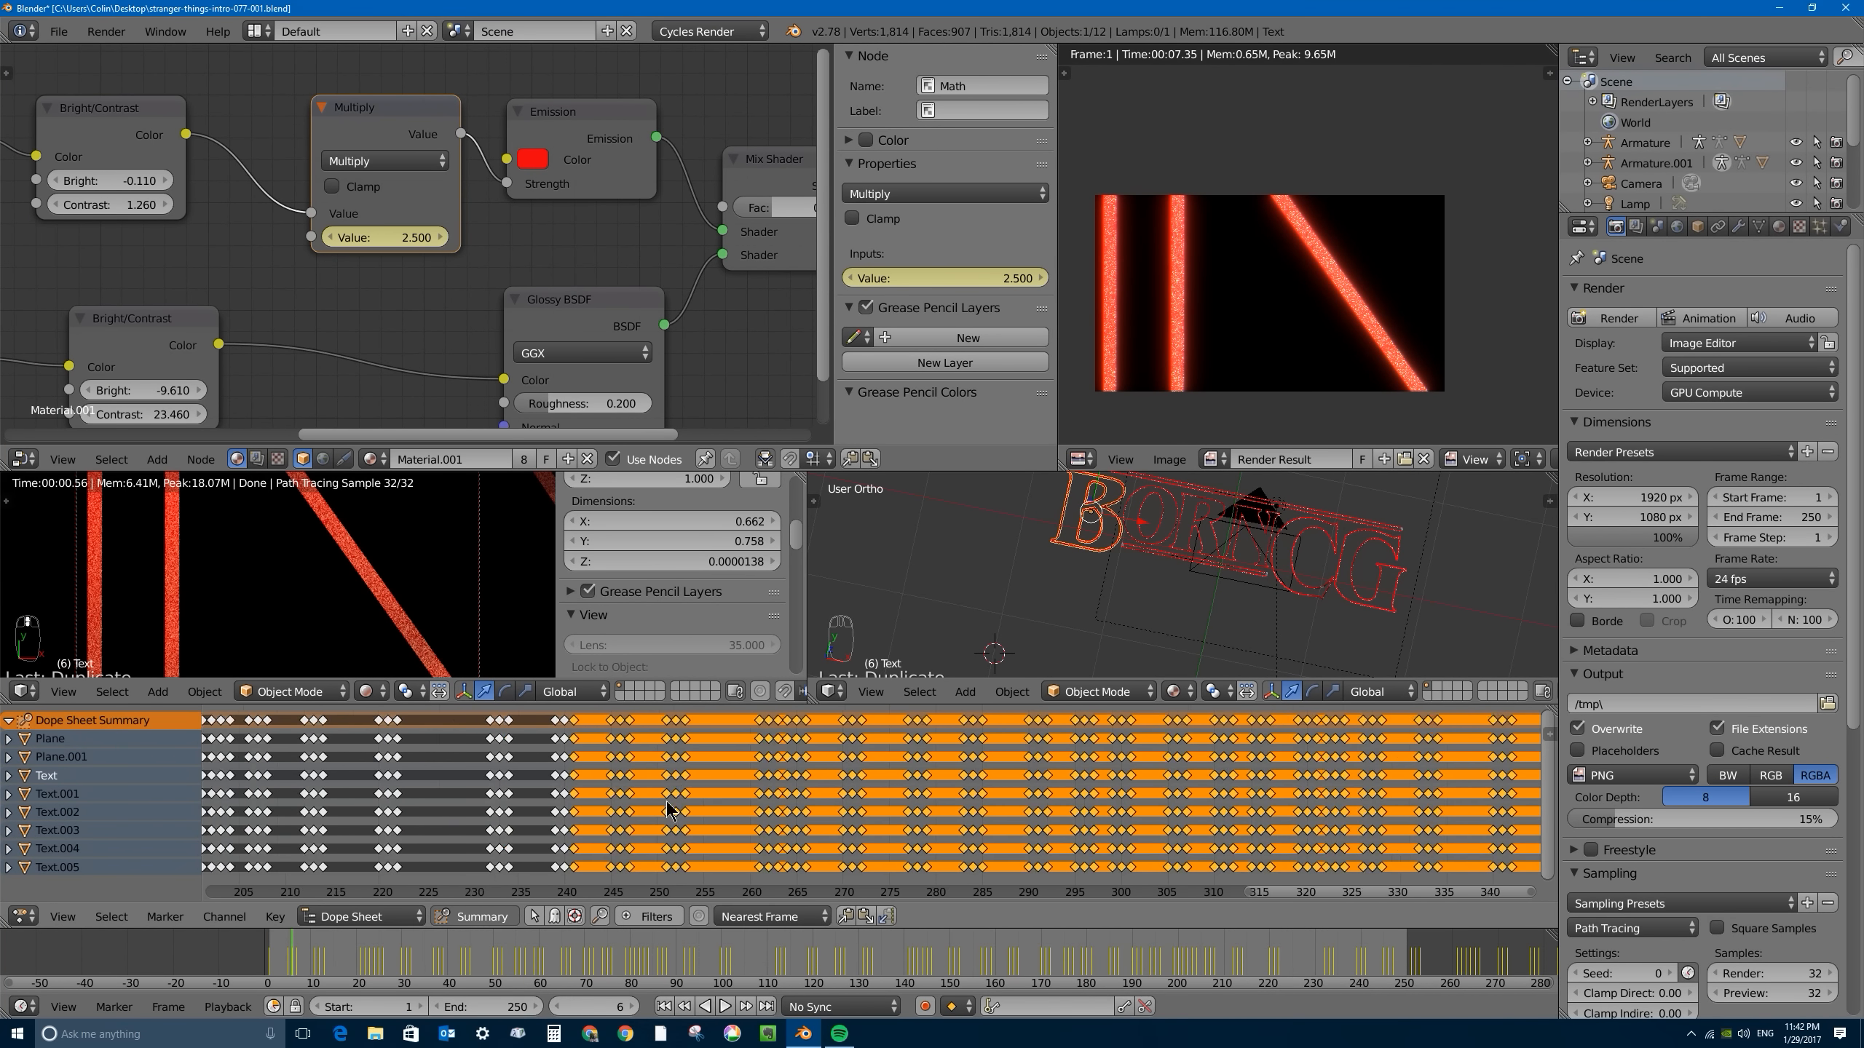
{"action": "scroll", "coordinate": [1159, 785], "scroll_direction": "down", "scroll_amount": 3}
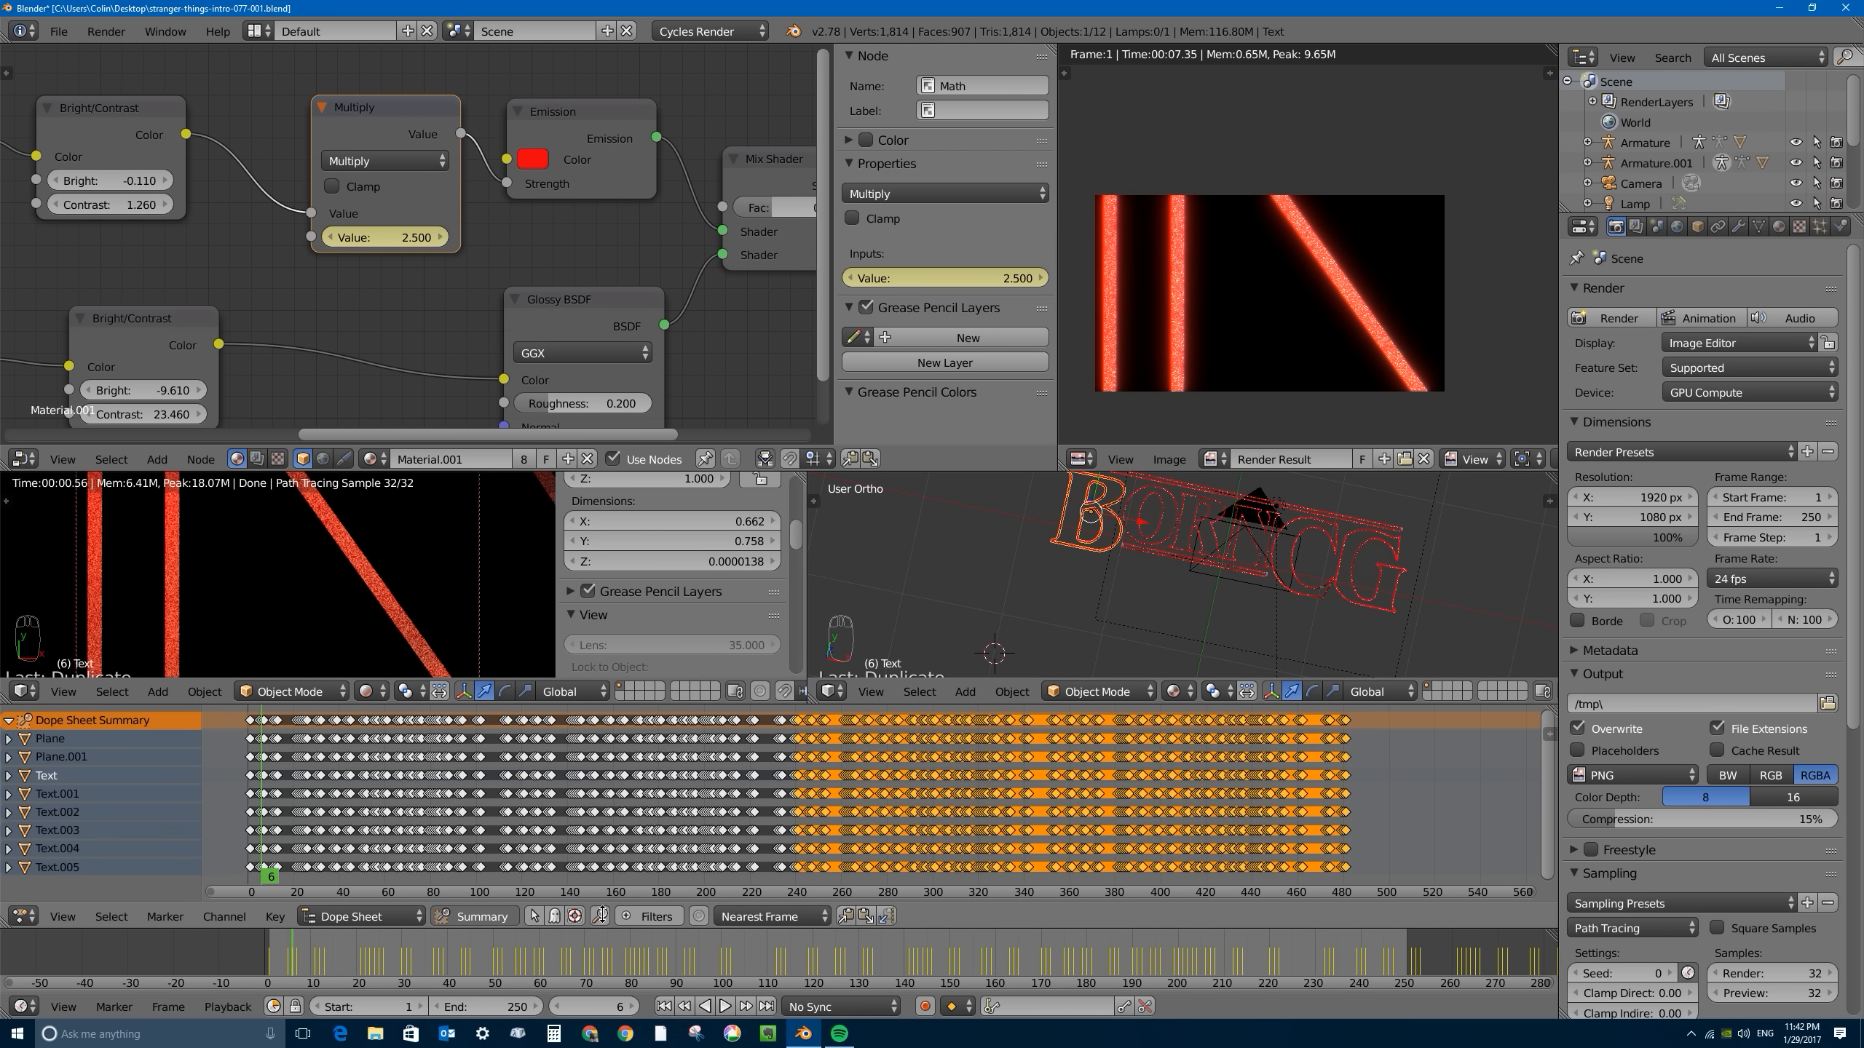
- Reveal the dope sheet's filter options and toggle the node and material filters, leaving material animation hidden
{"action": "left_click", "coordinate": [648, 917]}
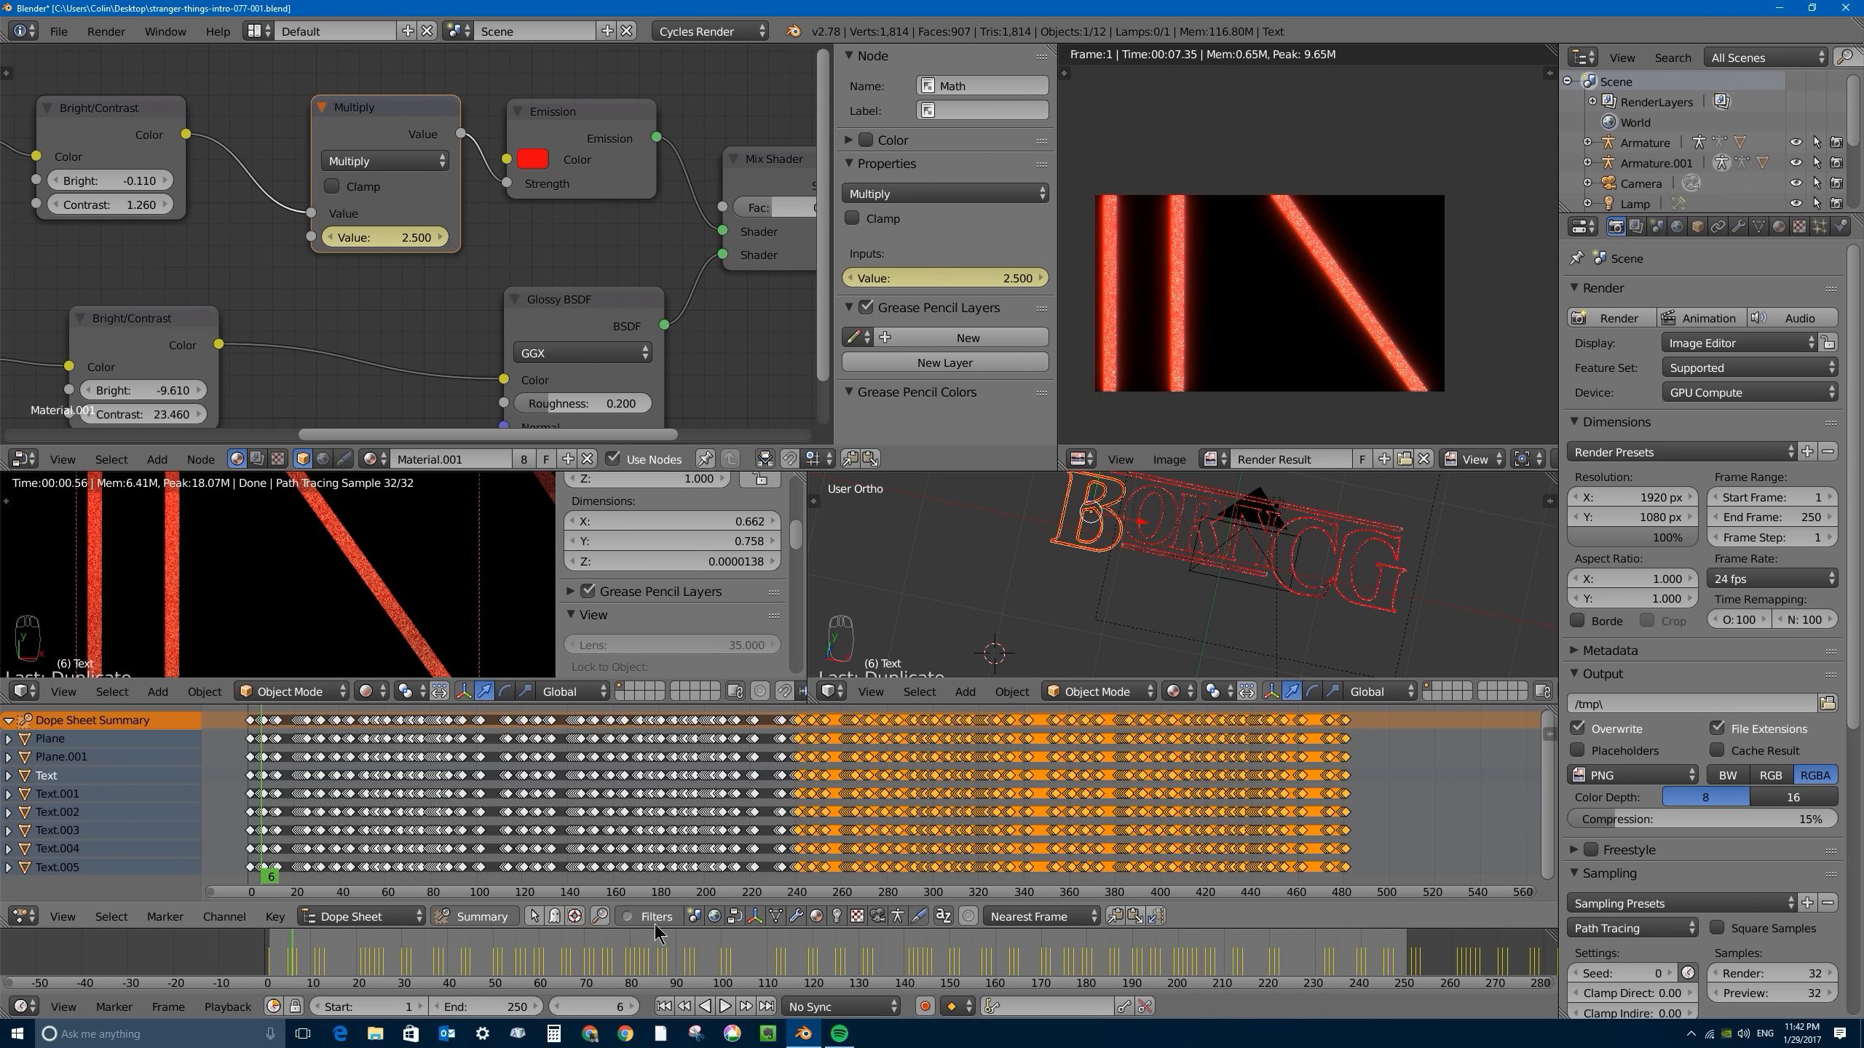
{"action": "left_click", "coordinate": [733, 914]}
{"action": "left_click", "coordinate": [734, 914]}
{"action": "left_click", "coordinate": [733, 913]}
{"action": "left_click", "coordinate": [732, 914]}
{"action": "left_click", "coordinate": [734, 916]}
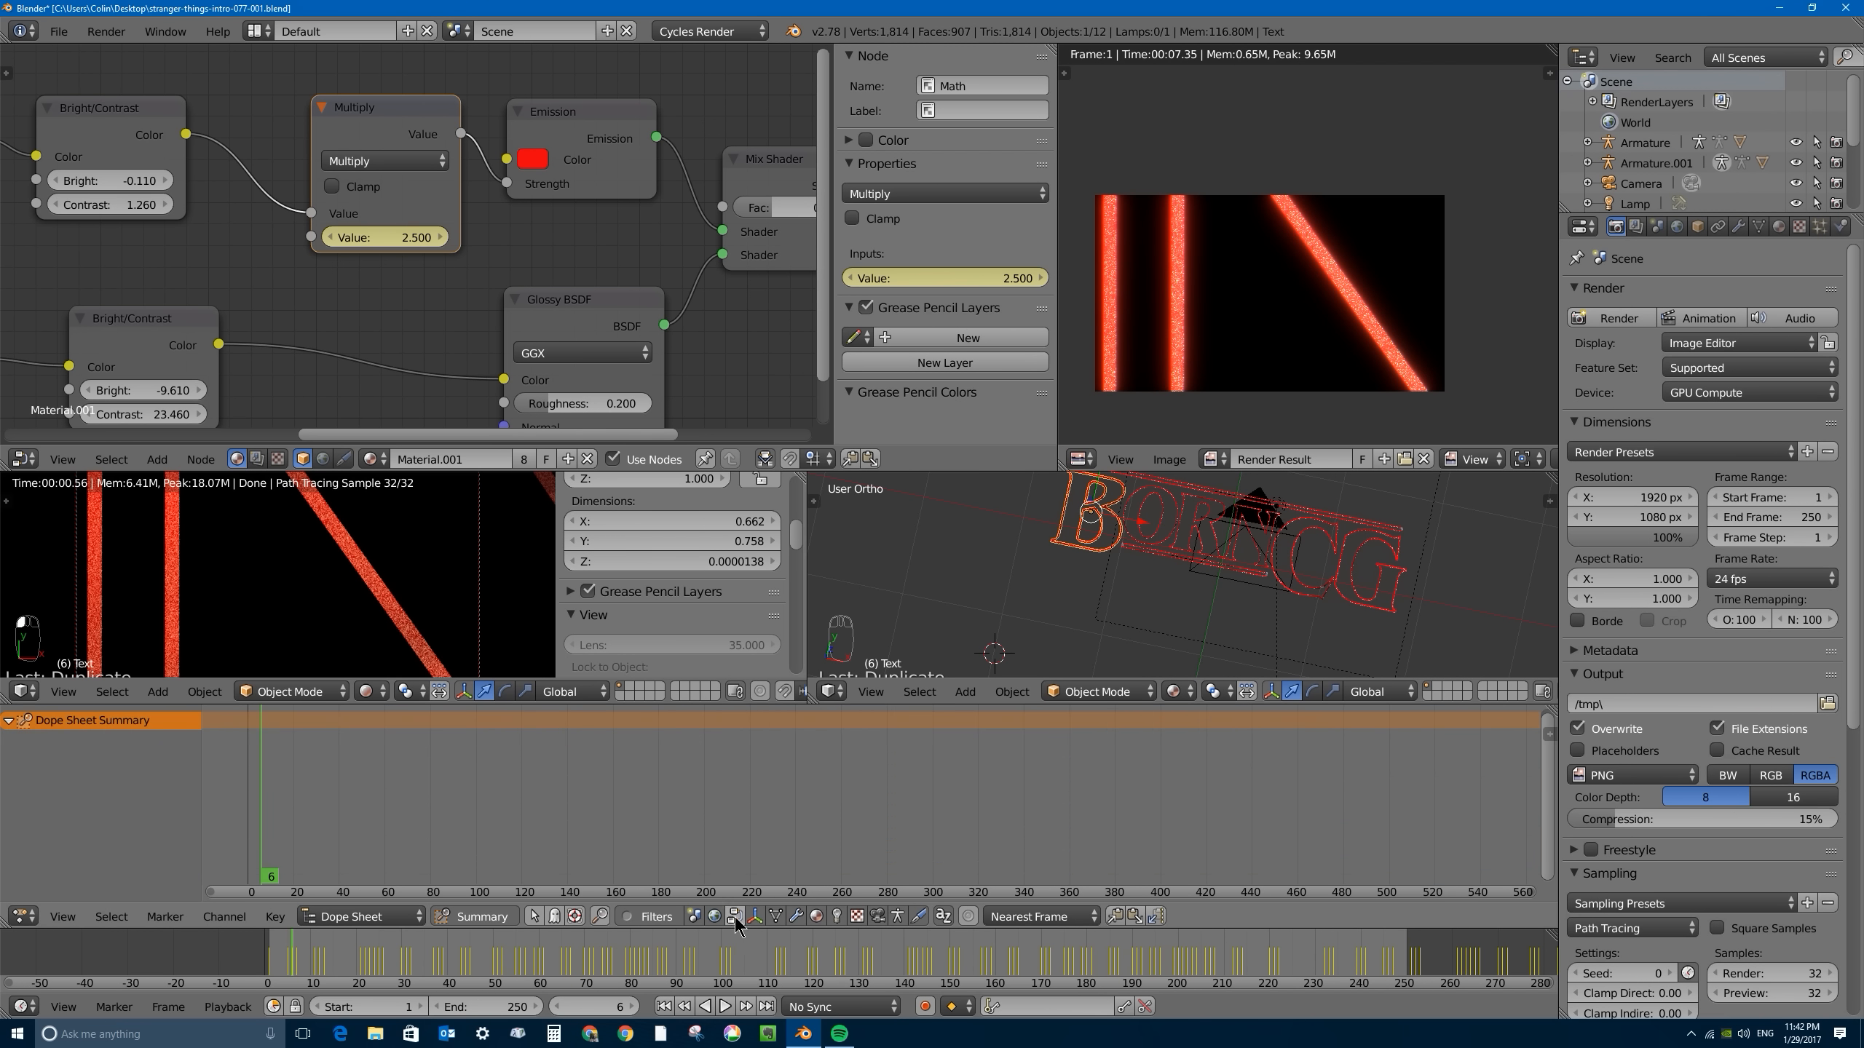
{"action": "left_click", "coordinate": [818, 914]}
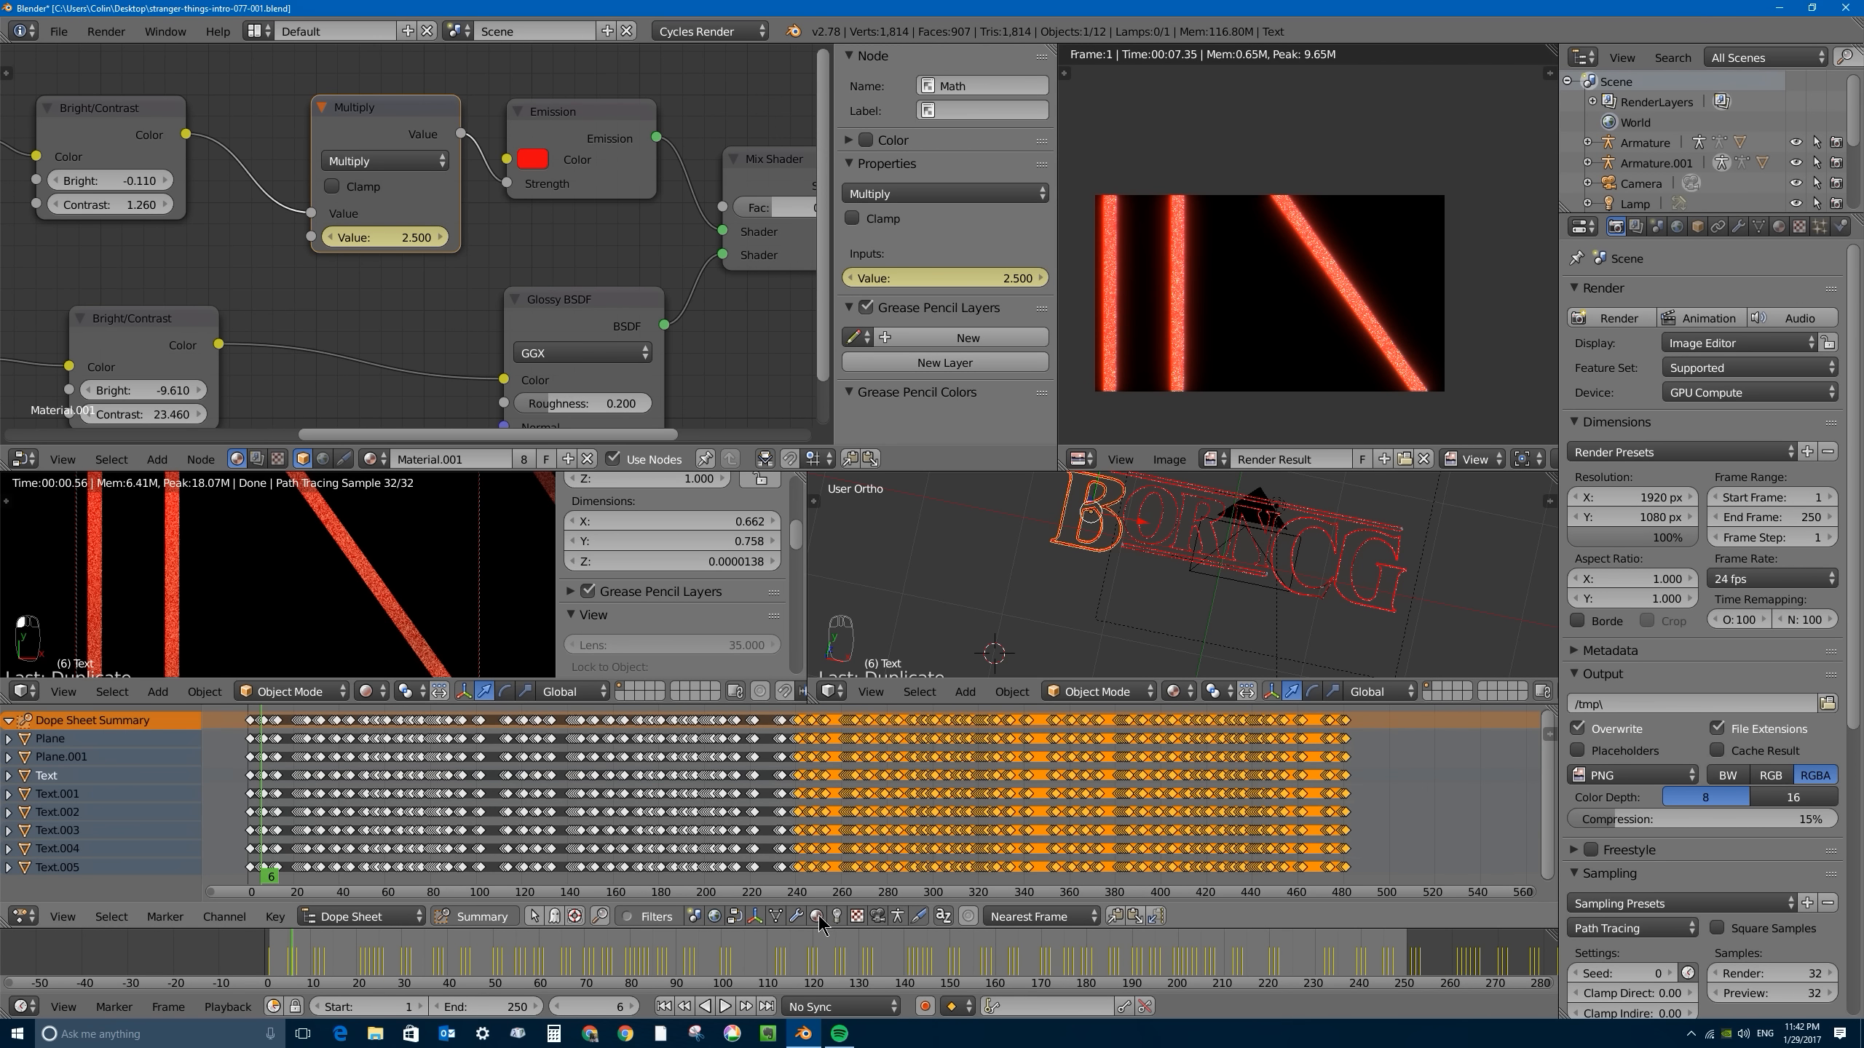
{"action": "left_click", "coordinate": [819, 915]}
{"action": "left_click", "coordinate": [818, 915]}
{"action": "left_click", "coordinate": [818, 915]}
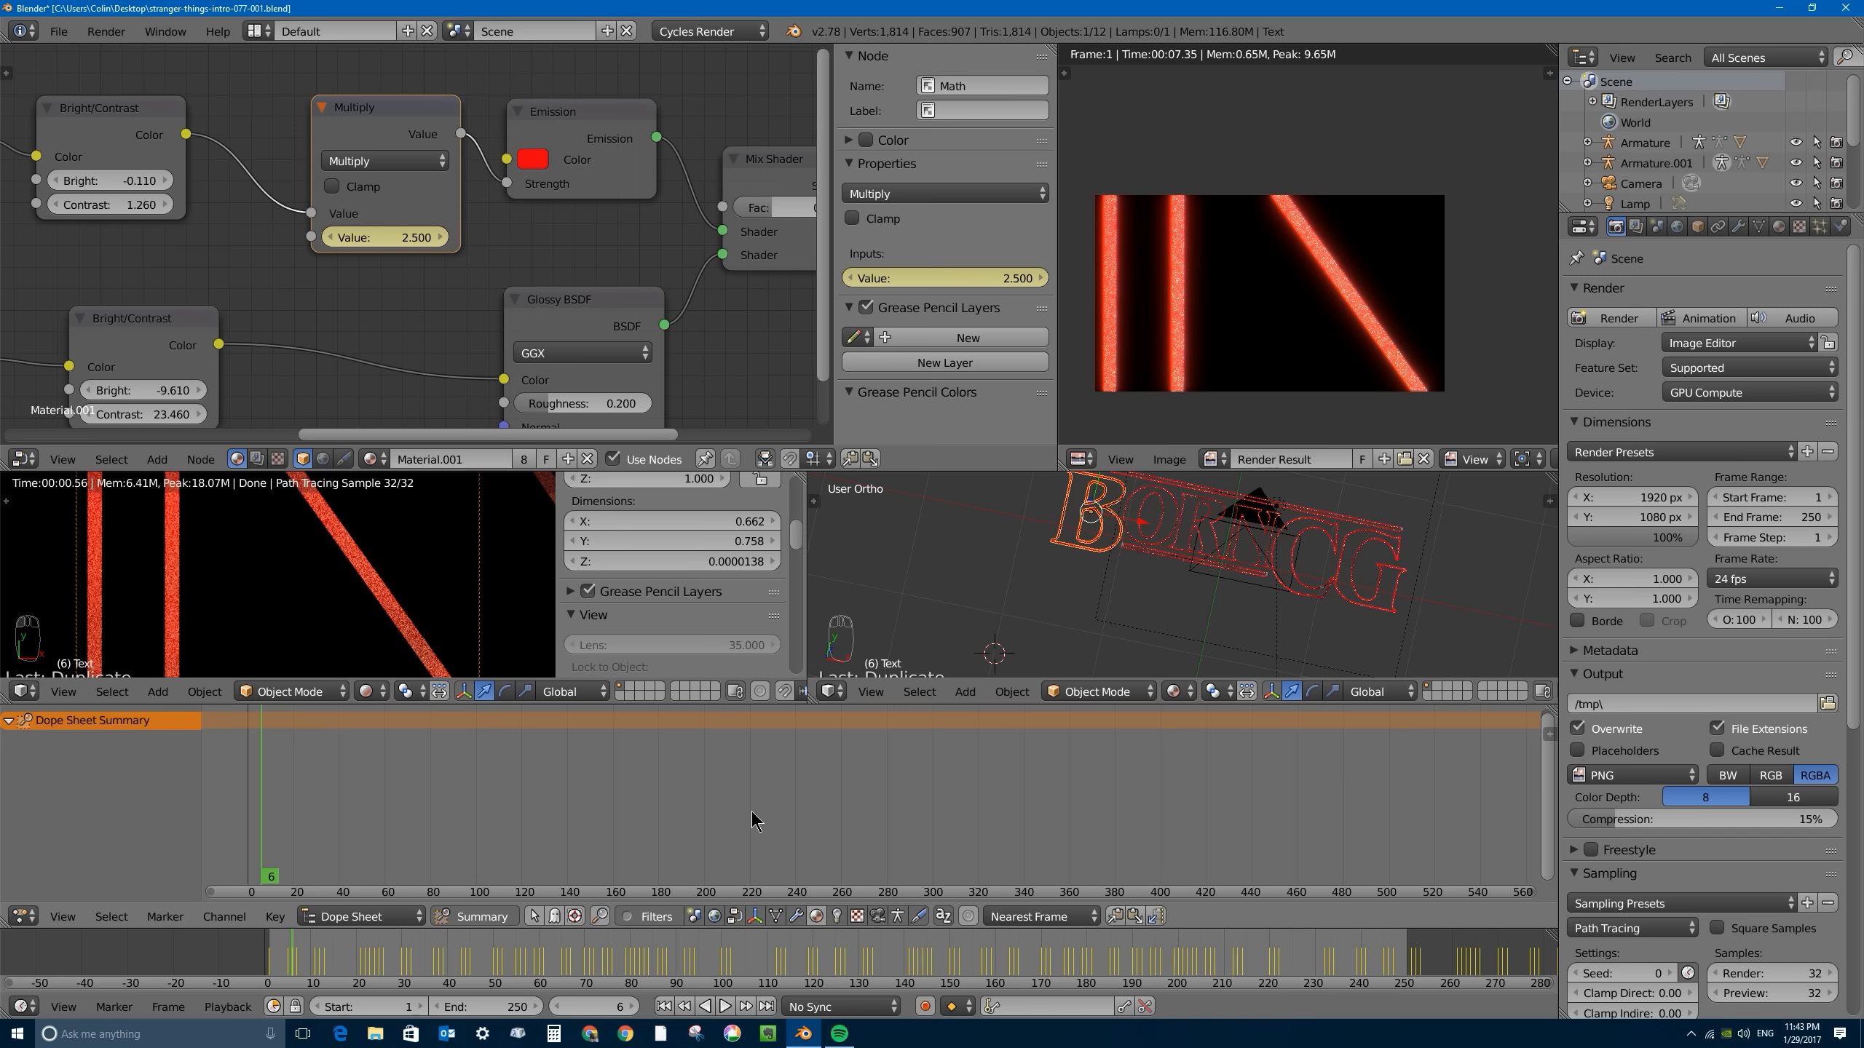